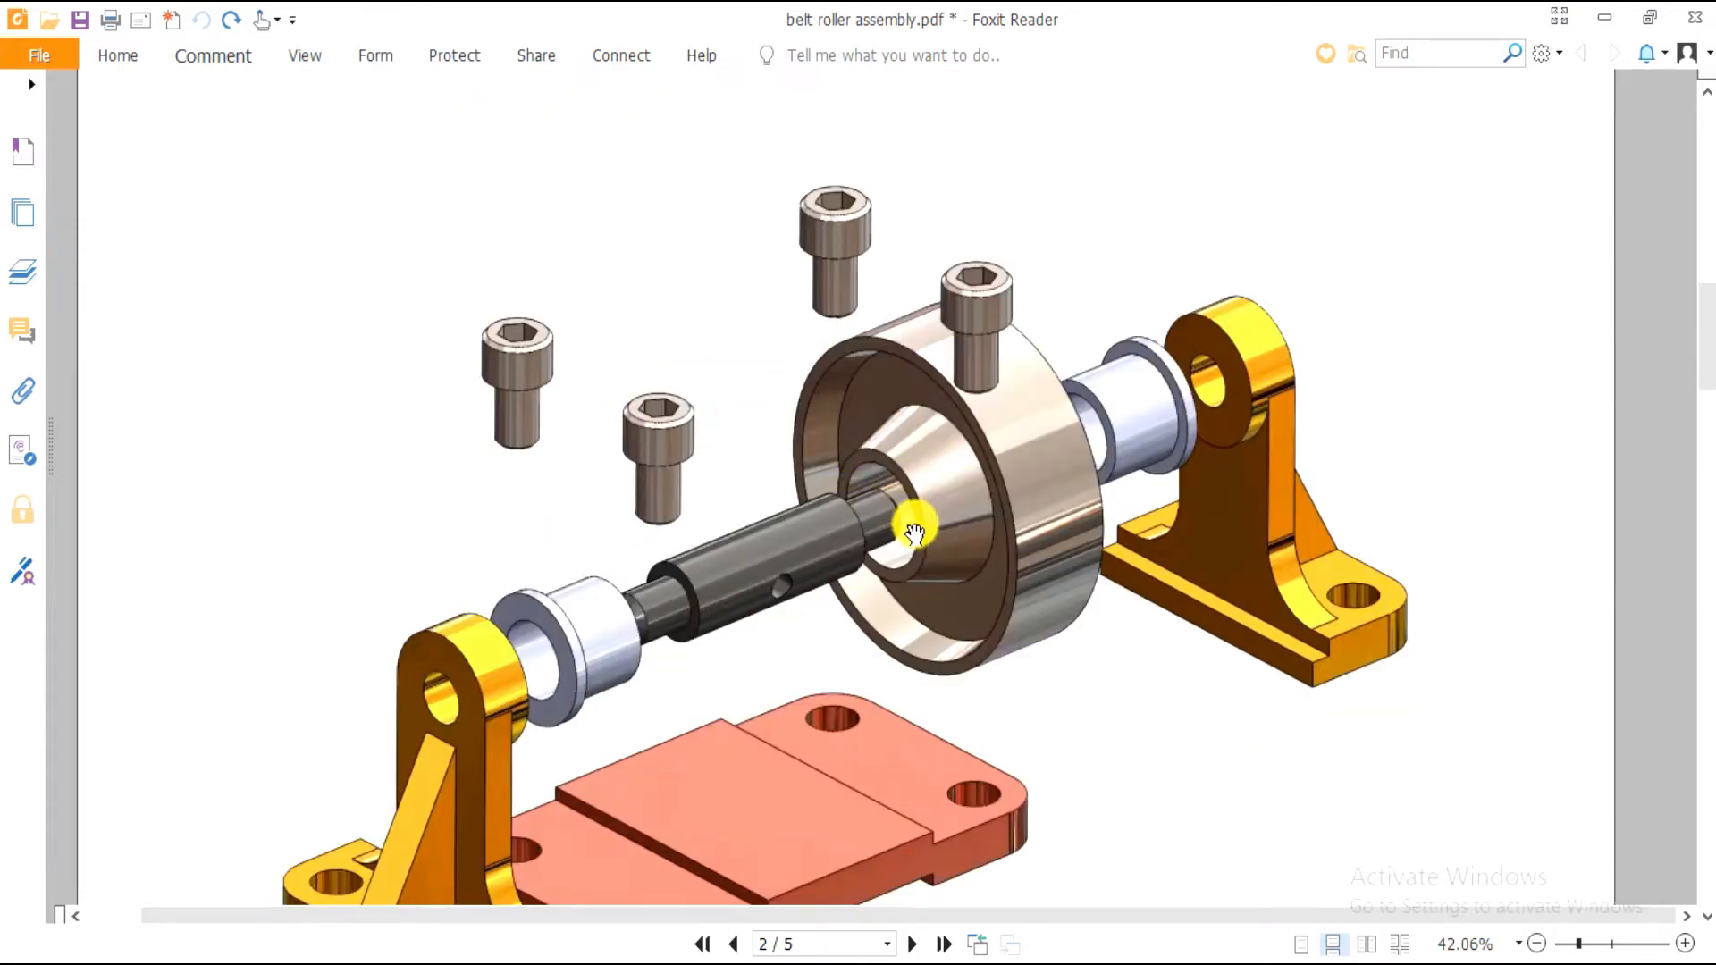
Look over the exploded view of the belt roller assembly and the bracket drawing in the PDF
scroll(911, 491, "down", 2)
scroll(911, 491, "up", 2)
scroll(907, 496, "down", 8)
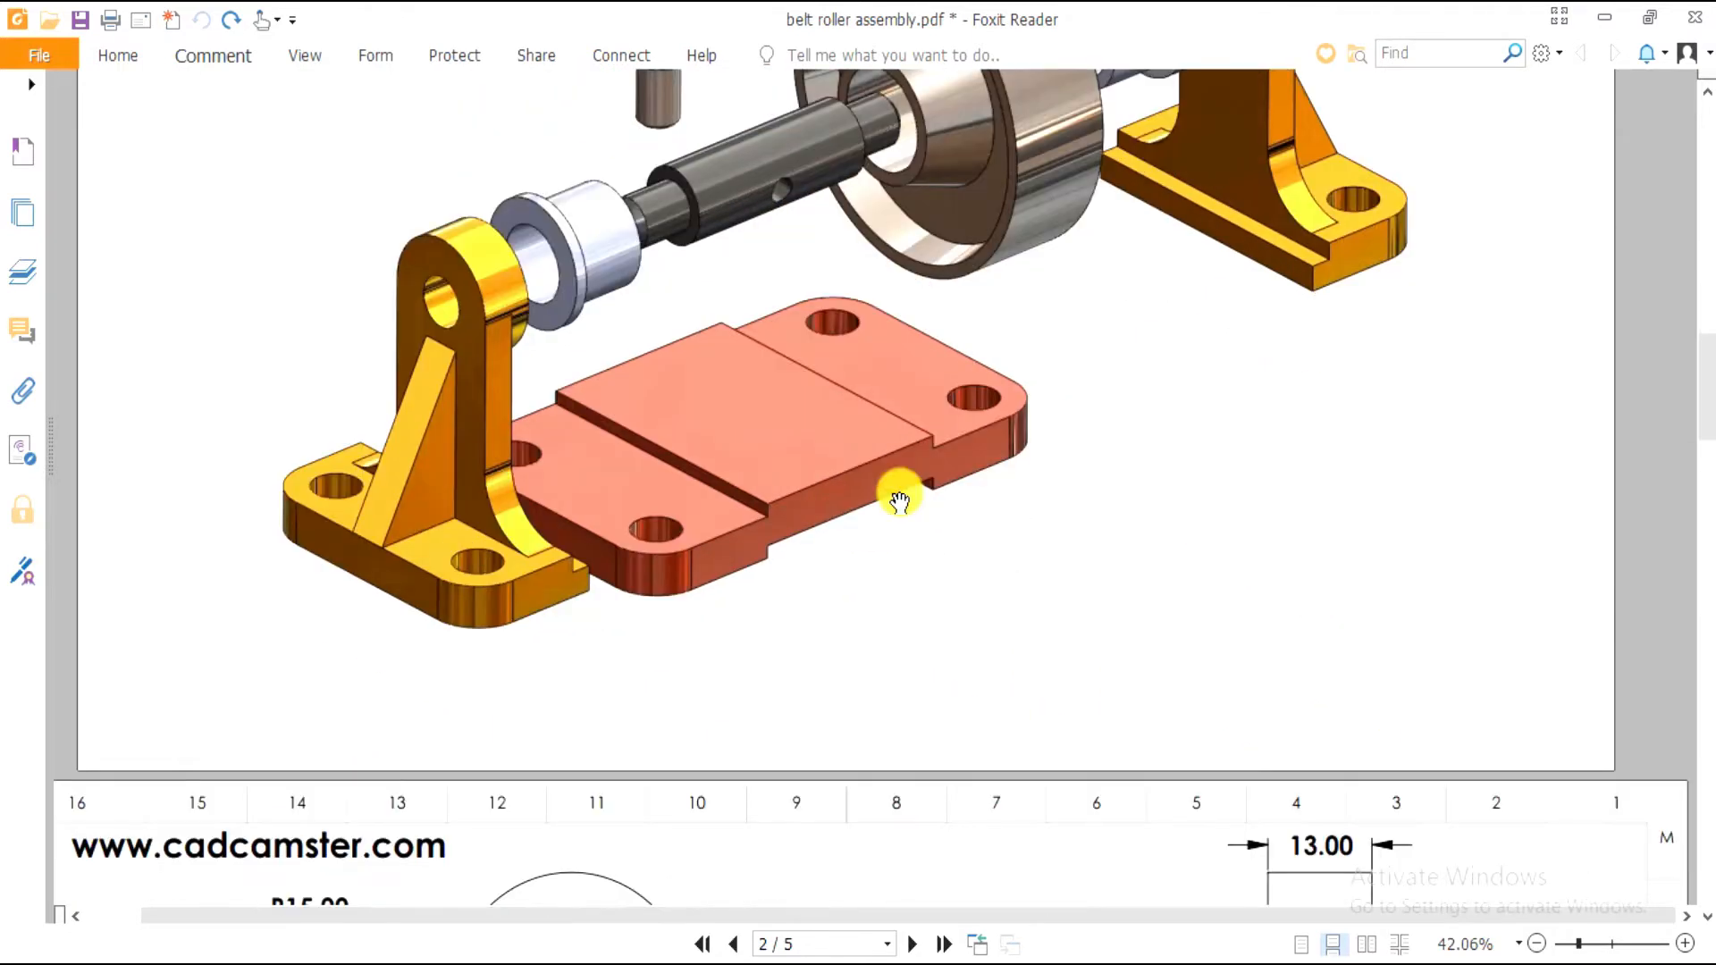
scroll(899, 500, "down", 5)
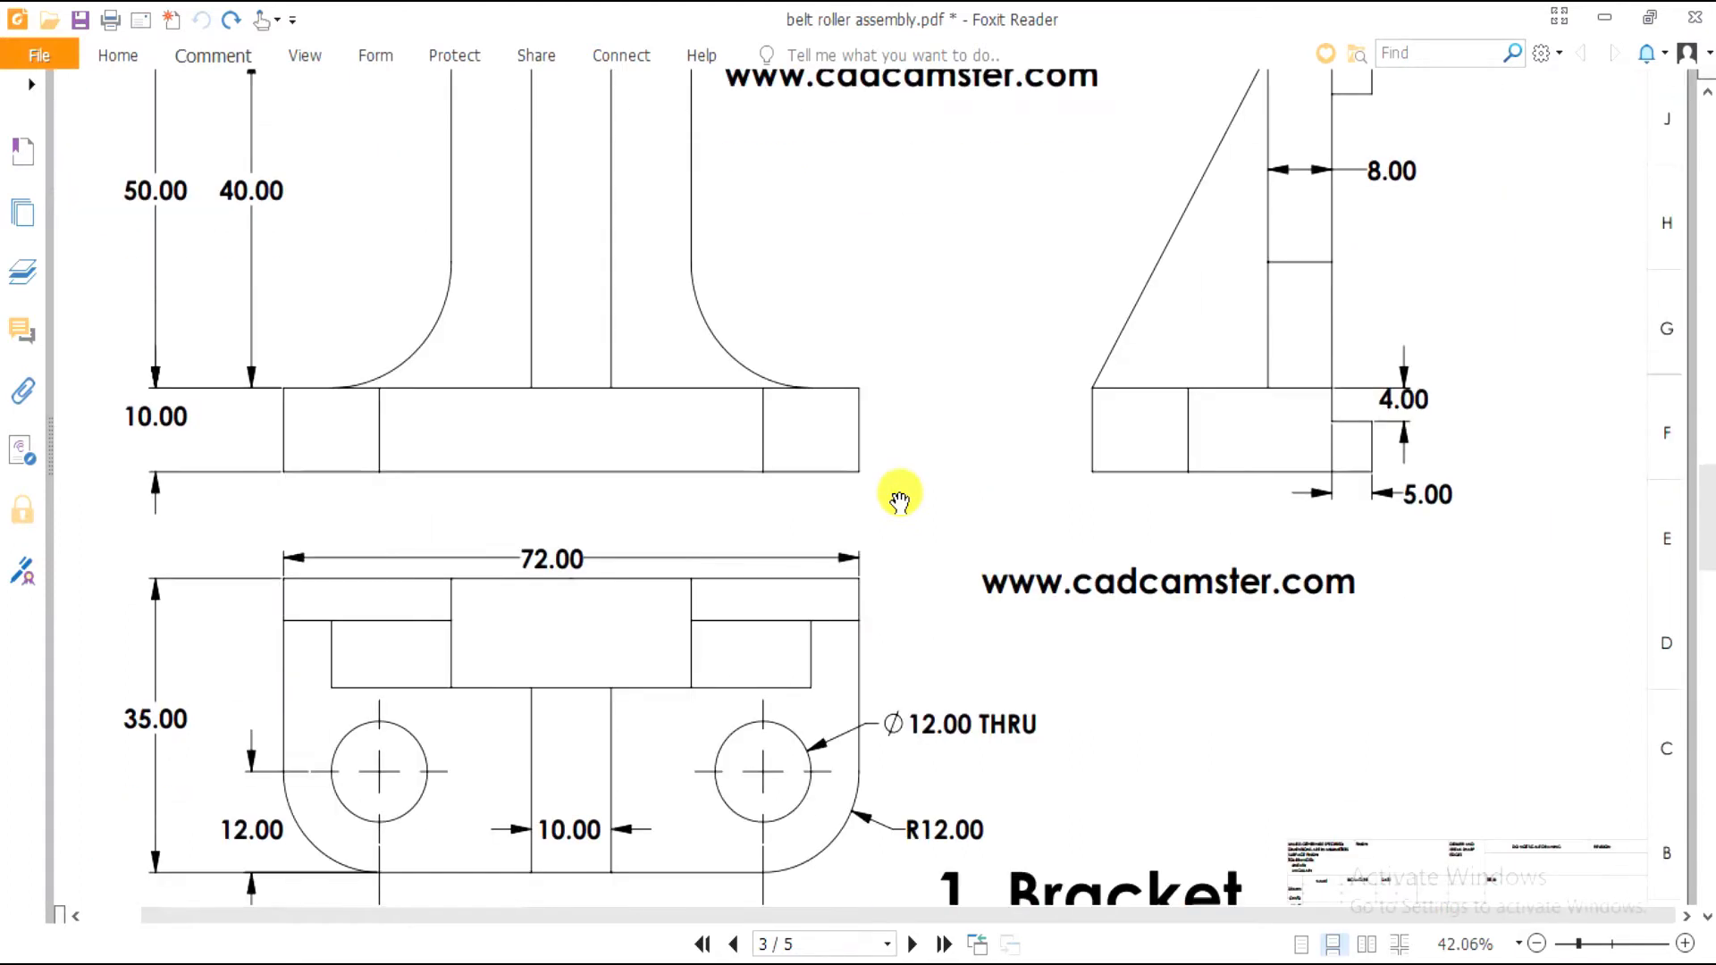
scroll(899, 500, "down", 3)
scroll(899, 500, "down", 8)
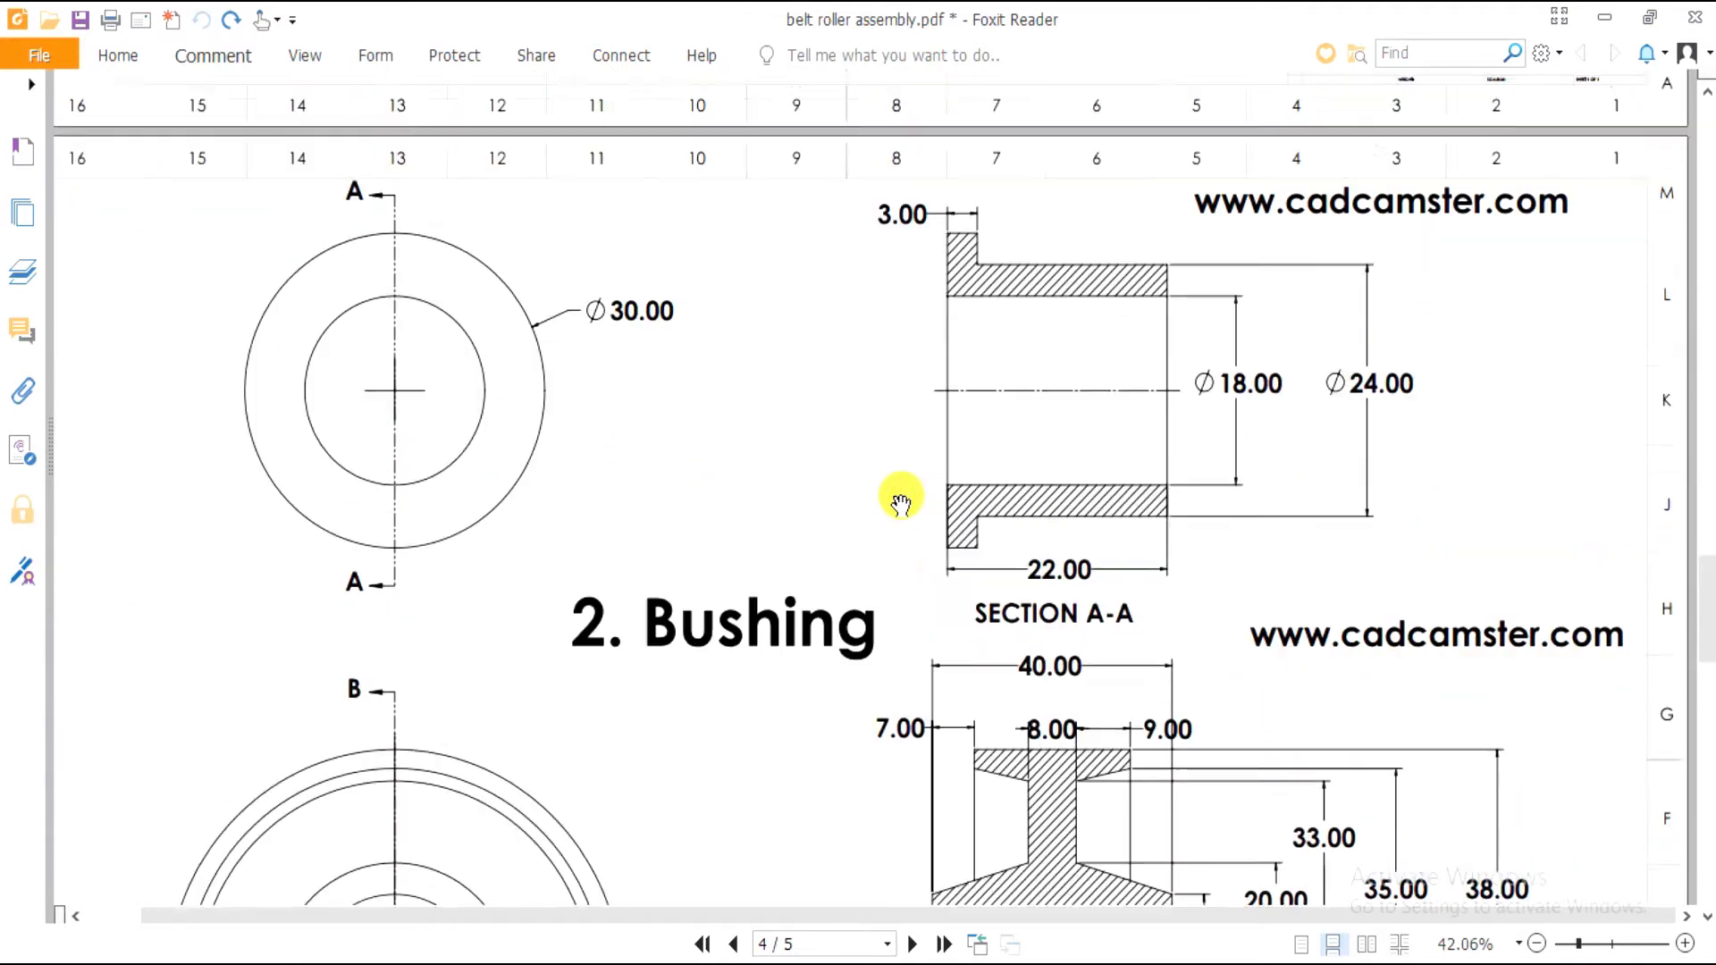
scroll(897, 499, "up", 14)
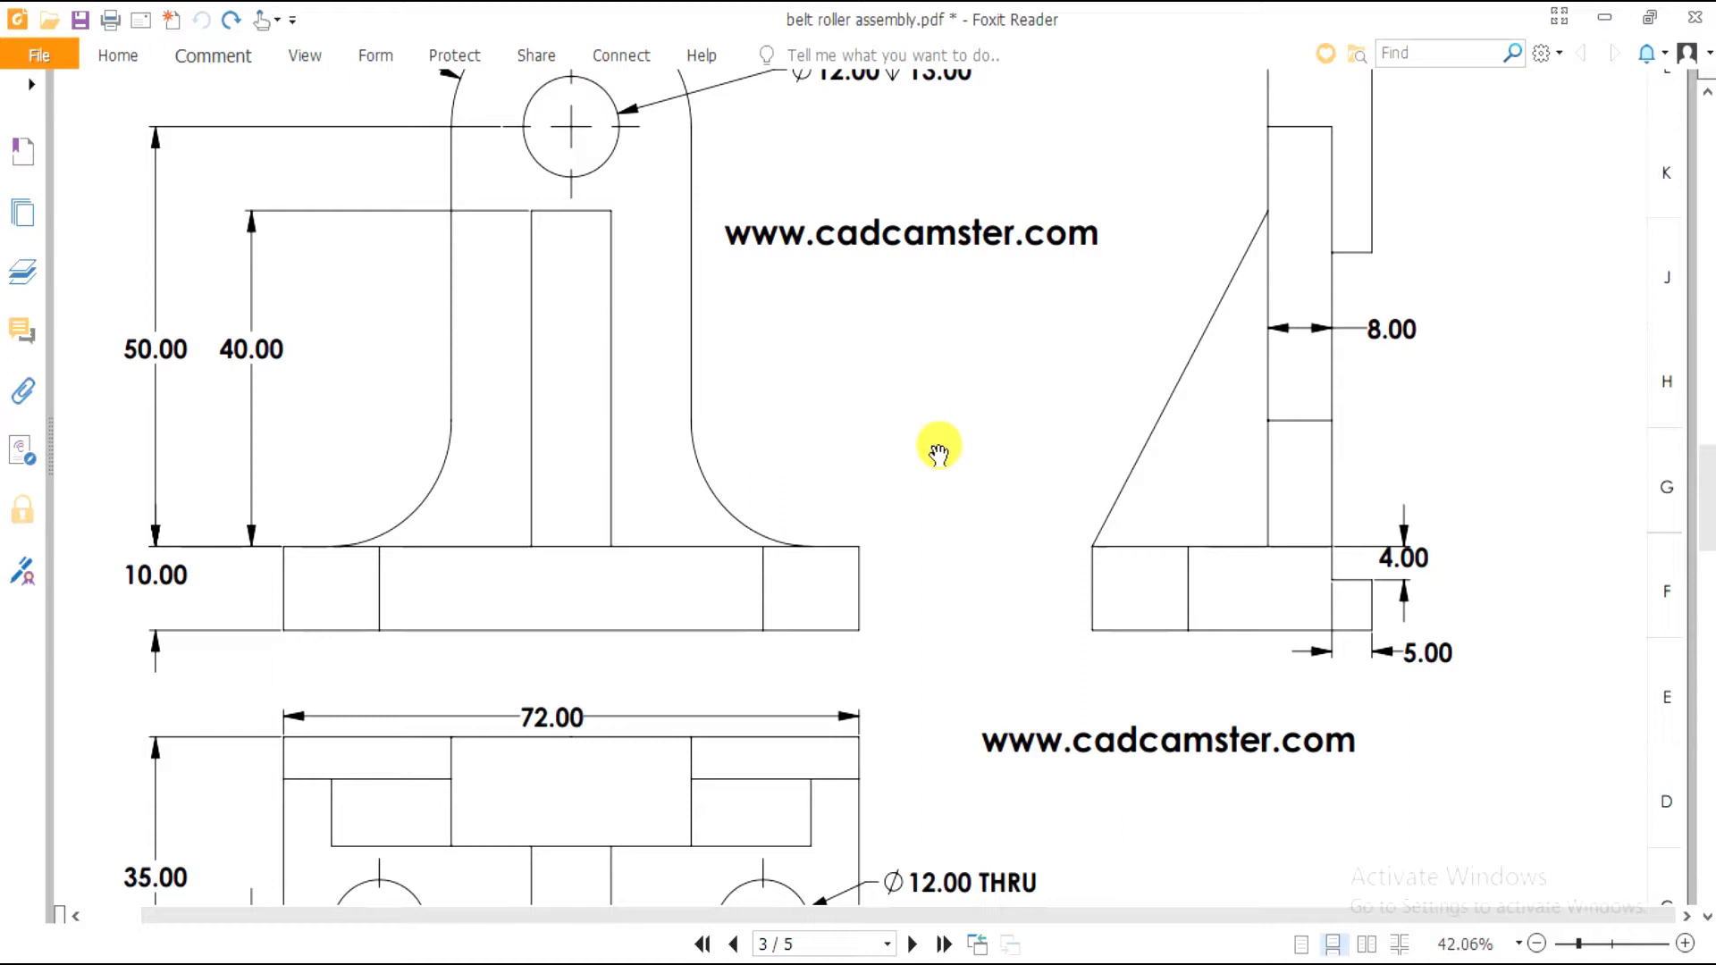
scroll(940, 447, "down", 8)
scroll(944, 435, "up", 3)
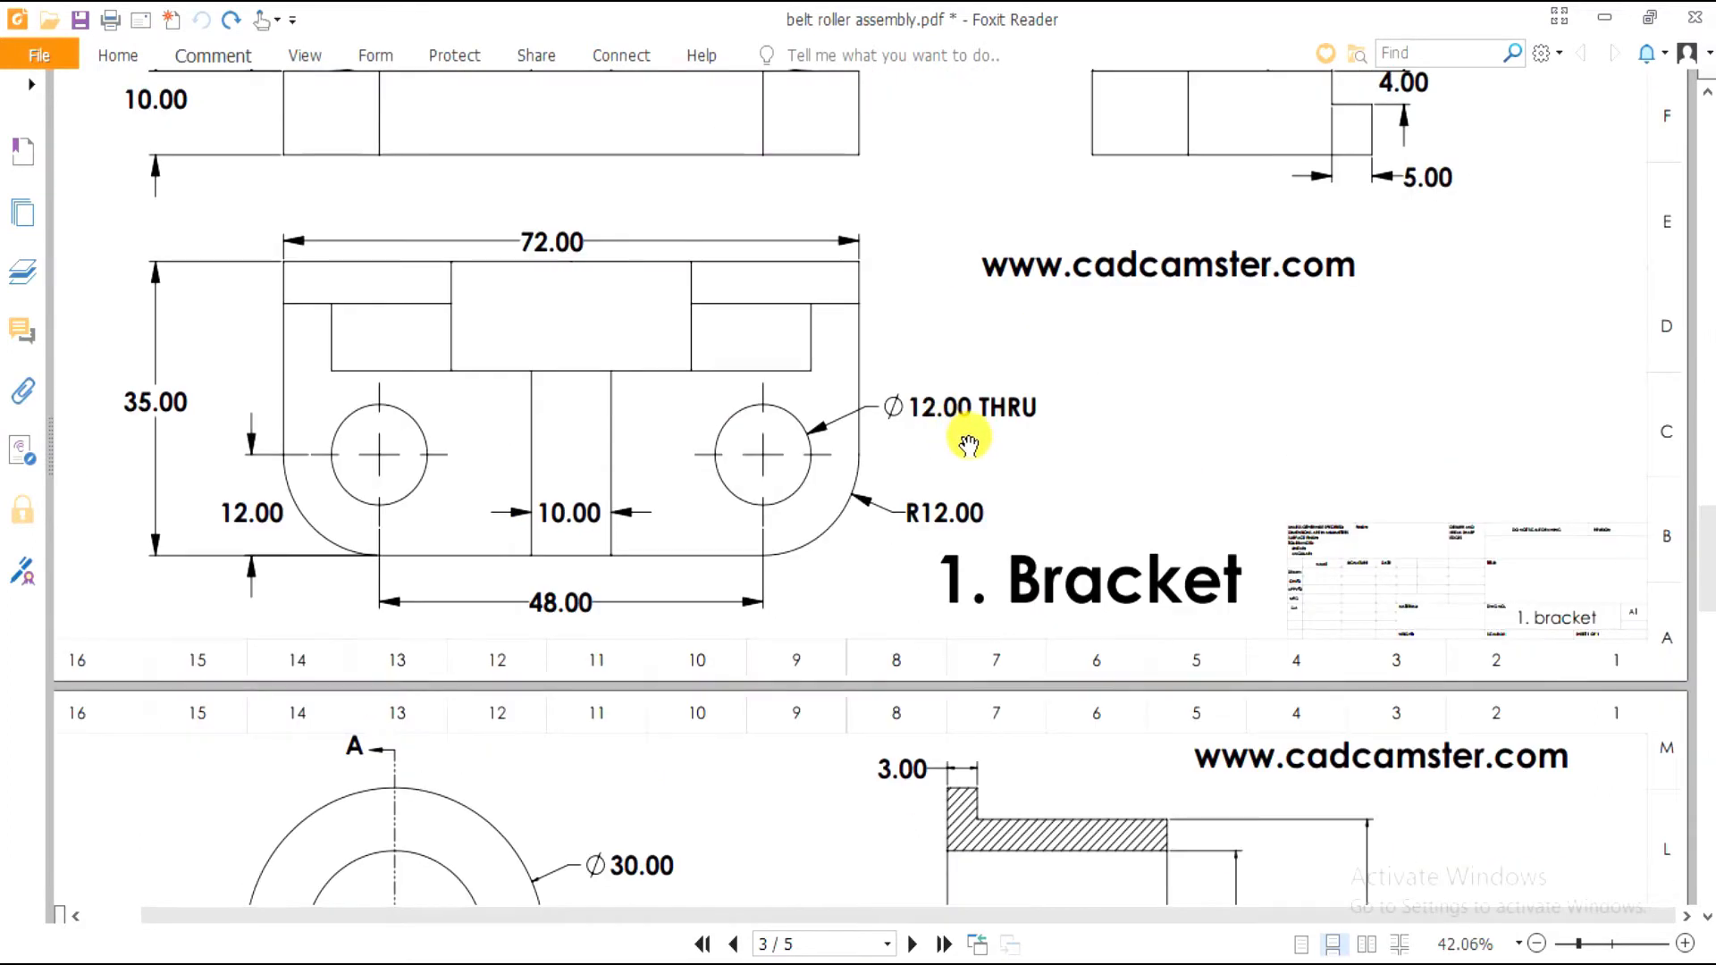
Review the bushing, roller, shaft and base drawings, and return to the assembled view on the first page
scroll(969, 444, "down", 4)
scroll(971, 440, "down", 4)
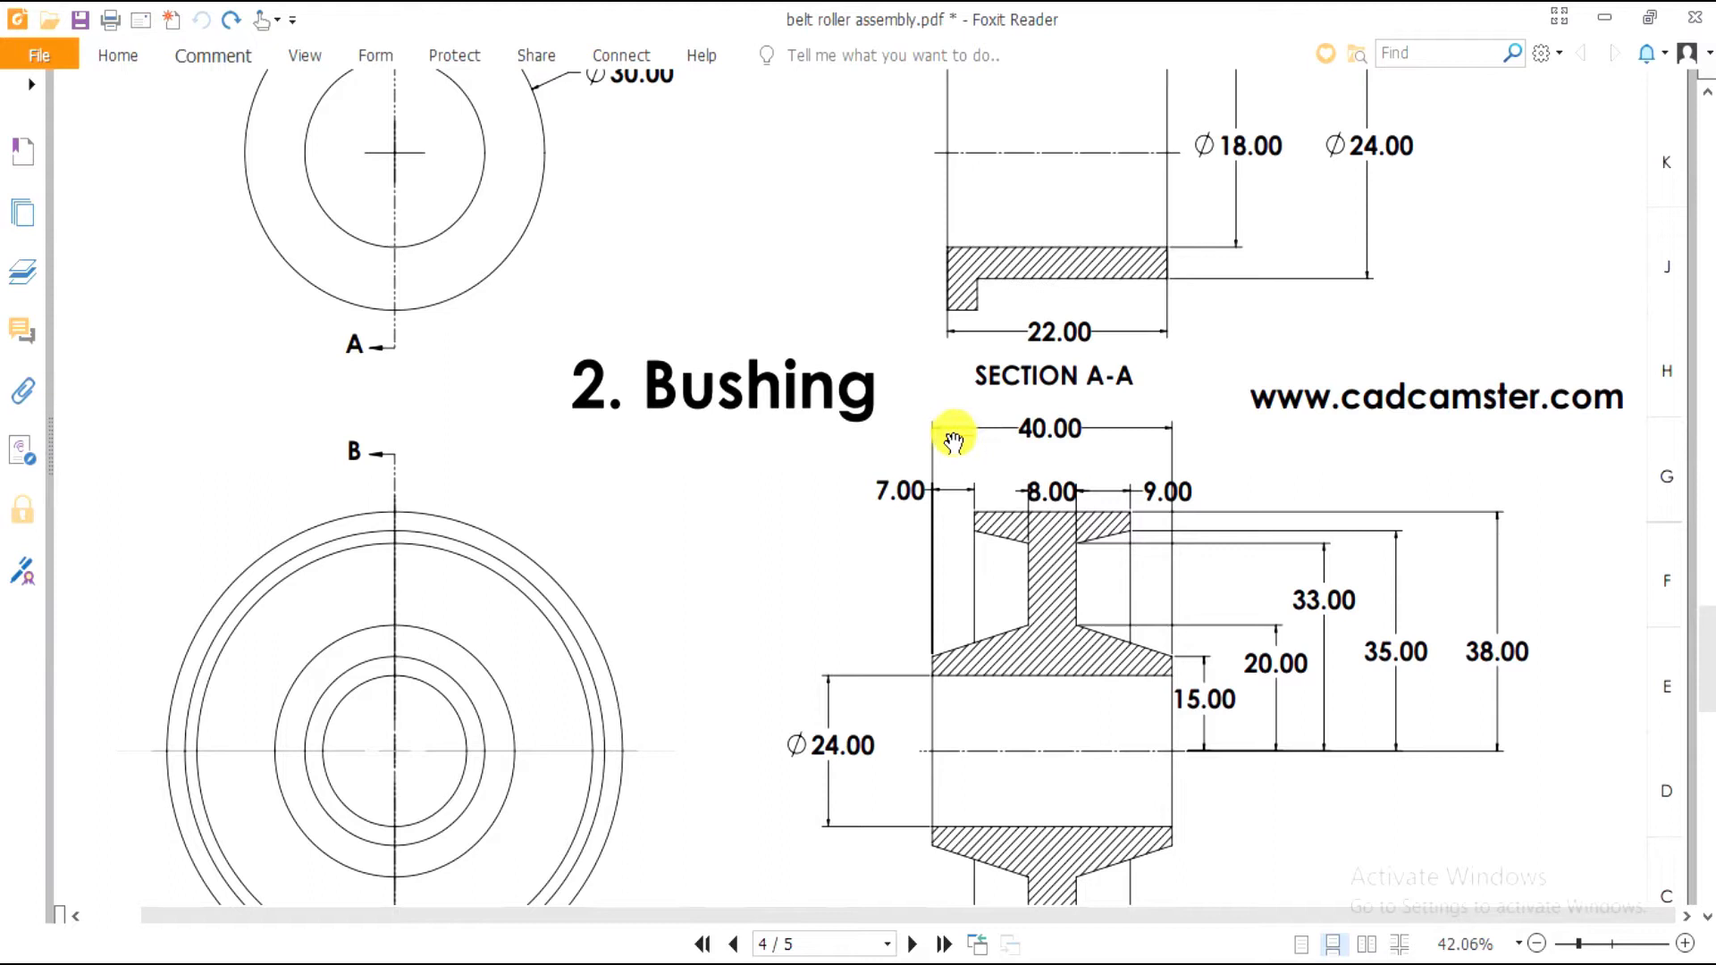
scroll(760, 460, "up", 2)
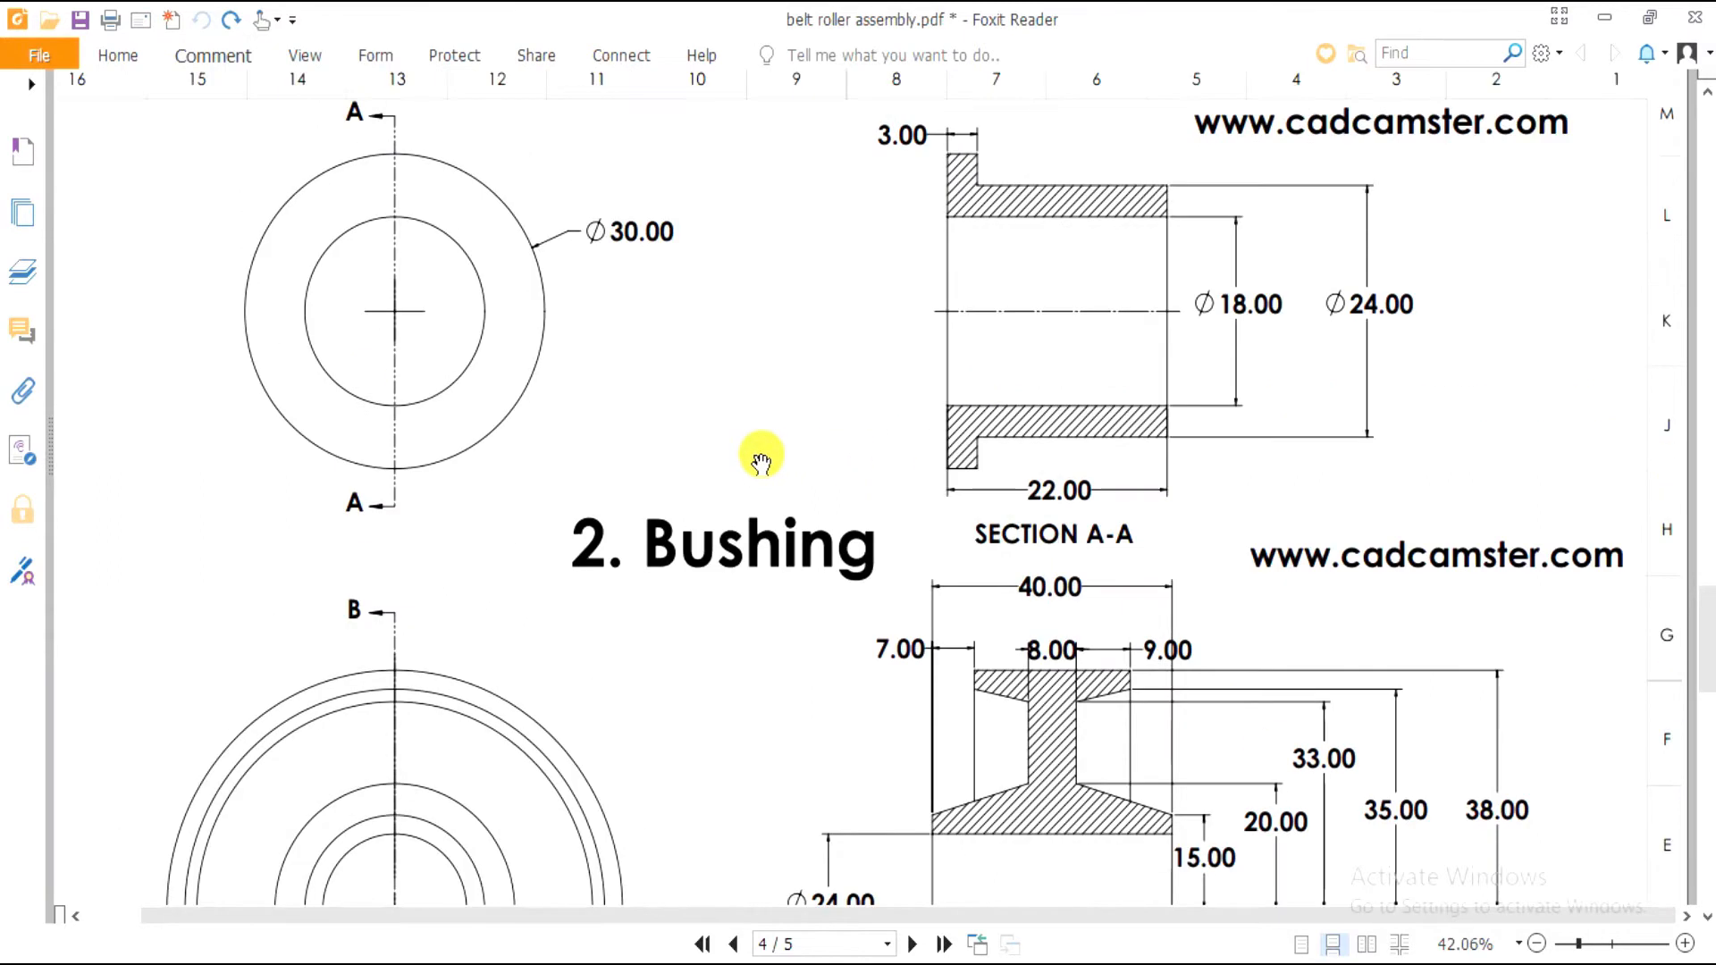
scroll(761, 460, "down", 15)
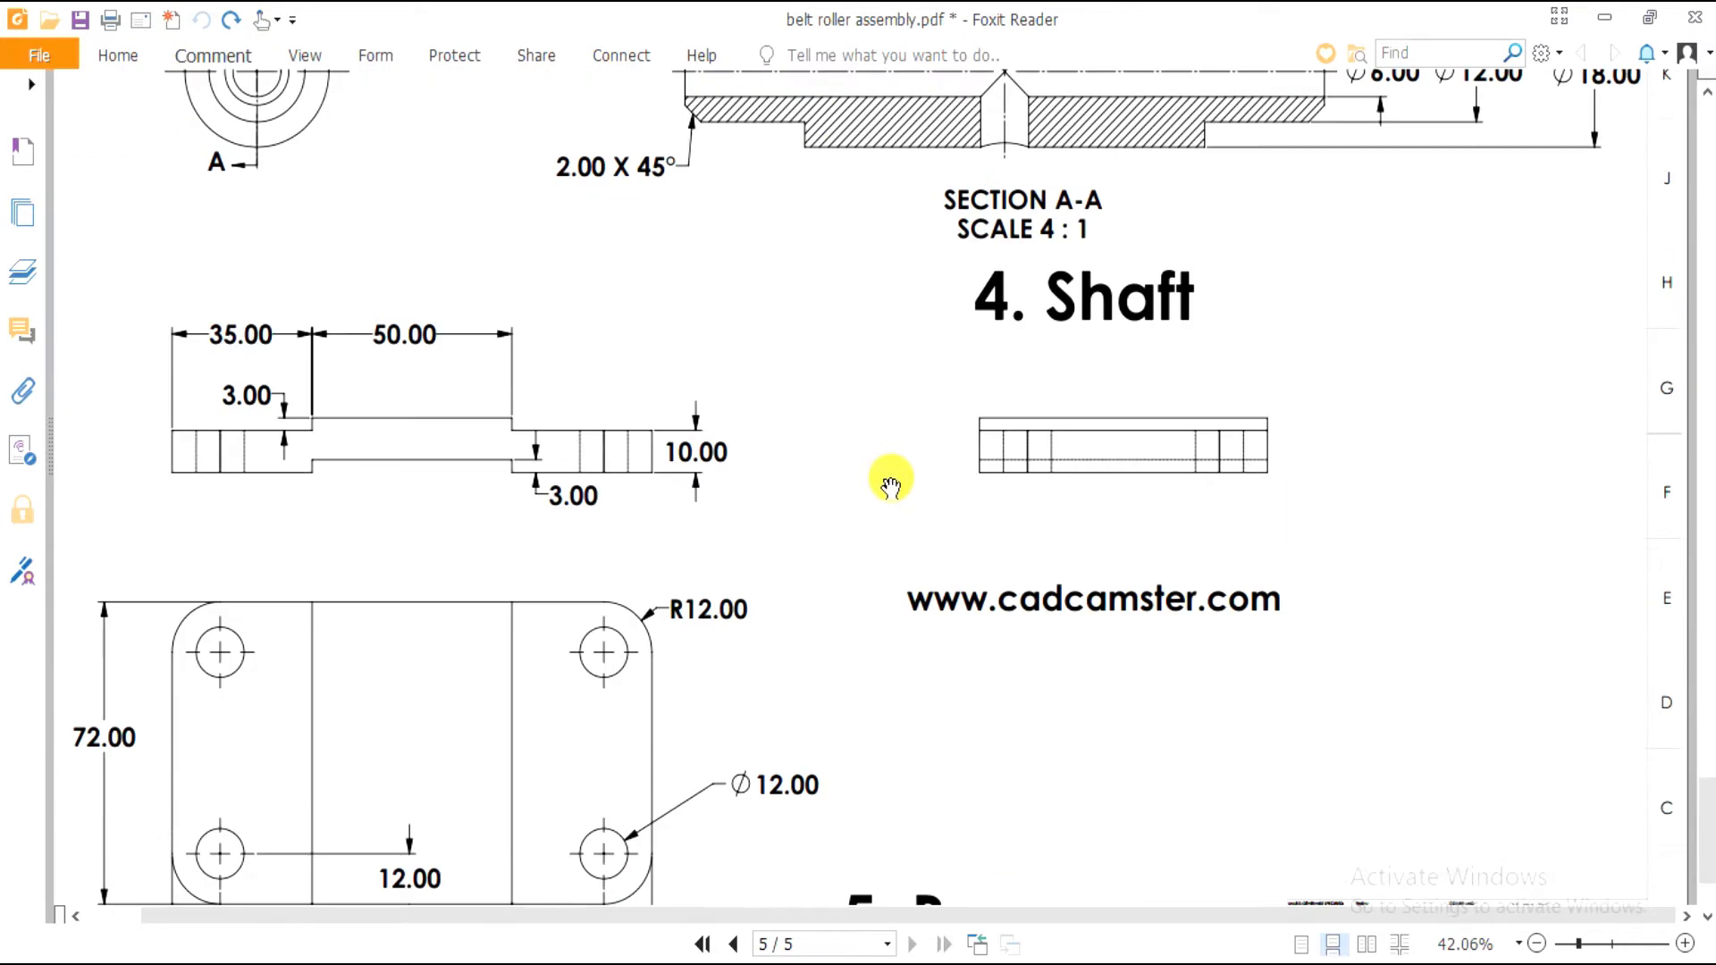
scroll(889, 487, "down", 2)
scroll(1054, 448, "up", 4)
scroll(1004, 465, "down", 4)
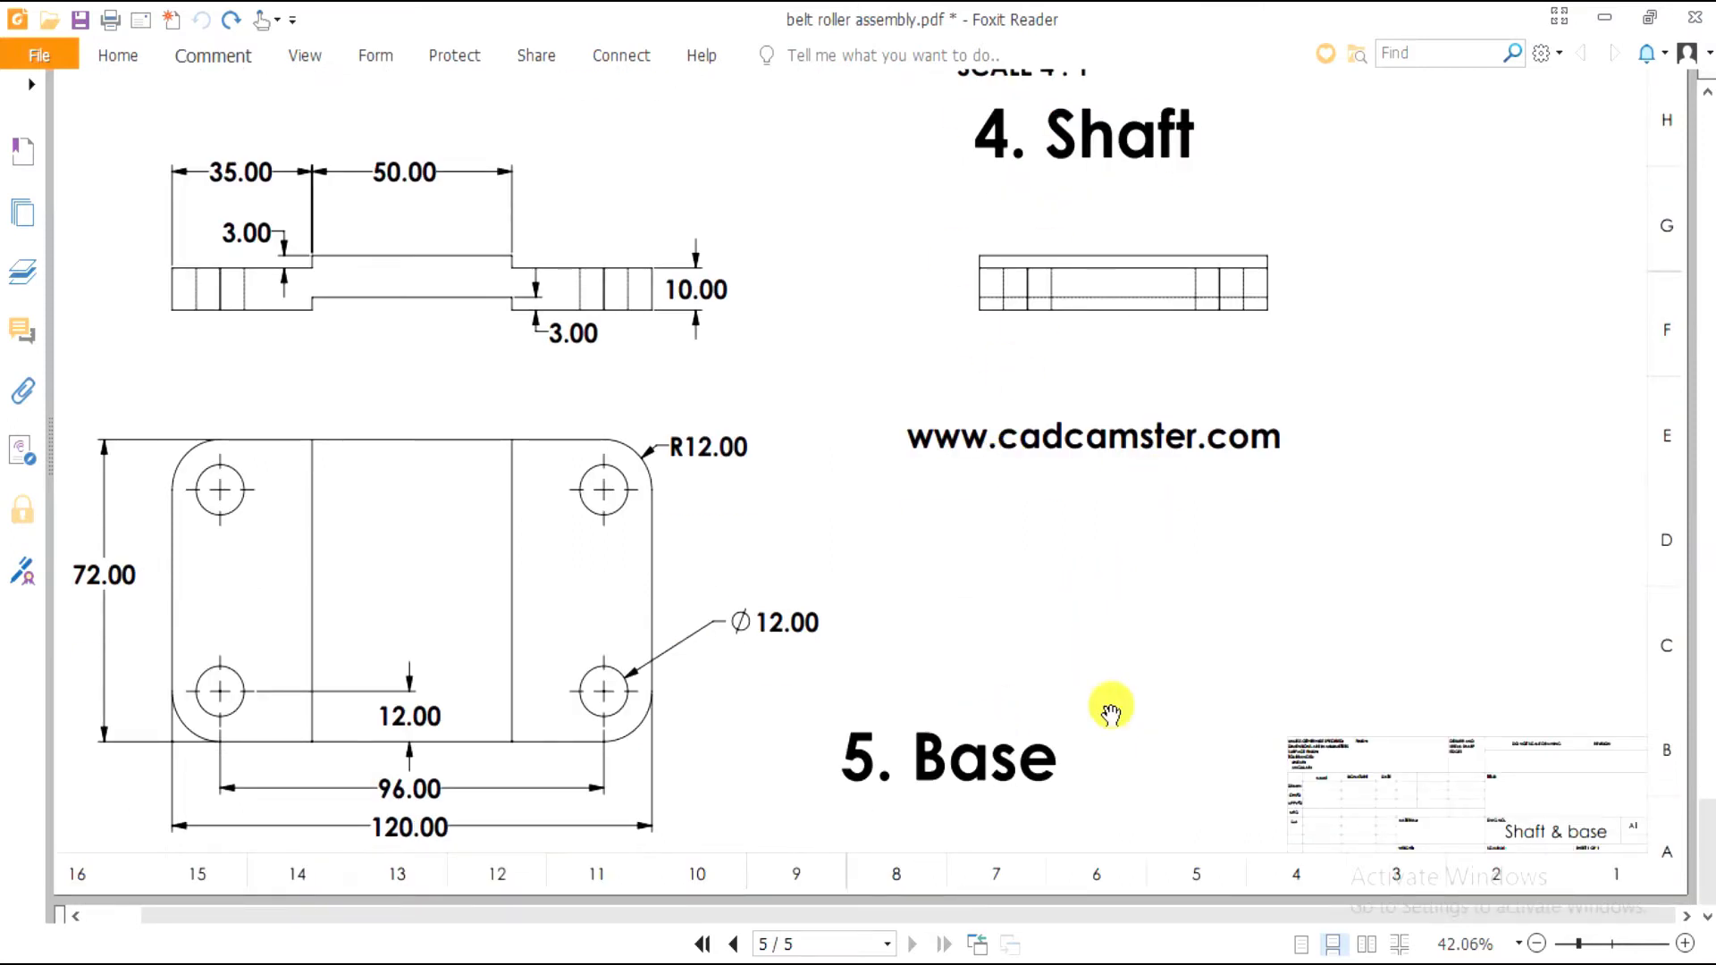
scroll(1225, 624, "up", 15)
left_click_drag(1706, 680, 1705, 179)
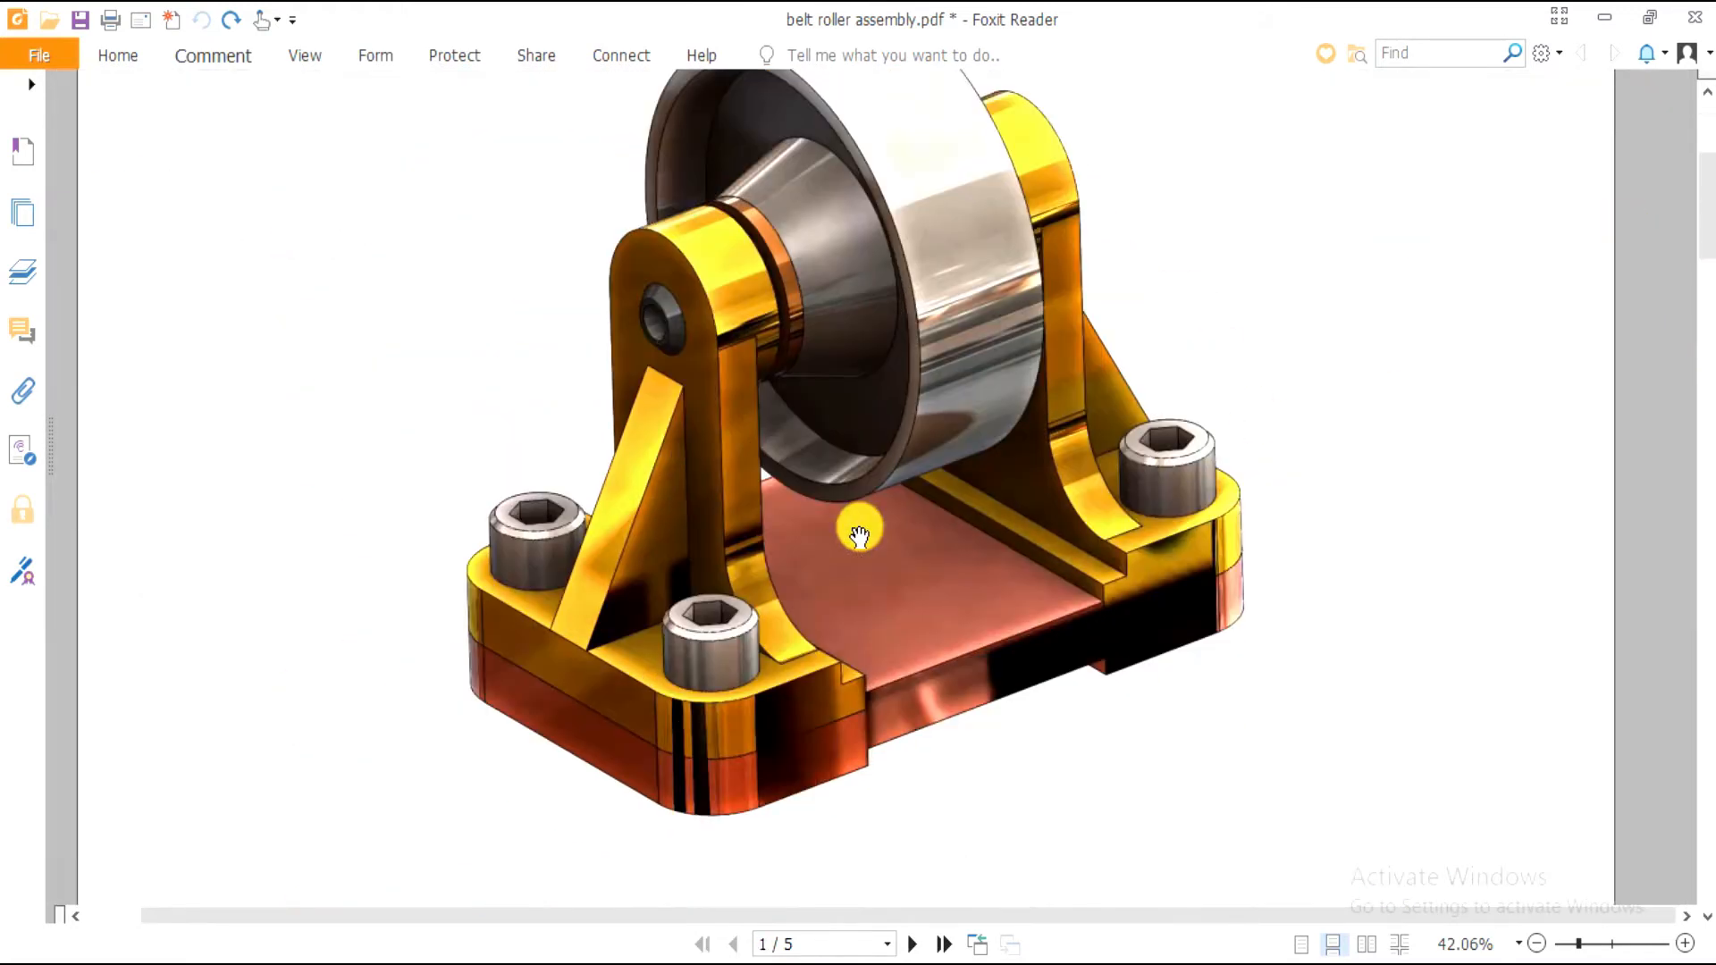
Study the front, side and plan views of the bracket drawing and their dimensions
scroll(859, 535, "down", 20)
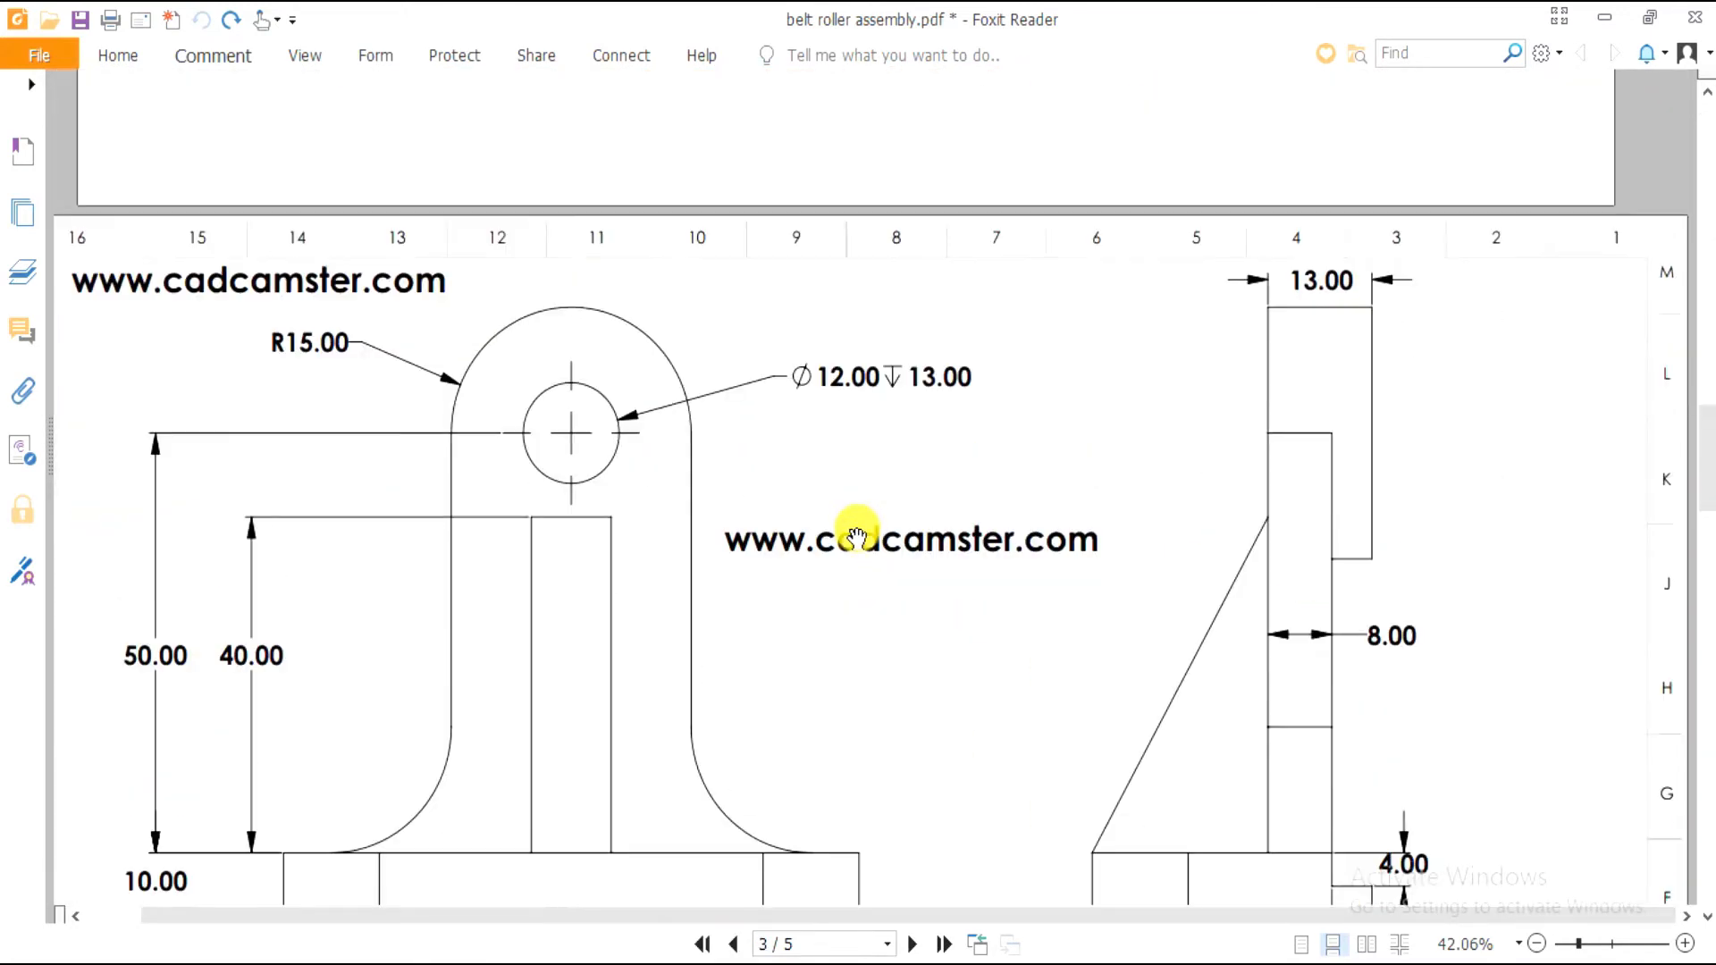
scroll(857, 536, "down", 2)
scroll(716, 492, "down", 1, "ctrl")
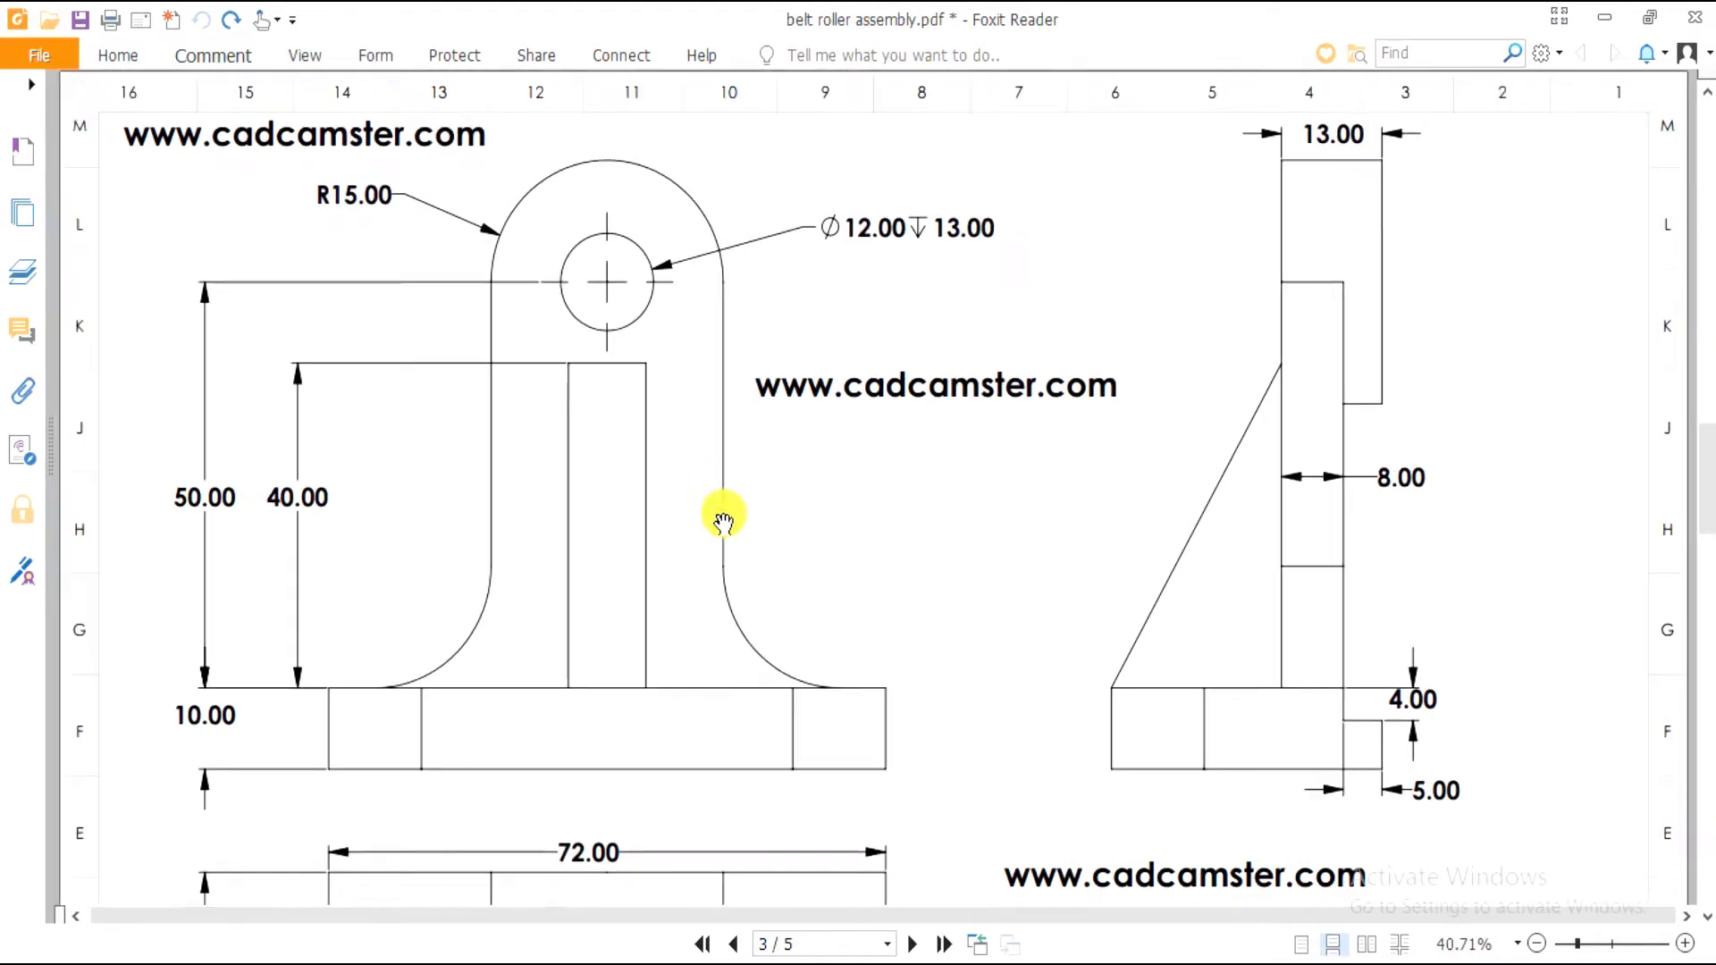
scroll(721, 500, "down", 4)
scroll(744, 500, "up", 2)
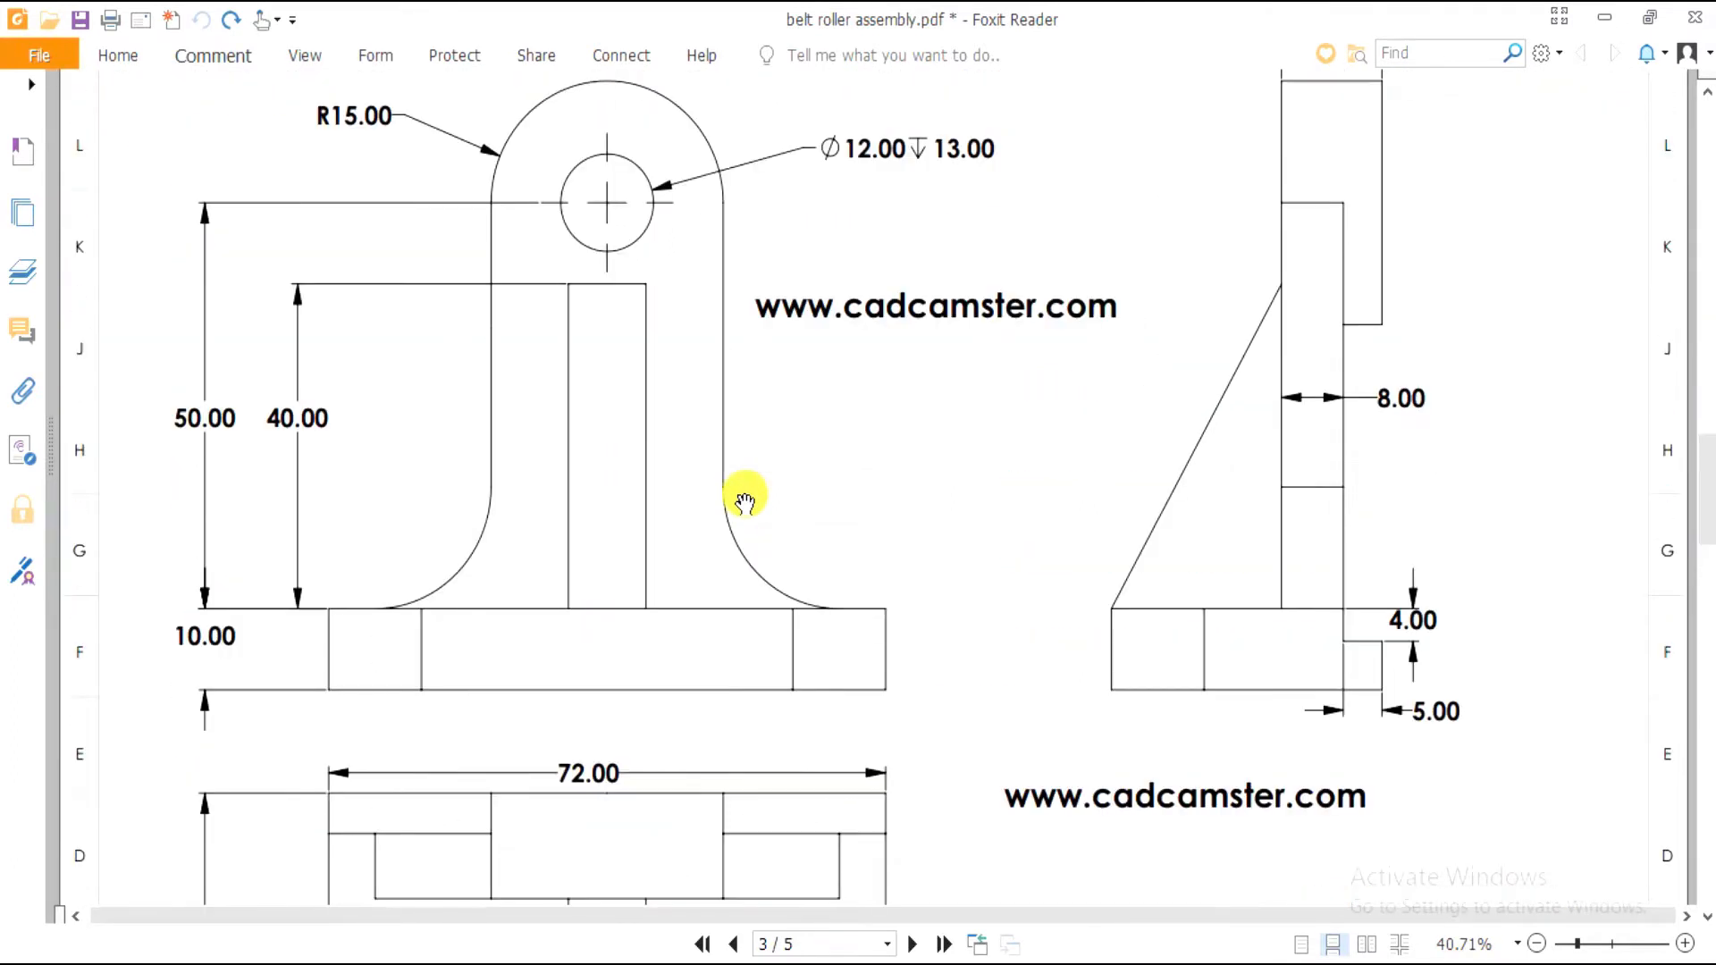
scroll(745, 497, "down", 2)
scroll(863, 662, "down", 2)
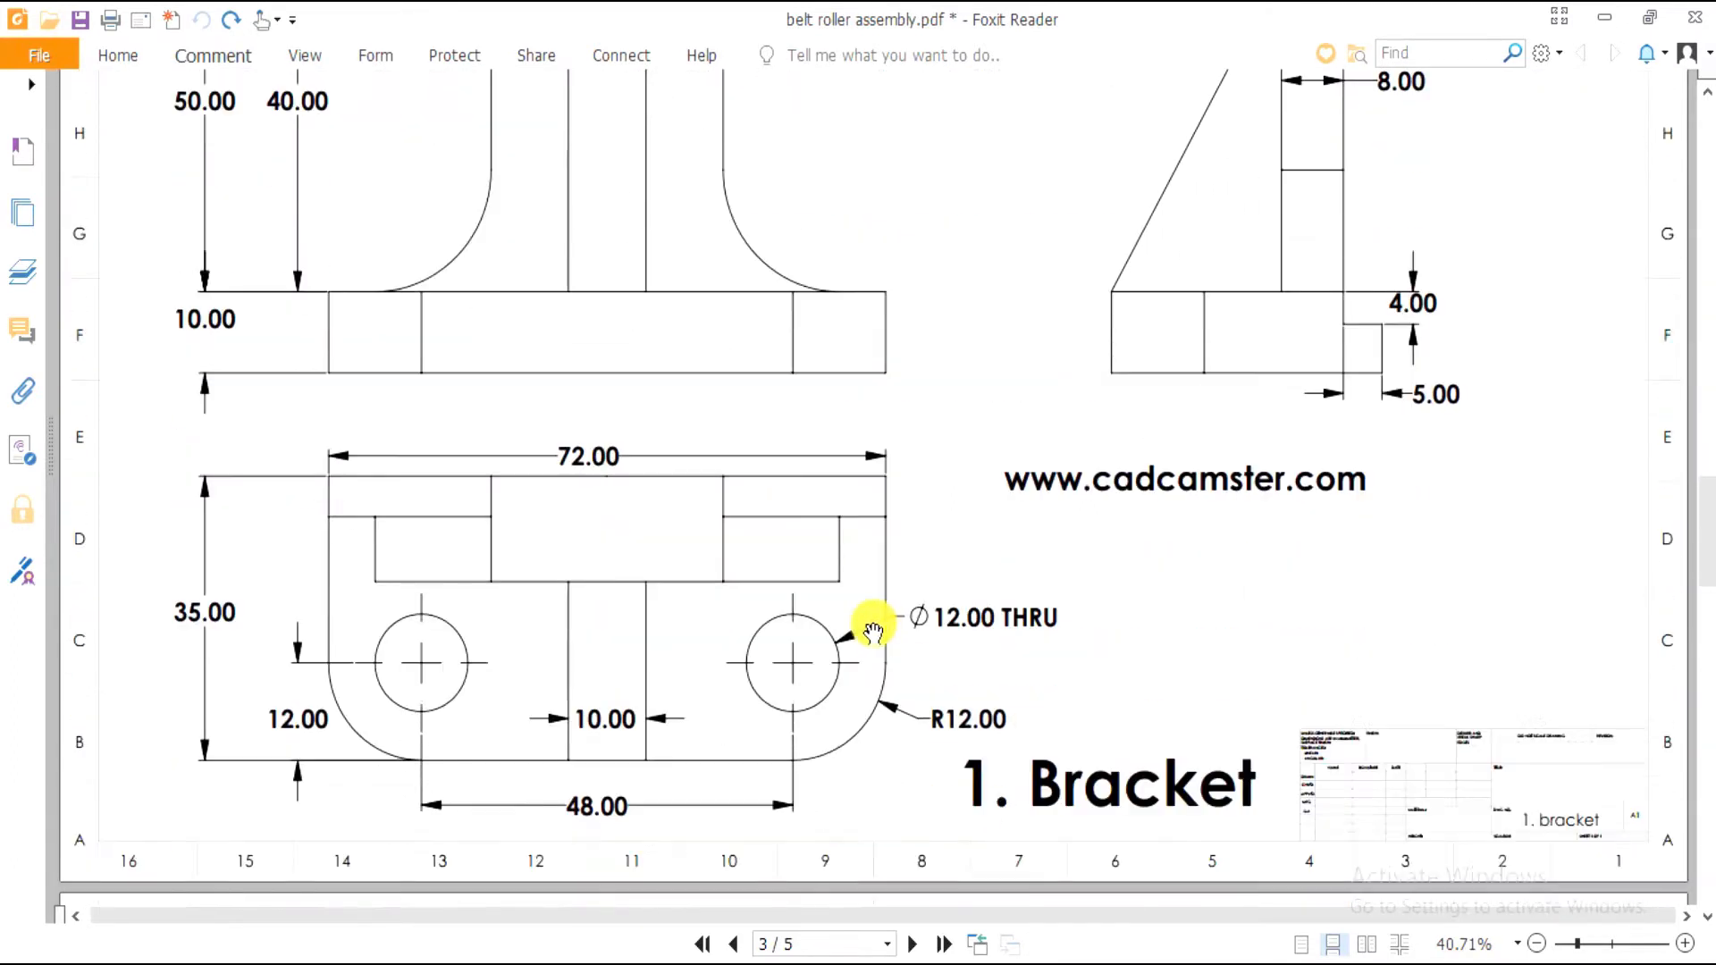
scroll(872, 632, "up", 2)
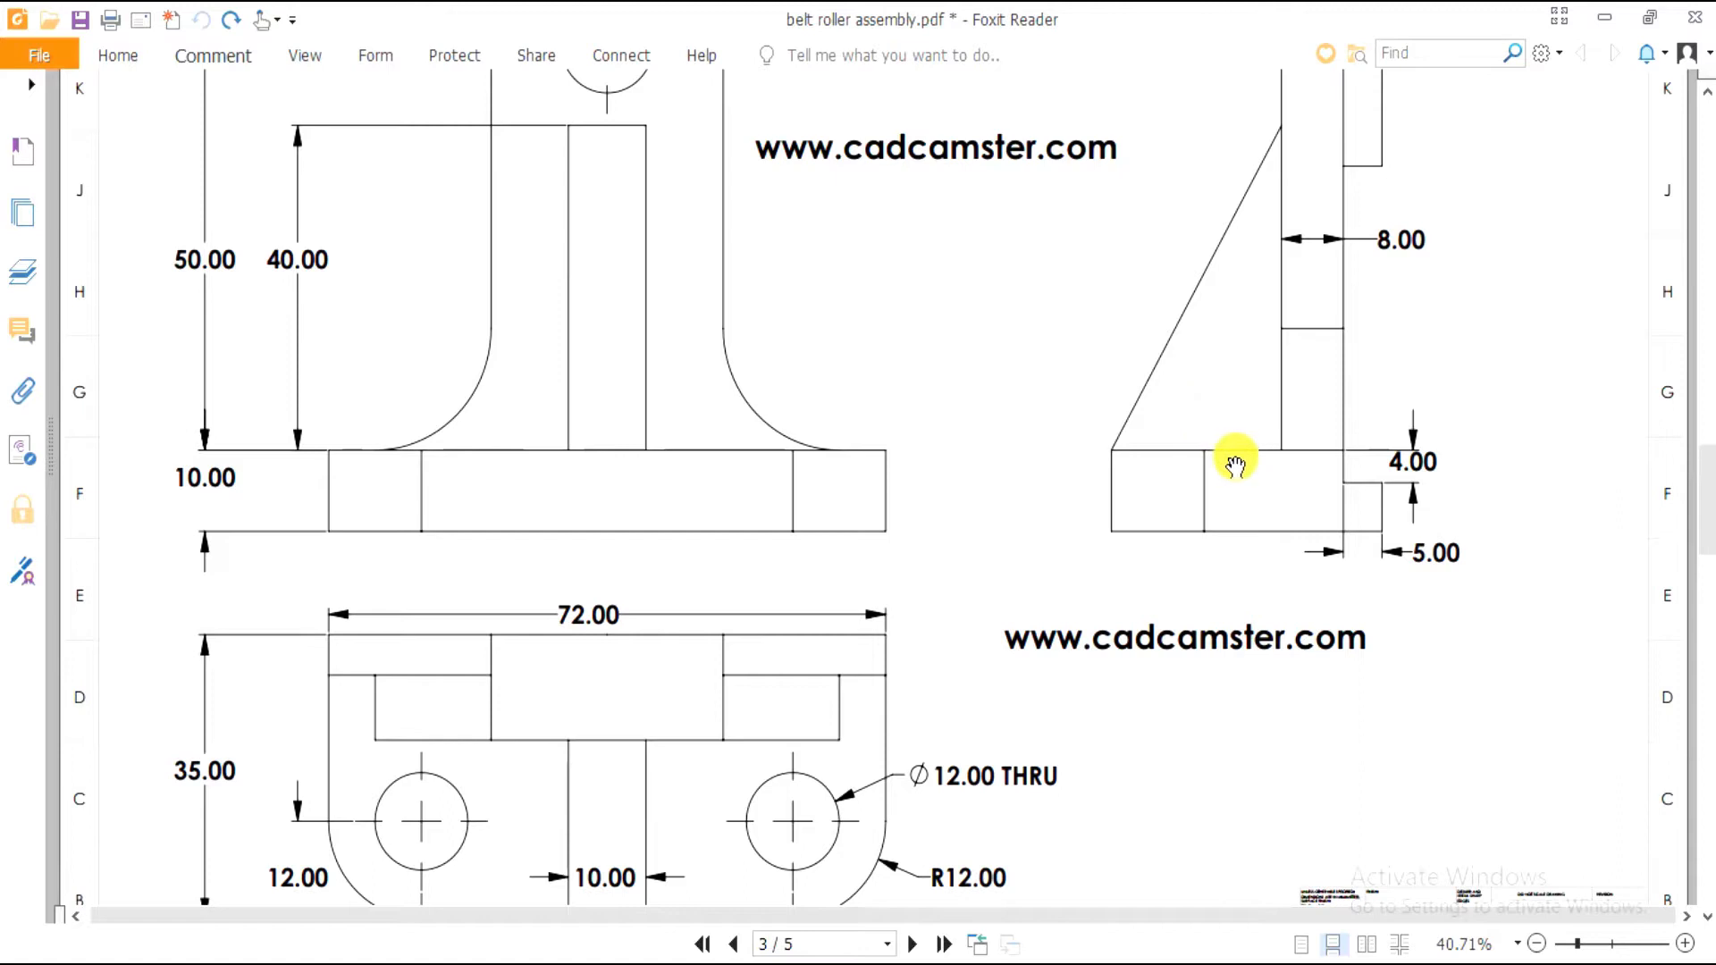
scroll(1233, 461, "up", 1)
scroll(794, 435, "down", 2)
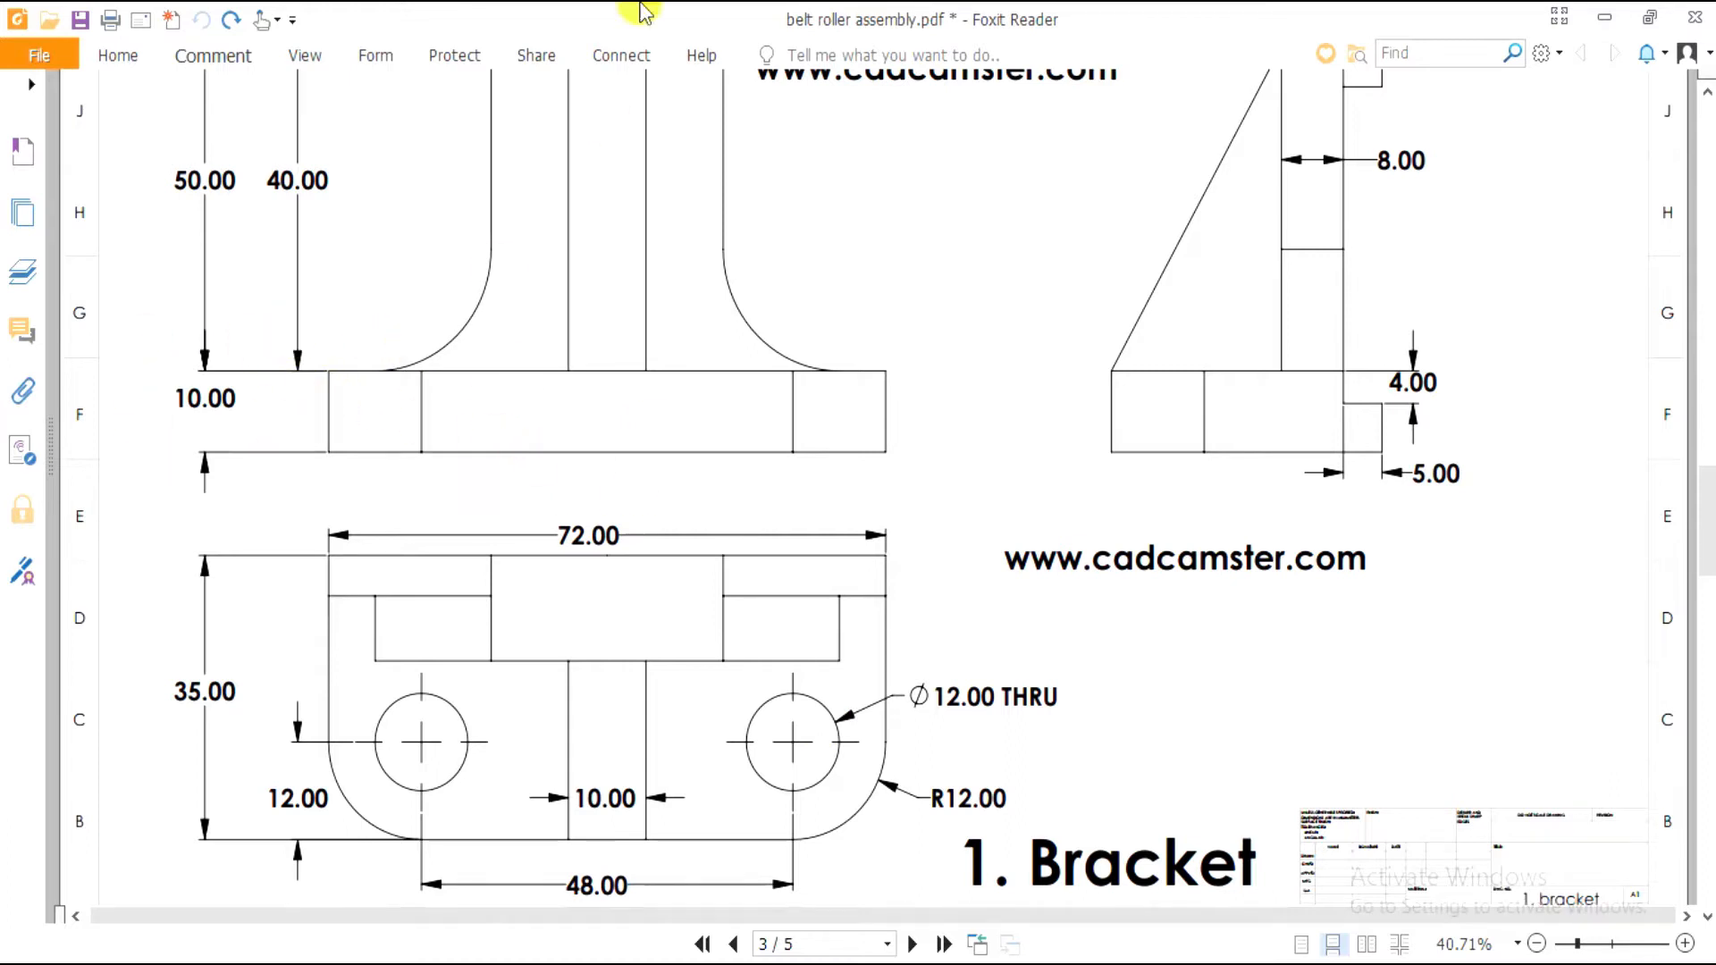
Circle the bracket's base plate and its 10.00 thickness dimension in the front view with the Pencil tool
left_click(222, 59)
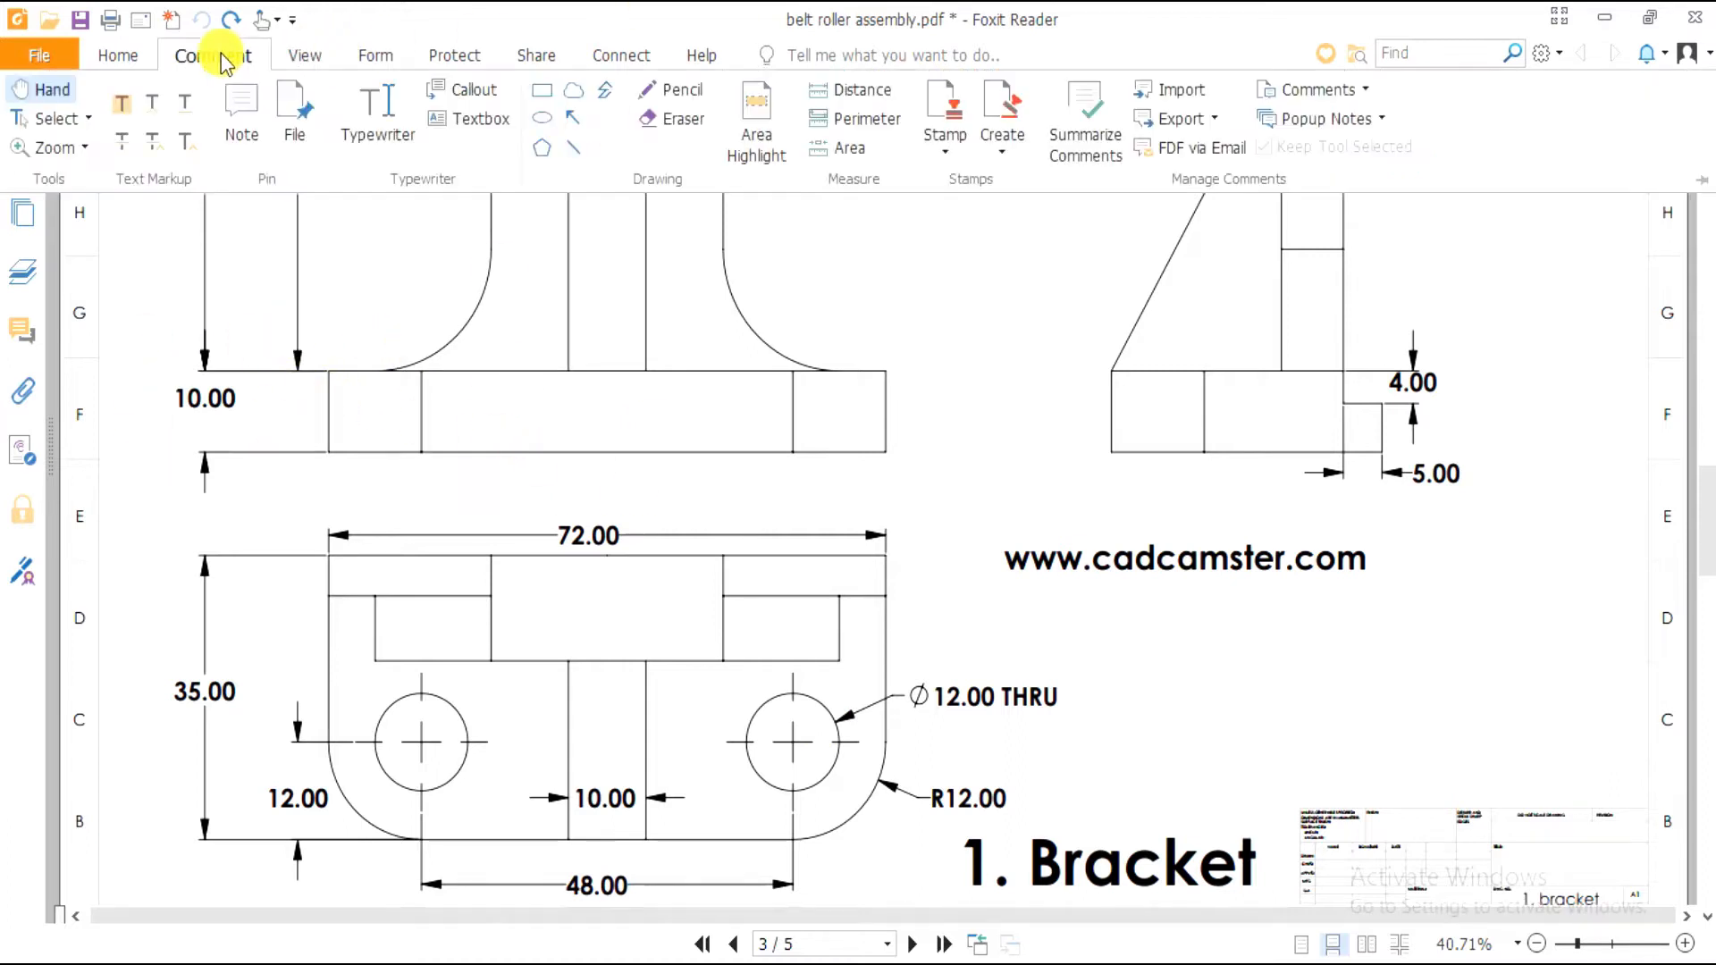
left_click(658, 96)
left_click_drag(205, 362, 353, 483)
mouse_move(469, 490)
left_mouse_down()
mouse_move(983, 449)
mouse_move(636, 338)
mouse_move(147, 353)
left_mouse_up()
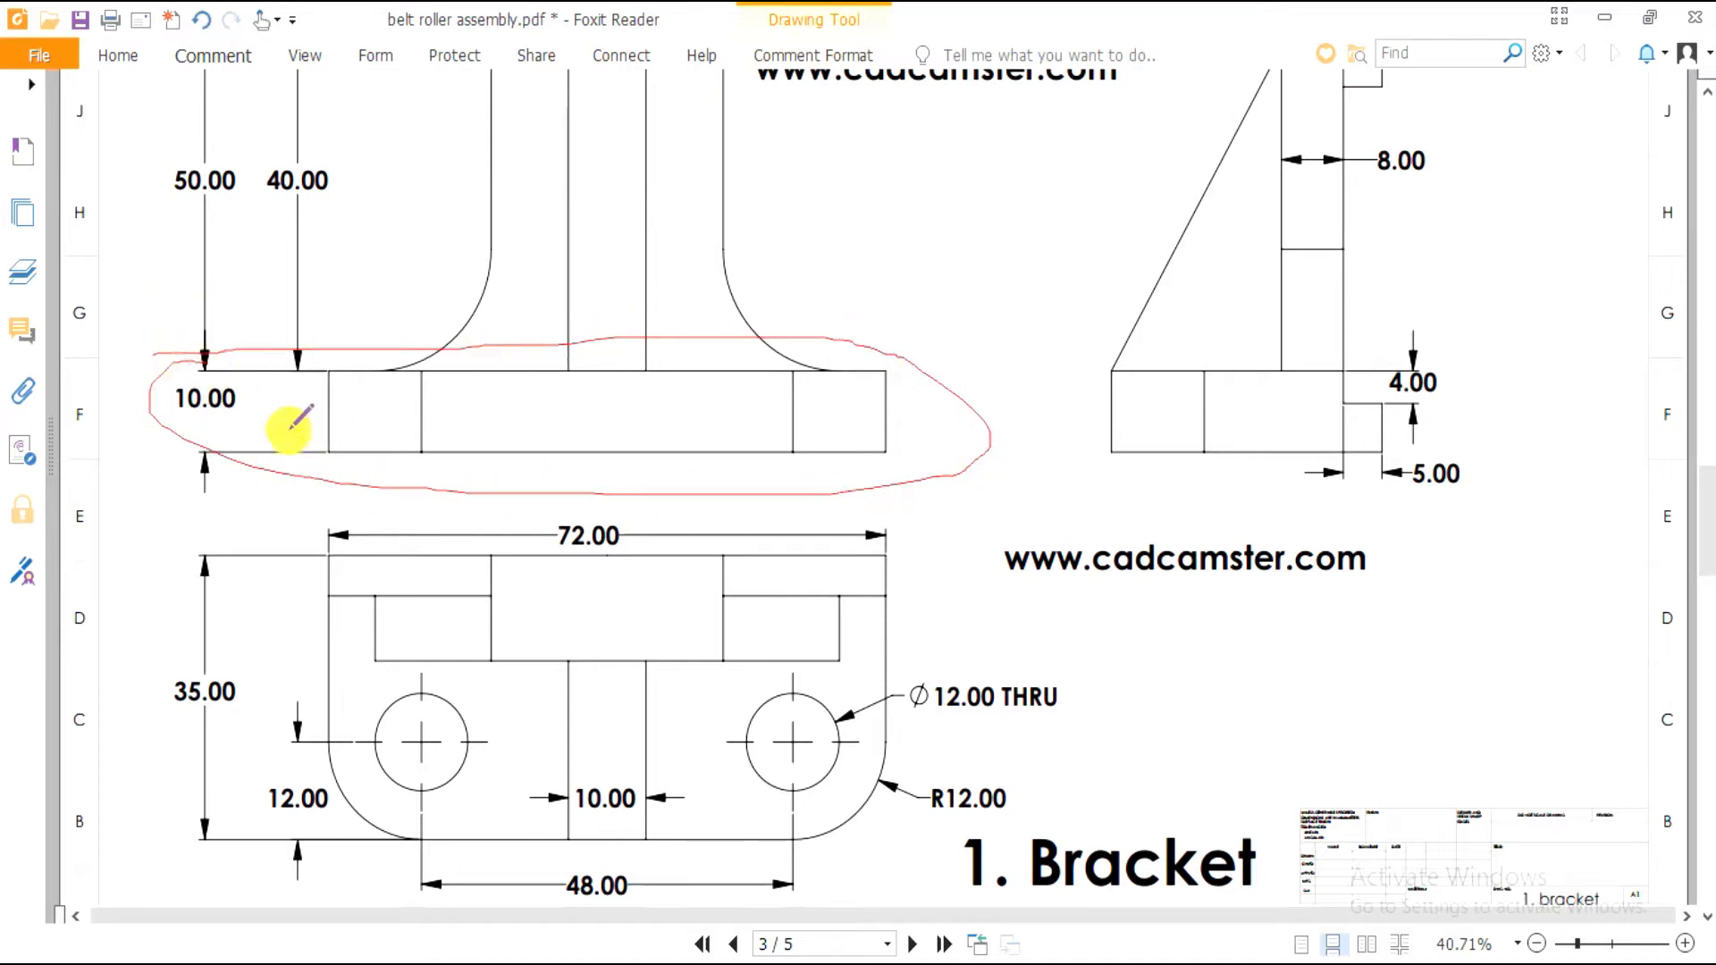
mouse_move(223, 394)
left_mouse_down()
mouse_move(164, 448)
mouse_move(229, 406)
left_mouse_up()
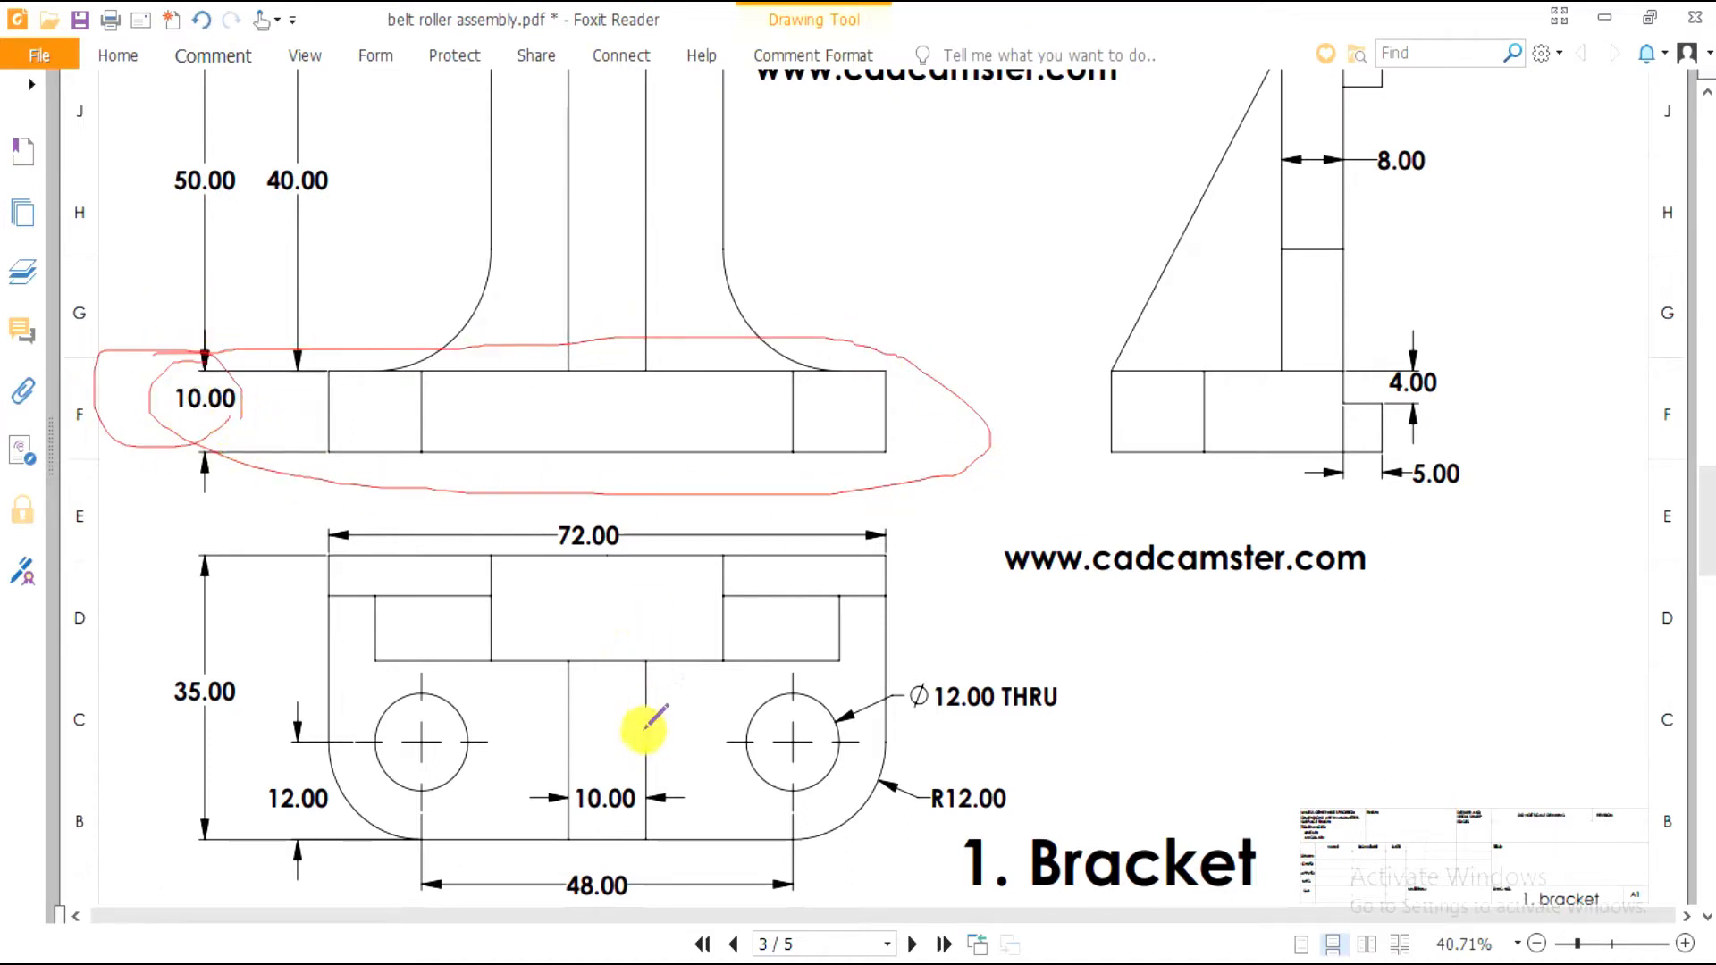
Circle the two through holes in the bracket's plan view and the upright profile in the front view
mouse_move(541, 761)
left_mouse_down()
mouse_move(399, 689)
mouse_move(454, 753)
left_mouse_up()
mouse_move(731, 738)
left_mouse_down()
mouse_move(791, 696)
mouse_move(858, 706)
left_mouse_up()
scroll(766, 659, "up", 5)
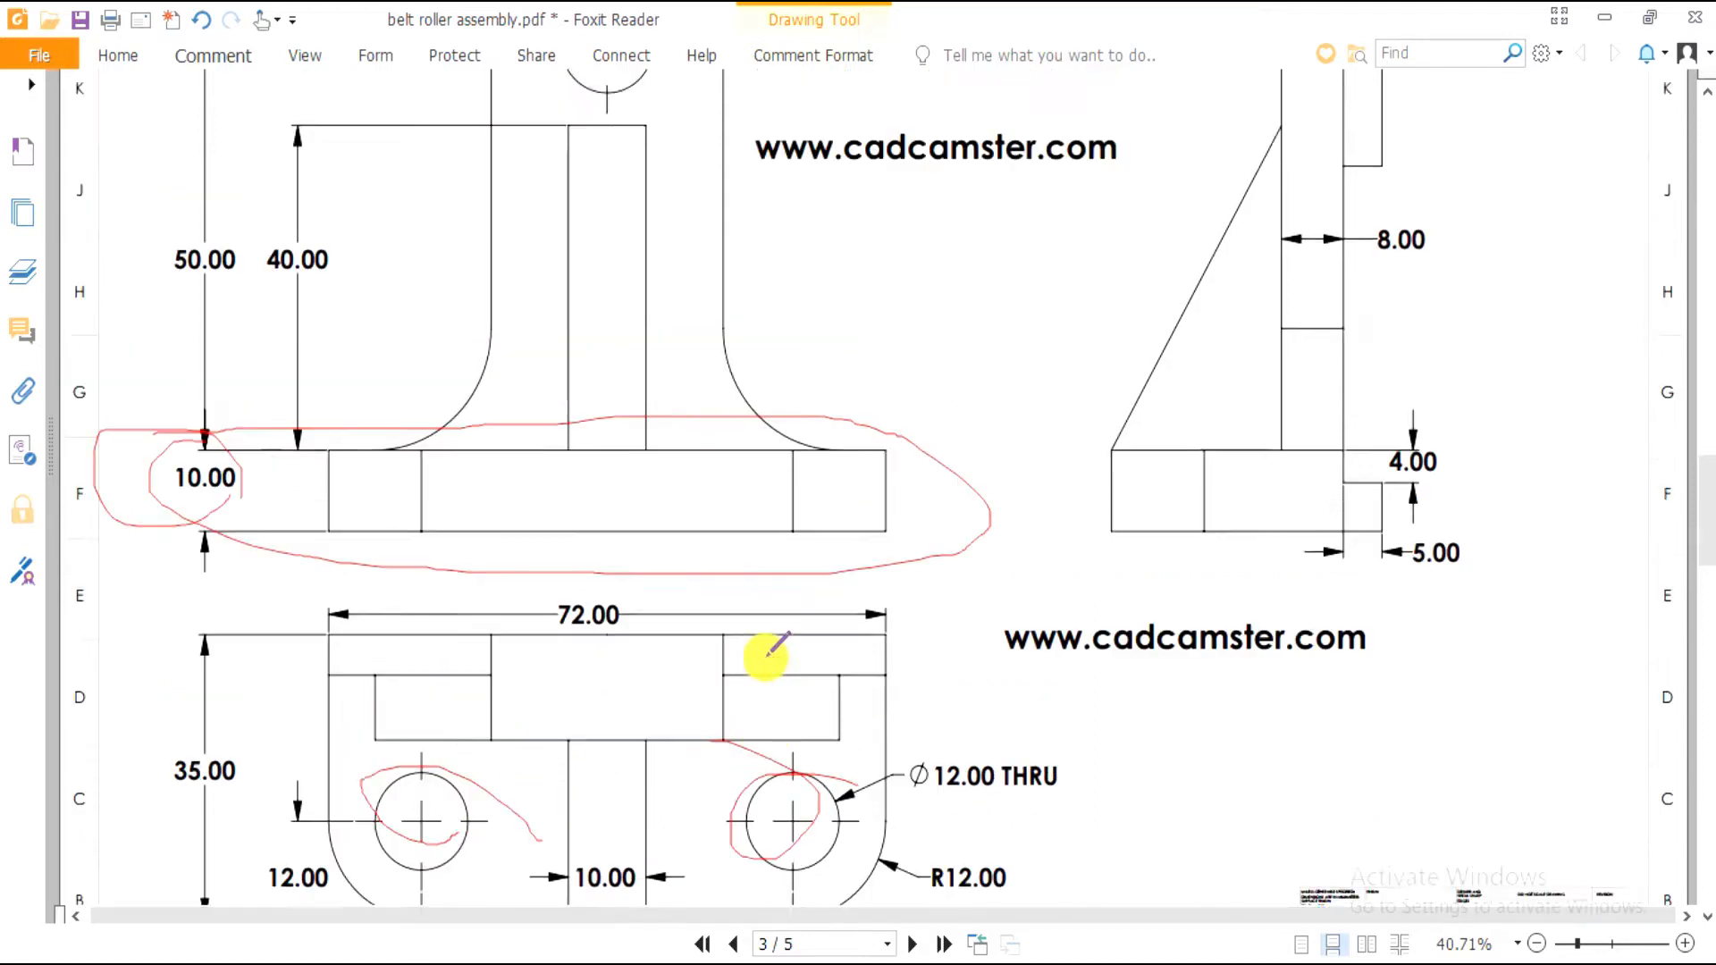
mouse_move(467, 118)
left_mouse_down()
mouse_move(447, 525)
mouse_move(831, 372)
mouse_move(507, 111)
left_mouse_up()
Circle the 72.00 width in the plan view and the 8.00 and 13.00 thickness dimensions in the side view
scroll(785, 643, "down", 5)
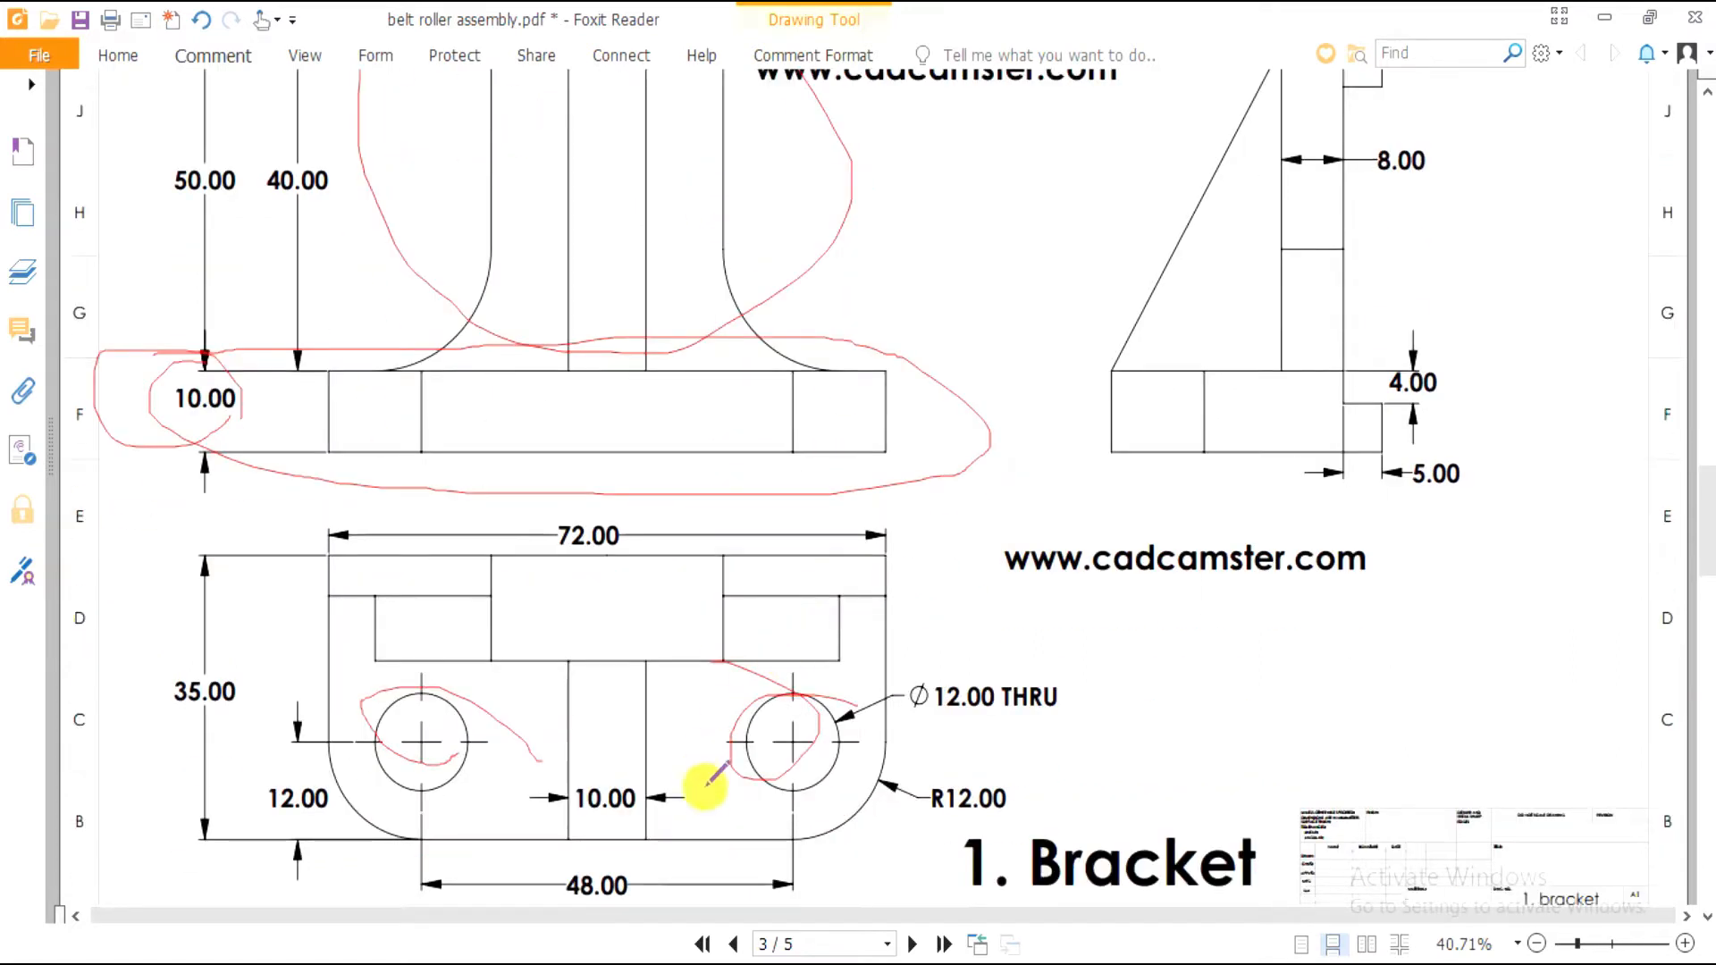
mouse_move(360, 577)
left_mouse_down()
mouse_move(679, 581)
mouse_move(861, 547)
mouse_move(453, 536)
mouse_move(329, 573)
left_mouse_up()
scroll(1133, 444, "up", 5)
mouse_move(1424, 376)
left_mouse_down()
mouse_move(1360, 361)
mouse_move(1424, 414)
mouse_move(1401, 438)
left_mouse_up()
scroll(1394, 525, "up", 2)
scroll(1396, 516, "up", 2)
mouse_move(1251, 210)
left_mouse_down()
mouse_move(1334, 293)
mouse_move(1351, 193)
mouse_move(1261, 212)
left_mouse_up()
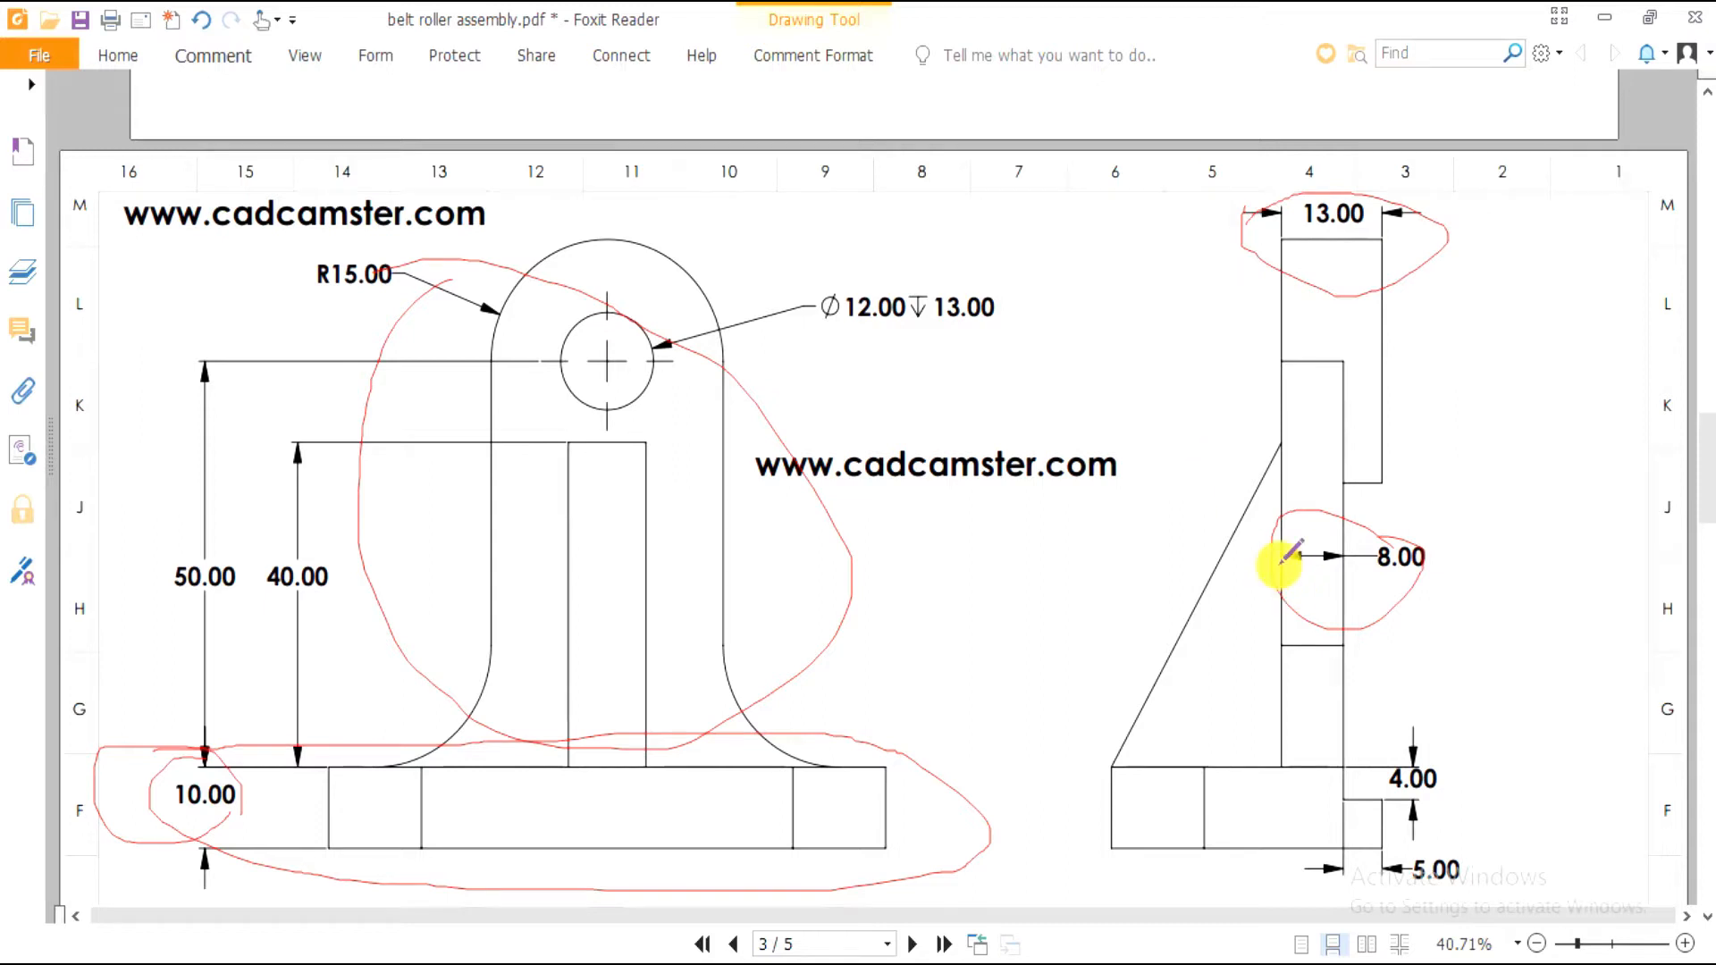
Mark the bracket's rib with pencil strokes in the front, side and plan views
scroll(1260, 565, "down", 2)
left_click_drag(442, 503, 587, 473)
mouse_move(1185, 440)
left_mouse_down()
mouse_move(1224, 540)
mouse_move(1233, 459)
left_mouse_up()
mouse_move(1185, 572)
left_mouse_down()
mouse_move(1156, 575)
mouse_move(1190, 576)
left_mouse_up()
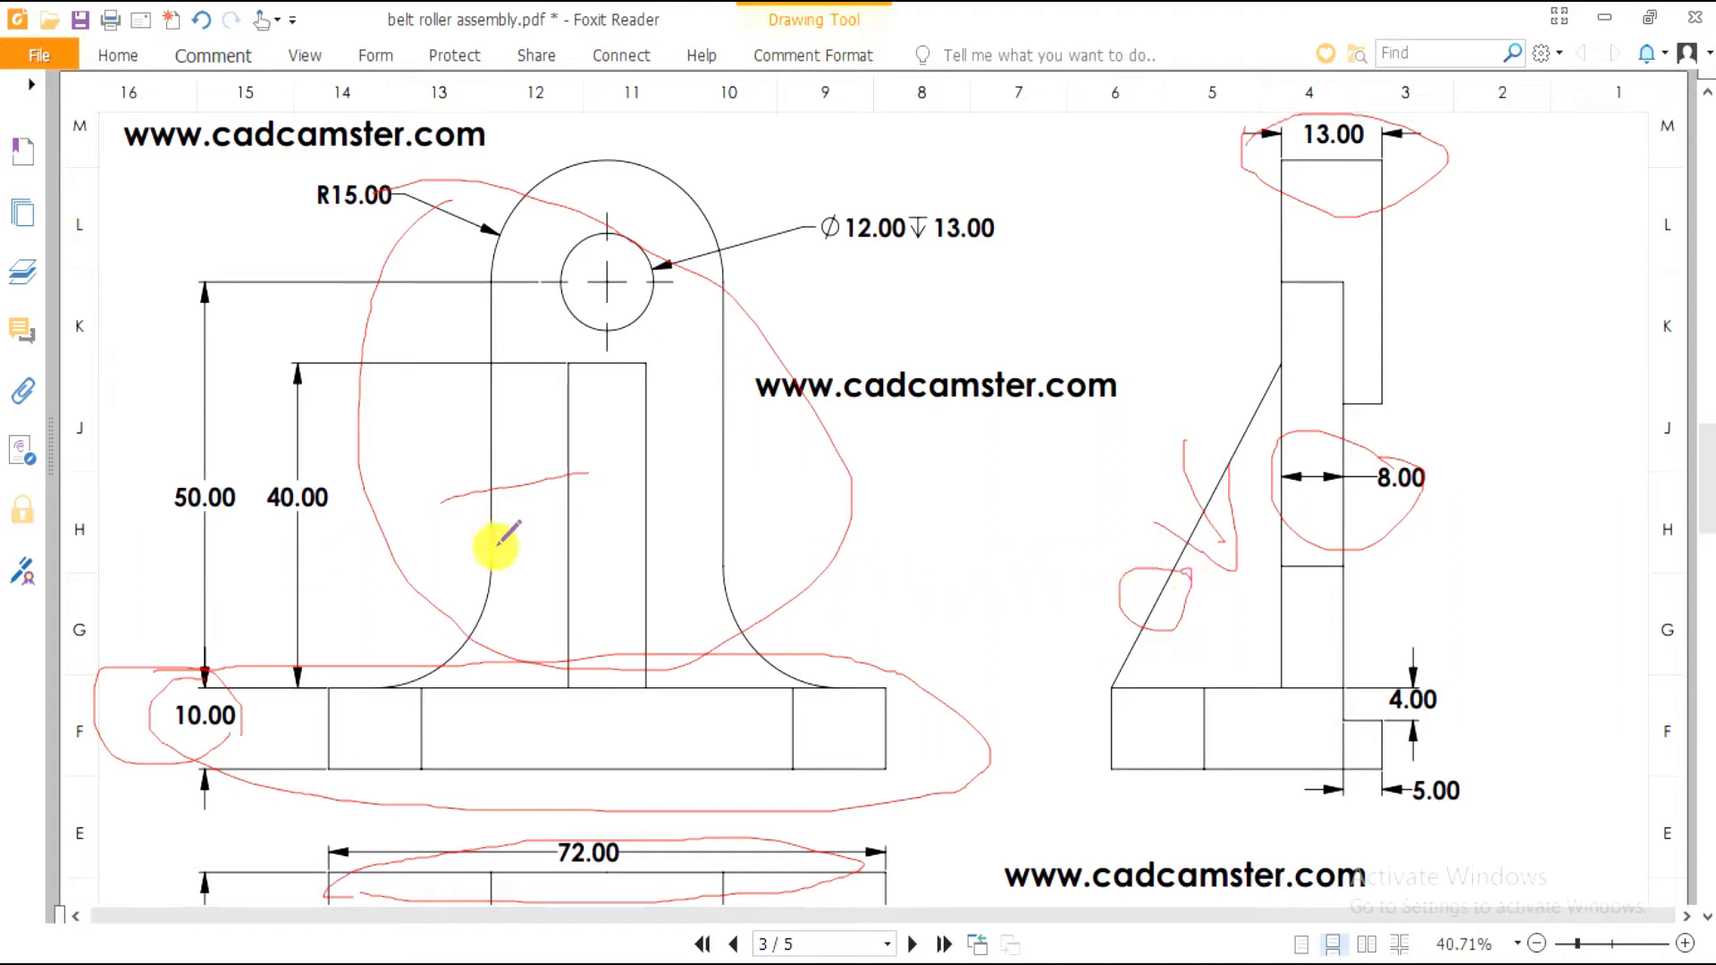
scroll(590, 536, "down", 6)
mouse_move(666, 755)
left_mouse_down()
mouse_move(593, 720)
mouse_move(575, 834)
mouse_move(623, 750)
left_mouse_up()
scroll(960, 639, "up", 4)
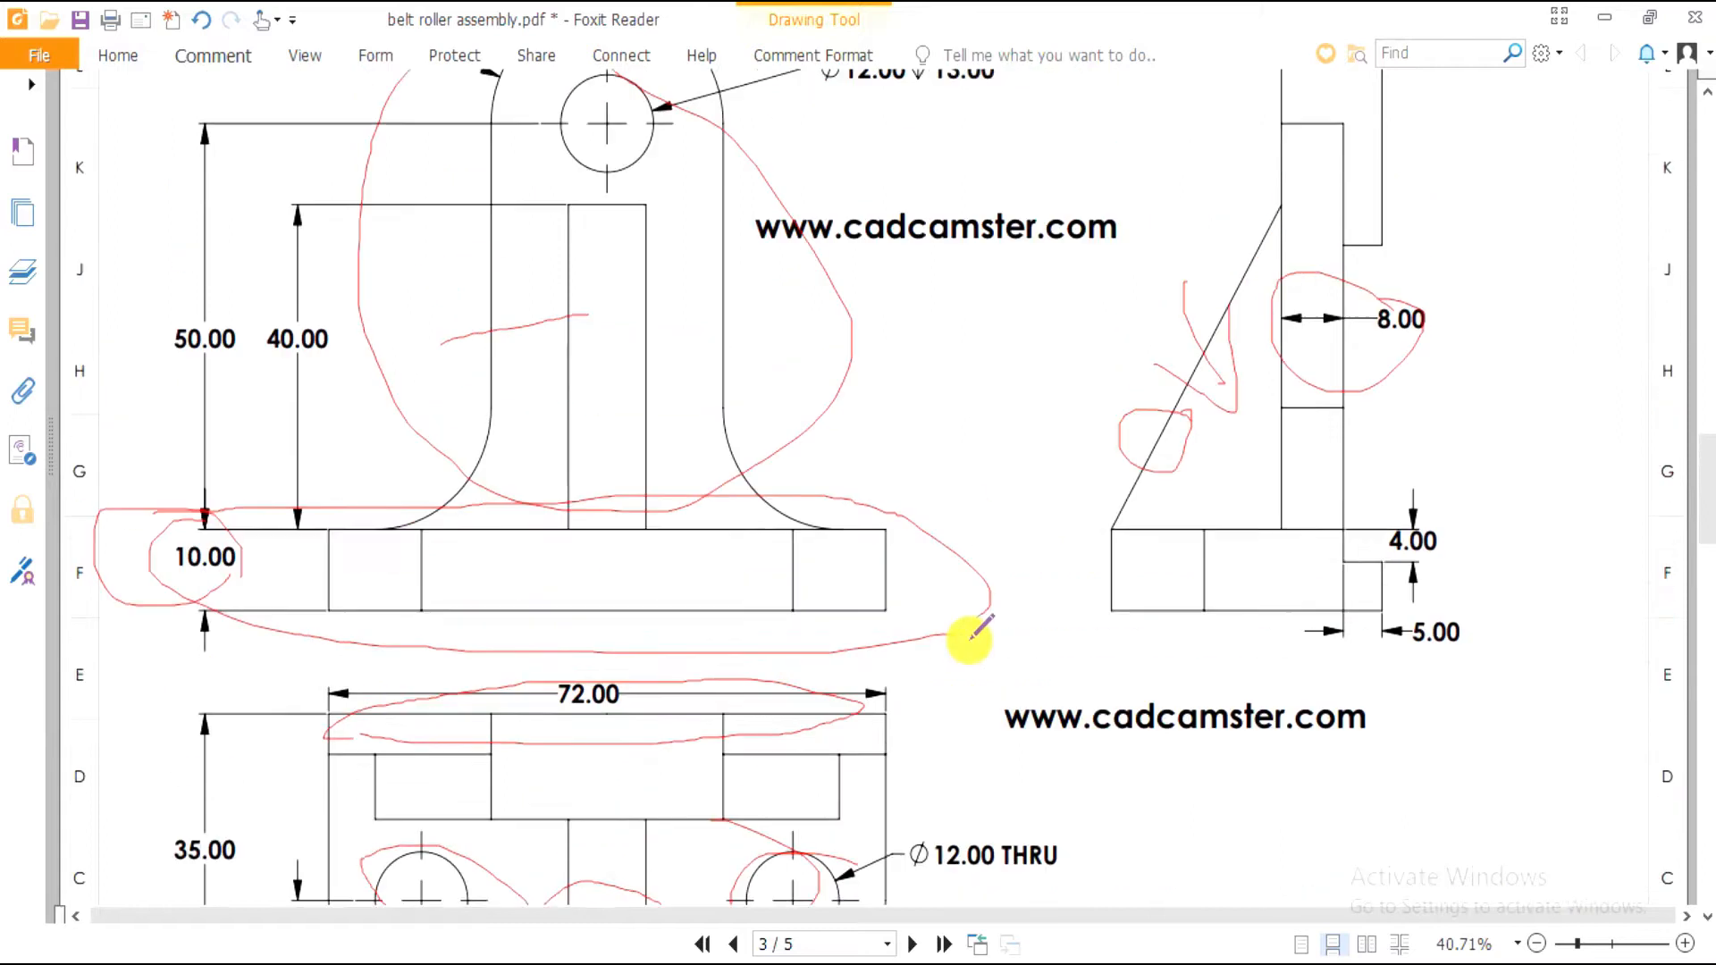
Undo the pencil markups on the bracket drawing
key("ctrl+z")
key("ctrl+z")
key("ctrl+z")
key("ctrl+z")
key("ctrl+z")
key("ctrl+z")
key("ctrl+z")
key("ctrl+z")
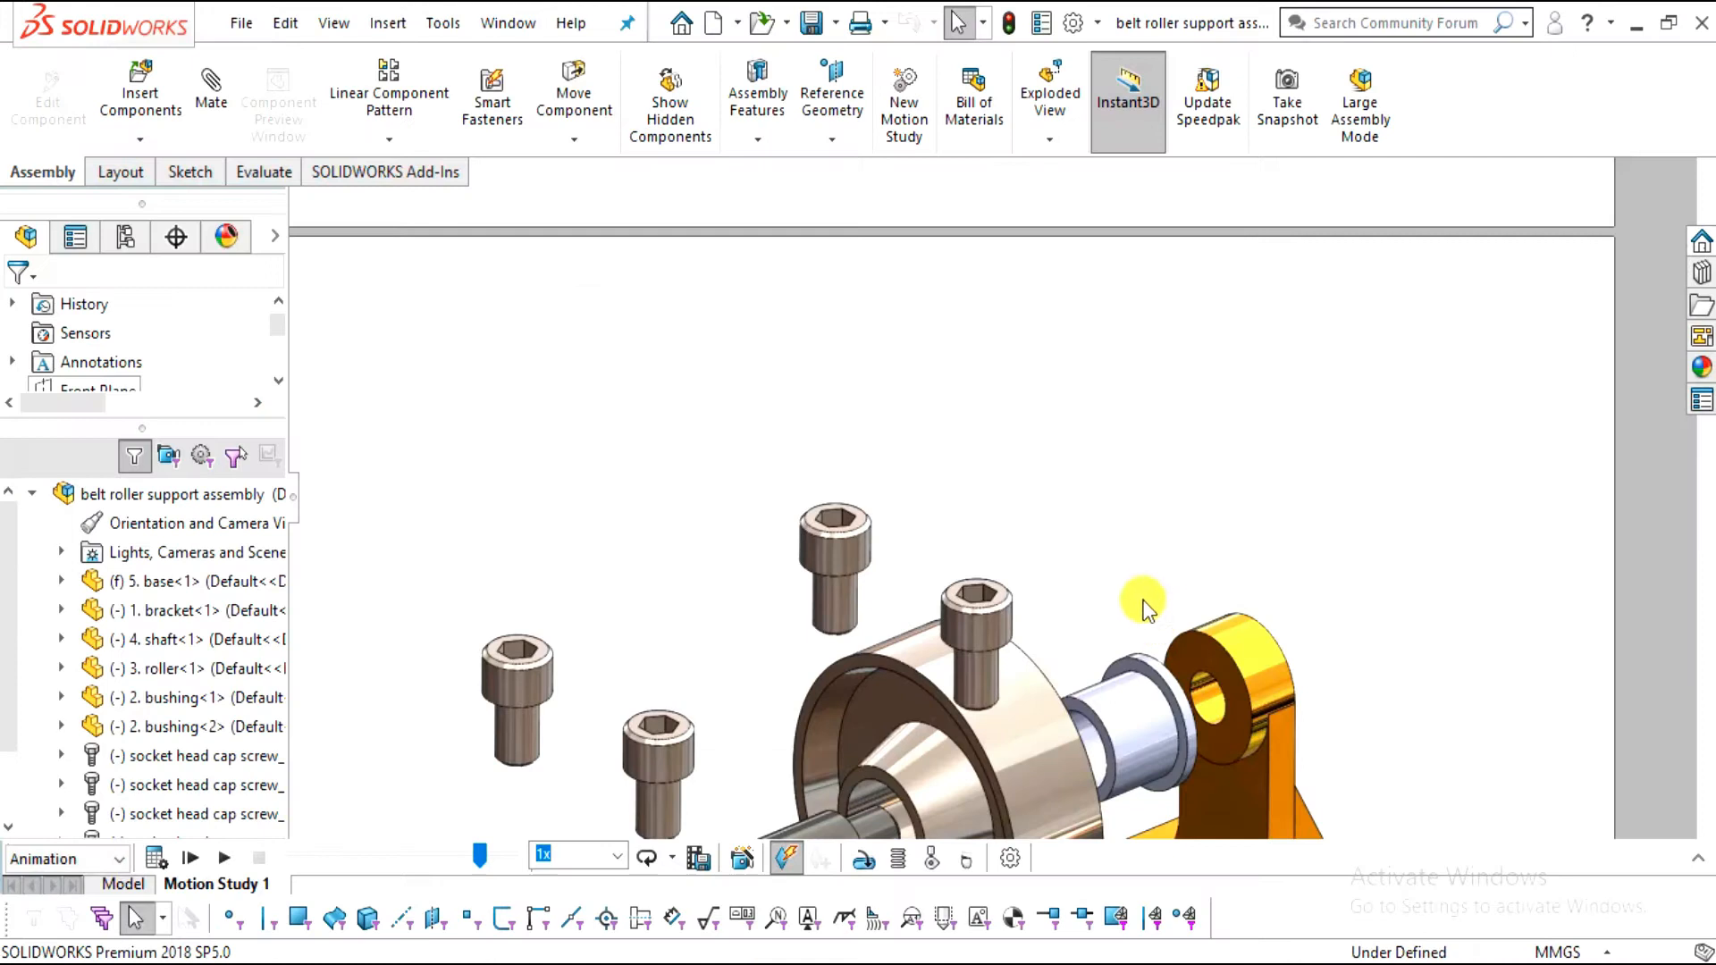
Switch to SOLIDWORKS and close the belt roller support assembly
scroll(1143, 516, "up", 2)
scroll(1143, 514, "down", 2)
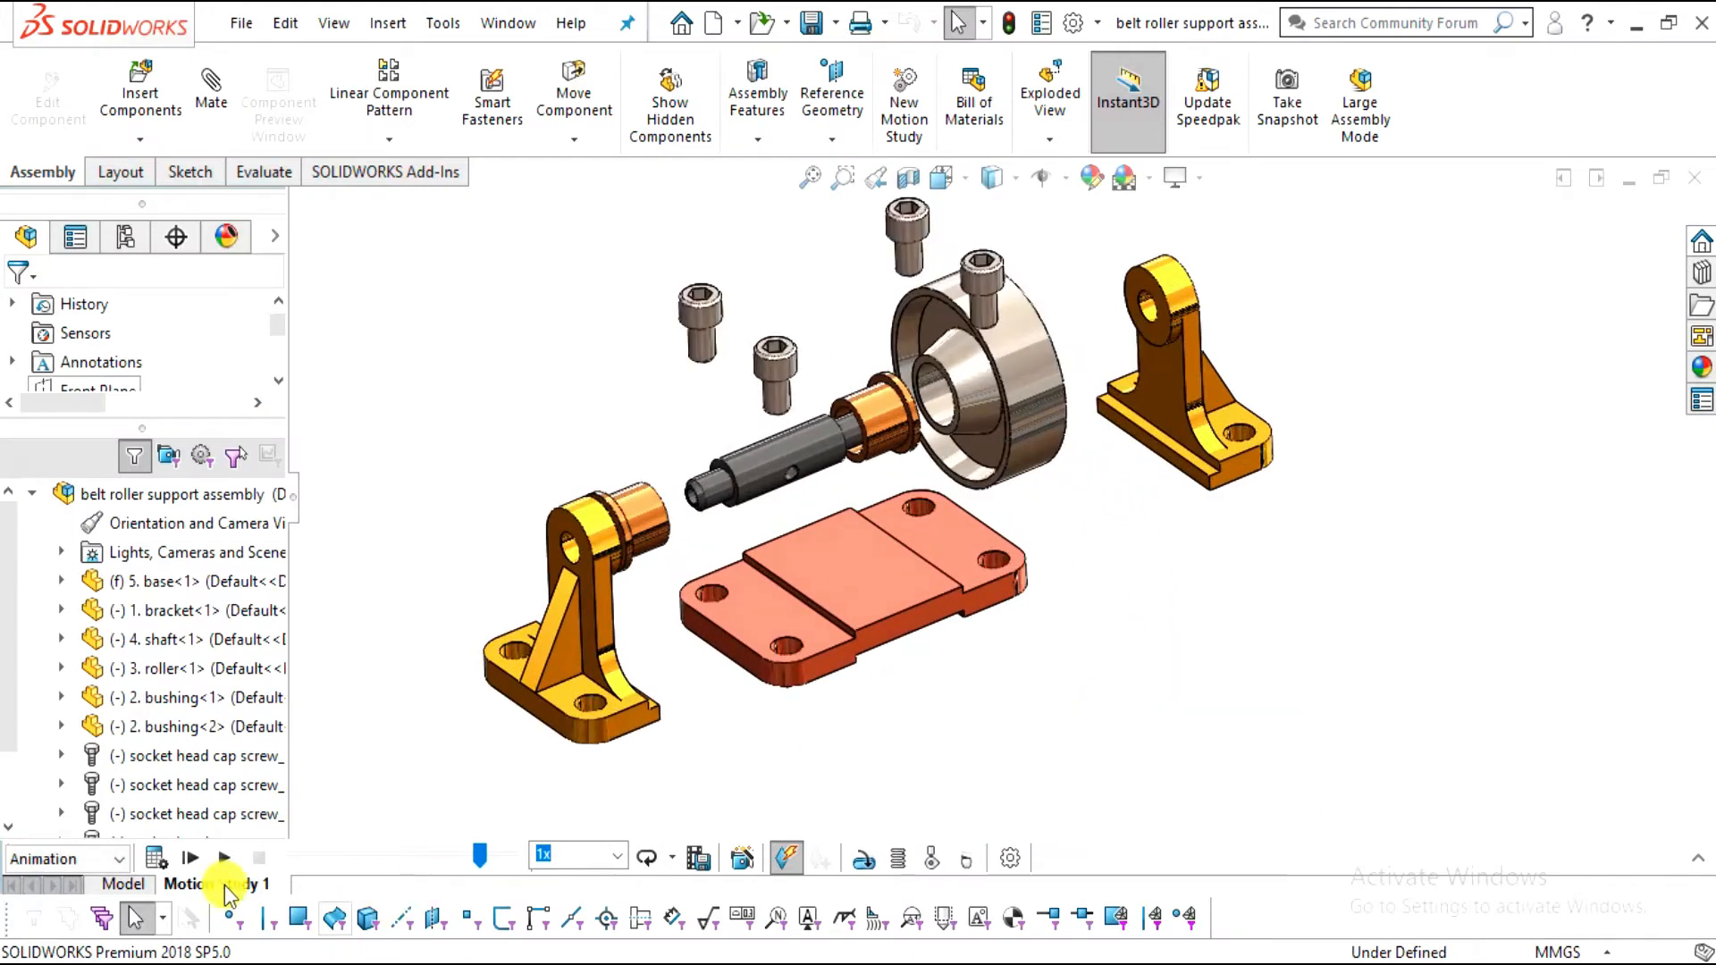
left_click(1696, 178)
left_click(913, 452)
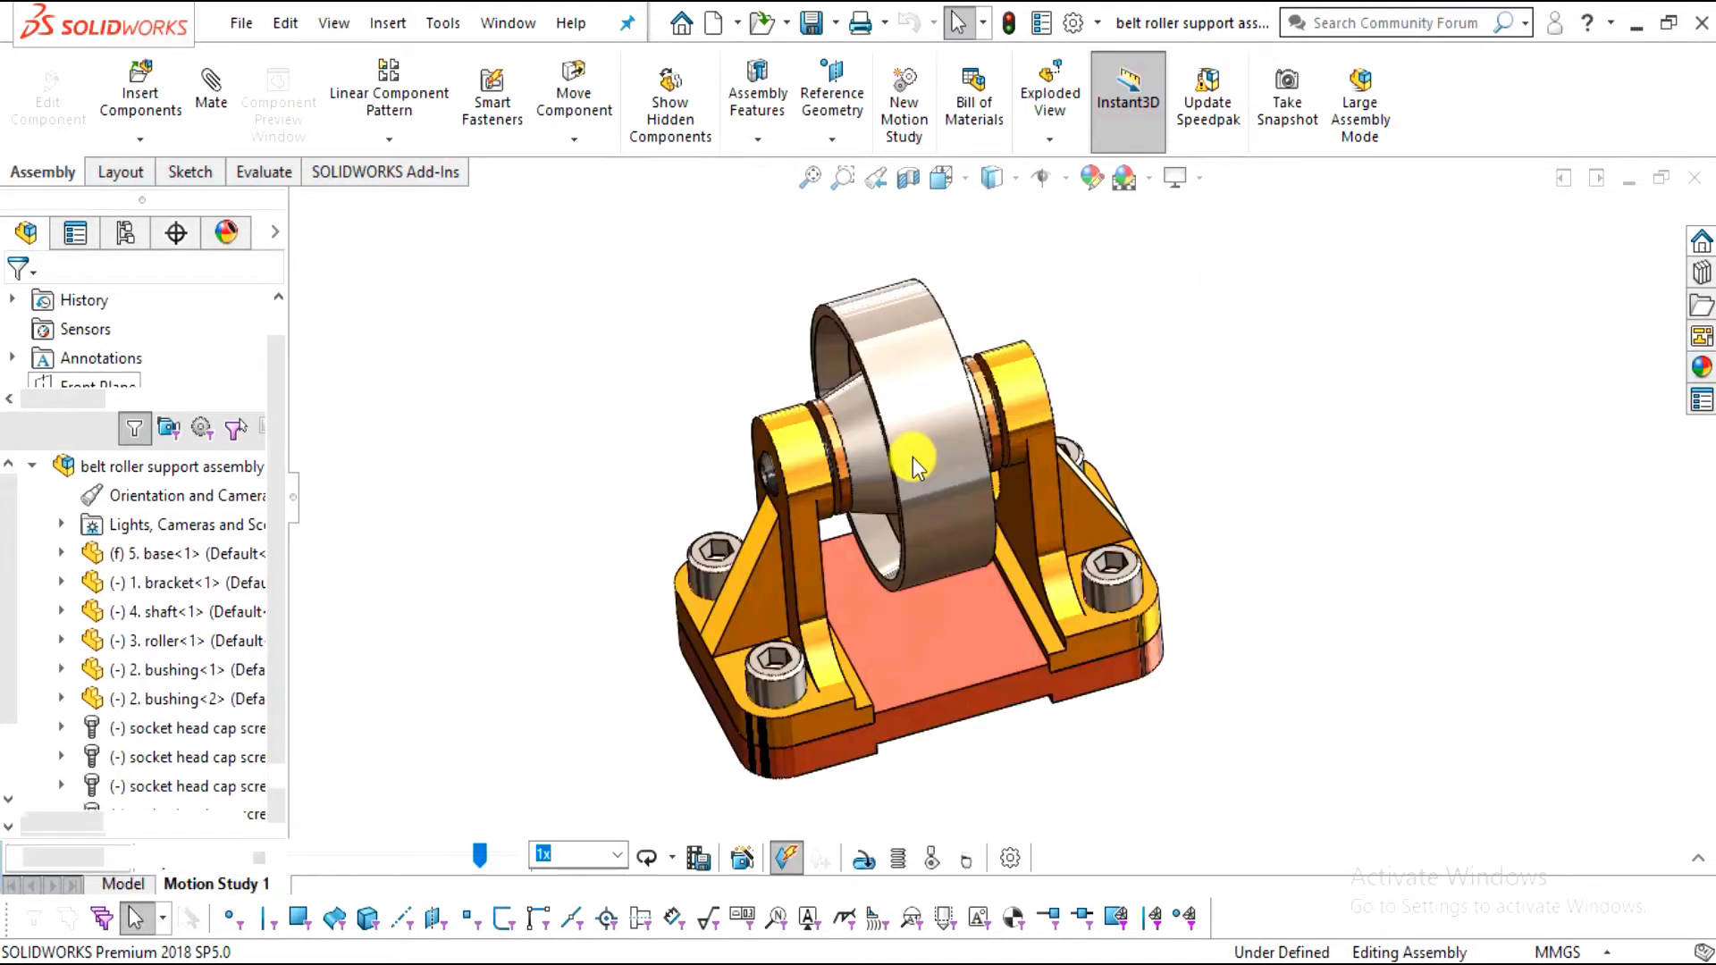
Create a new part document using the Novice version of the new document dialog
left_click(259, 27)
left_click(276, 65)
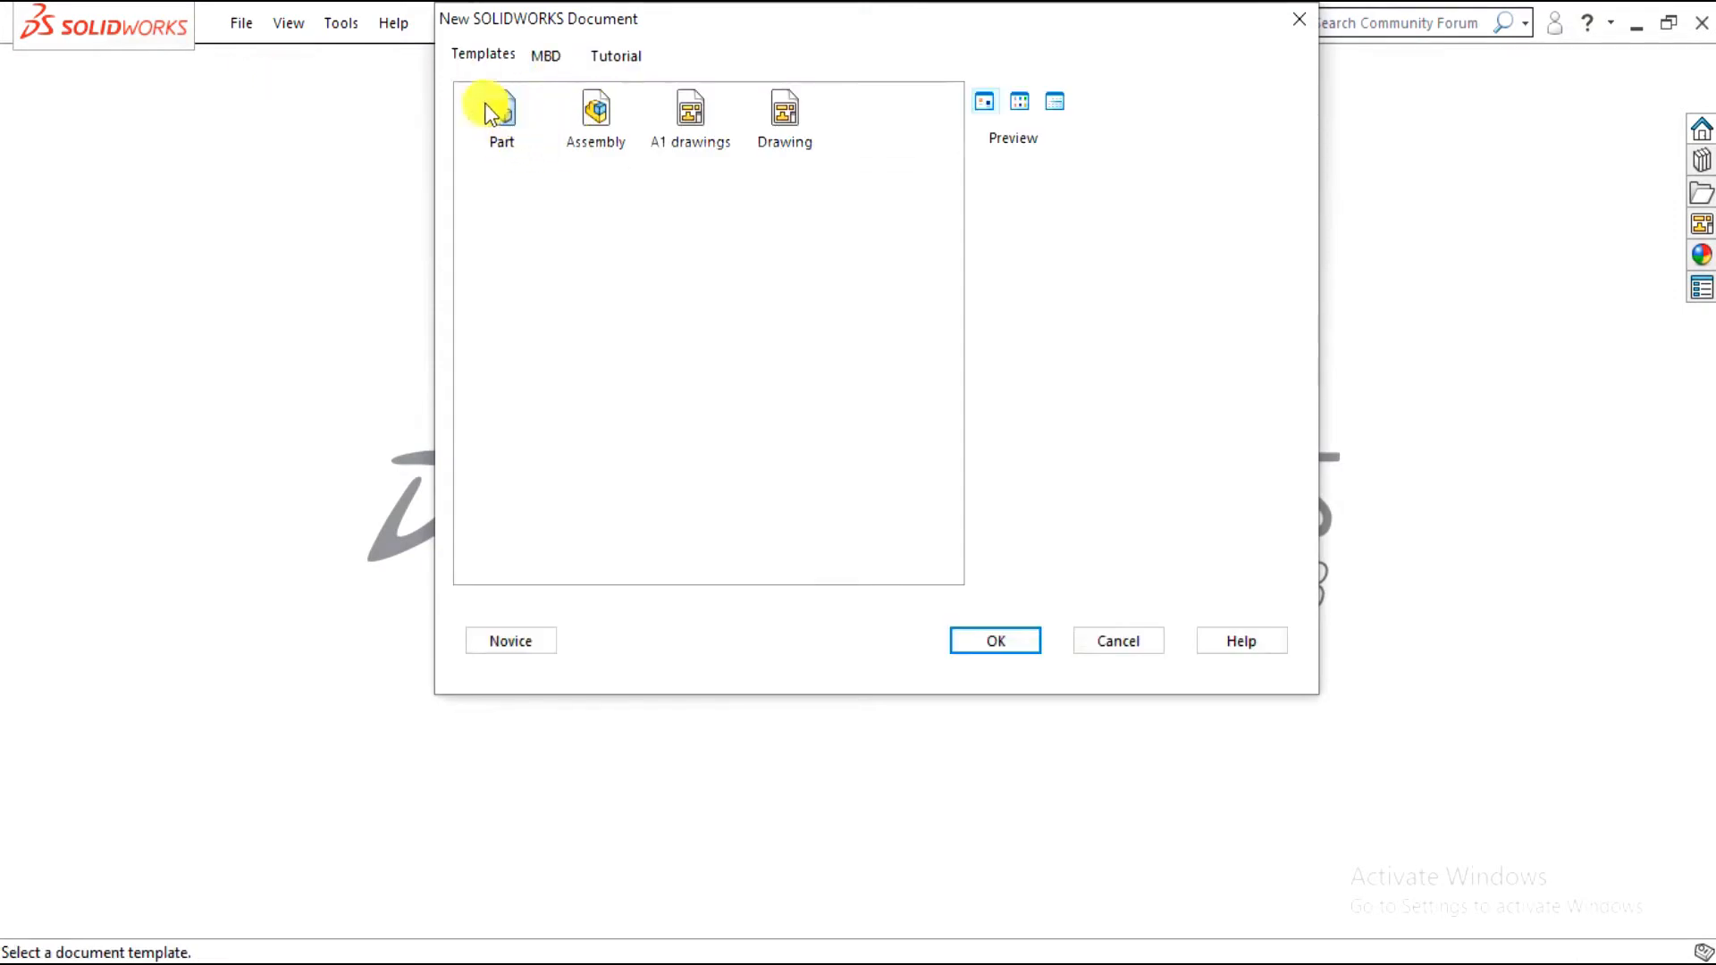
left_click(500, 642)
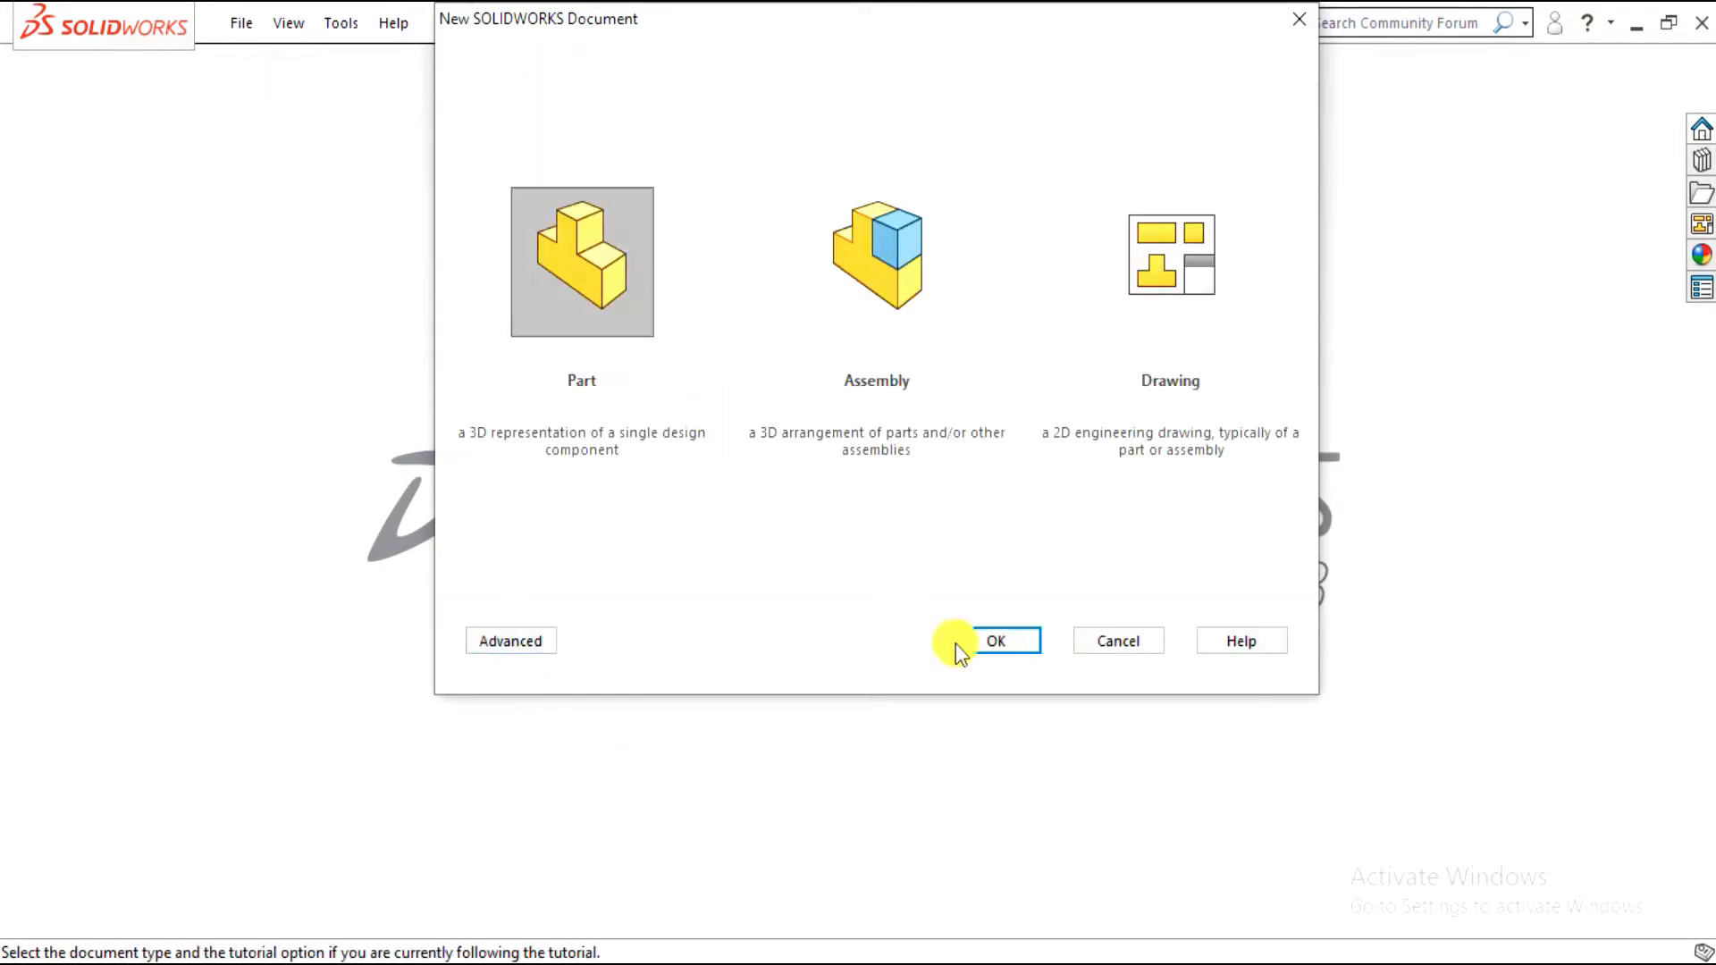
left_click(996, 640)
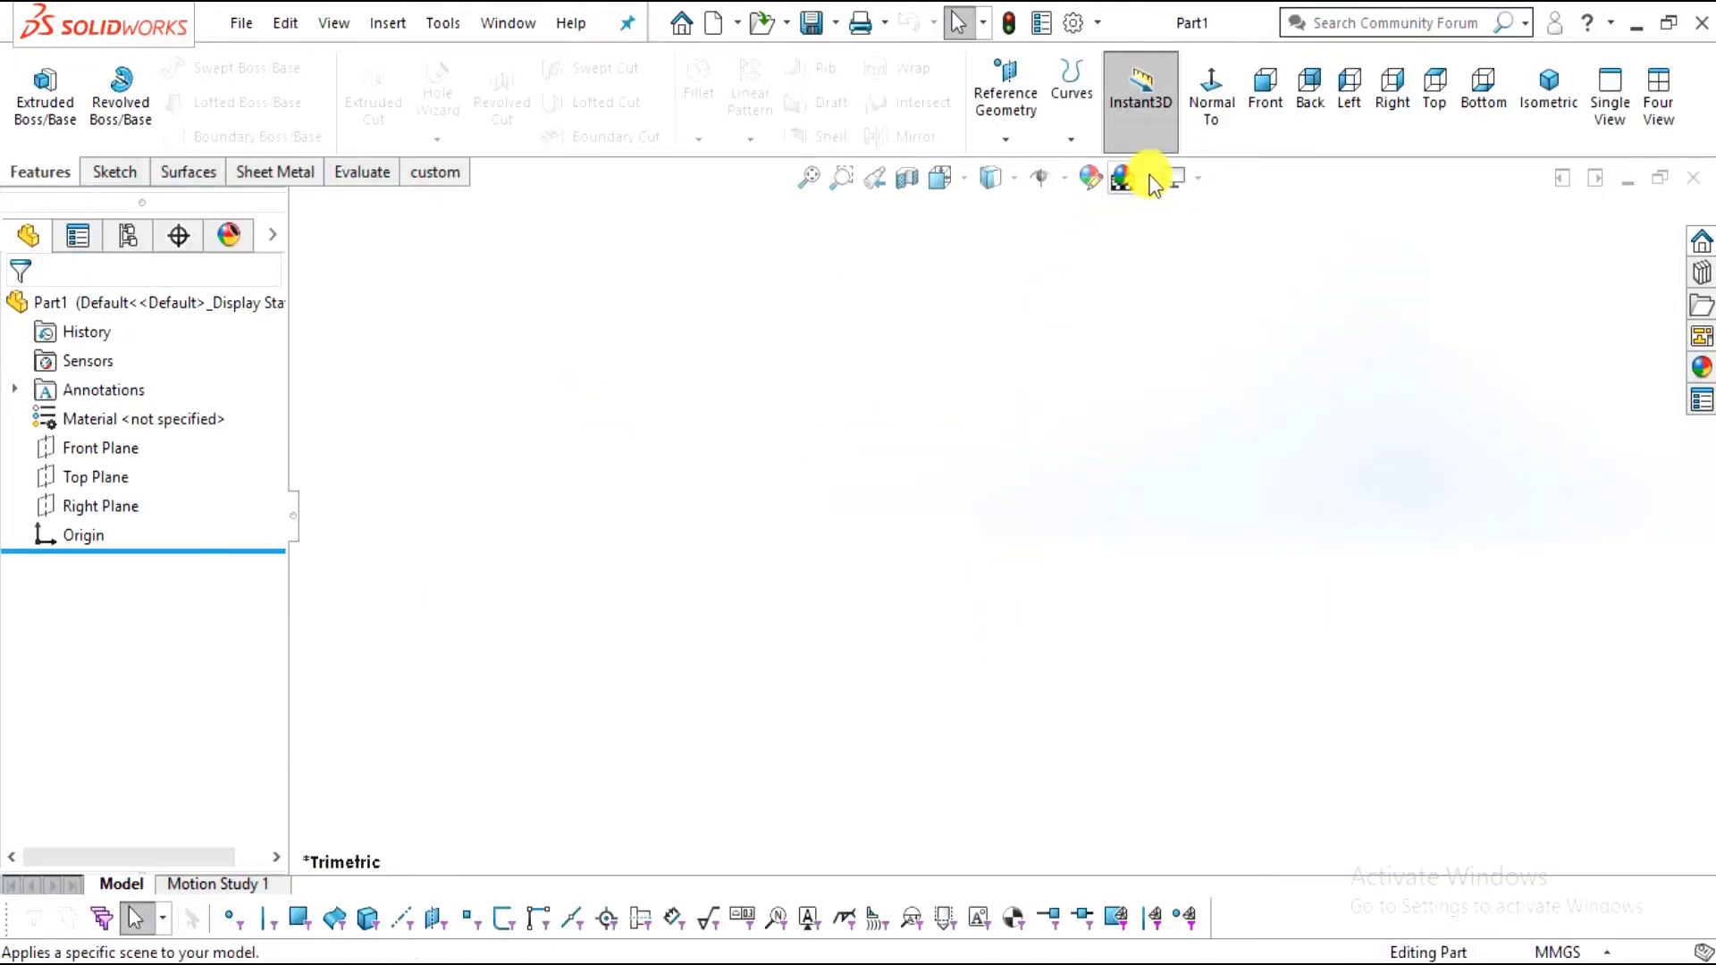
Apply a background scene to the part and set its units to MMGS (millimeter, gram, second)
left_click(1150, 180)
left_click(1167, 68)
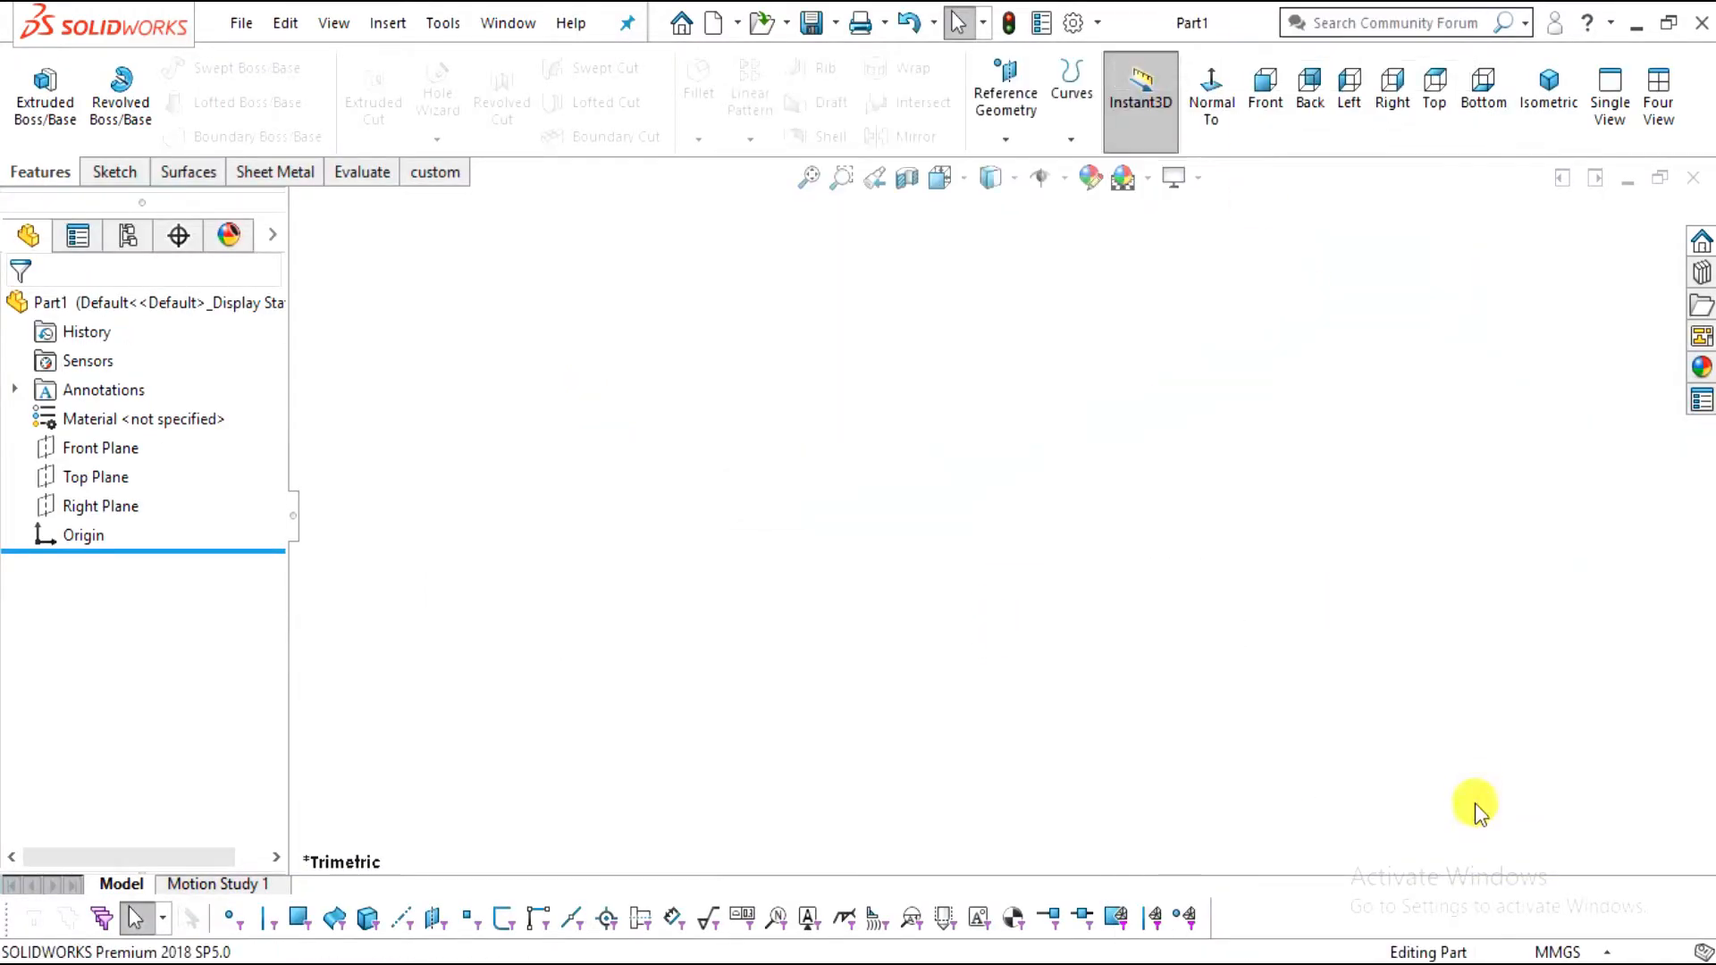
left_click(1535, 952)
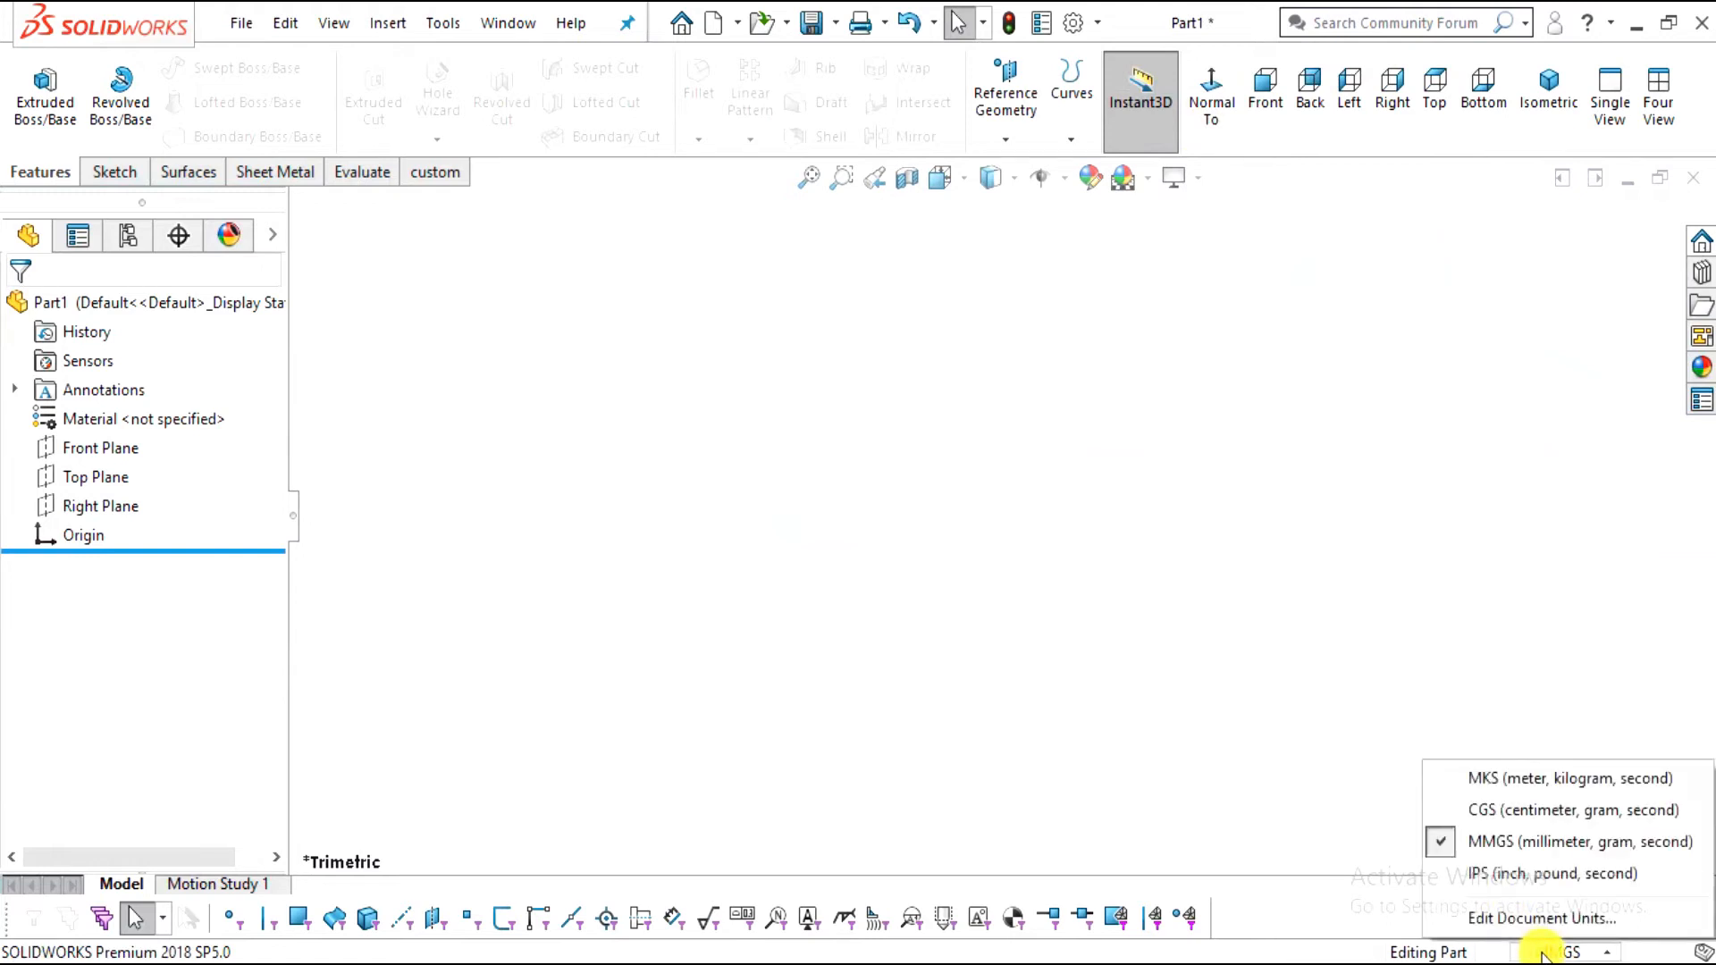
left_click(1535, 843)
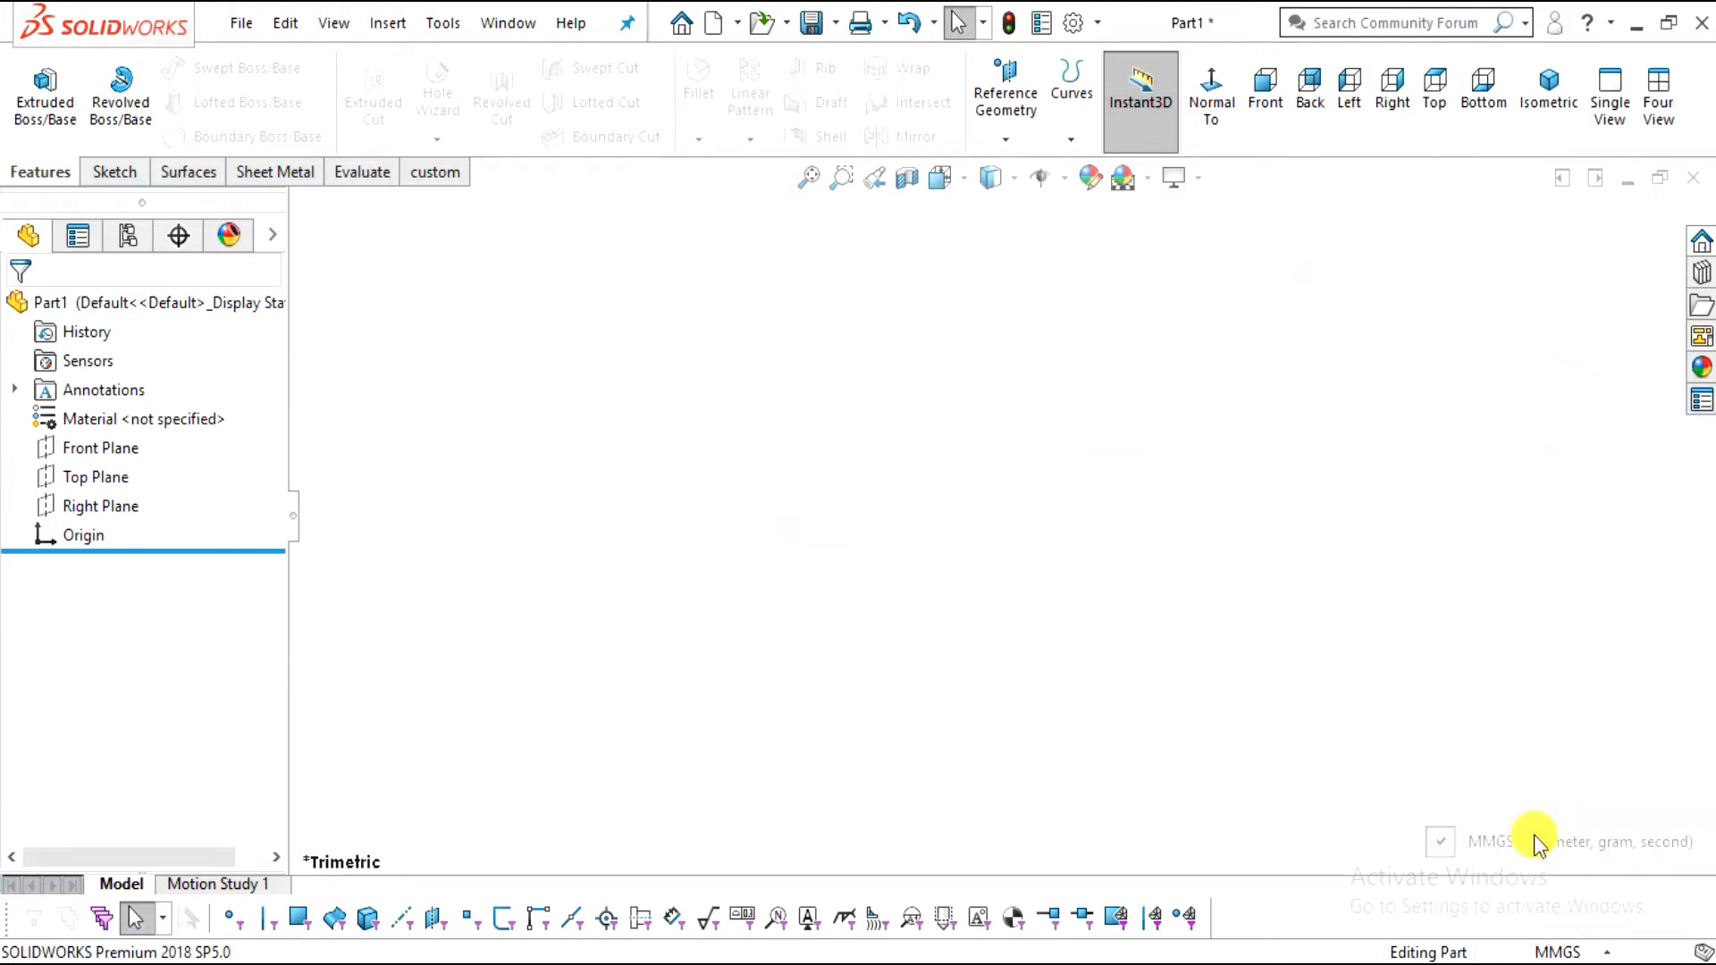
Start a sketch on the Front Plane, viewed normal to the plane
left_click(106, 450)
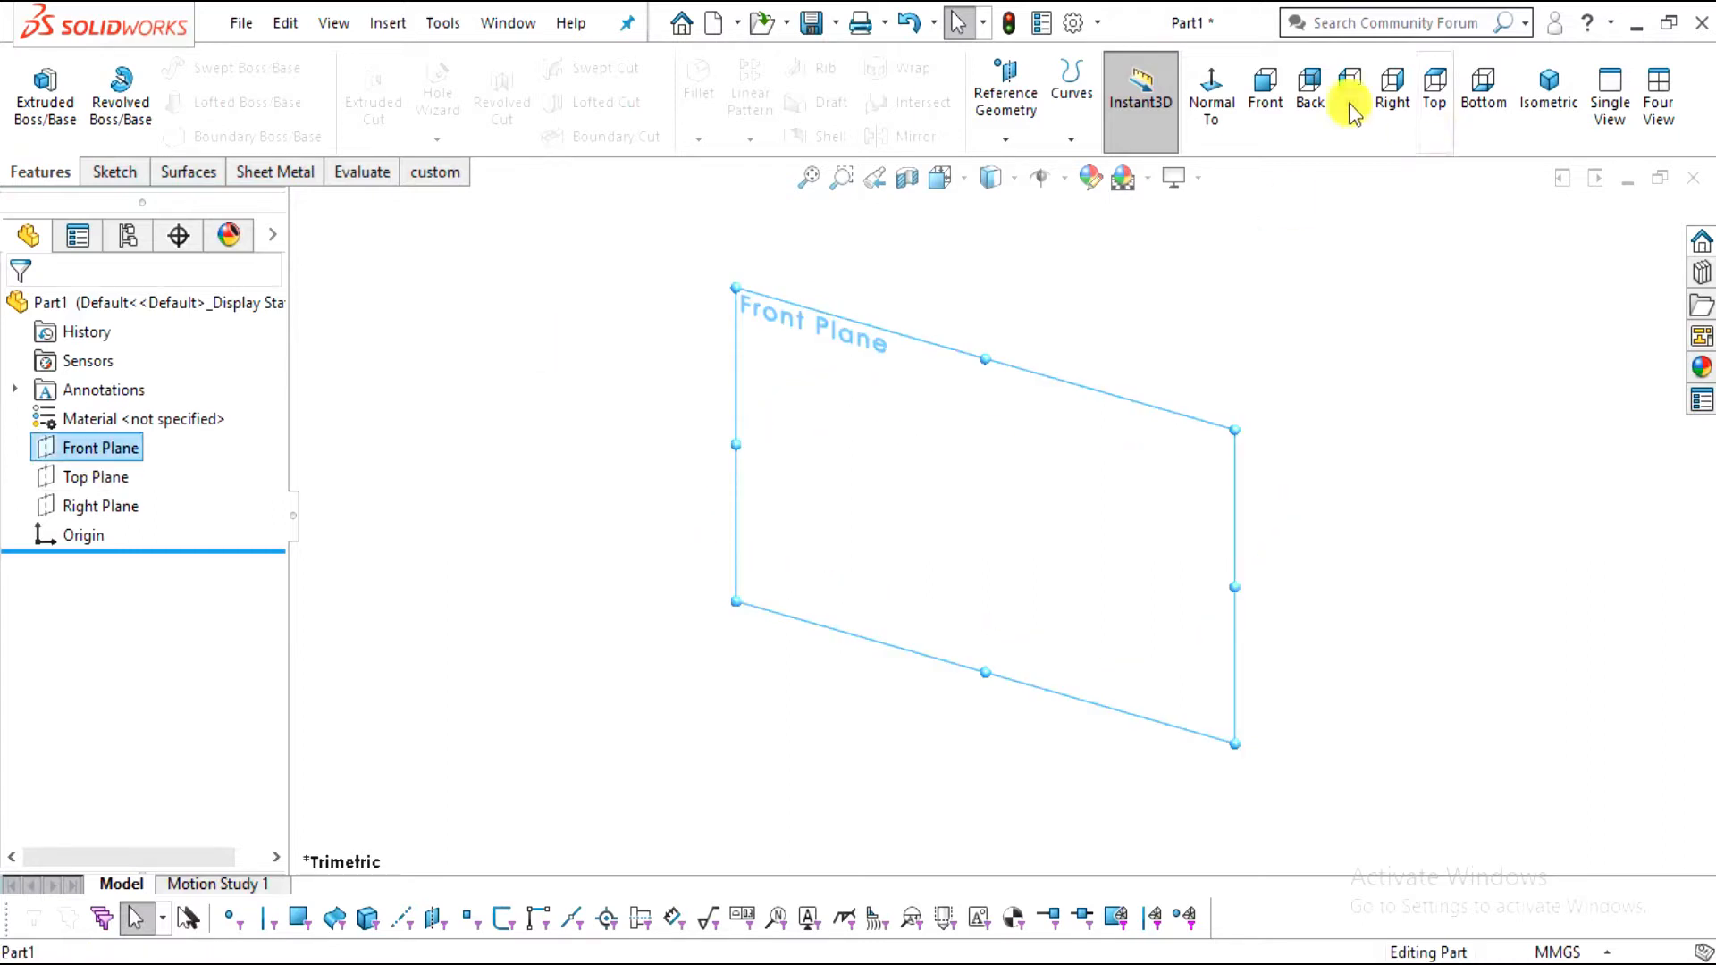
left_click(1215, 103)
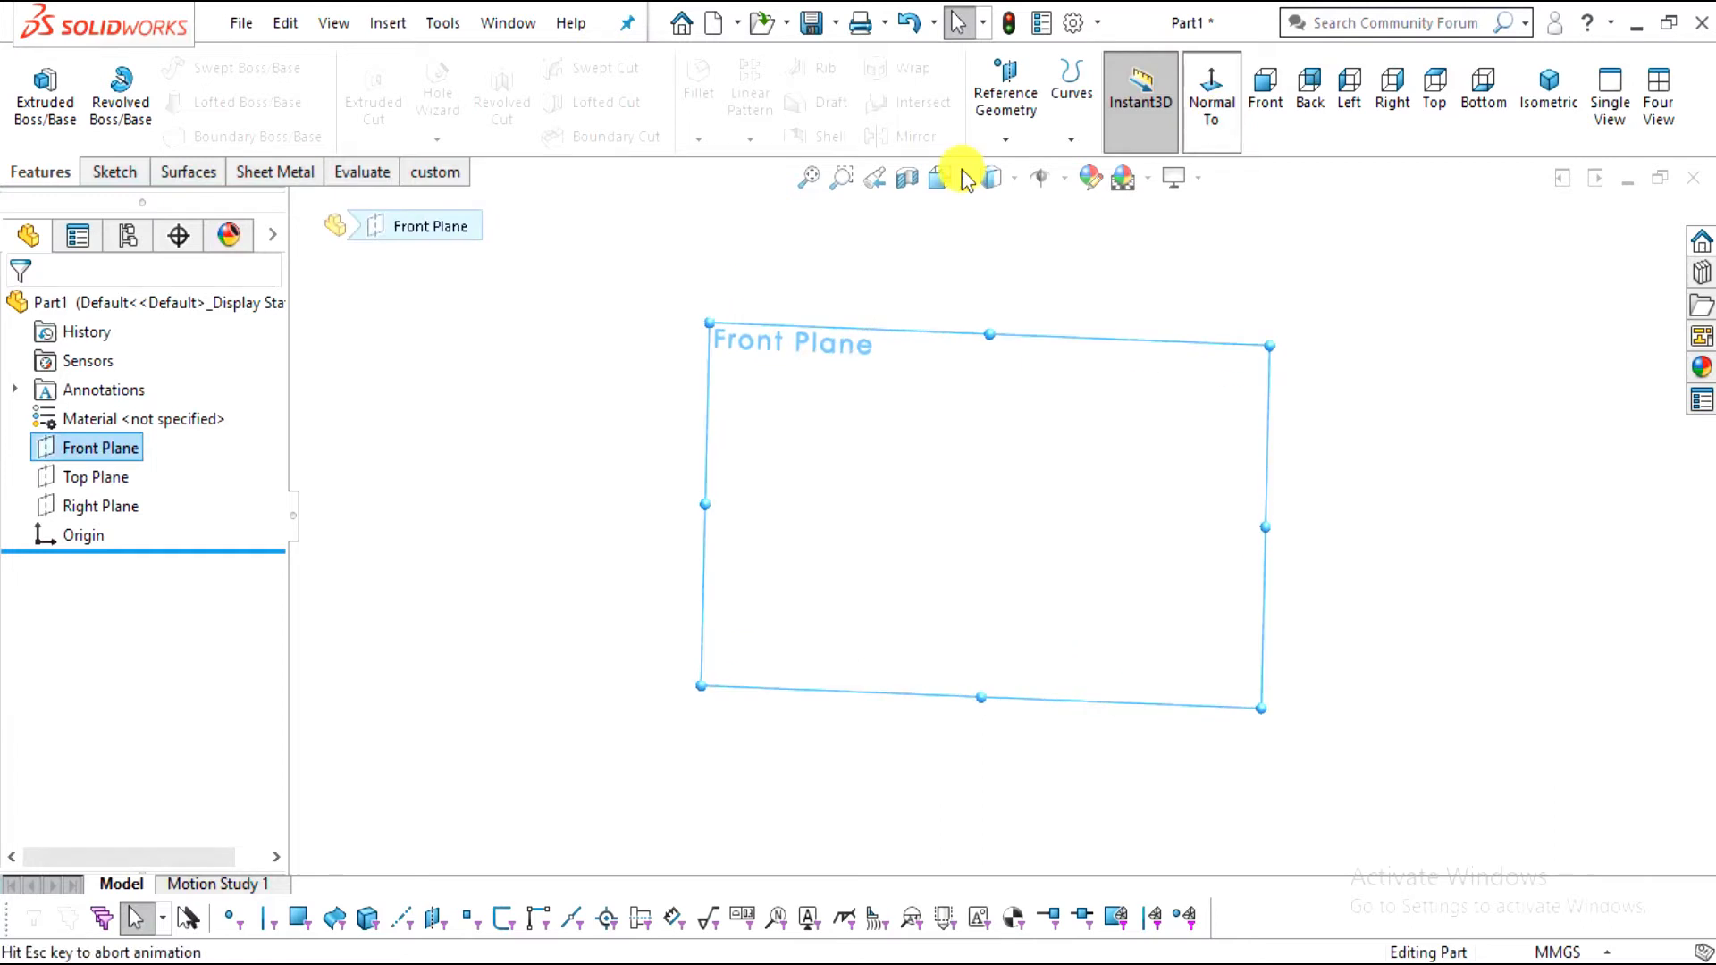
left_click(94, 173)
left_click(32, 85)
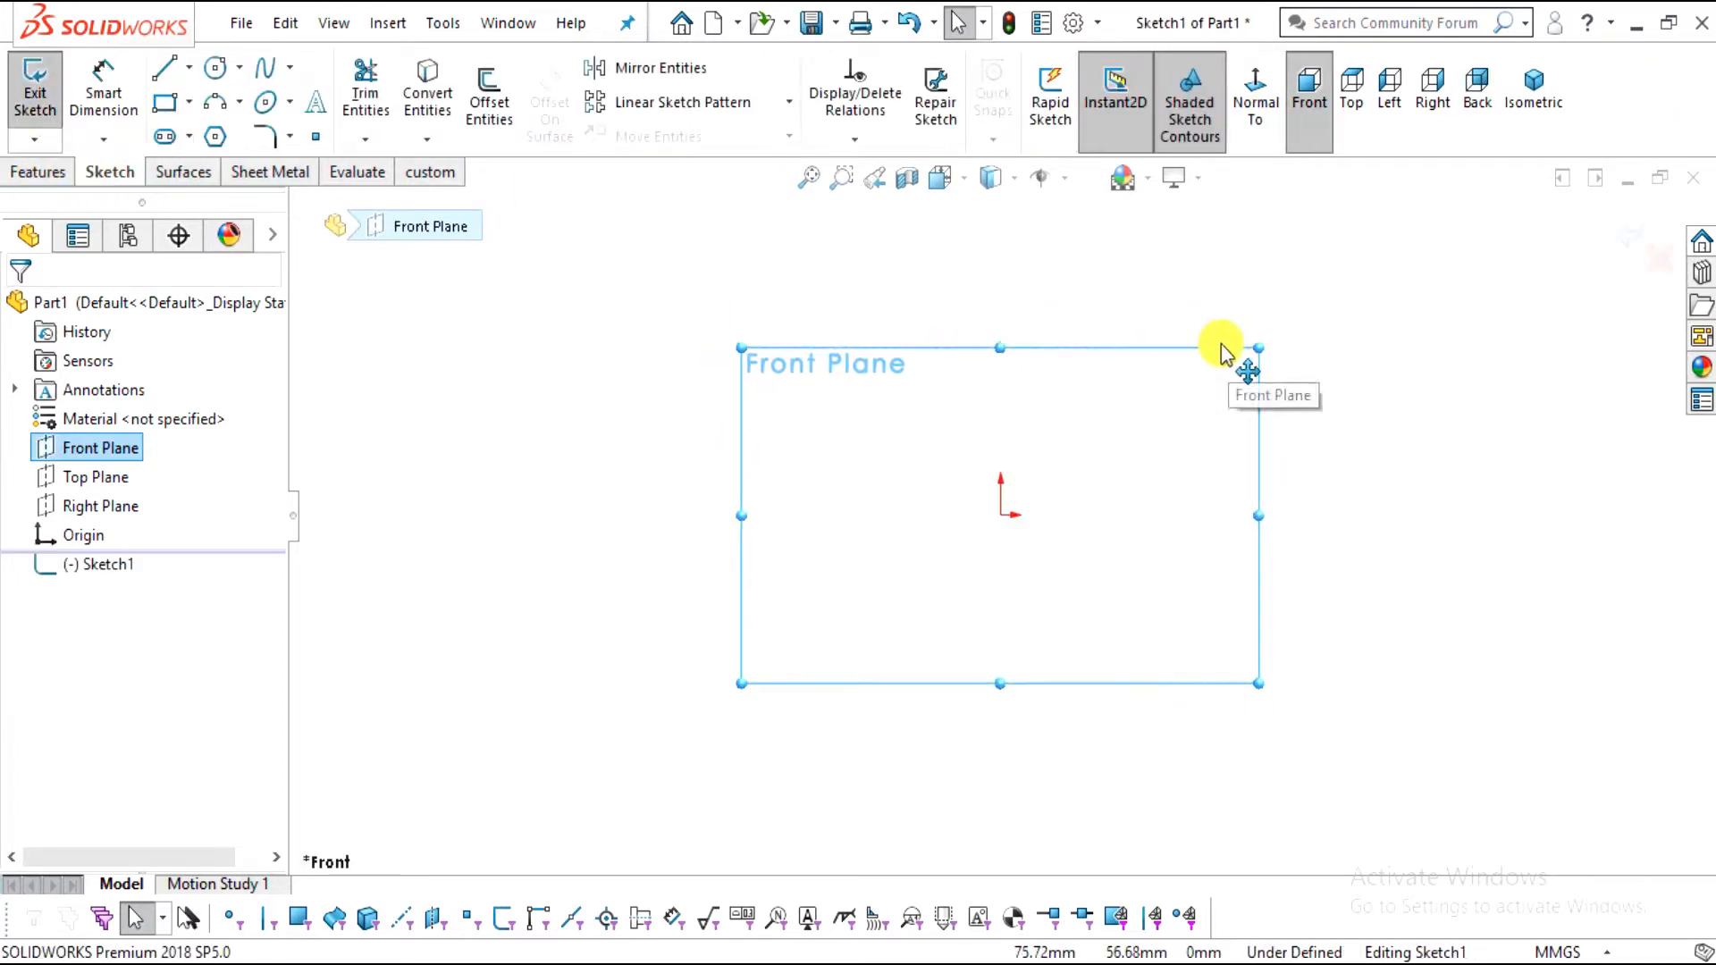
Switch to the bracket drawing in Foxit Reader and circle the 72.00 width and 35.00 depth in the lower view
key("alt+Tab")
scroll(869, 509, "down", 3)
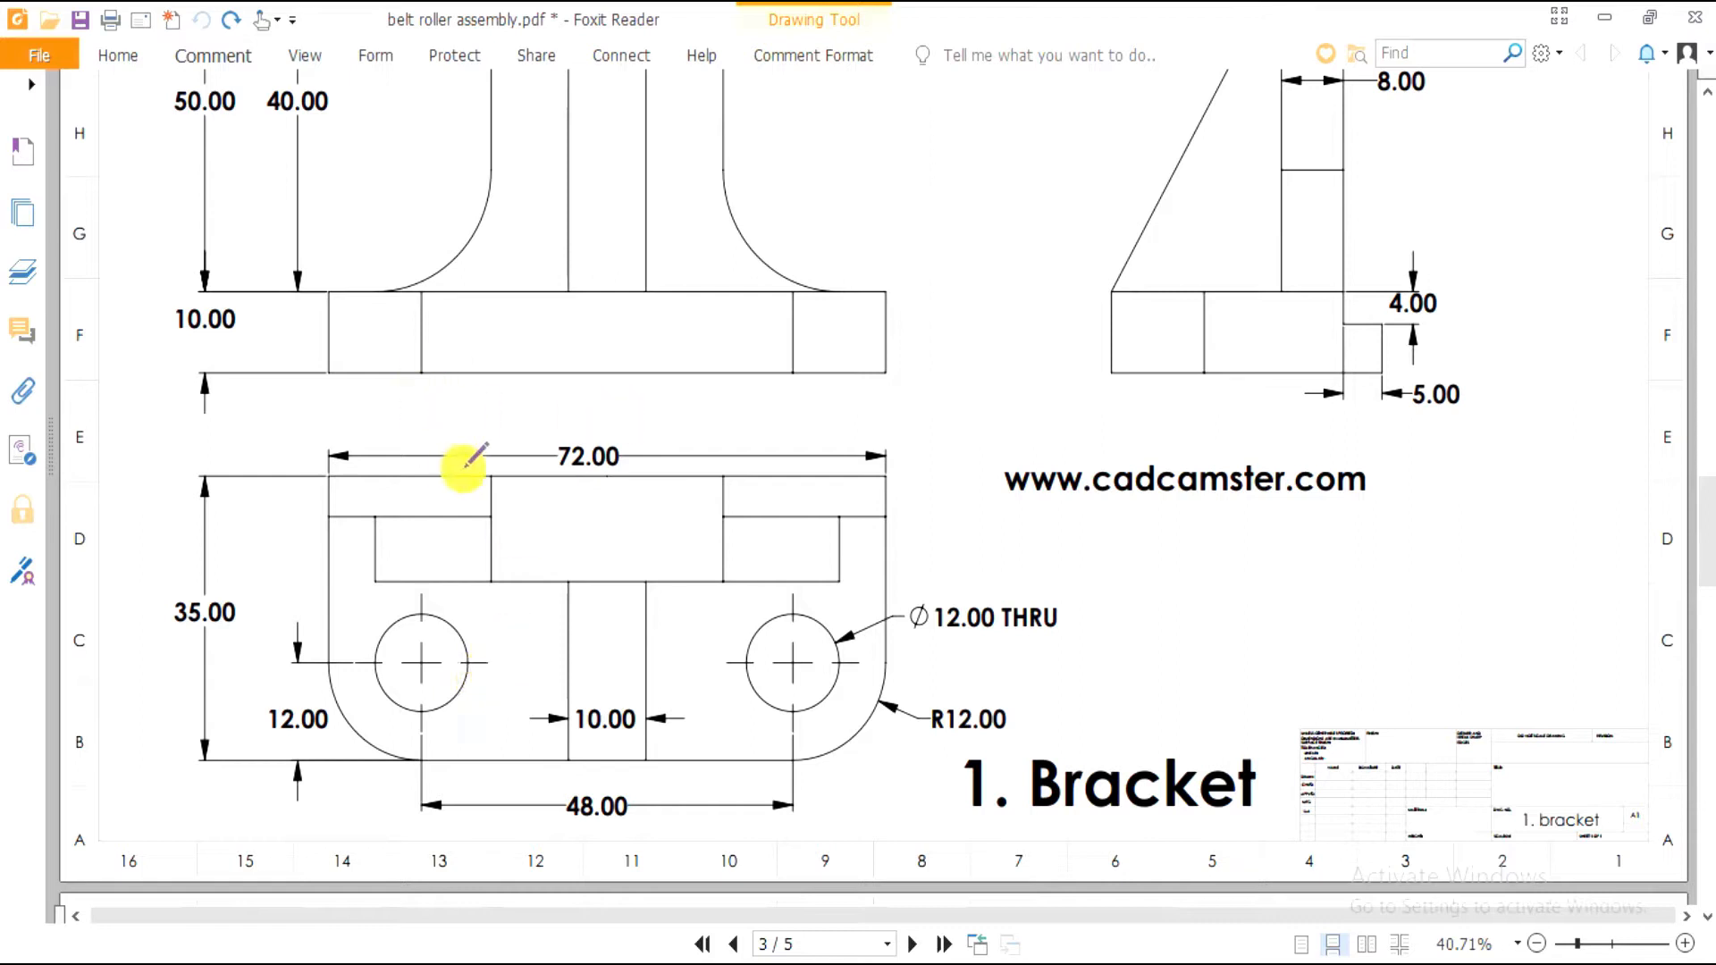
left_click_drag(585, 407, 648, 463)
left_click_drag(669, 404, 561, 389)
mouse_move(259, 630)
left_mouse_down()
mouse_move(199, 525)
mouse_move(265, 608)
left_mouse_up()
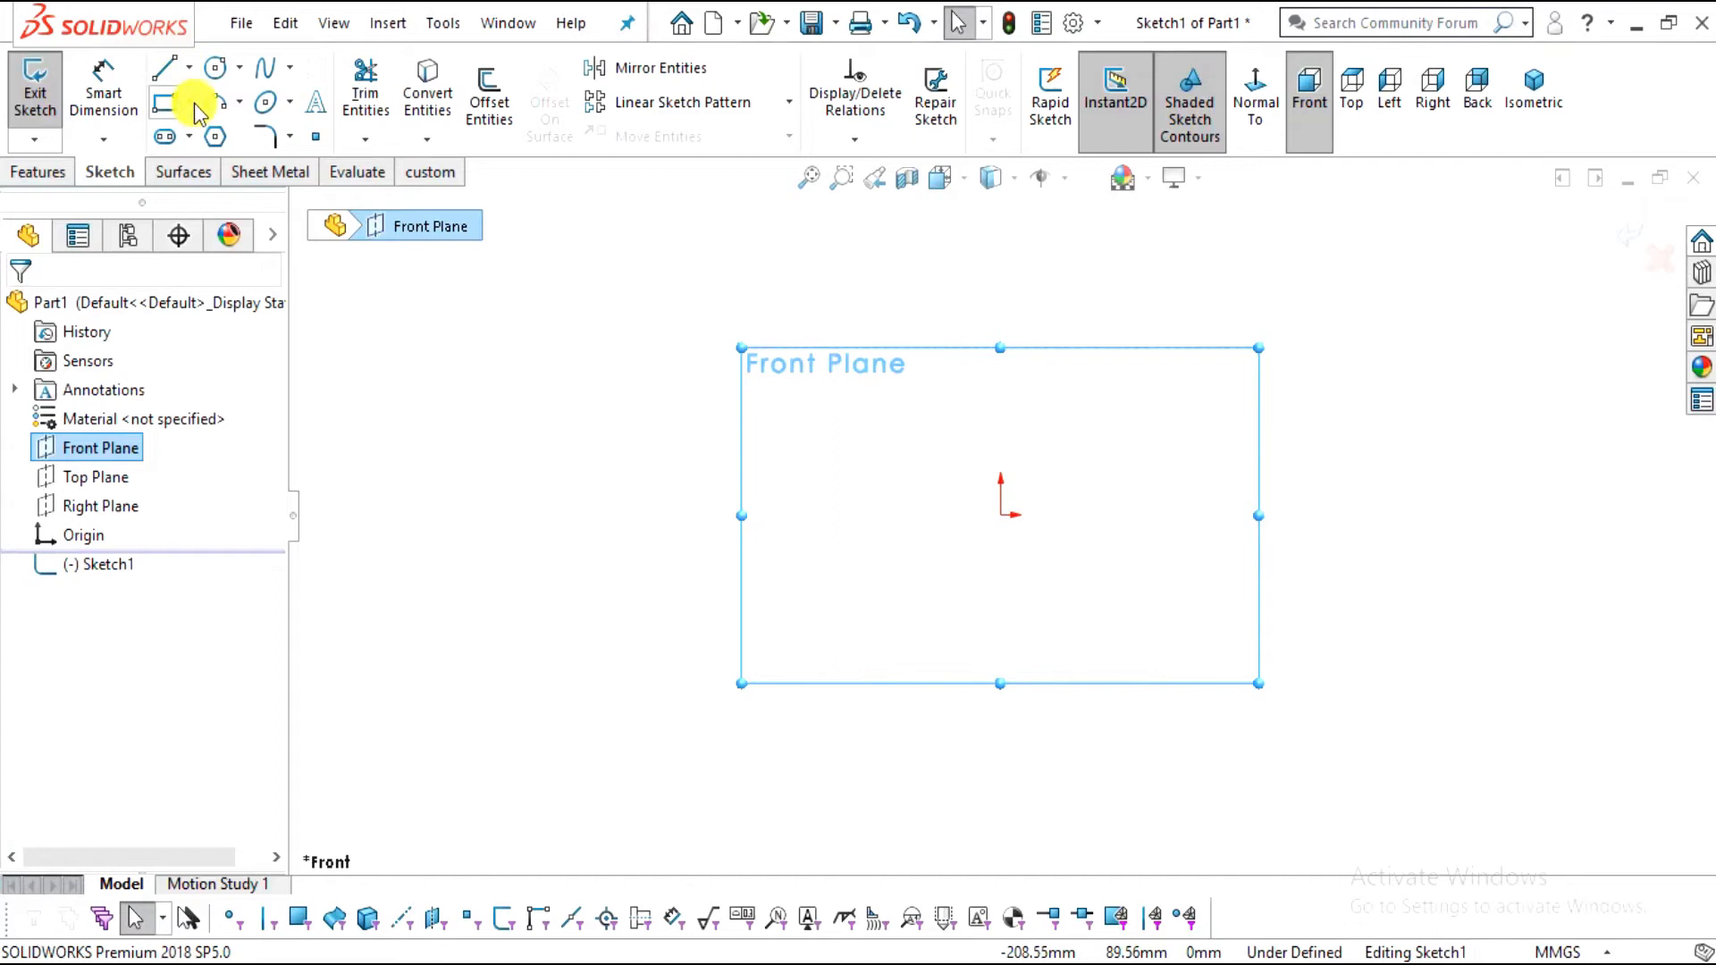
Return to SOLIDWORKS and sketch a center rectangle from the origin, about 228 mm wide and 136 mm high
left_click(189, 102)
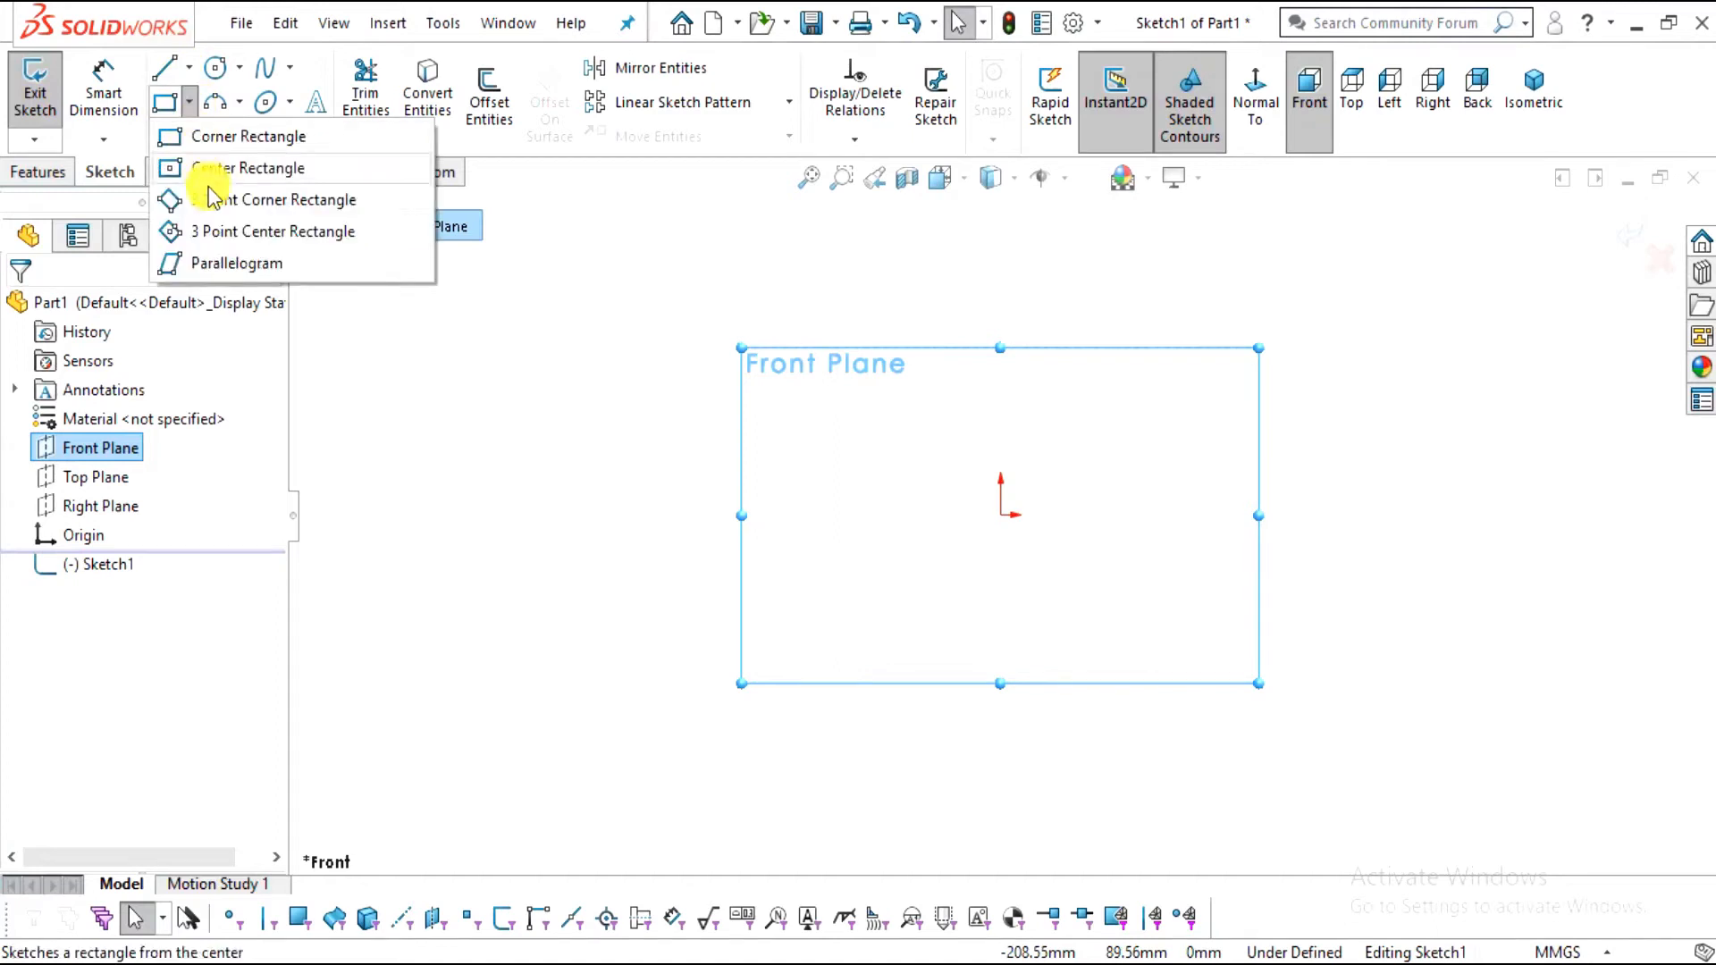
left_click(218, 168)
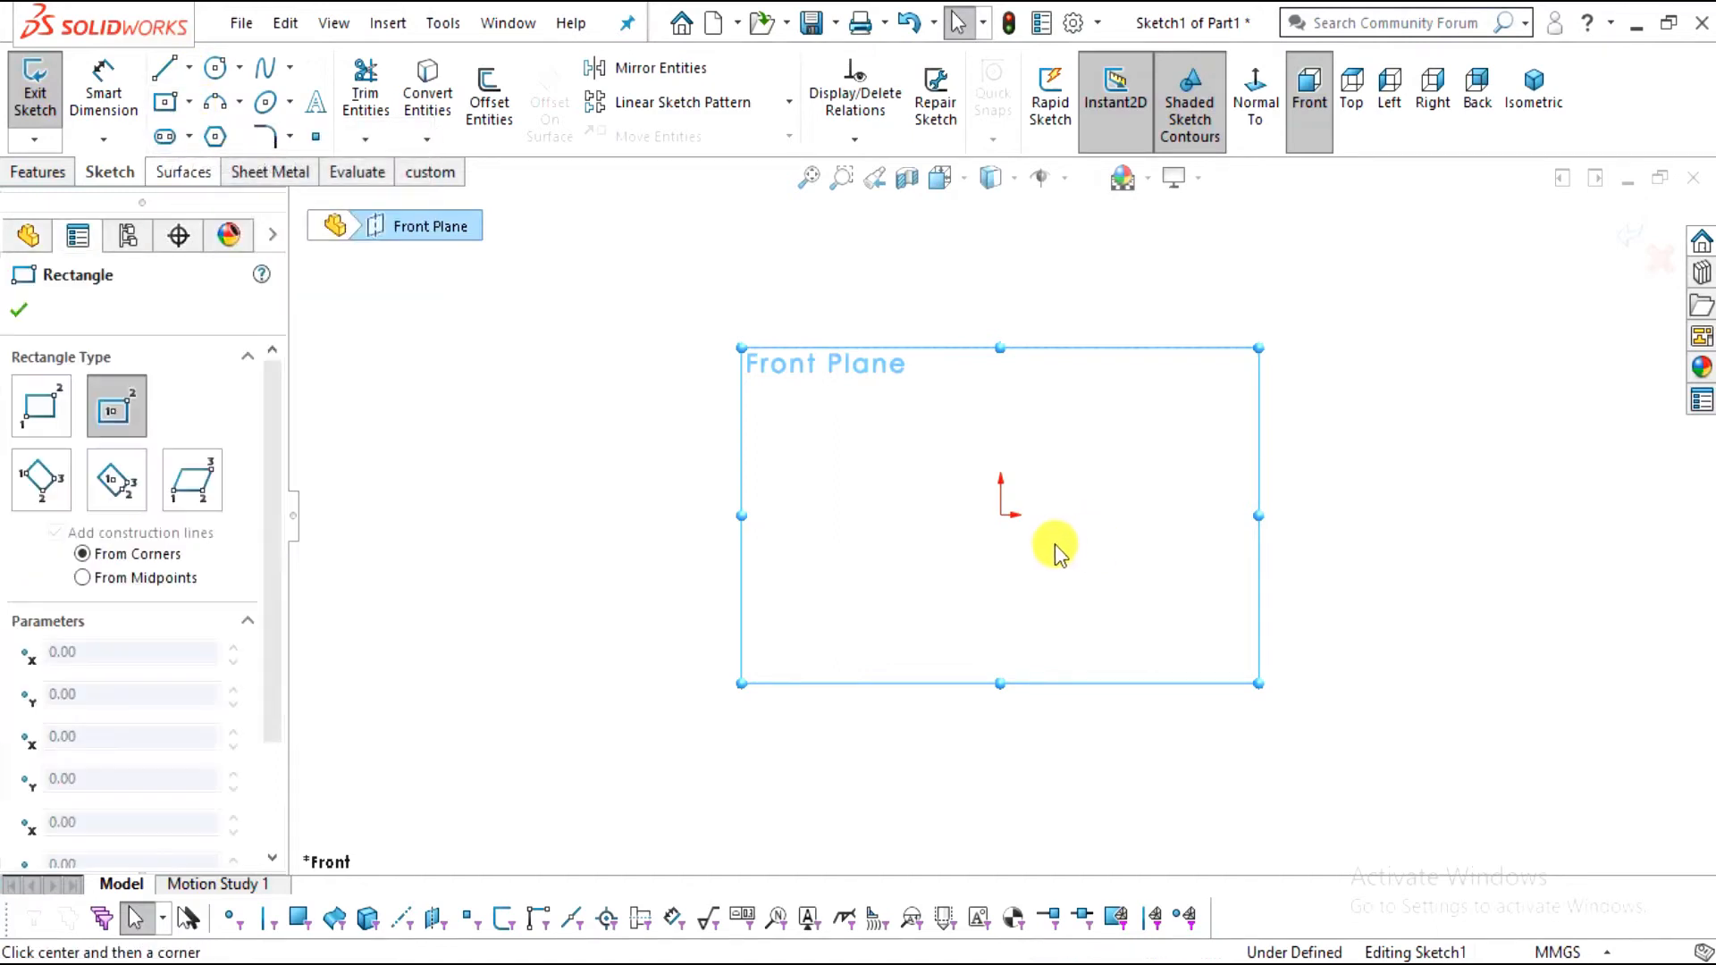
left_click(1001, 516)
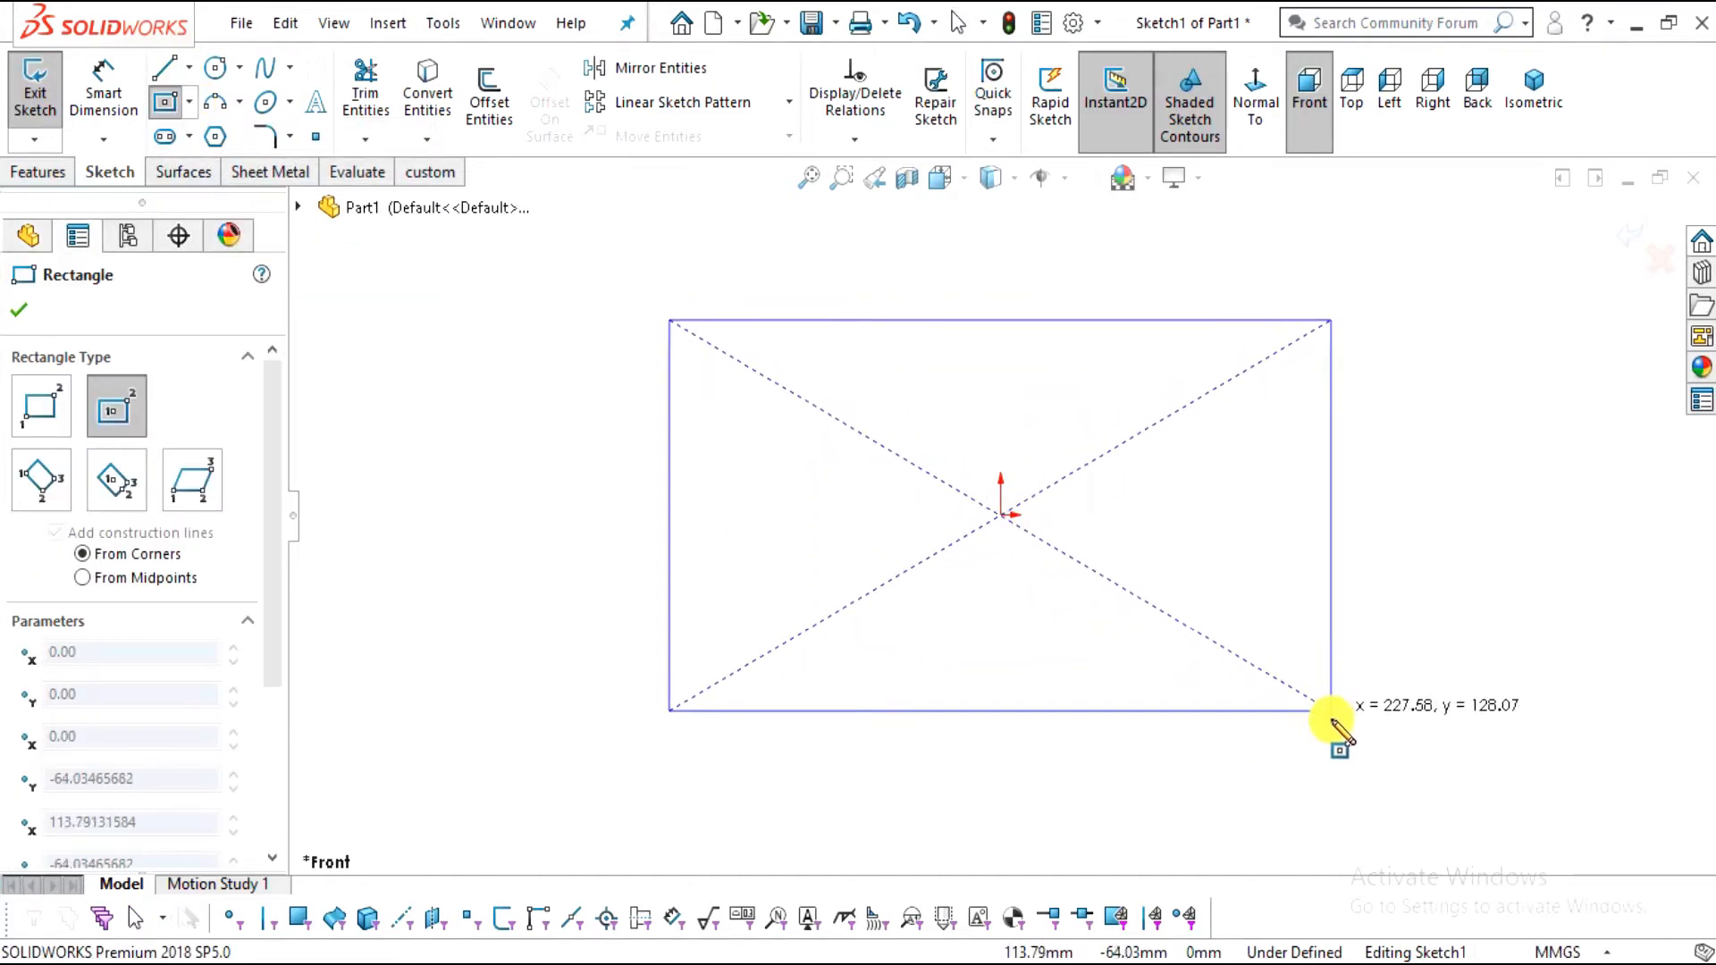
left_click(1333, 723)
left_click(16, 313)
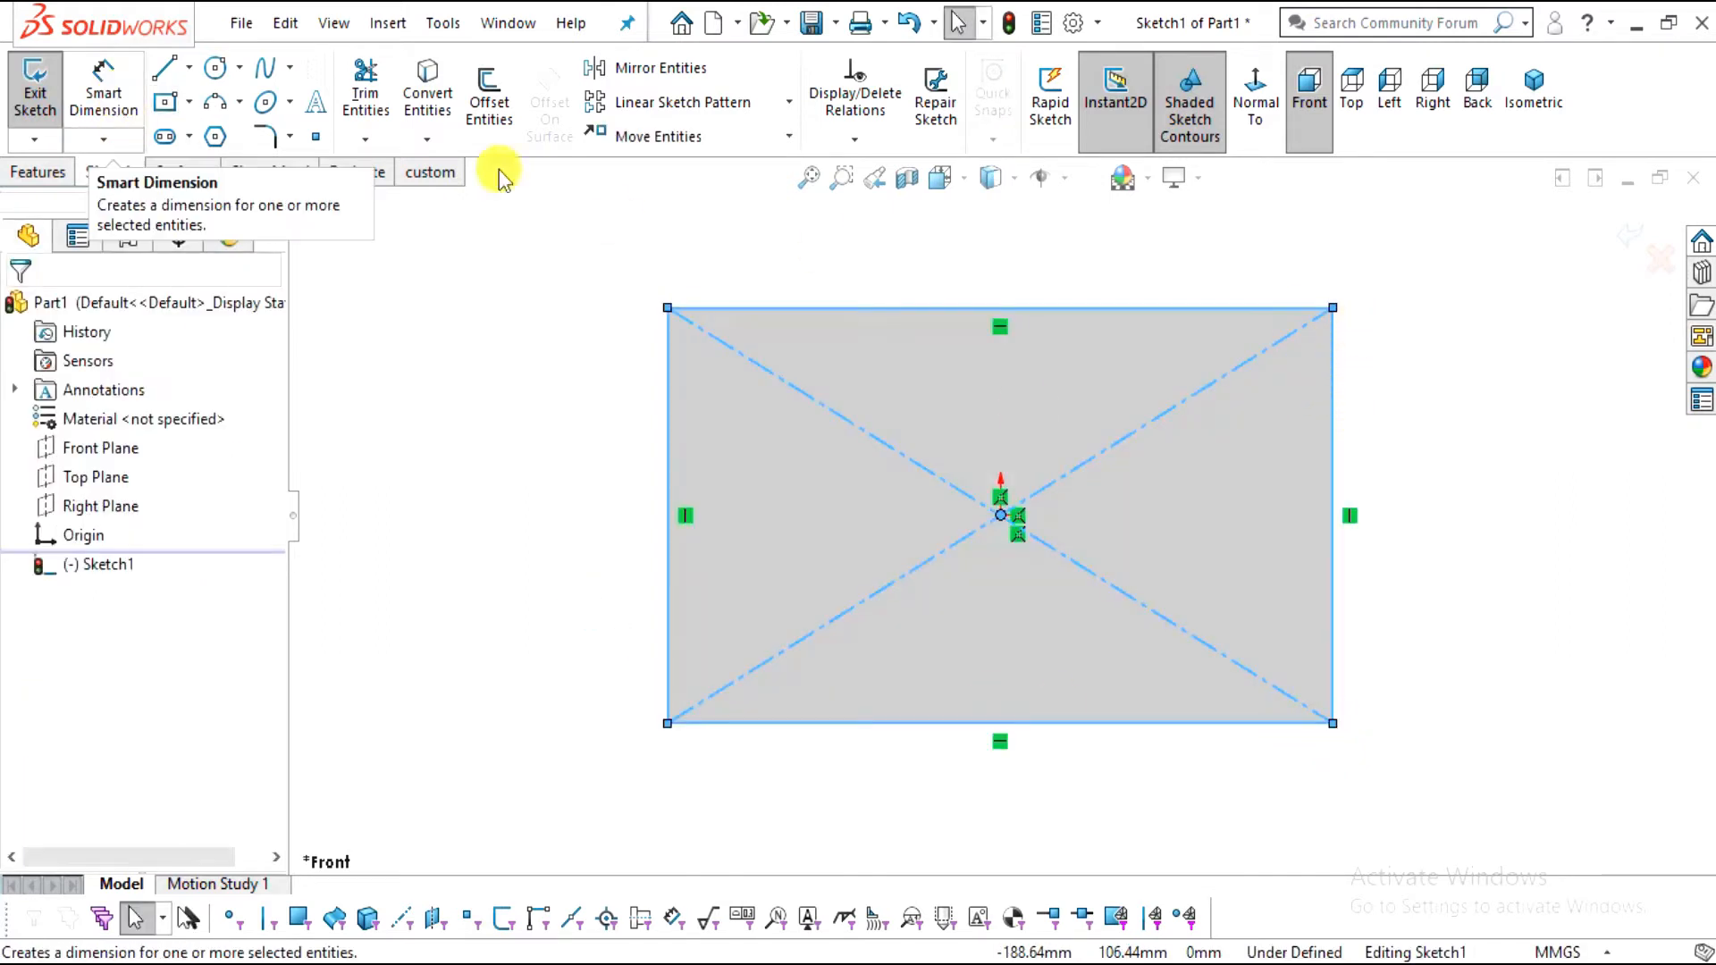
right_click(1364, 320)
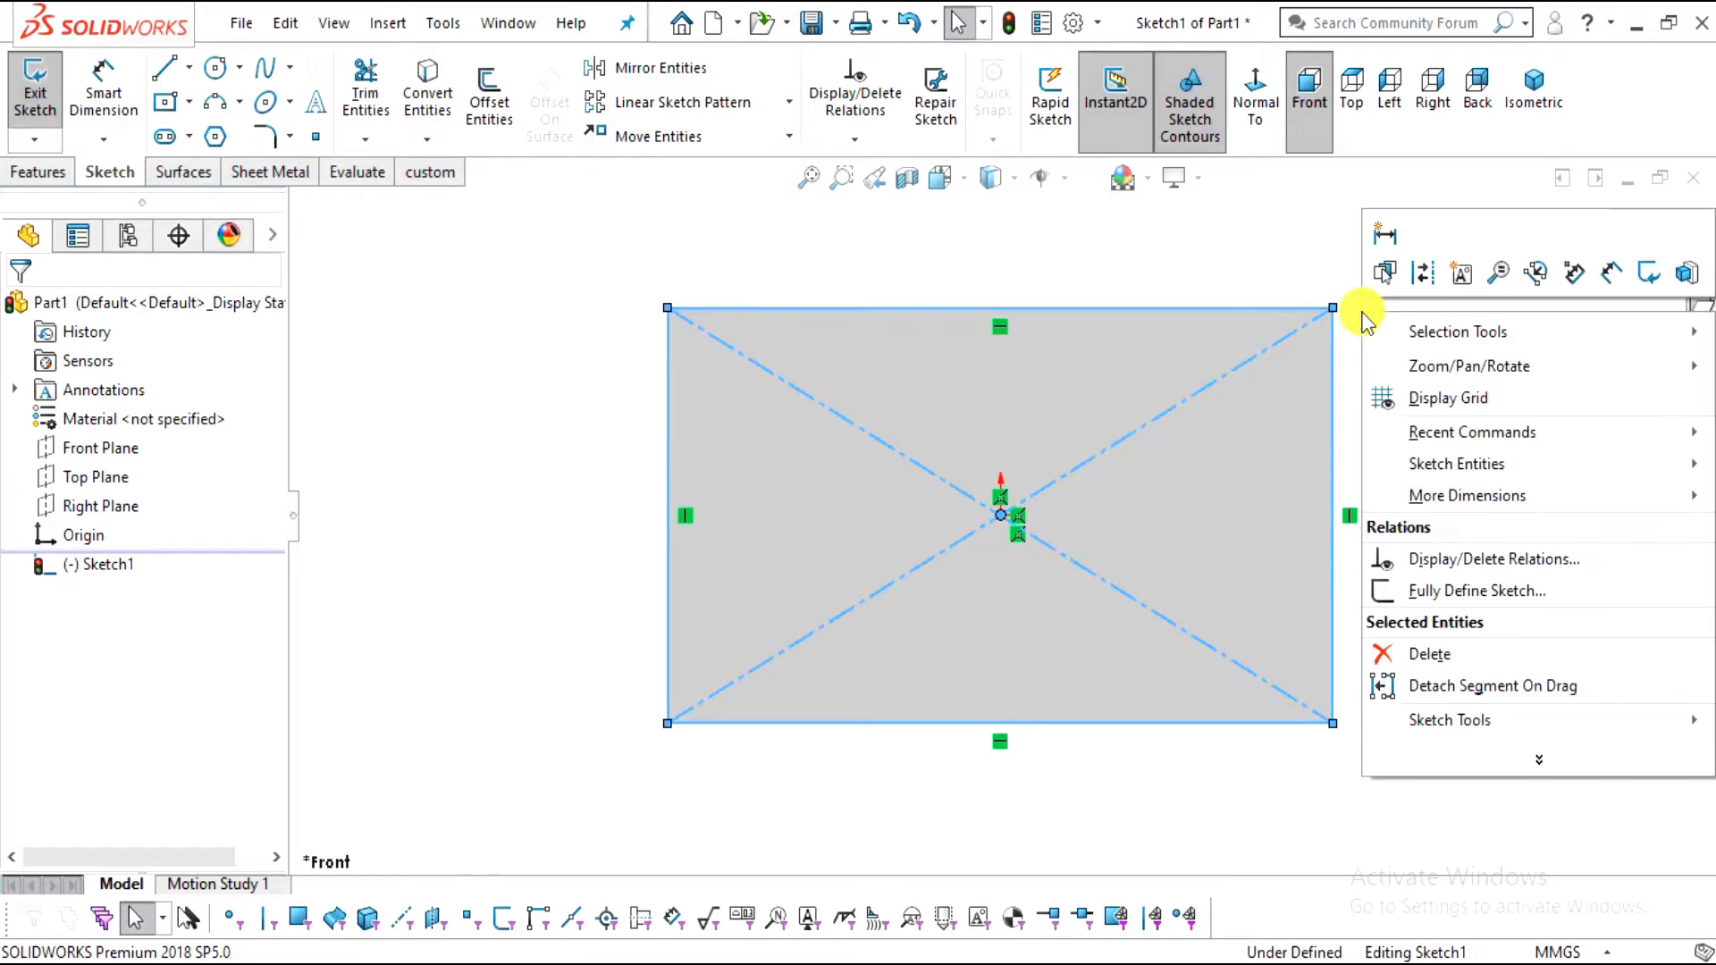
left_click(1609, 274)
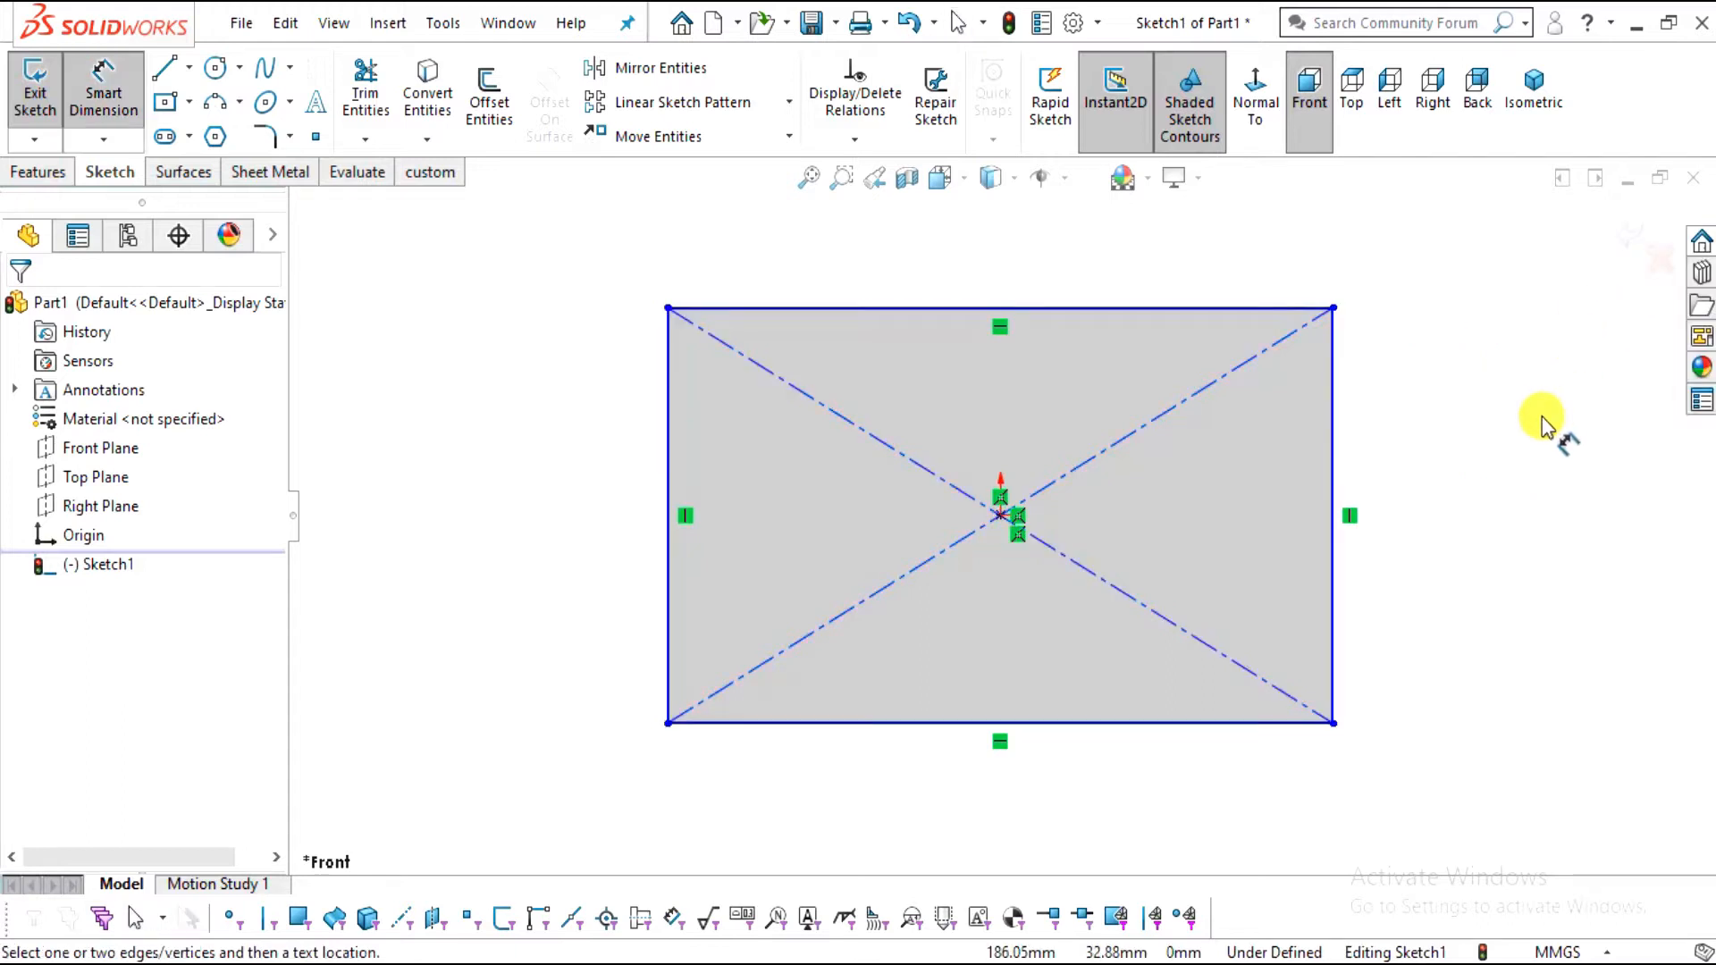
key("Escape")
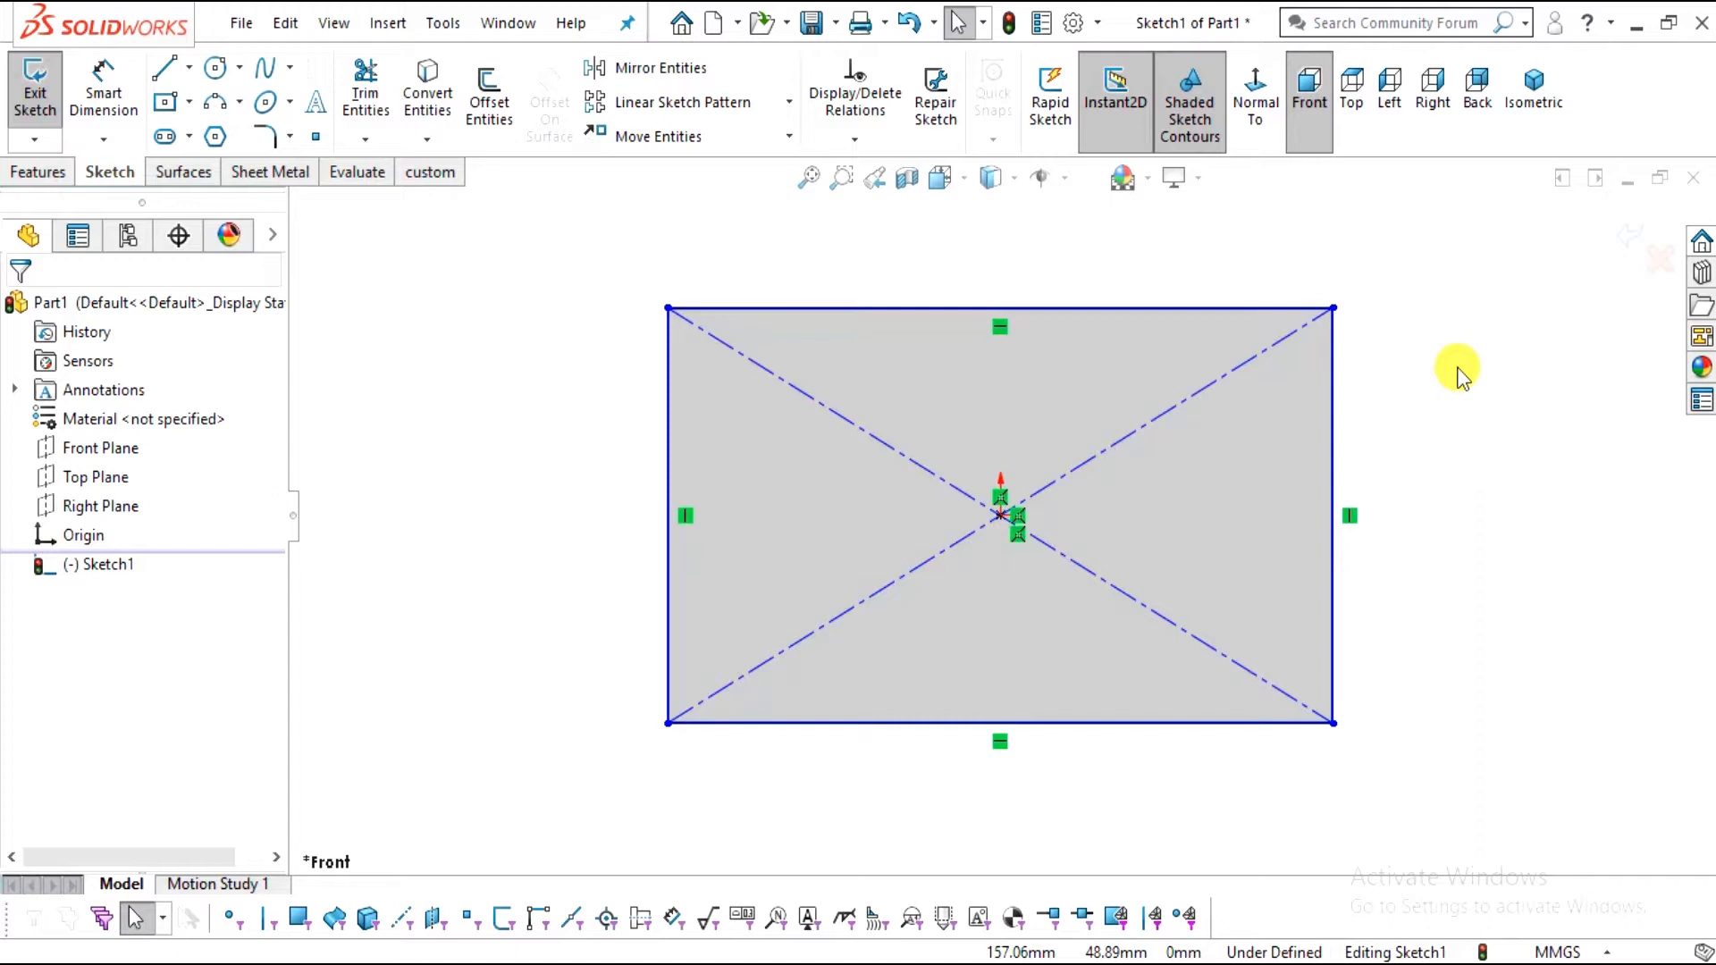
Add a Smart Dimension to the rectangle's left vertical edge and set it to 35 mm, checking the value against the drawing
key("s")
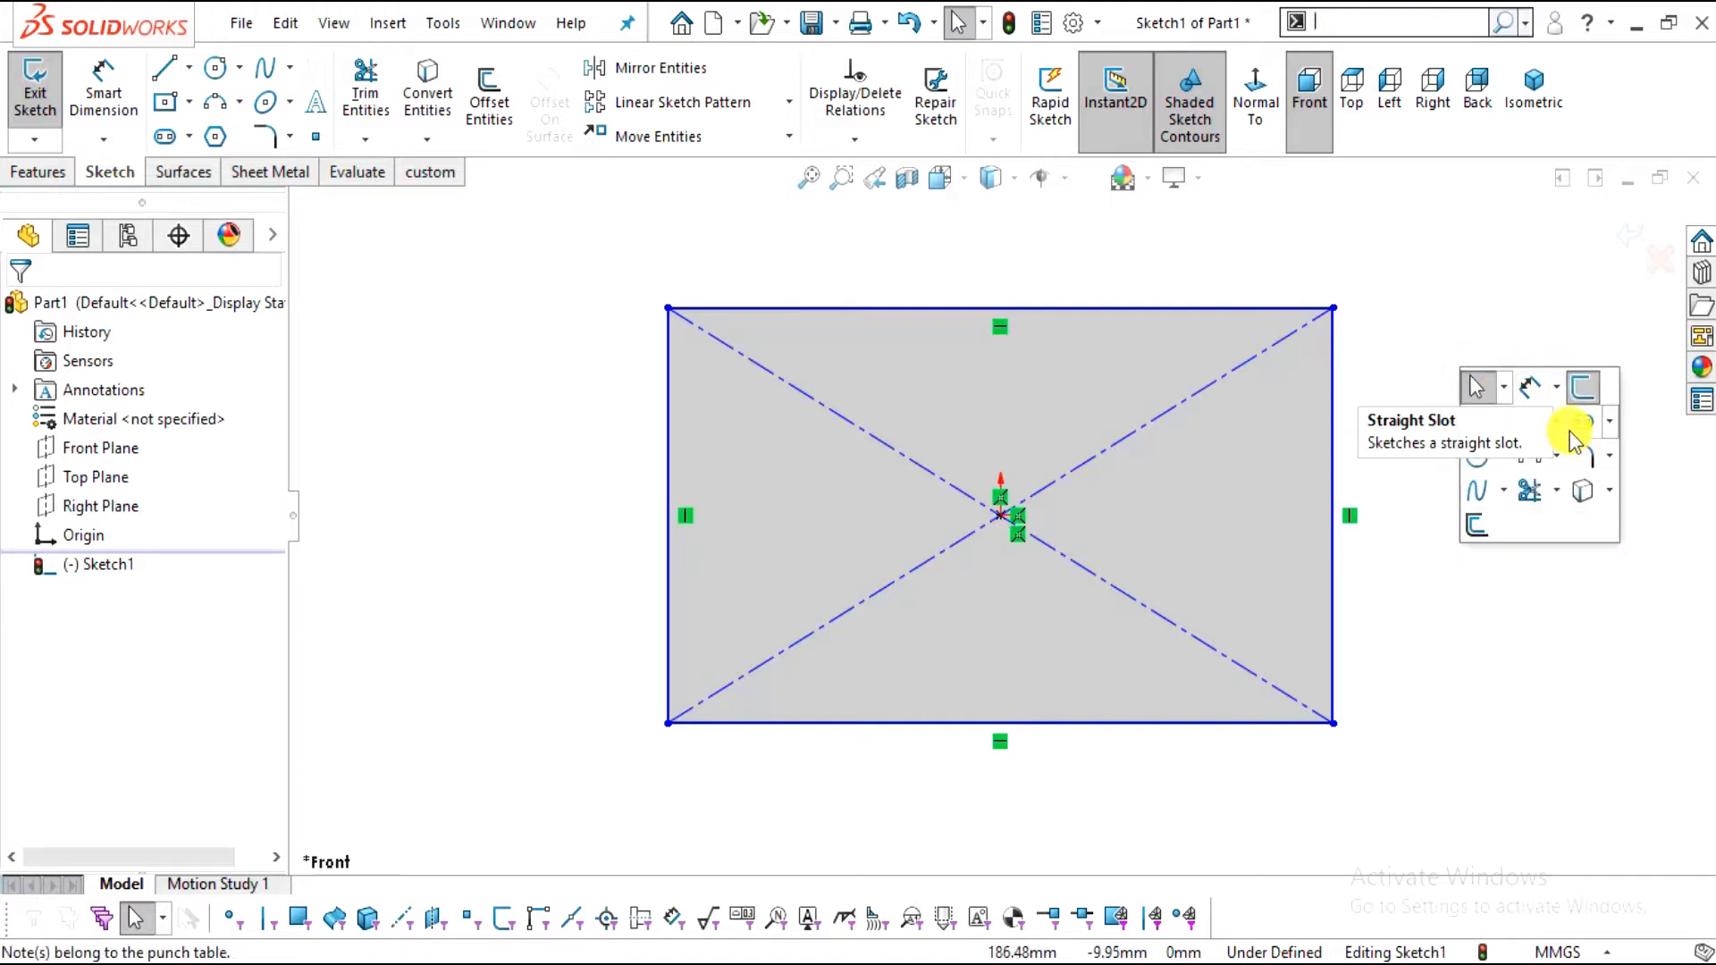
left_click(1531, 392)
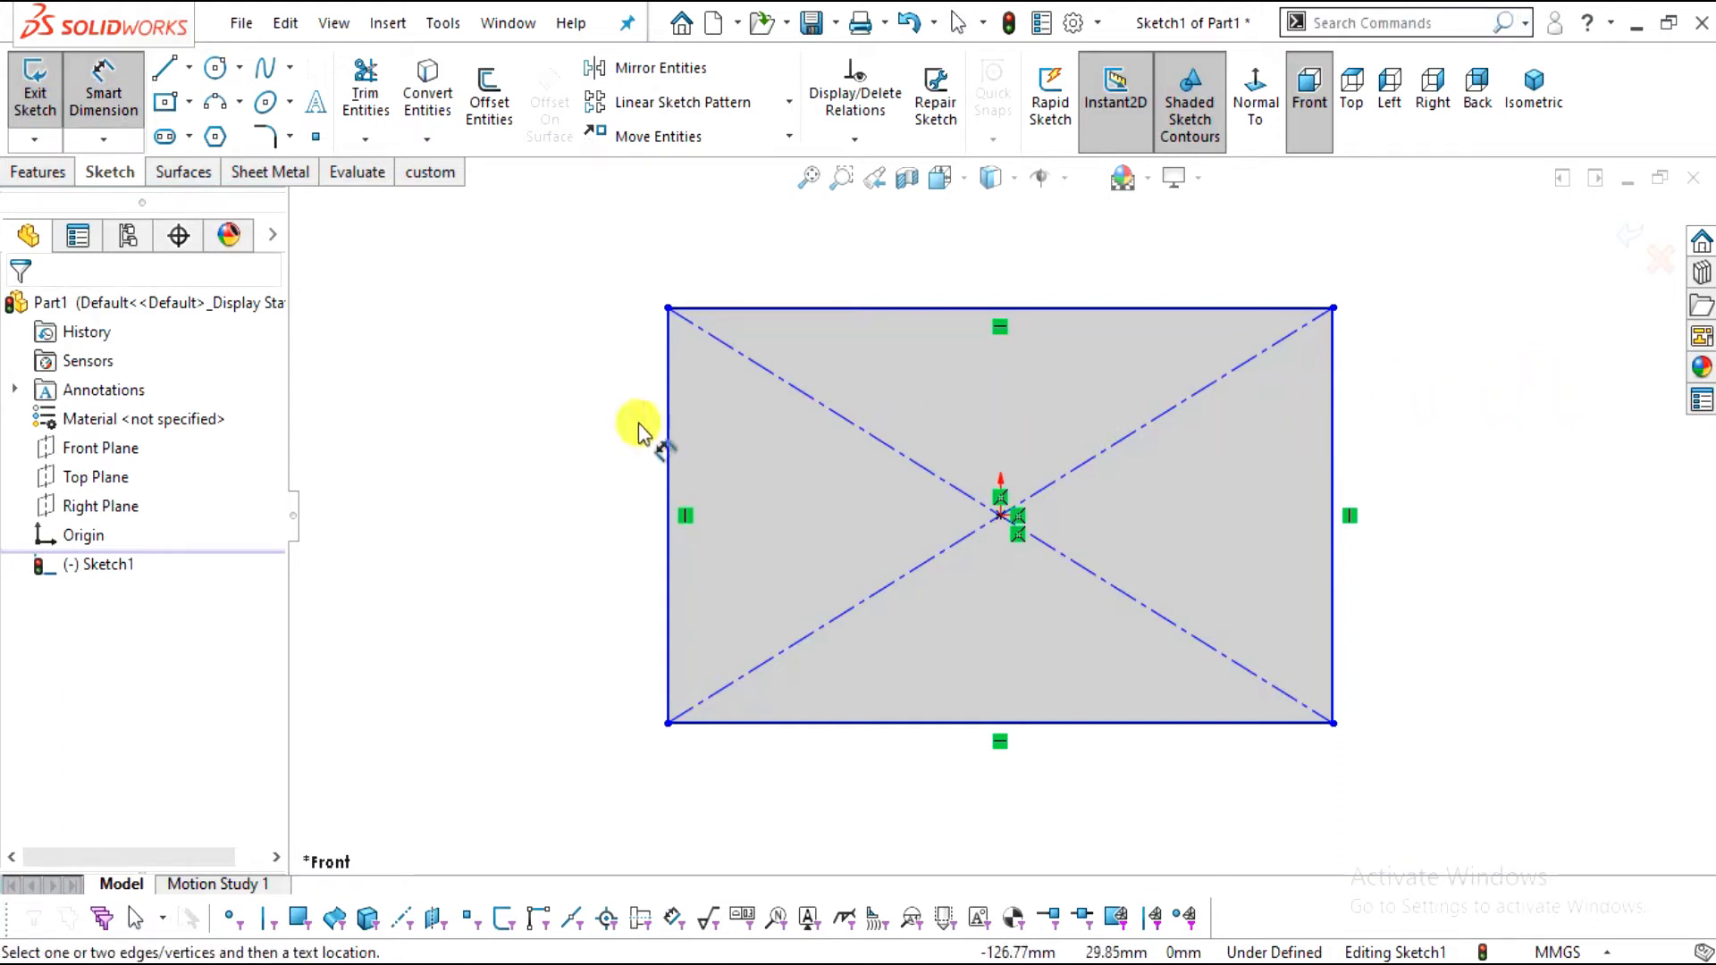
left_click(668, 505)
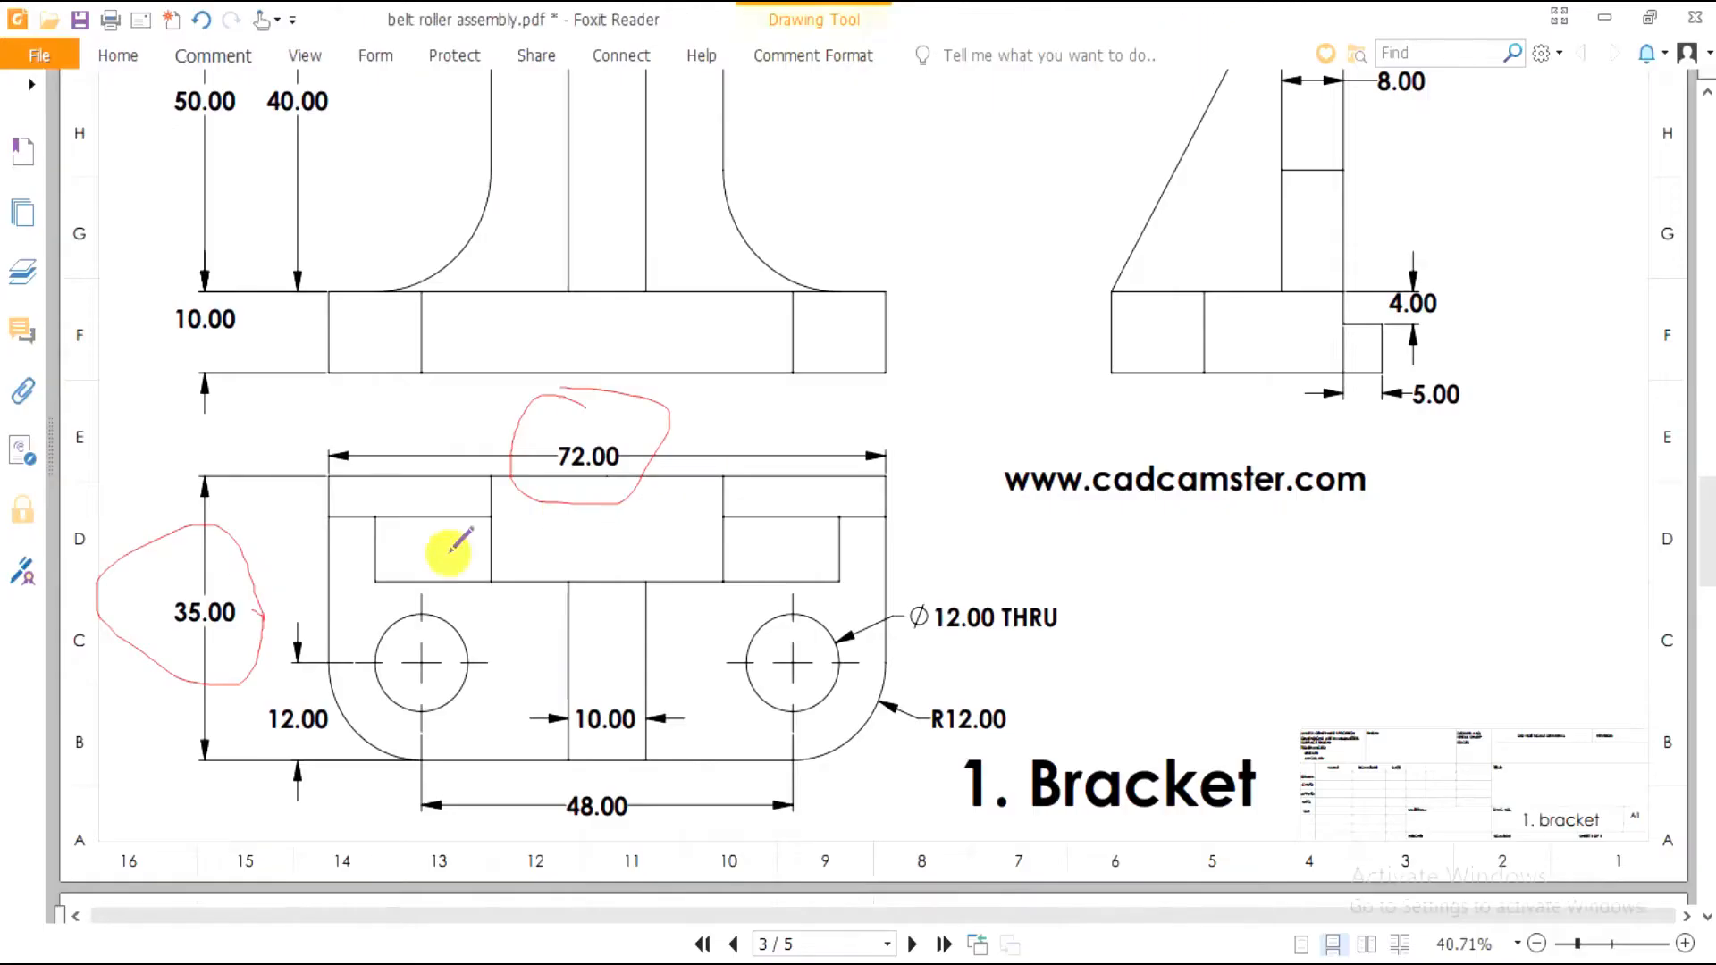
left_click_drag(259, 626, 255, 617)
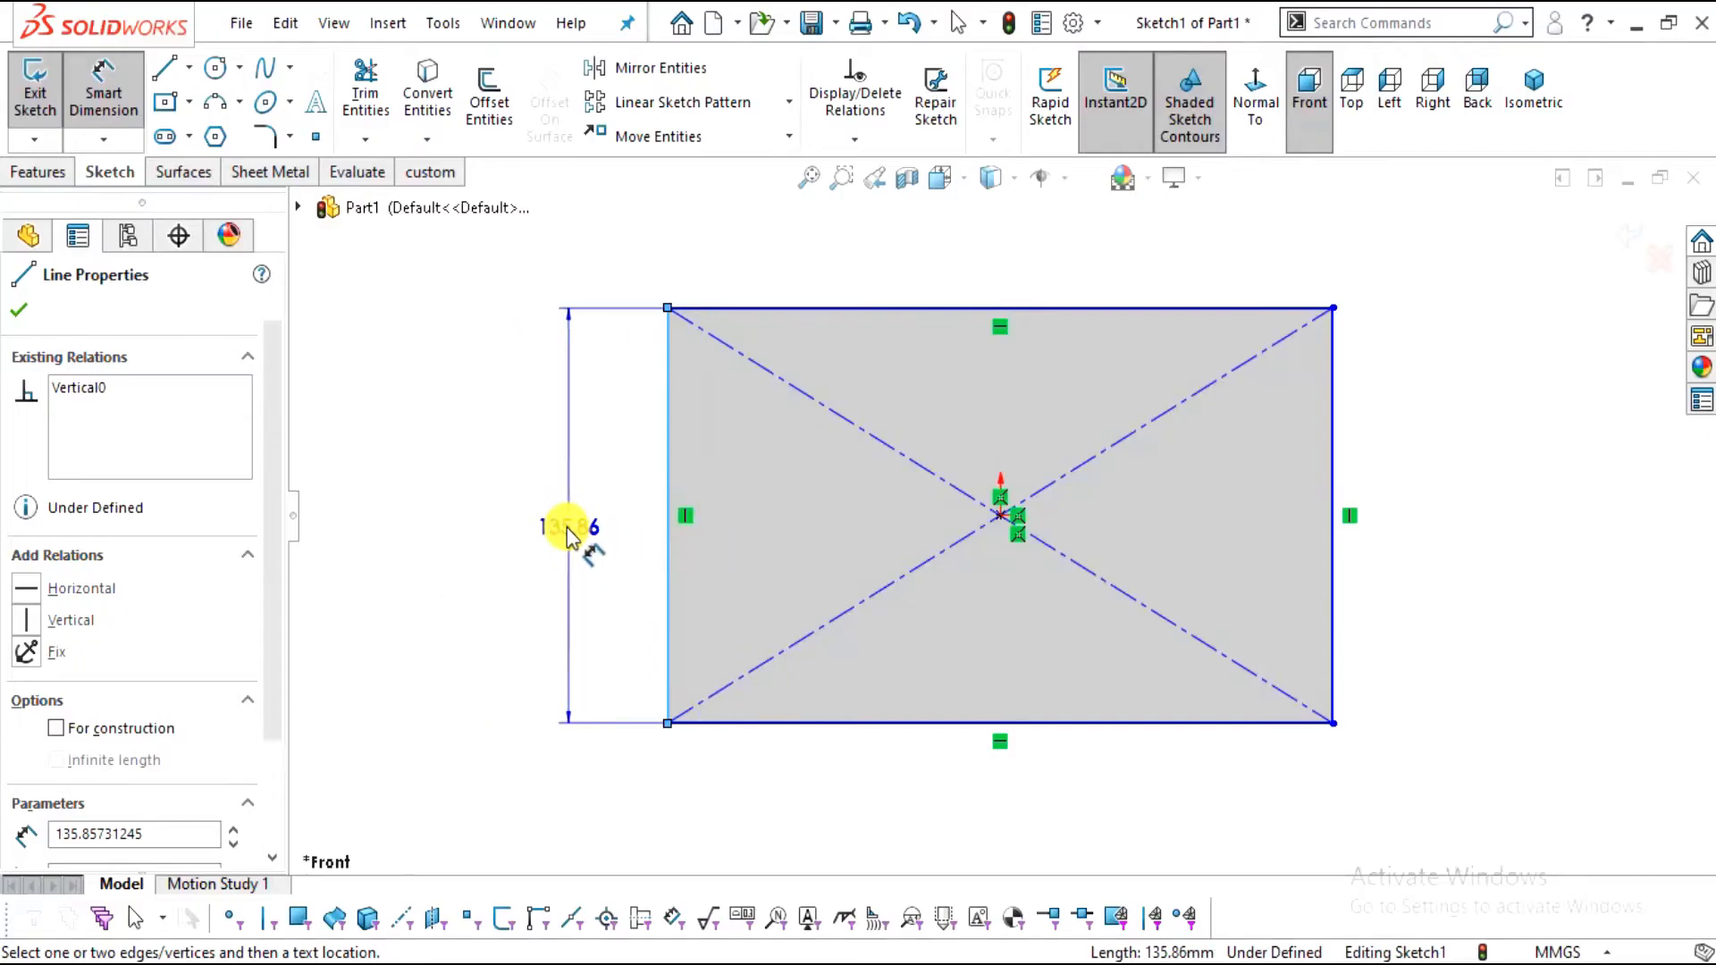
left_click(566, 527)
type("35")
key("Return")
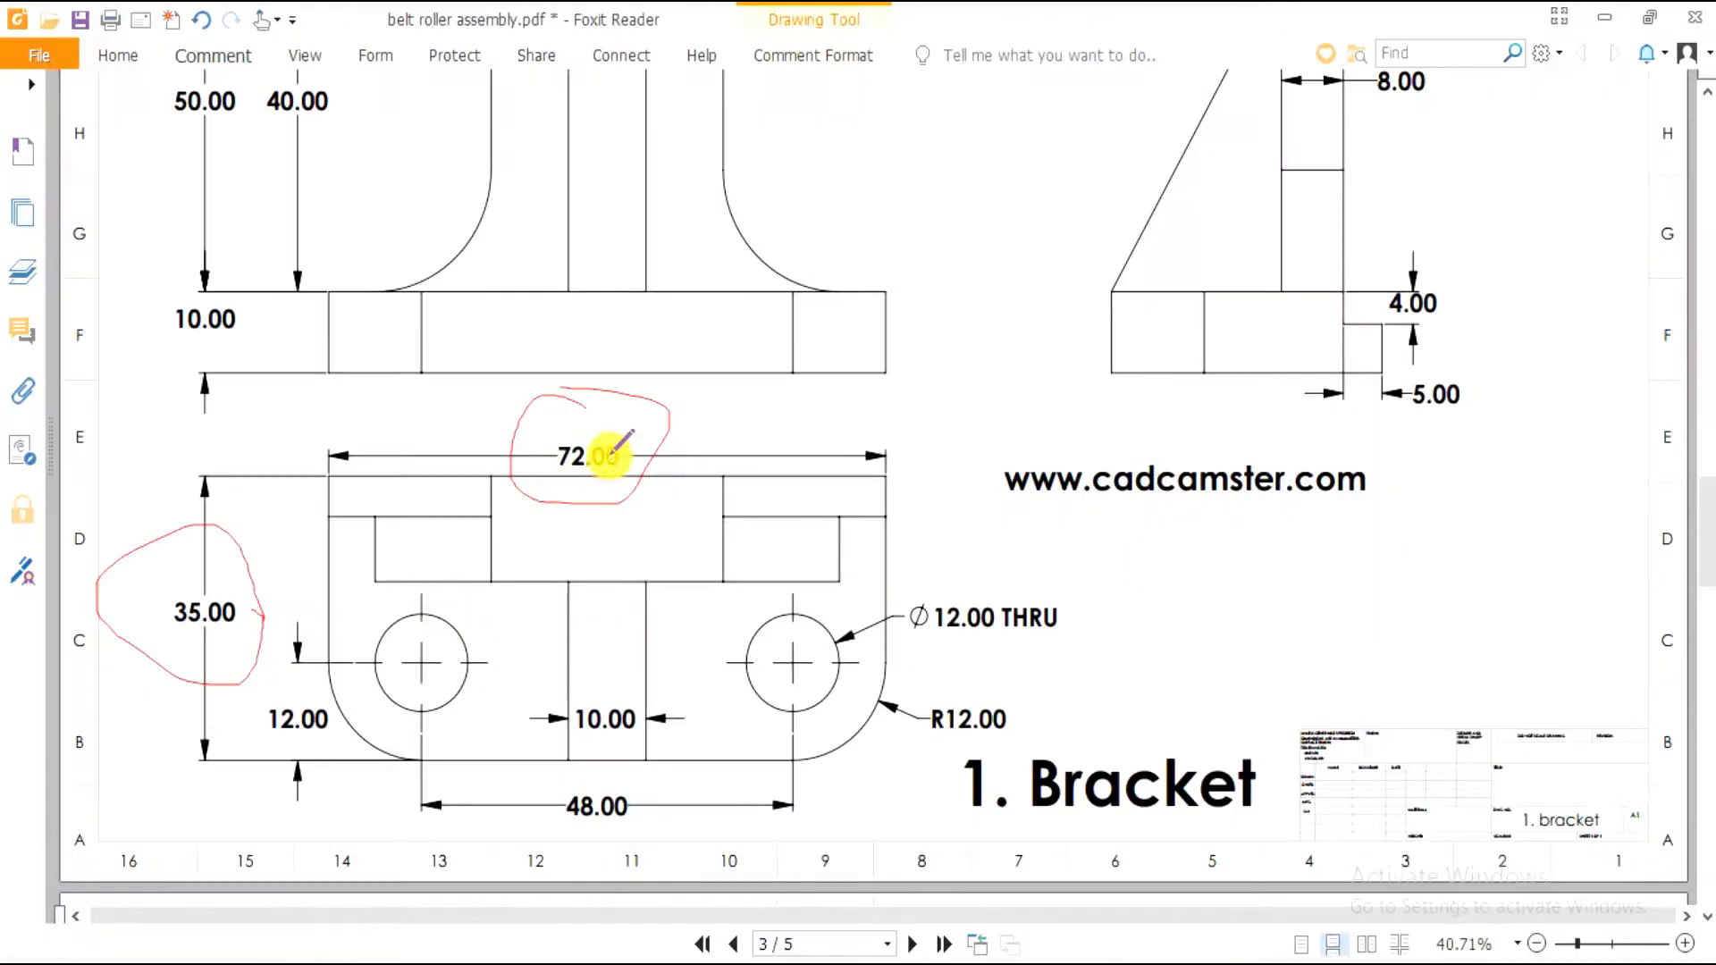
Circle the 72.00 width on the drawing again and dimension the rectangle's upper horizontal edge to 72 mm
mouse_move(613, 452)
left_mouse_down()
mouse_move(566, 497)
mouse_move(590, 413)
left_mouse_up()
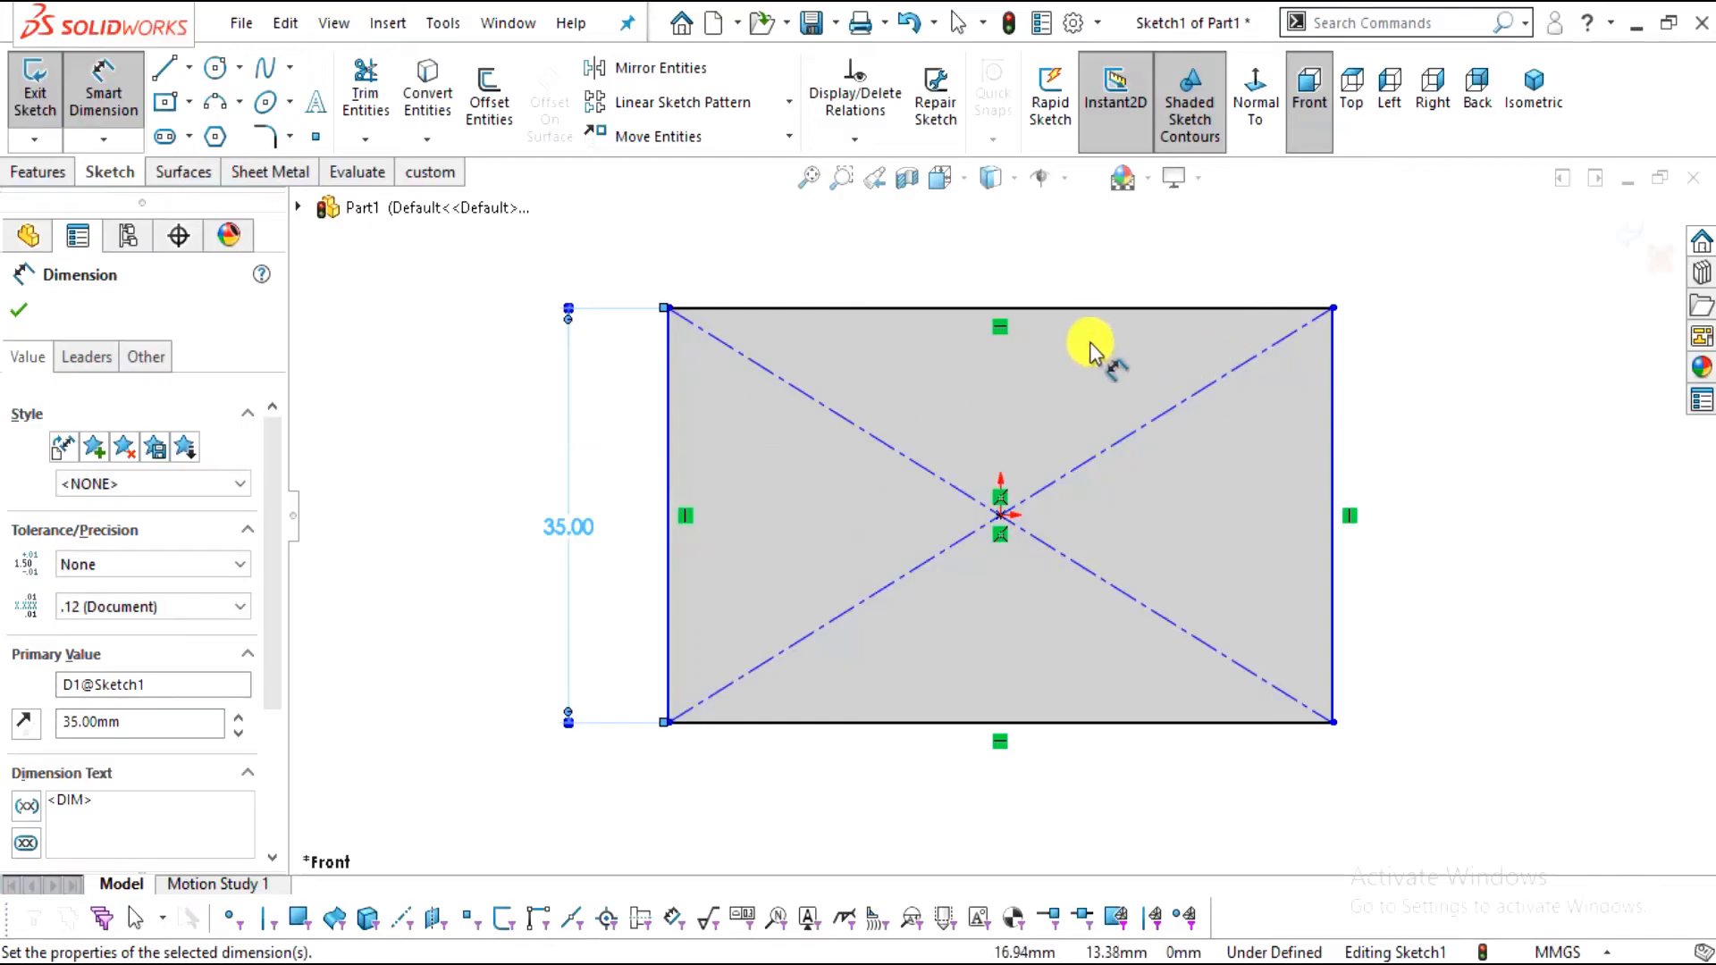
left_click(1097, 309)
left_click(1012, 266)
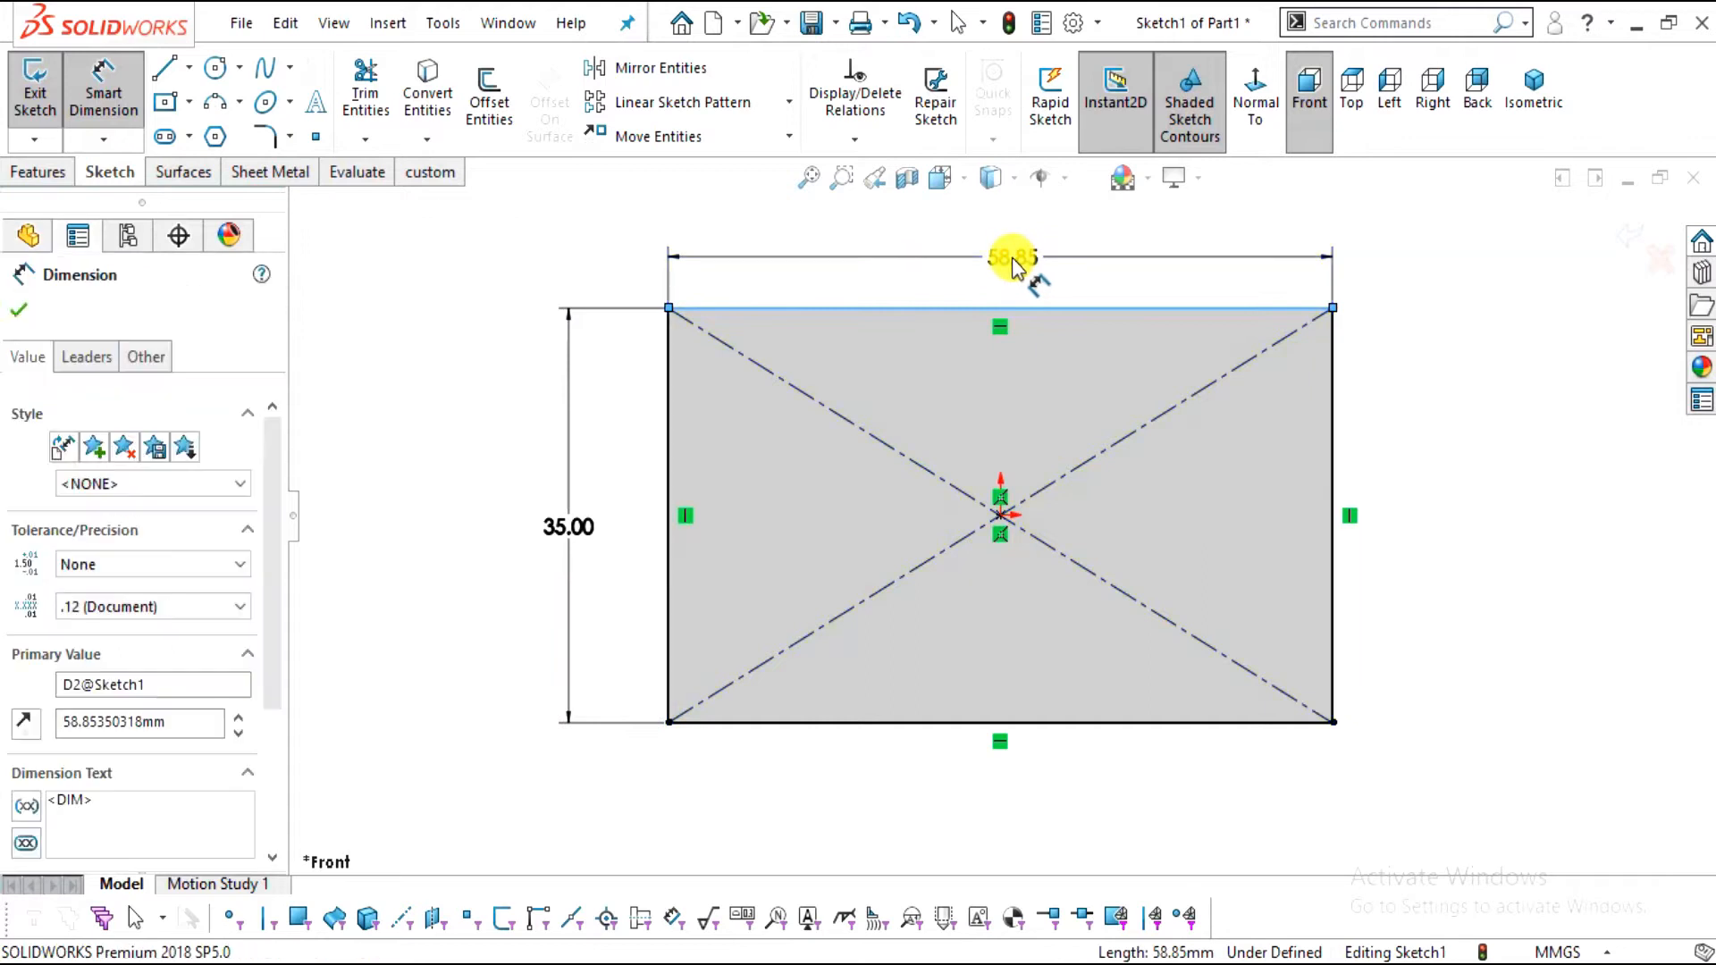
type("72")
key("Return")
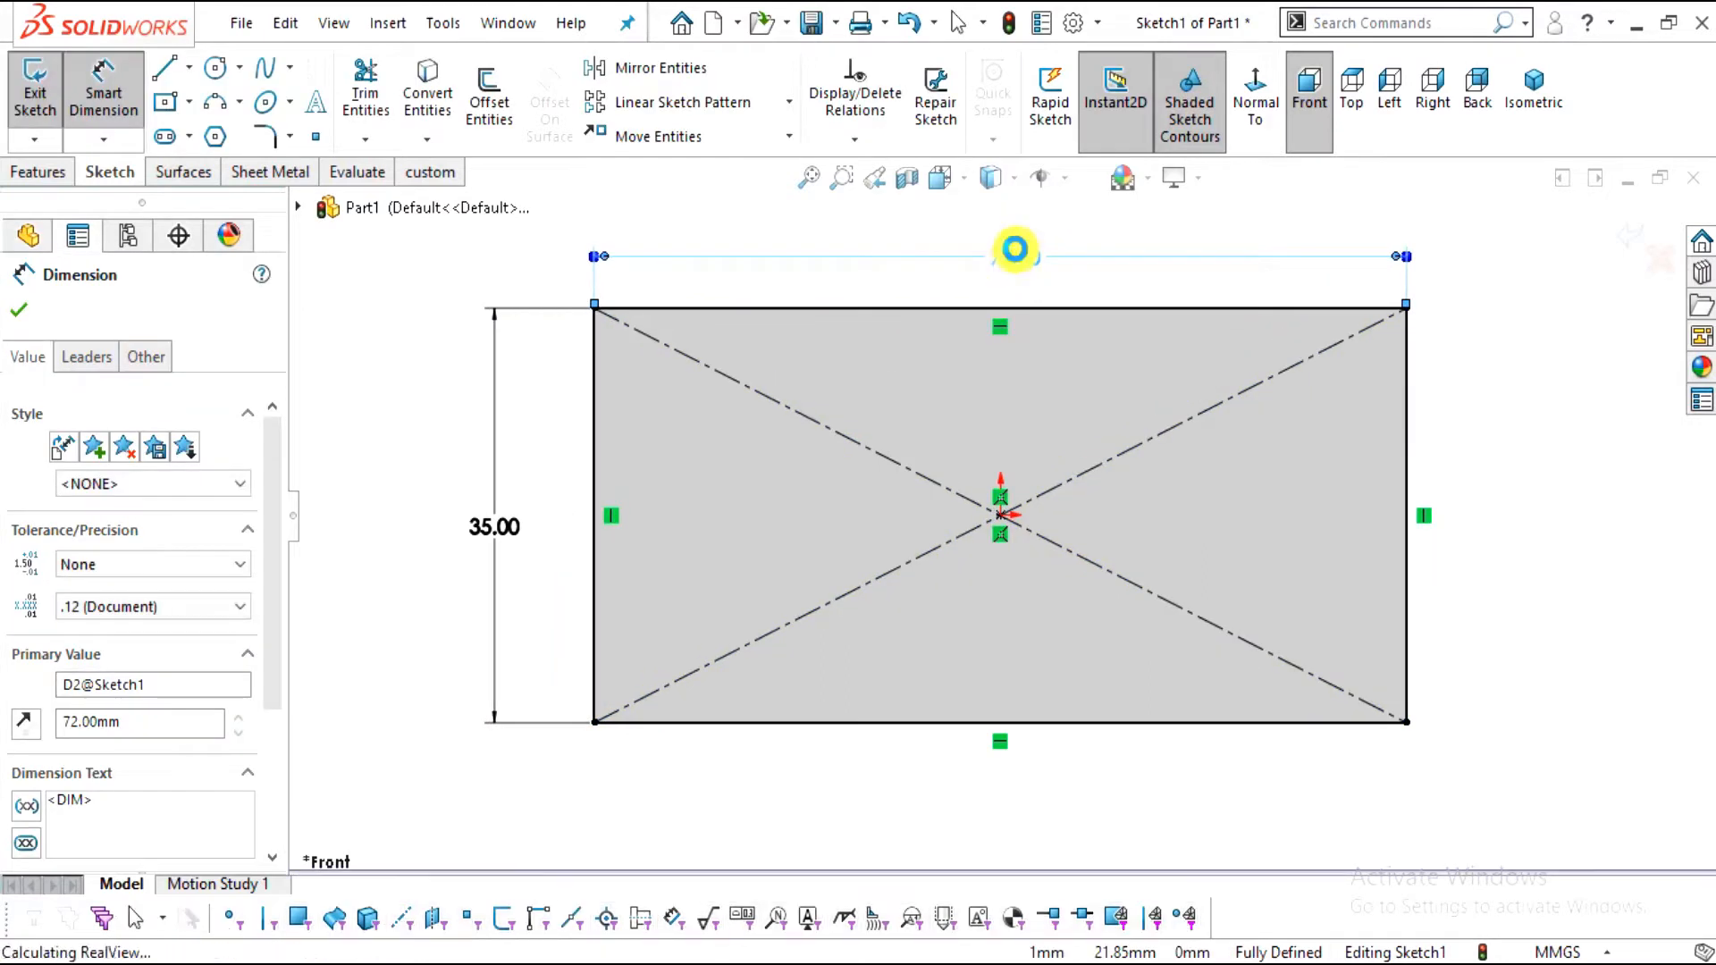
scroll(1153, 375, "down", 1)
key("Escape")
key("Escape")
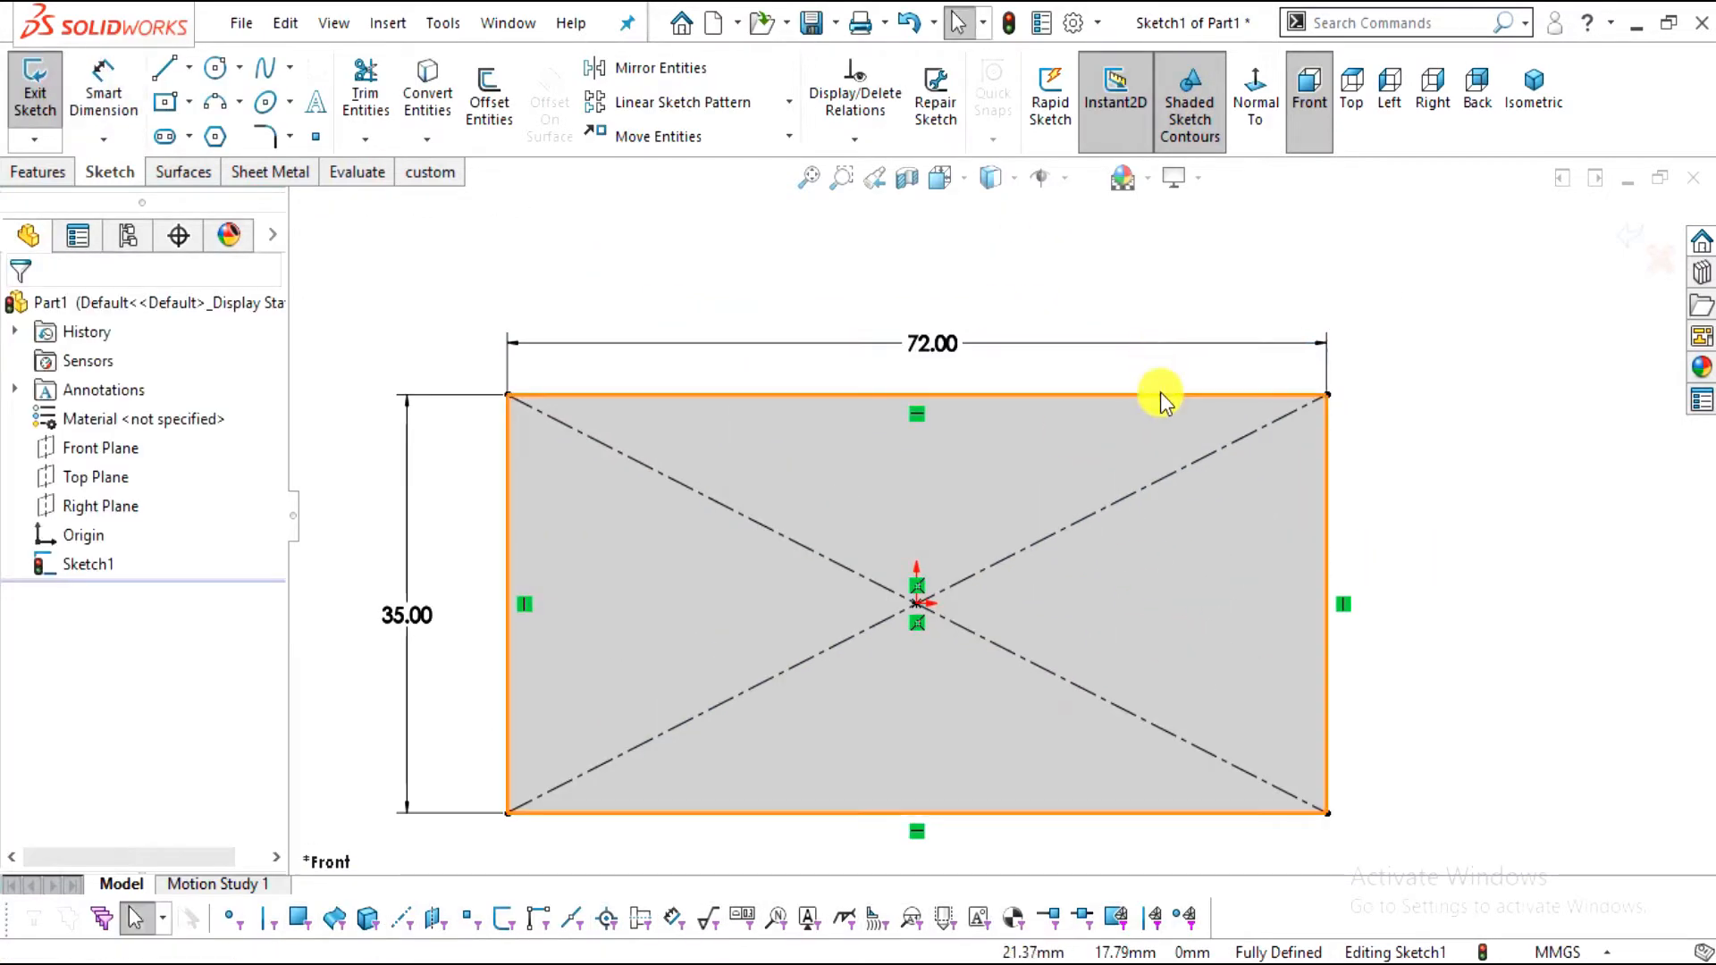
Circle the R12.00 corner radius on the bracket drawing in Foxit Reader and return to SOLIDWORKS
key("alt+Tab")
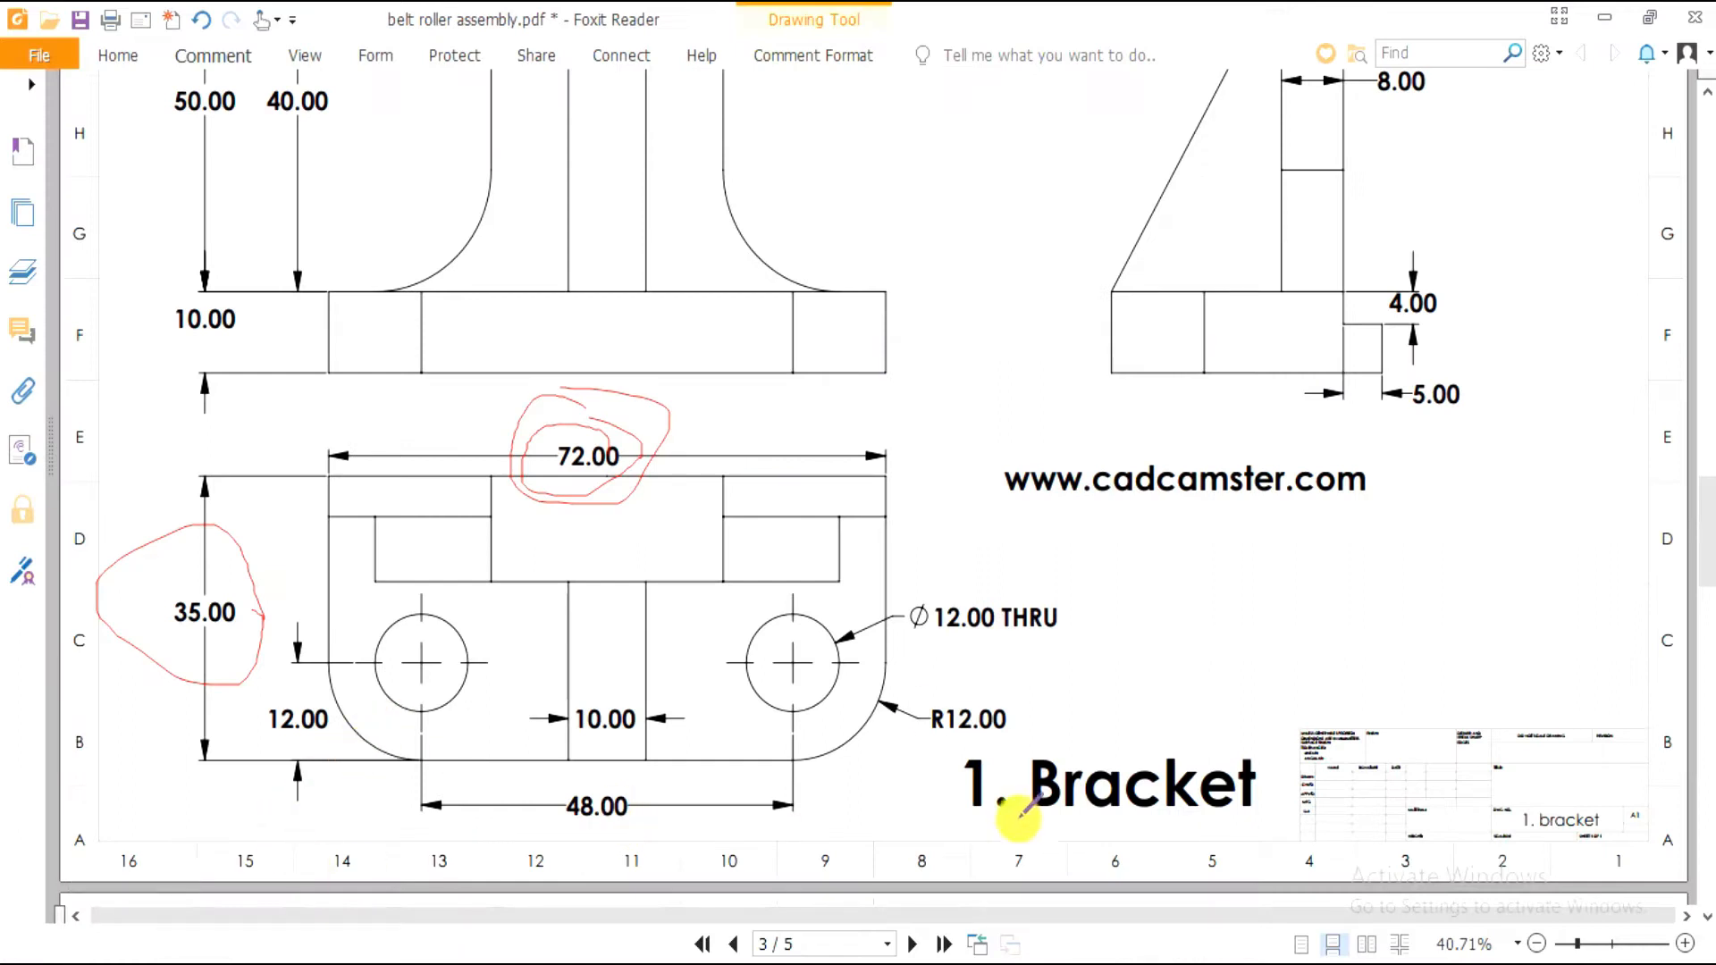
mouse_move(1034, 717)
left_mouse_down()
mouse_move(1004, 677)
mouse_move(889, 710)
mouse_move(1060, 756)
left_mouse_up()
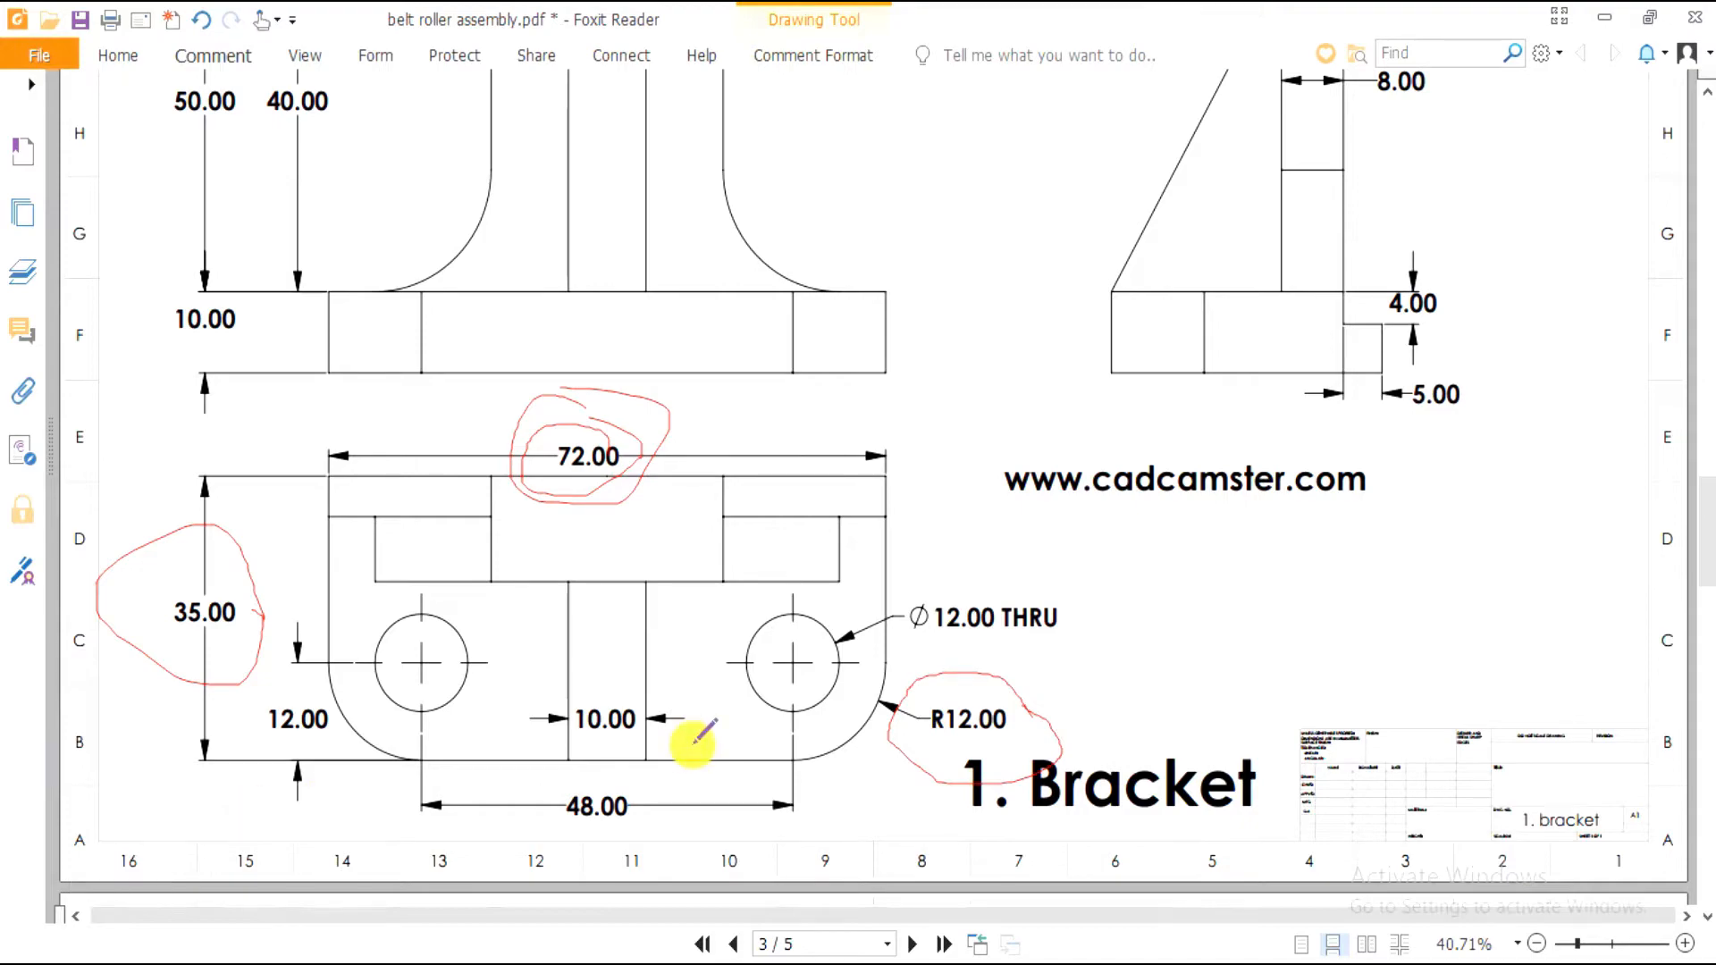
key("alt+Tab")
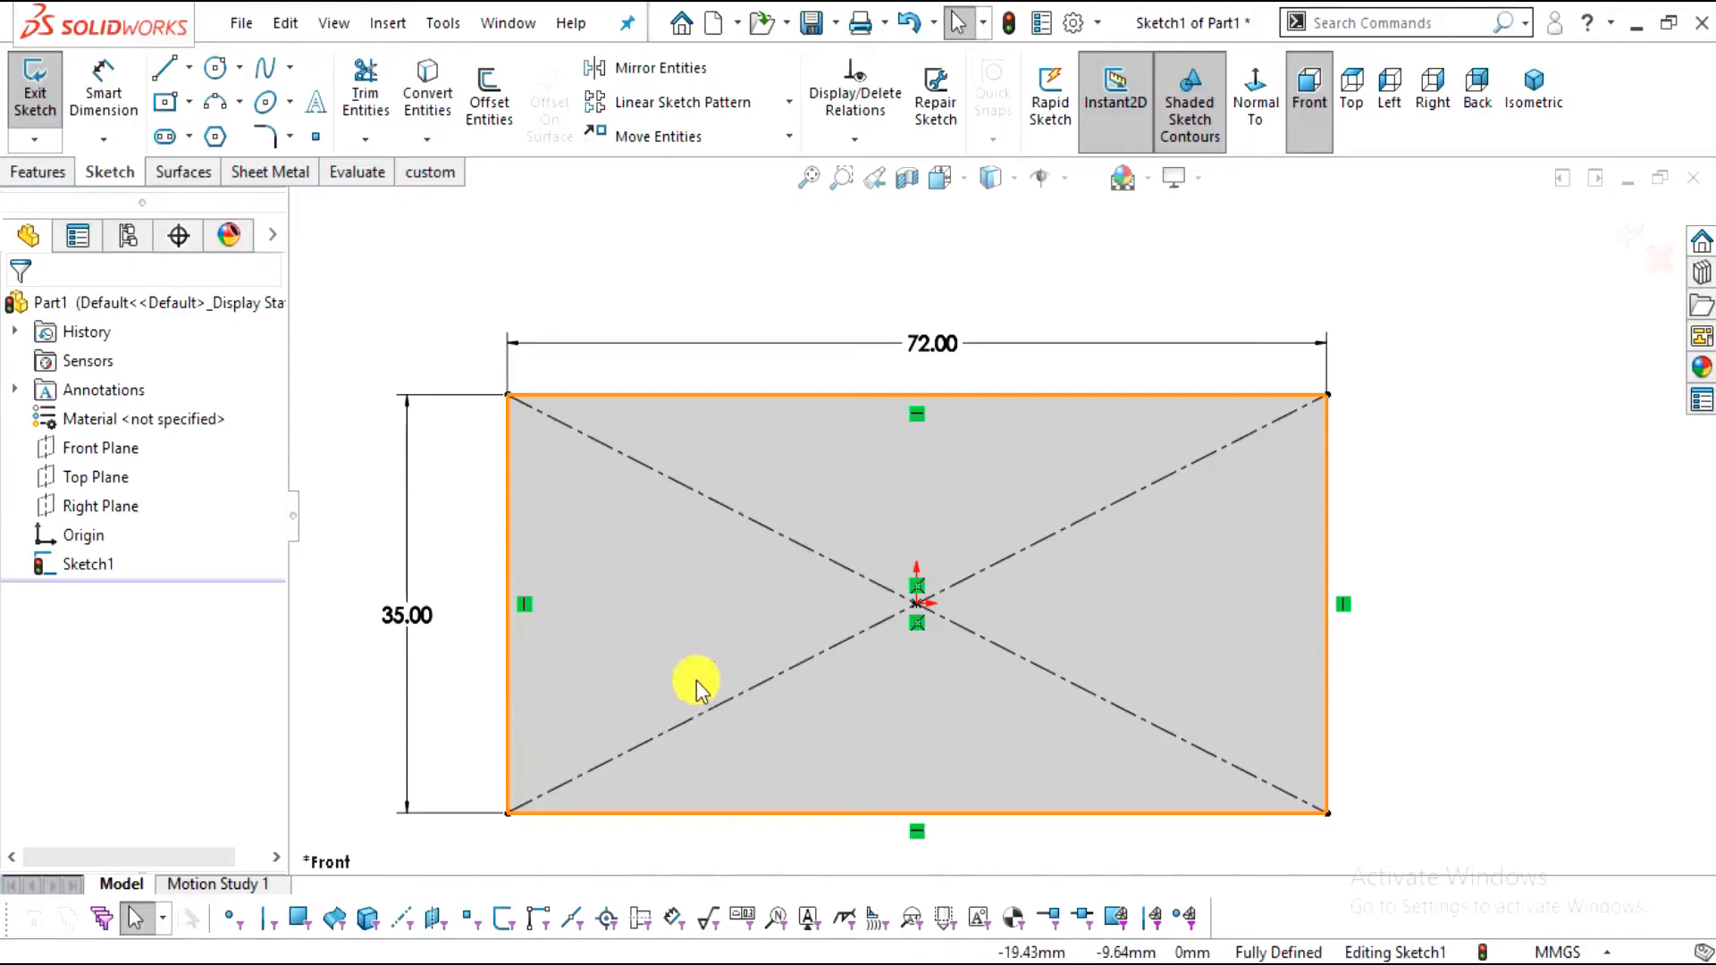
Round the two lower corners of the rectangle with 12 mm sketch fillets
left_click(291, 138)
left_click(299, 174)
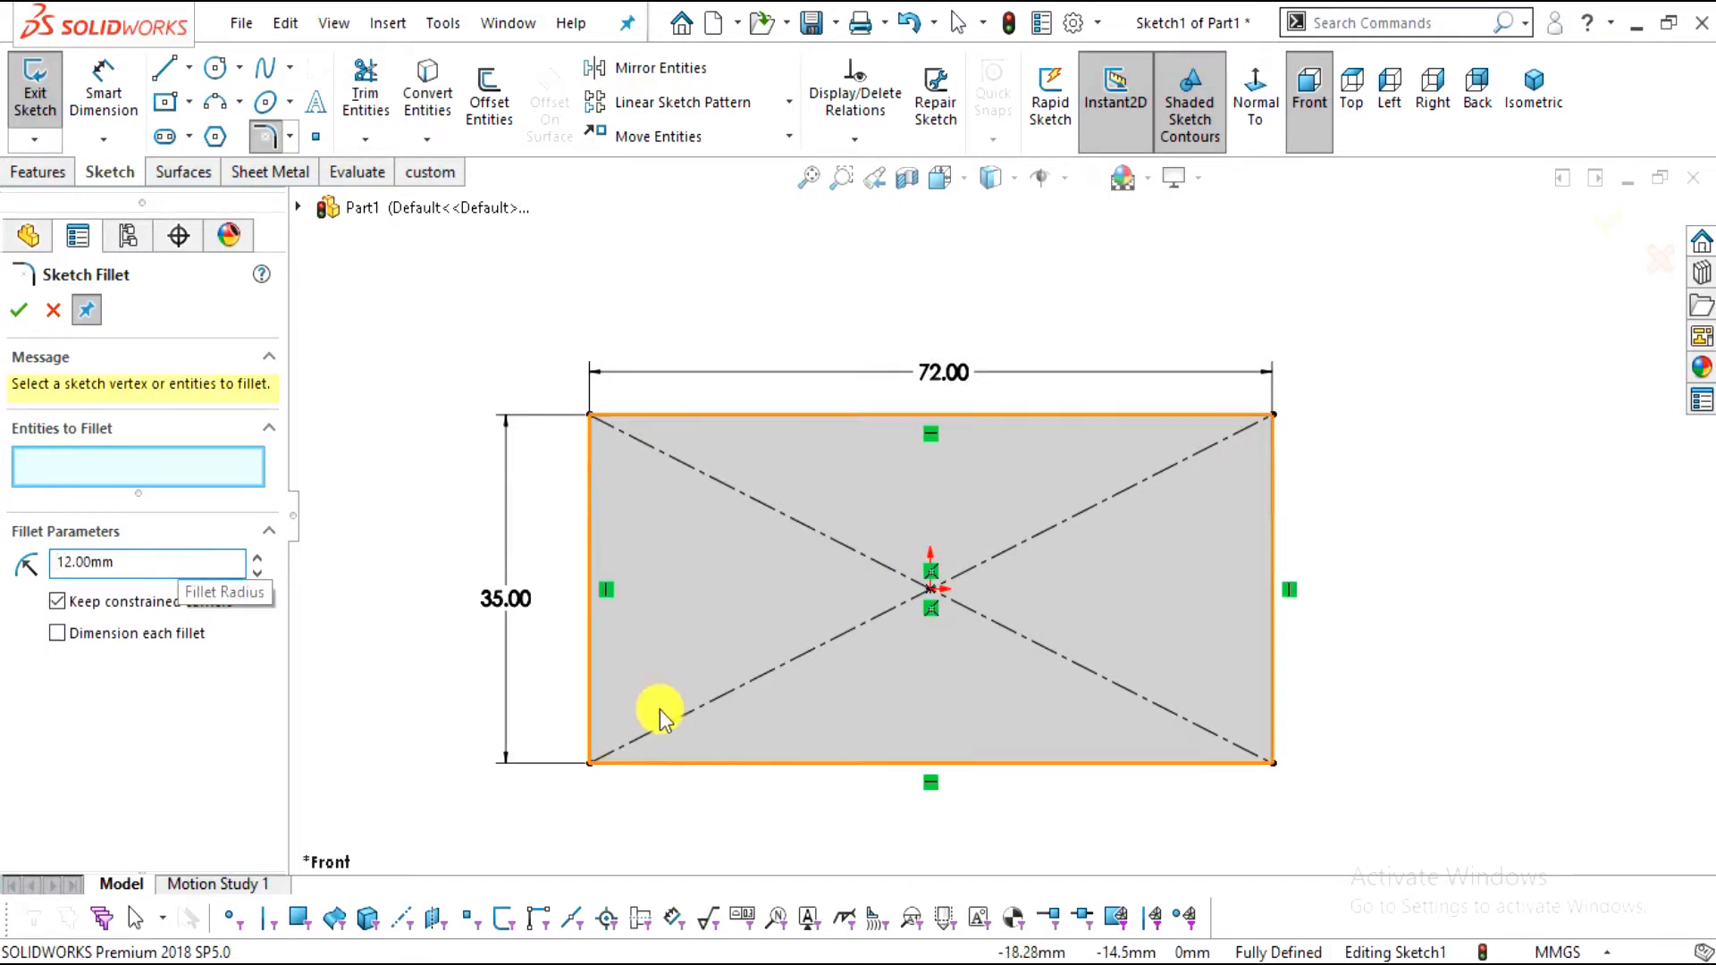
left_click(590, 724)
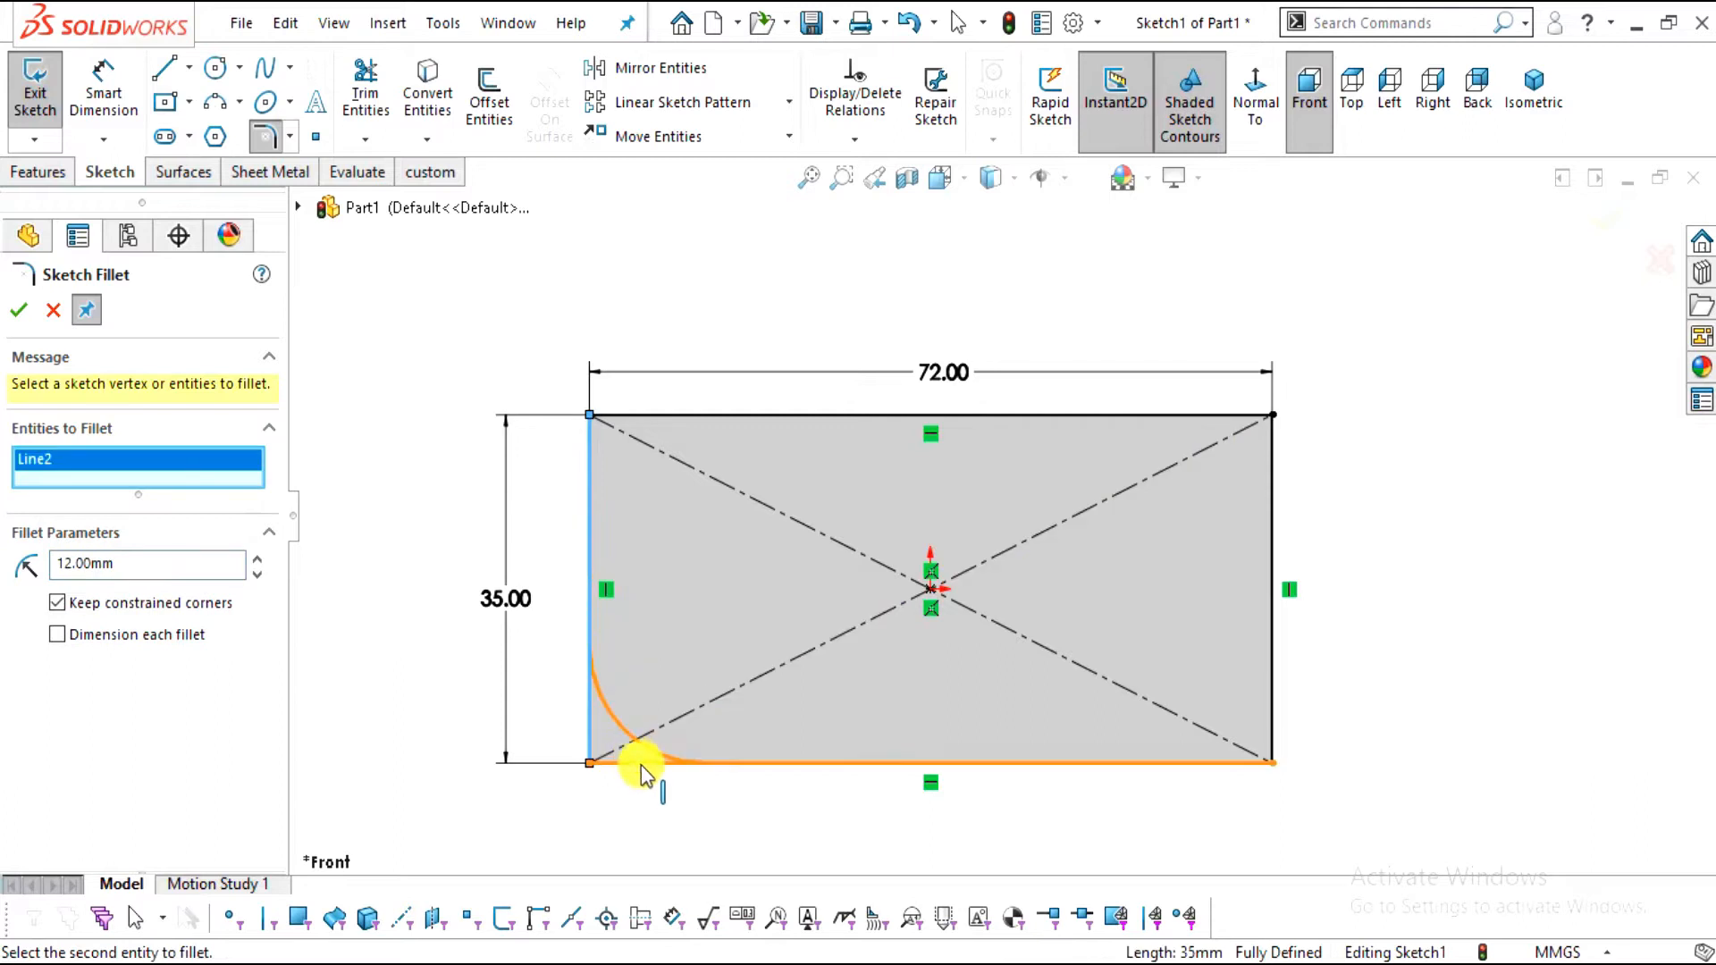
left_click(1218, 764)
left_click(1278, 693)
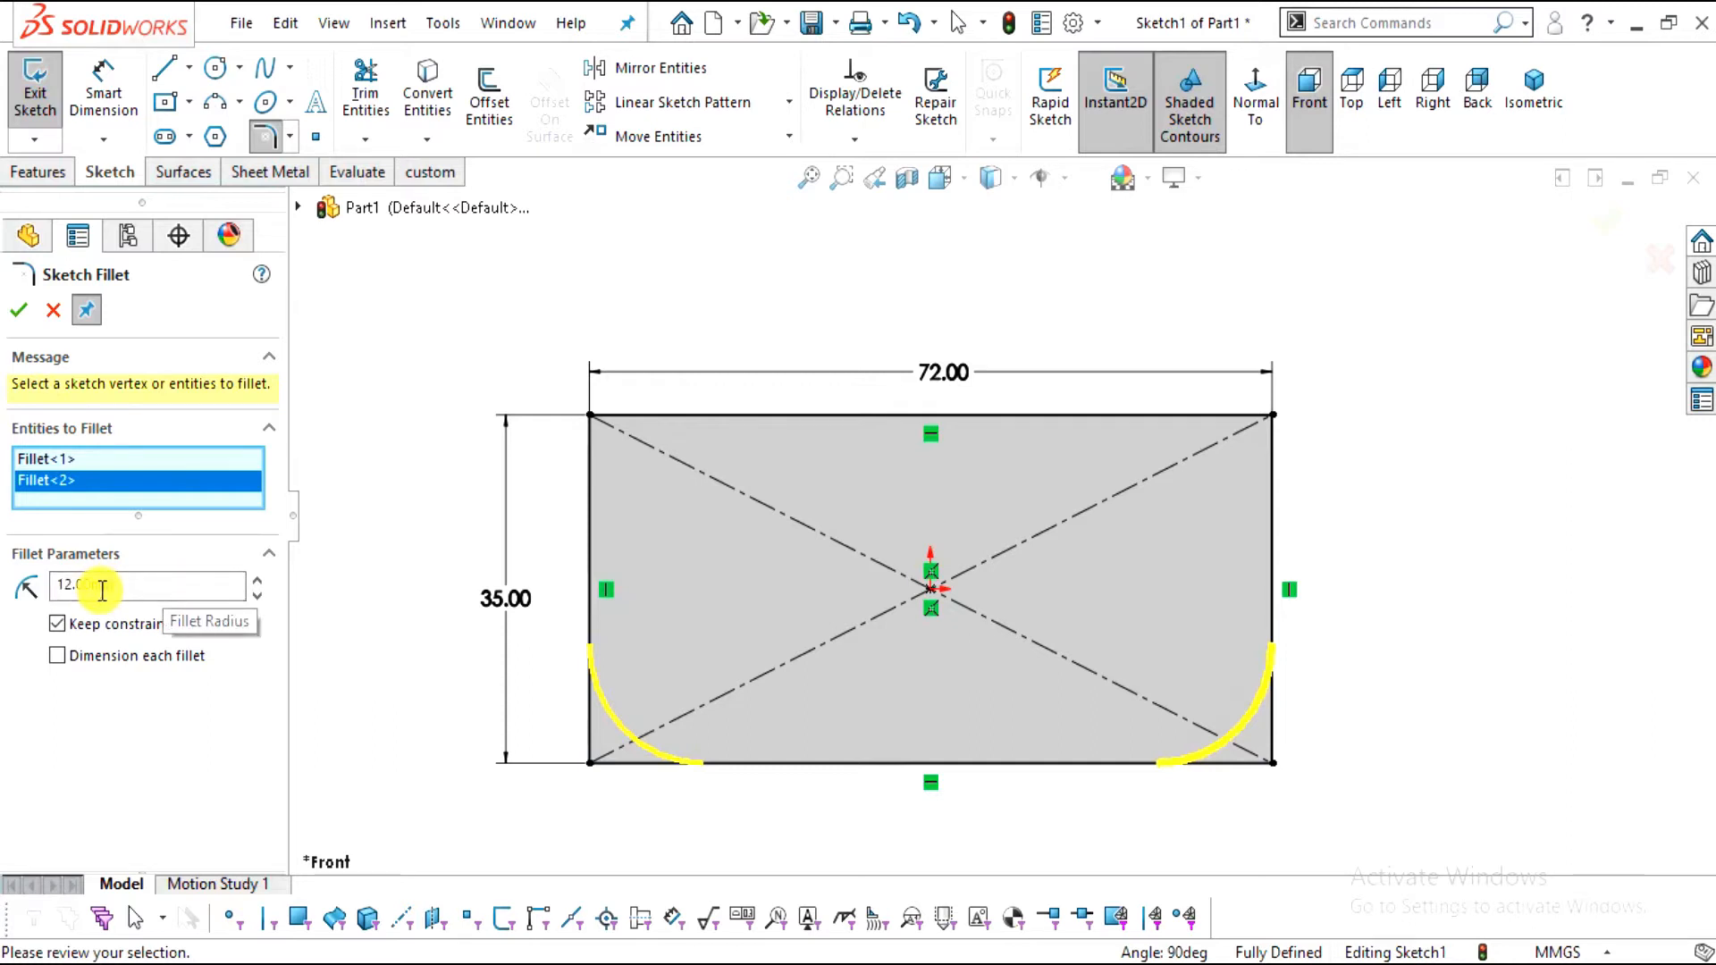
left_click(19, 310)
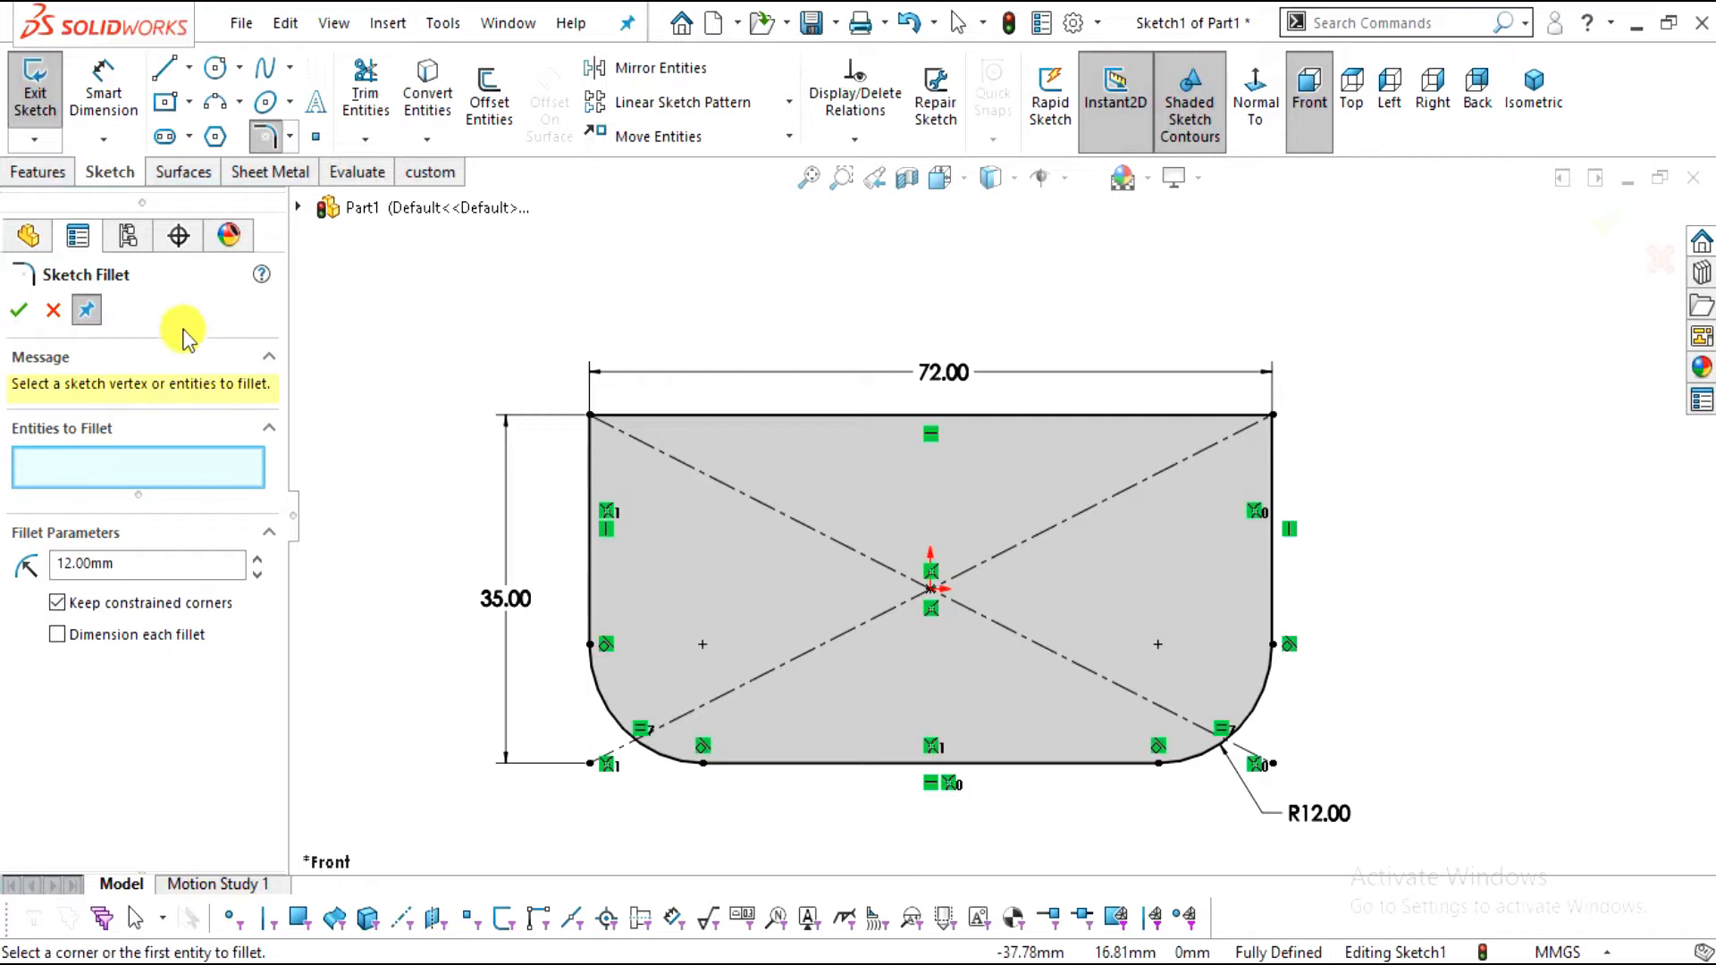
left_click(49, 314)
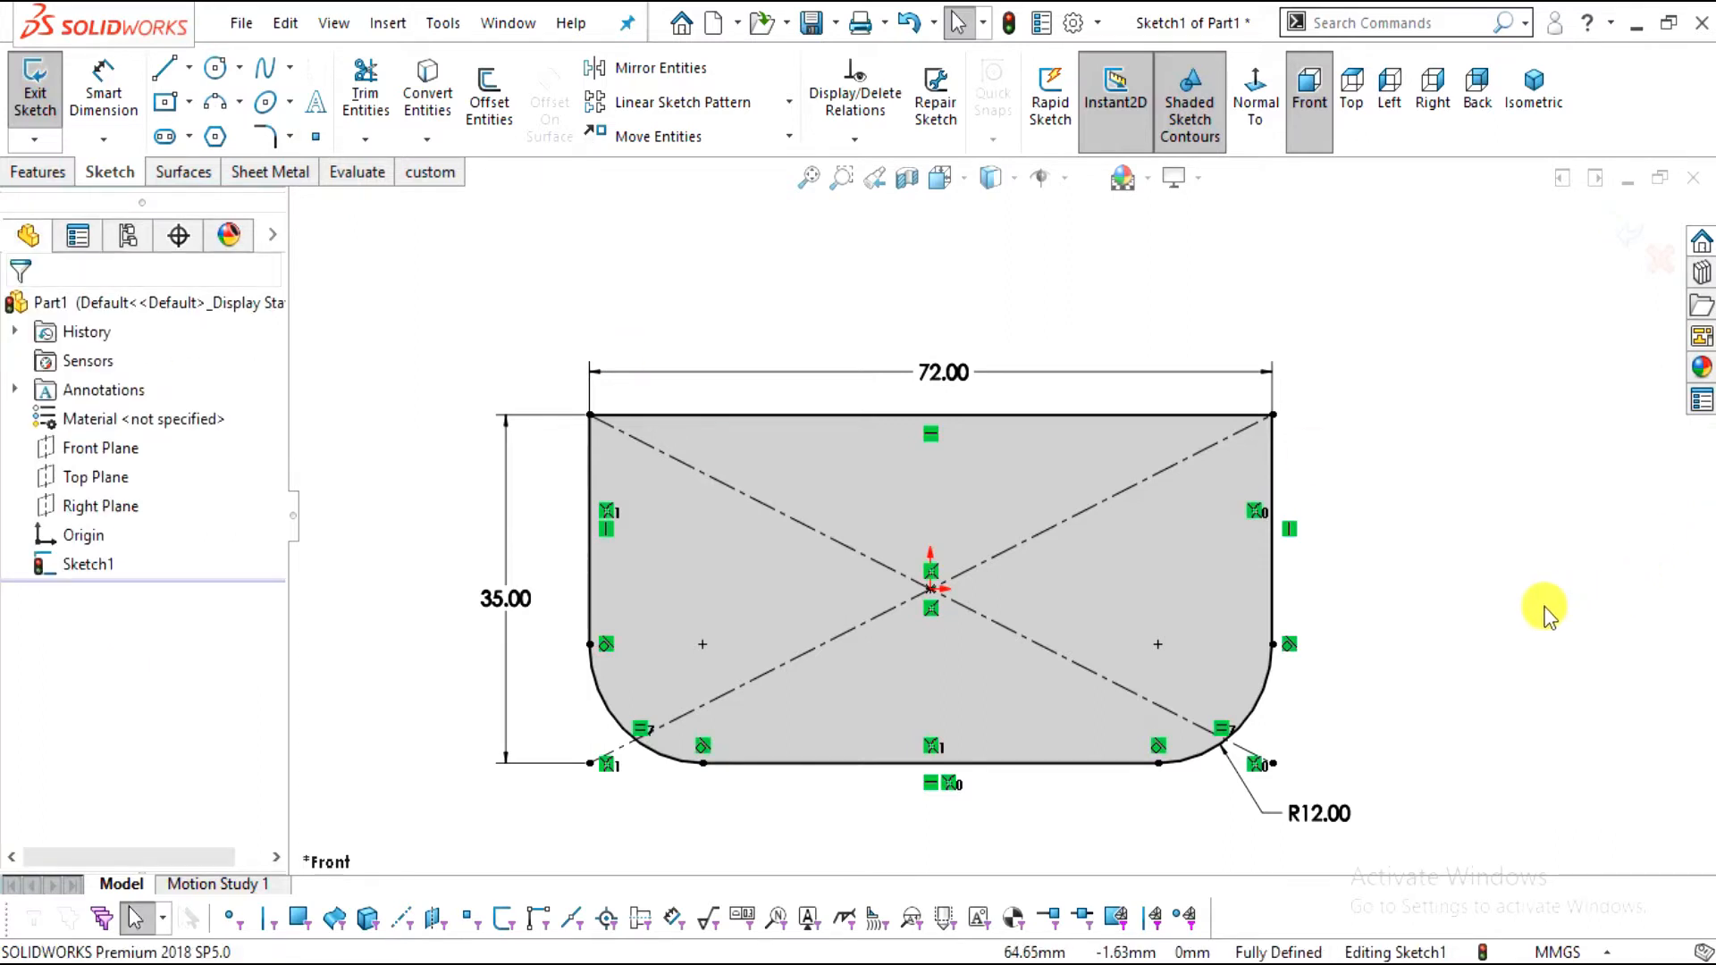
Circle the 10.00 base thickness in the drawing's front view in Foxit Reader and return to SOLIDWORKS
key("alt+Tab")
scroll(809, 677, "up", 1)
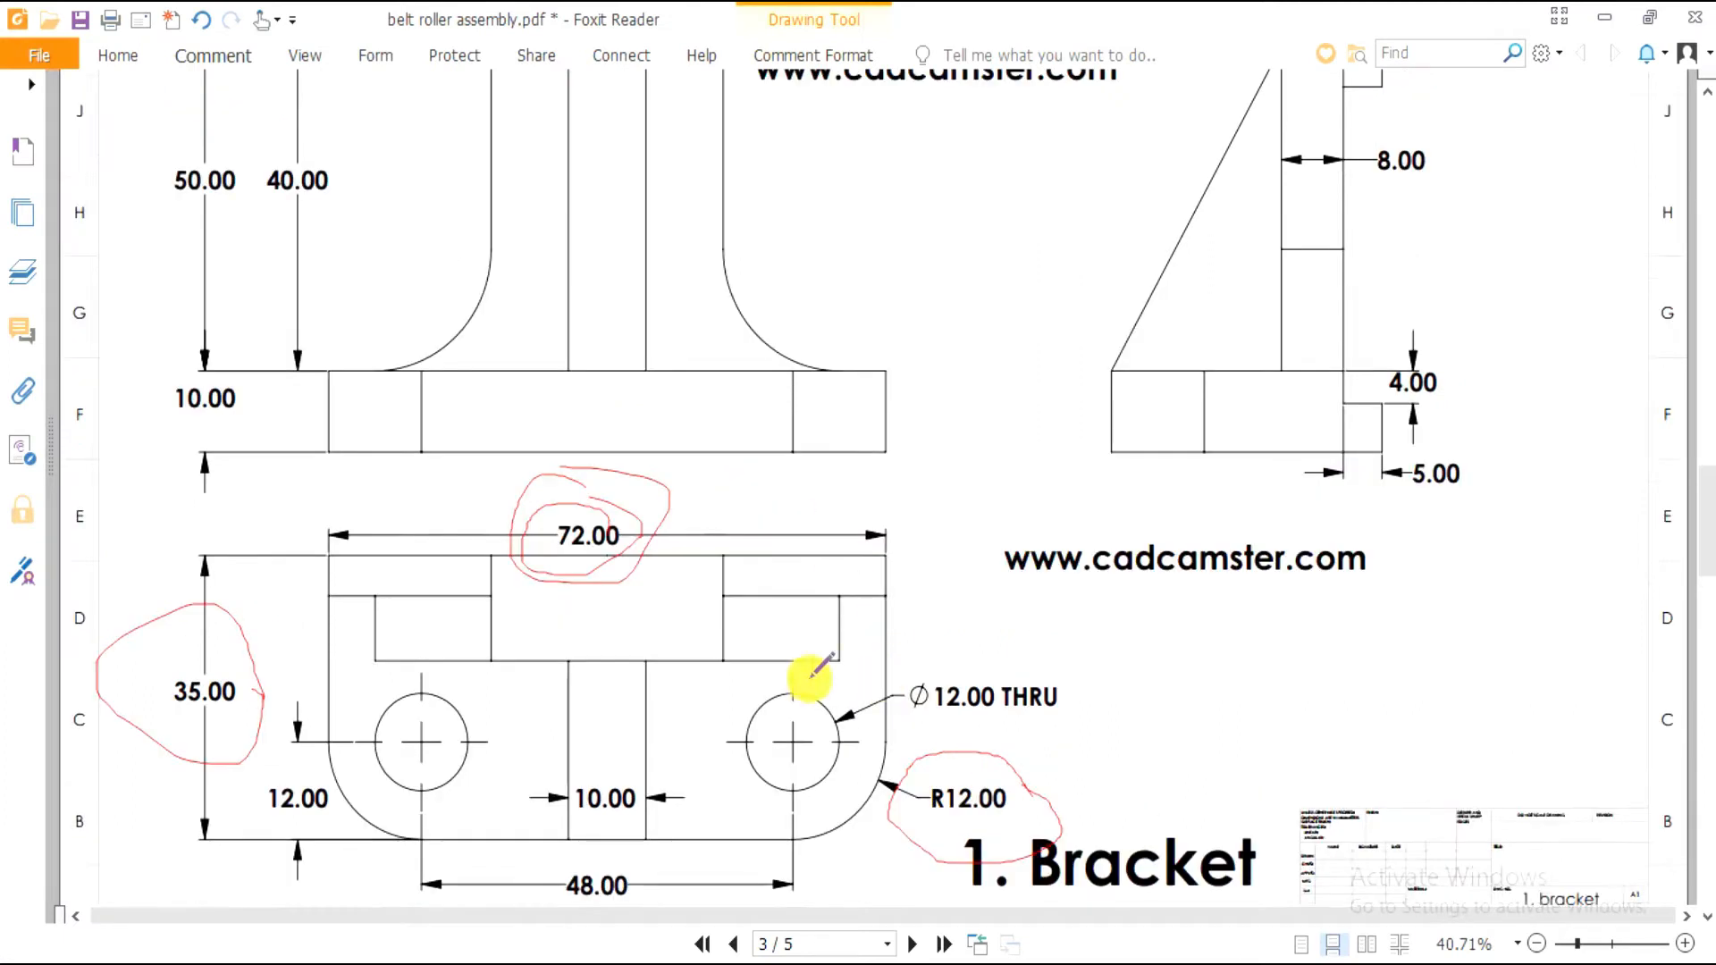
mouse_move(207, 351)
left_mouse_down()
mouse_move(146, 410)
mouse_move(216, 436)
left_mouse_up()
scroll(1284, 429, "up", 2)
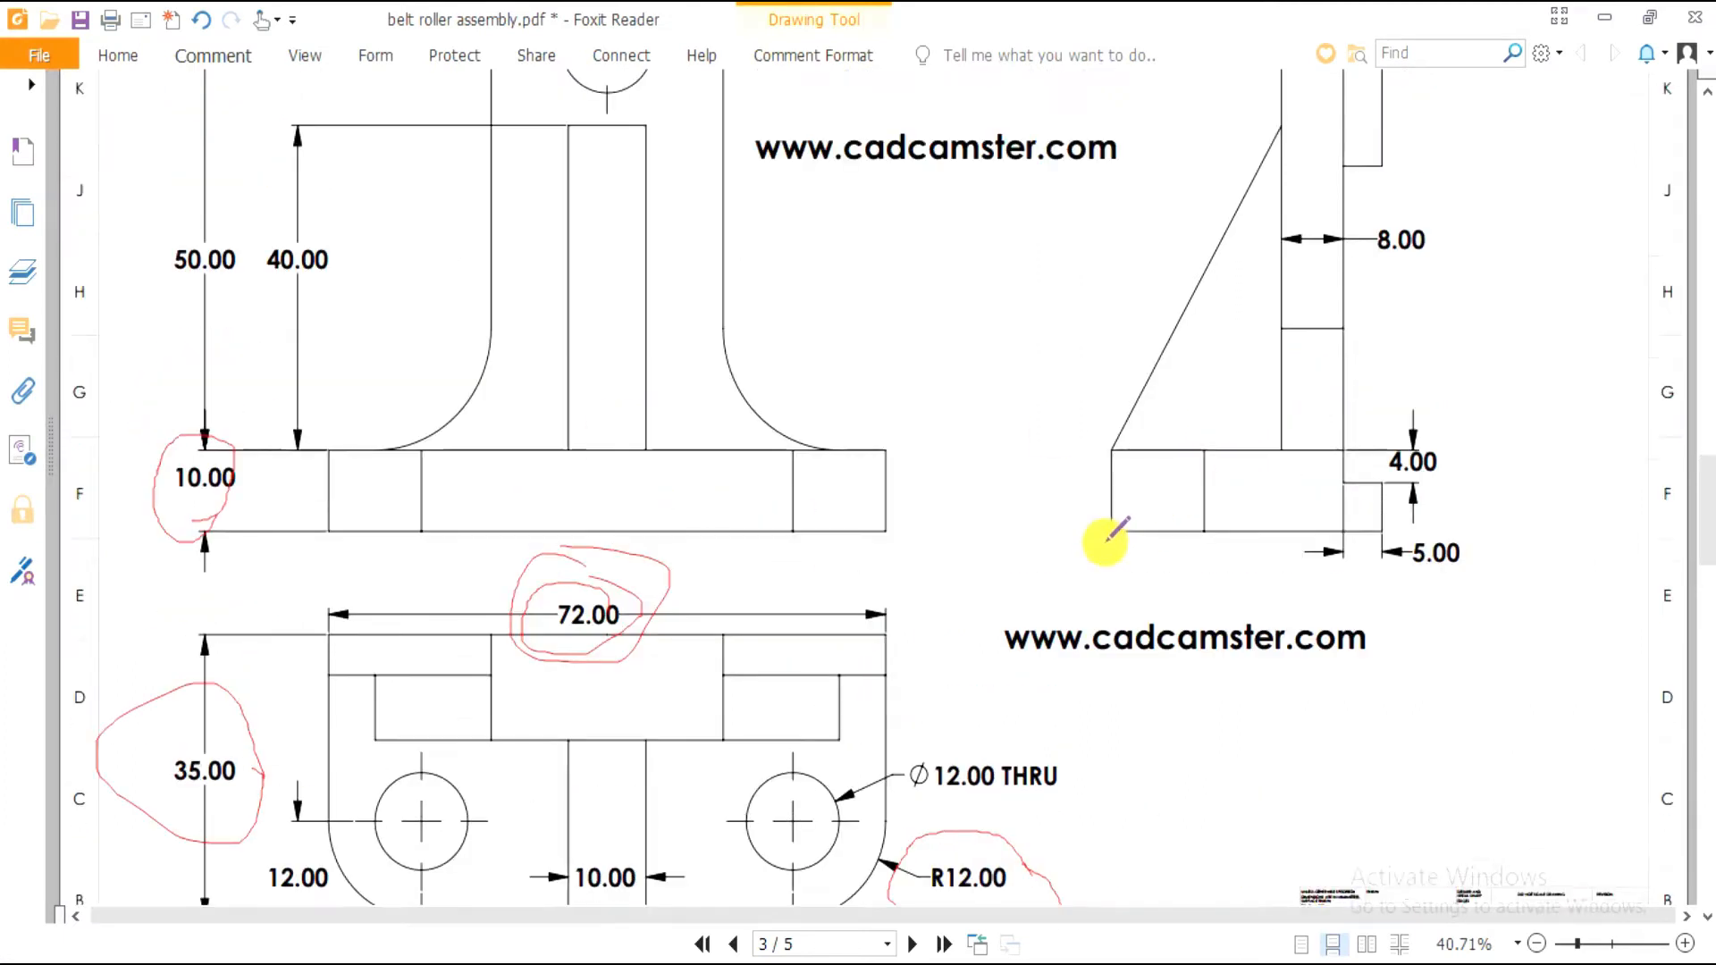
key("alt+Tab")
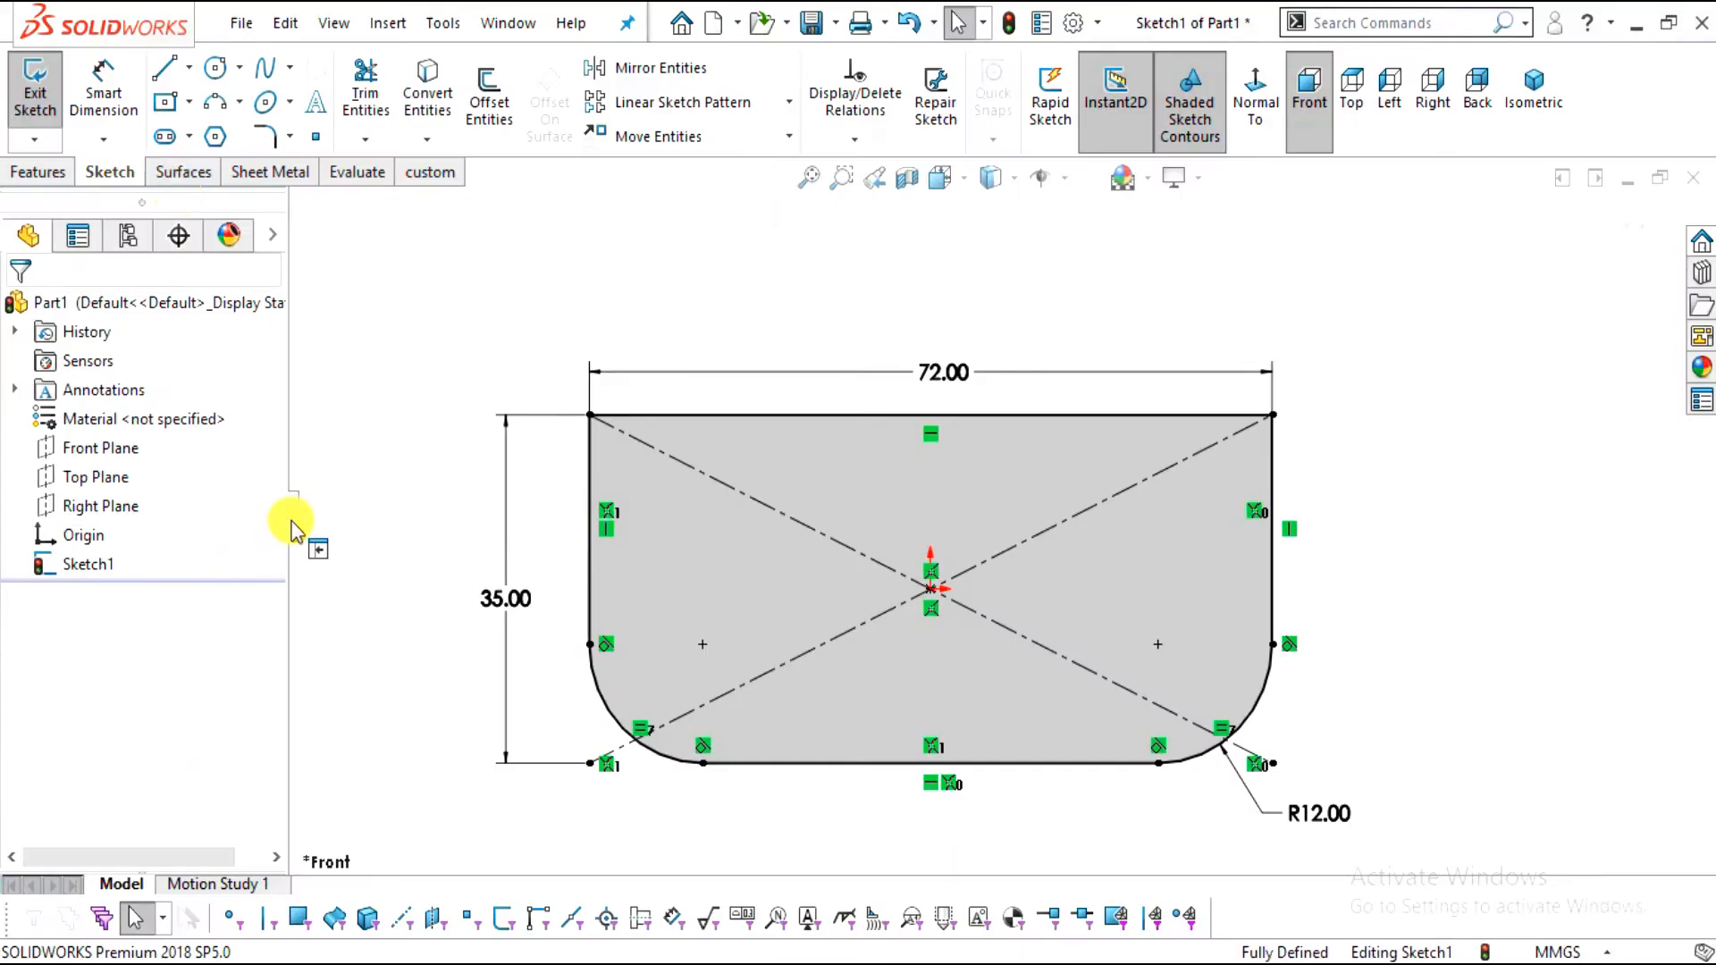
Extrude the base profile 10 mm with the Mid Plane end condition
left_click(39, 171)
left_click(53, 97)
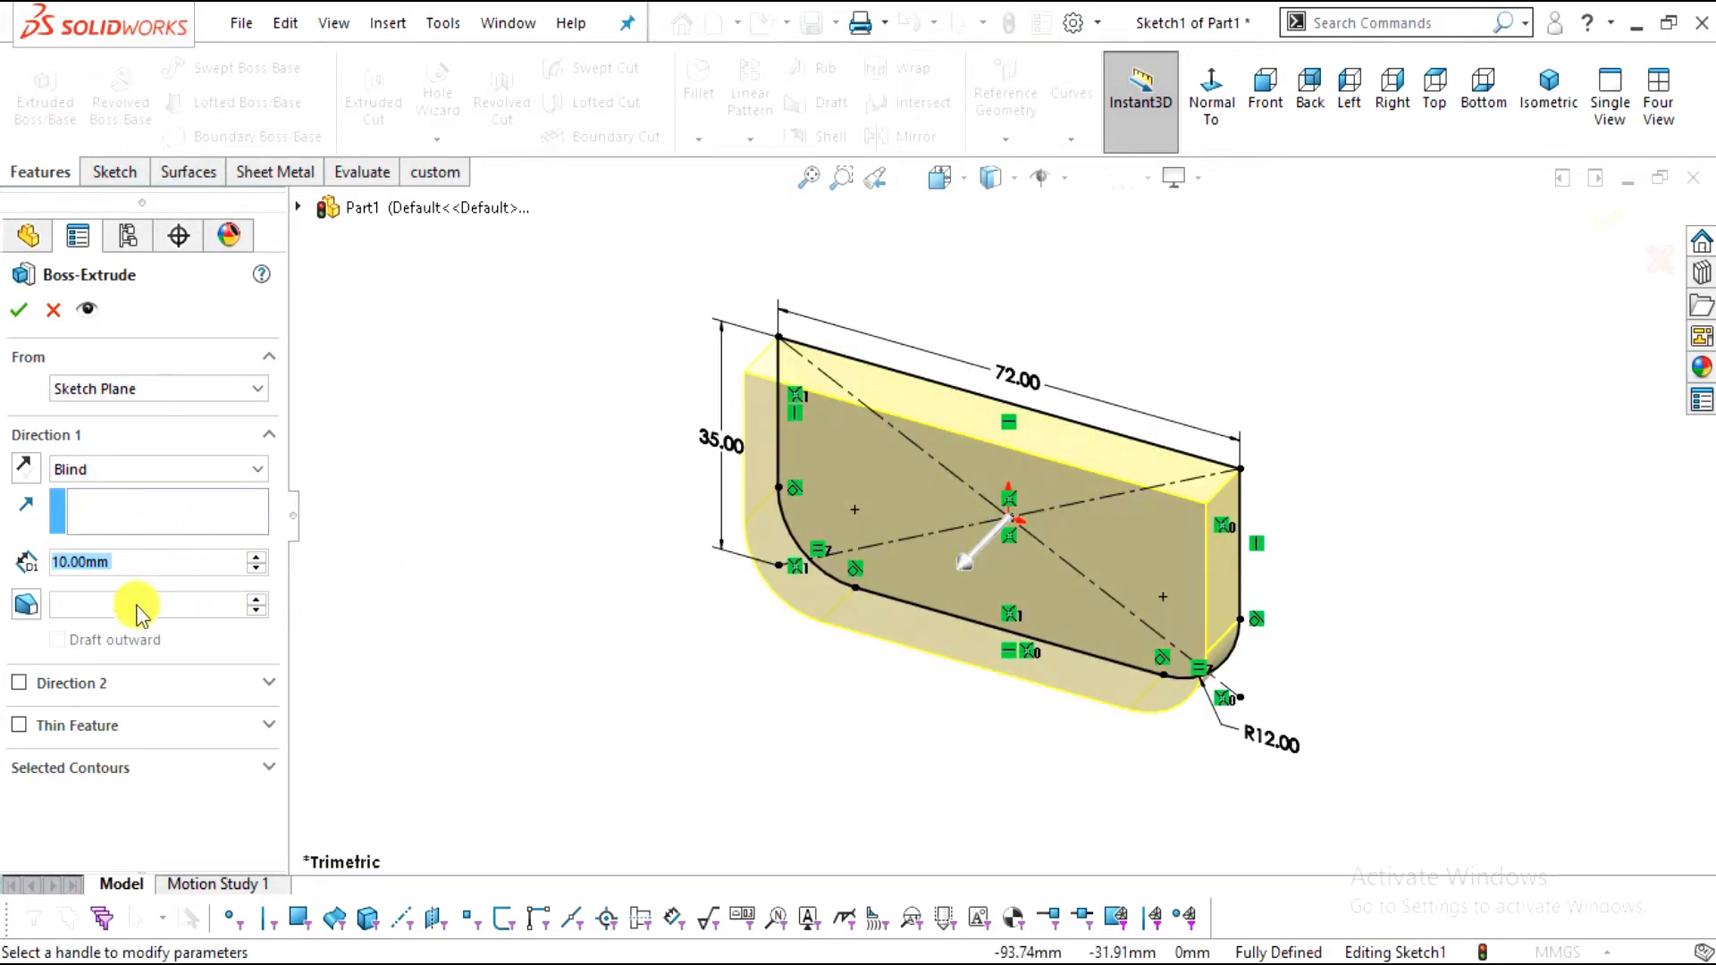
left_click(58, 471)
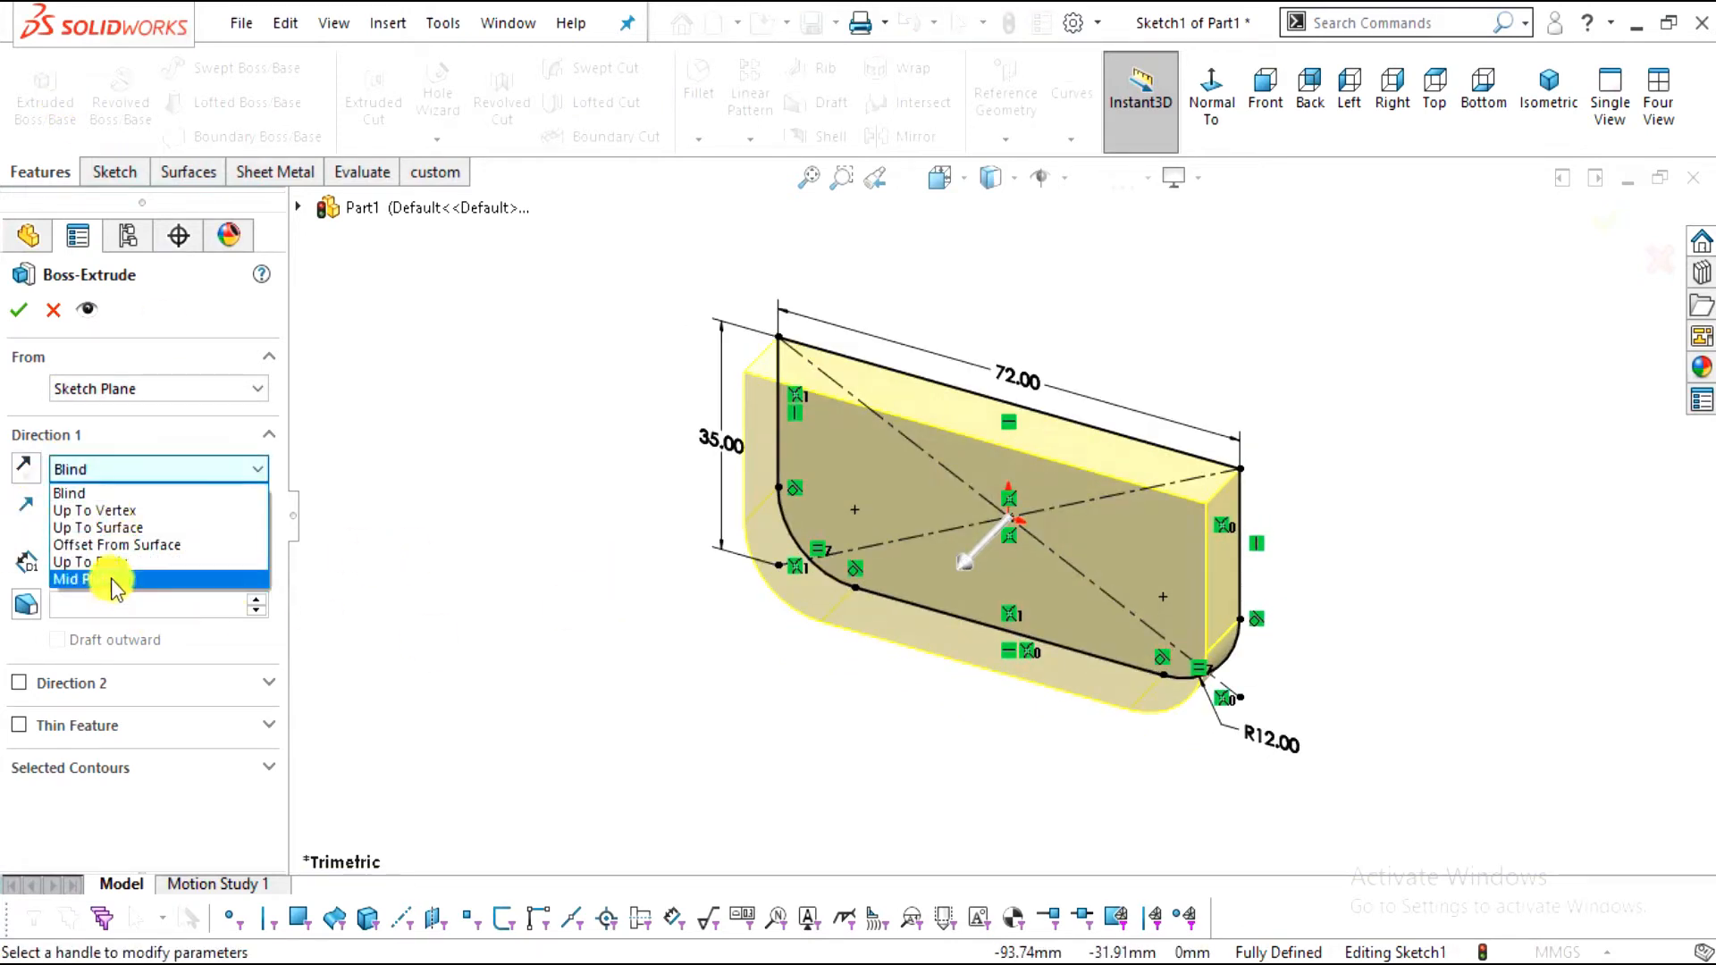
left_click(111, 583)
left_click(18, 313)
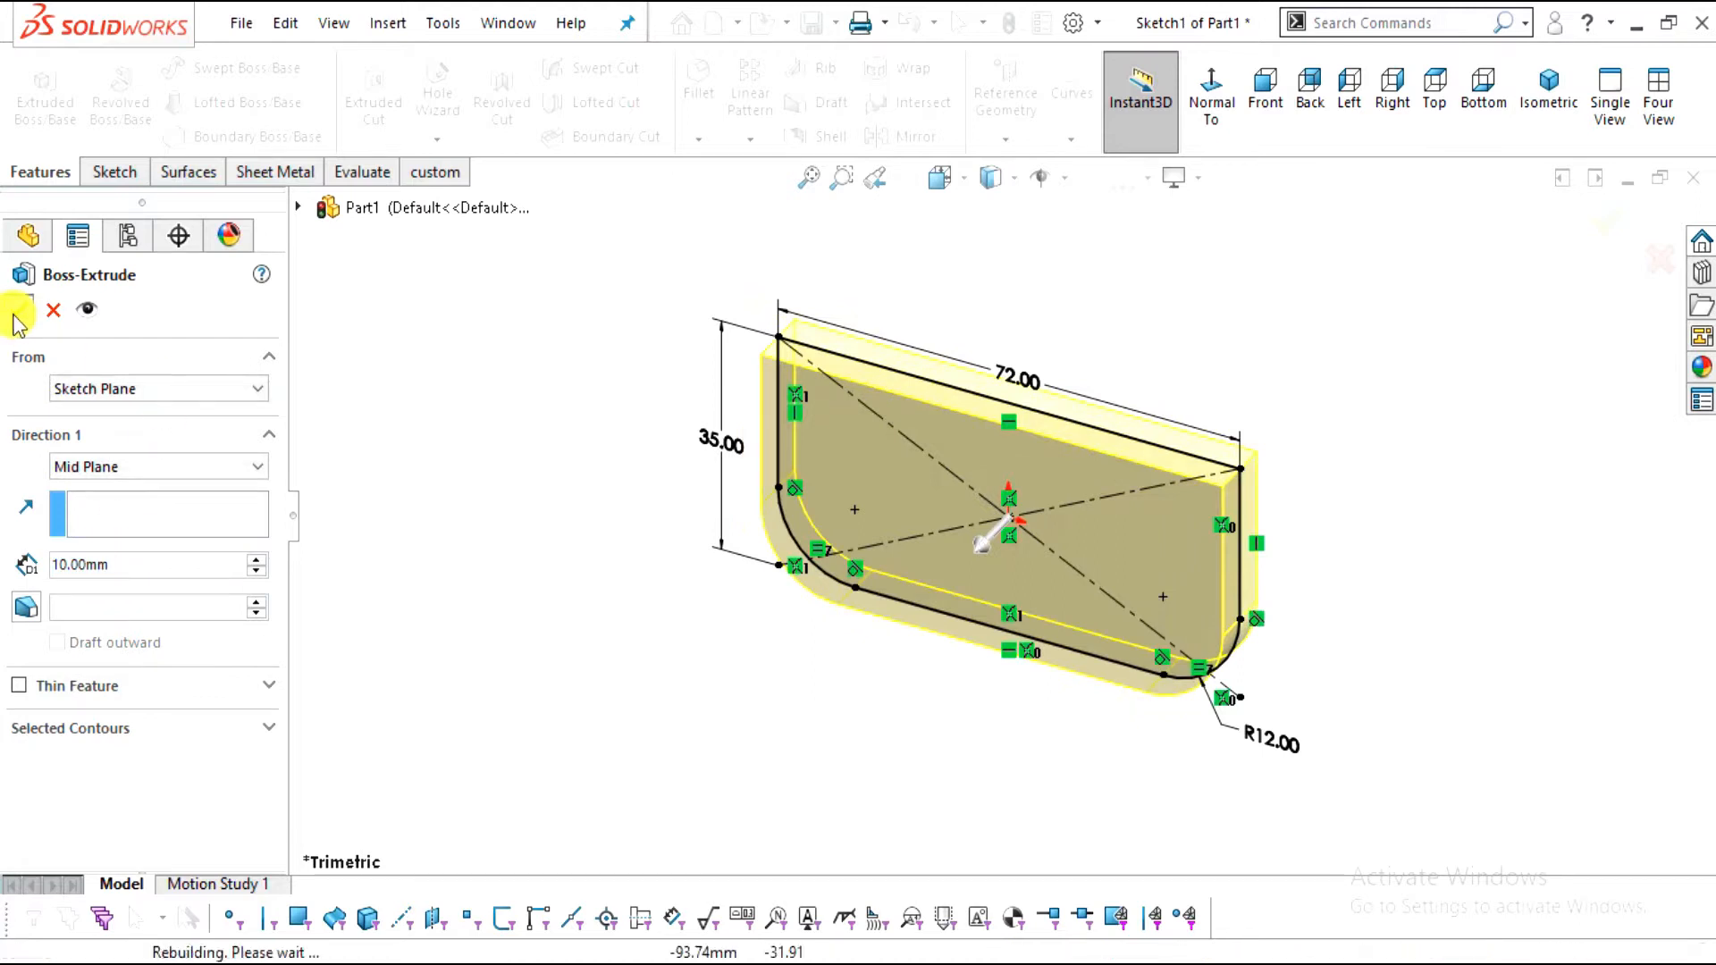
Switch to the bracket drawing in Foxit Reader and circle the 4.00 step depth in the side view
middle_click_drag(1269, 523, 1338, 576)
left_click(1336, 570)
scroll(1038, 468, "down", 3)
key("alt+Tab")
scroll(922, 695, "down", 4)
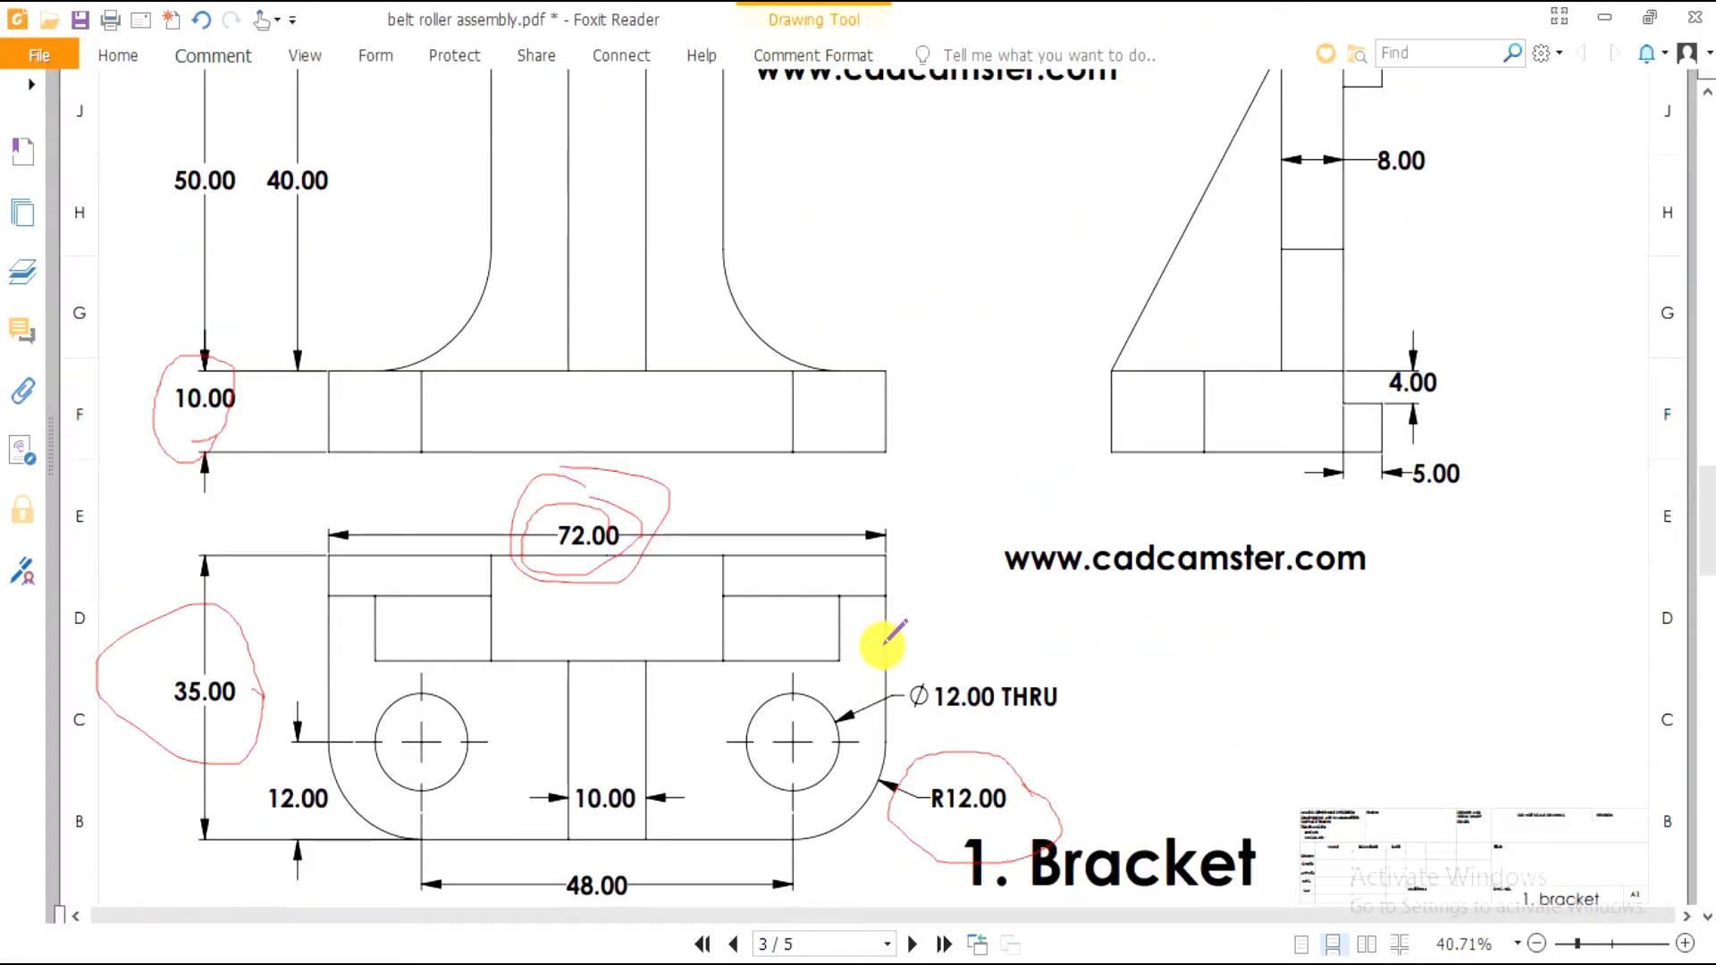
scroll(894, 647, "up", 4)
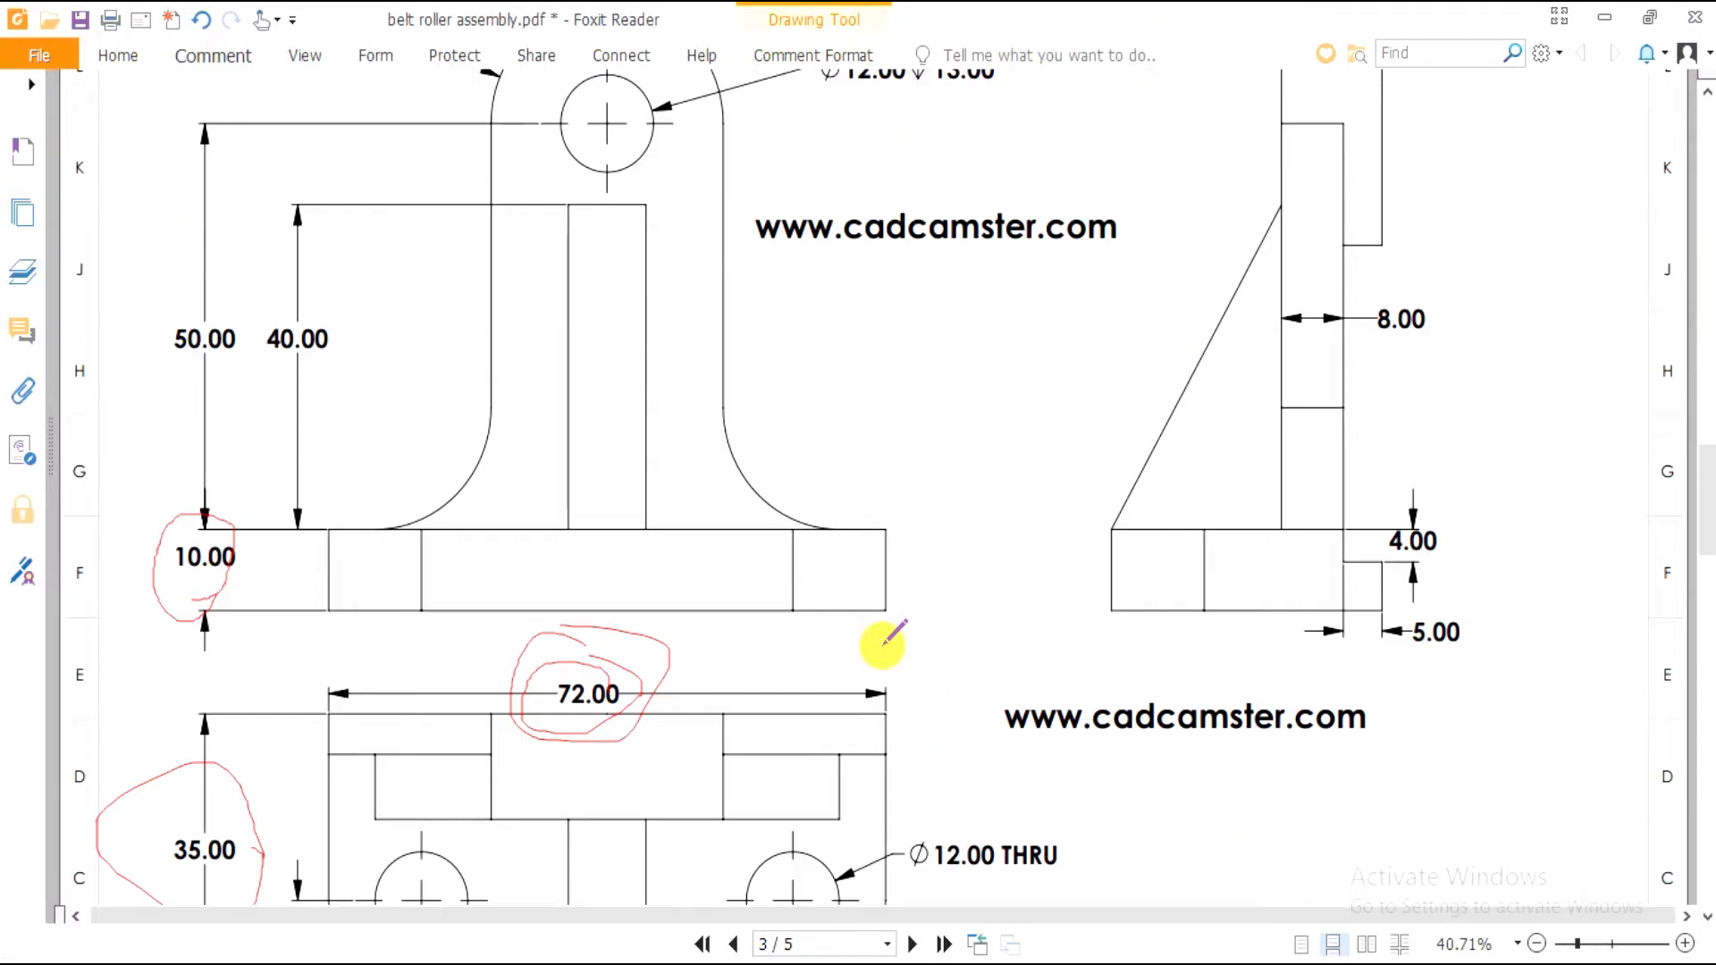
scroll(883, 642, "up", 1)
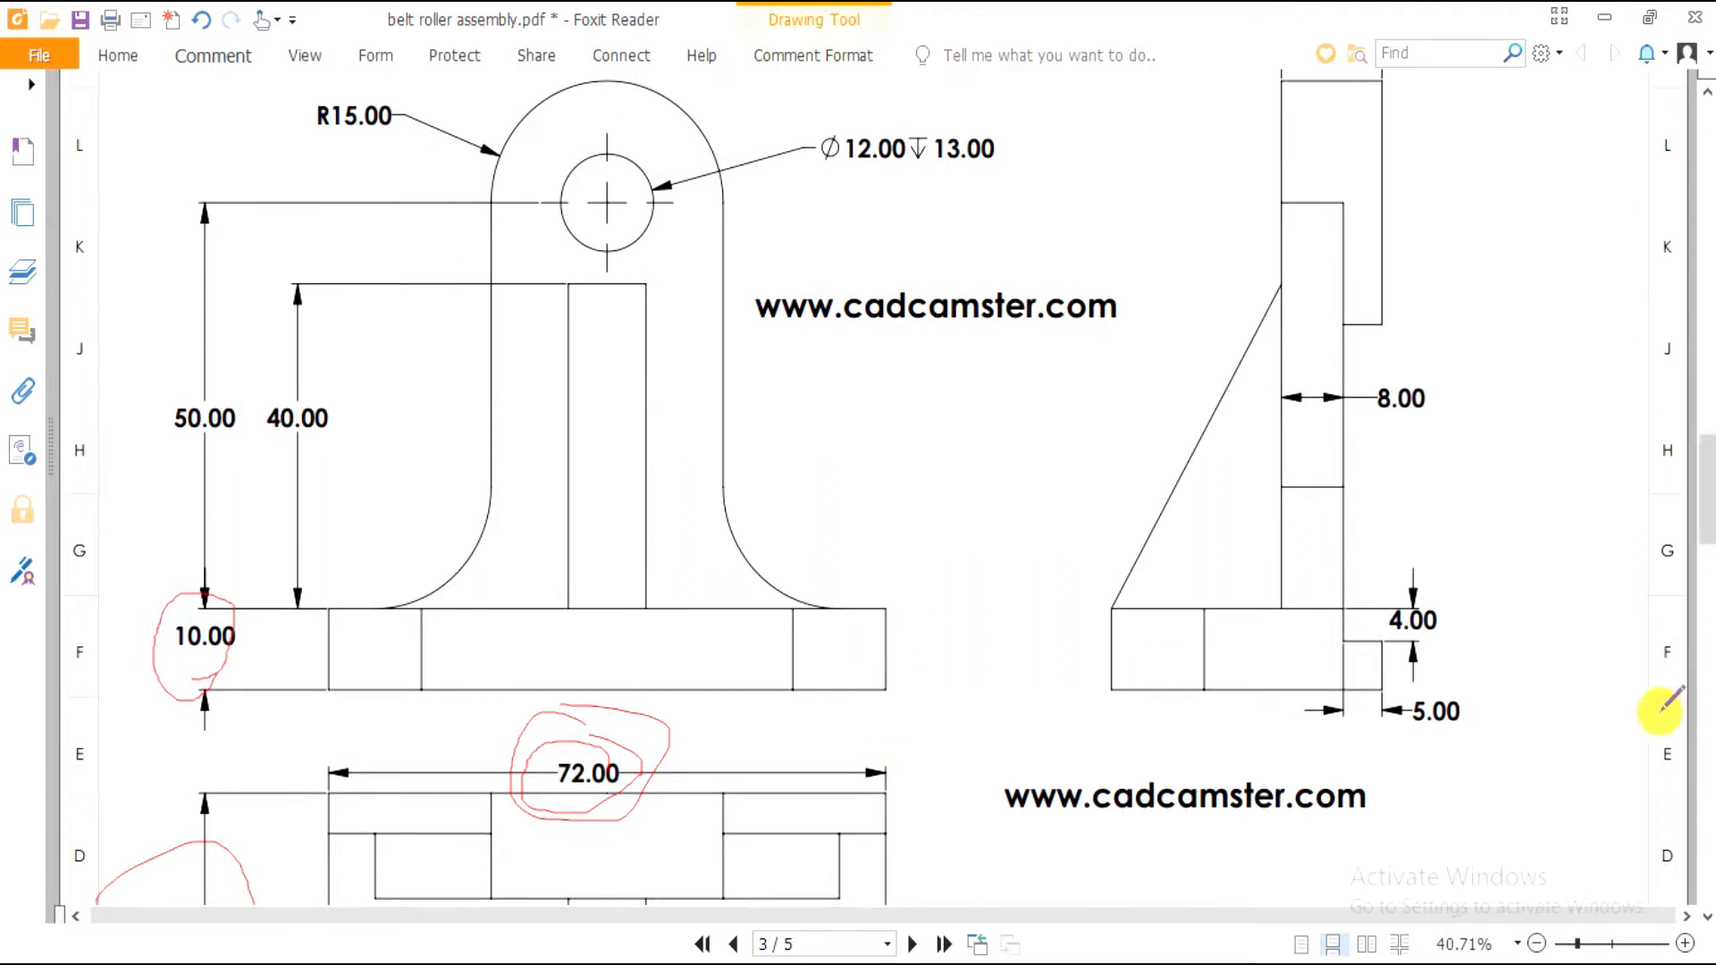
mouse_move(1410, 660)
left_mouse_down()
mouse_move(1447, 577)
mouse_move(1351, 565)
left_mouse_up()
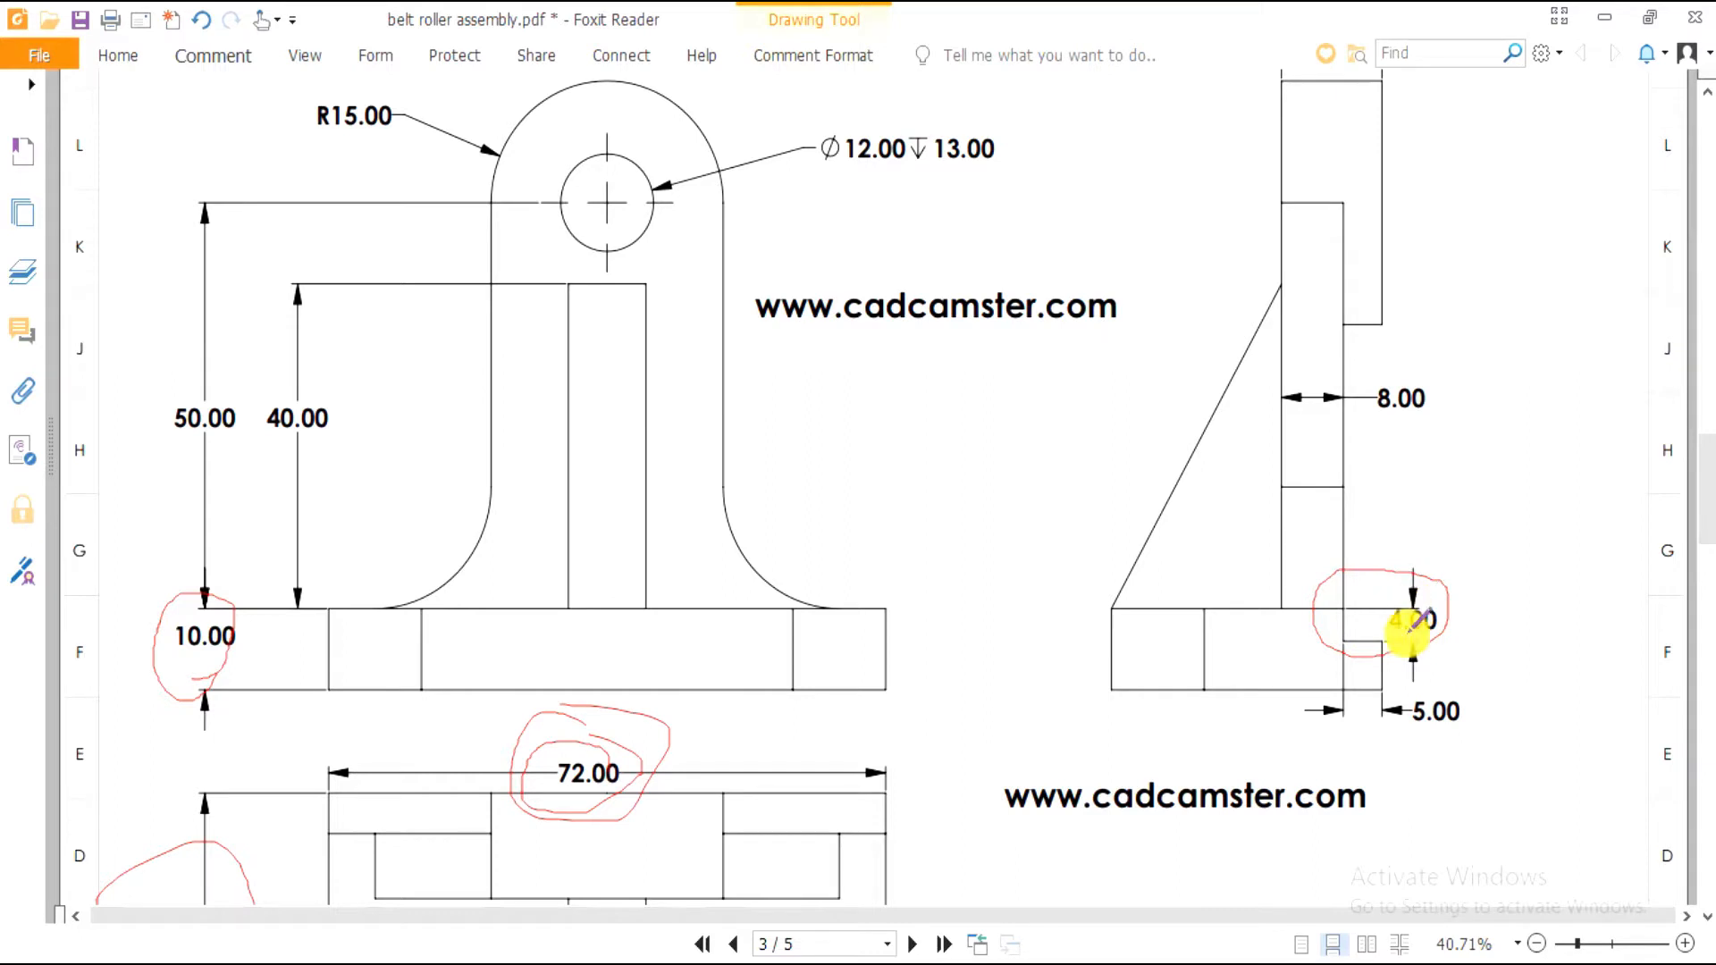
Mark the step's edge lines on both sides of the bracket's plan view and return to SOLIDWORKS
scroll(1341, 684, "down", 3)
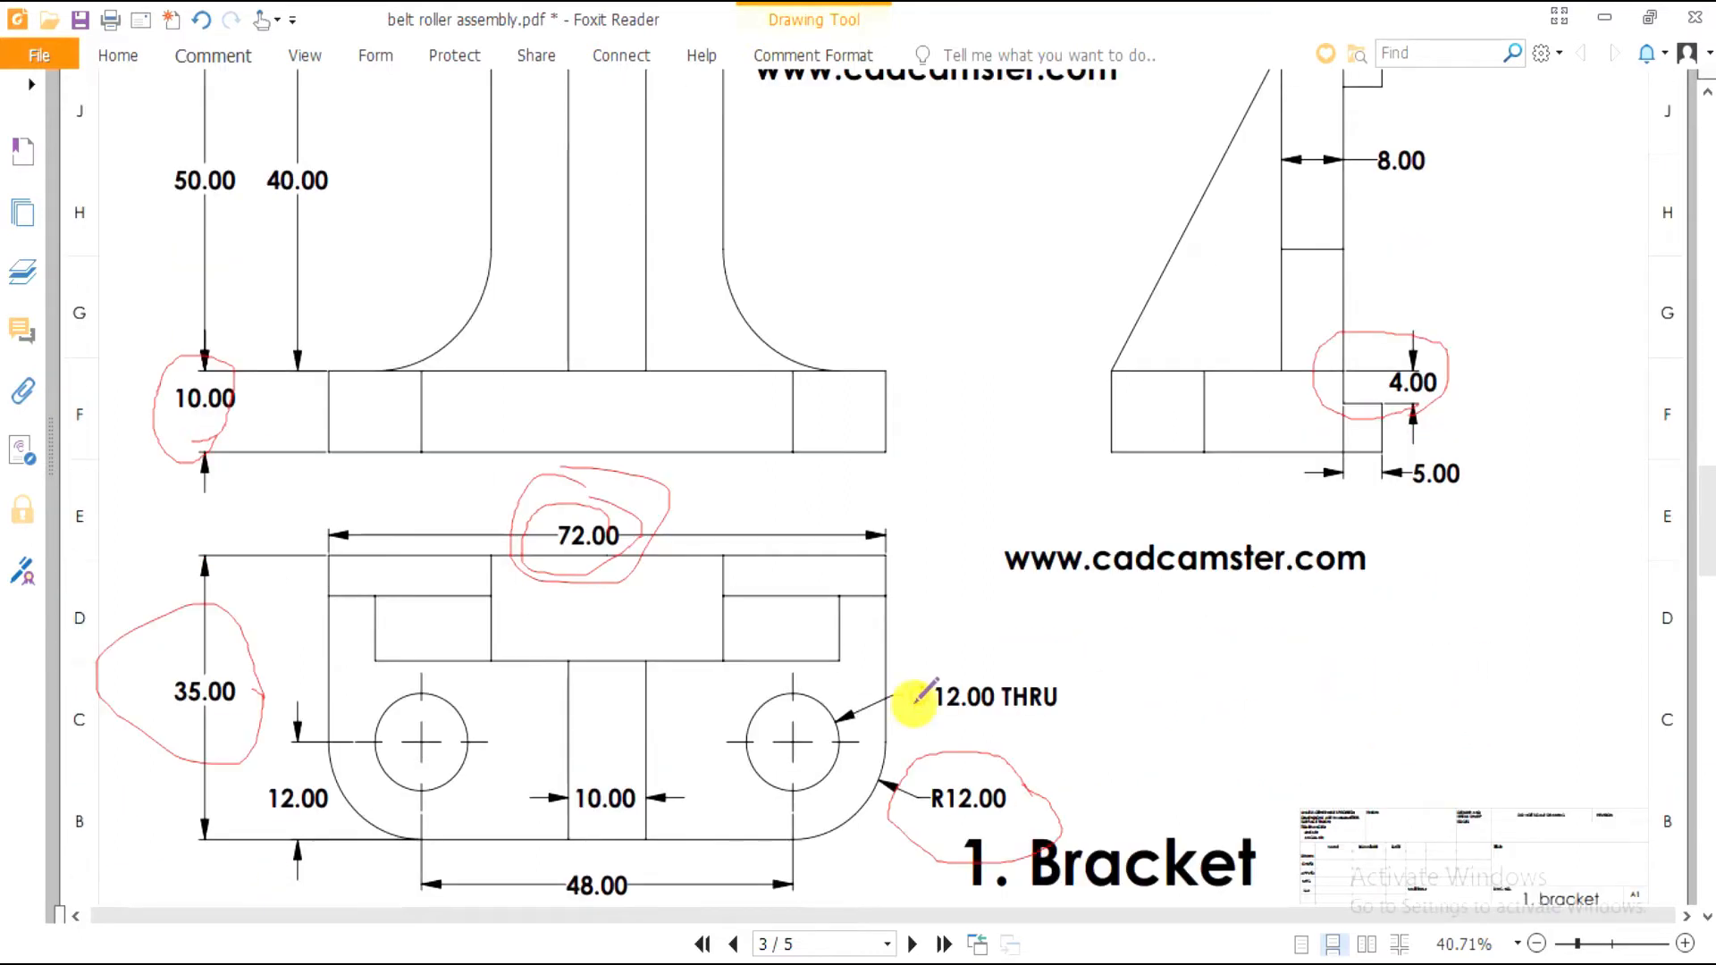
scroll(913, 702, "up", 1)
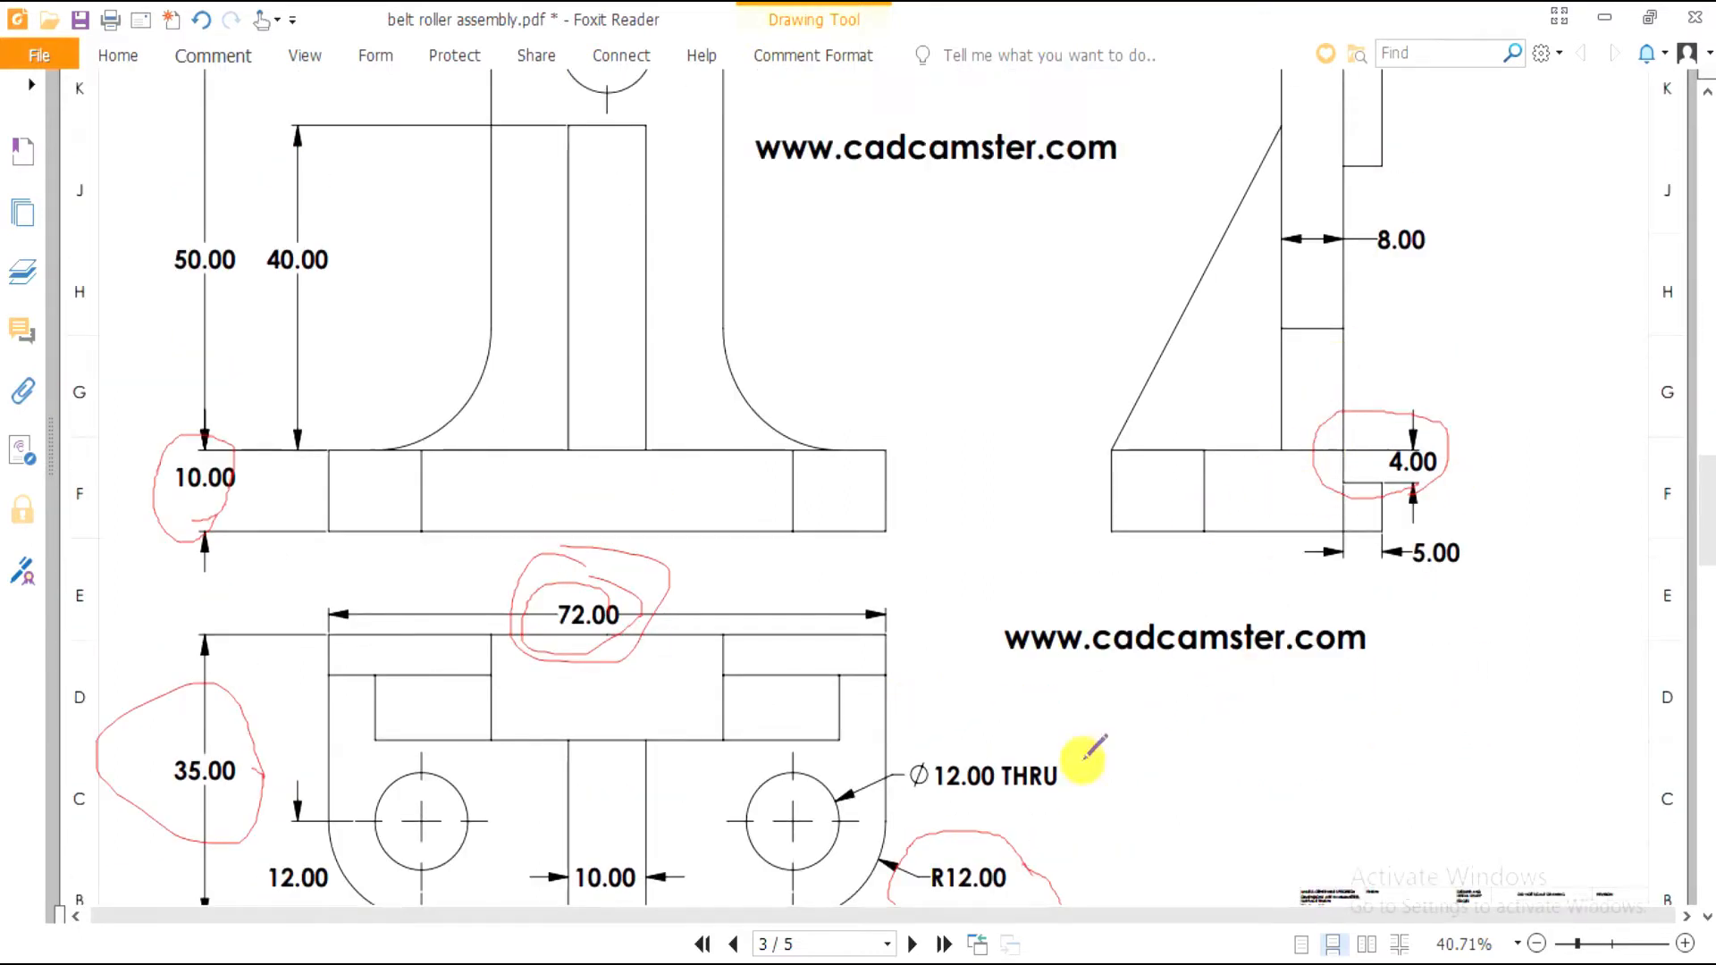
scroll(935, 765, "down", 1)
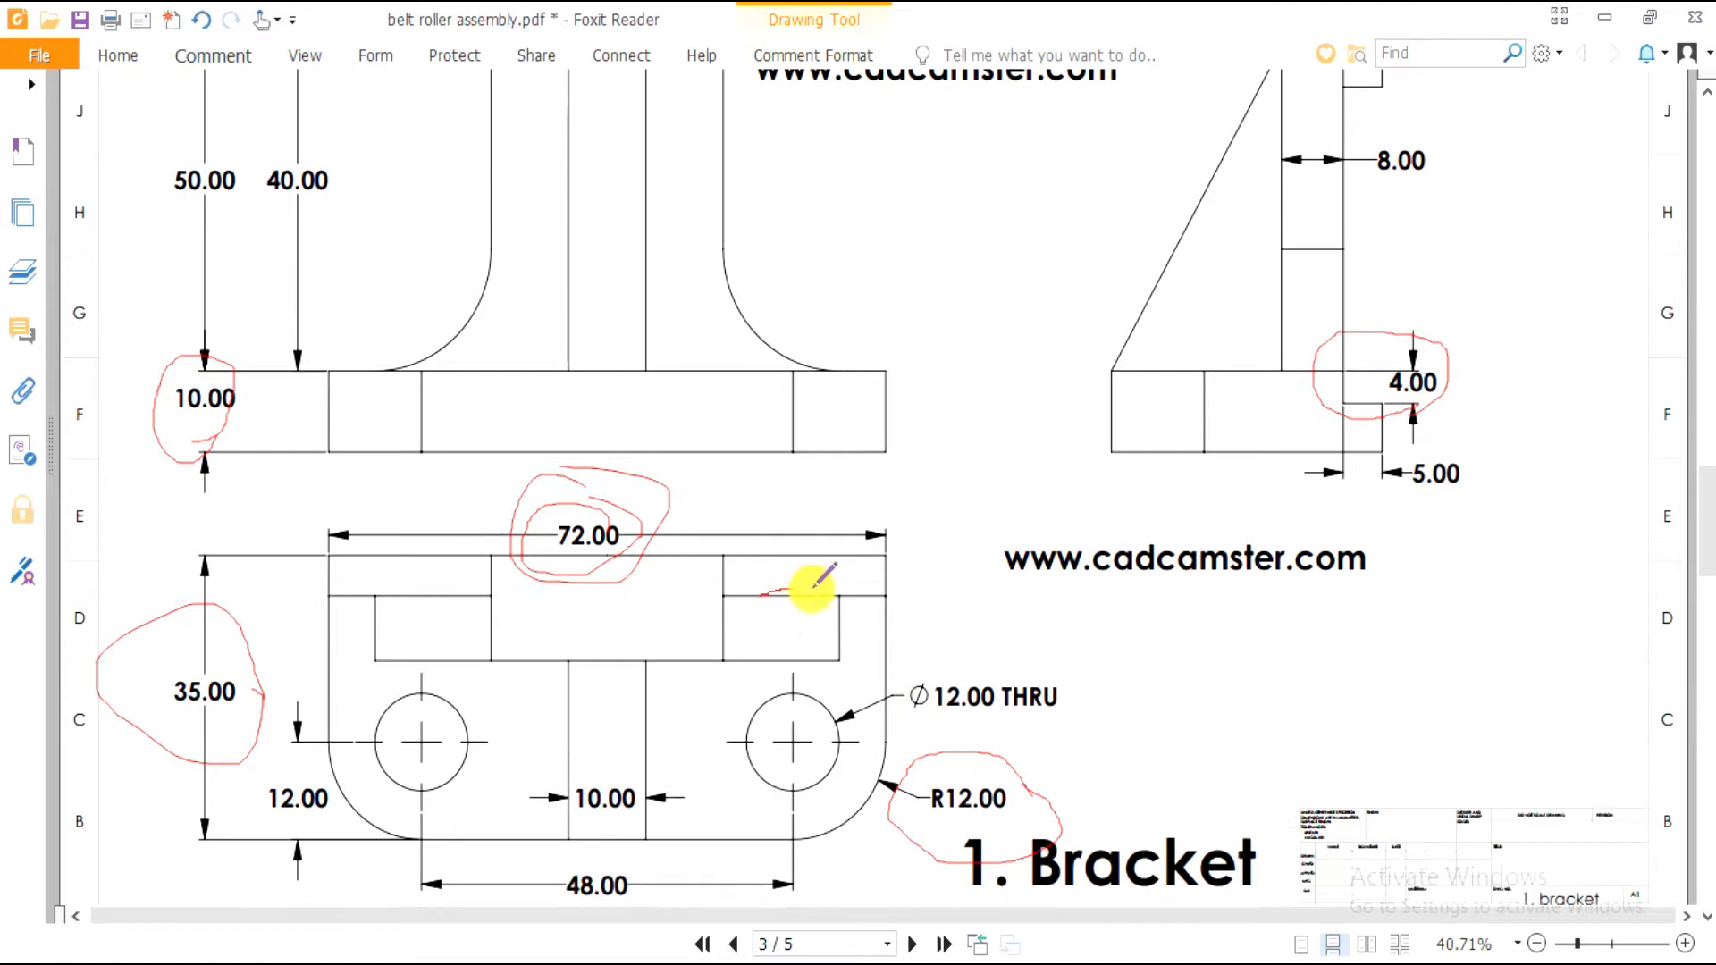
left_click_drag(907, 593, 733, 595)
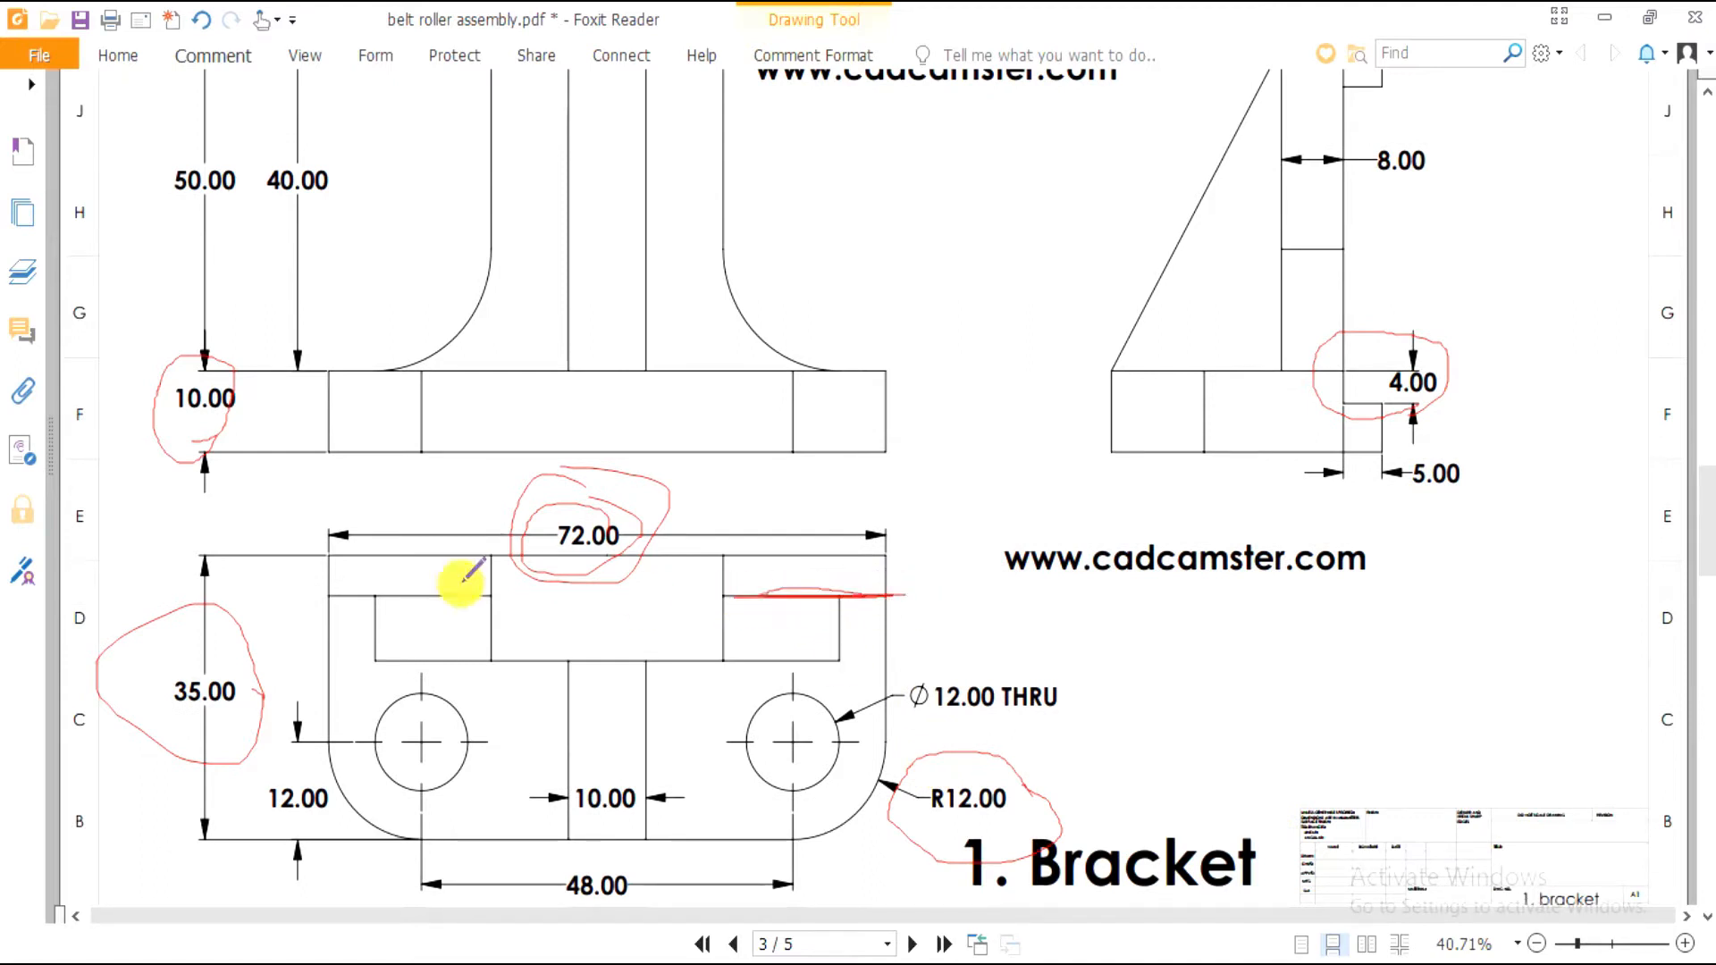
mouse_move(244, 583)
left_mouse_down()
mouse_move(479, 593)
mouse_move(382, 596)
left_mouse_up()
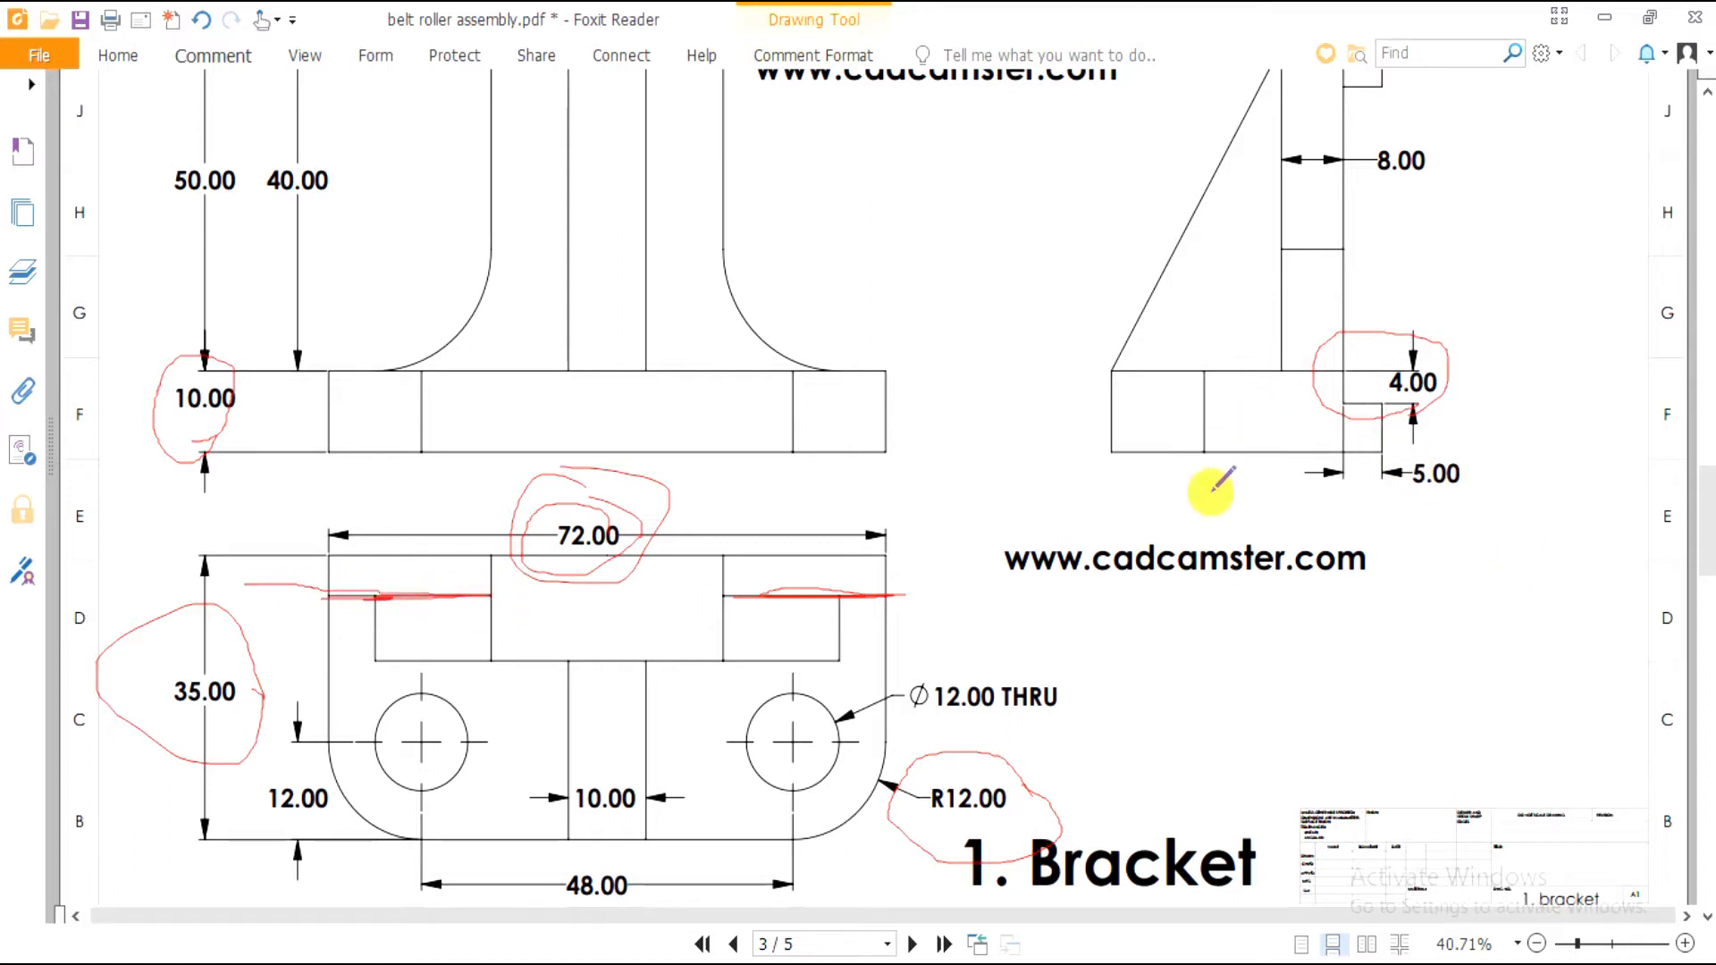
scroll(1276, 561, "up", 2)
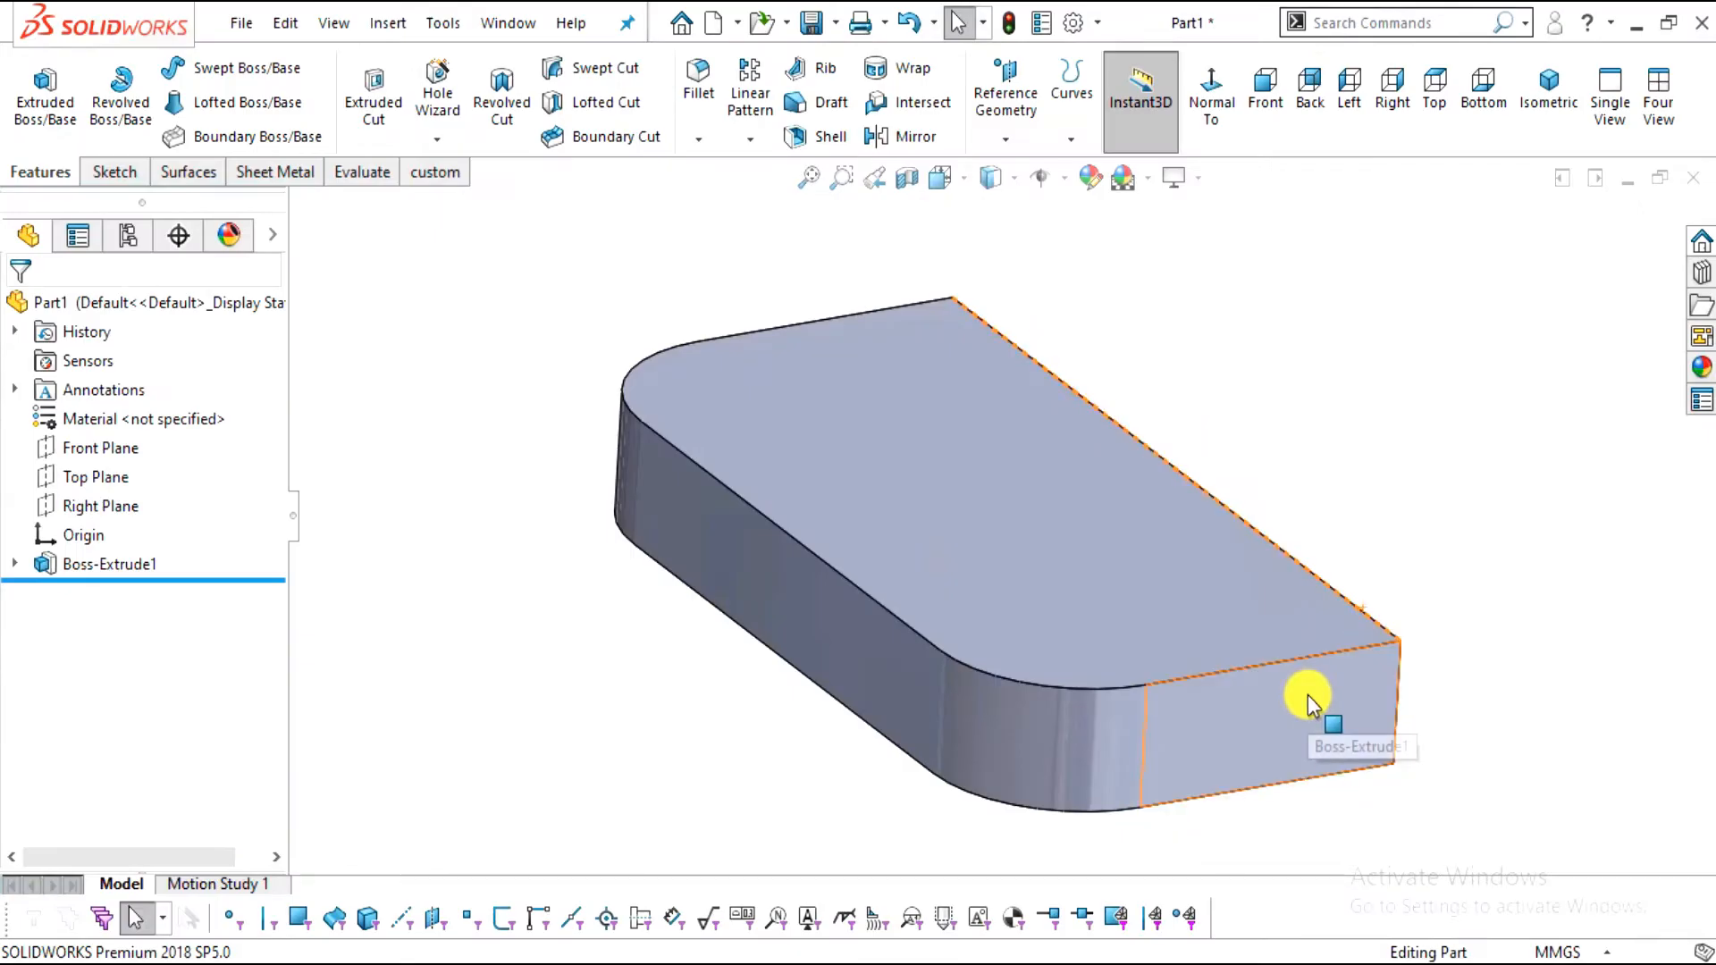
left_click(1302, 702)
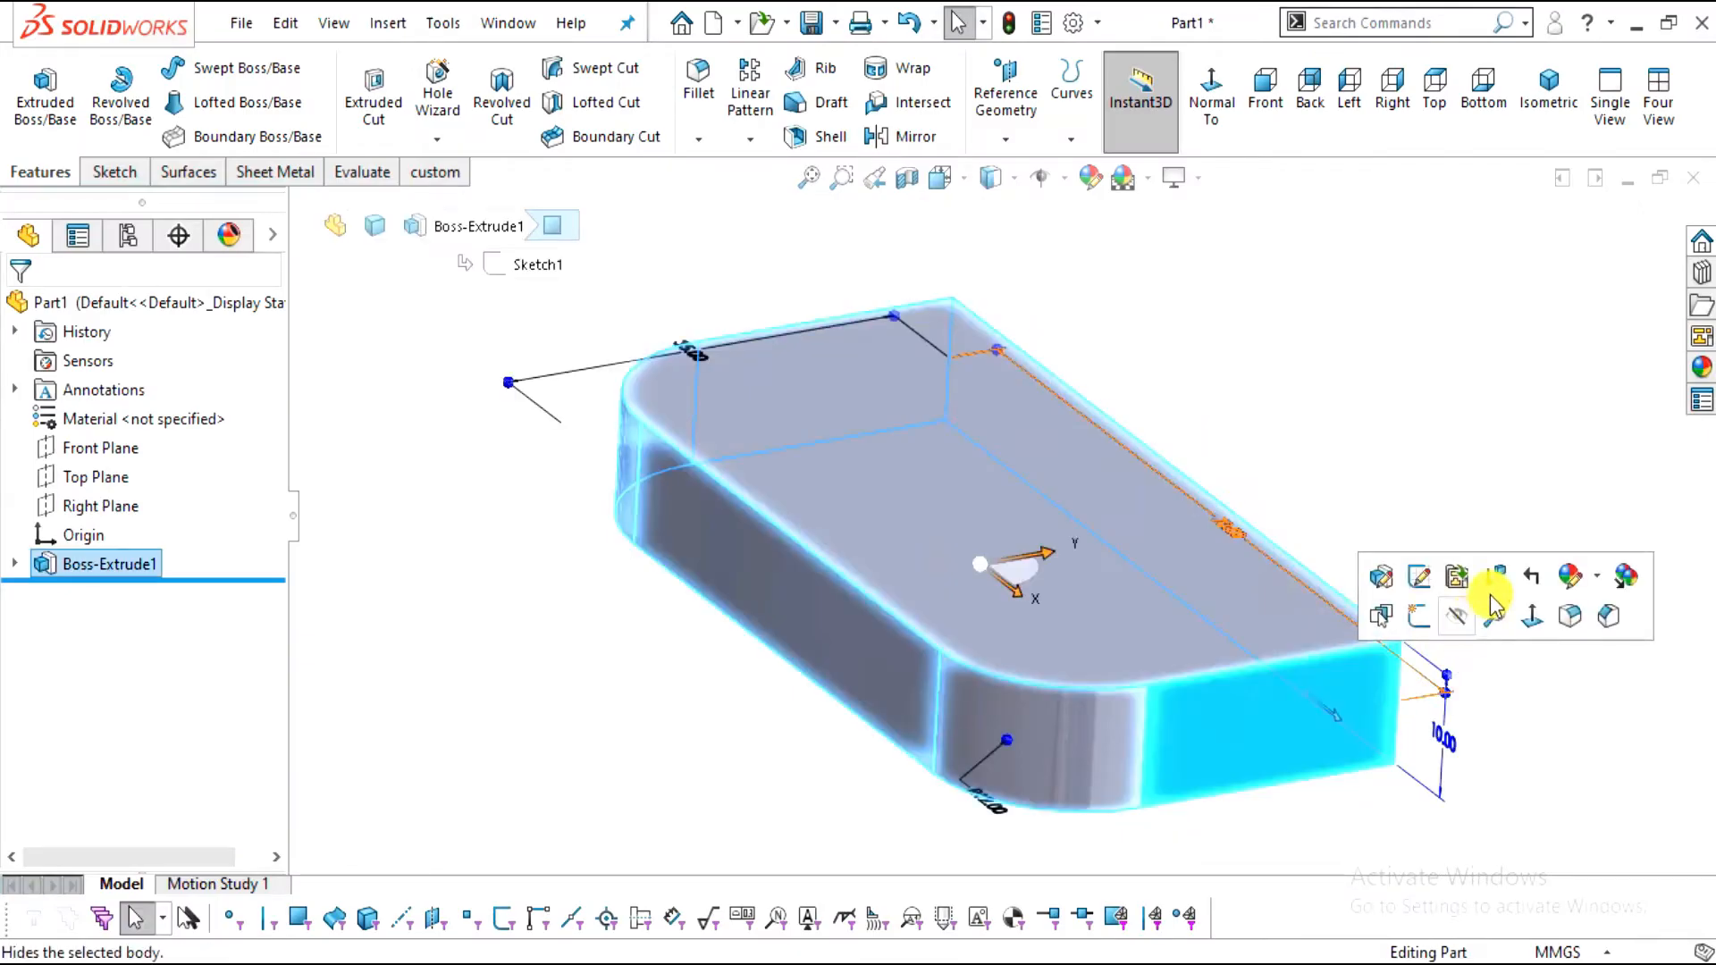
left_click(1529, 619)
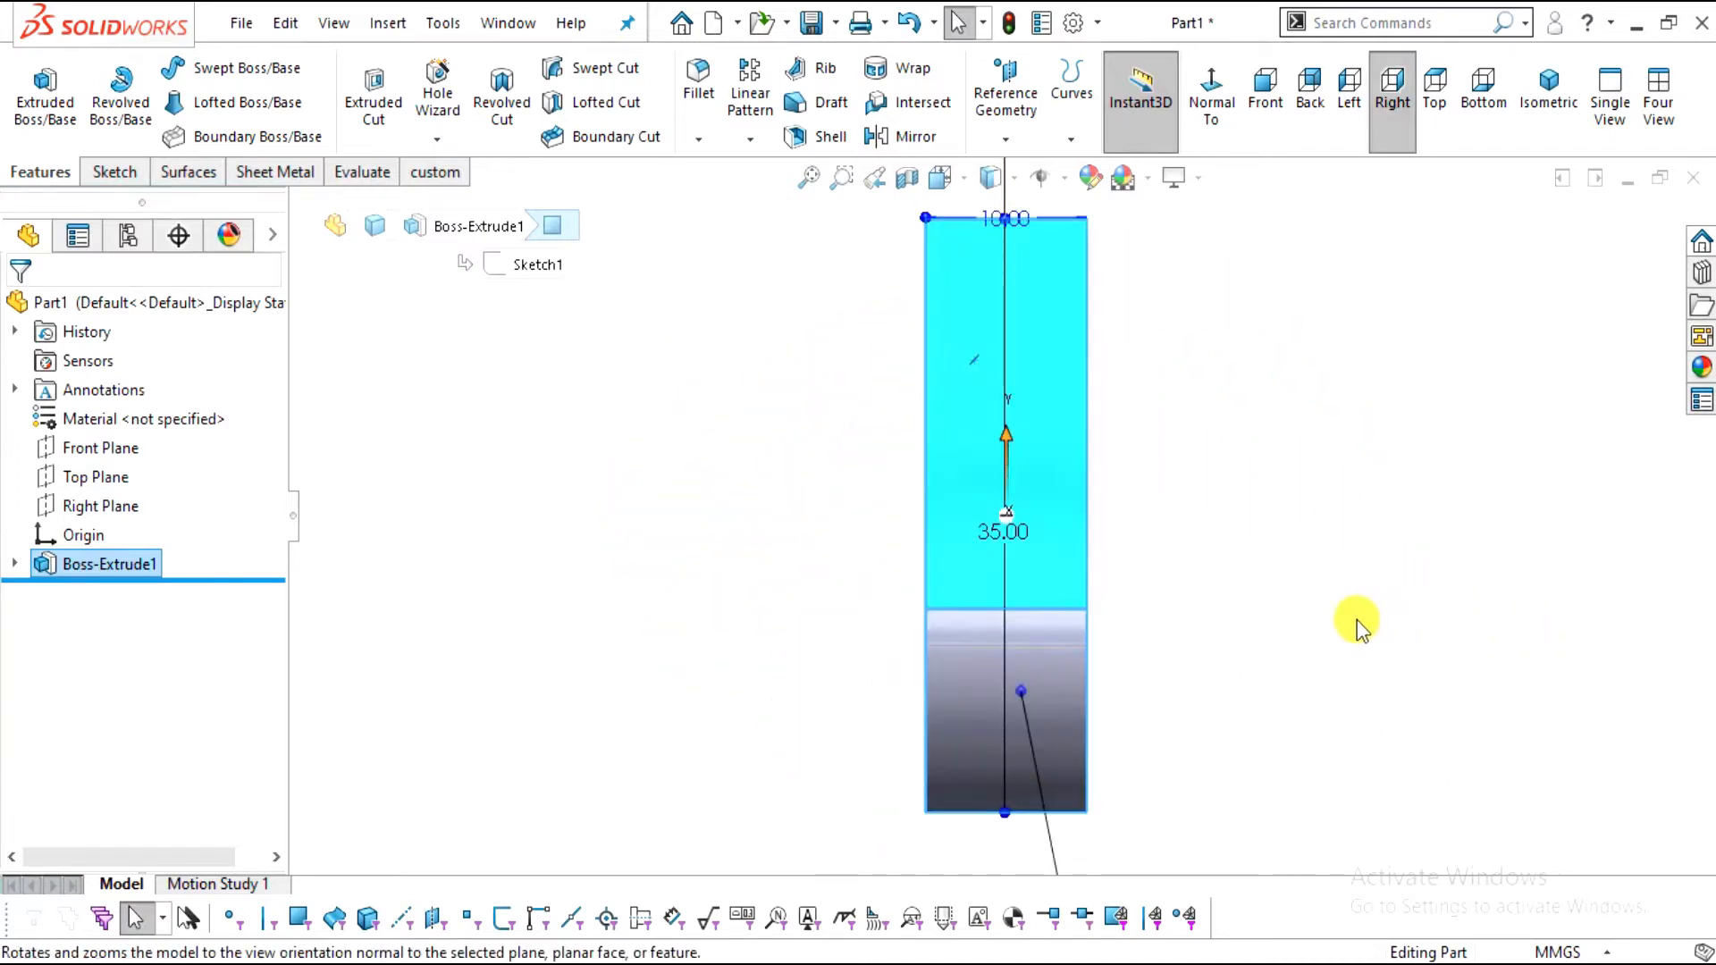
middle_click_drag(1150, 689, 1069, 748)
scroll(1068, 749, "up", 2)
left_click(1489, 566)
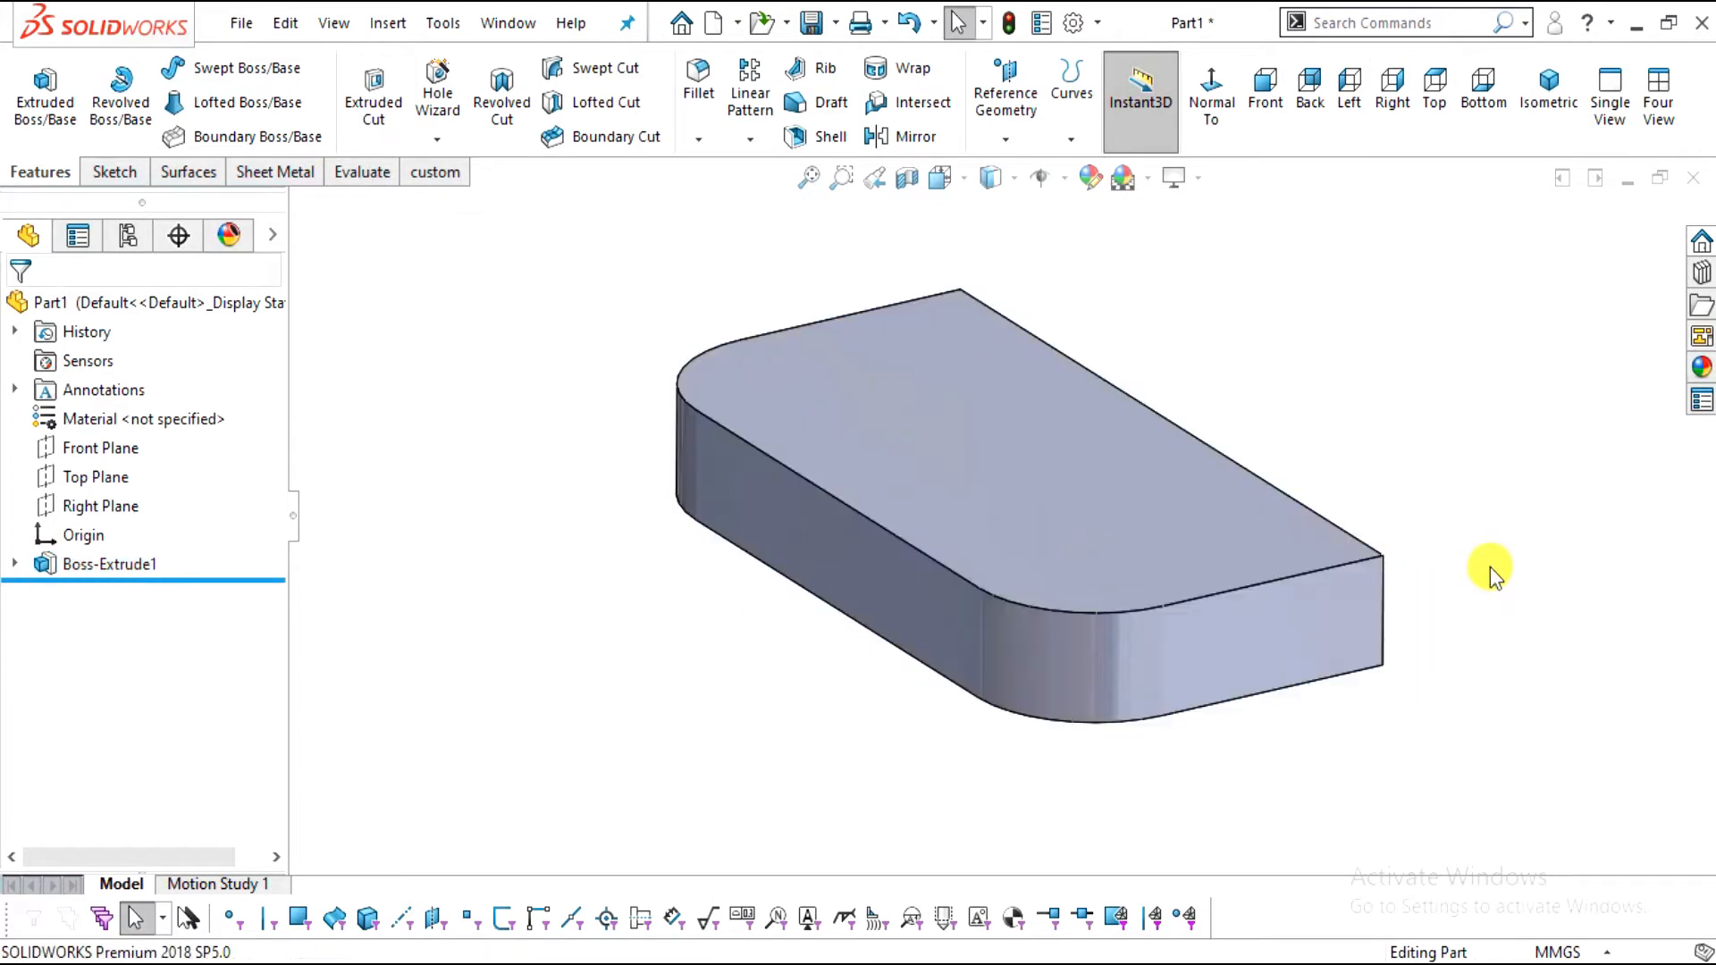
Turn the view square to the plate's flat end face, with the plate lying horizontally
left_click(1267, 638)
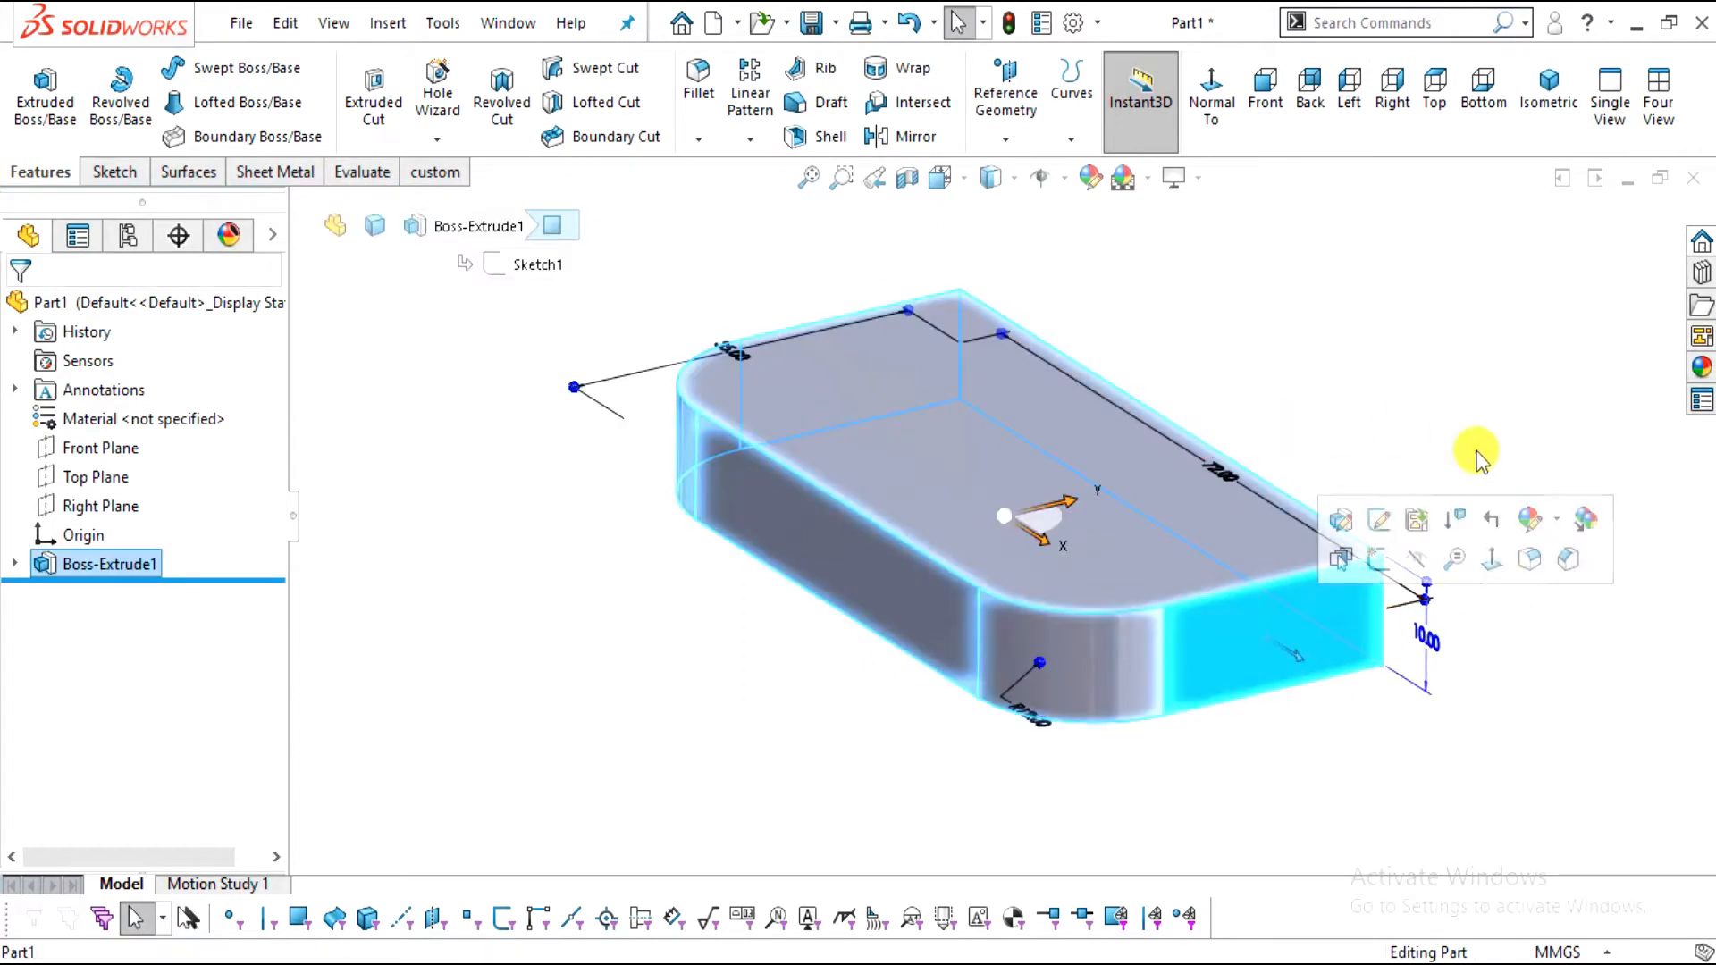
left_click(1494, 563)
scroll(1508, 590, "down", 2)
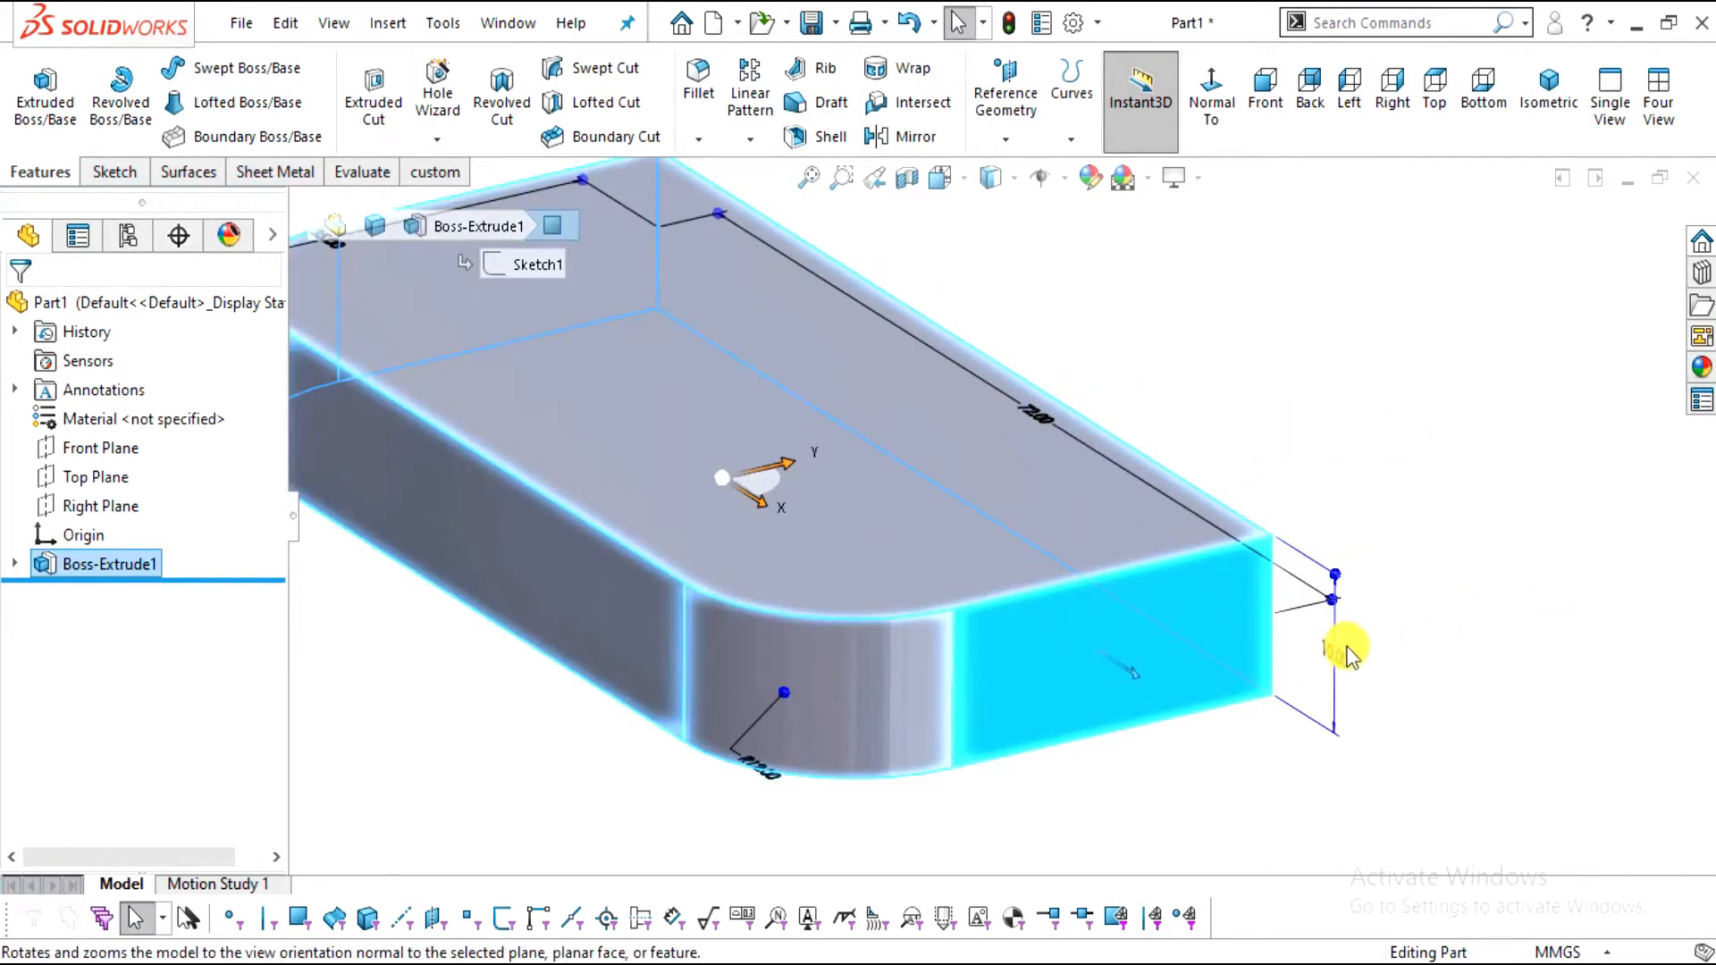
left_click(1216, 100)
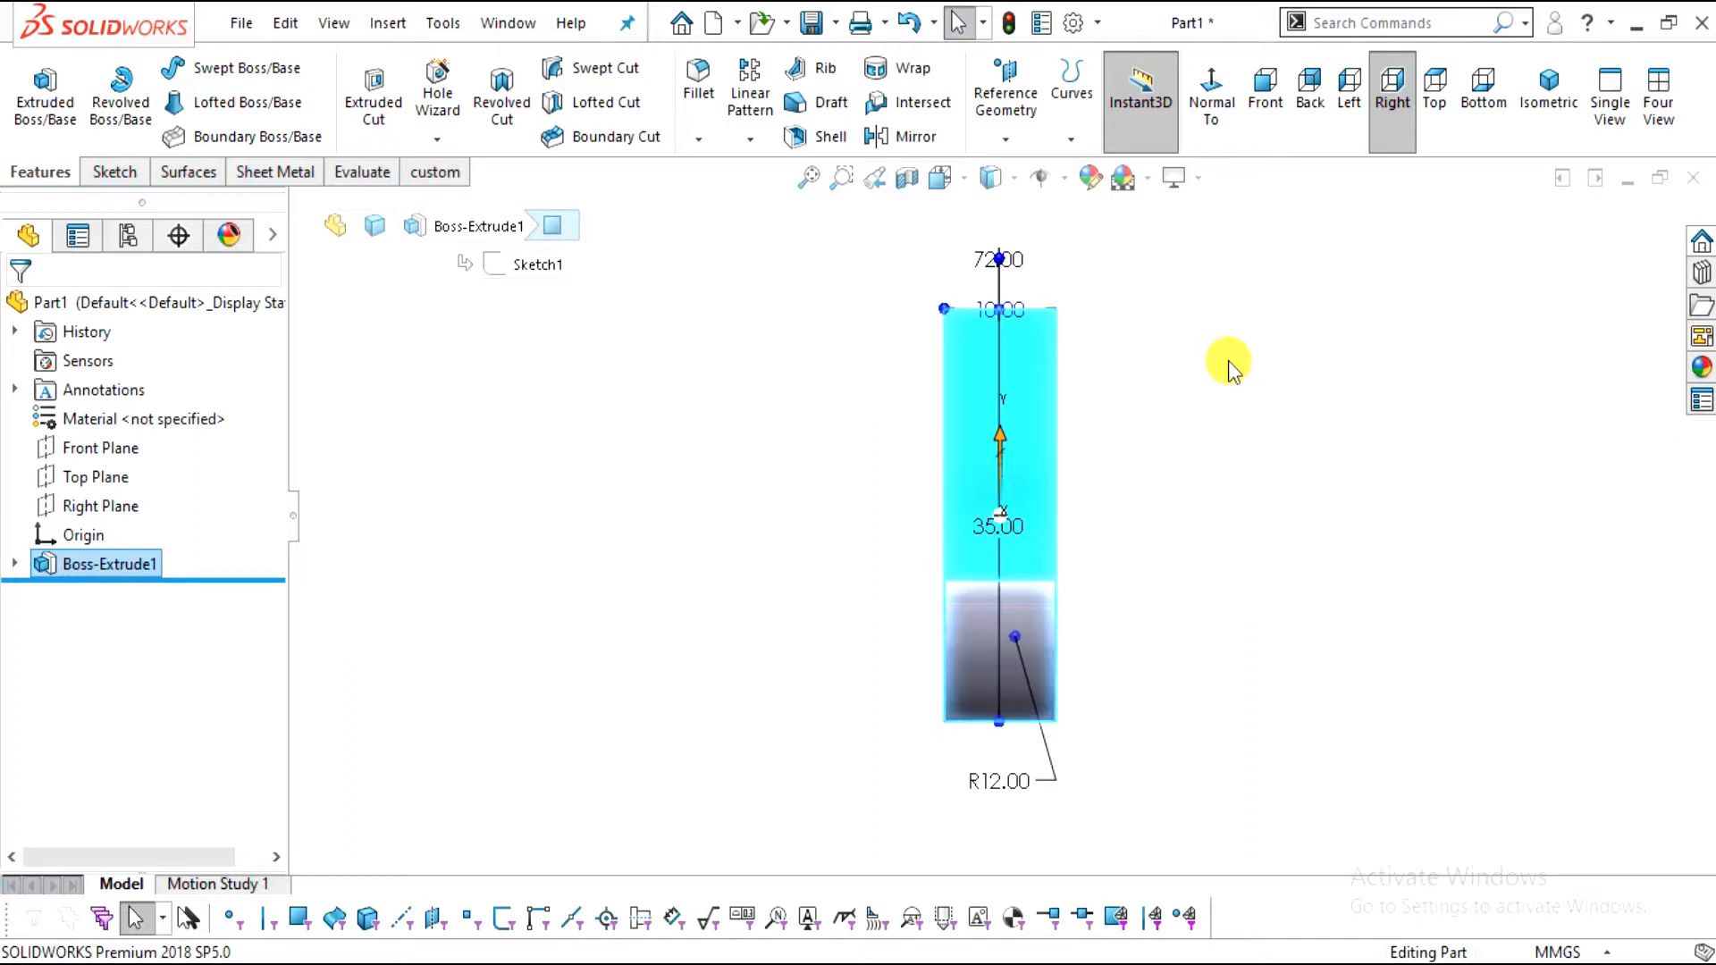
key("shift+Up")
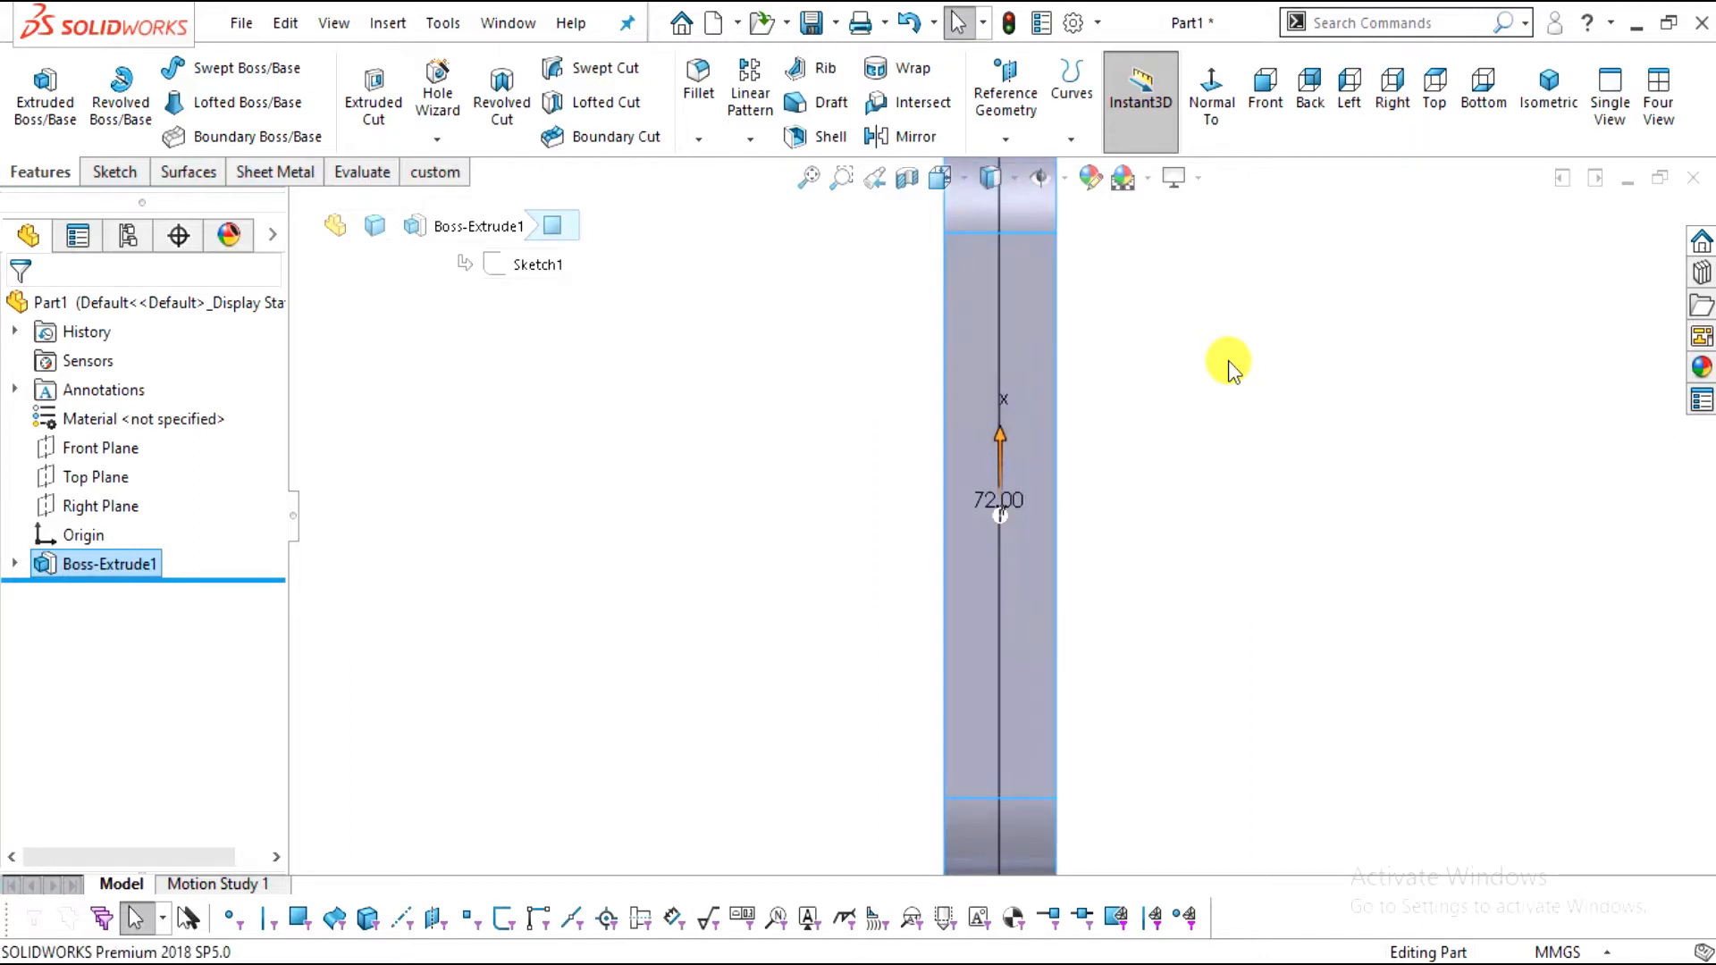
key("shift+Left")
key("shift+Down")
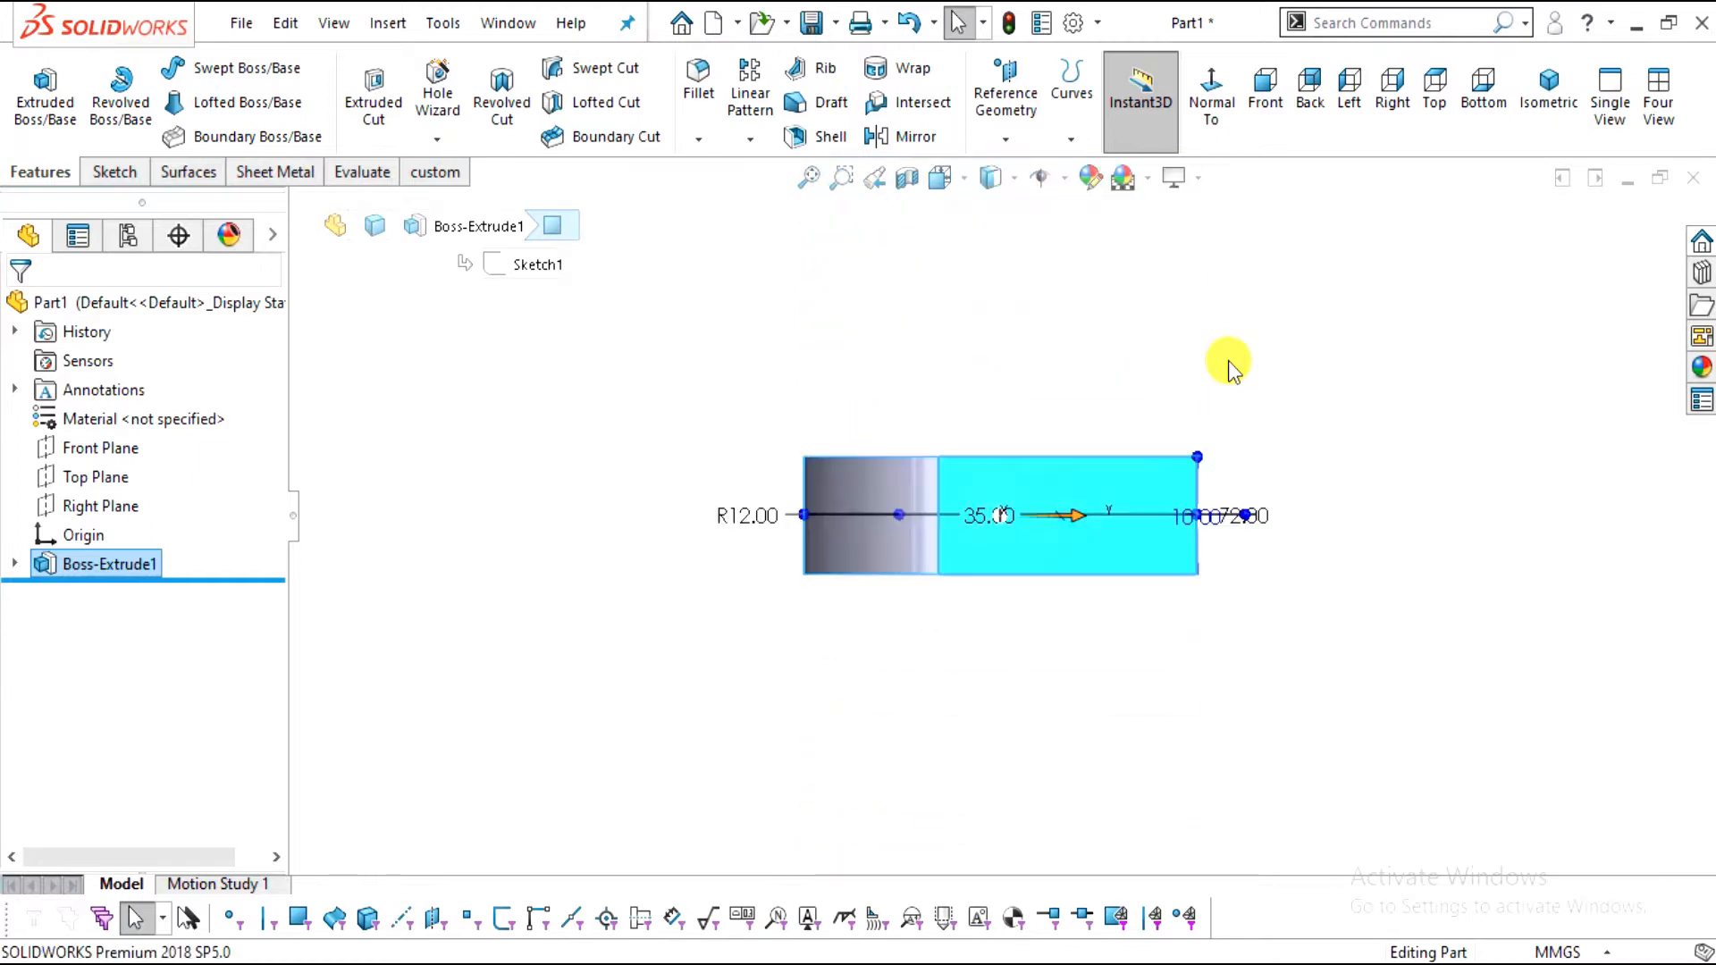
left_click(1202, 354)
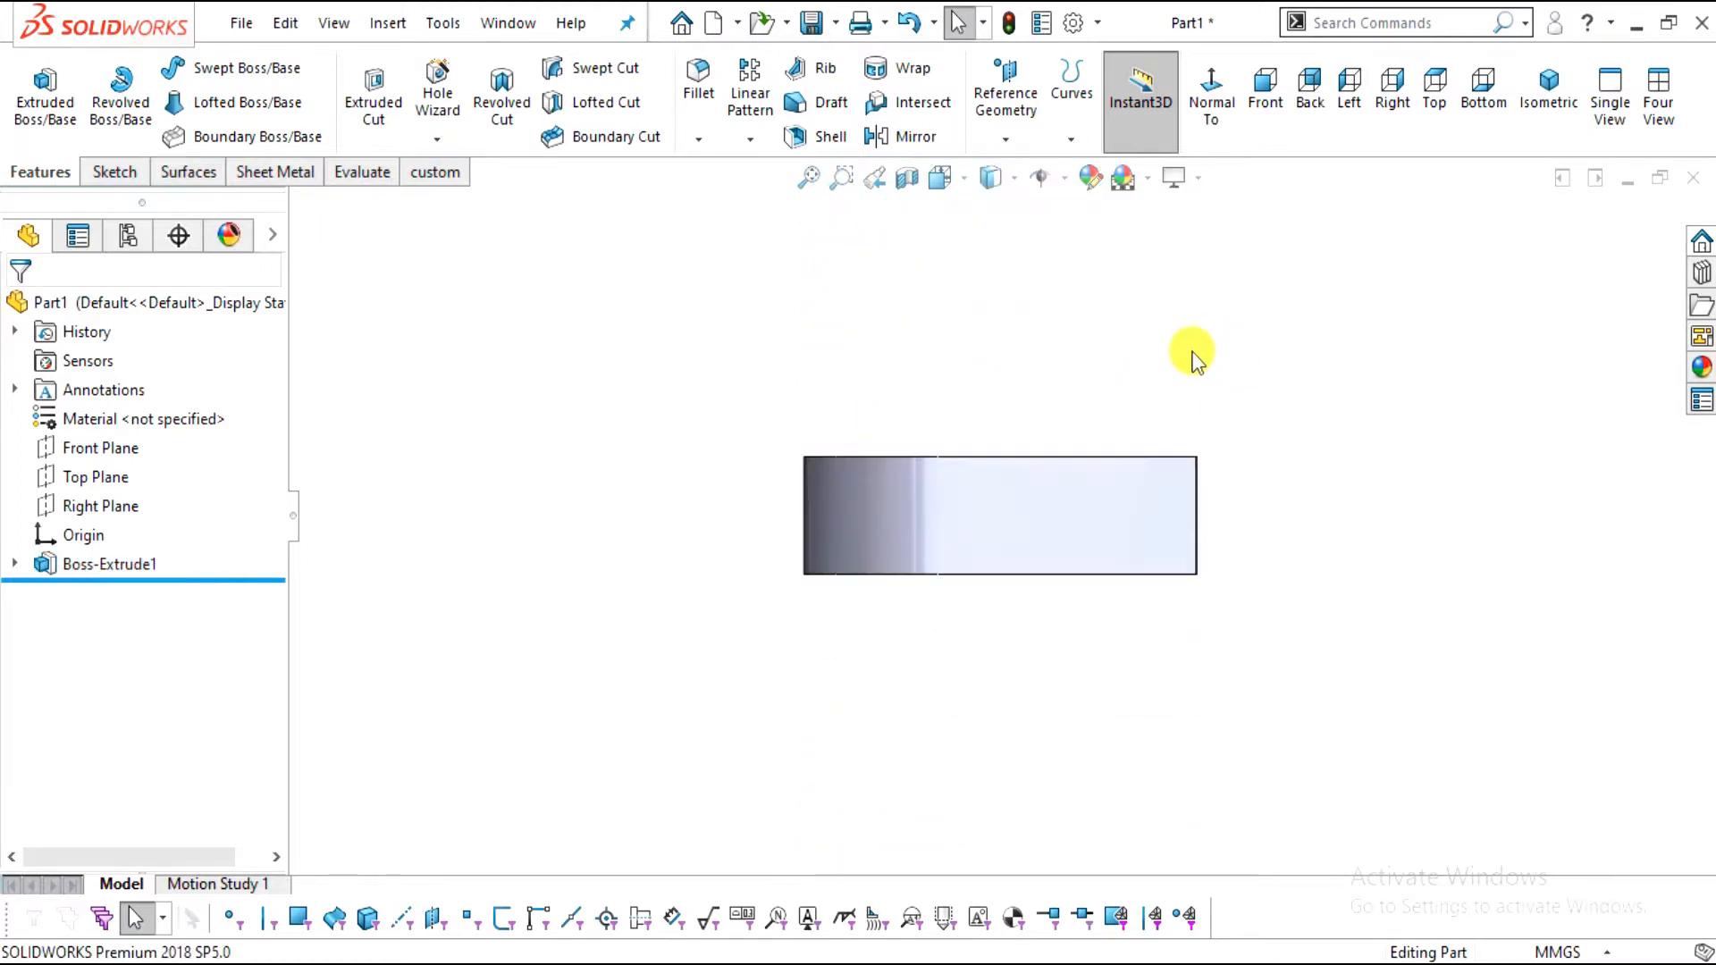
Start a sketch on the plate's end face and draw a closed rectangle about 5 by 4.2 mm in its upper corner away from the rounding
scroll(1122, 479, "down", 3)
left_click(1064, 545)
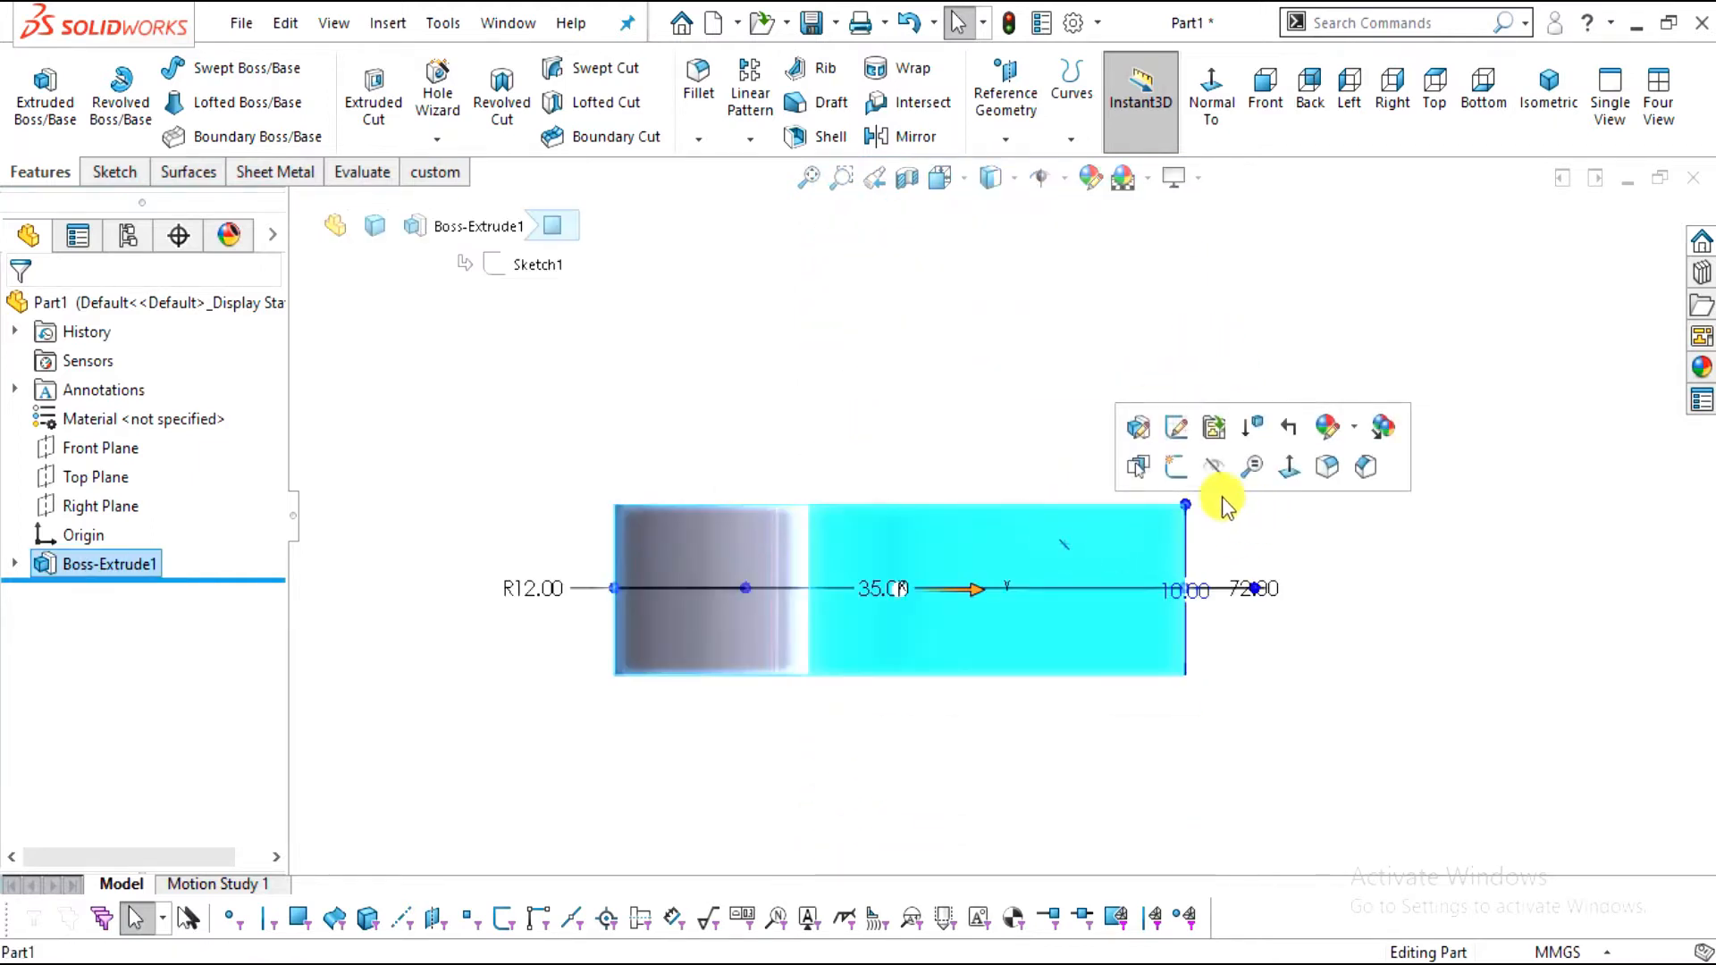
left_click(1139, 464)
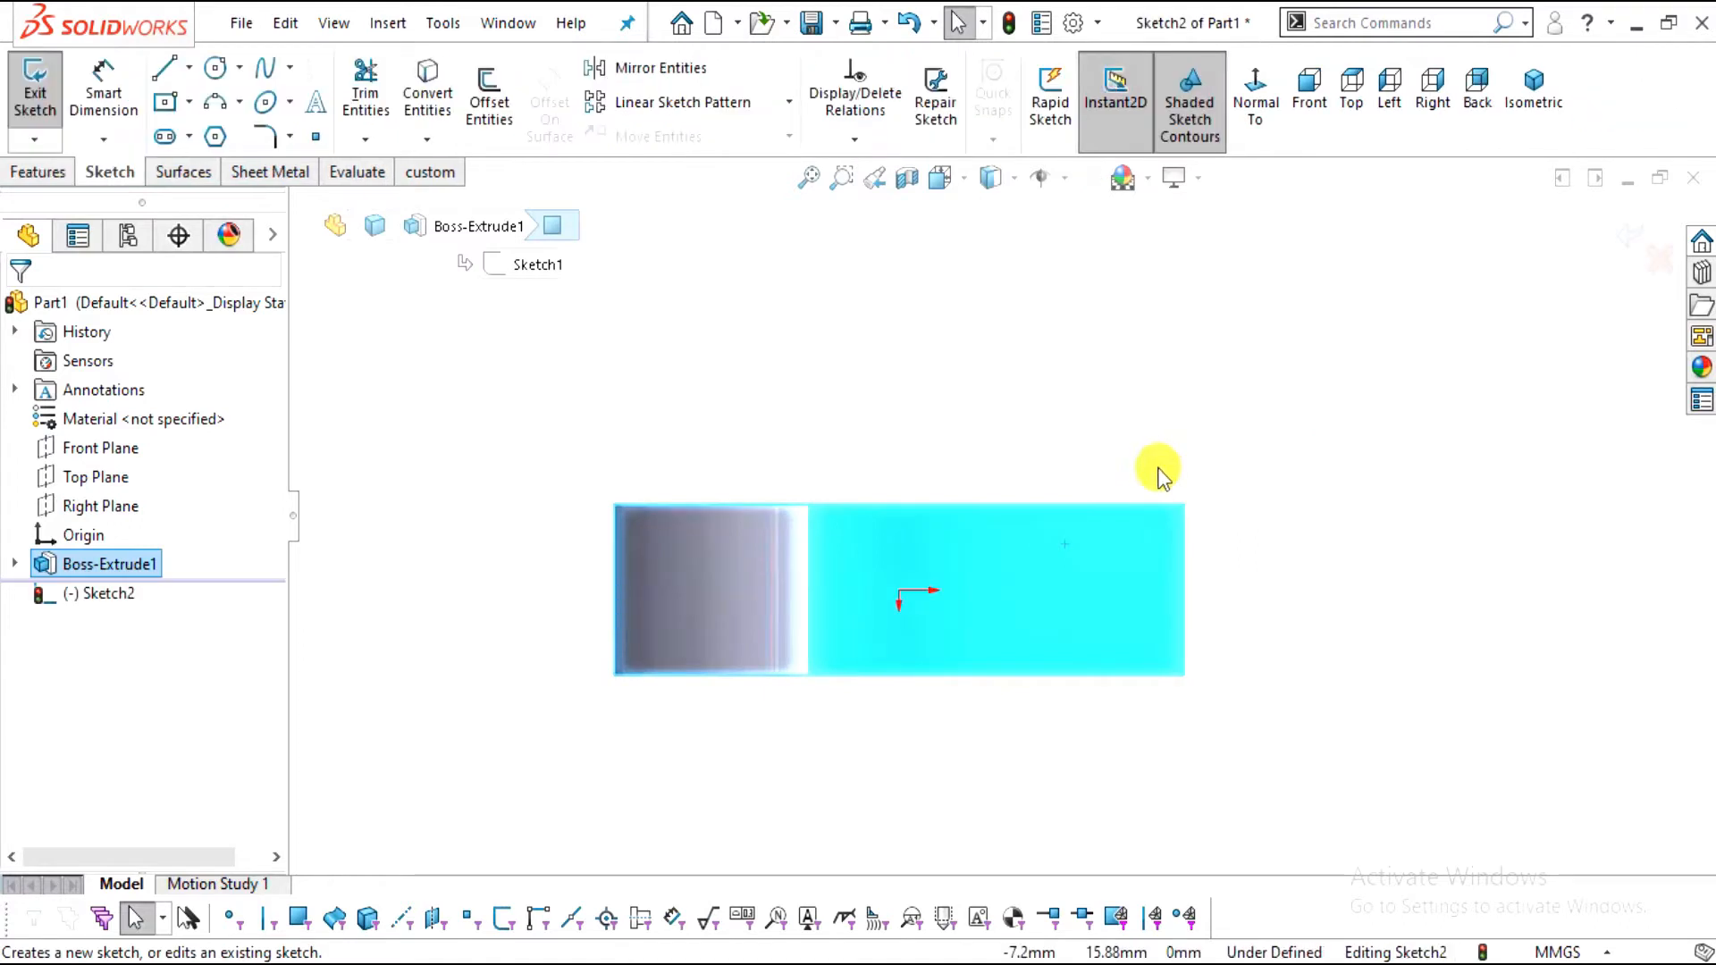
left_click(172, 76)
scroll(1103, 577, "down", 3)
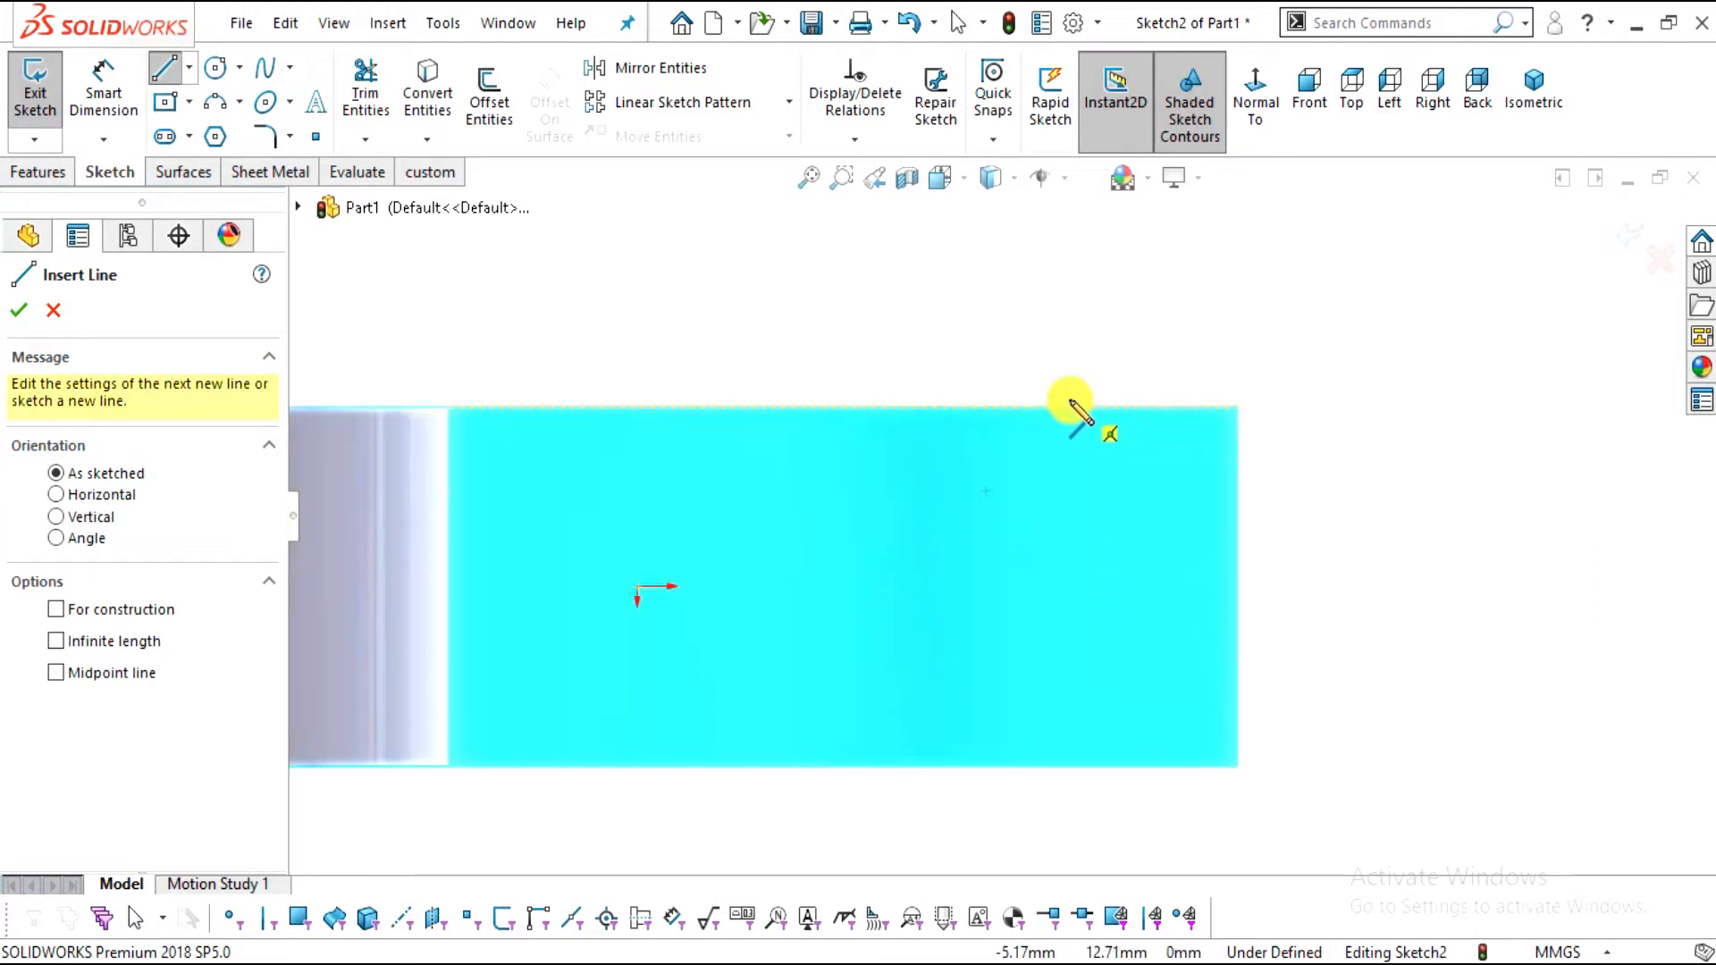
left_click(1066, 409)
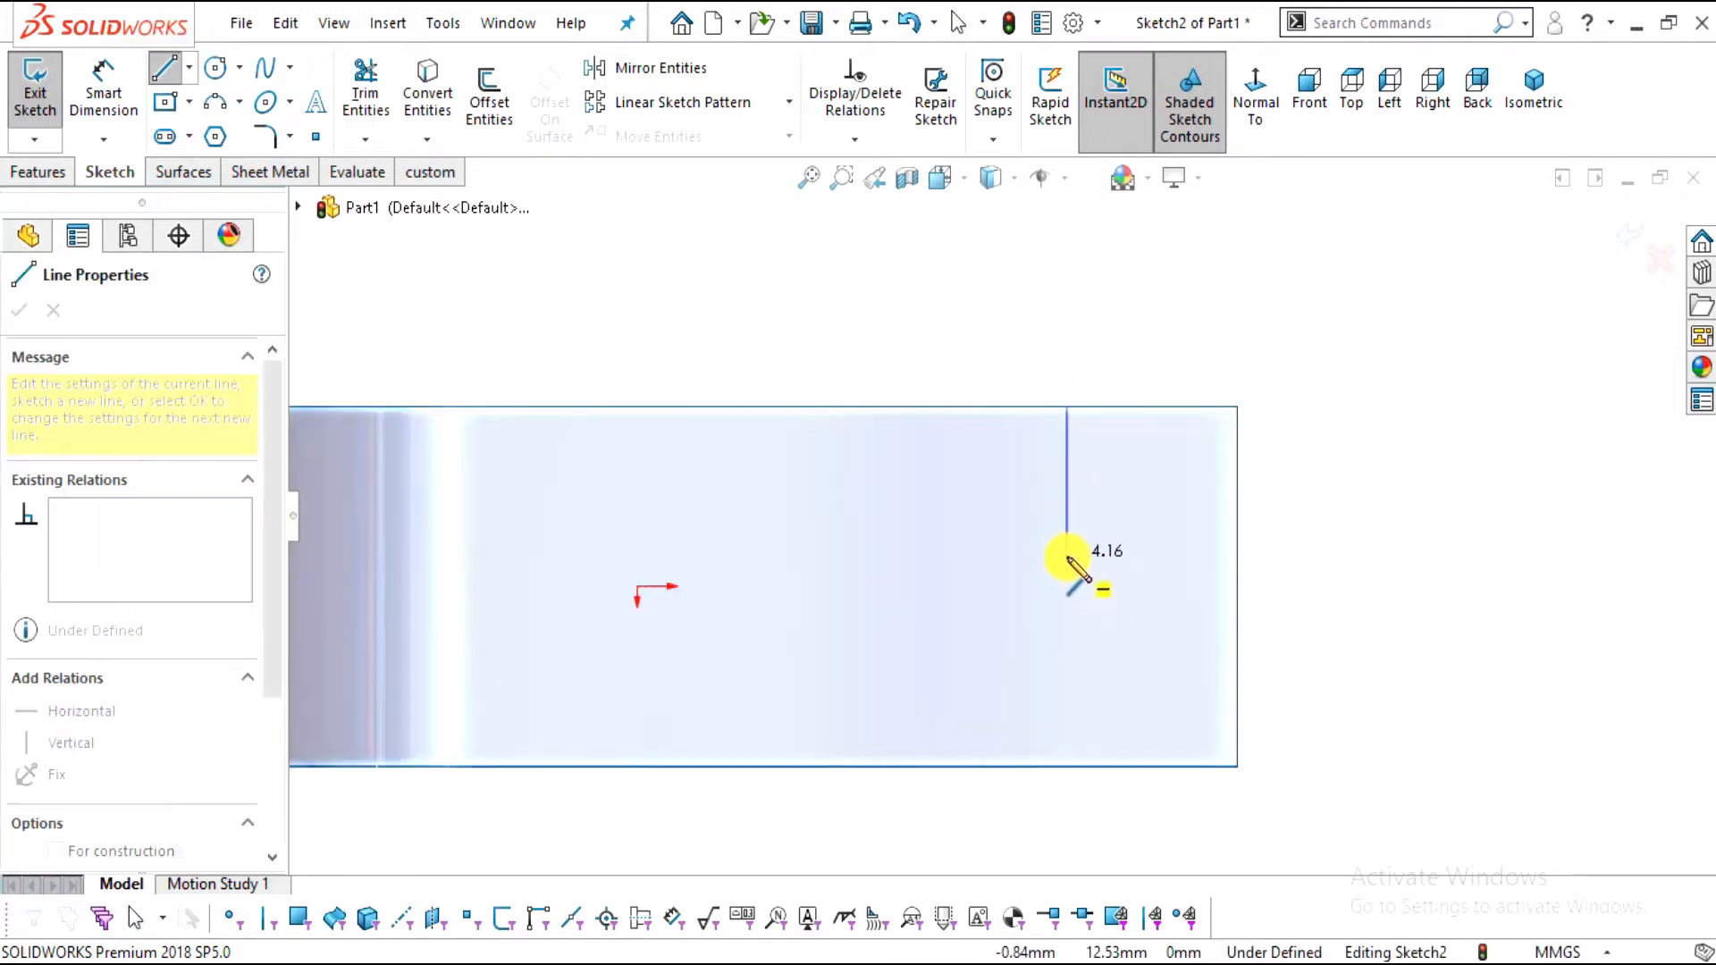
left_click(1066, 556)
left_click(1237, 556)
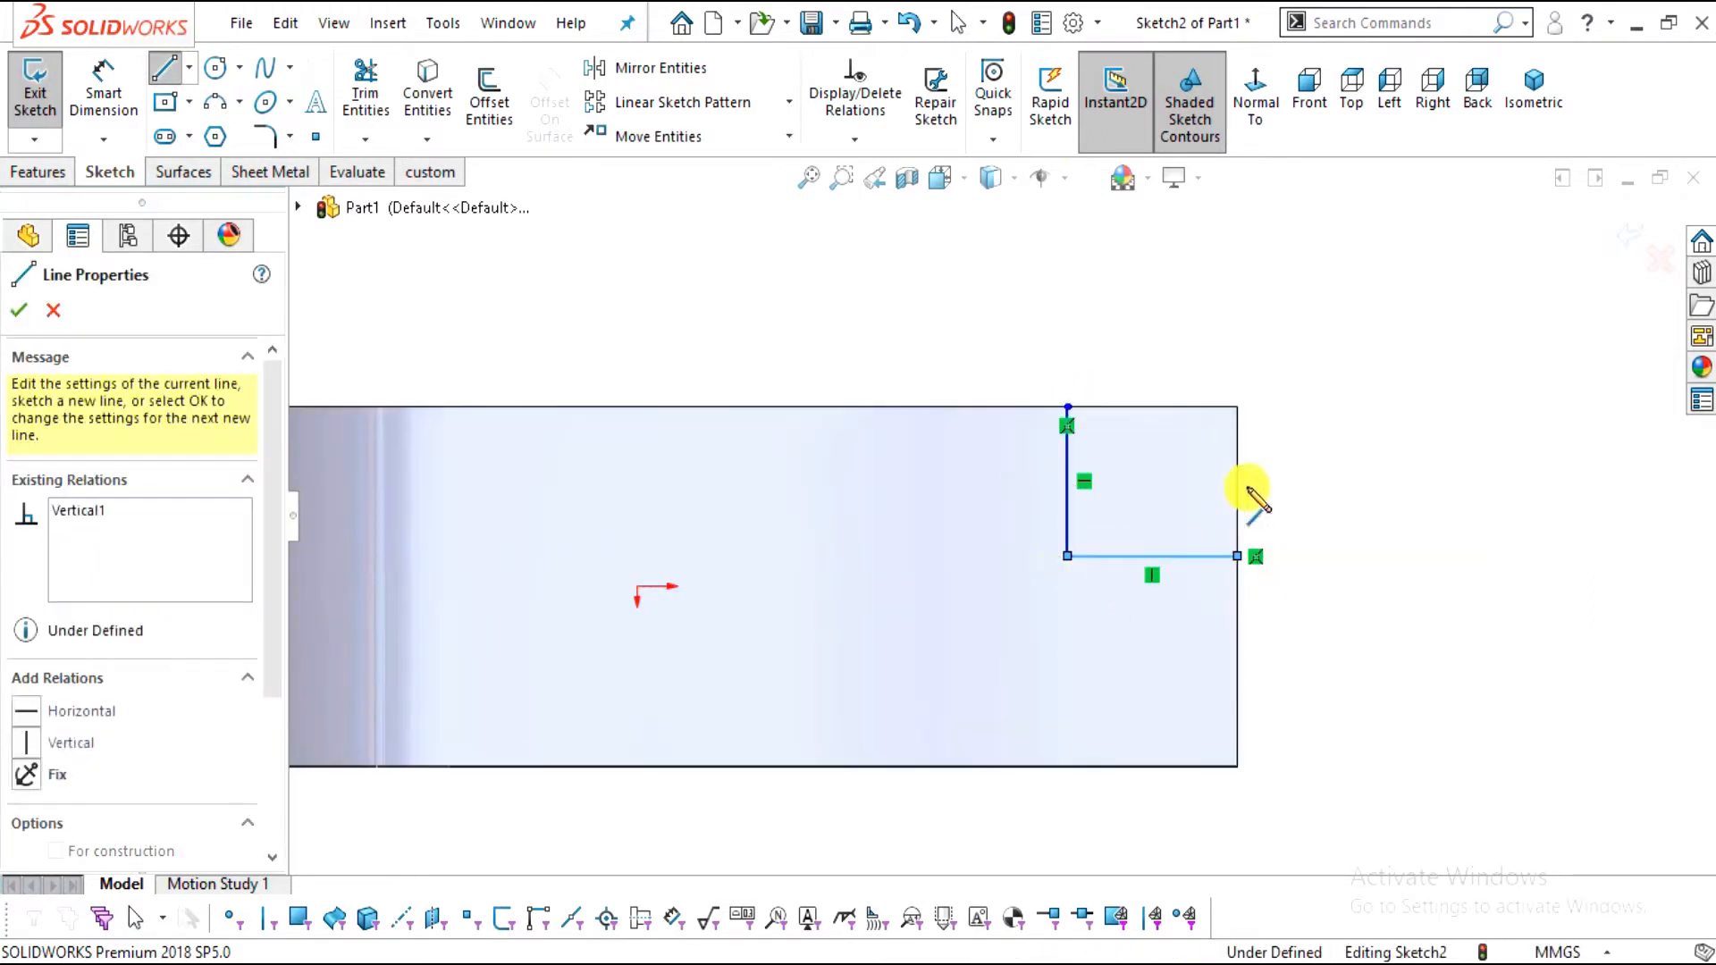
left_click(1237, 407)
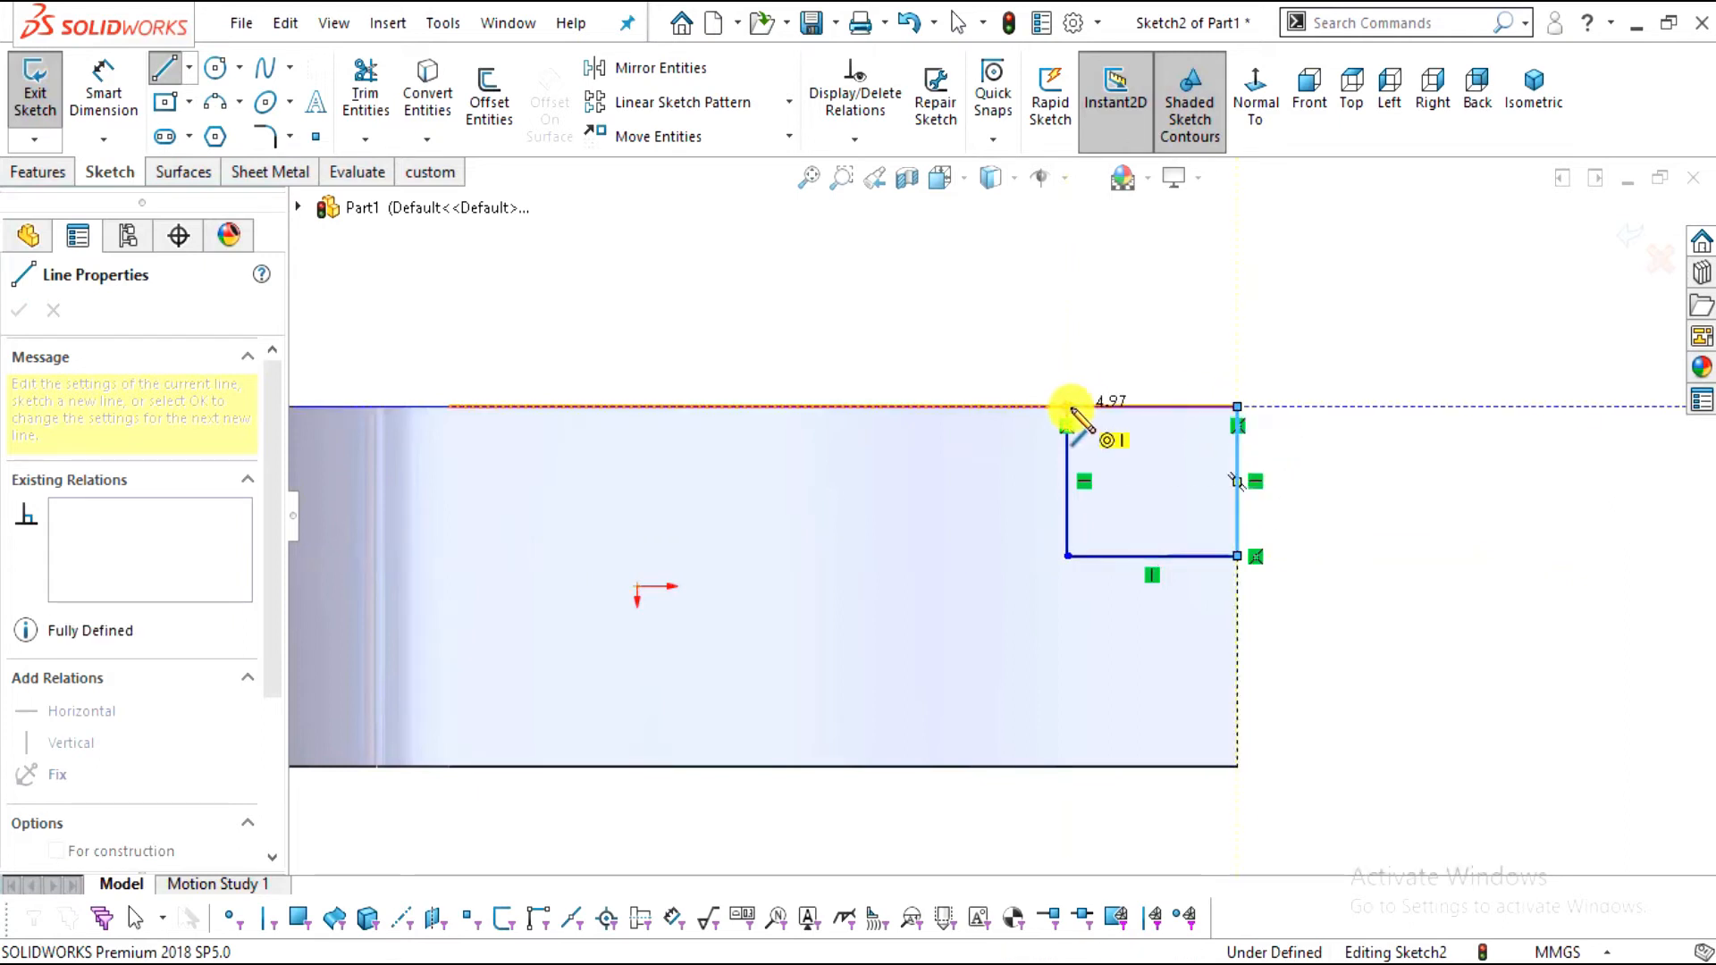
left_click(1066, 406)
key("Escape")
Check the step depth in the Foxit Reader drawing and dimension the rectangle's height in SOLIDWORKS as 4 mm
scroll(1314, 469, "down", 2)
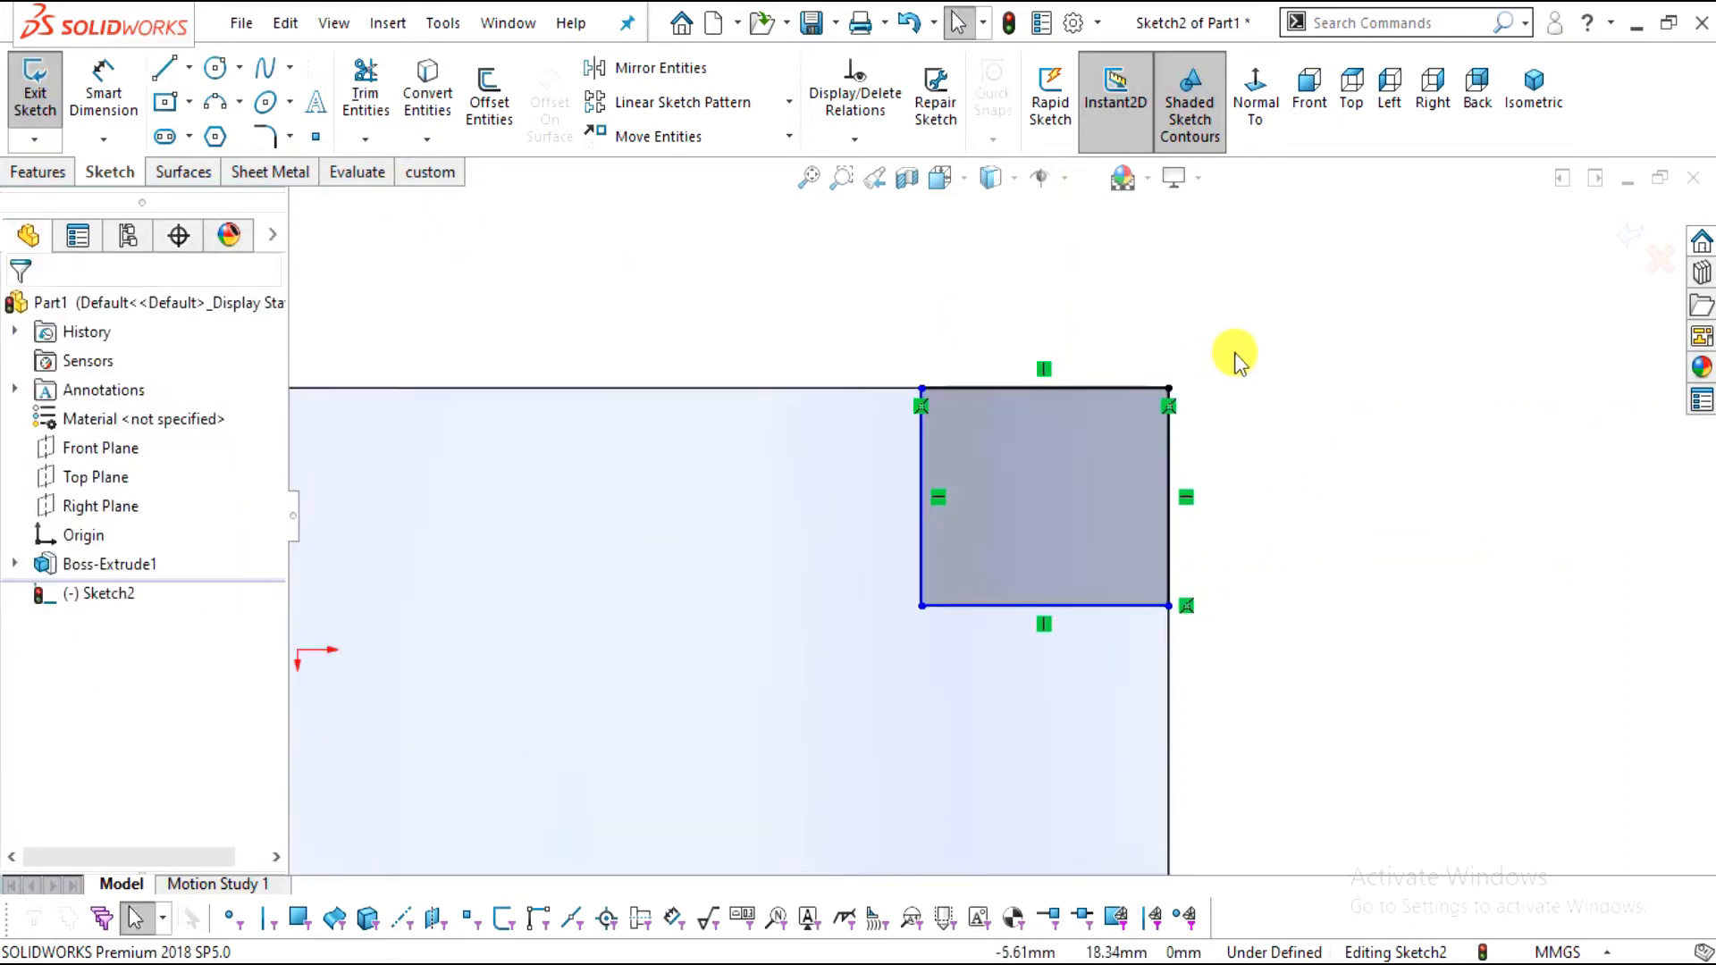
right_click(1474, 331)
left_click(1575, 287)
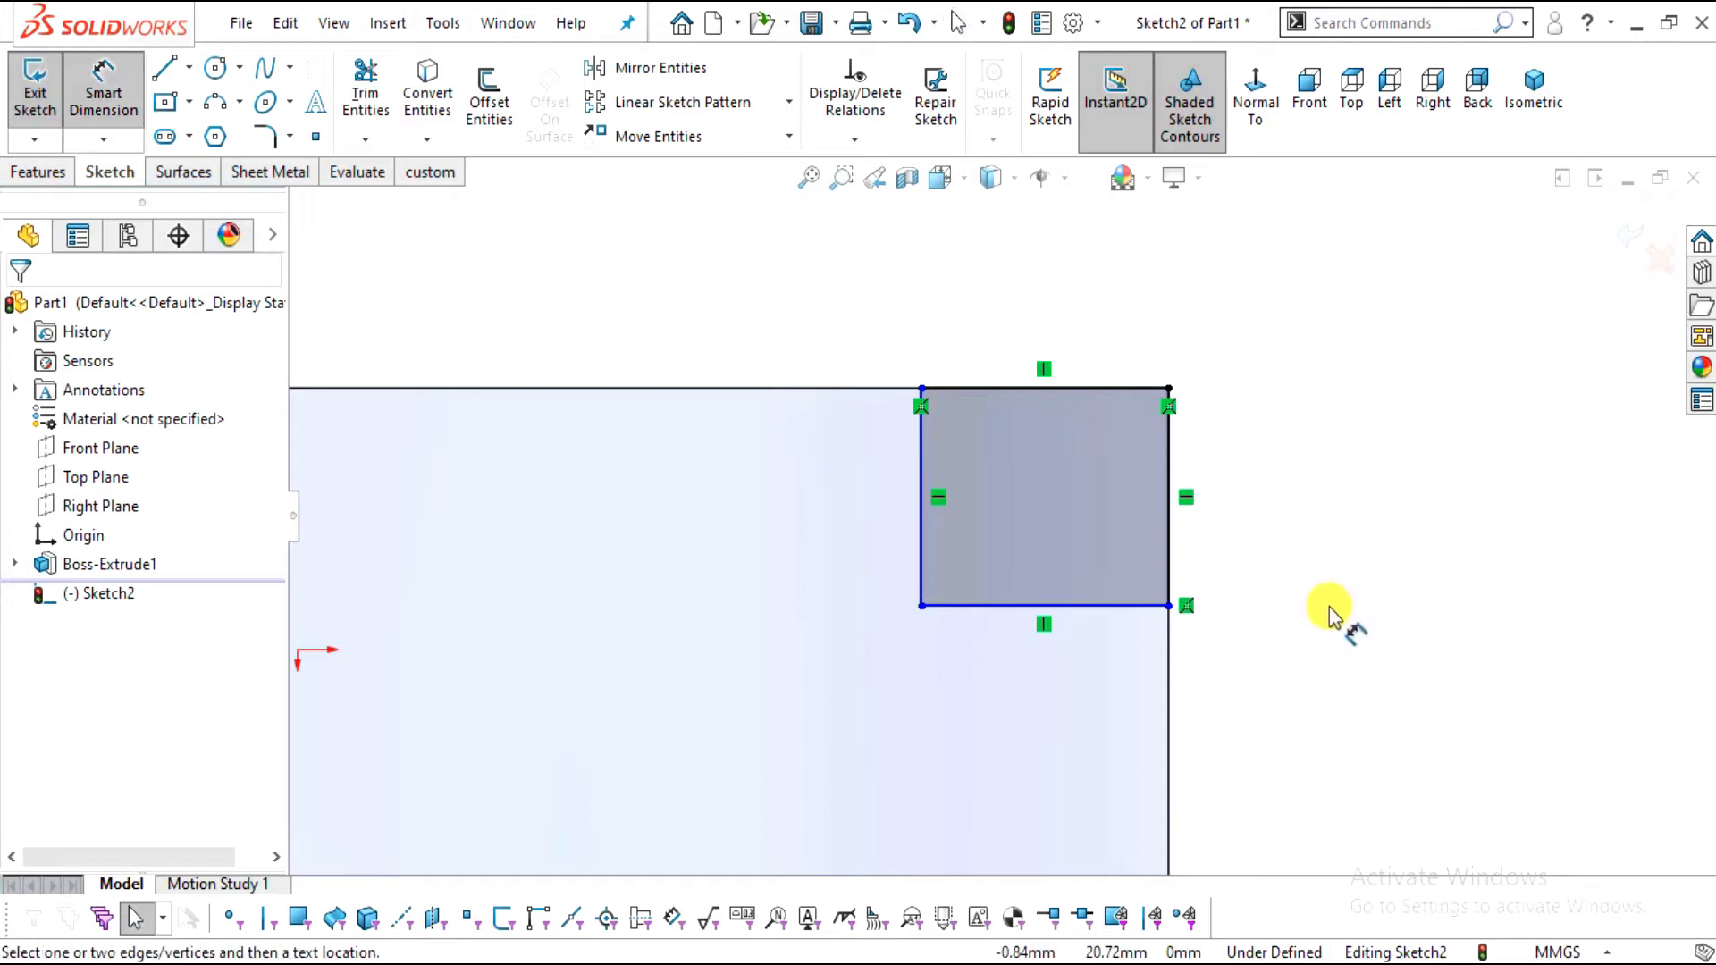
key("alt+Tab")
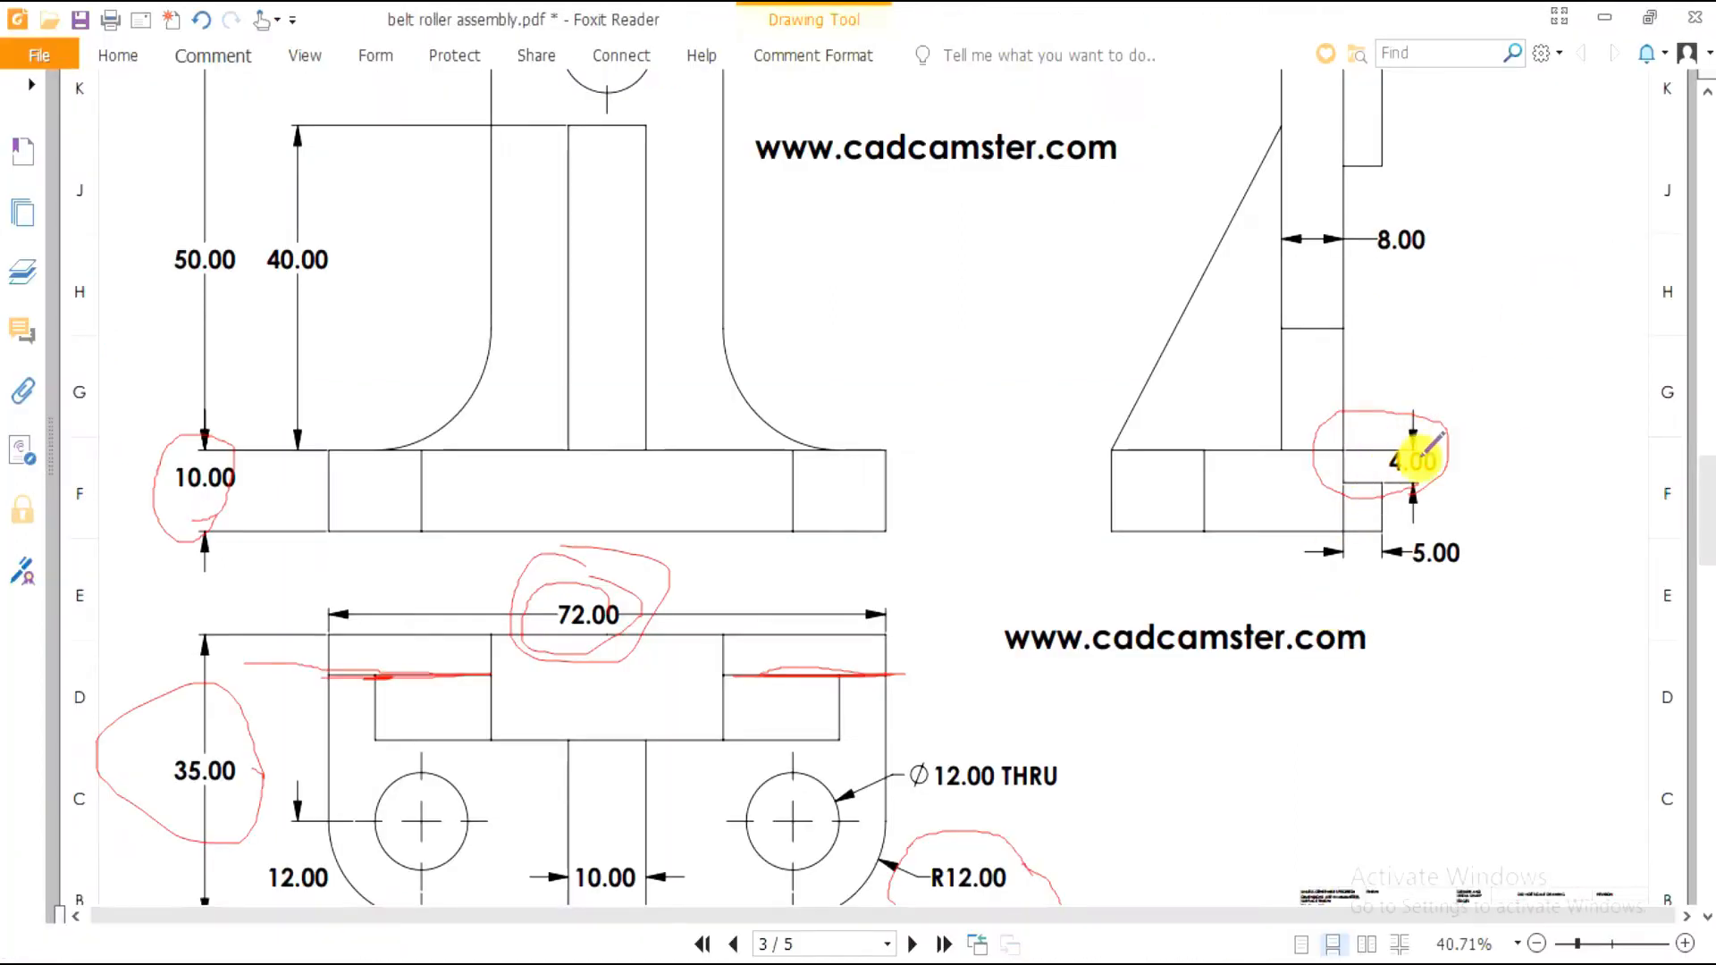
scroll(1421, 457, "up", 2, "ctrl")
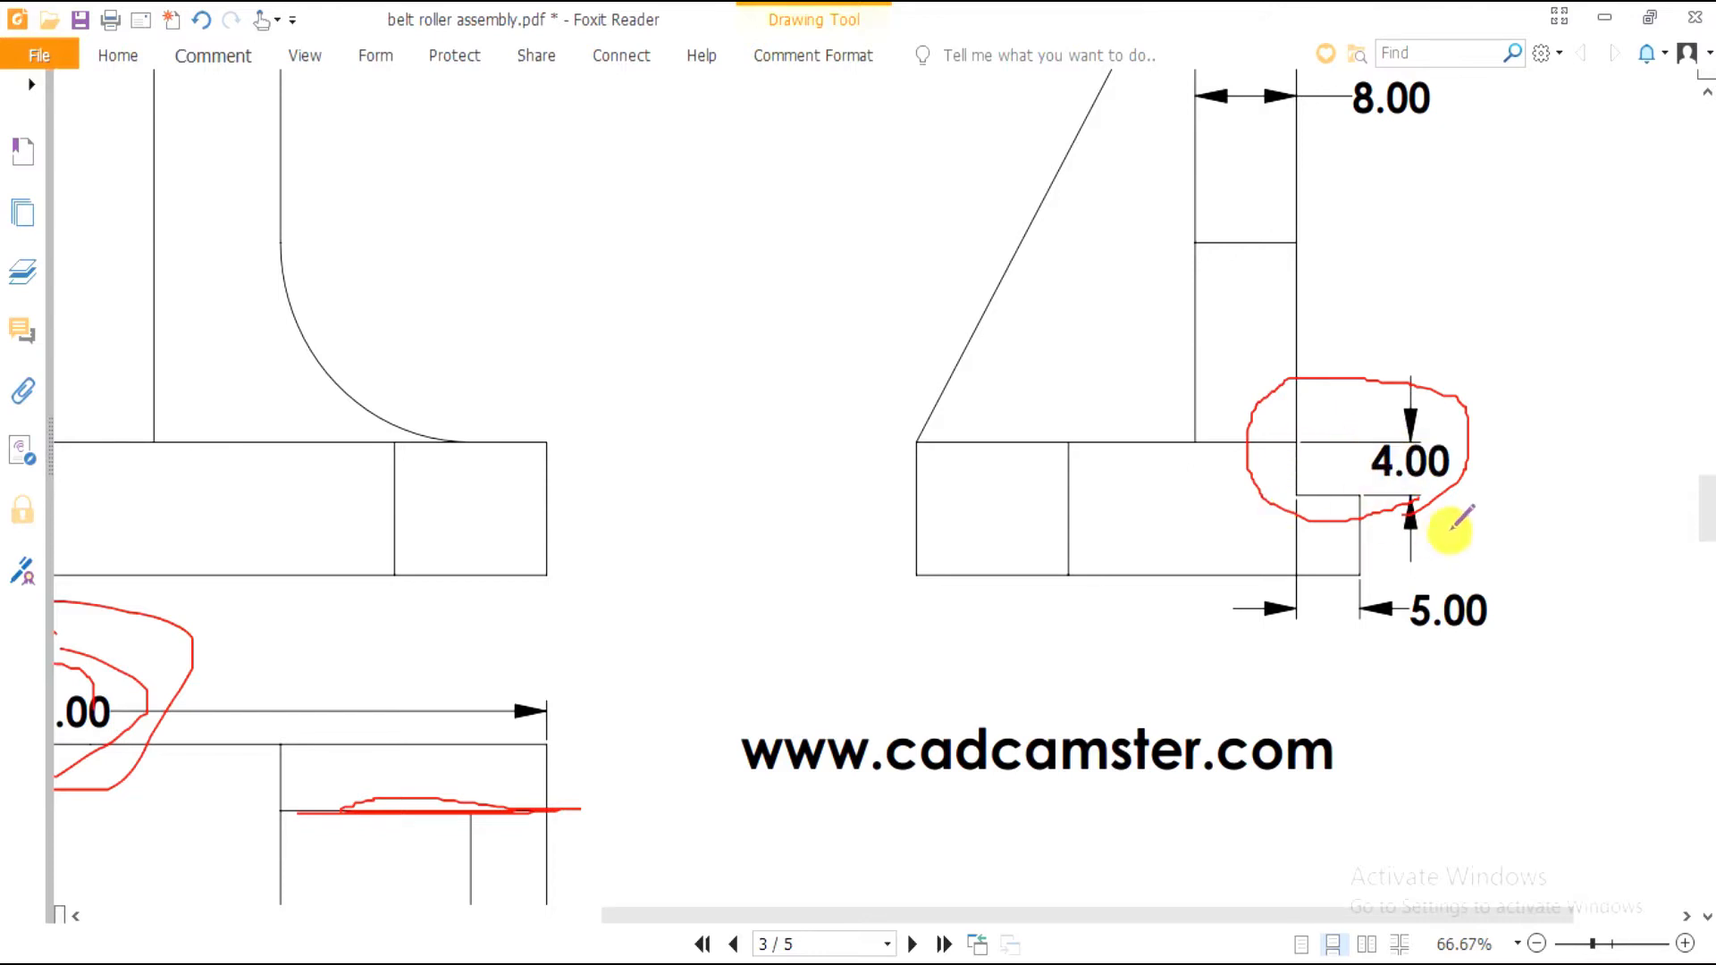
key("alt+Tab")
left_click(923, 471)
left_click(821, 502)
type("4")
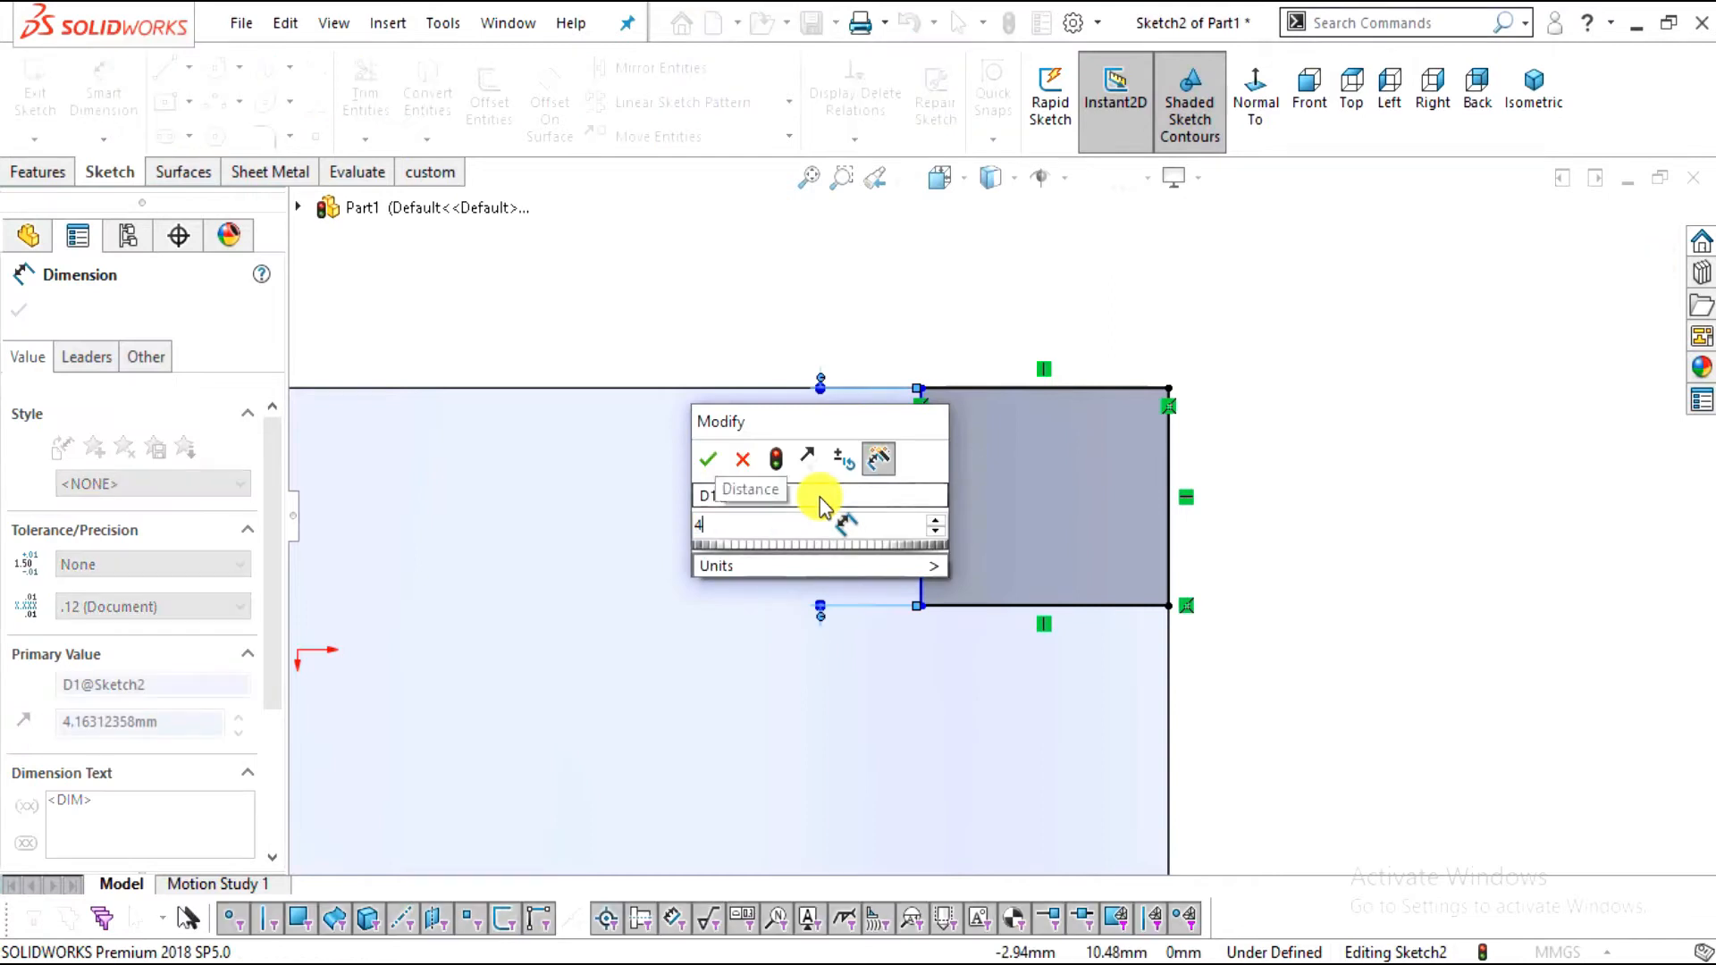
key("Return")
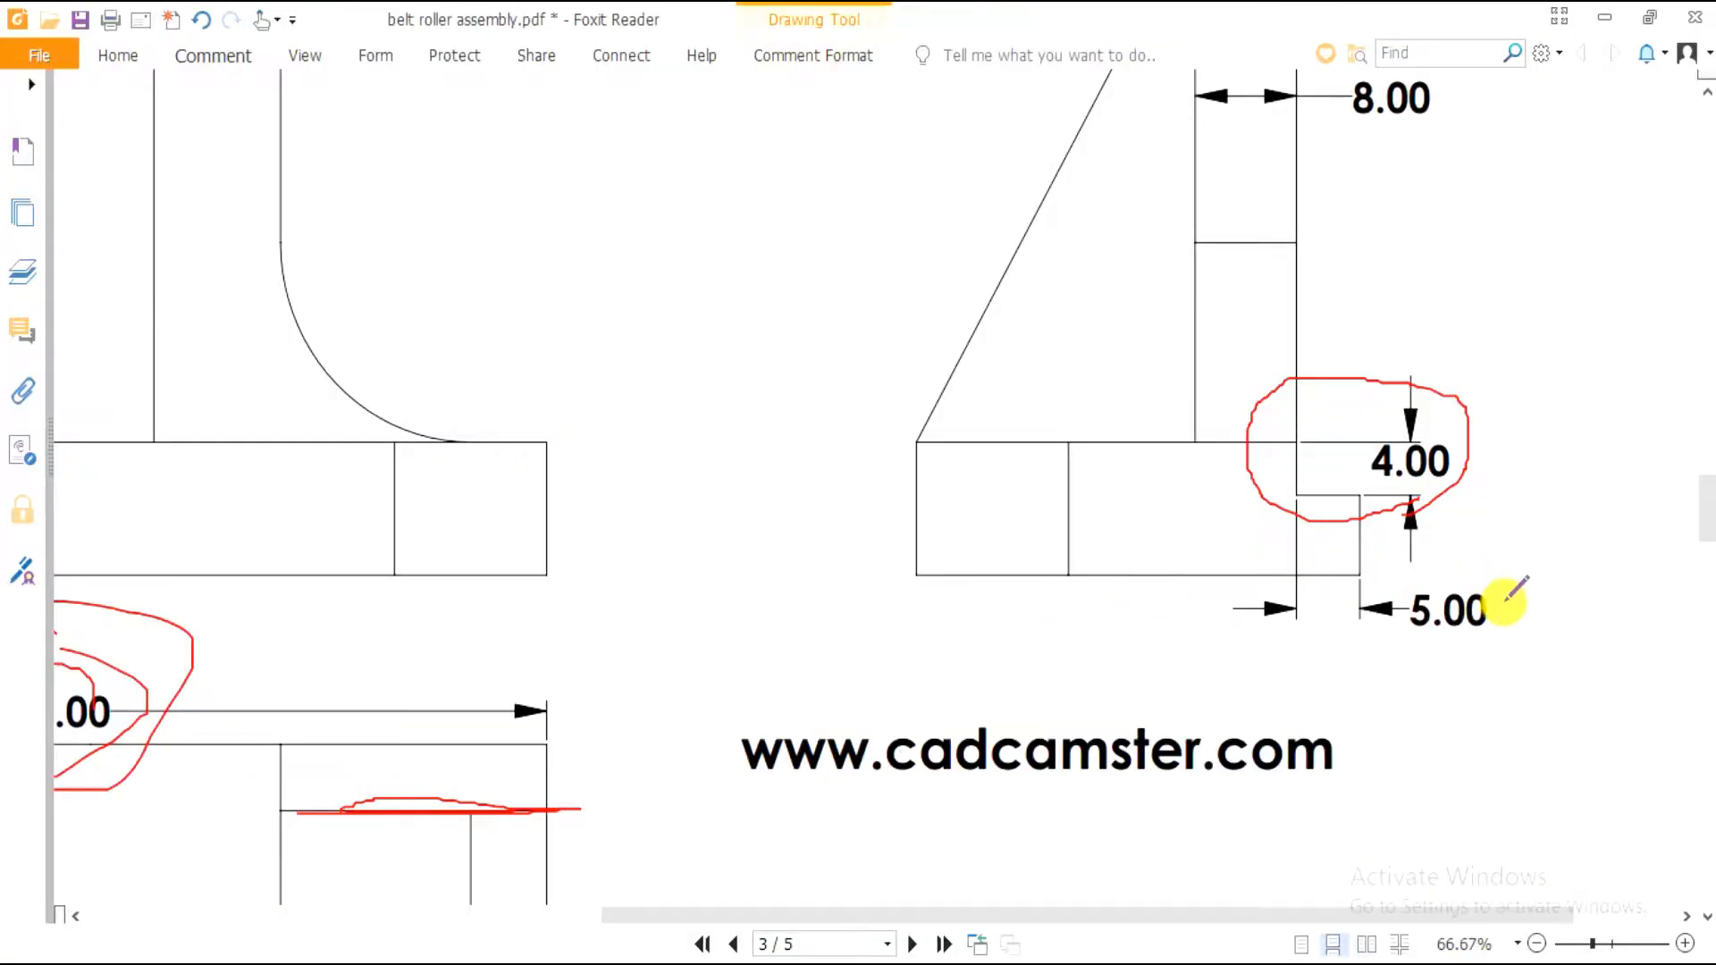
Check the step width in the Foxit Reader drawing and dimension the rectangle's width in SOLIDWORKS as 5 mm
mouse_move(1505, 593)
left_mouse_down()
mouse_move(1406, 568)
mouse_move(1521, 624)
mouse_move(1507, 597)
left_mouse_up()
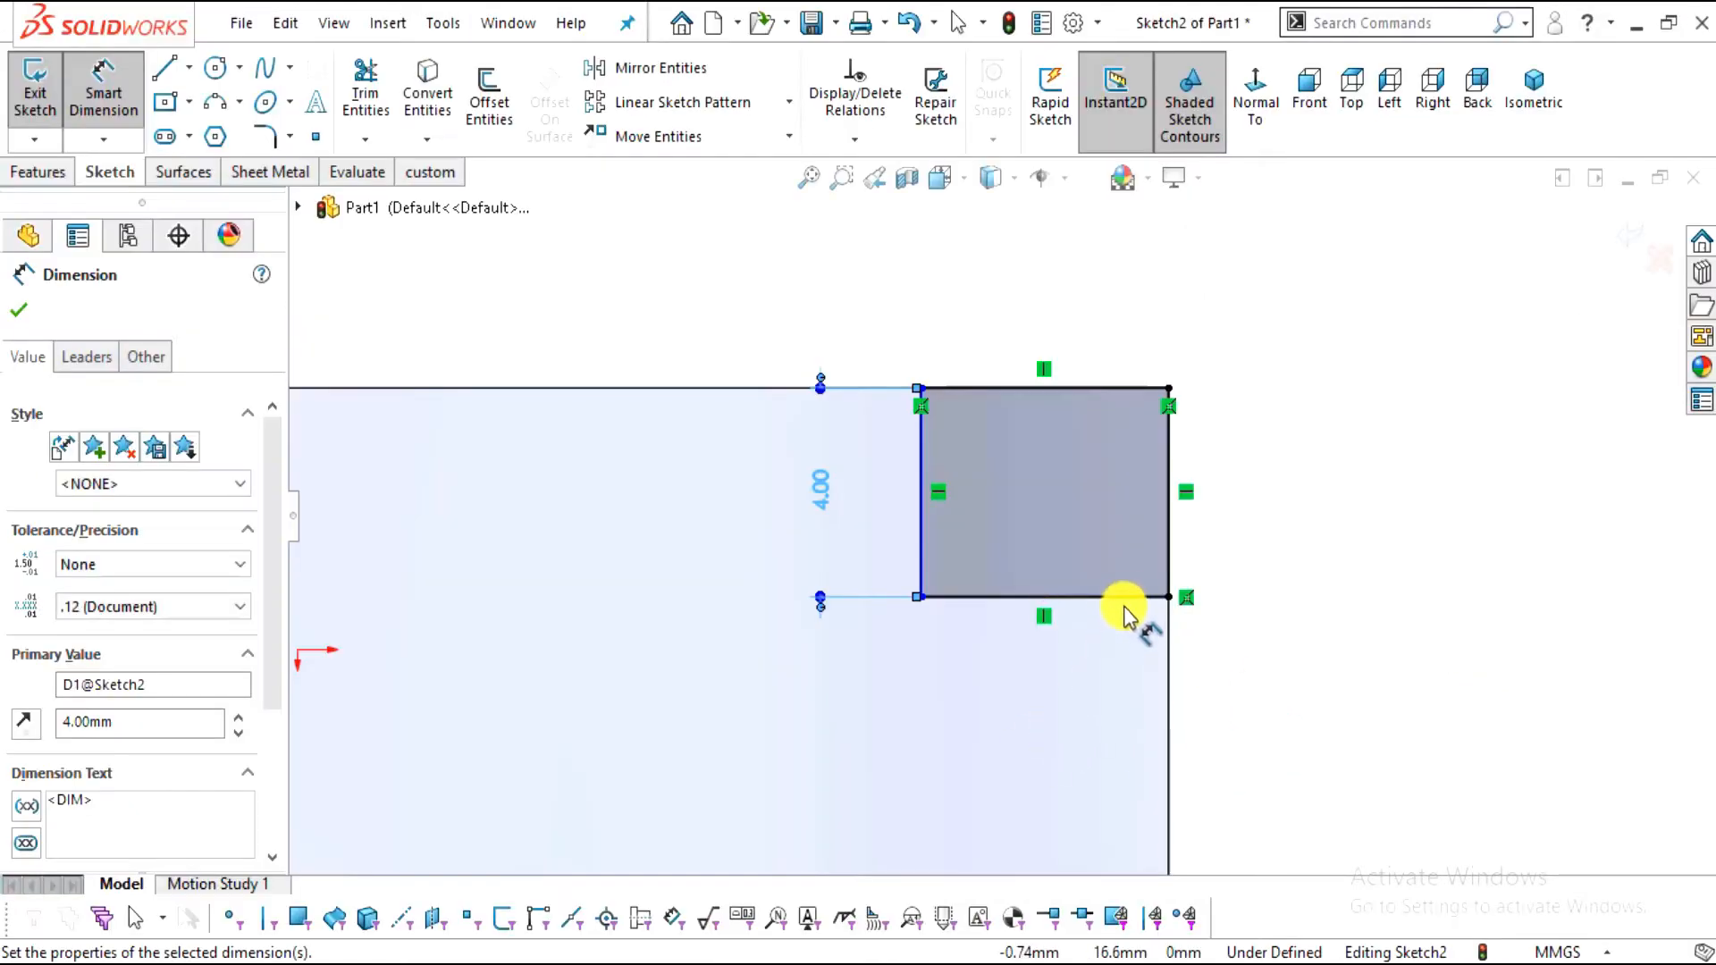
left_click(1126, 601)
left_click(1073, 701)
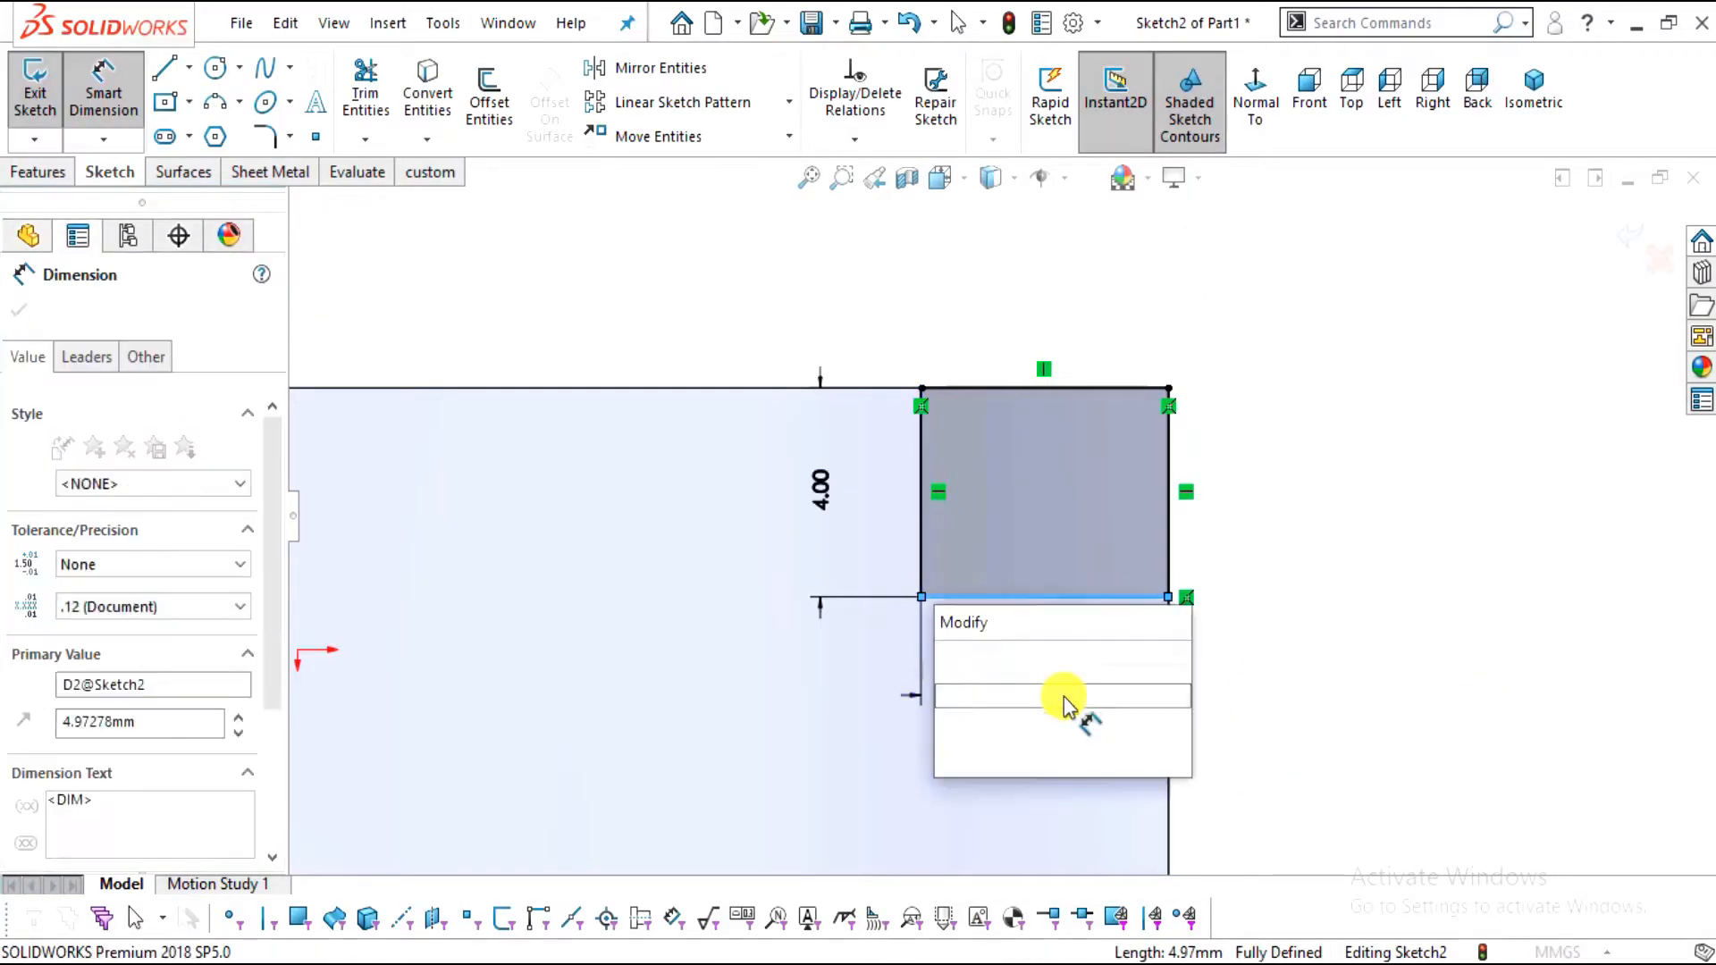
type("5")
key("Return")
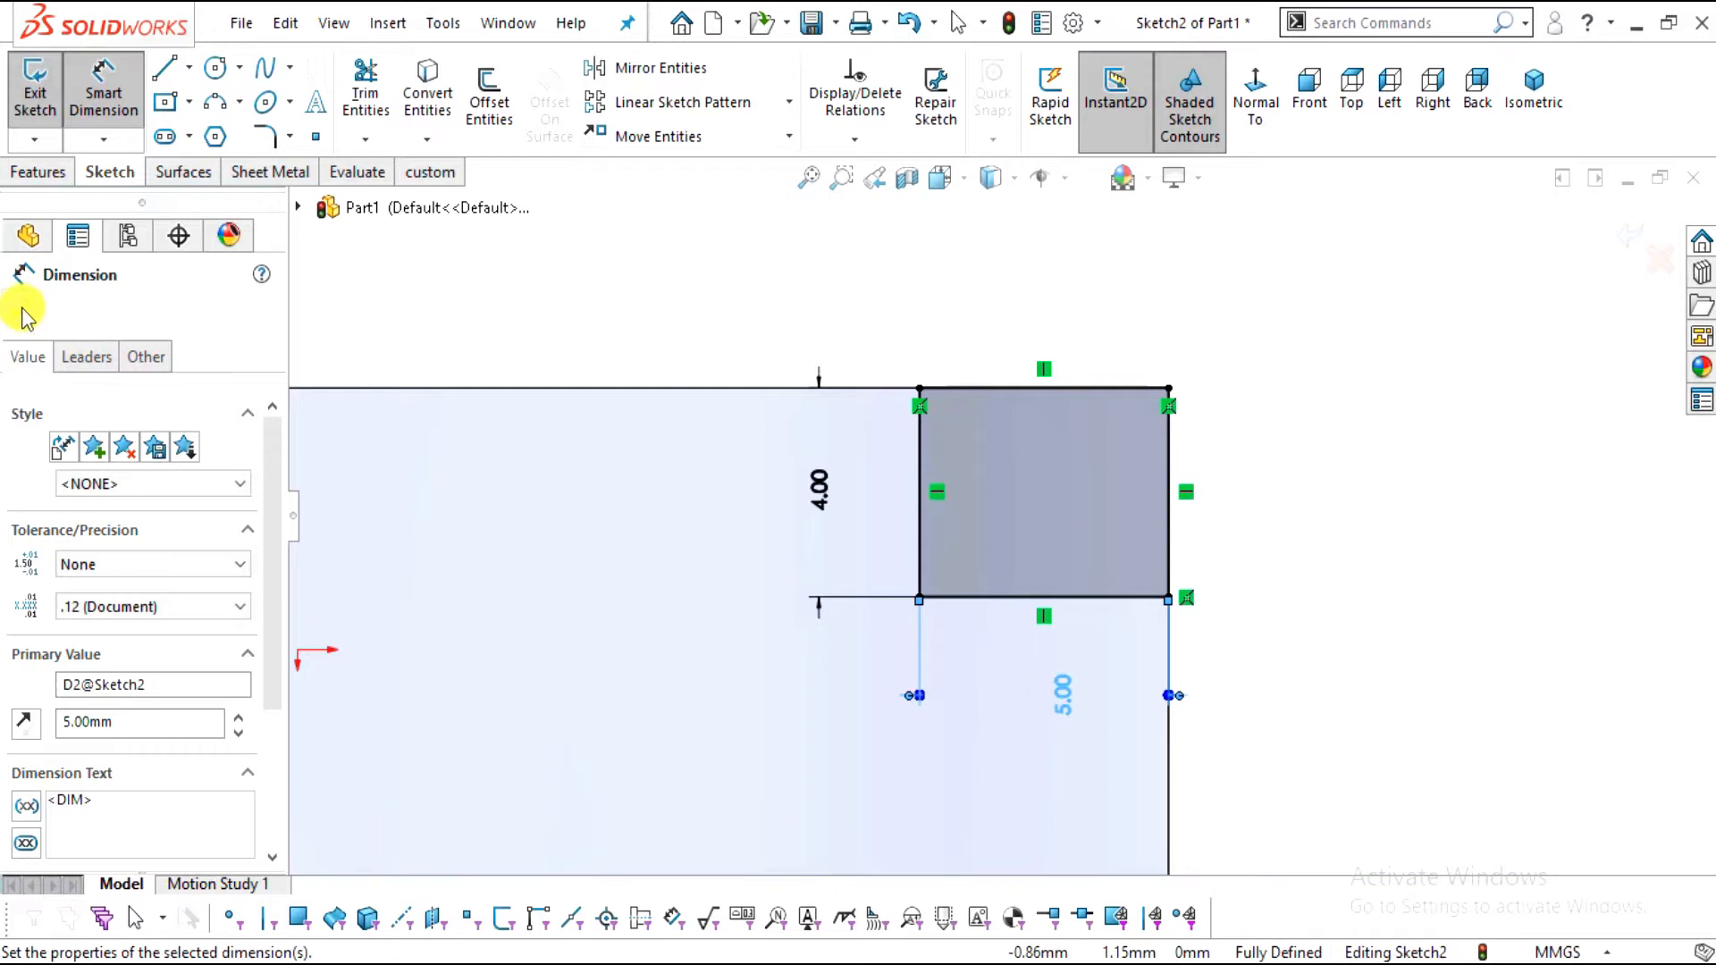
left_click(22, 309)
left_click(38, 172)
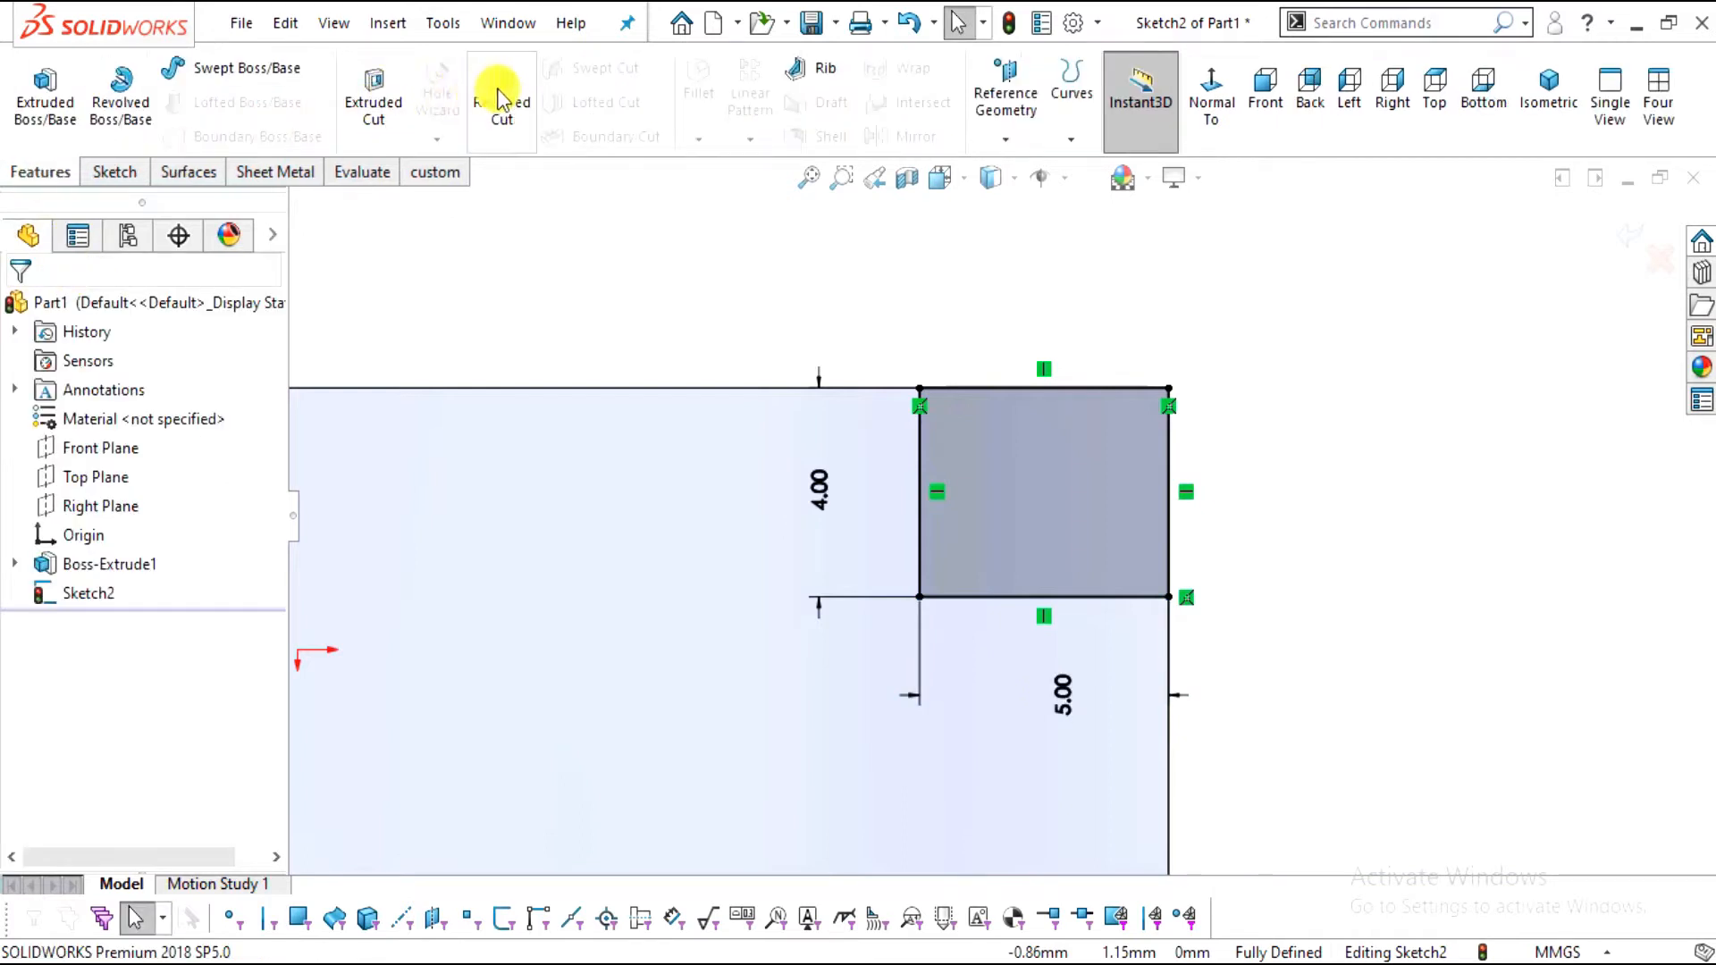
Cut the 5 by 4 mm rectangle along the plate with an Extruded Cut set to Through All - Both
left_click(390, 109)
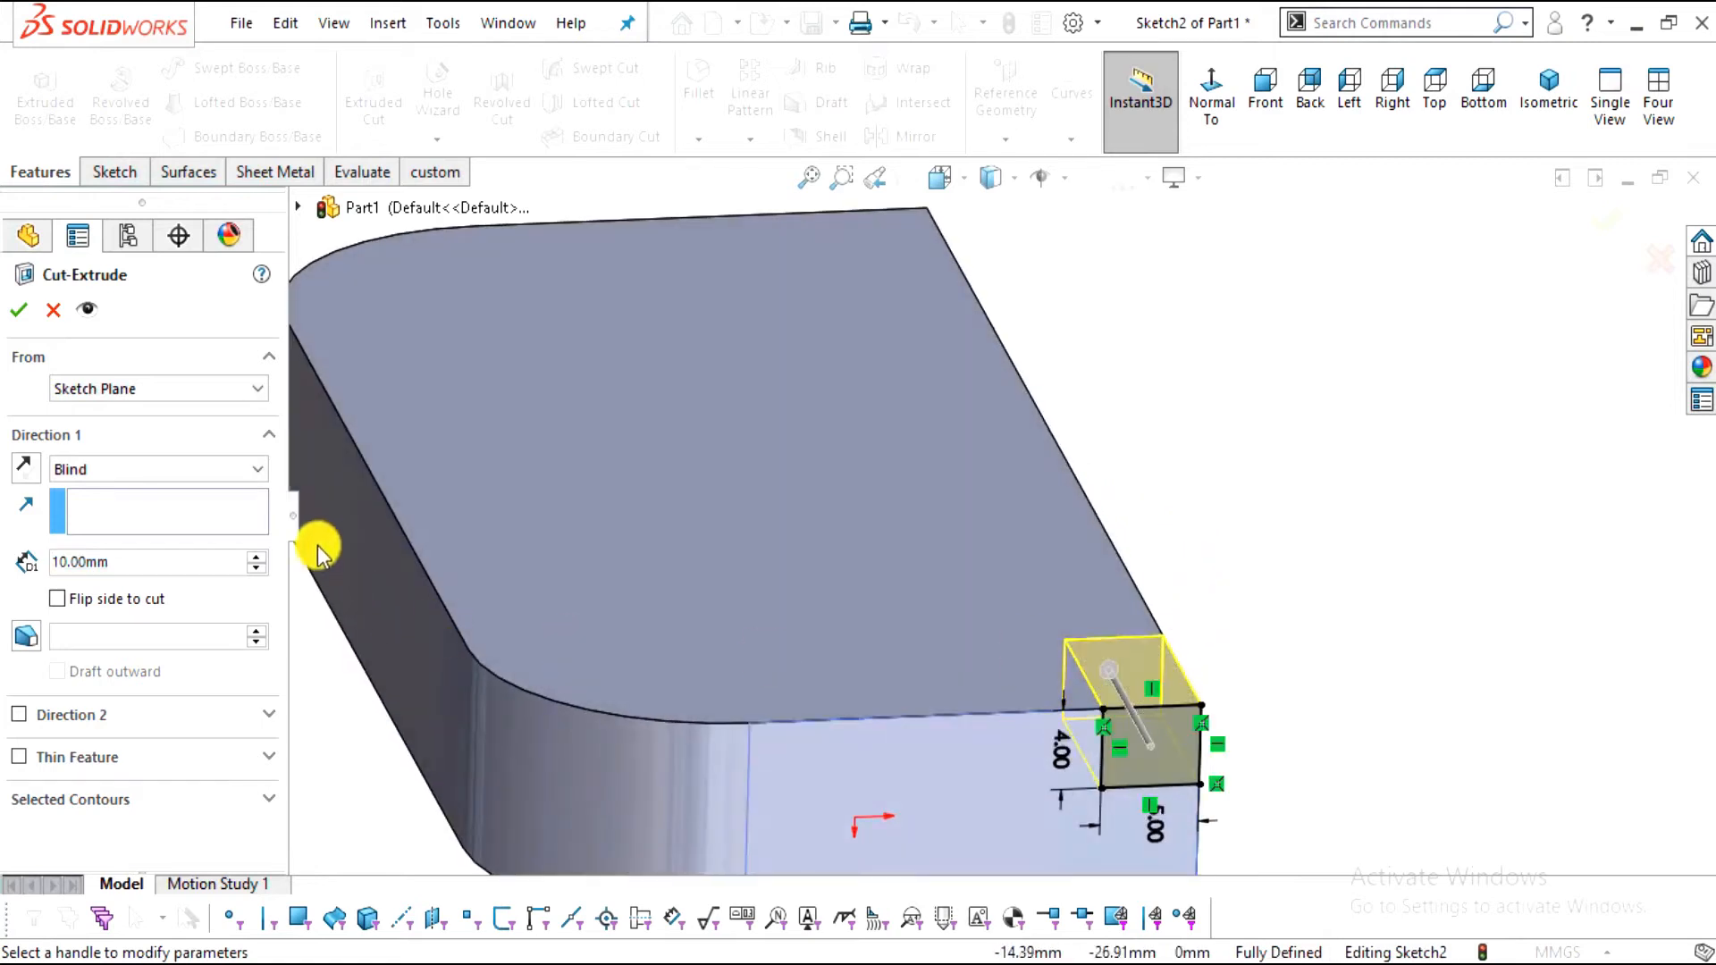
left_click(80, 469)
left_click(191, 529)
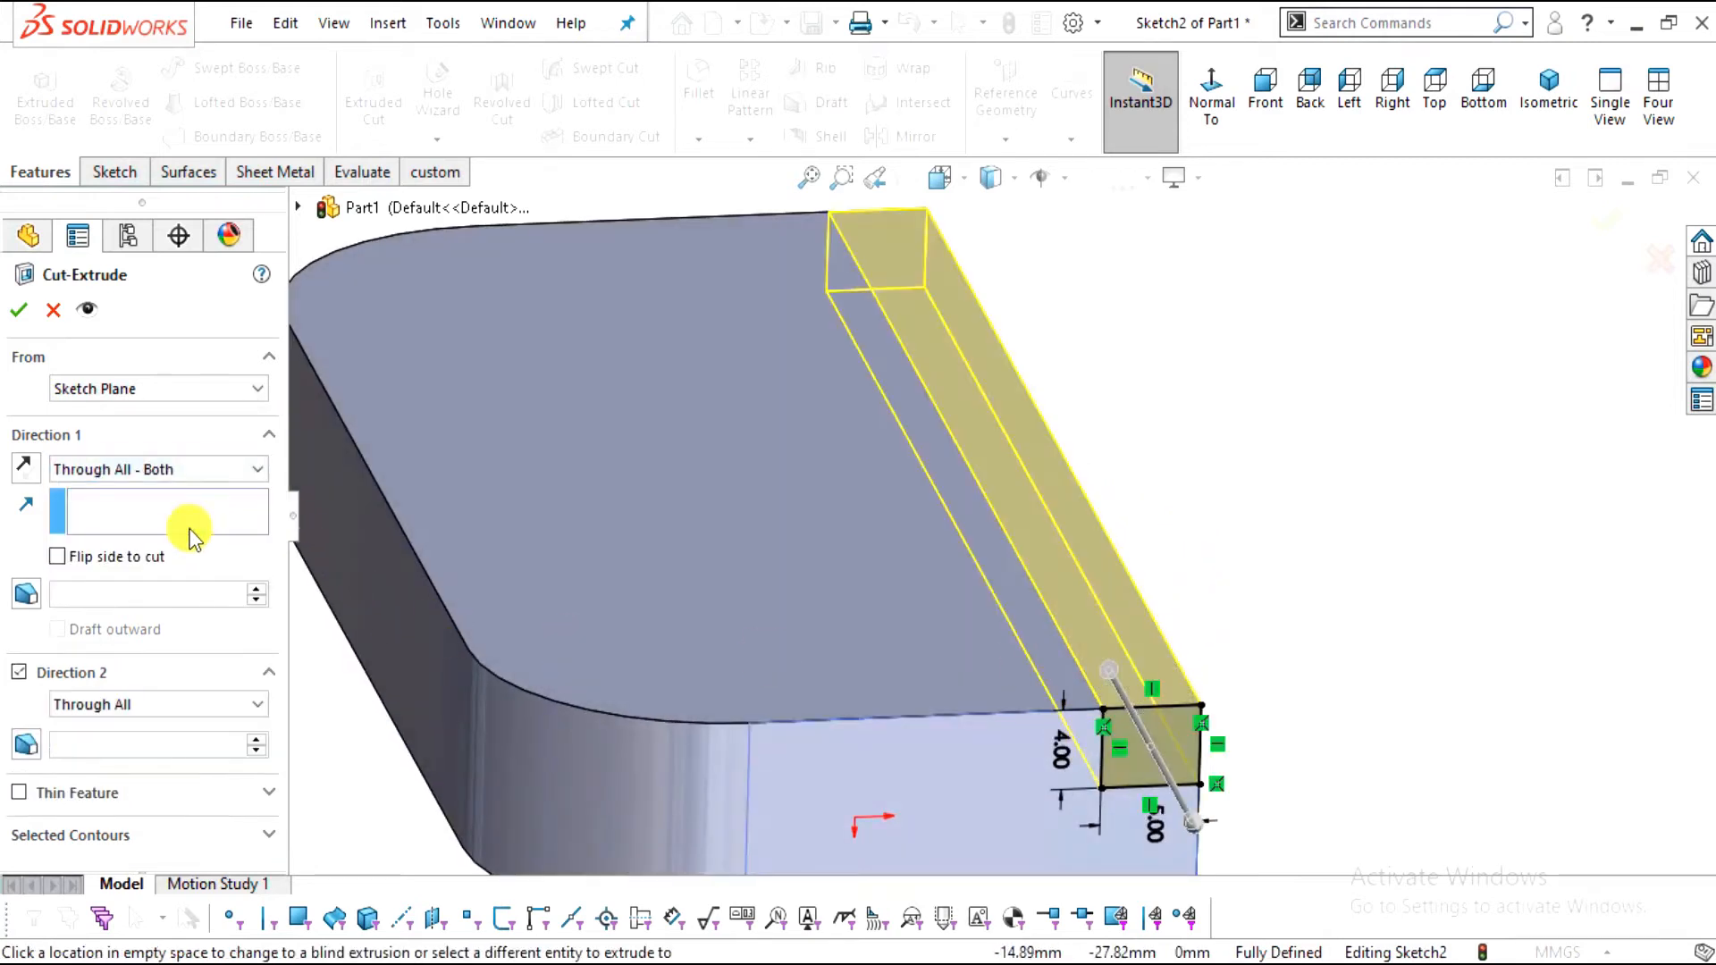
left_click(20, 310)
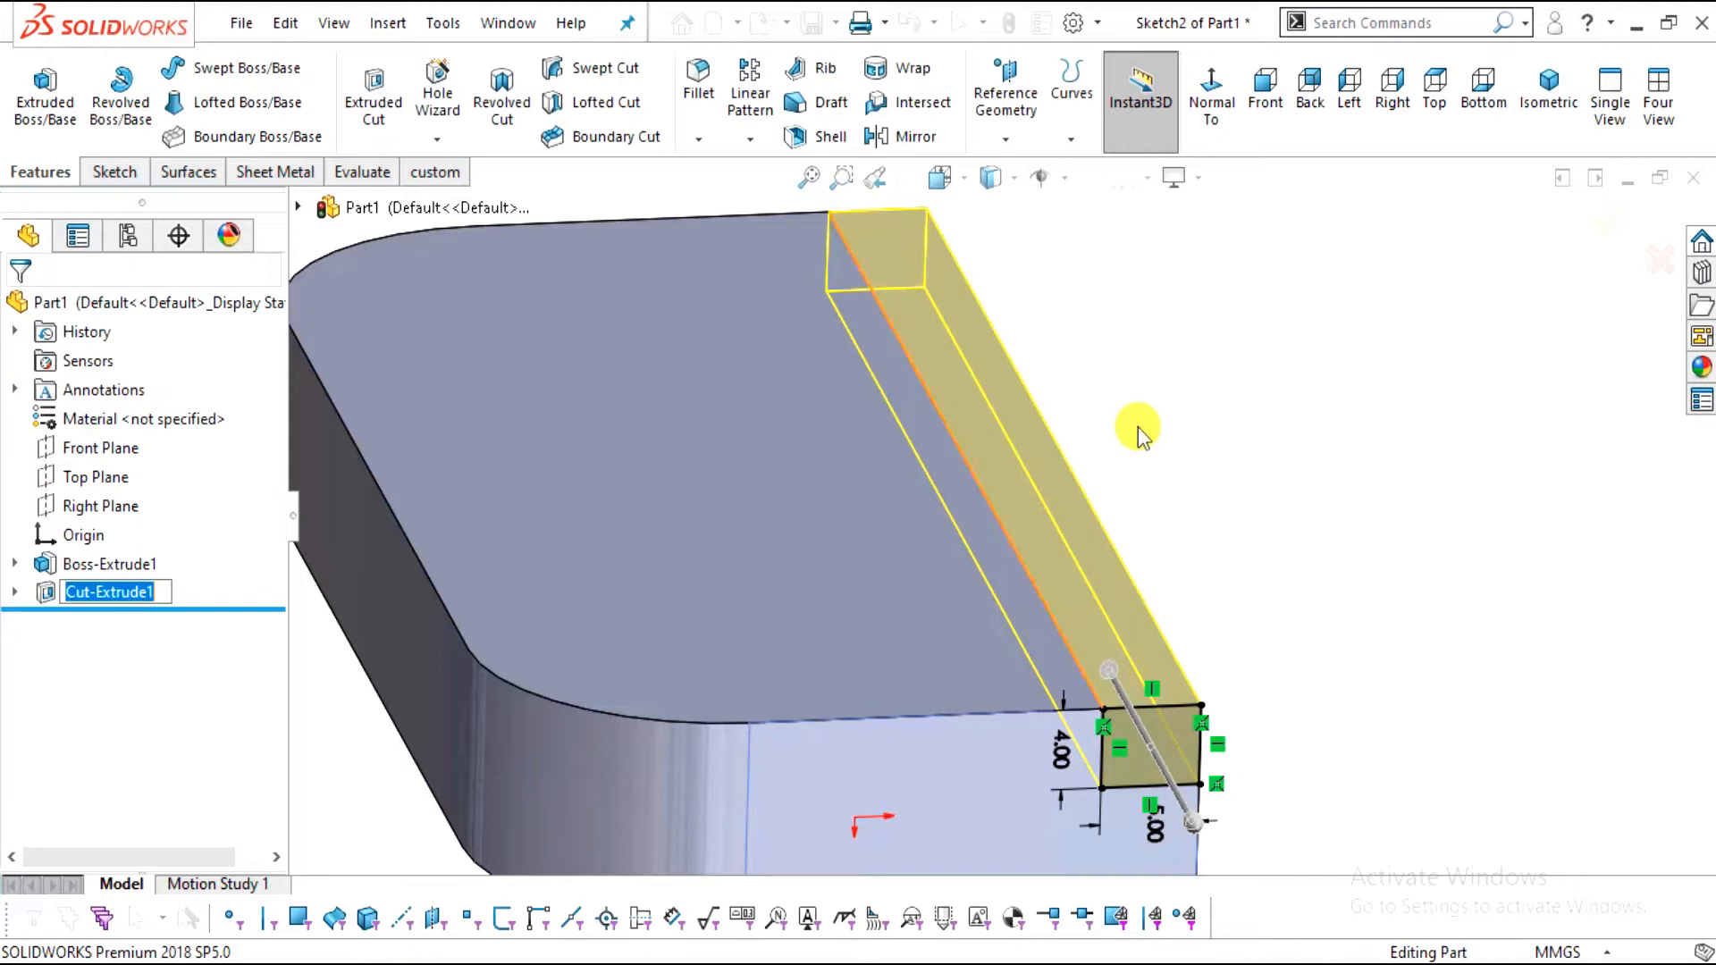
middle_click_drag(1013, 742, 1122, 612)
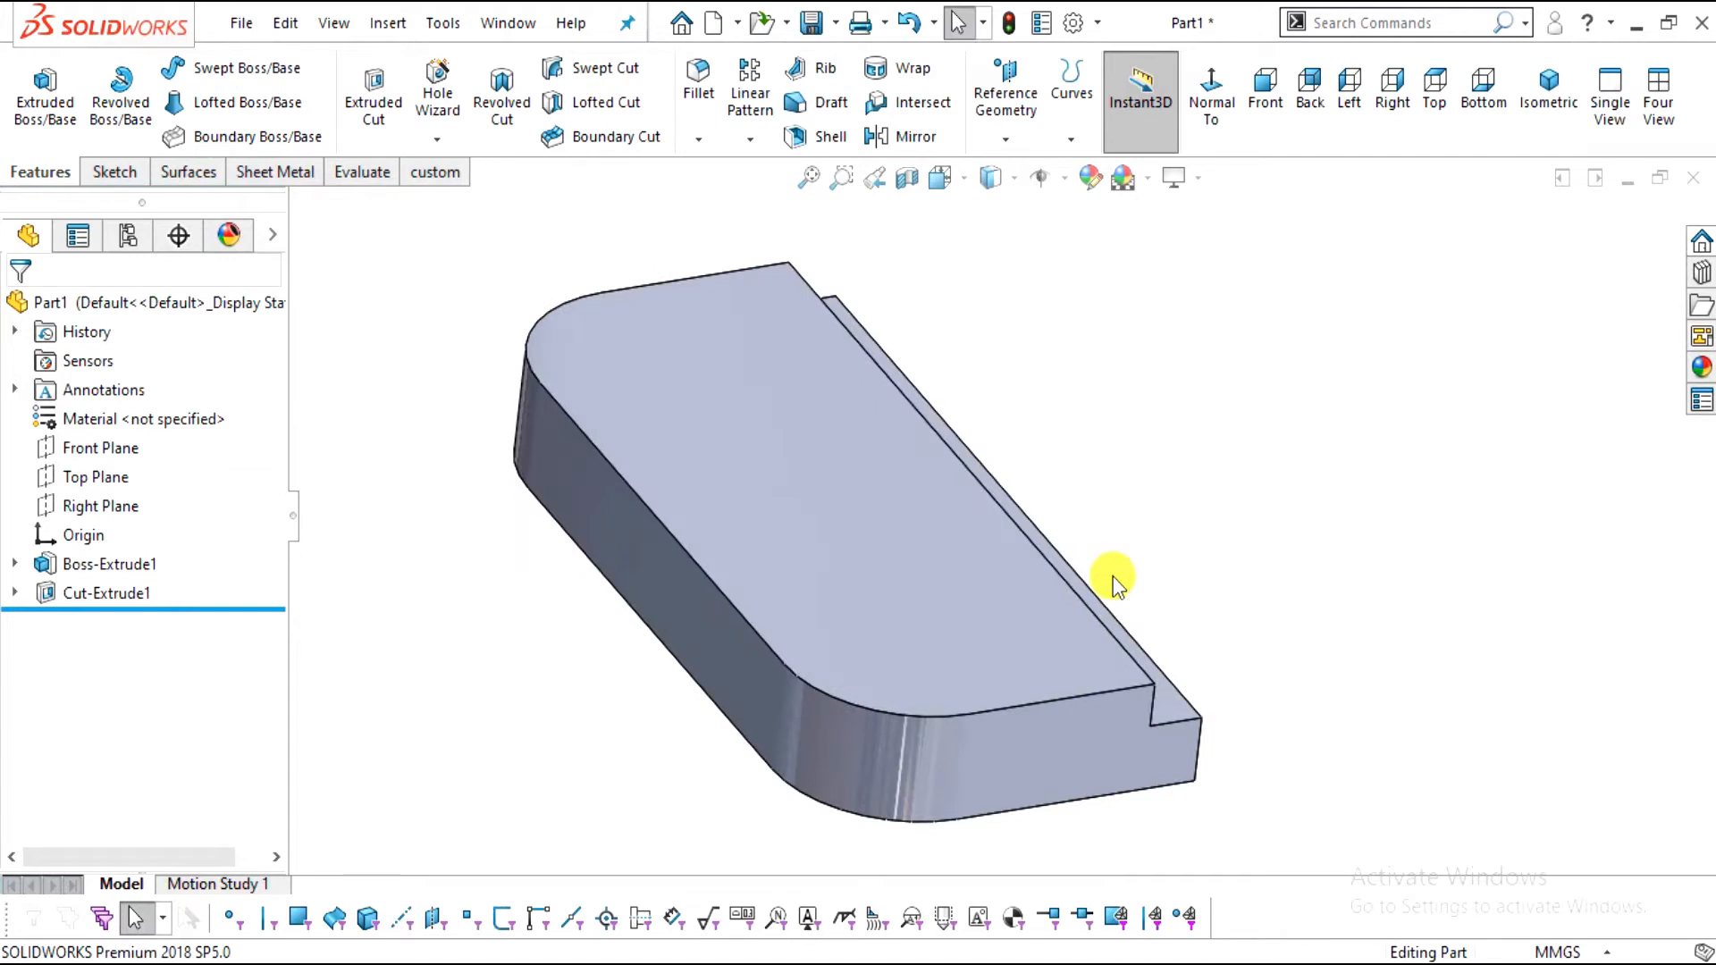
Switch to Foxit Reader and mark a mounting hole, its THRU note and the hole spacing dimension on the bracket drawing
key("alt+Tab")
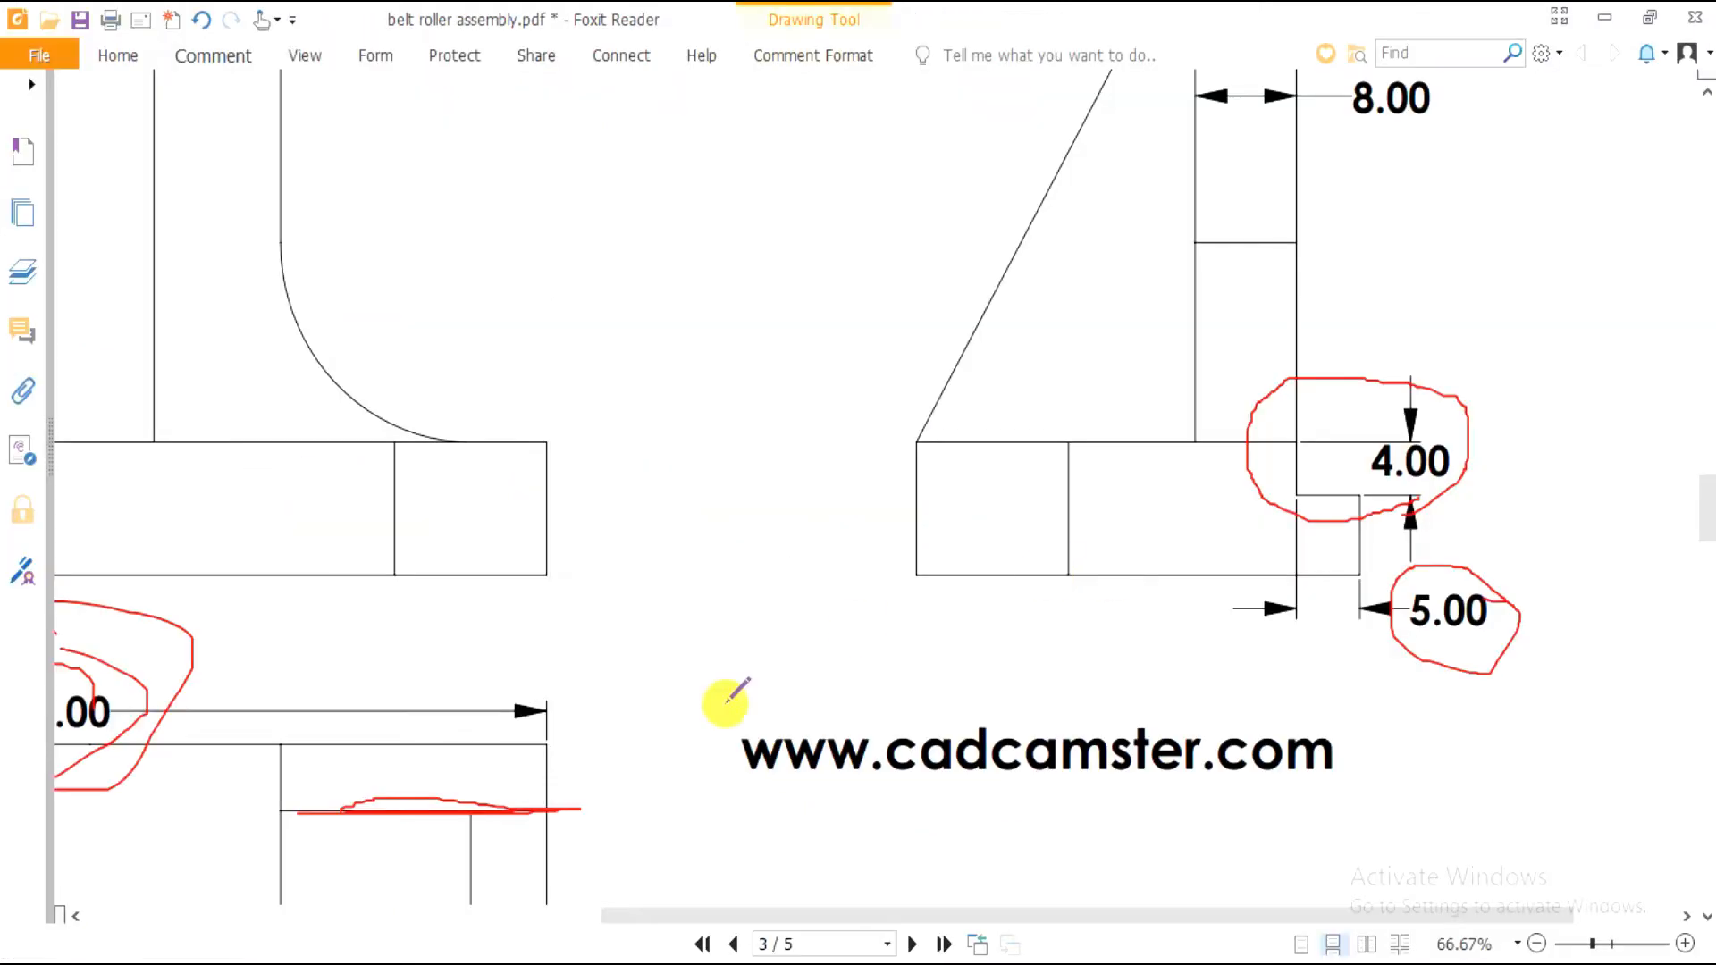
scroll(790, 542, "down", 3, "ctrl")
scroll(680, 739, "down", 3)
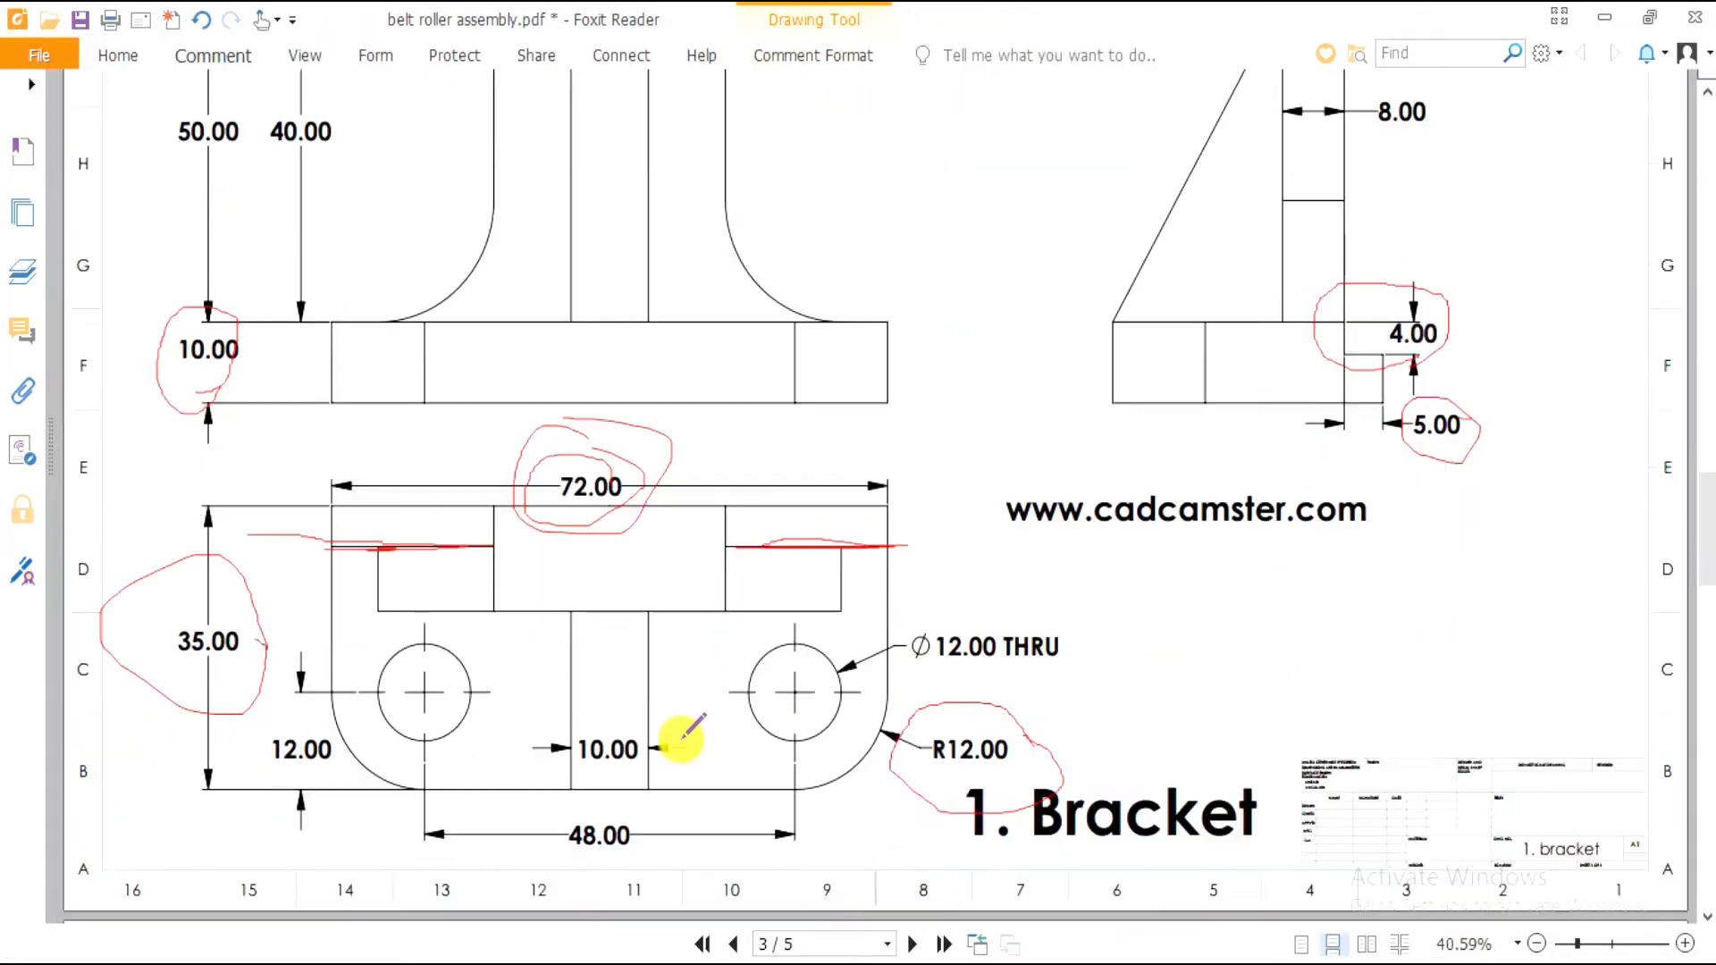
mouse_move(860, 503)
left_mouse_down()
mouse_move(804, 575)
mouse_move(816, 529)
left_mouse_up()
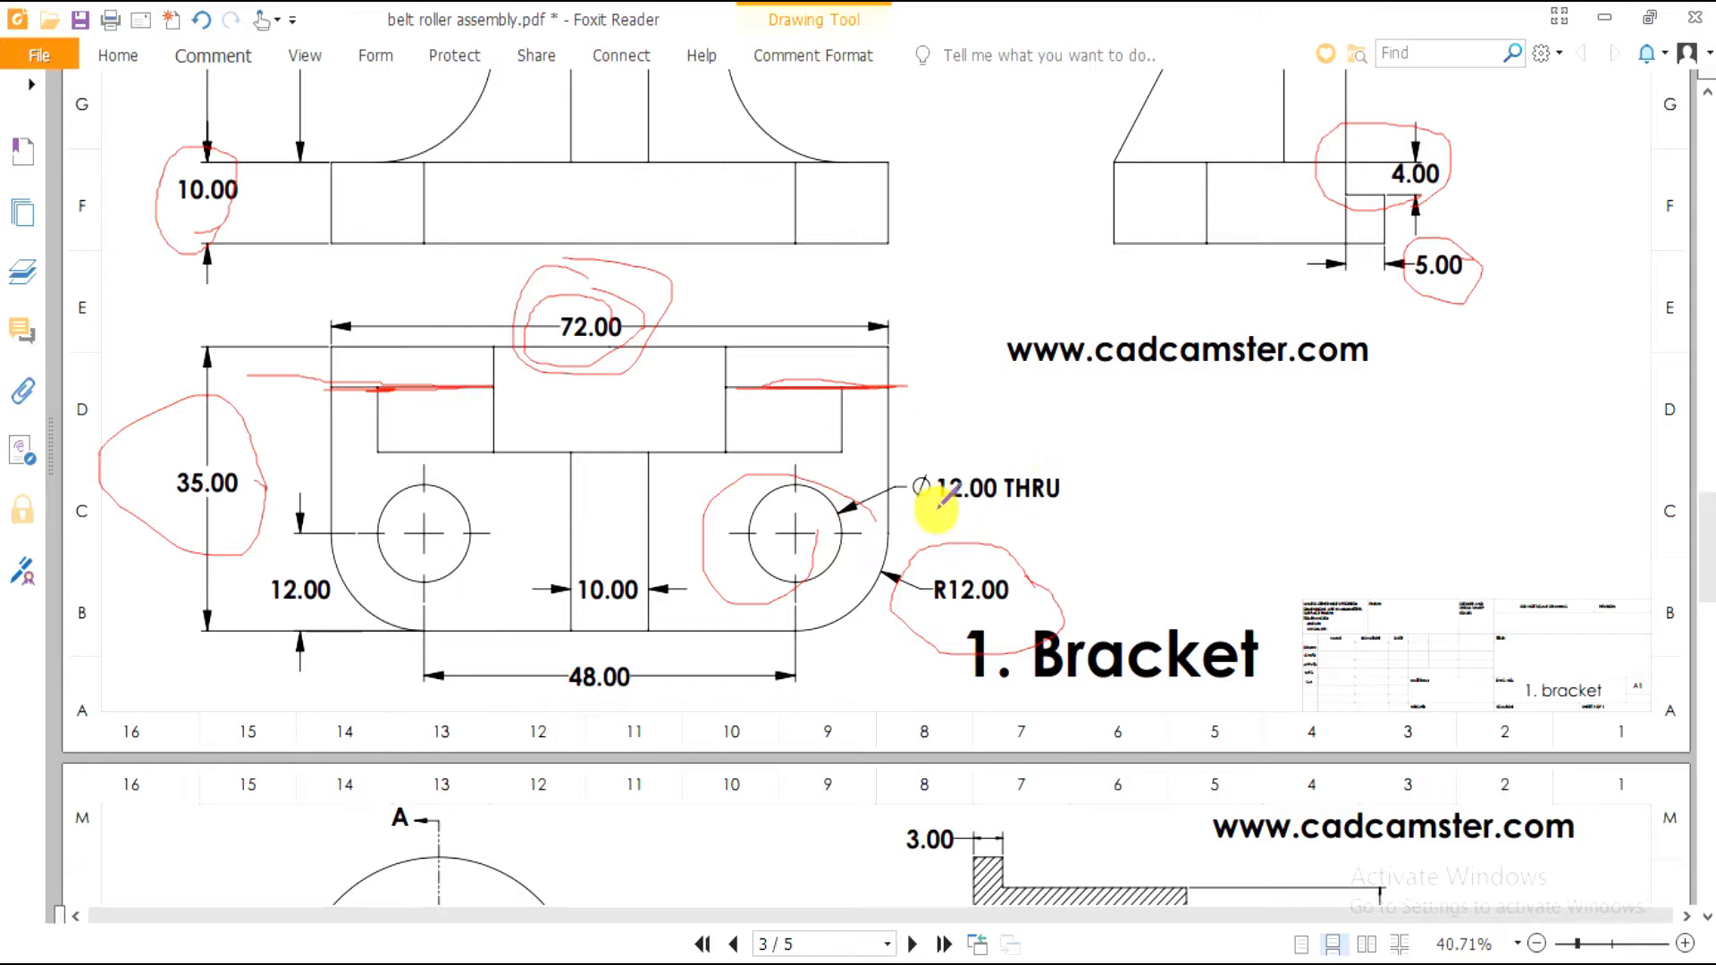
mouse_move(1015, 447)
left_mouse_down()
mouse_move(1027, 536)
mouse_move(1081, 483)
mouse_move(1035, 484)
left_mouse_up()
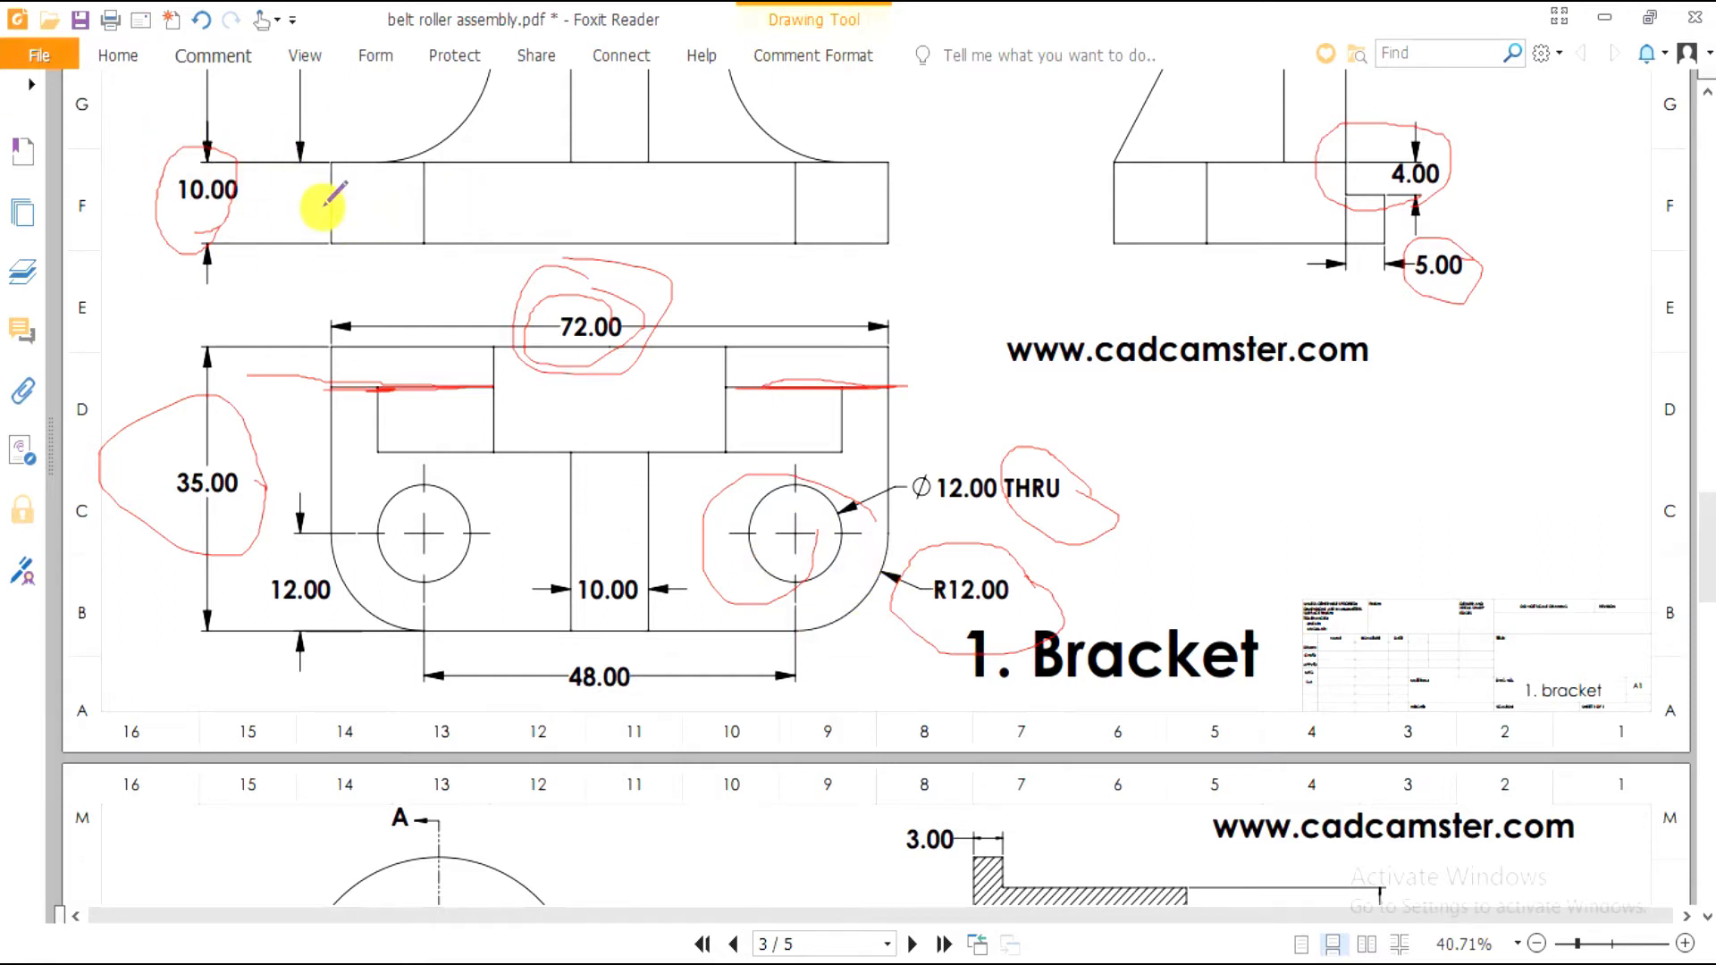
scroll(630, 528, "down", 1)
scroll(634, 590, "up", 1)
mouse_move(655, 692)
left_mouse_down()
mouse_move(613, 629)
mouse_move(547, 715)
mouse_move(652, 705)
left_mouse_up()
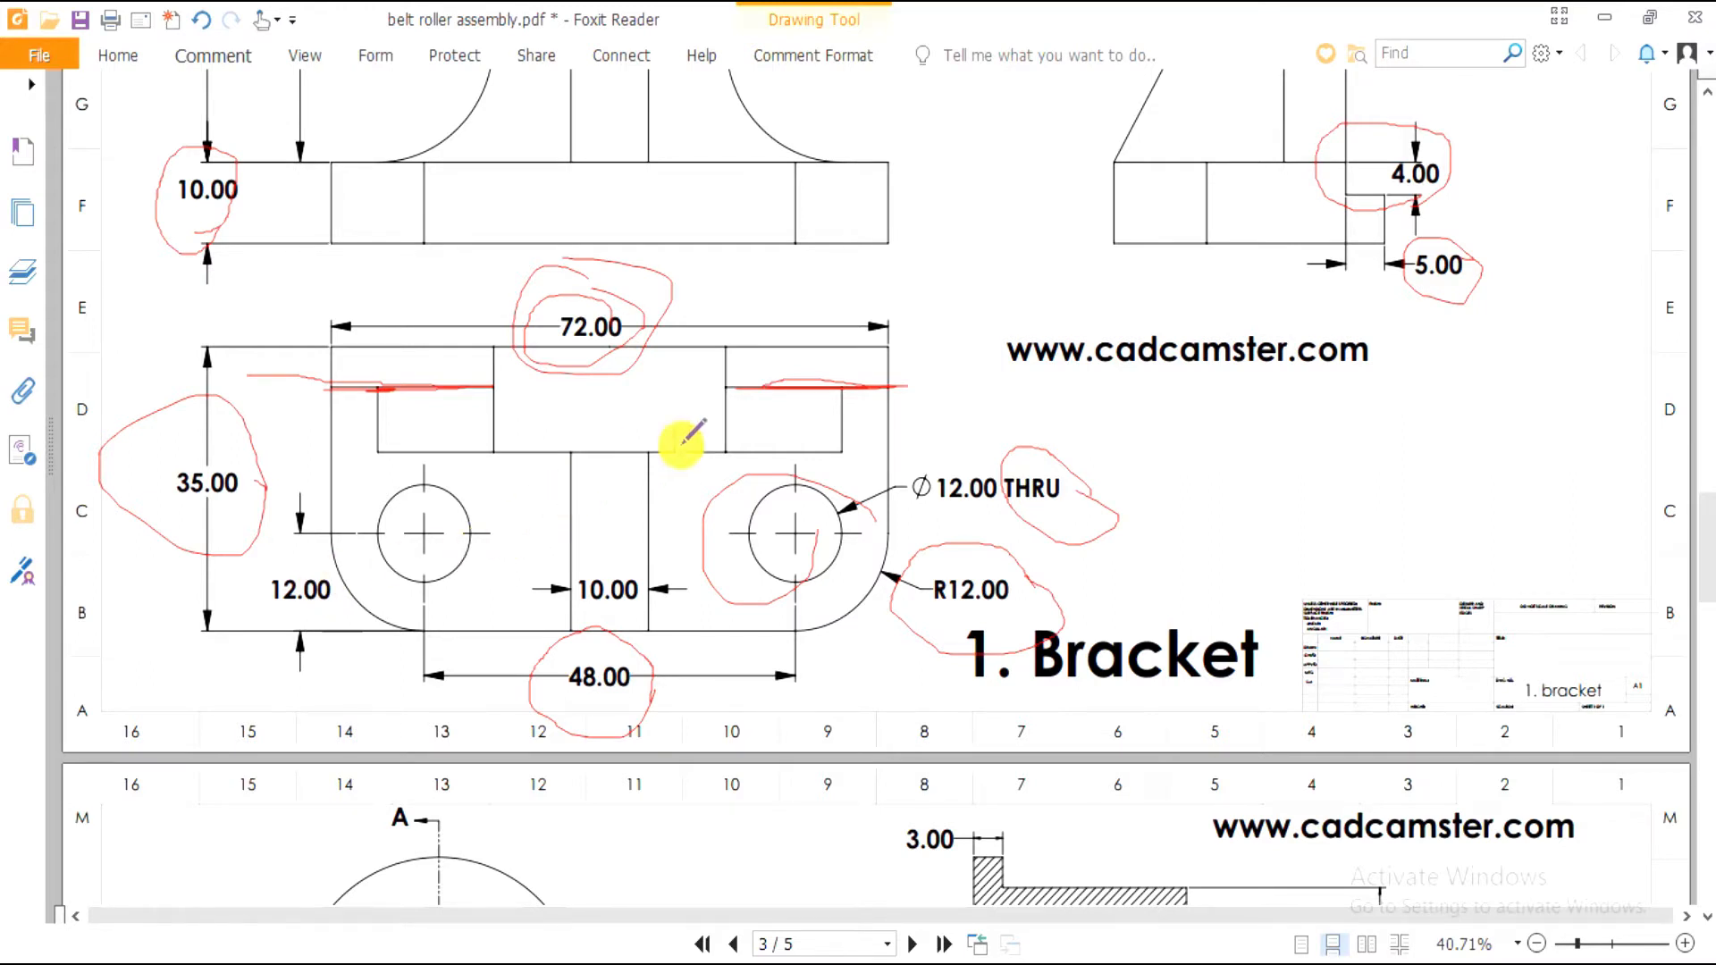
scroll(952, 651, "up", 1)
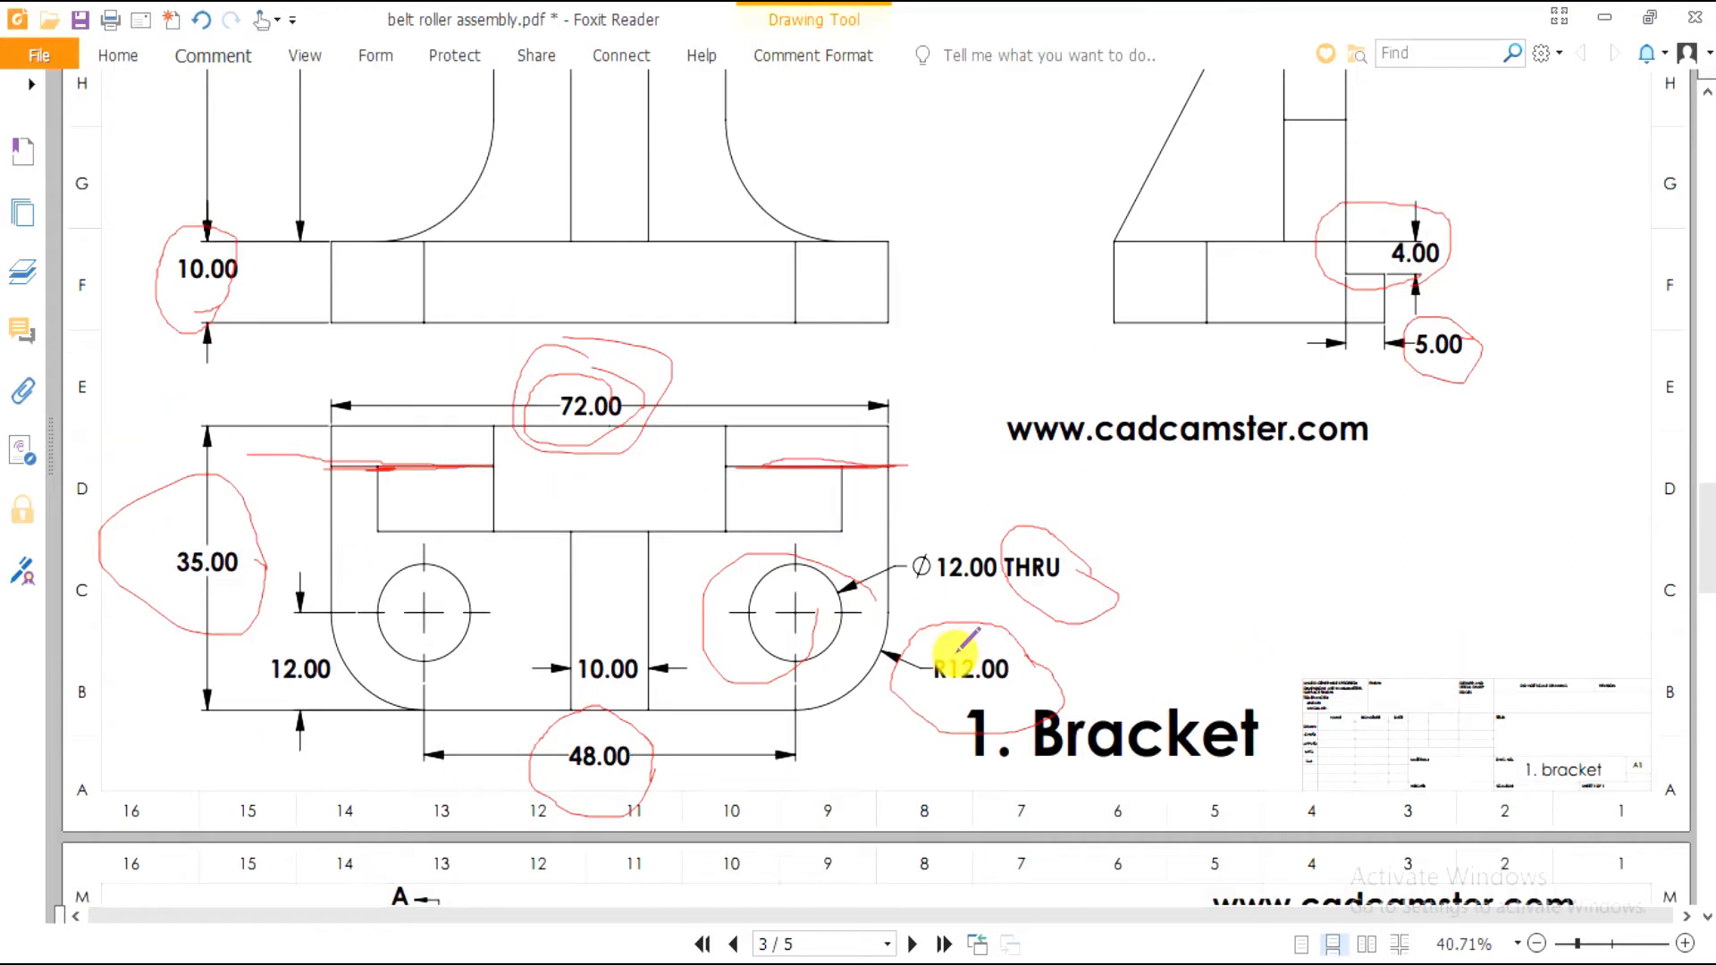
Return to SOLIDWORKS, turn the view square to the plate's large stepped face and start a sketch on that face
key("alt+Tab")
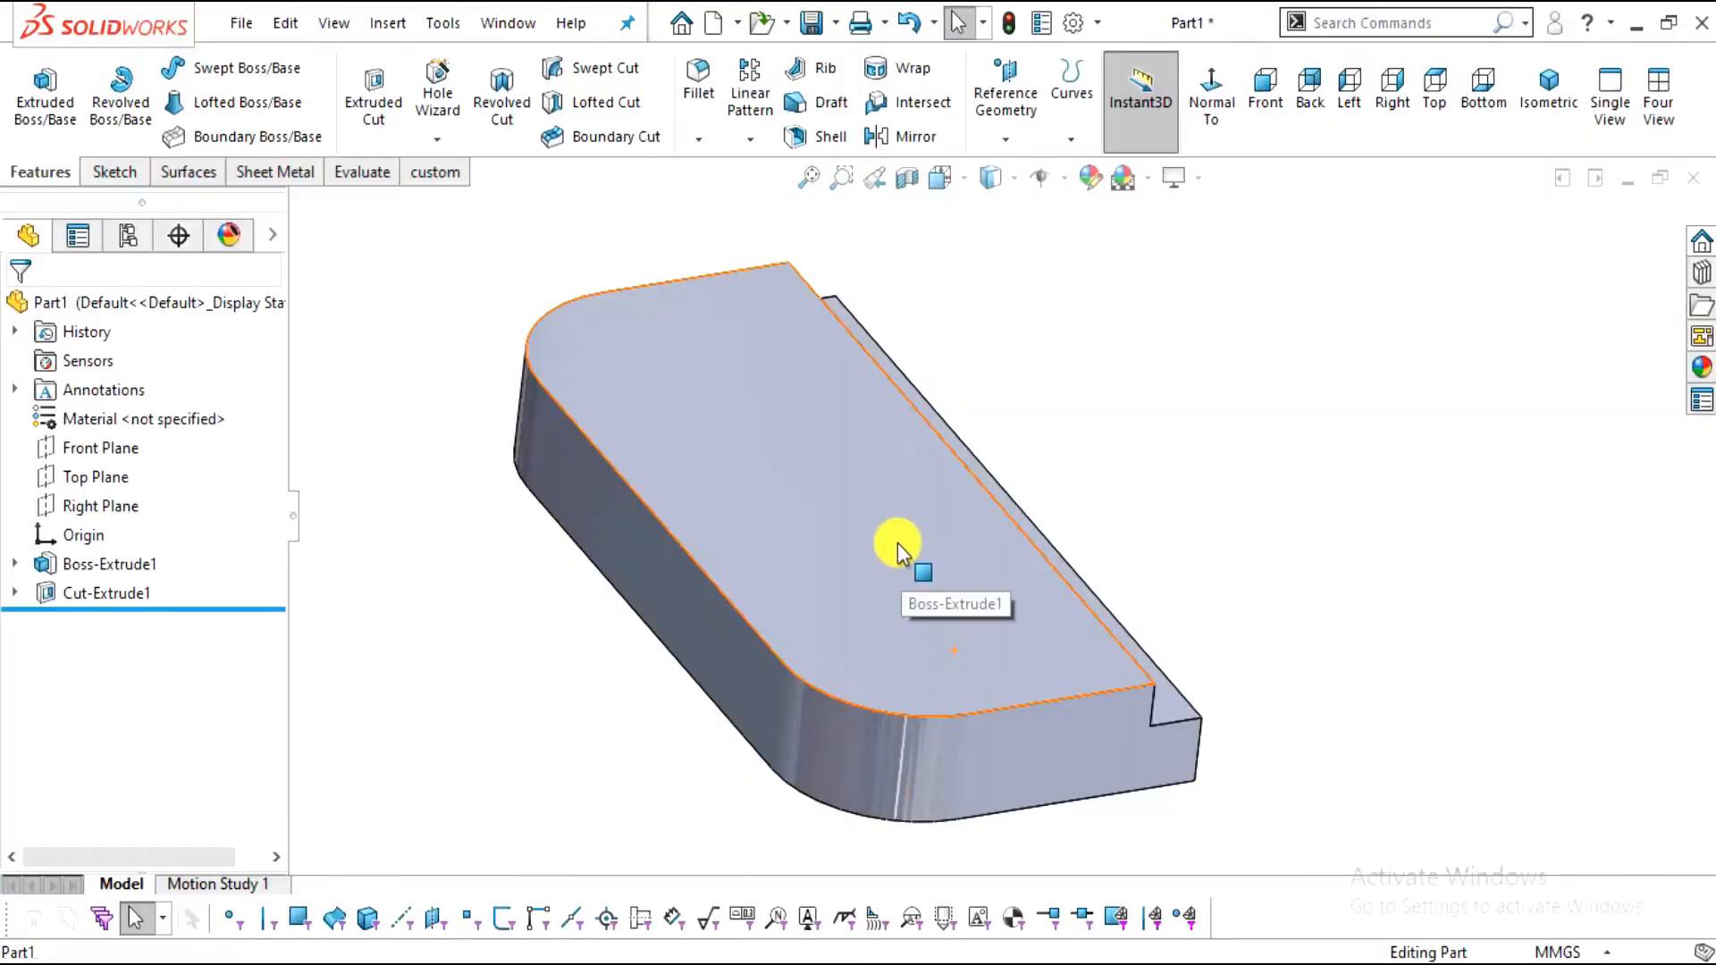
left_click(898, 543)
left_click(1136, 468)
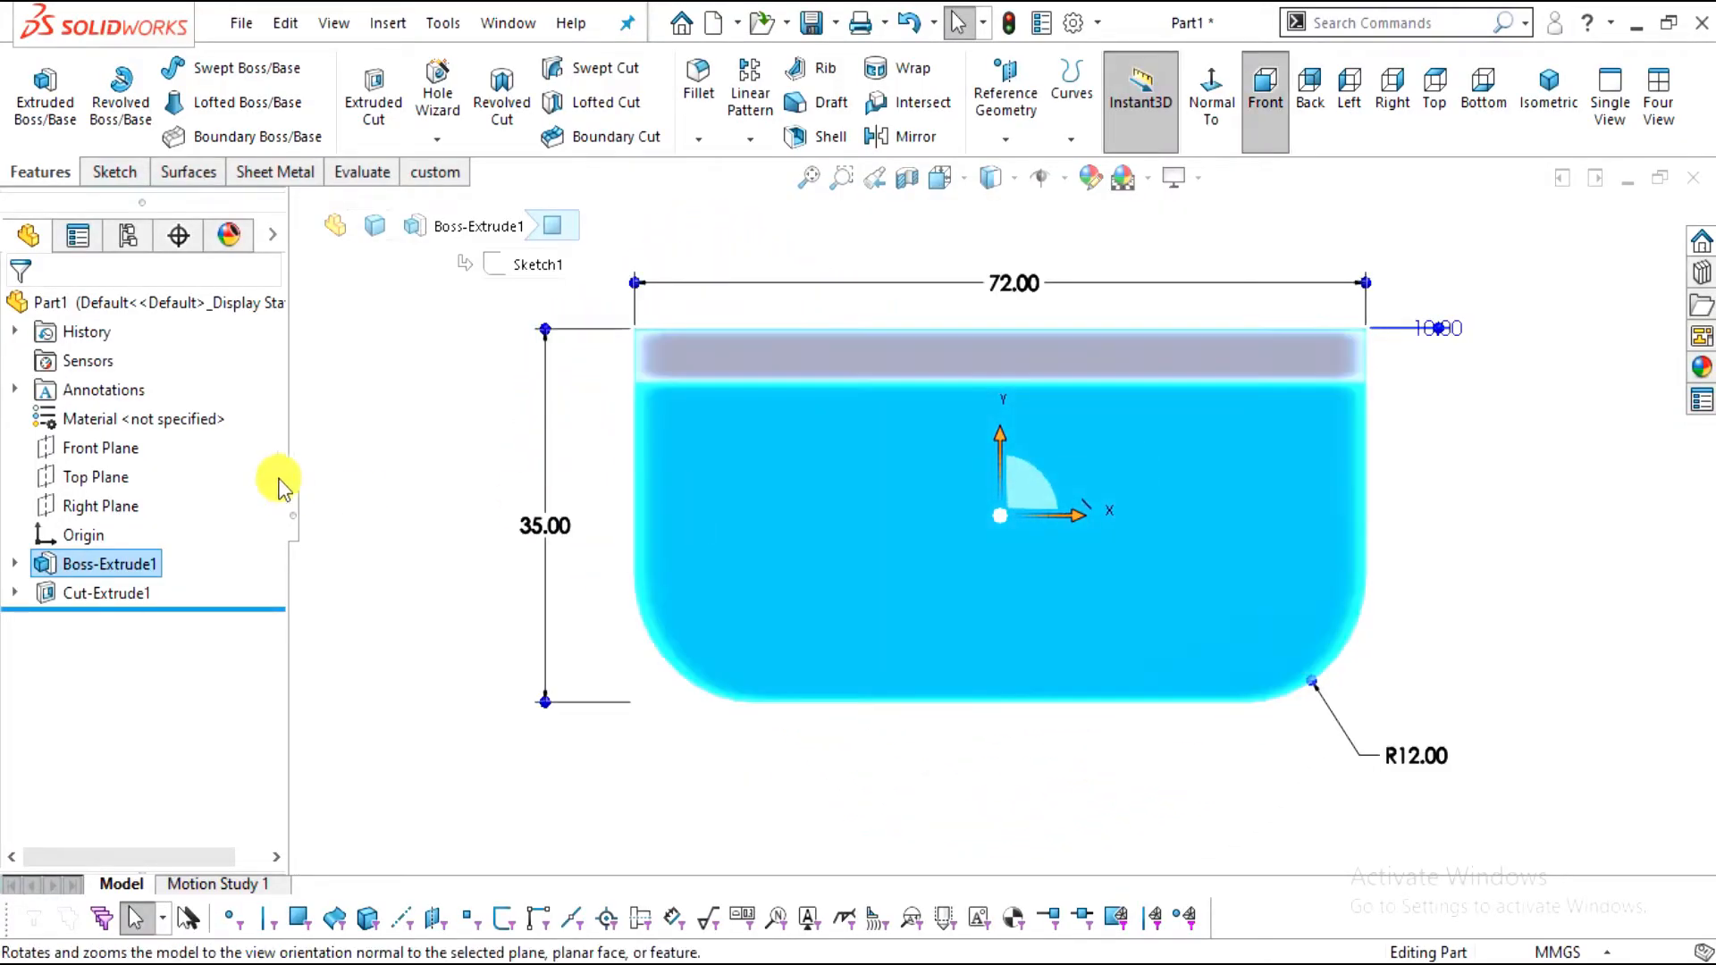
key("Escape")
left_click(119, 169)
left_click(34, 89)
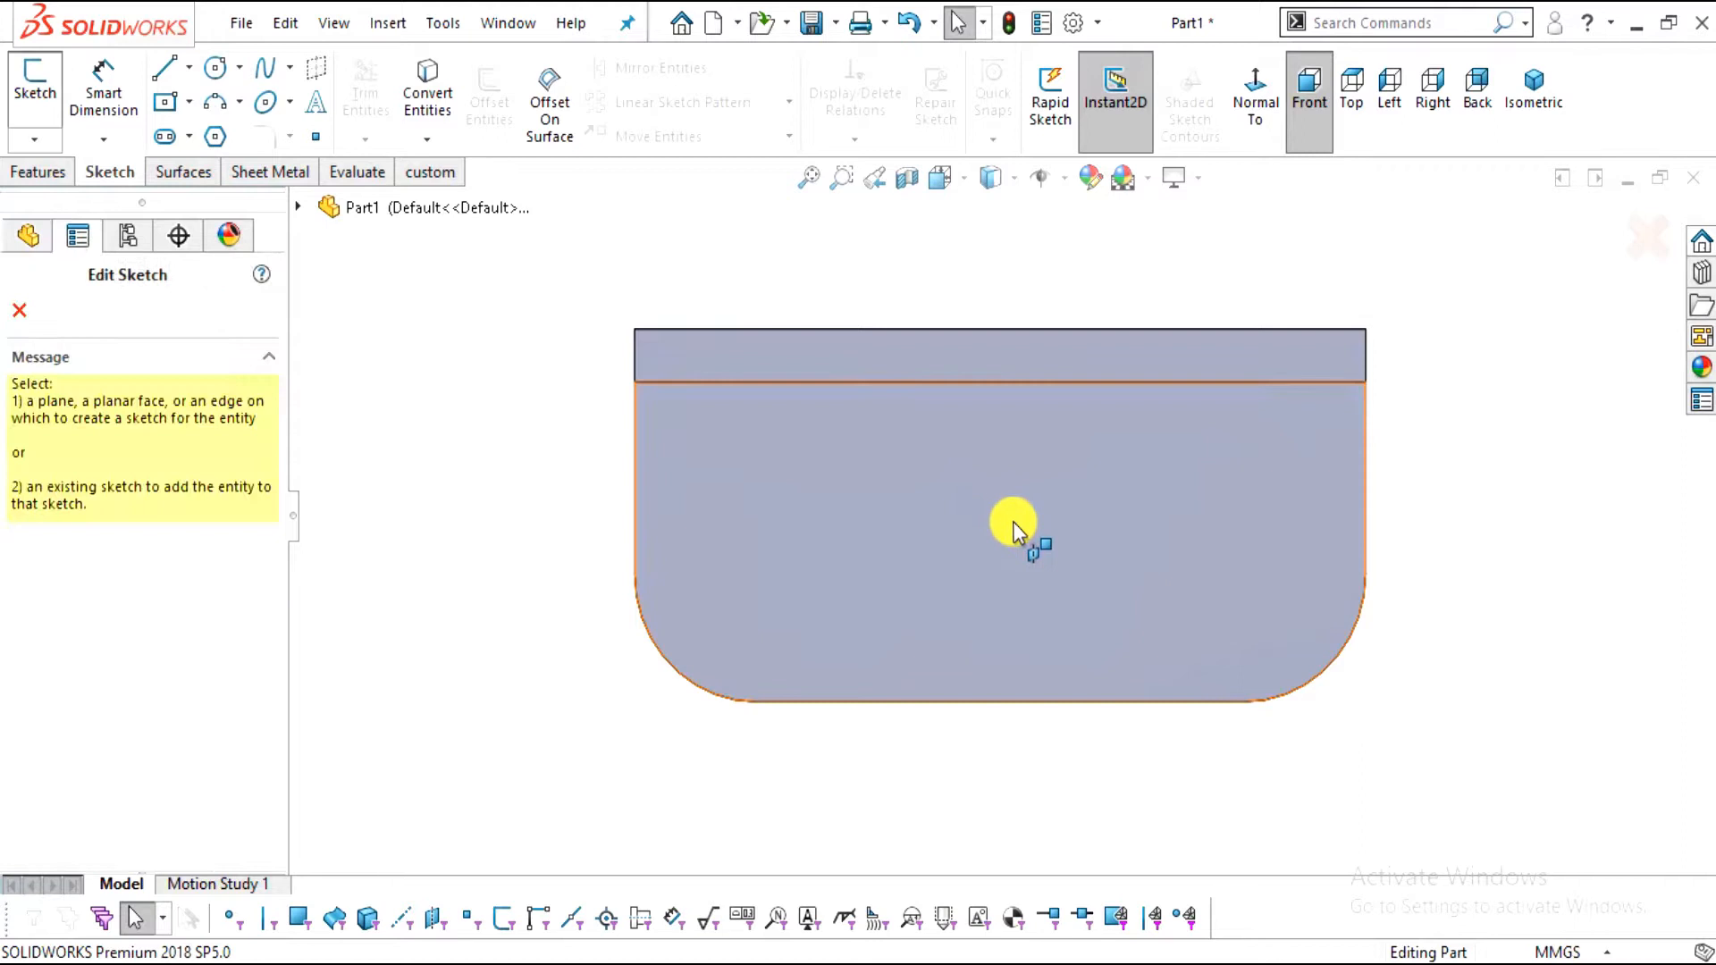
left_click(1005, 524)
Draw two circles about 15 mm in diameter on the face, one on each side of the origin and level with it
left_click(215, 68)
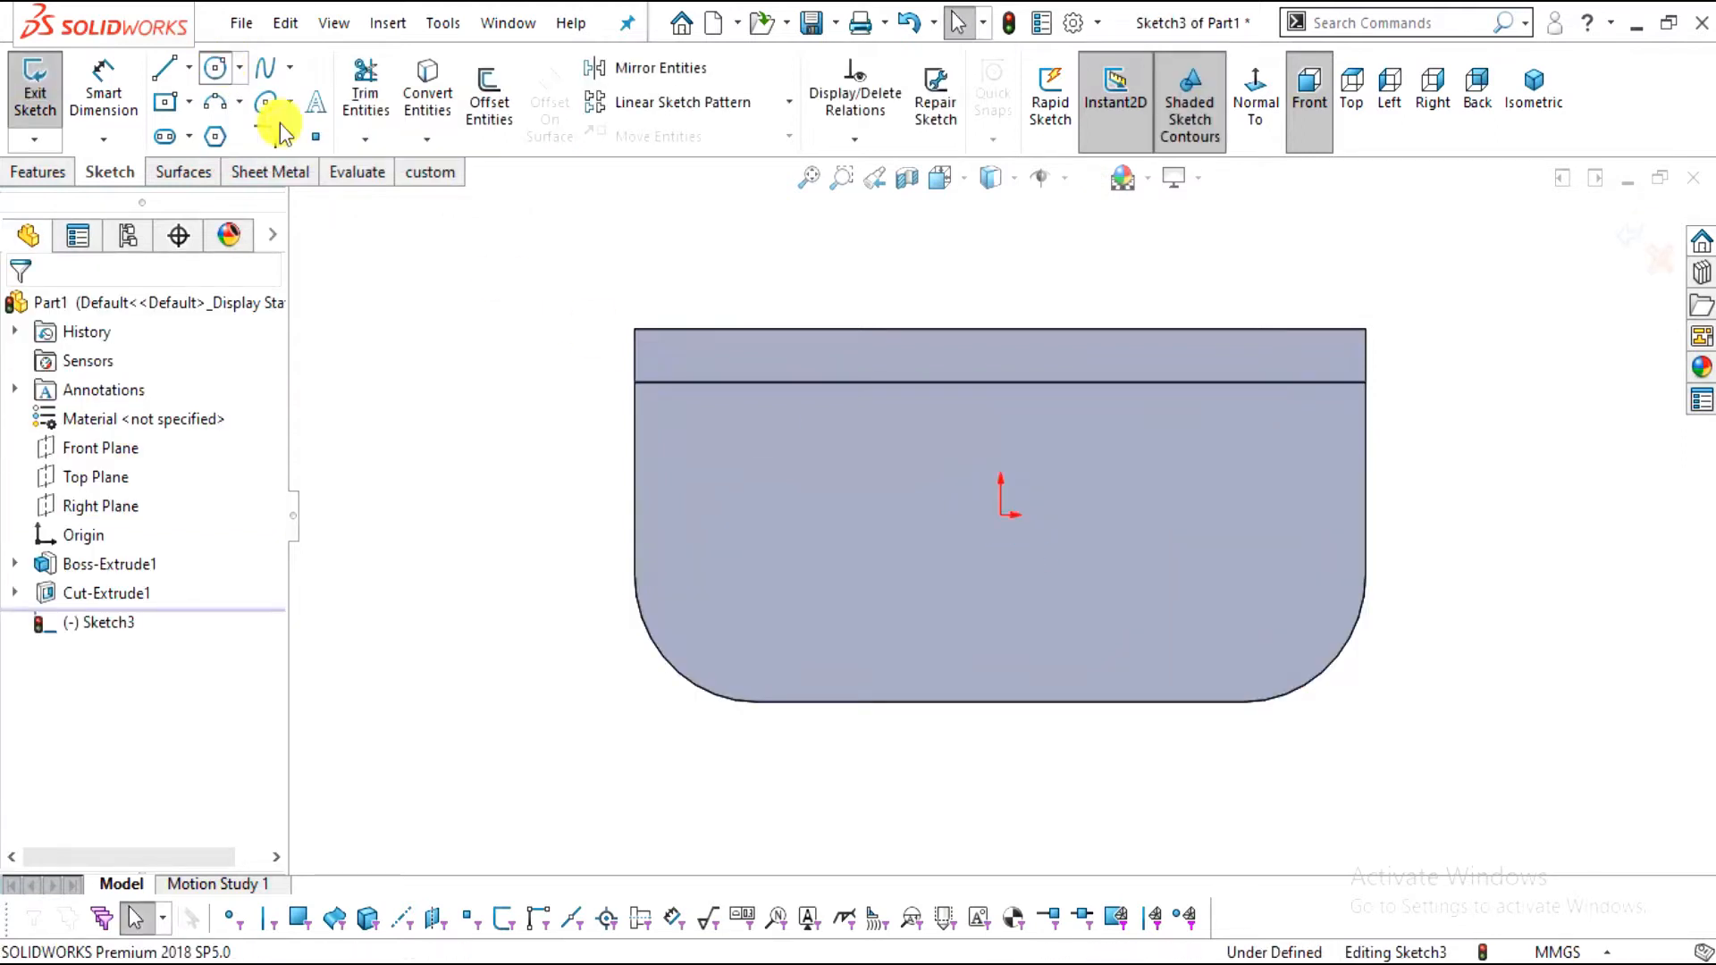
scroll(916, 460, "down", 1)
left_click(730, 530)
left_click(804, 598)
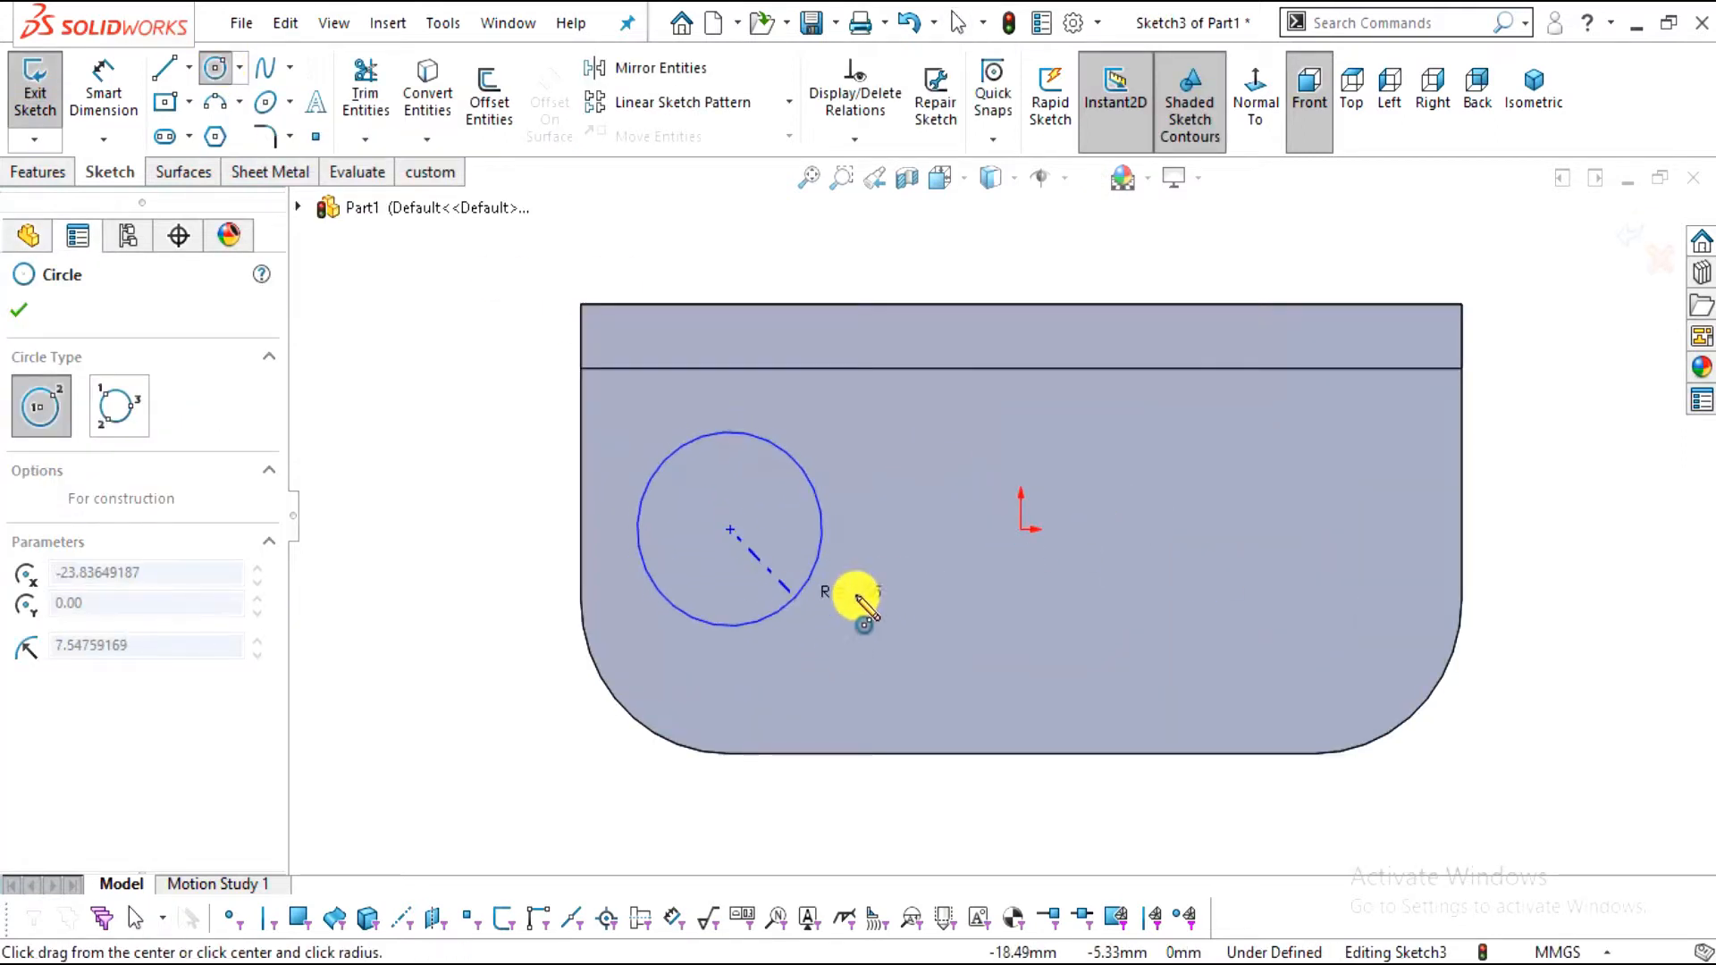
left_click(1301, 530)
left_click(1338, 630)
key("Escape")
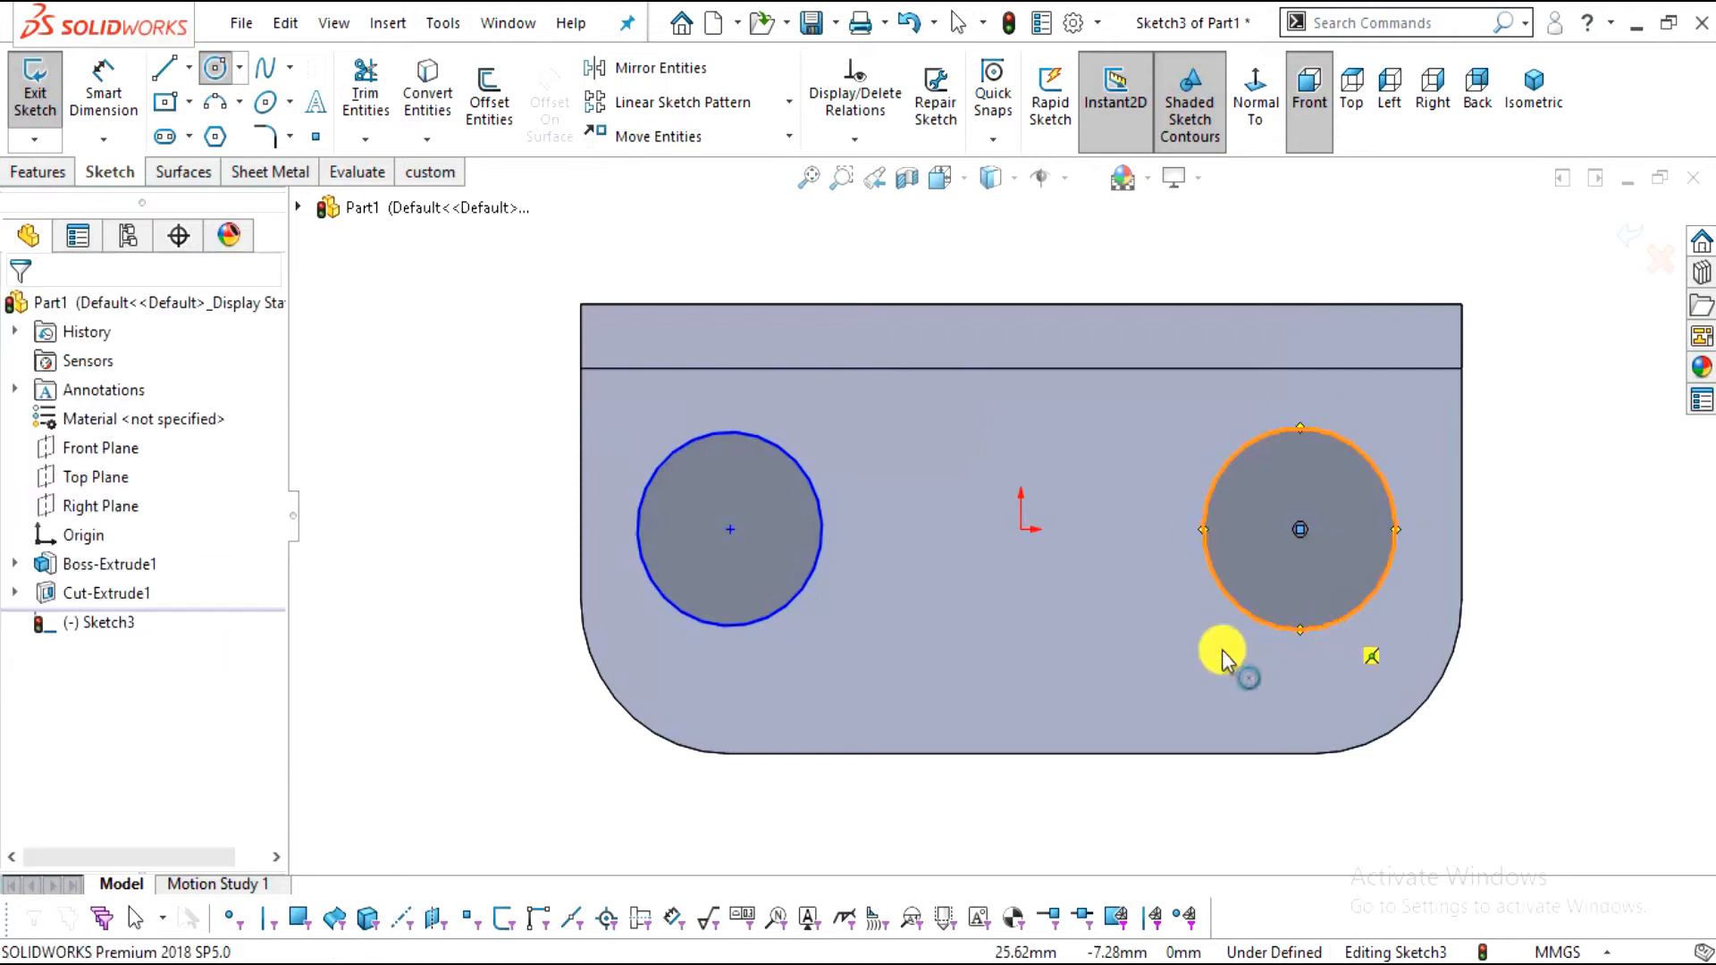
Add an Equal relation between the two circles
left_click(769, 615)
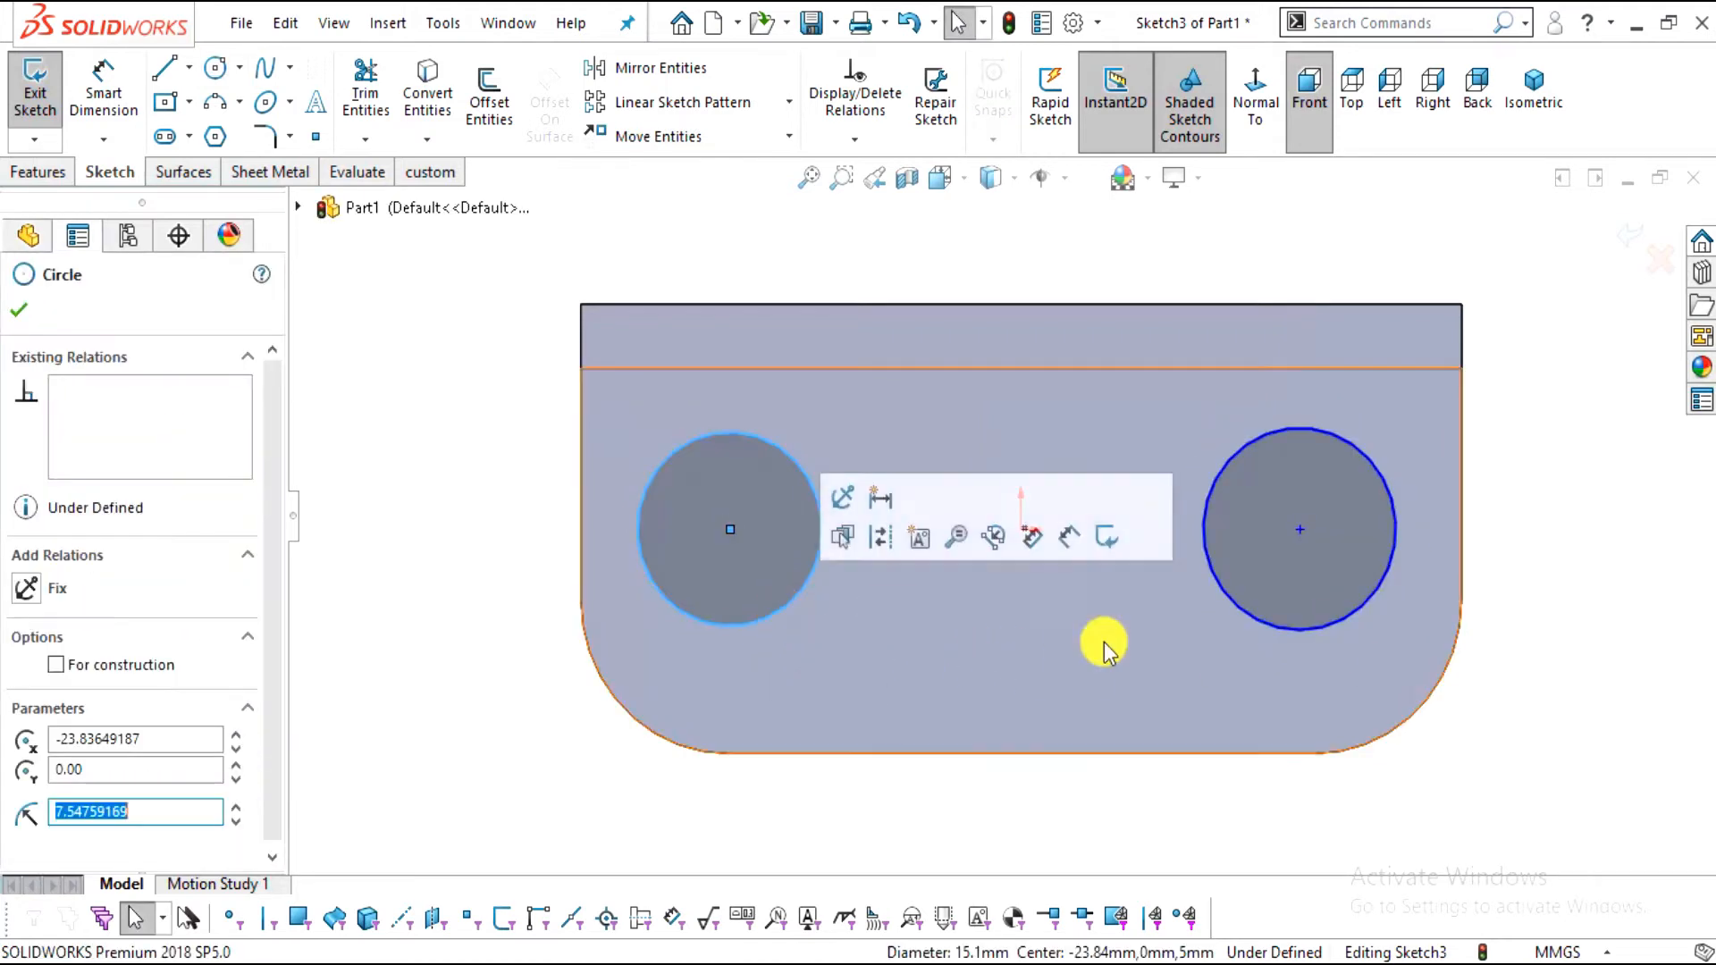
left_click(1232, 603, "ctrl")
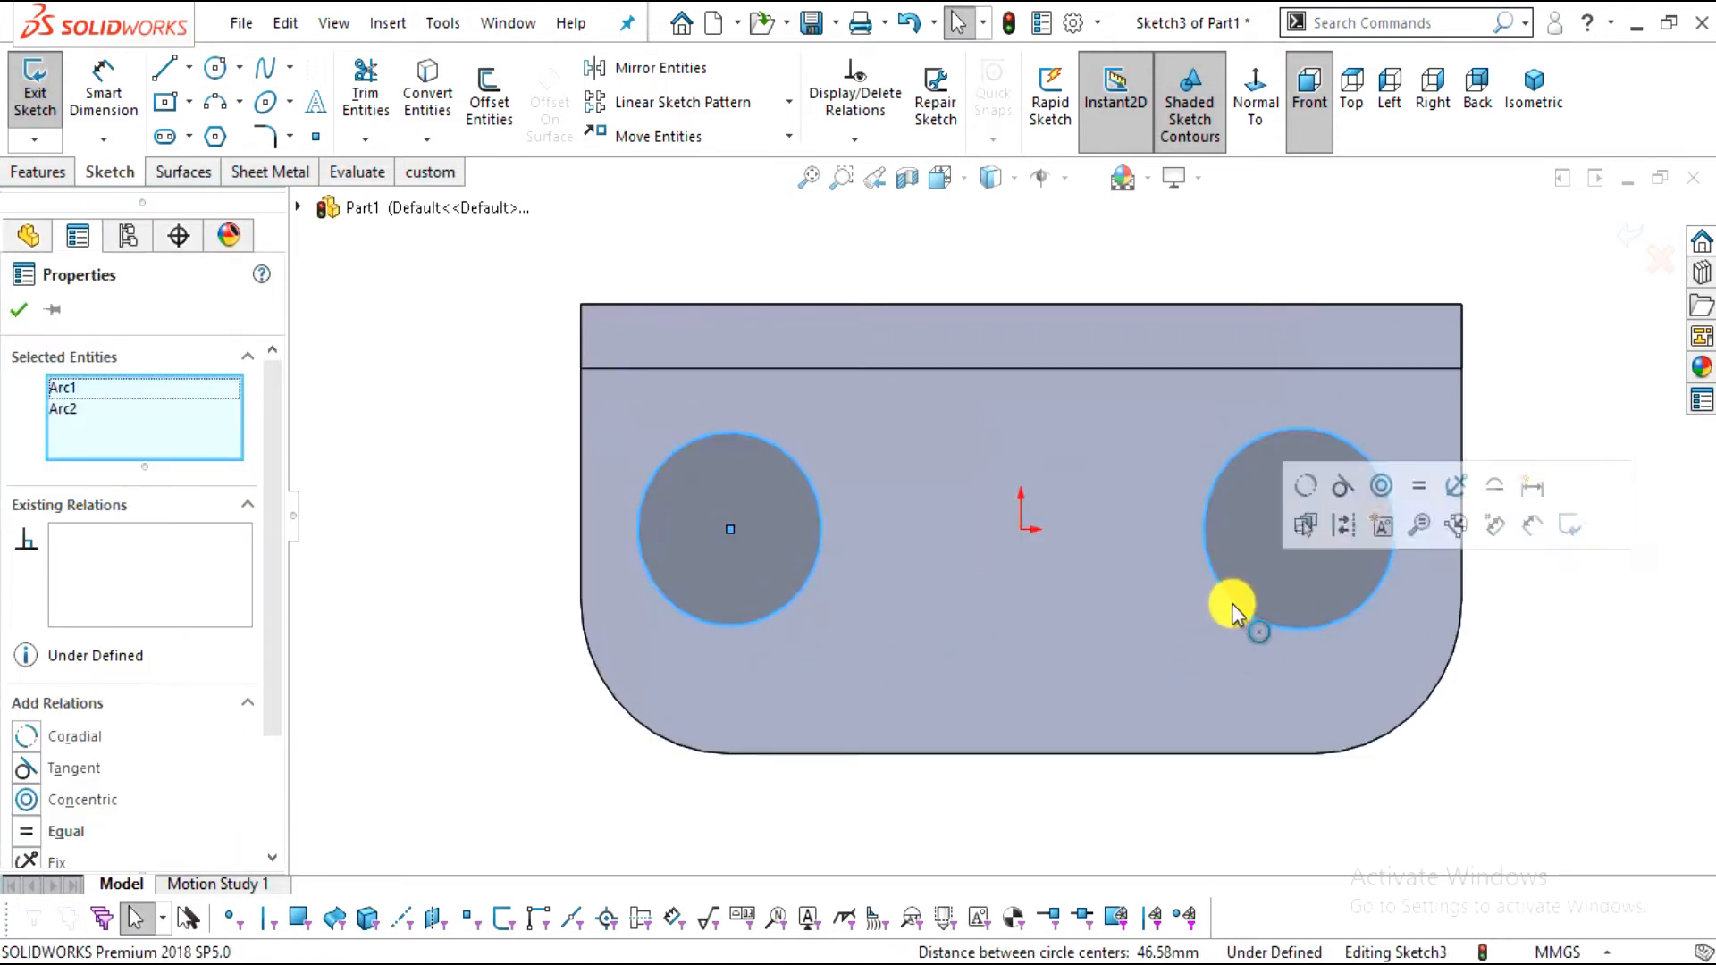
left_click(27, 831)
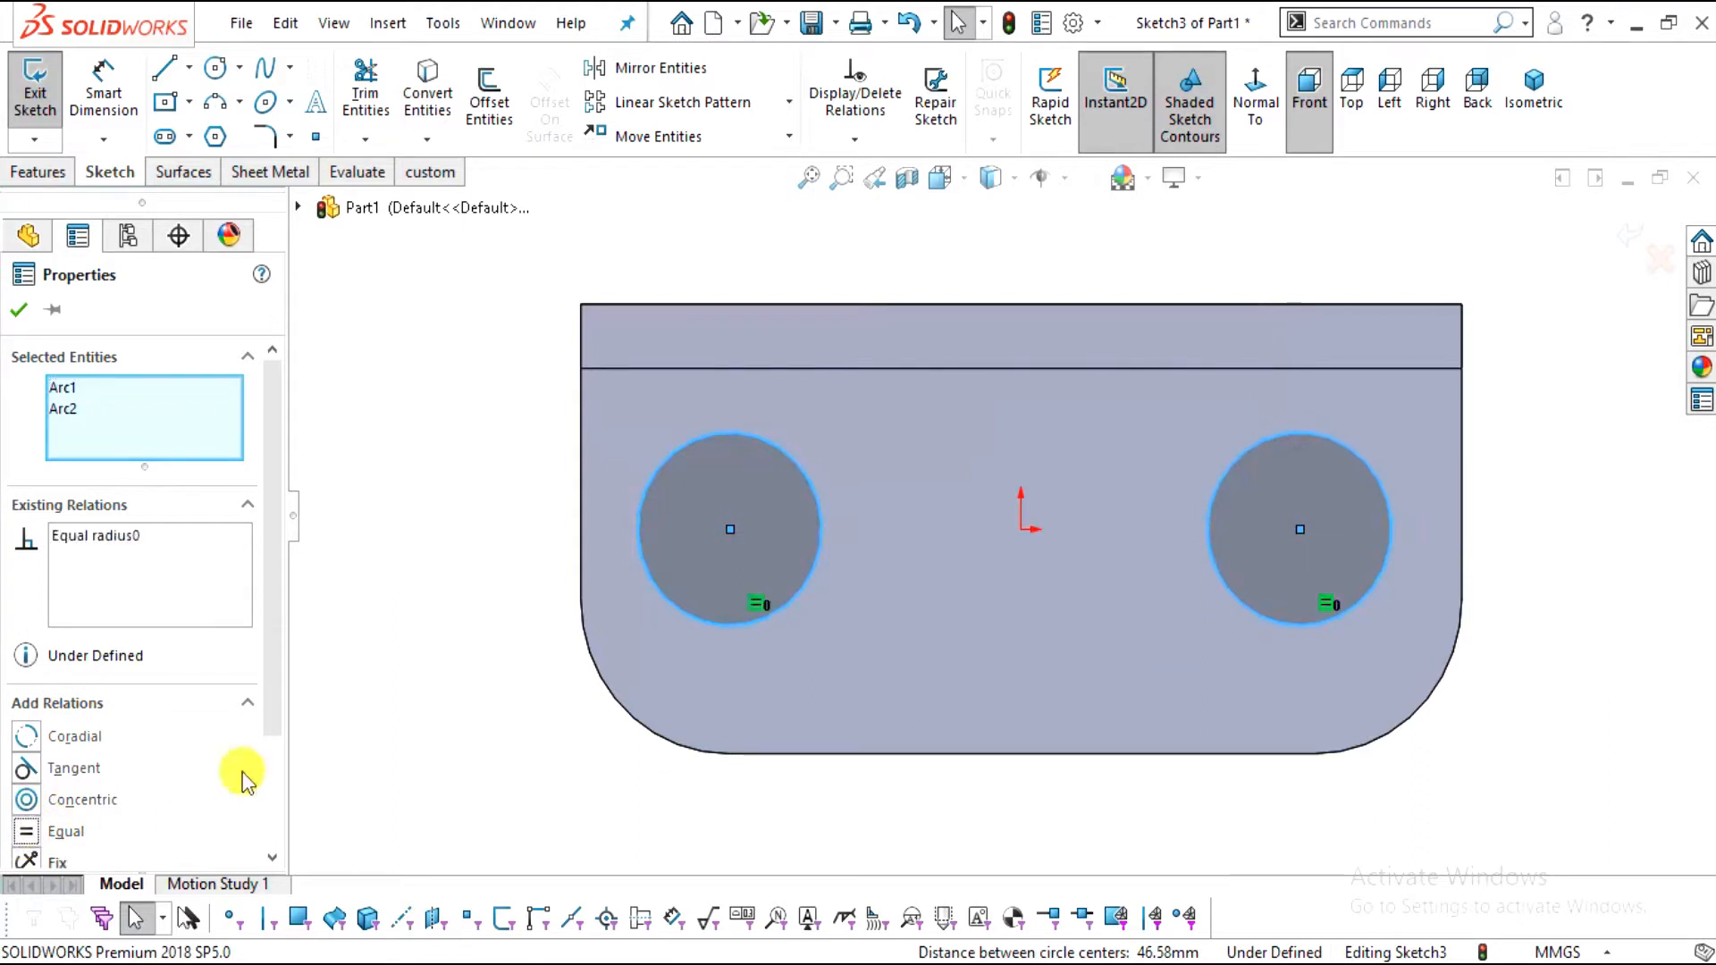
key("Escape")
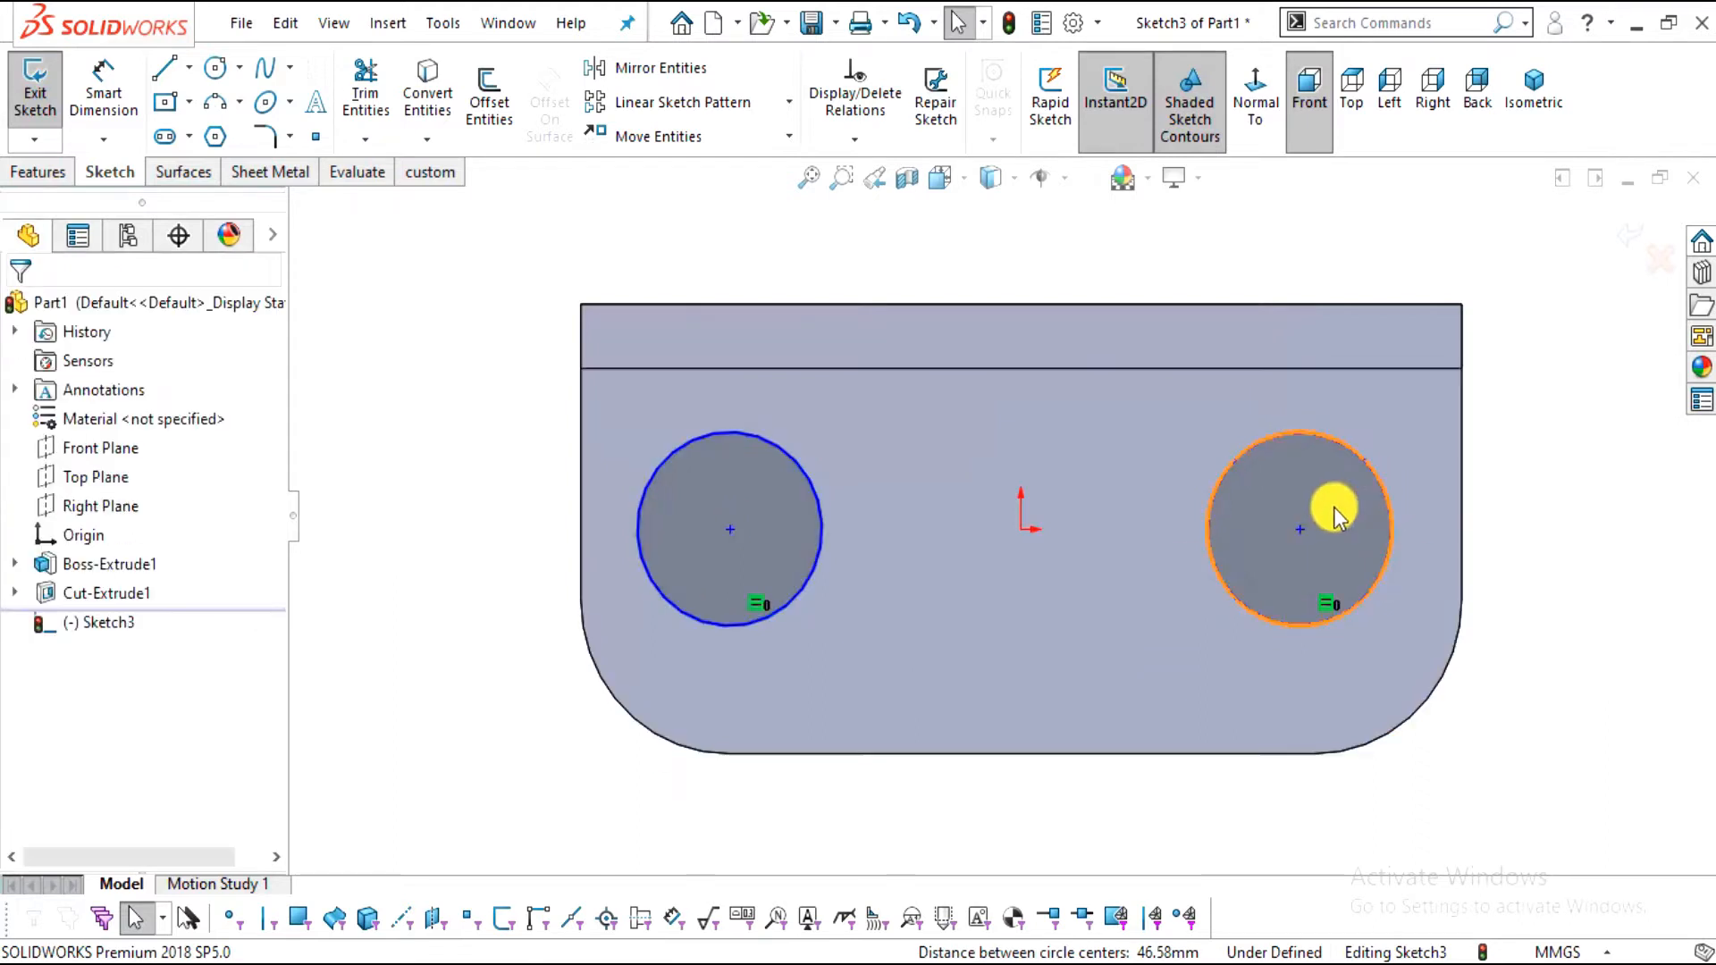
Add a Horizontal relation between the two circle centres
left_click(733, 536)
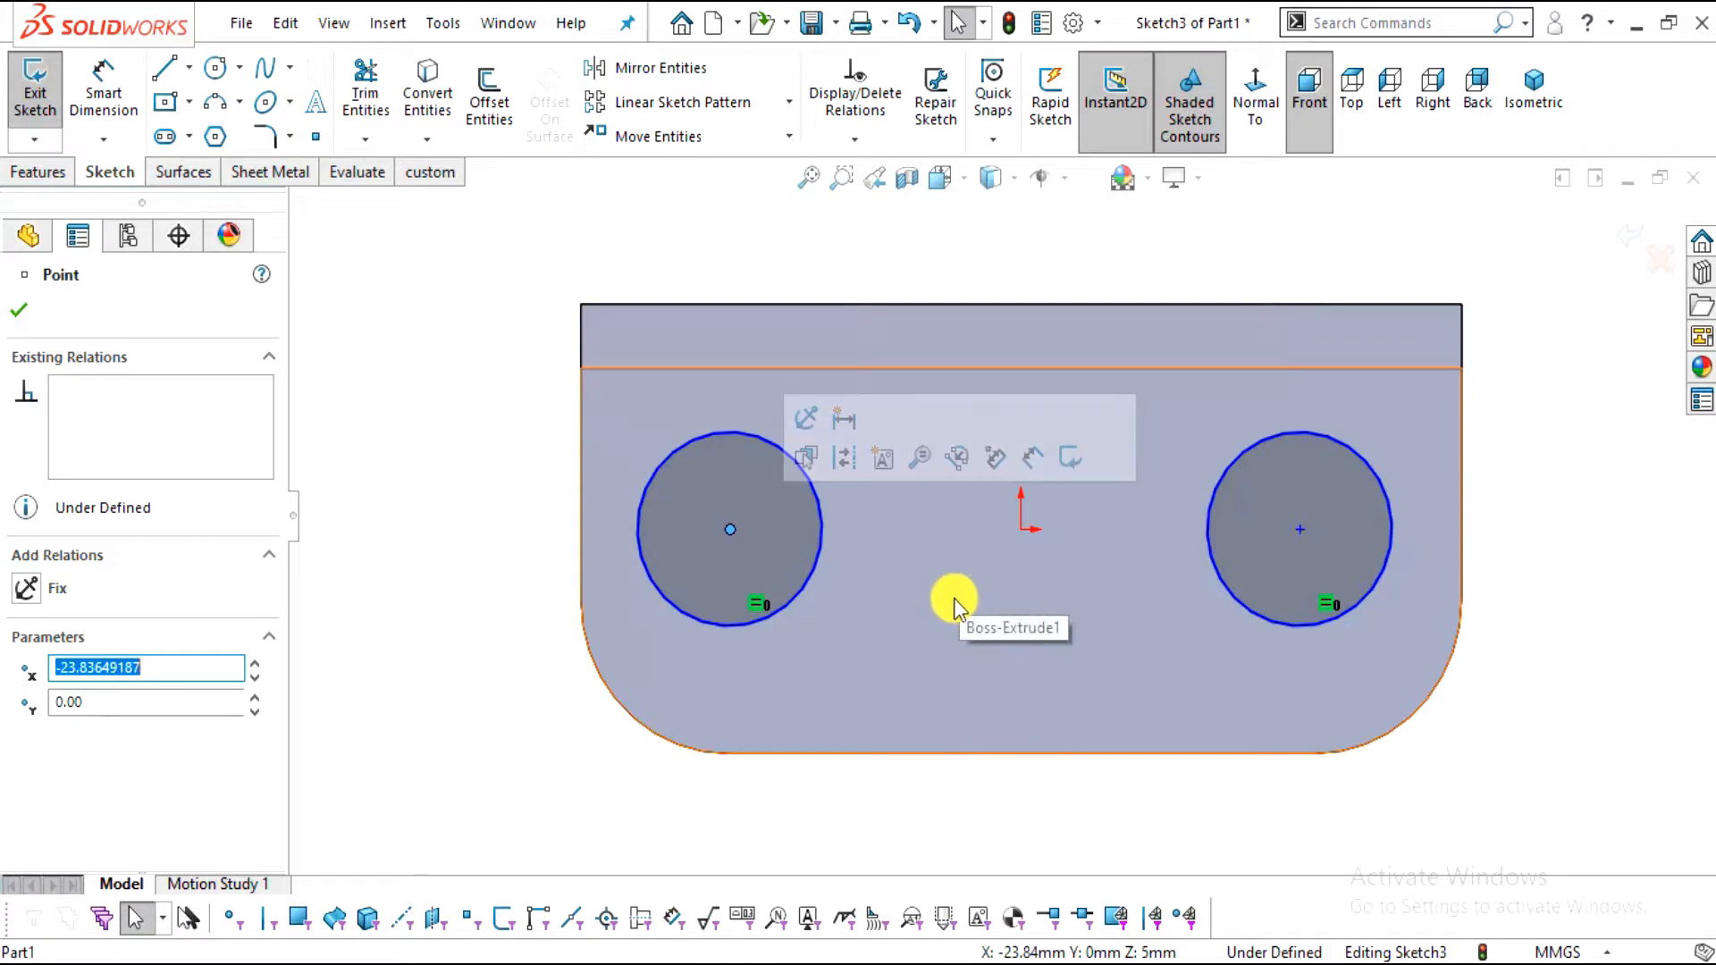
left_click(1300, 530, "ctrl")
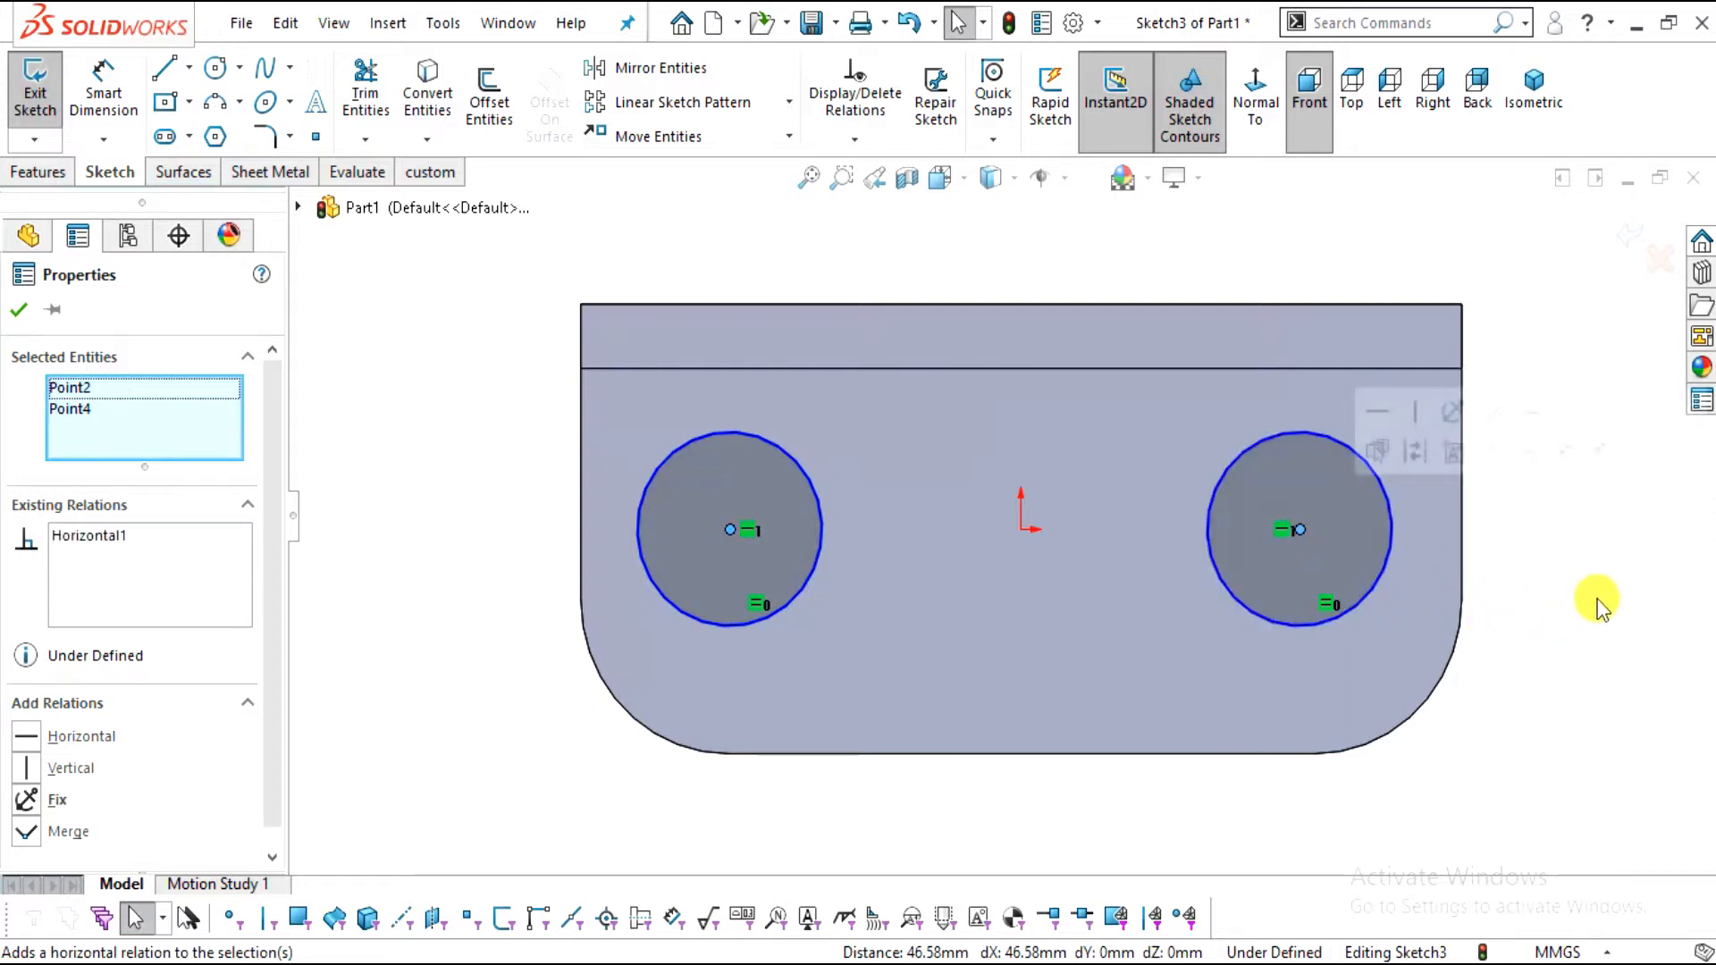
key("Escape")
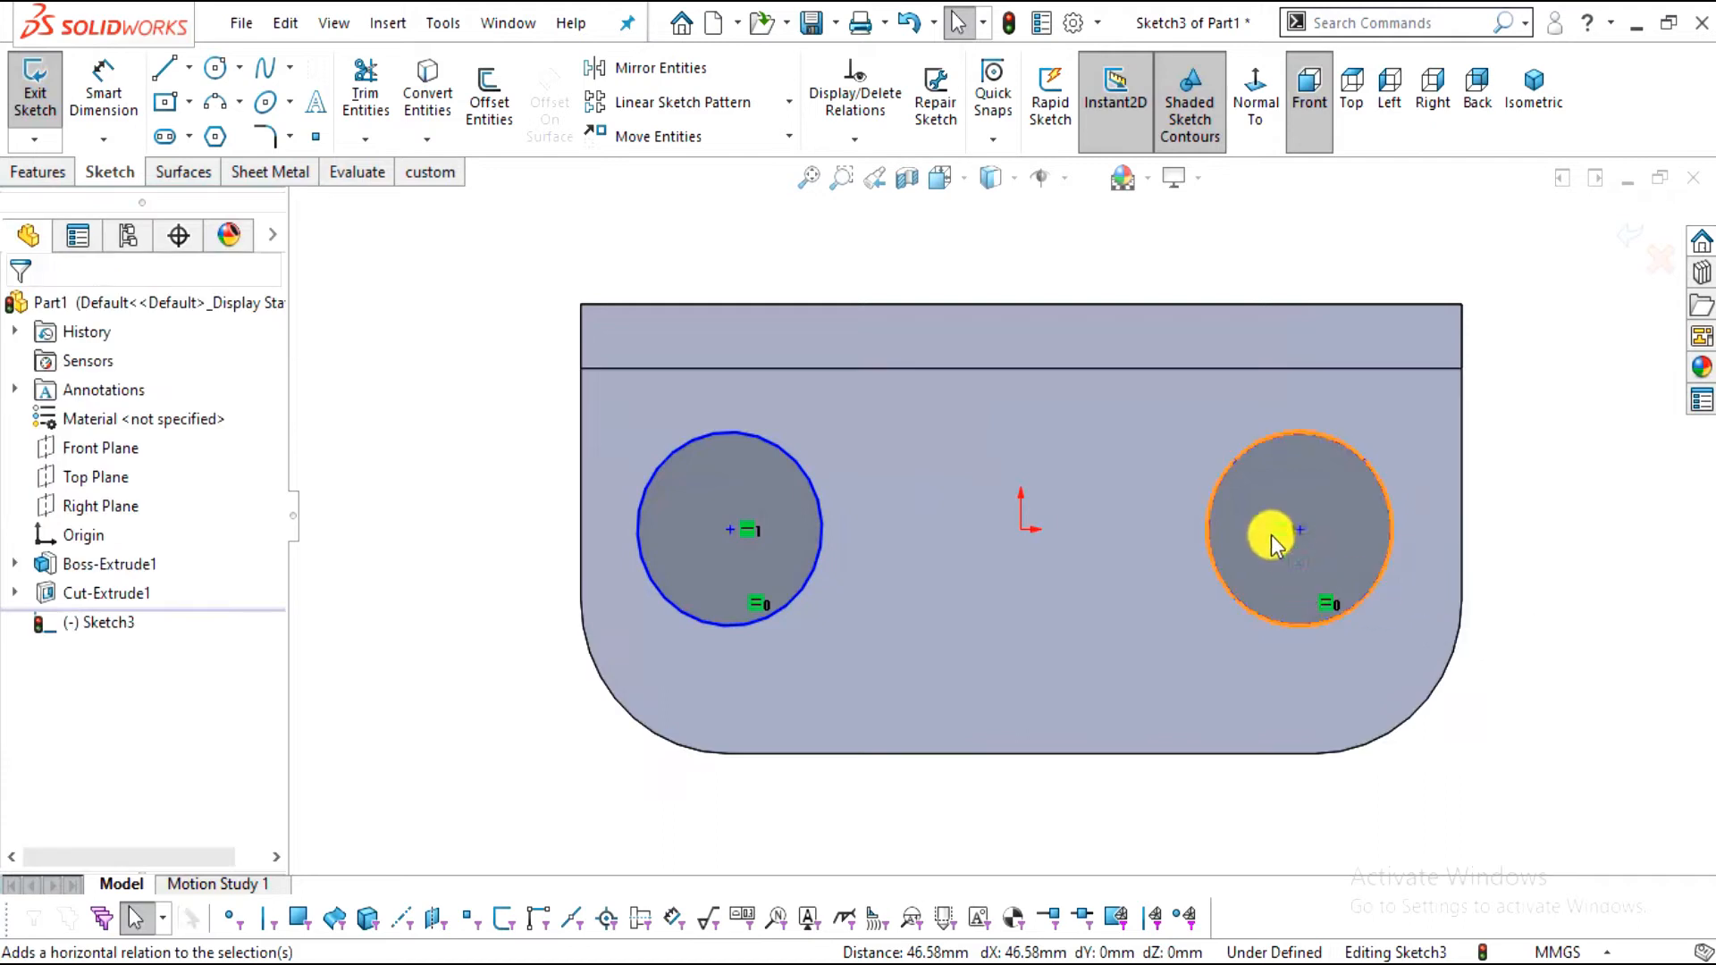
left_click_drag(1303, 570, 1278, 538)
left_click(1267, 531)
key("Escape")
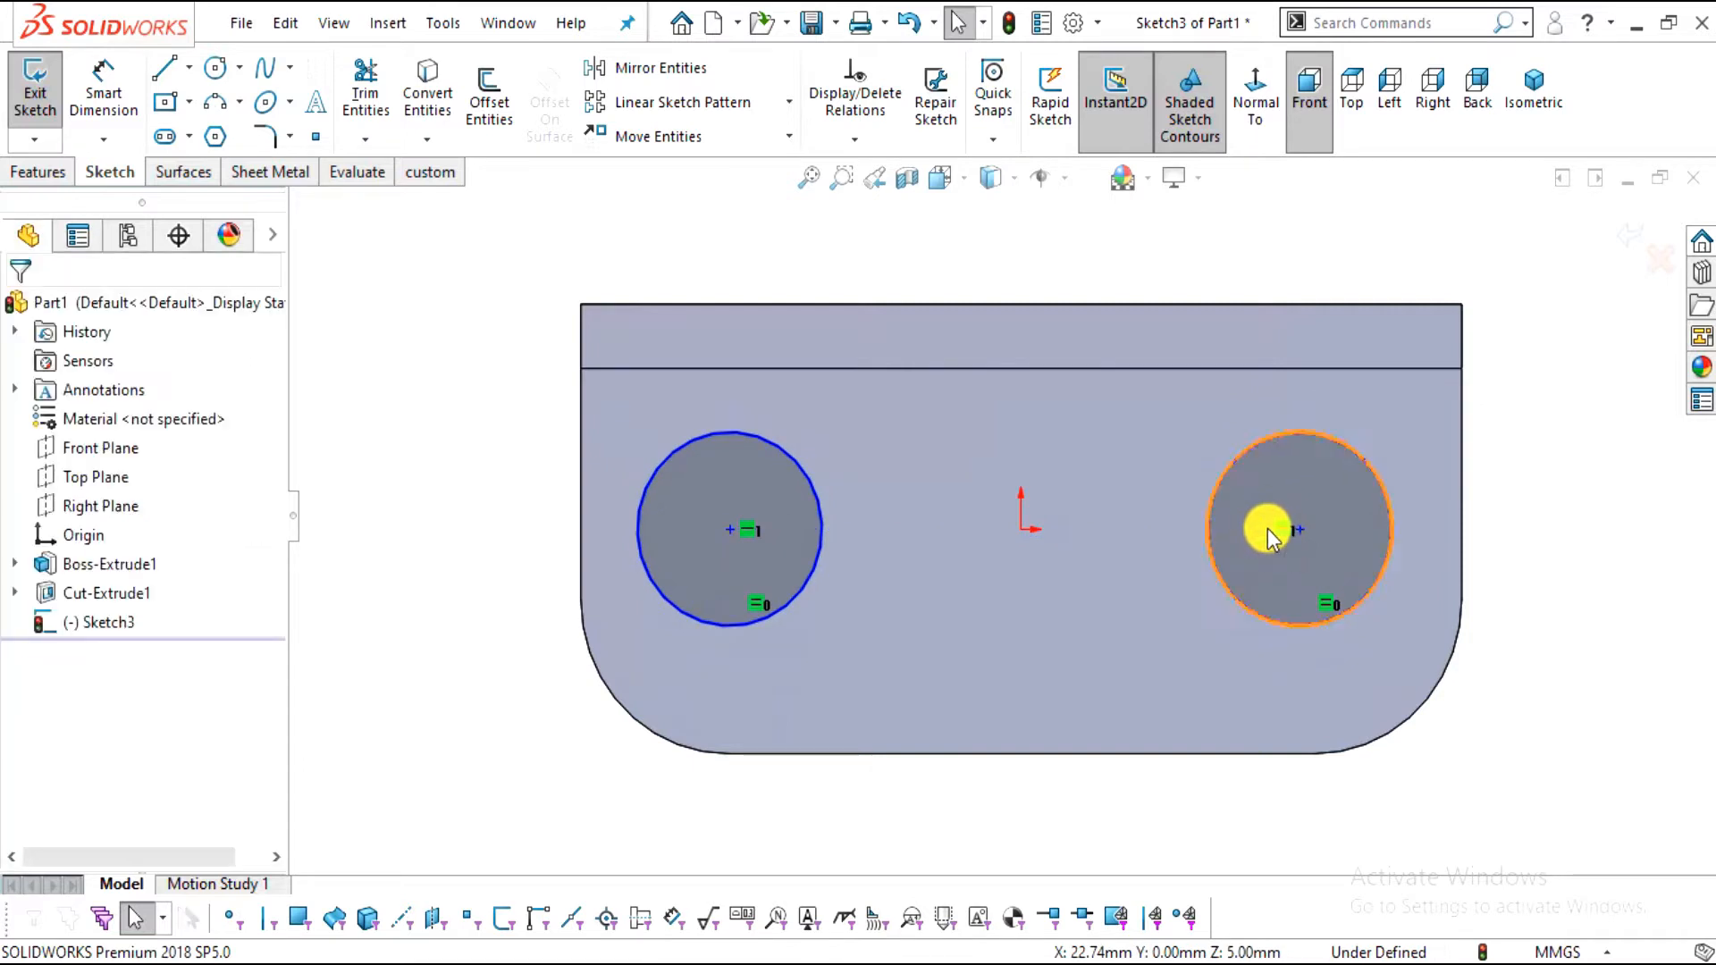
Check the hole spacing in the Foxit Reader drawing and dimension the distance between the circle centres in SOLIDWORKS as 48 mm
left_click(106, 89)
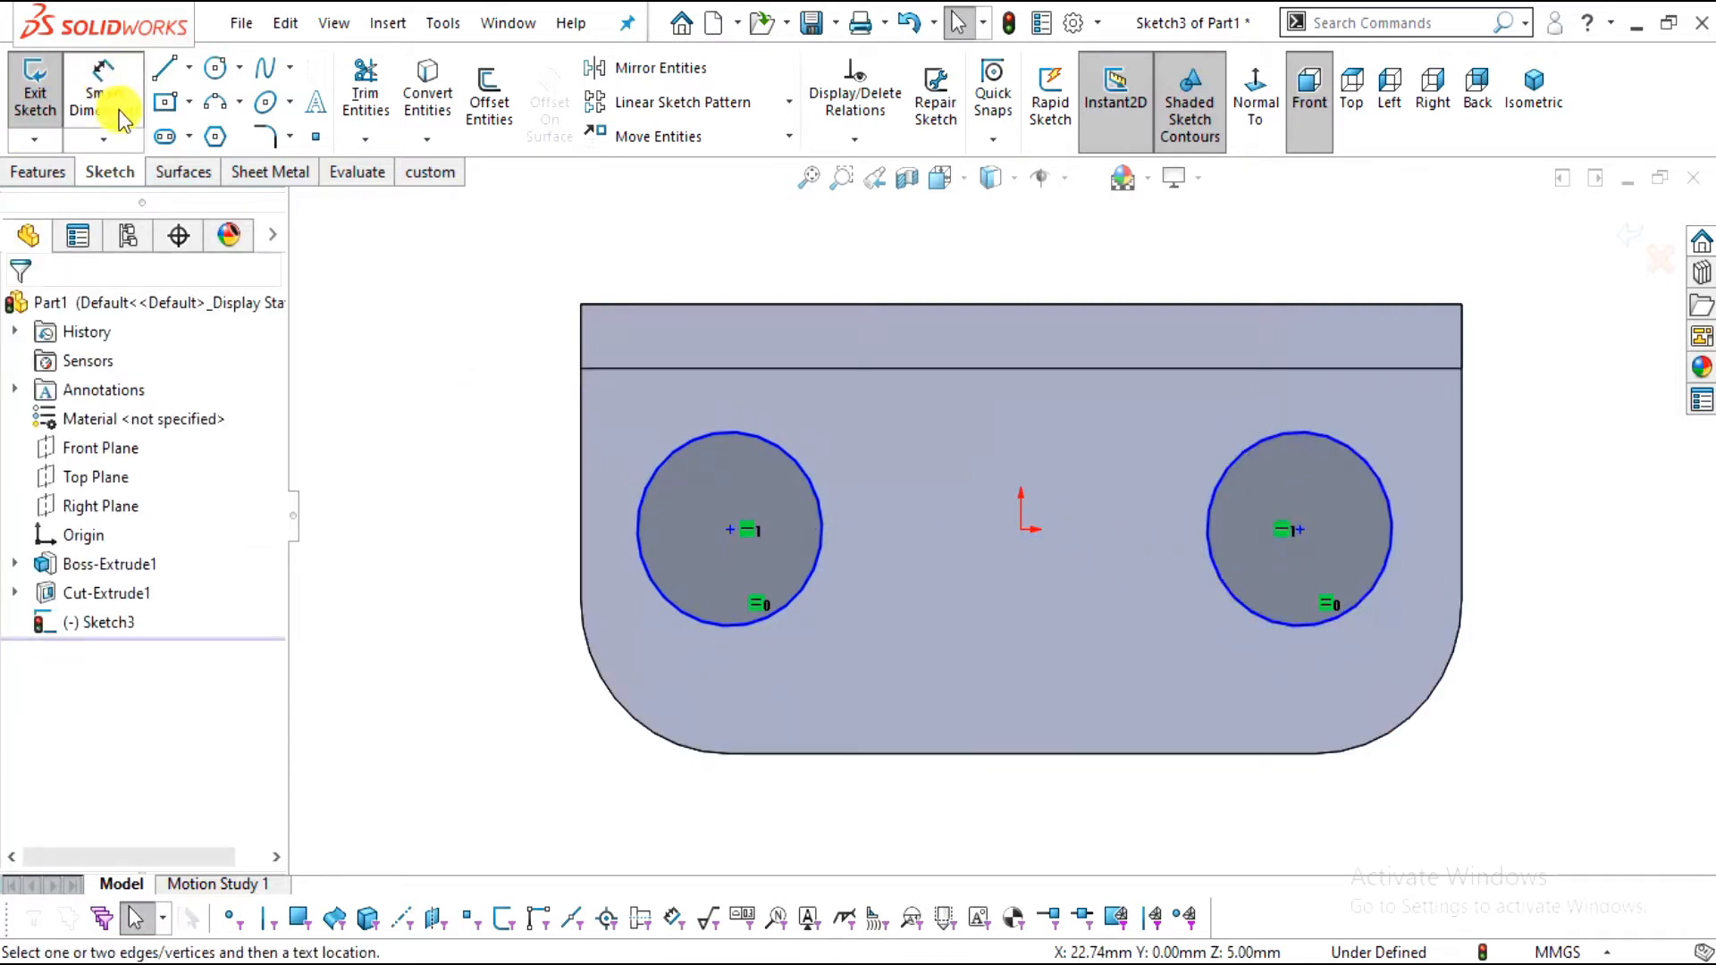
left_click(728, 527)
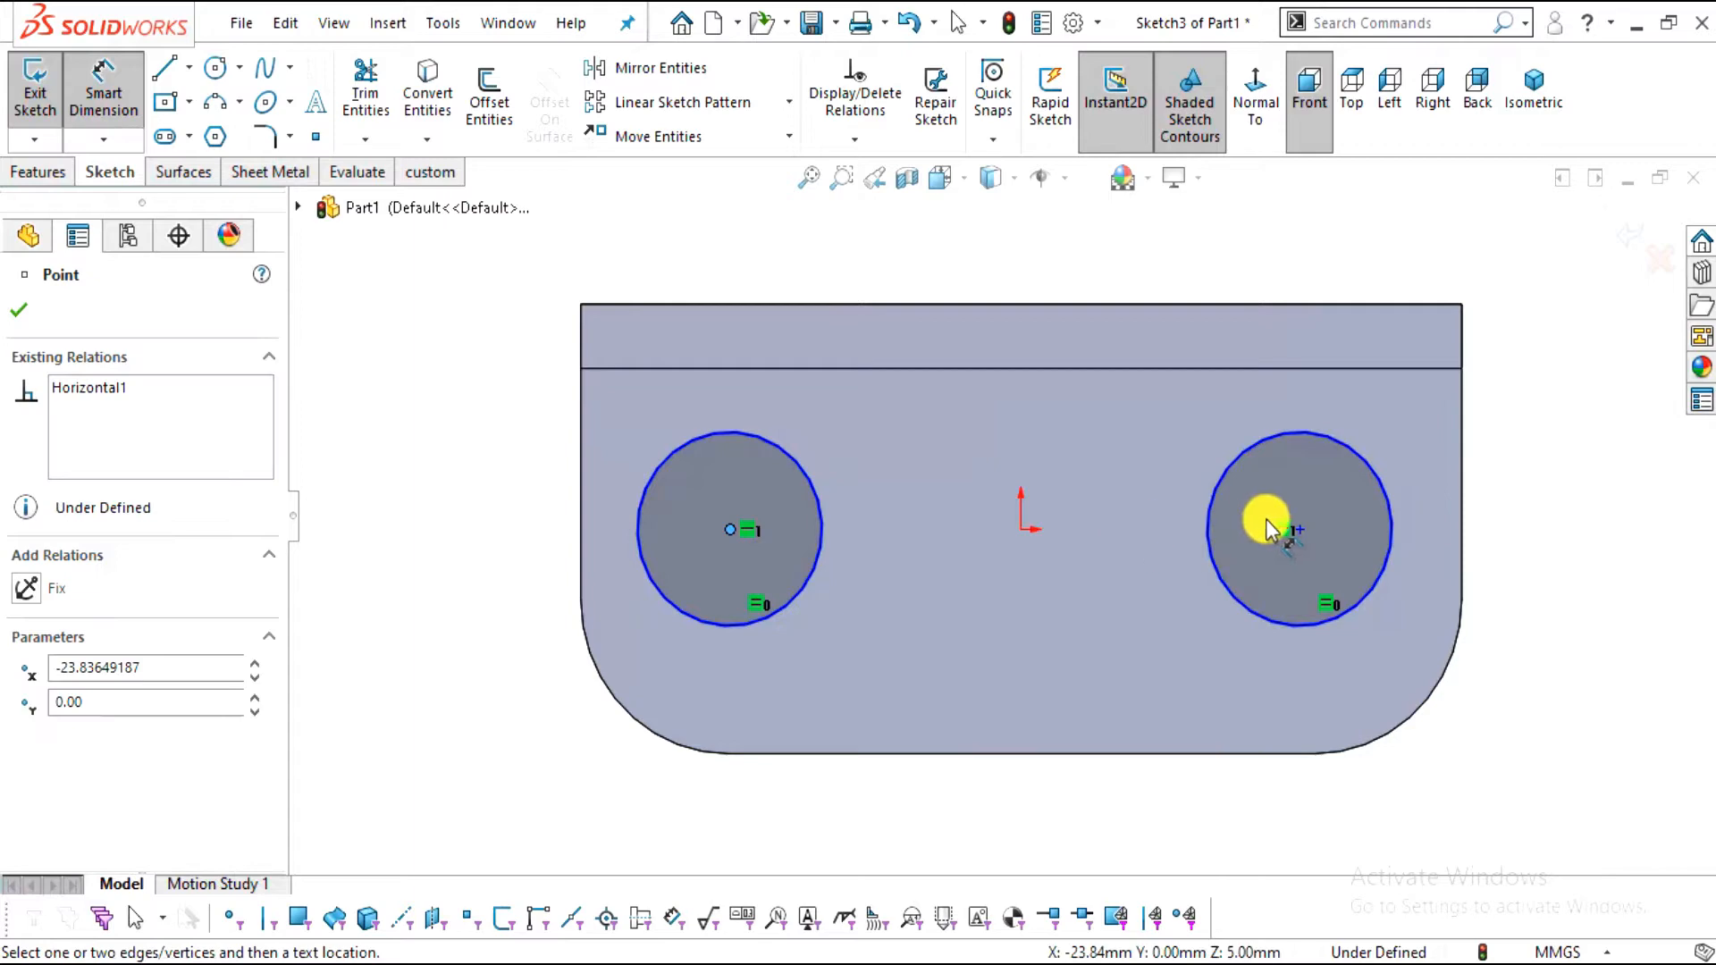
left_click(1301, 528)
key("alt+Tab")
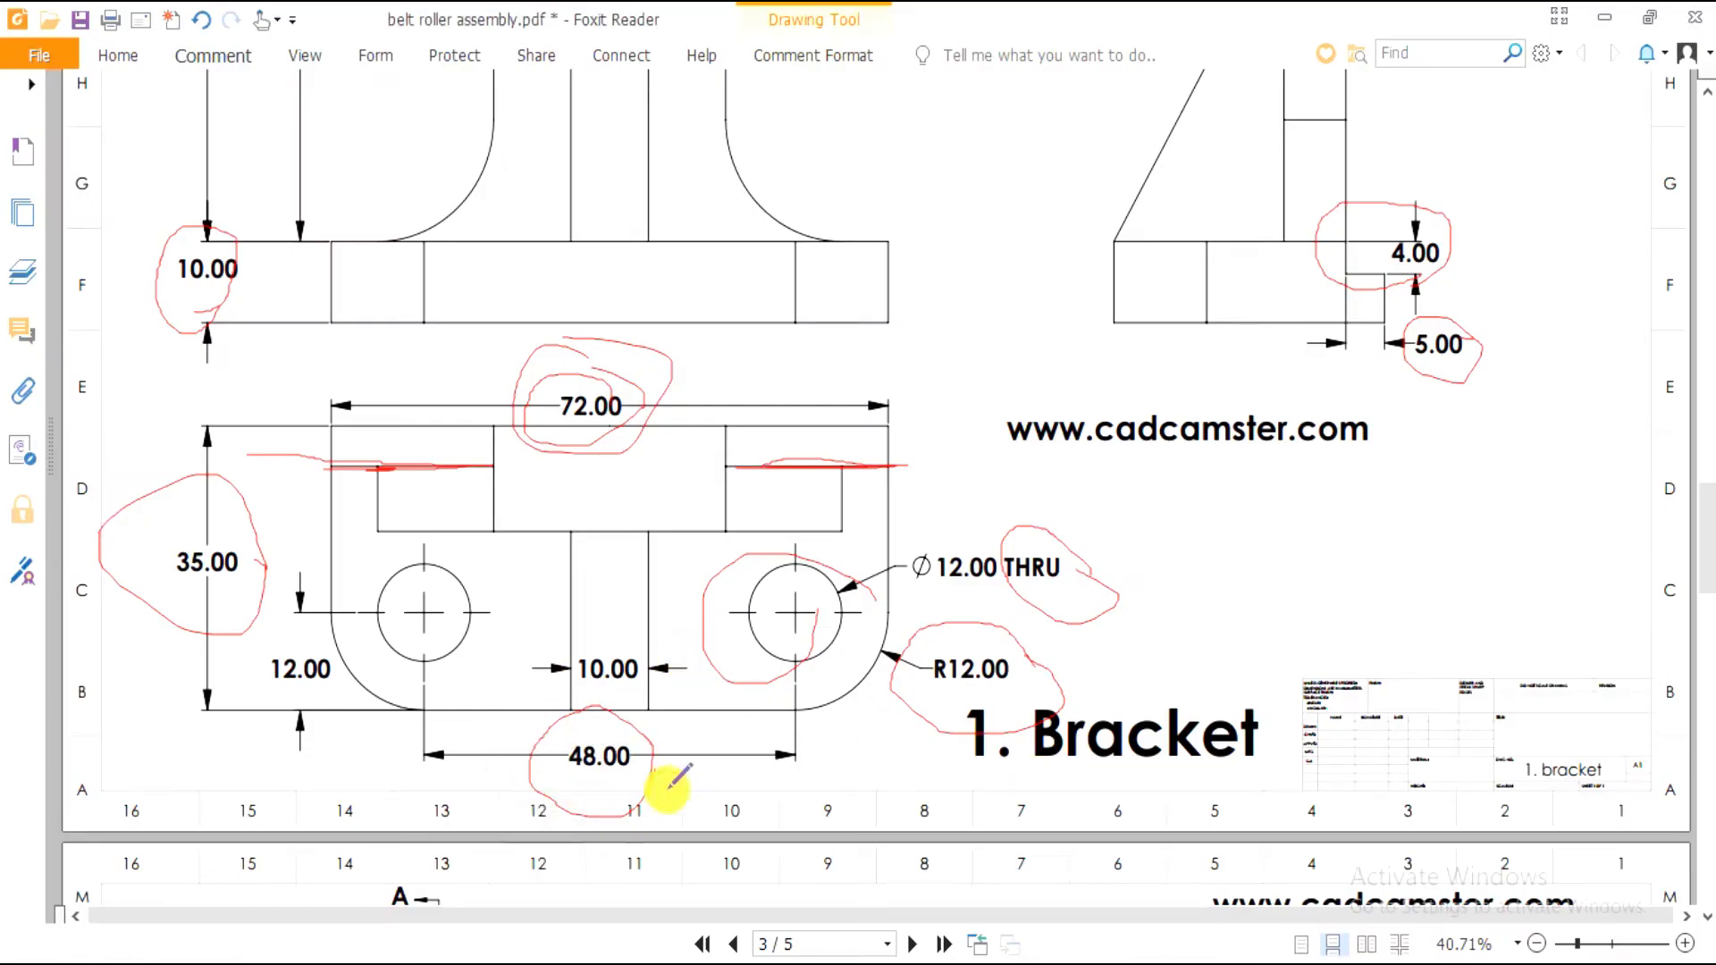
key("alt+Tab")
left_click(1031, 797)
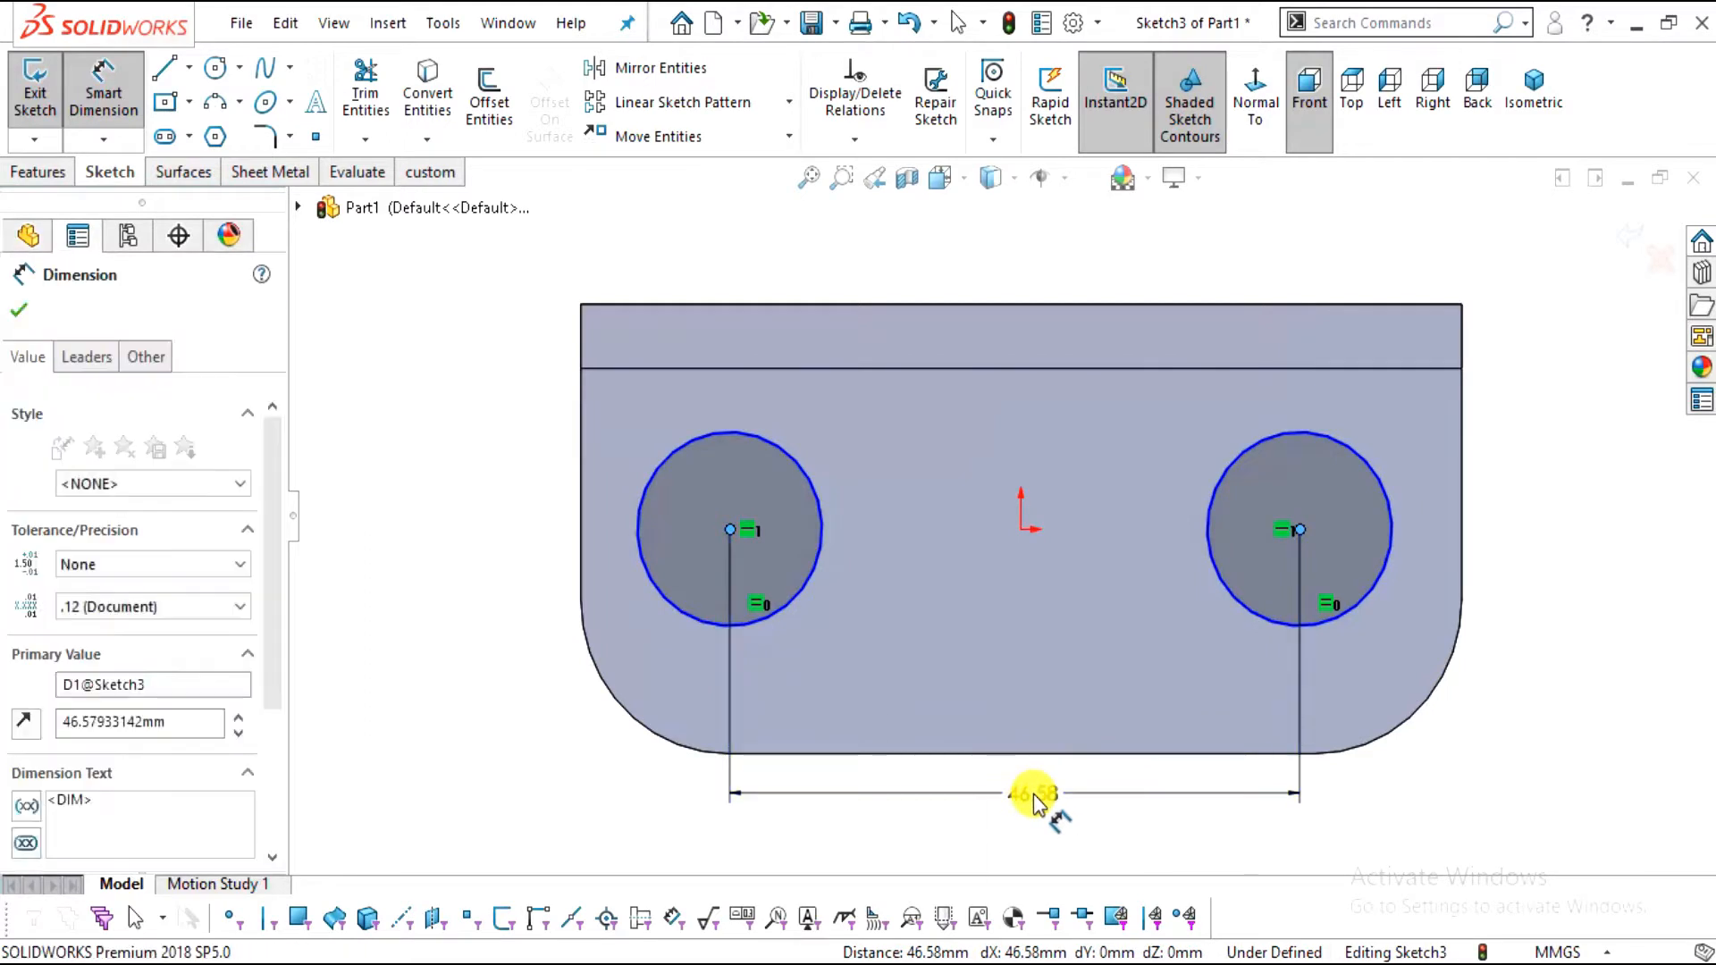
type("48")
key("Return")
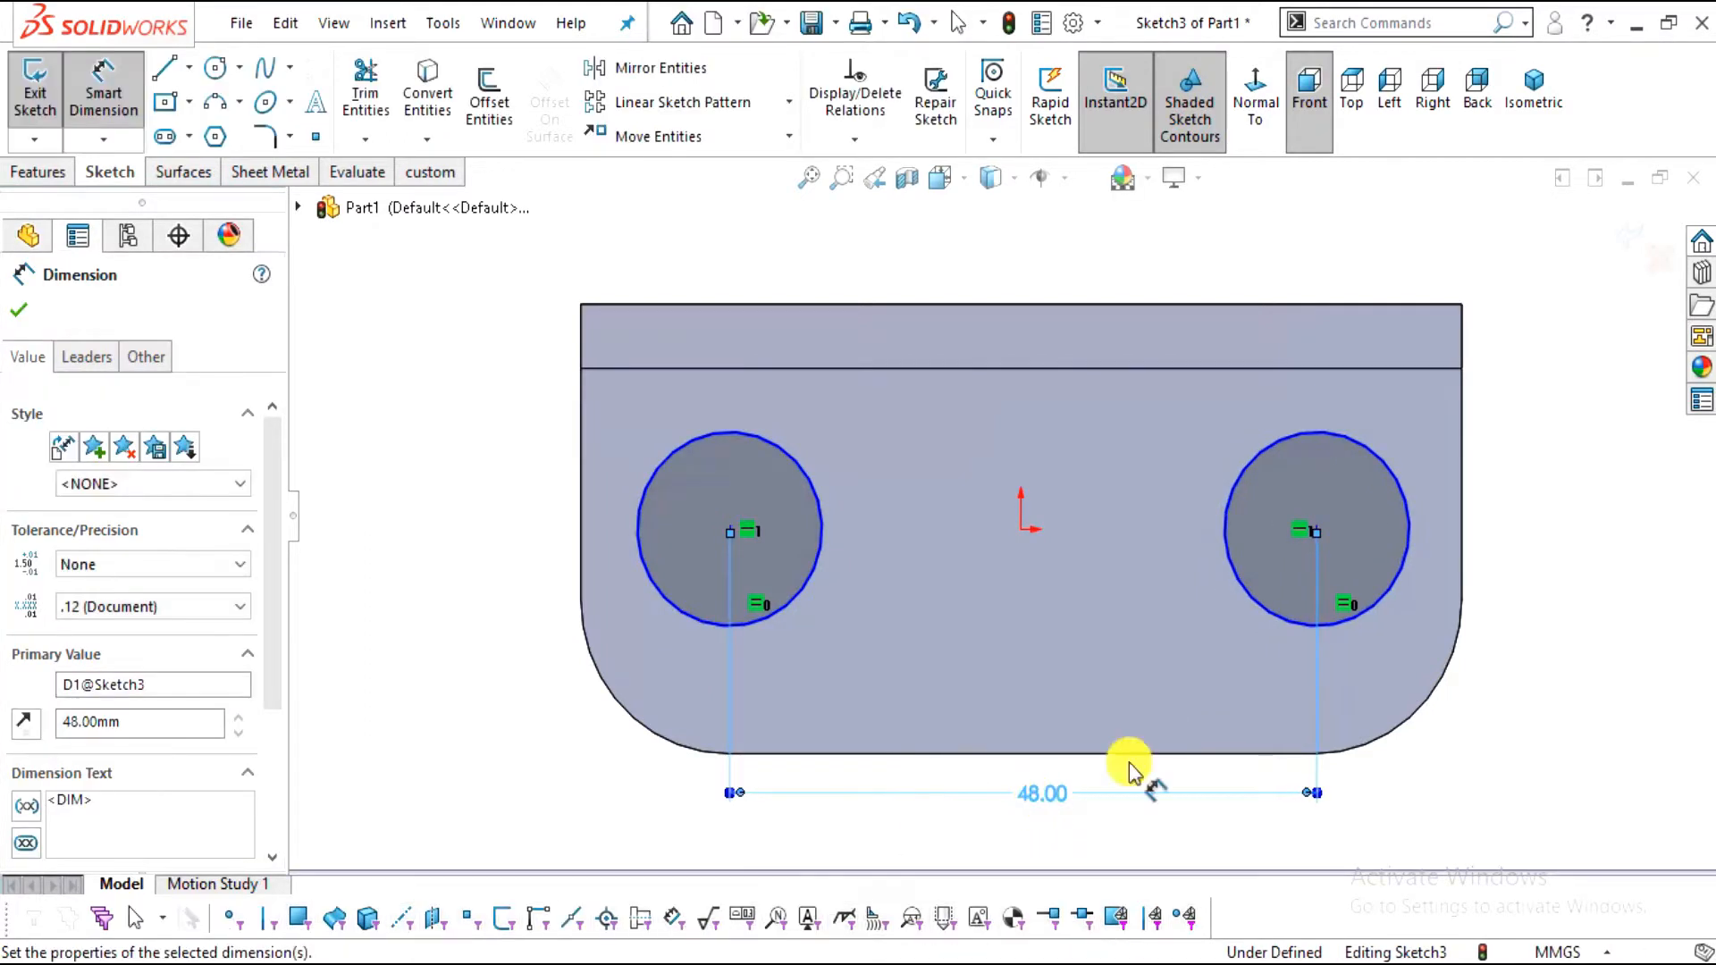
left_click(1612, 776)
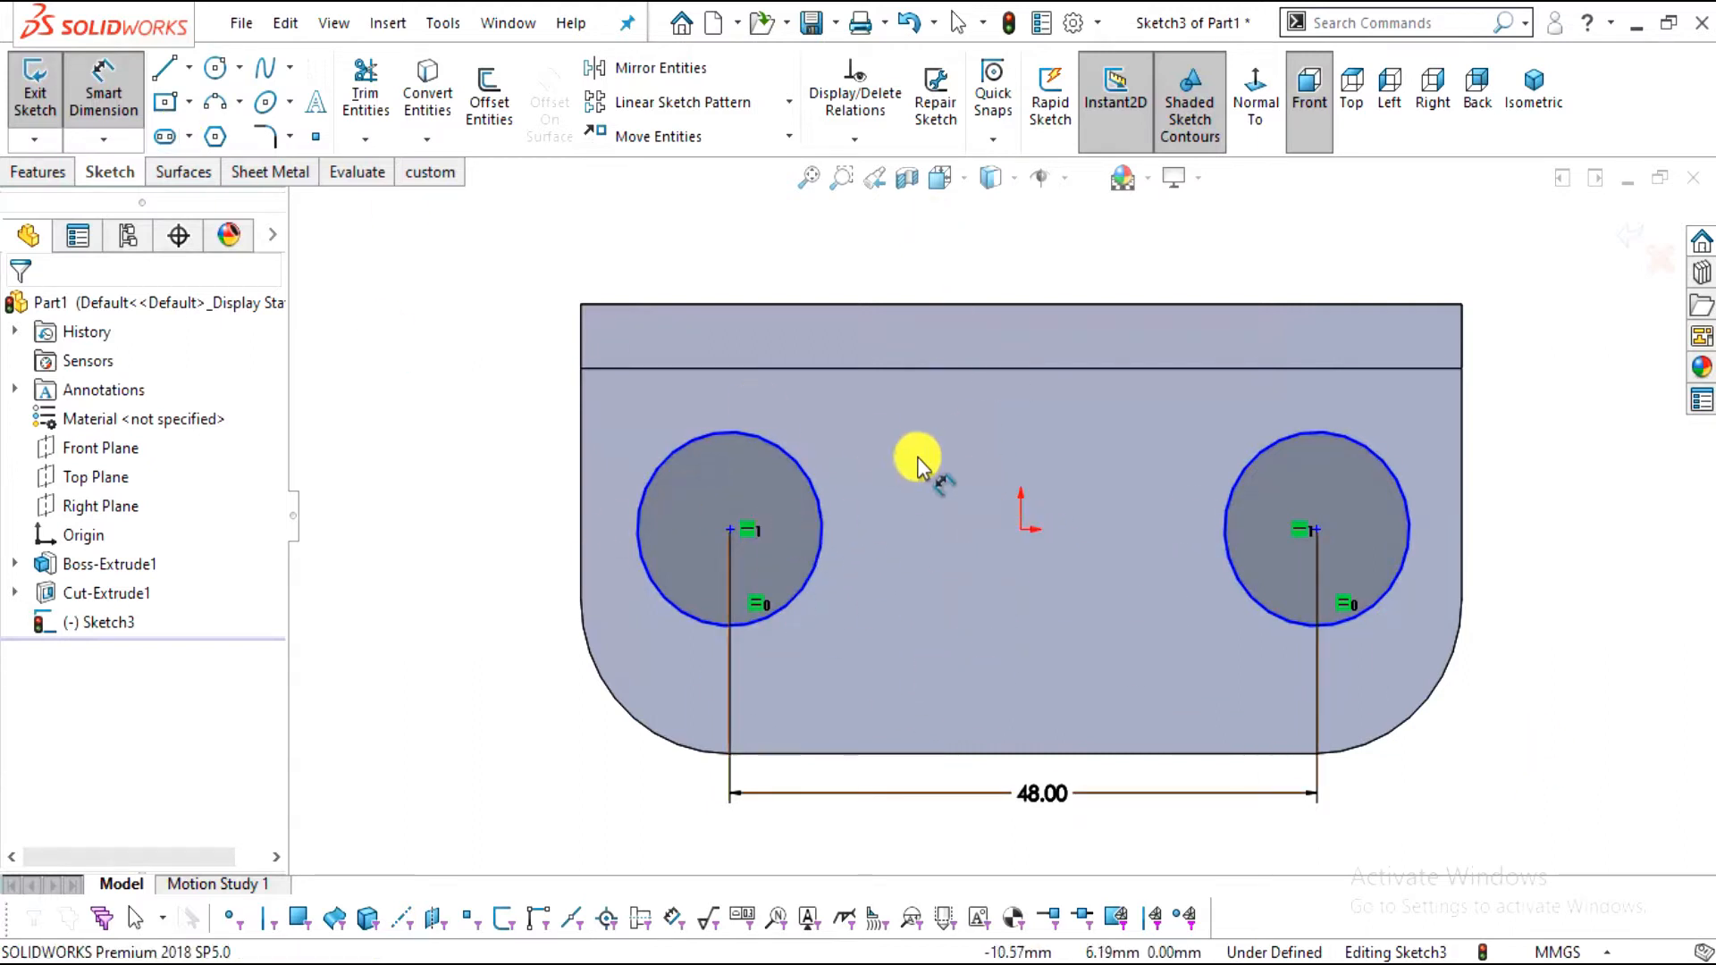
Dimension the horizontal distance from the origin to the left circle's centre as 24 mm
left_click(1024, 529)
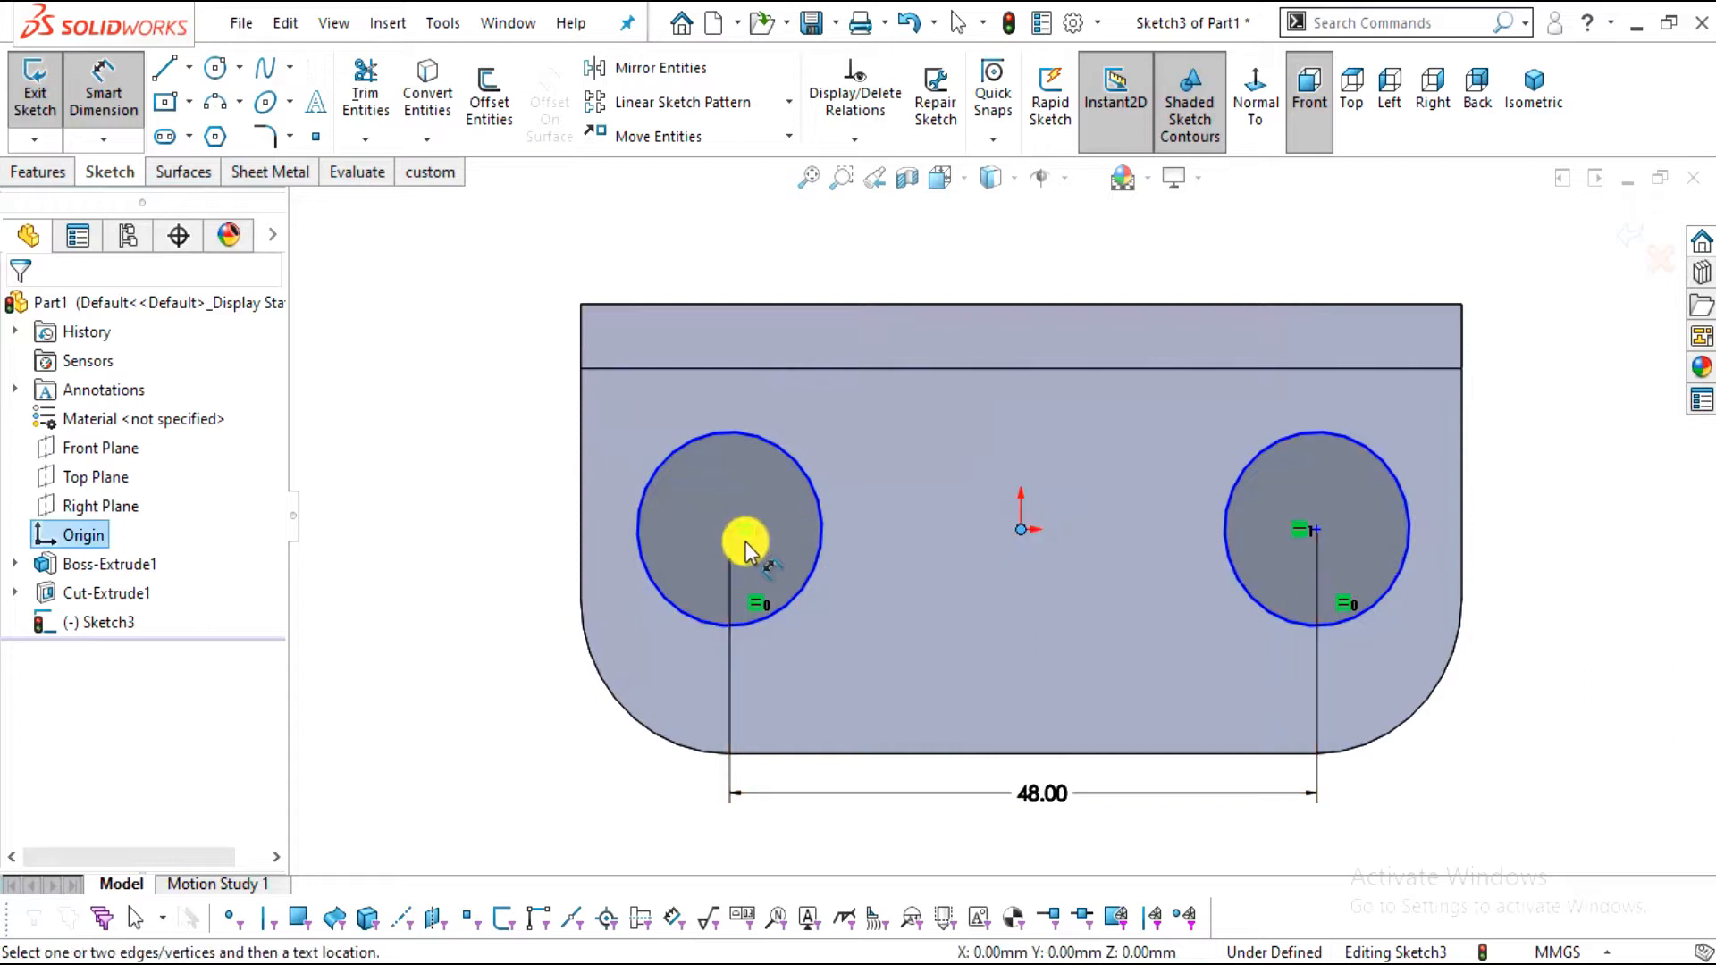
left_click(726, 533)
left_click(883, 607)
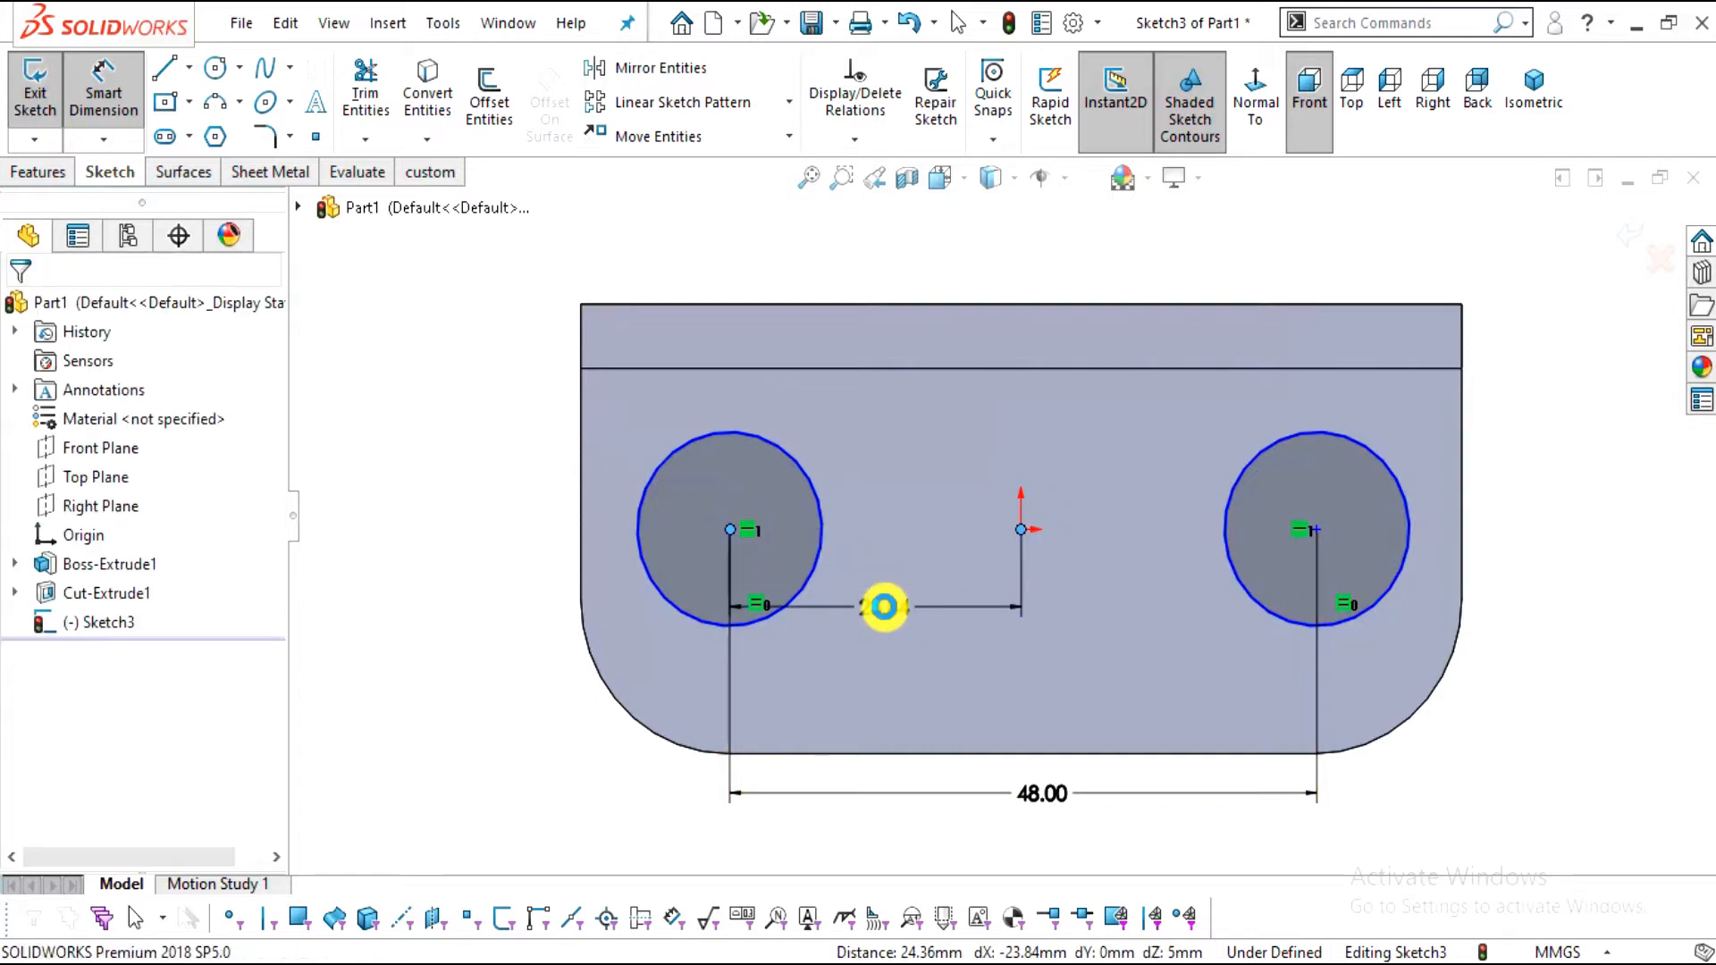
type("24")
key("Return")
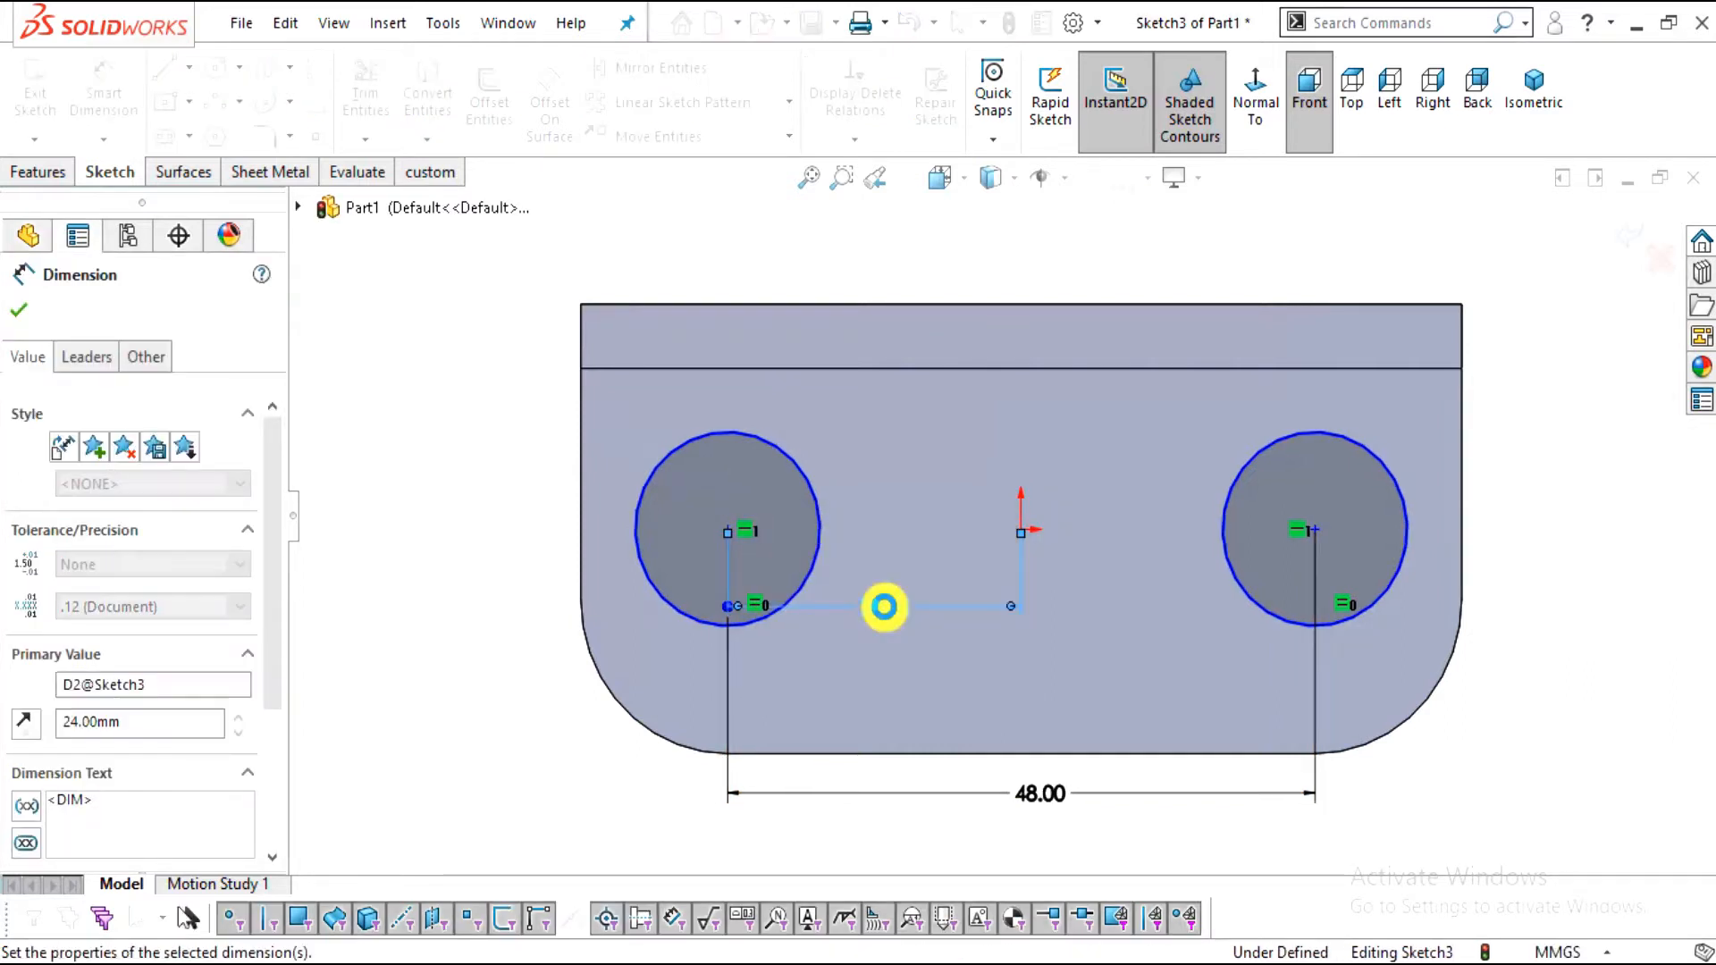
left_click(460, 498)
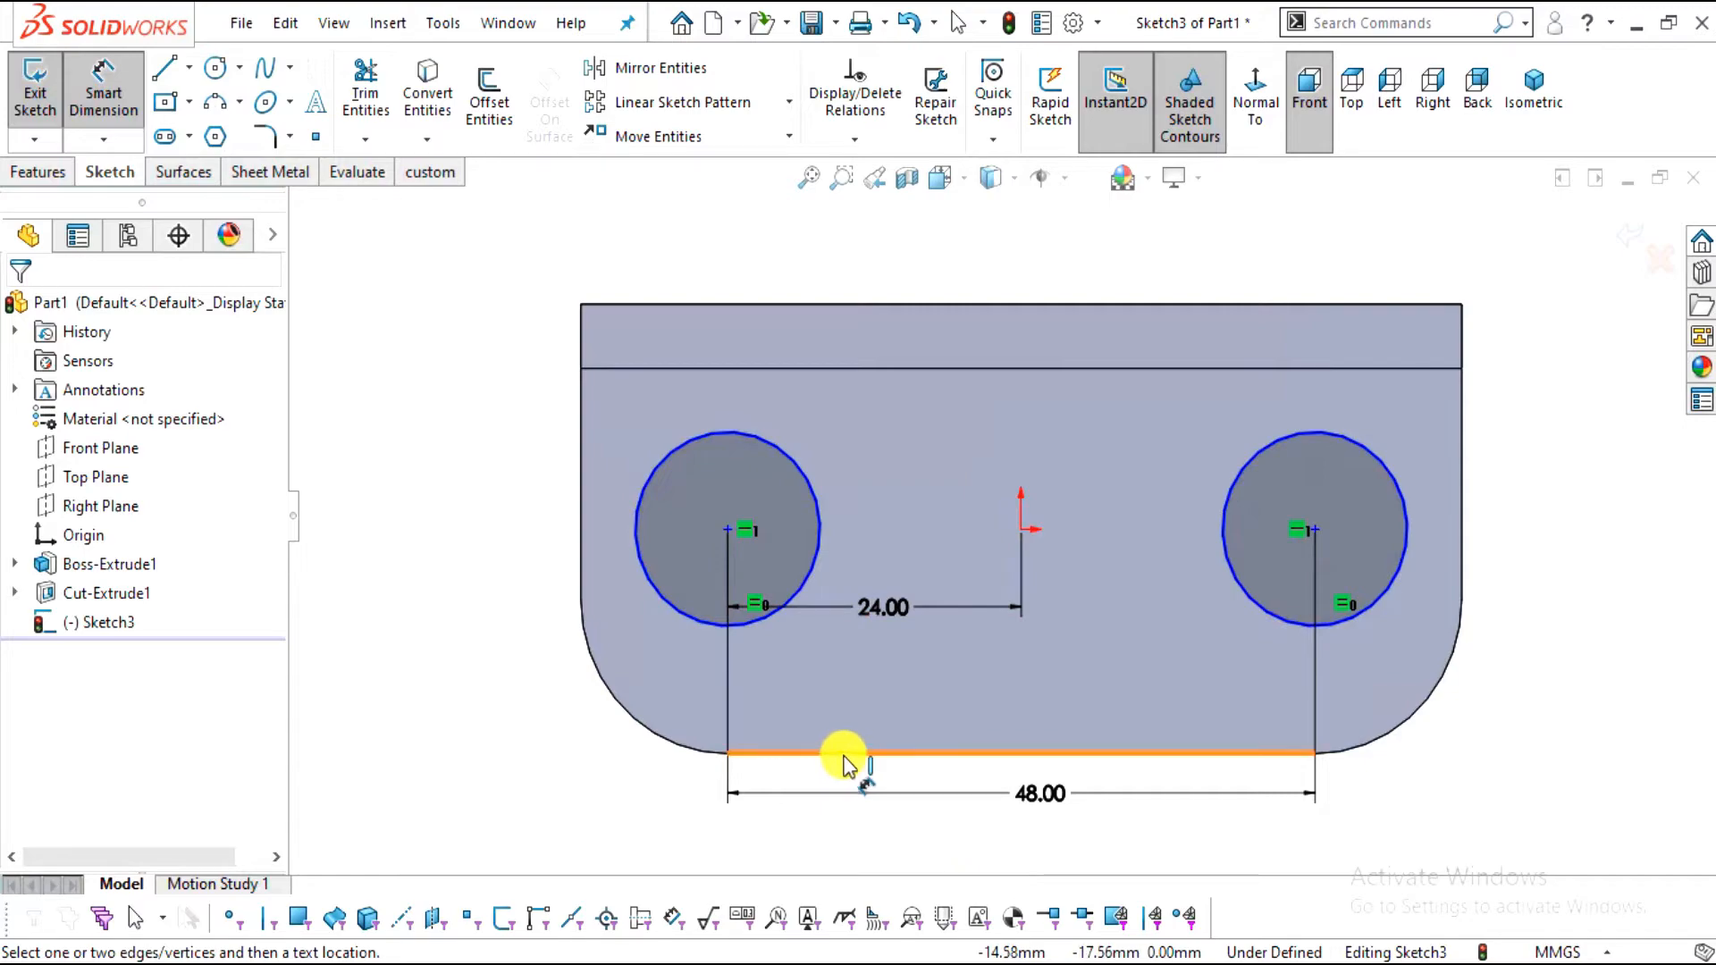
Check the hole height in the Foxit Reader drawing and dimension the left circle's centre 12 mm from the plate's bottom edge in SOLIDWORKS
key("alt+Tab")
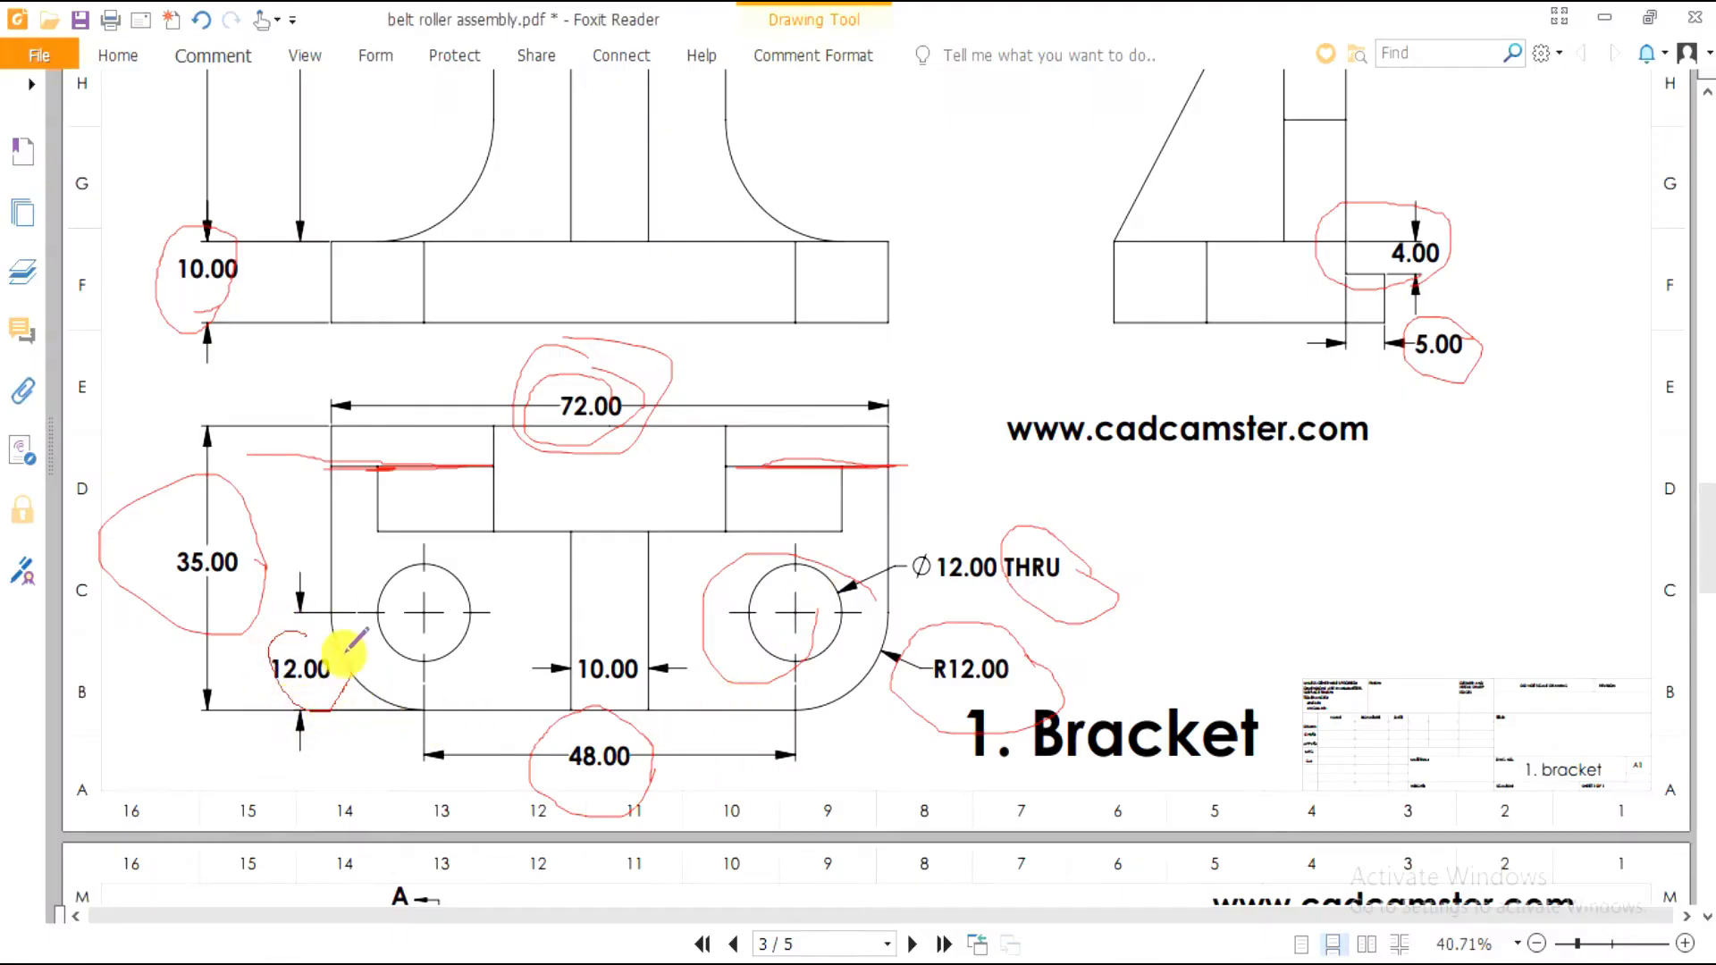
key("alt+Tab")
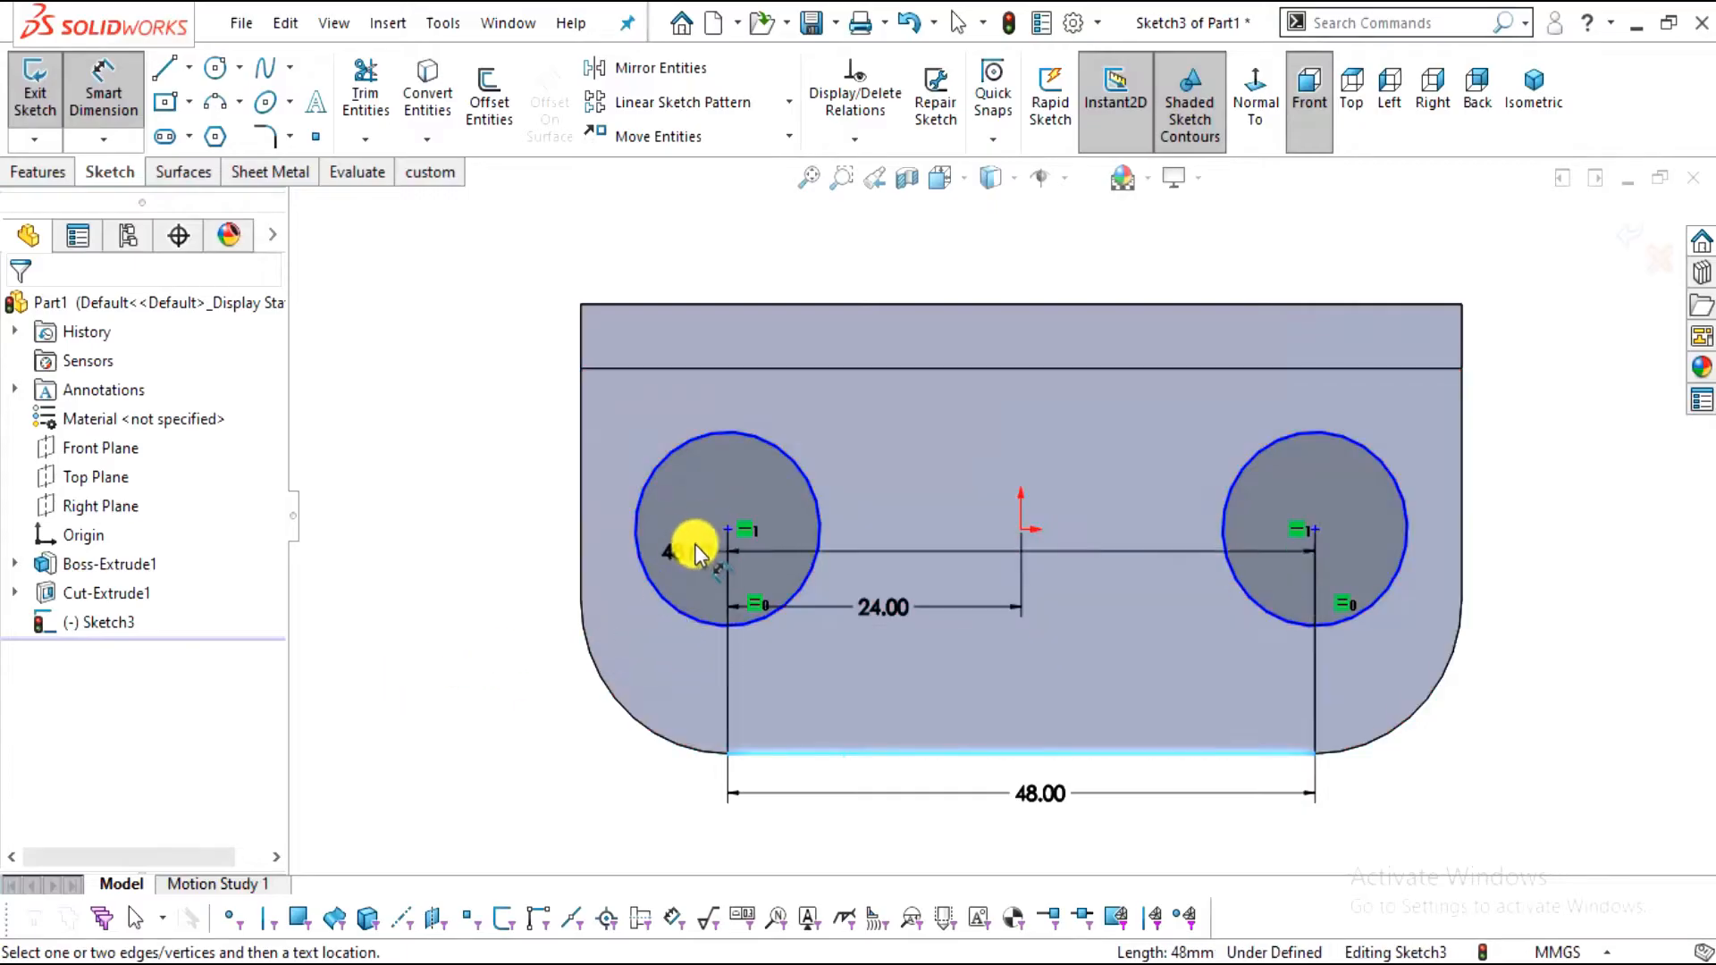
left_click(727, 534)
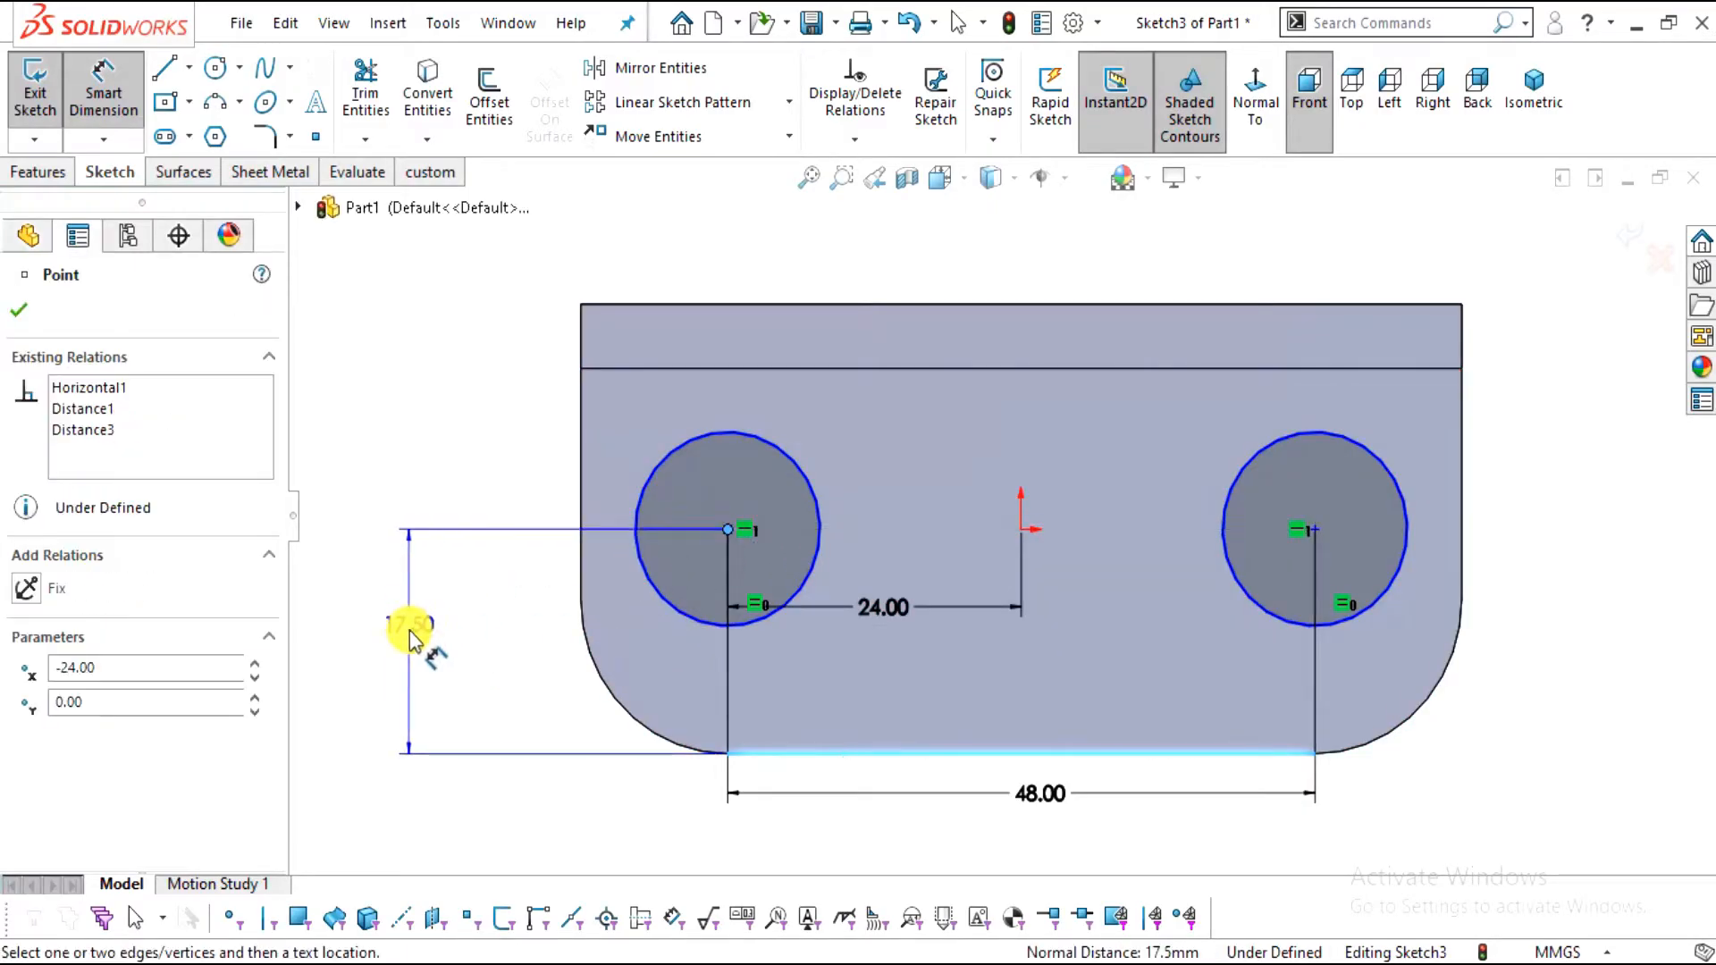
left_click(414, 632)
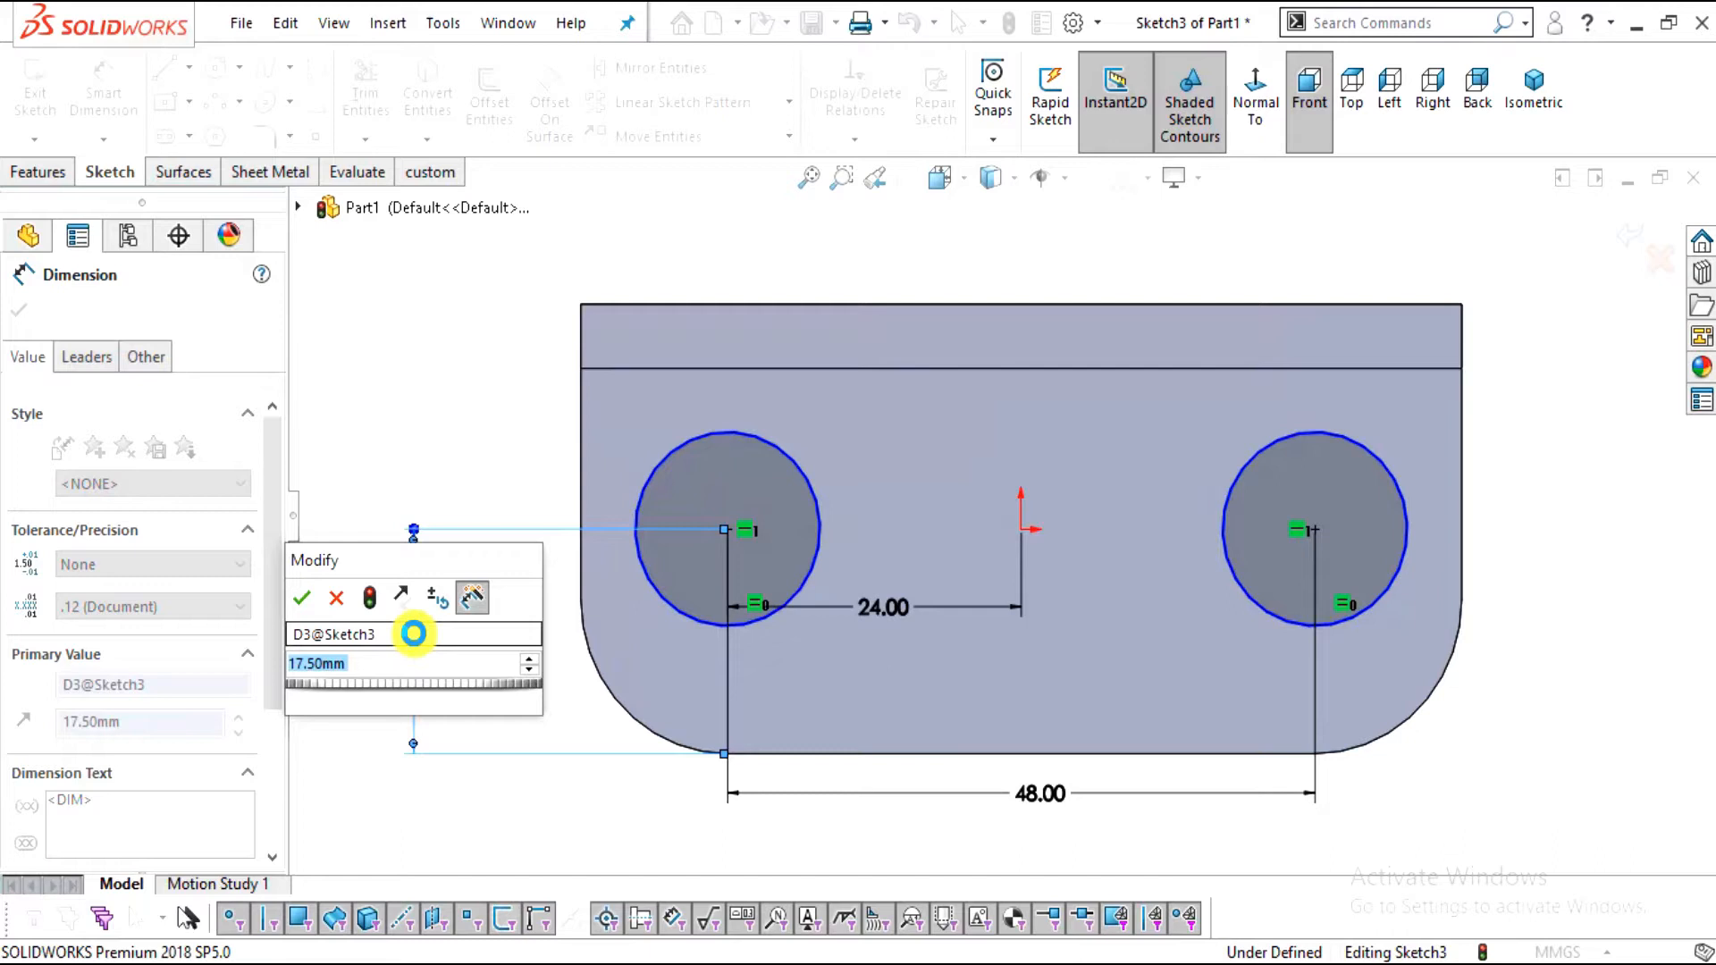
type("12")
key("Return")
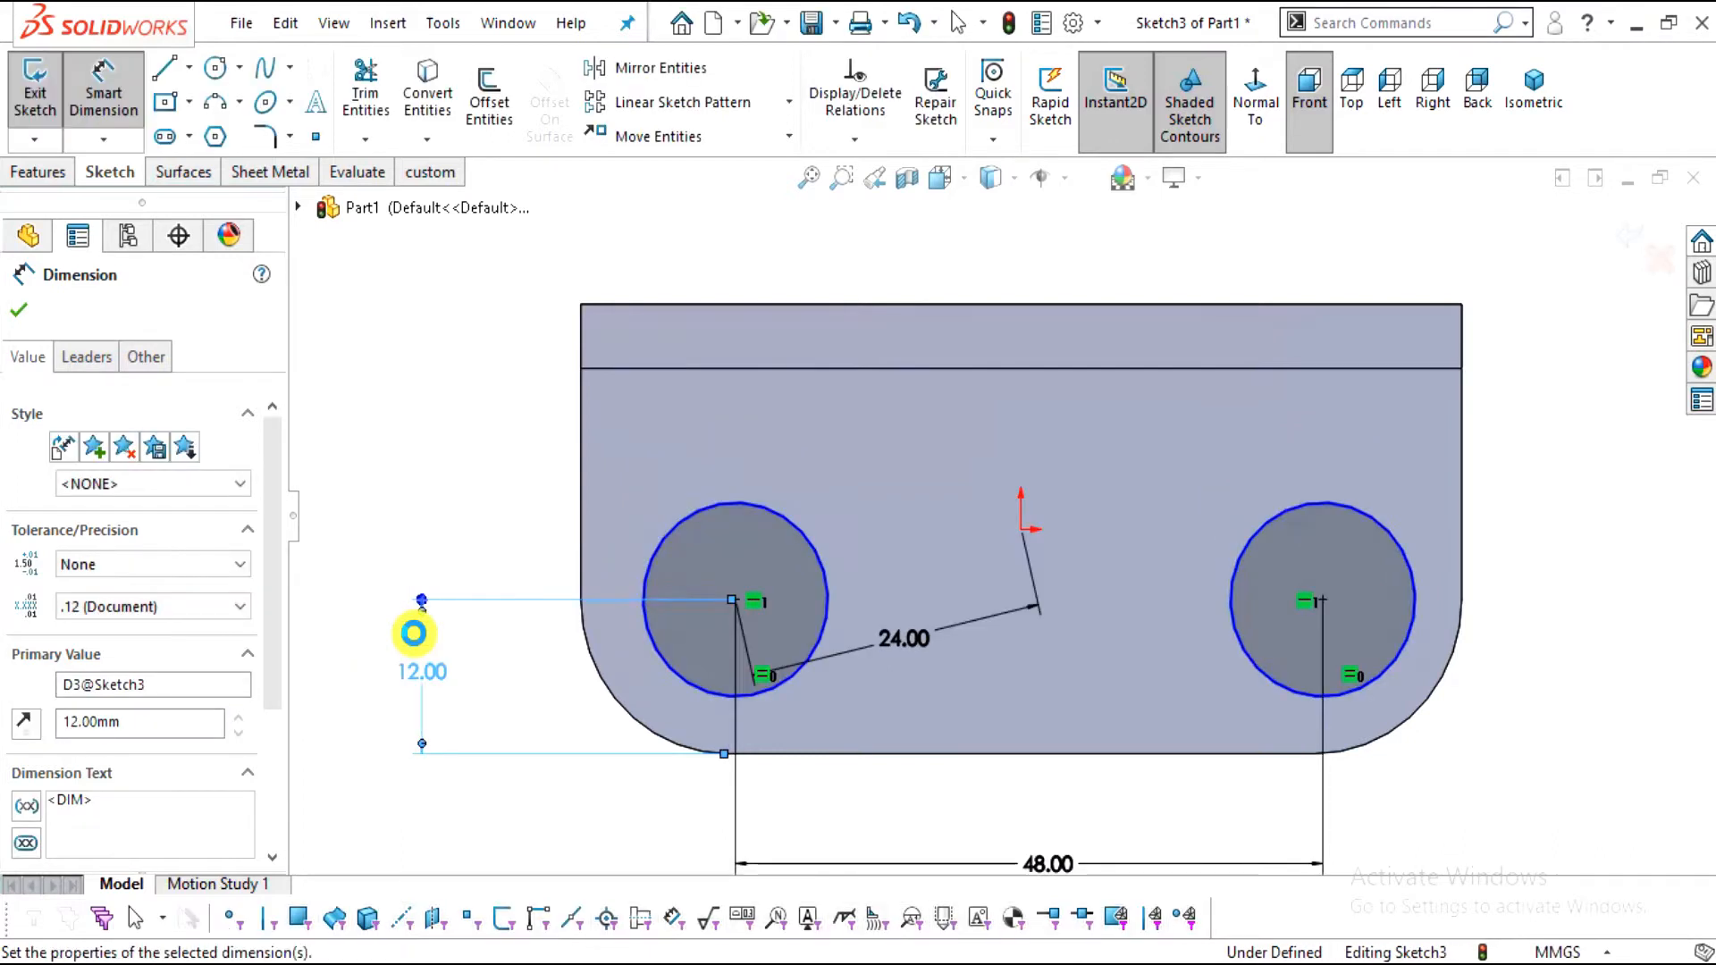
key("Escape")
key("f")
Delete the slanted 24 mm dimension between the left circle's centre and the origin
scroll(1041, 572, "down", 3)
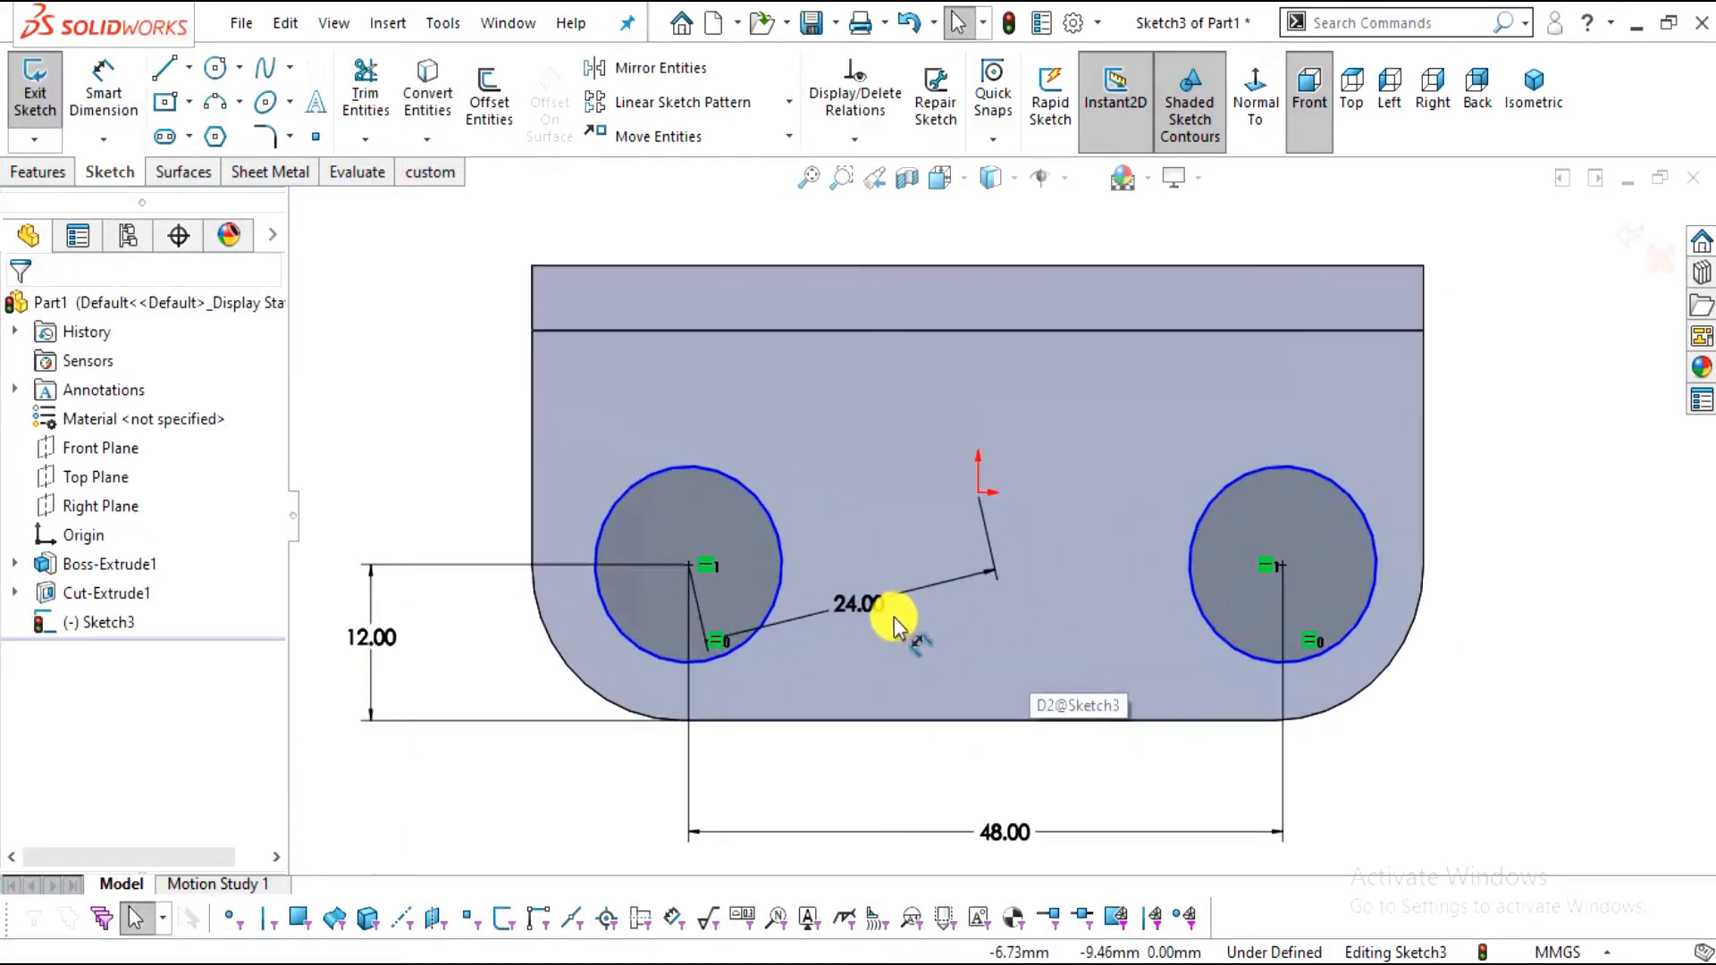
scroll(889, 630, "down", 2)
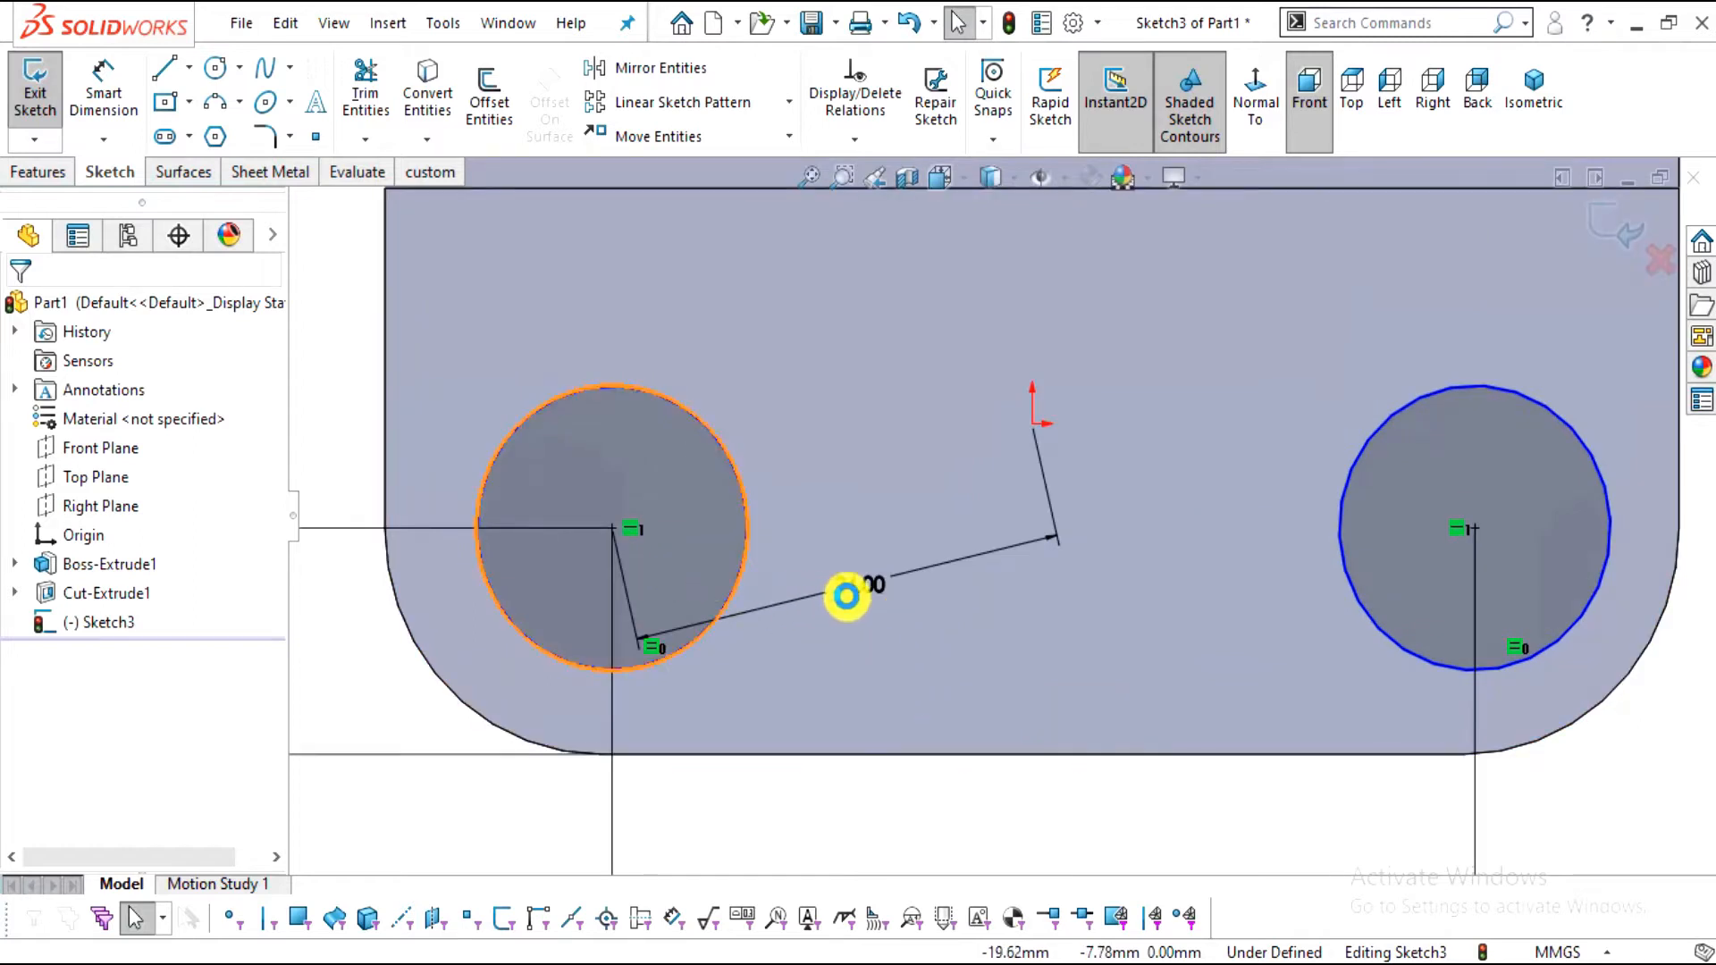
left_click_drag(872, 589, 828, 520)
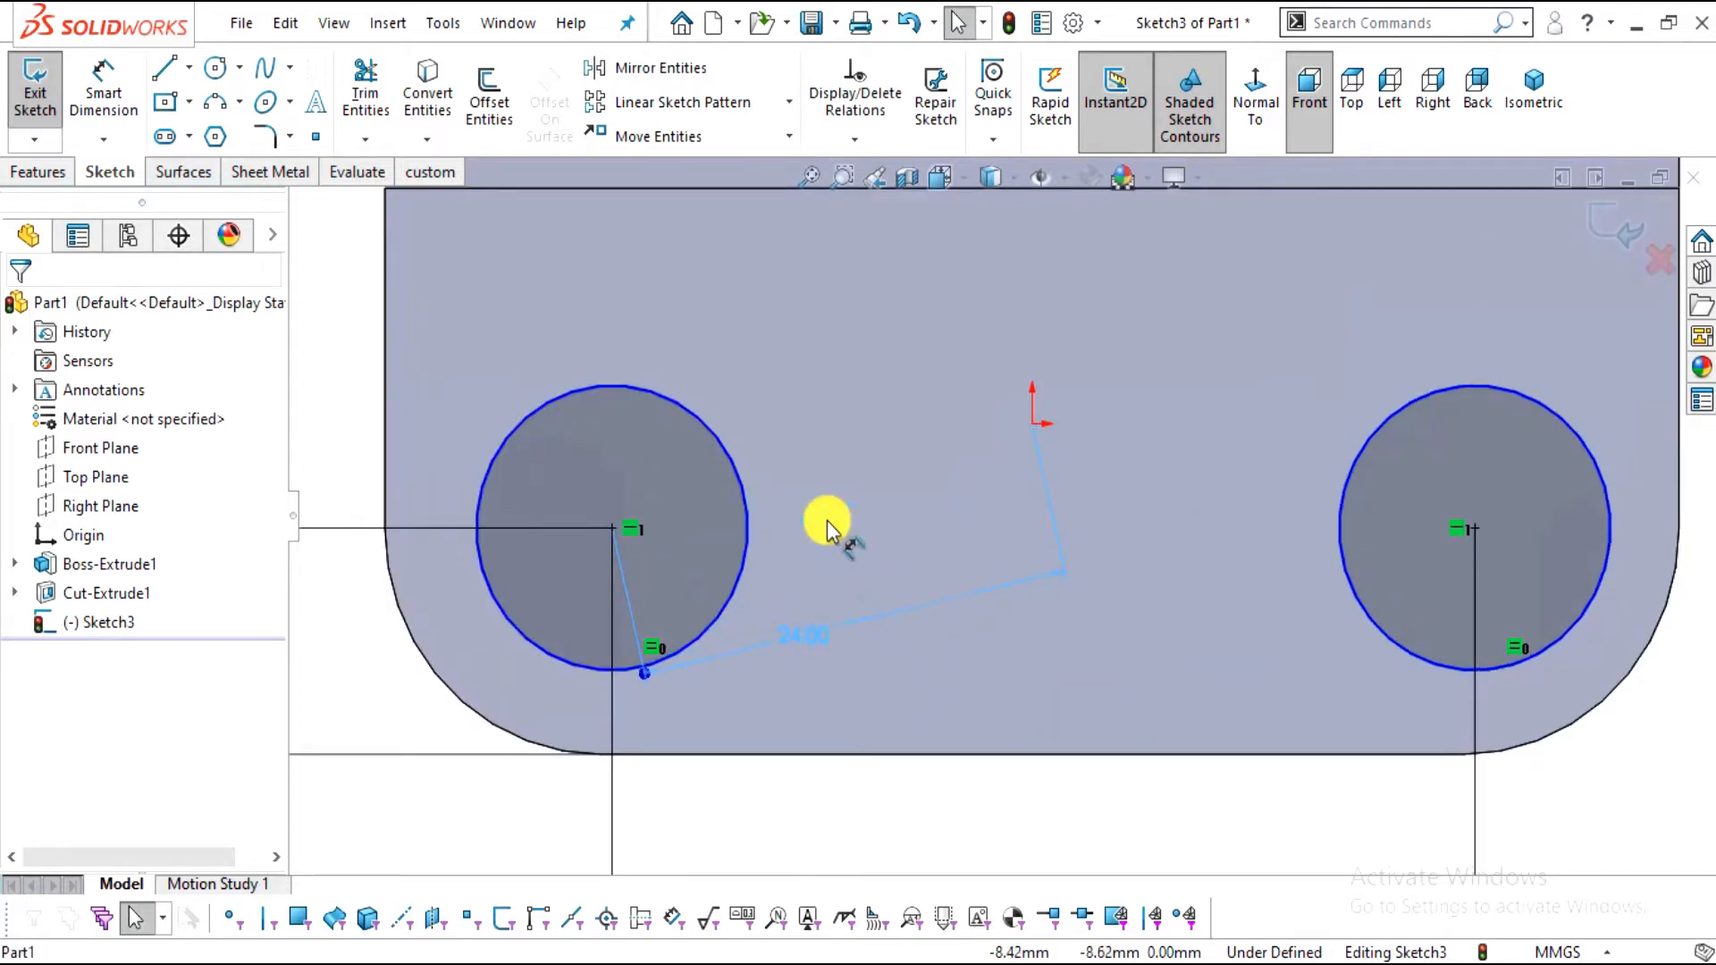
left_click(765, 351)
right_click(765, 352)
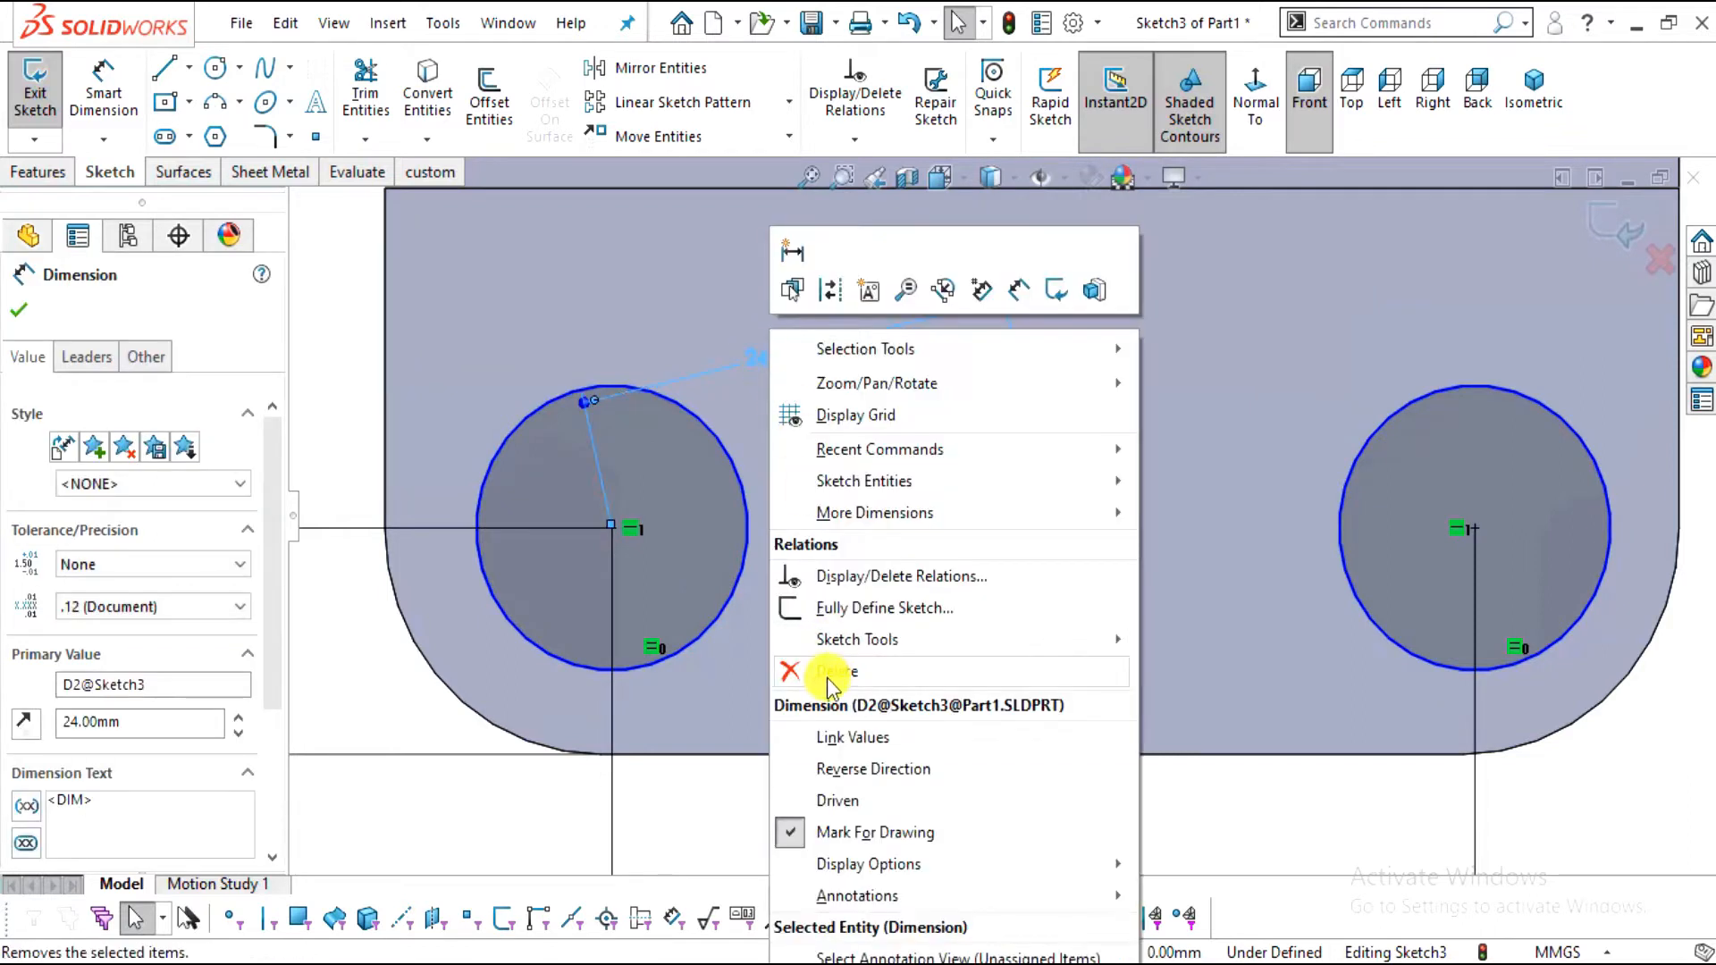
left_click(827, 676)
Dimension the horizontal distance between the left circle's centre and the origin again as 24 mm
left_click(105, 78)
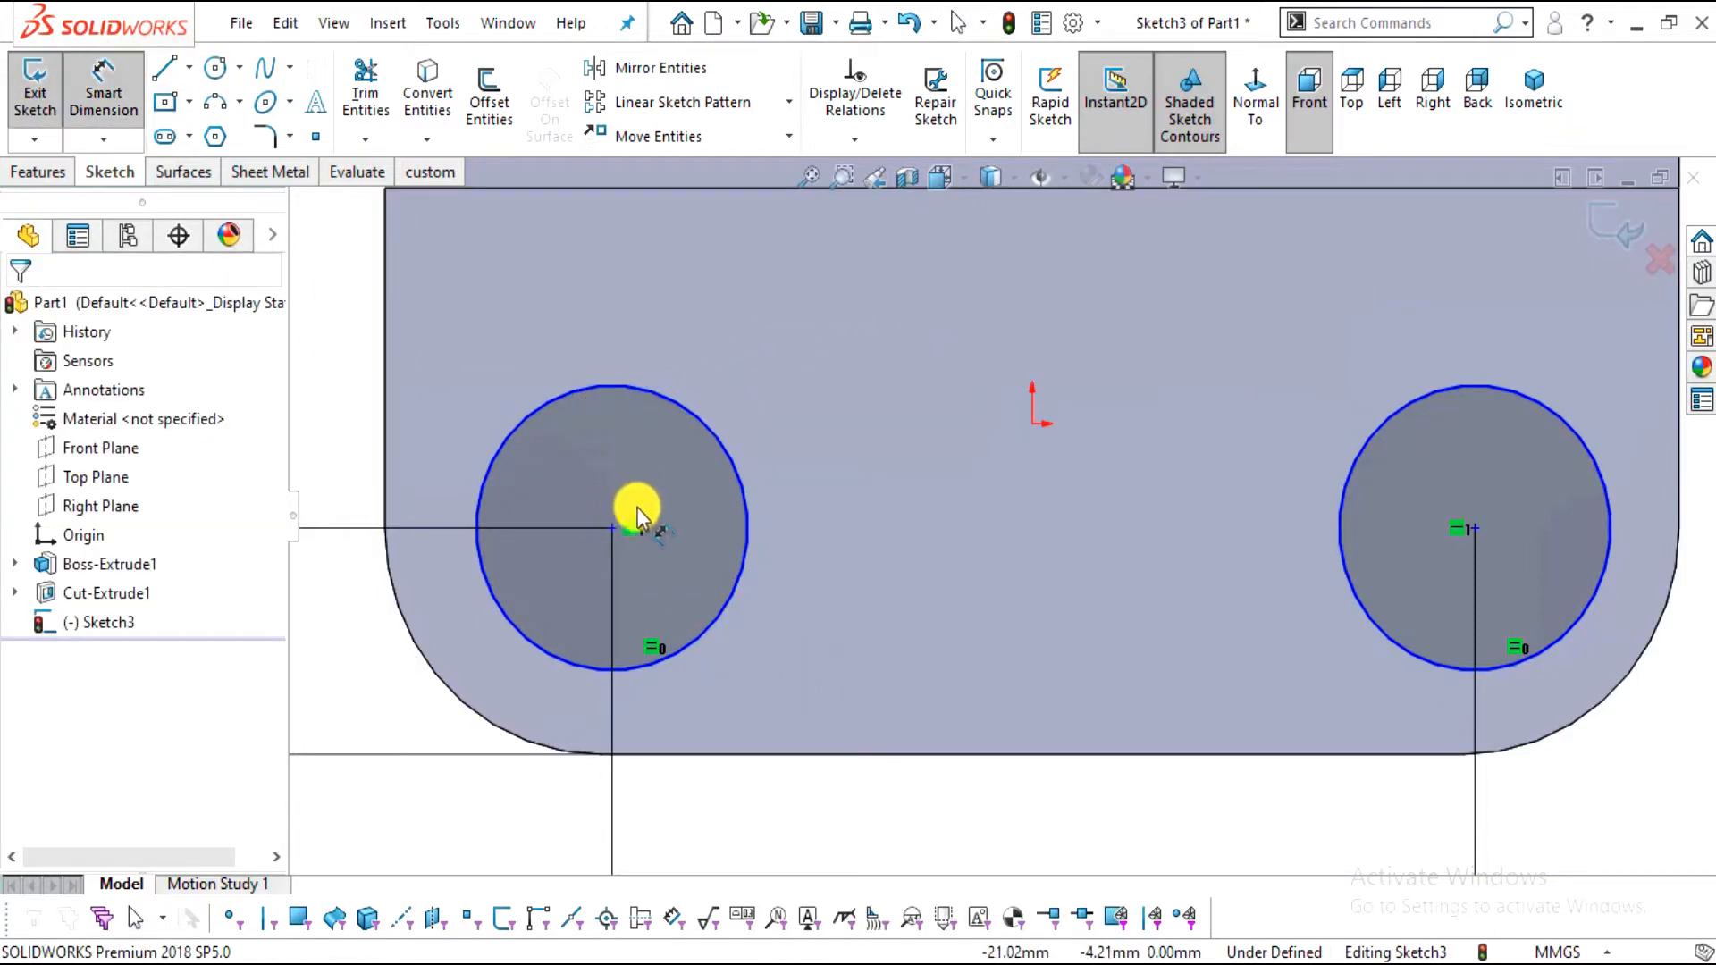
left_click(612, 528)
left_click(1032, 425)
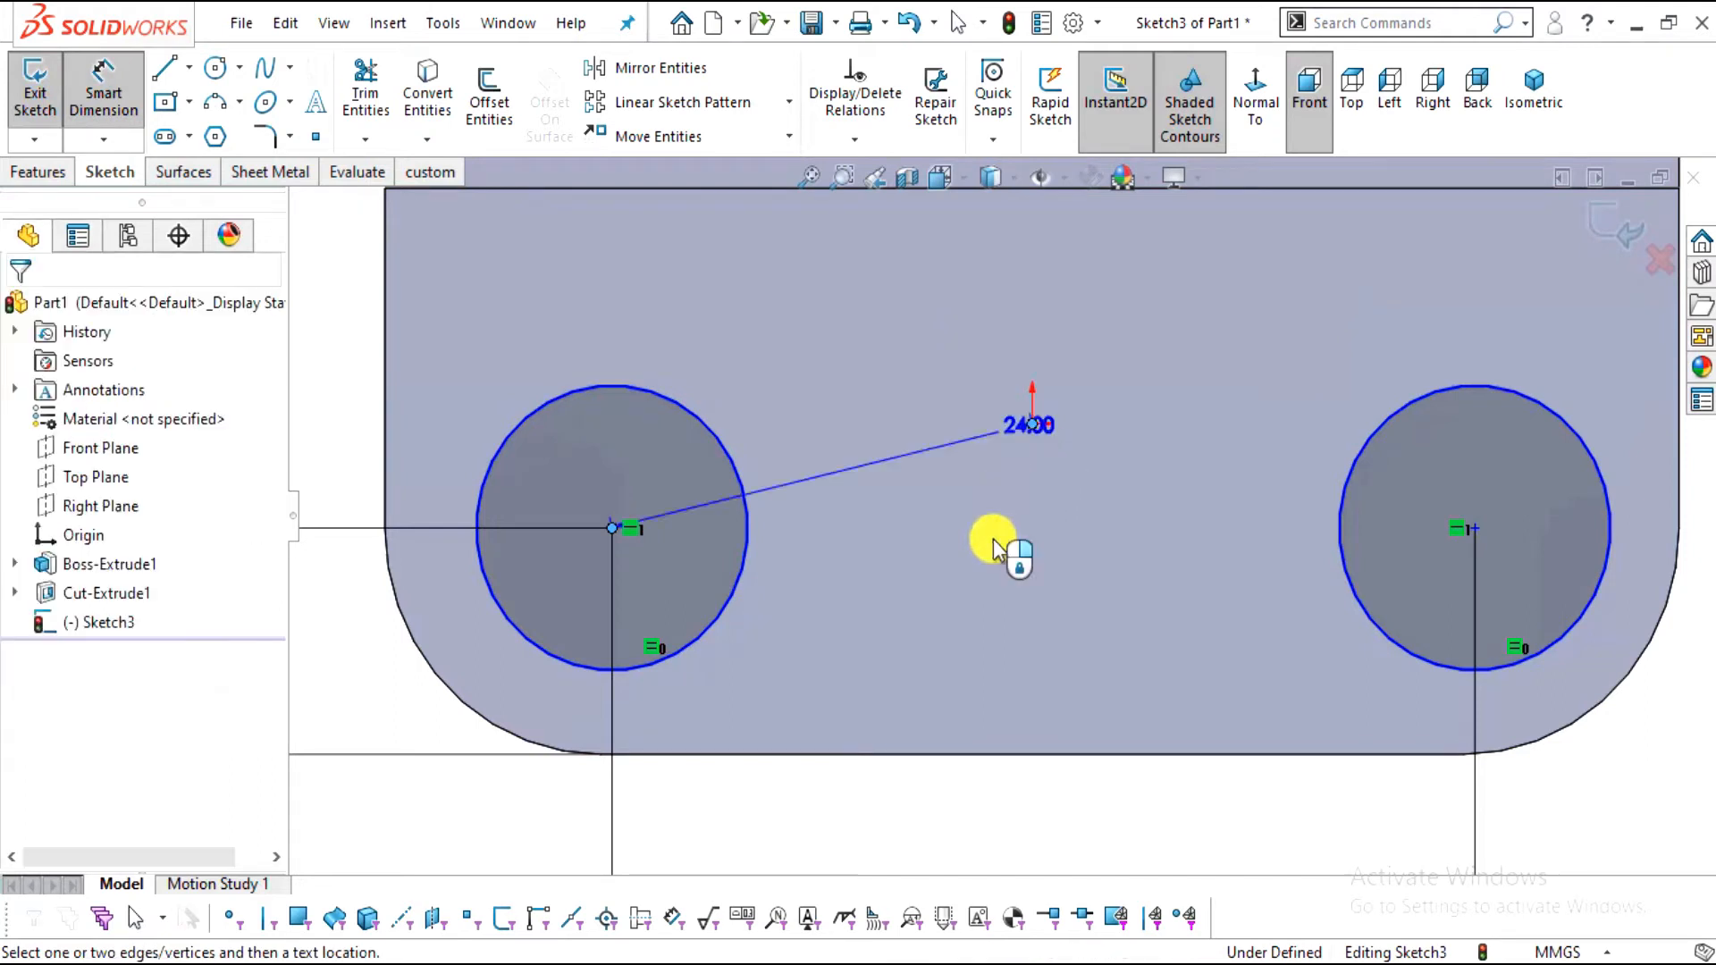
left_click(885, 662)
type("24")
key("Return")
key("Escape")
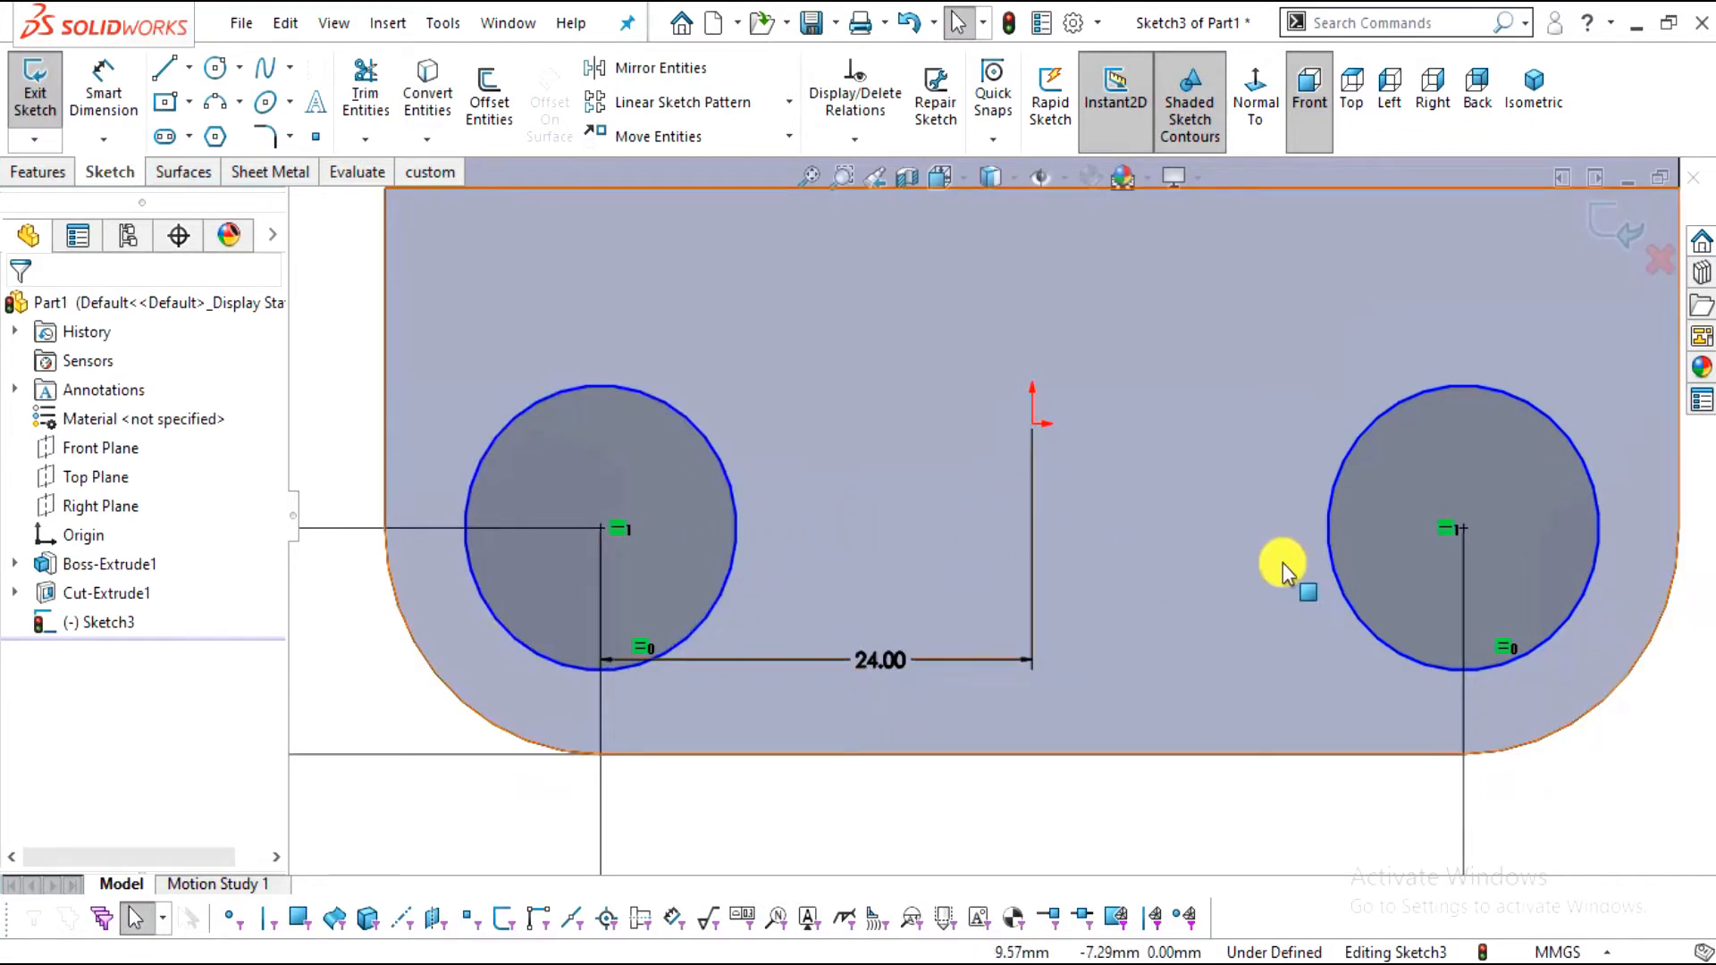
Check the hole size in the Foxit Reader drawing and dimension the left circle's diameter as 12 mm in SOLIDWORKS
left_click(122, 116)
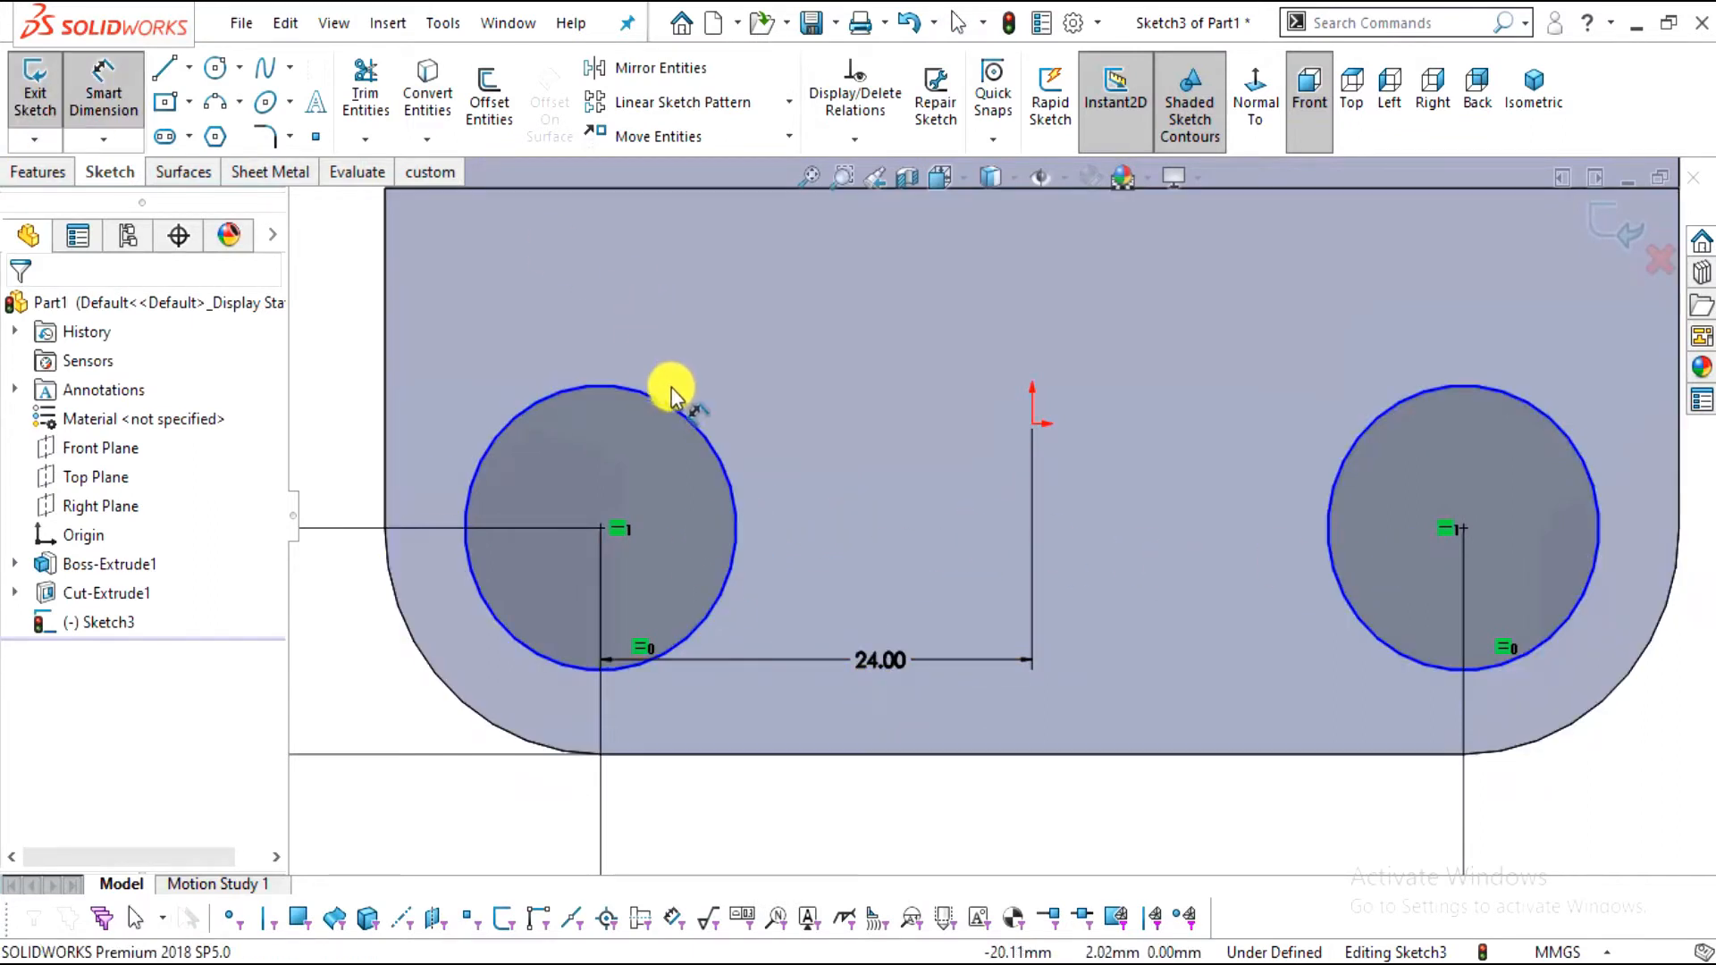
left_click(668, 401)
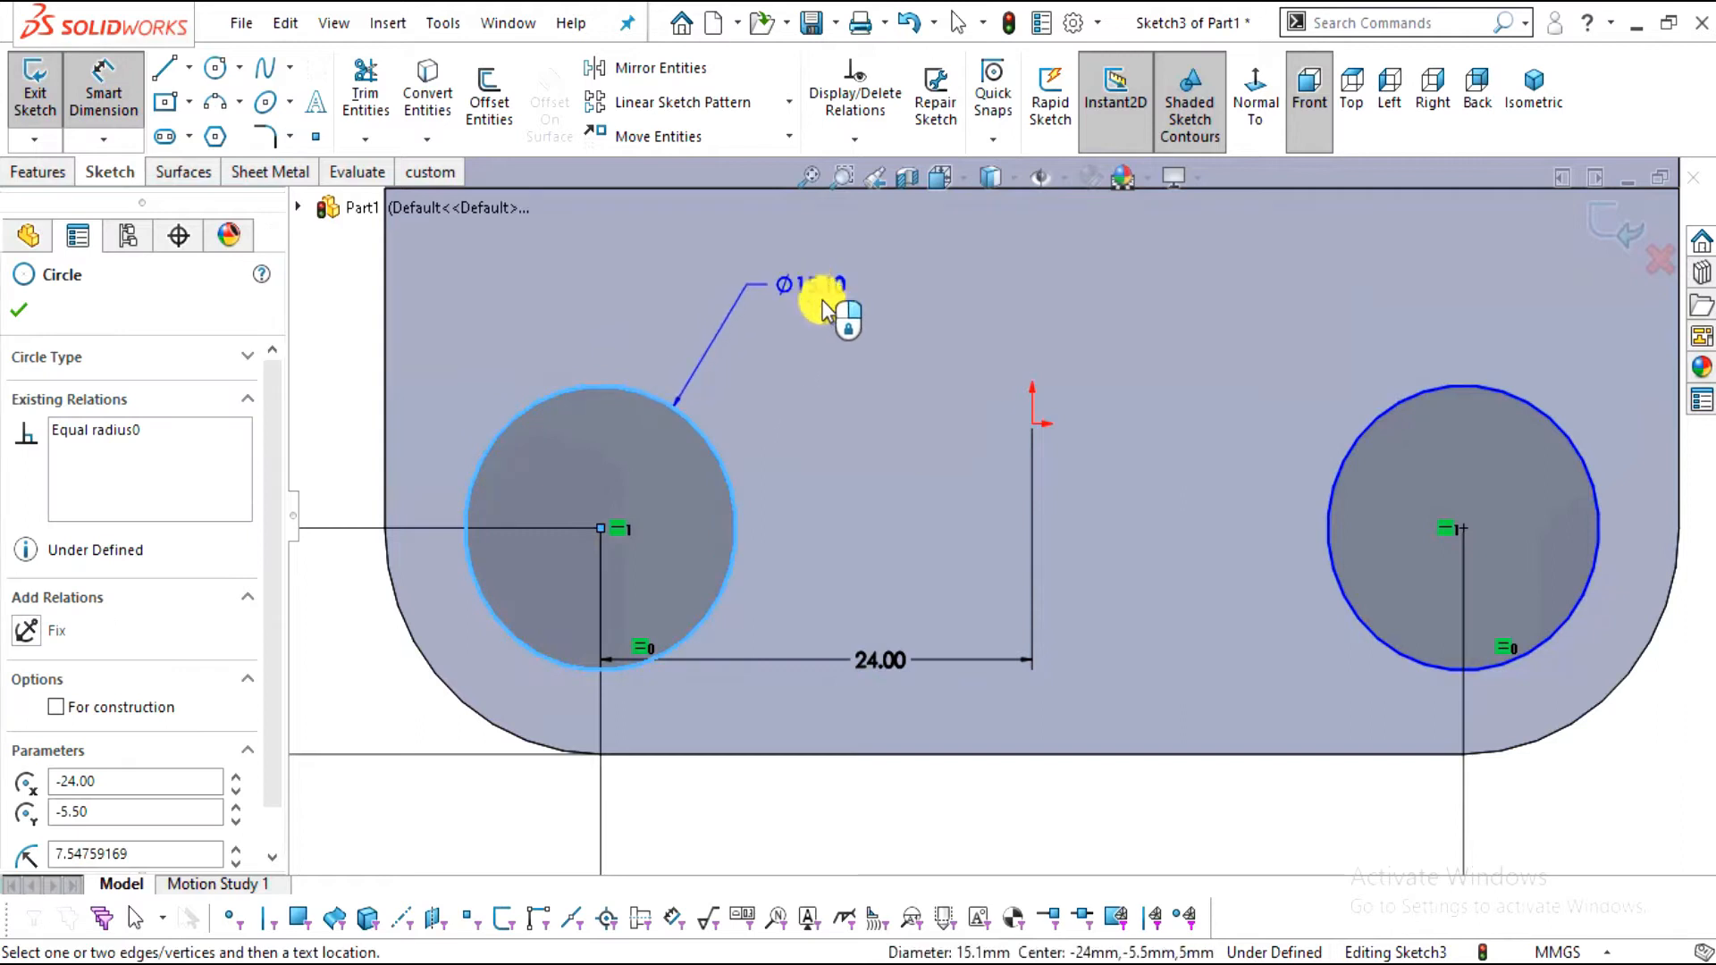
key("alt+Tab")
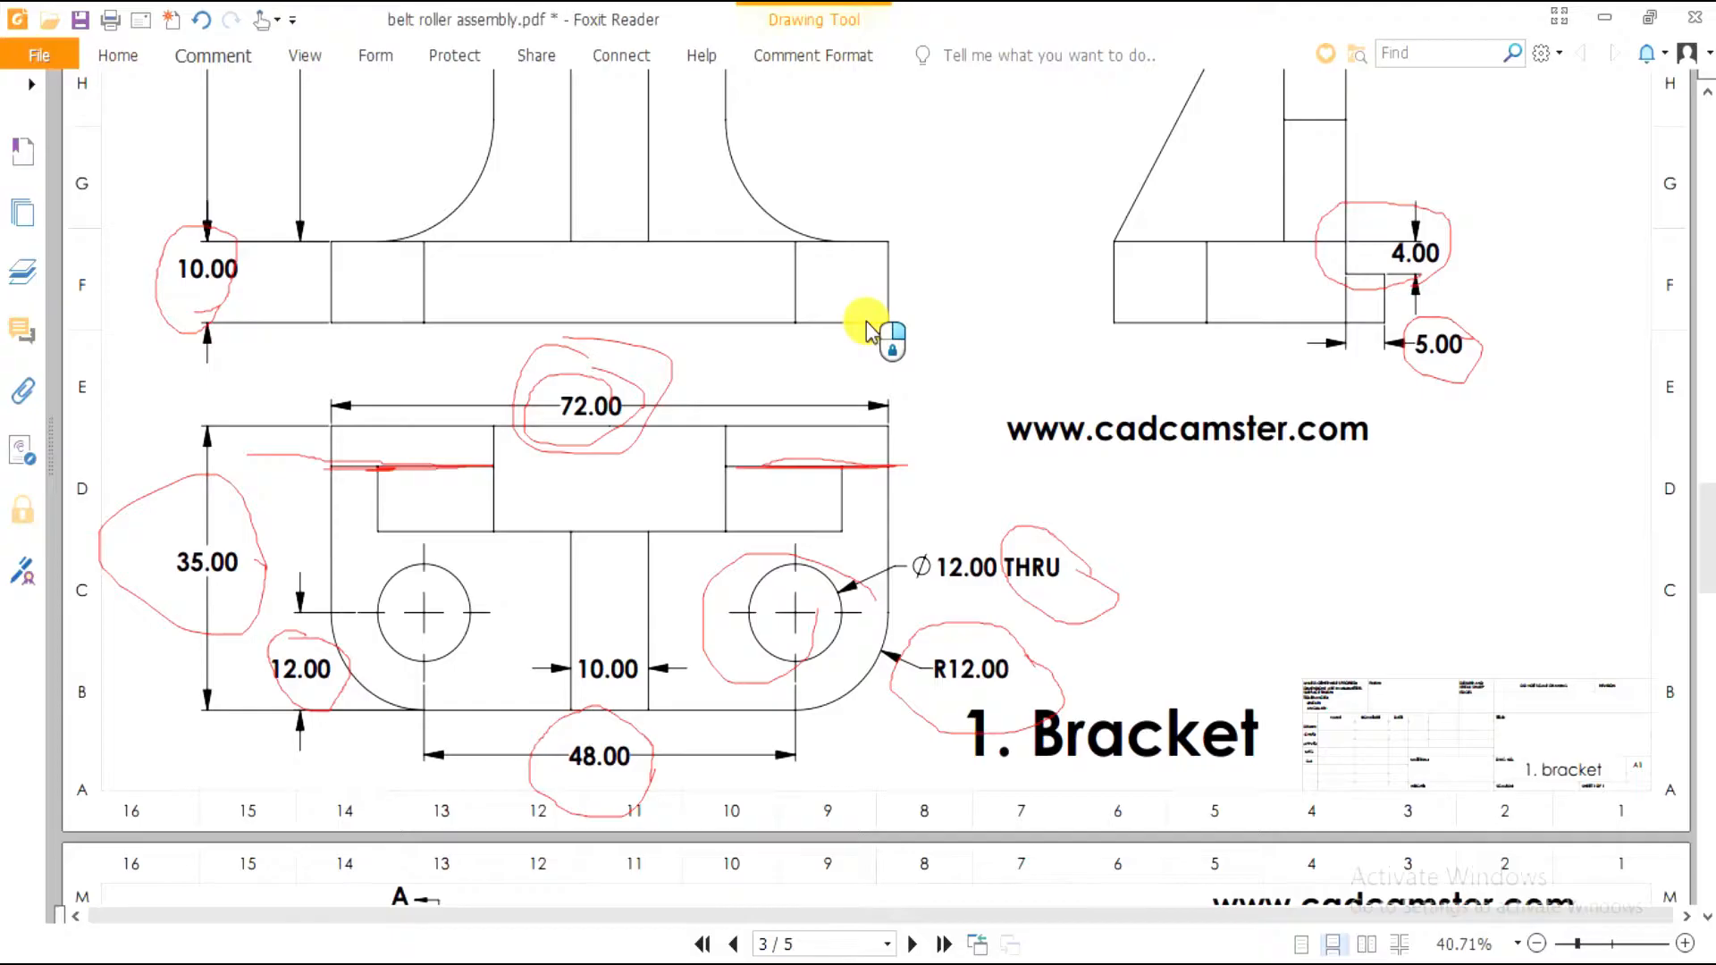
key("alt+Tab")
left_click(774, 375)
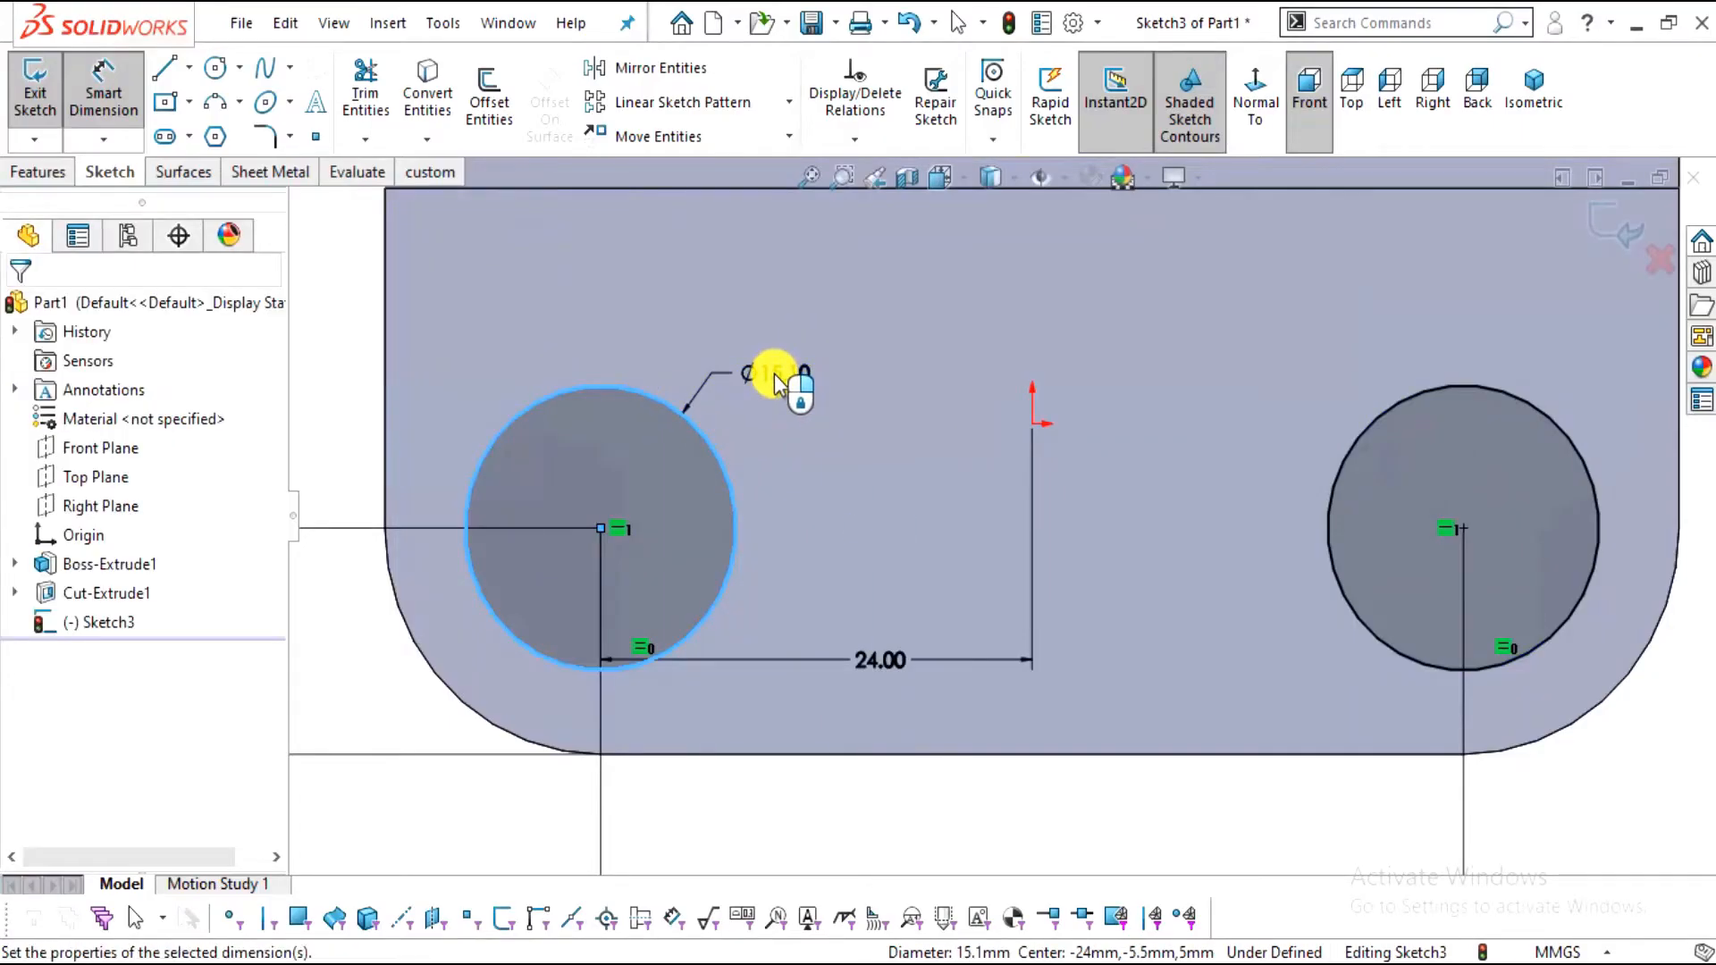
type("12")
key("Return")
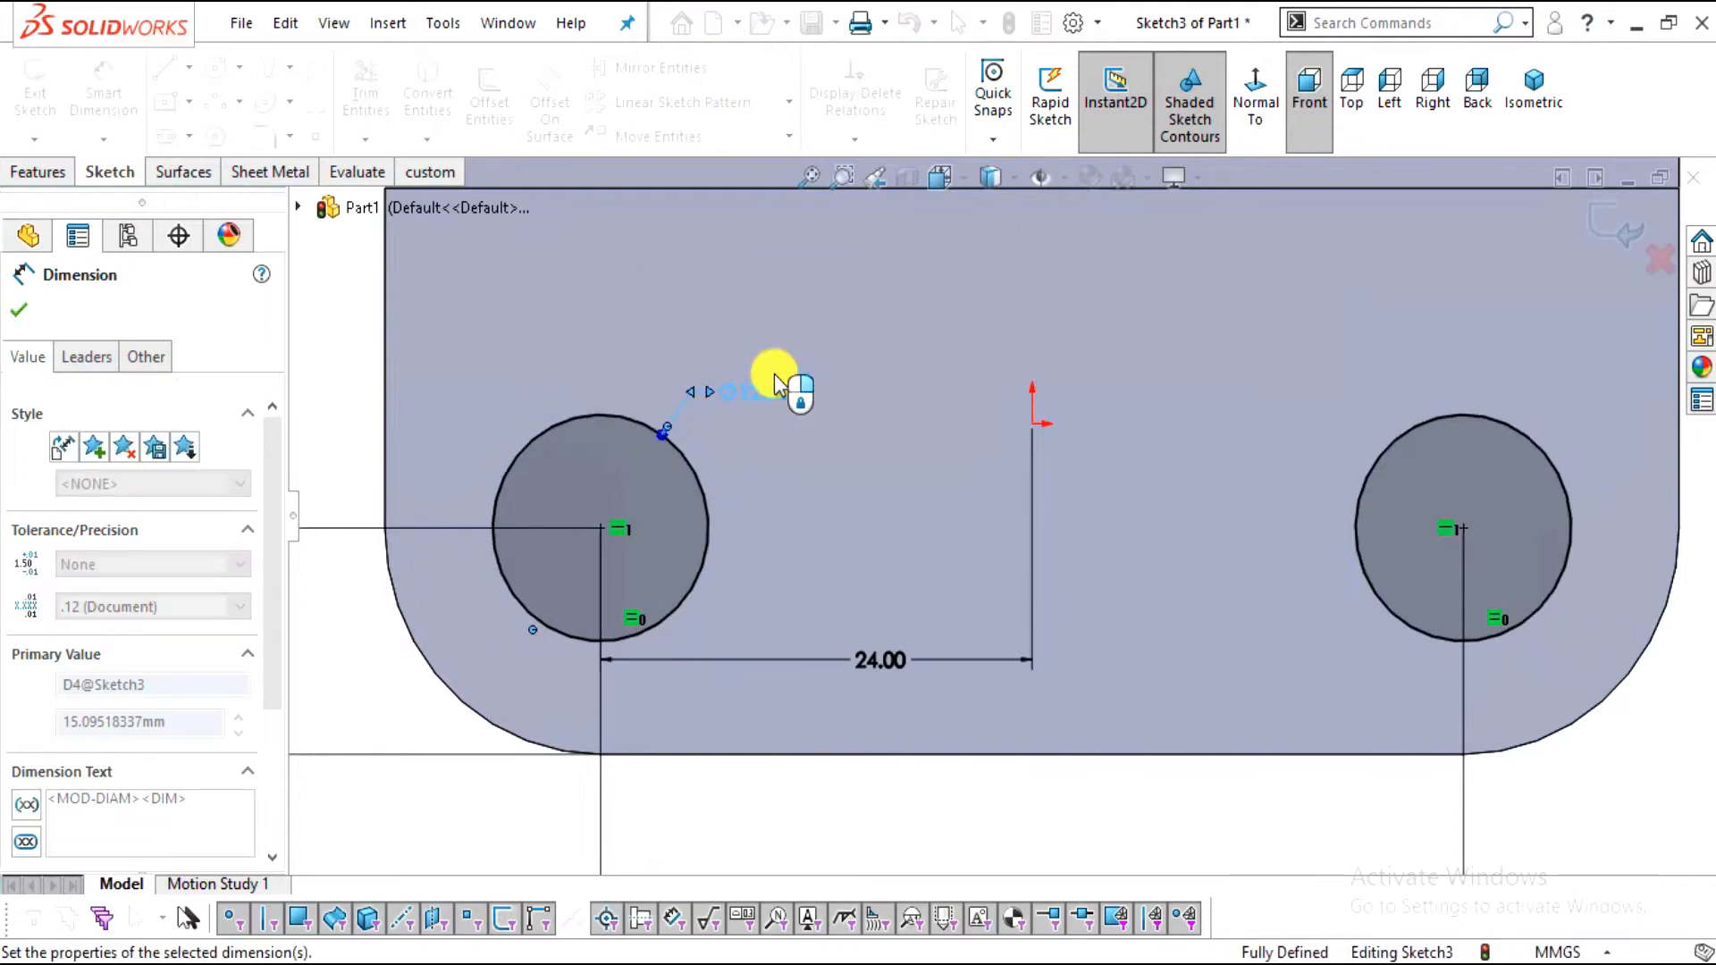
key("Escape")
key("f")
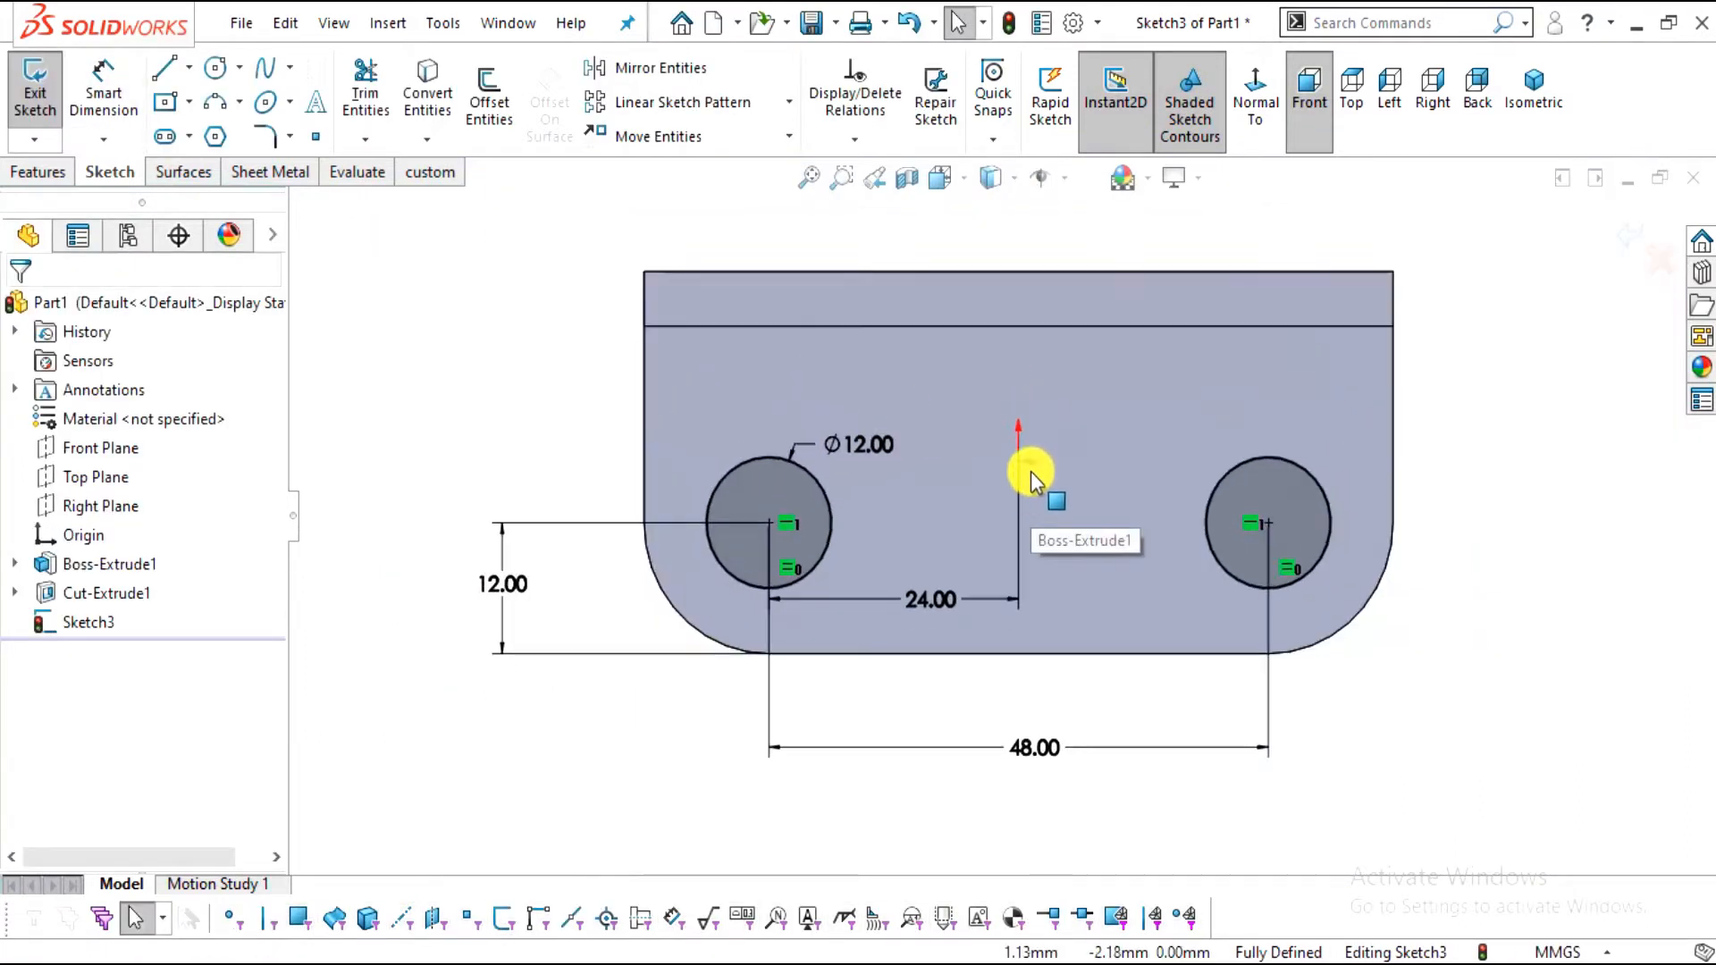
Cut the two circles through the base plate with an Extruded Cut set to Through All
scroll(1028, 470, "down", 2)
left_click(37, 172)
left_click(363, 114)
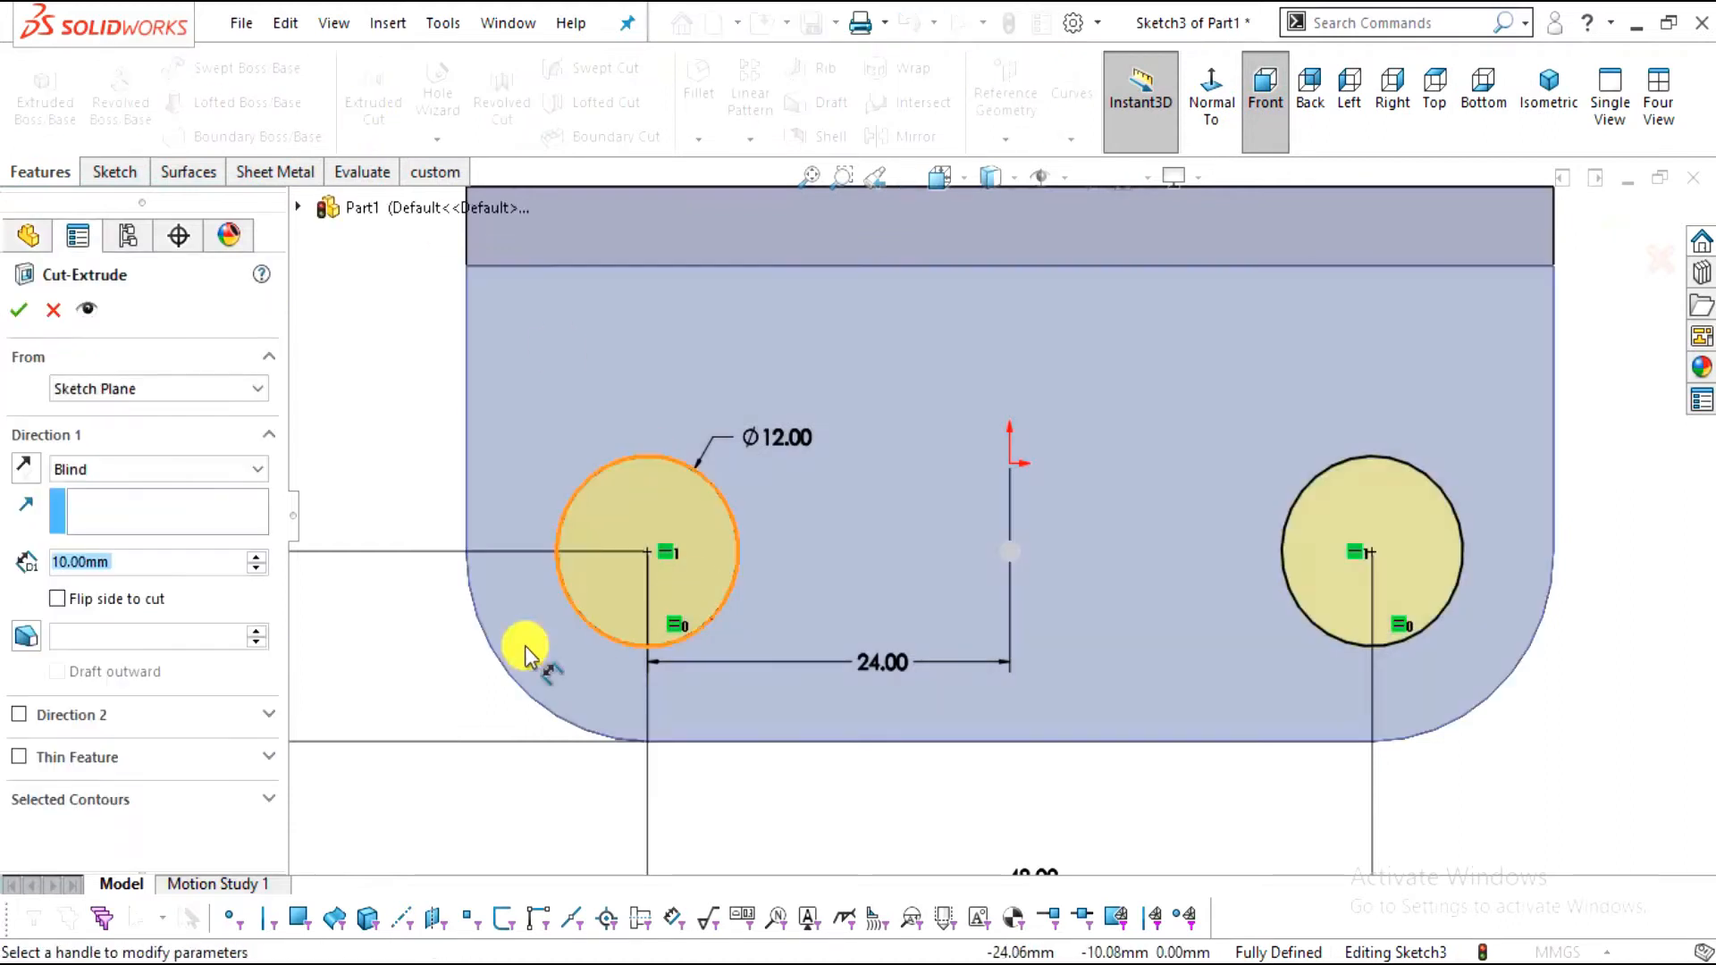
left_click(175, 467)
left_click(161, 503)
middle_click_drag(898, 881, 609, 485)
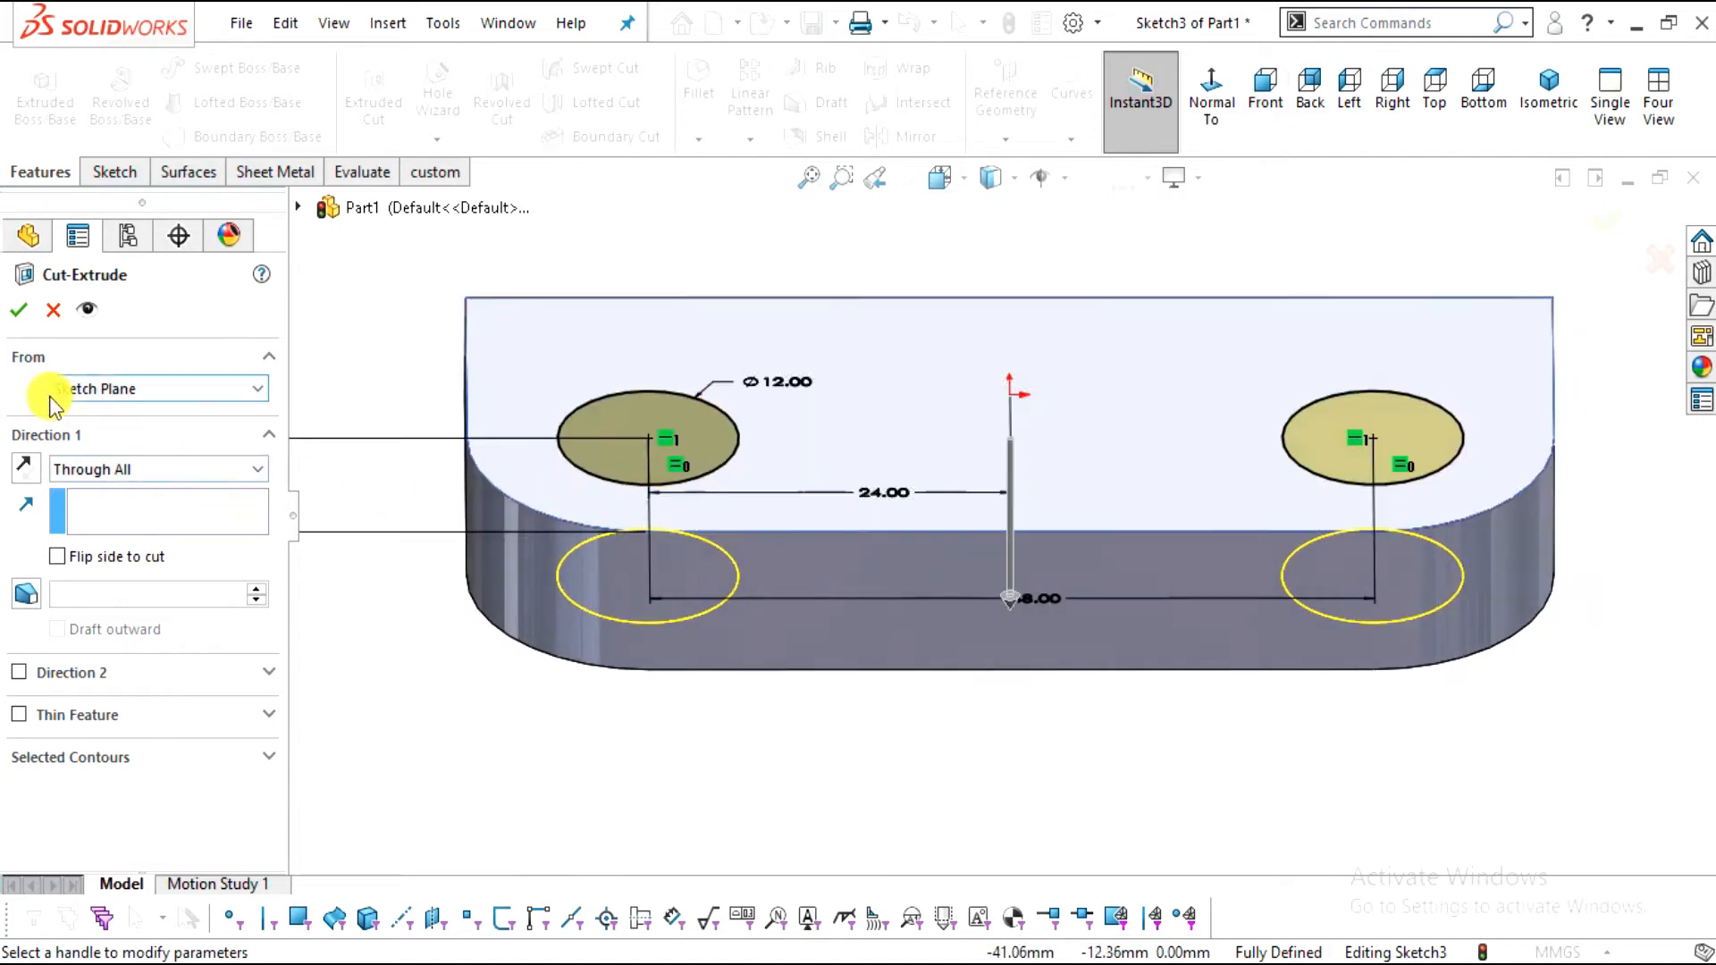
left_click(14, 309)
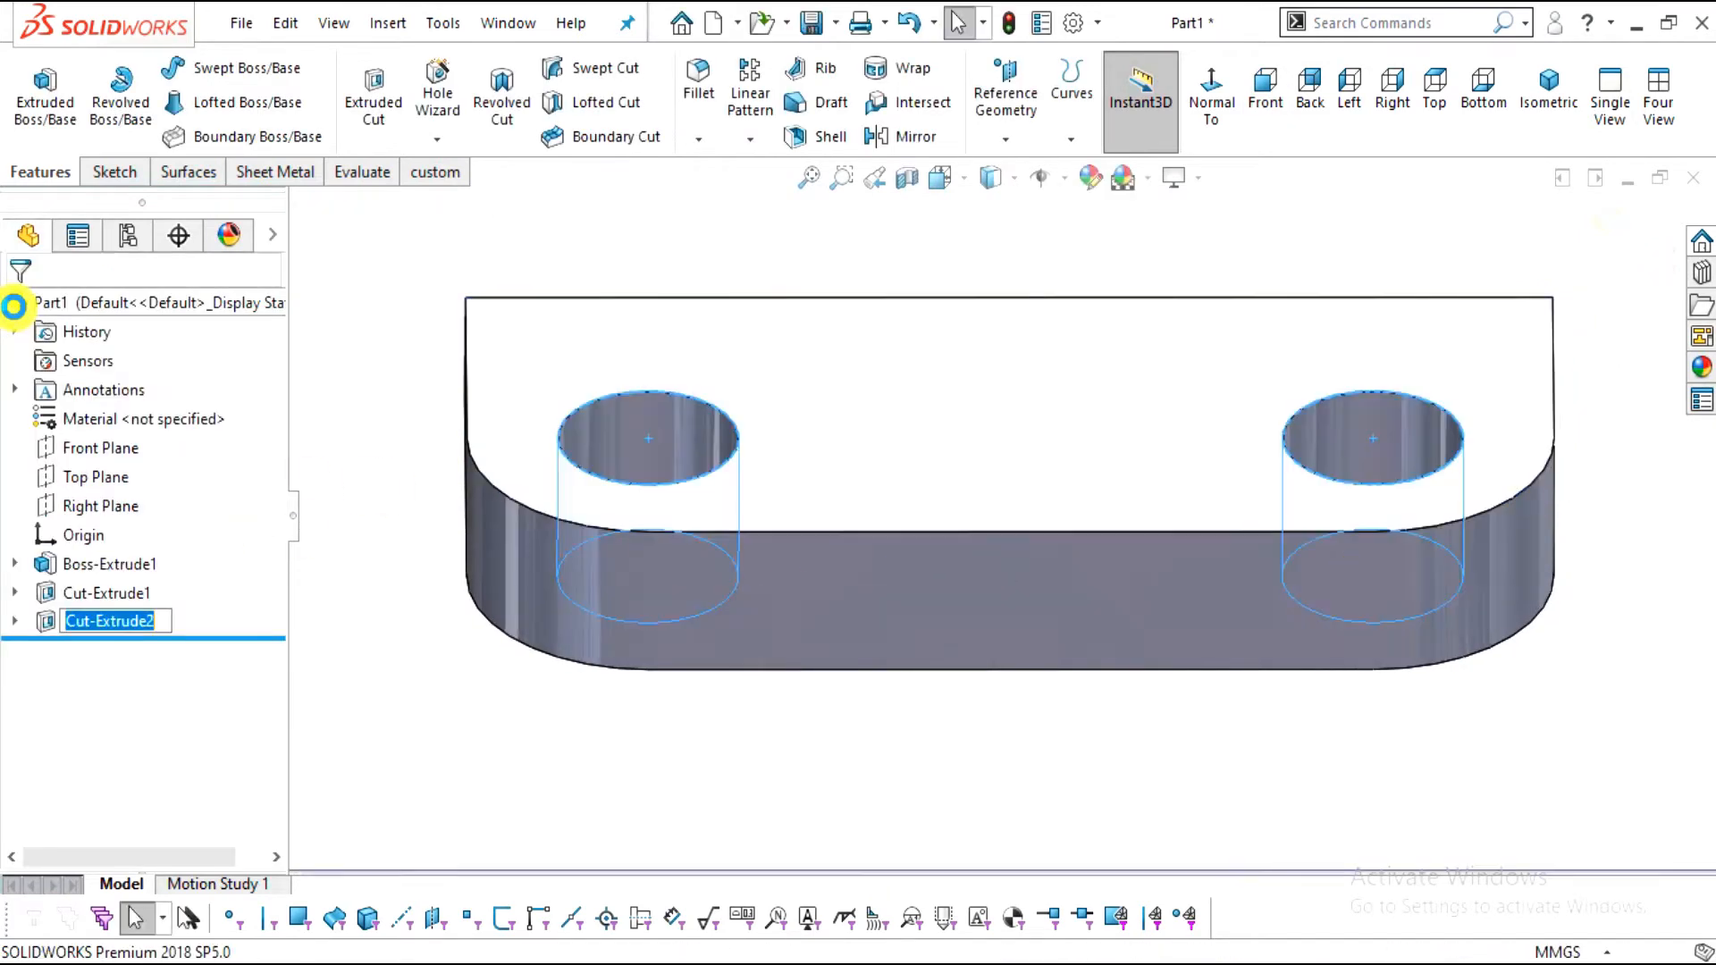
Switch to the bracket drawing in Foxit Reader, circle the upright's rounded upper part in the front view and examine the side view's dimensions
scroll(1007, 515, "up", 3)
middle_click_drag(1164, 610, 827, 751)
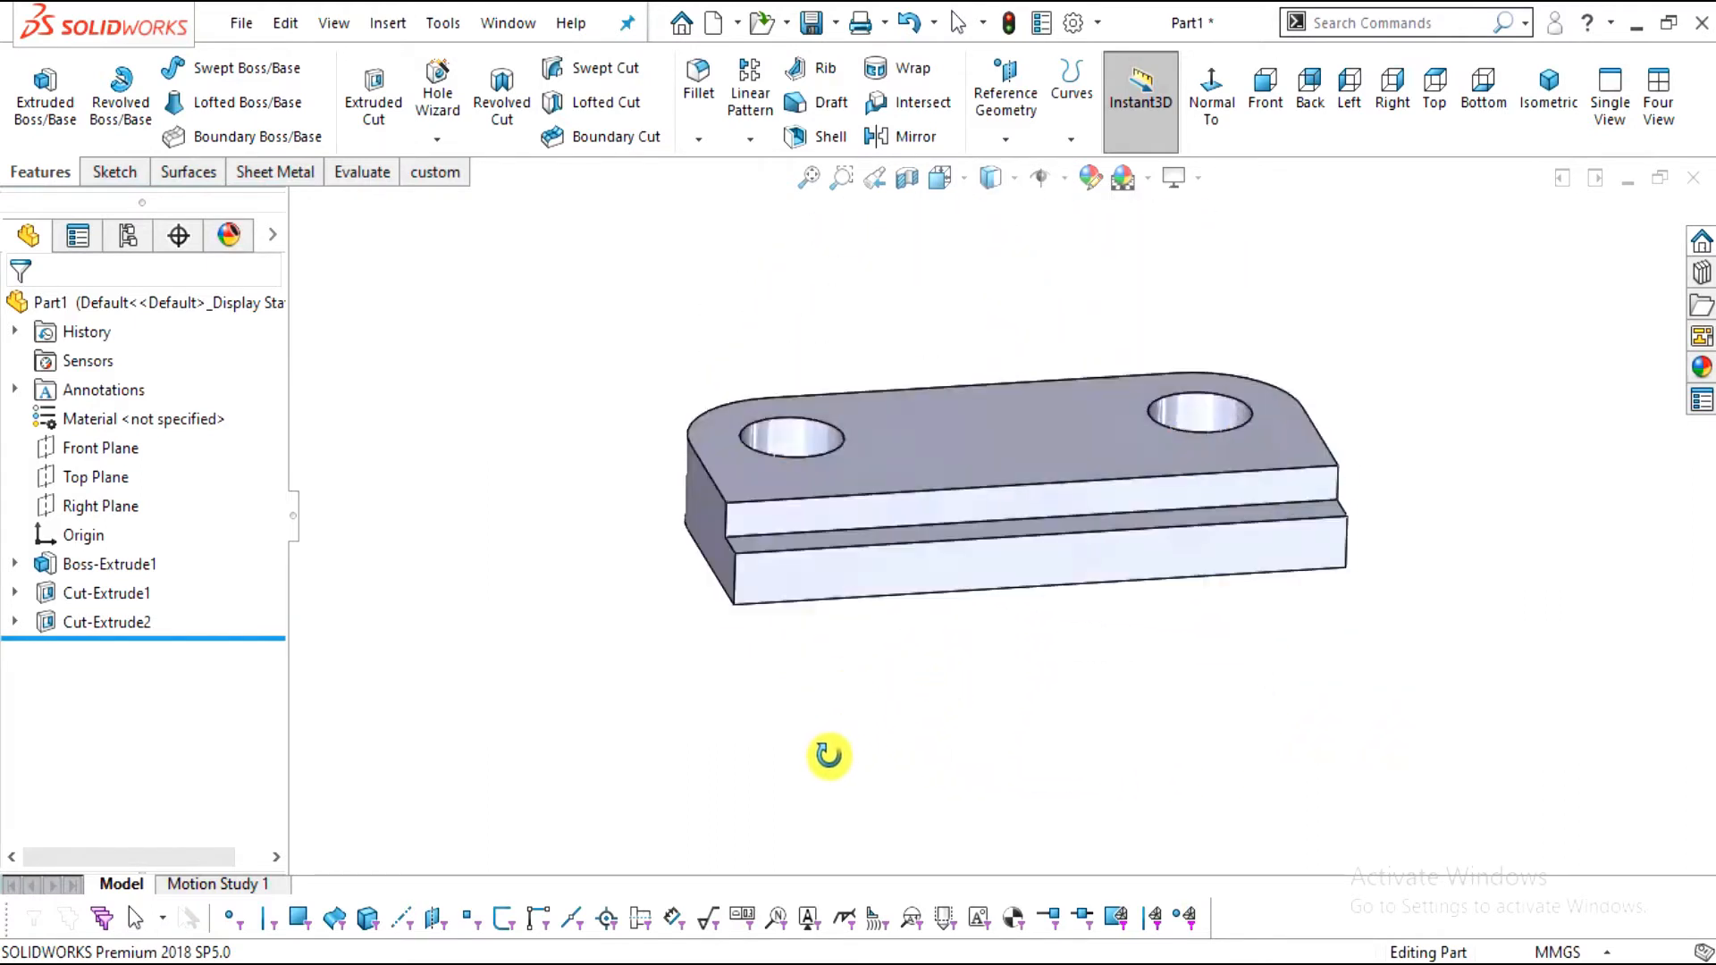
scroll(964, 444, "down", 3)
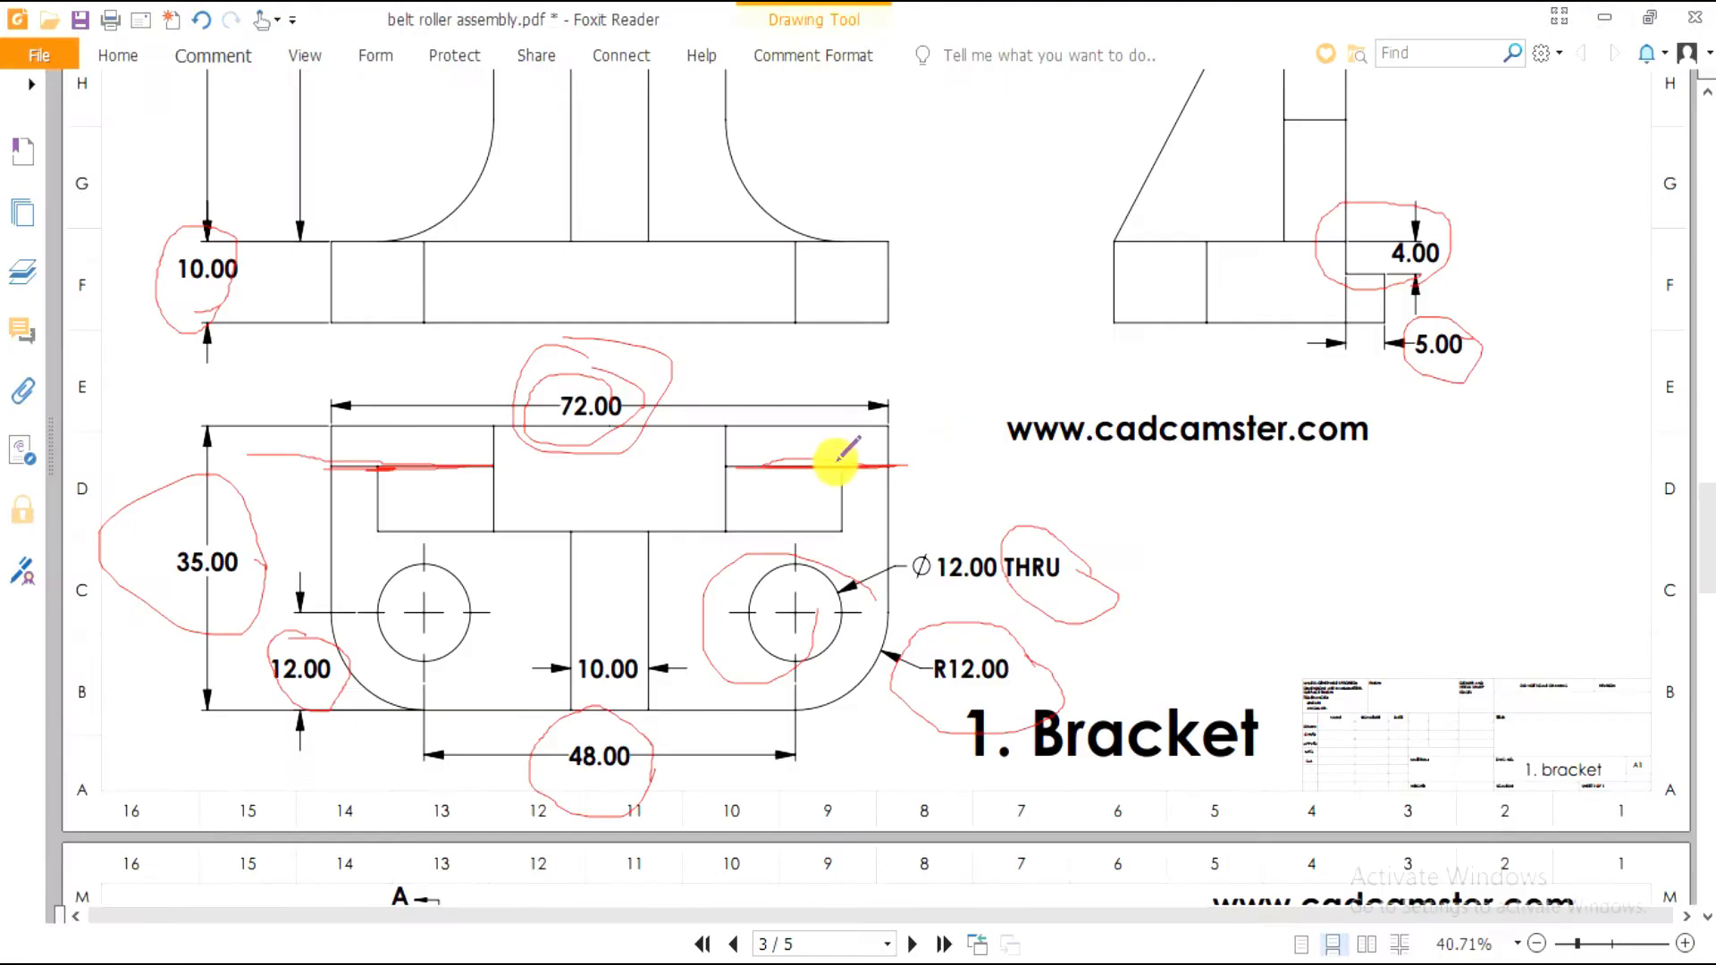
scroll(827, 457, "up", 5)
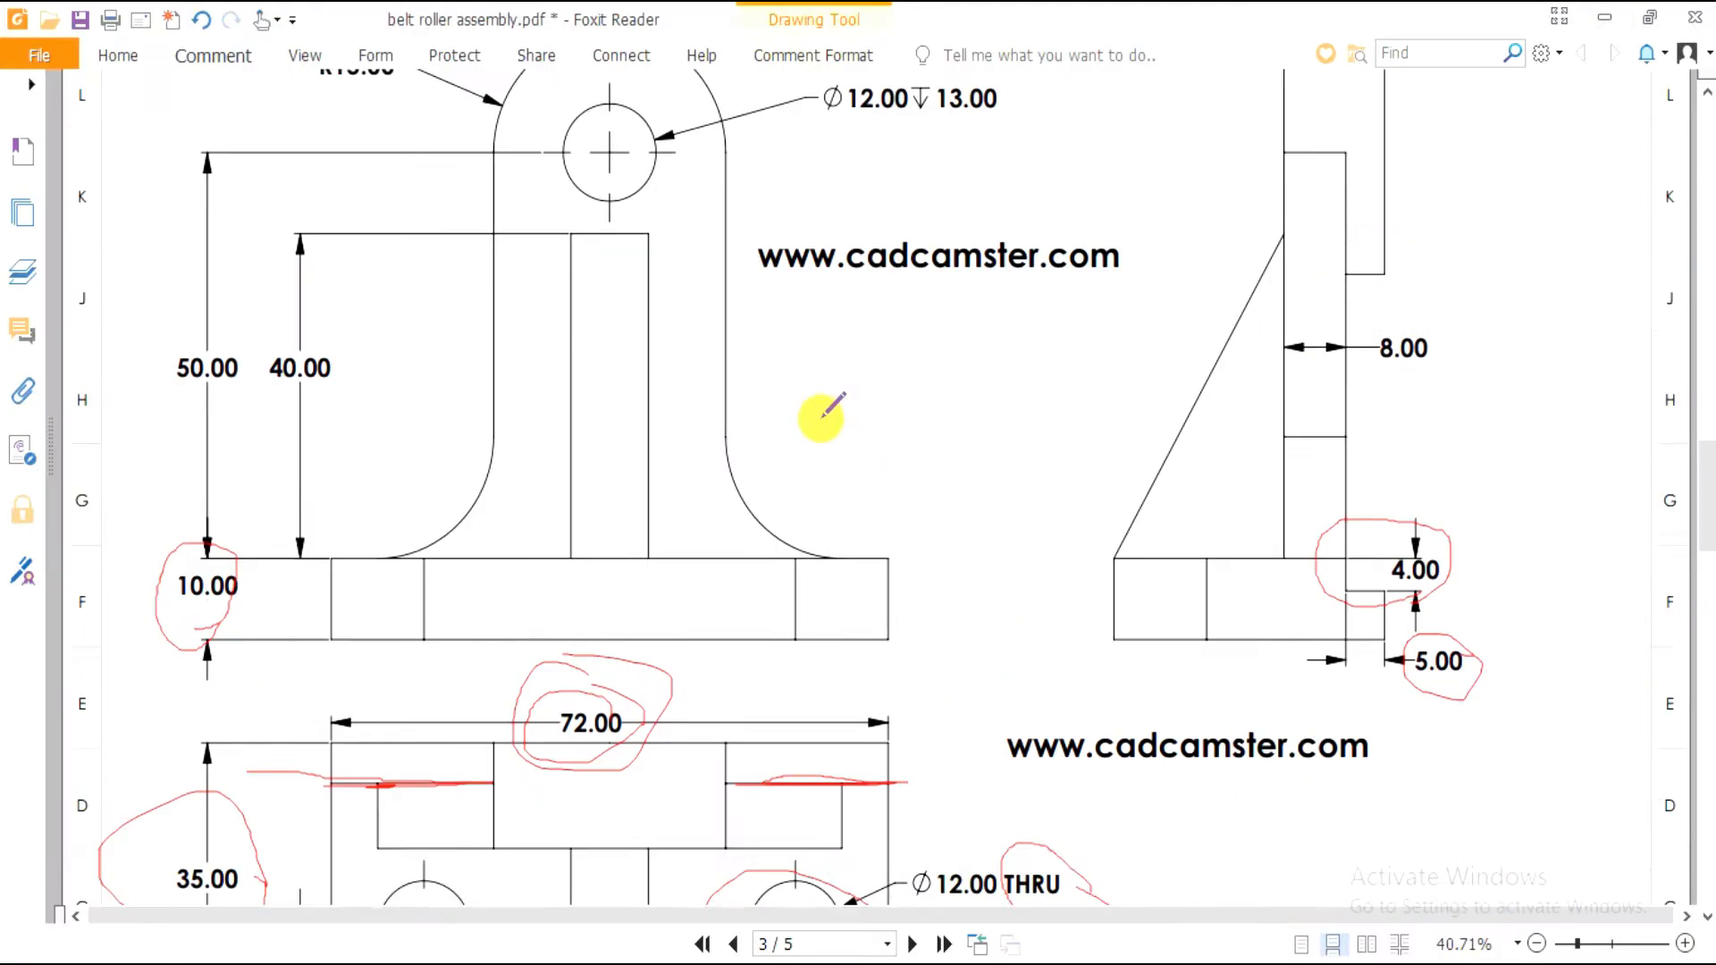
left_click_drag(436, 223, 840, 356)
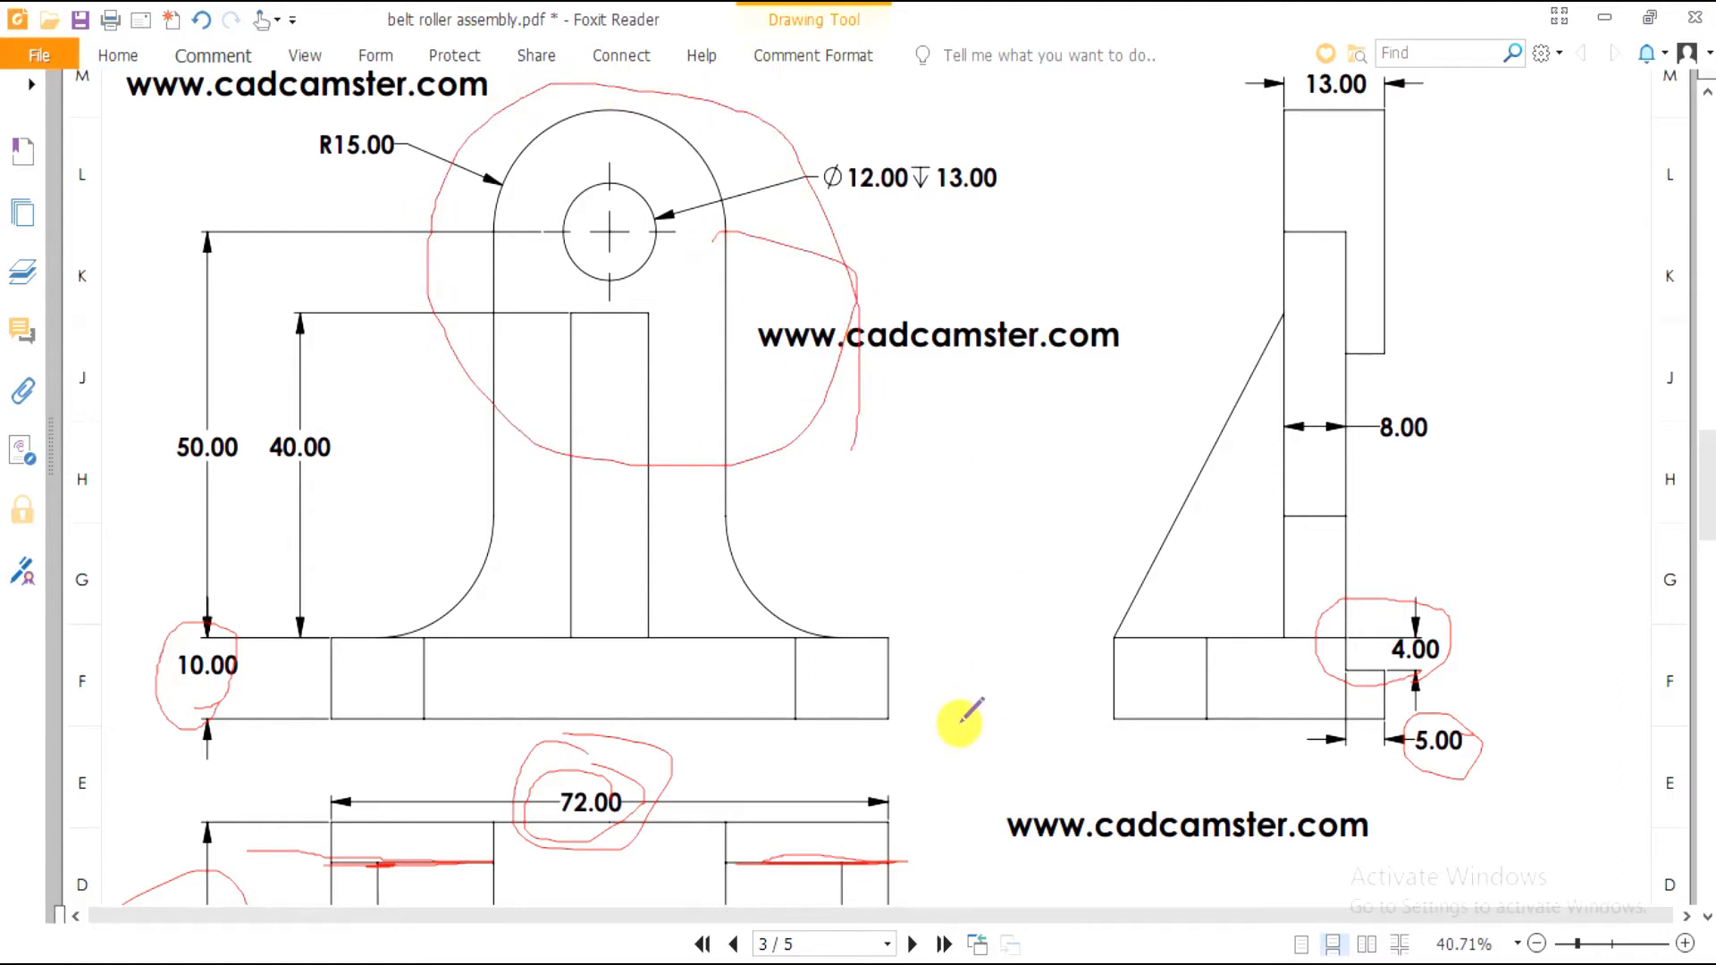
scroll(1351, 659, "up", 3)
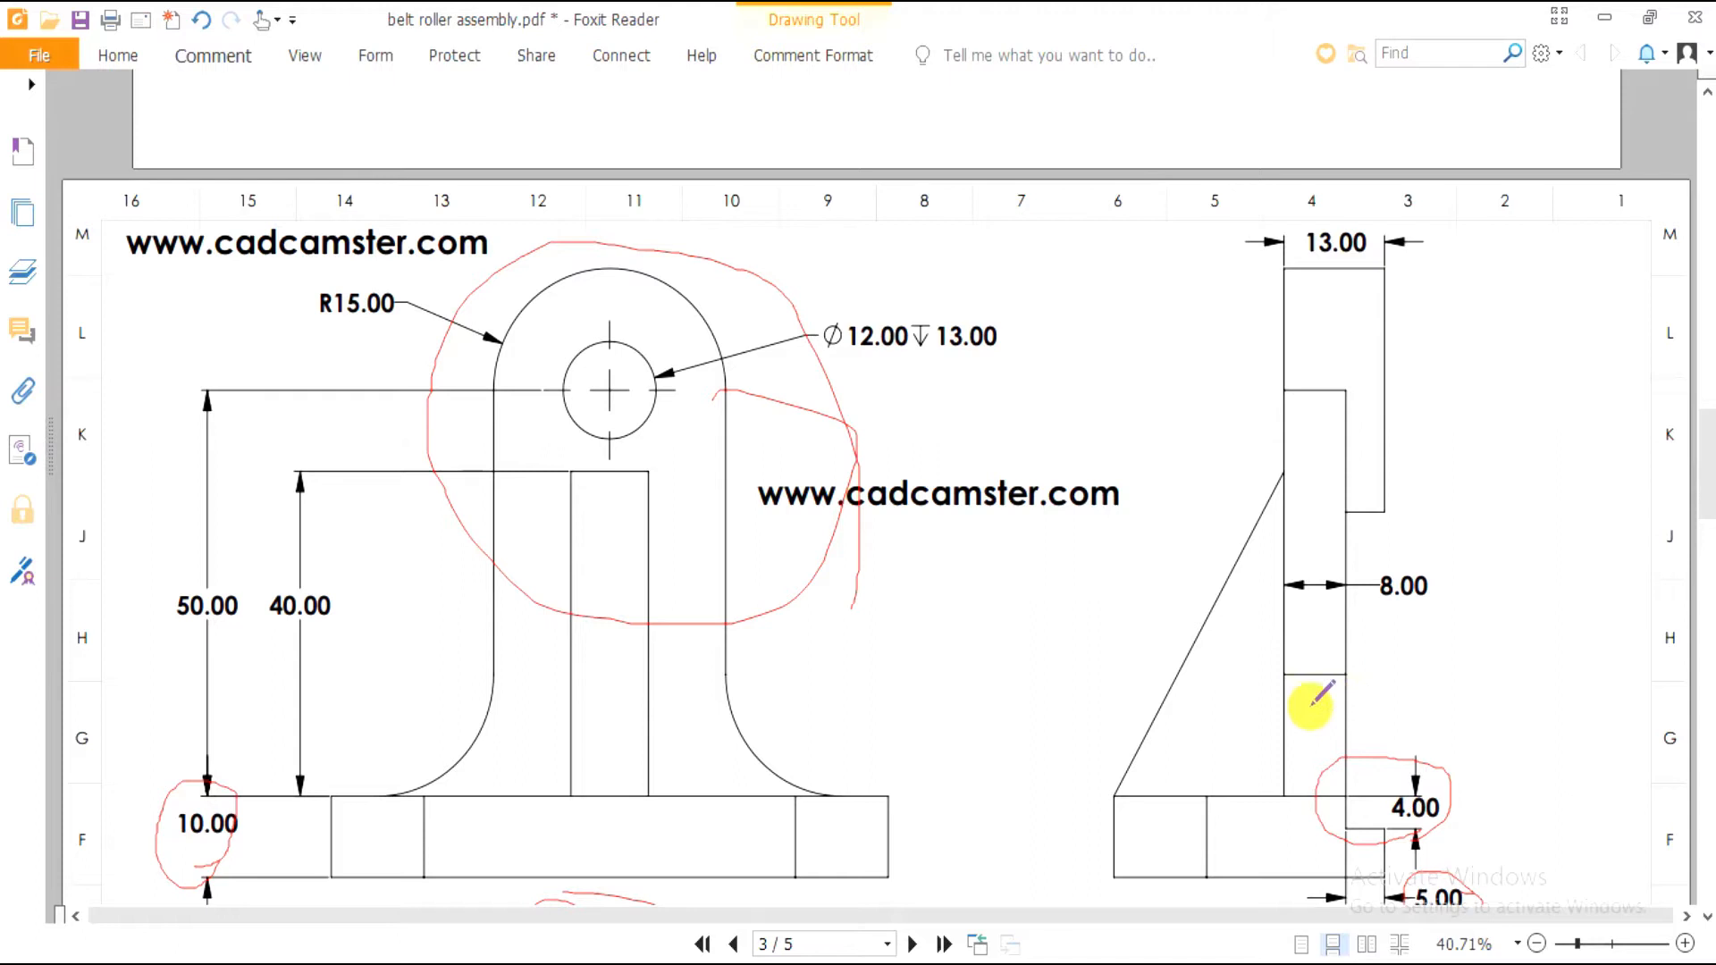
scroll(1310, 706, "down", 4)
scroll(1351, 660, "up", 2, "ctrl")
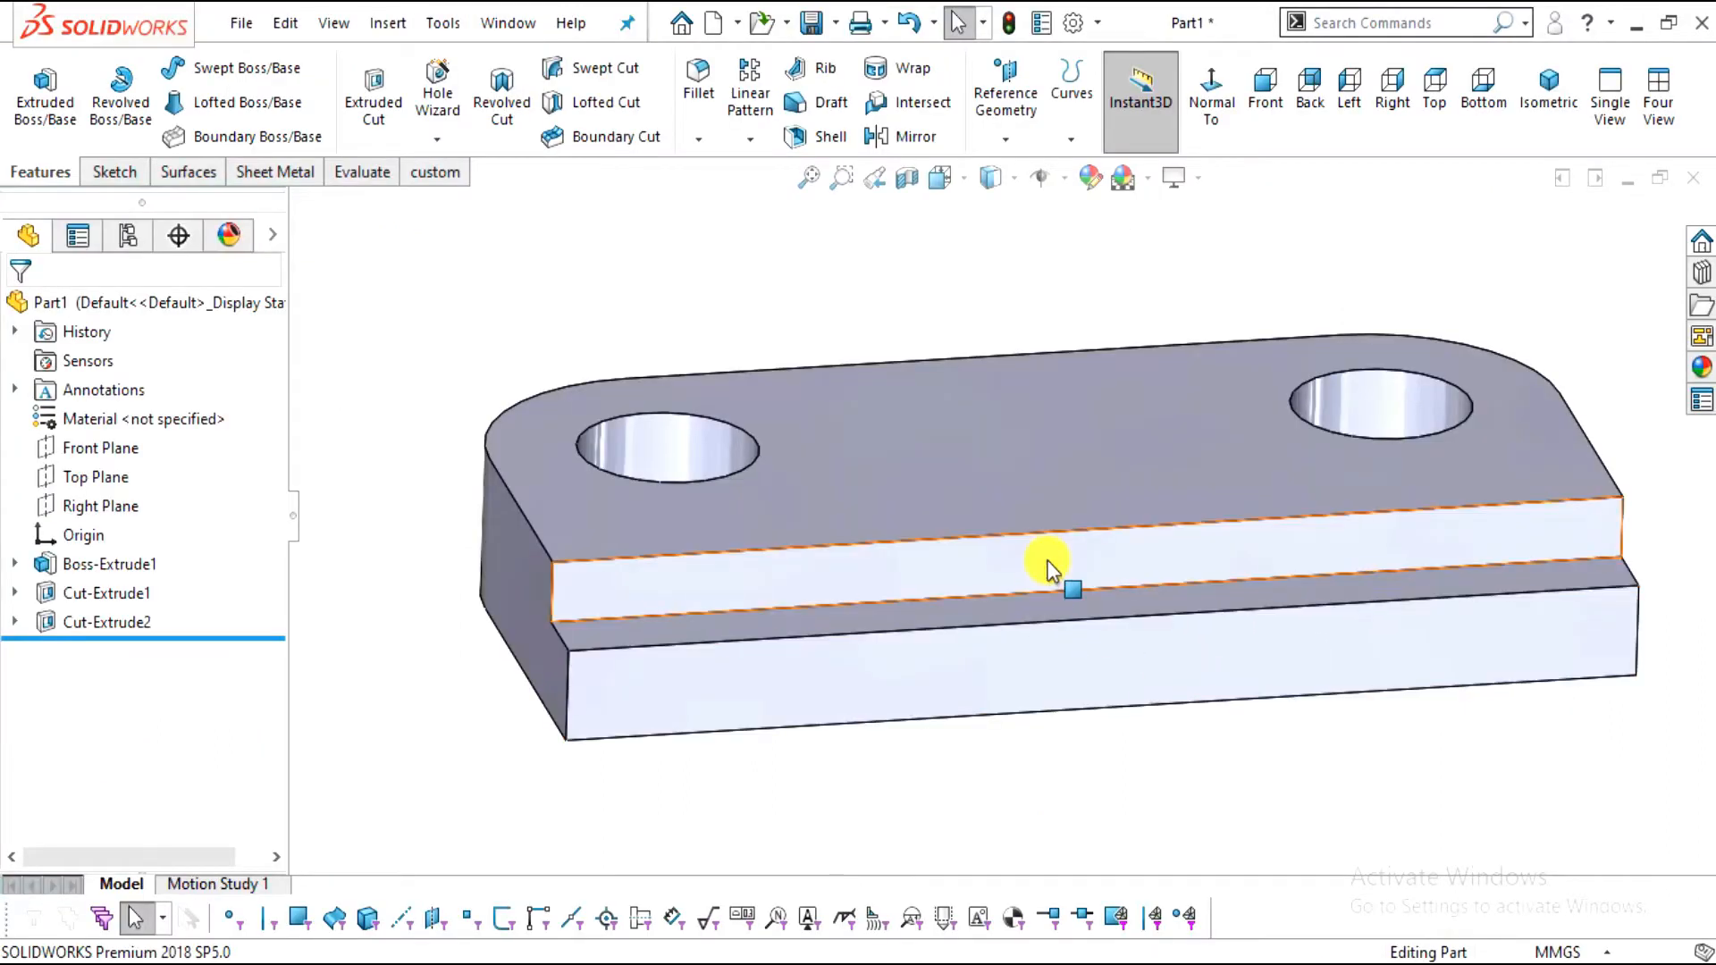
Start a sketch on the long vertical face of the step cut in SOLIDWORKS, viewed normal to that face
left_click(1050, 568)
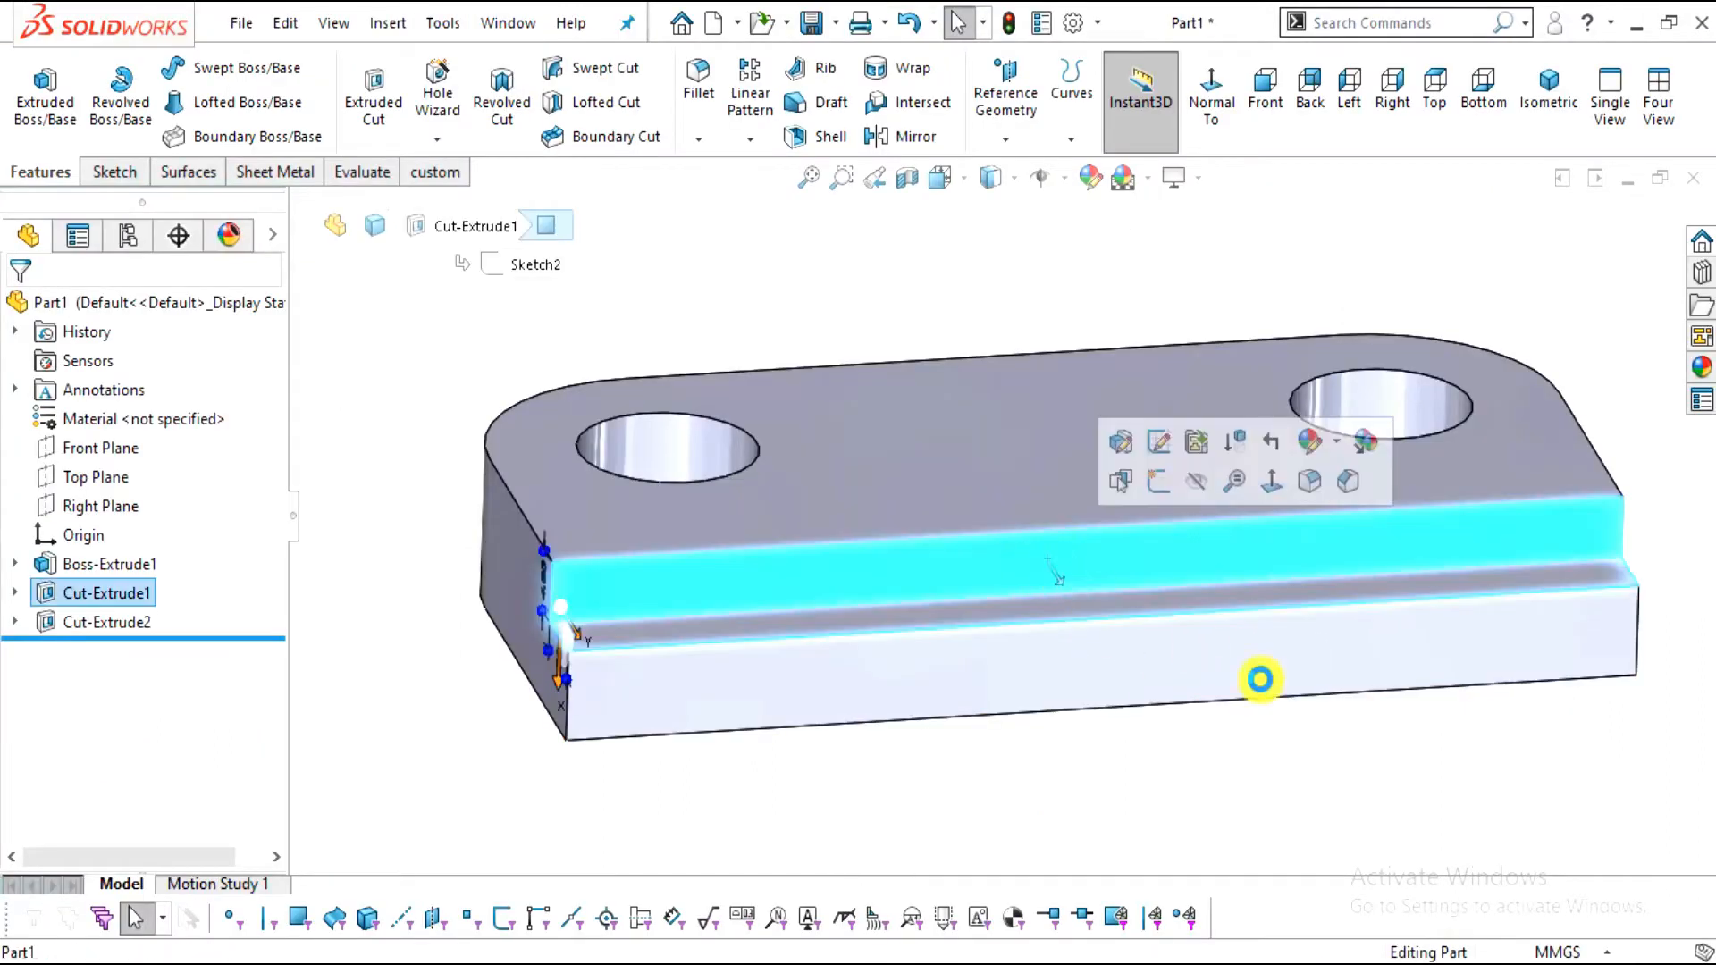
middle_click_drag(1099, 765, 1211, 705)
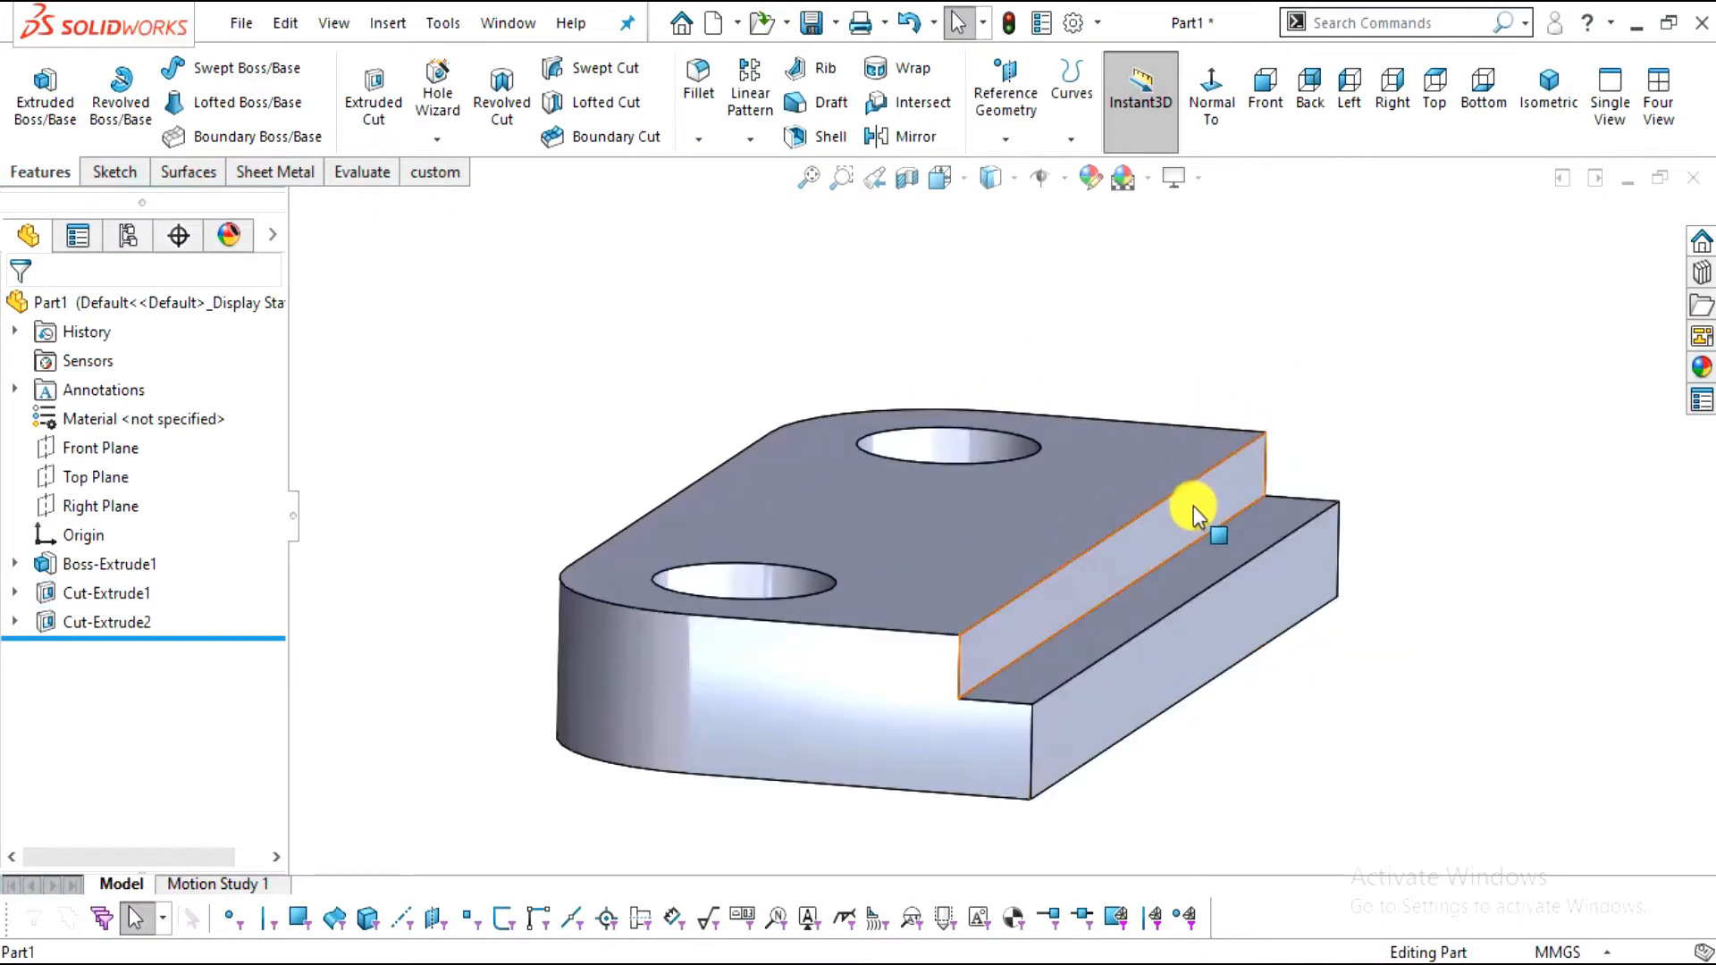
left_click(1216, 504)
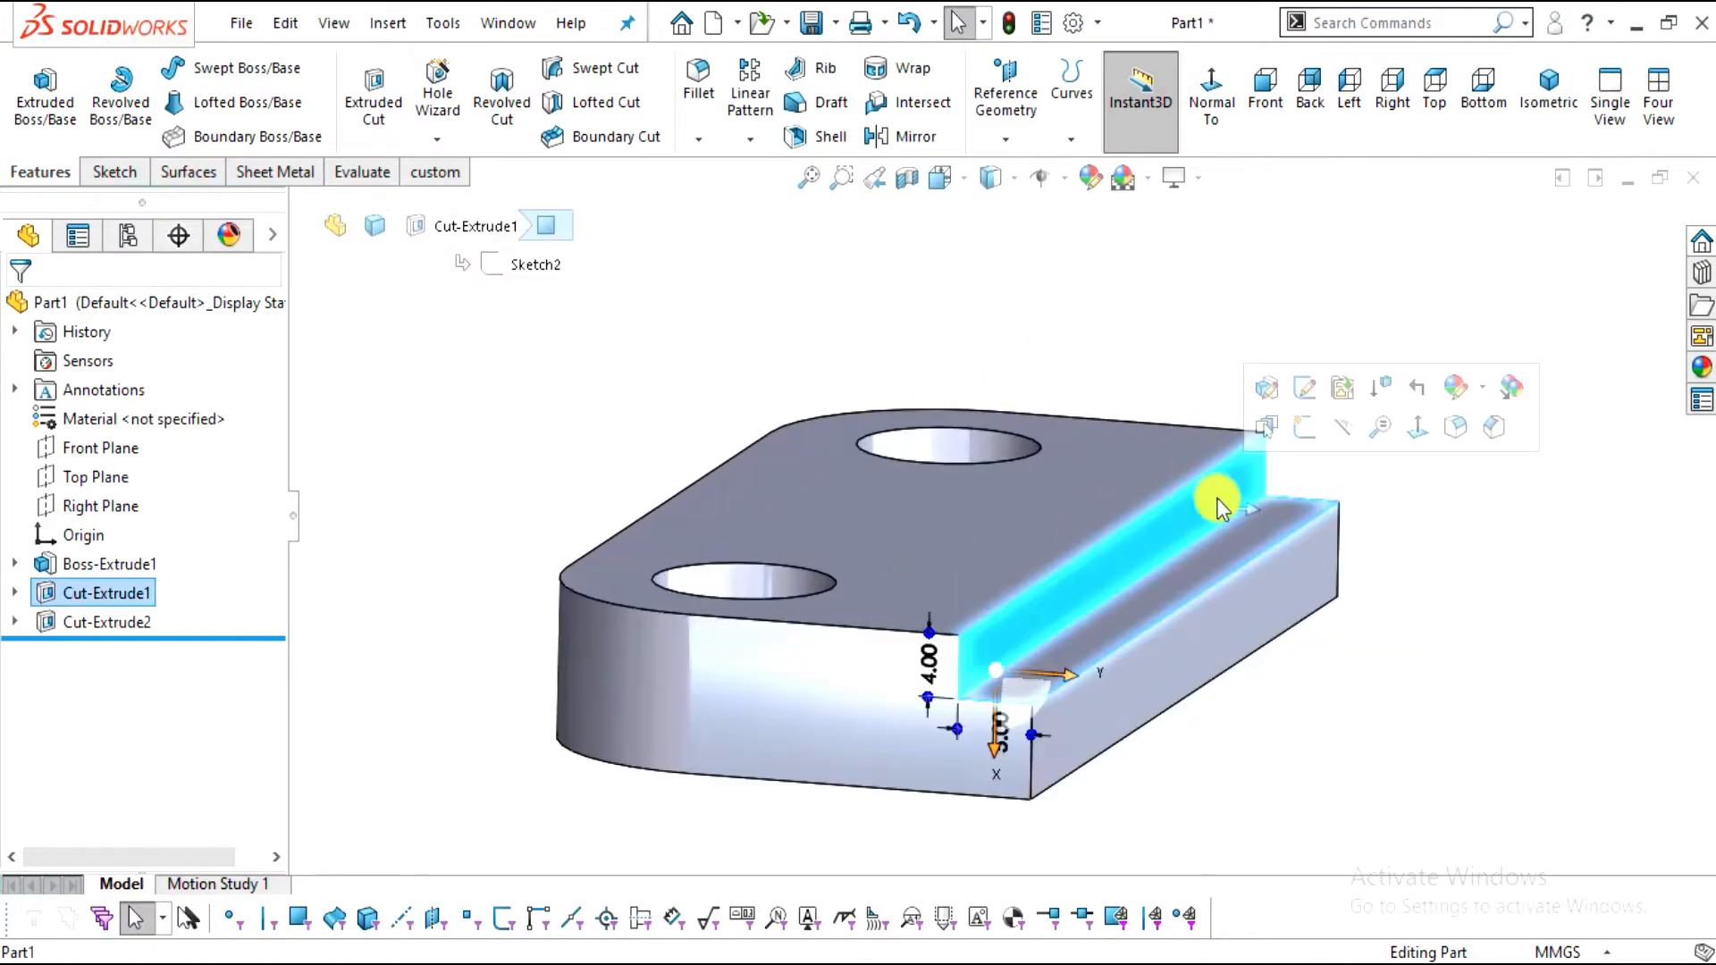
left_click(1422, 433)
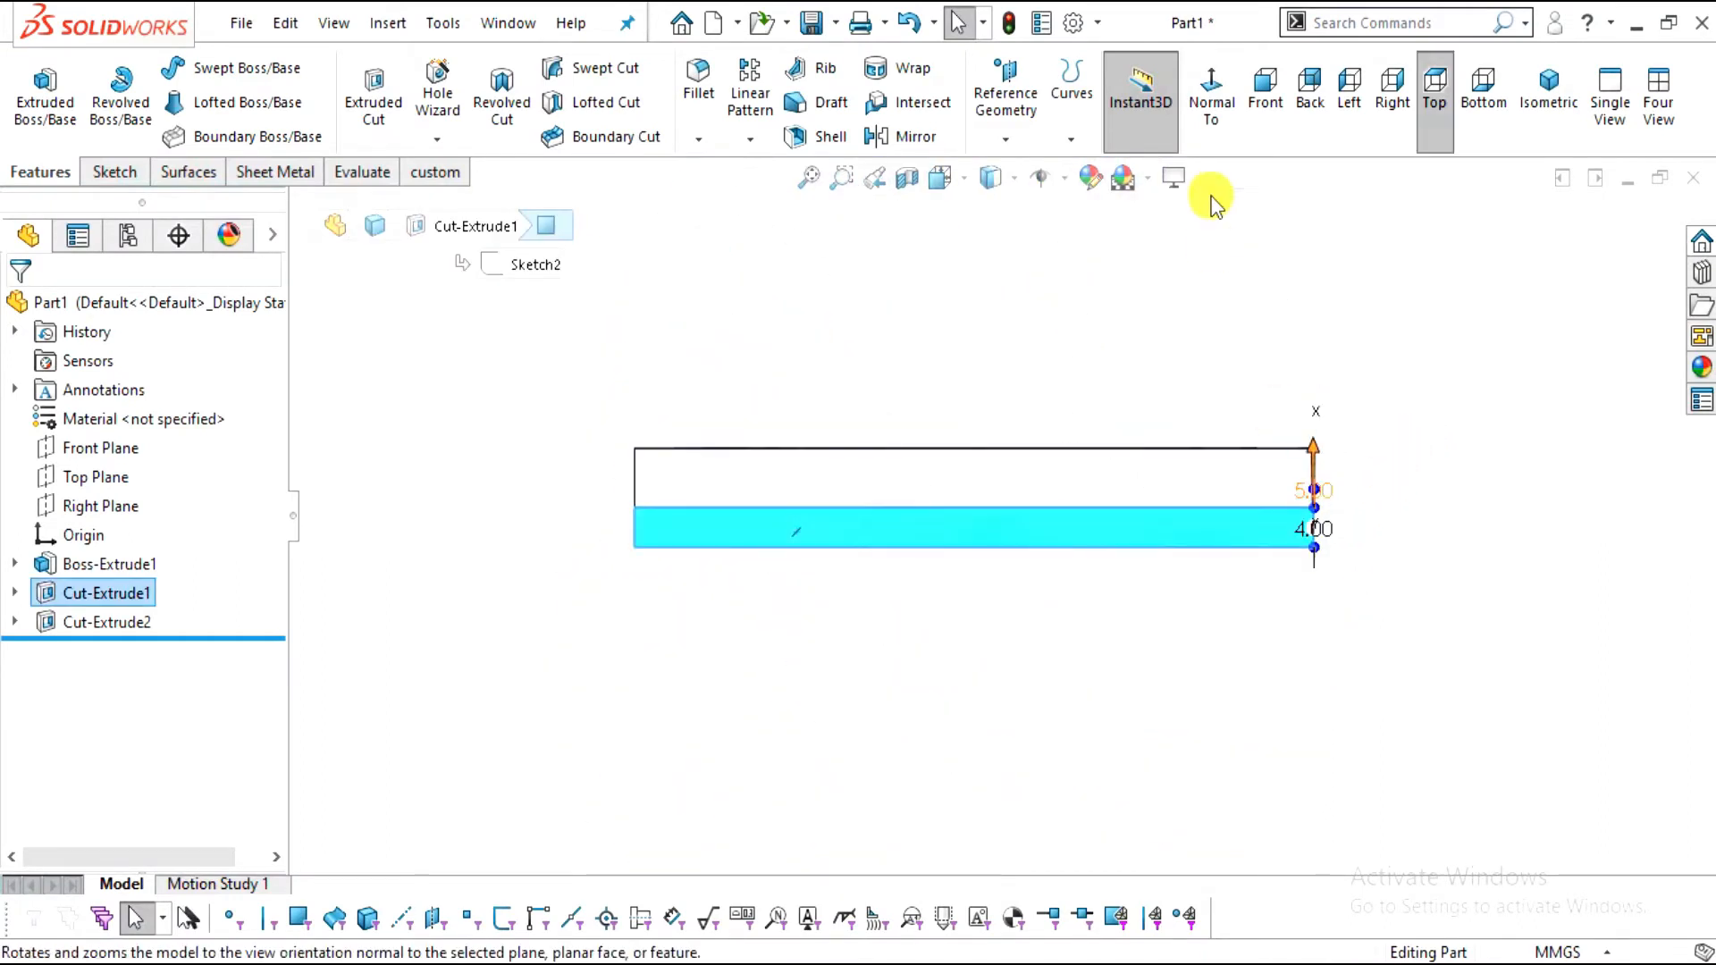
left_click(1211, 121)
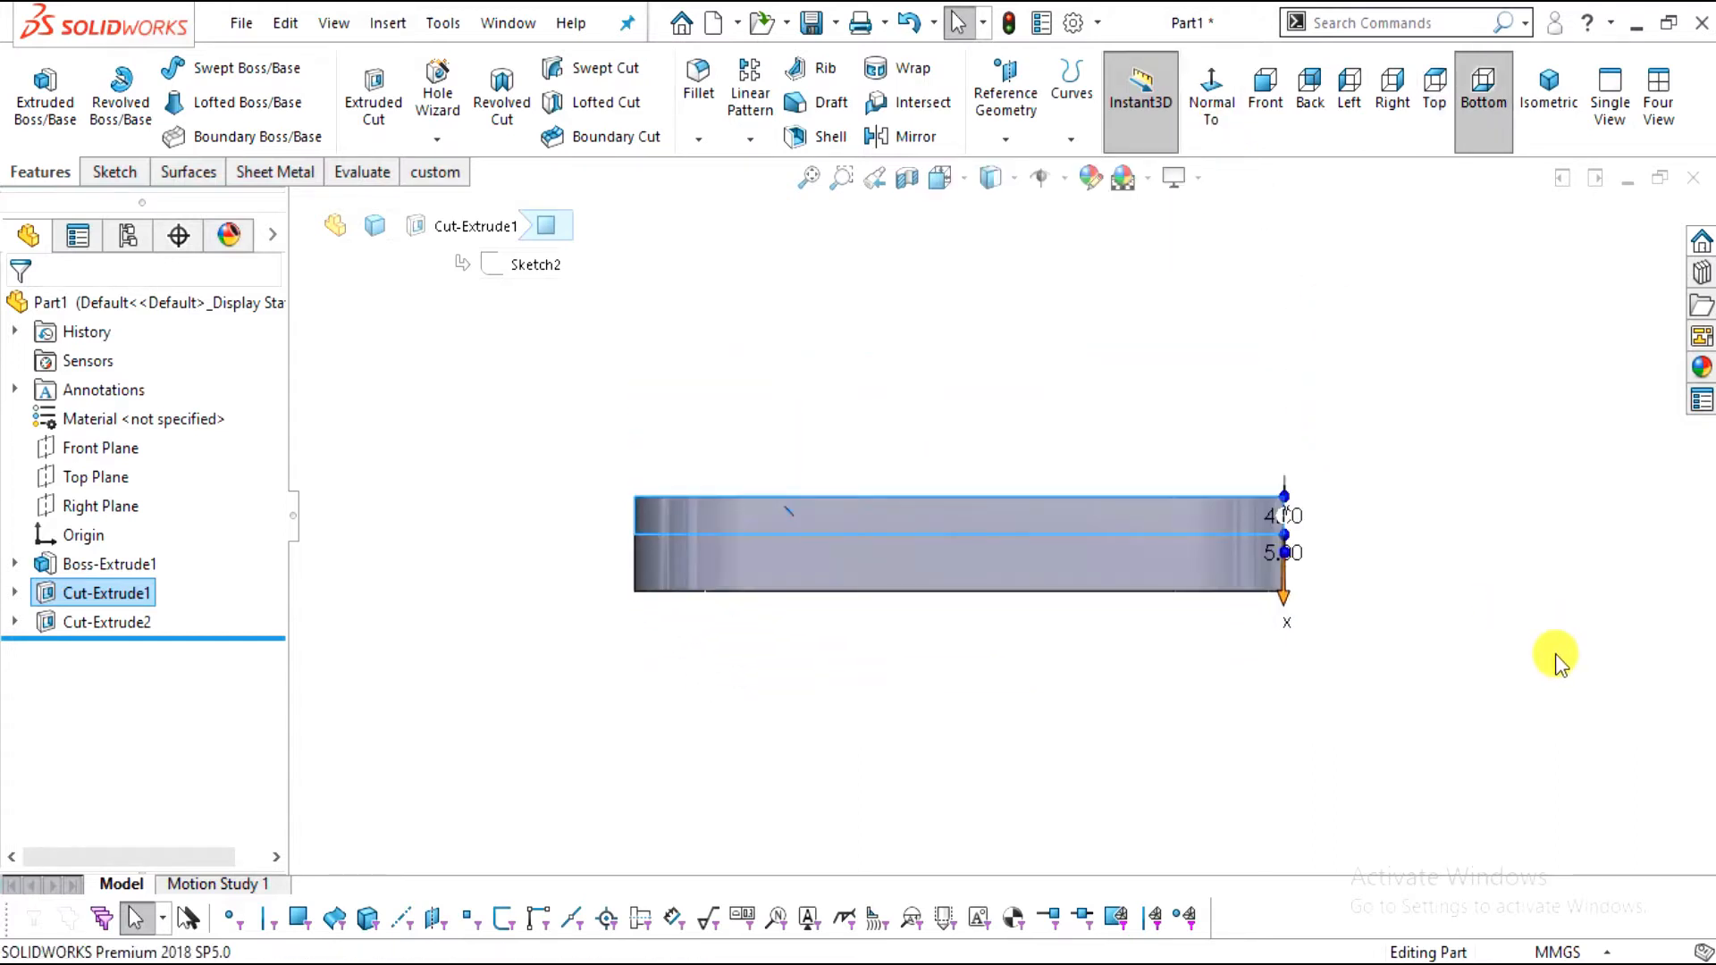
key("shift+Left")
key("shift+Left")
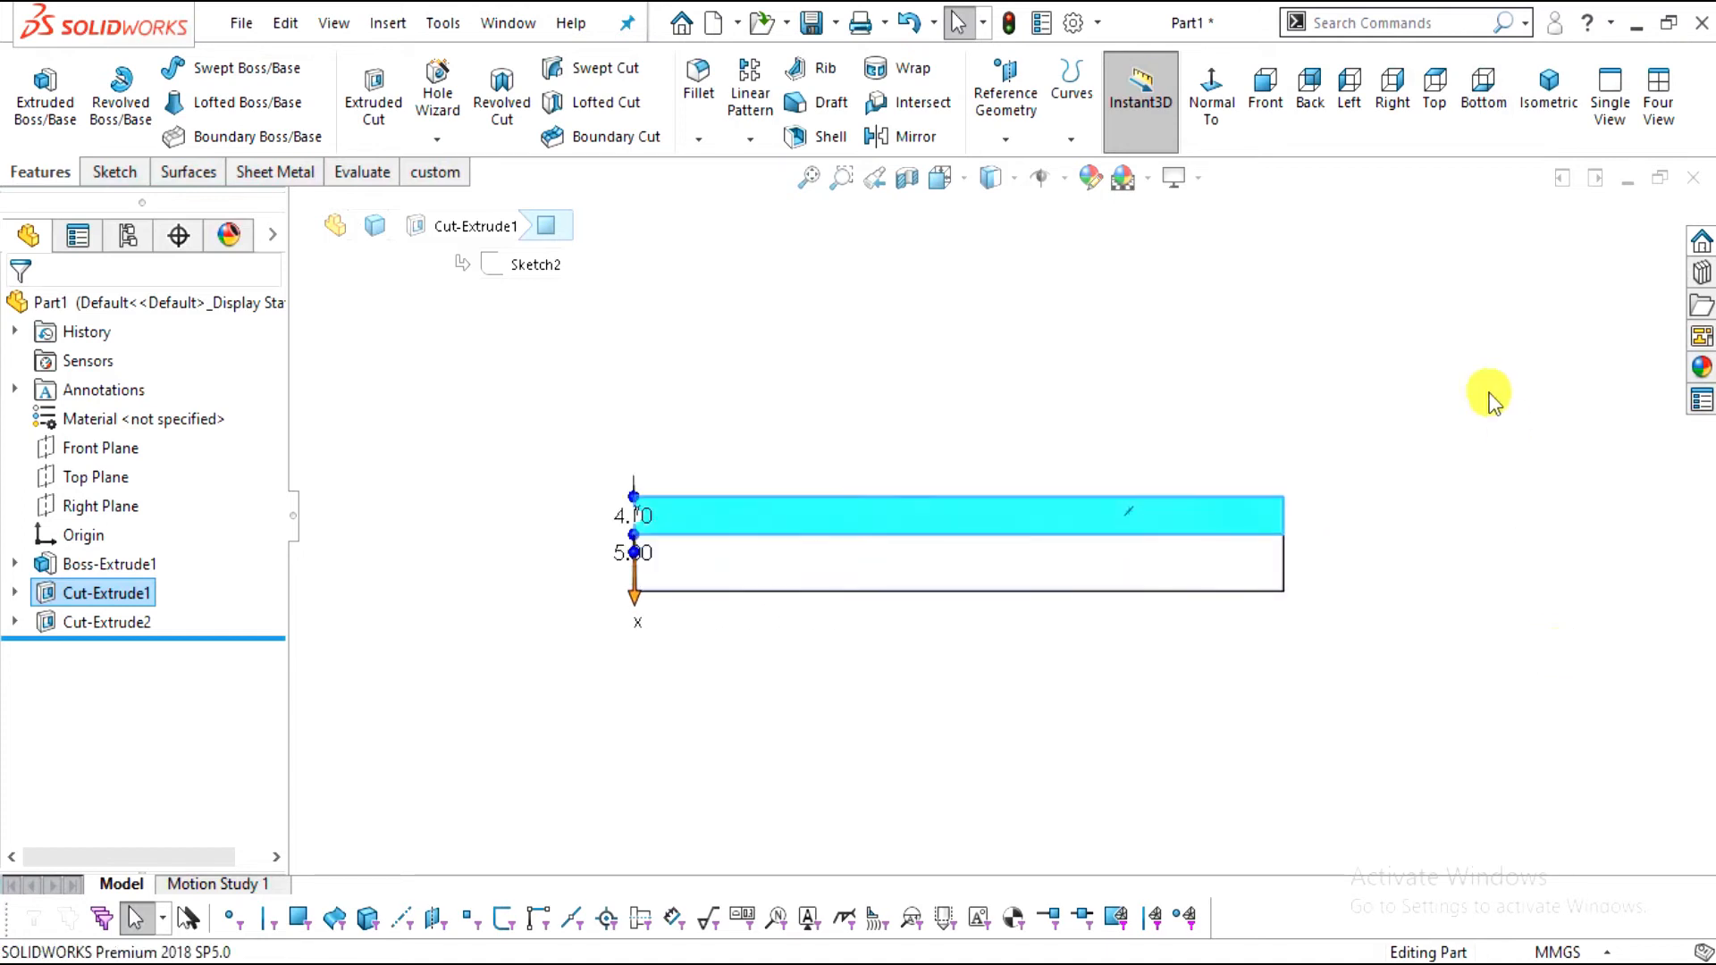
left_click(1058, 461)
scroll(1054, 455, "down", 2)
left_click(979, 532)
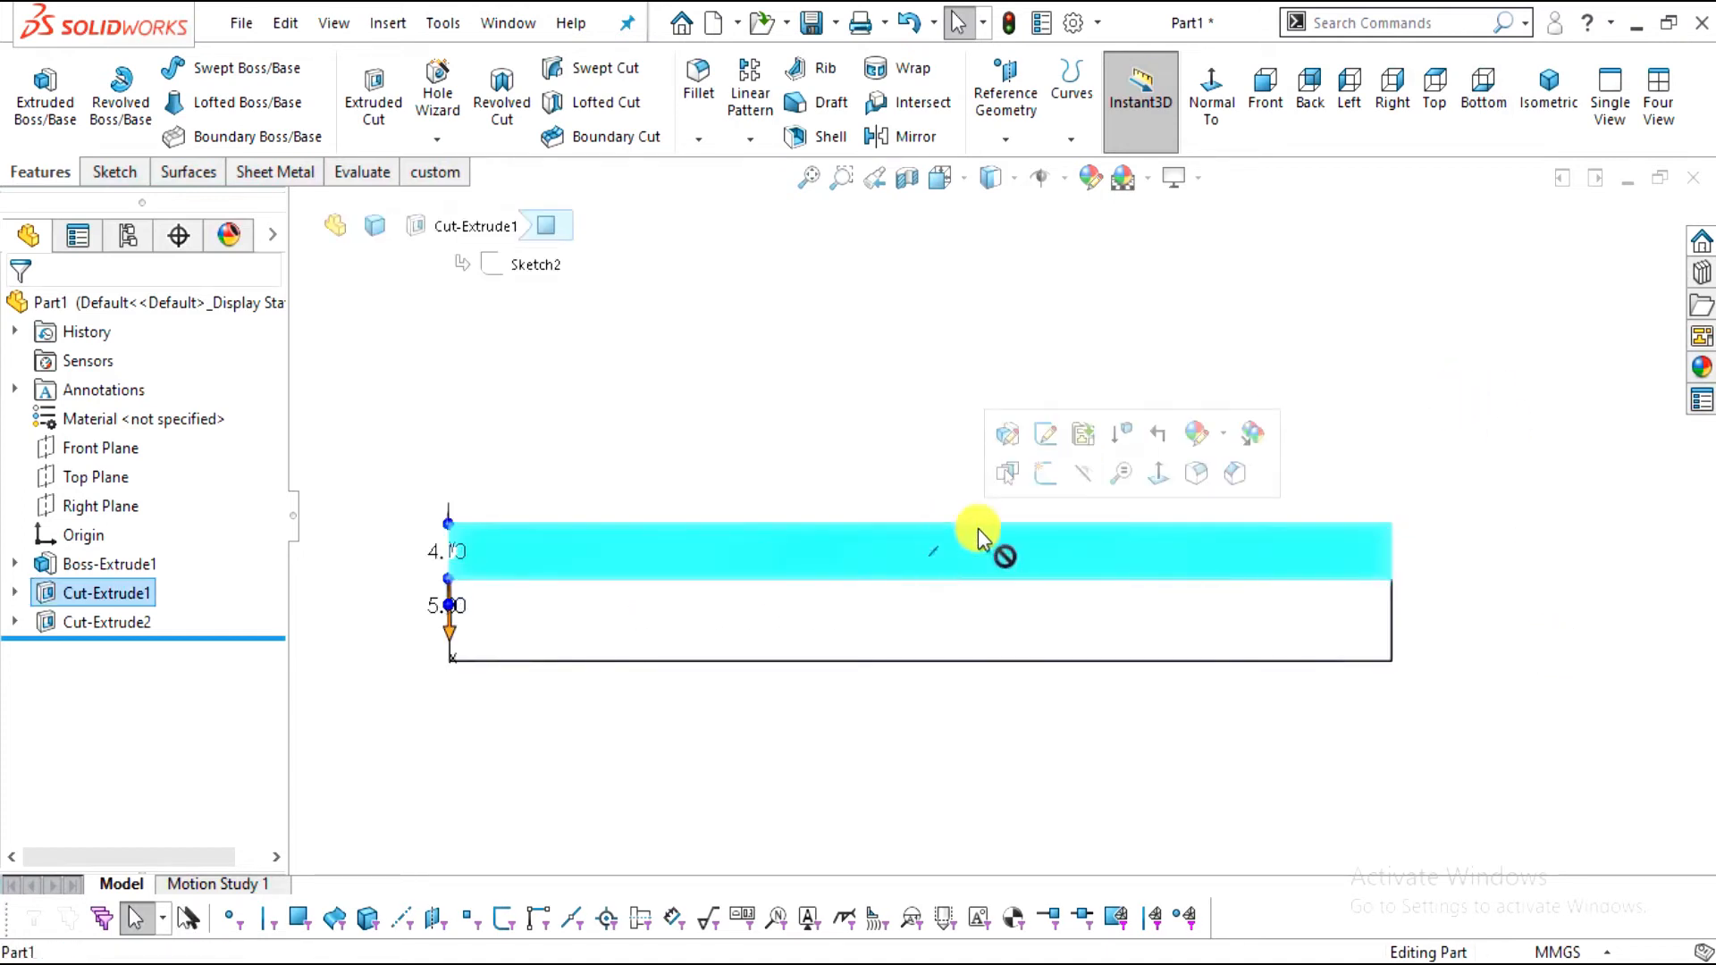
left_click(1046, 473)
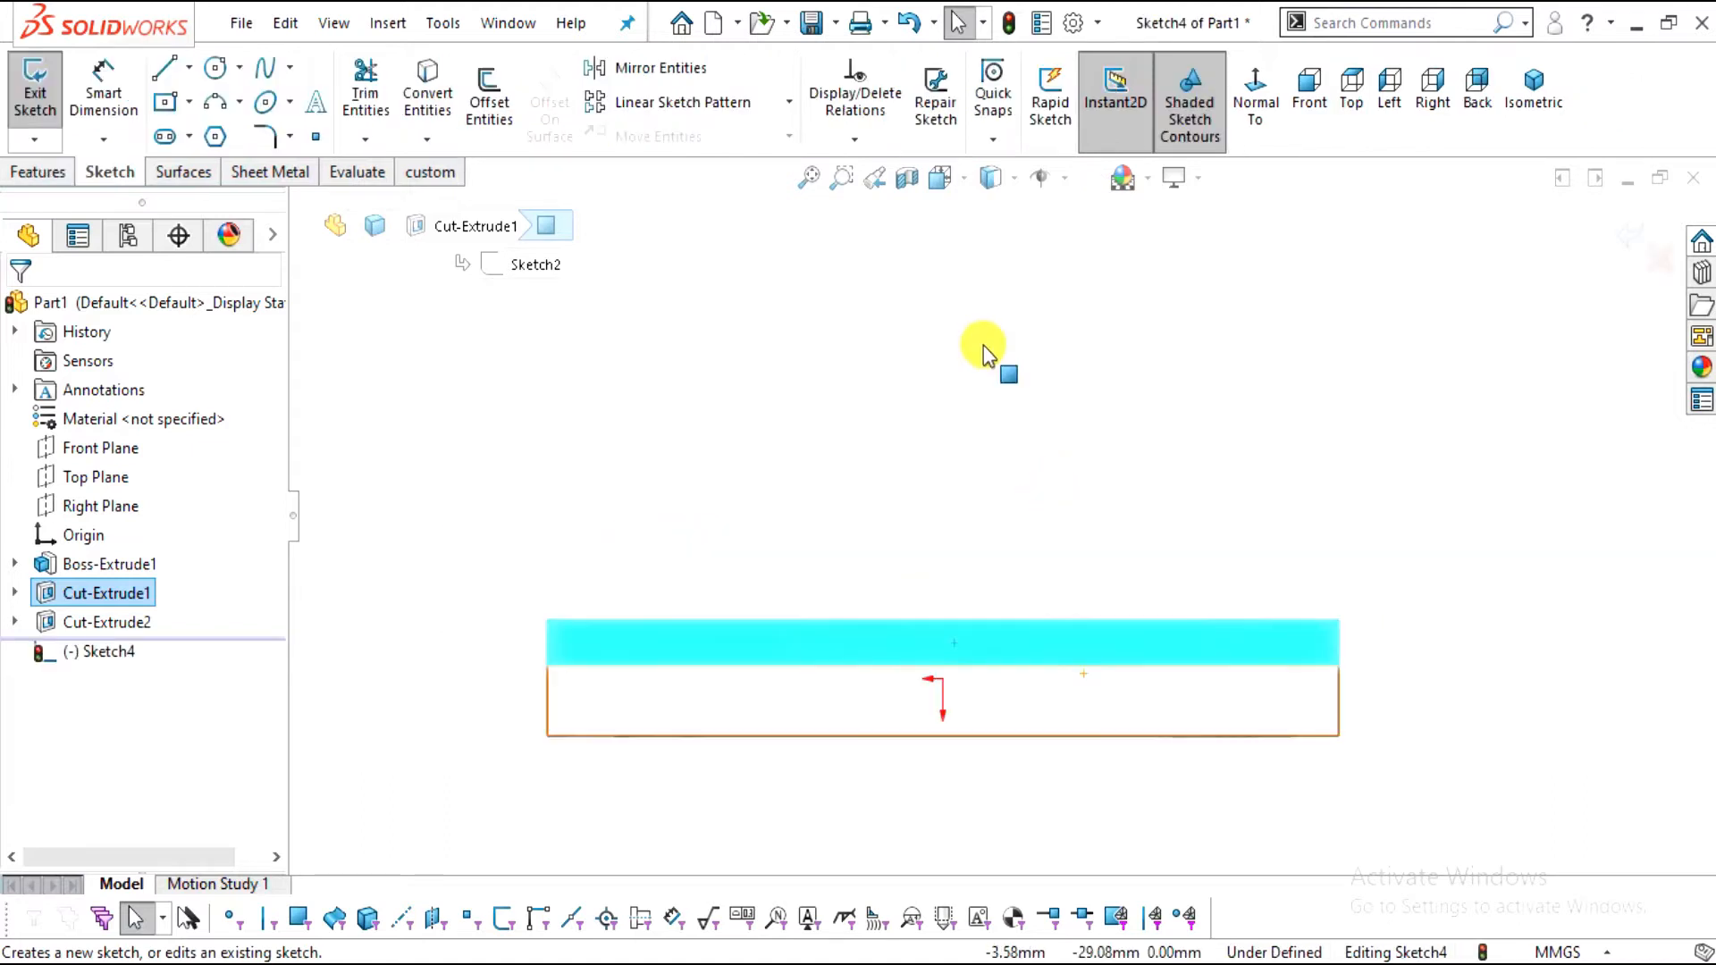
Sketch two concentric circles above the base plate, about 9 mm and 18 mm in diameter
left_click(217, 70)
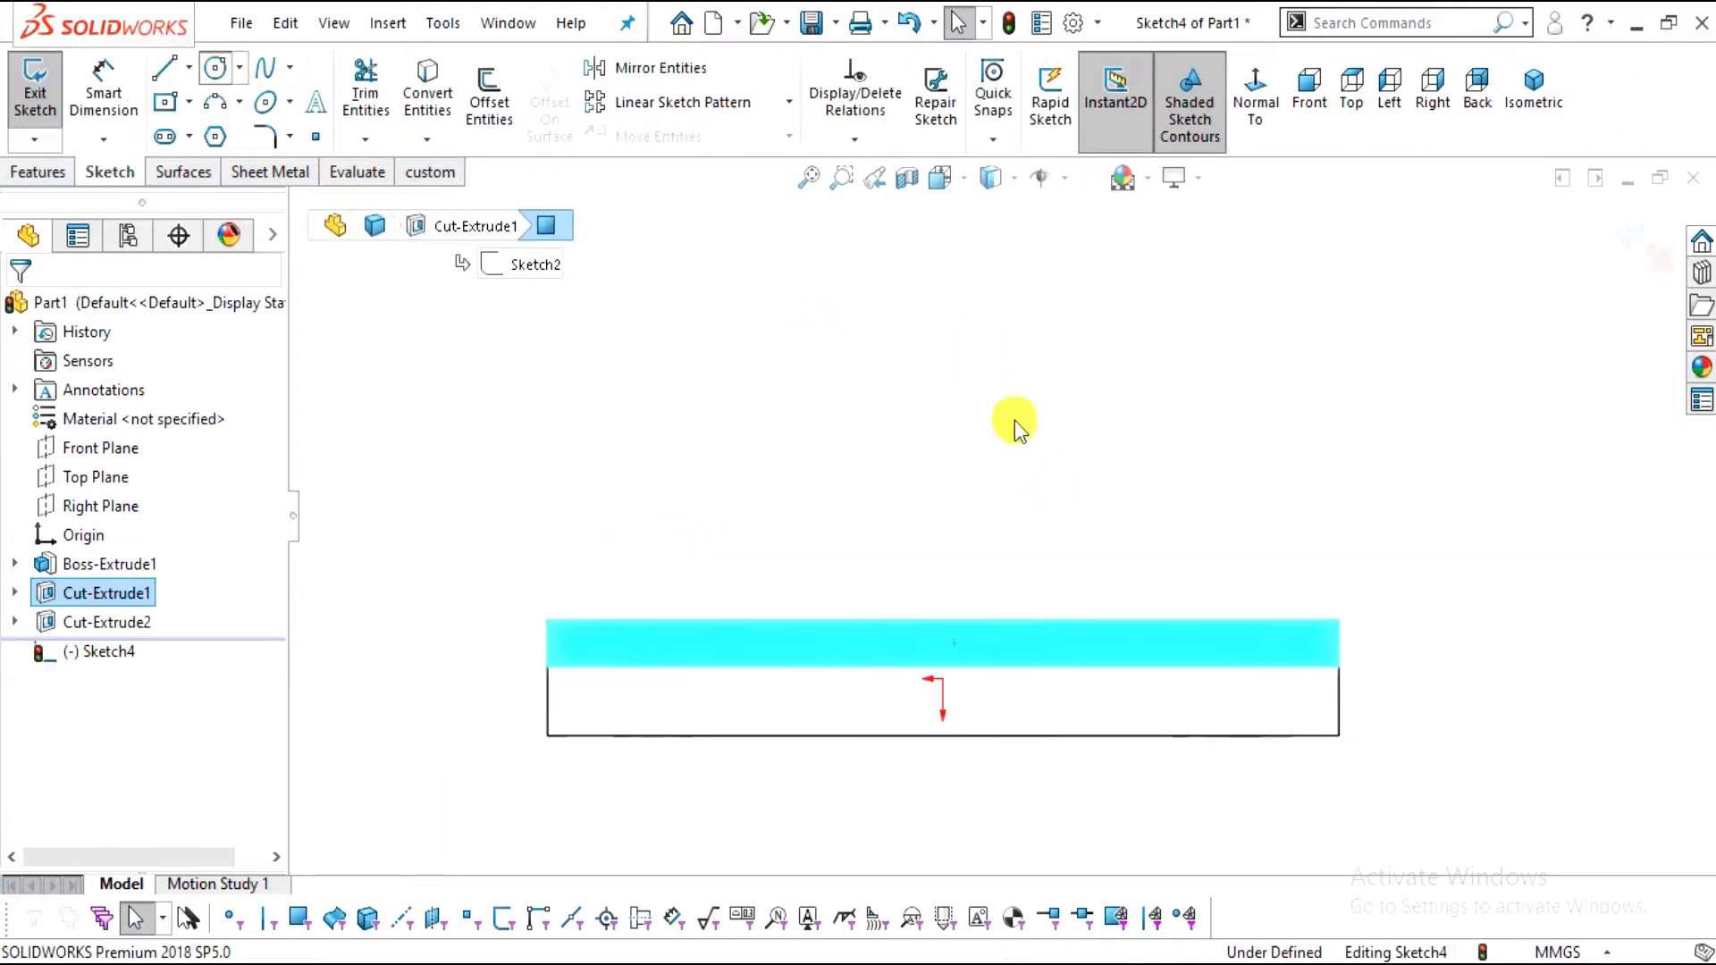
scroll(1001, 473, "up", 2)
scroll(908, 256, "down", 3)
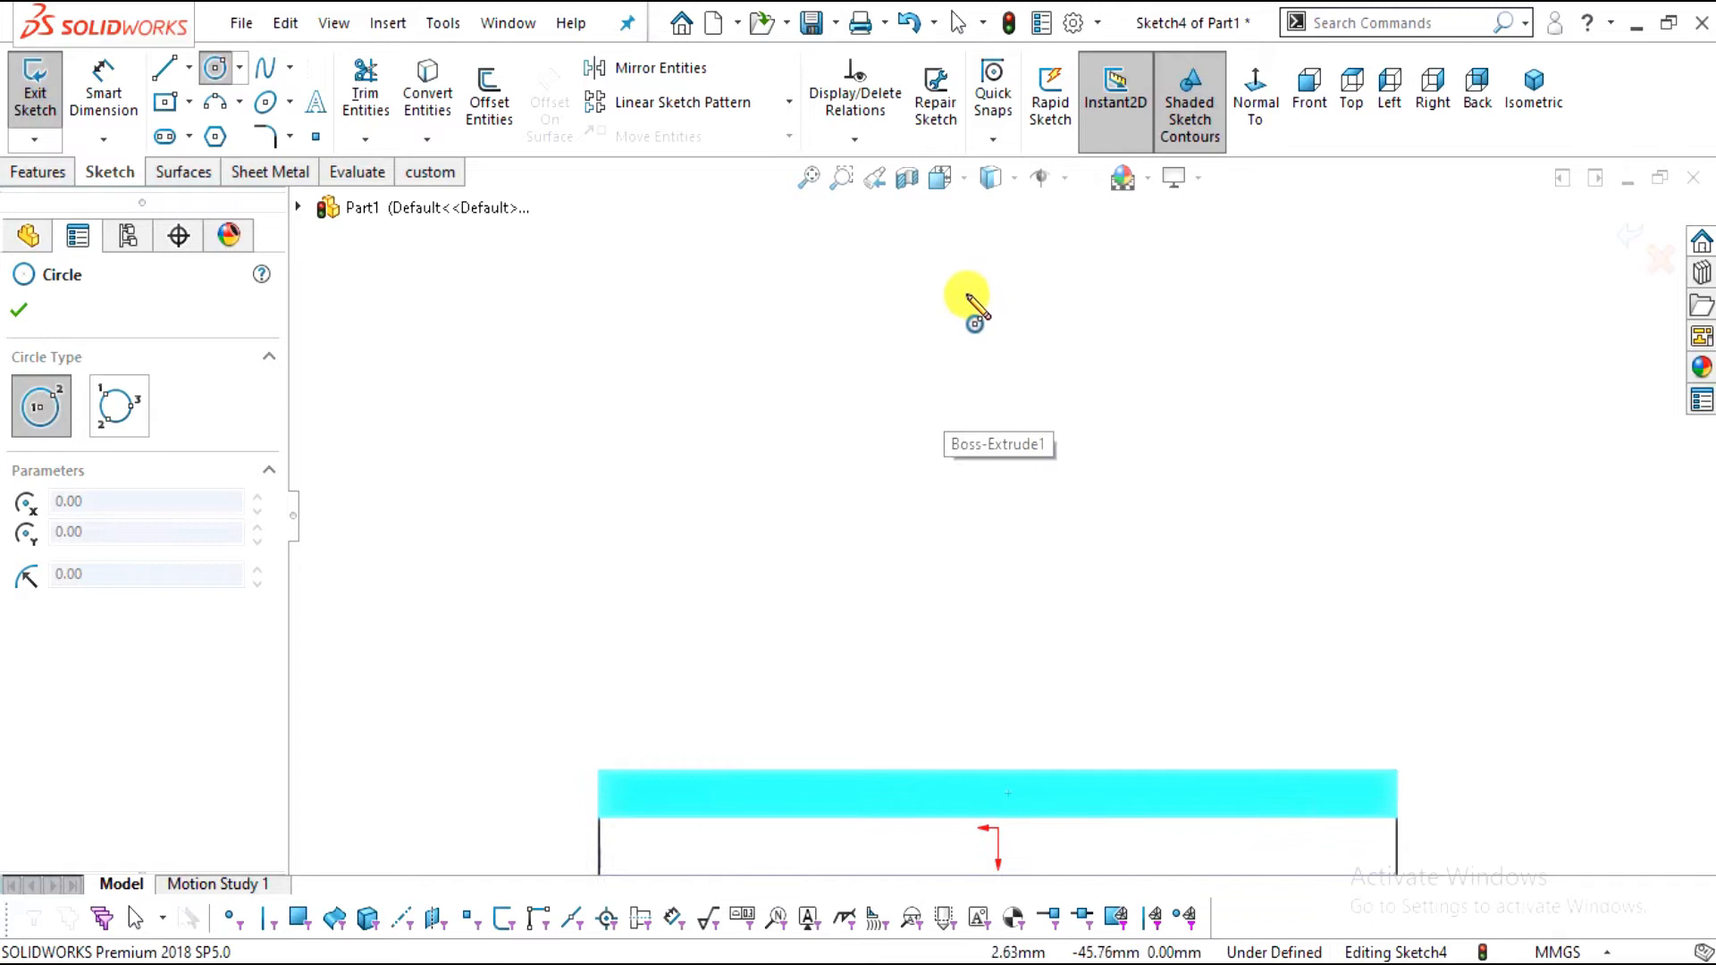
left_click(965, 293)
left_click(1013, 378)
left_click(965, 293)
left_click(998, 336)
key("Escape")
scroll(1148, 464, "up", 2)
Switch to the bracket drawing in Foxit Reader and examine the upright's rounded end radius and hole diameter
key("alt+Tab")
scroll(1148, 474, "up", 7)
left_click_drag(743, 926, 441, 885)
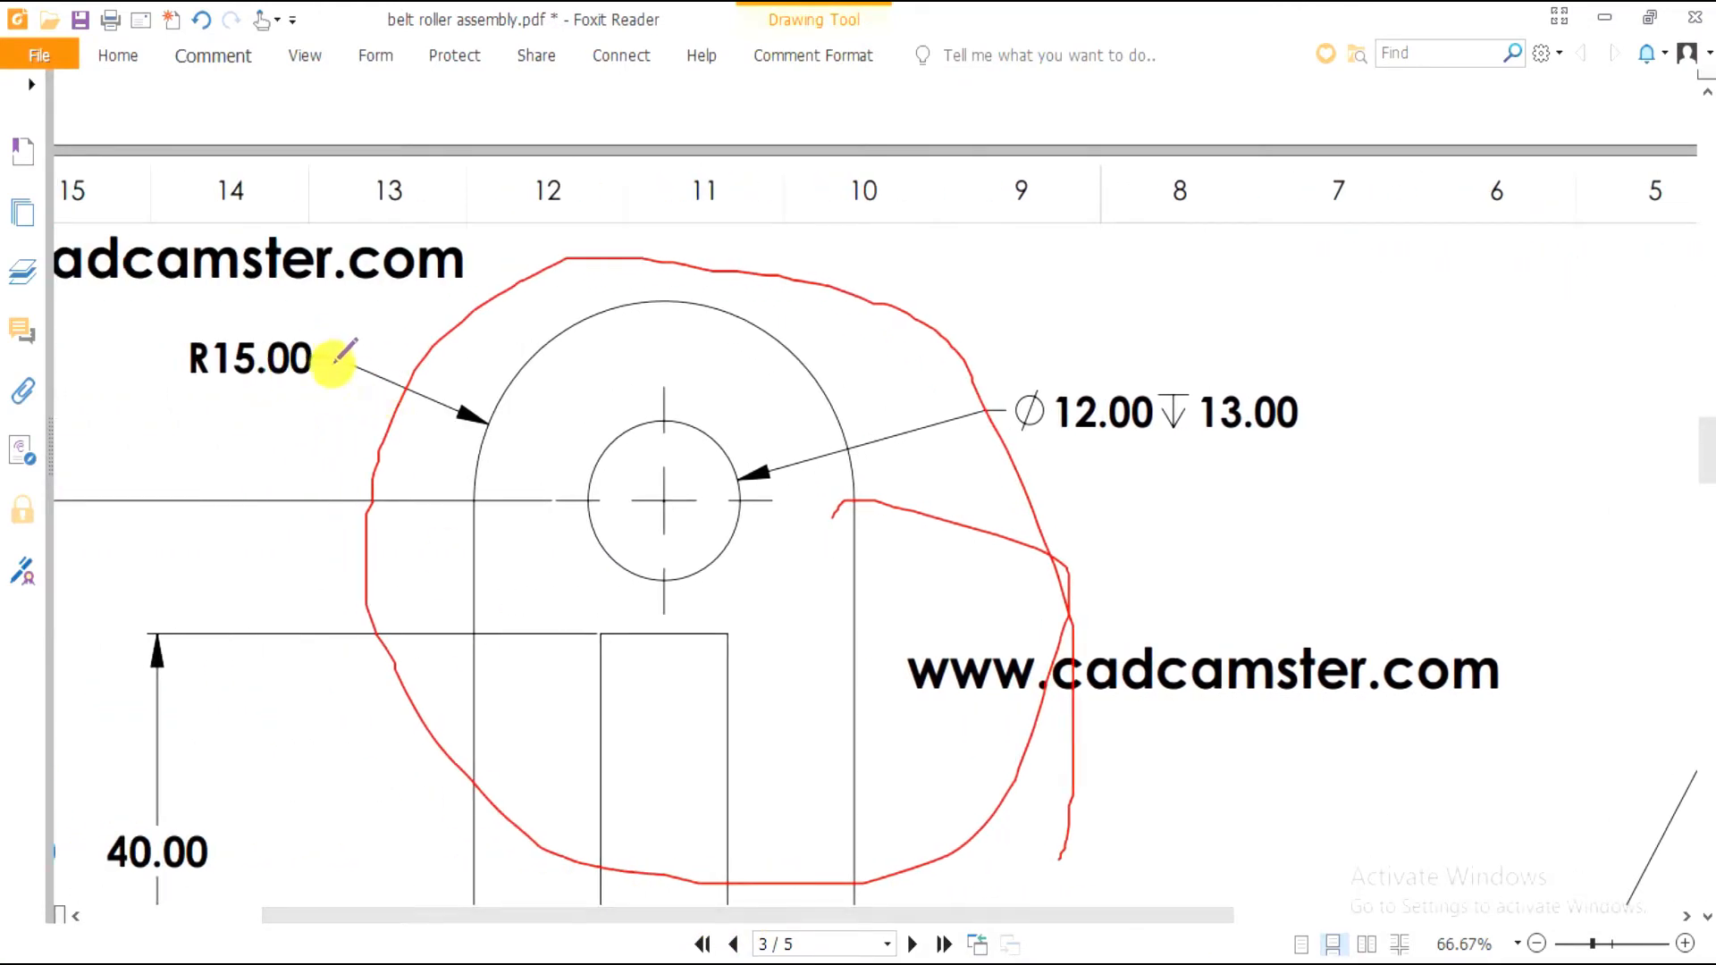
Switch back to SOLIDWORKS and add a vertical relation between the circles' common centre and the origin
key("alt+Tab")
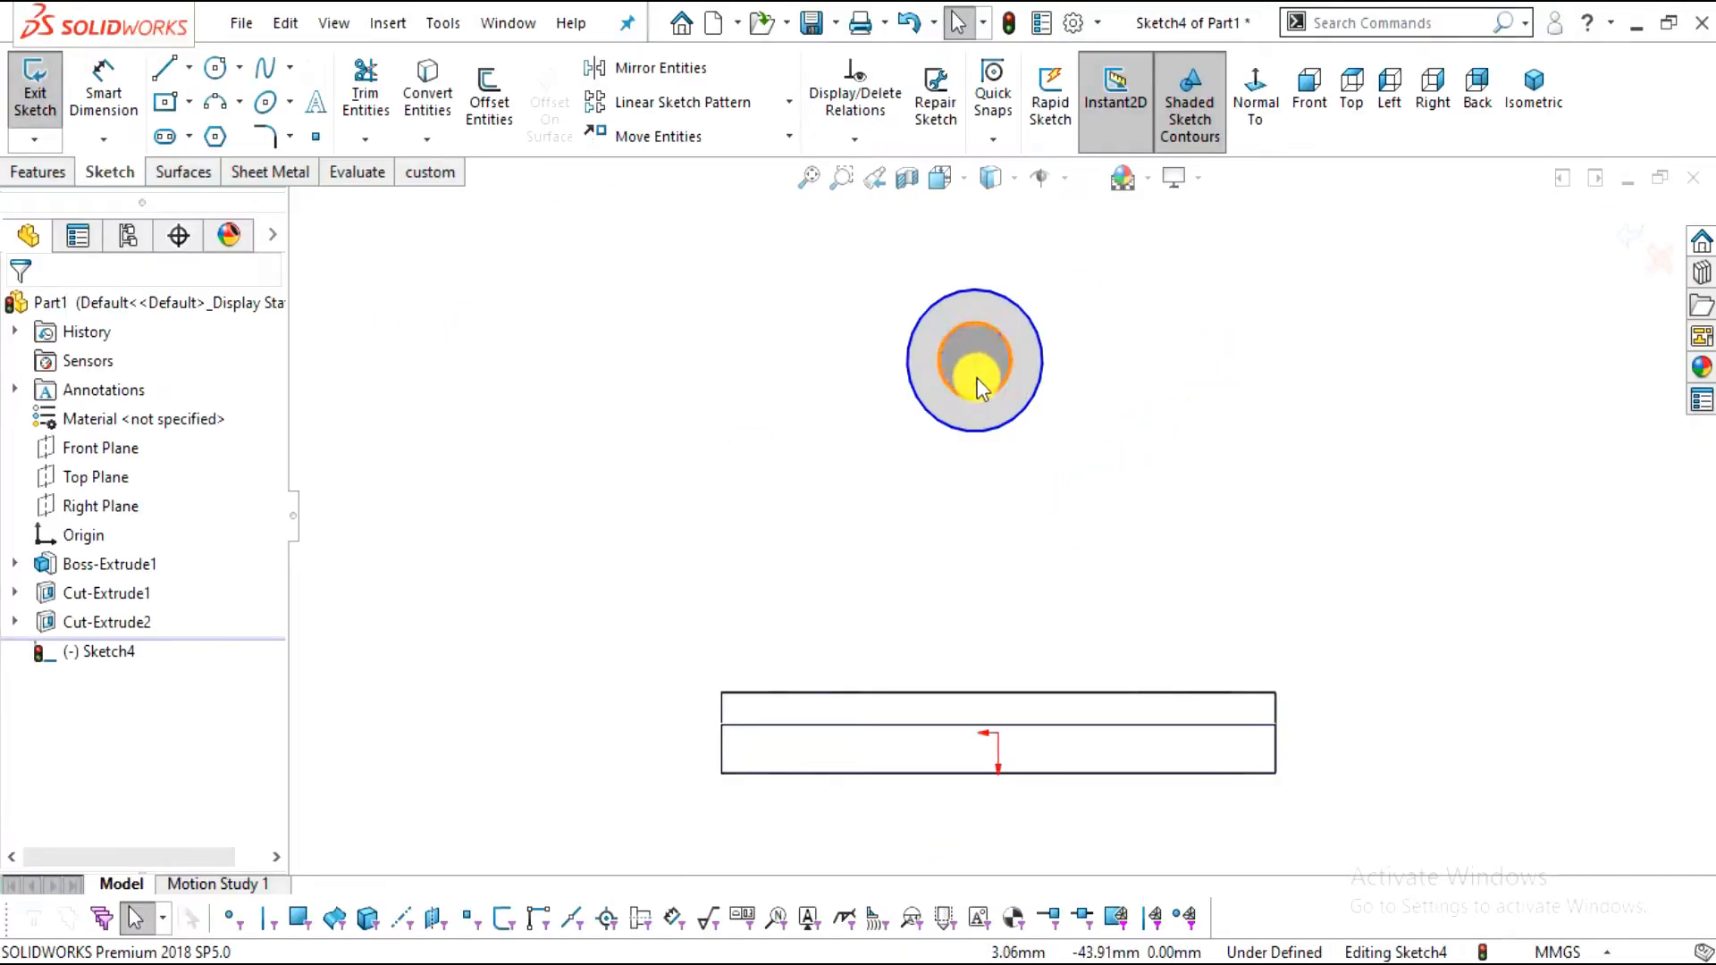
left_click(973, 361)
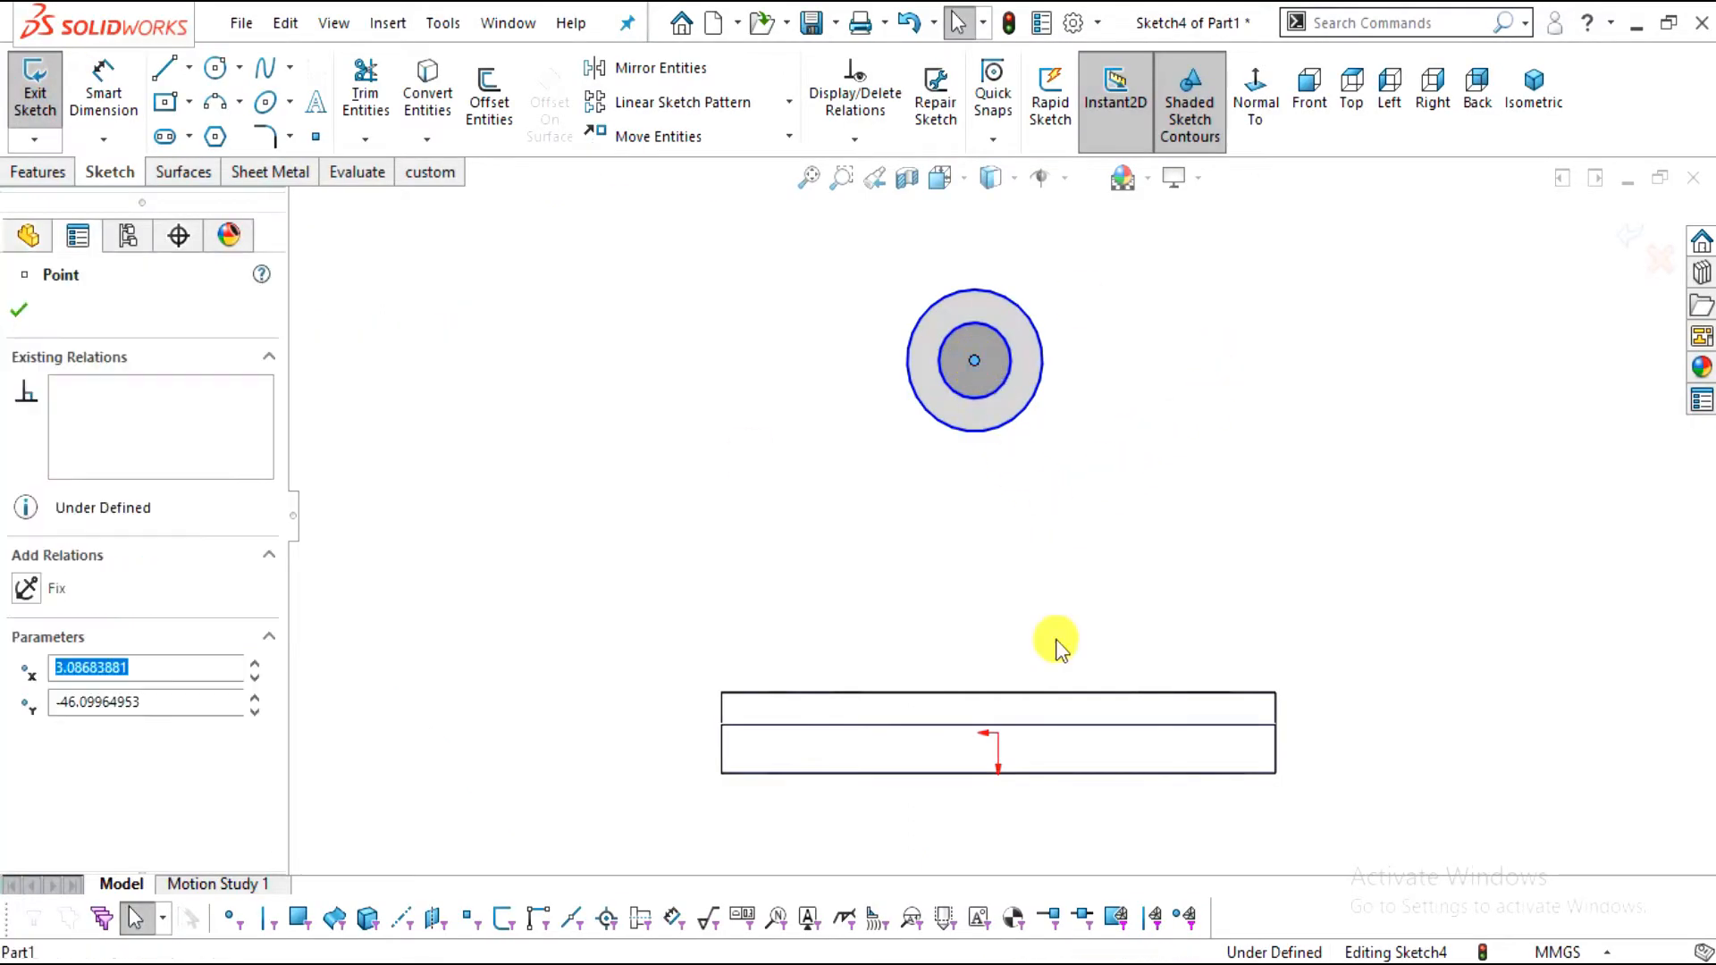
left_click(998, 736, "ctrl")
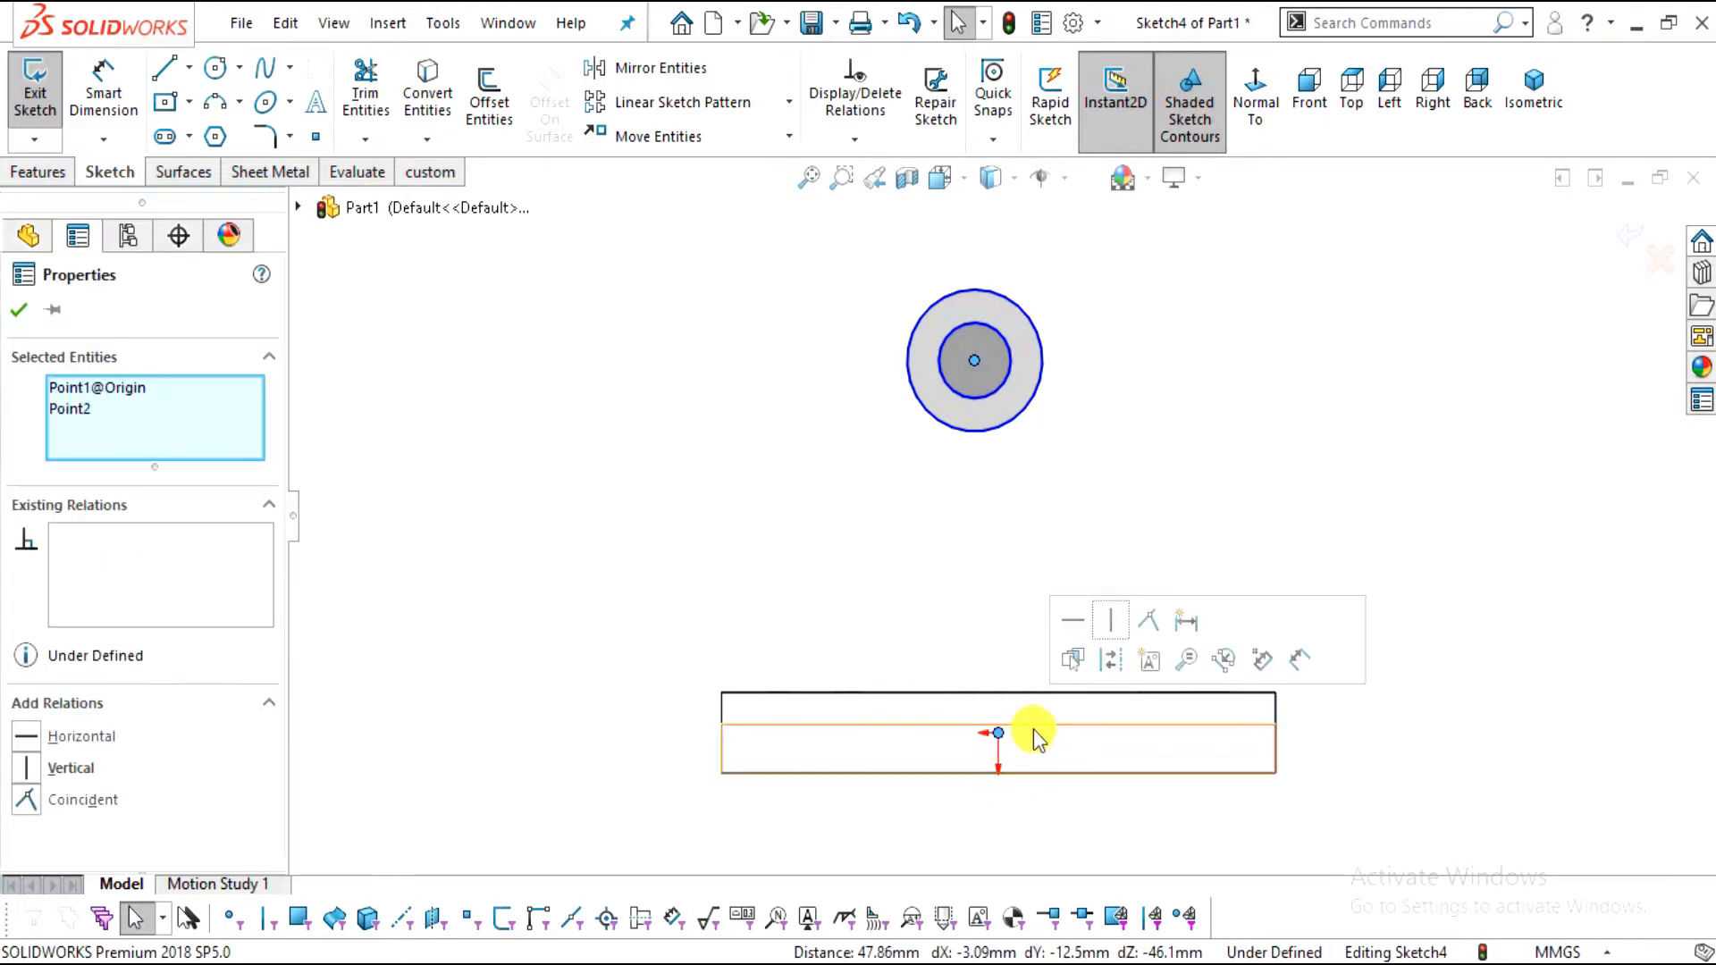
left_click(1108, 625)
key("Escape")
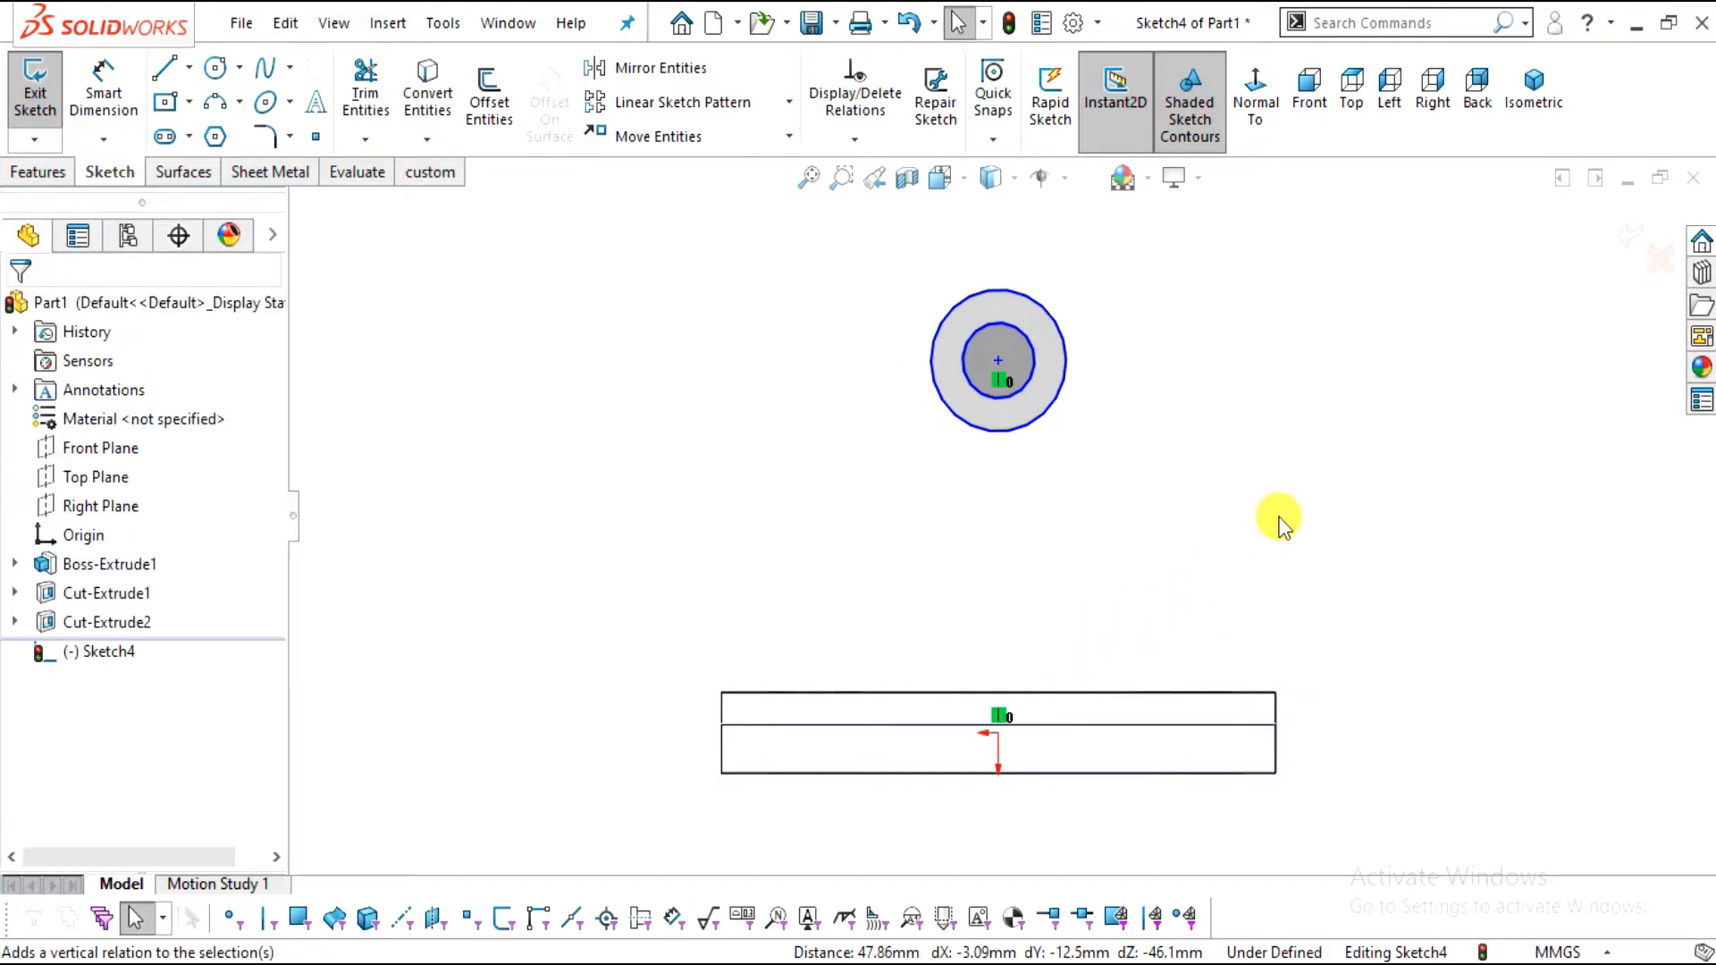
Dimension the inner circle's diameter as 12 mm and the outer circle's diameter as 30 mm
left_click(104, 90)
scroll(1162, 482, "down", 2)
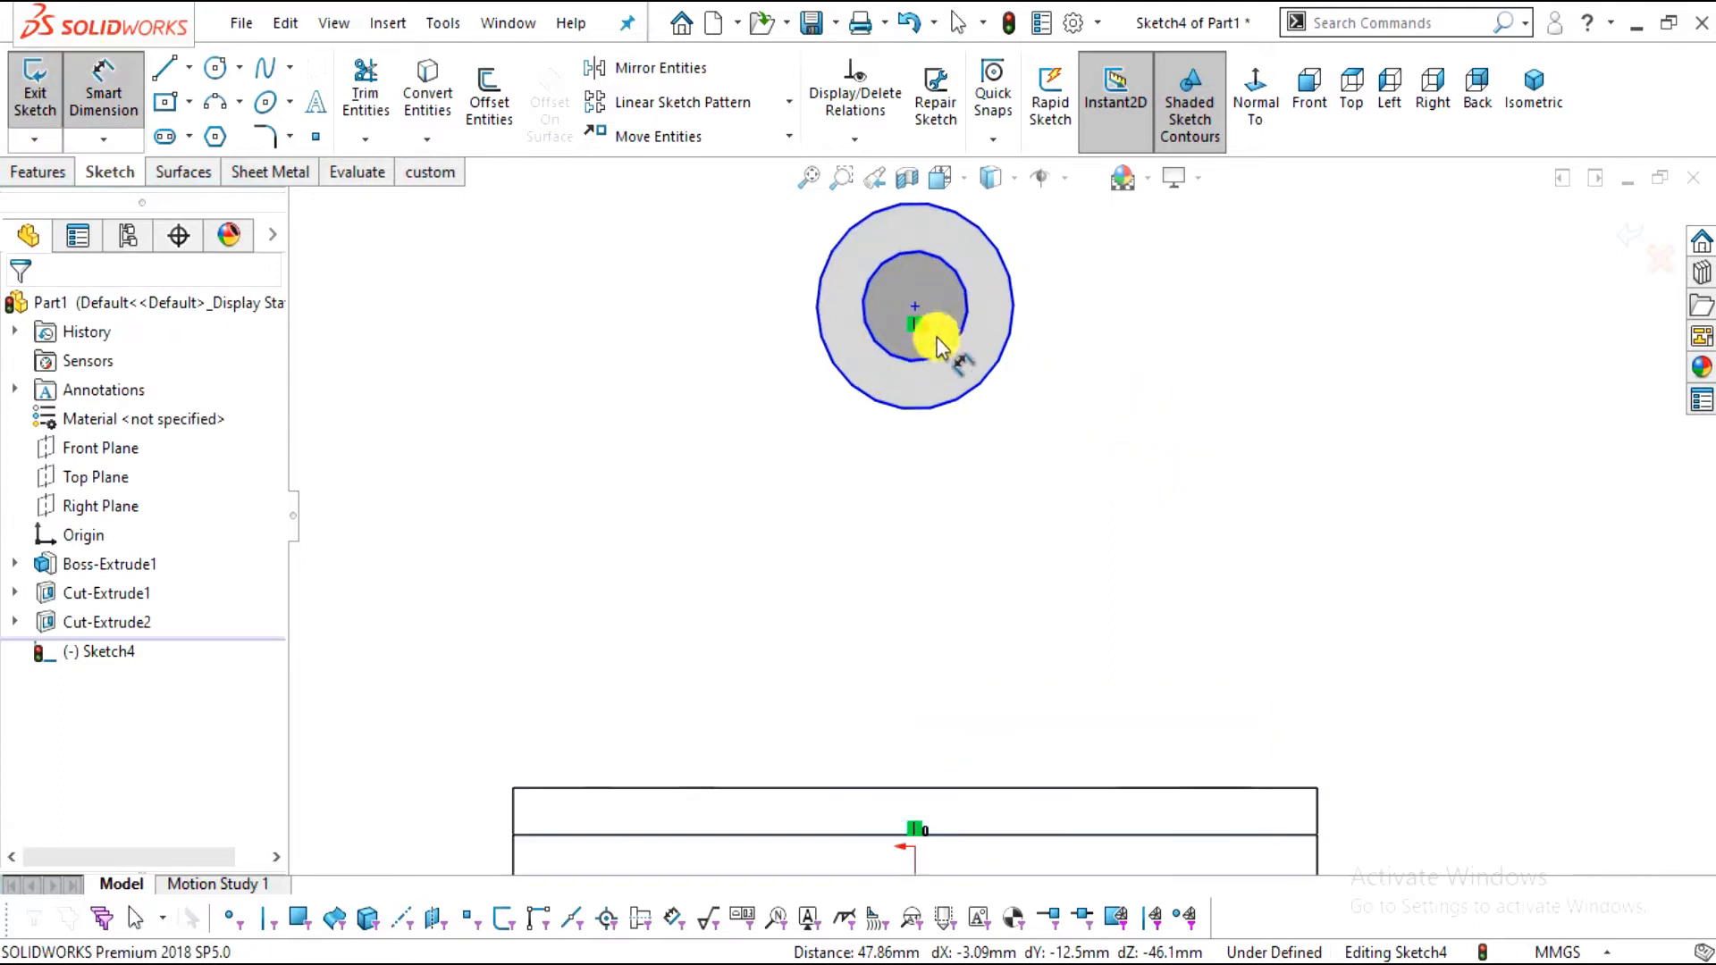
left_click(960, 327)
left_click(1213, 353)
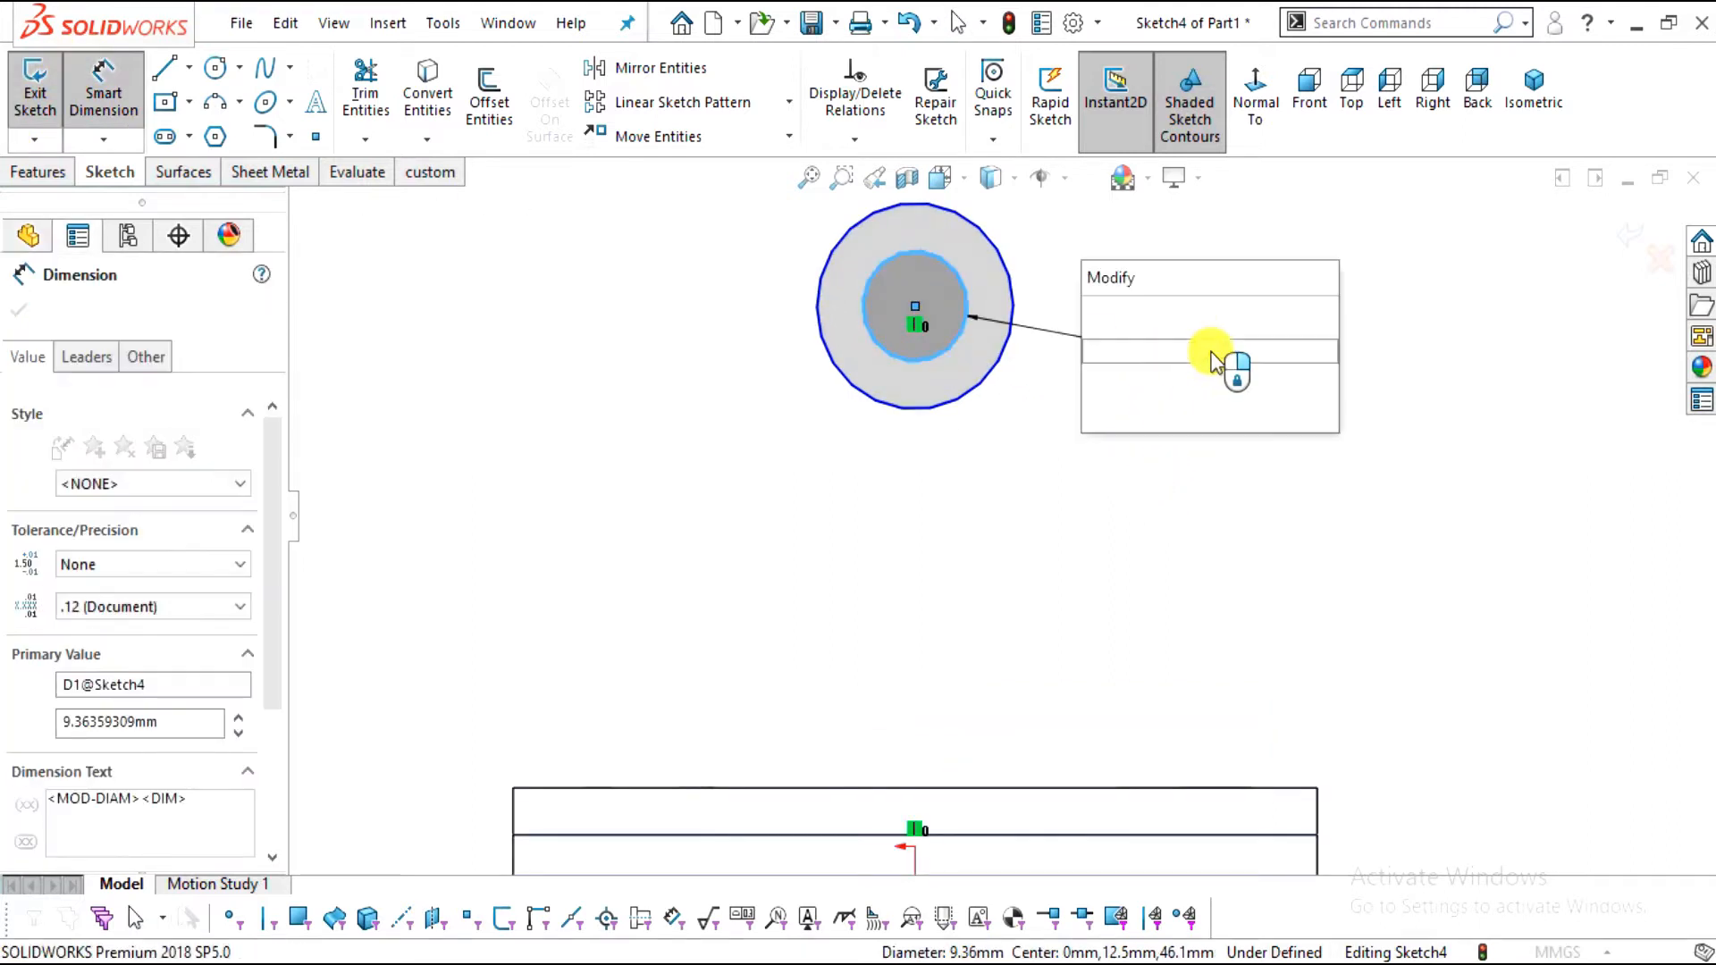
type("12")
key("Return")
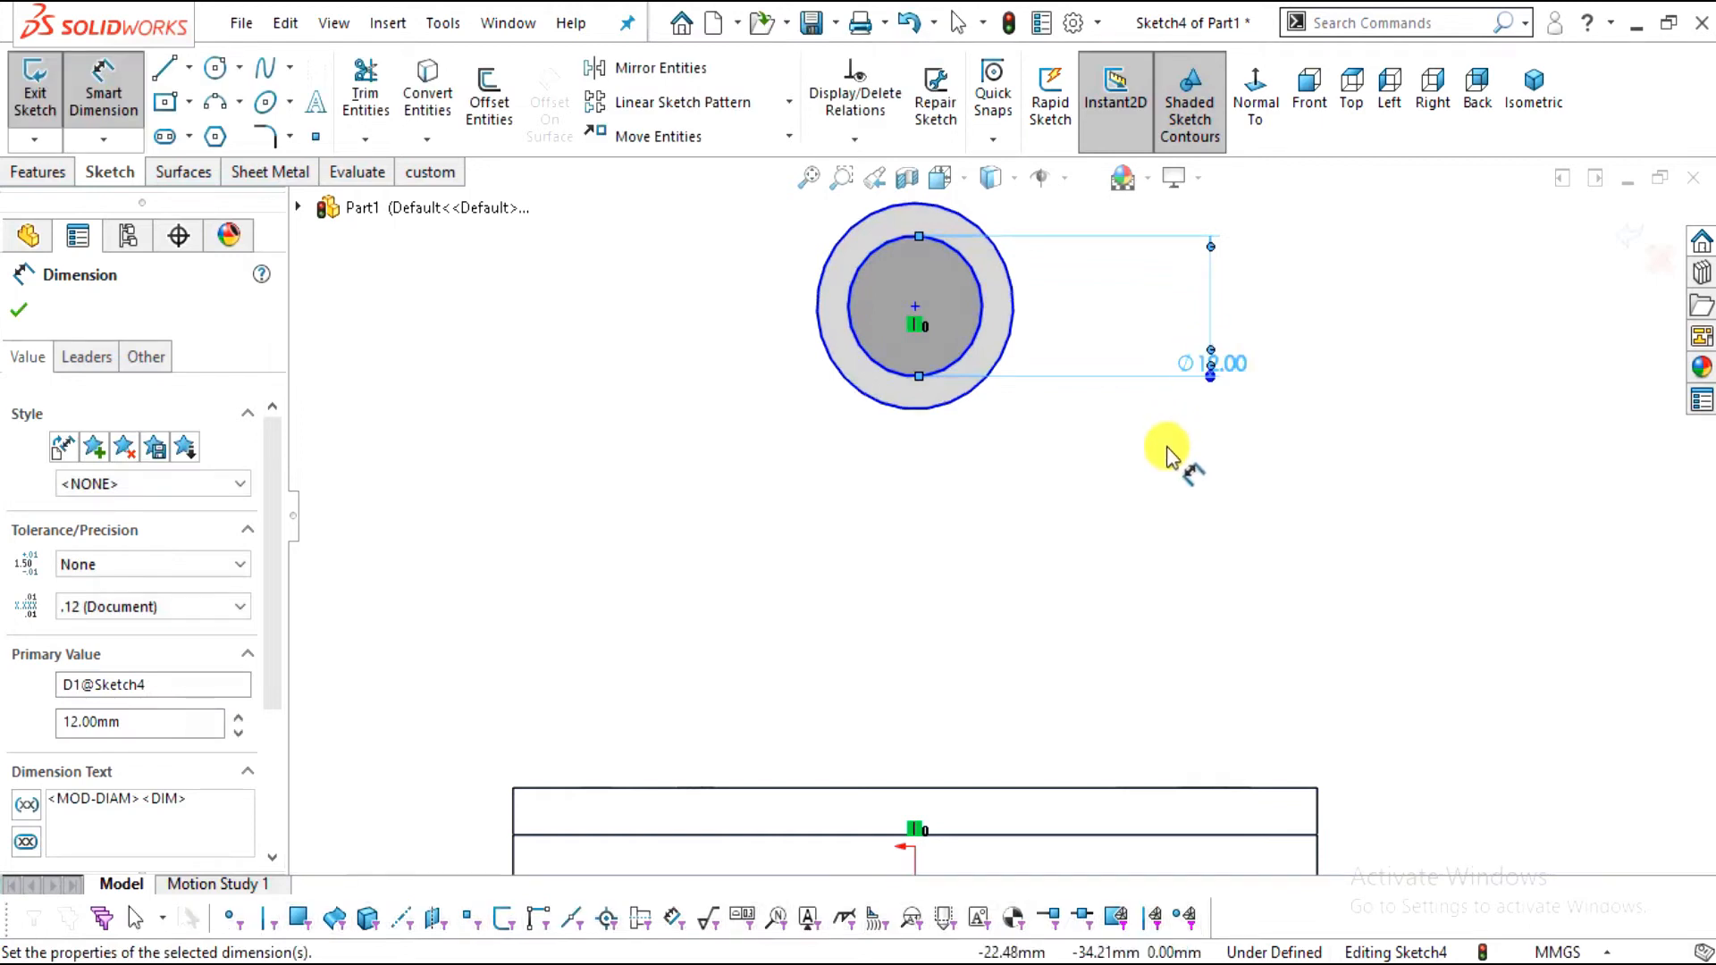
left_click(876, 405)
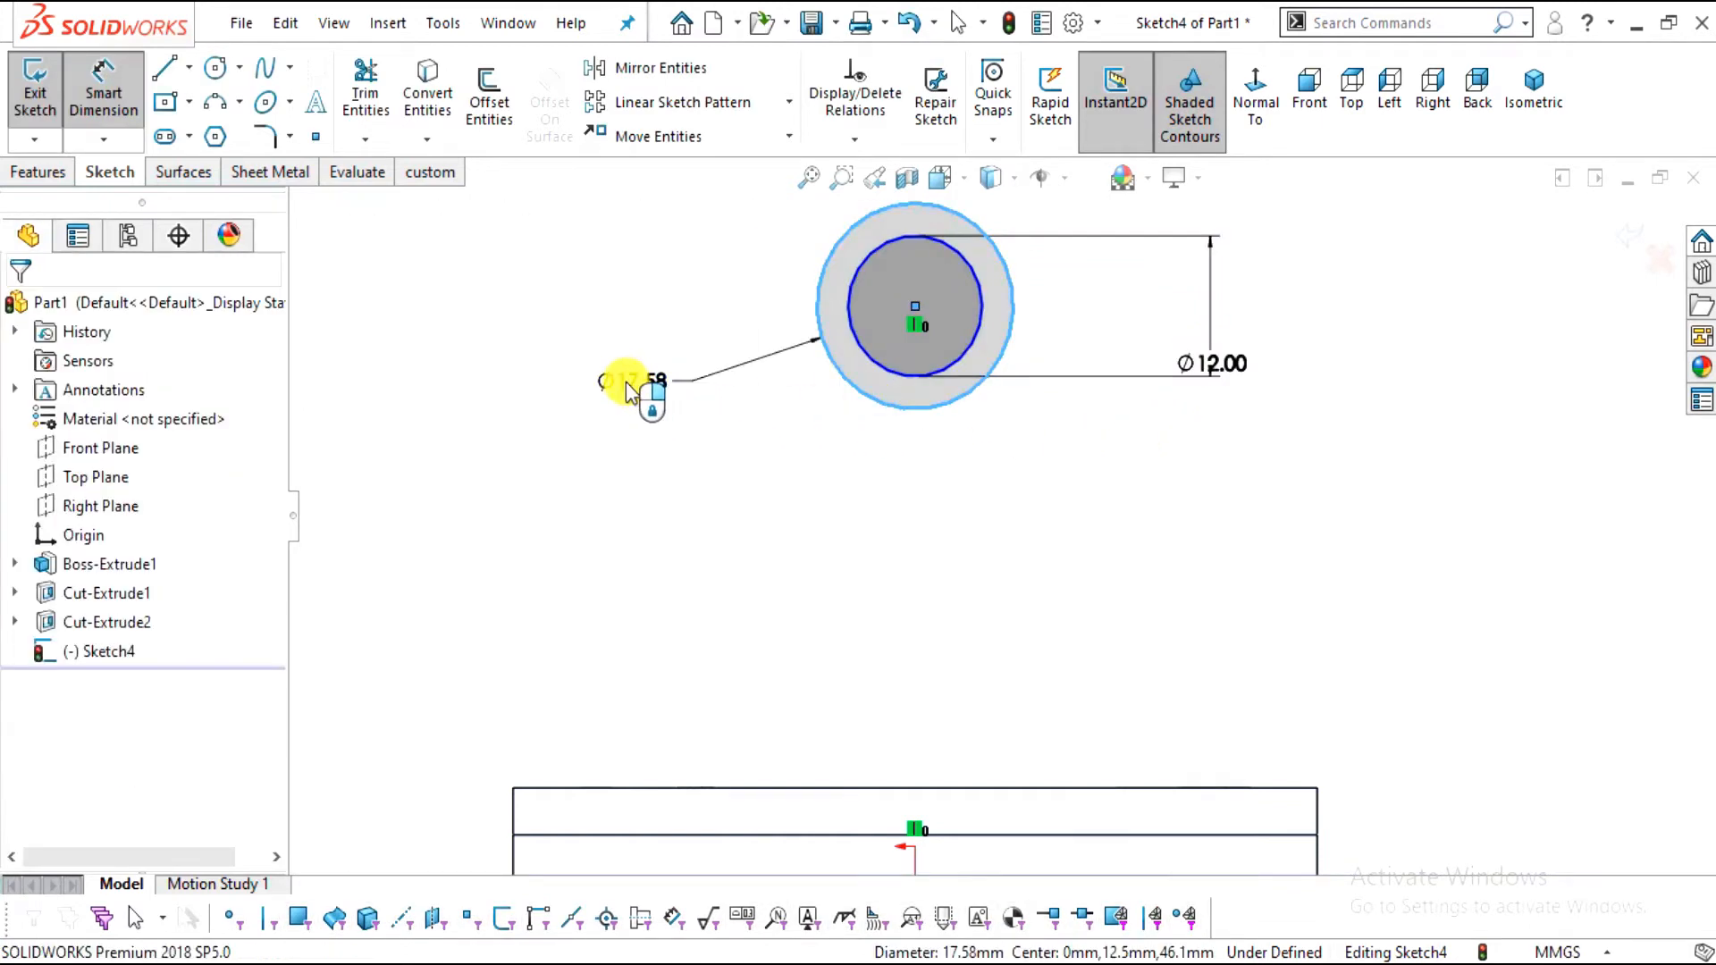
left_click(629, 385)
type("30")
key("Return")
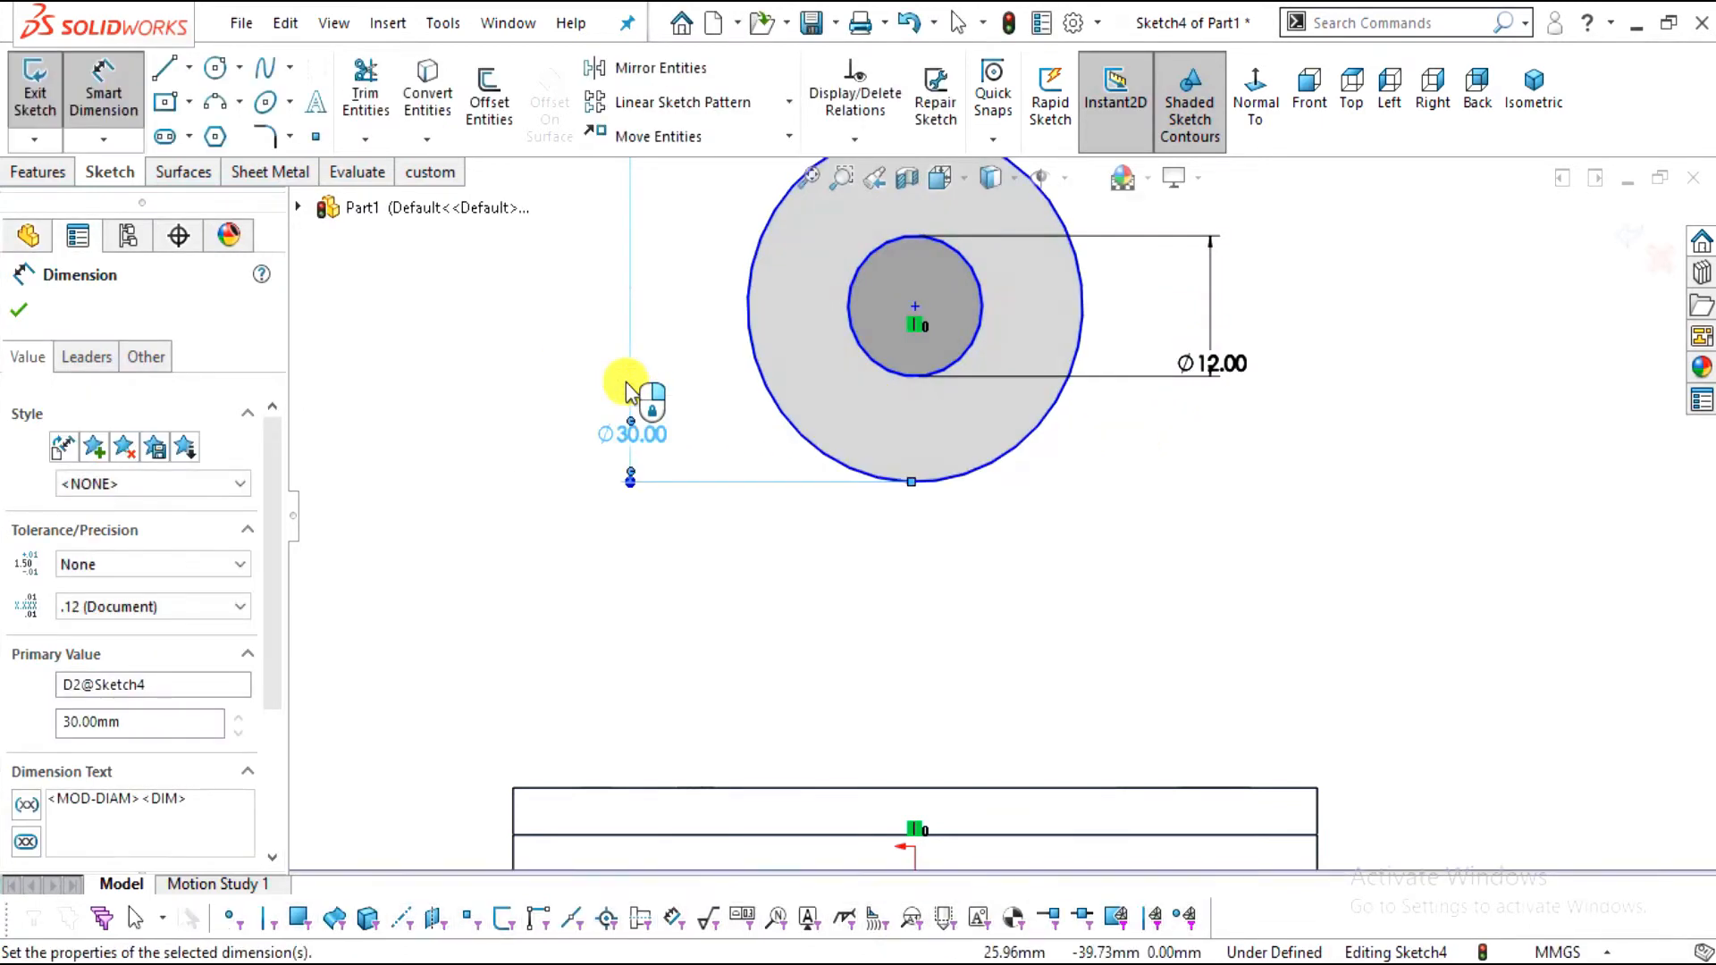
key("Escape")
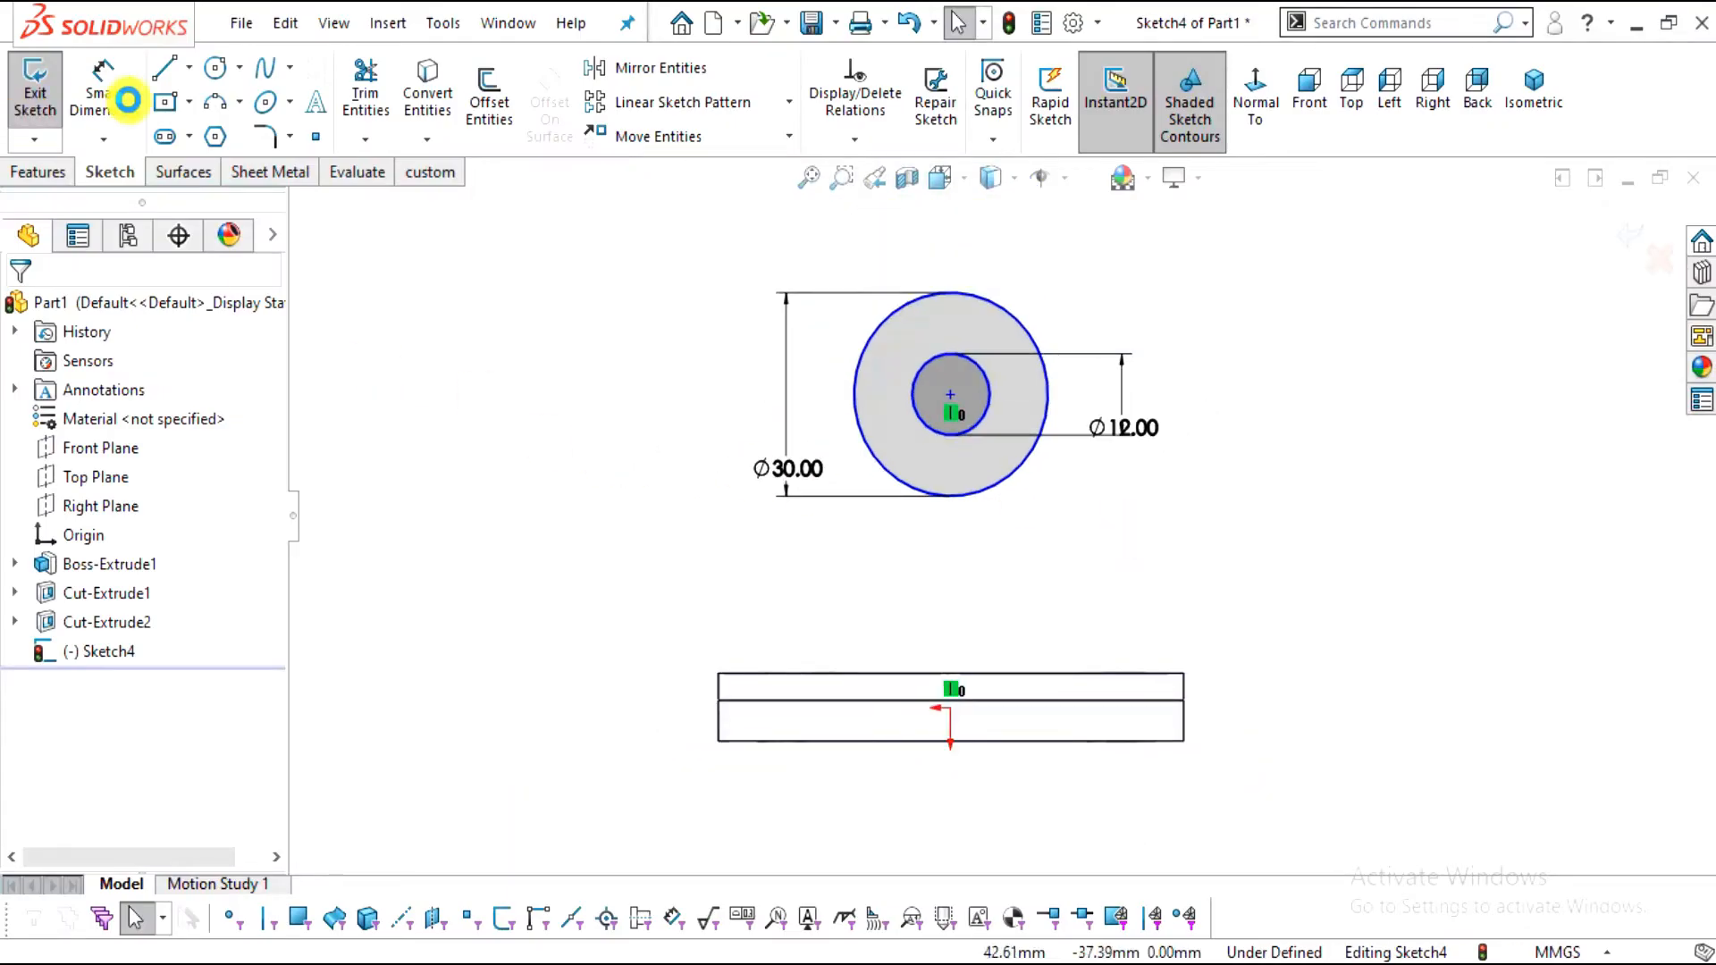
Draw a vertical line about 41 mm long from the outer circle's left quadrant down to the base plate's upper edge
left_click(165, 68)
scroll(1021, 572, "down", 2)
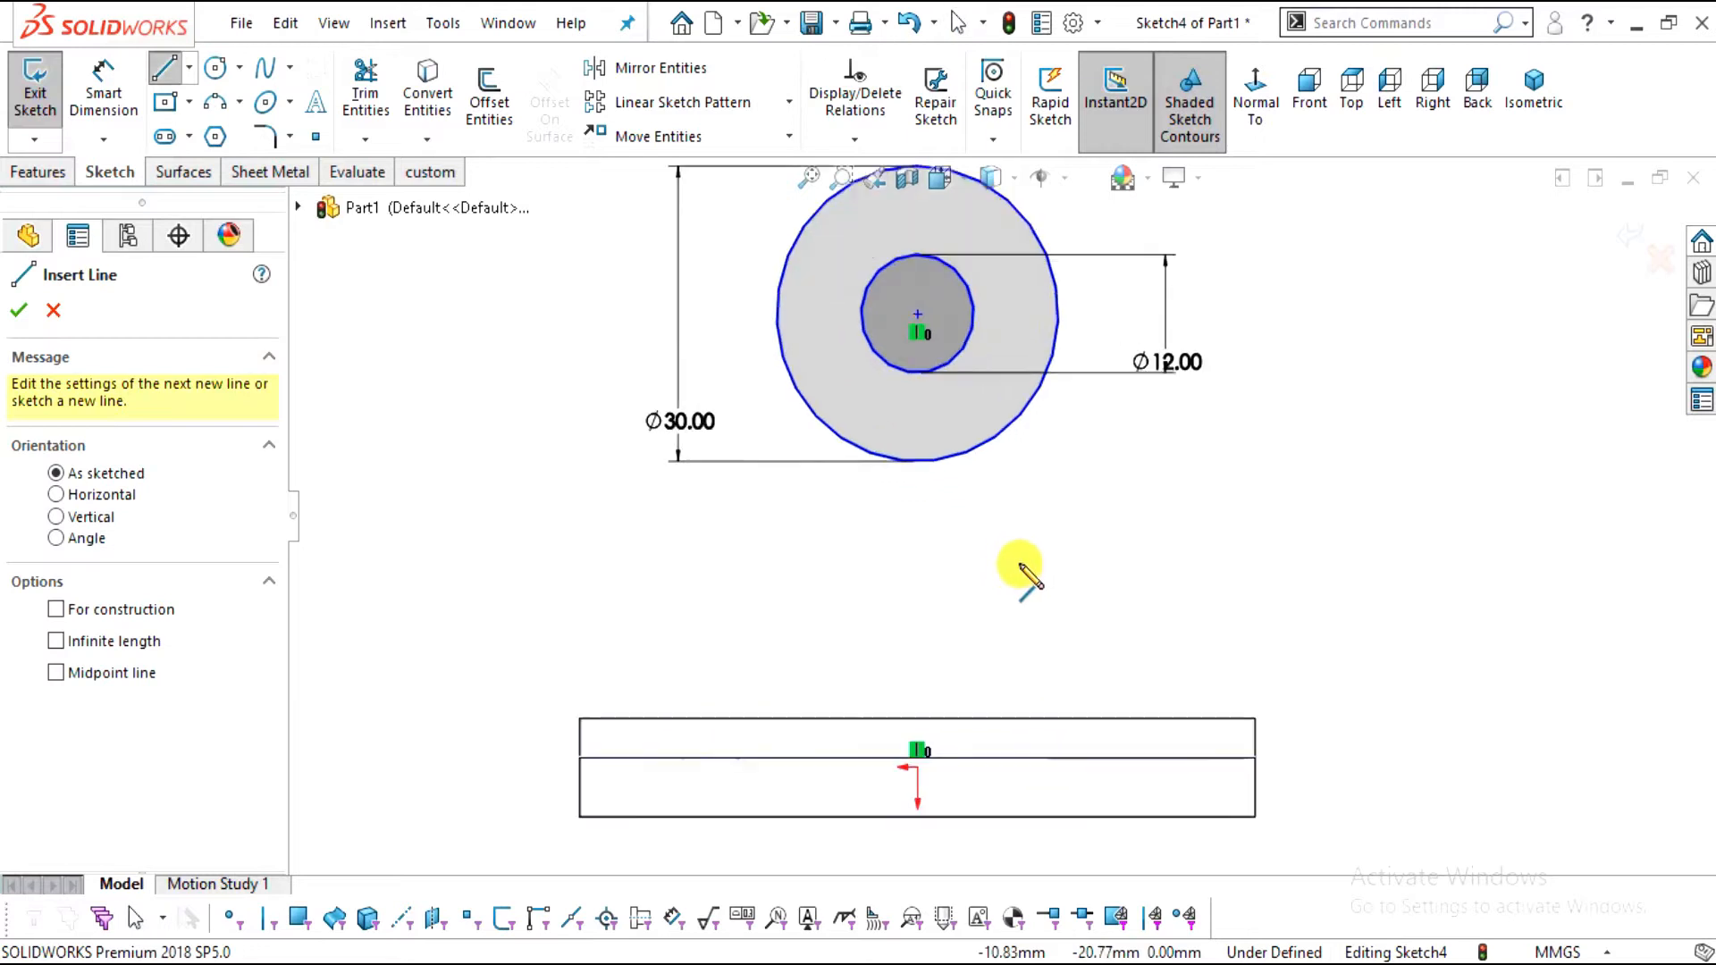
left_click(776, 319)
scroll(786, 719, "down", 2)
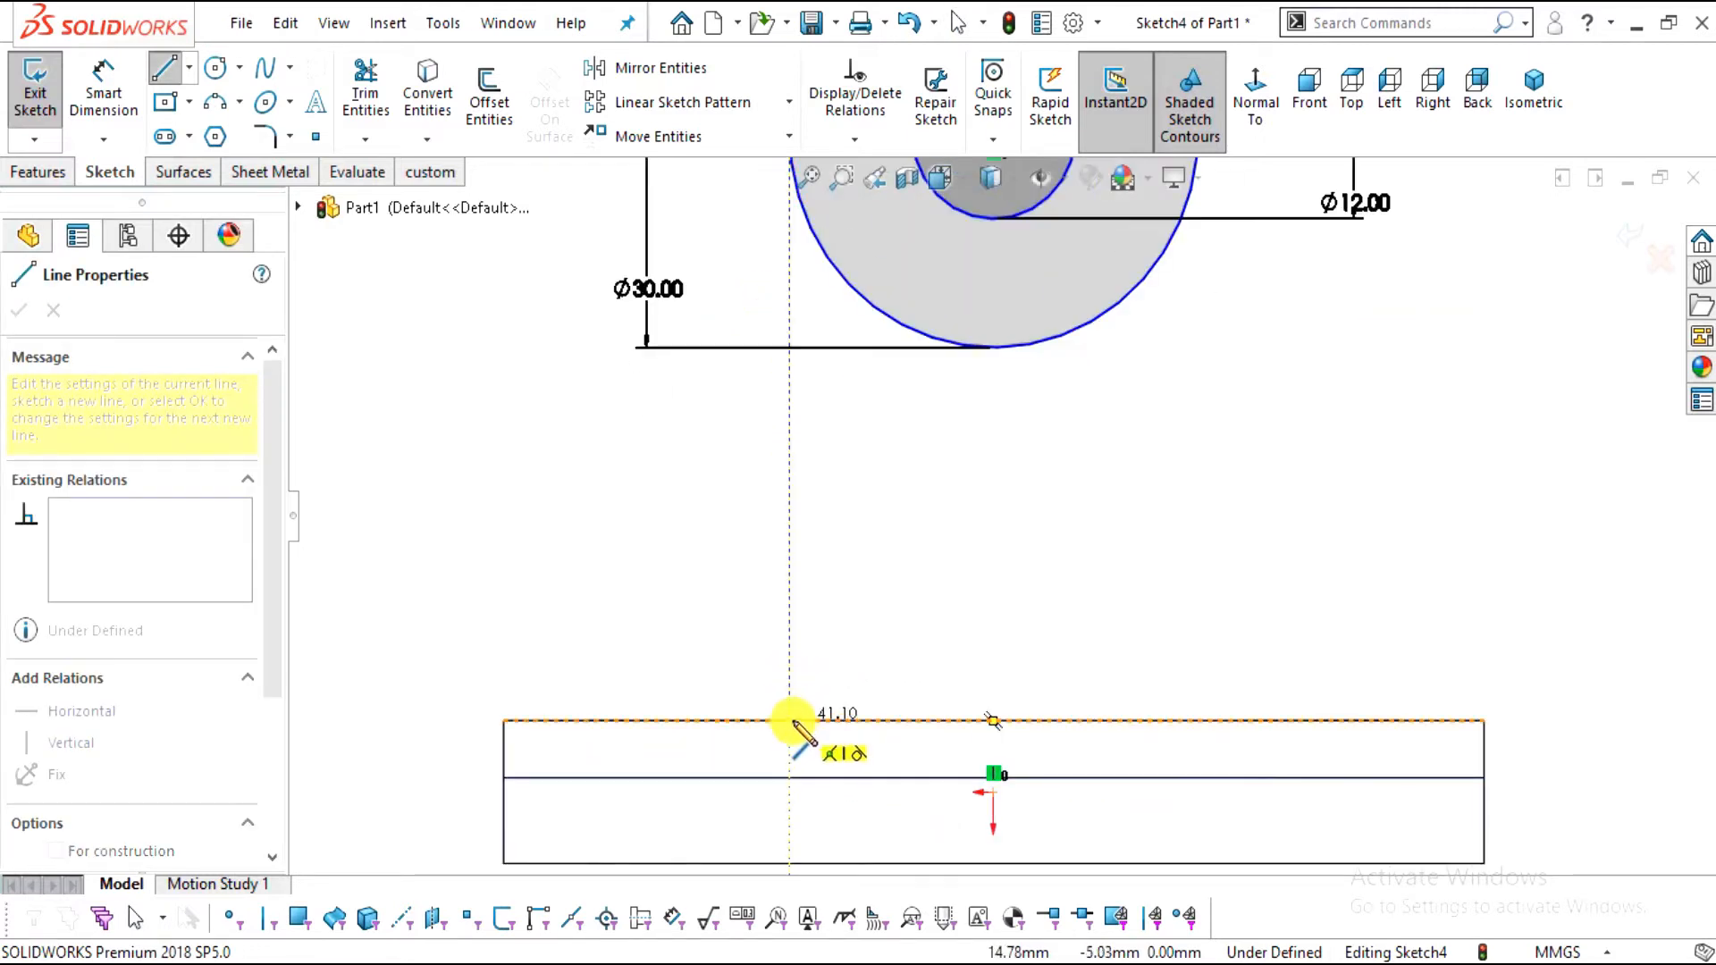
left_click(791, 720)
key("Escape")
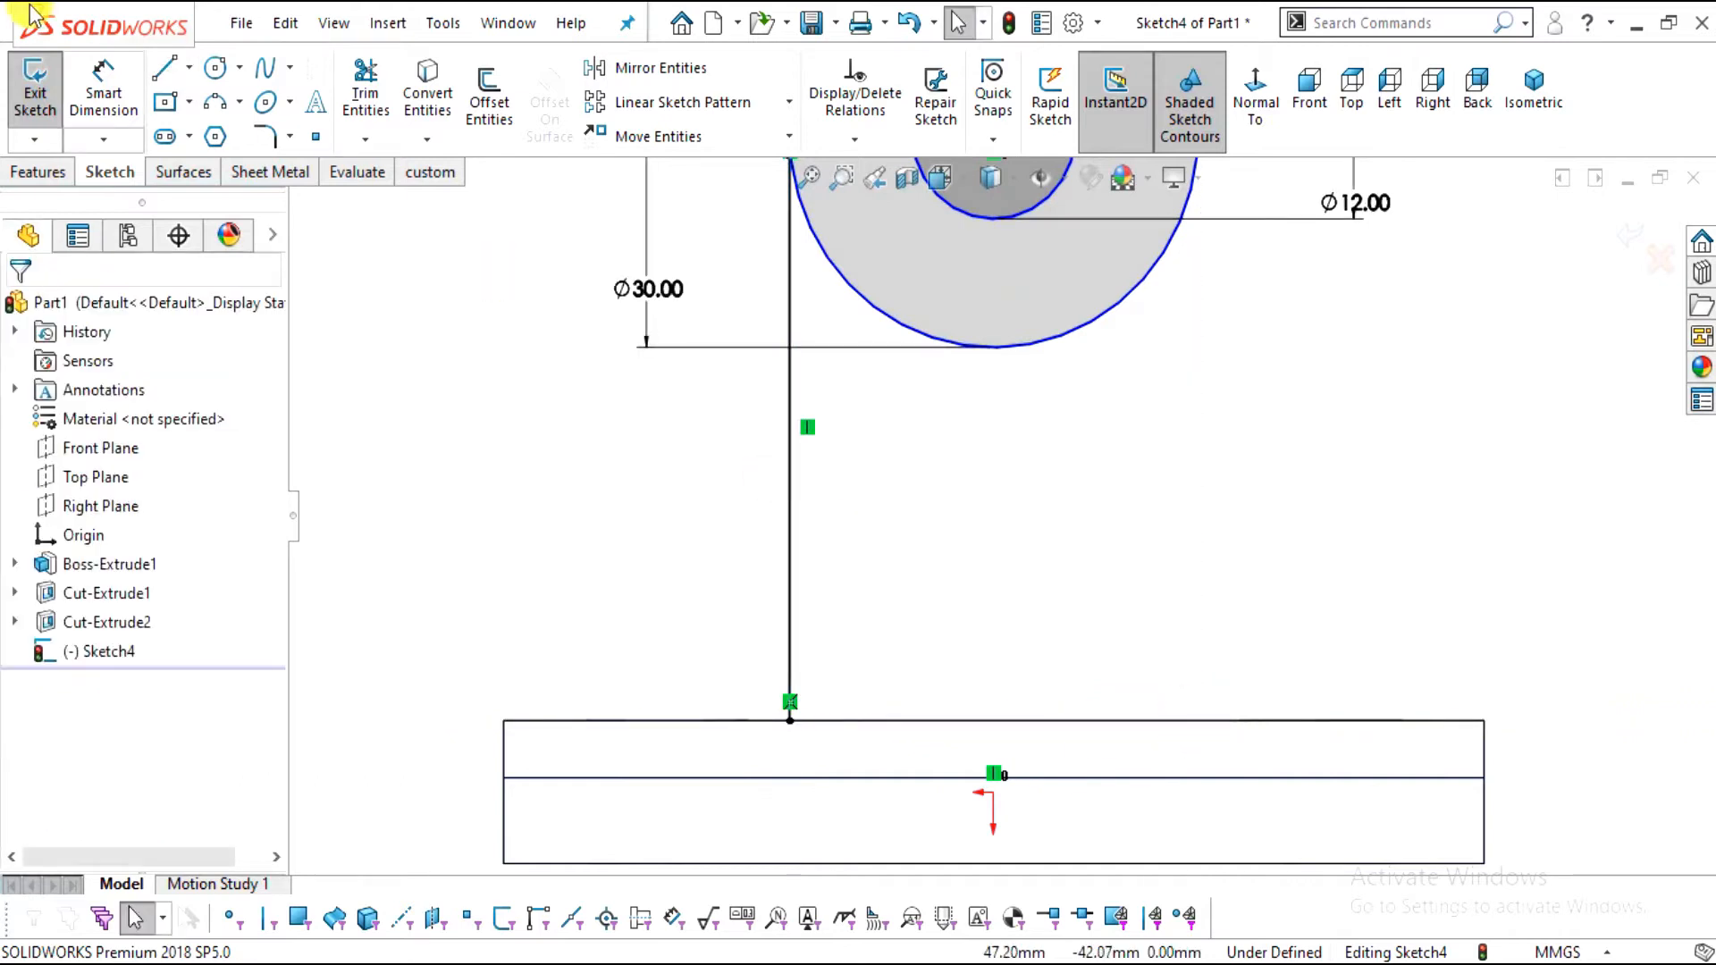
Draw a vertical line from the outer circle's right quadrant to the base plate and close the profile with a horizontal line between the two lower ends
key("z")
key("l")
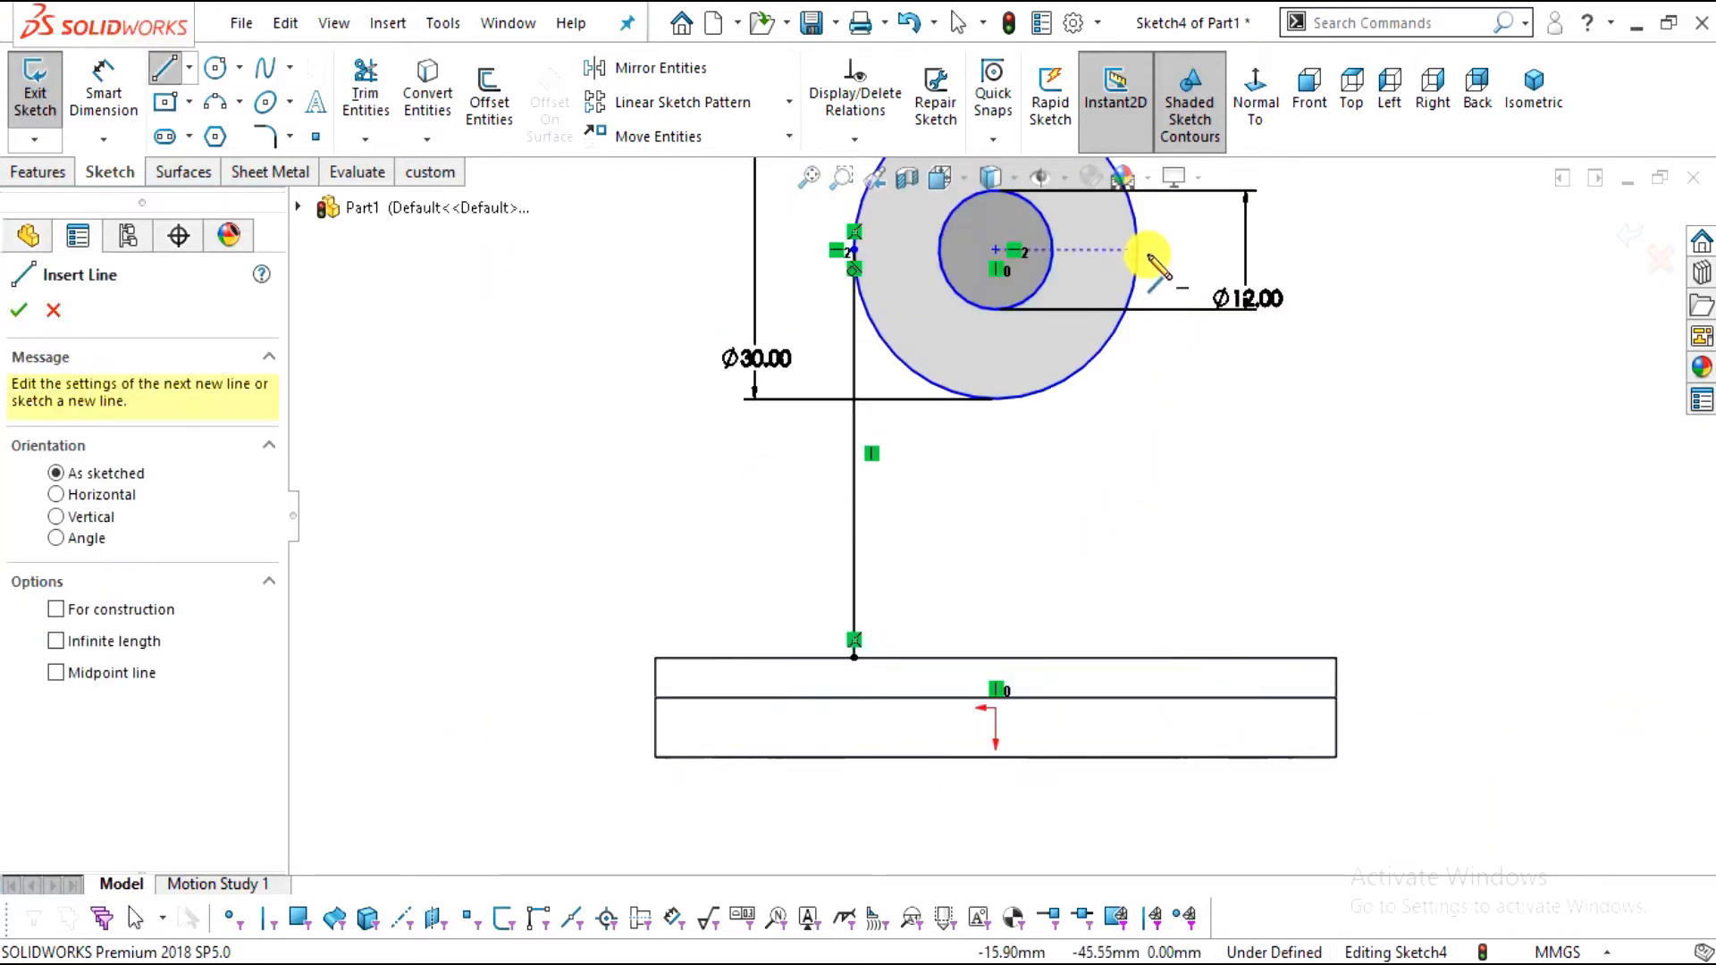
left_click(1138, 250)
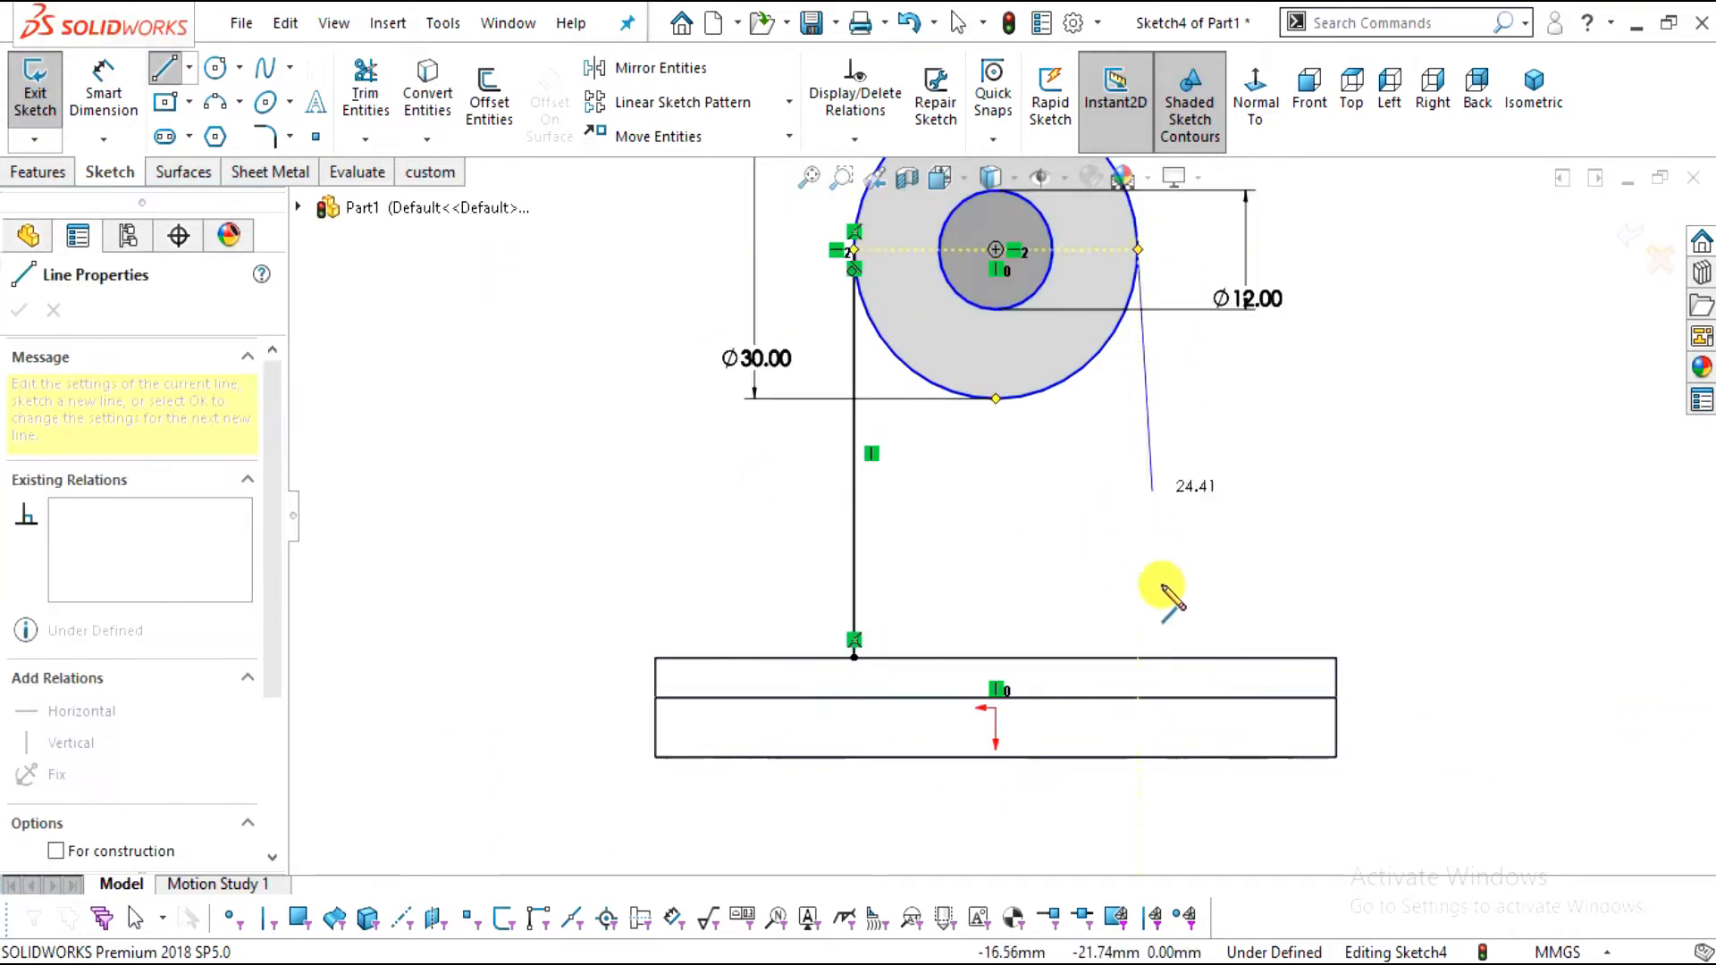
left_click(1138, 658)
scroll(1028, 594, "down", 4)
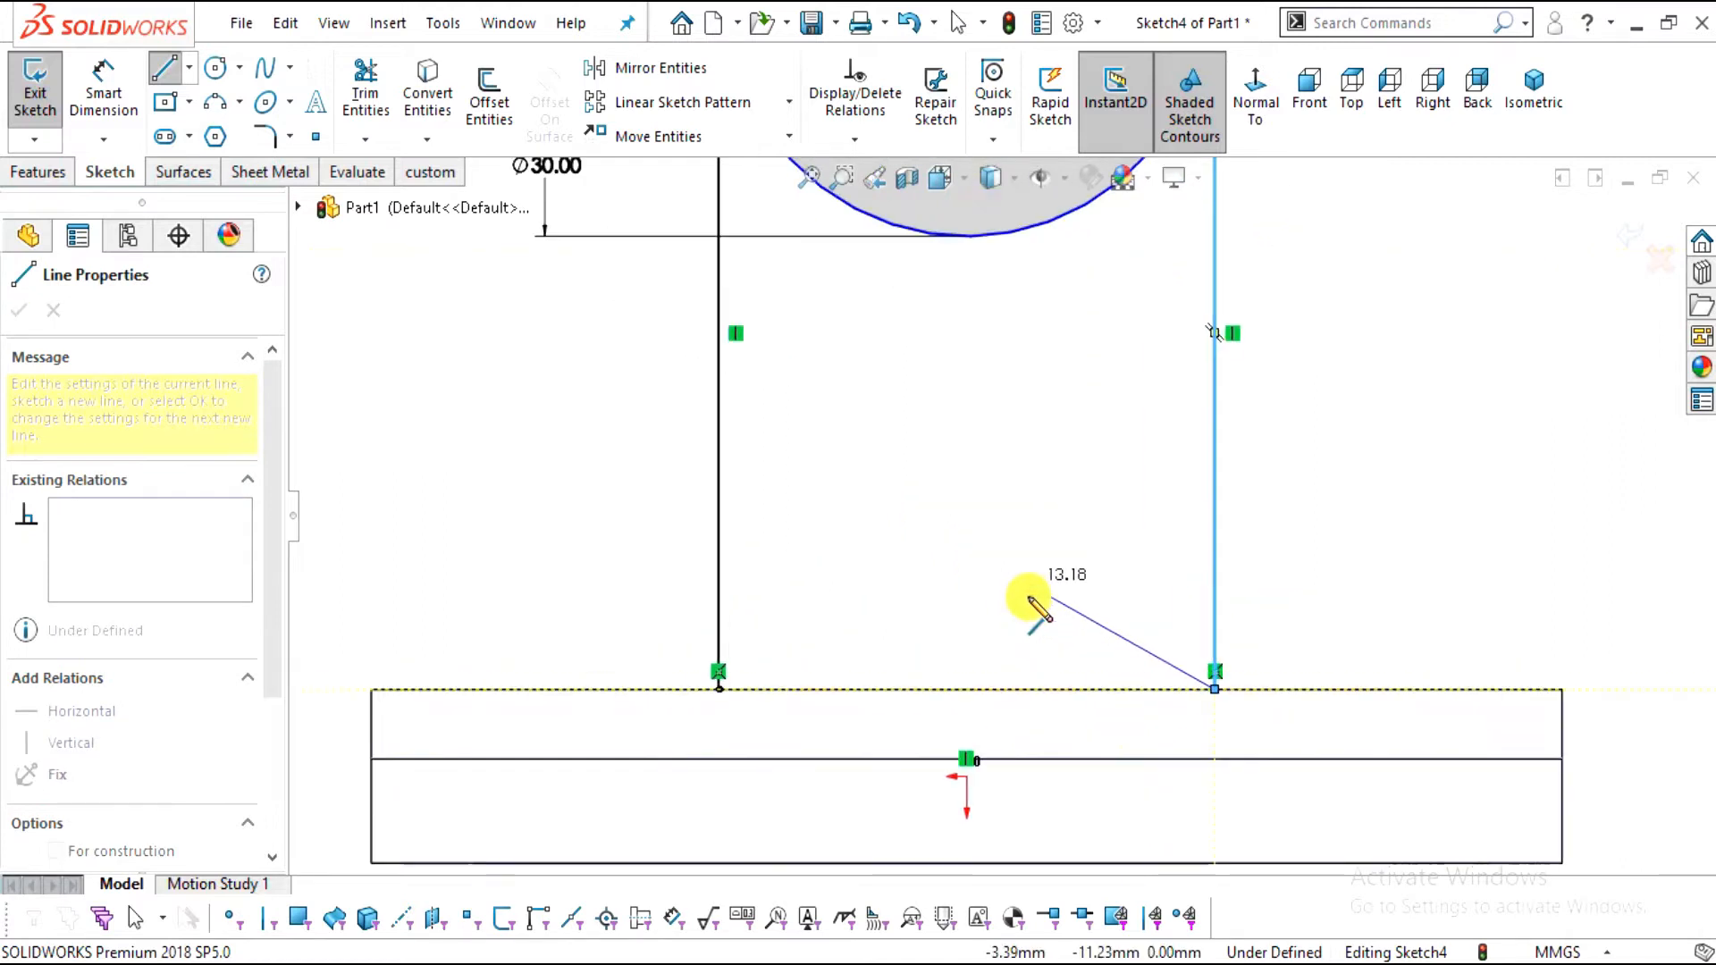
left_click(717, 689)
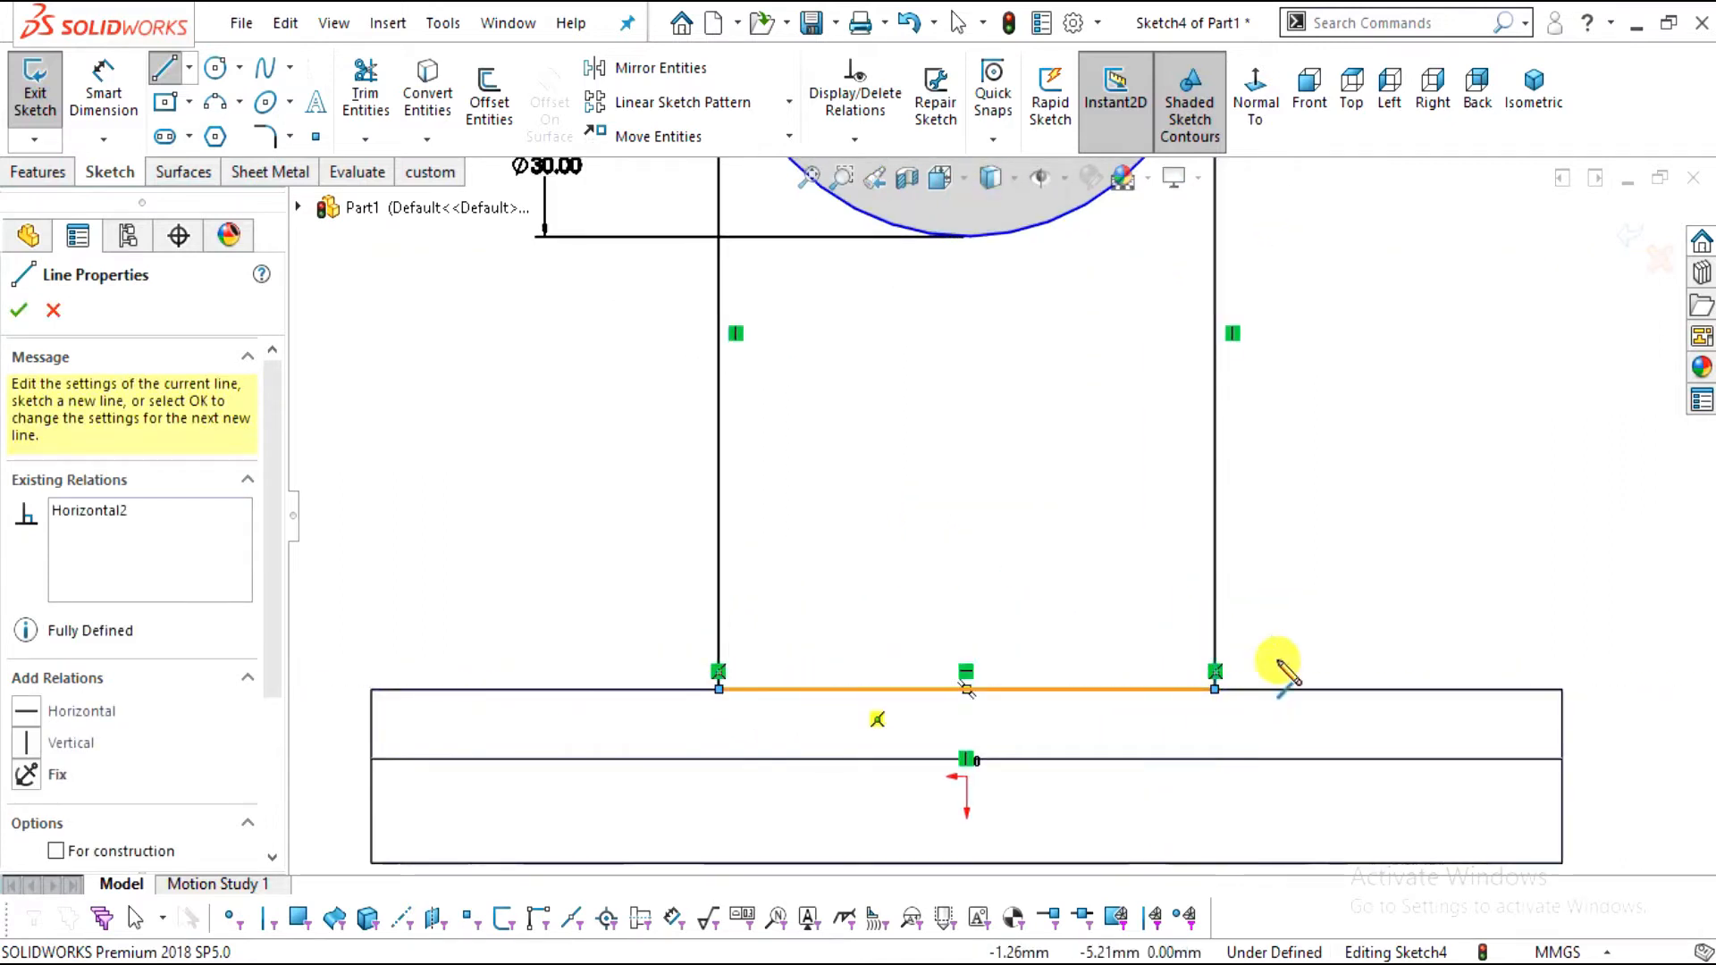
key("Escape")
scroll(1206, 513, "up", 2)
scroll(1080, 268, "up", 2)
scroll(1091, 364, "down", 2)
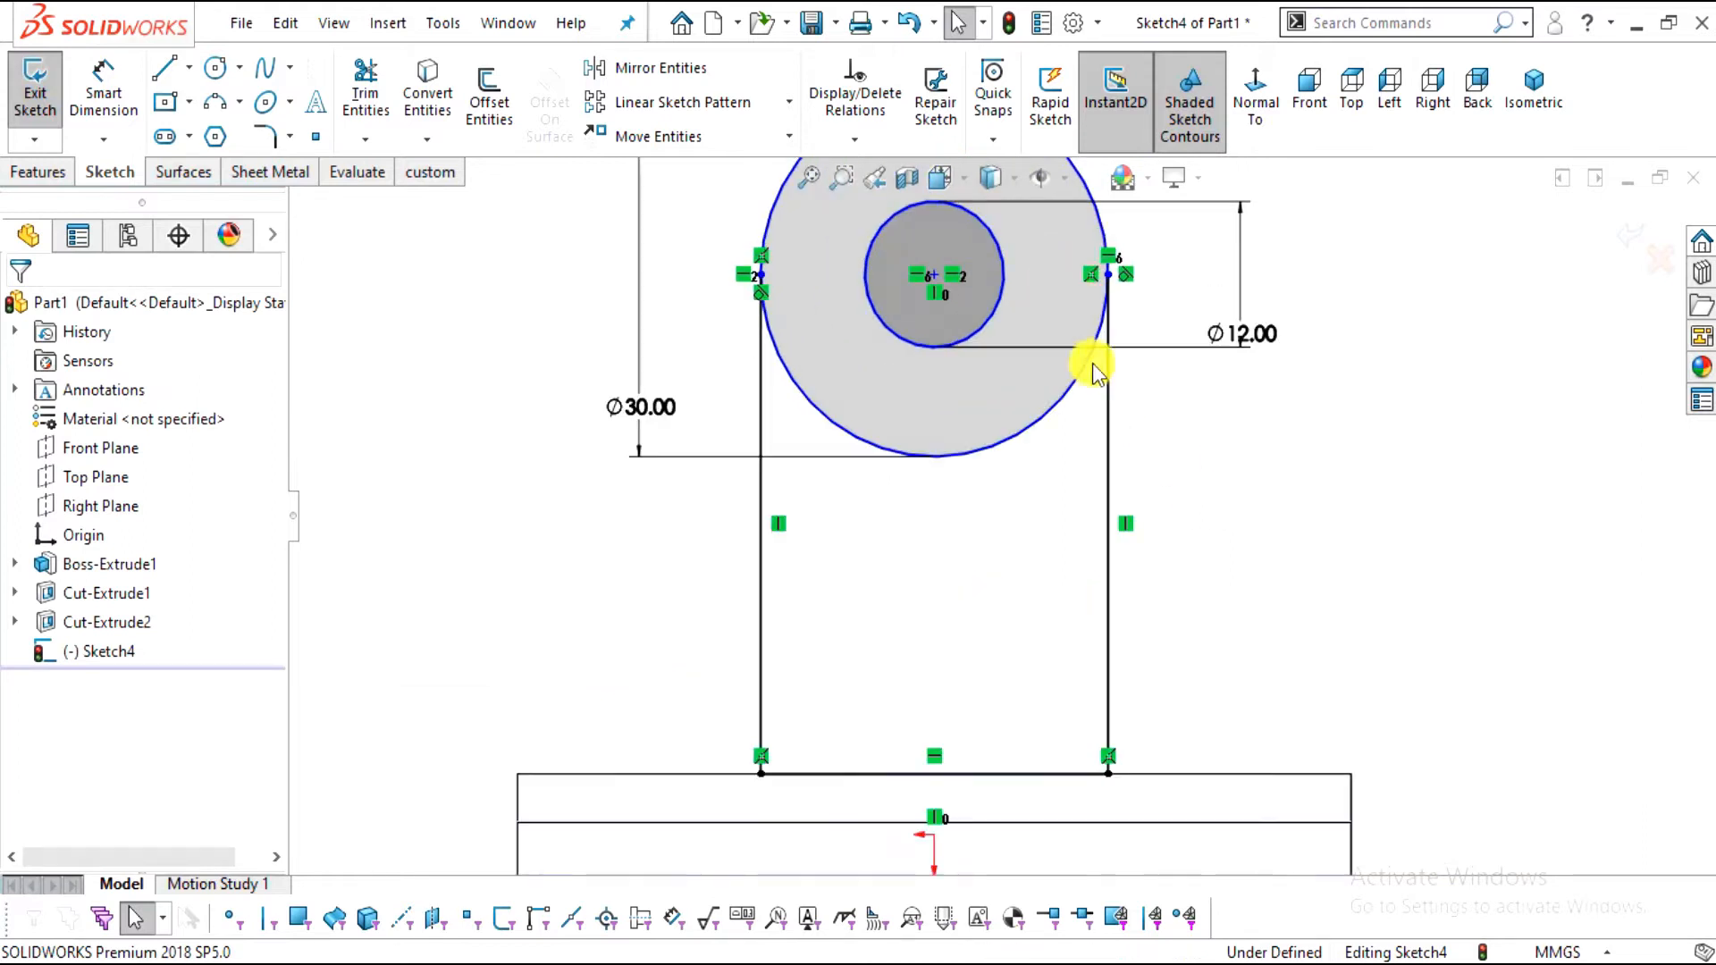
scroll(1084, 486, "up", 3)
scroll(1007, 391, "down", 2)
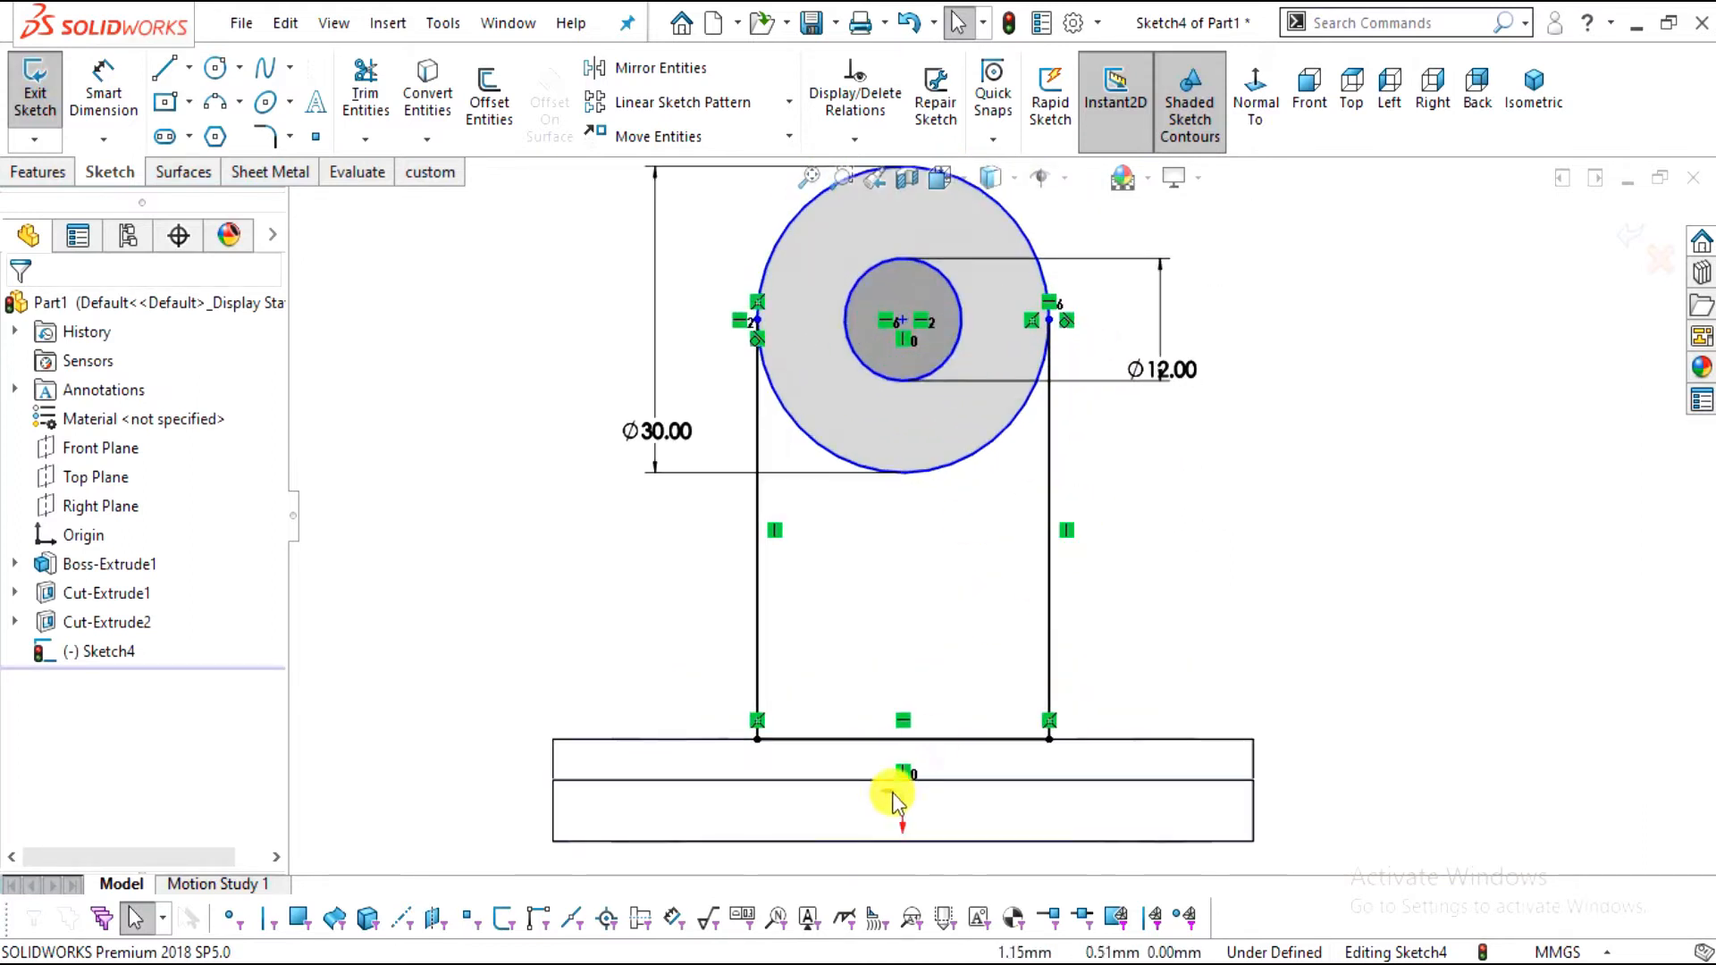
Switch to the Foxit Reader drawing and mark the hole centre and base plate's top edge while examining the hole's height
key("alt+Tab")
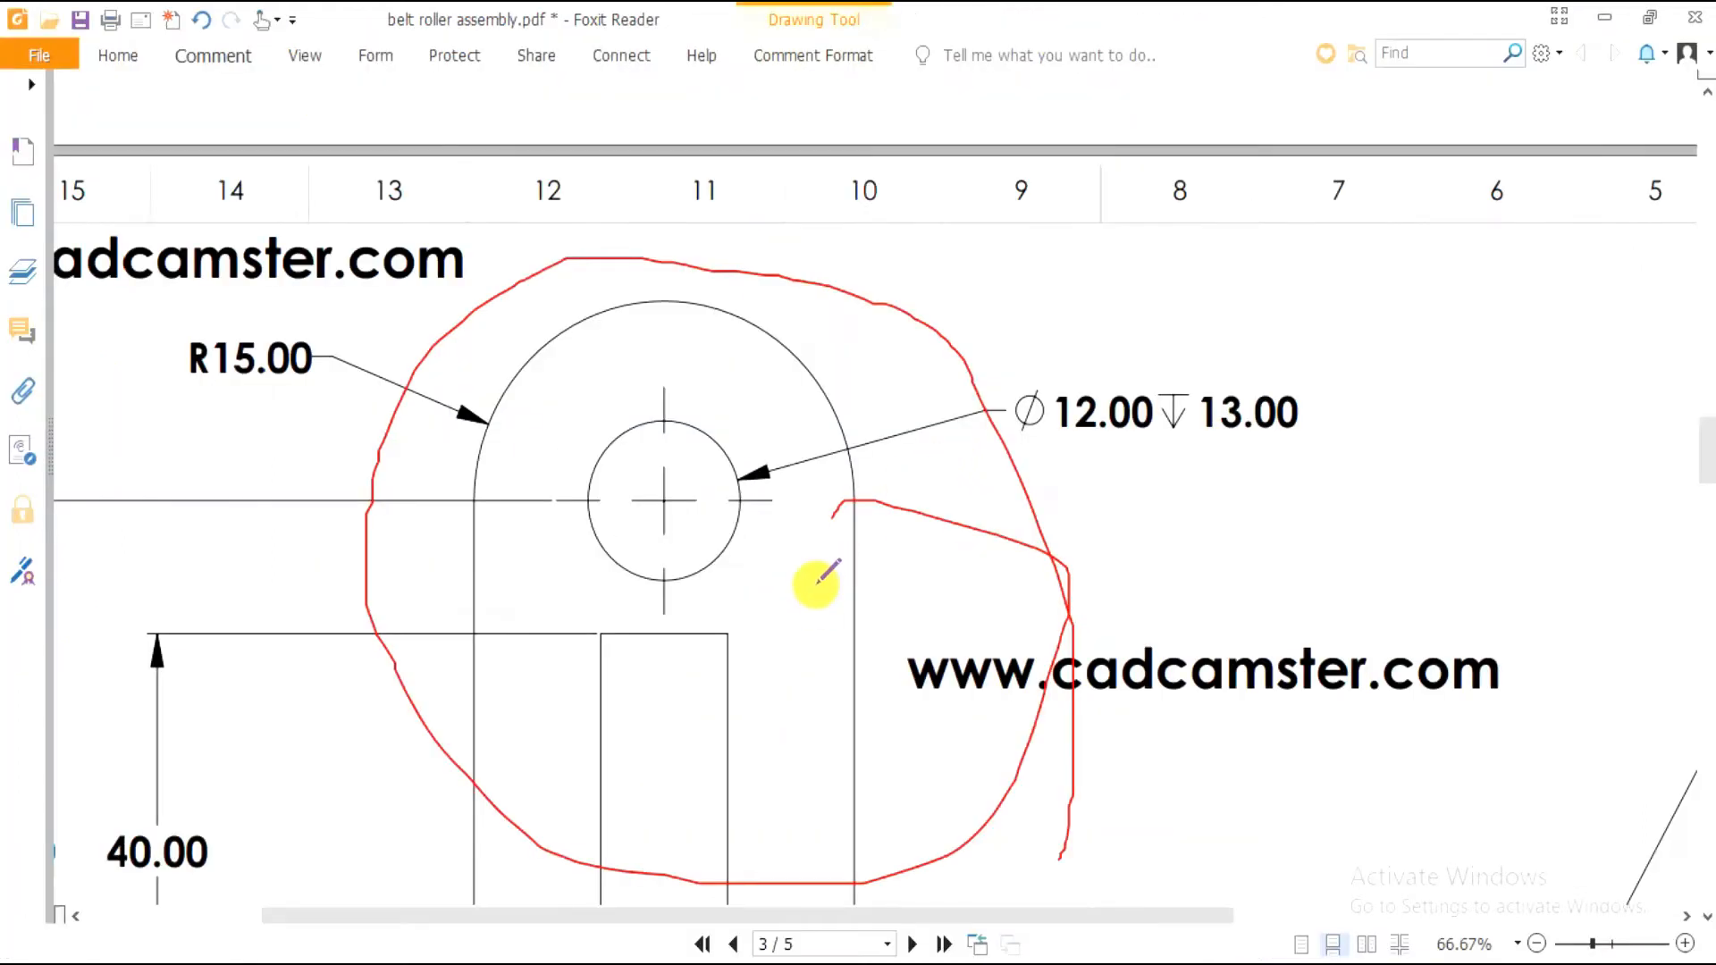
scroll(811, 582, "down", 6)
scroll(812, 566, "up", 2)
scroll(812, 543, "down", 1, "ctrl")
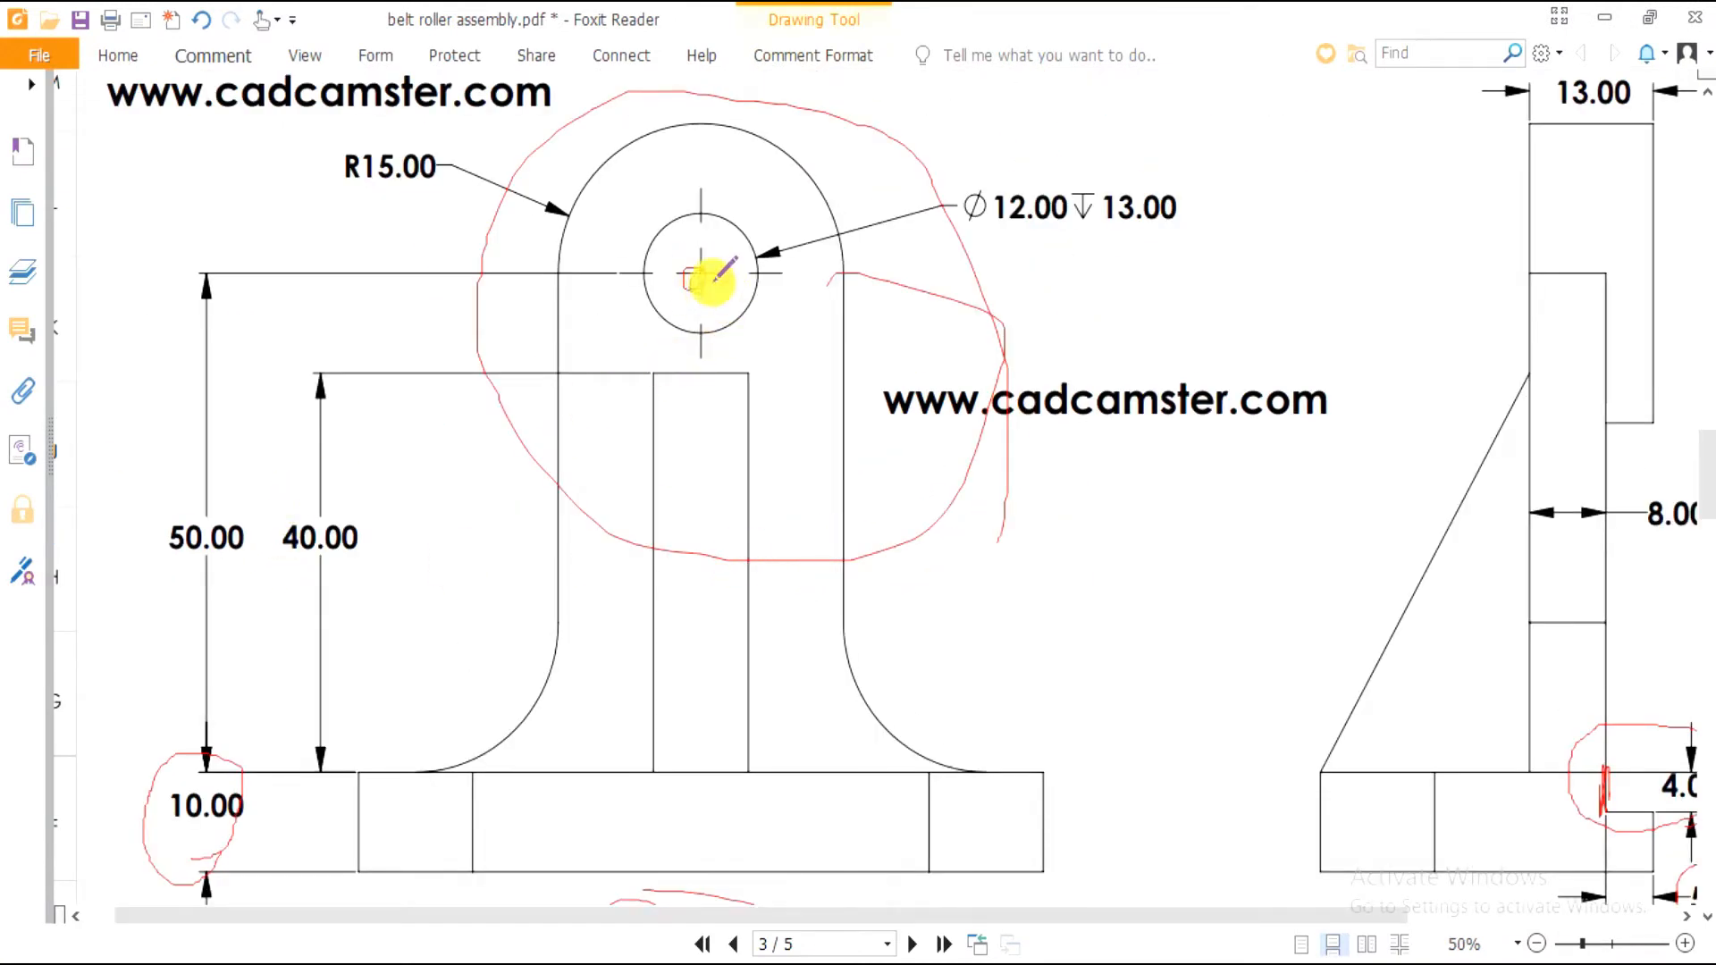
left_click_drag(712, 282, 701, 284)
left_click_drag(348, 769, 515, 760)
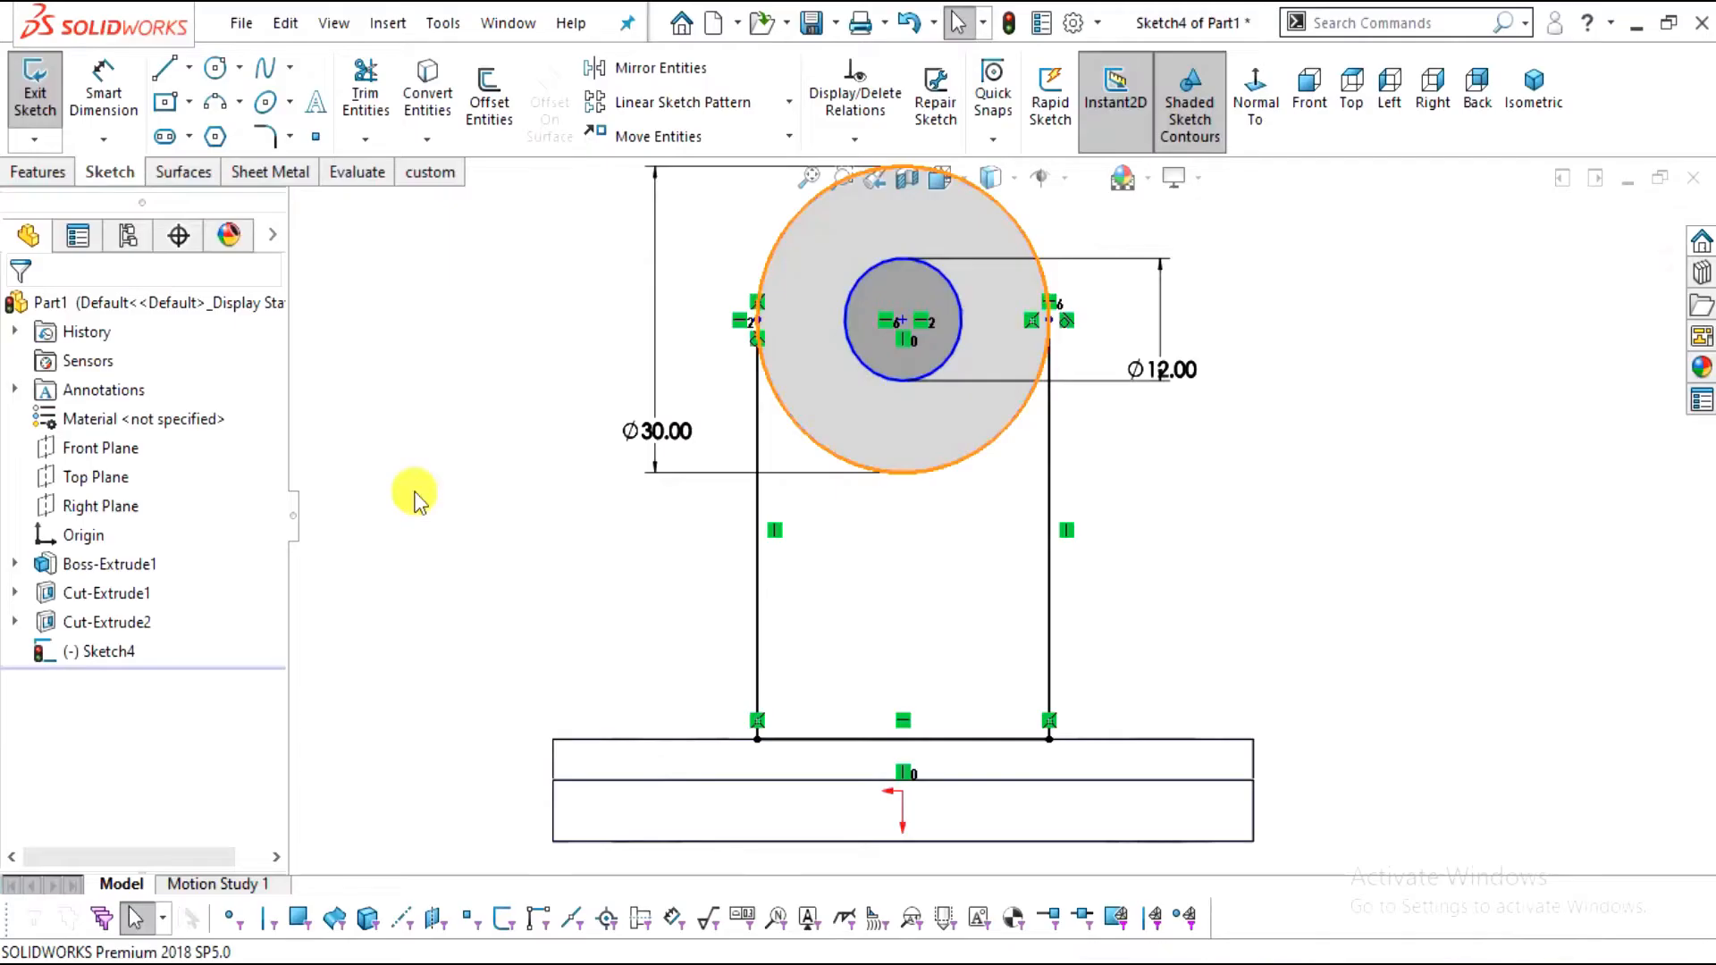
In SOLIDWORKS, dimension the distance from the circles' centre to the profile's bottom line as 50 mm
left_click(103, 85)
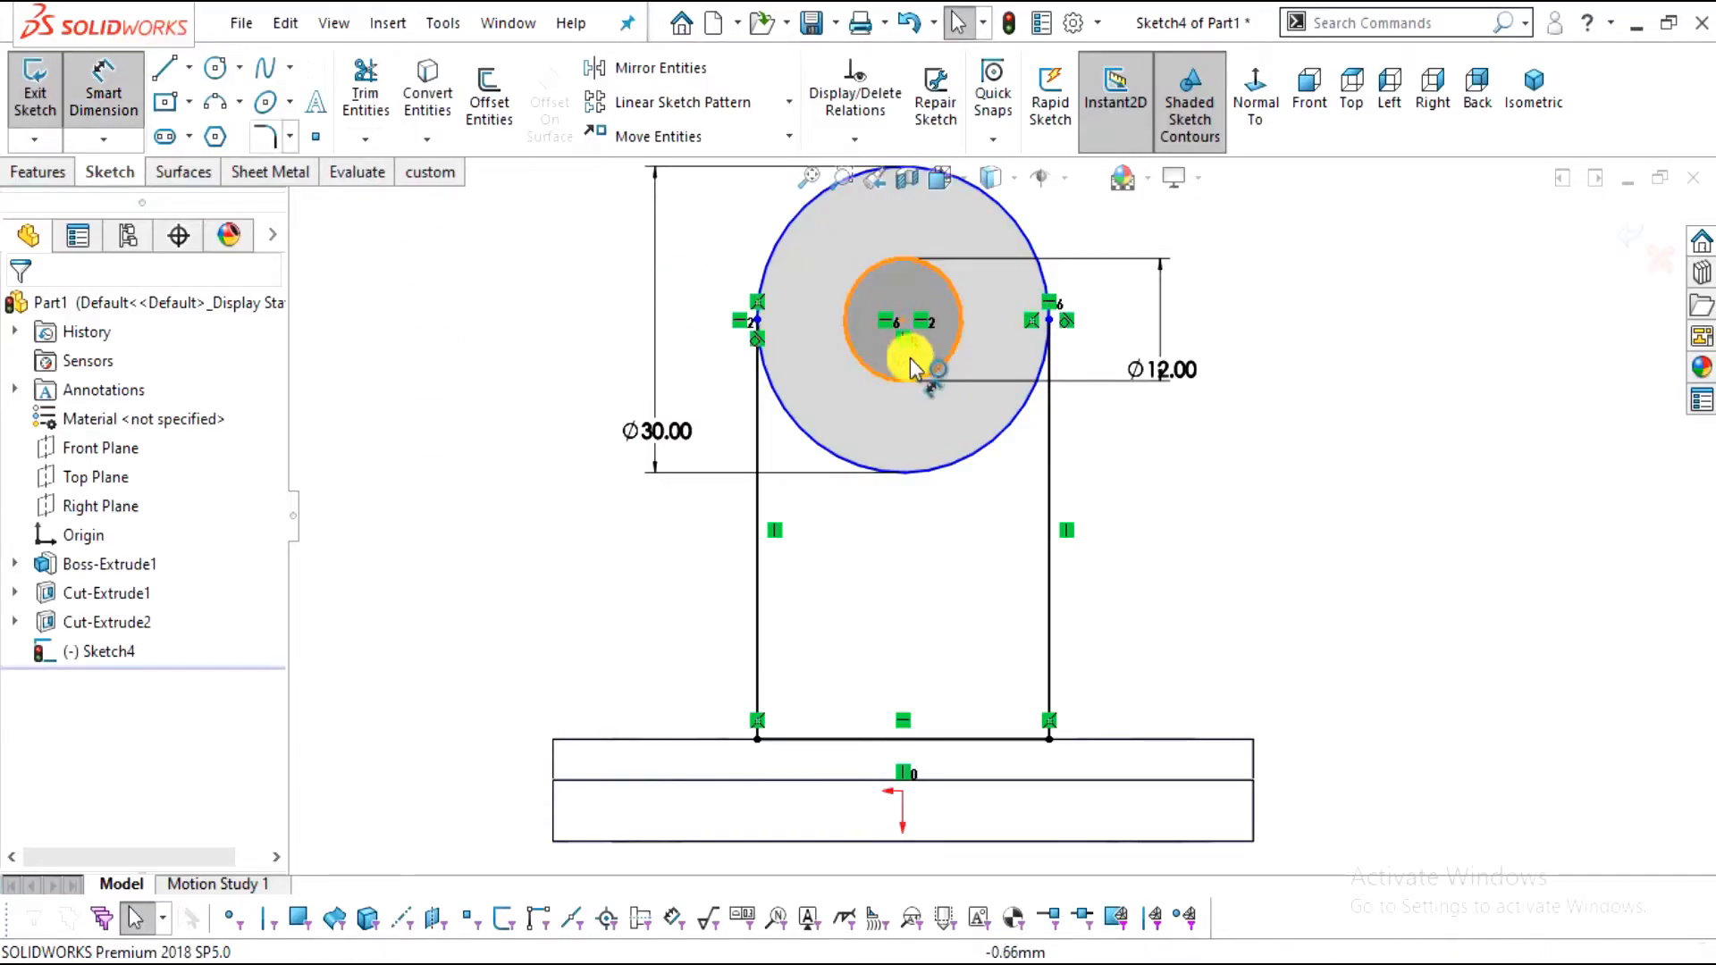
left_click(904, 326)
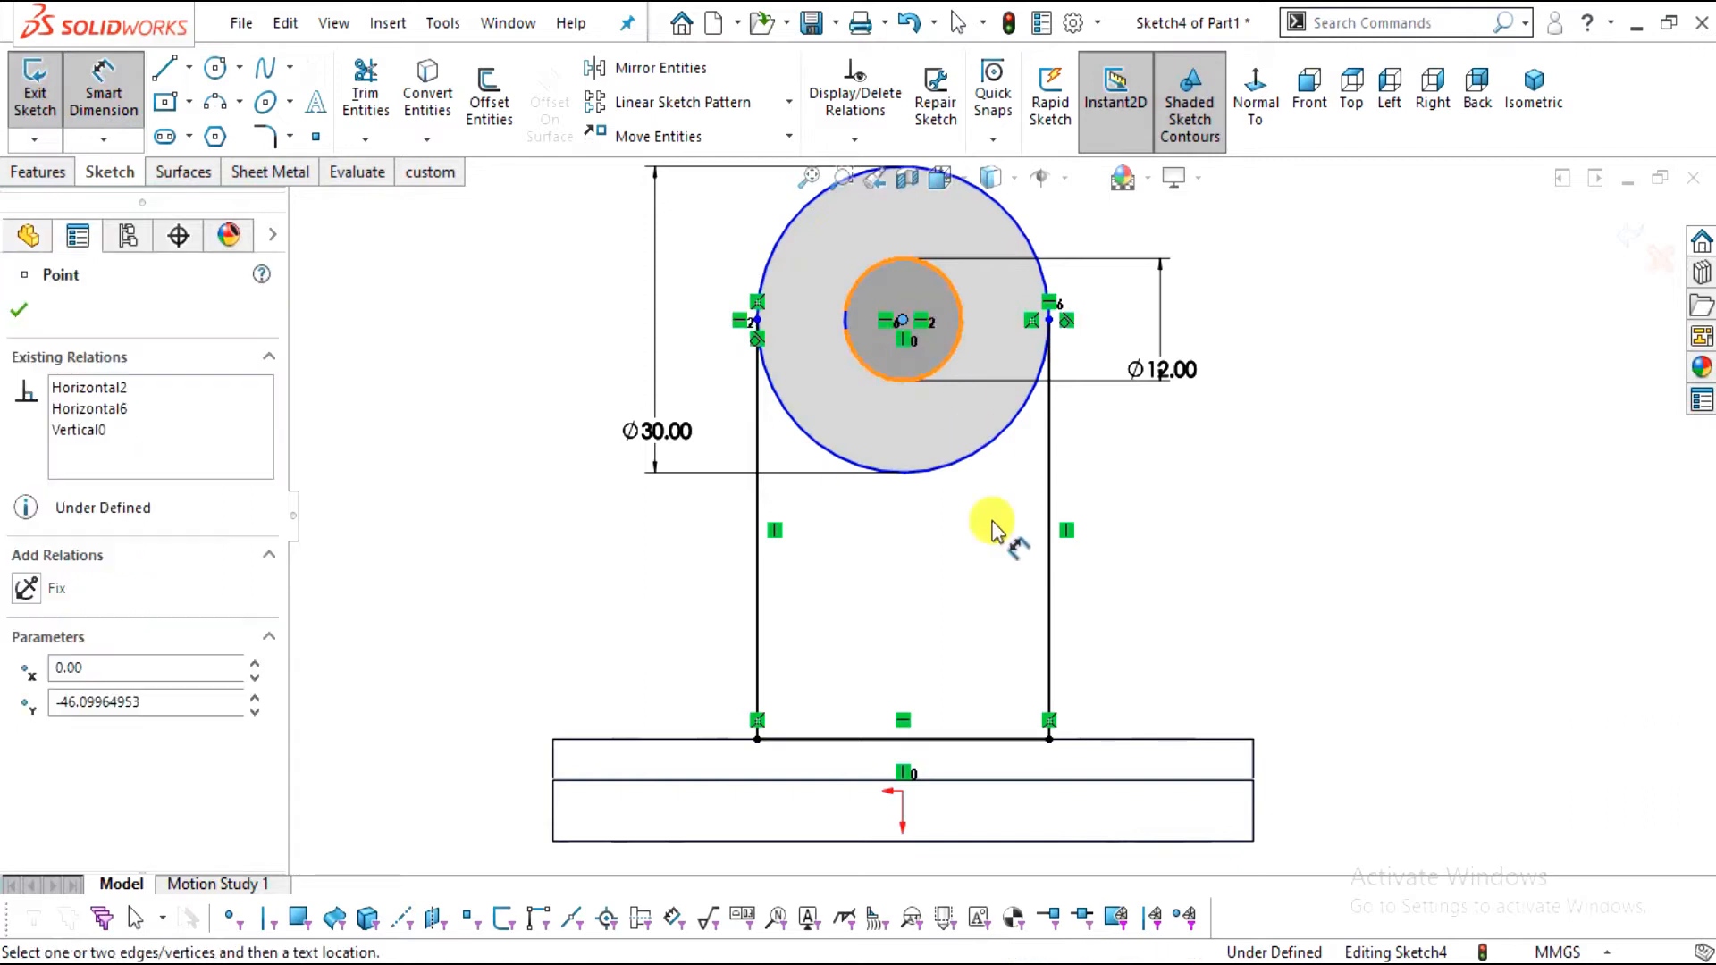
left_click(1037, 739)
left_click(1297, 516)
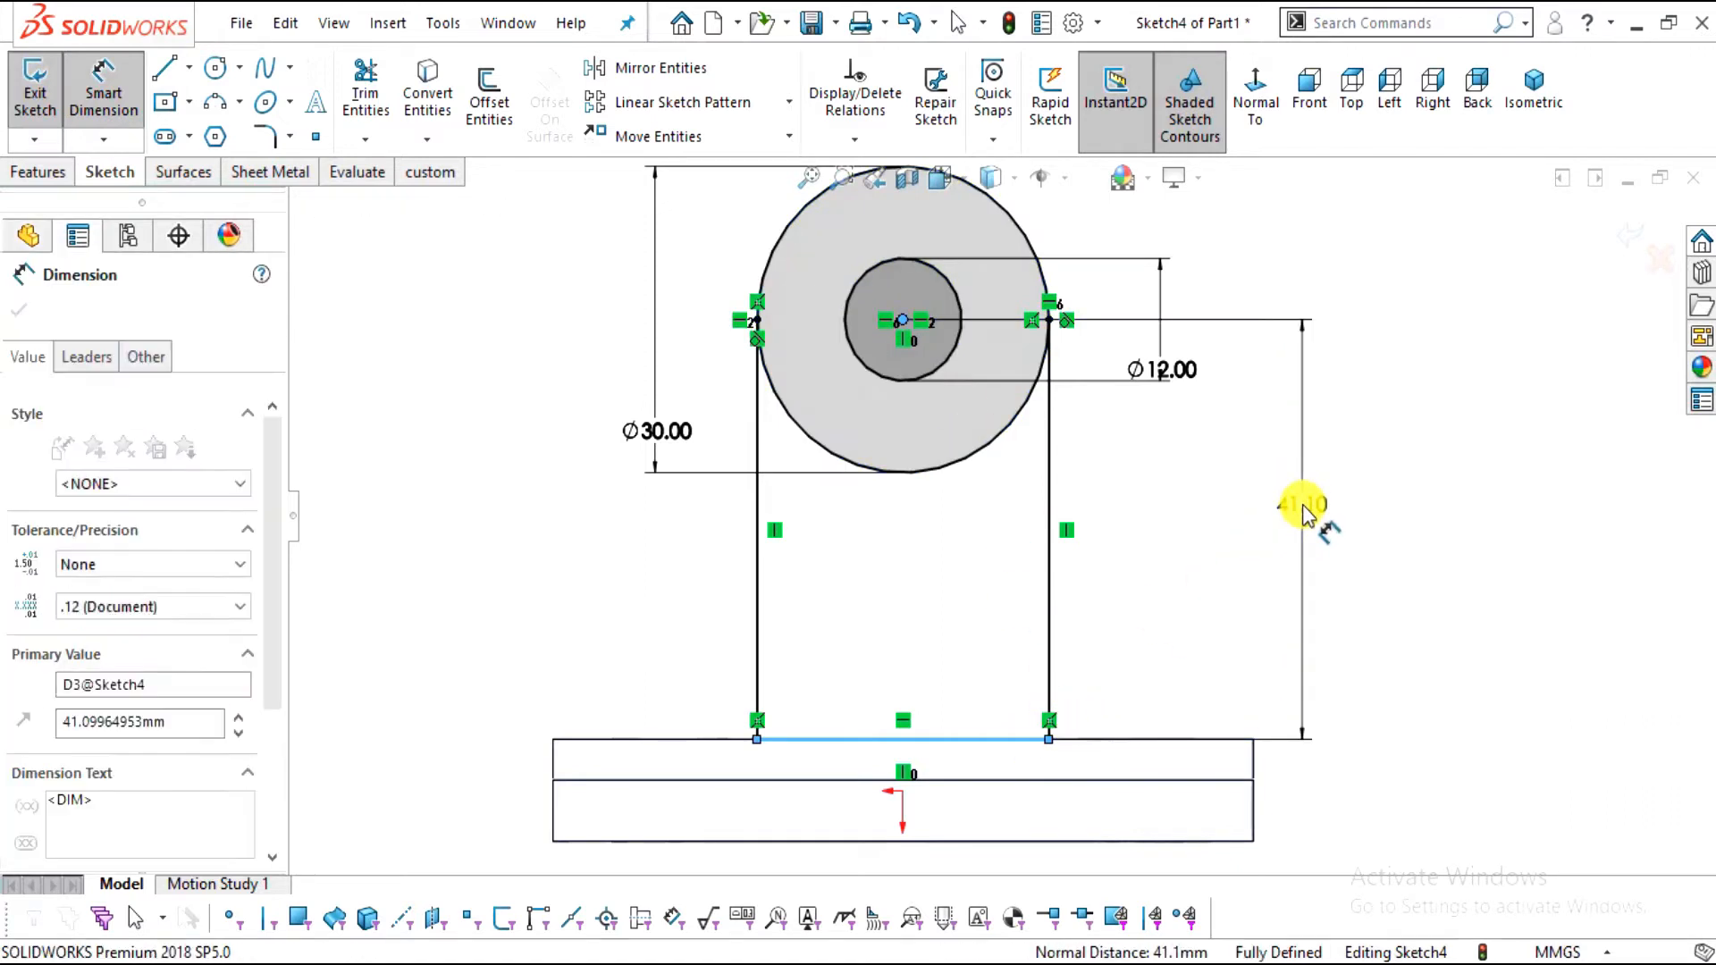
type("50")
key("Return")
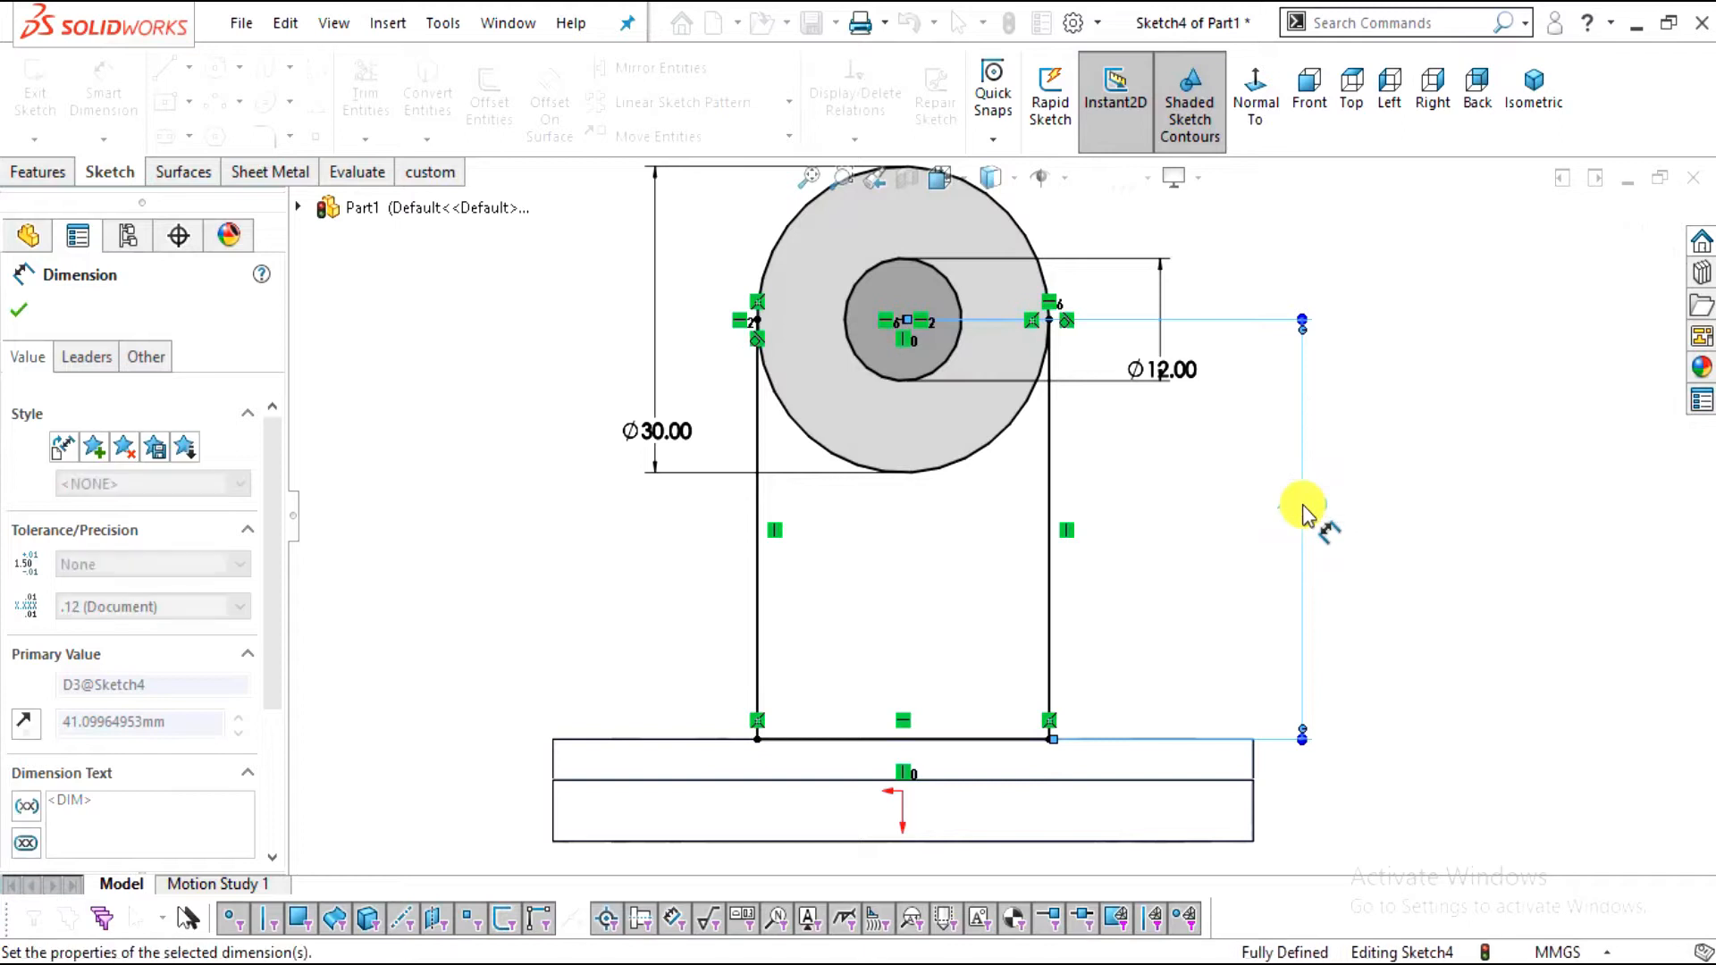
key("Escape")
scroll(1313, 588, "up", 1)
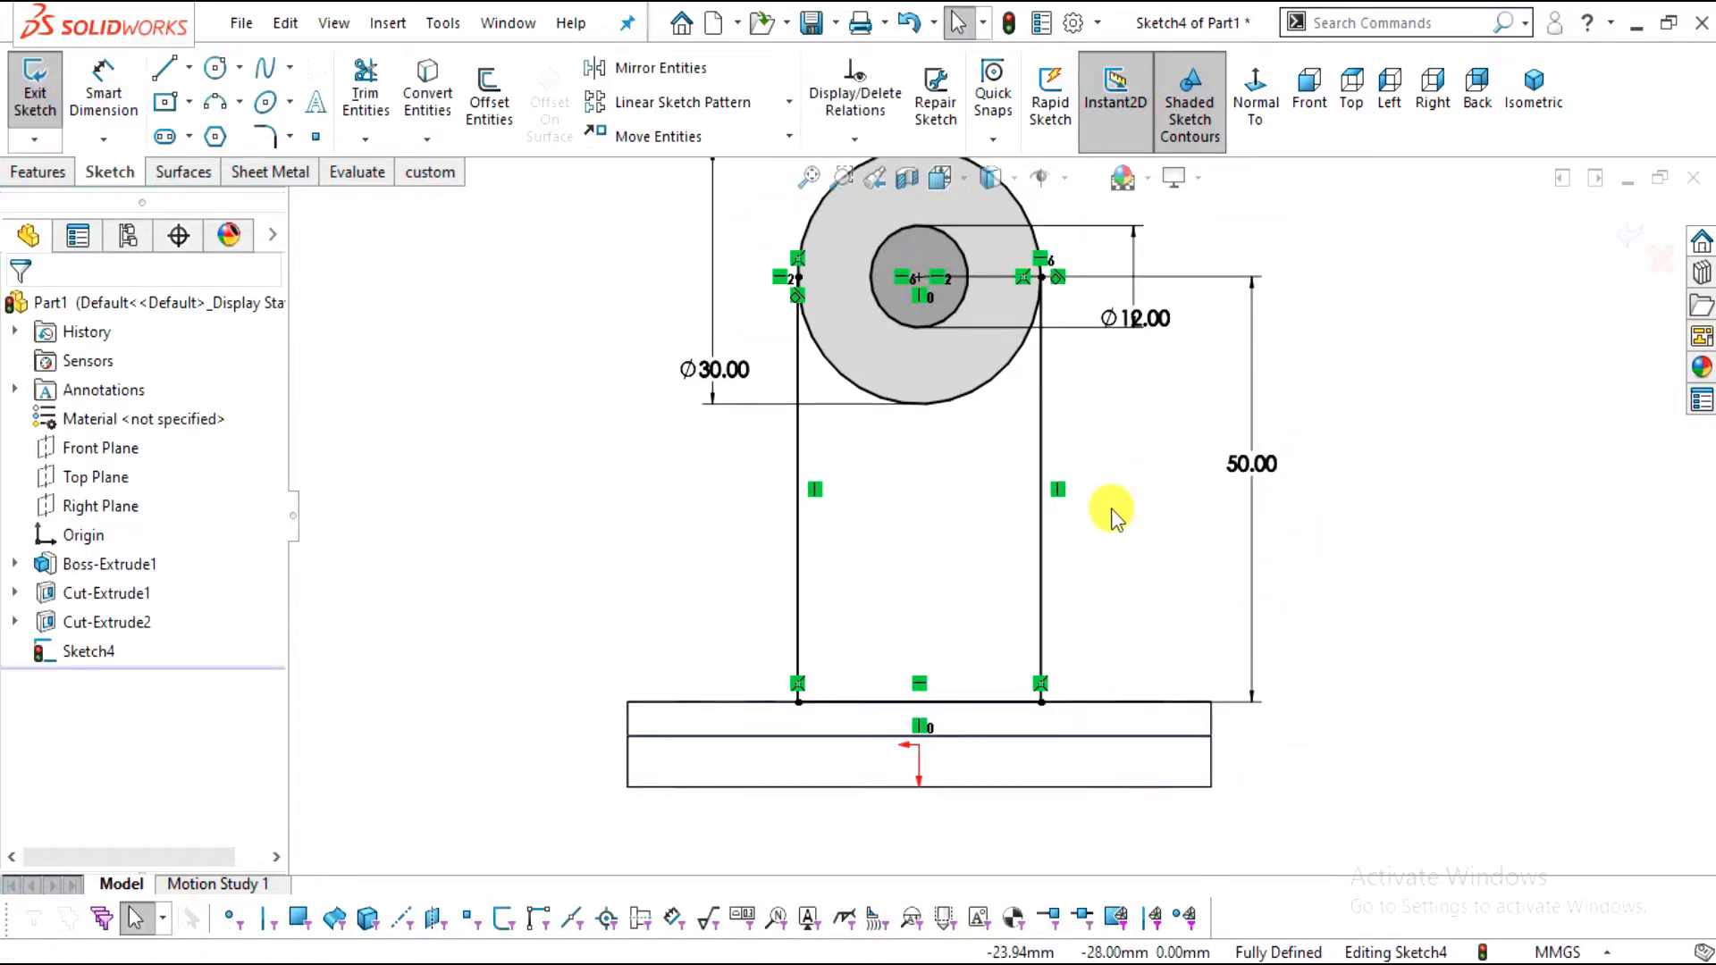
scroll(1110, 515, "up", 2)
Start a boss extrusion of the sketch's upright region and the ring around the hole, with the direction reversed toward the base plate
left_click(17, 172)
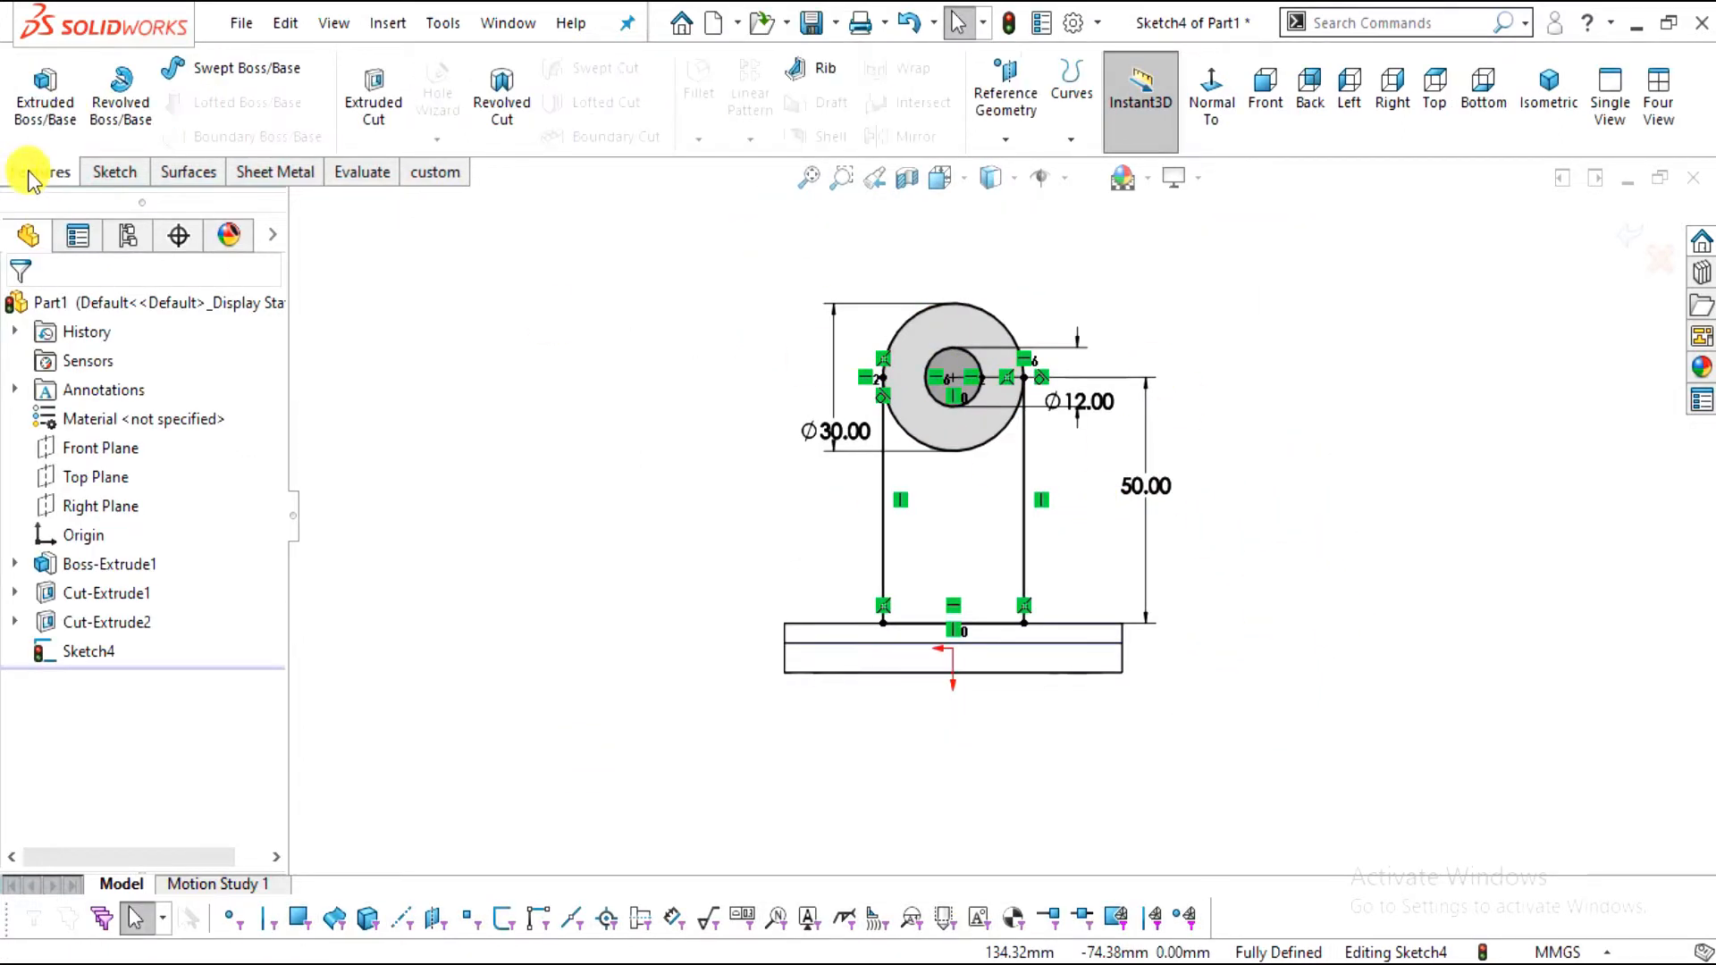
left_click(60, 114)
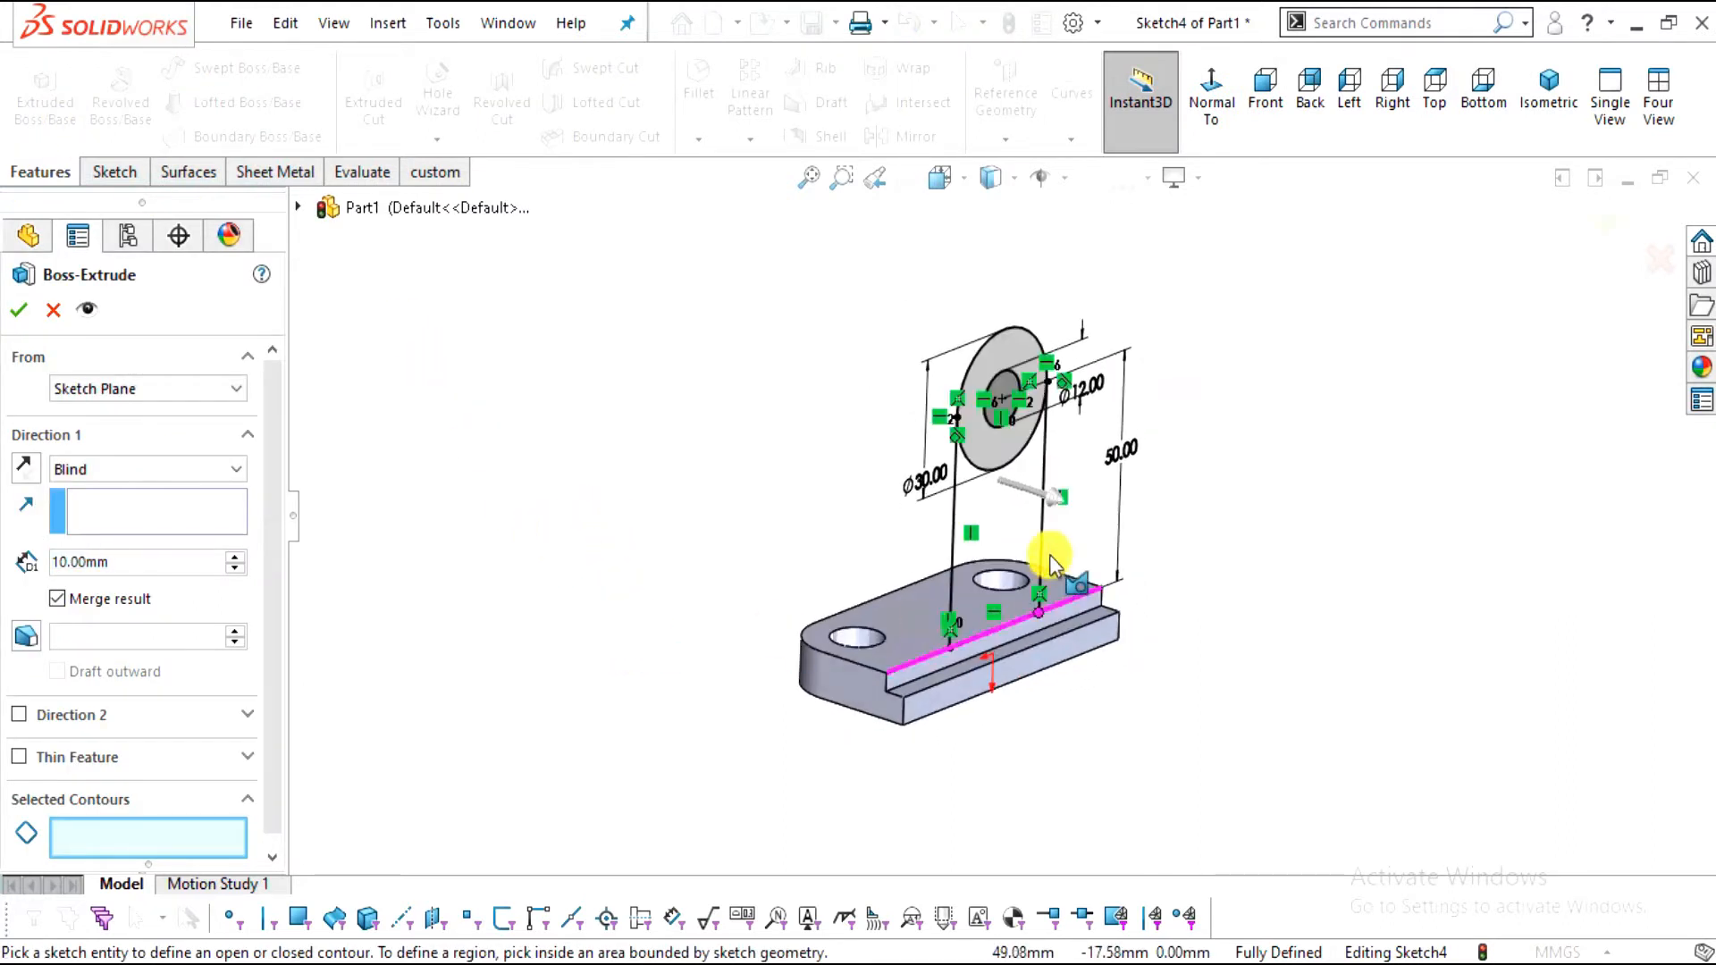
left_click(1035, 516)
scroll(1003, 442, "down", 2)
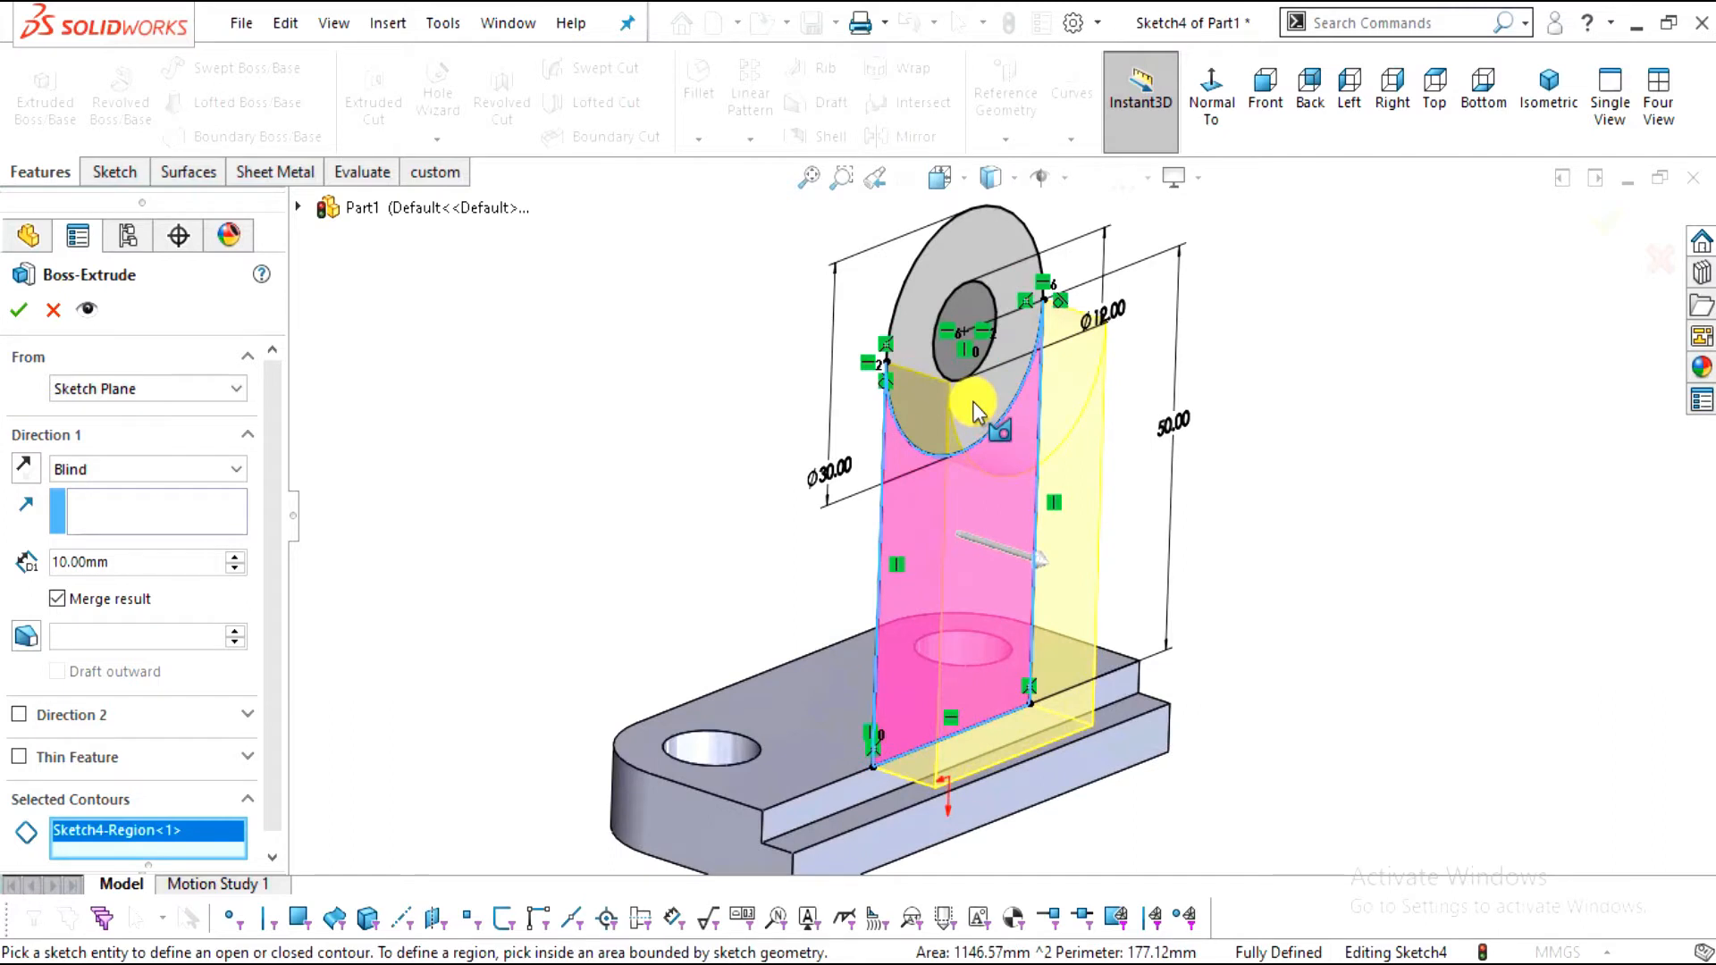
left_click(972, 411)
middle_click_drag(1084, 693, 1152, 657)
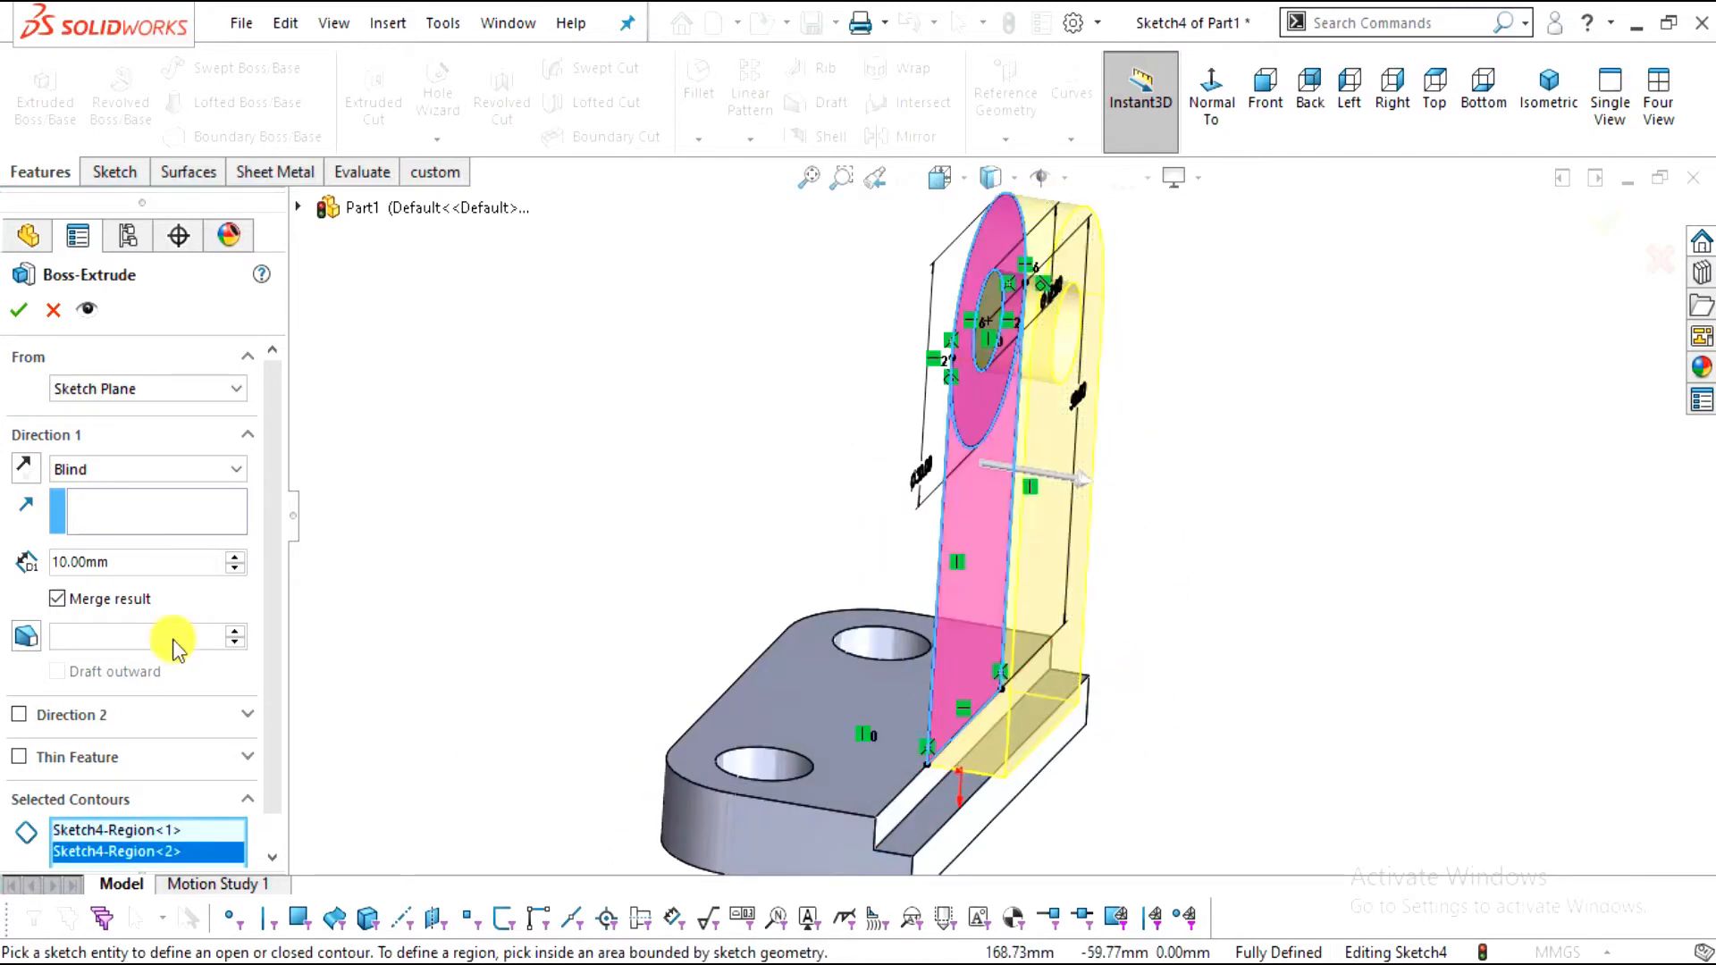
left_click(24, 480)
Switch to the Foxit Reader drawing and mark the upright's front edge, extrusion direction and 8.00 thickness in the side view
key("alt+Tab")
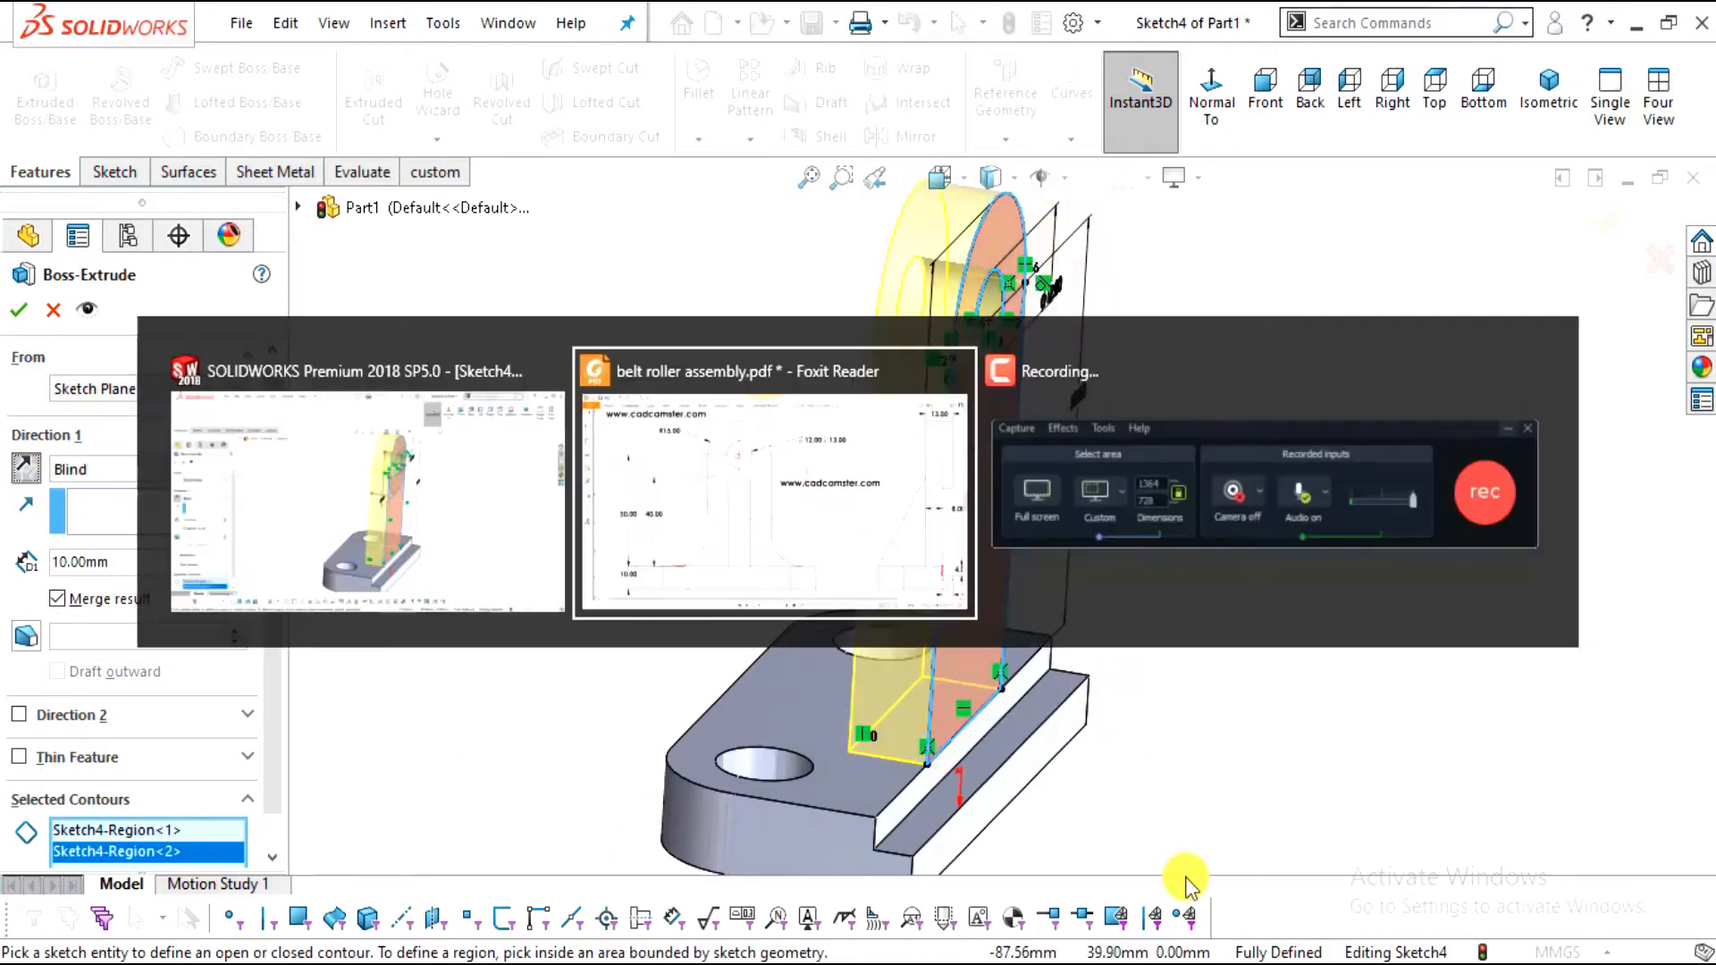
left_click_drag(930, 915, 1218, 834)
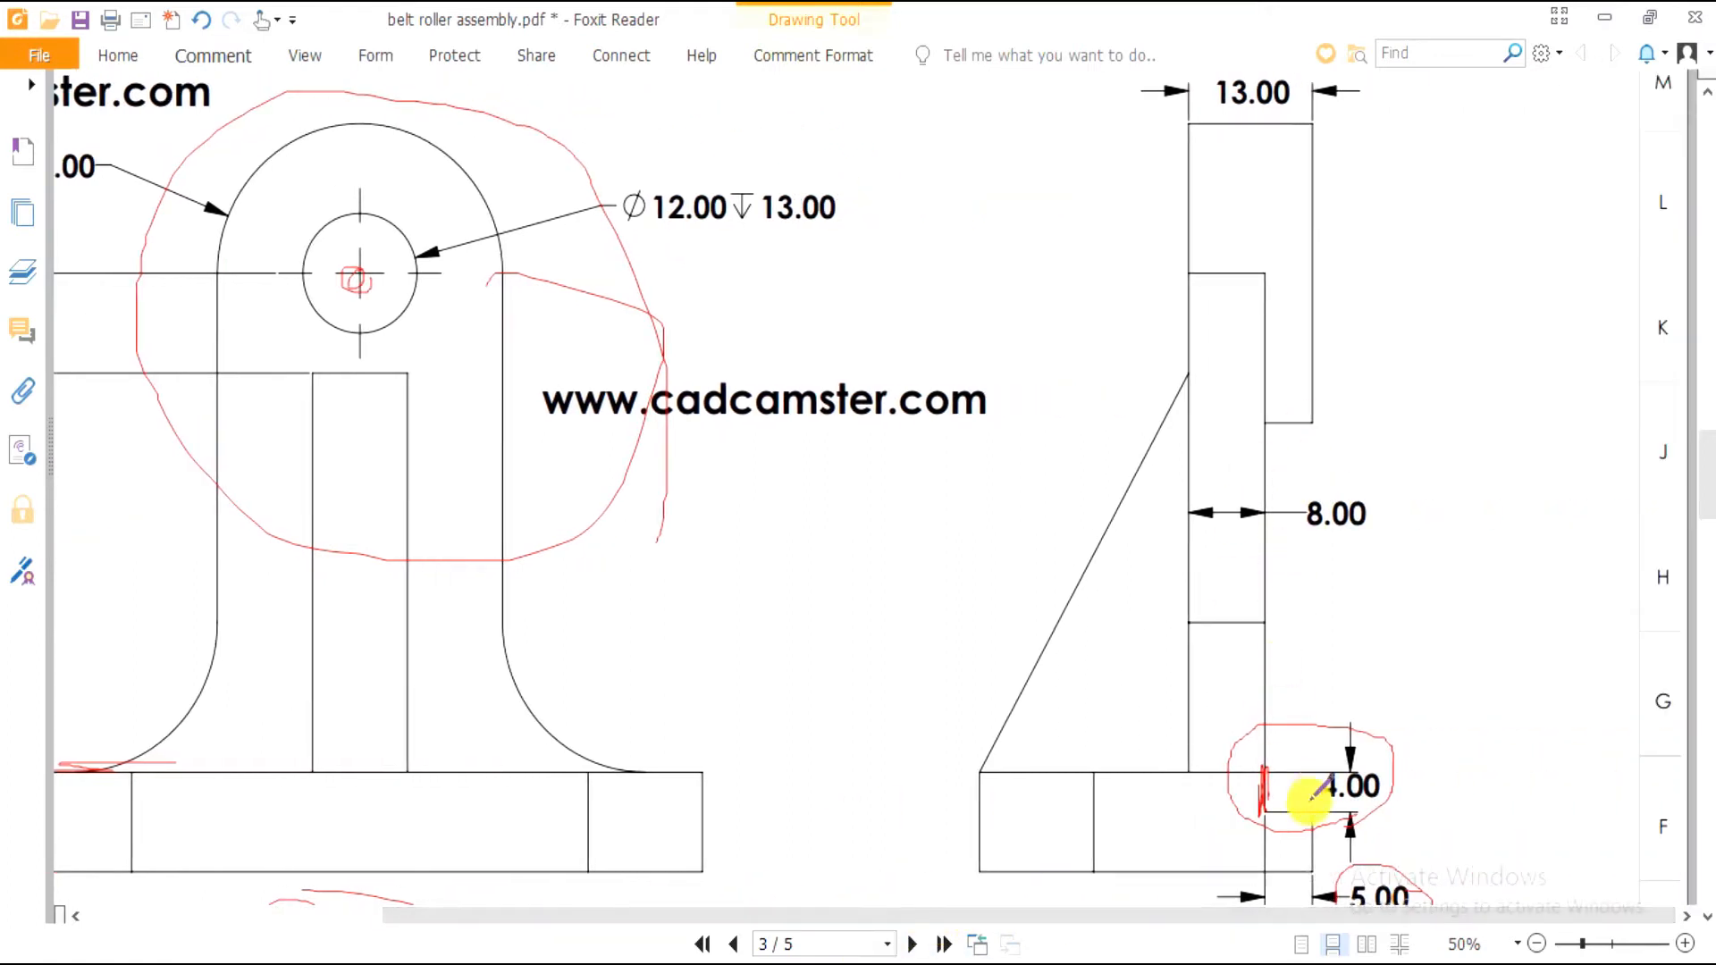
mouse_move(1292, 686)
left_mouse_down()
mouse_move(1069, 674)
mouse_move(1164, 715)
left_mouse_up()
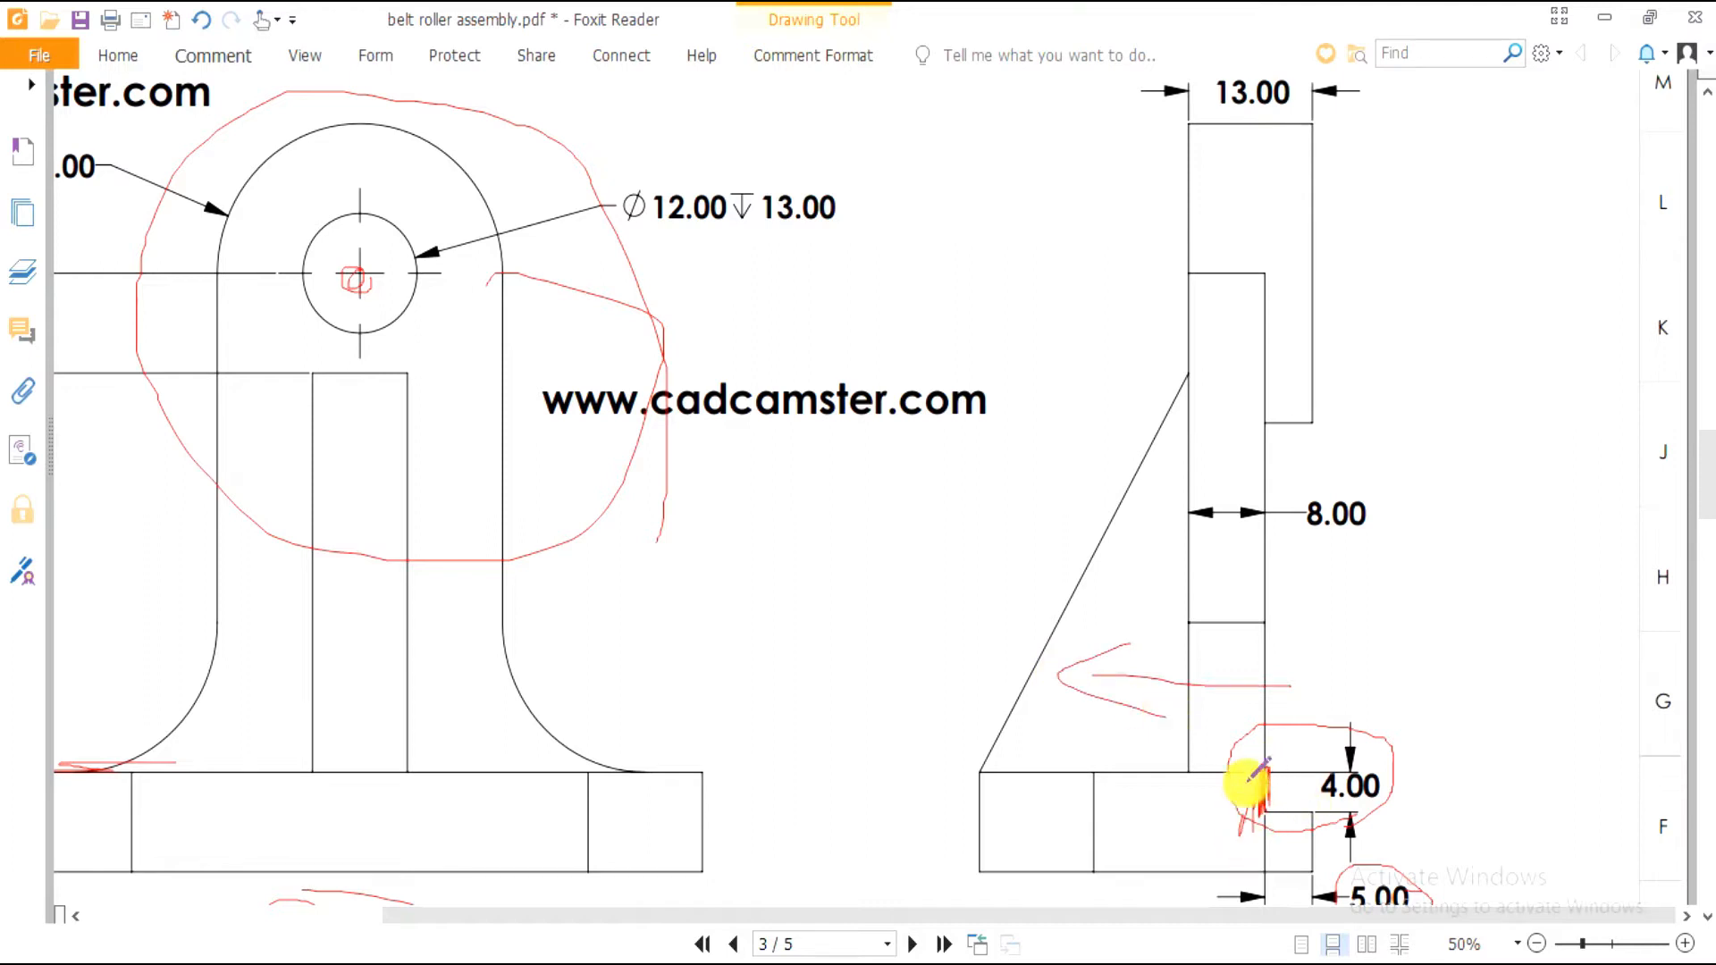
scroll(1252, 601, "up", 3)
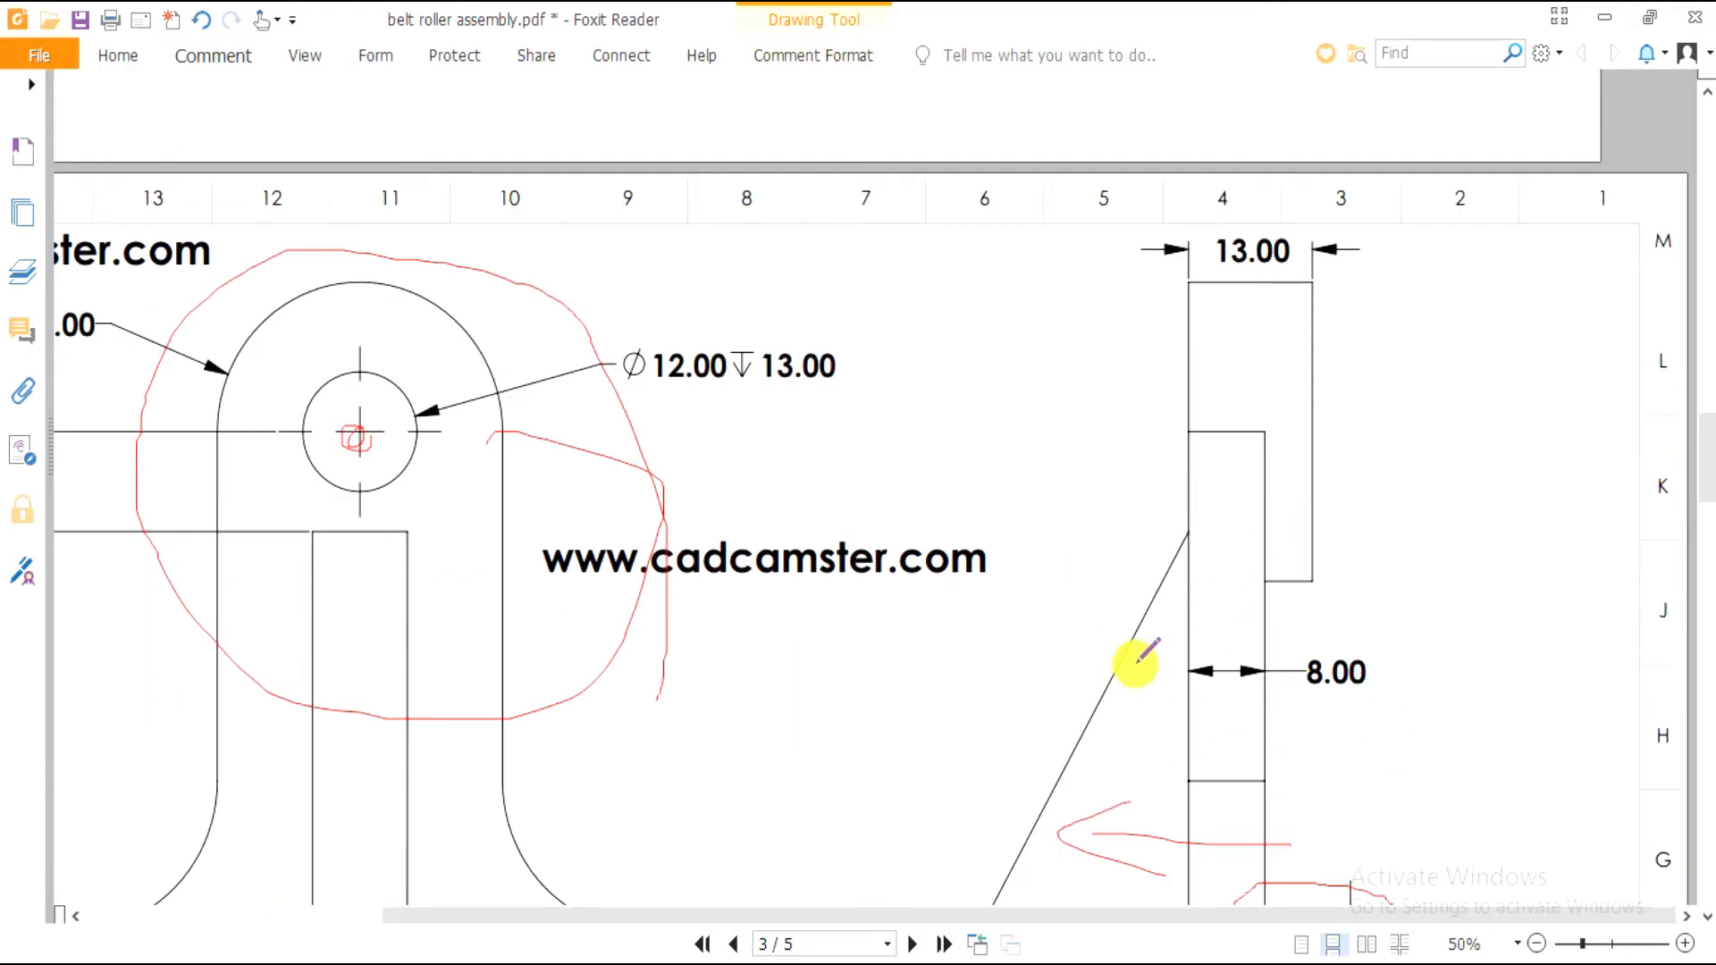
mouse_move(1393, 668)
left_mouse_down()
mouse_move(1366, 627)
mouse_move(1298, 670)
mouse_move(1384, 657)
left_mouse_up()
Back in SOLIDWORKS, set the upright's extrusion depth to 8 mm and create the feature
key("alt+Tab")
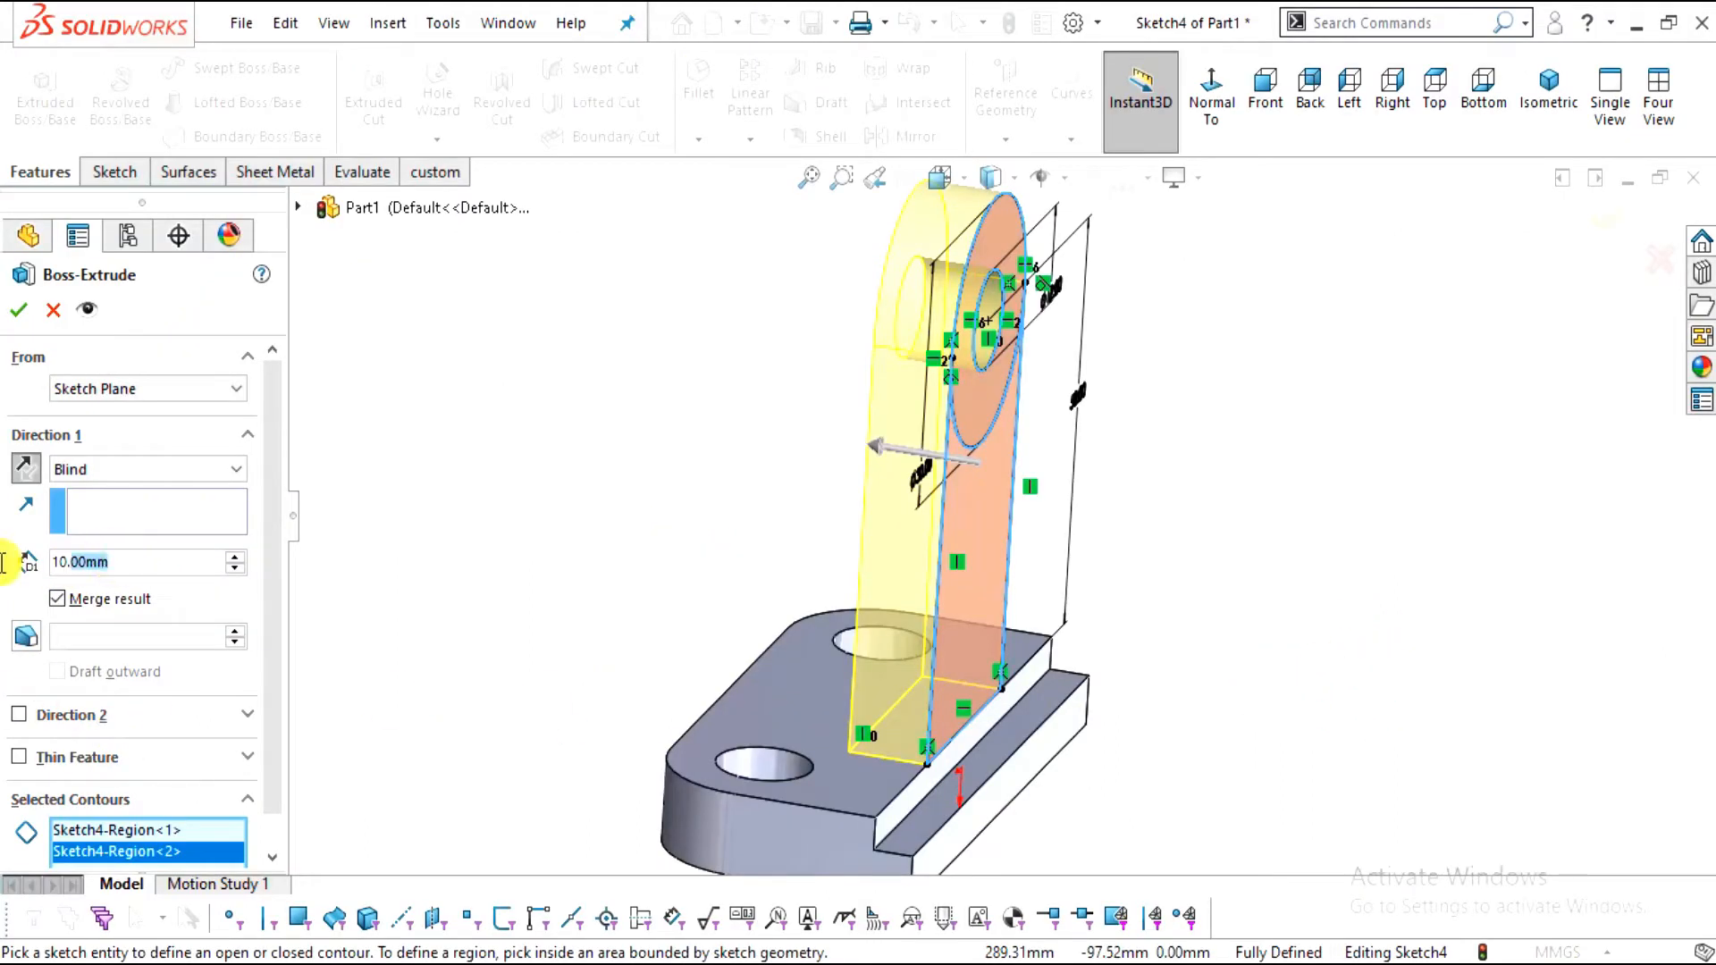
type("8")
key("Return")
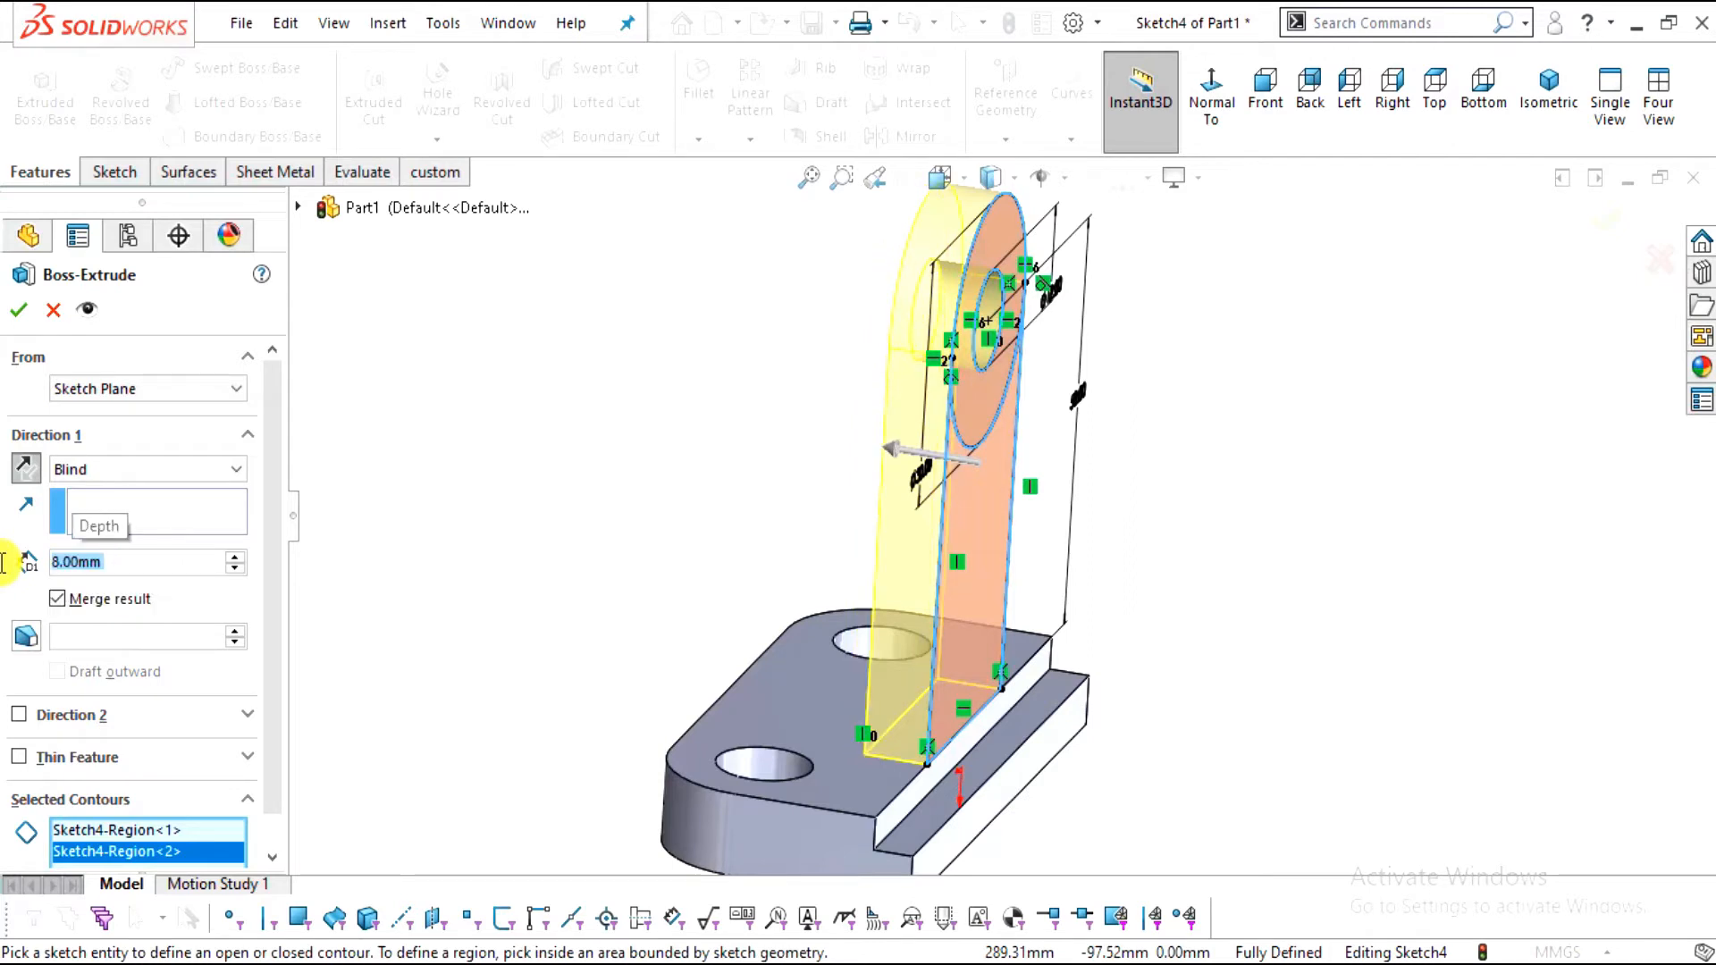
left_click(24, 310)
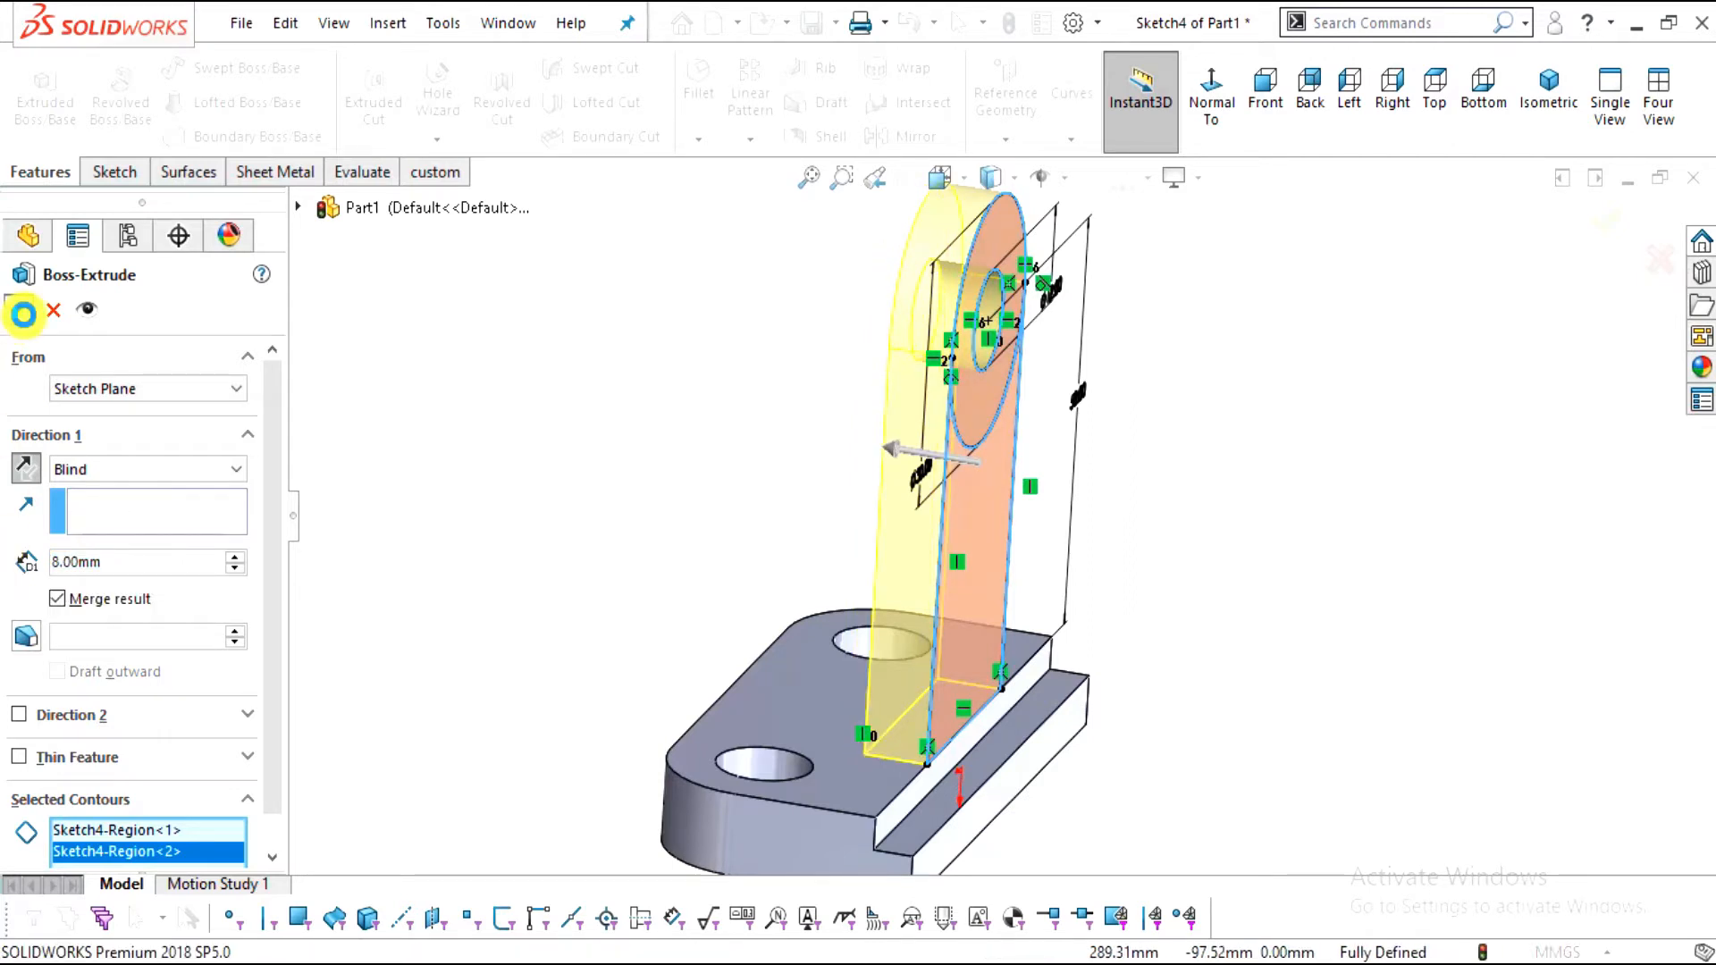
mouse_move(1238, 645)
middle_mouse_down()
mouse_move(1222, 512)
mouse_move(1240, 650)
middle_mouse_up()
scroll(1240, 651, "up", 2)
scroll(1054, 438, "down", 2)
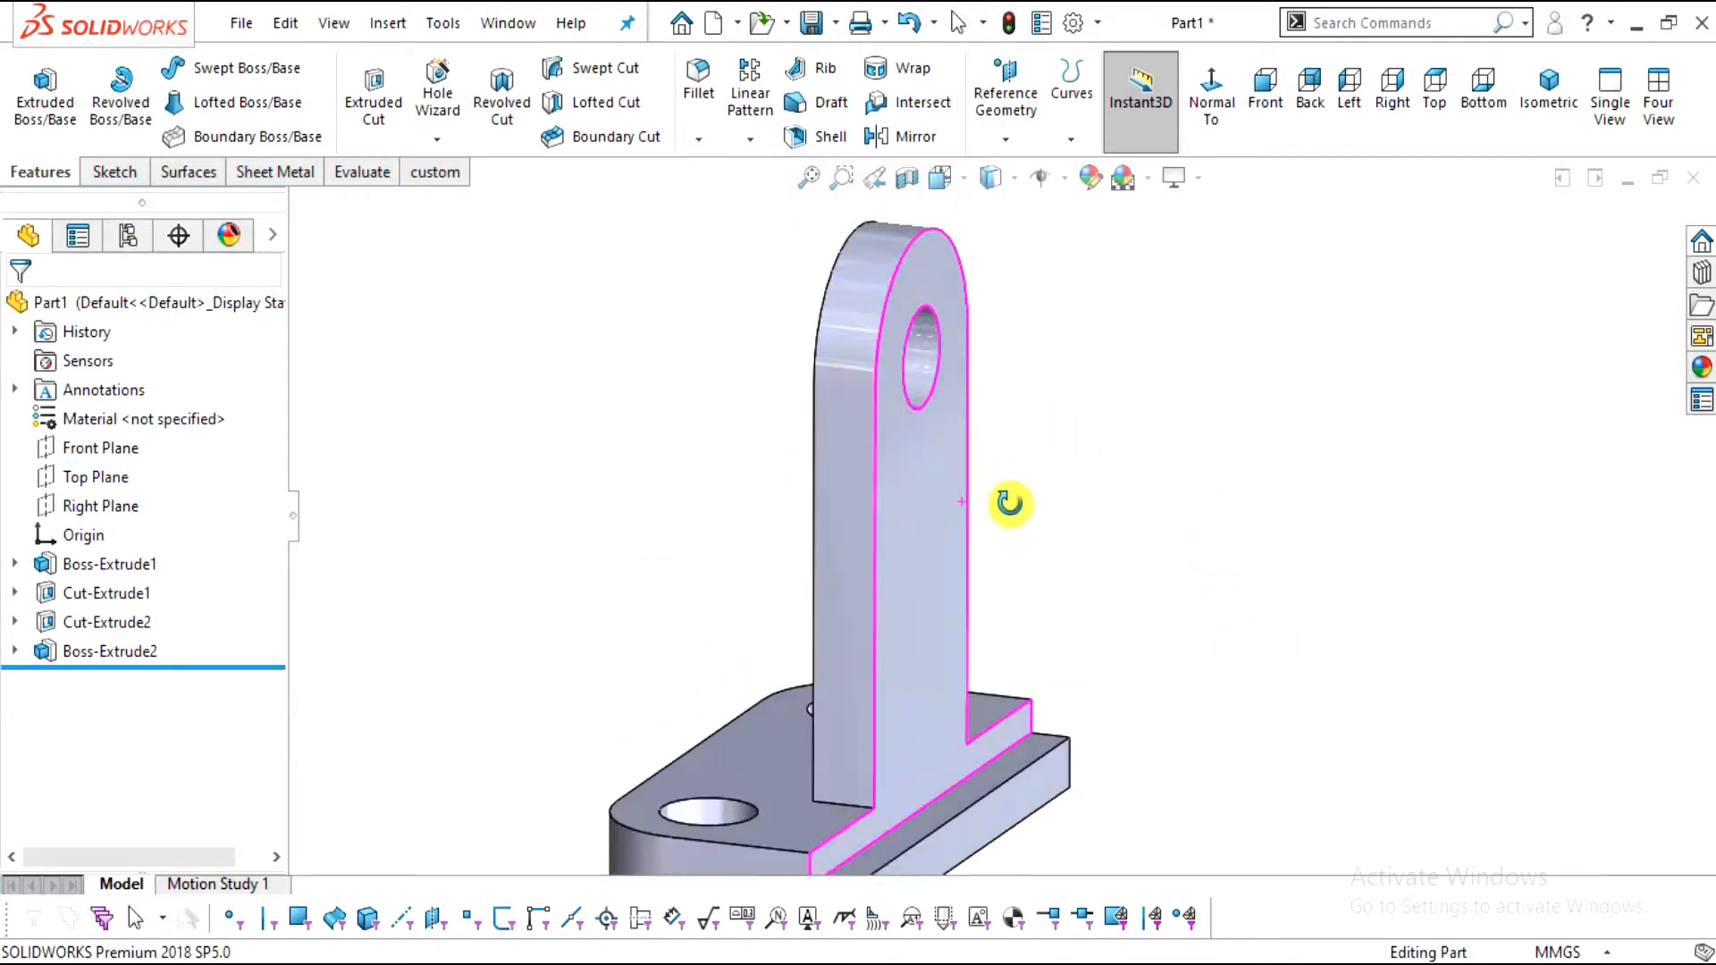
Switch to the Foxit Reader drawing, mark the boss protruding from the upright in the side view and handwrite its thickness as 5 mm
key("alt+Tab")
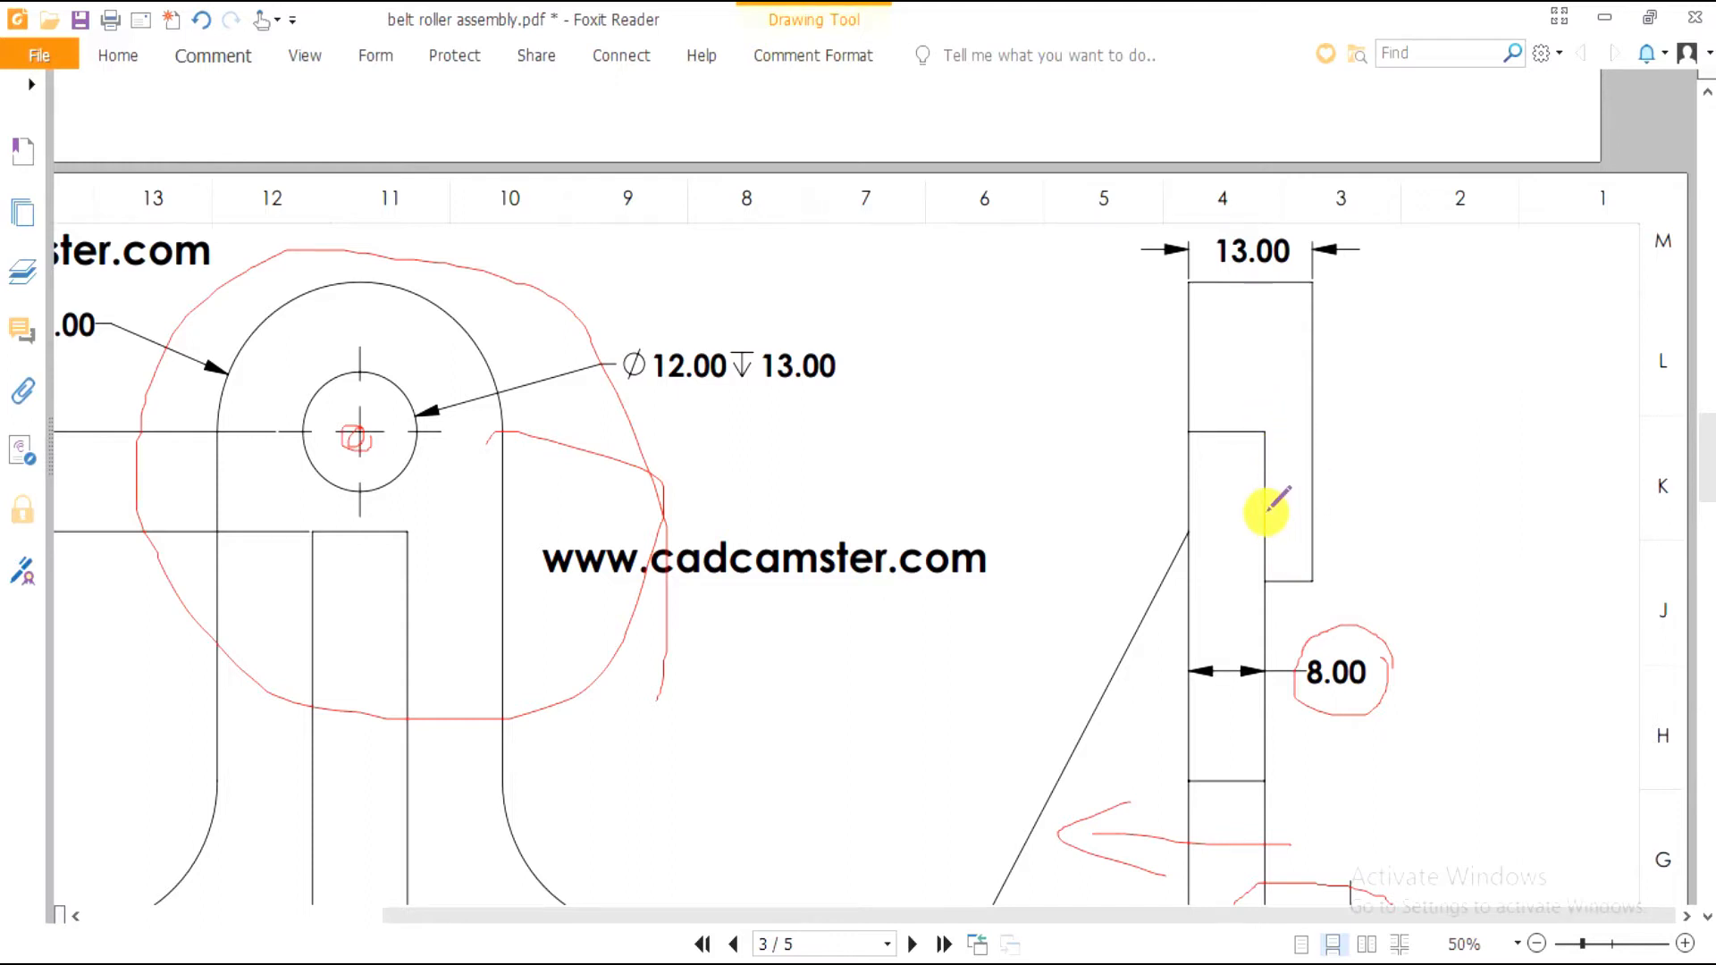
left_click_drag(1295, 486, 1343, 502)
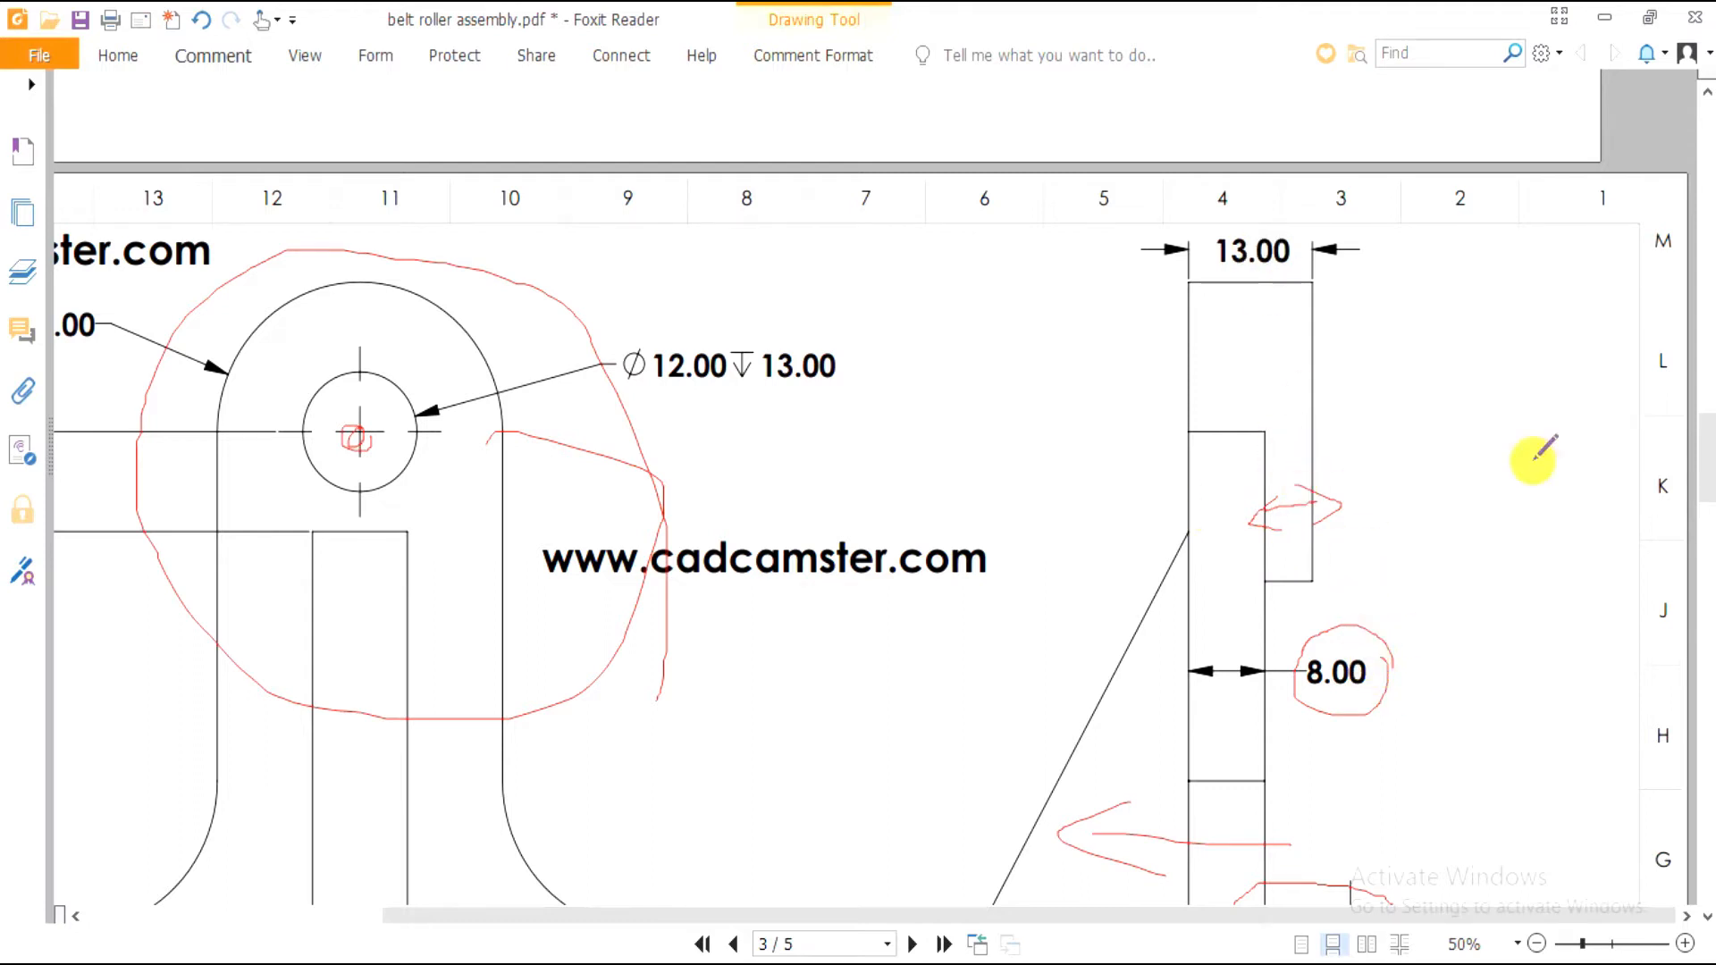
left_click_drag(1345, 462, 1522, 483)
mouse_move(1251, 298)
left_mouse_down()
mouse_move(1314, 420)
mouse_move(1217, 306)
left_mouse_up()
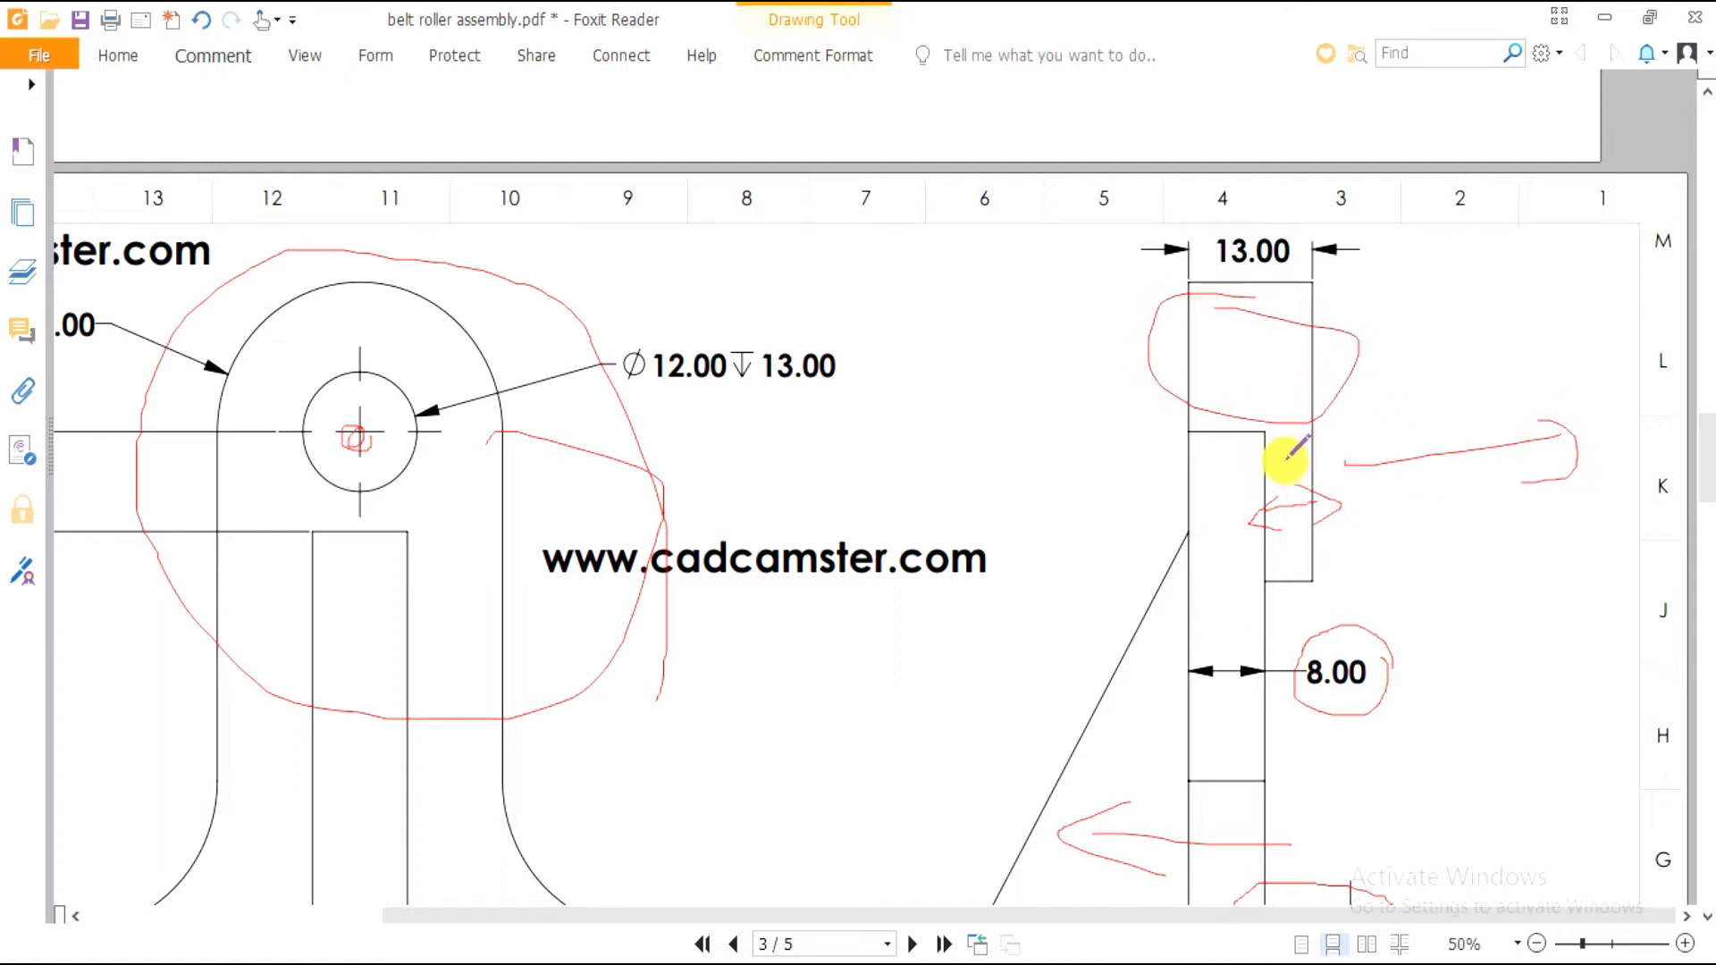
left_click_drag(1350, 530, 1484, 528)
left_click(1506, 526)
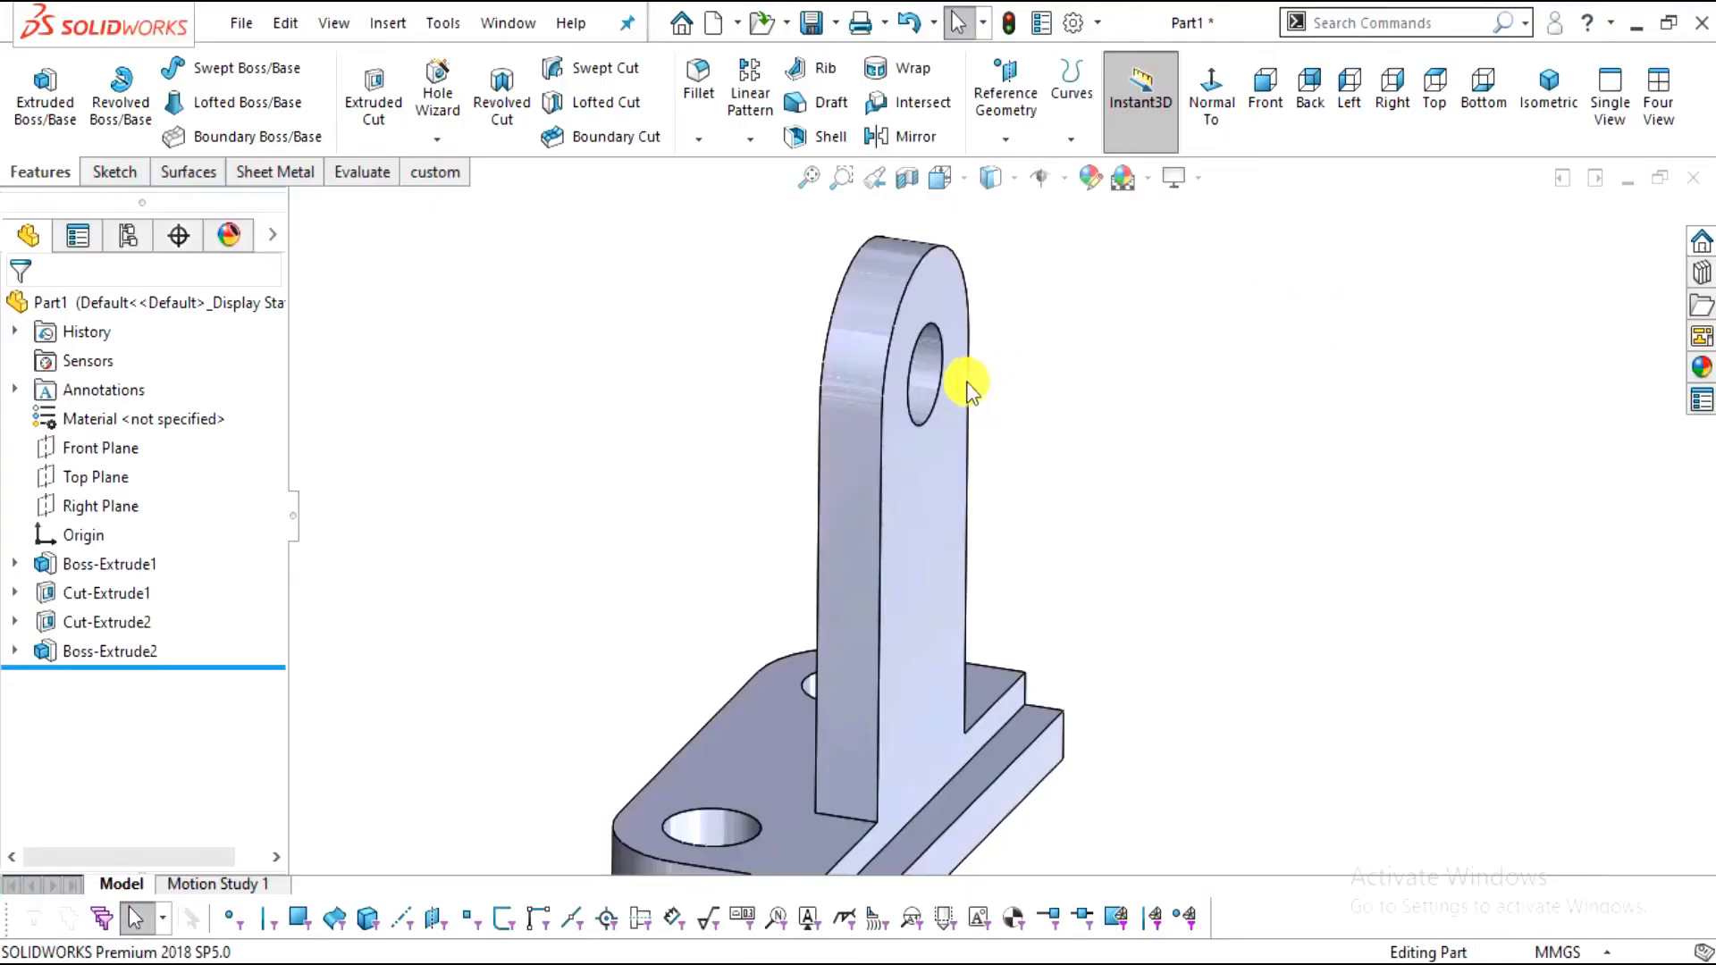
In SOLIDWORKS, start a sketch on the upright's front face around the hole and convert its rounded upper edge into the sketch
scroll(970, 375, "down", 3)
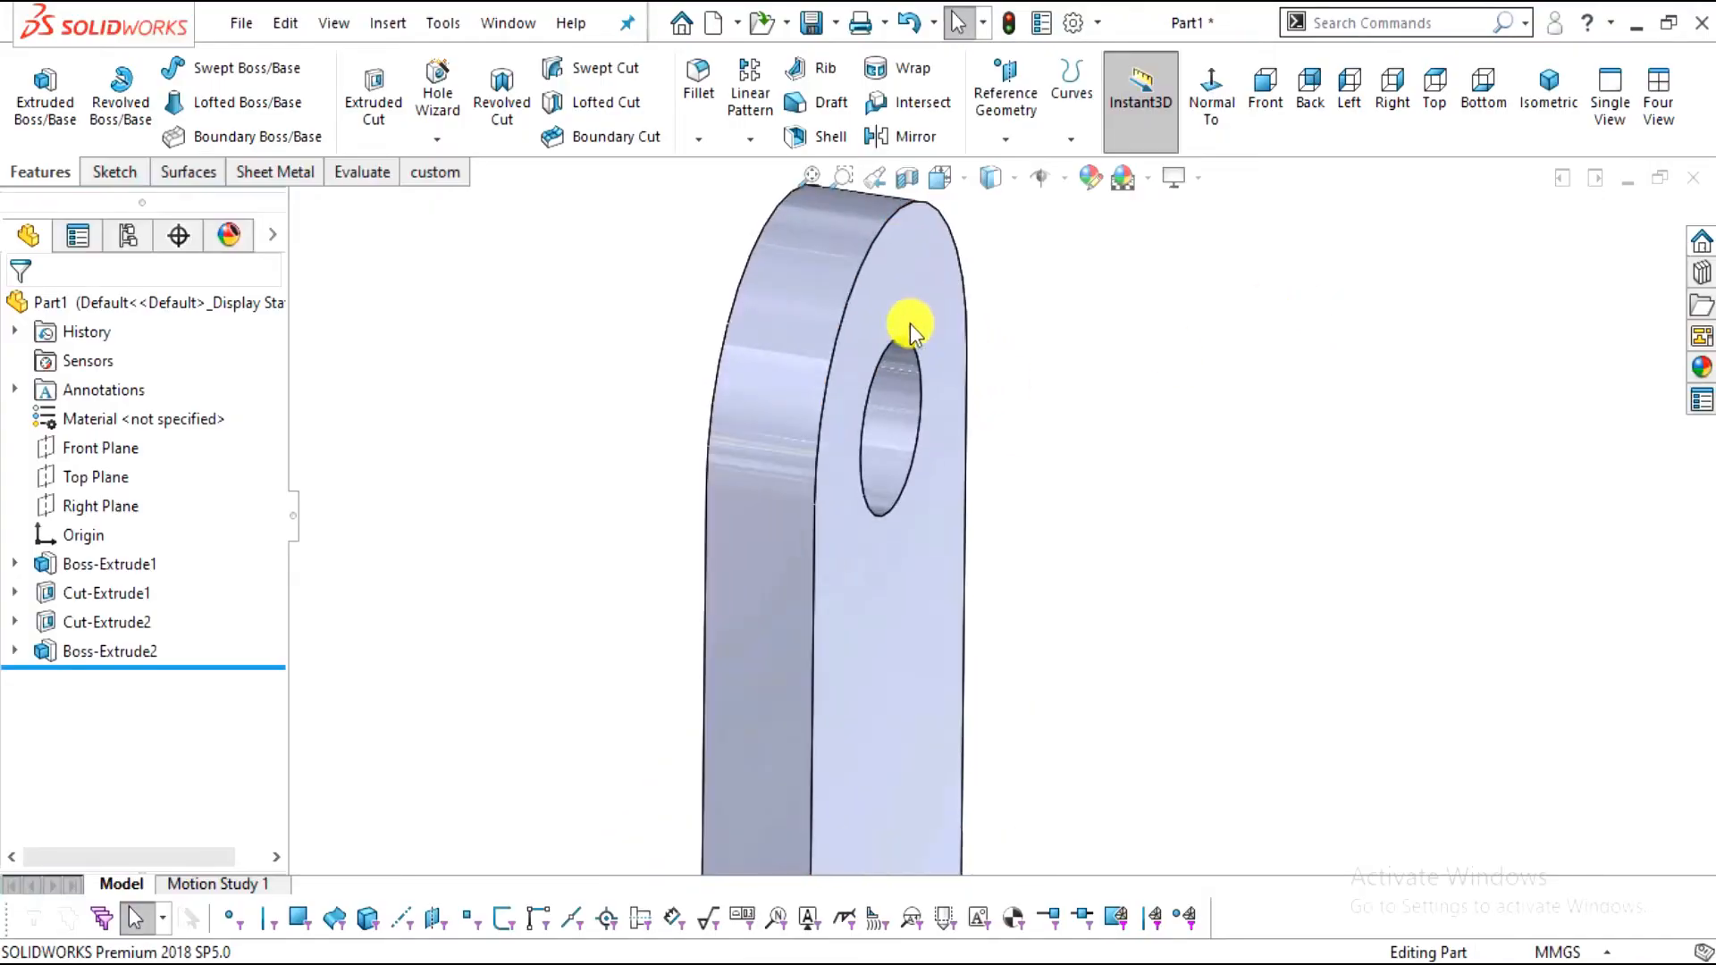
left_click(909, 290)
left_click(1019, 212)
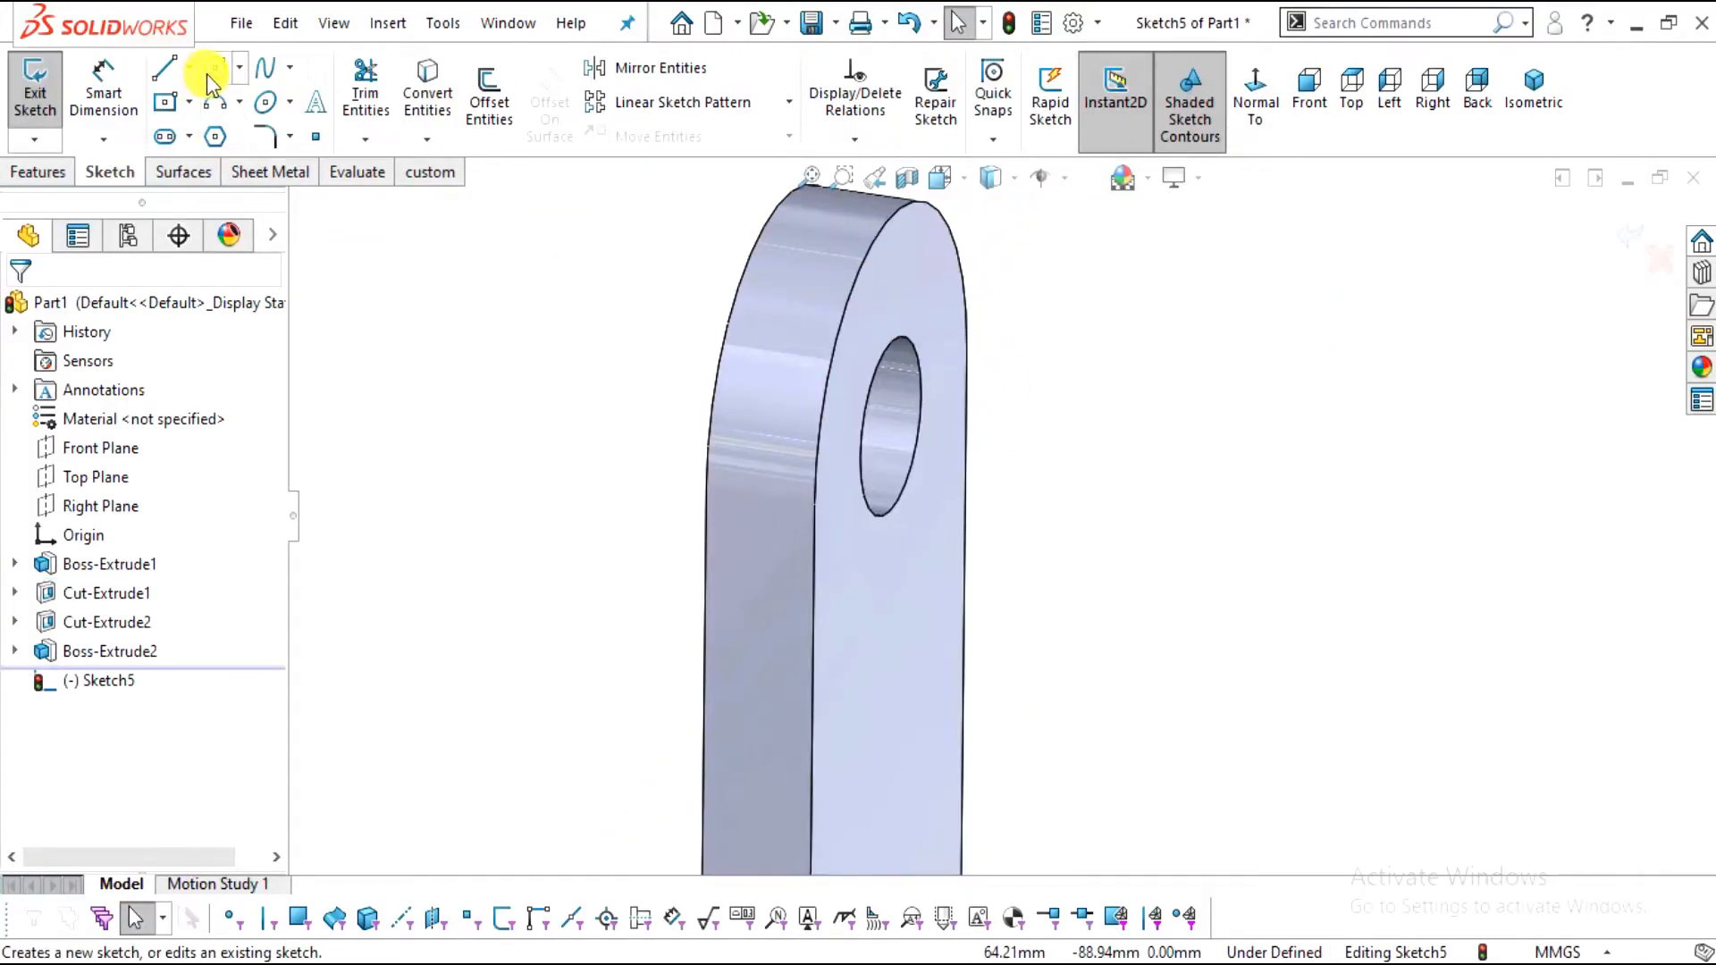
left_click(428, 89)
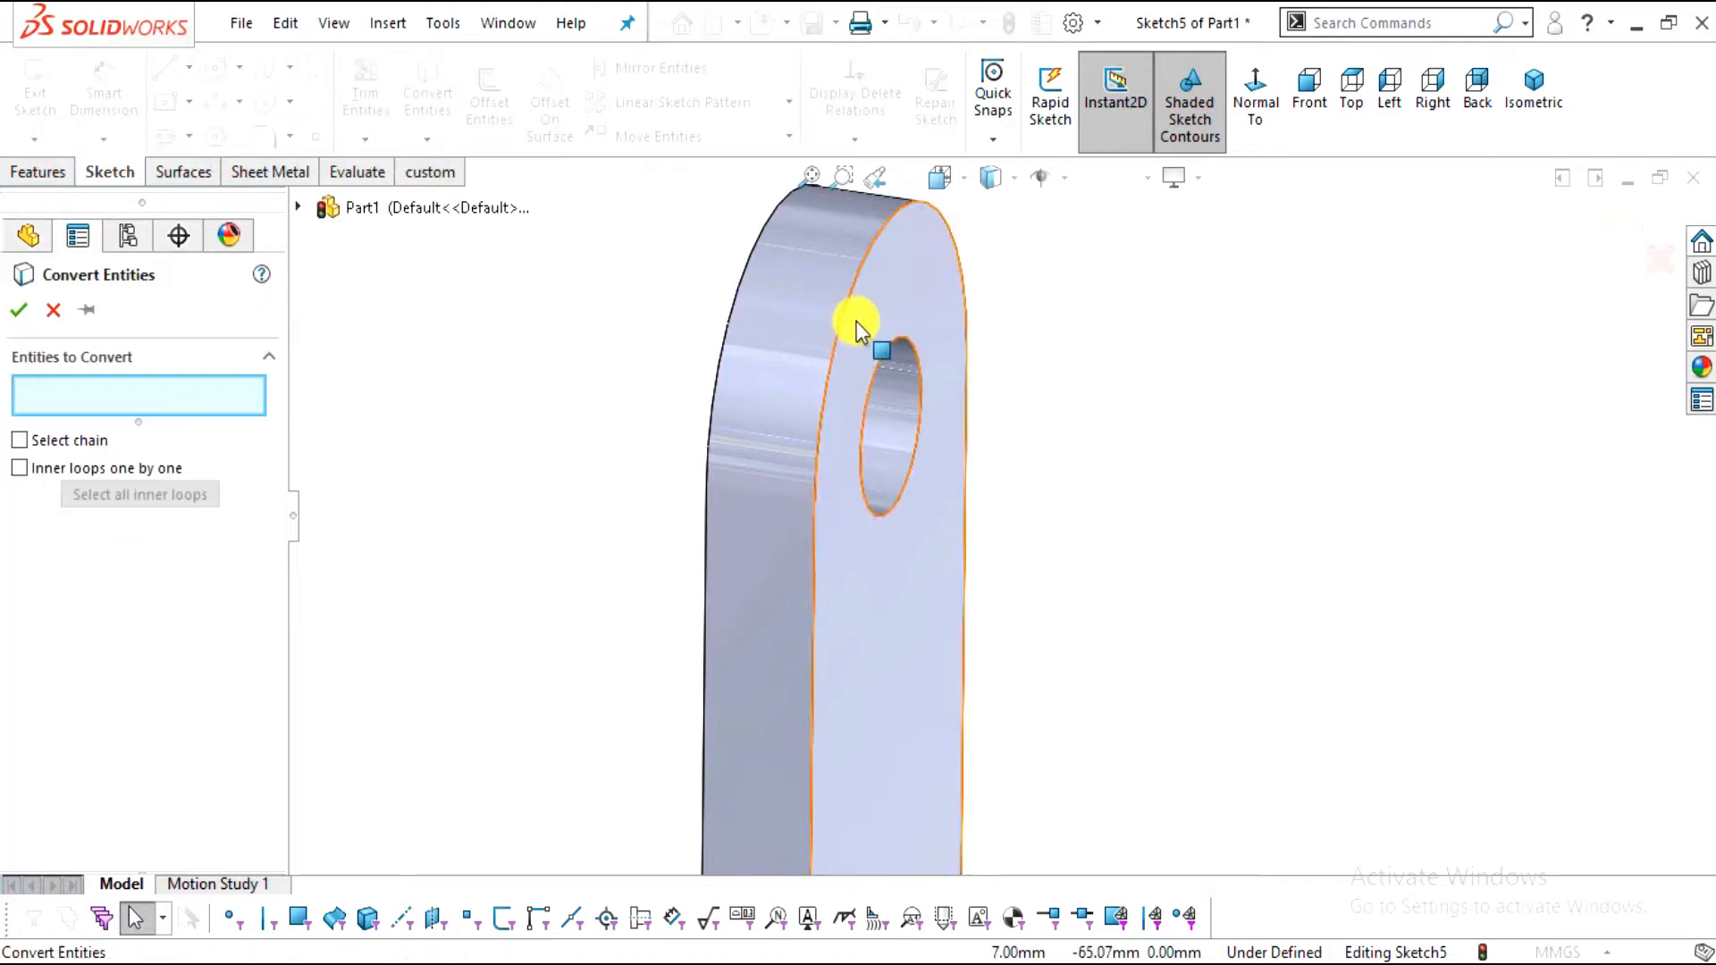
left_click(844, 320)
middle_click_drag(911, 555, 871, 489)
left_click(21, 311)
Extend the converted arc into a full circle and convert the 12 mm hole's edge into the sketch
scroll(974, 481, "down", 2)
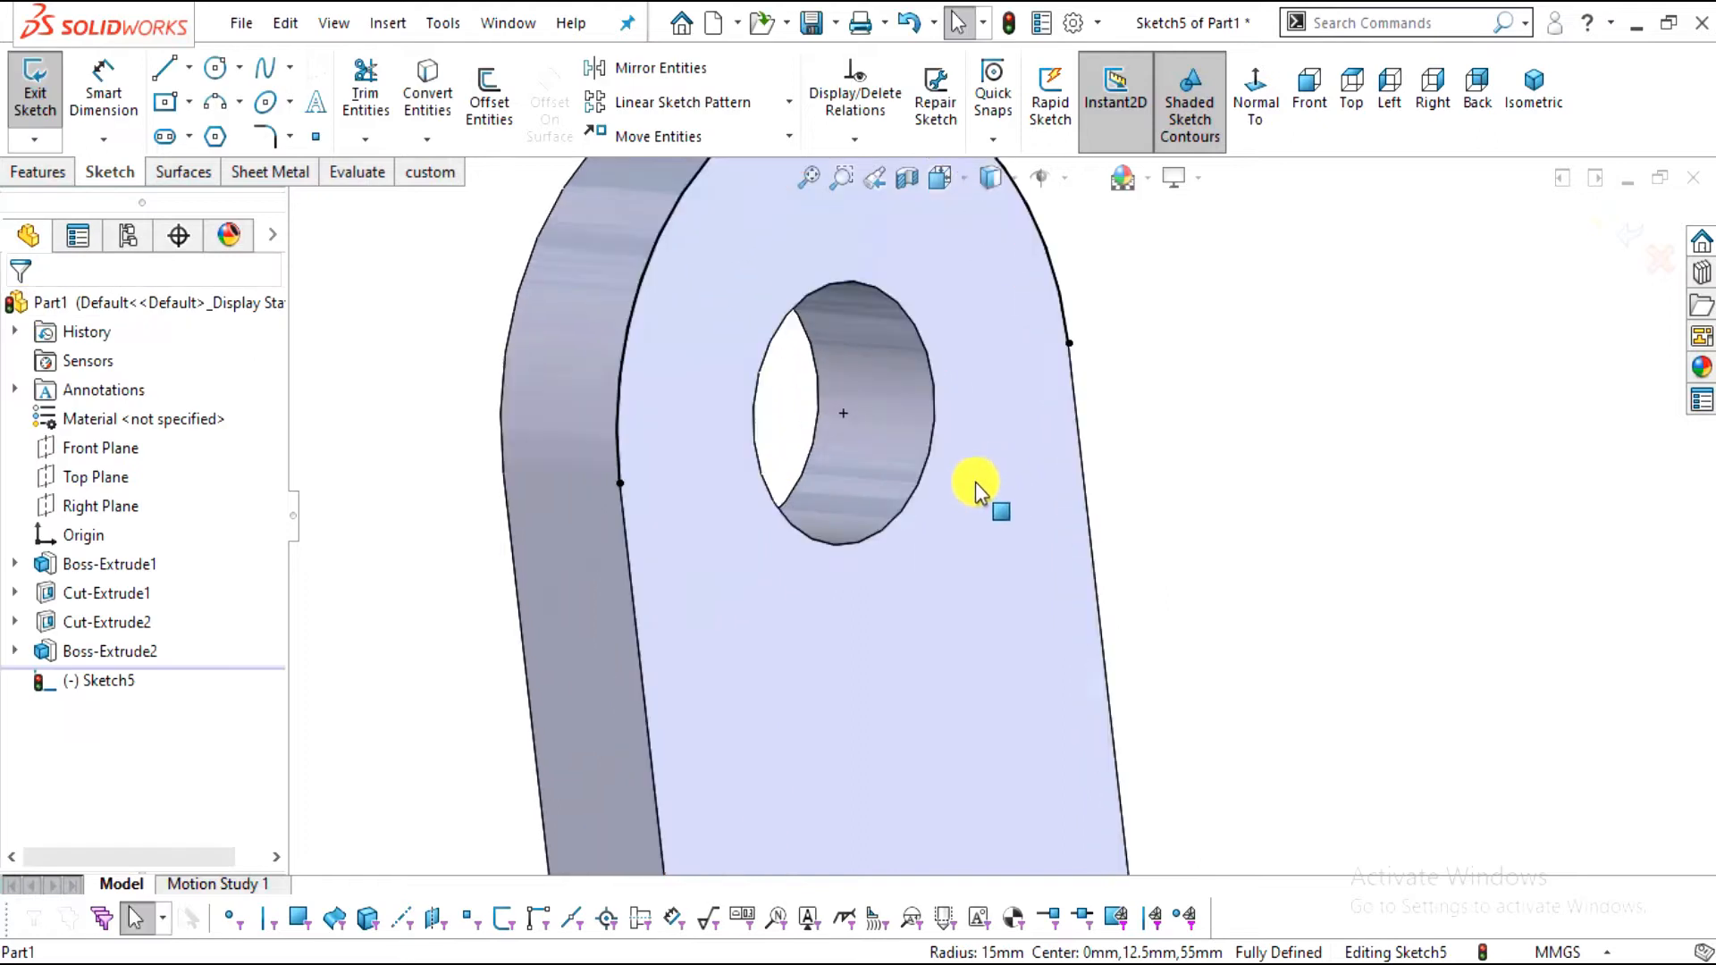
mouse_move(622, 481)
left_mouse_down()
mouse_move(651, 536)
mouse_move(976, 662)
mouse_move(1117, 398)
mouse_move(1105, 345)
left_mouse_up()
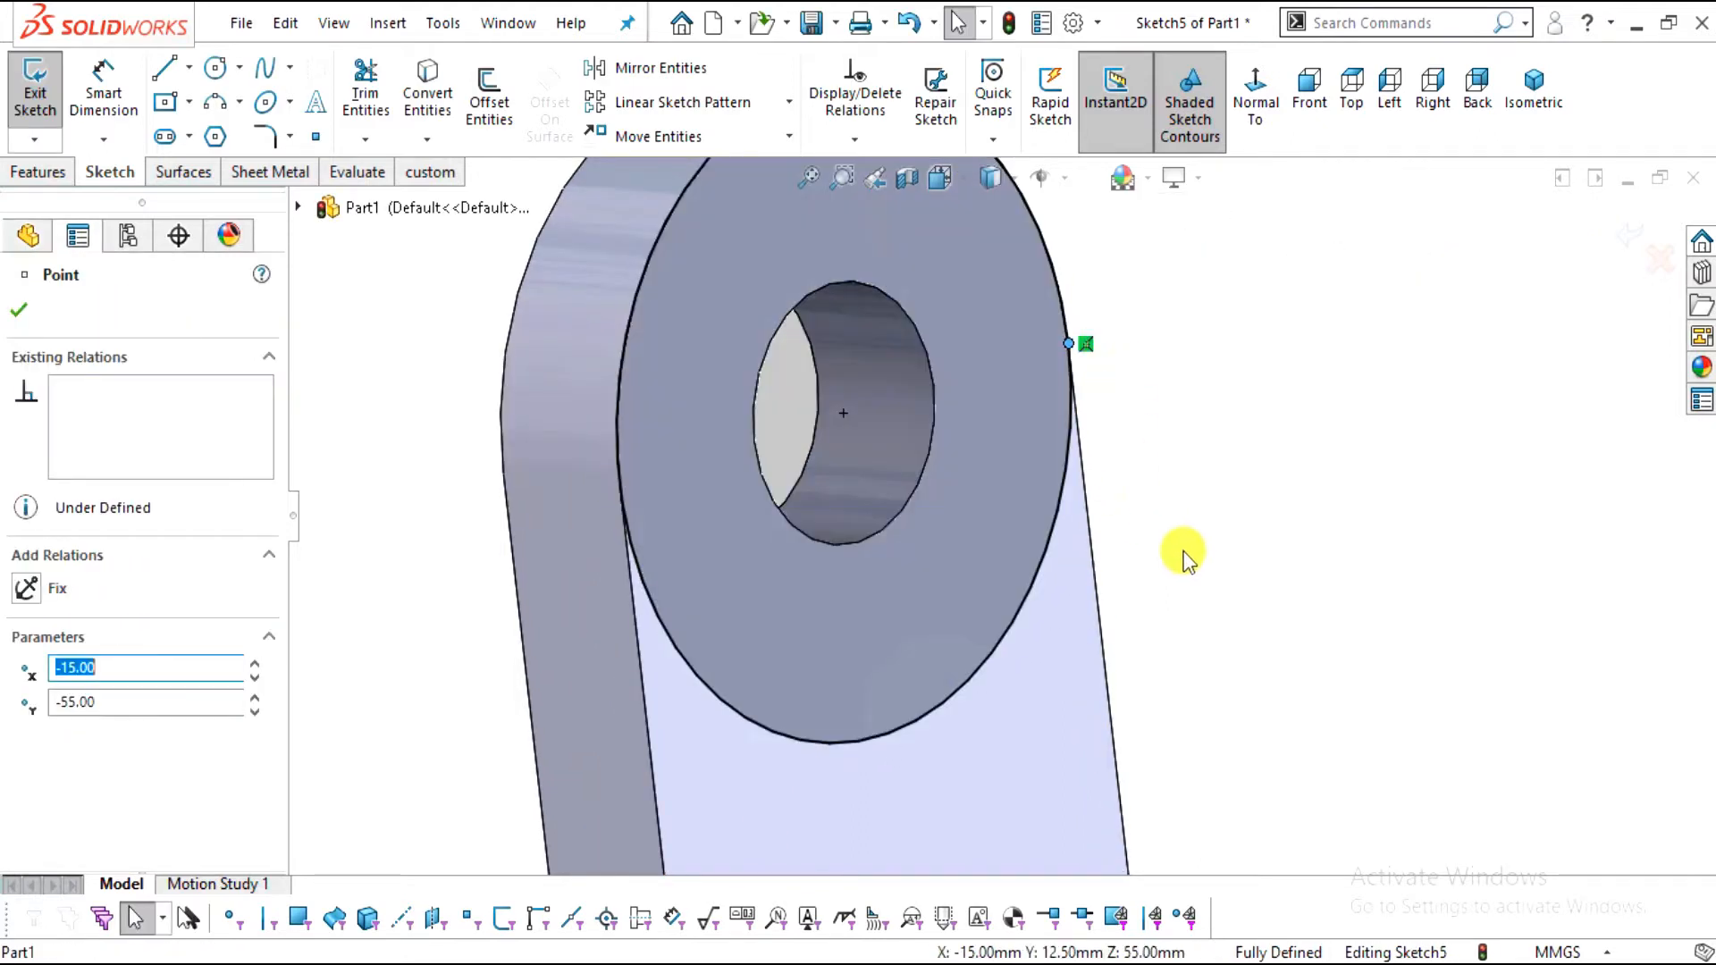
key("Escape")
scroll(1065, 585, "up", 2)
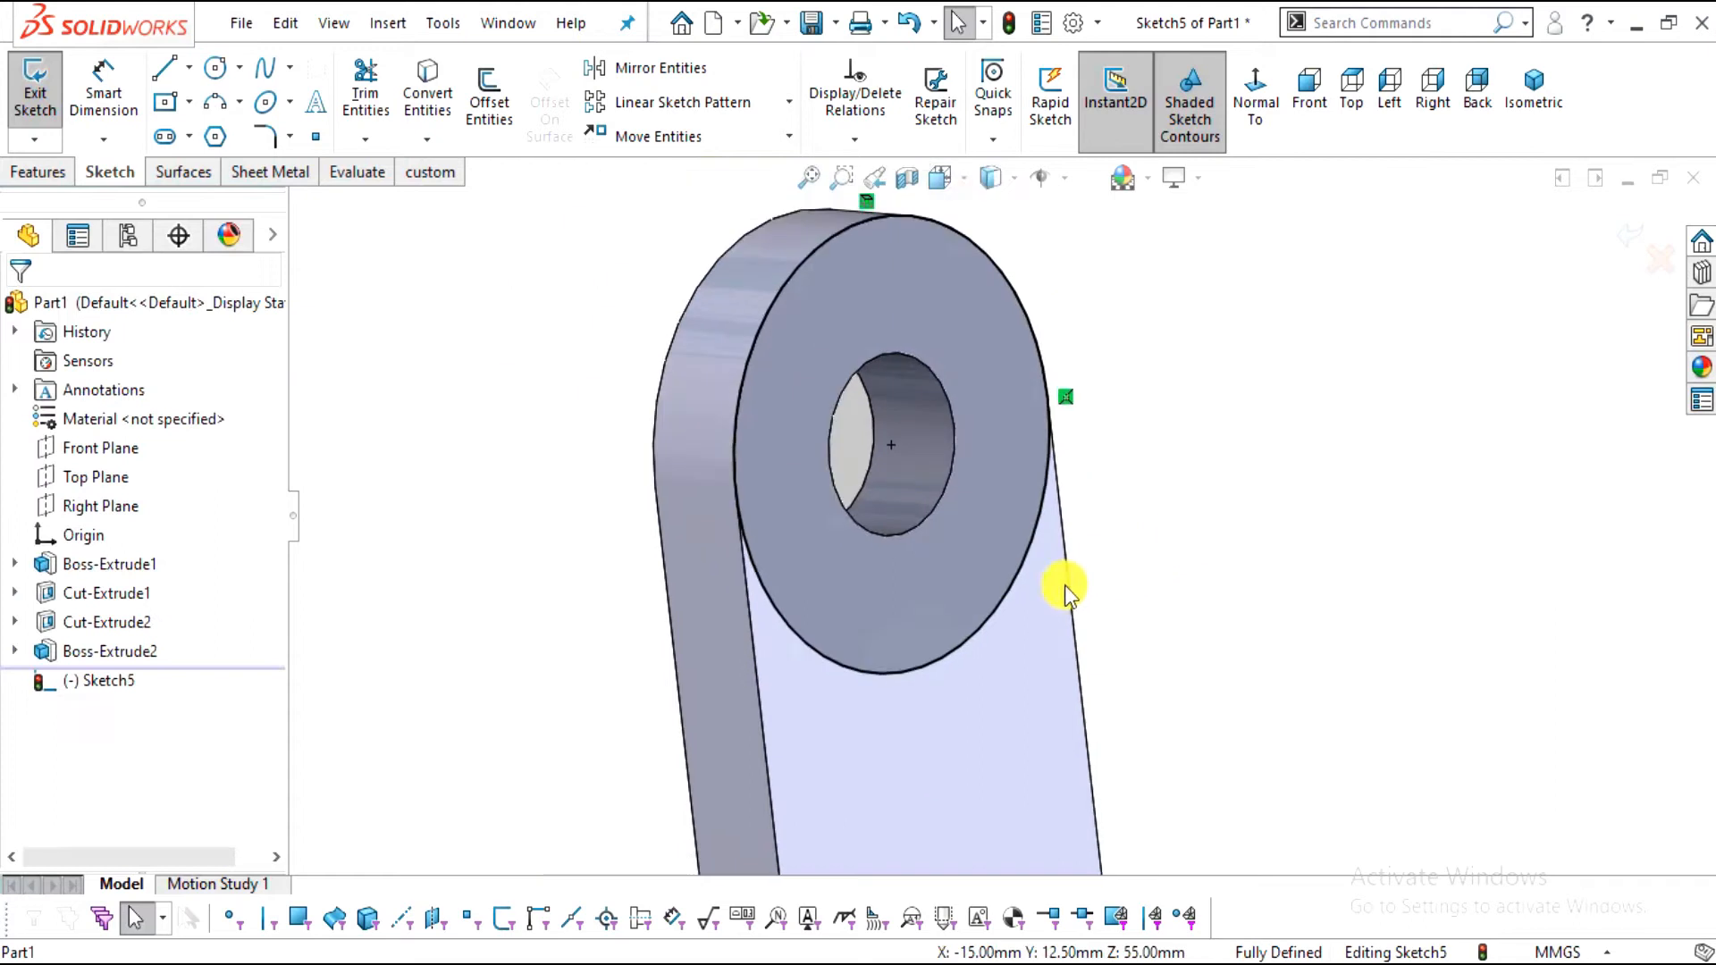
left_click(843, 505)
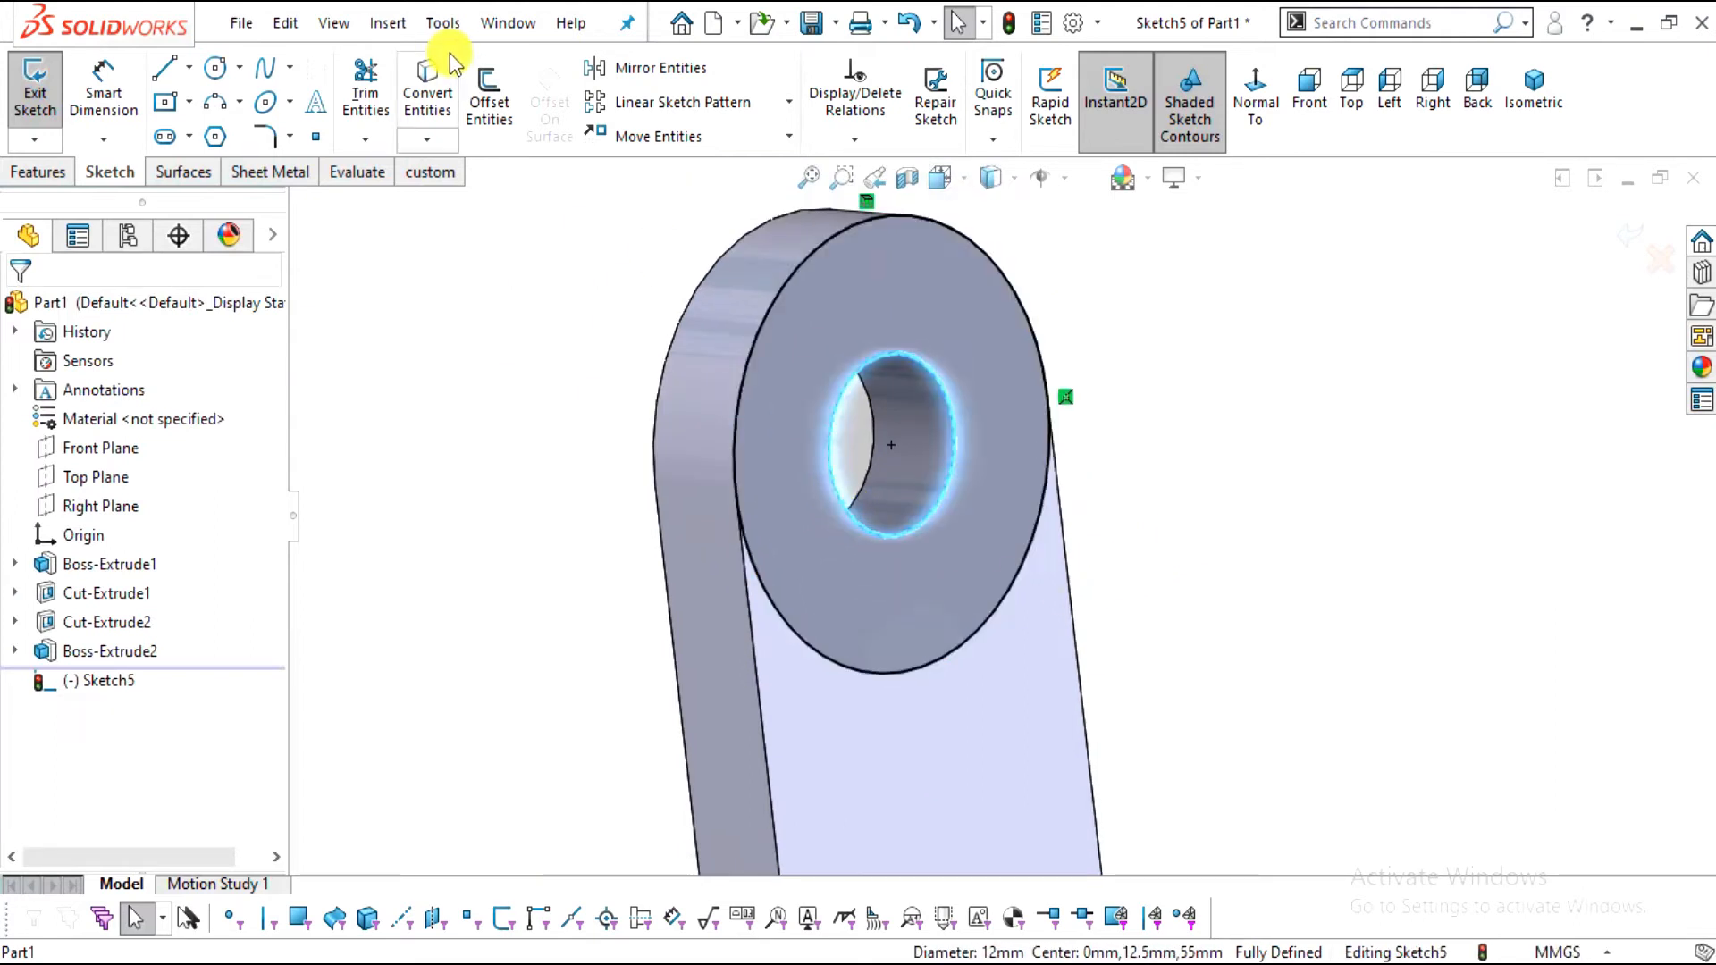
left_click(433, 84)
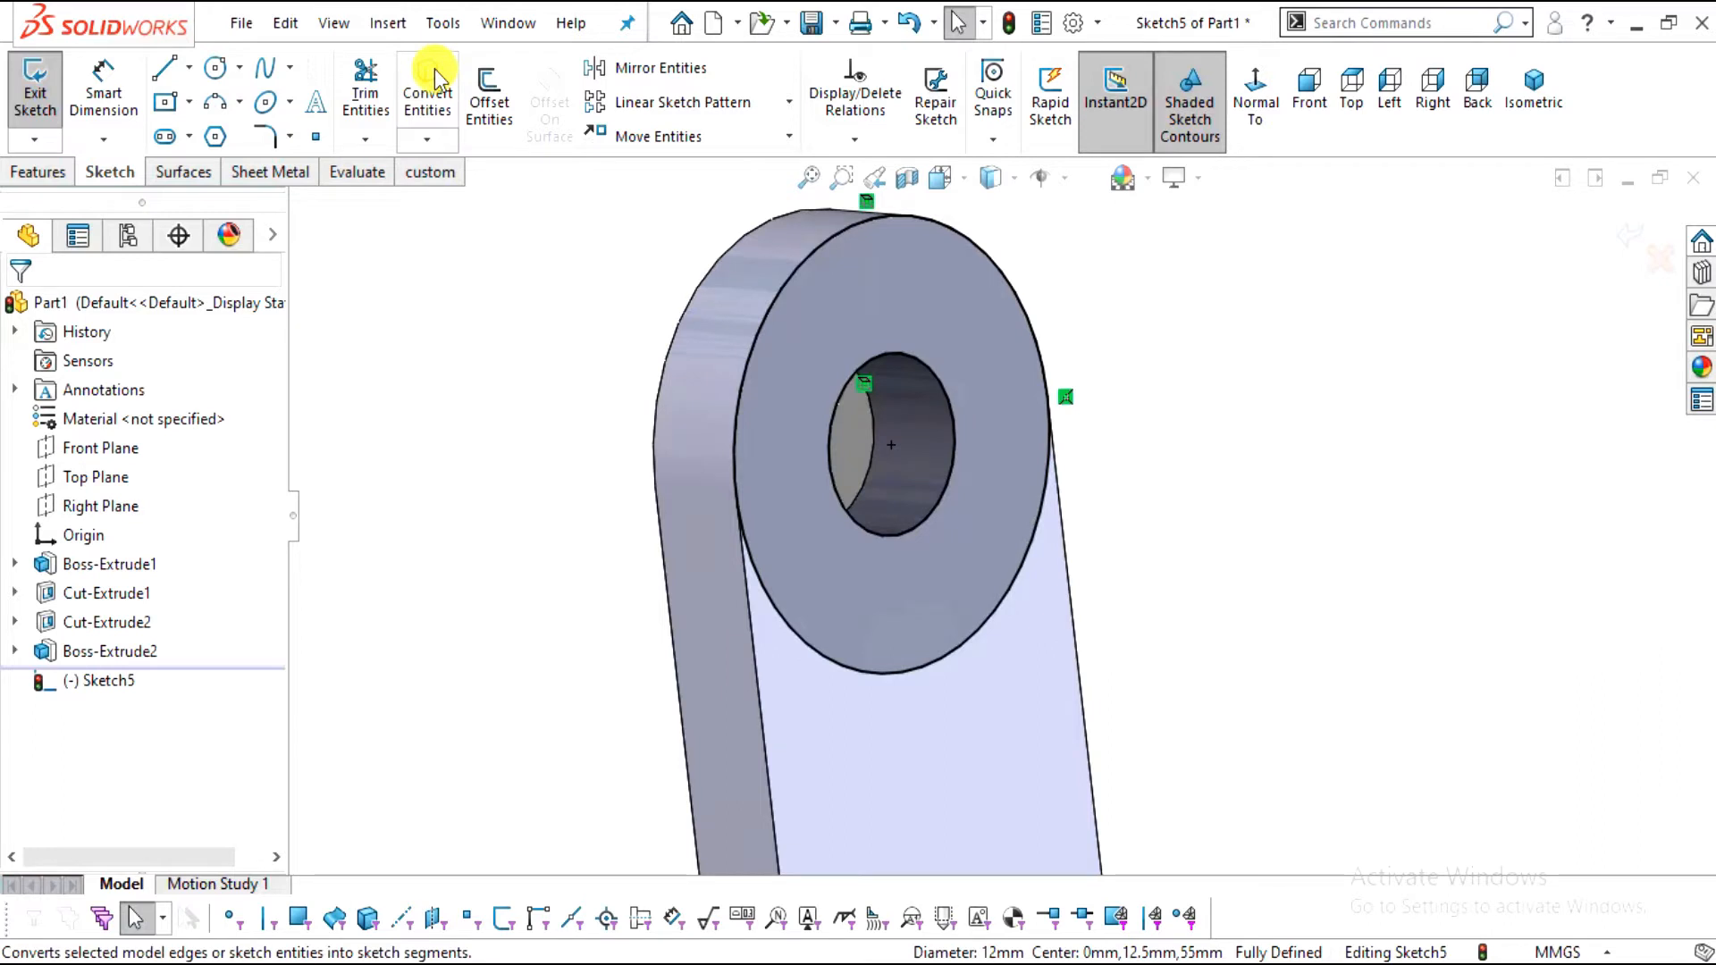
Extrude the ring between the two circles 5 mm outward from the upright's front face, merged with the body
middle_click_drag(1117, 593, 920, 574)
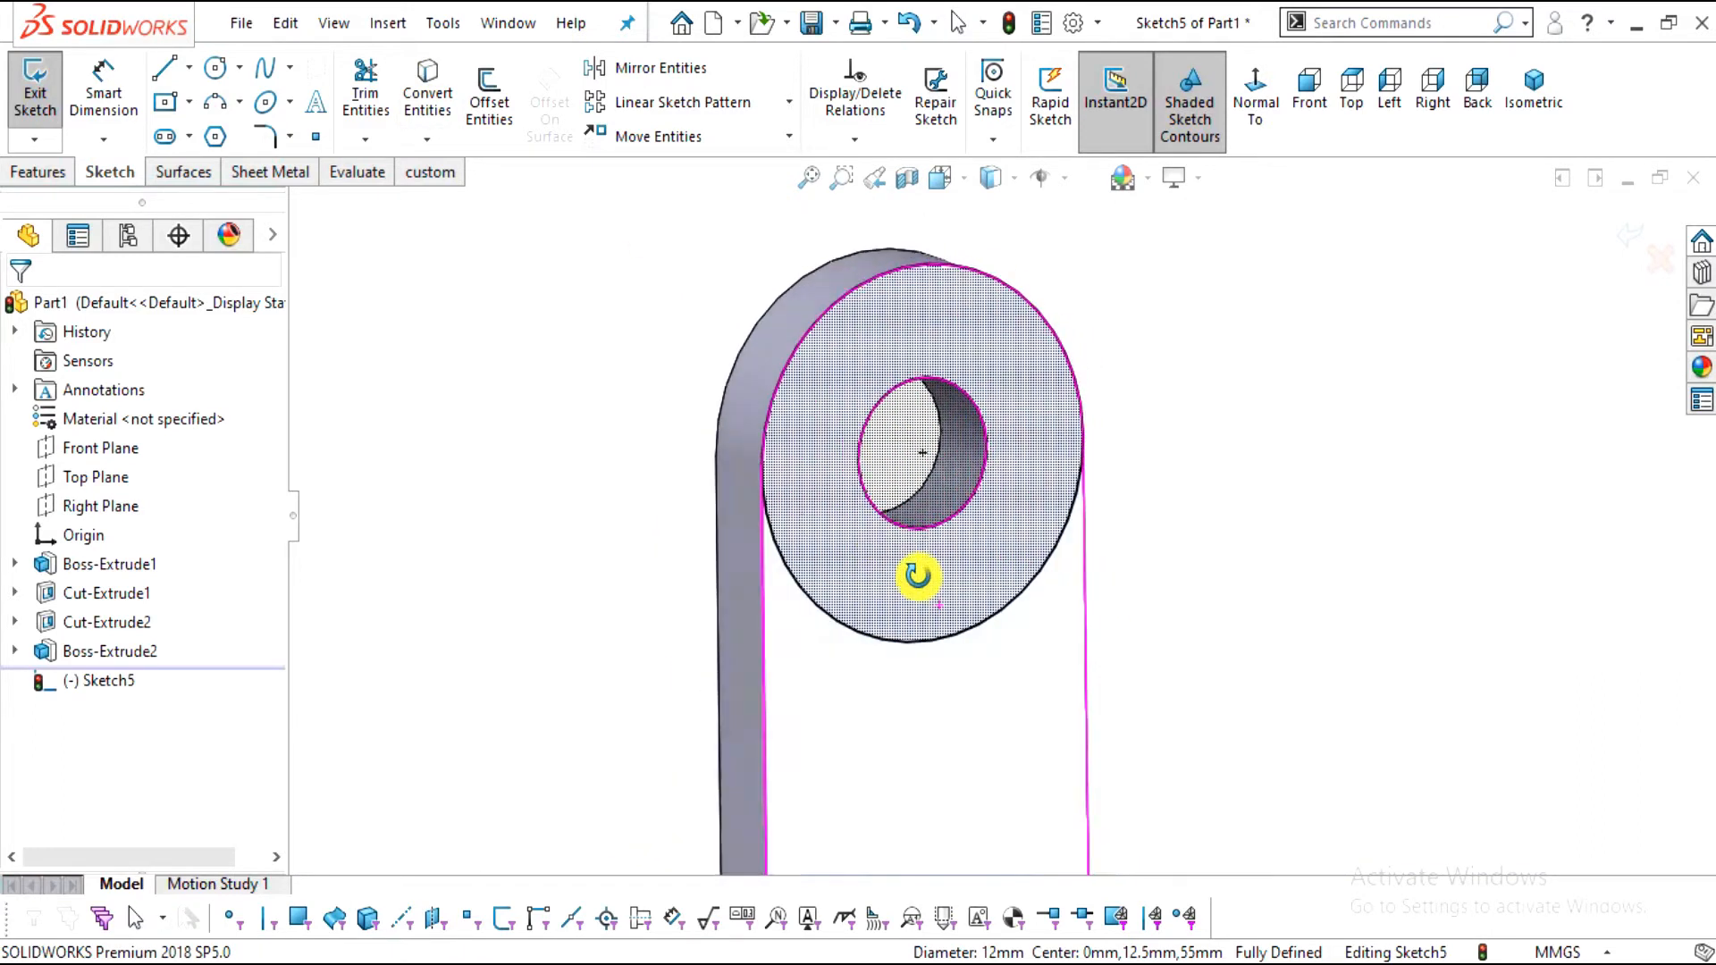
left_click(49, 171)
left_click(44, 98)
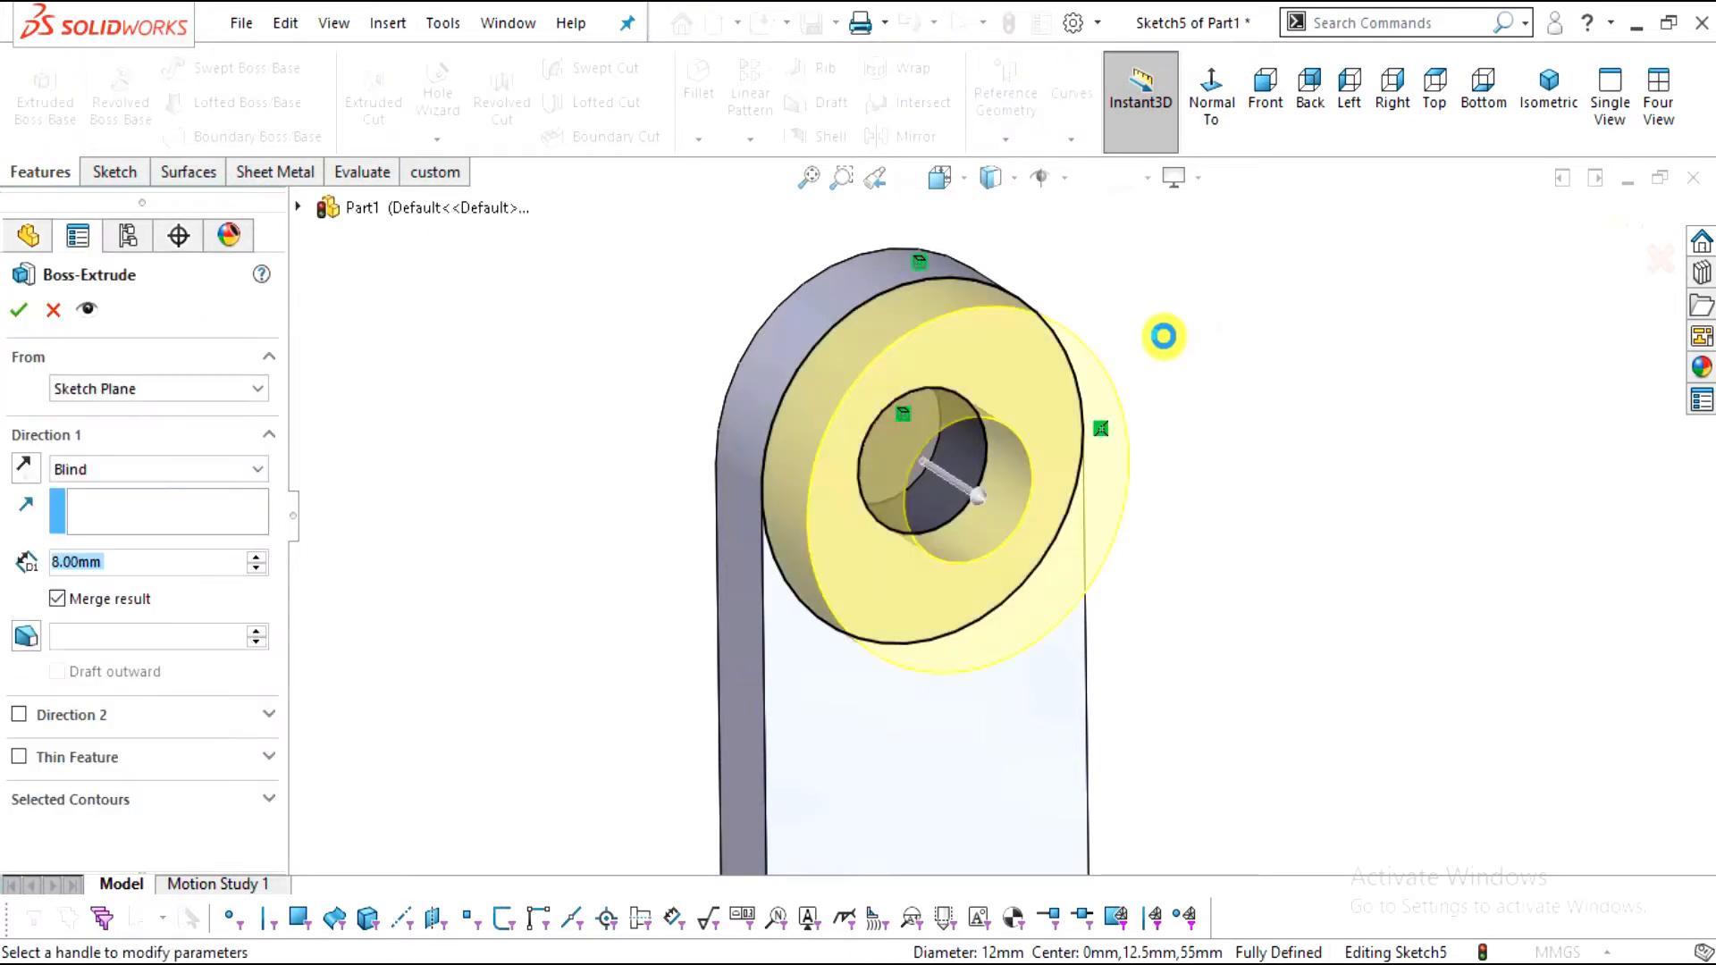
type("5")
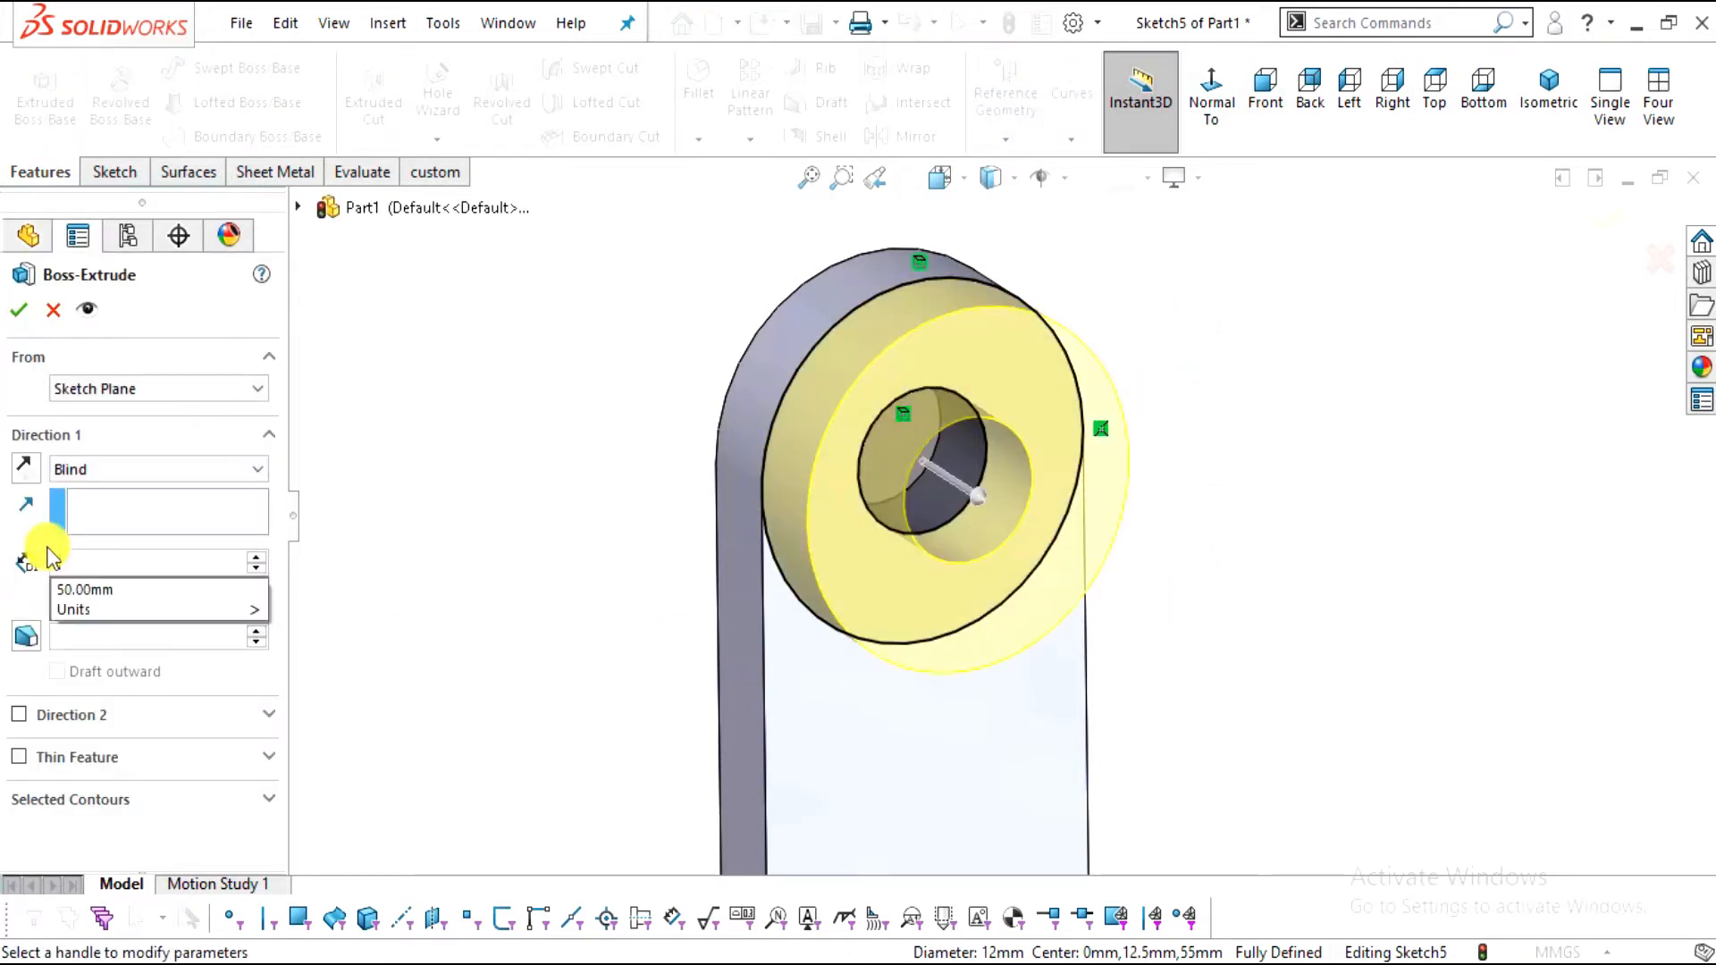
key("Return")
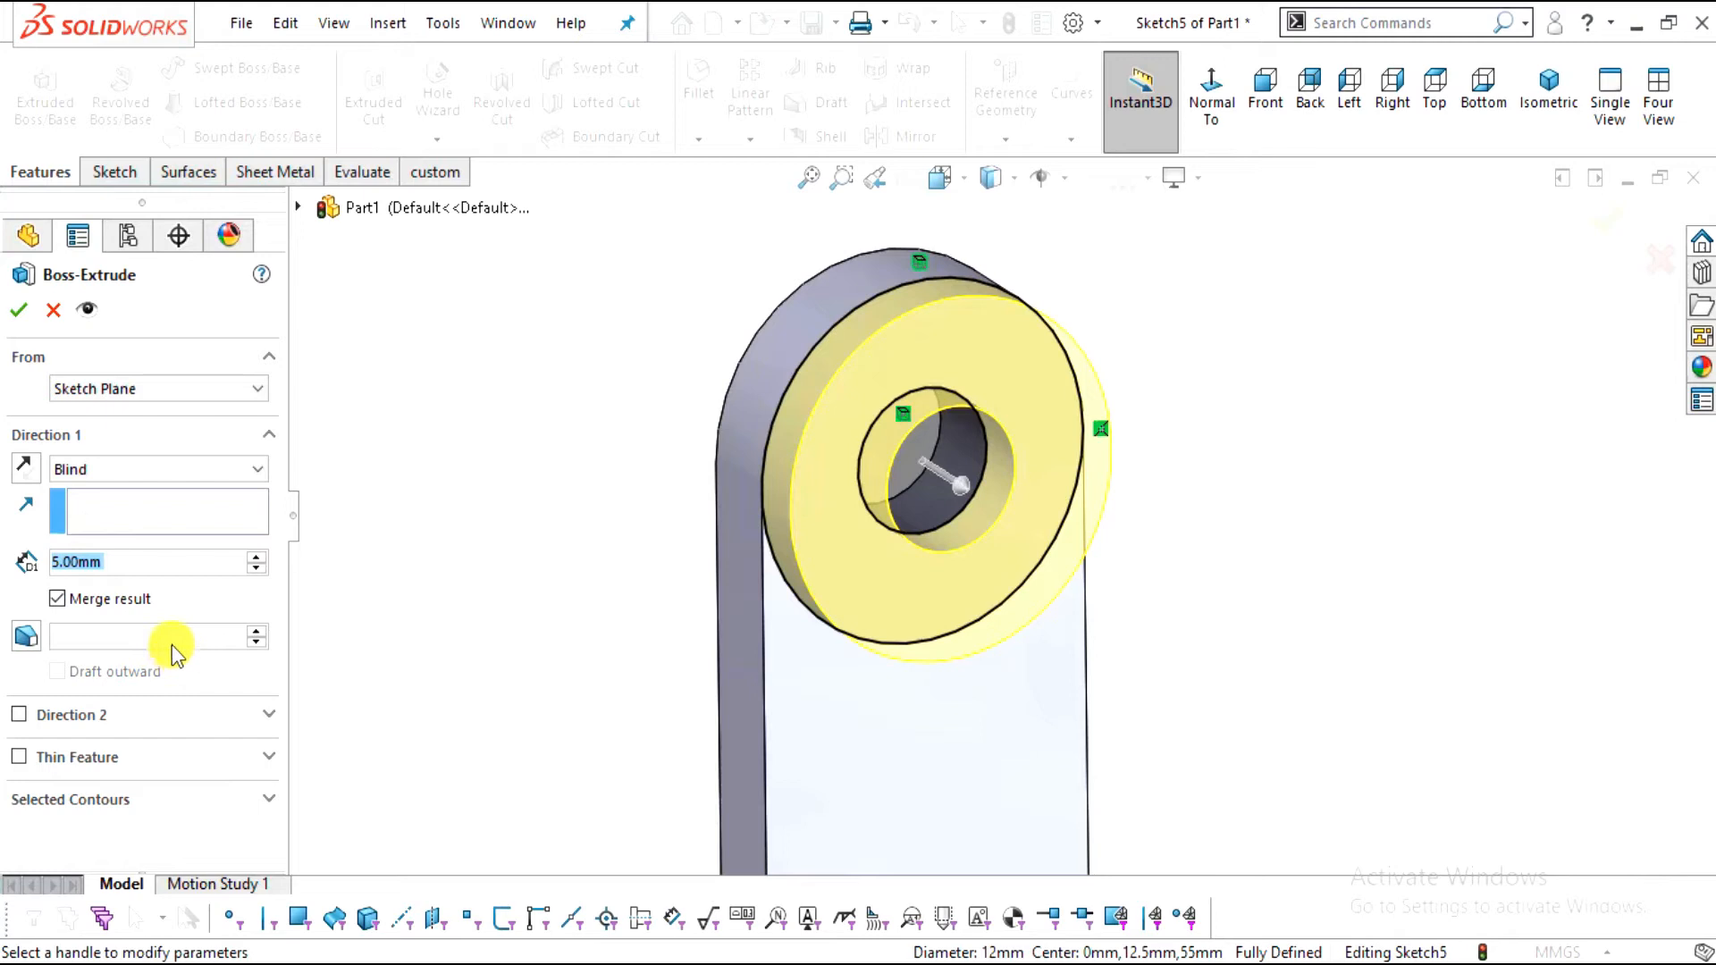
type("13")
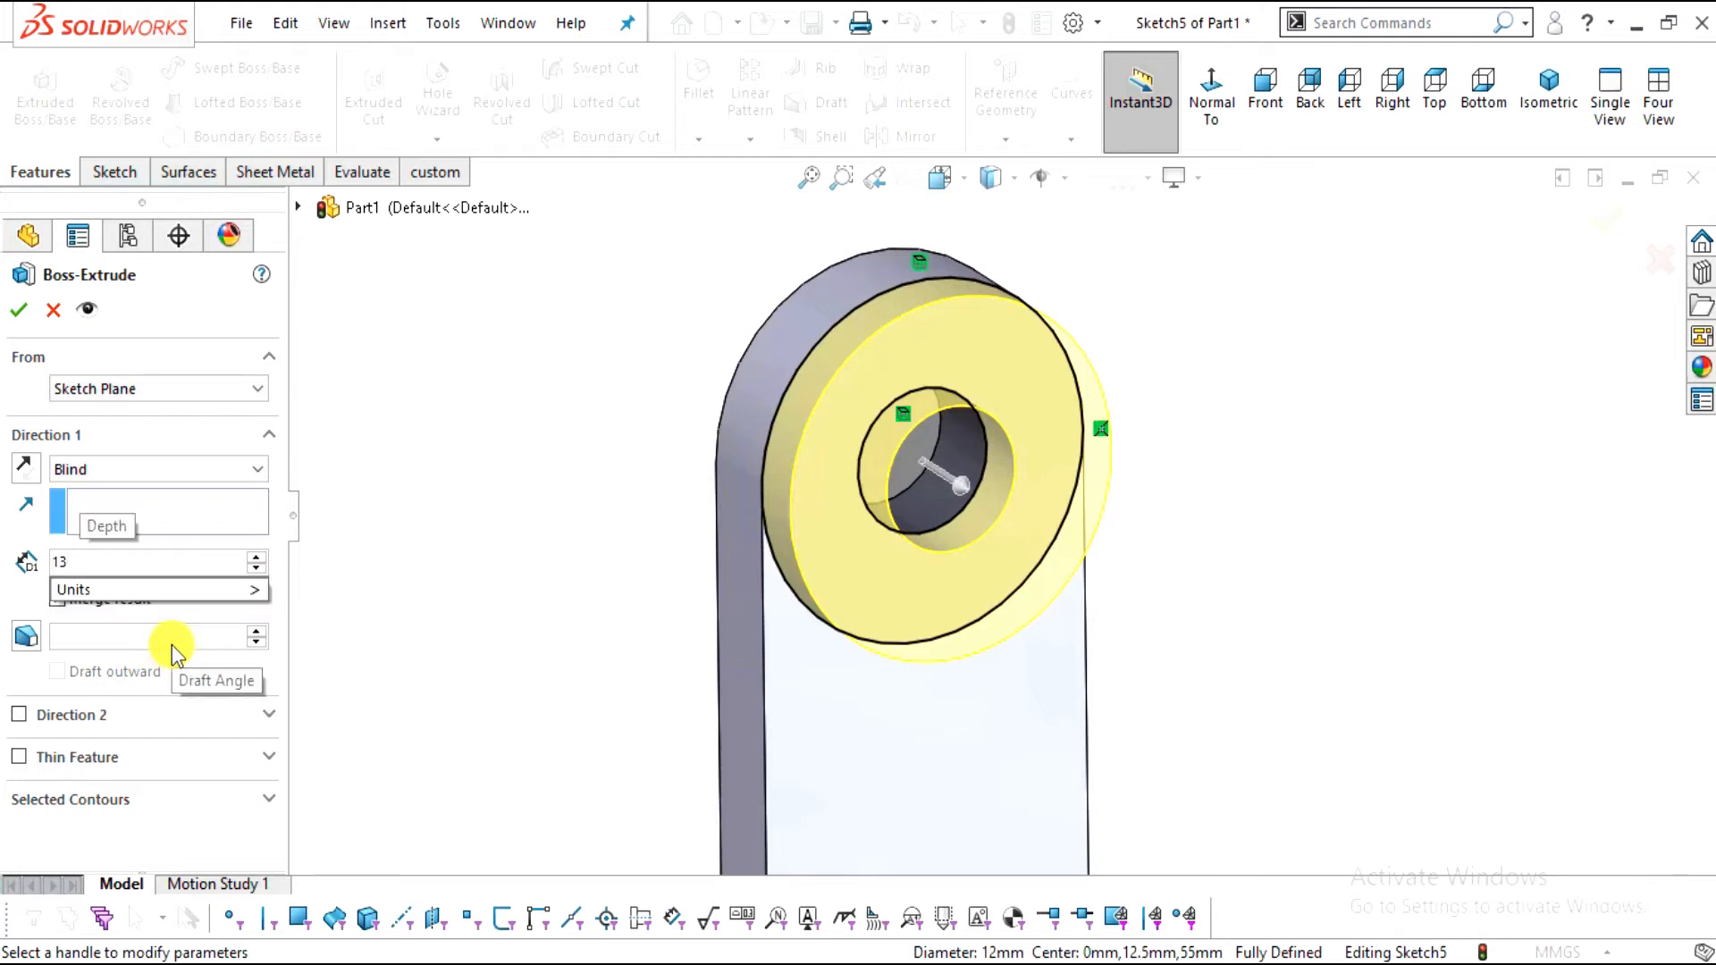
type("-8")
key("Escape")
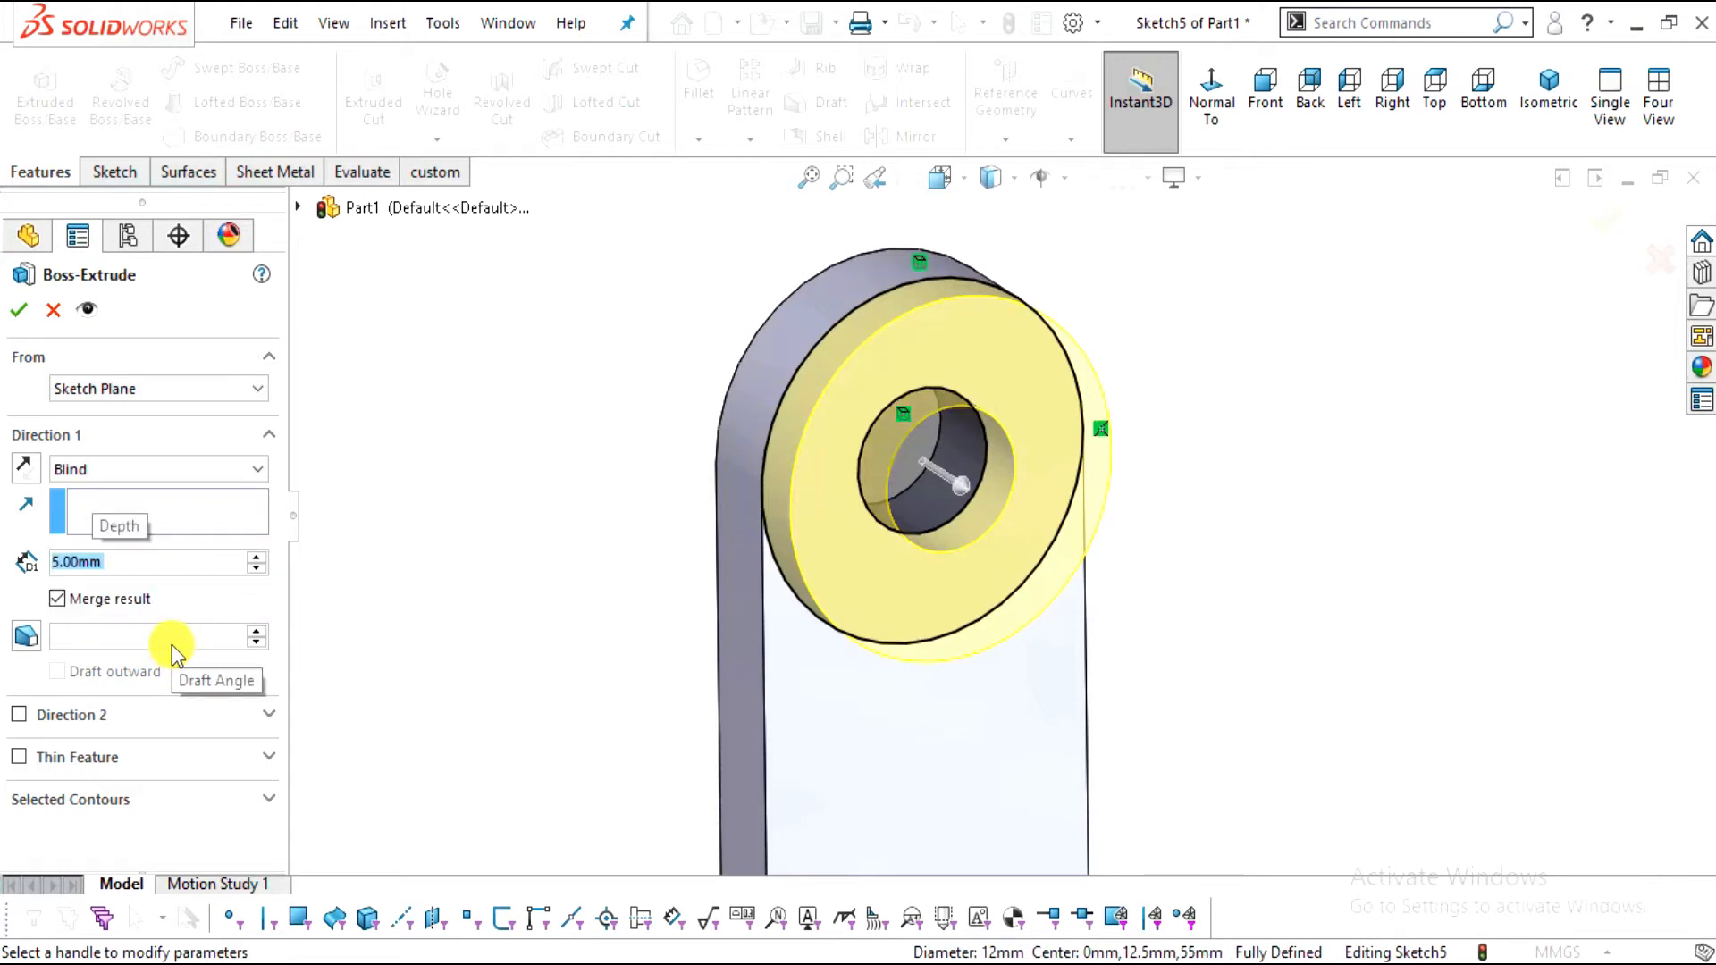
middle_click_drag(1189, 700, 1140, 706)
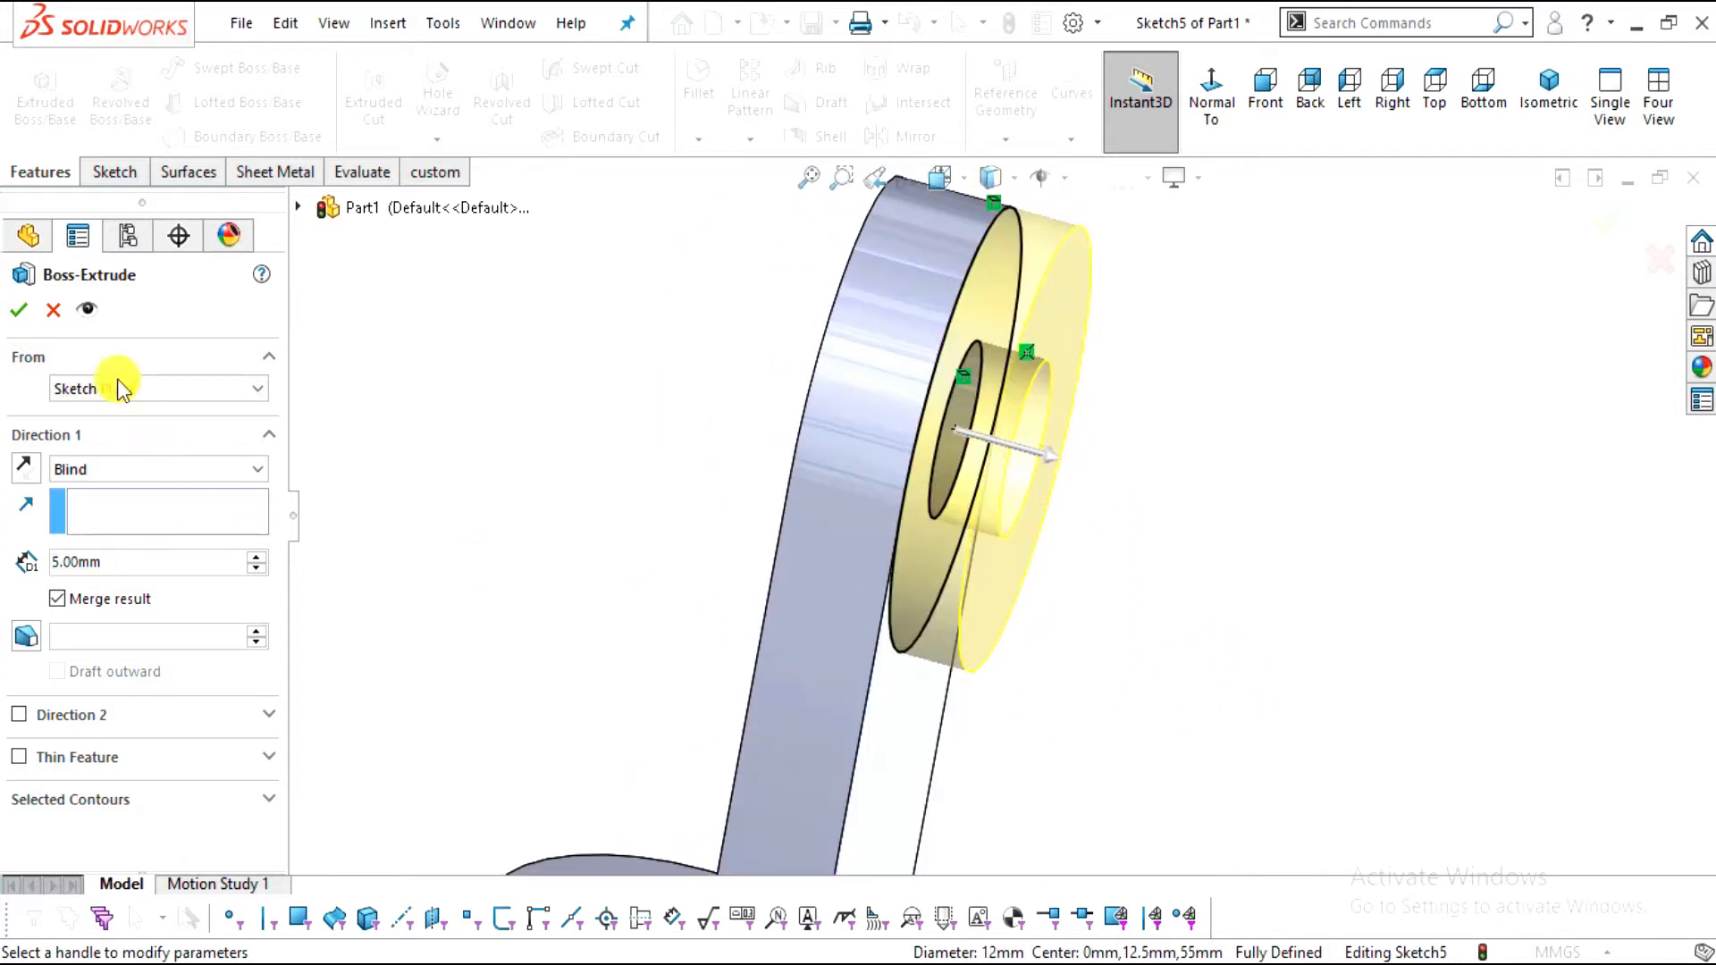
left_click(18, 310)
left_click(1249, 602)
scroll(1250, 603, "up", 1)
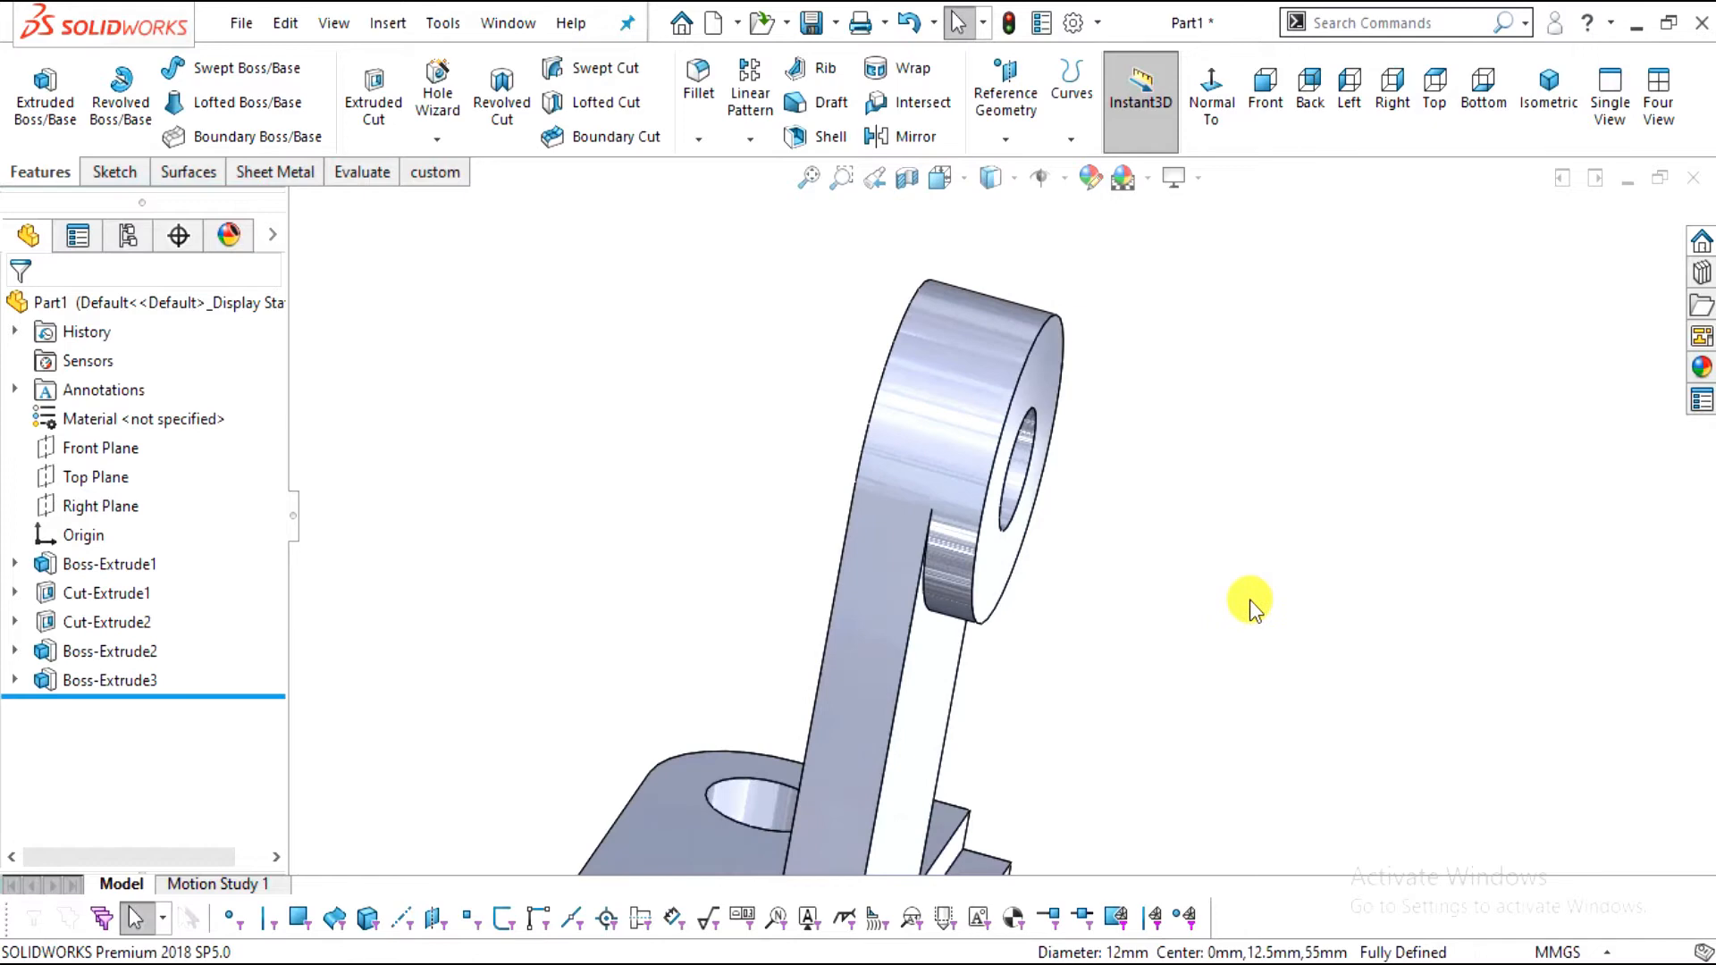
Compare the bracket model with its front, side and top views in the Foxit Reader drawing to find the remaining features
key("alt+Tab")
key("alt+Tab")
middle_click_drag(1218, 613, 966, 579)
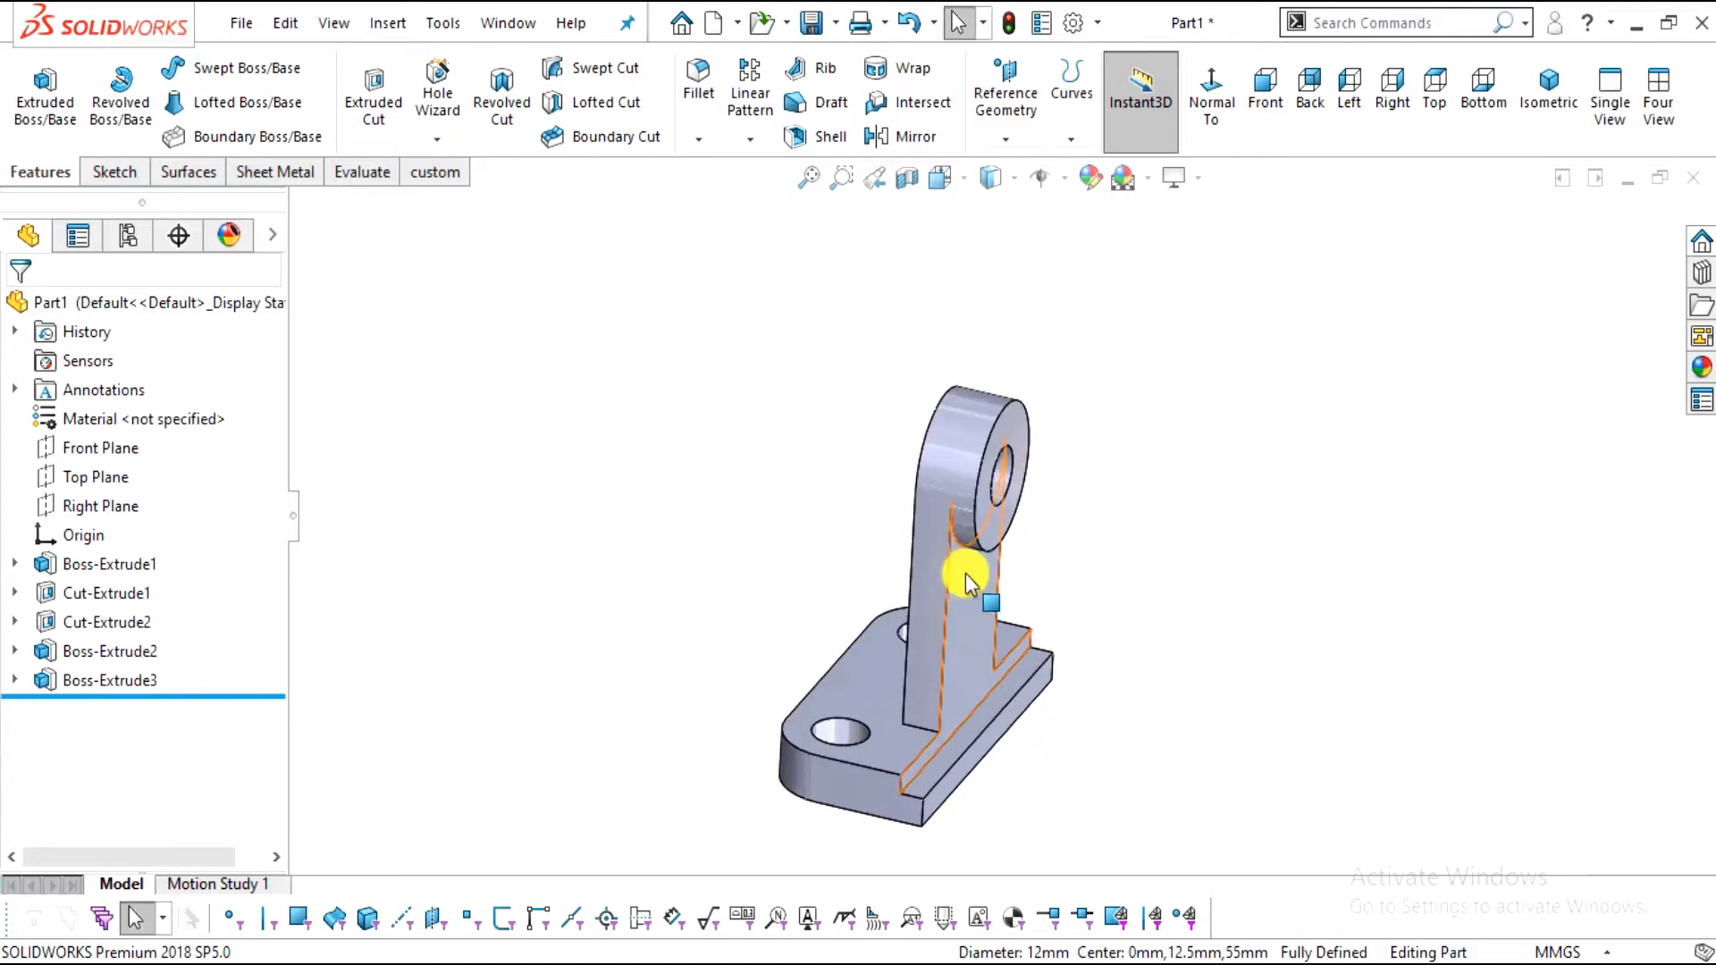
scroll(1095, 679, "down", 3)
scroll(1065, 682, "up", 3)
key("alt+Tab")
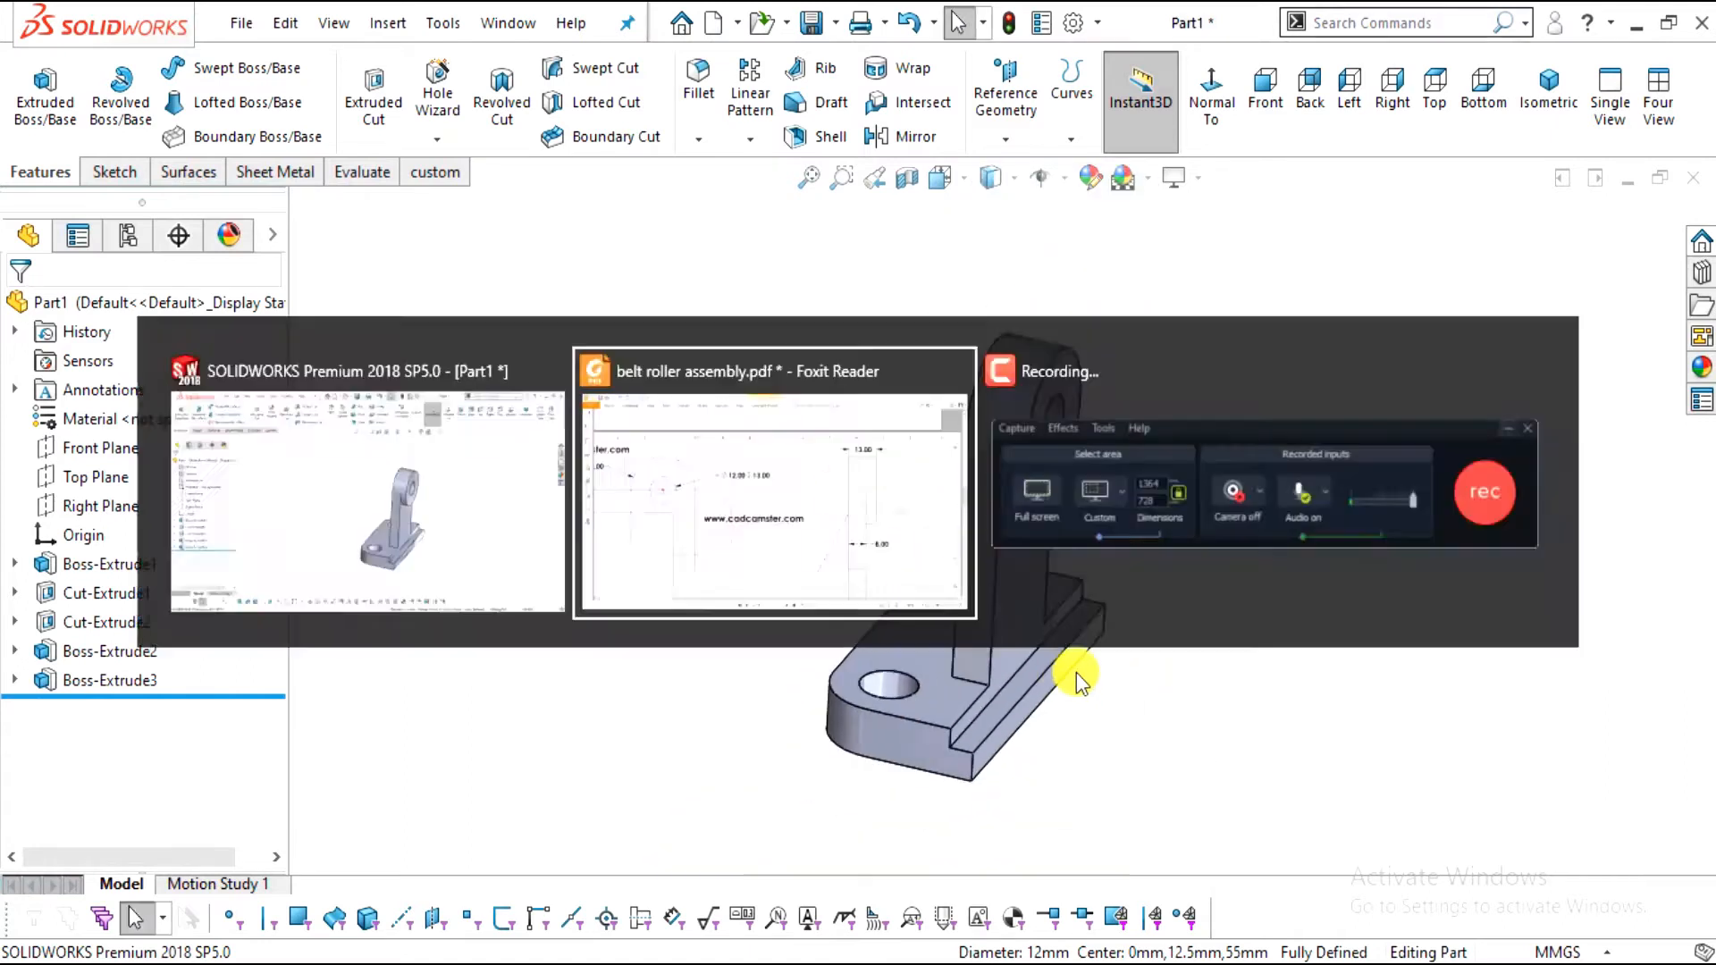
scroll(1035, 773, "down", 5)
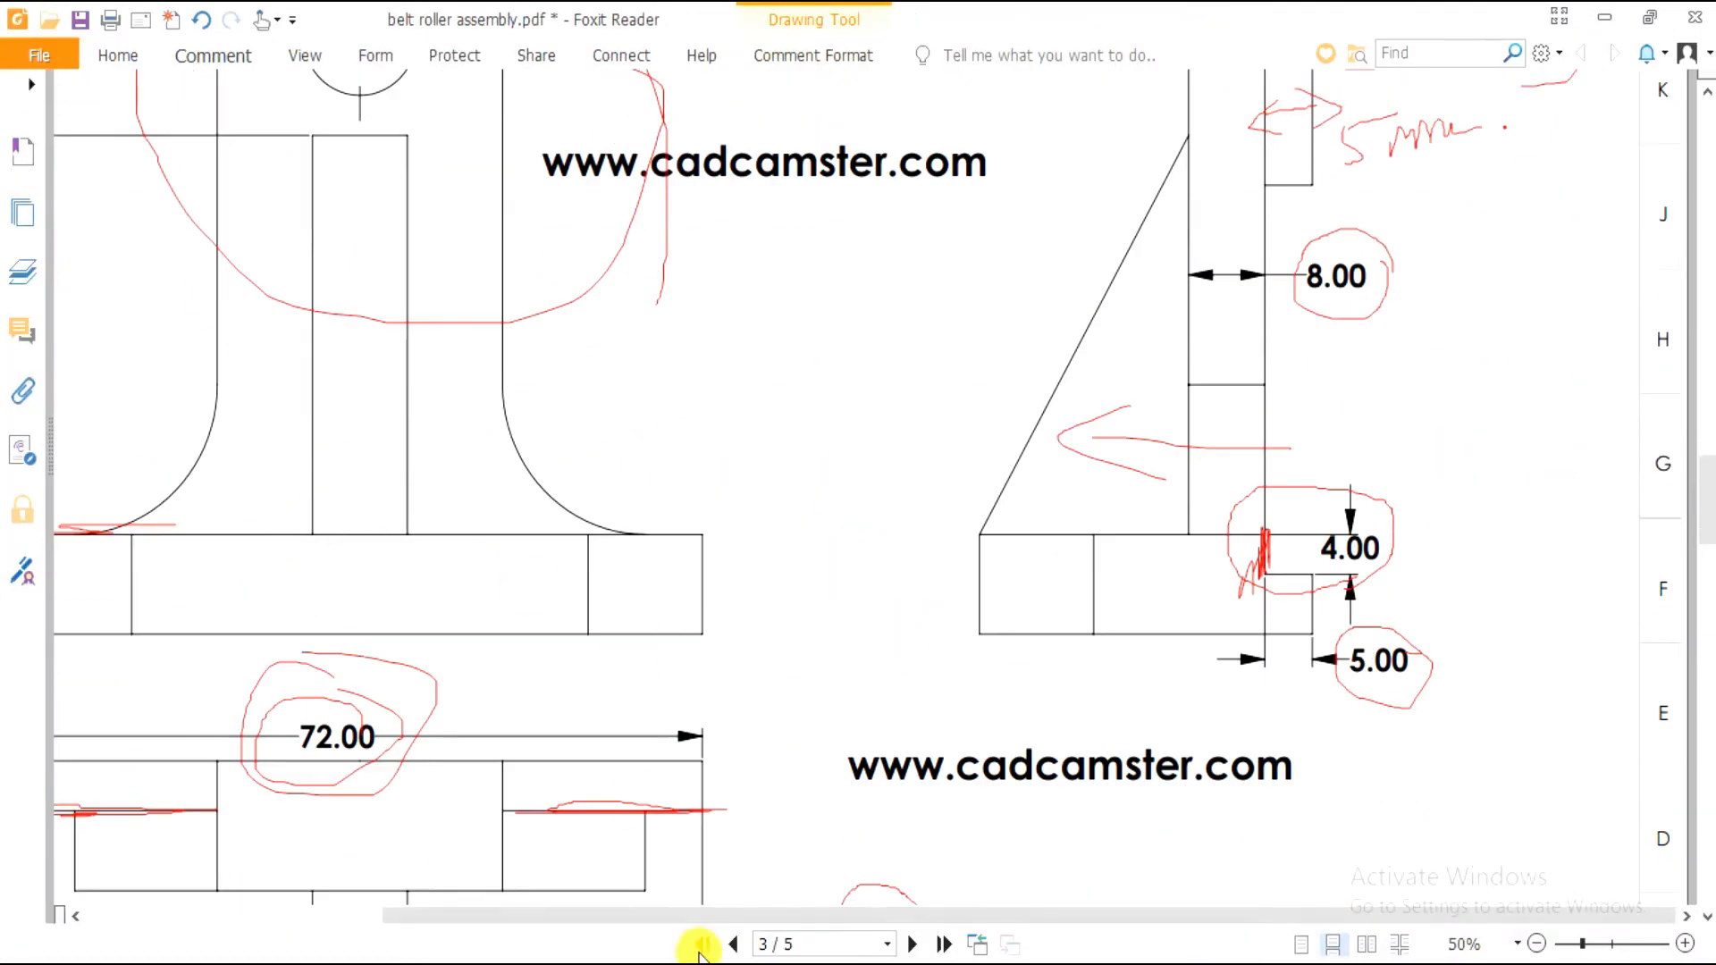
mouse_move(709, 921)
left_mouse_down()
mouse_move(528, 888)
mouse_move(497, 866)
left_mouse_up()
scroll(636, 607, "down", 4)
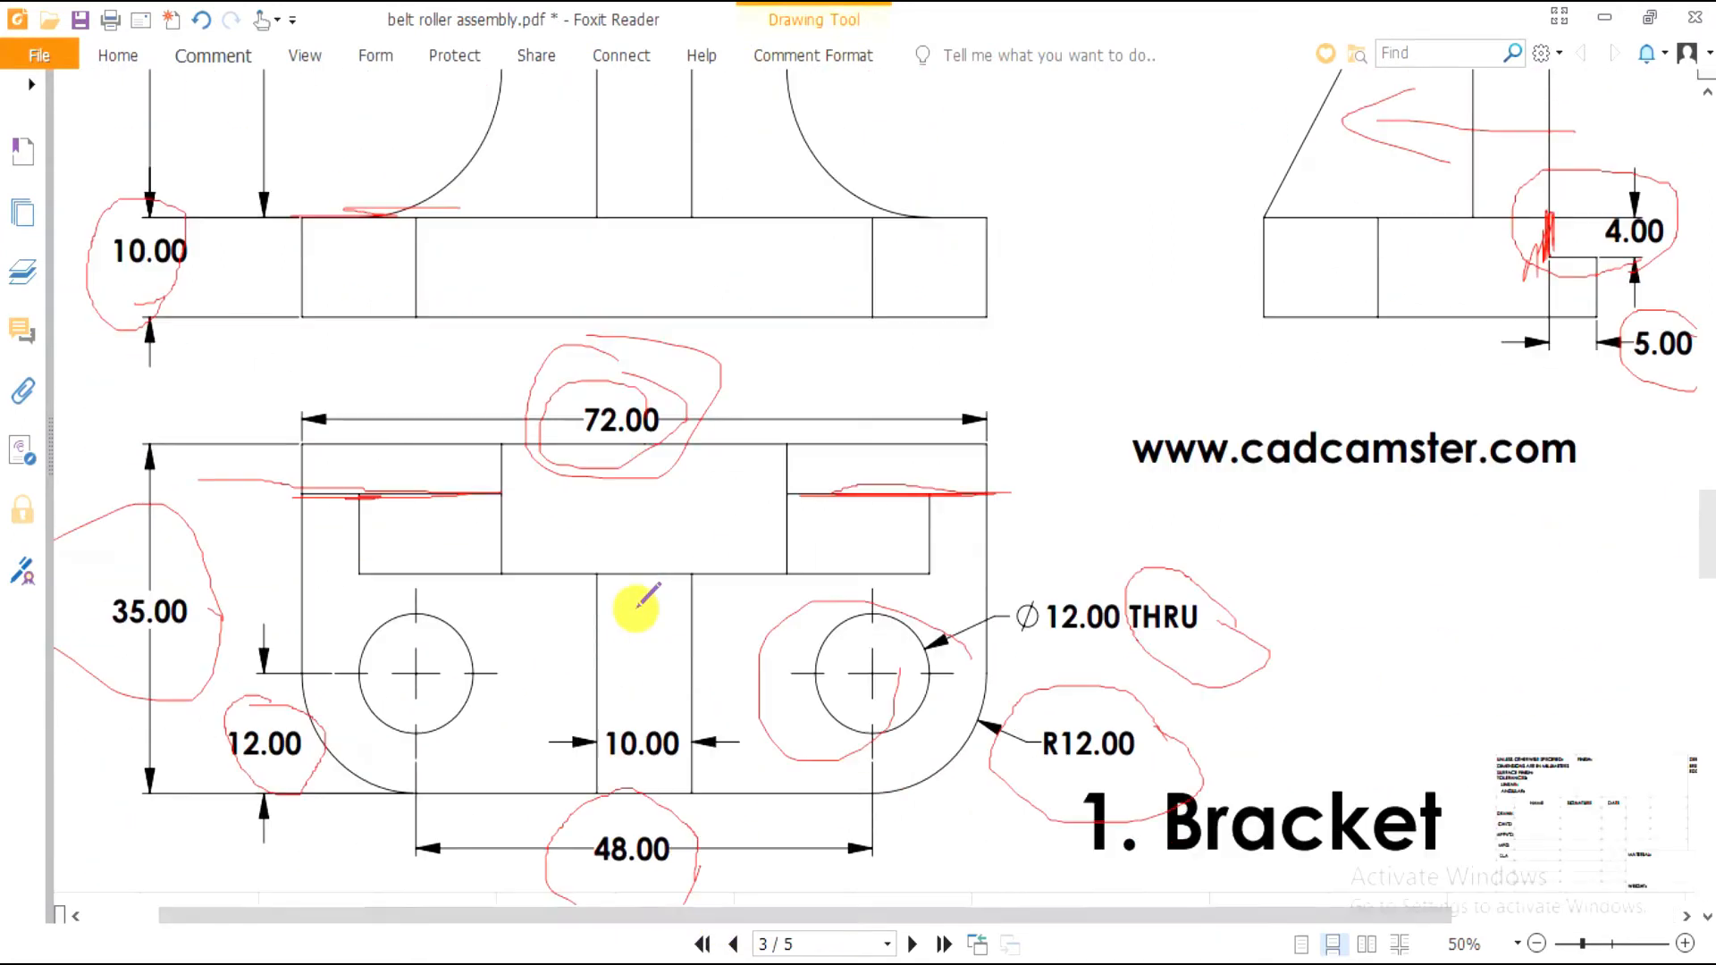
scroll(638, 610, "up", 4)
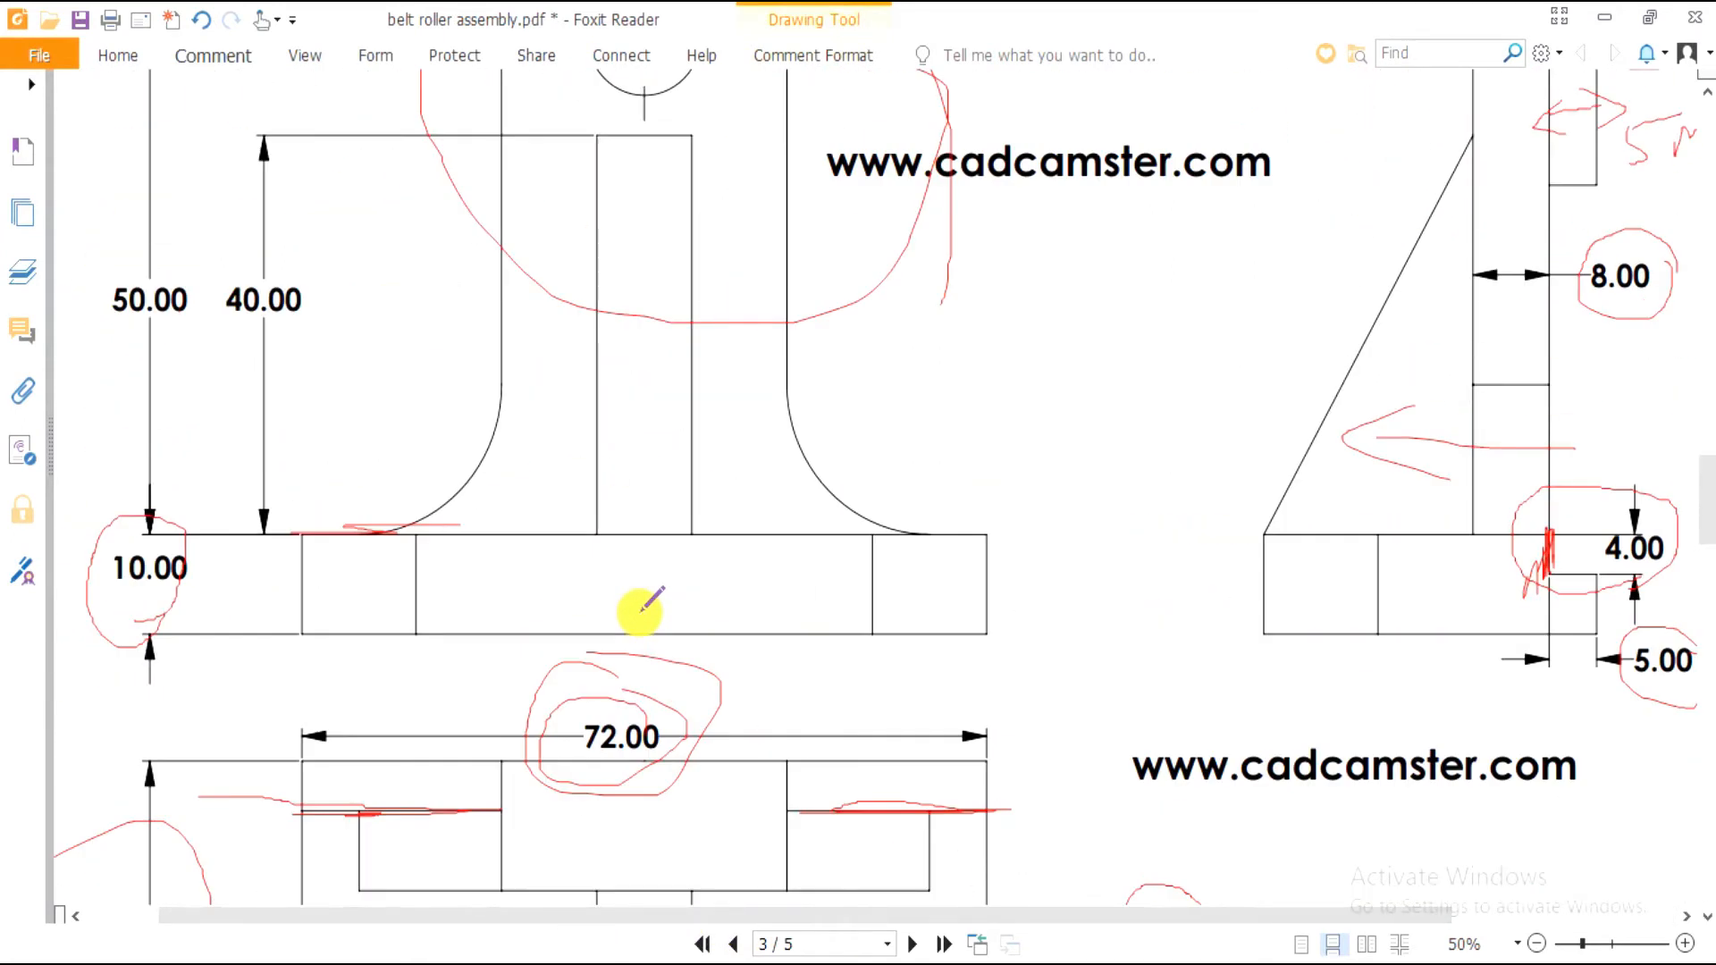
scroll(640, 611, "up", 2)
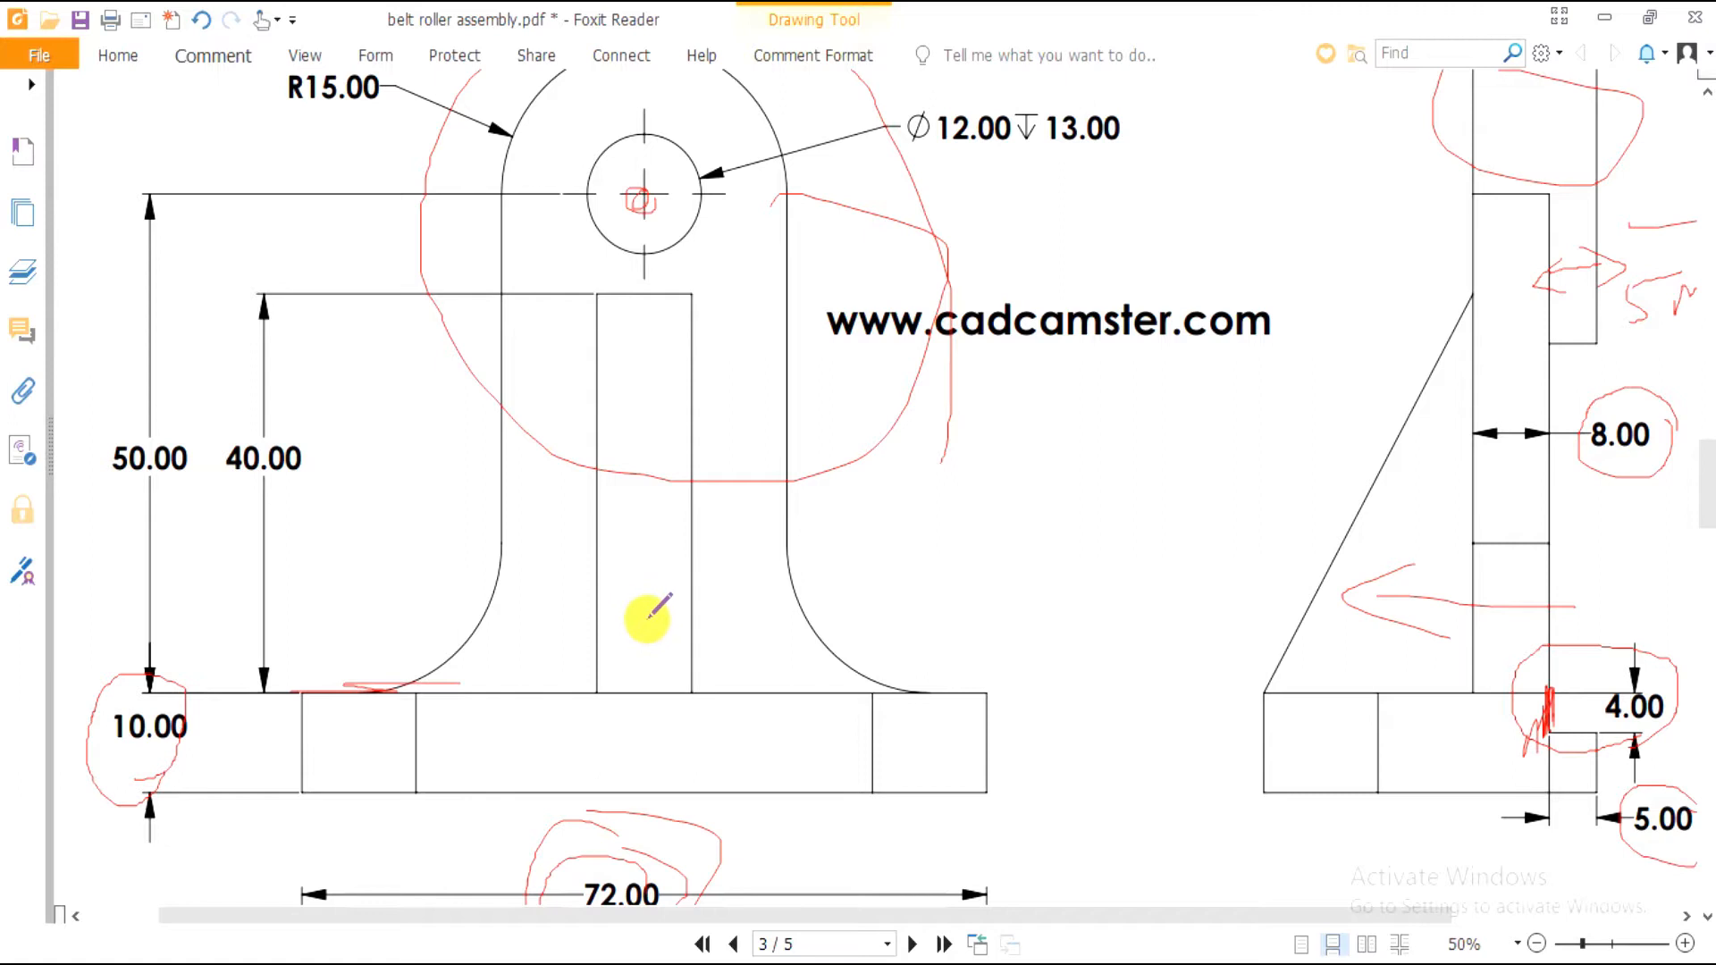
key("alt+Tab")
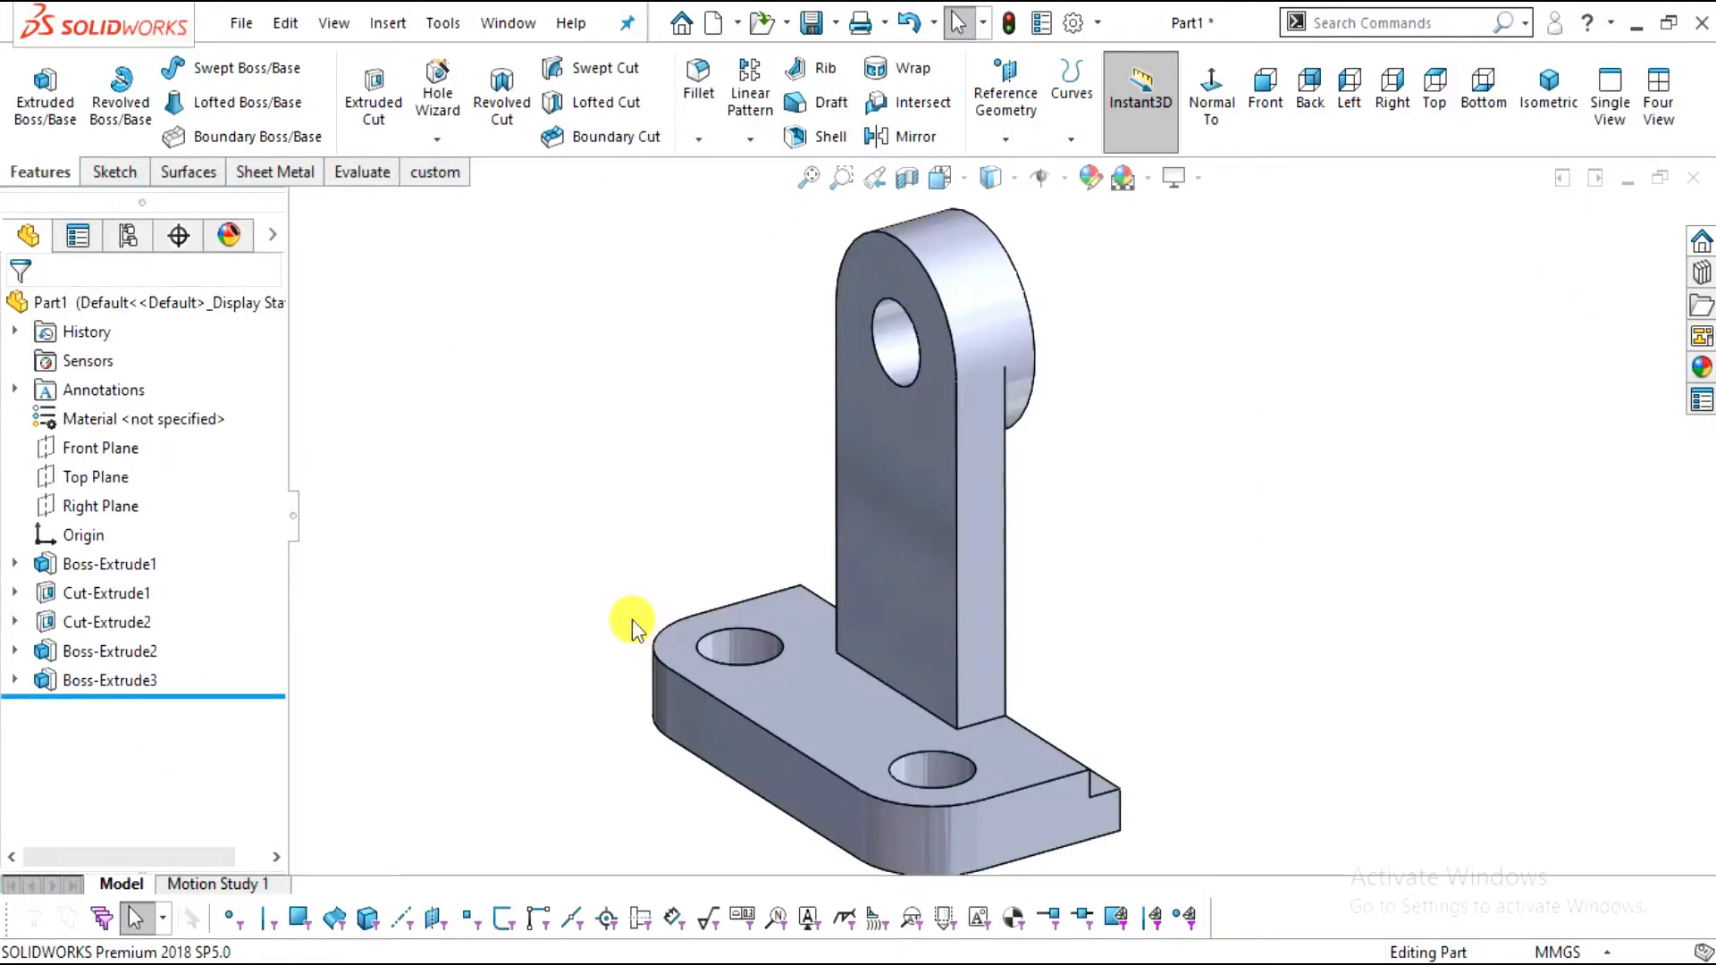
Switch to the Foxit Reader drawing, mark the curved transition at the upright's base in the front view and handwrite R15 beside it
key("alt+Tab")
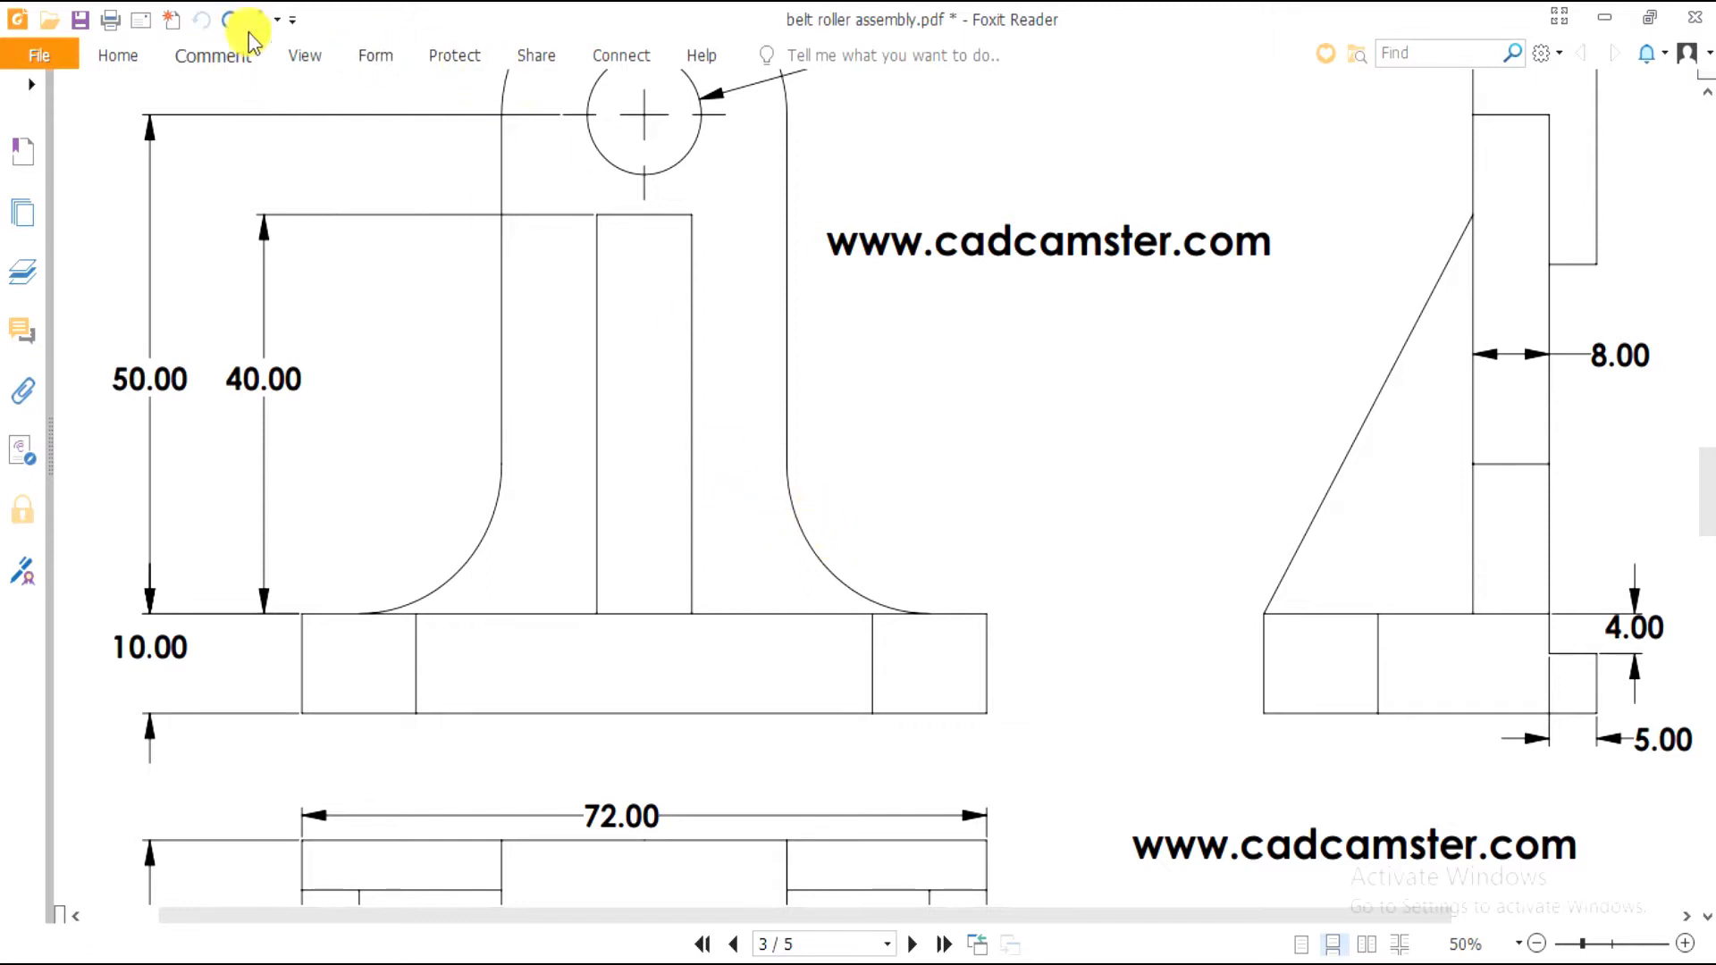
left_click(214, 56)
left_click(668, 95)
mouse_move(809, 536)
left_mouse_down()
mouse_move(885, 459)
mouse_move(792, 537)
mouse_move(850, 543)
left_mouse_up()
mouse_move(905, 454)
left_mouse_down()
mouse_move(909, 501)
mouse_move(973, 490)
left_mouse_up()
mouse_move(987, 429)
left_mouse_down()
mouse_move(1019, 484)
mouse_move(1062, 507)
left_mouse_up()
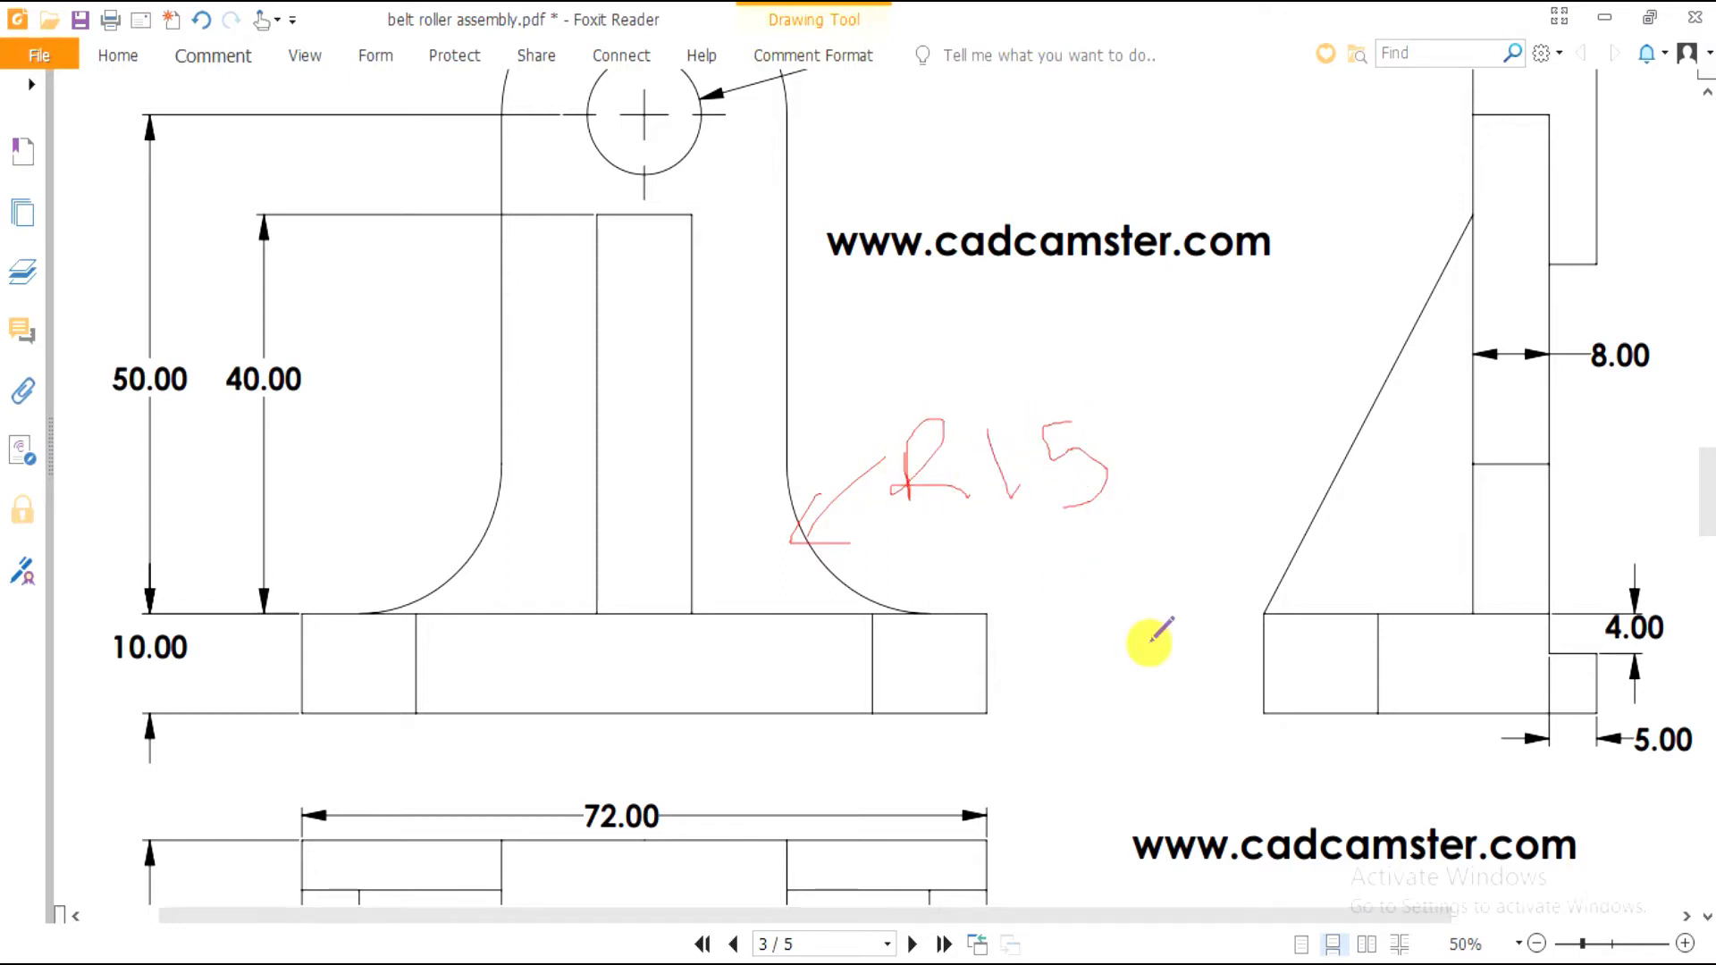
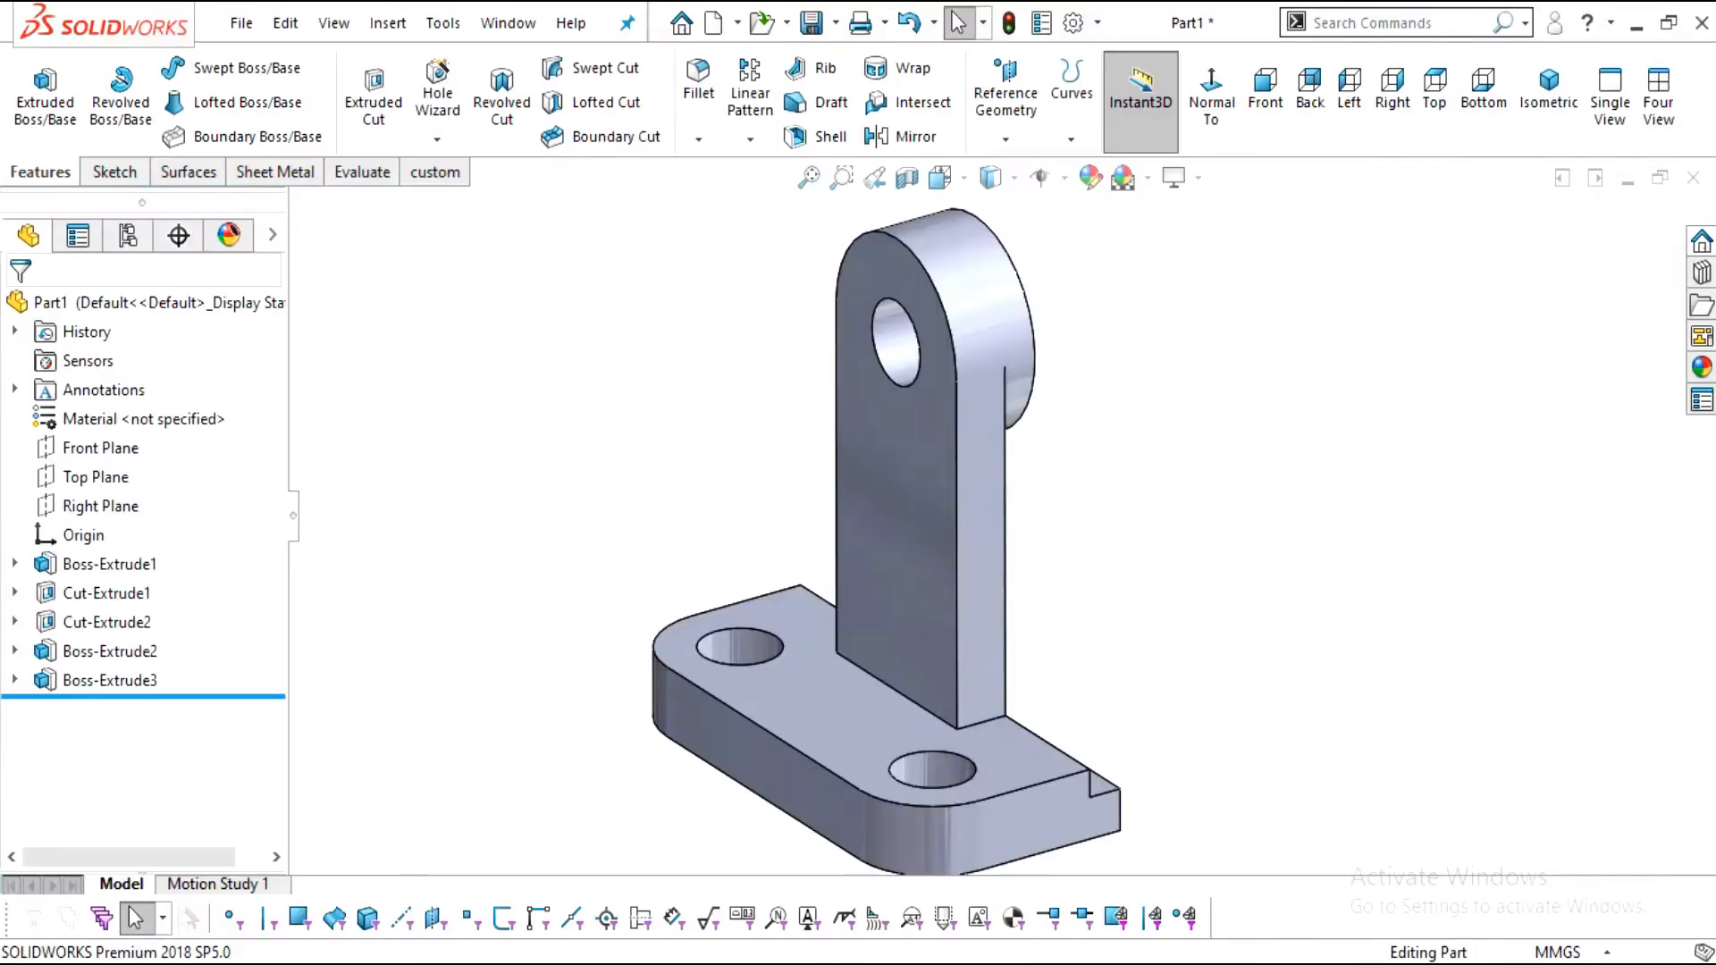
In SOLIDWORKS, fillet the two short edges where the upright's narrow side faces meet the base with a symmetric 15 mm radius
left_click(113, 172)
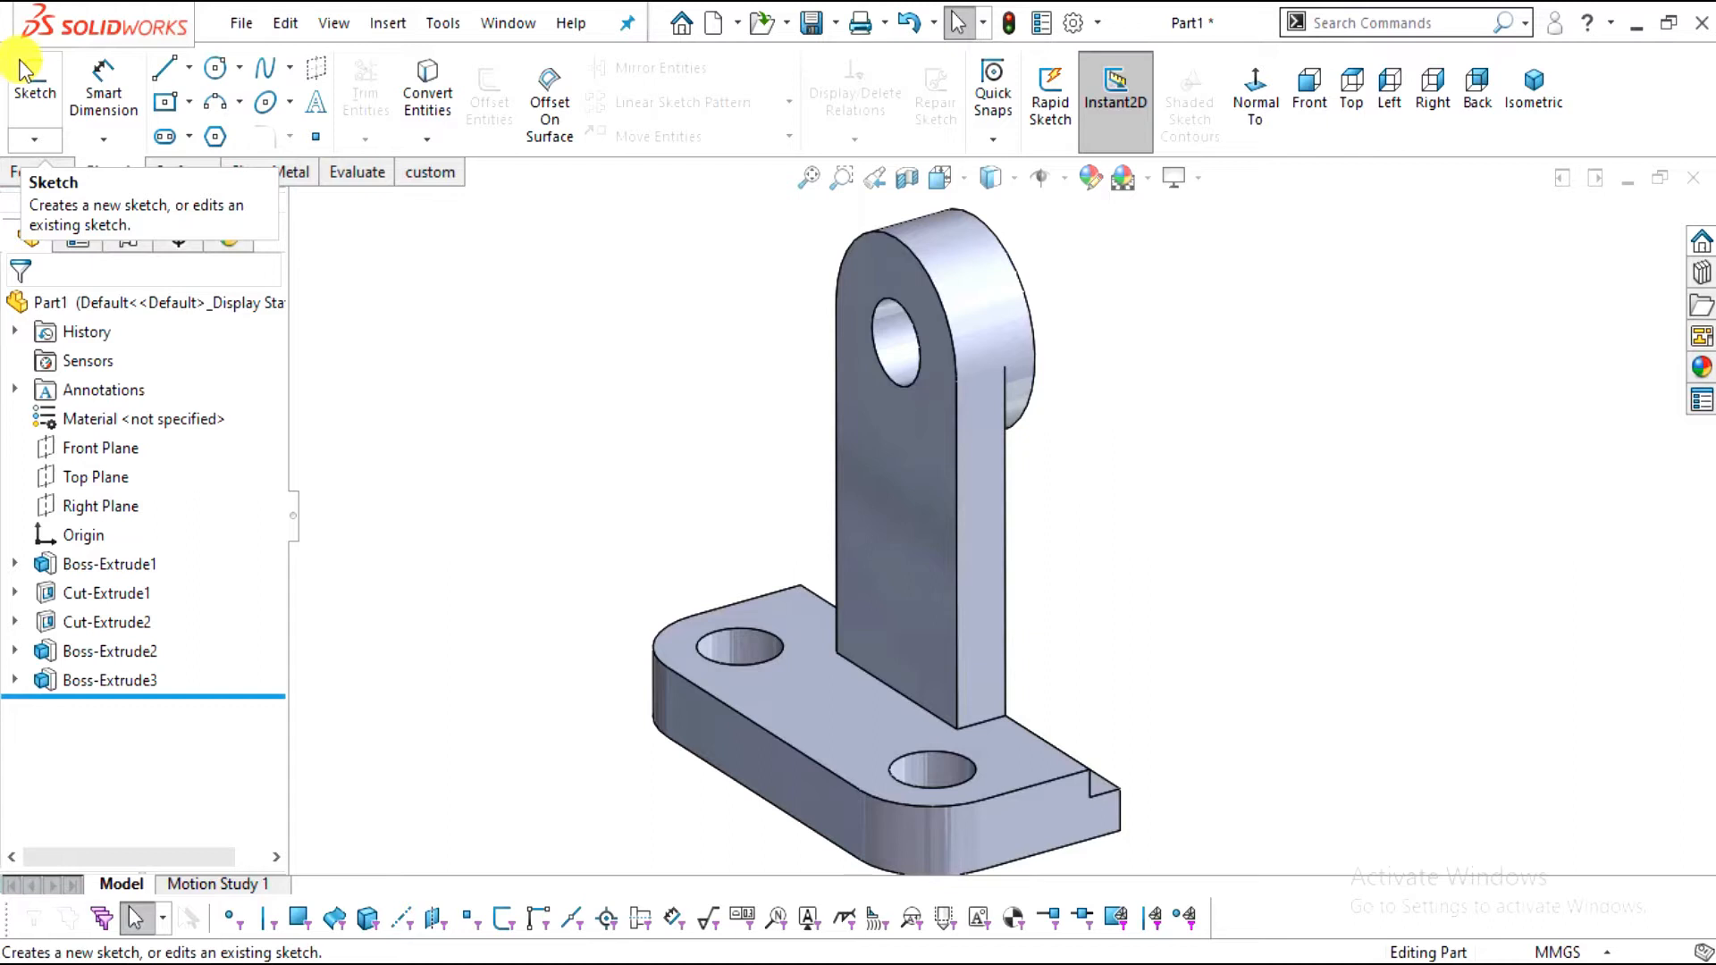
left_click(41, 172)
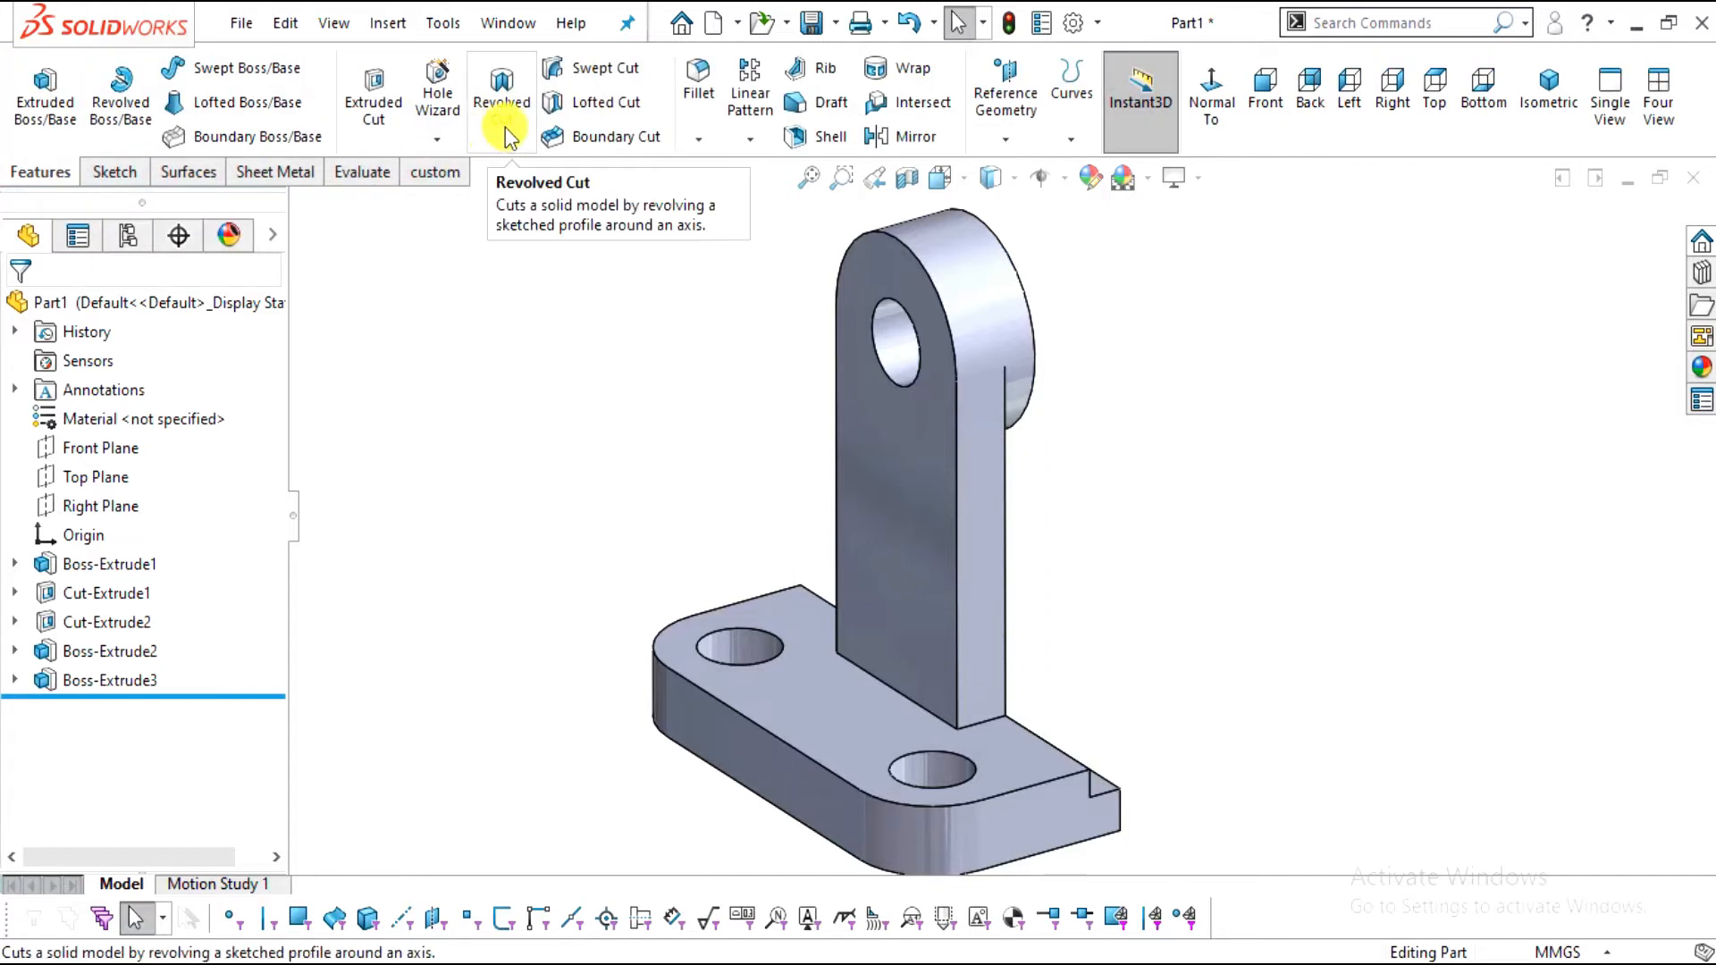
left_click(693, 82)
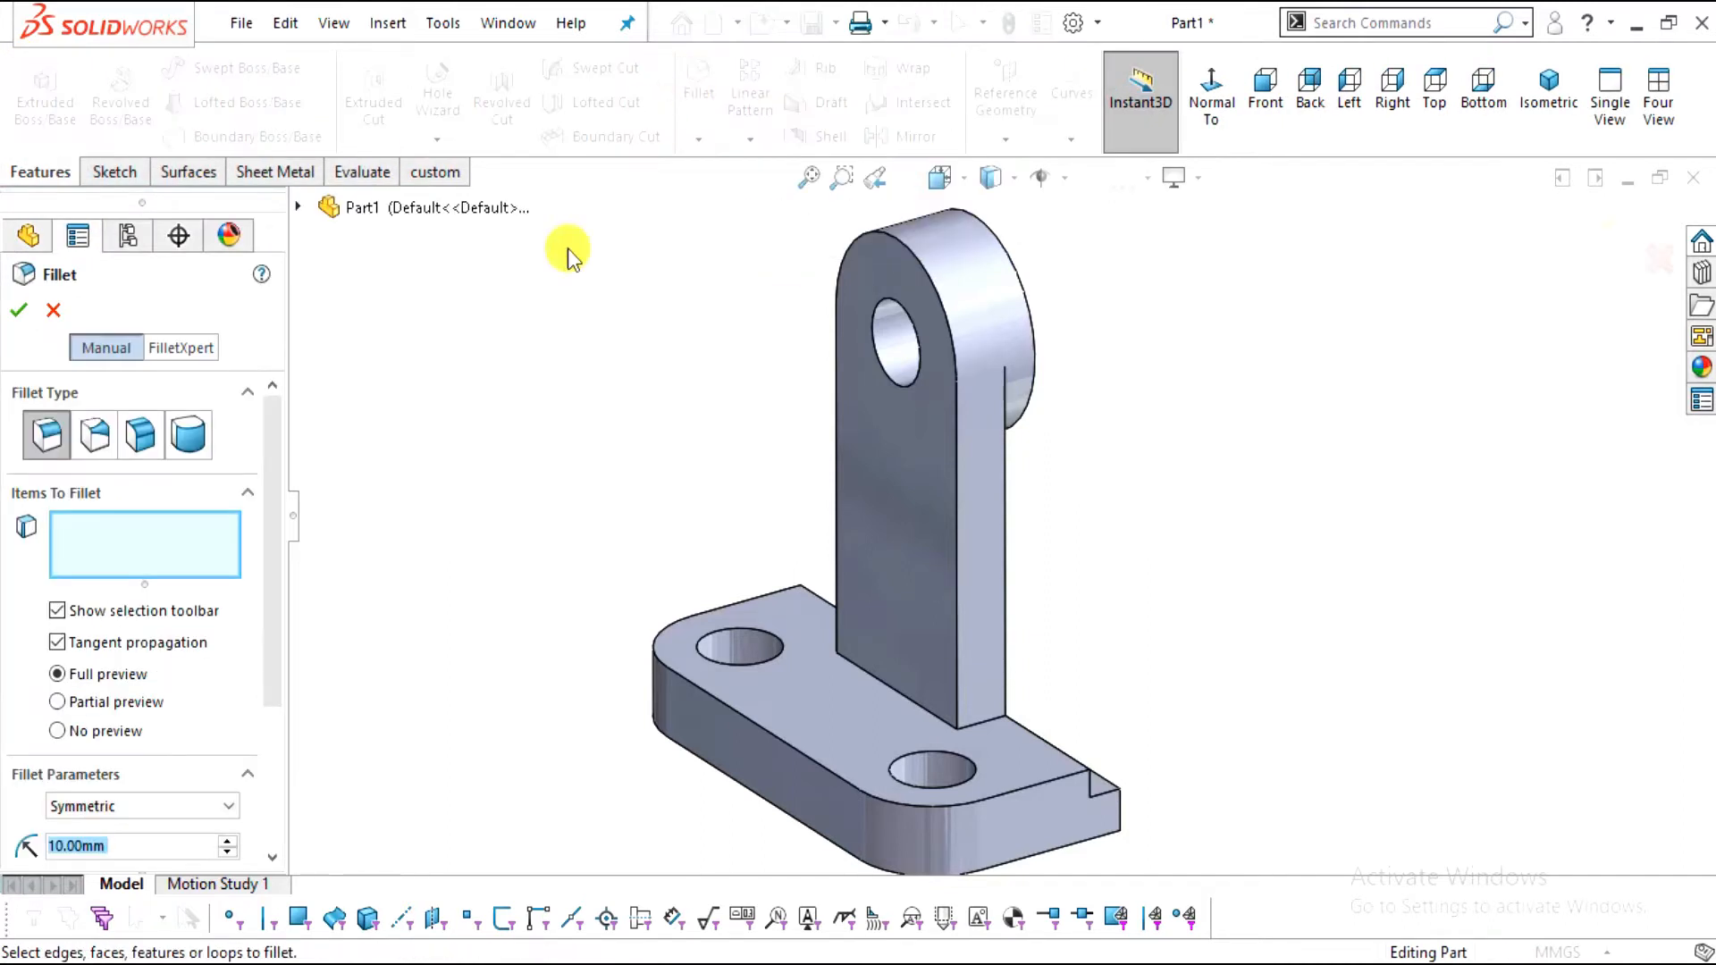
type("15")
key("Return")
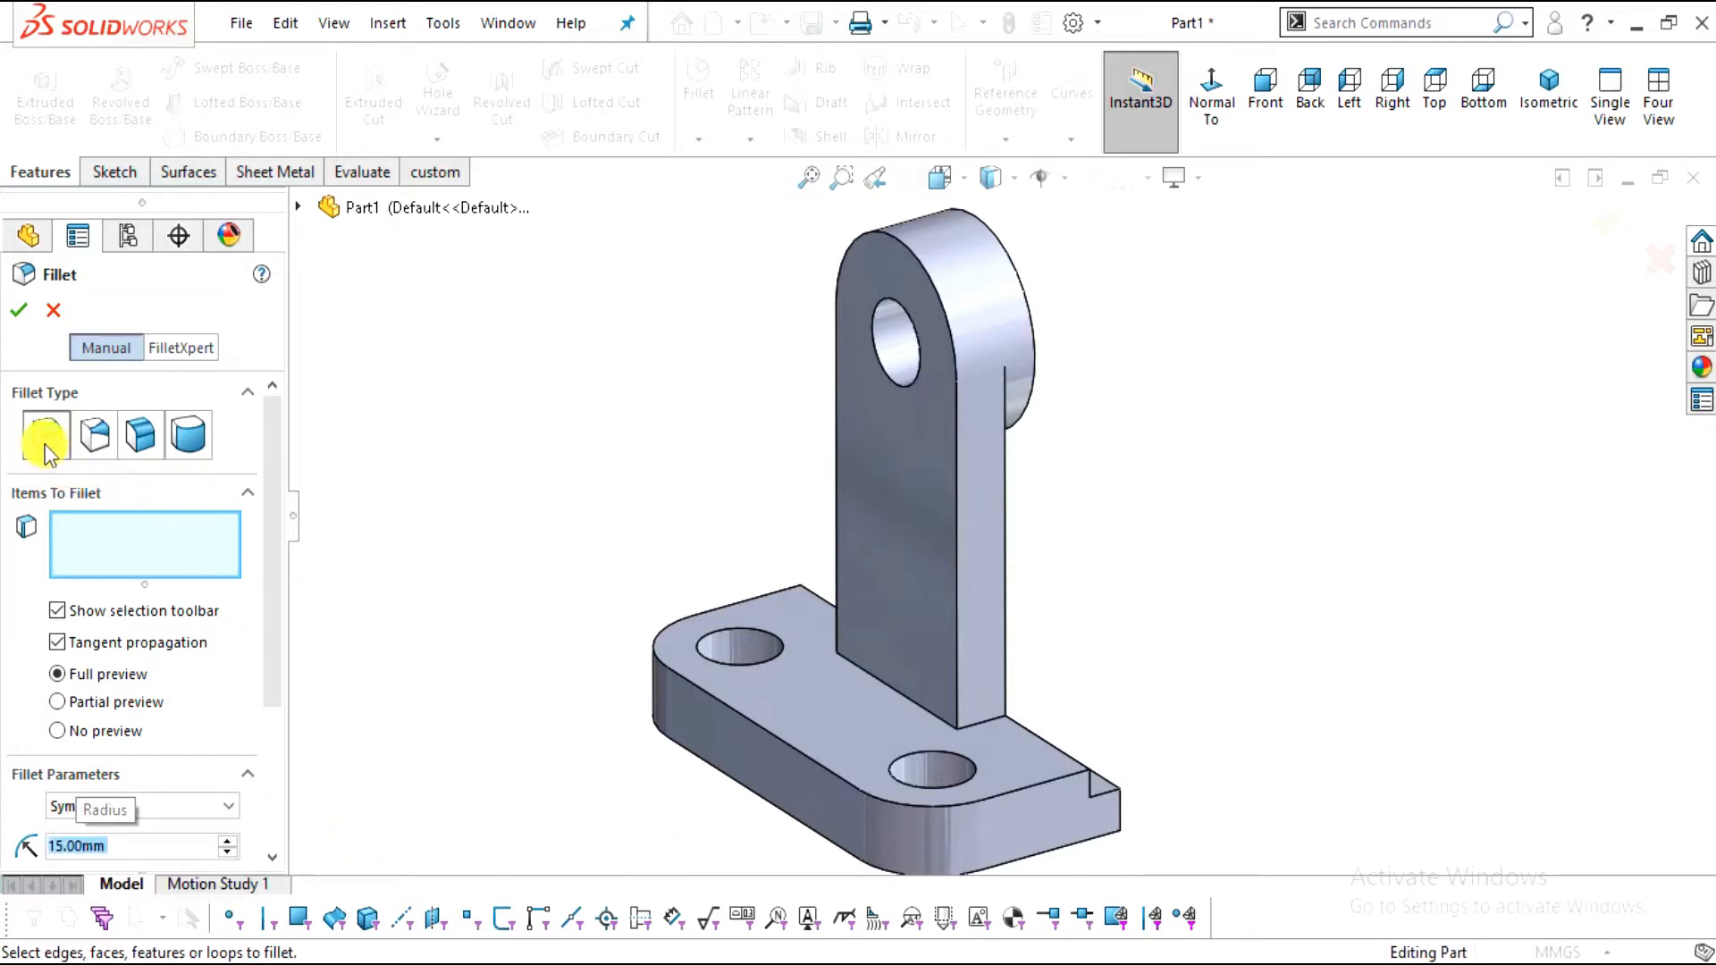
left_click_drag(275, 478, 268, 594)
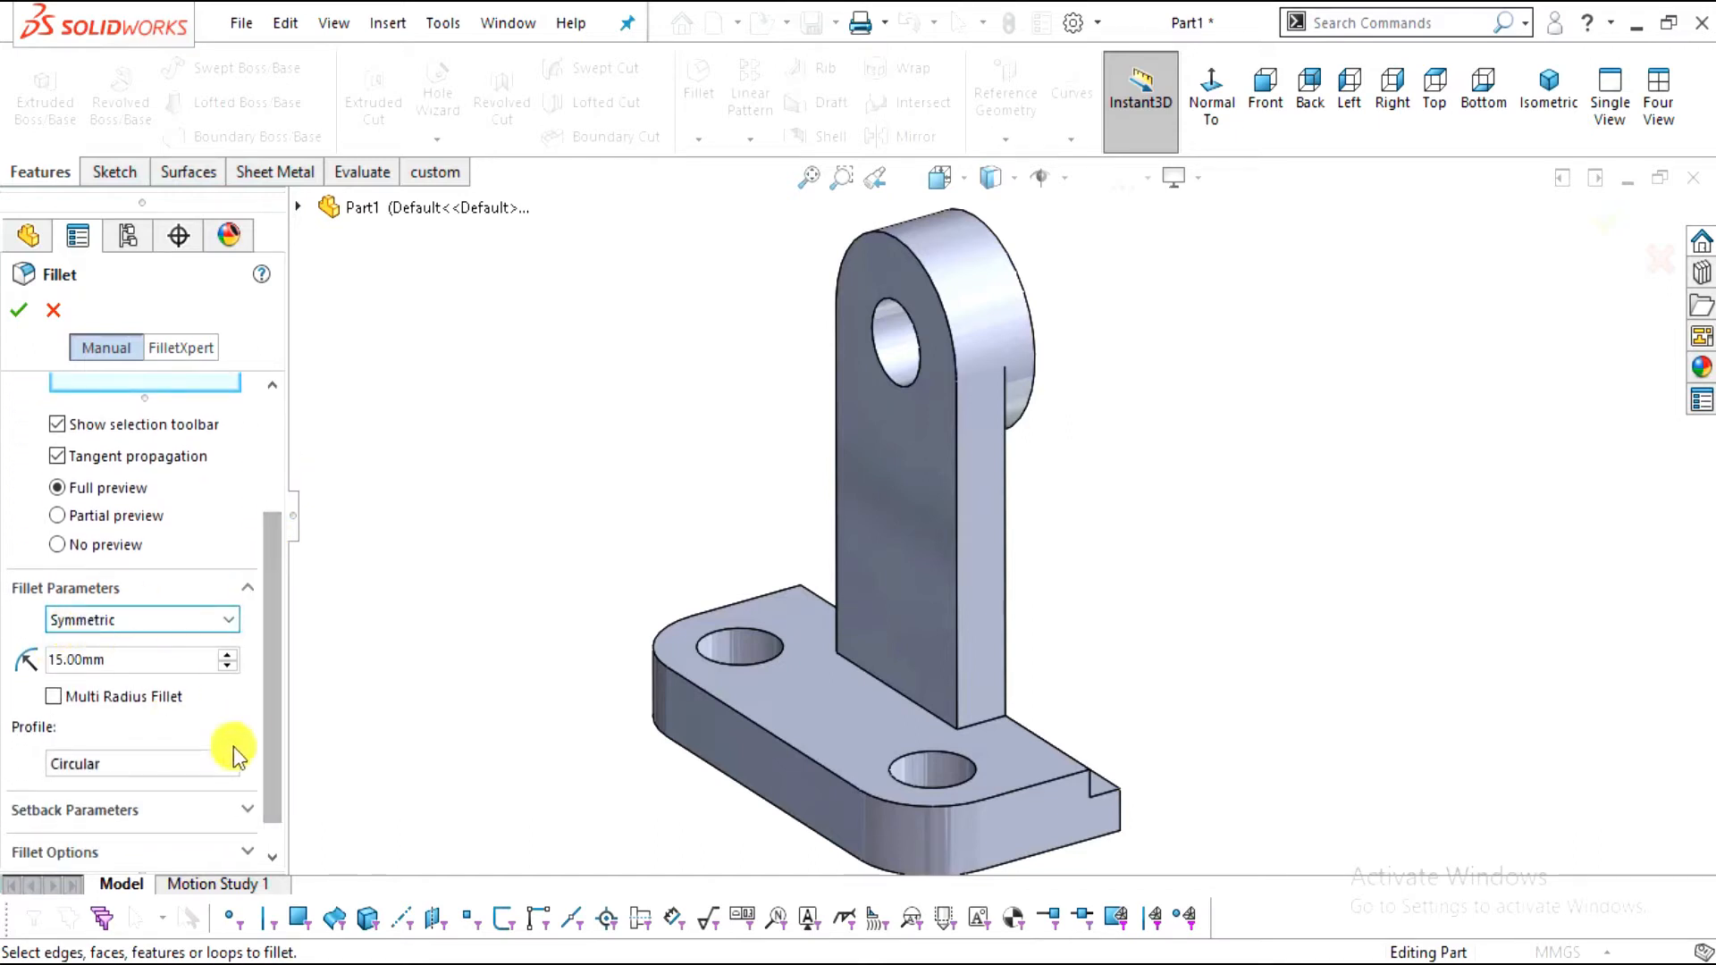
scroll(1057, 720, "down", 3)
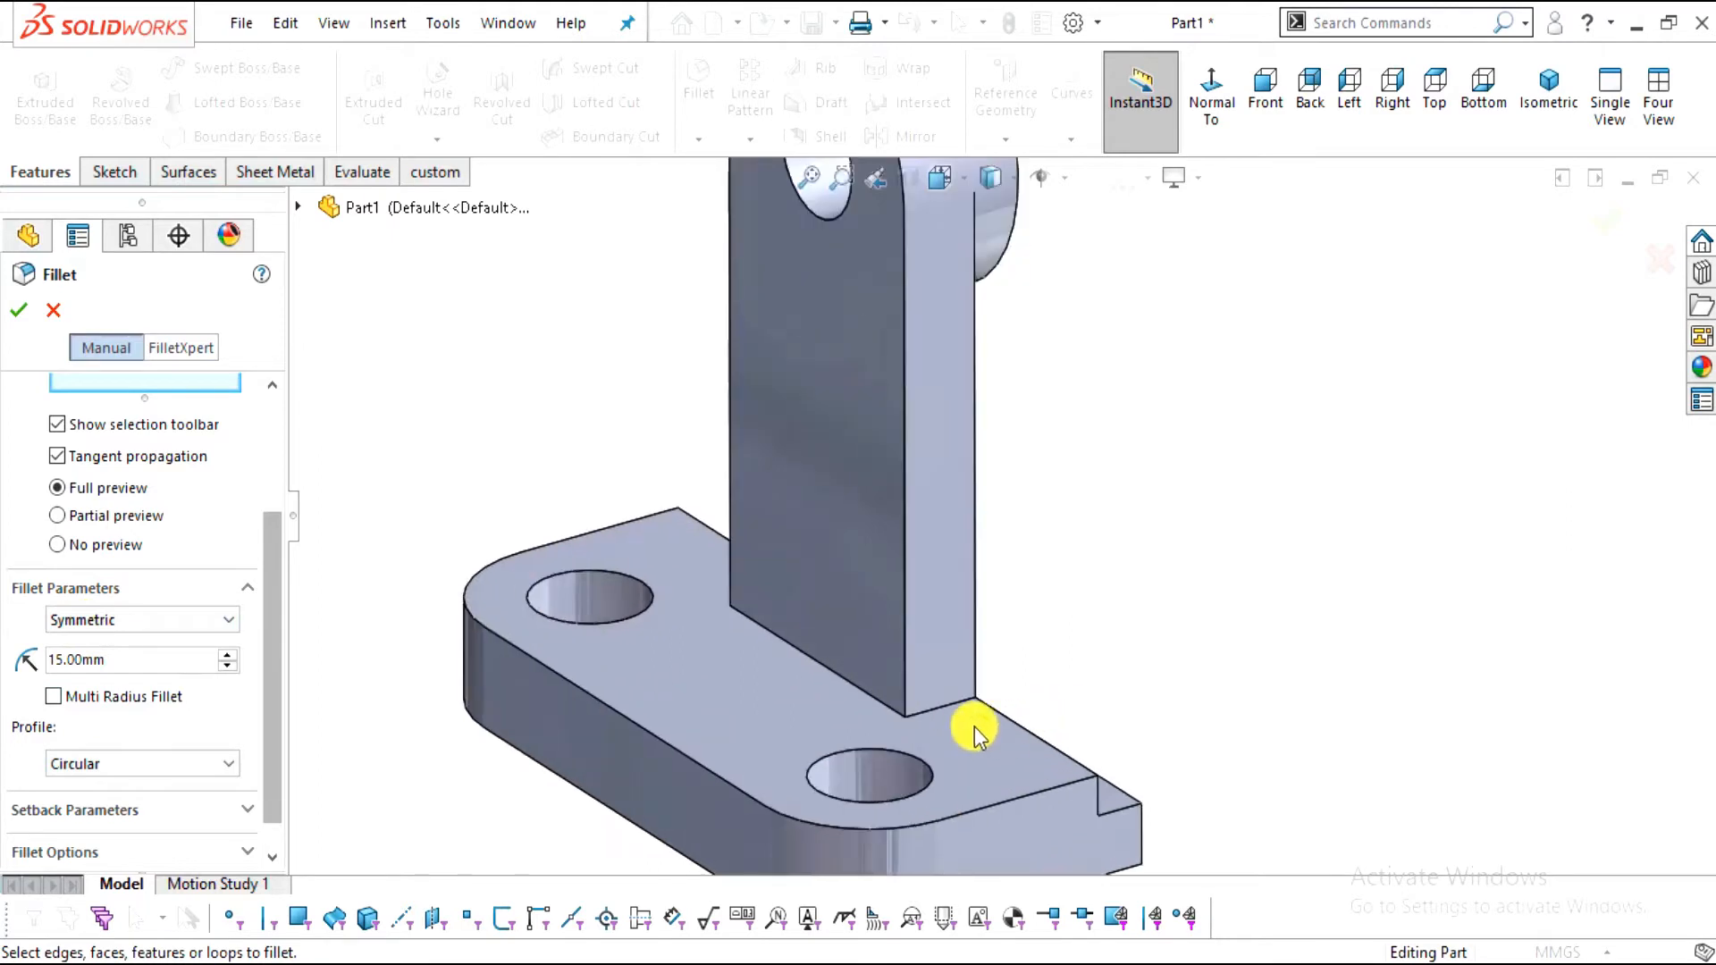
left_click(947, 705)
middle_click_drag(690, 693, 602, 677)
left_click(464, 672)
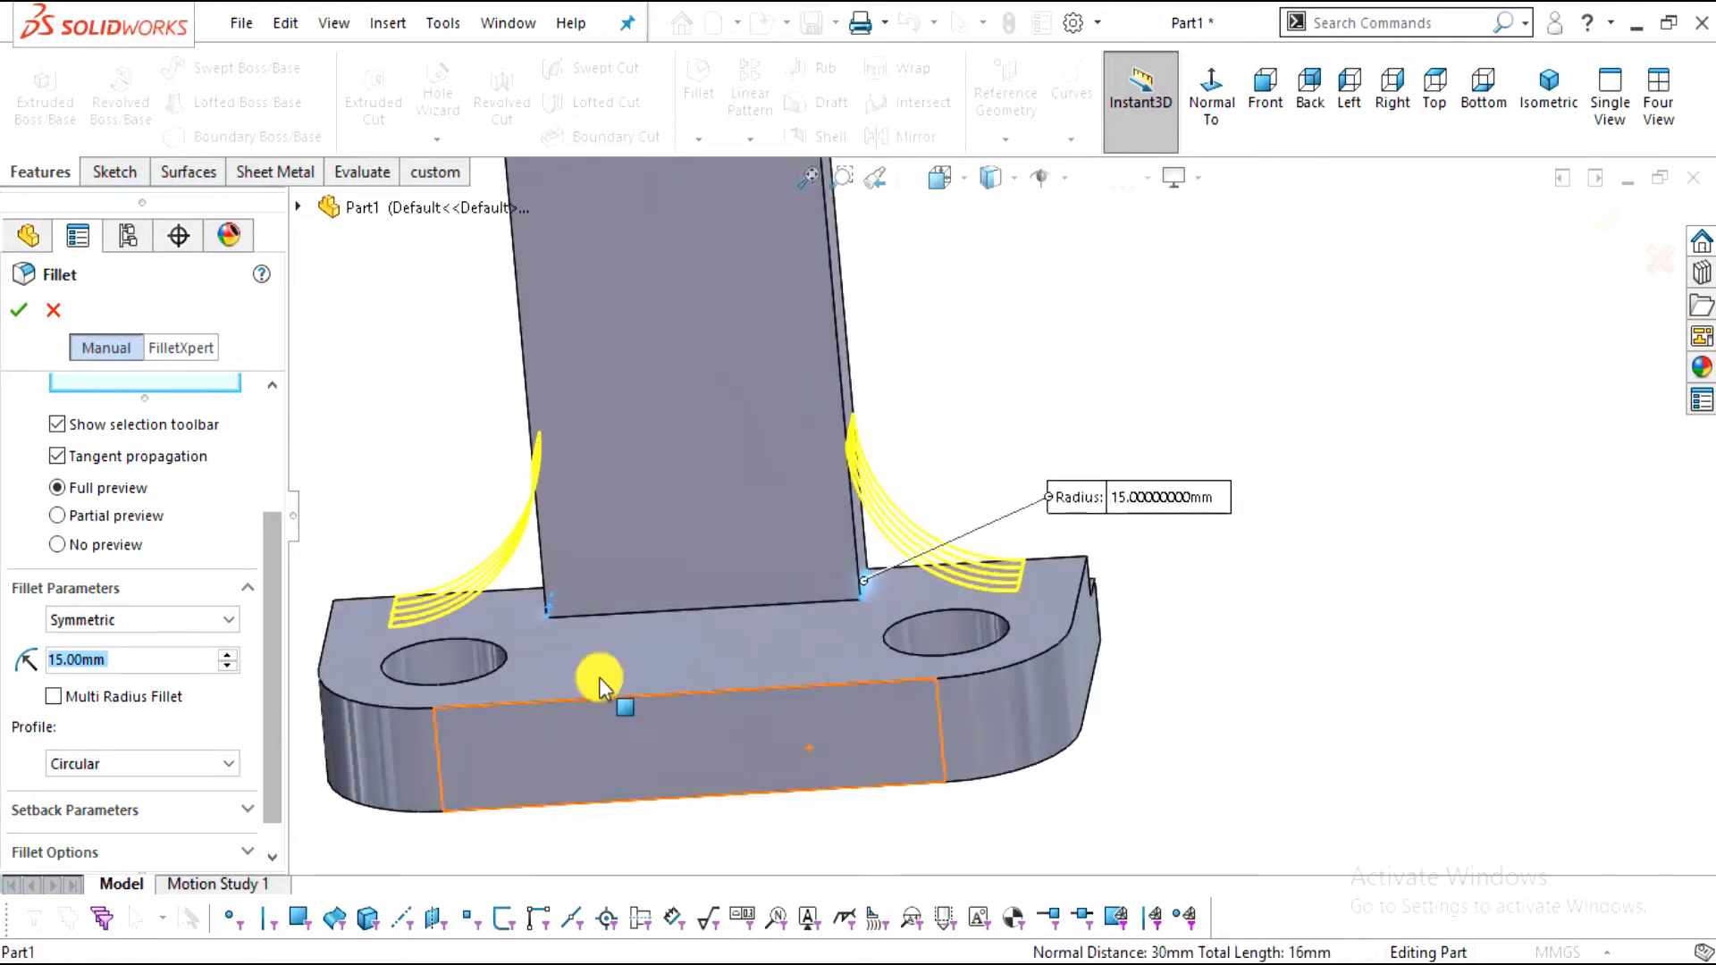
left_click(19, 310)
middle_click_drag(1198, 681, 1072, 528)
scroll(1080, 674, "up", 5)
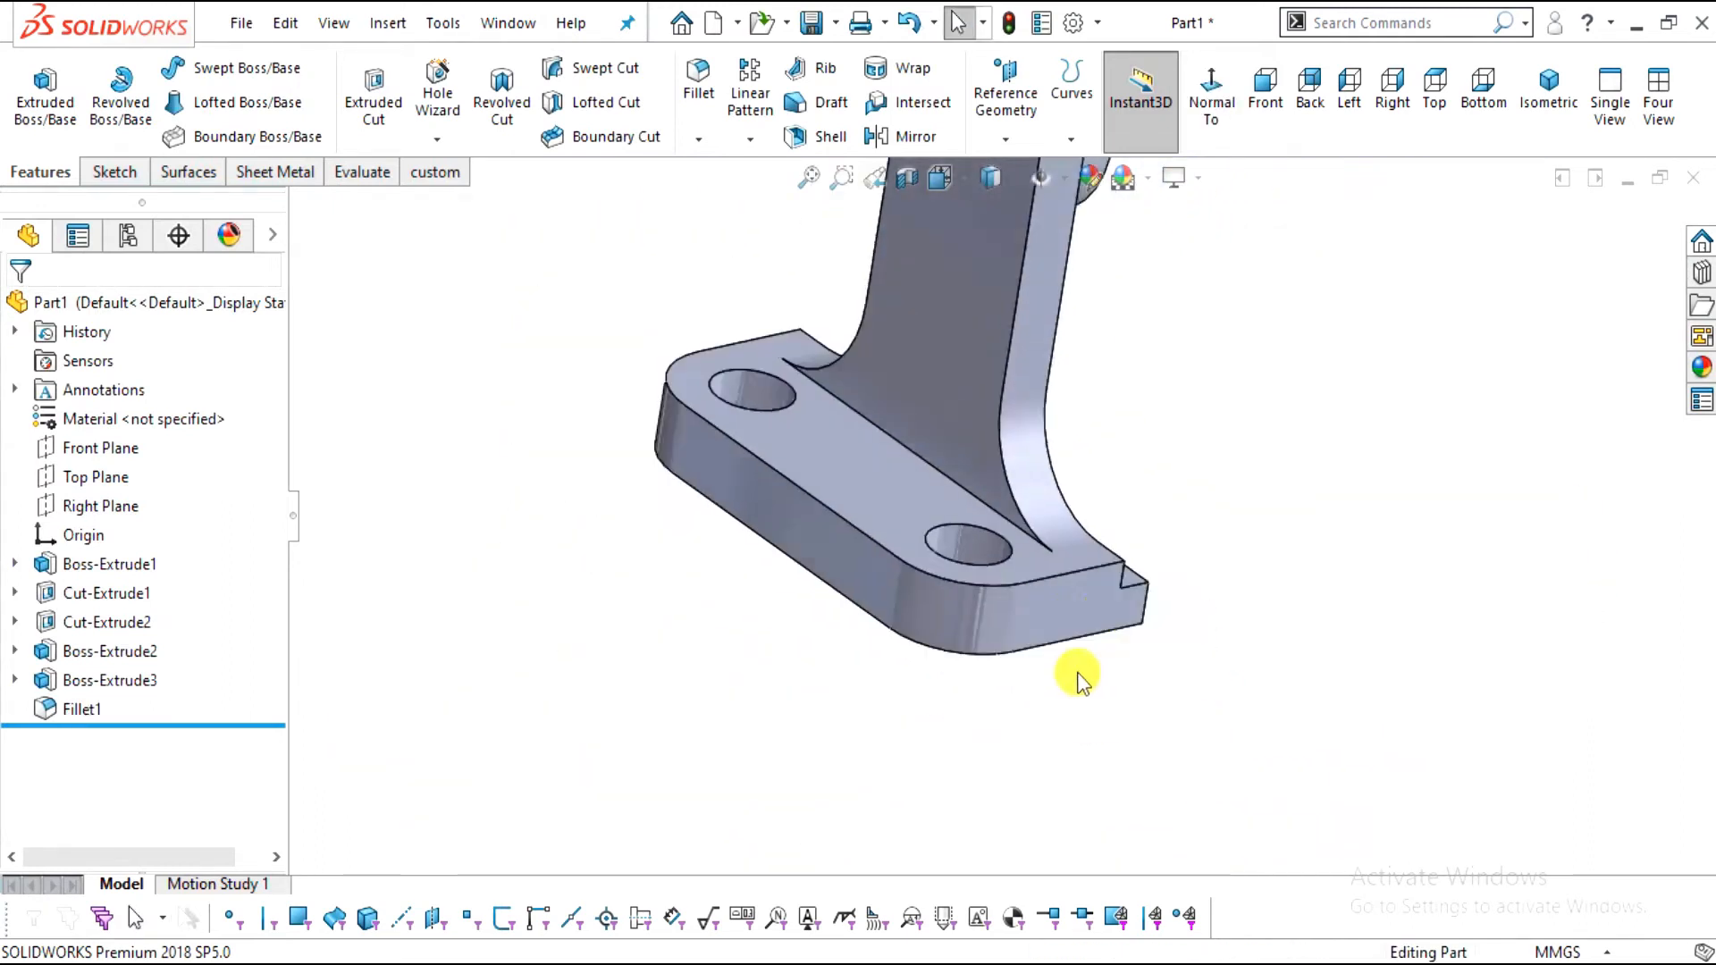
scroll(1064, 434, "down", 3)
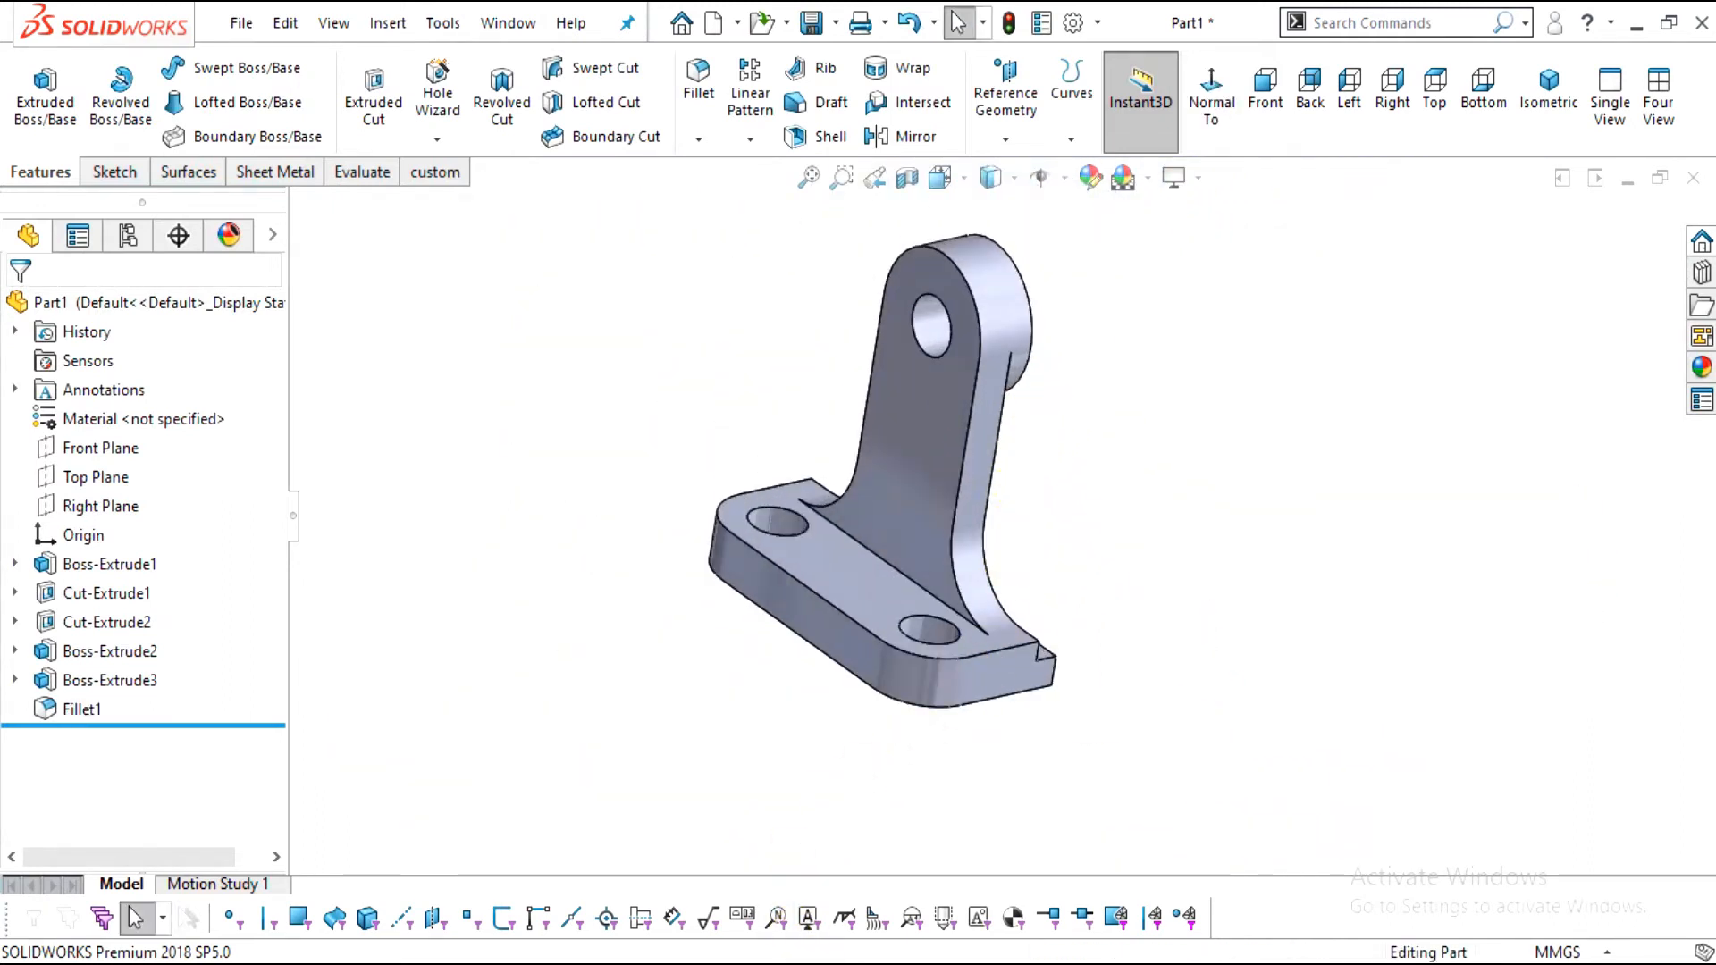
Switch to the Foxit Reader drawing, examine the rib in the bracket's views and mark its sloped edge in the side view
key("alt+Tab")
scroll(842, 652, "up", 3)
scroll(840, 645, "down", 10)
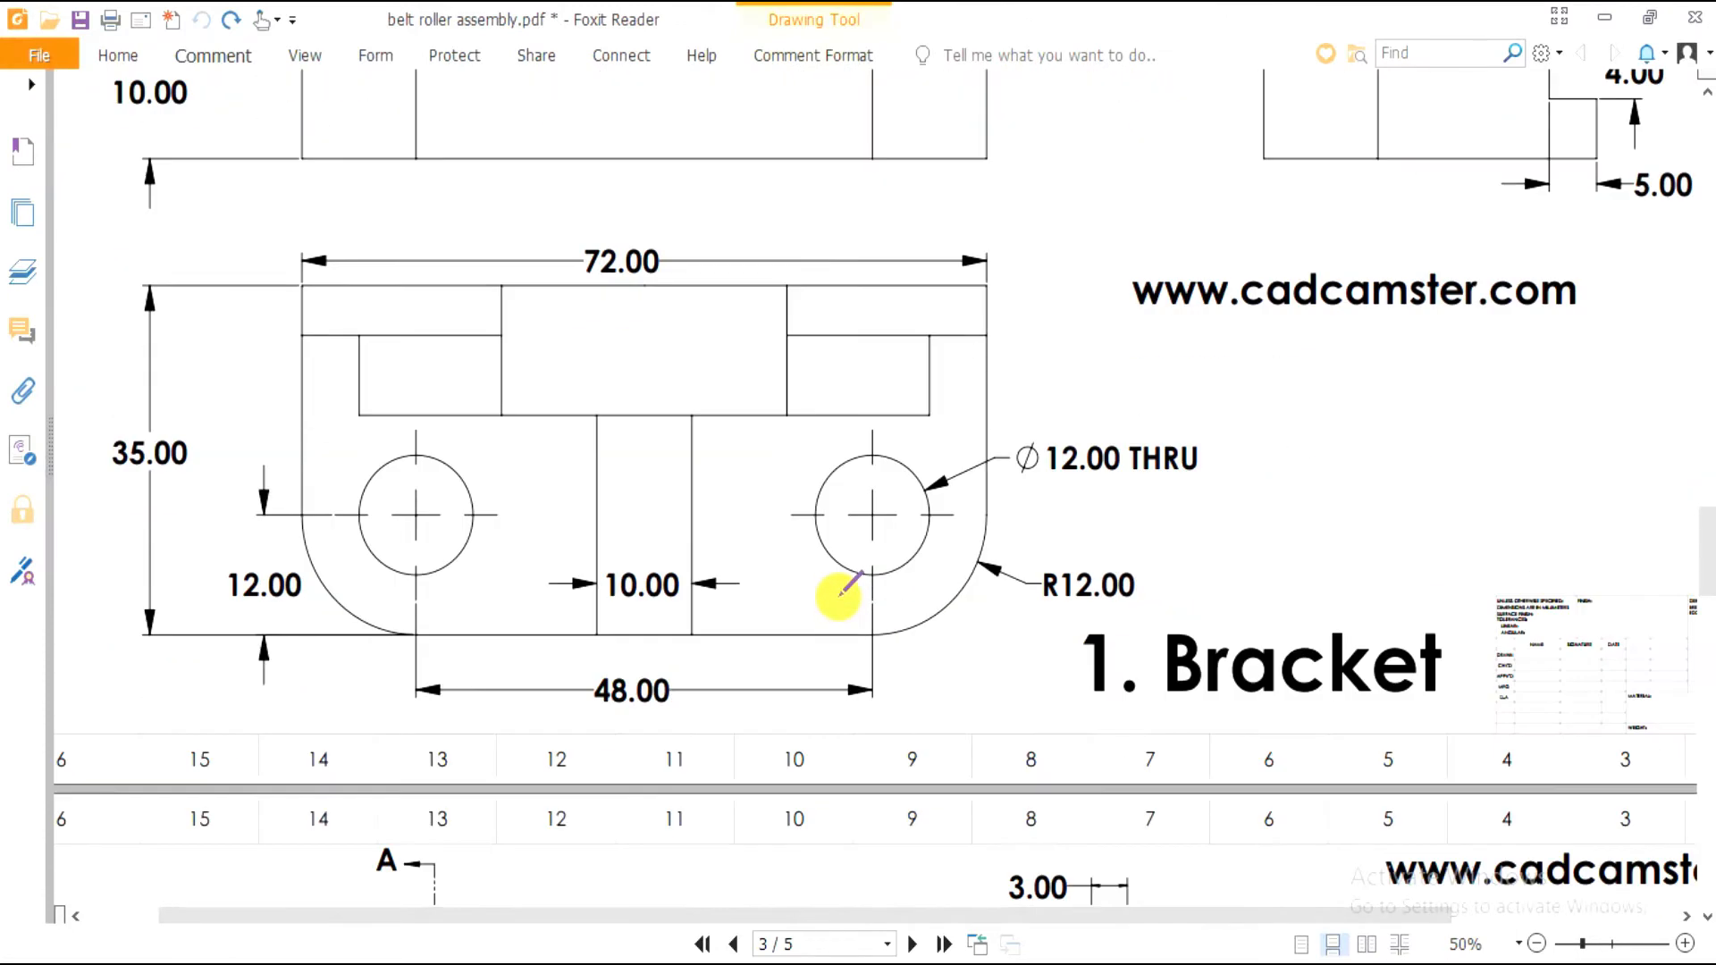
scroll(861, 594, "up", 5)
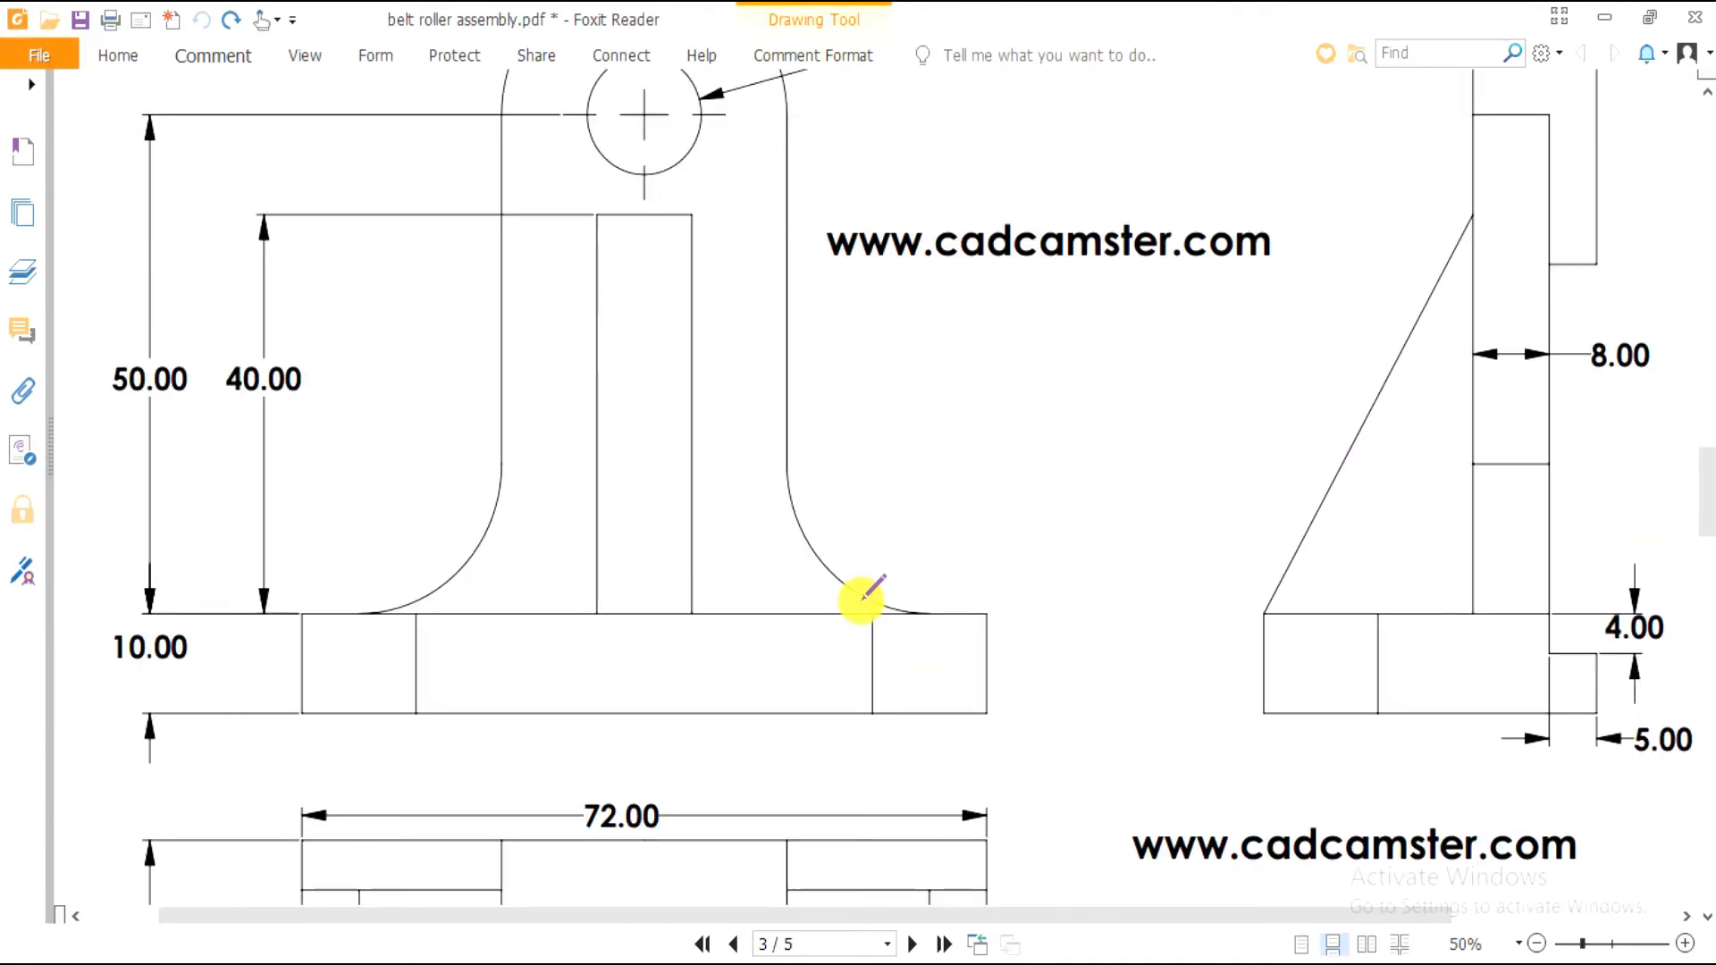
scroll(860, 595, "up", 1)
left_click_drag(1258, 417, 1385, 581)
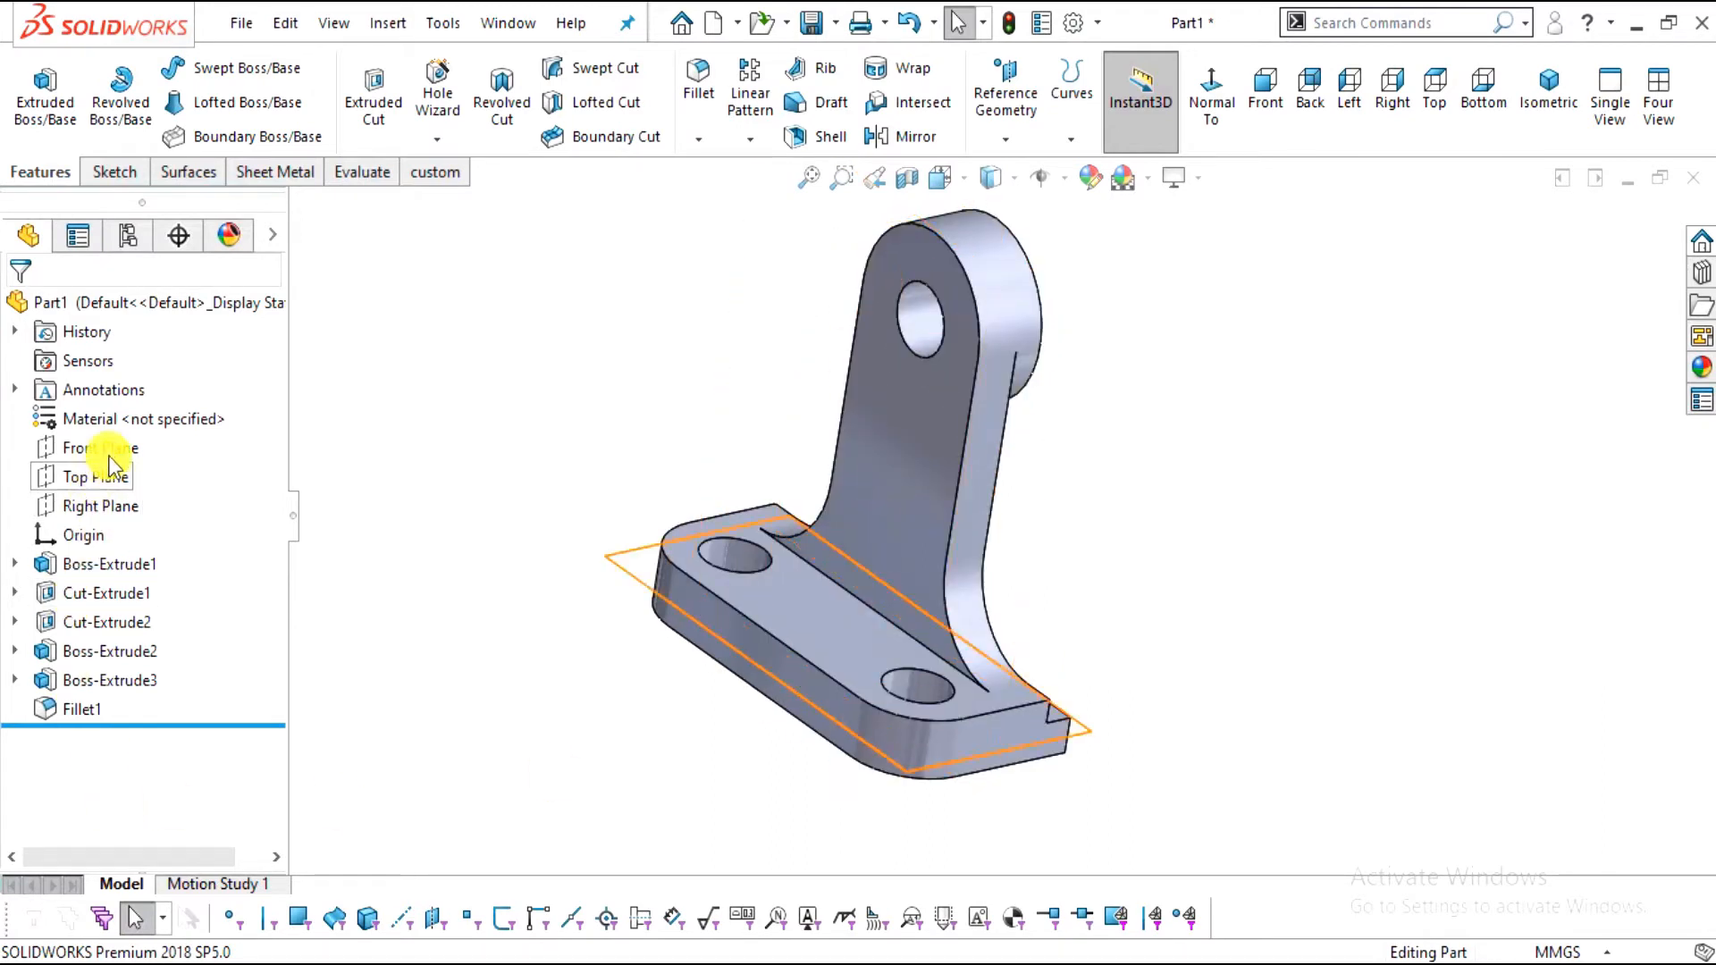
left_click(98, 506)
middle_click_drag(1108, 528, 1018, 375)
left_click(1208, 96)
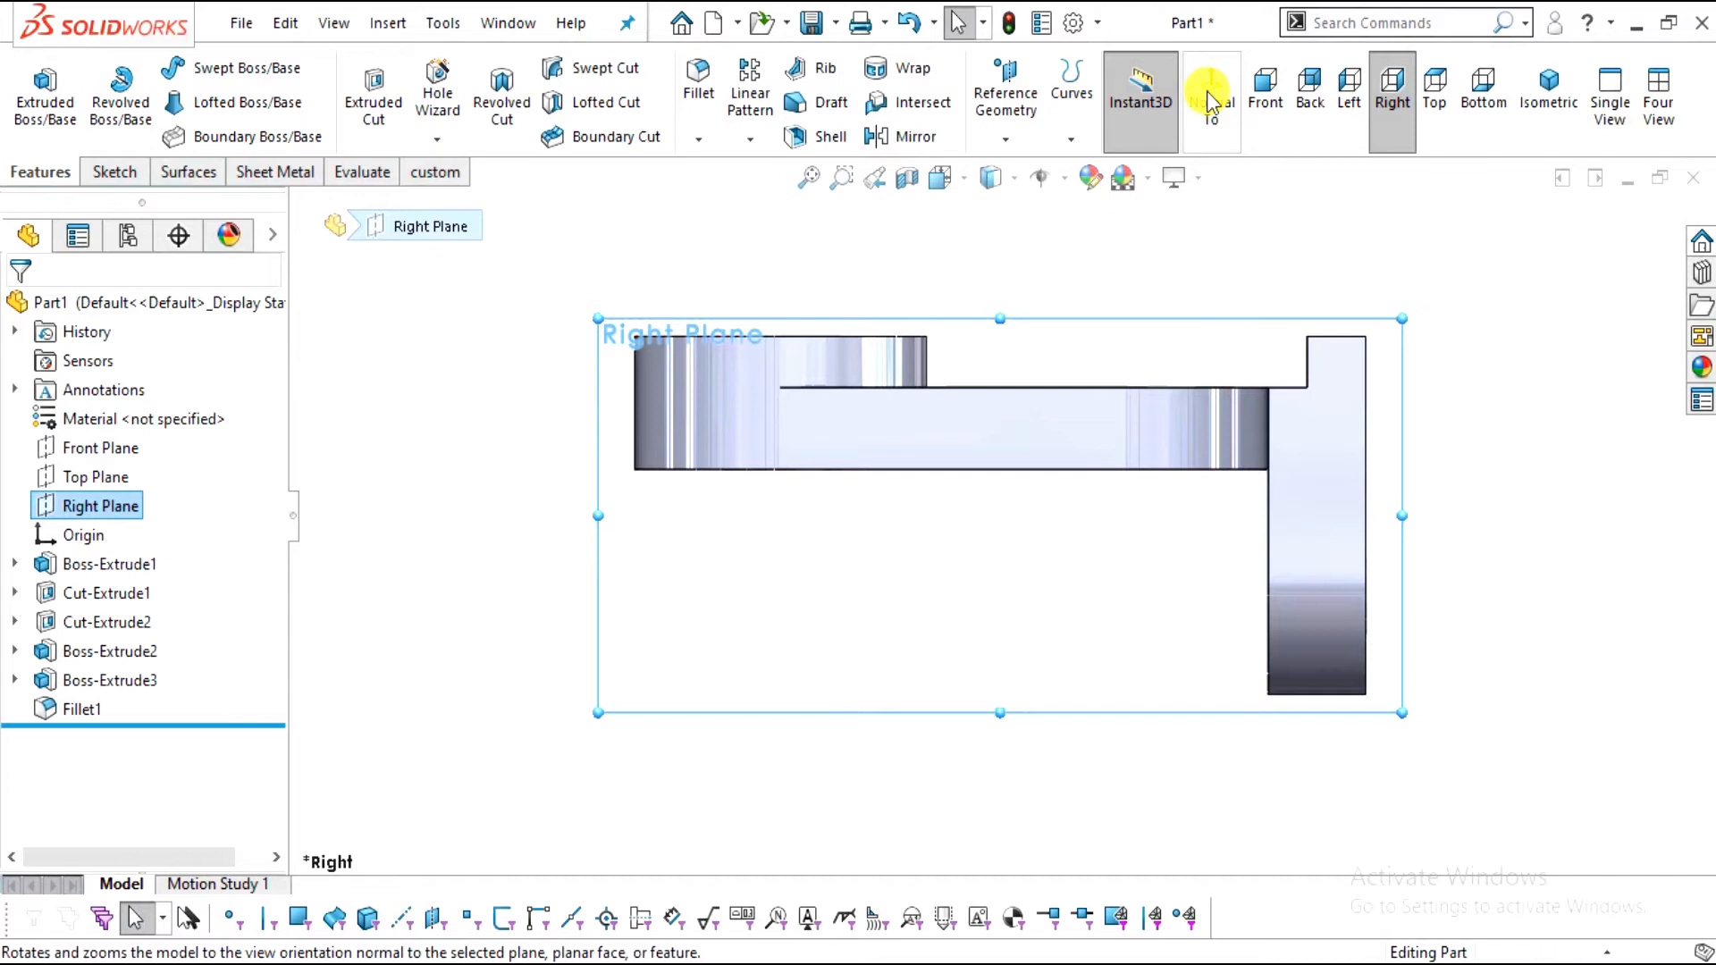
left_click(1208, 96)
left_click(1208, 96)
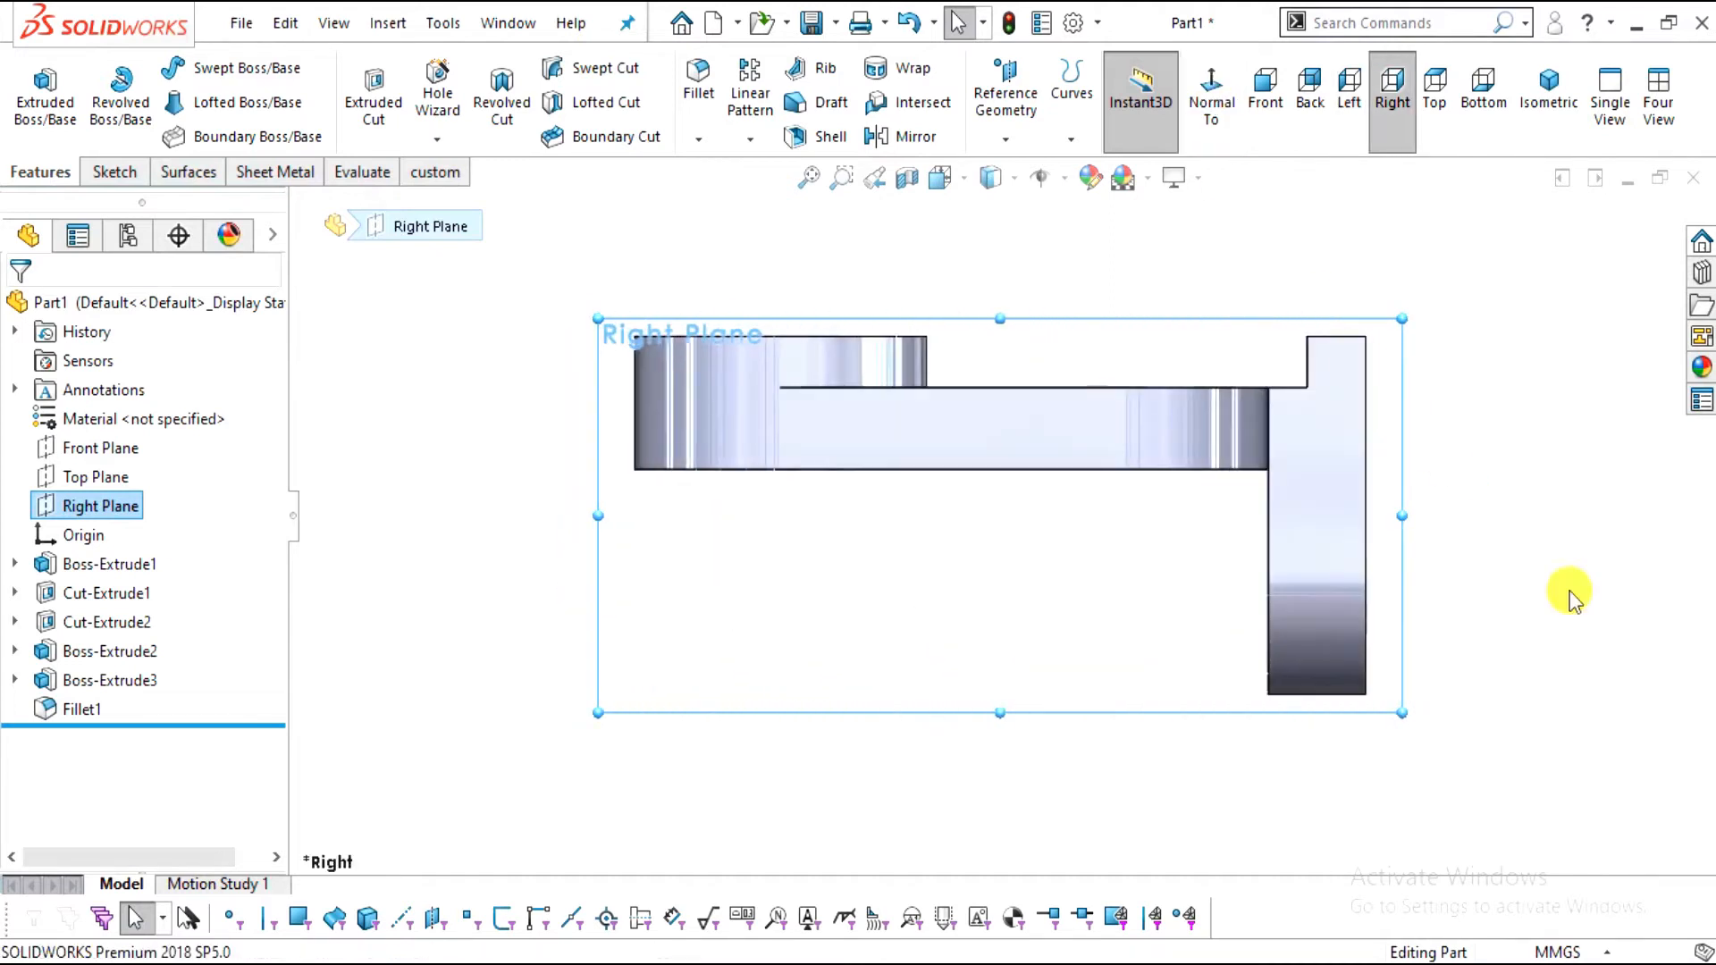
key("shift+Up")
key("shift+Up")
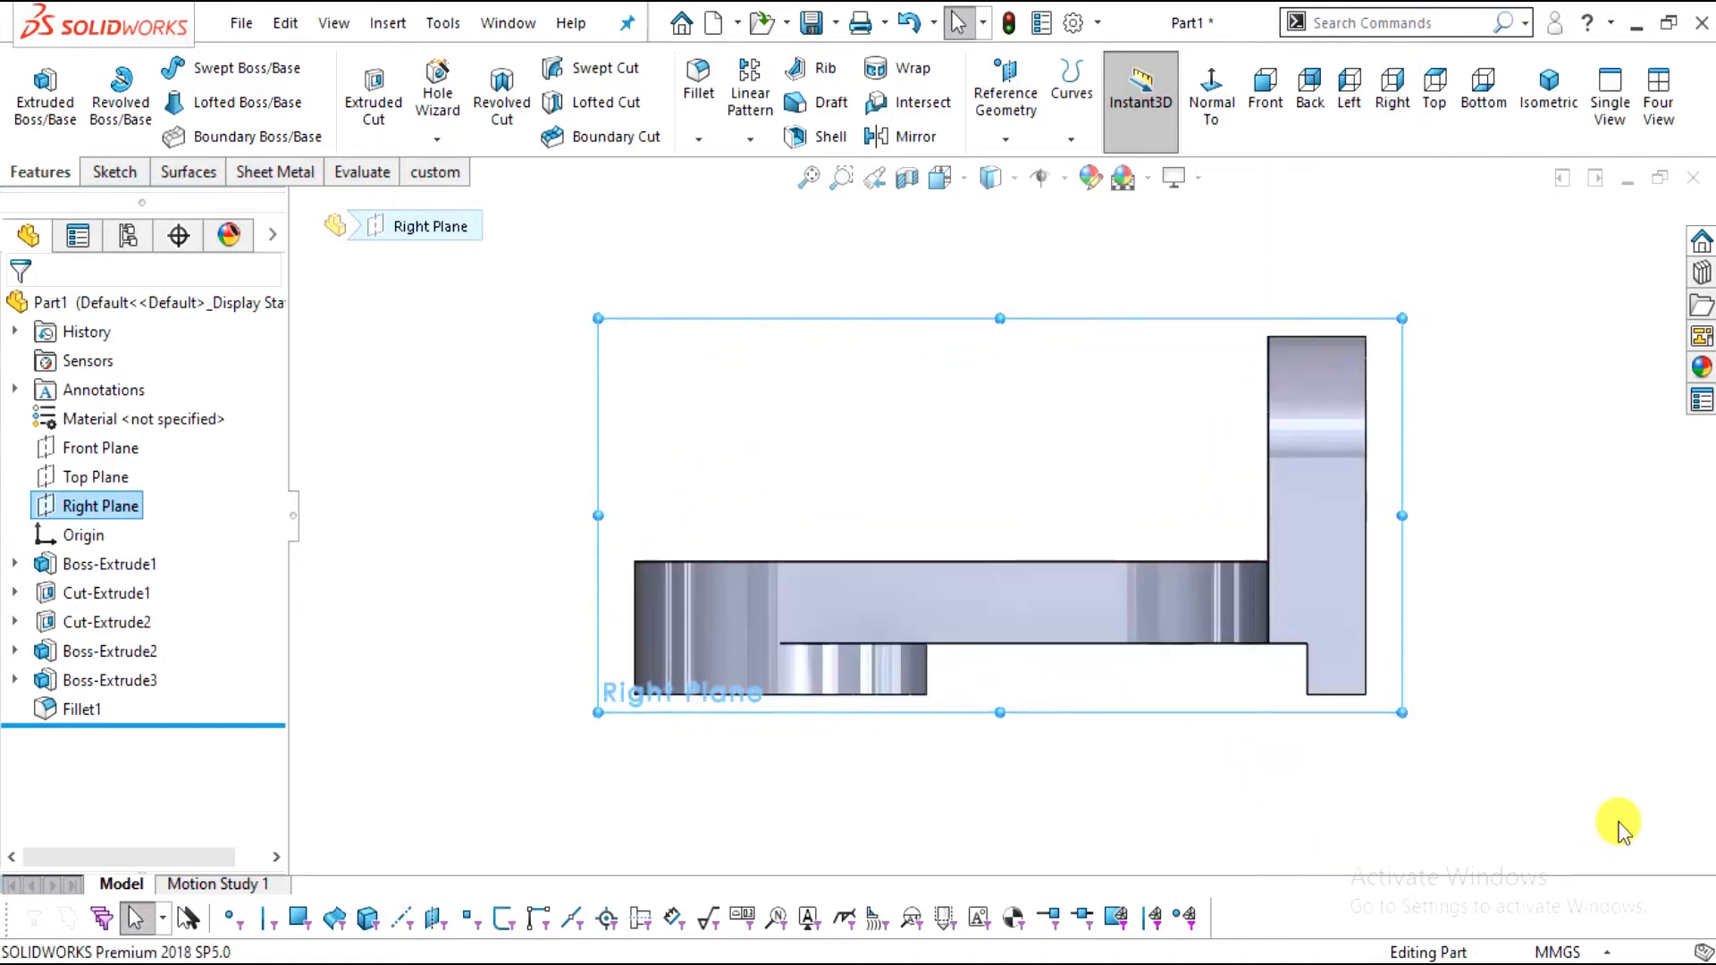
key("Escape")
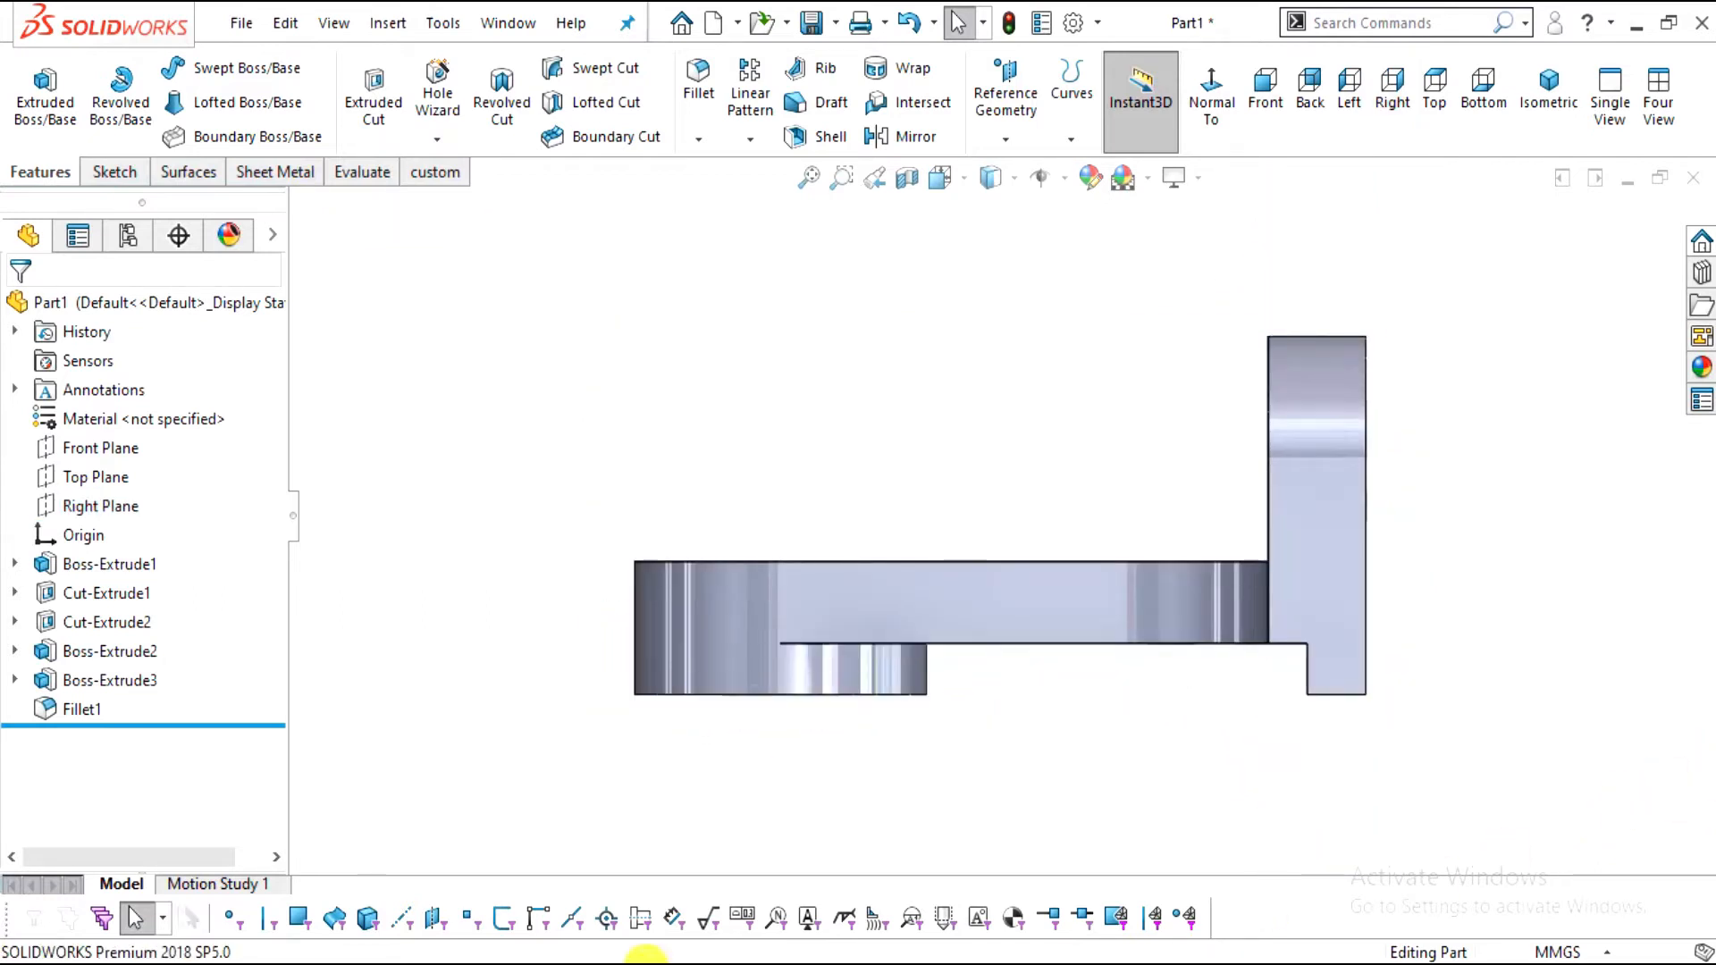
Start a sketch on the Right Plane and draw a sloped line about 52 mm long from the upright's flat face to the base
left_click(34, 502)
left_click(1213, 100)
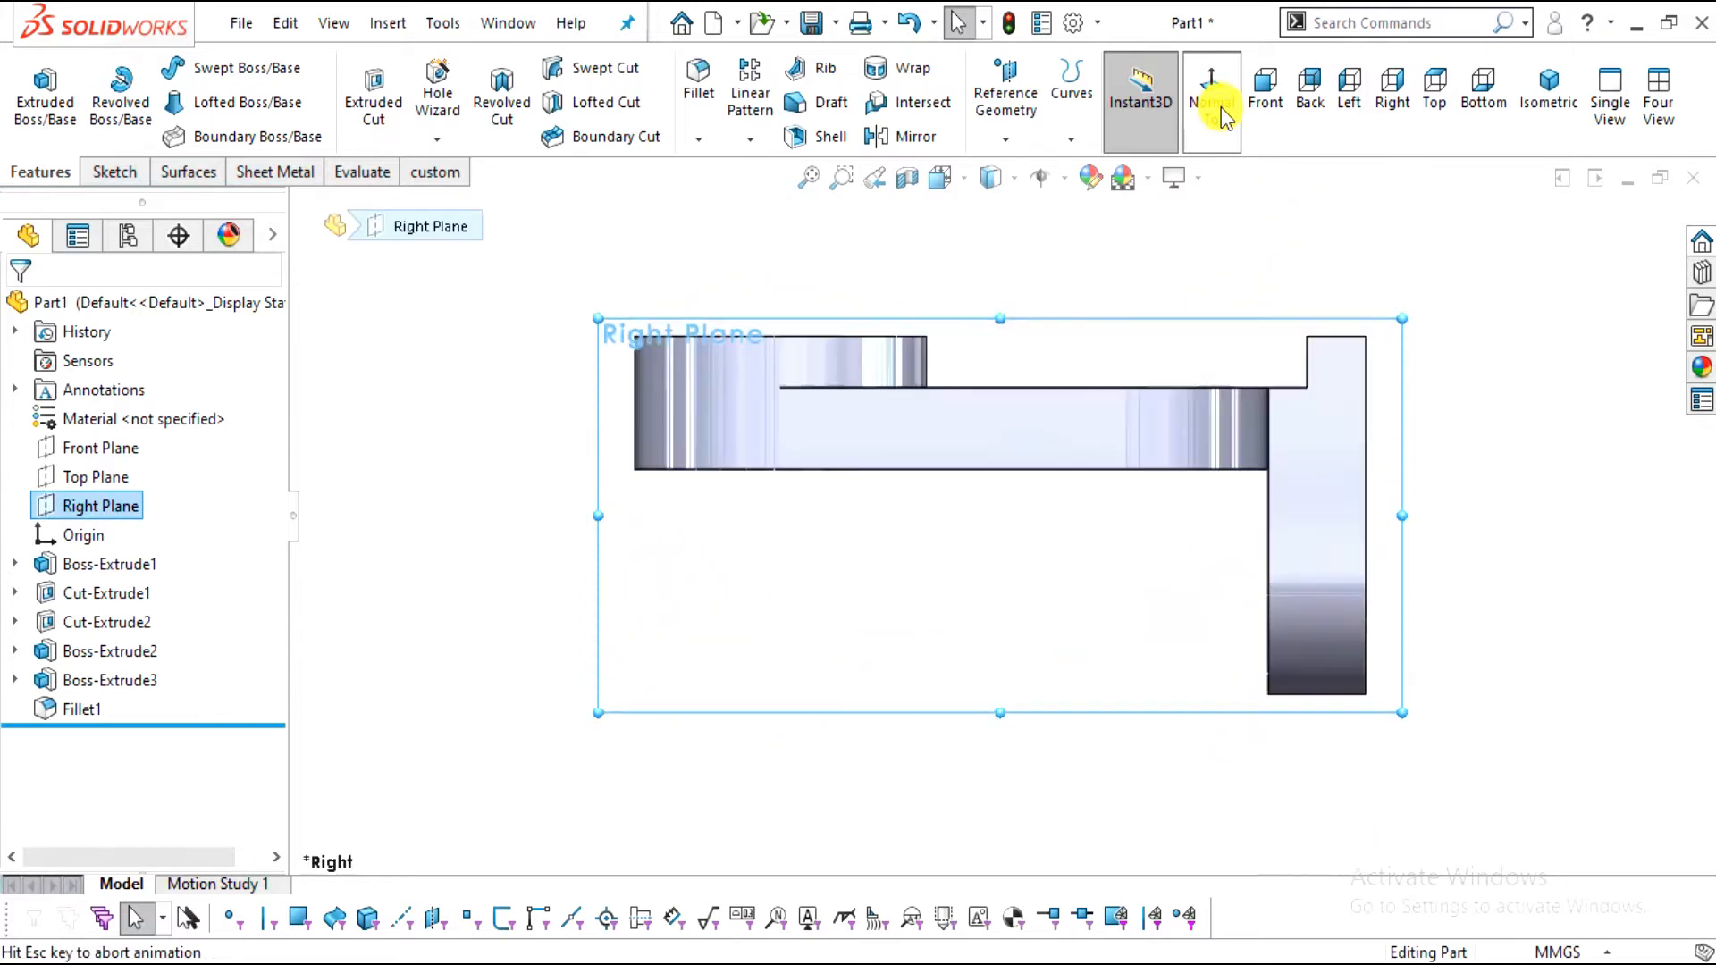
left_click(1219, 105)
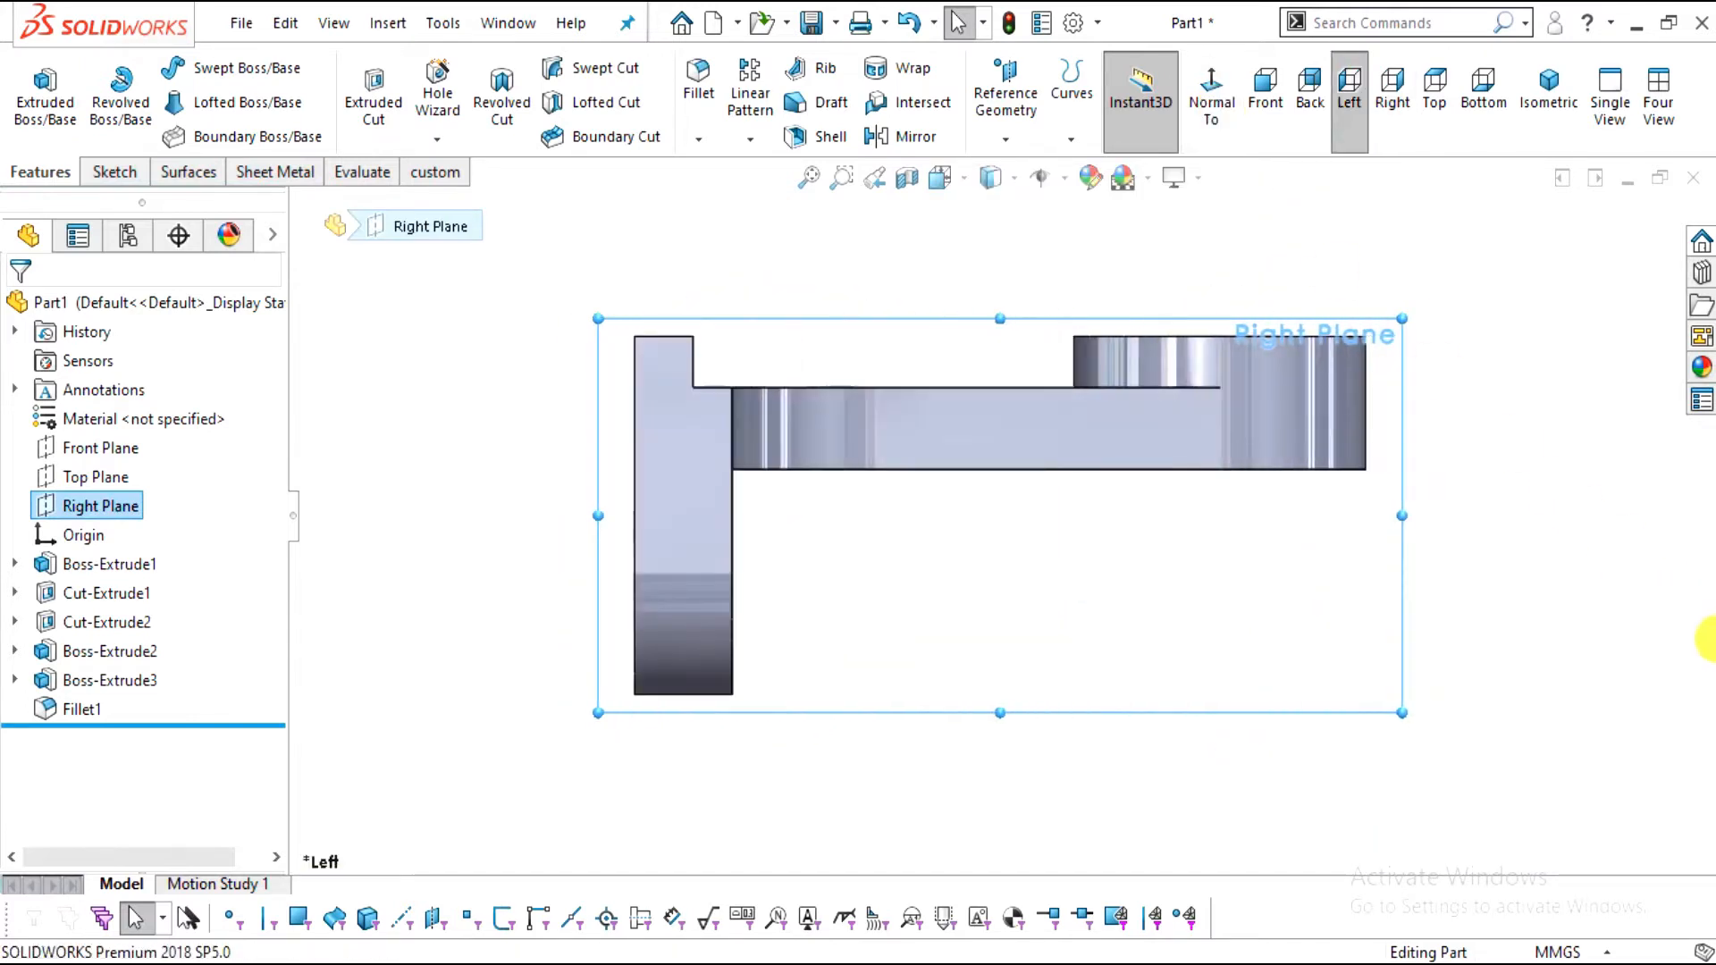
key("shift+Left")
key("shift+Left")
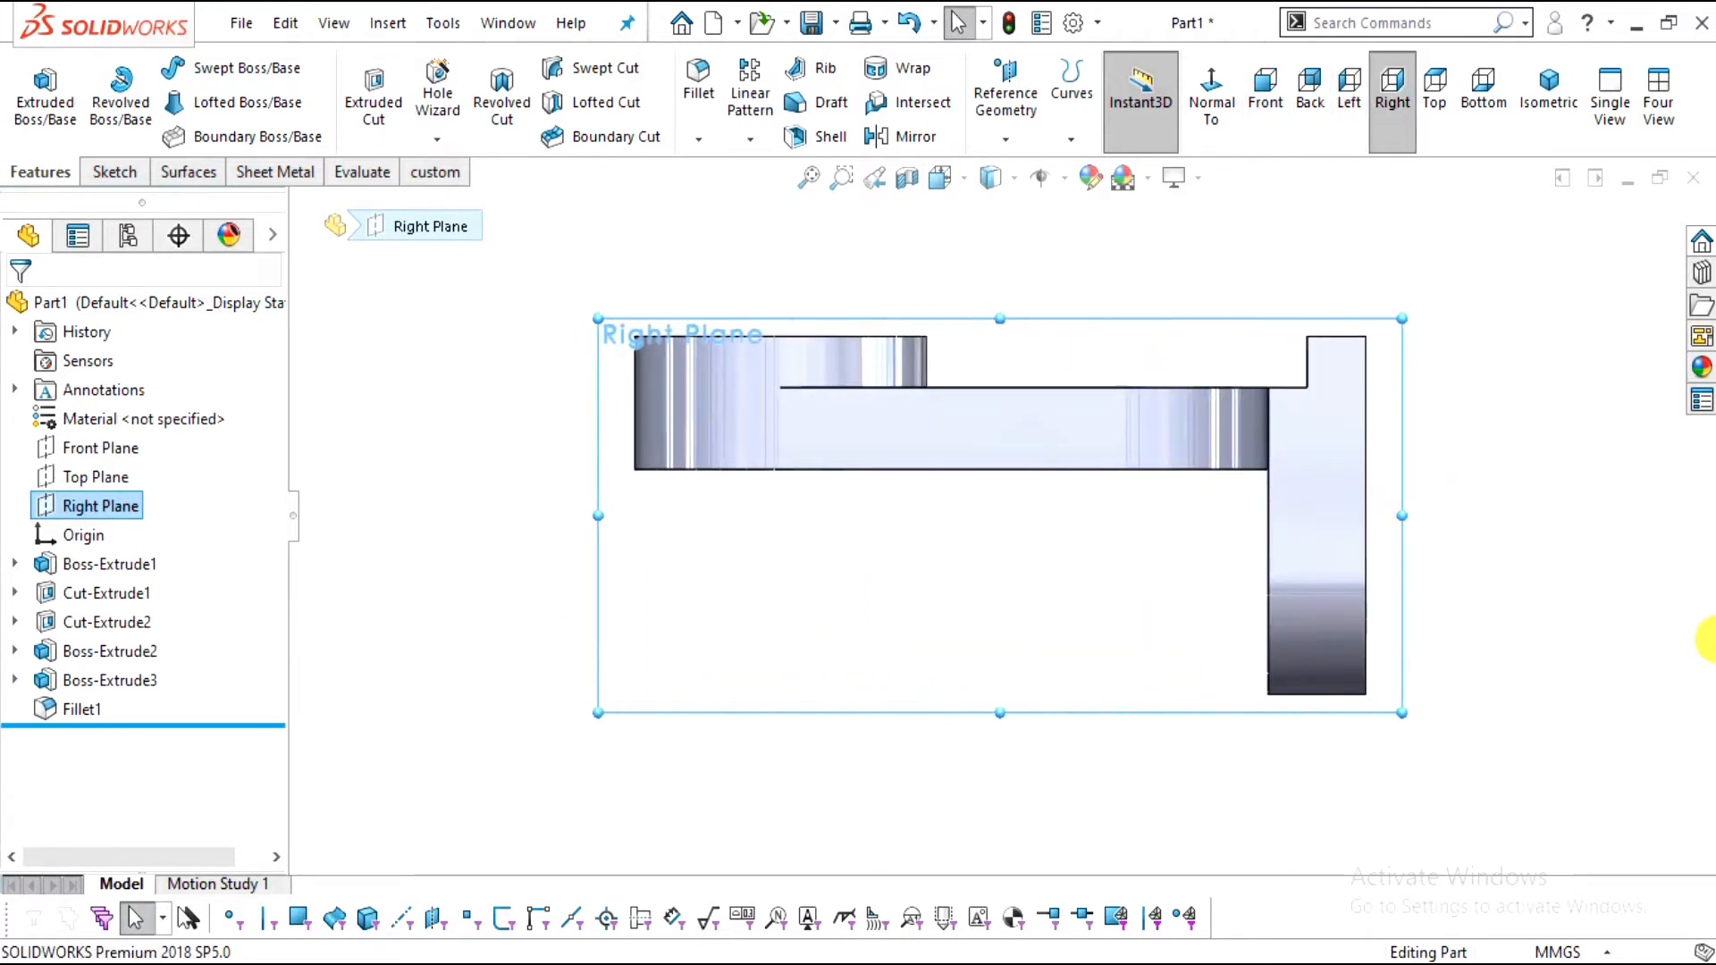
key("shift+Up")
key("shift+Down")
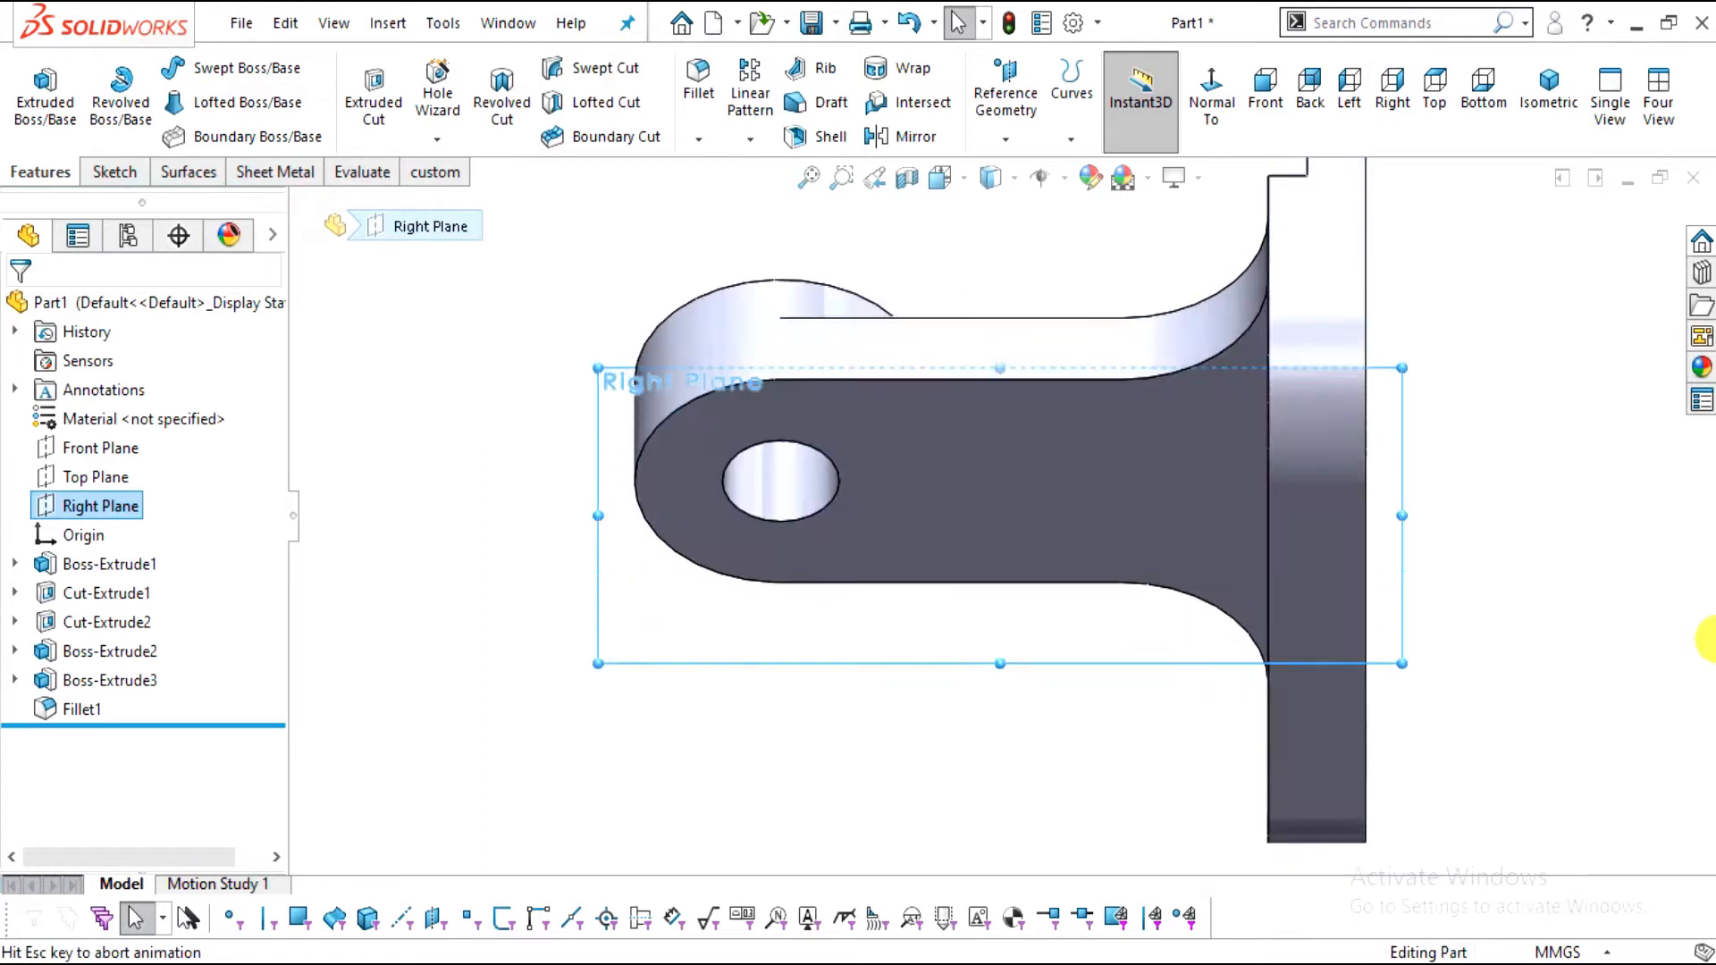
key("shift+Down")
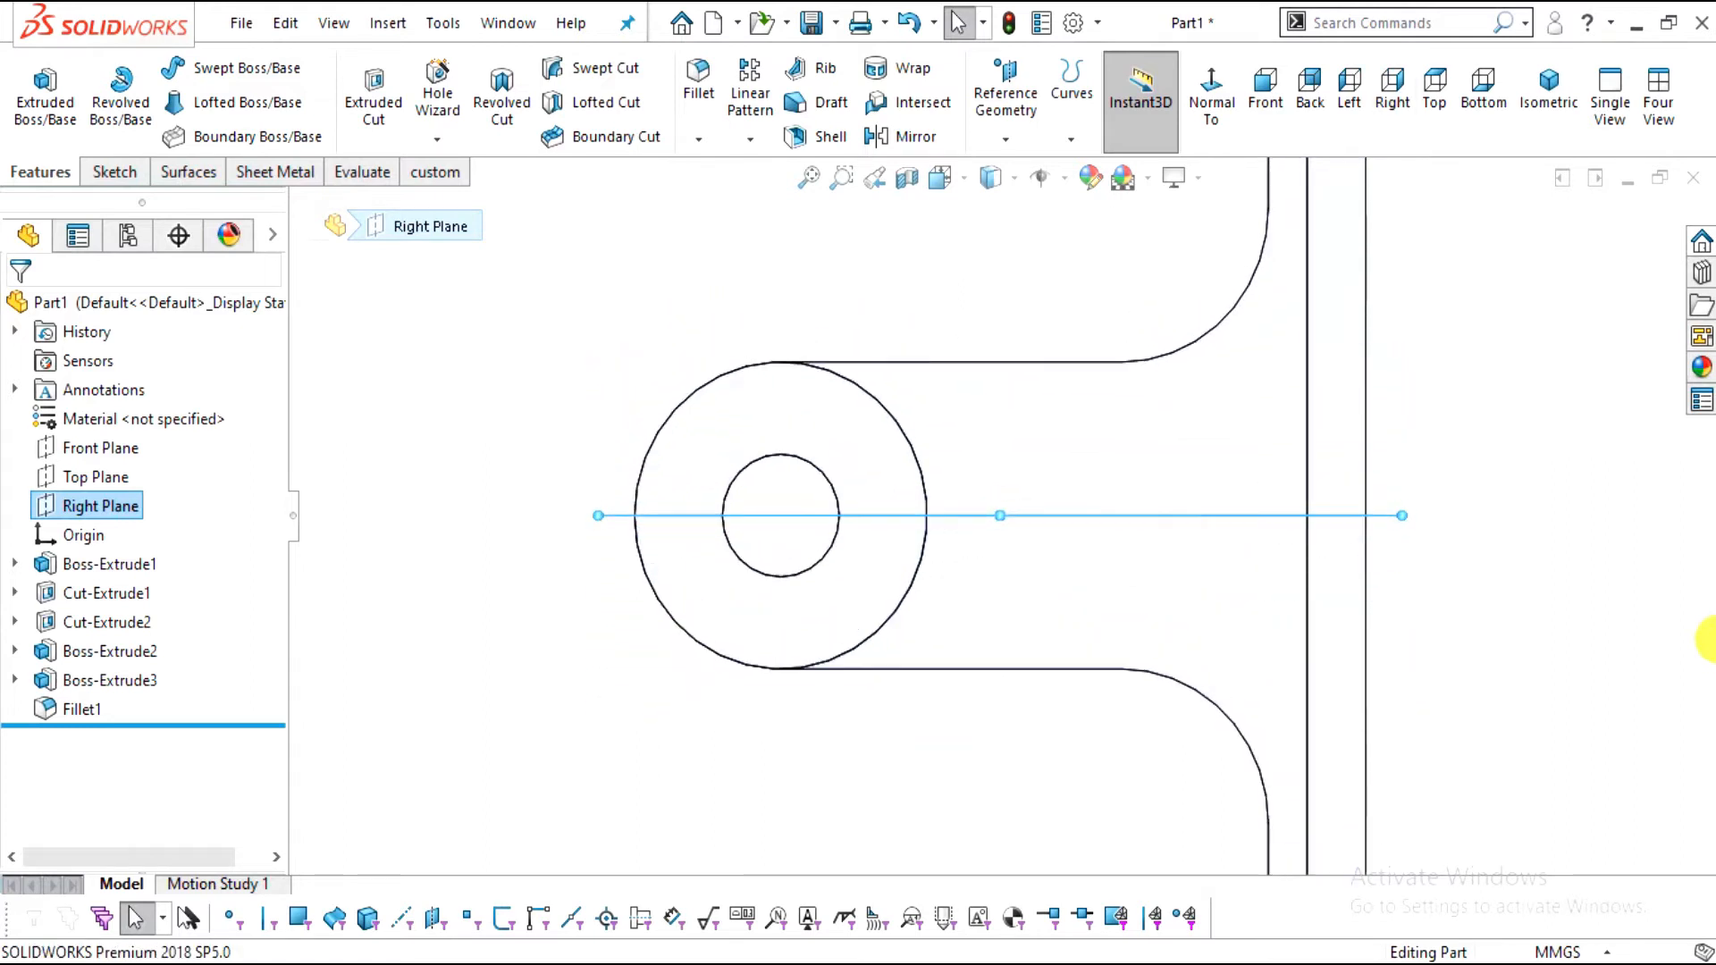
key("shift+Up")
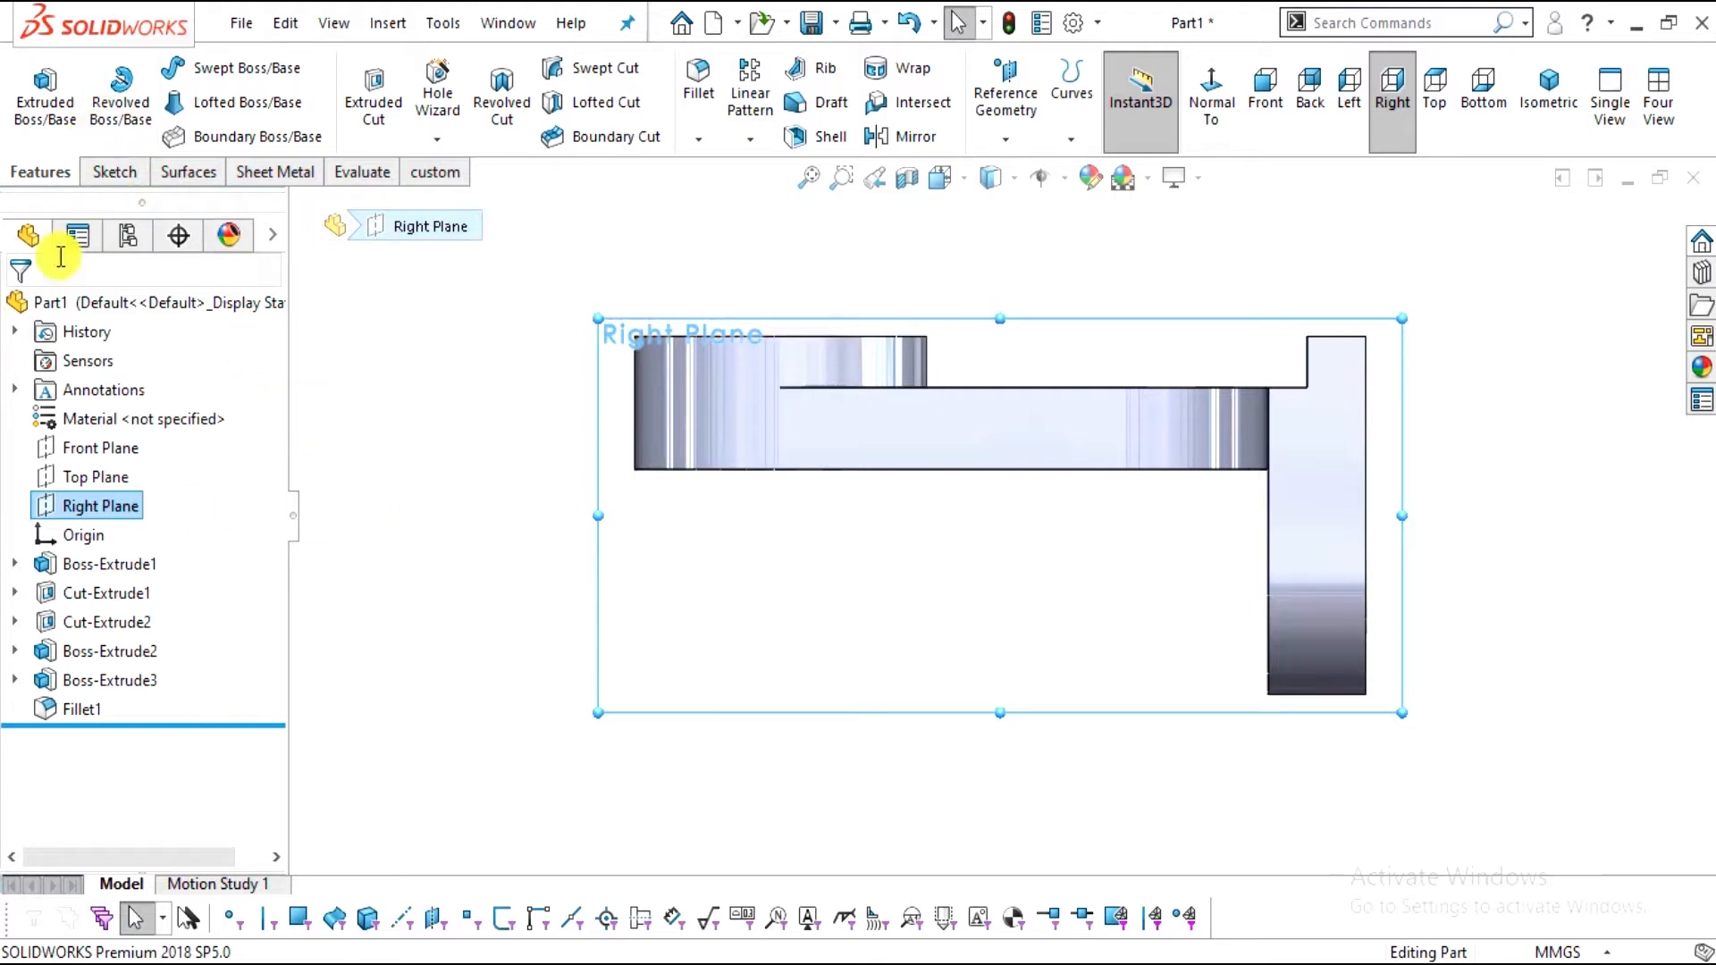
left_click(114, 172)
left_click(36, 89)
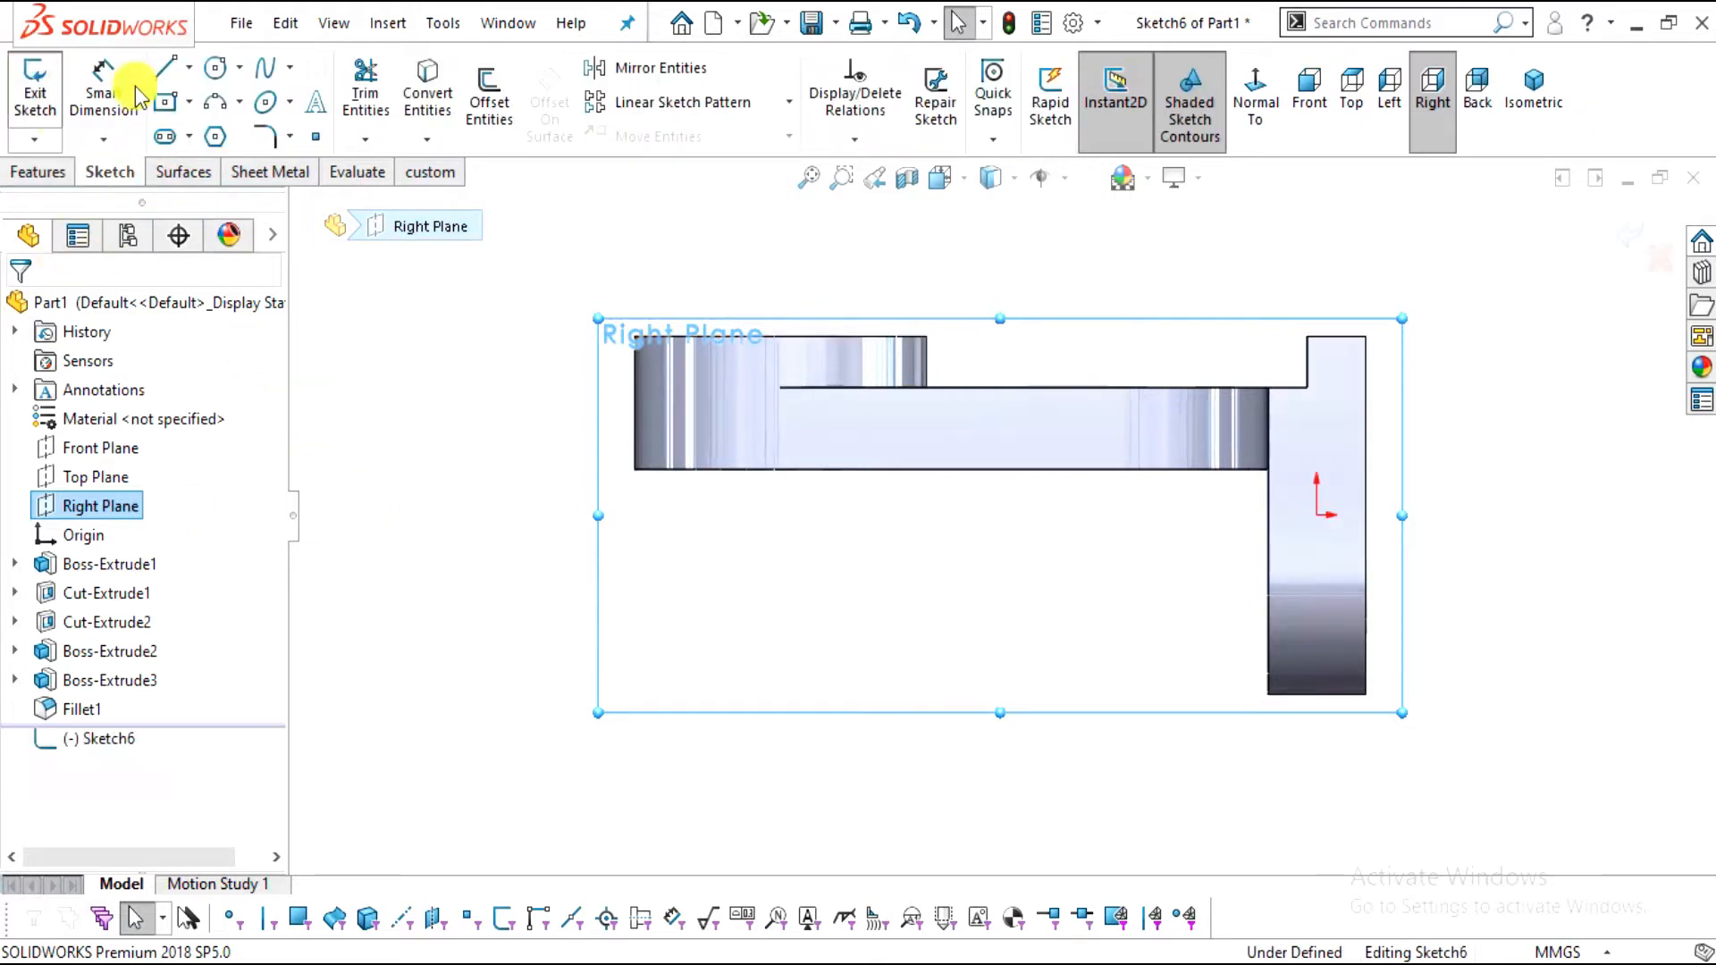
left_click(166, 70)
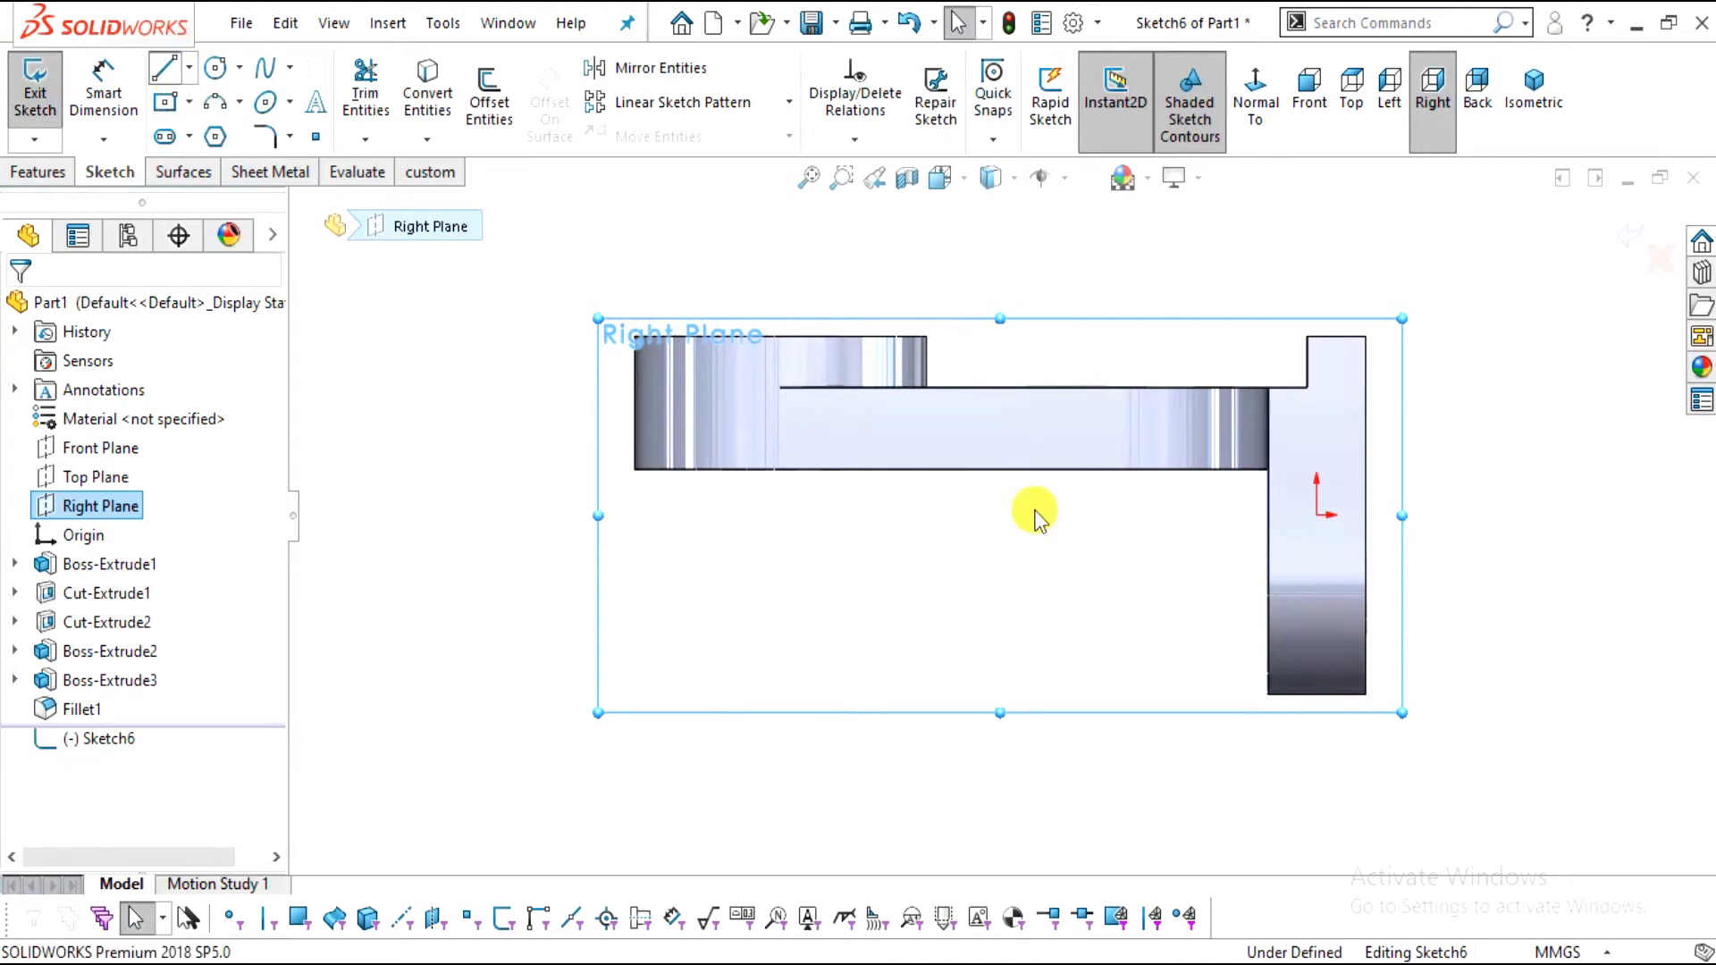
scroll(1072, 561, "down", 3)
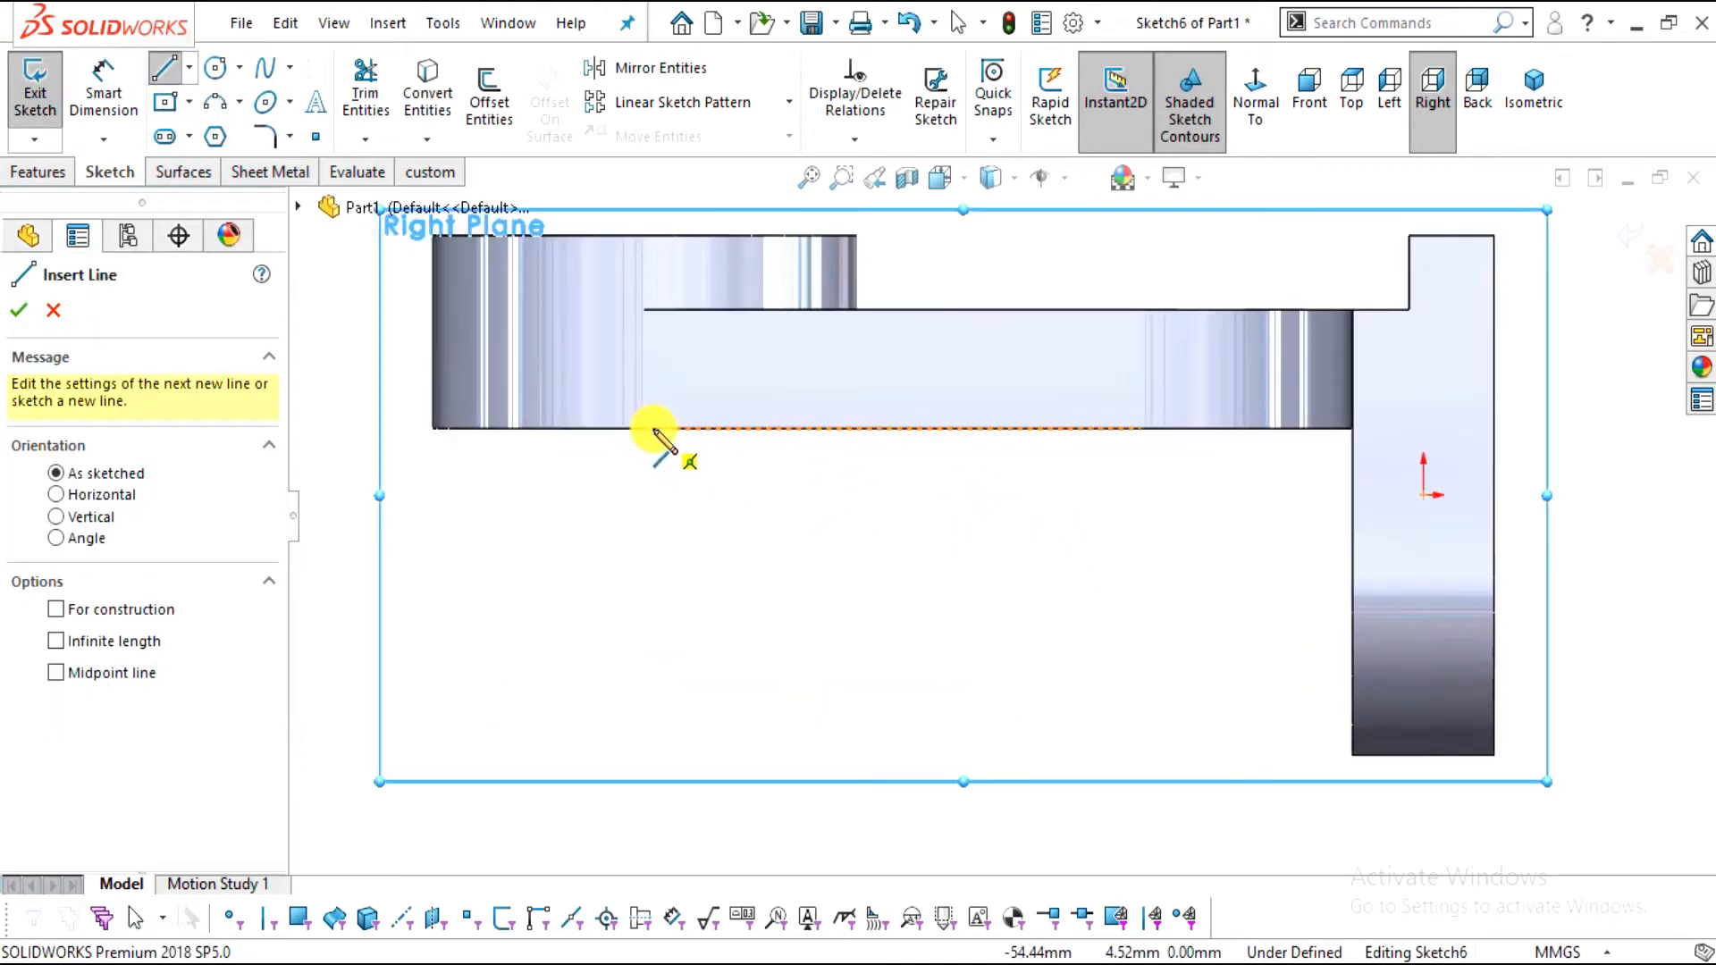
left_click(654, 429)
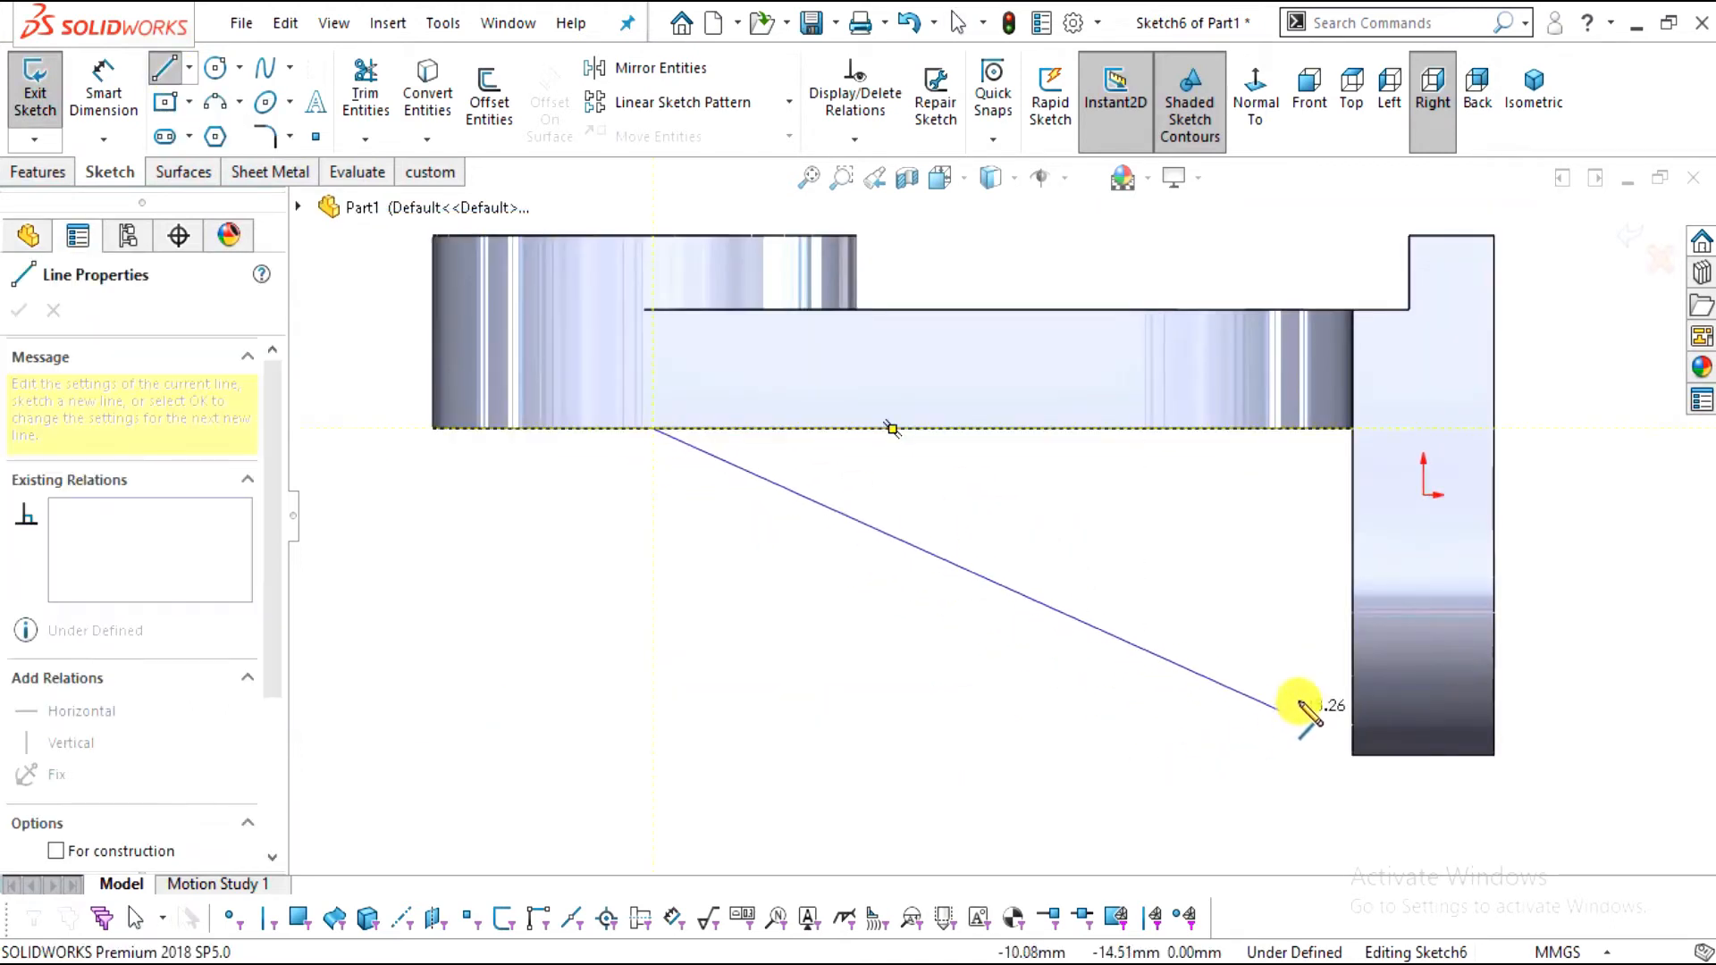
left_click(1355, 652)
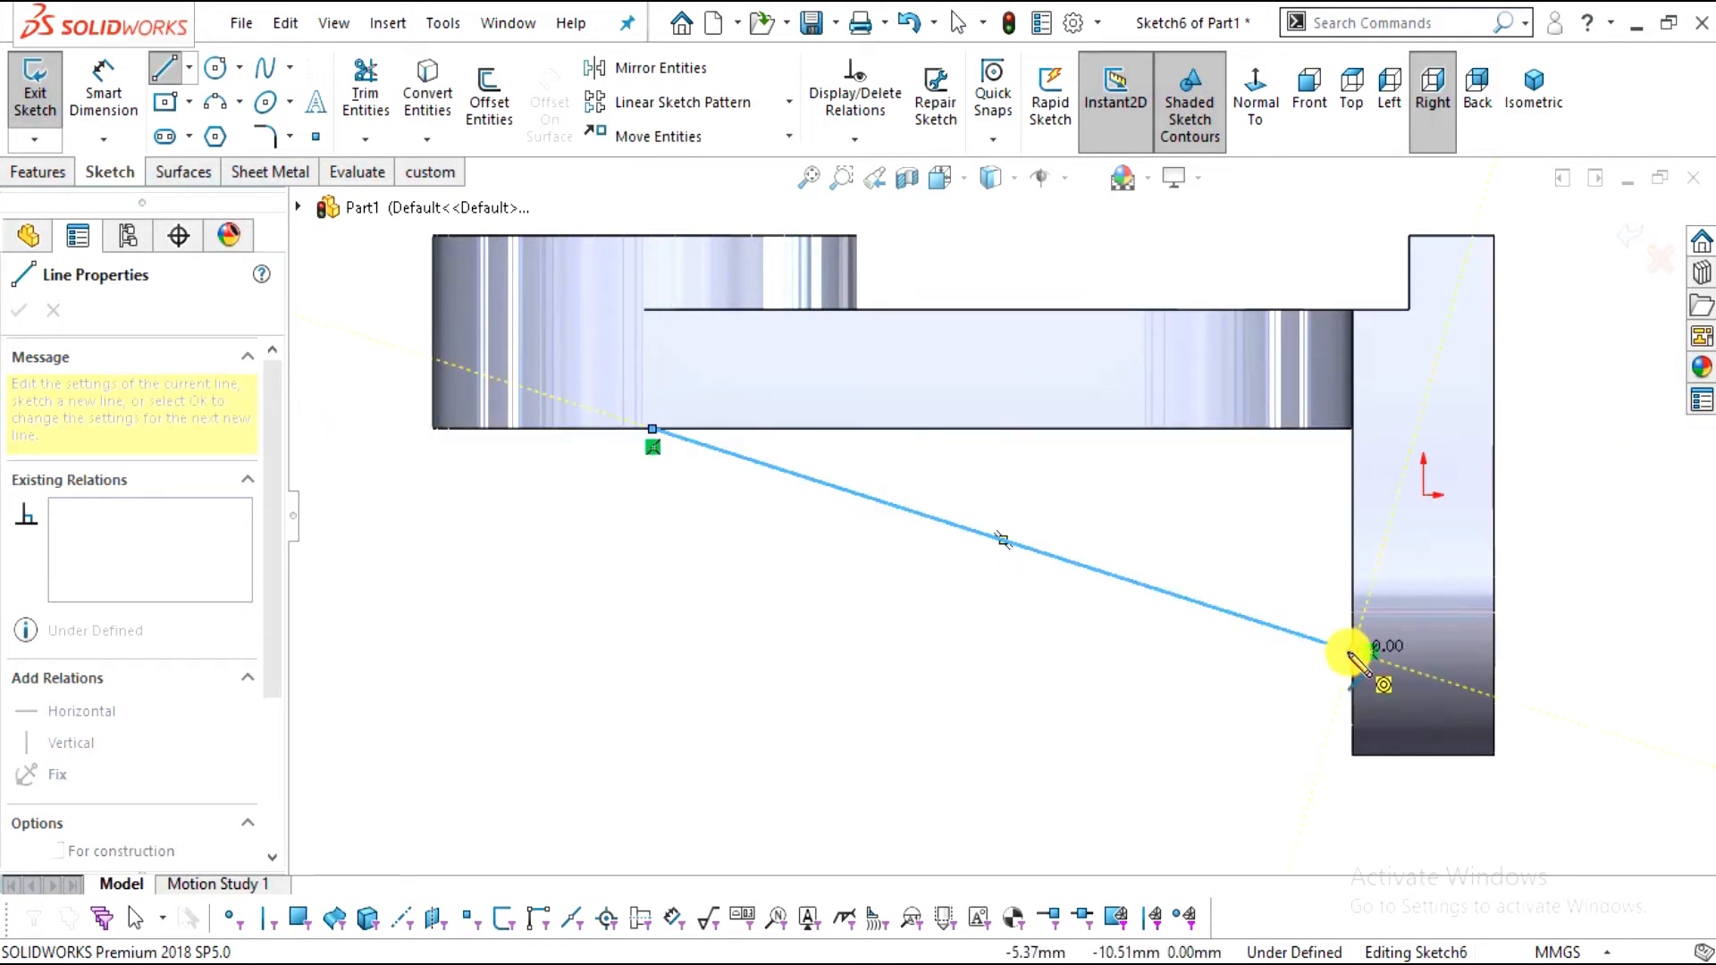
key("Escape")
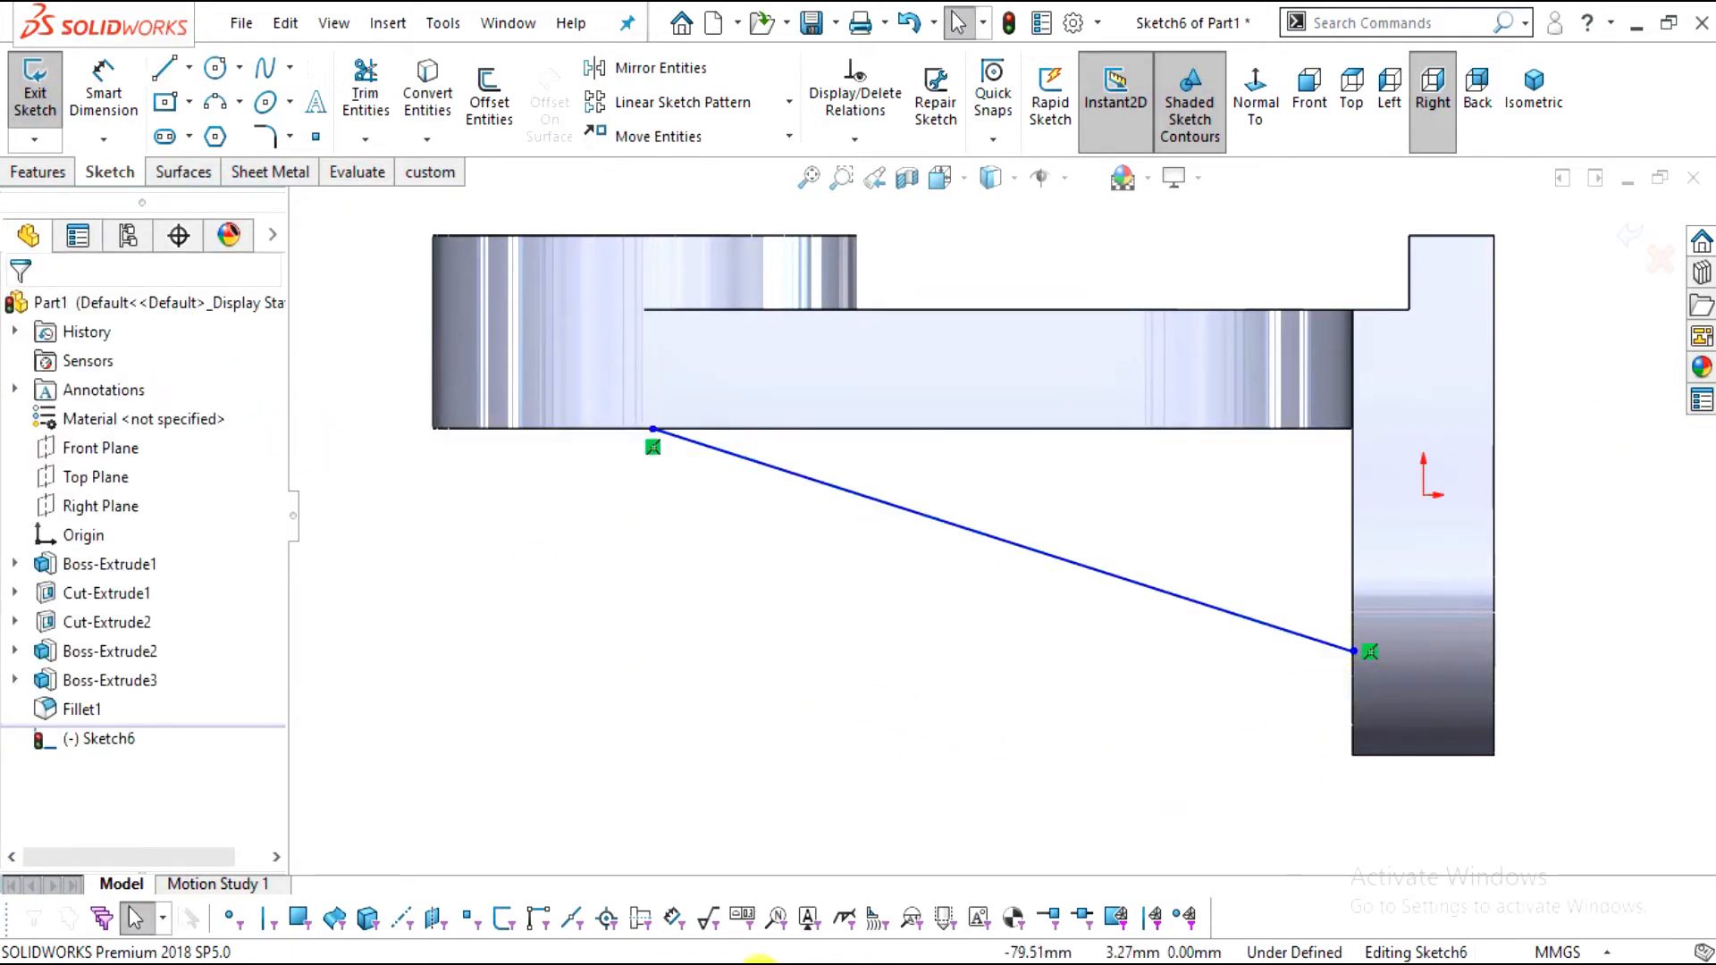
Switch to the Foxit Reader drawing, circle the rib's 40.00 height in the front view and mark that height along the rib in the side view
left_click(823, 964)
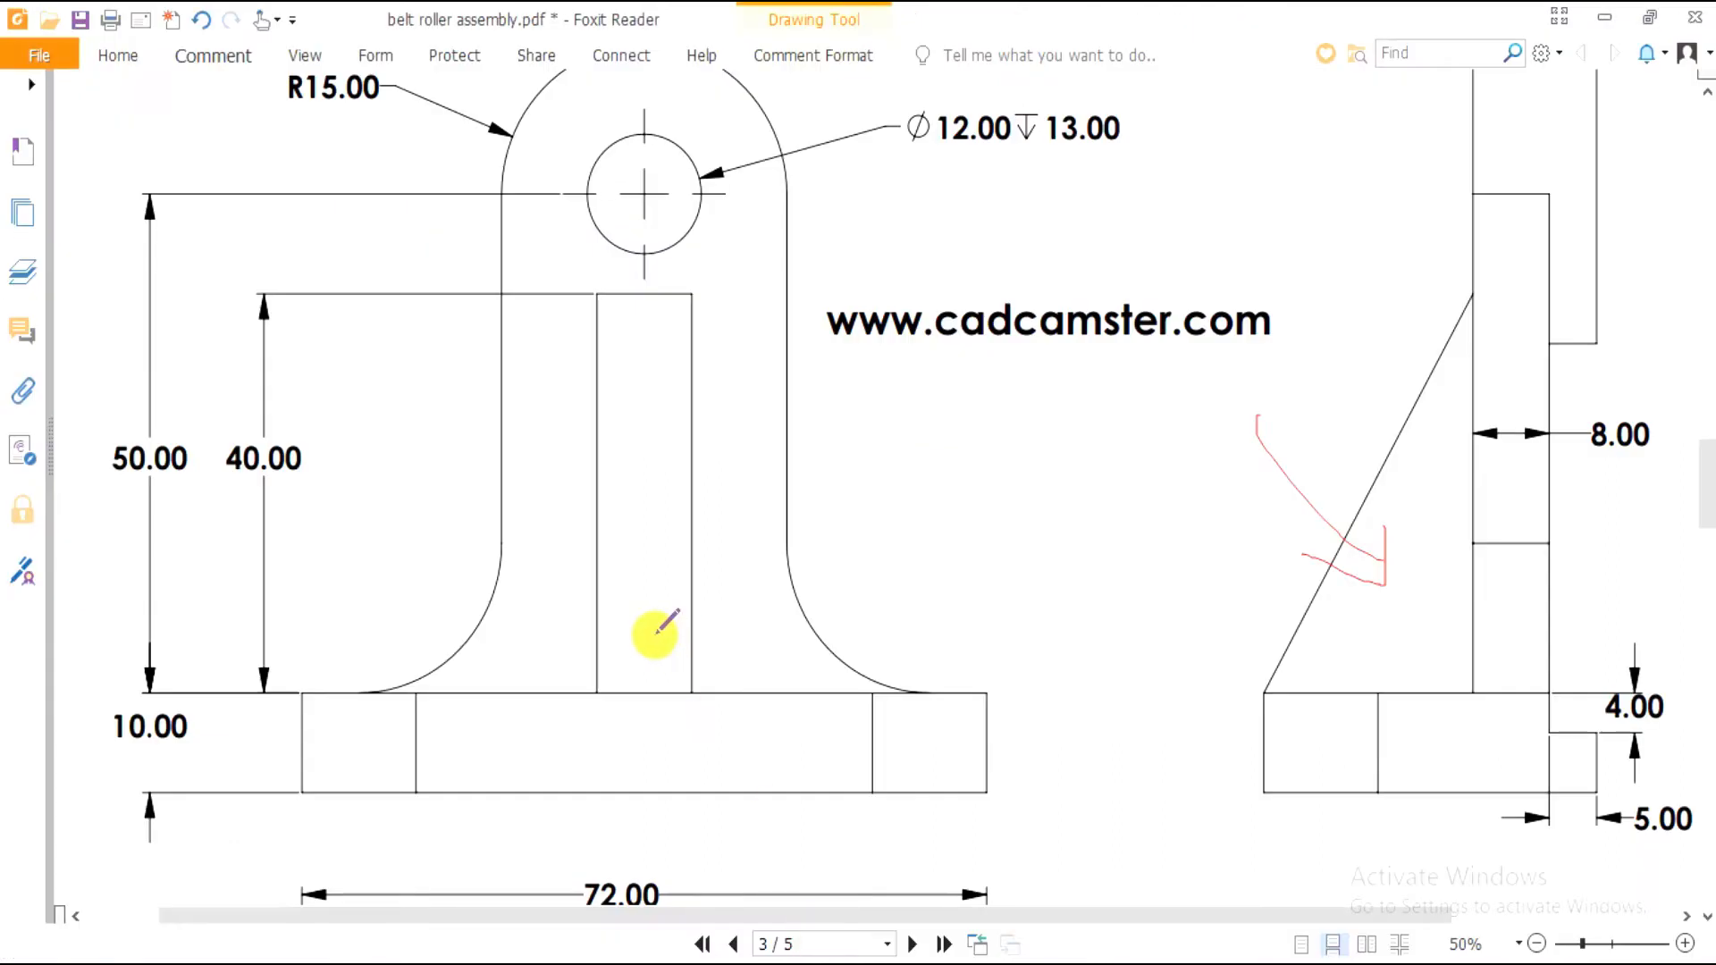
scroll(657, 630, "up", 1)
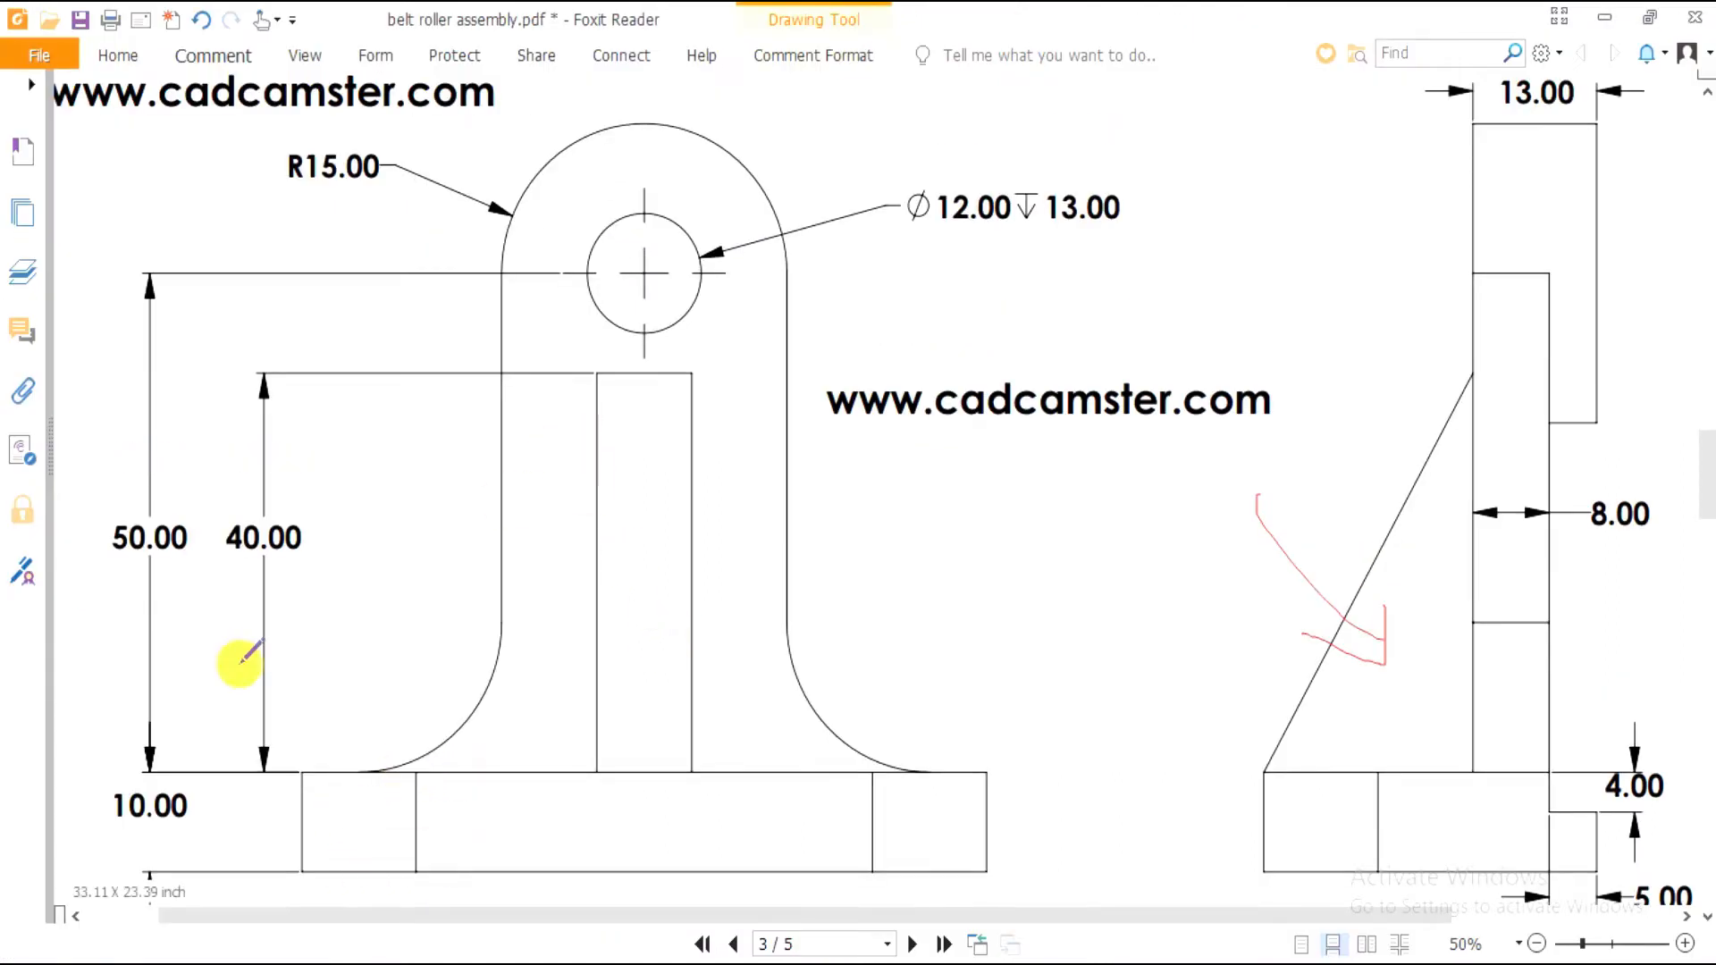
mouse_move(306, 543)
left_mouse_down()
mouse_move(211, 528)
mouse_move(295, 579)
left_mouse_up()
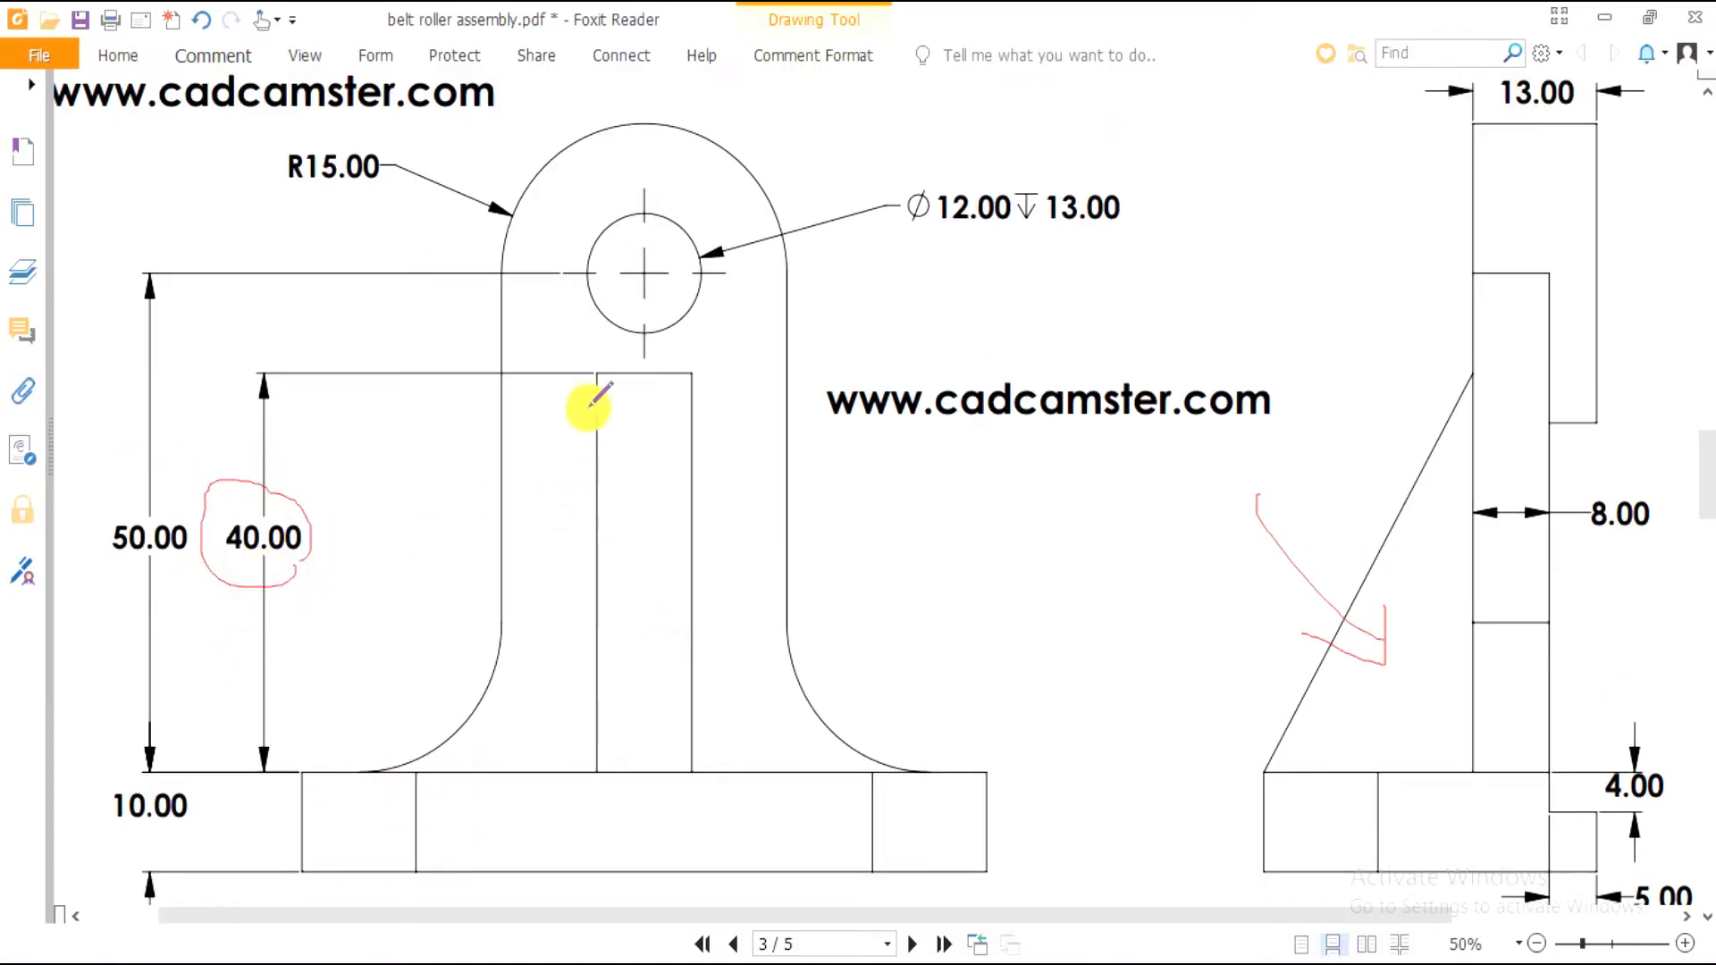
key("alt+Tab")
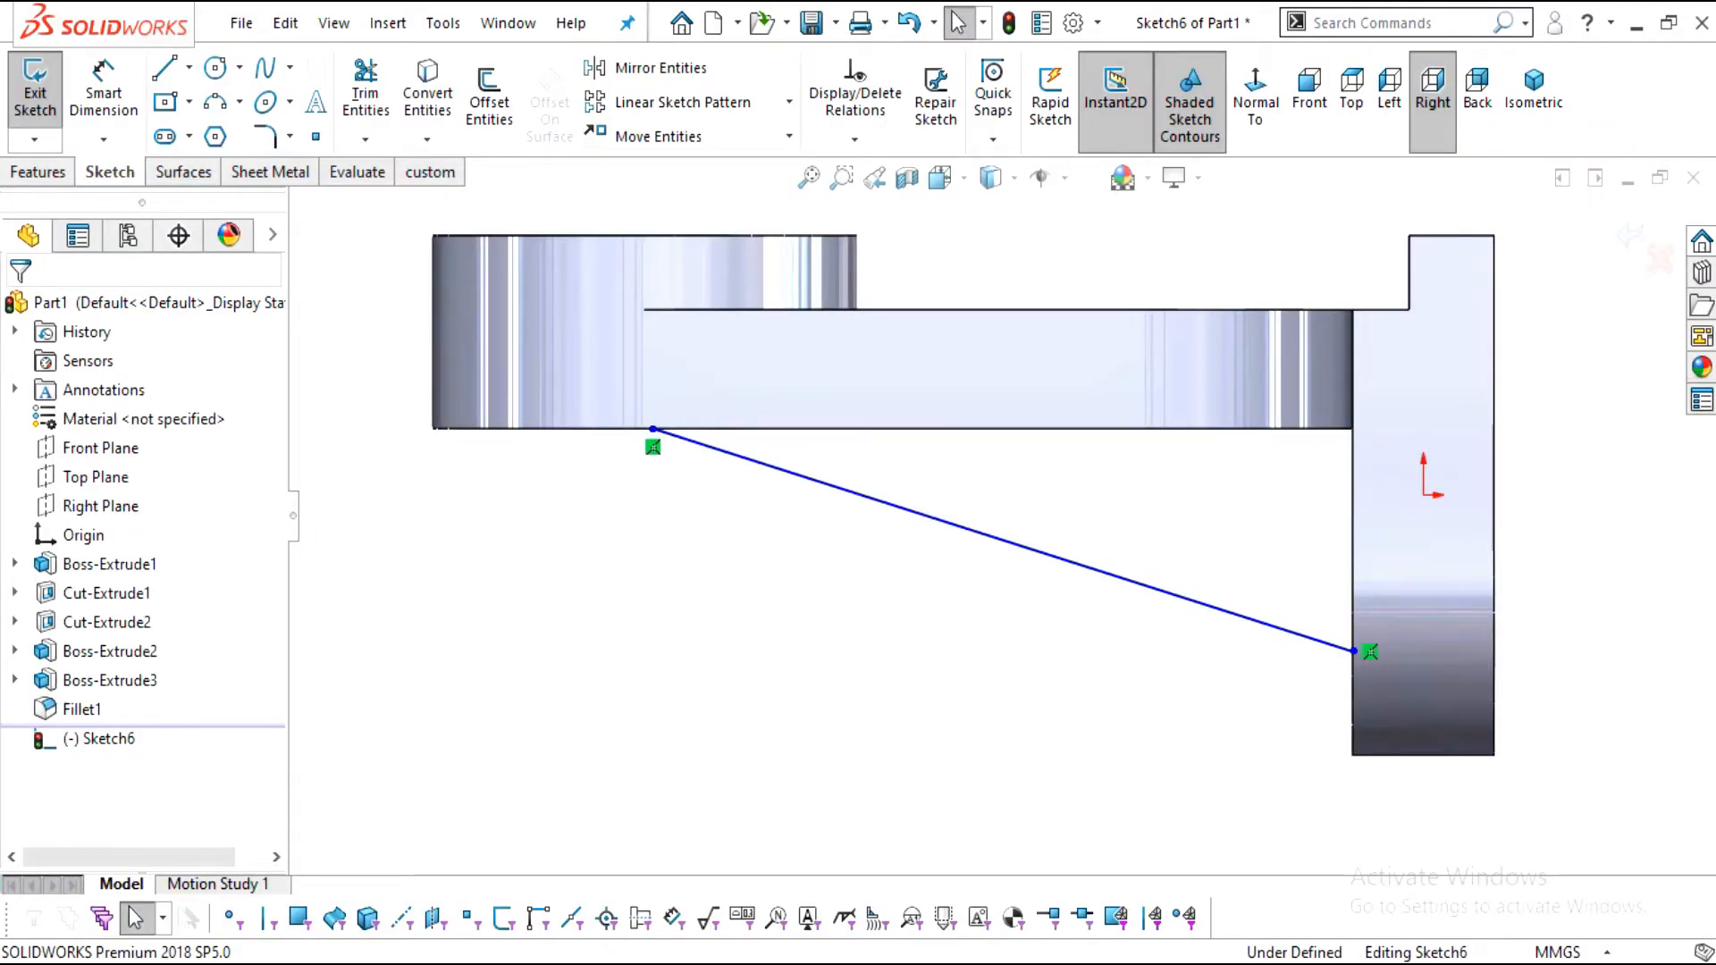
key("alt+Tab")
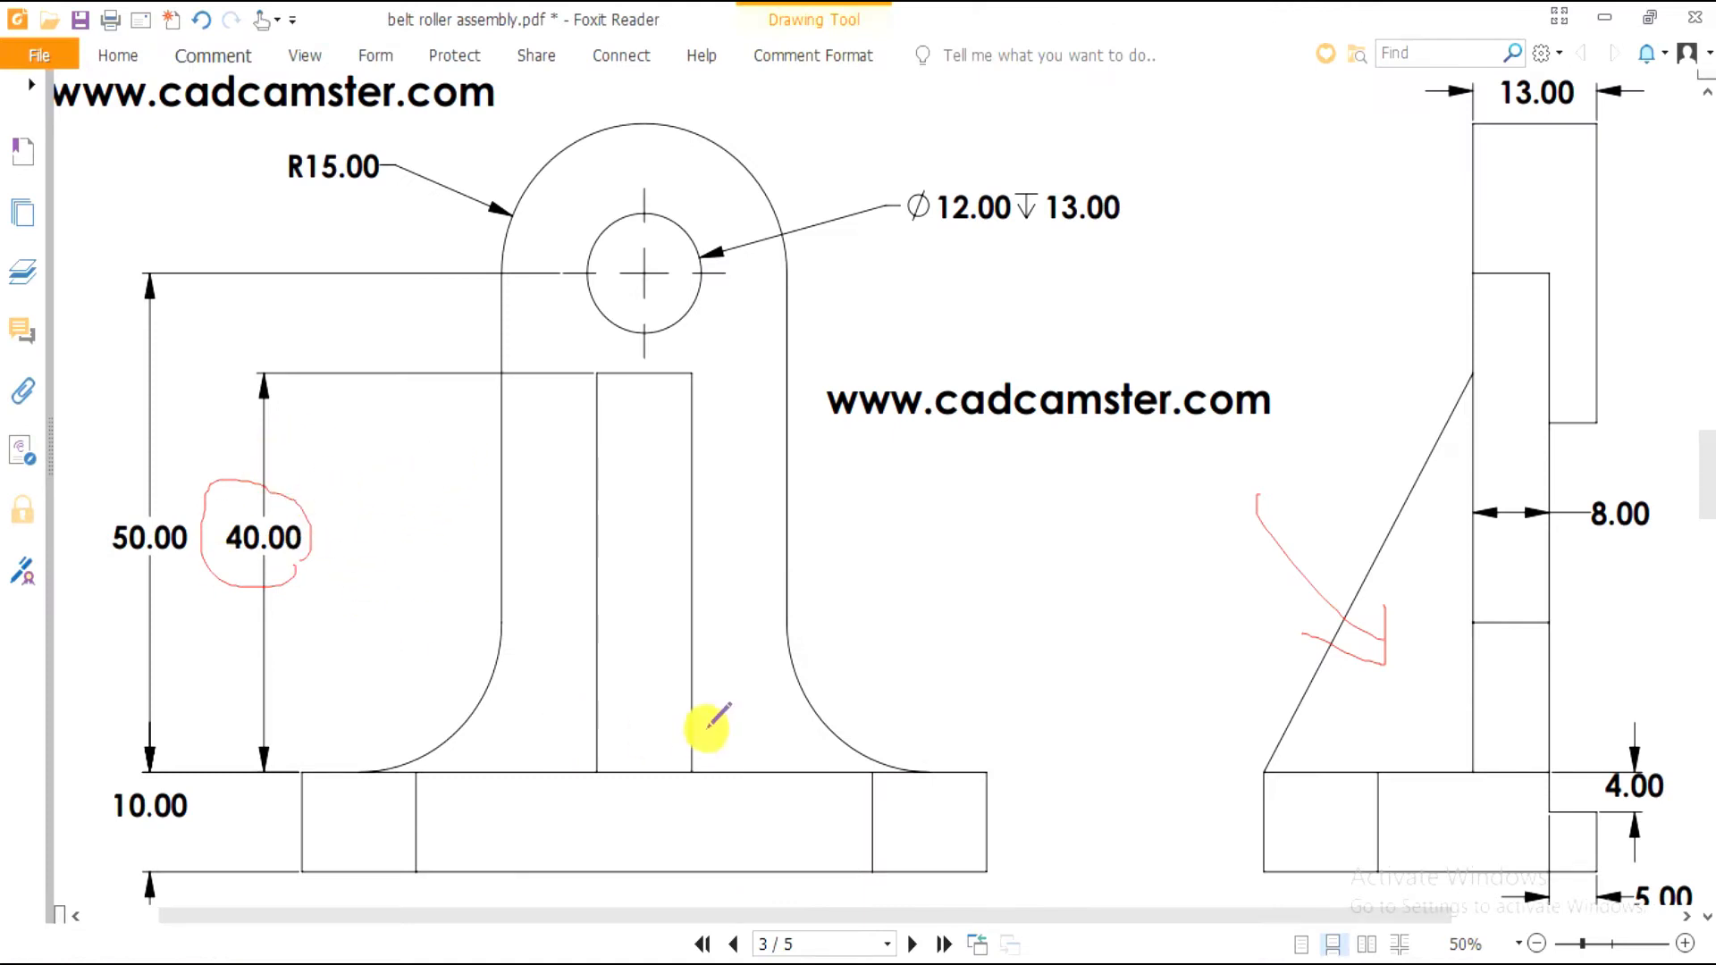
mouse_move(1430, 380)
left_mouse_down()
mouse_move(1493, 371)
mouse_move(1459, 766)
mouse_move(1489, 735)
left_mouse_up()
left_click_drag(1196, 558, 1236, 556)
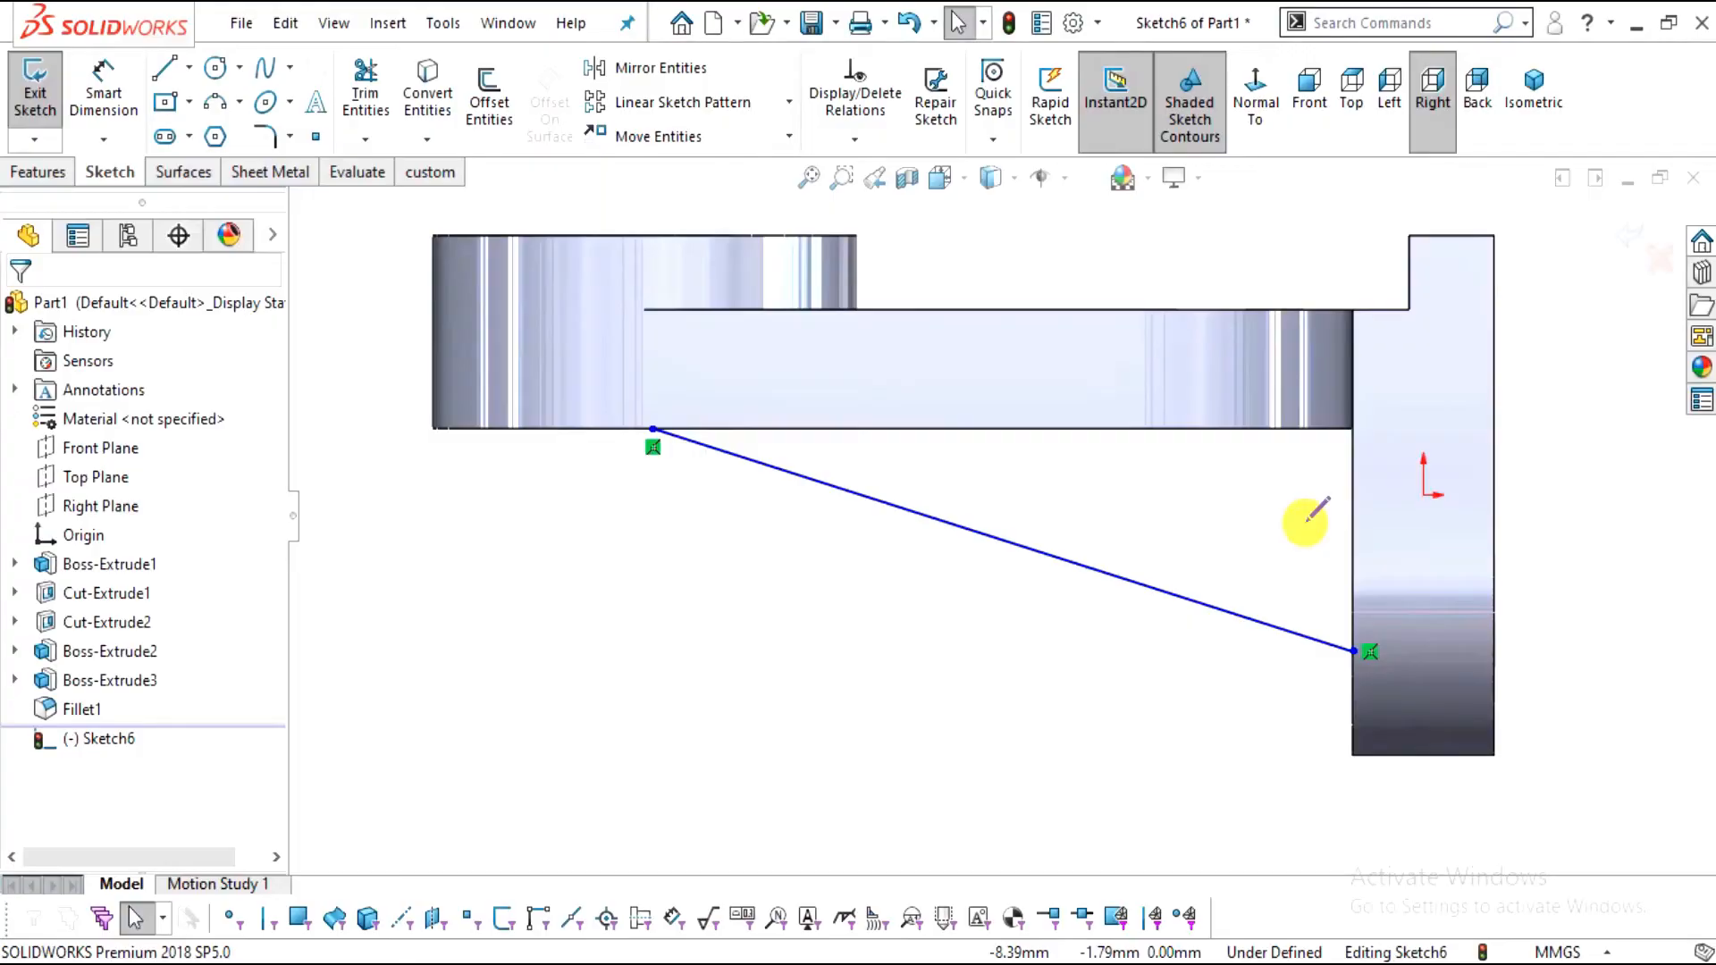
In SOLIDWORKS, dimension the sloped line's extent along the upright and set it to 40 mm
left_click(90, 97)
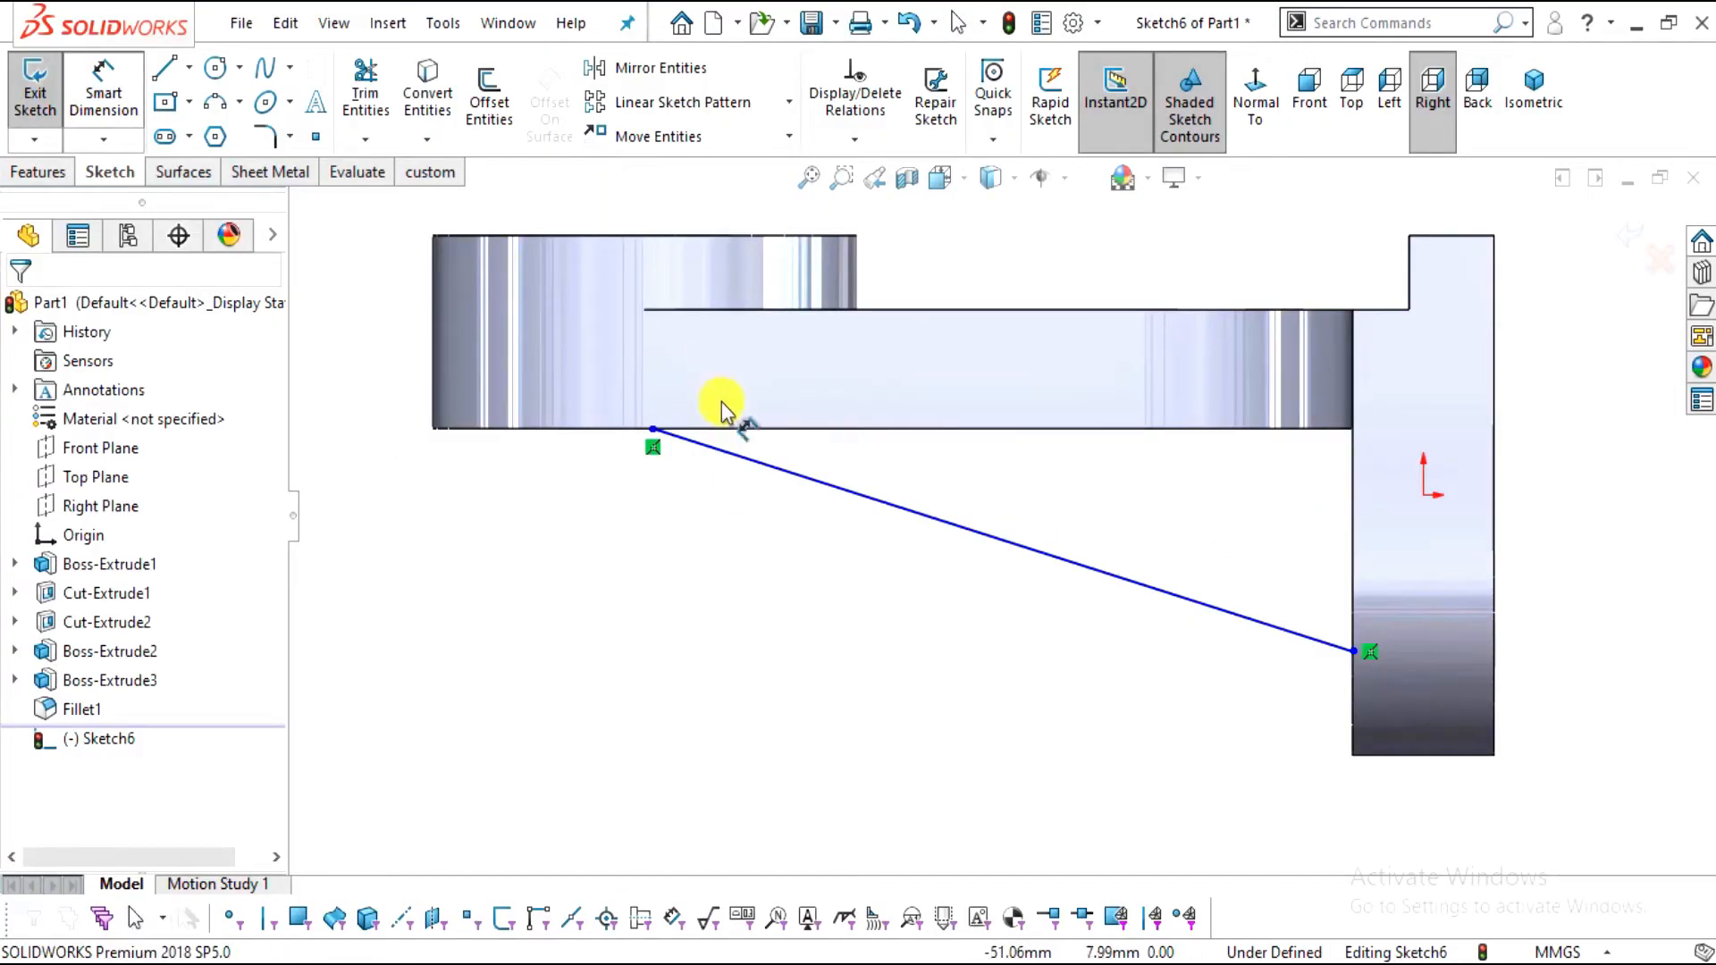
left_click(725, 460)
scroll(1028, 268, "up", 2)
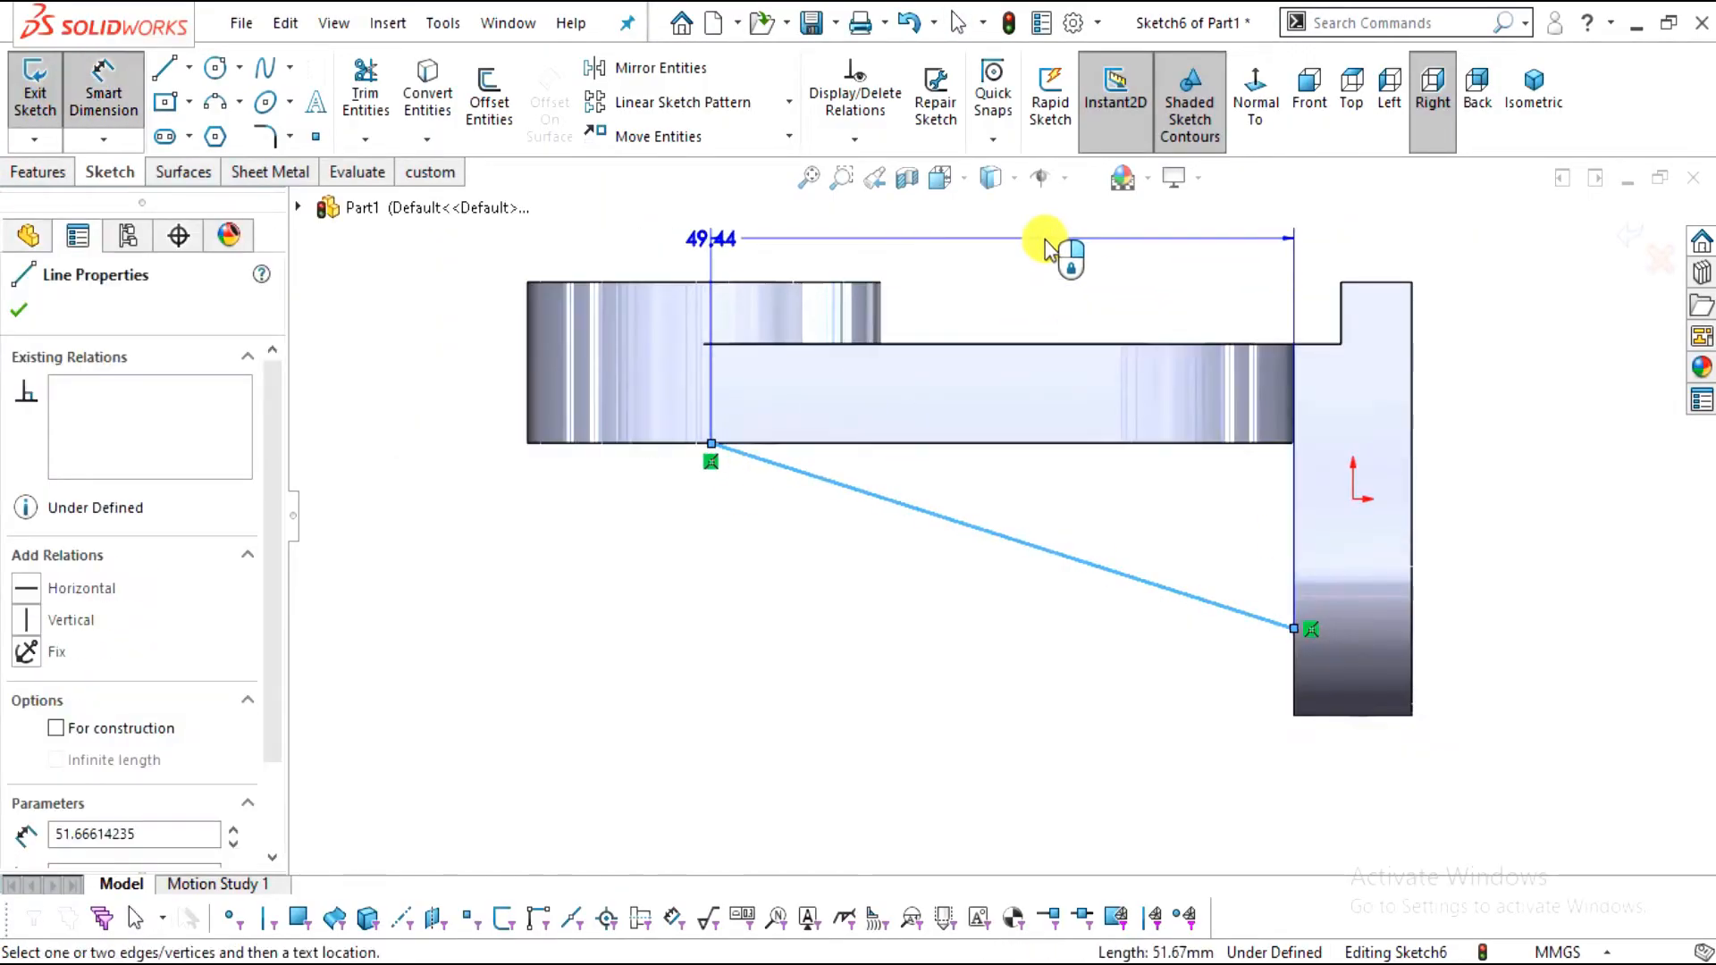
left_click(1047, 243)
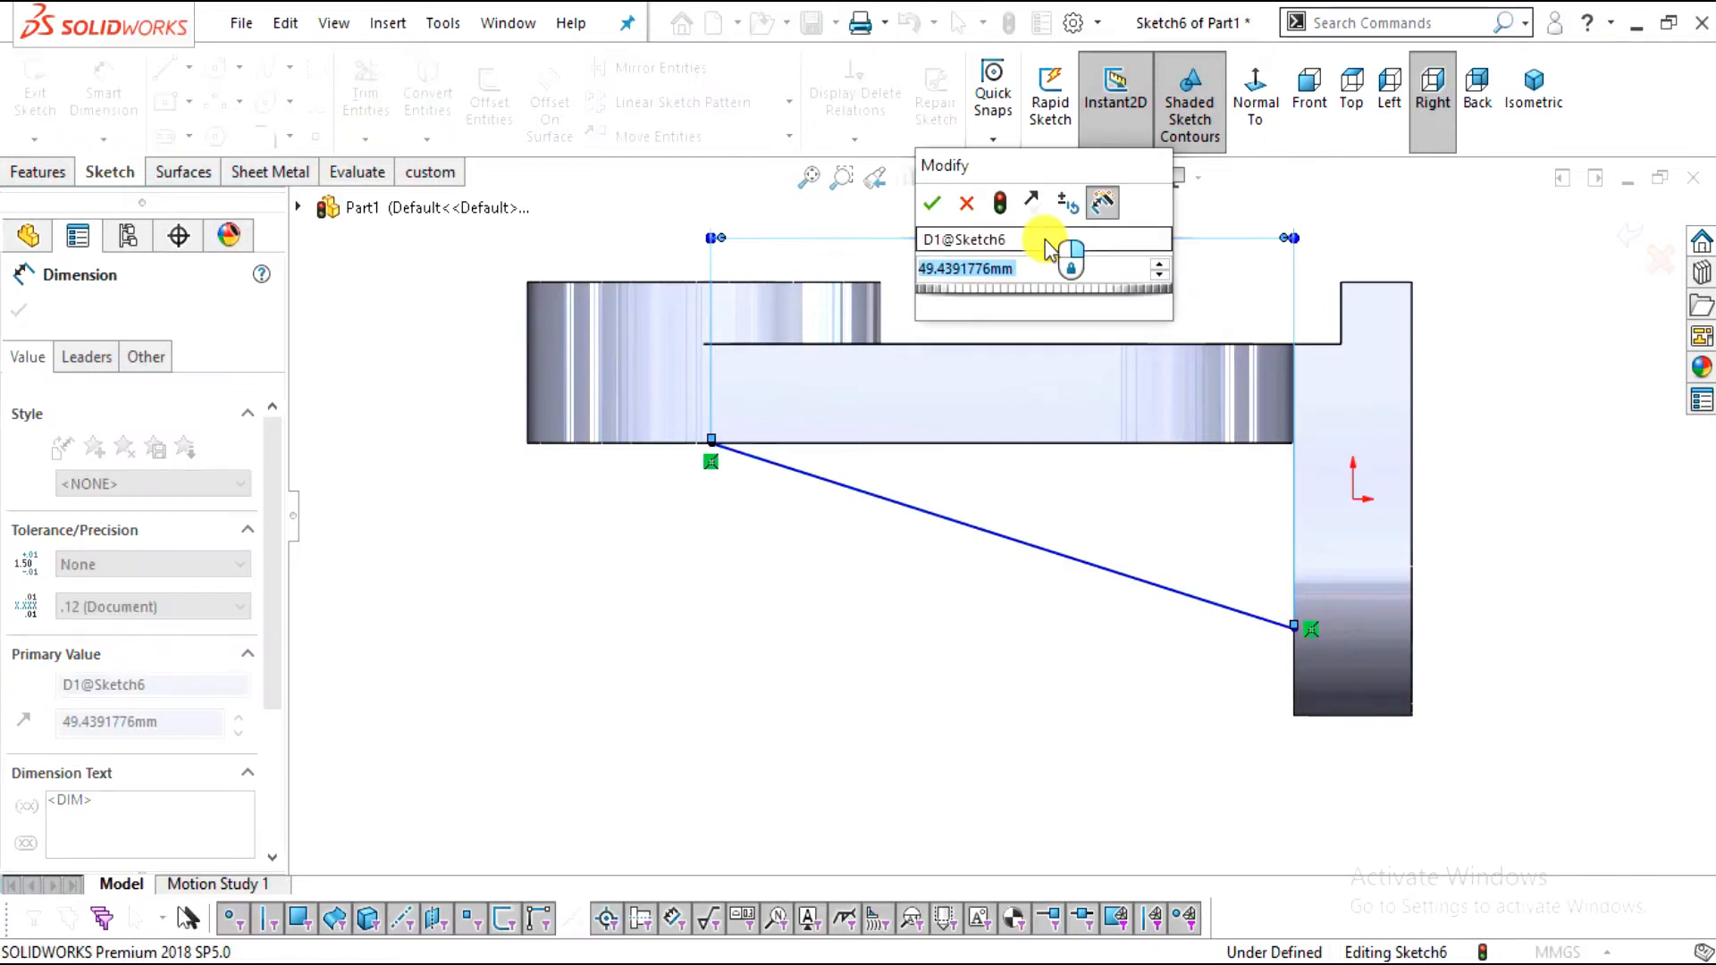
type("40")
key("Return")
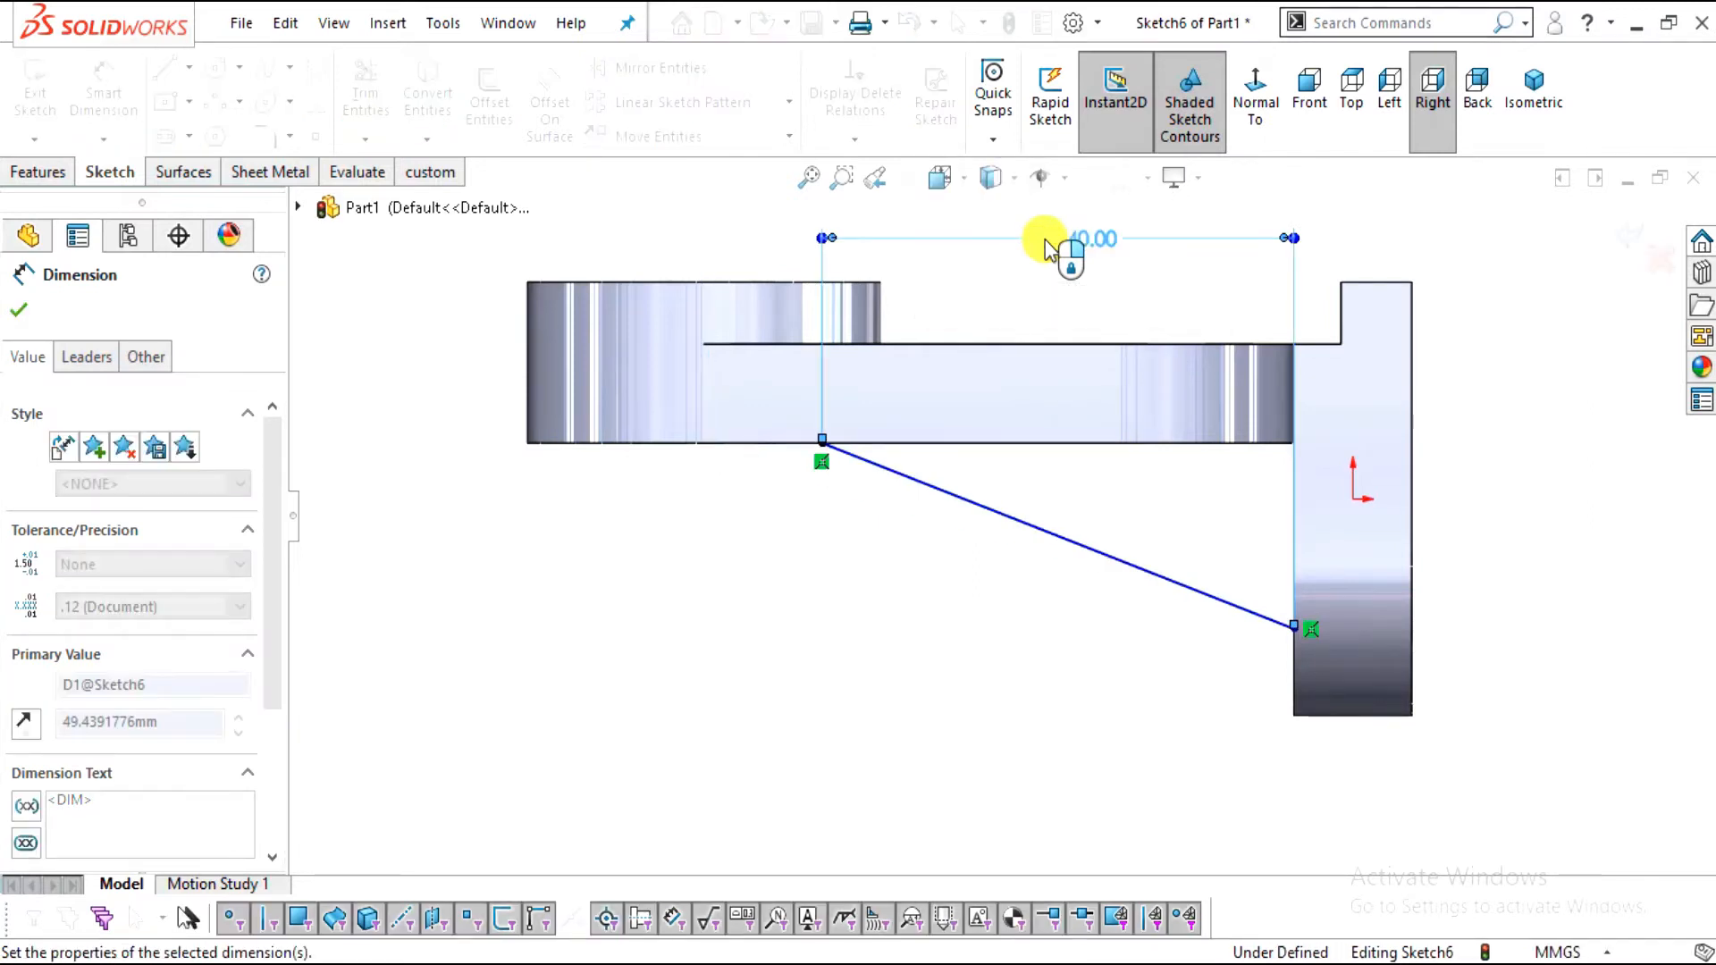
key("Escape")
Inspect the sloped line in 3D, checking where its lower endpoint lies relative to the base's outer top edge
mouse_move(1162, 671)
middle_mouse_down()
mouse_move(1195, 472)
mouse_move(1138, 674)
mouse_move(1114, 575)
mouse_move(1138, 693)
mouse_move(1079, 667)
middle_mouse_up()
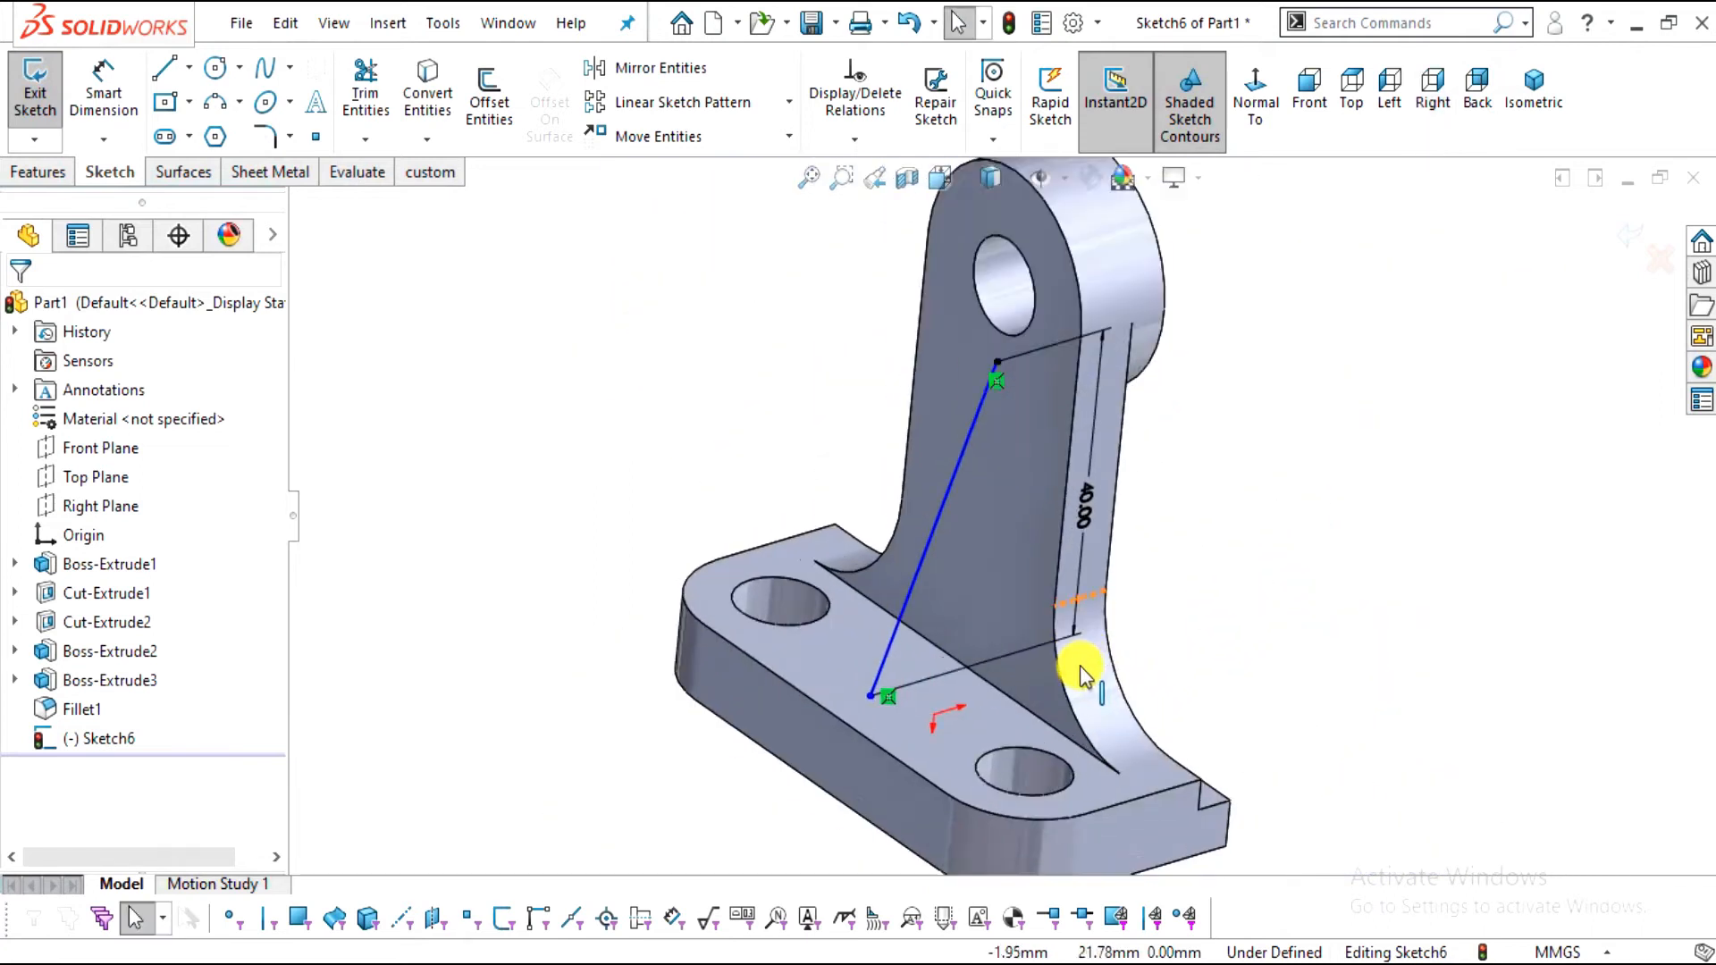
scroll(1079, 667, "down", 2)
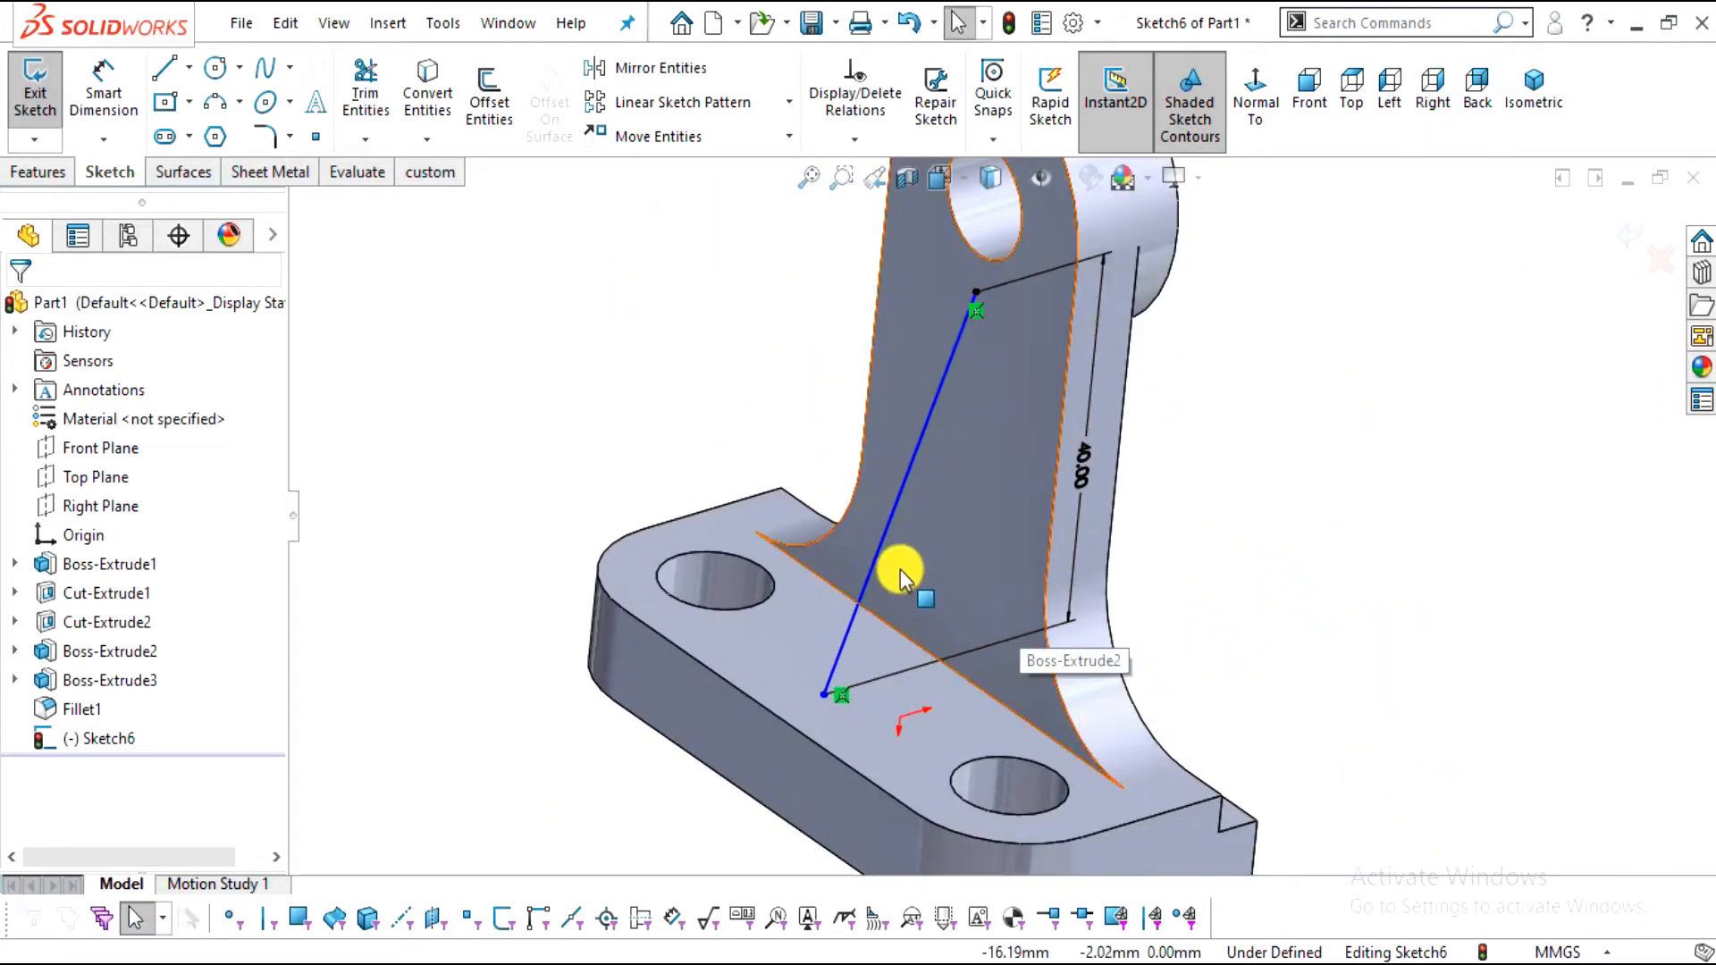
left_click(885, 539)
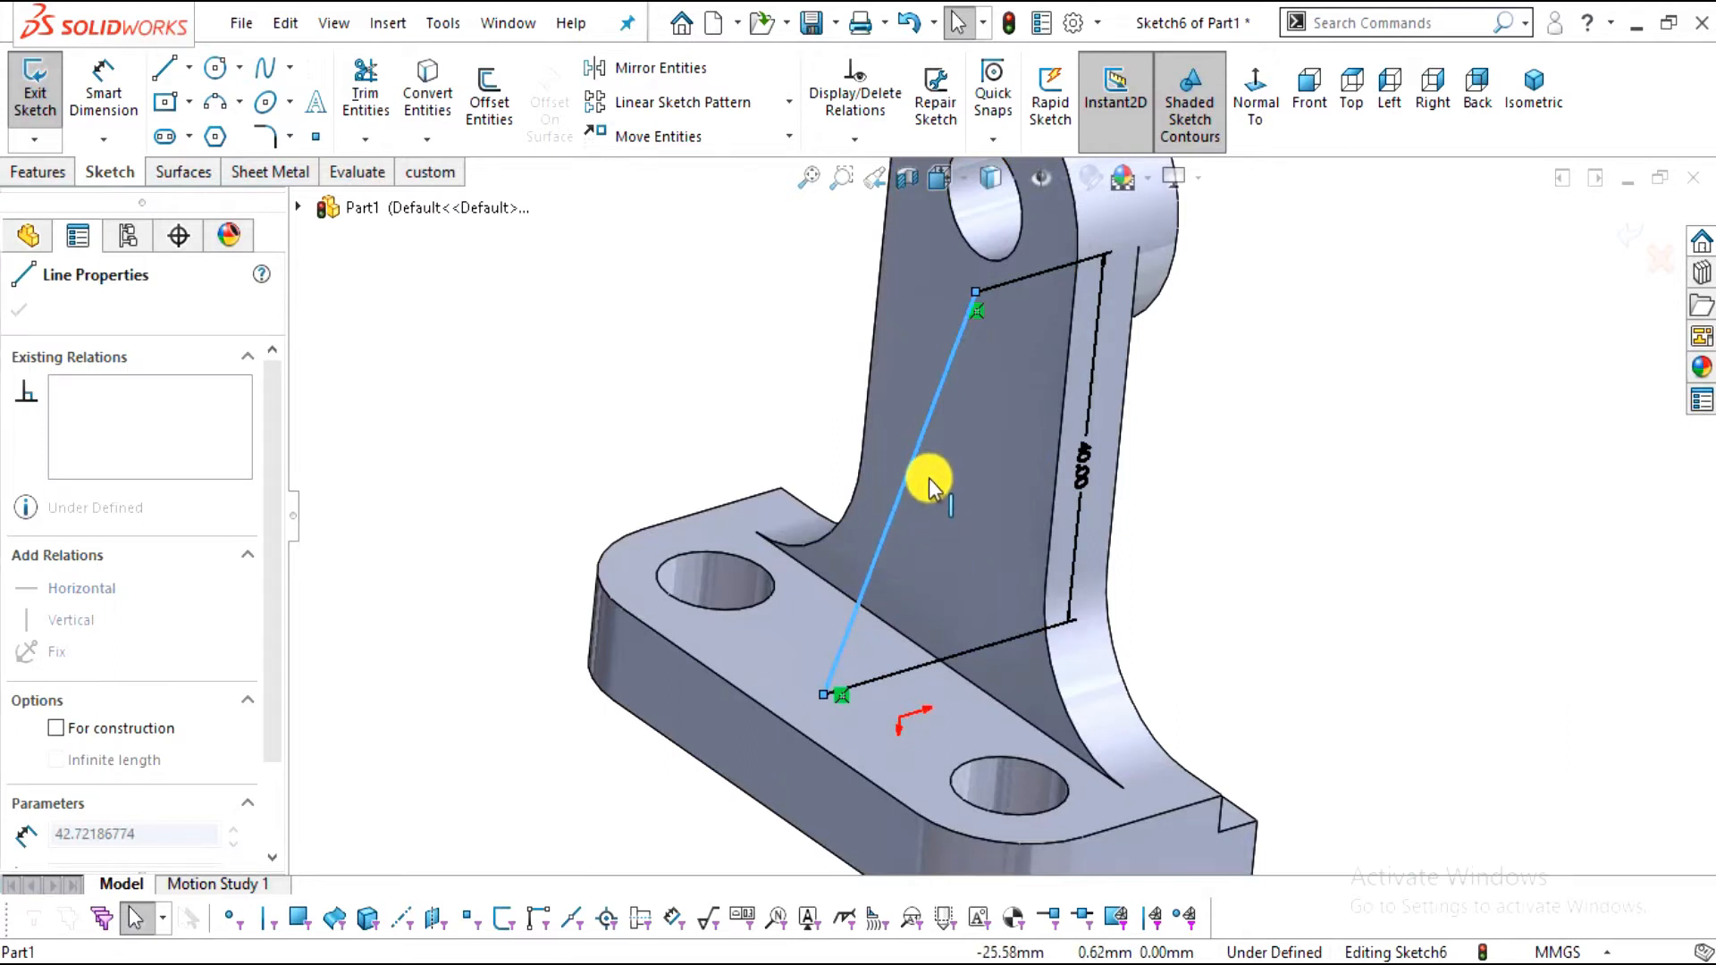
key("Escape")
middle_click_drag(983, 670, 850, 755)
left_click(893, 720)
mouse_move(909, 593)
left_mouse_down()
mouse_move(869, 614)
mouse_move(899, 570)
mouse_move(888, 583)
left_mouse_up()
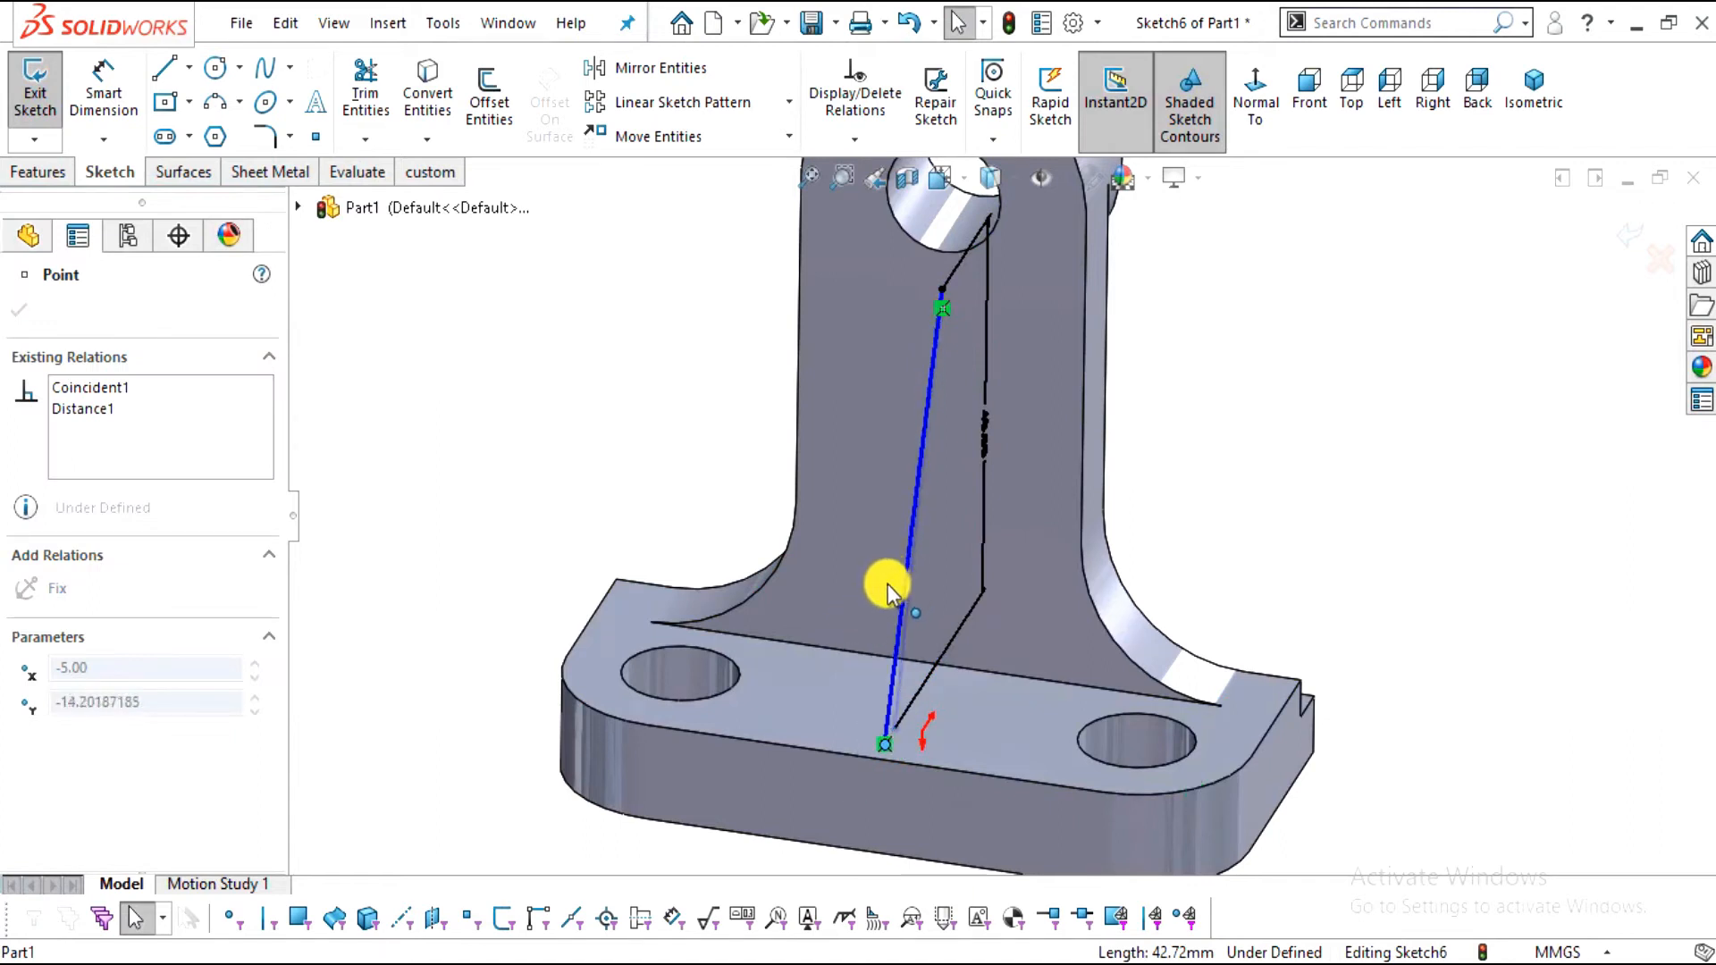
key("alt+Tab")
key("alt+Tab")
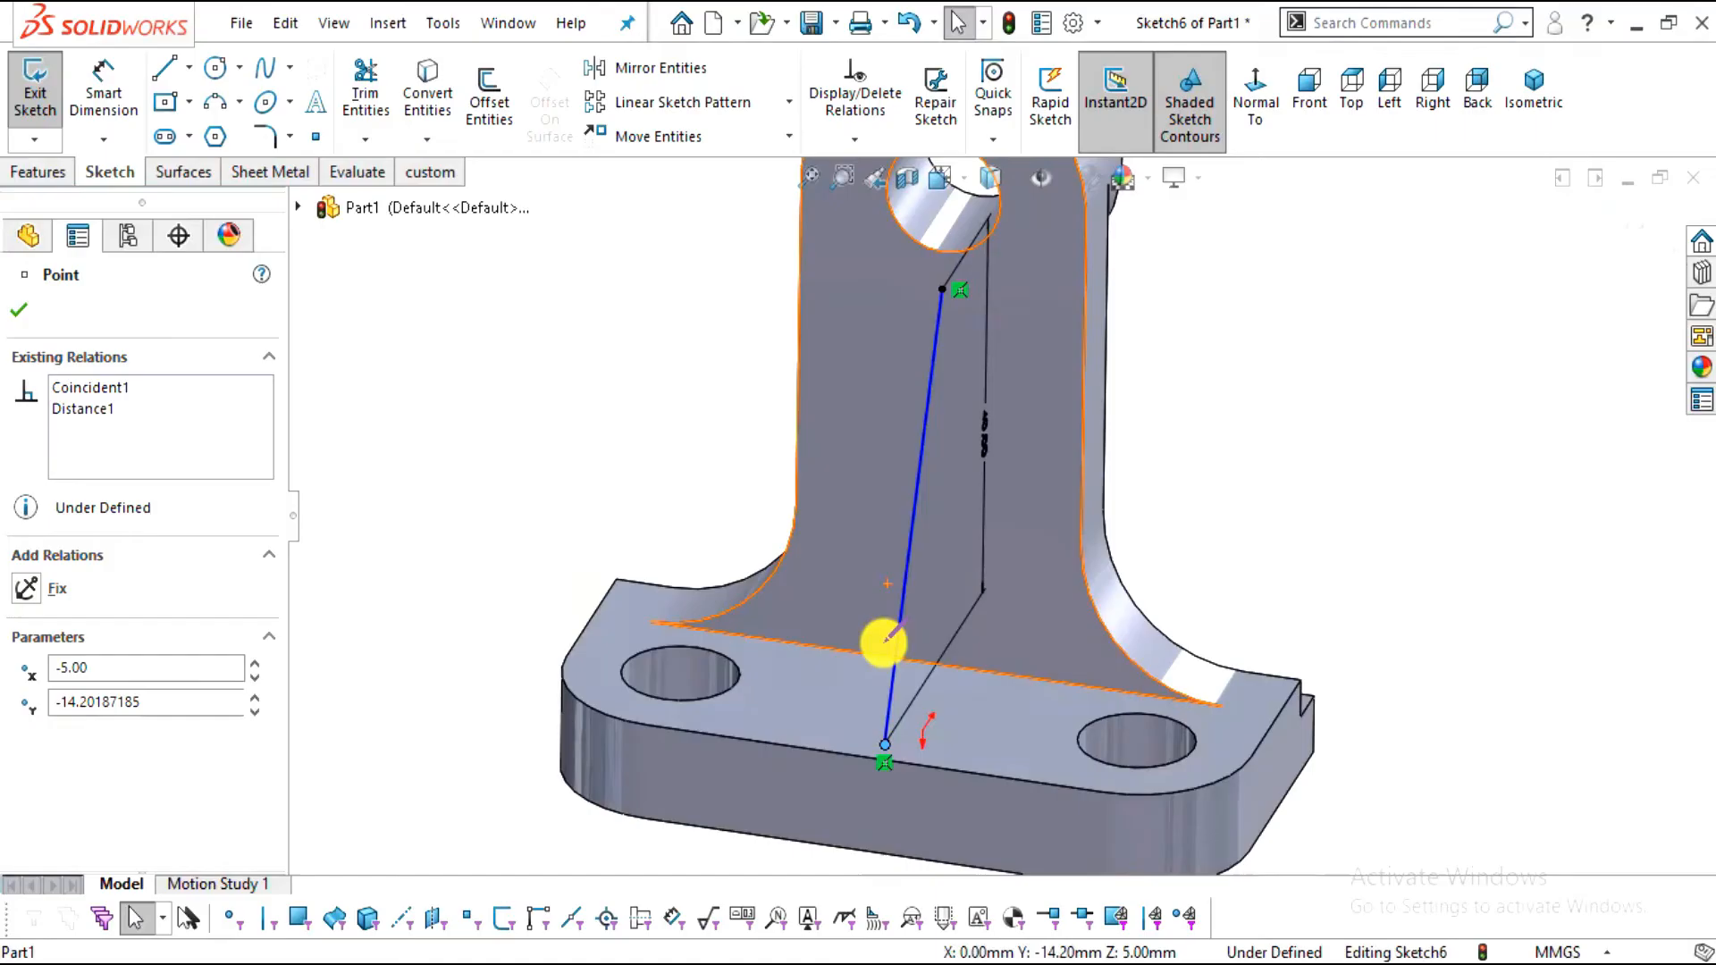
middle_click_drag(945, 644, 909, 693)
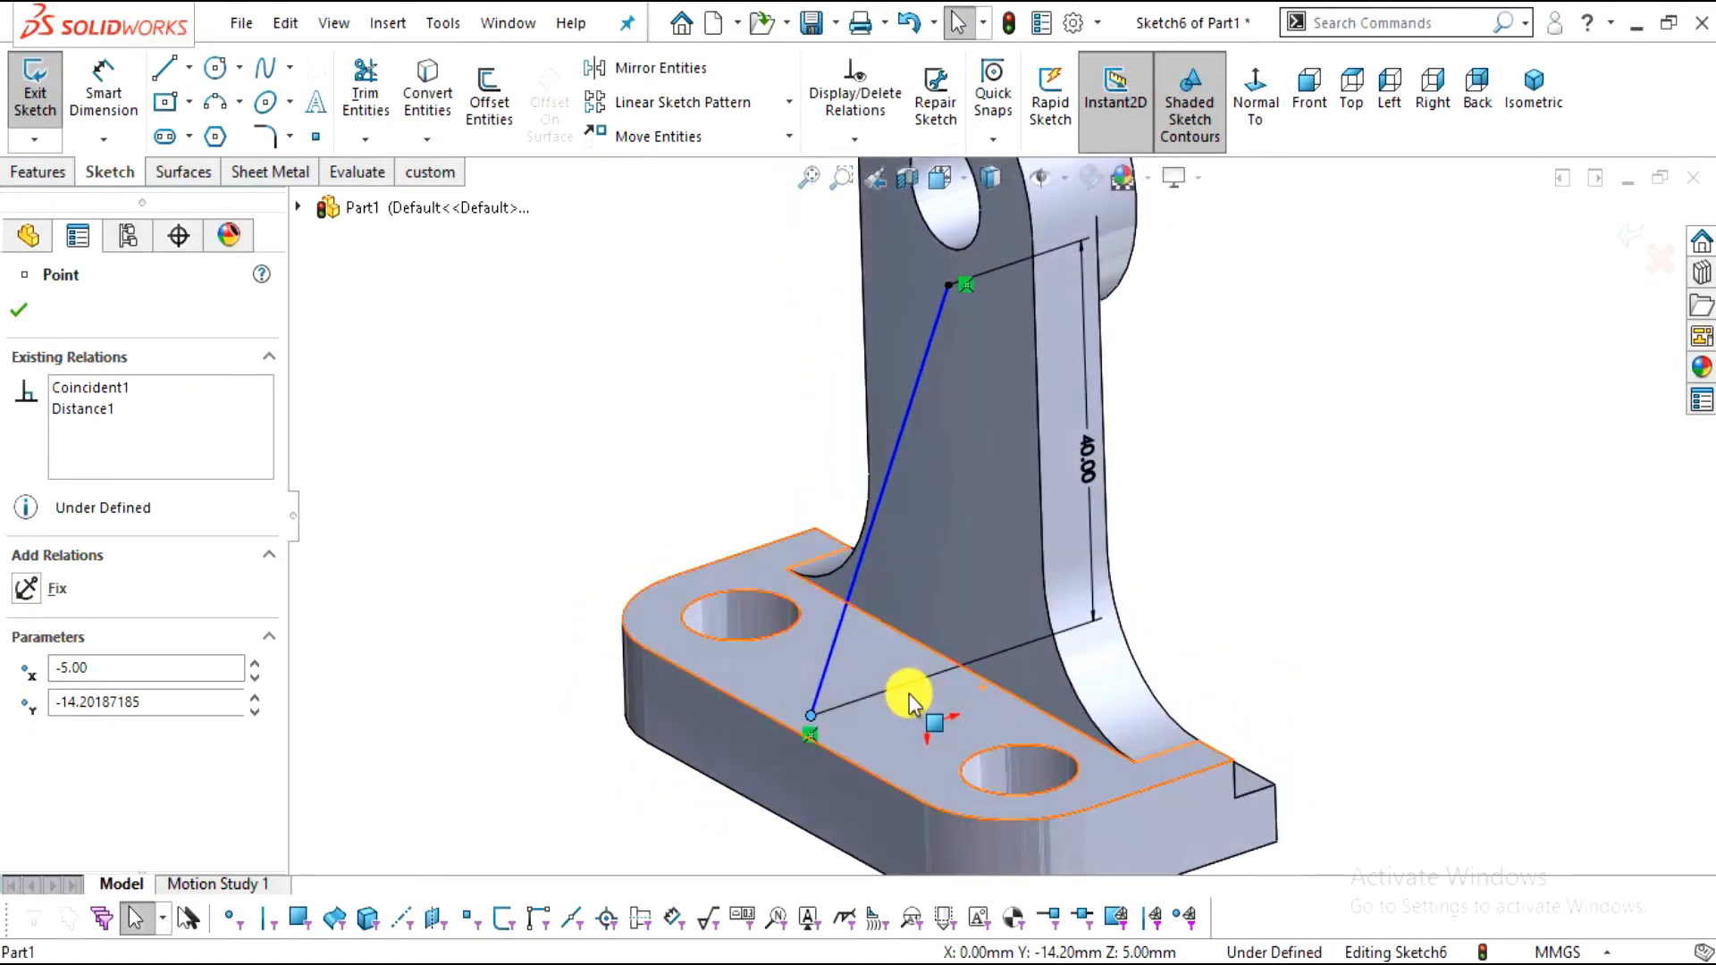
key("Escape")
Pull the sloped line's lower endpoint away from the base edge, then constrain it to the base's outer top edge with a Pierce relation
scroll(956, 688, "down", 5)
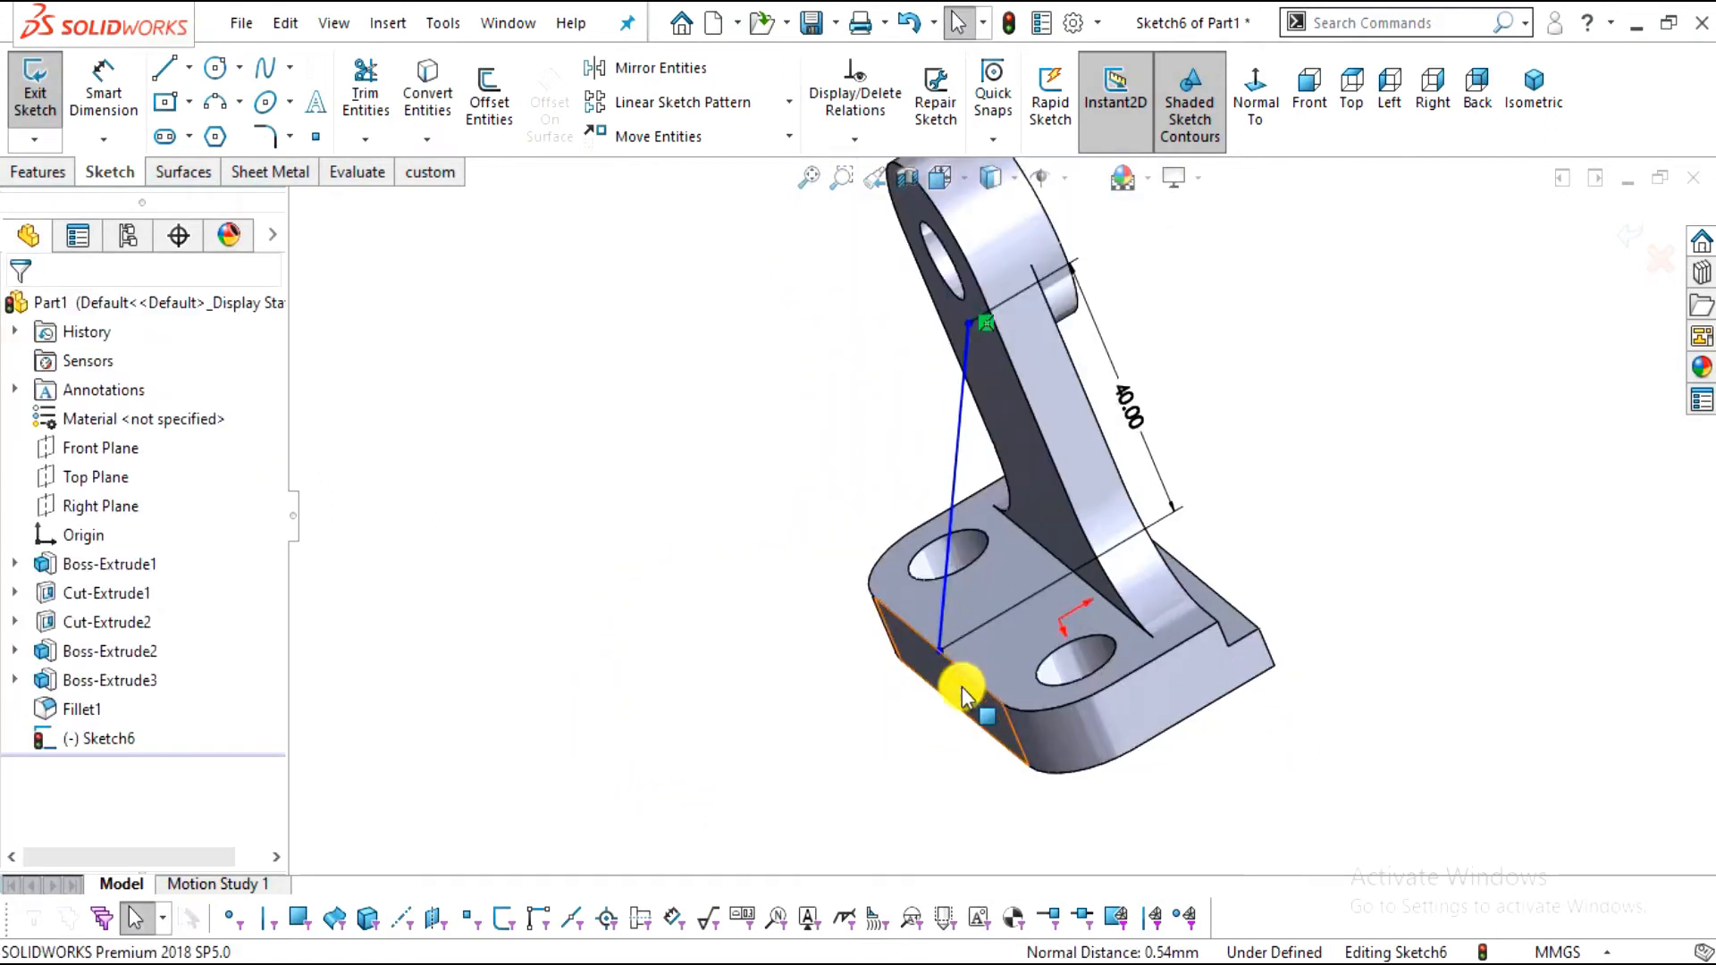
middle_click_drag(990, 630, 919, 681)
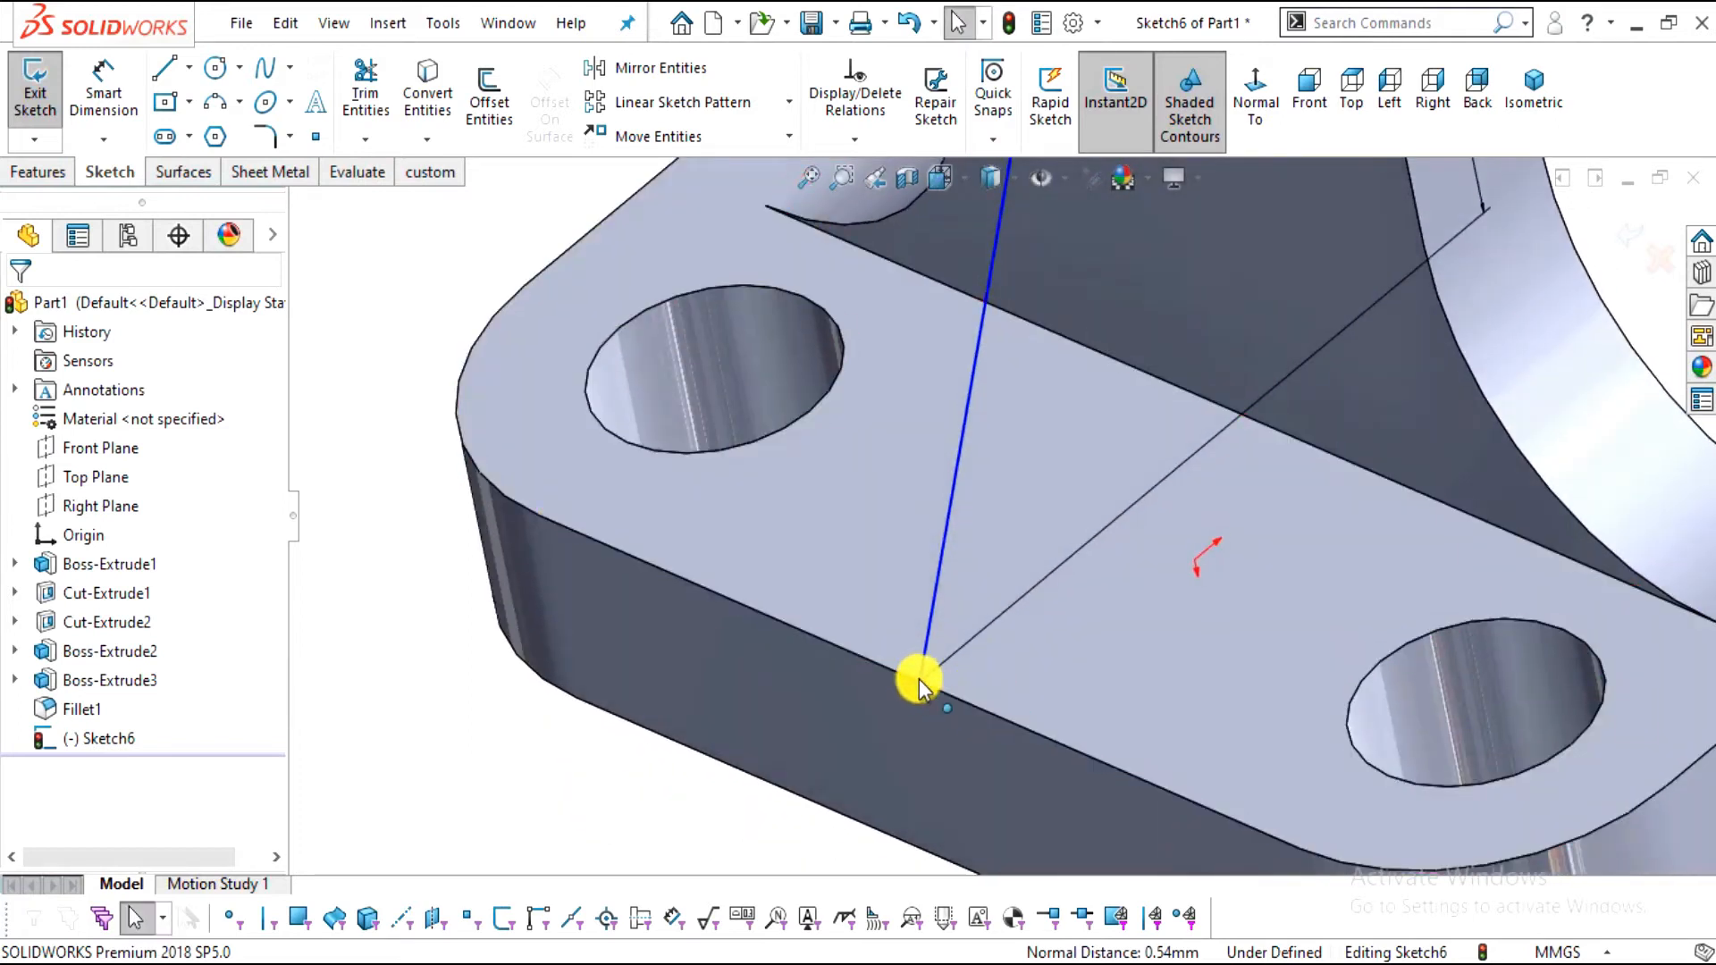
left_click_drag(918, 680, 987, 550)
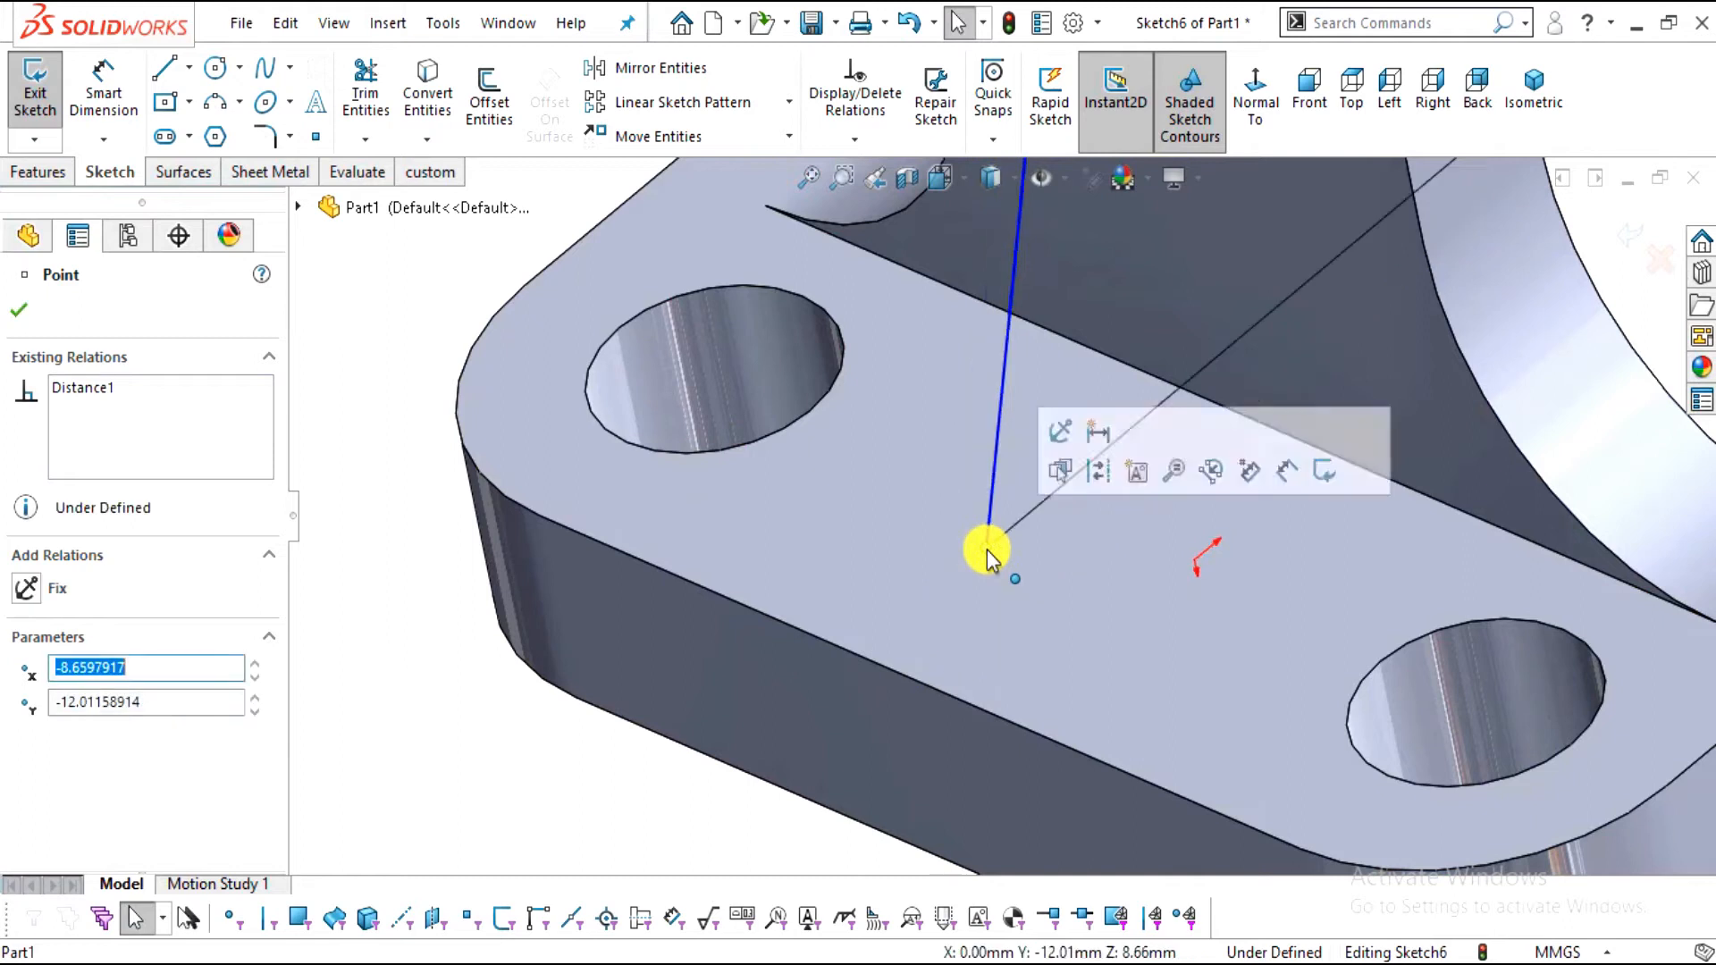
key("Escape")
left_click(927, 685)
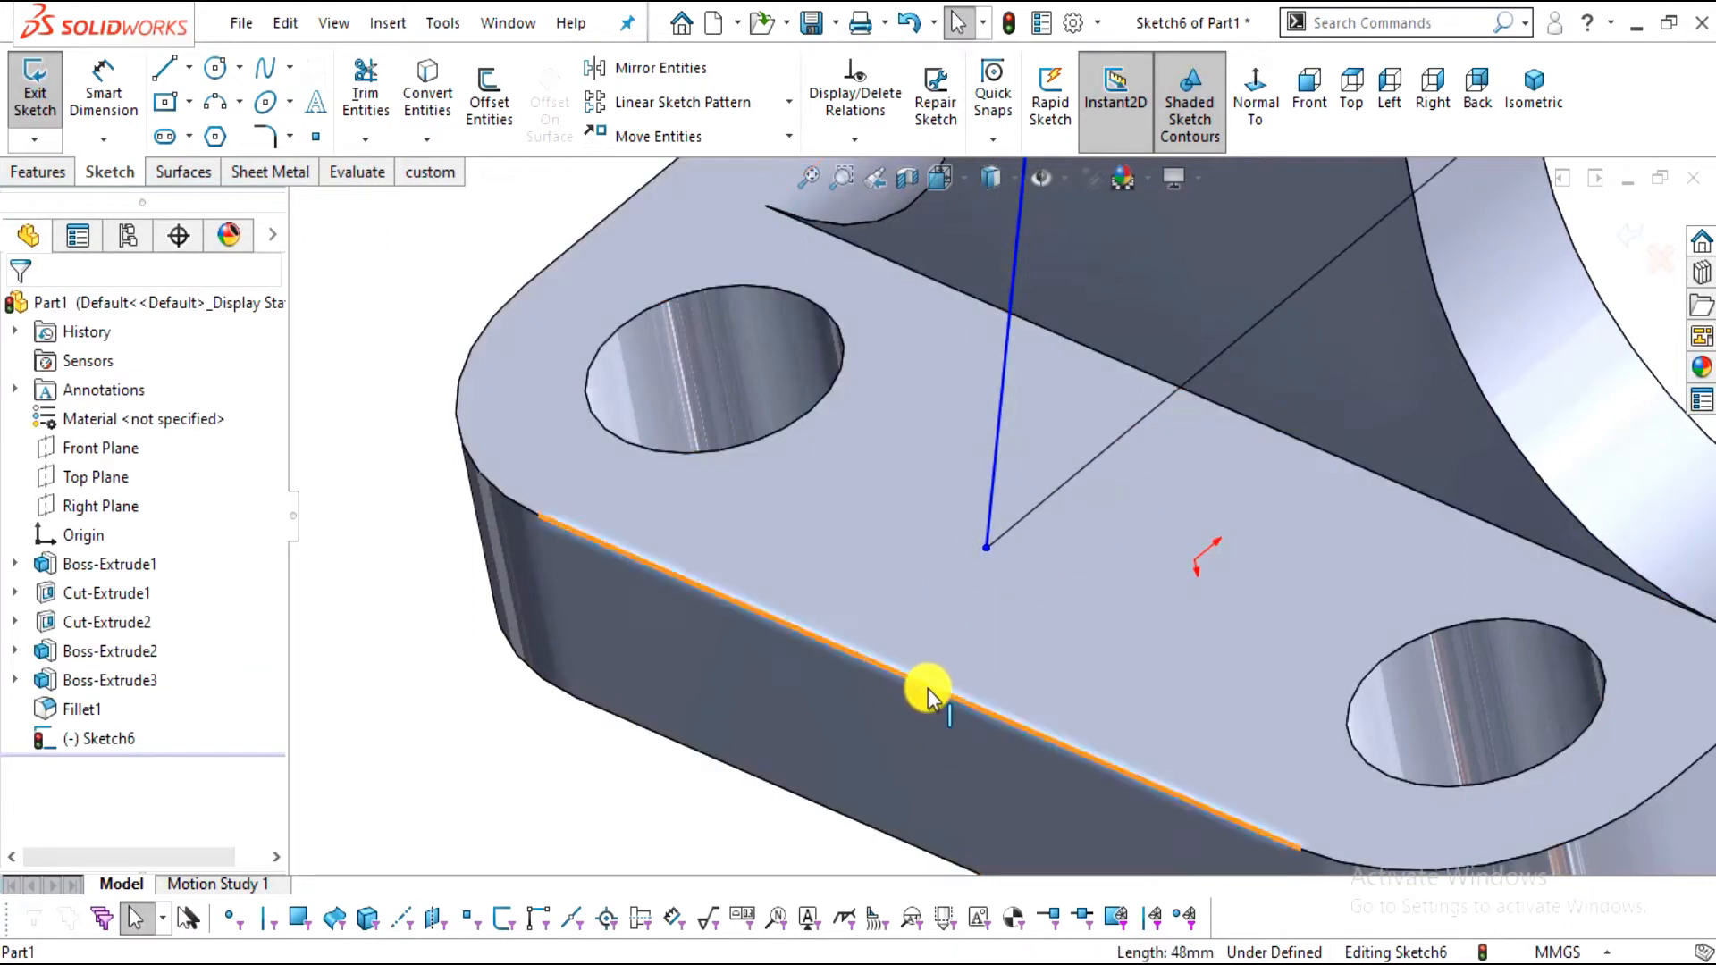
left_click(986, 544, "ctrl")
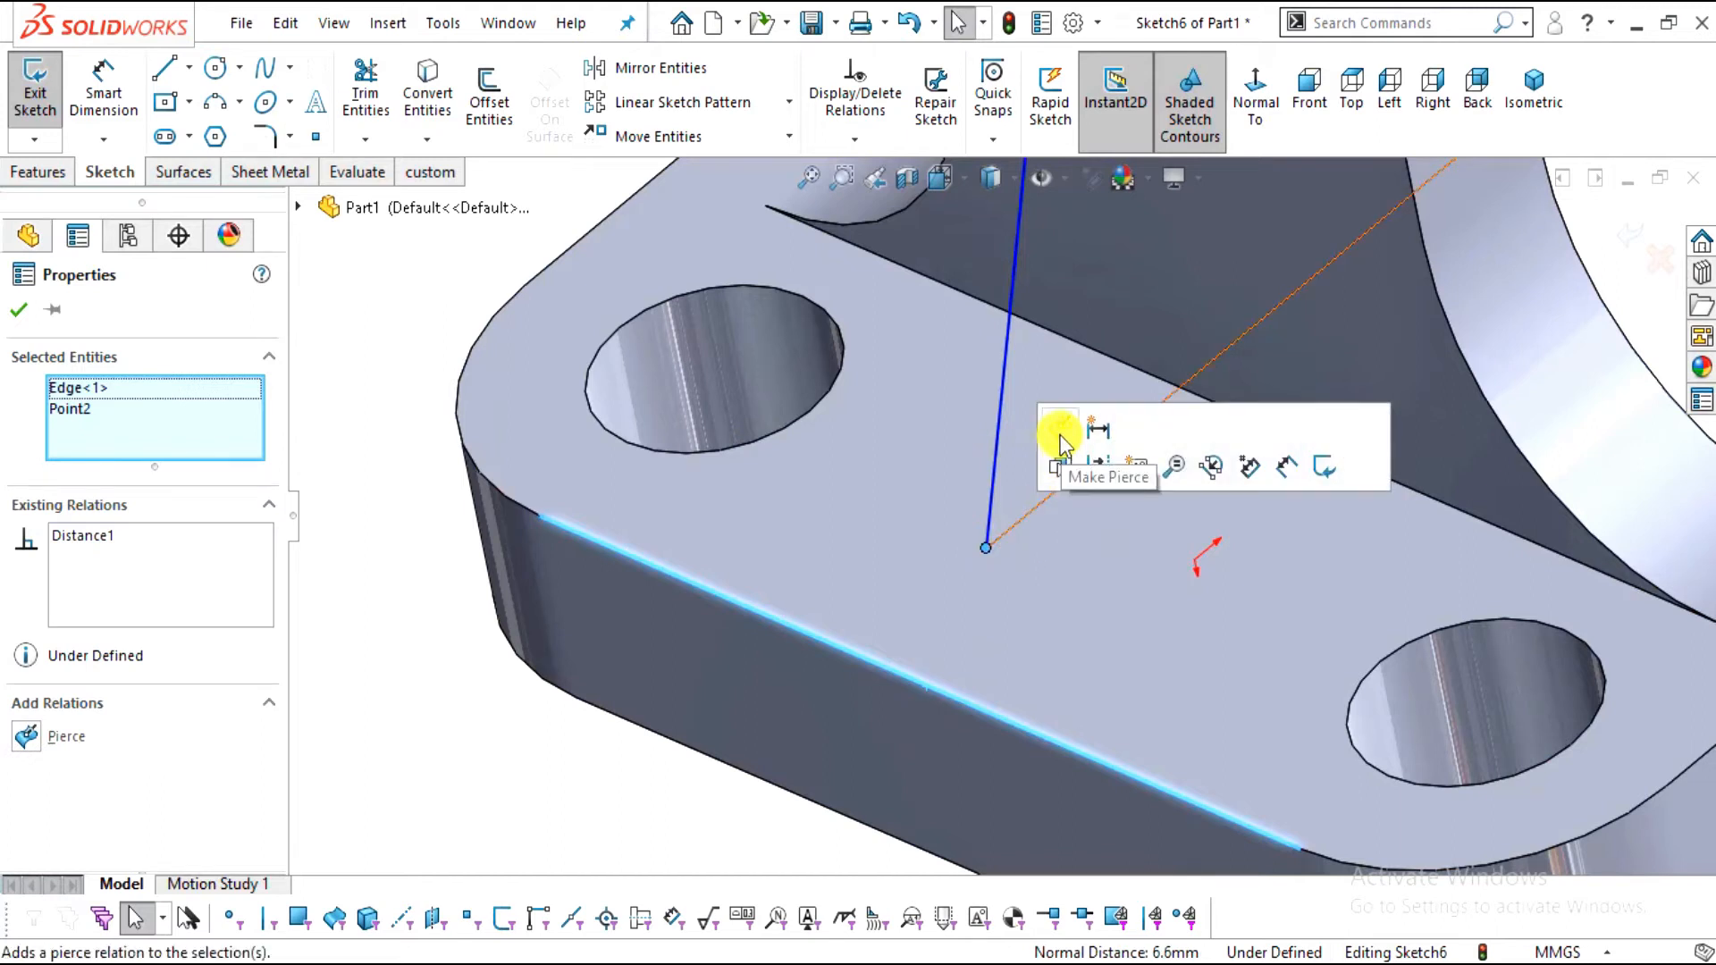
left_click(1060, 441)
scroll(1059, 626, "up", 5)
key("Escape")
middle_click_drag(956, 630, 1021, 463)
scroll(1048, 385, "down", 3)
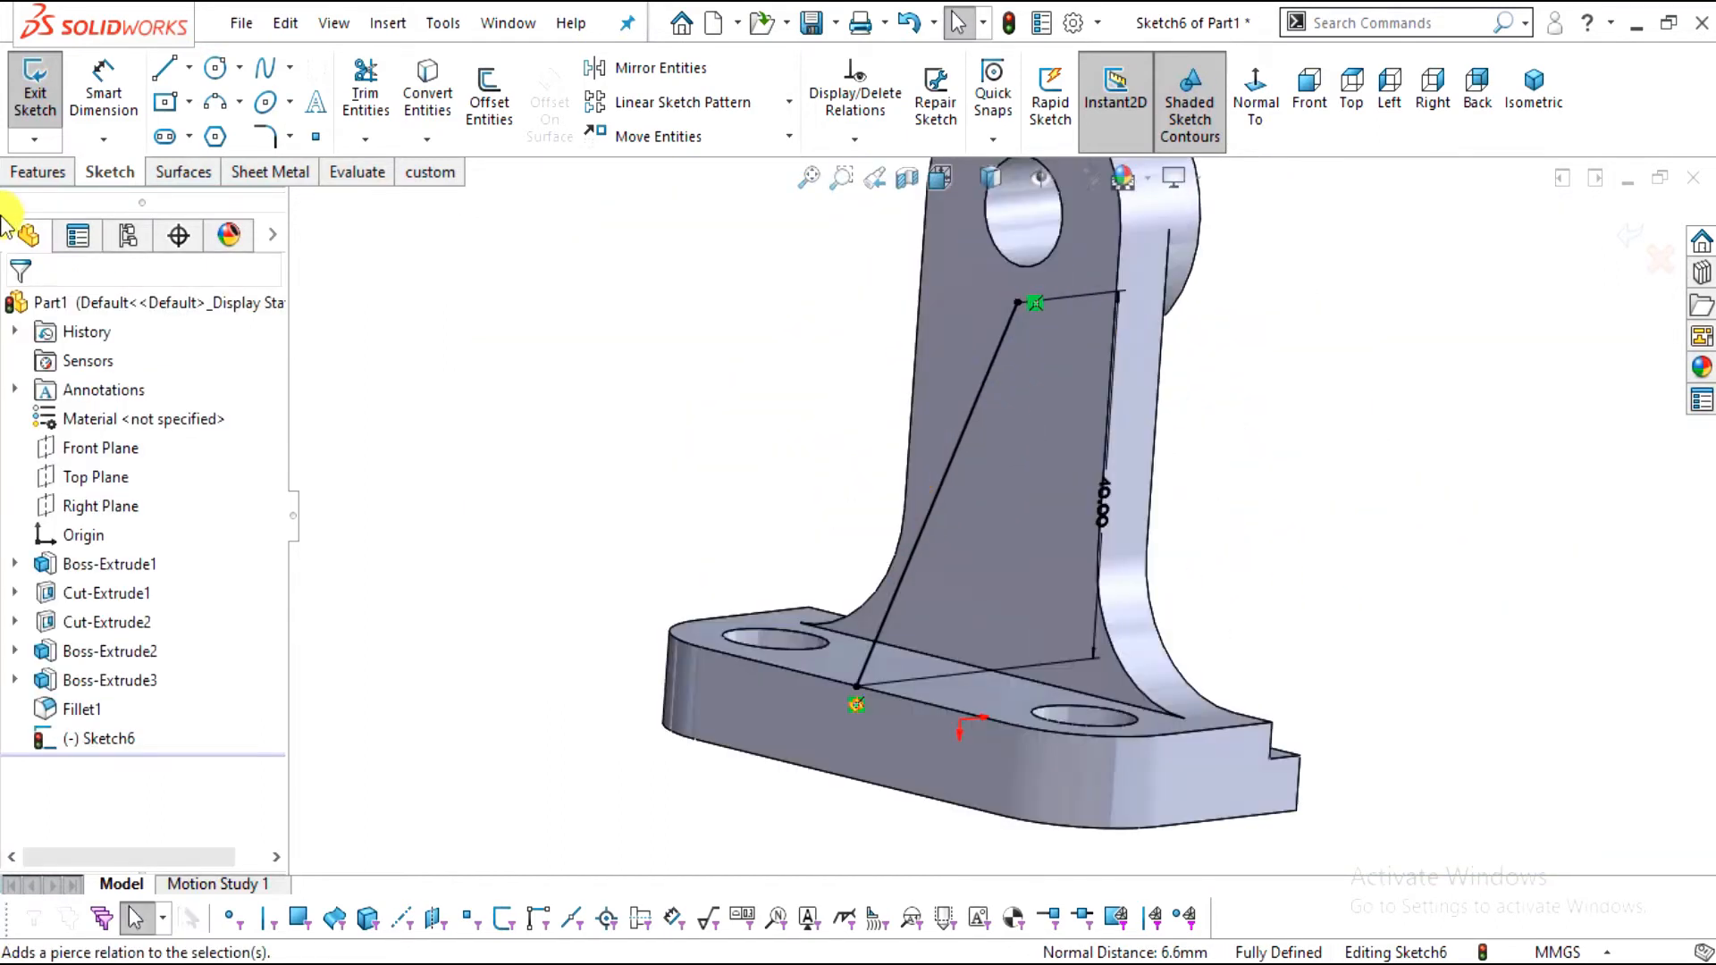
Start a Rib feature from the sloped line, then look up the rib's thickness in the Foxit Reader drawing and return to SOLIDWORKS
left_click(26, 173)
left_click(803, 72)
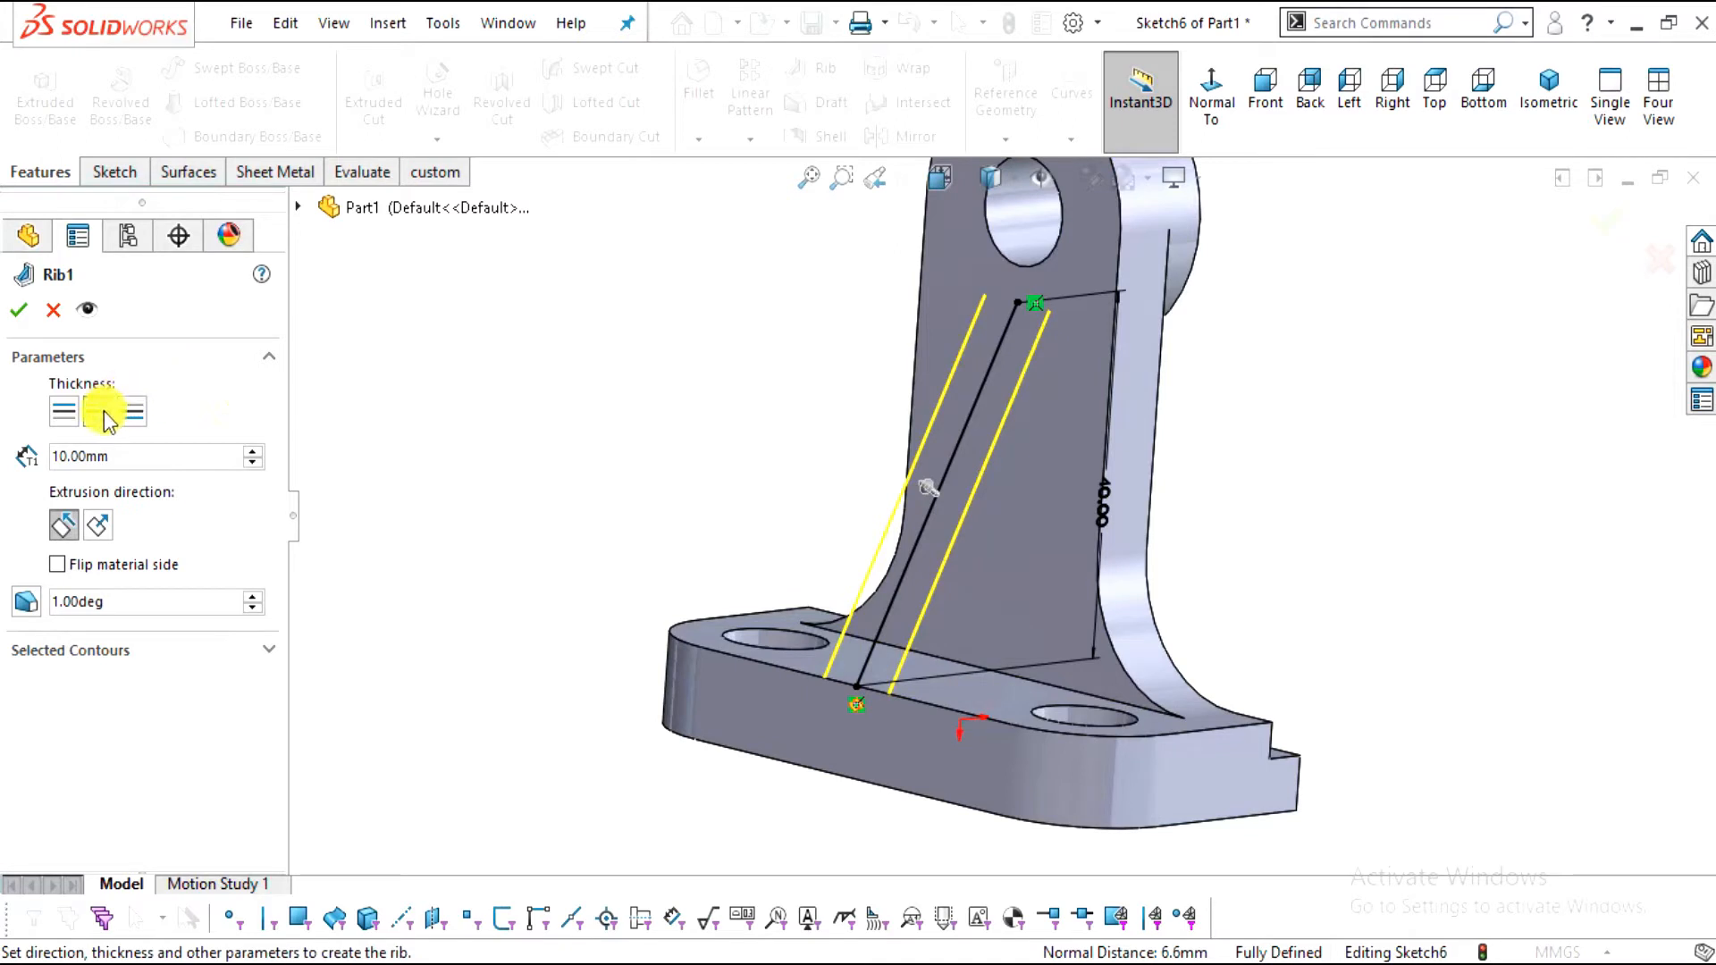
key("alt+Tab")
scroll(655, 762, "down", 7)
mouse_move(681, 713)
left_mouse_down()
mouse_move(582, 751)
mouse_move(655, 705)
mouse_move(684, 724)
left_mouse_up()
key("alt+Tab")
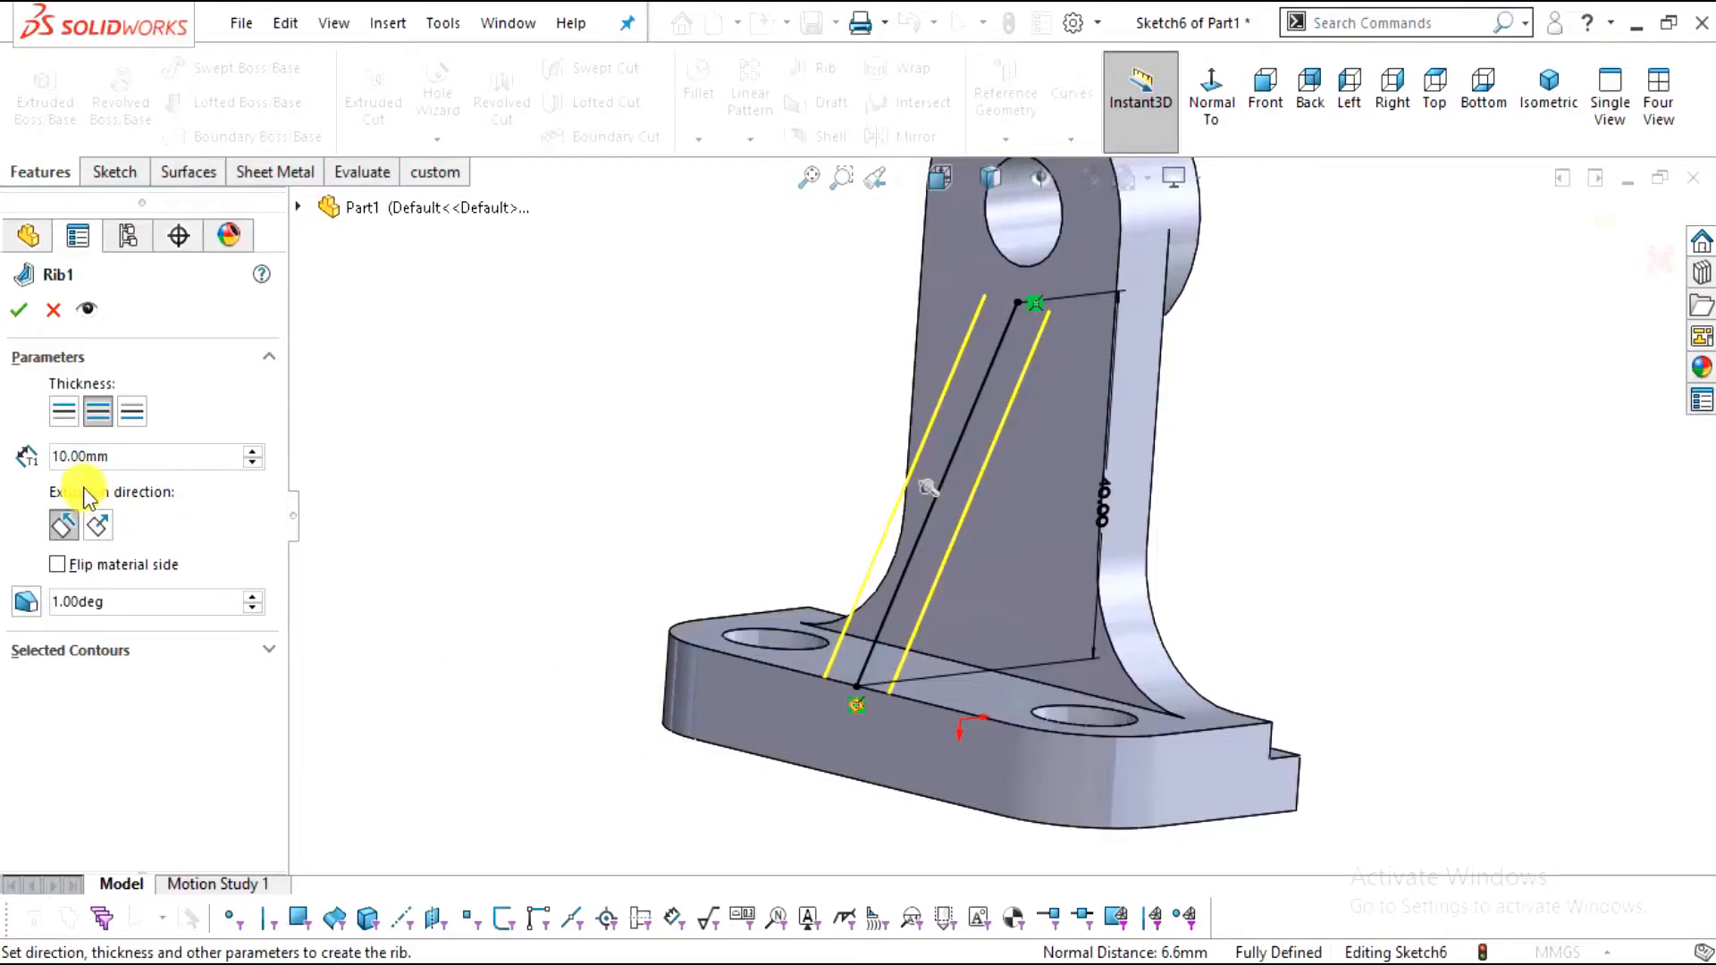
Flip the rib's material side towards the upright, check the detailed preview and create the 10 mm thick rib
middle_click_drag(930, 425, 881, 528)
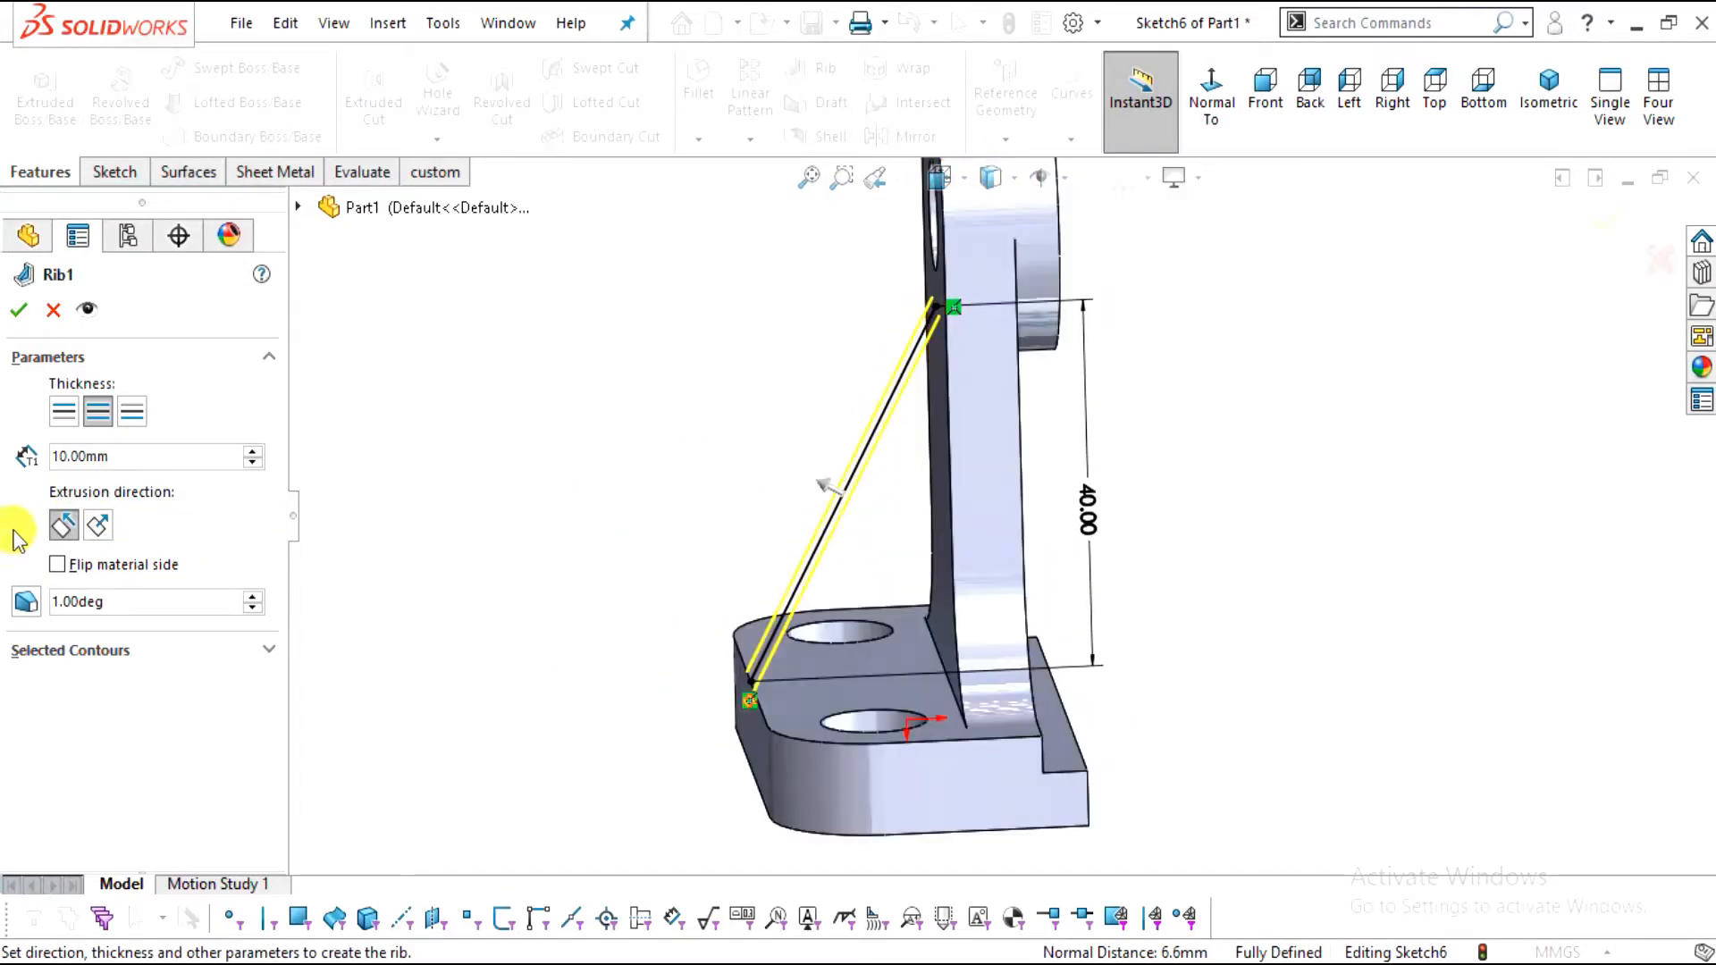
left_click(62, 570)
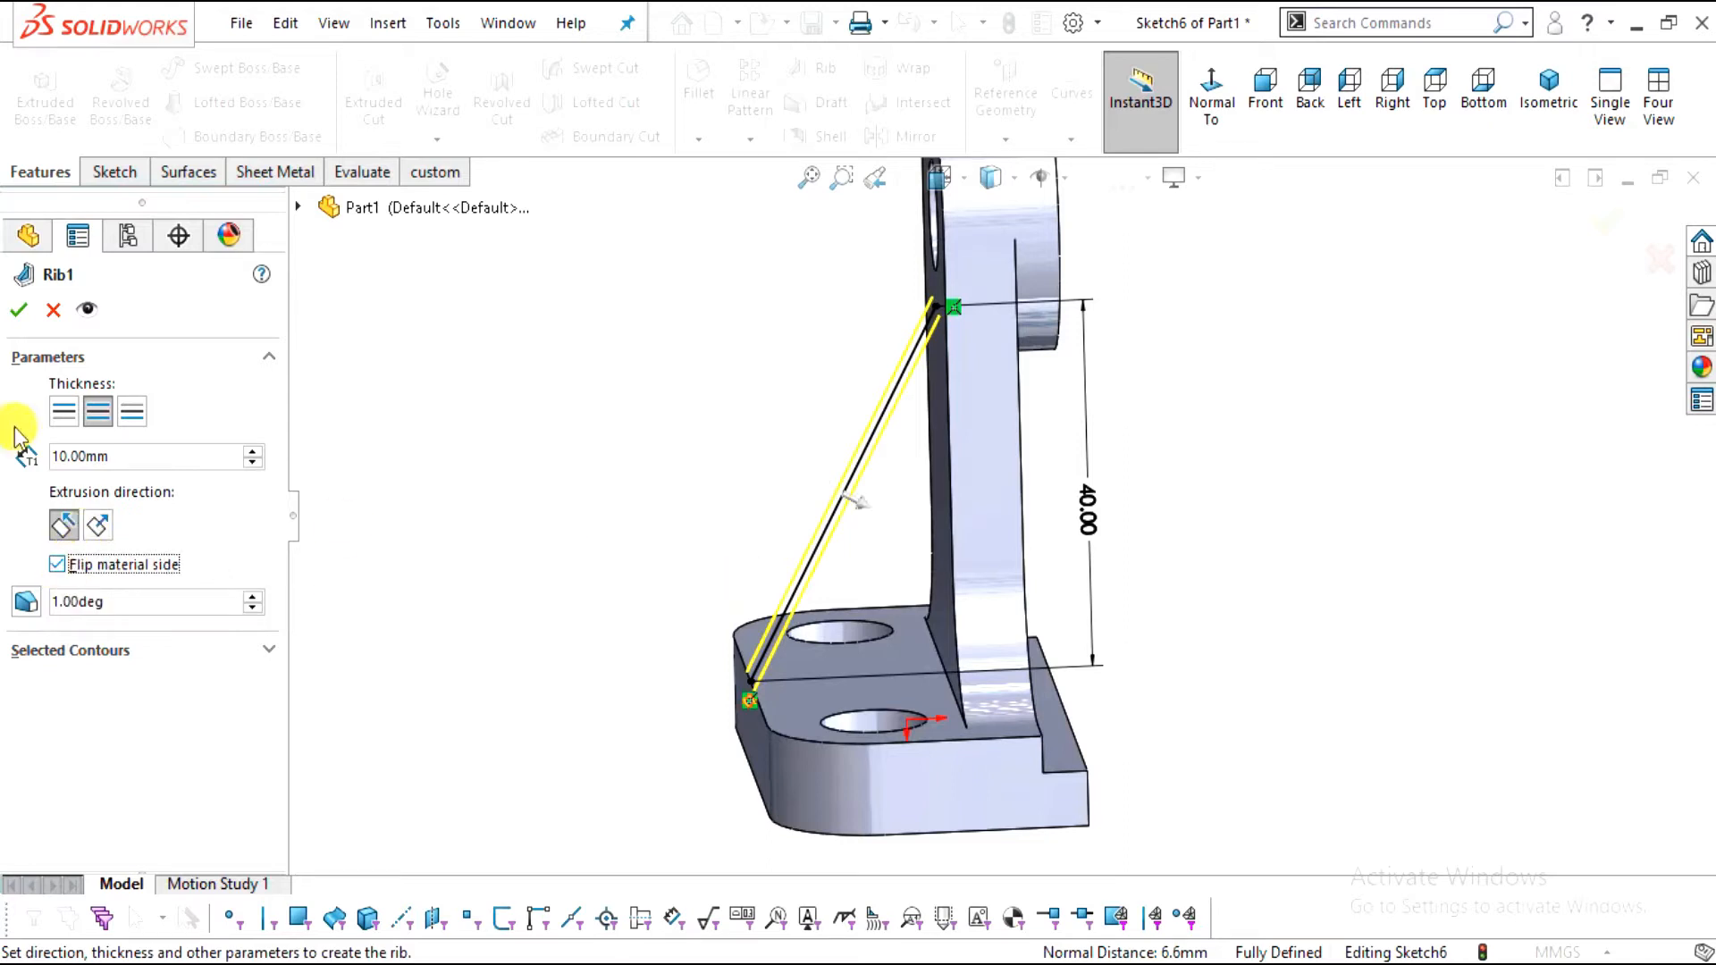
left_click(89, 310)
mouse_move(754, 613)
middle_mouse_down()
mouse_move(850, 662)
mouse_move(754, 605)
mouse_move(823, 754)
mouse_move(789, 743)
middle_mouse_up()
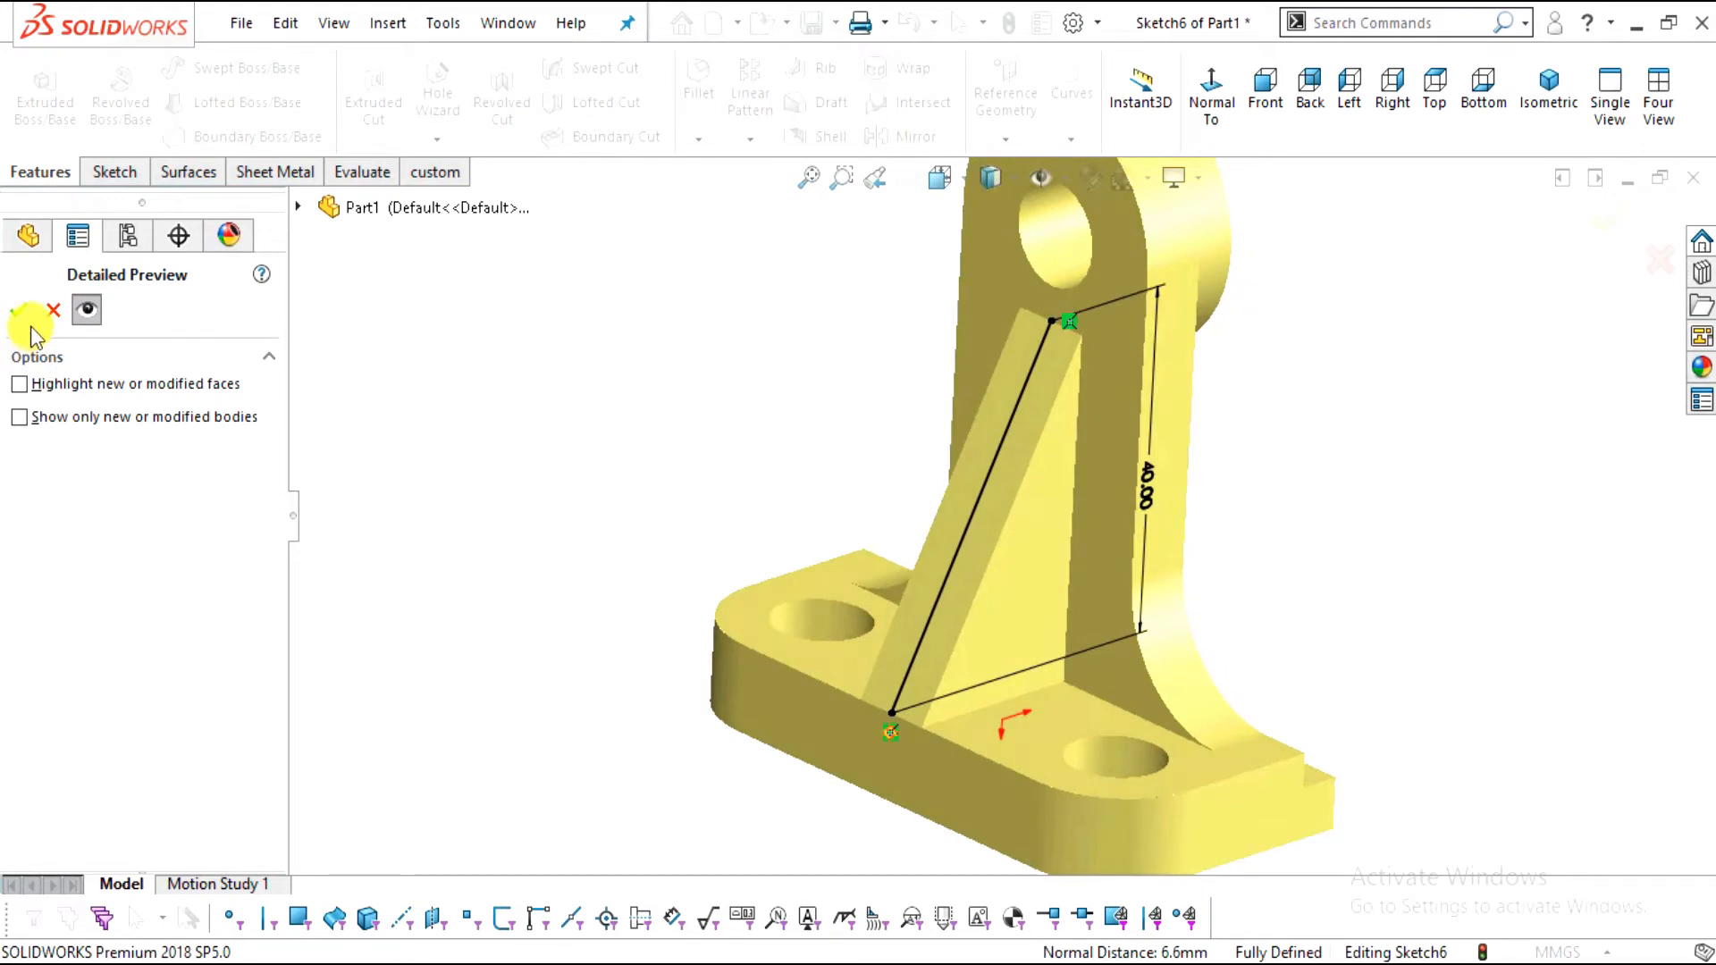
left_click(93, 314)
left_click(21, 311)
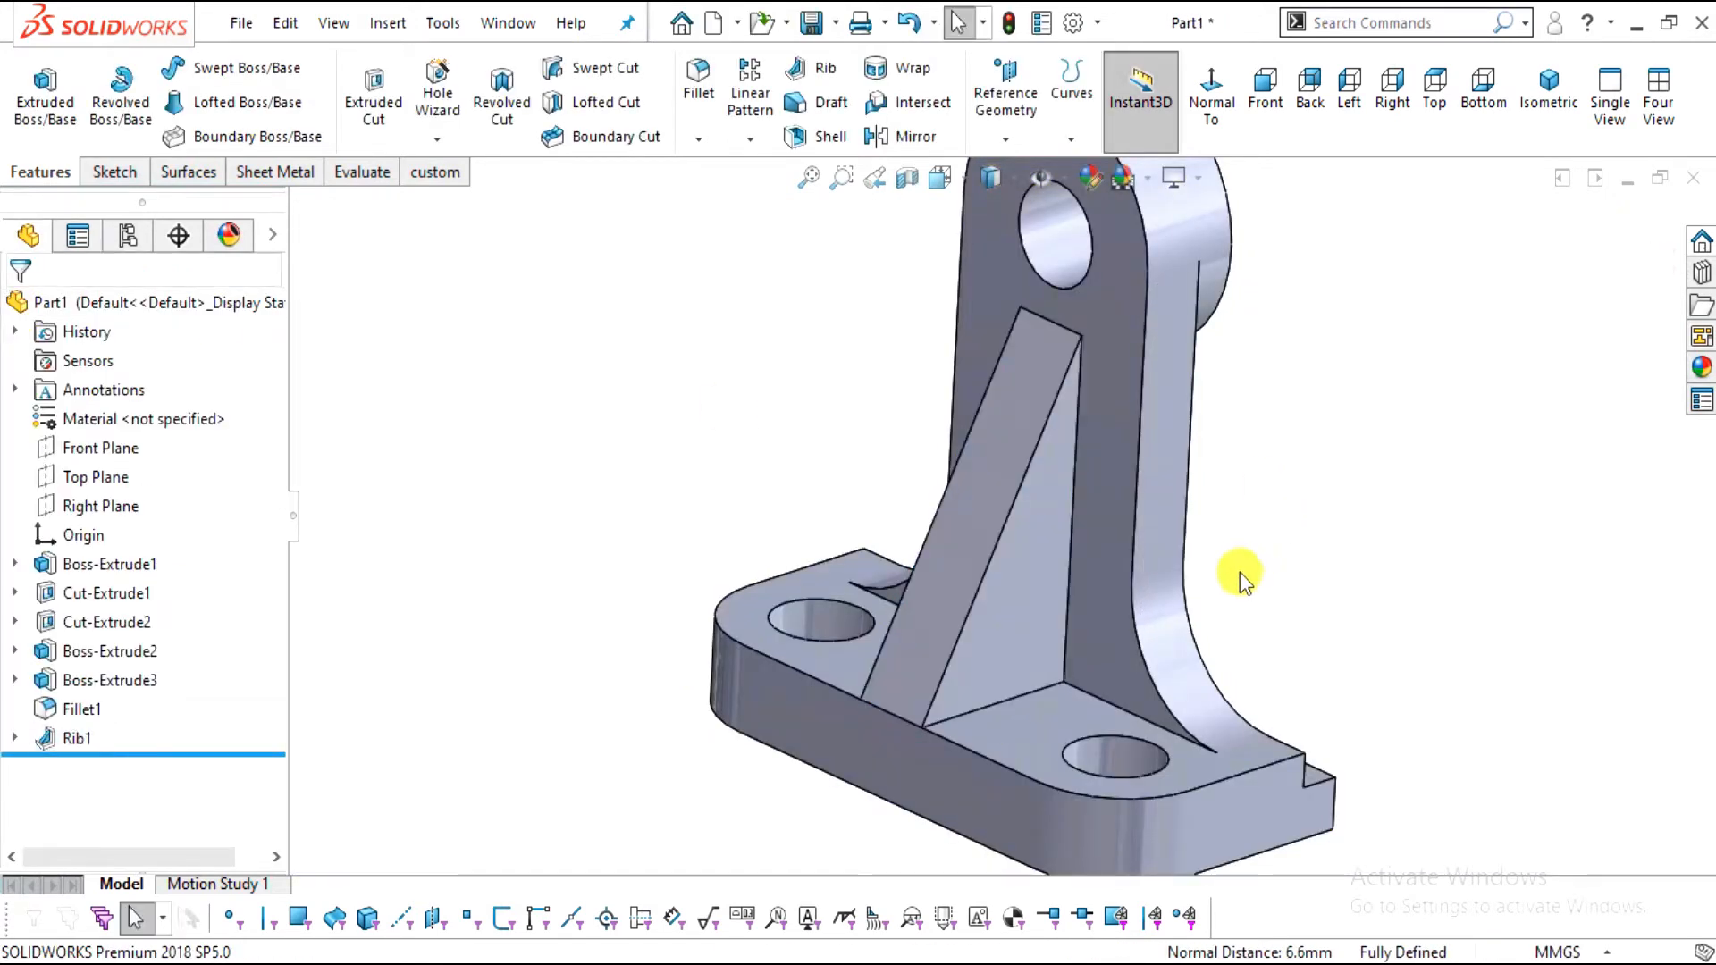
Edit the appearance of the whole bracket part and colour it yellow from the standard swatches
middle_click_drag(1143, 521, 1200, 600)
scroll(1200, 600, "up", 3)
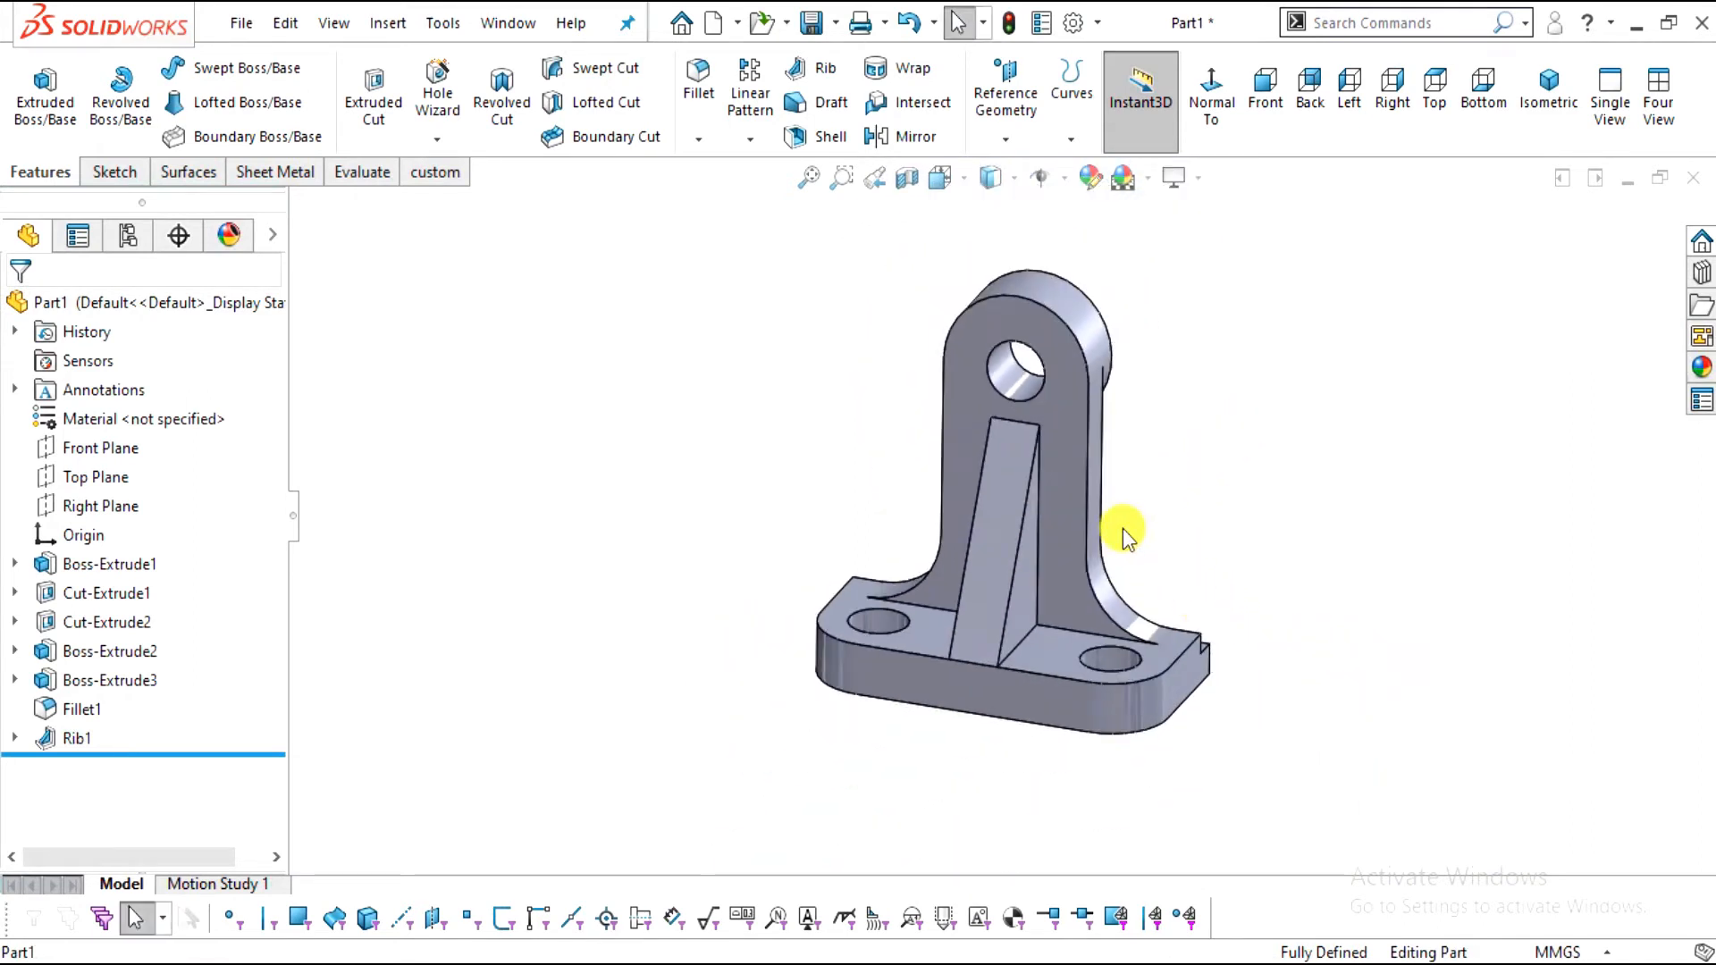
scroll(1123, 528, "down", 2)
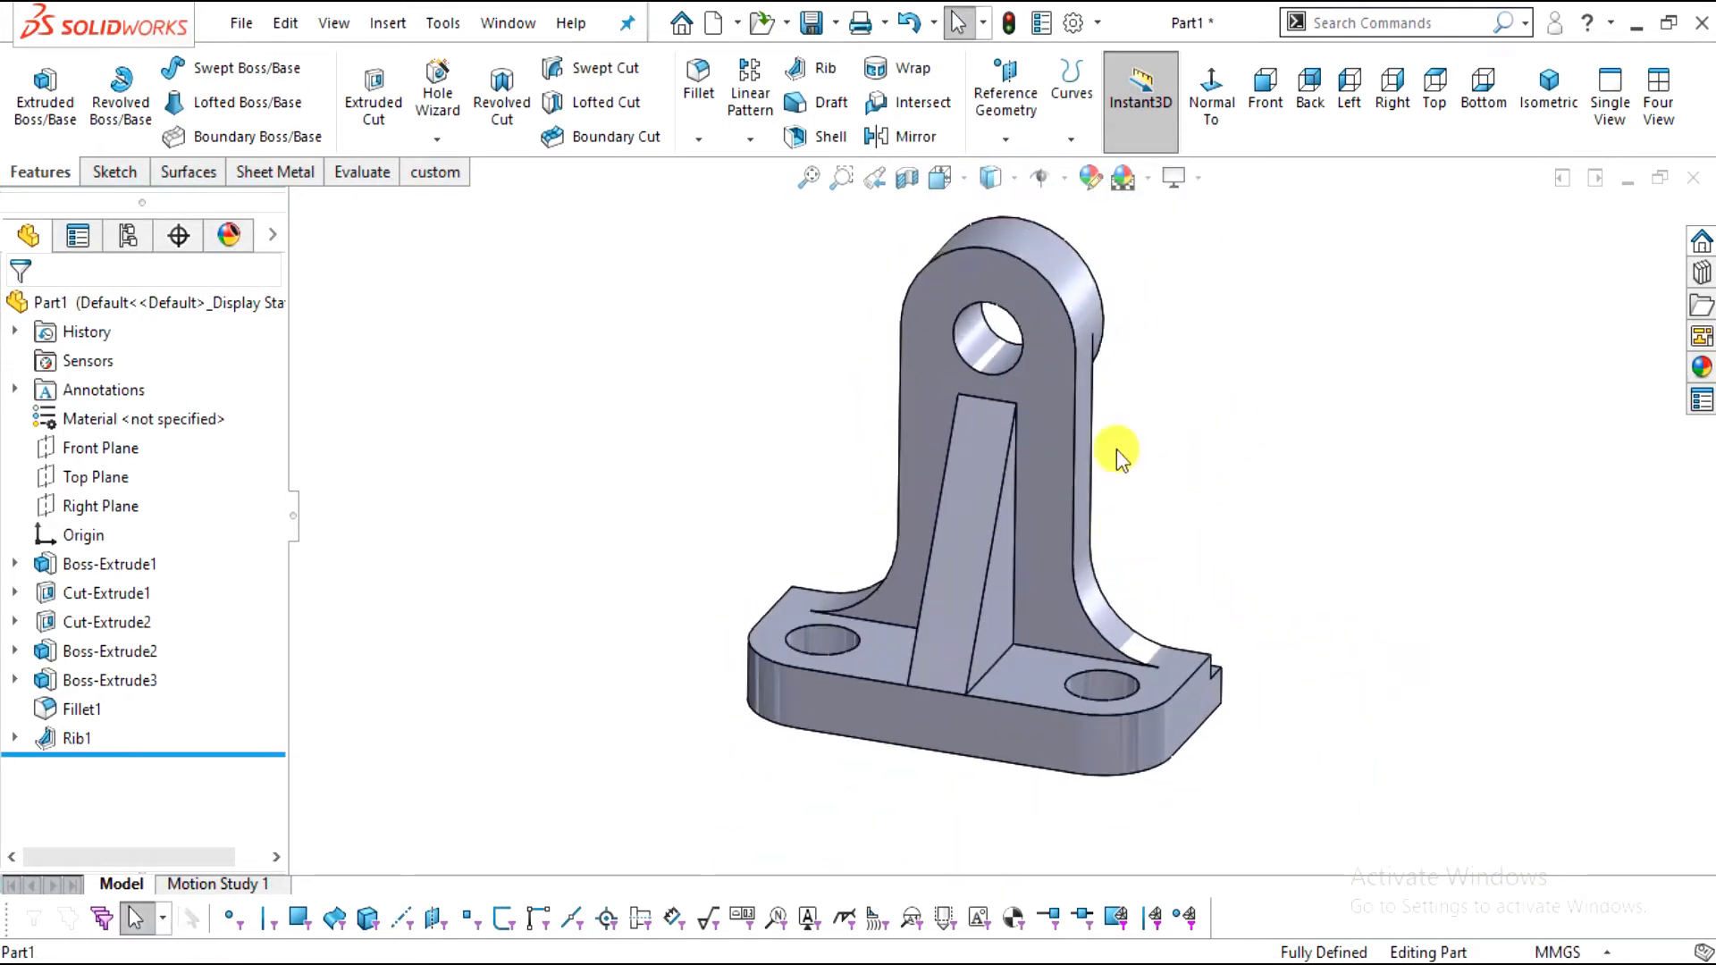
left_click(1092, 183)
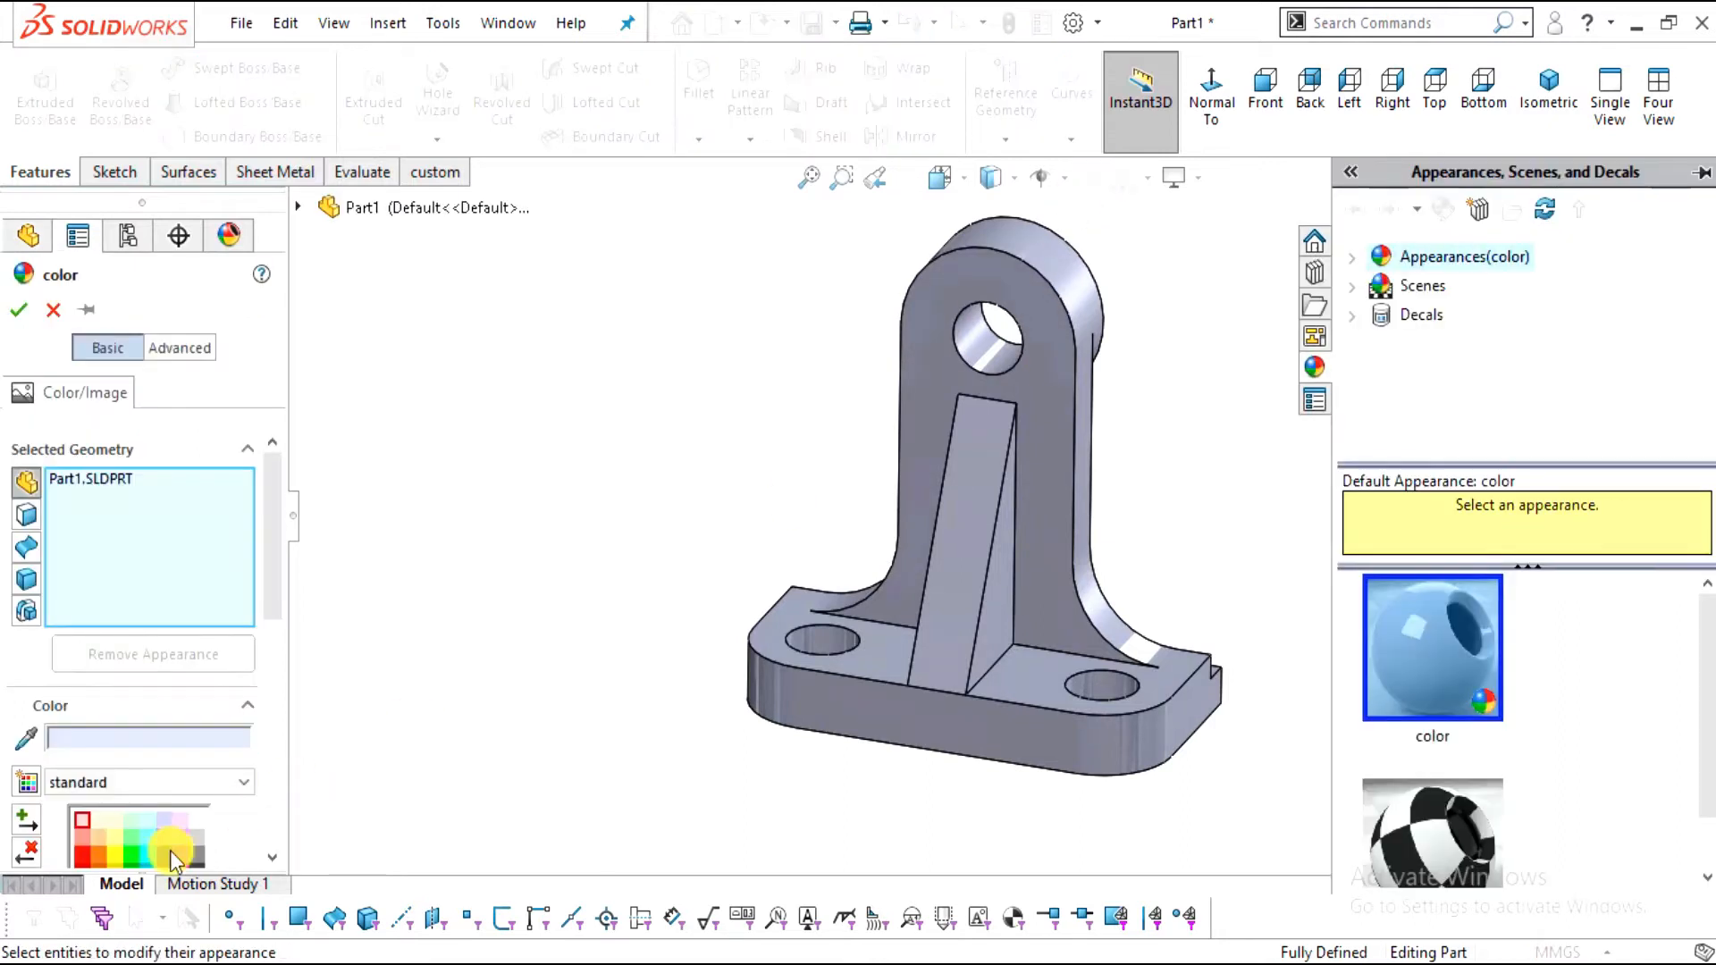
left_click(115, 858)
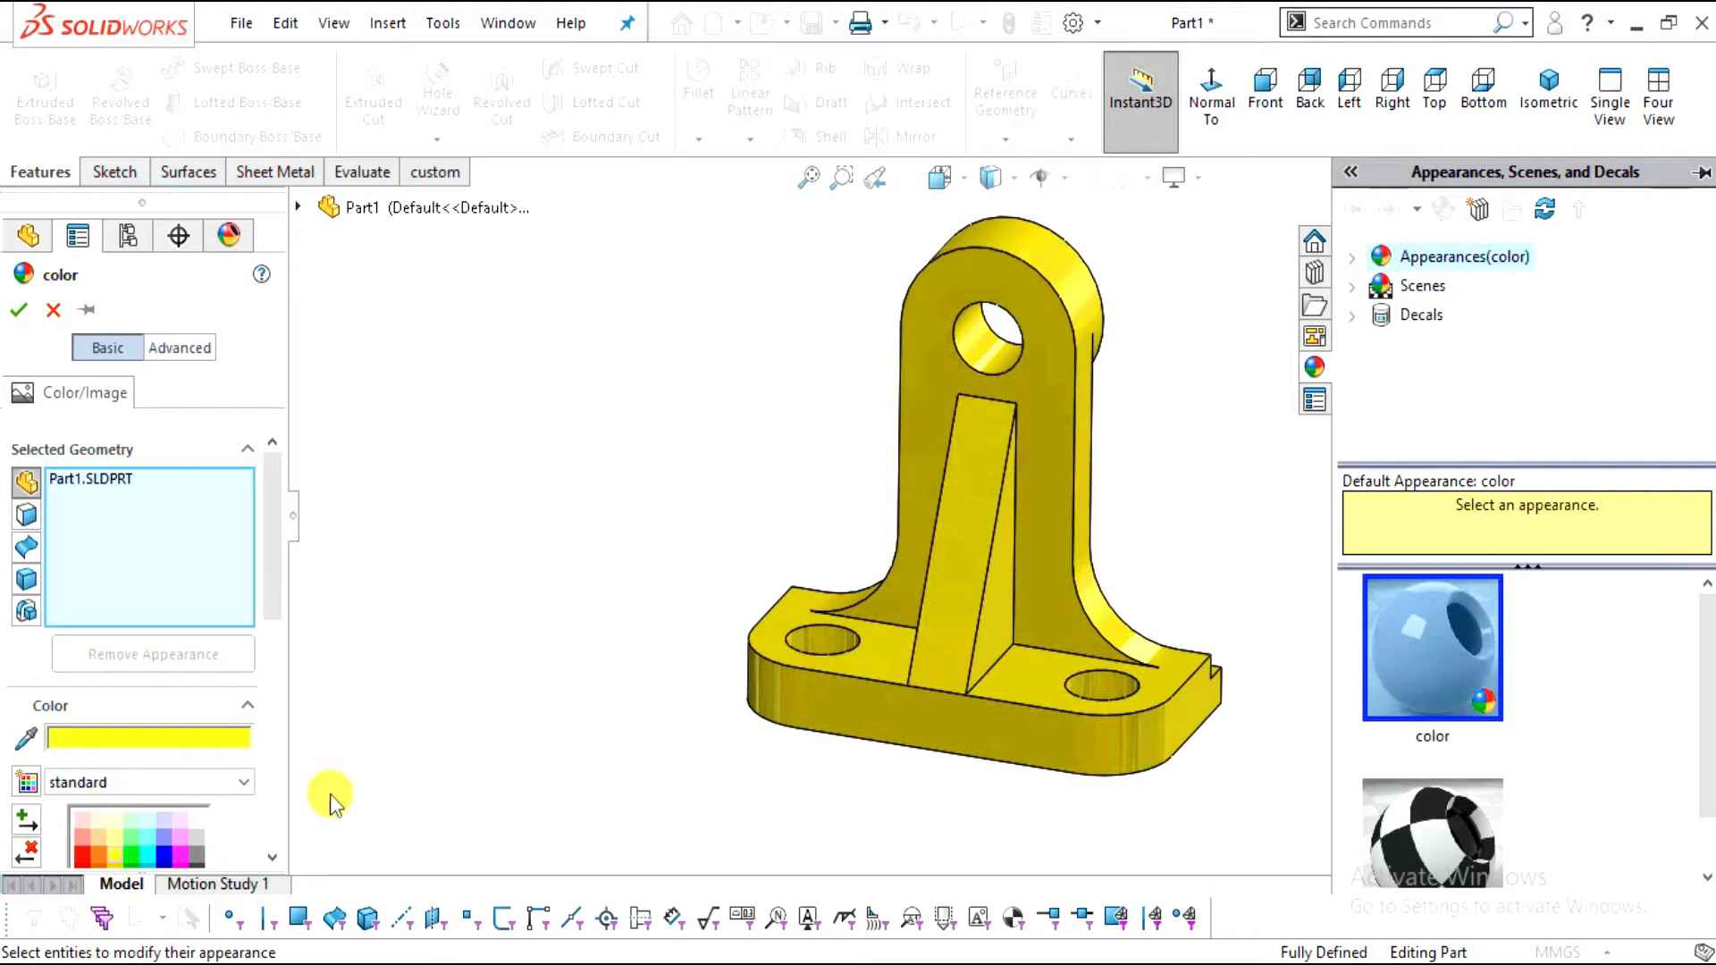
left_click_drag(275, 559, 277, 638)
left_click(116, 661)
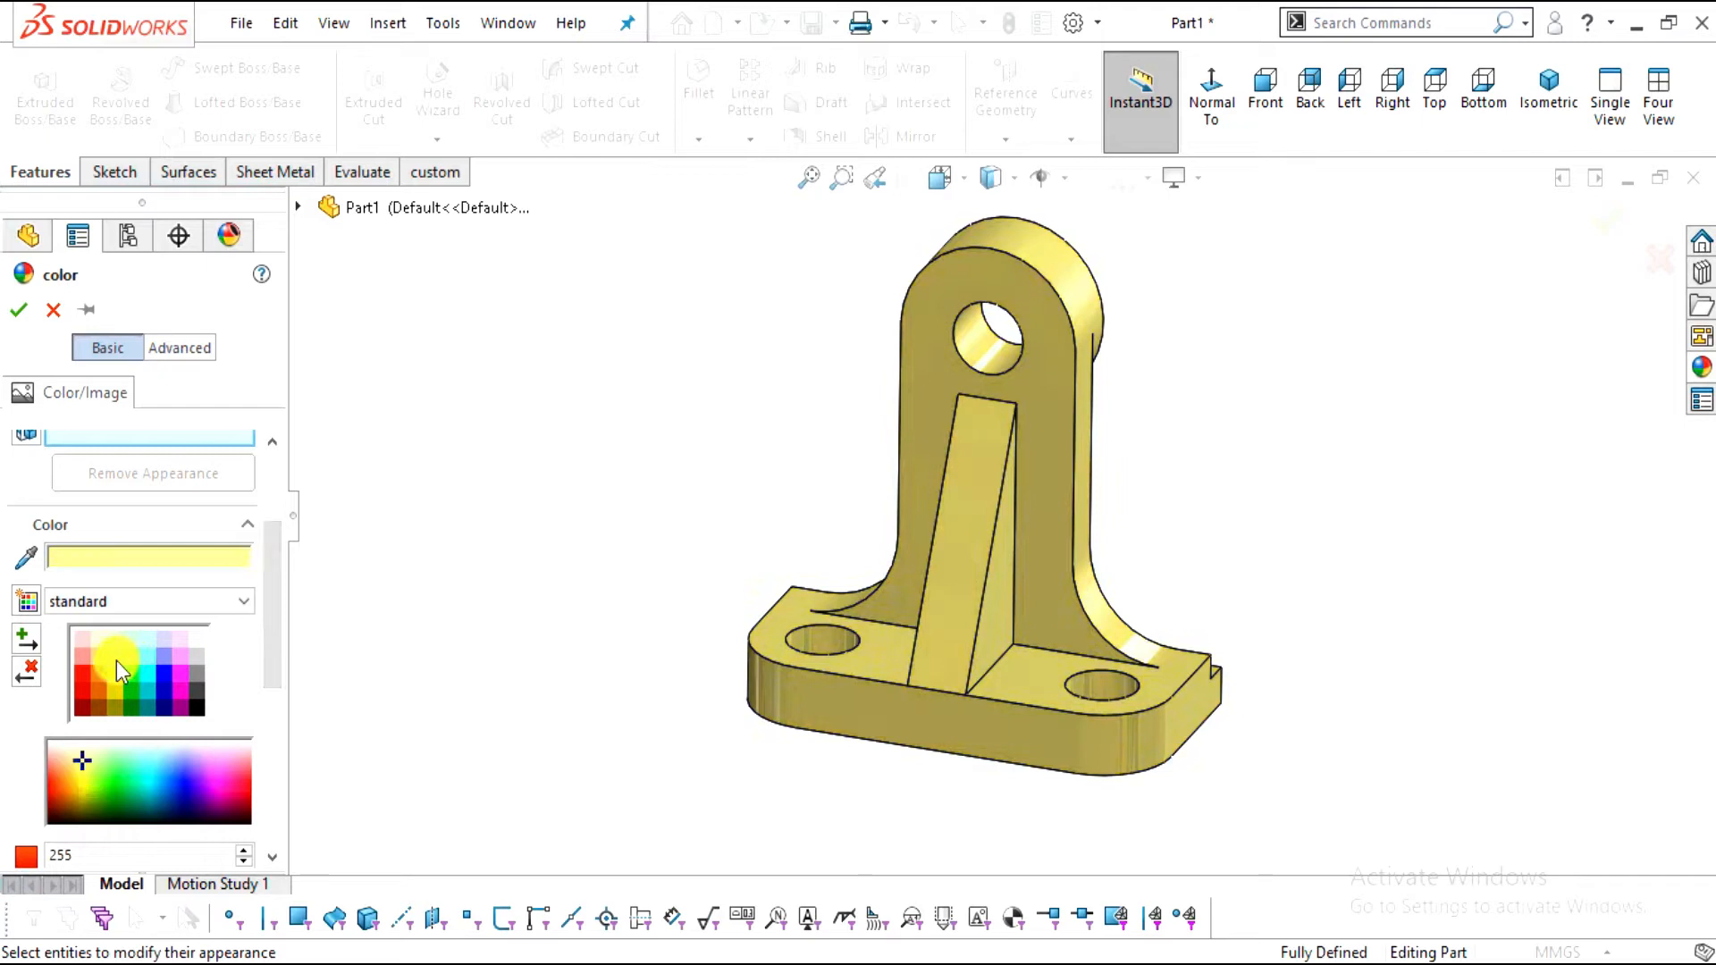
left_click(53, 309)
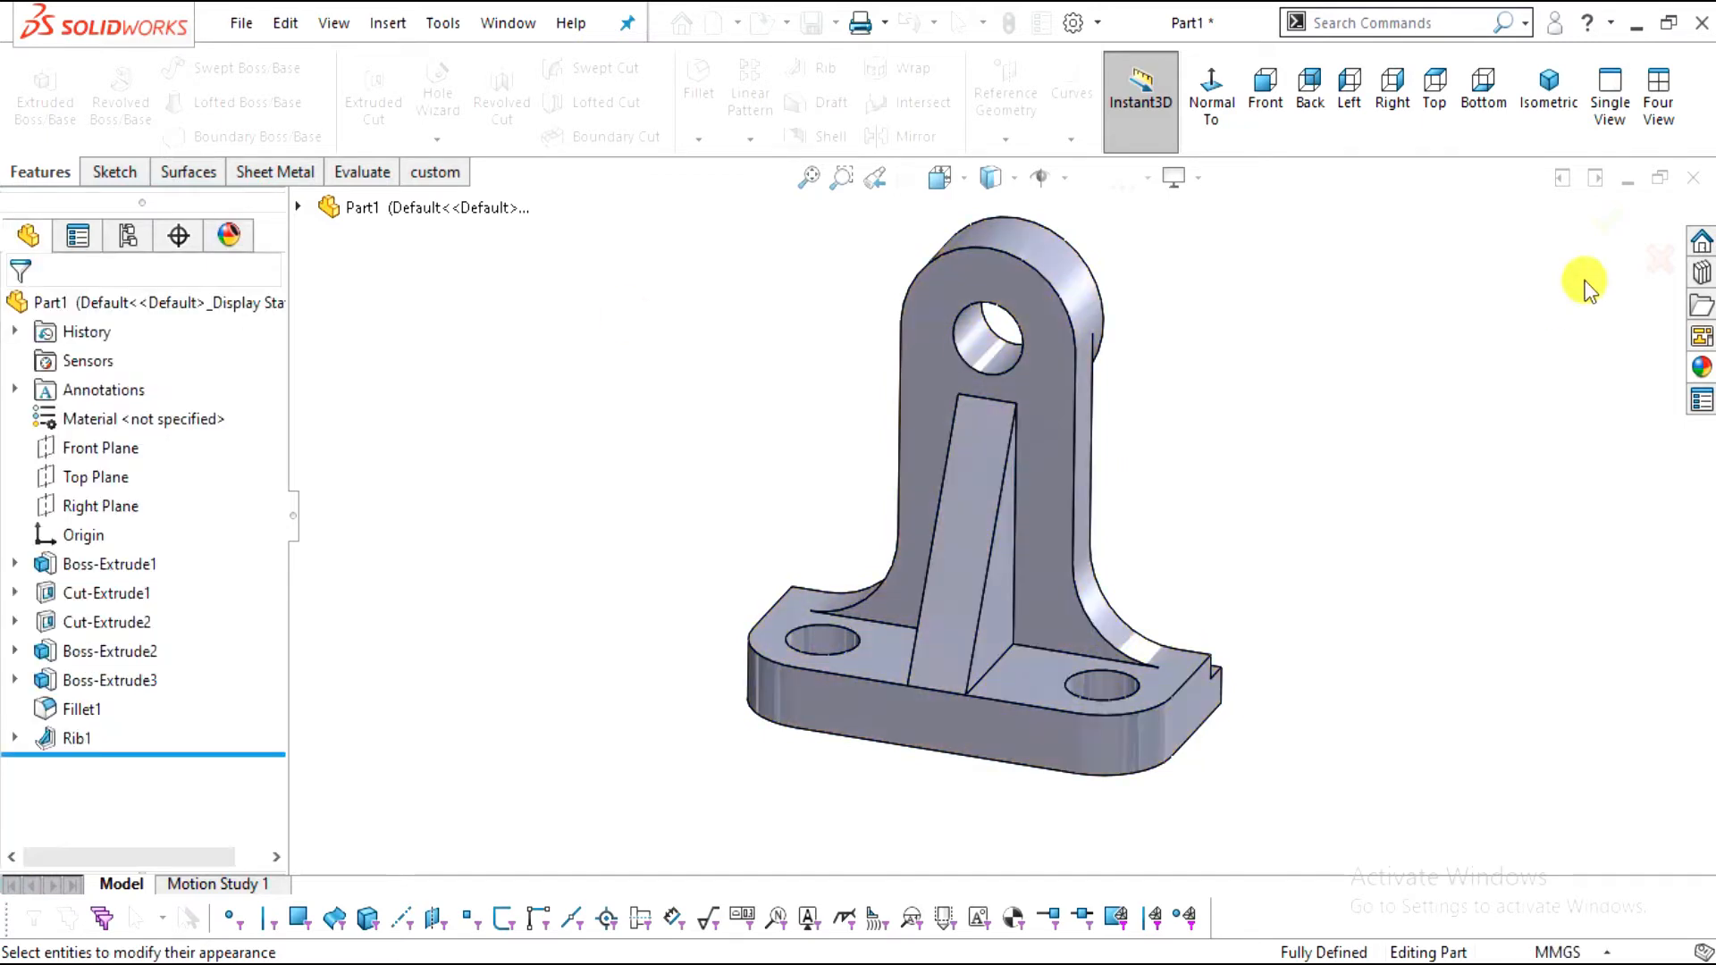
Apply the brushed brass appearance from the metal brass library to the whole part
left_click(1701, 367)
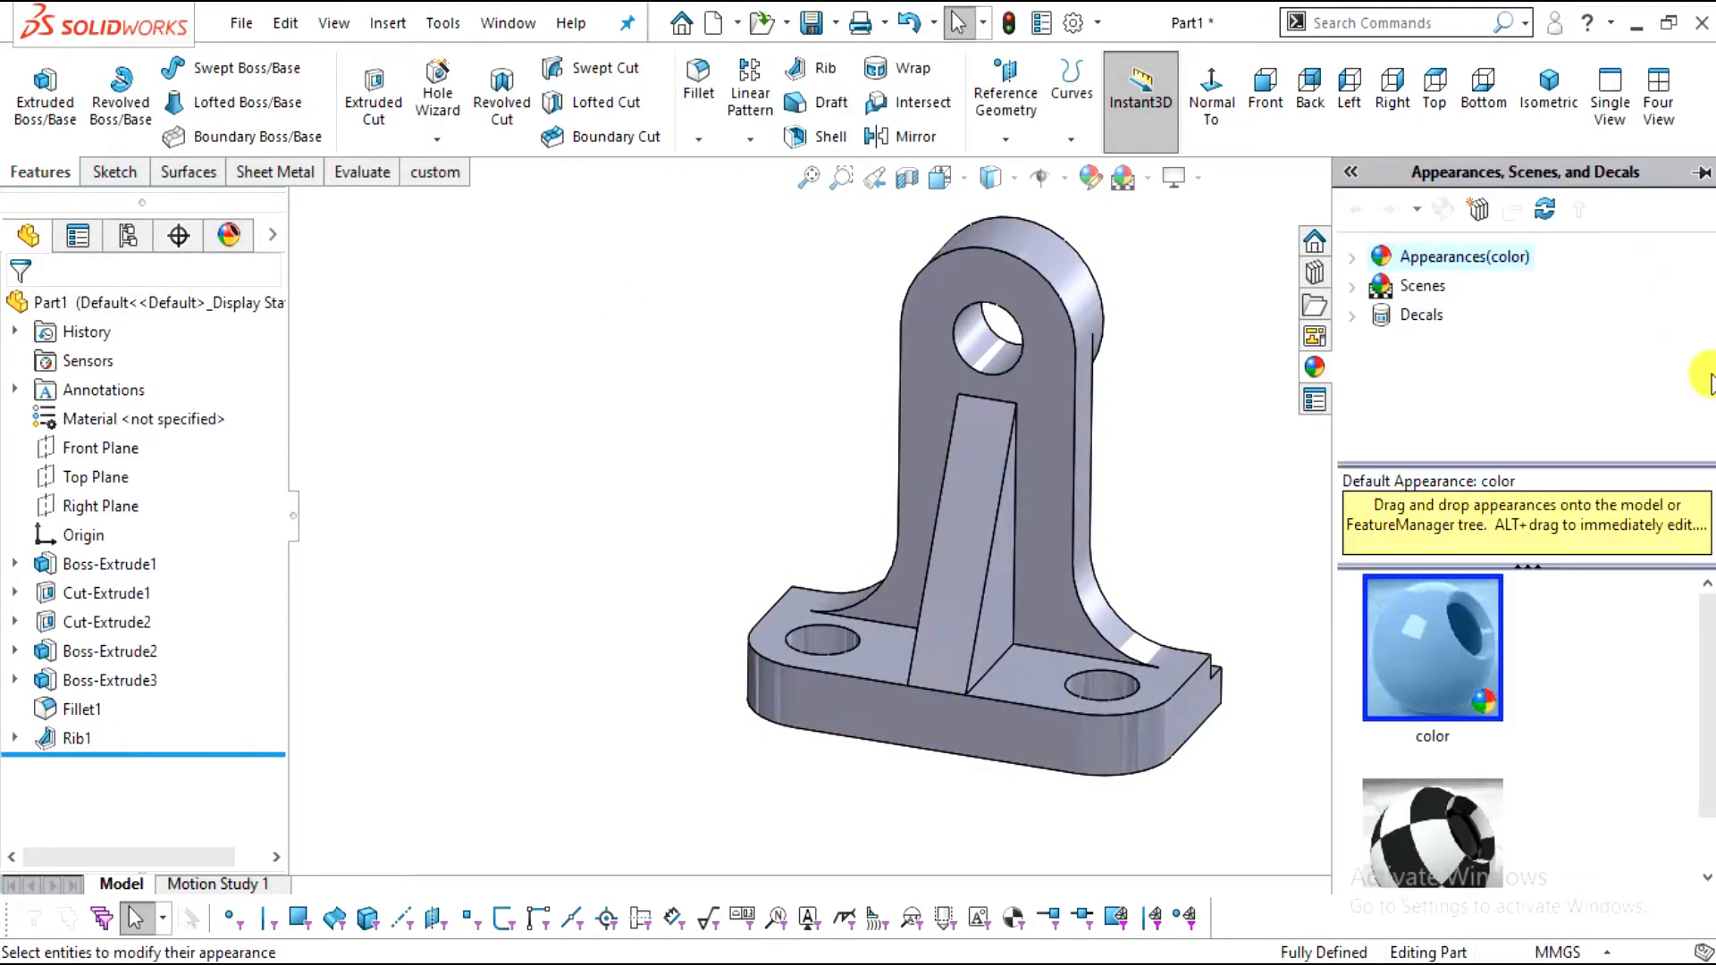
left_click(1359, 261)
scroll(1448, 411, "down", 2)
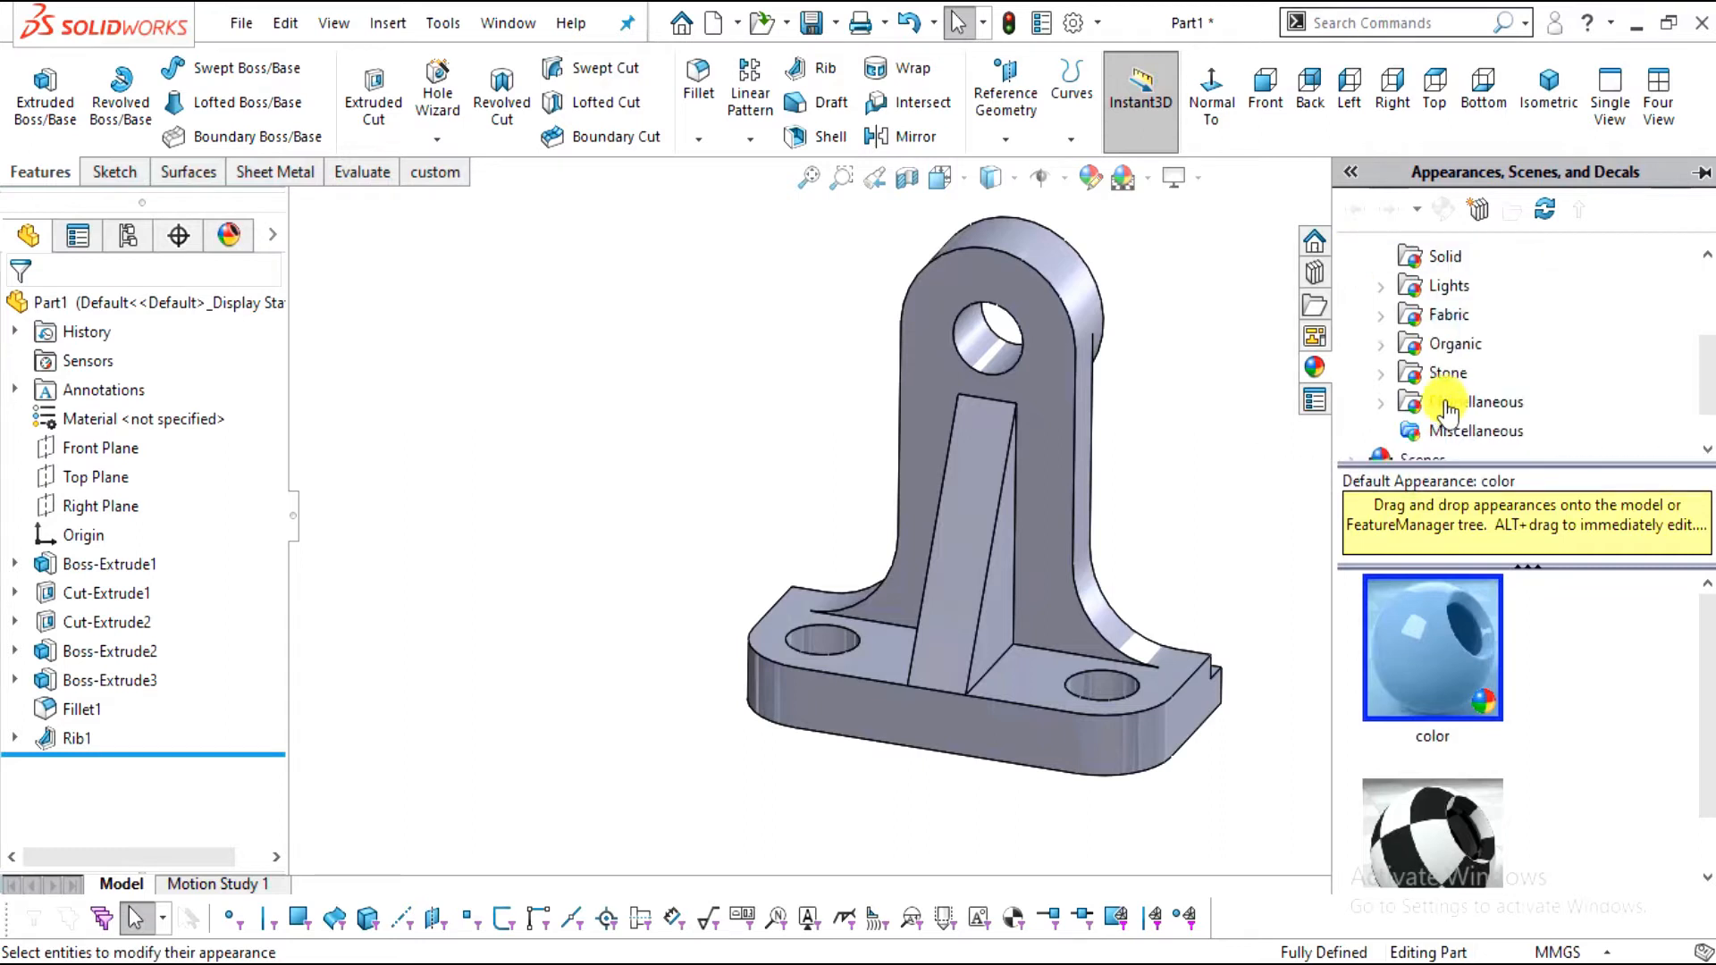
scroll(1399, 303, "up", 1)
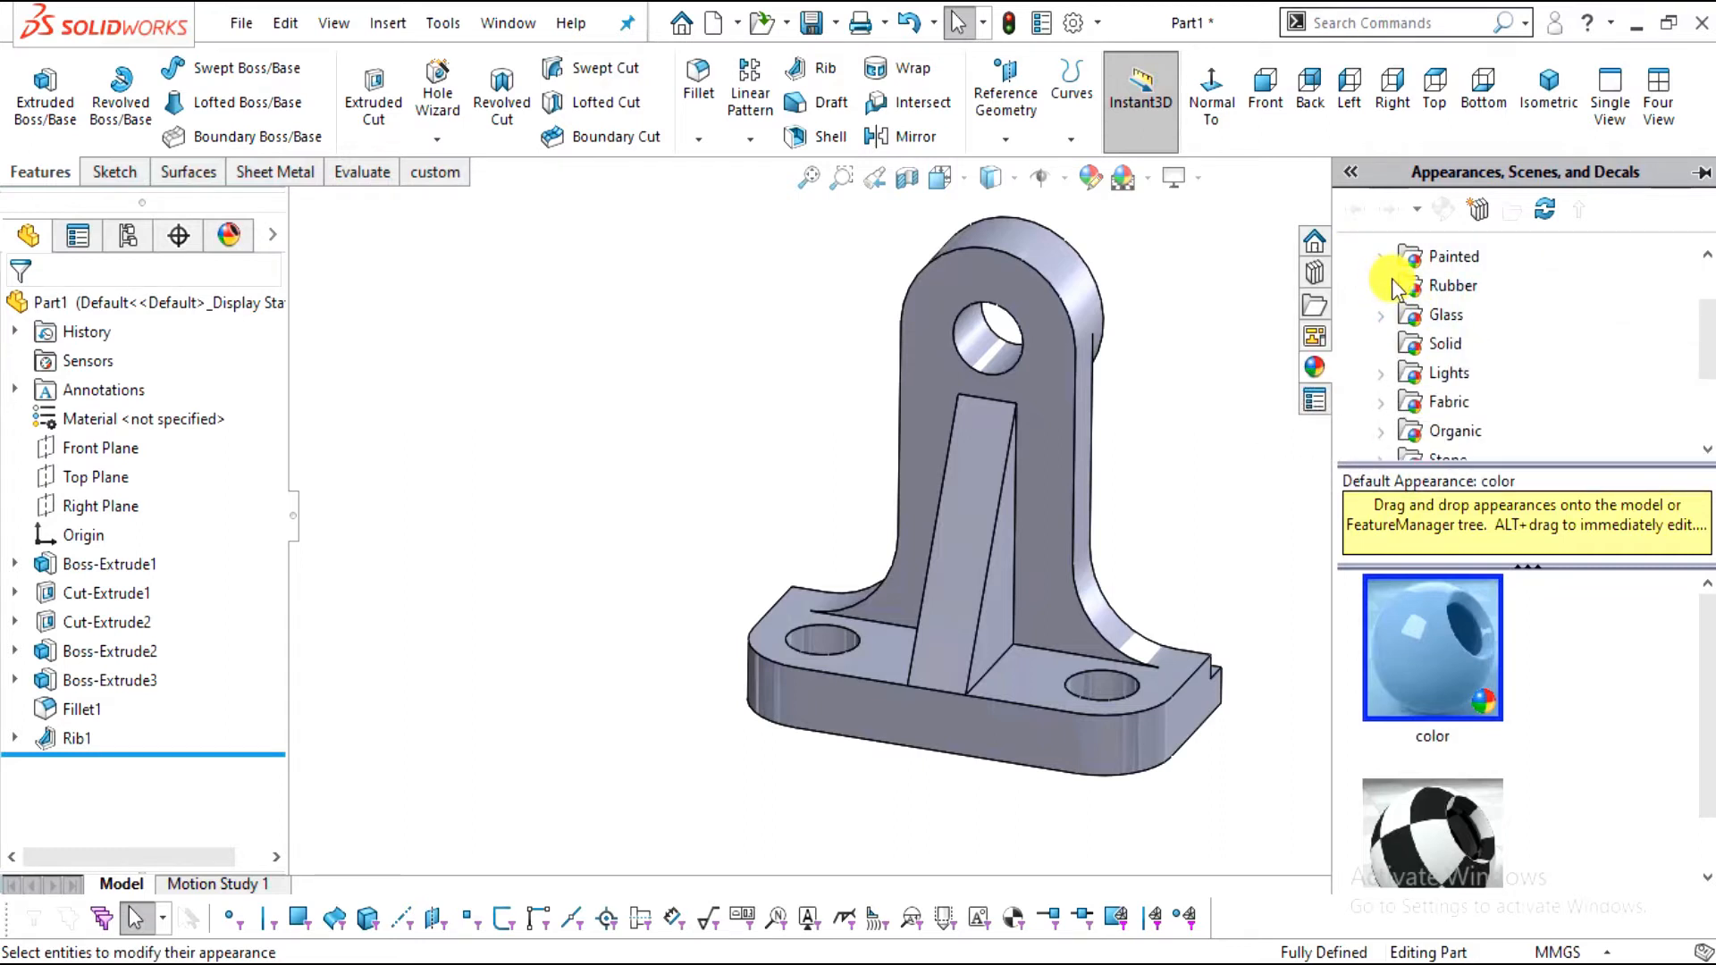
scroll(1396, 287, "up", 1)
left_click(1382, 315)
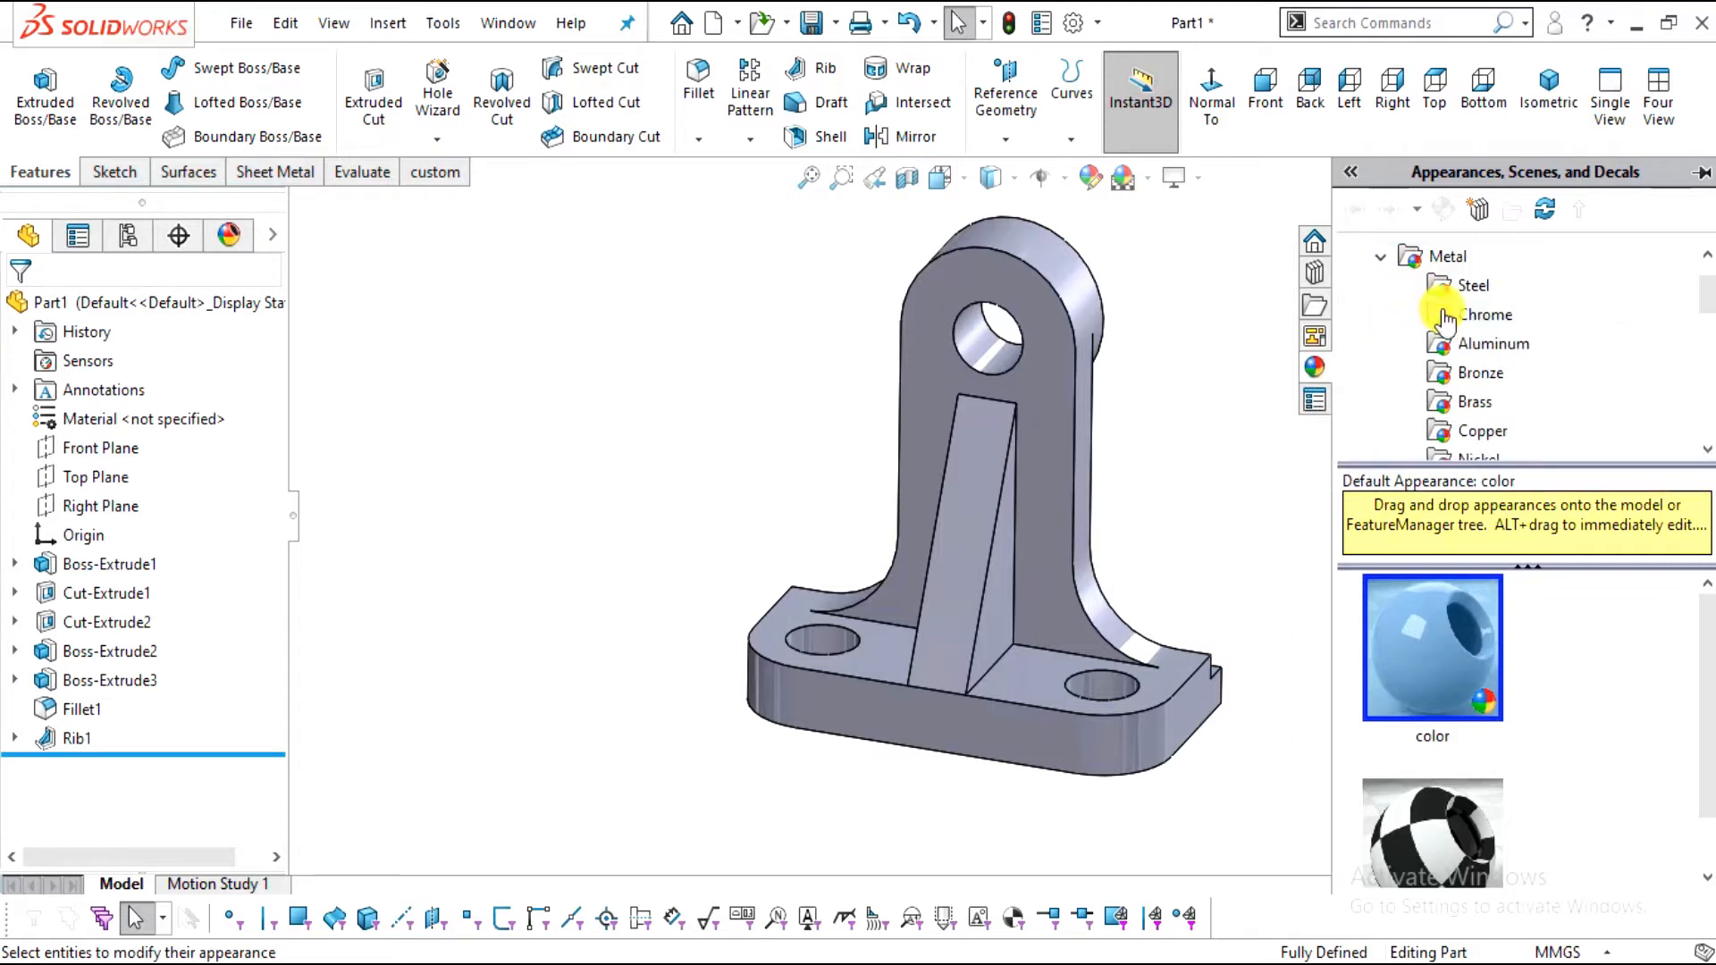
scroll(1466, 357, "down", 2)
scroll(1468, 313, "up", 1)
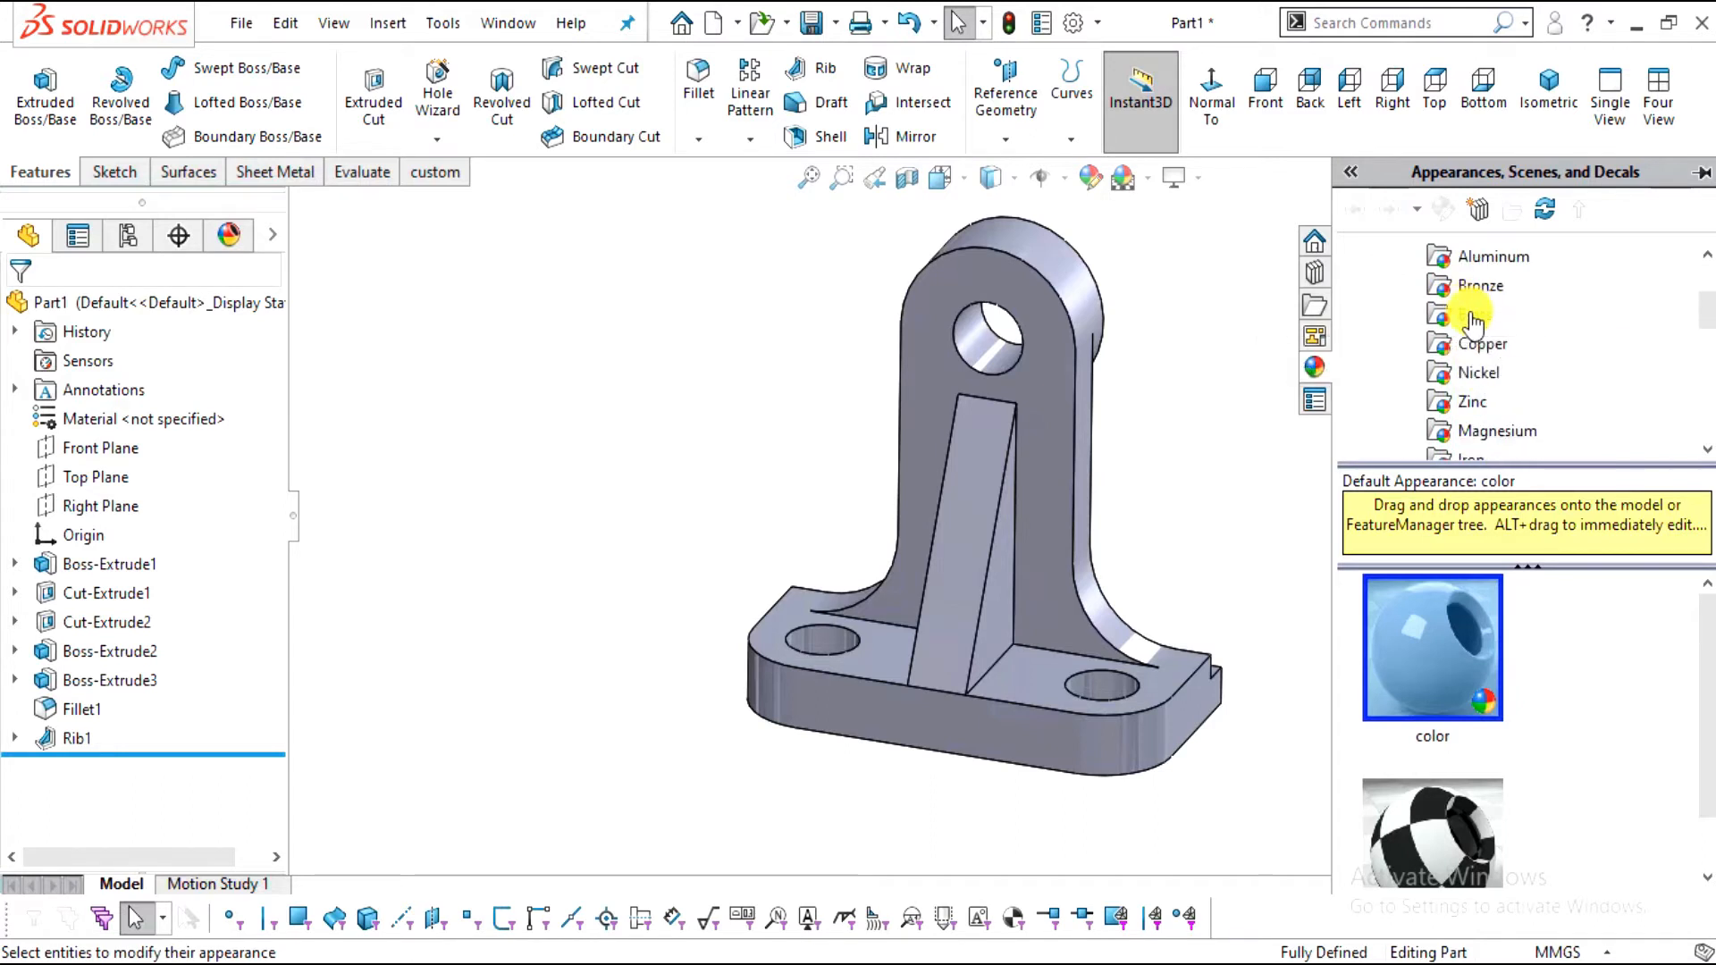
left_click(1434, 315)
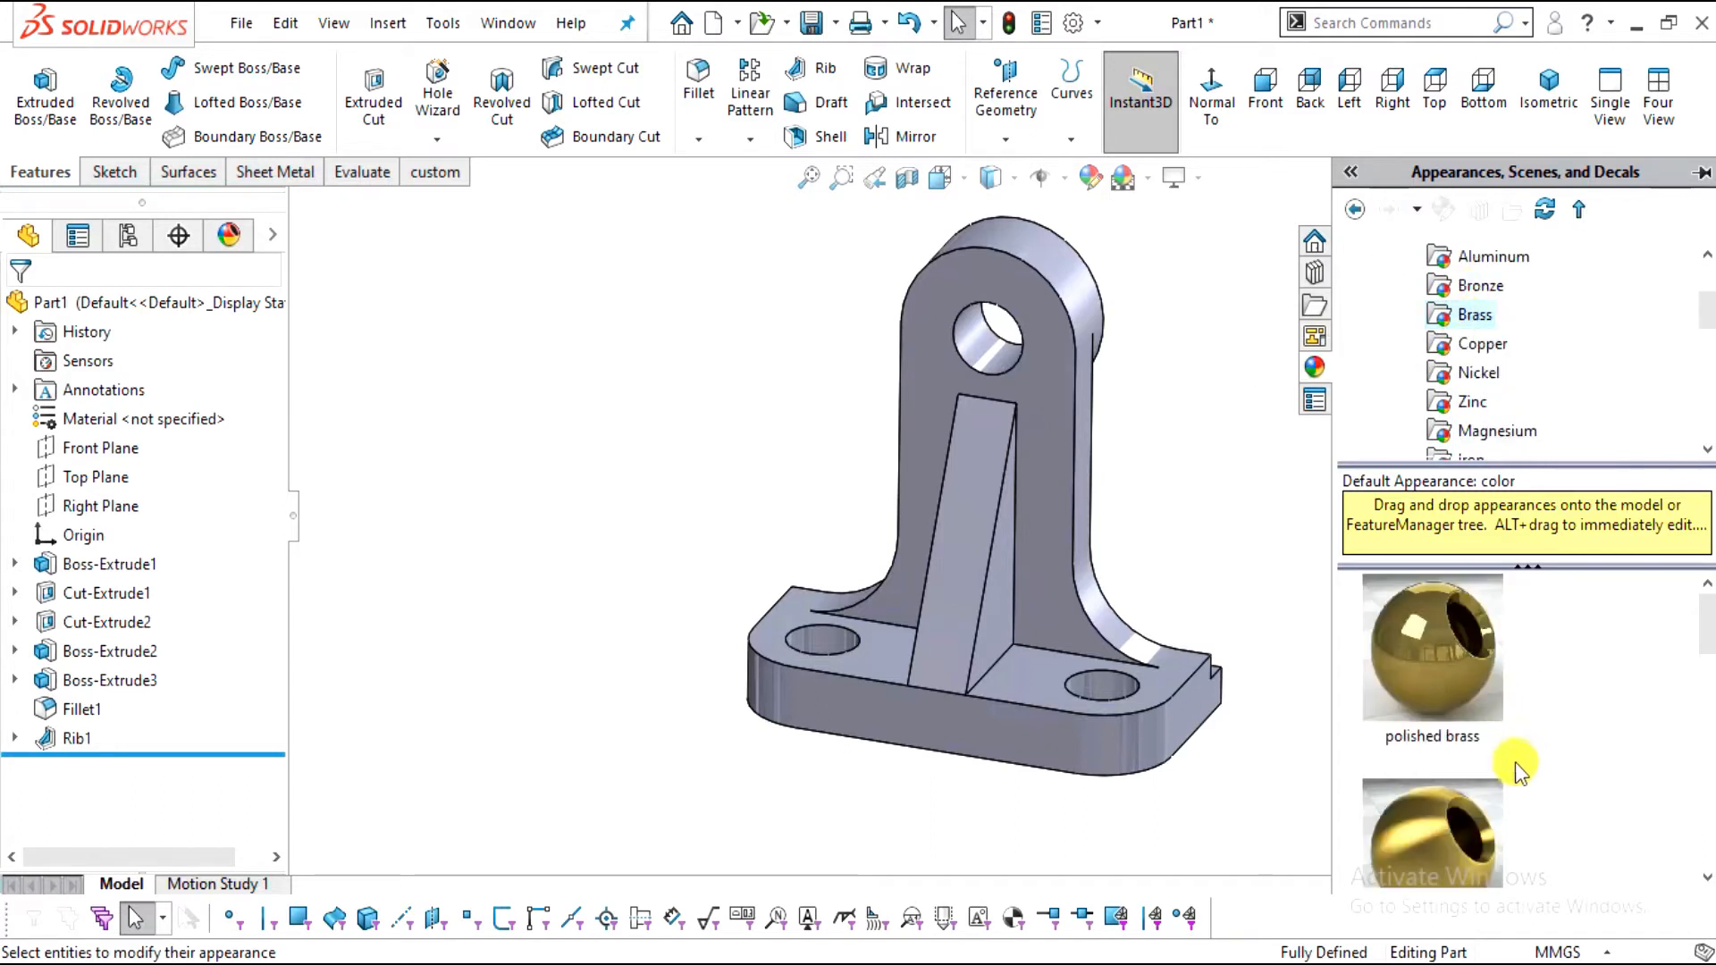
double_click(1481, 818)
Replace the part's appearance with sandblasted brass and inspect the model from another angle
scroll(1225, 483, "down", 3)
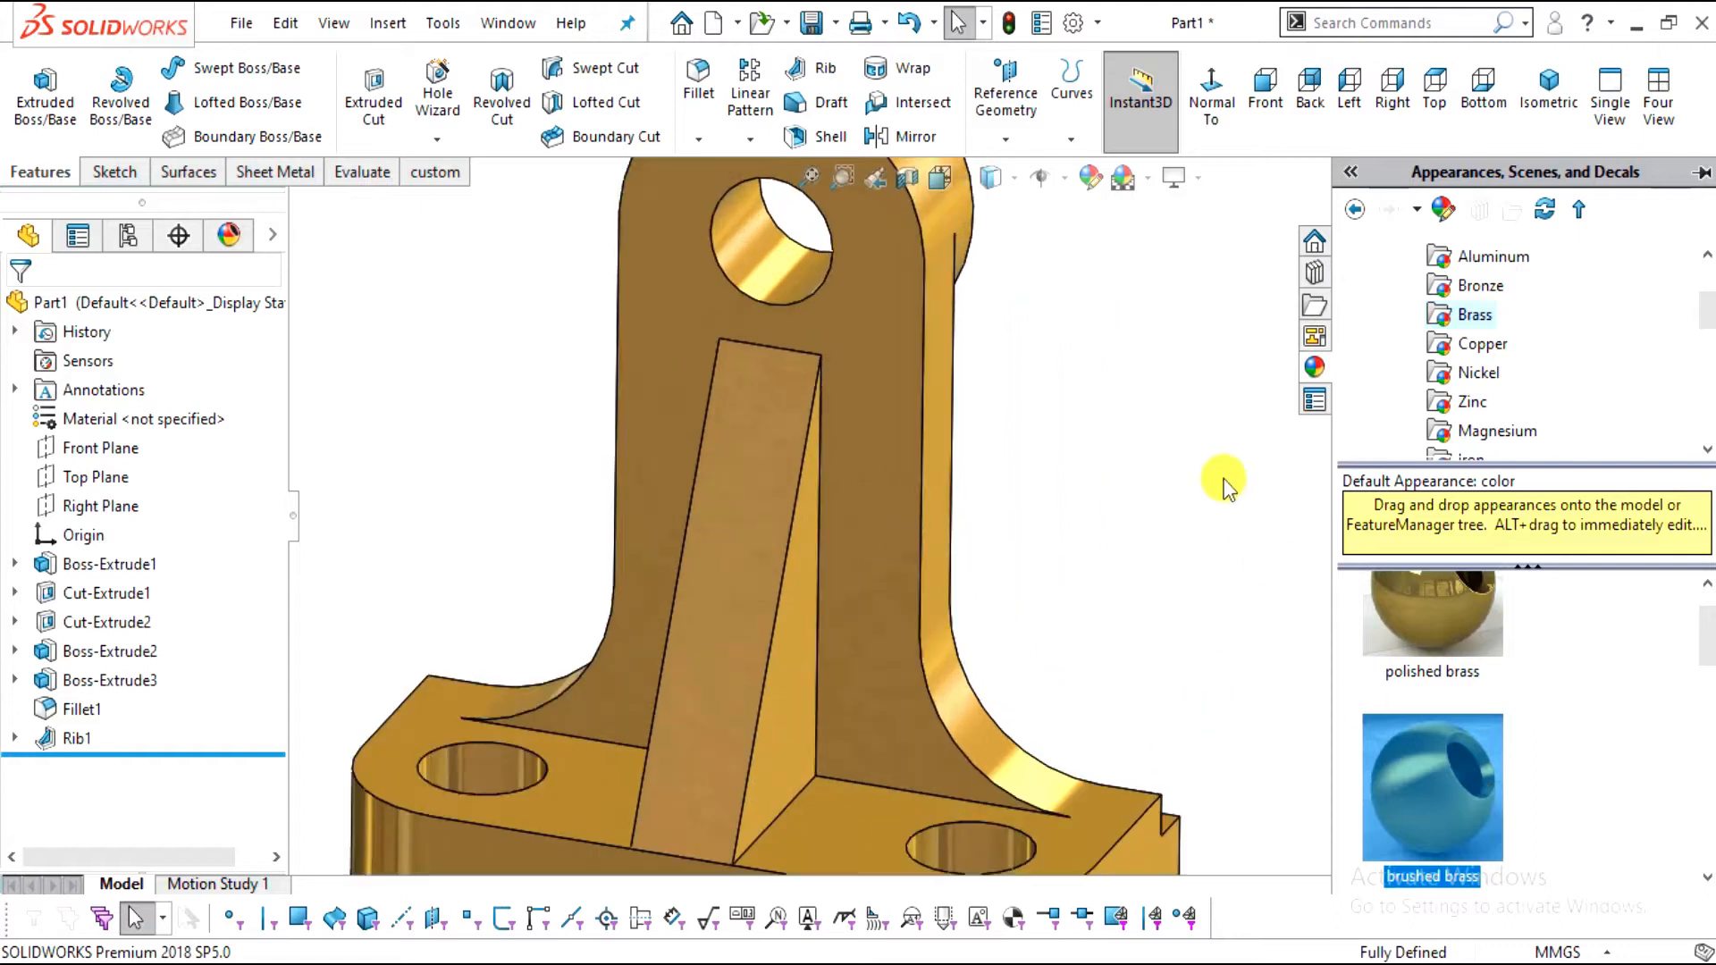
scroll(1225, 484, "up", 3)
scroll(1525, 786, "down", 2)
left_click(1459, 650)
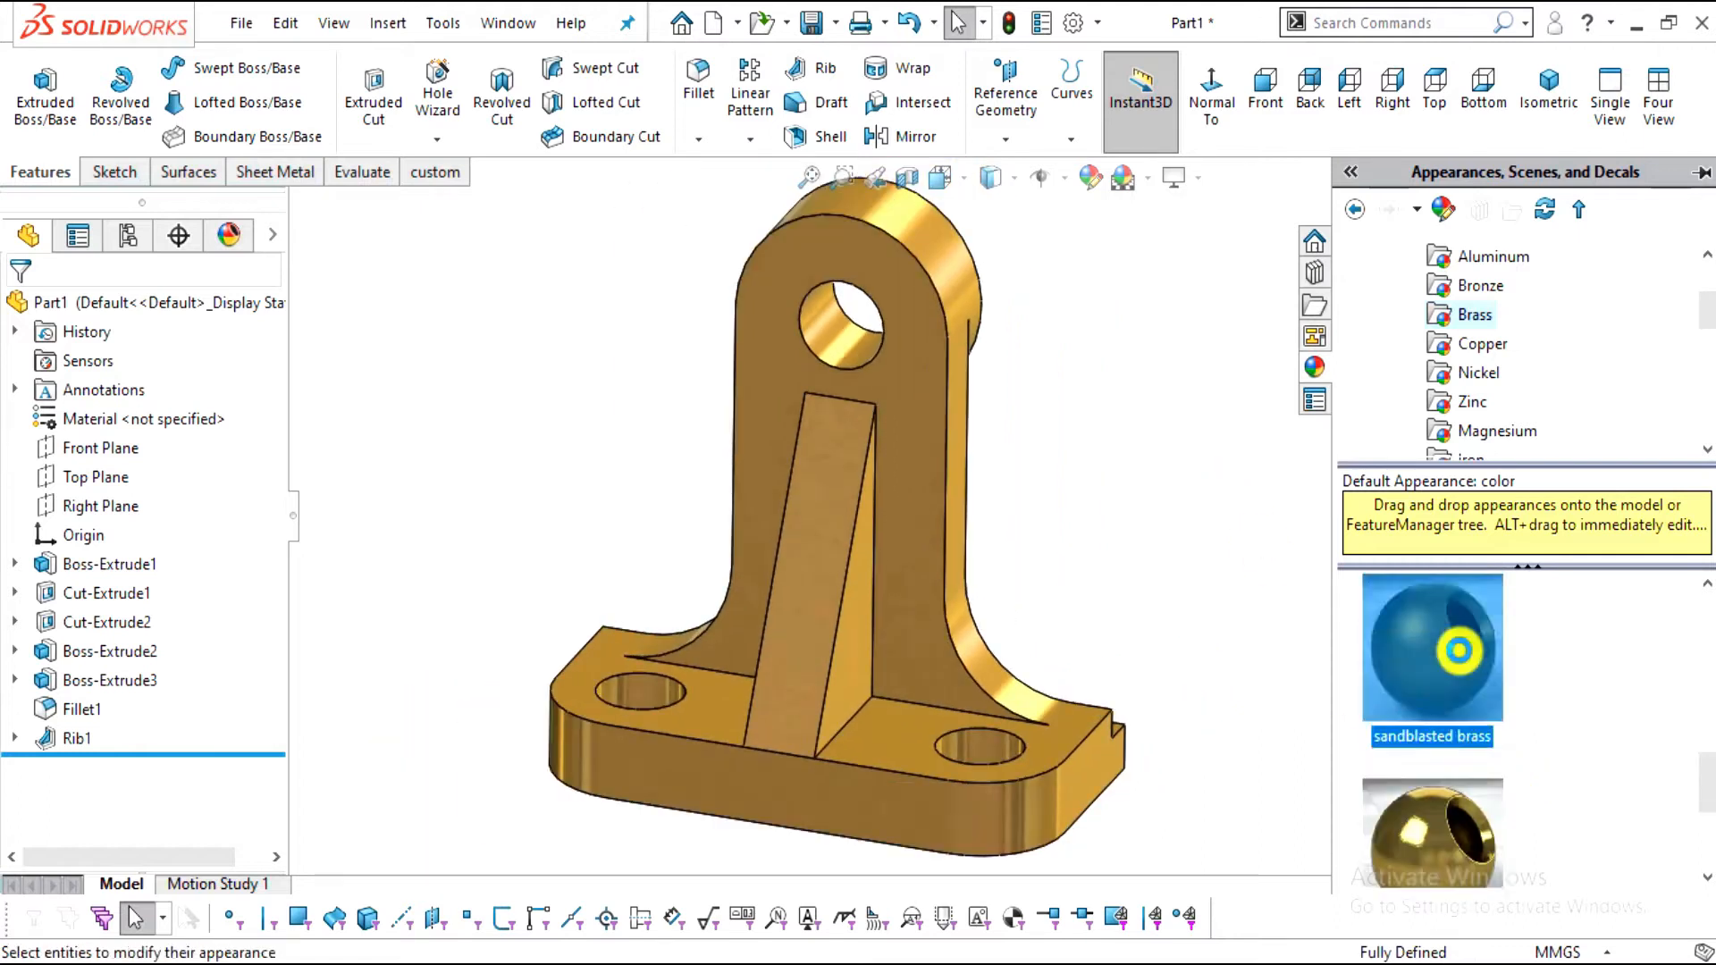
middle_click_drag(1237, 624, 1168, 625)
left_click(1171, 612)
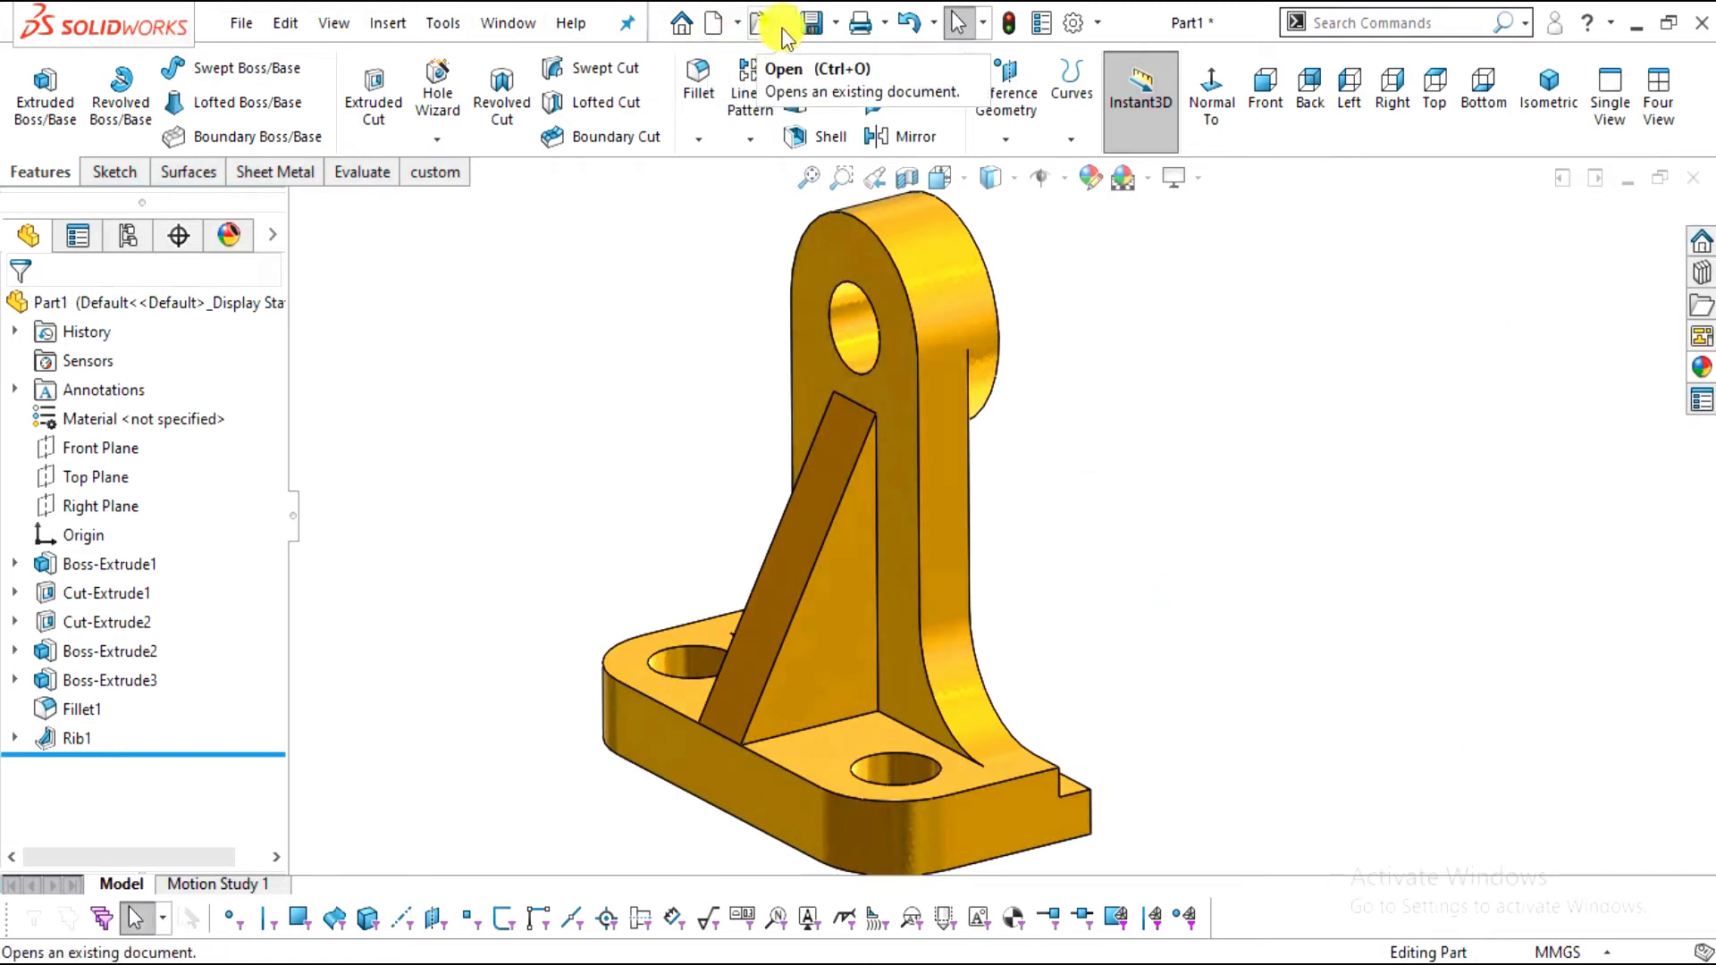
Save the part as "1. bracket" in a new Desktop folder named "belt roller assembly"
key("ctrl+s")
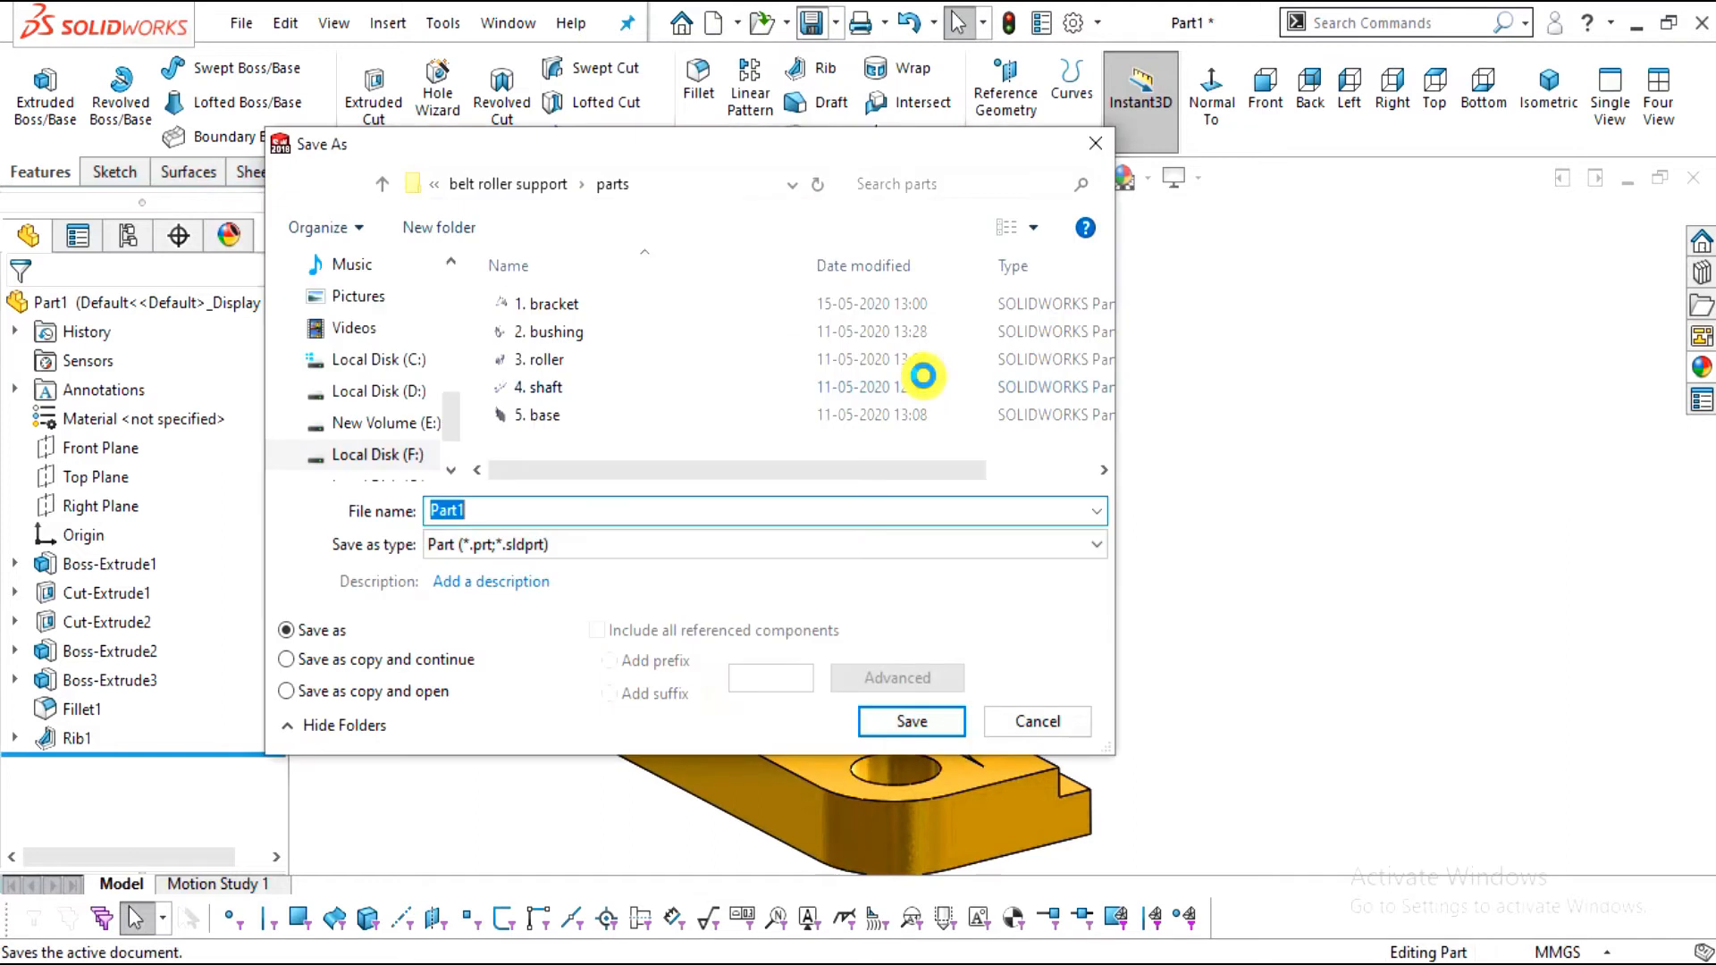
left_click(379, 186)
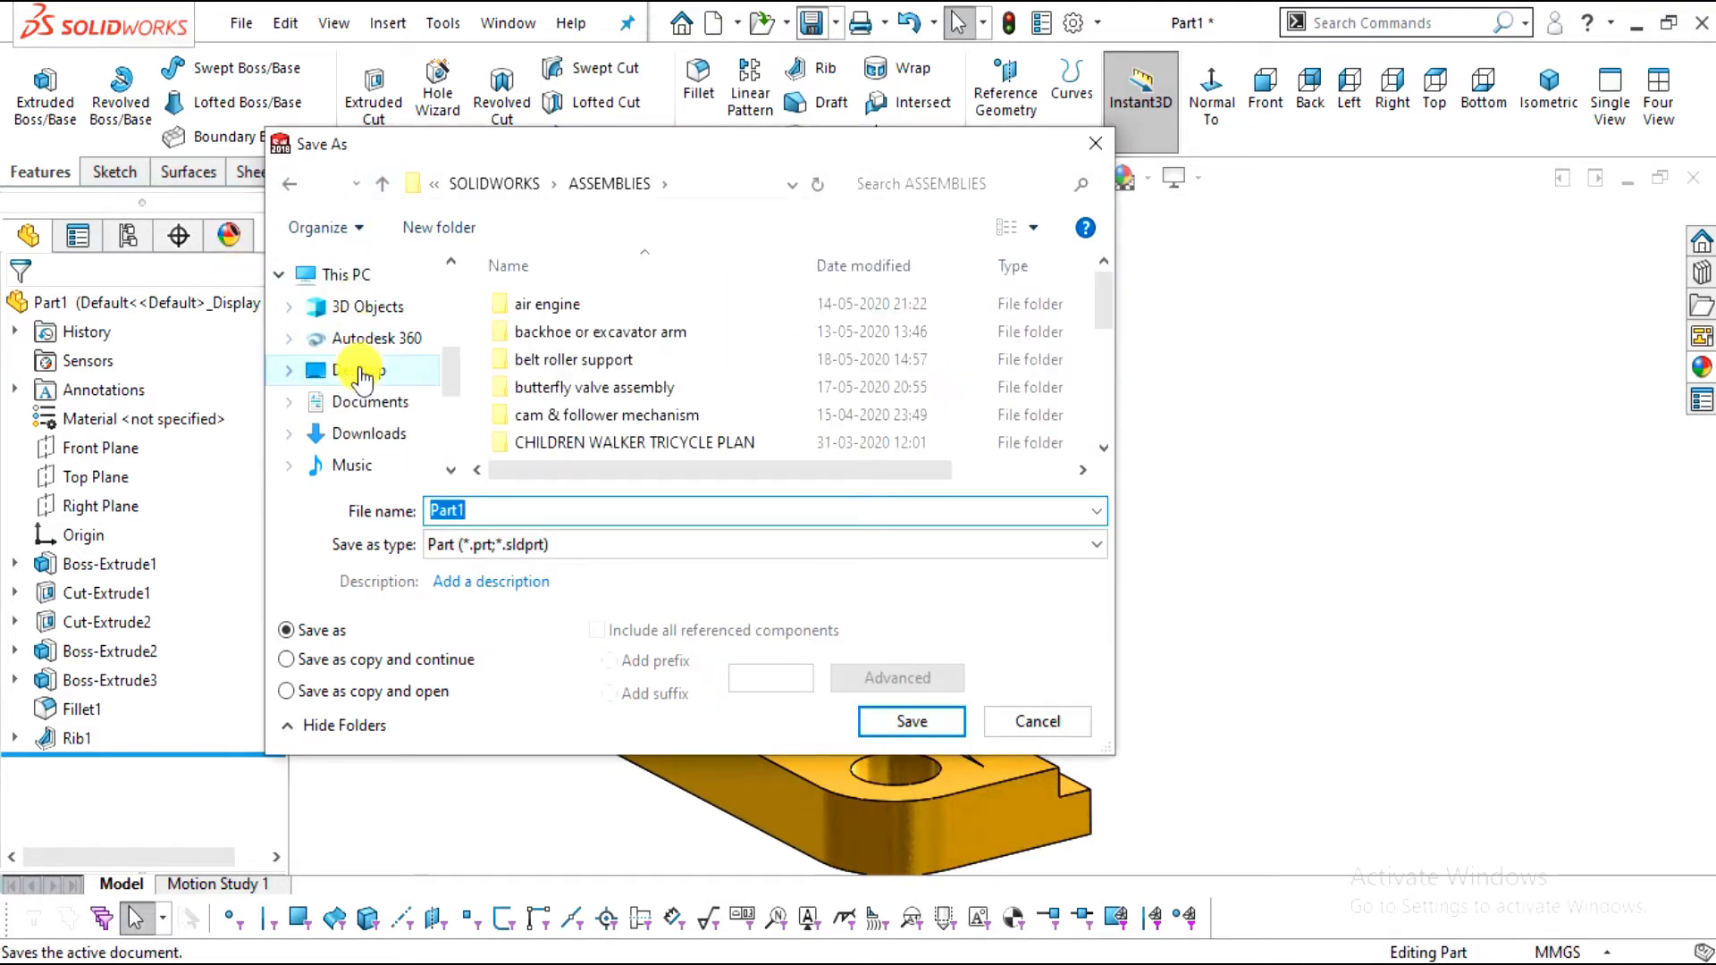
left_click(361, 371)
right_click(474, 299)
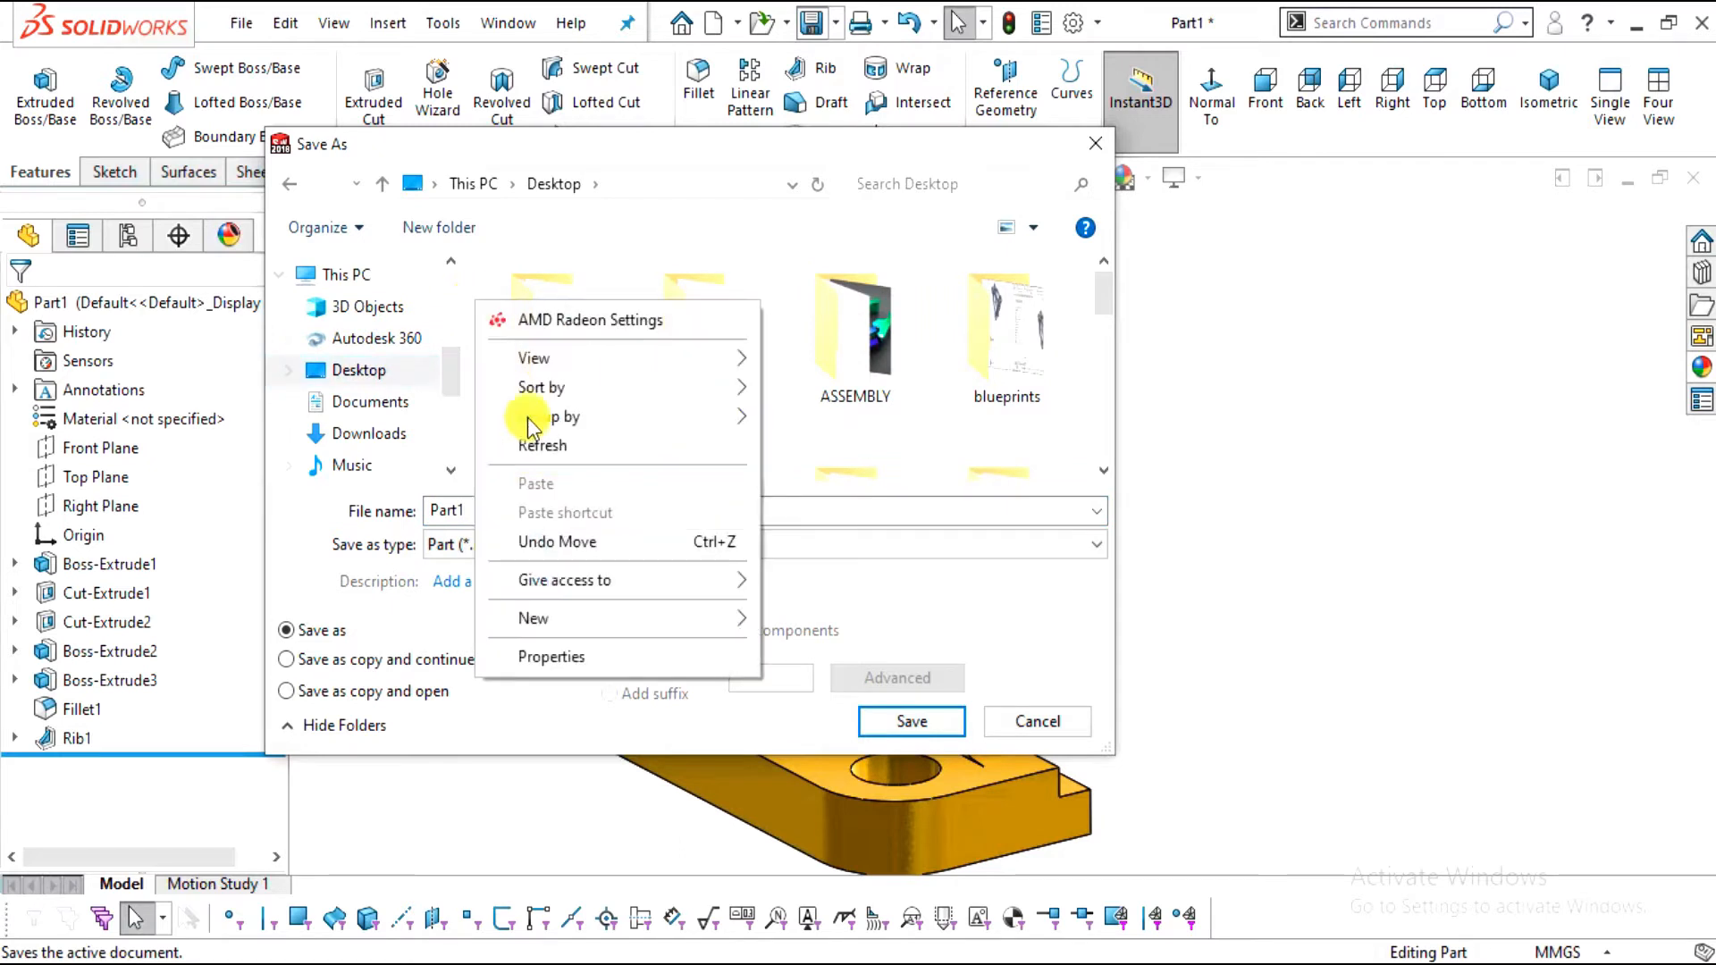
mouse_move(555, 617)
left_click(821, 621)
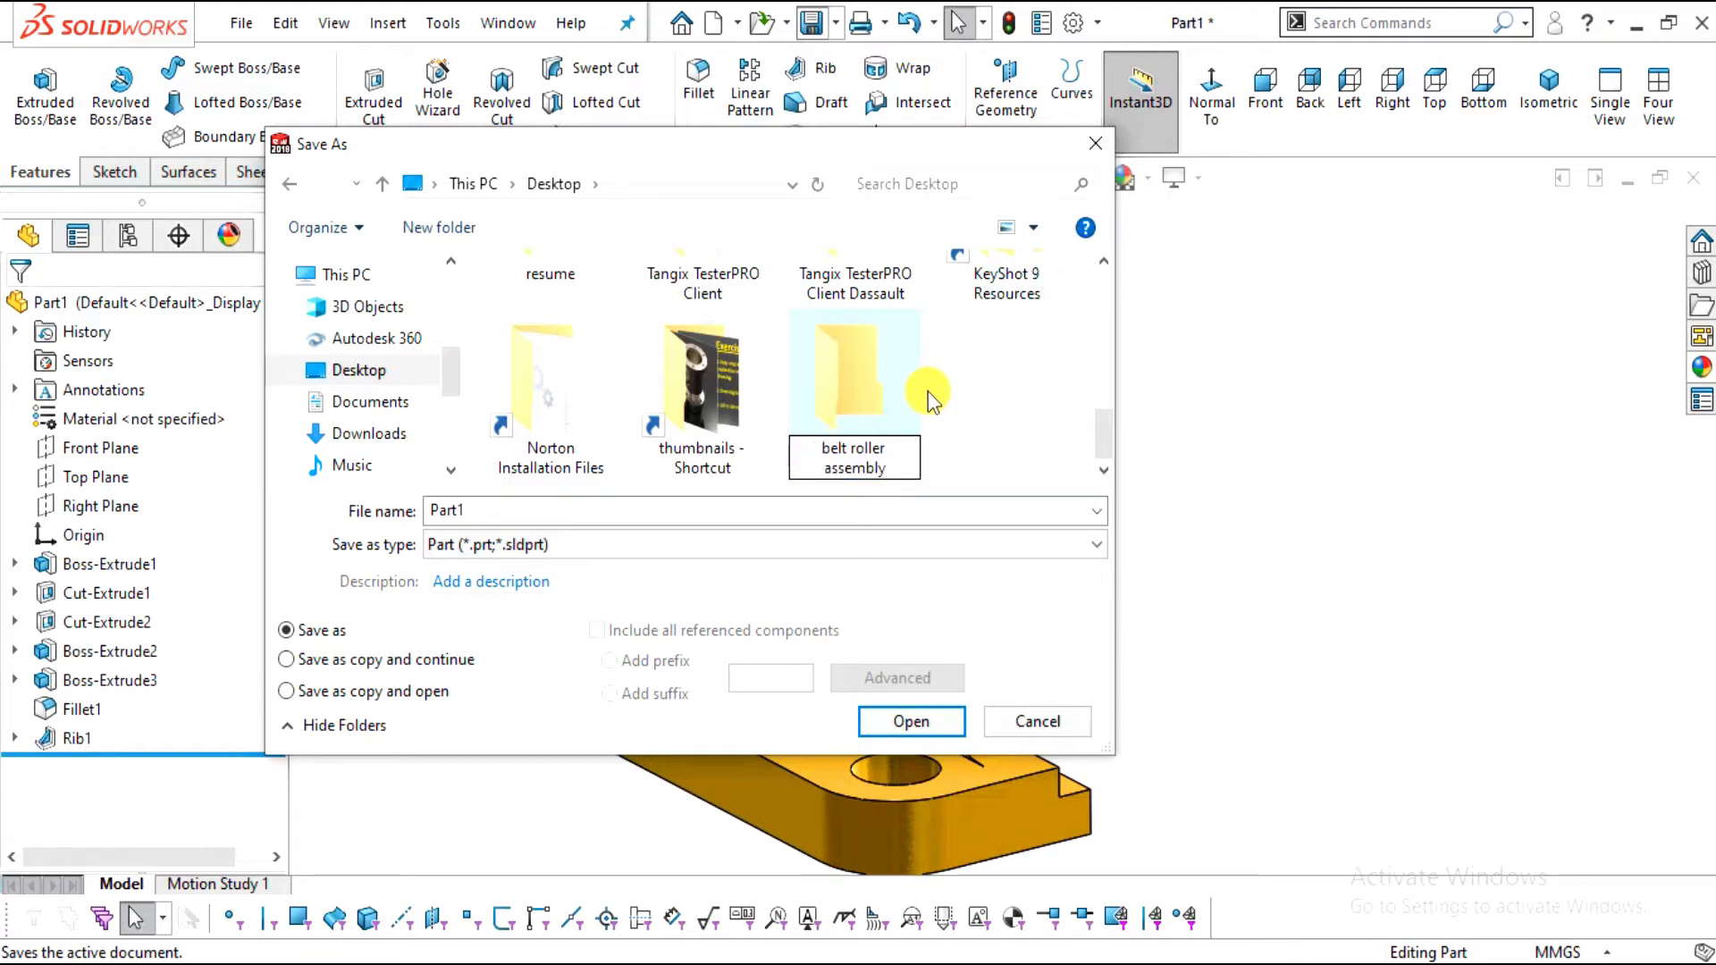
double_click(897, 412)
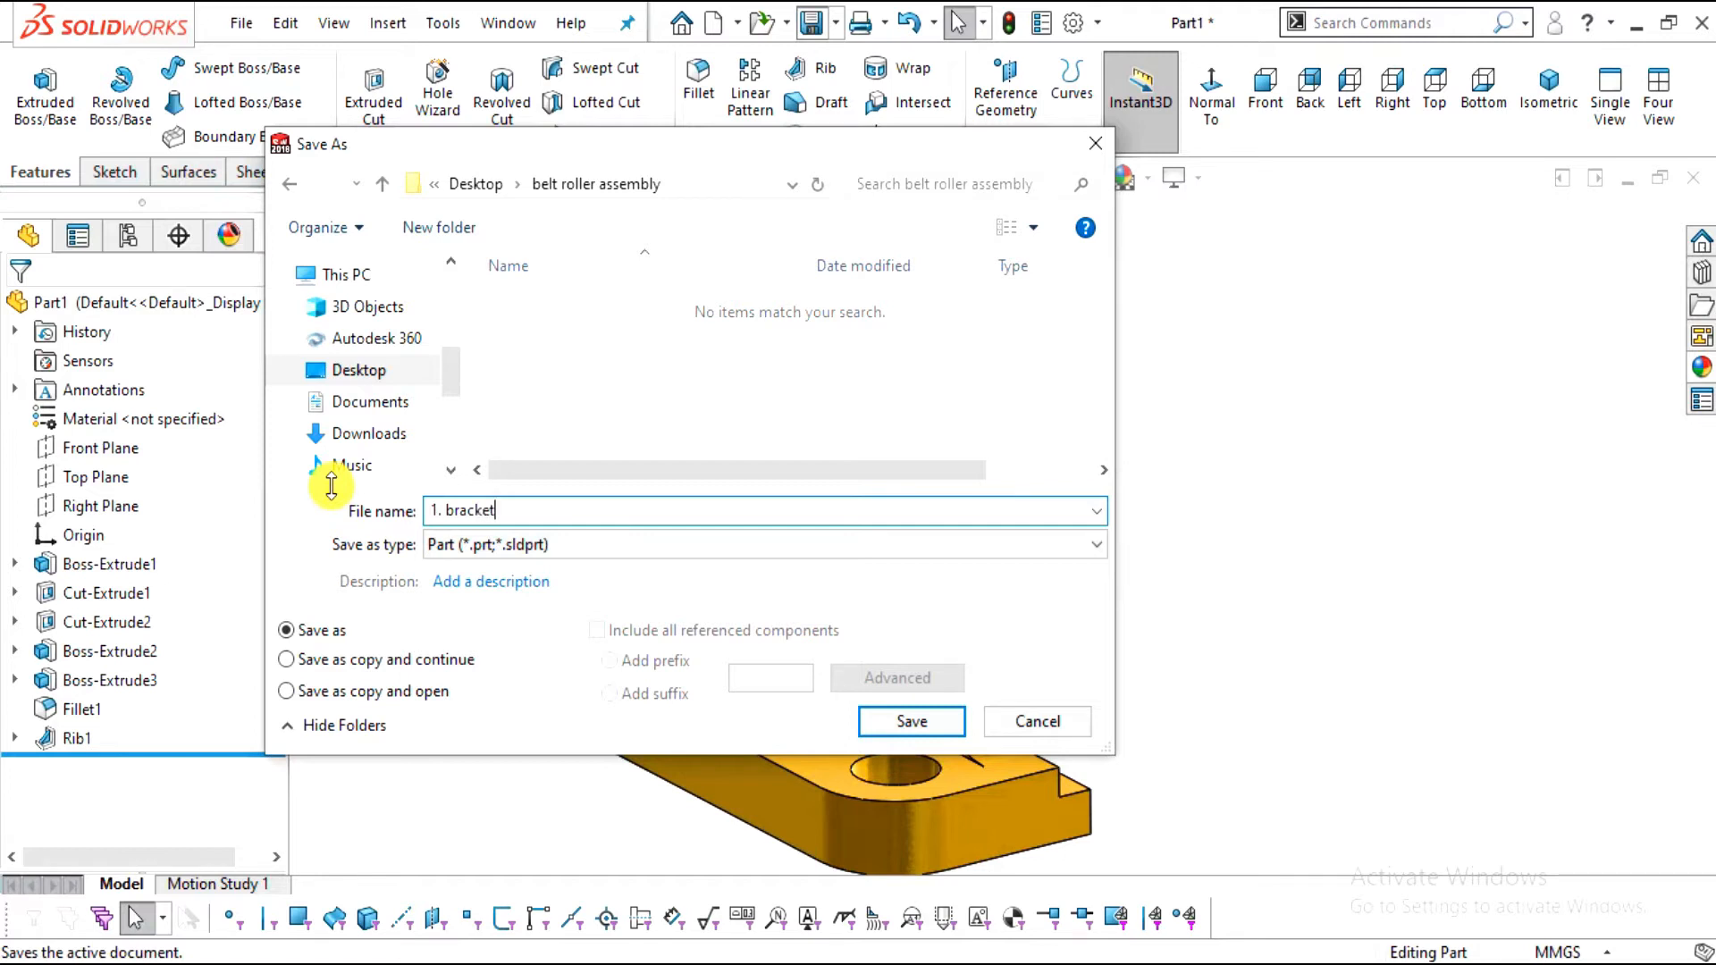
left_click(906, 728)
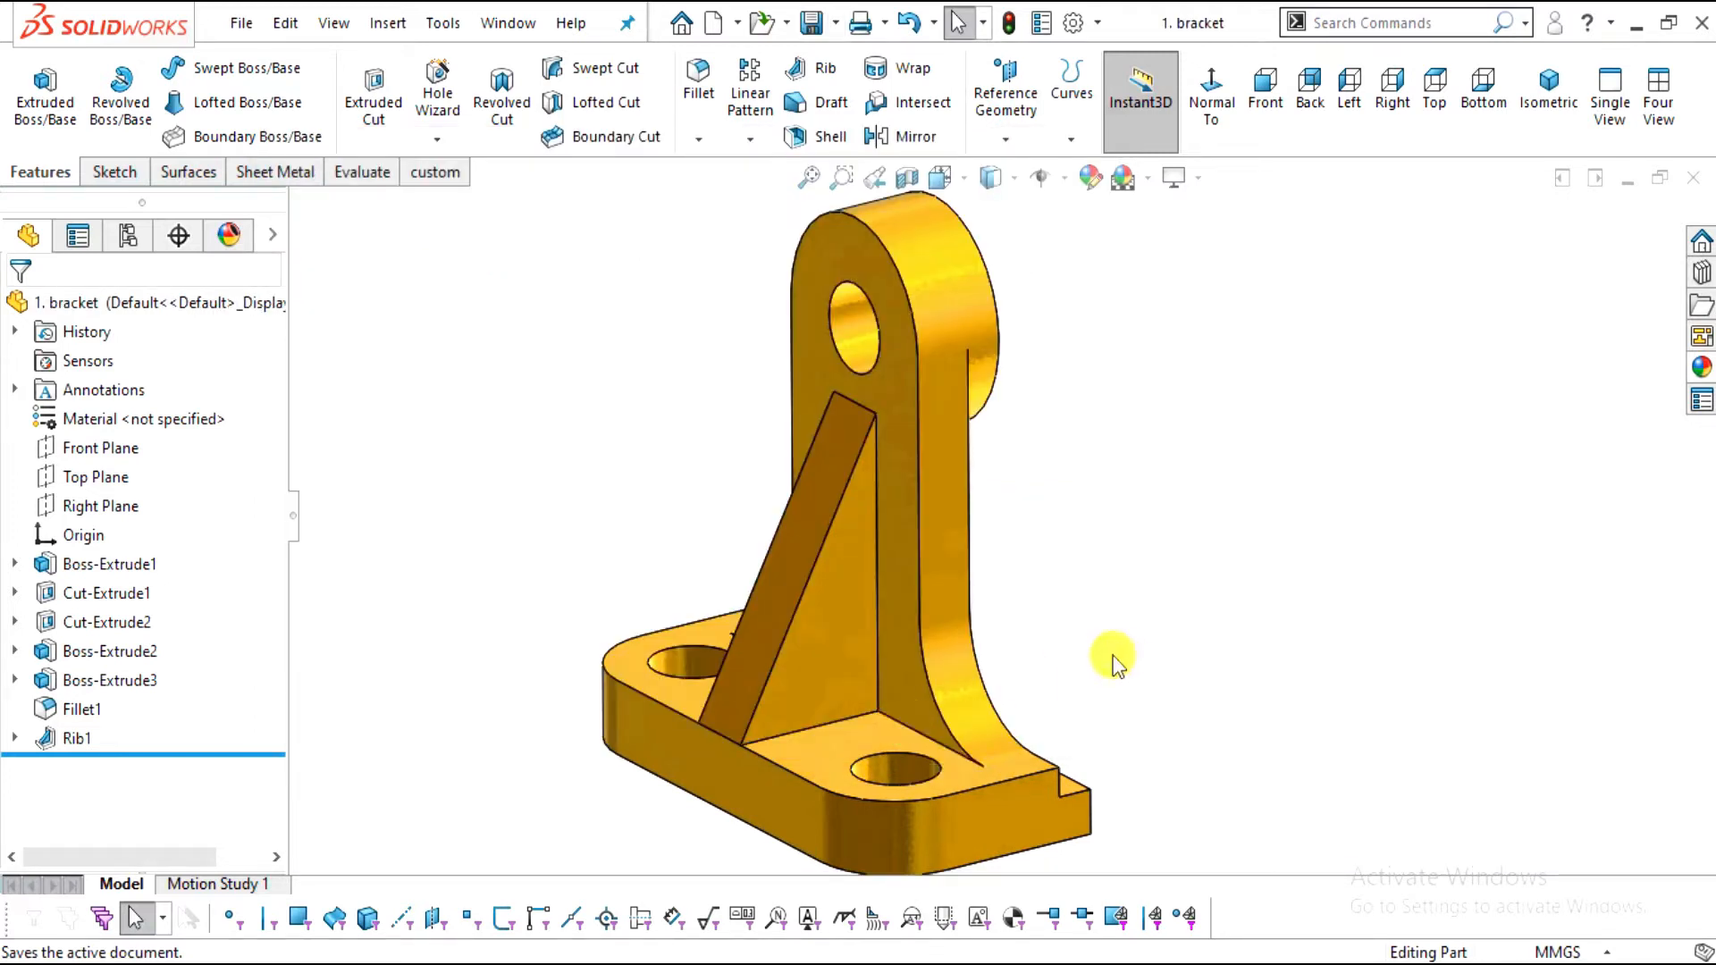
Switch to the belt roller assembly PDF in Foxit Reader and find the "2. Bushing" drawing
scroll(1117, 666, "up", 2)
key("alt+Tab")
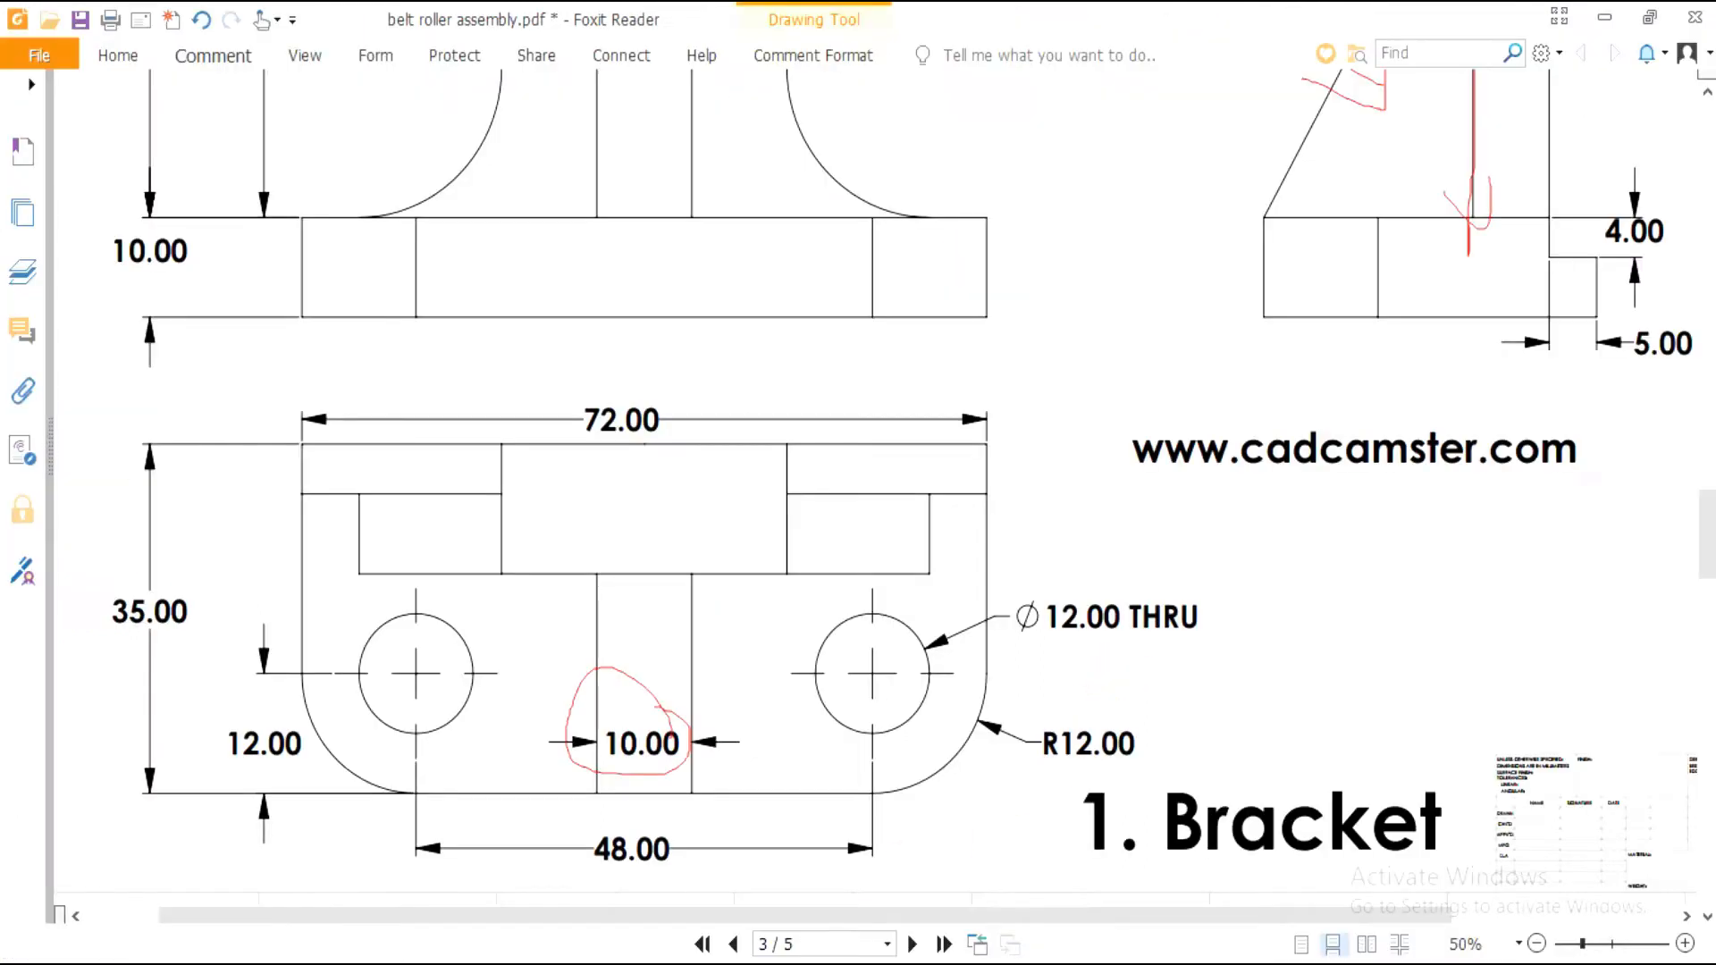
scroll(972, 496, "down", 10)
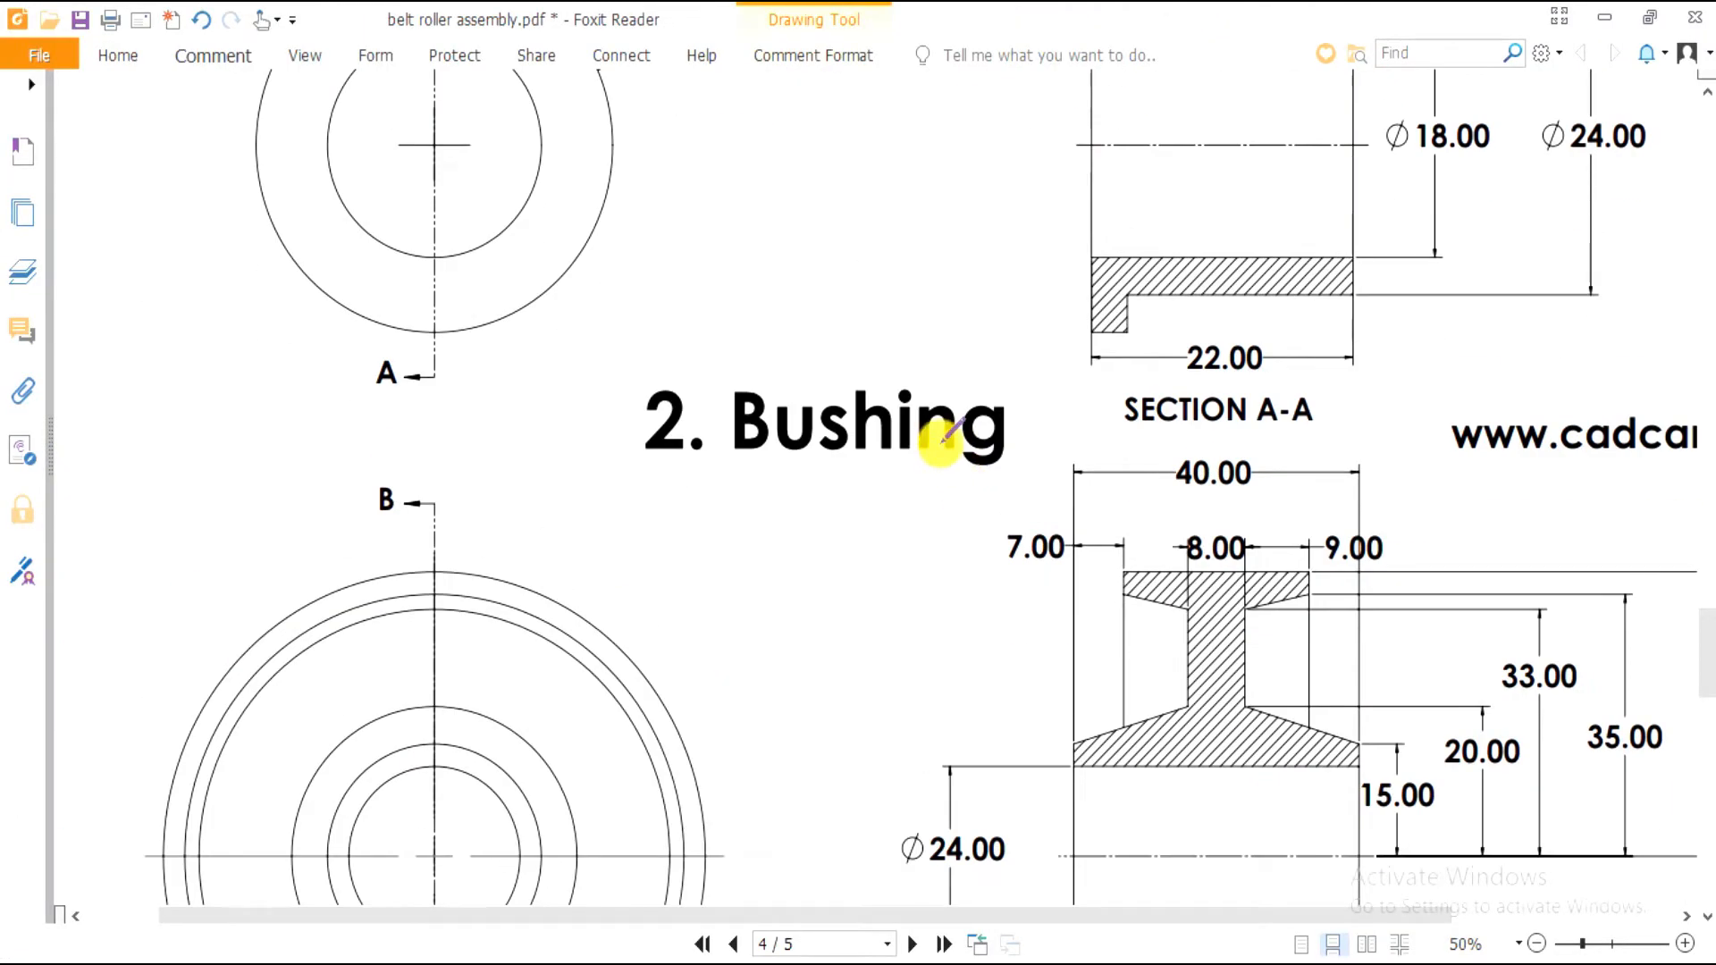
scroll(893, 420, "down", 3)
scroll(942, 329, "up", 6)
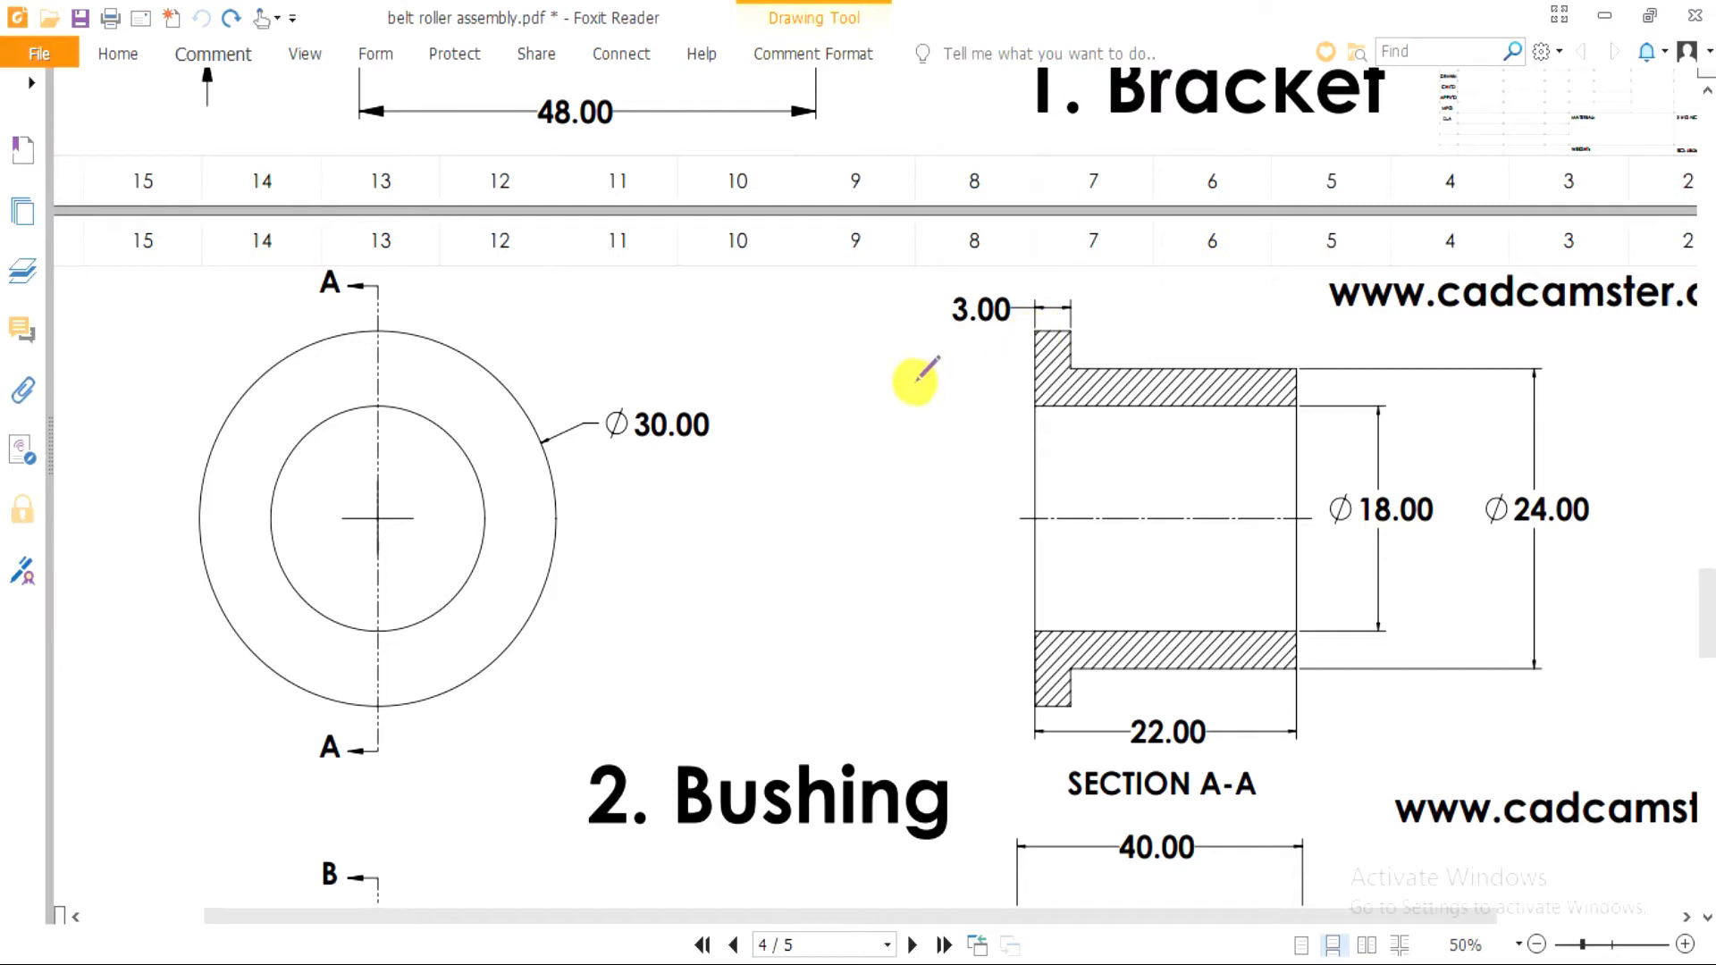
Mark the bore diameter, outer diameter, flange thickness and overall length on the bushing's section view in red pencil
mouse_move(1443, 525)
left_mouse_down()
mouse_move(1410, 459)
mouse_move(1359, 593)
mouse_move(1440, 528)
left_mouse_up()
left_click_drag(1301, 368, 1401, 367)
mouse_move(1601, 488)
left_mouse_down()
mouse_move(1628, 567)
mouse_move(1630, 525)
left_mouse_up()
left_click_drag(1019, 302, 1059, 287)
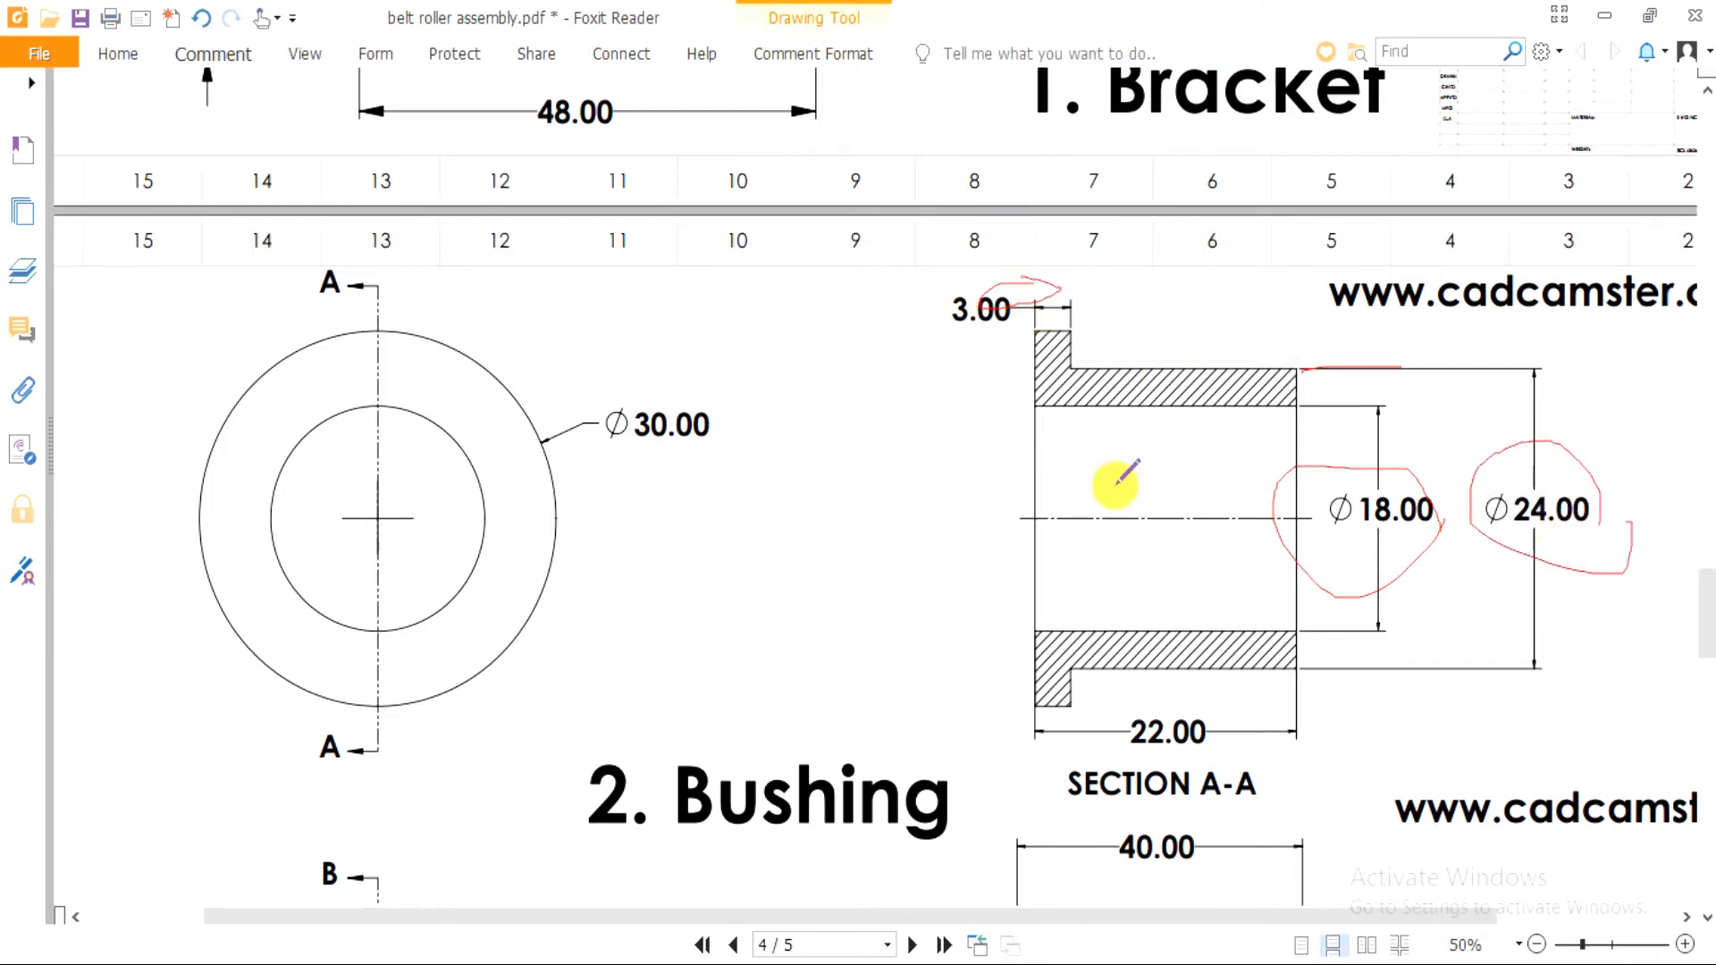
mouse_move(1130, 683)
left_mouse_down()
mouse_move(1116, 702)
mouse_move(1180, 746)
mouse_move(1212, 700)
mouse_move(1124, 735)
mouse_move(1197, 745)
left_mouse_up()
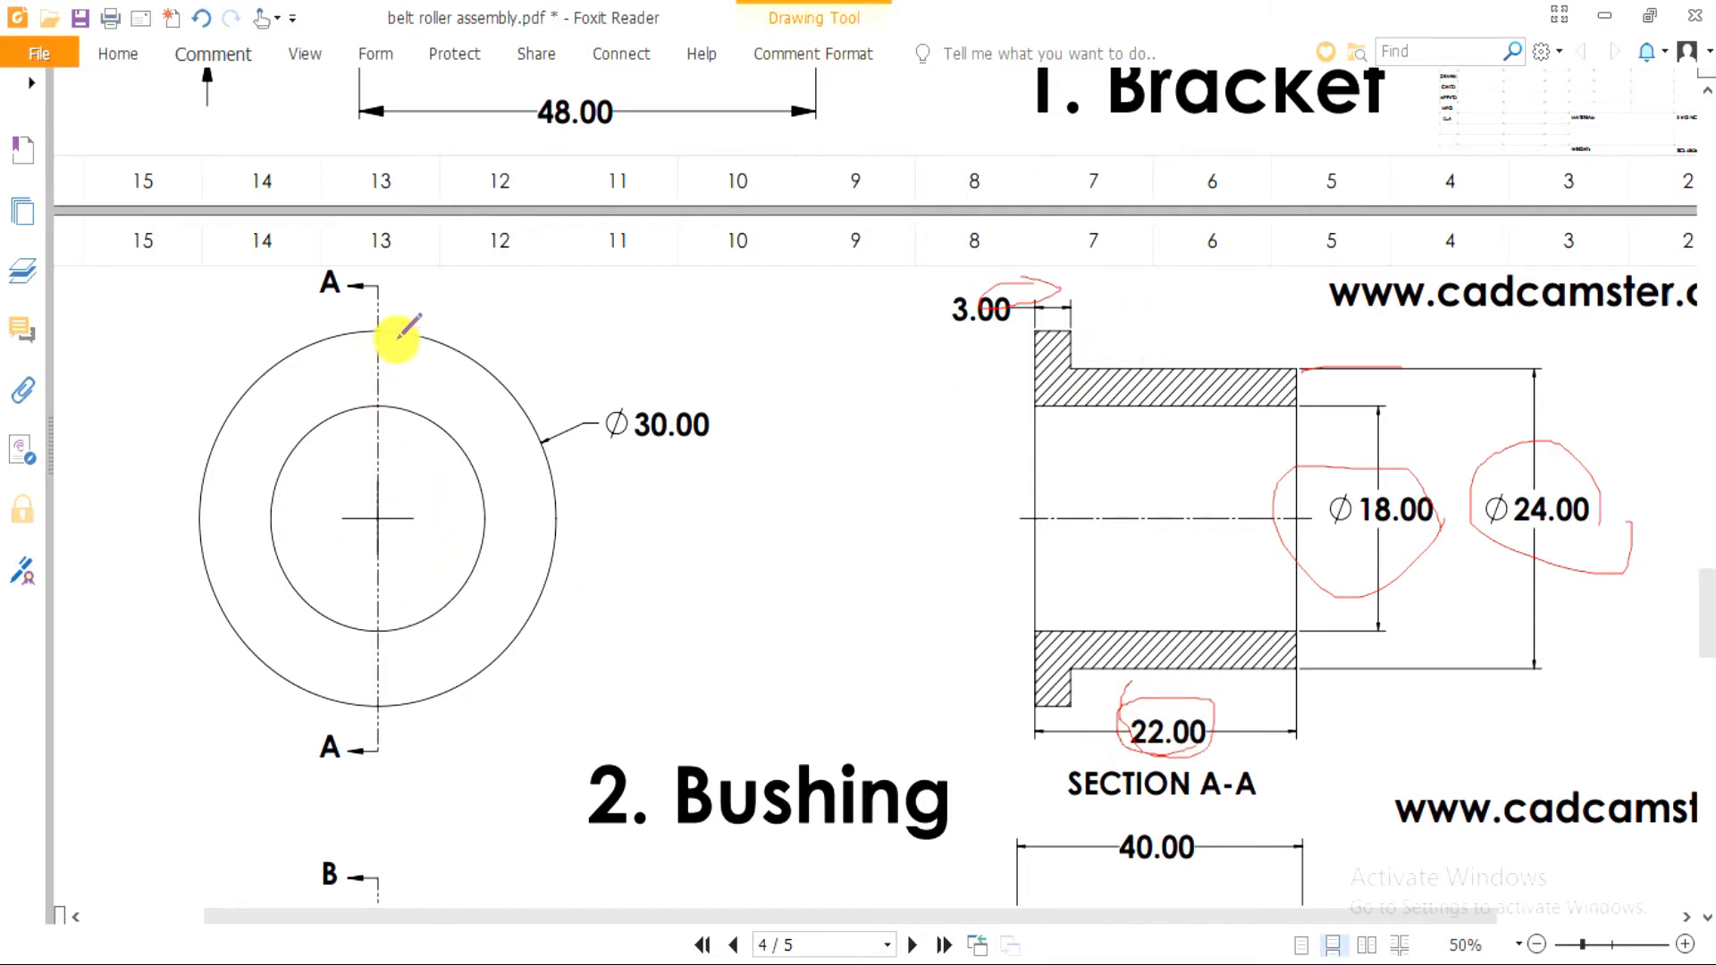
Trace section line A-A on the bushing's circular view and draw an arrow pointing to it
left_click_drag(374, 326, 369, 703)
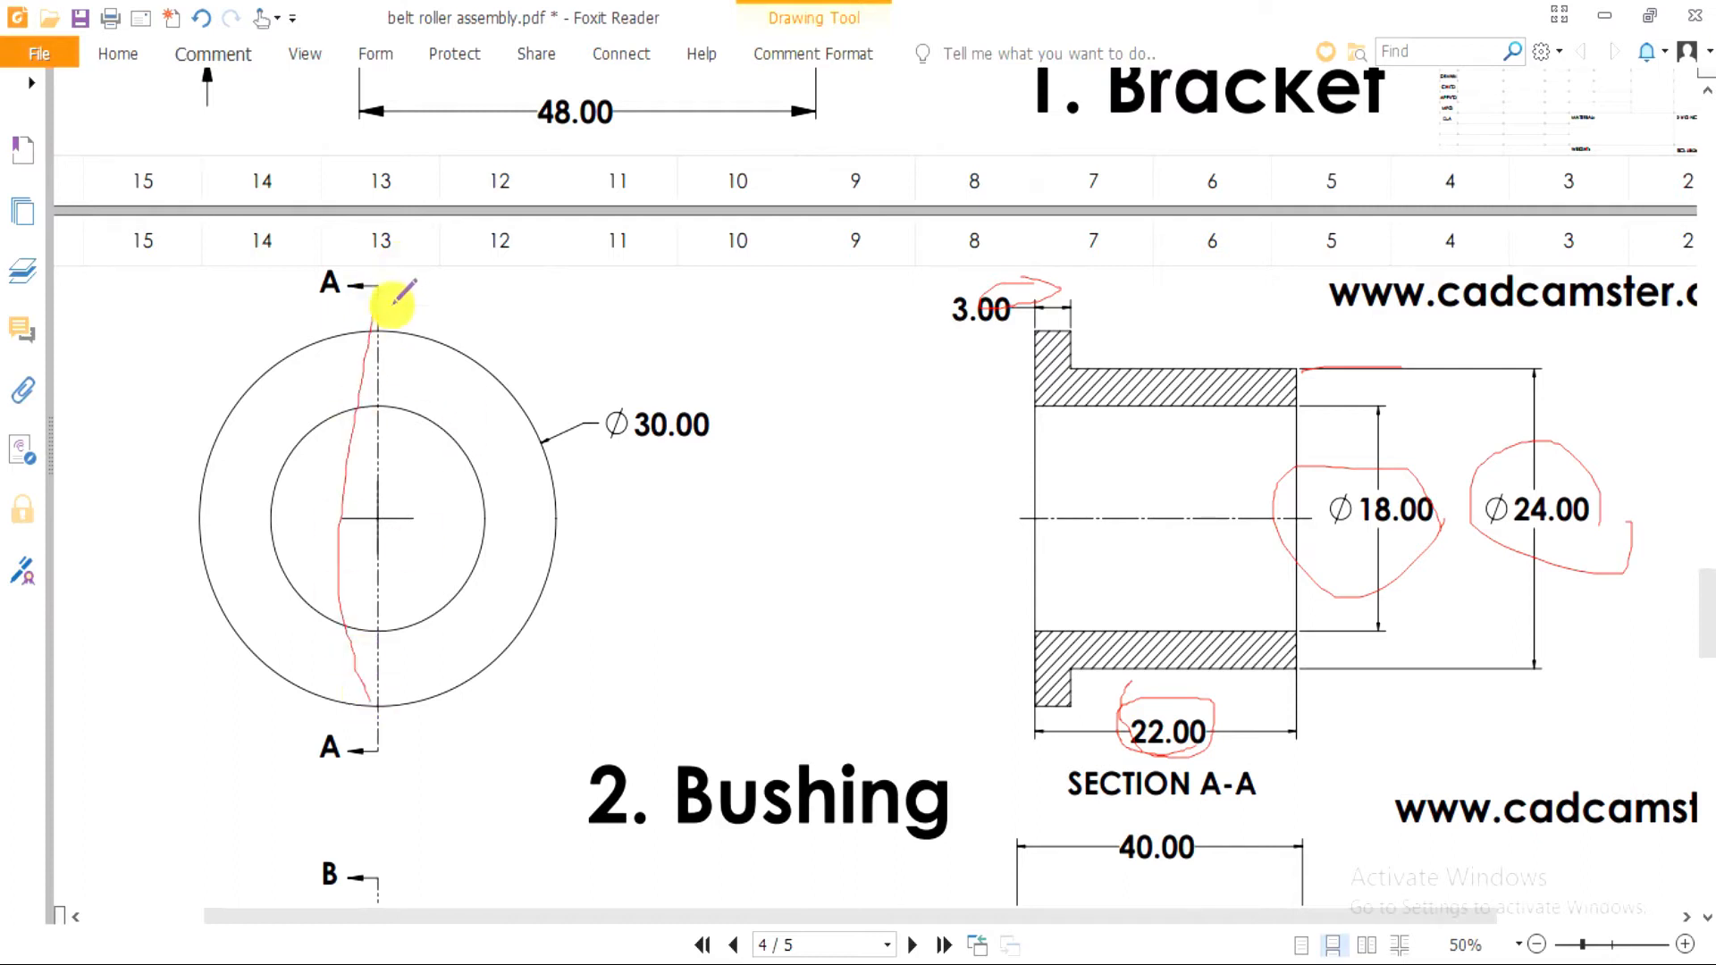
mouse_move(614, 306)
left_mouse_down()
mouse_move(412, 307)
mouse_move(496, 284)
left_mouse_up()
left_click_drag(379, 303, 498, 375)
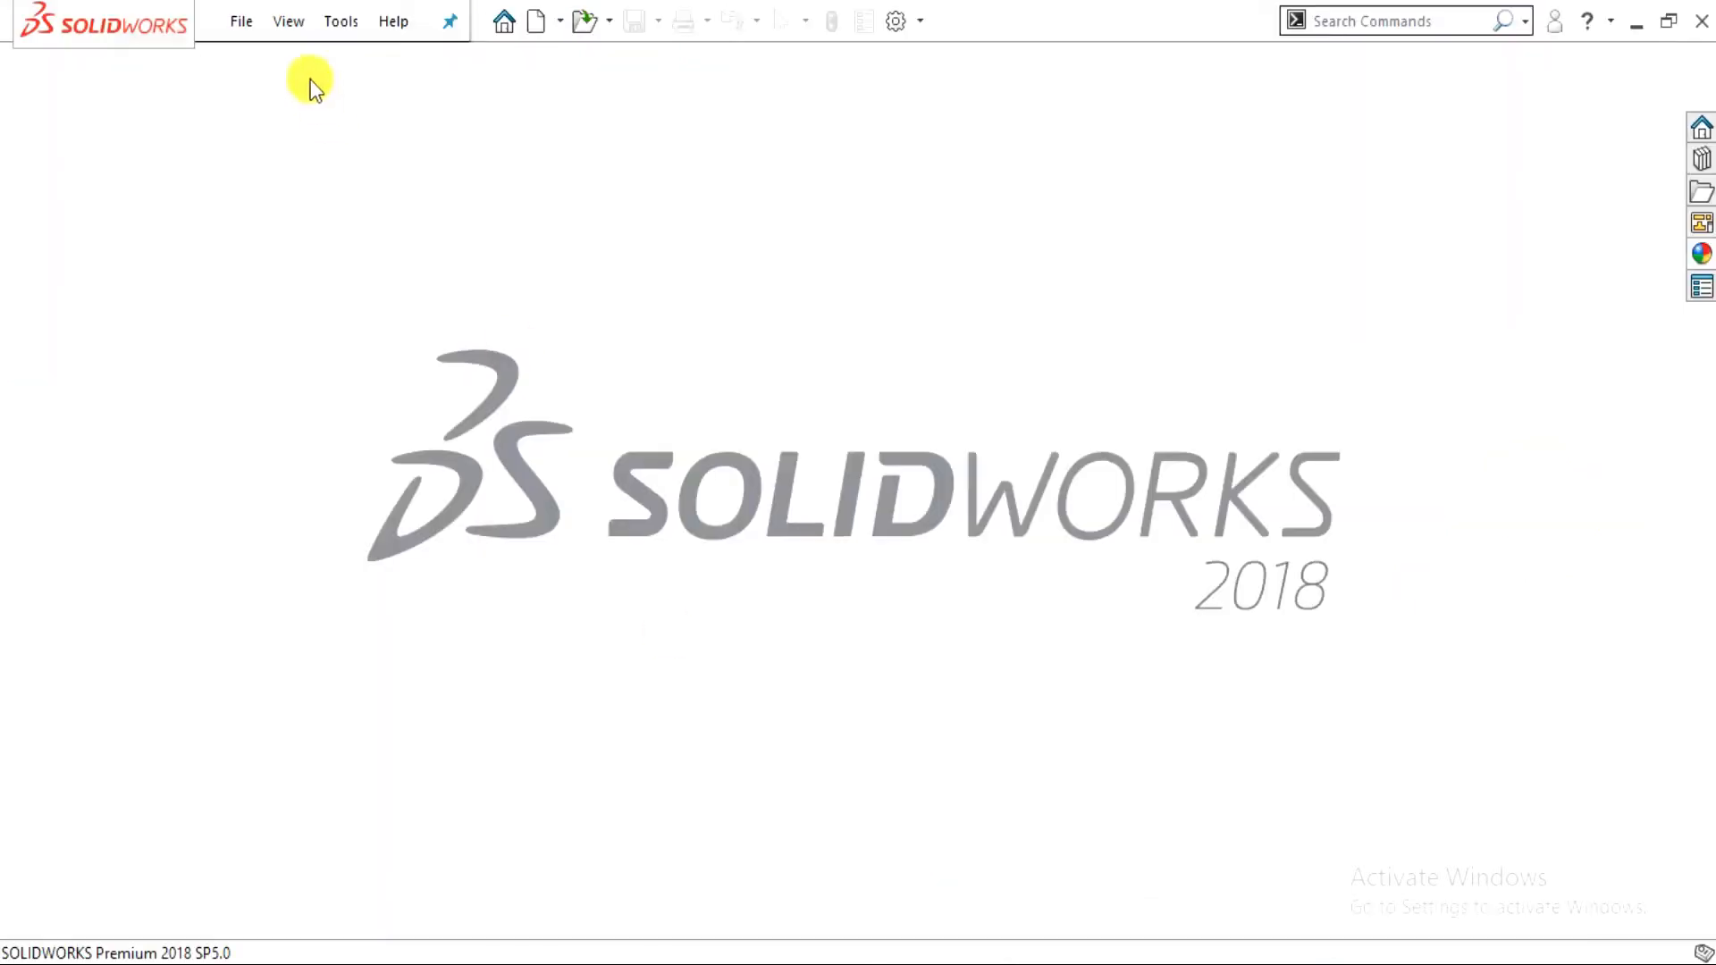
Switch to SOLIDWORKS and create a new part document for the bushing
left_click(252, 35)
left_click(266, 57)
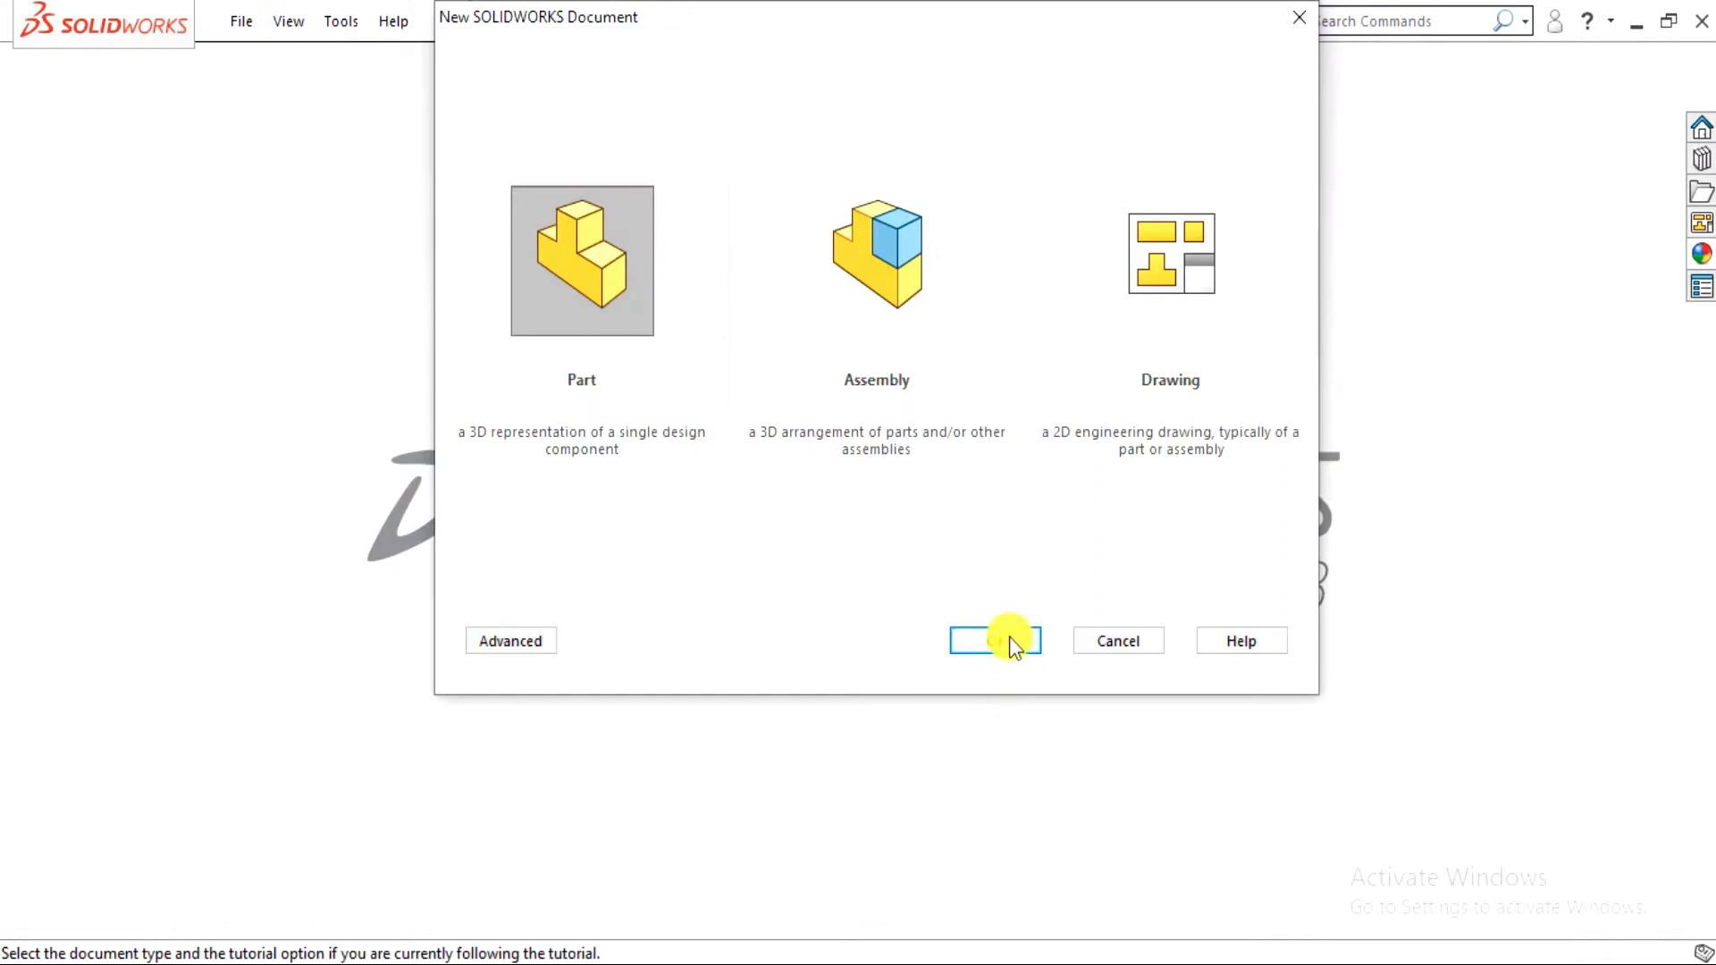
left_click(1001, 641)
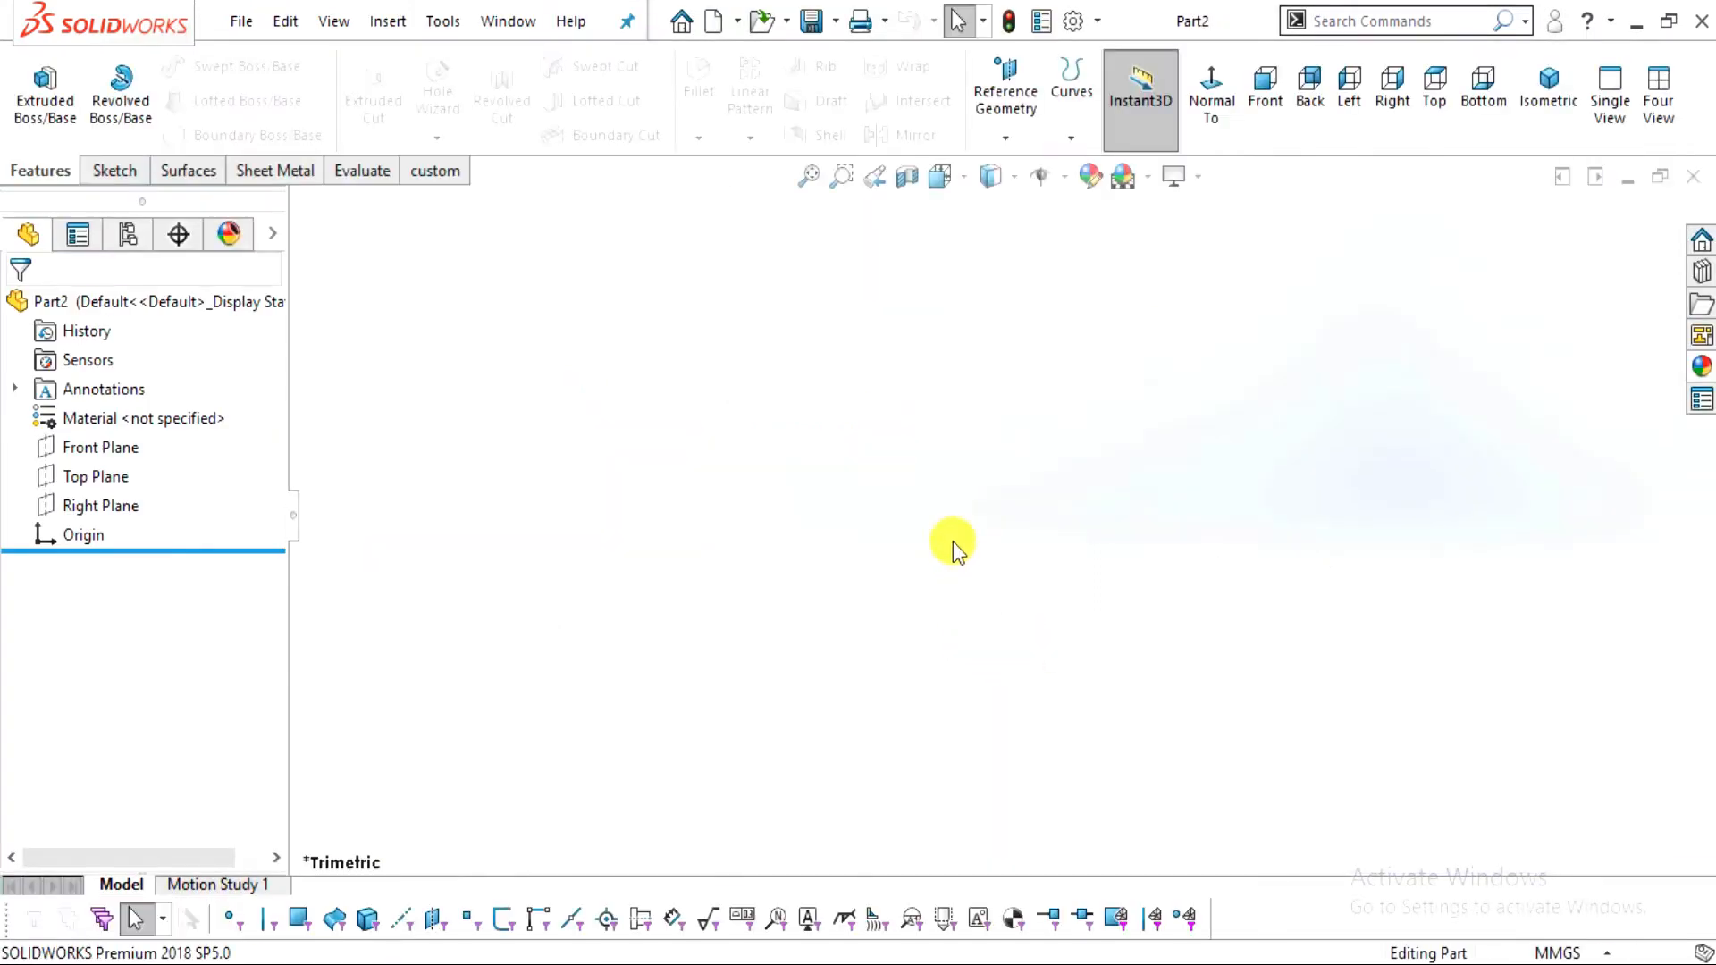
Set the new part's scene to Plain White and its units to MMGS (millimeter, gram, second)
left_click(1152, 172)
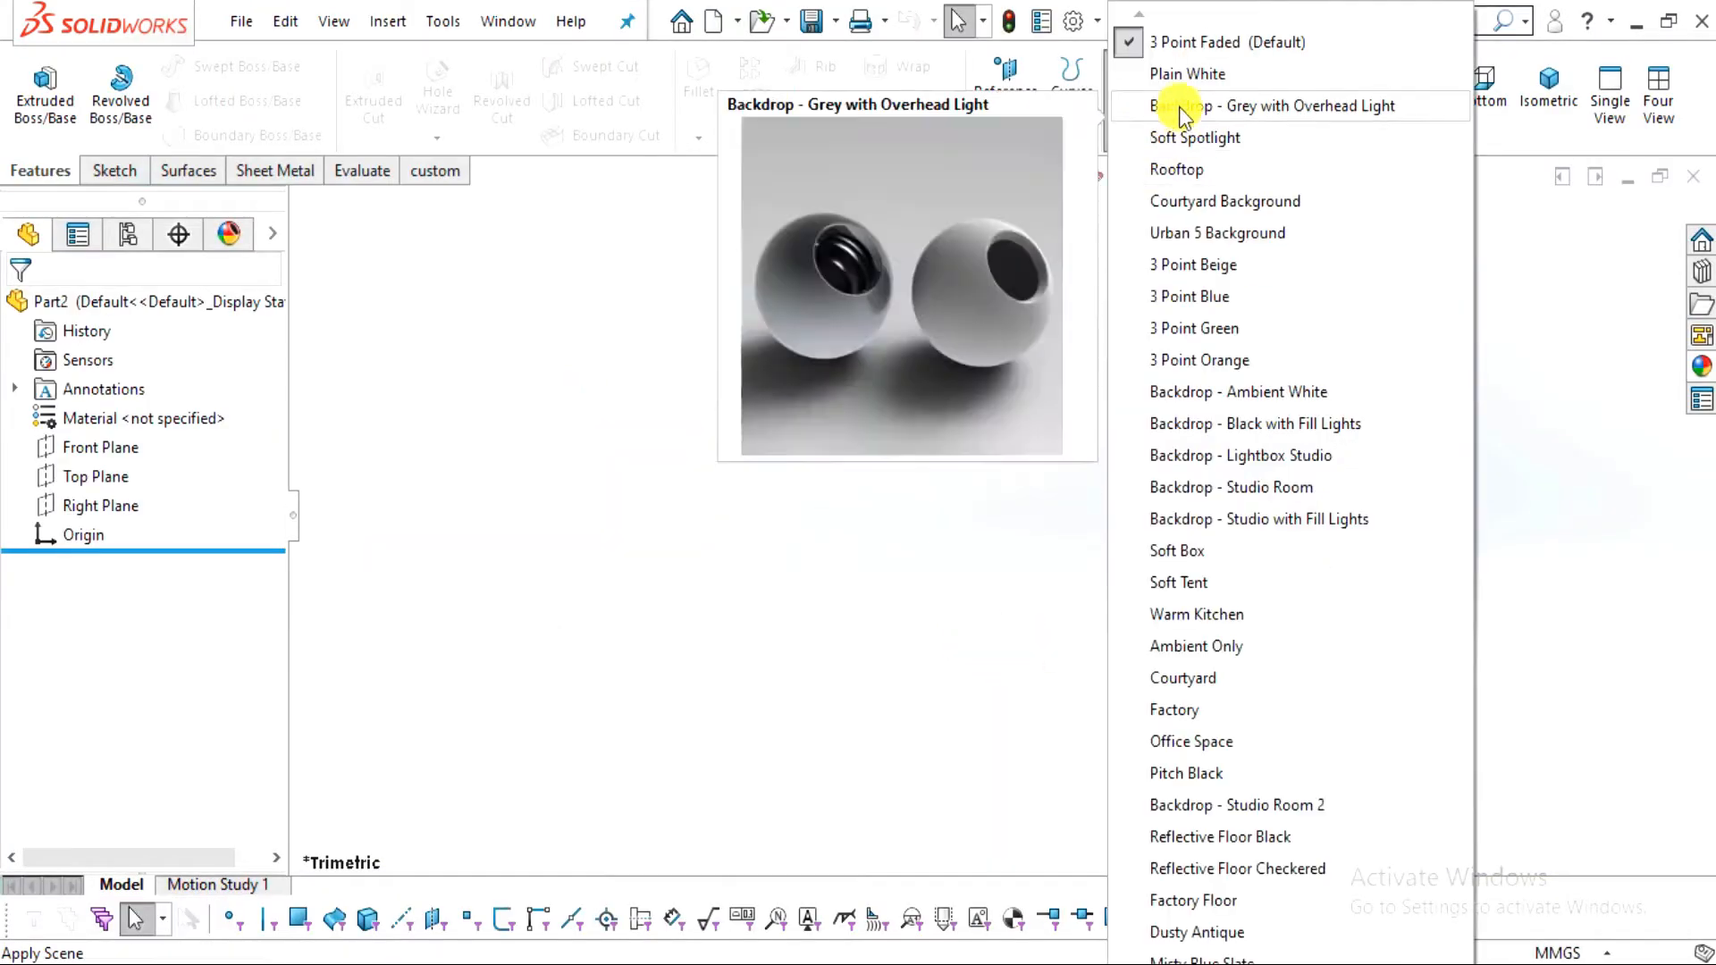
left_click(1178, 74)
left_click(1536, 953)
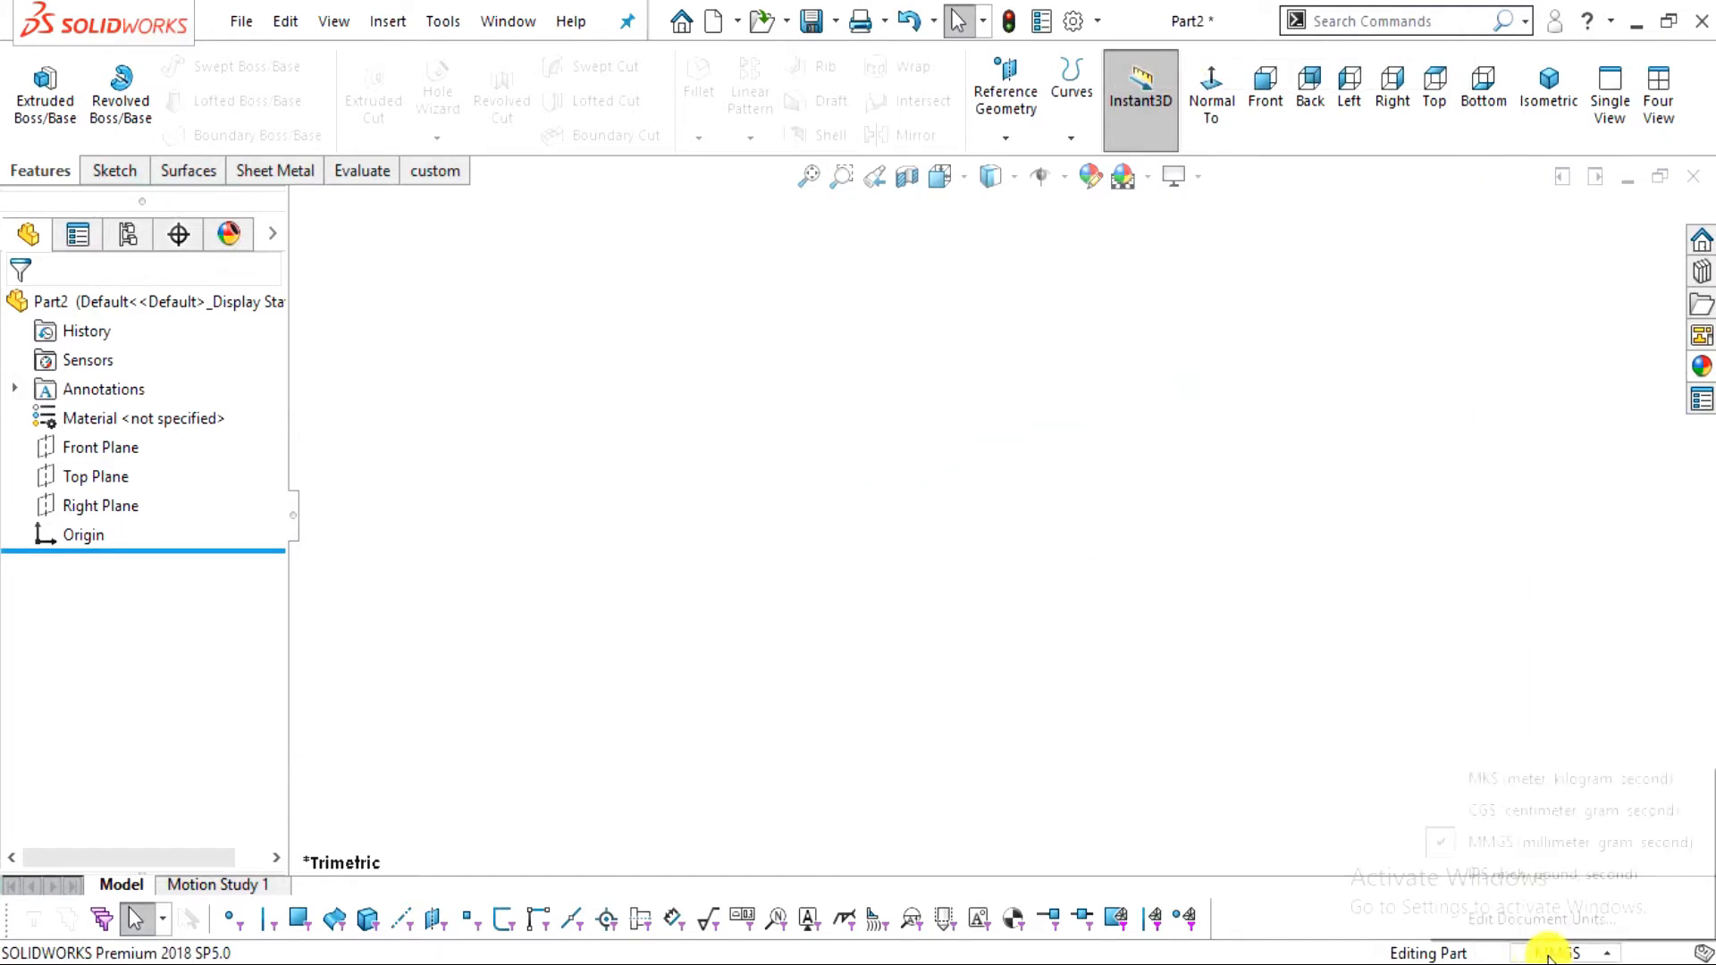
left_click(1535, 838)
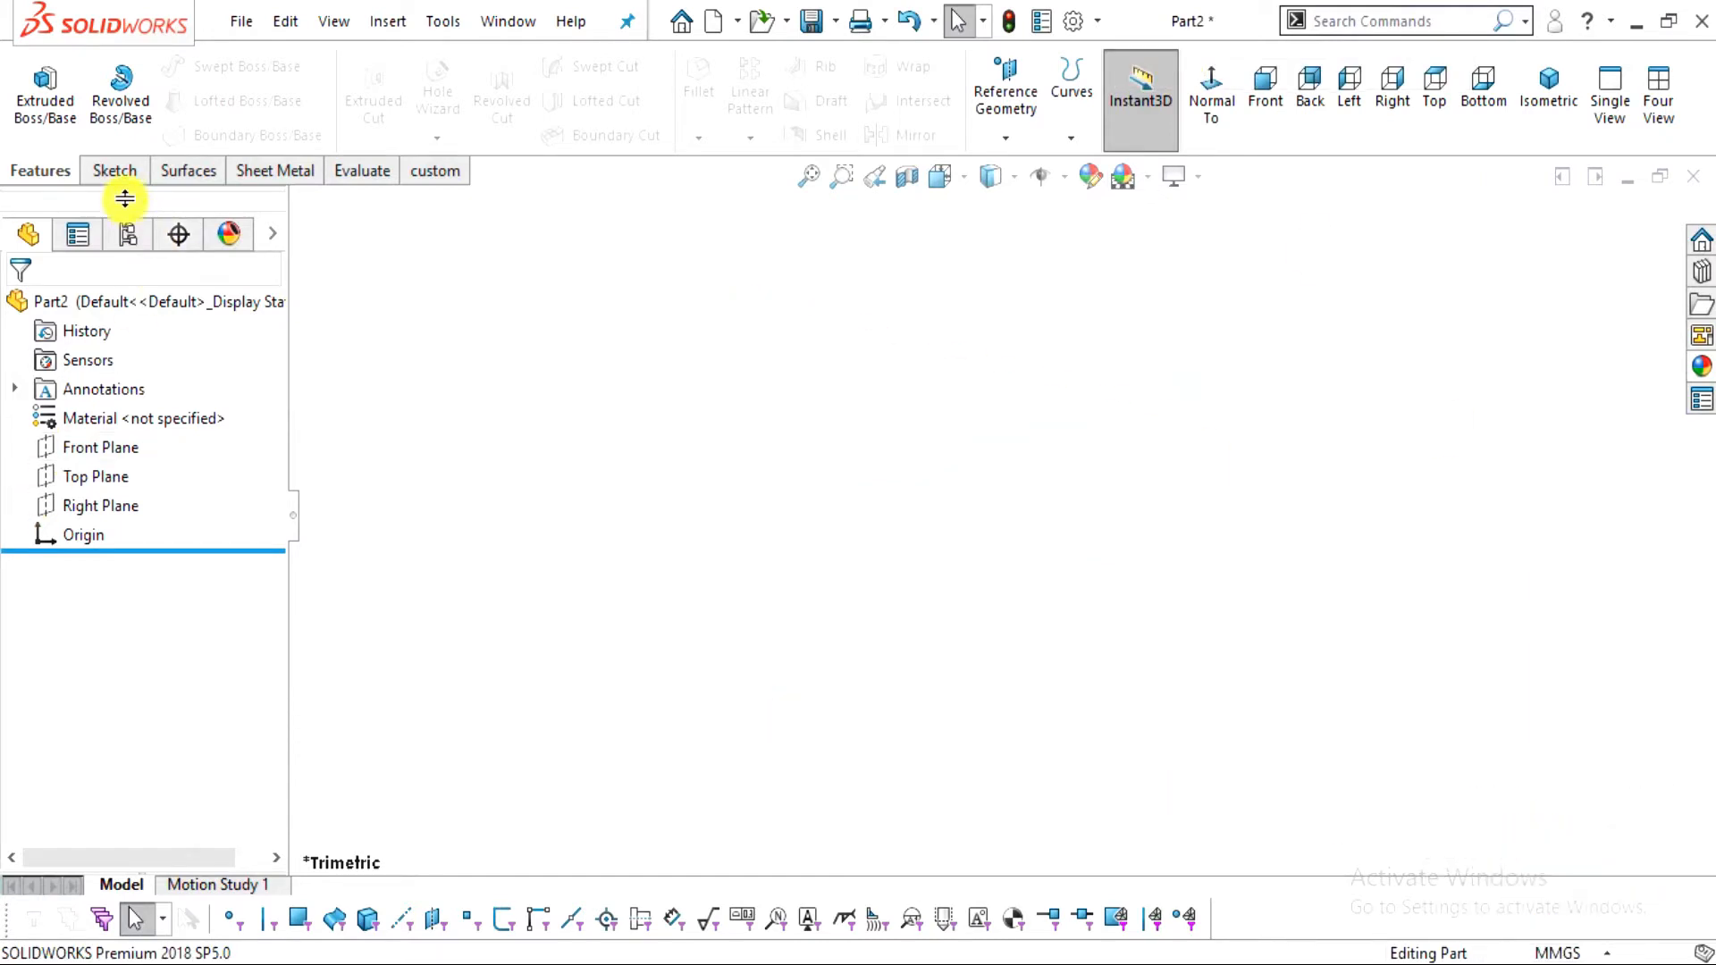
Start a sketch on the Front Plane and view it straight on
left_click(123, 172)
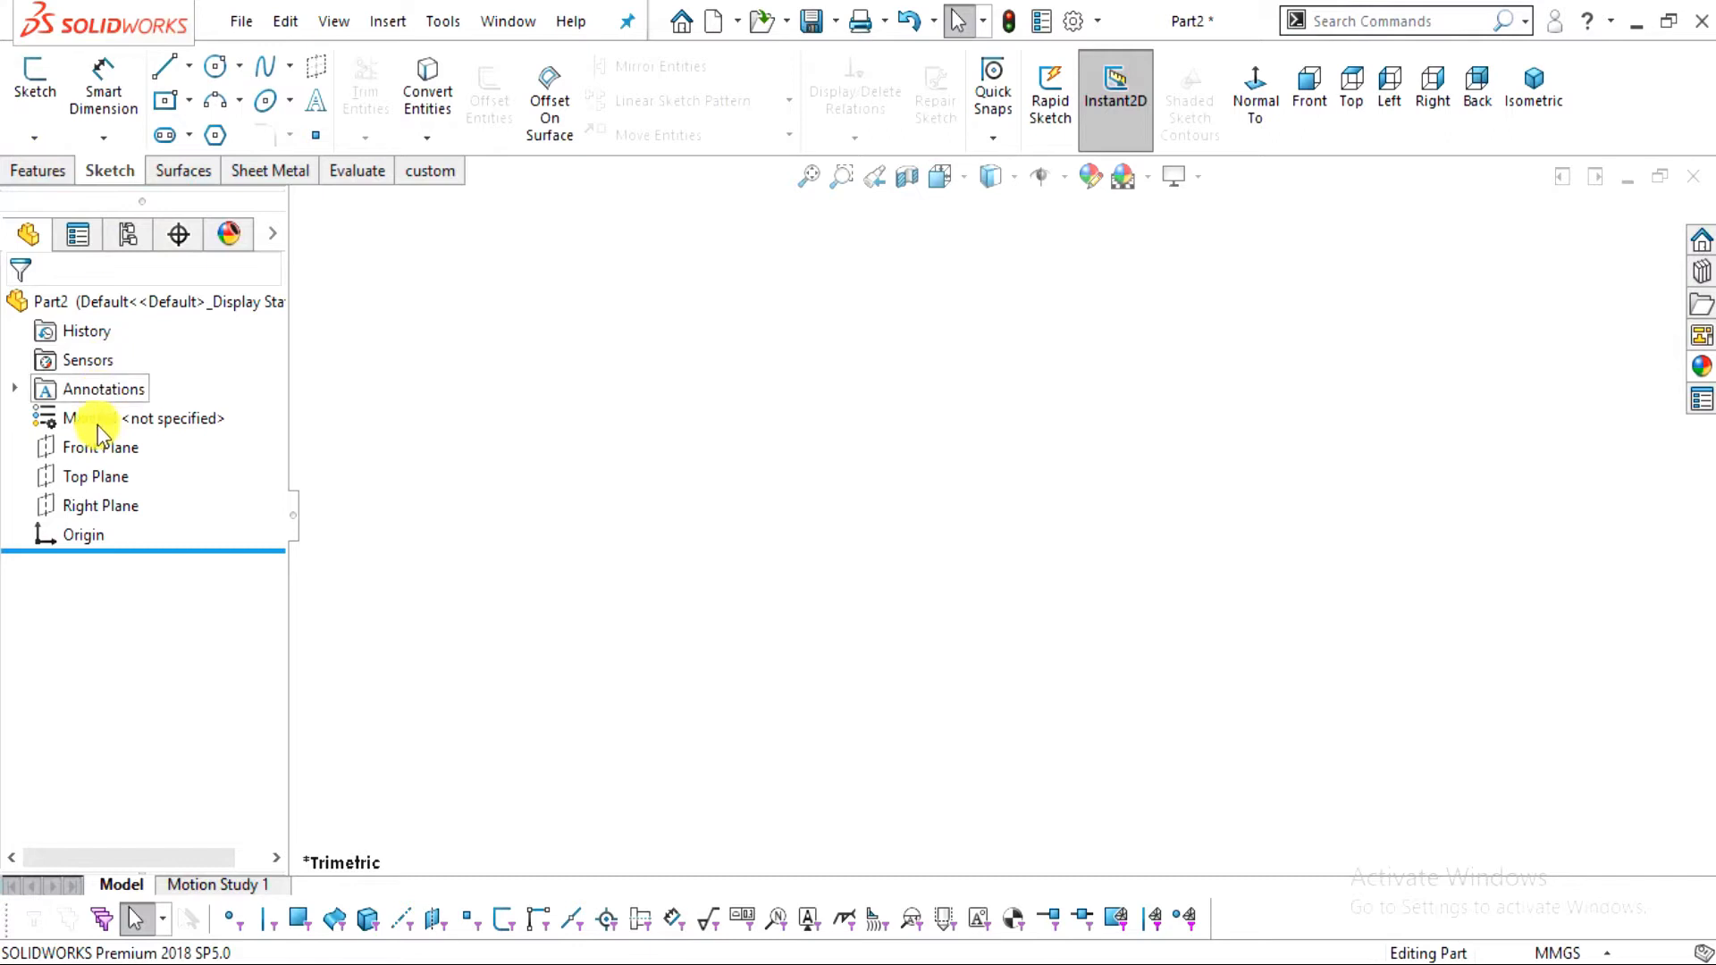
left_click(98, 451)
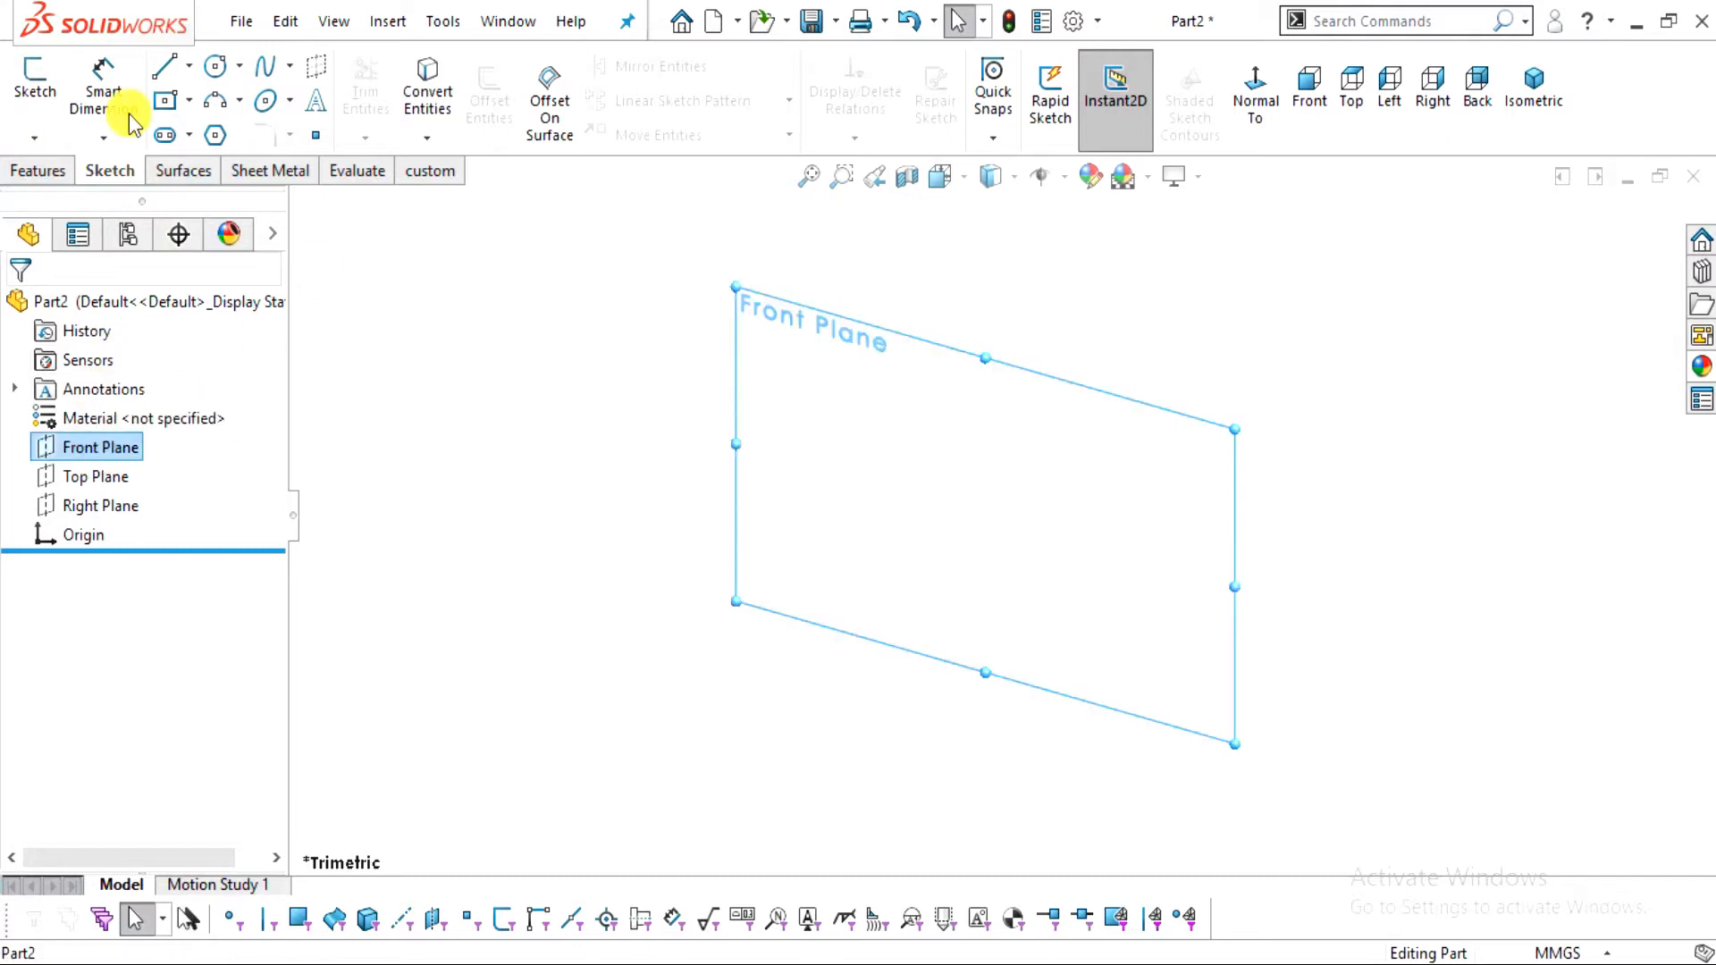
left_click(1255, 96)
left_click(34, 89)
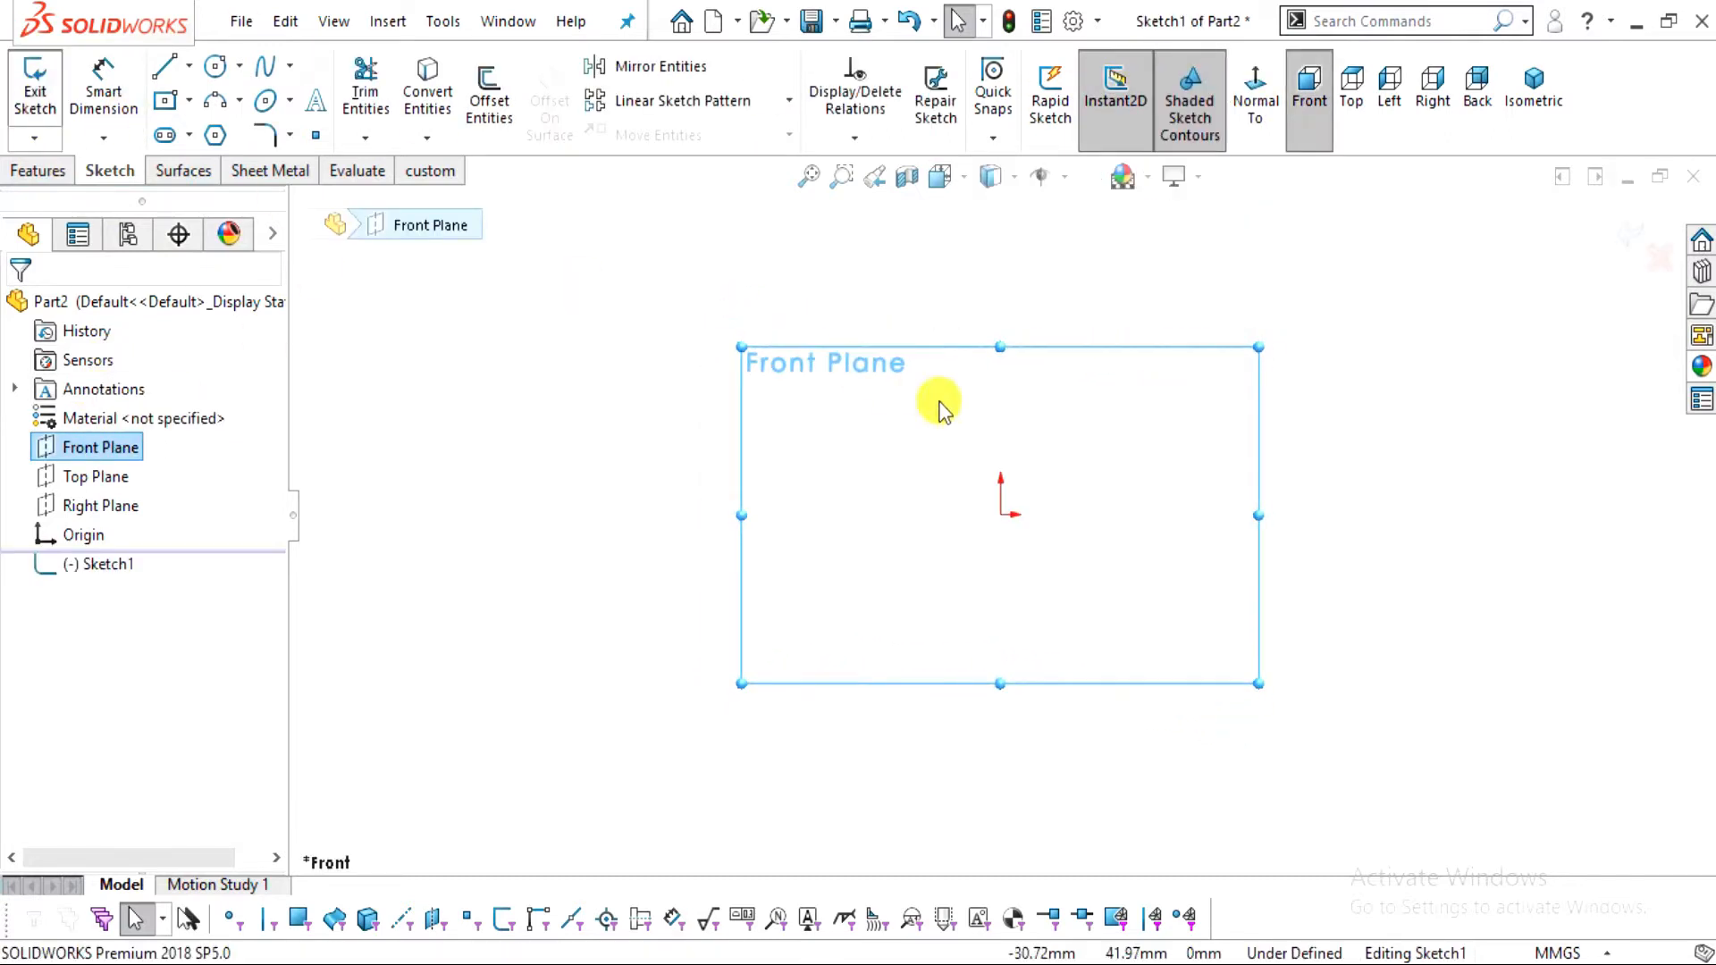
Sketch a circle centred on the origin
left_click(217, 68)
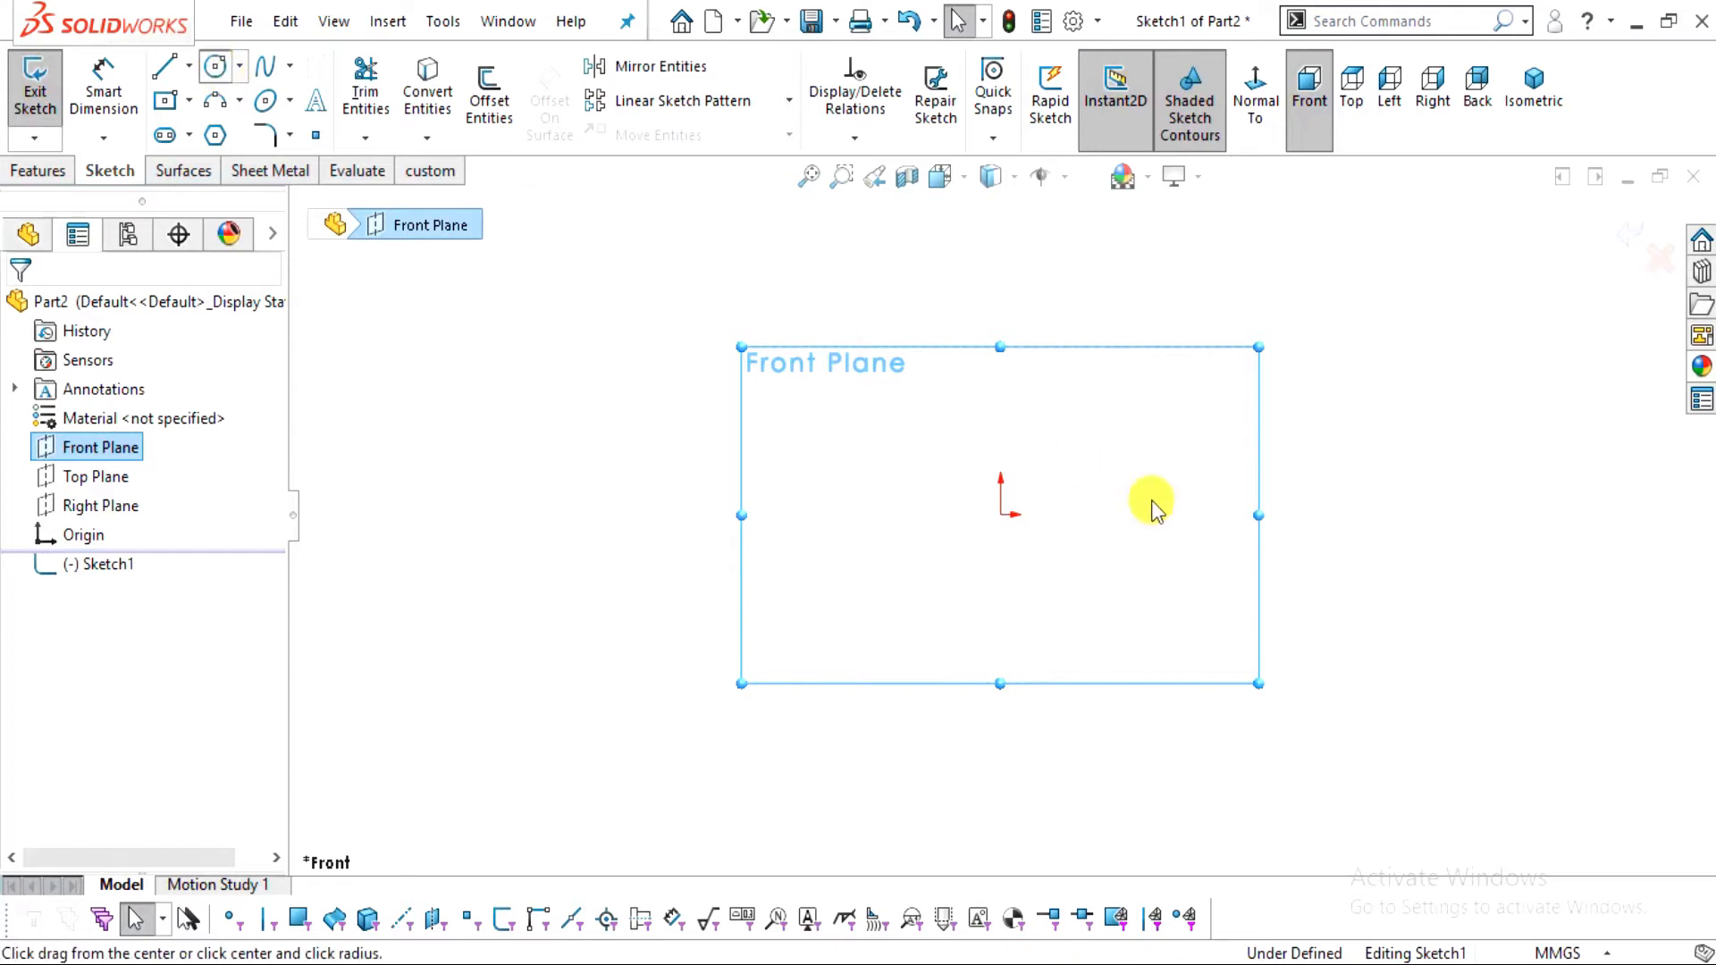
left_click(1002, 516)
left_click(1158, 641)
left_click(25, 307)
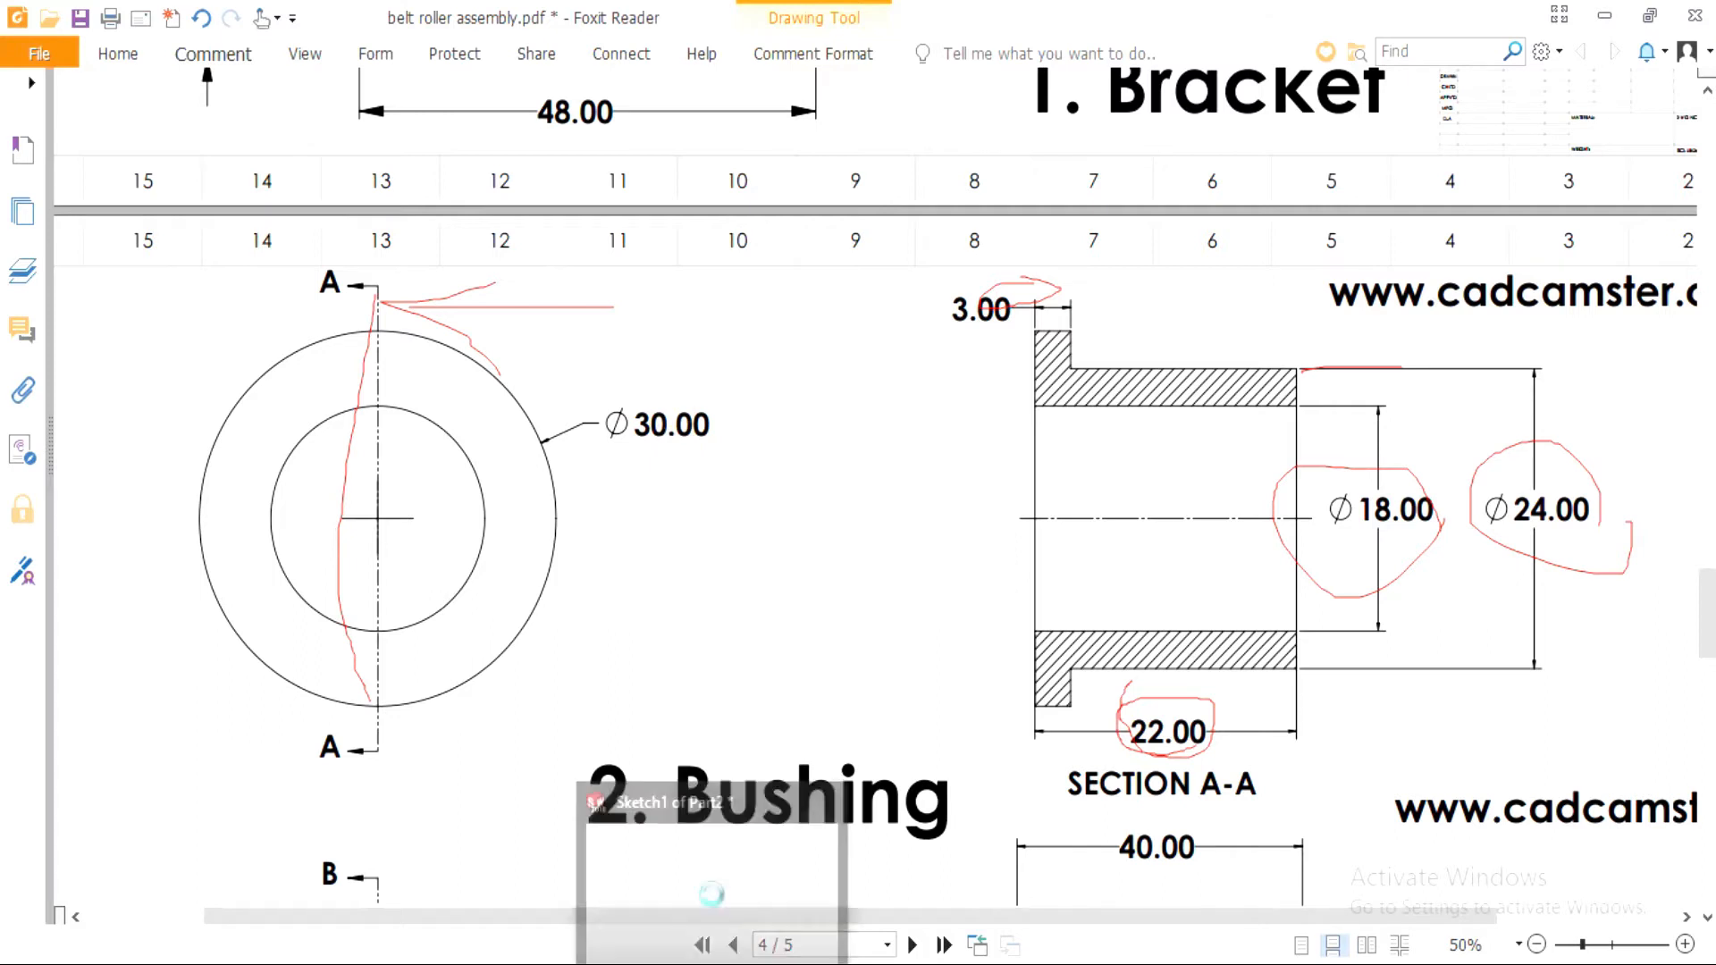
Switch to SOLIDWORKS, dimension the circle's diameter to 30 mm and place the dimension beside the circle
left_click(711, 887)
left_click(132, 87)
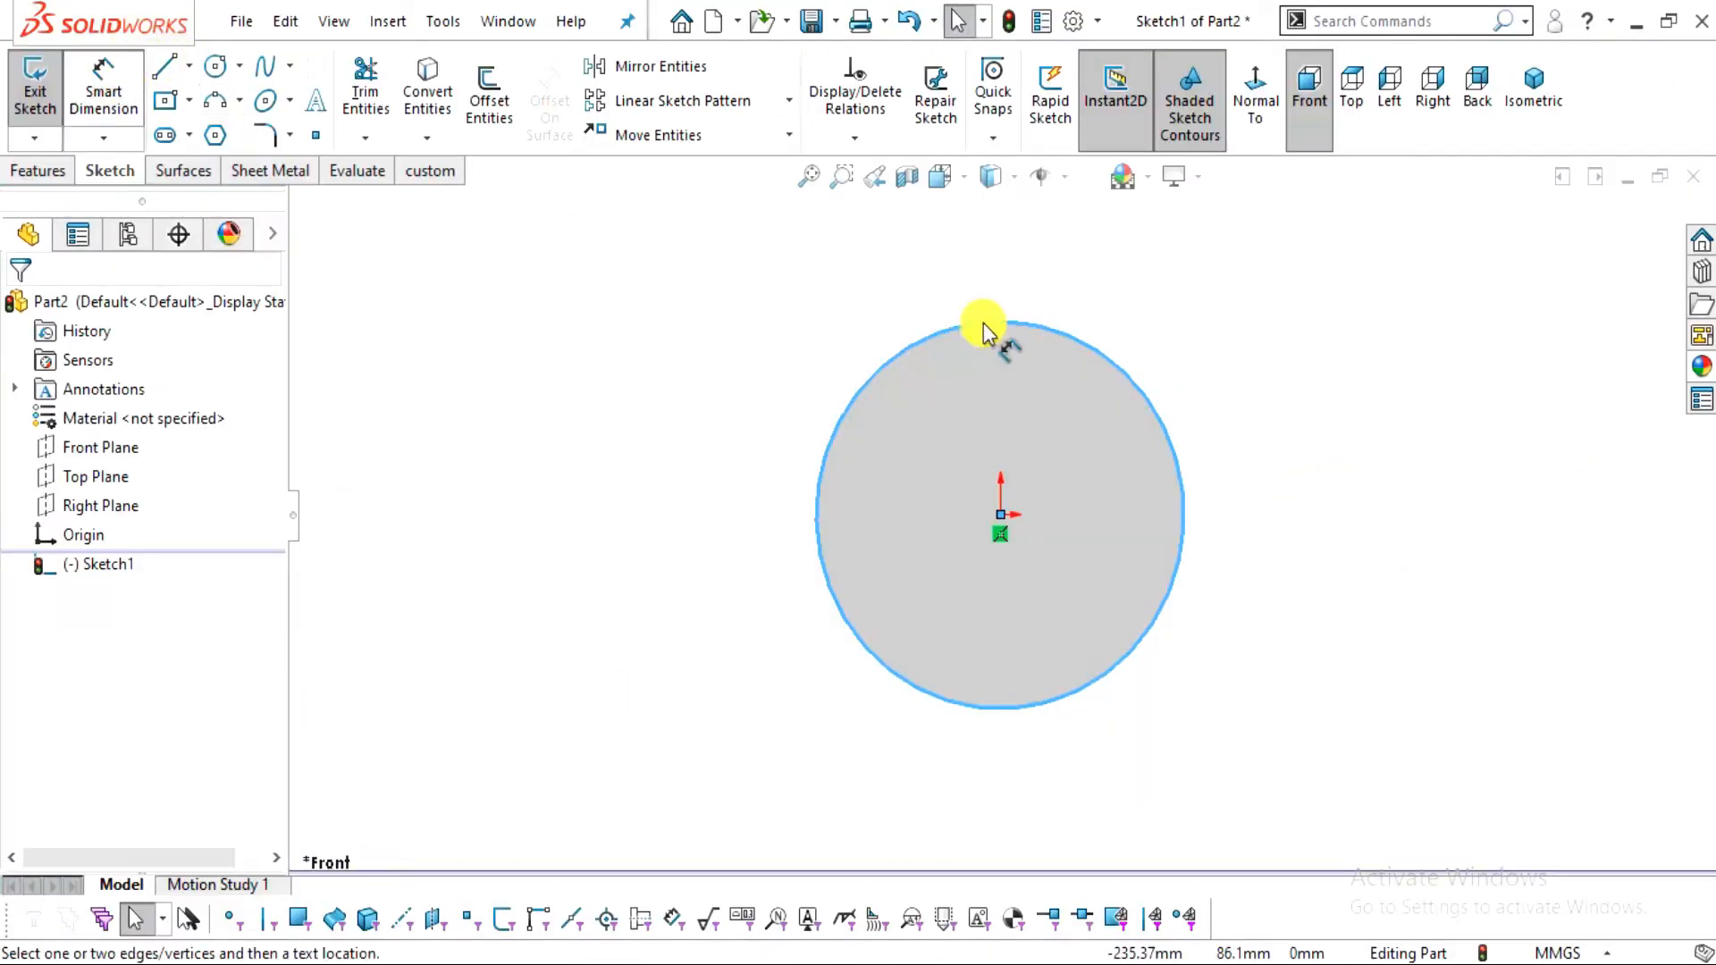
left_click(1159, 421)
left_click(1307, 371)
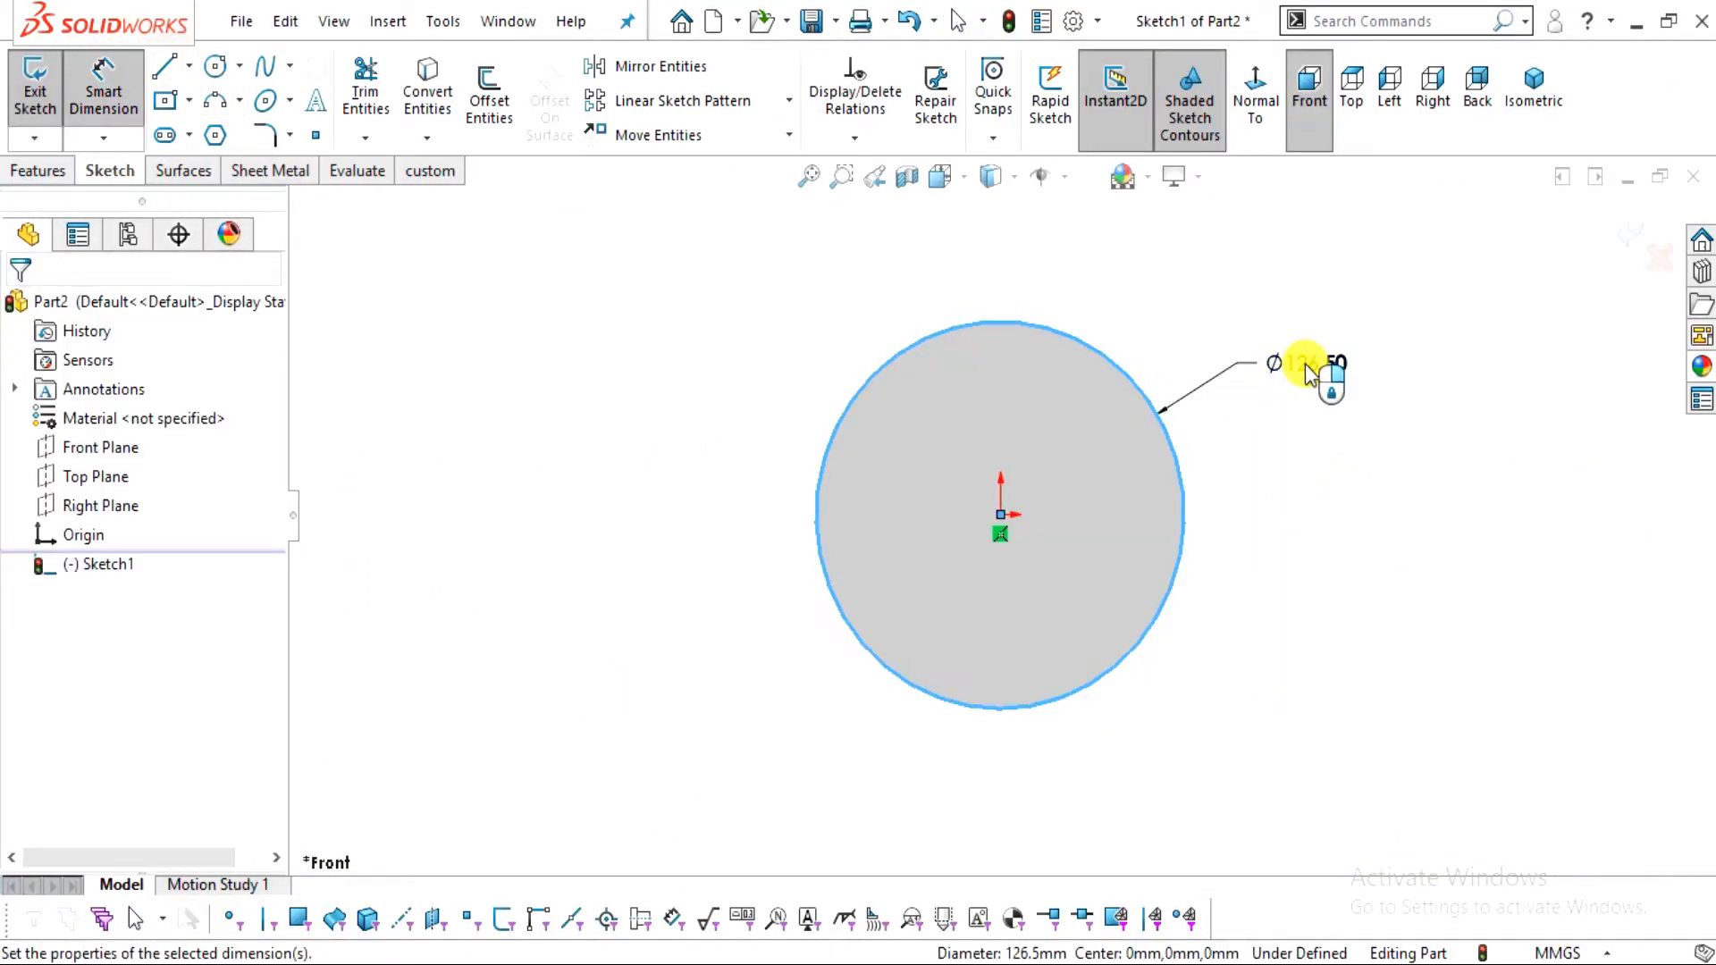
type("30")
key("Return")
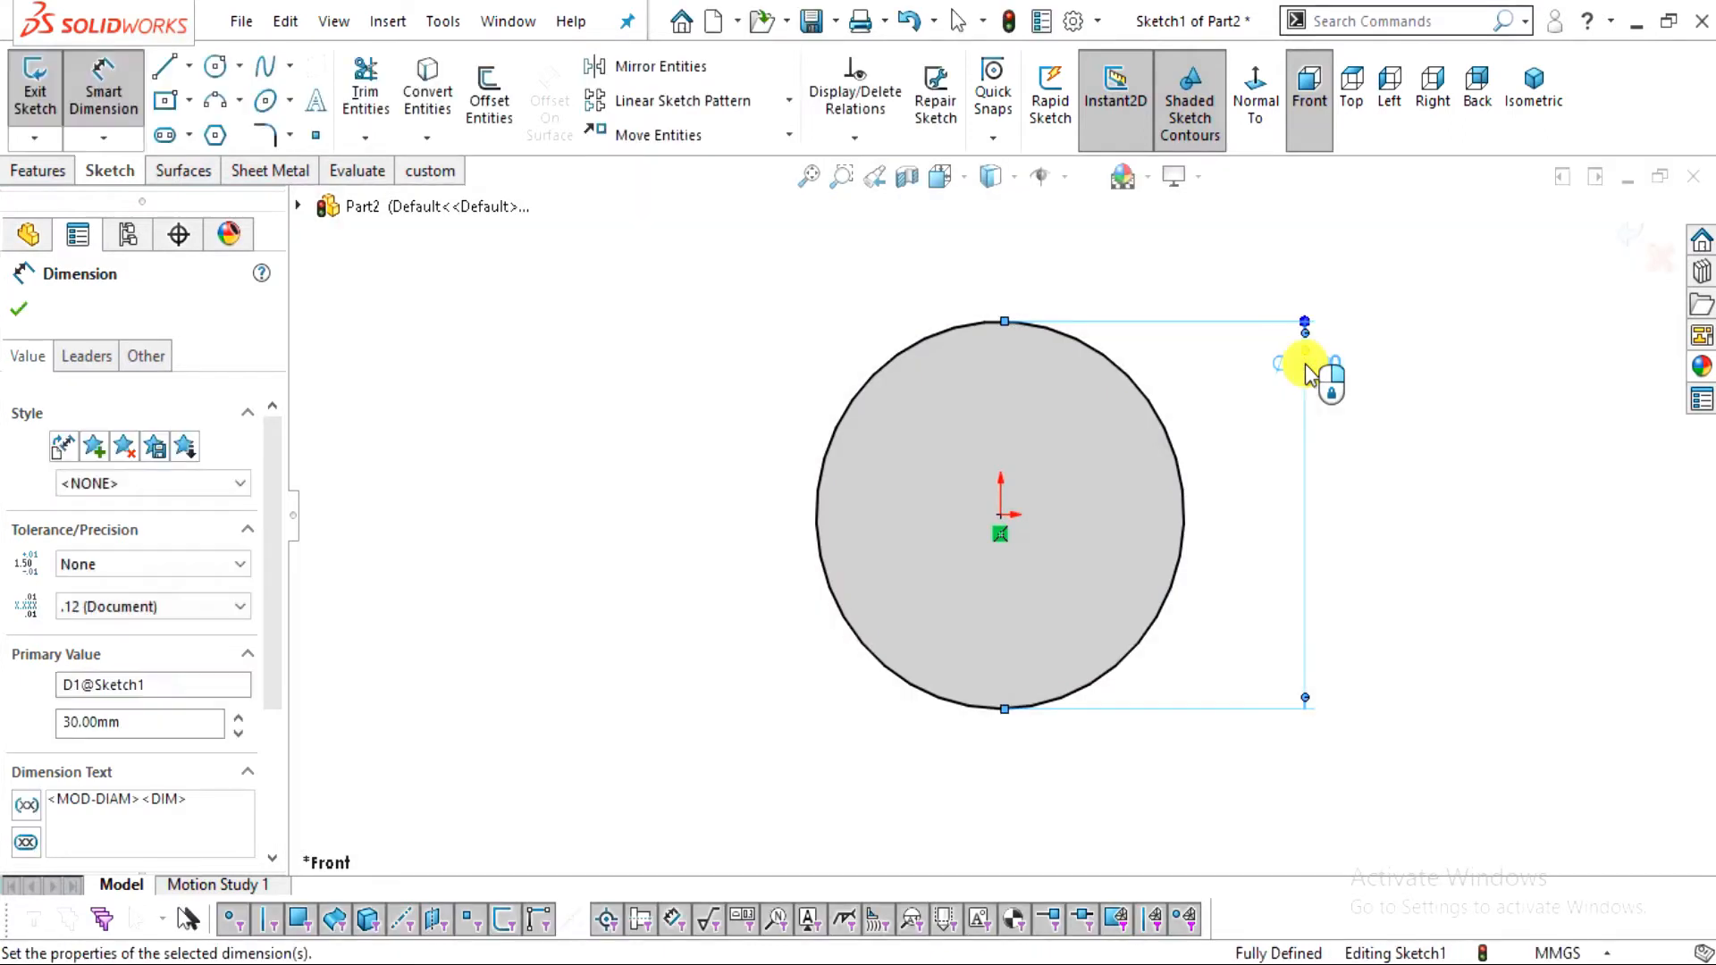
left_click(19, 310)
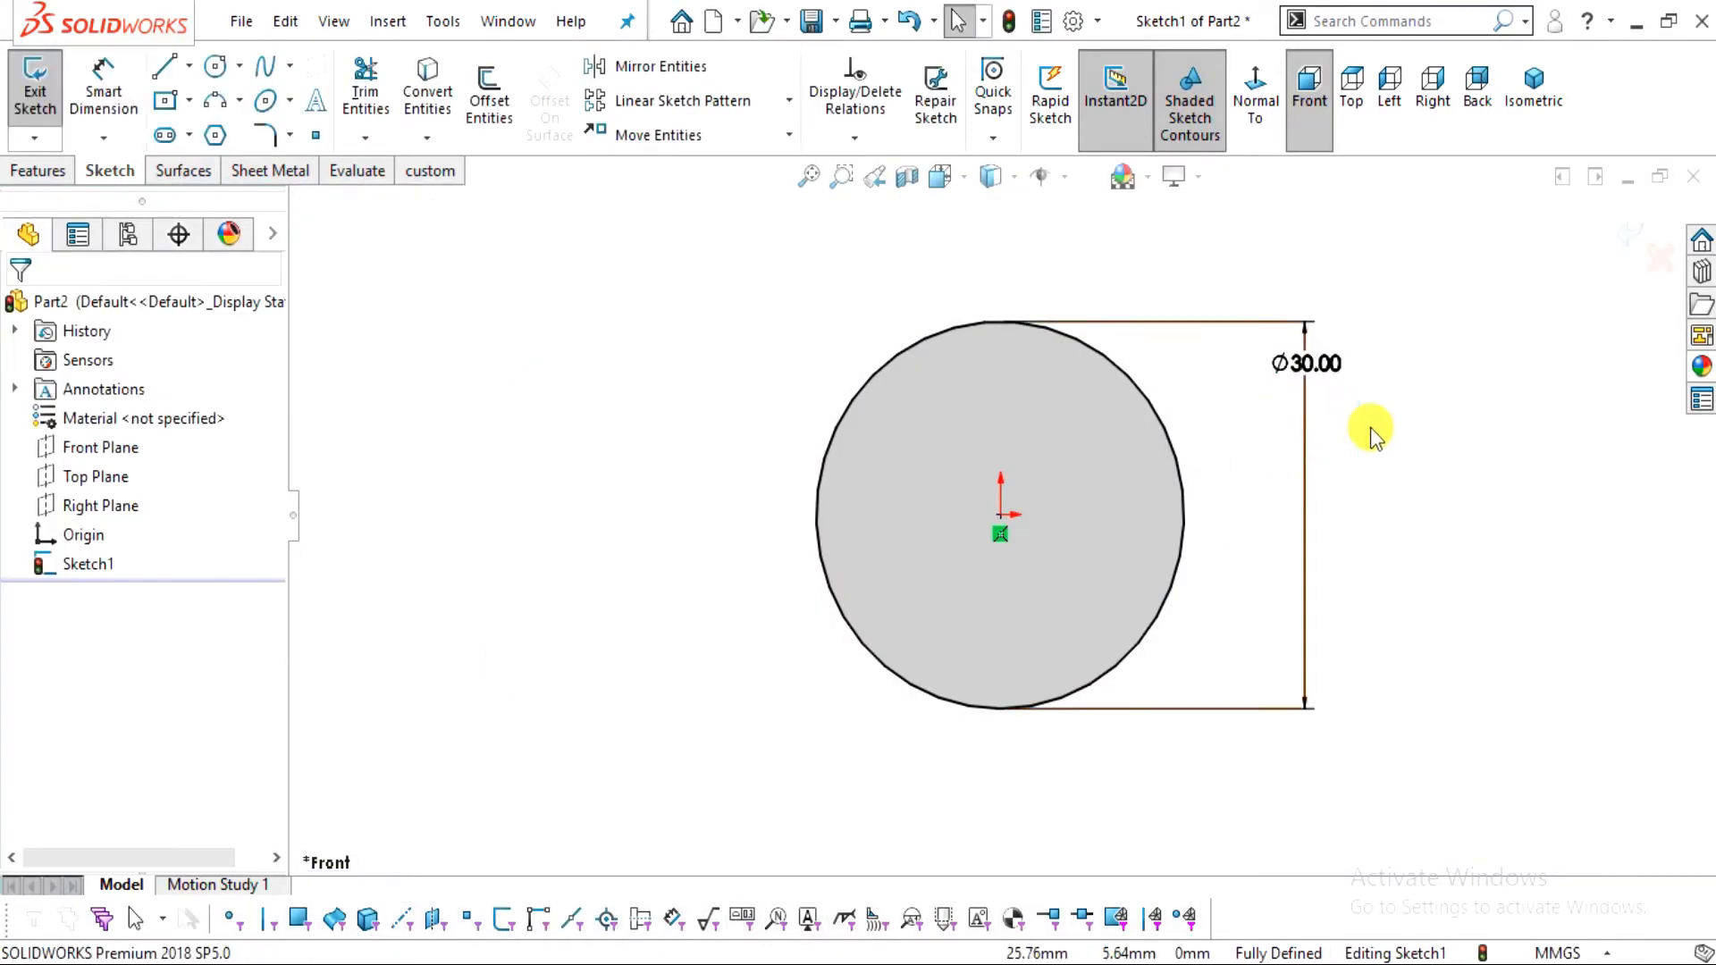
left_click_drag(1313, 416, 1319, 497)
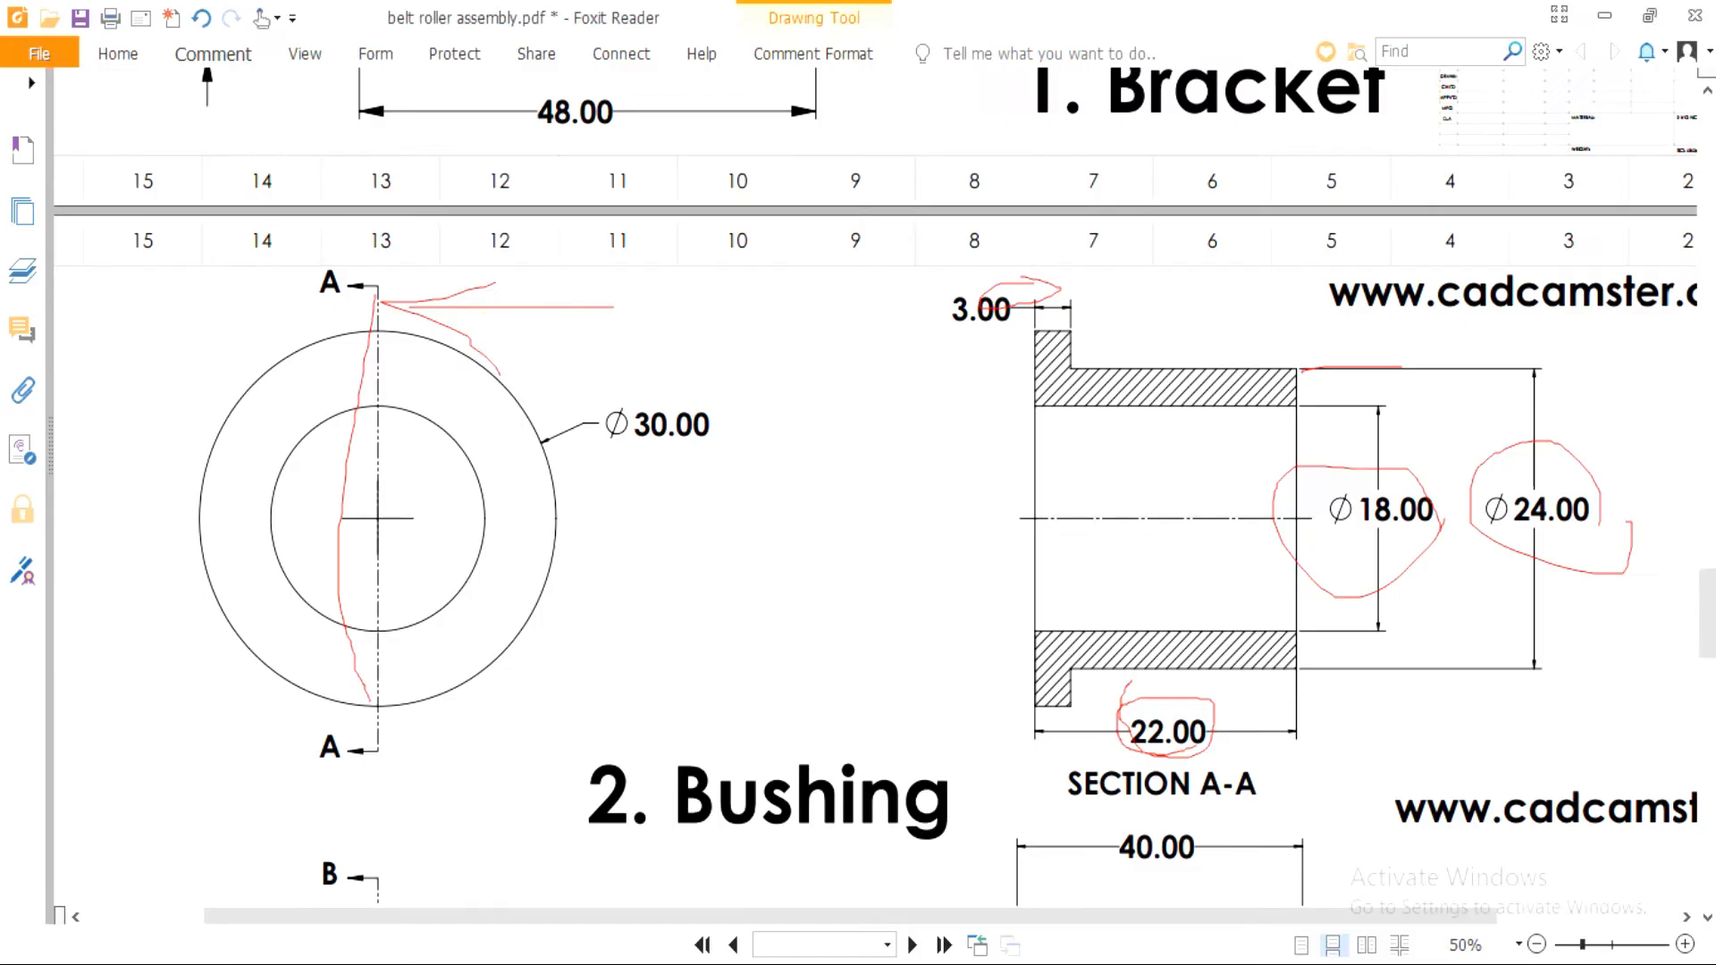
Circle the 3.00 flange thickness on the PDF drawing, and in SOLIDWORKS extrude the circle 3 mm blind in the reversed direction
mouse_move(1055, 269)
left_mouse_down()
mouse_move(988, 252)
mouse_move(1027, 312)
mouse_move(1002, 261)
left_mouse_up()
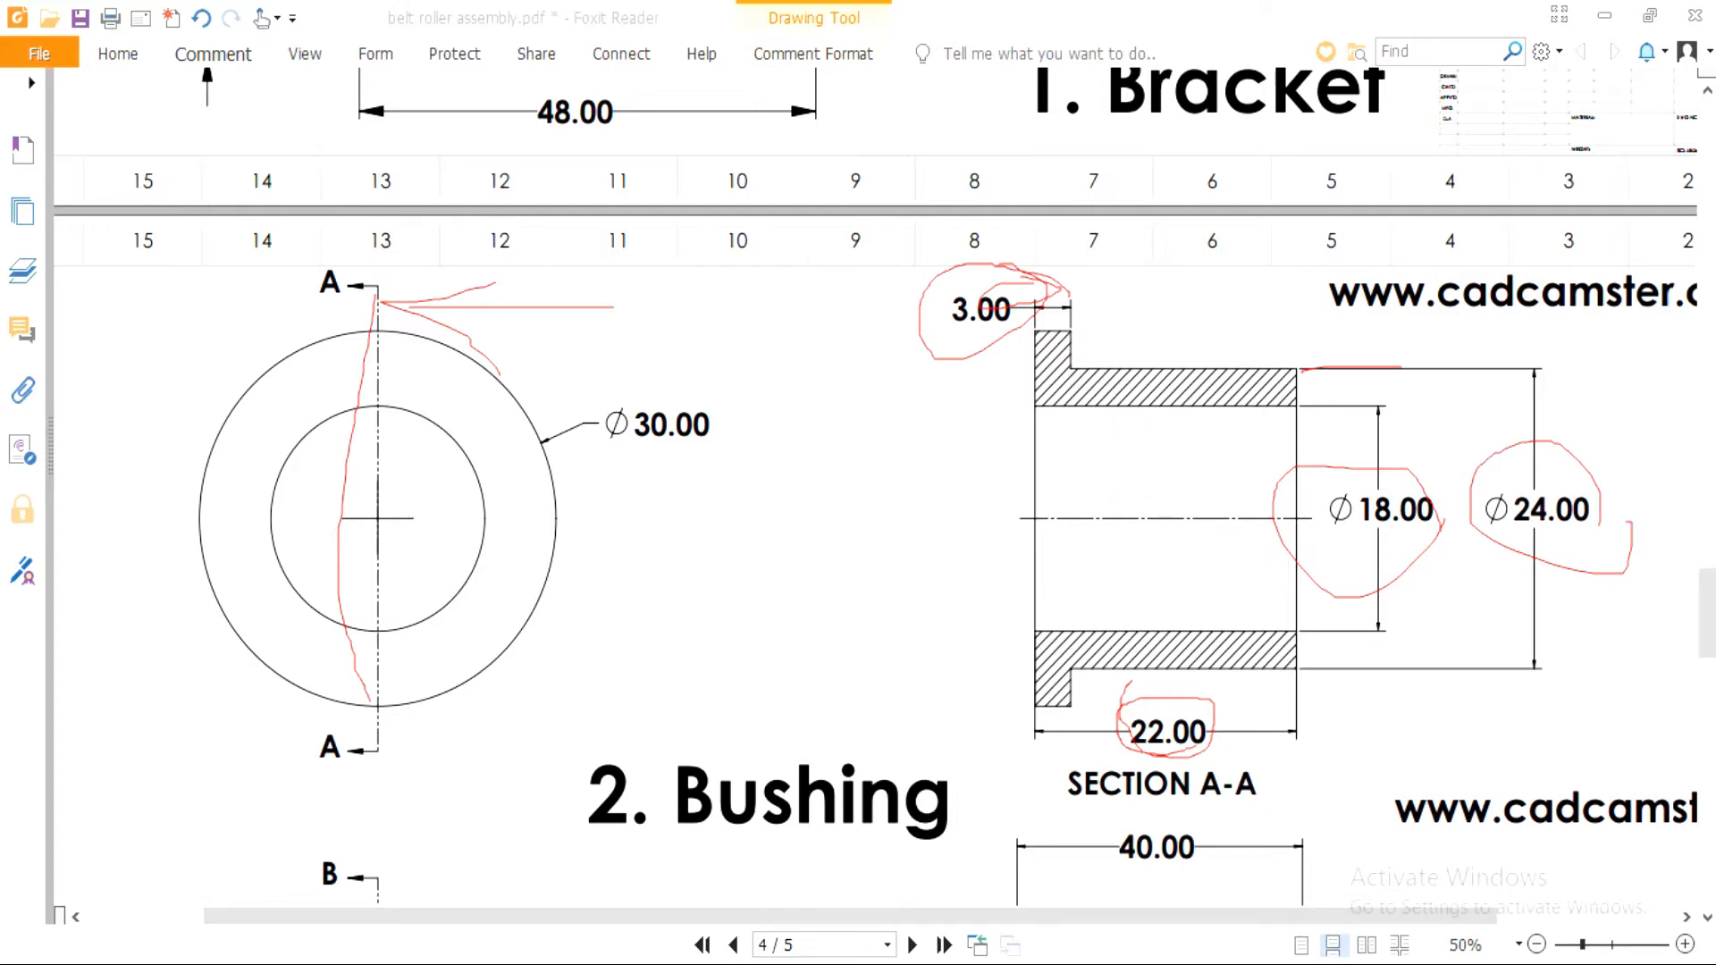
key("alt+Tab")
left_click(50, 174)
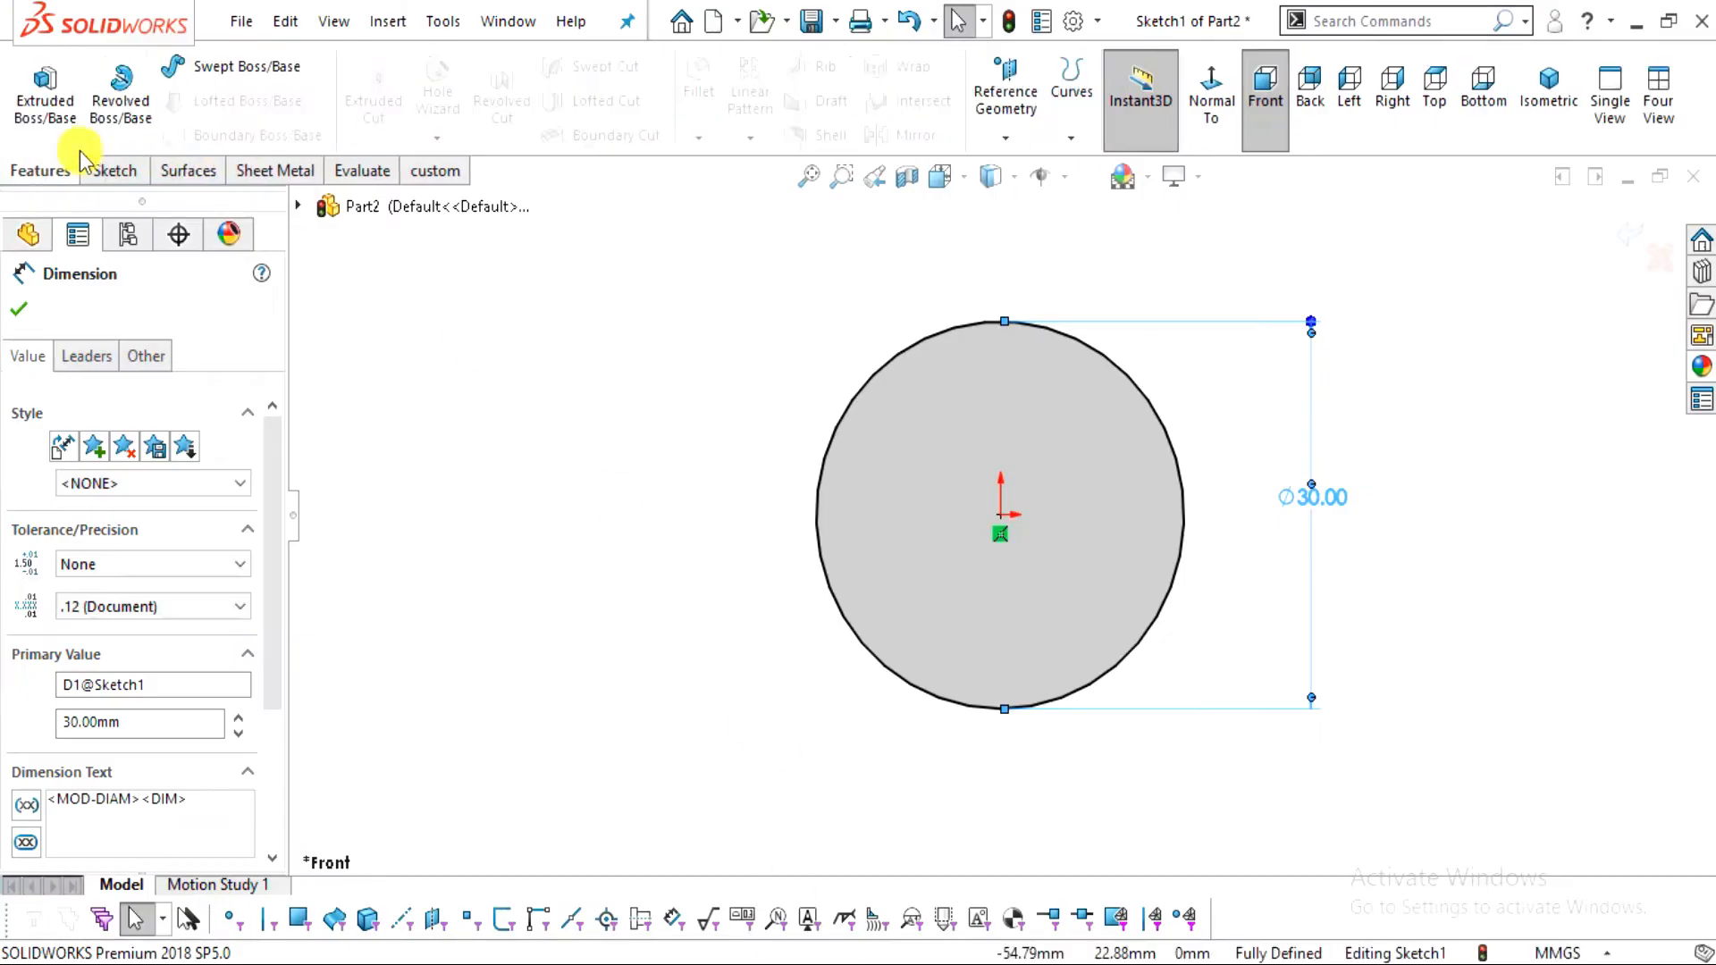
left_click(55, 100)
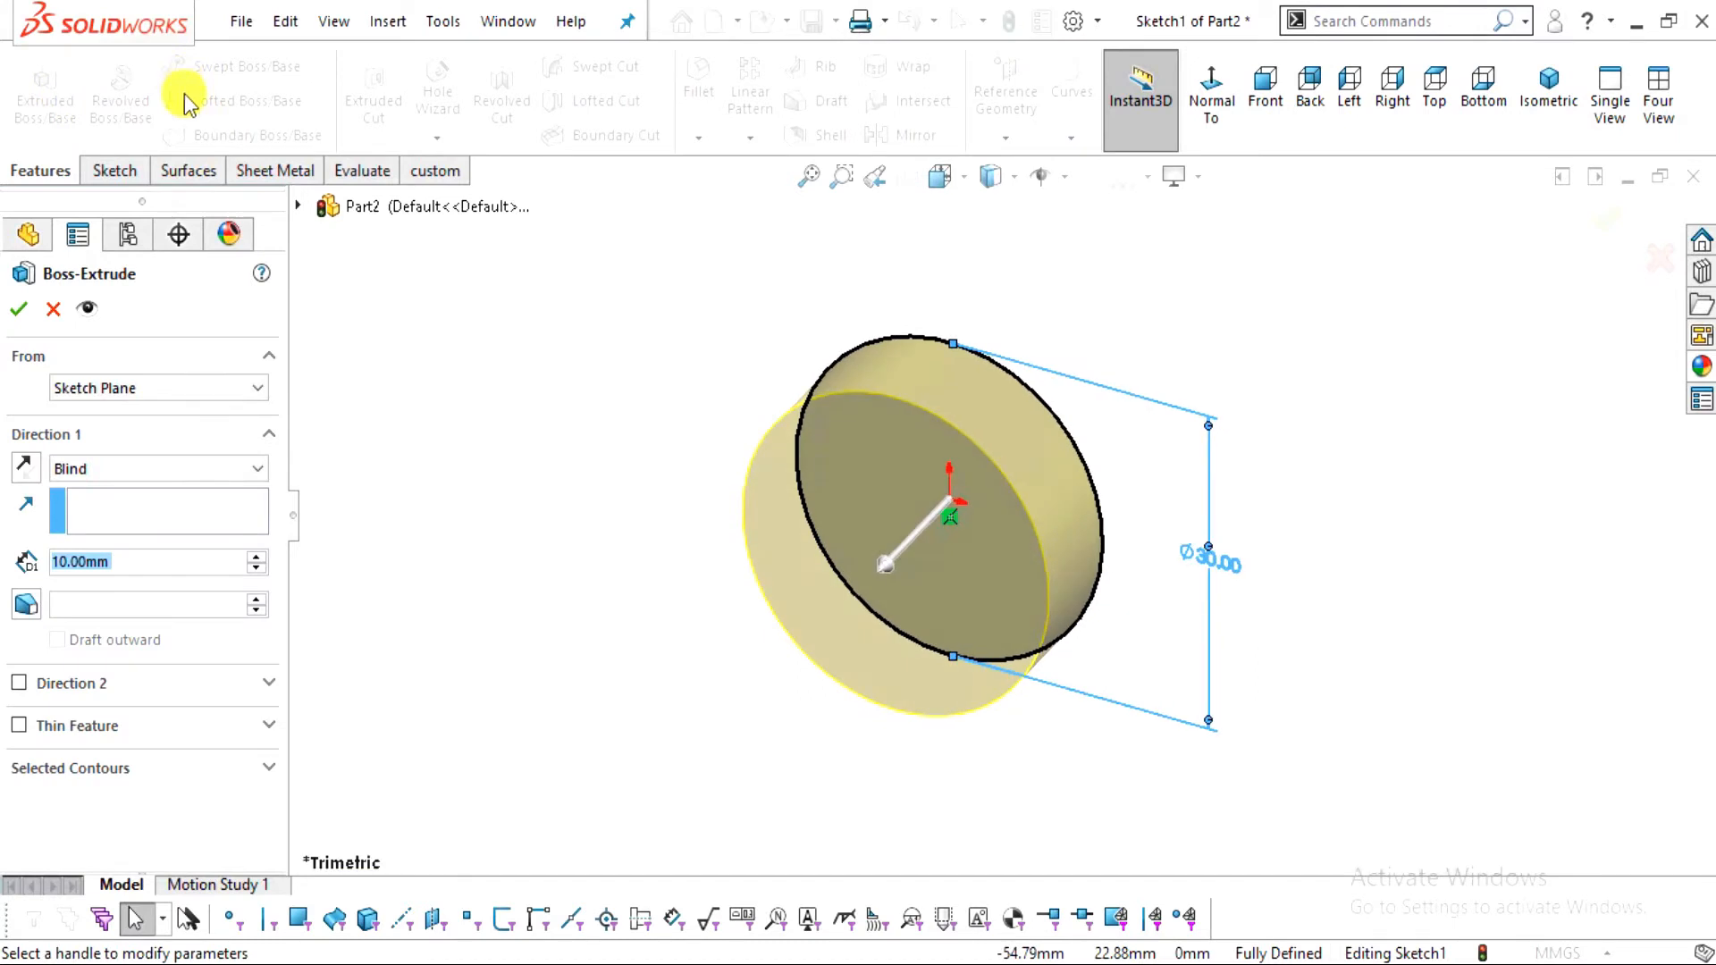
type("3")
key("Return")
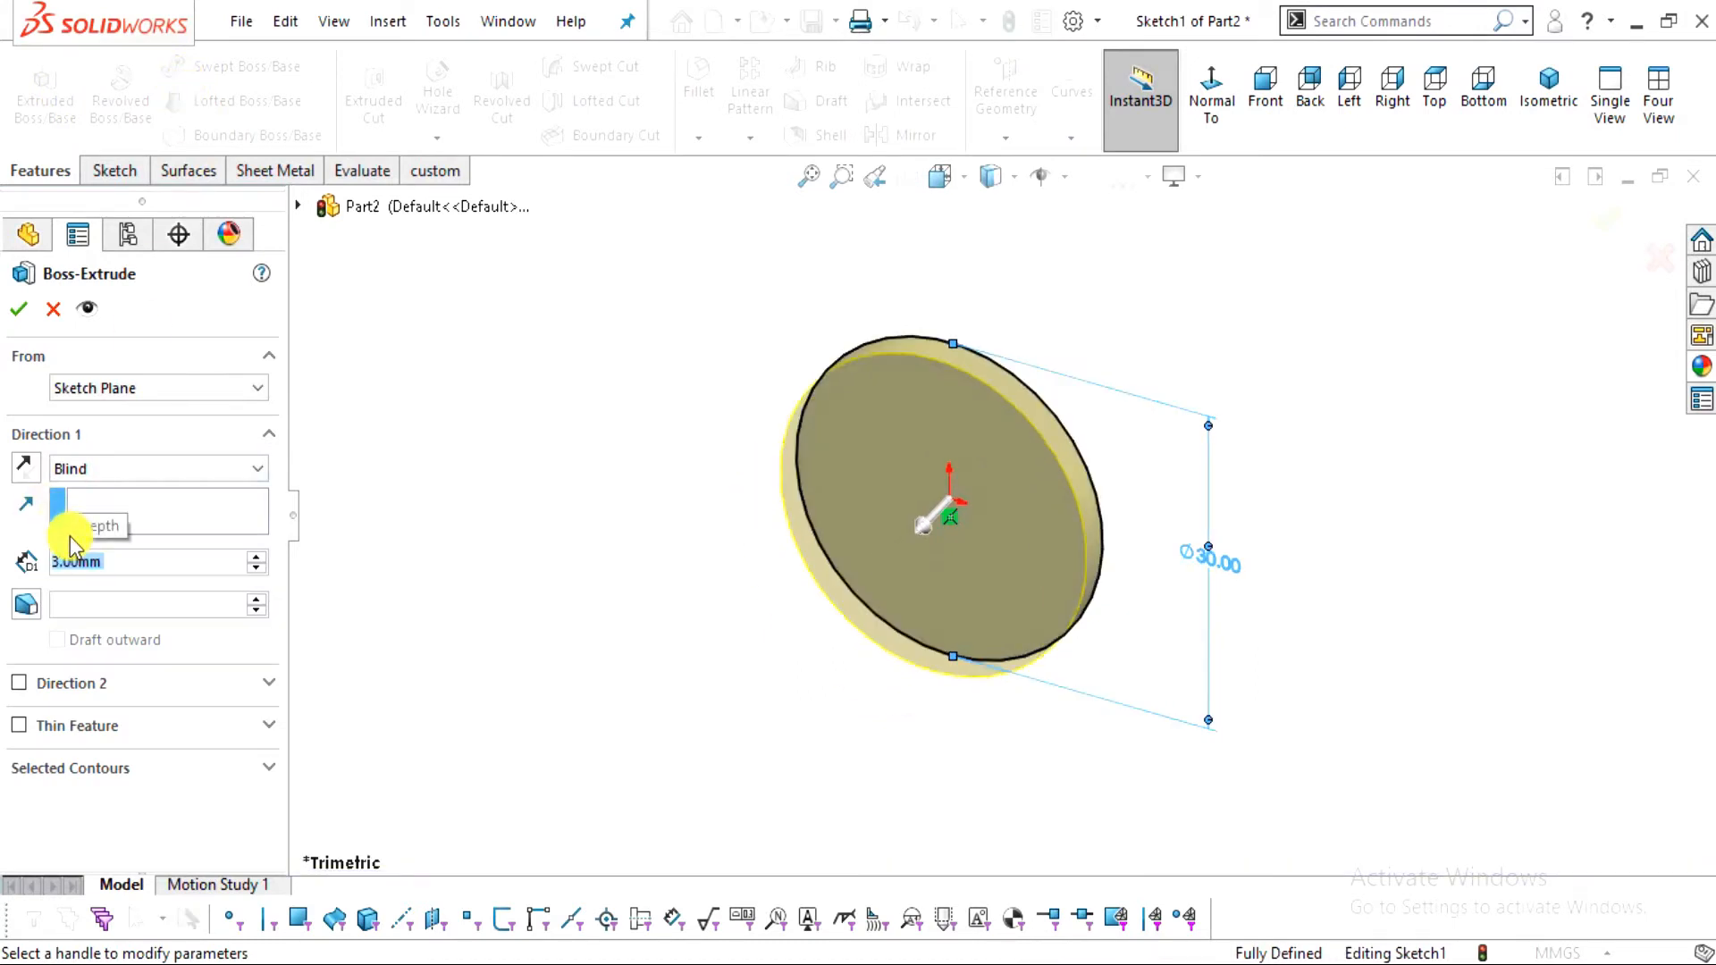
left_click(18, 473)
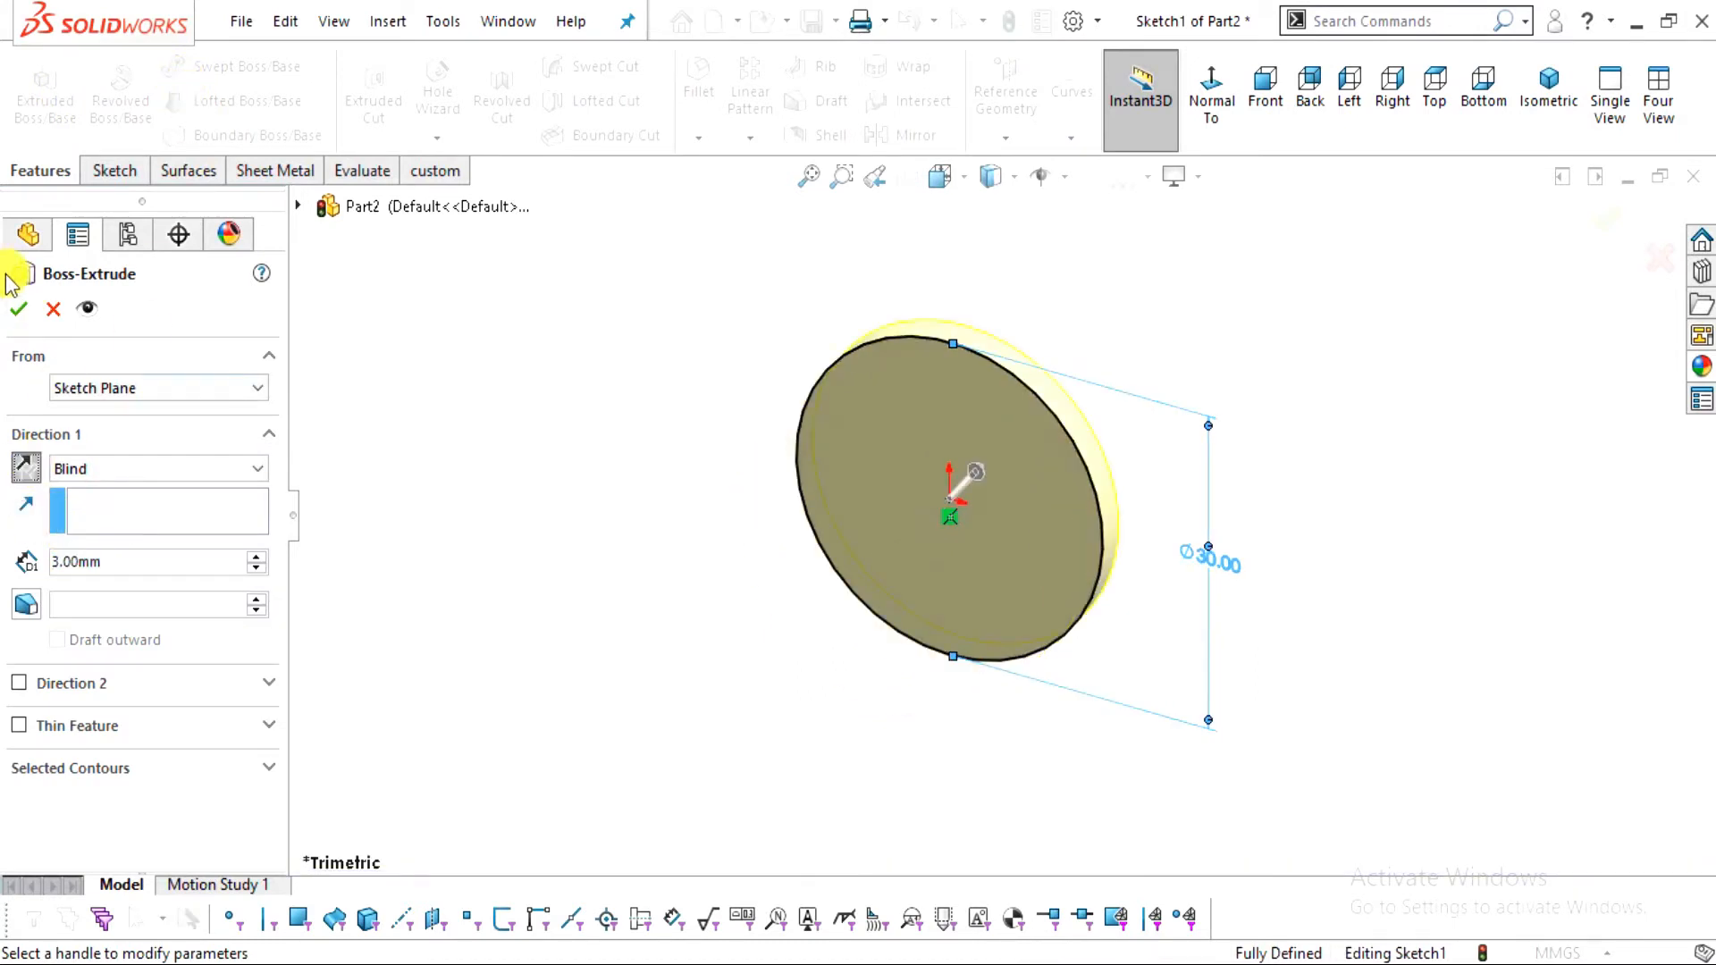
left_click(20, 309)
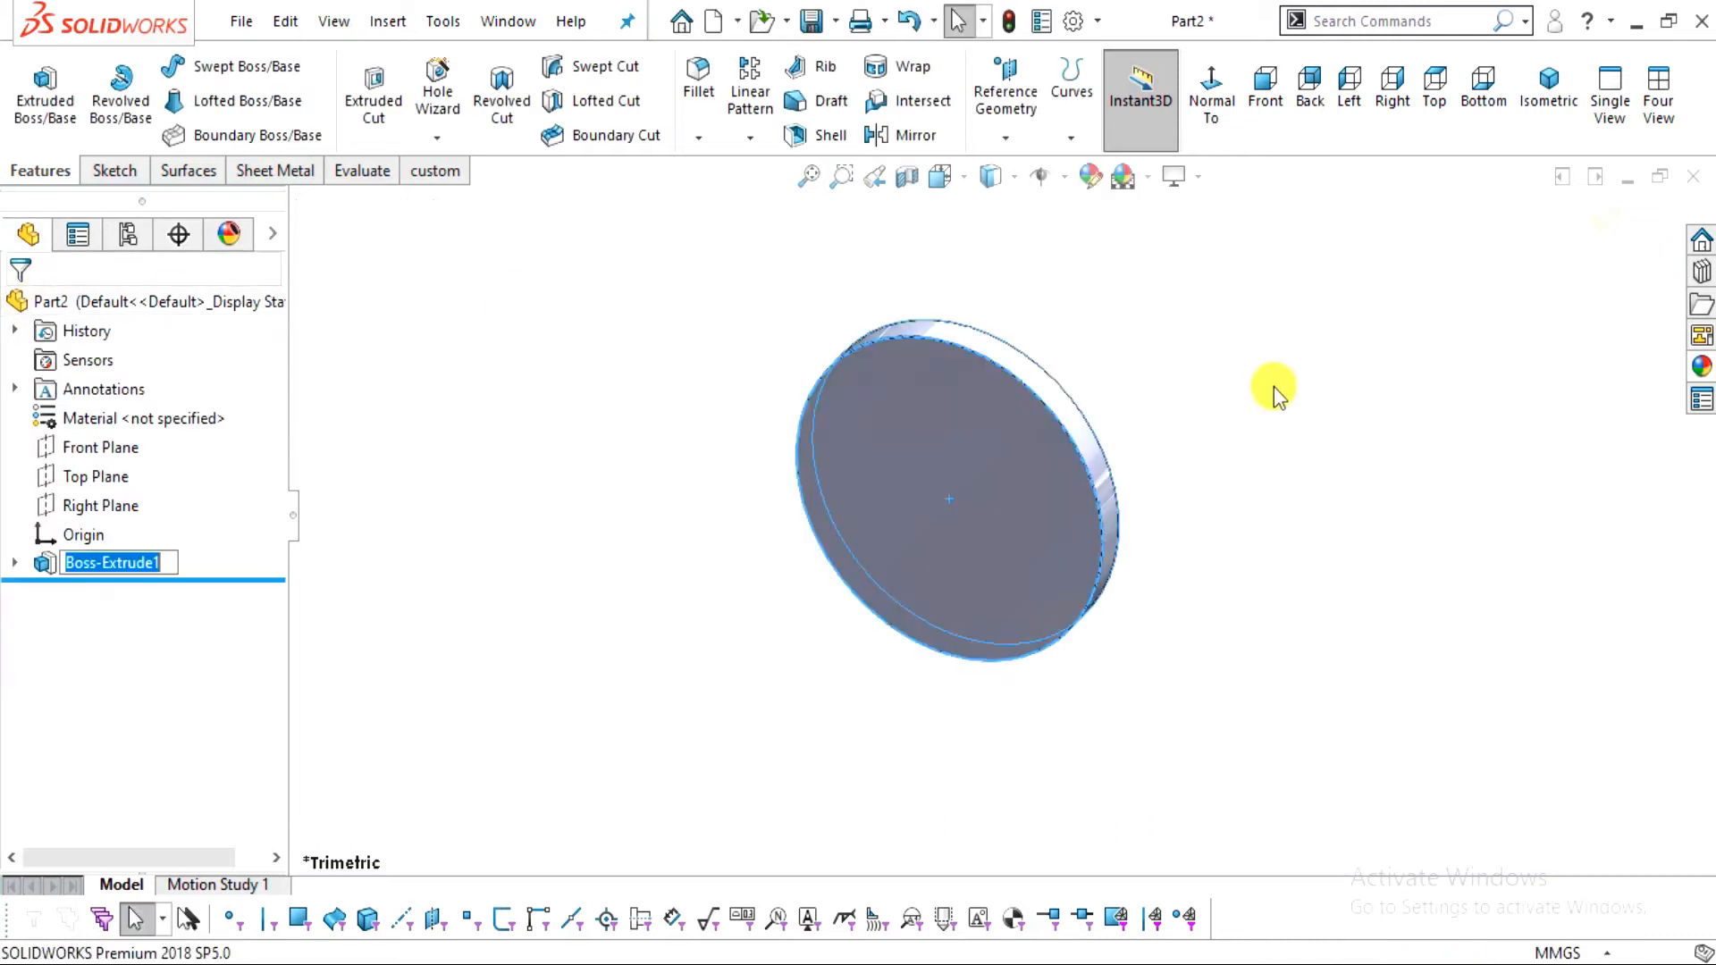
Start a sketch on the disc's rear flat face and view it straight on
middle_click_drag(1206, 572, 977, 490)
left_click(977, 491)
left_click(1195, 429)
left_click(114, 170)
left_click(36, 90)
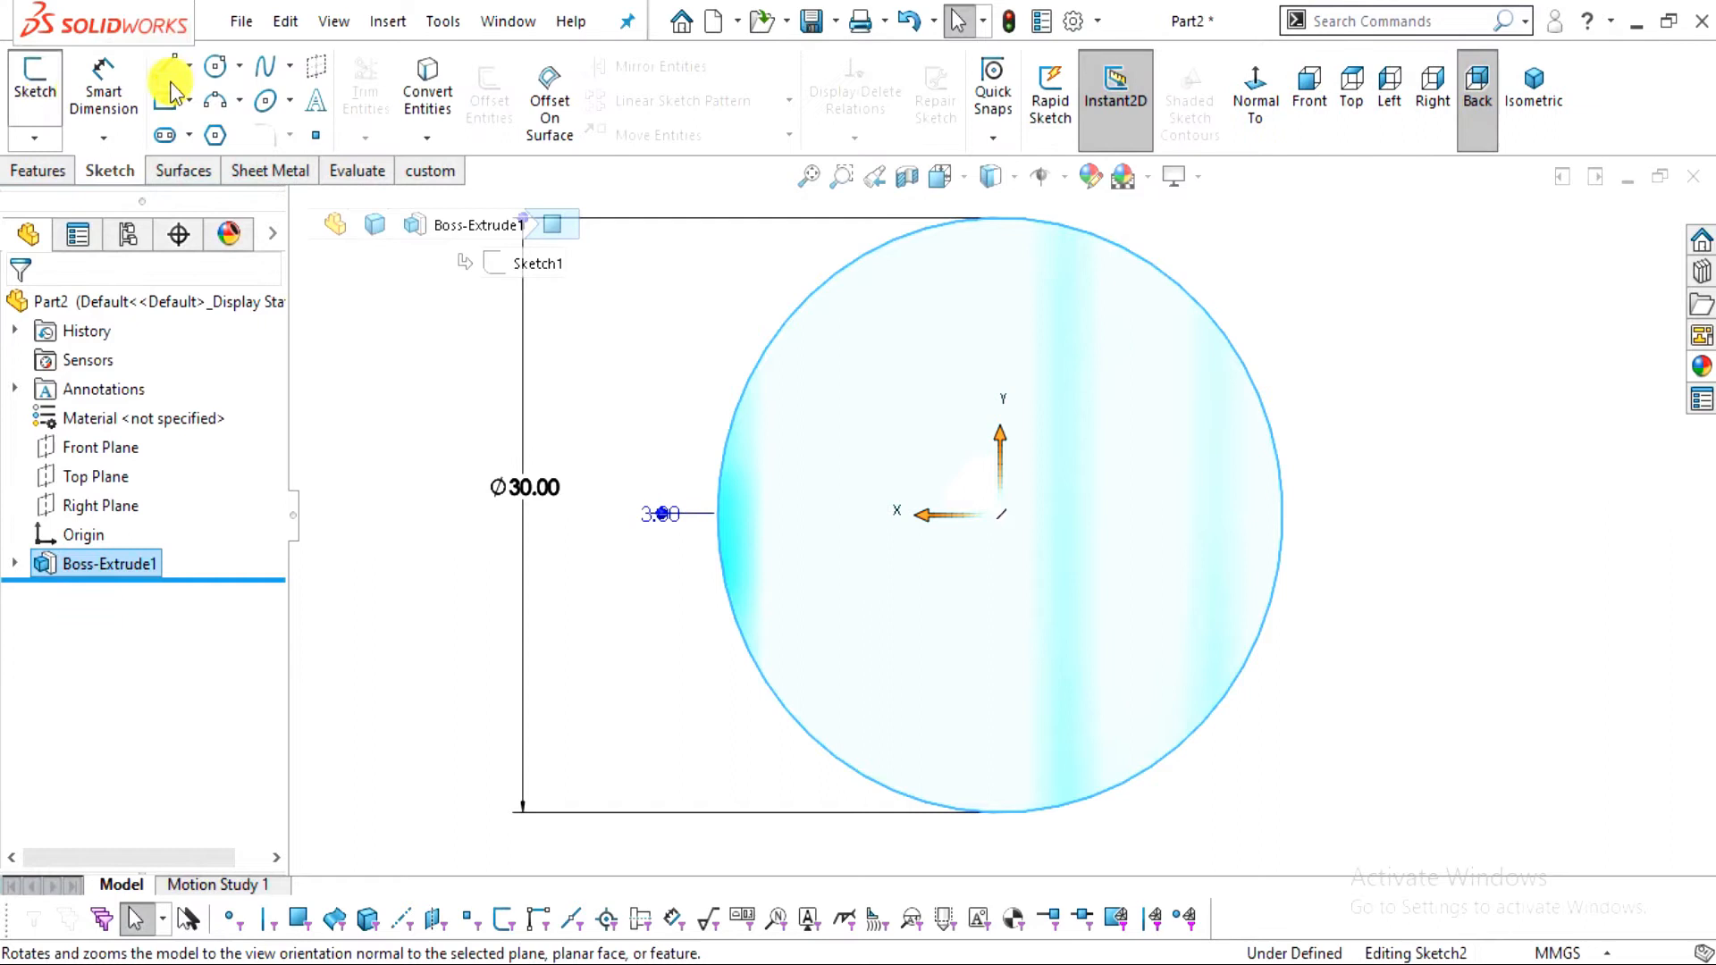
Sketch a circle about 19.7 mm in diameter centred on the origin, inside the disc's outline
left_click(216, 66)
left_click(1001, 514)
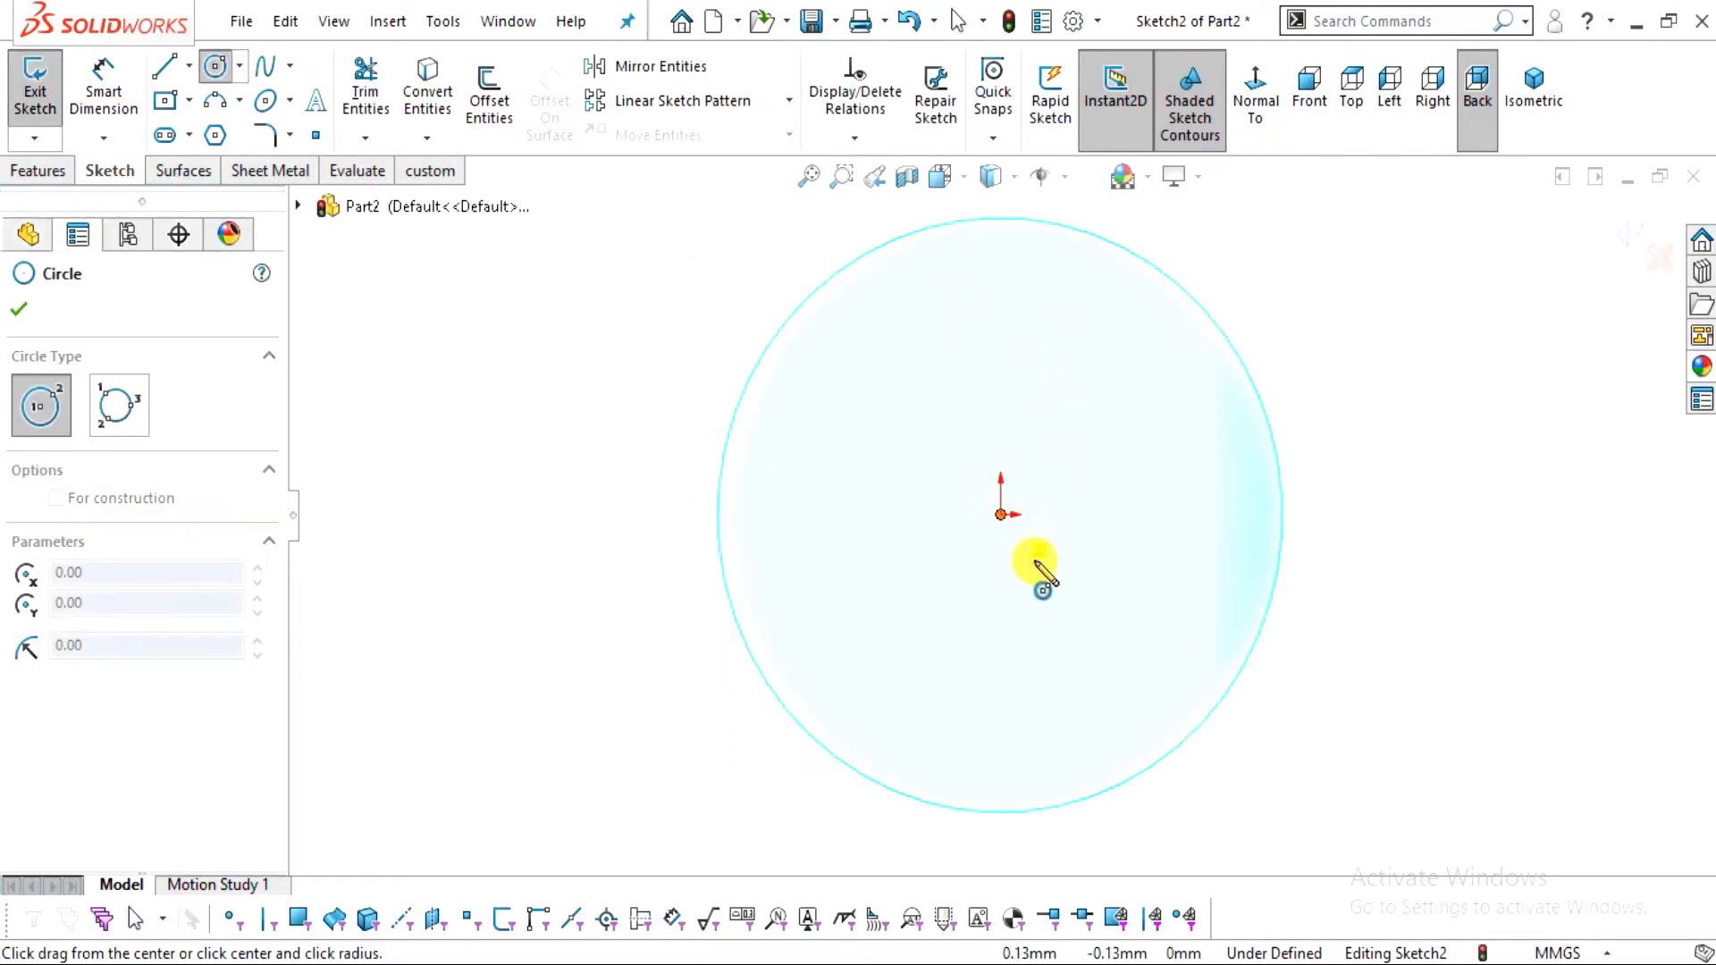
left_click(1158, 617)
left_click(21, 313)
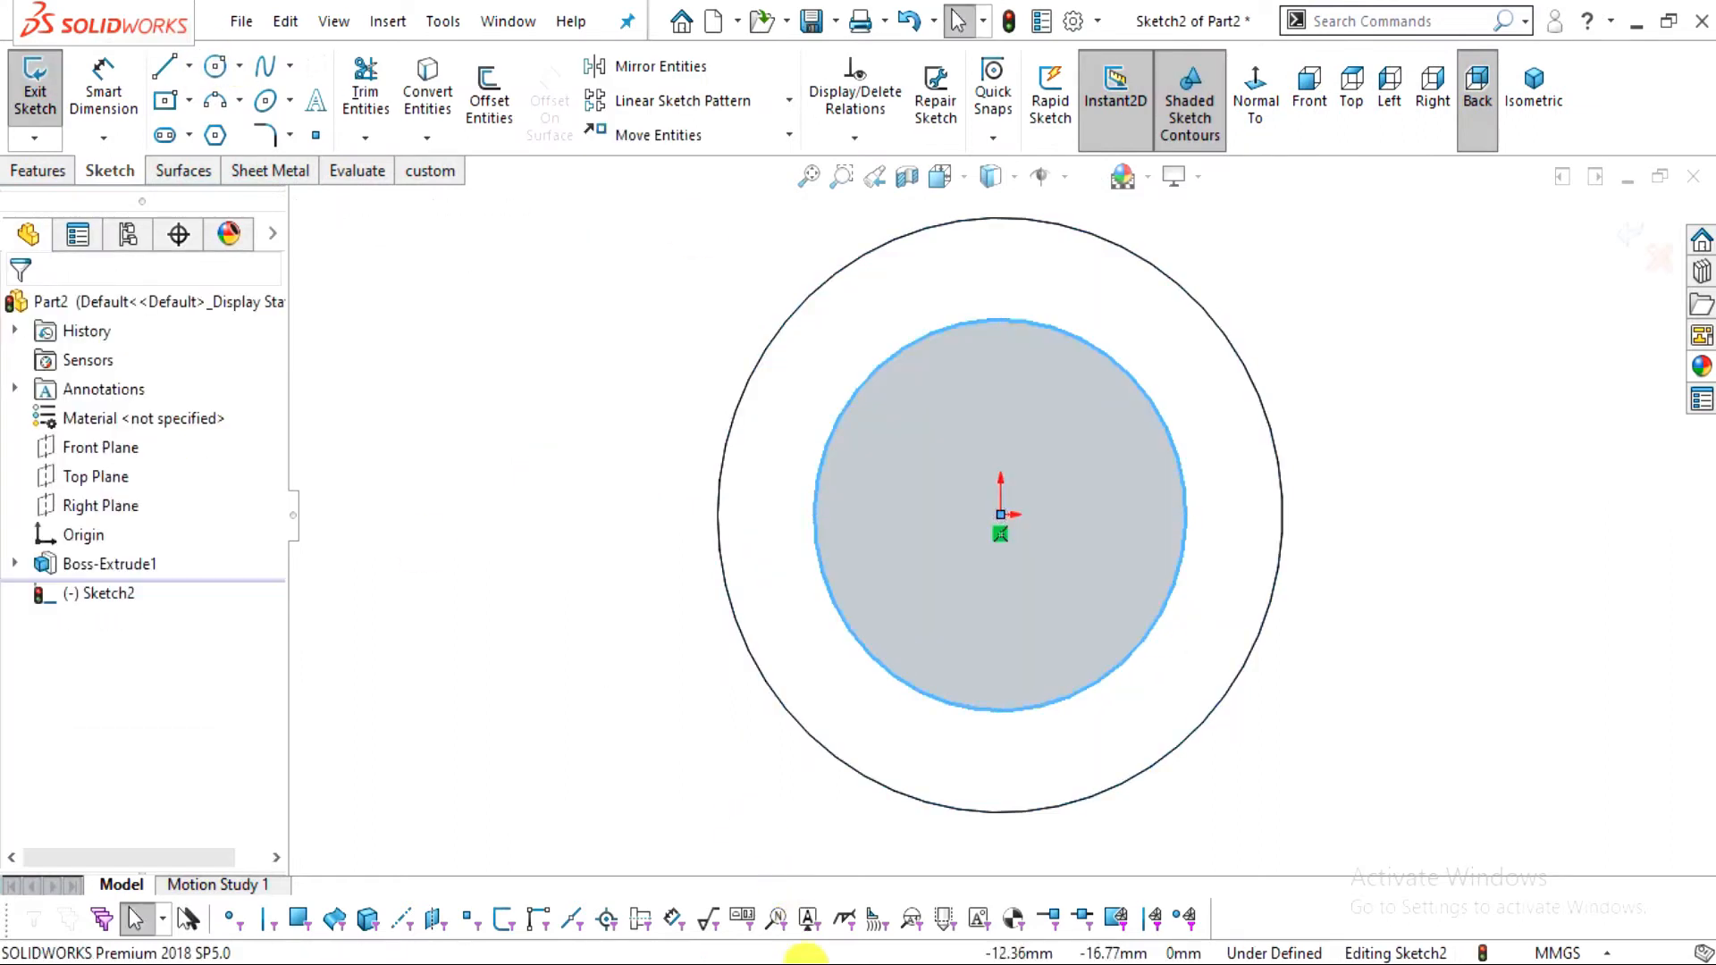
Switch to the PDF drawing and mark the 24.00 diameter and the flange's inner edge on the bushing's Section A-A
left_click(884, 906)
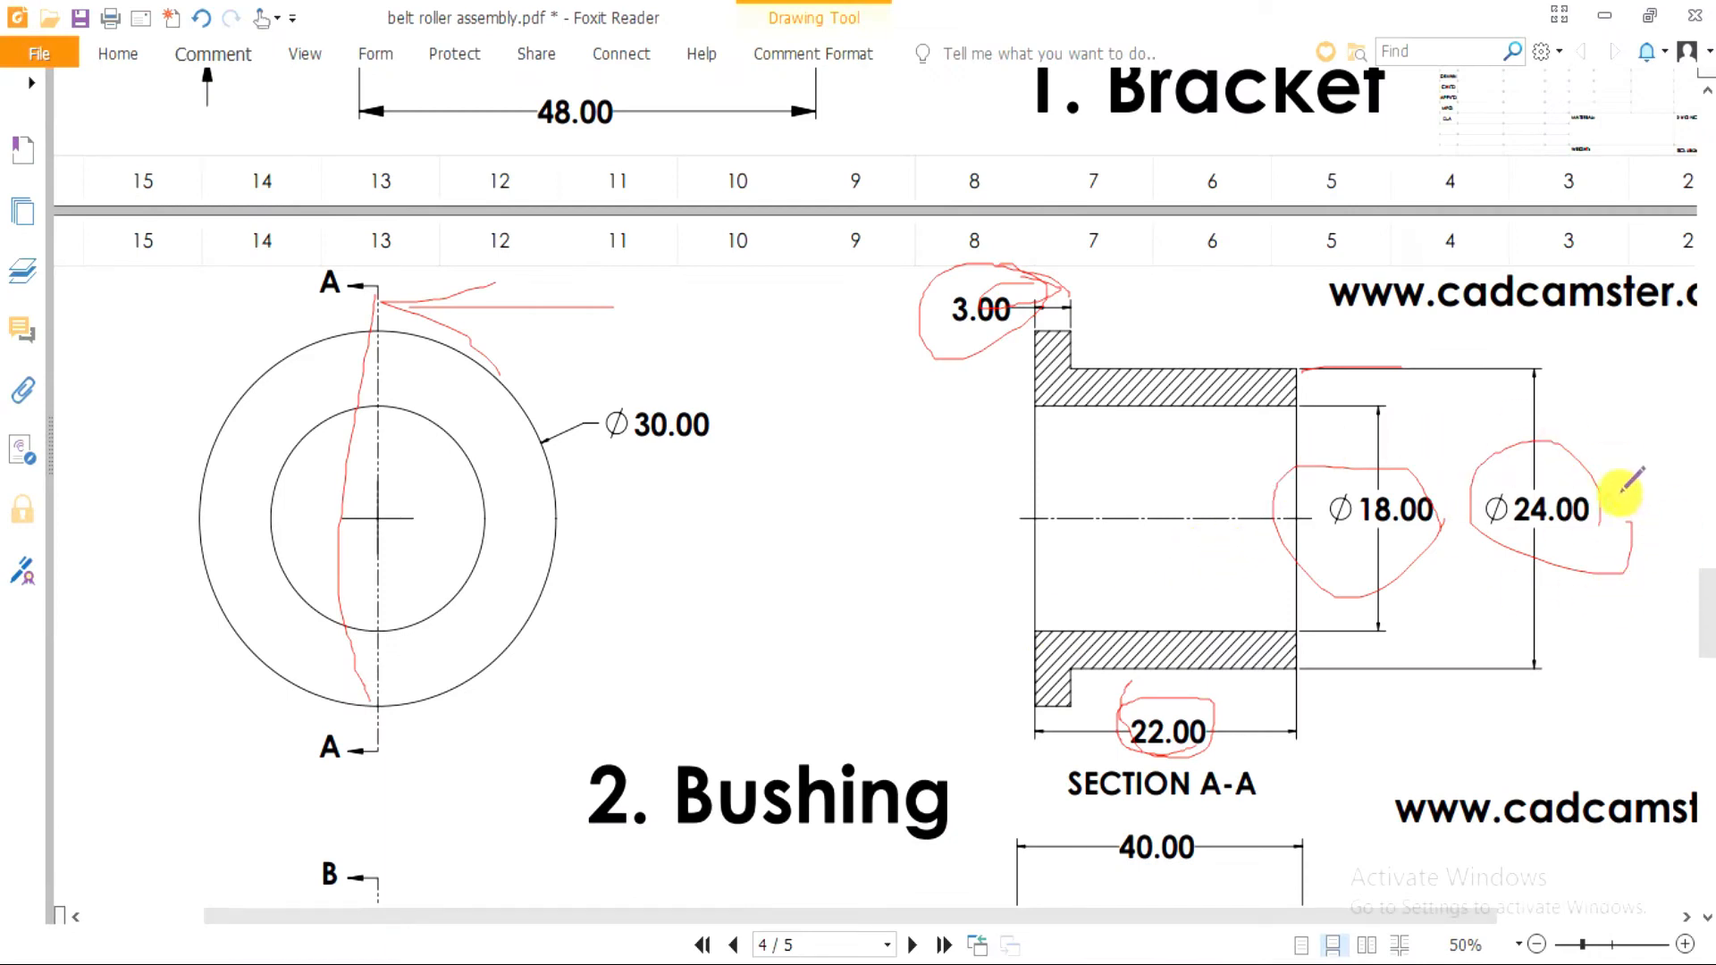
mouse_move(1466, 450)
left_mouse_down()
mouse_move(1570, 475)
mouse_move(1532, 586)
mouse_move(1505, 528)
mouse_move(1508, 565)
left_mouse_up()
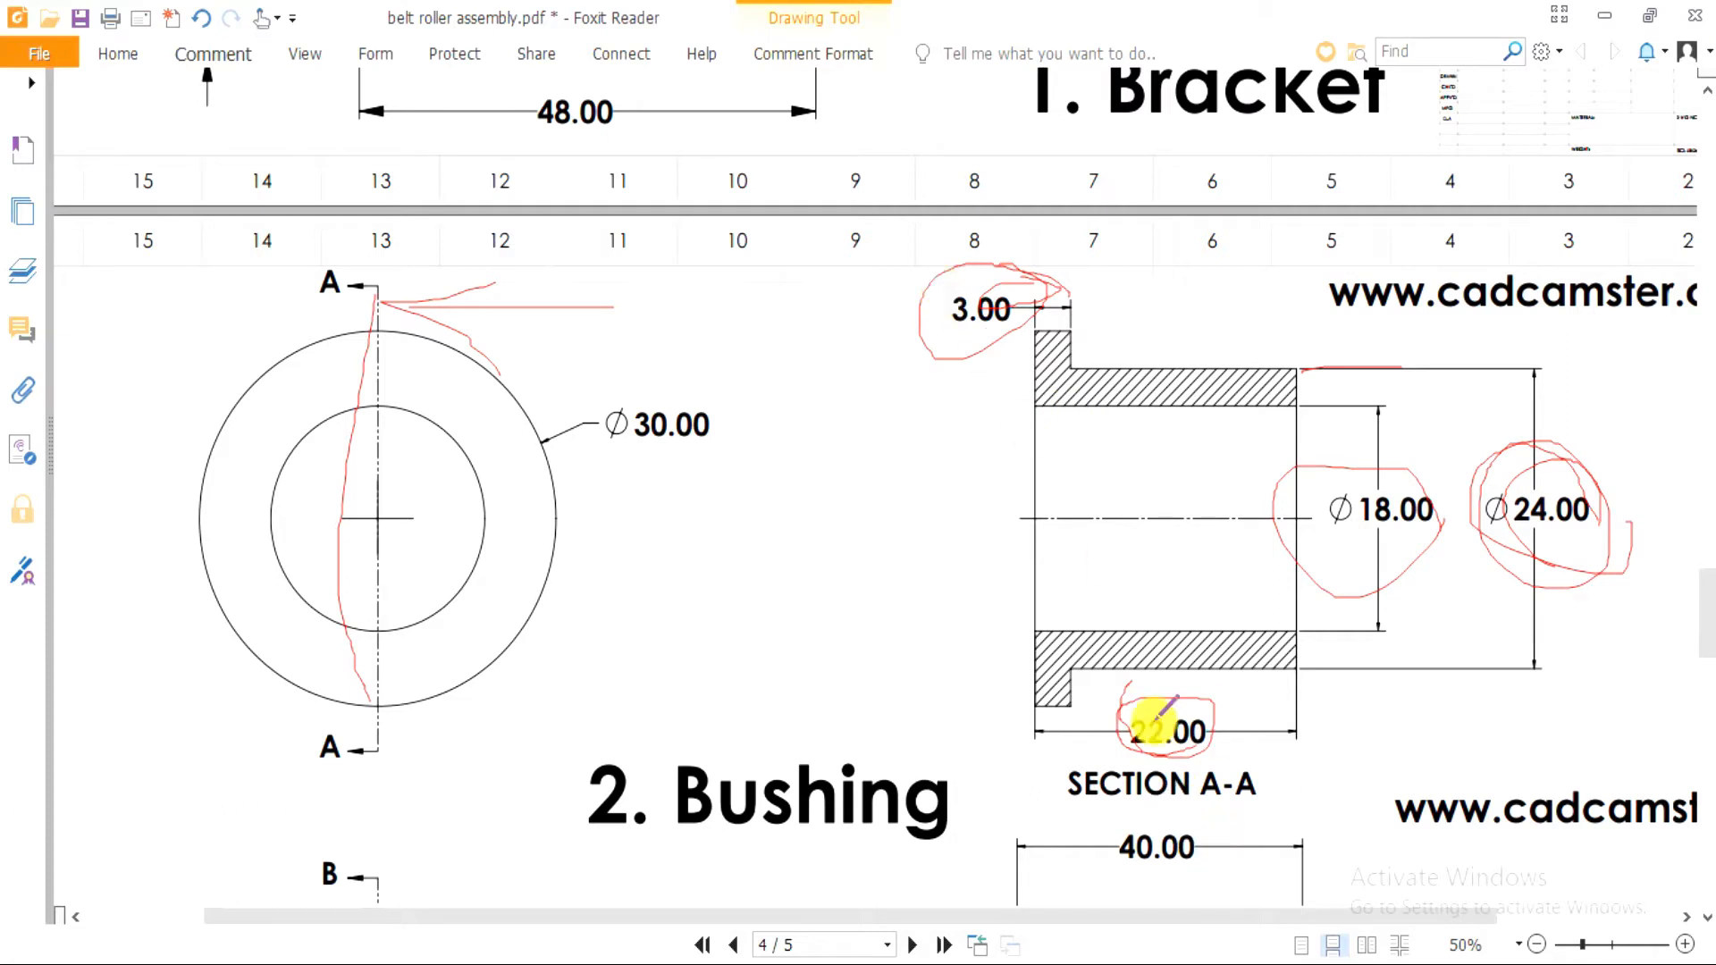
left_click_drag(1072, 345, 1093, 343)
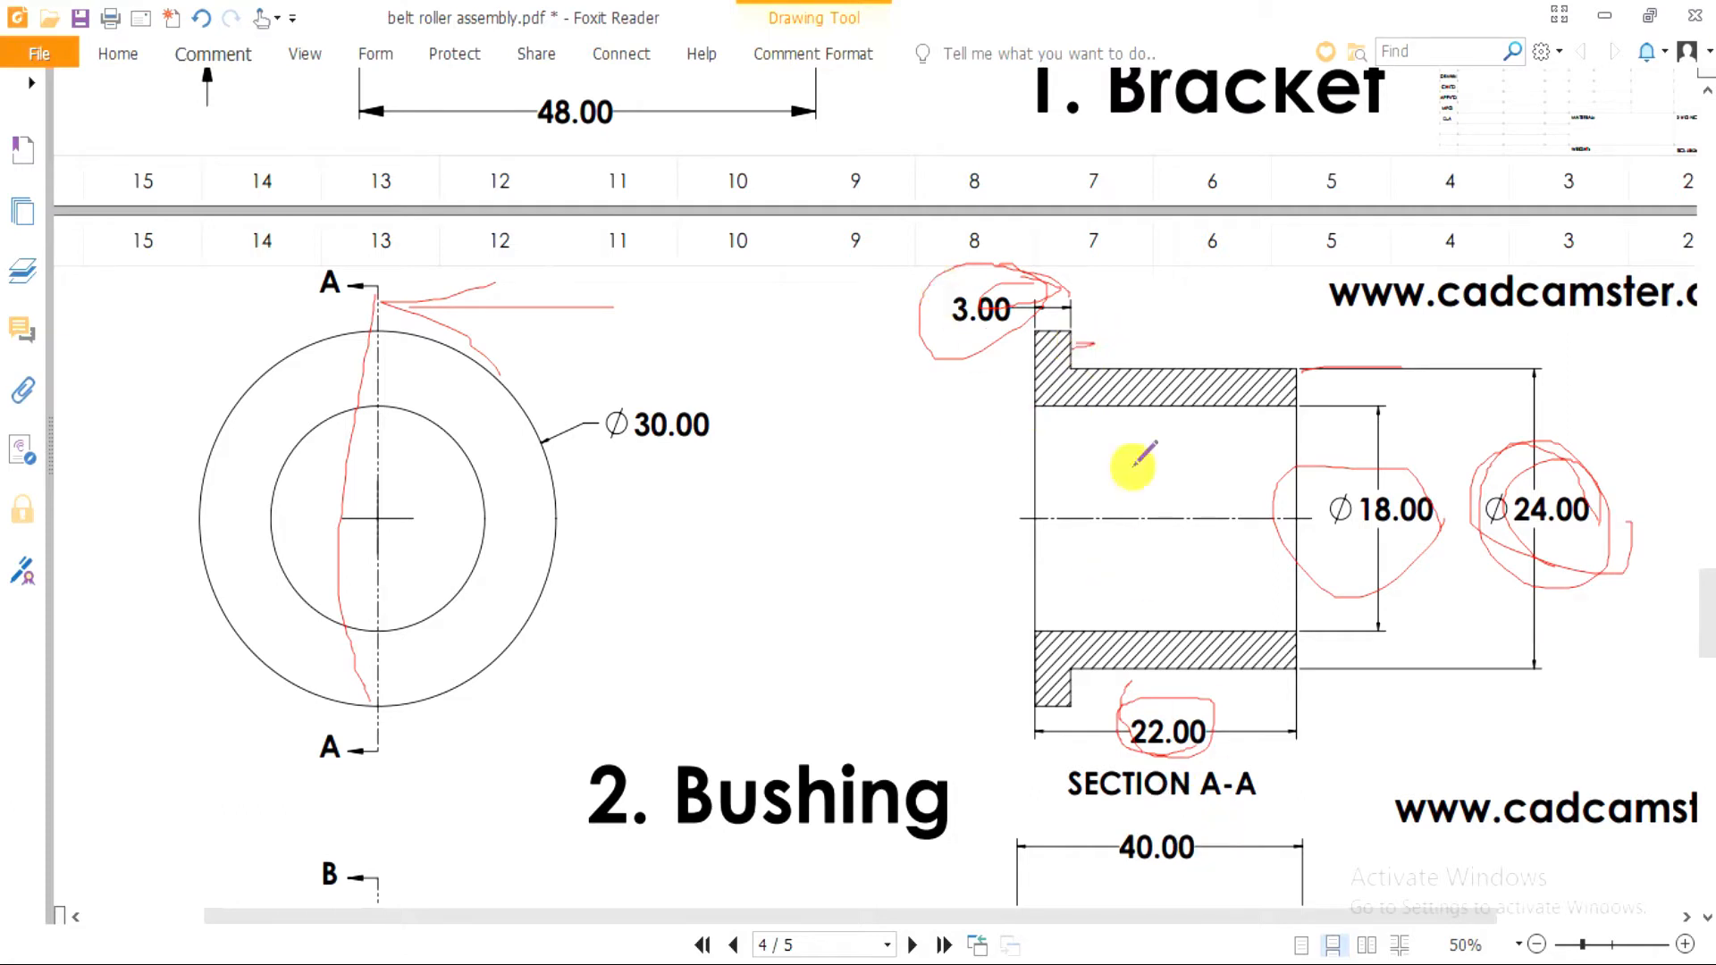
mouse_move(773, 961)
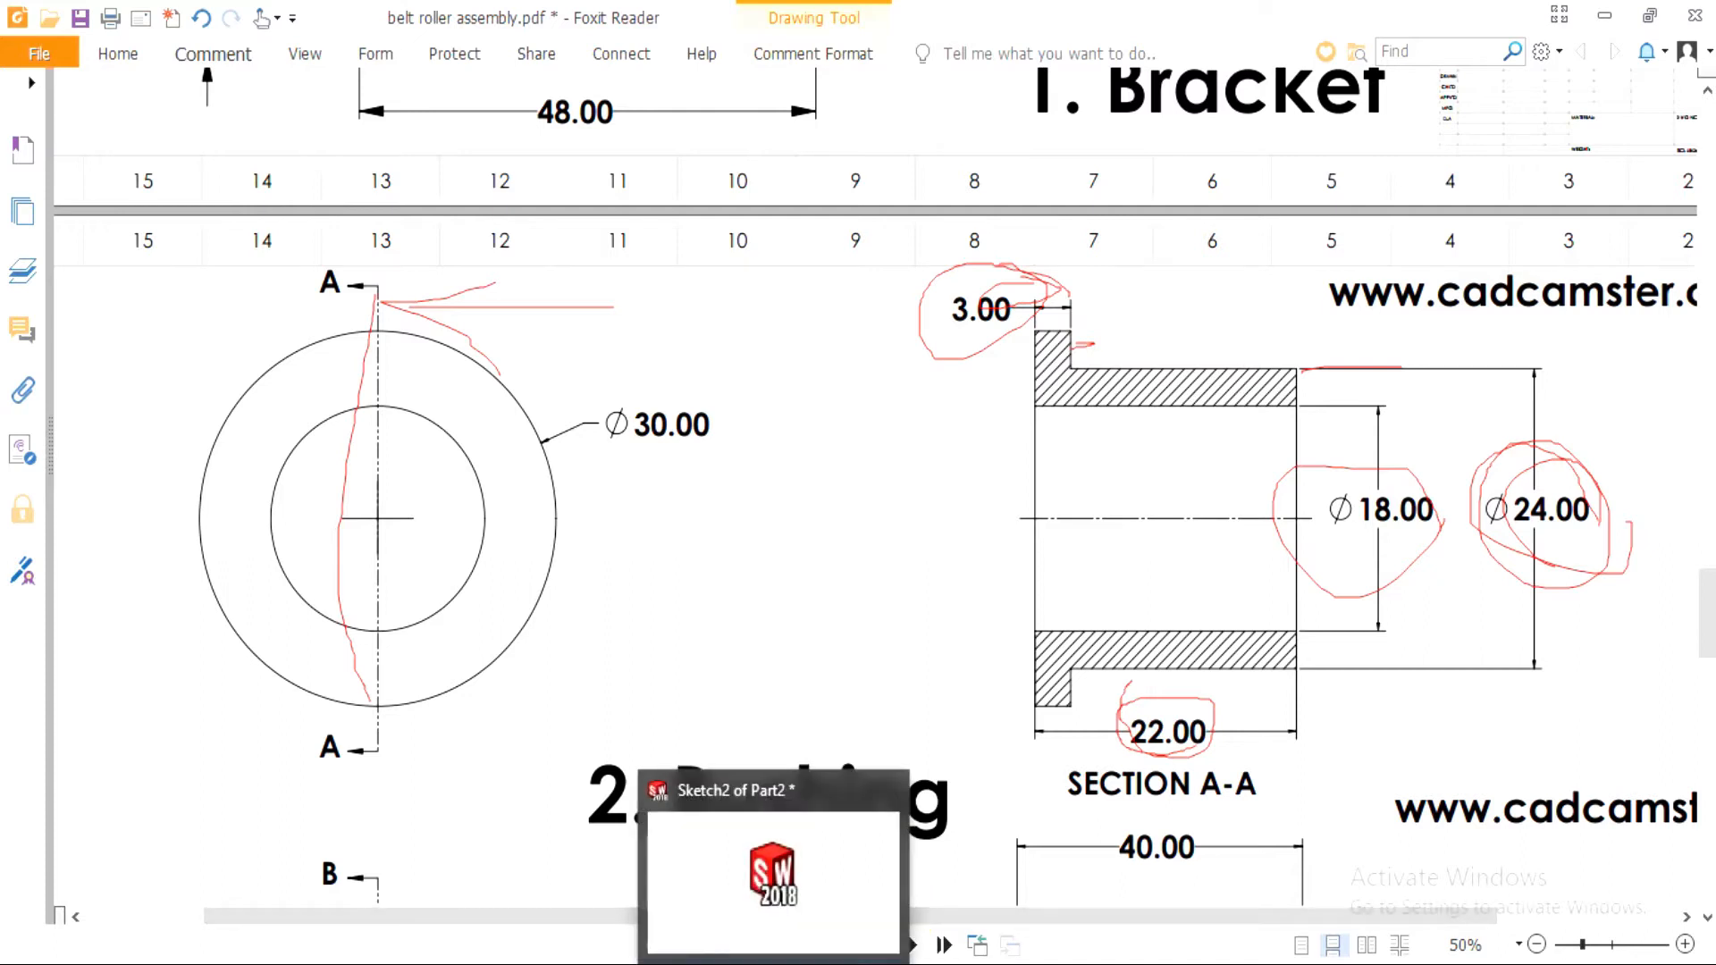
Return to SOLIDWORKS and dimension the new circle's diameter to 24 mm
left_click(784, 804)
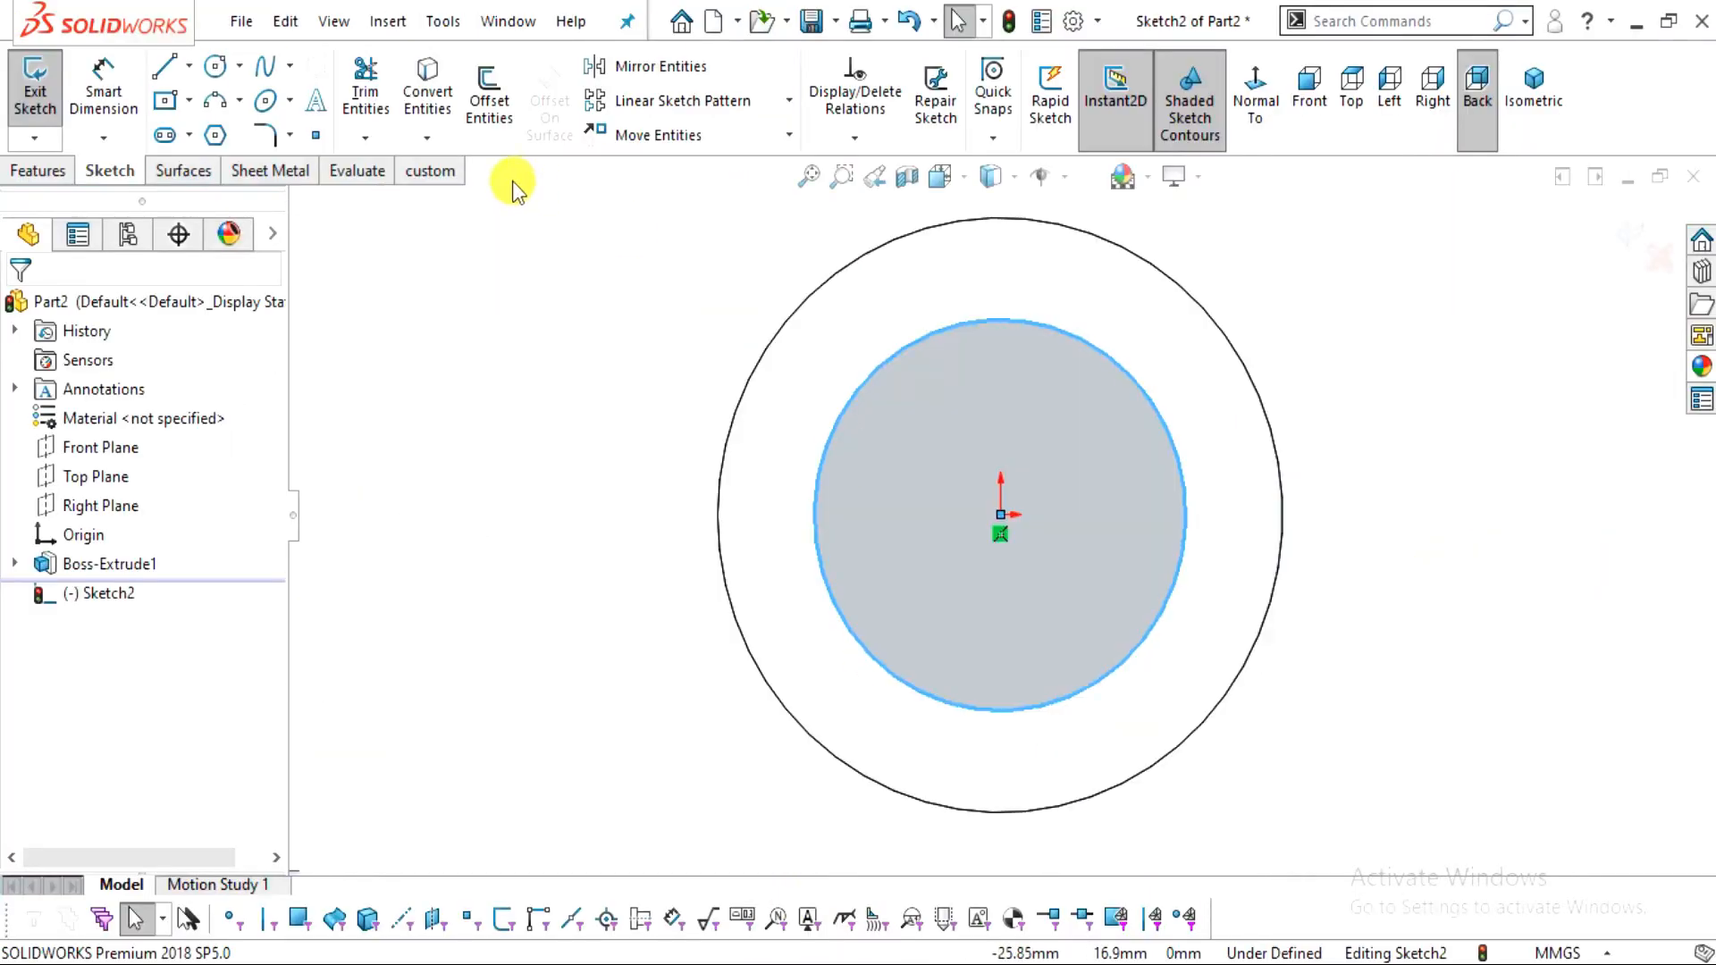
left_click(89, 85)
left_click(813, 489)
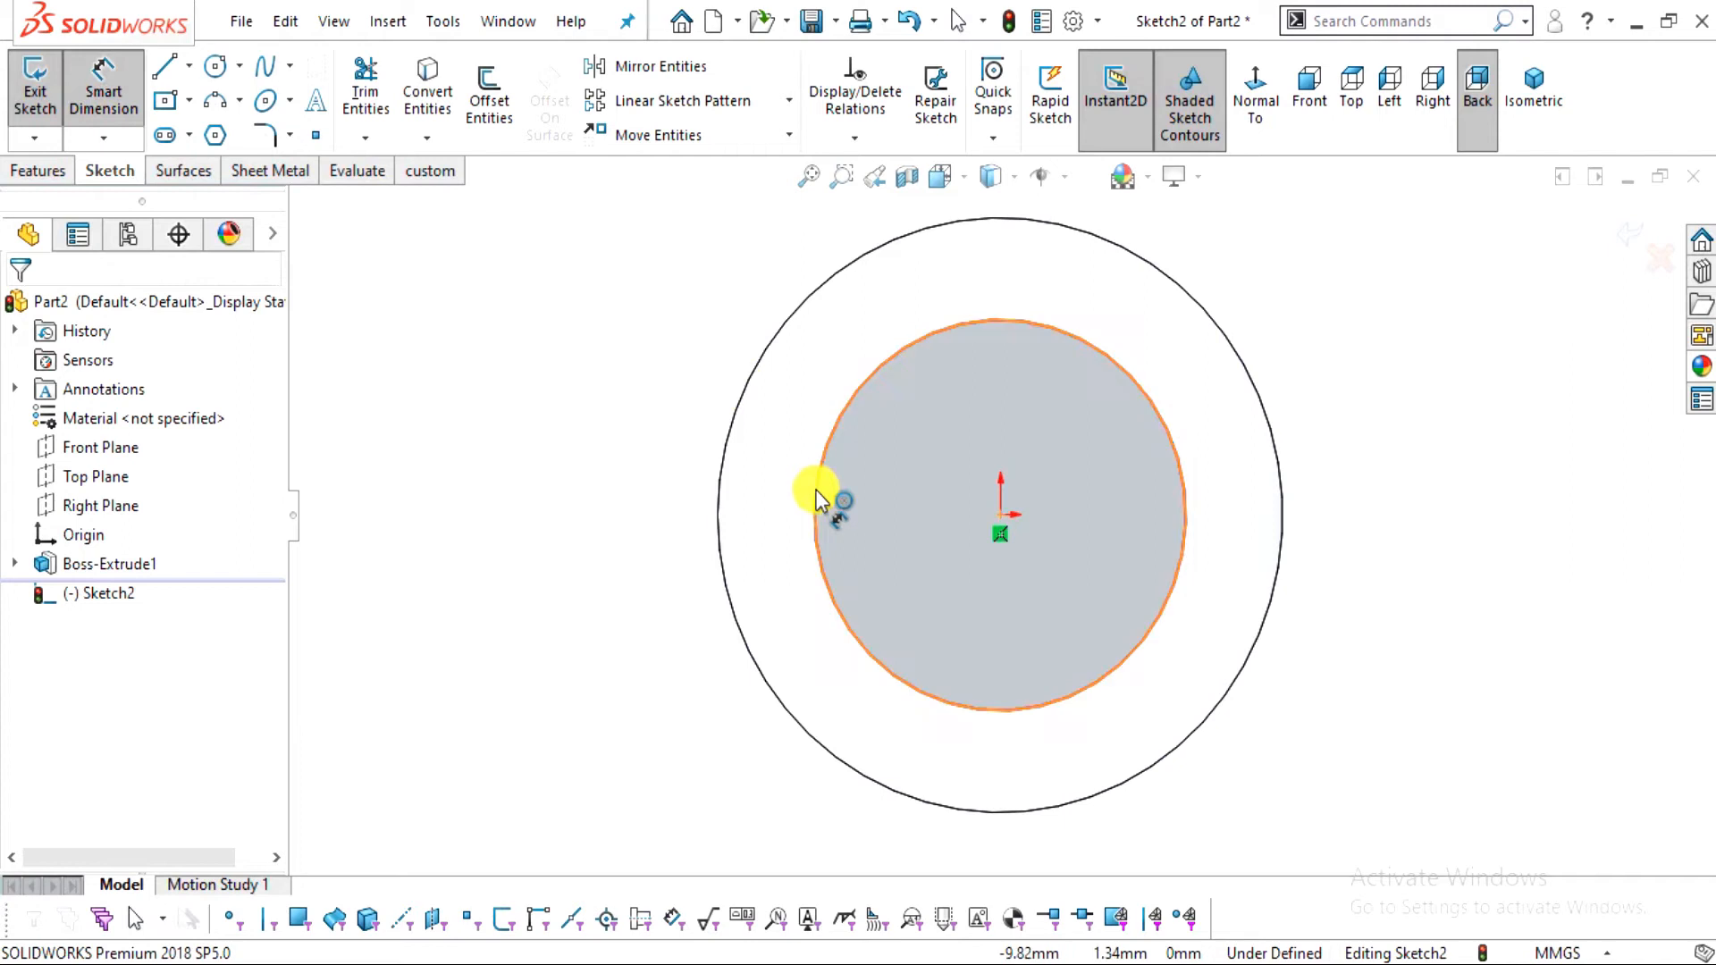
left_click(467, 438)
type("4")
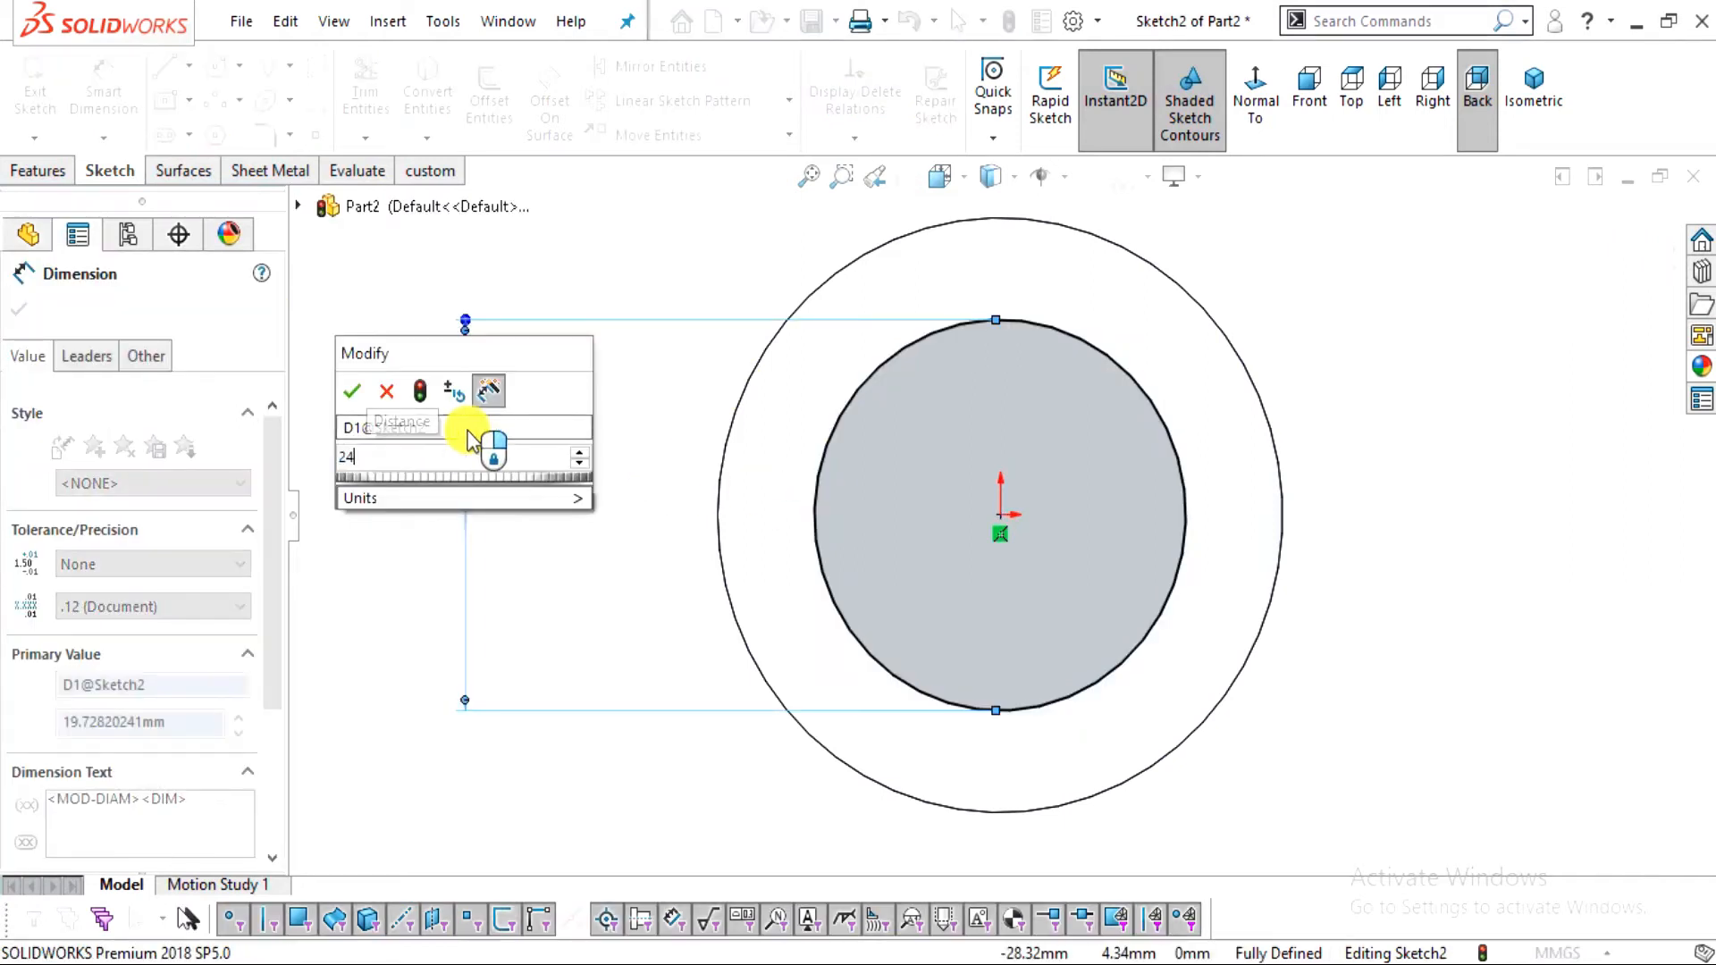
key("Return")
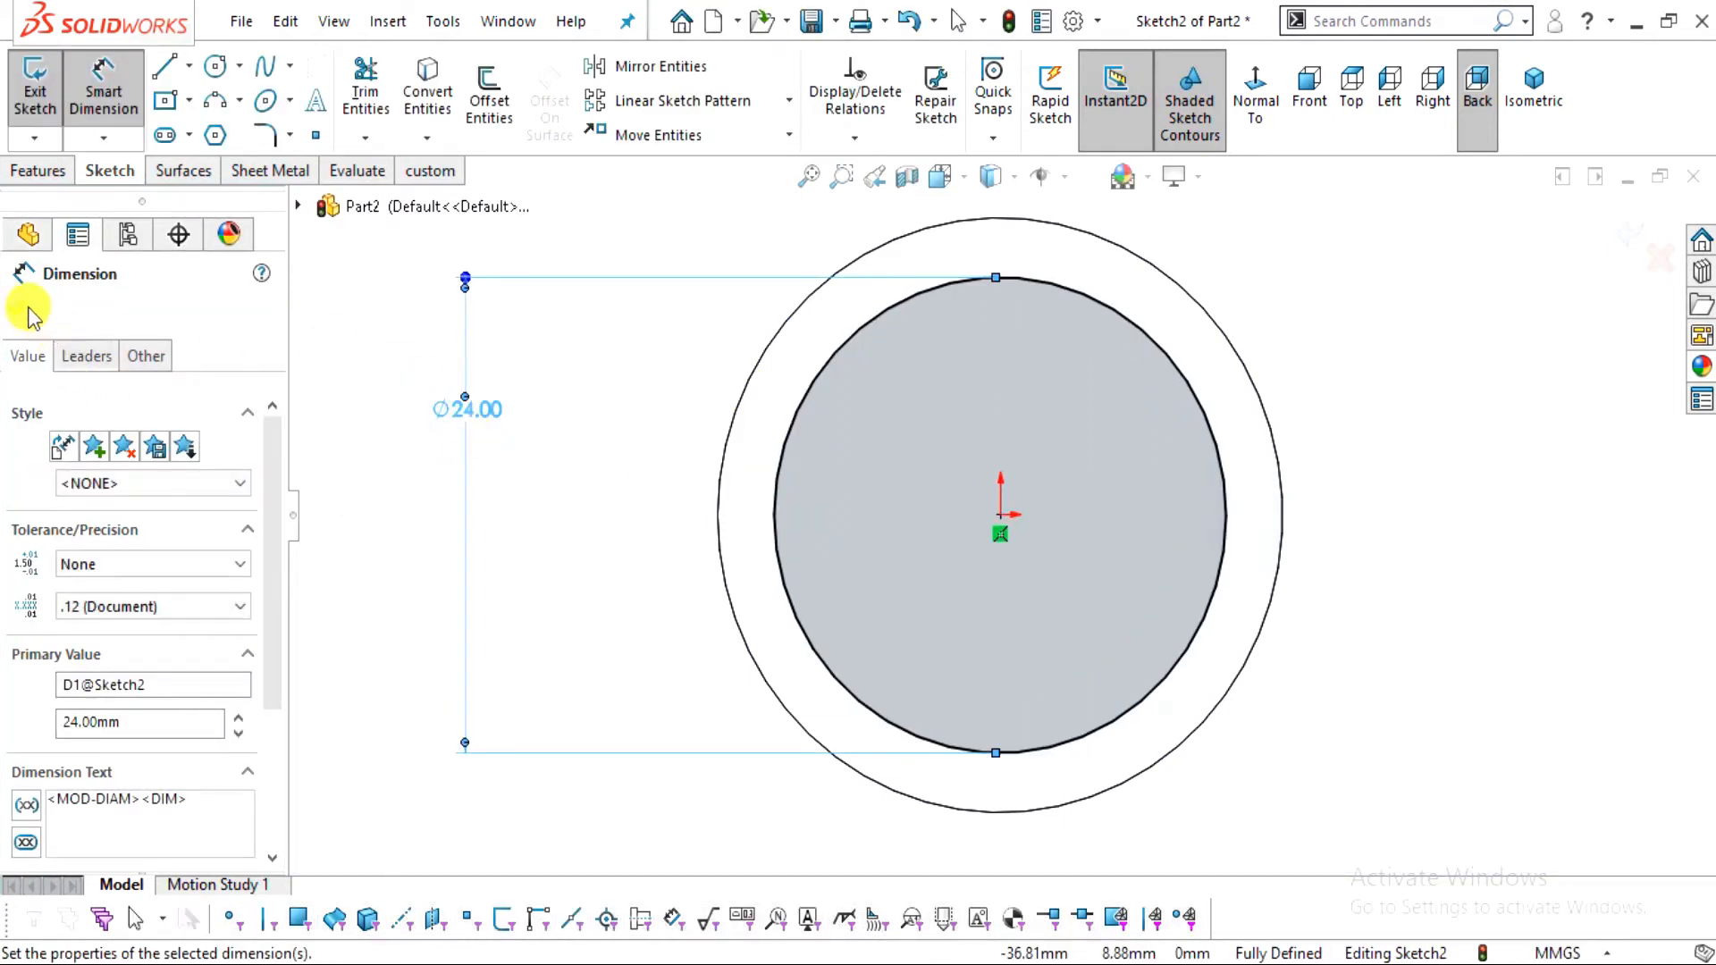
left_click(29, 309)
Extrude the 24 mm circle away from the flange to a blind depth of 22-3 mm, merged with the disc
left_click(37, 170)
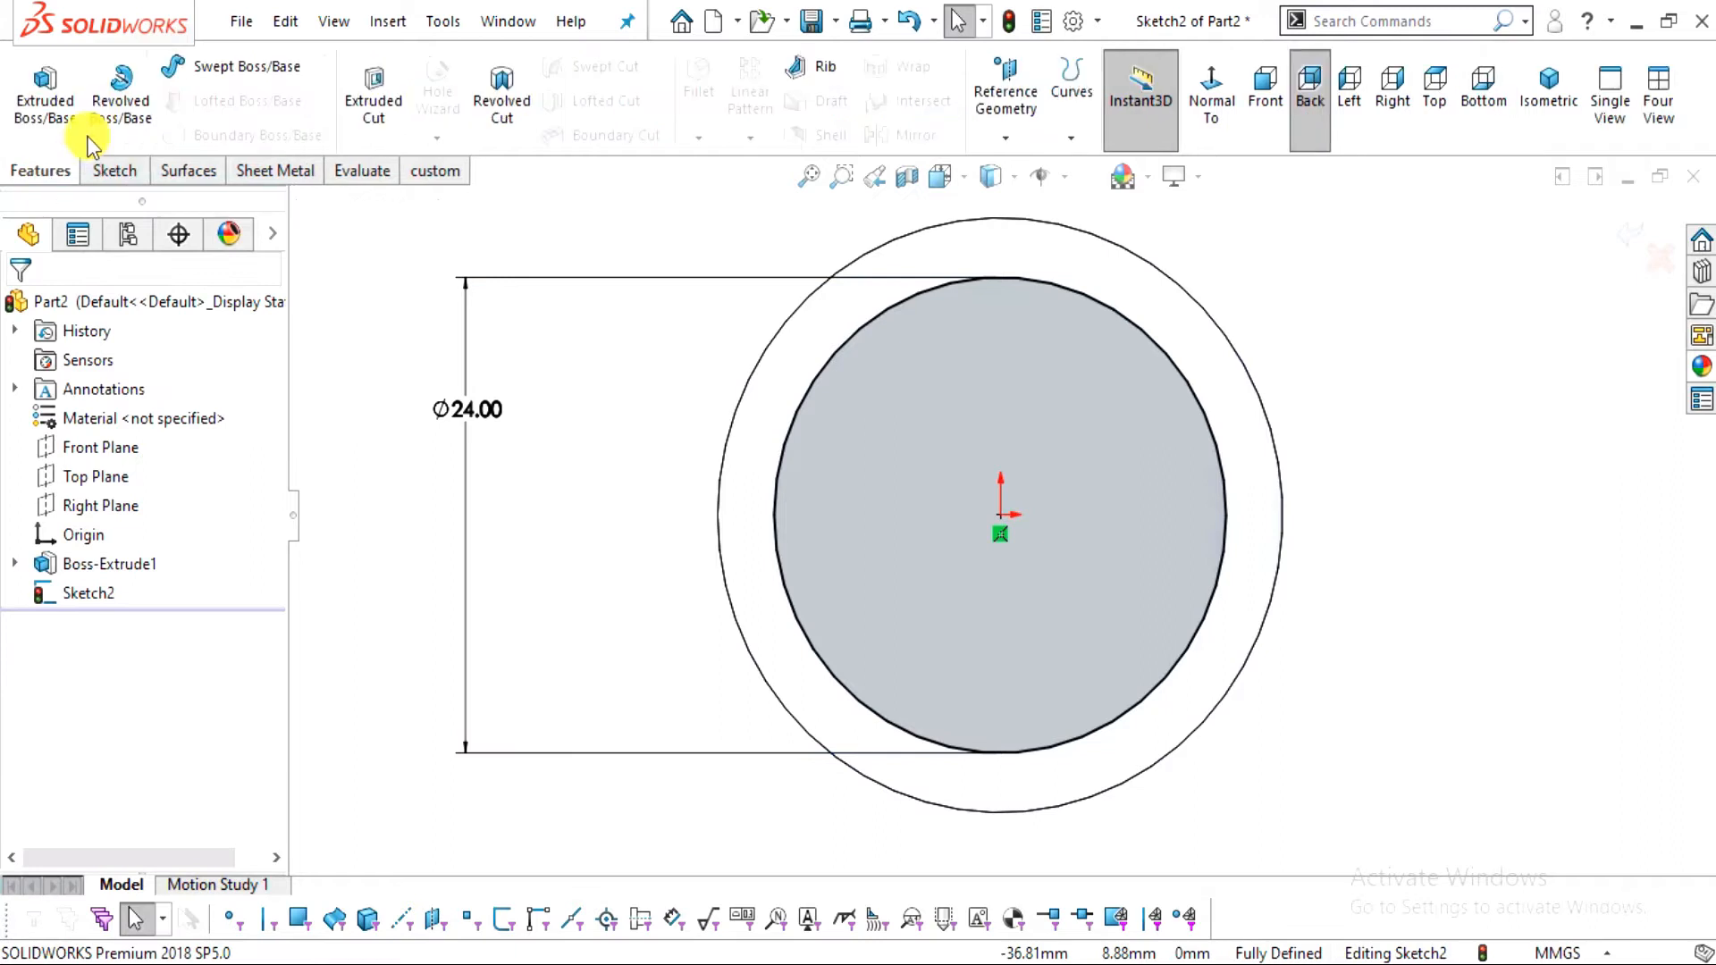
left_click(42, 107)
double_click(103, 563)
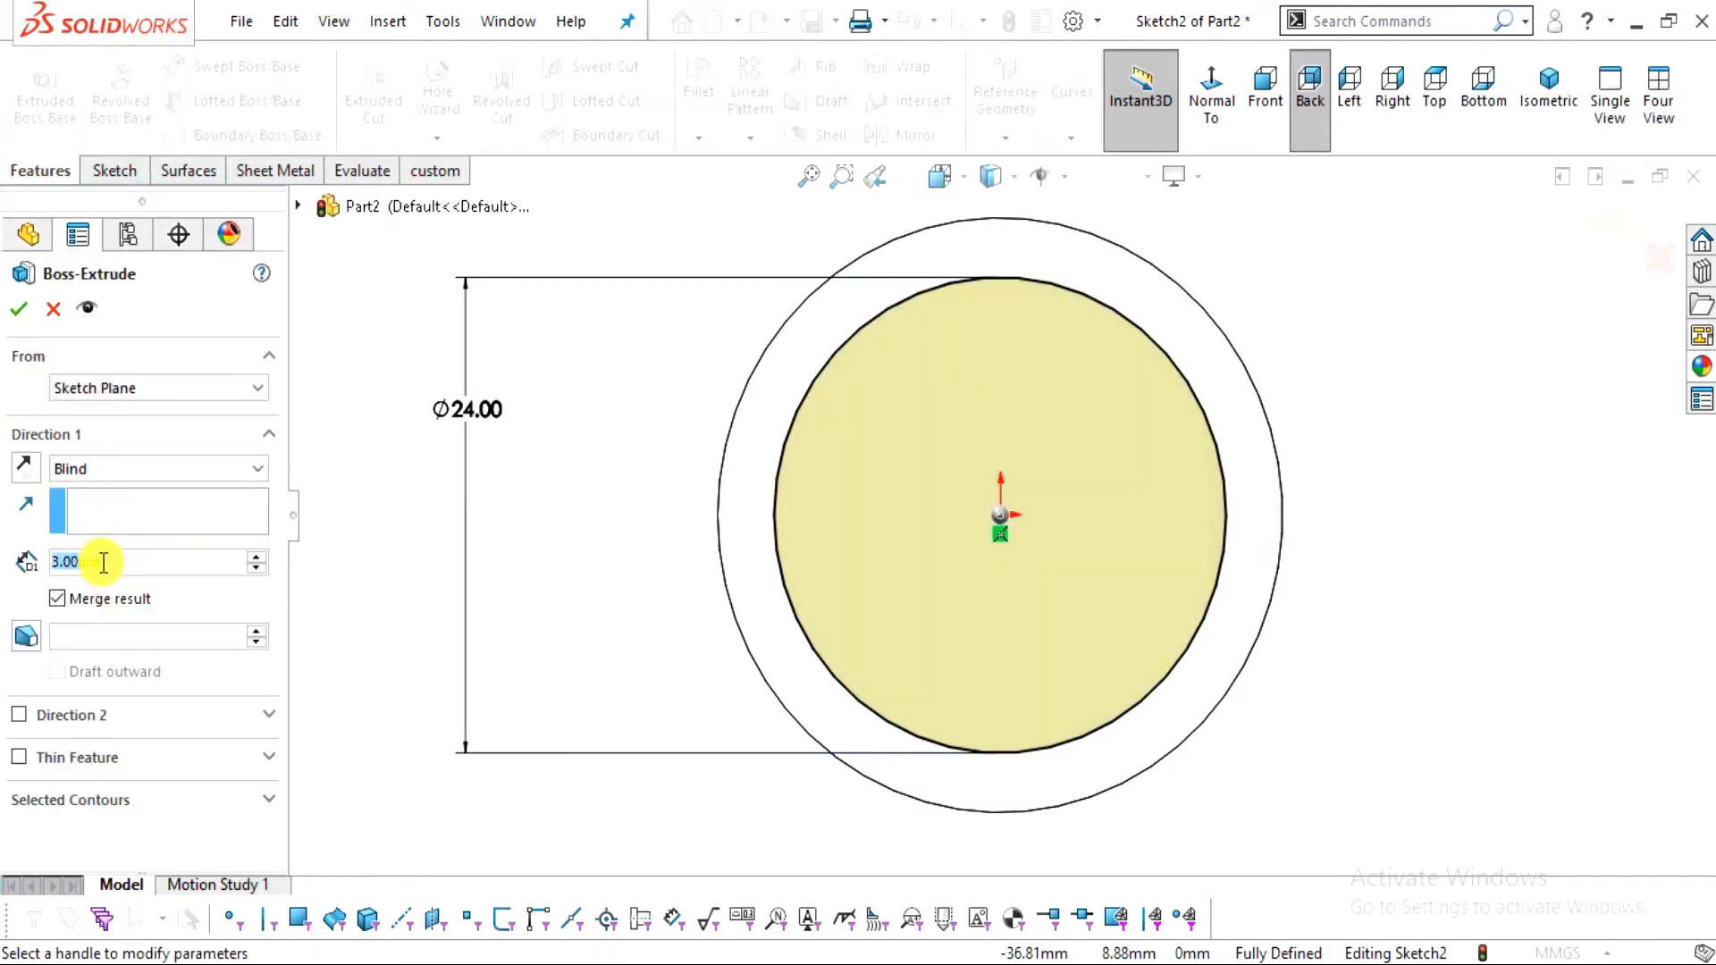
type("22-3")
key("Return")
middle_click_drag(915, 563, 1009, 791)
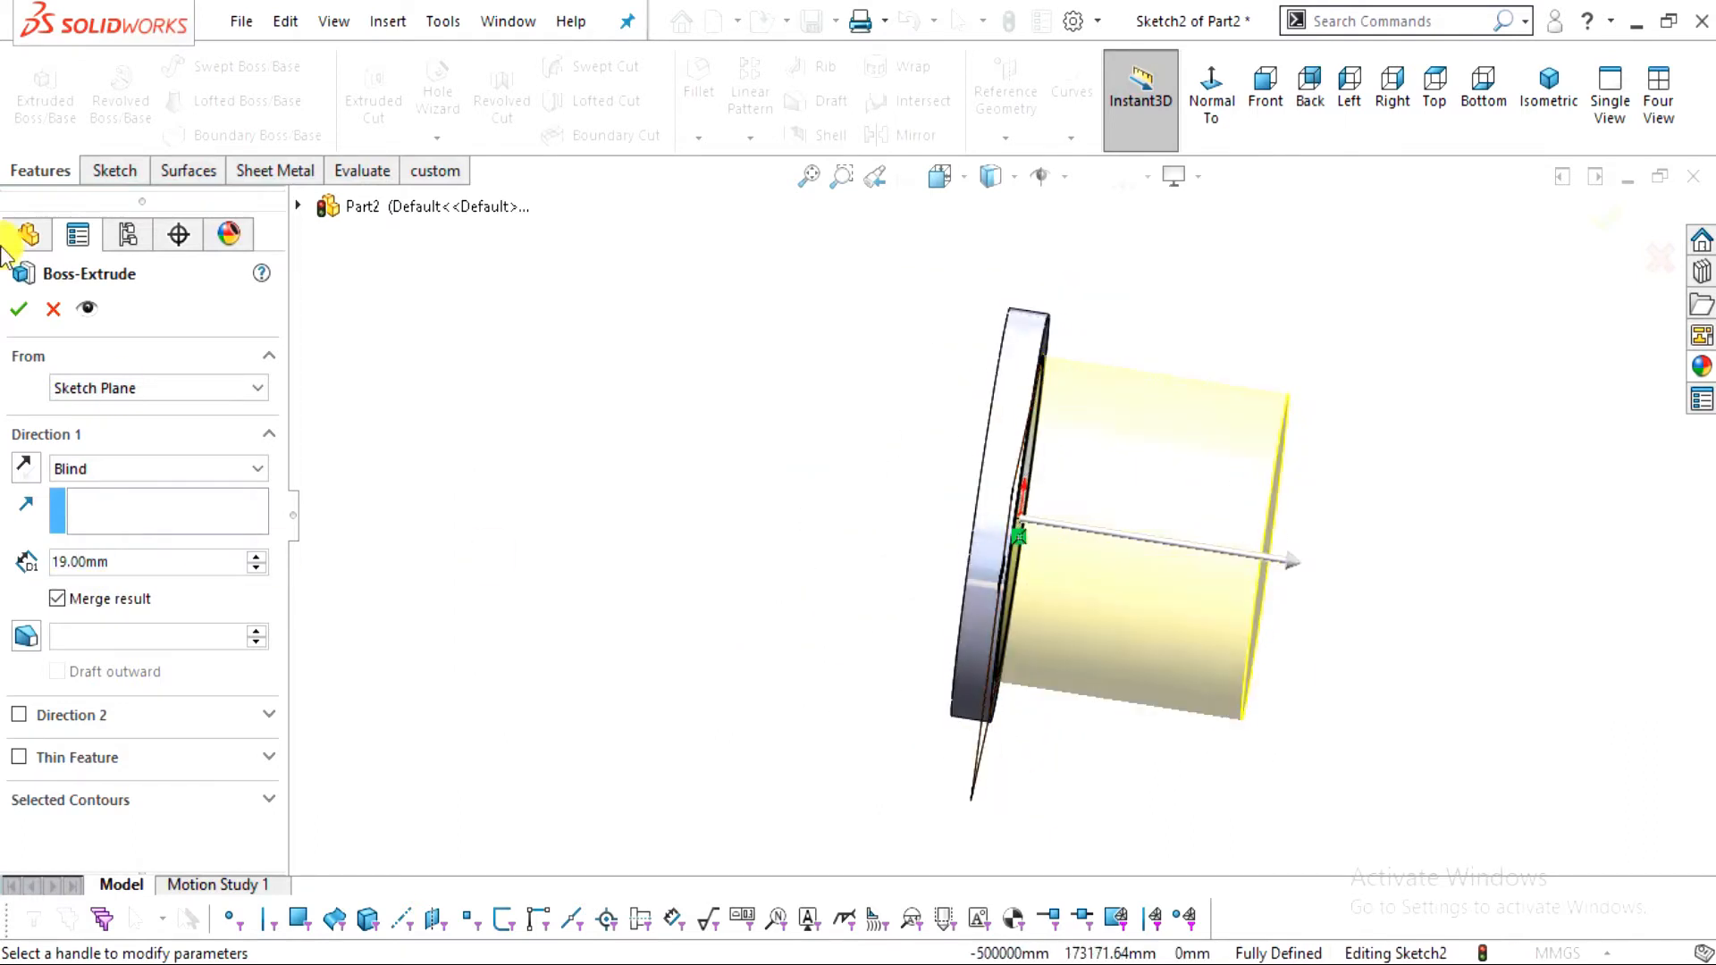
left_click(19, 308)
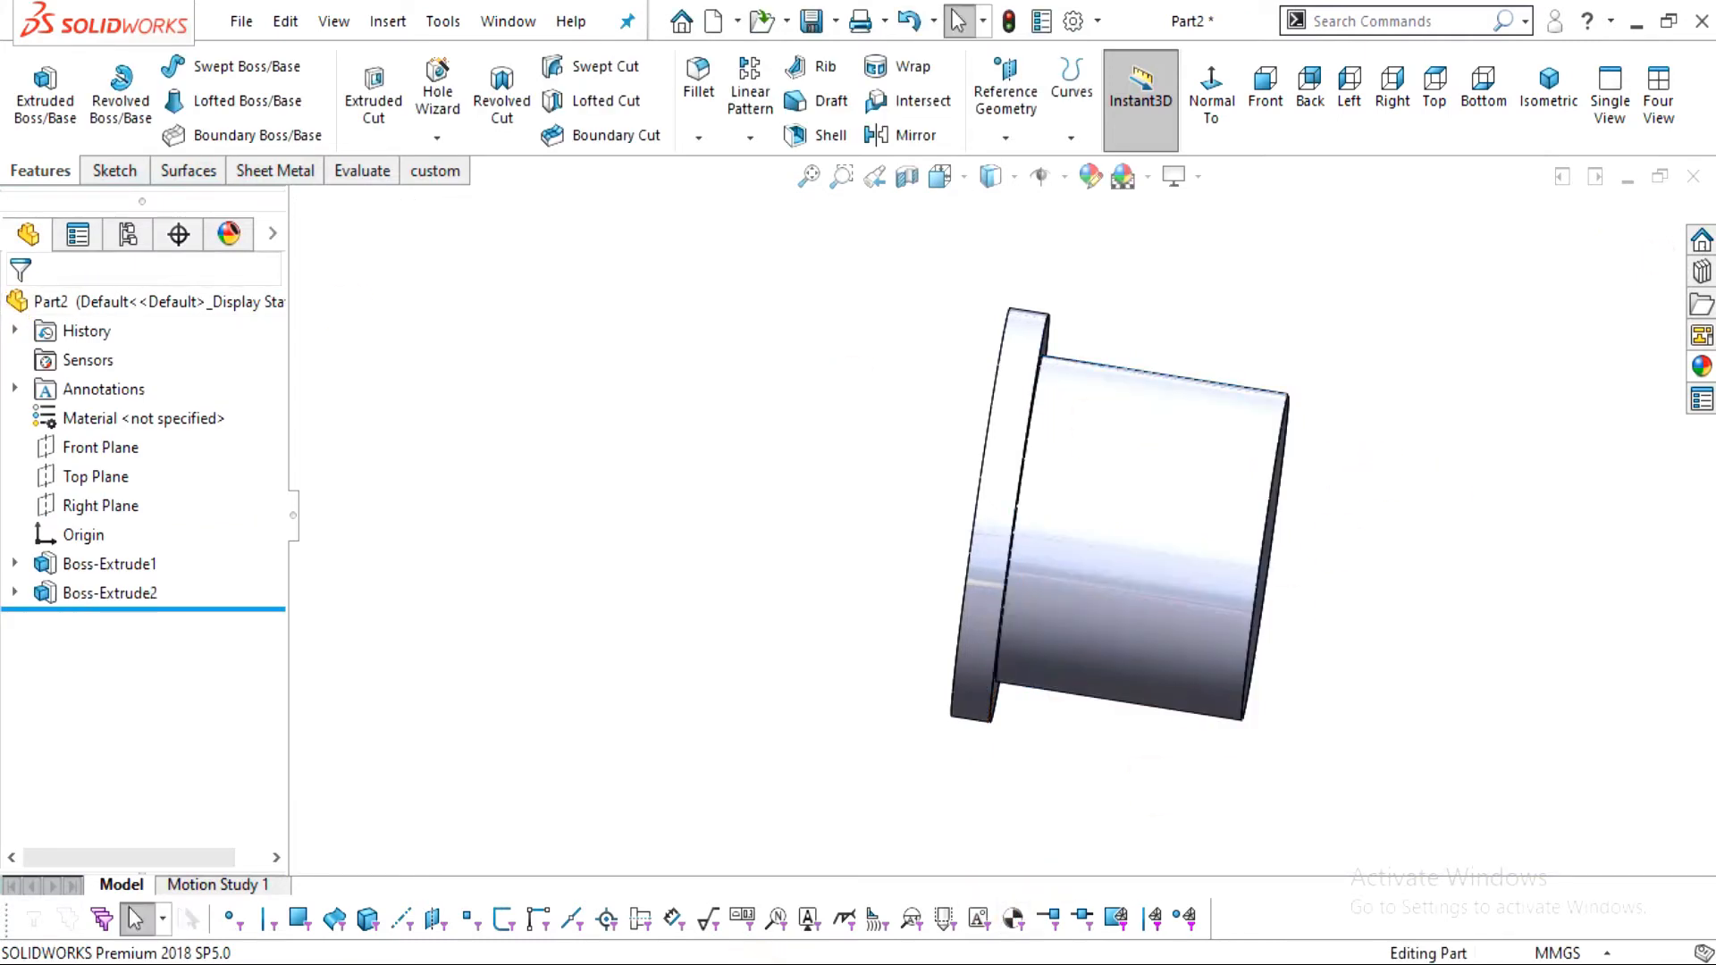
Check the bushing drawing in the PDF, and in SOLIDWORKS start a sketch on the cylinder's end face, viewed straight on
key("alt+Tab")
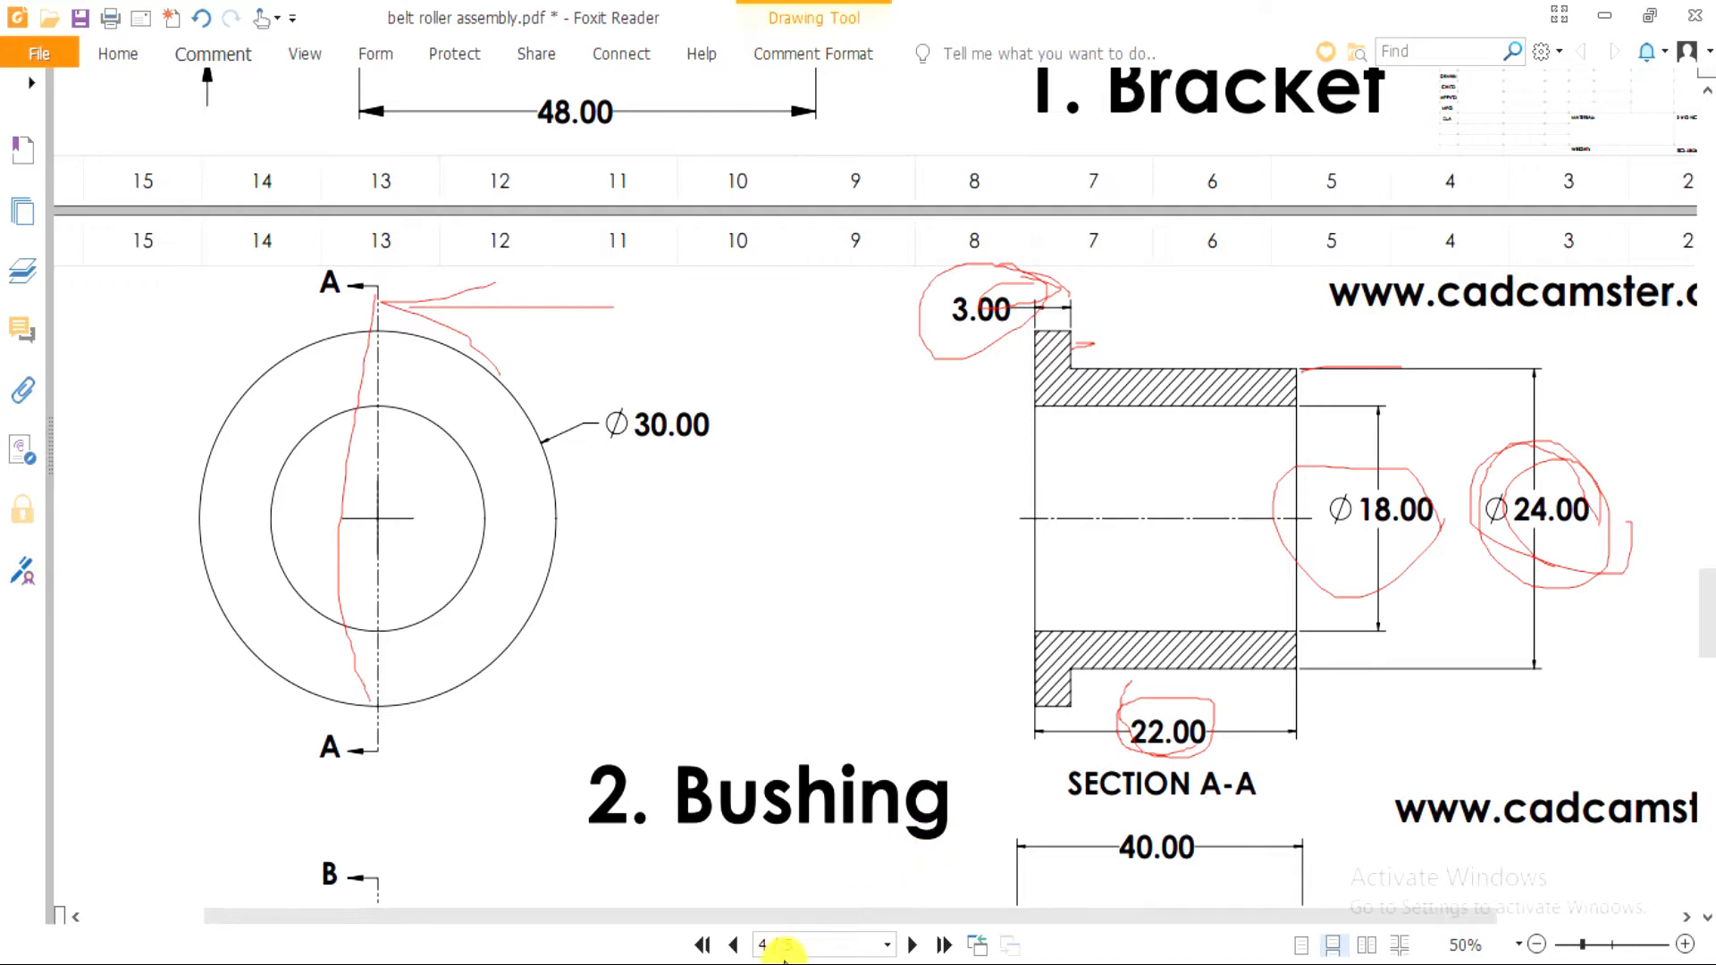
key("alt+Tab")
middle_click_drag(1180, 659, 1123, 550)
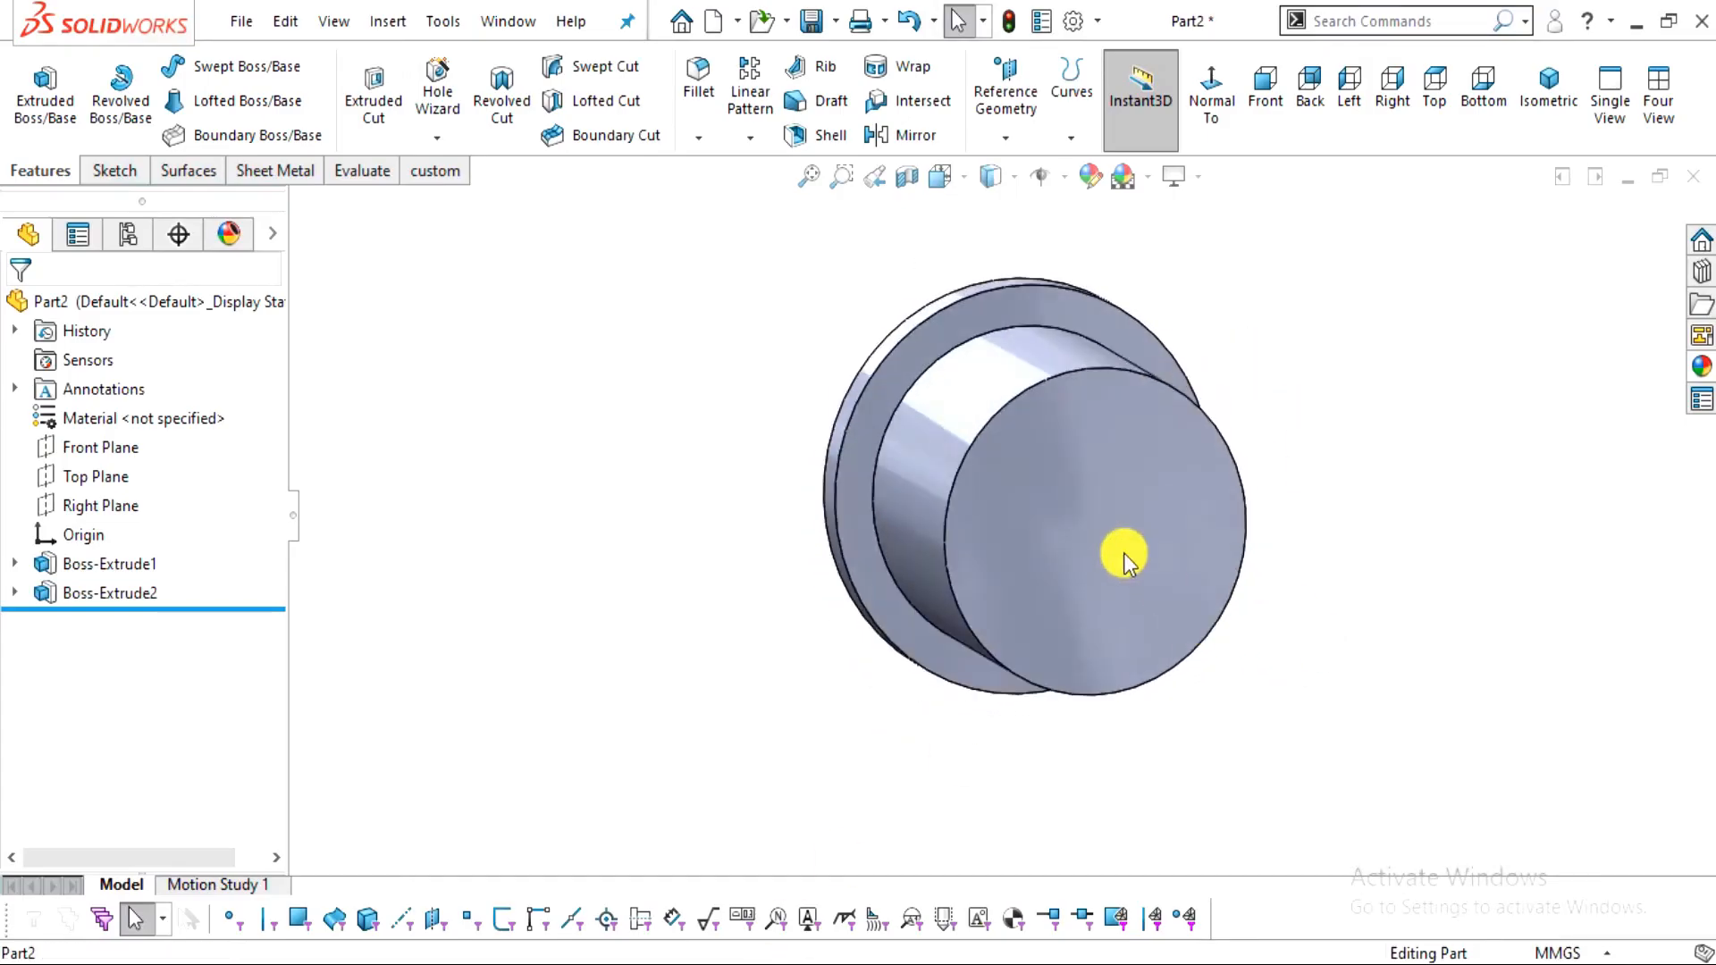
left_click(1124, 554)
left_click(1234, 473)
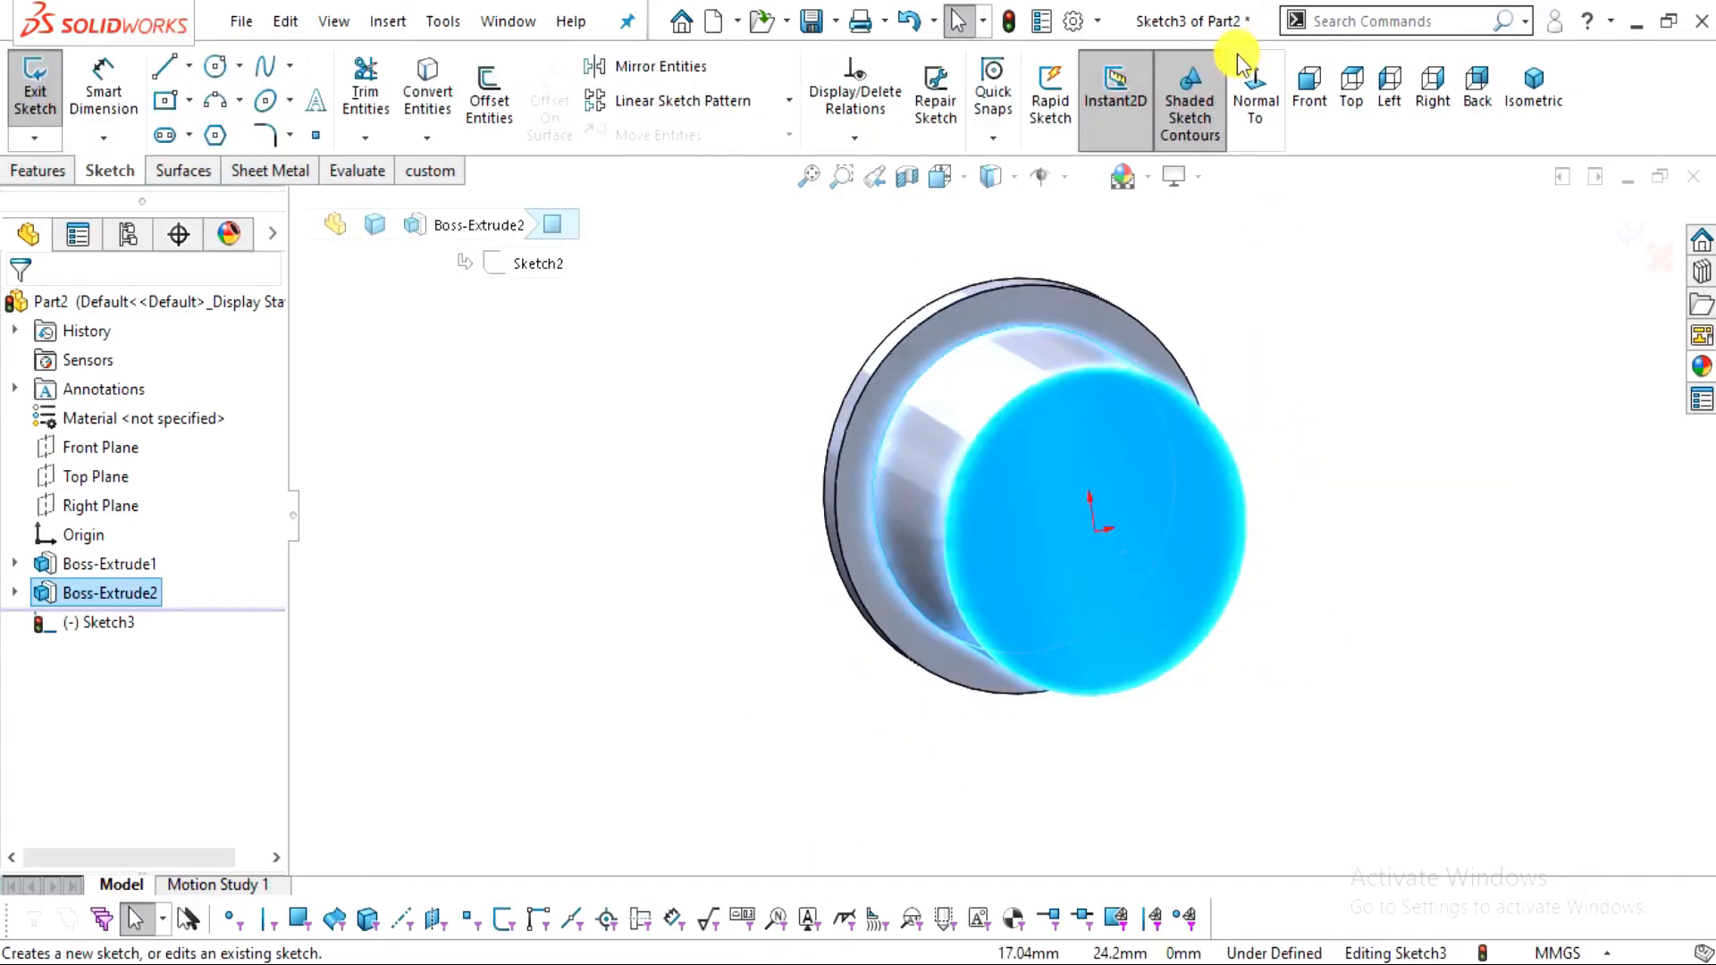
left_click(1256, 98)
Sketch a circle about 14.8 mm in diameter centred on the origin of the cylinder's end face
left_click(215, 66)
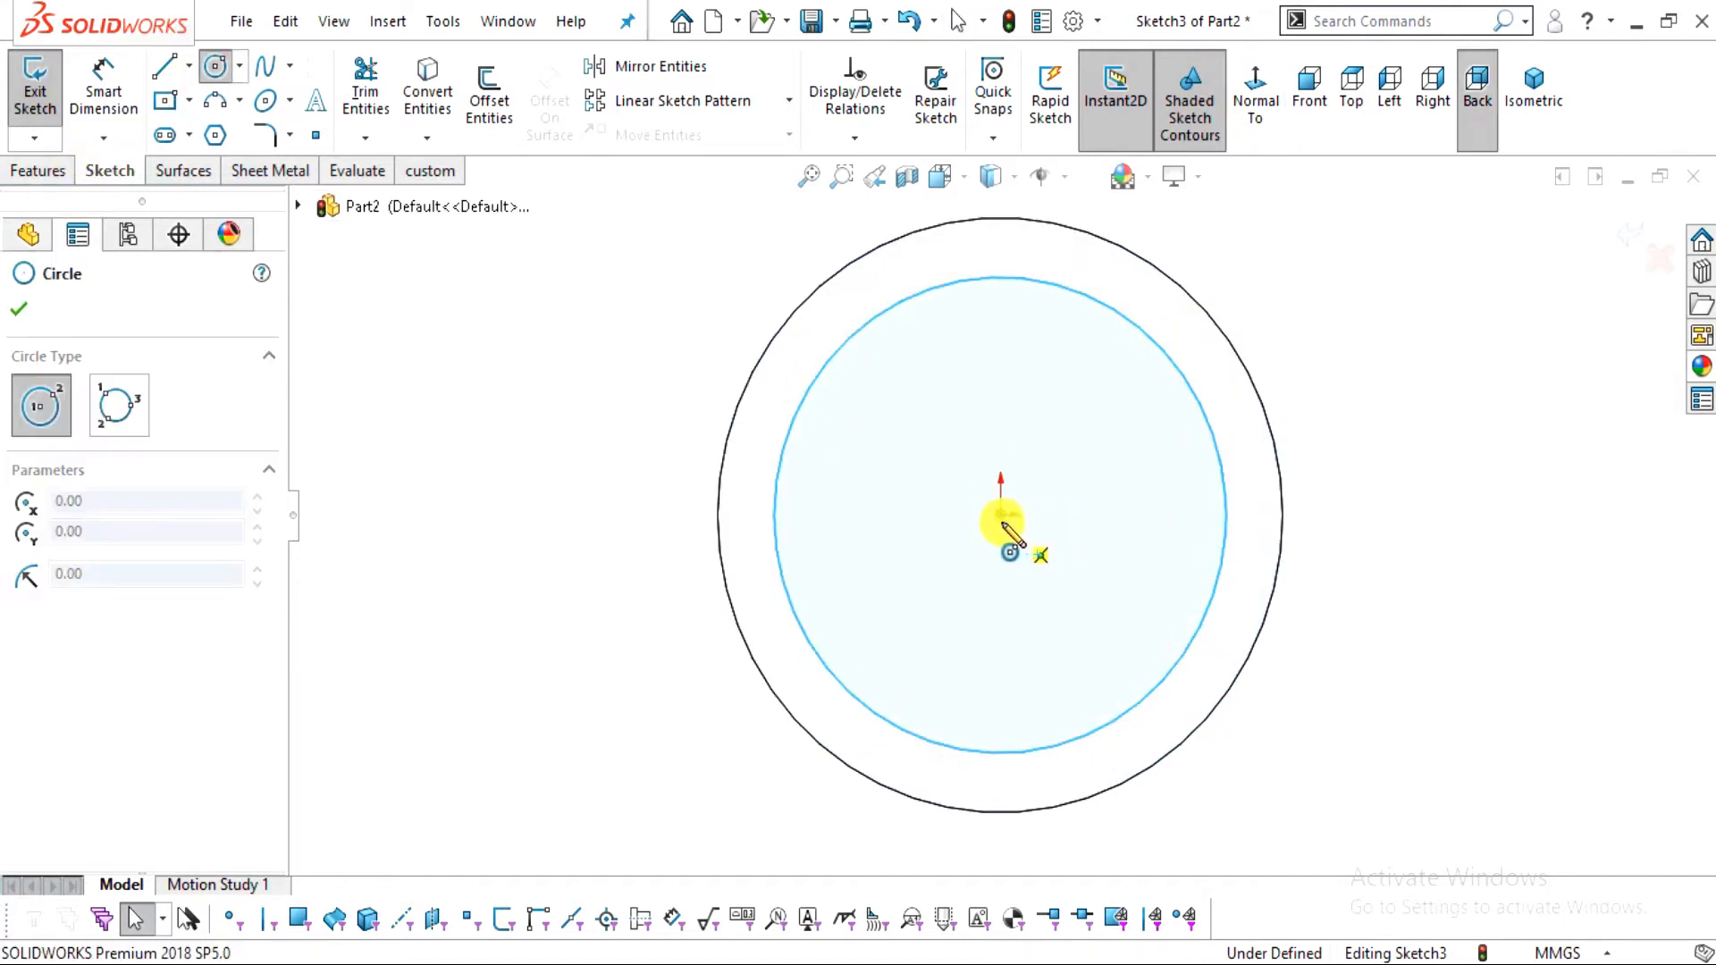
left_click(1001, 515)
left_click(1111, 597)
key("Escape")
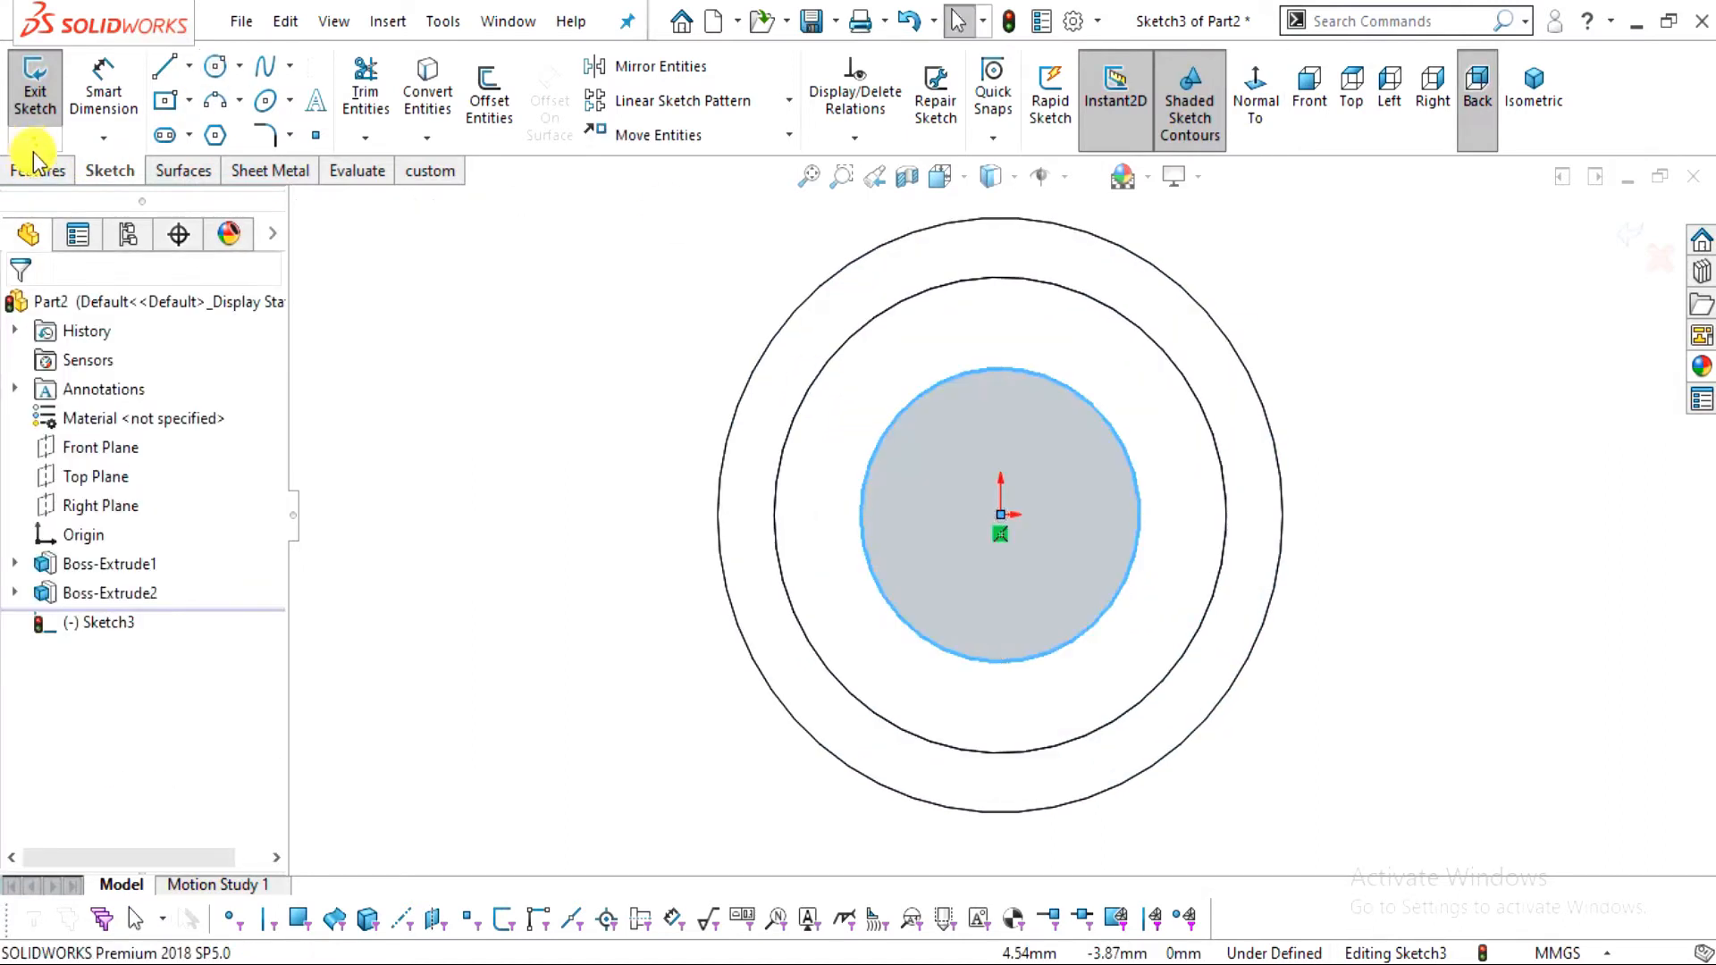
Dimension the bore circle's diameter to 18 mm and switch to the PDF drawing
left_click(34, 164)
left_click(114, 166)
left_click(104, 90)
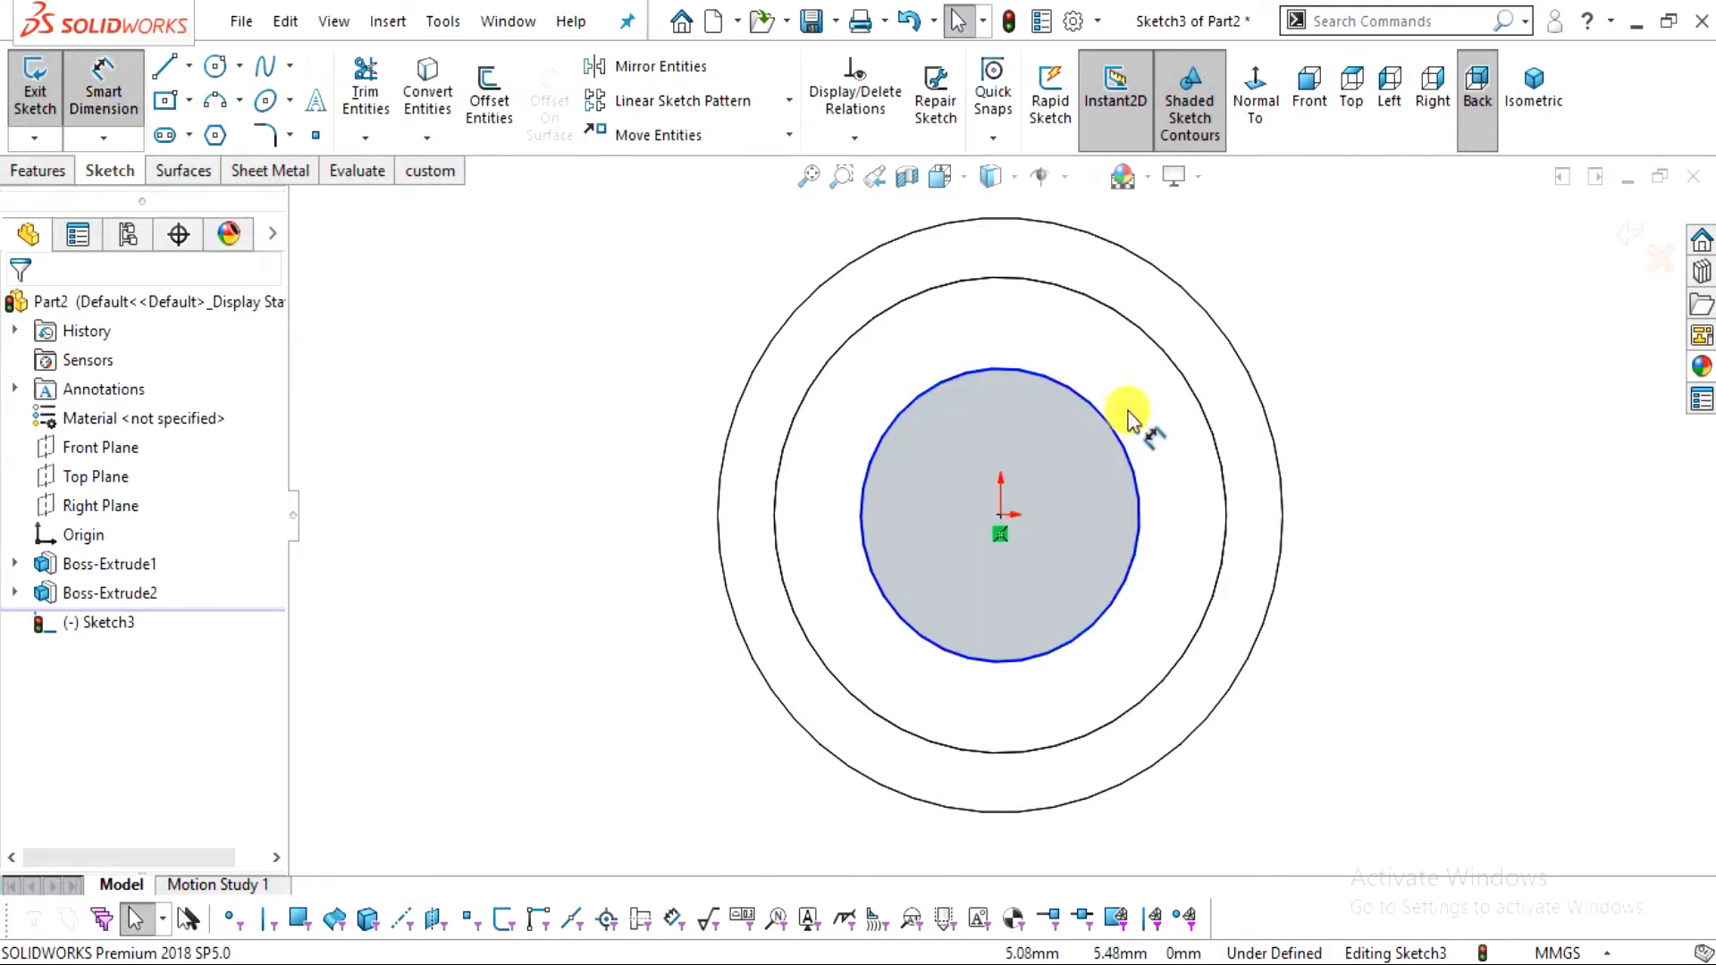
left_click(1118, 433)
left_click(1385, 340)
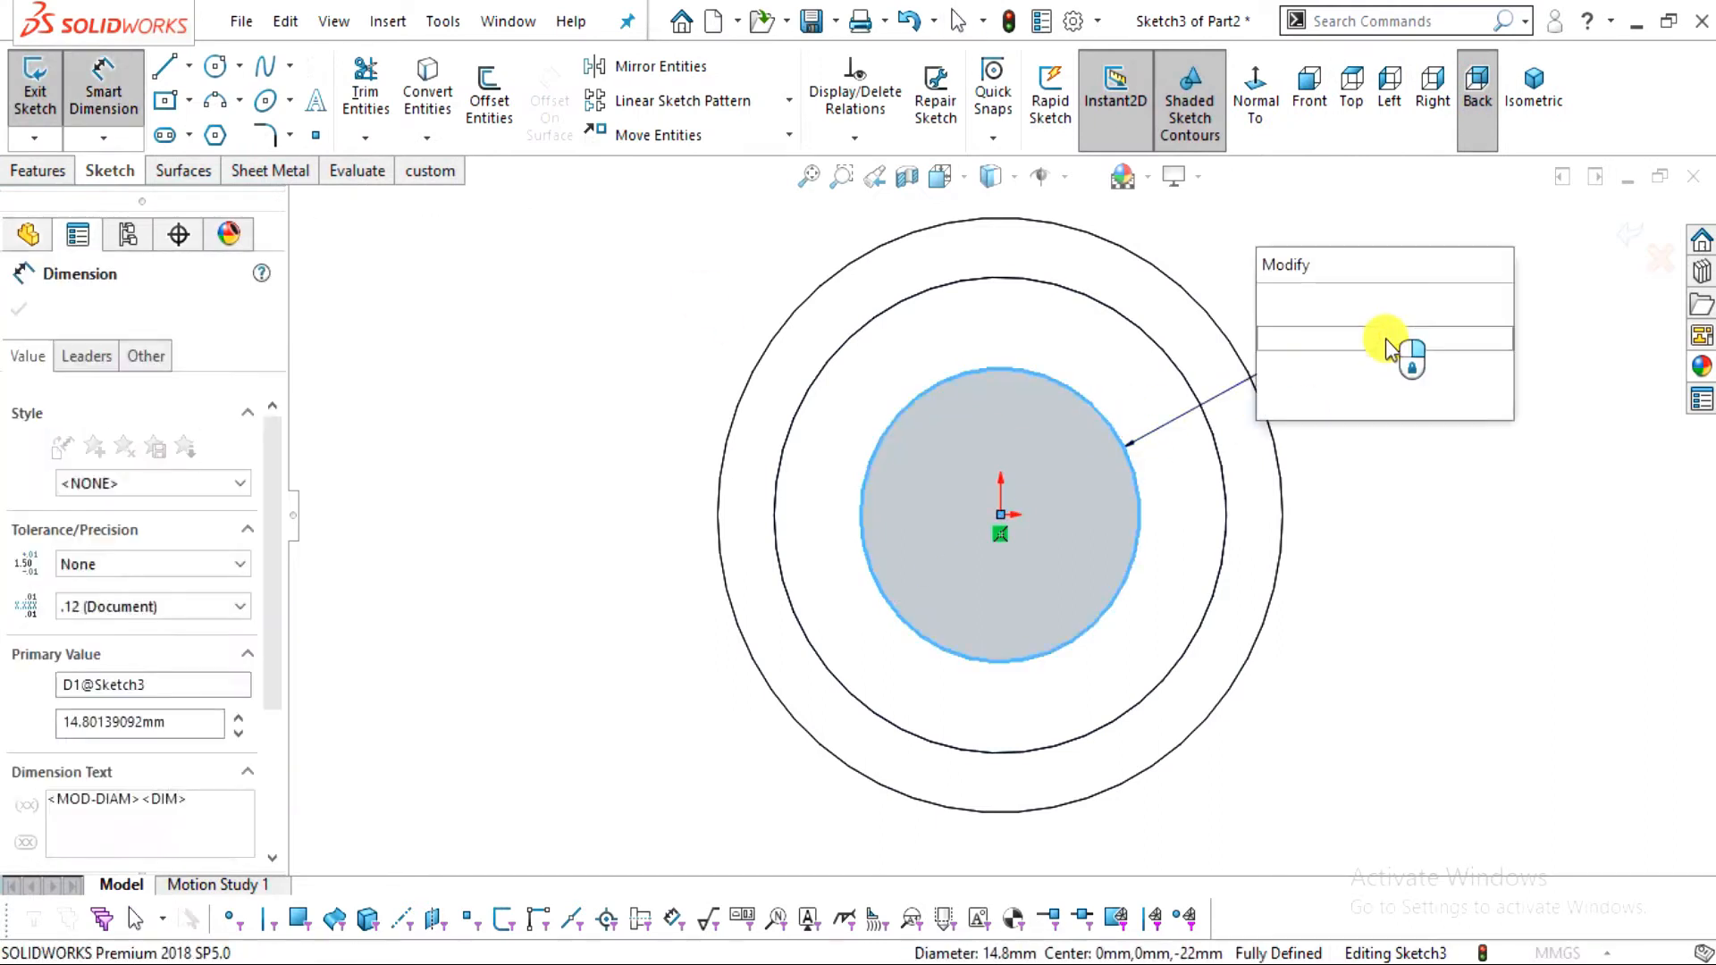
type("18")
key("Return")
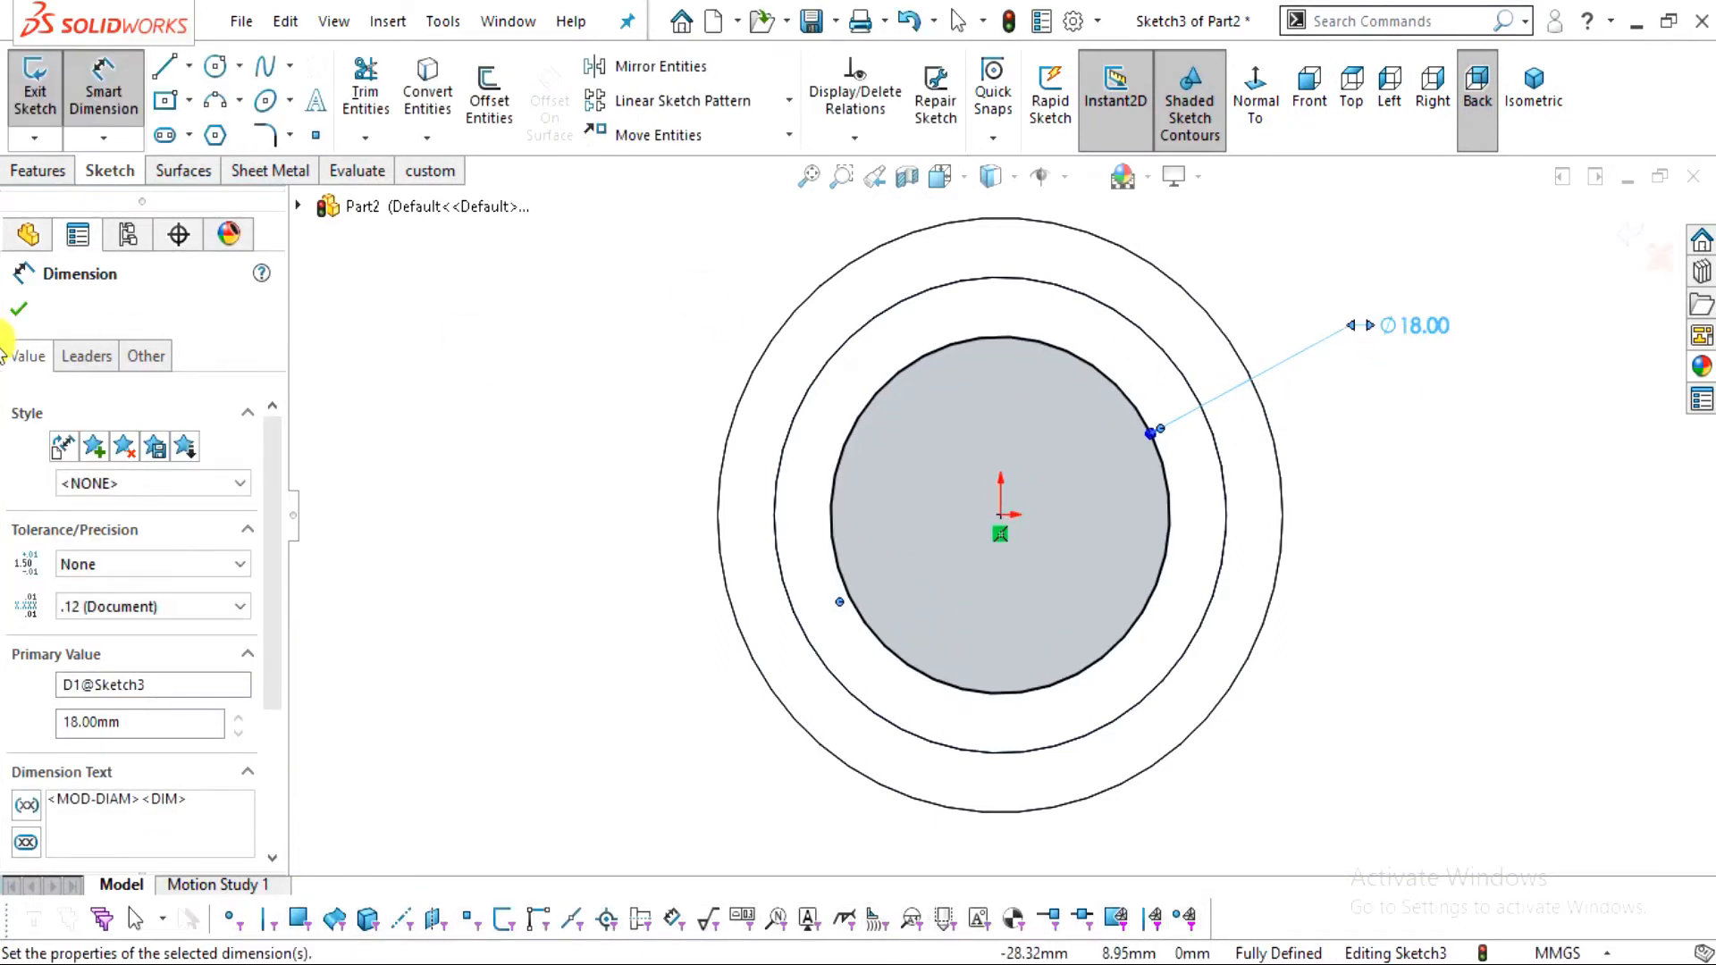
left_click(14, 312)
left_click(924, 963)
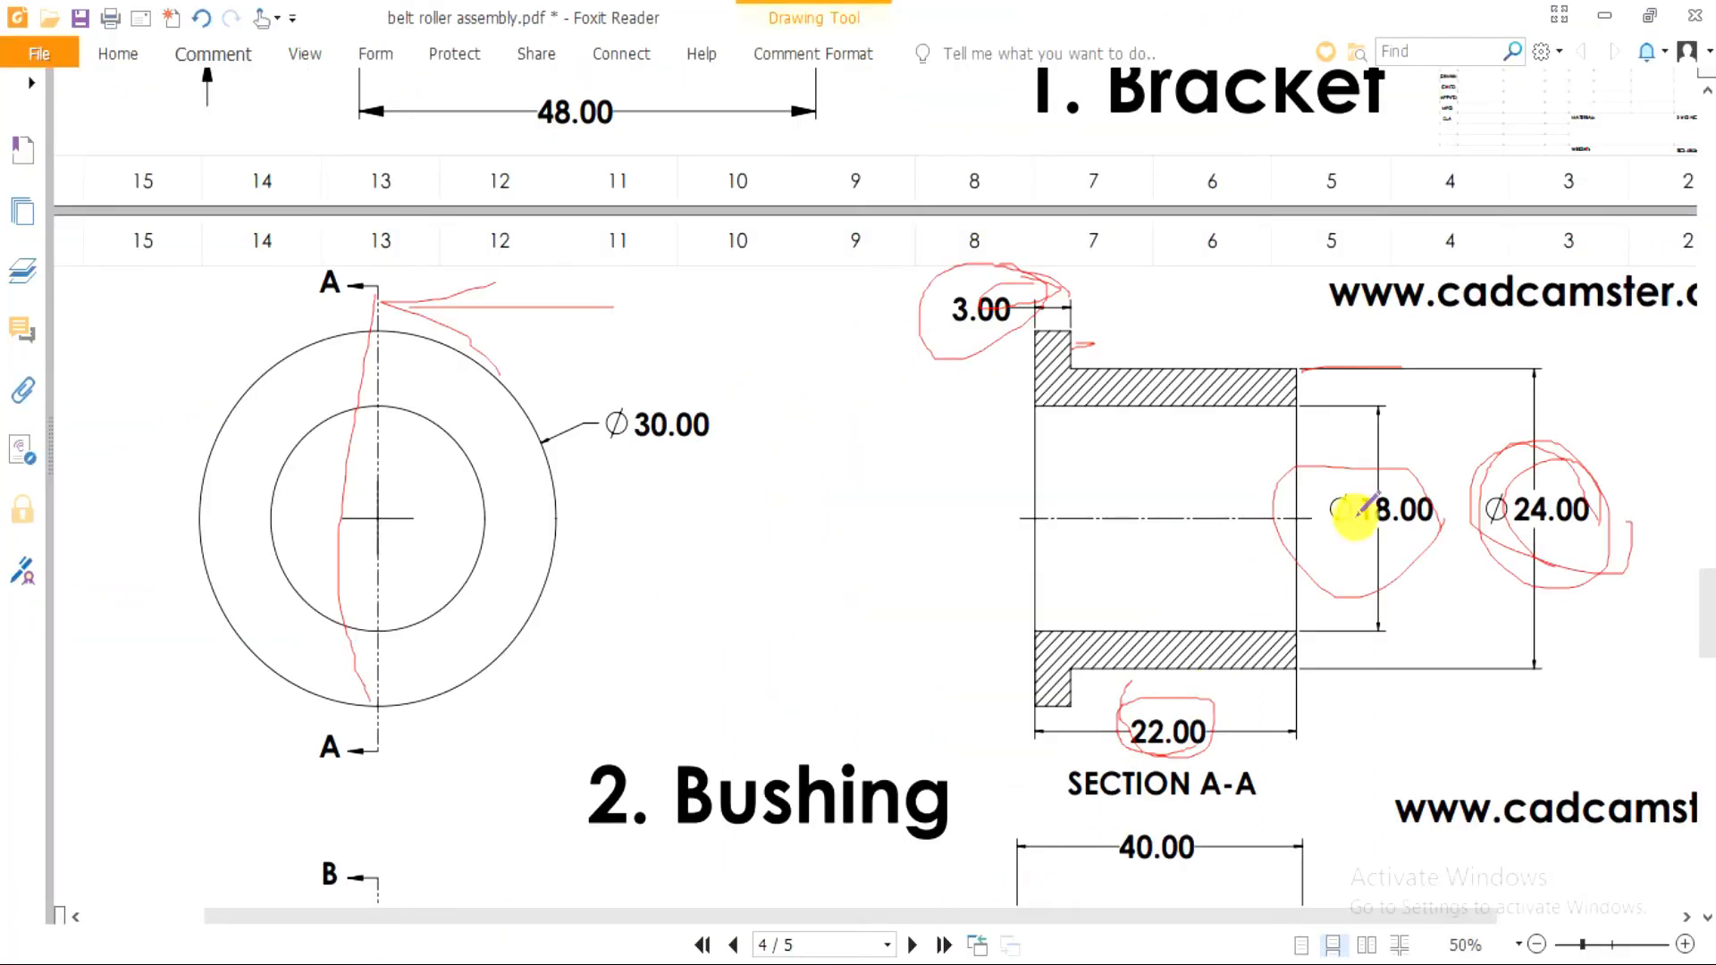
Mark the 18 mm bore diameter on the PDF drawing, and in SOLIDWORKS cut the bore circle with Through All - Both
mouse_move(1400, 519)
left_mouse_down()
mouse_move(1302, 490)
mouse_move(1436, 536)
mouse_move(1429, 572)
left_mouse_up()
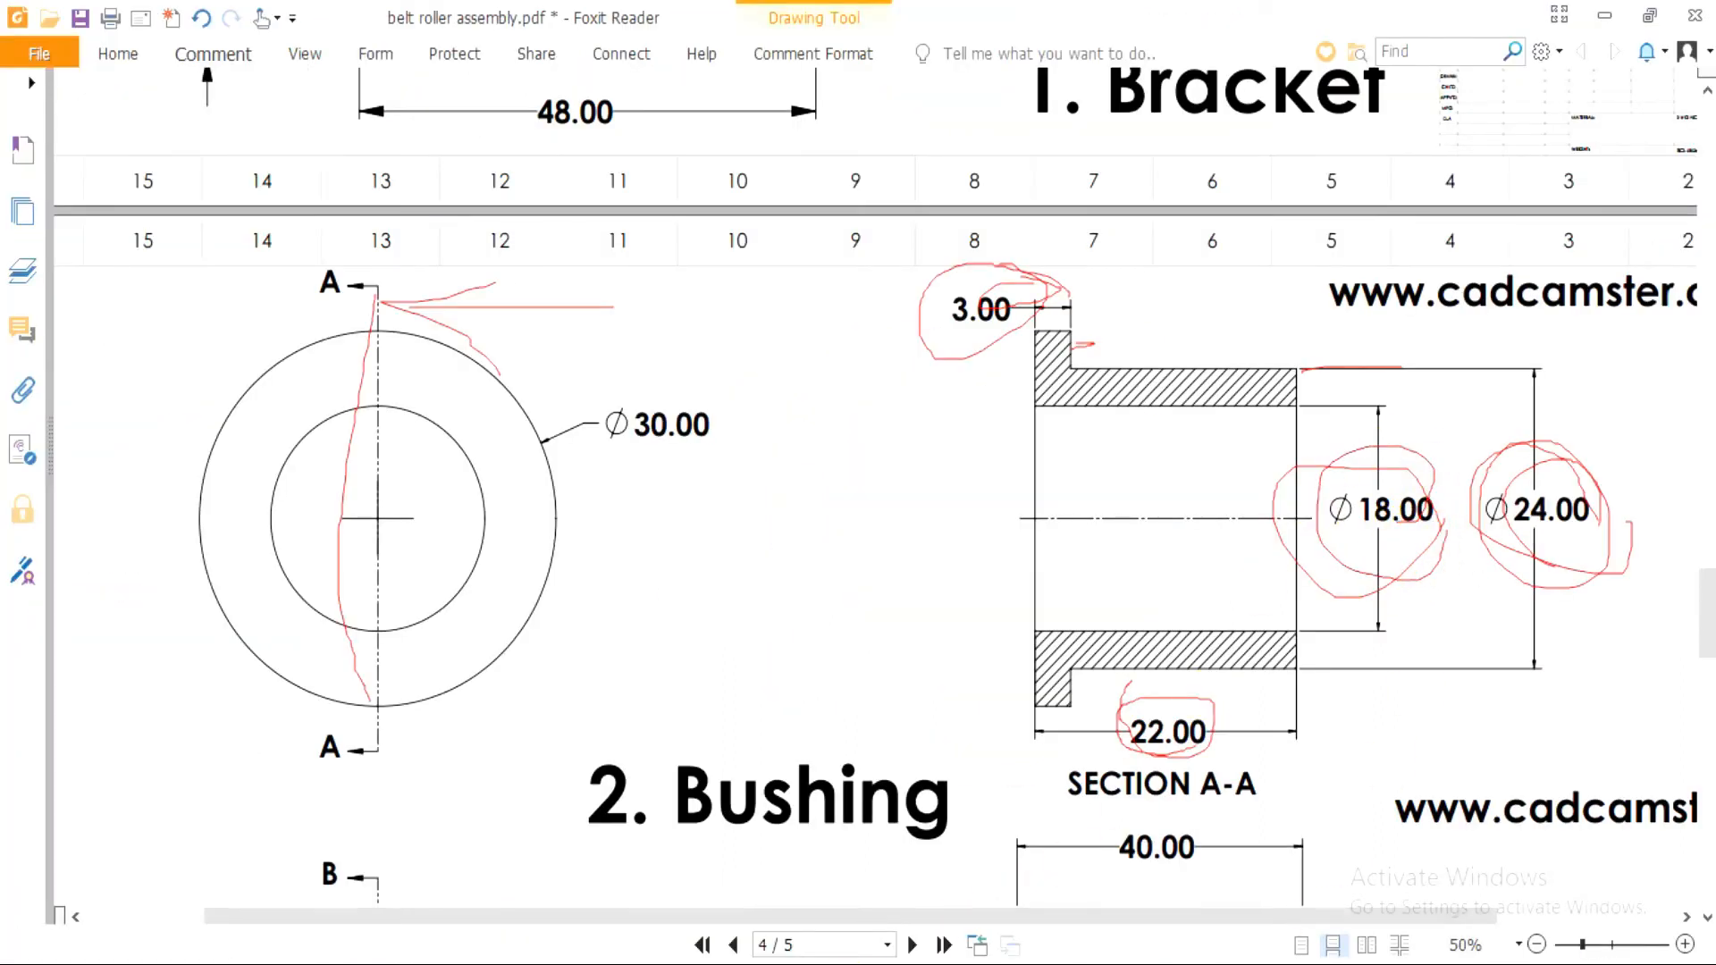
key("alt+Tab")
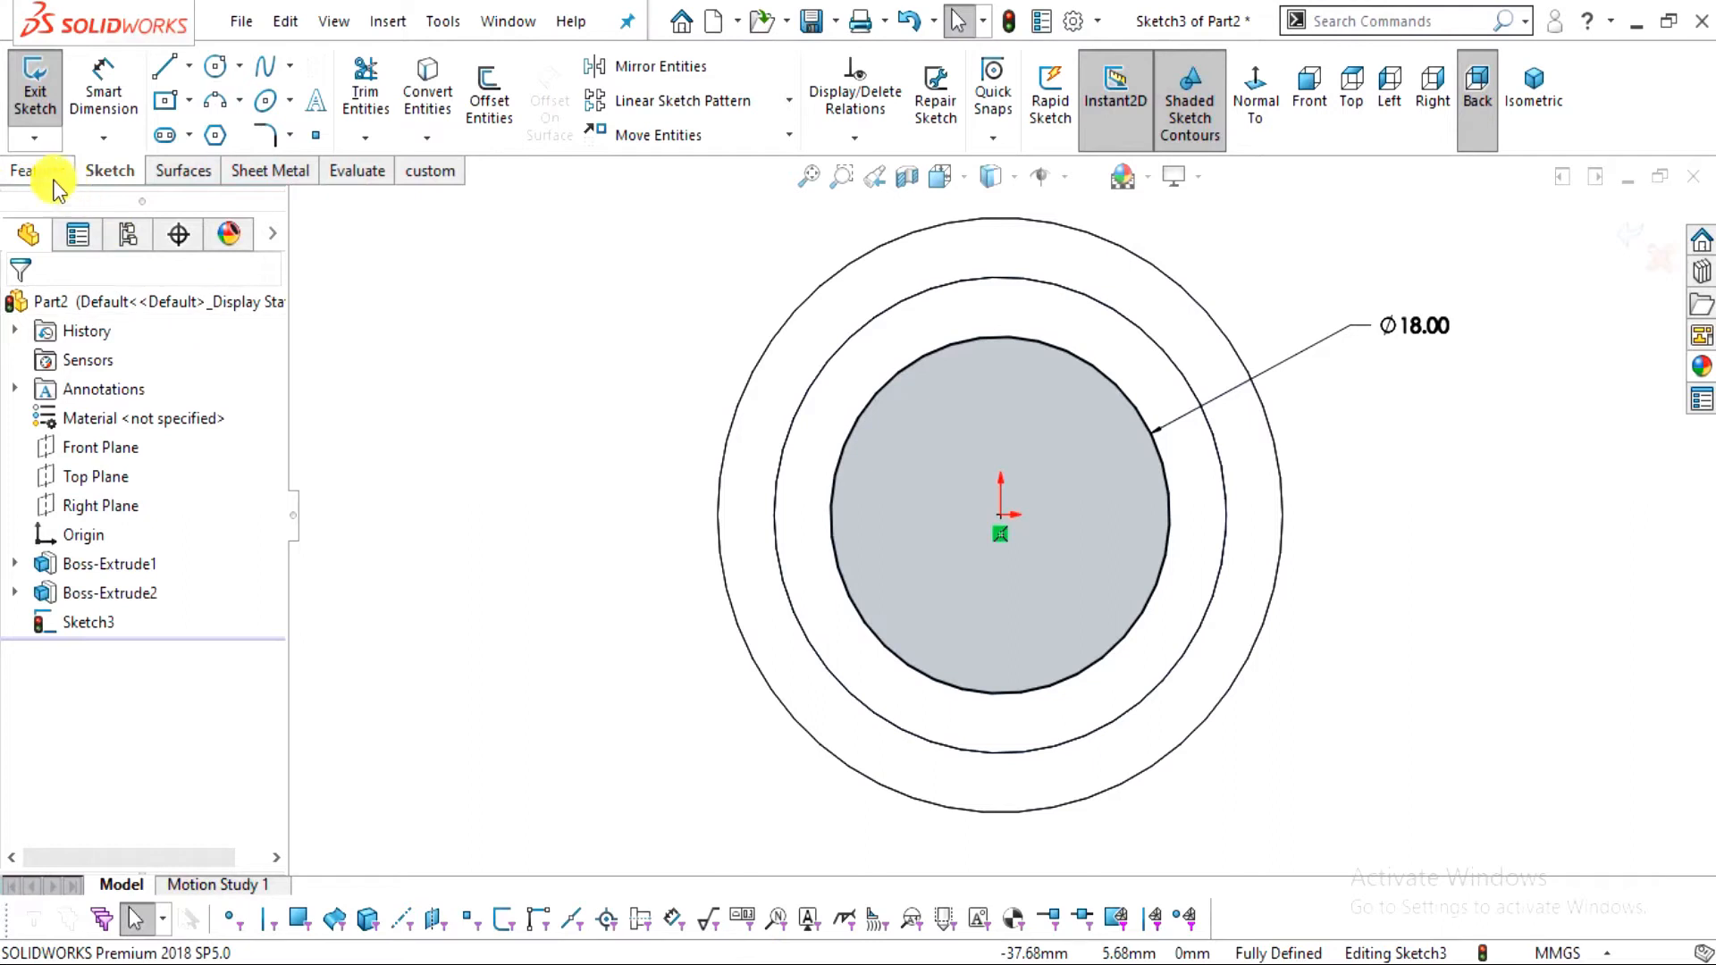
left_click(373, 100)
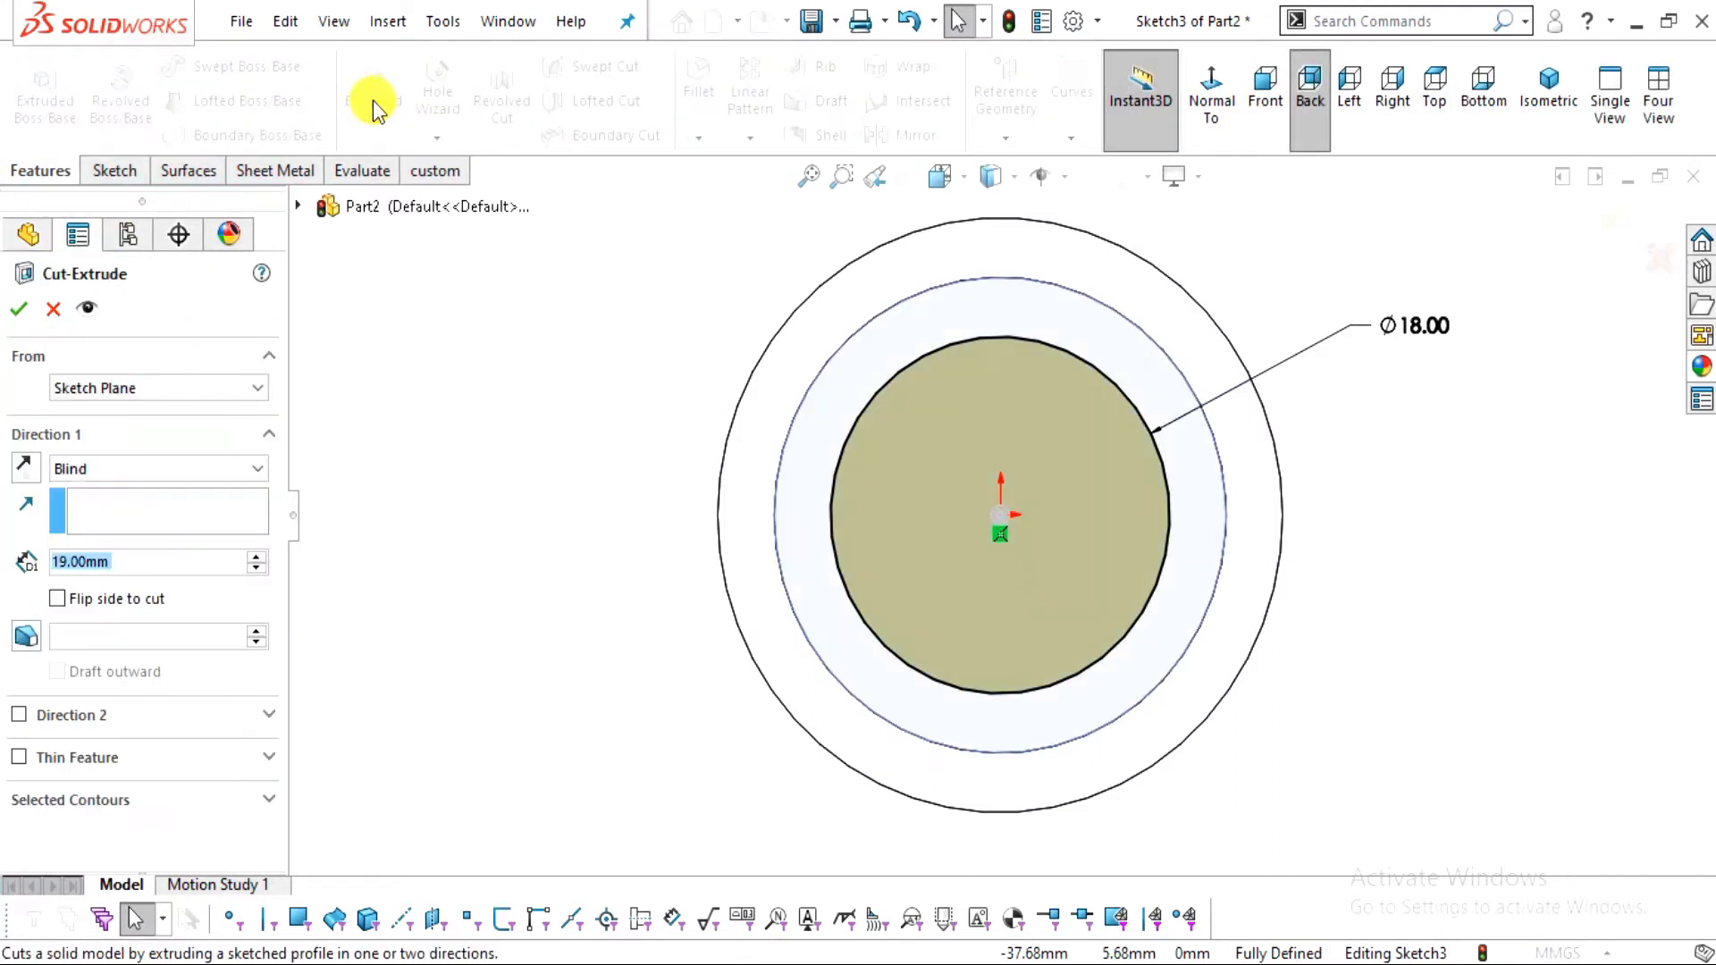
left_click(143, 471)
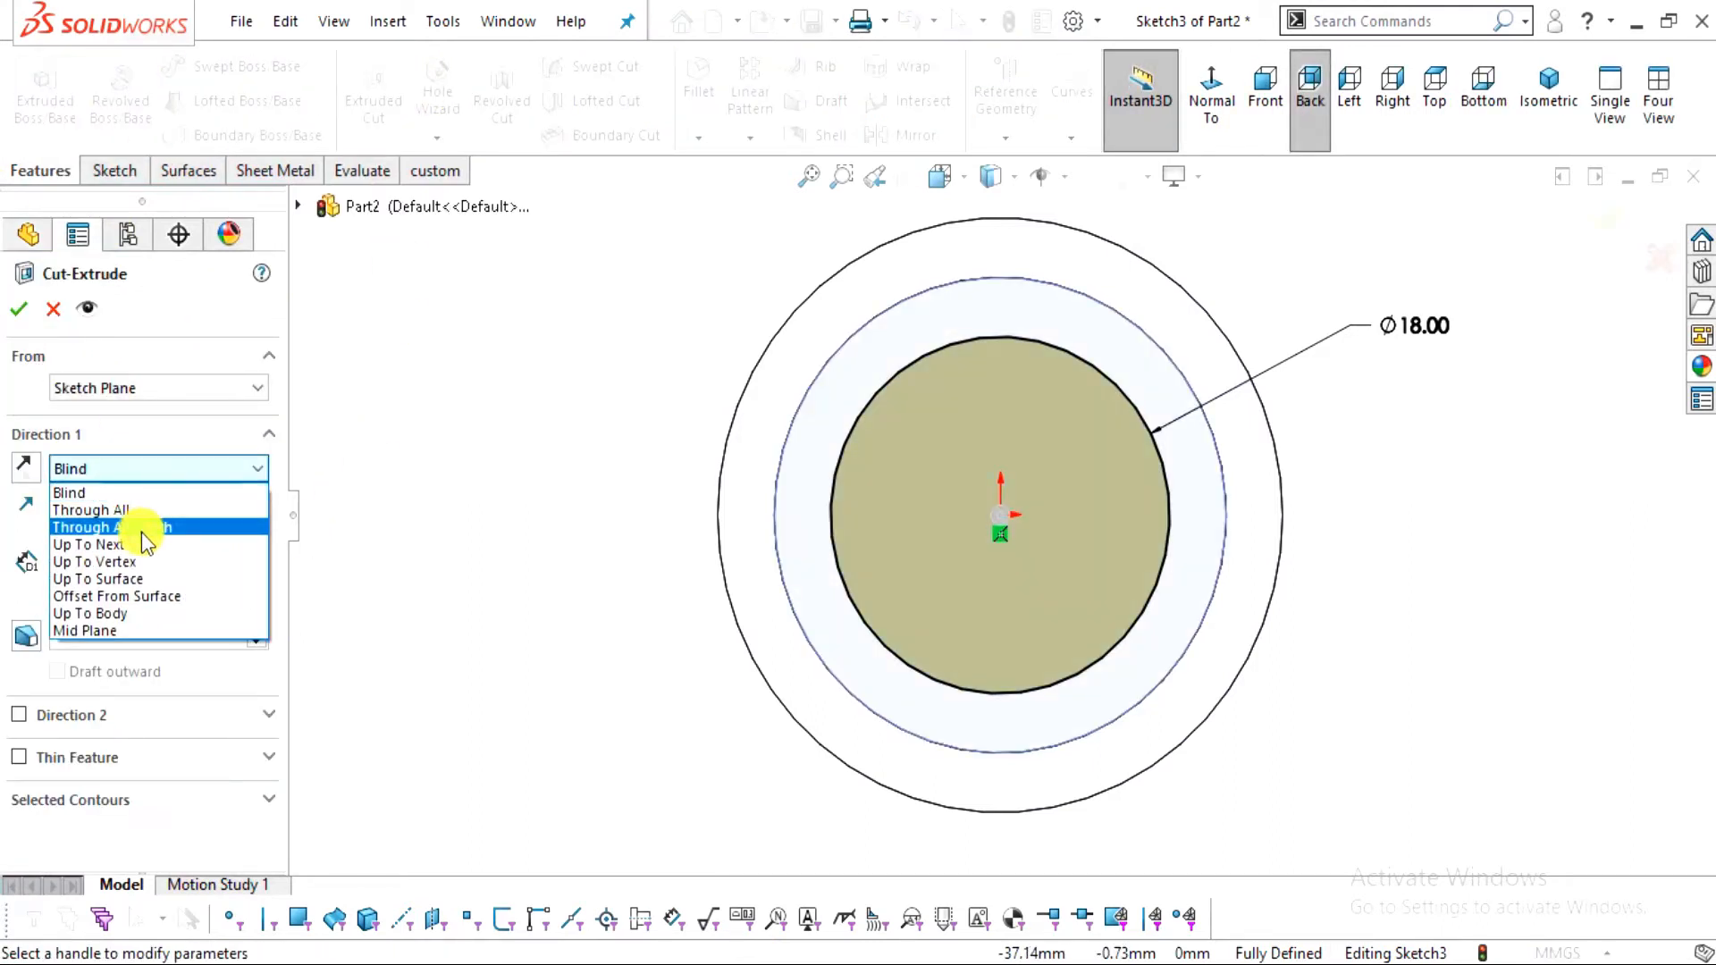
left_click(141, 527)
middle_click_drag(579, 519, 728, 604)
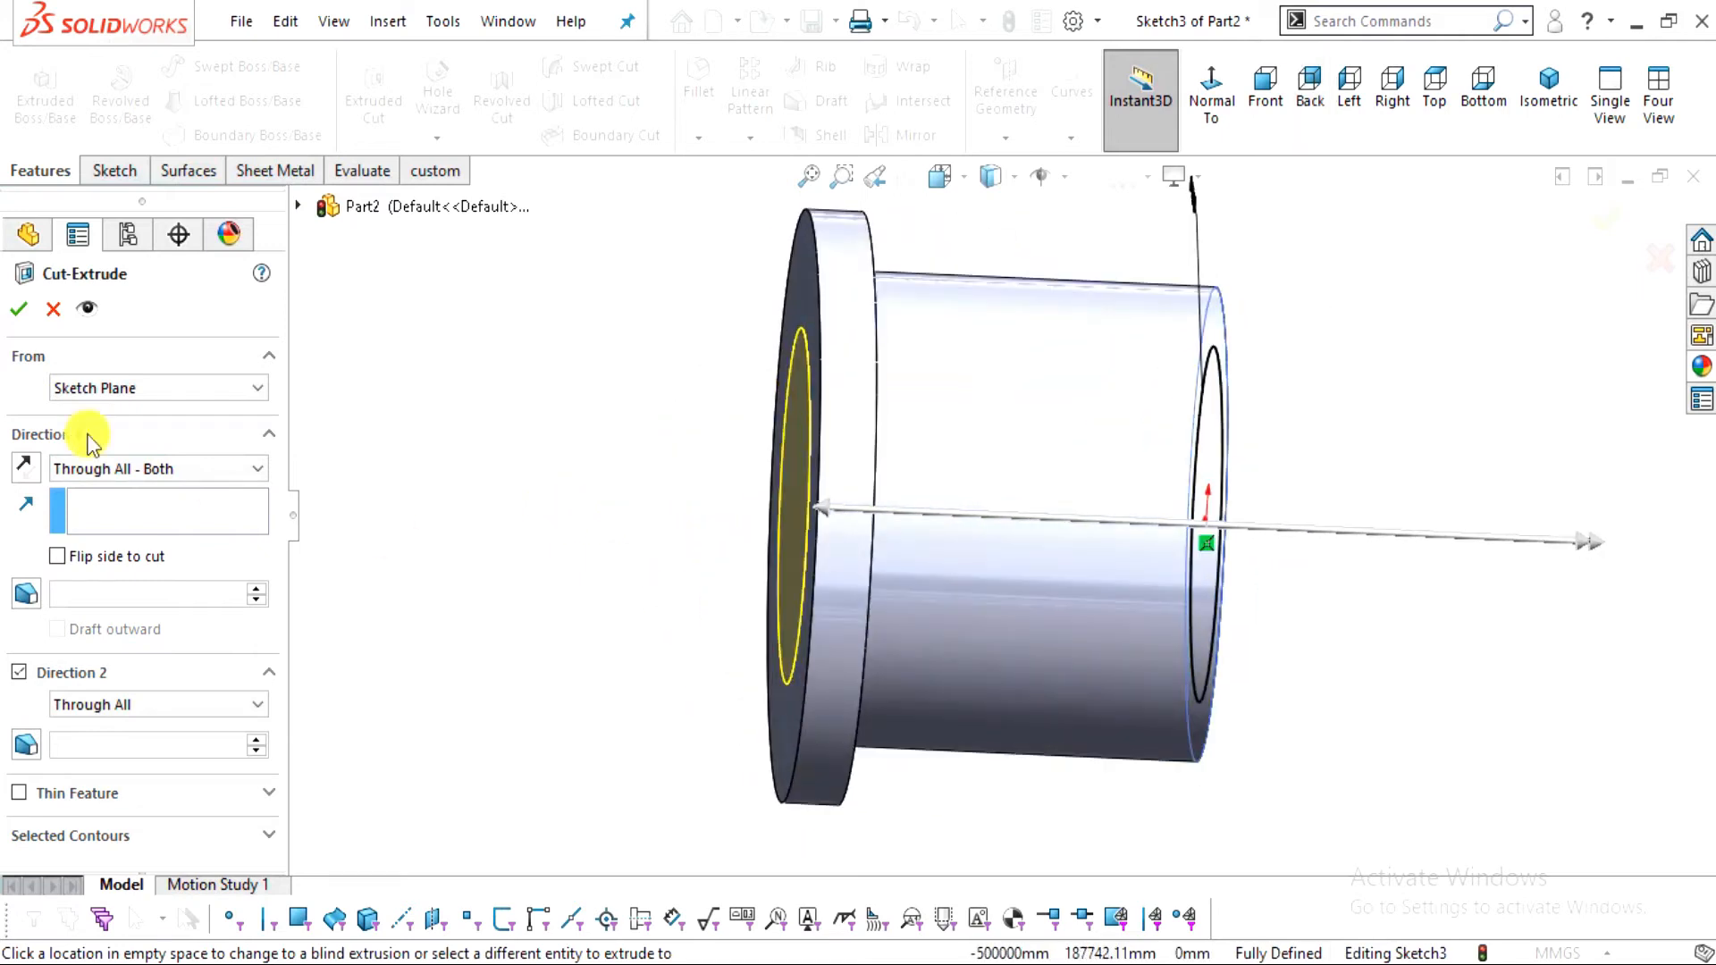
left_click(22, 309)
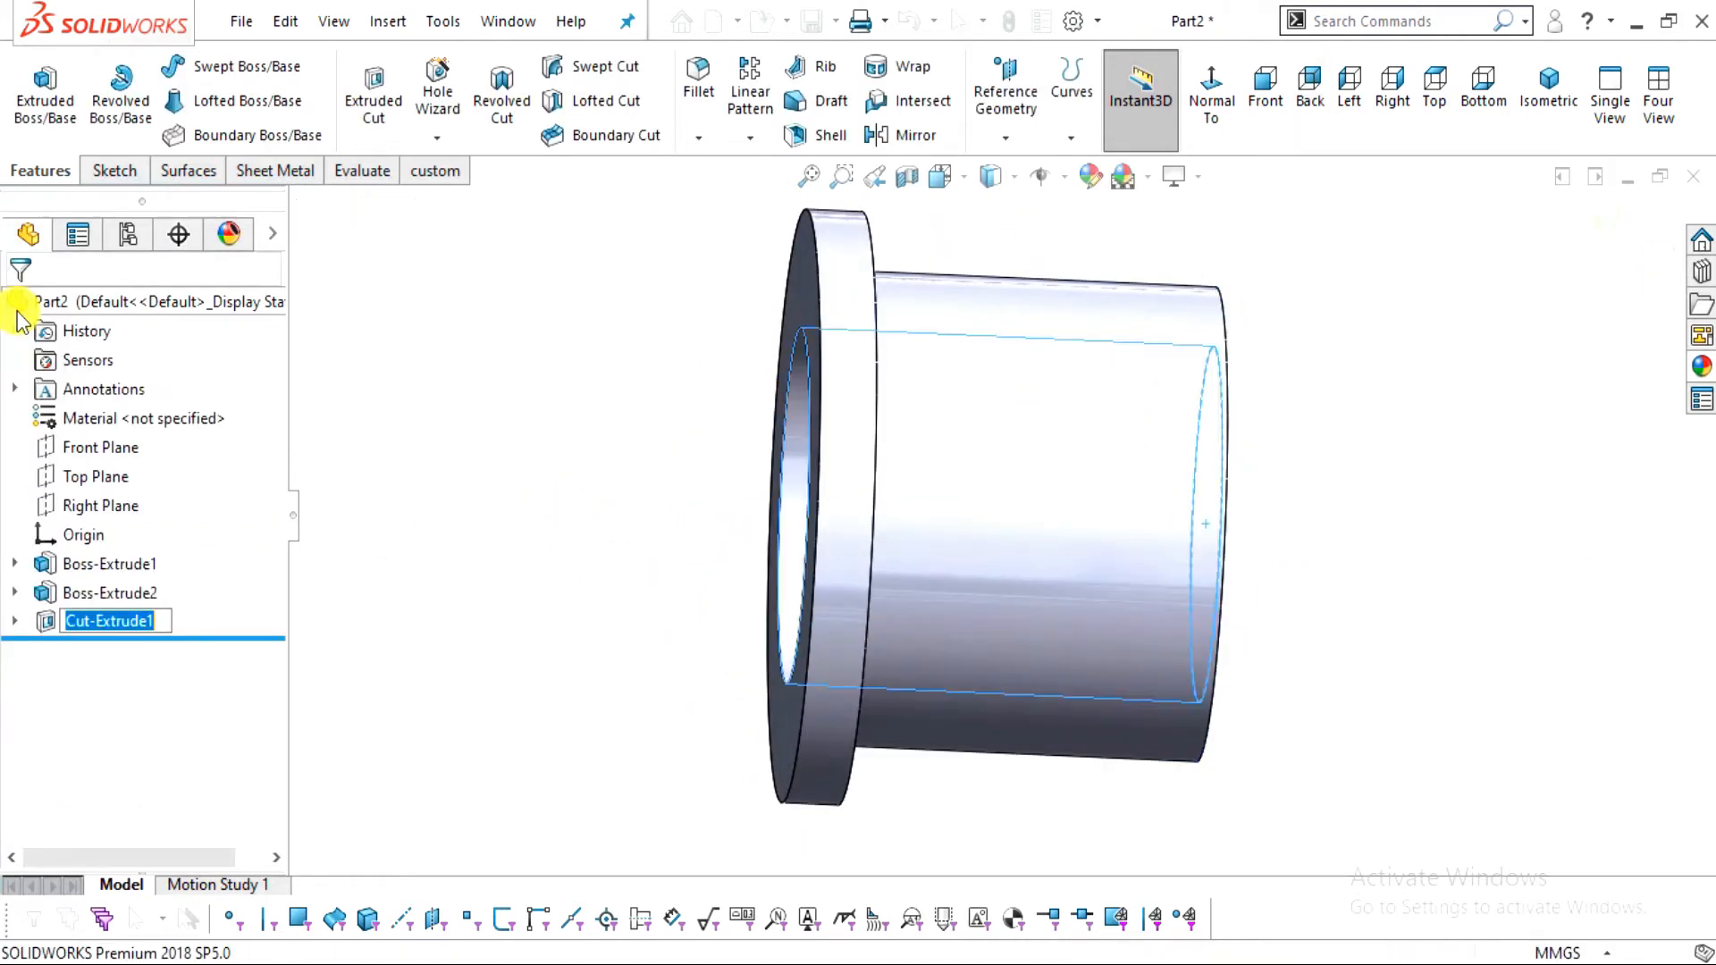
middle_click_drag(1094, 605, 1178, 616)
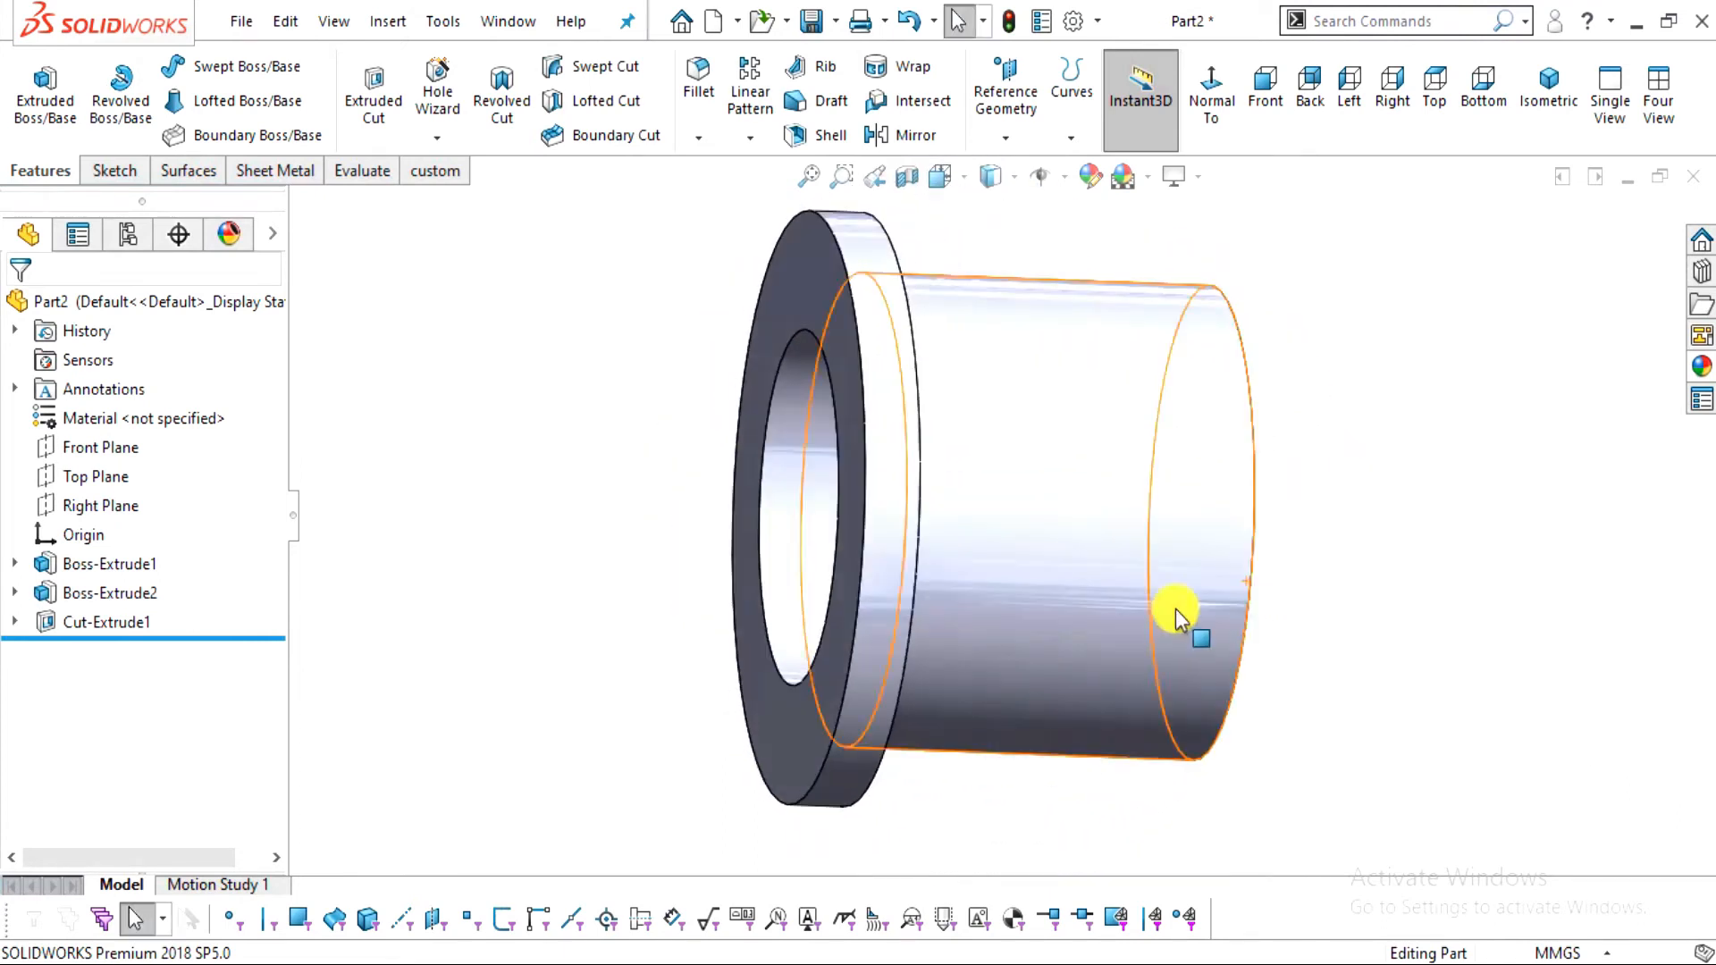
Apply the polished steel appearance from the metal library to the whole bushing
left_click(1702, 366)
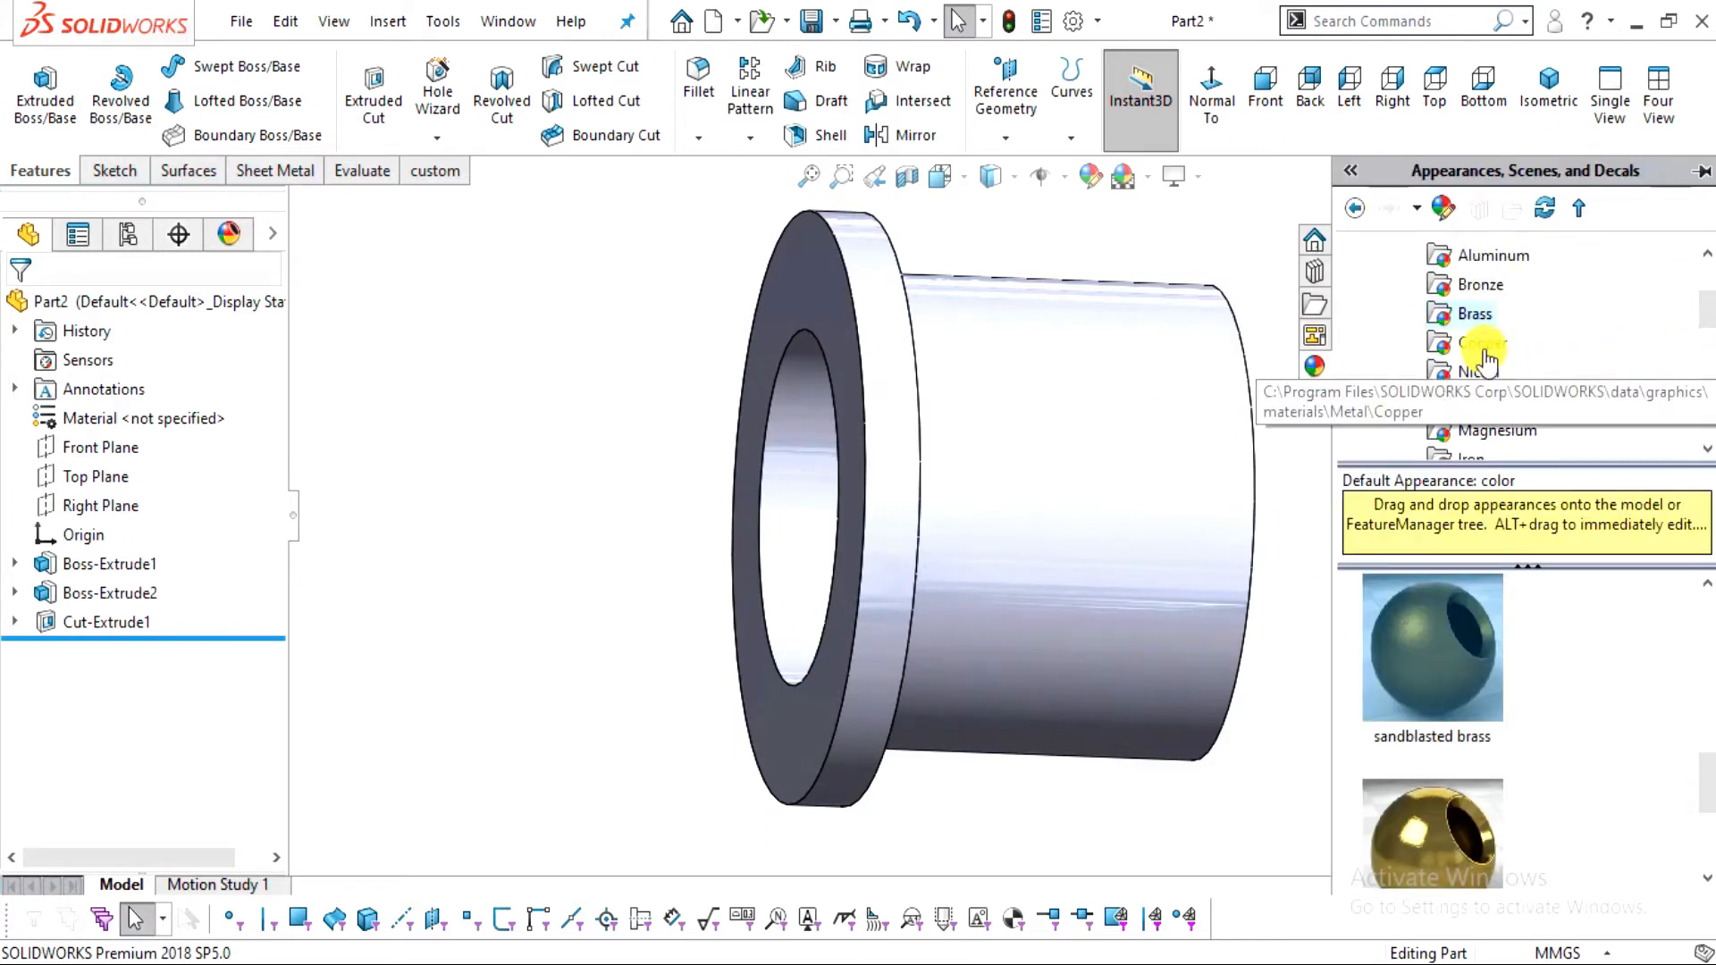
scroll(1456, 331, "up", 3)
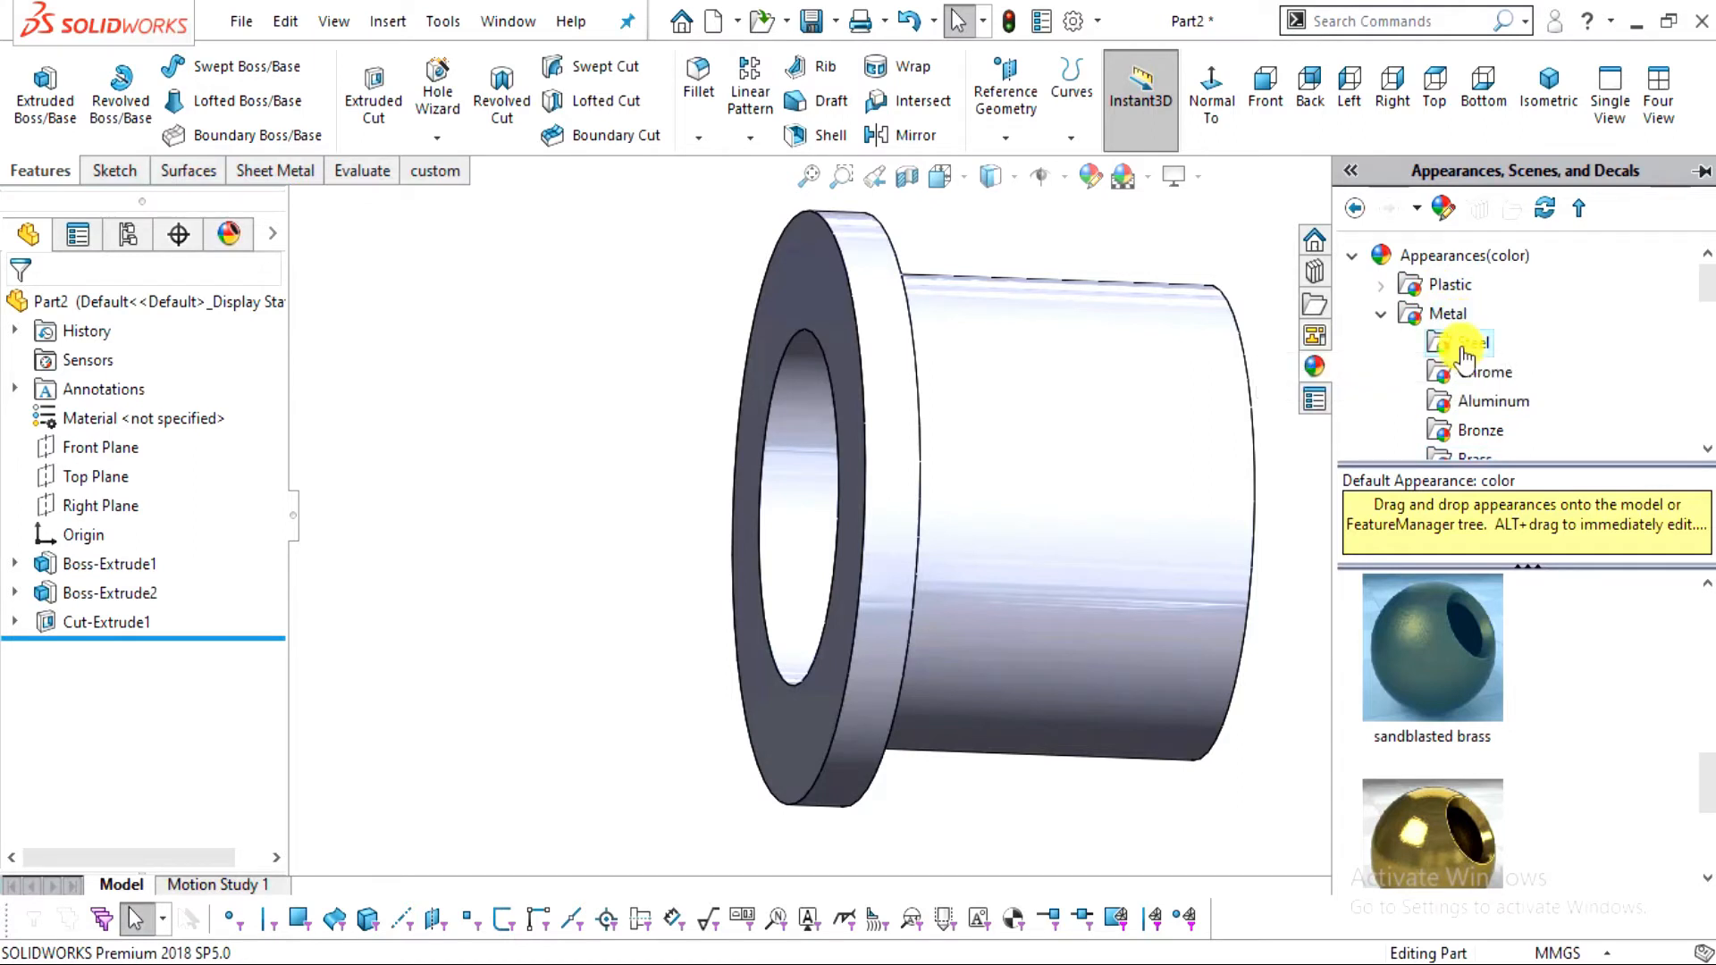
left_click(1462, 342)
double_click(1490, 659)
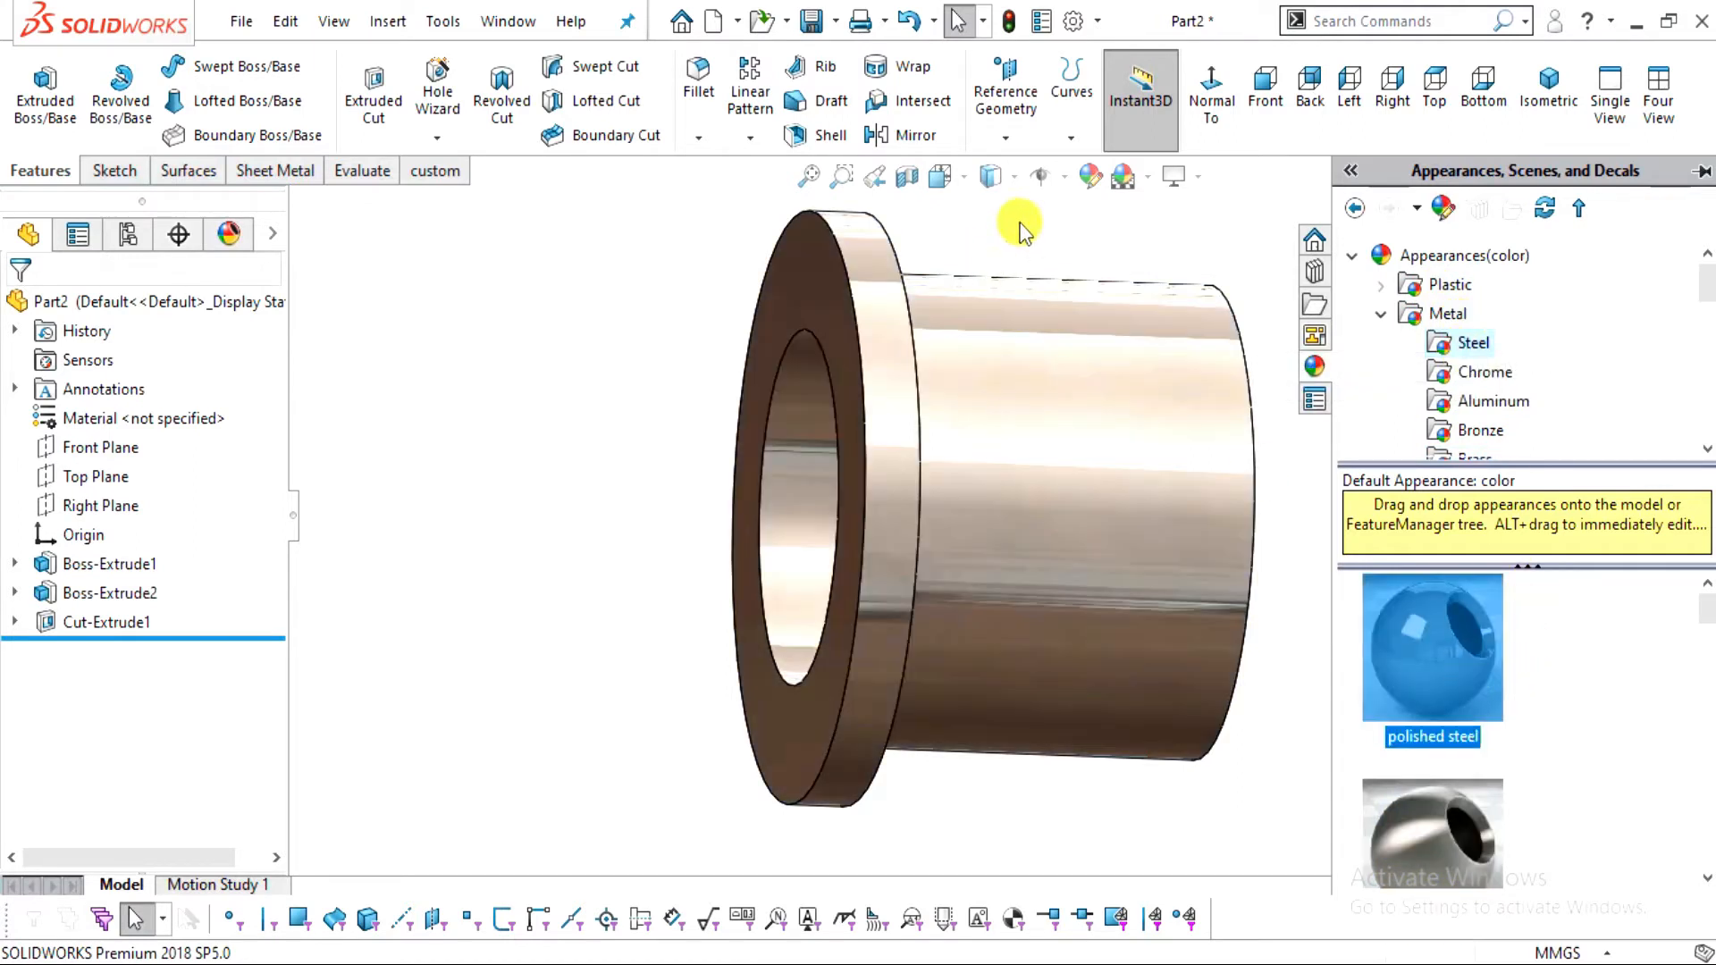
left_click(1028, 241)
middle_click_drag(1238, 452, 1292, 606)
scroll(1183, 549, "down", 2)
scroll(842, 528, "up", 3)
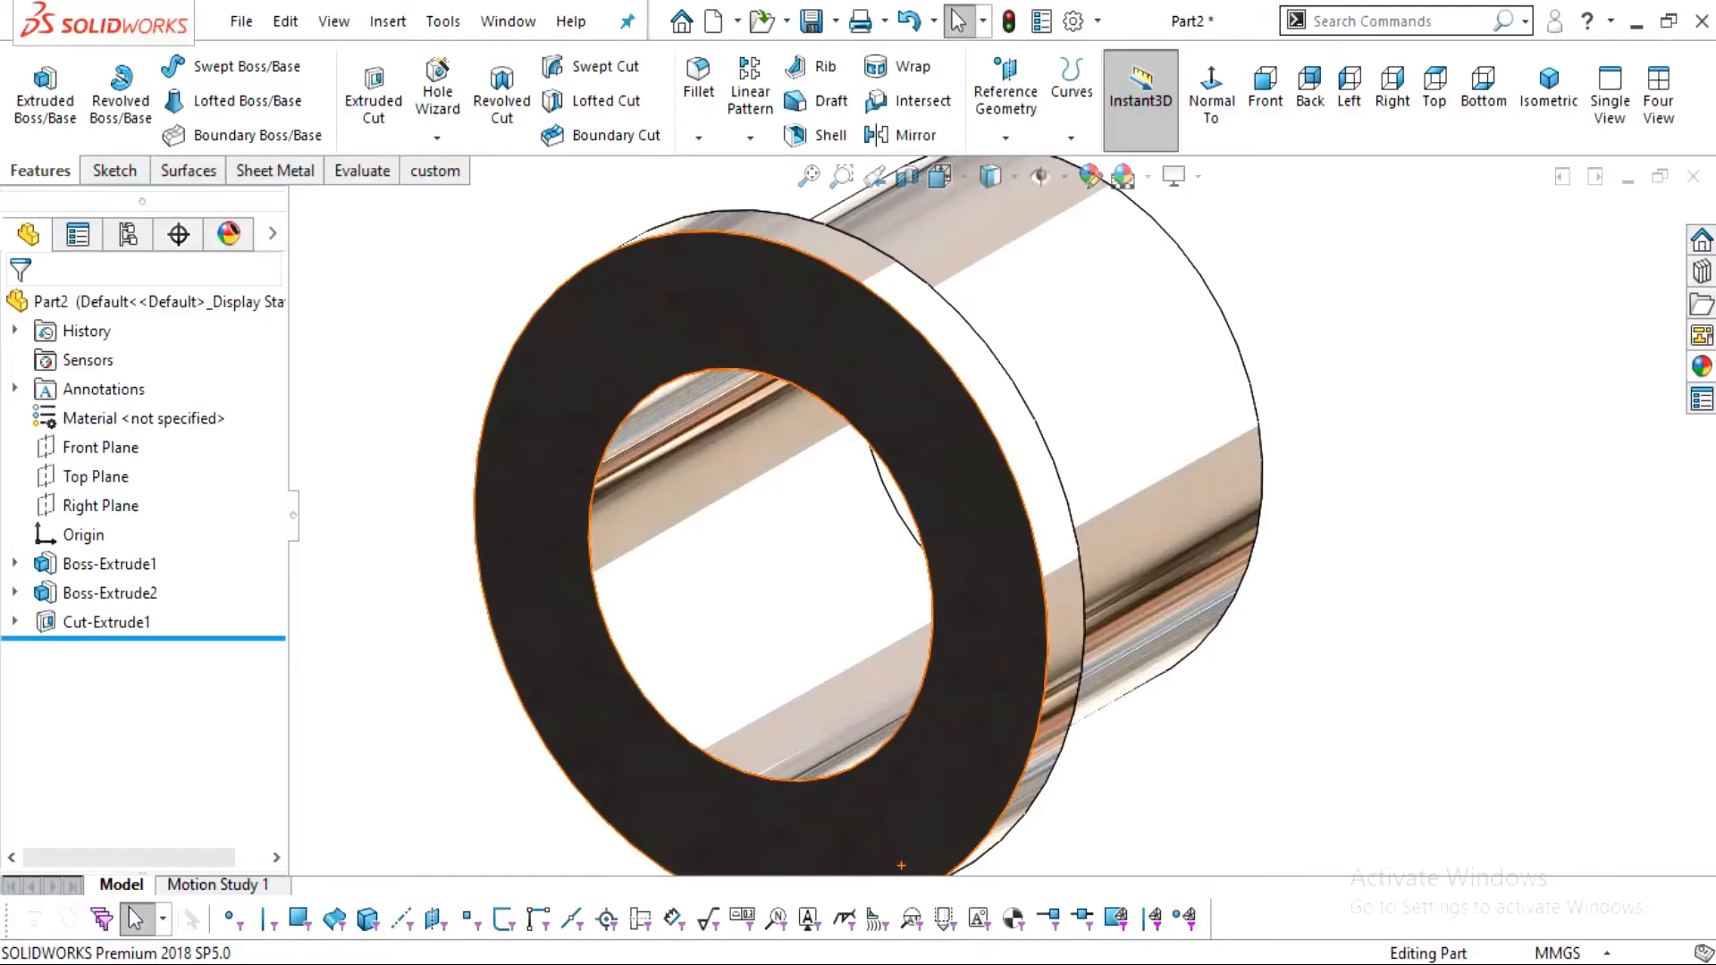
View the bushing's flange face straight on and show the part with hidden lines removed
left_click(920, 441)
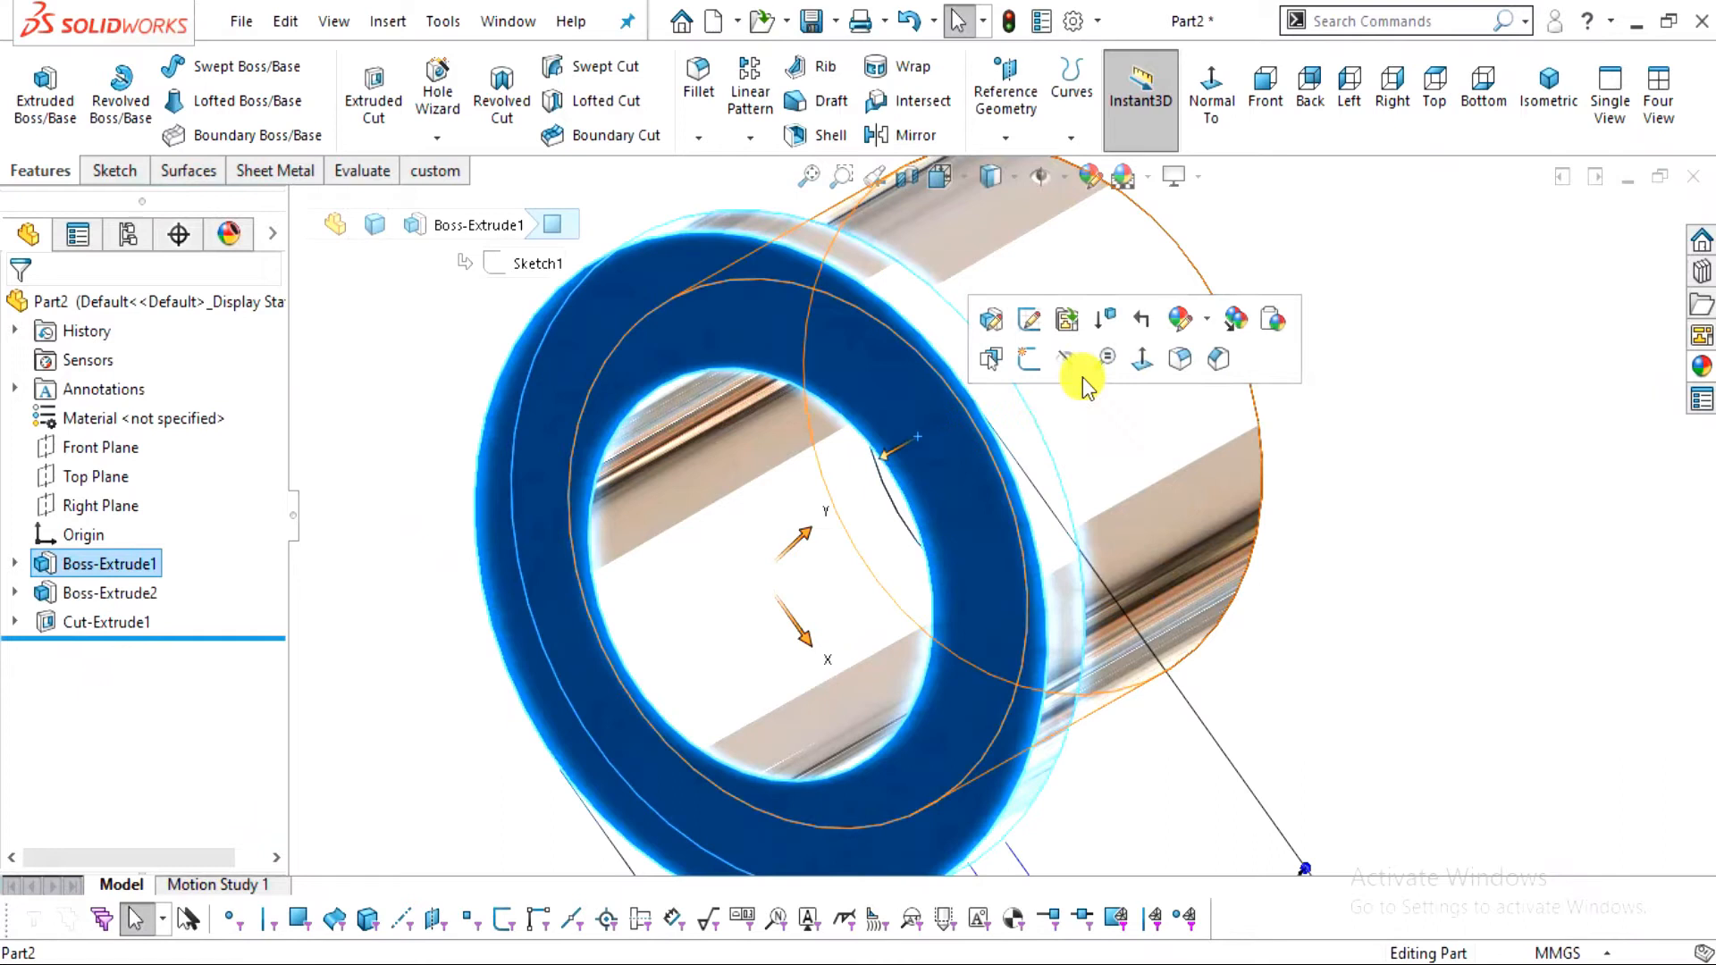
left_click(1150, 363)
left_click(1543, 548)
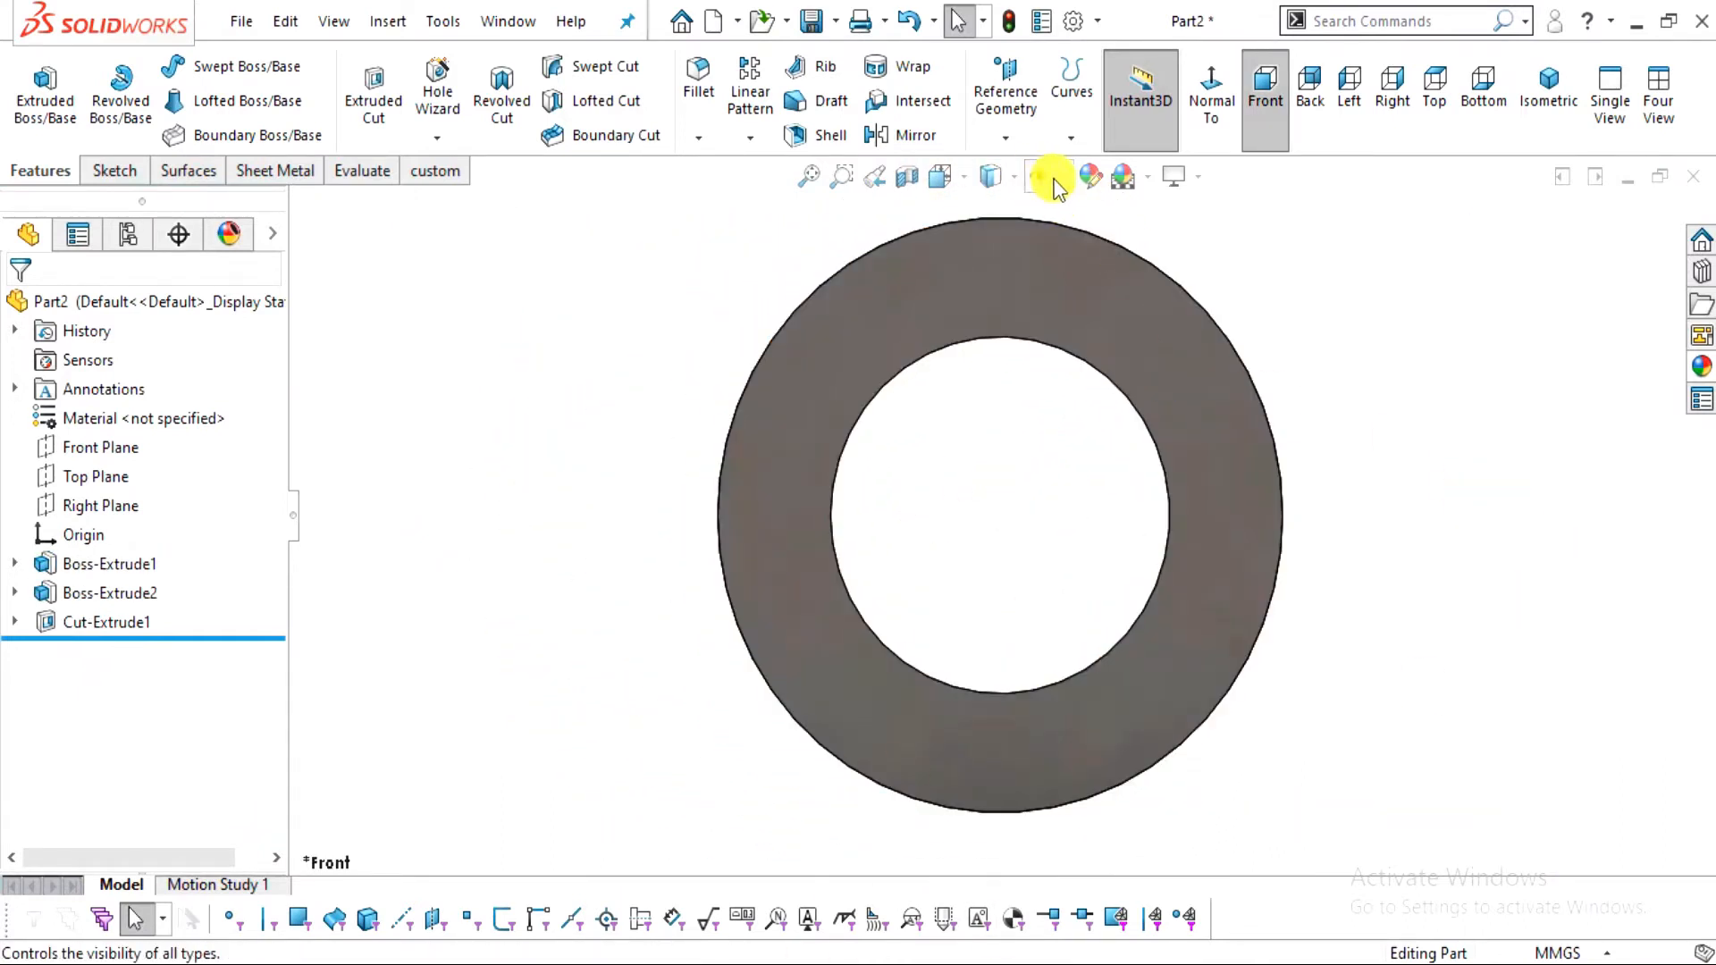
left_click(1017, 173)
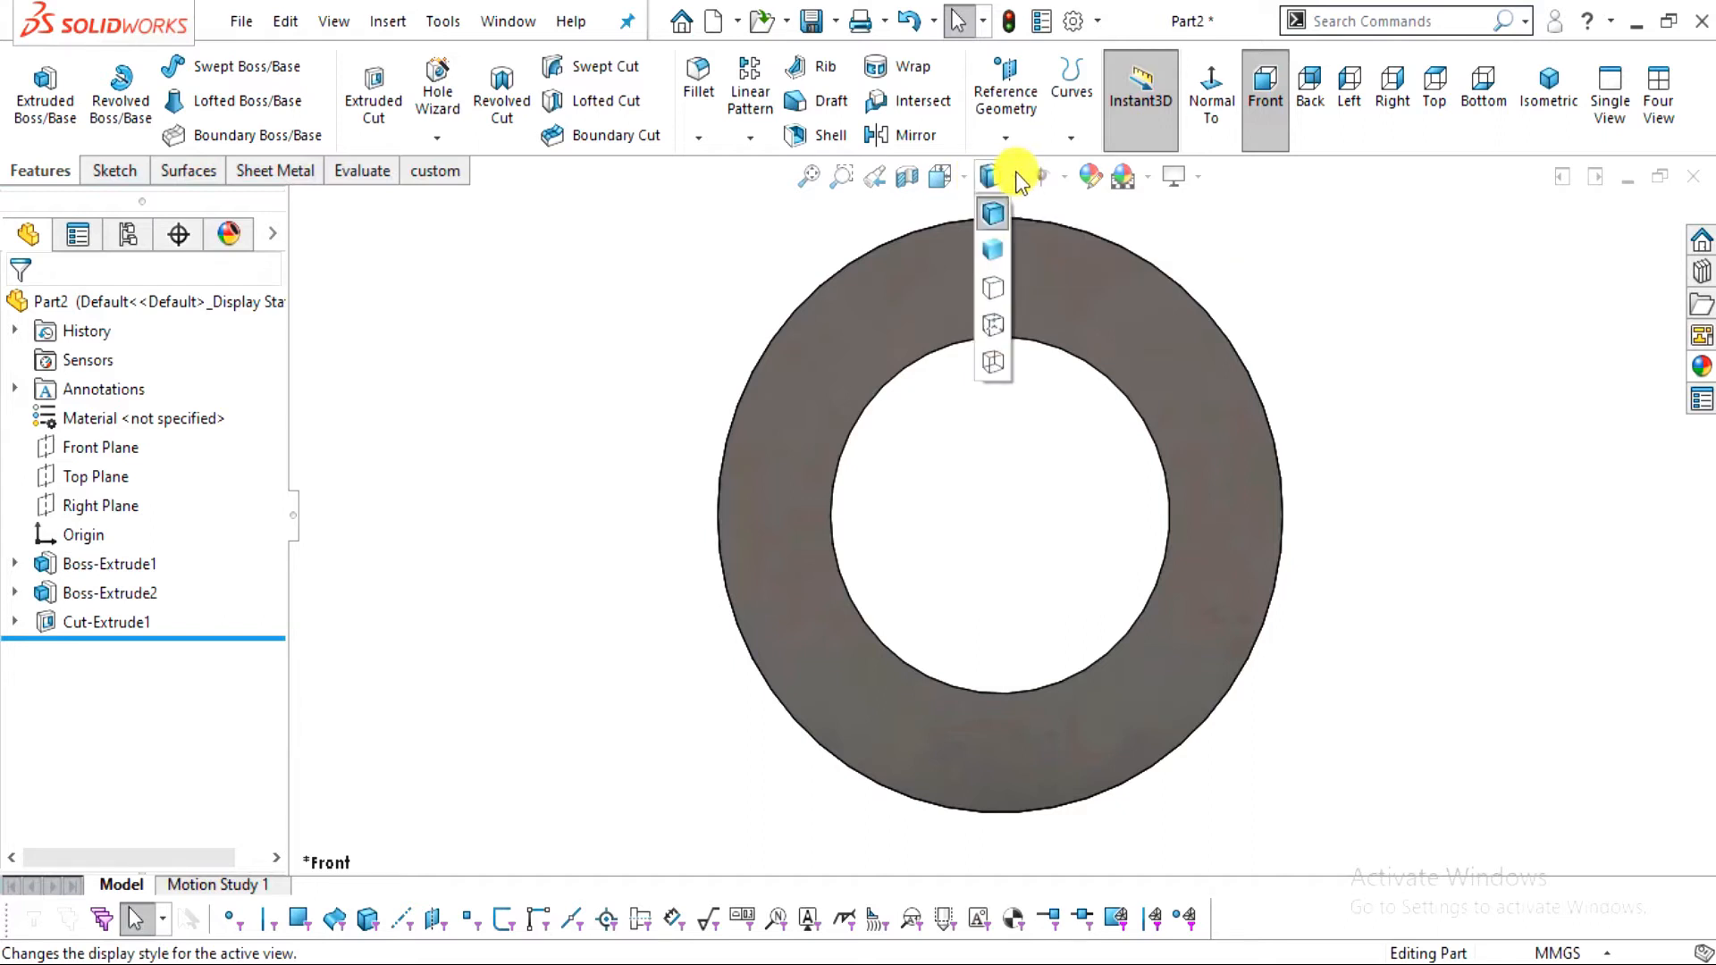
left_click(998, 288)
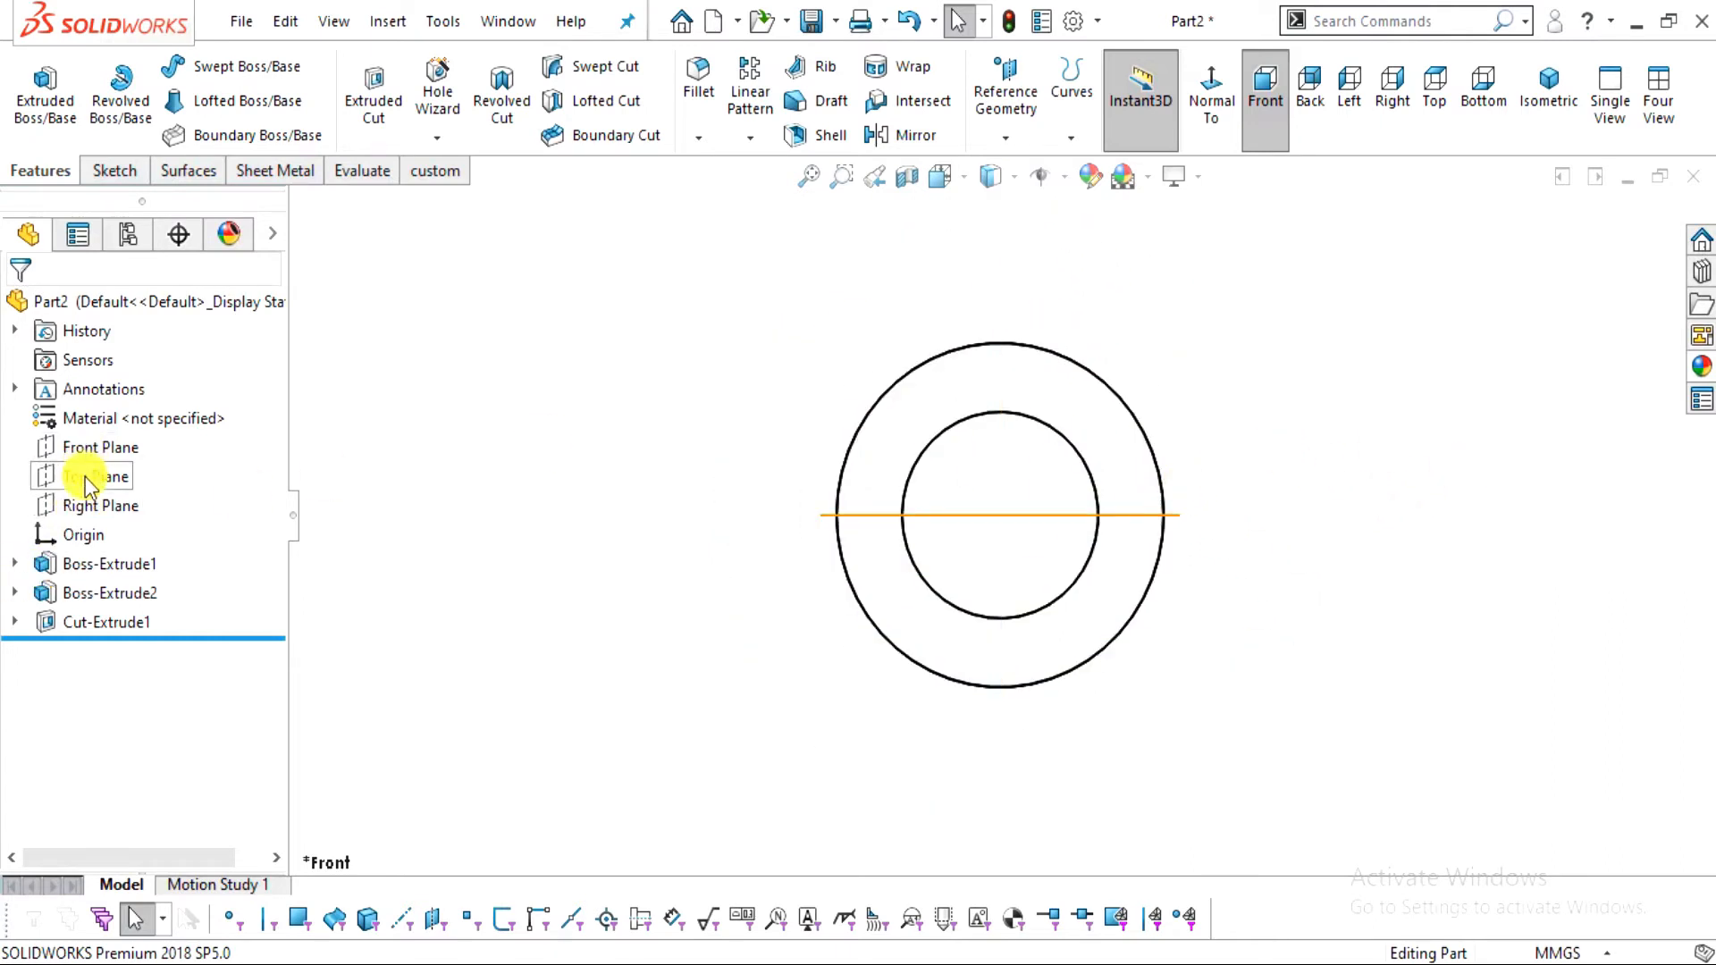
View the bushing normal to the Right Plane and section it along that plane
left_click(88, 507)
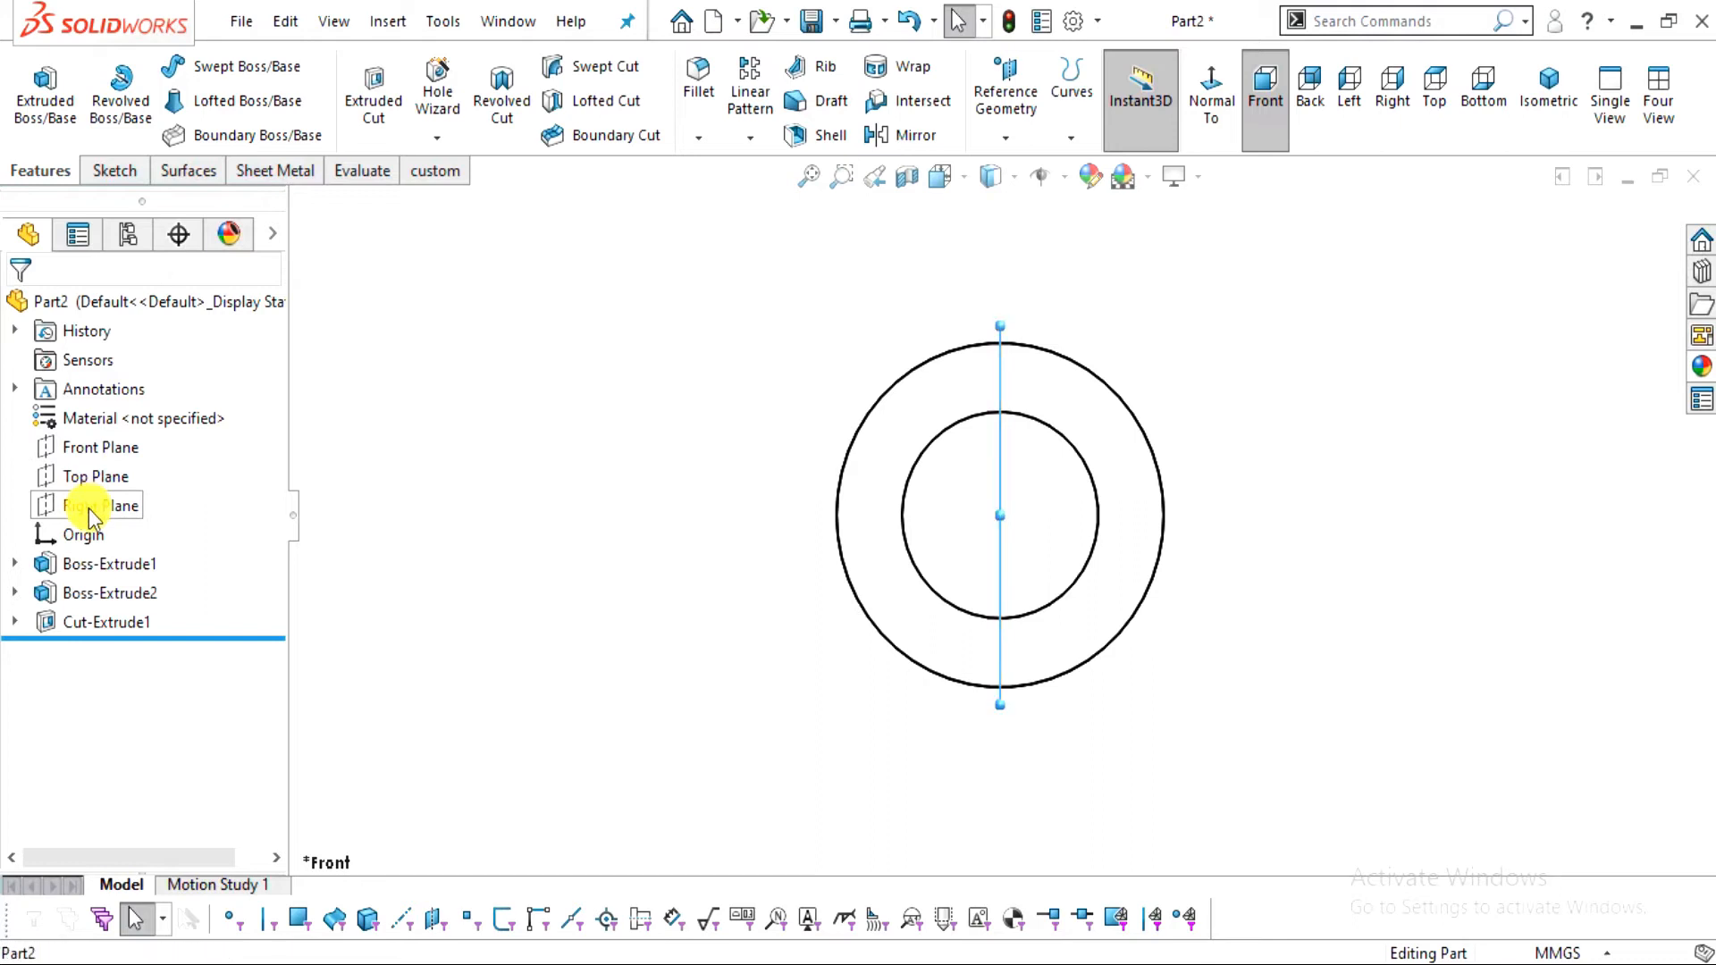
left_click(1215, 118)
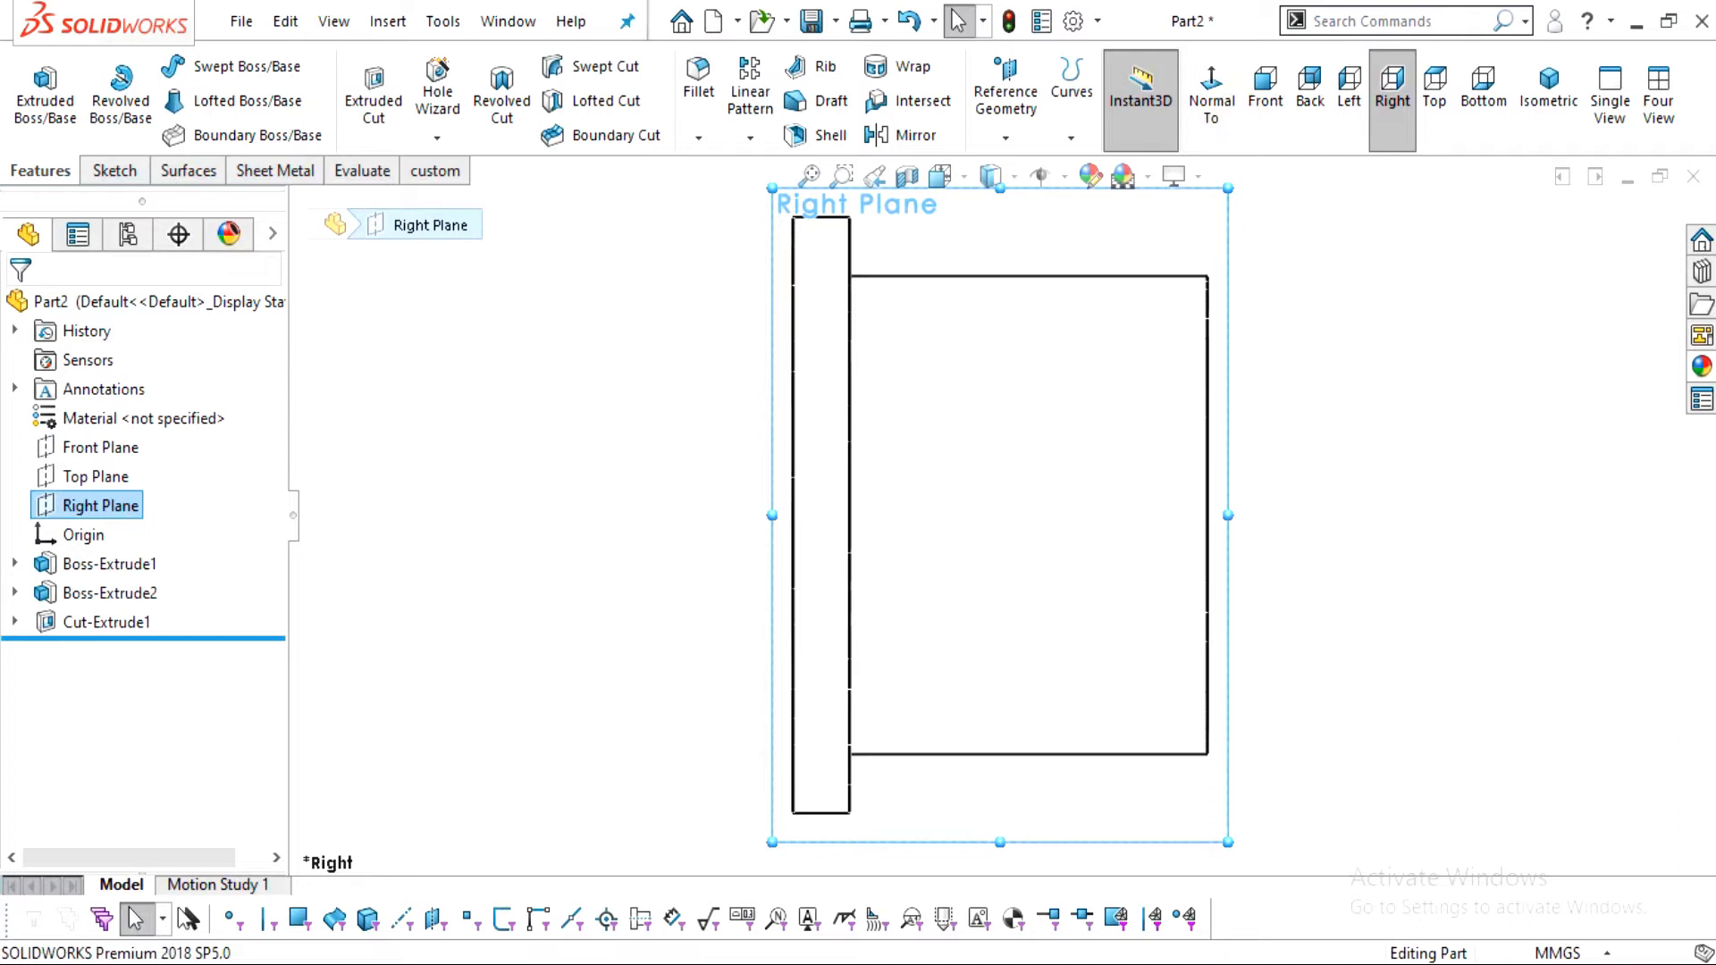
left_click(908, 176)
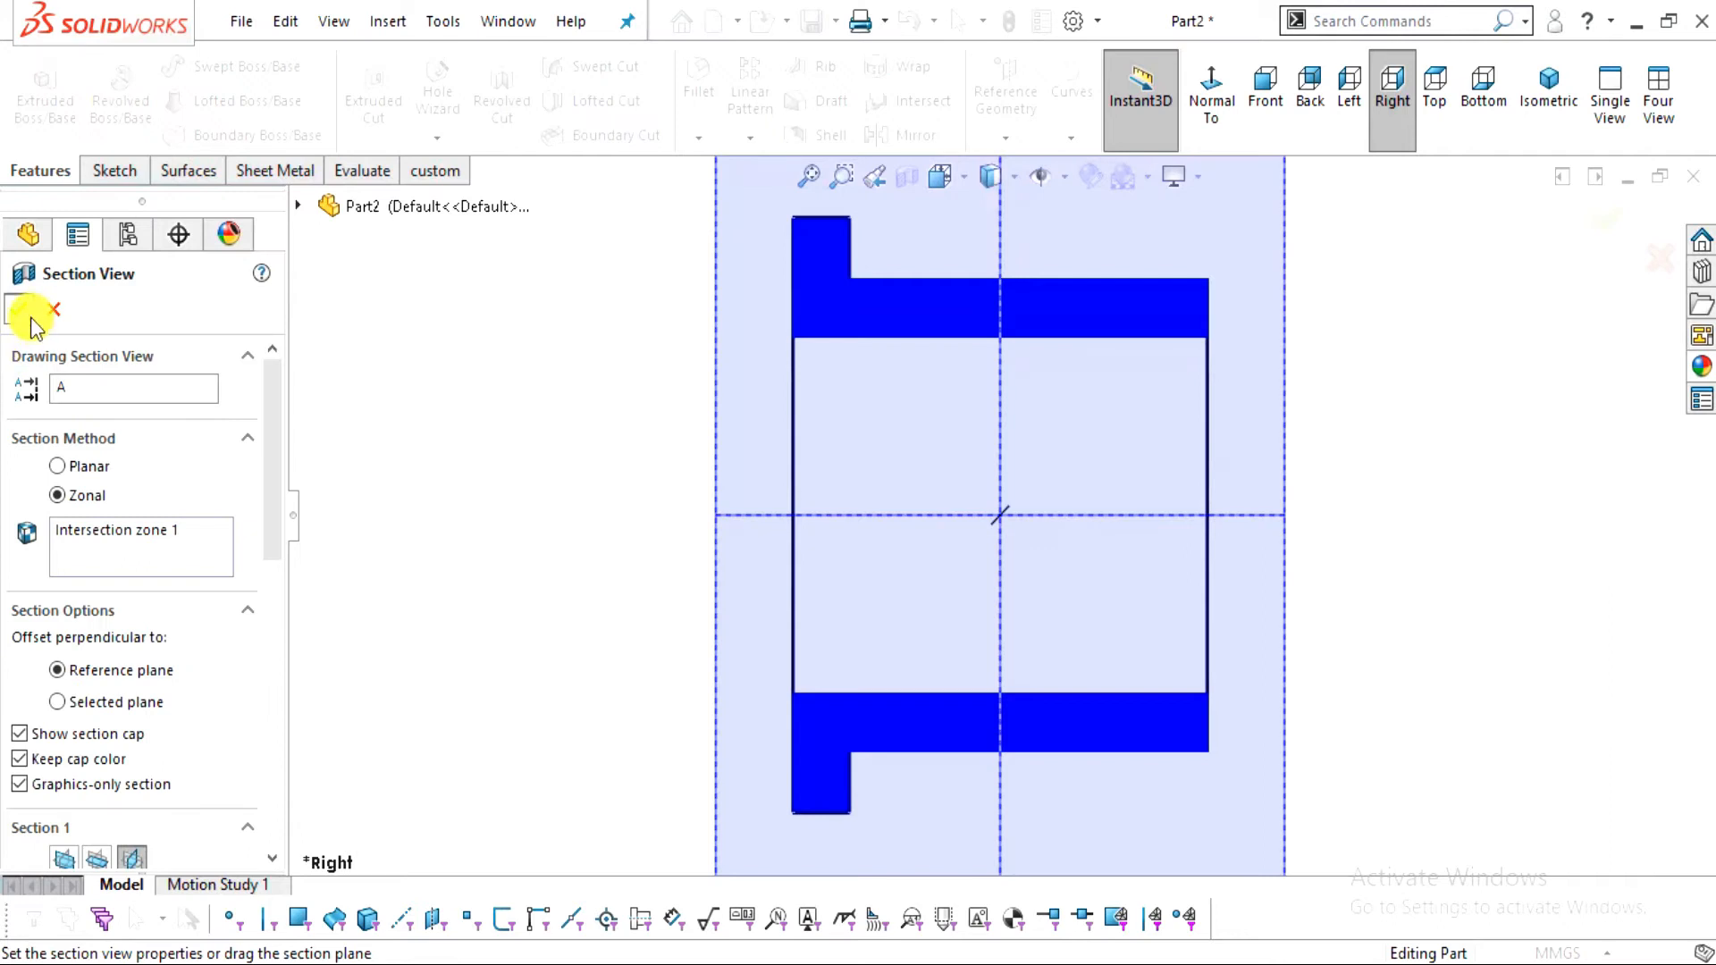
left_click(29, 313)
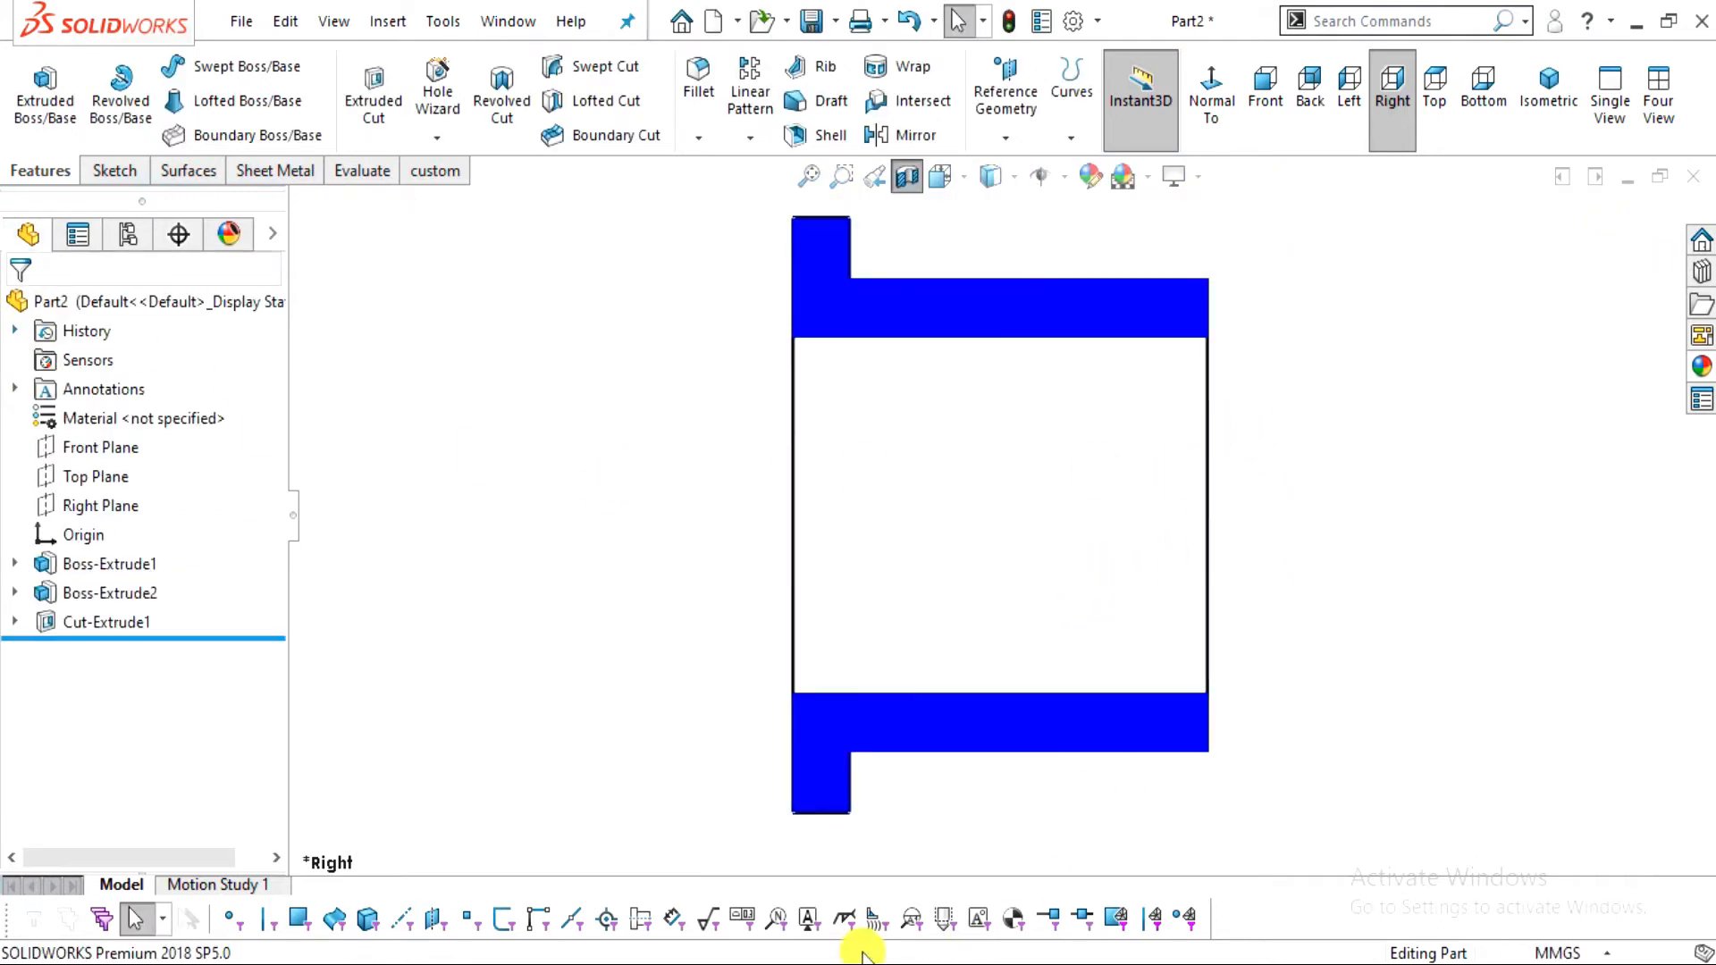
Compare the sectioned bushing with Section A-A in the PDF drawing, and inspect the cut model from several angles in SOLIDWORKS
key("alt+Tab")
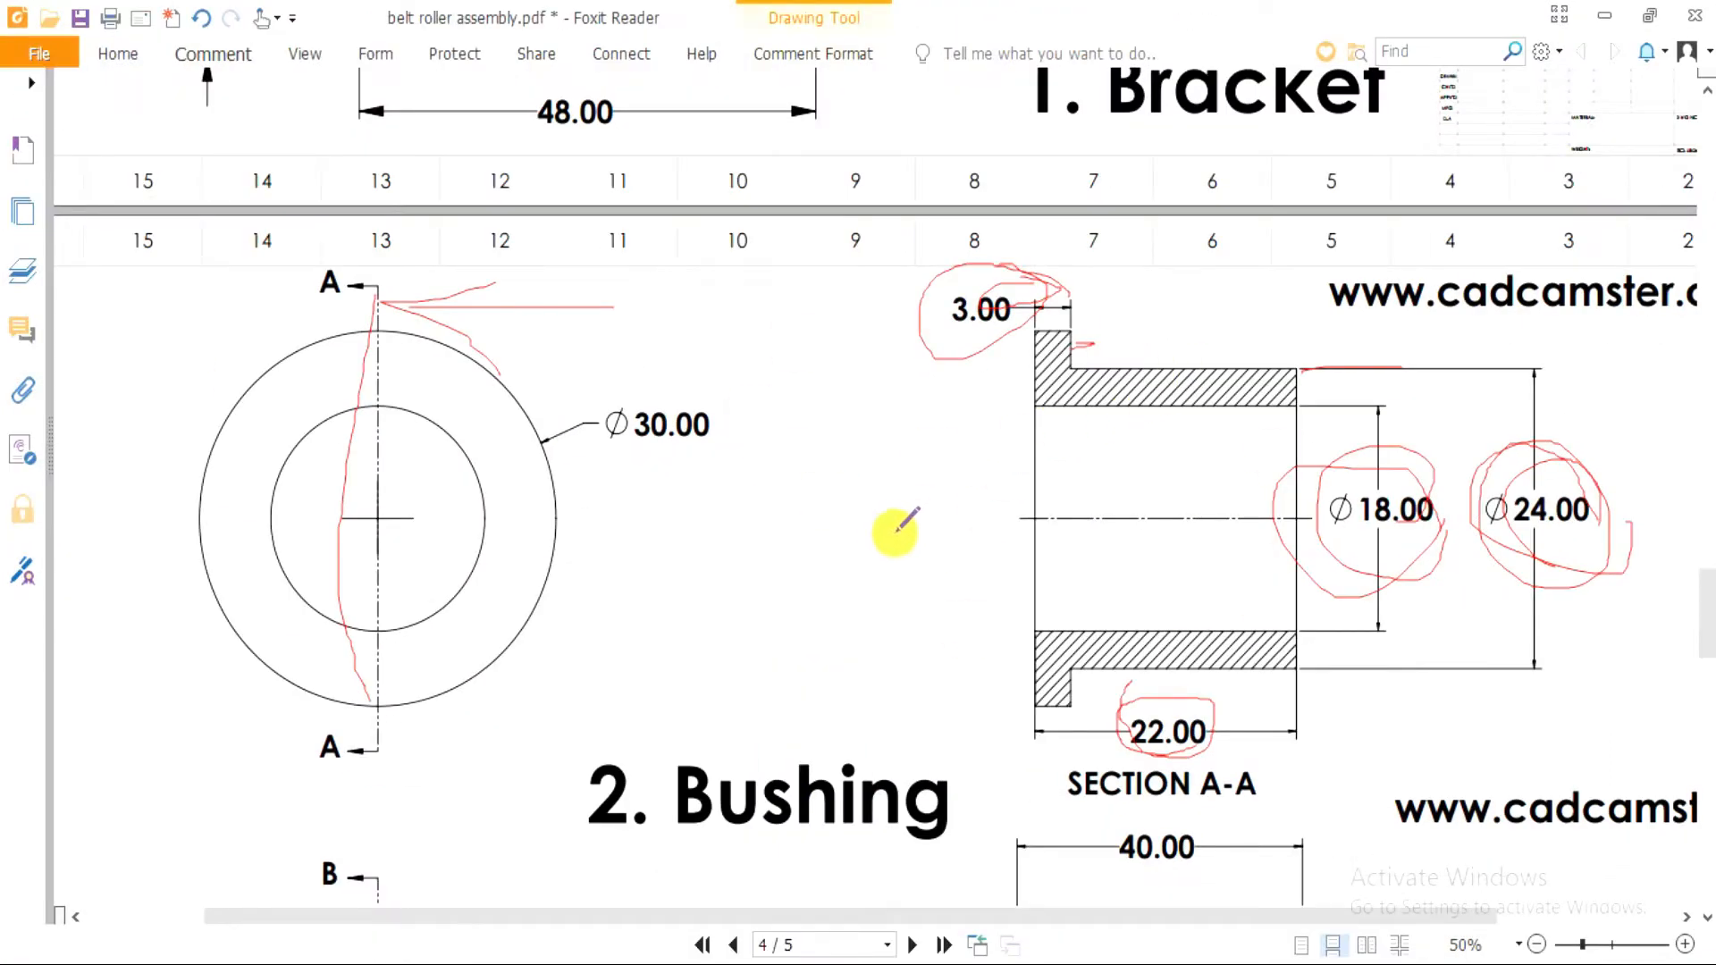
scroll(901, 531, "up", 1)
scroll(908, 643, "down", 2)
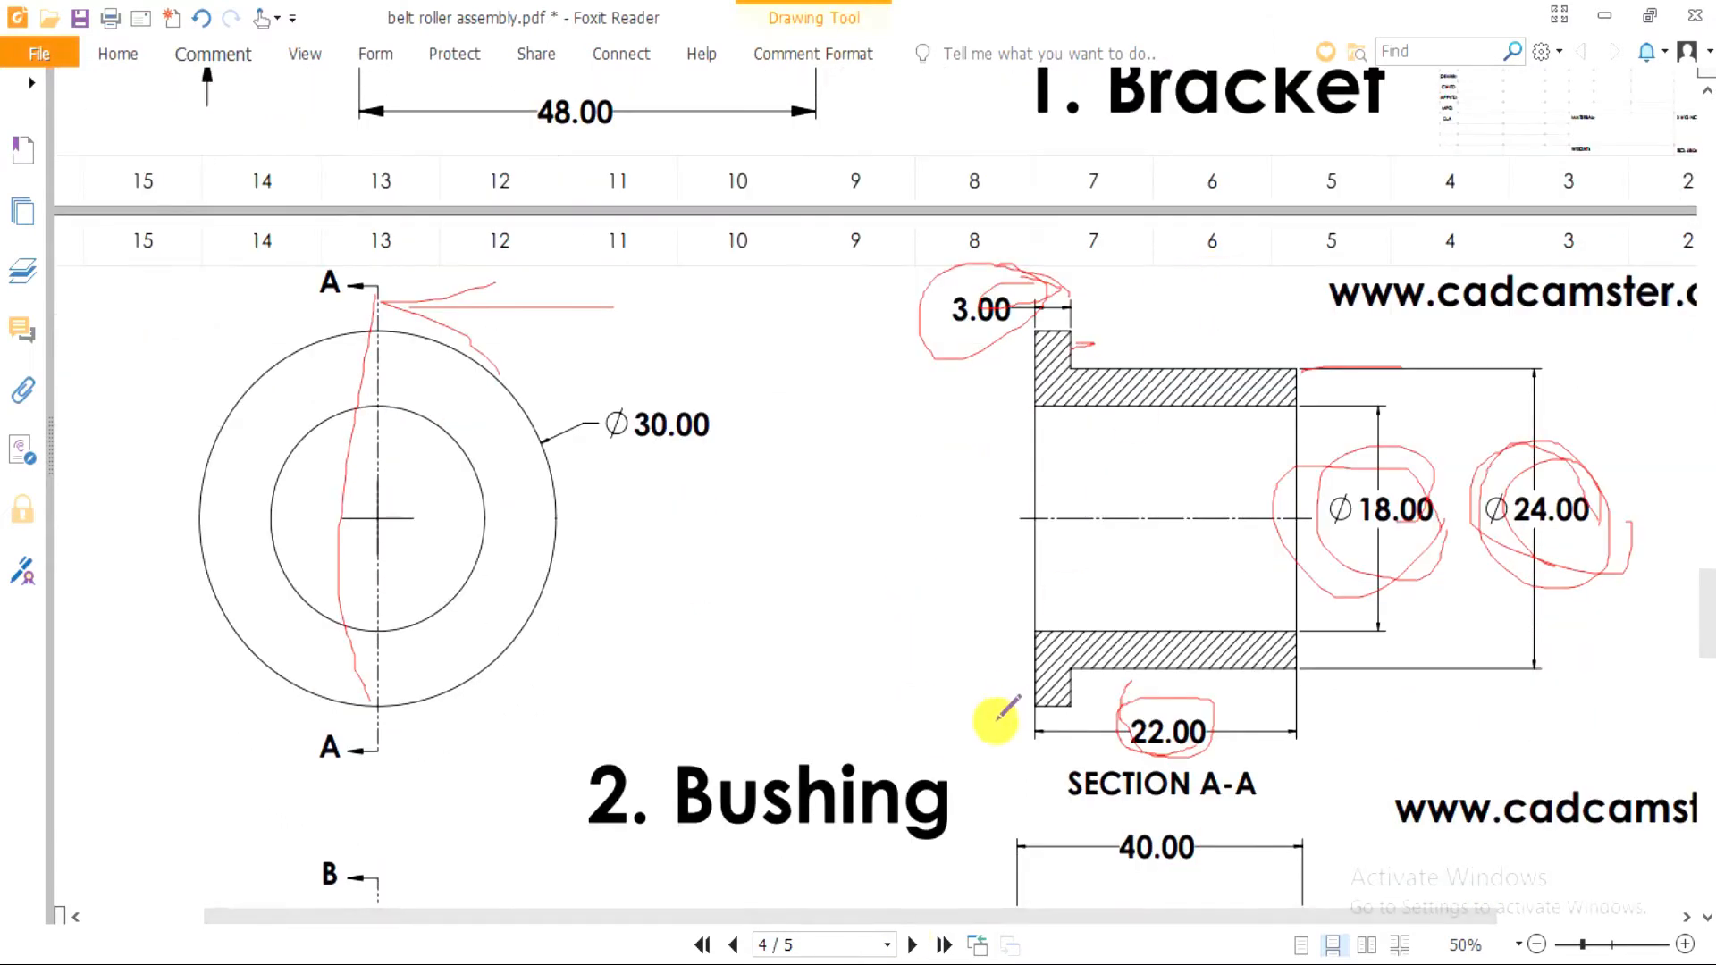
key("alt+Tab")
middle_click_drag(911, 563, 984, 674)
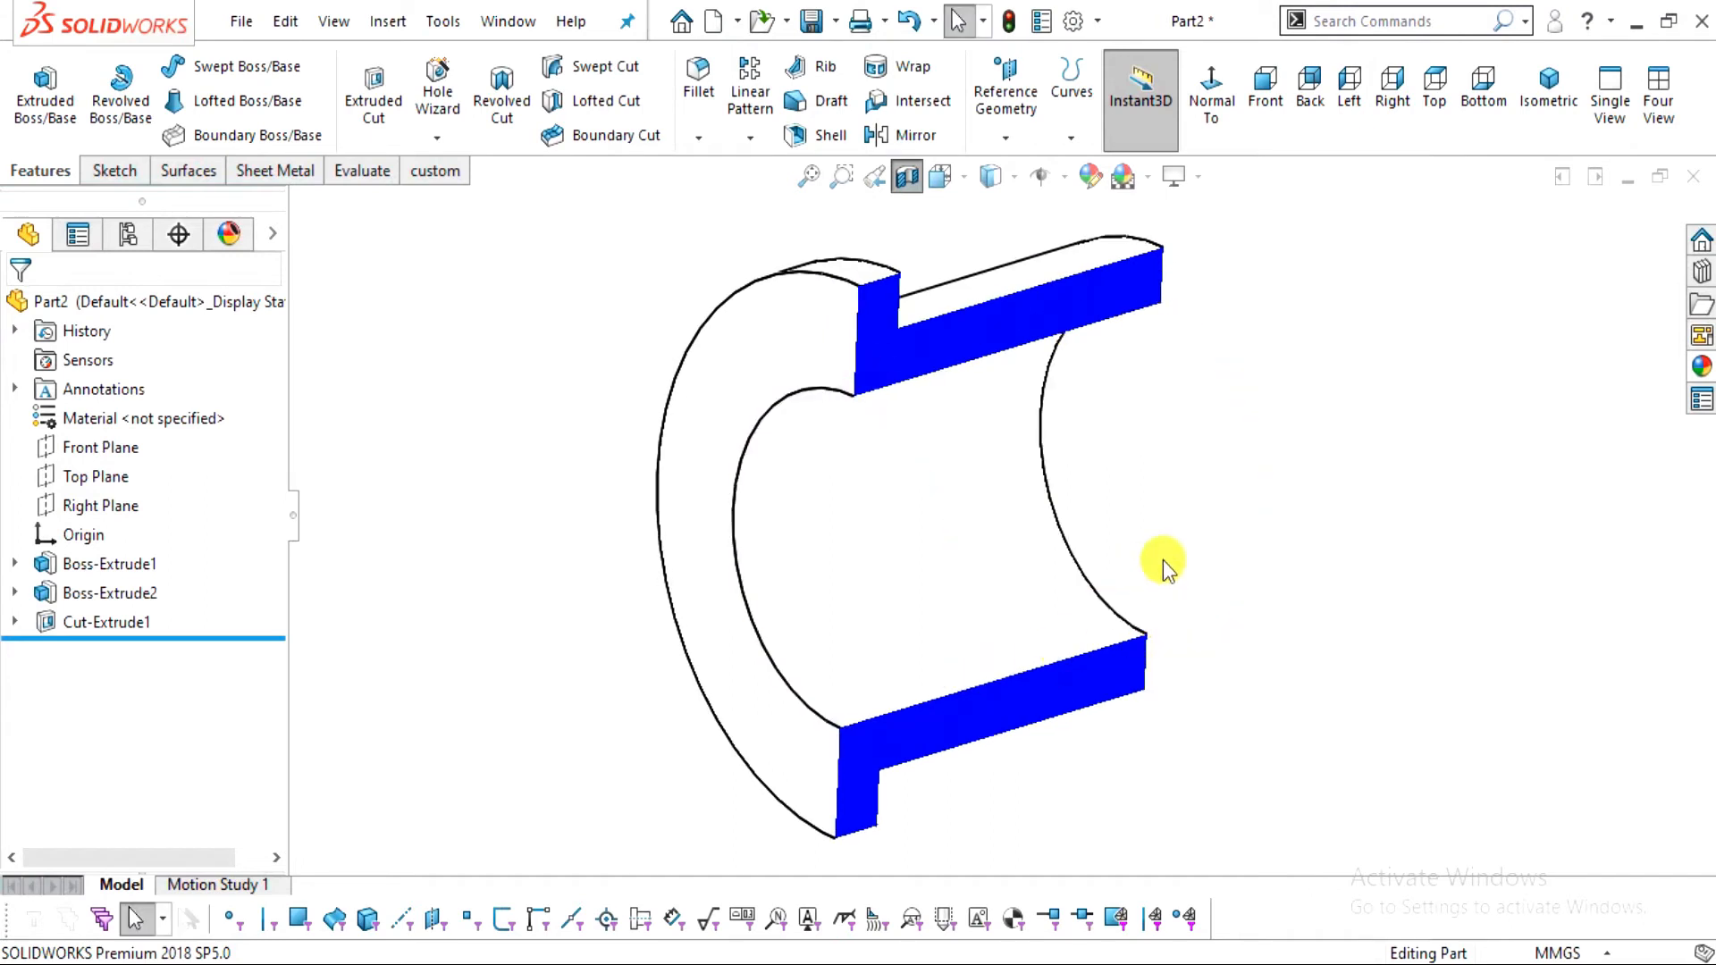
middle_click_drag(946, 507, 1021, 539)
left_click(877, 432)
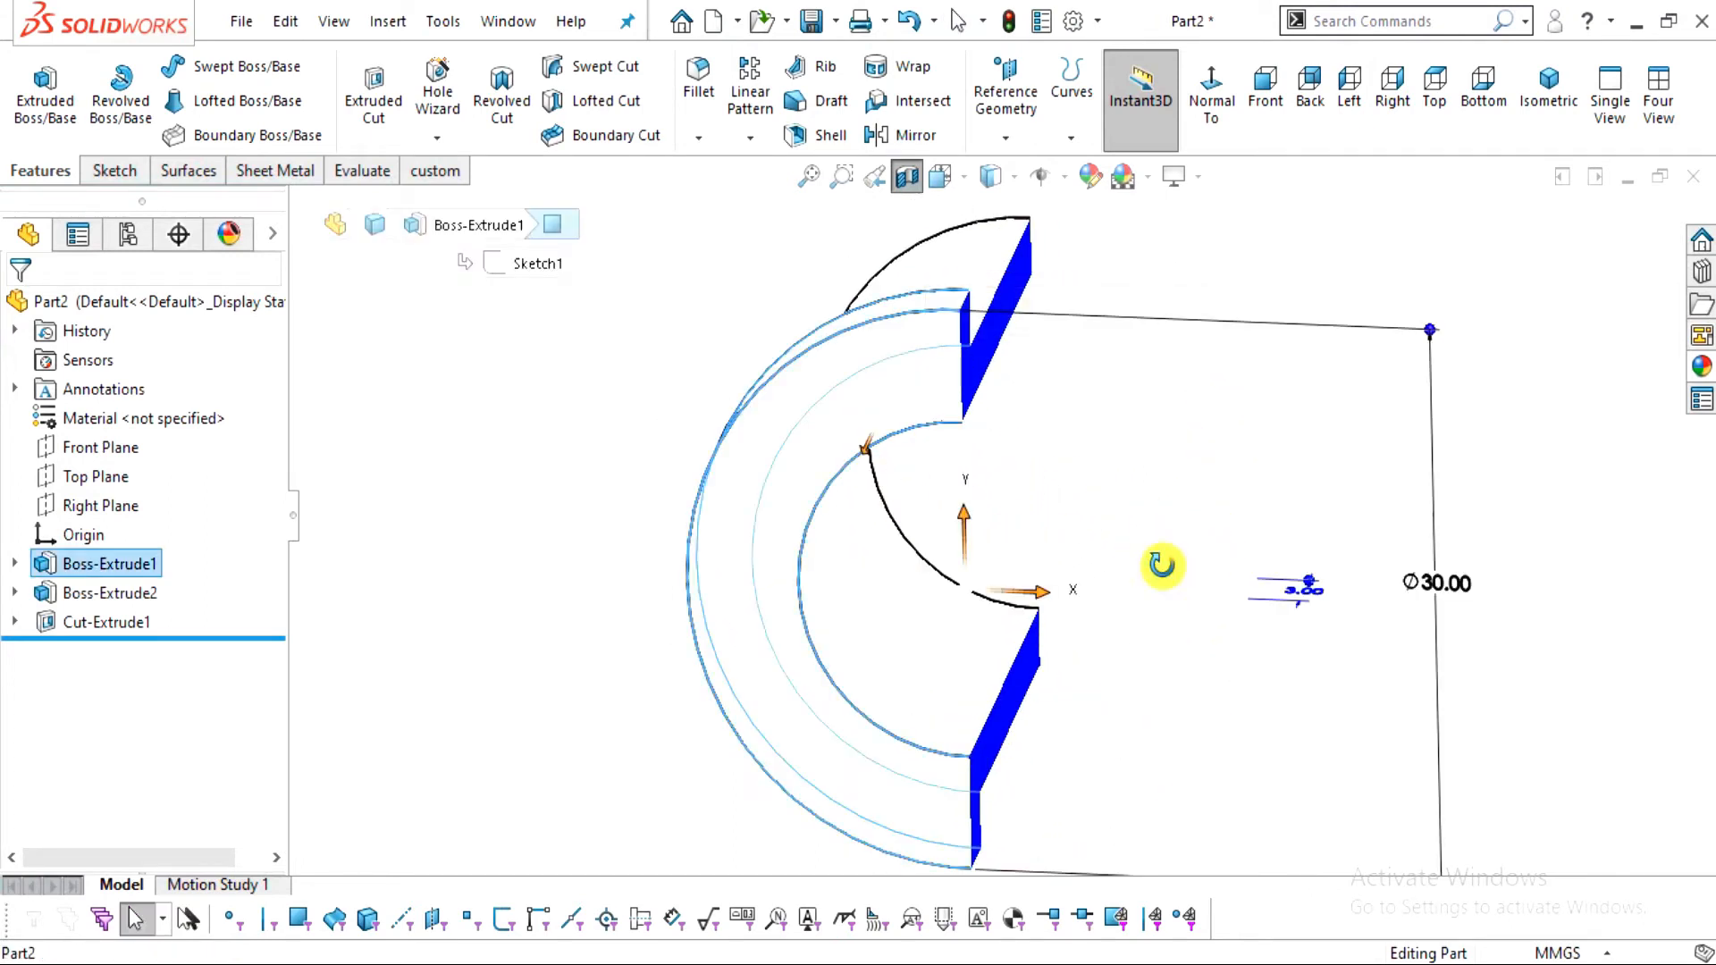
middle_click_drag(1156, 563, 1177, 634)
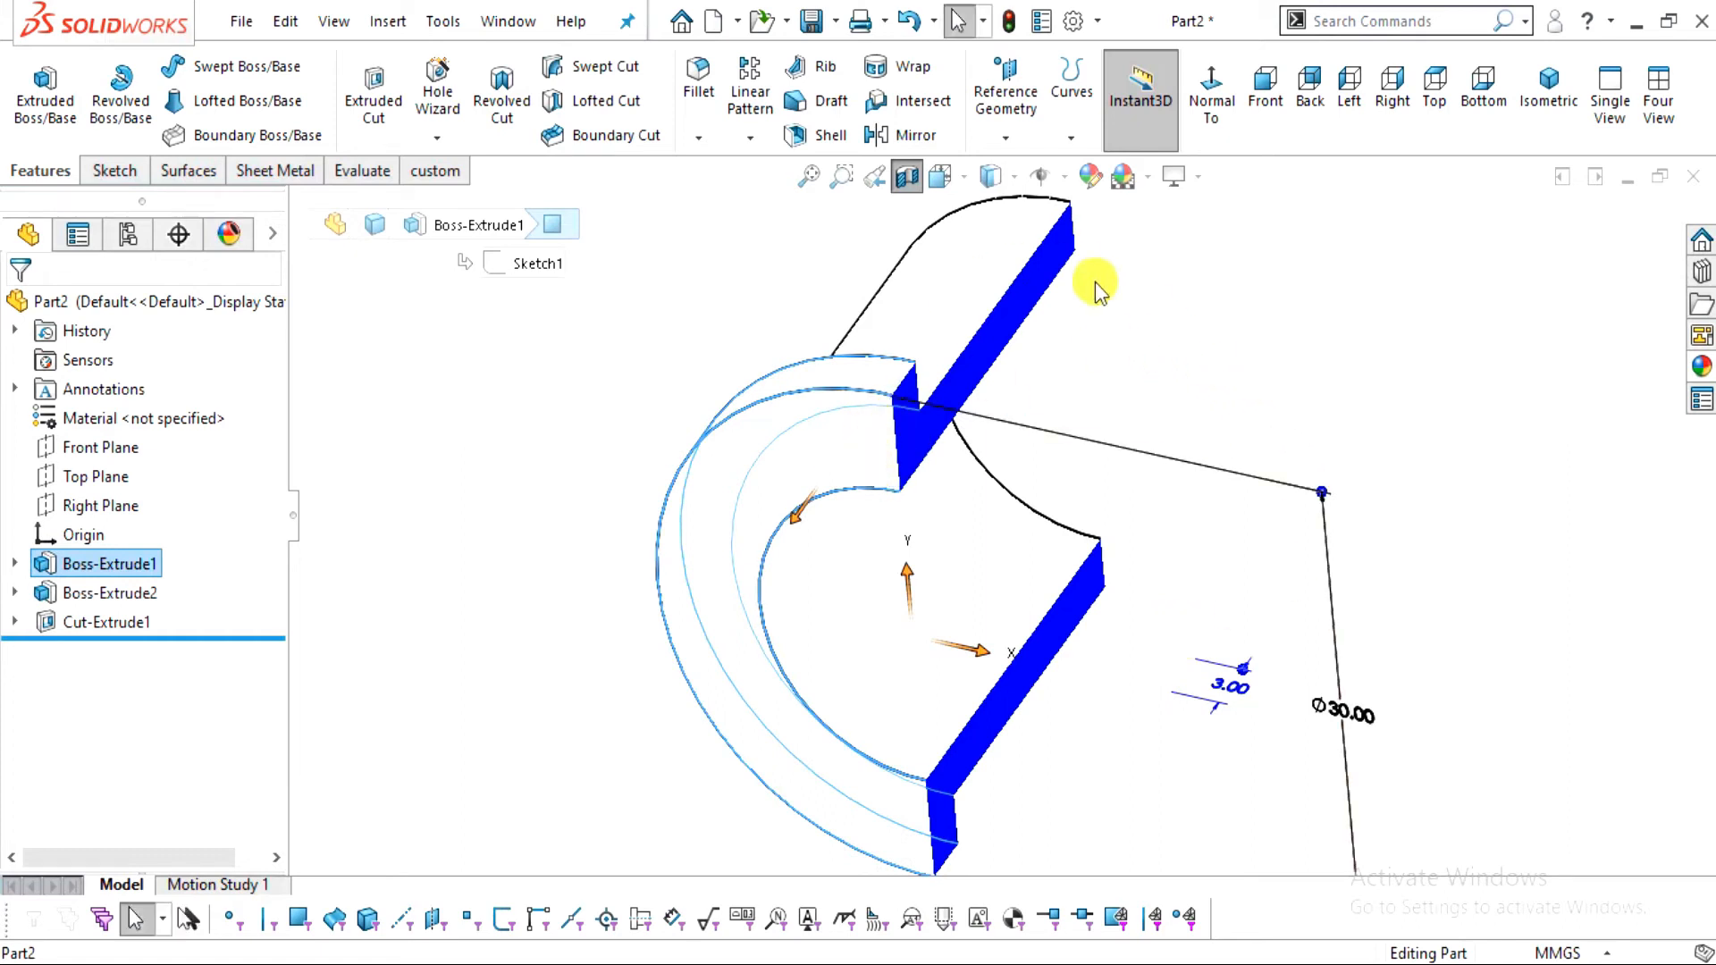
Trace section line A-A and its viewing direction on the PDF's bushing drawing, and compare them with the sectioned model in SOLIDWORKS
key("alt+Tab")
left_click_drag(375, 686, 401, 276)
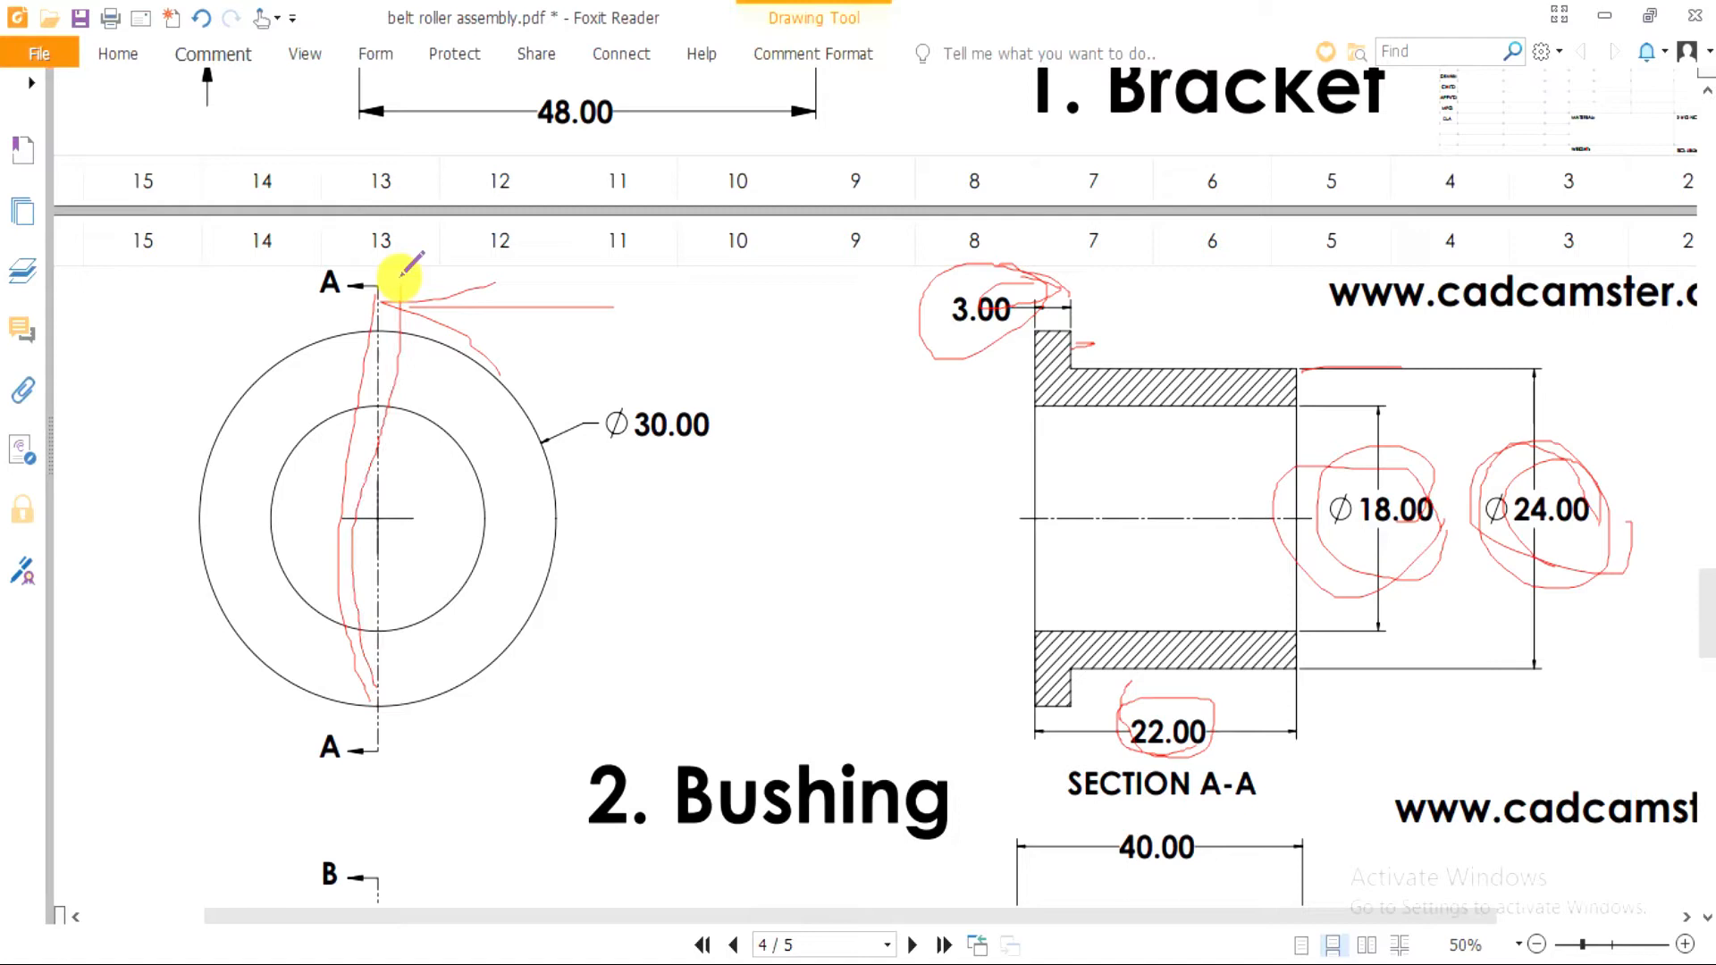
mouse_move(617, 319)
left_mouse_down()
mouse_move(387, 306)
mouse_move(545, 324)
left_mouse_up()
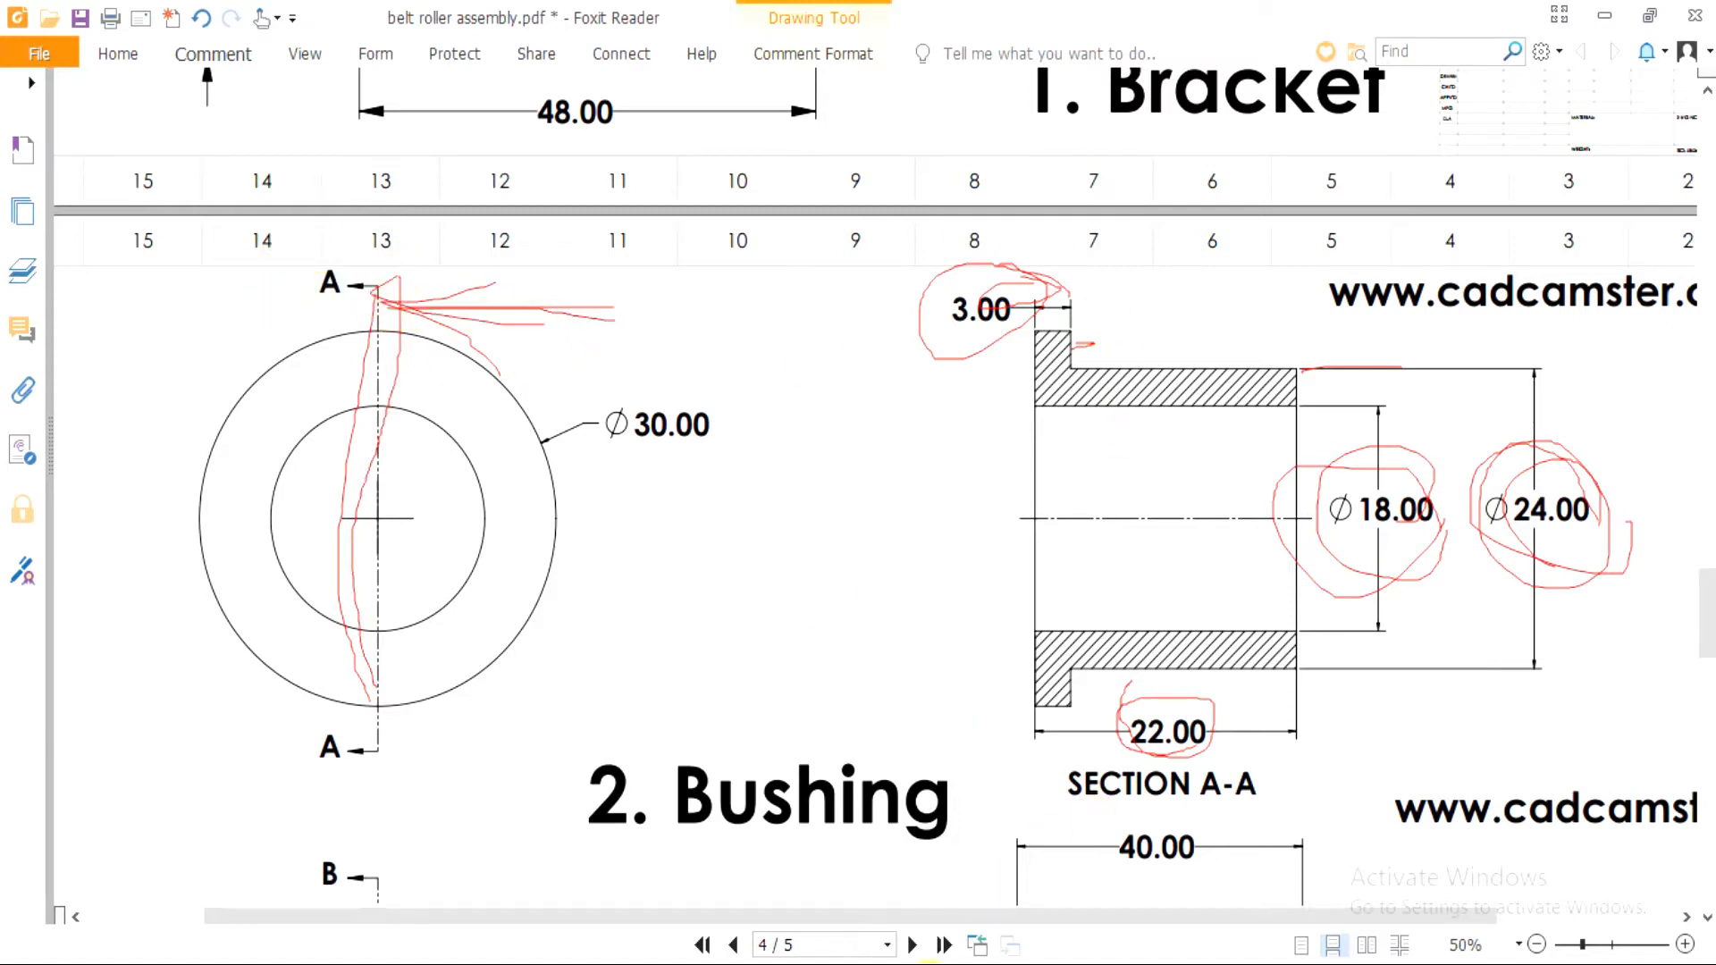
mouse_move(774, 964)
left_click(773, 885)
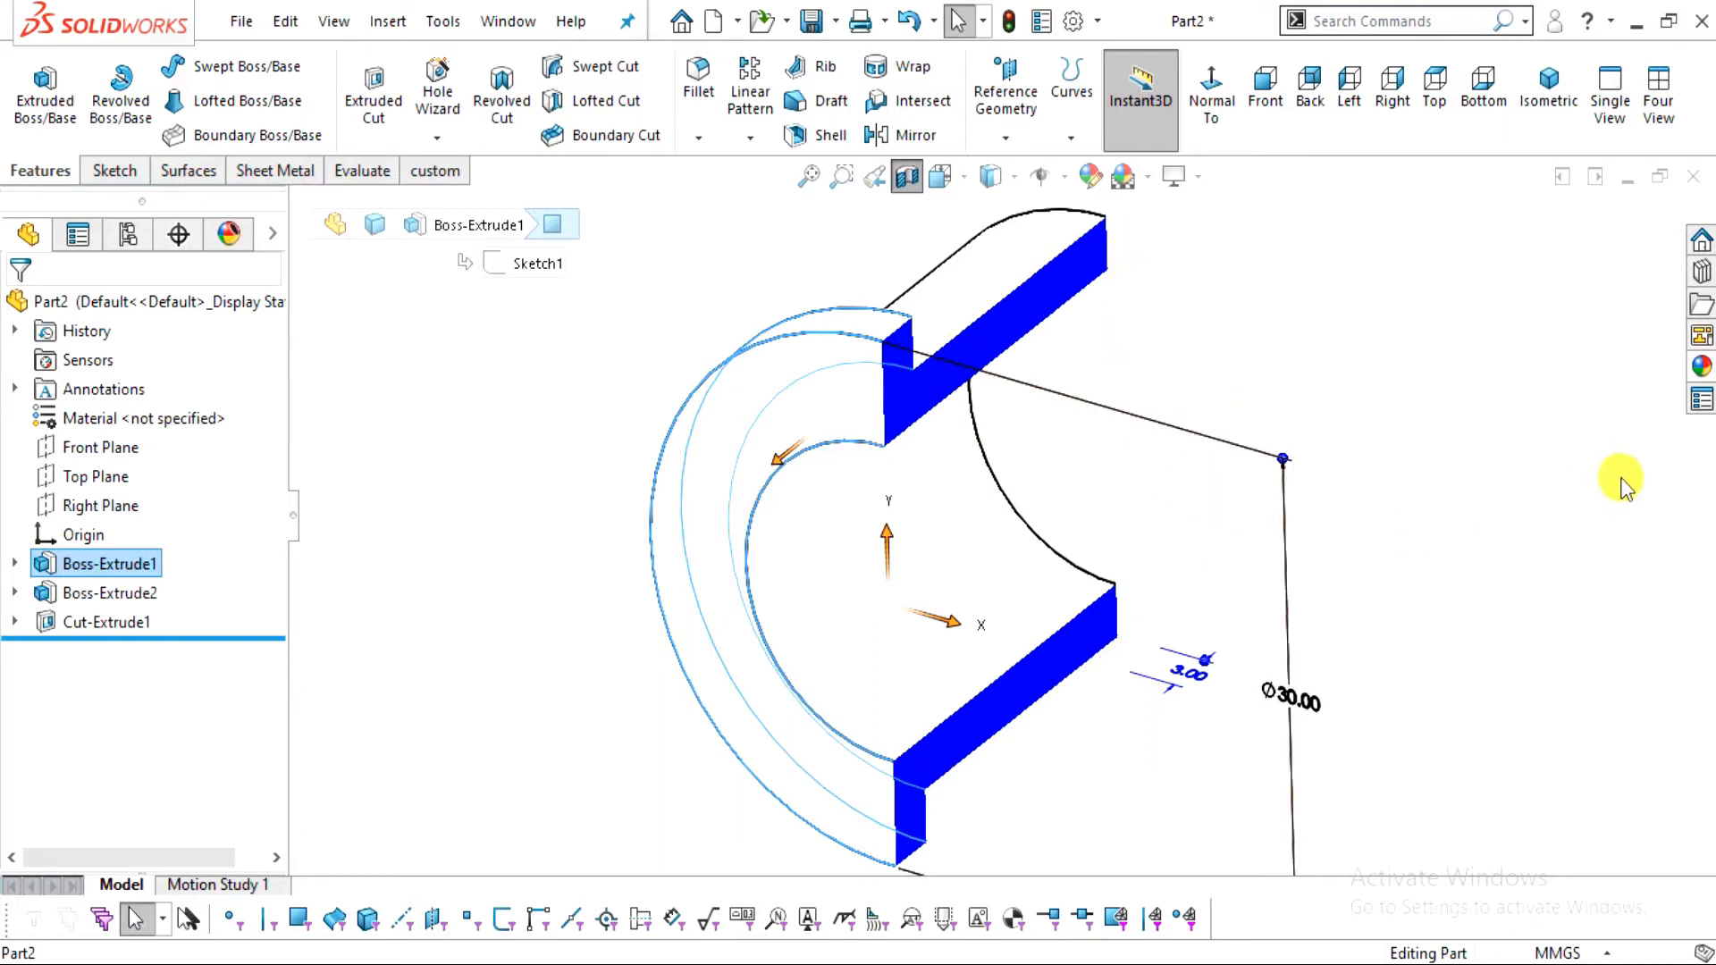
middle_click_drag(925, 398, 1064, 571)
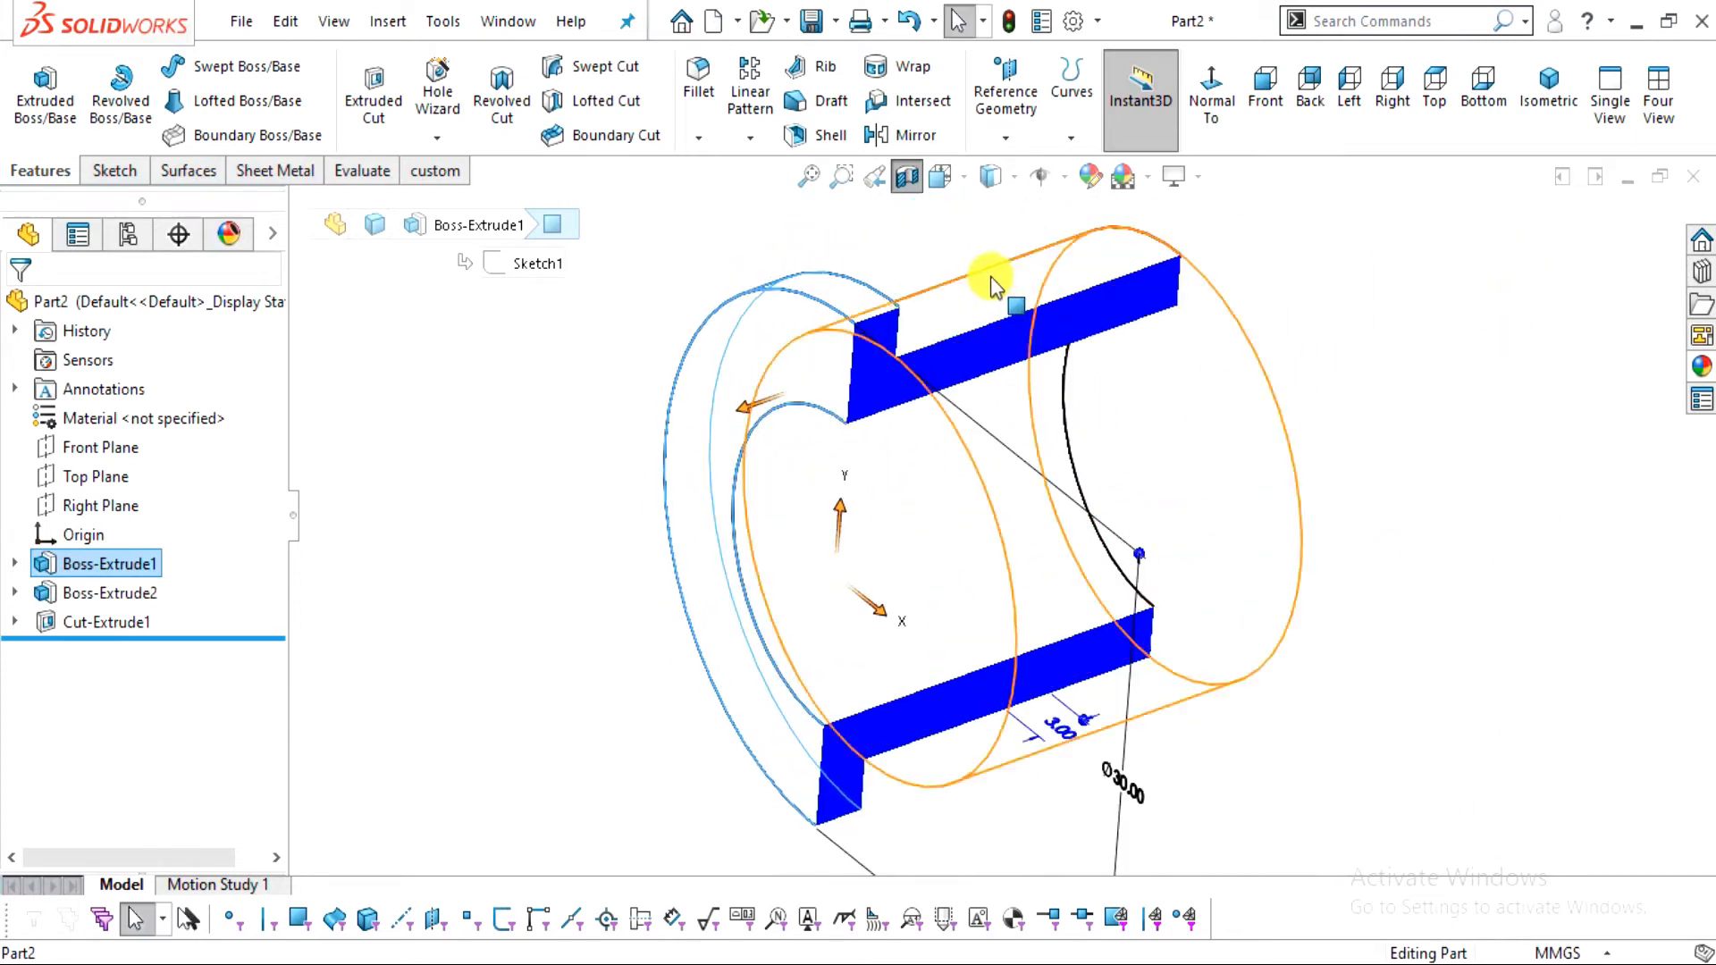
Turn off the bushing's section view and restore the Shaded With Edges display
left_click(907, 178)
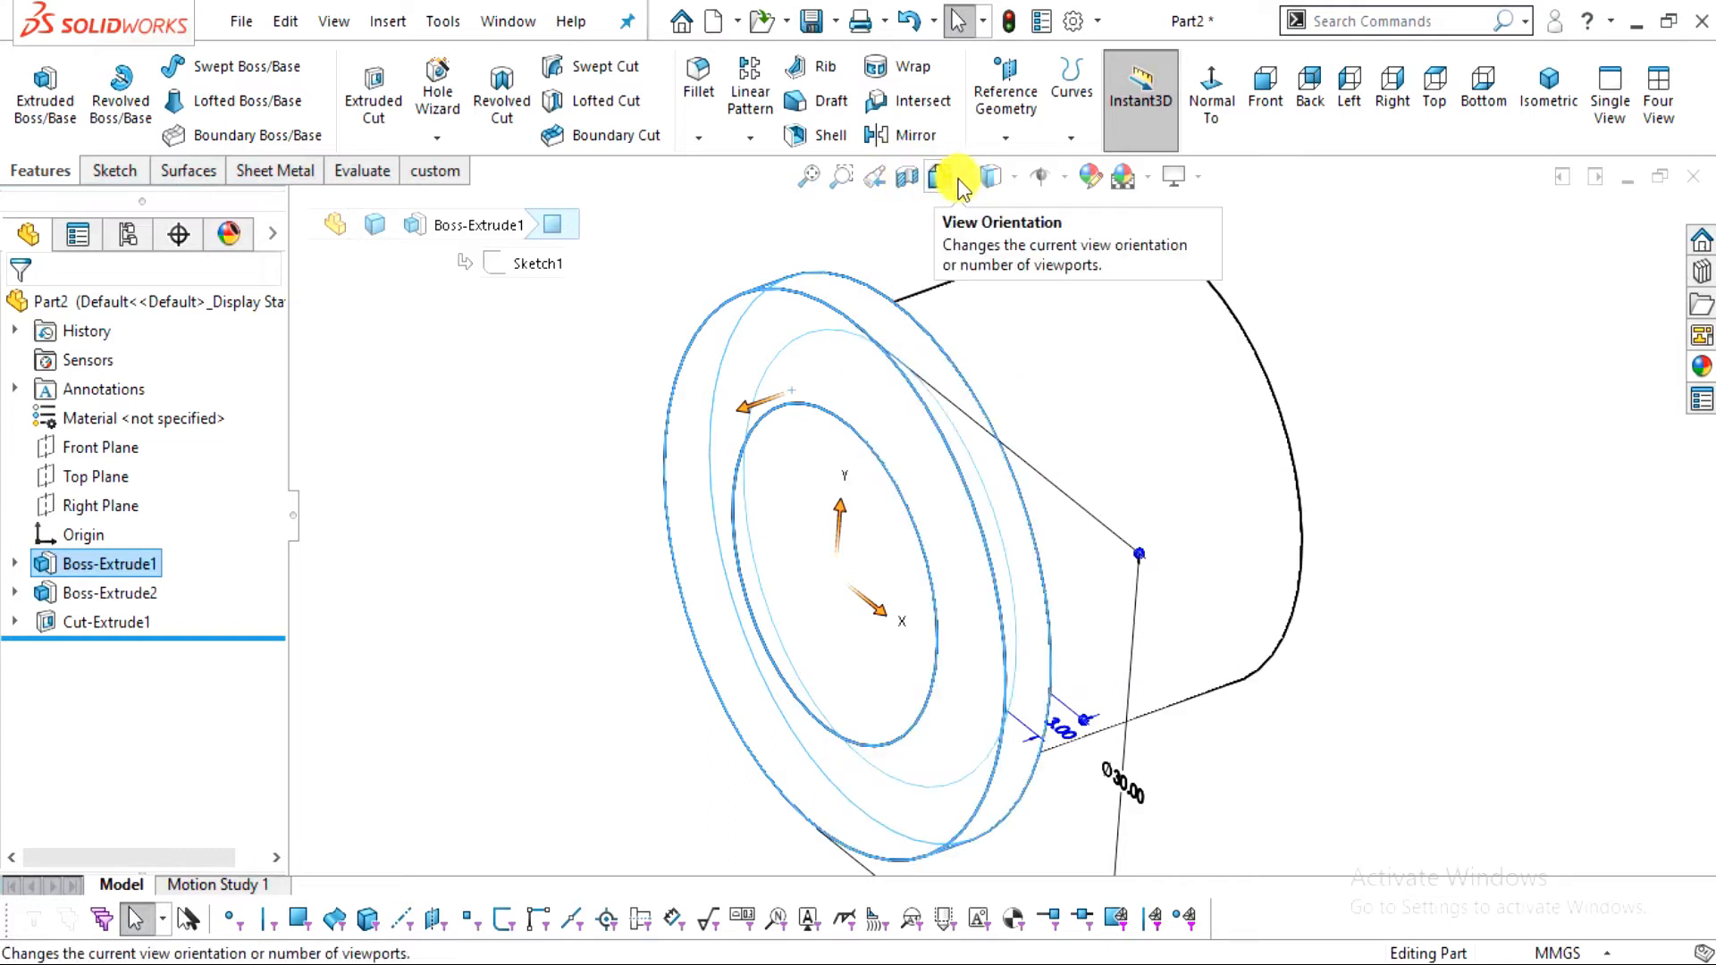
left_click(992, 177)
left_click(993, 212)
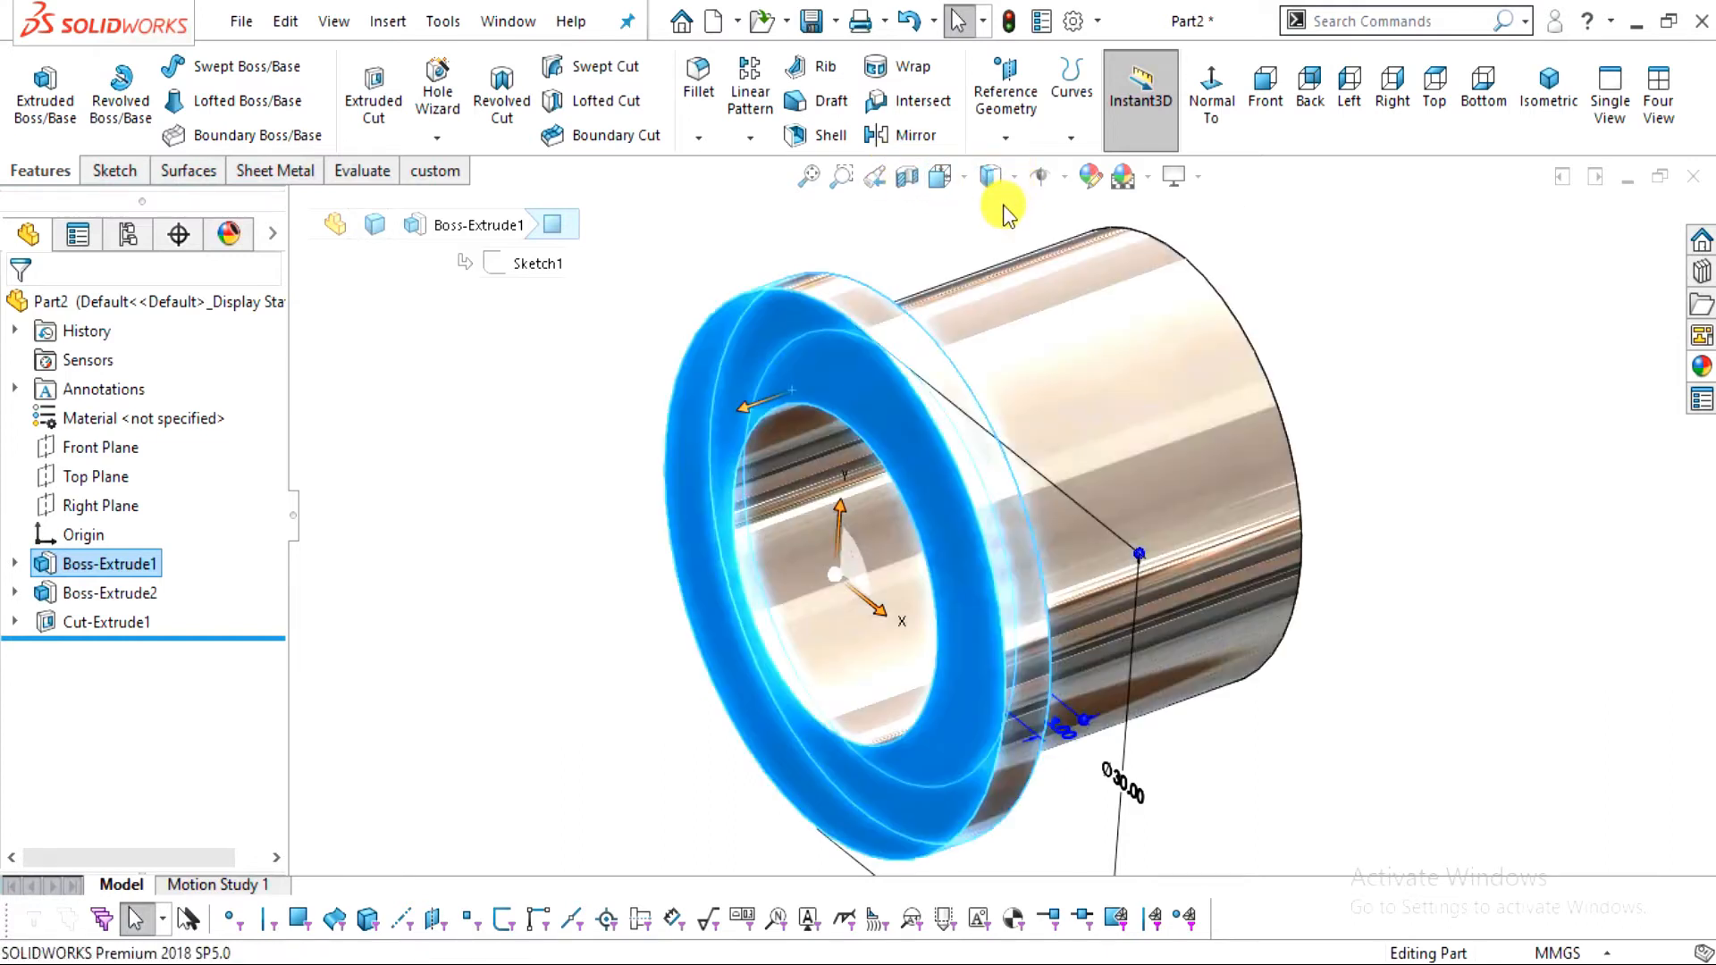
Save the bushing part as "2. bushing" in the belt roller assembly folder
left_click(1510, 332)
middle_click_drag(1099, 478, 1026, 437)
left_click(813, 22)
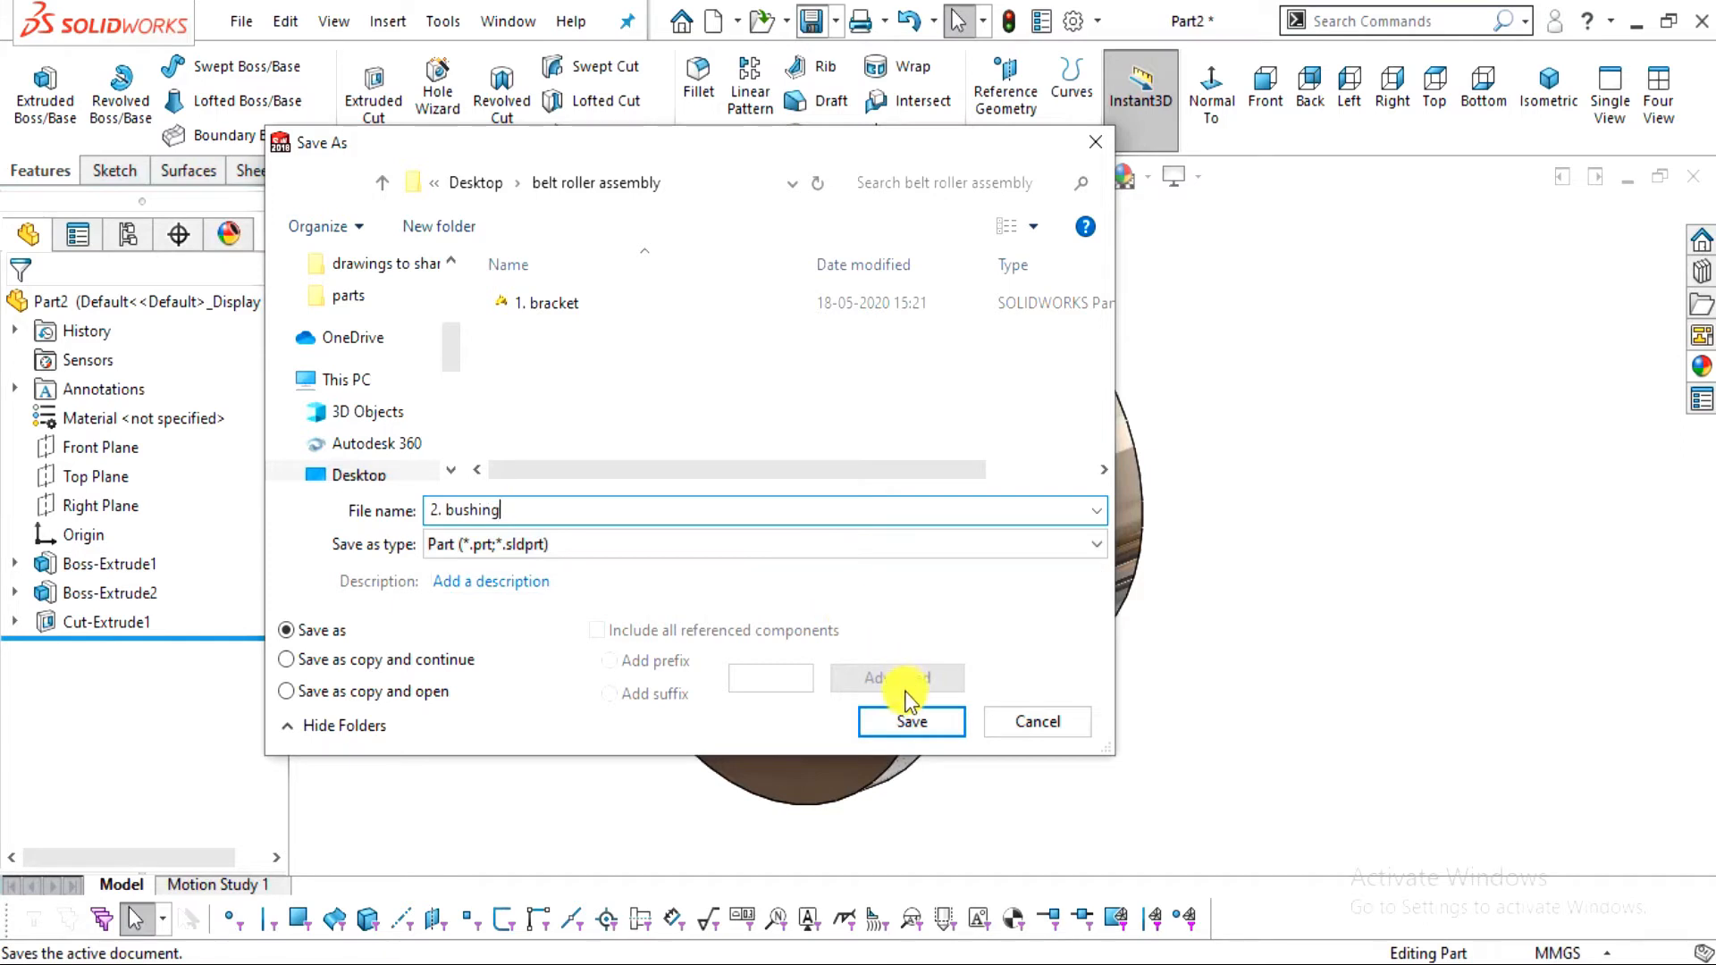
left_click(919, 723)
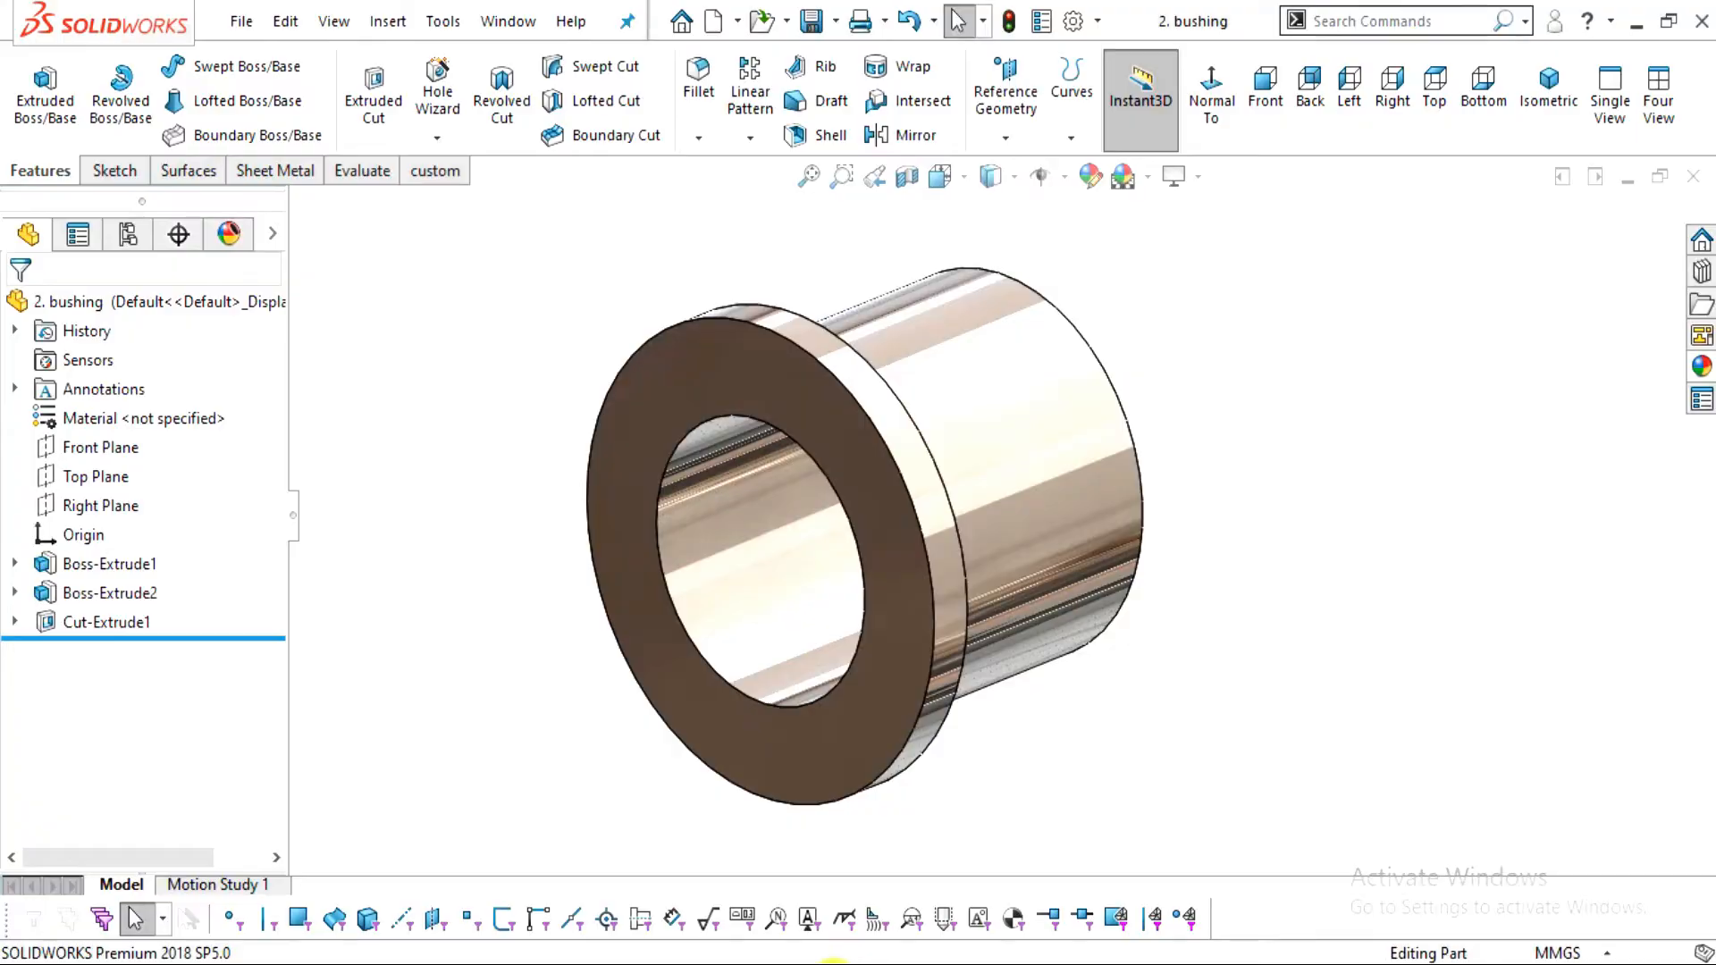
Switch to the PDF, go to the roller drawing, and trace section line B-B and circle its labels with the pencil tool
left_click(834, 964)
scroll(952, 670, "down", 10)
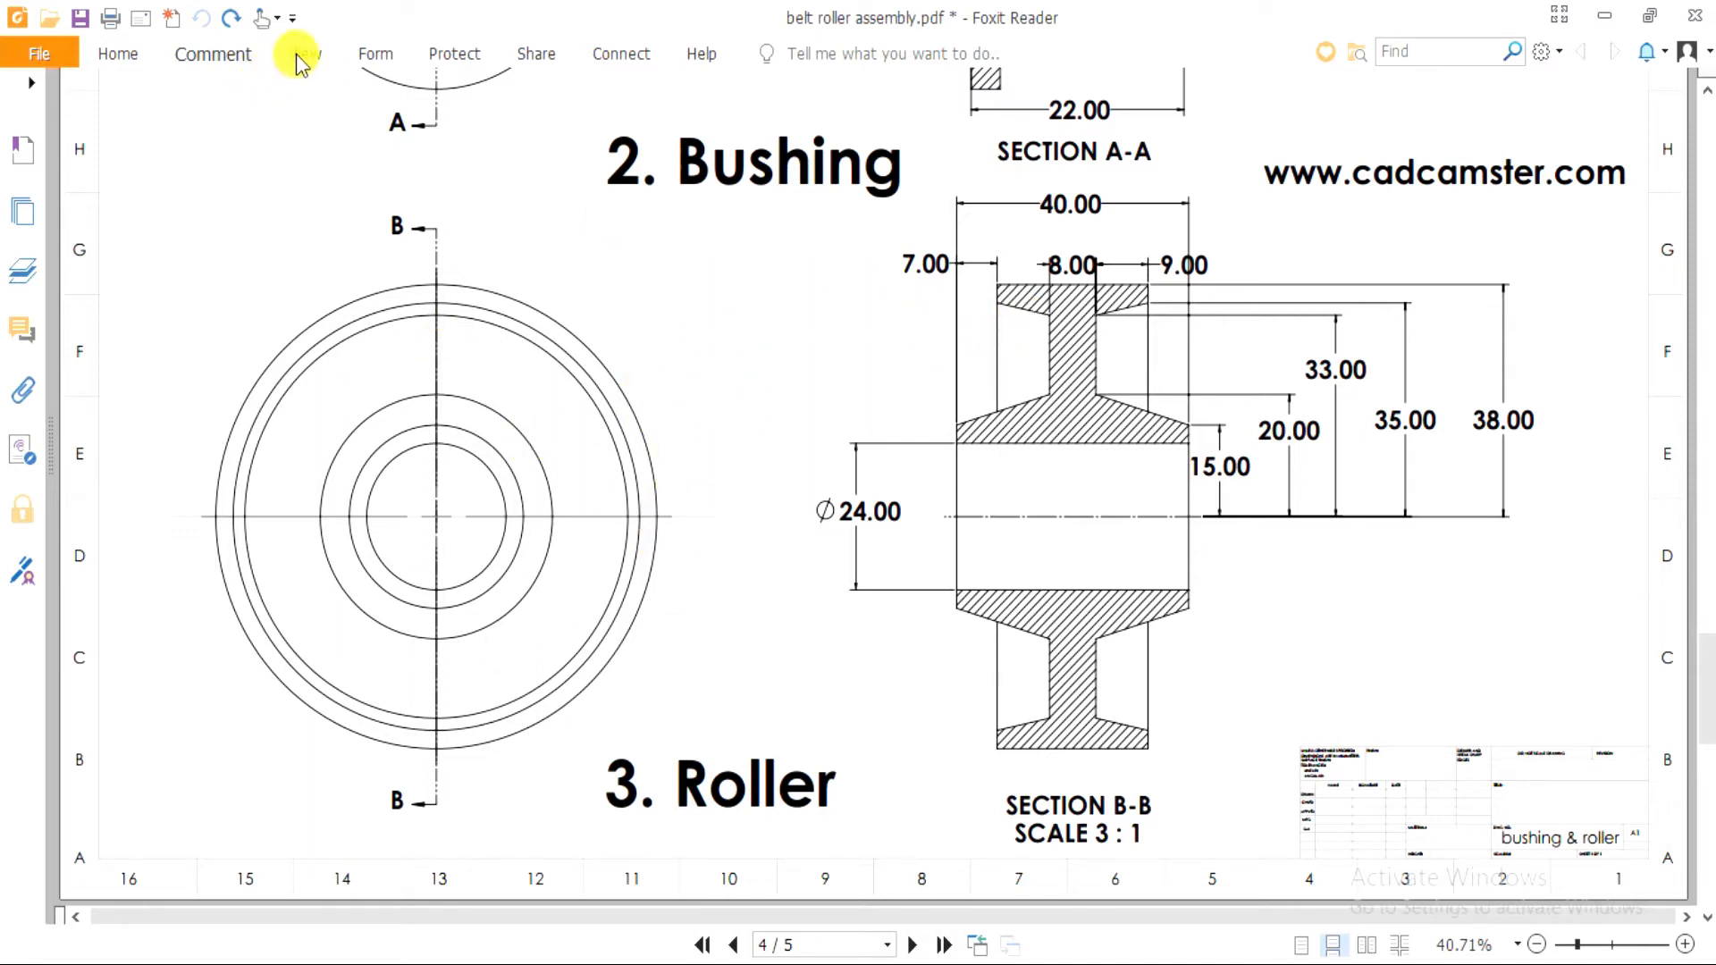
left_click(215, 54)
left_click(636, 87)
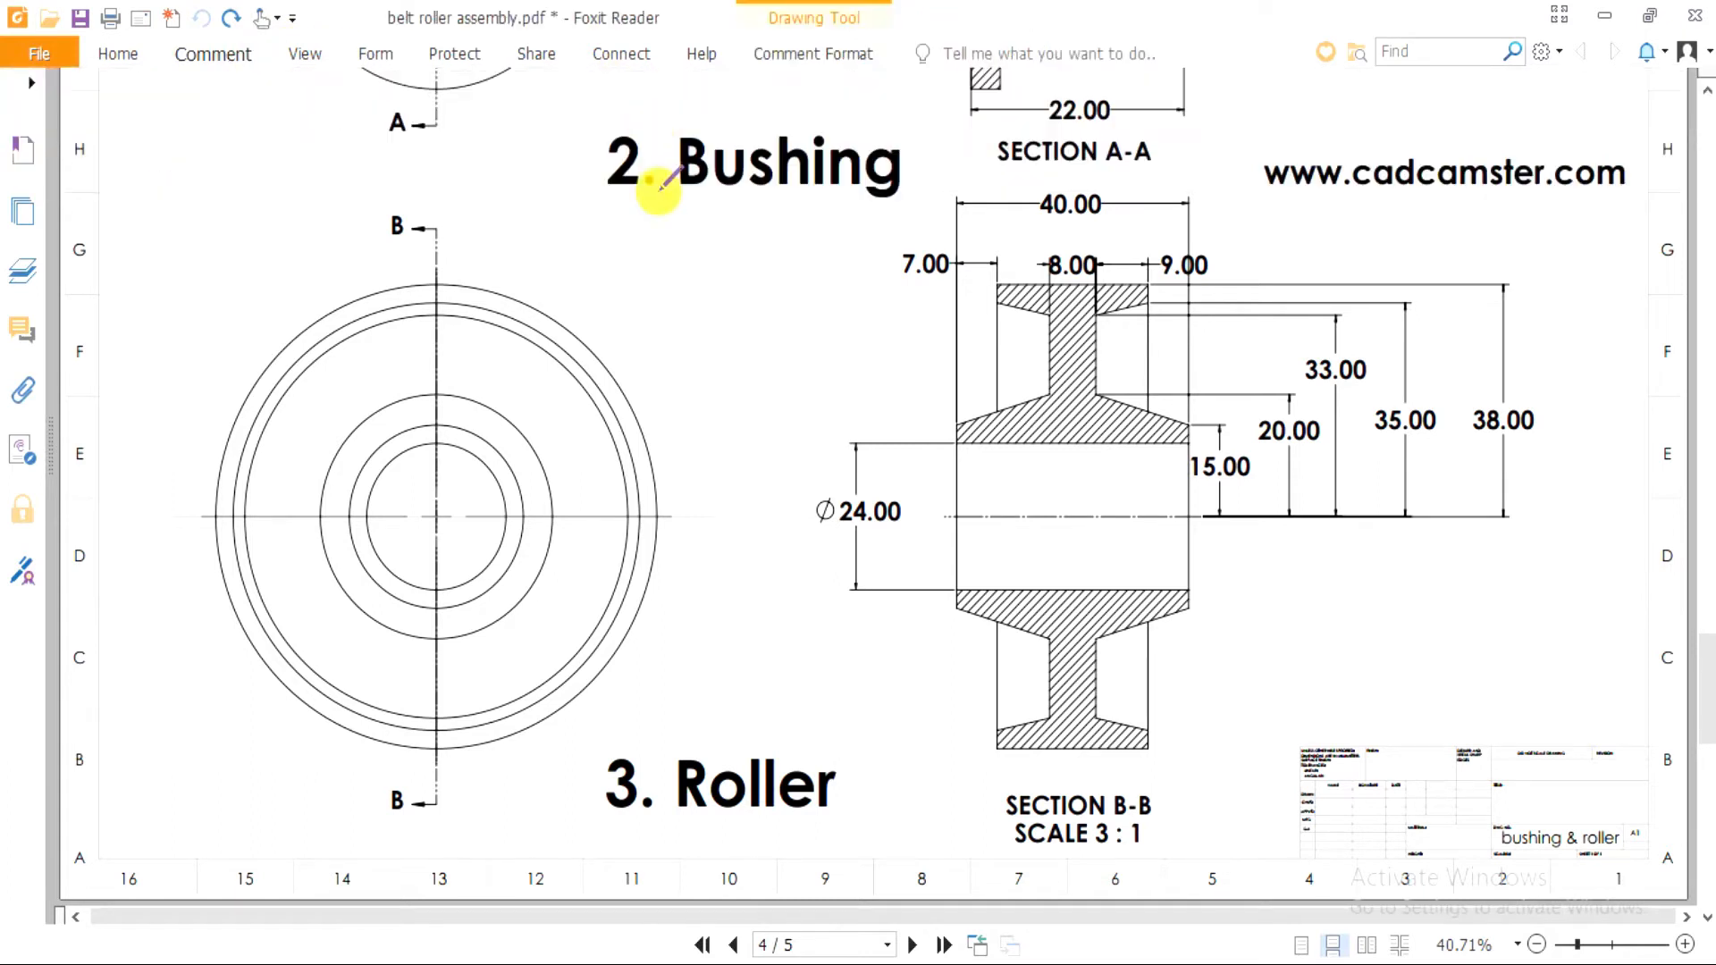
left_click_drag(437, 236, 412, 820)
left_click_drag(402, 178, 427, 204)
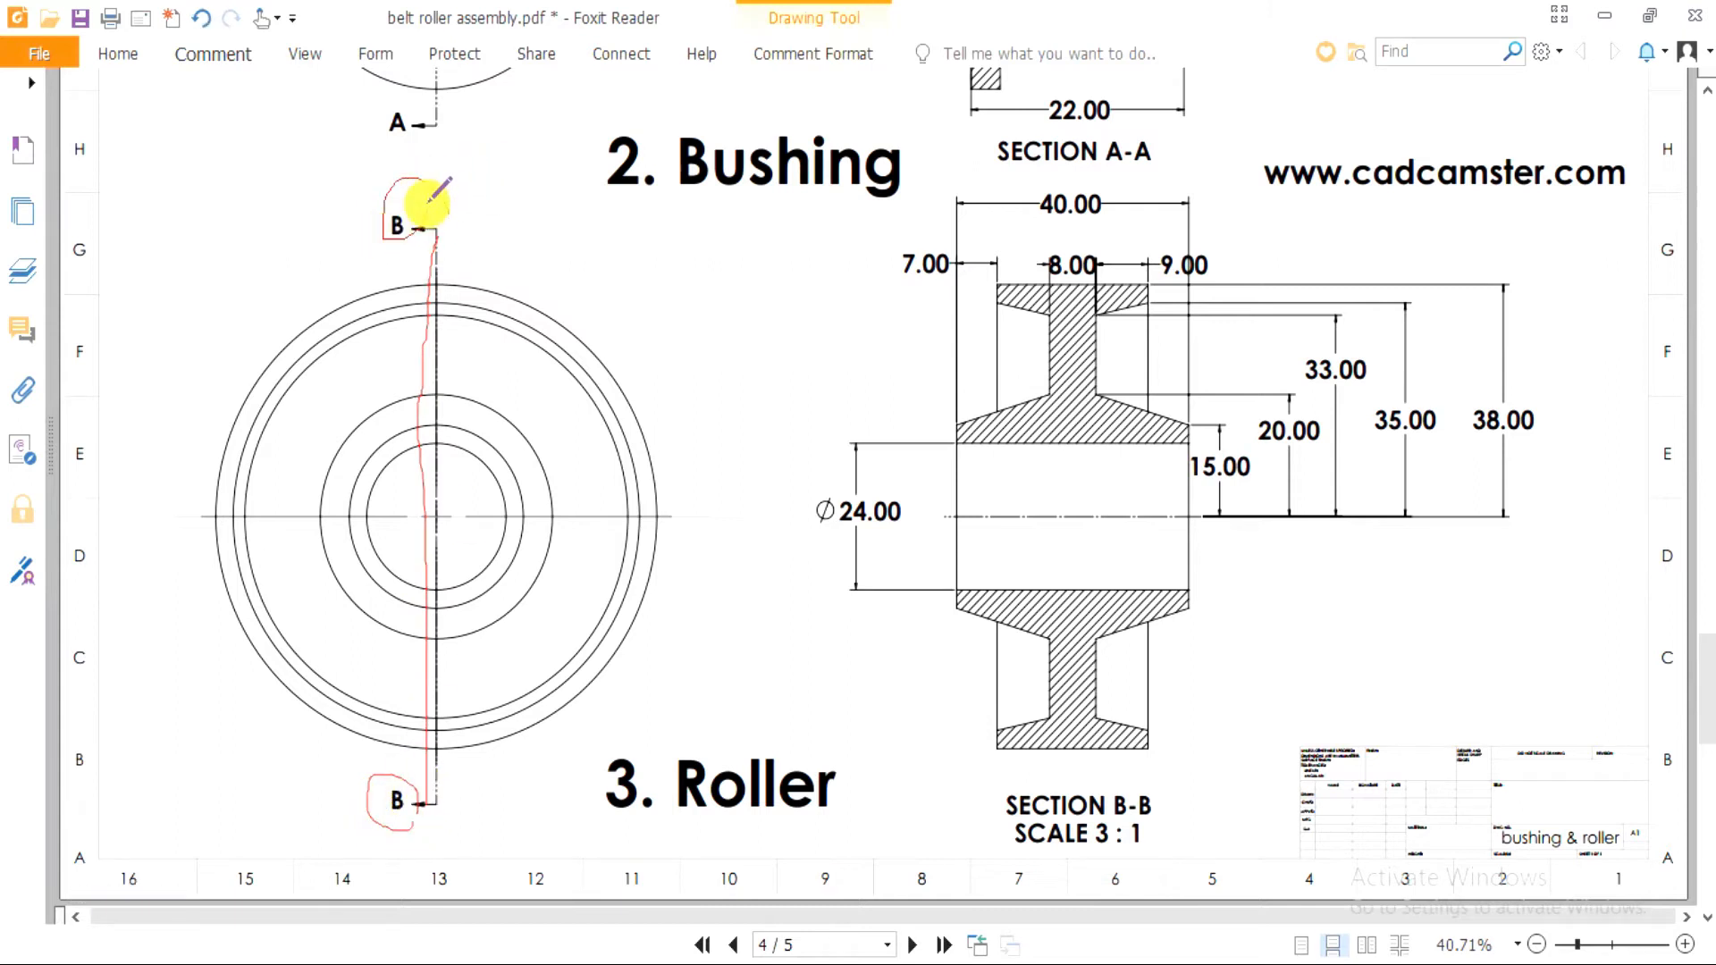
Mark the viewing direction of section B-B, trace its centre axis, circle the upper half of the section, and clear the pencil marks
mouse_move(748, 313)
left_mouse_down()
mouse_move(457, 317)
mouse_move(619, 408)
left_mouse_up()
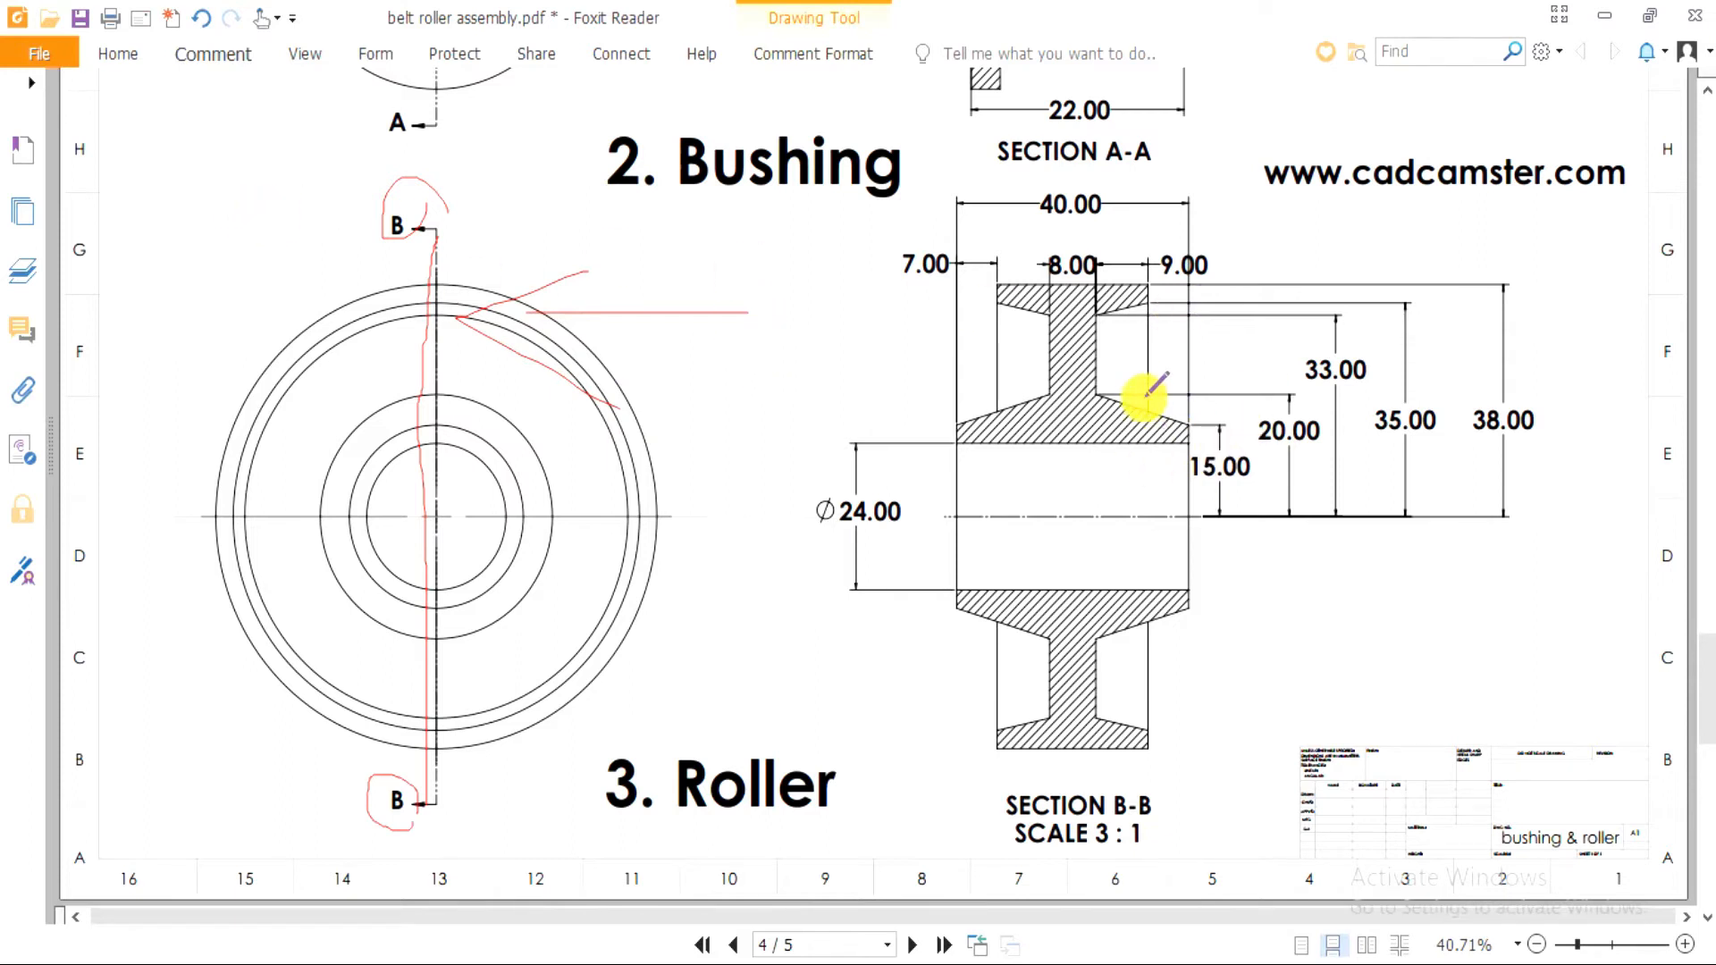
scroll(1119, 420, "up", 1, "ctrl")
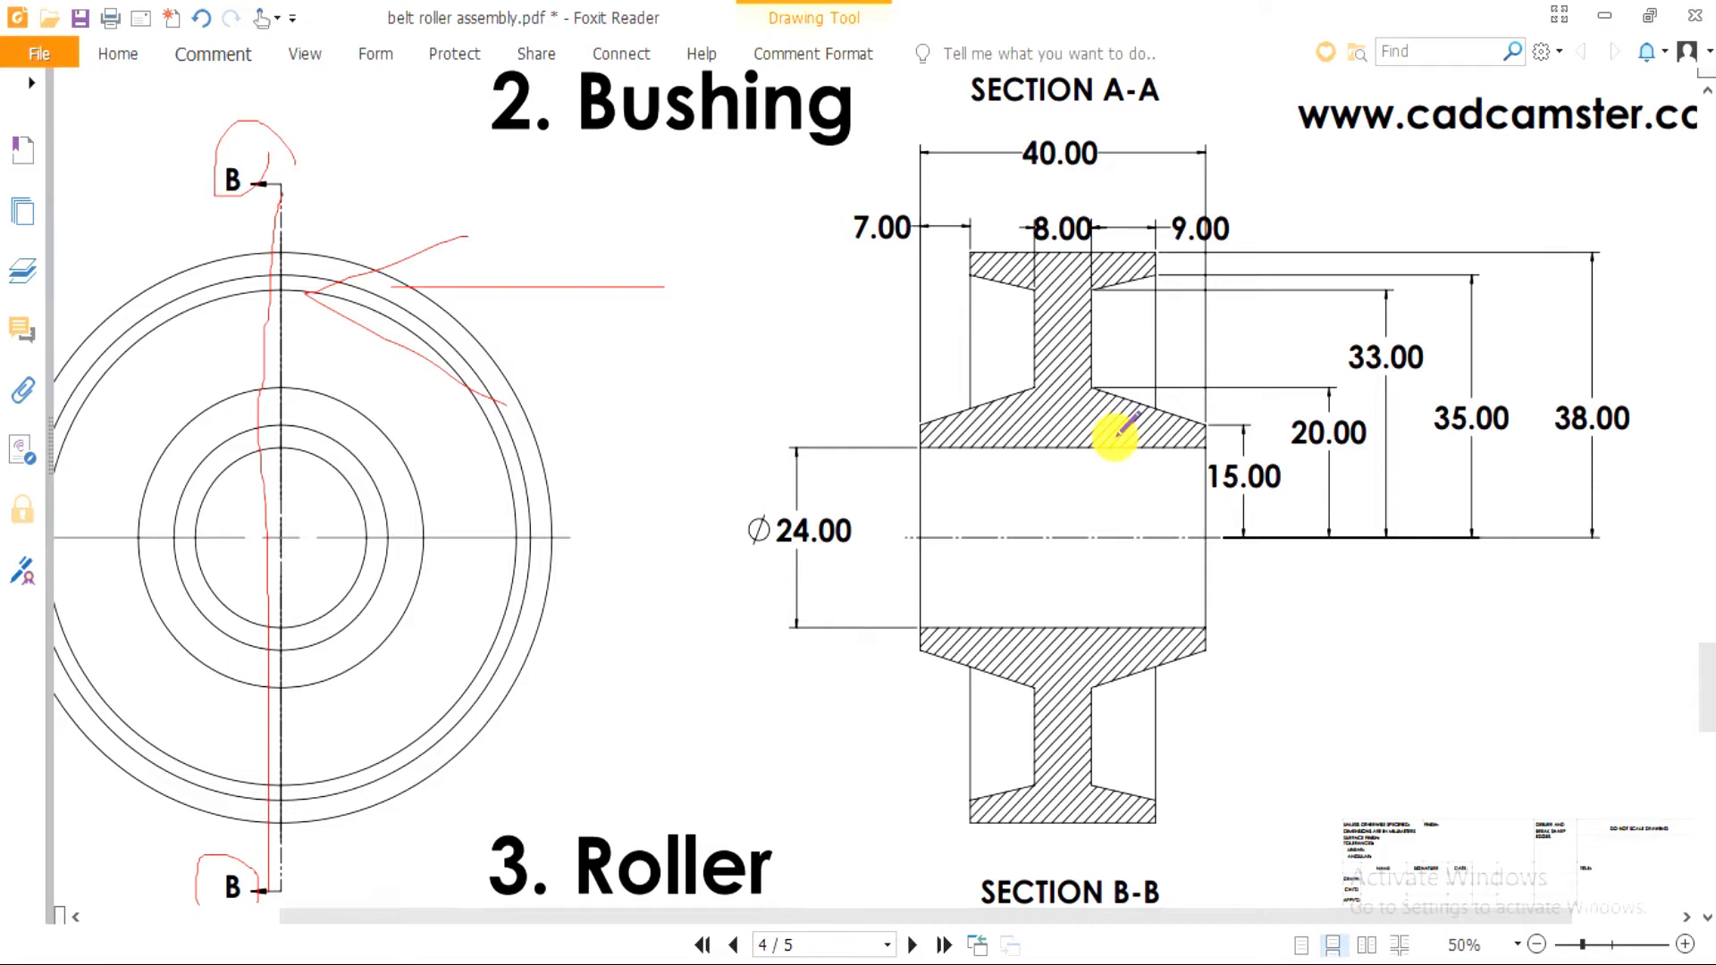
left_click_drag(911, 536, 1276, 552)
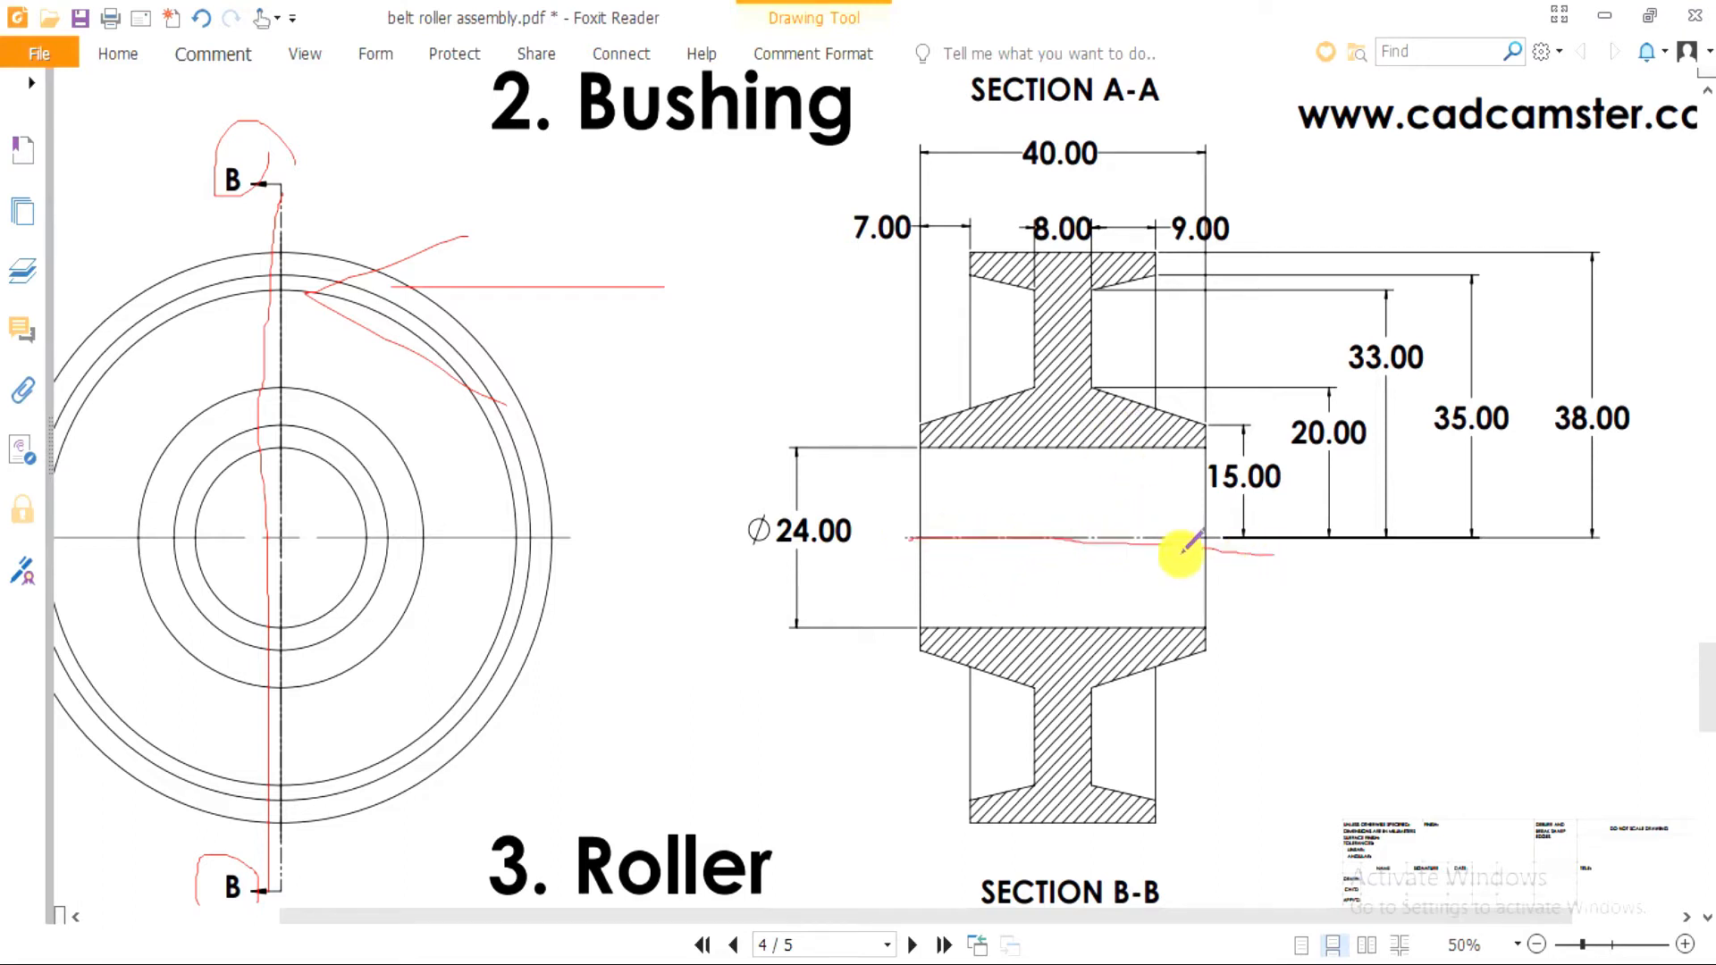
left_click_drag(1148, 456, 1158, 548)
mouse_move(1215, 252)
left_mouse_down()
mouse_move(1191, 205)
mouse_move(865, 286)
mouse_move(961, 462)
mouse_move(1233, 460)
mouse_move(1207, 268)
left_mouse_up()
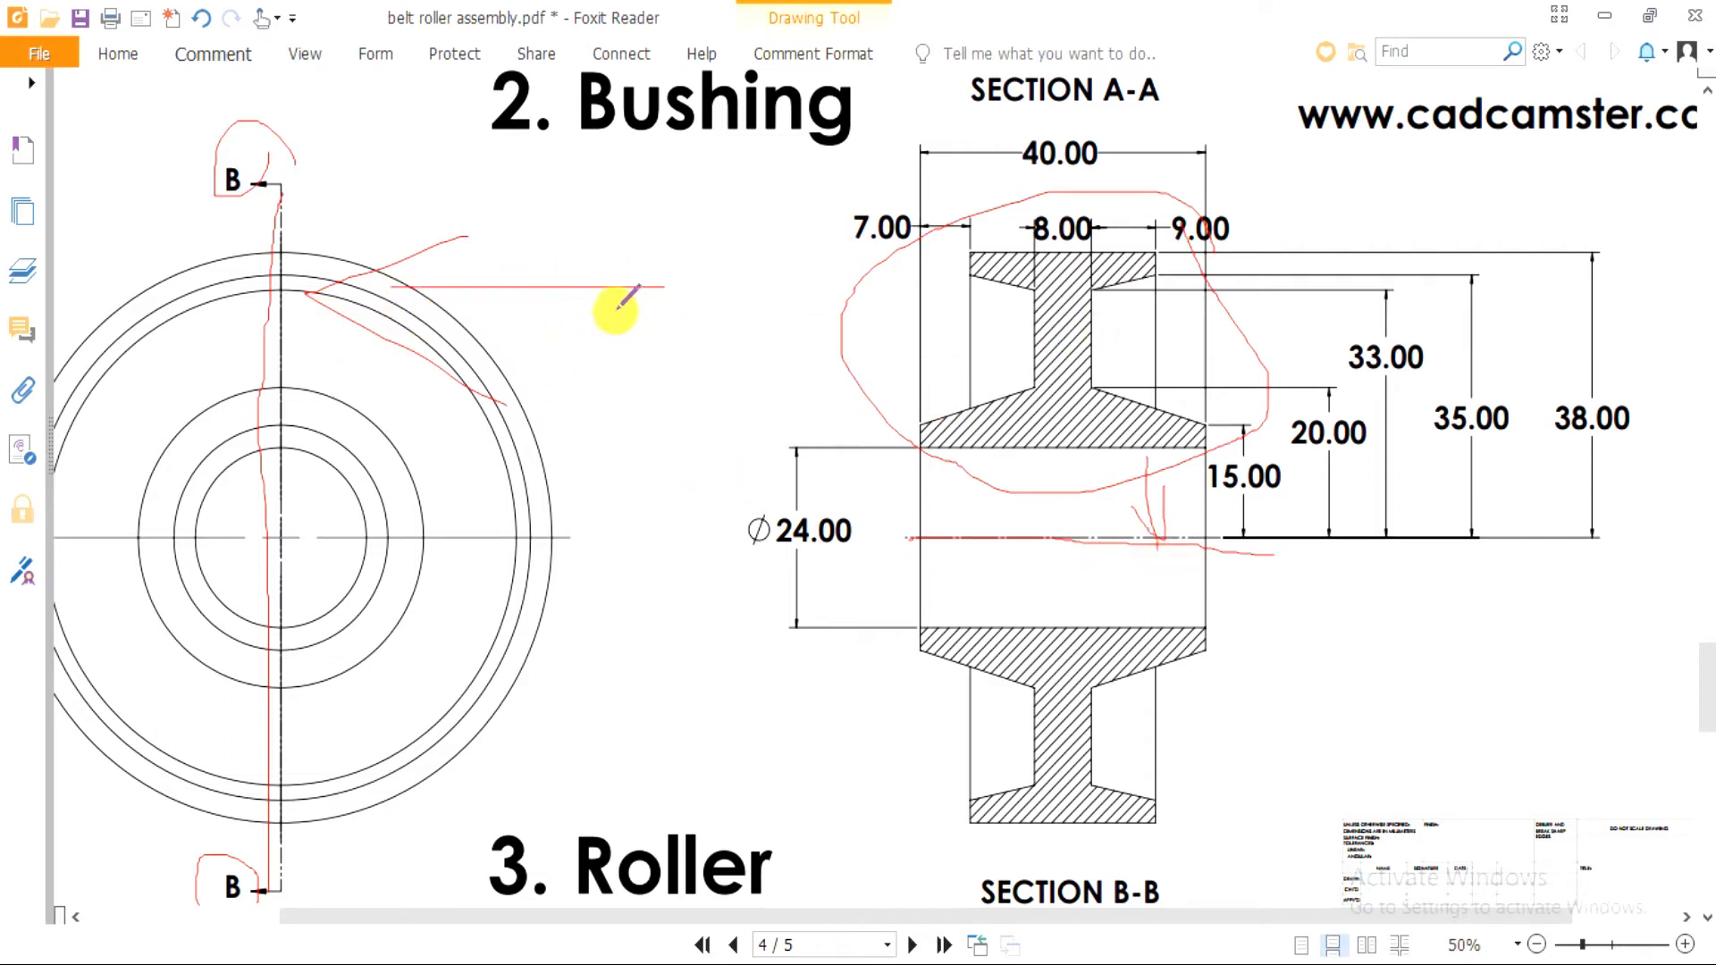
key("ctrl+z")
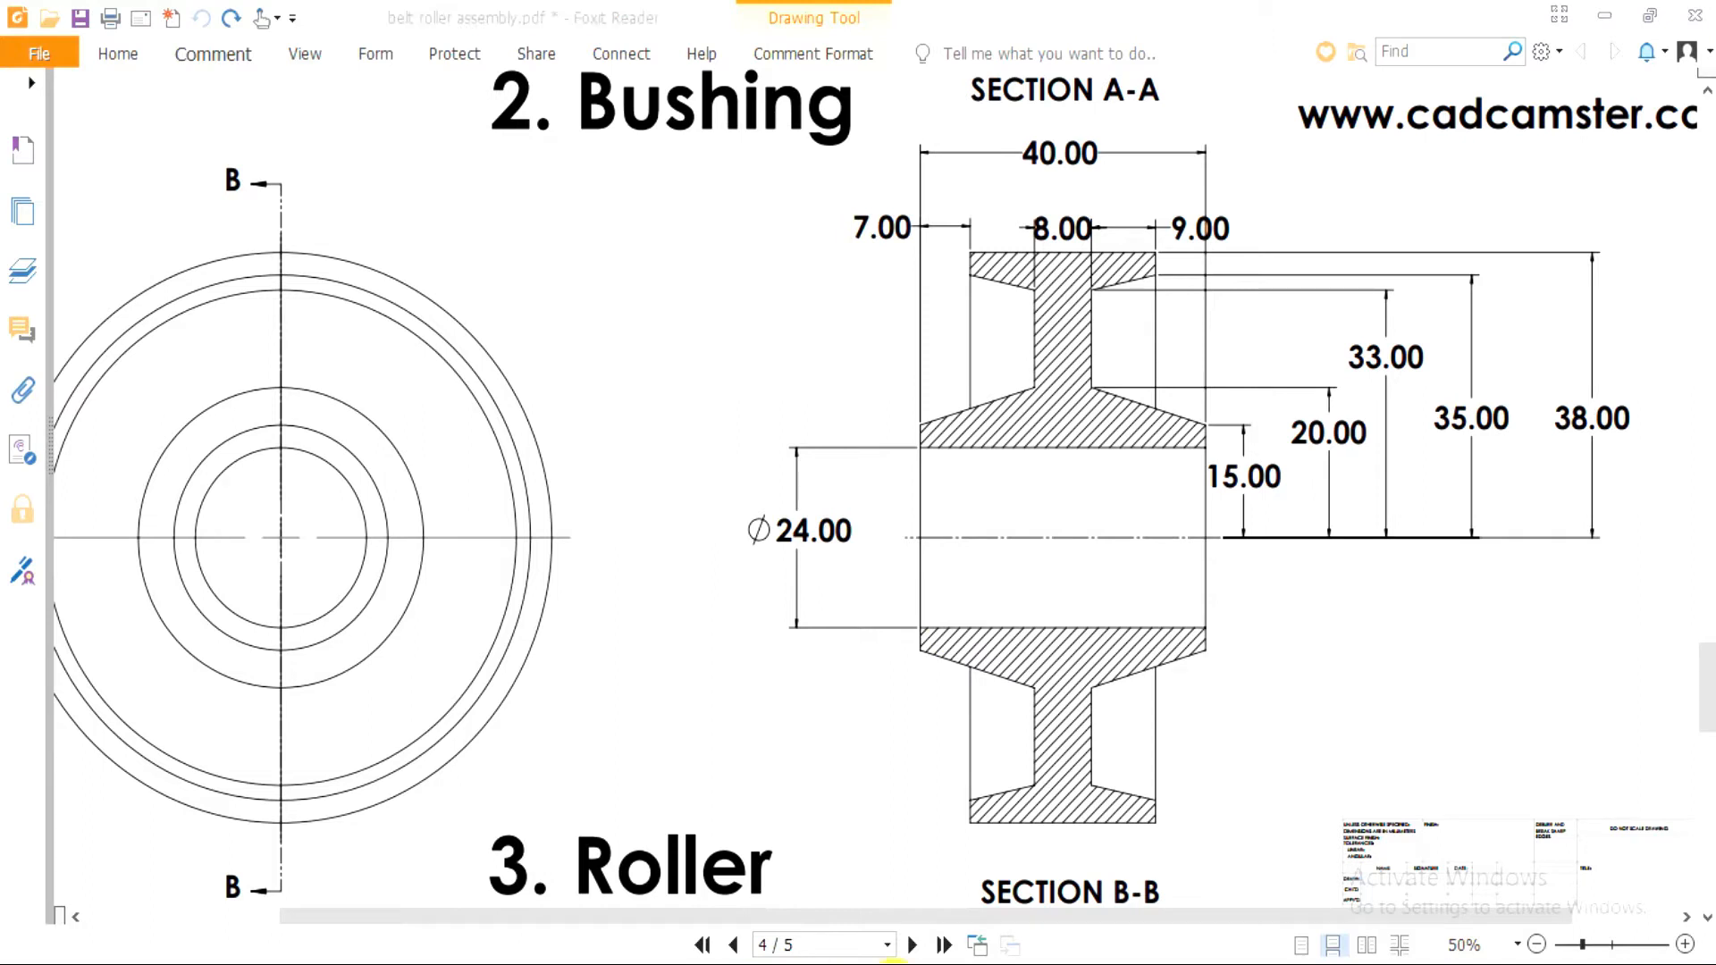
Switch to SOLIDWORKS and create a new part document
left_click(832, 964)
left_click(236, 18)
left_click(260, 64)
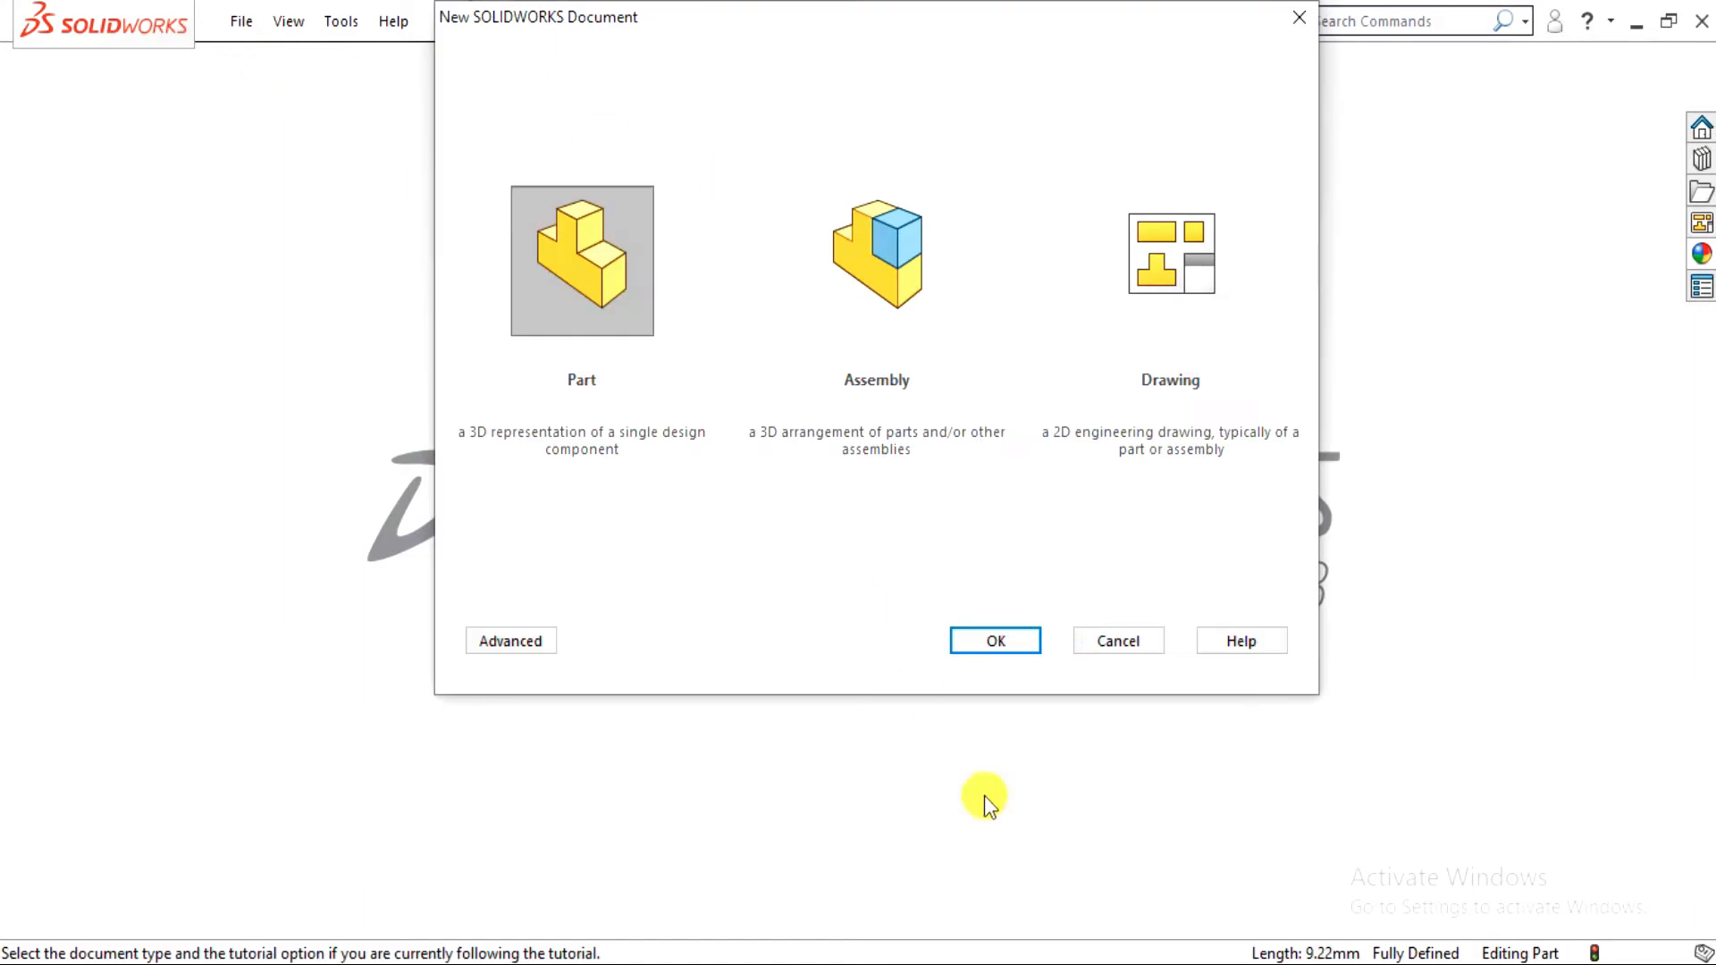
left_click(1005, 641)
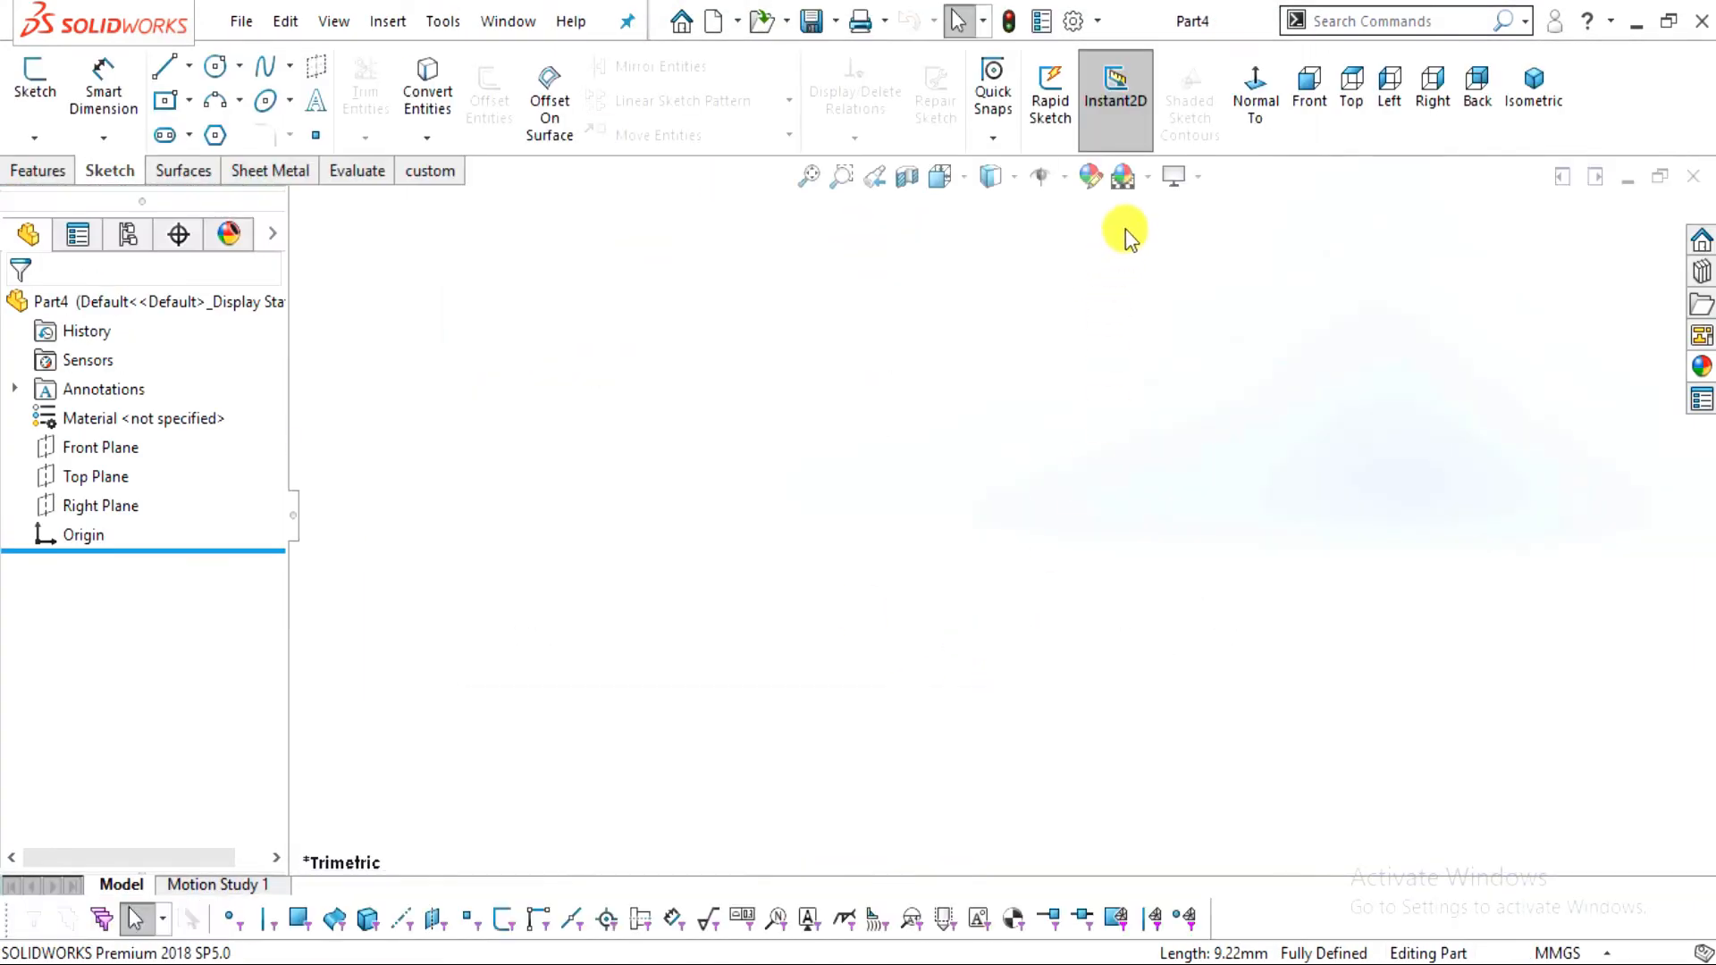
Apply a plain white background scene to the new part and set its units to MMGS
left_click(1146, 178)
left_click(1153, 70)
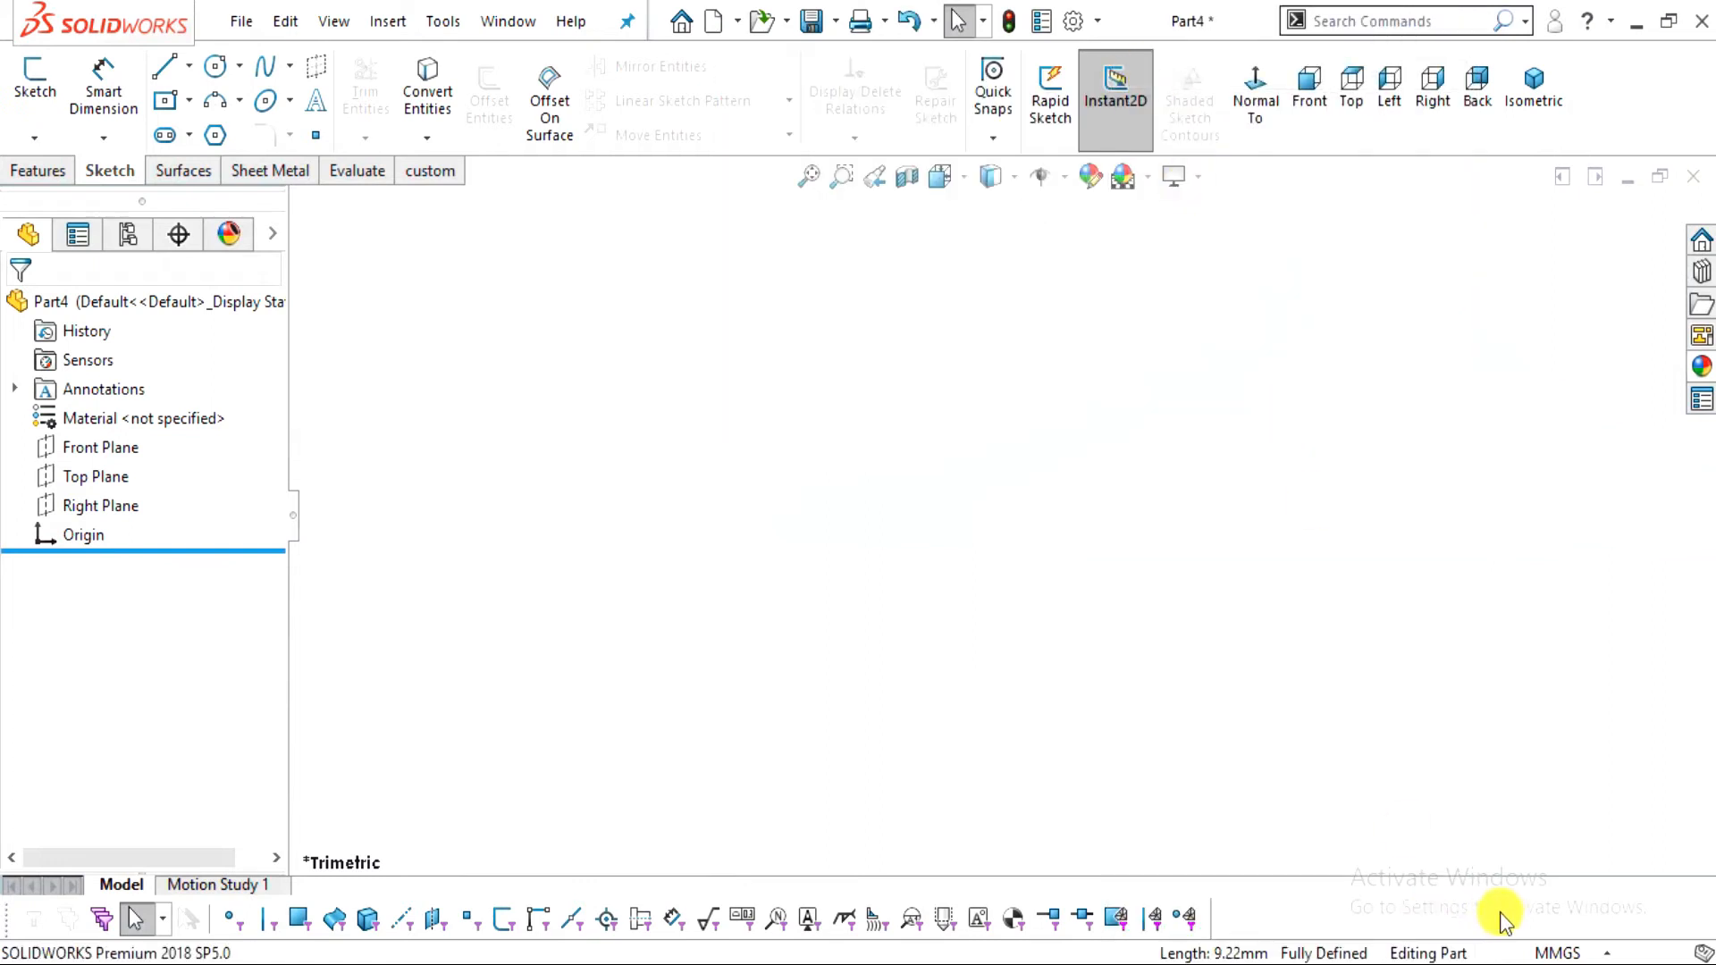
left_click(1527, 951)
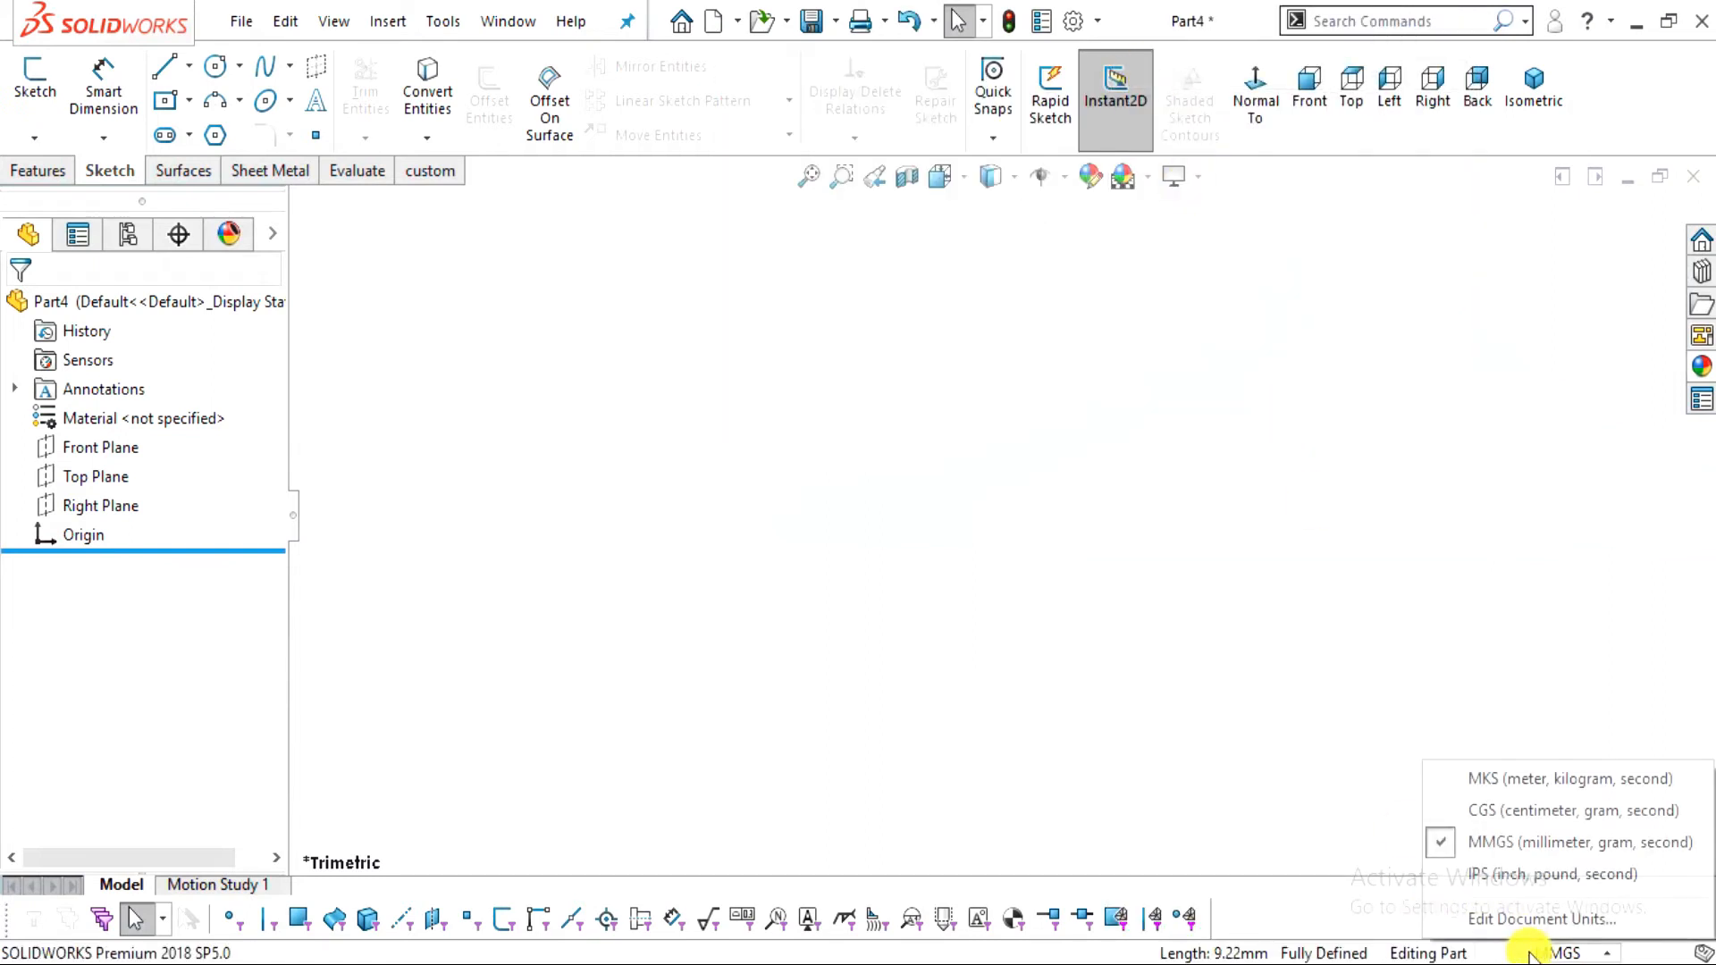
left_click(1513, 849)
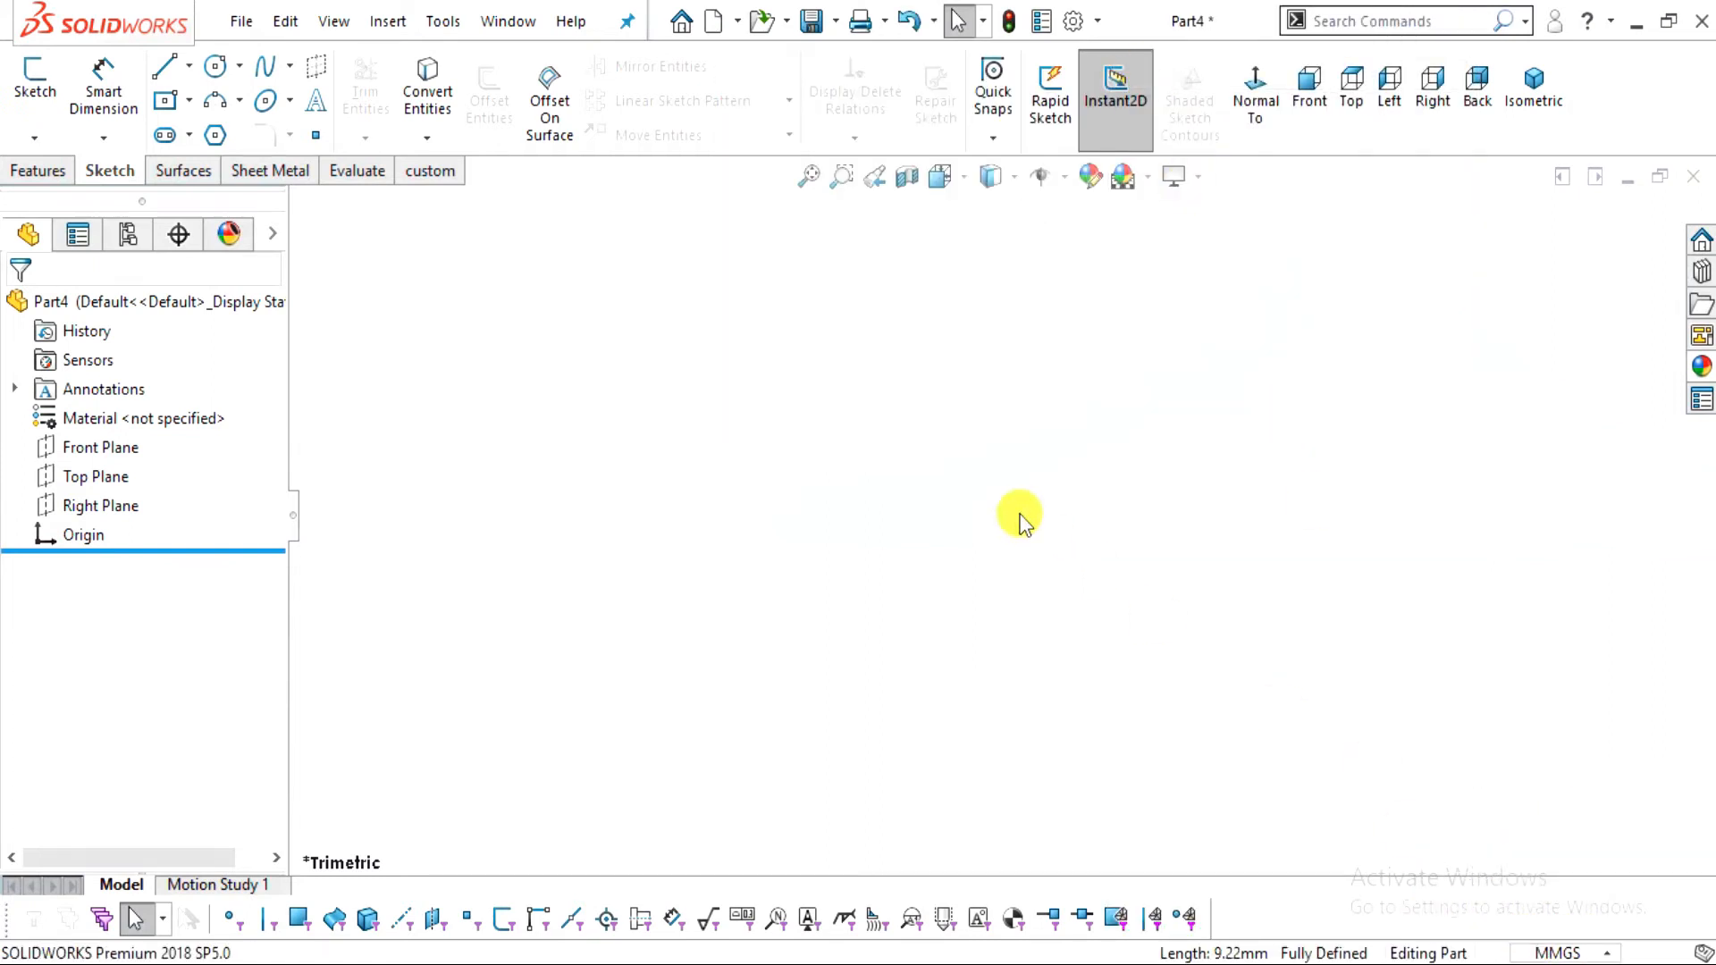
Start a sketch on the Front Plane and draw a horizontal centerline about 142 mm long from the origin
left_click(89, 447)
left_click(1309, 90)
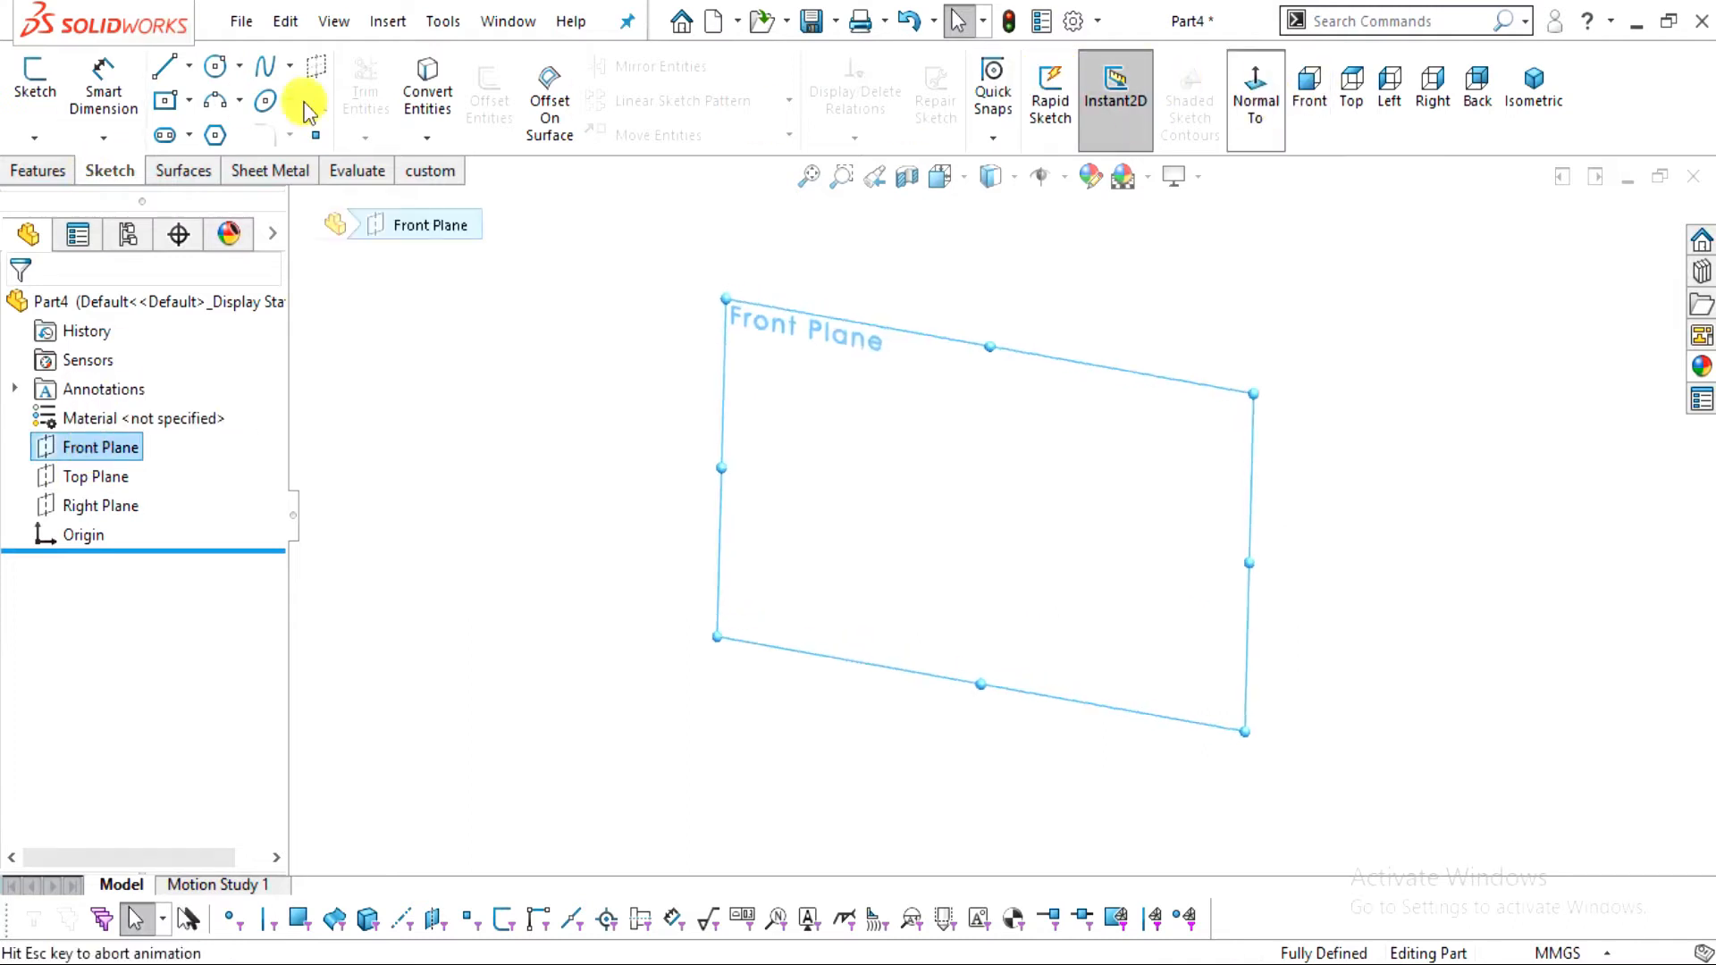
left_click(34, 90)
left_click(189, 65)
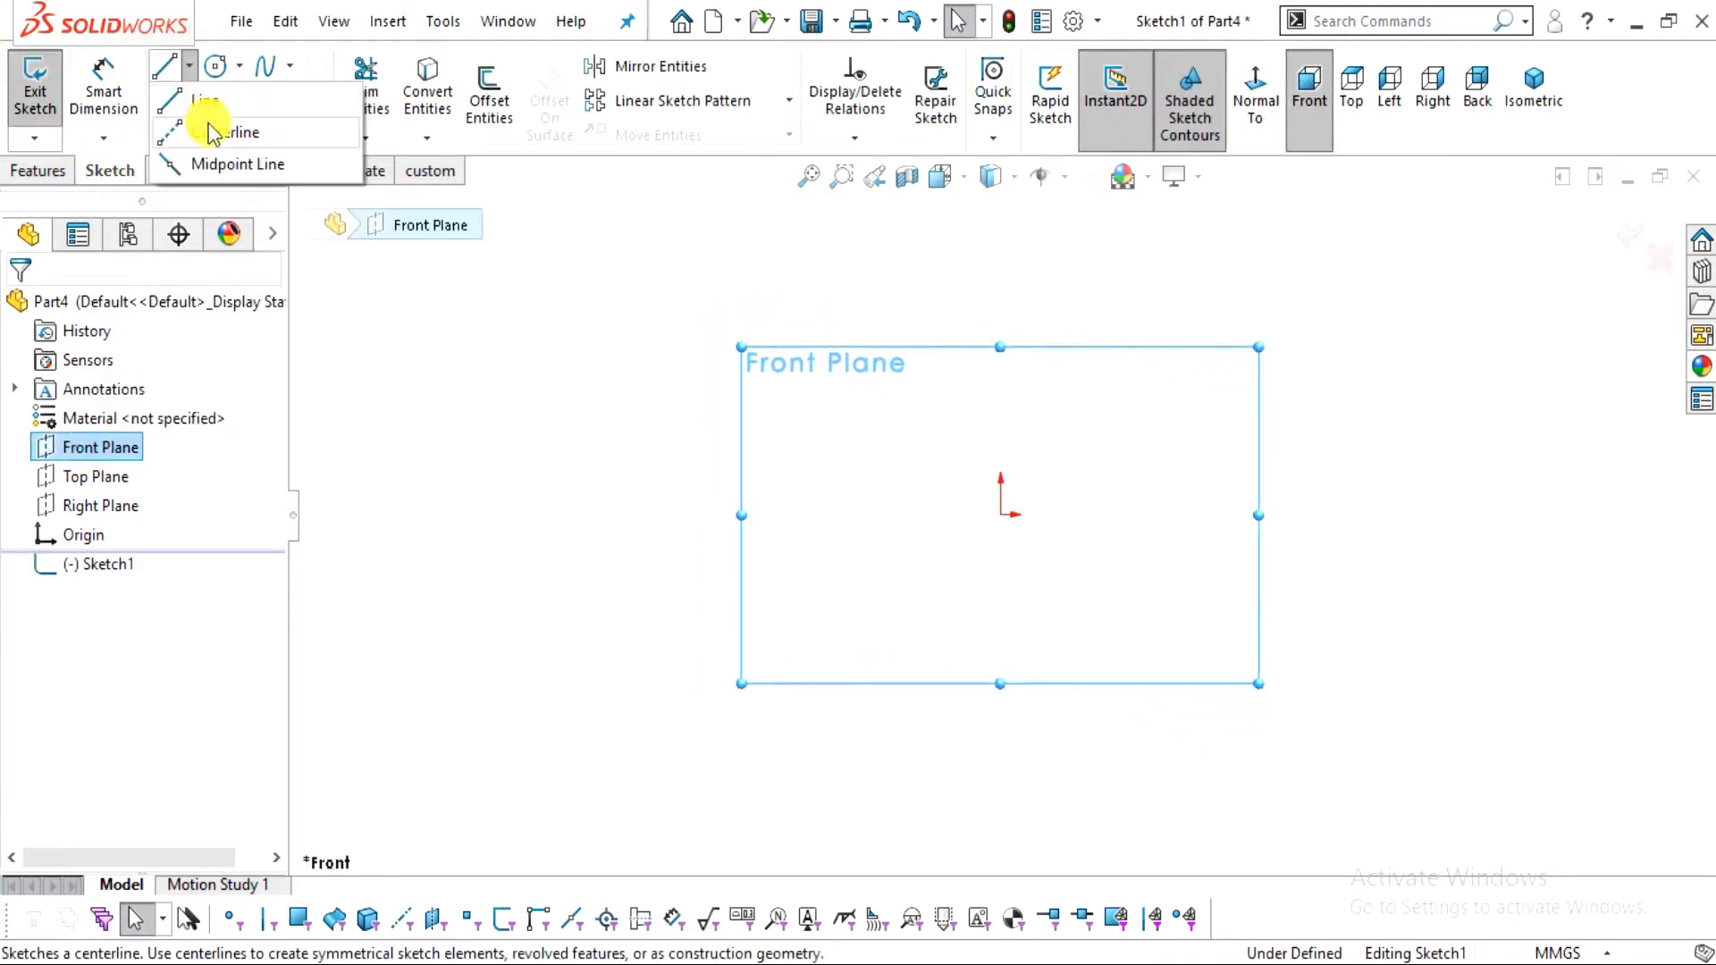
left_click(1010, 514)
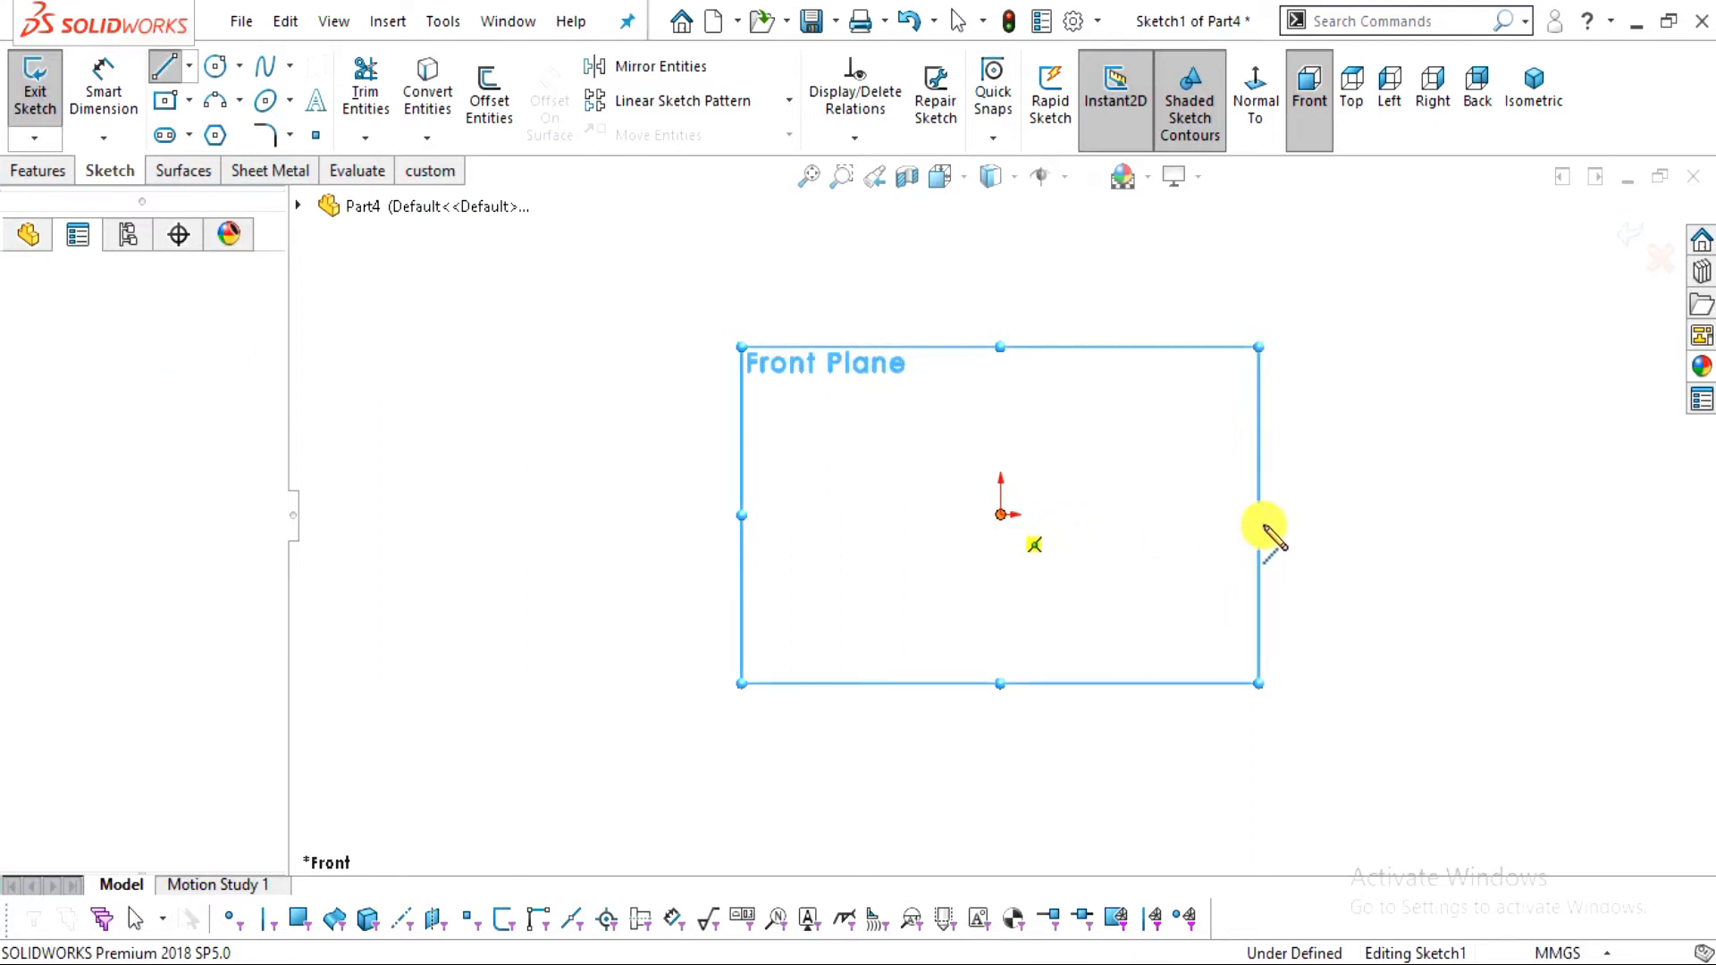
left_click(1413, 514)
scroll(1333, 491, "down", 1)
key("Escape")
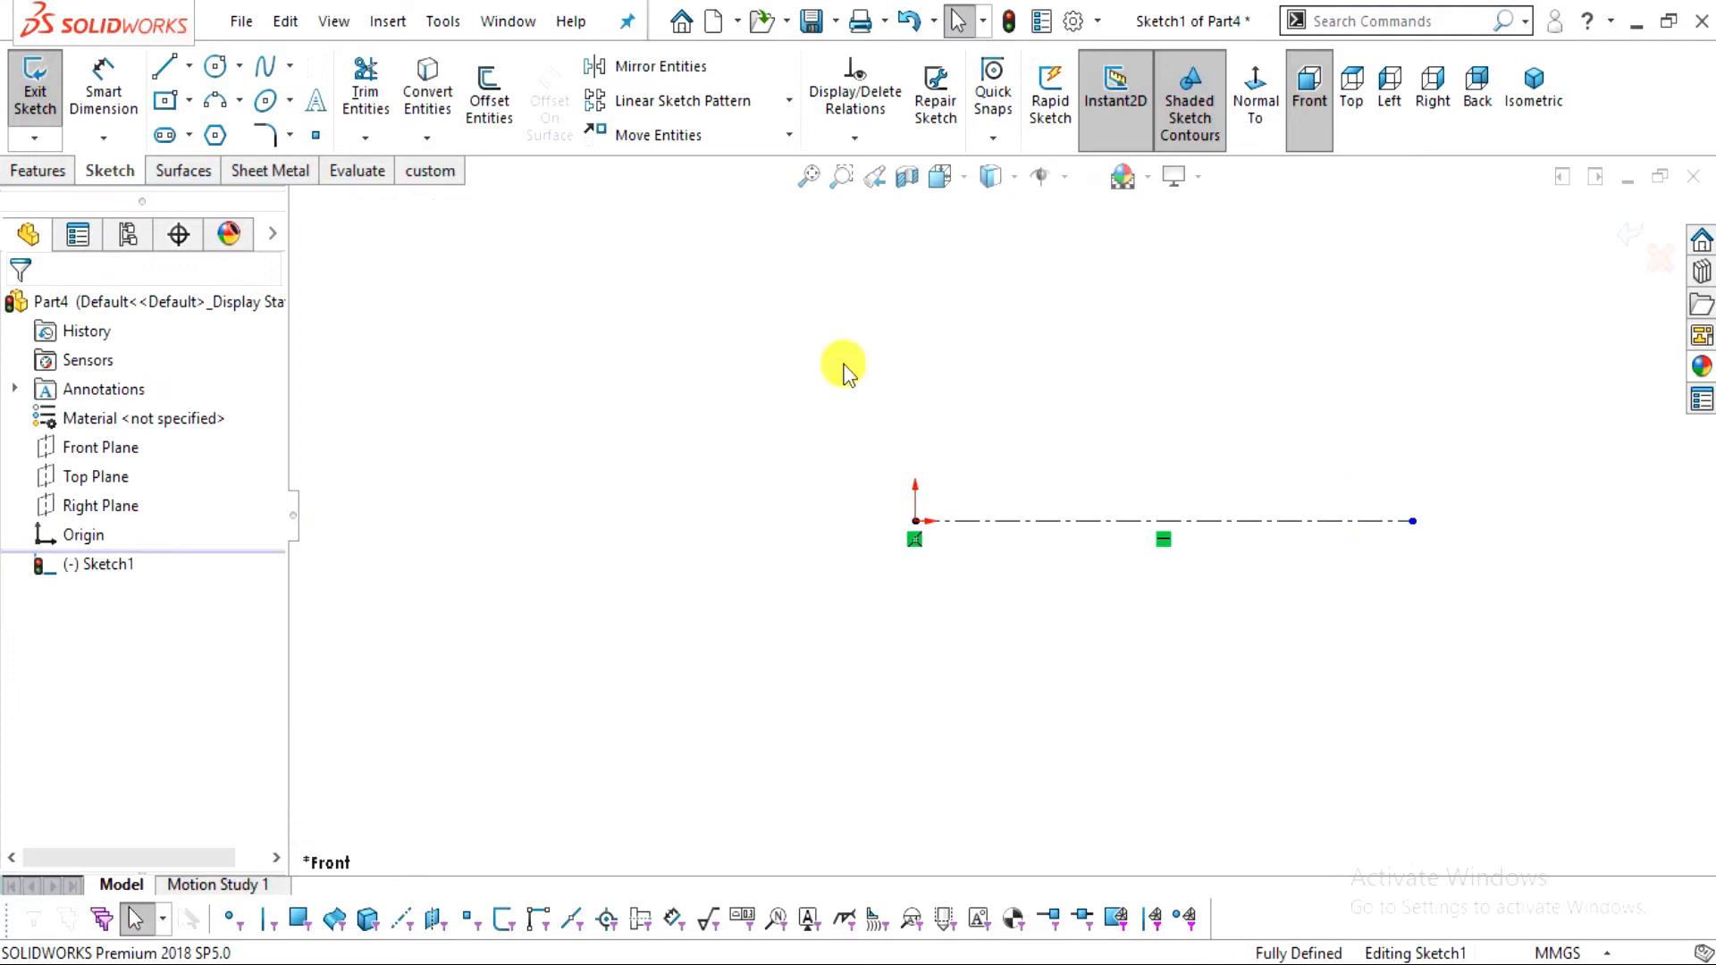
Dimension the centerline's length to 20 mm
left_click(104, 86)
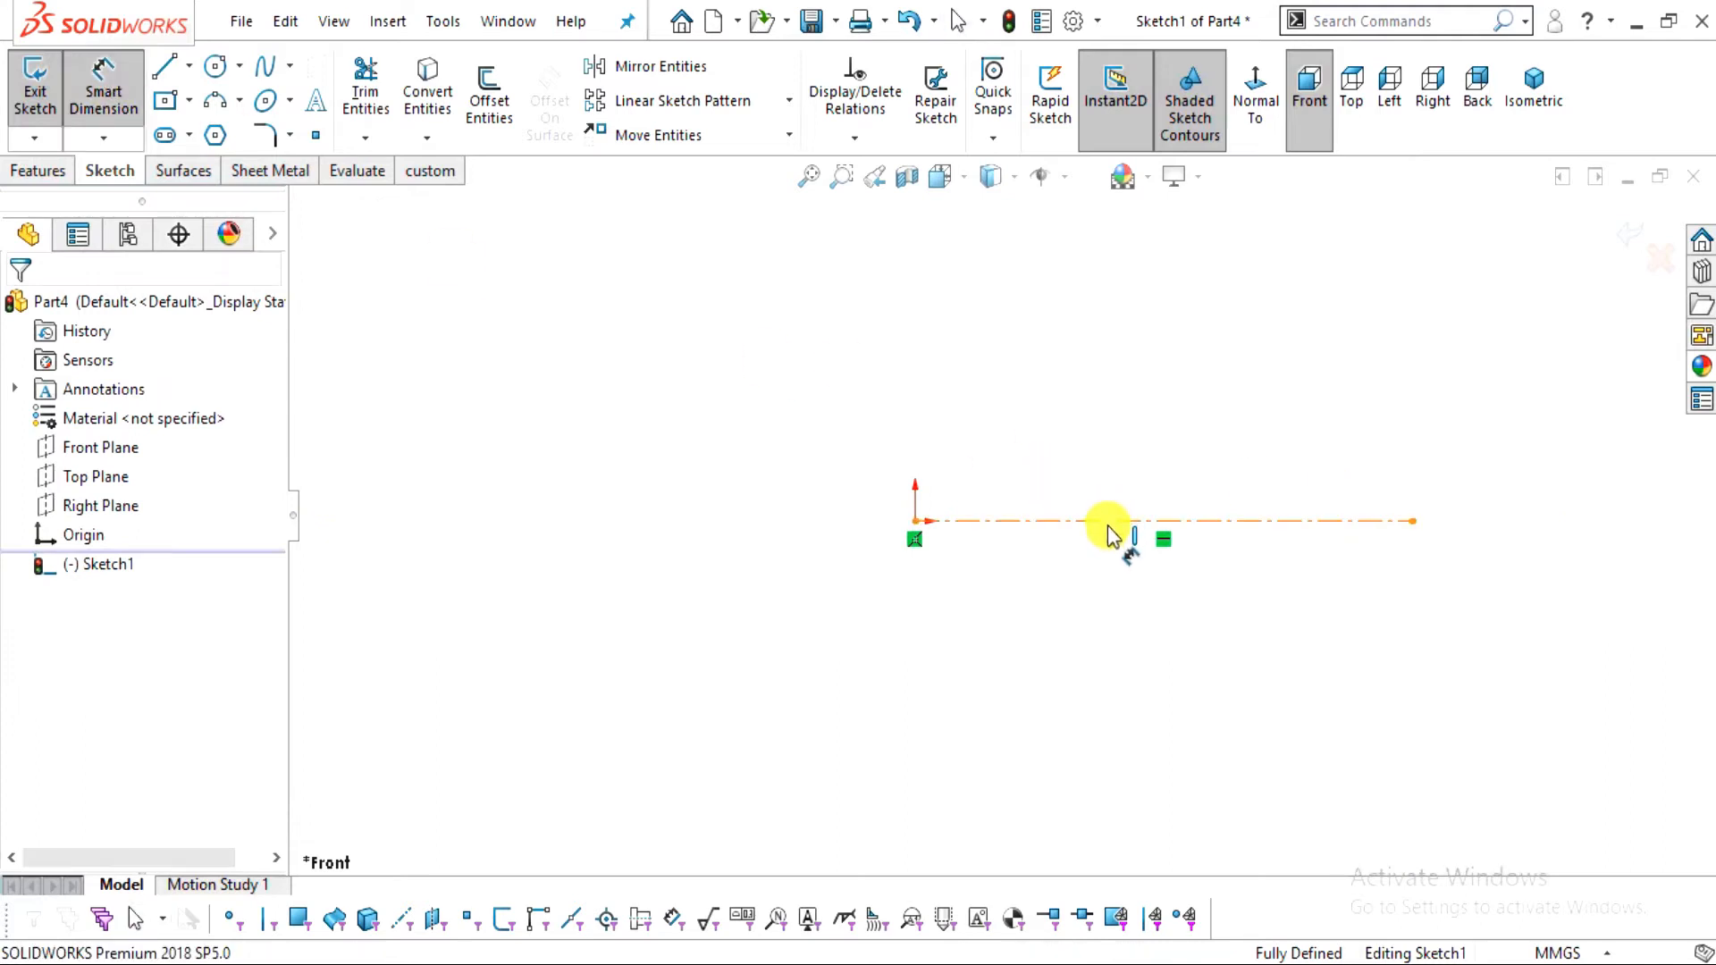
left_click(1112, 529)
left_click(1111, 576)
type("20")
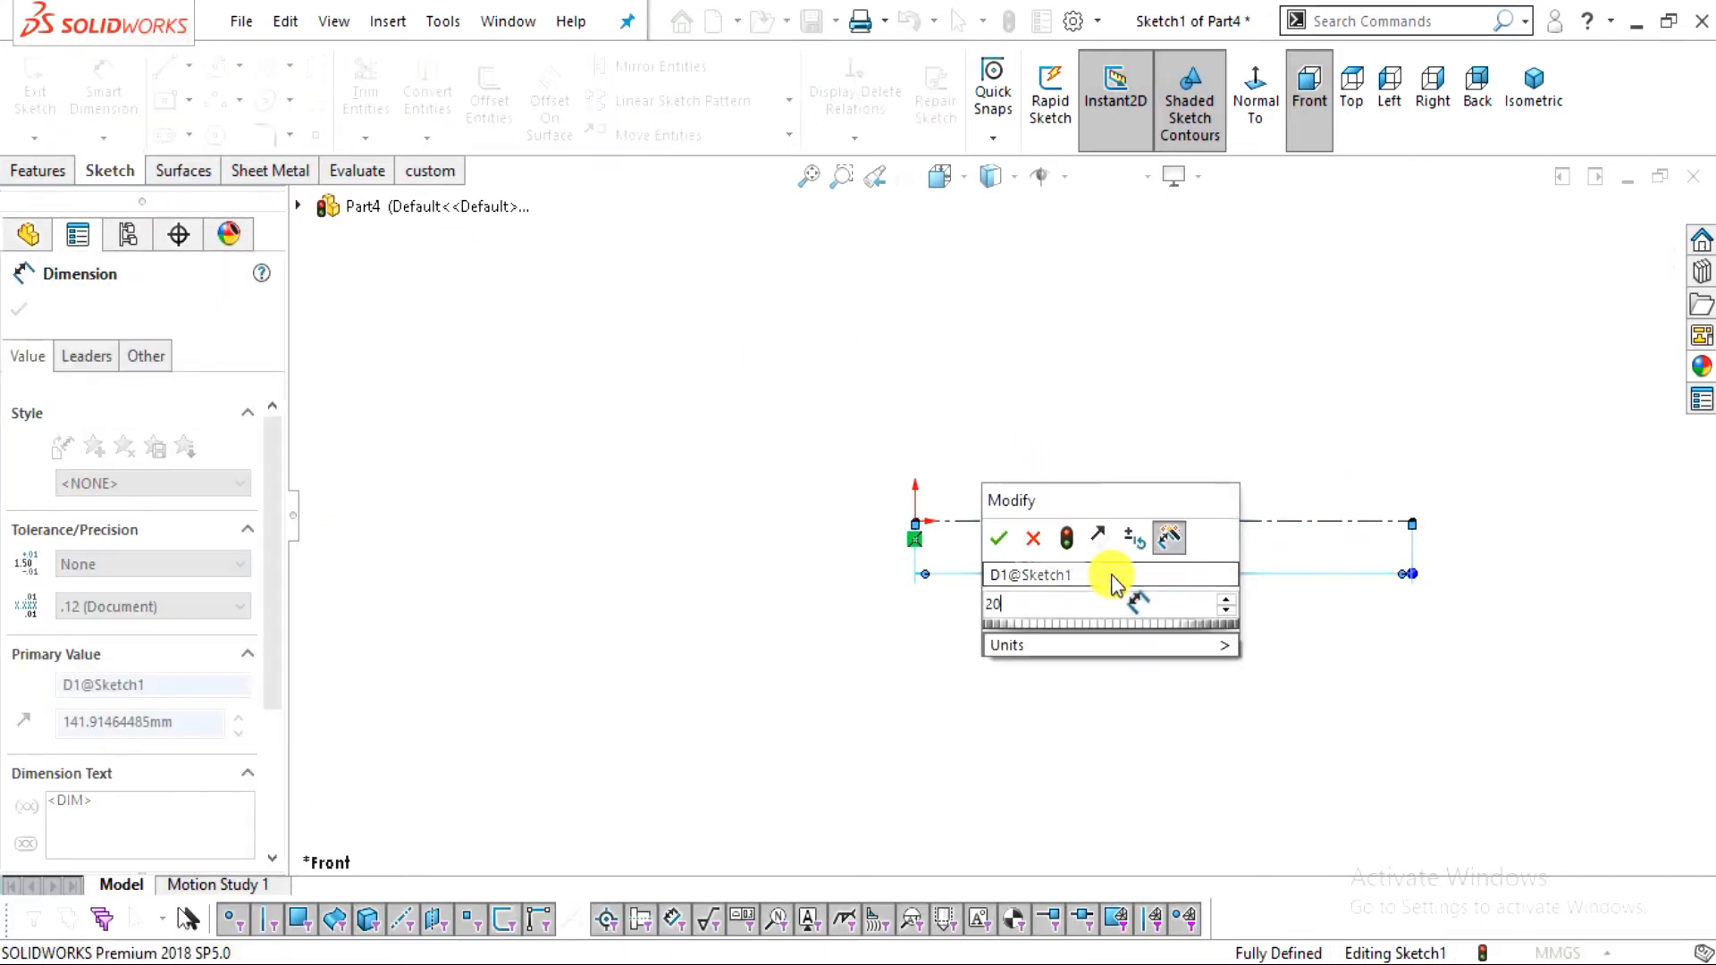
key("Return")
key("Escape")
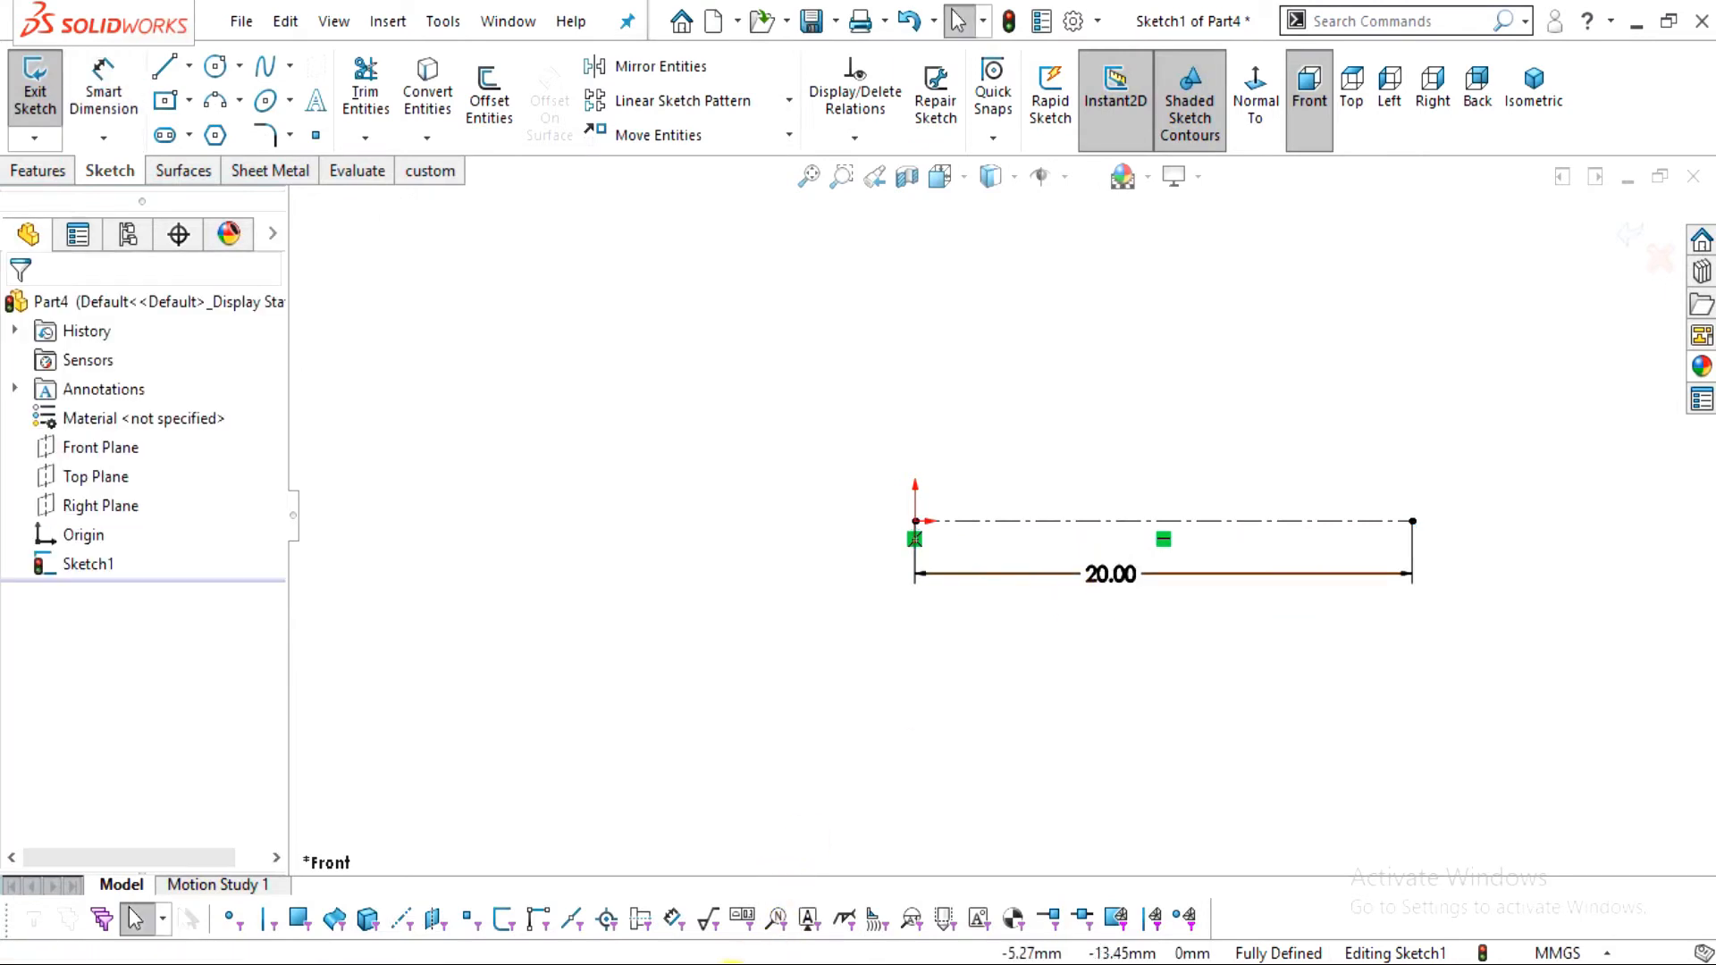
Switch to the PDF and mark the roller section's vertical midline, its left upper half, the half-length axis and the 40.00 width
key("alt+Tab")
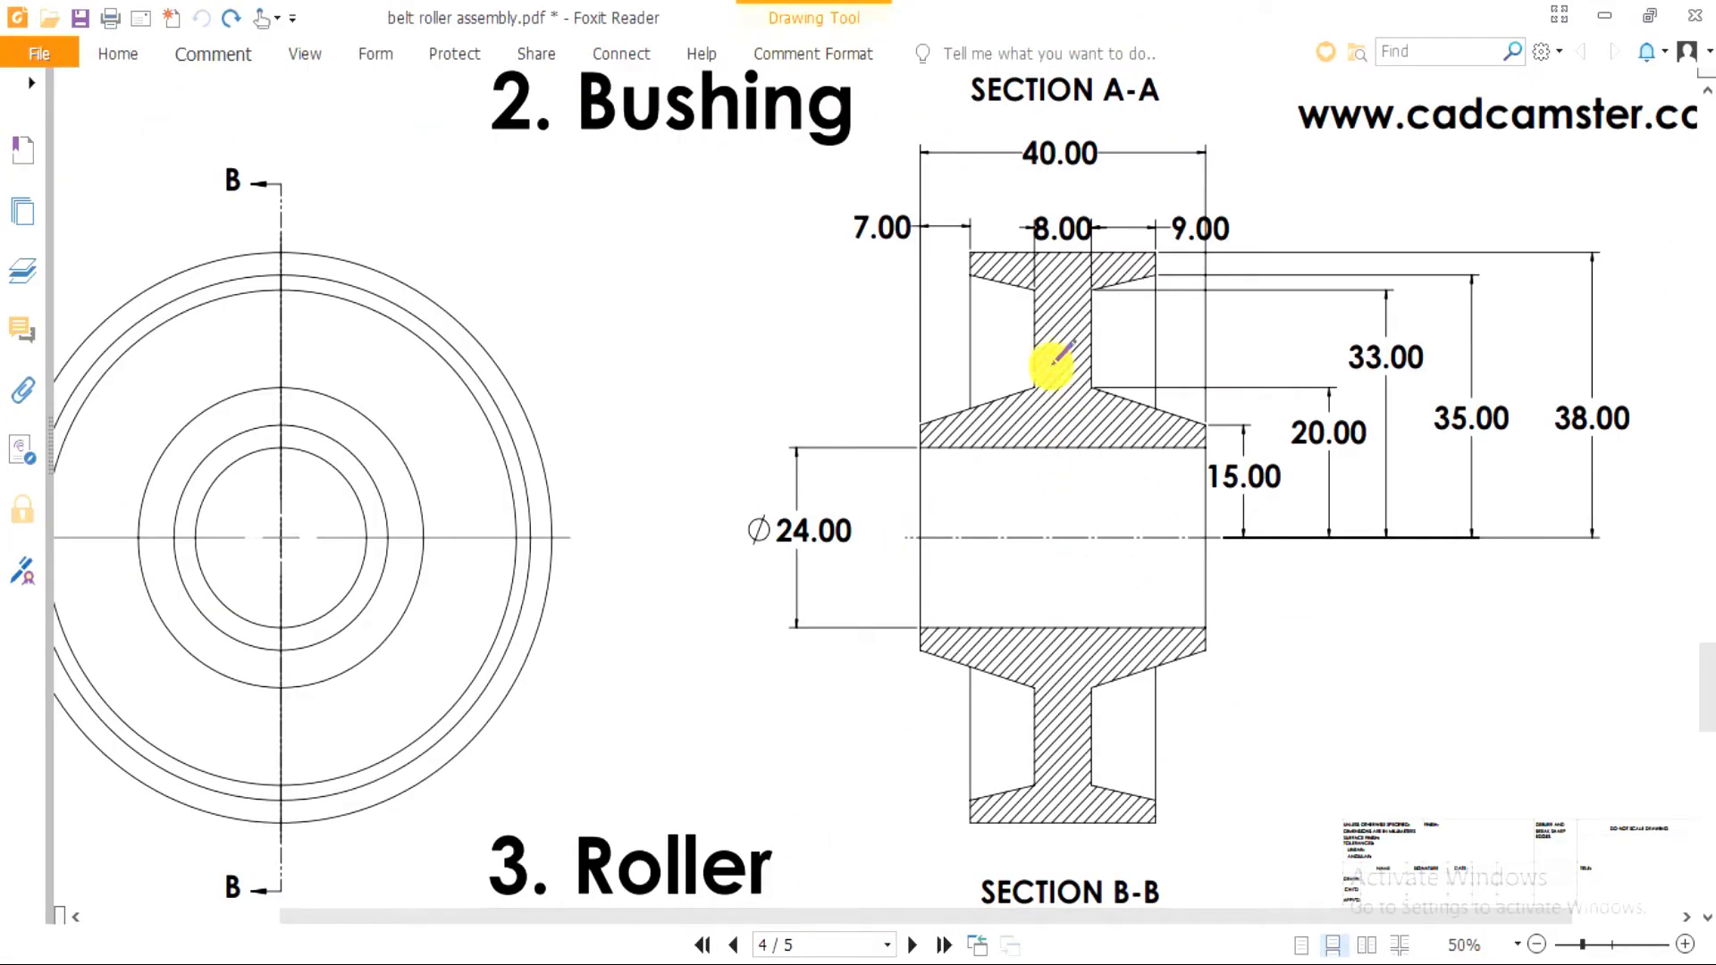
left_click_drag(1070, 302, 1061, 550)
mouse_move(973, 186)
left_mouse_down()
mouse_move(920, 225)
mouse_move(930, 471)
mouse_move(1069, 452)
mouse_move(1091, 230)
mouse_move(910, 190)
left_mouse_up()
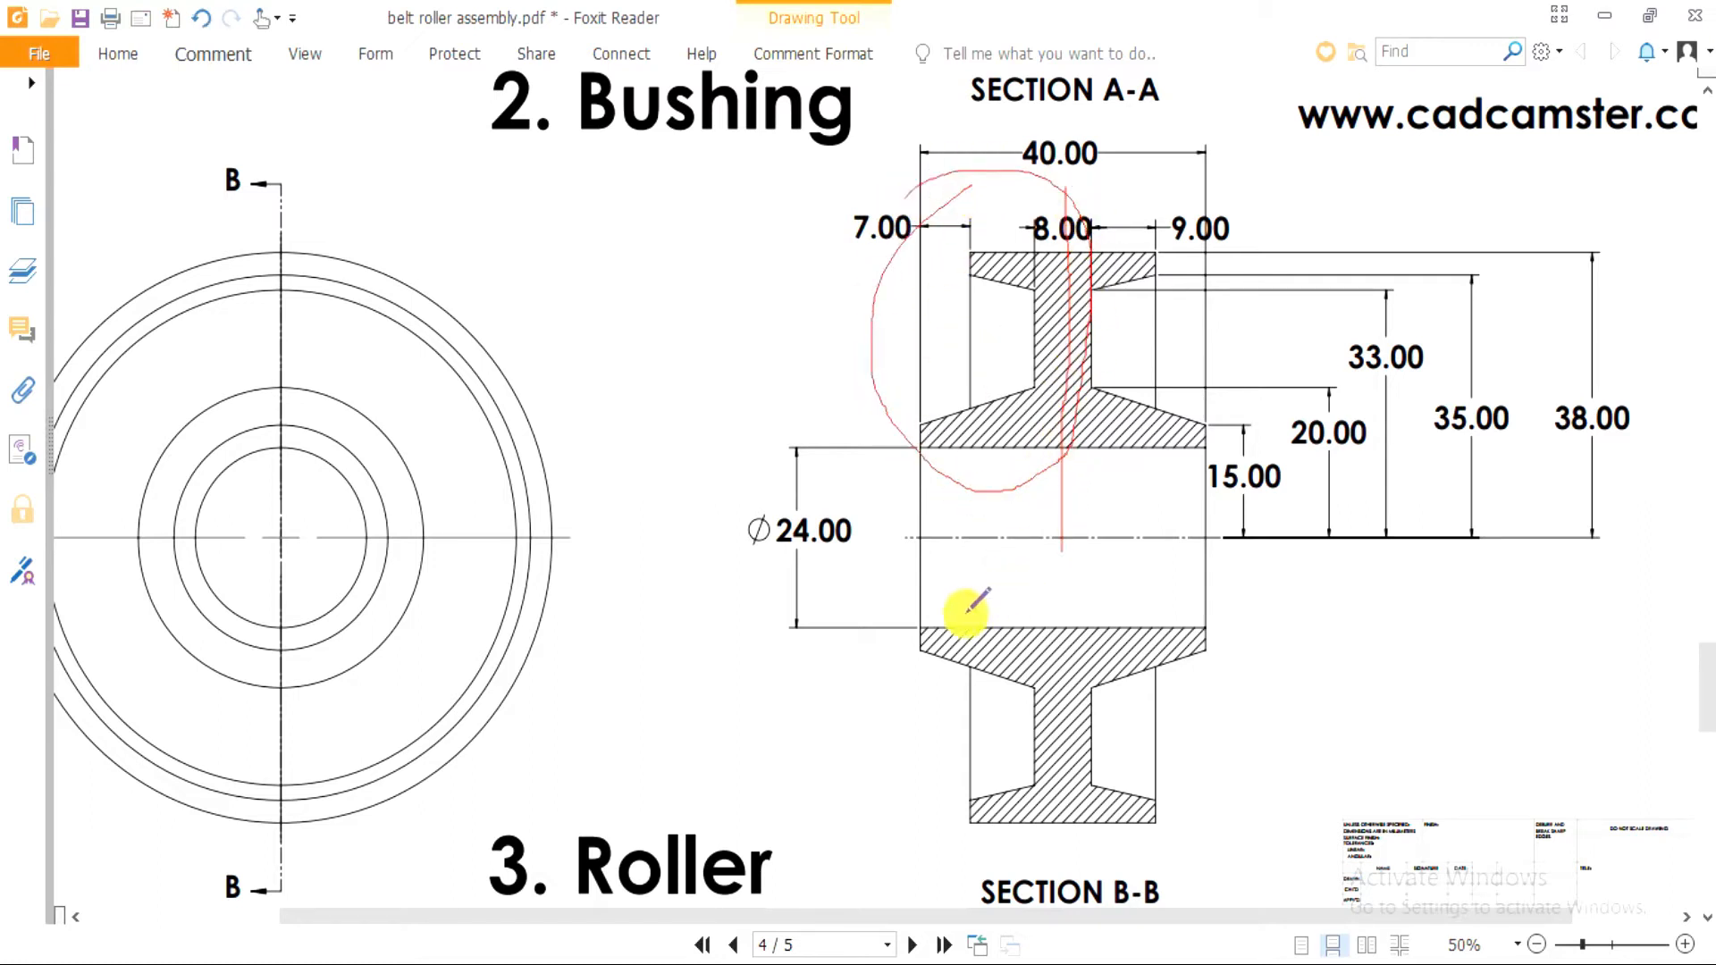
left_click_drag(923, 537, 1063, 537)
left_click_drag(1034, 134, 1066, 182)
left_click_drag(1065, 114, 1097, 161)
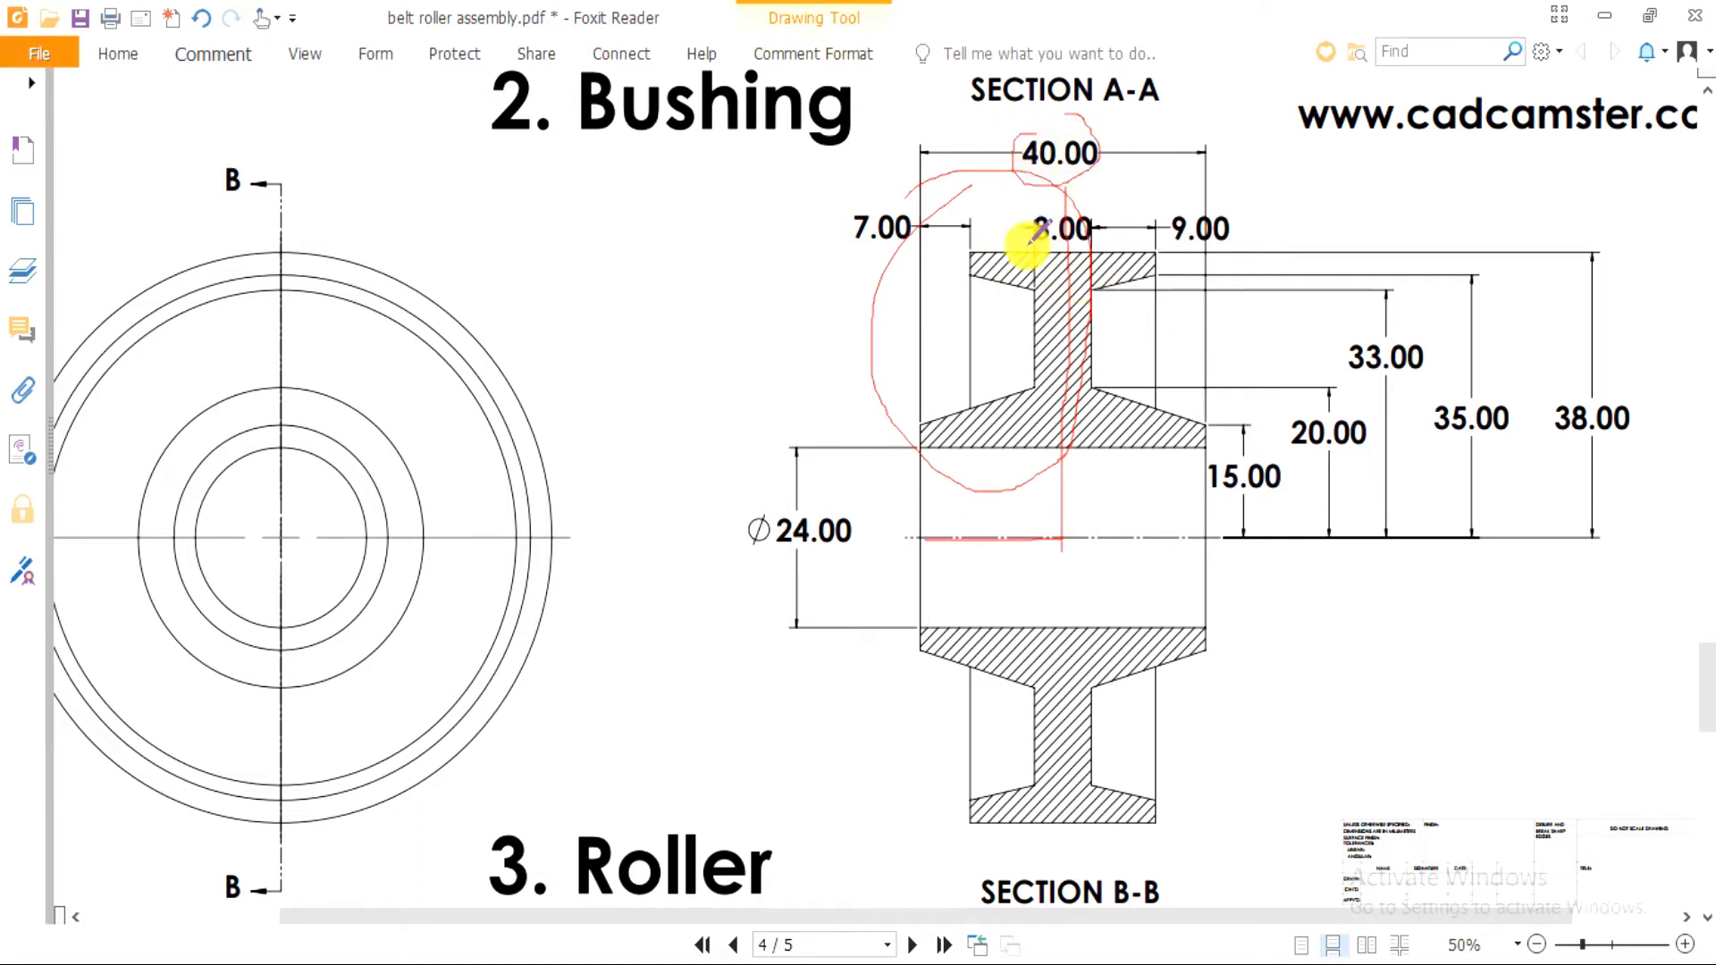
scroll(1041, 277, "up", 1, "ctrl")
scroll(1045, 335, "up", 1)
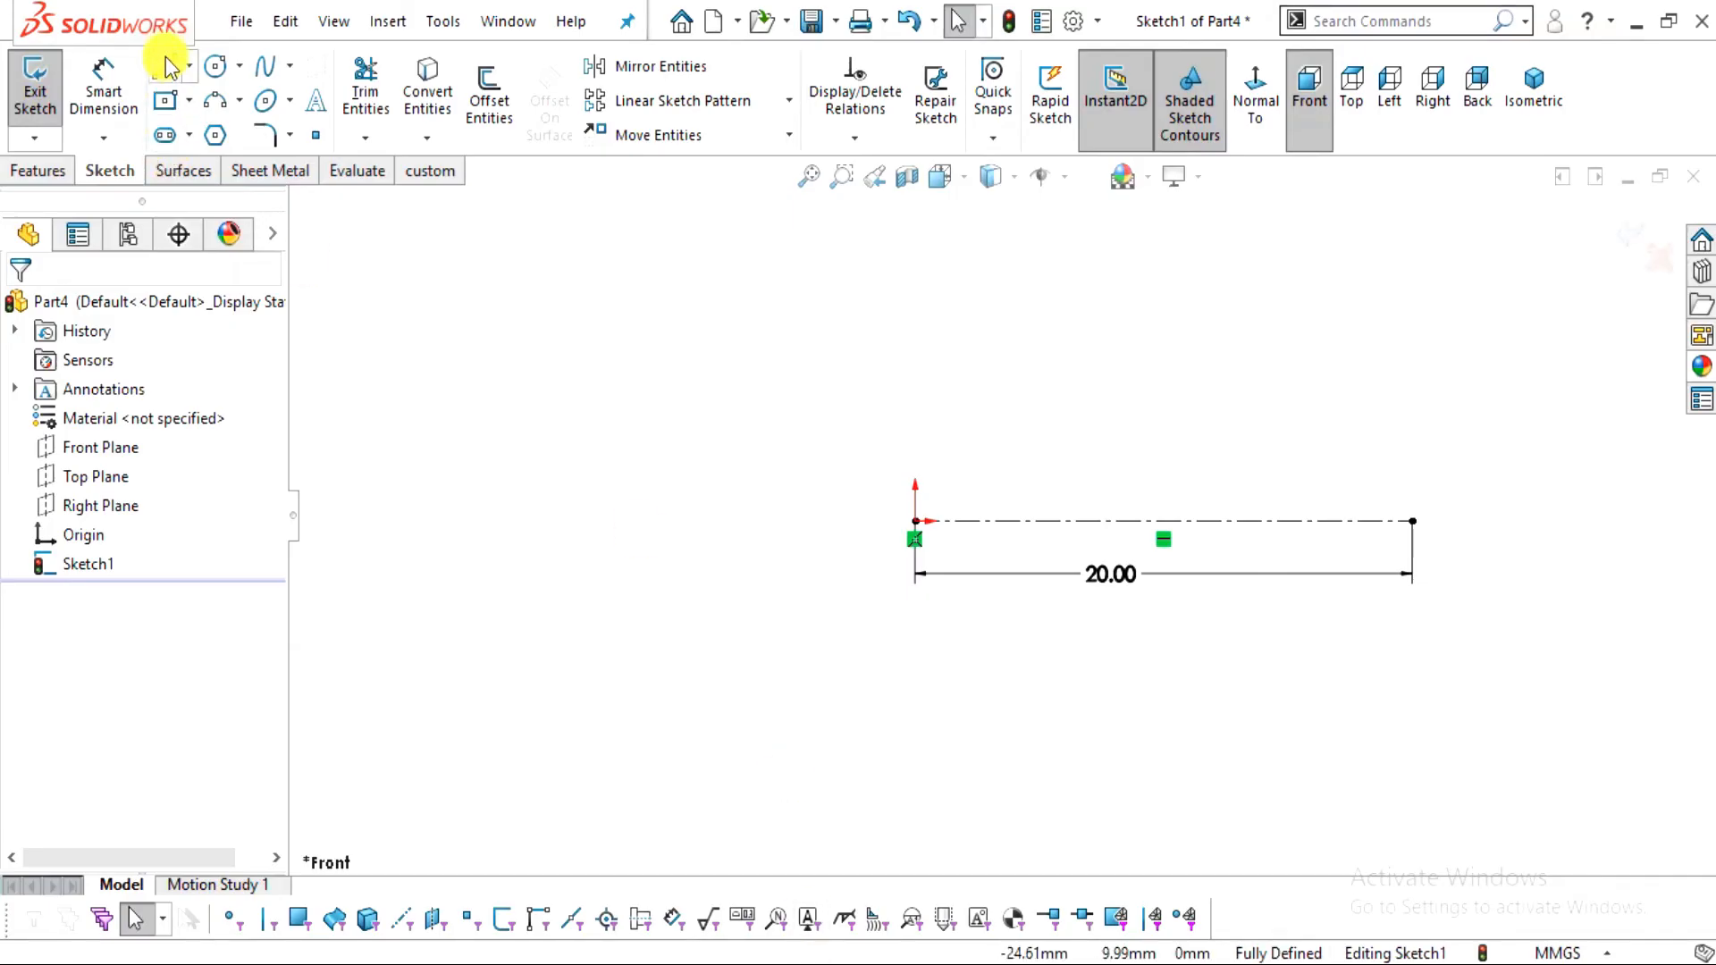
Sketch the hub side of the roller half profile: base line about 6 mm above the centerline, short vertical edge, rising slope and vertical web line
left_click(164, 65)
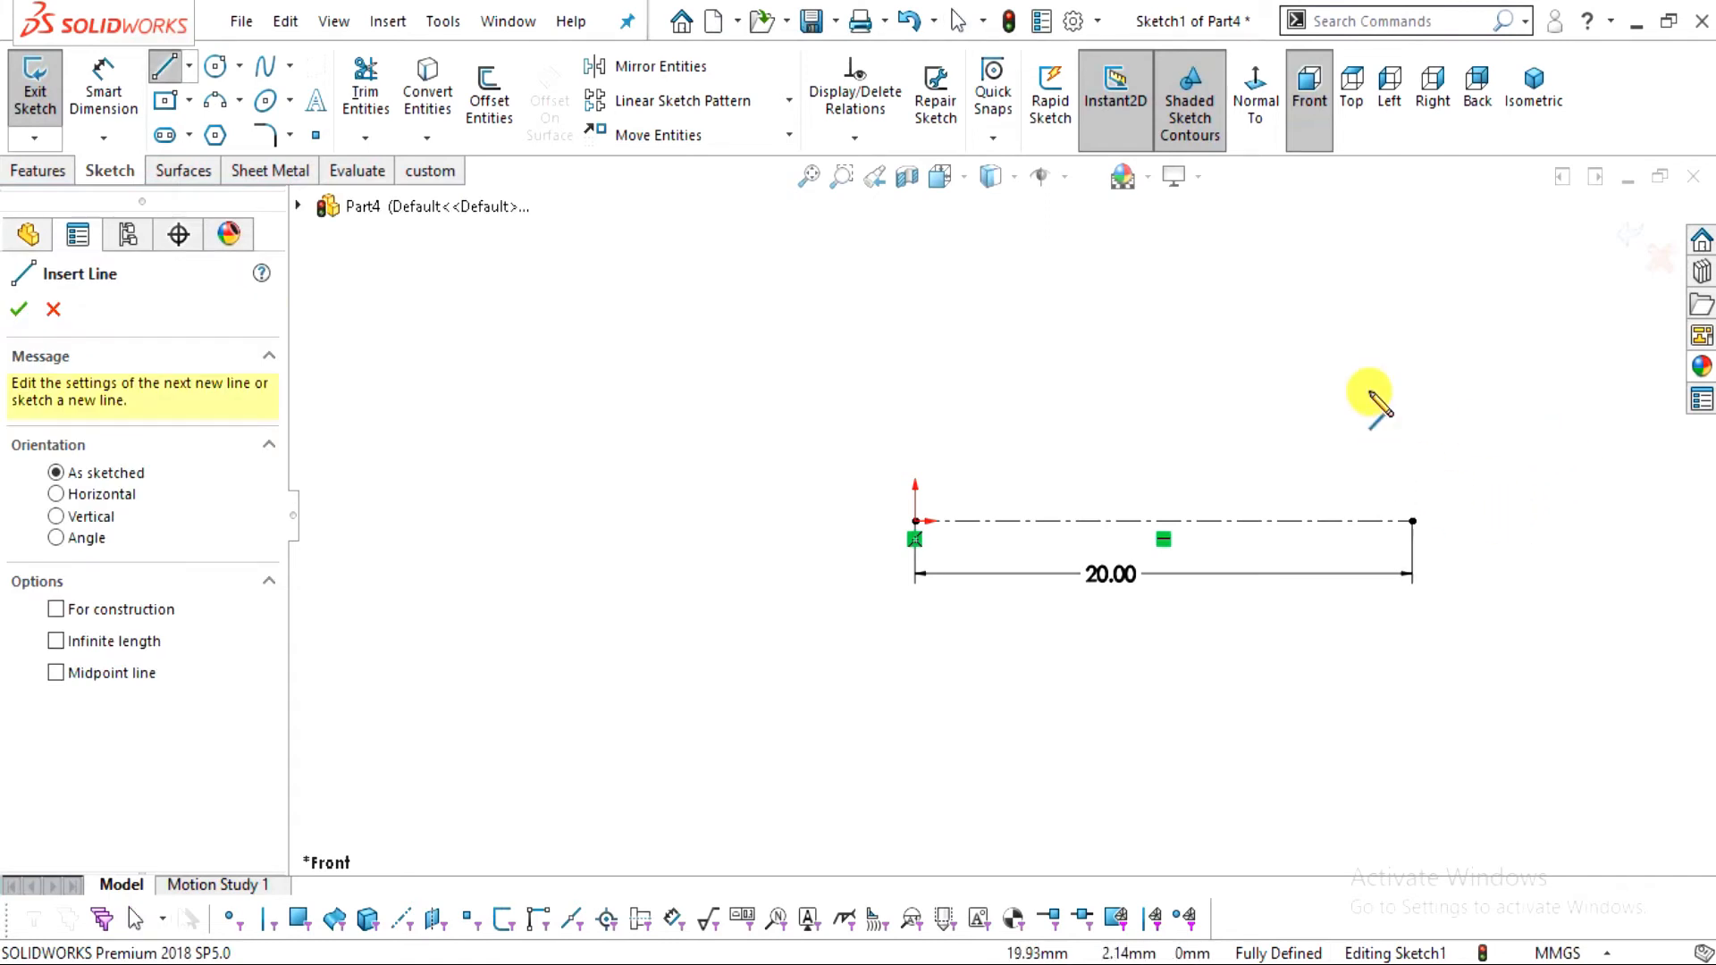
left_click(1412, 362)
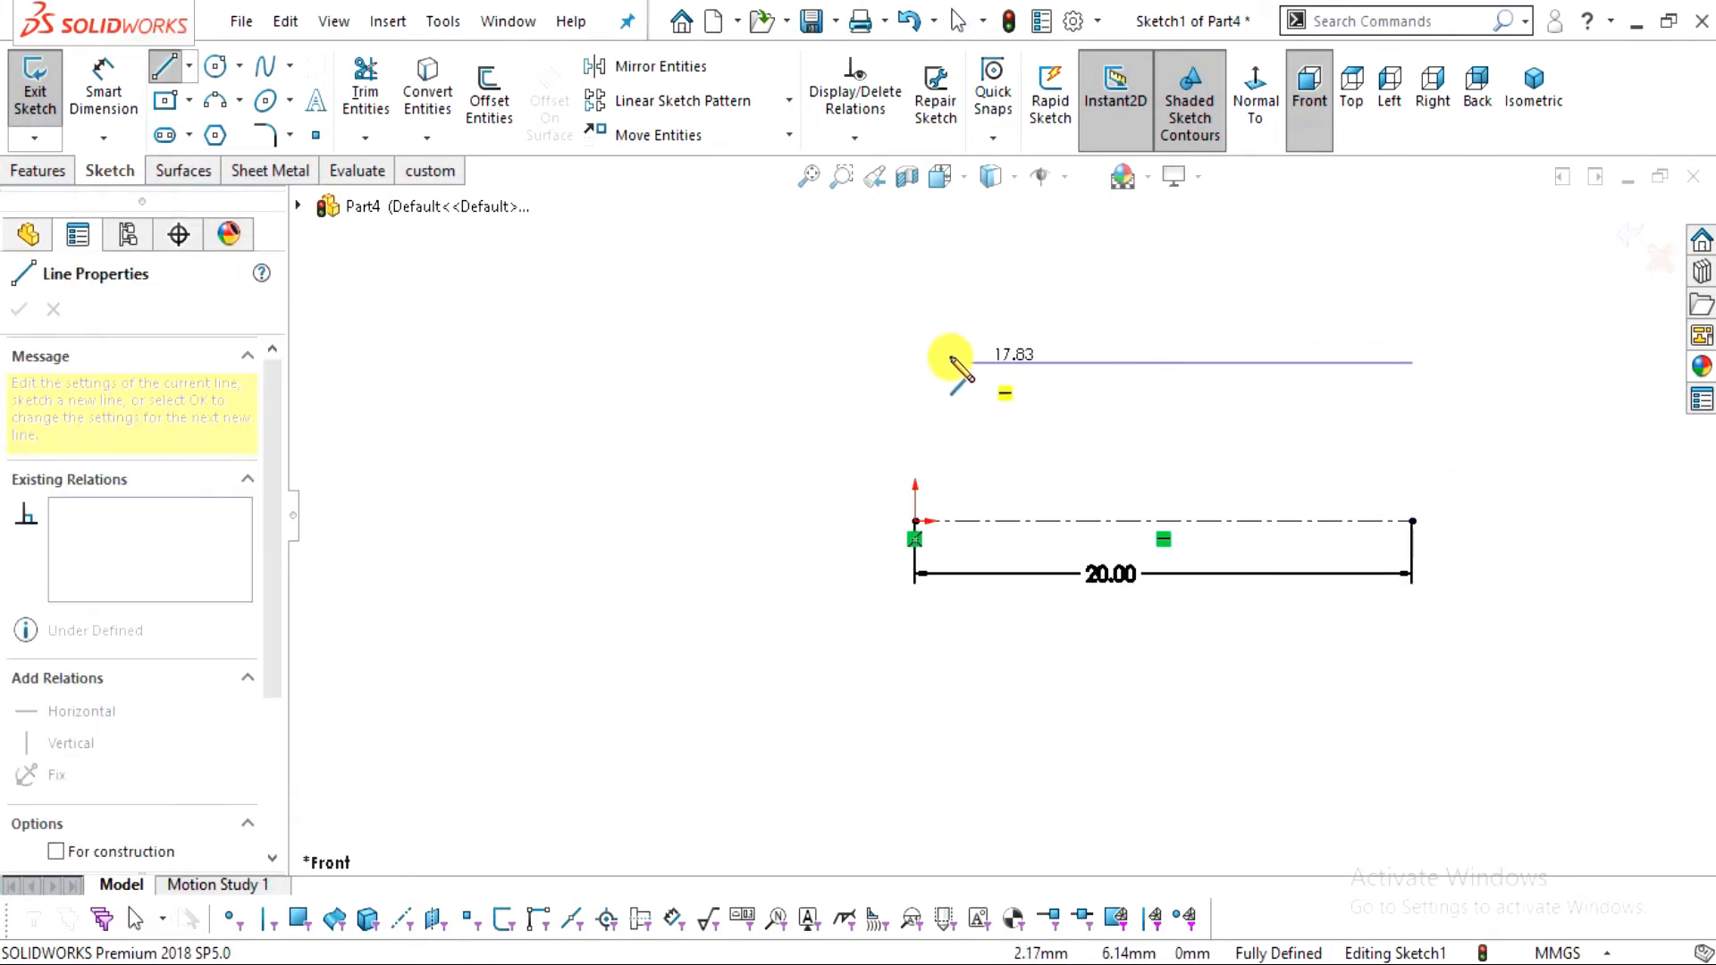
left_click(913, 362)
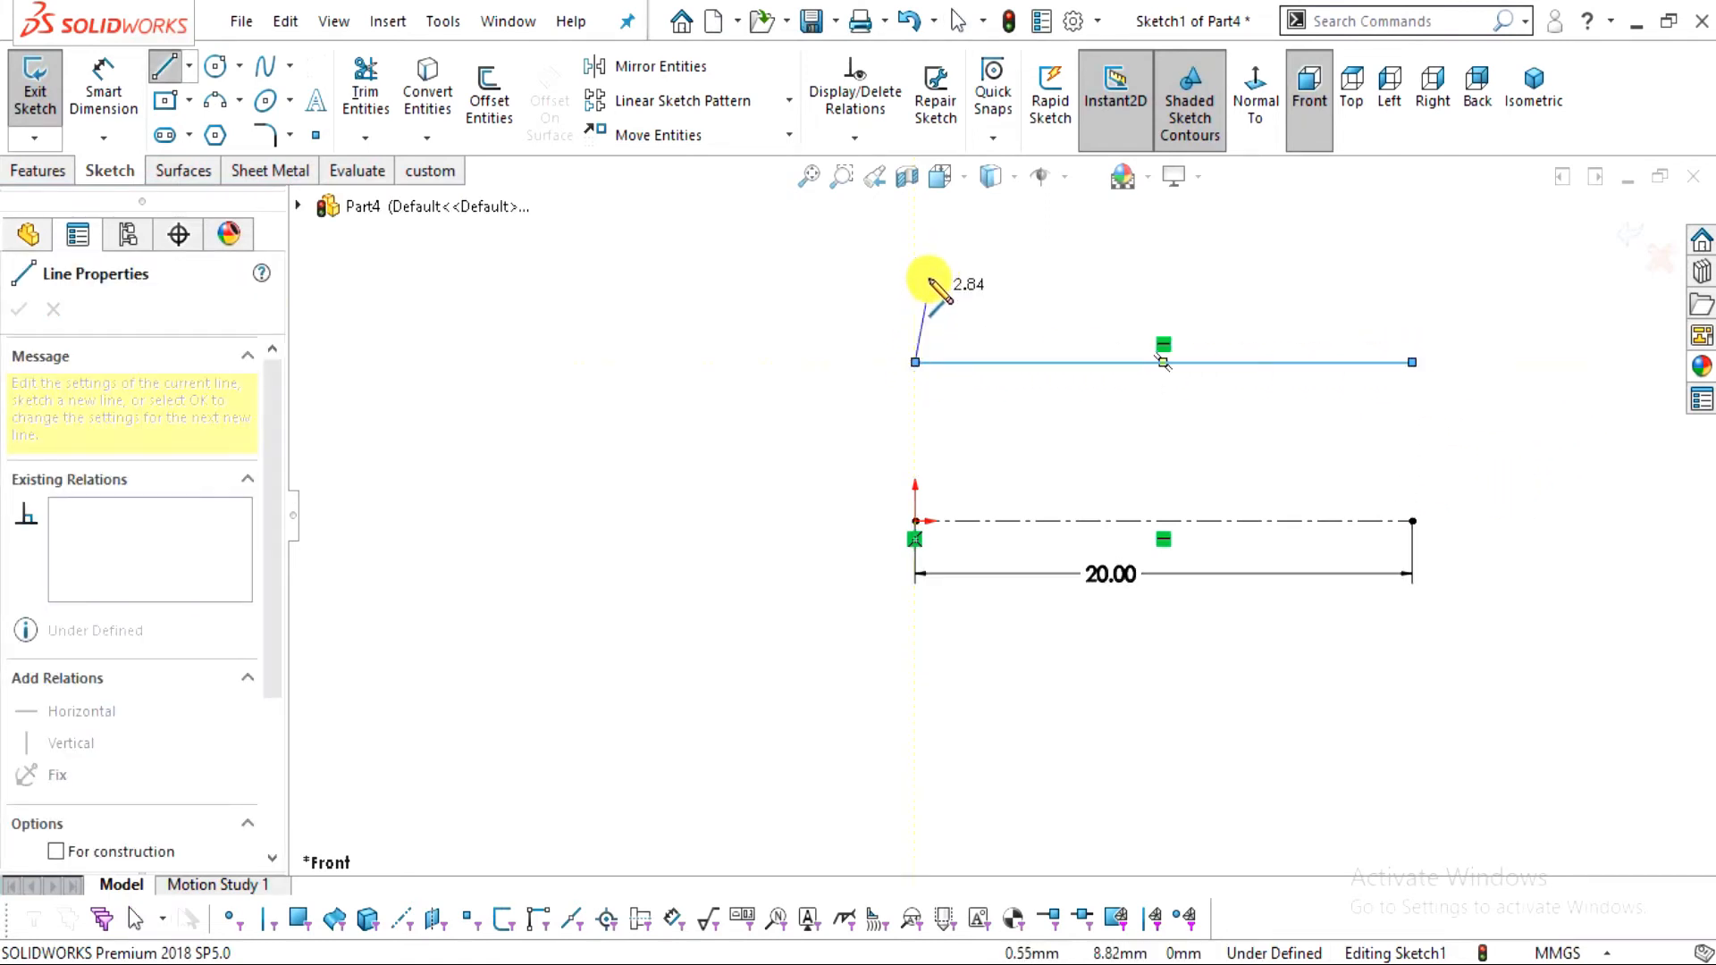
left_click(915, 260)
scroll(1001, 268, "up", 2)
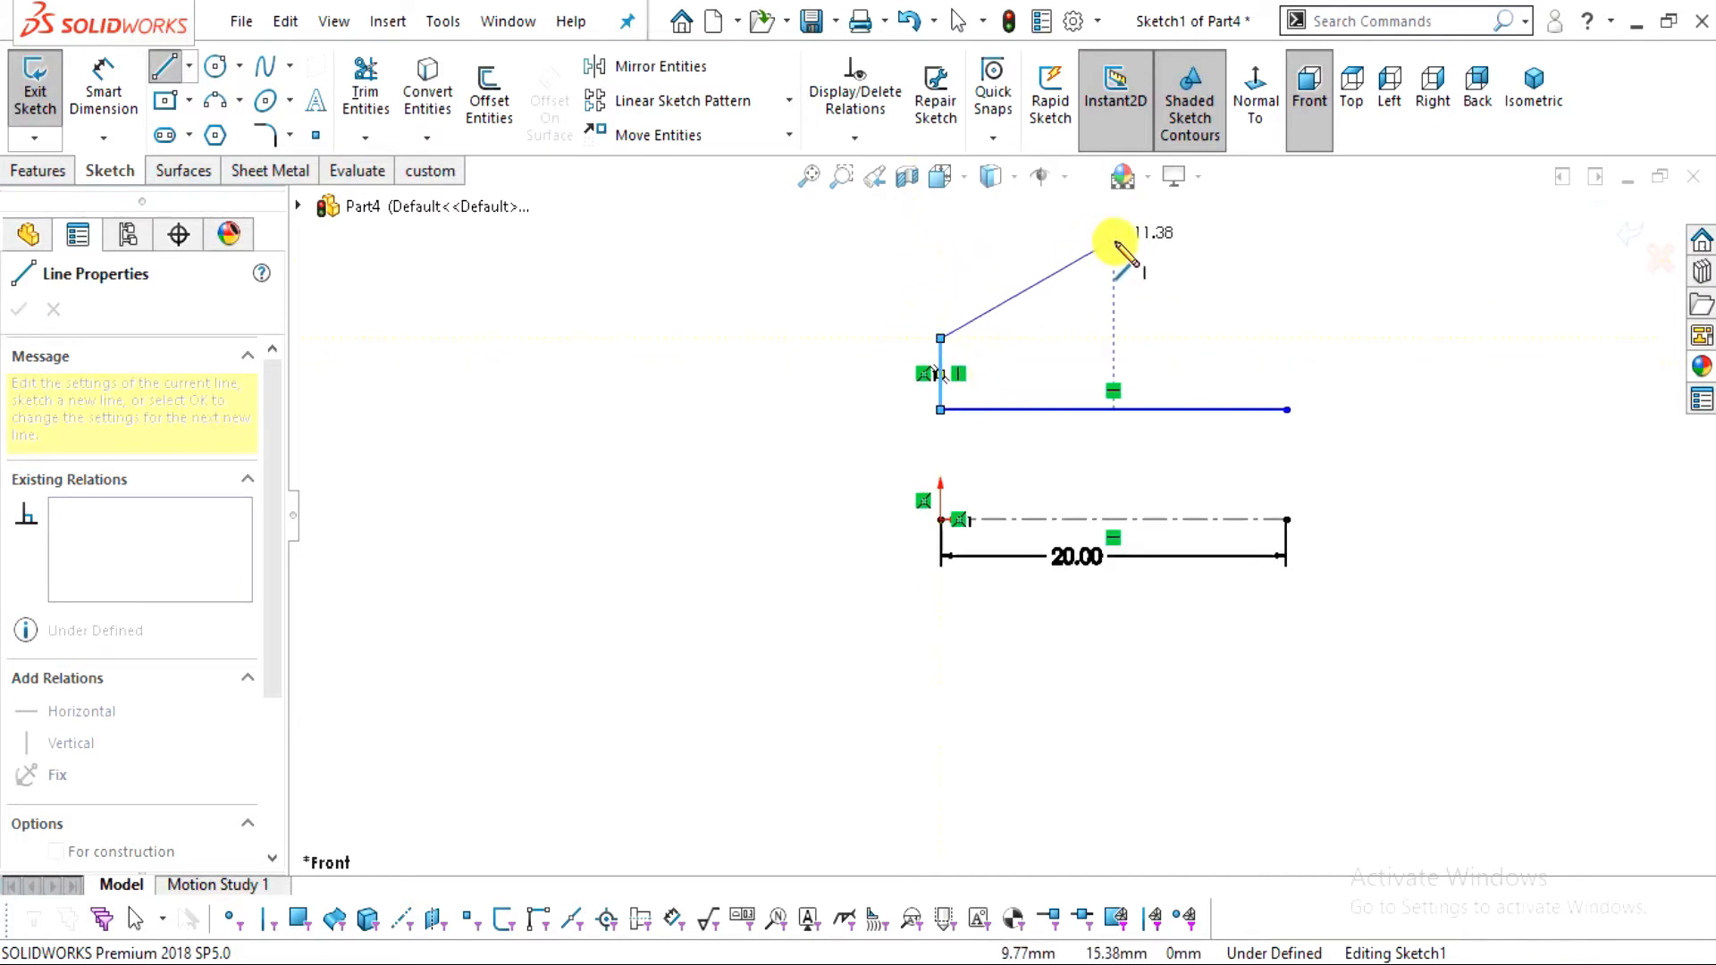
left_click(1177, 255)
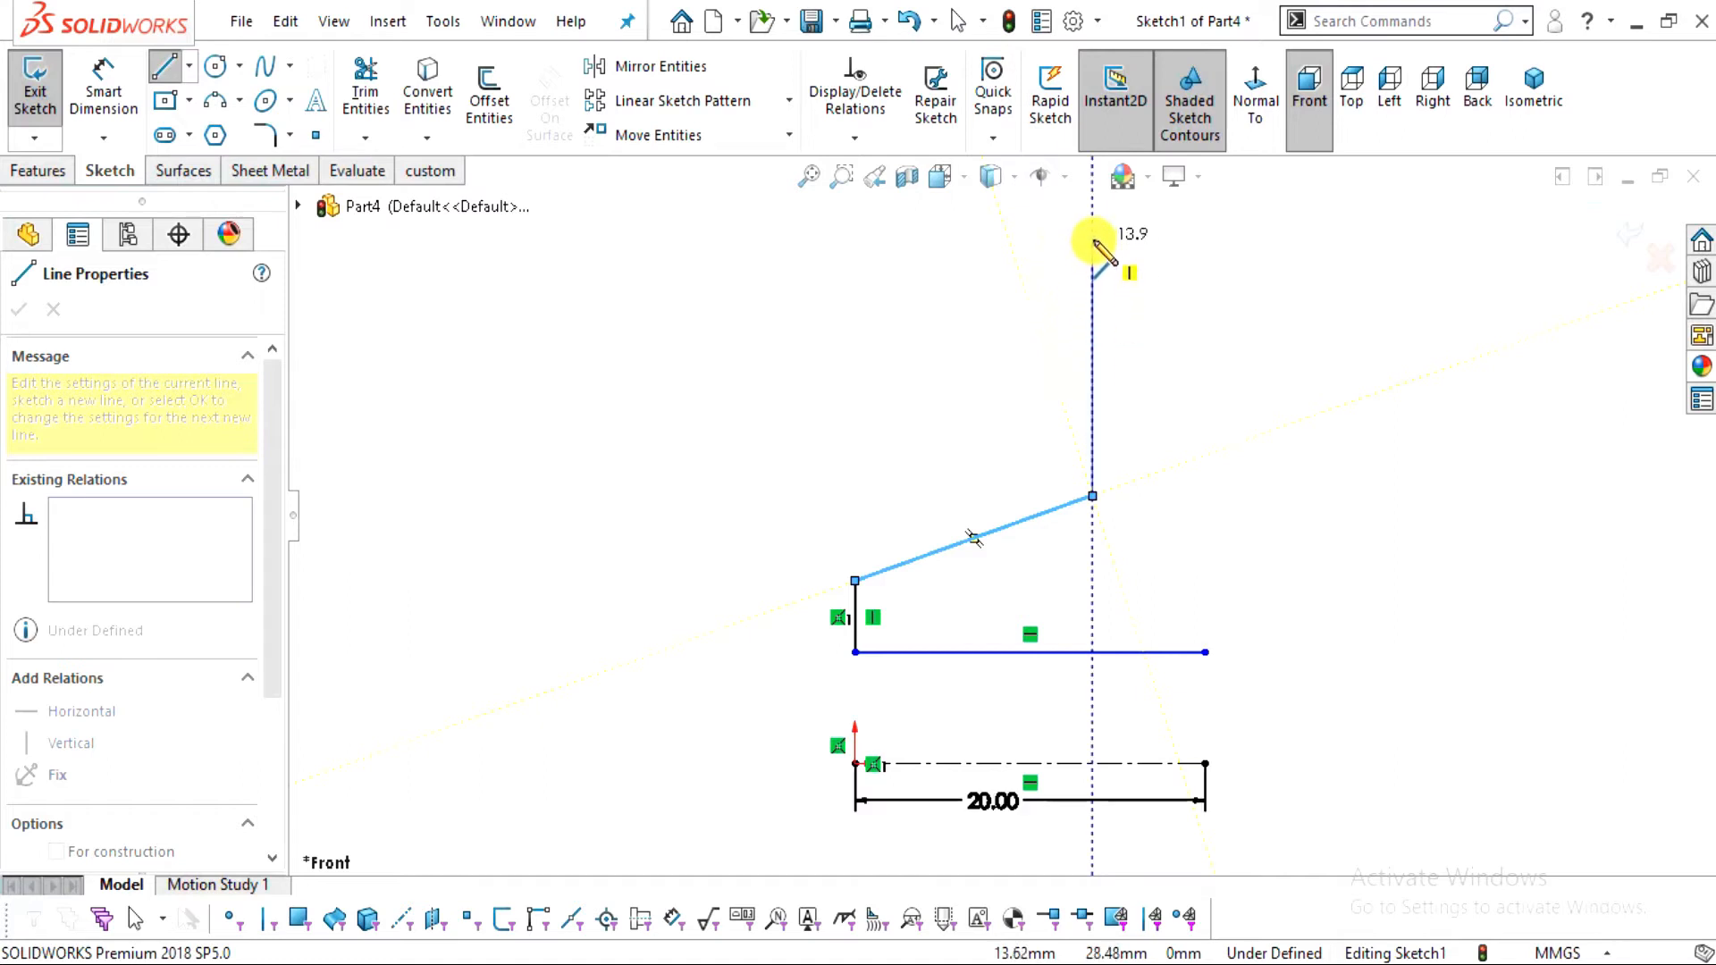
scroll(1100, 234, "up", 3)
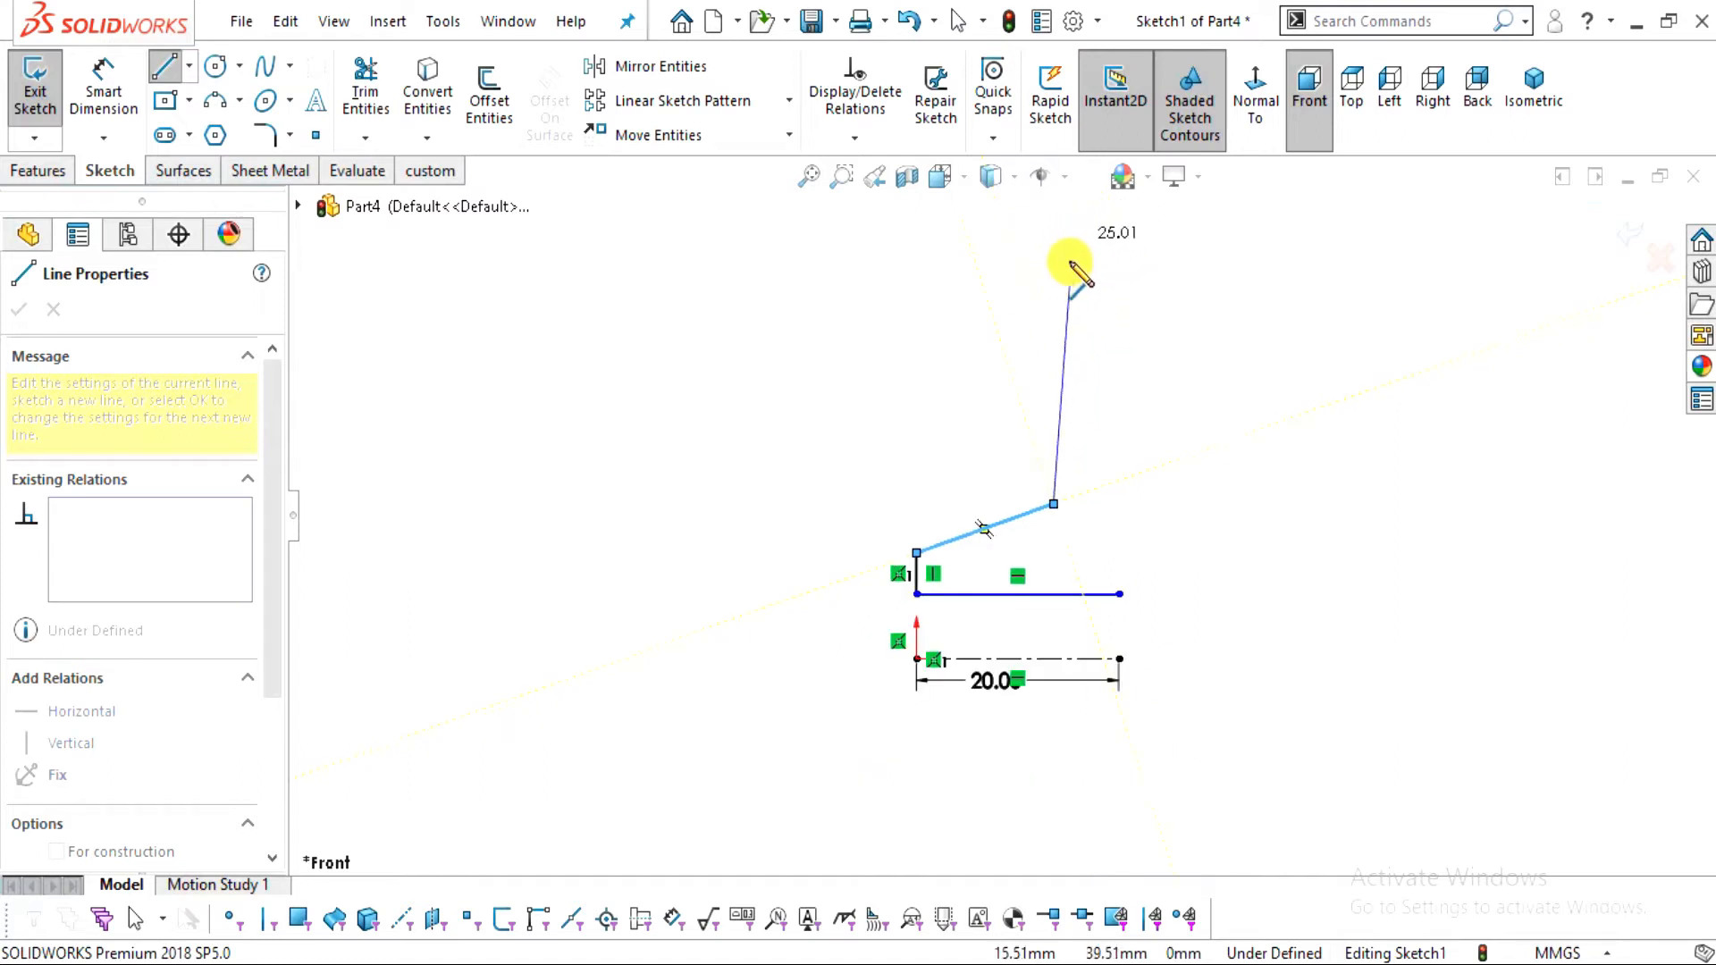
left_click(1054, 279)
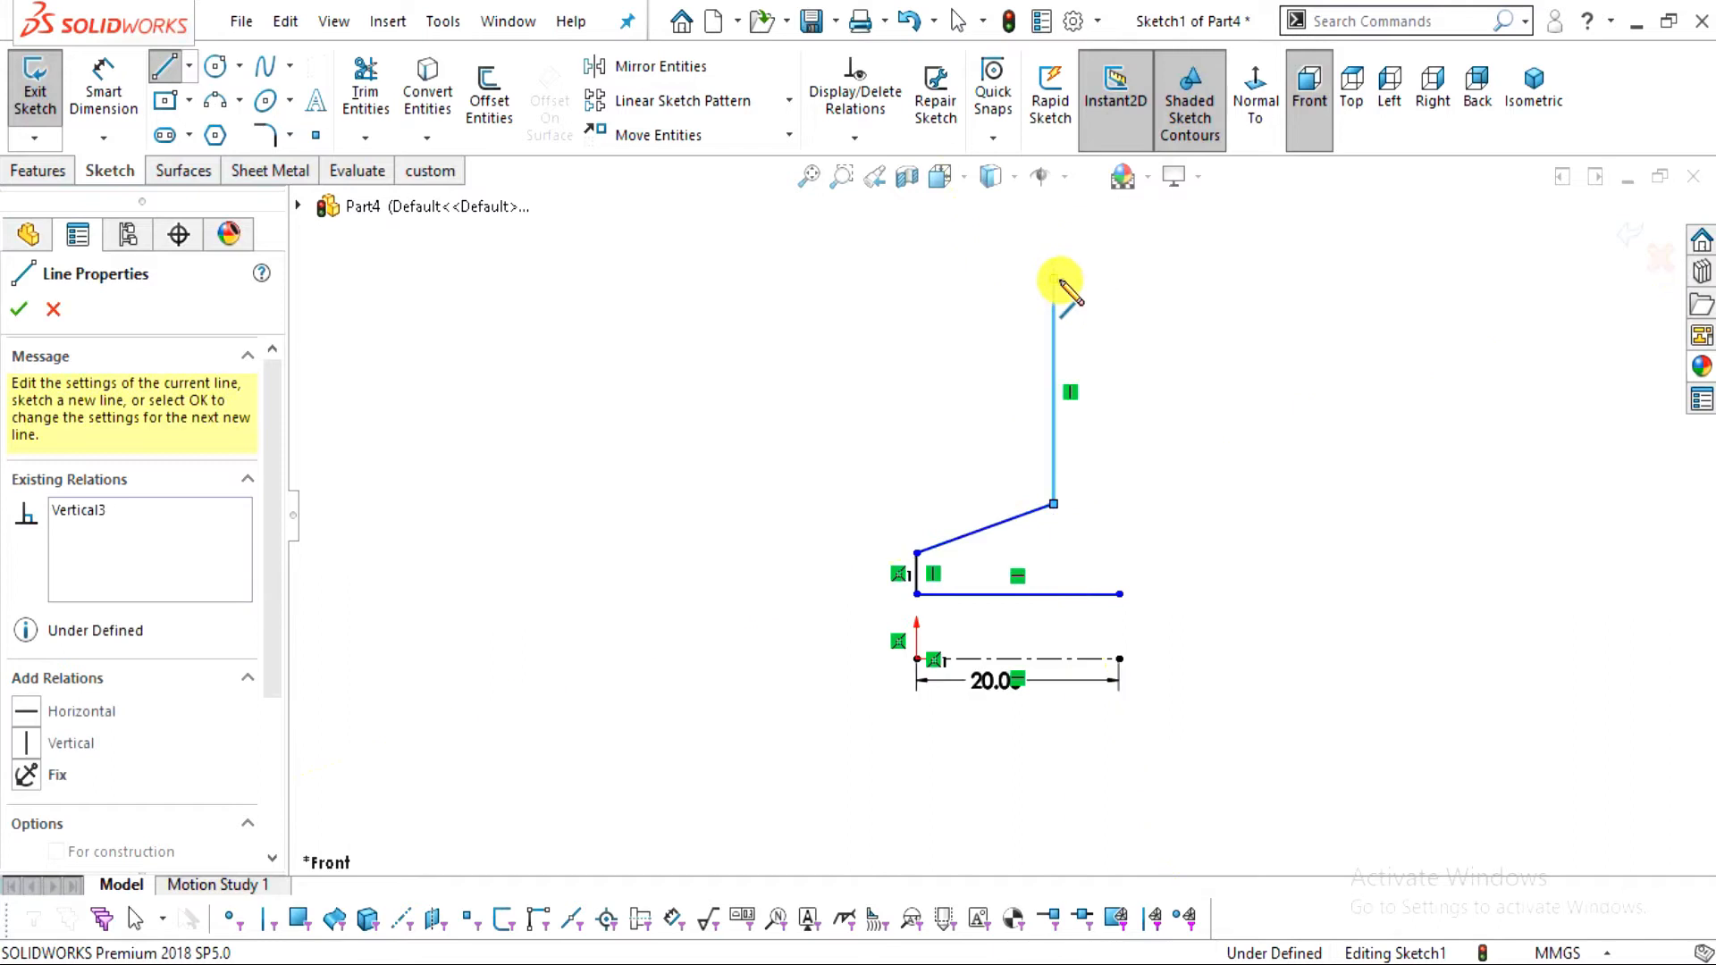
Continue the profile with the rim's sloped underside, short vertical edge and horizontal outer edge, and close it with a vertical line to the base
left_click(937, 233)
scroll(940, 238, "up", 2)
scroll(963, 274, "down", 2)
left_click(955, 300)
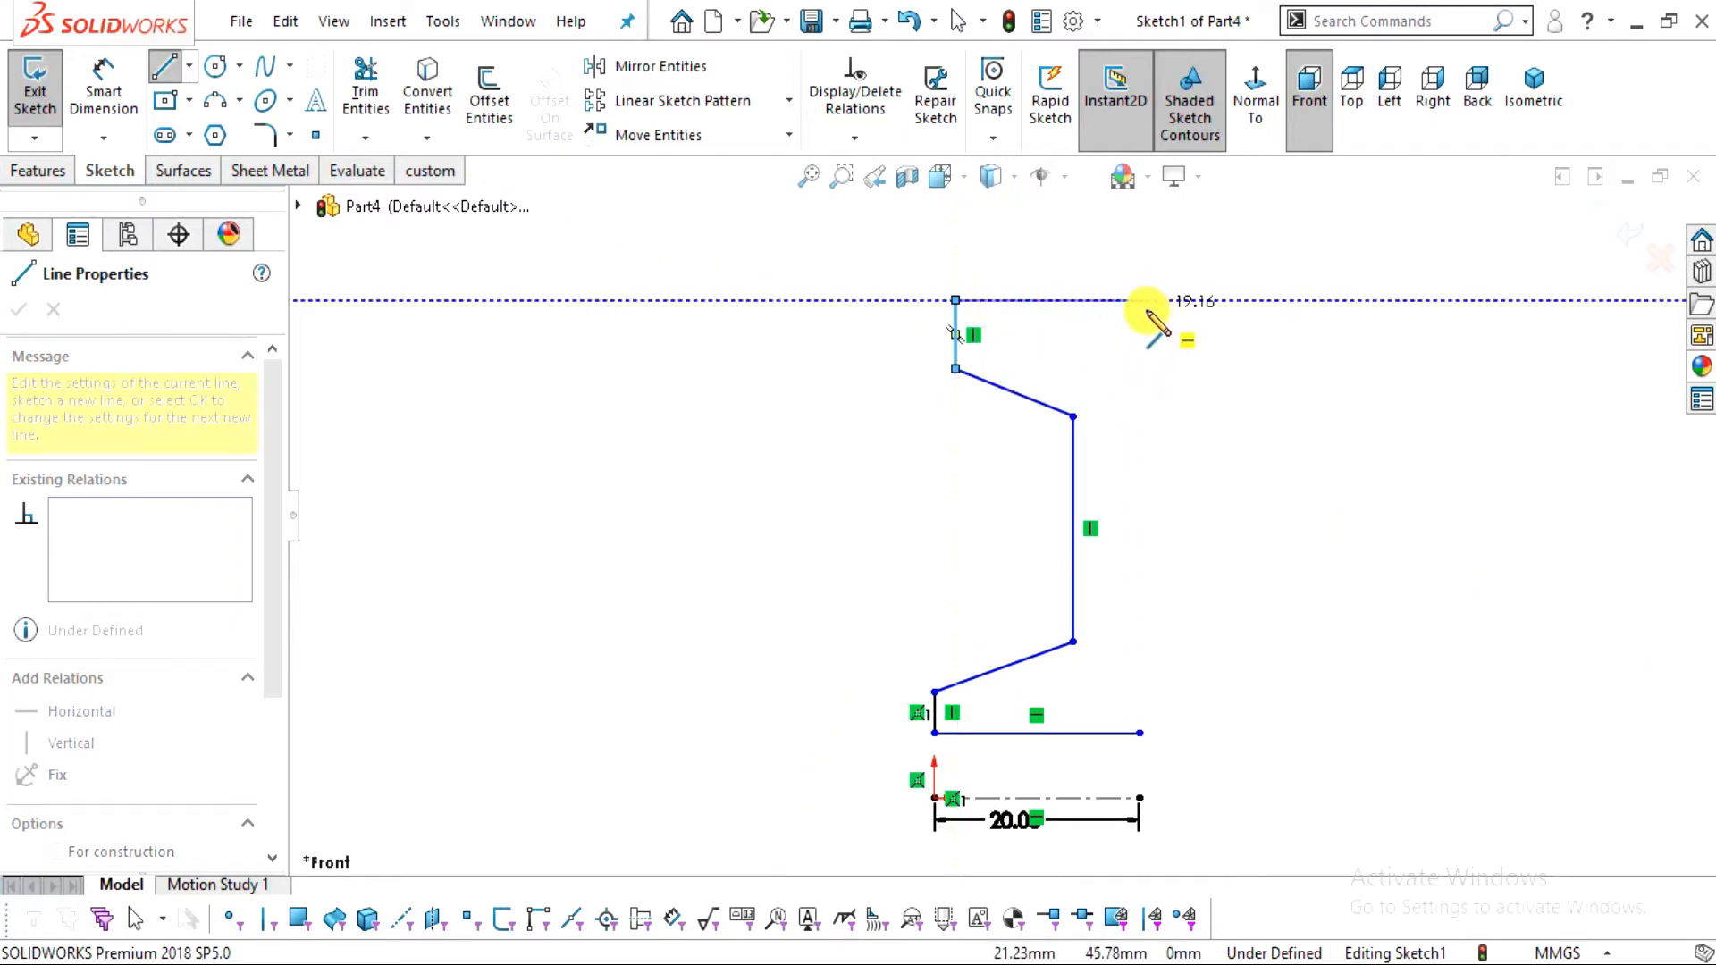
left_click(1137, 300)
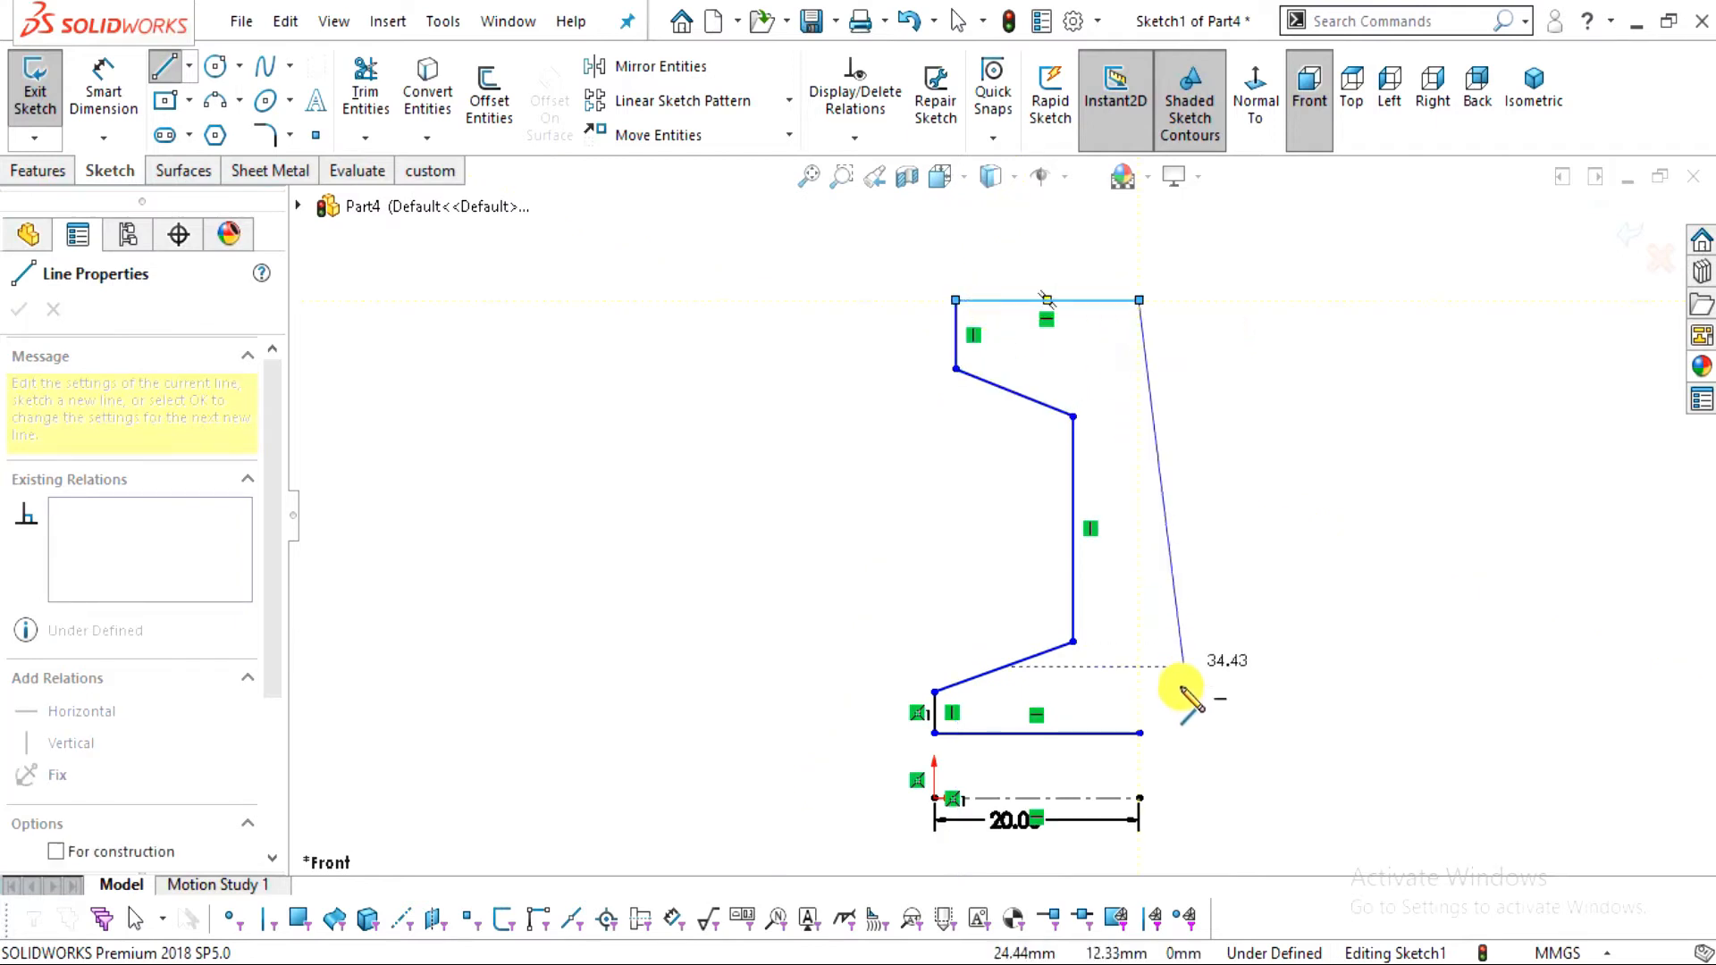
left_click(1139, 733)
scroll(1077, 681, "up", 2)
scroll(1082, 686, "down", 2)
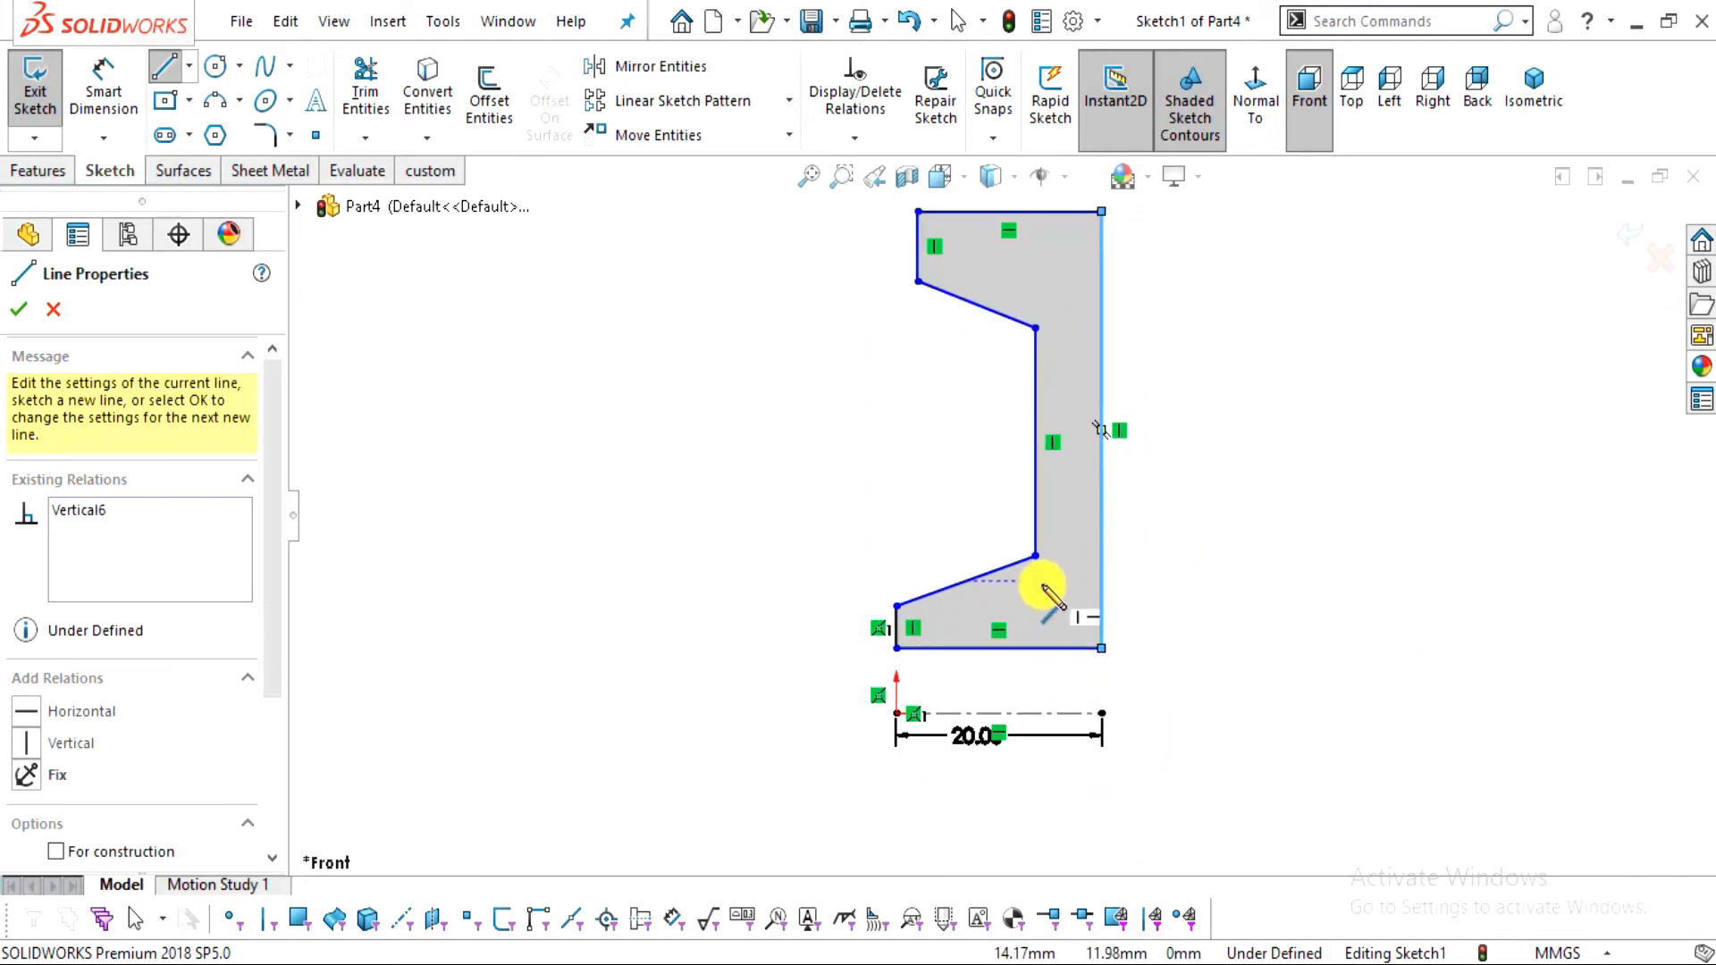
key("Escape")
Add a vertical relation between the profile's lower right corner and the centerline's right endpoint
left_click(1102, 650)
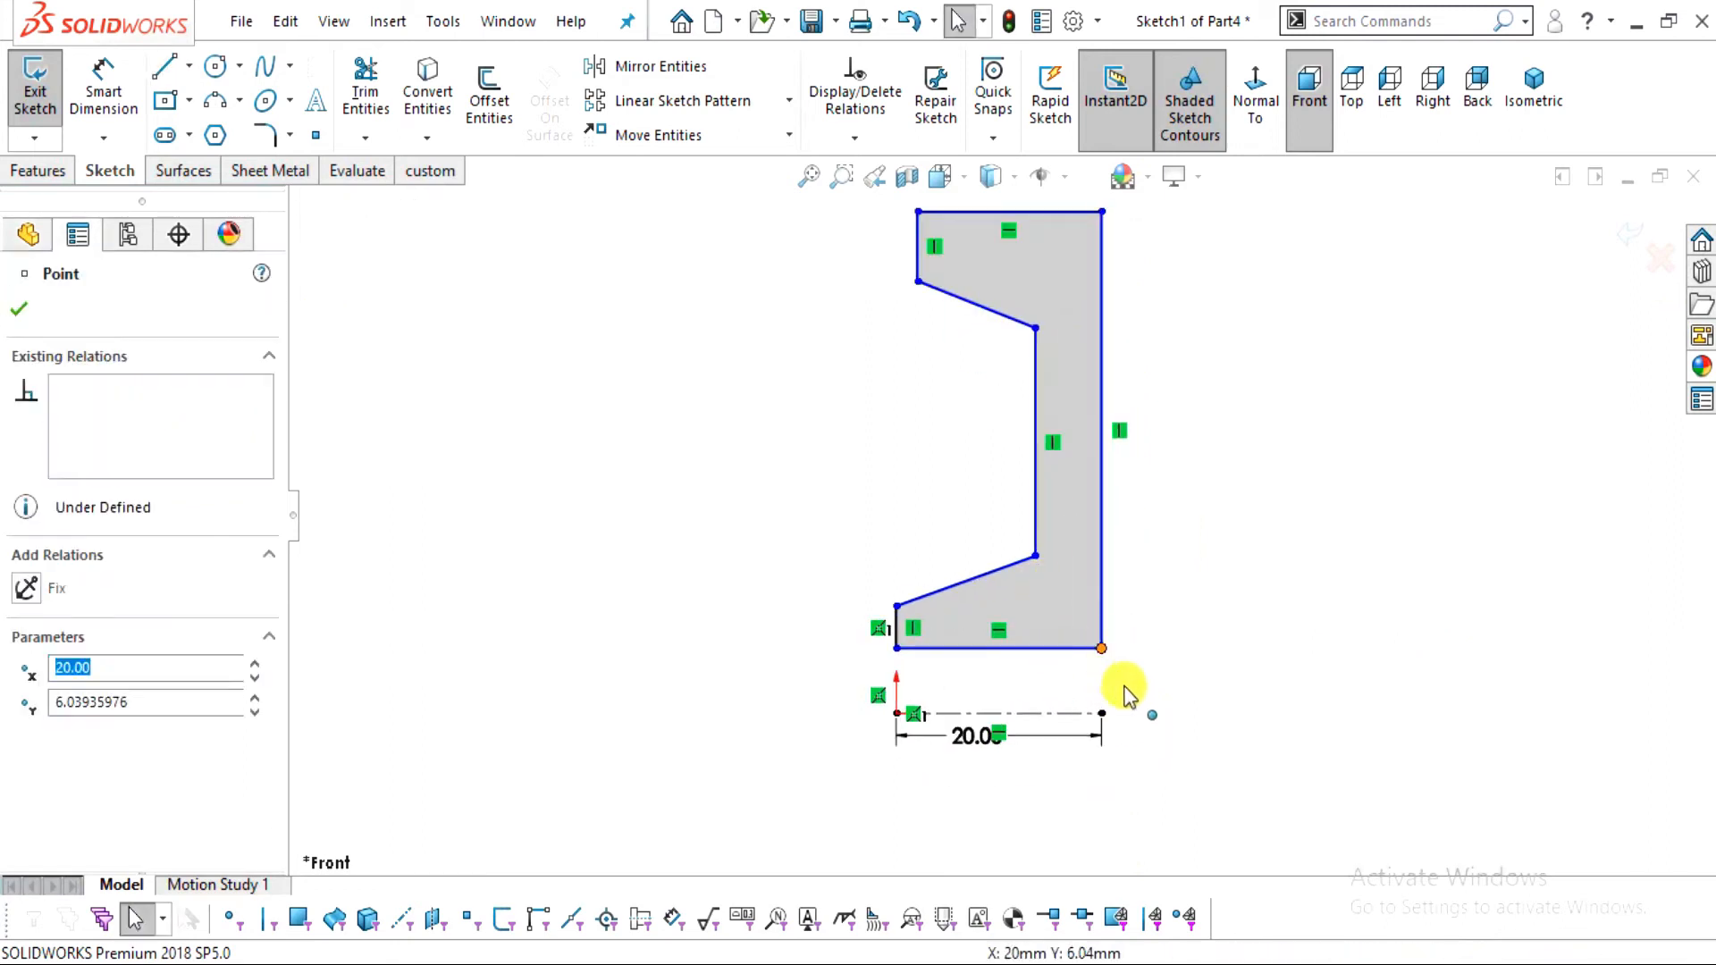
scroll(1108, 706, "down", 1)
left_click(1091, 712, "ctrl")
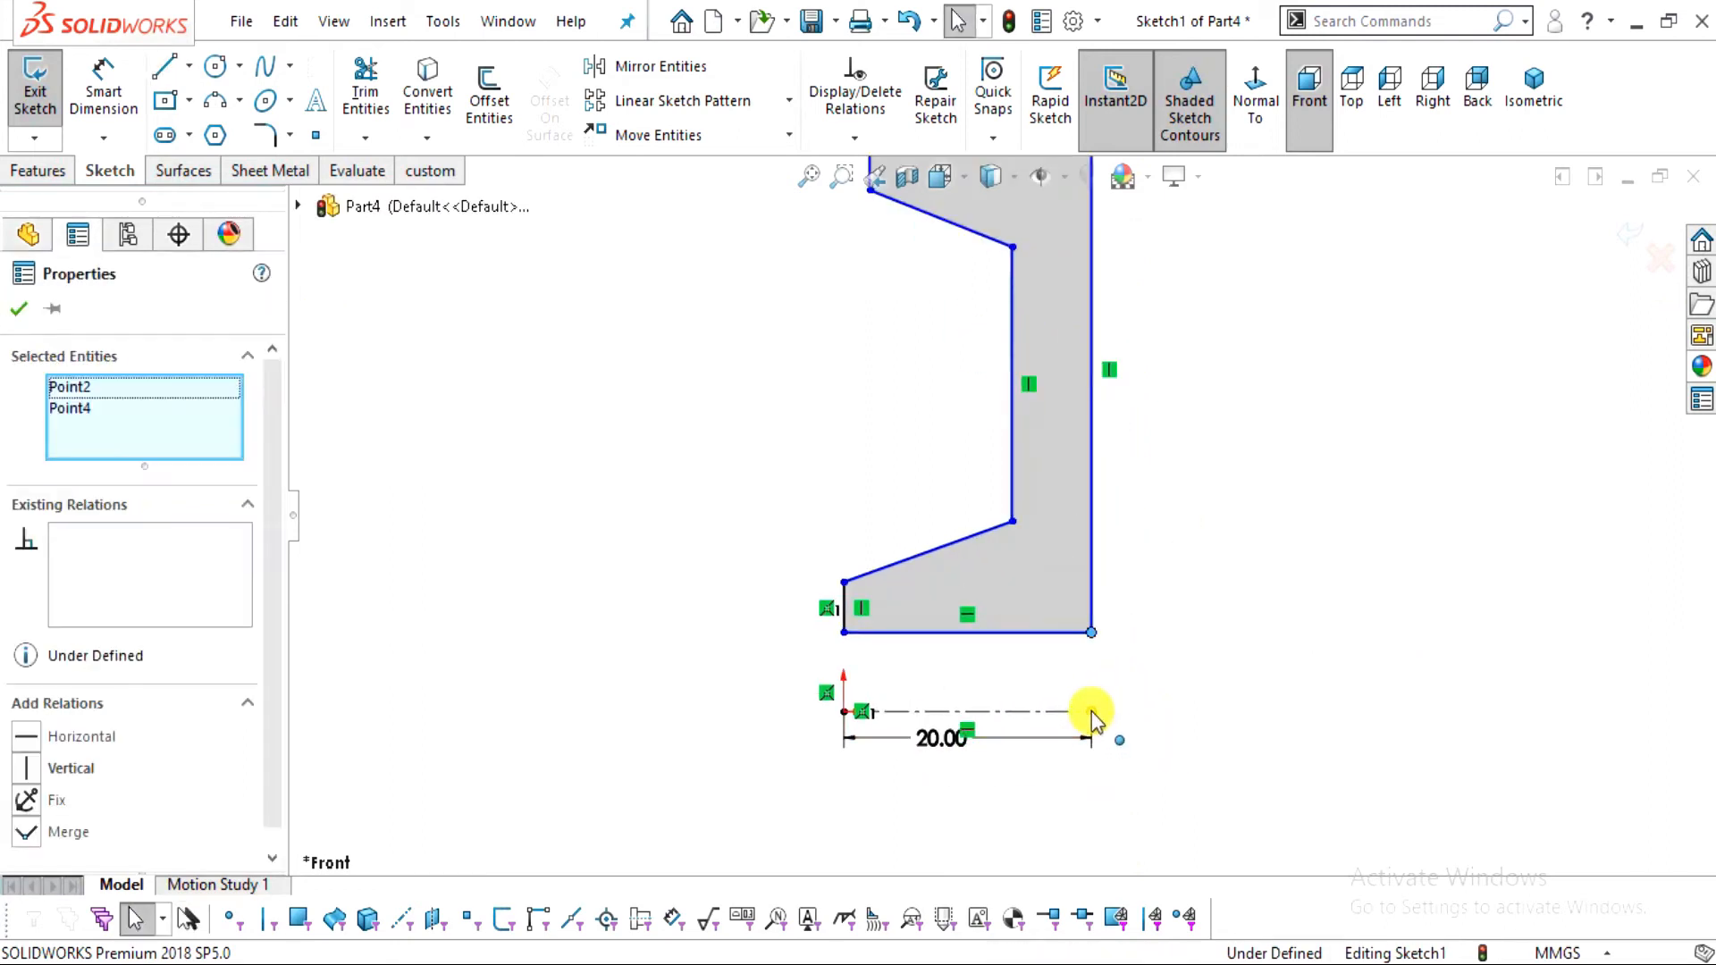
left_click(1198, 608)
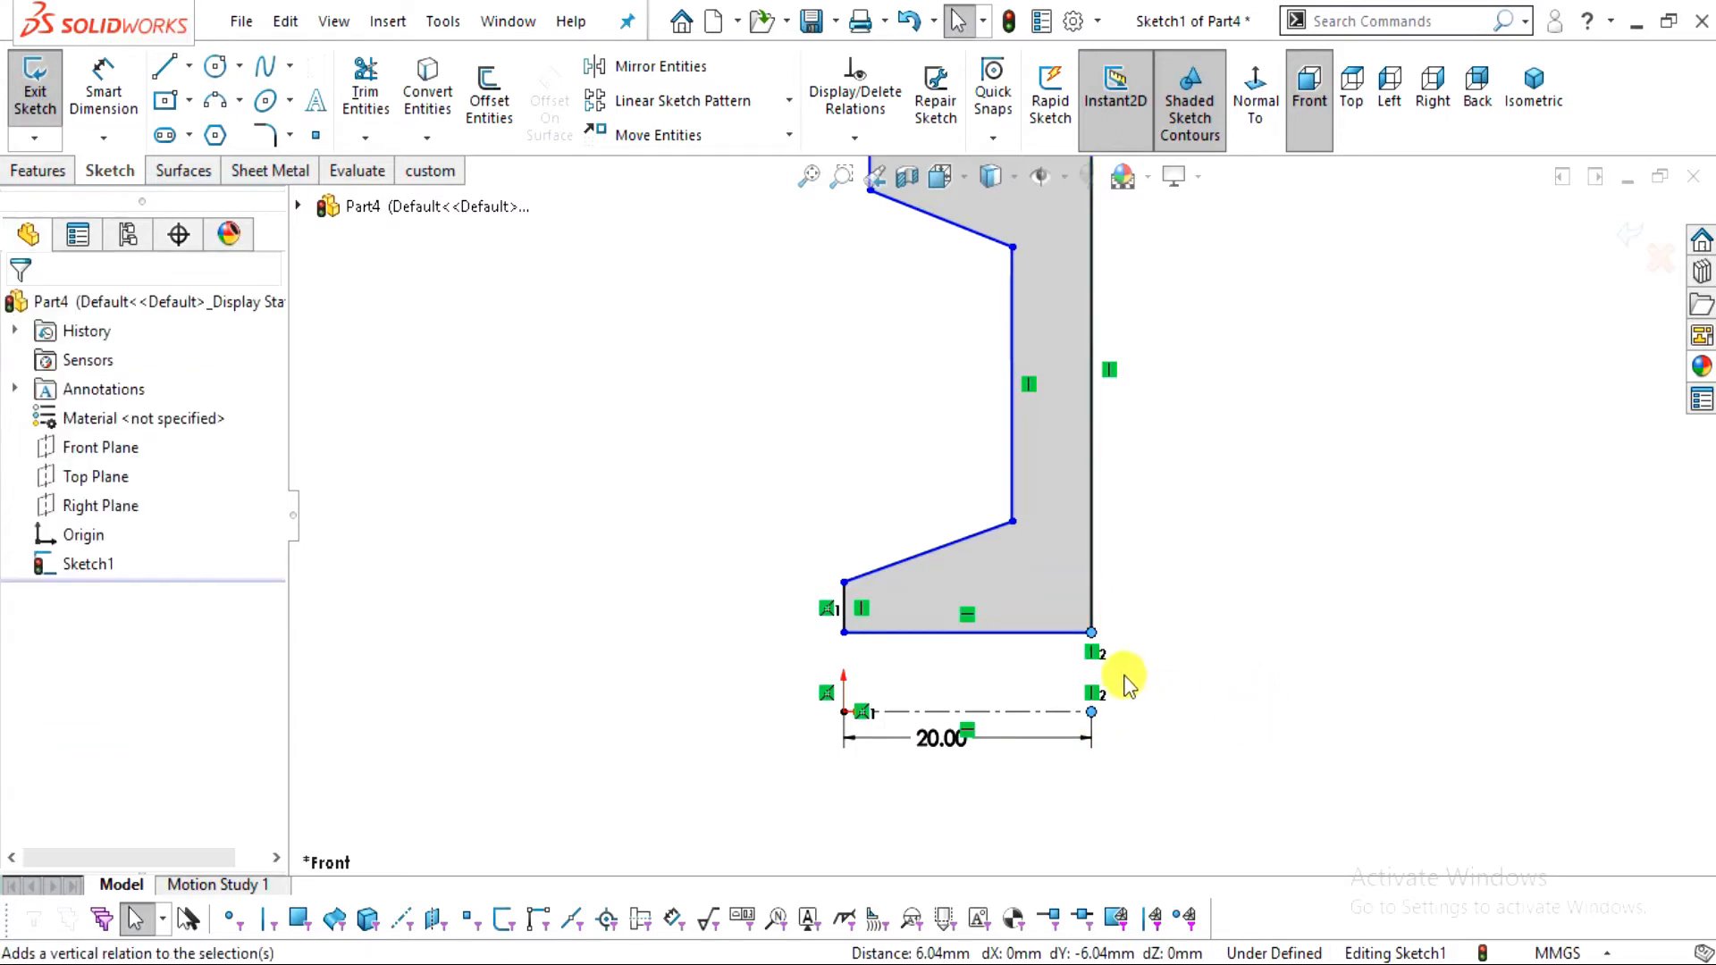
scroll(1072, 498, "up", 2)
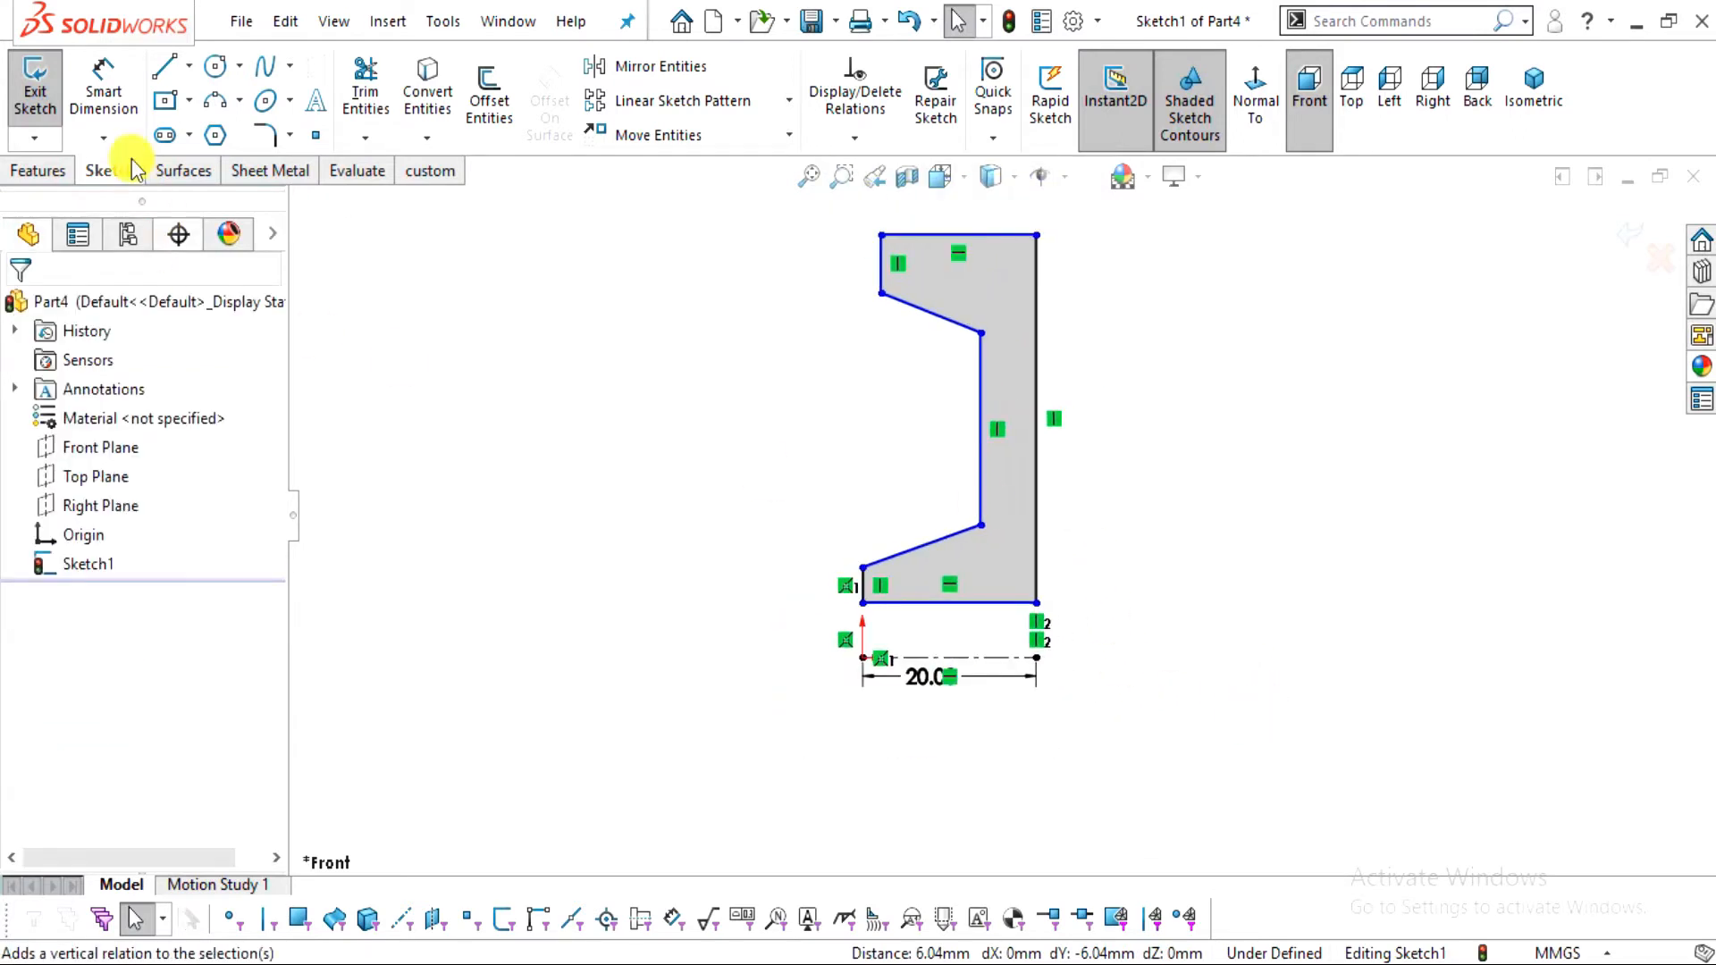
Start a dimension between the profile's horizontal base line and the centerline
left_click(105, 78)
scroll(930, 582, "down", 1)
scroll(940, 625, "down", 2)
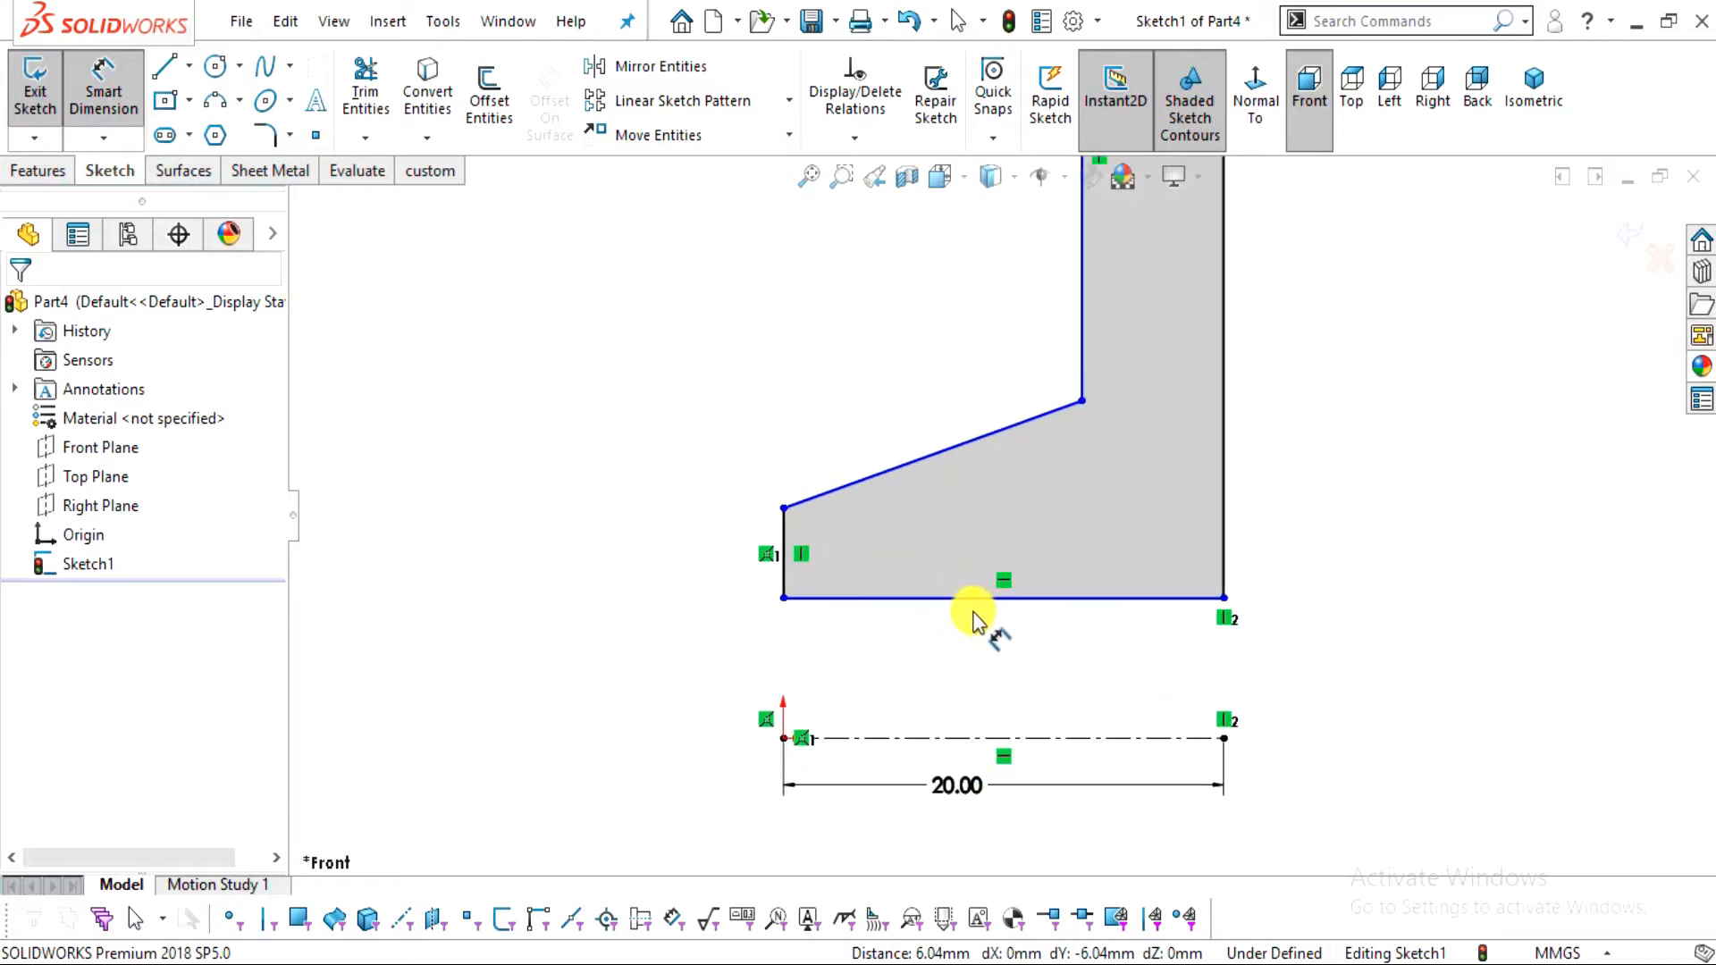
left_click(994, 598)
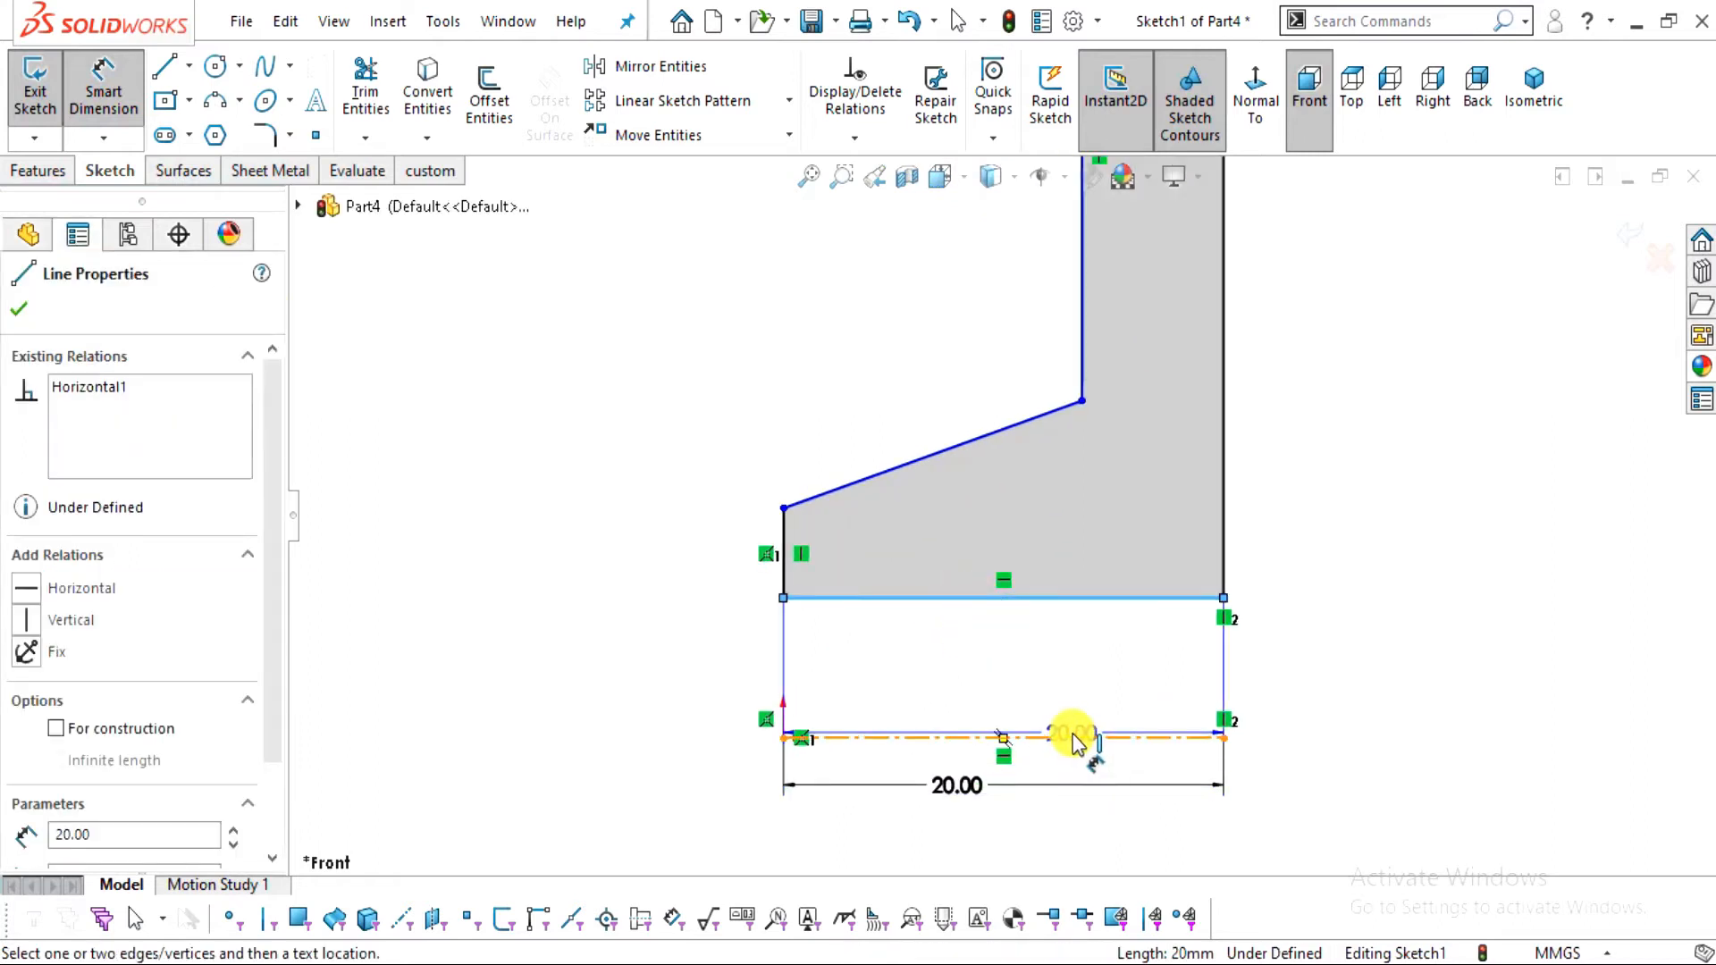
left_click(1075, 738)
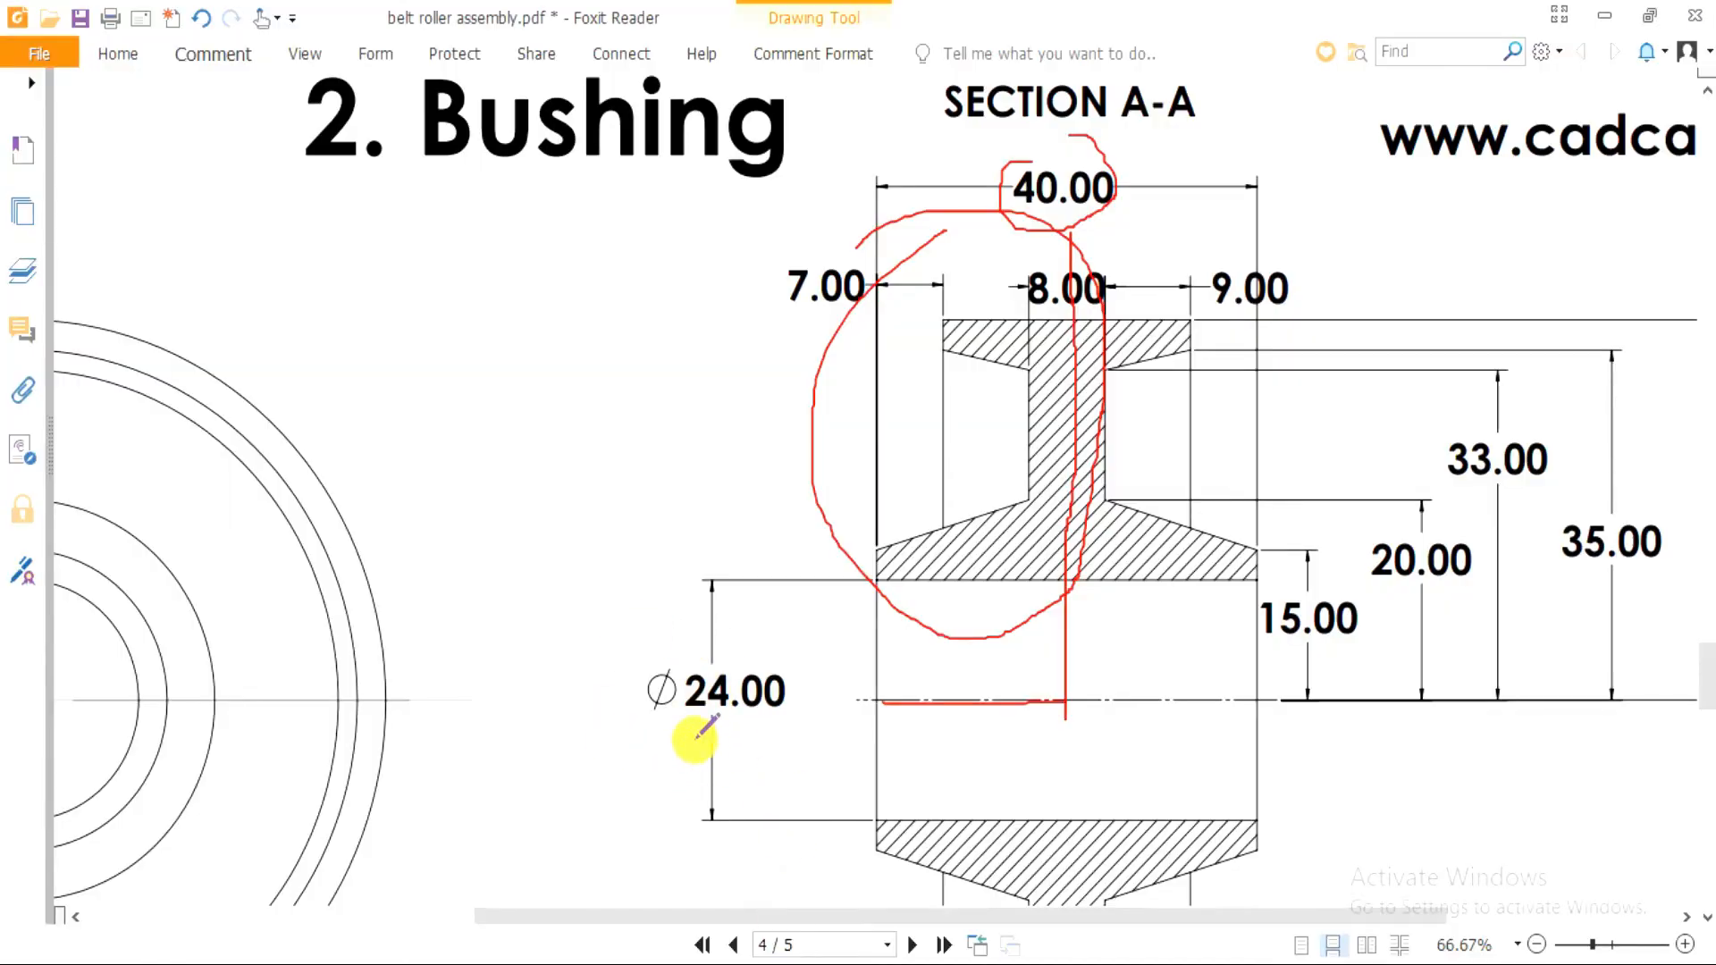
Mark the Ø24.00 bore and its centerline in the PDF, note the 12 mm bore radius, and undo the marks
mouse_move(684, 734)
left_mouse_down()
mouse_move(840, 681)
mouse_move(581, 701)
left_mouse_up()
left_click_drag(858, 702, 1144, 715)
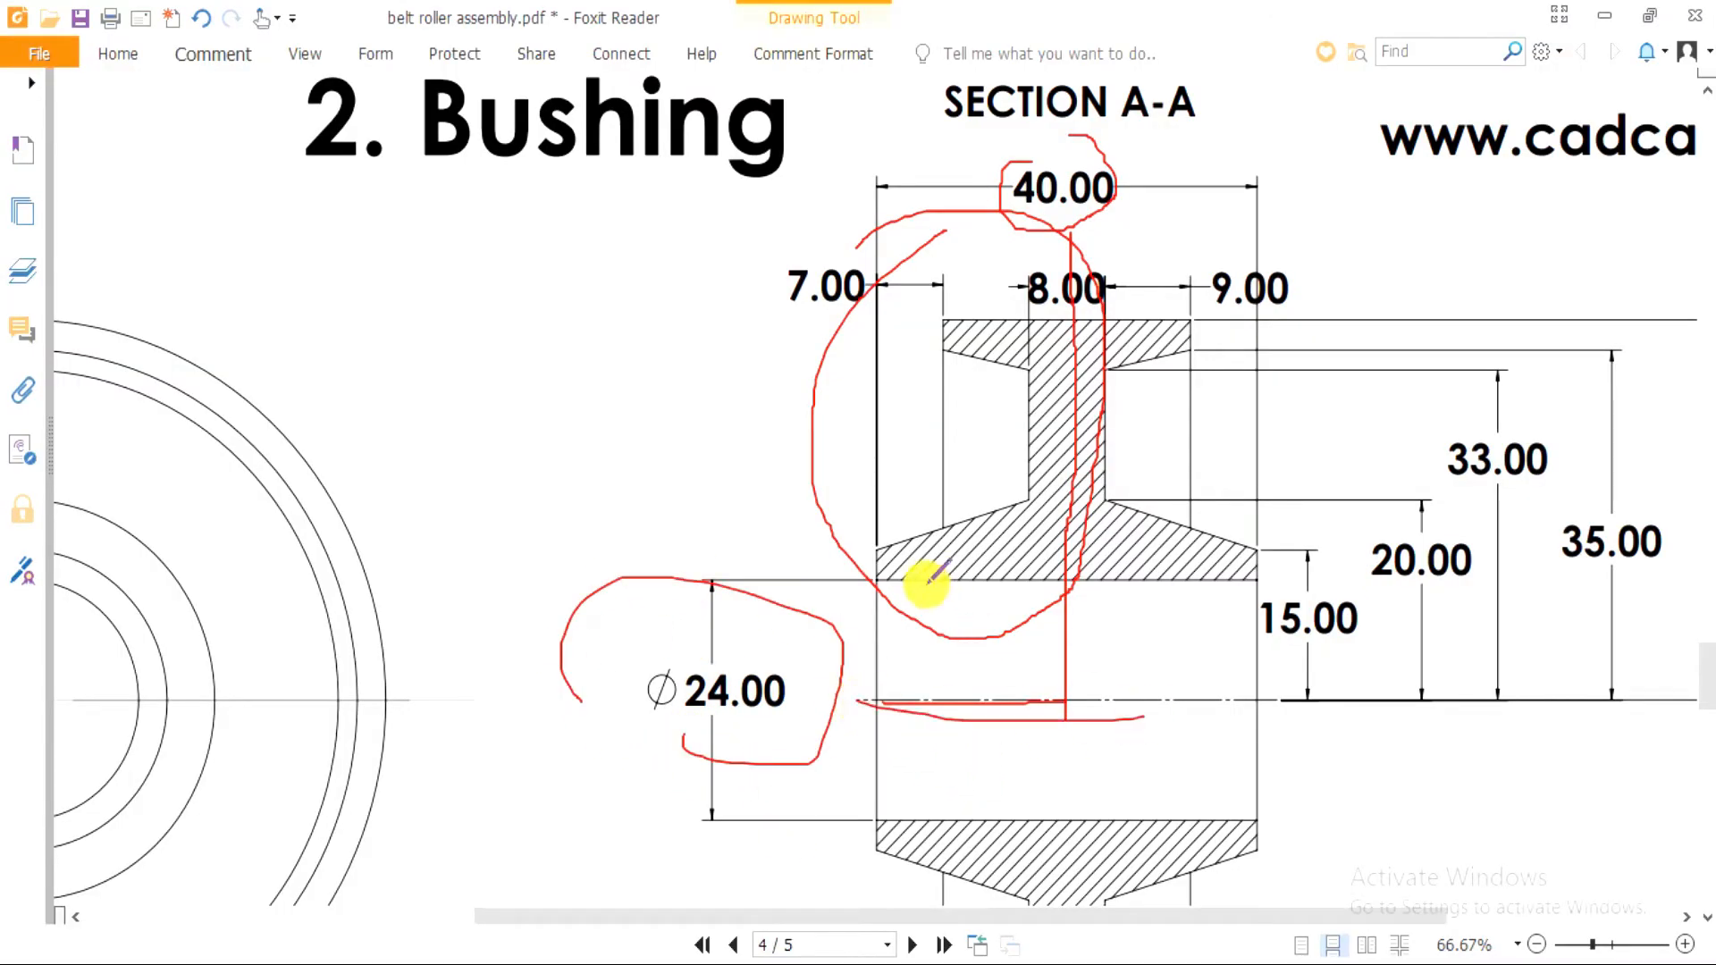
left_click_drag(960, 582, 961, 704)
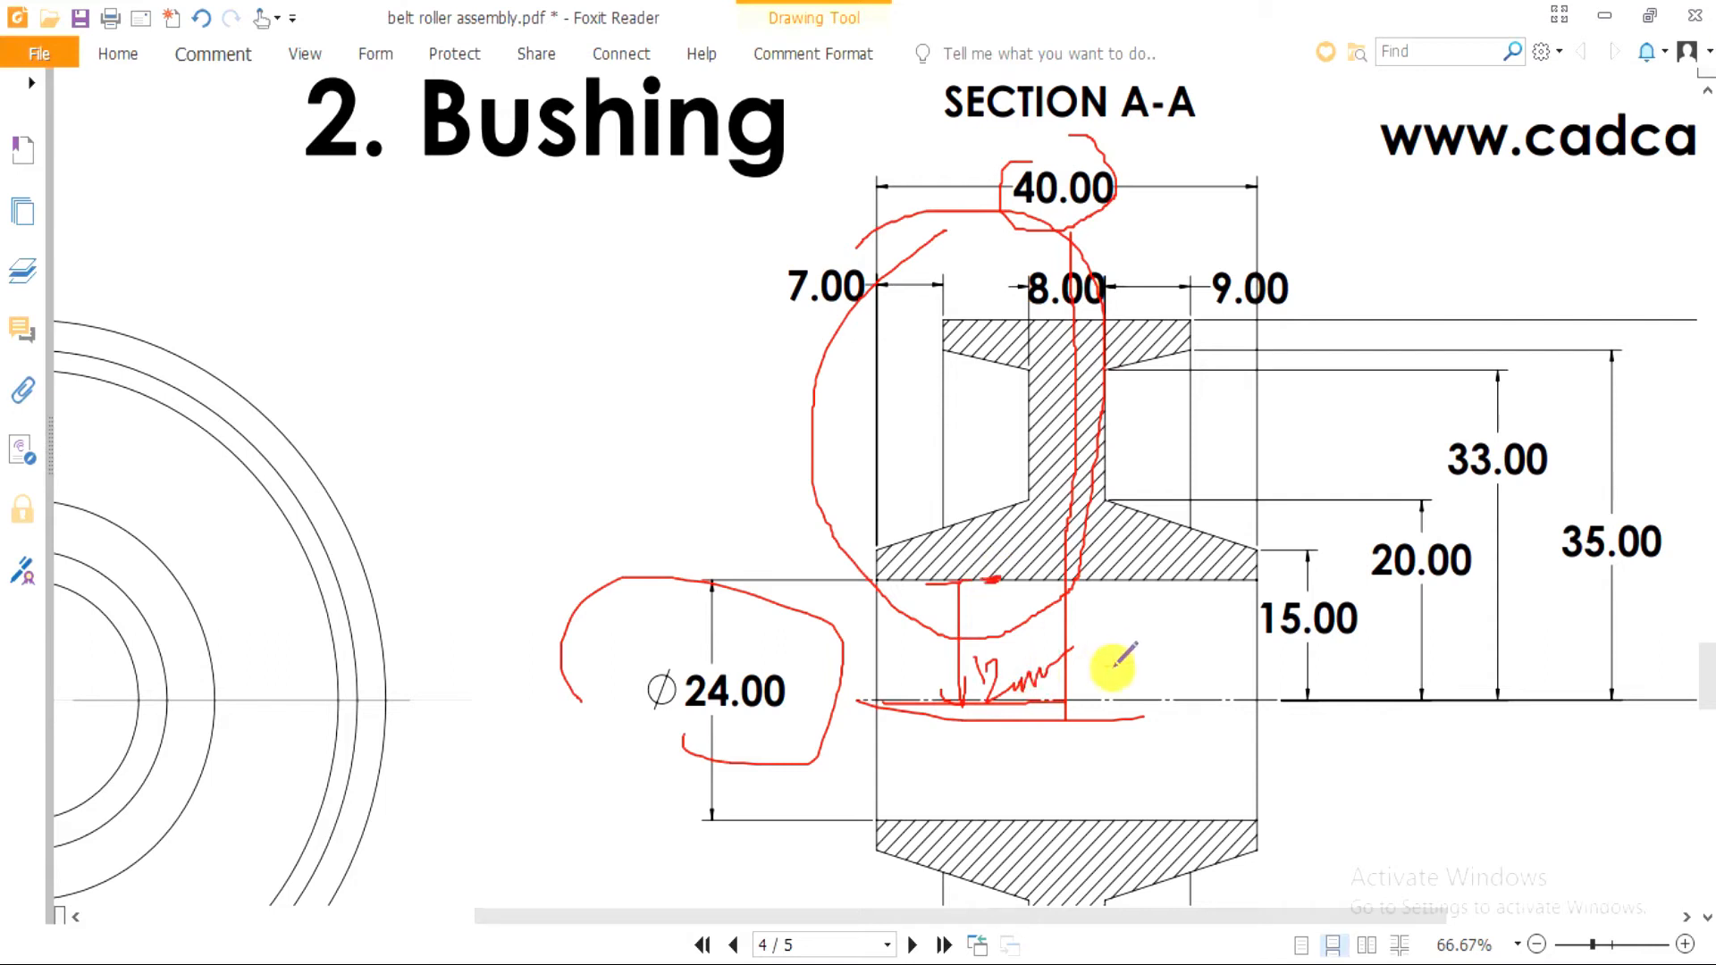
key("ctrl+z")
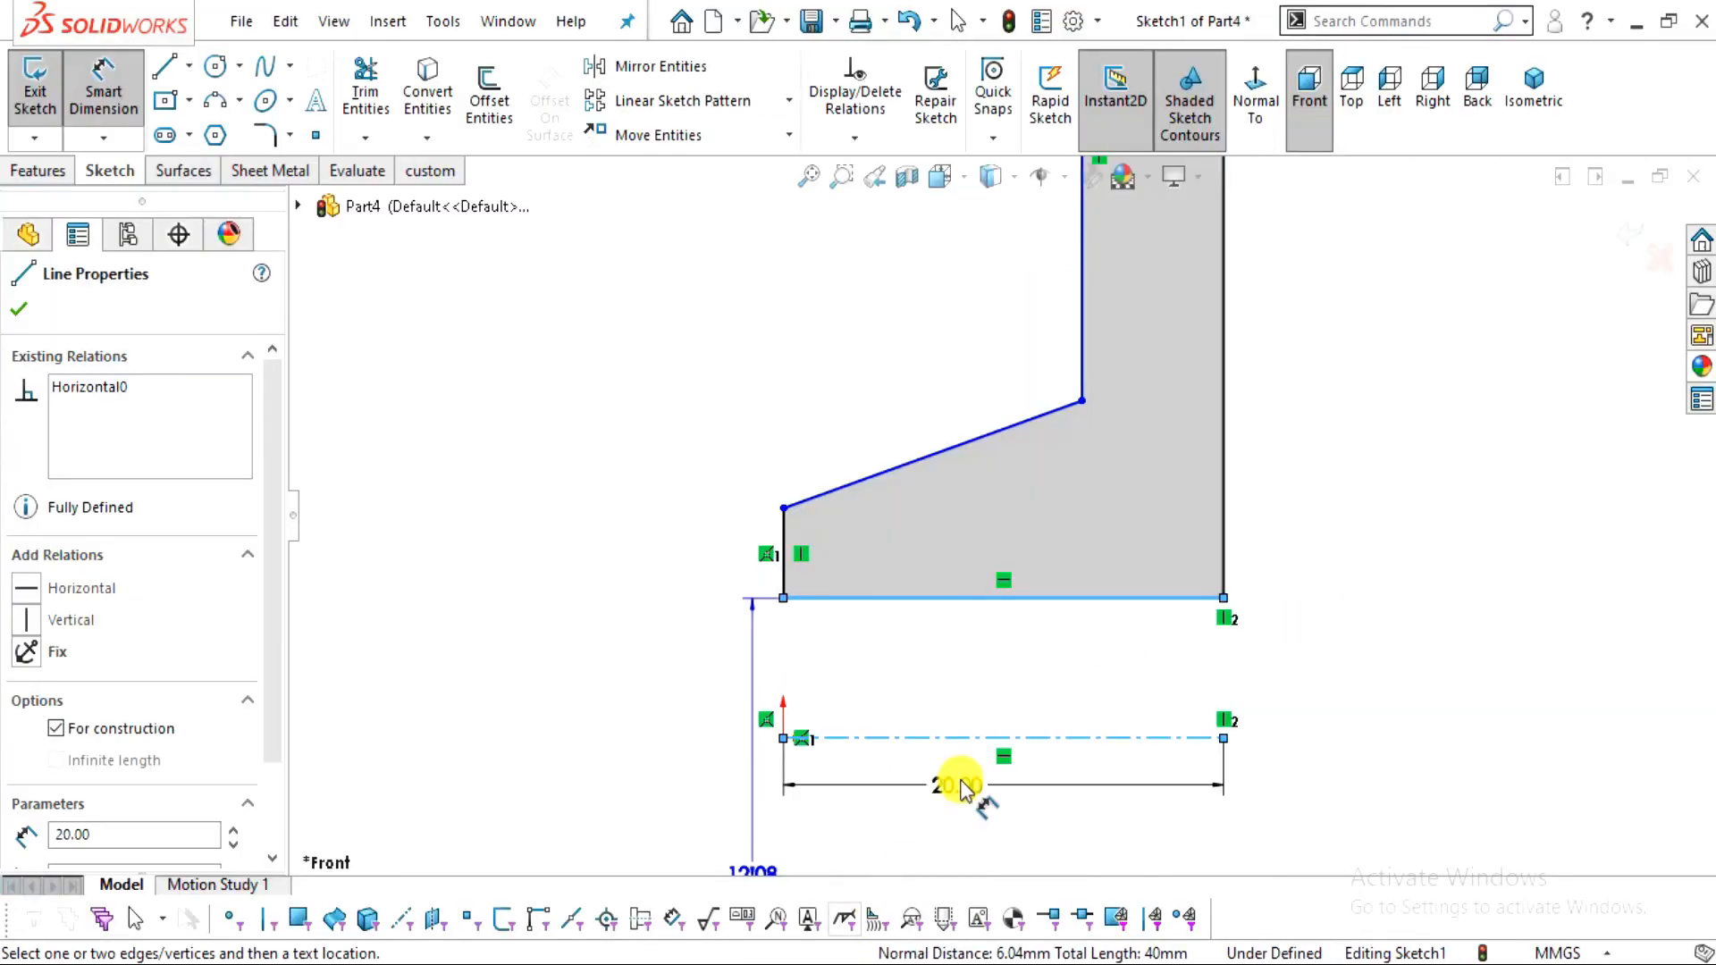
Place the dimension between the base line and the centerline beside the profile and set it to 12 mm
left_click(957, 786)
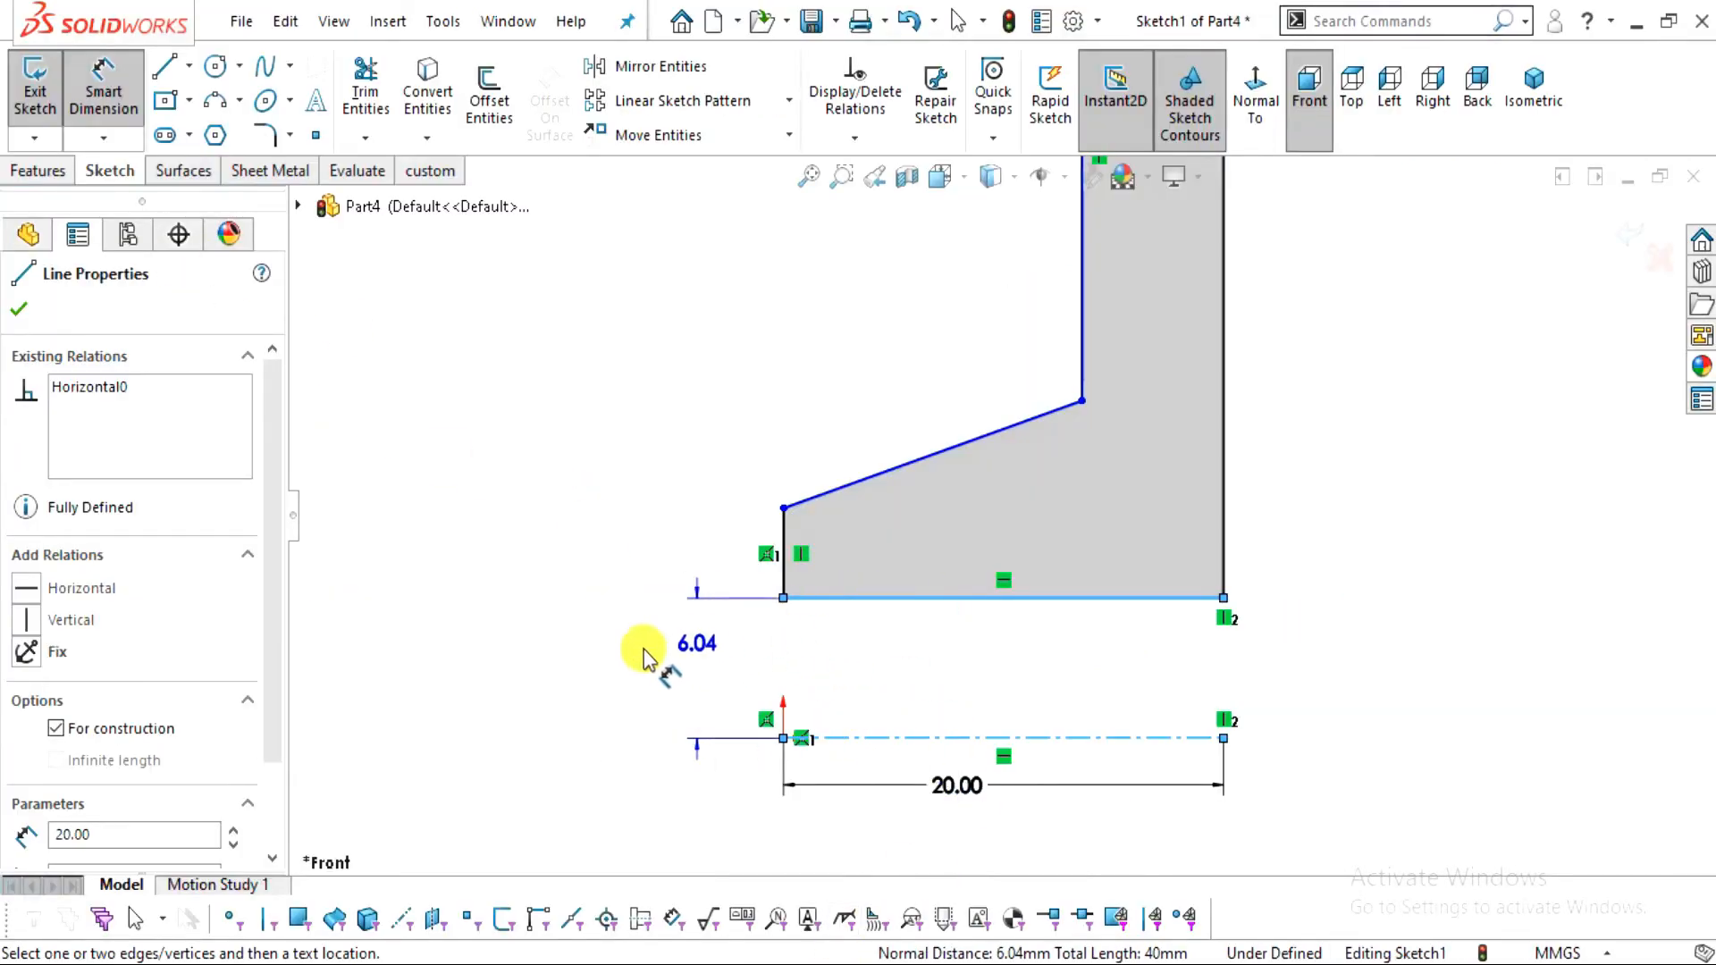
left_click(649, 660)
type("1")
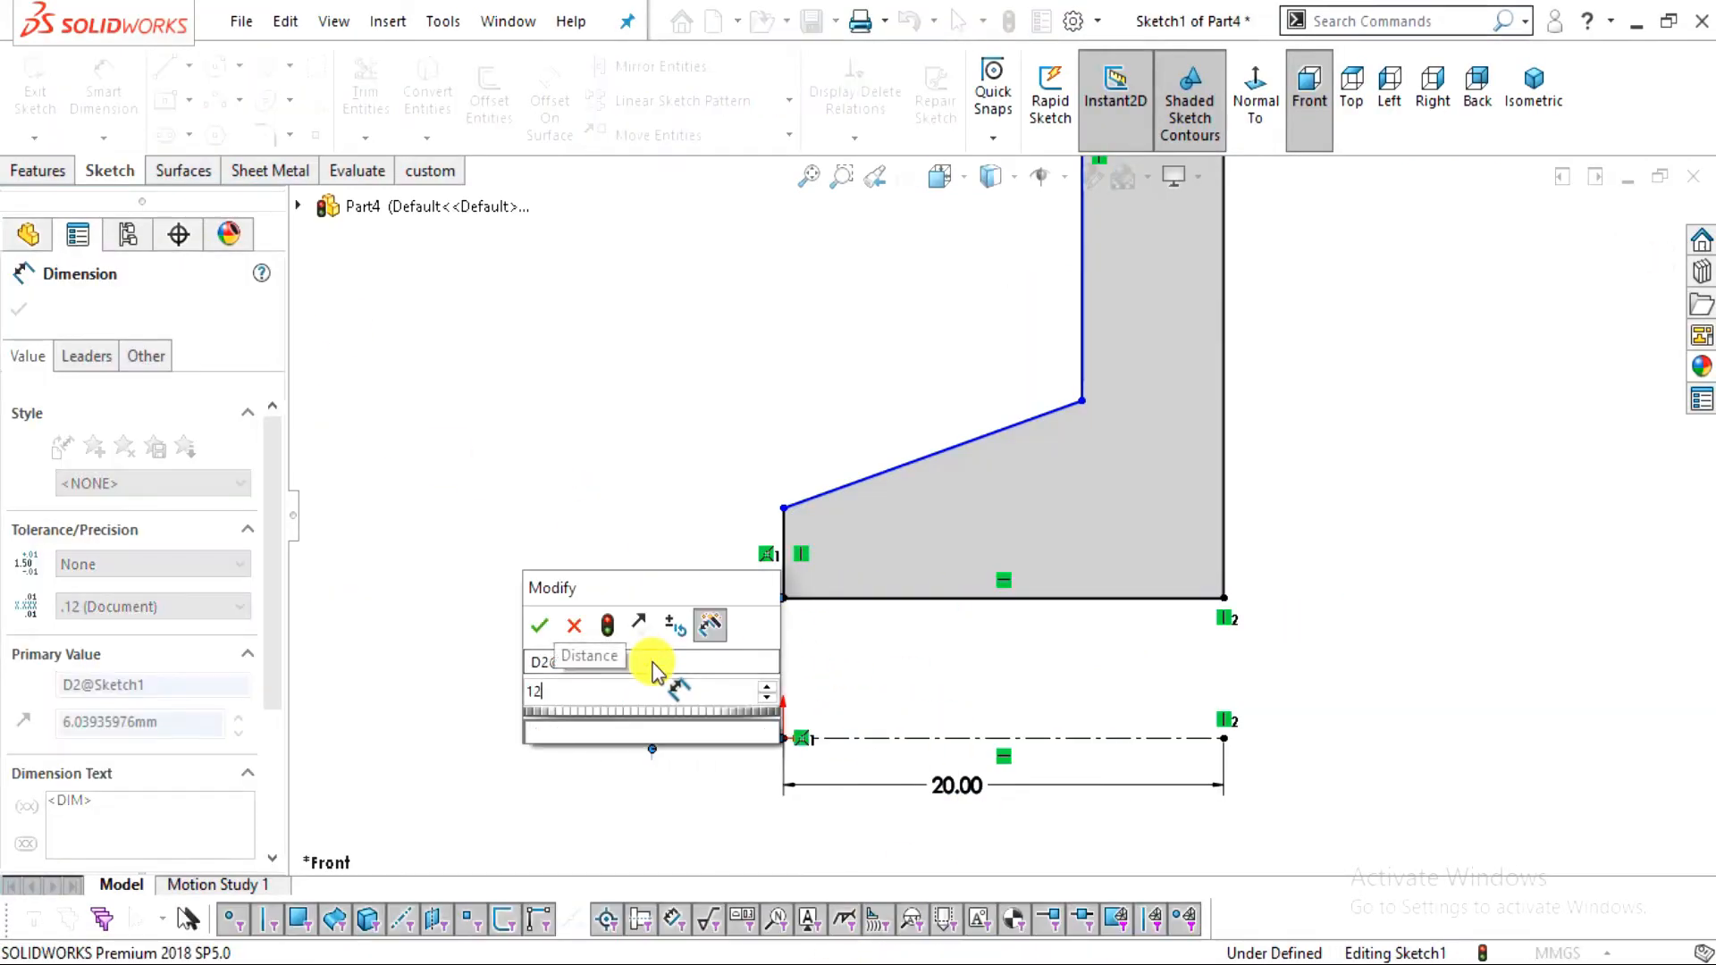
type("2")
key("Return")
key("Escape")
Move the hub's outer corner above the base line and the lower corner of the web line further up
left_click_drag(783, 515, 781, 402)
left_click_drag(1079, 404, 1034, 241)
scroll(1218, 575, "up", 3)
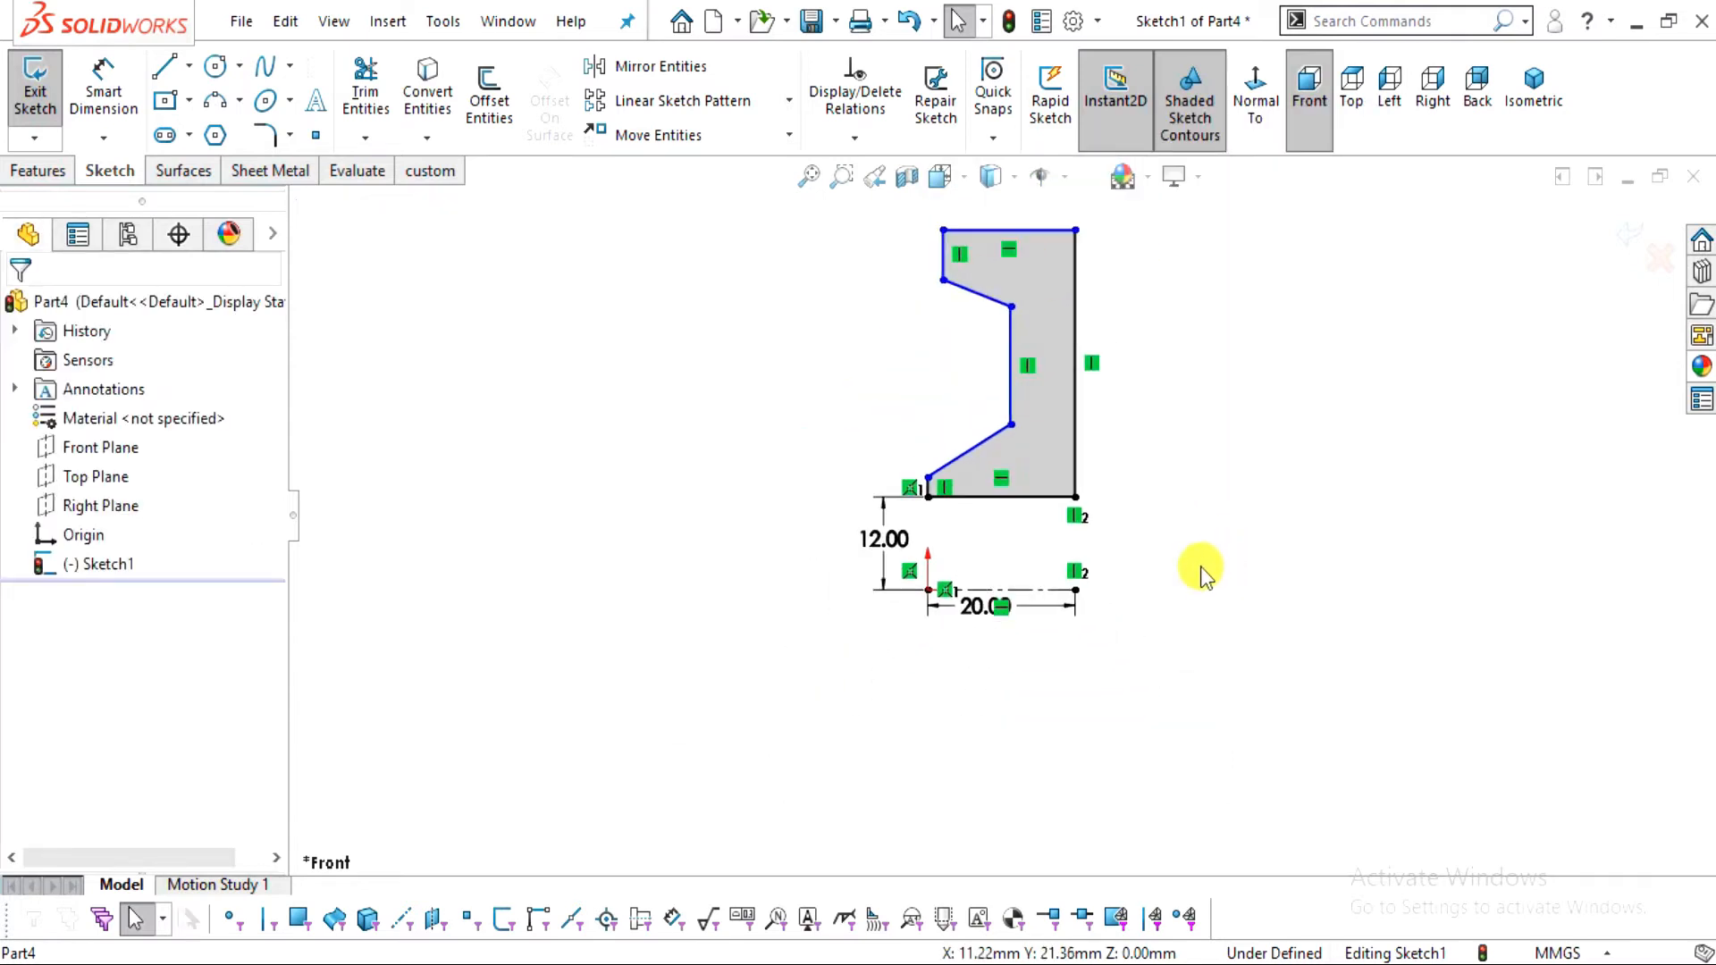
scroll(1108, 509, "down", 1)
scroll(942, 322, "down", 2)
Start another dimension from the centerline
left_click(85, 72)
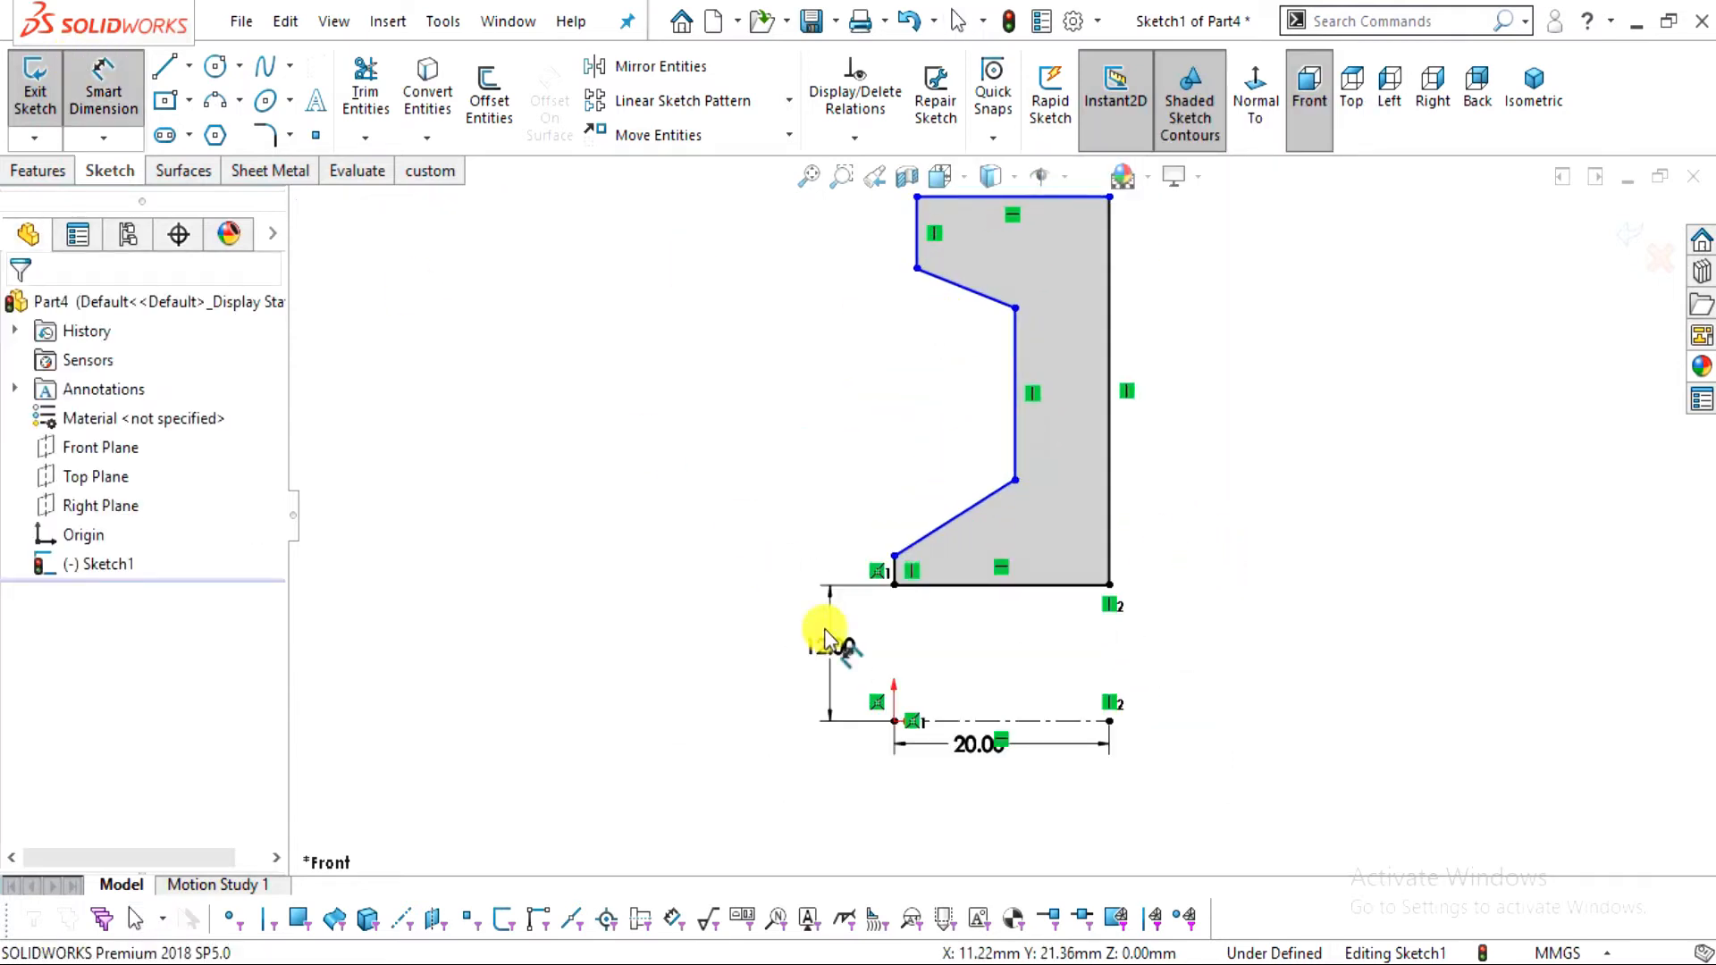
left_click(988, 723)
scroll(999, 509, "up", 3)
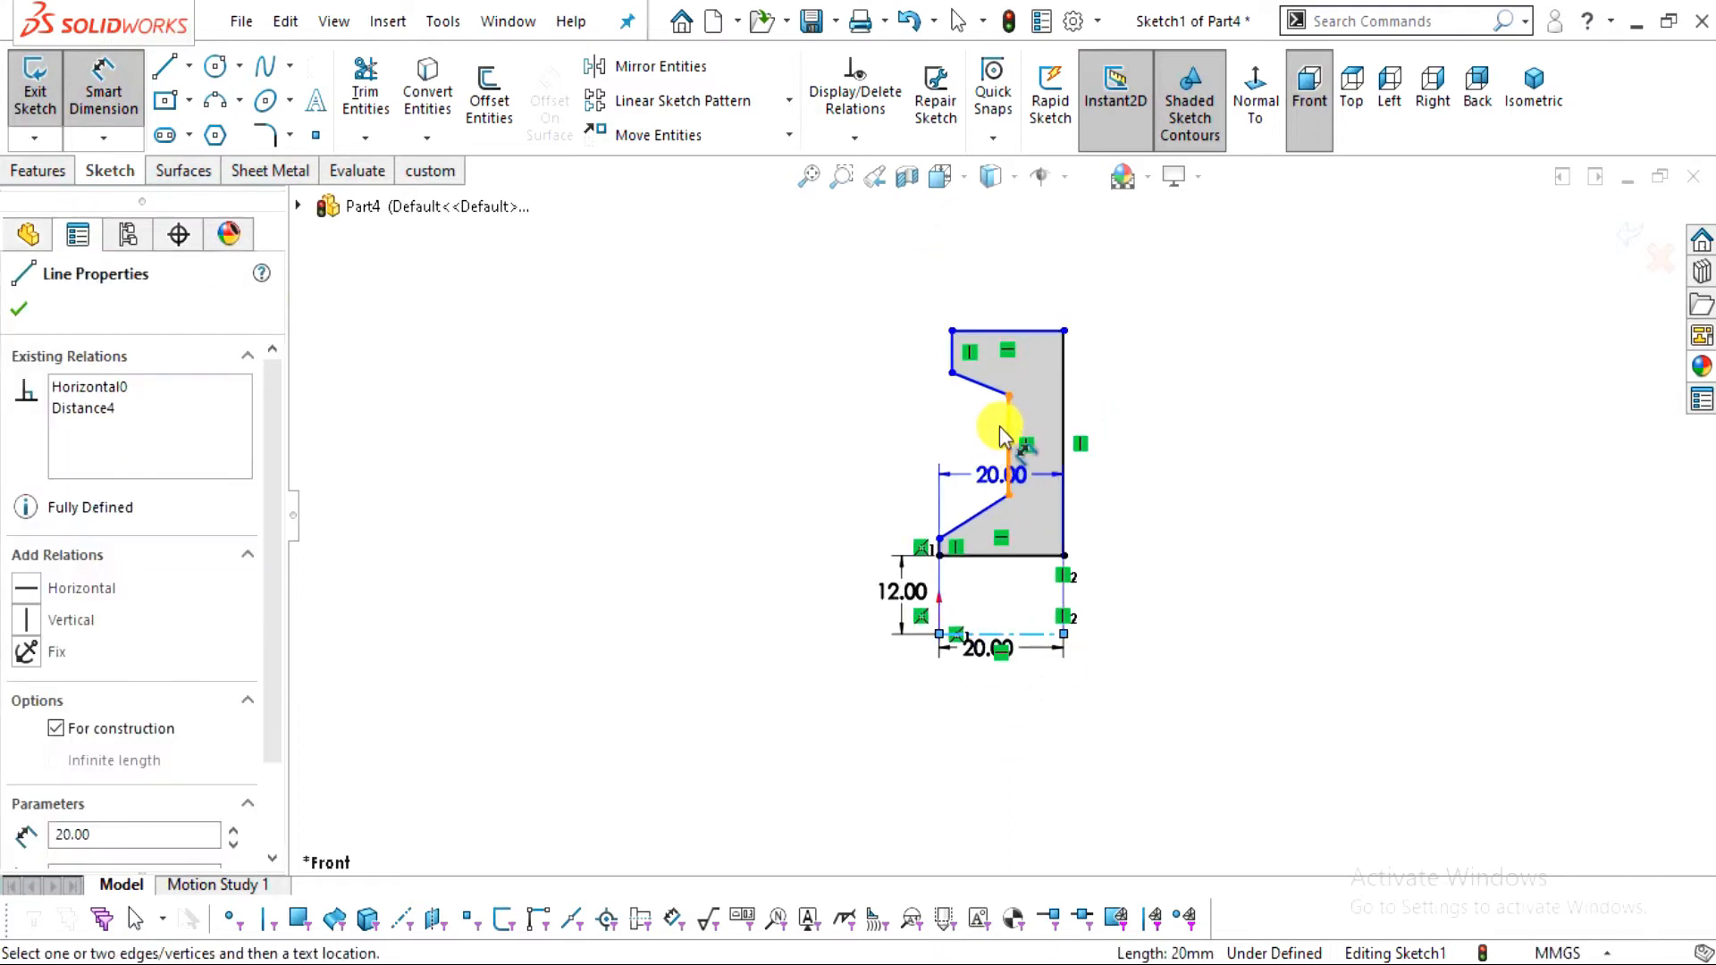
Switch to the PDF, mark the rim's outer edge and look up its height above the centerline
key("alt+Tab")
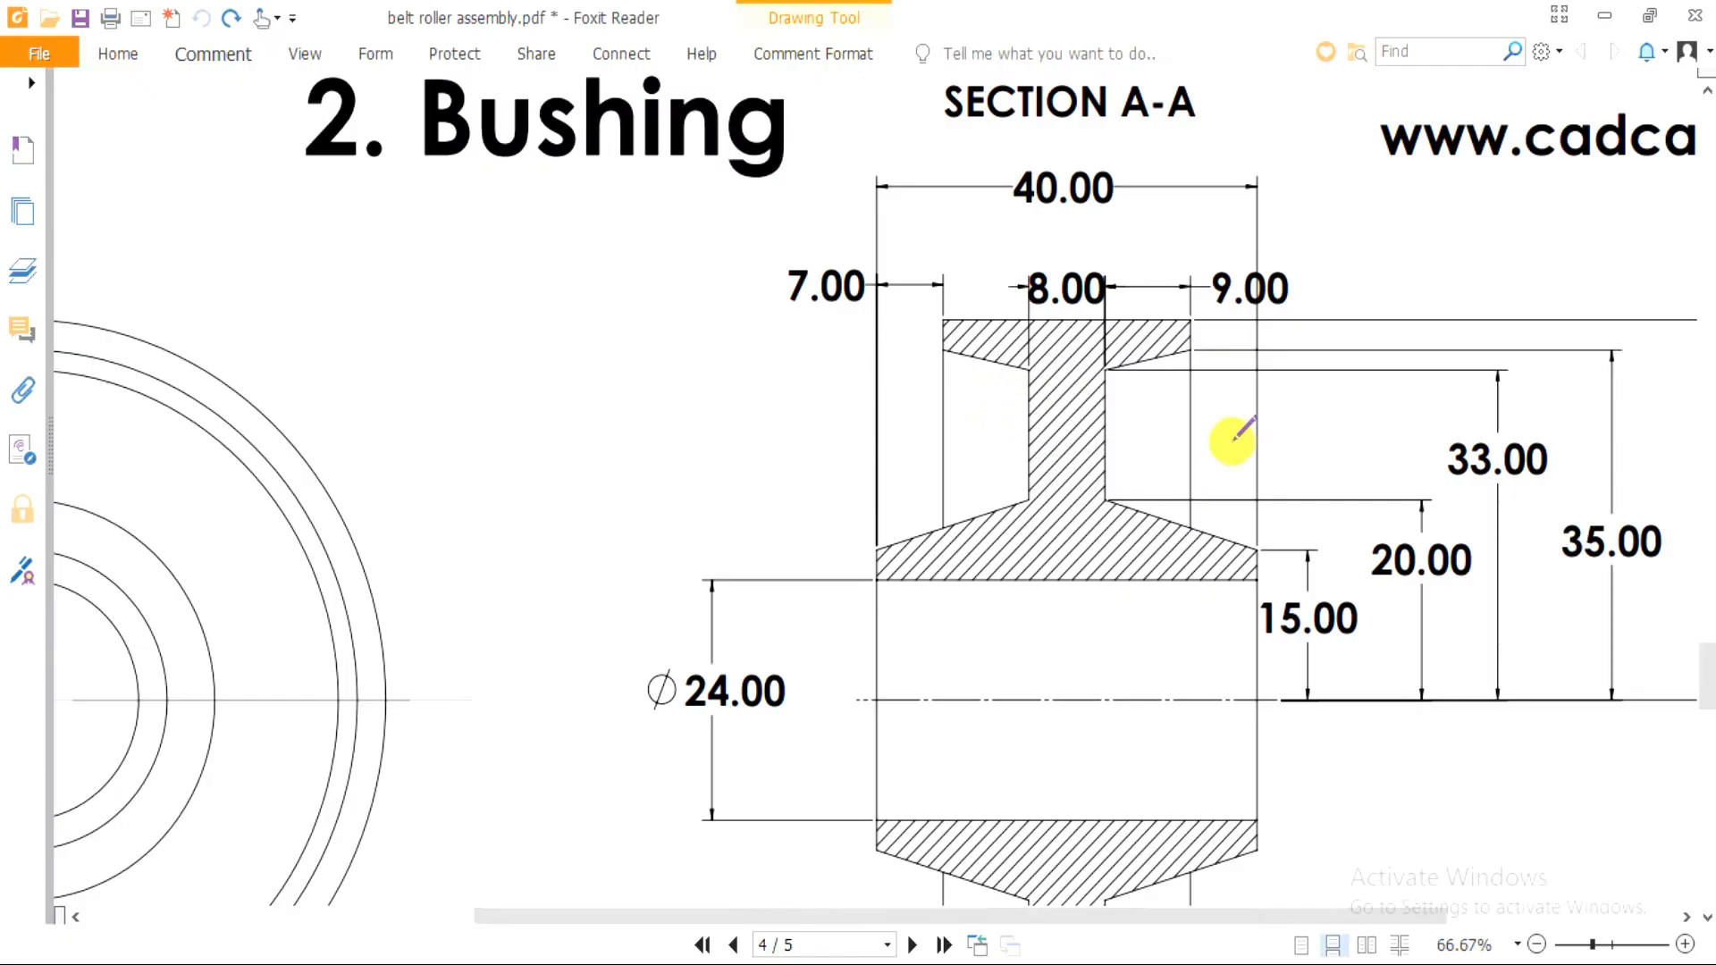
left_click_drag(1071, 315, 1194, 319)
left_click_drag(986, 919, 1168, 889)
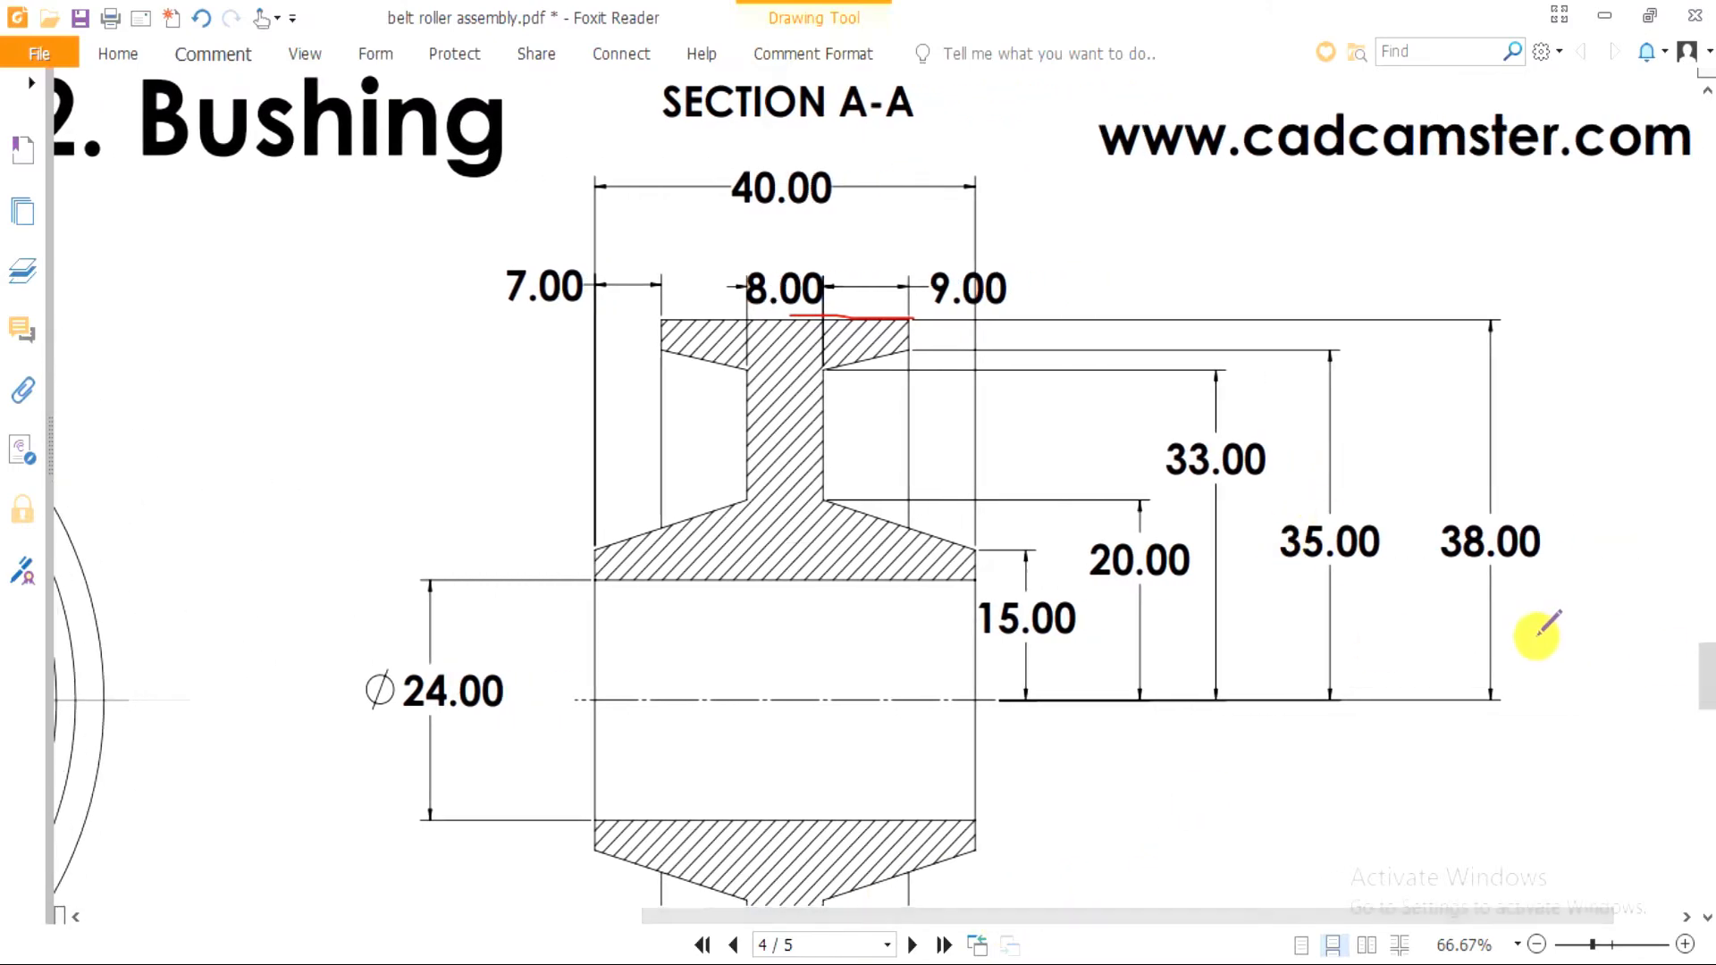
key("alt+Tab")
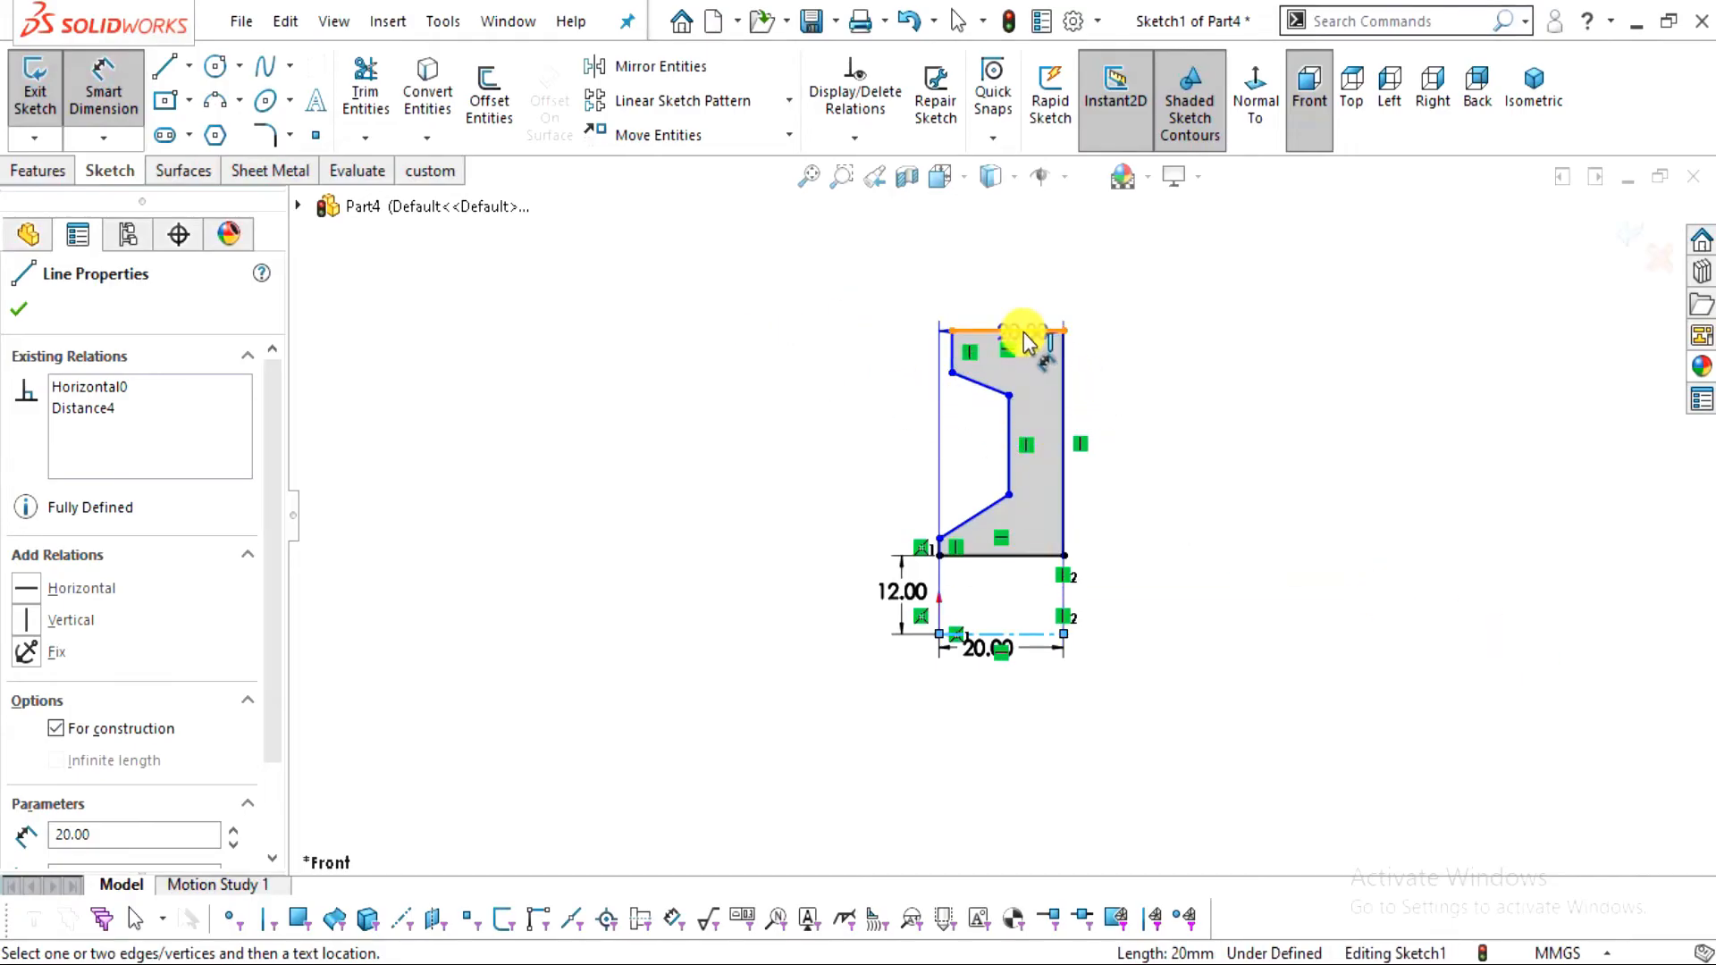
Dimension the rim's horizontal outer edge from the centerline at 38 mm
left_click(1026, 342)
scroll(813, 471, "down", 3)
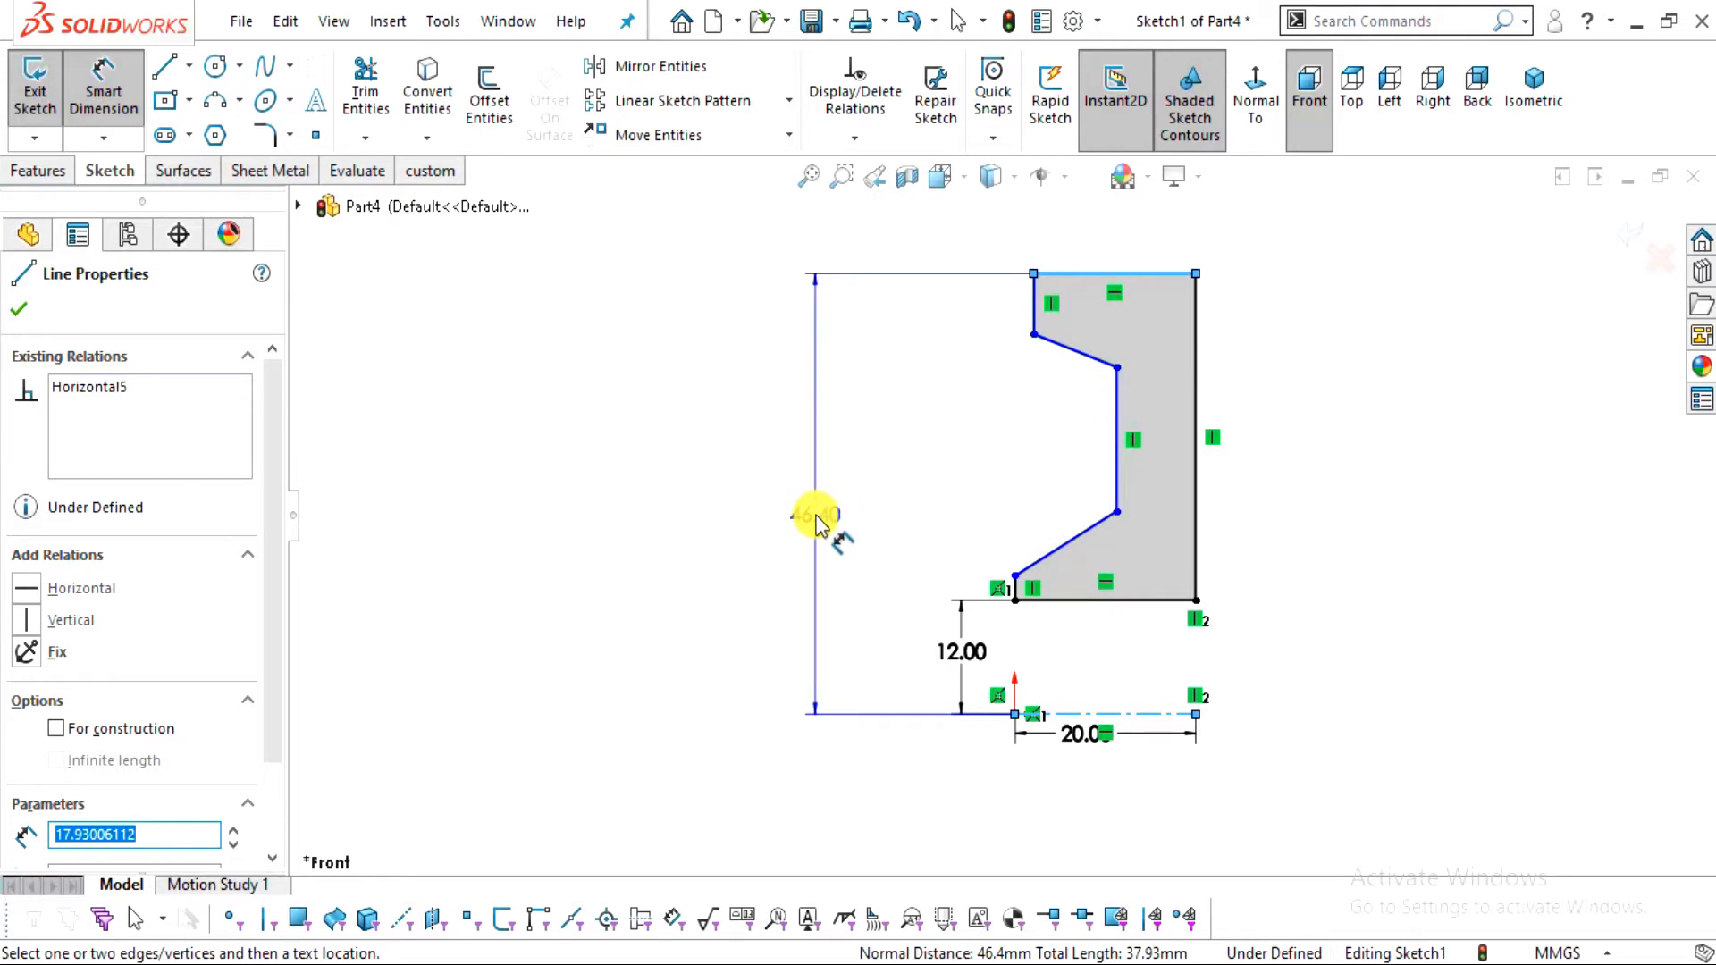
left_click(815, 523)
type("3")
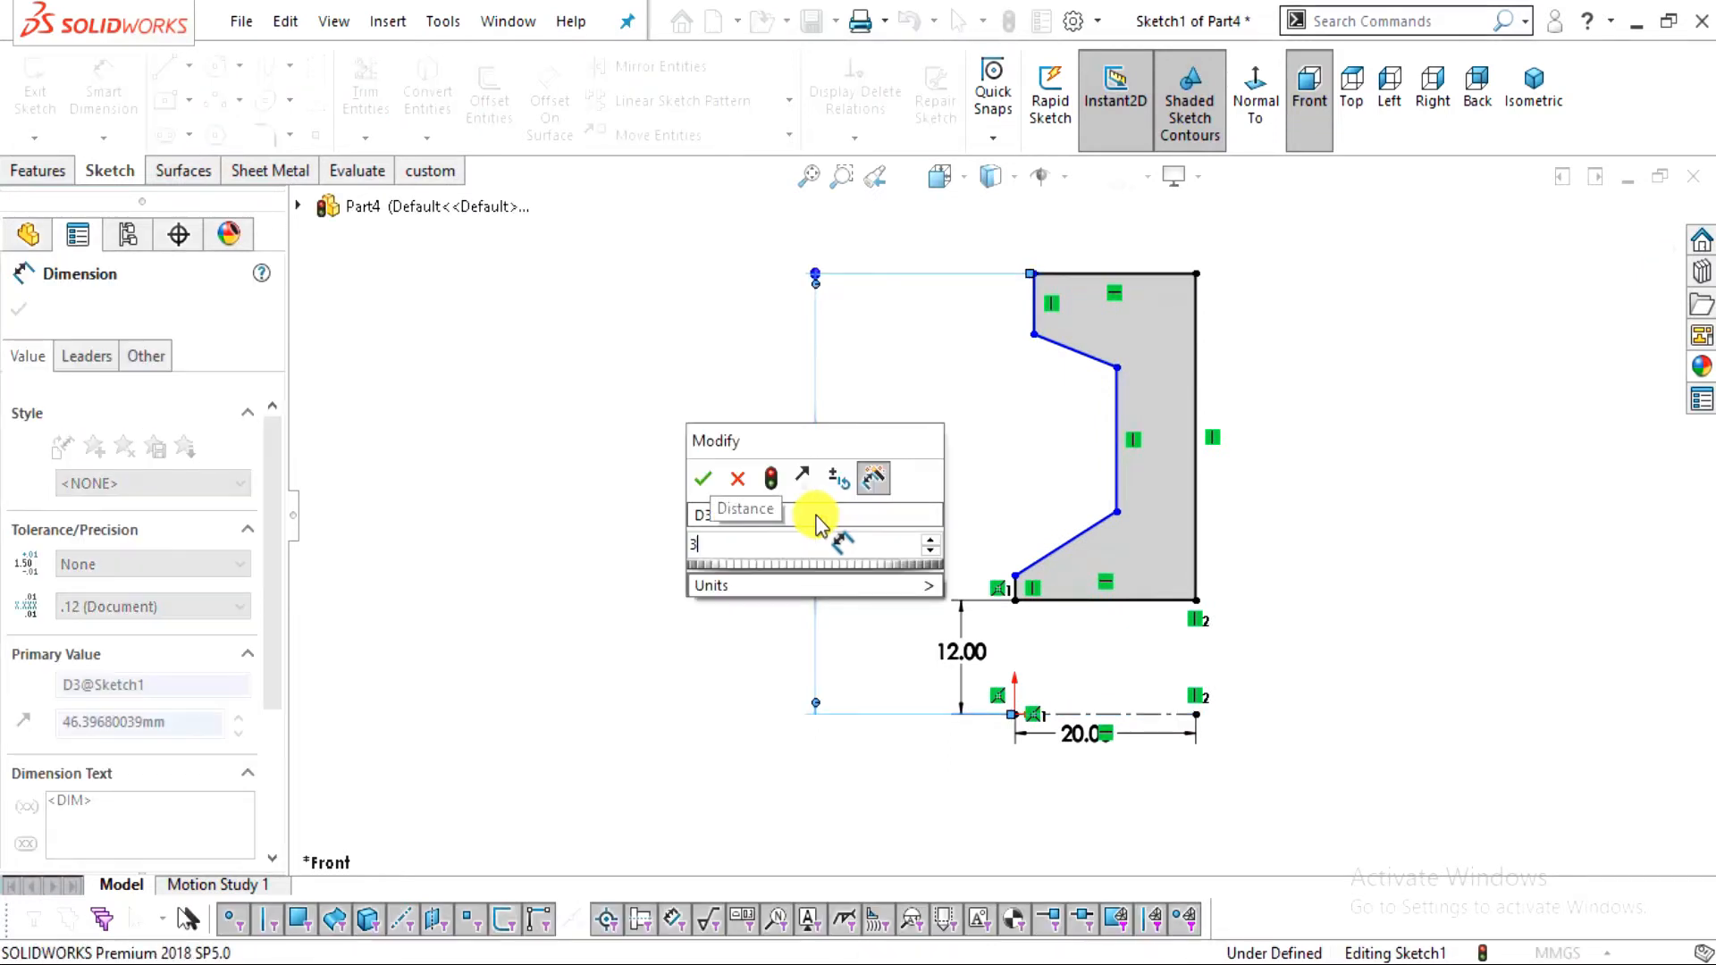
key("Return")
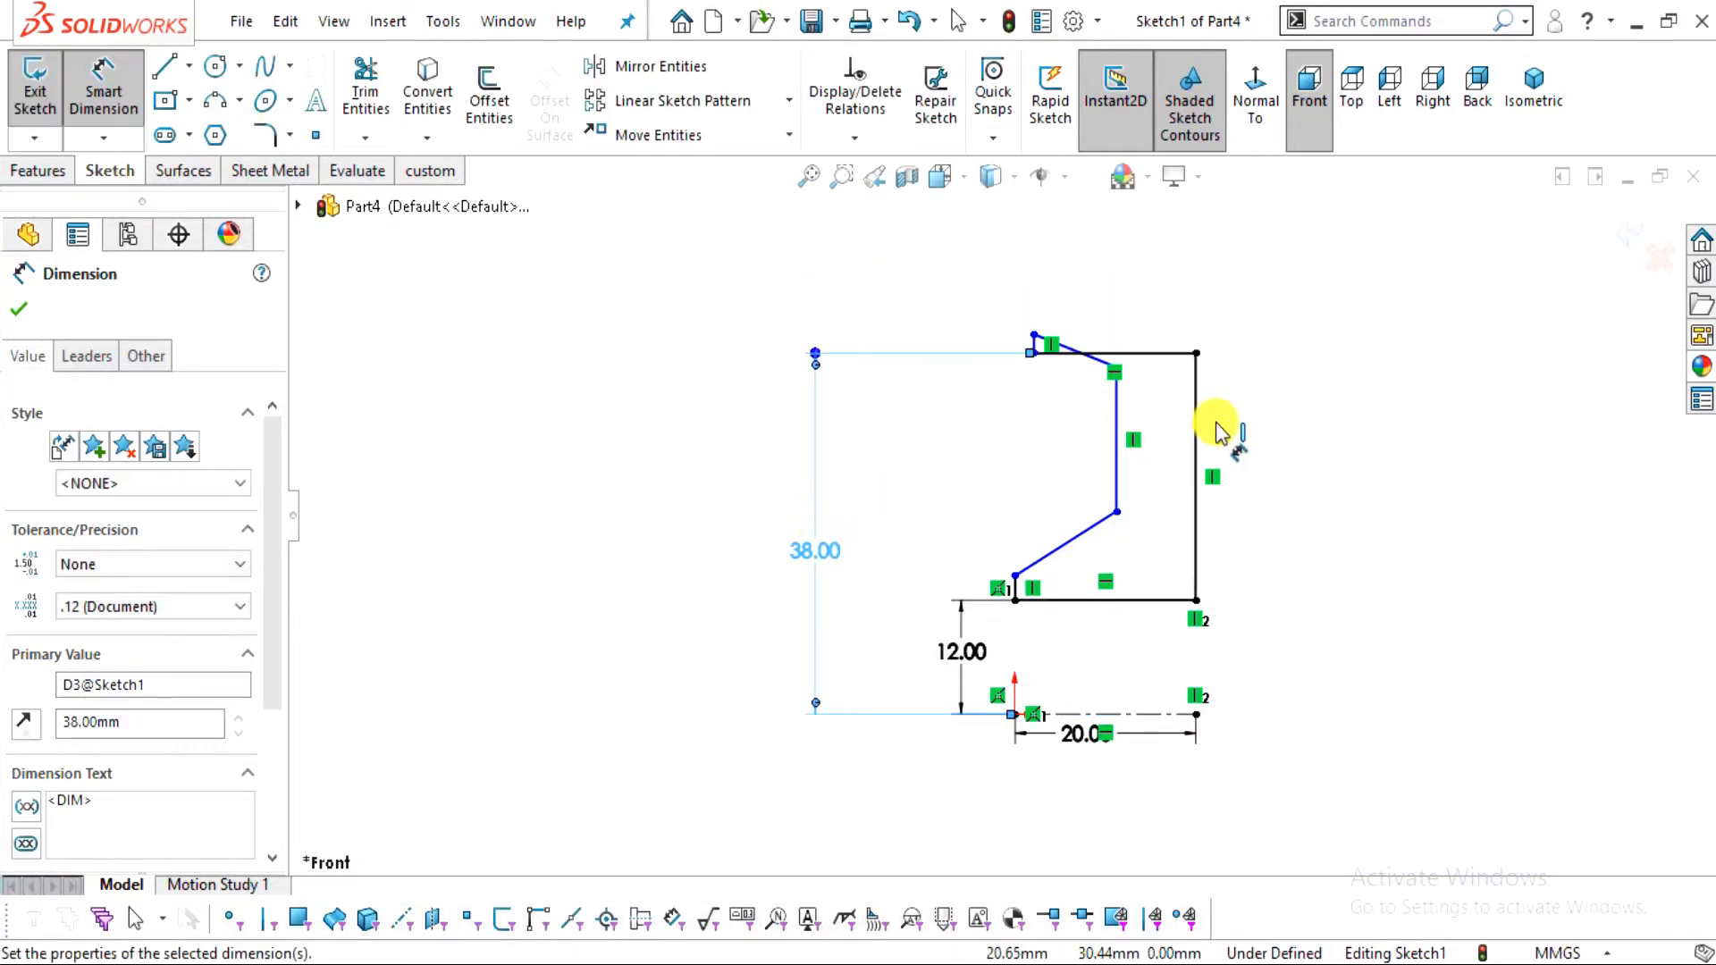
key("Escape")
Move both corners of the rim's sloped underside down so the slope descends from the rim's short edge to the web
scroll(1218, 429, "down", 2)
left_click_drag(932, 304, 945, 360)
key("Escape")
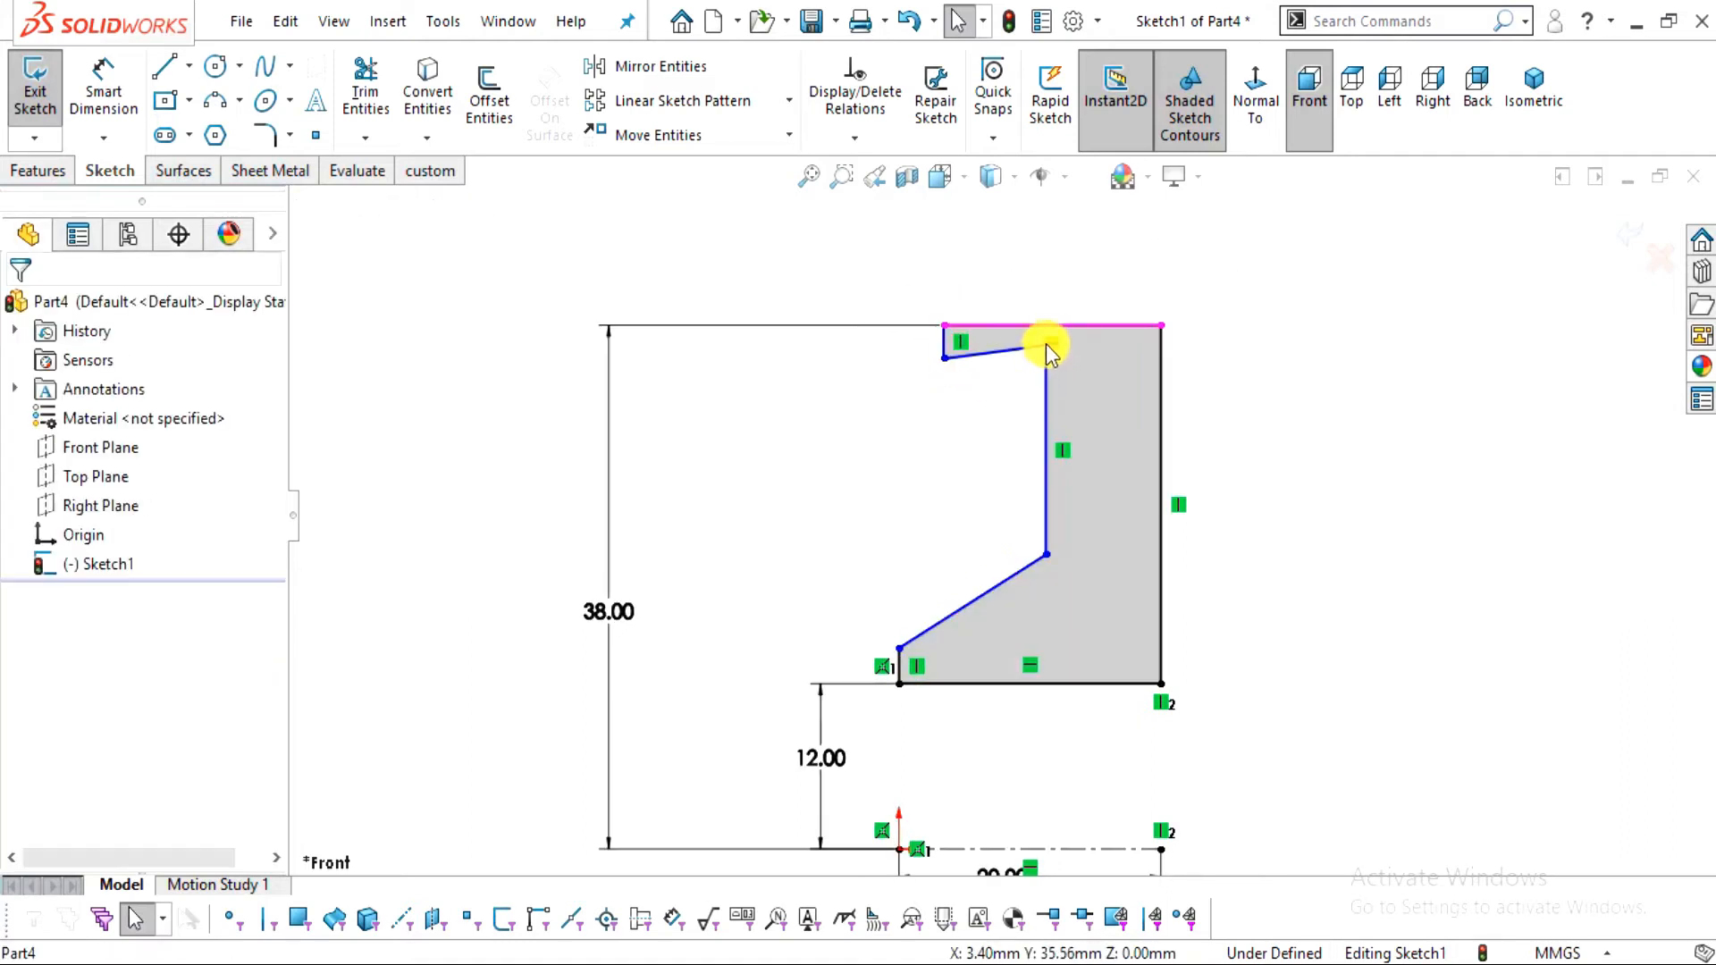
scroll(1059, 376, "down", 3)
left_click(989, 350)
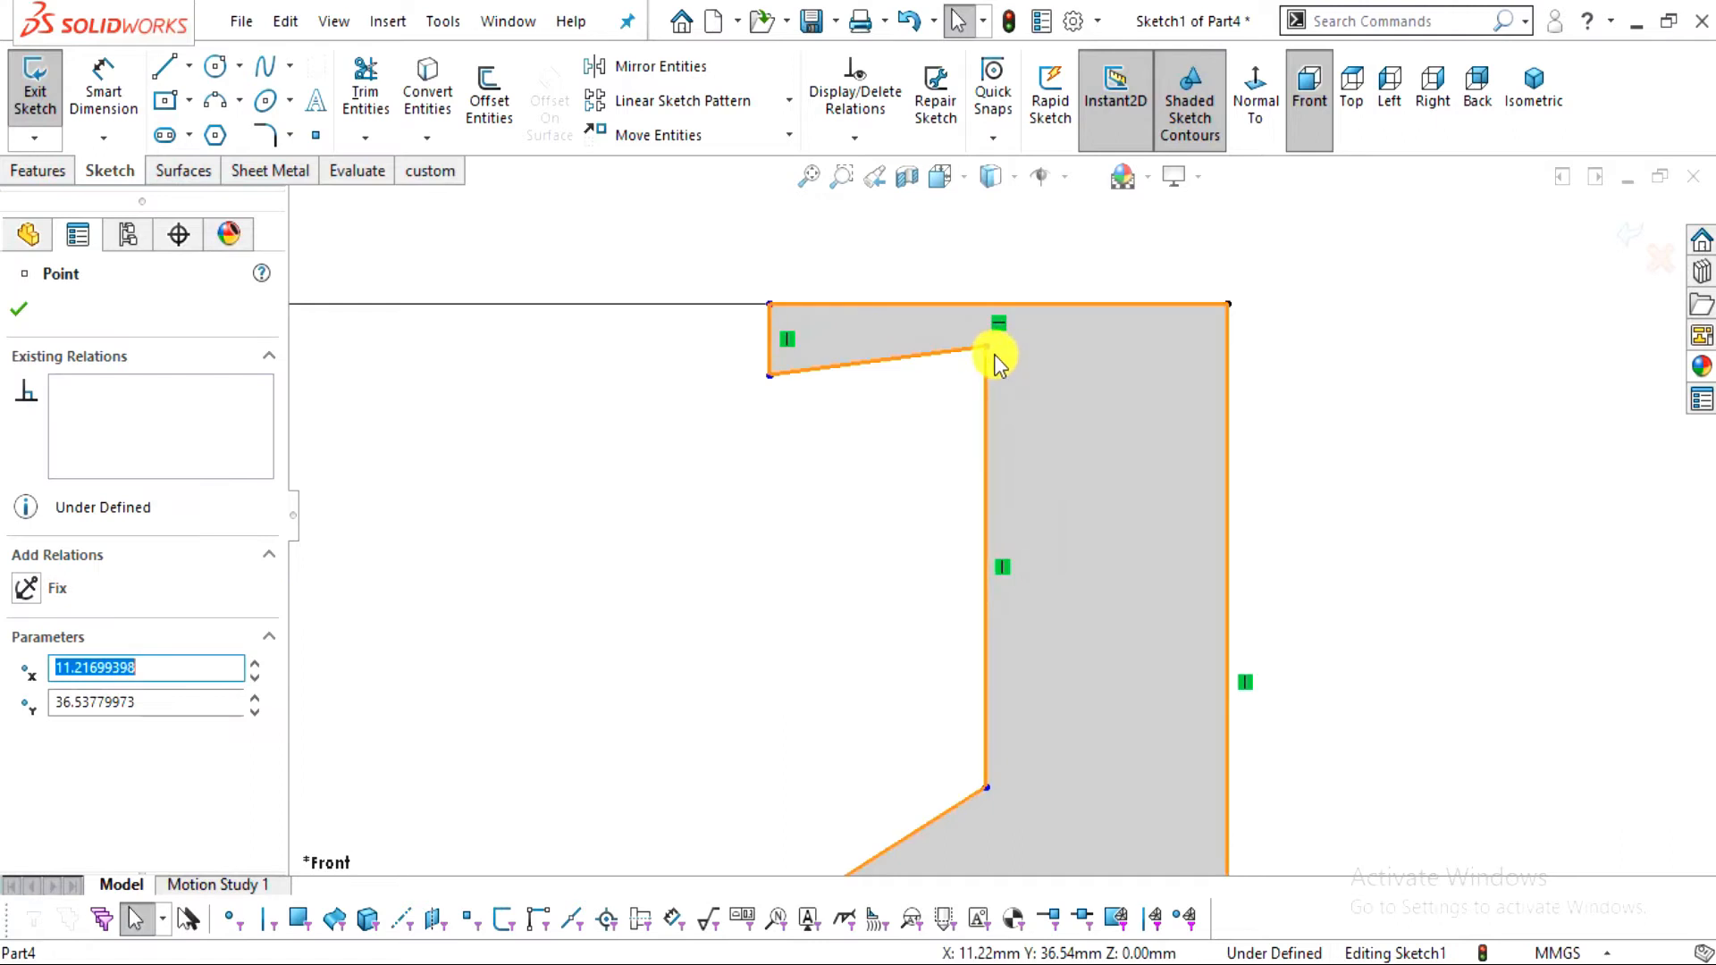
left_click_drag(988, 347, 1079, 531)
left_click(1250, 613)
scroll(1252, 614, "up", 1)
scroll(1251, 616, "up", 2)
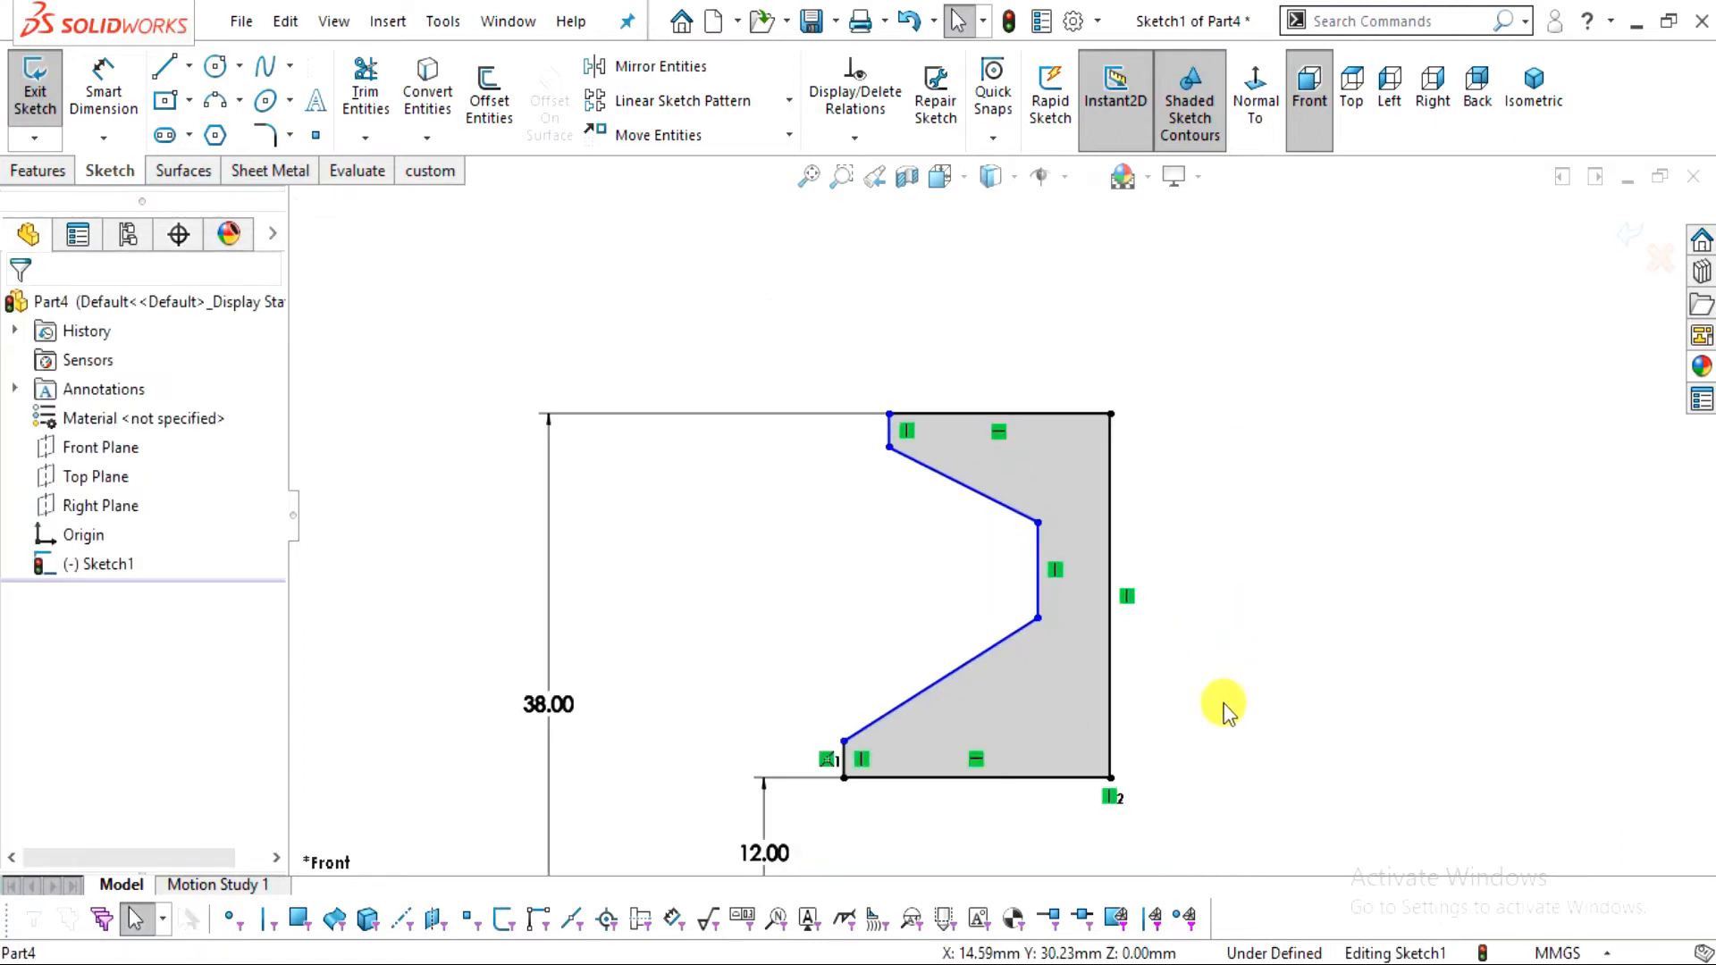
Dimension the upper corner of the hub's short vertical edge from the centerline at 15 mm
scroll(950, 769, "down", 2)
left_click(103, 89)
scroll(1244, 796, "up", 3)
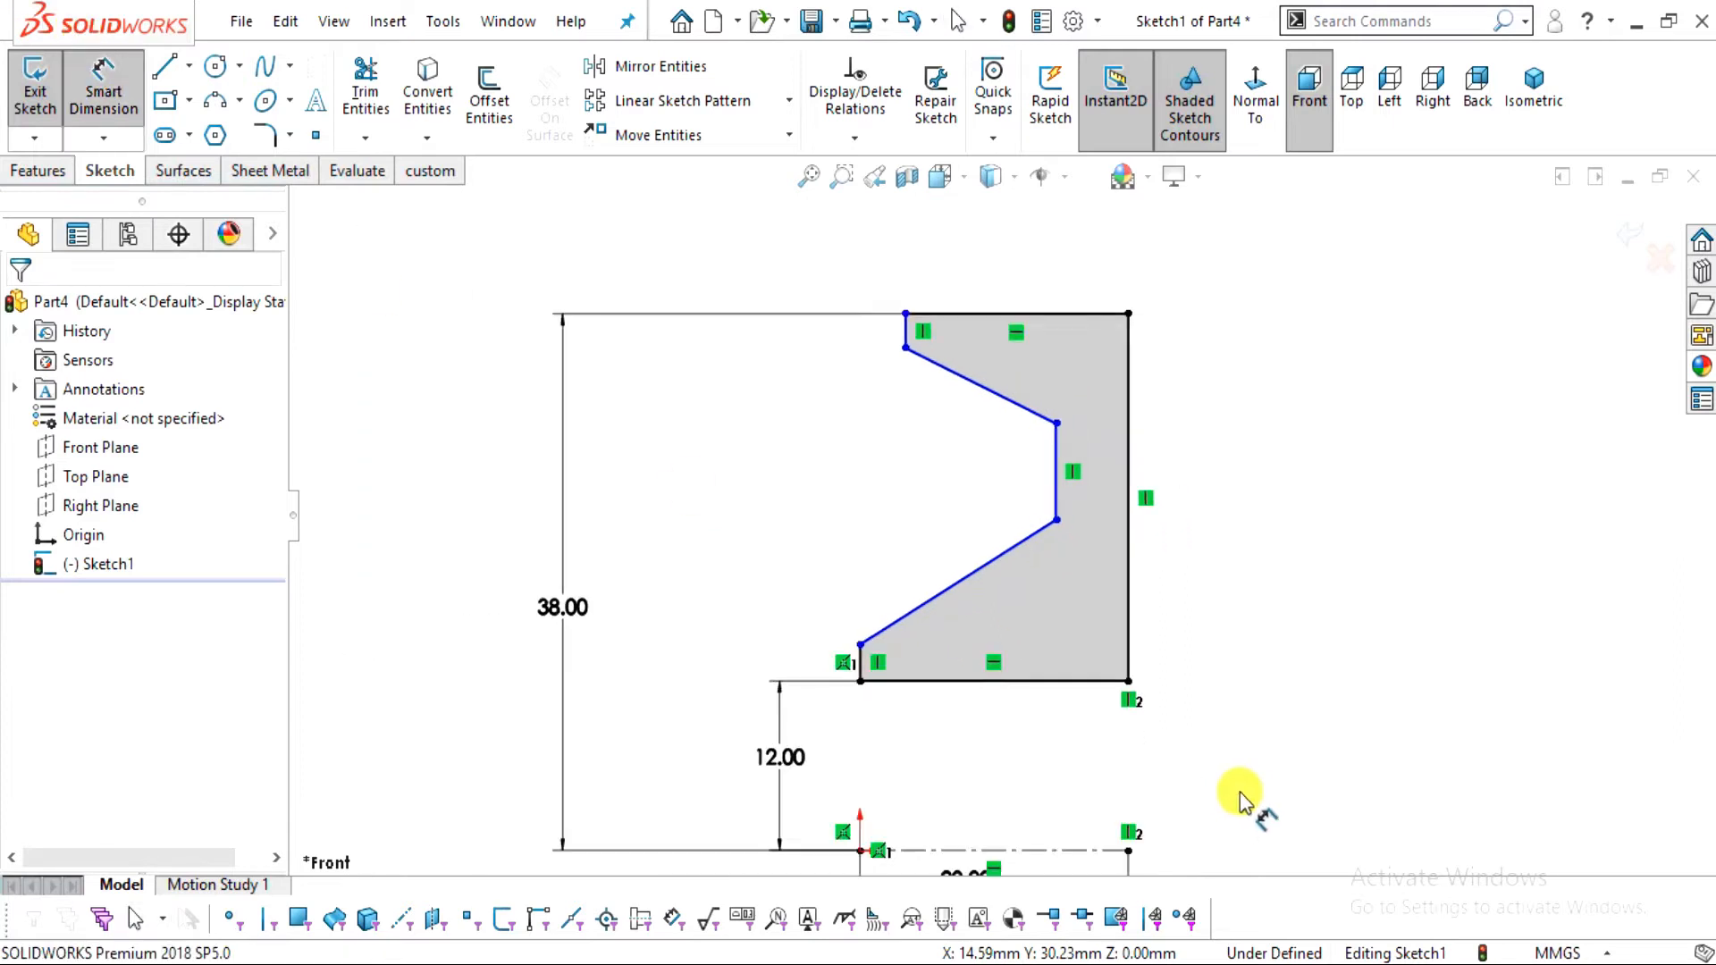
scroll(967, 795, "down", 2)
left_click(975, 795)
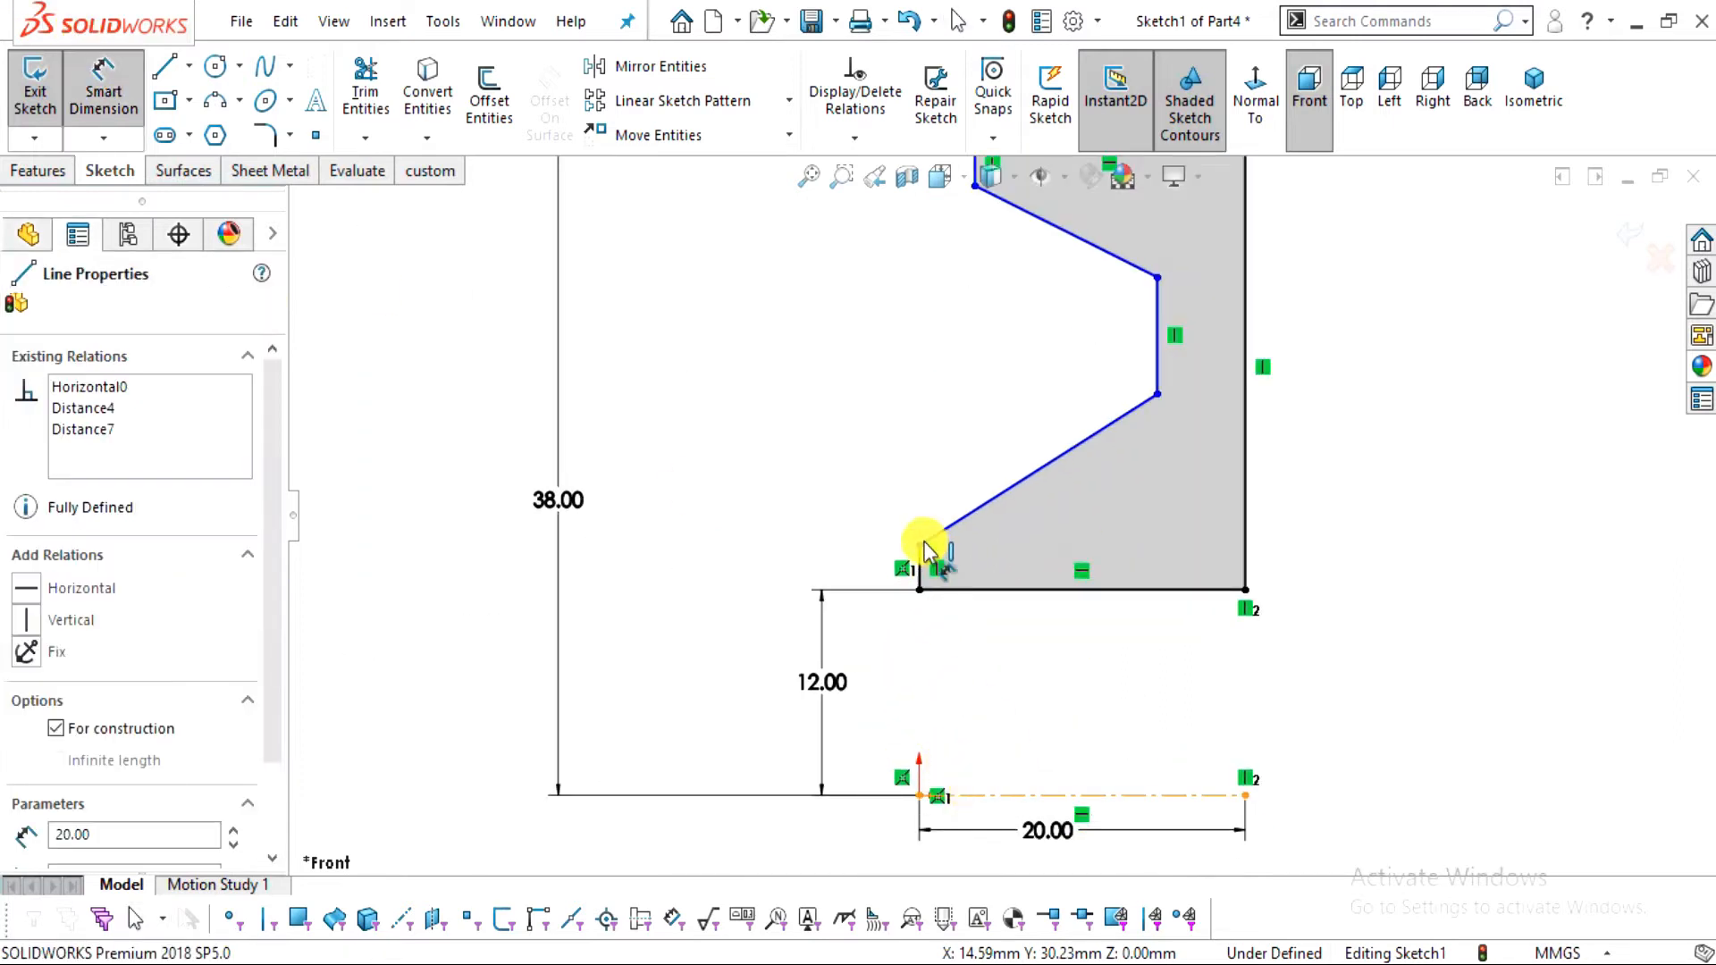
left_click(922, 546)
left_click(682, 691)
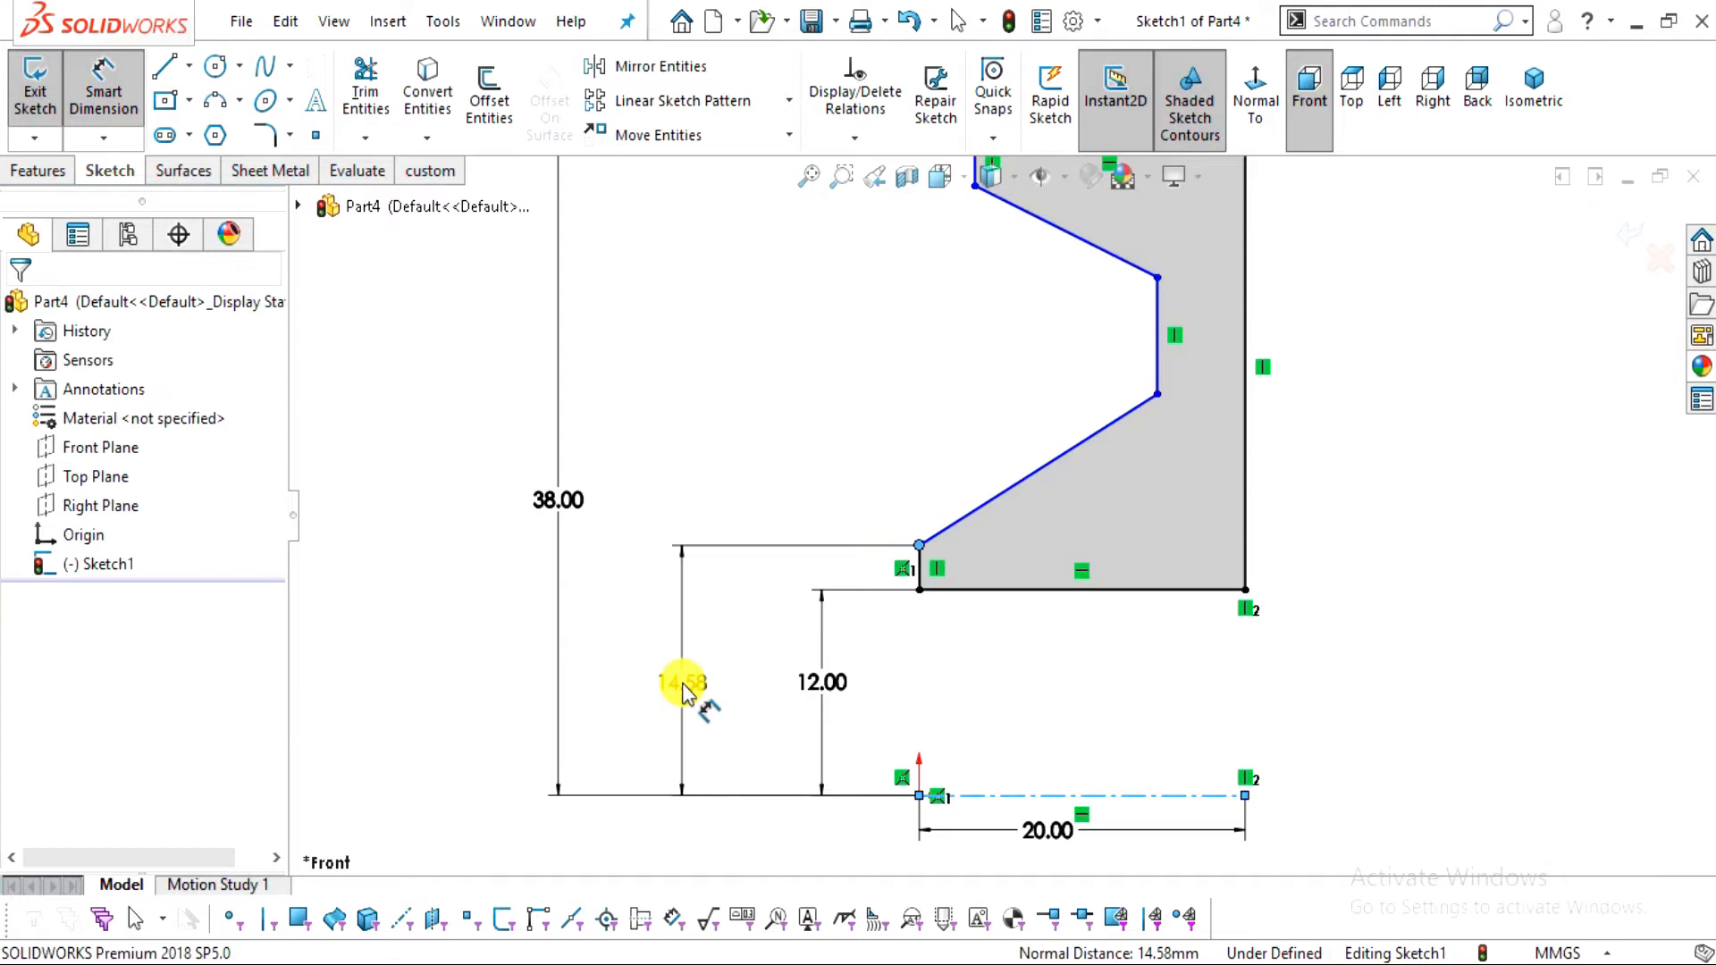
type("15")
key("Return")
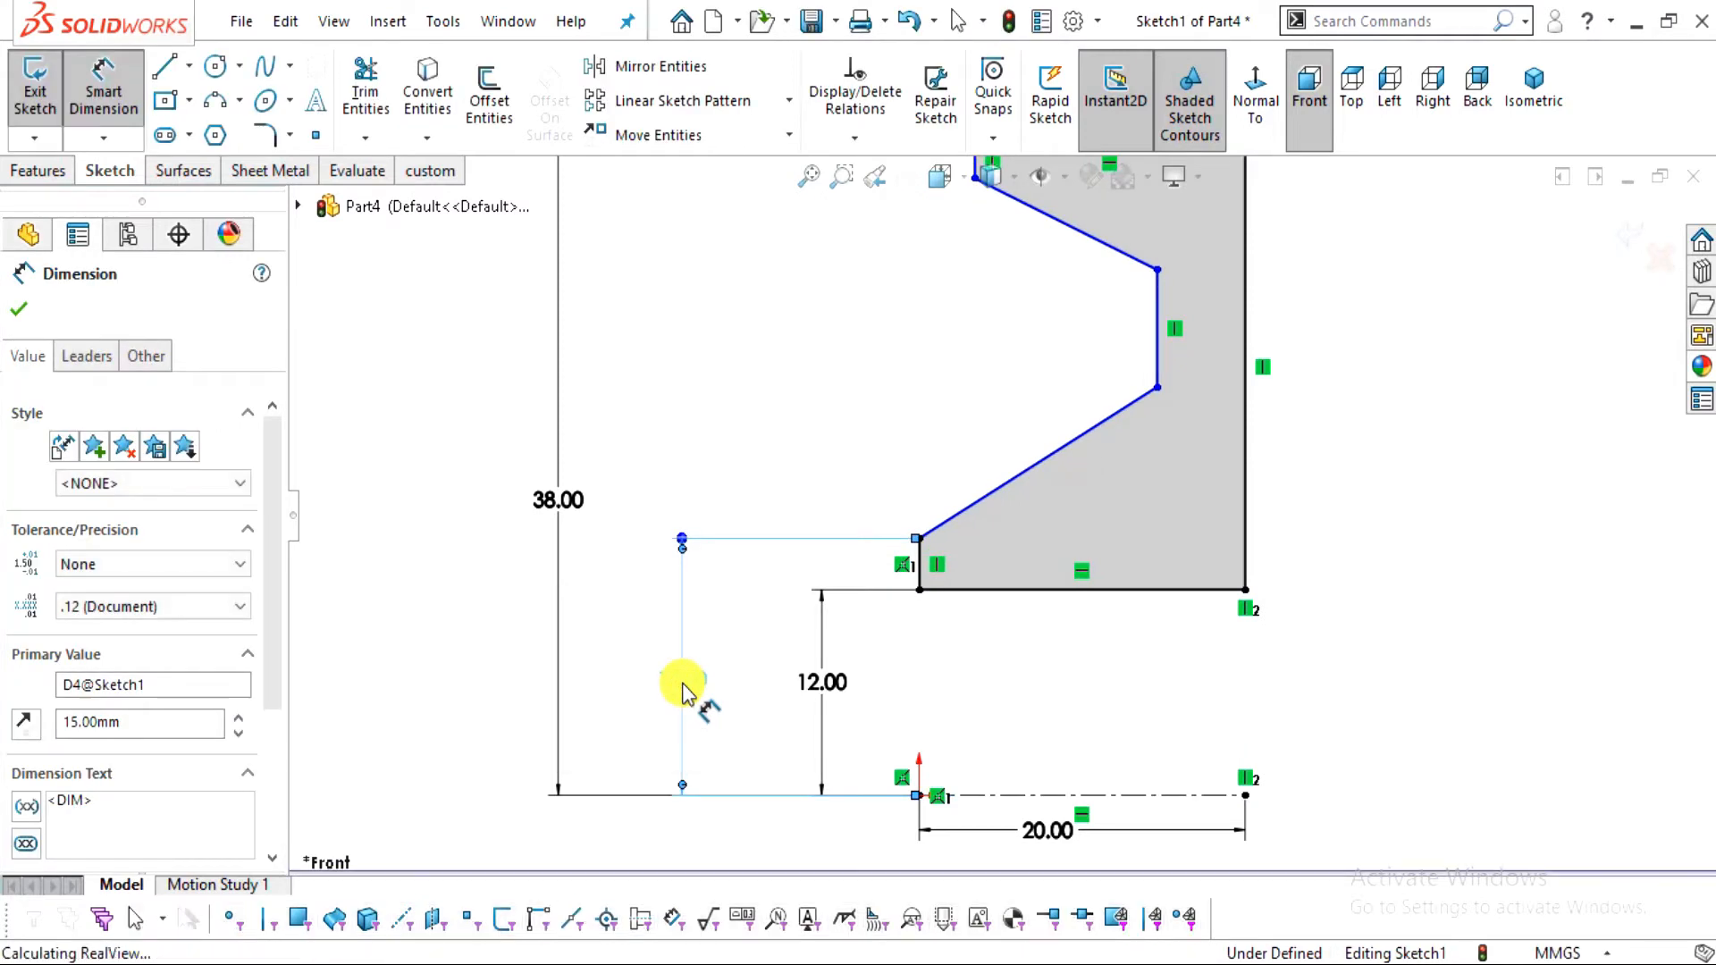
left_click(1500, 592)
Switch to the PDF and mark the 15.00, 20.00, 33.00 and 35.00 heights of the roller section
key("alt+Tab")
mouse_move(983, 656)
left_mouse_down()
mouse_move(1049, 662)
mouse_move(947, 593)
mouse_move(1008, 688)
left_mouse_up()
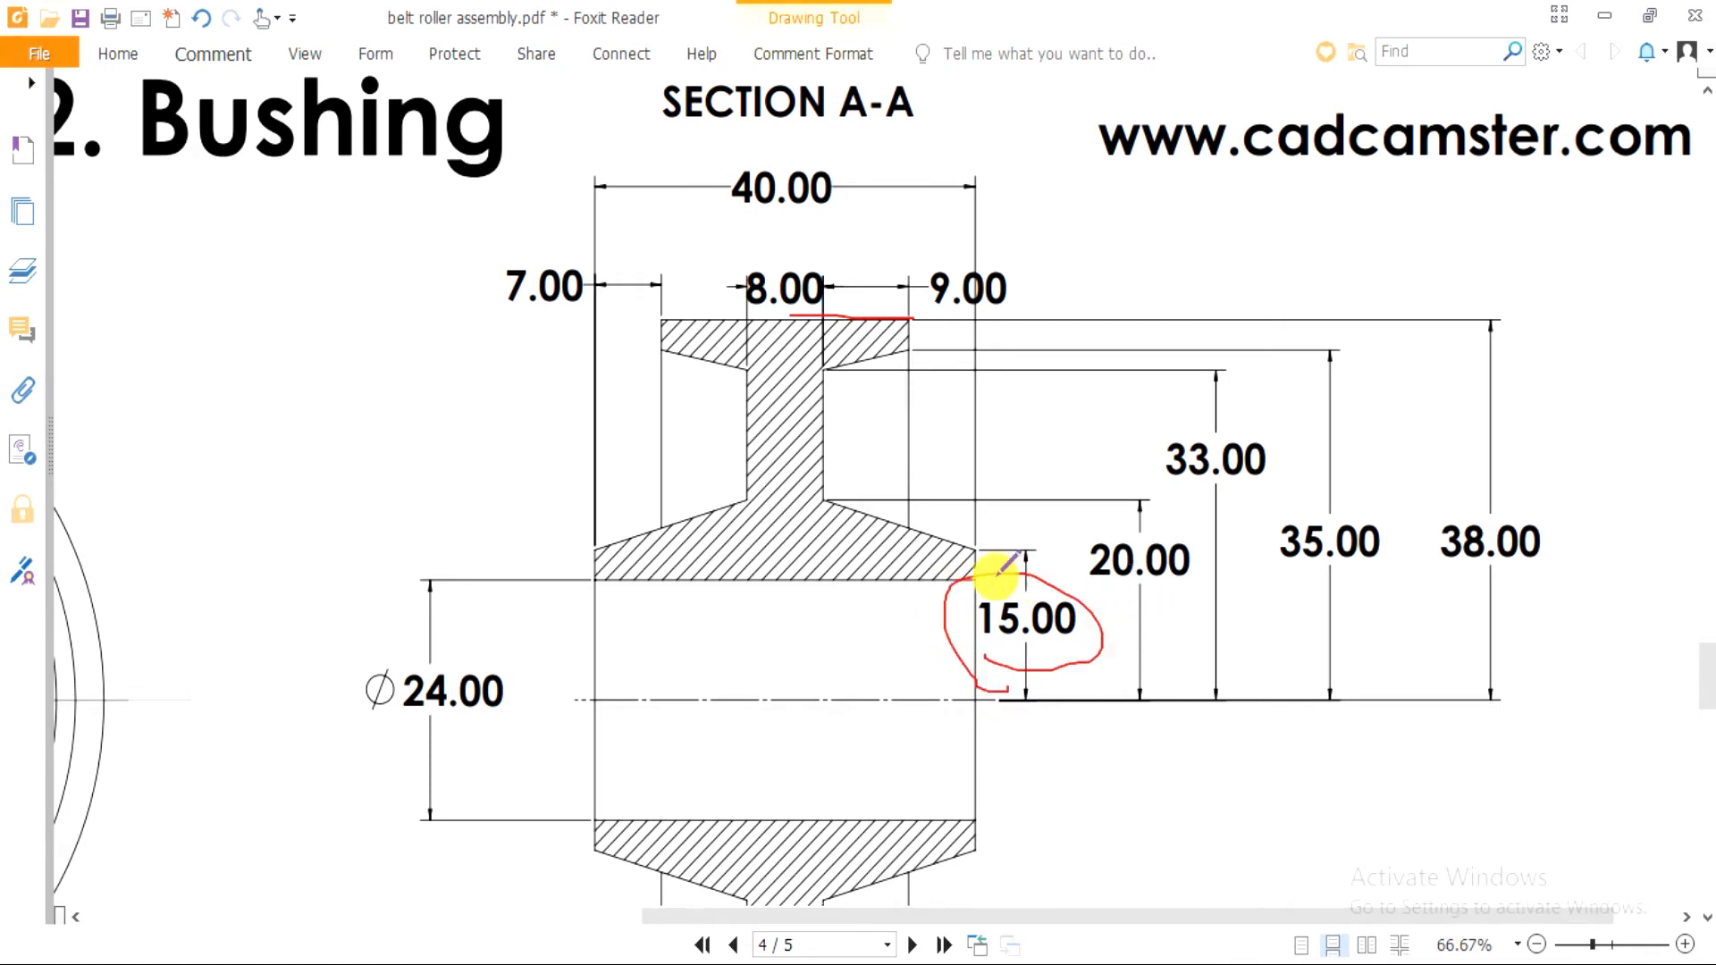
key("alt+Tab")
key("alt+Tab")
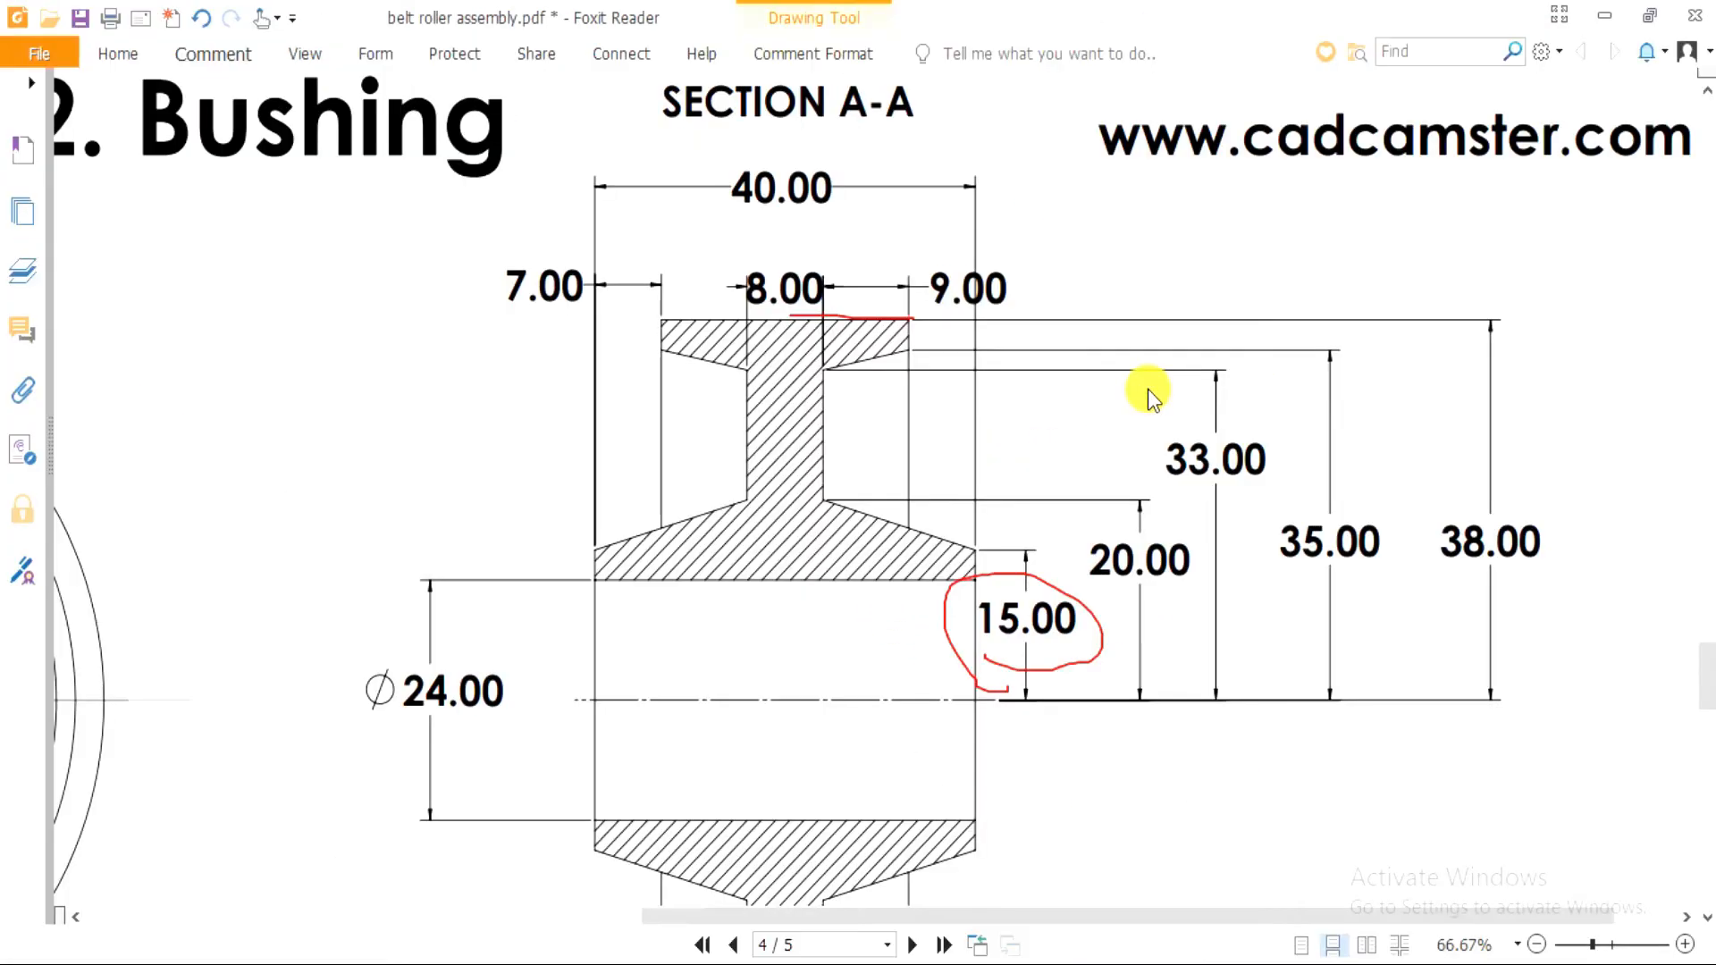
left_click_drag(1181, 541, 1126, 599)
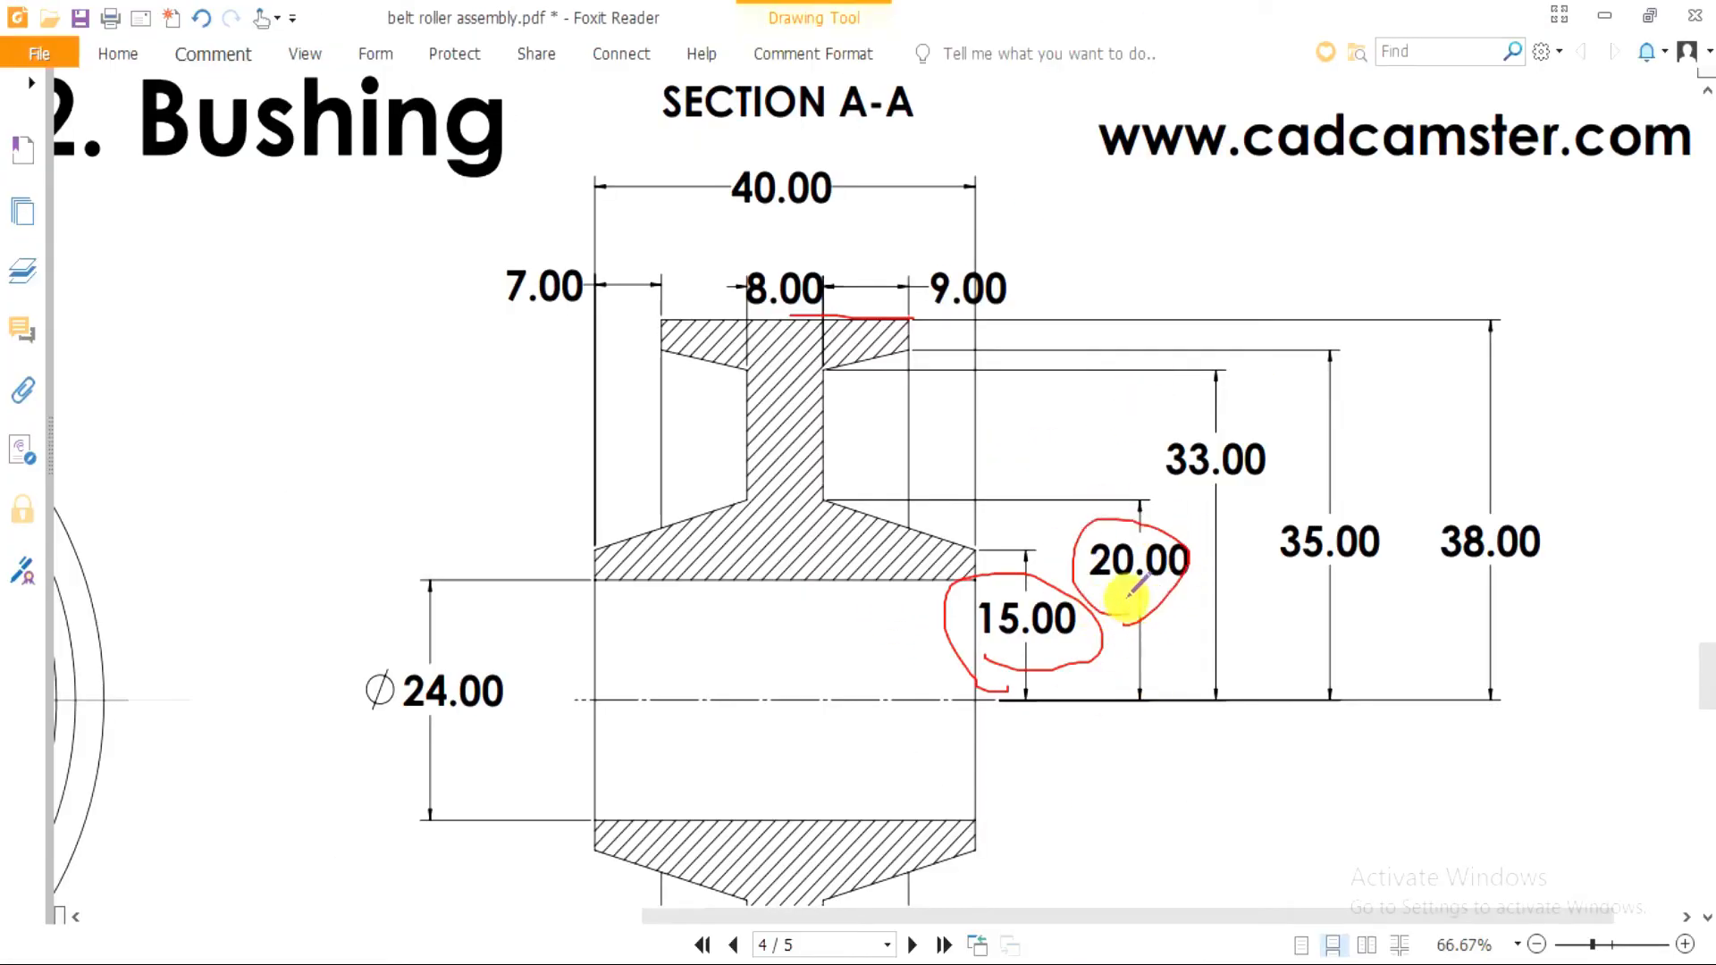
mouse_move(1117, 427)
left_mouse_down()
mouse_move(1103, 441)
mouse_move(1115, 420)
left_mouse_up()
mouse_move(1291, 508)
left_mouse_down()
mouse_move(1340, 574)
mouse_move(1311, 512)
left_mouse_up()
key("alt+Tab")
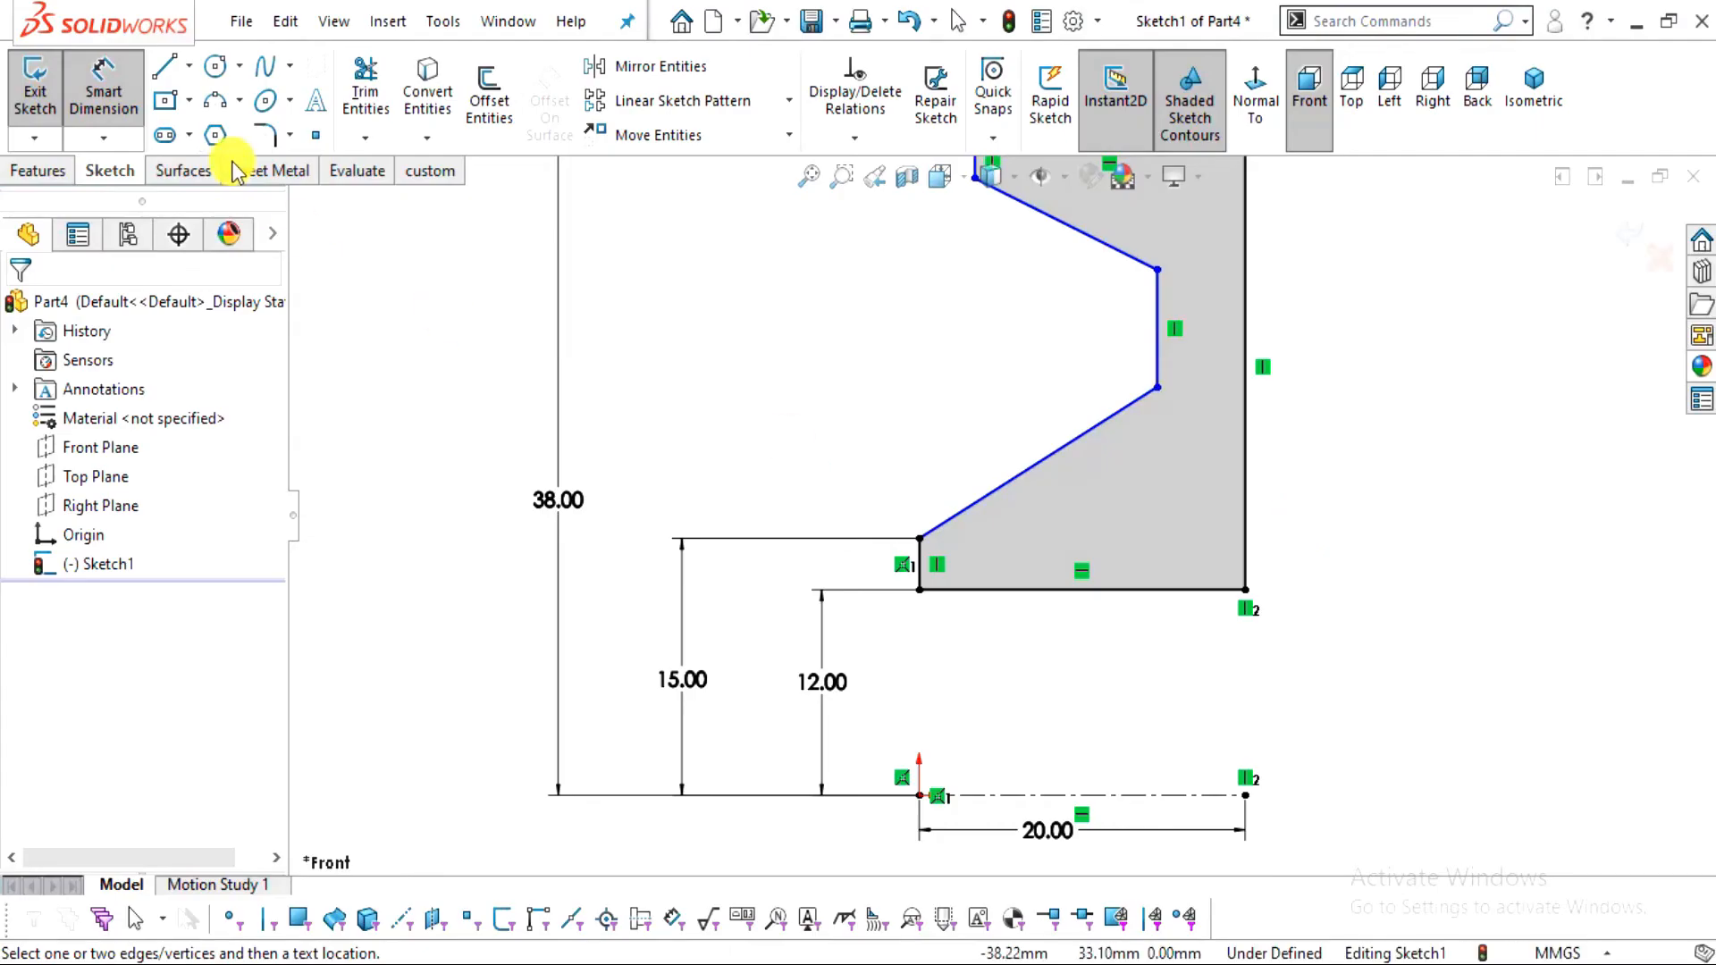
Dimension the lower corner of the web line from the centerline at 20 mm
left_click(1084, 797)
left_click(409, 612)
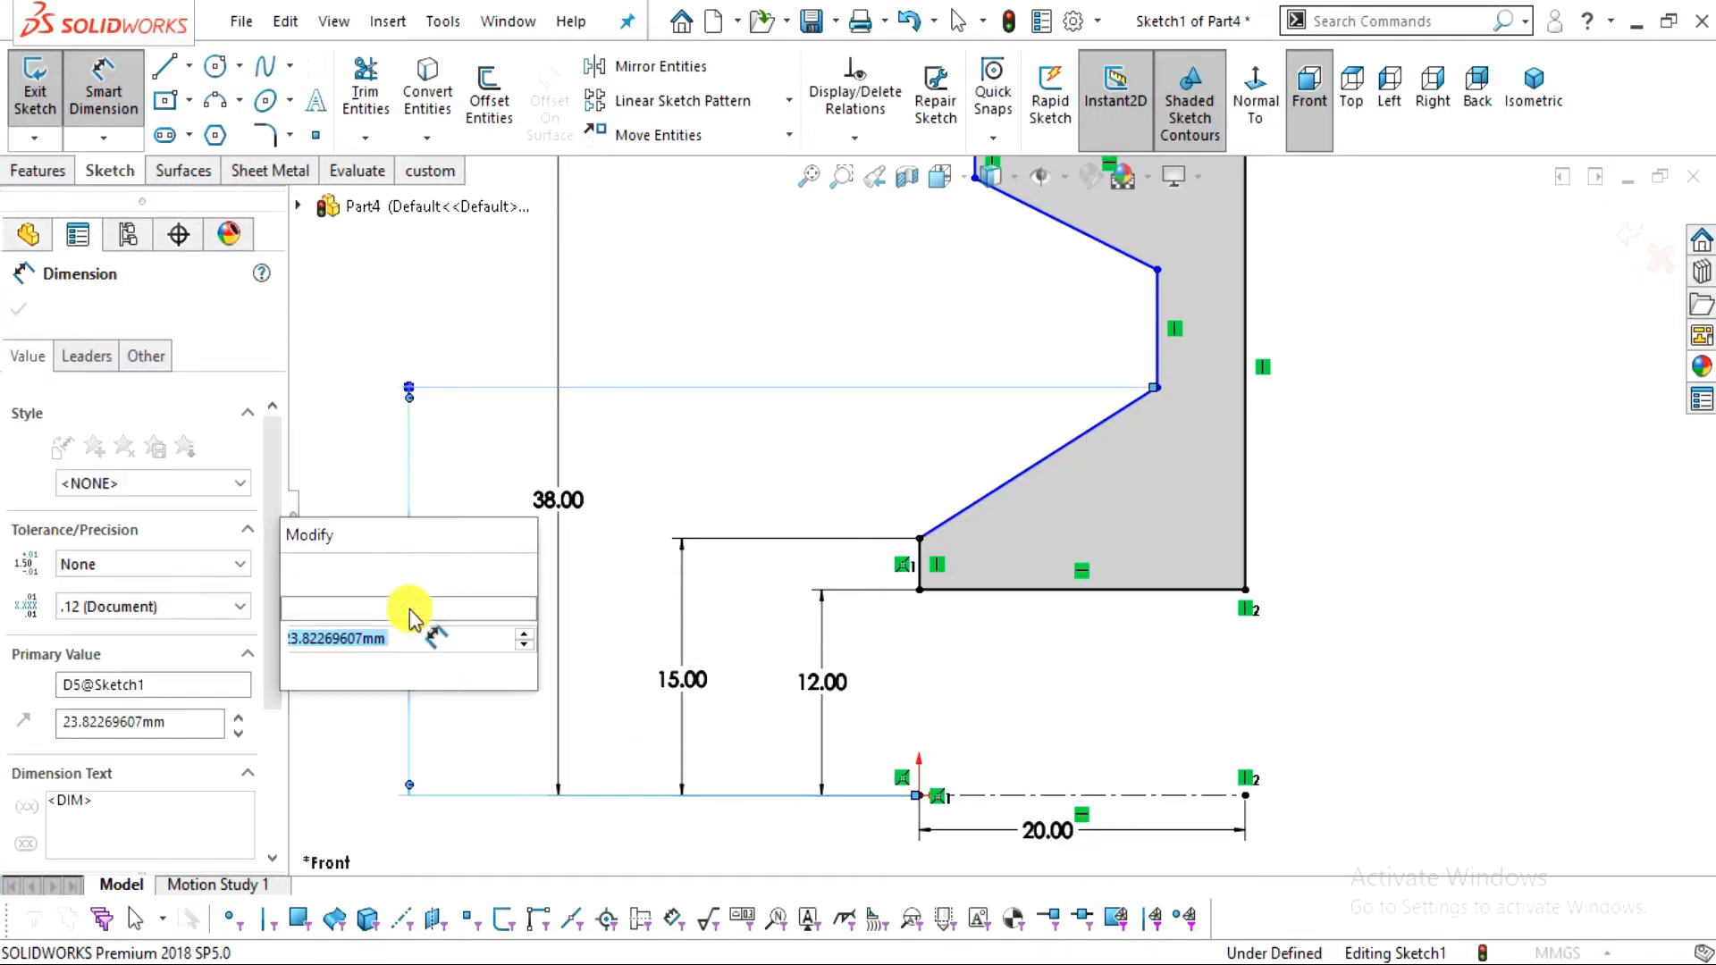
type("20")
key("Return")
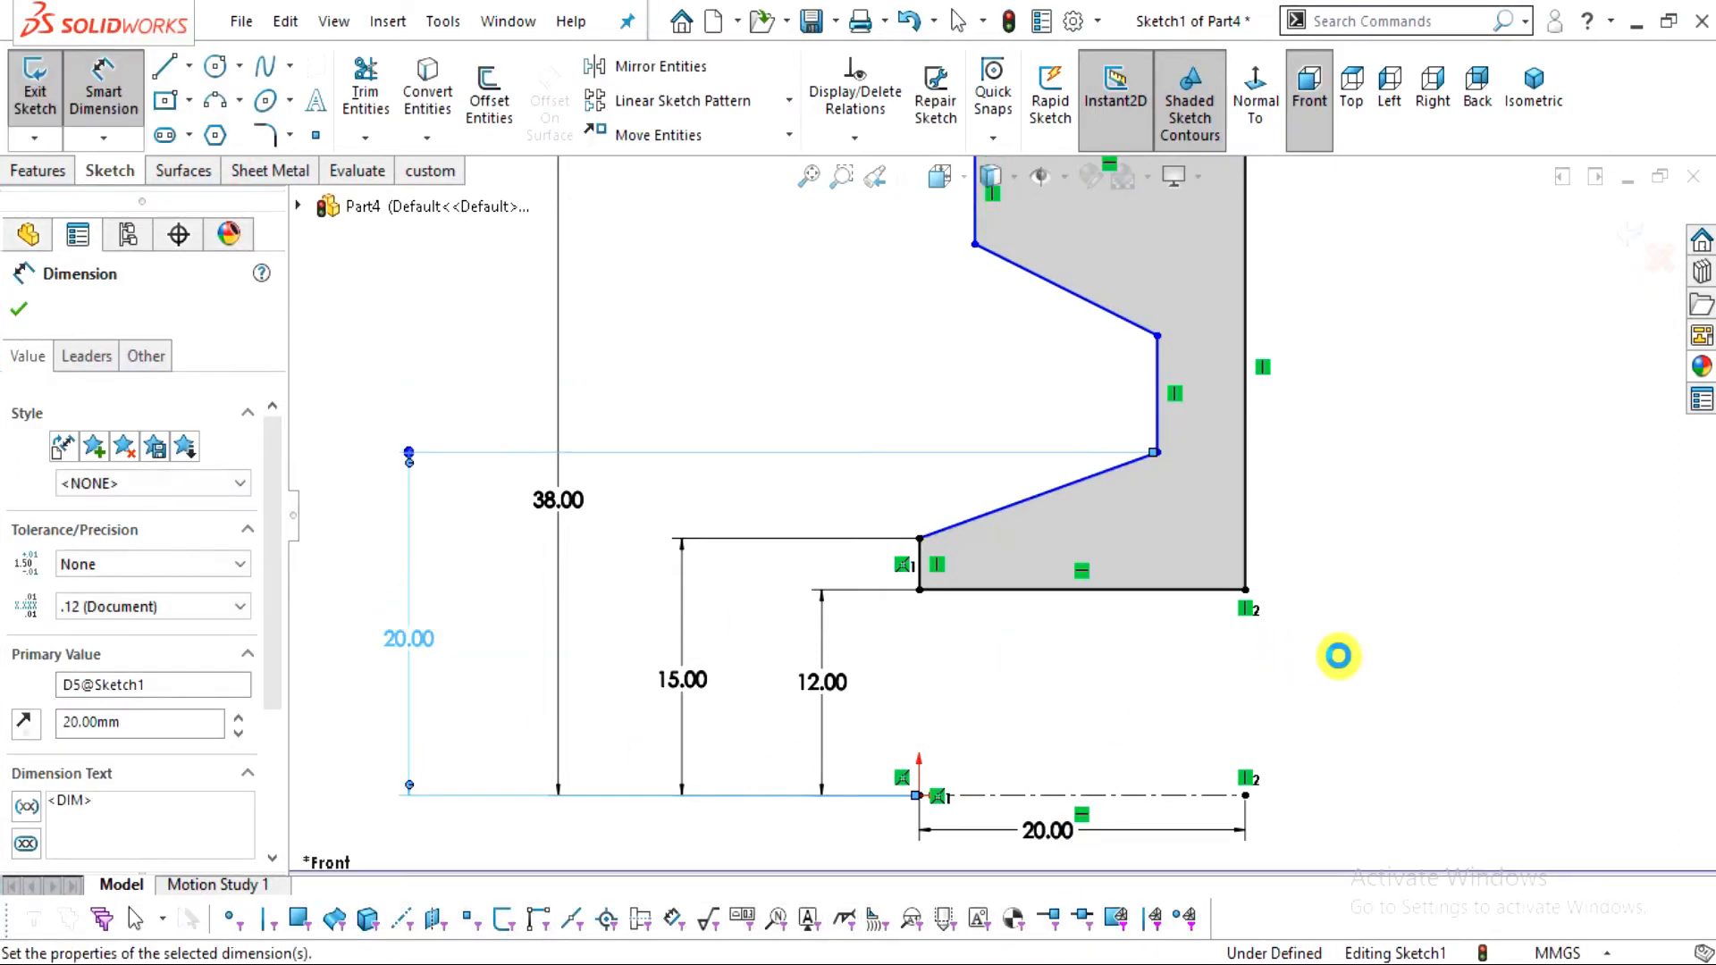
left_click(1502, 635)
Dimension the upper corner of the web line from the centerline at 33 mm
key("alt+Tab")
key("alt+Tab")
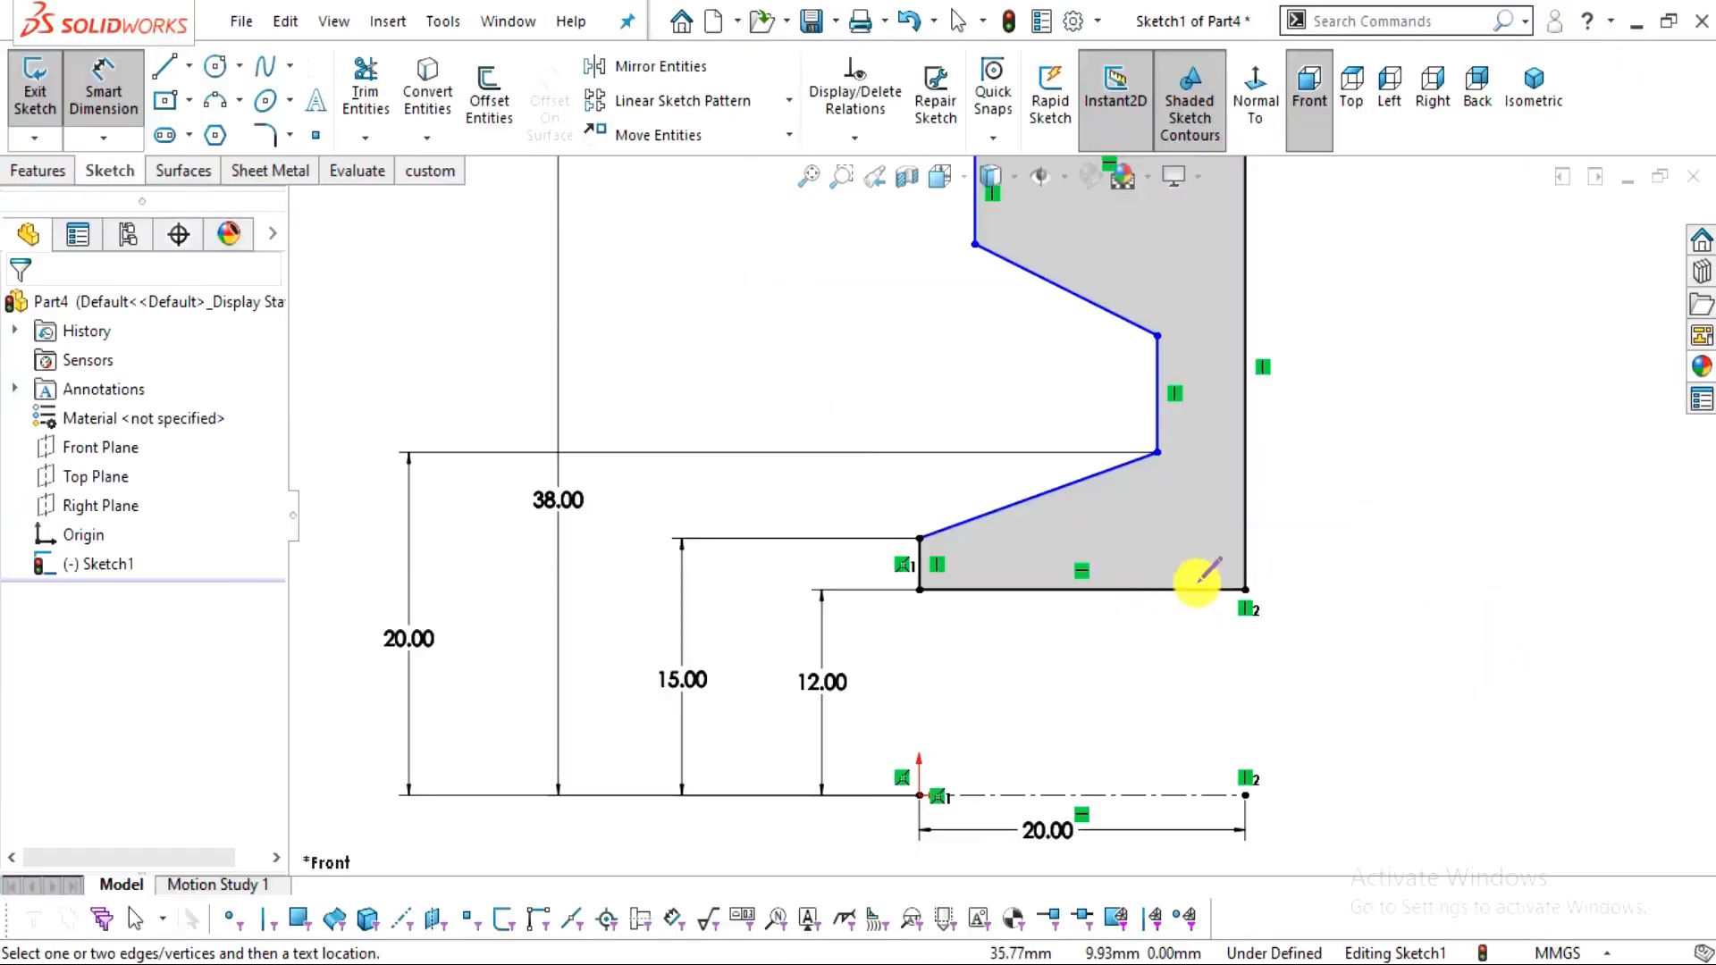
key("f")
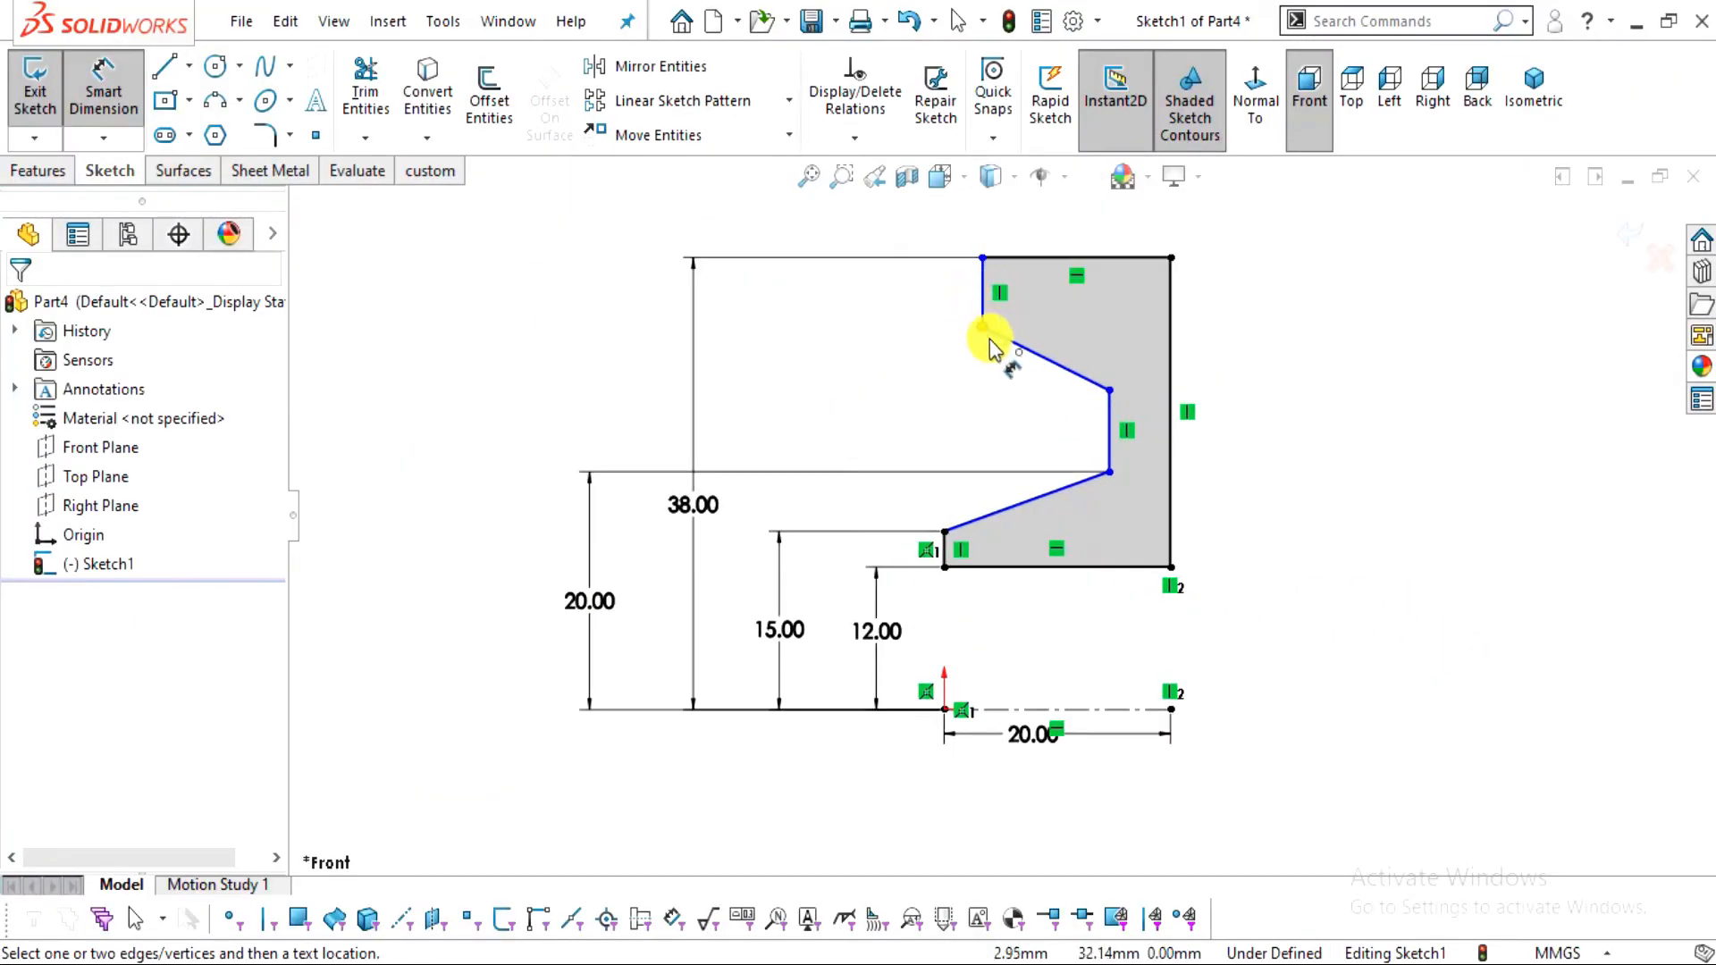
left_click(1109, 390)
left_click(1010, 710)
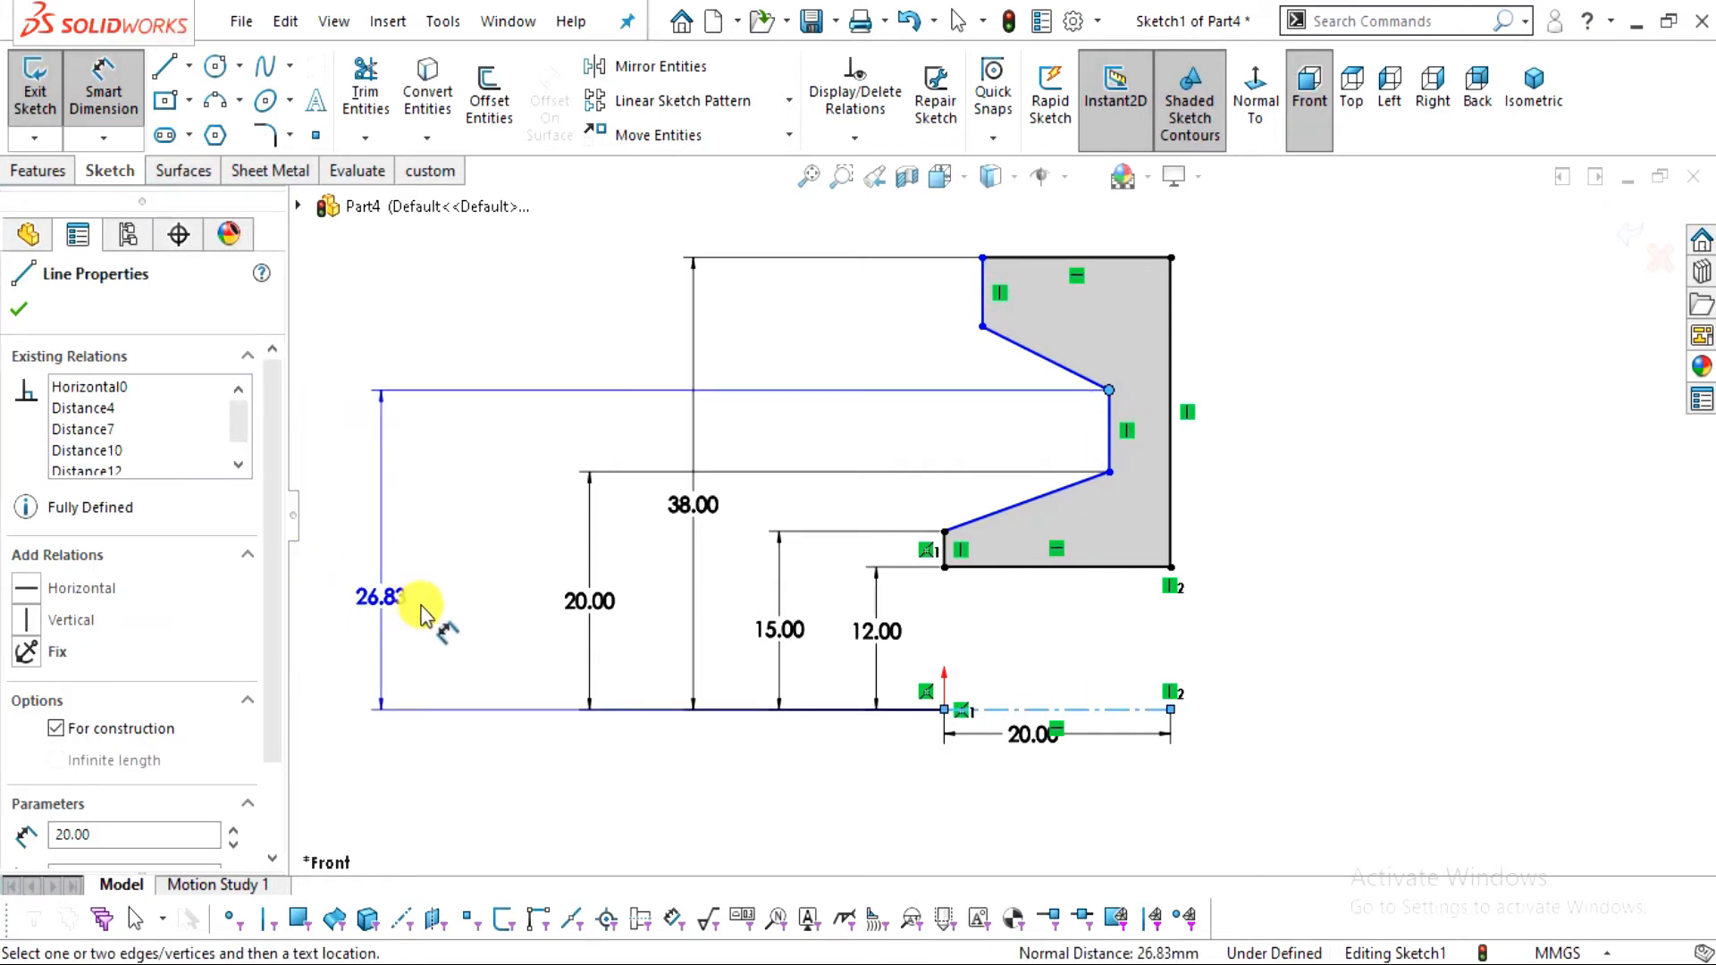
scroll(502, 597, "down", 1)
left_click(509, 595)
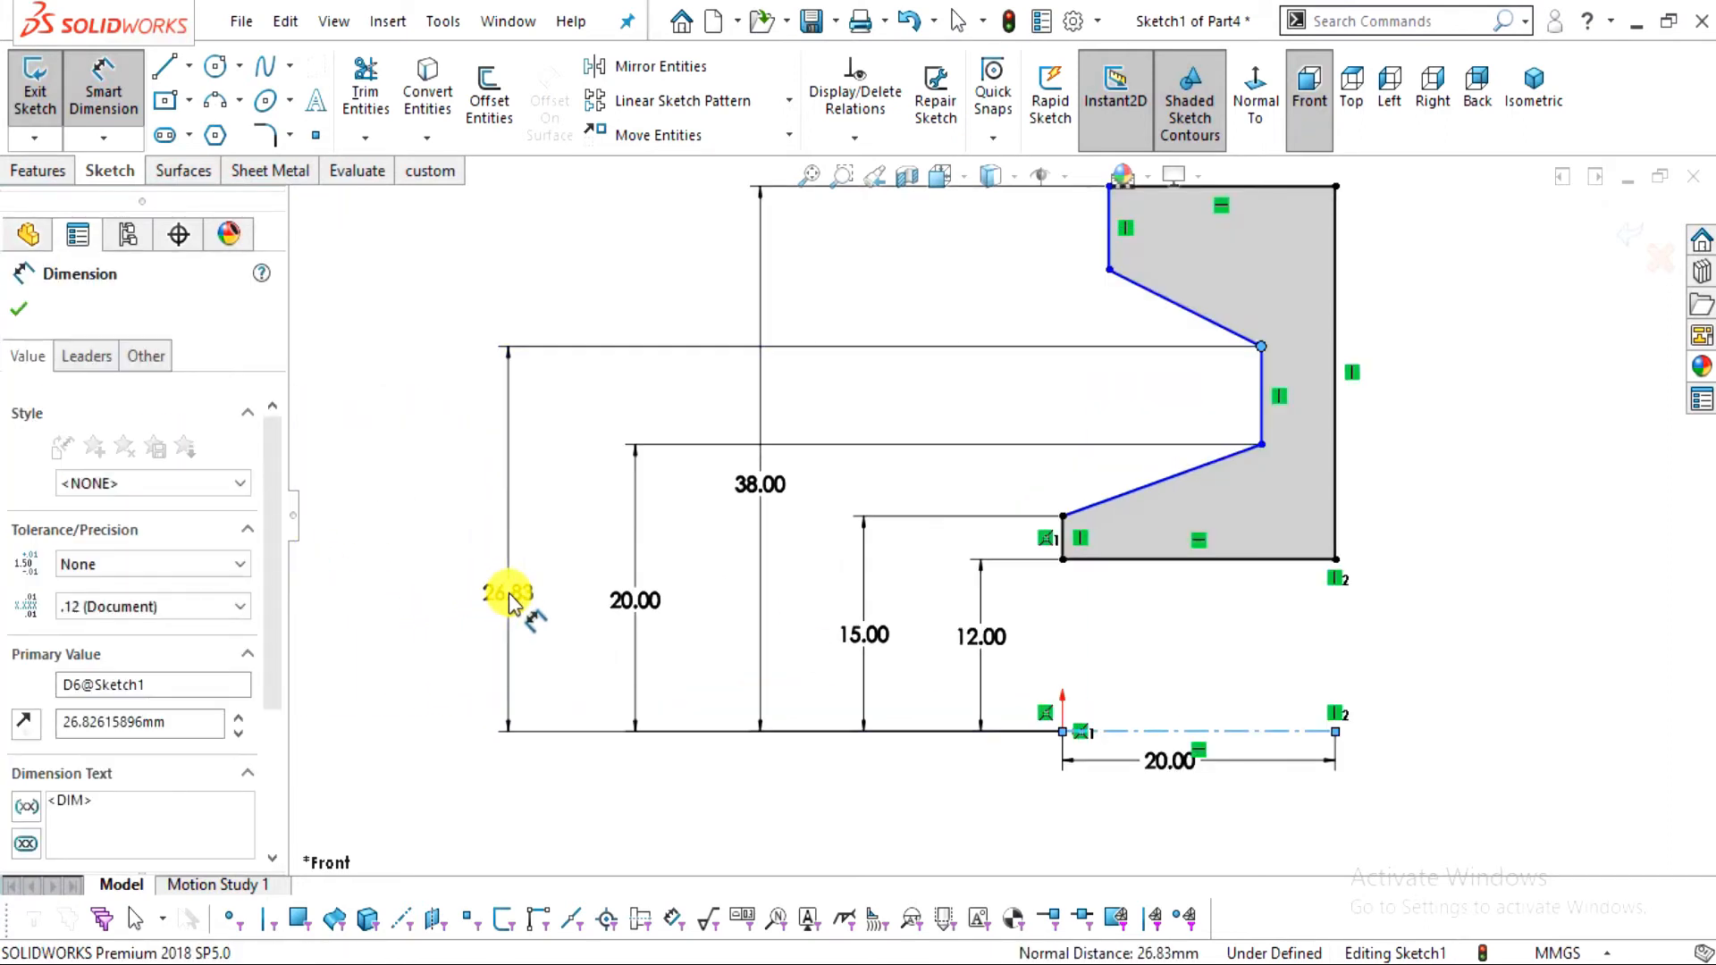
type("33")
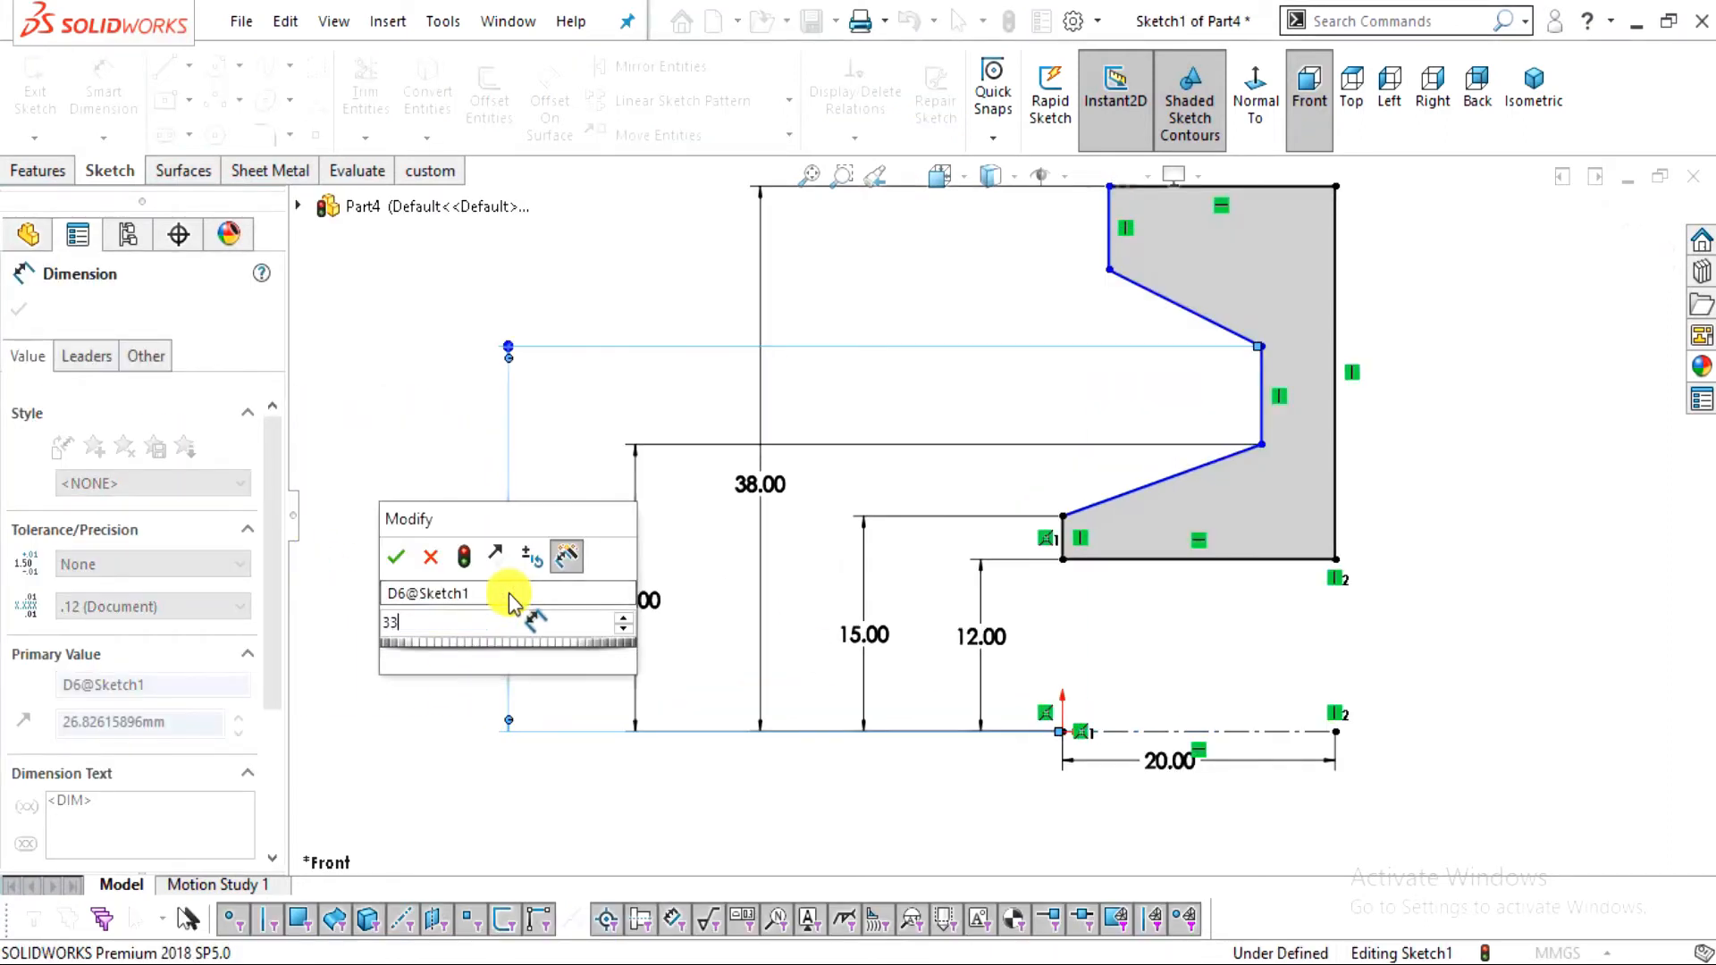
key("Return")
left_click(1401, 531)
Move the lower corner of the rim's short edge to about 35.5 mm above the centerline so its underside slopes down to the web
scroll(1245, 372, "up", 2)
scroll(983, 260, "down", 6)
key("Escape")
left_click_drag(910, 301, 931, 426)
left_click(1422, 544)
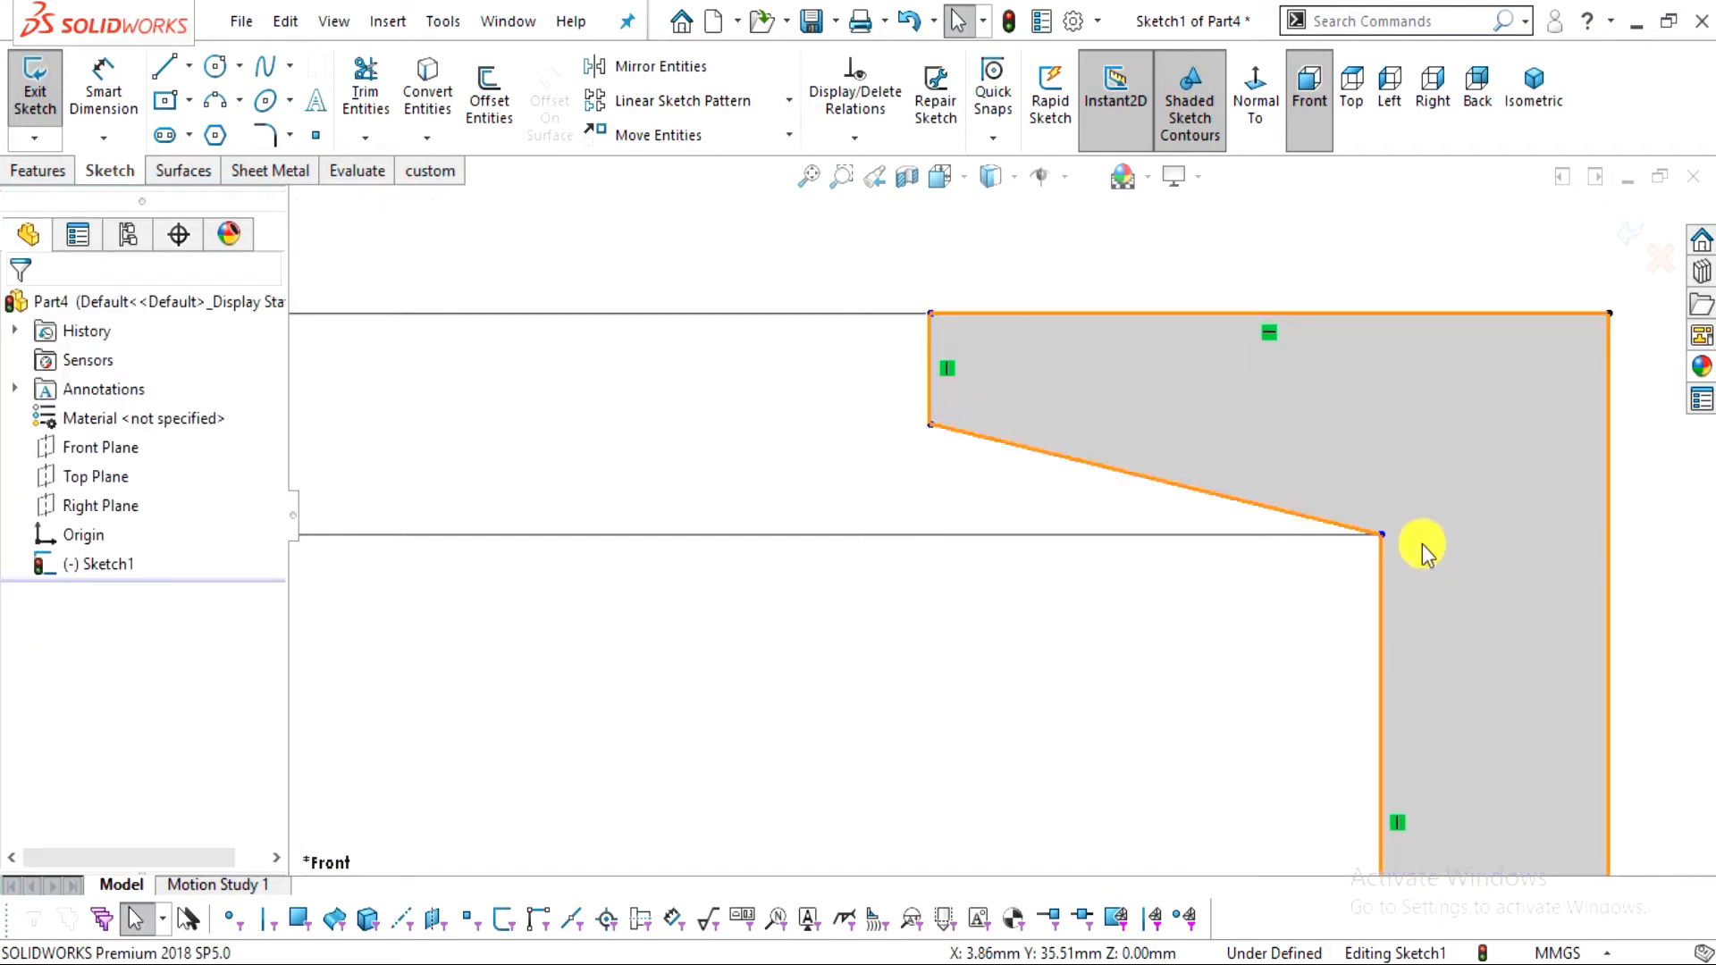
scroll(1358, 581, "up", 5)
Check the section drawing in the PDF and dimension the rim's short-edge lower corner from the centerline at 35 mm
key("alt+Tab")
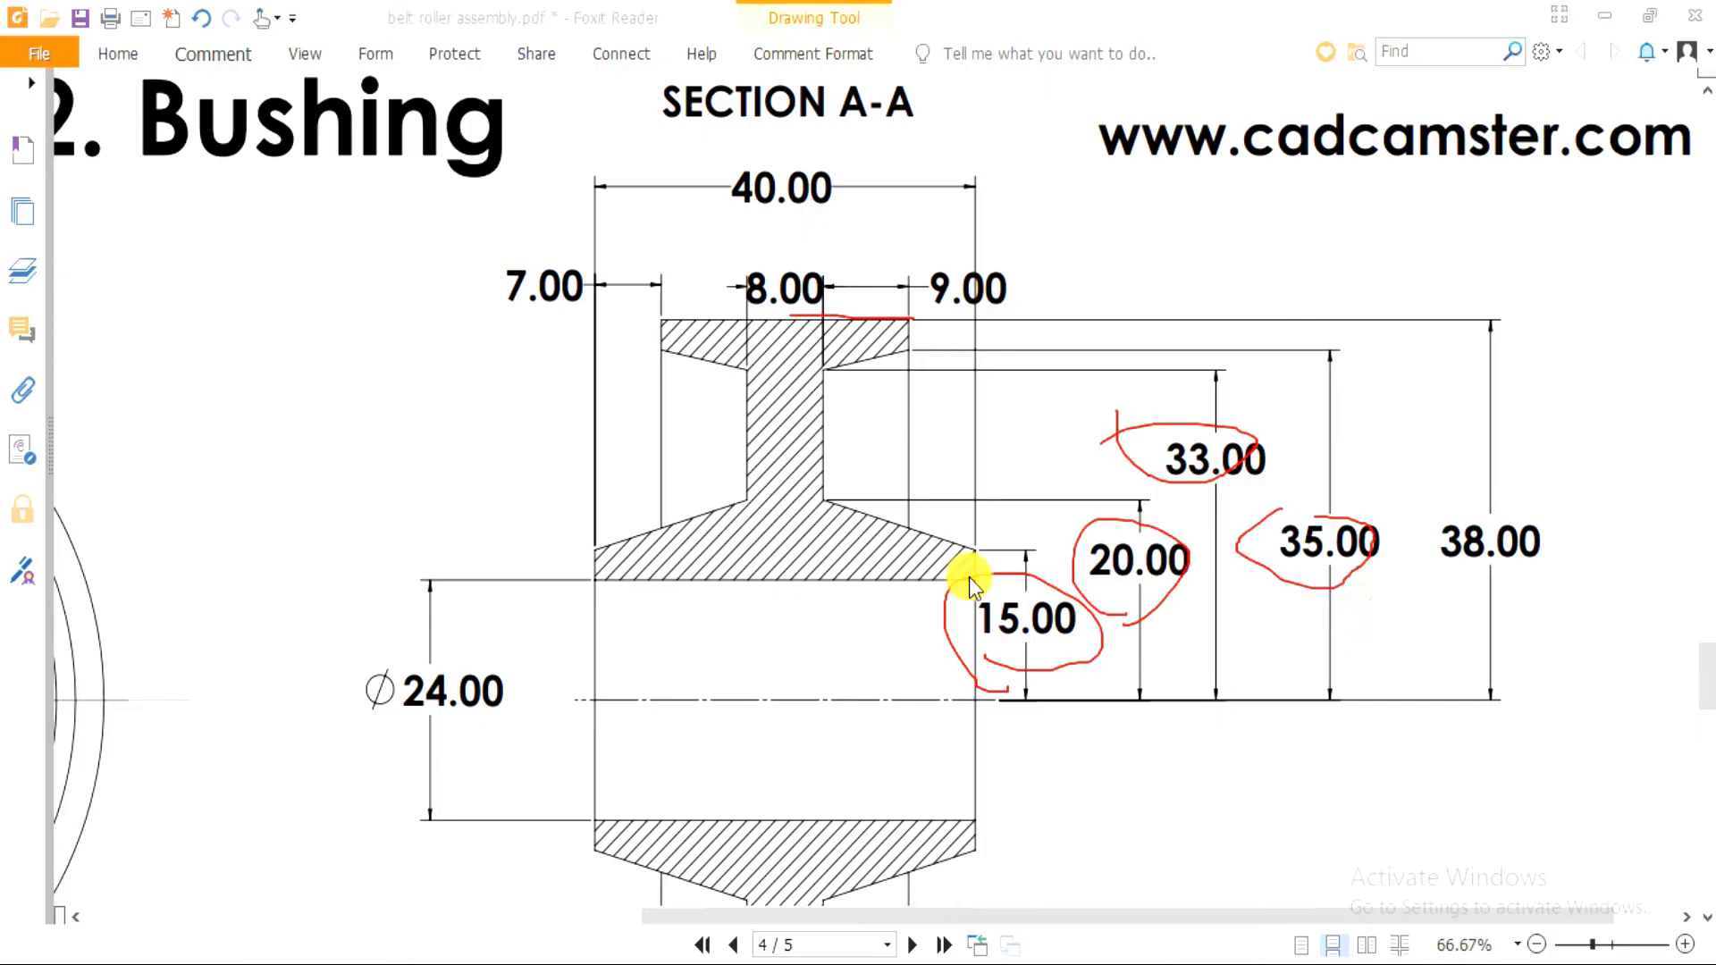
key("alt+Tab")
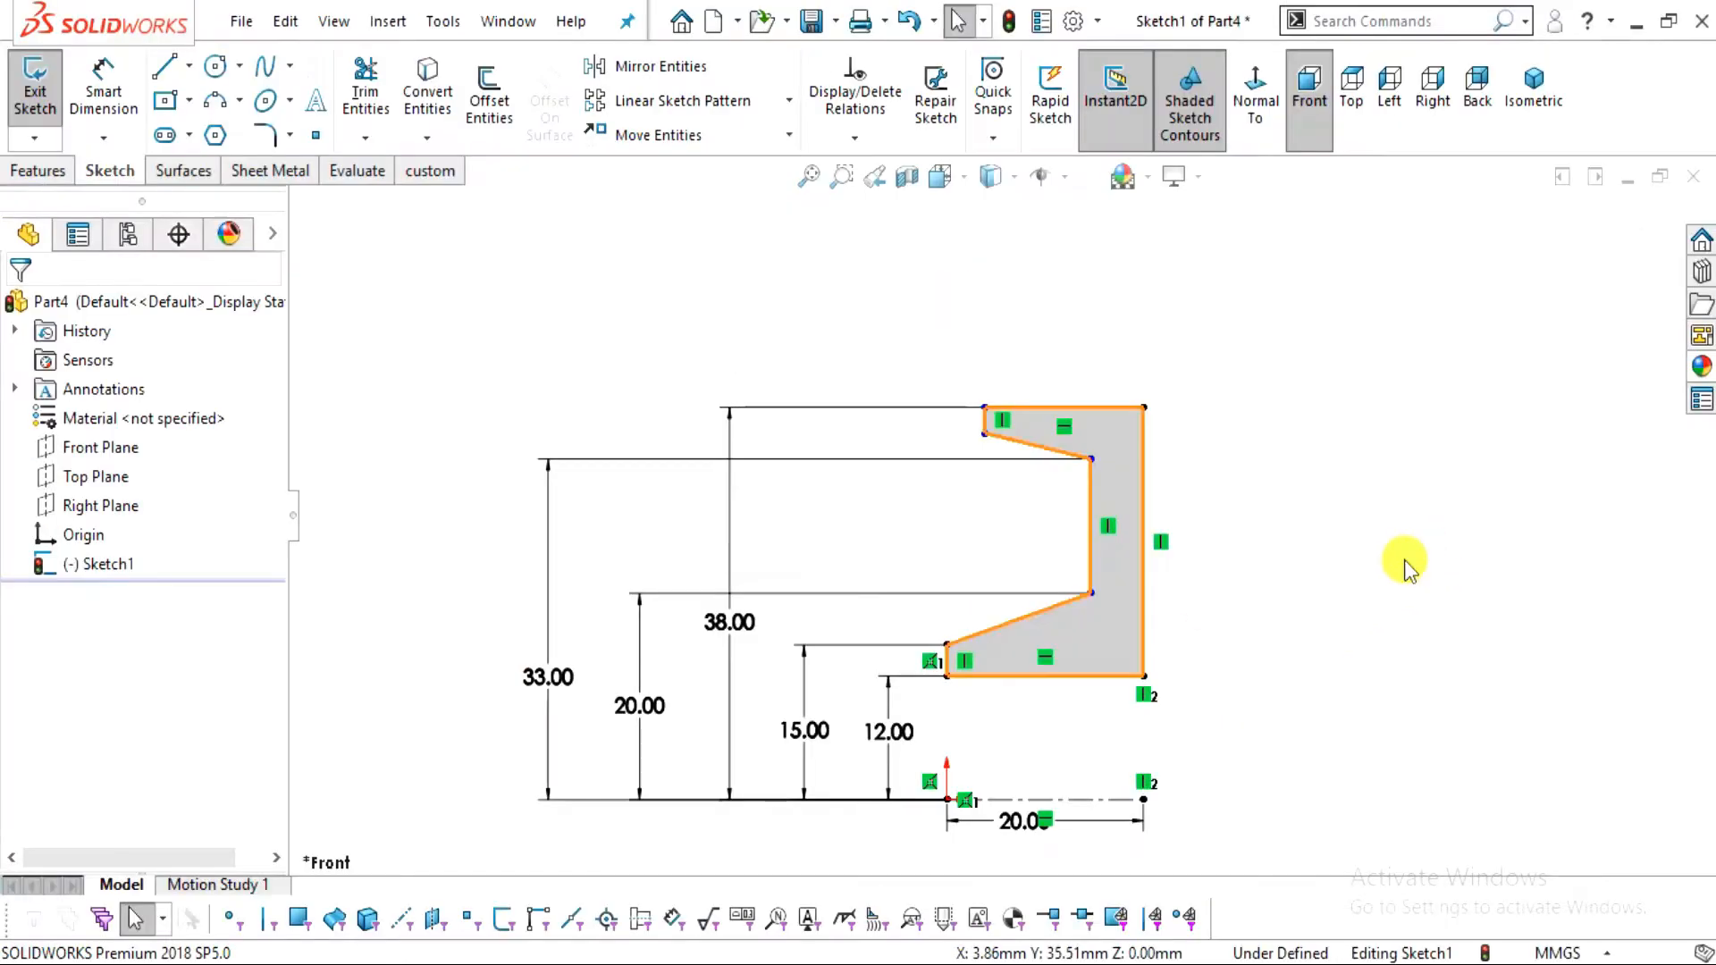
left_click(986, 435)
left_click(1046, 799)
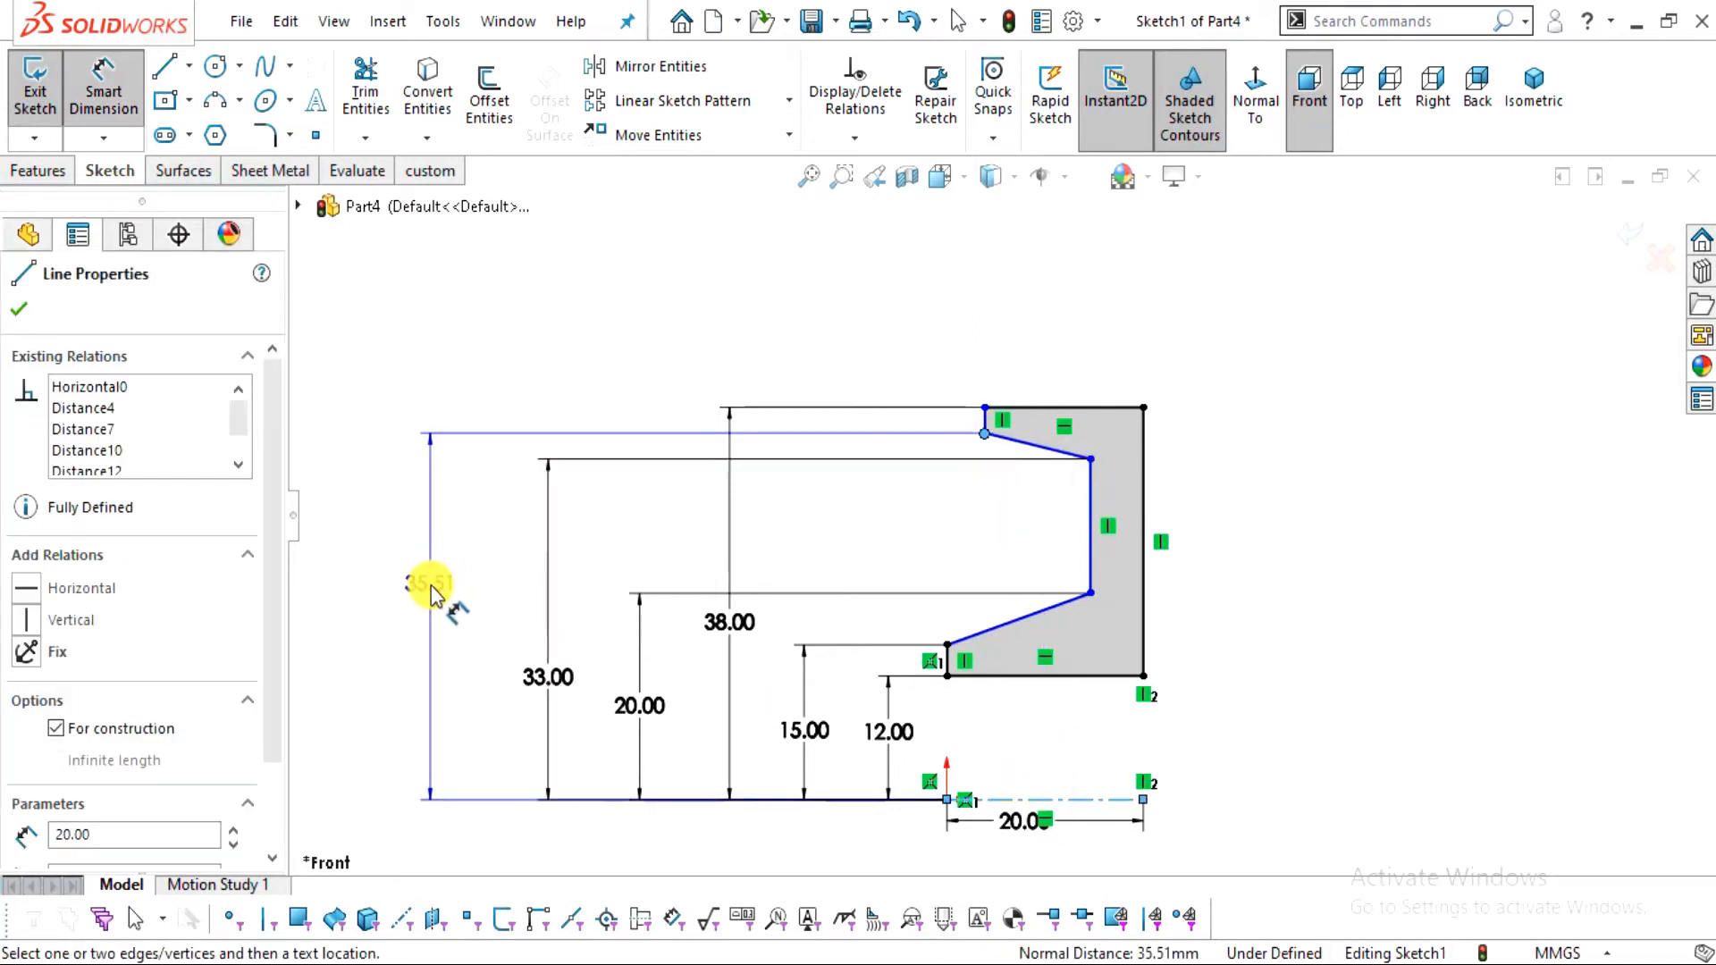
left_click(430, 594)
type("35.5103891mm")
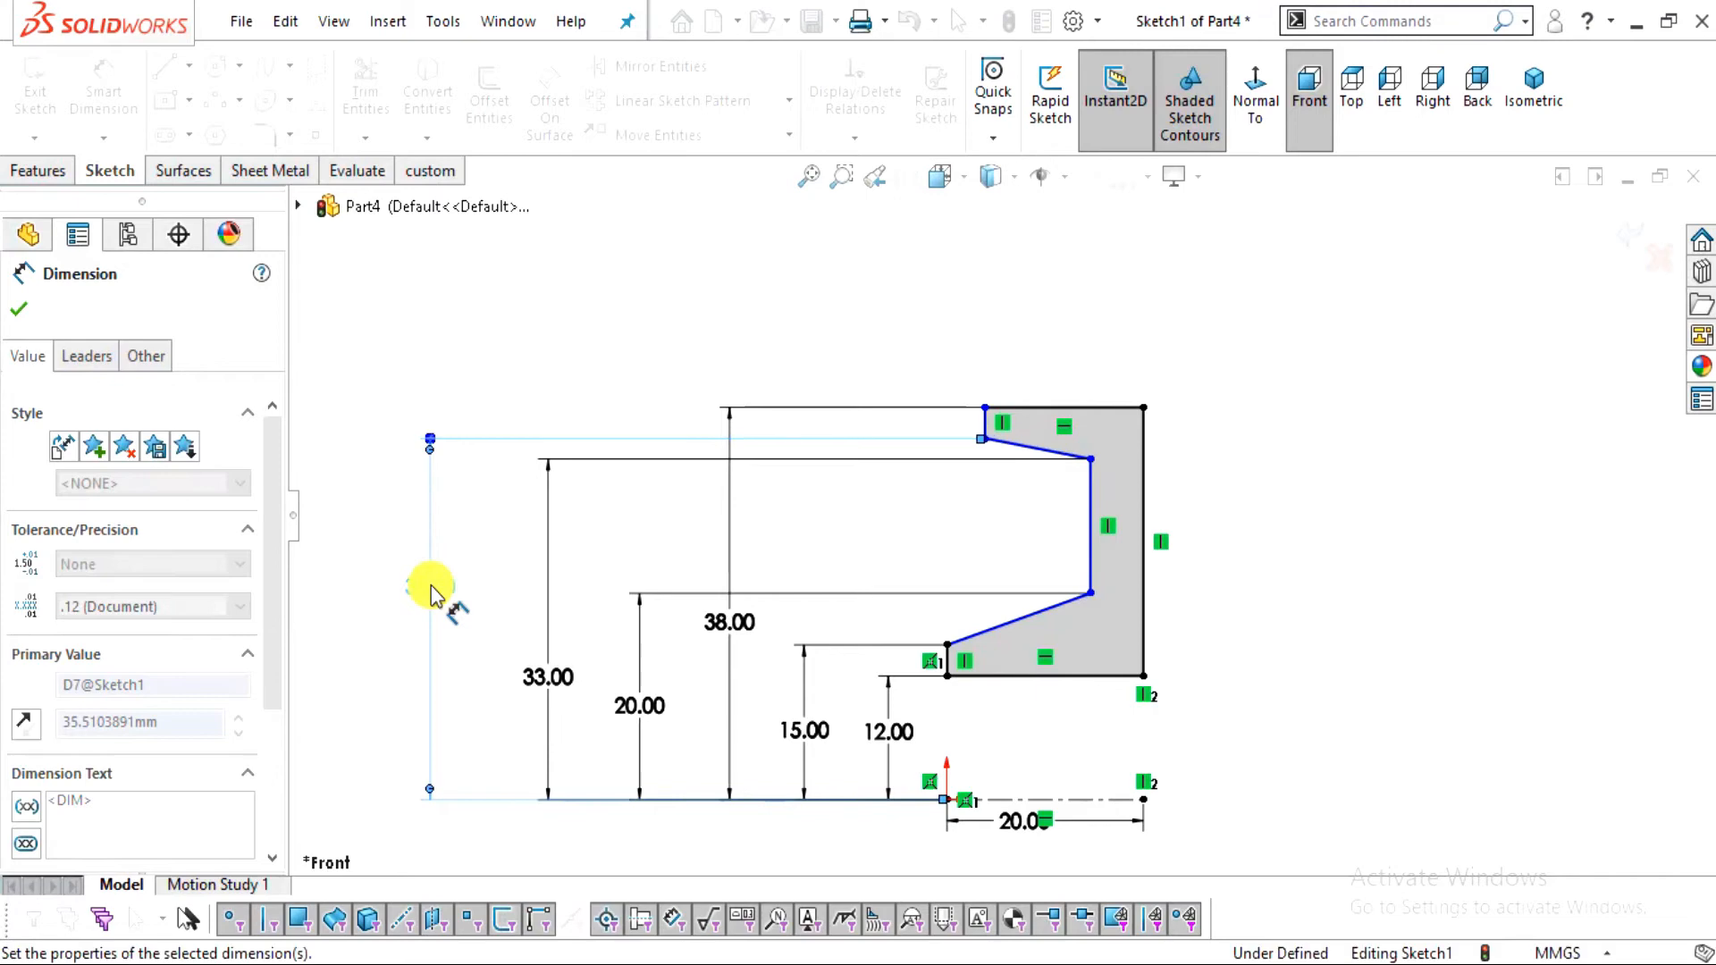
key("Return")
key("Escape")
scroll(1268, 608, "down", 2)
Switch to the PDF and mark the 8.00 web width of the roller section
key("alt+Tab")
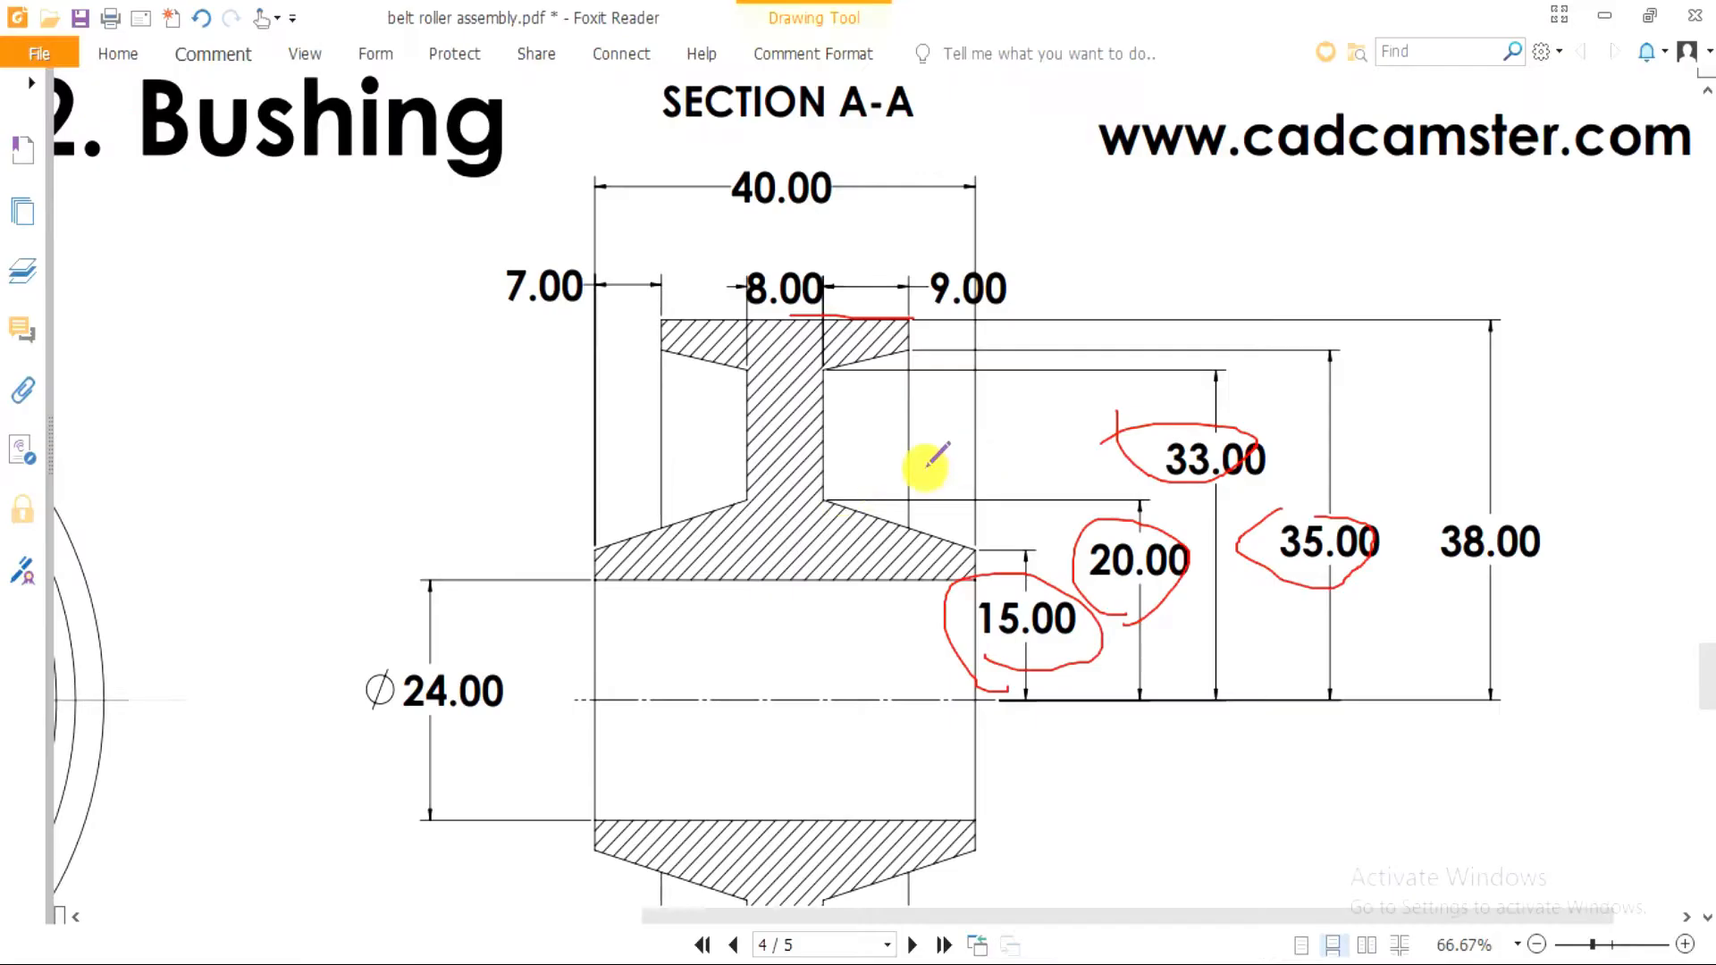
left_click_drag(813, 304, 720, 293)
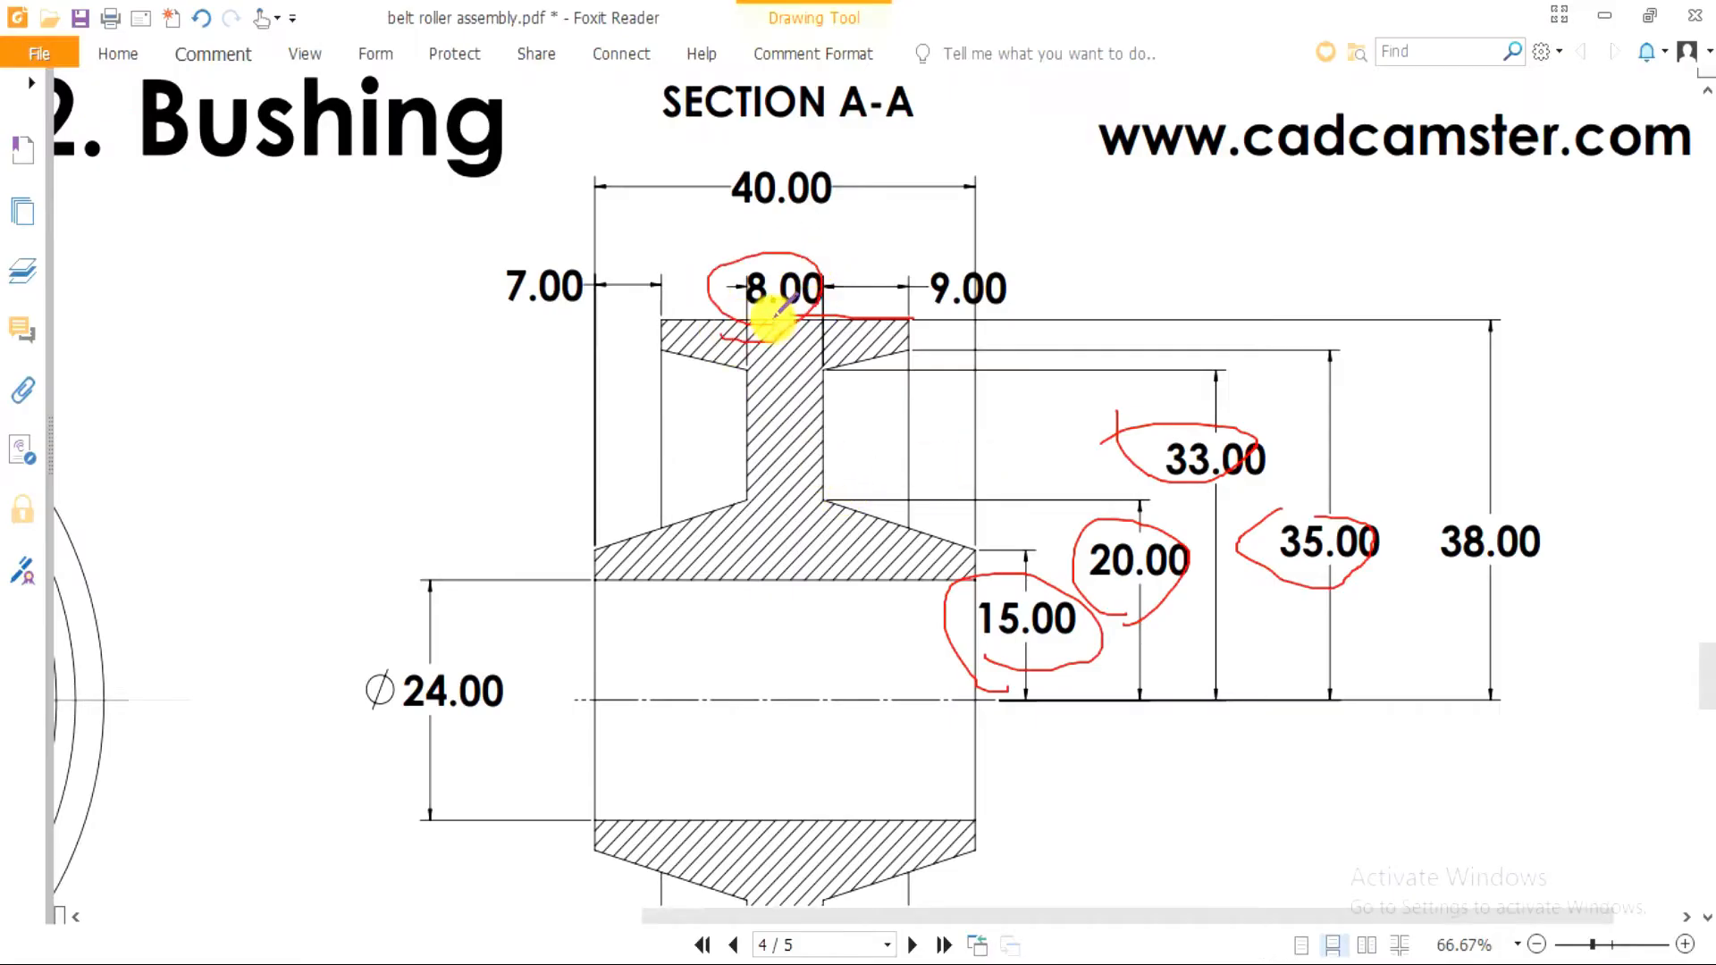
key("alt+Tab")
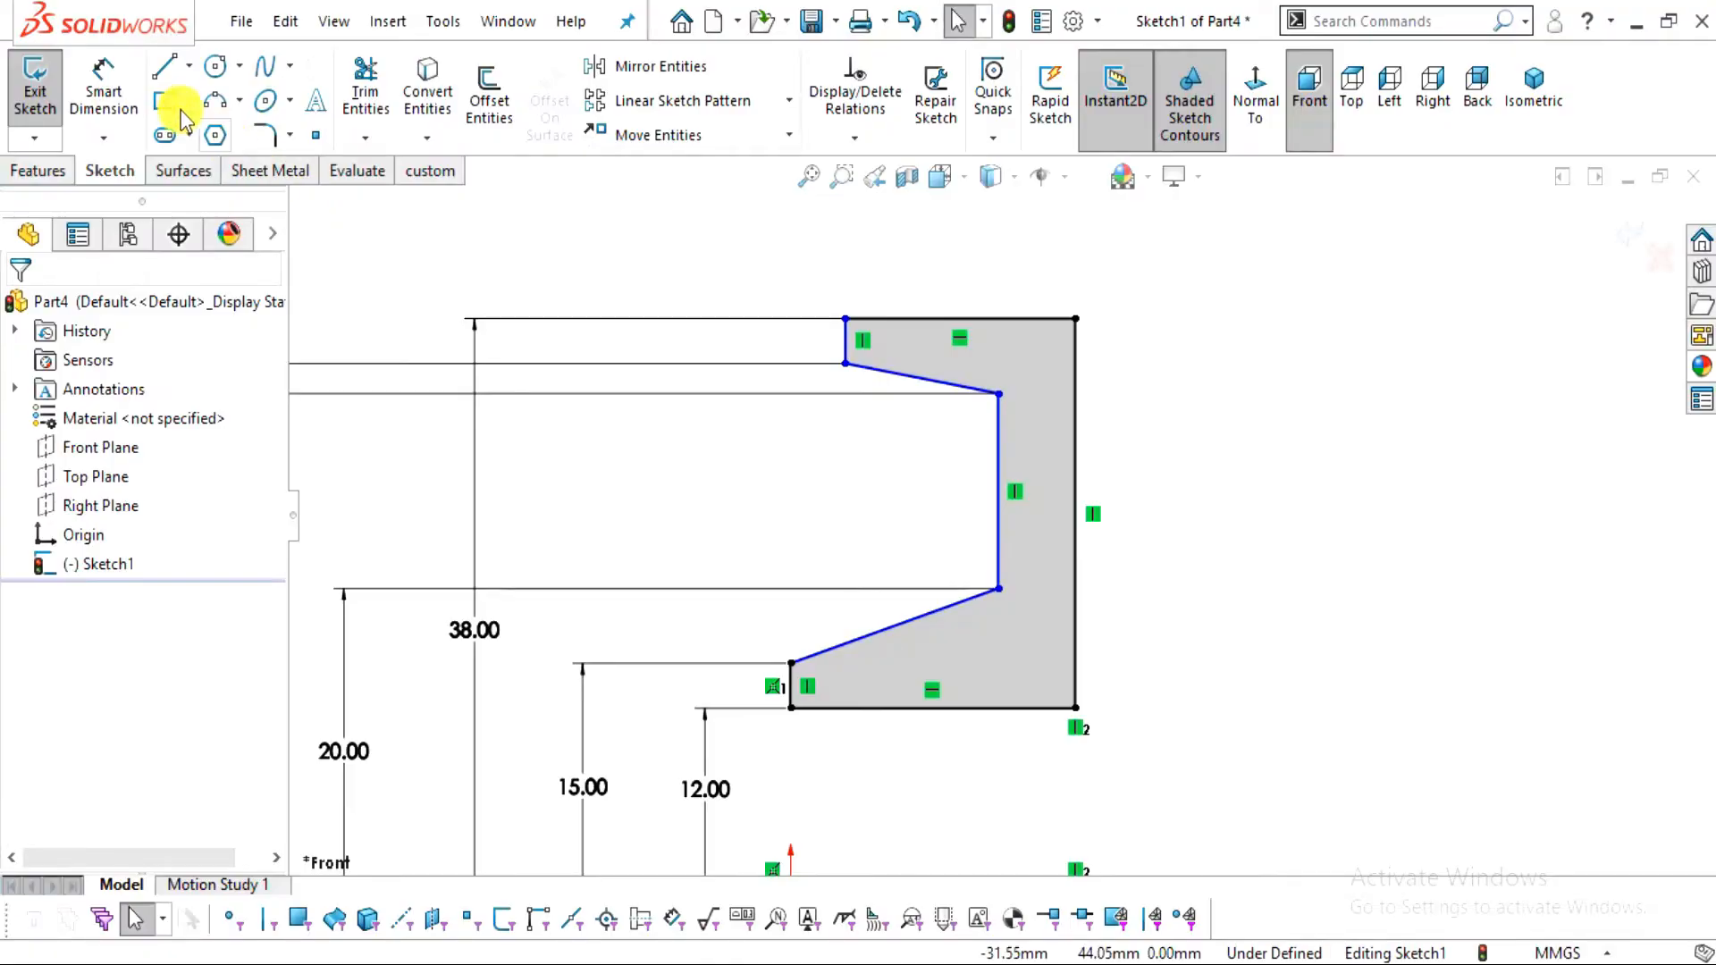
Dimension the distance between the web line and the profile's long vertical edge at 4 mm
left_click(108, 98)
left_click(998, 452)
left_click(1076, 447)
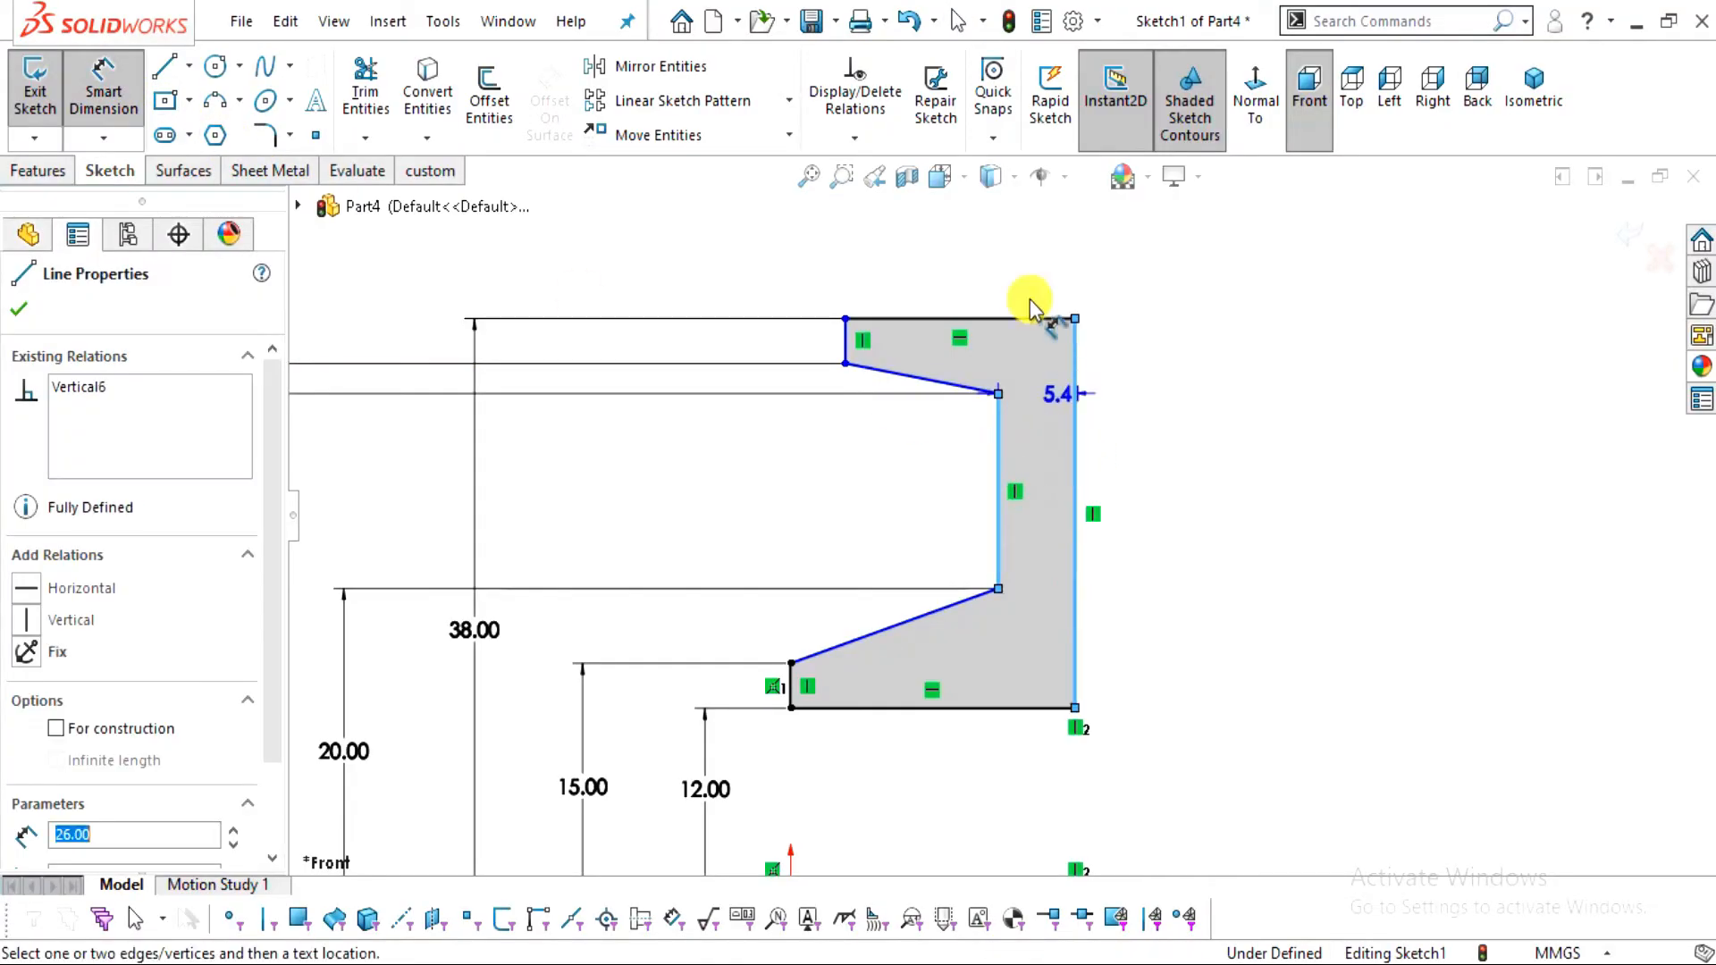
left_click(1034, 260)
type("4")
key("Return")
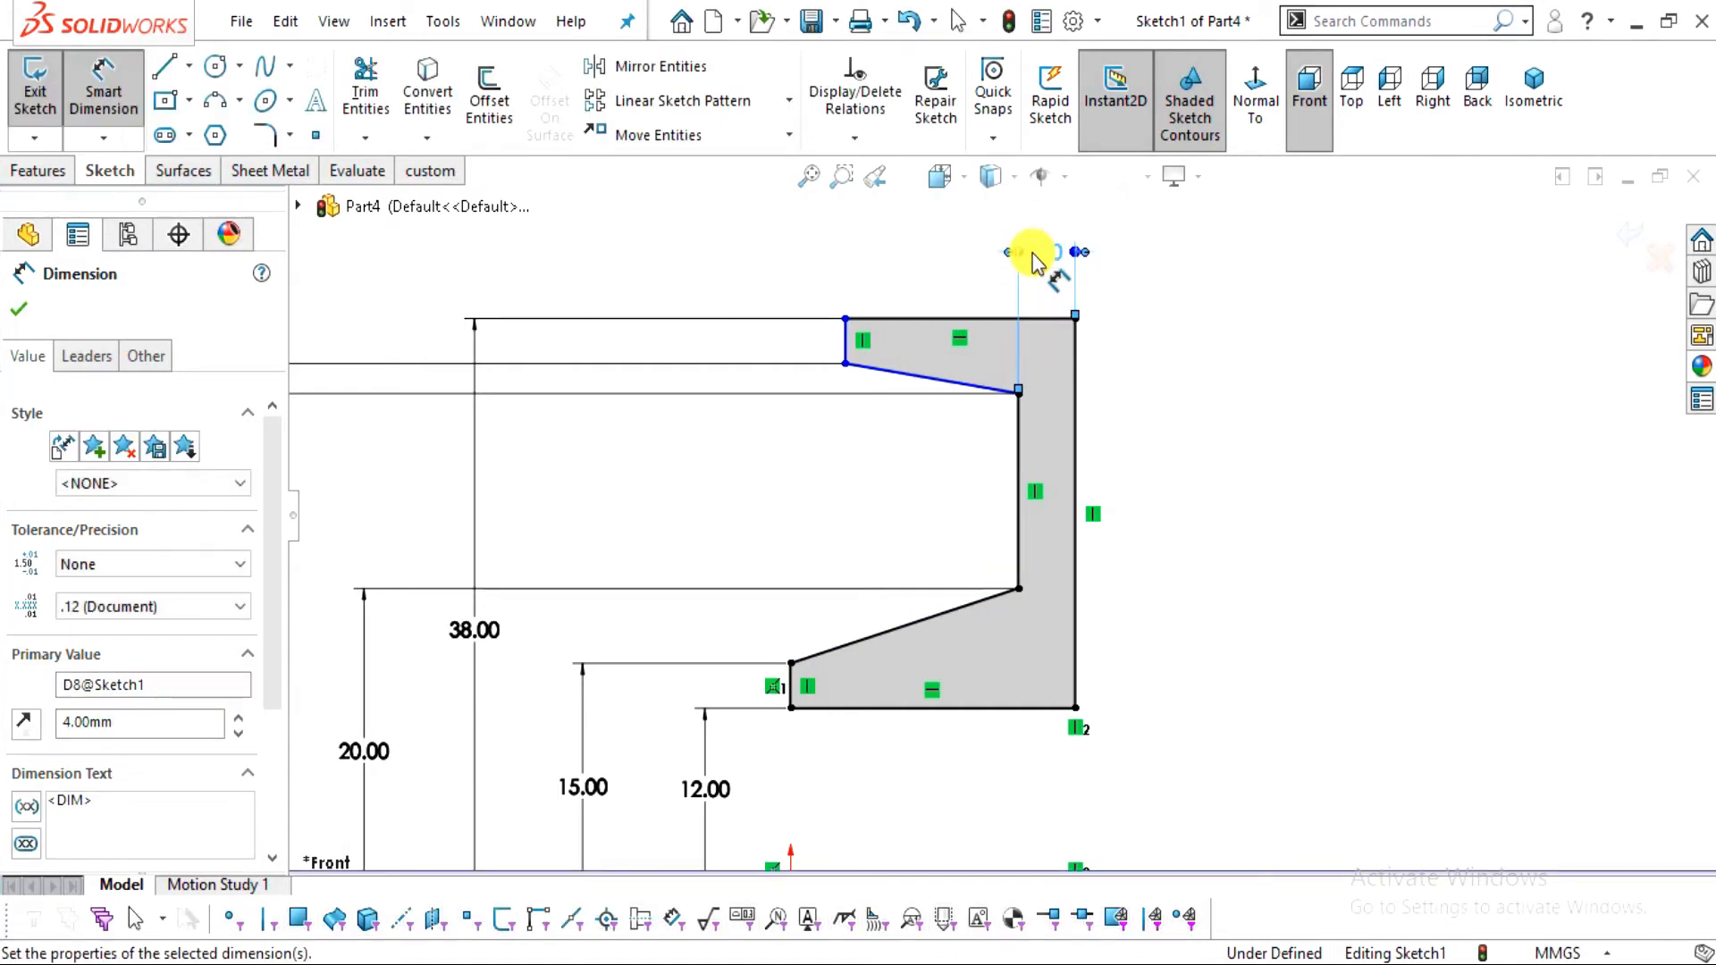
key("Escape")
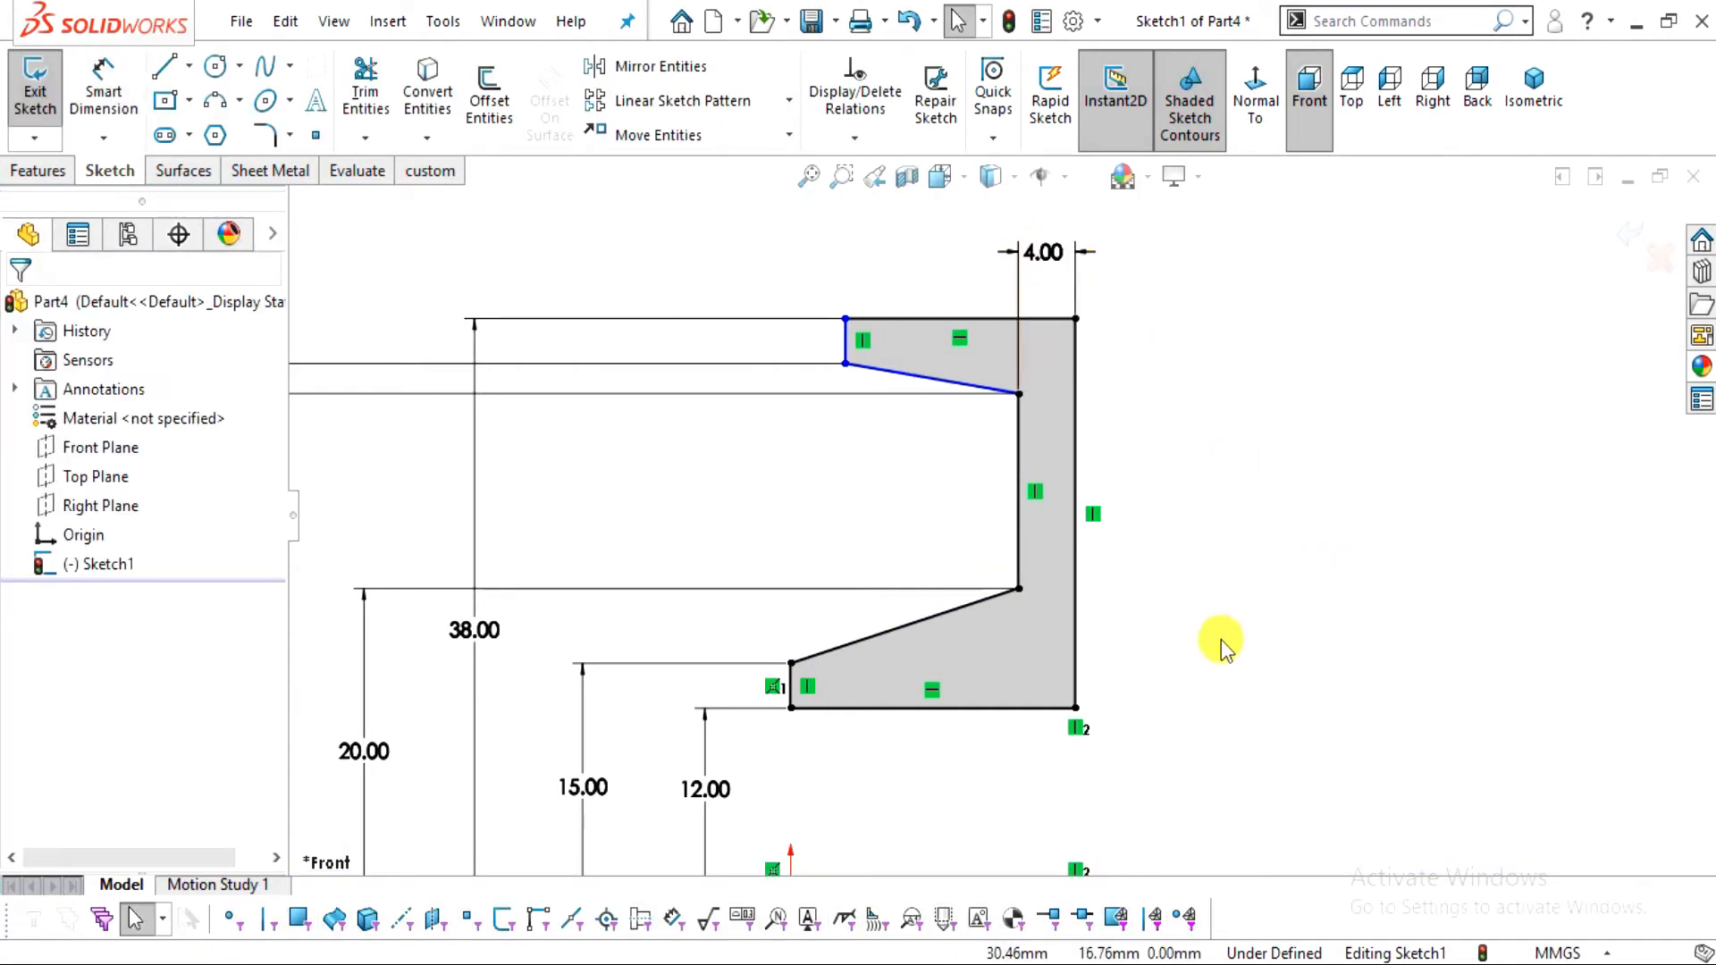
Check the rim offset in the PDF drawing and dimension the rim's short vertical edge from the origin at 7 mm
scroll(1084, 716, "up", 2)
key("alt+Tab")
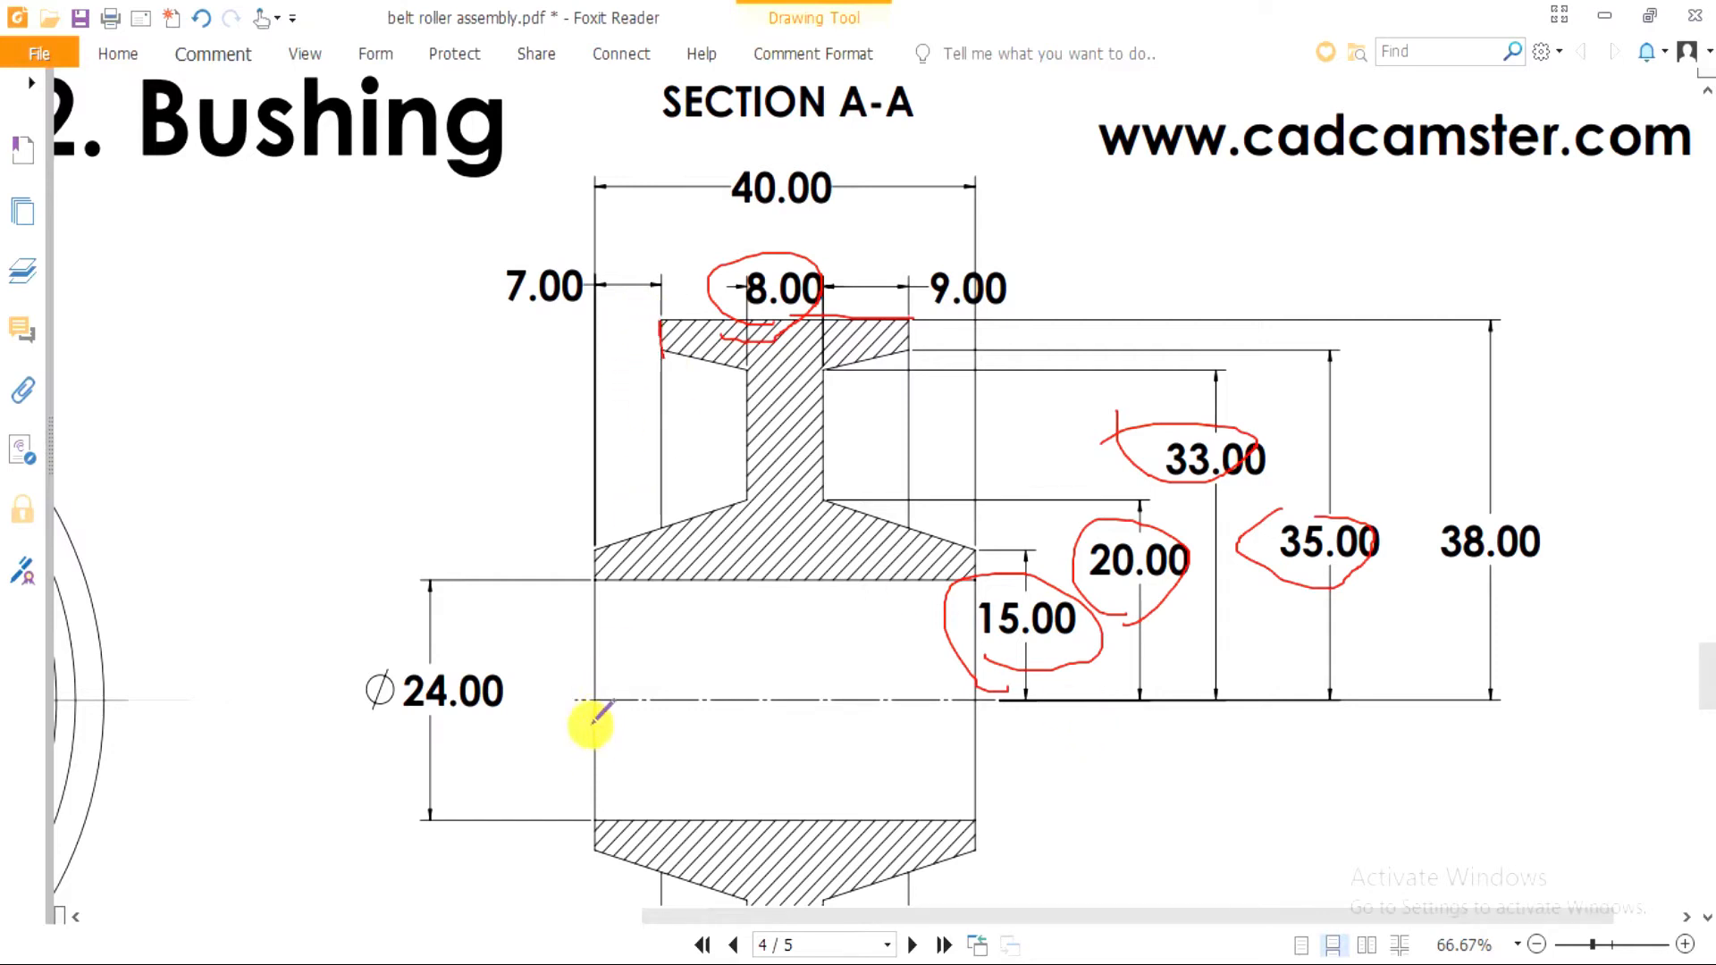
key("alt+Tab")
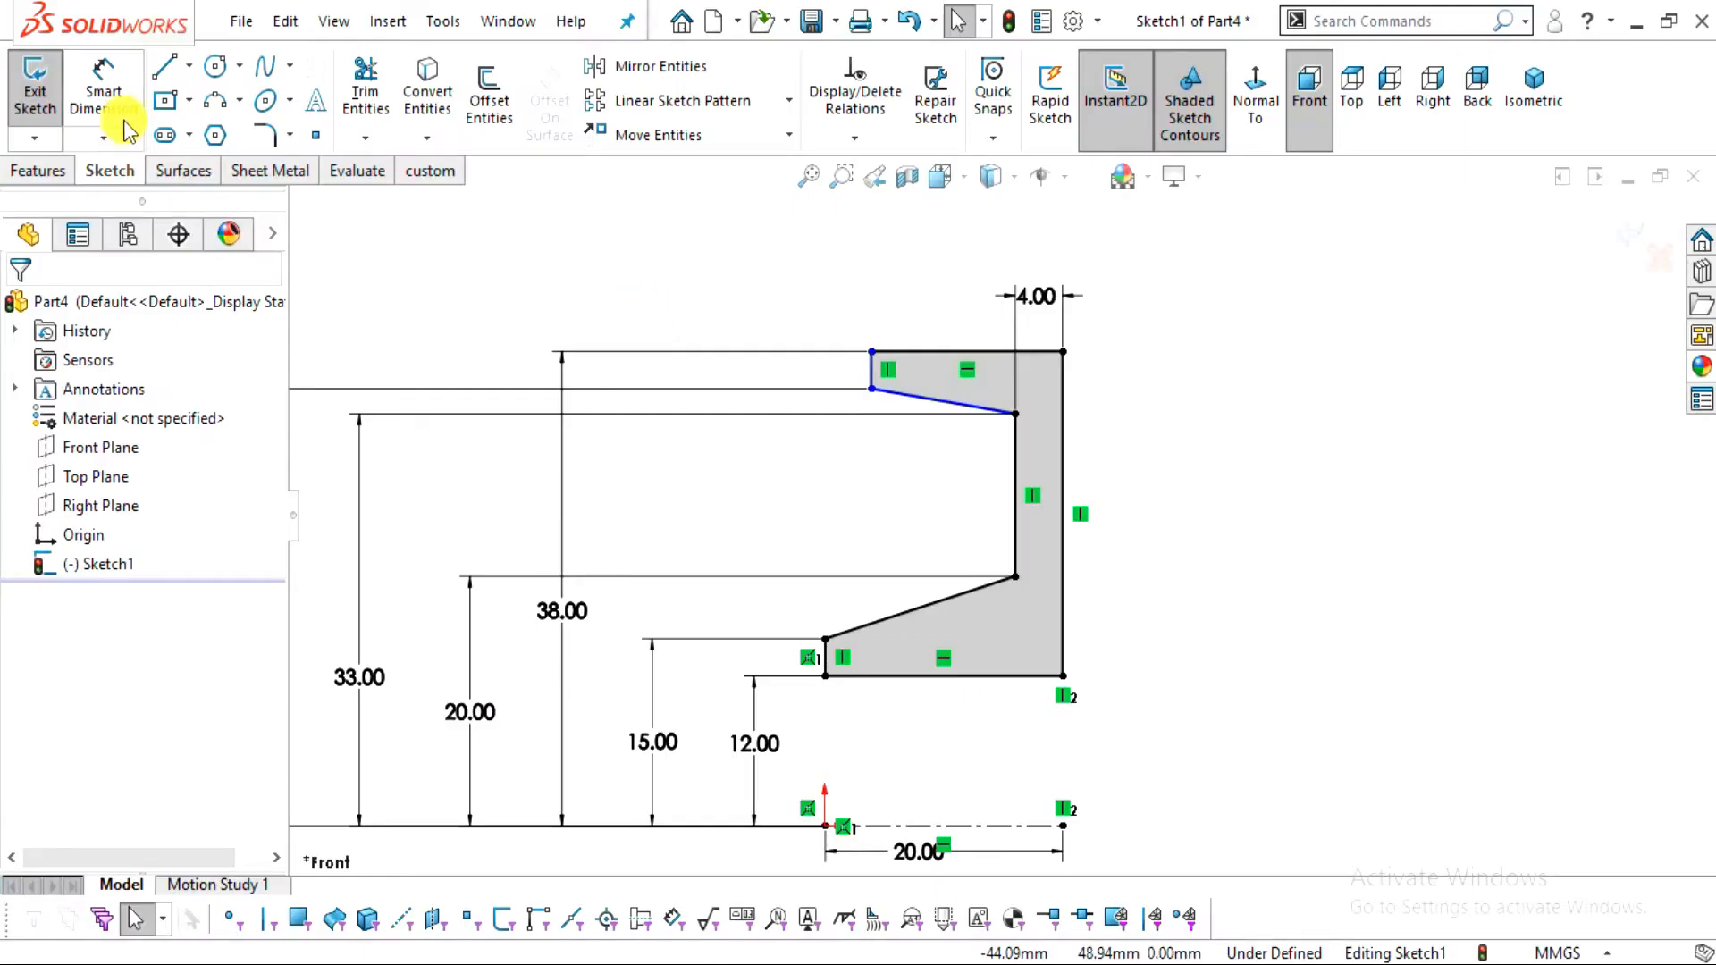
left_click(123, 127)
left_click(825, 827)
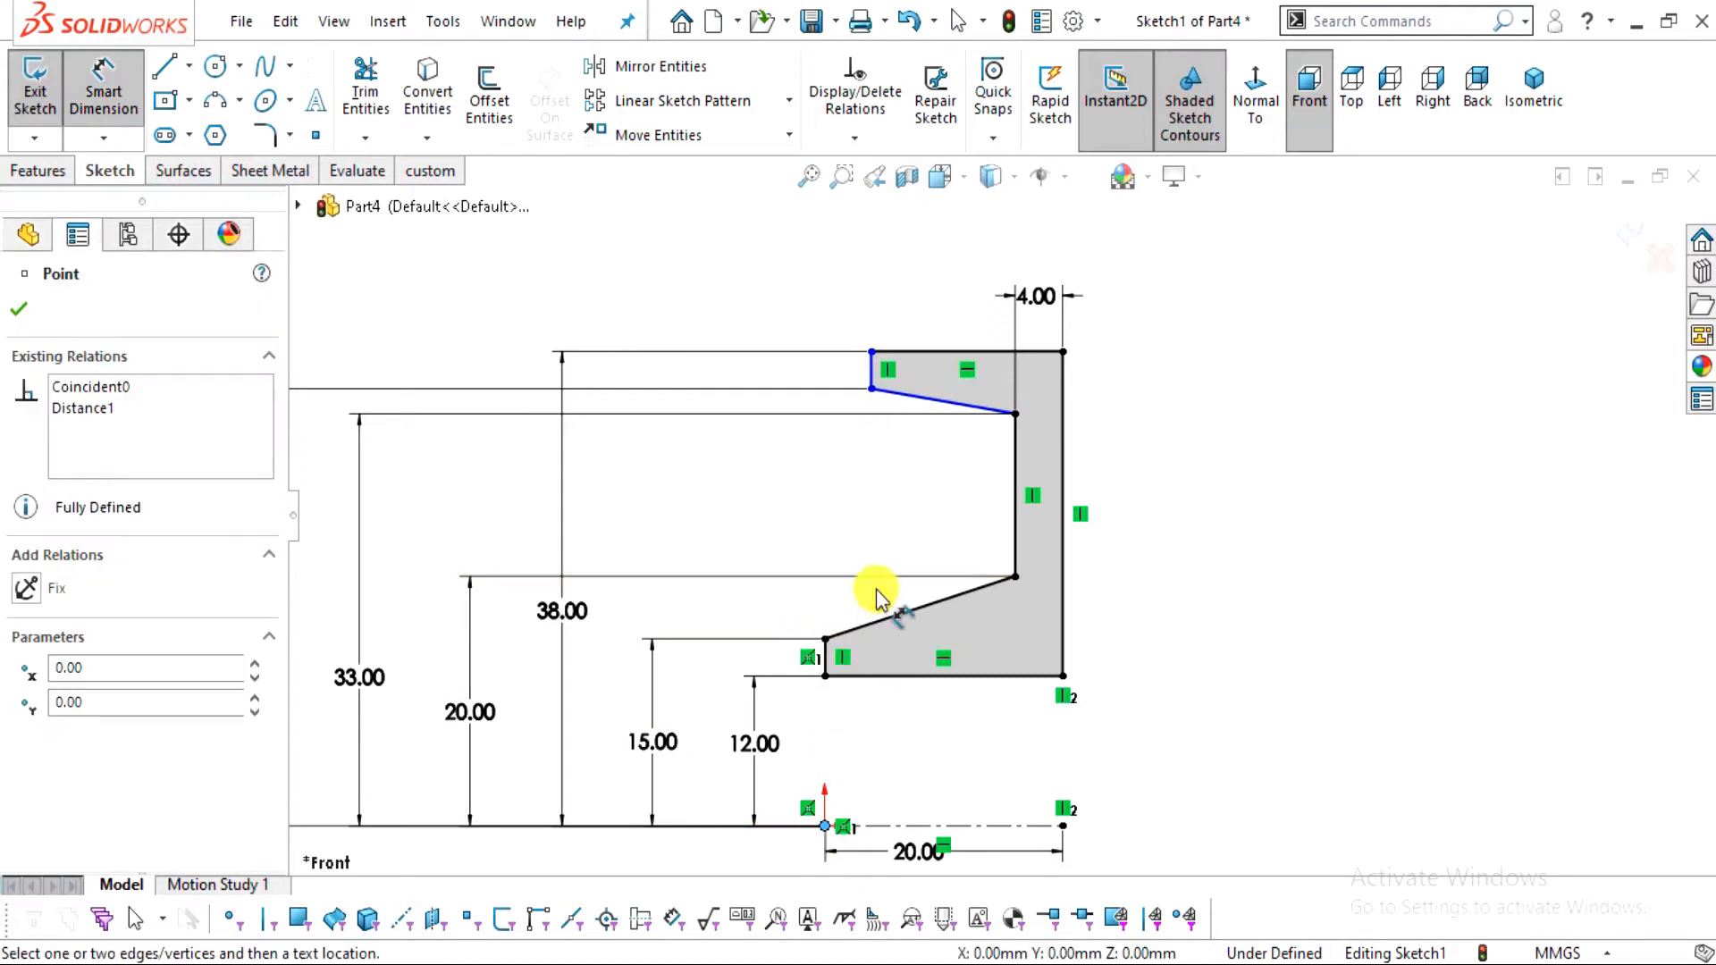
left_click(872, 370)
scroll(831, 268, "down", 3)
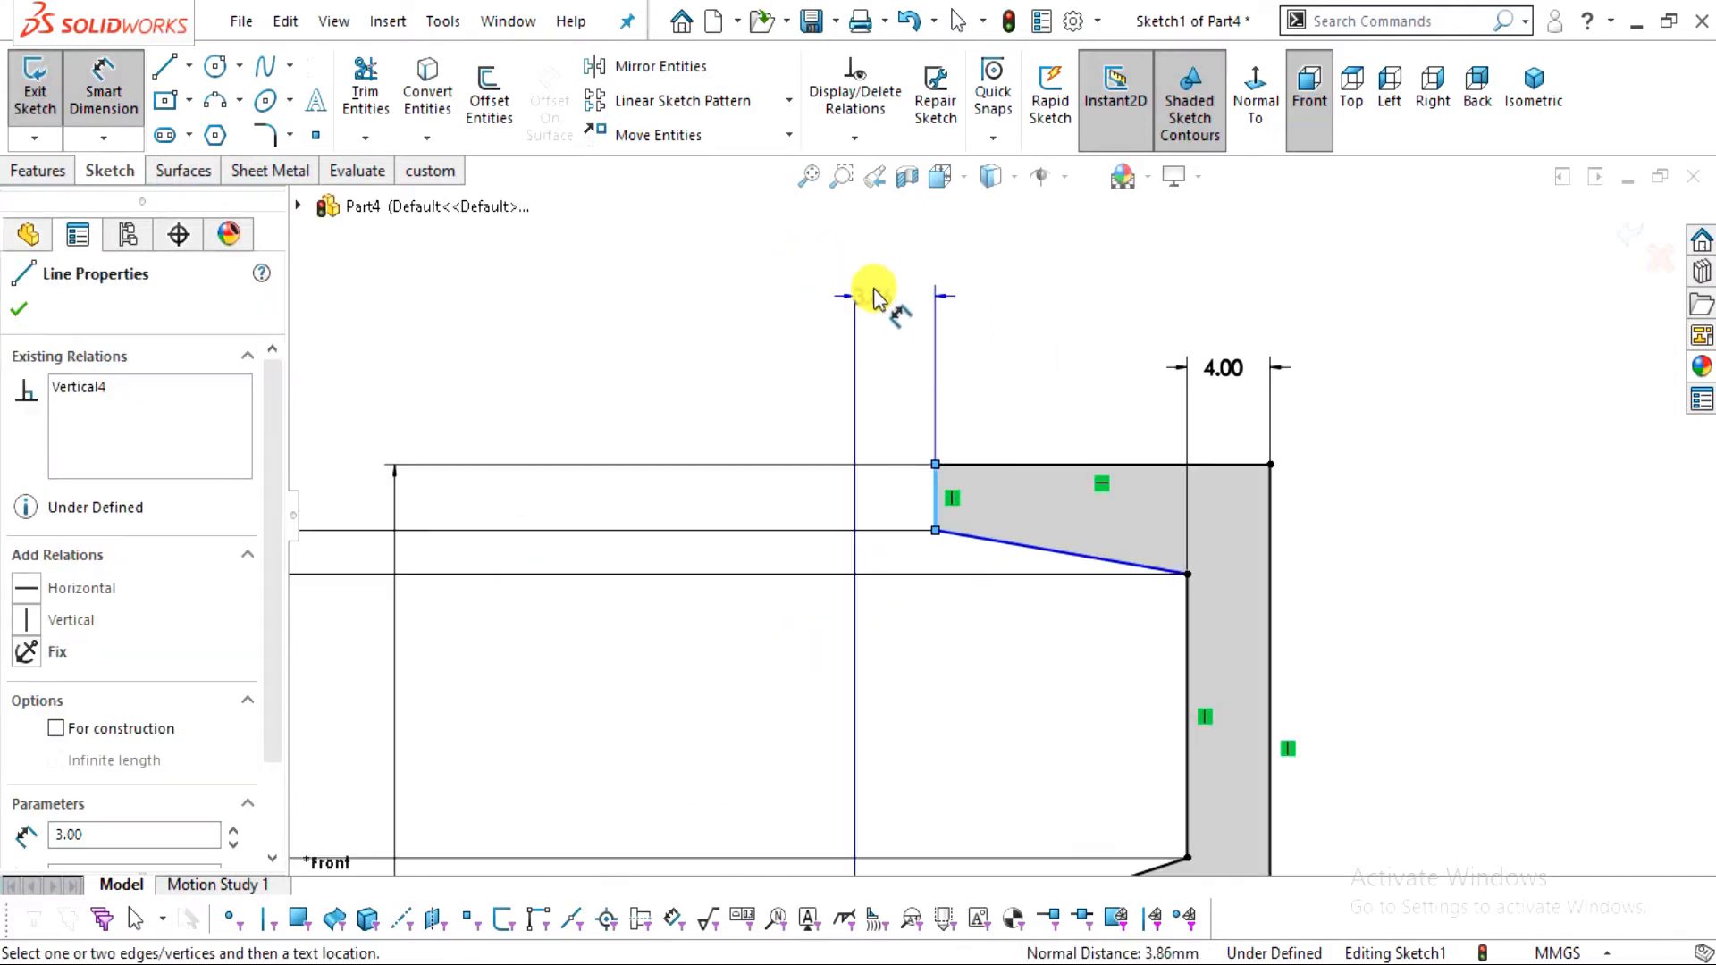
left_click(883, 304)
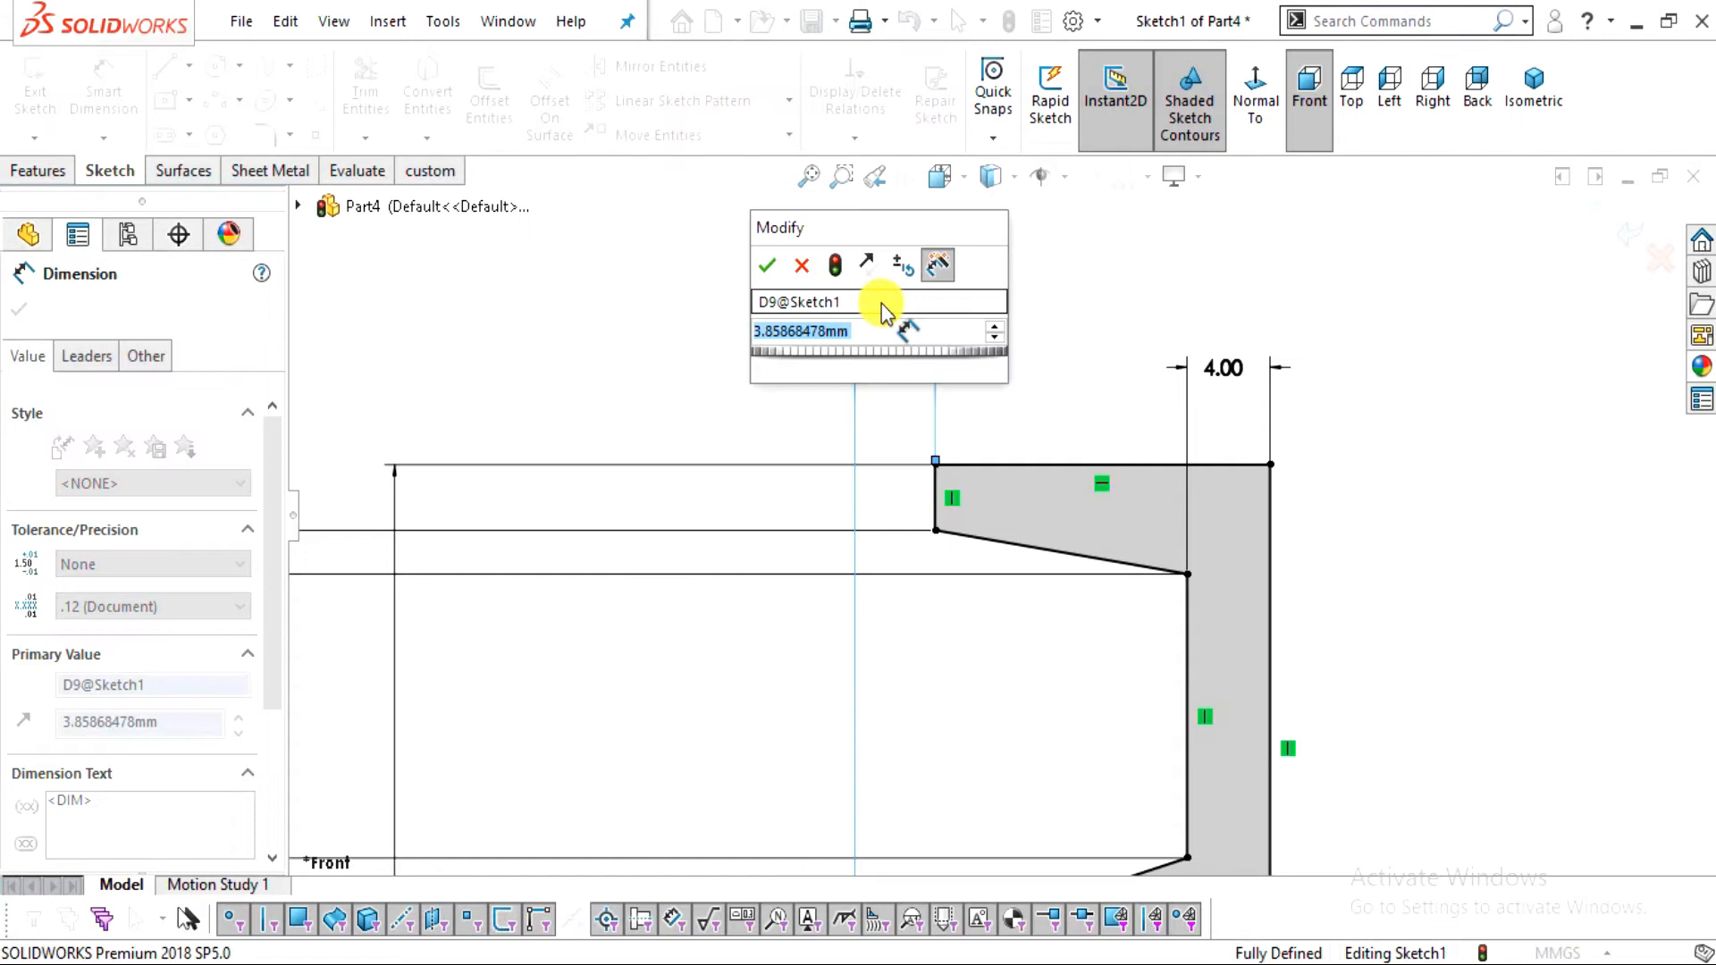
type("7")
key("Return")
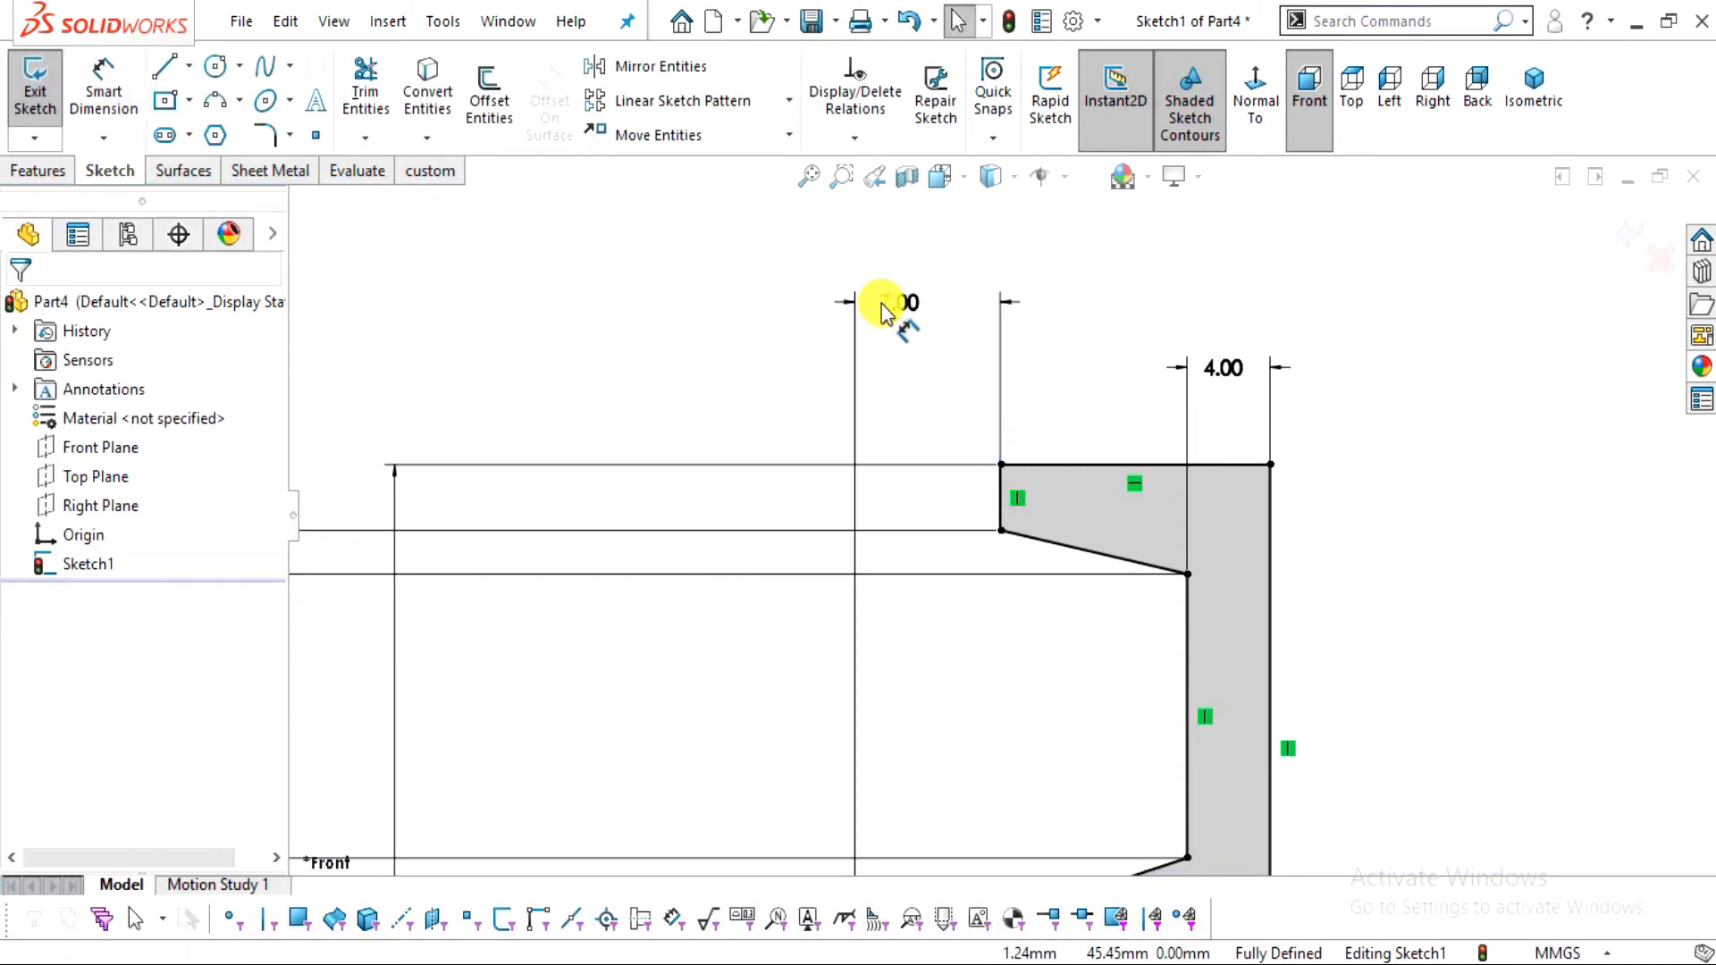
Measure the horizontal span of the rim's sloped underside without placing a dimension
left_click(102, 89)
left_click(1135, 565)
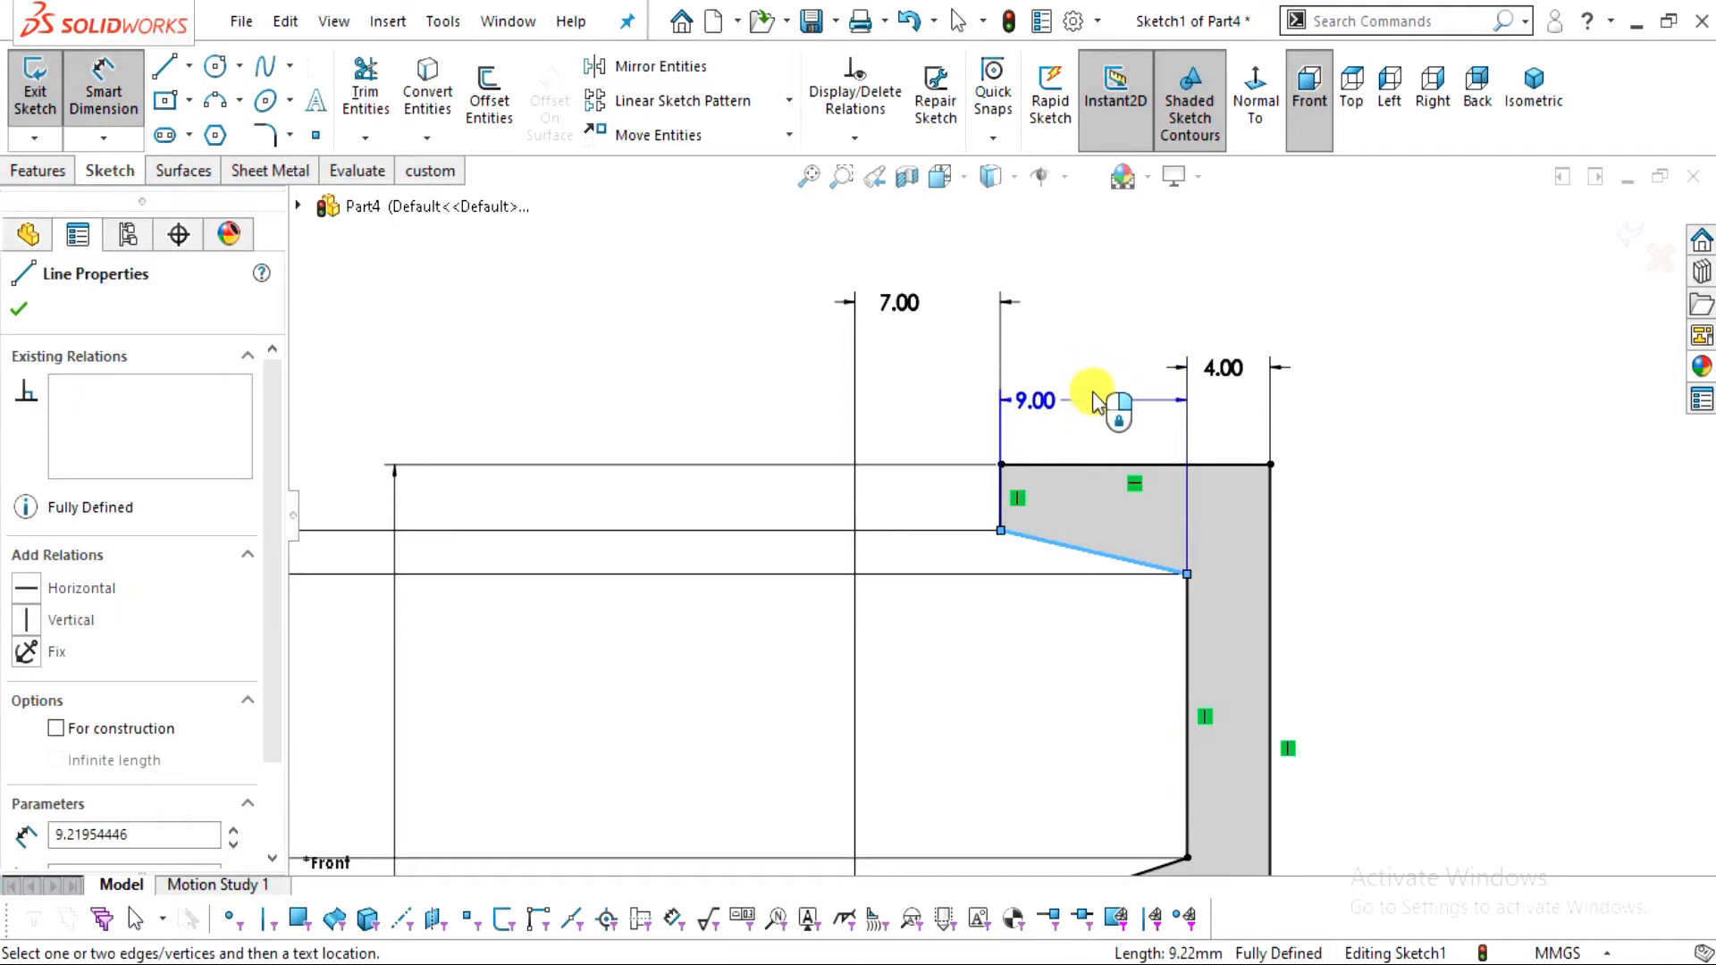
key("Escape")
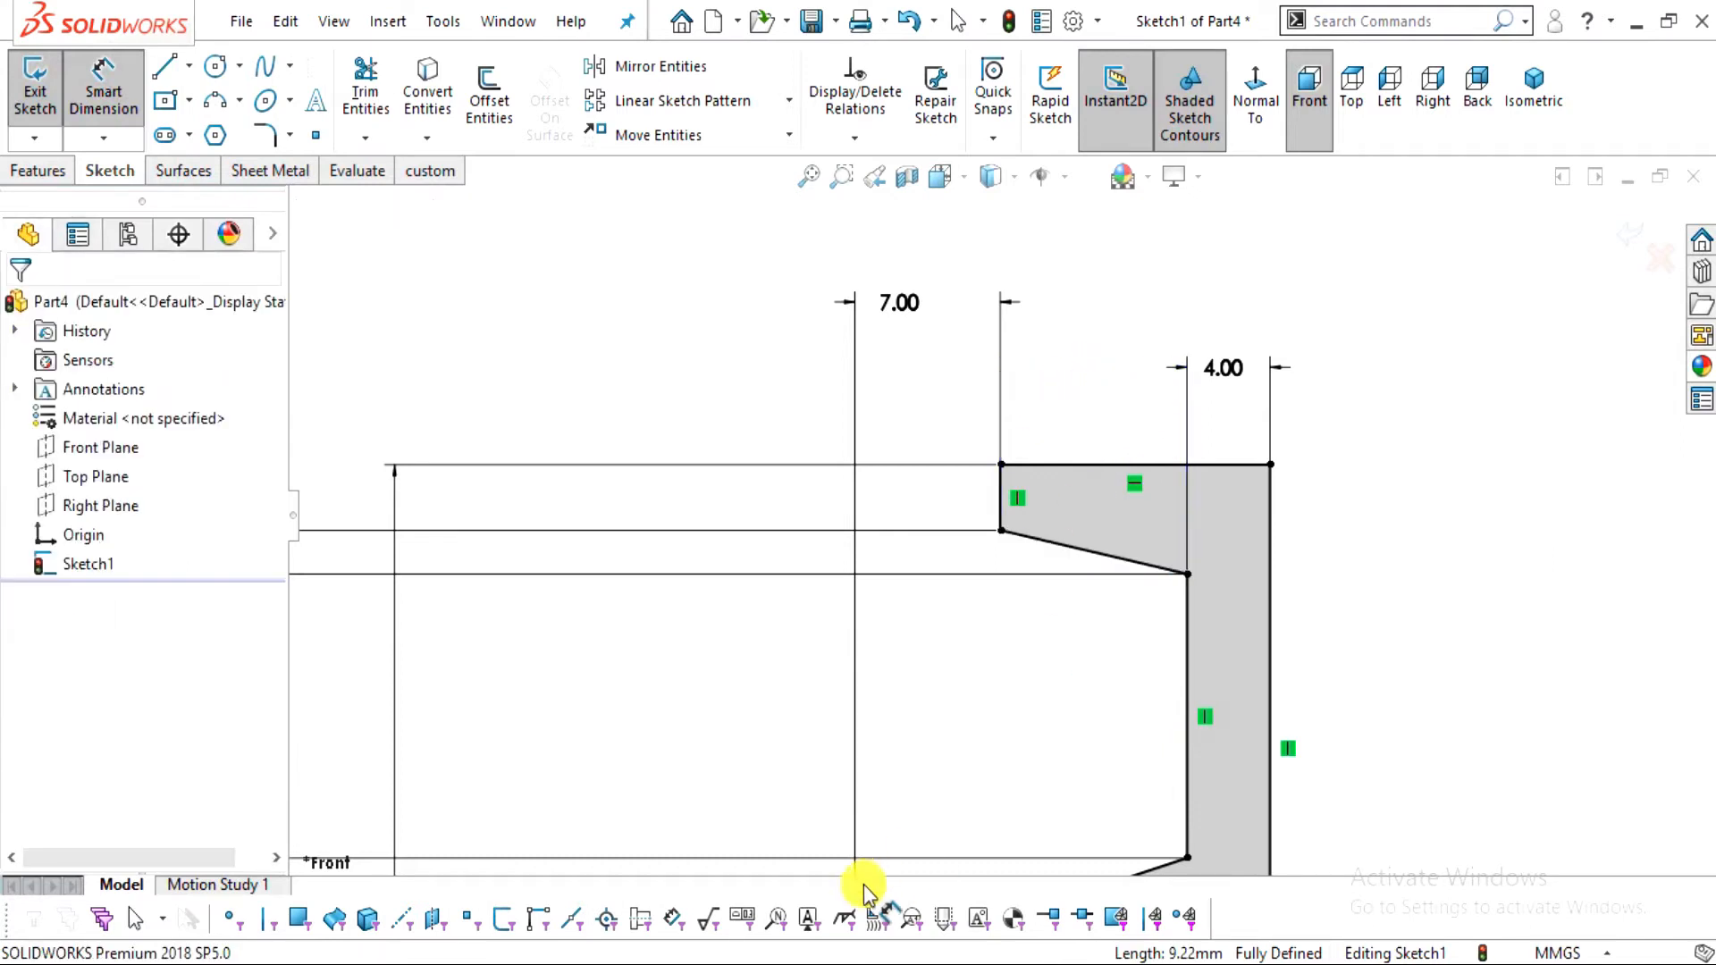
Switch to the PDF, mark the 9.00 rim width and its sloped undersides, and return to the sketch
left_click(934, 963)
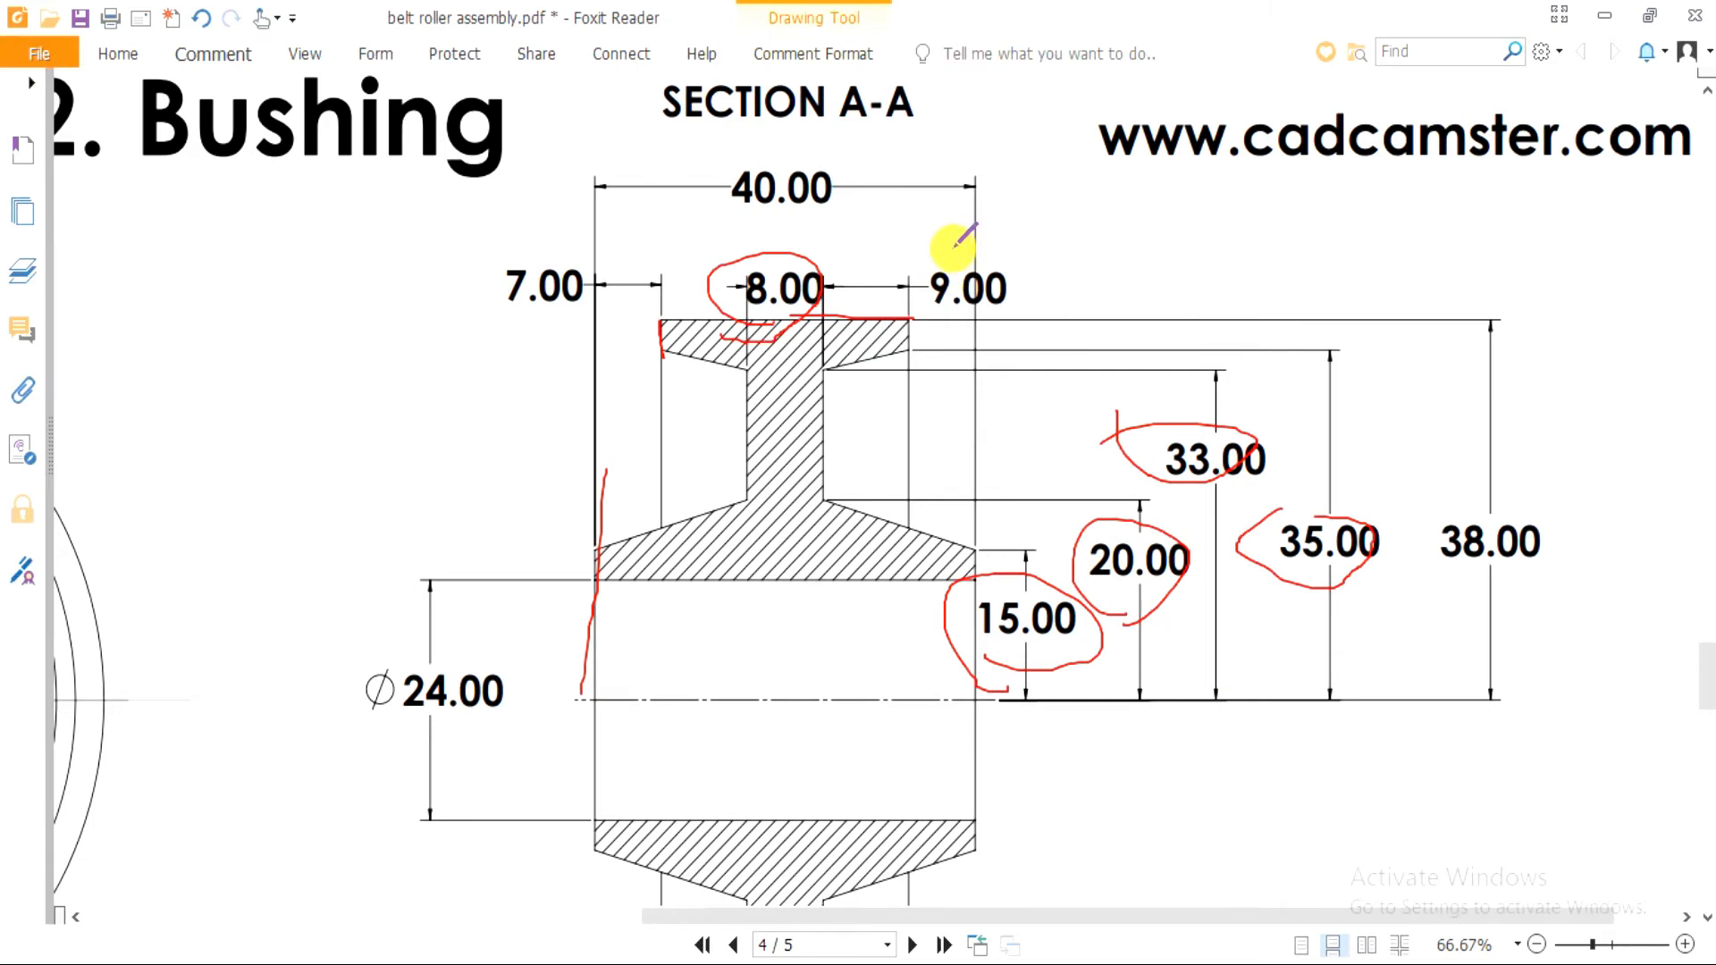
mouse_move(1008, 338)
left_mouse_down()
mouse_move(858, 277)
mouse_move(865, 308)
left_mouse_up()
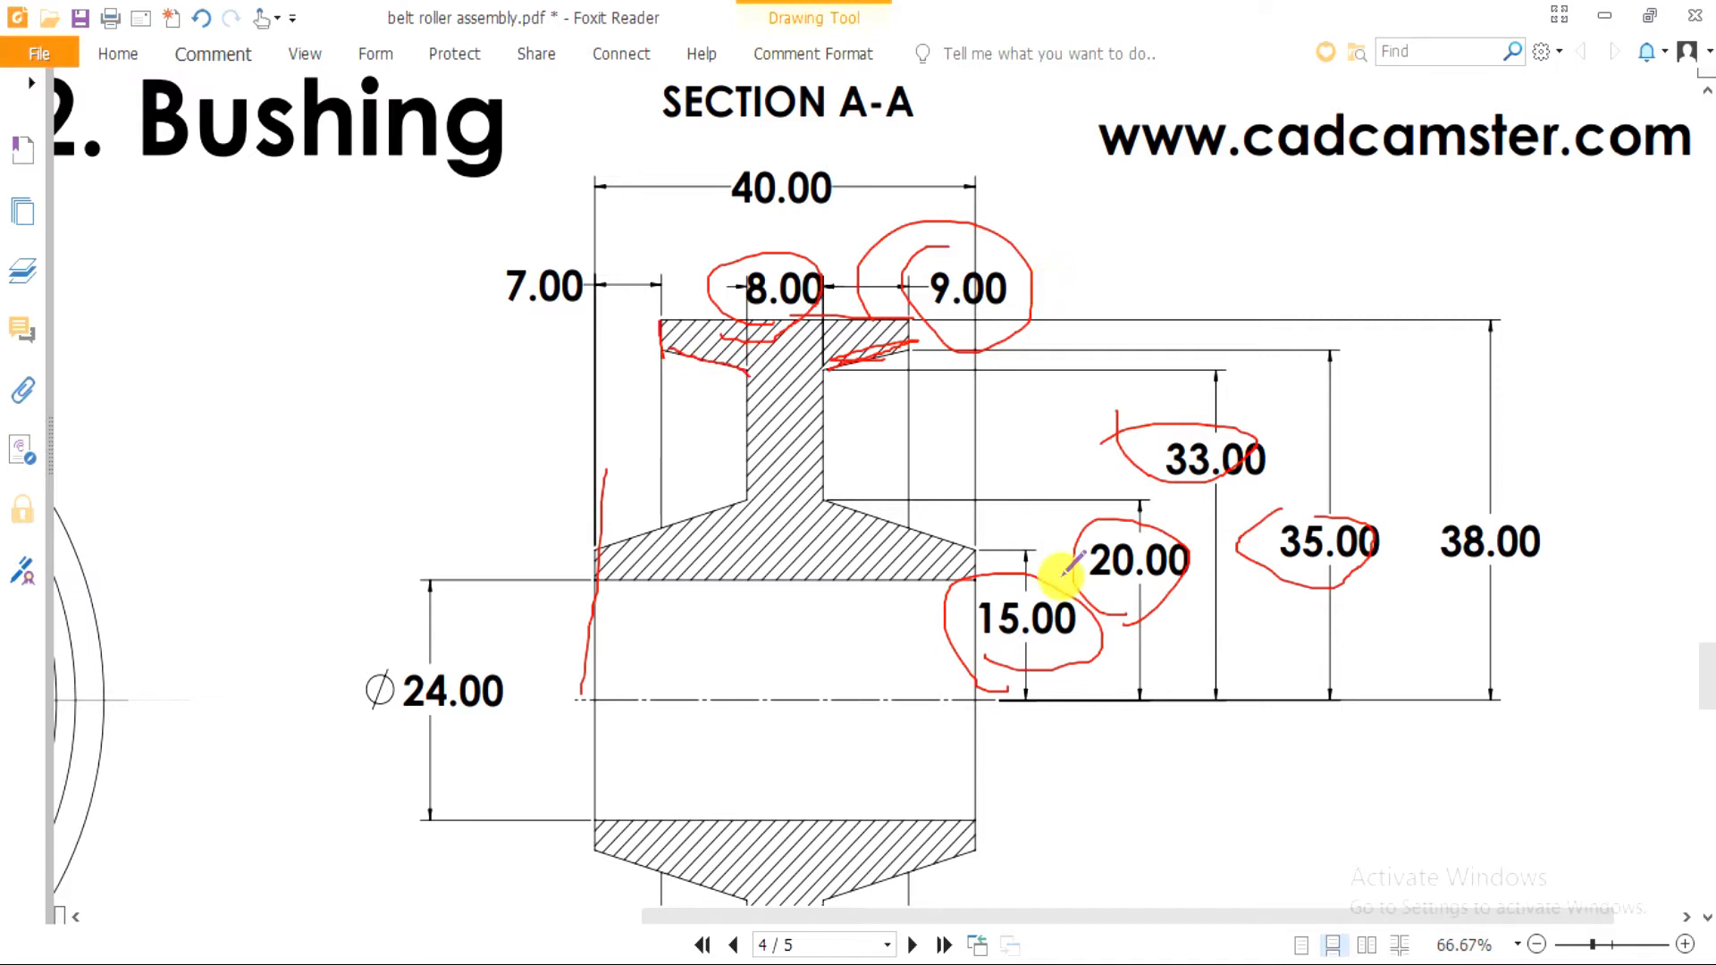
key("alt+Tab")
scroll(1130, 529, "up", 5)
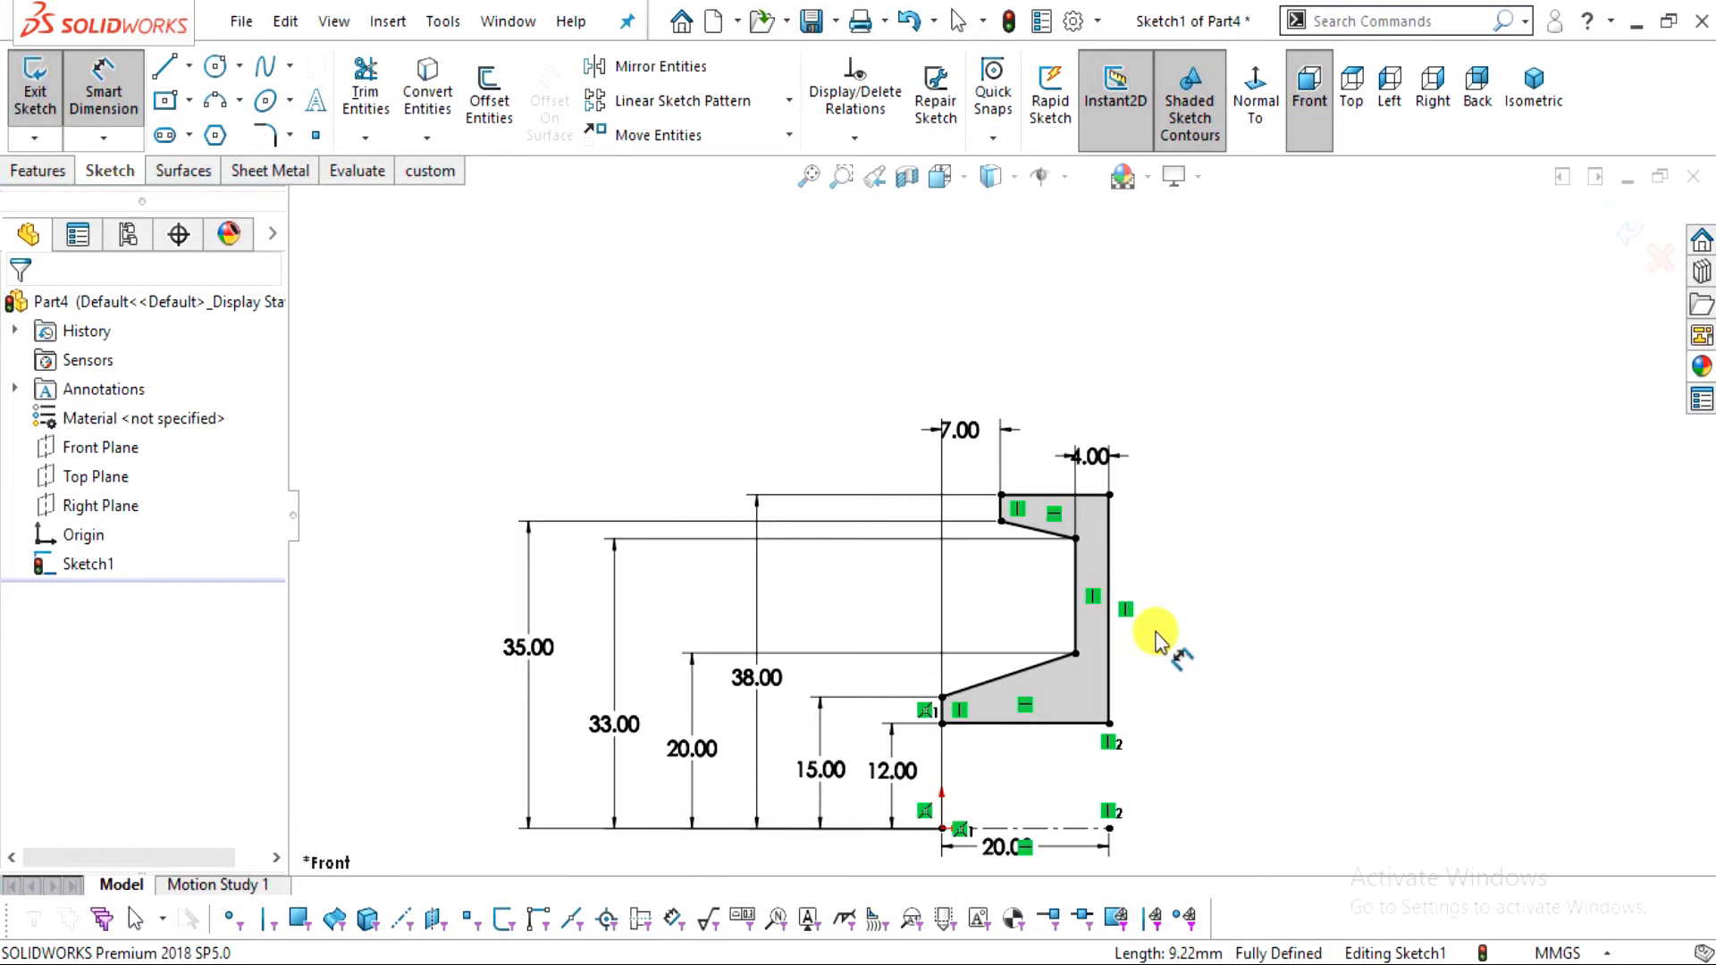
scroll(1155, 636, "up", 2)
key("Escape")
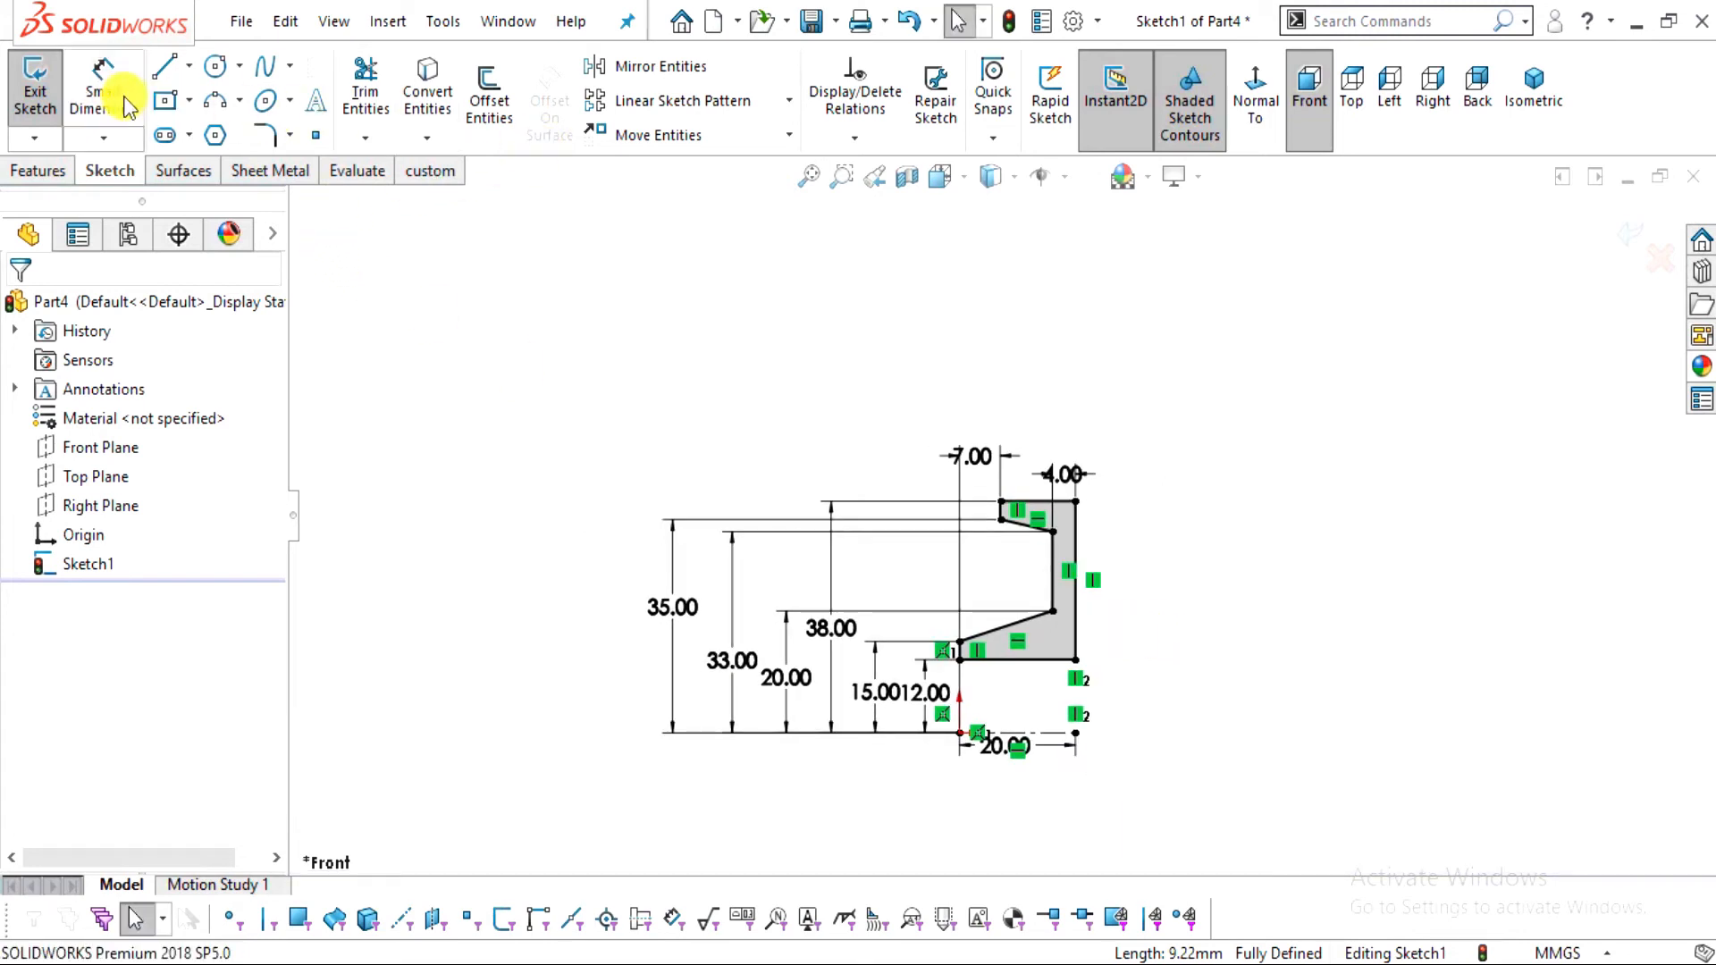
Mirror all profile lines except the long vertical edge about that edge, keeping the originals as a copy
left_click(648, 66)
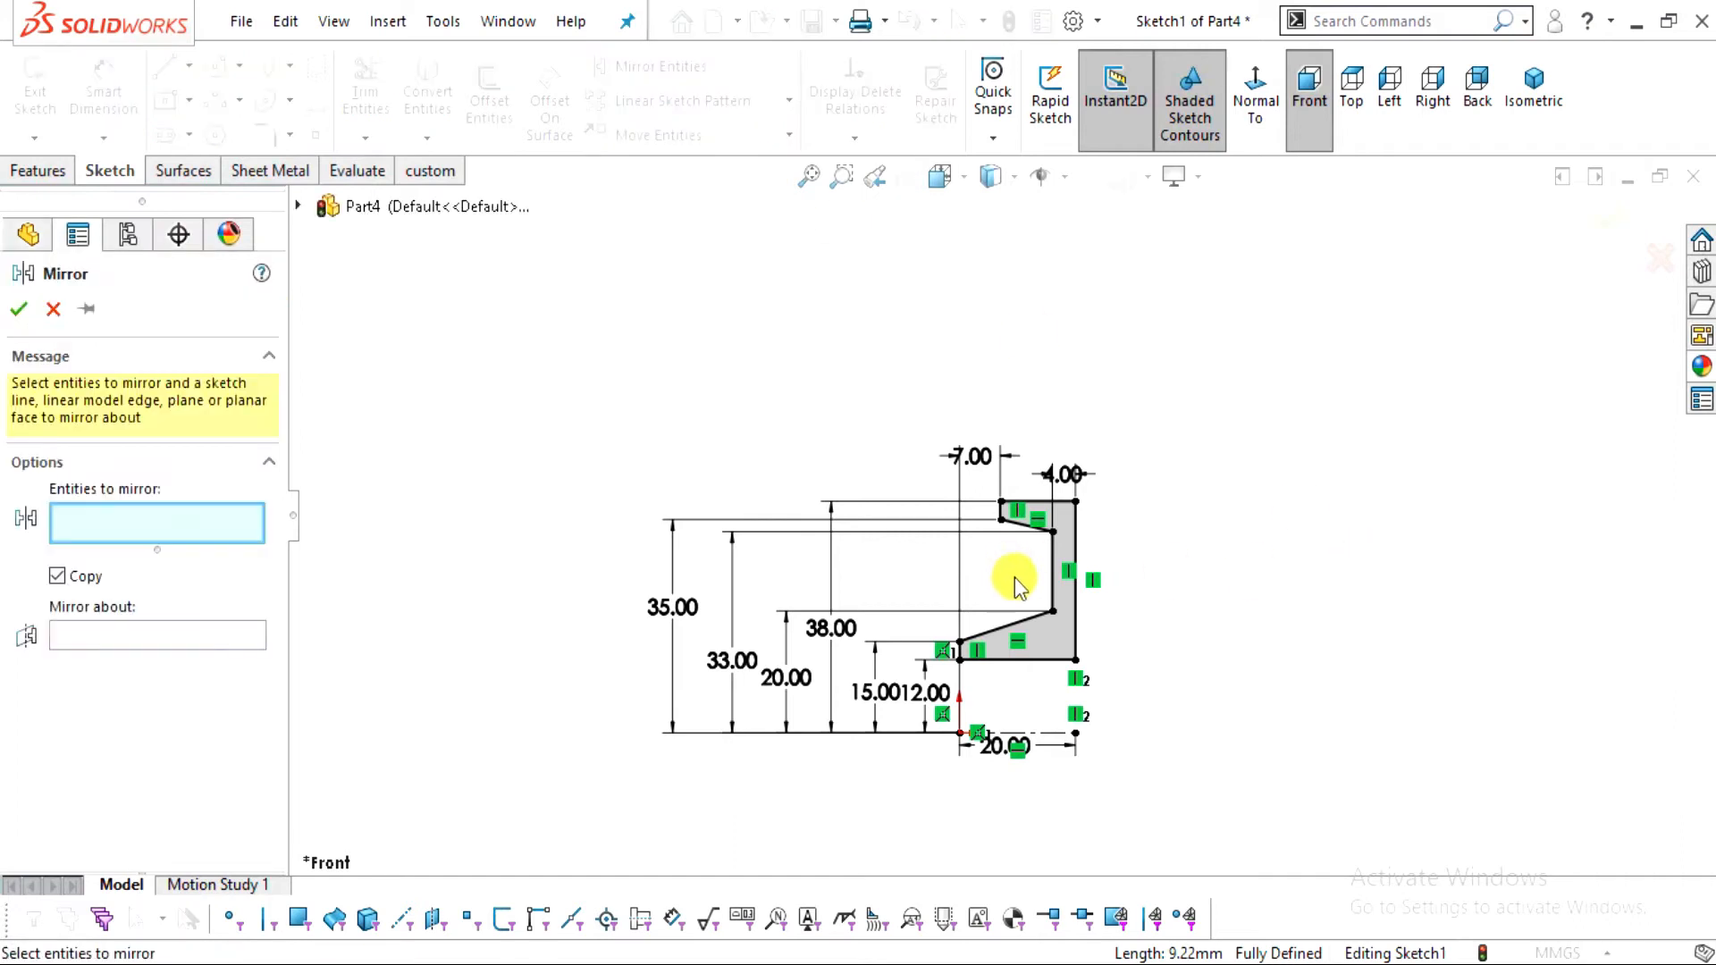
scroll(1057, 610, "down", 3)
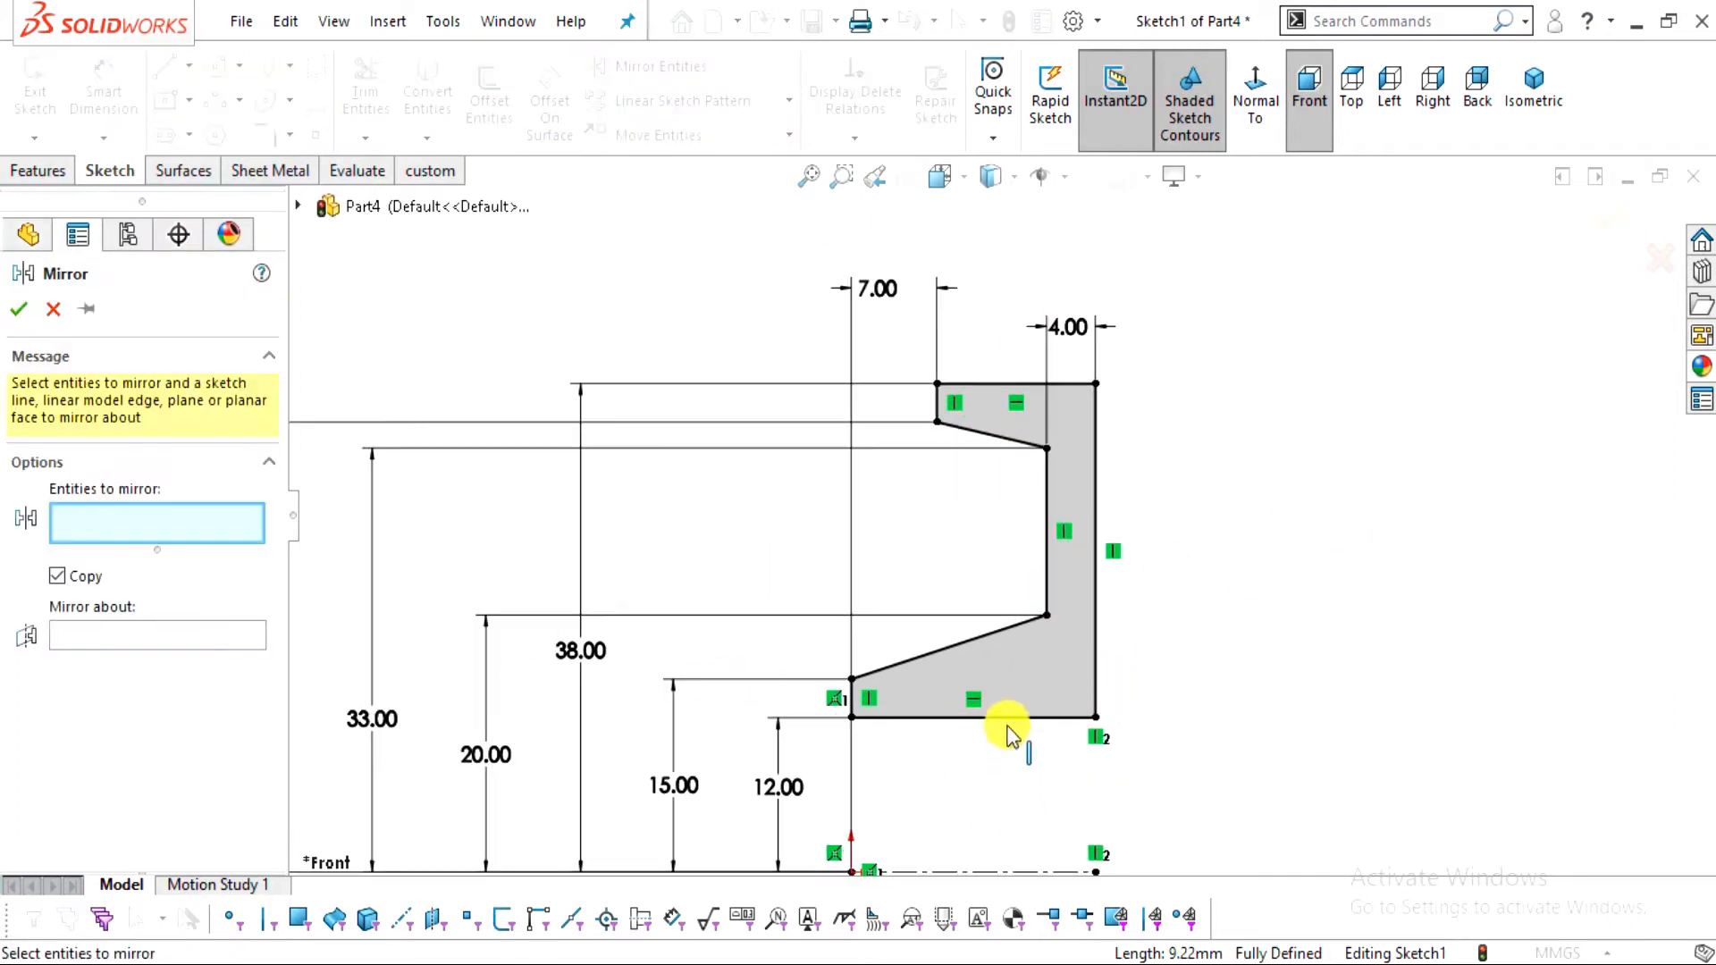
left_click_drag(1047, 770, 739, 333)
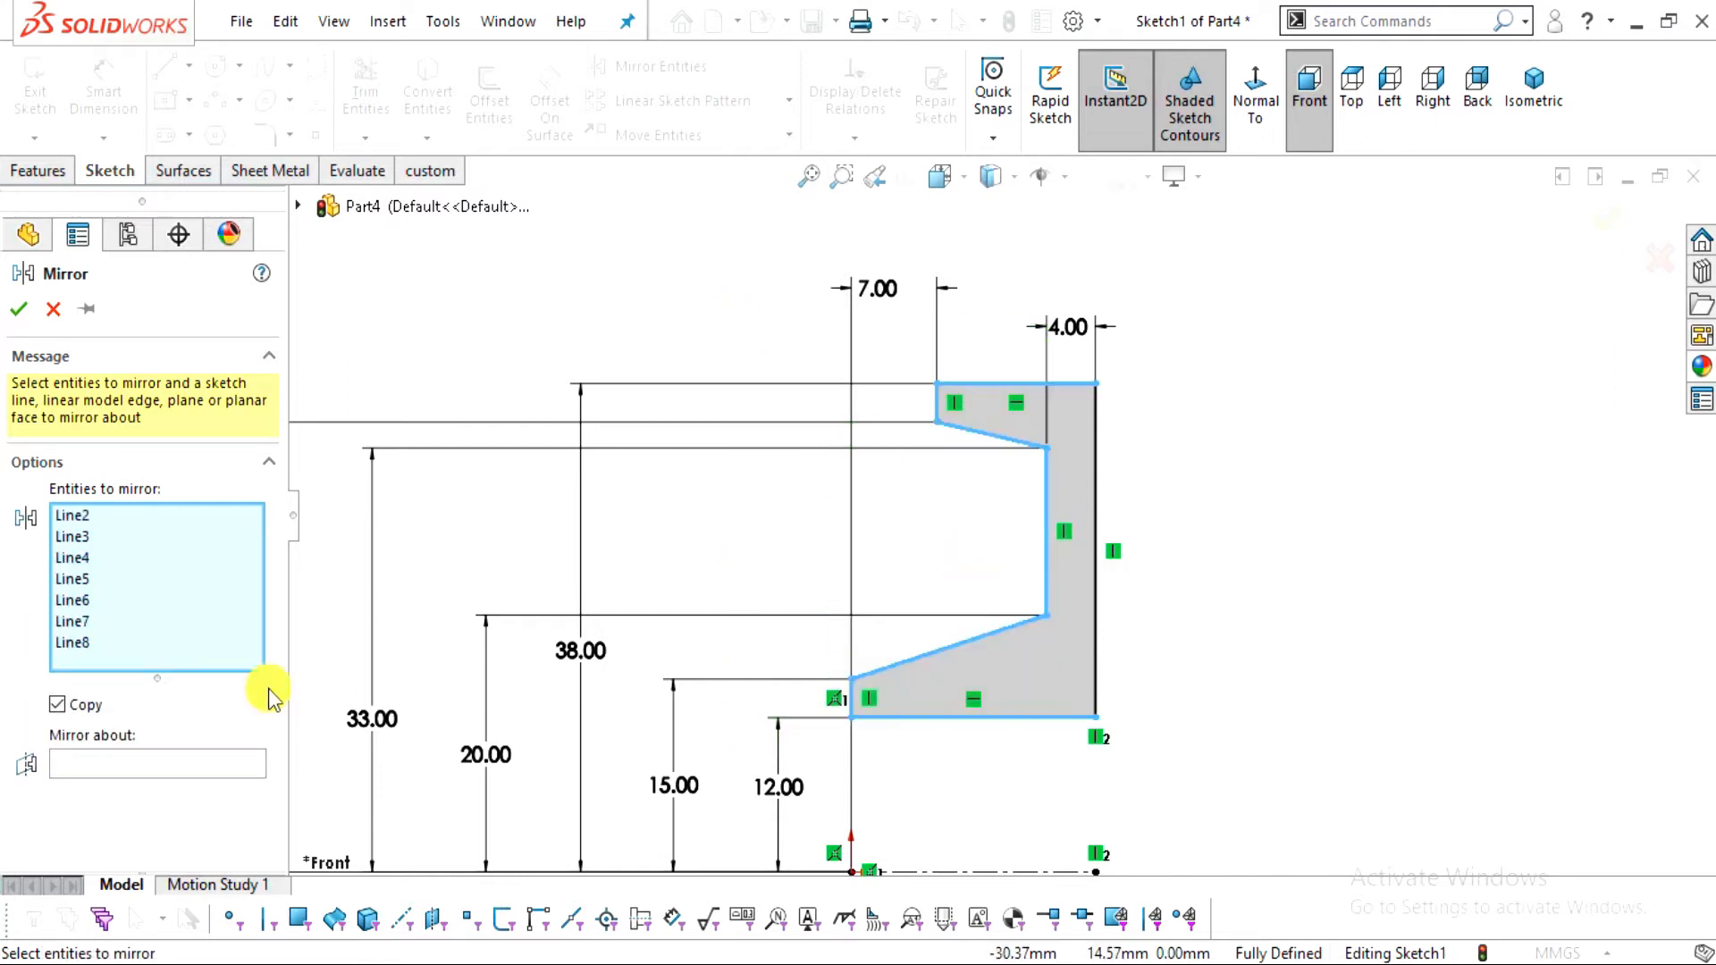
left_click(181, 763)
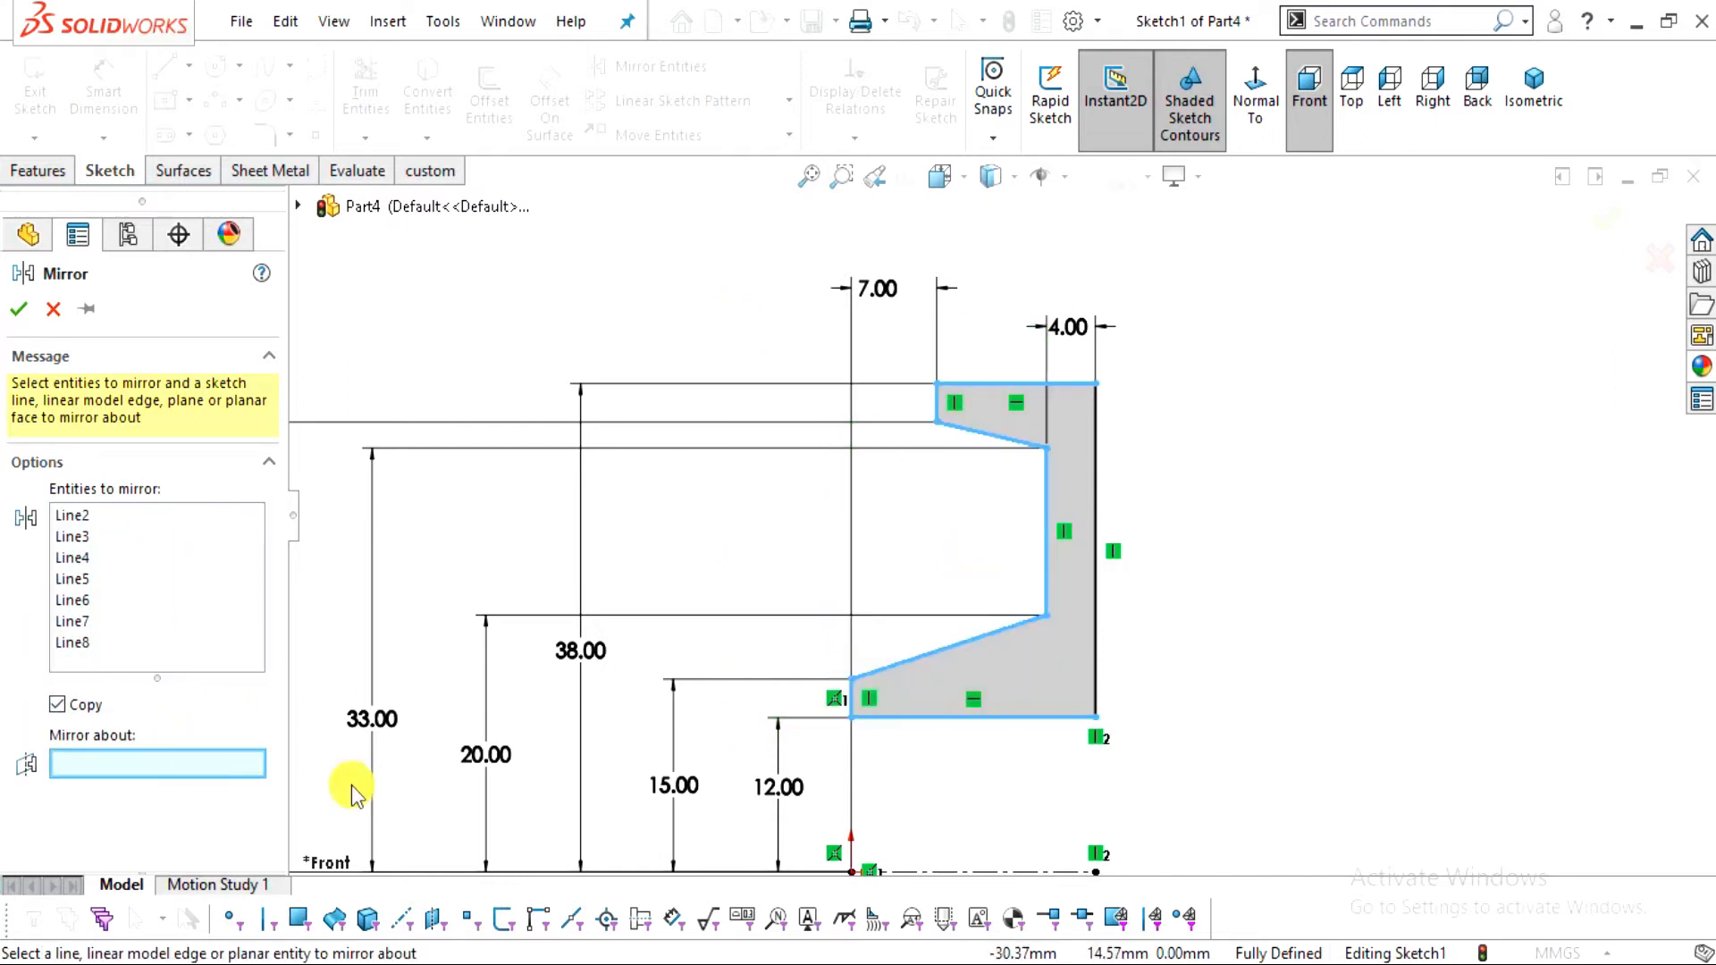
left_click(1095, 615)
left_click(25, 312)
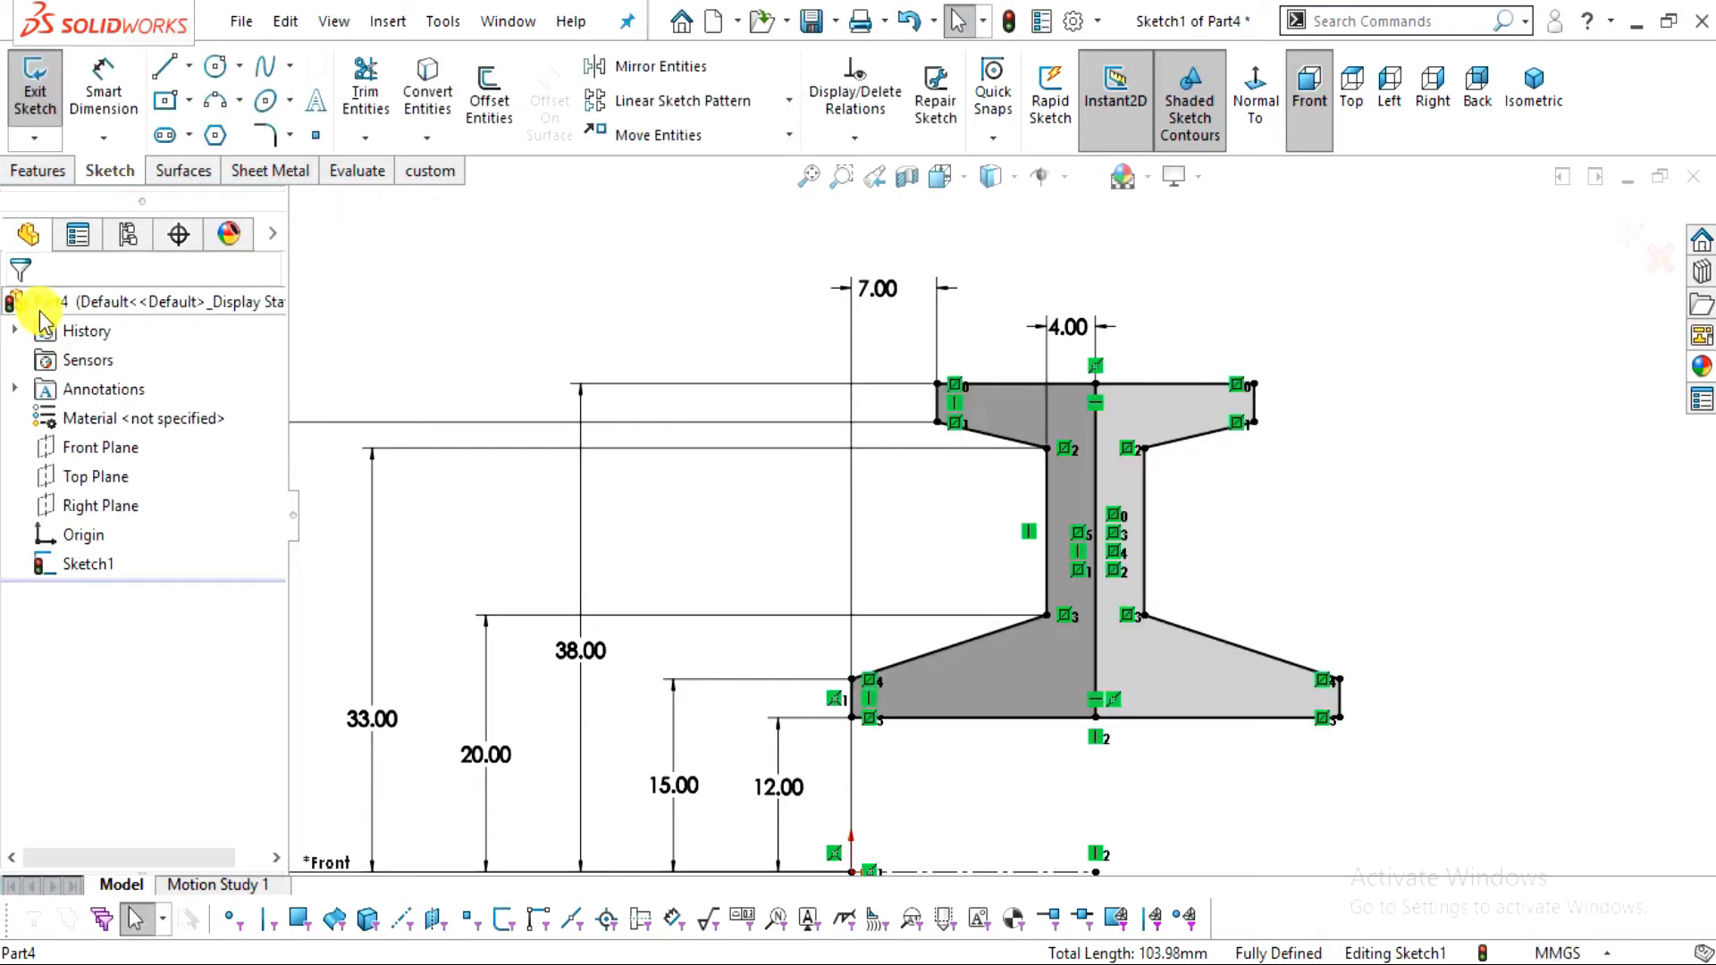
Start a Revolved Boss/Base about the horizontal centerline and select both halves of the mirrored profile as contours
scroll(1372, 652, "up", 2)
scroll(999, 521, "up", 2)
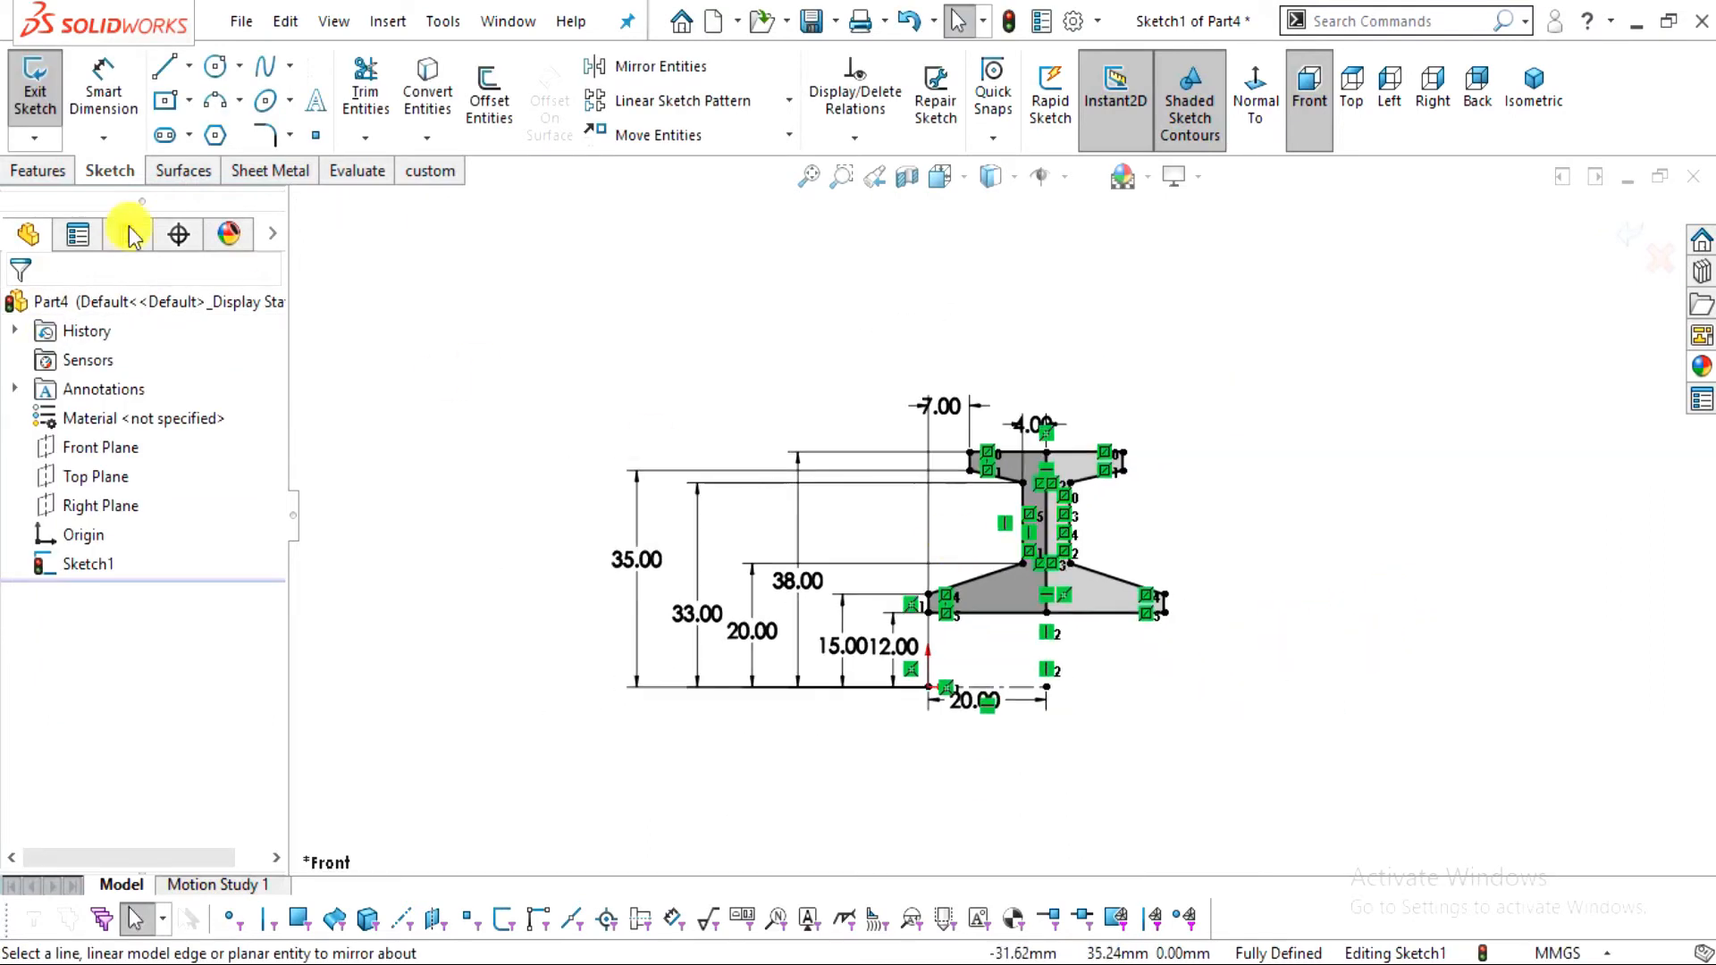
left_click(34, 172)
left_click(119, 121)
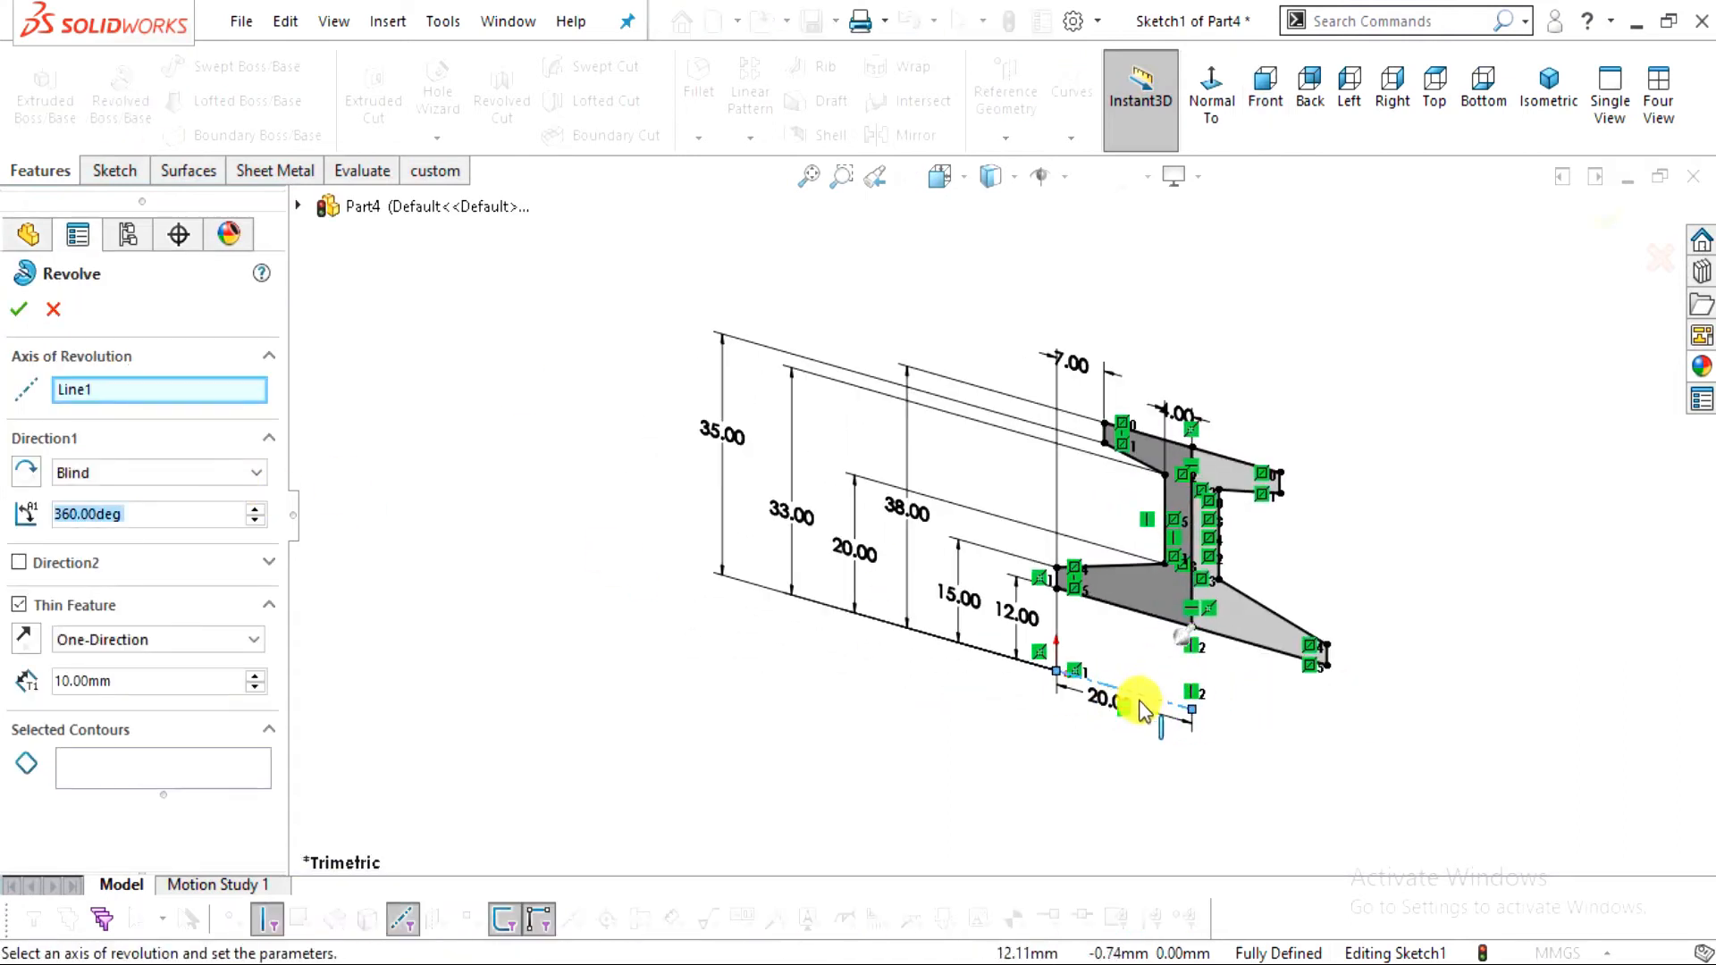
left_click(225, 766)
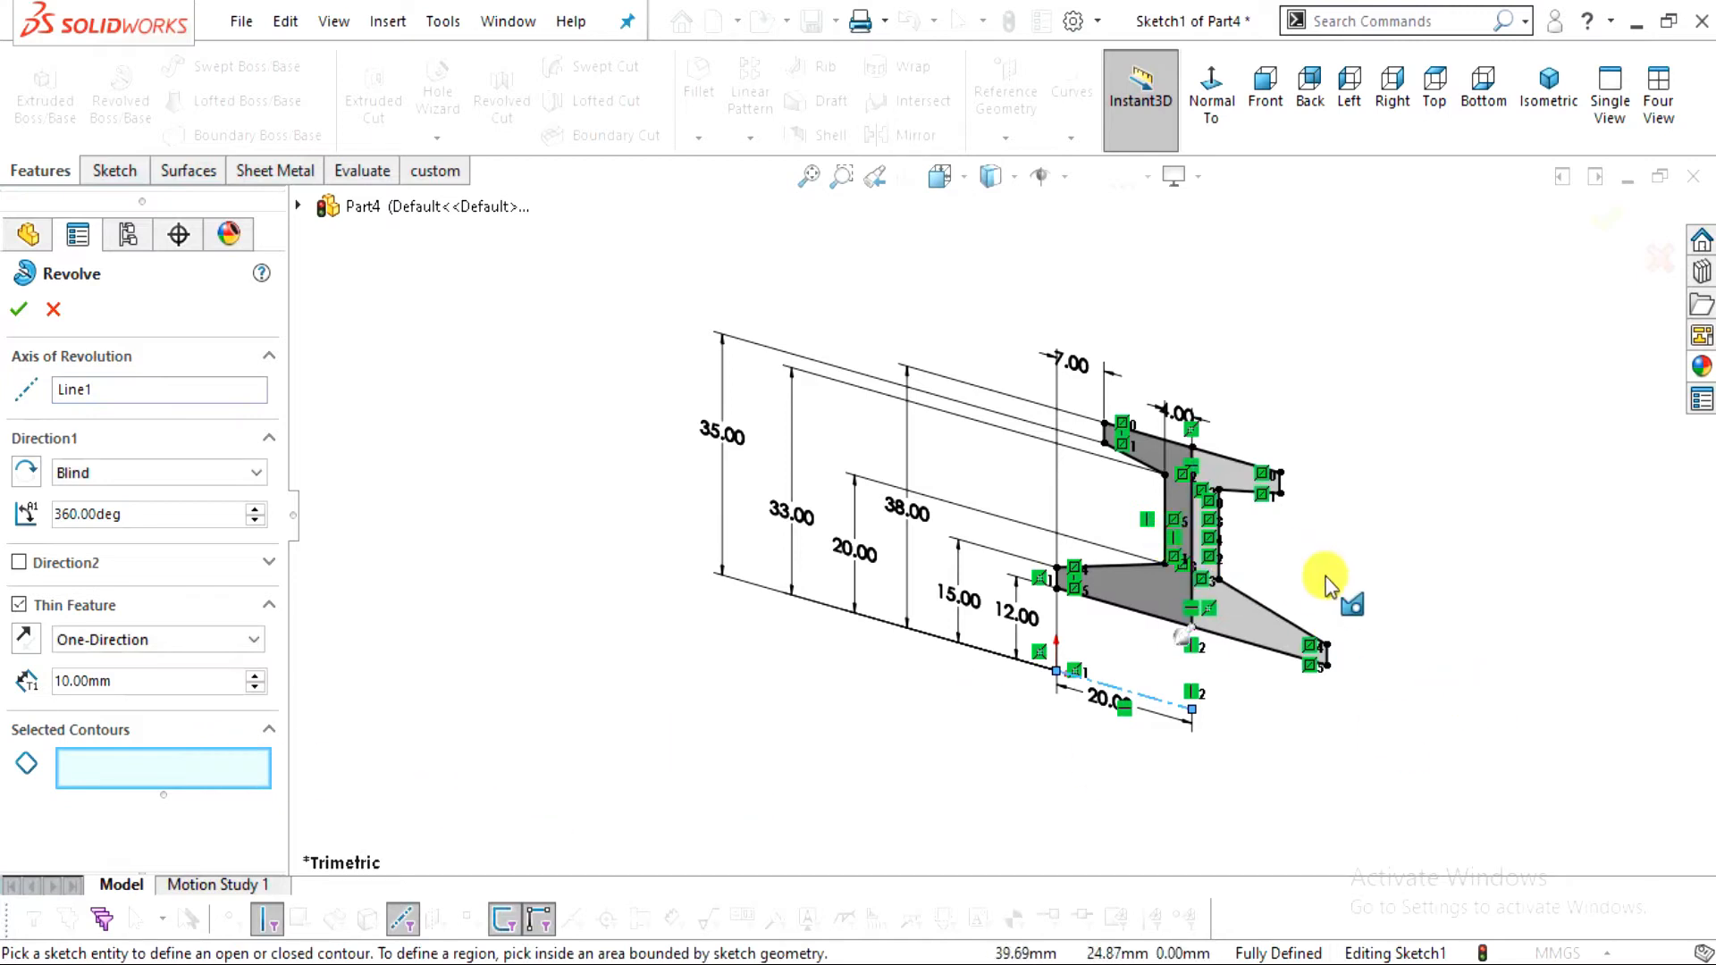
scroll(1325, 582, "down", 2)
scroll(1117, 534, "down", 2)
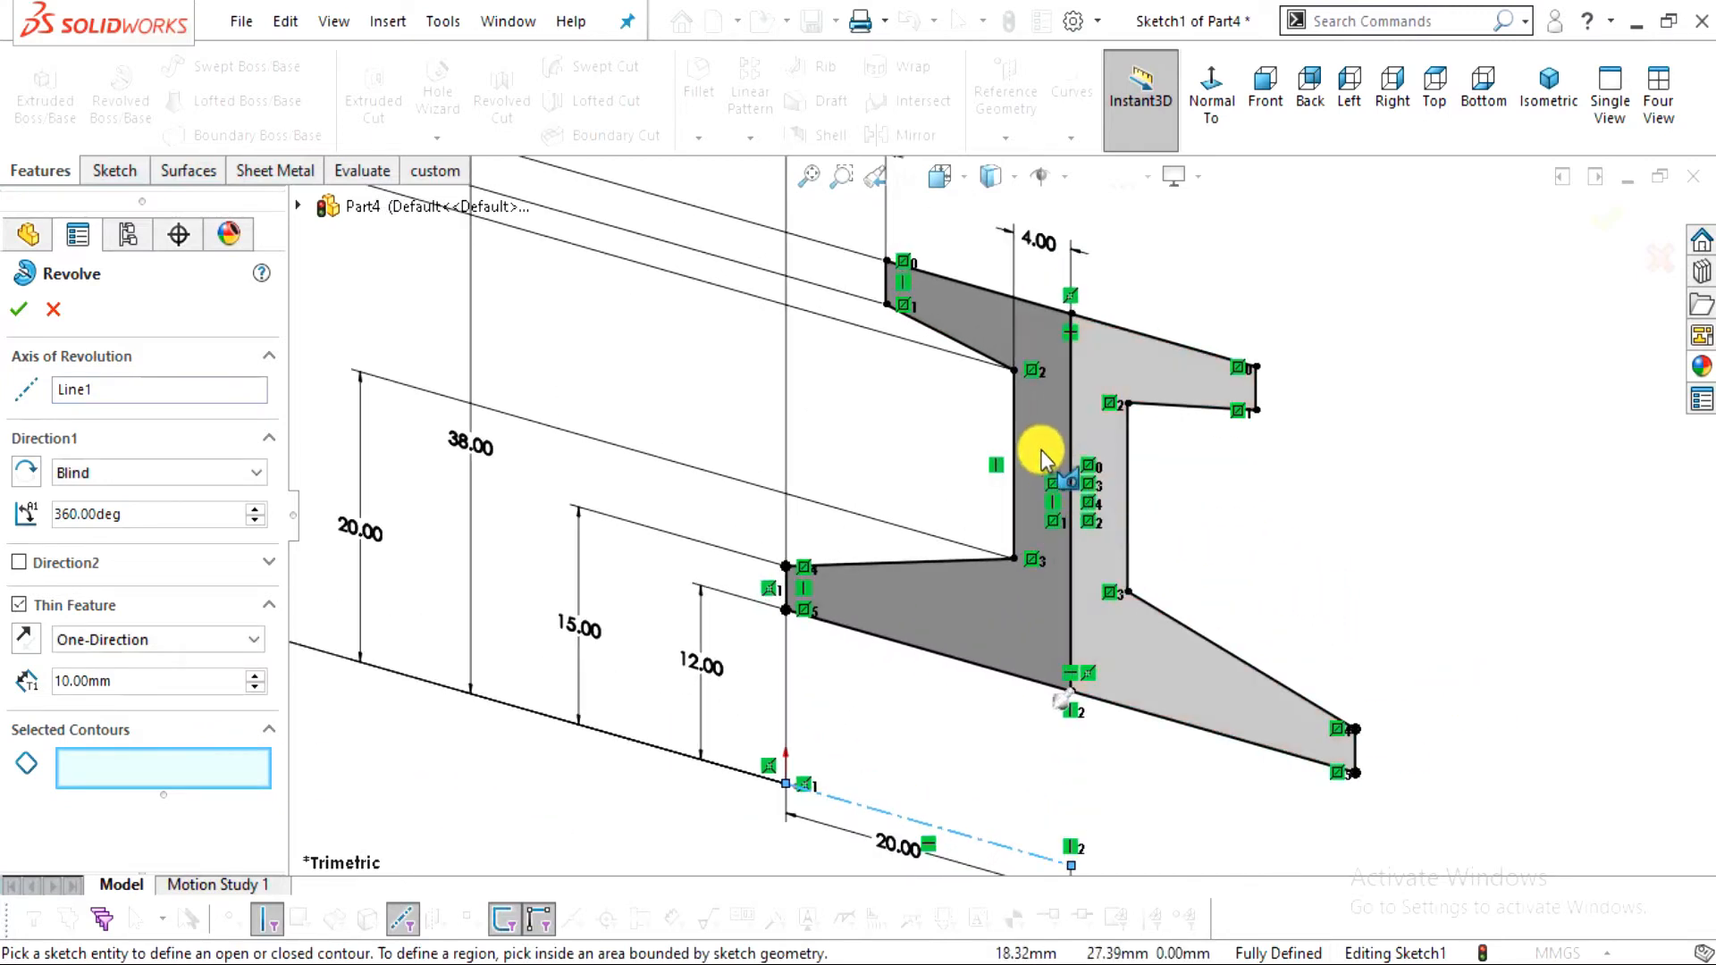
left_click(1038, 442)
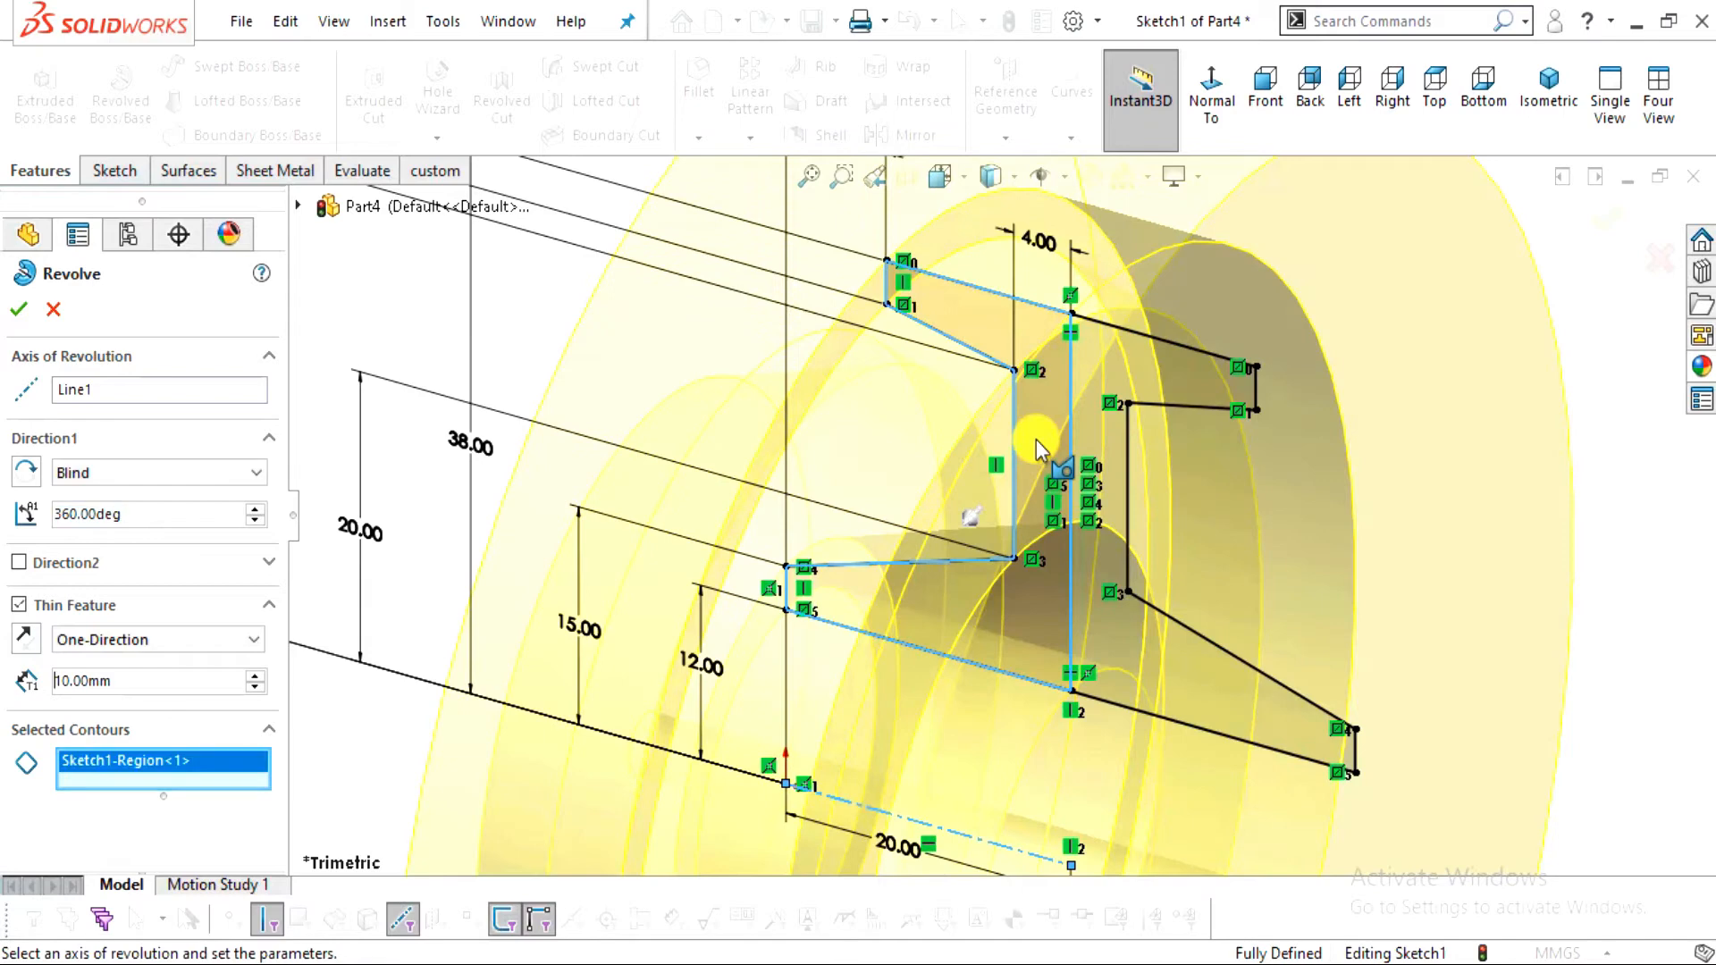
left_click(1103, 445)
scroll(1439, 572, "up", 3)
mouse_move(1436, 575)
middle_mouse_down()
mouse_move(1328, 485)
mouse_move(1350, 540)
mouse_move(1306, 625)
middle_mouse_up()
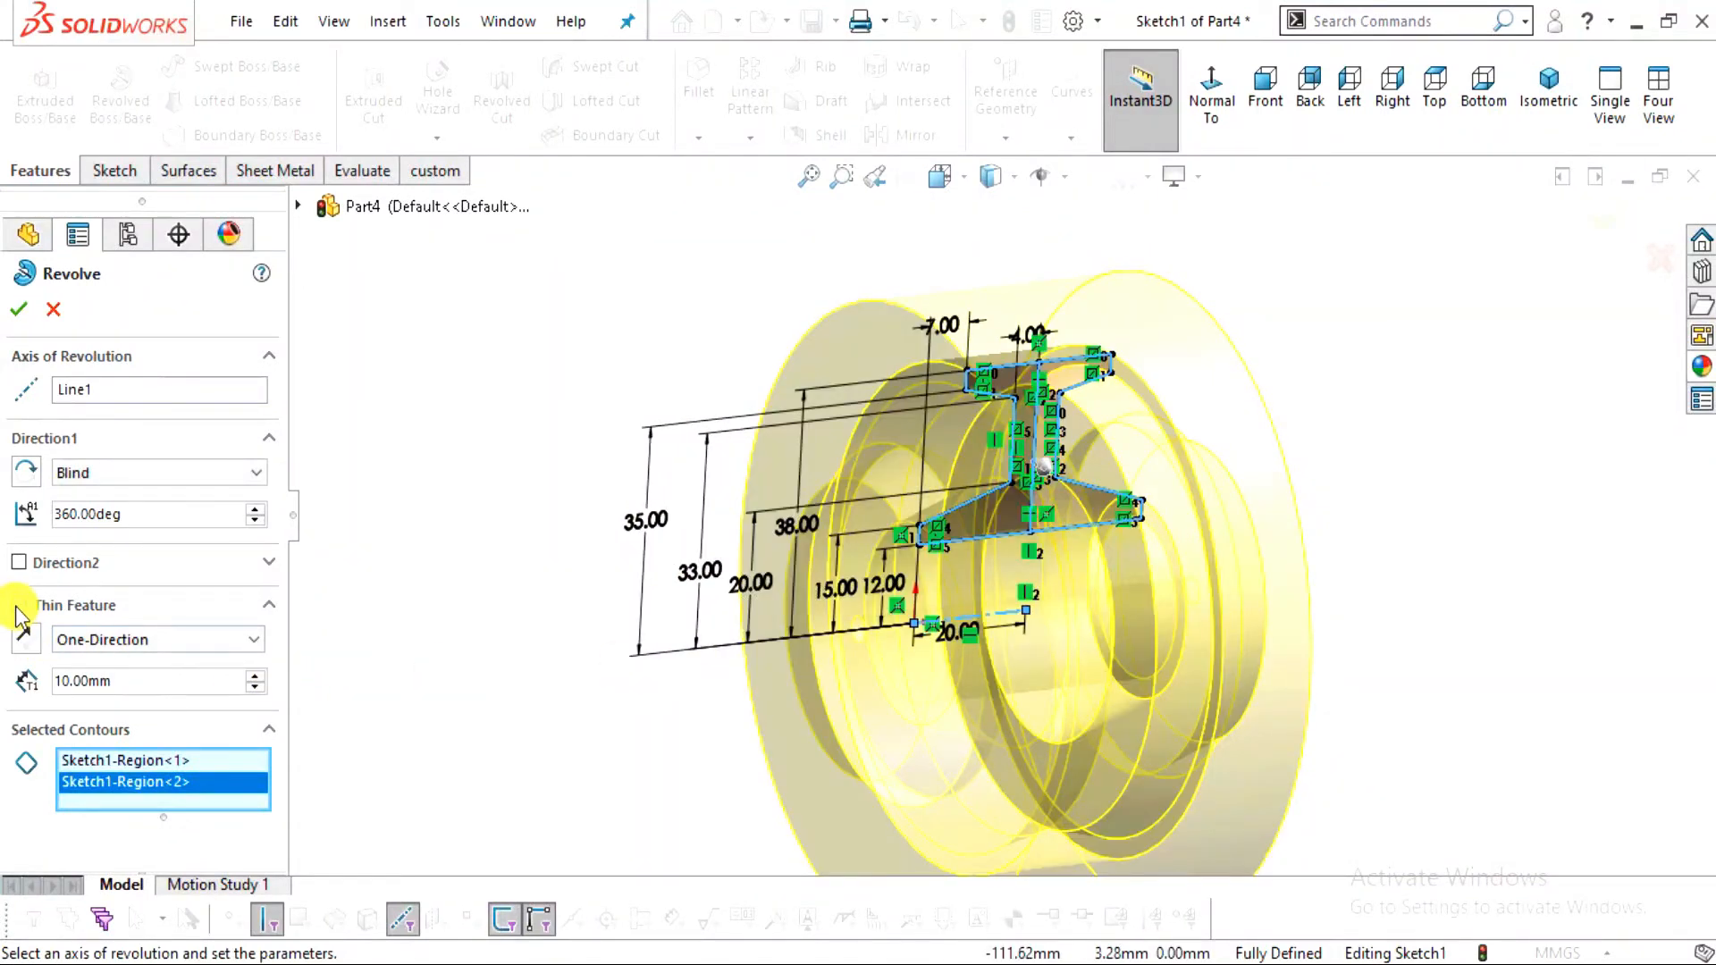
Turn off the thin feature option and complete the roller's 360° blind revolve as a solid
left_click(18, 607)
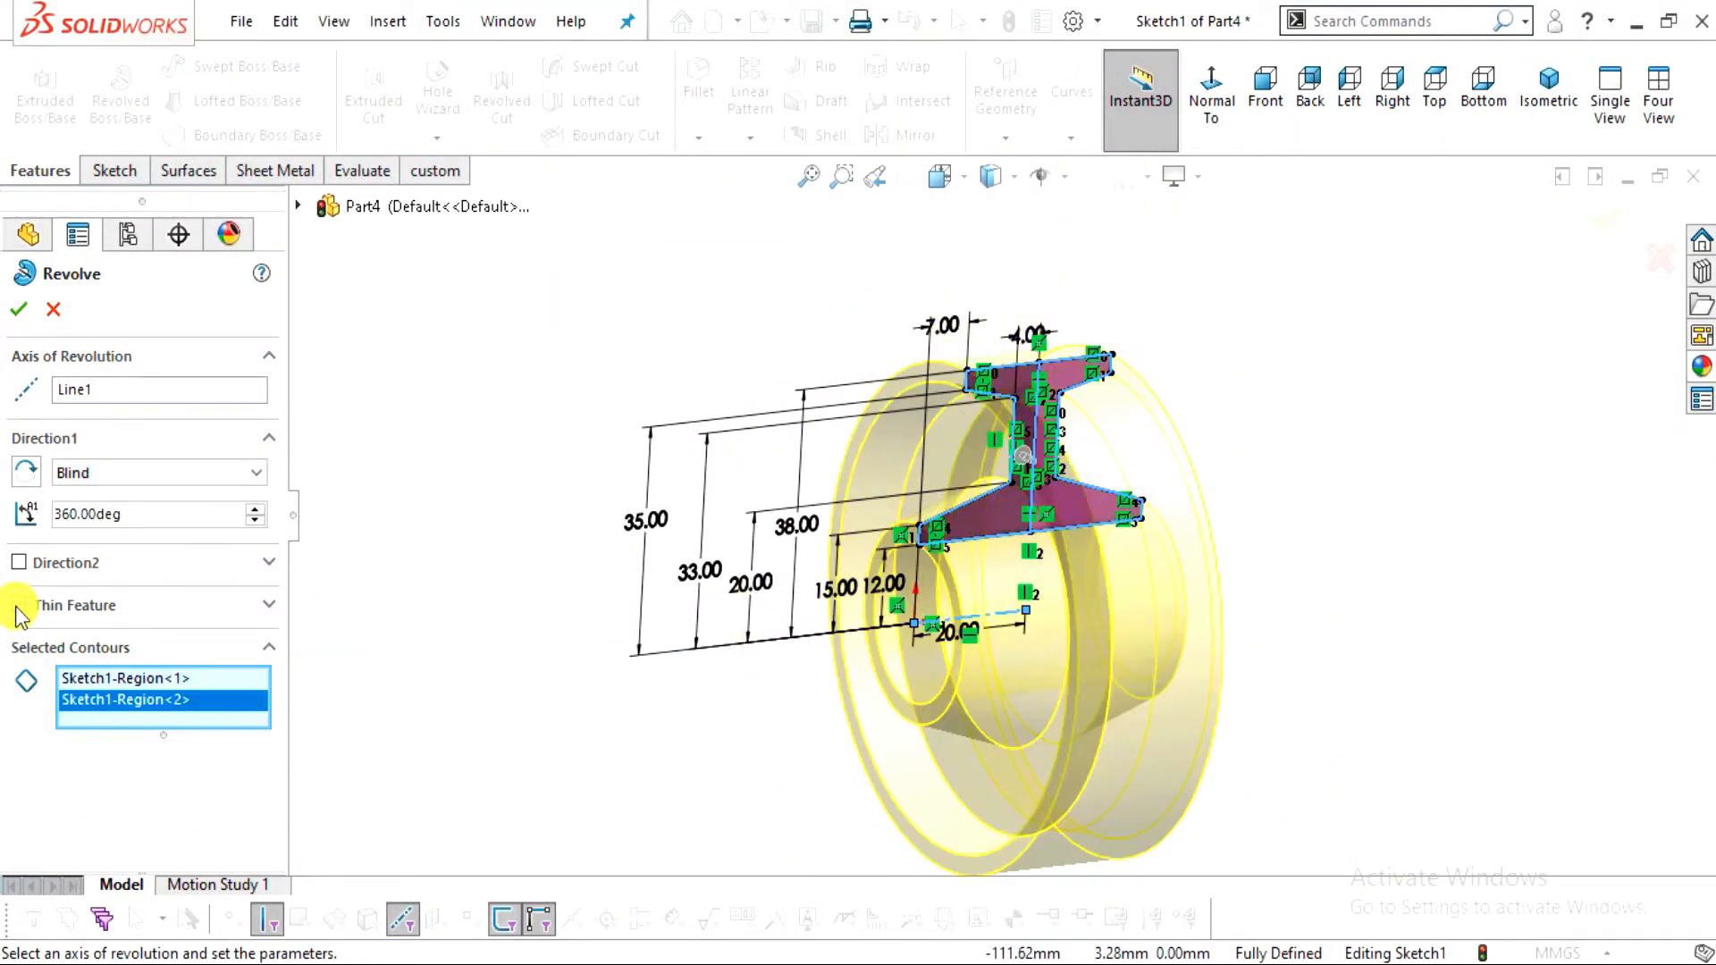
mouse_move(1245, 763)
middle_mouse_down()
mouse_move(1352, 662)
mouse_move(1268, 823)
mouse_move(1094, 741)
mouse_move(1245, 786)
mouse_move(1263, 774)
mouse_move(1233, 769)
middle_mouse_up()
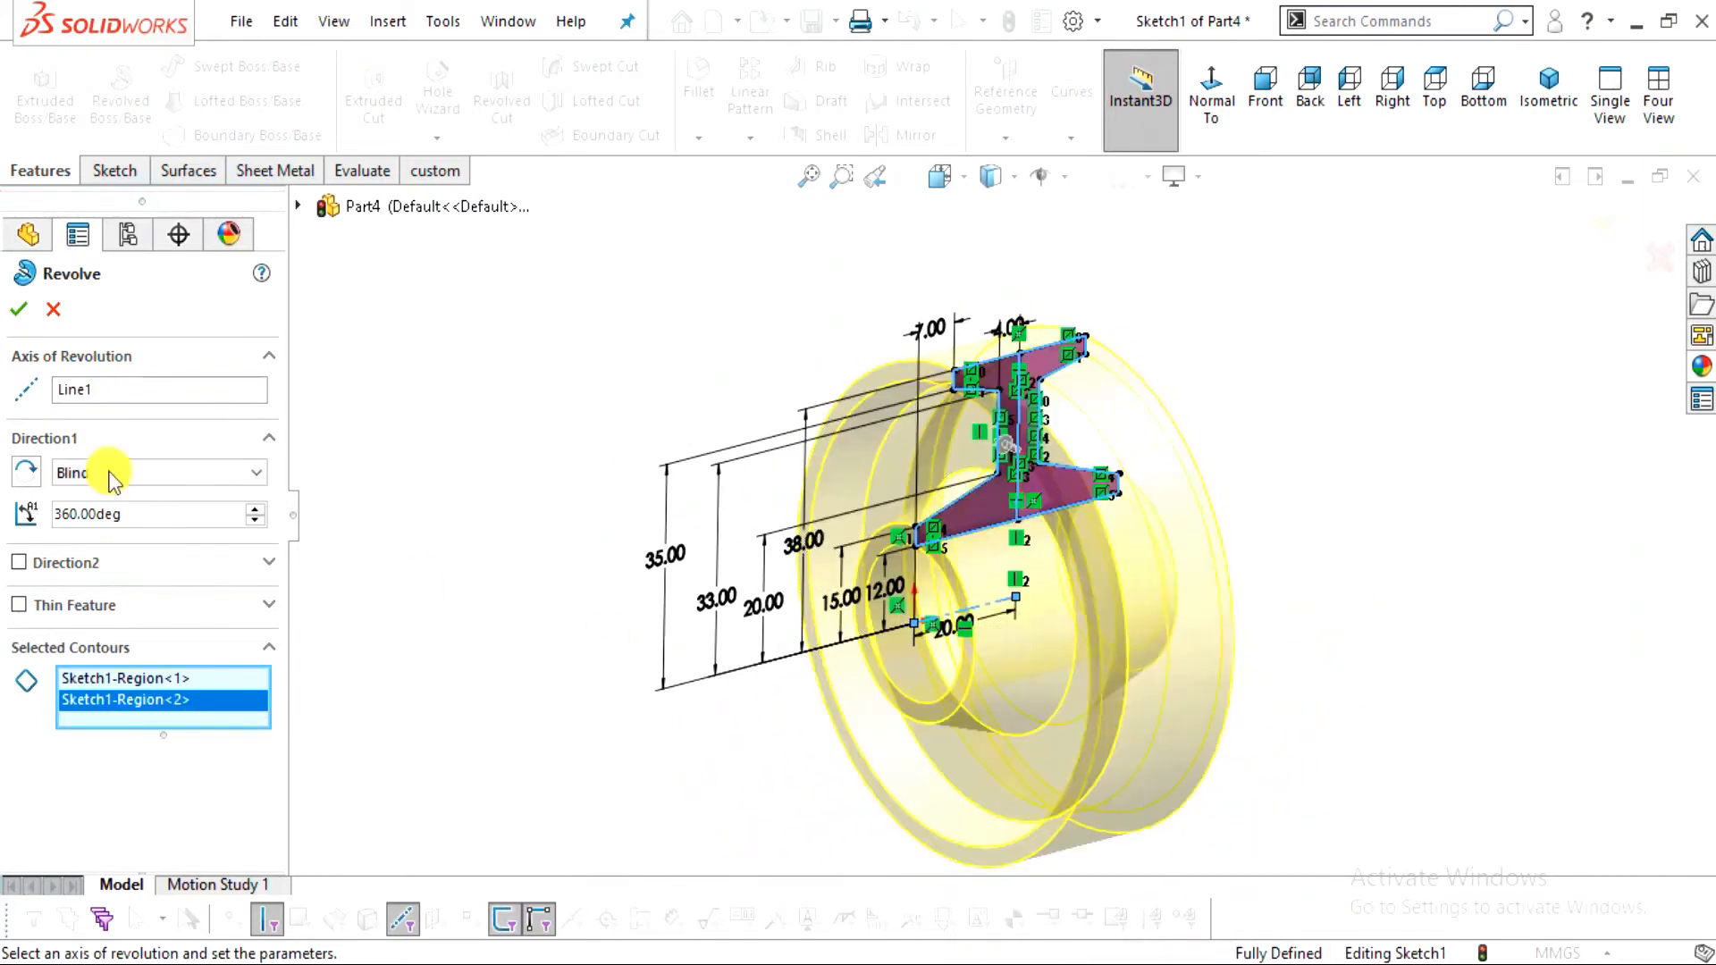
left_click(22, 311)
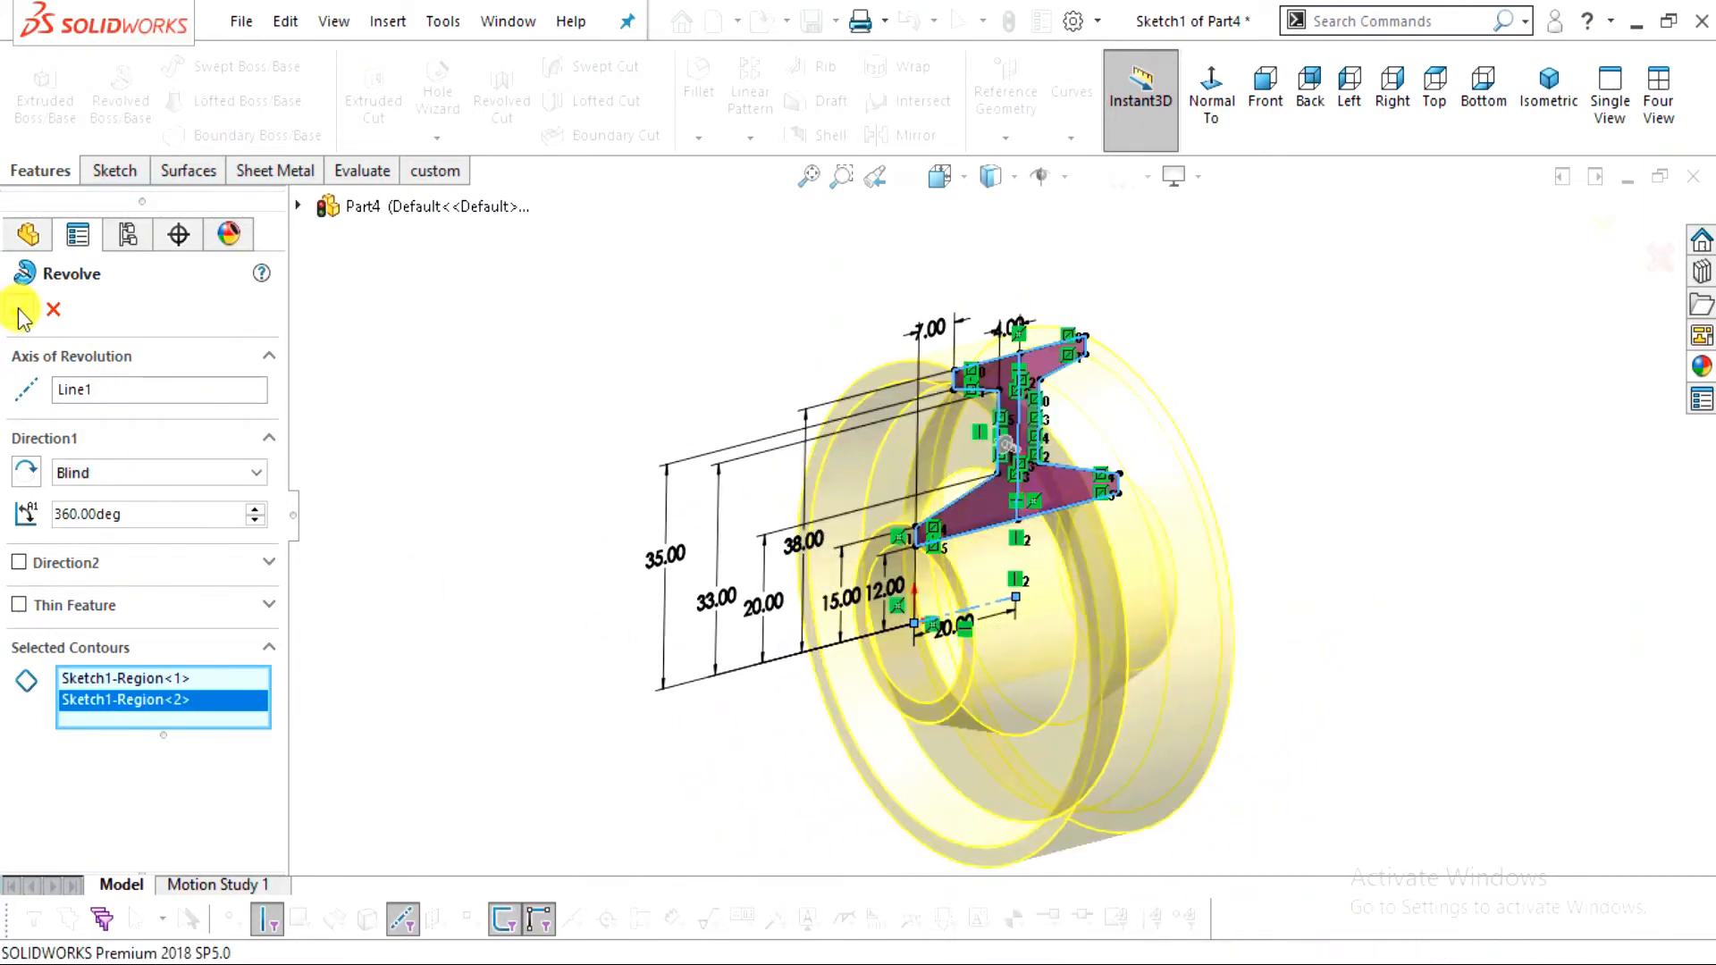
mouse_move(1260, 627)
middle_mouse_down()
mouse_move(1134, 635)
mouse_move(1000, 712)
mouse_move(1183, 406)
mouse_move(1138, 253)
mouse_move(1210, 593)
mouse_move(1162, 728)
mouse_move(1051, 591)
mouse_move(1067, 667)
mouse_move(1233, 501)
mouse_move(880, 438)
mouse_move(1042, 276)
mouse_move(1015, 313)
mouse_move(1036, 317)
middle_mouse_up()
Apply the polished steel metal appearance to the roller
left_click(1700, 370)
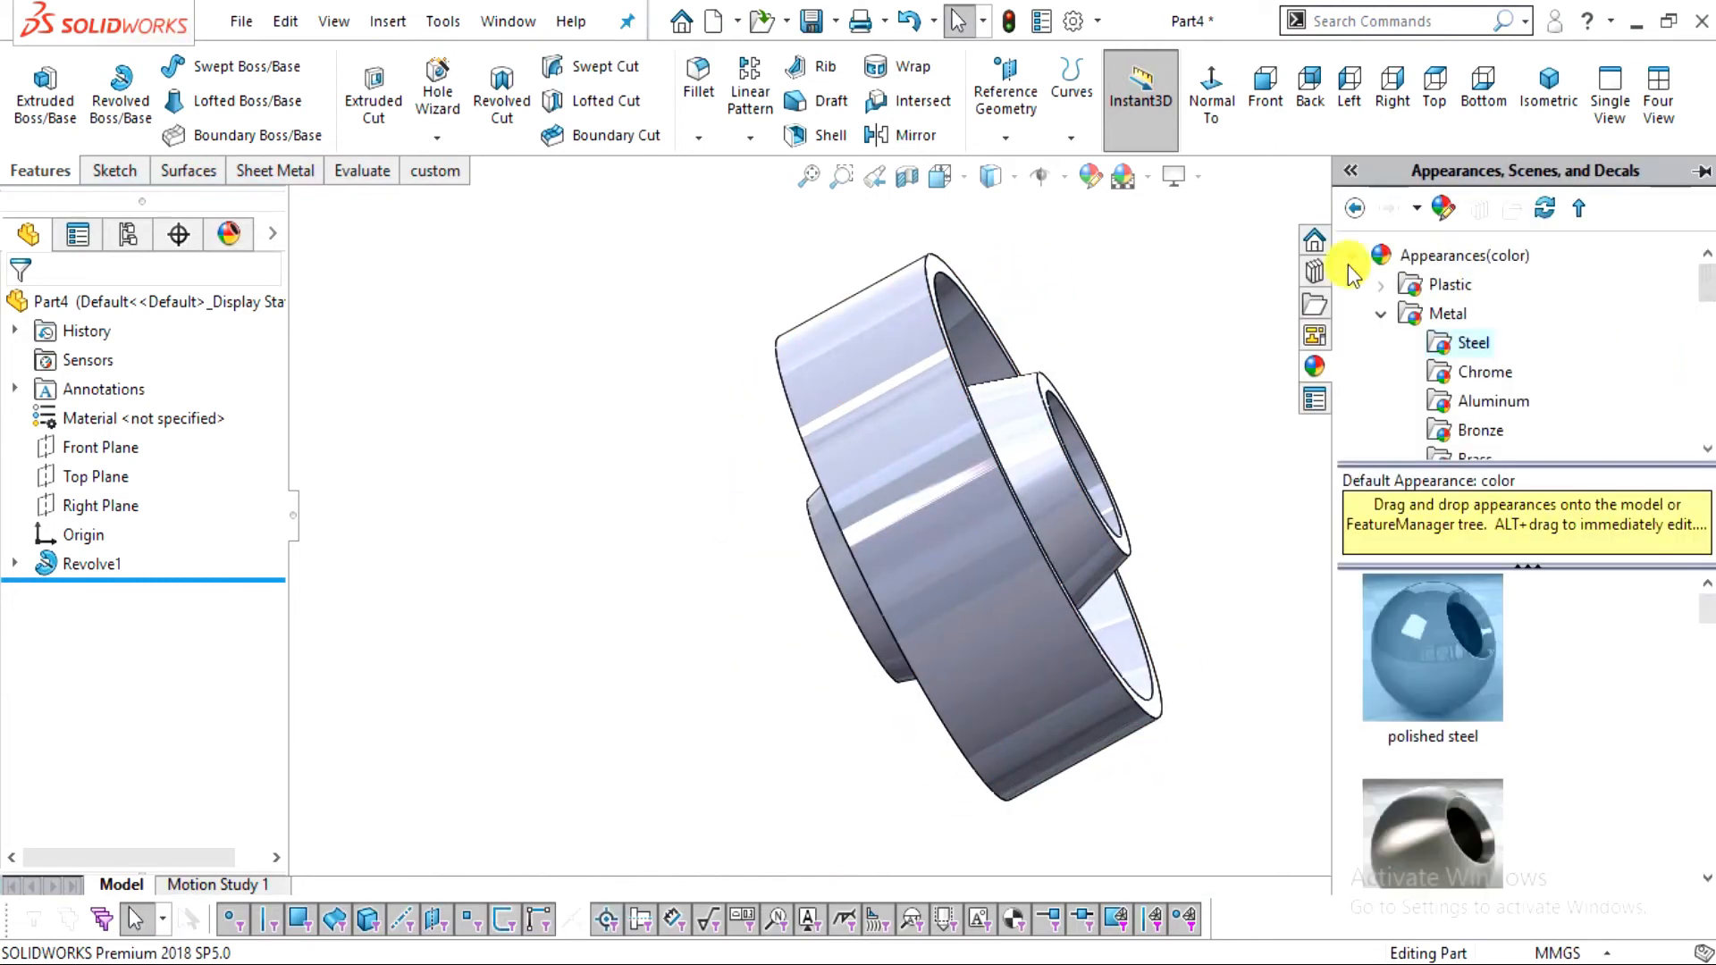
left_click(1460, 346)
left_click_drag(1432, 648, 1124, 612)
middle_click_drag(1125, 612, 1178, 640)
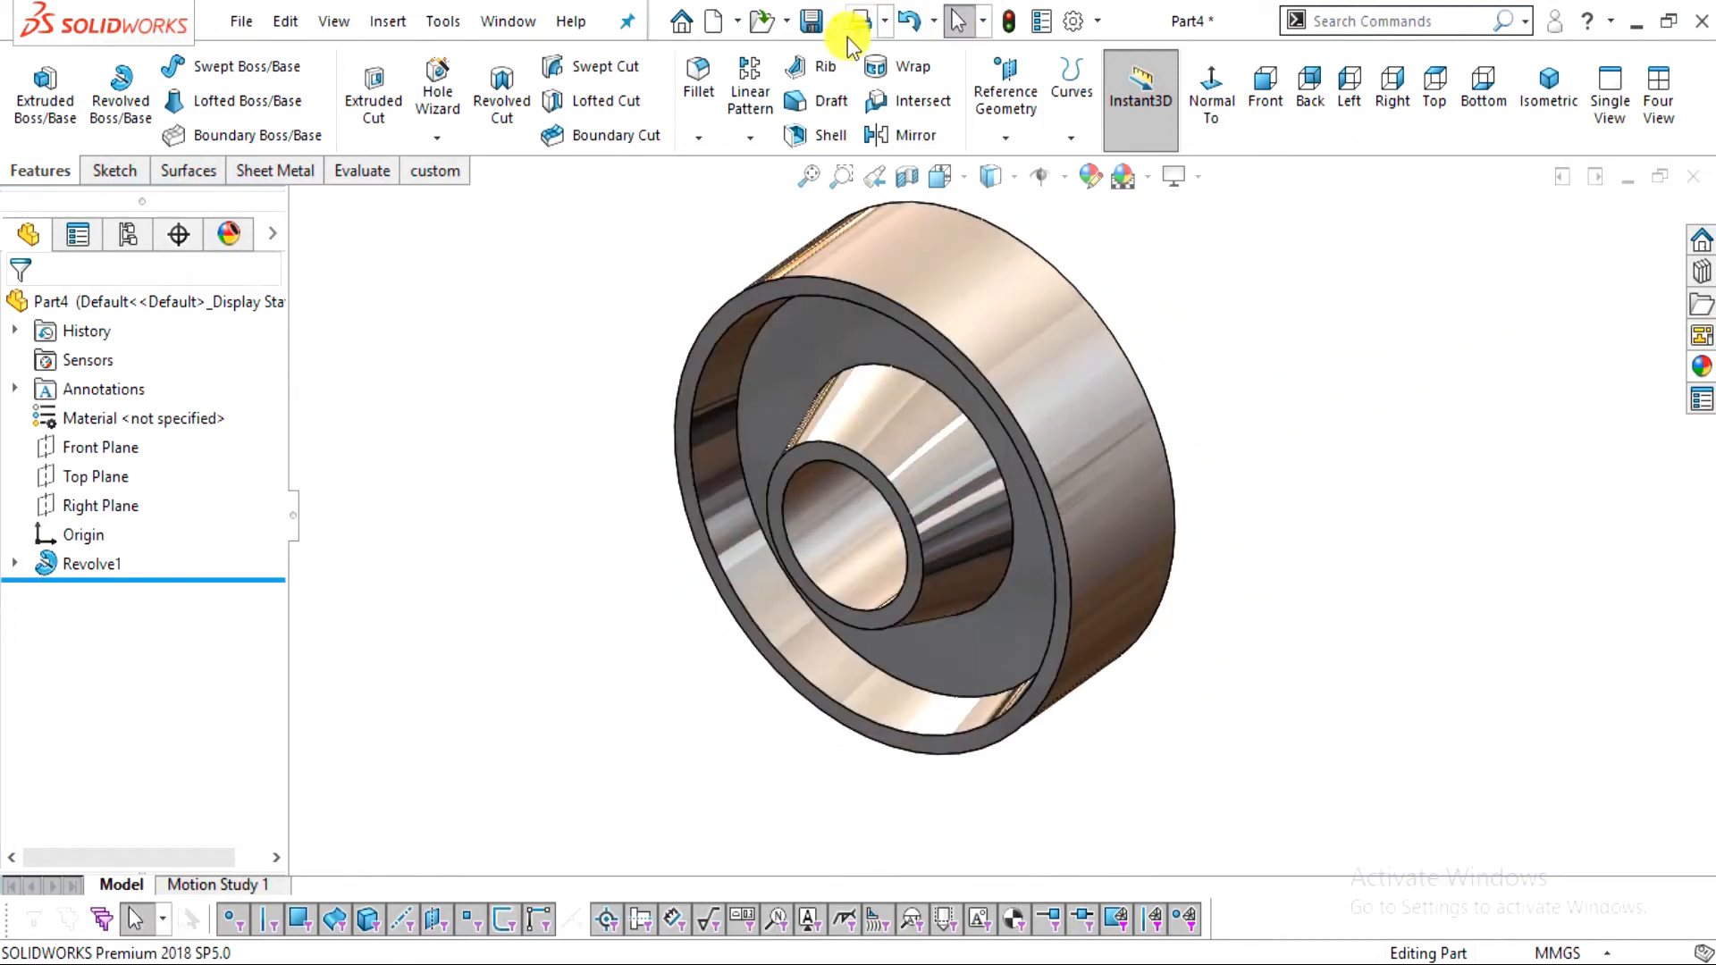
Save the part as 3.roller in the belt roller assembly folder on the Desktop
left_click(811, 21)
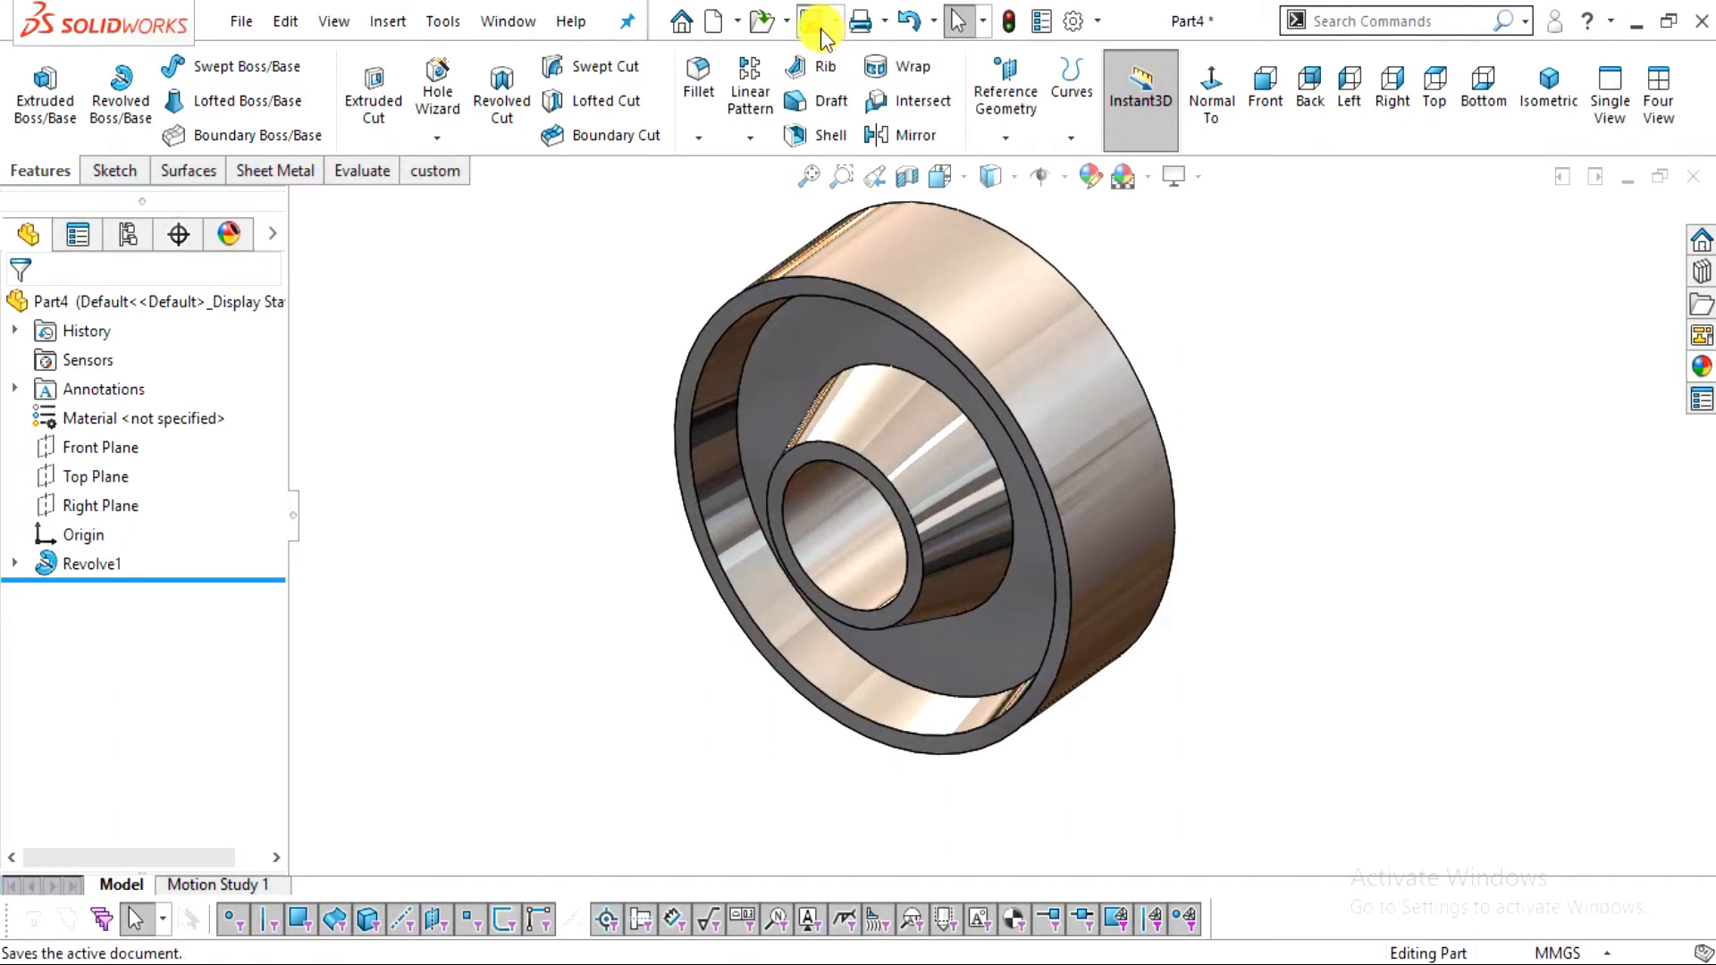
scroll(356, 322, "up", 1)
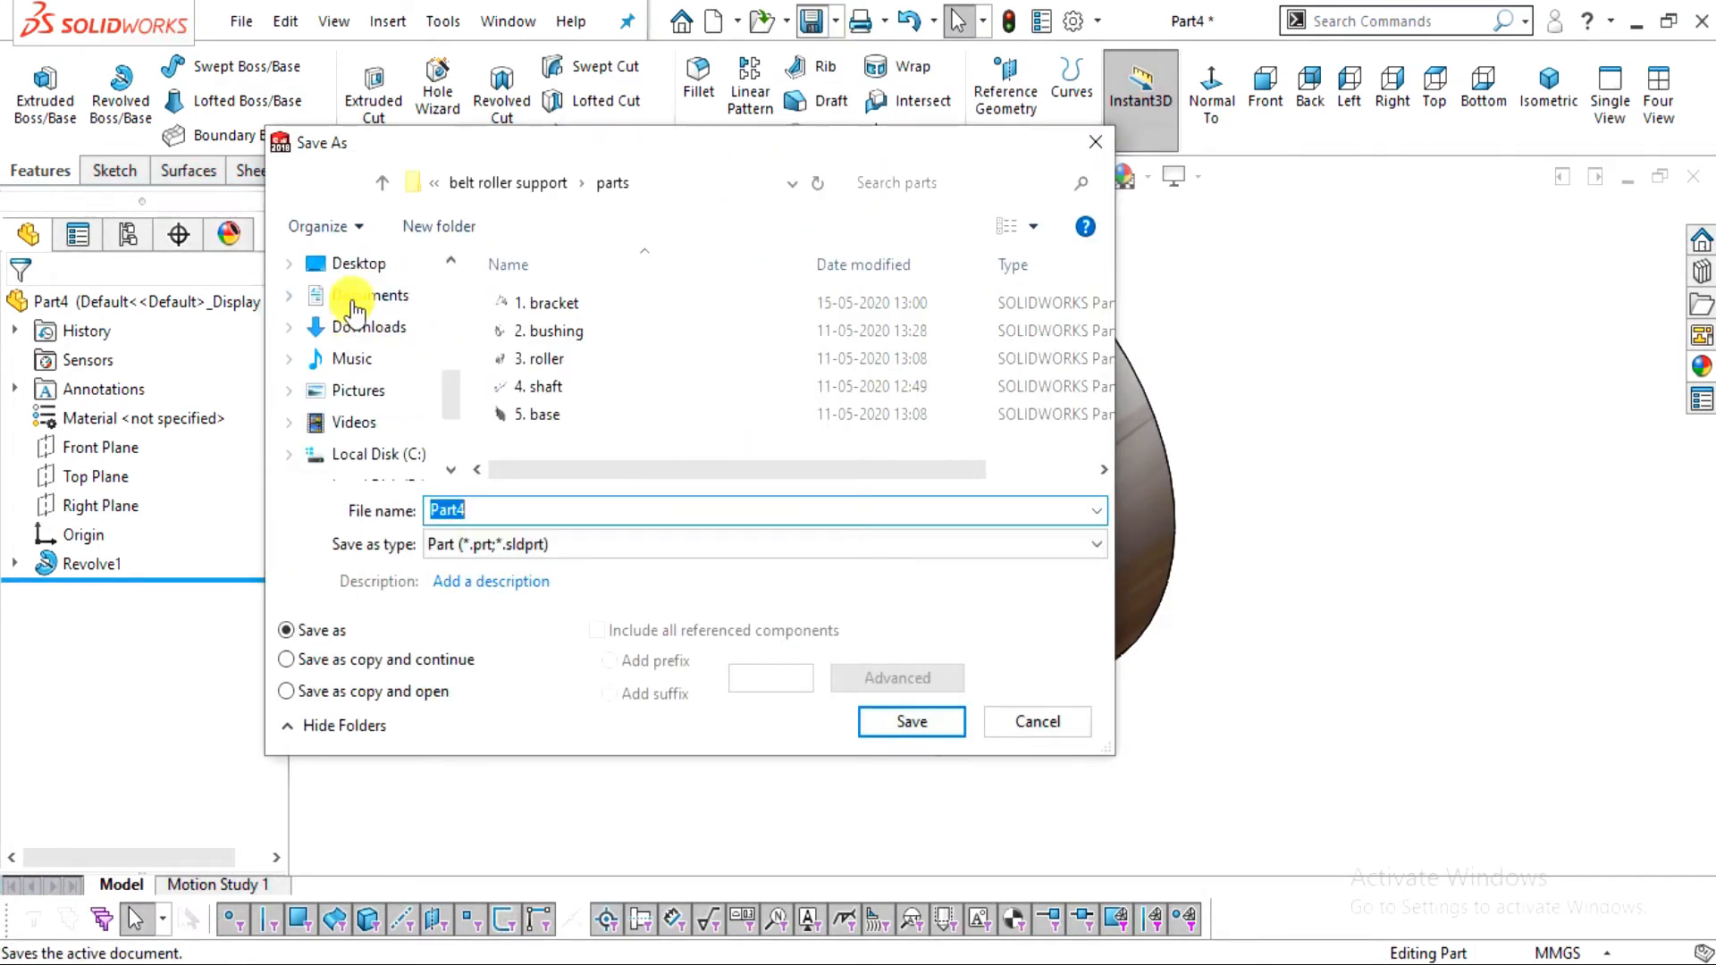
left_click(356, 265)
scroll(822, 393, "down", 5)
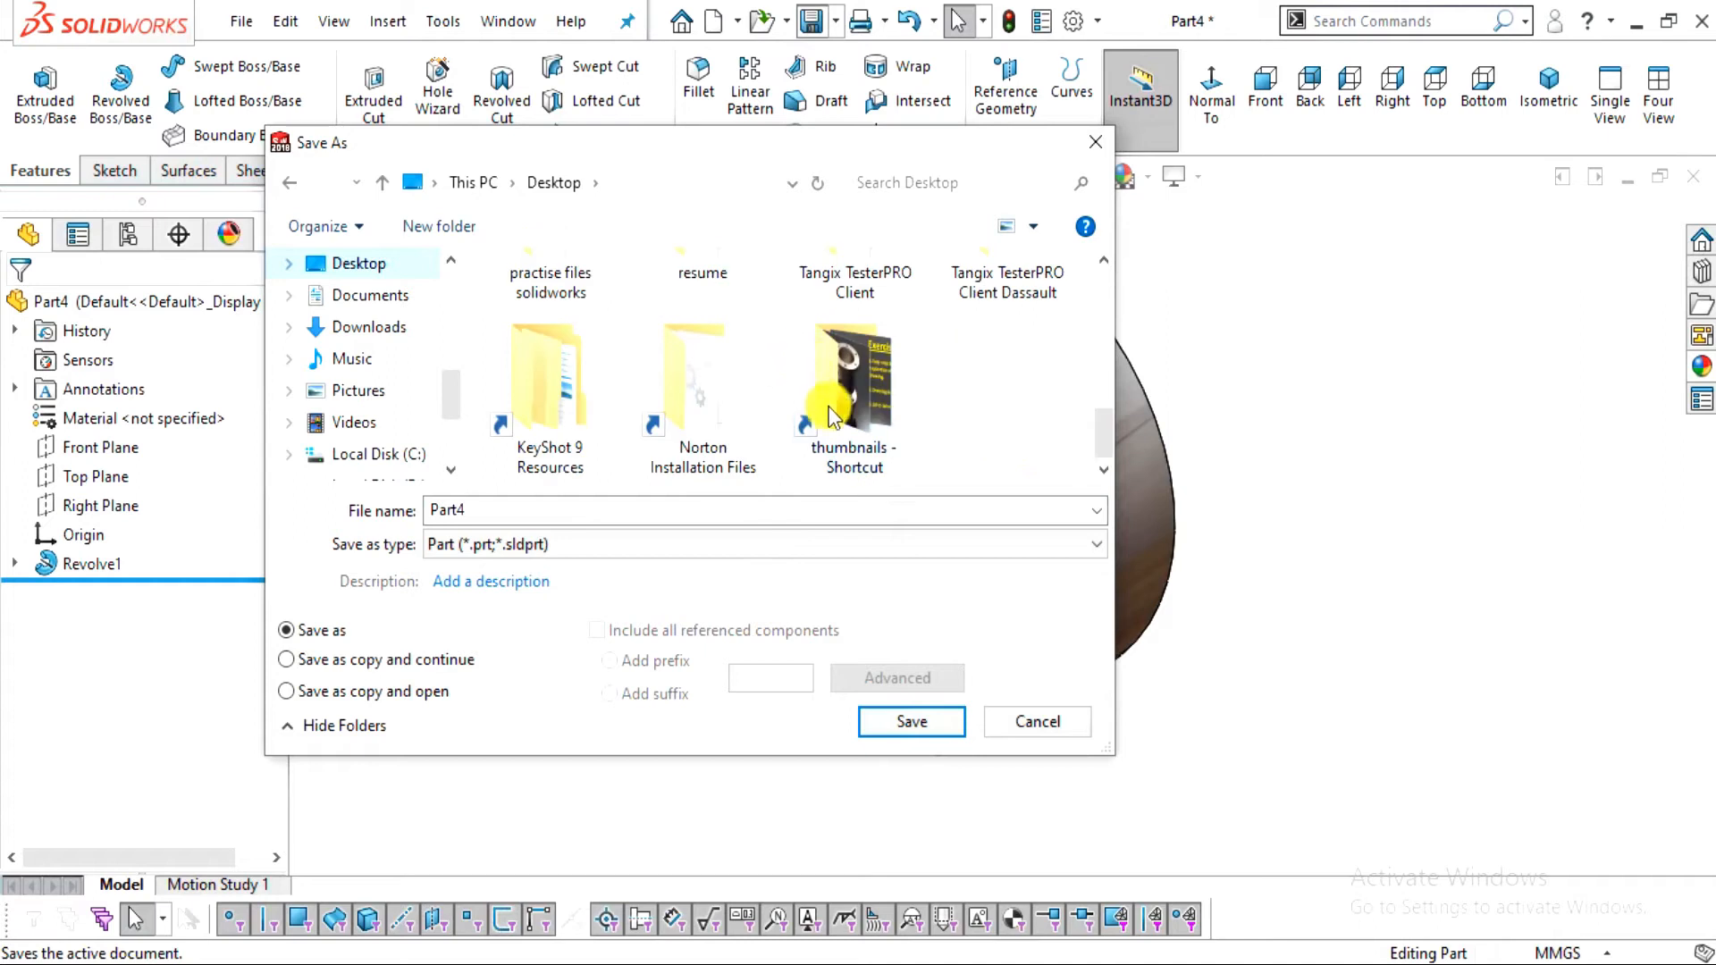
scroll(786, 438, "up", 1)
left_click_drag(1101, 405, 1003, 314)
double_click(996, 320)
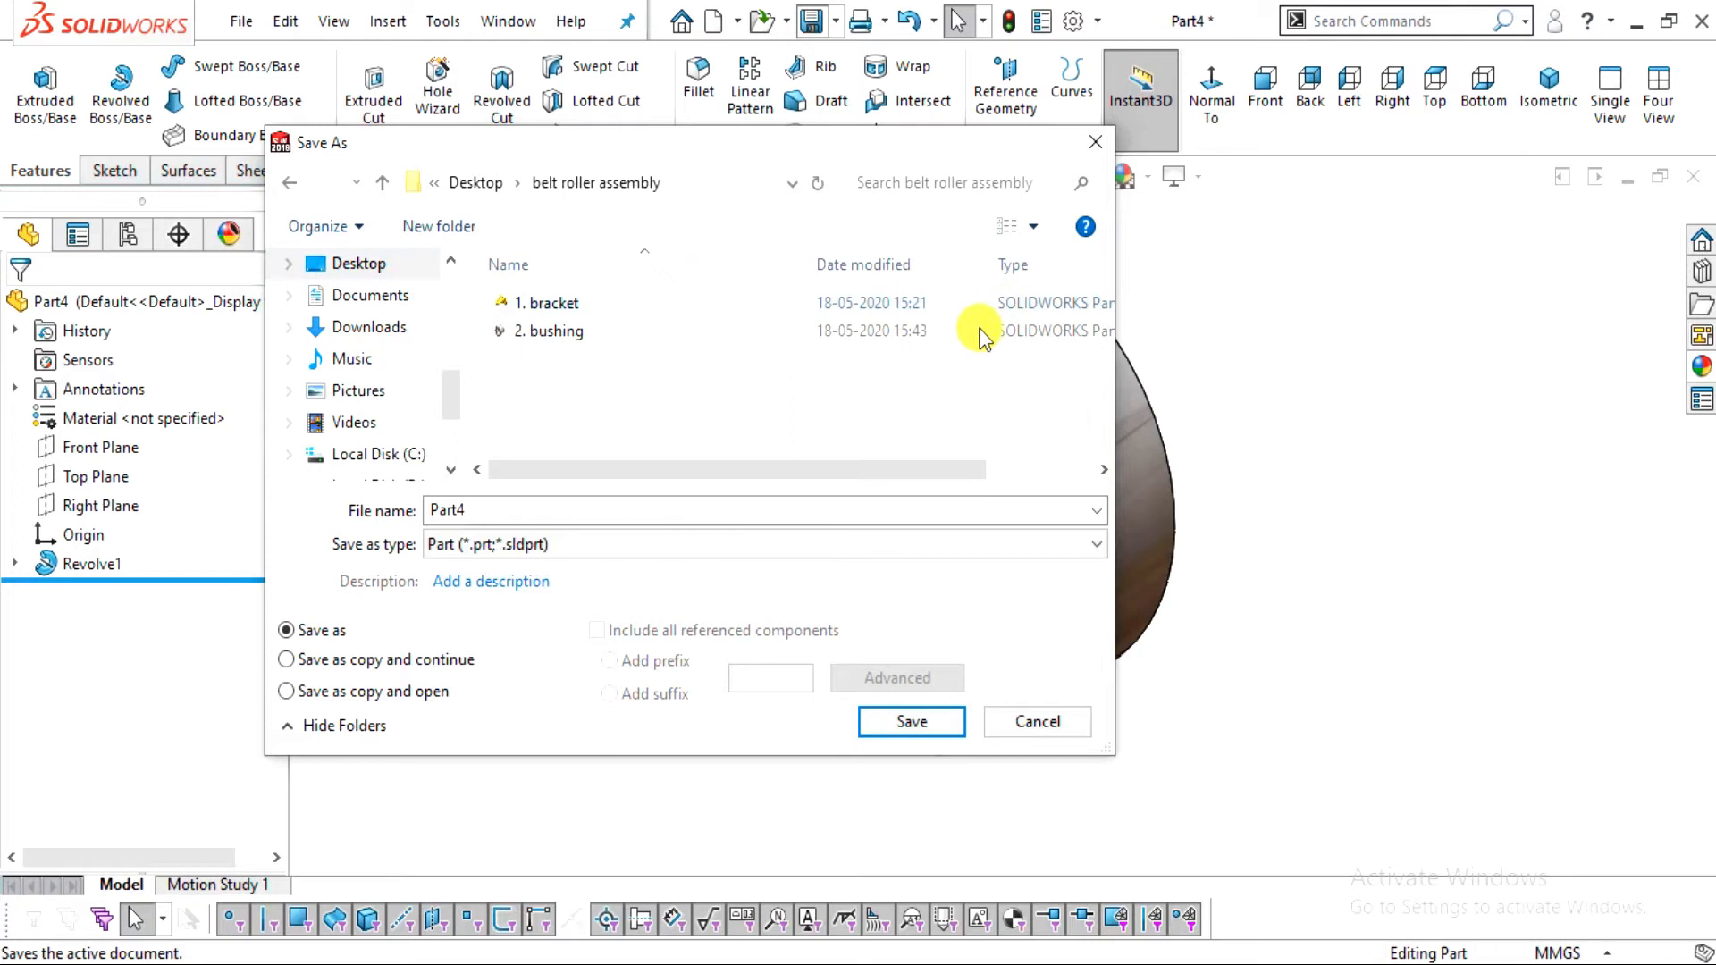
left_click(482, 511)
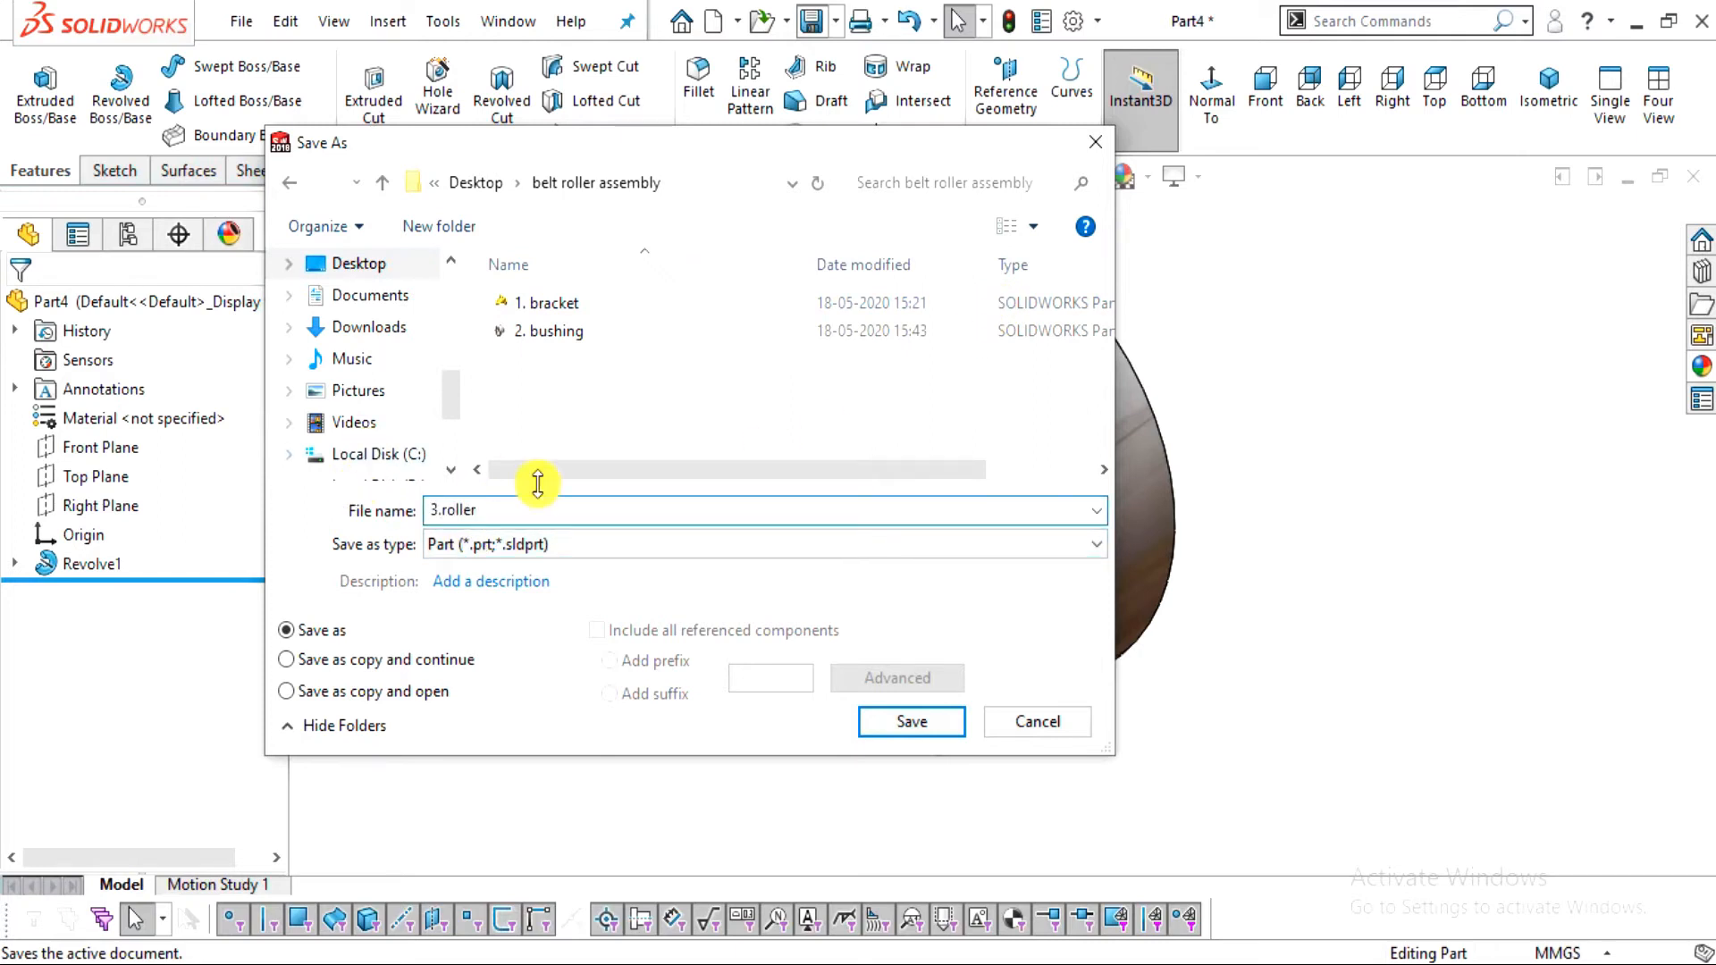
left_click(930, 724)
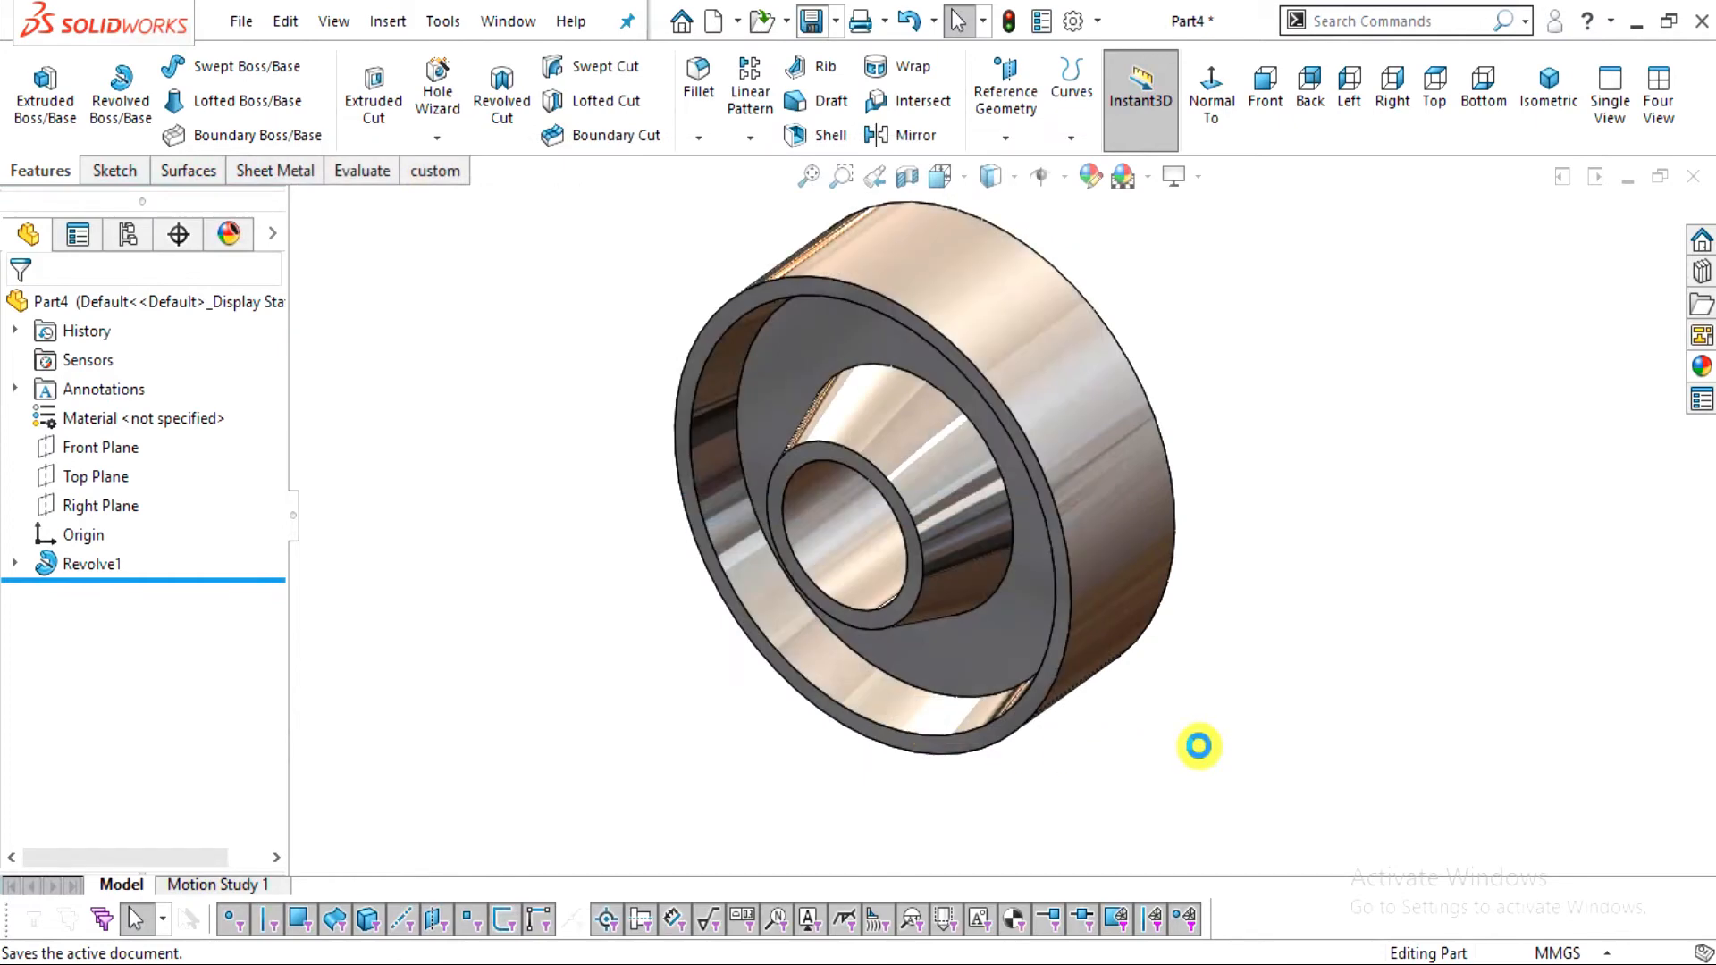
Switch to the PDF drawing in Foxit Reader and find the shaft's views on page 5
left_click(768, 963)
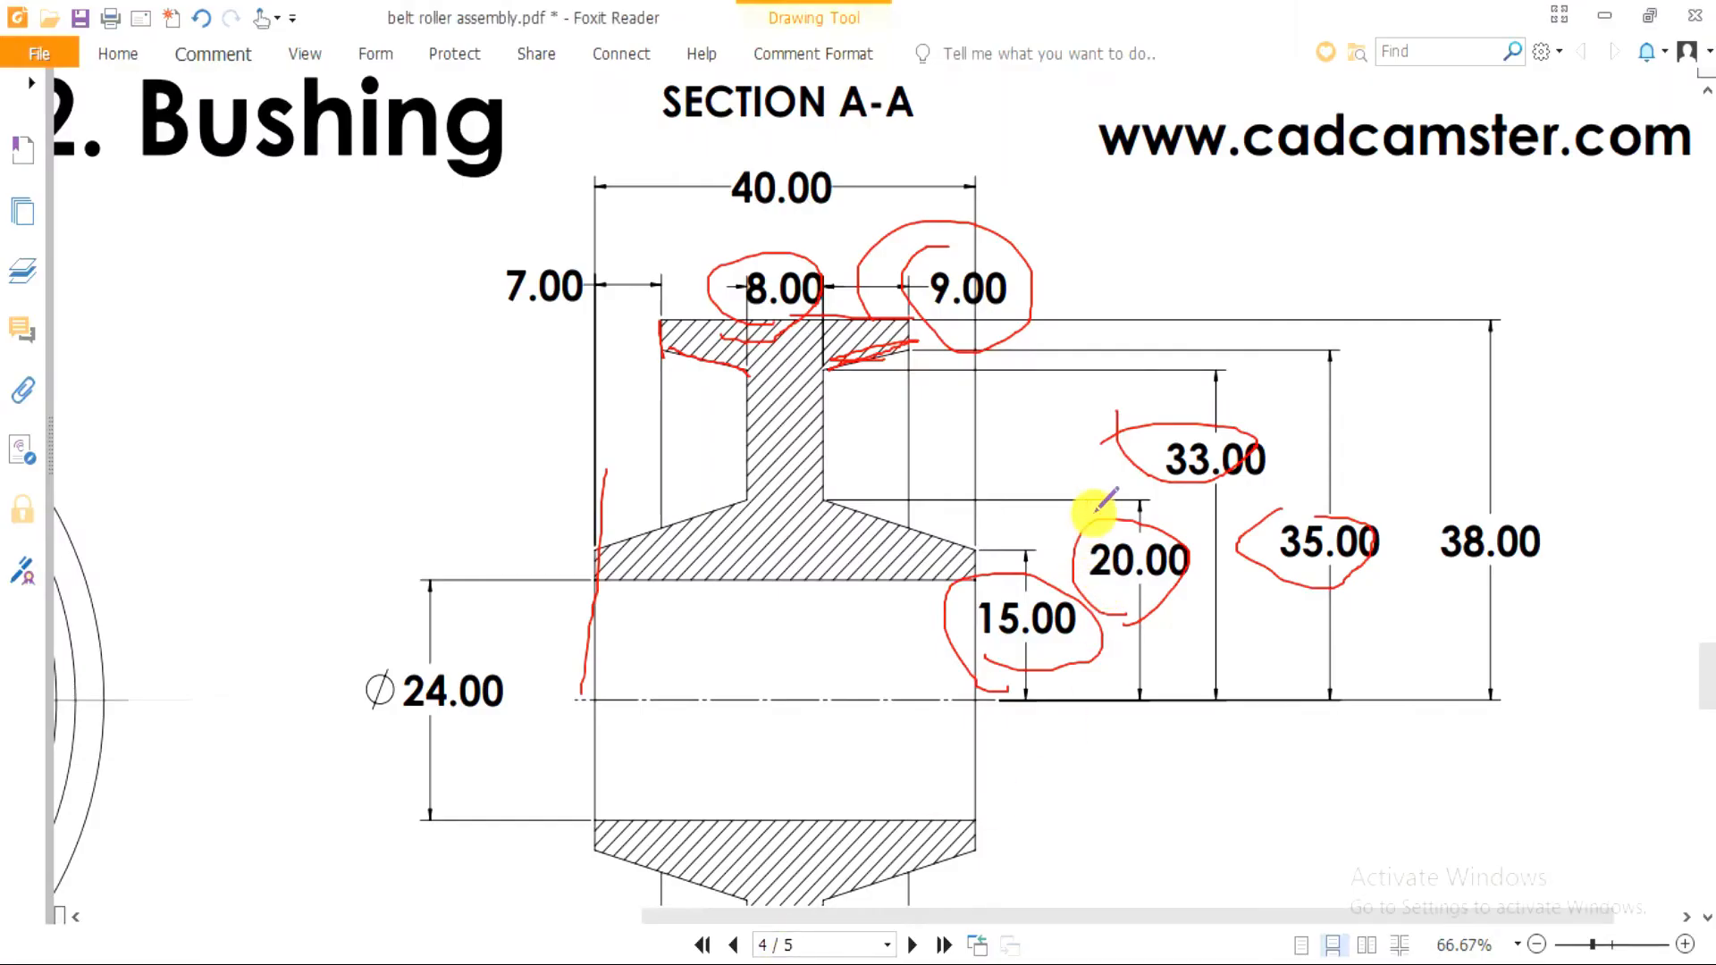
scroll(1104, 499, "down", 2, "ctrl")
scroll(1099, 504, "down", 5)
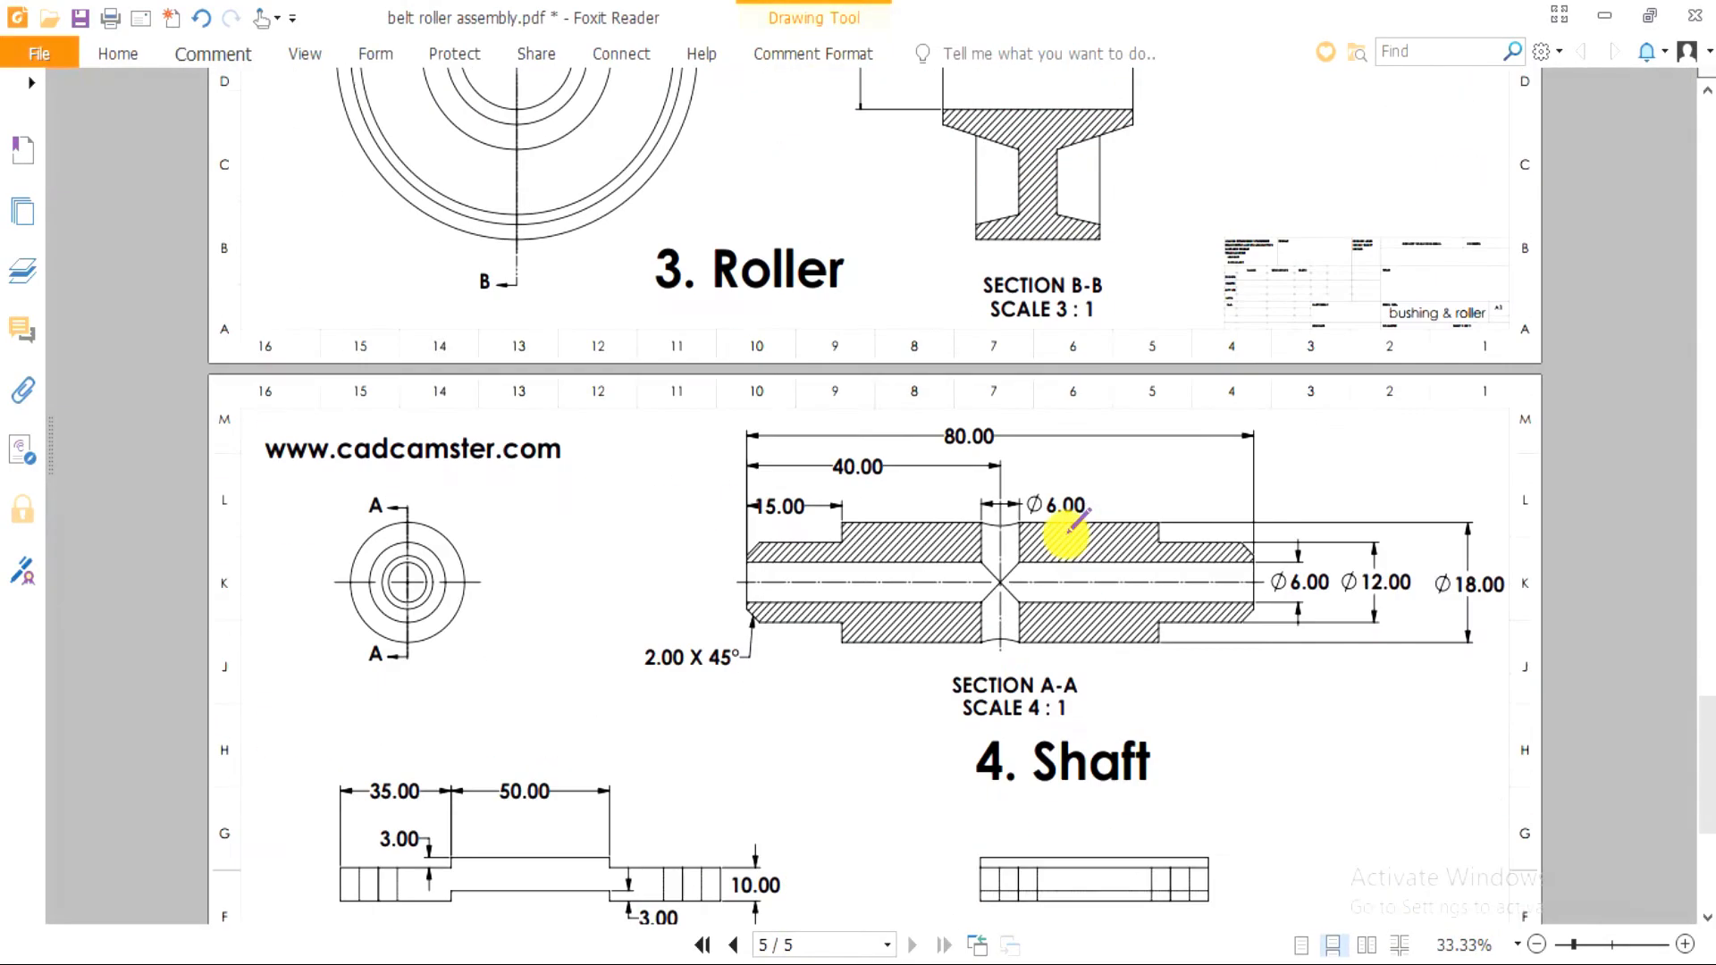
scroll(1065, 534, "down", 3)
scroll(1064, 536, "up", 1, "ctrl")
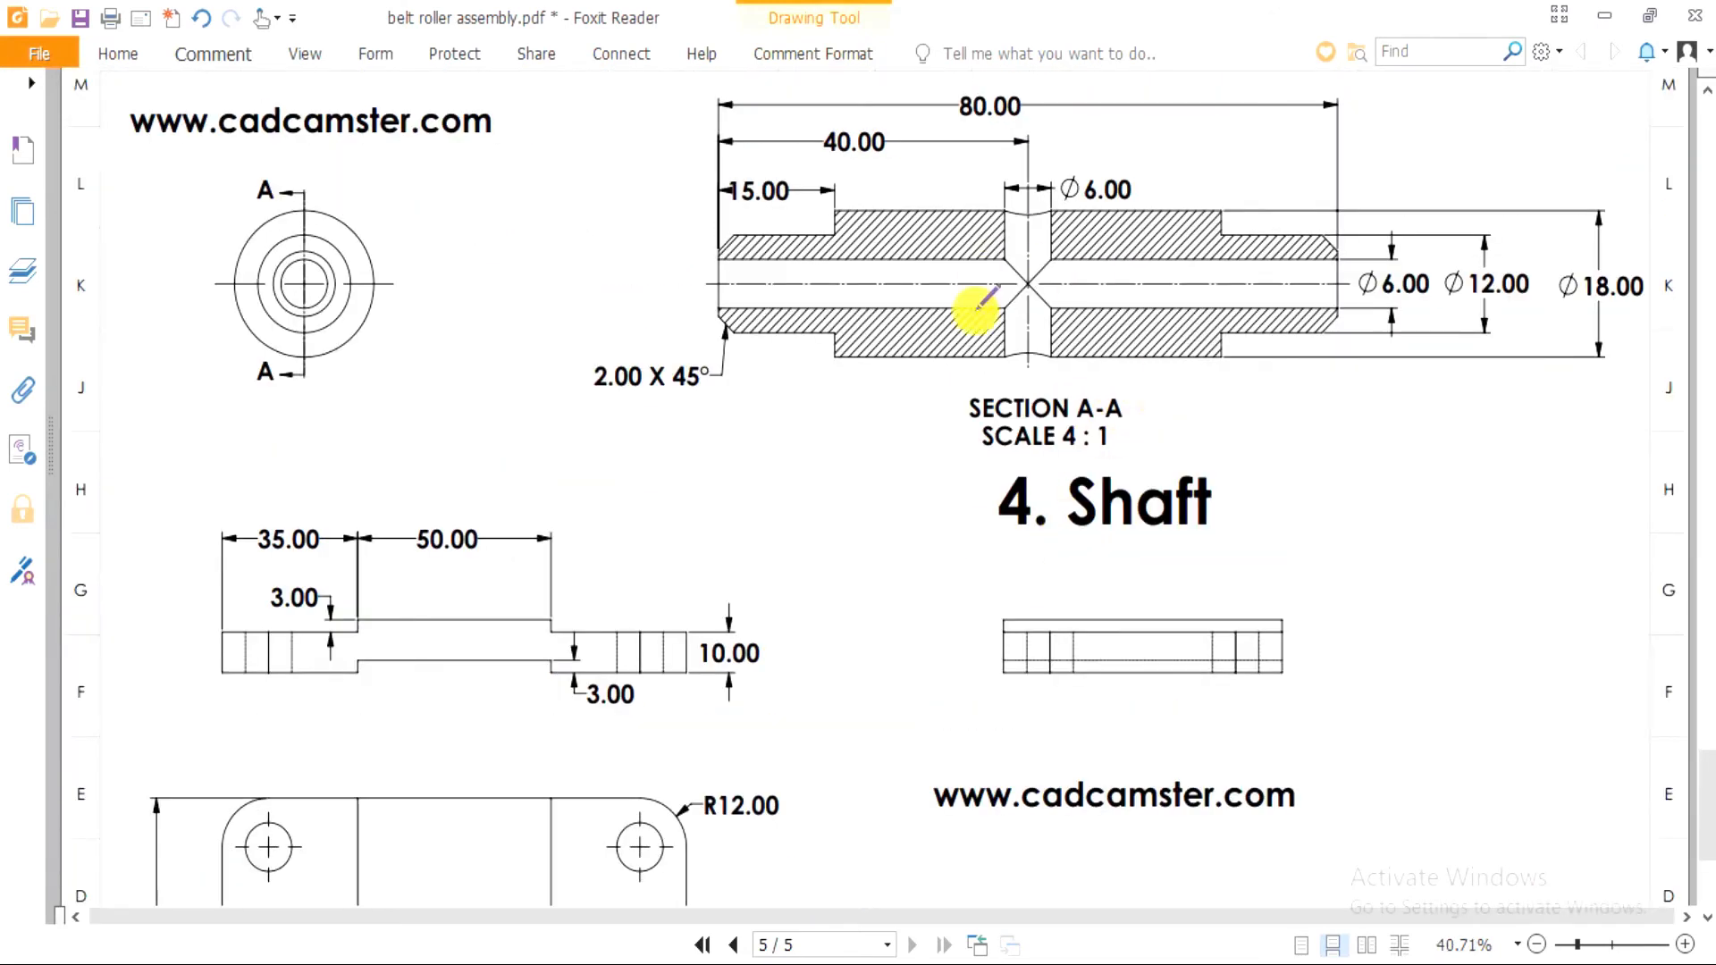
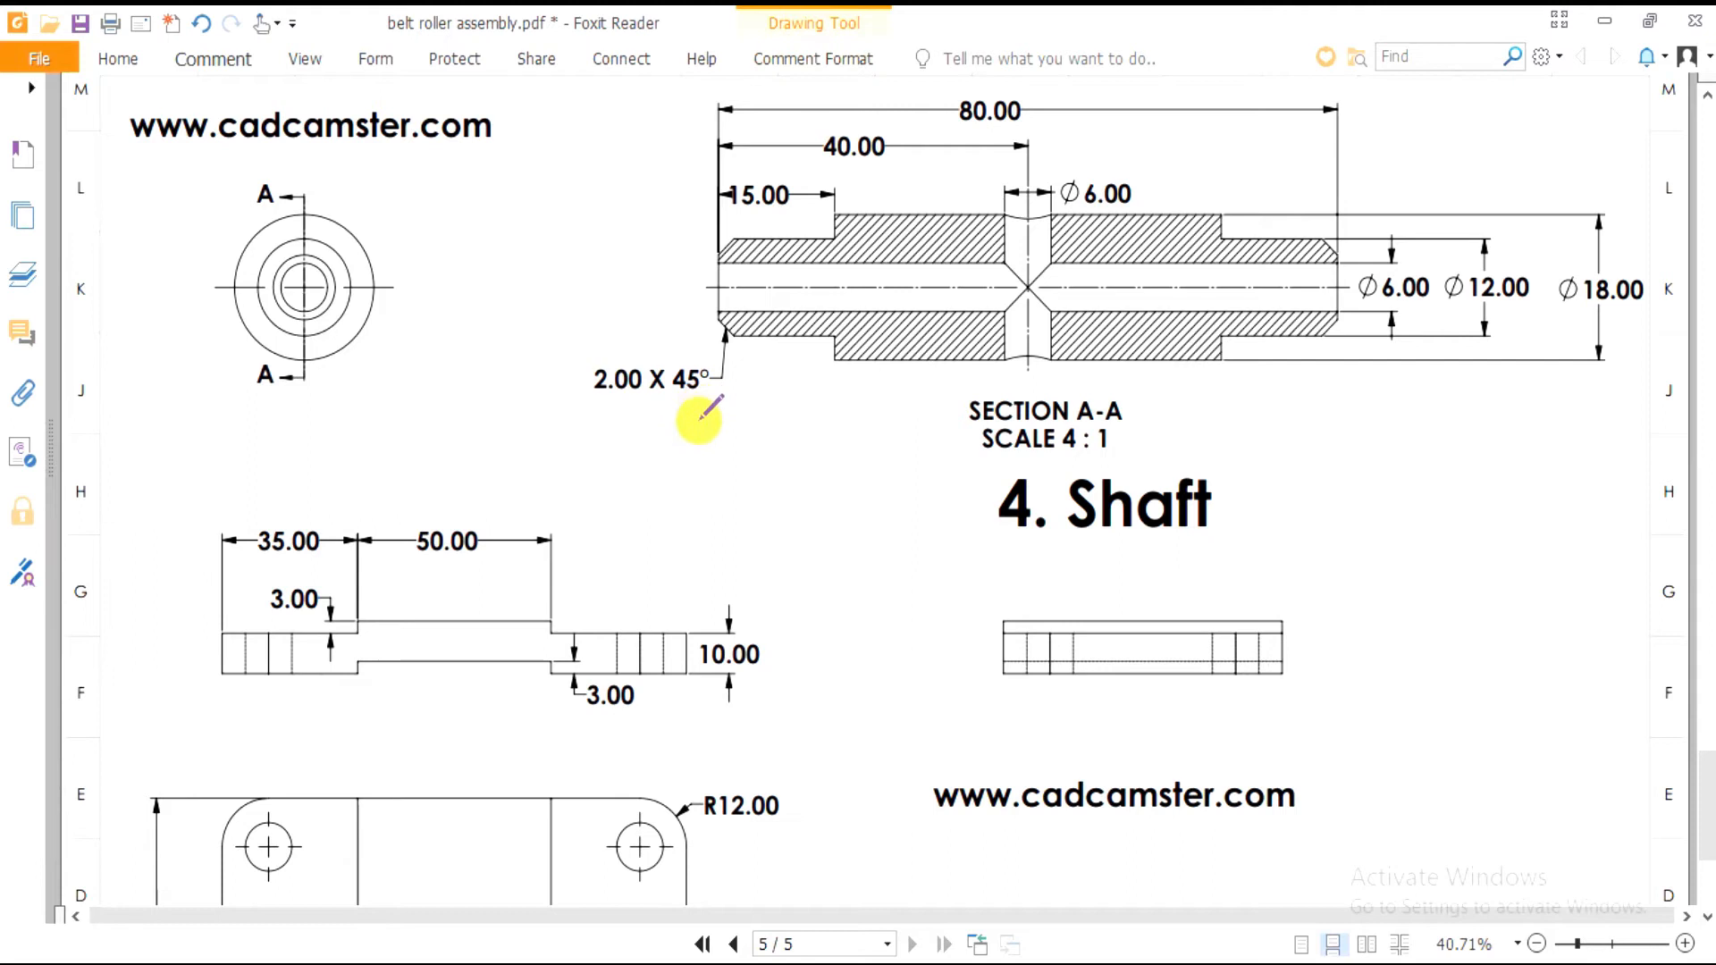
Mark the shaft title and the upper and lower halves of its section view, and undo these marks
scroll(699, 413, "up", 1)
mouse_move(1255, 631)
left_mouse_down()
mouse_move(1064, 547)
mouse_move(1172, 650)
mouse_move(1255, 628)
left_mouse_up()
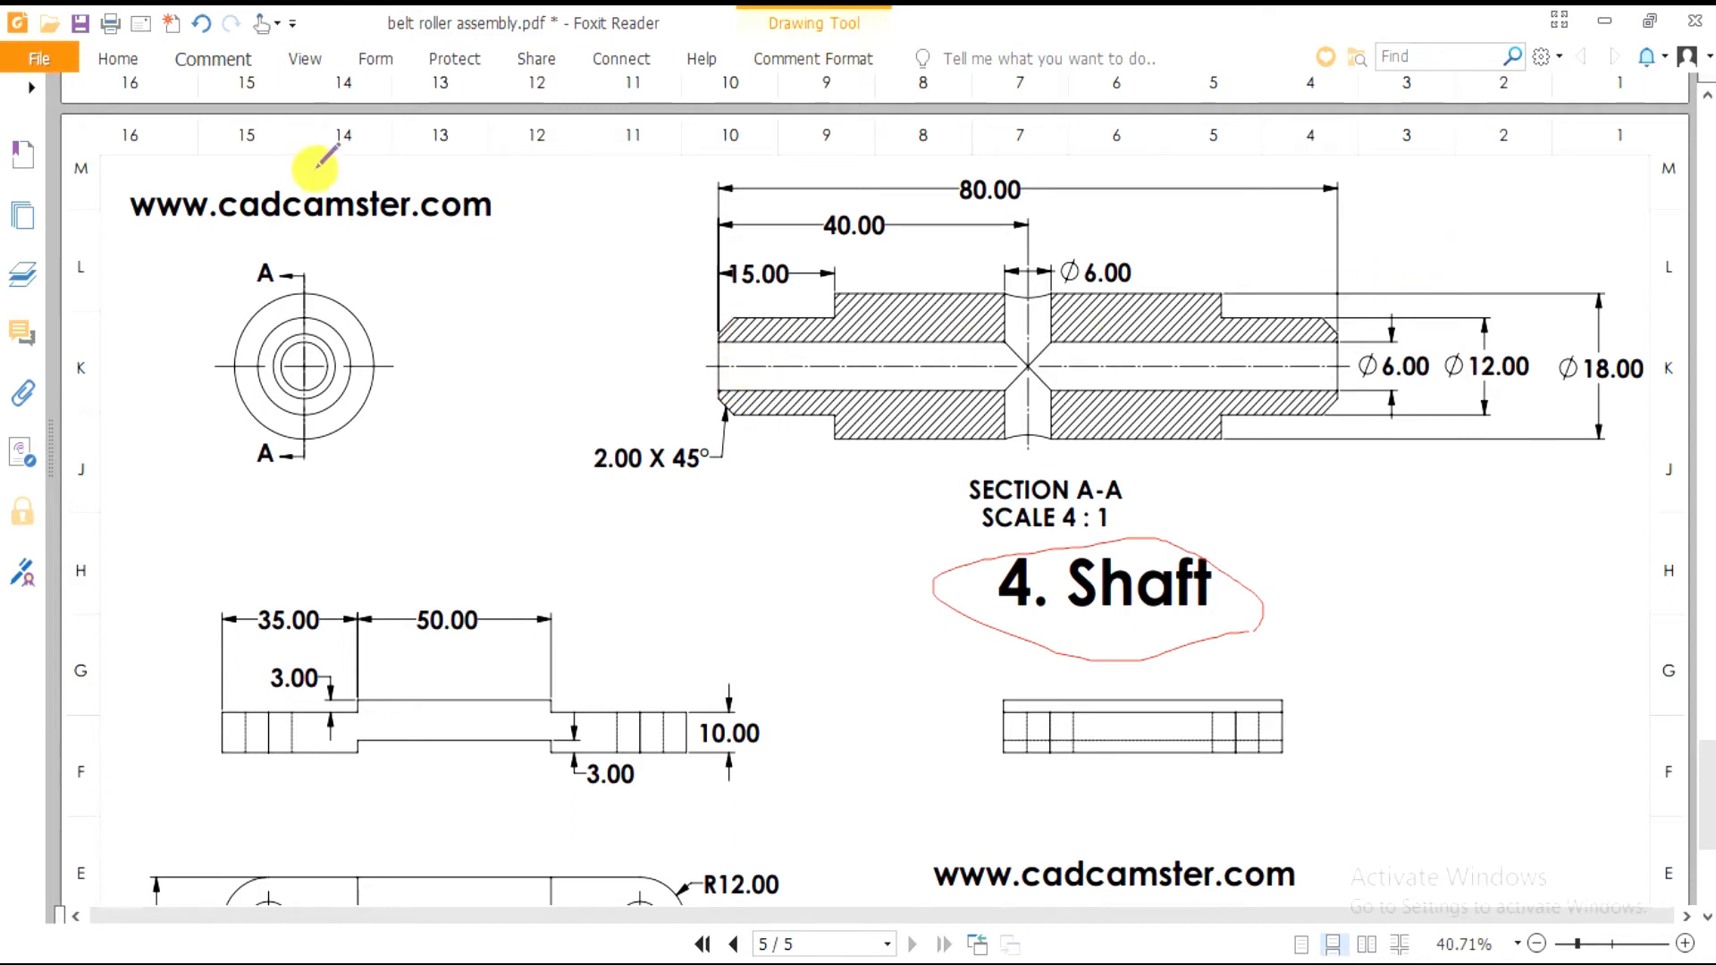
mouse_move(672, 368)
left_mouse_down()
mouse_move(1255, 363)
mouse_move(1363, 322)
mouse_move(1036, 234)
left_mouse_up()
mouse_move(923, 231)
left_mouse_down()
mouse_move(602, 283)
mouse_move(724, 379)
mouse_move(690, 444)
mouse_move(1278, 456)
mouse_move(1337, 372)
mouse_move(786, 356)
mouse_move(715, 393)
left_mouse_up()
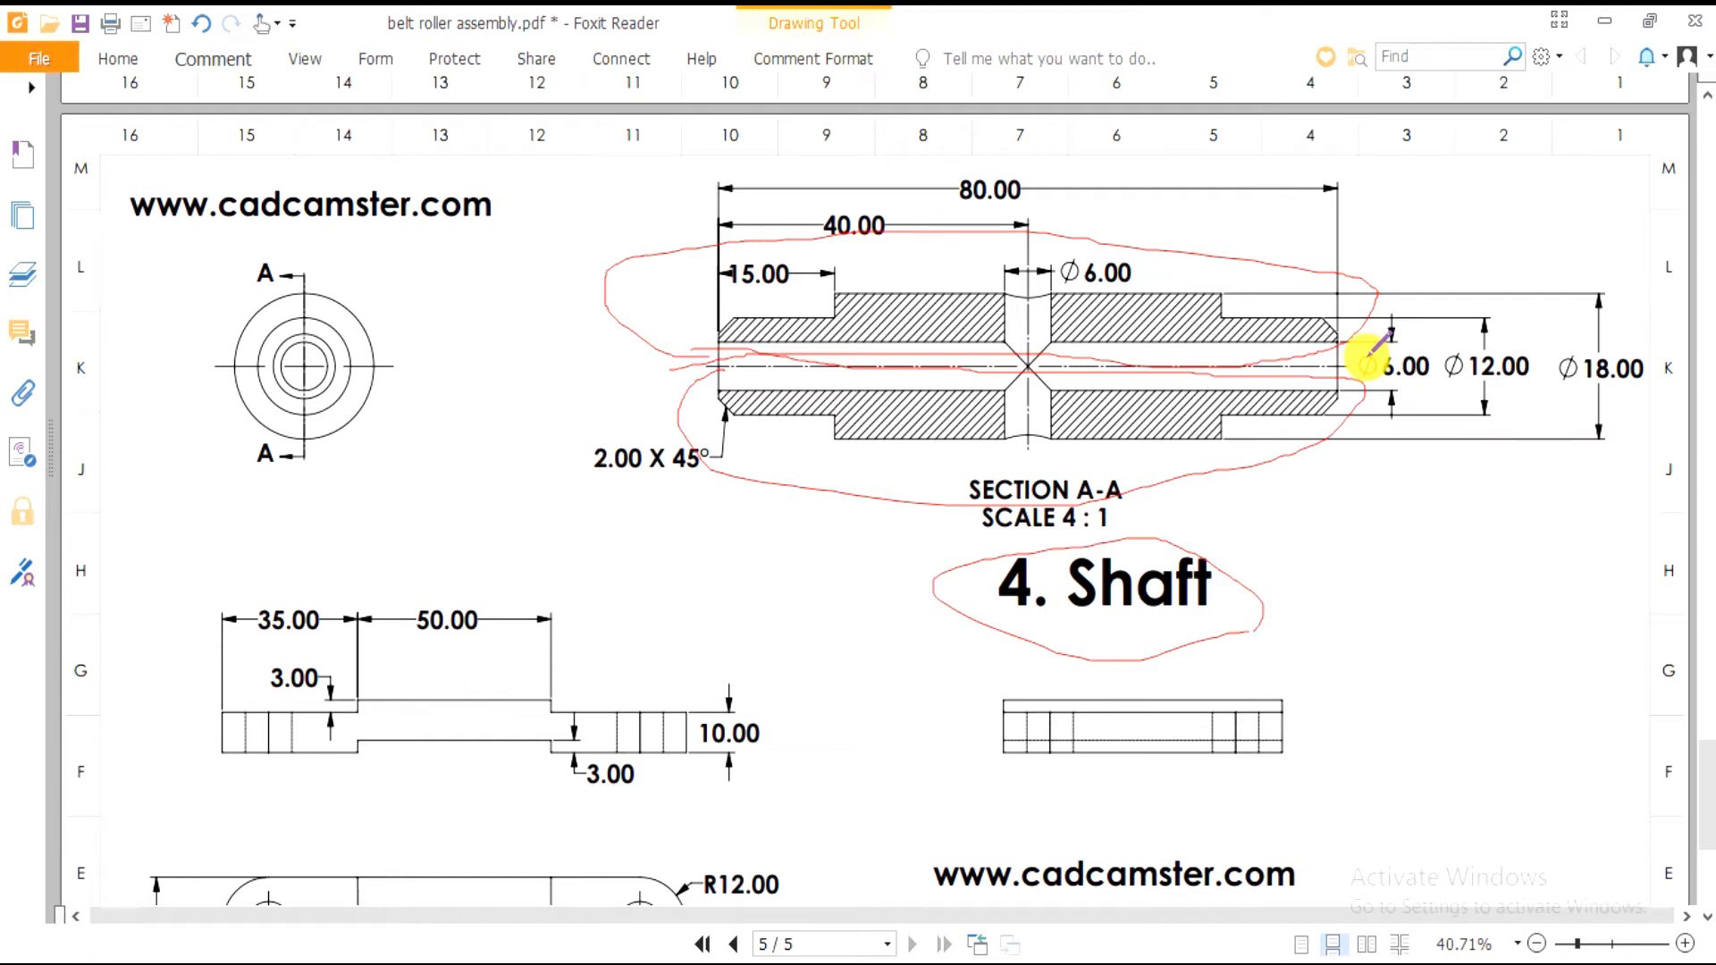
key("ctrl+z")
key("ctrl+z")
key("ctrl+z")
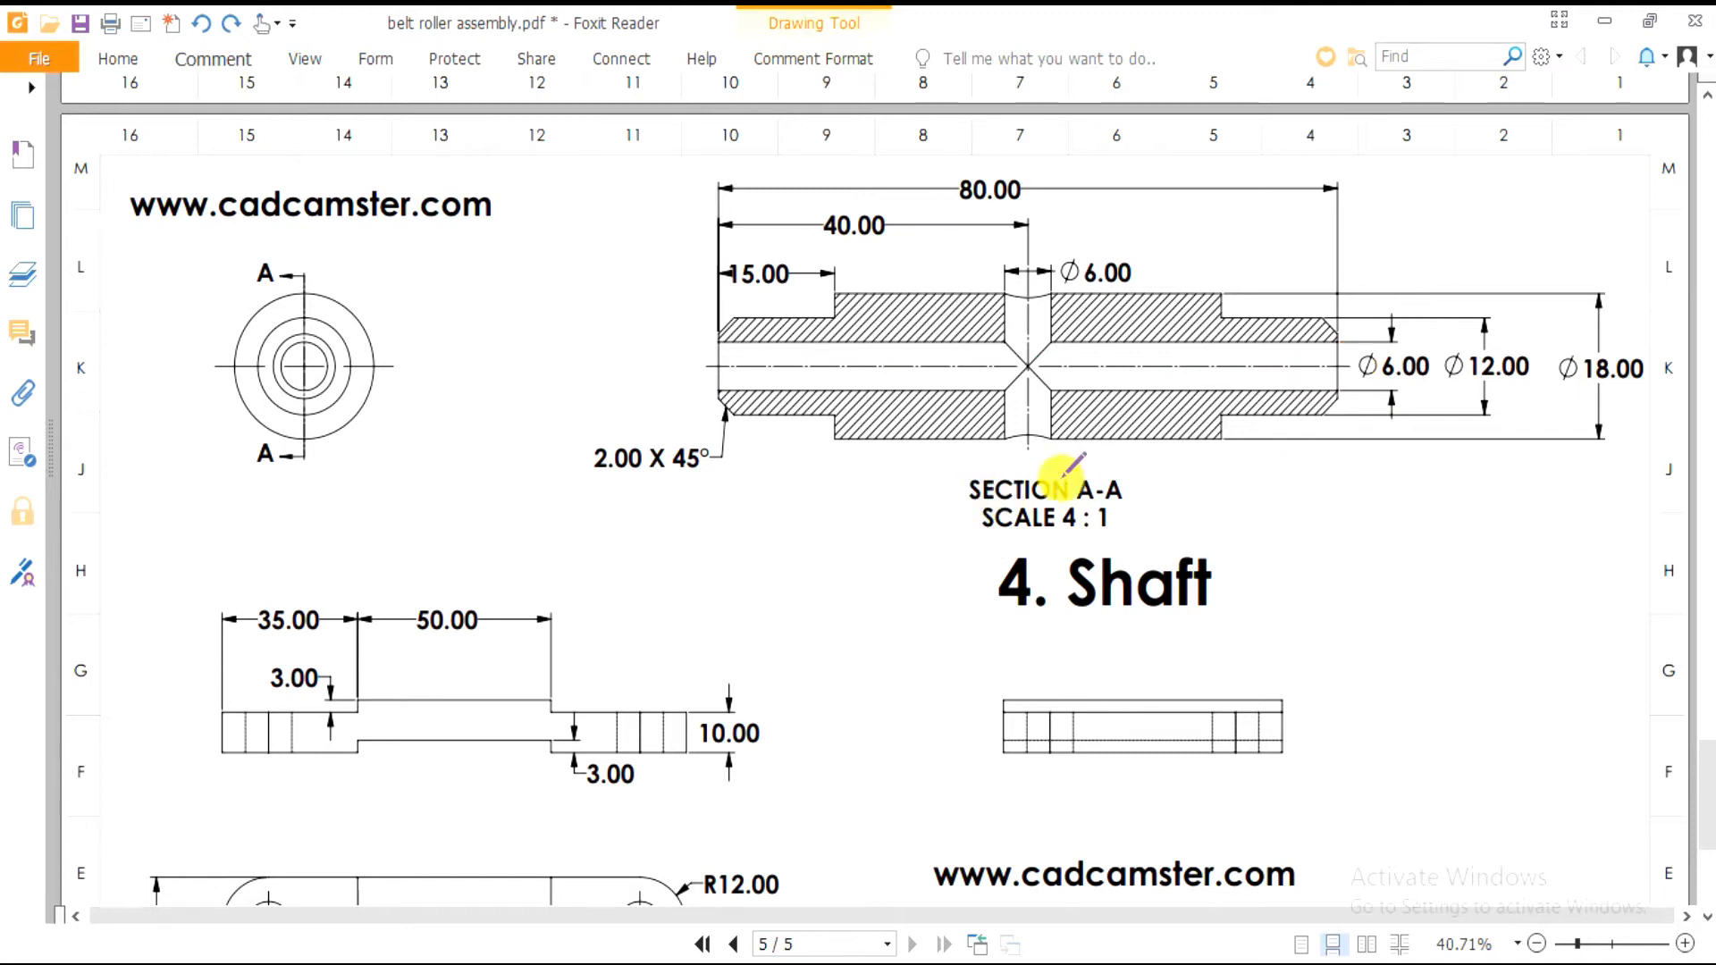
Inspect the shaft's section view and trace cutting line A-A with its viewing direction on the circular end view
scroll(1198, 435, "up", 1)
scroll(1199, 440, "up", 3, "ctrl")
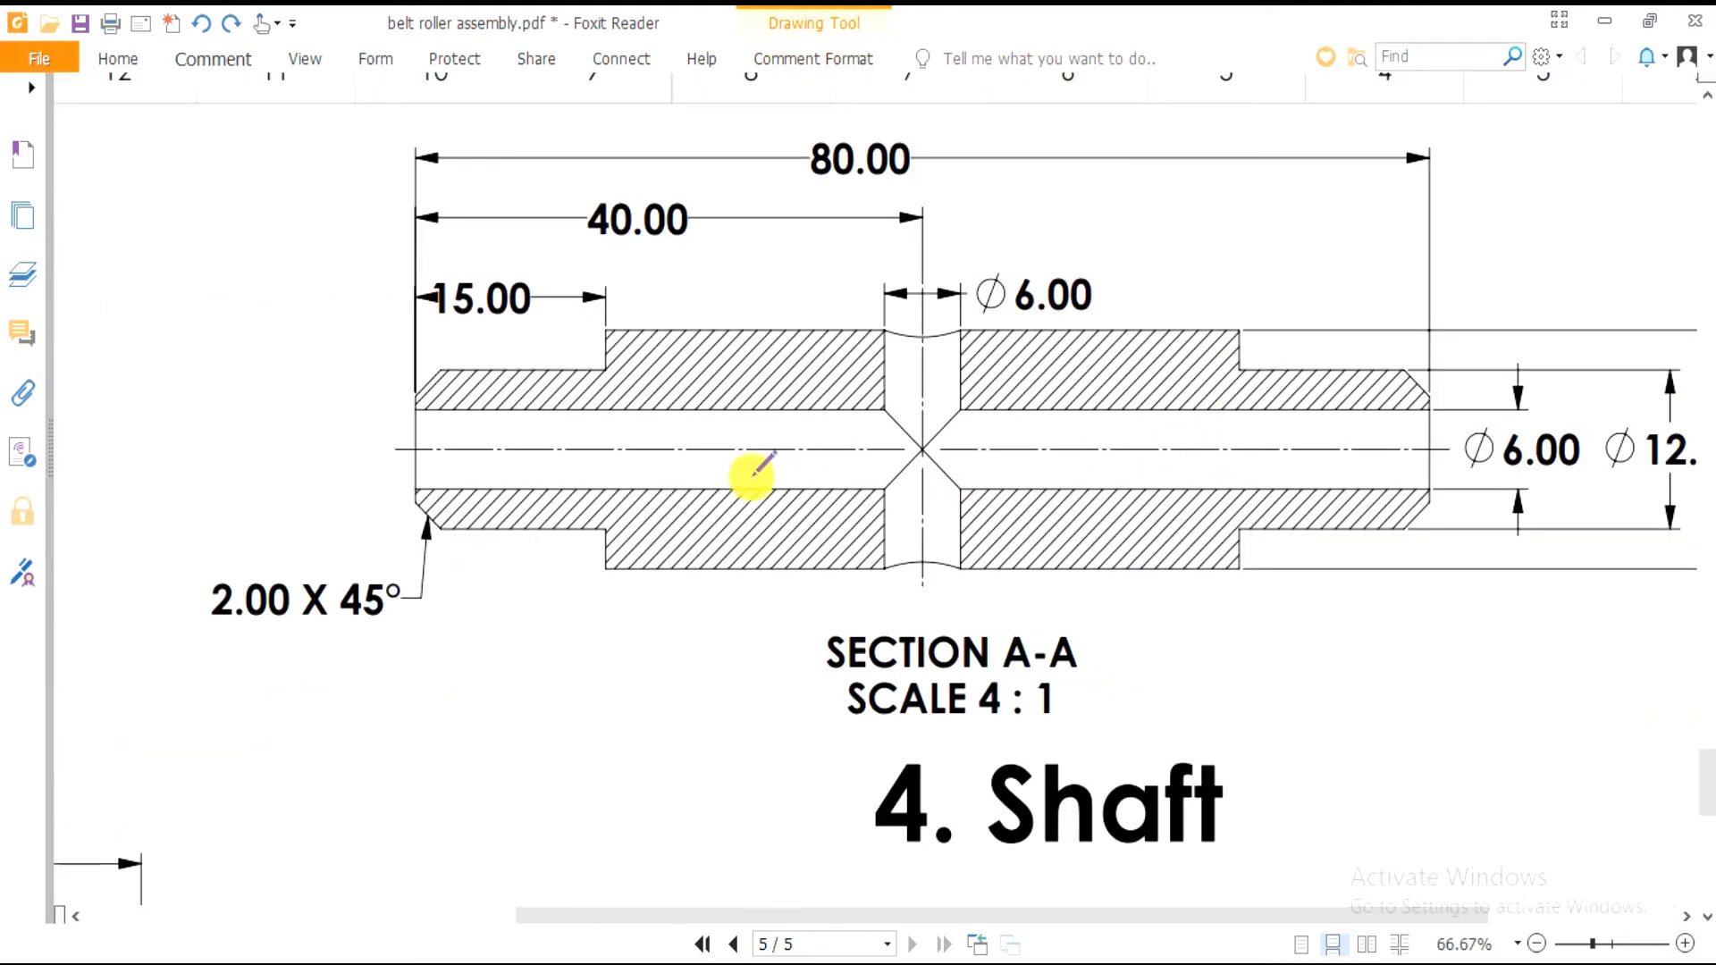
scroll(581, 451, "down", 1, "ctrl")
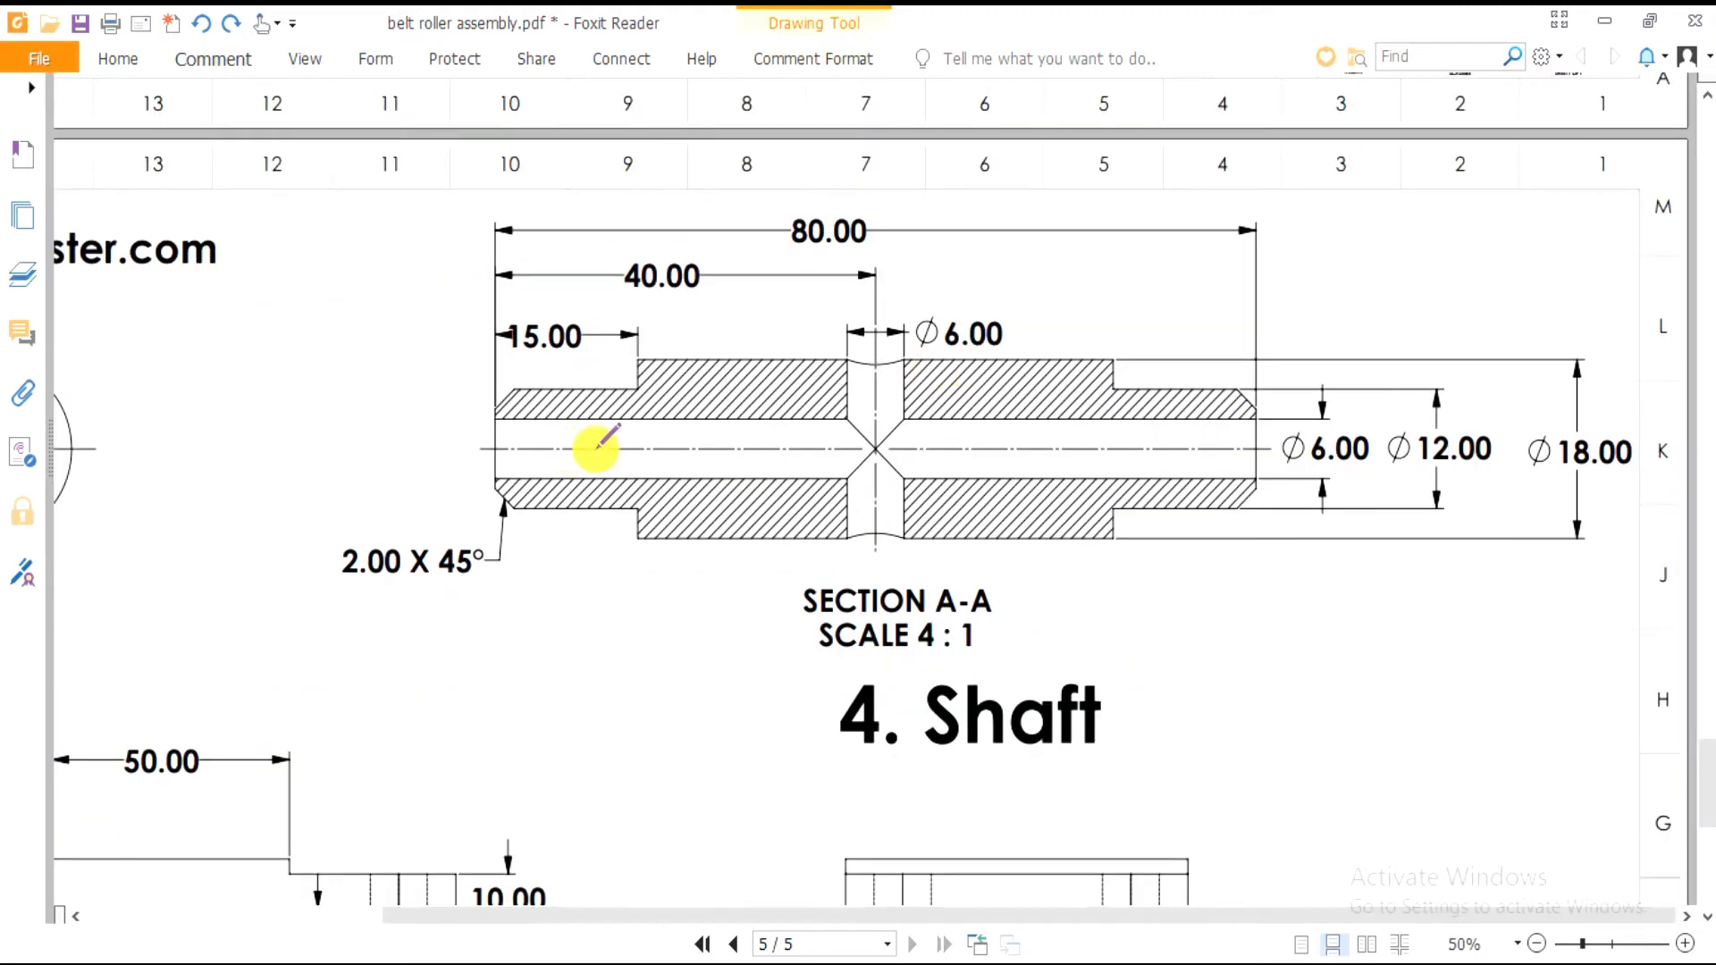
scroll(593, 448, "down", 1, "ctrl")
left_click_drag(304, 516, 333, 308)
mouse_move(543, 383)
left_mouse_down()
mouse_move(333, 385)
mouse_move(379, 417)
left_mouse_up()
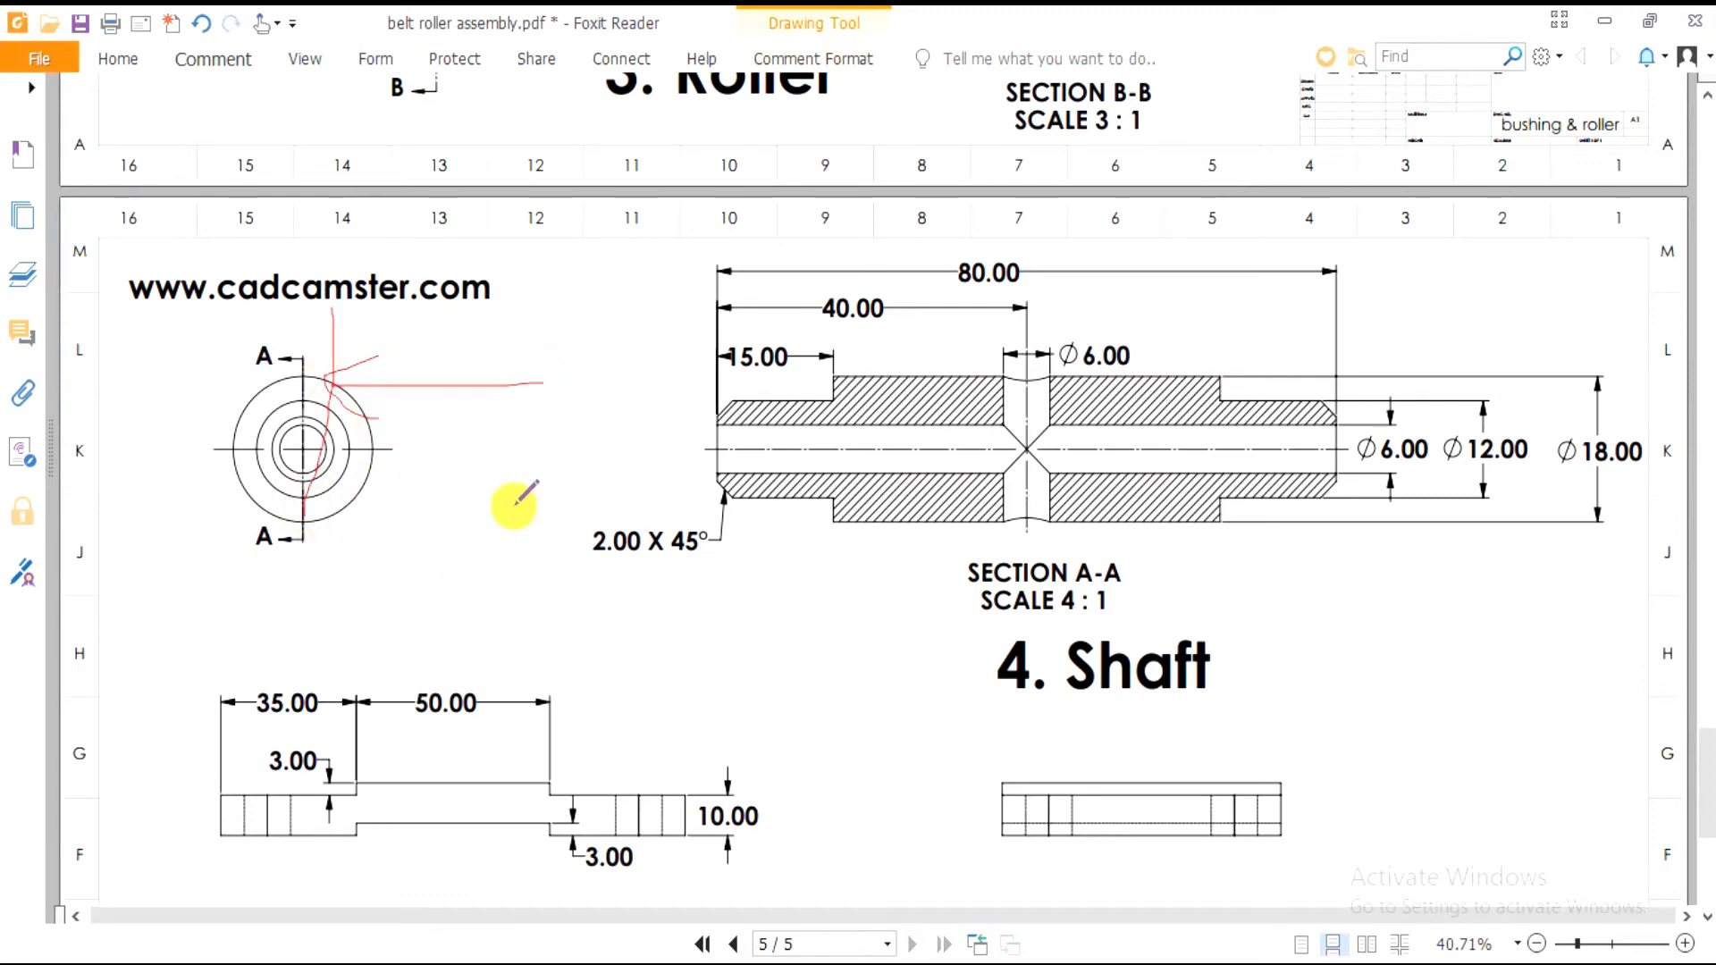
left_click_drag(302, 543, 302, 327)
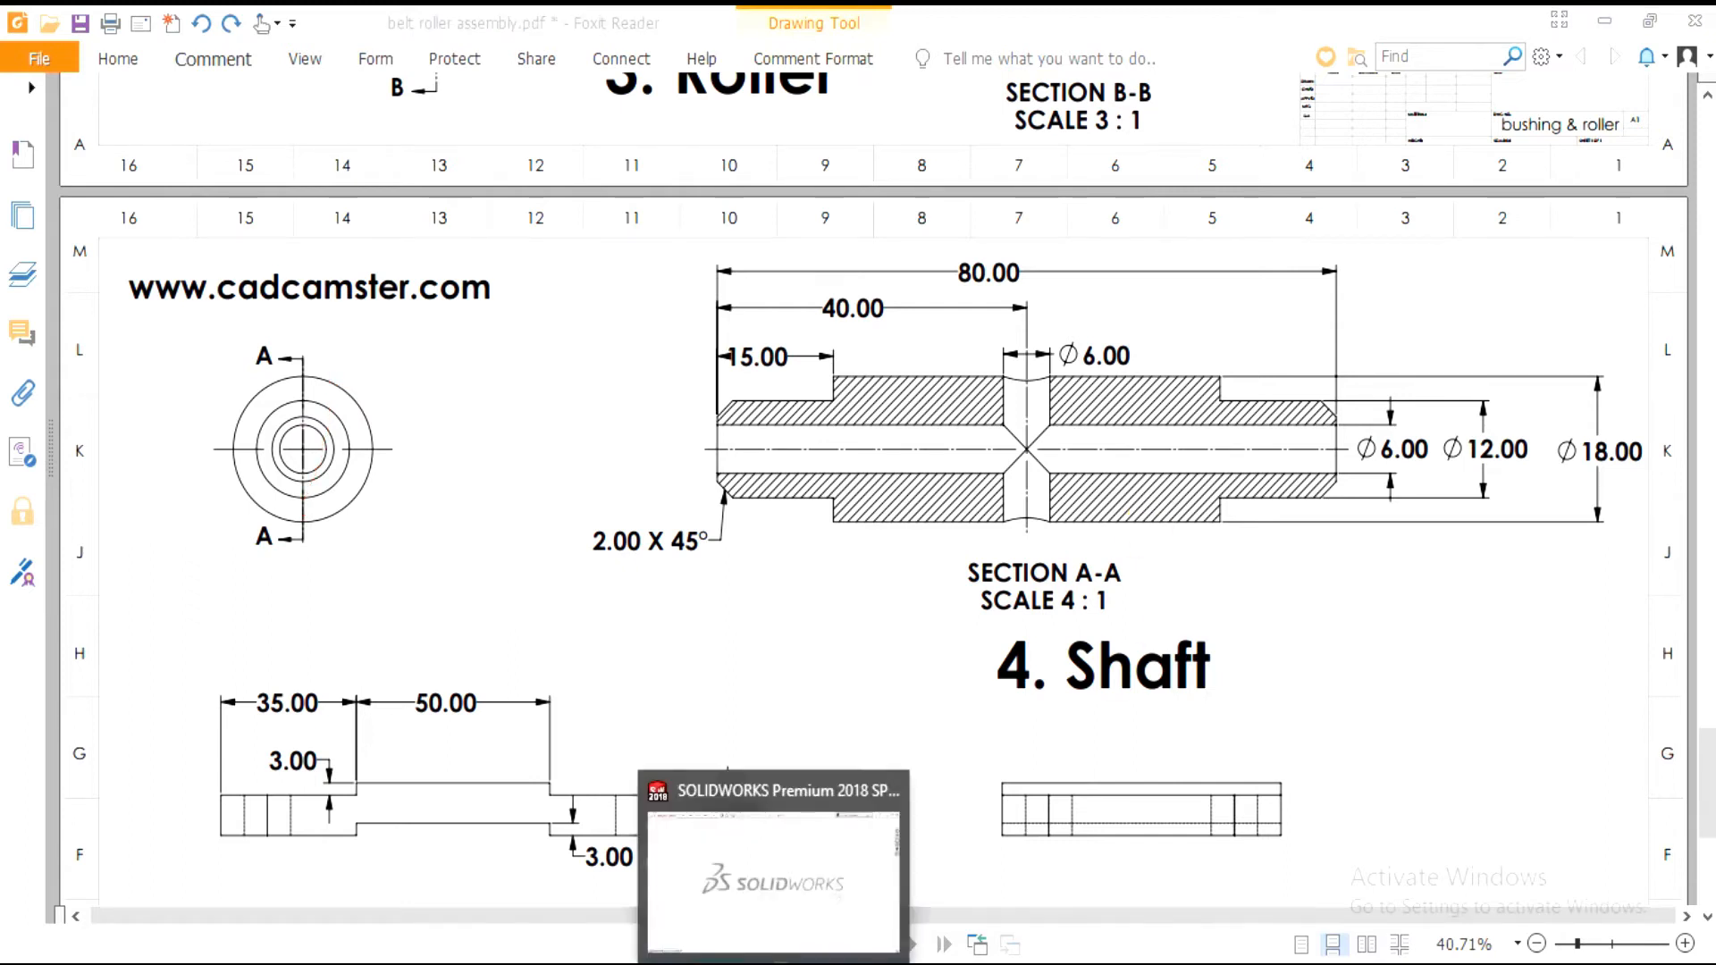
Switch to SOLIDWORKS and create a new part document for the shaft
left_click(786, 885)
left_click(244, 27)
left_click(260, 65)
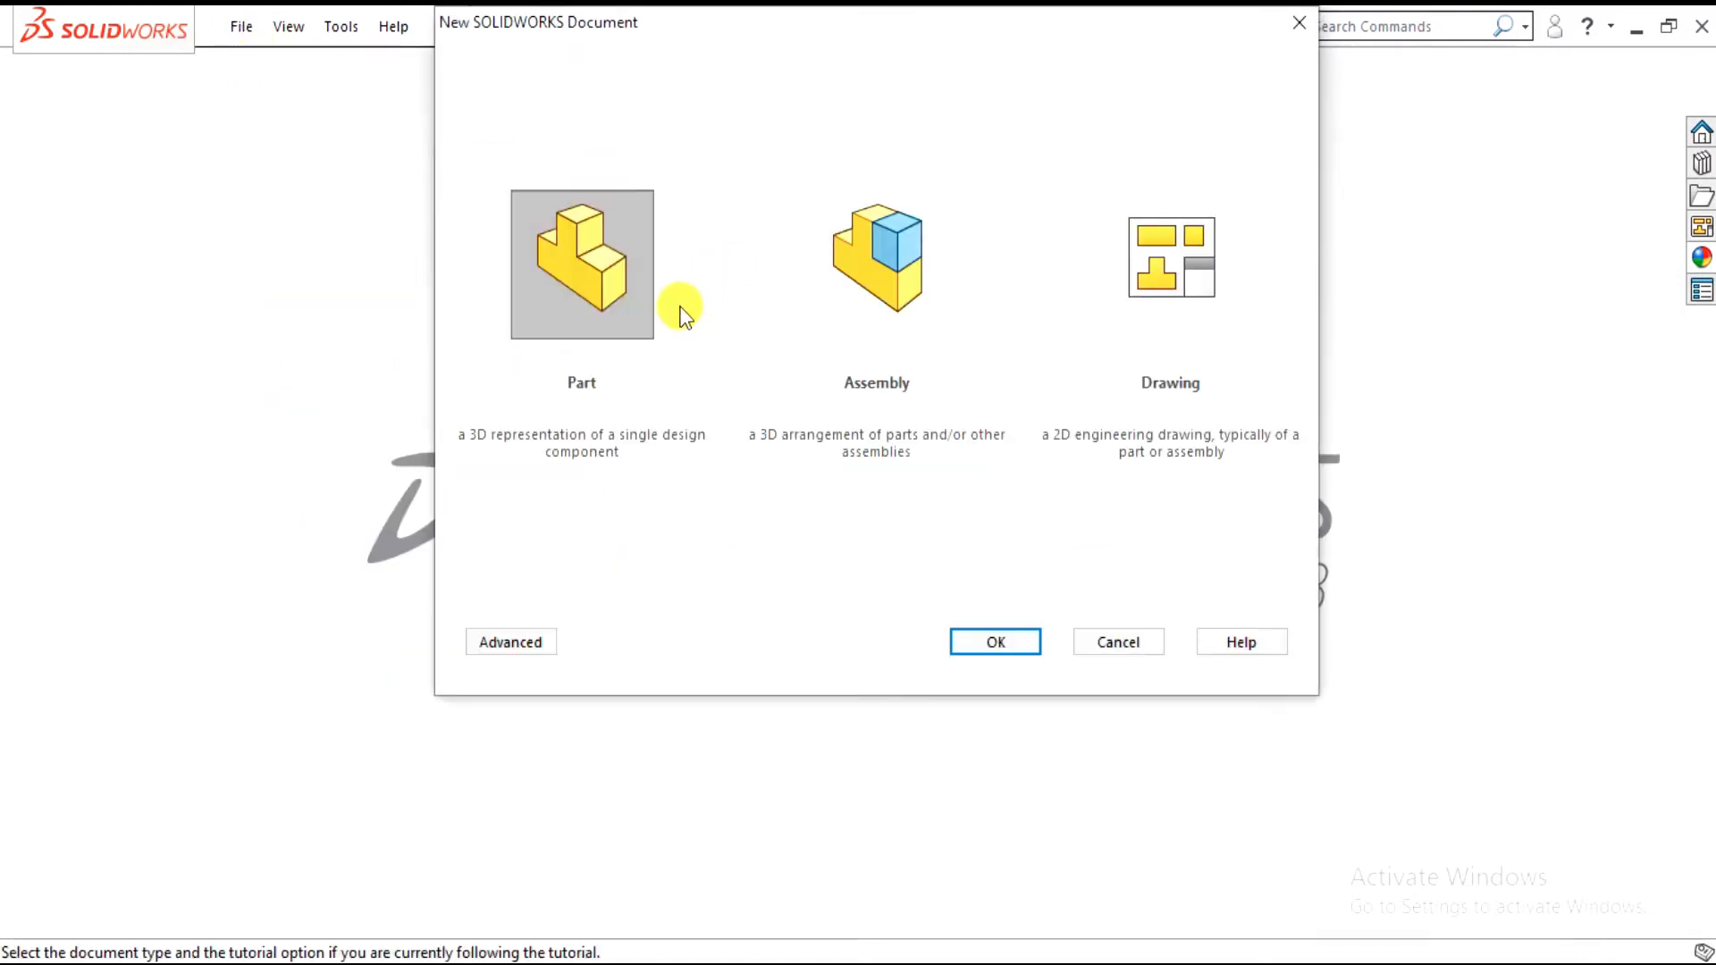
left_click(1027, 647)
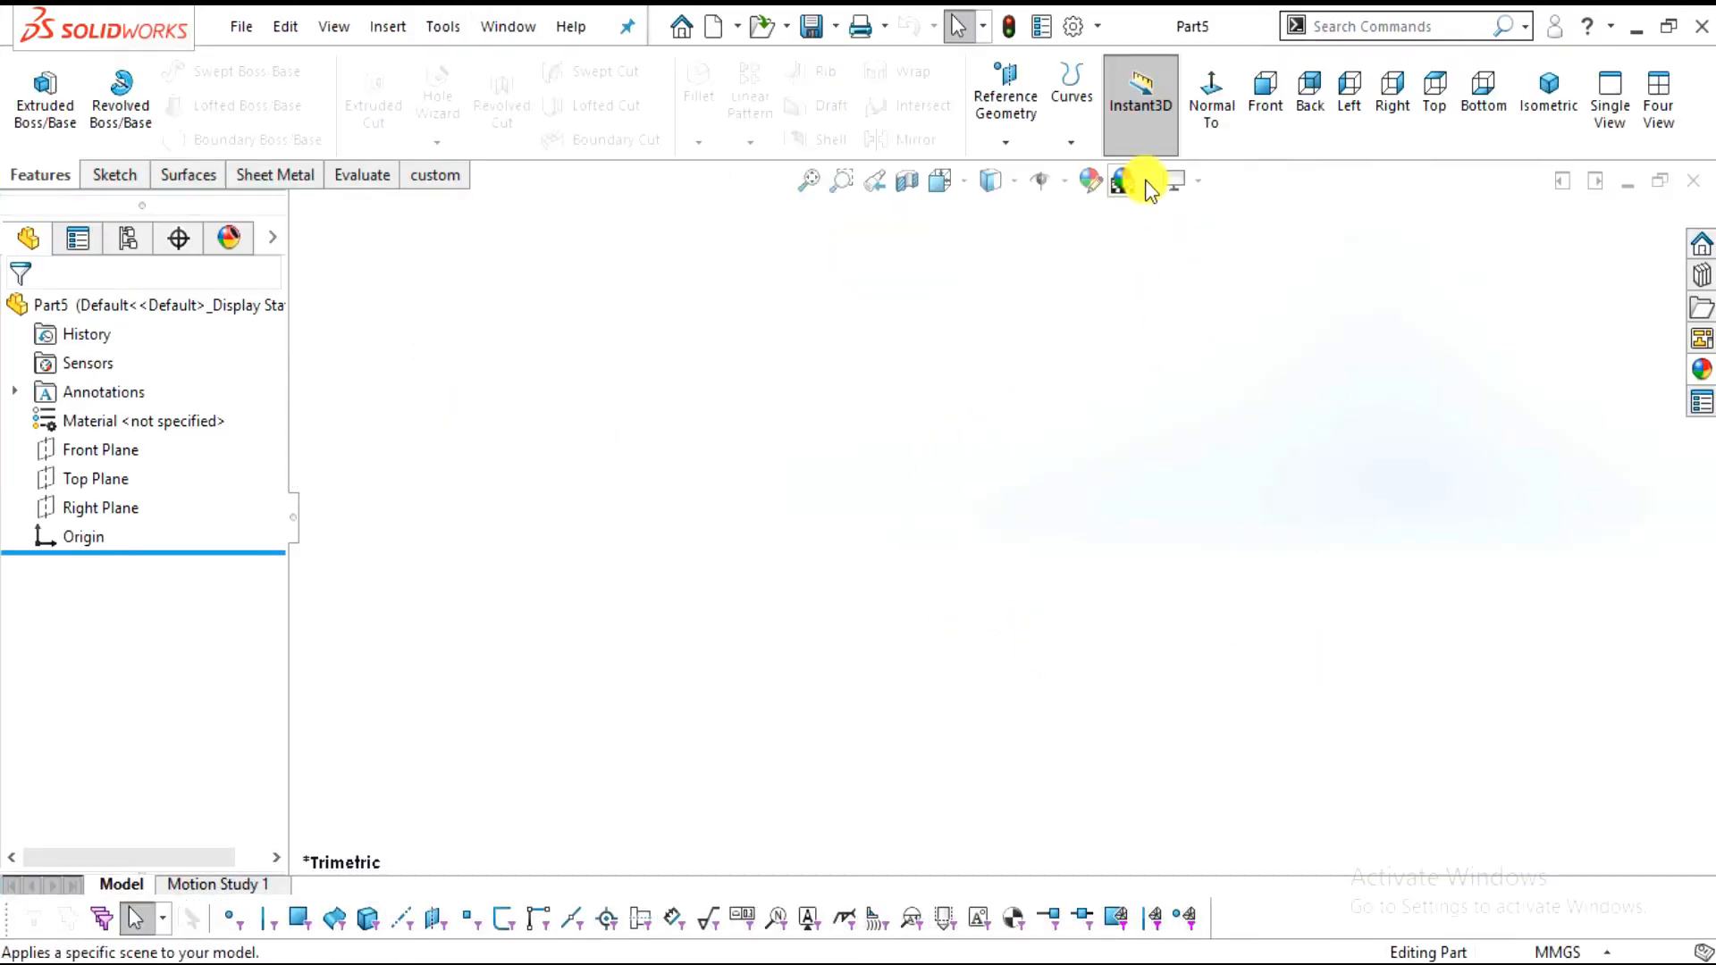
Apply a plain white background scene to the new part and set its unit system to MMGS
left_click(1141, 182)
left_click(1161, 79)
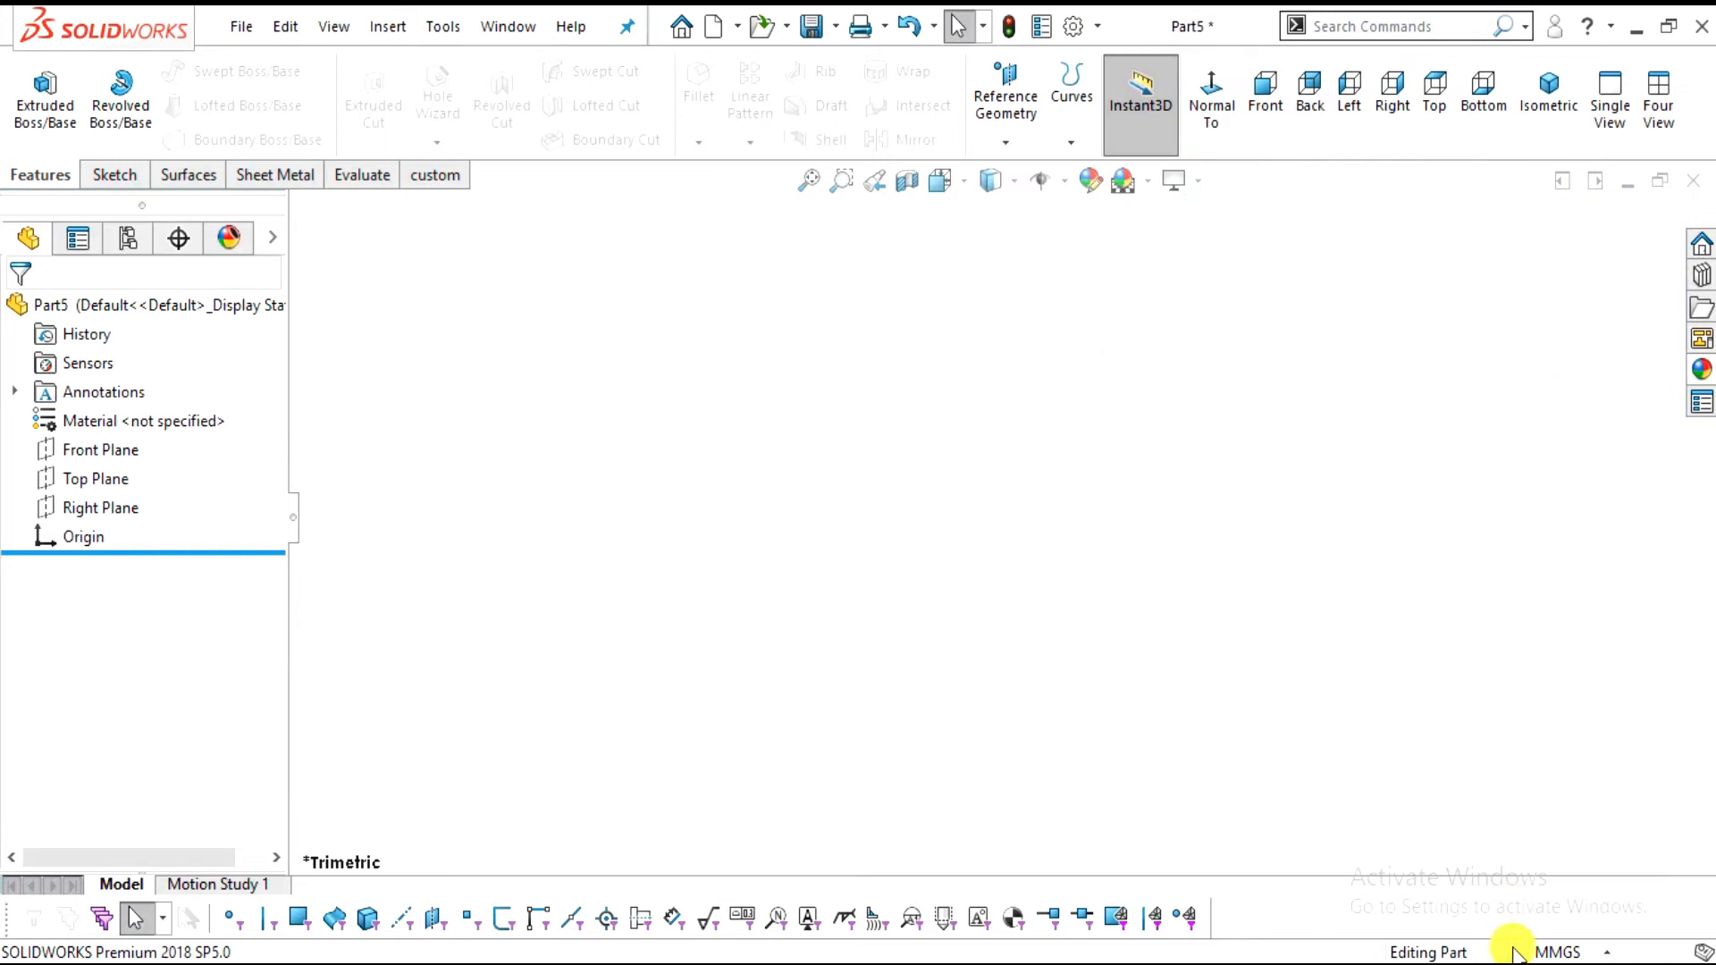
left_click(1555, 953)
left_click(1539, 845)
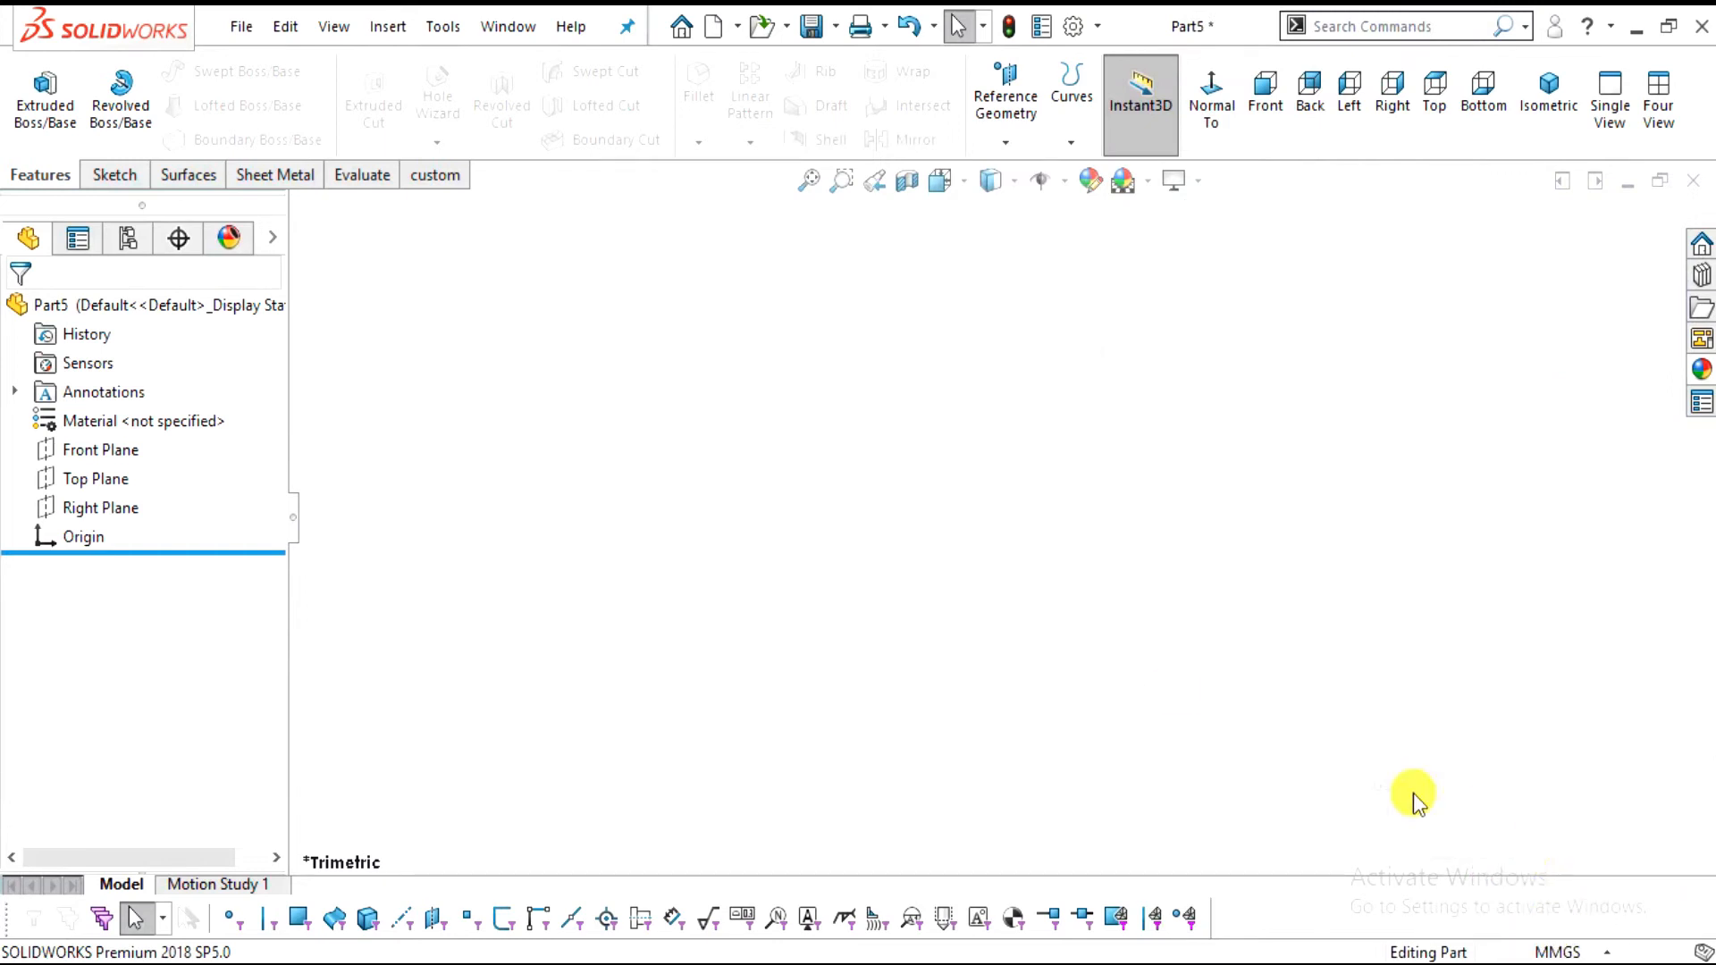
Start a new sketch on the Front Plane, viewed normal to the plane
left_click(117, 176)
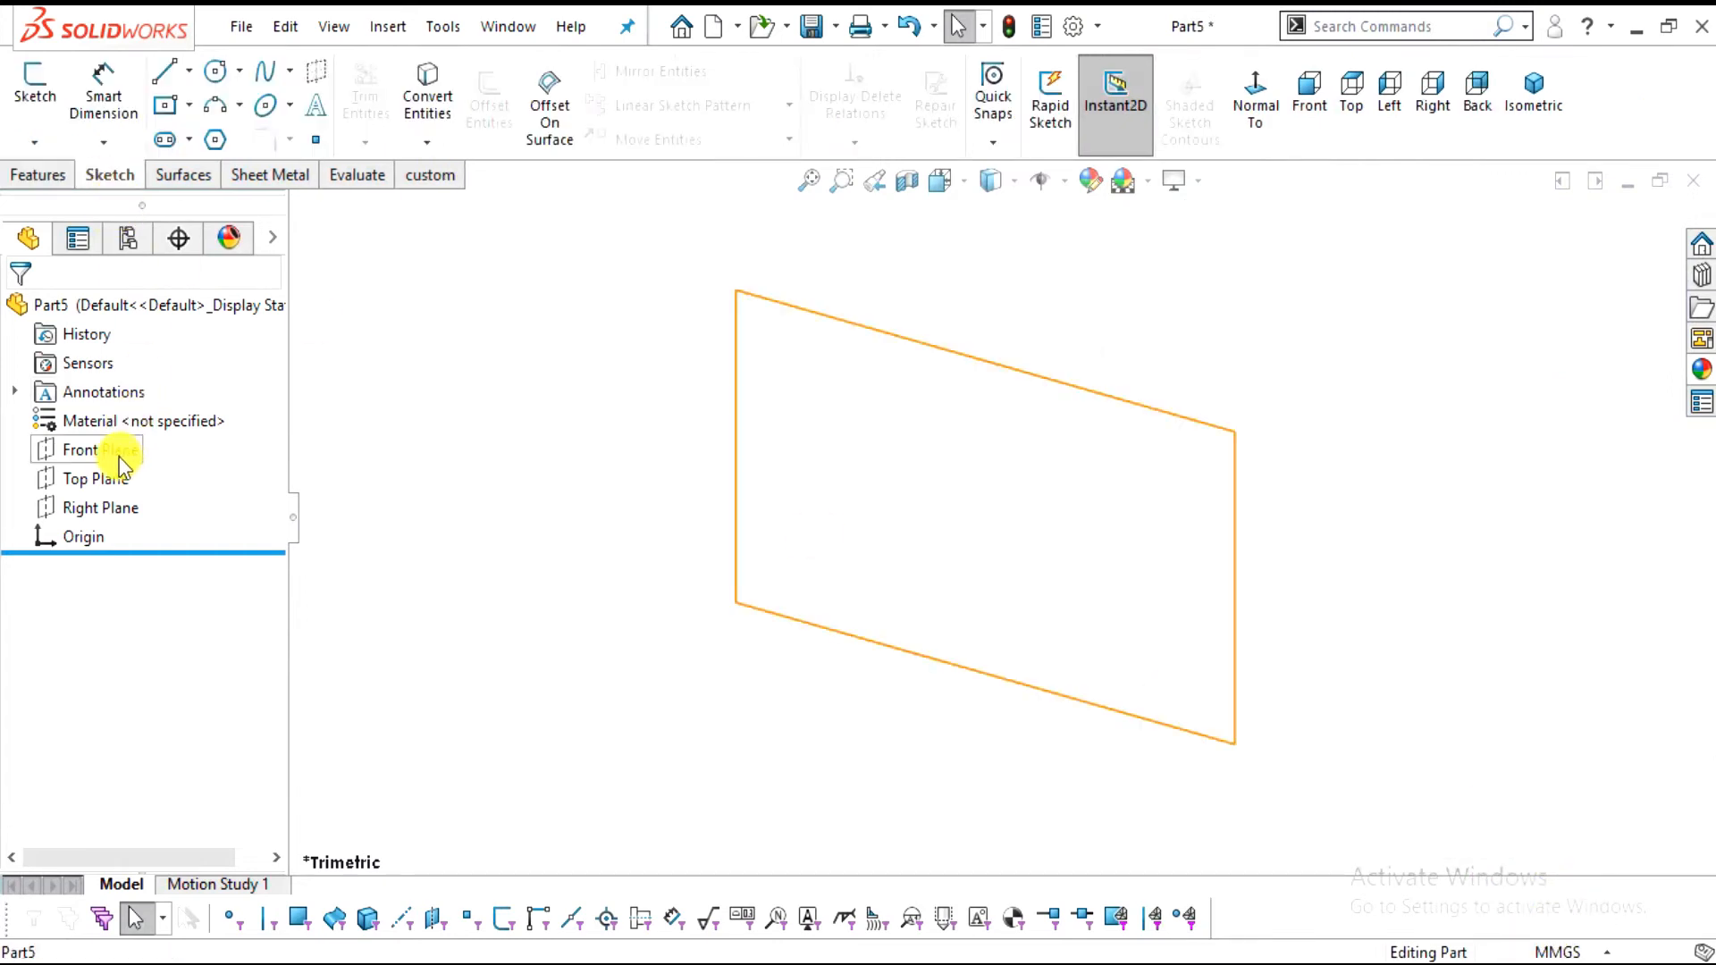
left_click(116, 451)
left_click(1256, 85)
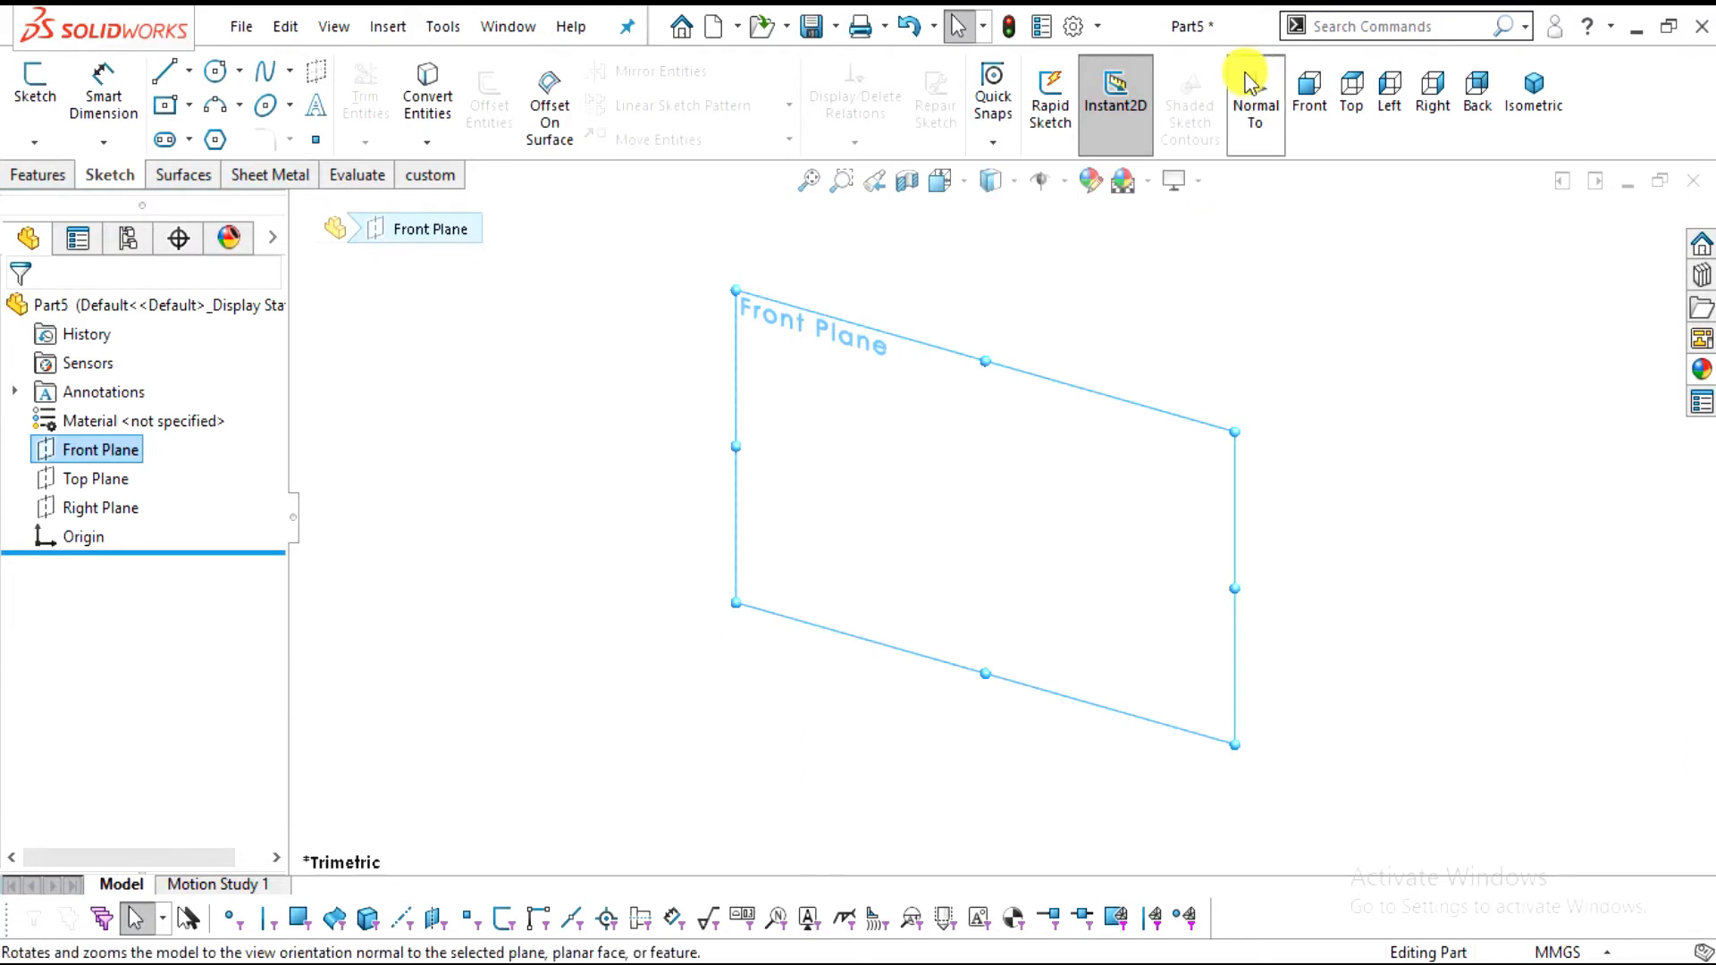
left_click(54, 112)
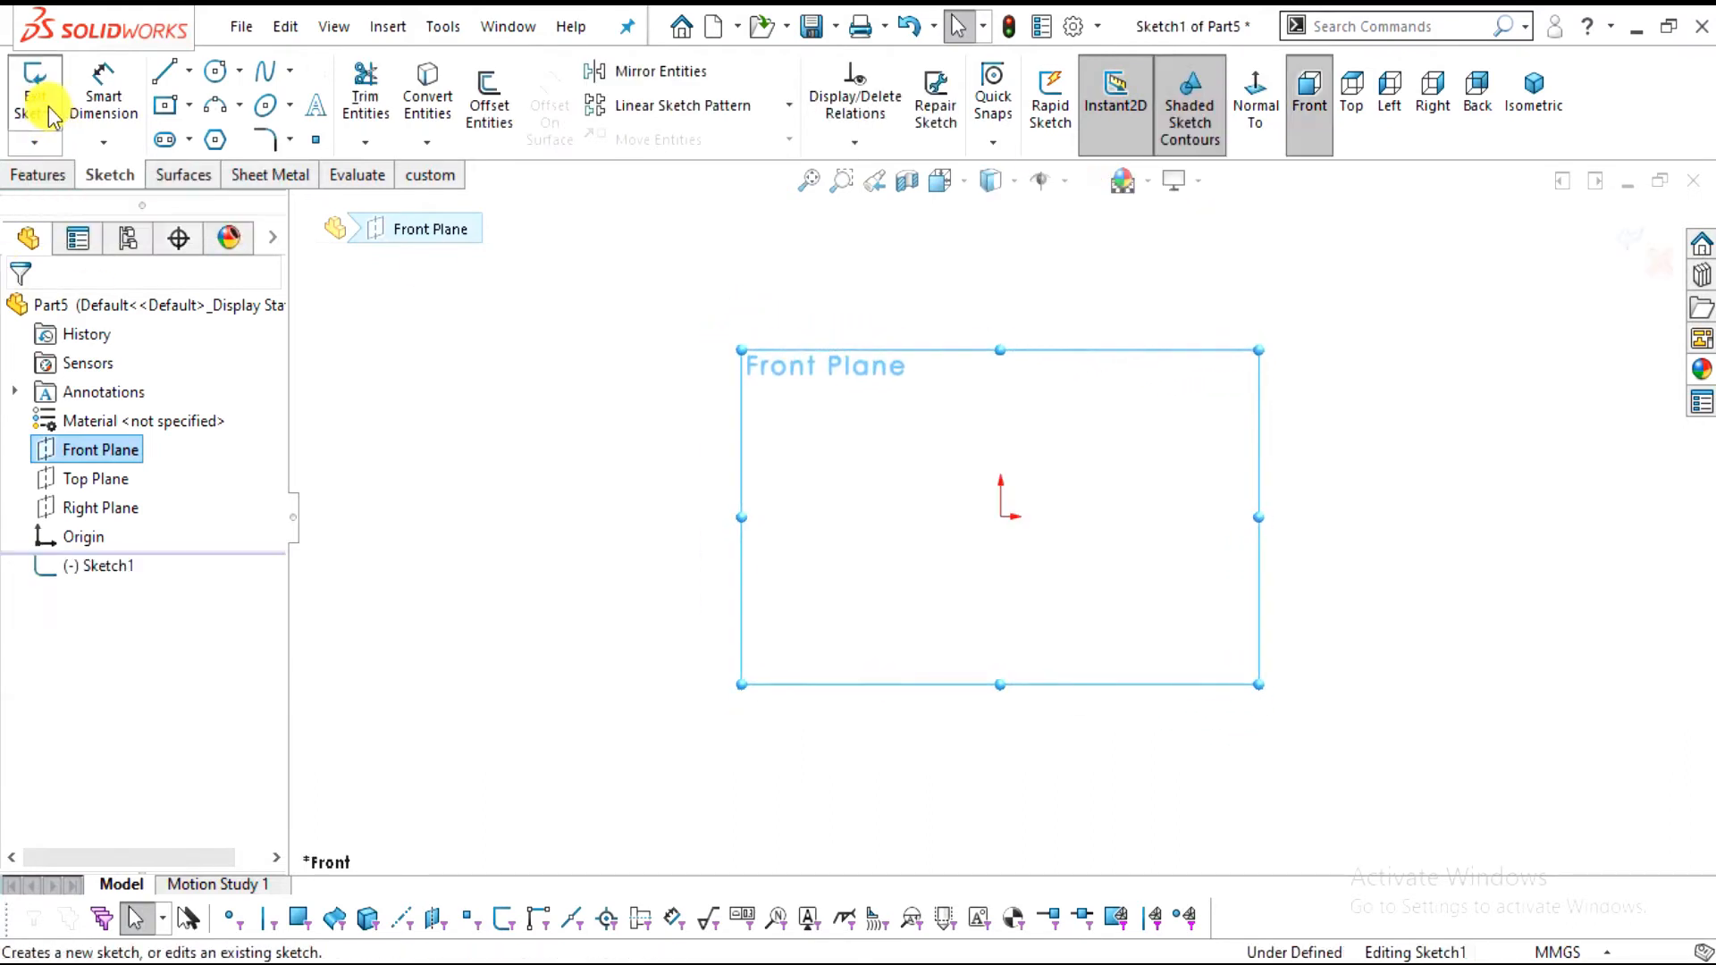
Sketch a horizontal centerline starting at the origin and extending toward positive X
left_click(188, 70)
left_click(214, 129)
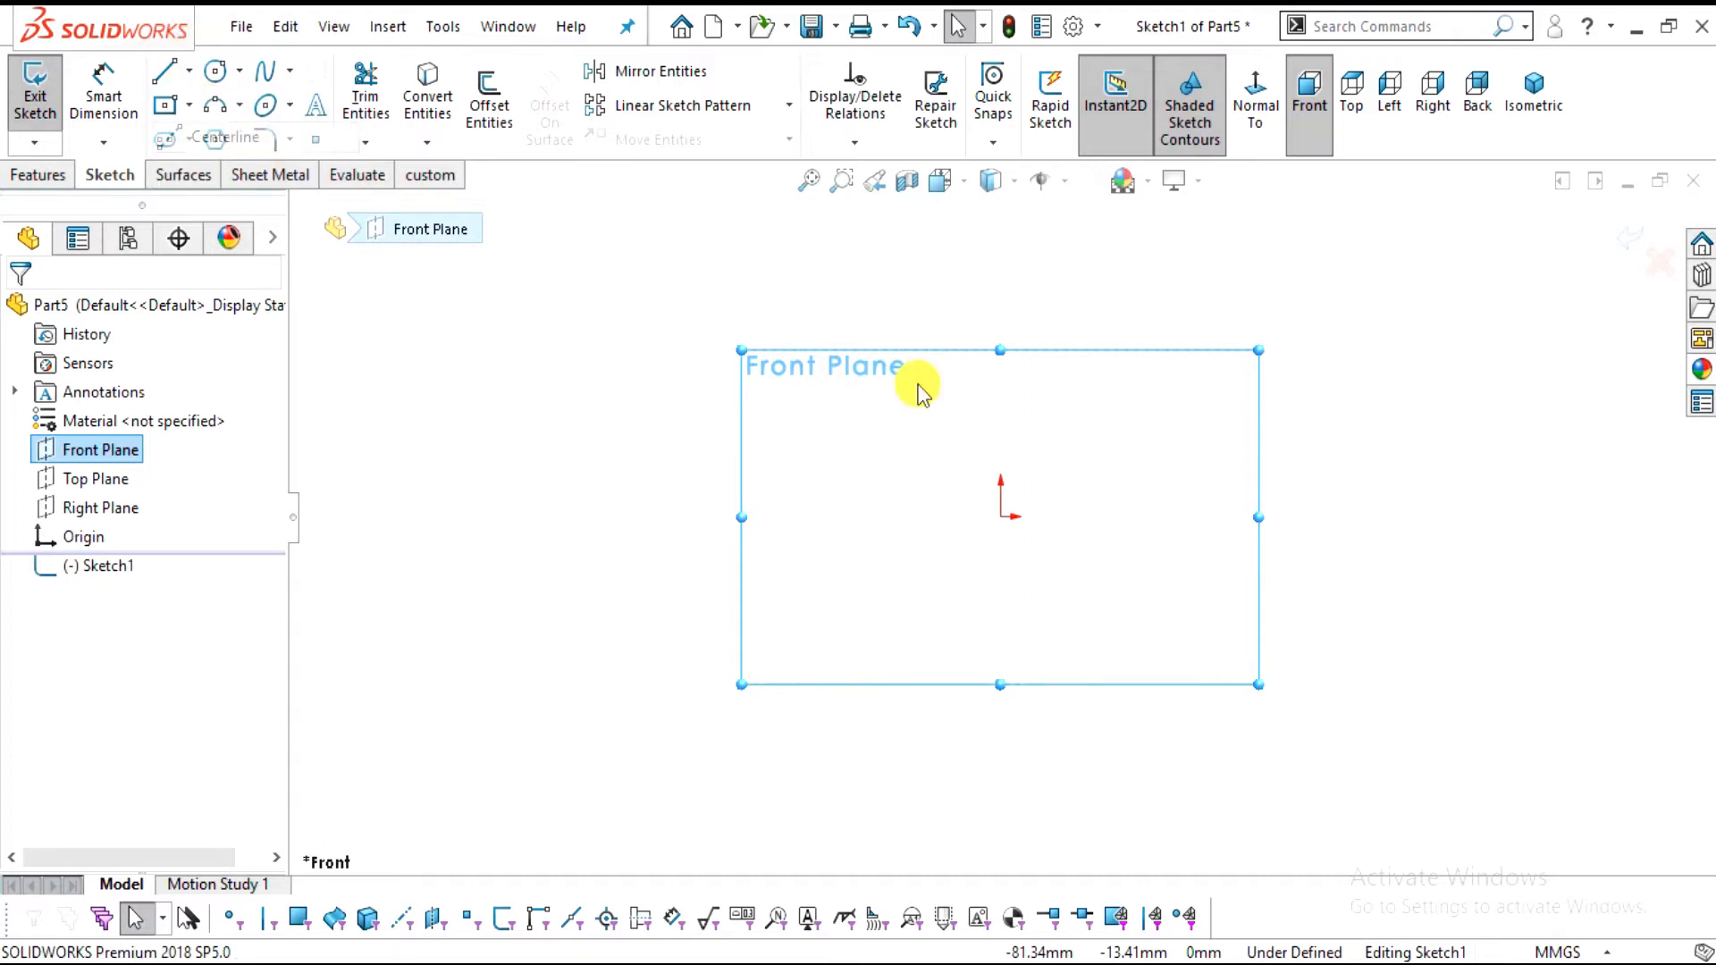
left_click(1003, 518)
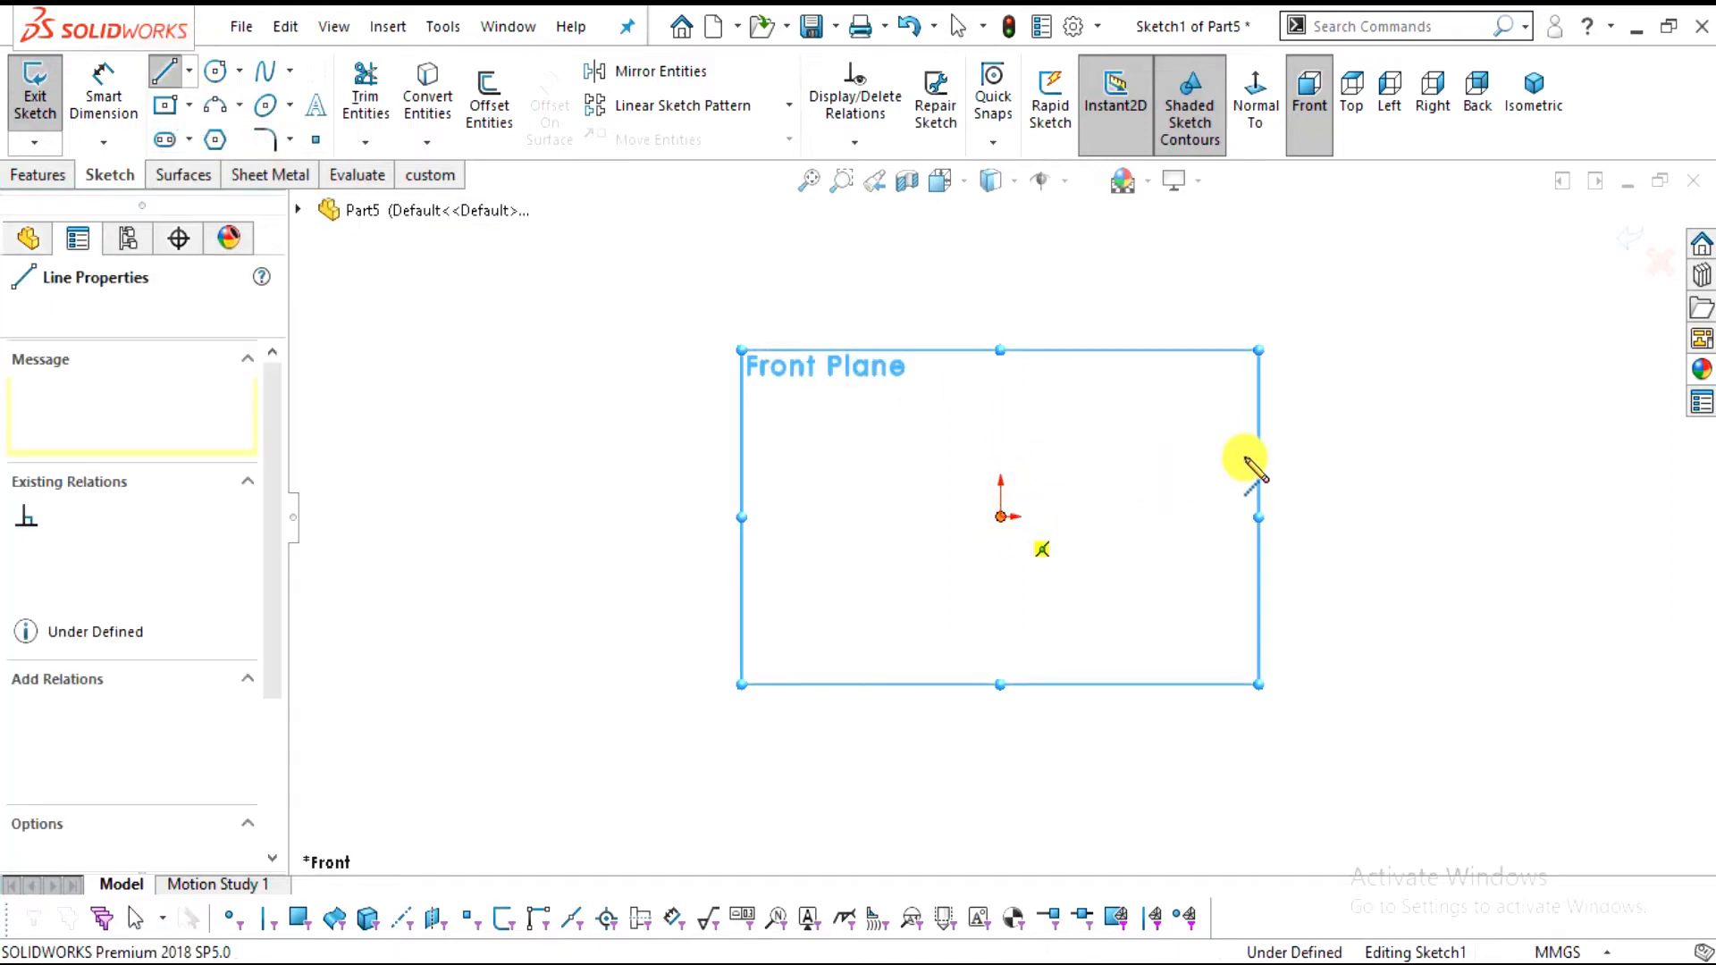
left_click(1530, 516)
scroll(1405, 459, "down", 3)
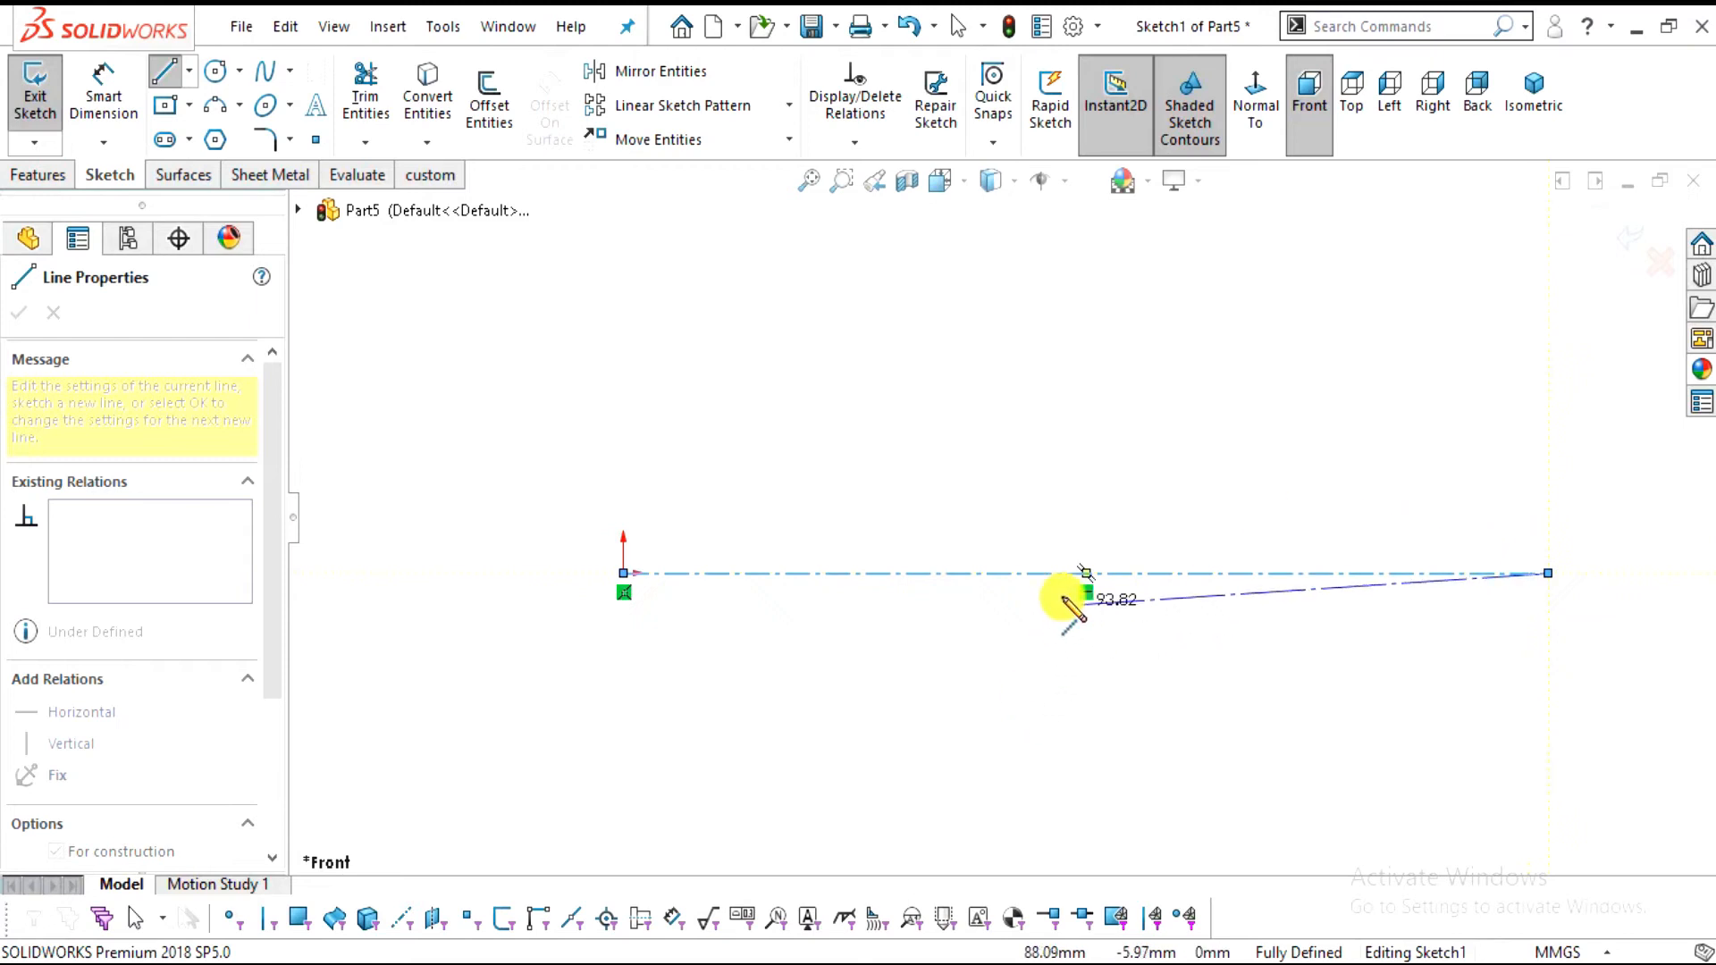
key("Escape")
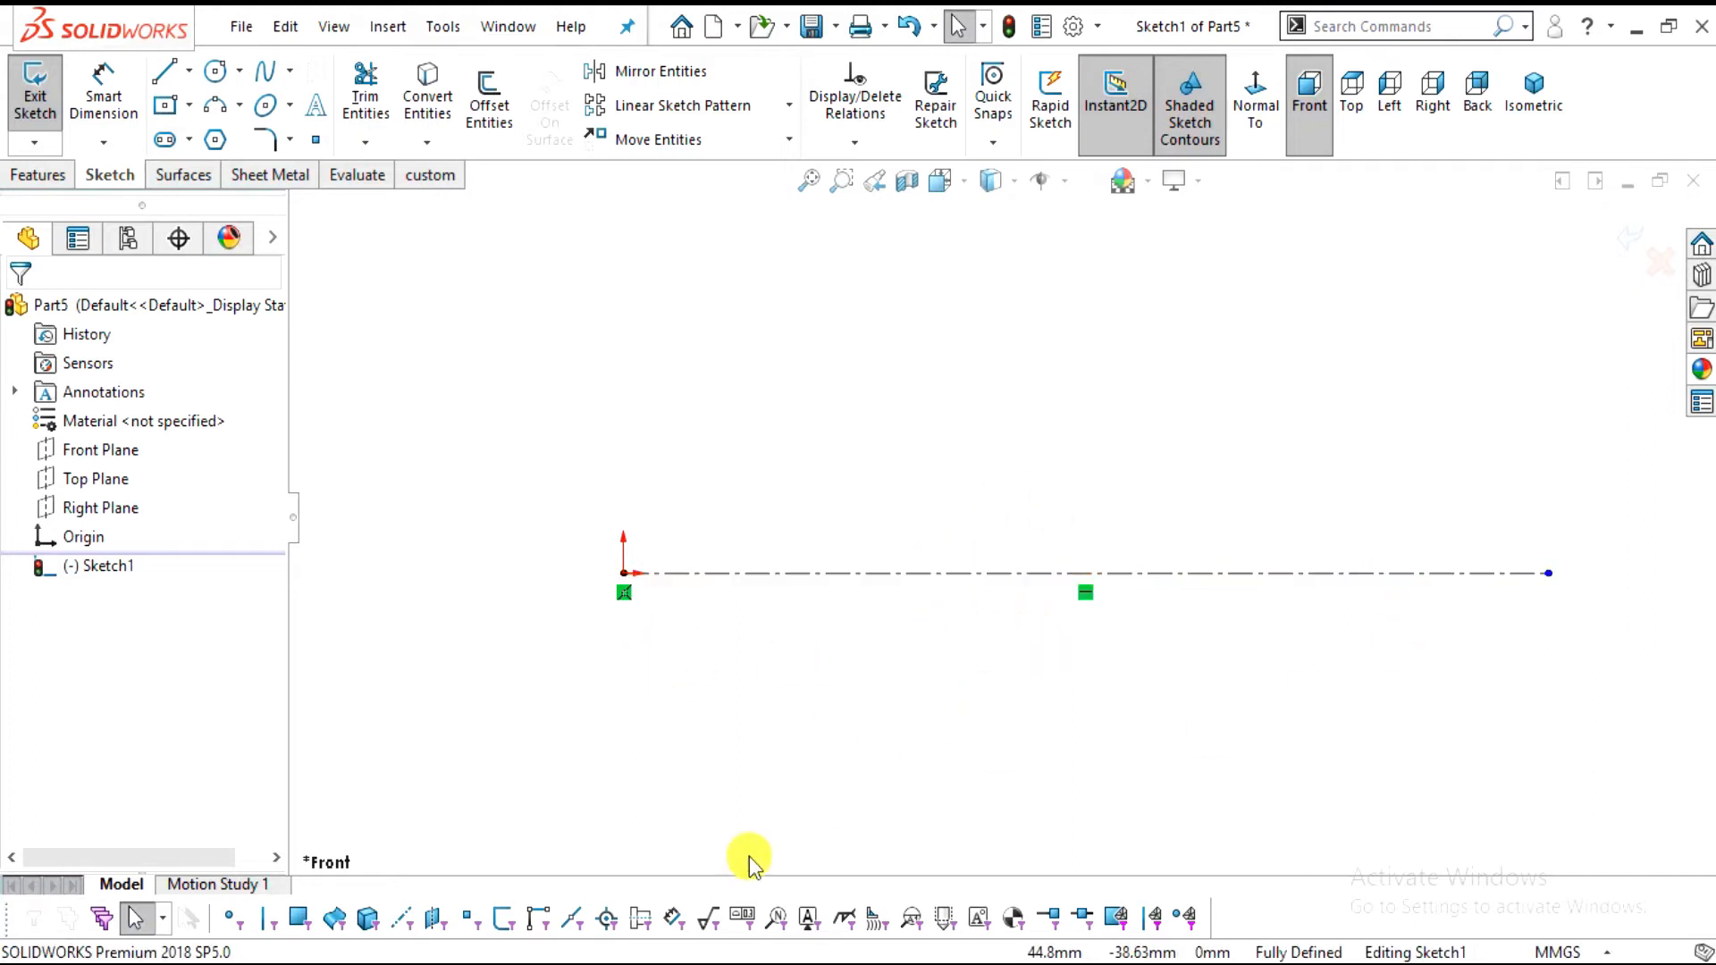
Switch to the PDF drawing in Foxit Reader and circle the shaft's 80.00 overall length in the section view
left_click(819, 963)
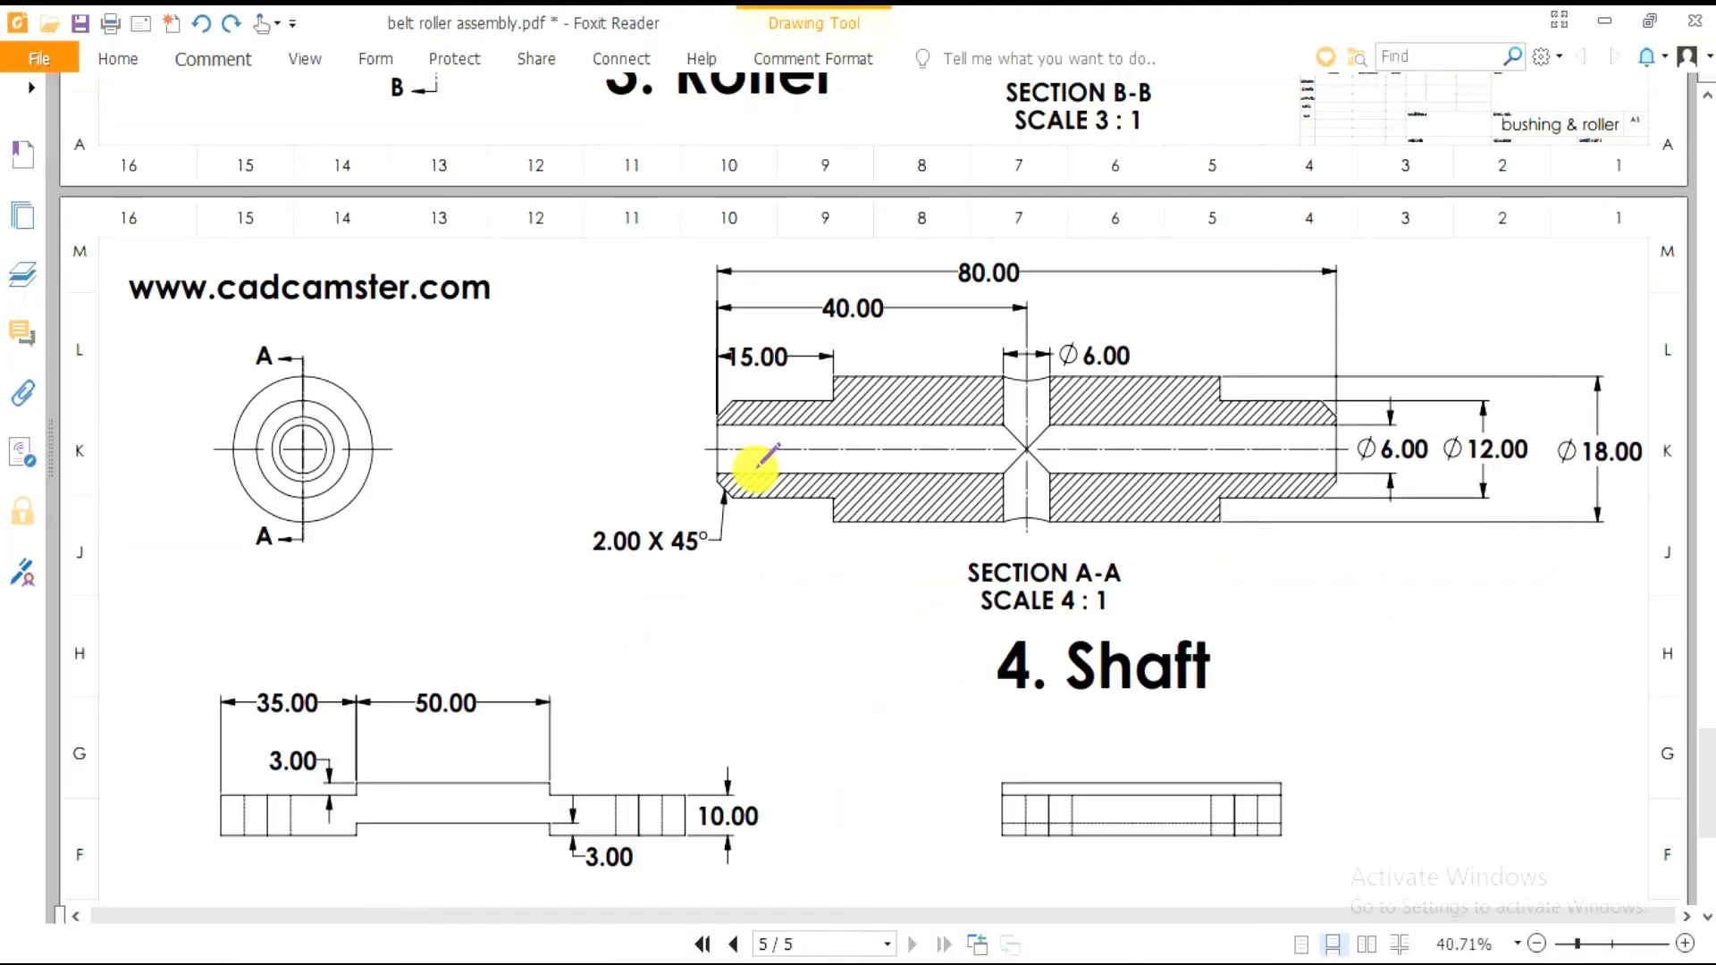
scroll(1019, 329, "up", 1, "ctrl")
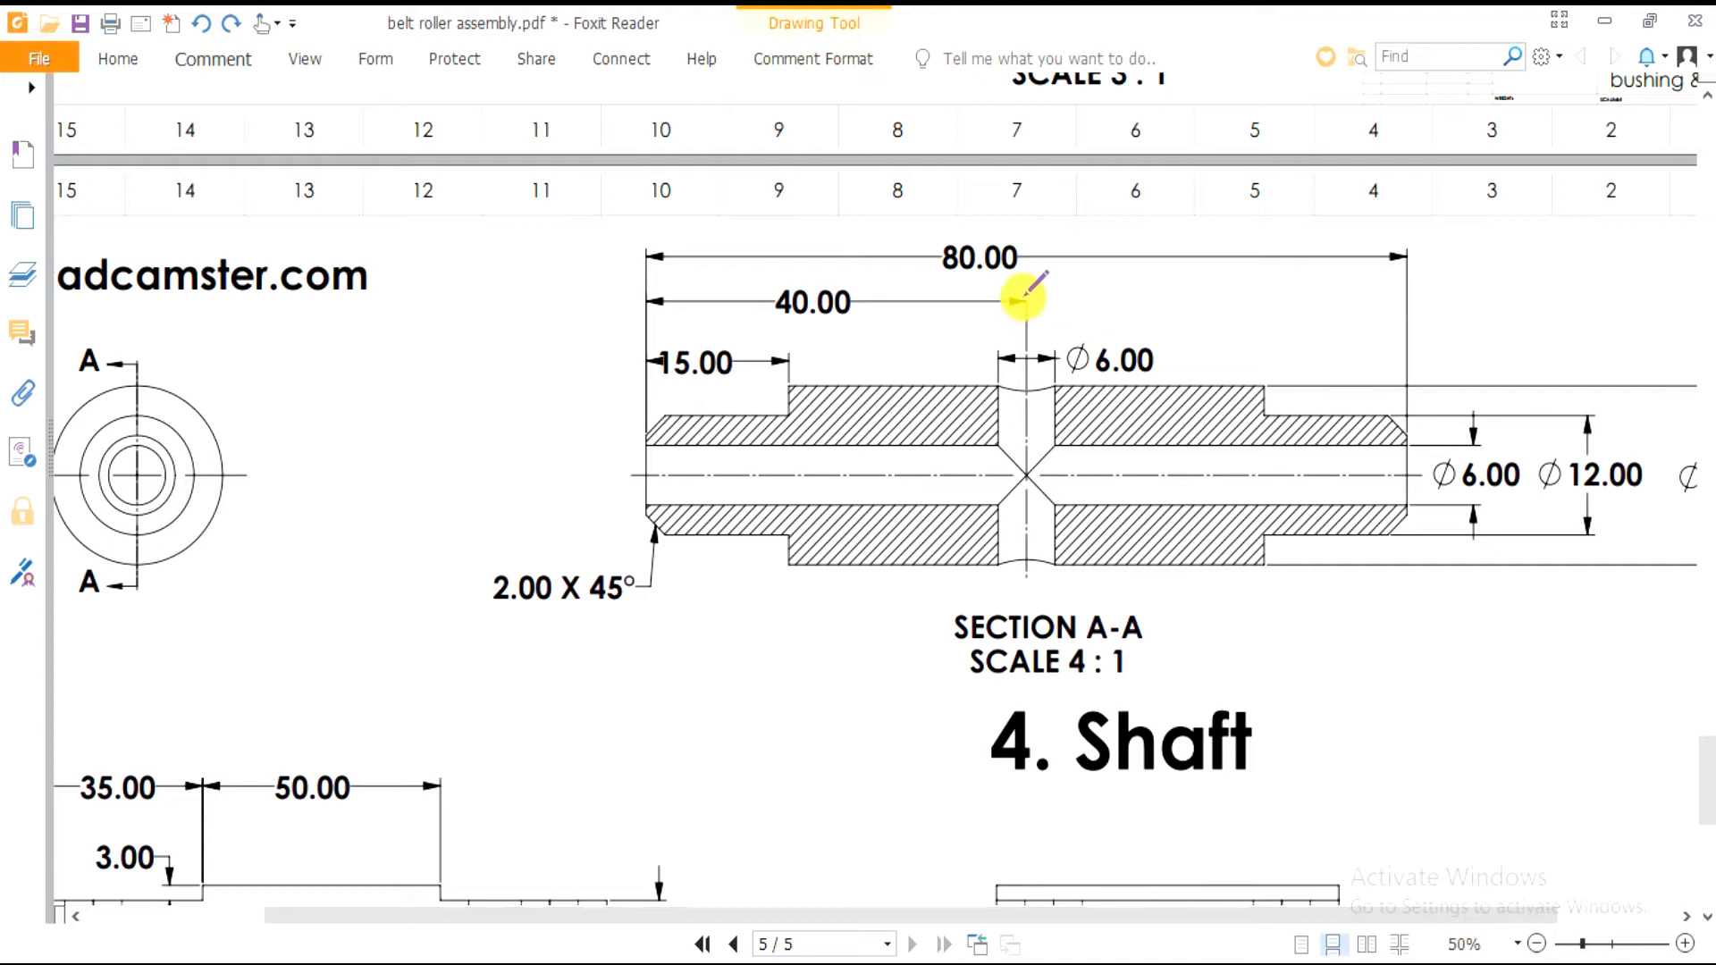
mouse_move(1030, 260)
left_mouse_down()
mouse_move(927, 207)
mouse_move(1028, 301)
left_mouse_up()
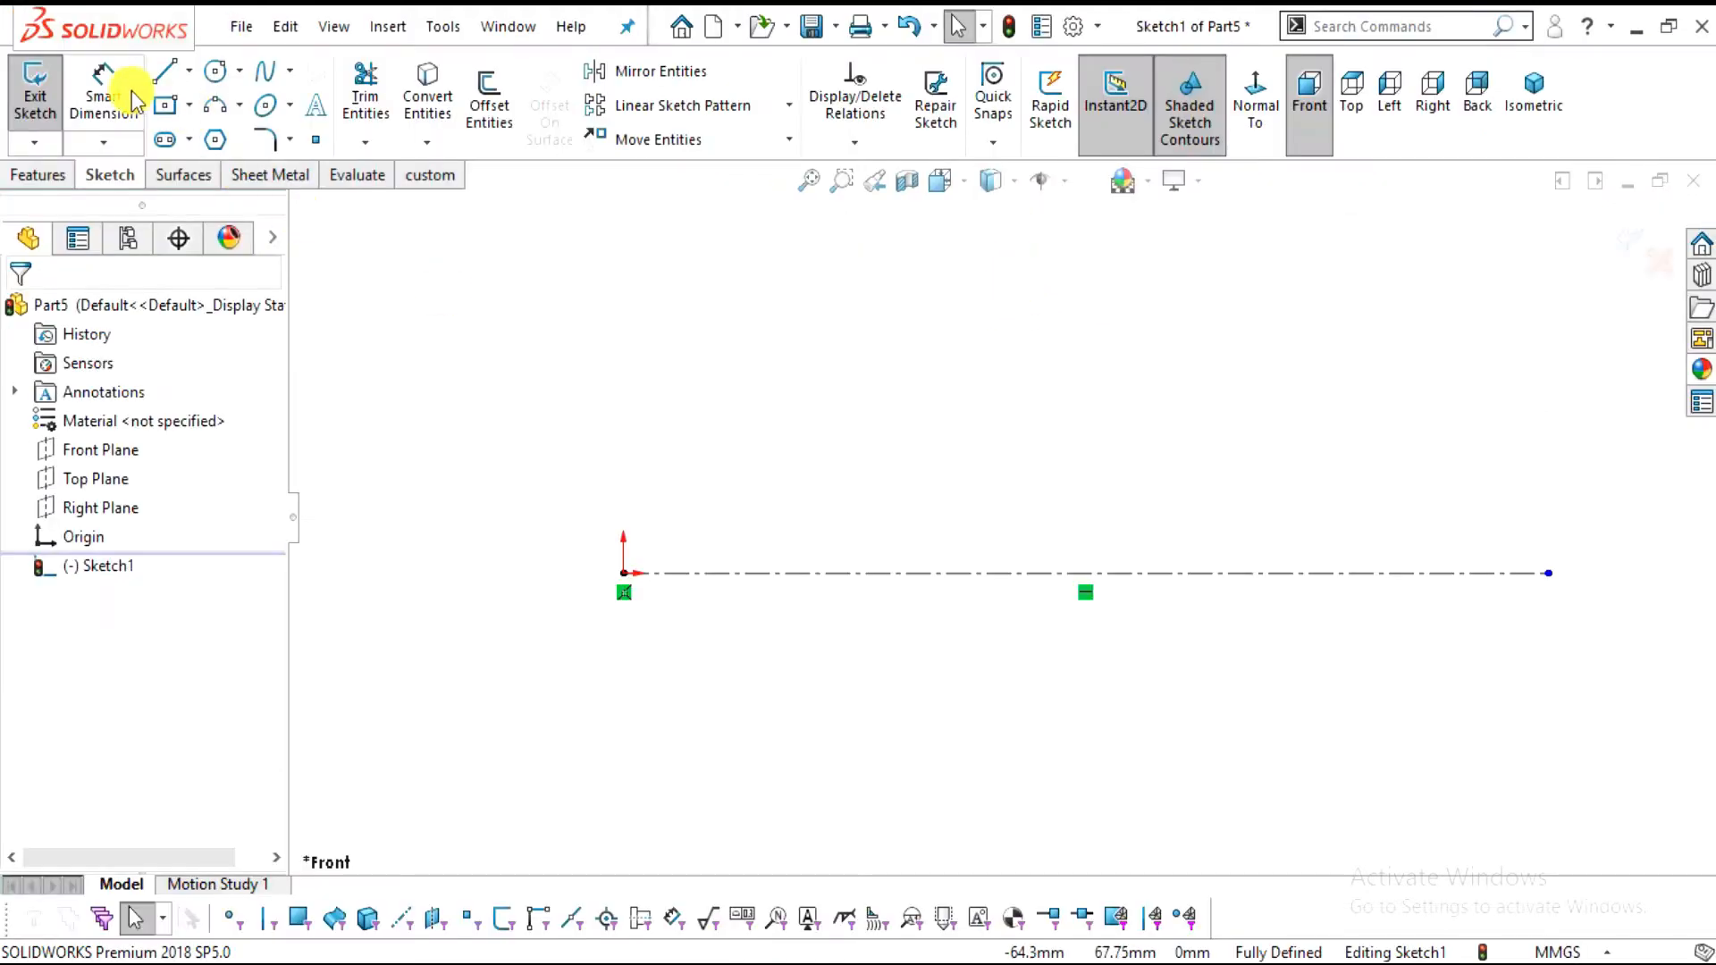
Switch back to SOLIDWORKS and dimension the centerline's length as 80 mm
left_click(106, 89)
left_click(1051, 576)
left_click(1038, 678)
type("80")
key("Return")
key("Escape")
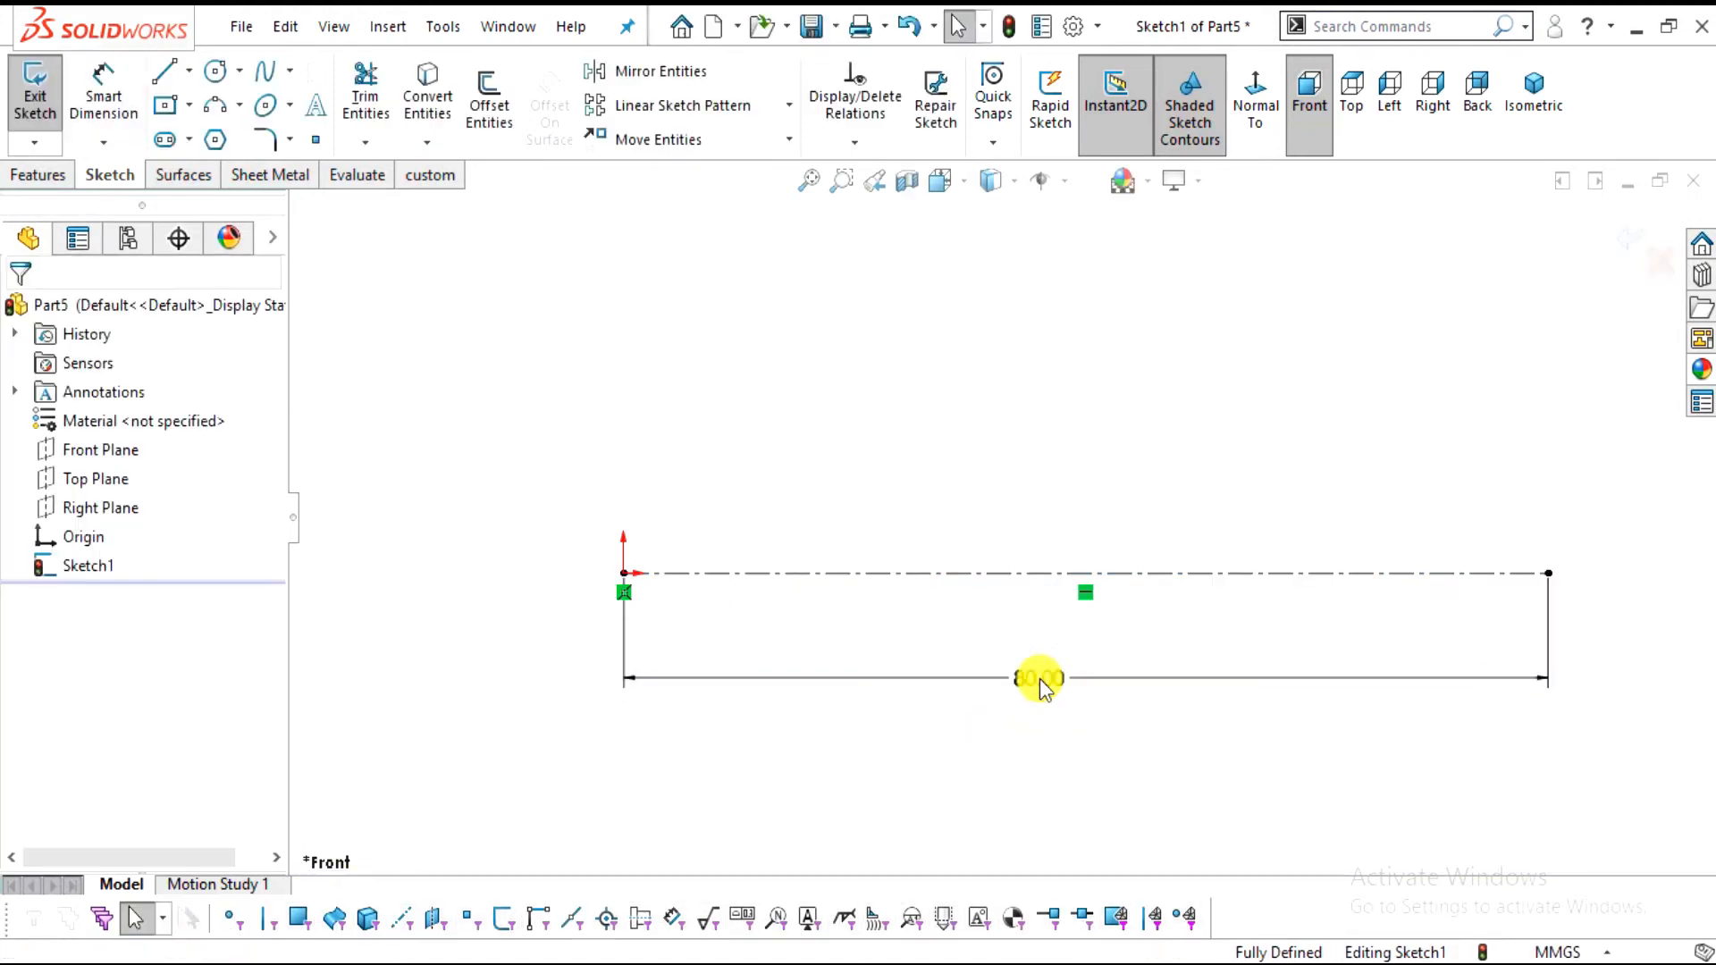
Sketch the stepped half-profile above the centerline from the origin to its far end, with a first step about 16.6 mm long and a raised middle section
left_click(164, 71)
key("alt+Tab")
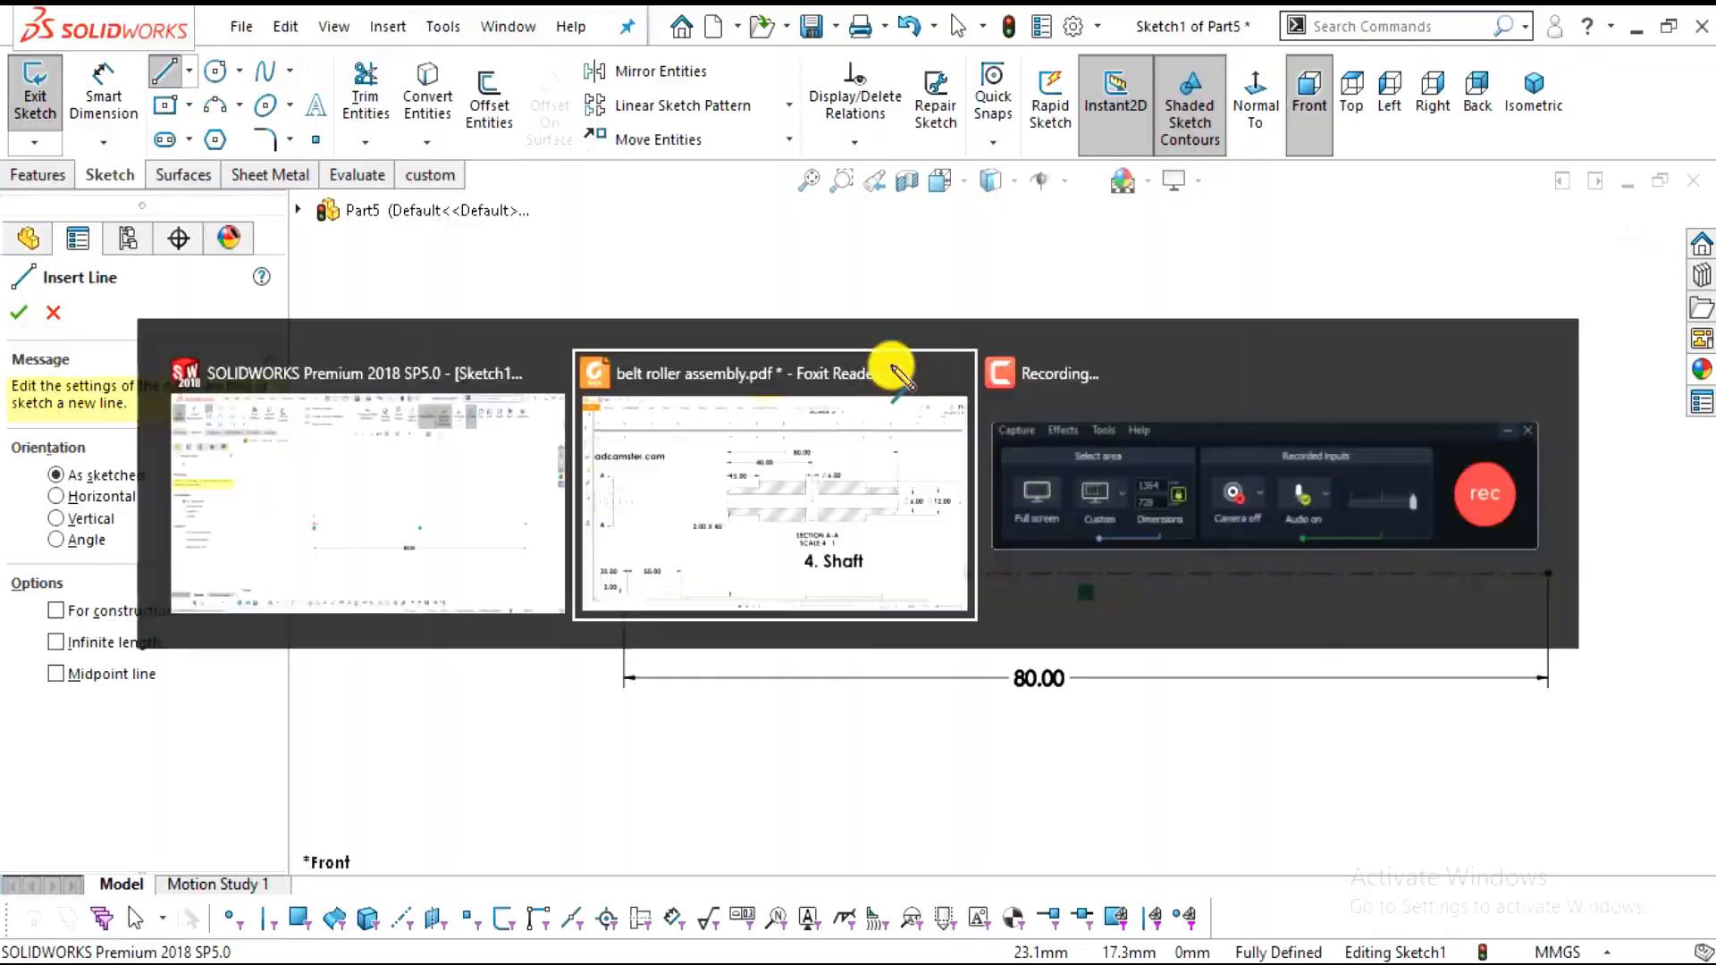
key("alt+Tab")
left_click(623, 573)
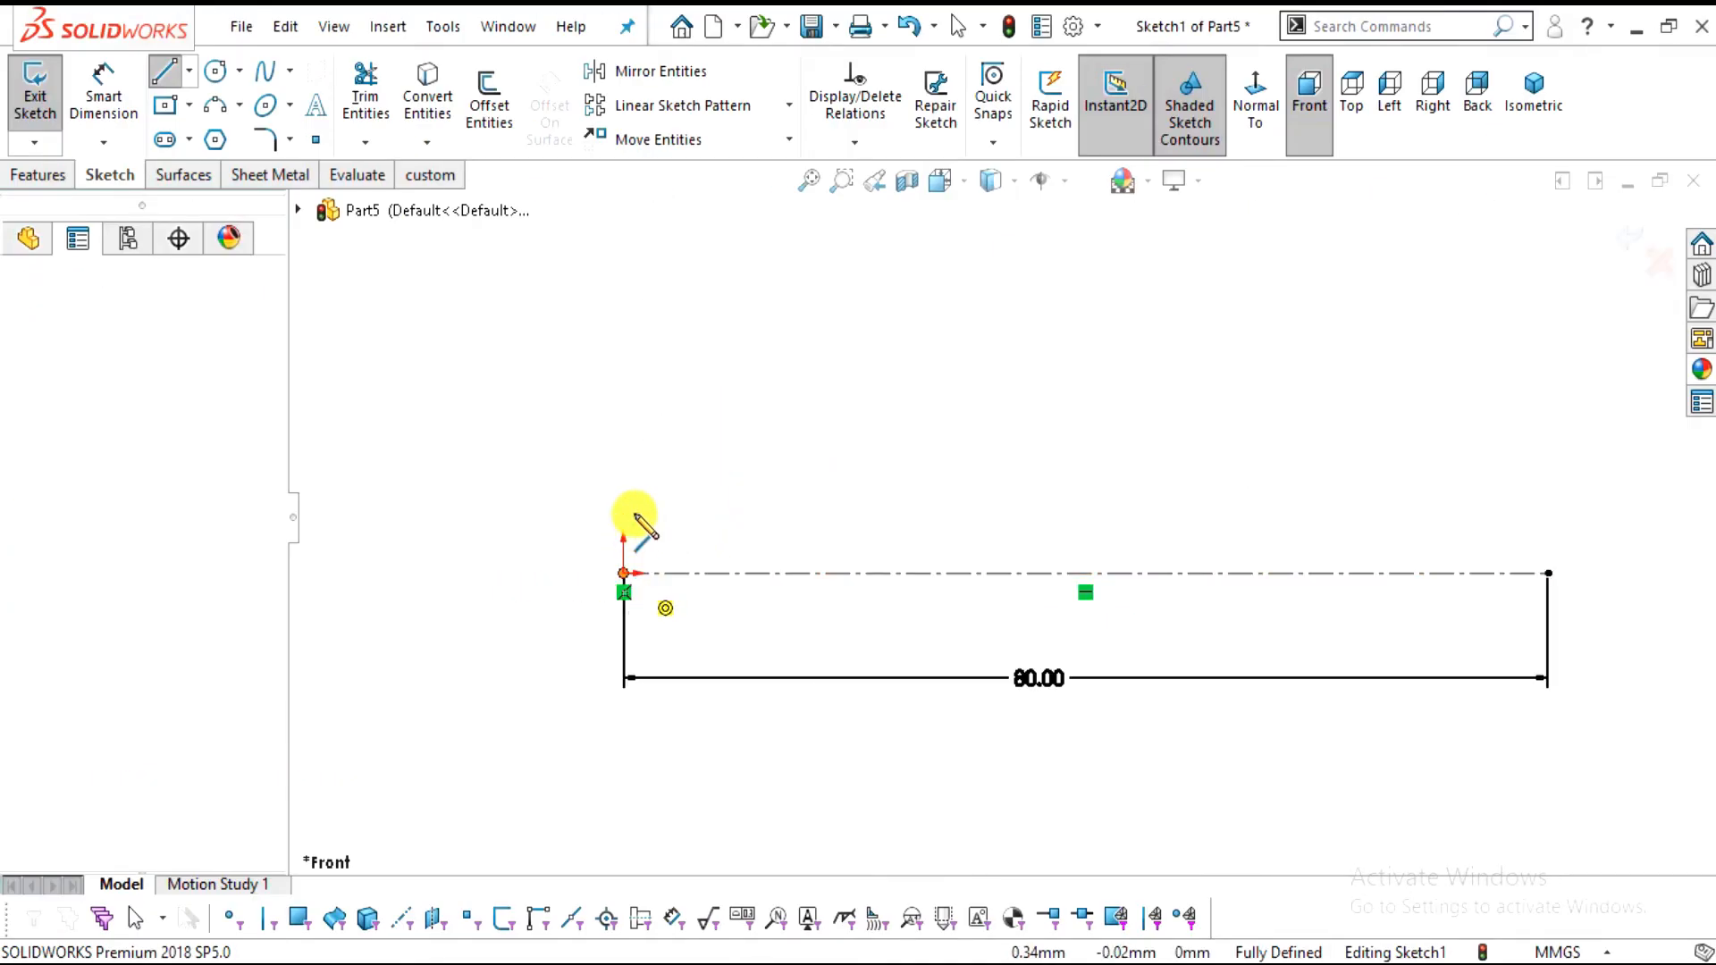
left_click(623, 483)
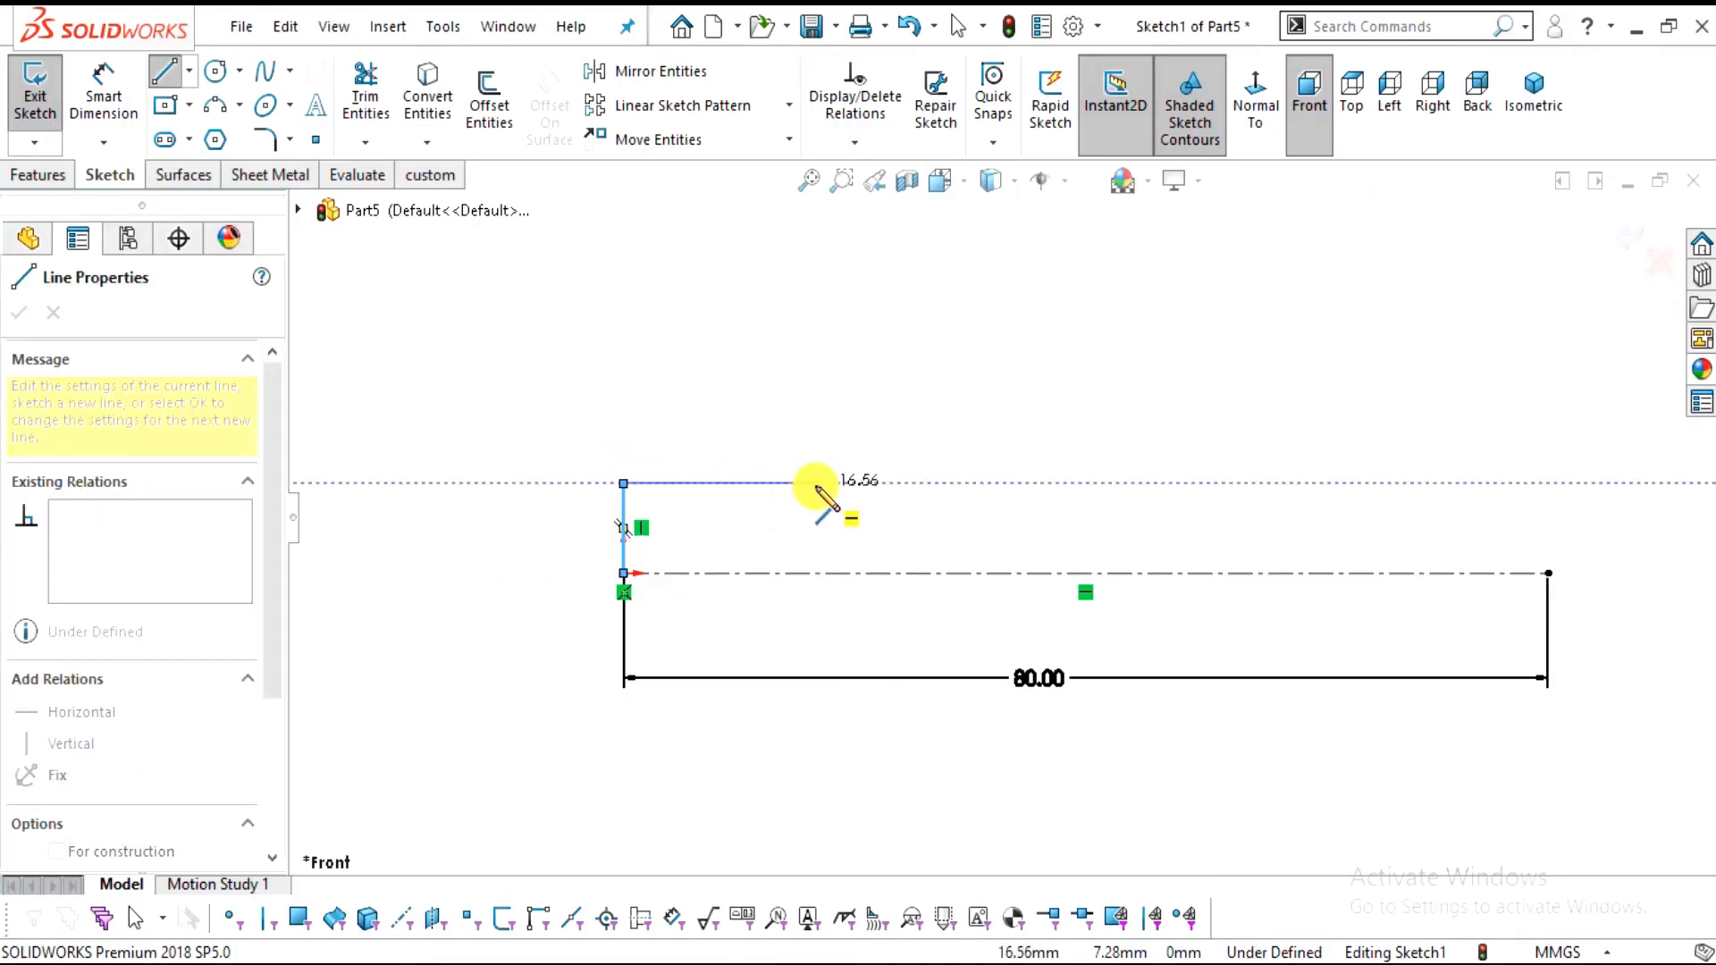
left_click(815, 483)
left_click(815, 389)
left_click(1404, 389)
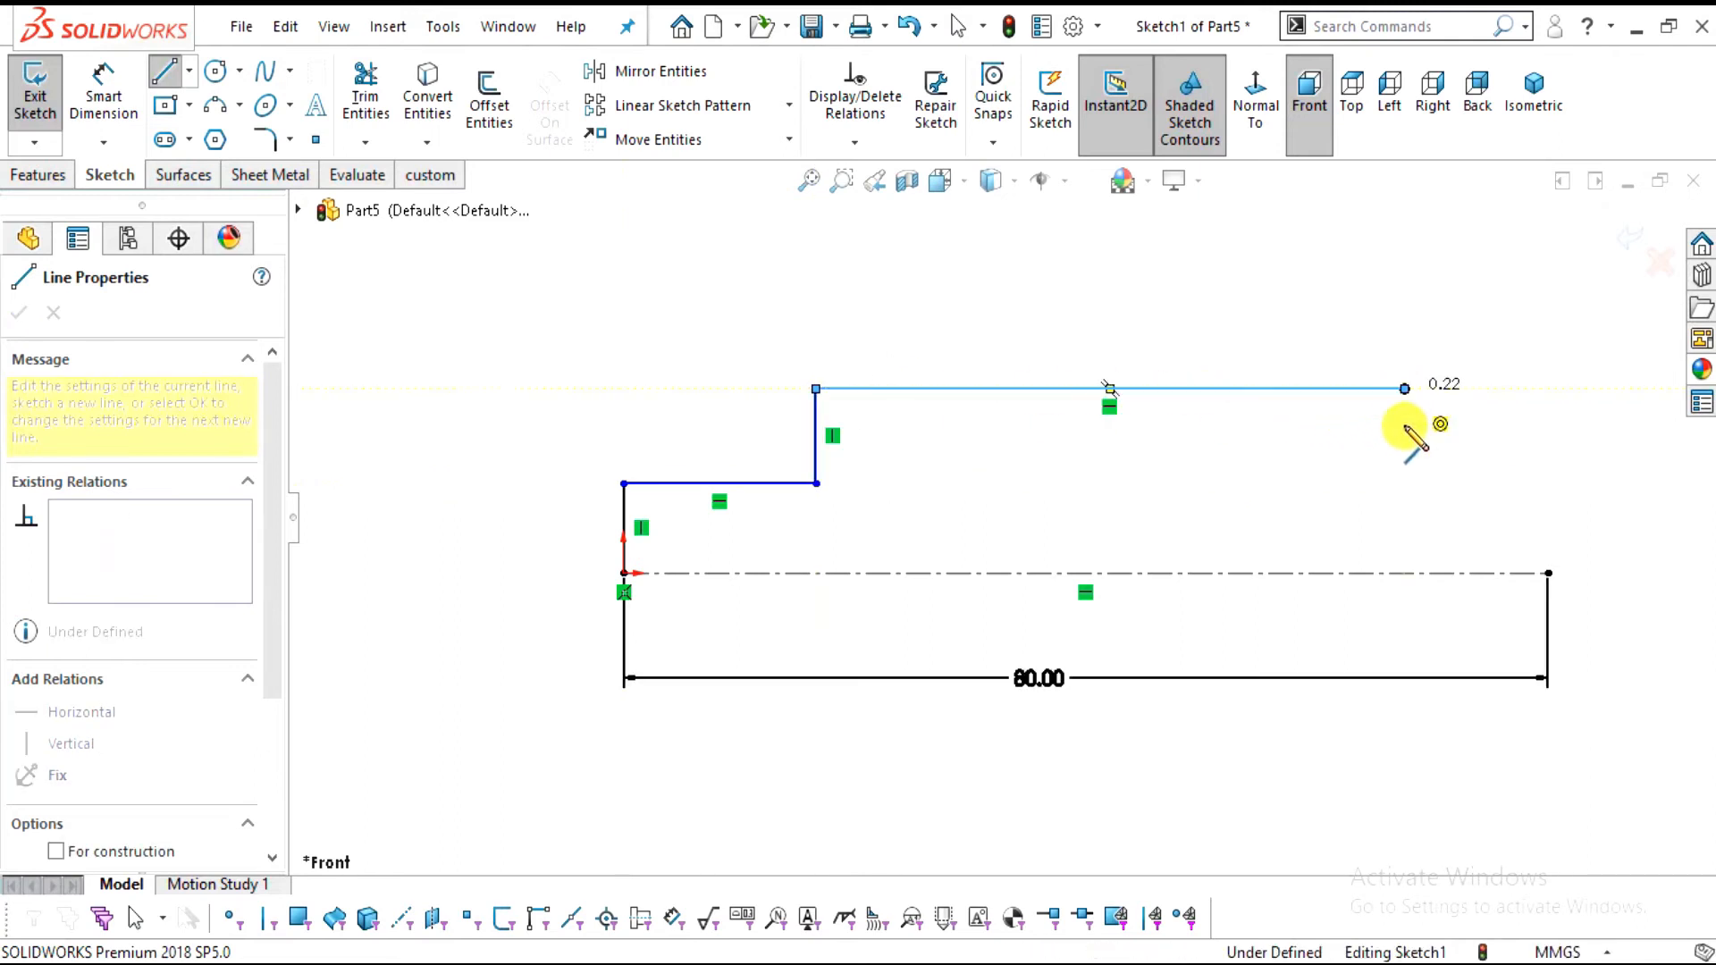
left_click(1404, 484)
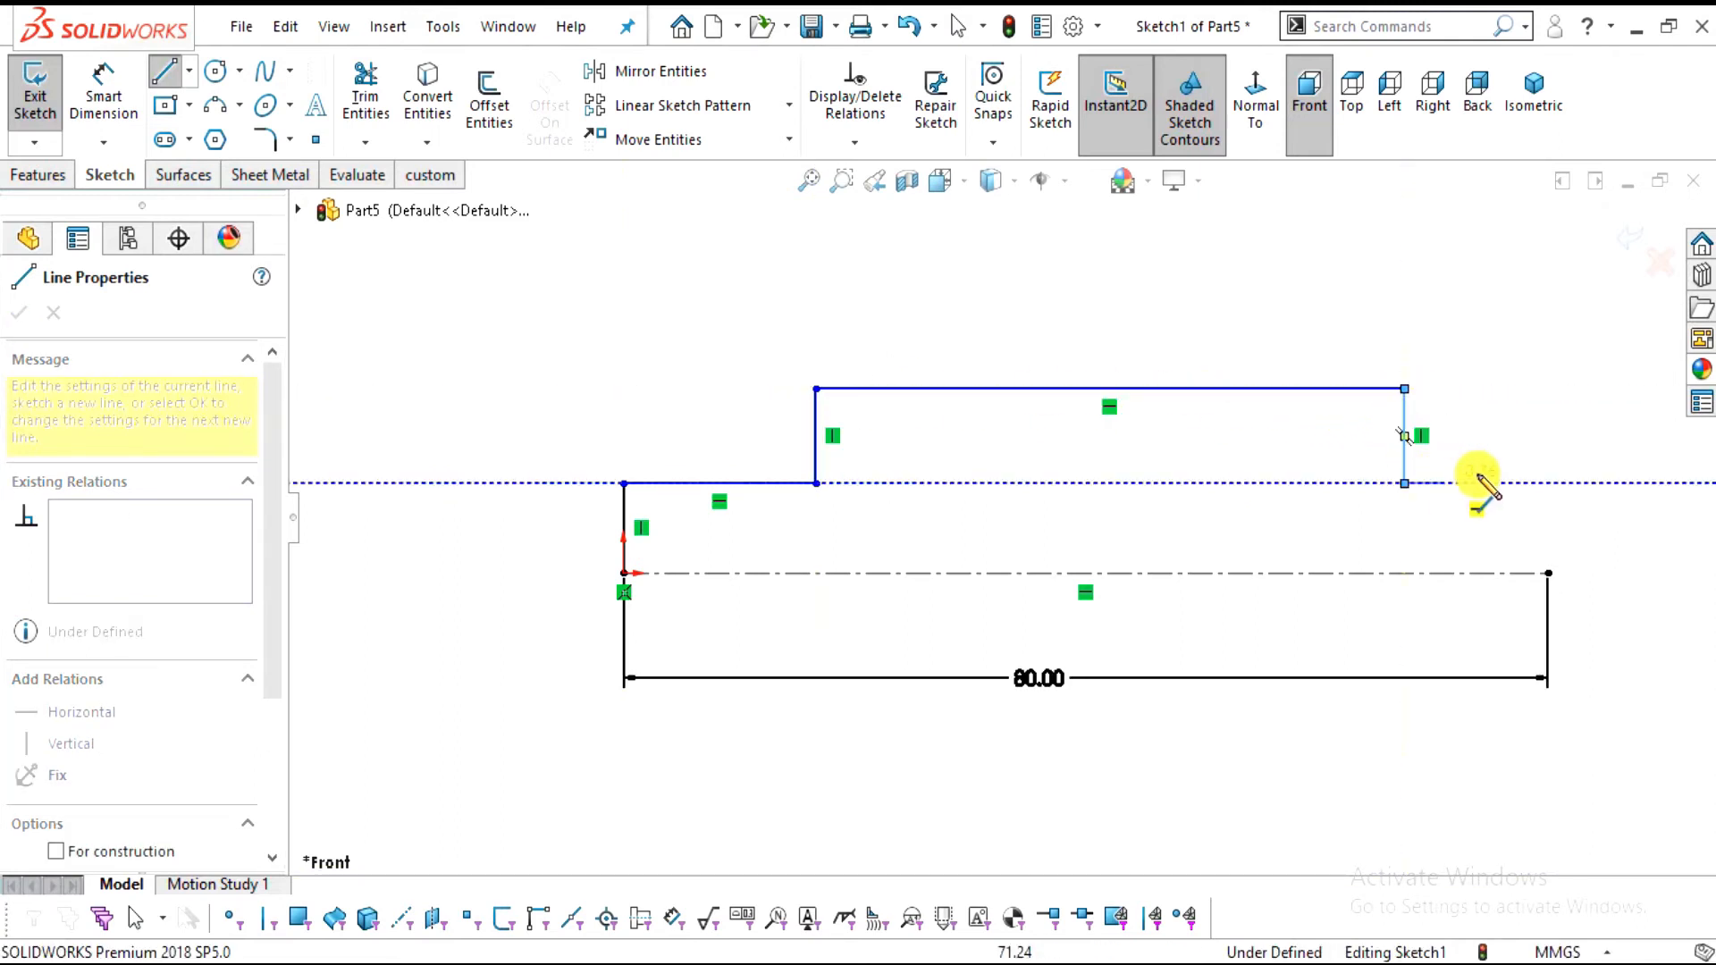
left_click(1548, 483)
left_click(1550, 573)
key("Escape")
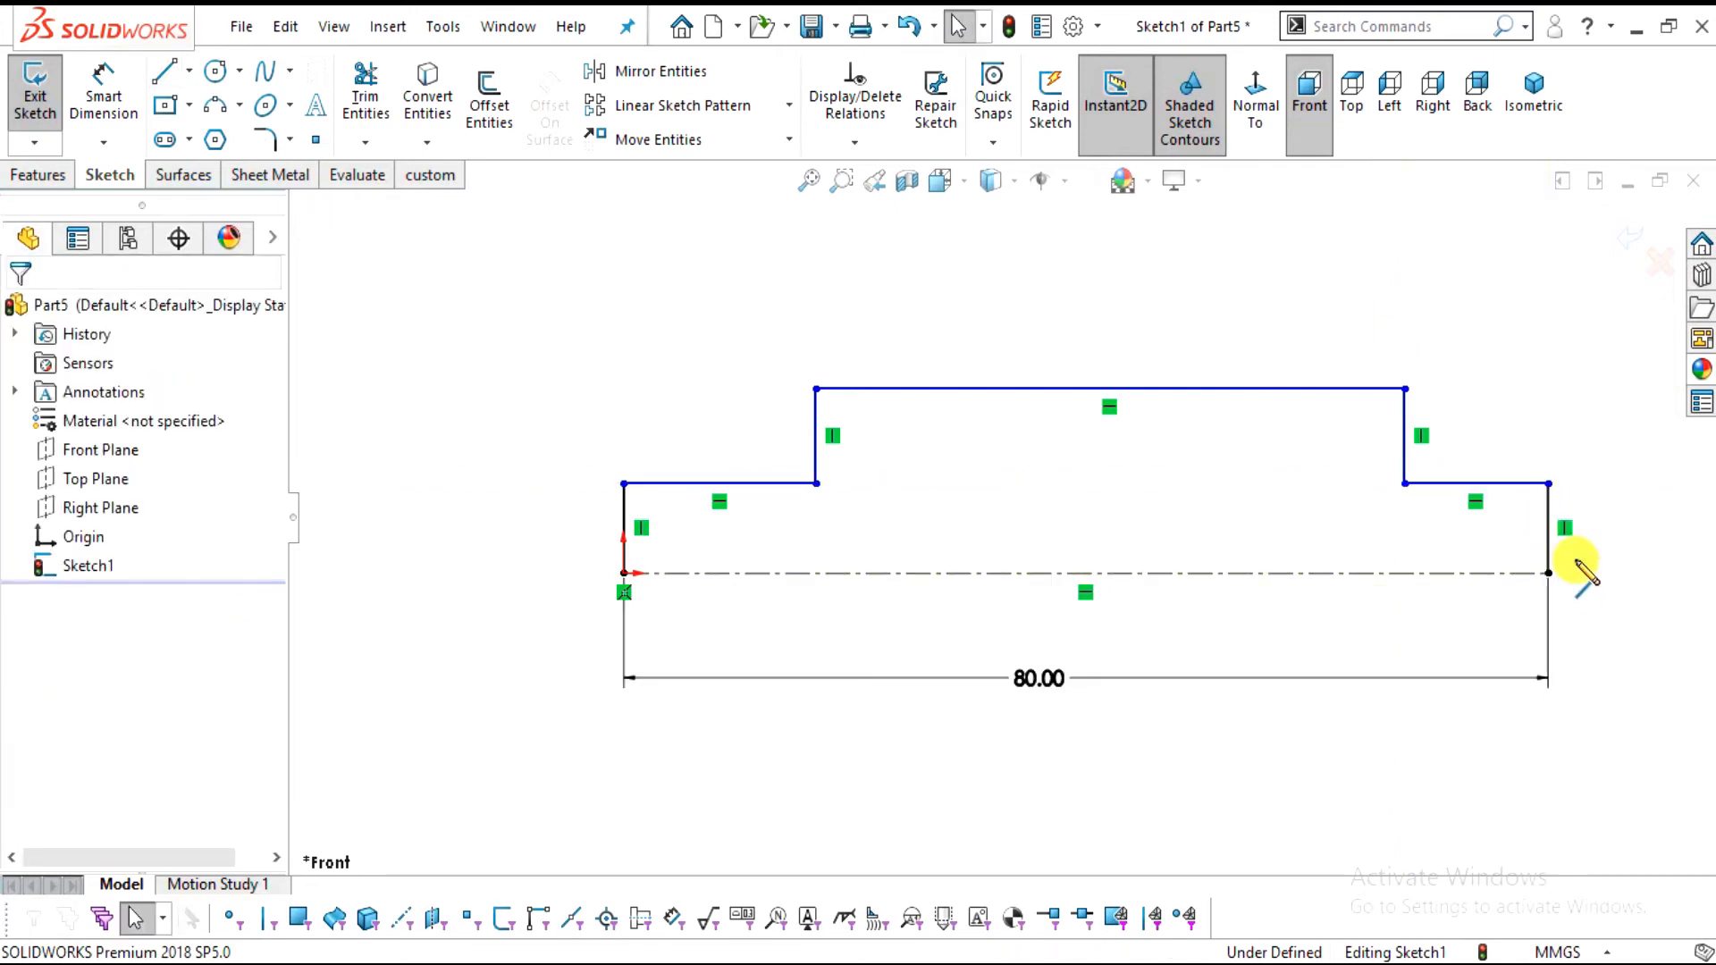
Check the end step's length in the PDF drawing and dimension the profile's horizontal line nearest the origin as 15 mm
key("alt+Tab")
key("alt+Tab")
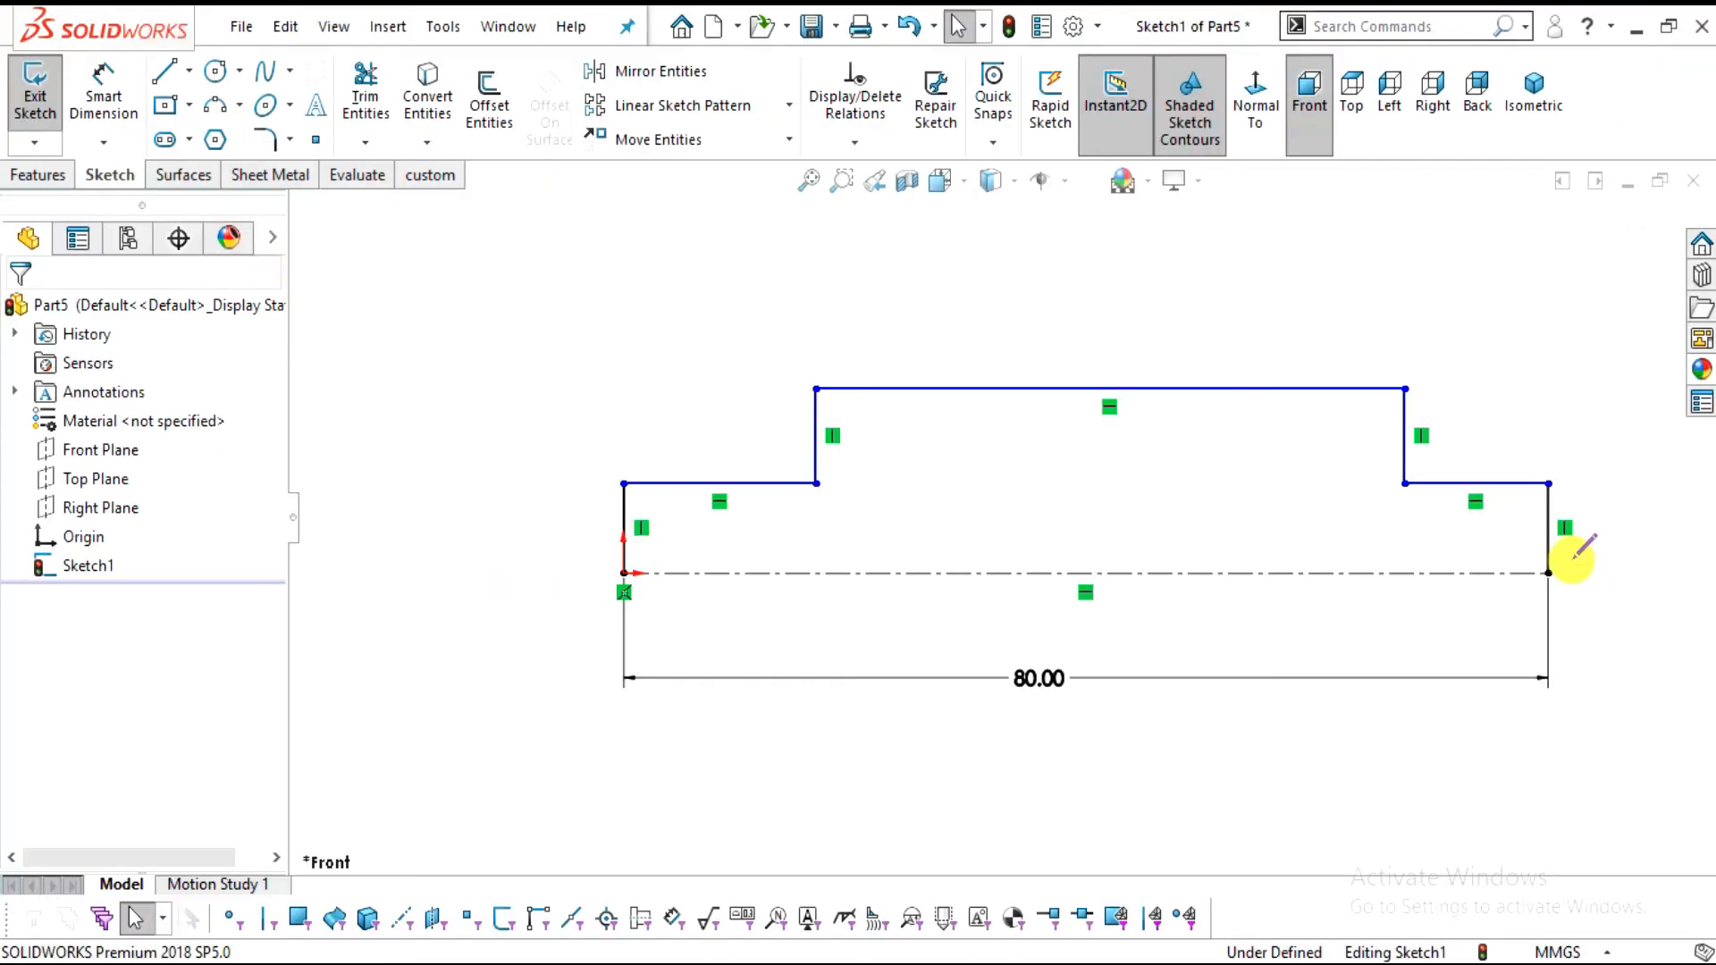
left_click(104, 99)
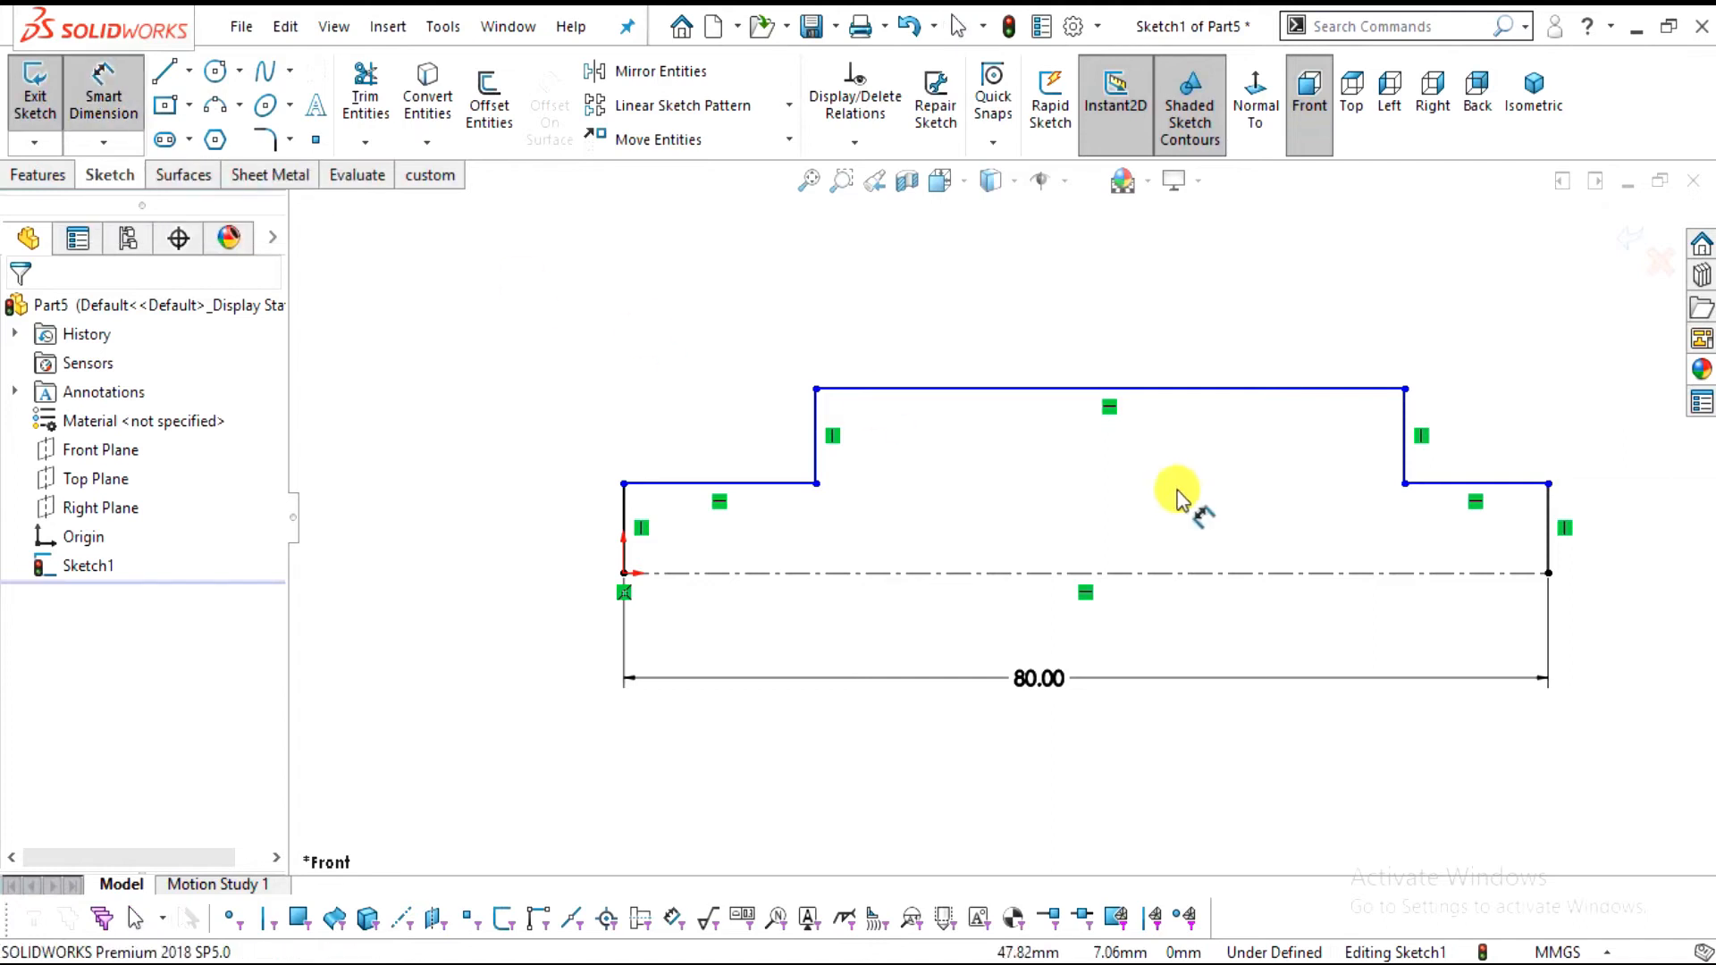
key("alt+Tab")
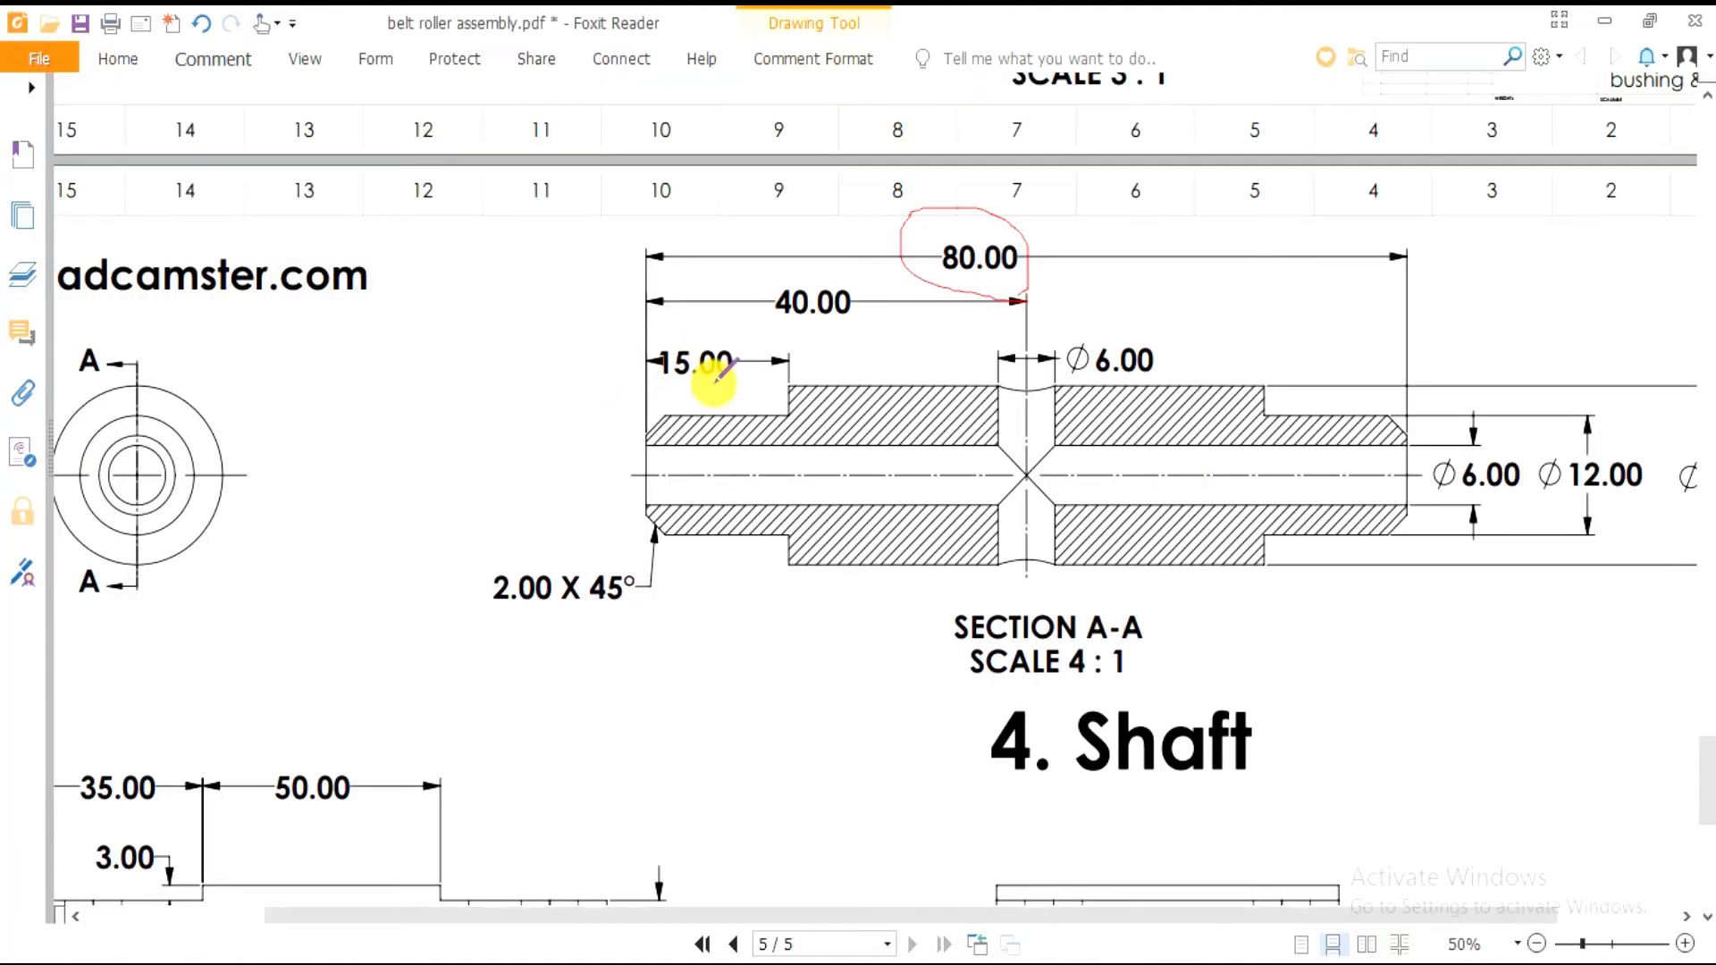
key("alt+Tab")
left_click(776, 487)
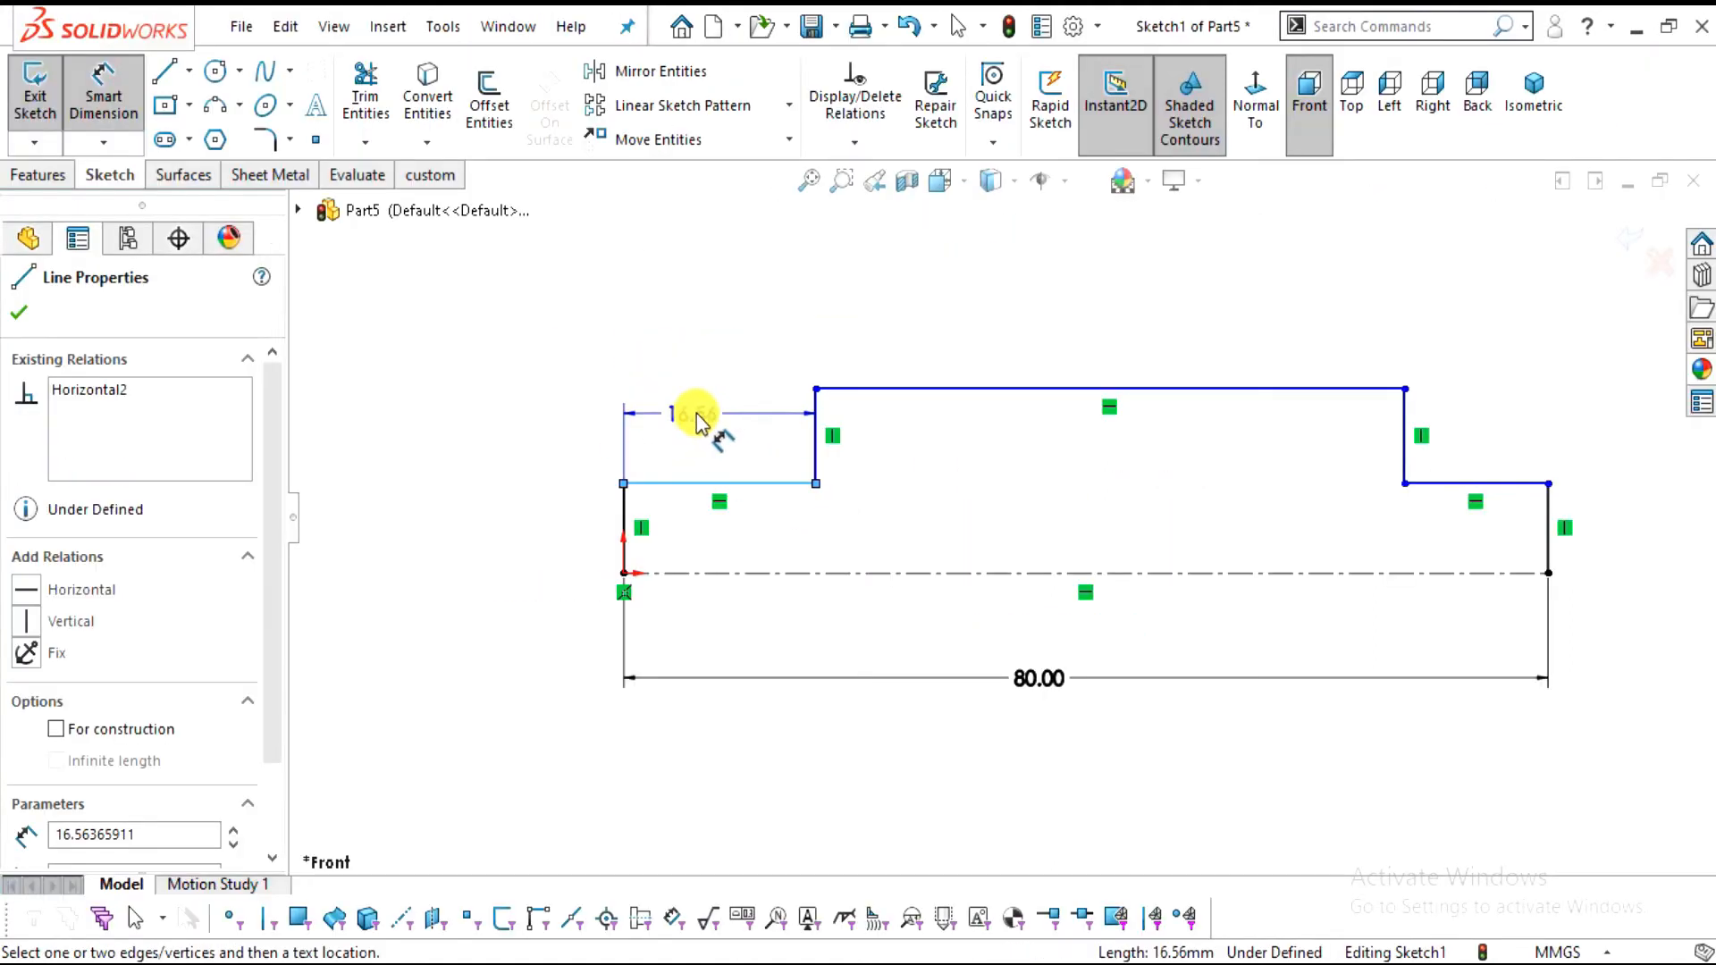
left_click(702, 415)
type("15")
key("Return")
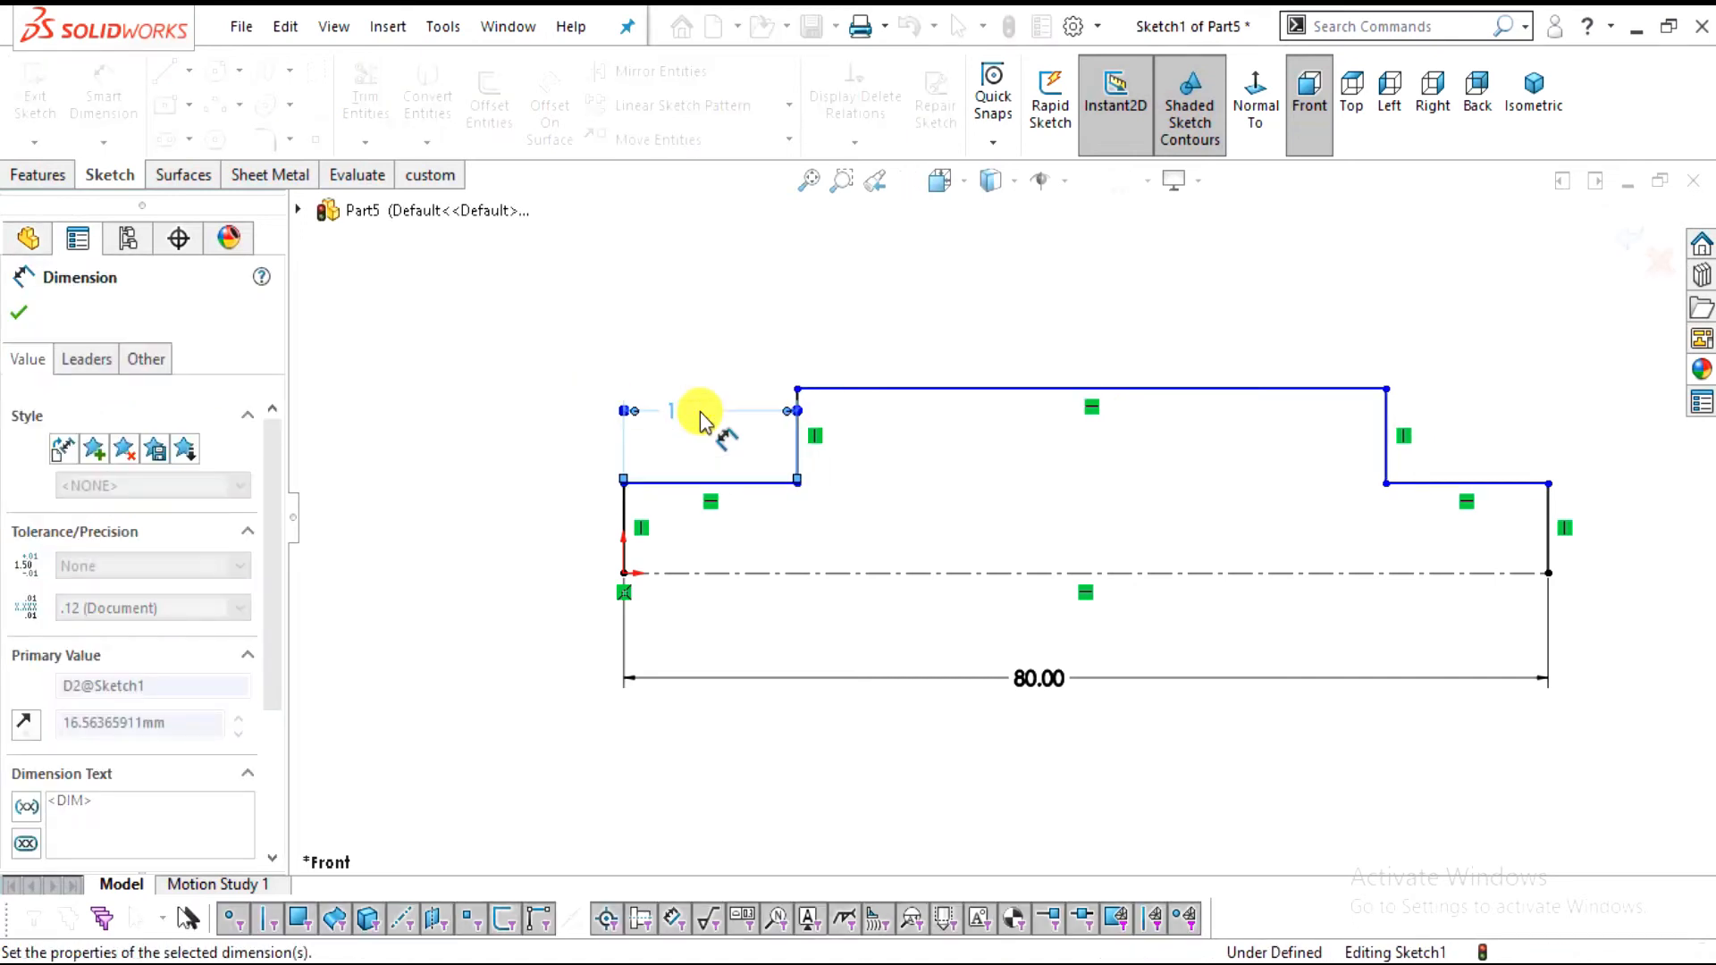
Dimension the raised middle section's horizontal line as 50 mm long
left_click(1186, 372)
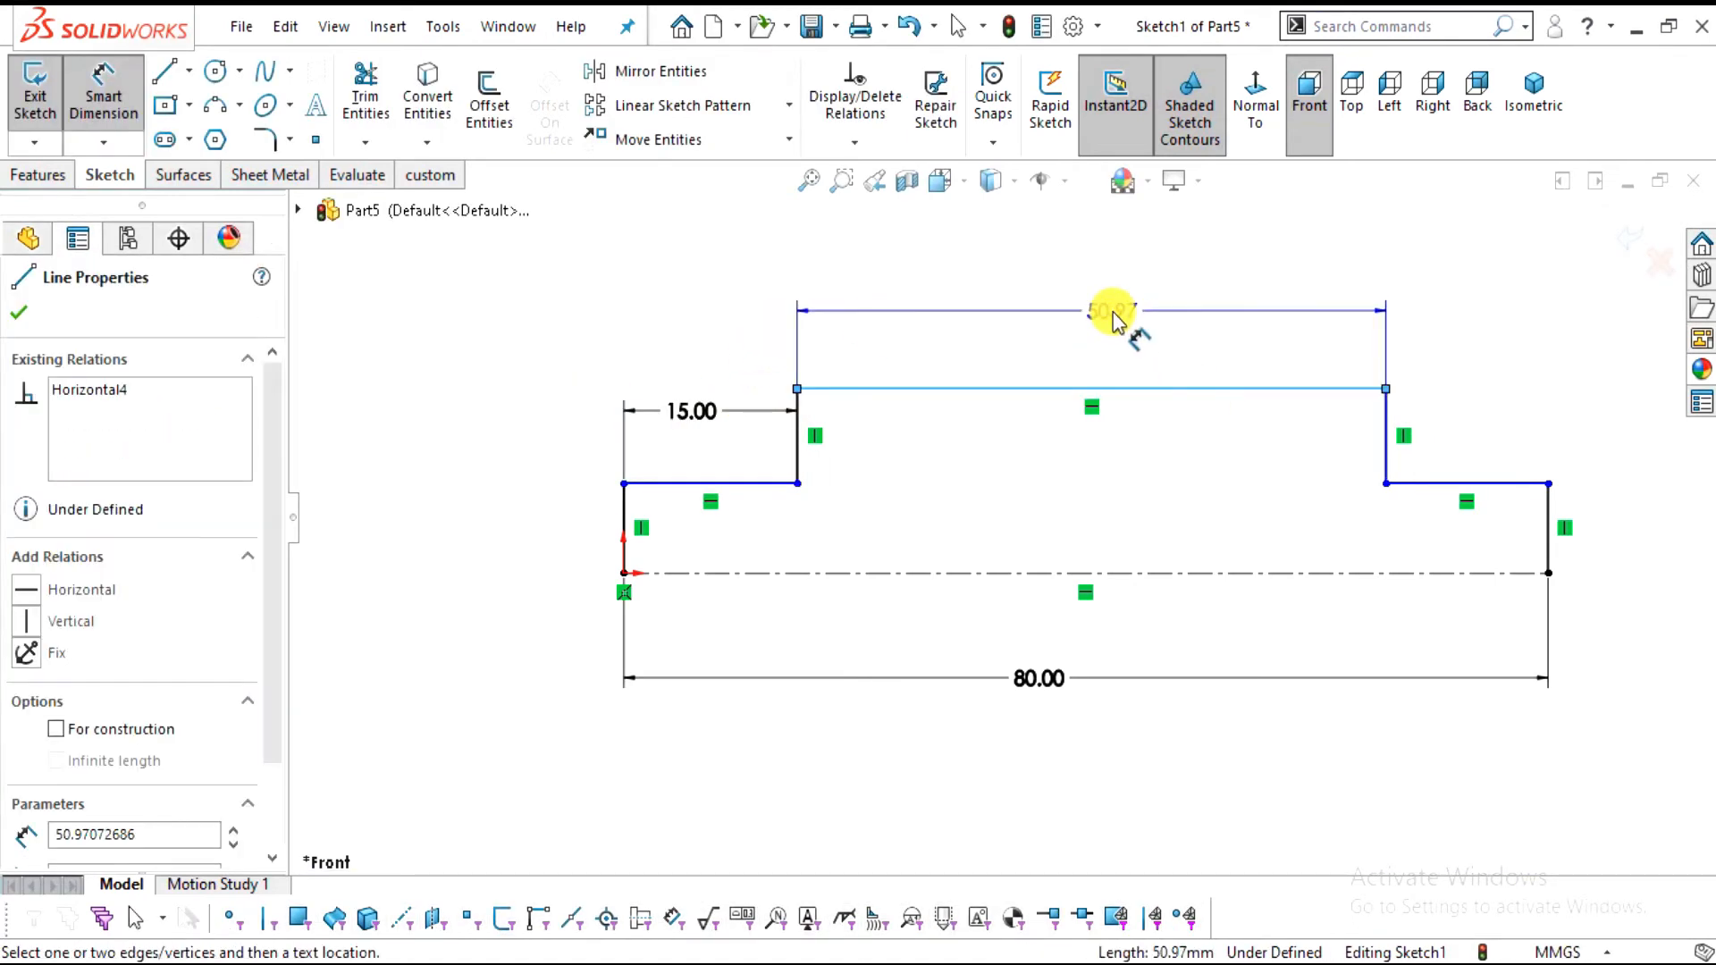
left_click(1113, 315)
type("50")
key("Return")
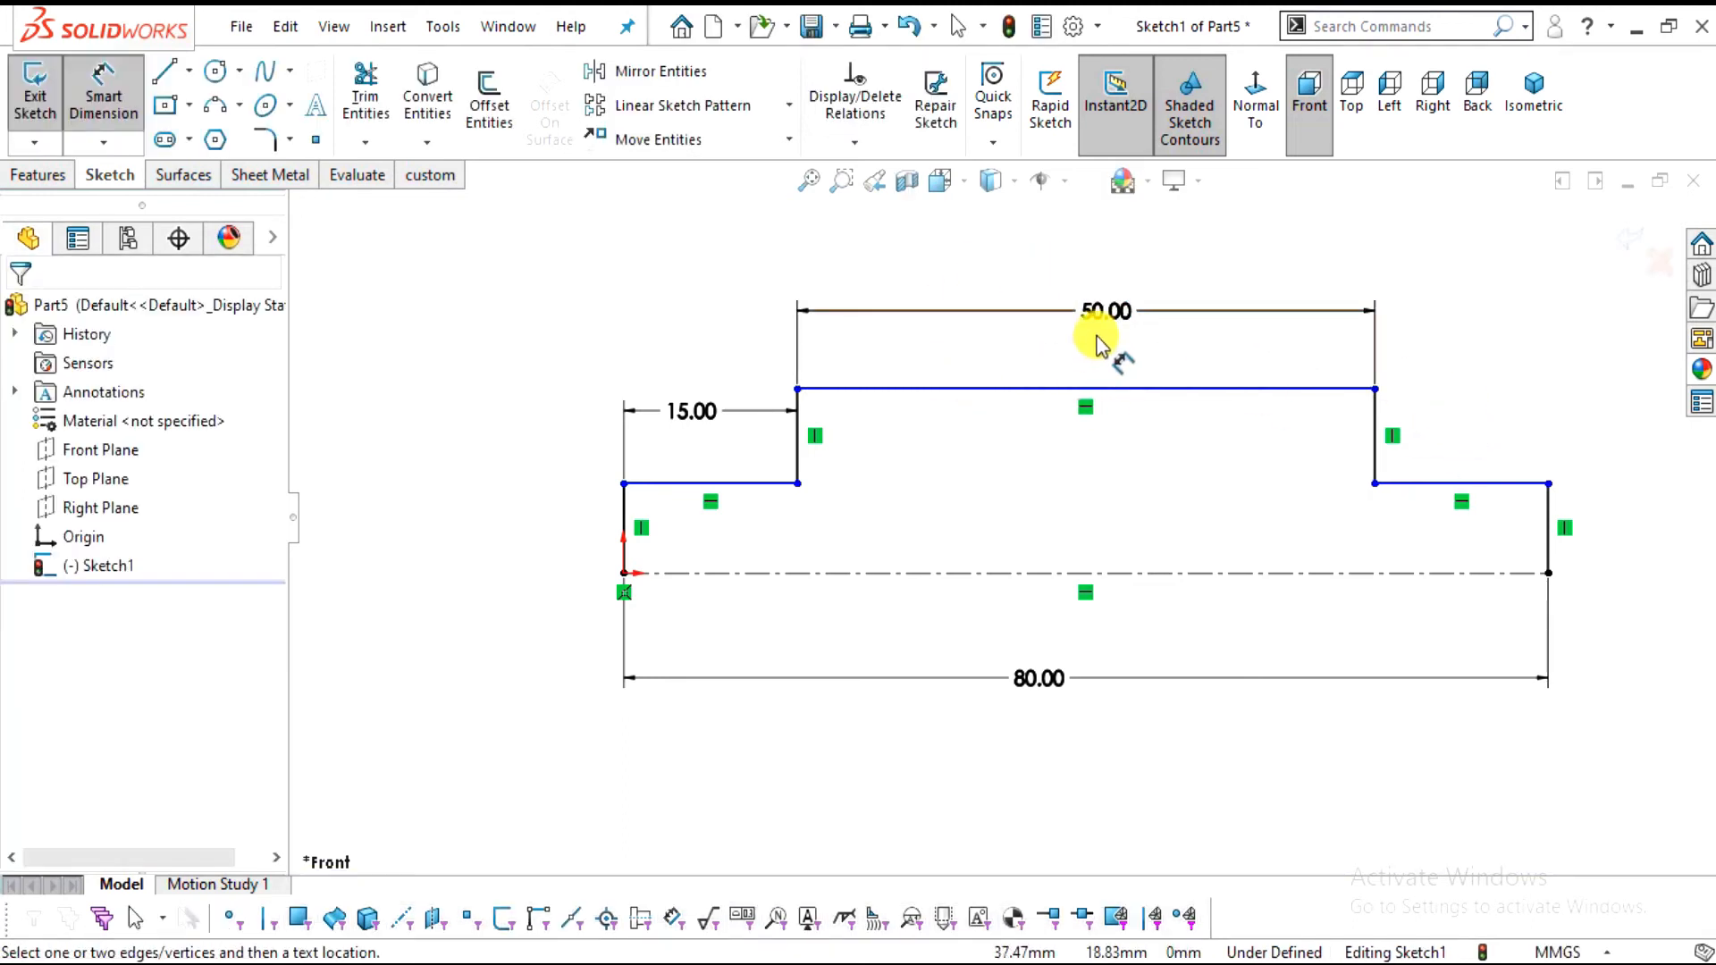
Switch to the PDF drawing, circle the shaft's Ø12.00 end diameter and examine the neighbouring diameters in the section view
key("alt+Tab")
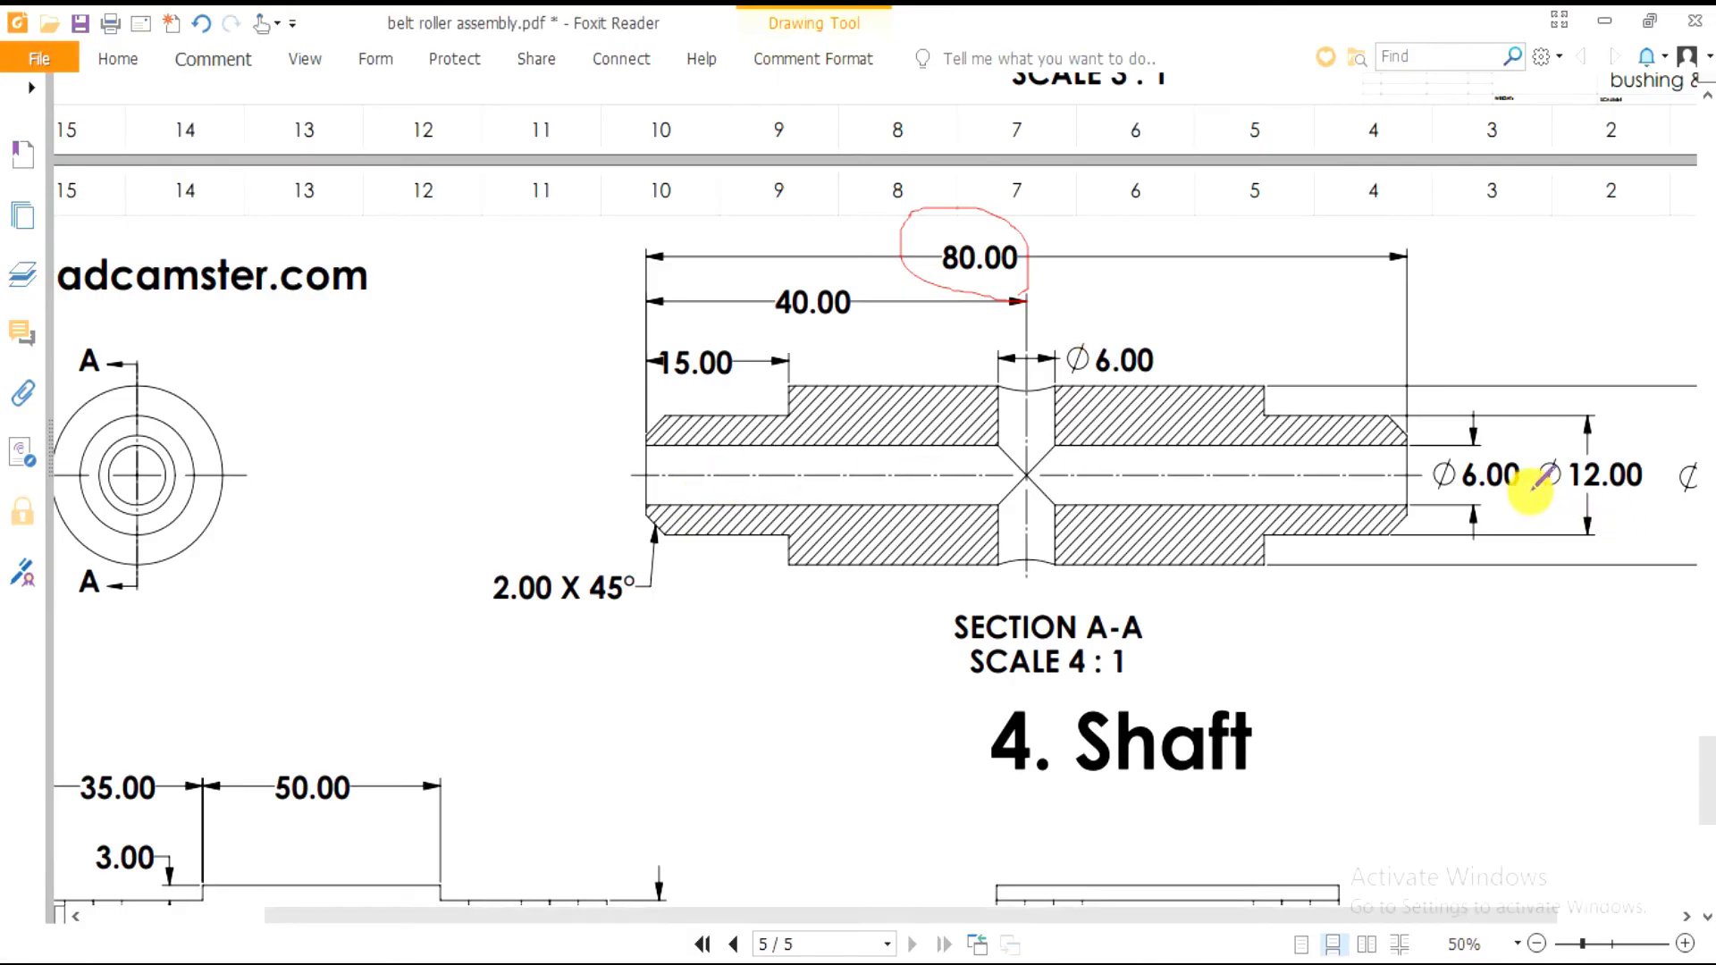
left_click_drag(1596, 436, 1655, 475)
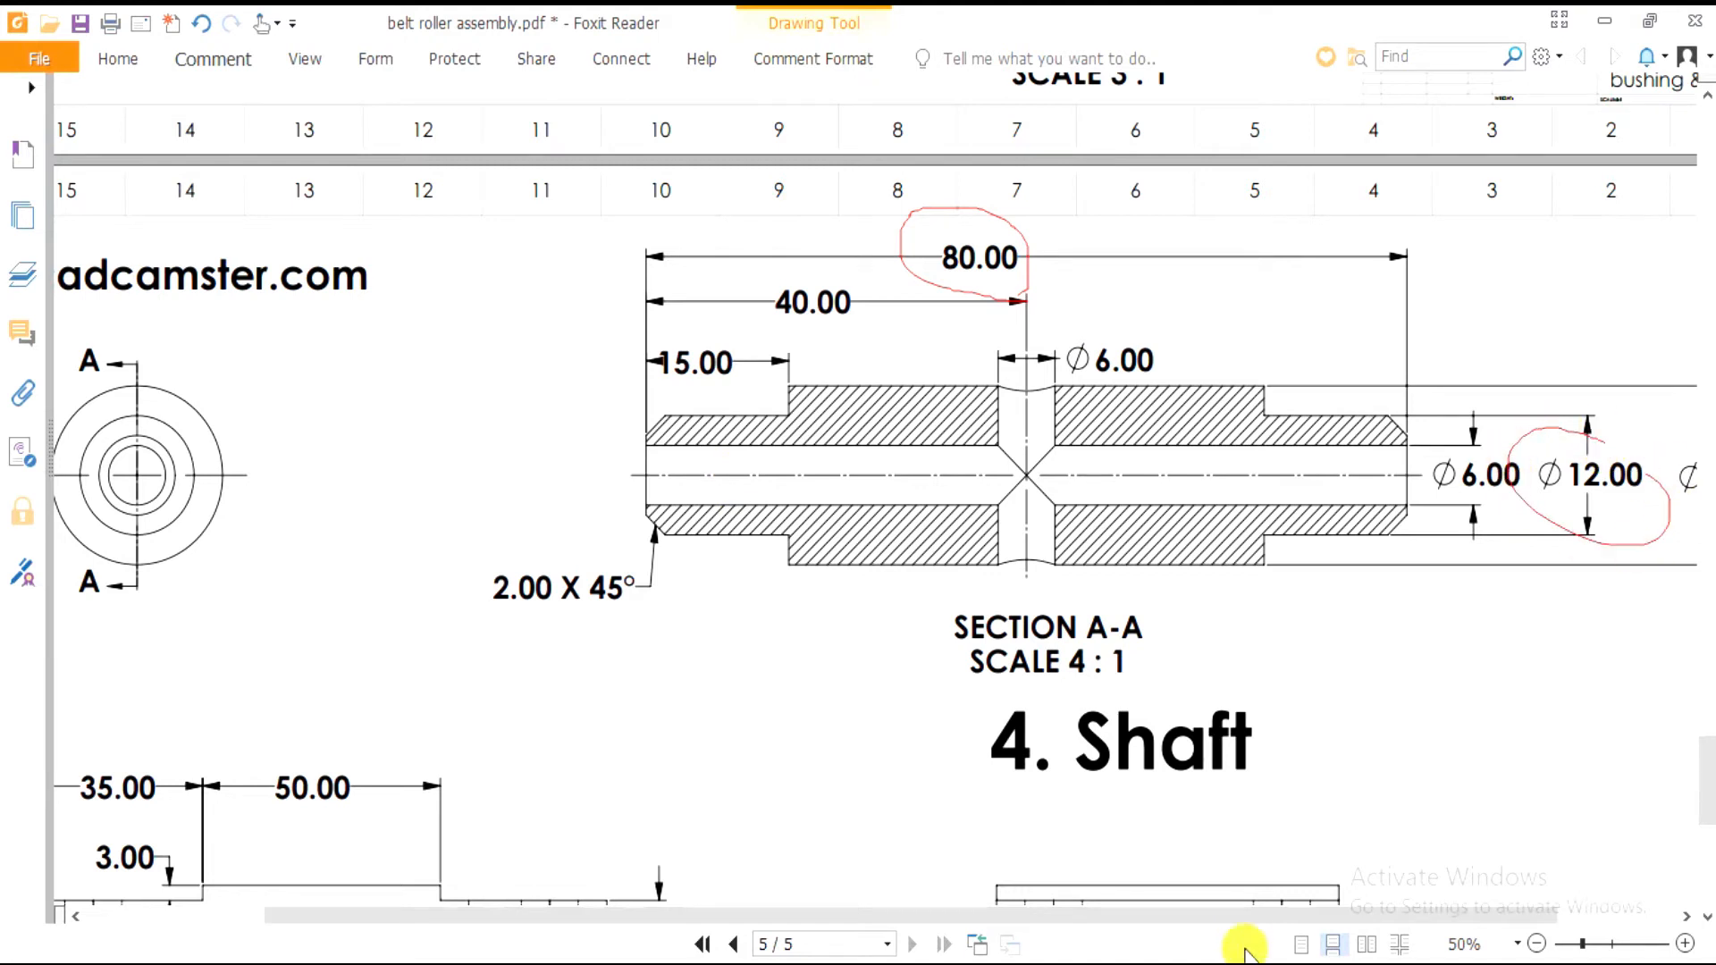
left_click_drag(1245, 916, 1386, 880)
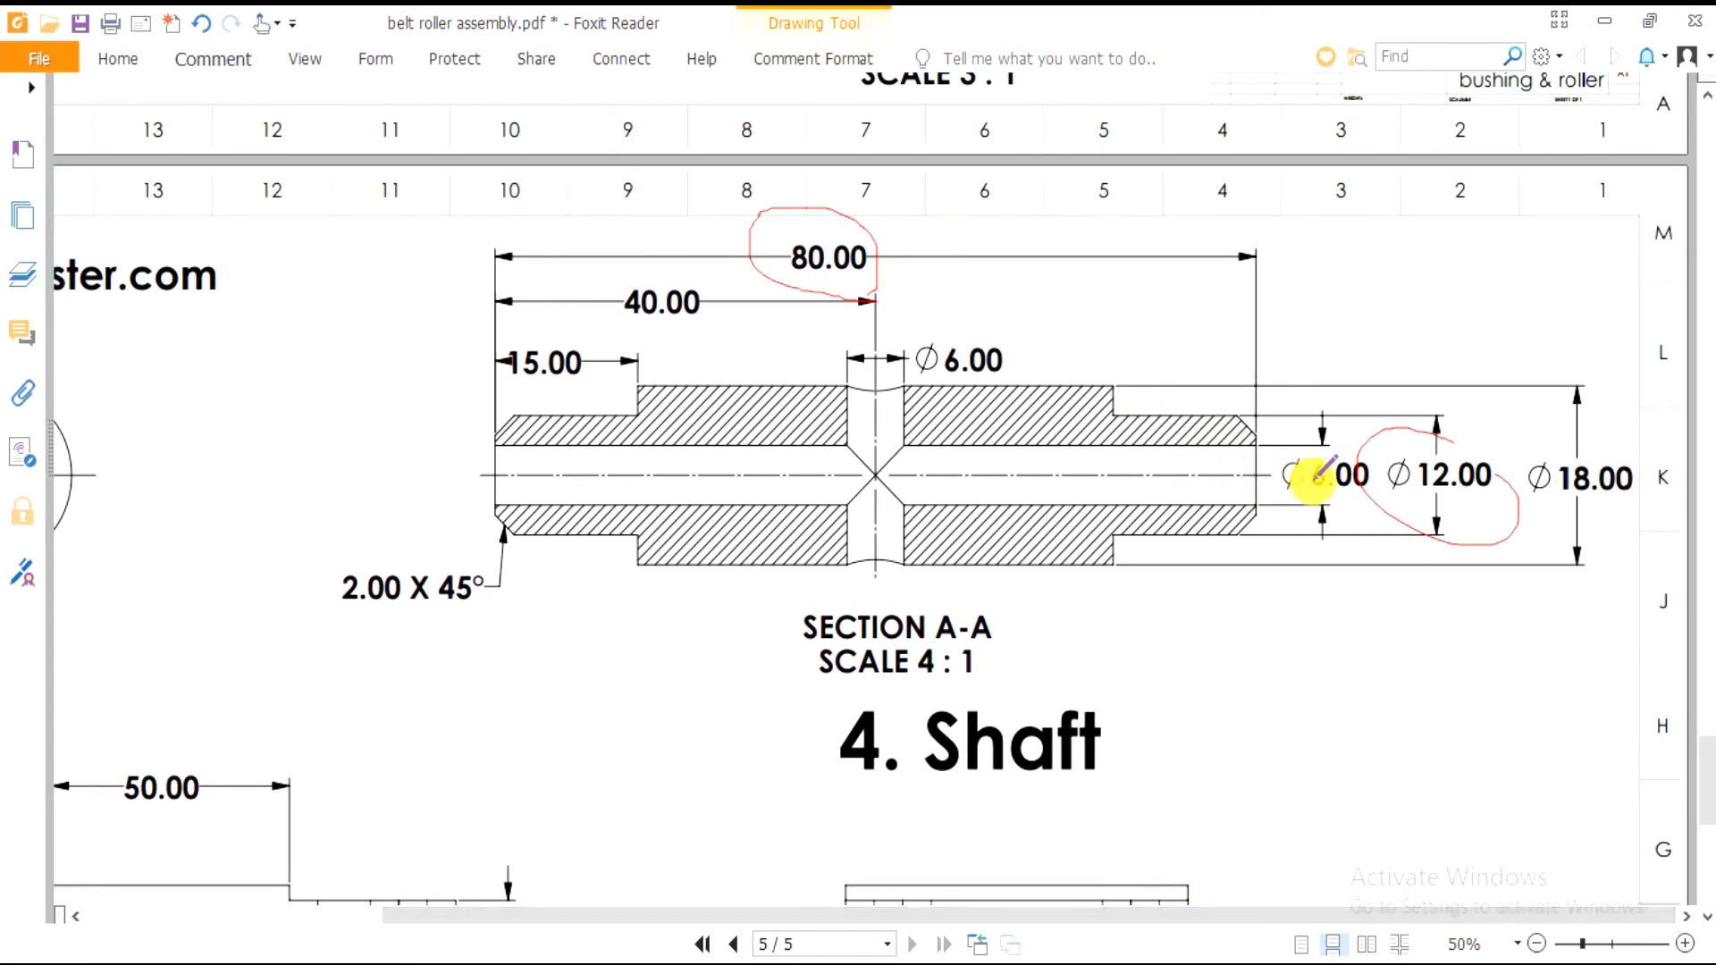
Switch back to SOLIDWORKS and dimension the height of the step nearest the origin above the centerline as 6 mm
key("alt+Tab")
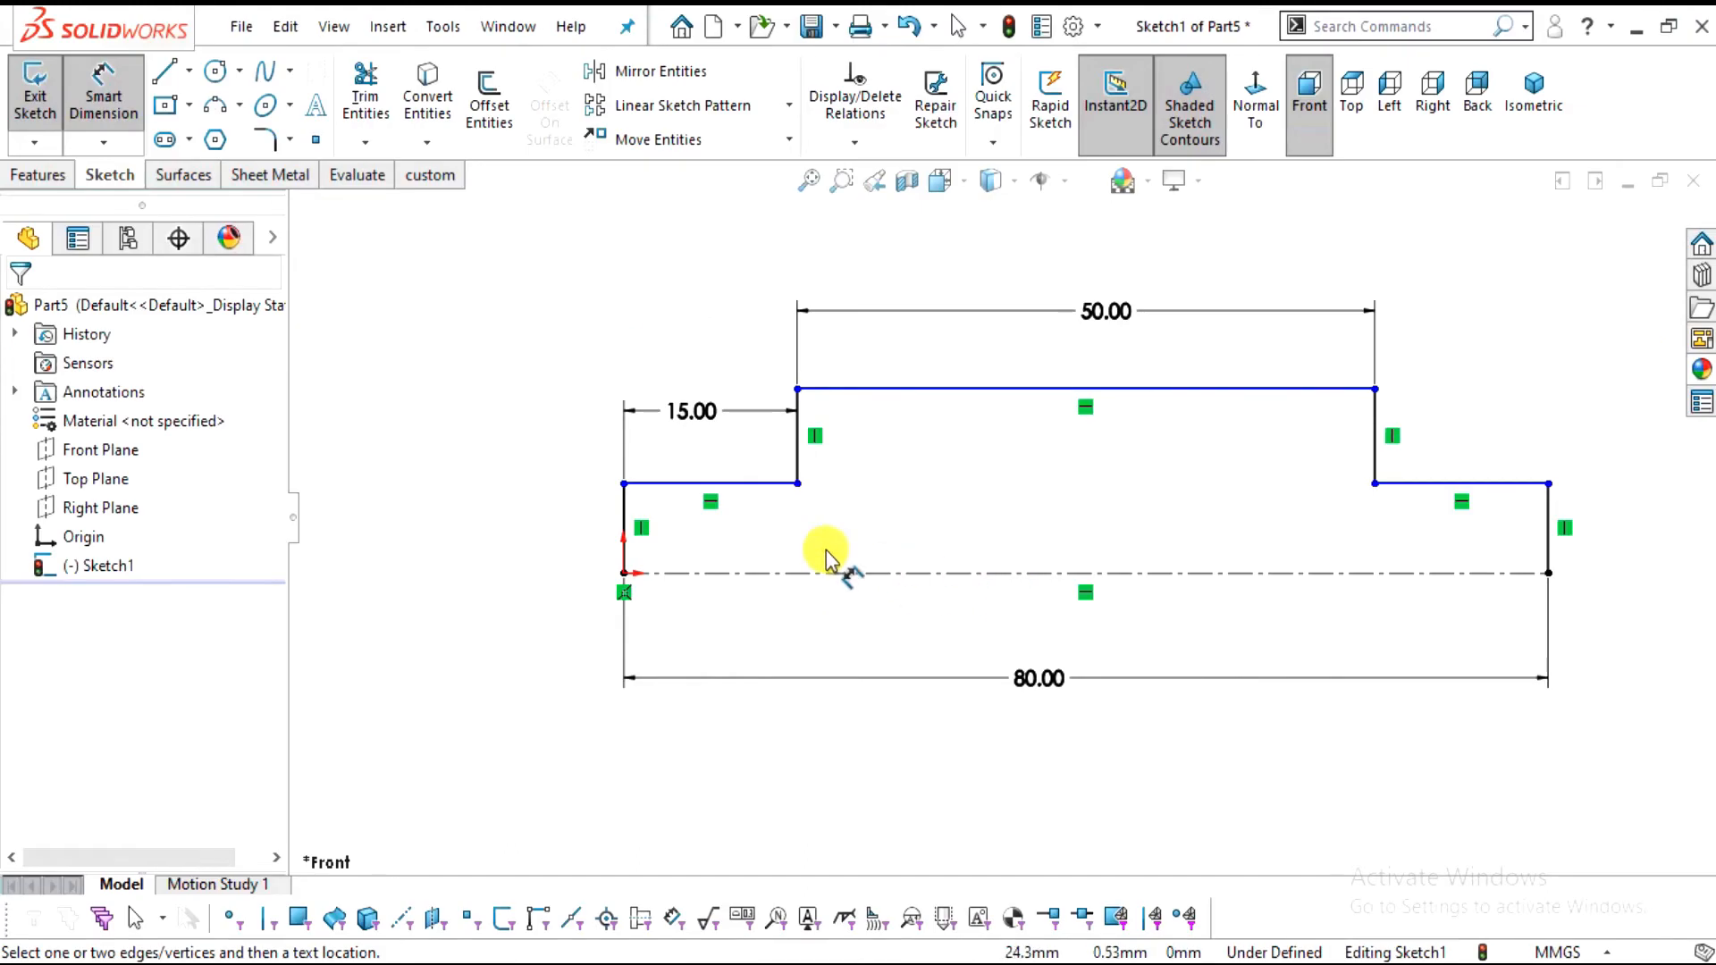
left_click(751, 483)
left_click(697, 572)
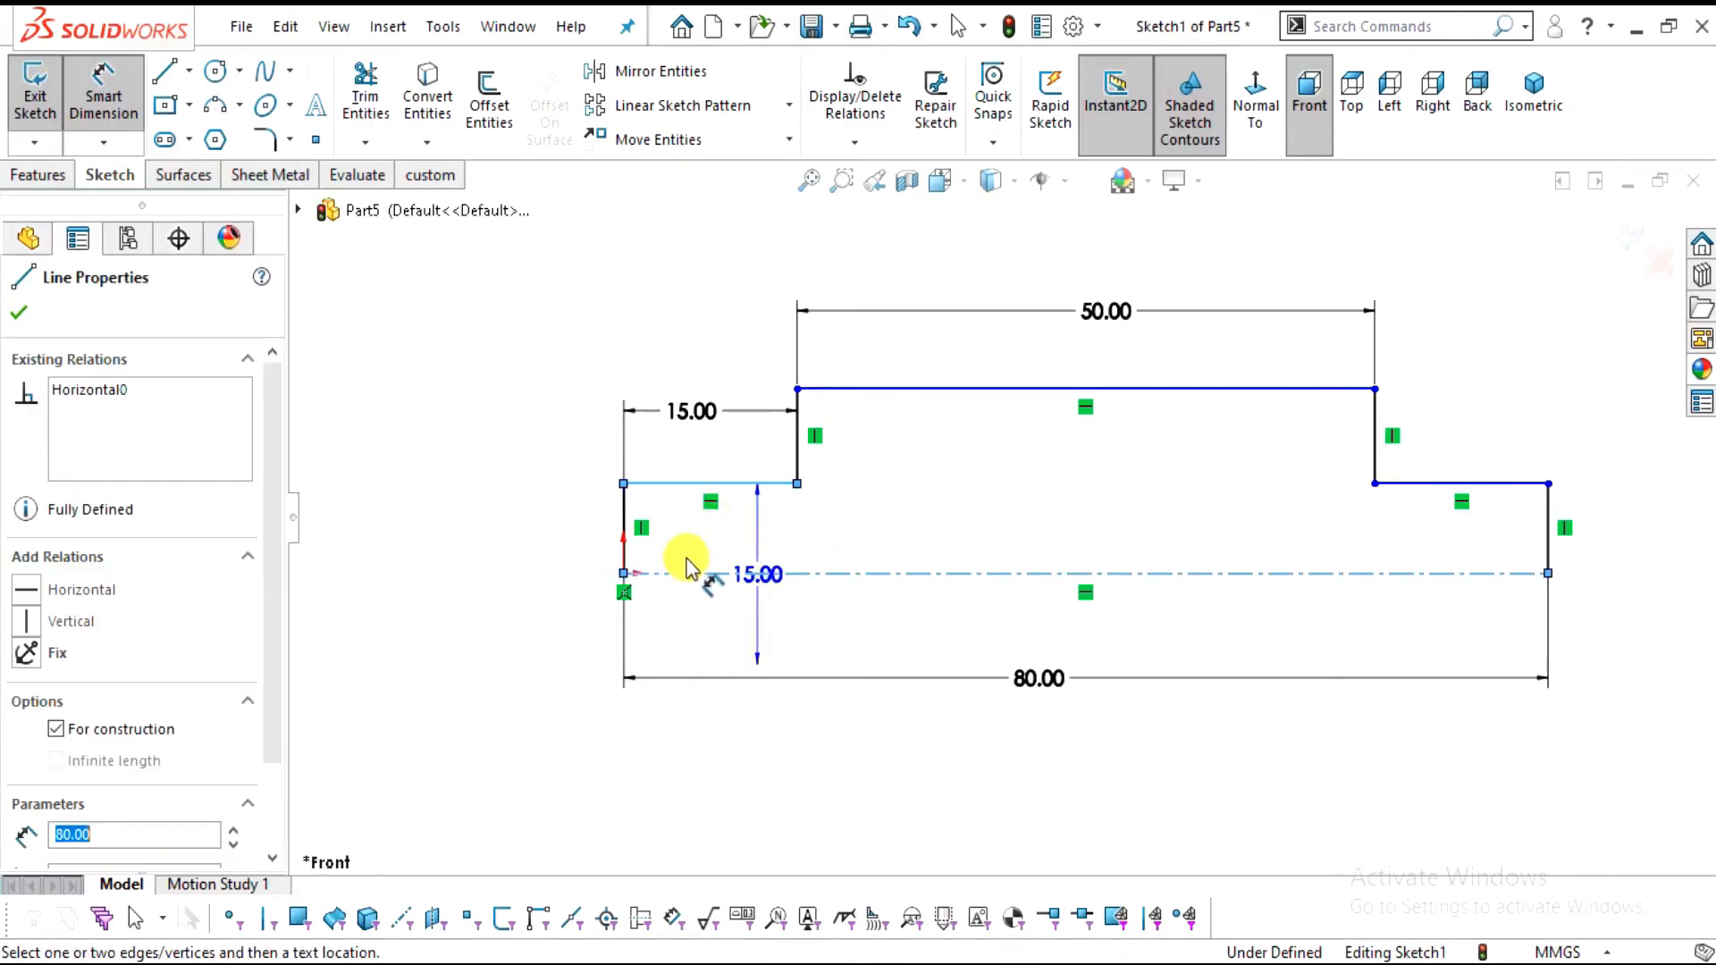
left_click(537, 522)
type("6")
key("Return")
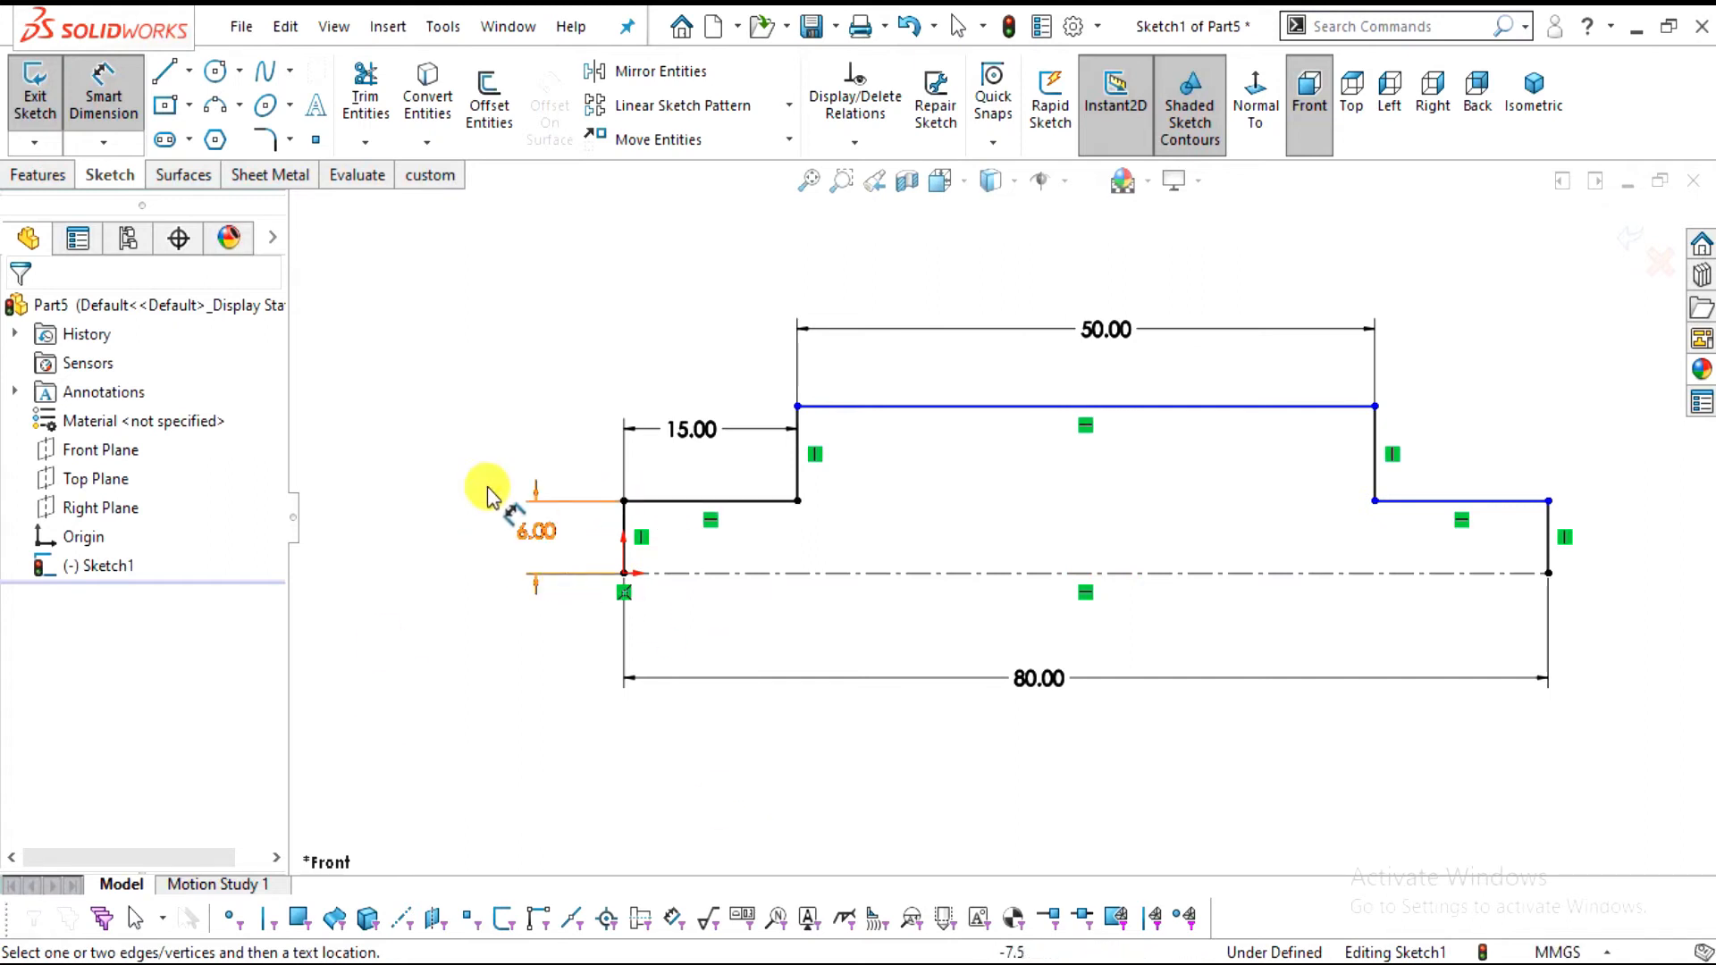
Delete the 6 mm height dimension from the step nearest the origin
left_click(127, 125)
left_click(538, 532)
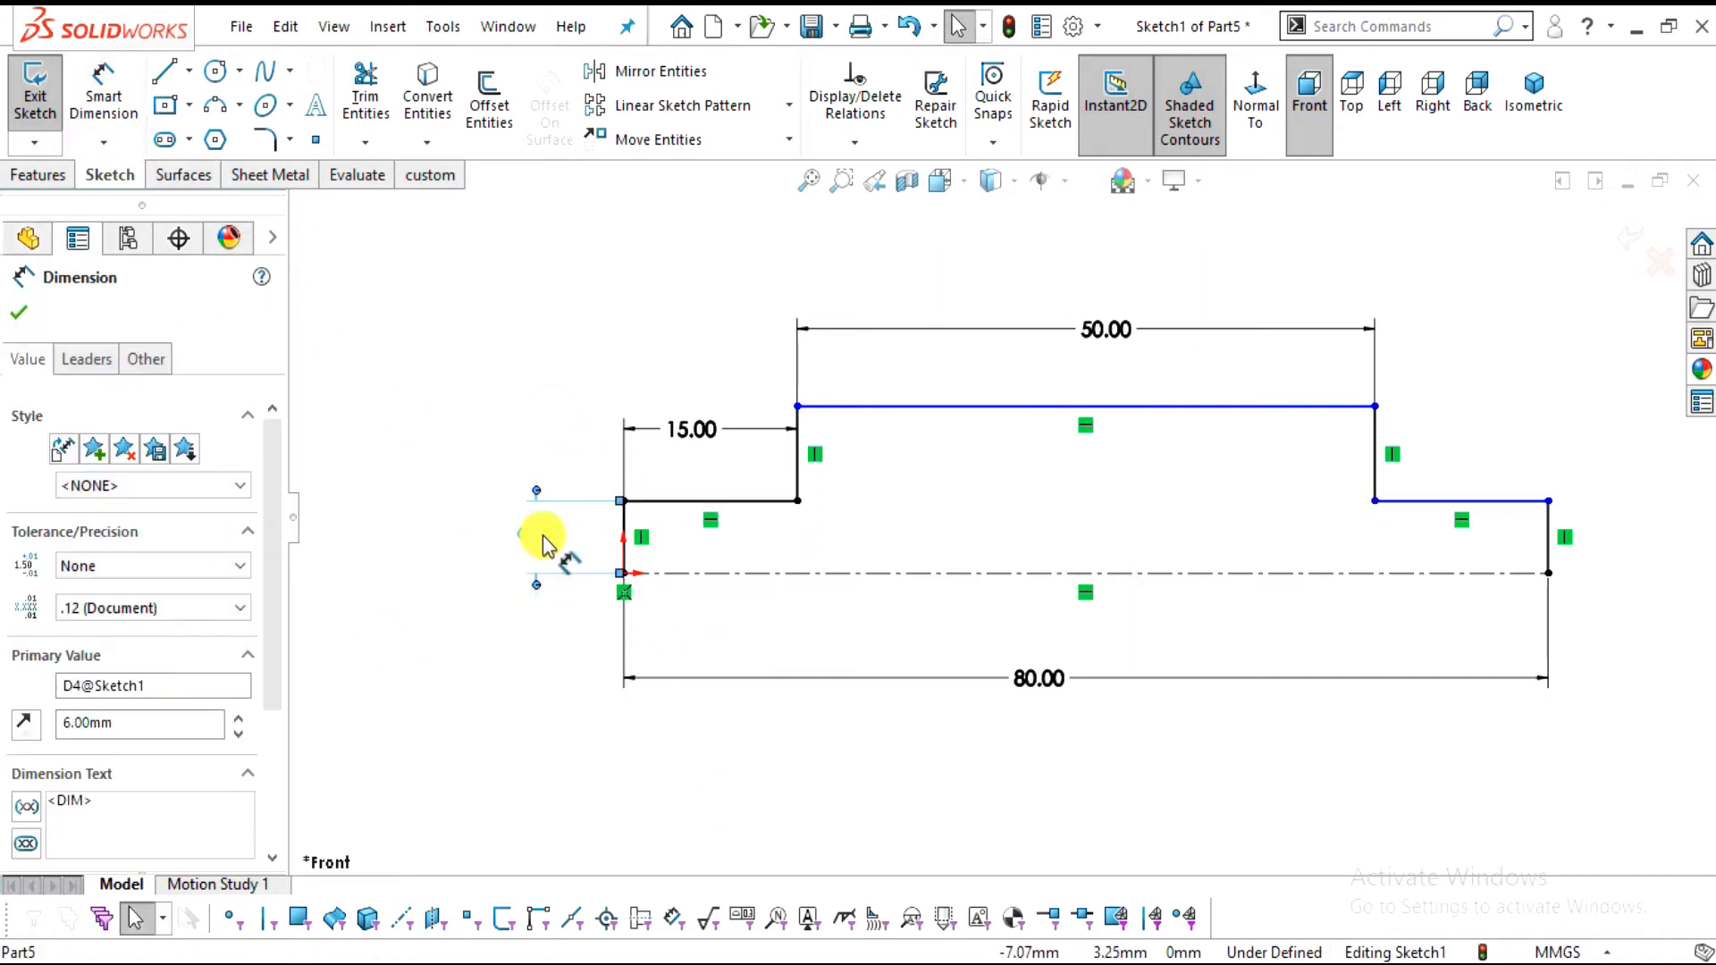
right_click(539, 533)
left_click(595, 647)
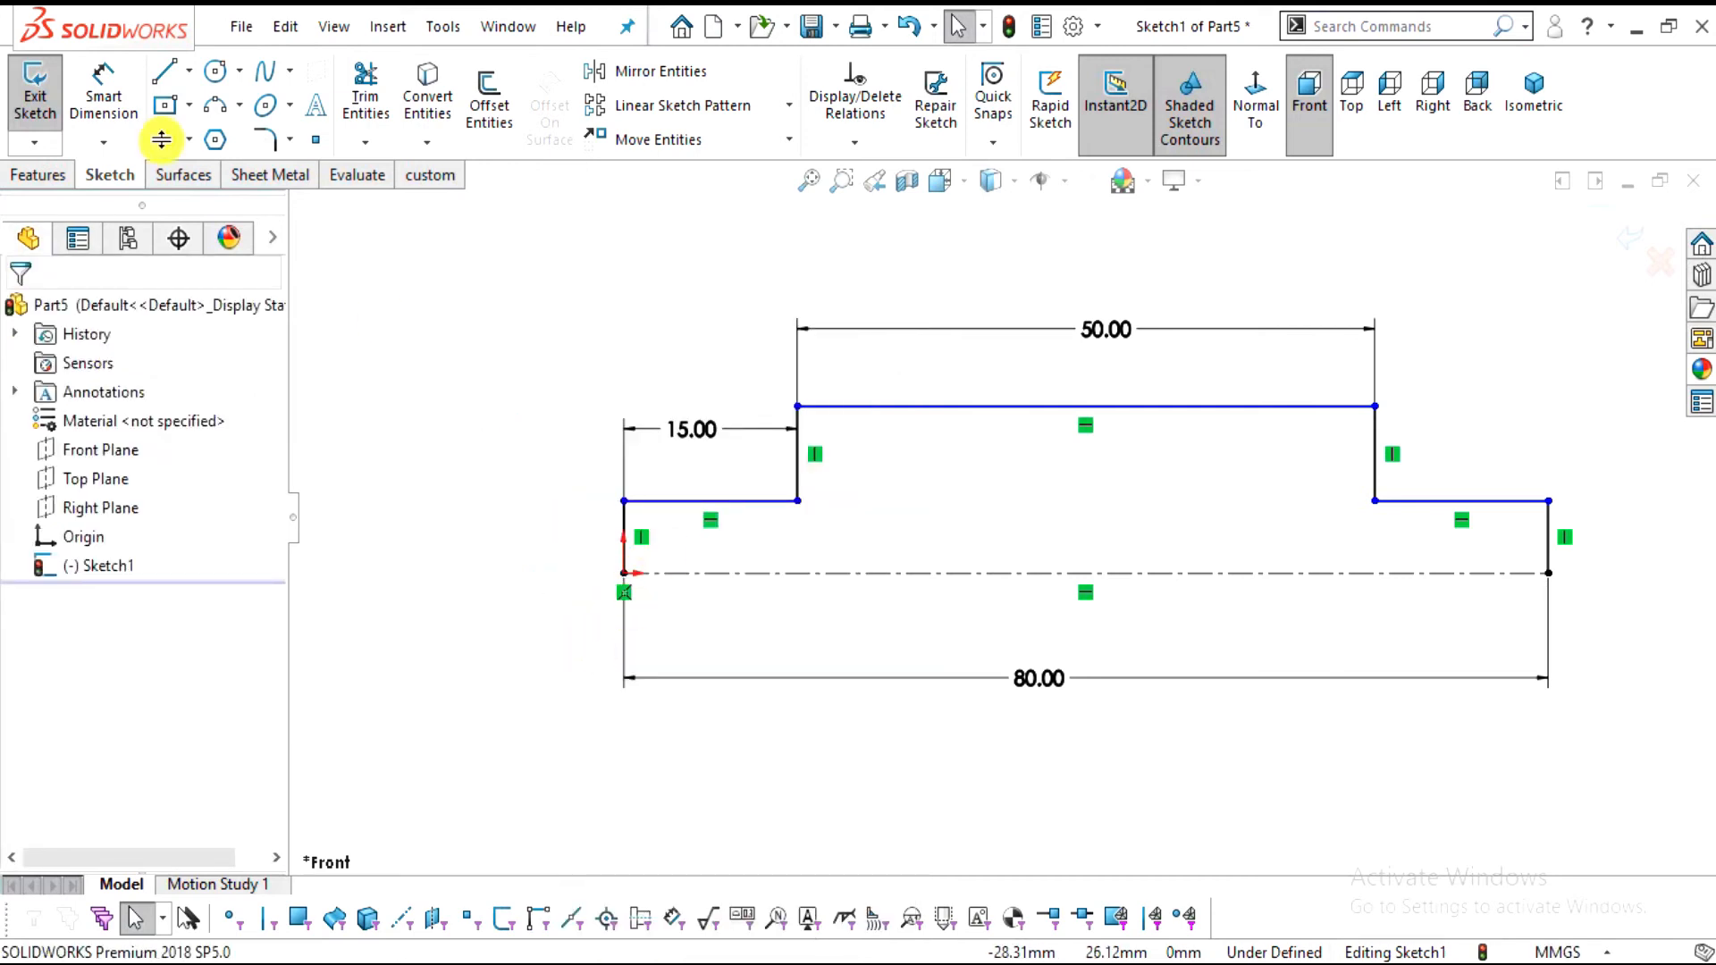
Add a 12 mm diameter dimension between the step line nearest the origin and the centerline
left_click(106, 99)
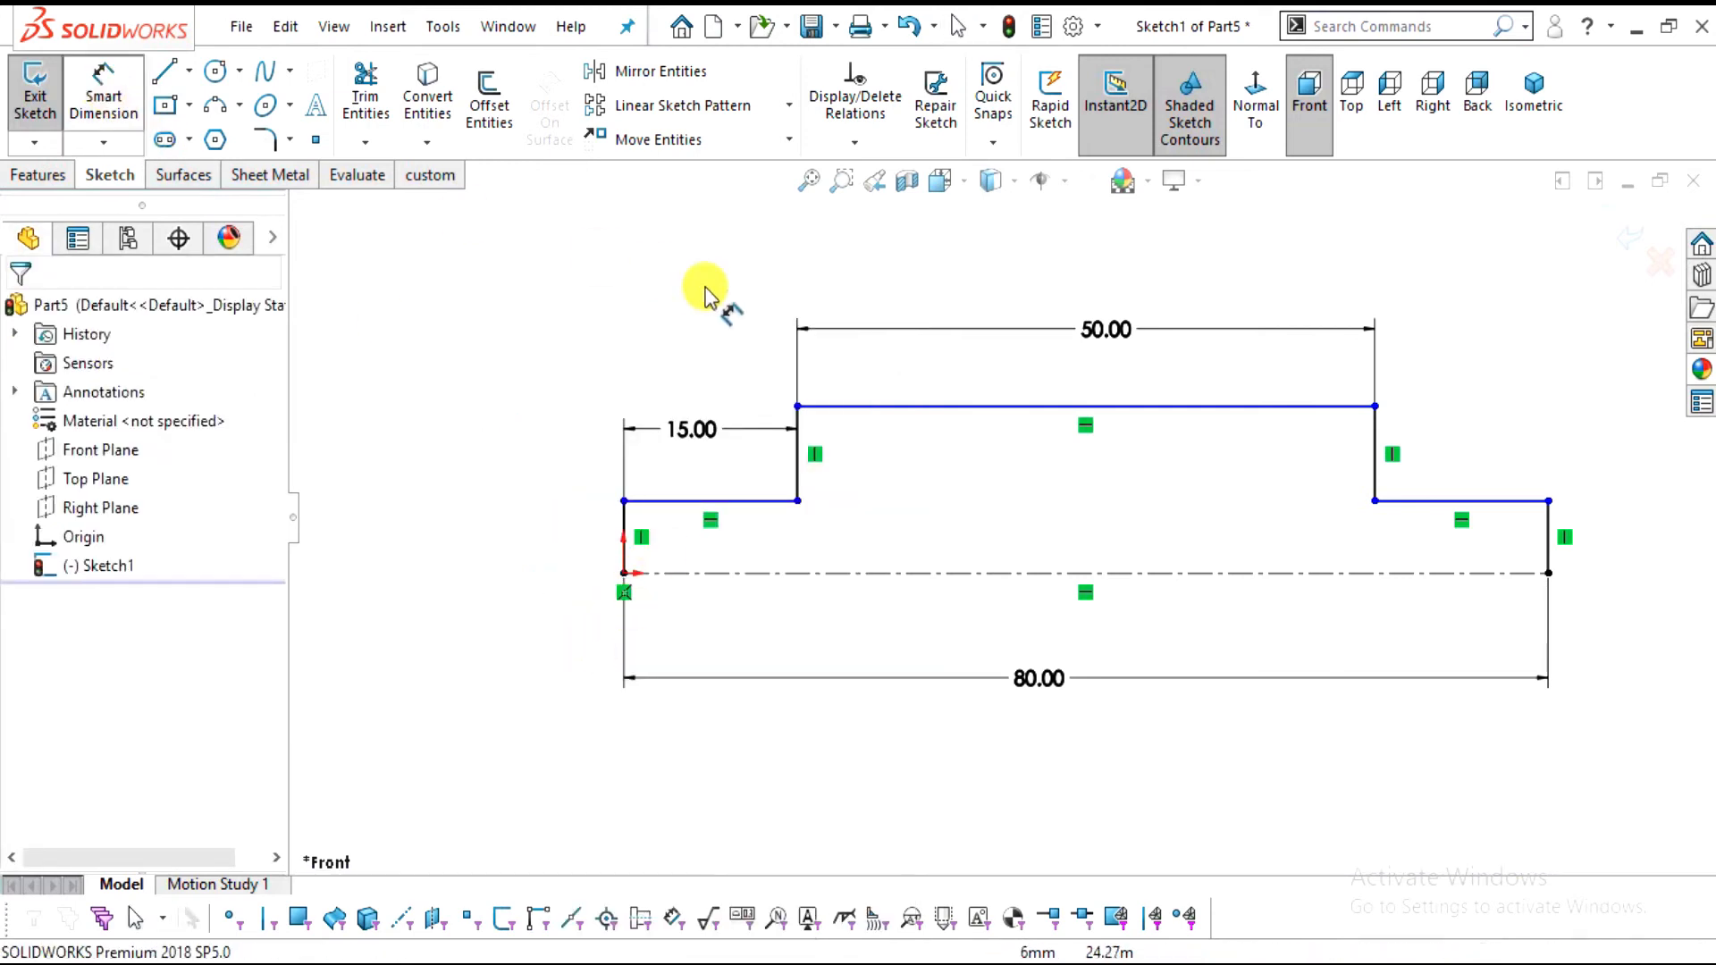
left_click(769, 511)
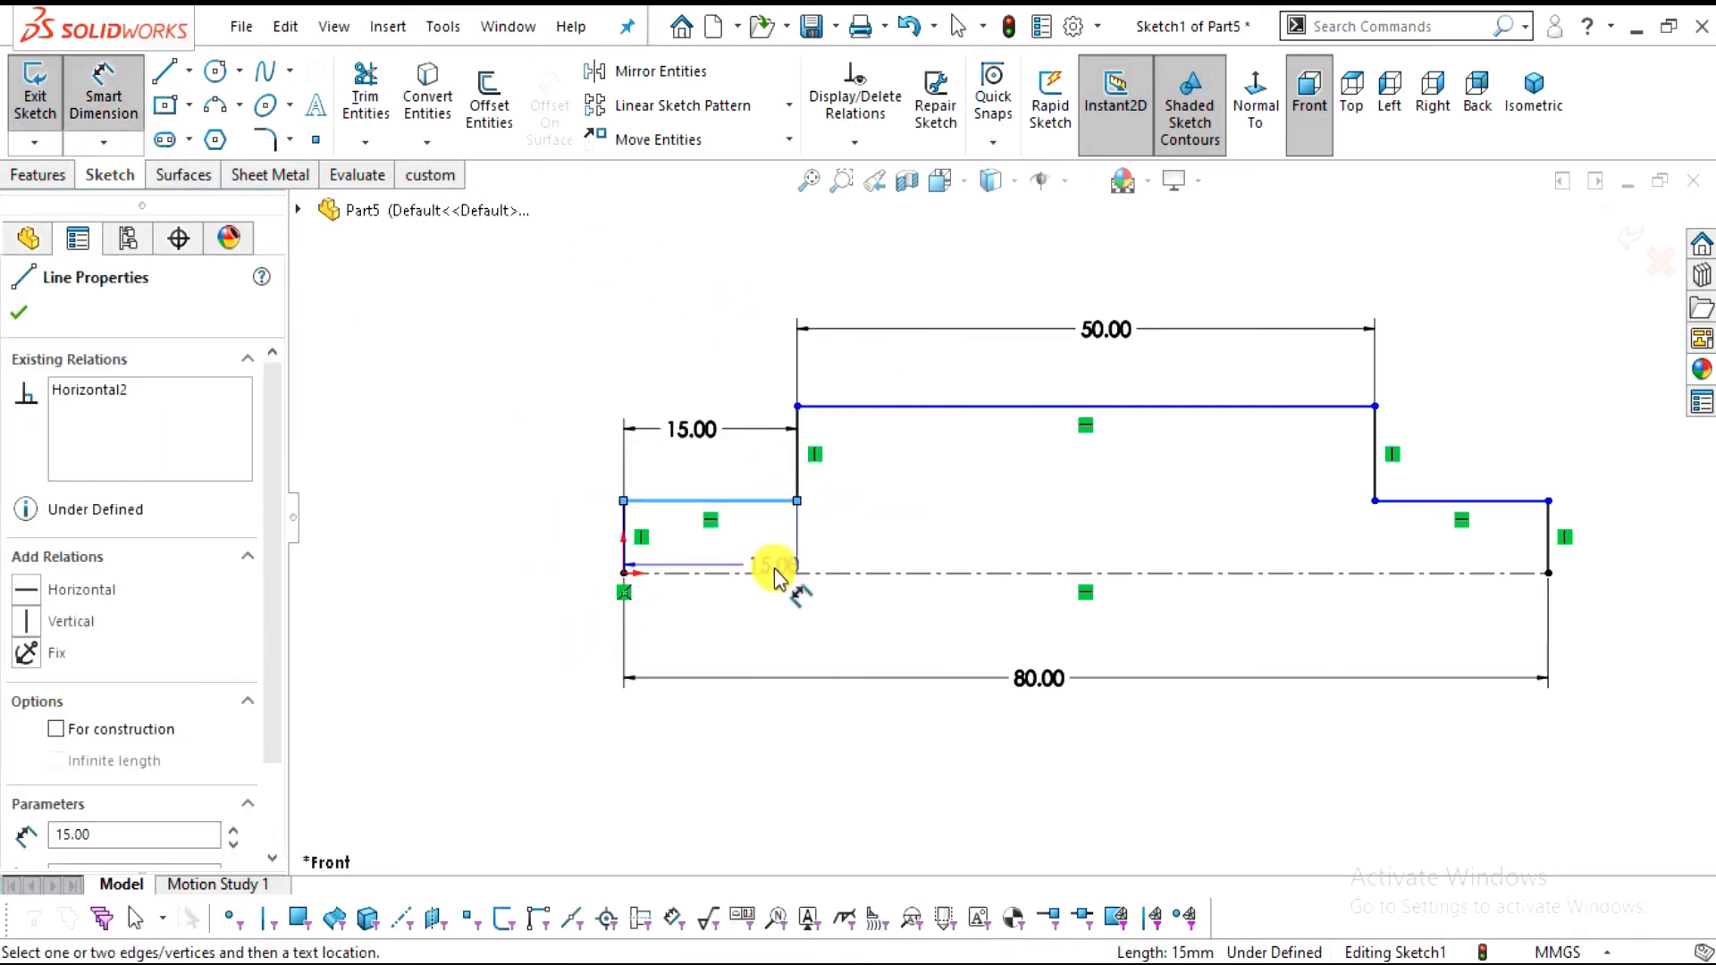
left_click(773, 579)
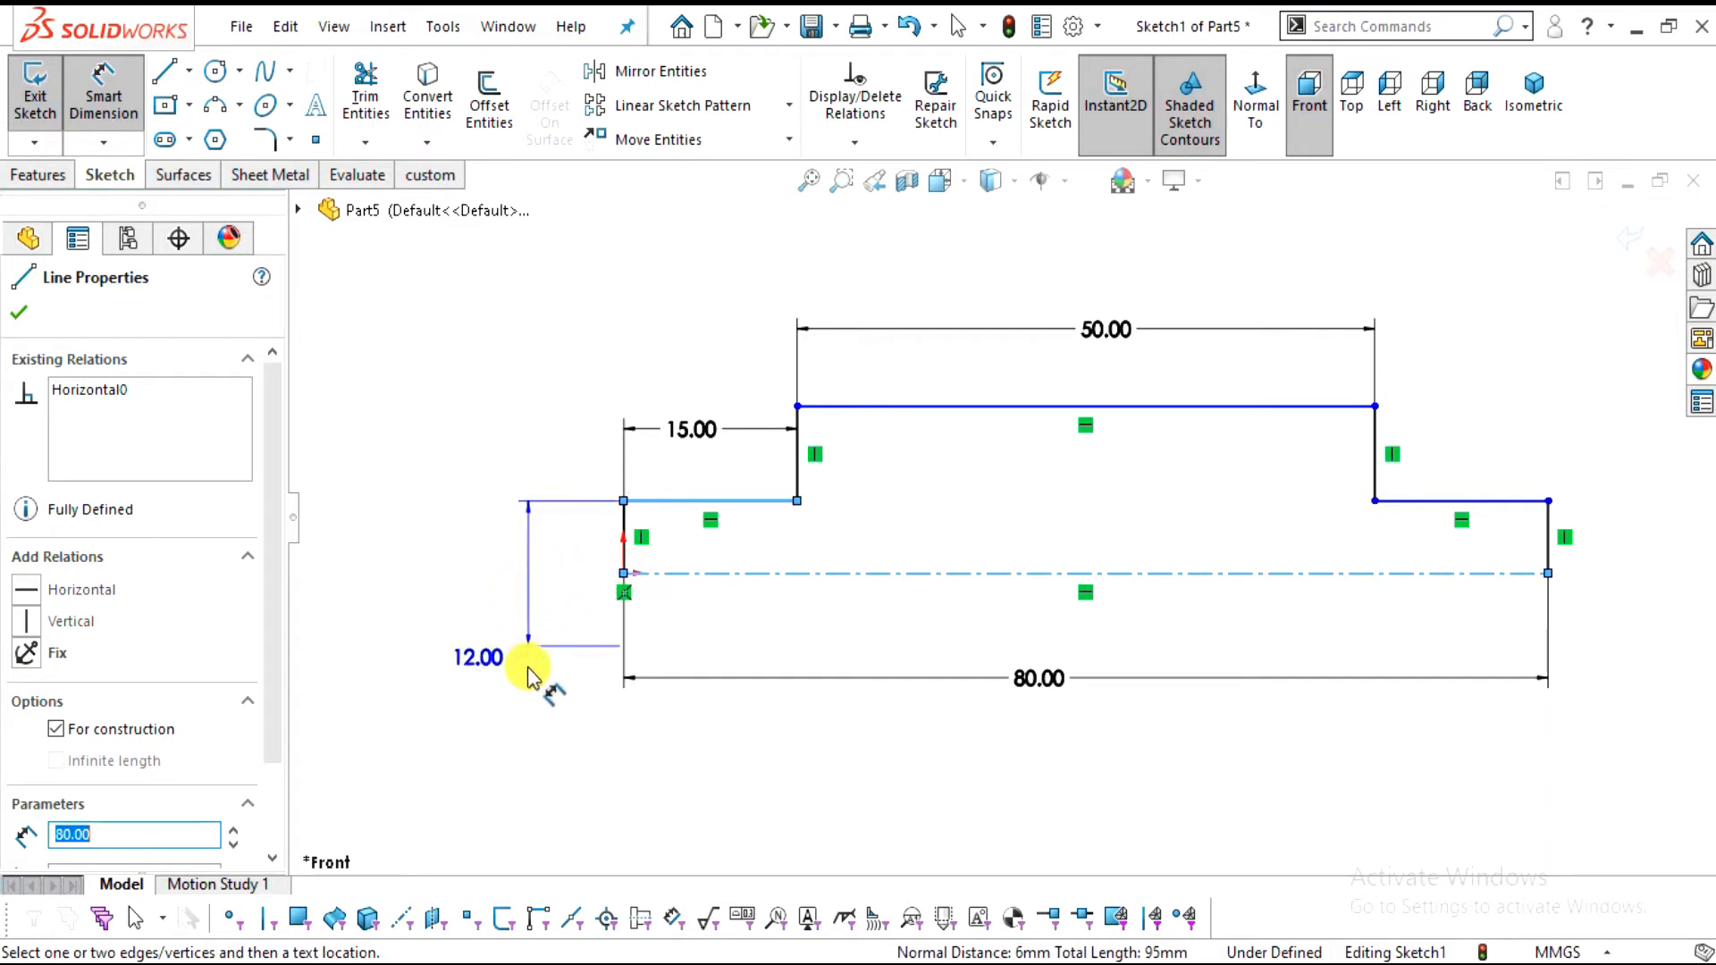
left_click(518, 583)
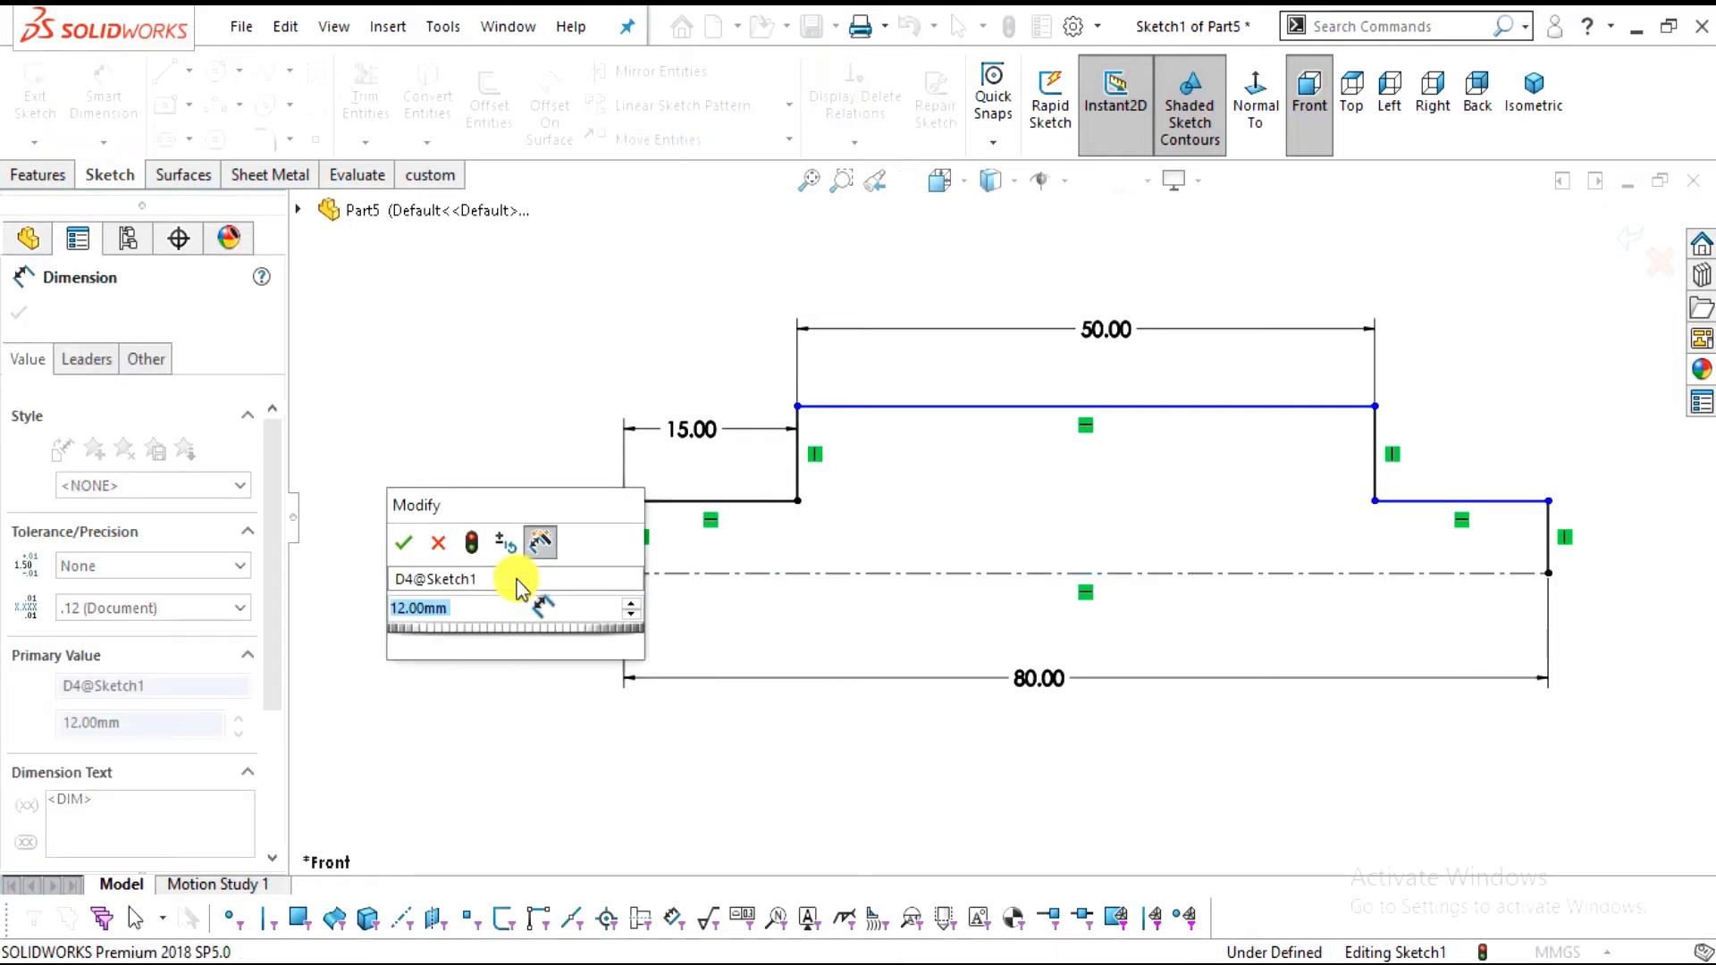
key("Return")
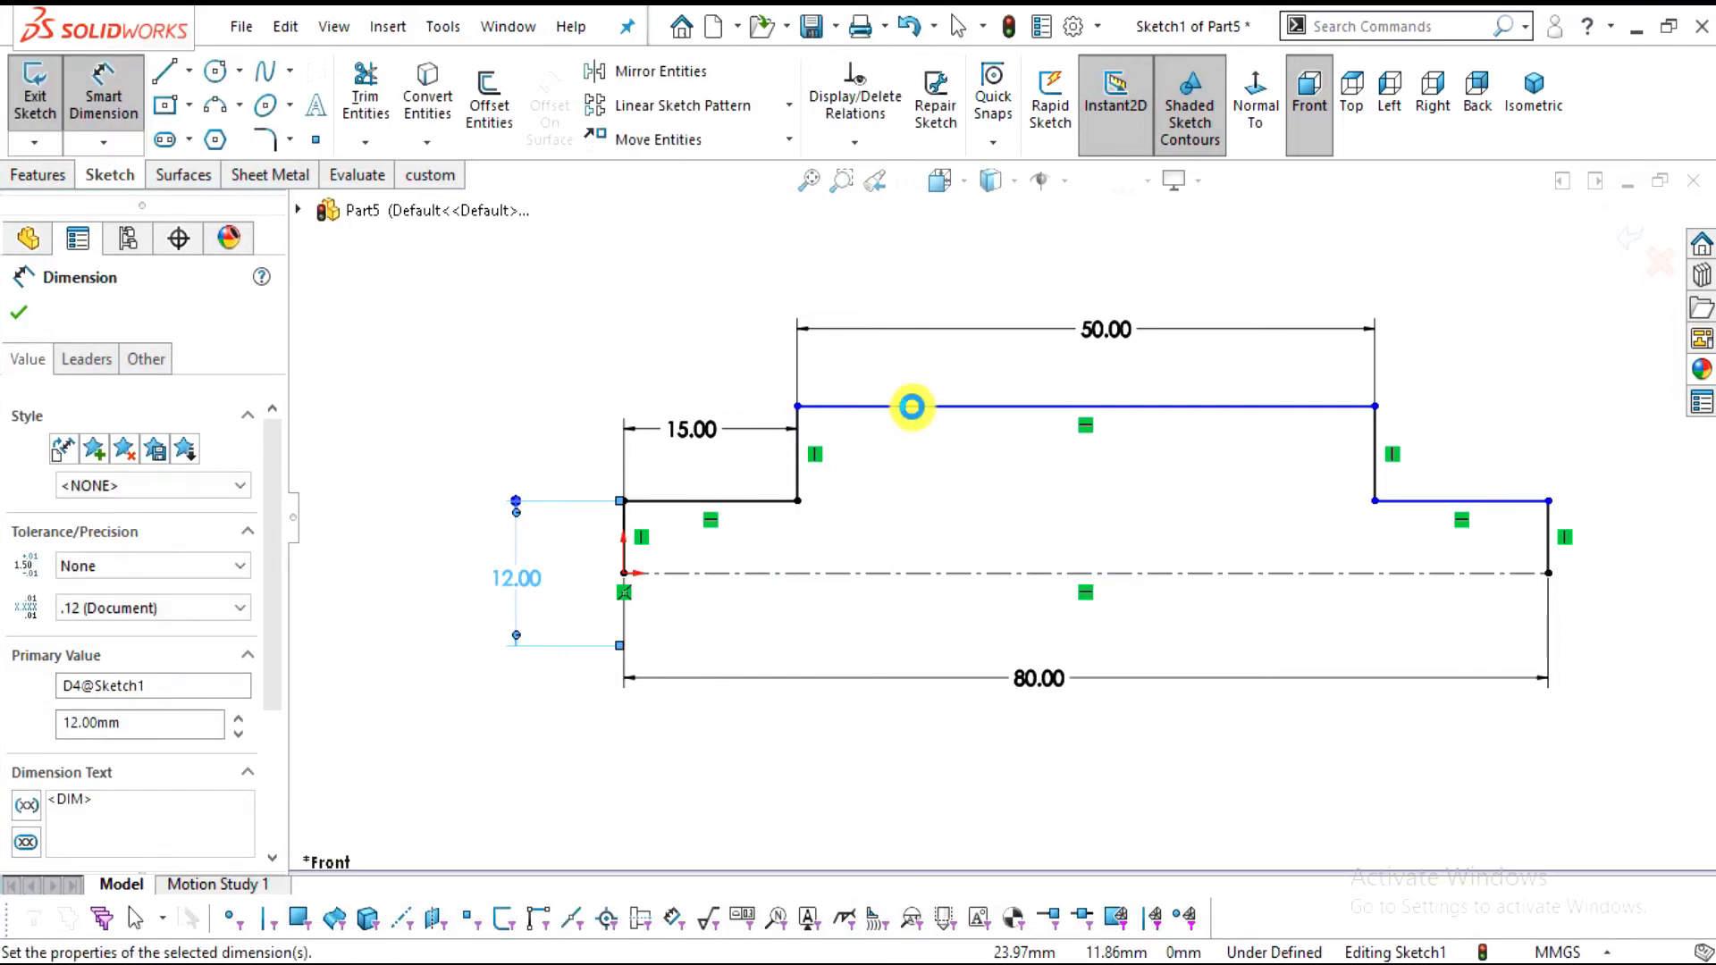
Add an 18 mm diameter dimension between the raised middle line and the centerline, checking the value in the PDF drawing
left_click(910, 408)
left_click(942, 575)
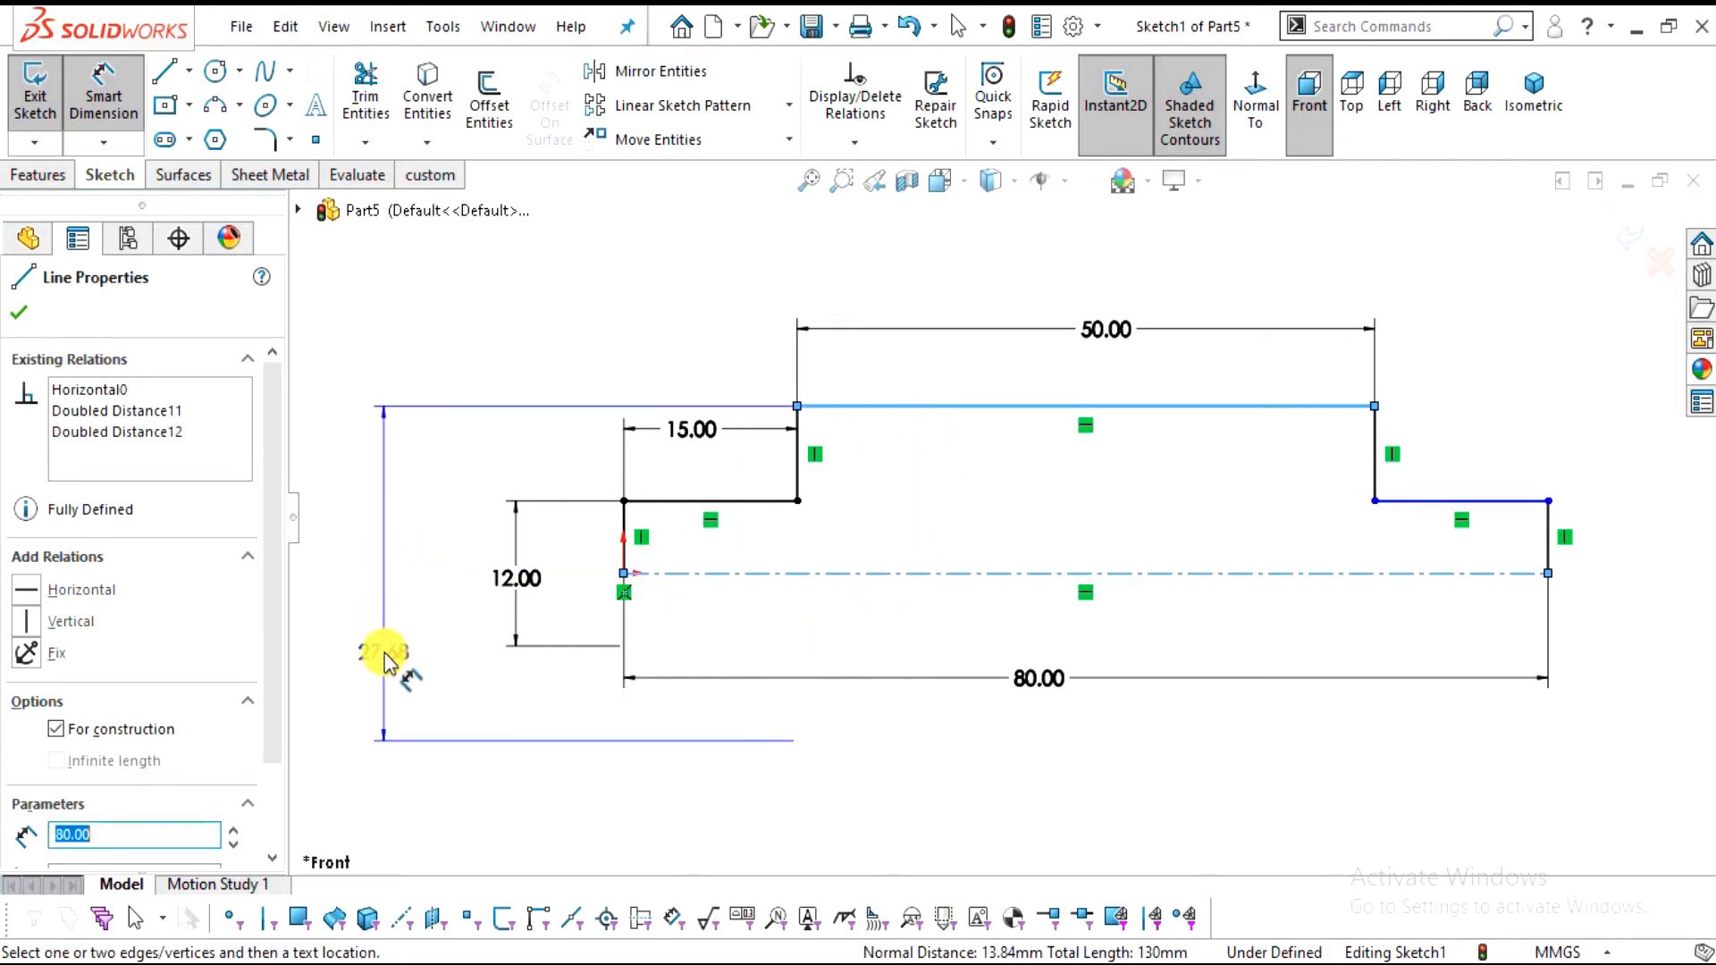
key("alt+Tab")
mouse_move(1559, 451)
left_mouse_down()
mouse_move(1617, 502)
mouse_move(1525, 432)
left_mouse_up()
key("alt+Tab")
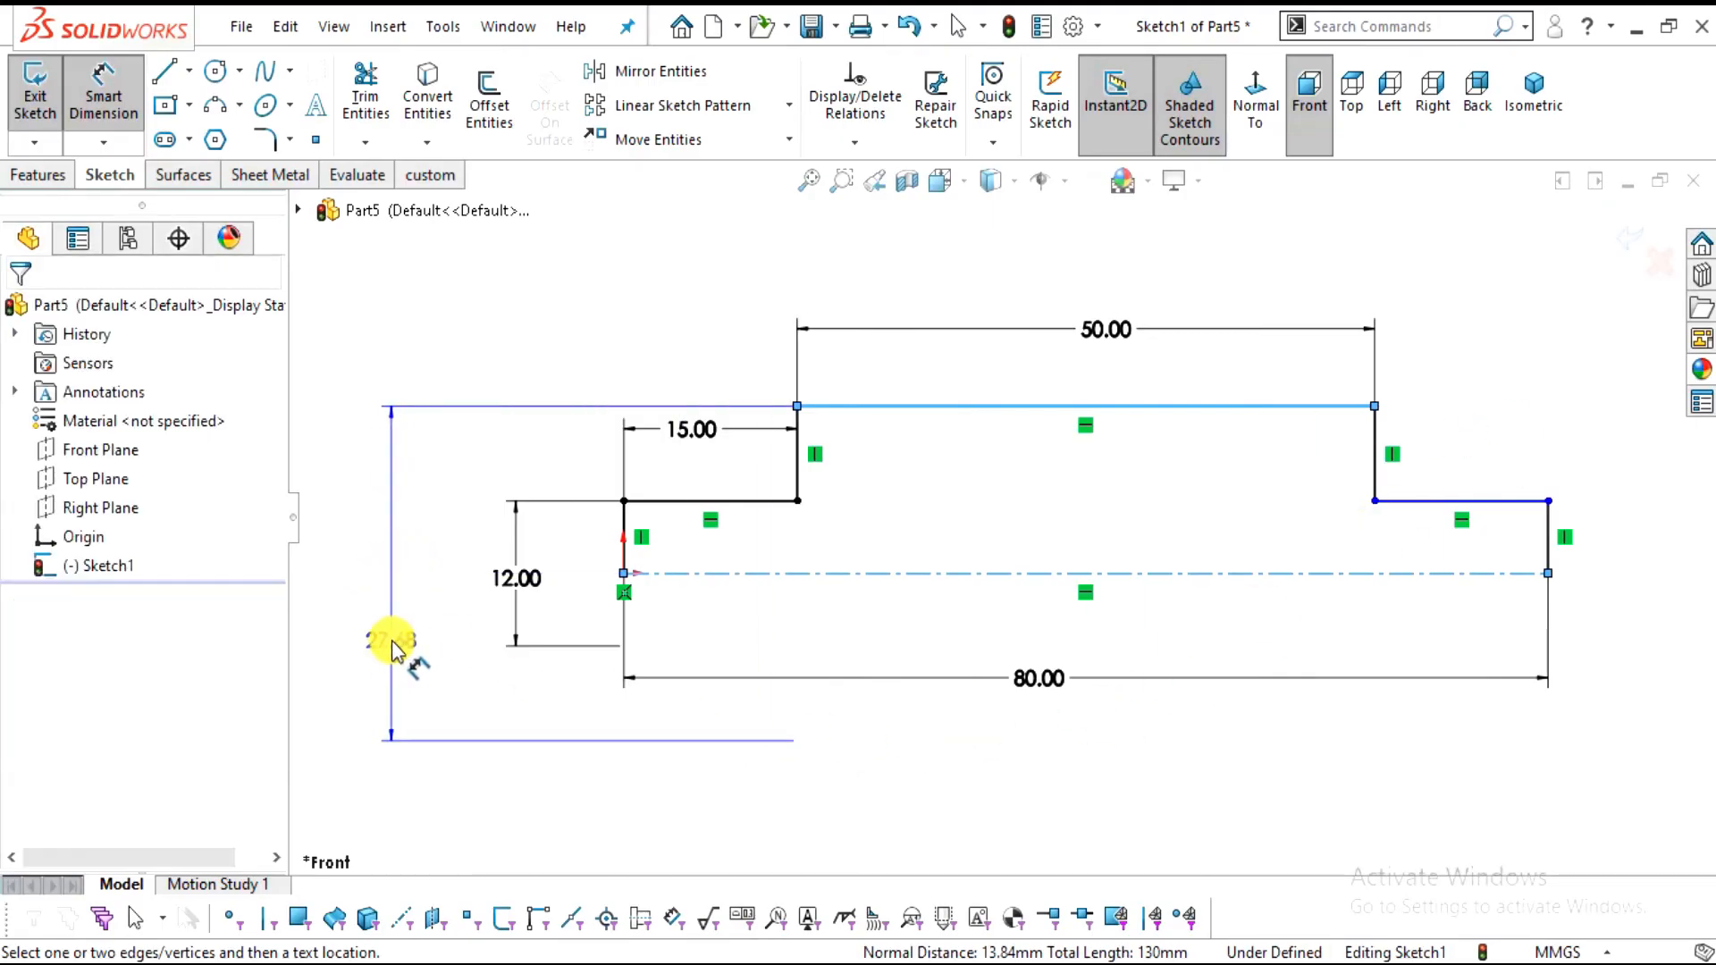
left_click(393, 645)
type("18")
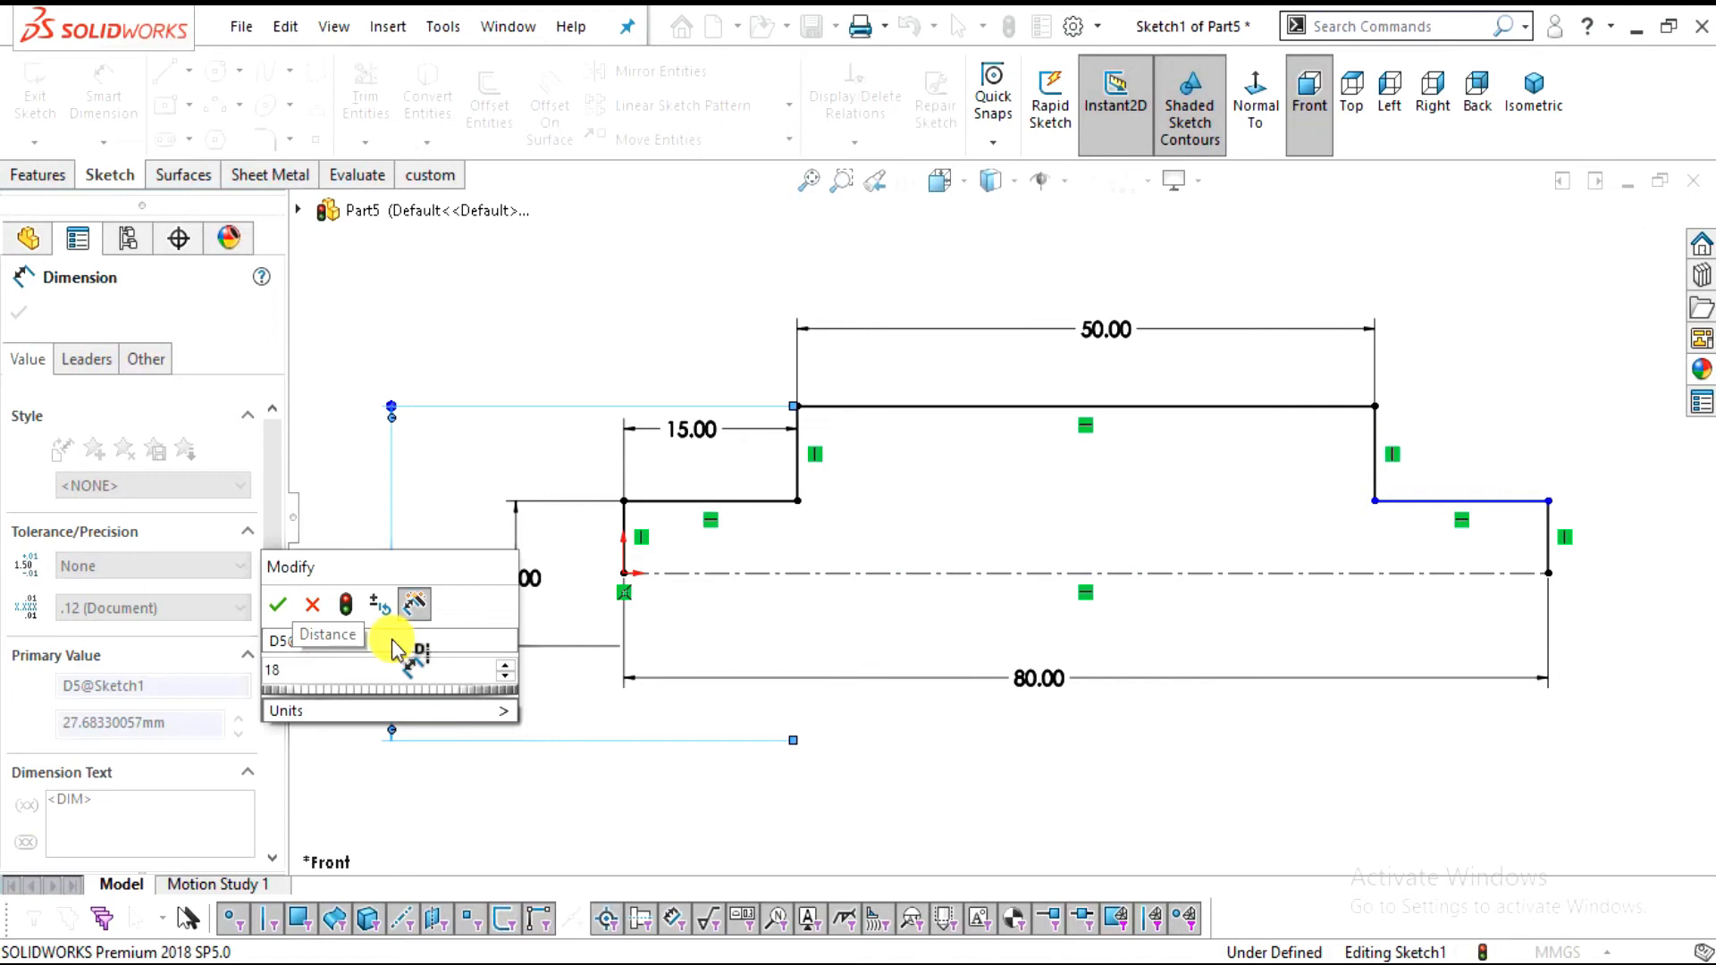
key("Return")
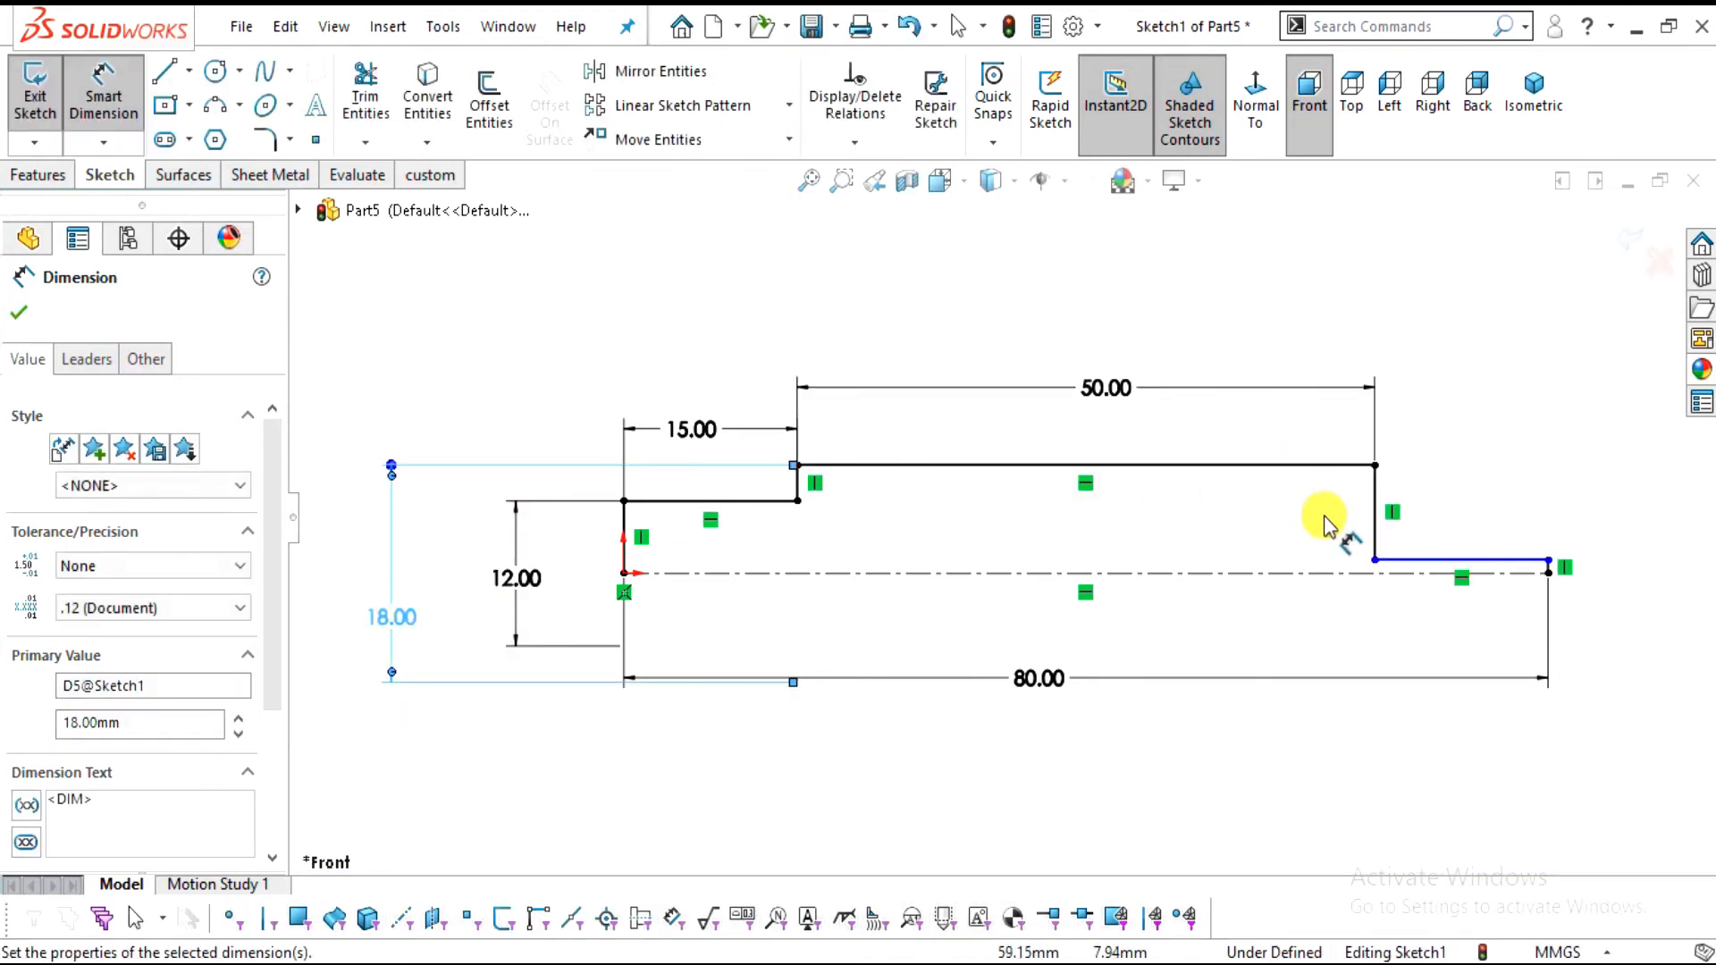
key("Escape")
Add a horizontal relation between the inner corner points of the two end steps
left_click(796, 501)
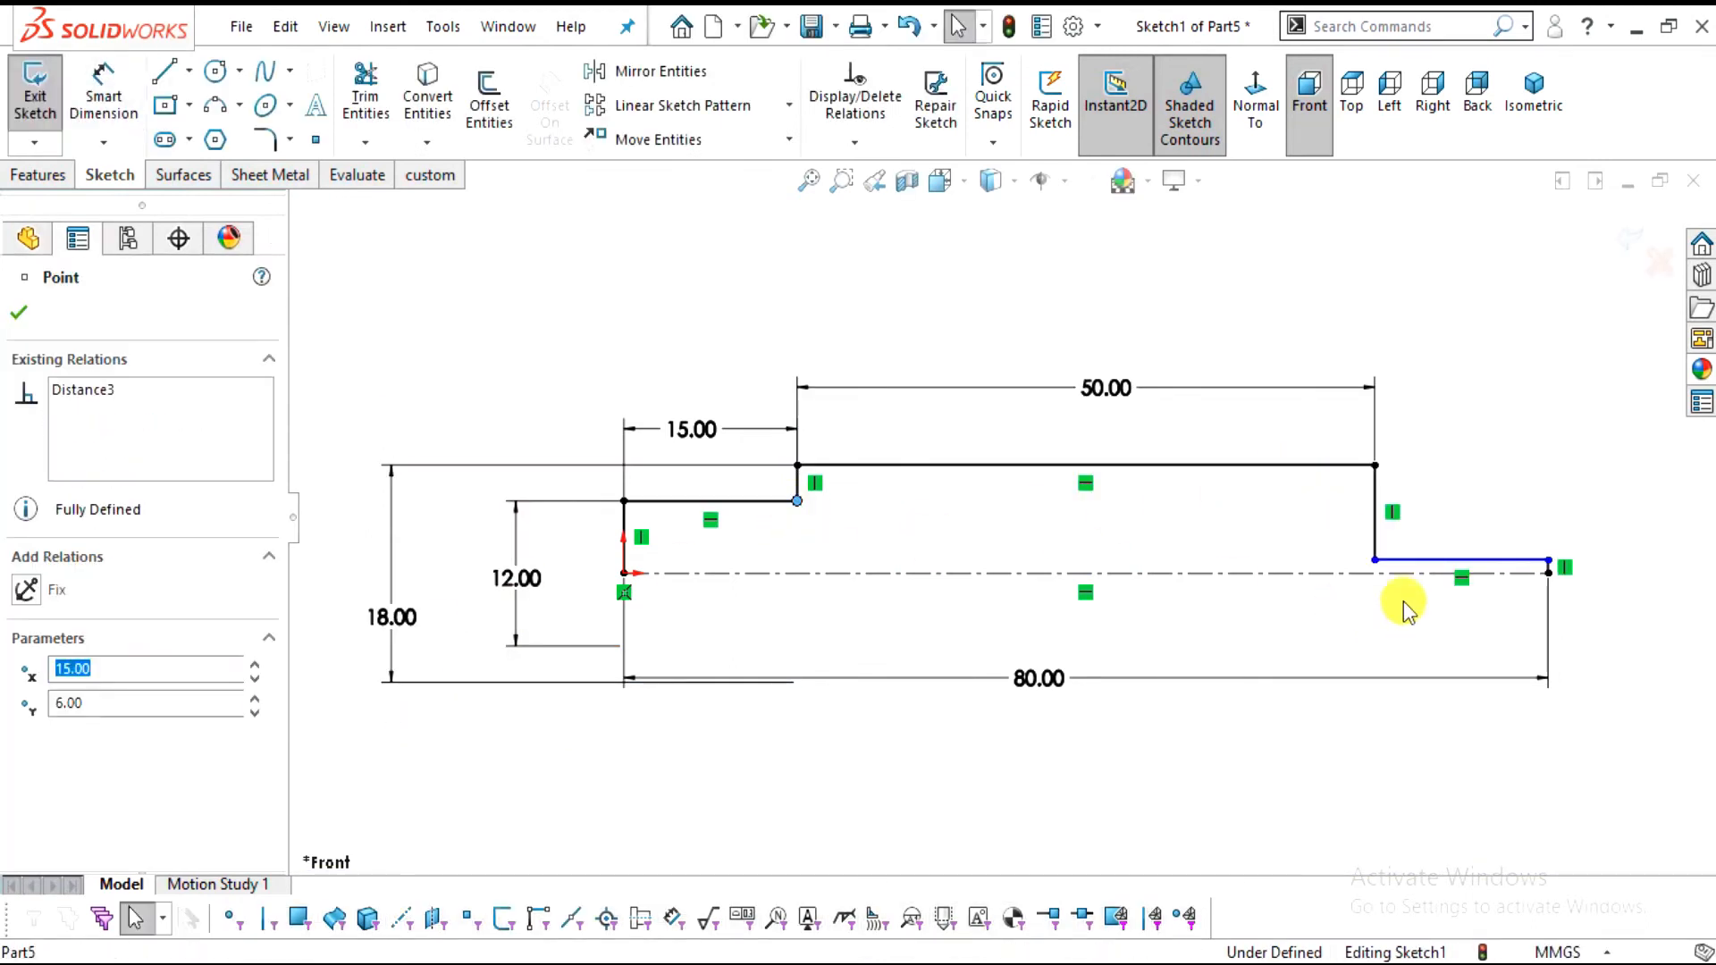
left_click(1376, 562, "ctrl")
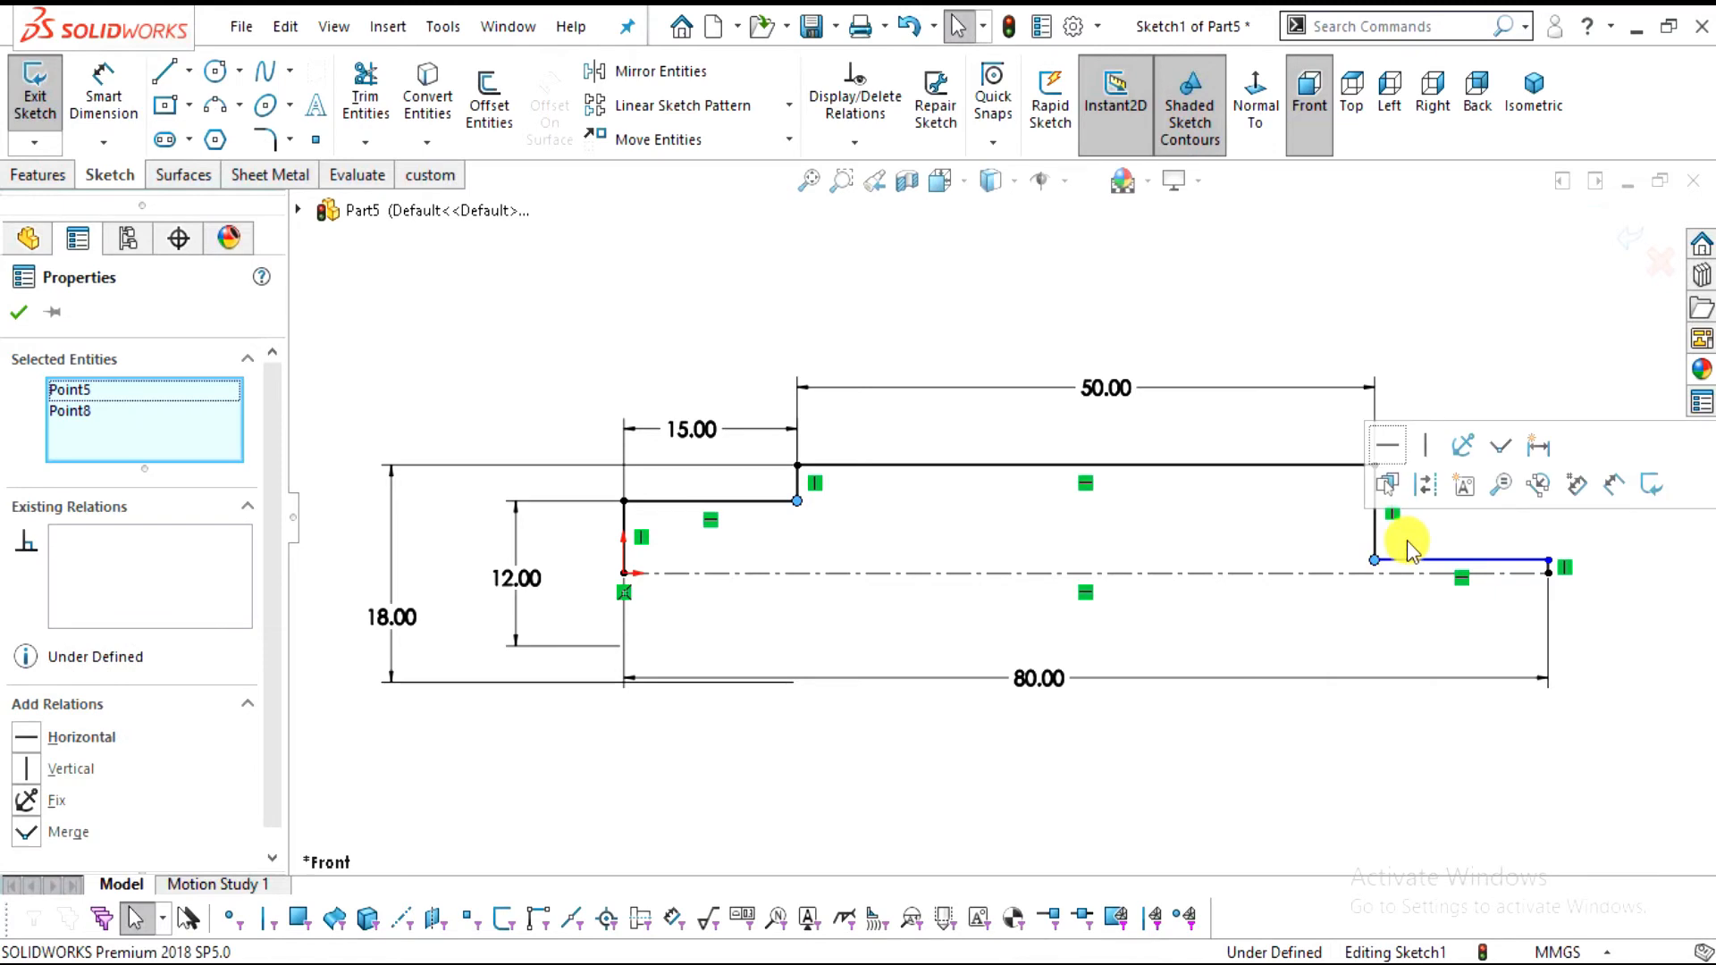
left_click(1392, 451)
left_click(1480, 712)
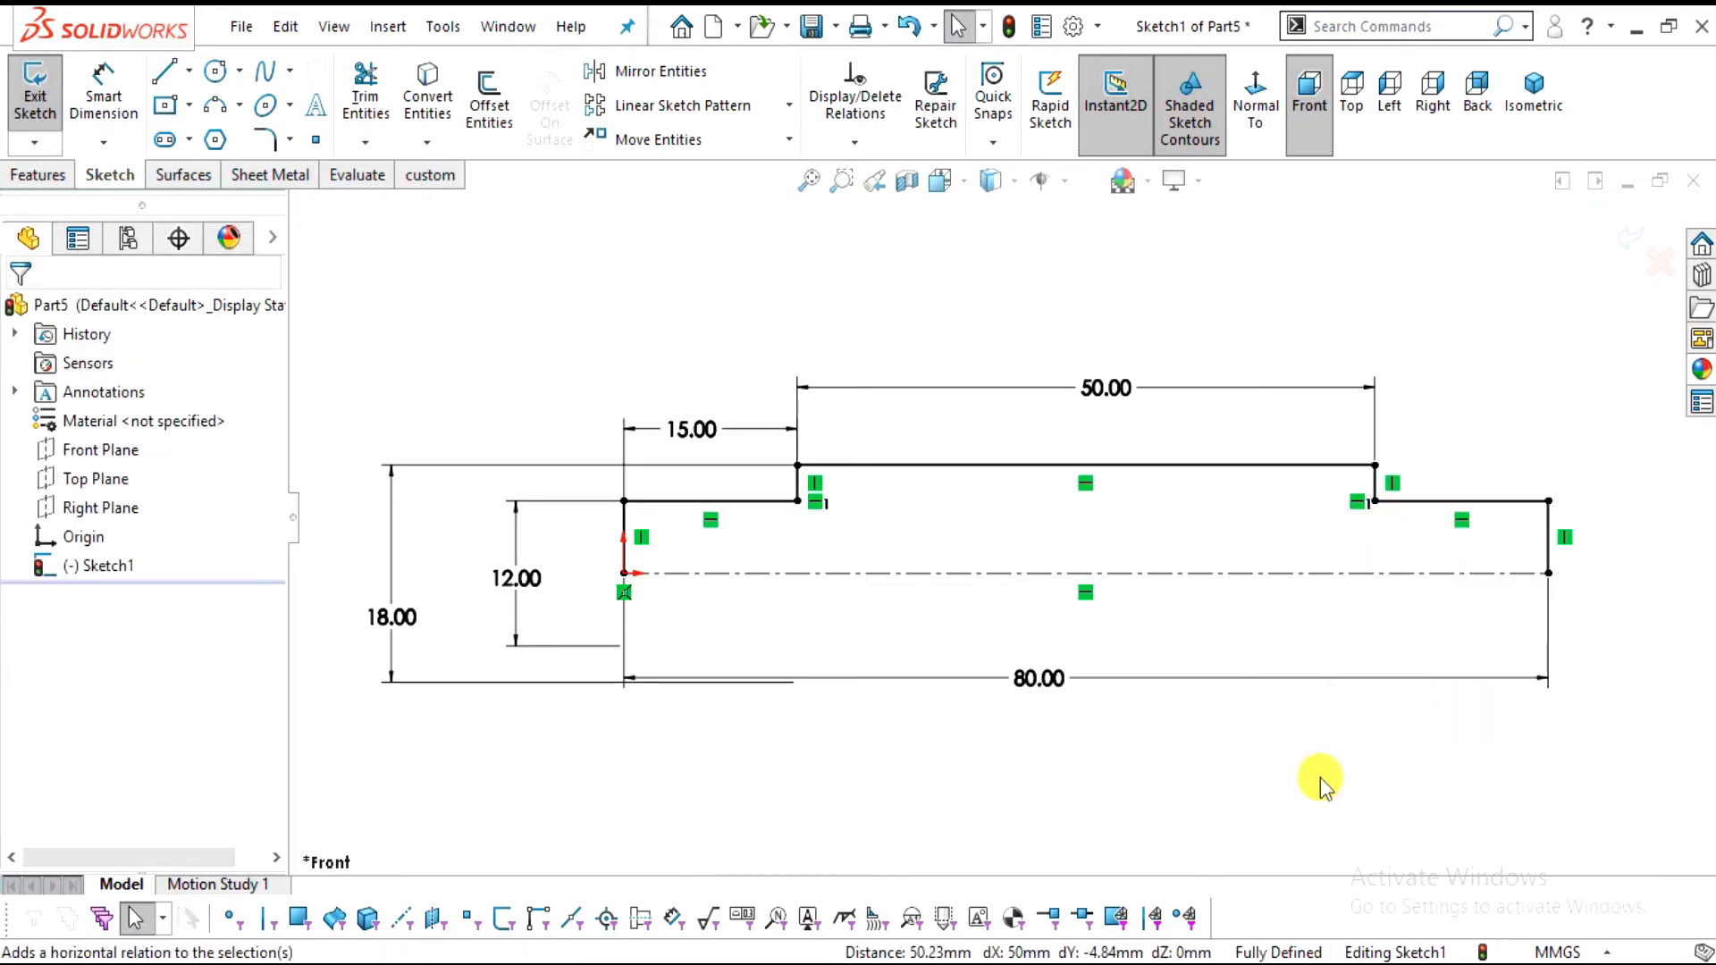
Revolve the stepped profile 360° about the centerline, letting the open sketch be closed automatically
left_click(27, 179)
left_click(141, 132)
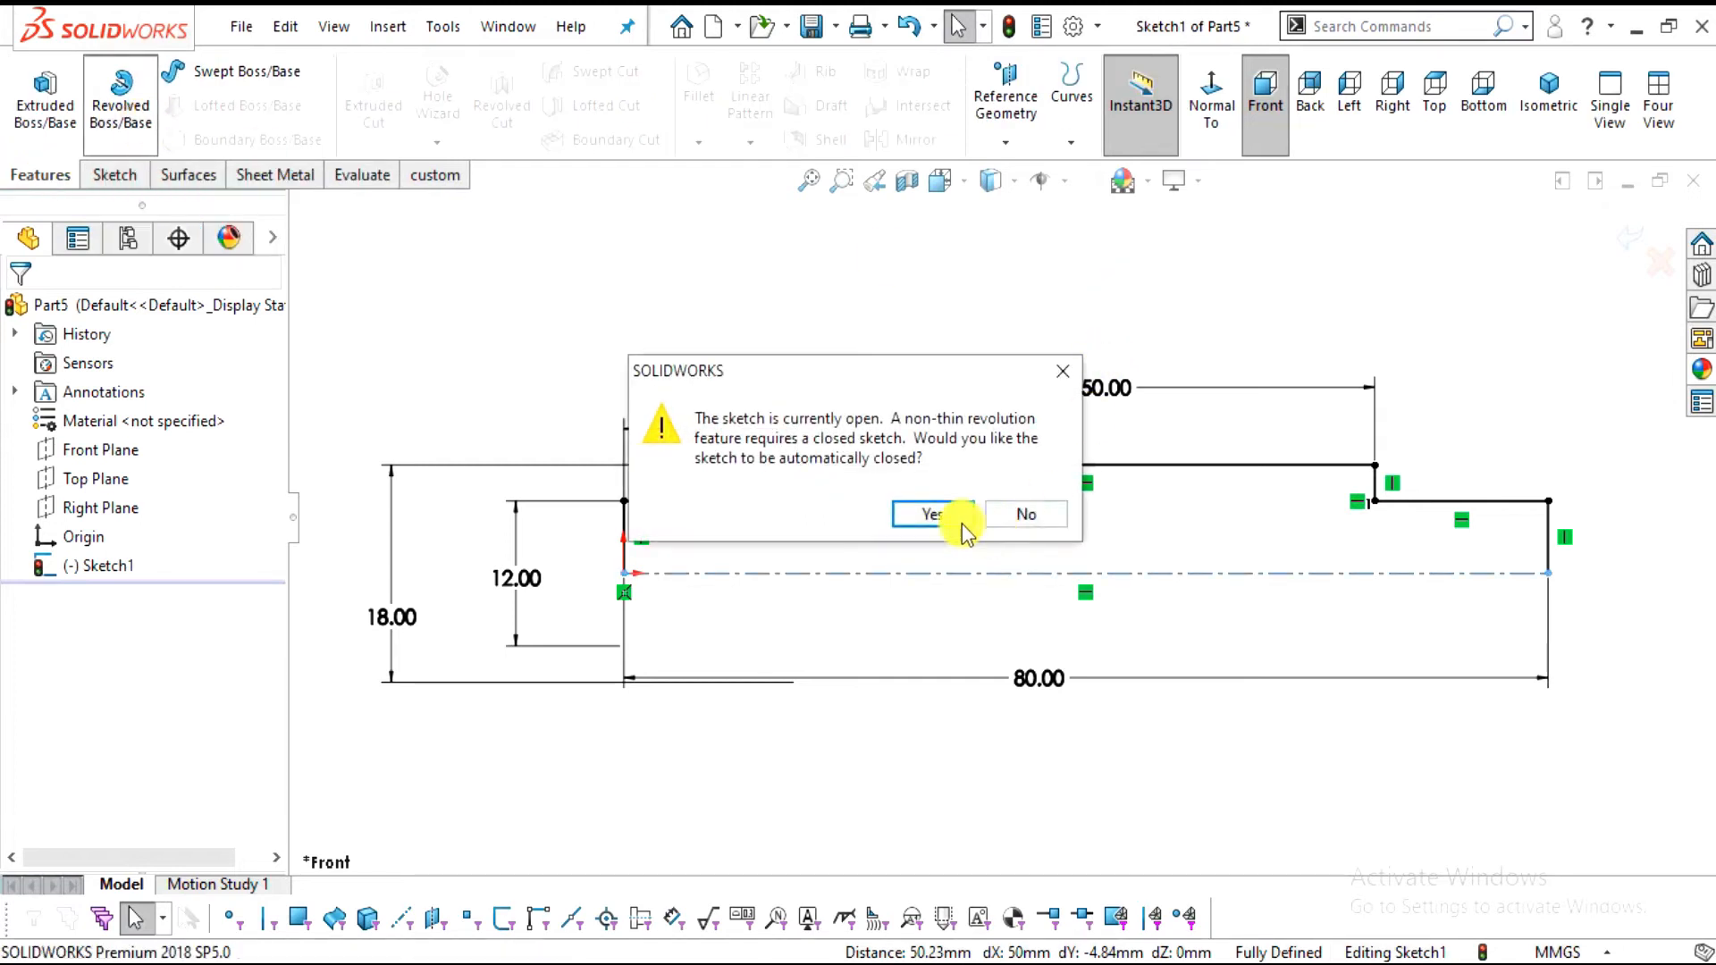
left_click(932, 516)
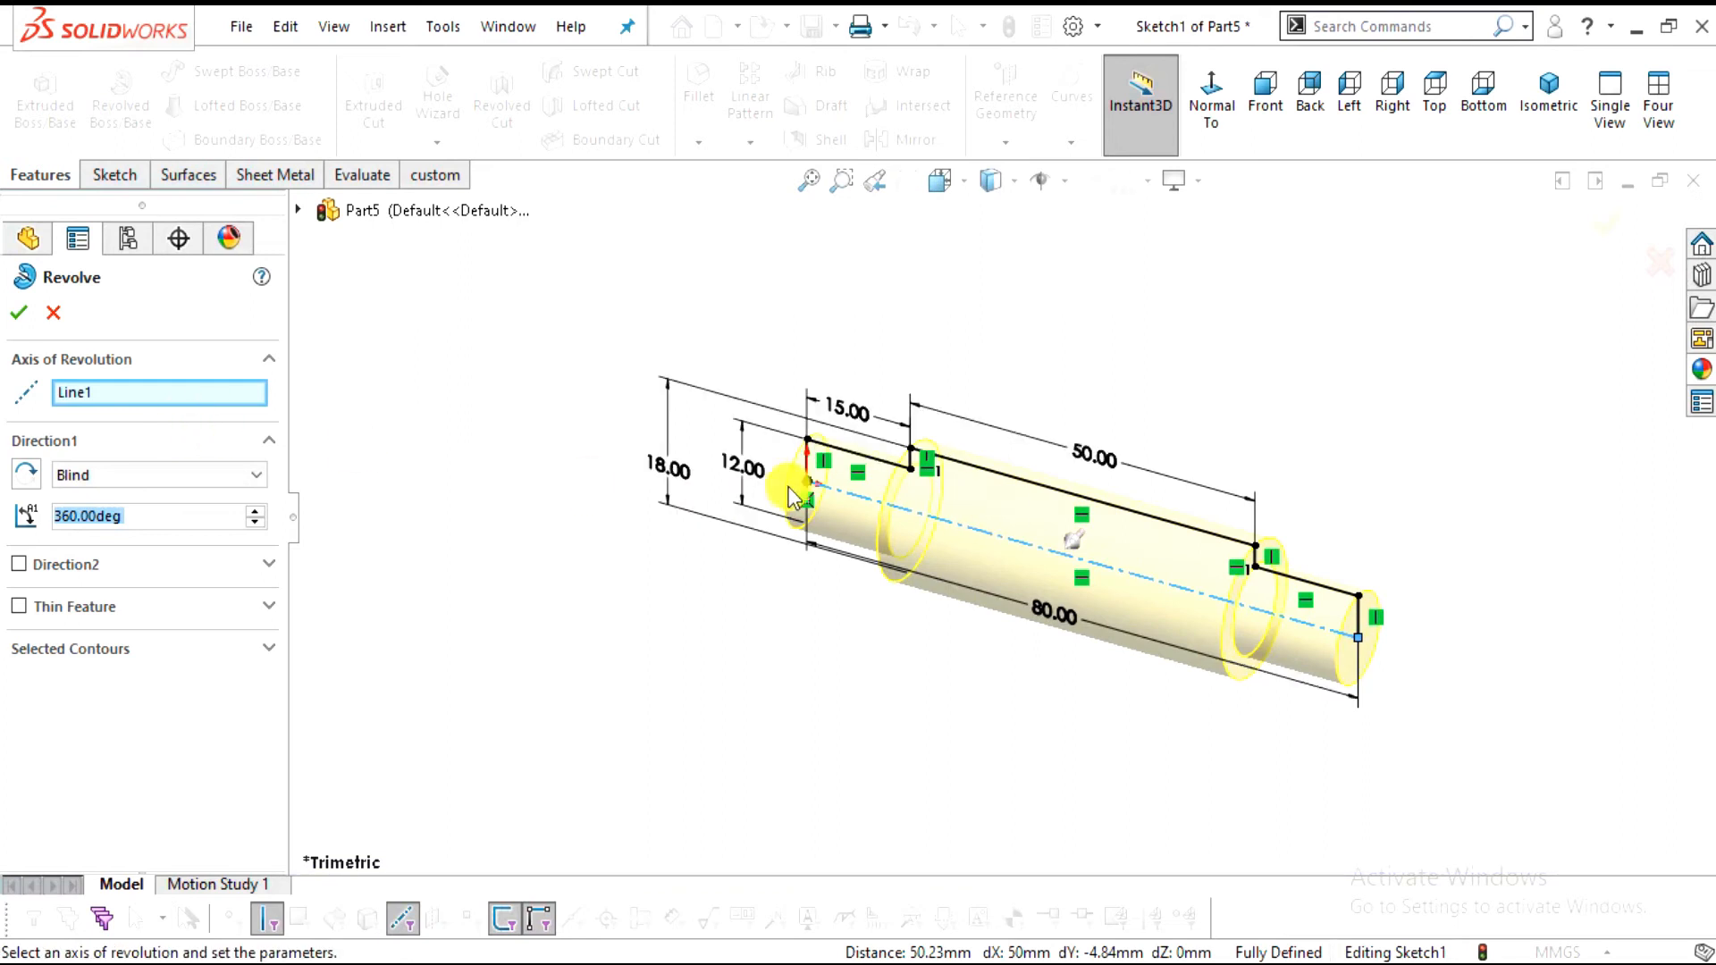
scroll(950, 513, "down", 2)
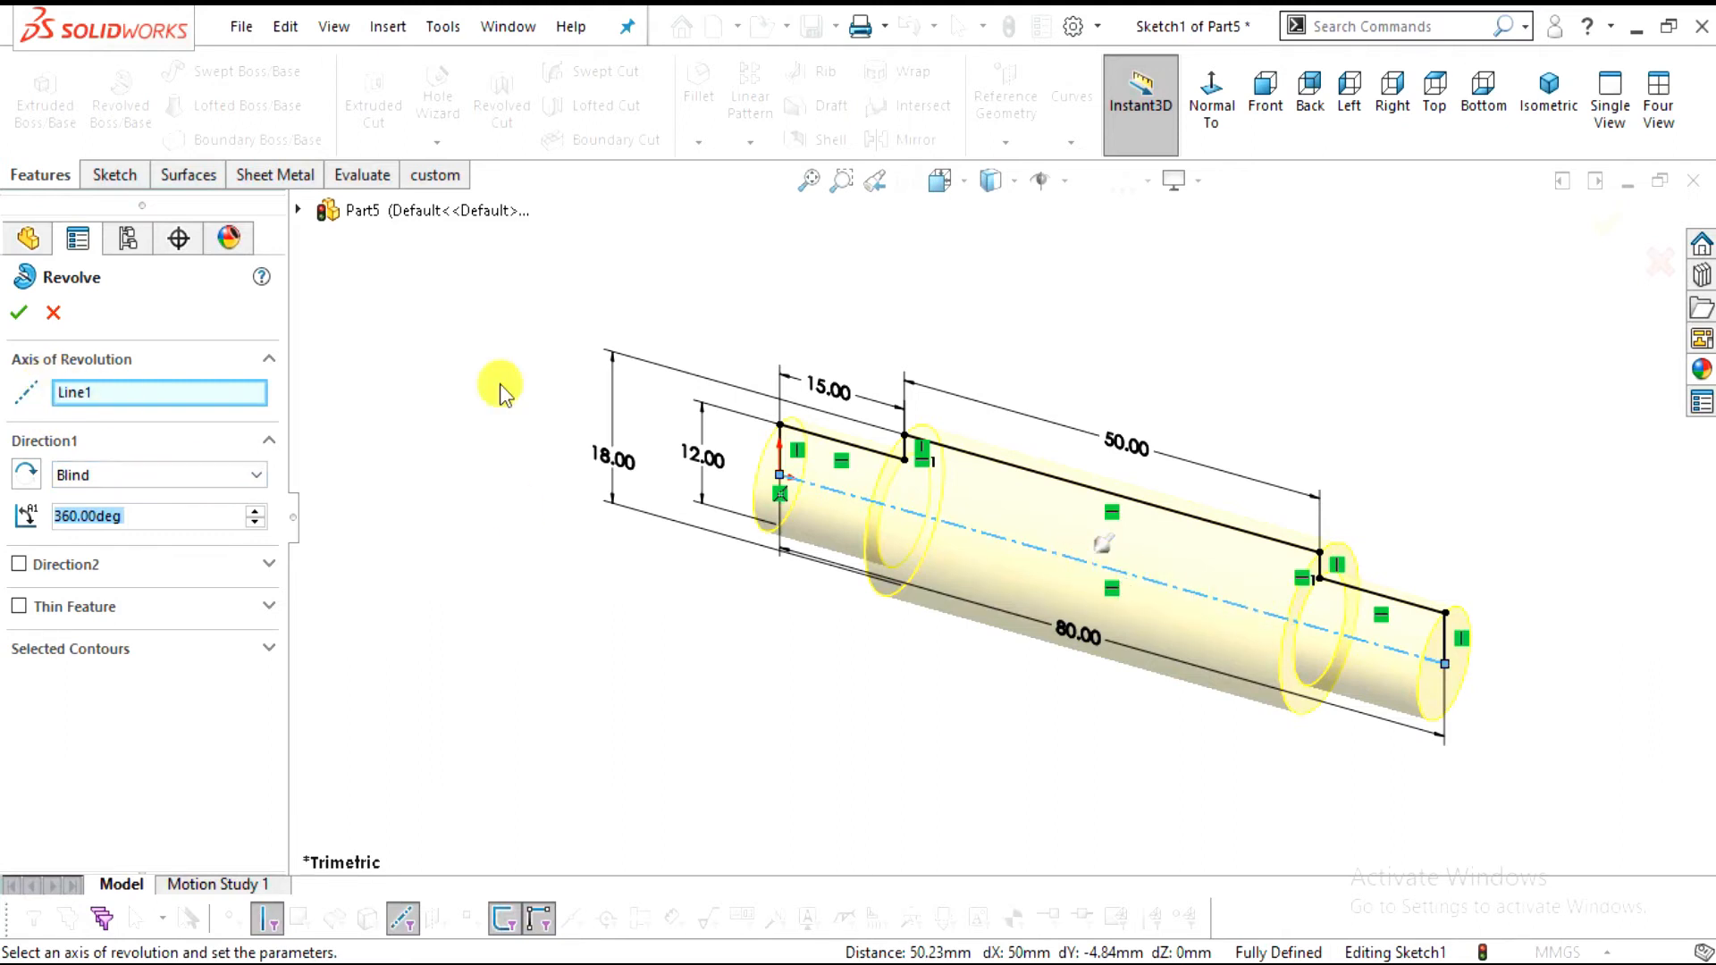
left_click(22, 314)
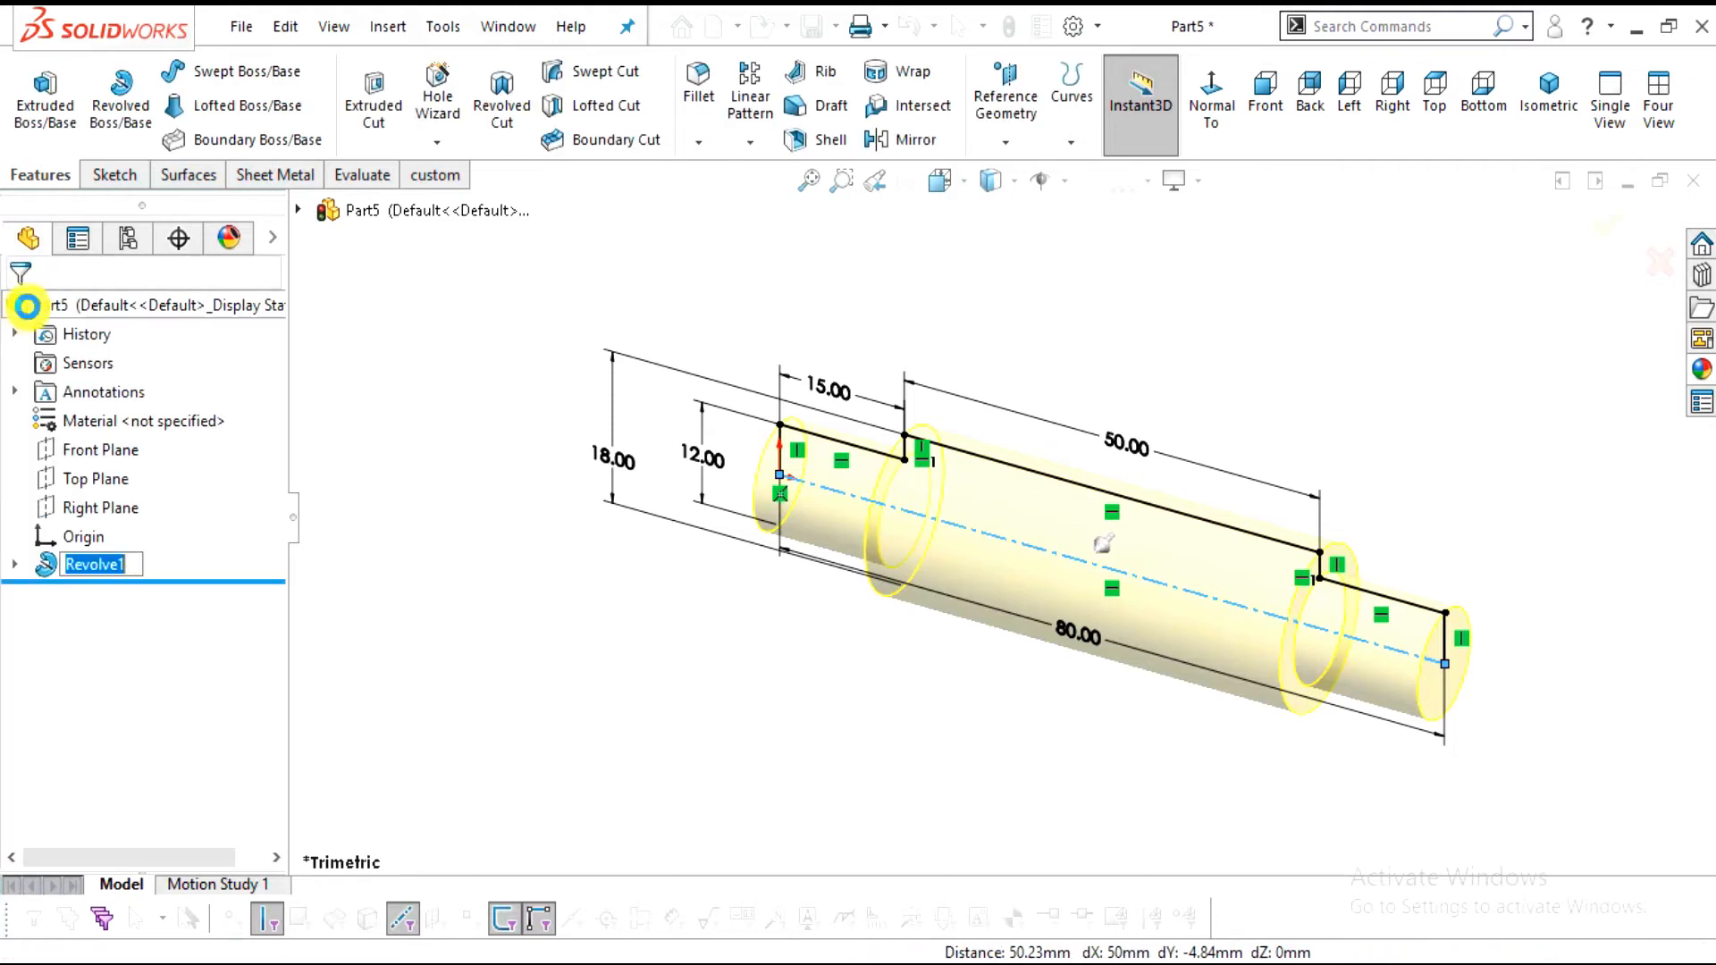
Check the shaft's bore in the PDF drawing, and sketch a circle about 8.35 mm in diameter at the origin on the shaft's end face
mouse_move(1148, 610)
middle_mouse_down()
mouse_move(992, 566)
mouse_move(1114, 625)
mouse_move(1064, 700)
mouse_move(1173, 586)
middle_mouse_up()
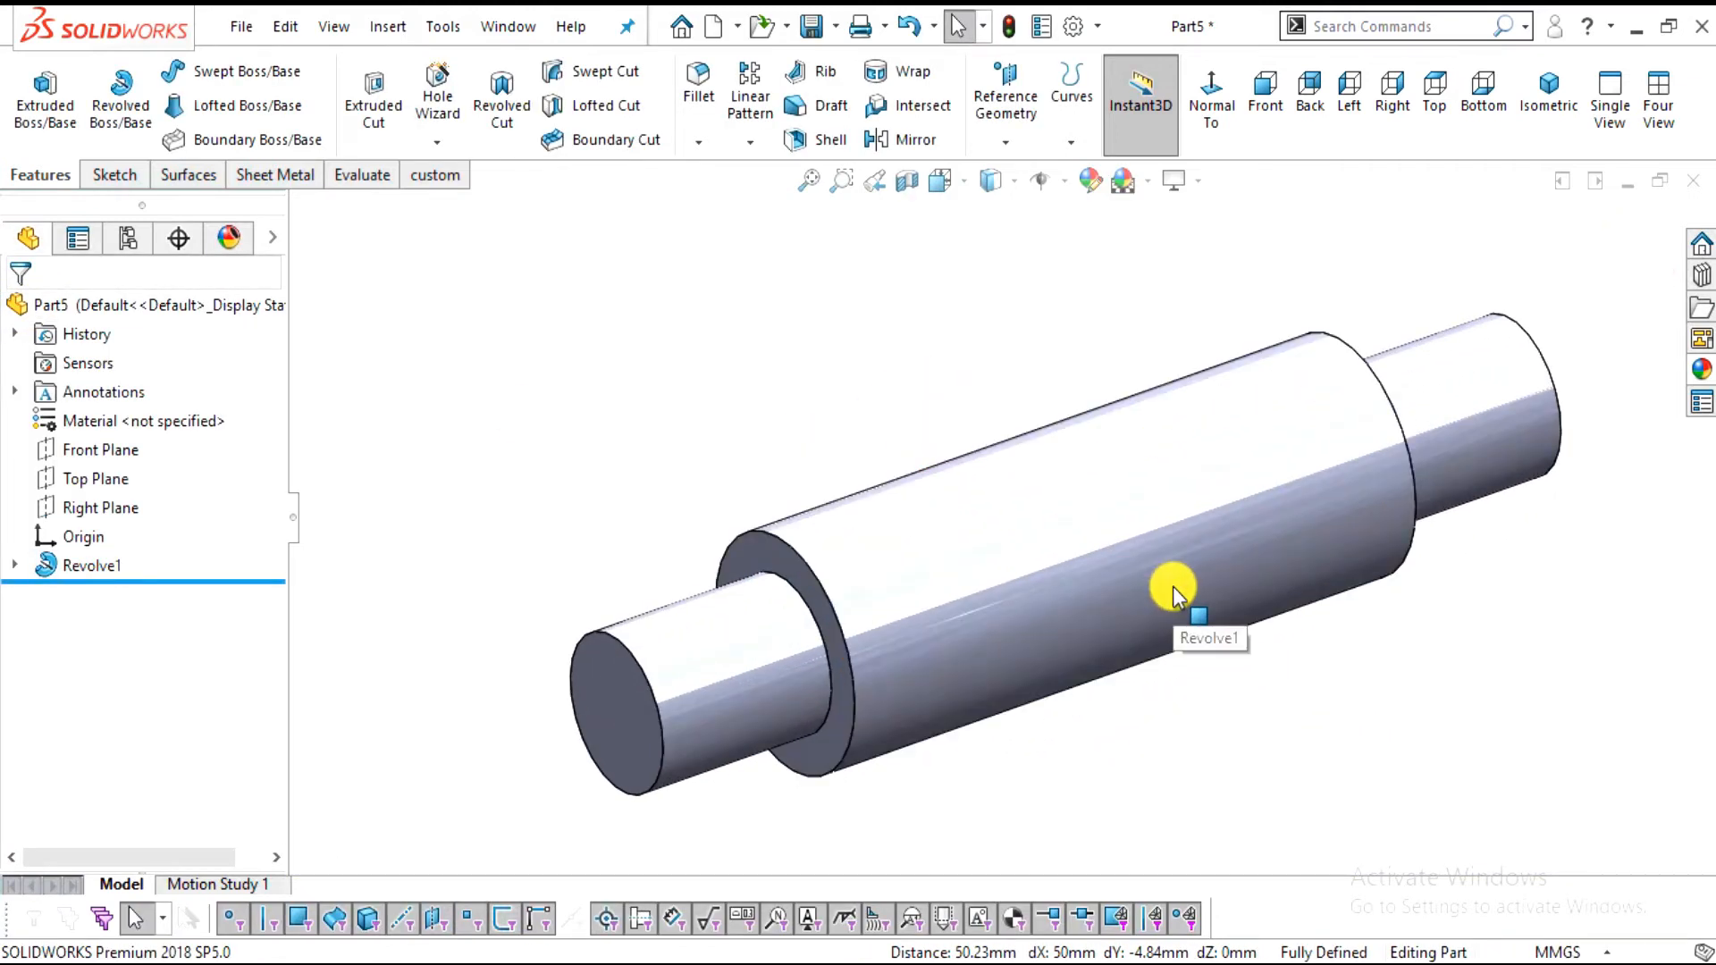
key("alt+Tab")
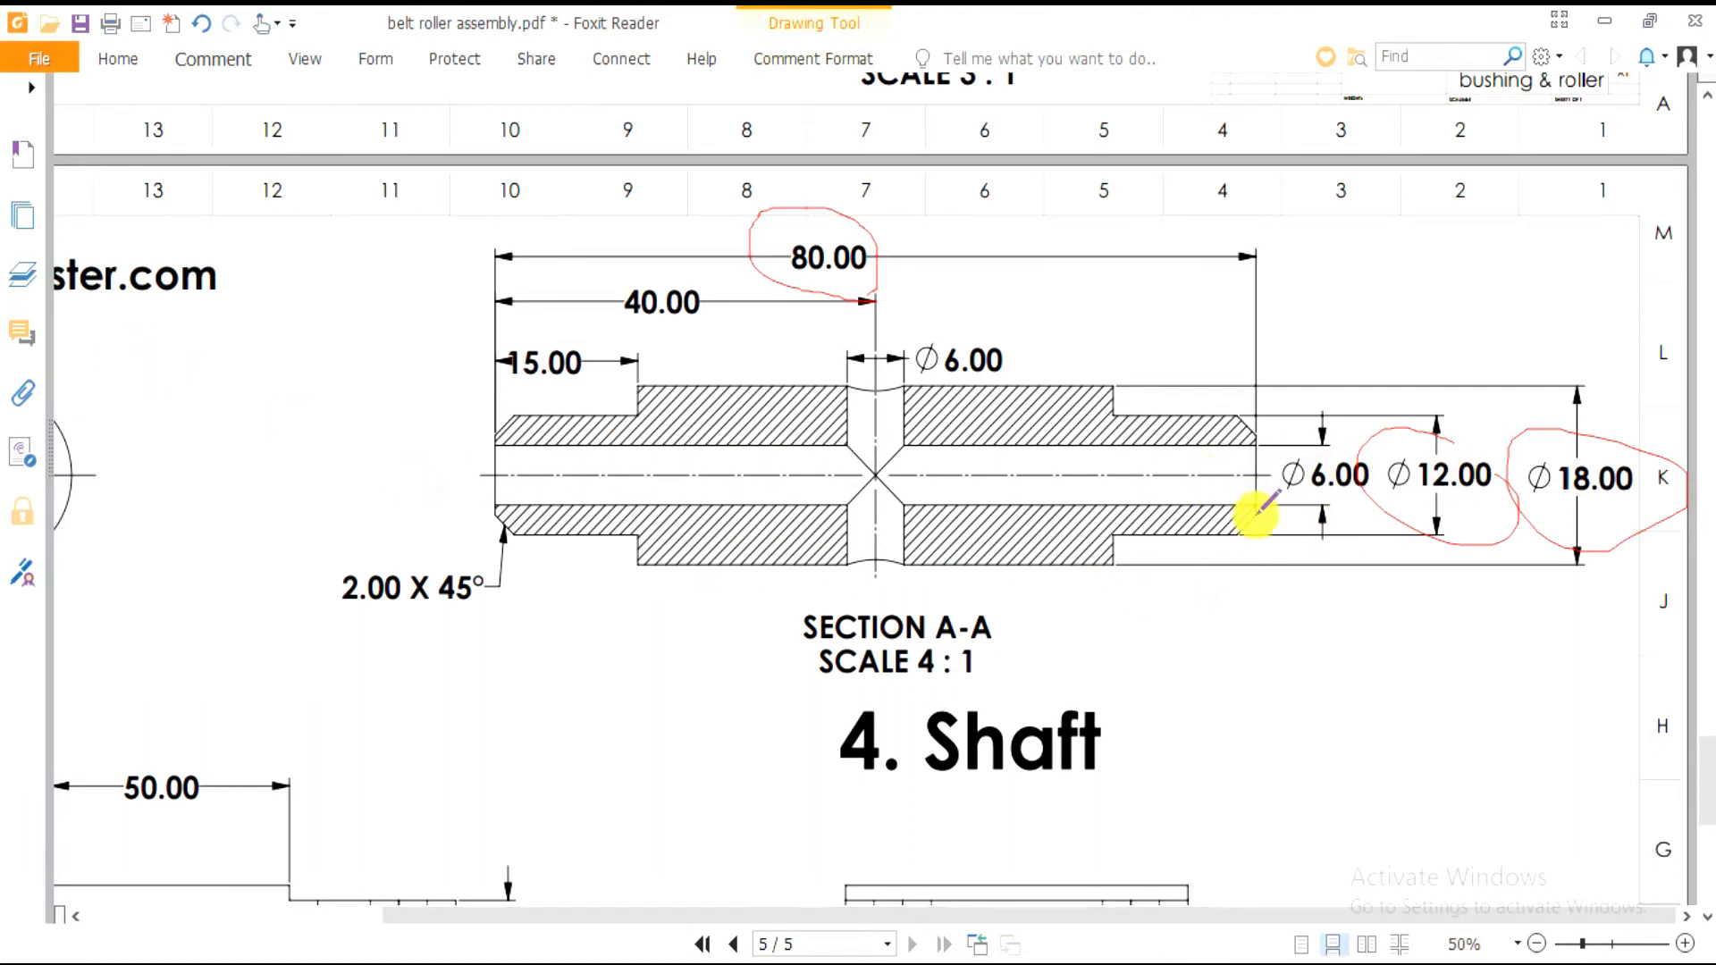
key("alt+Tab")
left_click(601, 697)
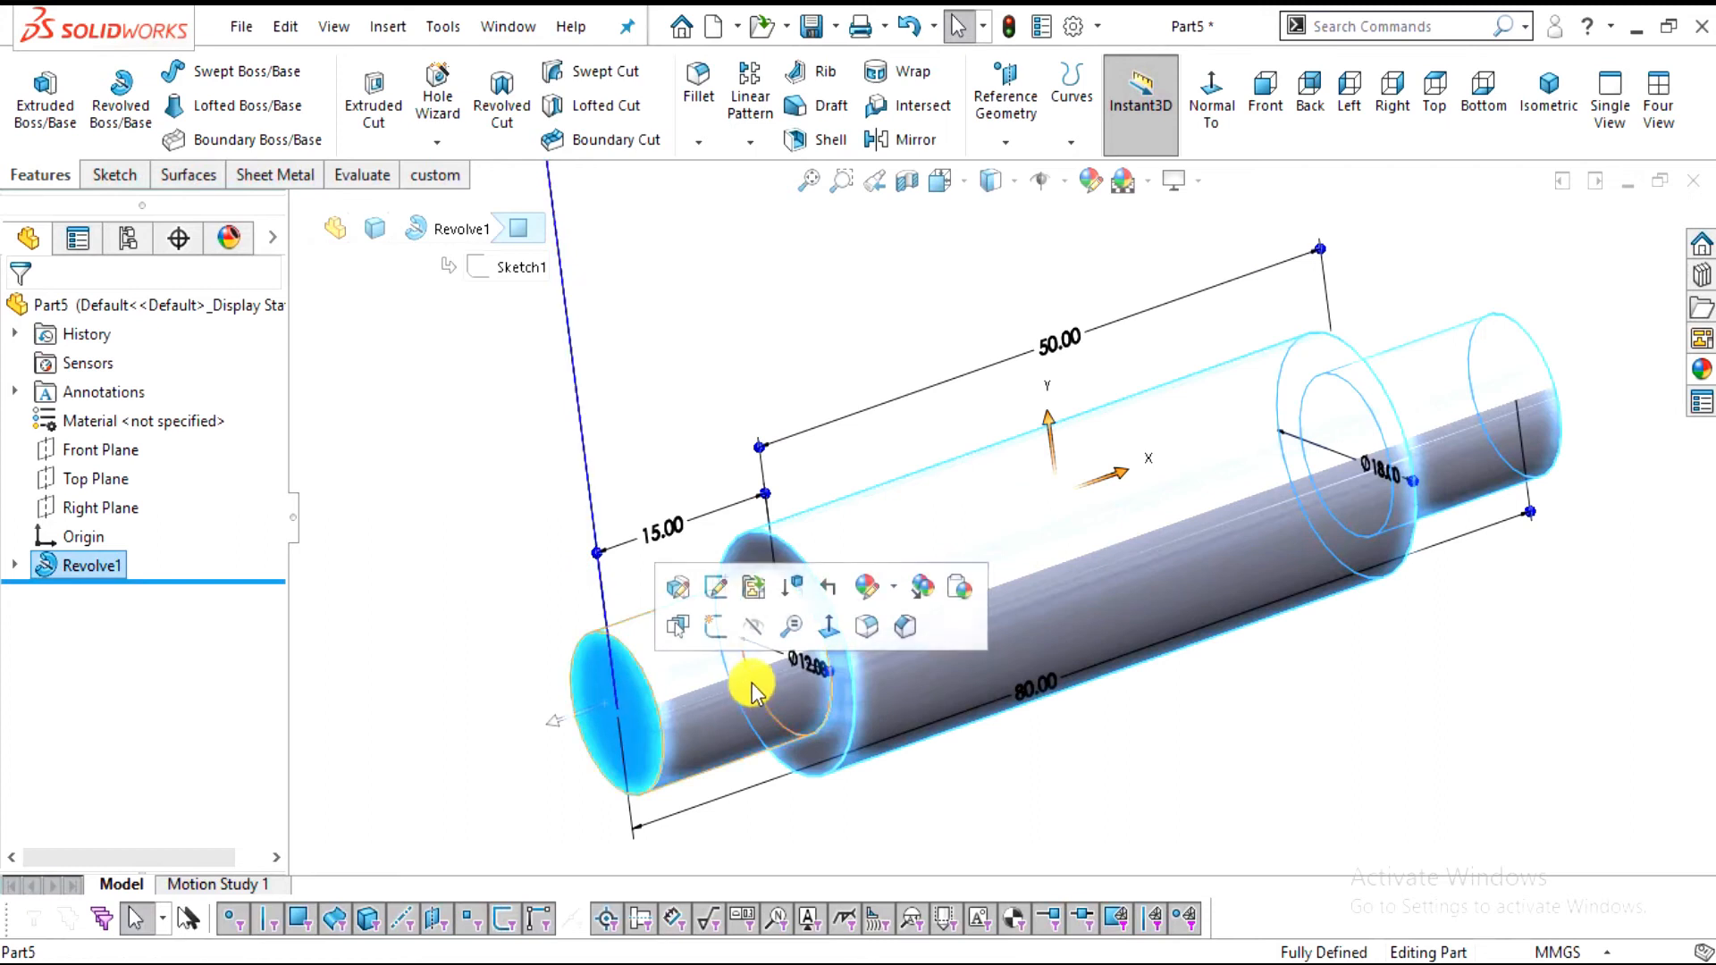
left_click(826, 628)
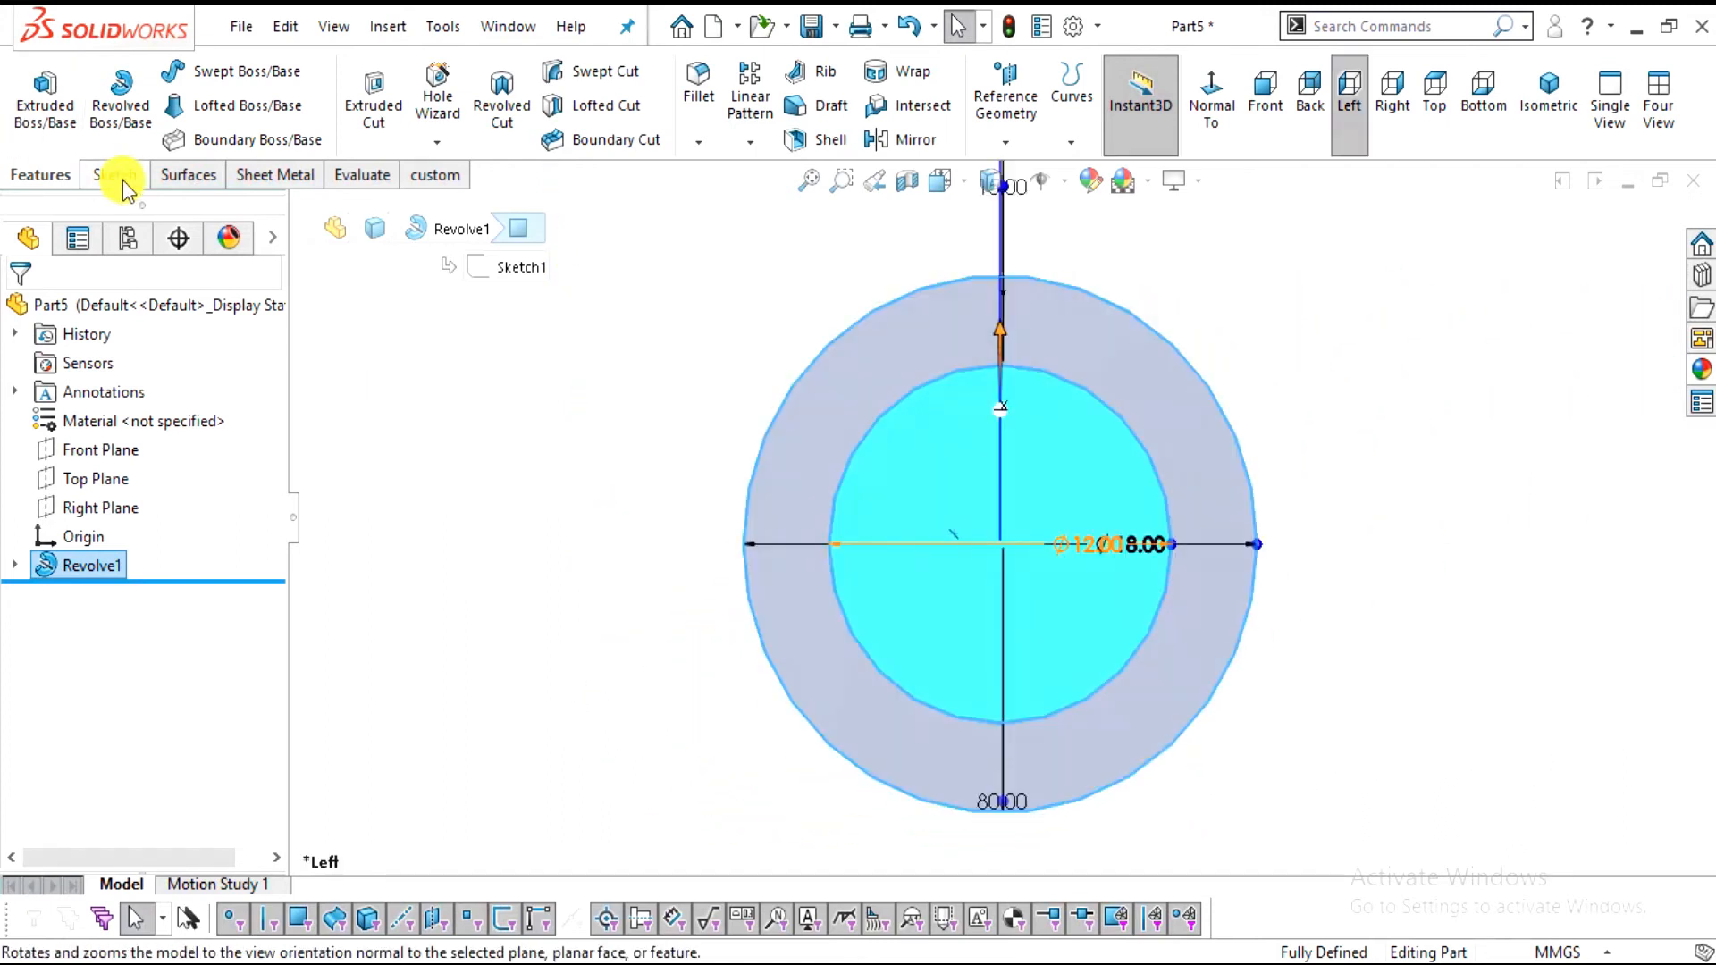
left_click(110, 174)
left_click(25, 103)
left_click(215, 72)
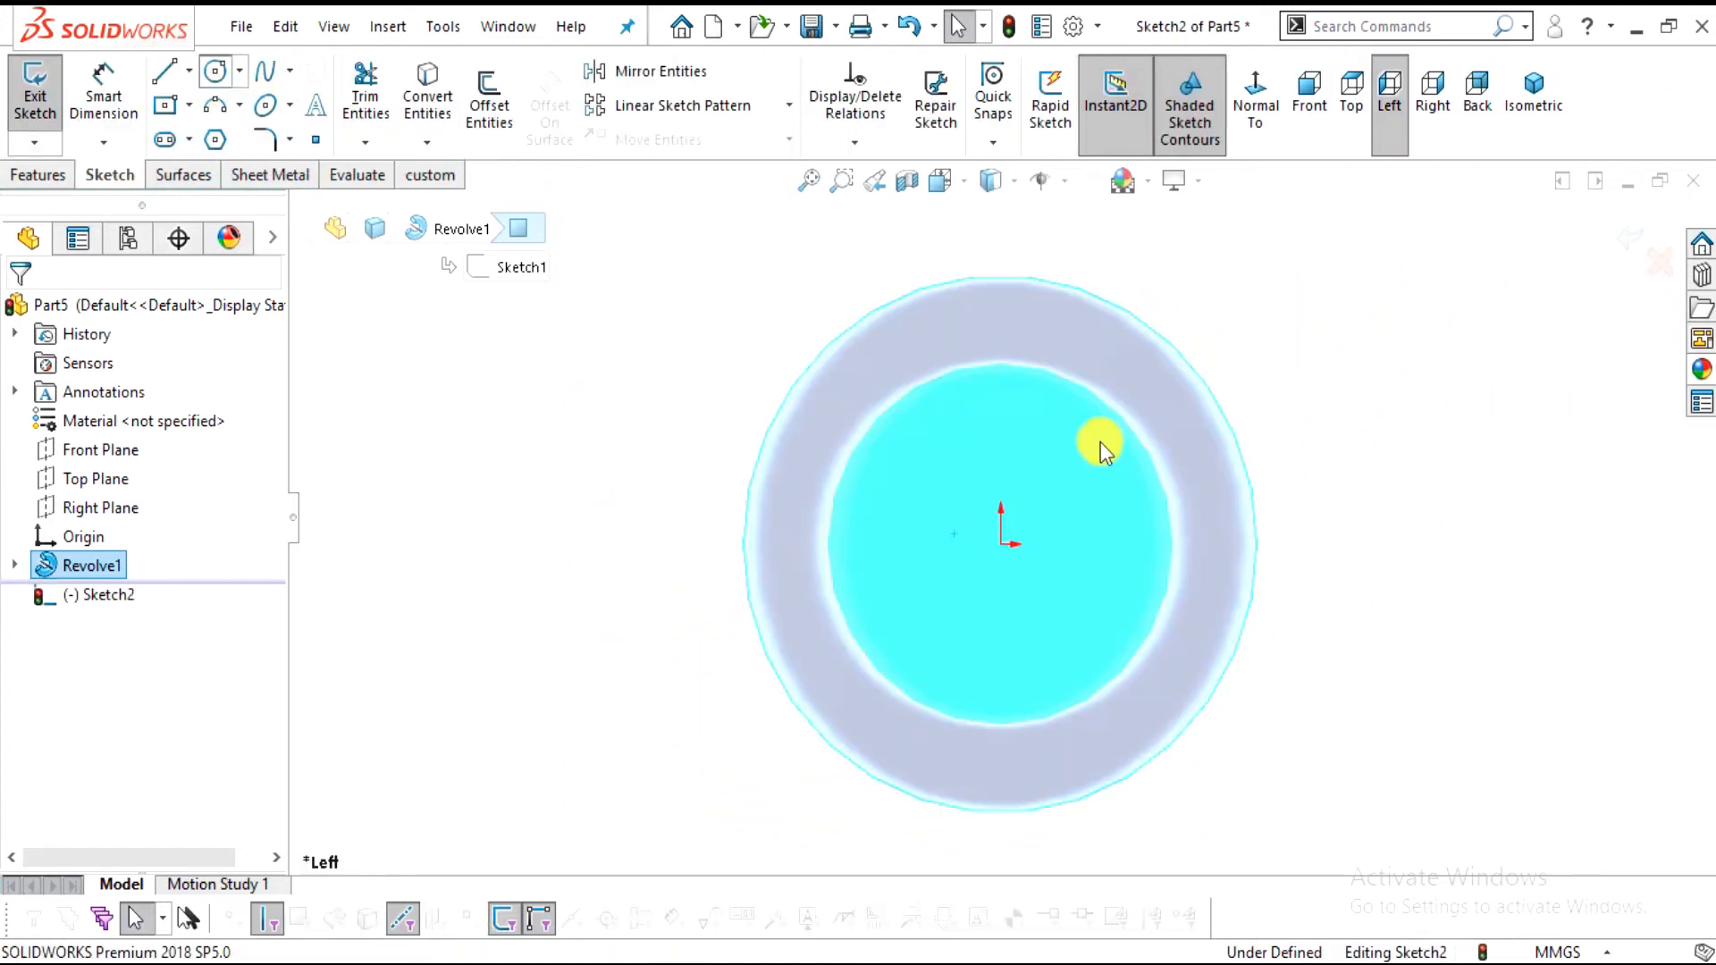
left_click_drag(1001, 544, 1088, 622)
left_click(27, 176)
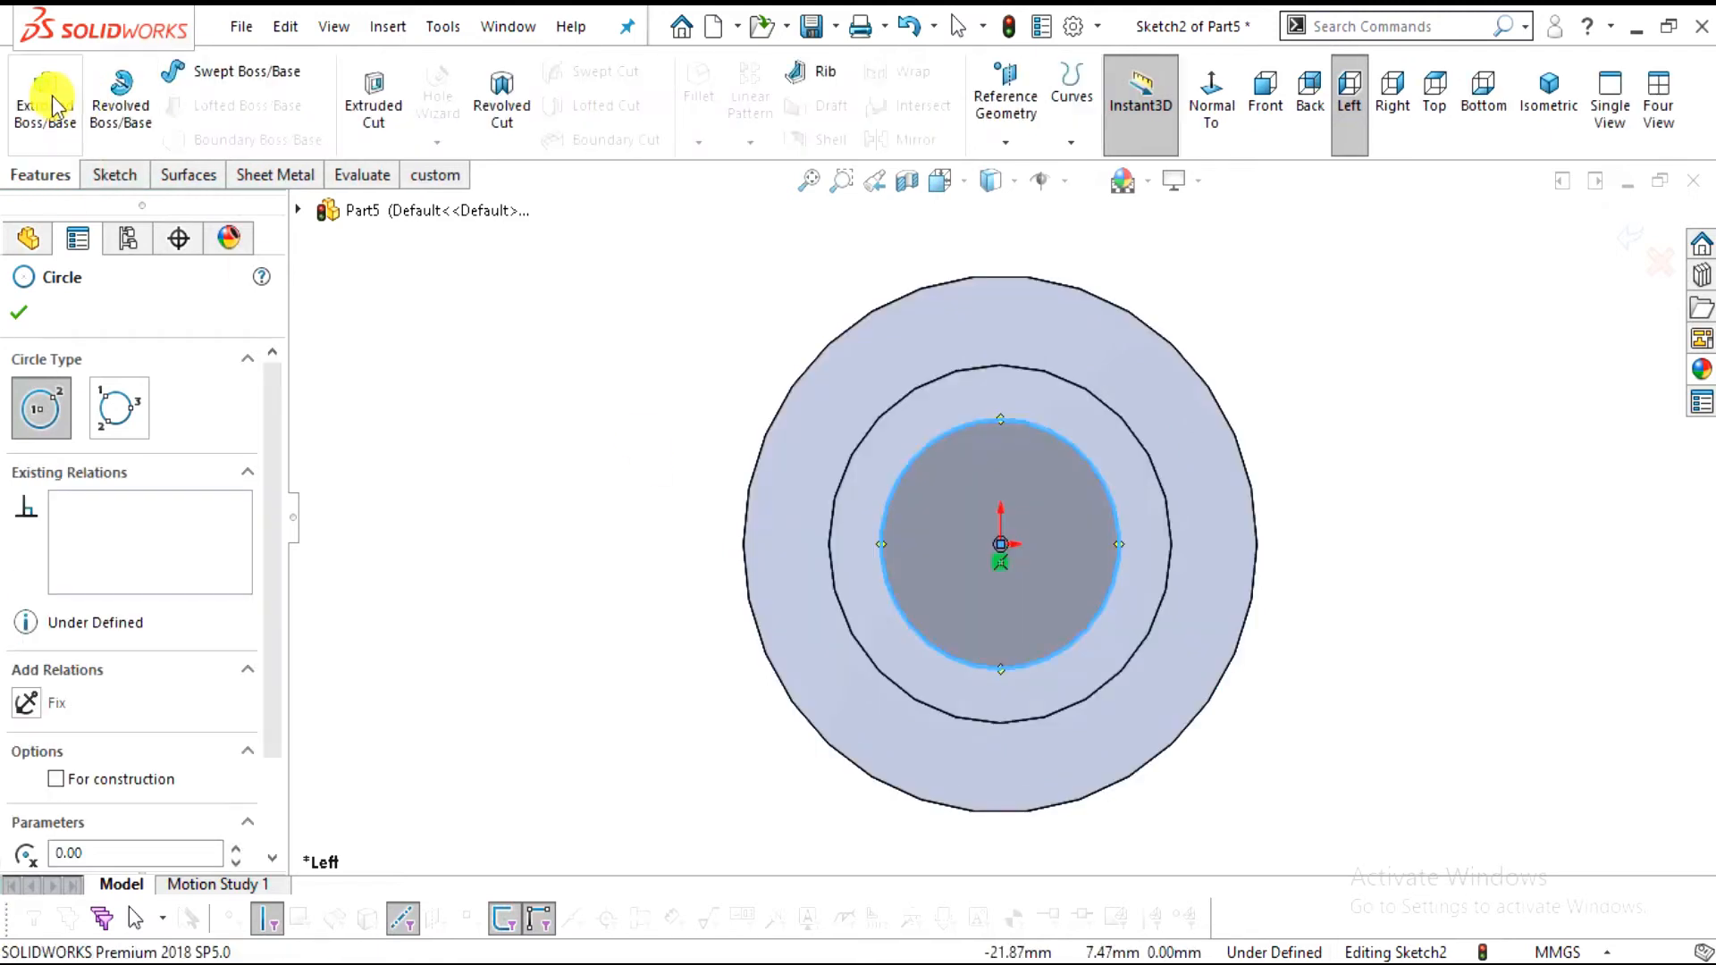
key("Escape")
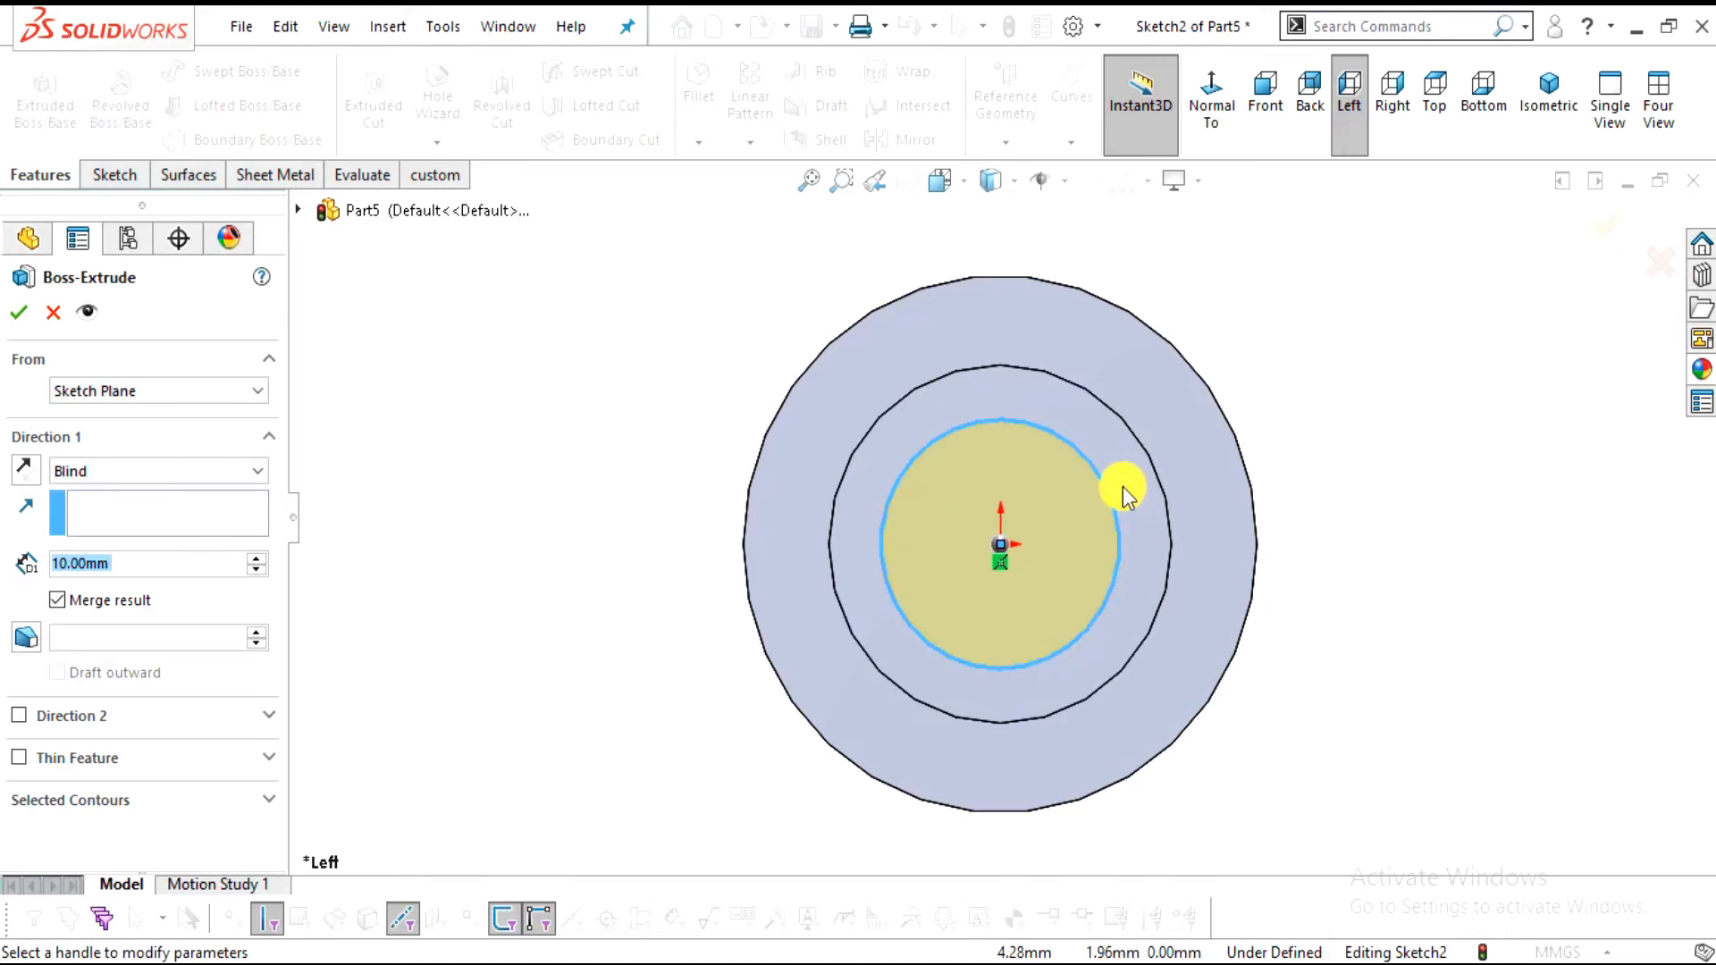
key("Escape")
Dimension the bore circle's diameter as 6 mm, checking the value in the PDF drawing
left_click(143, 174)
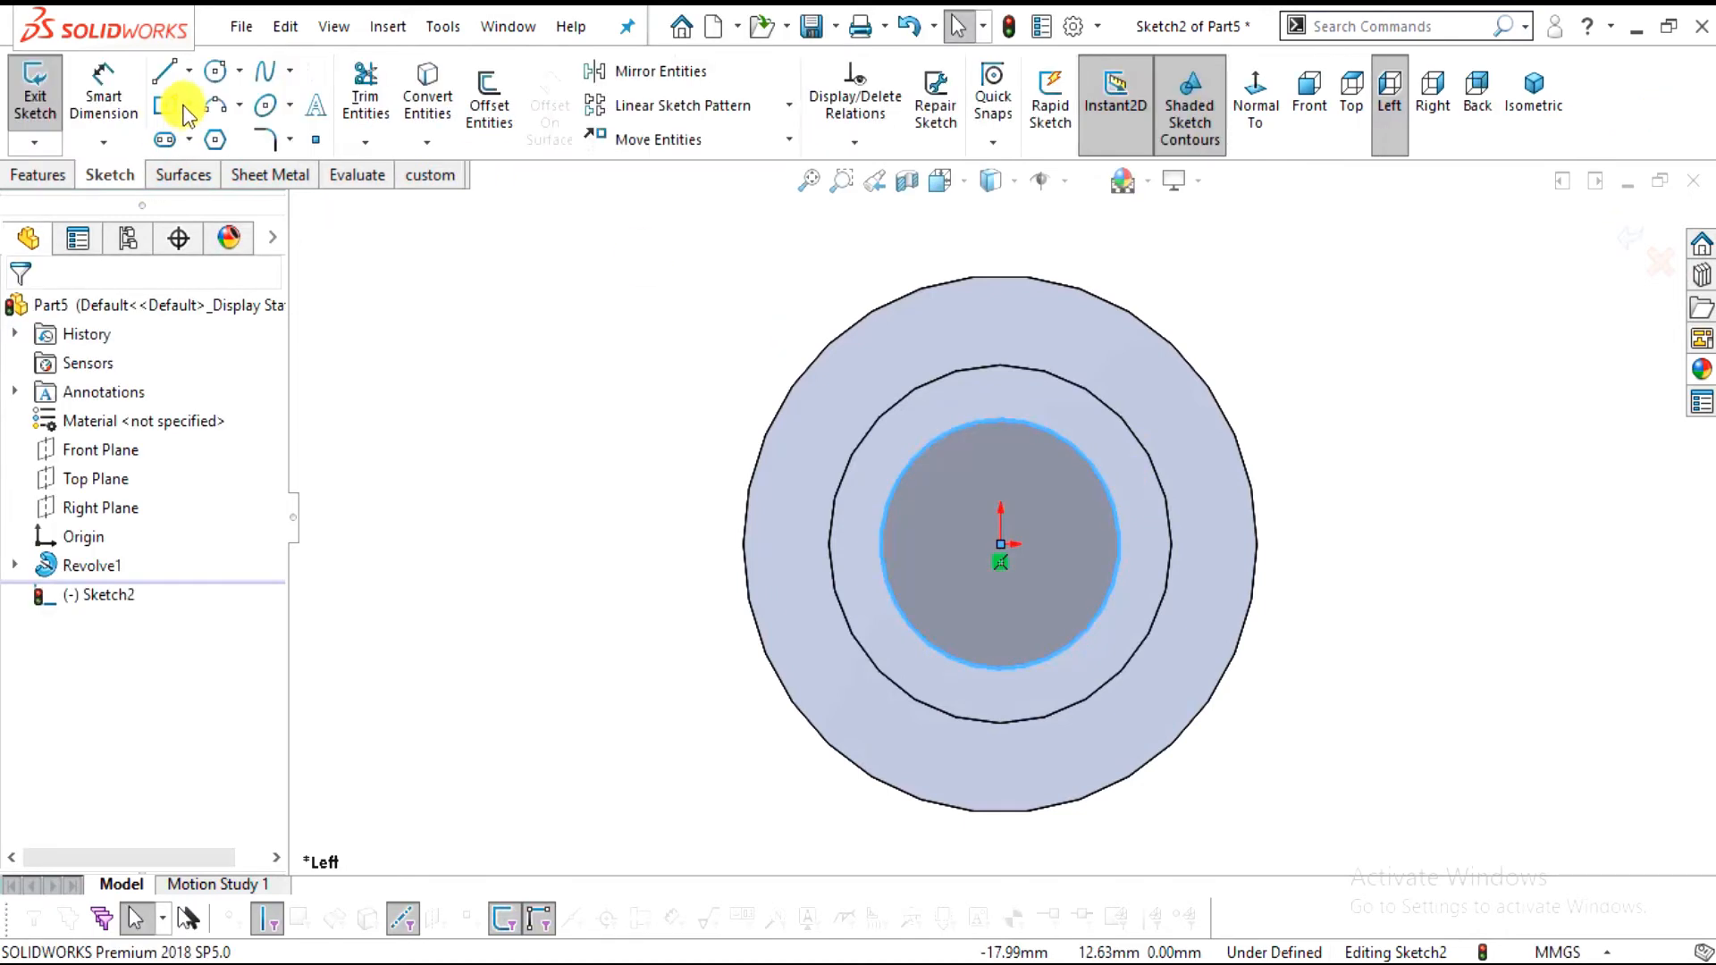
left_click(1105, 484)
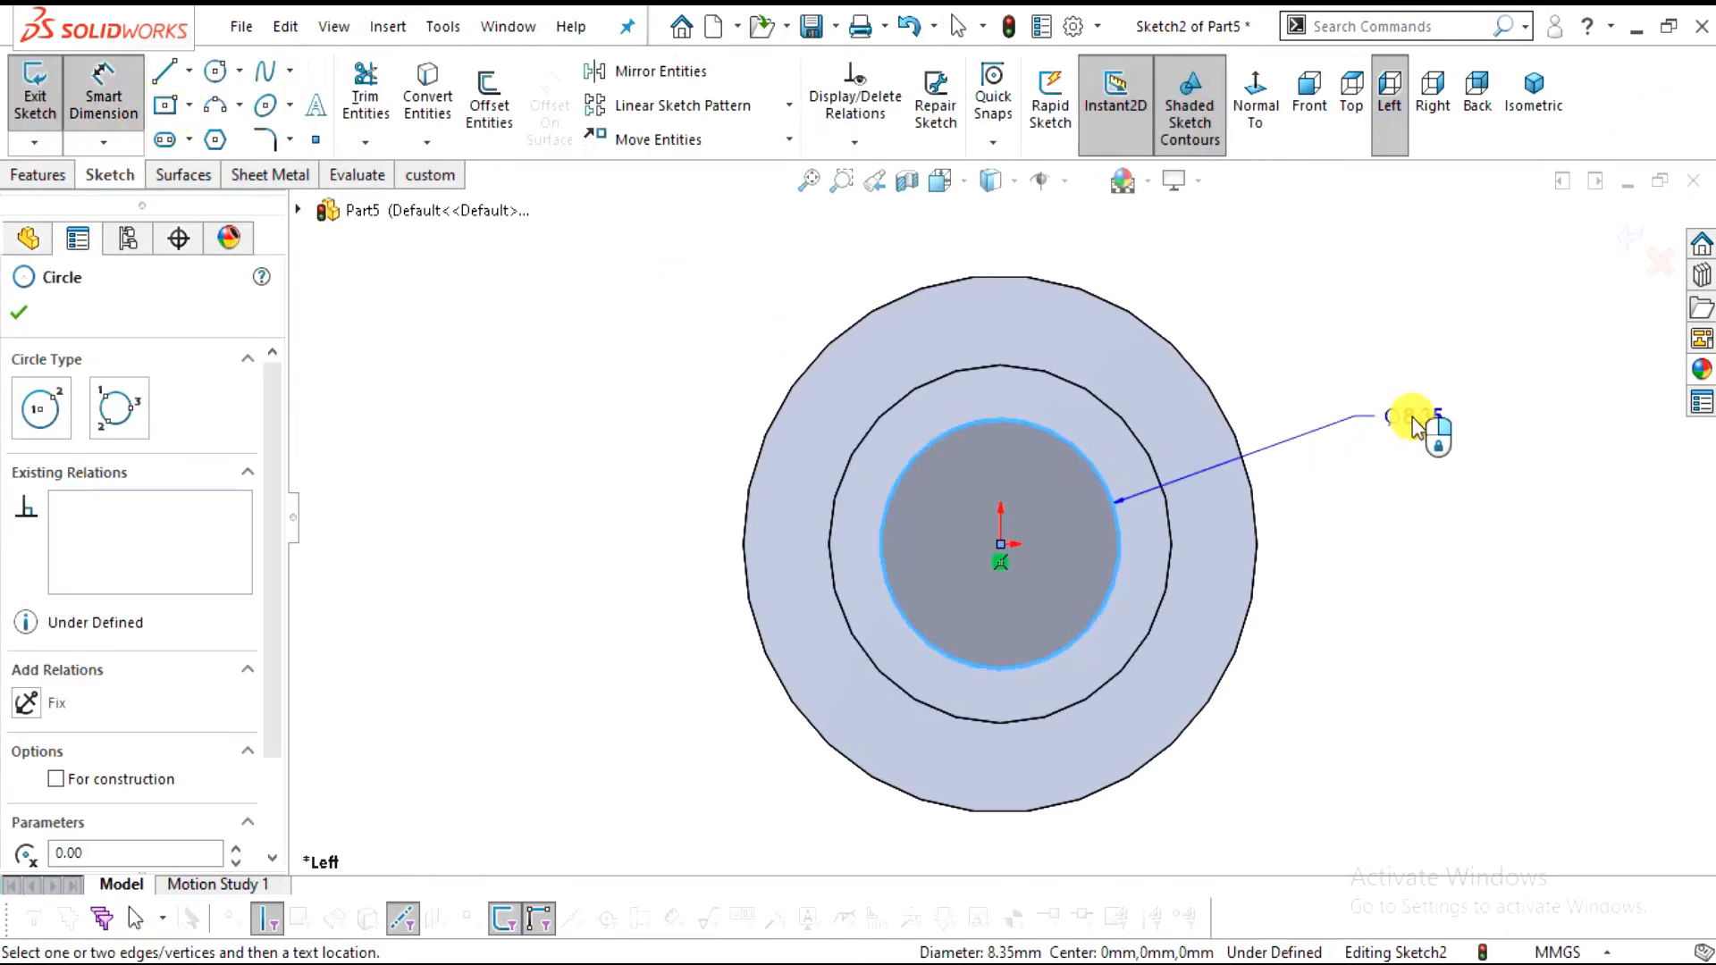
key("alt+Tab")
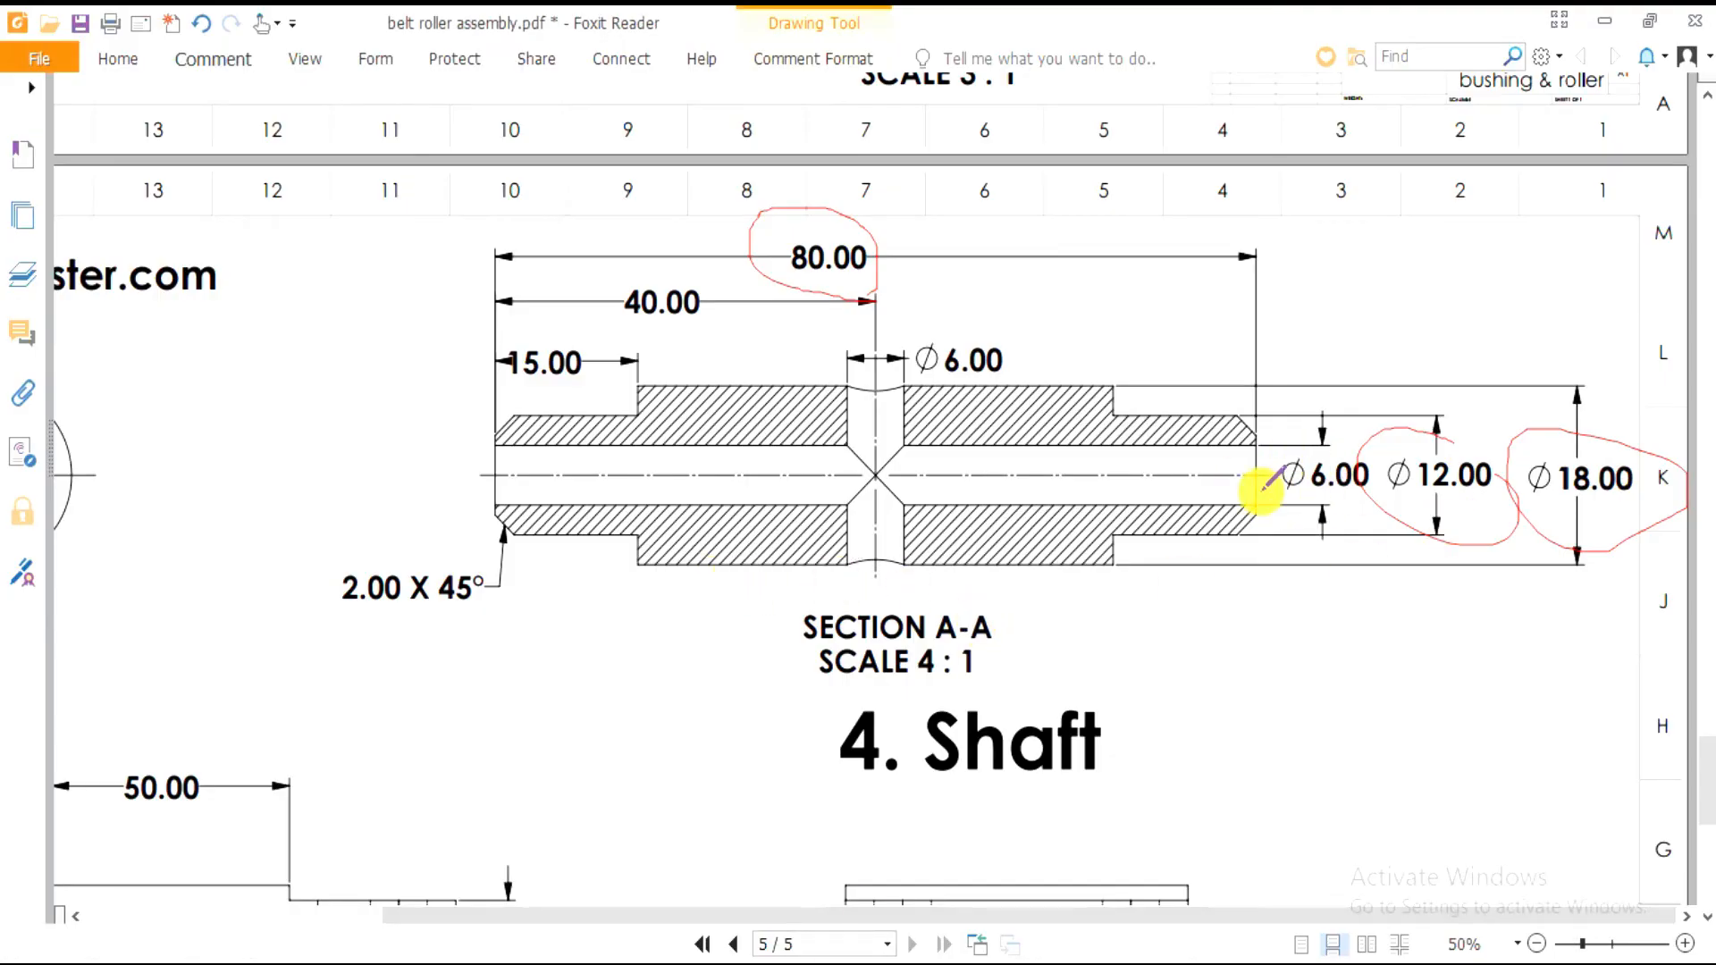
key("alt+Tab")
left_click(1466, 421)
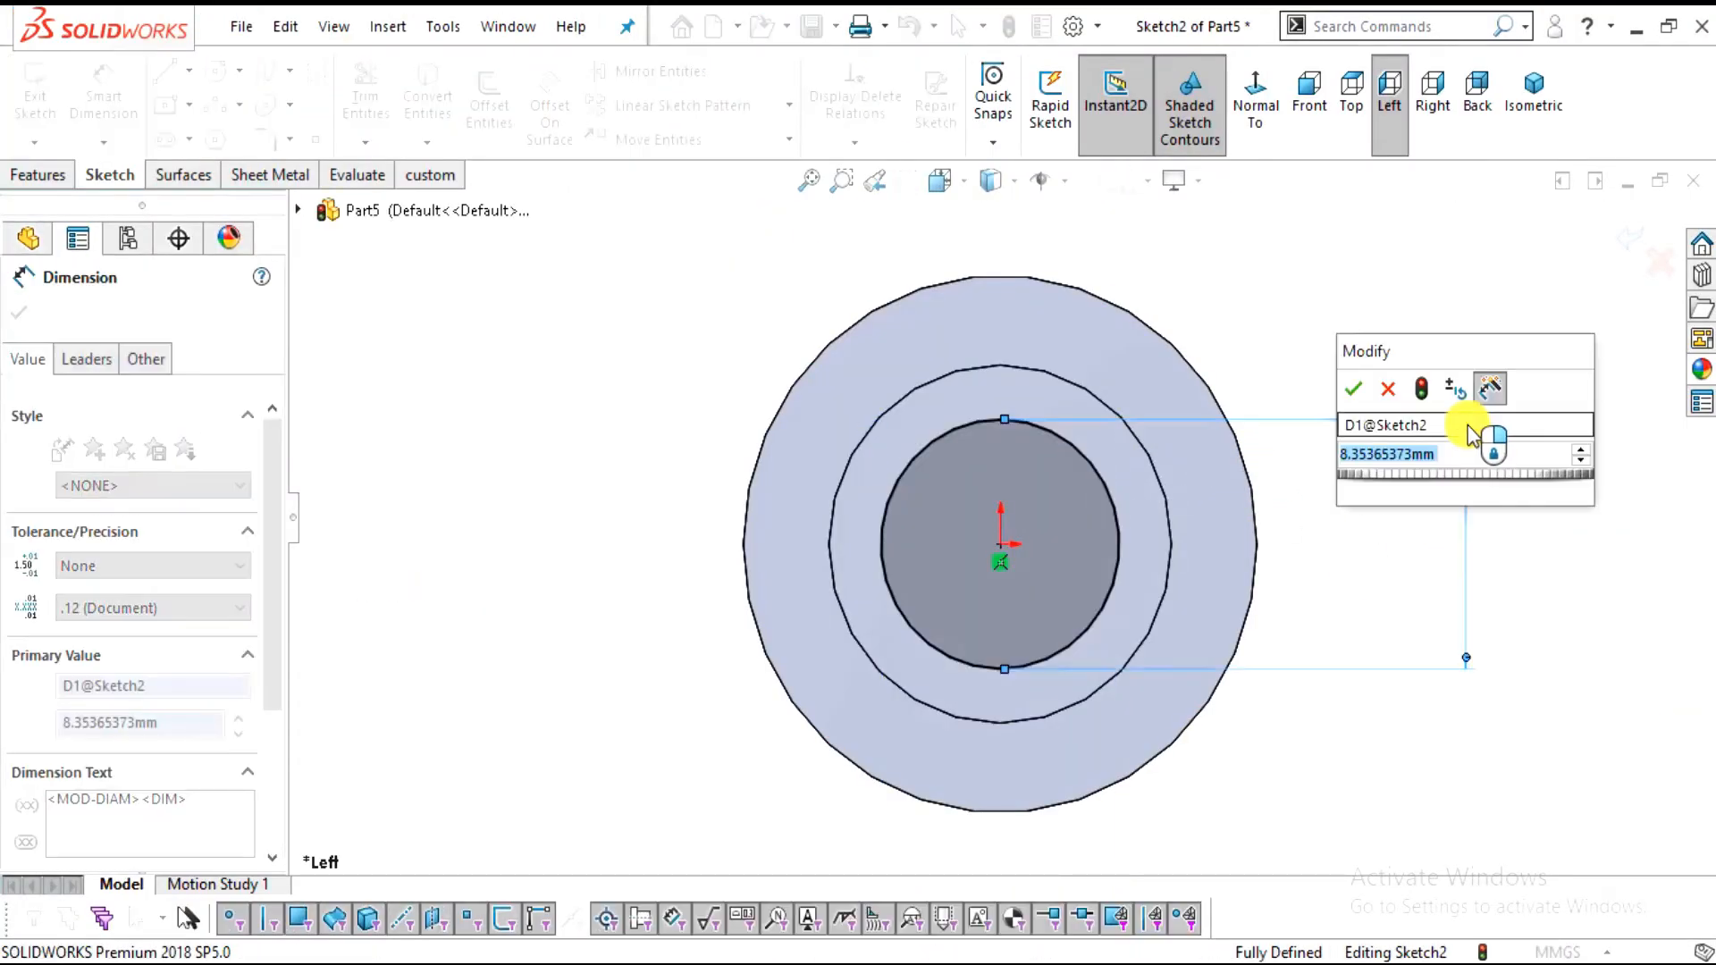
type("6")
key("Return")
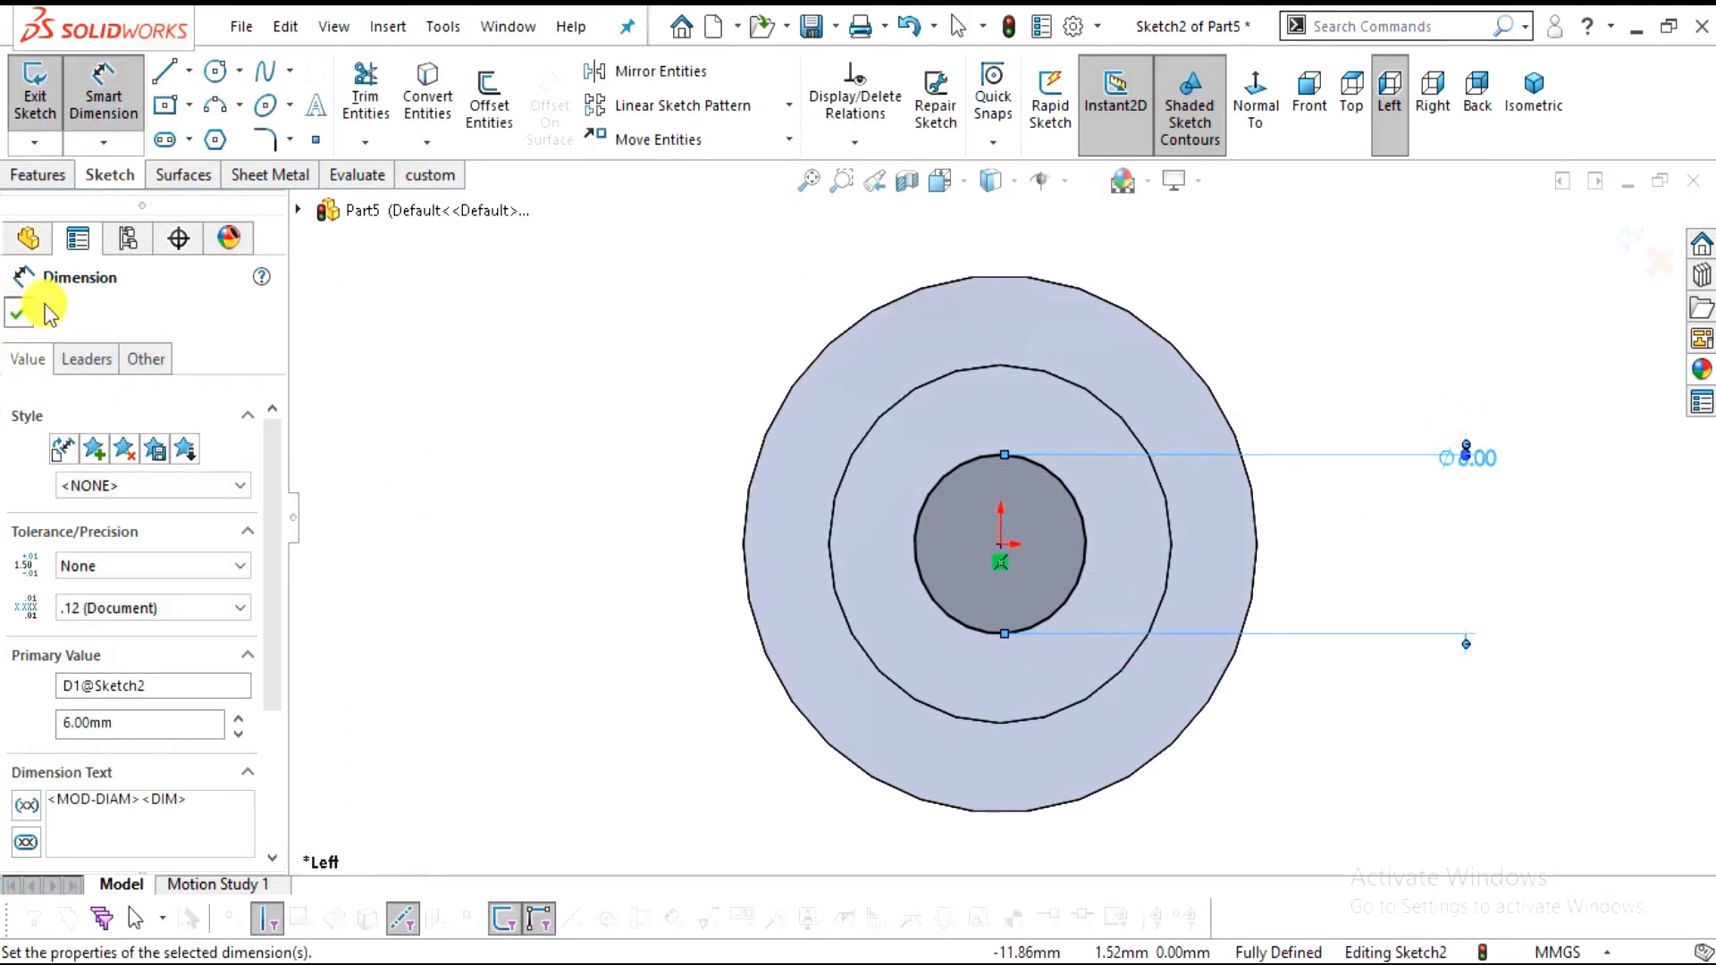
left_click(19, 311)
Cut the 6 mm circle through the shaft with an Extruded Cut set to Through All - Both
left_click(27, 174)
left_click(391, 97)
left_click(89, 461)
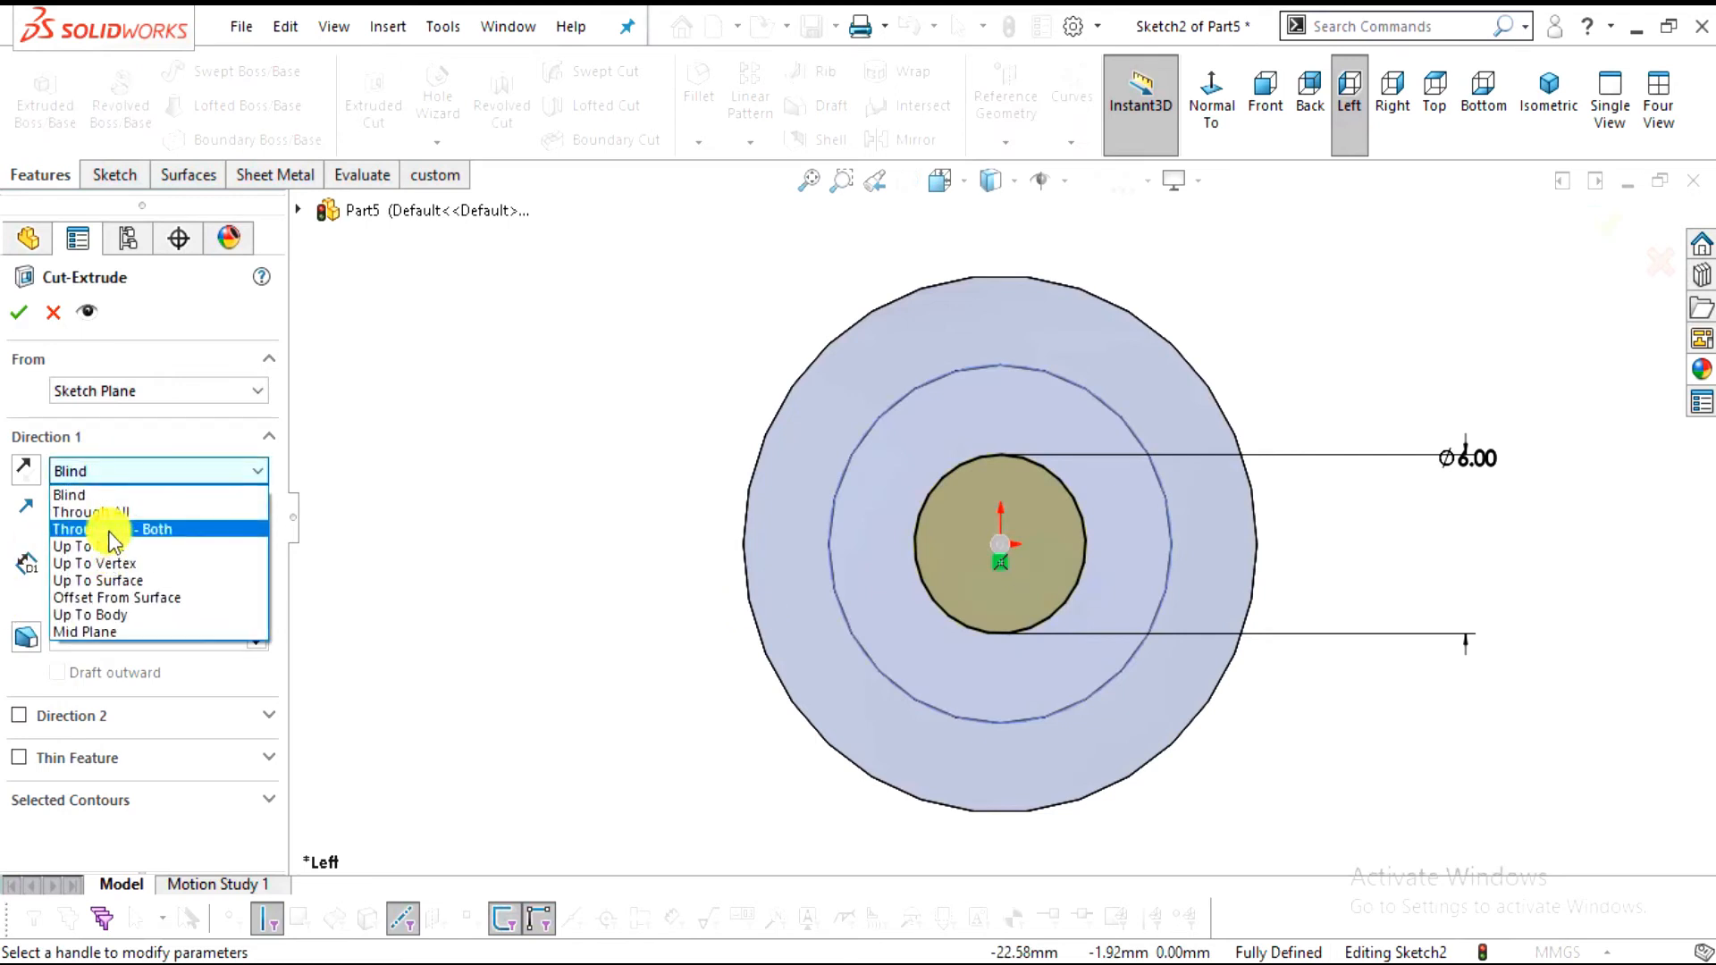
left_click(109, 530)
middle_click_drag(1239, 698, 1115, 794)
key("f")
left_click(16, 314)
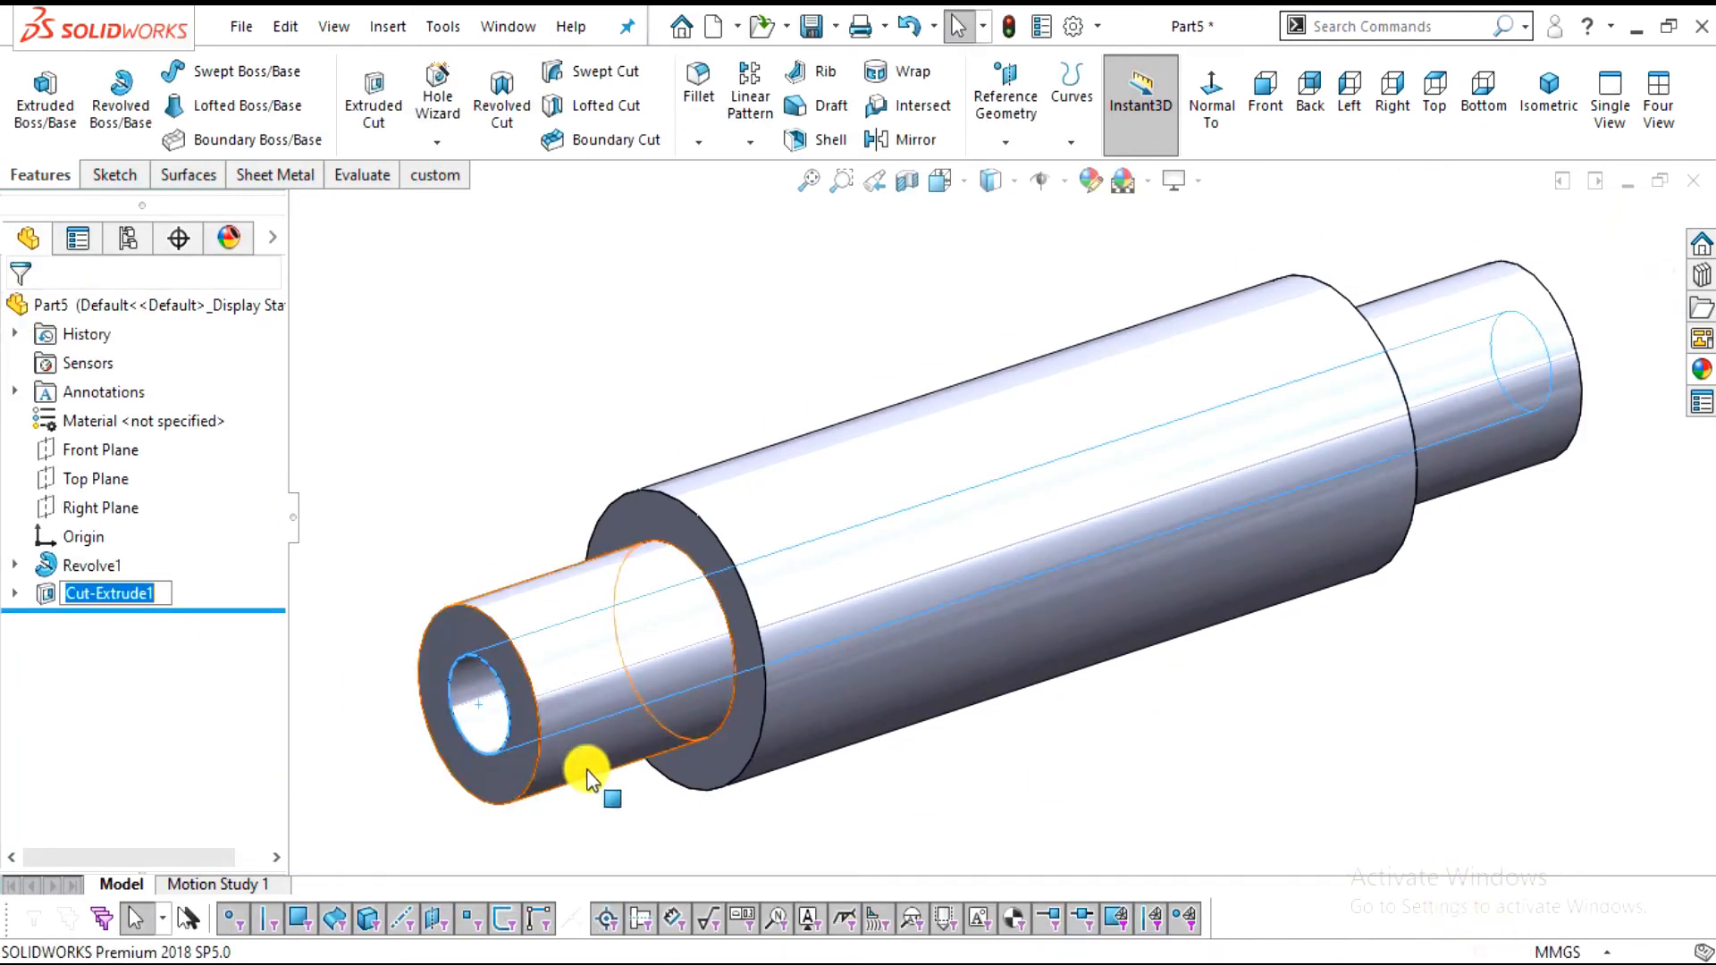
Check the chamfer callout in the PDF drawing and chamfer the outer edges of the shaft ends 2 mm at 45°
middle_click_drag(786, 759, 715, 420)
left_click(715, 425)
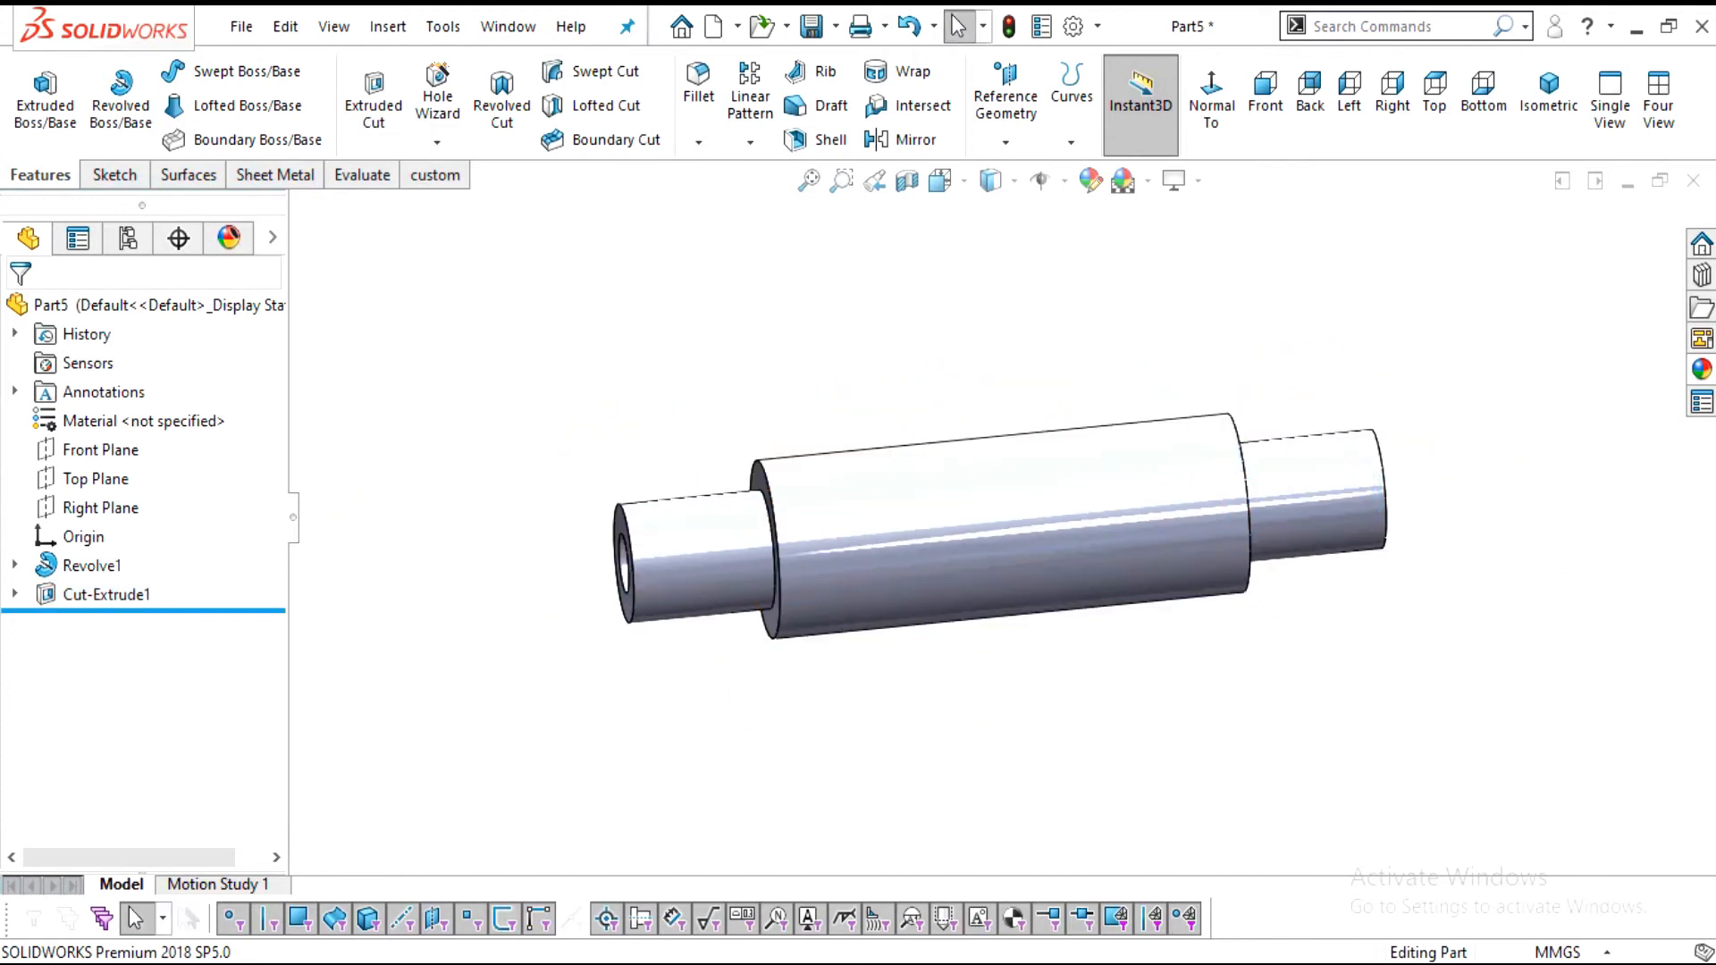
key("alt+Tab")
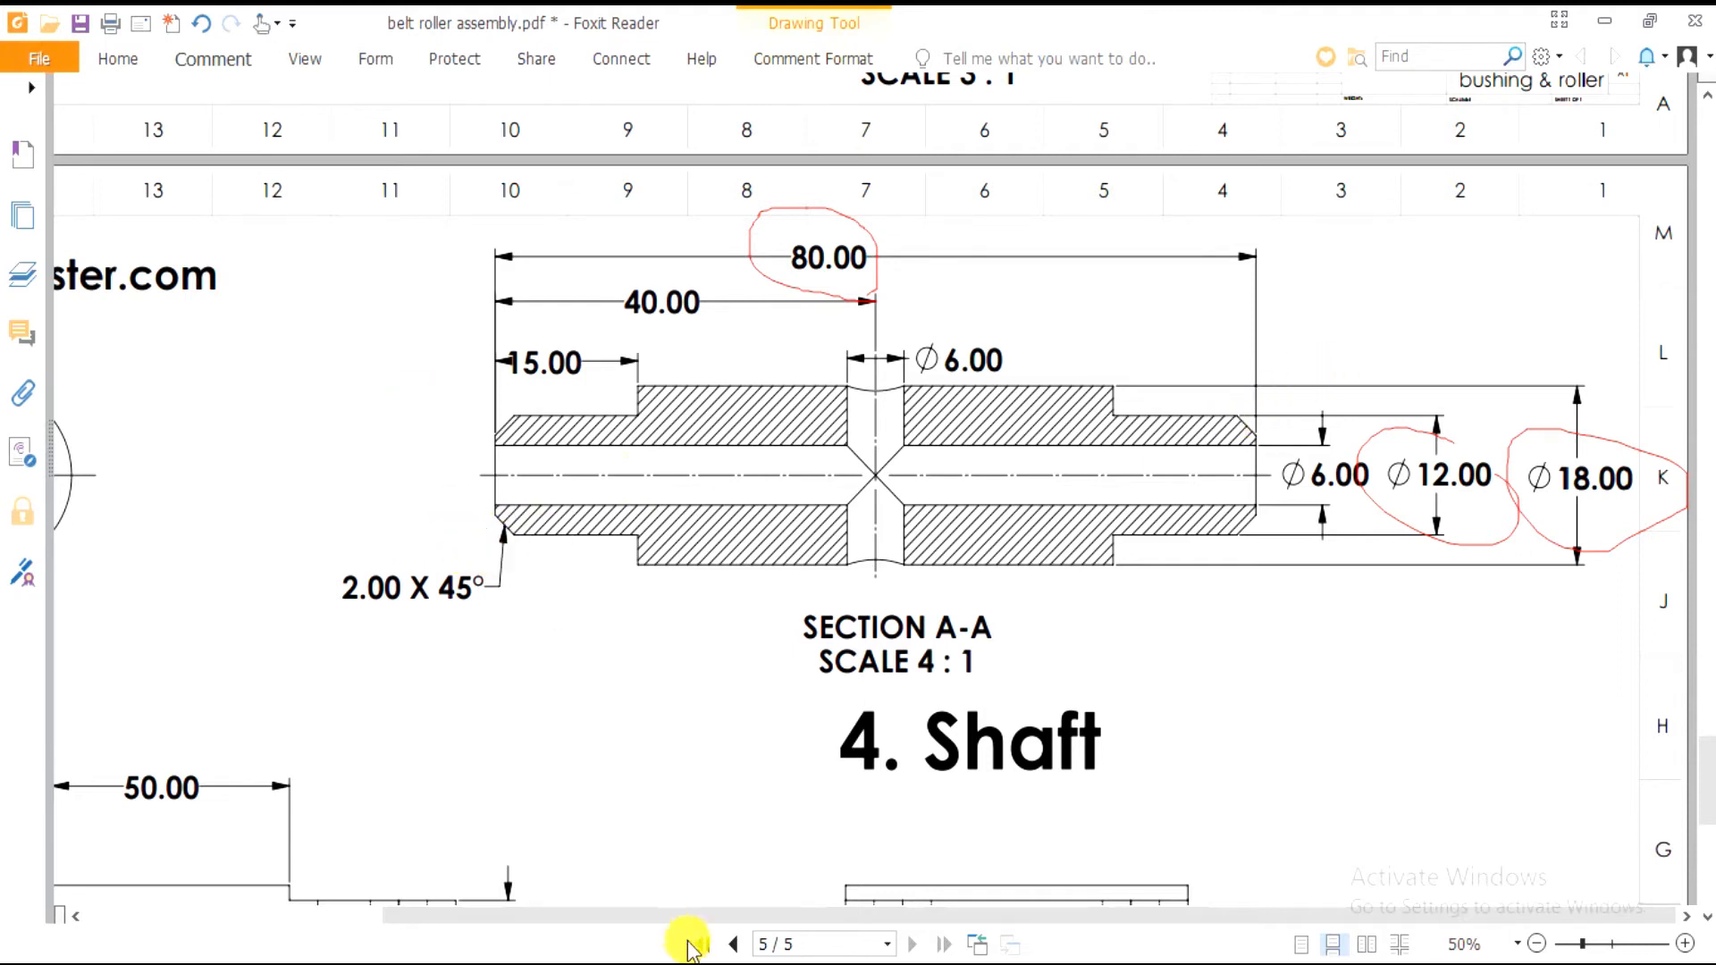
key("alt+Tab")
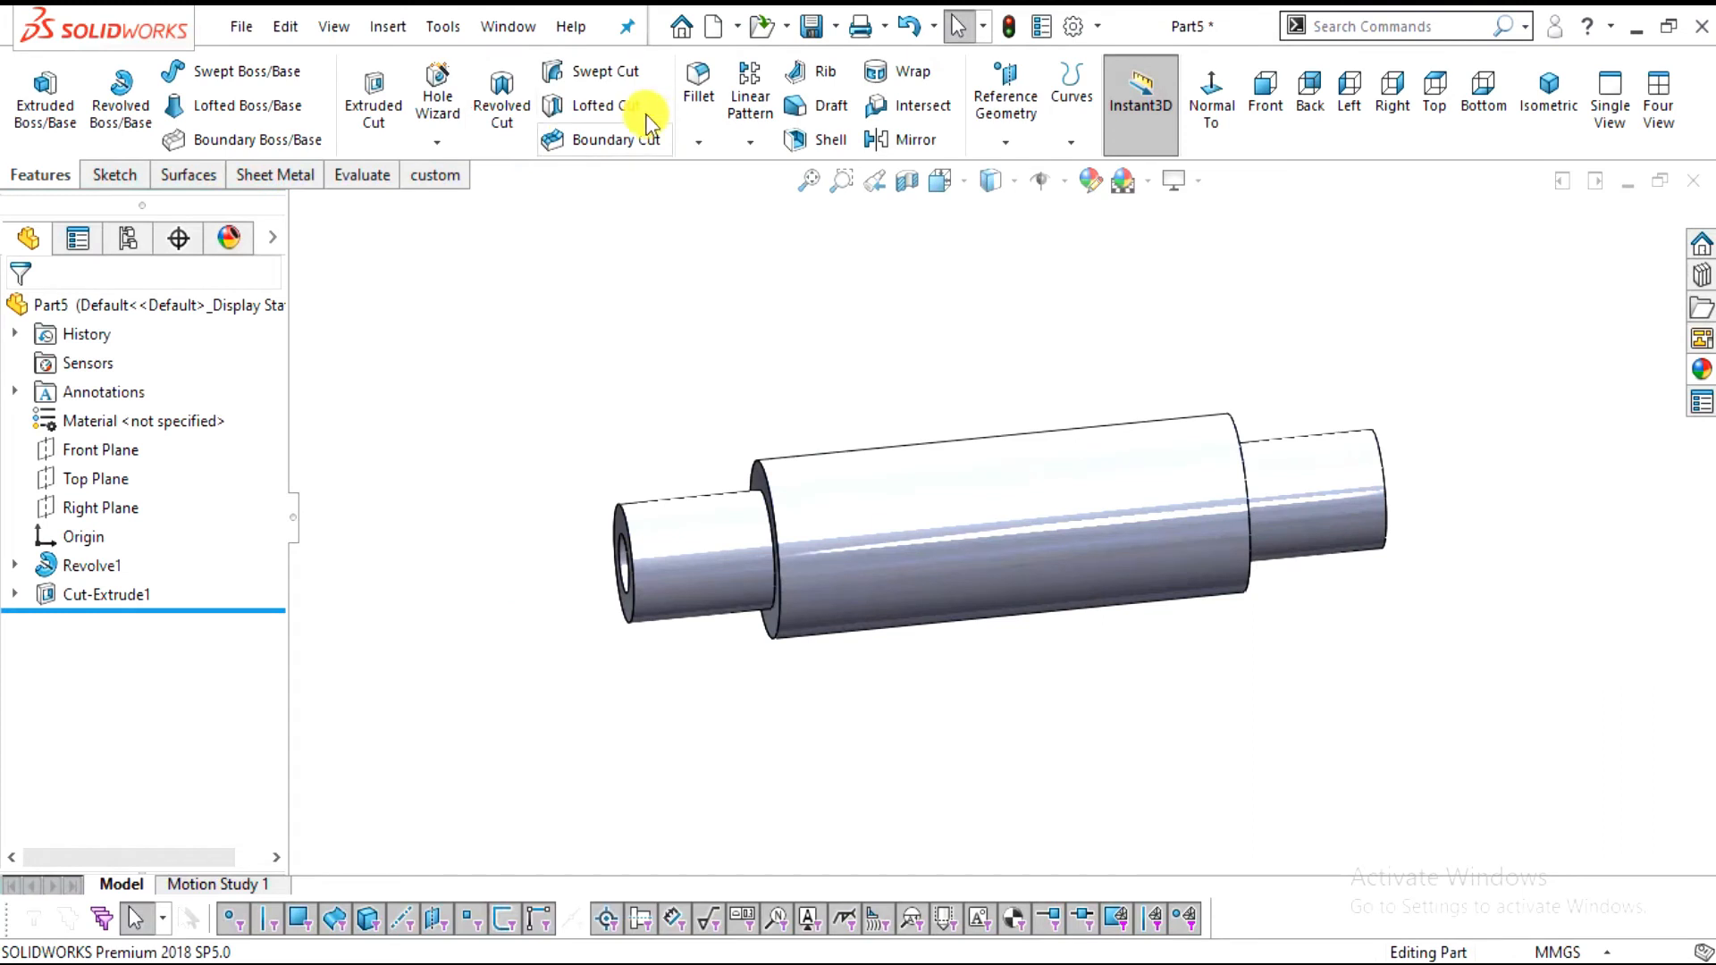
left_click(692, 141)
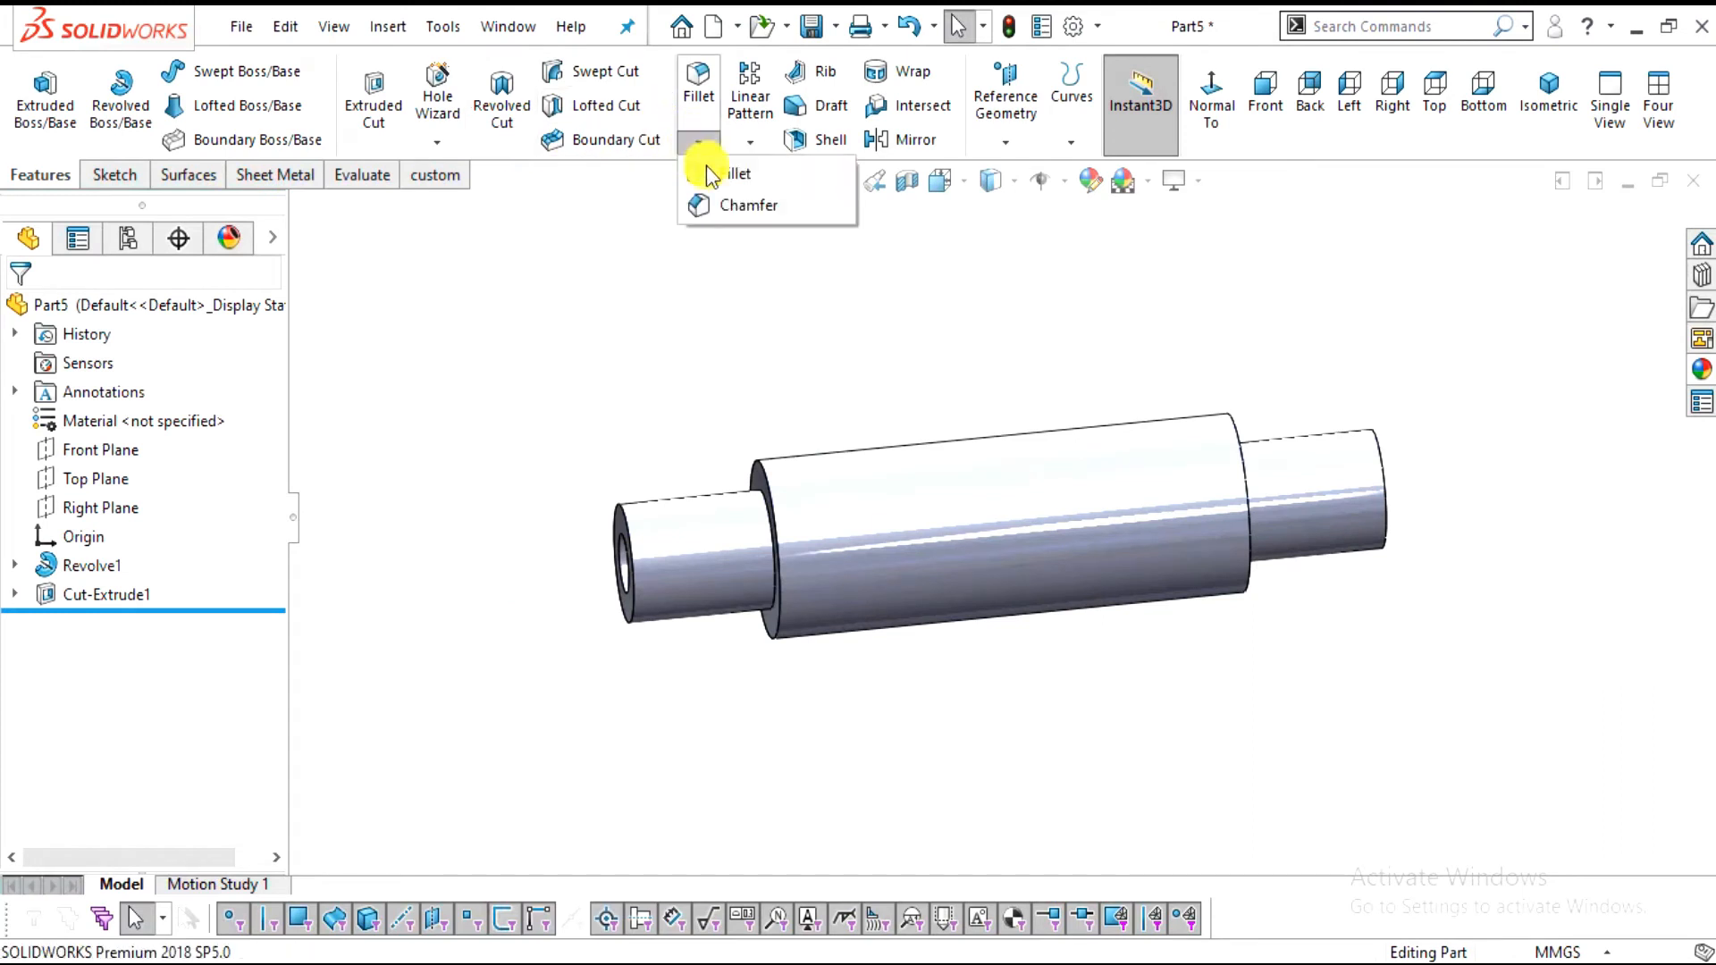
left_click(720, 201)
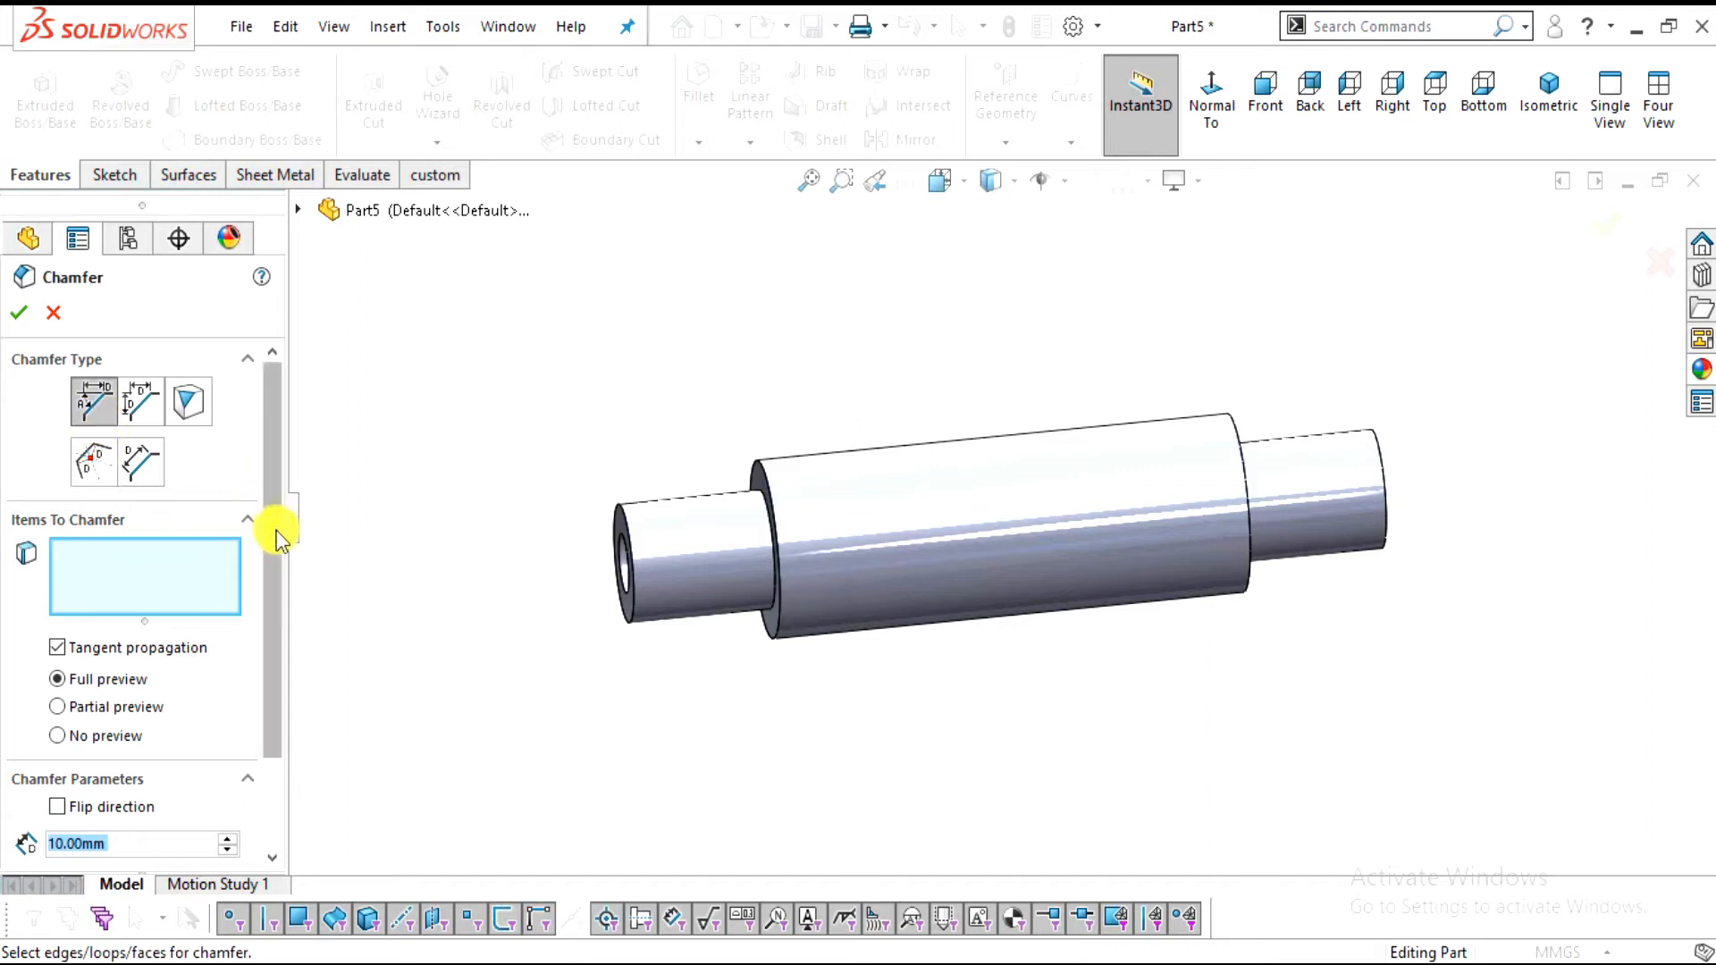
left_click_drag(277, 529, 272, 651)
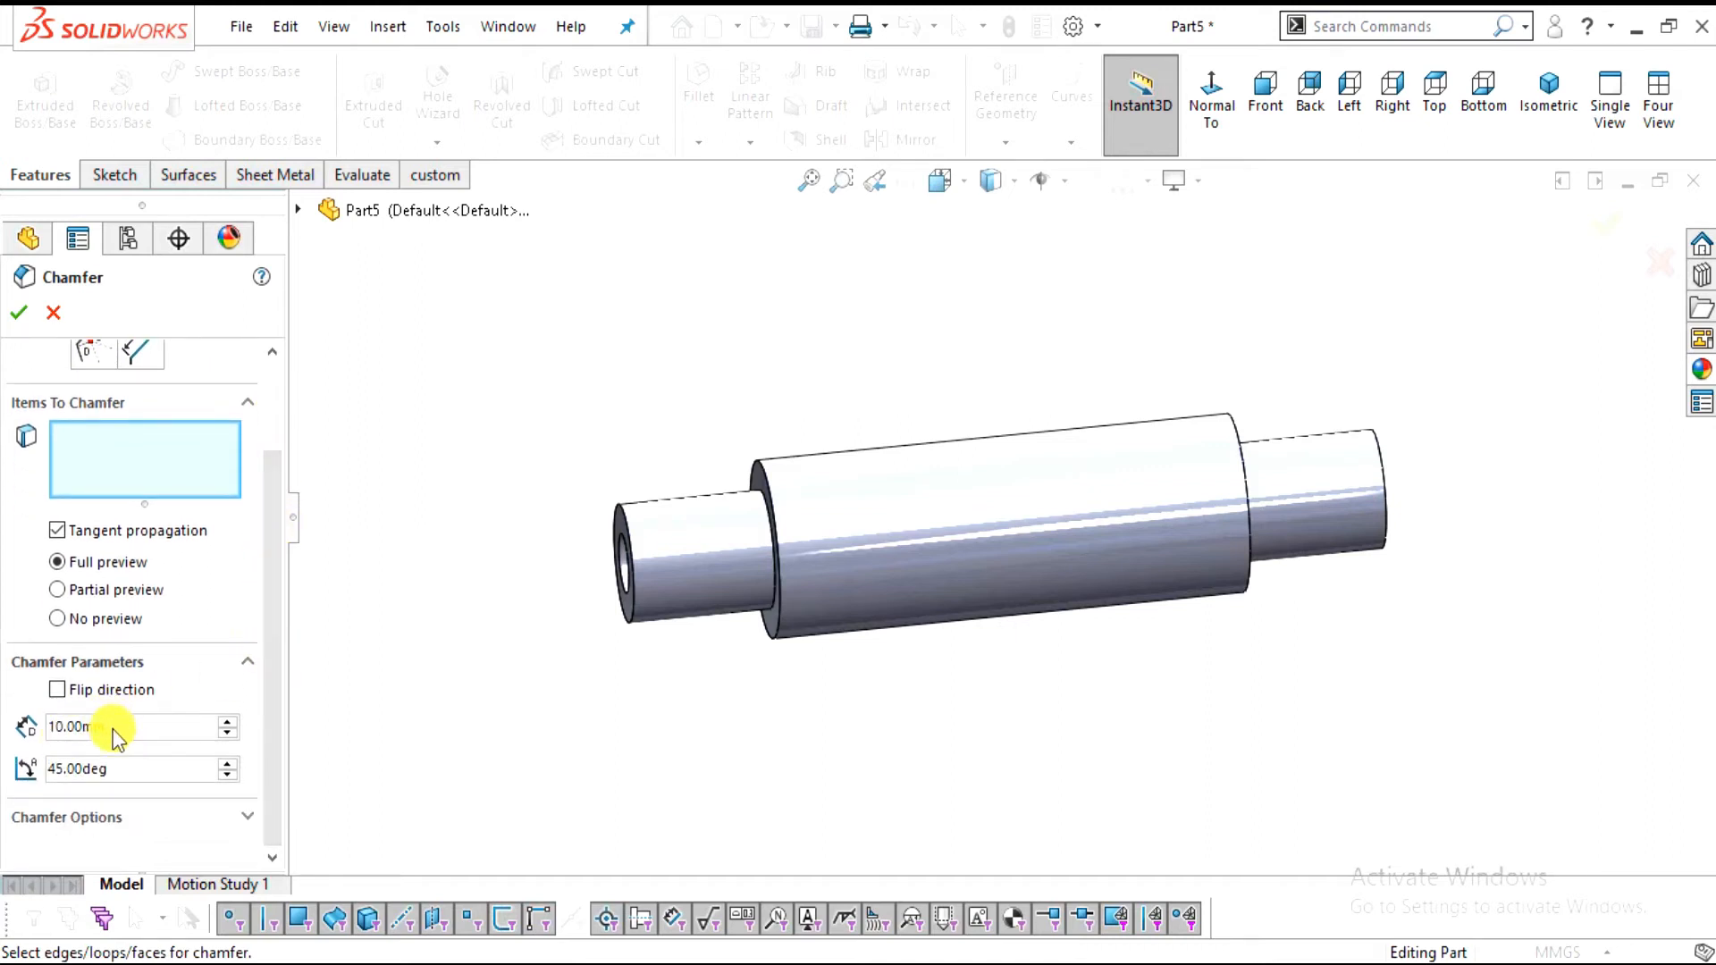
type("2")
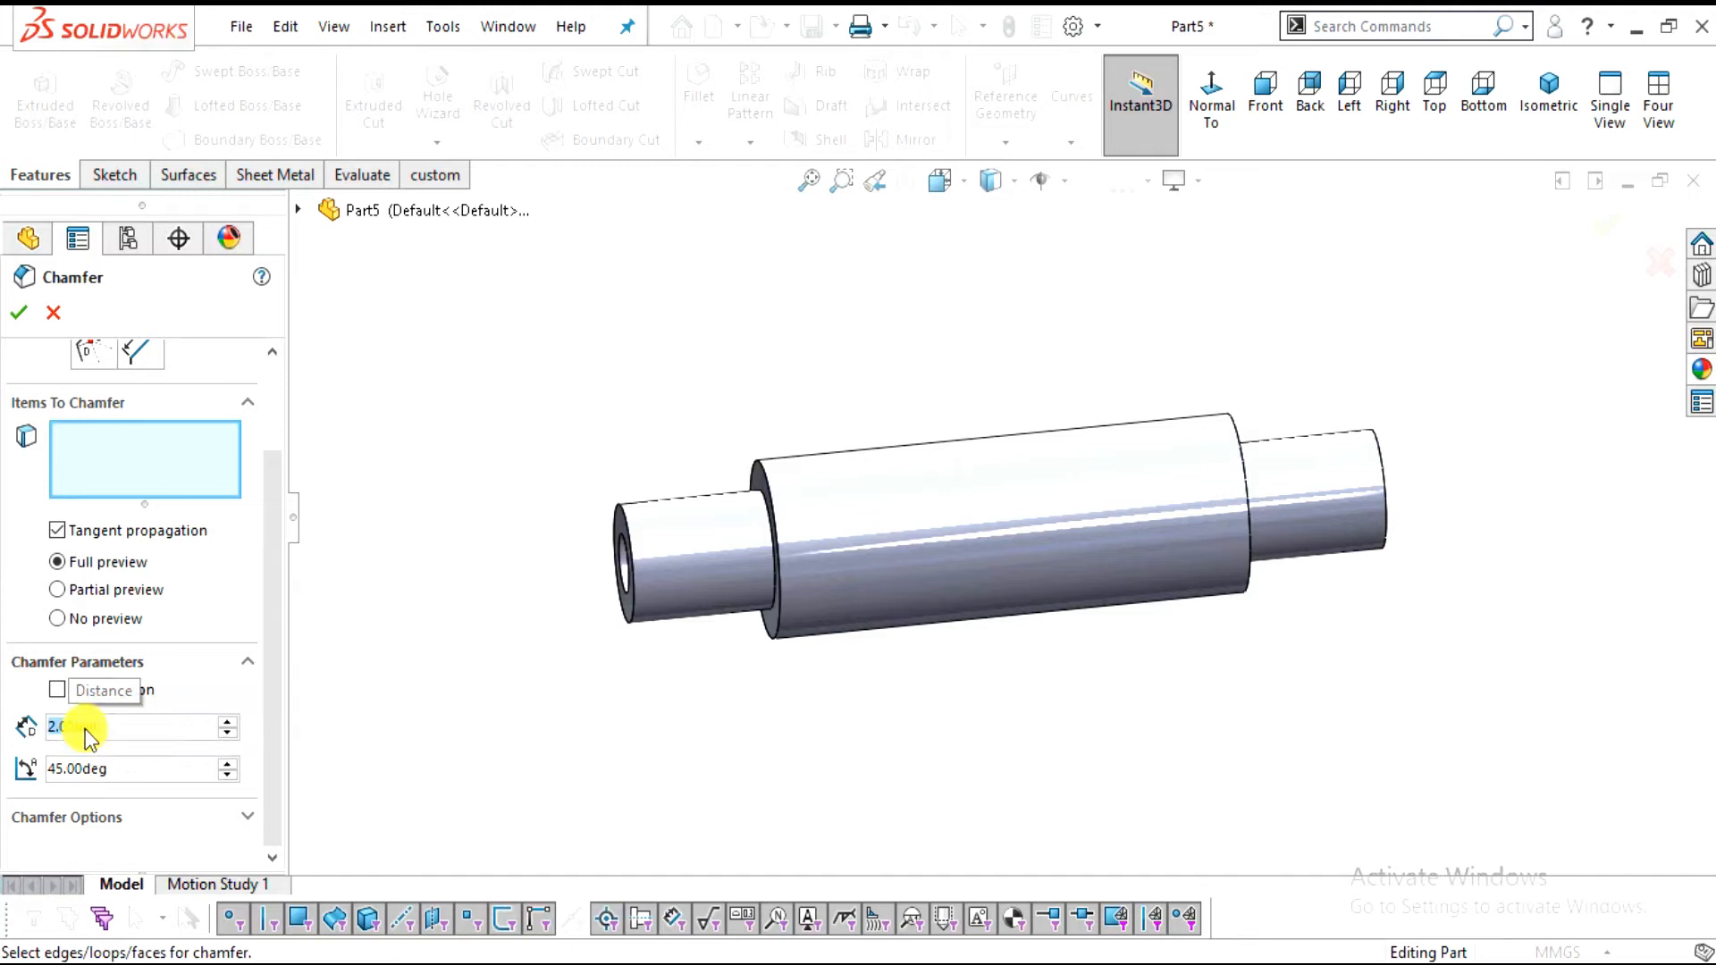
scroll(783, 613, "down", 5)
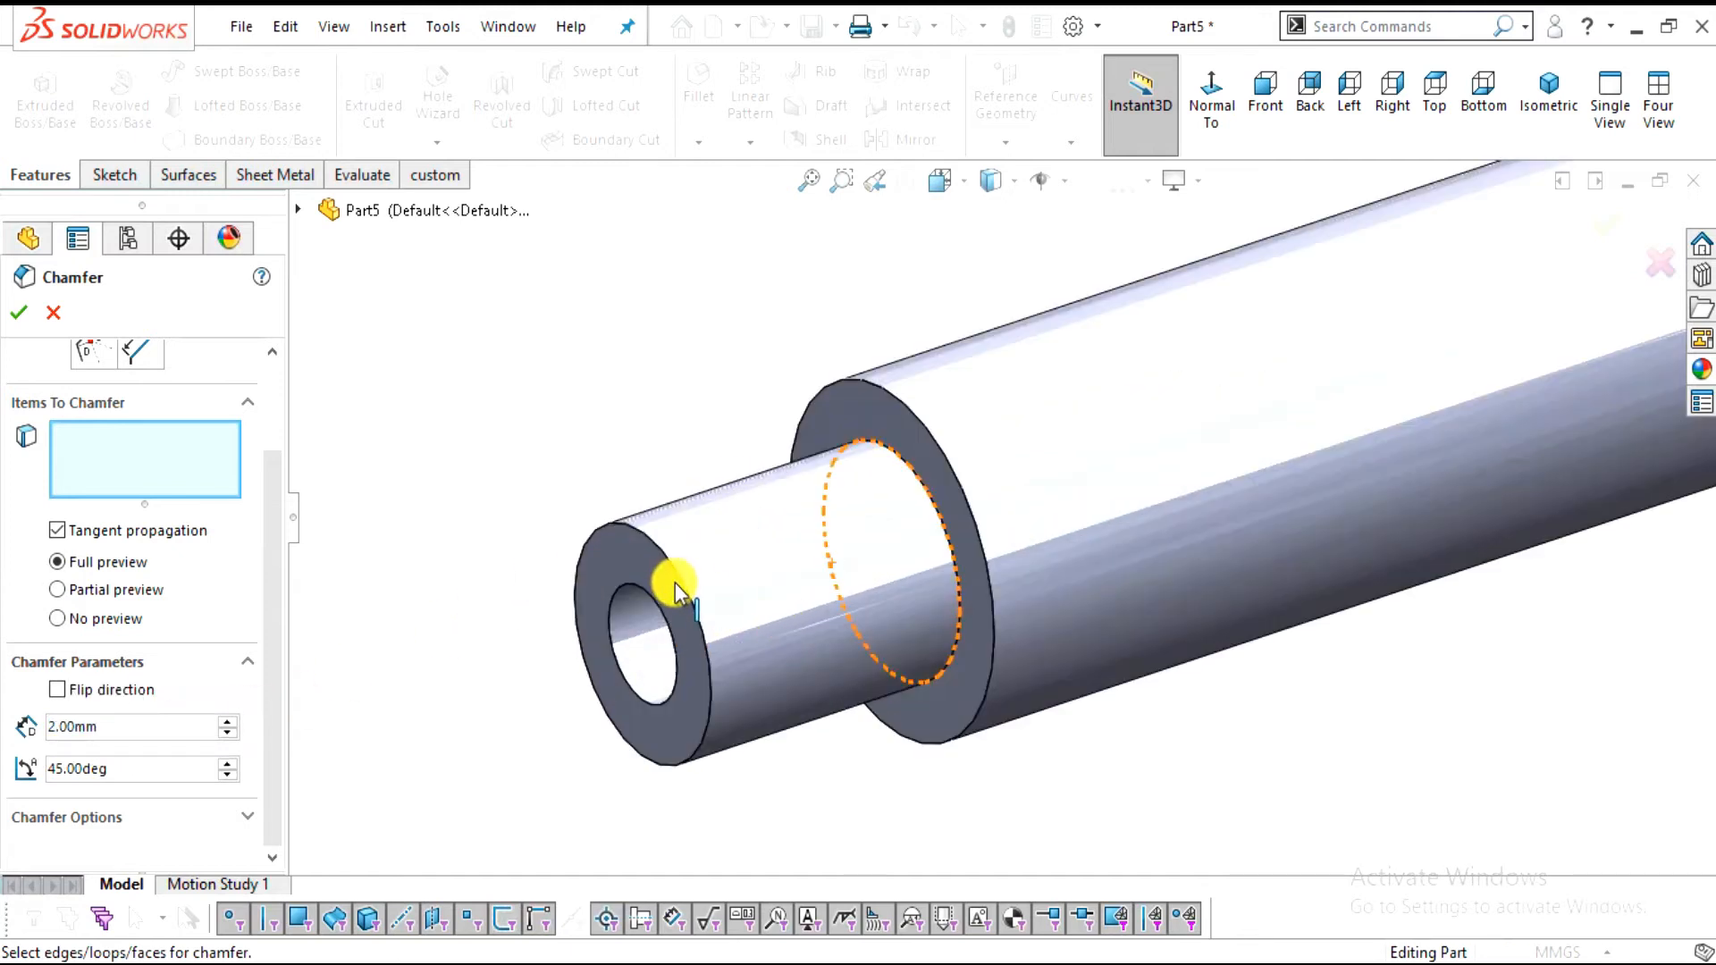
left_click(678, 581)
scroll(1190, 715, "up", 4)
middle_click_drag(1478, 464, 1385, 375)
scroll(1465, 465, "down", 5)
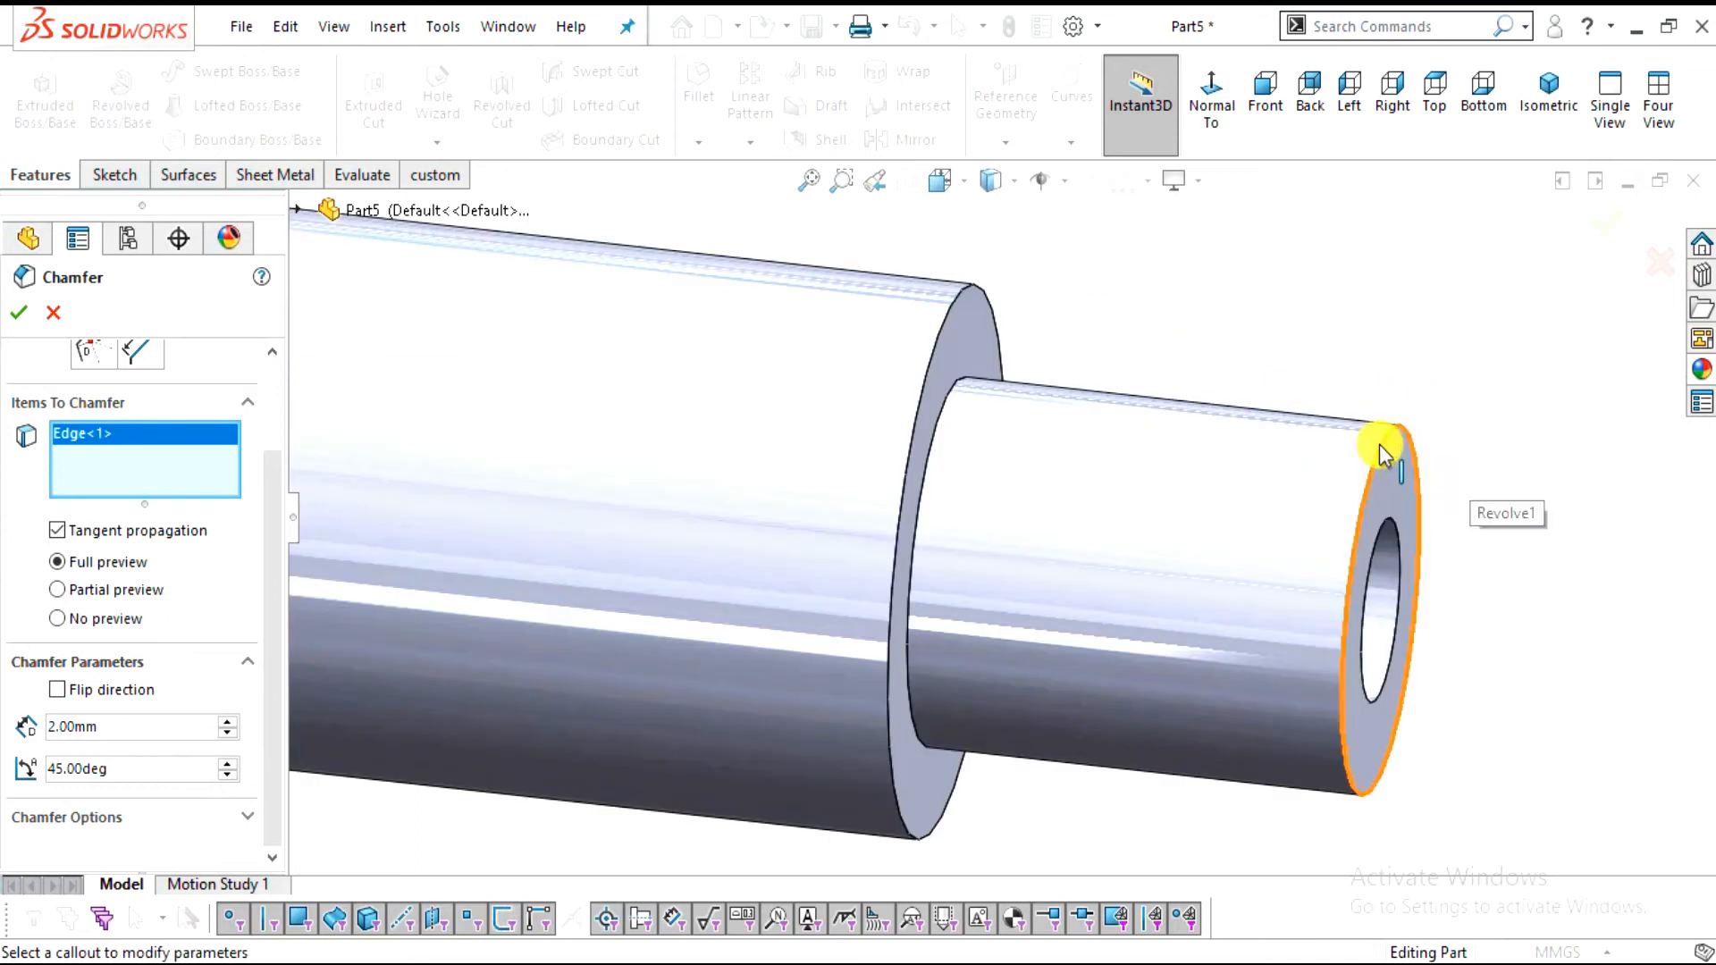
Add the outer edge of the shaft's second end to the 2 mm x 45° chamfer, check it against the PDF drawing, and apply it
left_click(1380, 456)
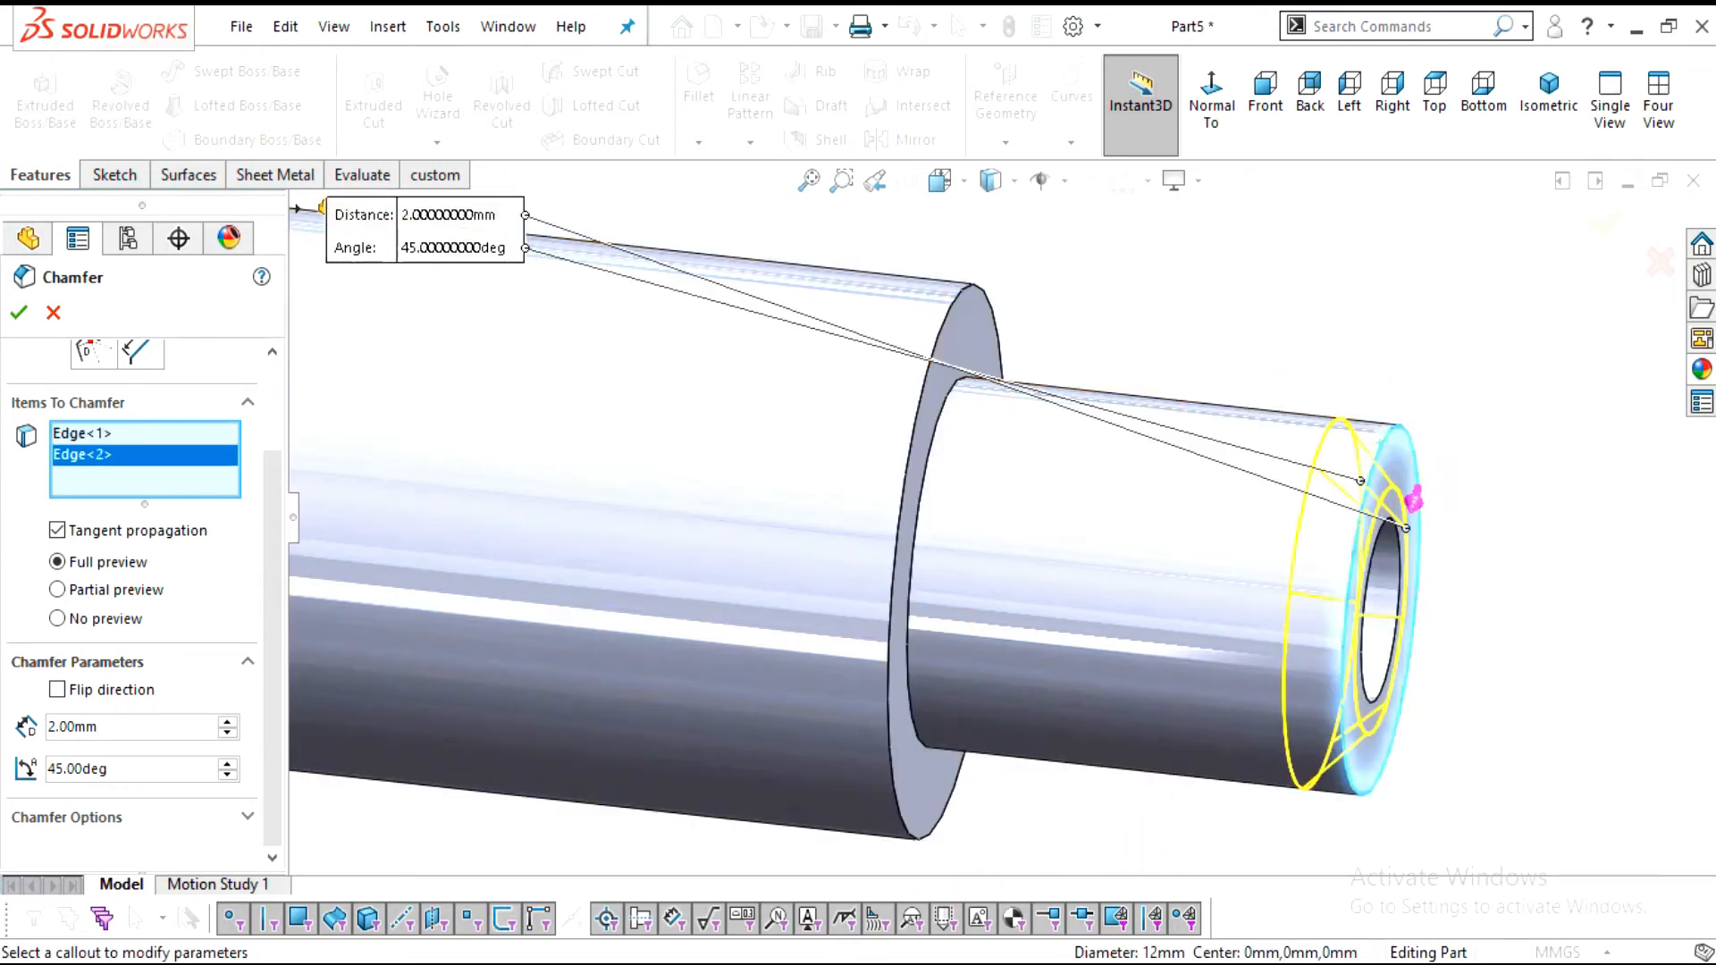
key("alt+Tab")
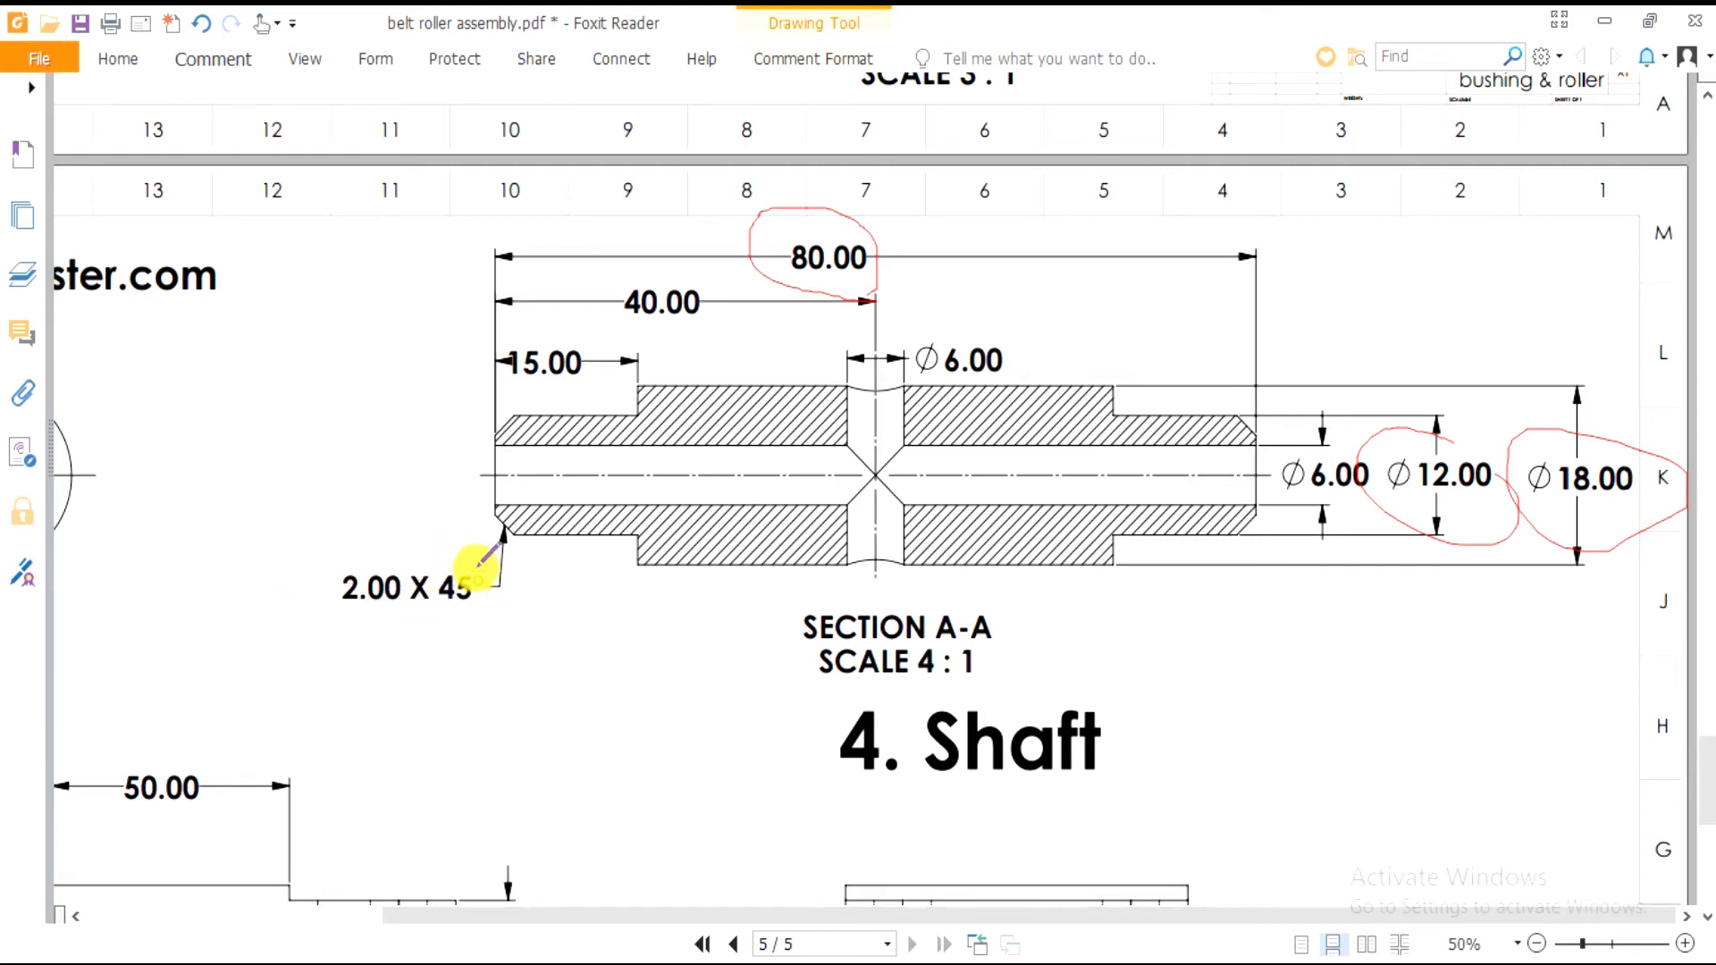
key("alt+Tab")
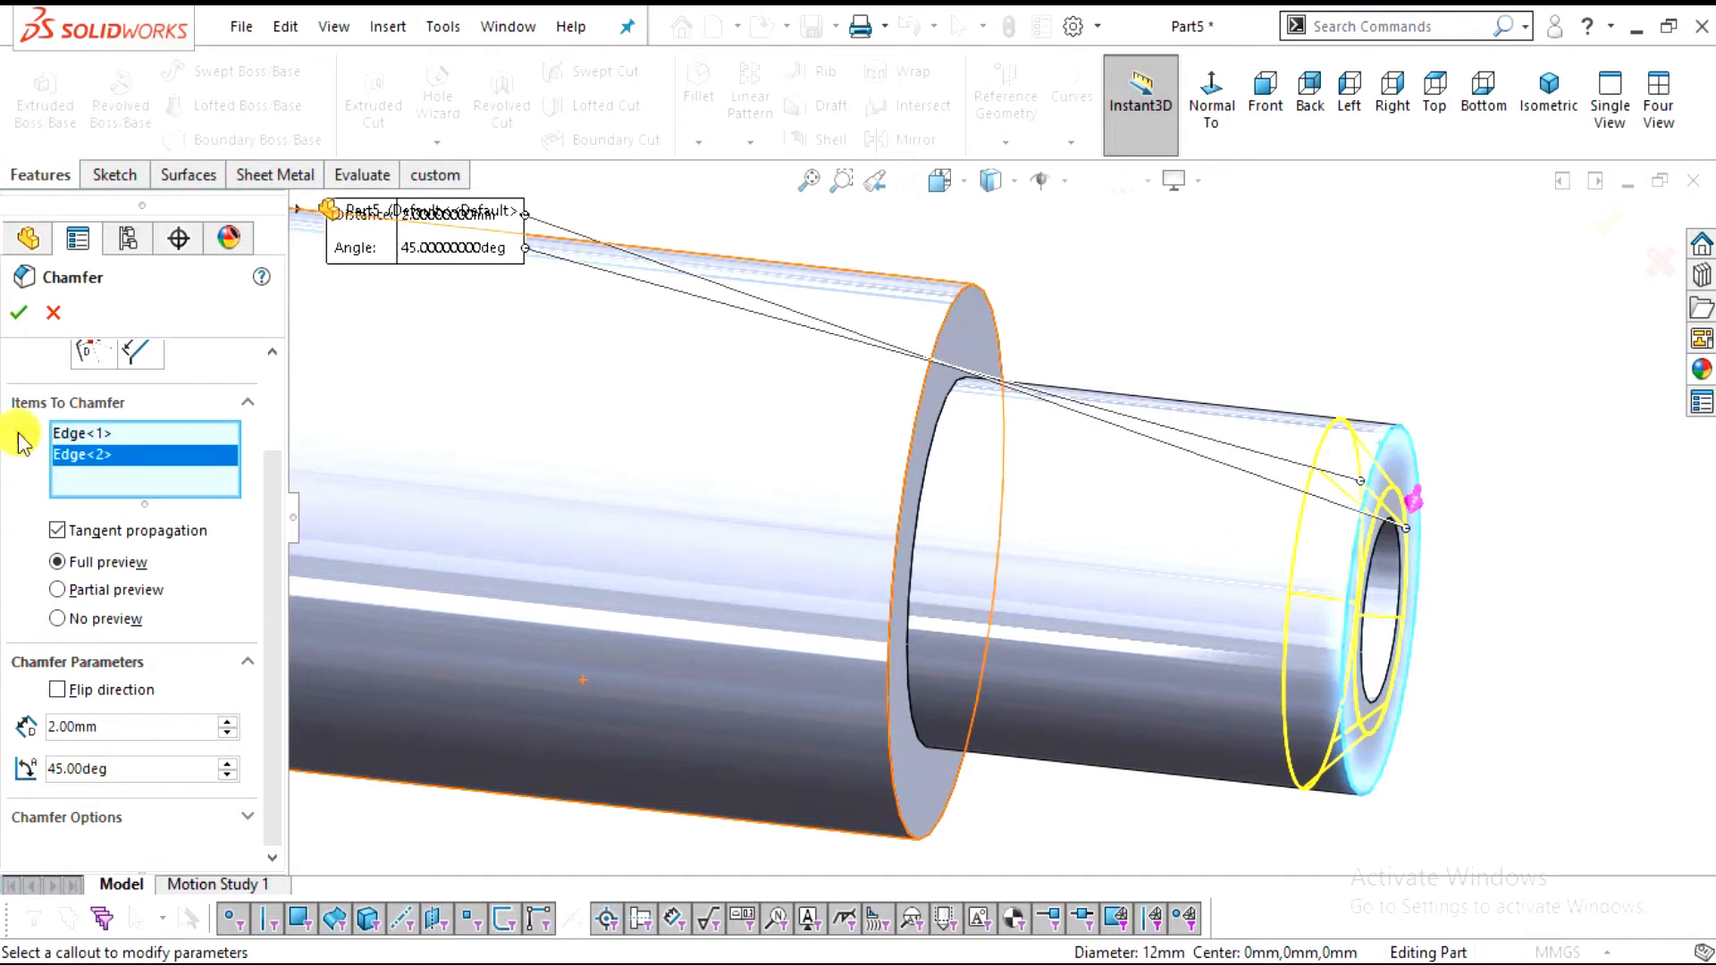
left_click(14, 316)
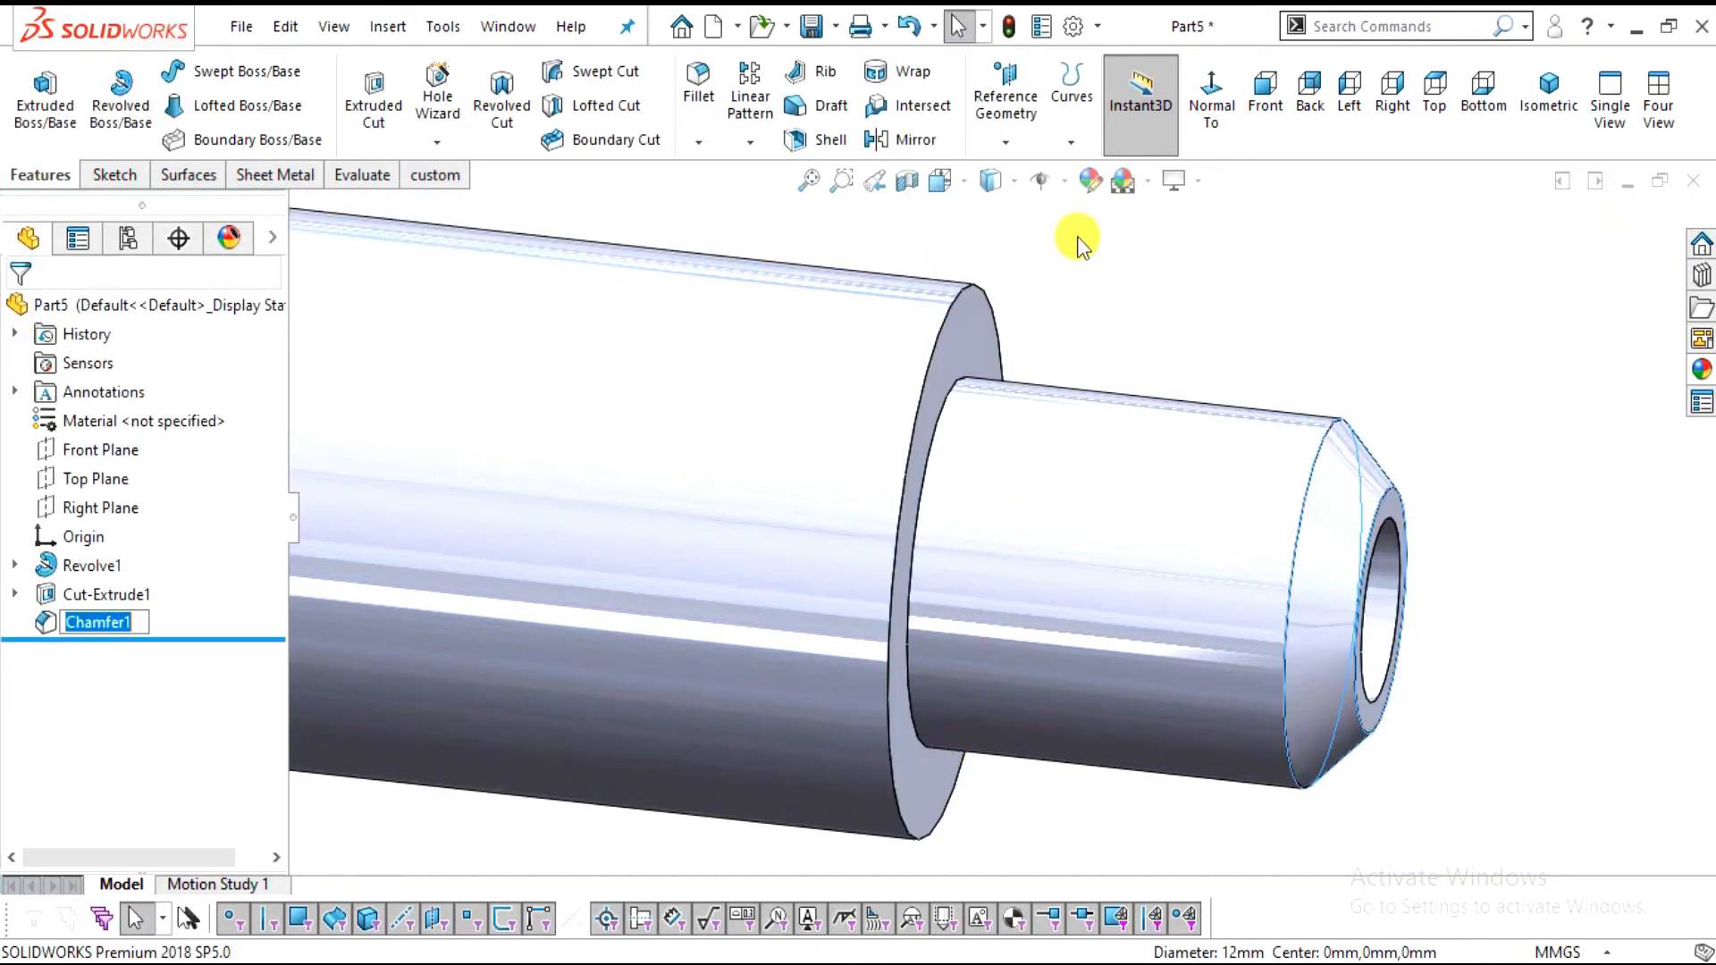
left_click(1124, 285)
Consult the shaft drawing in Foxit Reader, and start a sketch on the part's Top Plane, viewed normal to it
scroll(1234, 444, "up", 5)
middle_click_drag(690, 491, 919, 545)
scroll(918, 545, "down", 2)
key("alt+Tab")
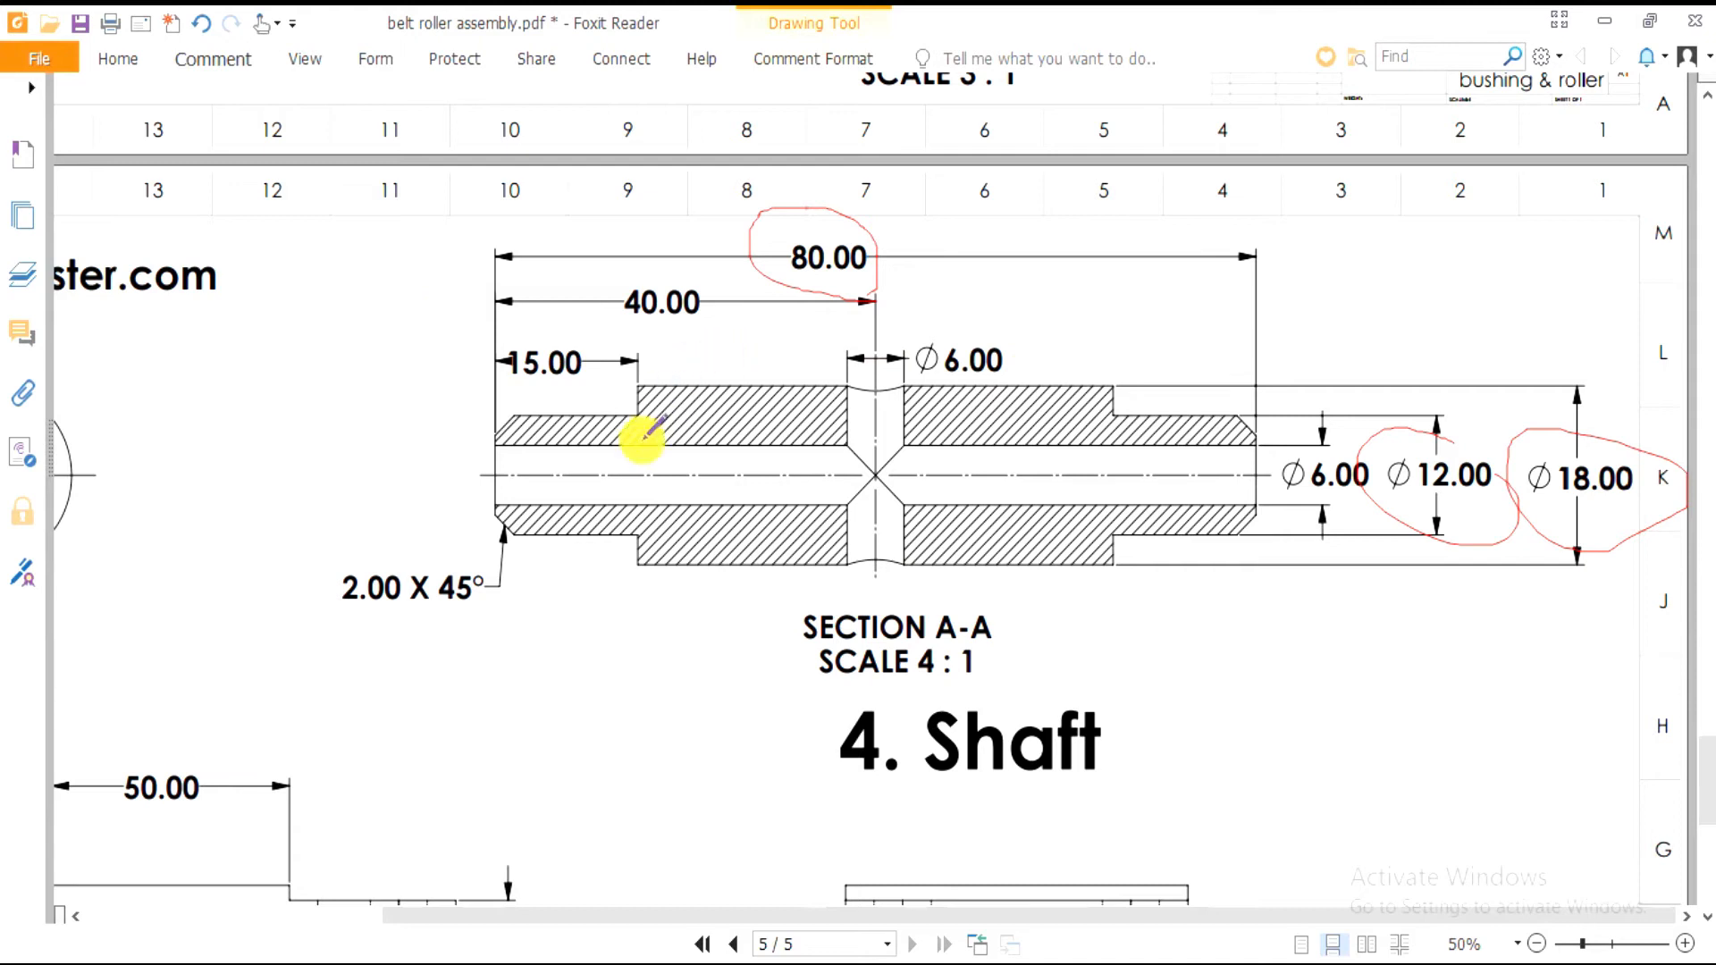
key("alt+Tab")
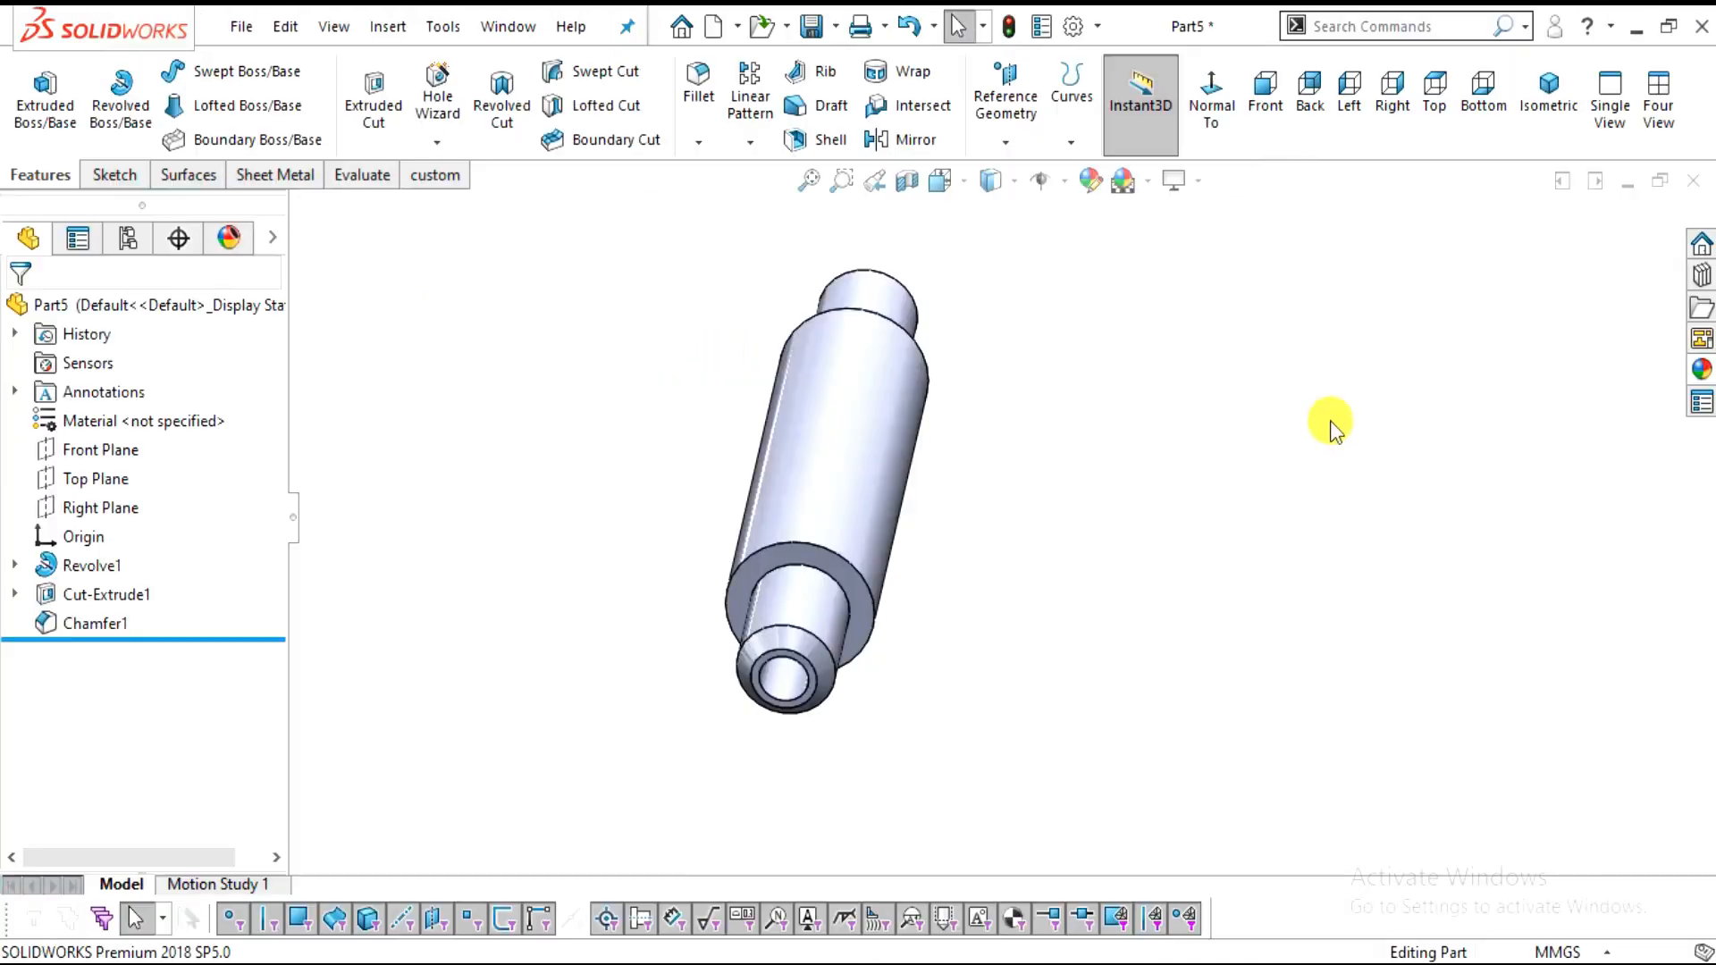
left_click(79, 479)
middle_click_drag(888, 506, 843, 620)
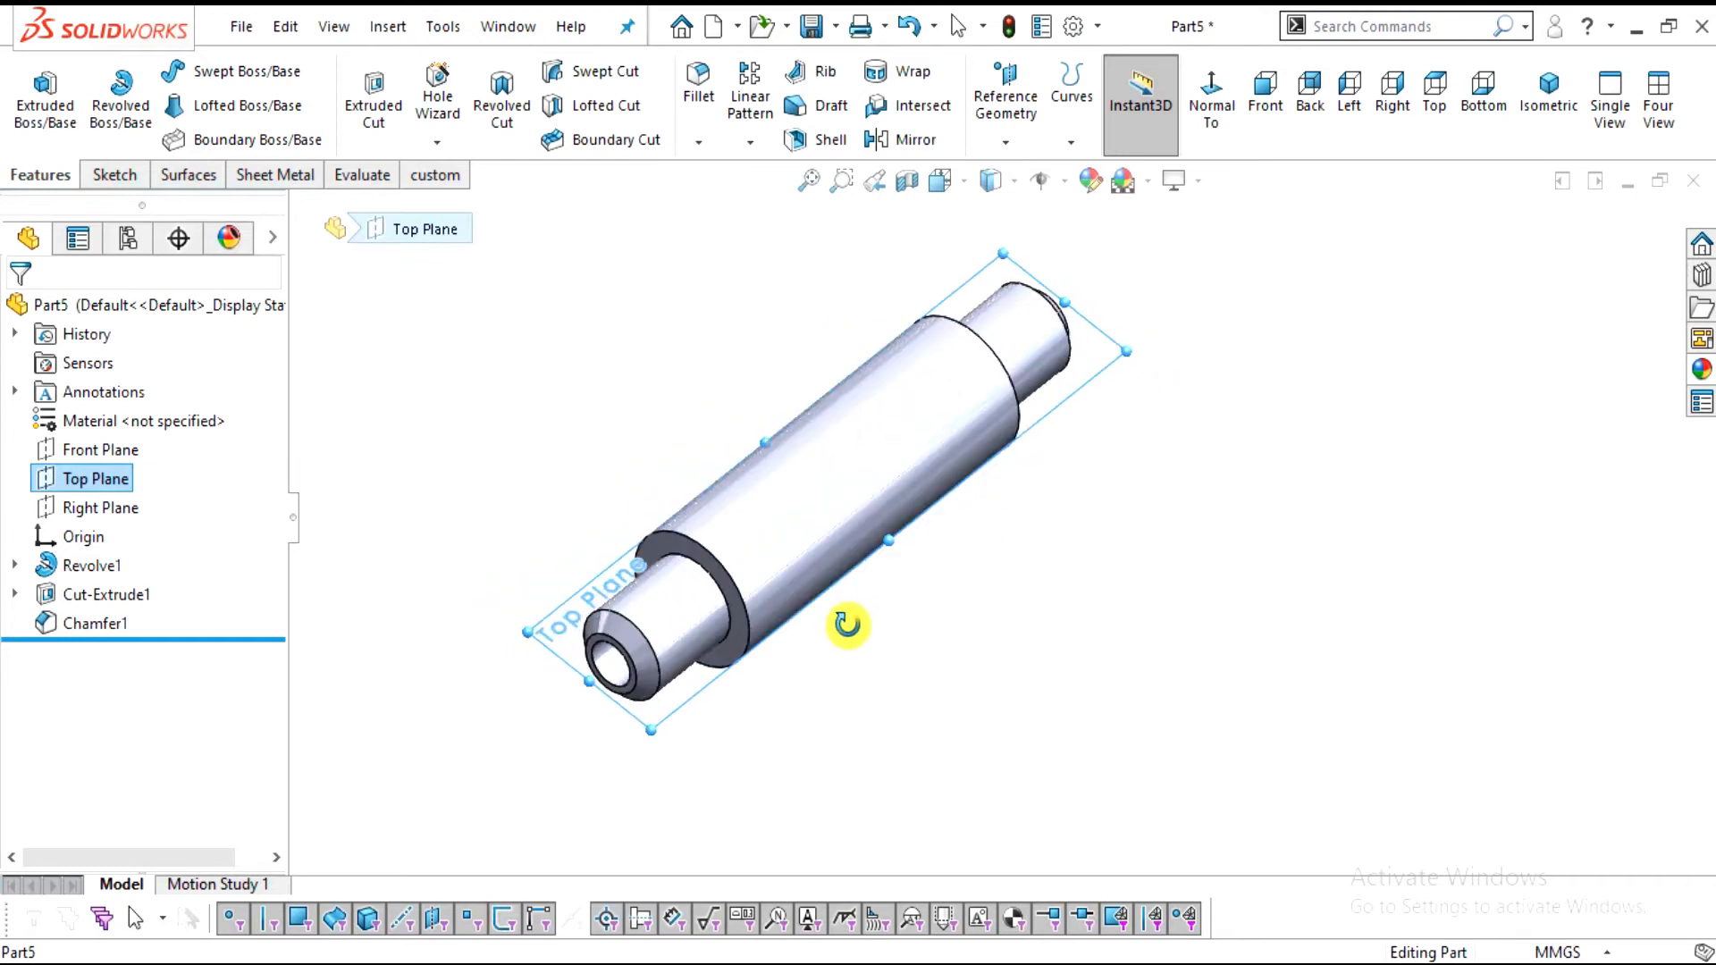
left_click(1225, 126)
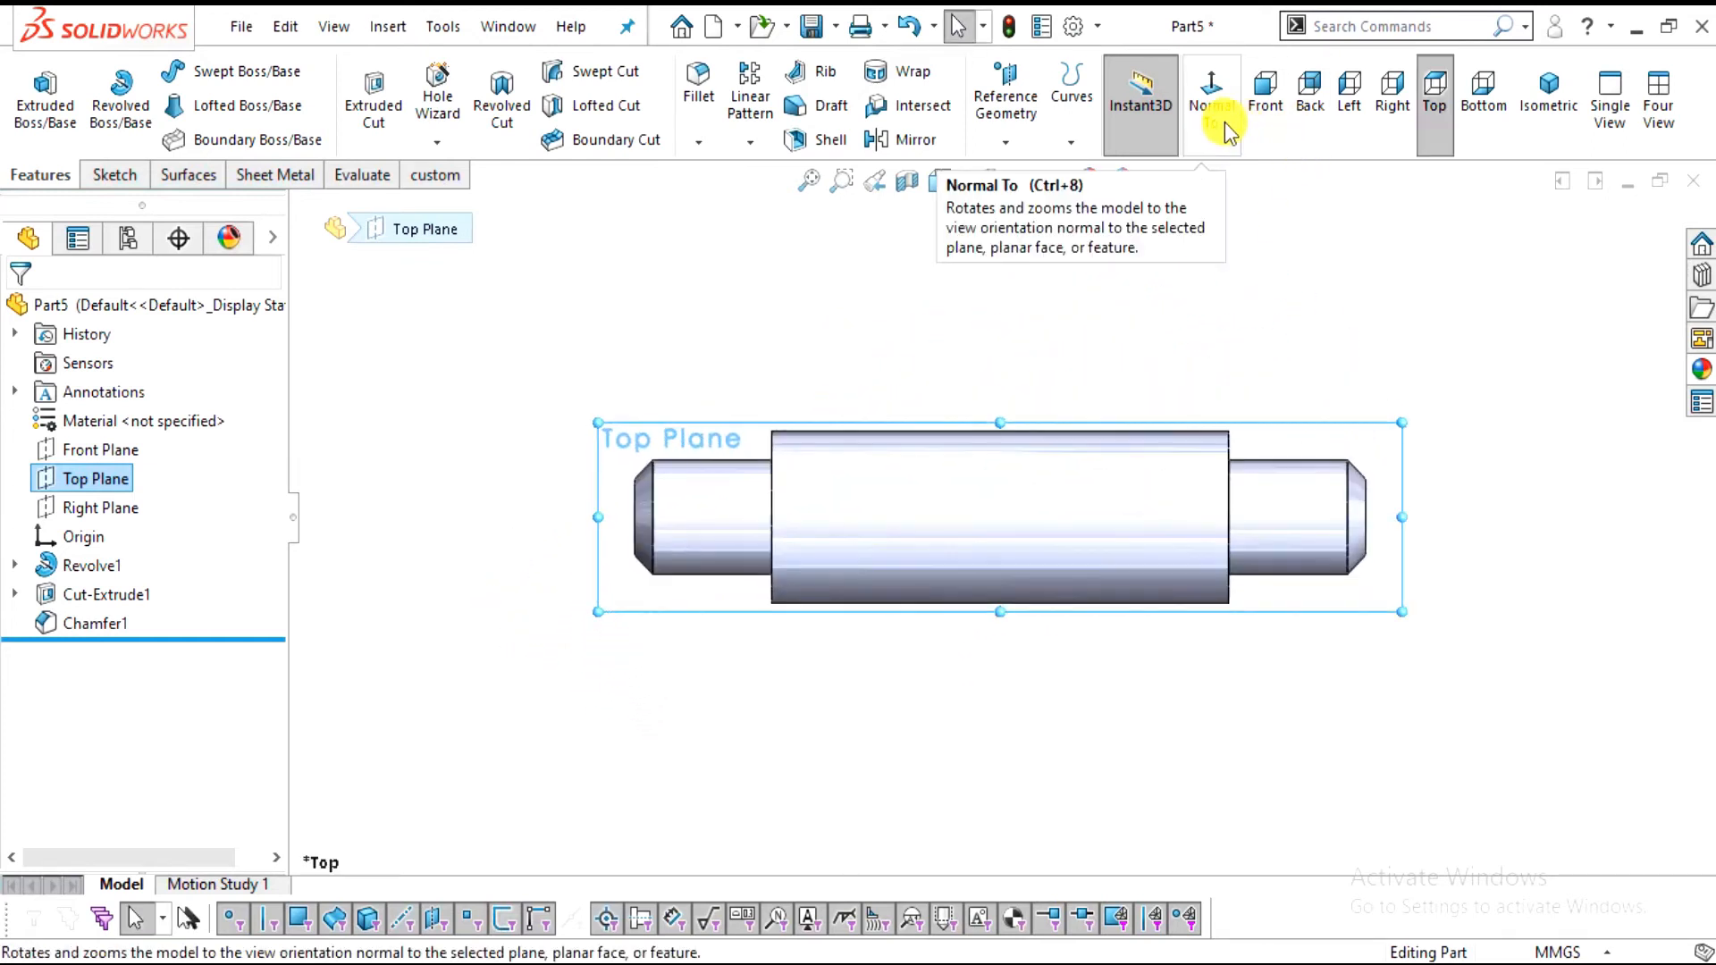
left_click(112, 175)
left_click(34, 89)
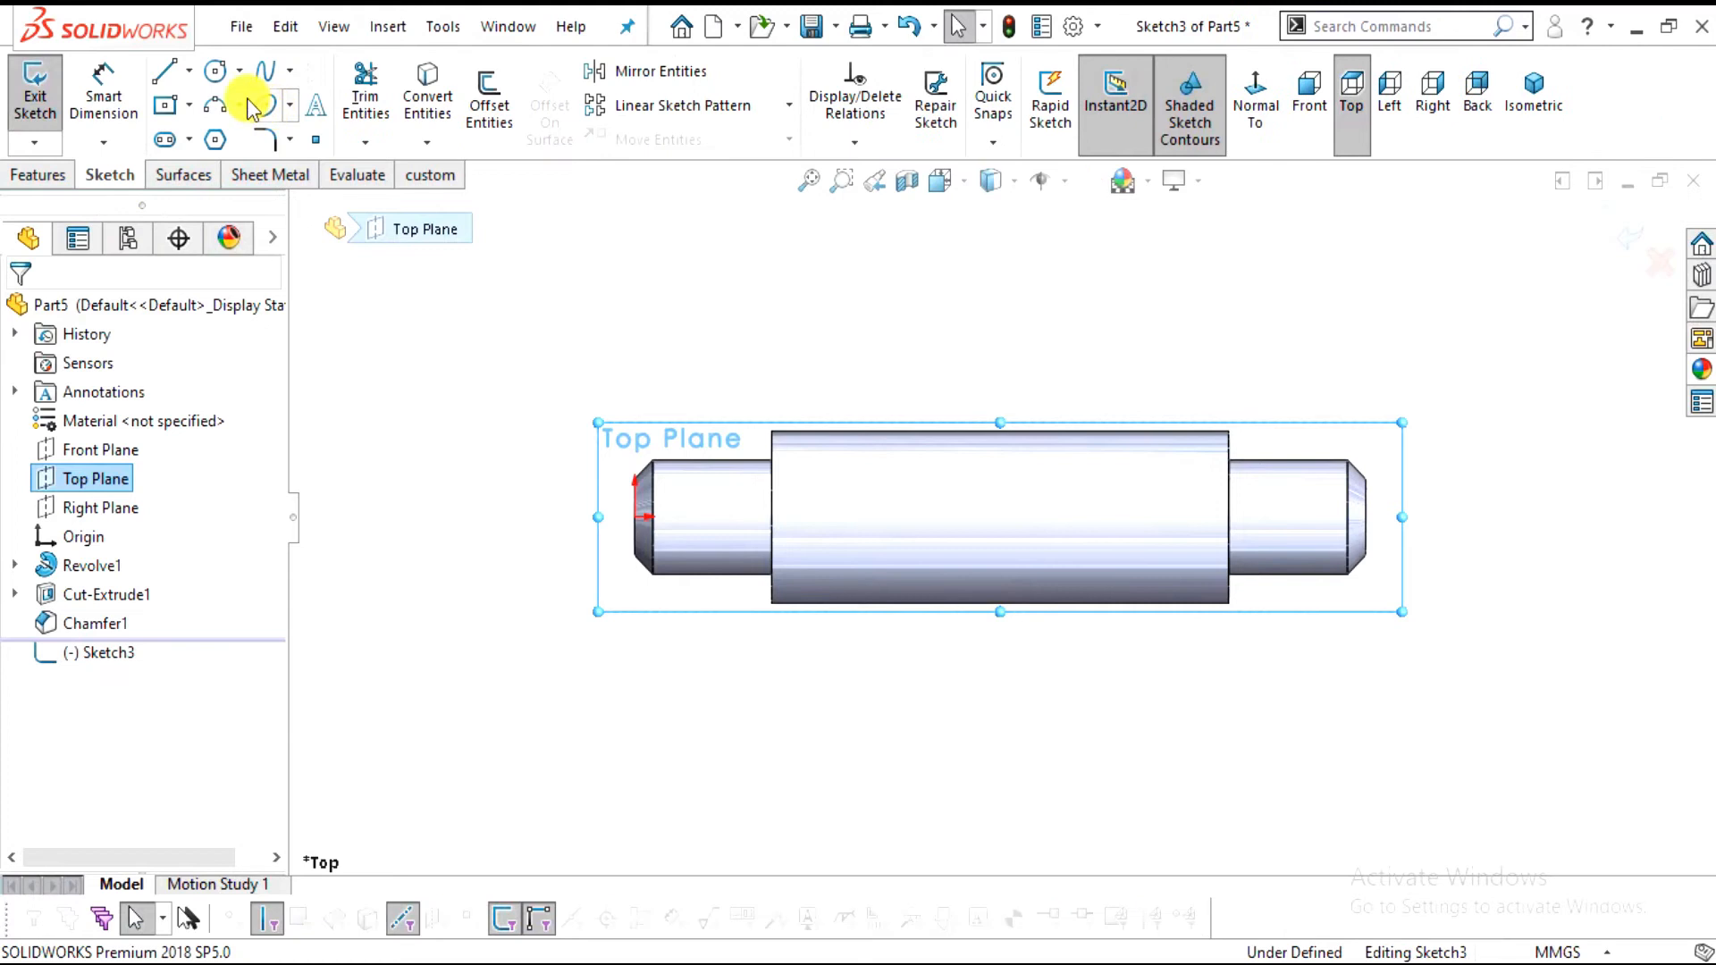
Sketch a circle about 8.47 mm in diameter on the shaft's middle section, centred about 40 mm from the origin along its length
left_click(216, 71)
scroll(1022, 474, "down", 3)
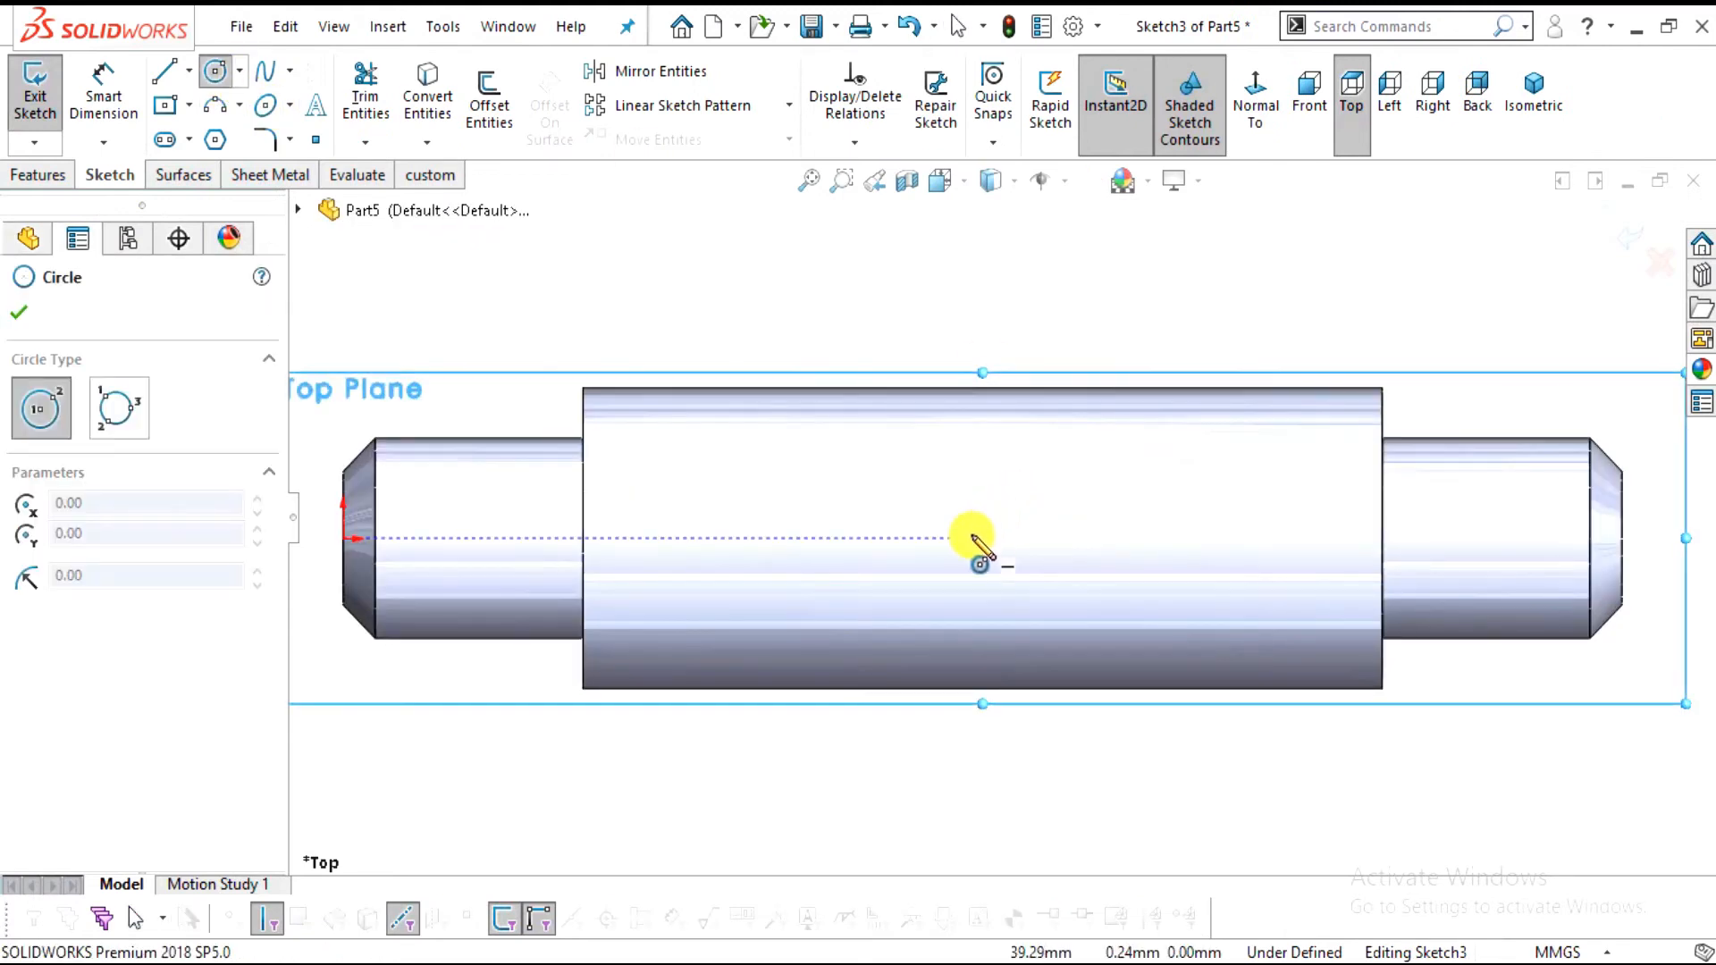
left_click(984, 523)
left_click(1035, 566)
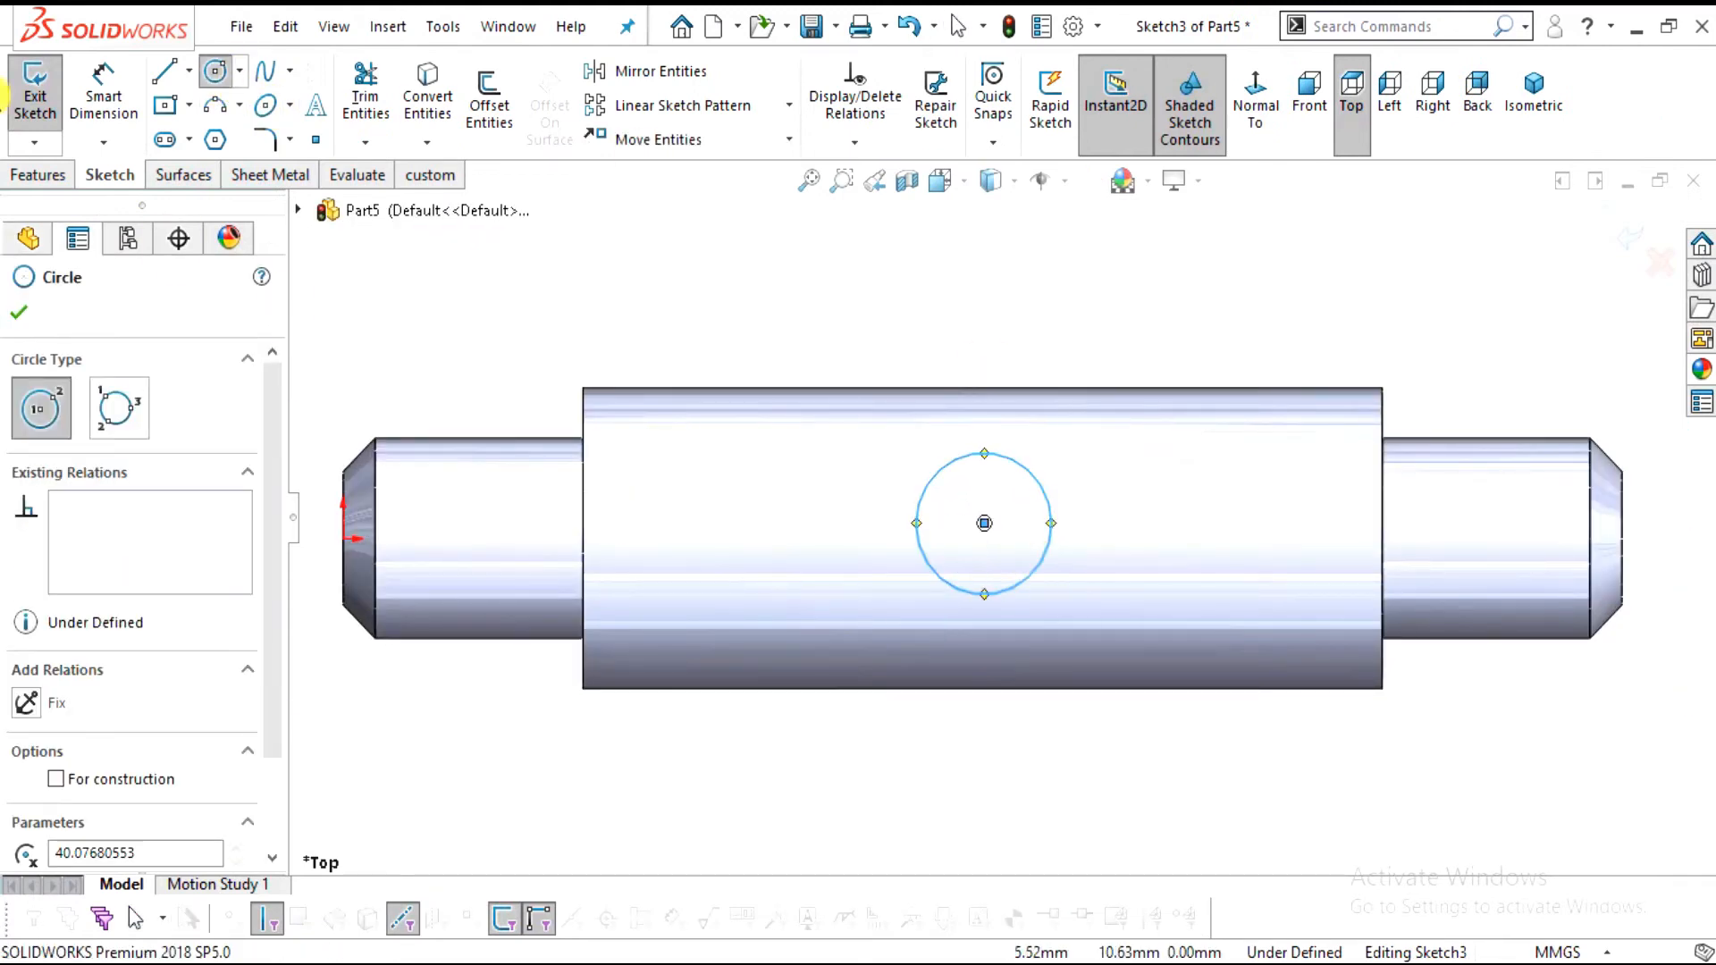
Look up the cross hole's size in the PDF drawing and dimension the circle's diameter as 6 mm
left_click(828, 963)
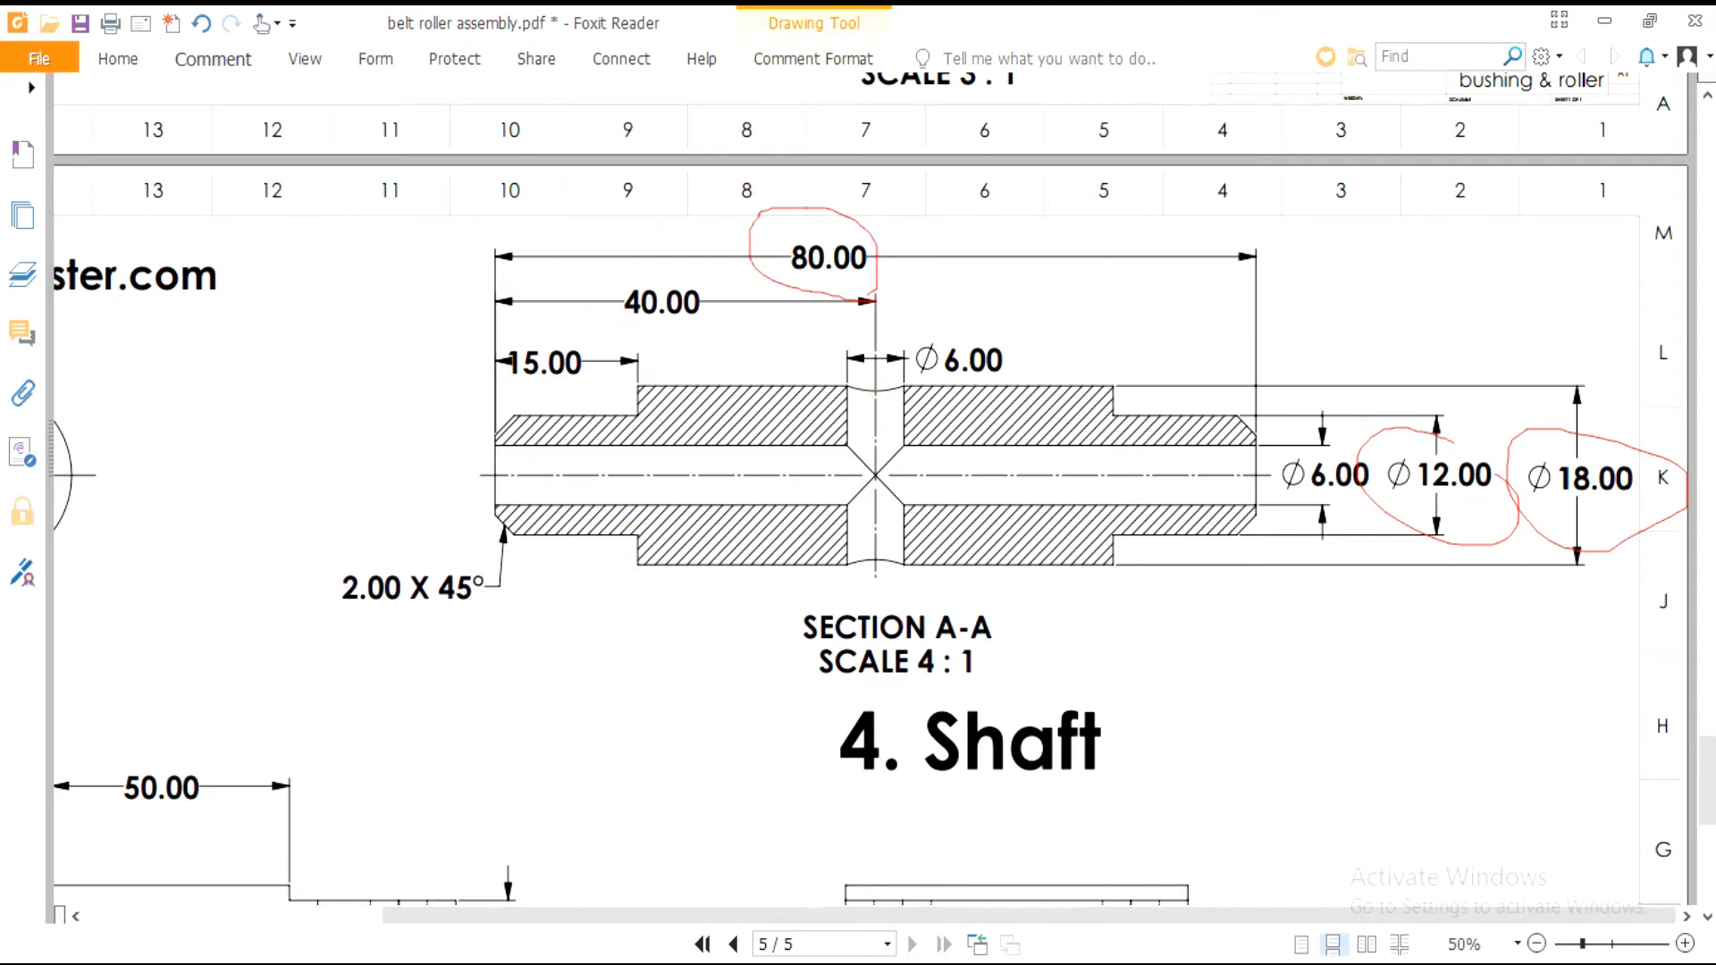
left_click(858, 962)
left_click(91, 82)
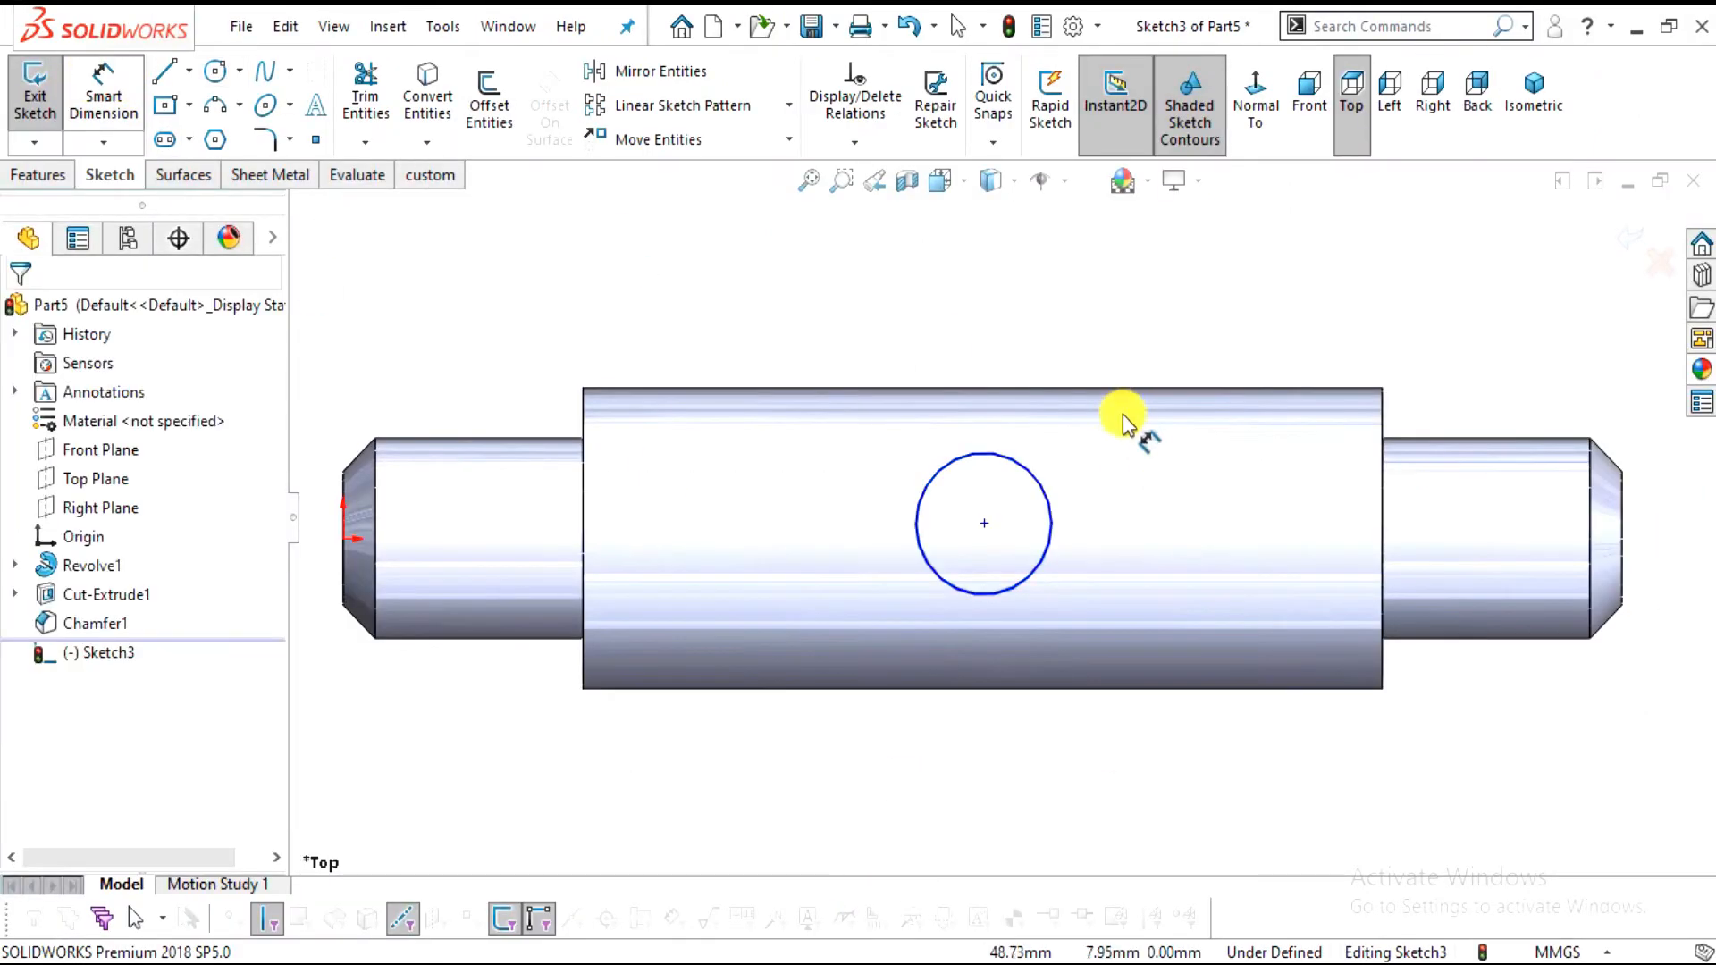
left_click(1041, 490)
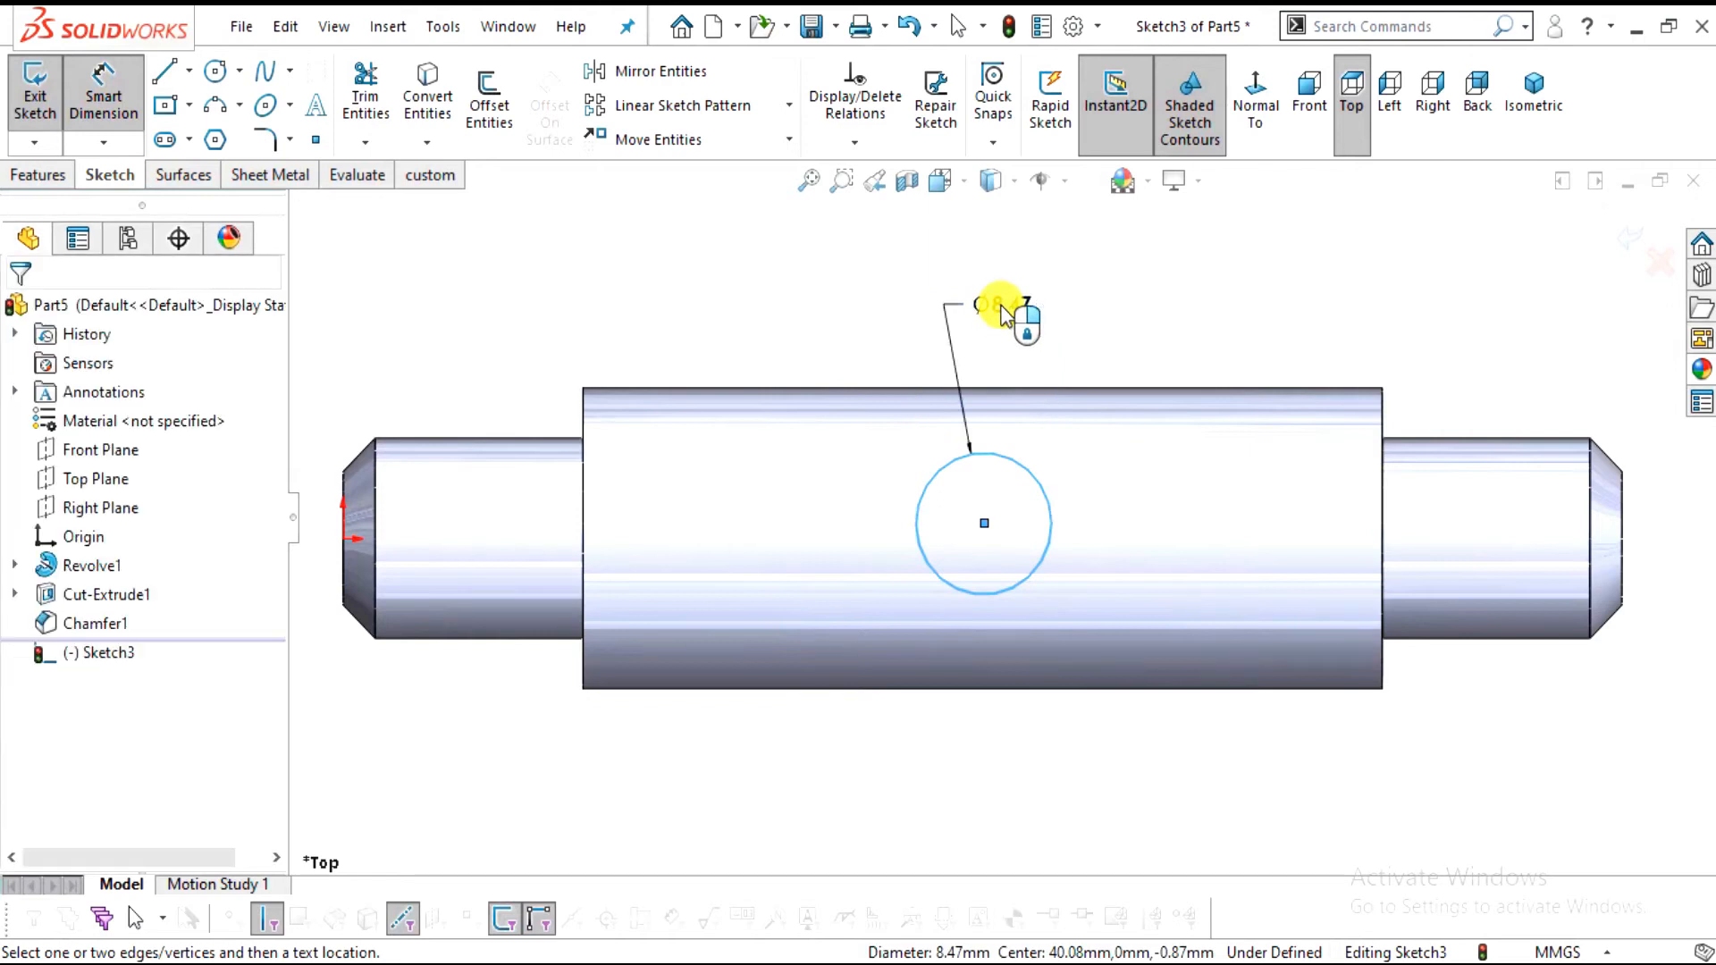
left_click(1003, 308)
type("6")
key("Return")
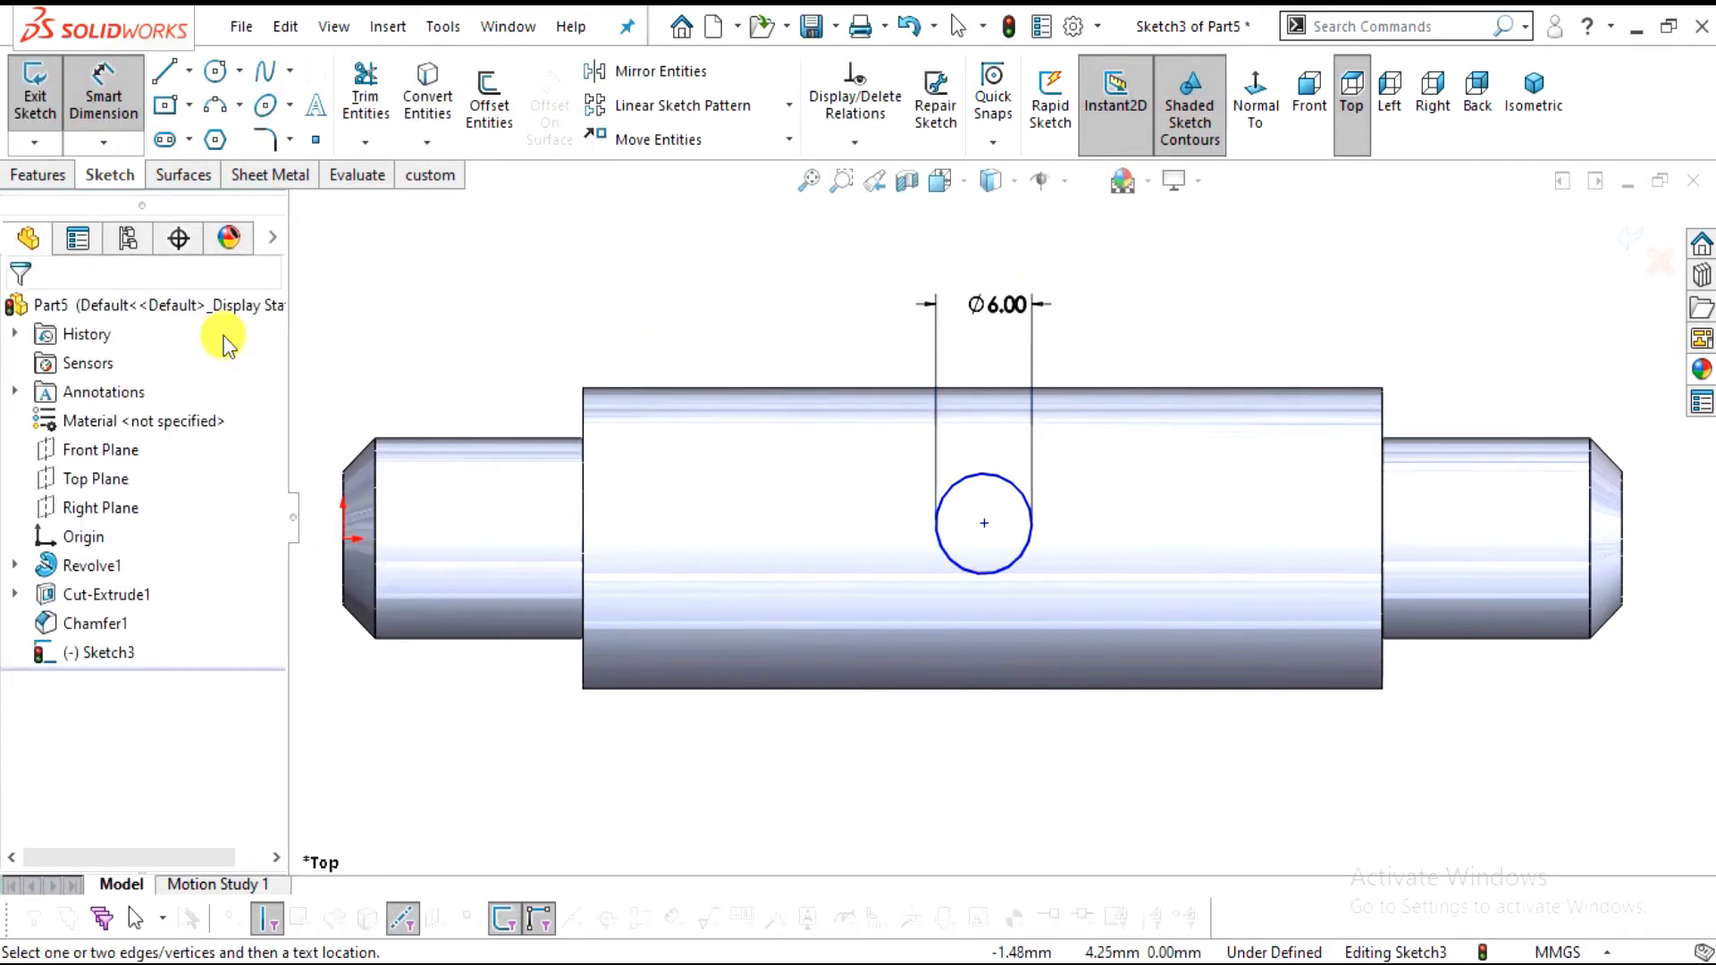
Dimension the horizontal distance between the circle's centre and the origin as 40 mm
left_click(984, 526)
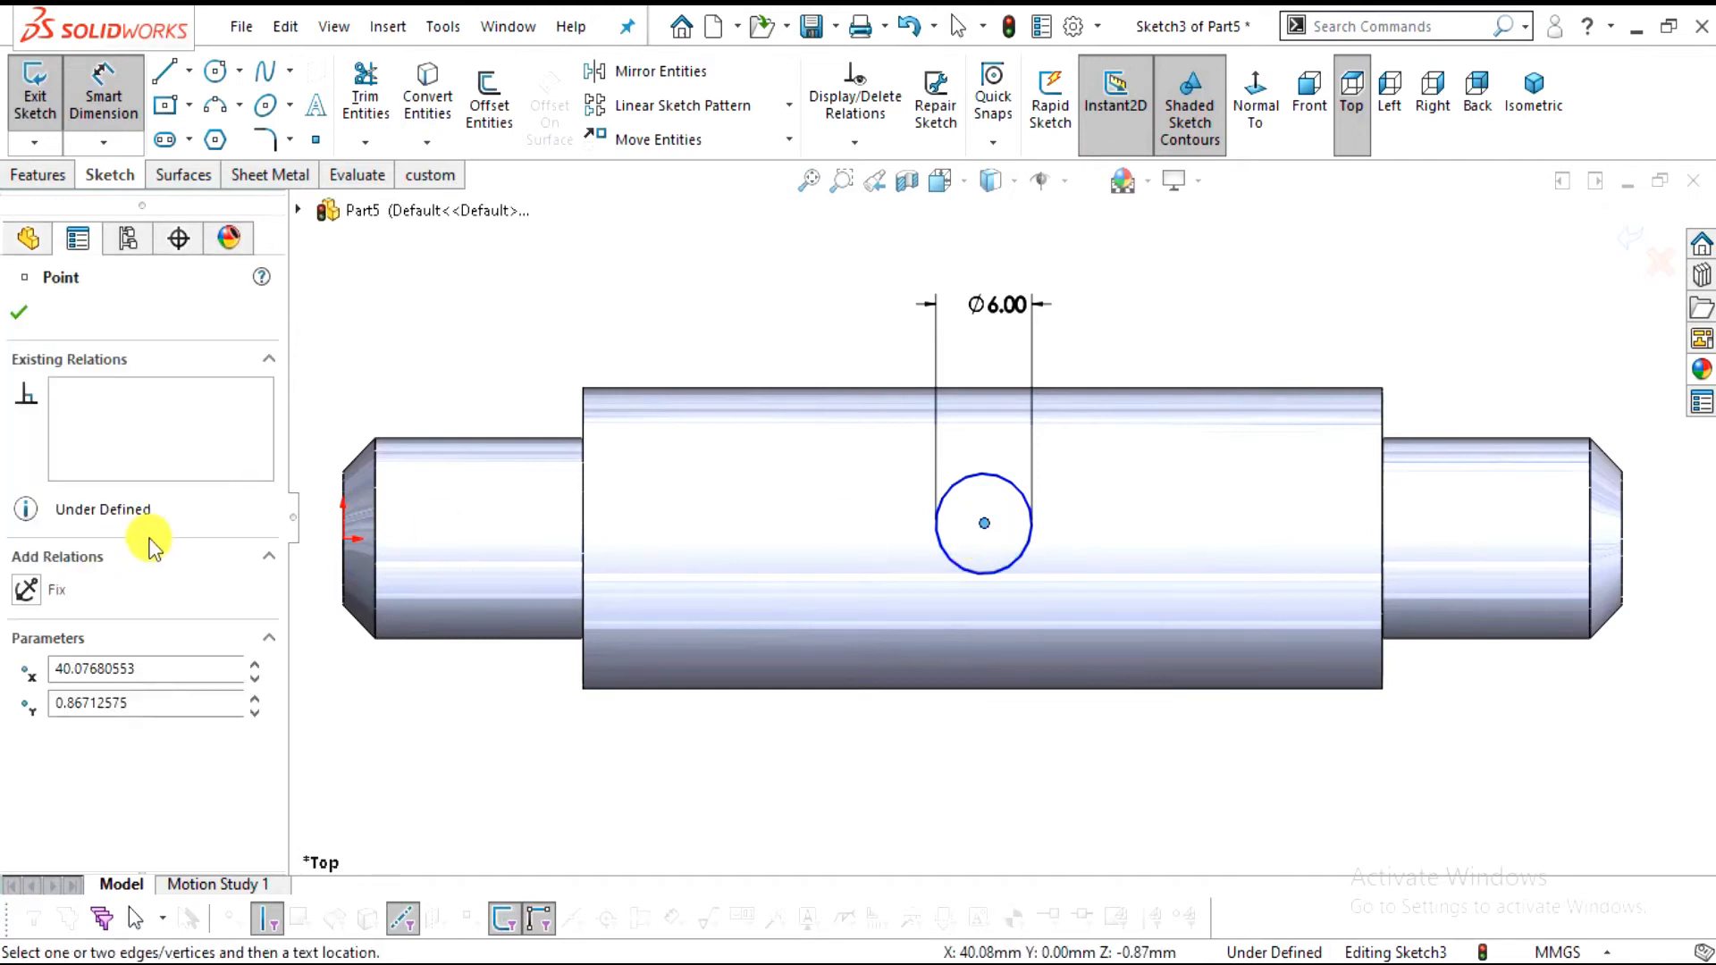
left_click(345, 540)
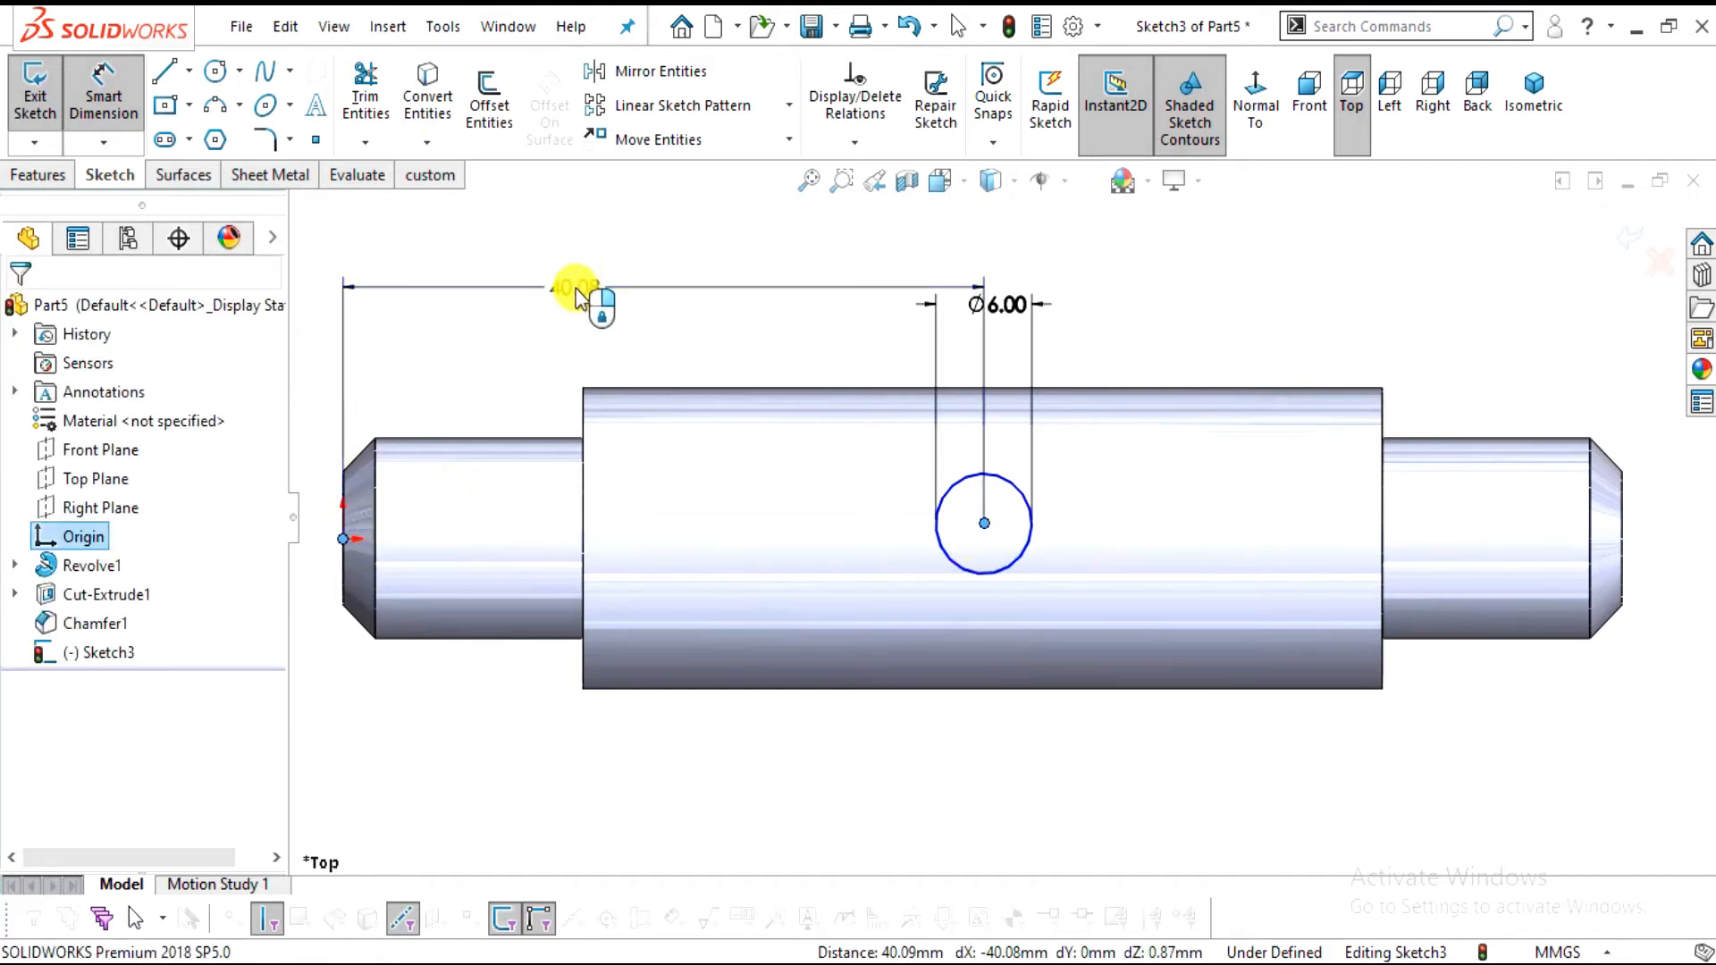
left_click(577, 290)
key("Return")
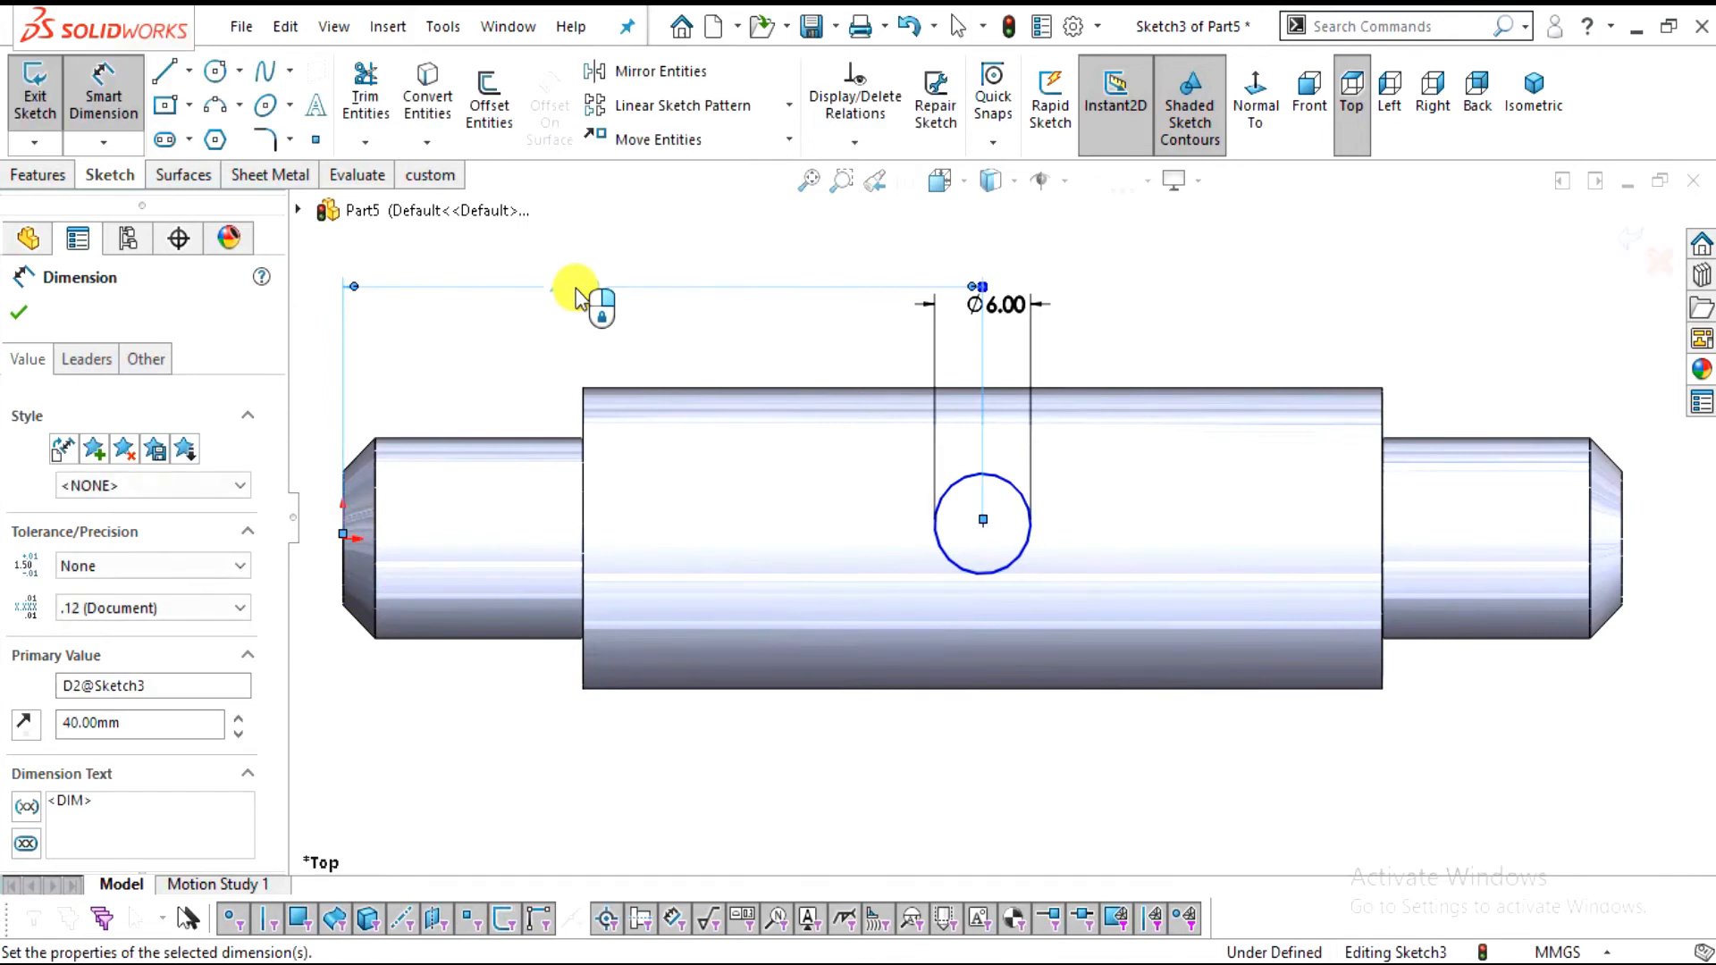
key("Escape")
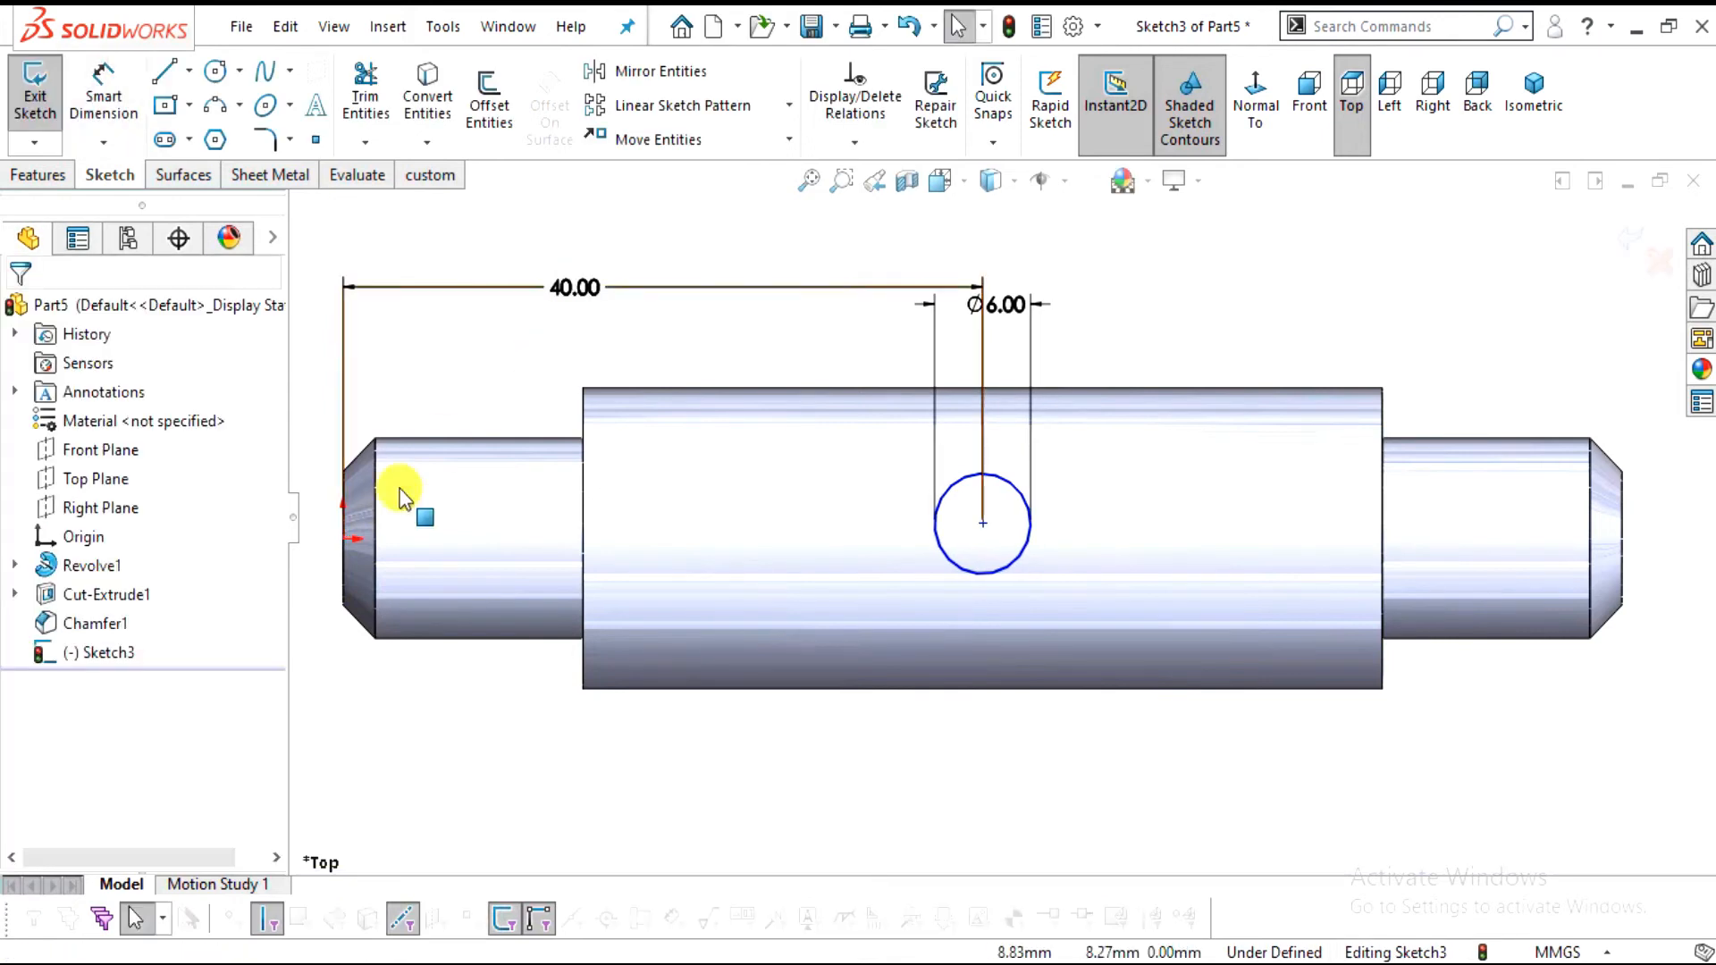
Add a horizontal relation between the origin and the circle's centre
left_click(345, 540)
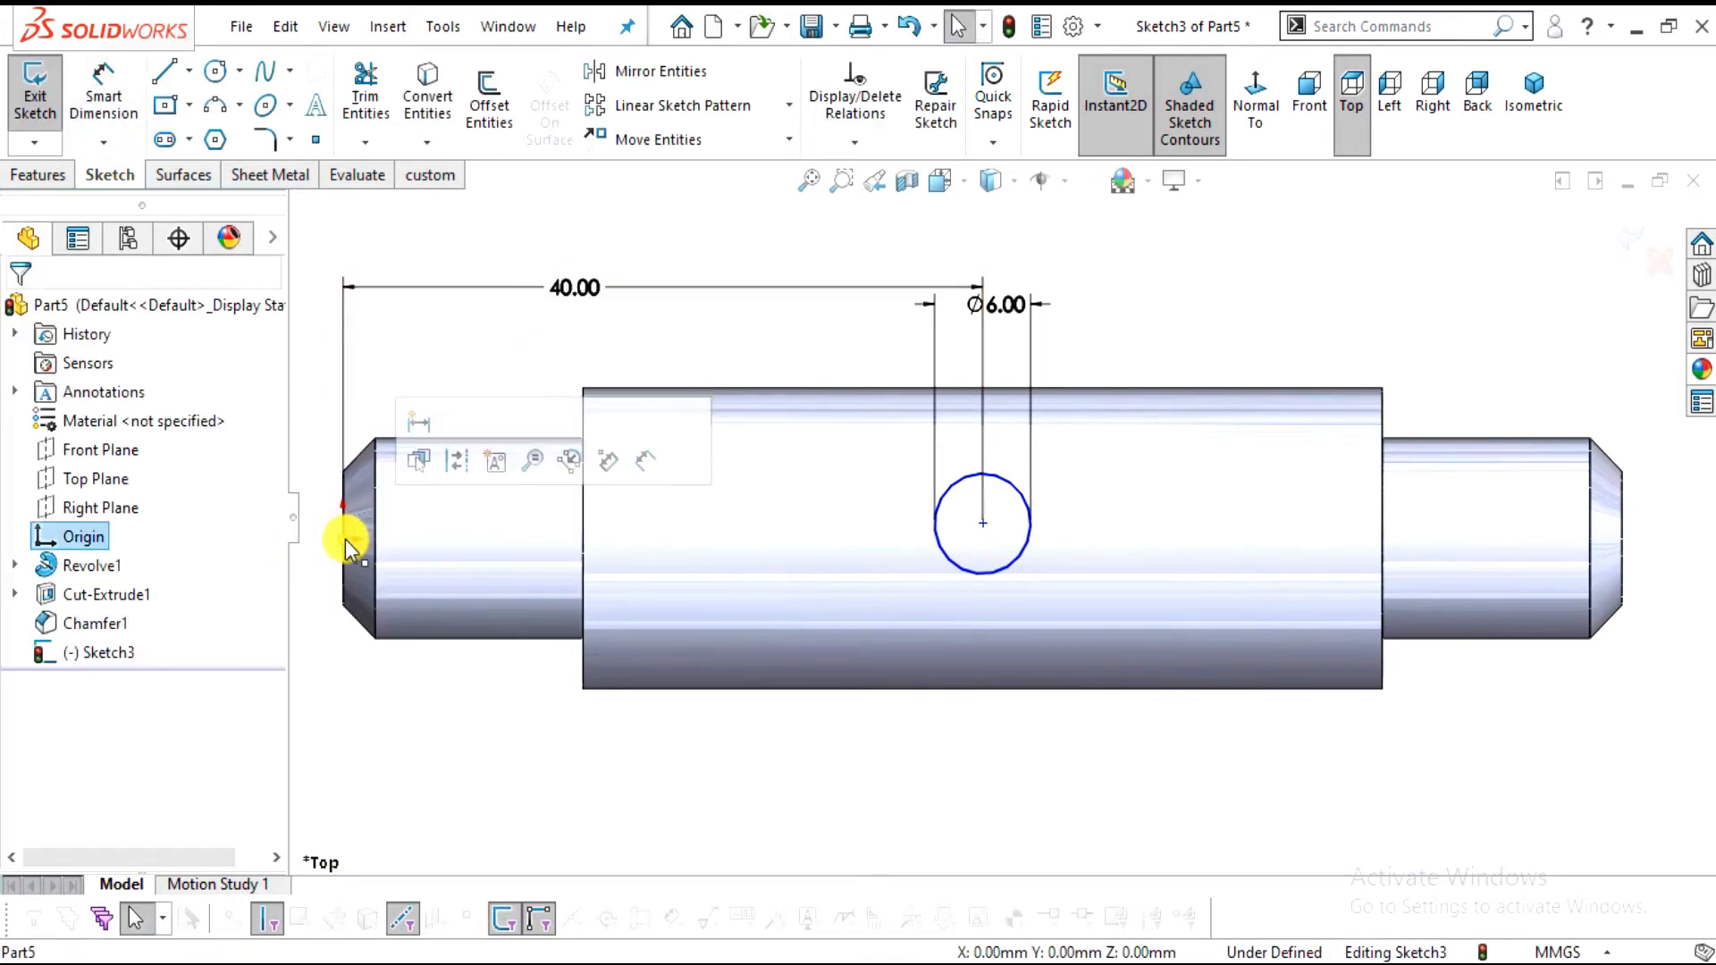
left_click(981, 521, "ctrl")
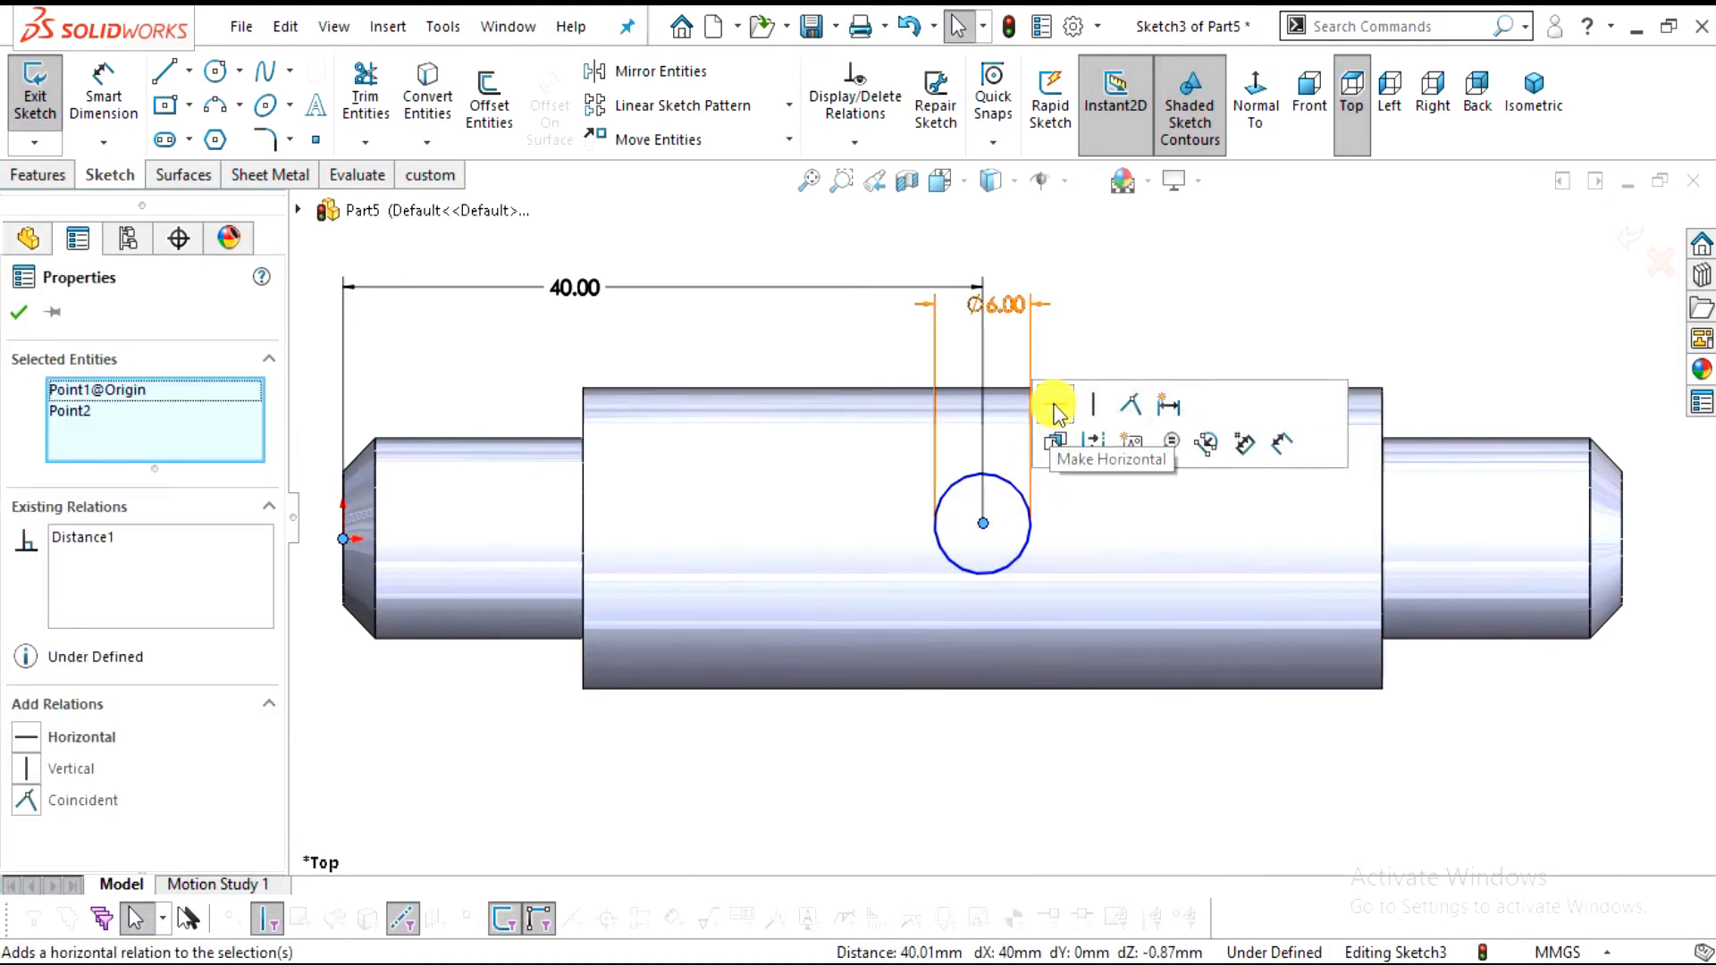
left_click(1054, 409)
key("Escape")
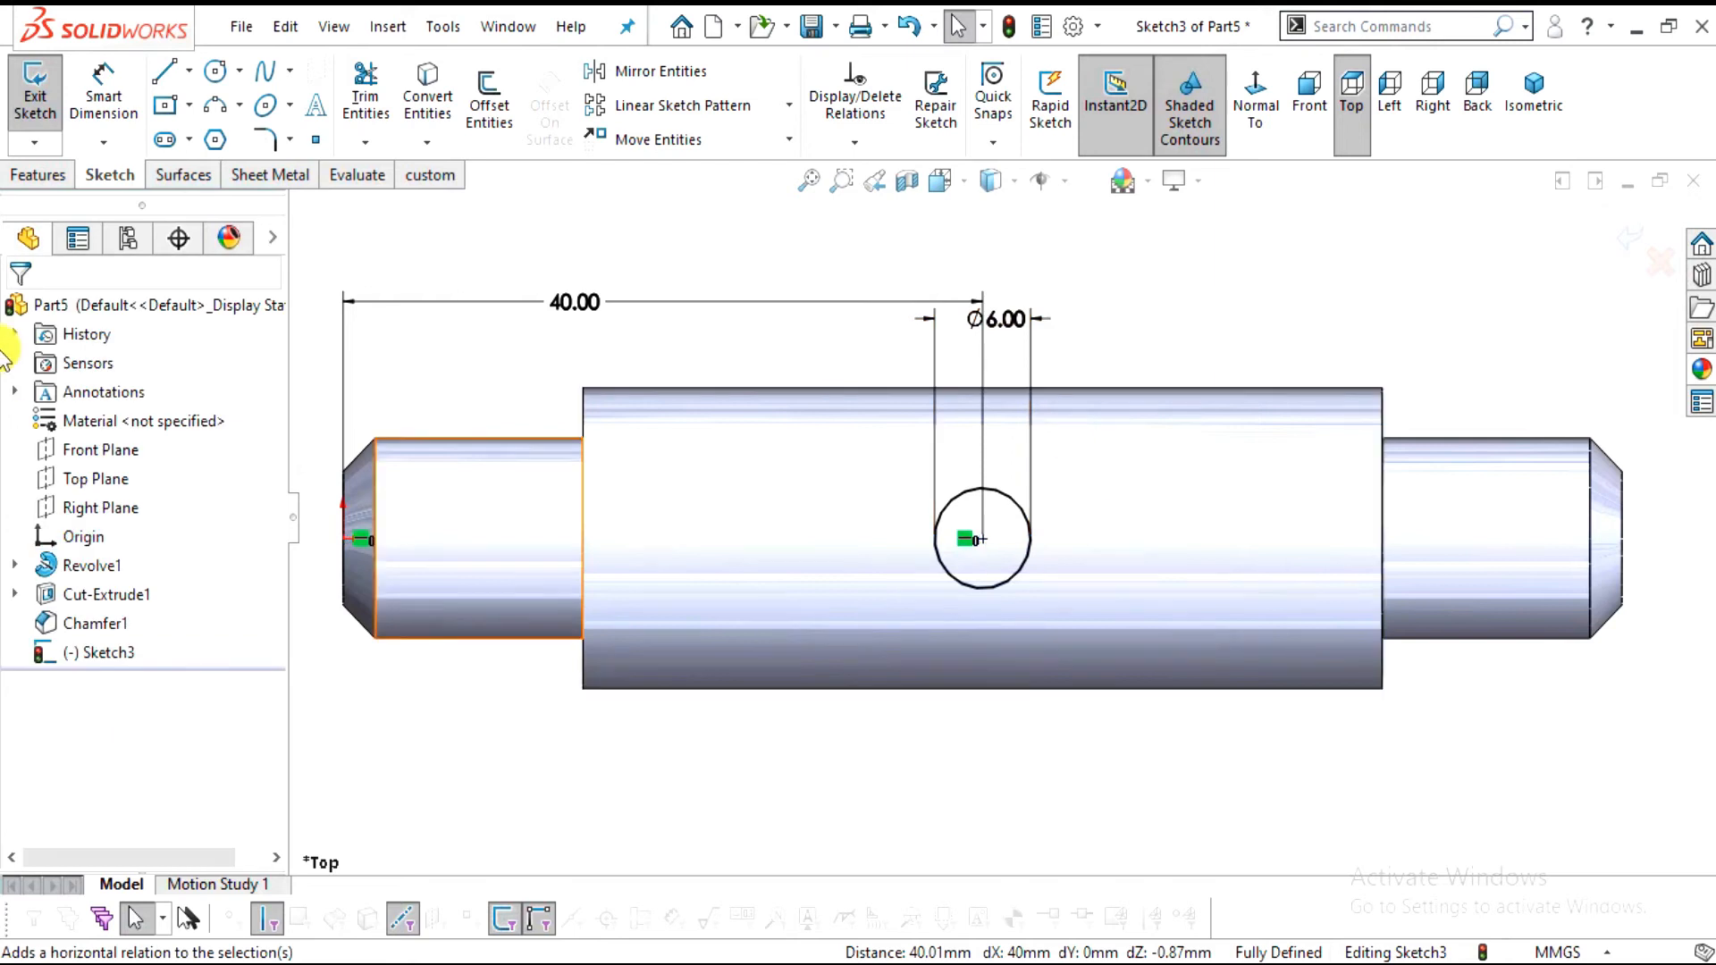
Cut the circle through the shaft with an Extruded Cut using Through All - Both
mouse_move(999, 710)
middle_mouse_down()
mouse_move(980, 497)
mouse_move(1036, 268)
mouse_move(1060, 263)
mouse_move(1120, 277)
mouse_move(1160, 330)
mouse_move(1122, 345)
mouse_move(1079, 410)
middle_mouse_up()
left_click(37, 177)
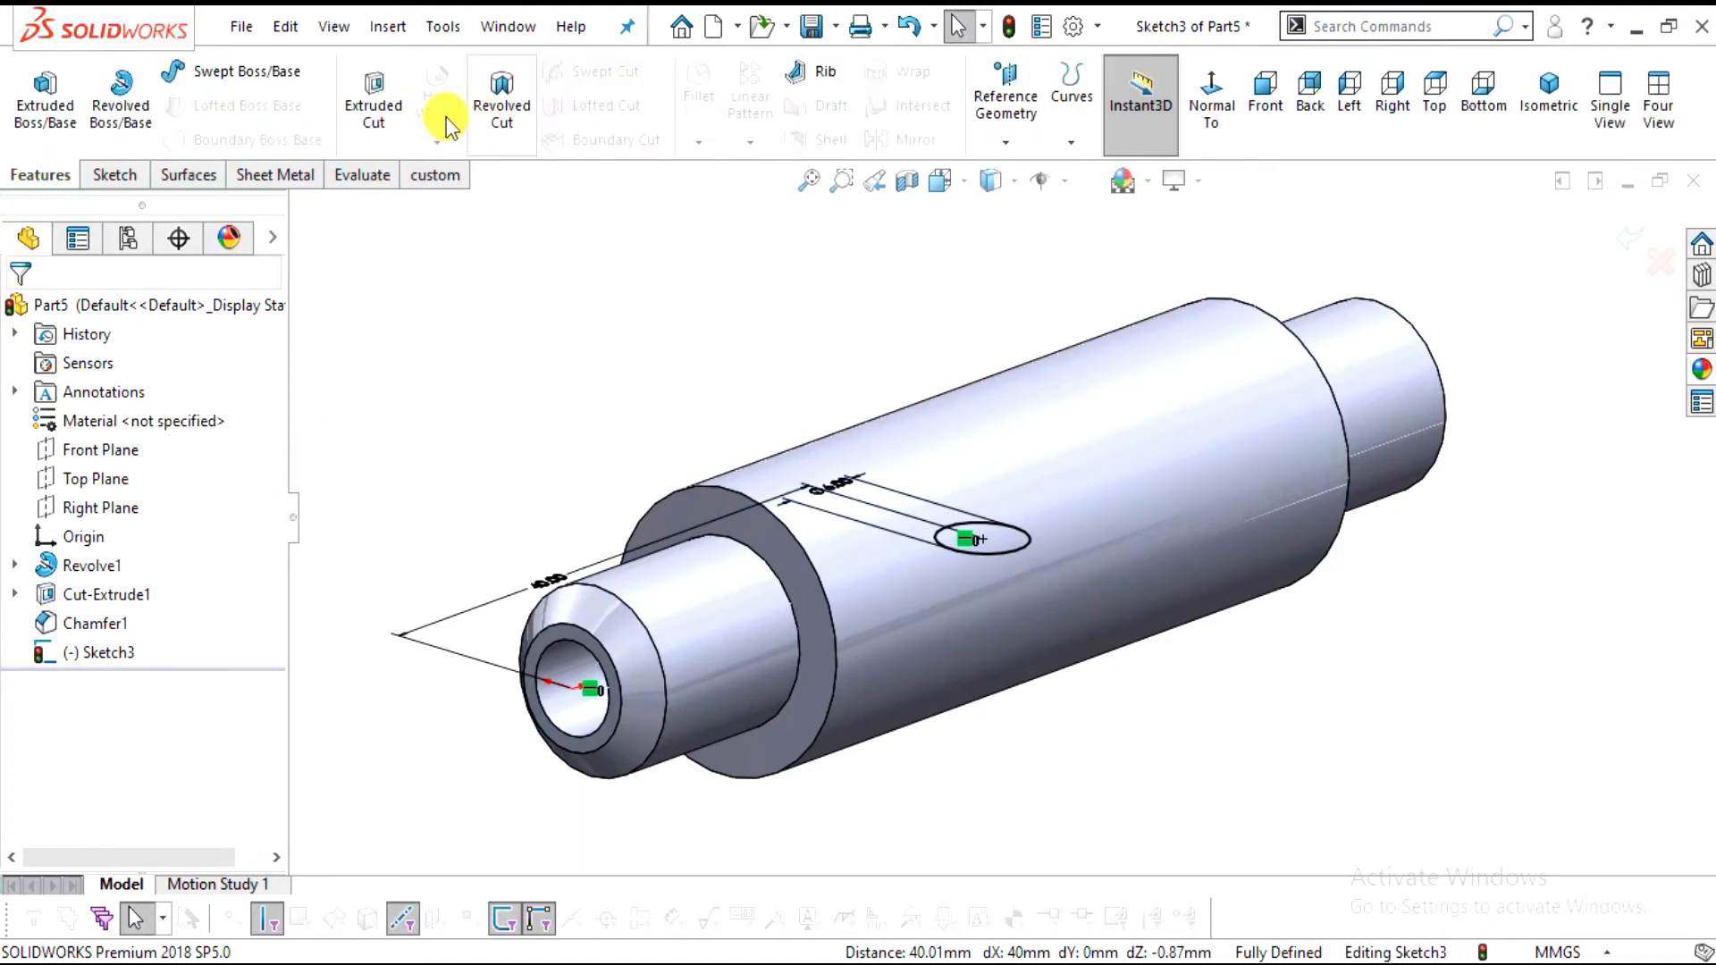
left_click(384, 116)
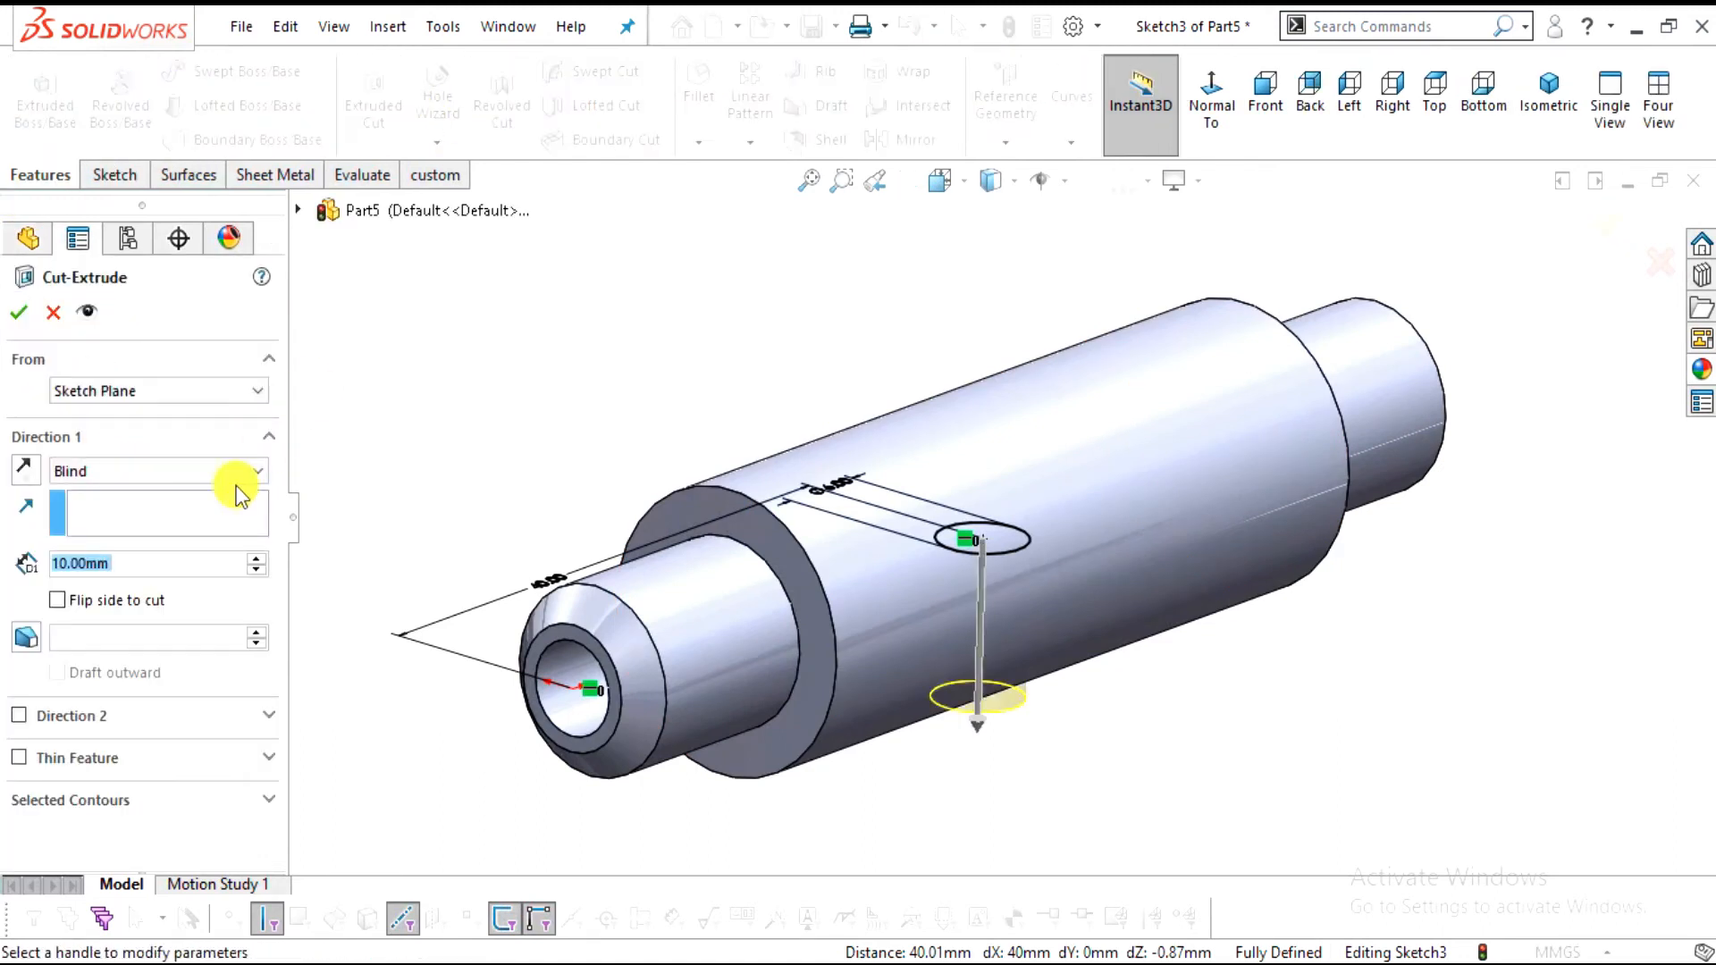
left_click(205, 471)
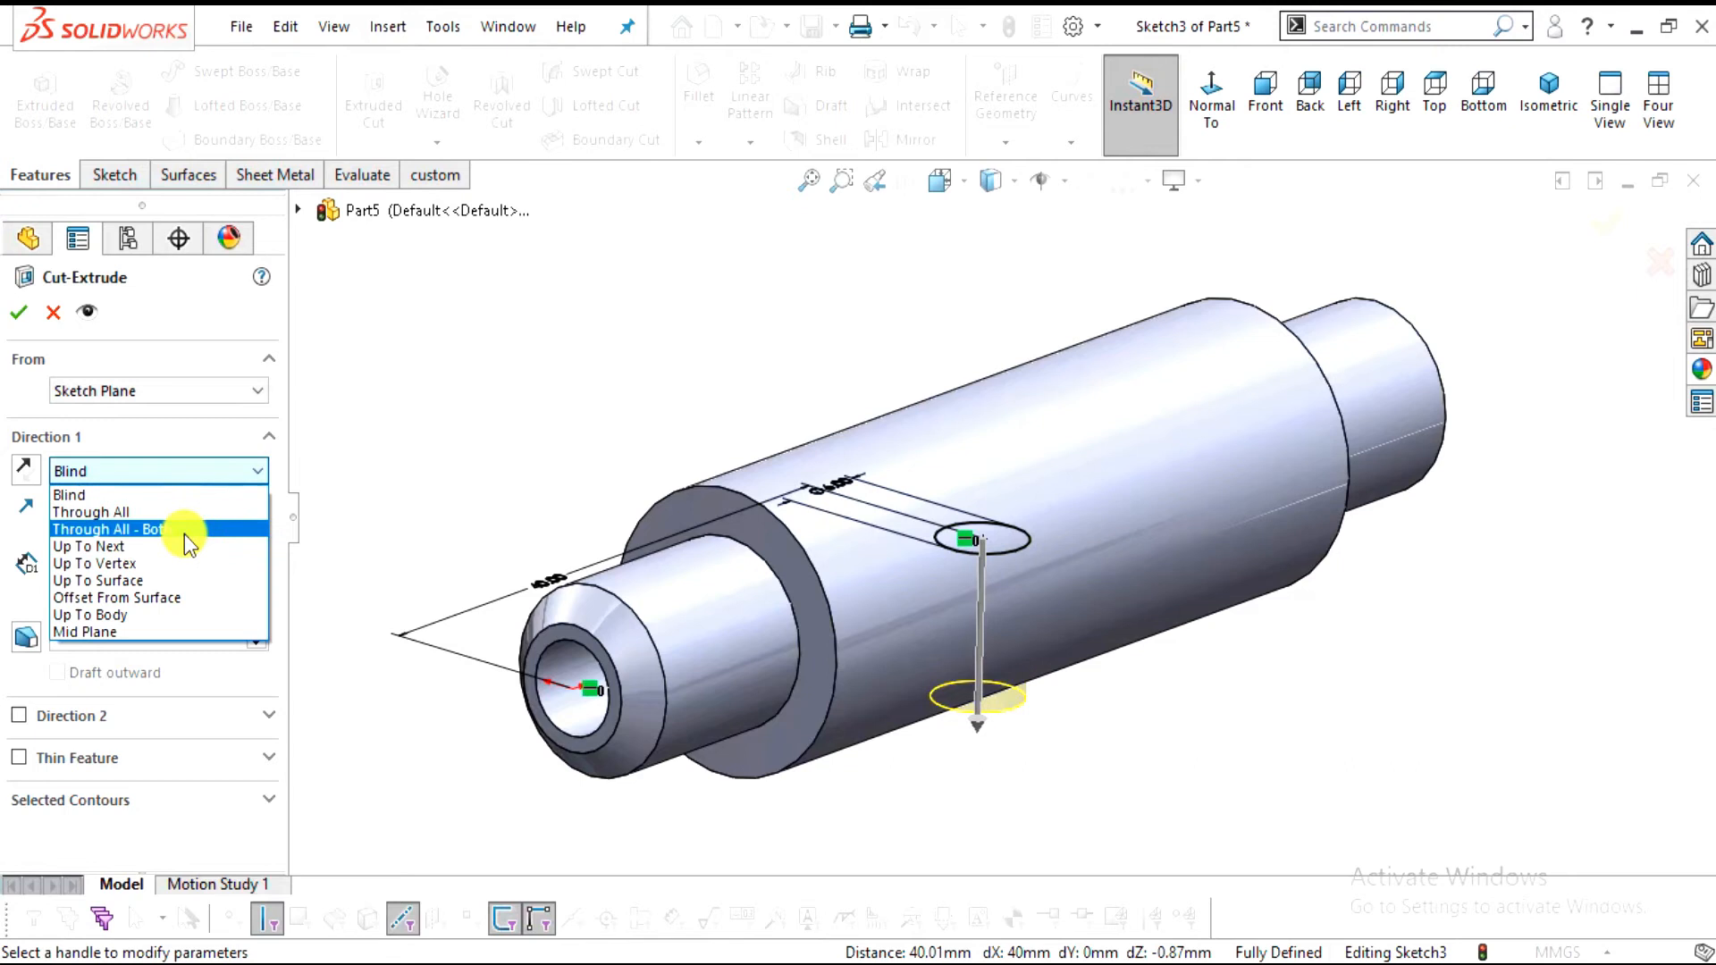
left_click(189, 529)
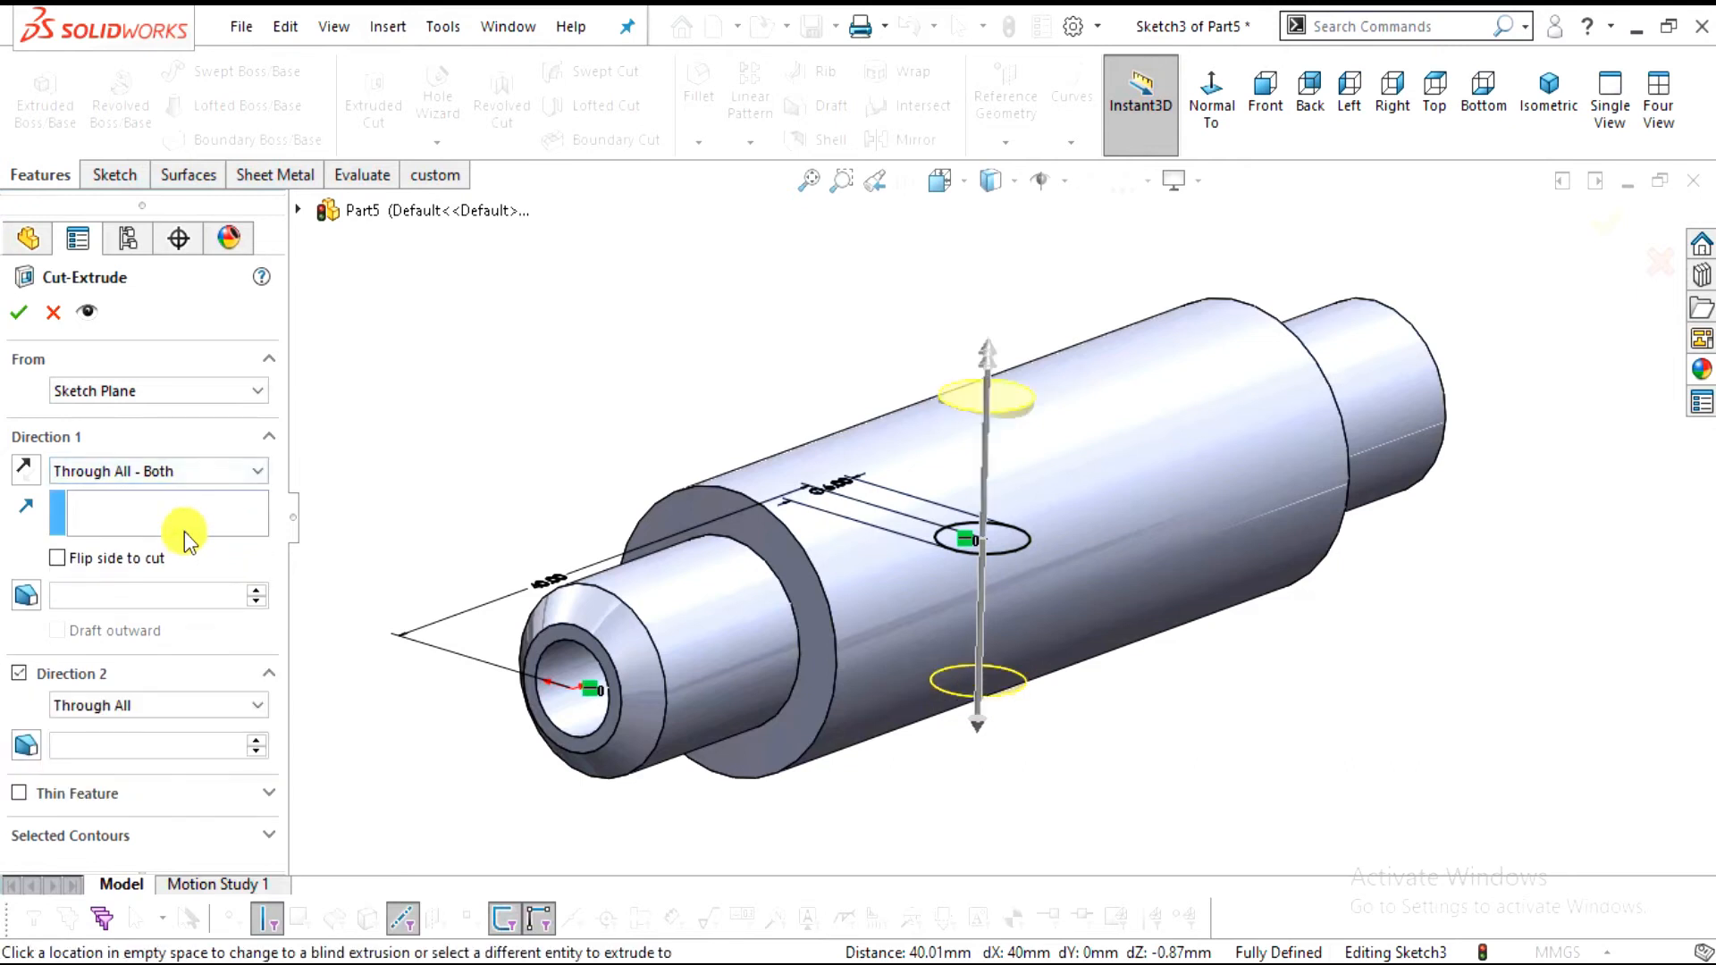
left_click(19, 311)
middle_click_drag(876, 727, 915, 602)
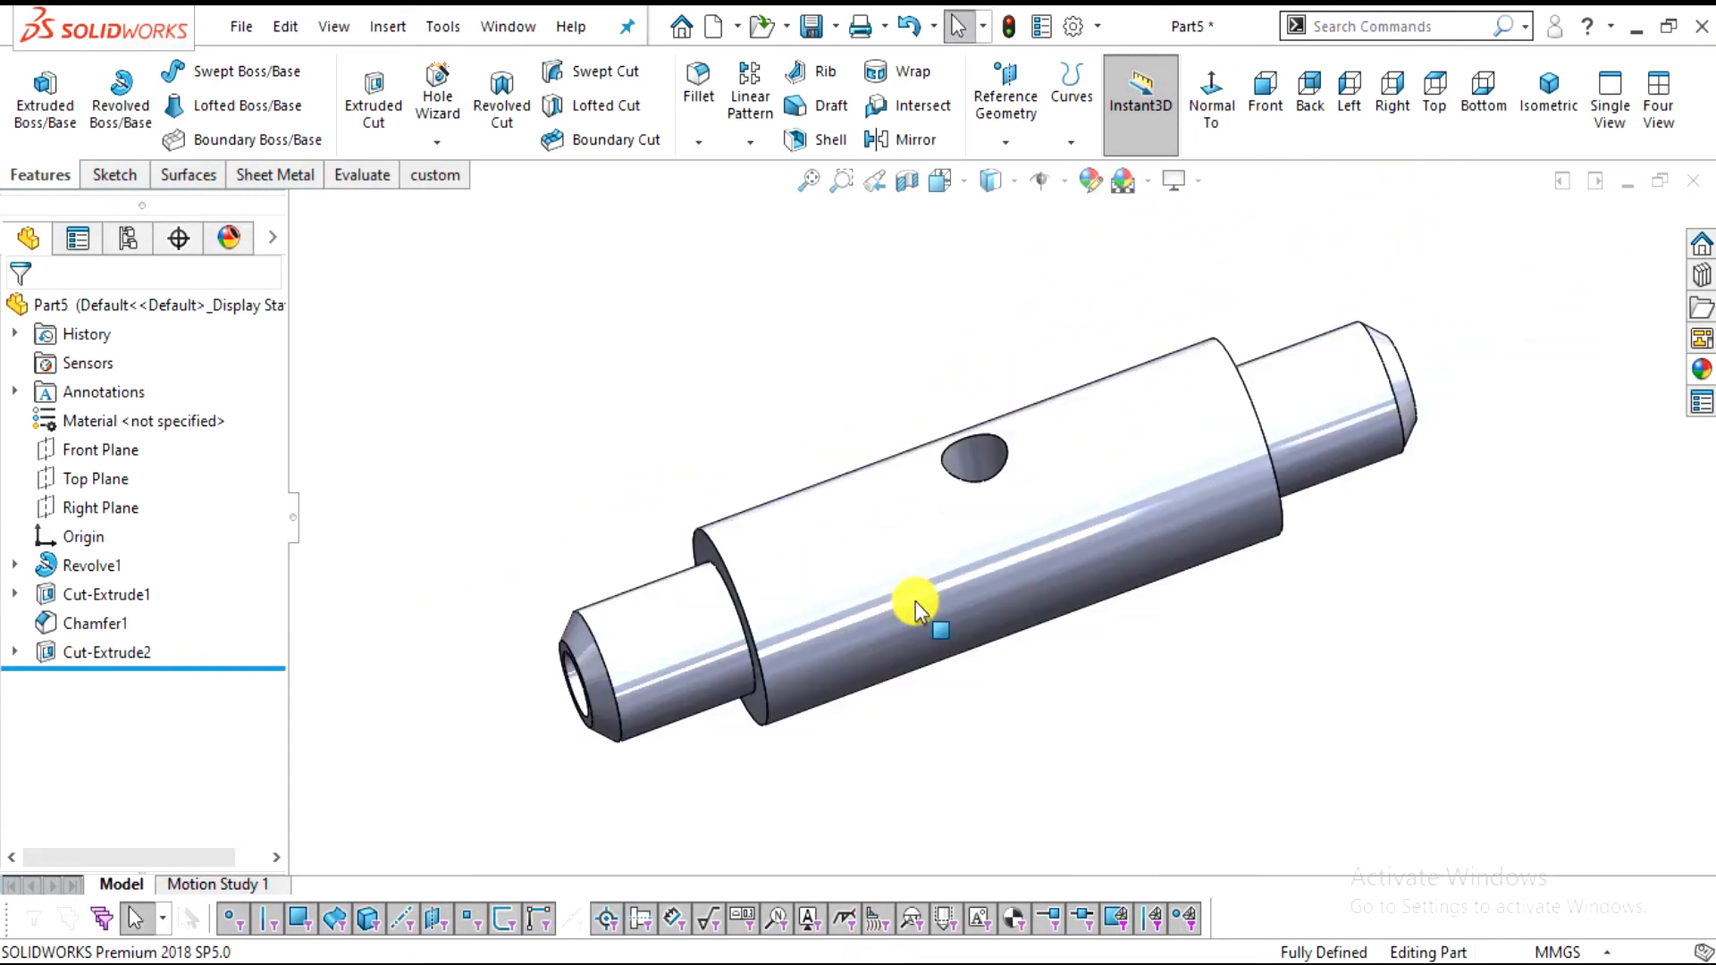
Compare the finished shaft with Section A-A in the PDF drawing
left_click(835, 963)
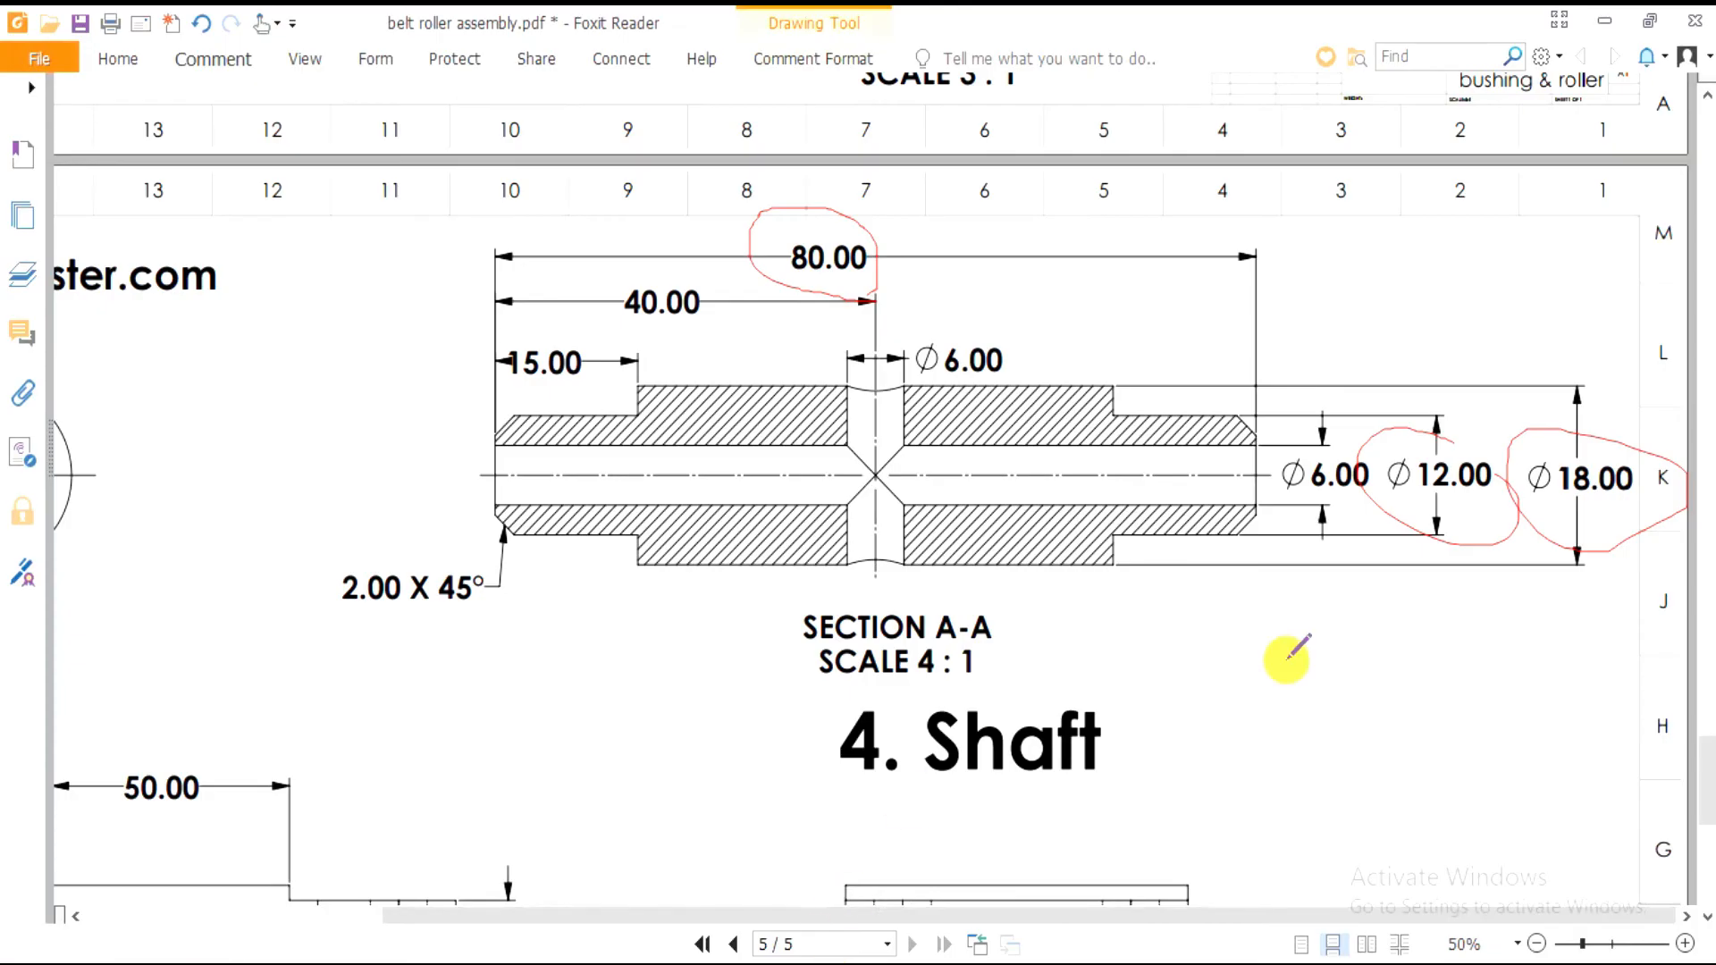
key("alt+Tab")
mouse_move(506, 693)
middle_mouse_down()
mouse_move(500, 666)
mouse_move(529, 676)
middle_mouse_up()
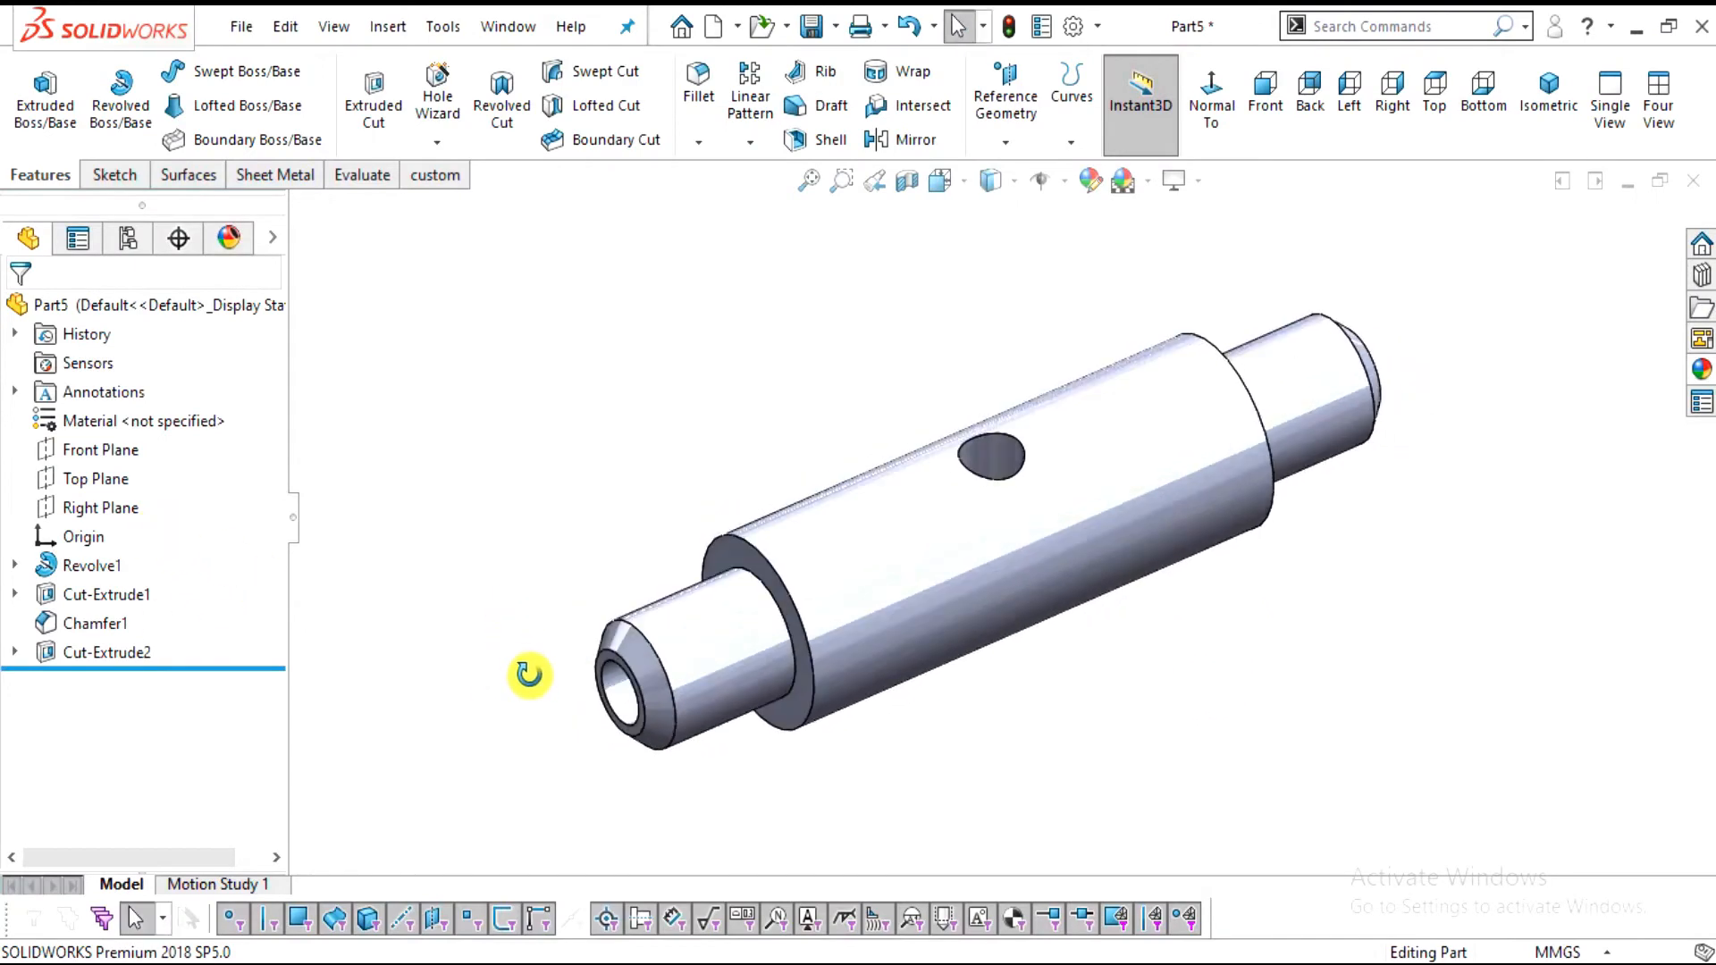
key("alt+Tab")
key("alt+Tab")
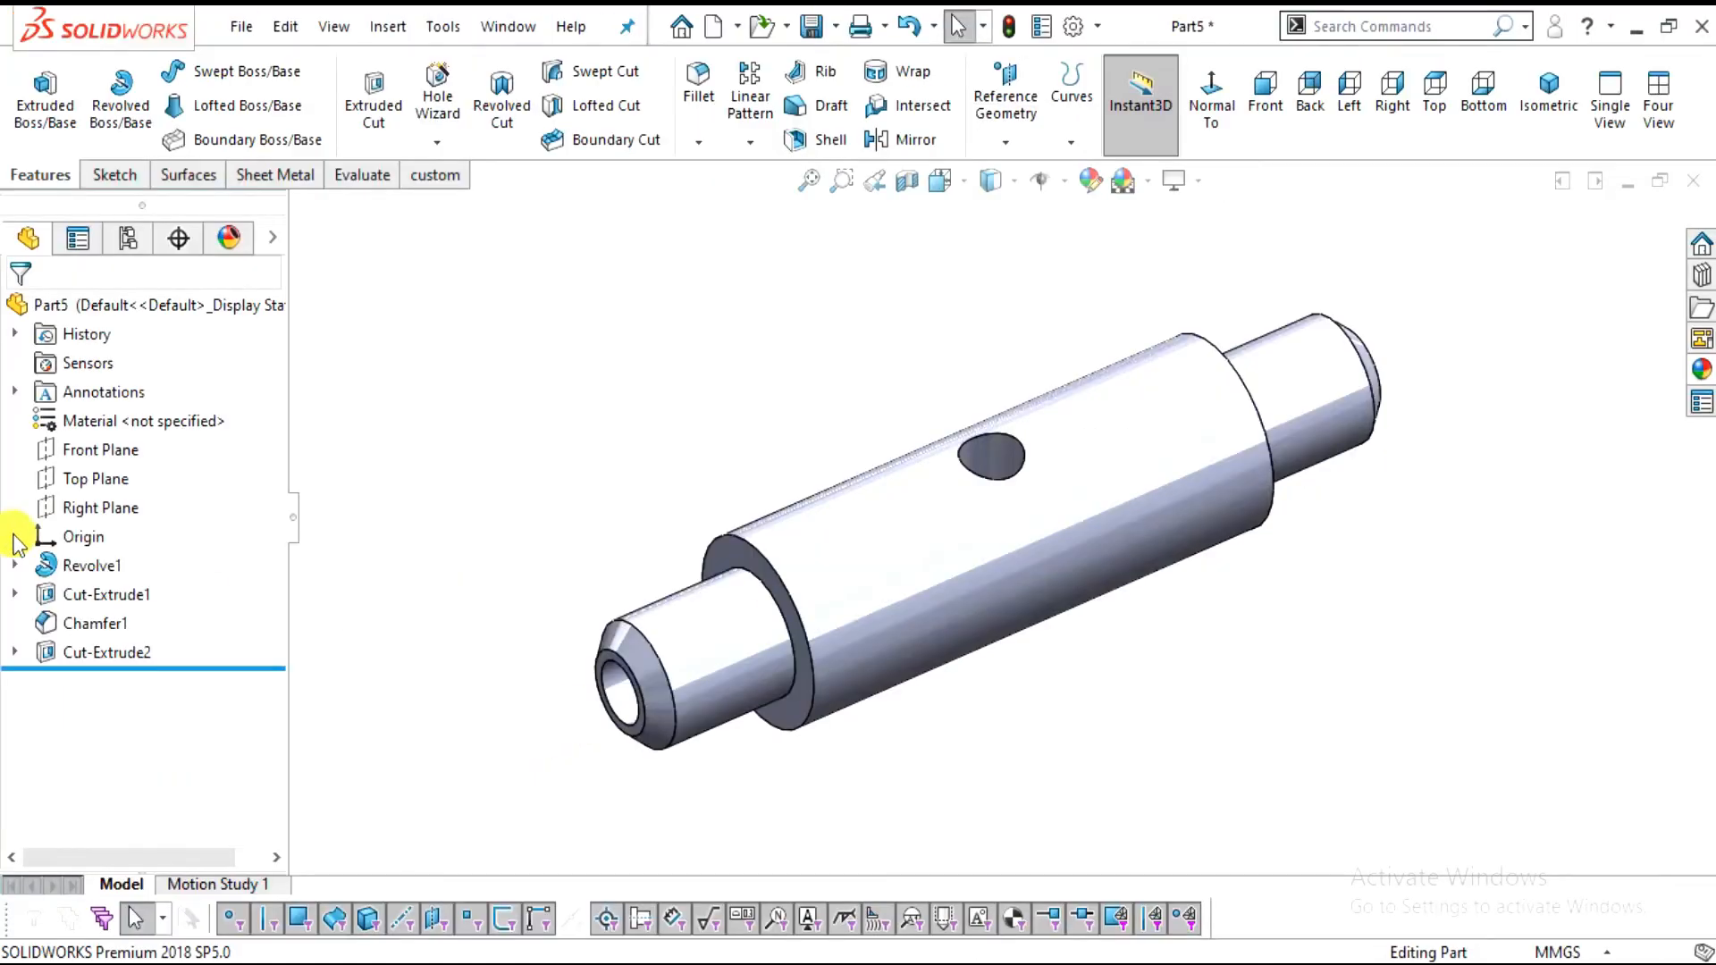
Section the shaft along the Front Plane and inspect the cut at an angle
left_click(67, 454)
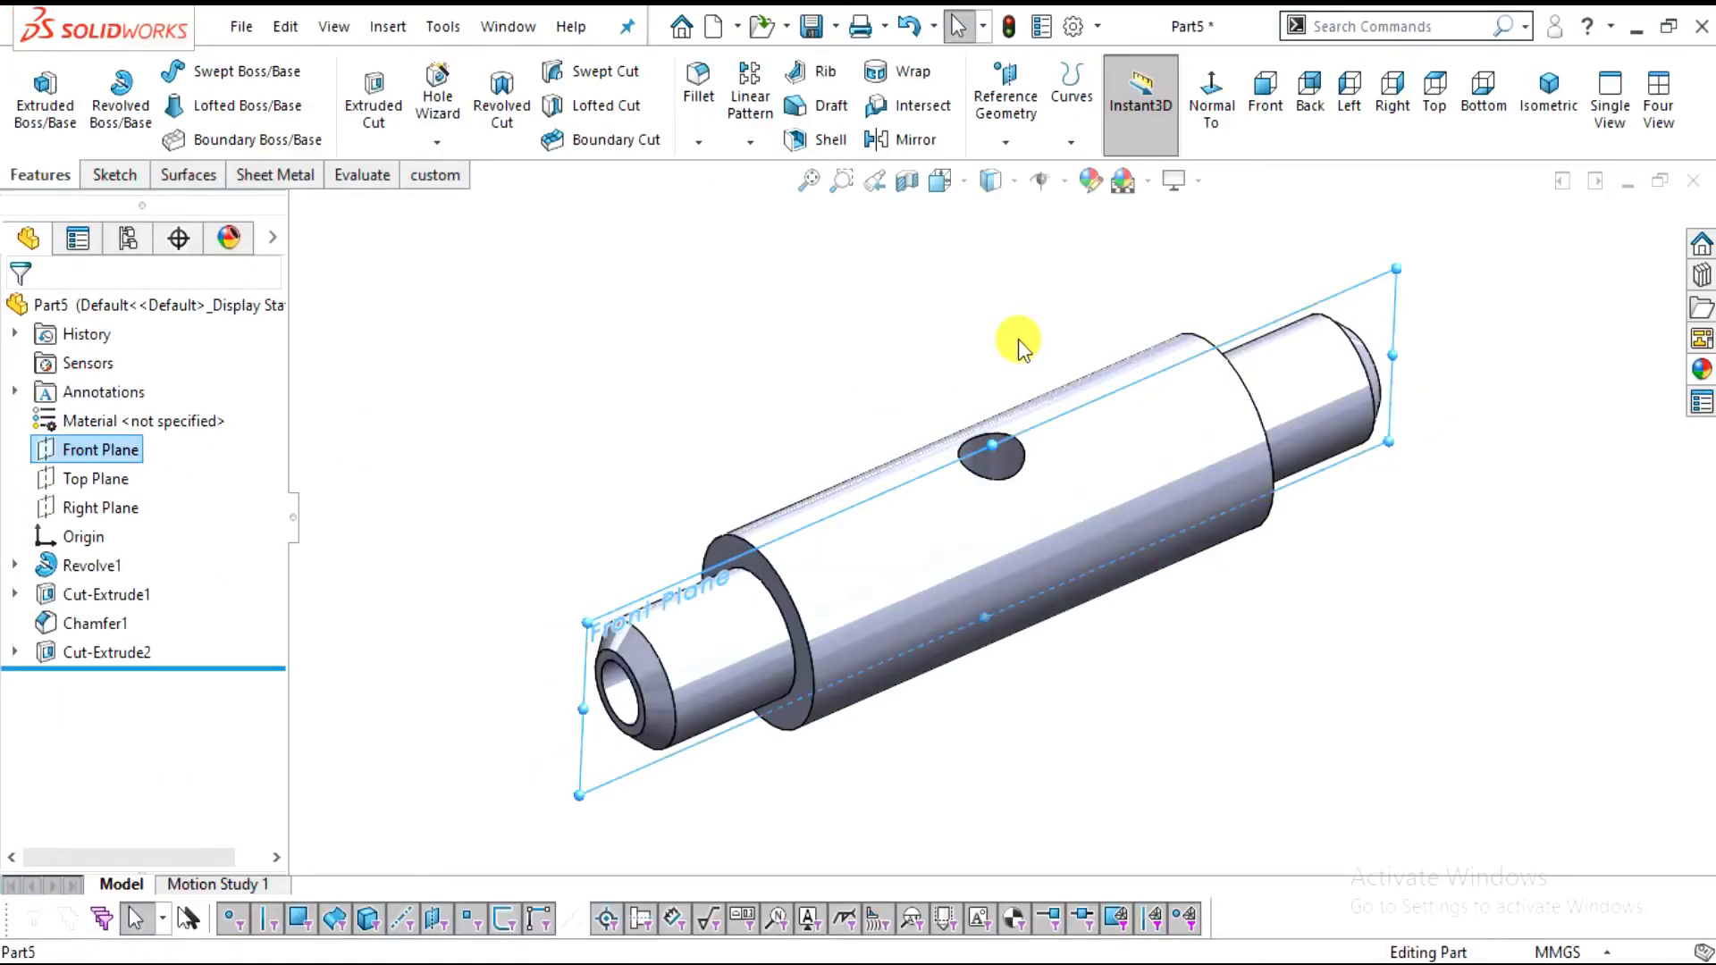
left_click(1217, 109)
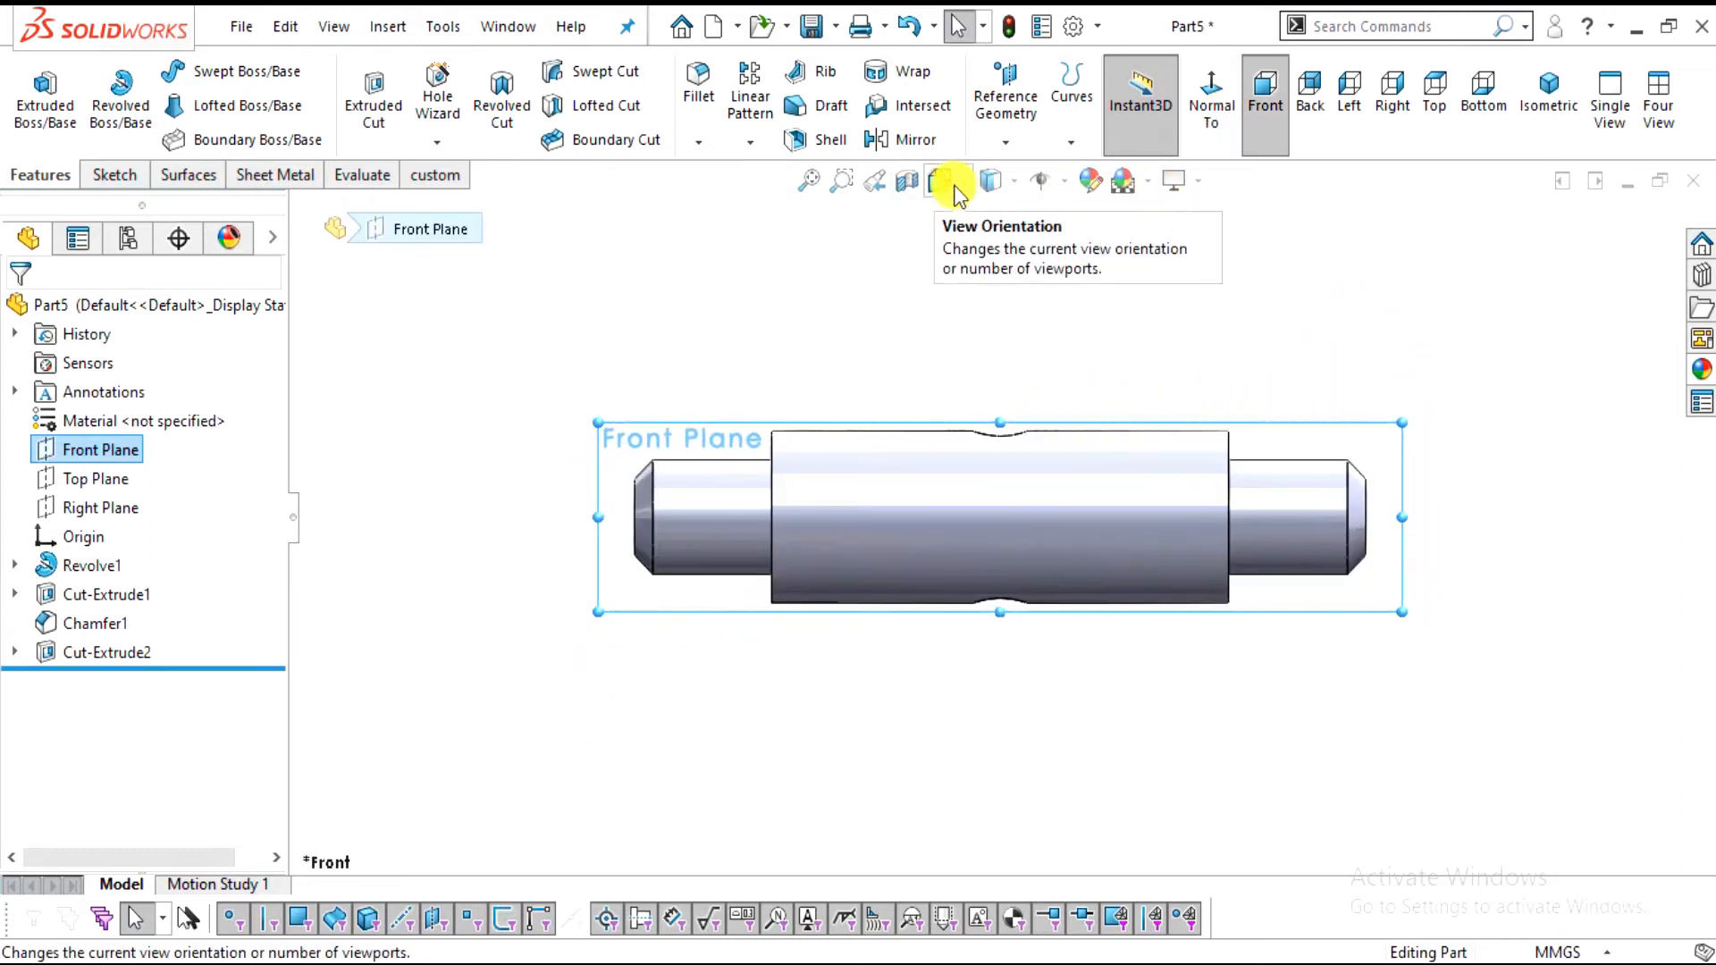
left_click(908, 185)
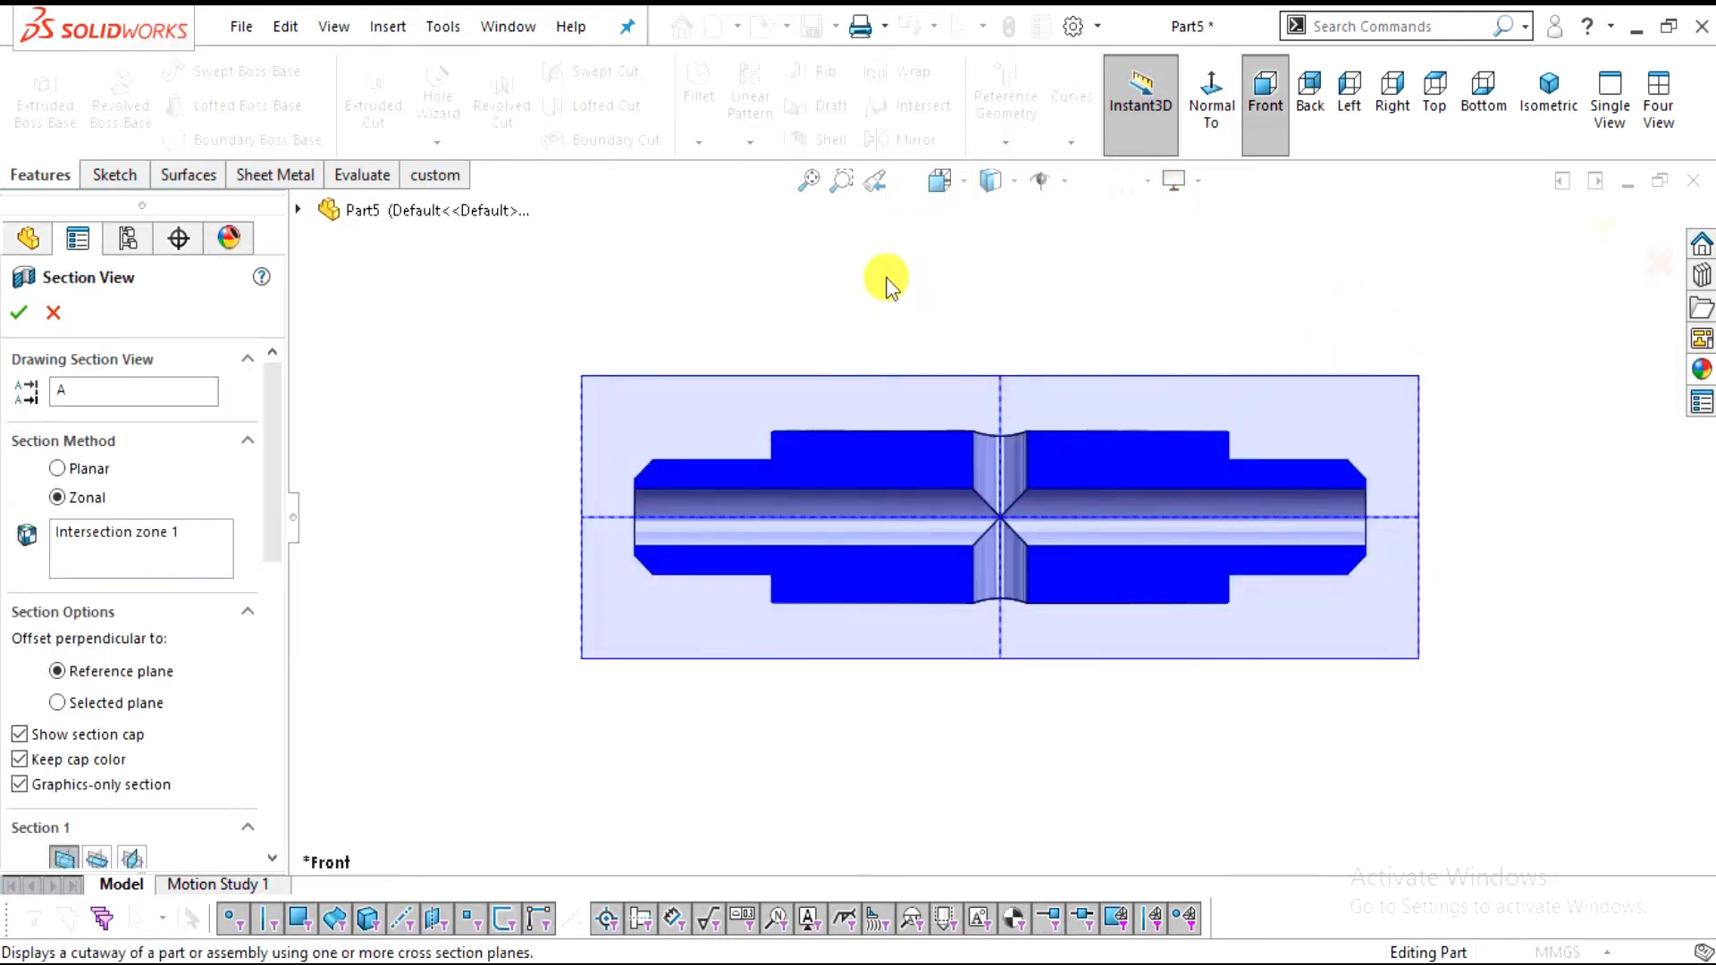
middle_click_drag(883, 590, 1001, 579)
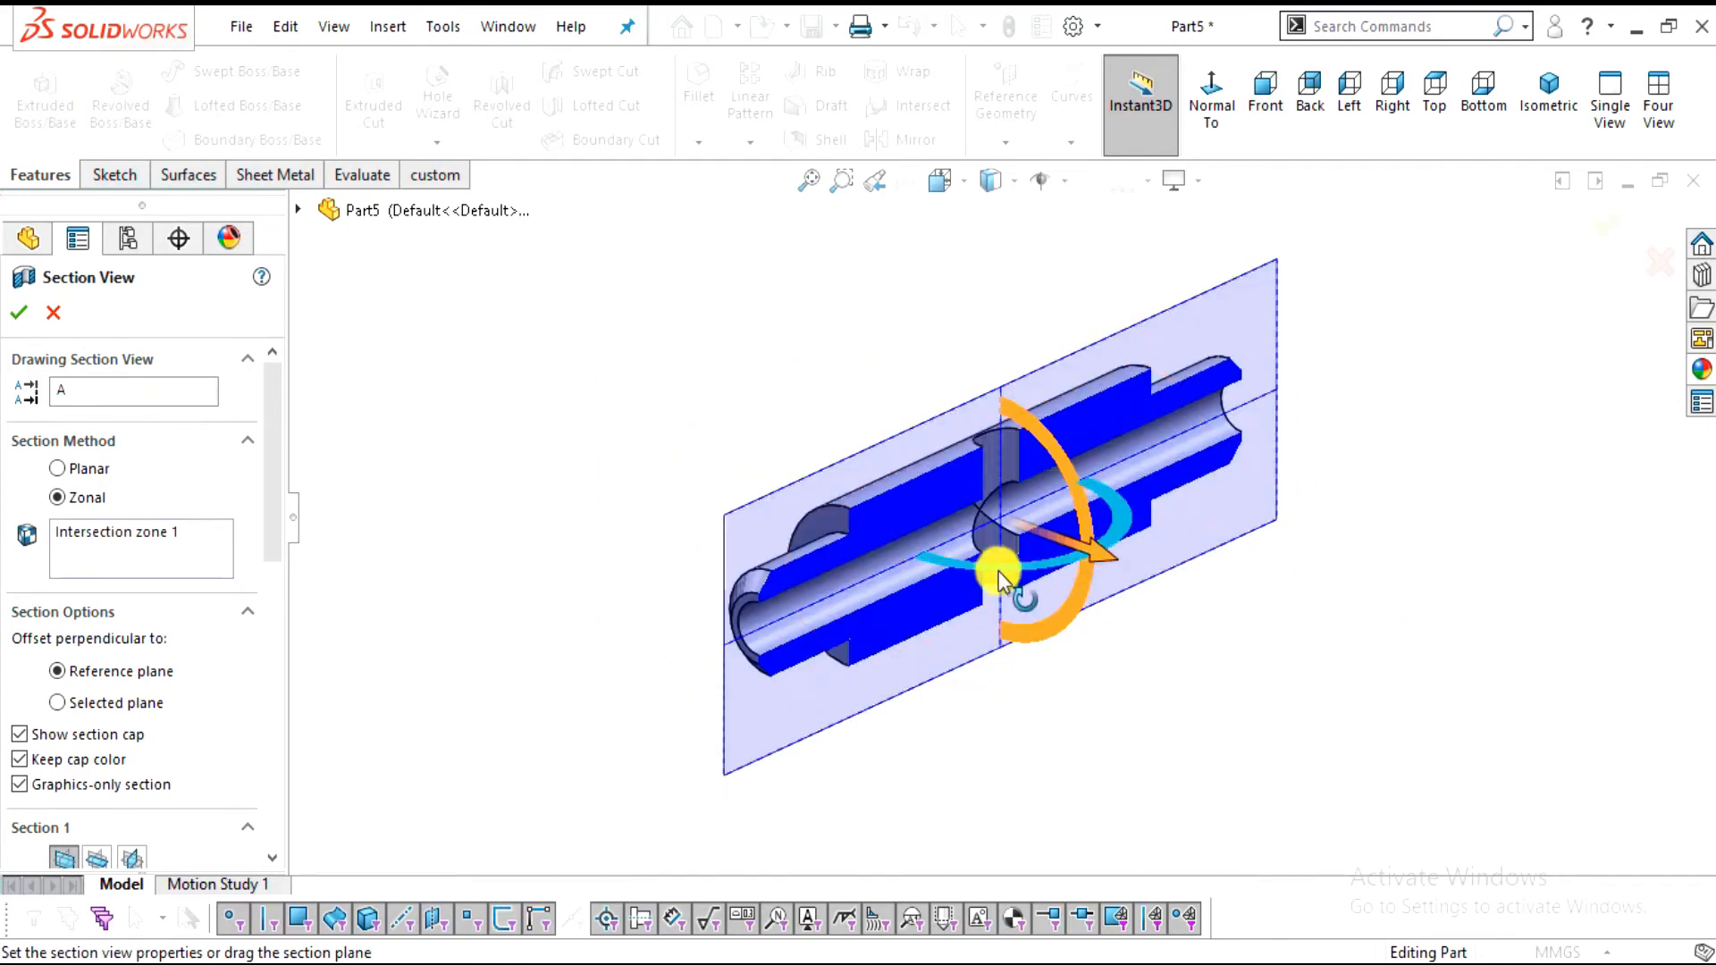
scroll(1001, 577, "down", 4)
Compare the sectioned bore and cross hole with Section A-A in the PDF drawing, and return to the unsectioned shaft
key("alt+Tab")
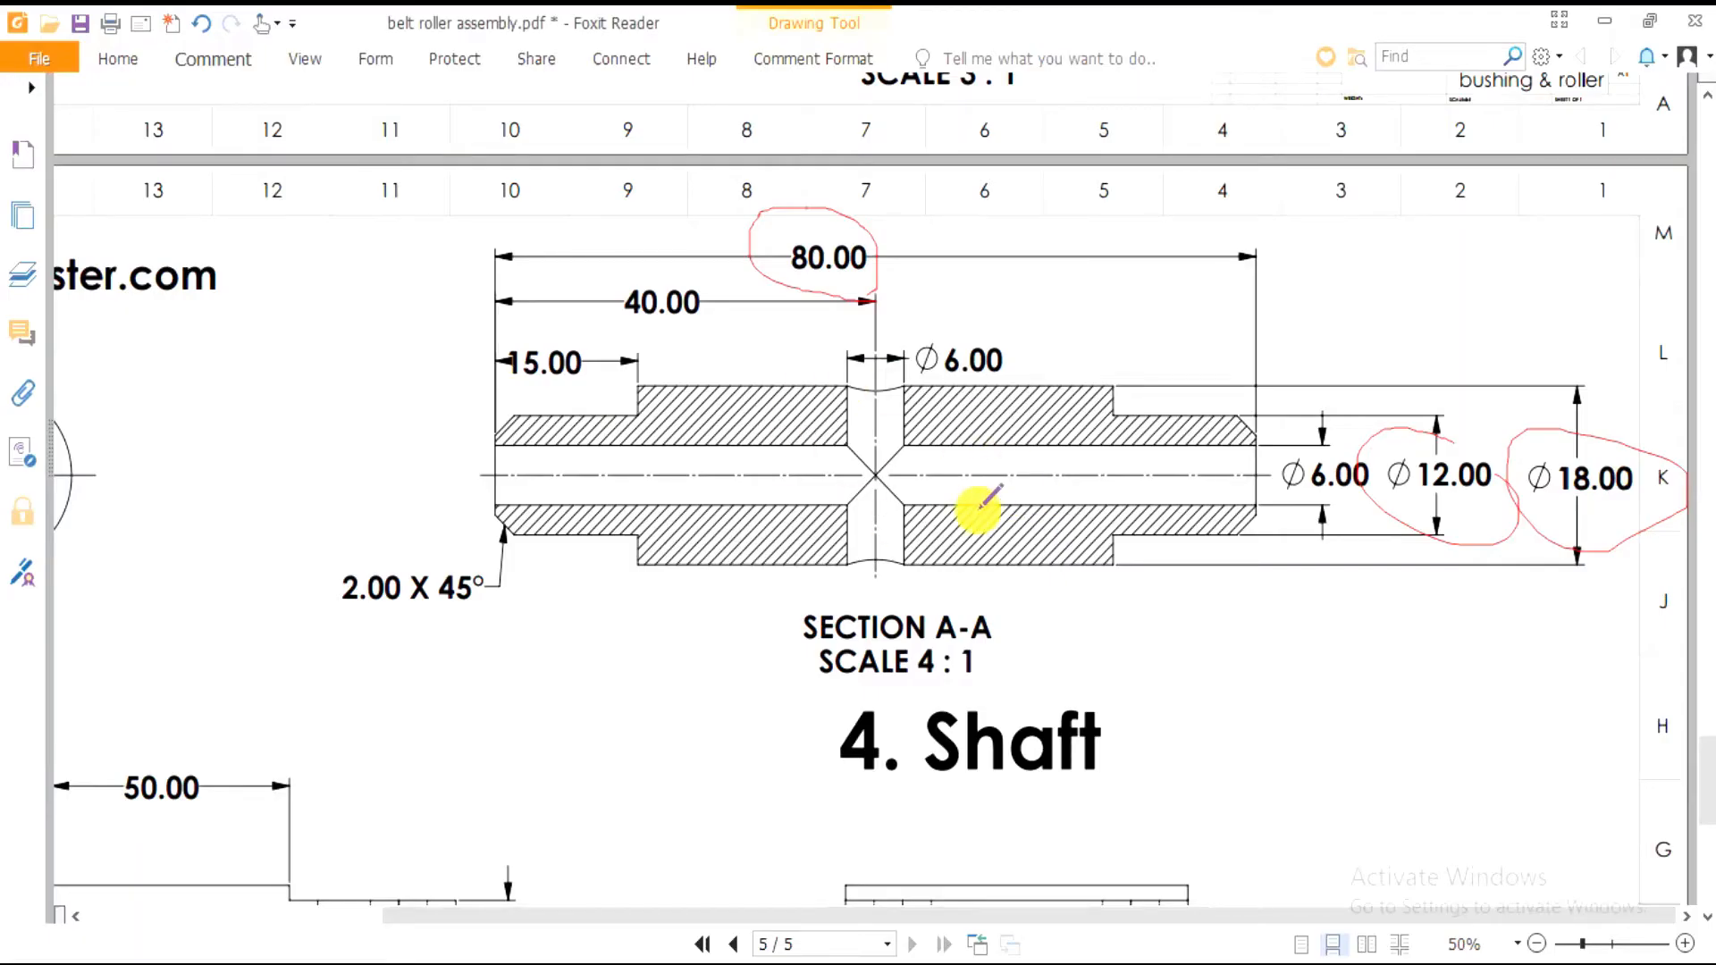
key("alt+Tab")
middle_click_drag(978, 508, 976, 459)
scroll(1015, 395, "down", 3)
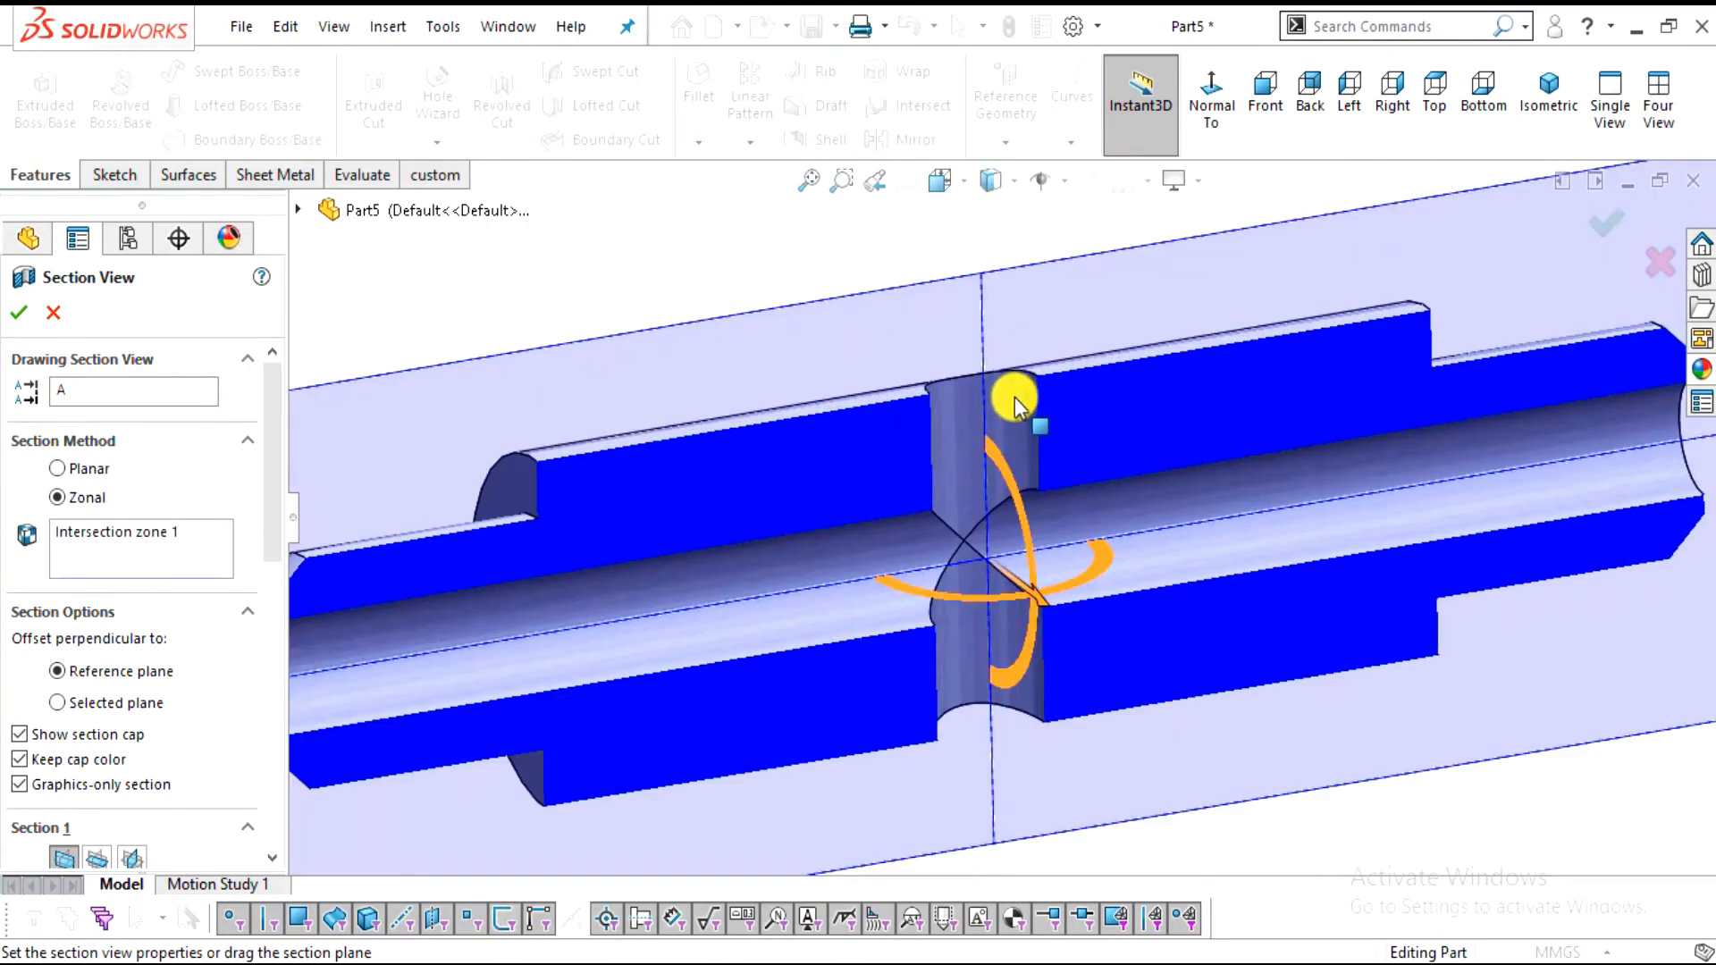
key("alt+Tab")
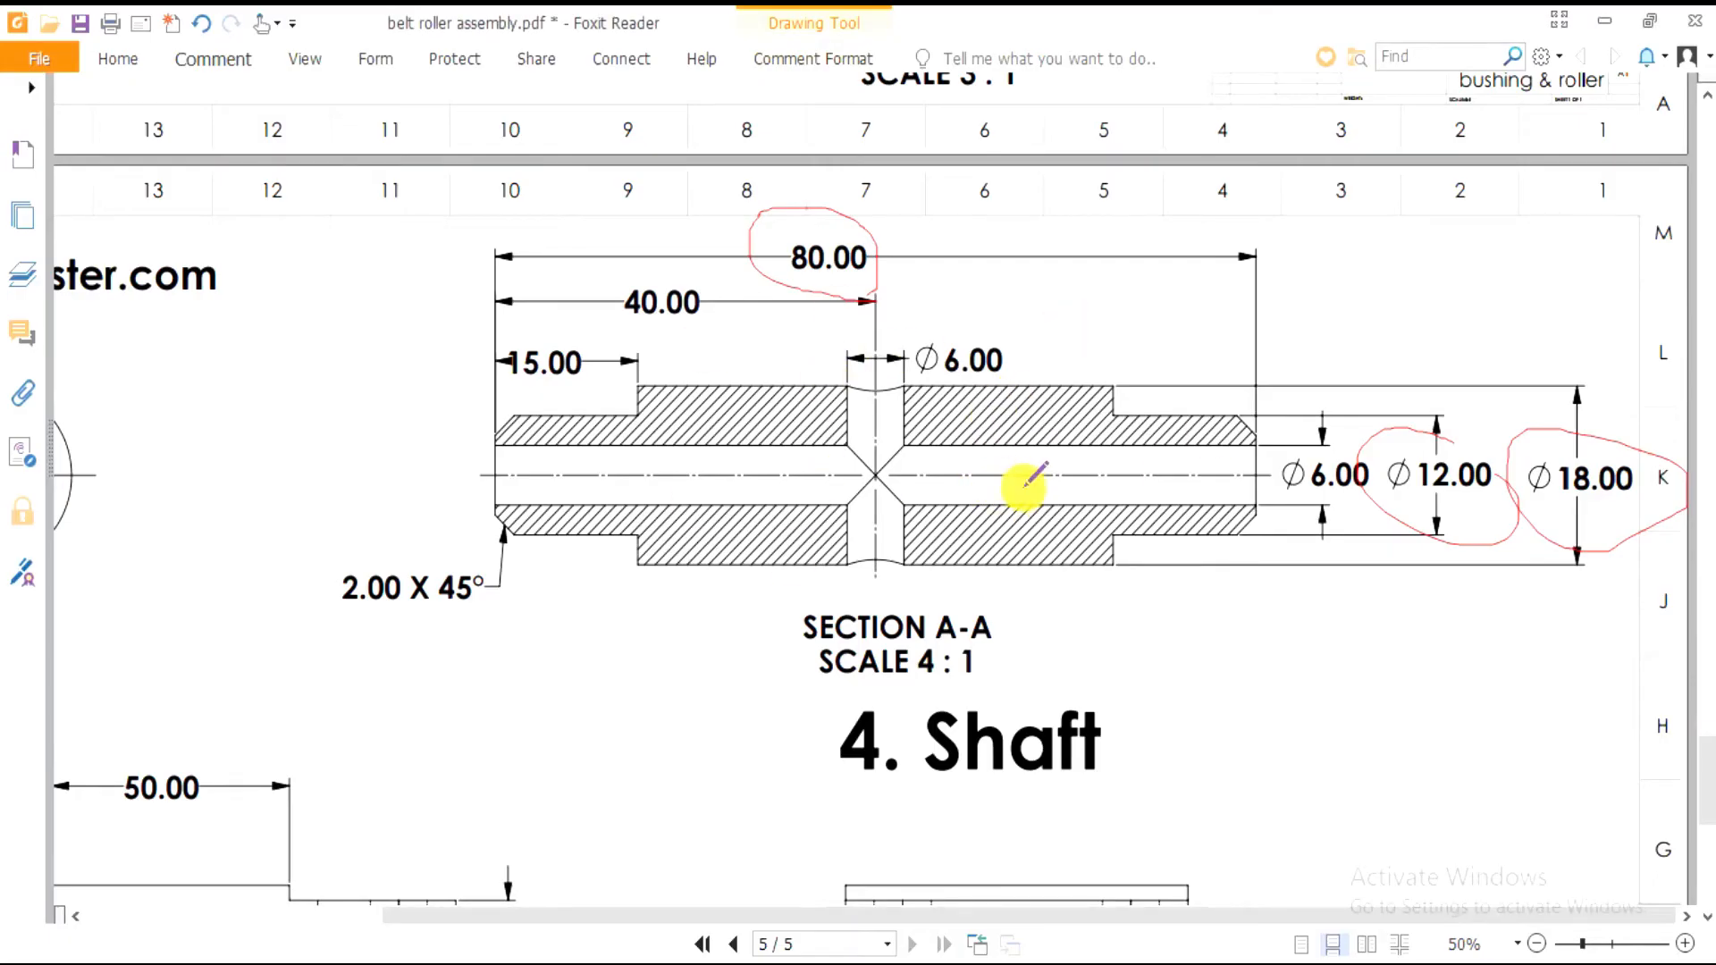
key("alt+Tab")
scroll(1022, 502, "up", 3)
left_click(20, 313)
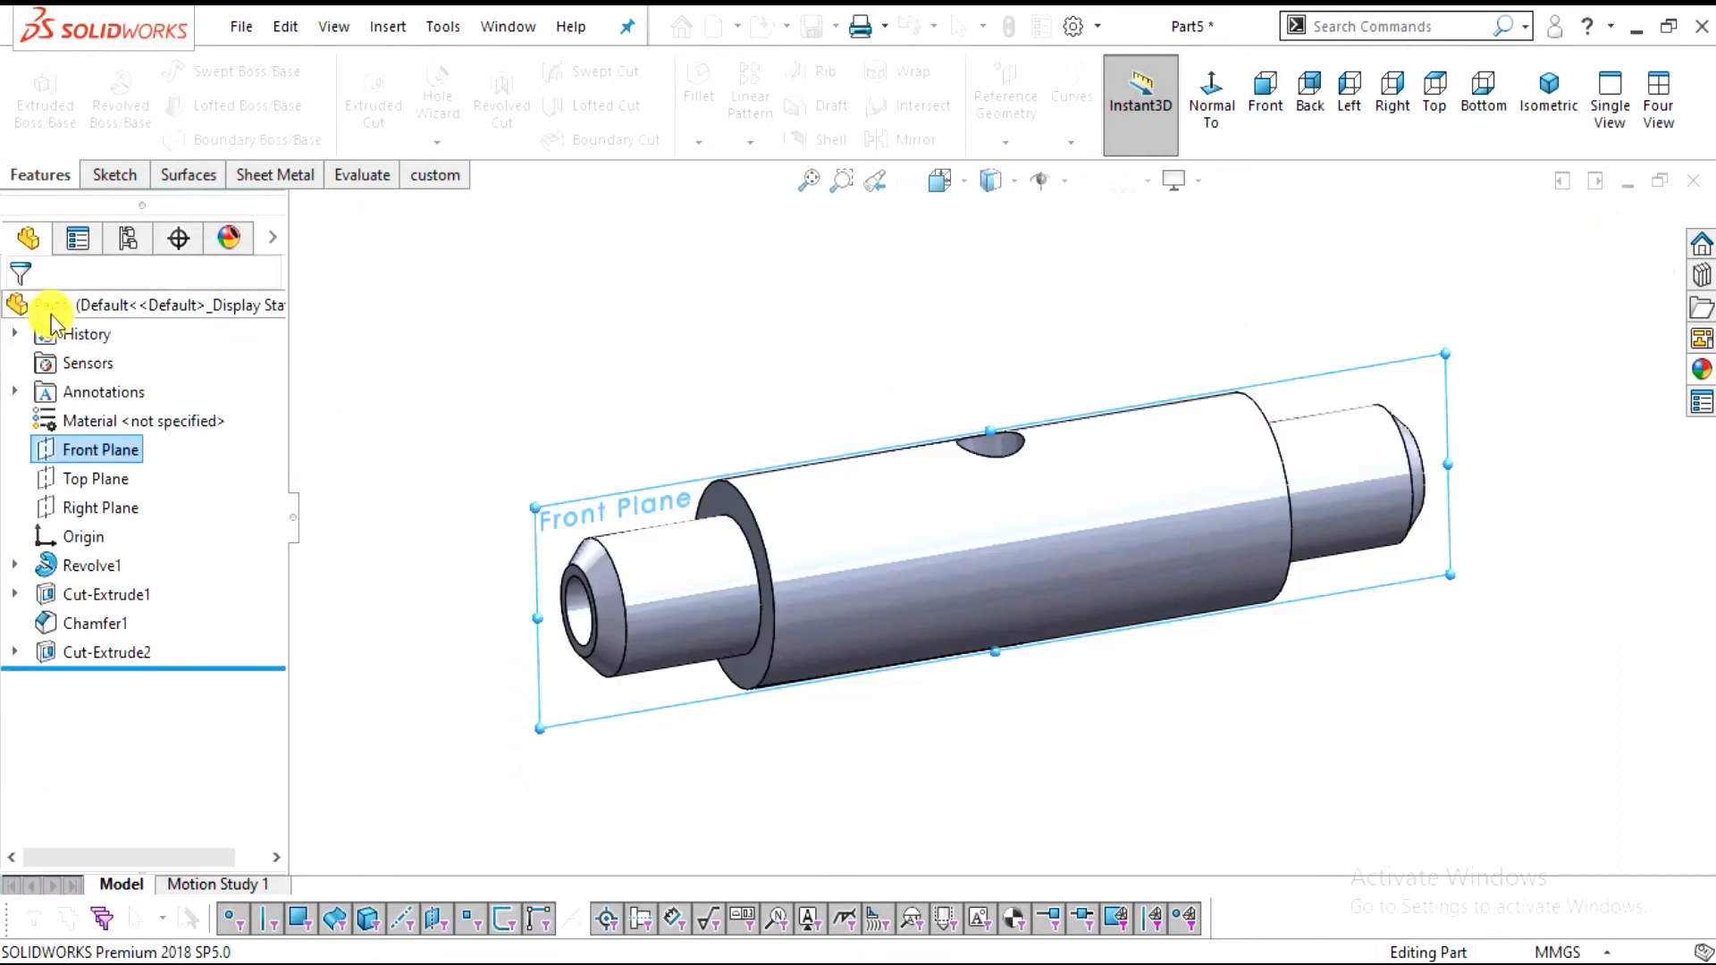
middle_click_drag(1084, 502, 908, 309)
left_click(909, 310)
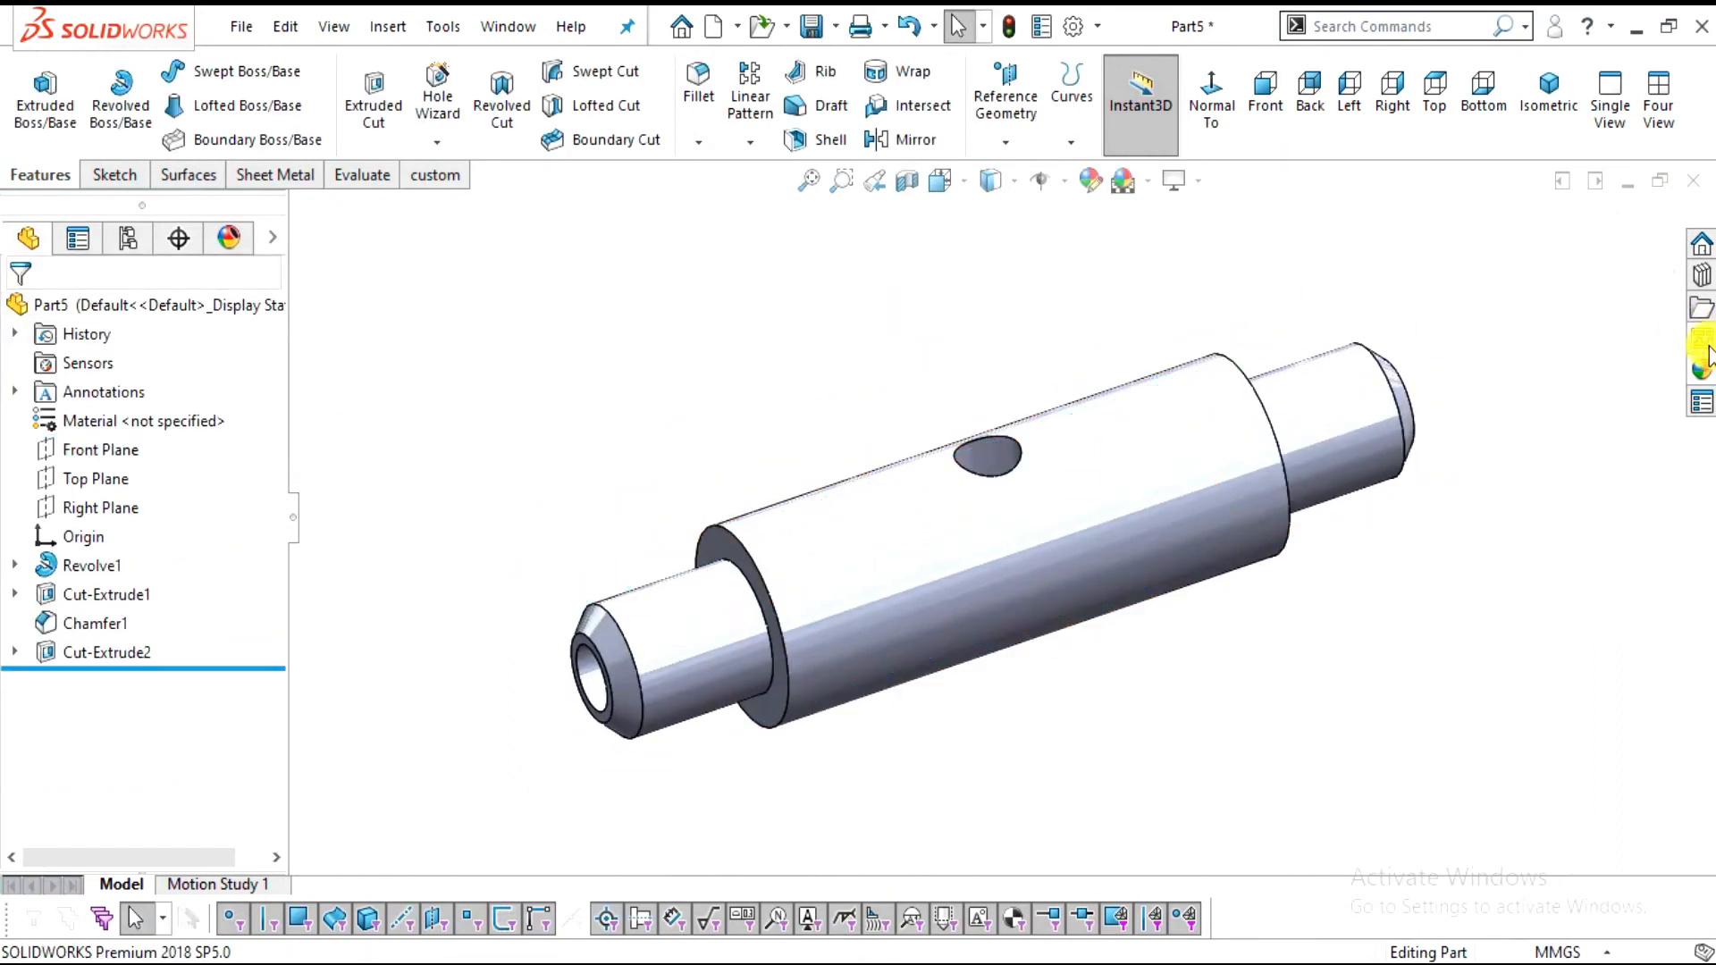
Apply the brushed steel appearance from the Steel metals to the whole shaft
left_click(1701, 369)
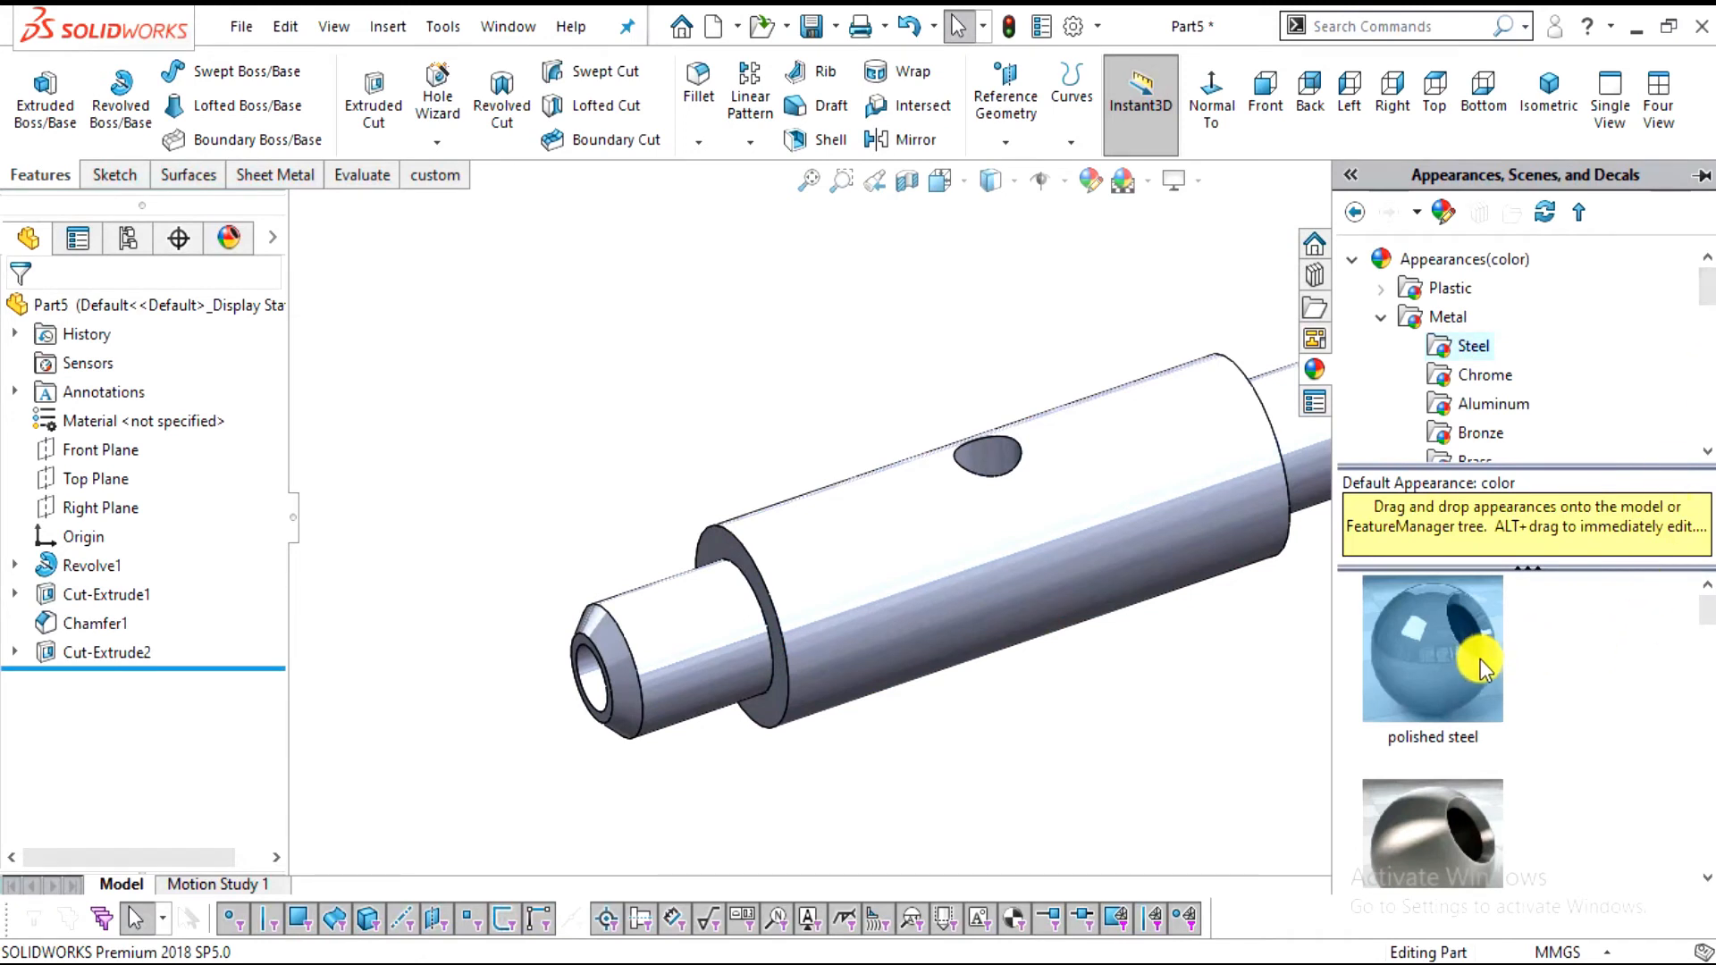
mouse_move(1456, 667)
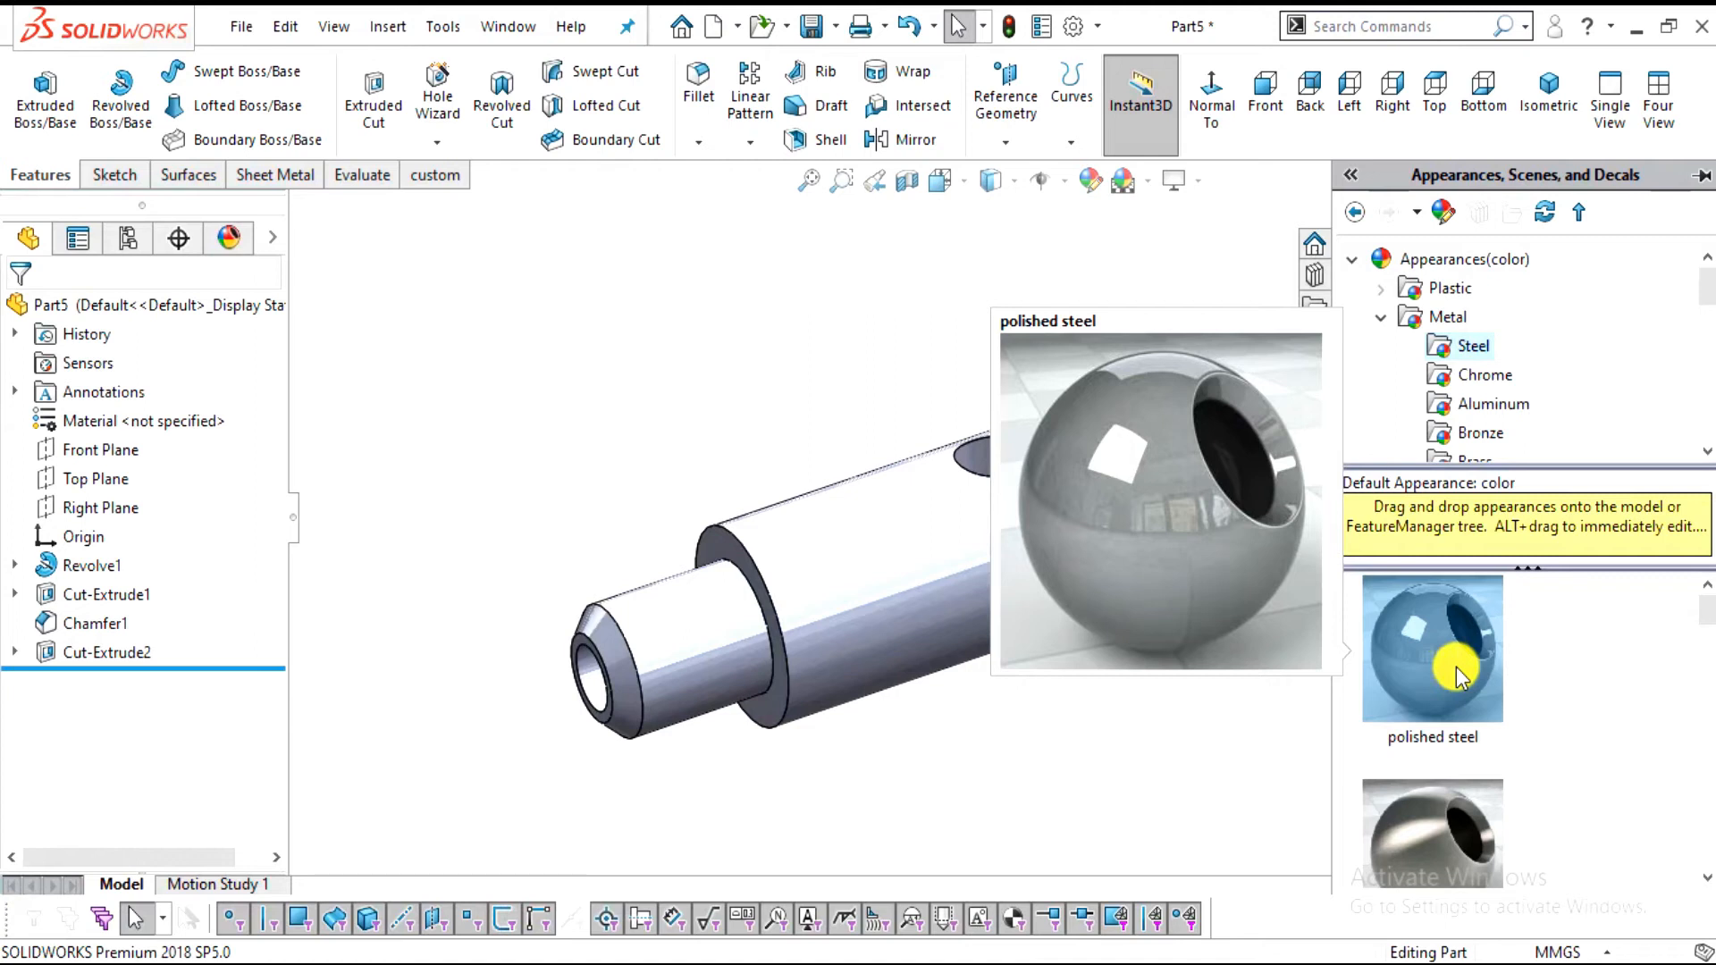
scroll(1456, 706, "down", 2)
scroll(1456, 731, "down", 2)
left_click(1441, 786)
double_click(1445, 834)
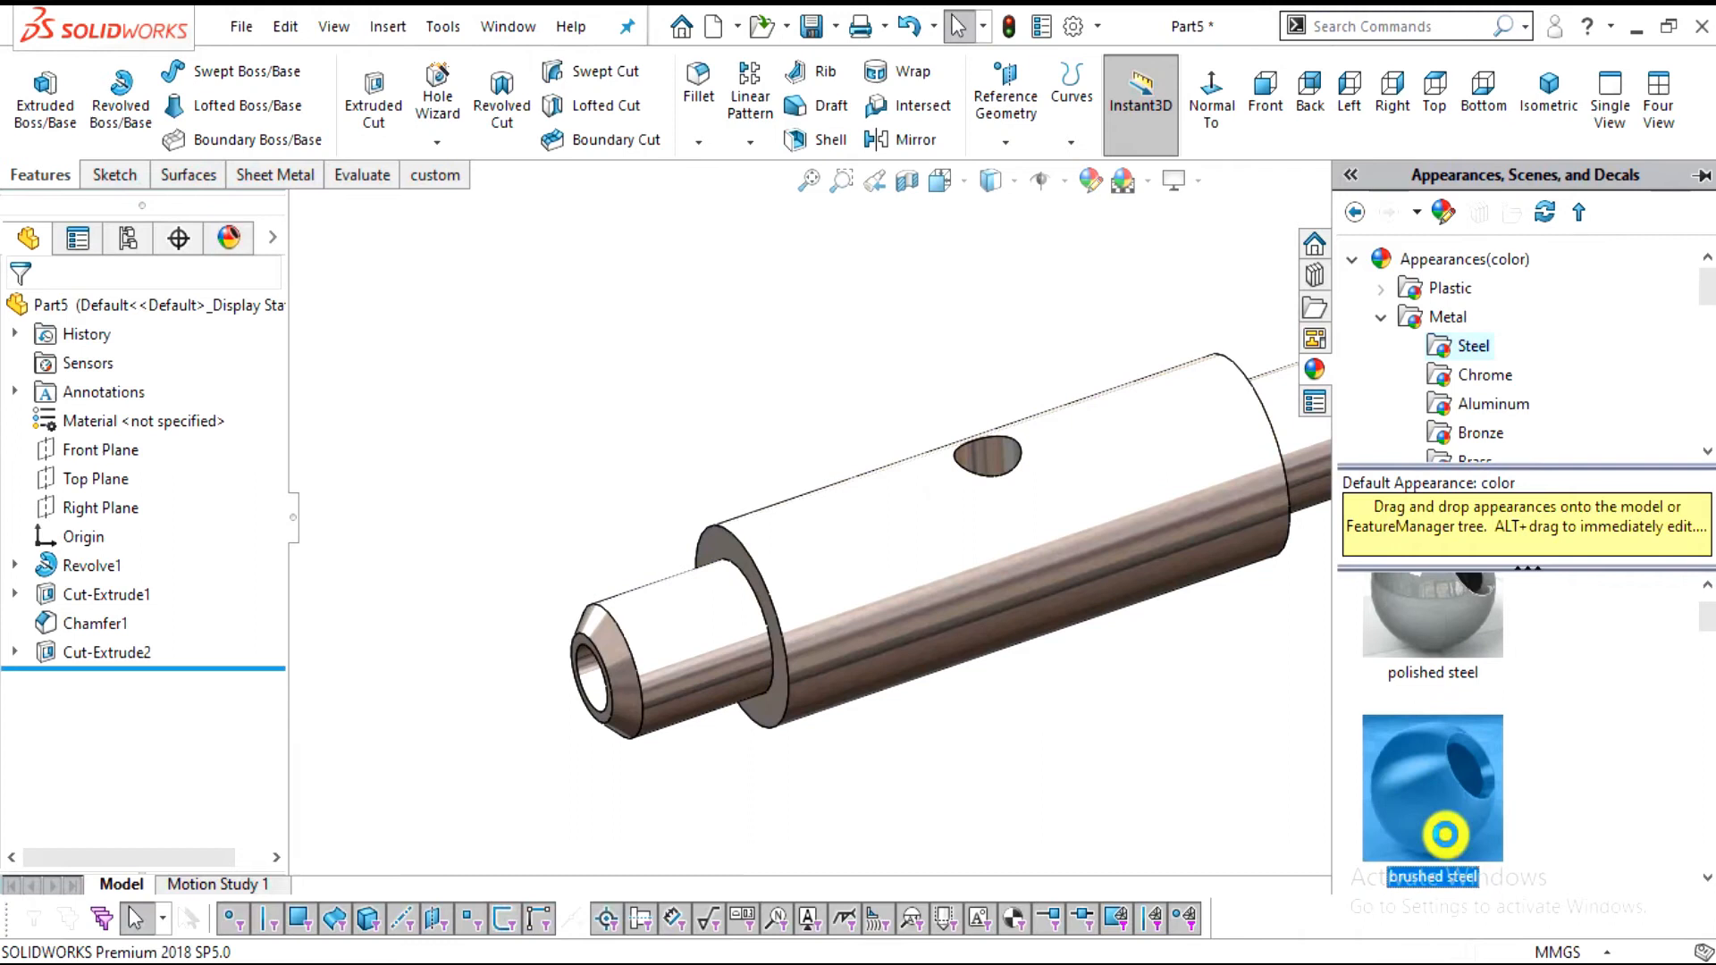
left_click(961, 394)
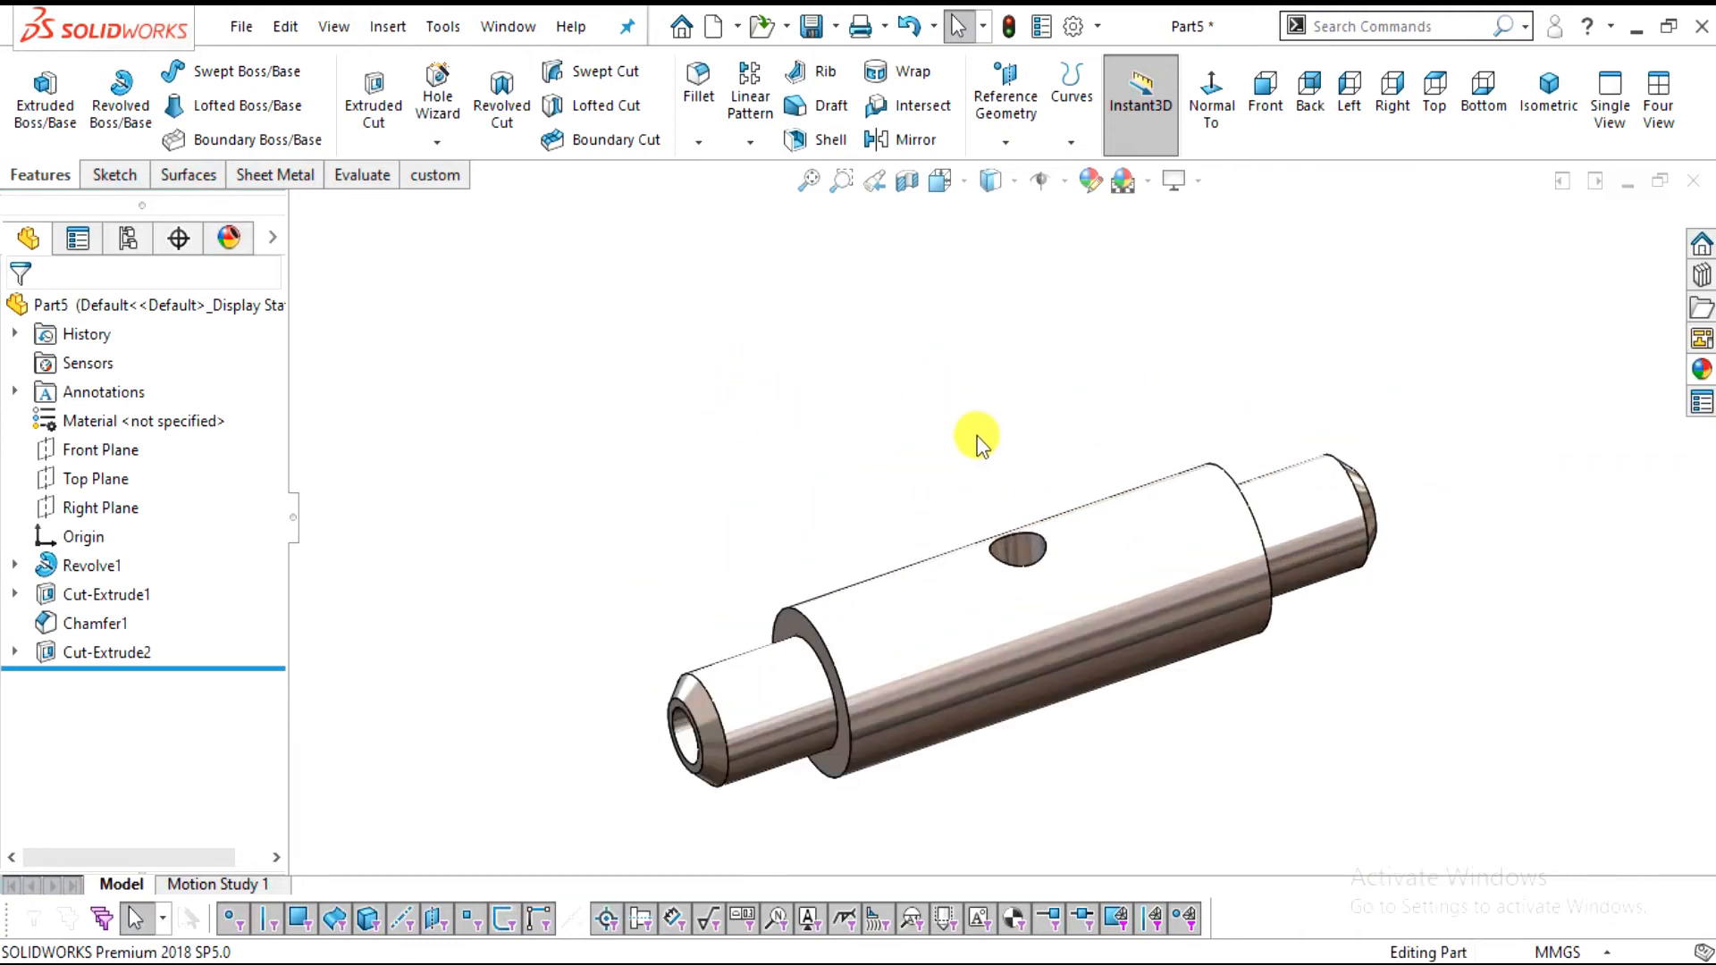
Save the part as "4. shaft" in the belt roller assembly folder, checking the part name against the PDF drawing
left_click(801, 22)
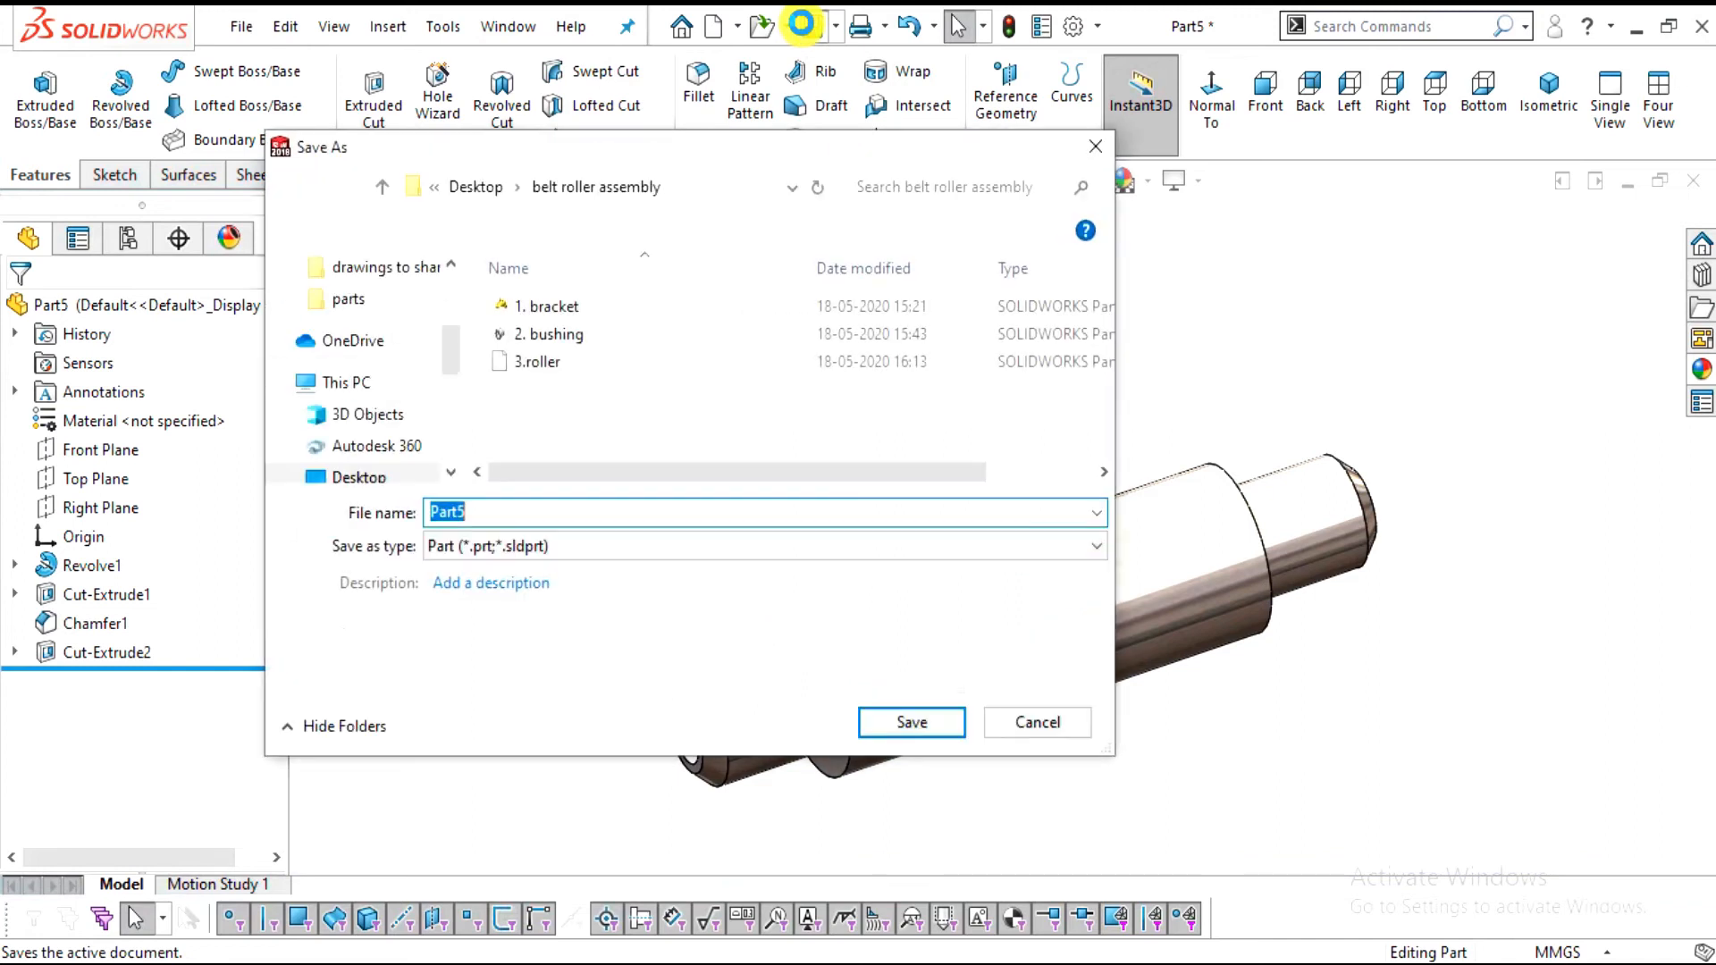
key("alt+Tab")
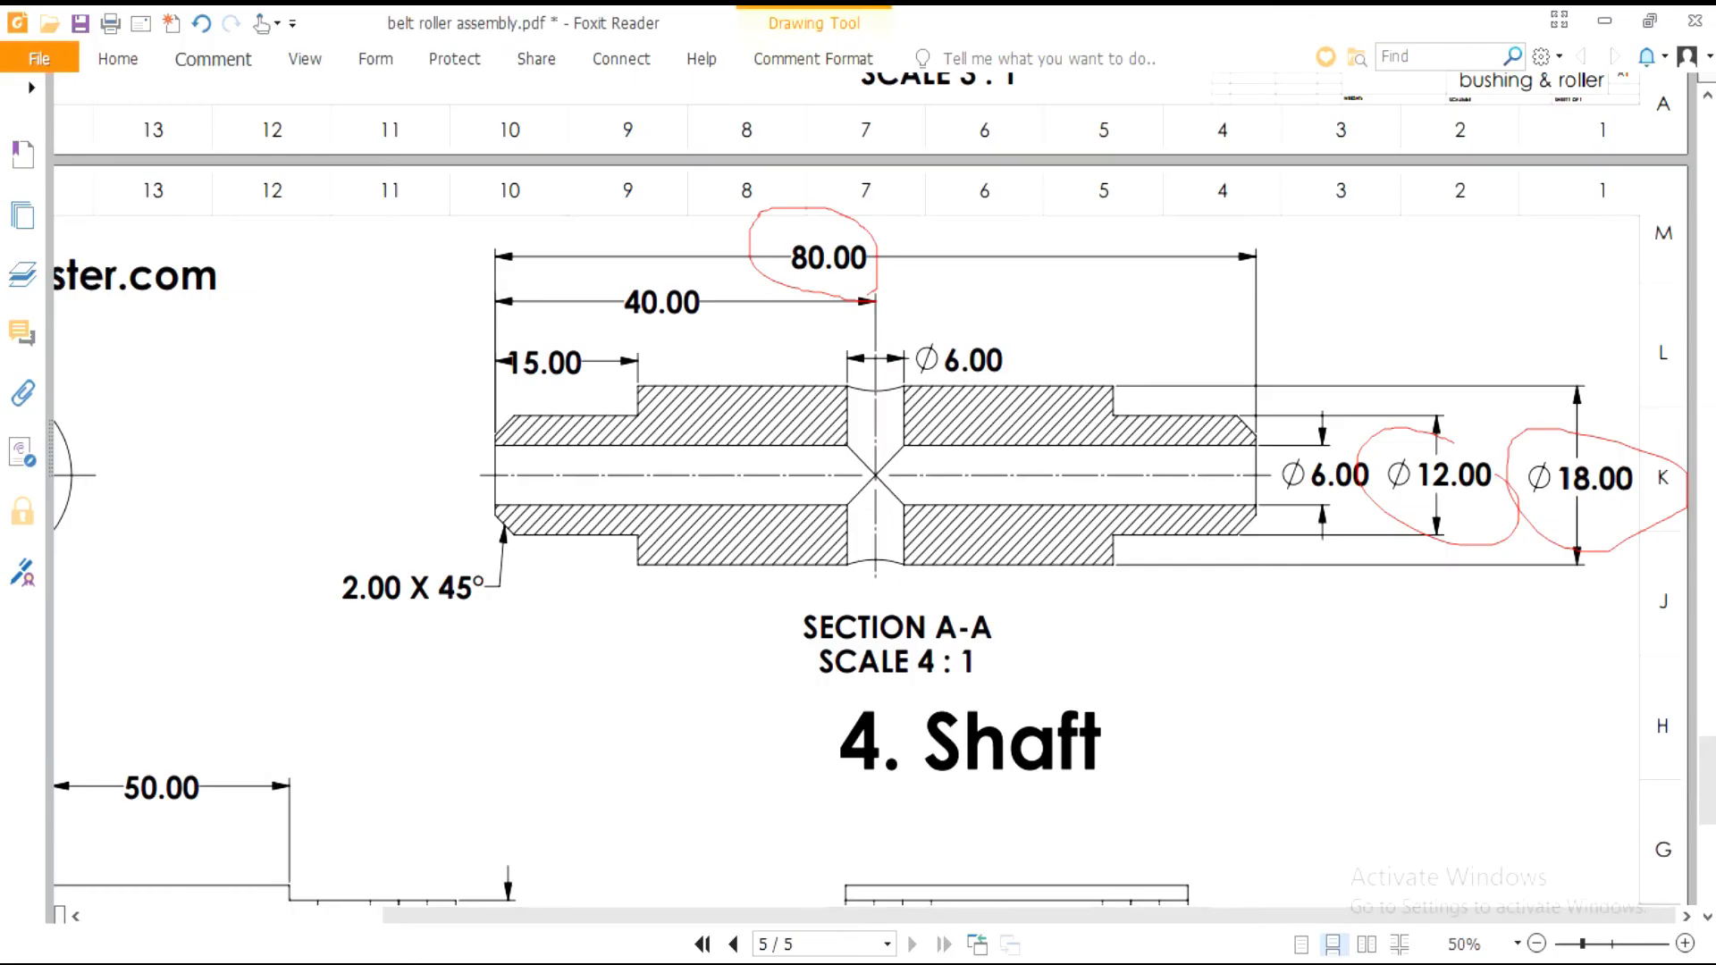
key("alt+Tab")
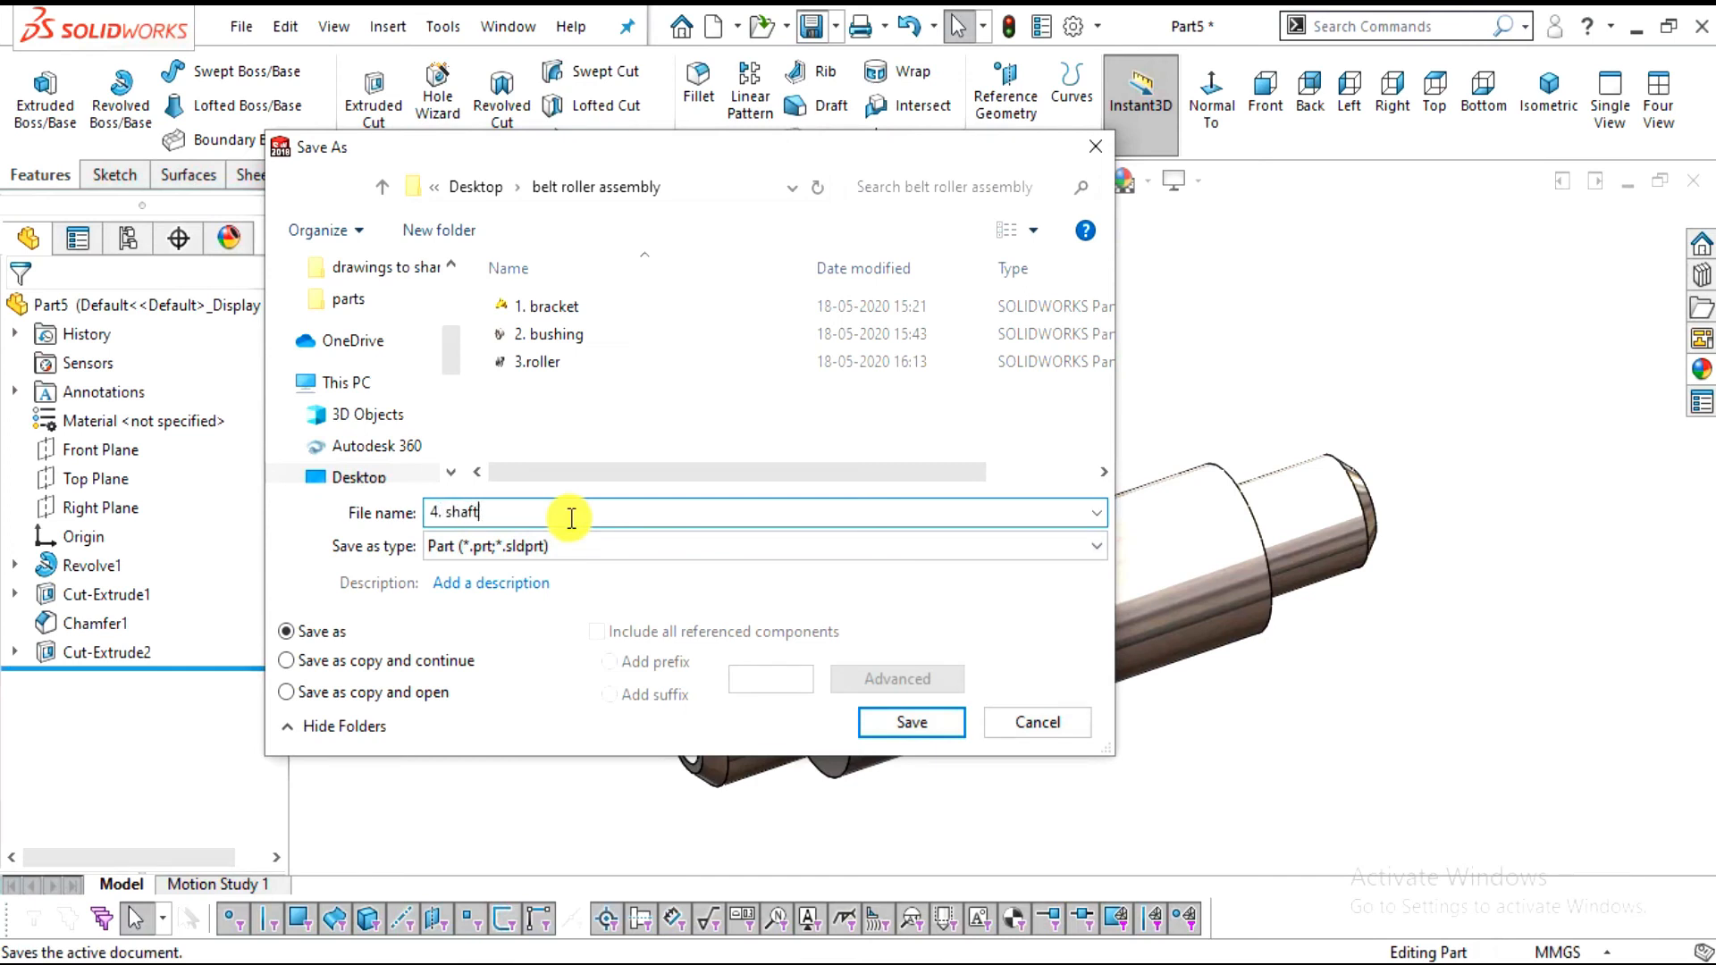
left_click(894, 731)
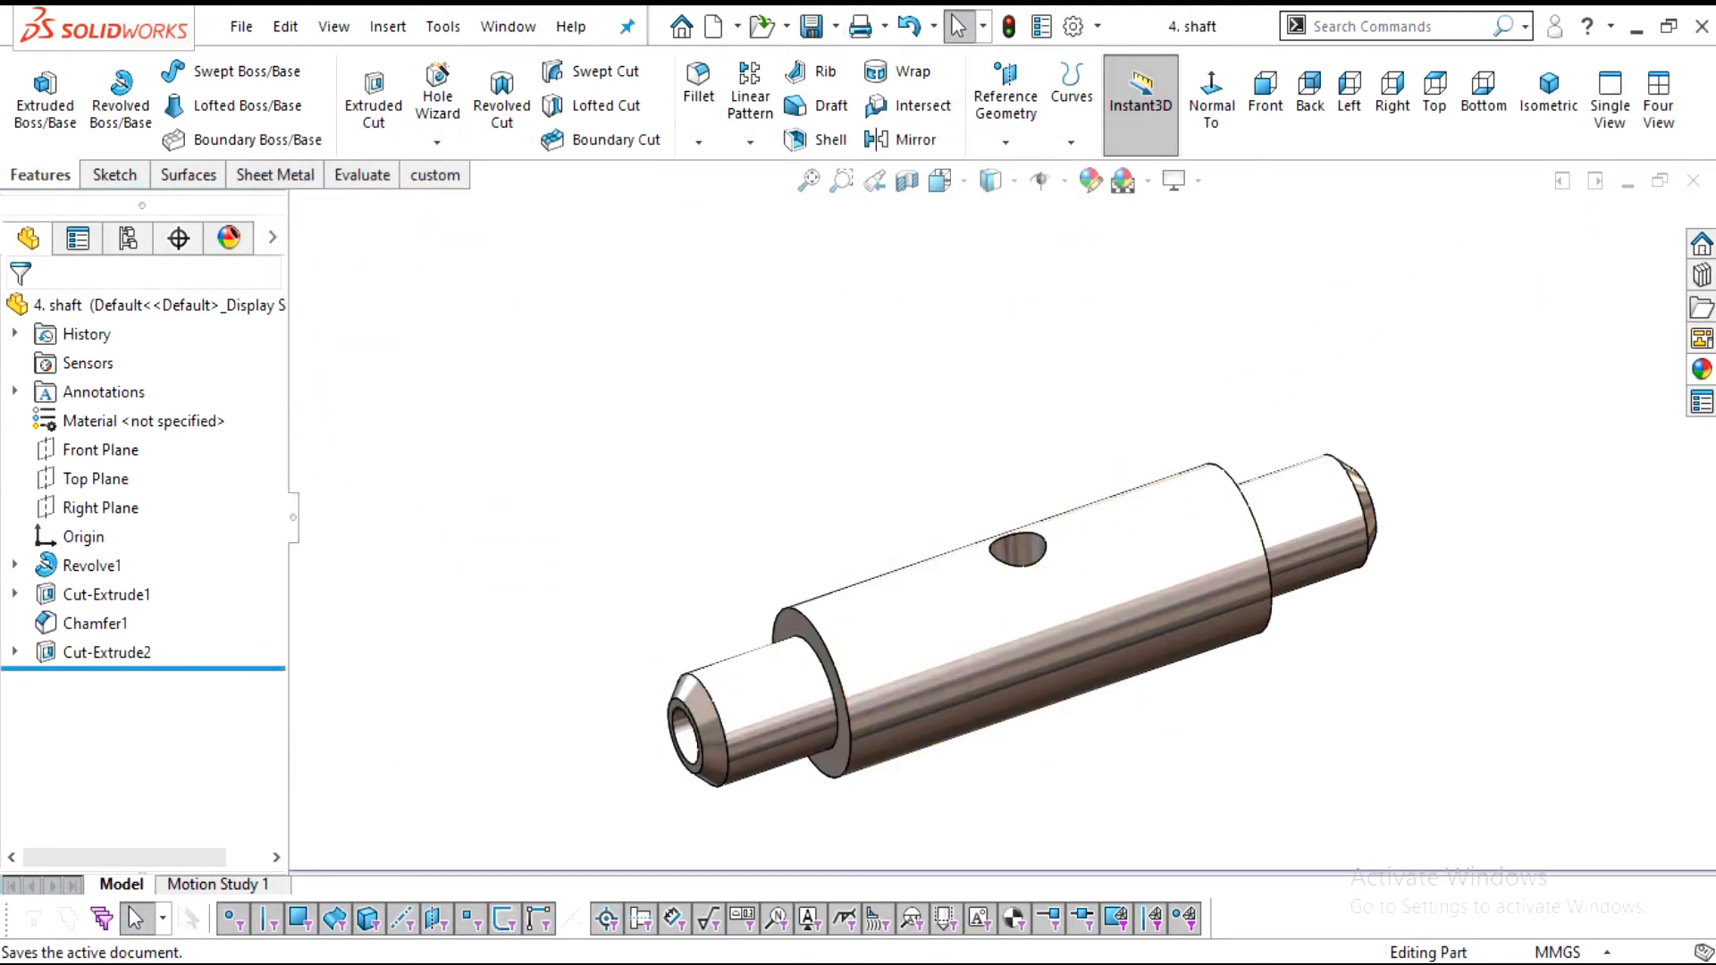
Bring up the views of part 5, Base, in the belt roller assembly PDF
key("alt+Tab")
scroll(902, 537, "down", 5)
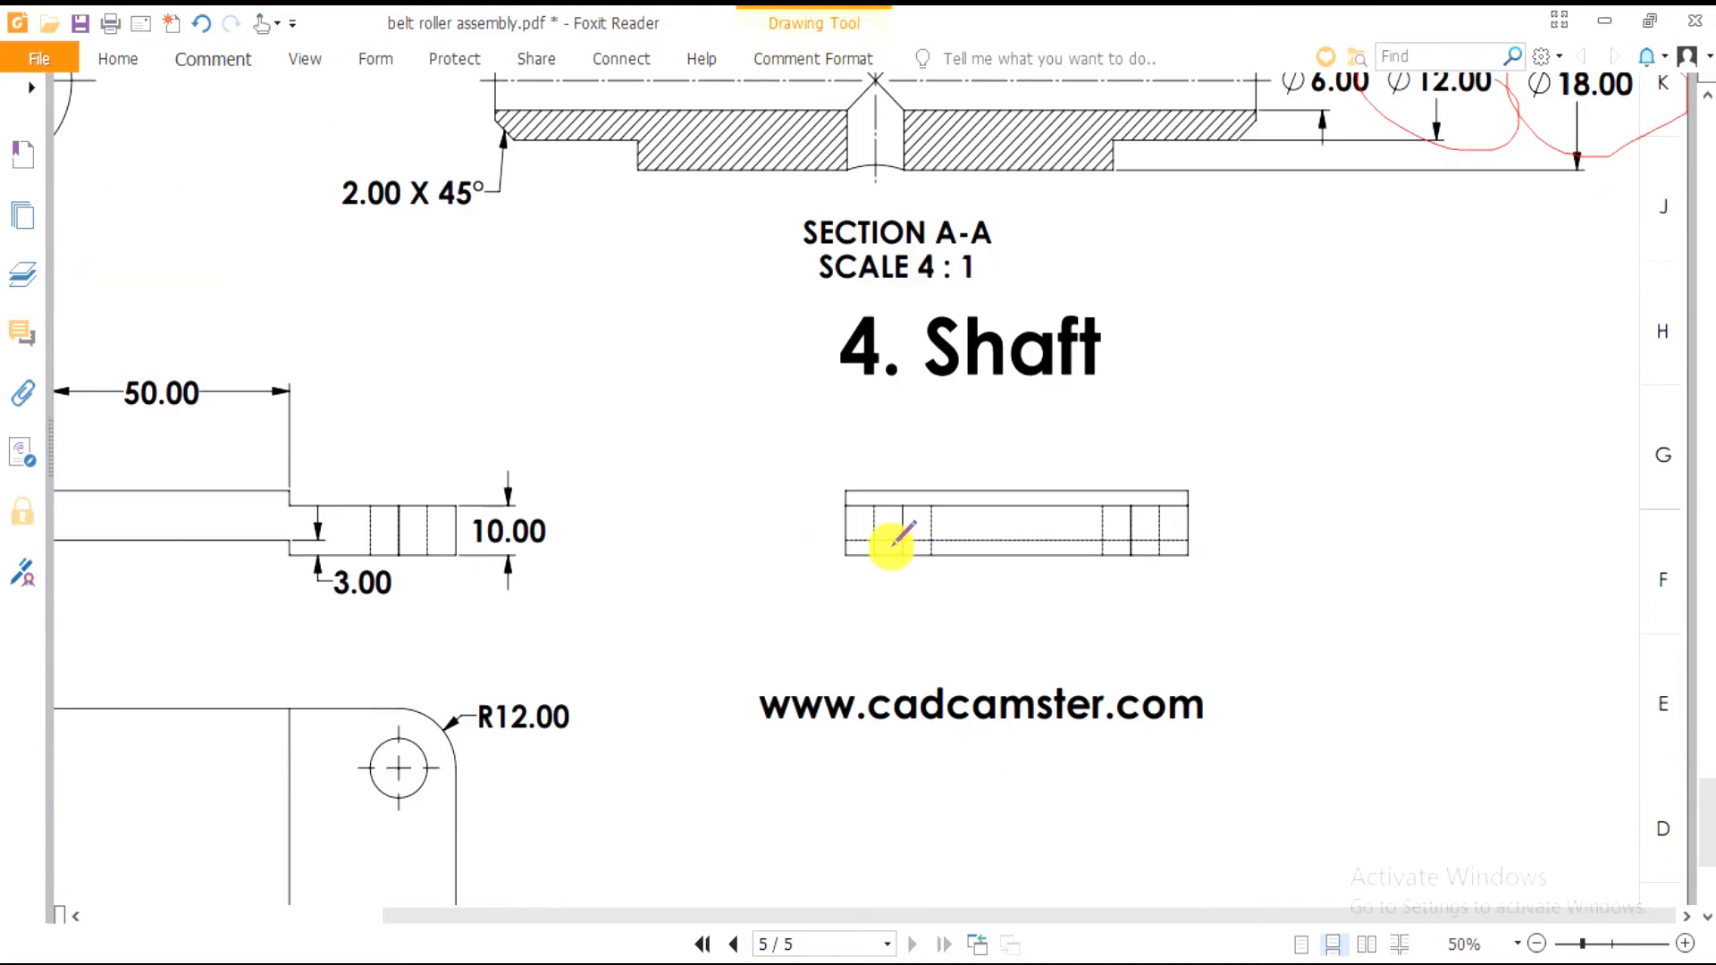
scroll(840, 563, "down", 1, "ctrl")
scroll(835, 567, "down", 3)
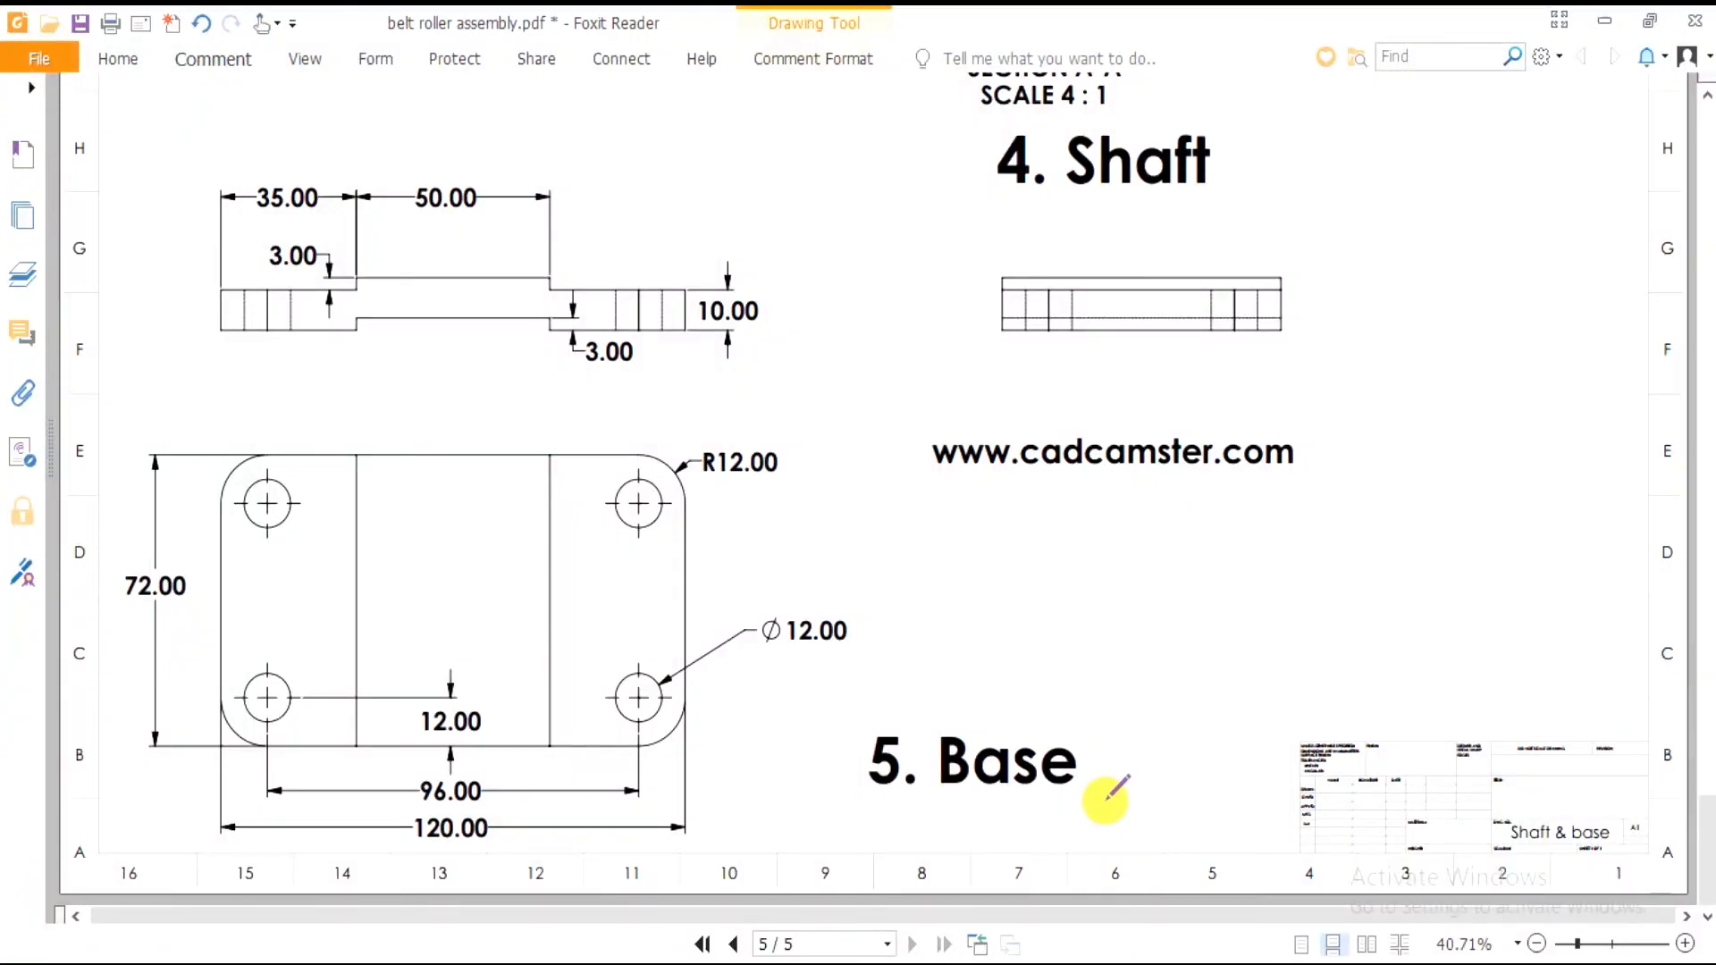
Circle the base's front, top and side views in the PDF drawing, and undo the markings
mouse_move(653, 416)
left_mouse_down()
mouse_move(688, 410)
mouse_move(682, 229)
mouse_move(45, 207)
mouse_move(398, 356)
mouse_move(636, 365)
left_mouse_up()
mouse_move(780, 543)
left_mouse_down()
mouse_move(745, 483)
mouse_move(115, 440)
mouse_move(130, 651)
left_mouse_up()
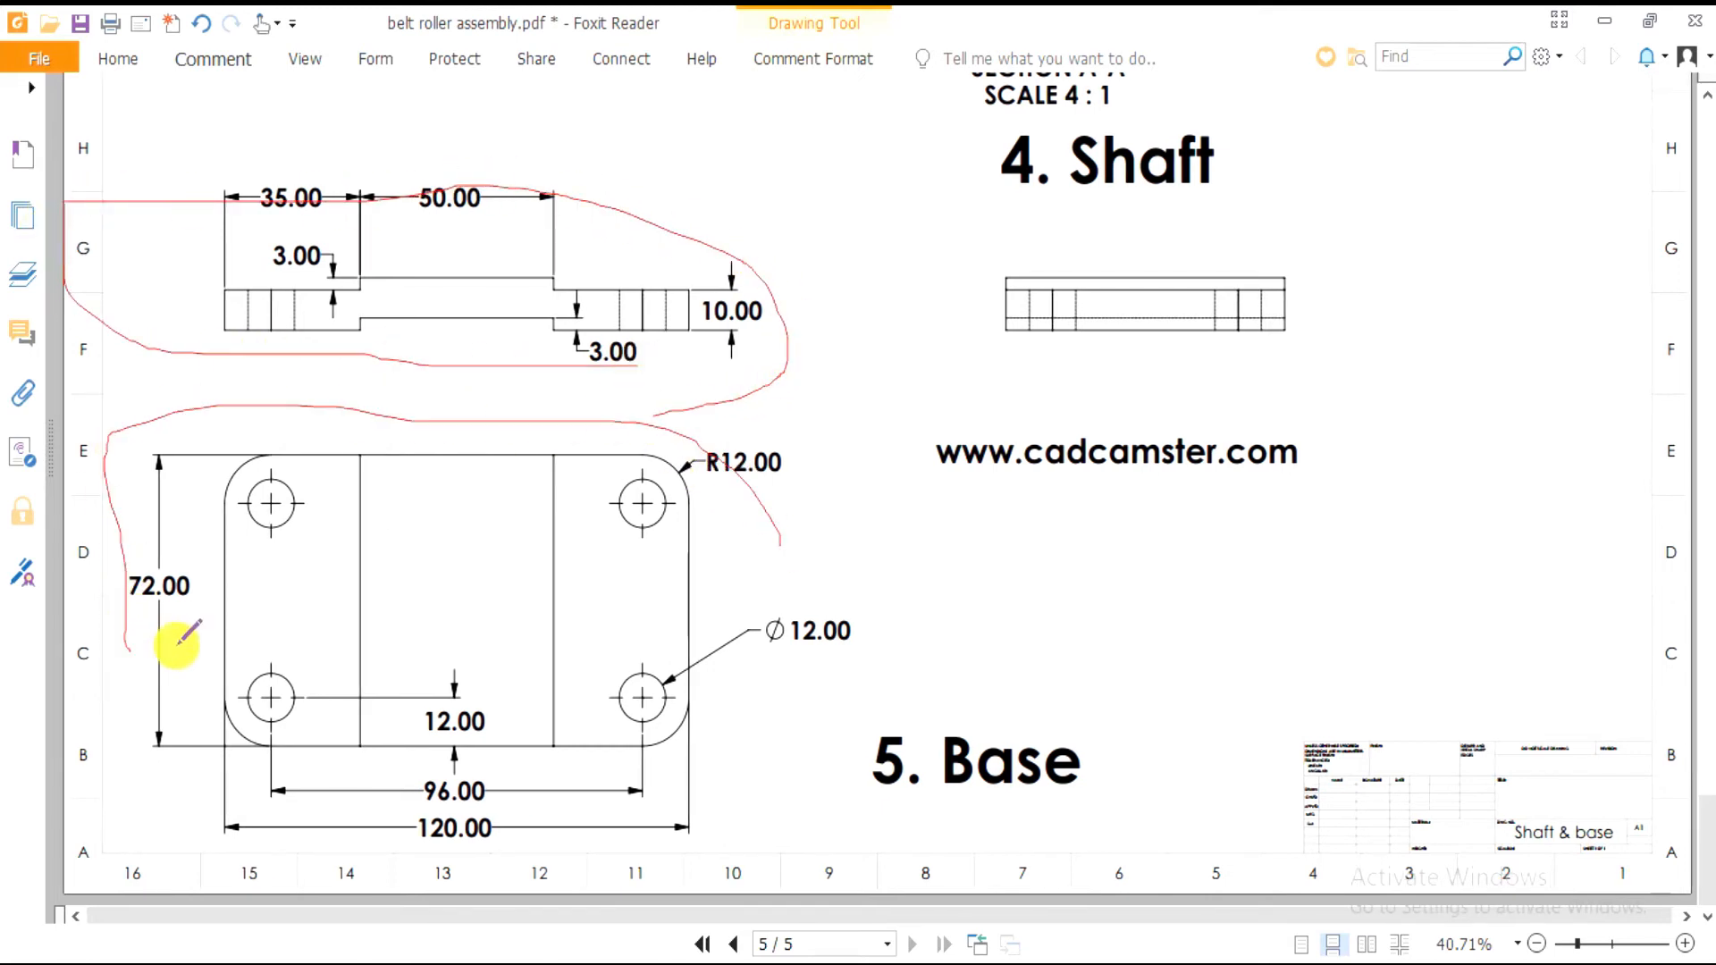
mouse_move(1242, 190)
left_mouse_down()
mouse_move(954, 307)
mouse_move(1371, 210)
mouse_move(1268, 189)
left_mouse_up()
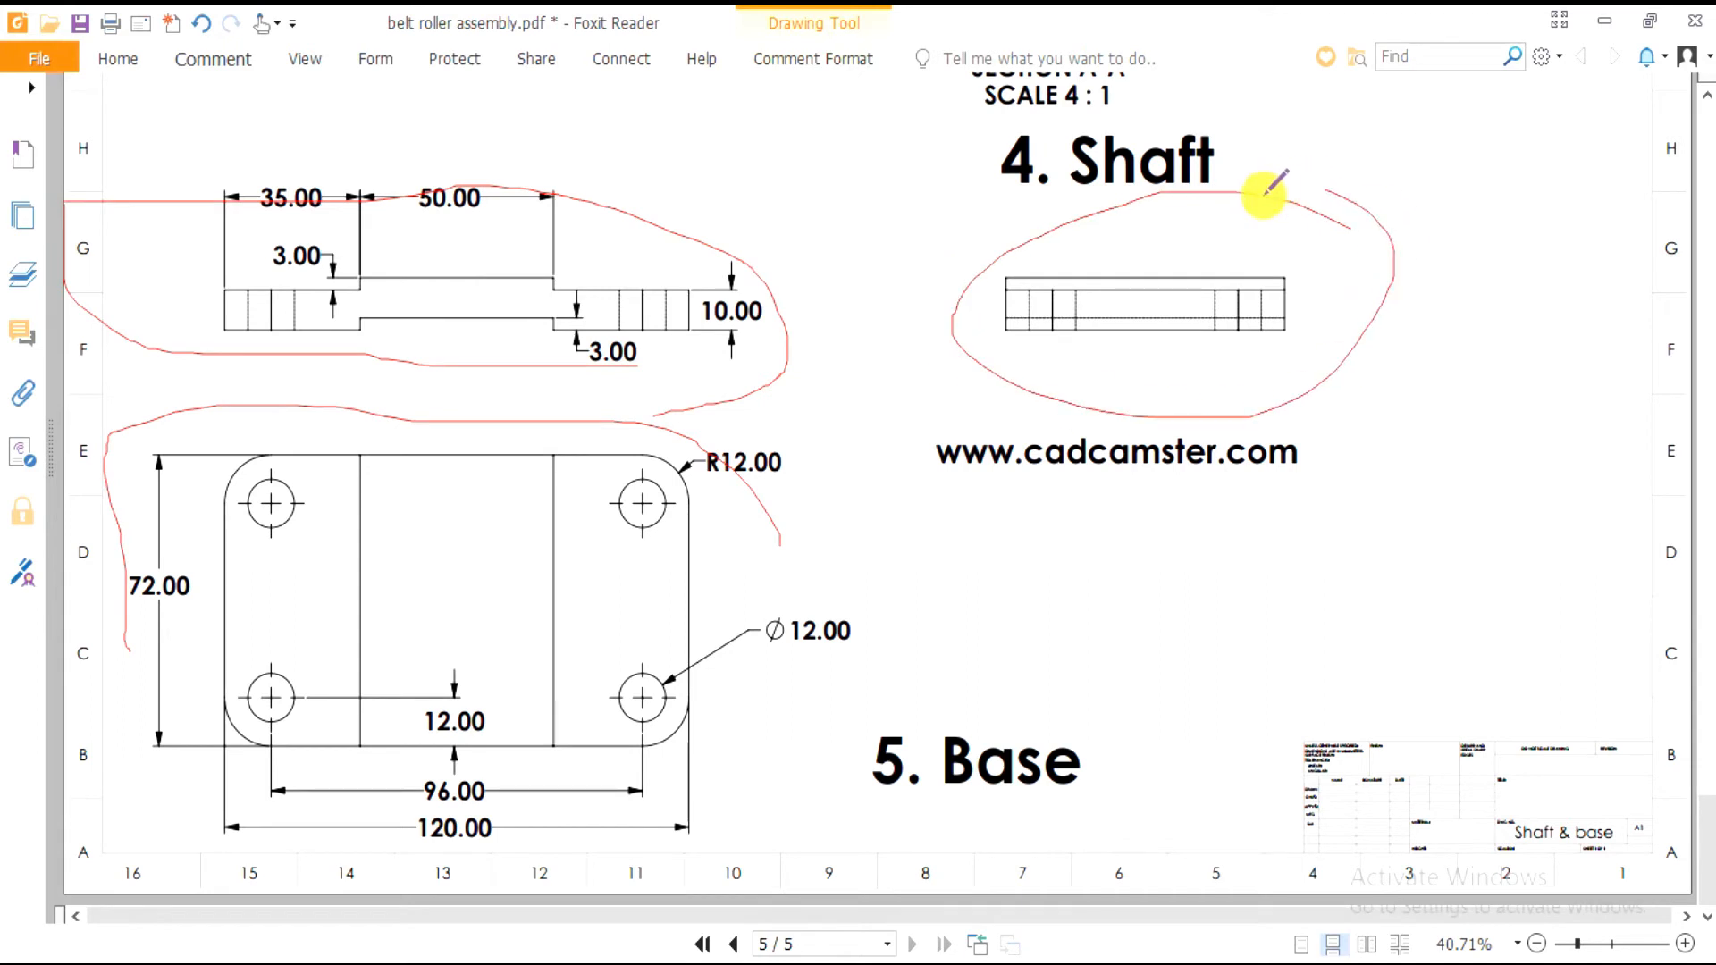
key("ctrl+z")
key("ctrl+z")
key("ctrl+z")
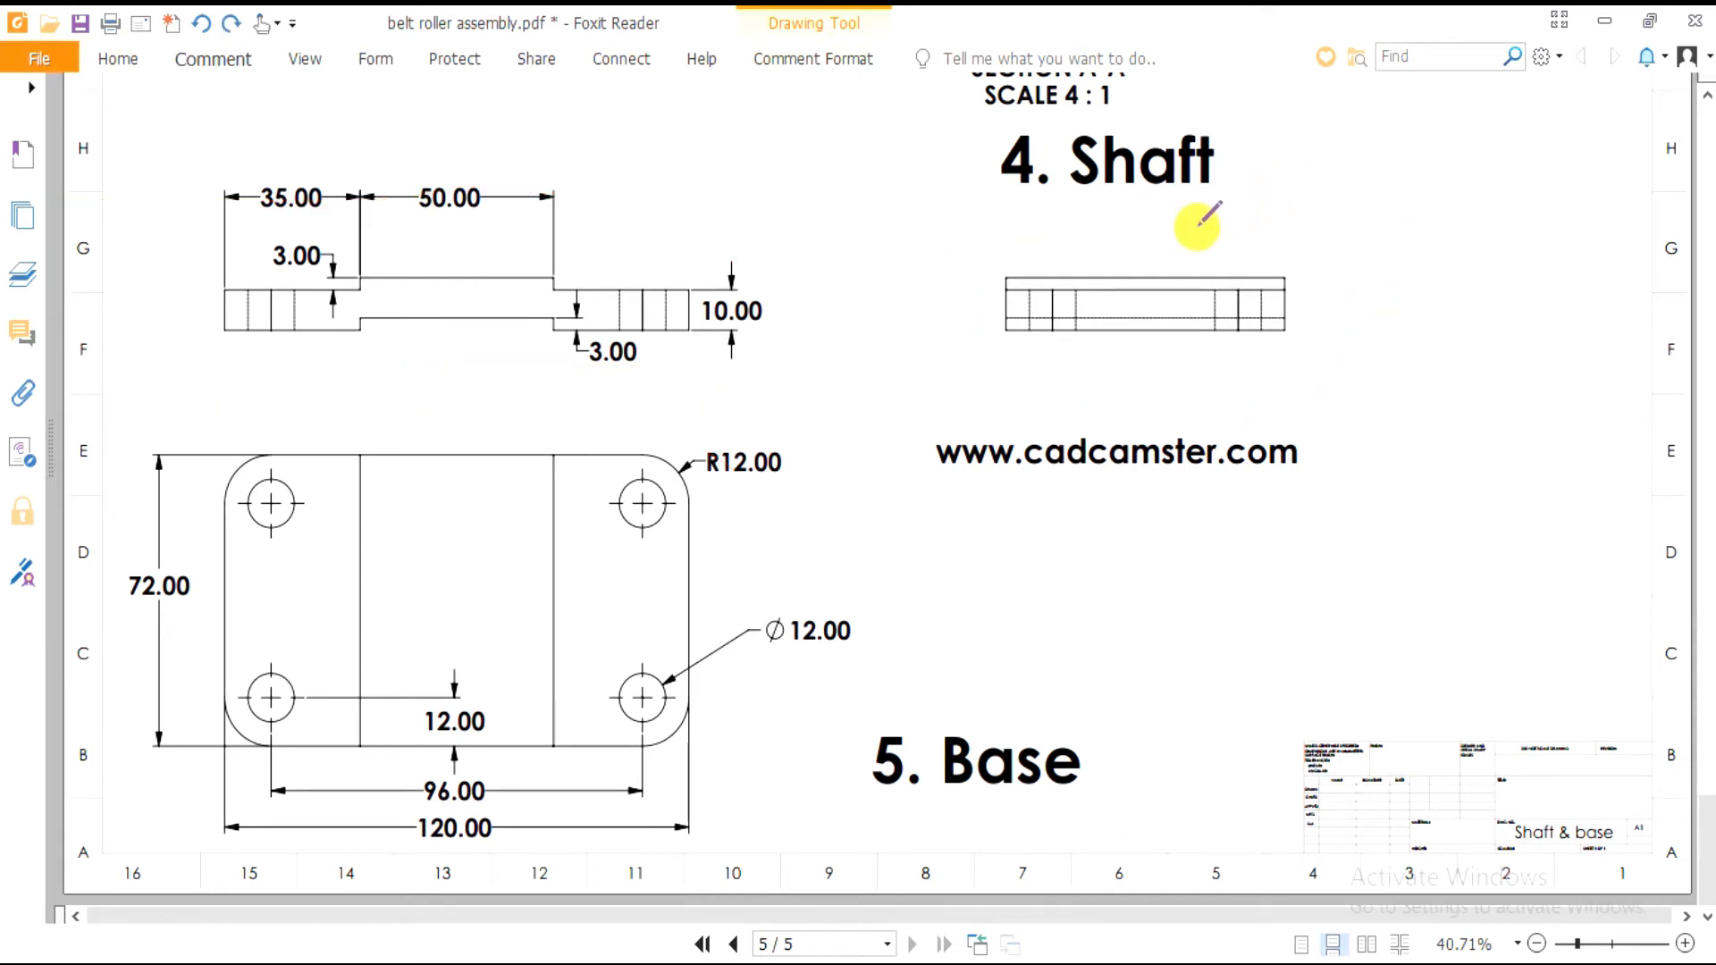
Mark the base's top view, 10 mm thickness and raised 3 mm step in the PDF drawing, and undo the markings
mouse_move(848, 745)
left_mouse_down()
mouse_move(581, 387)
mouse_move(154, 521)
mouse_move(410, 812)
left_mouse_up()
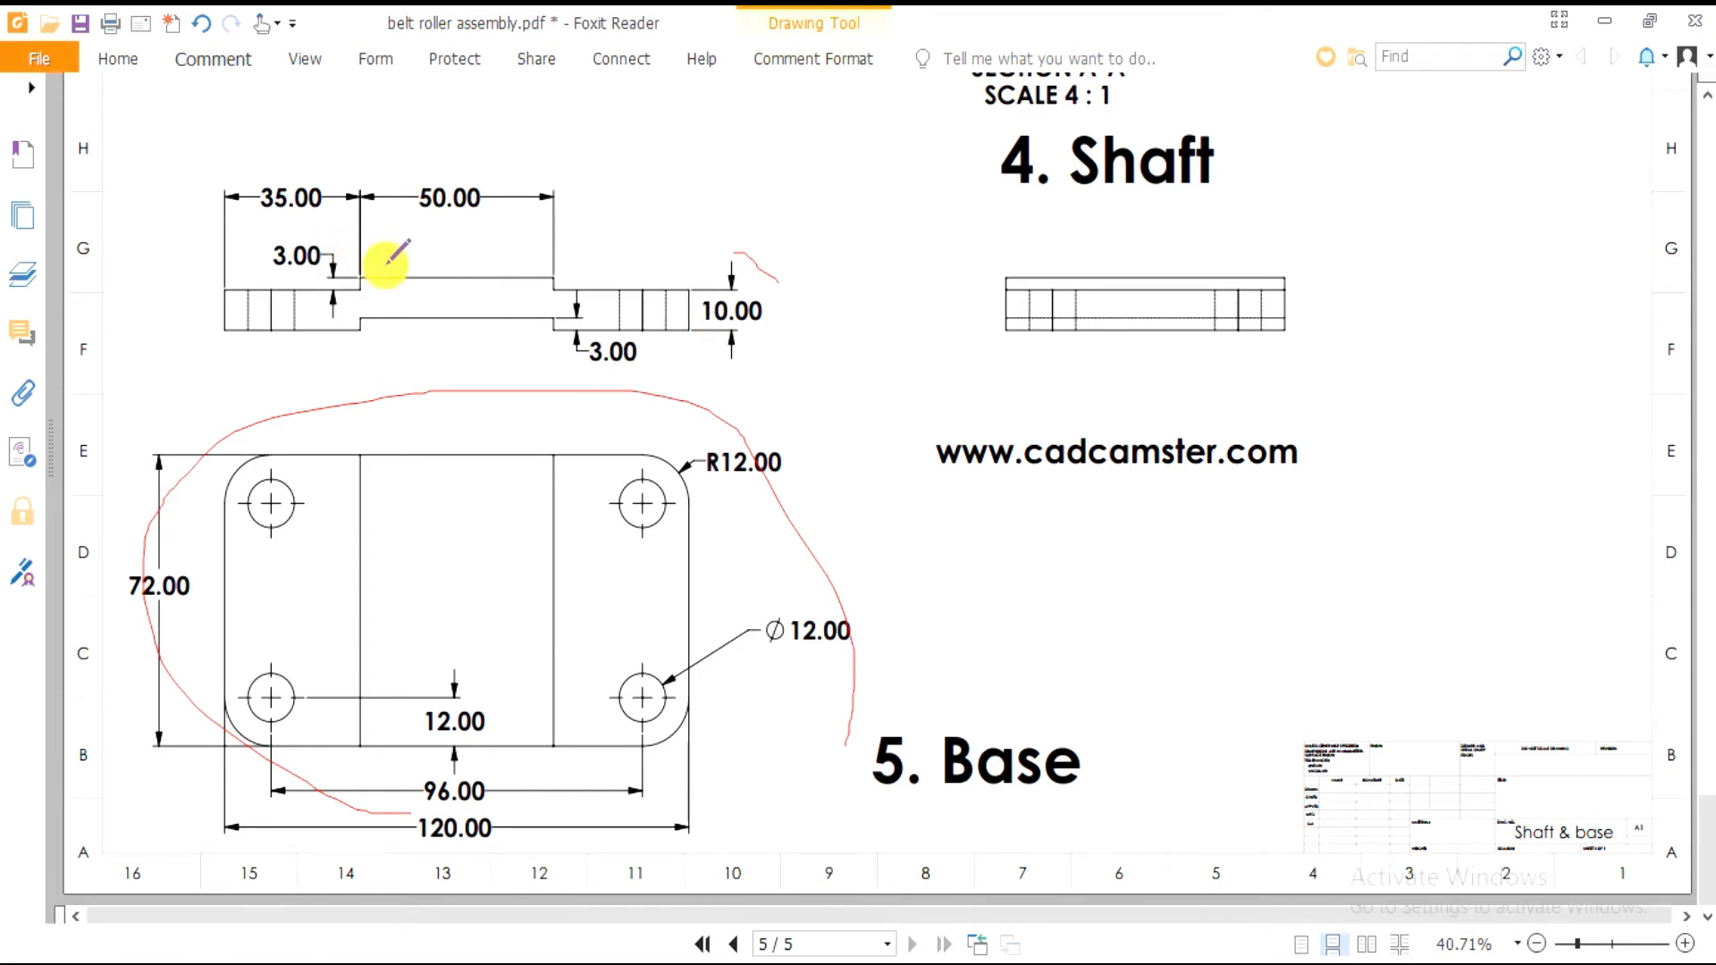
scroll(360, 257, "up", 2, "ctrl")
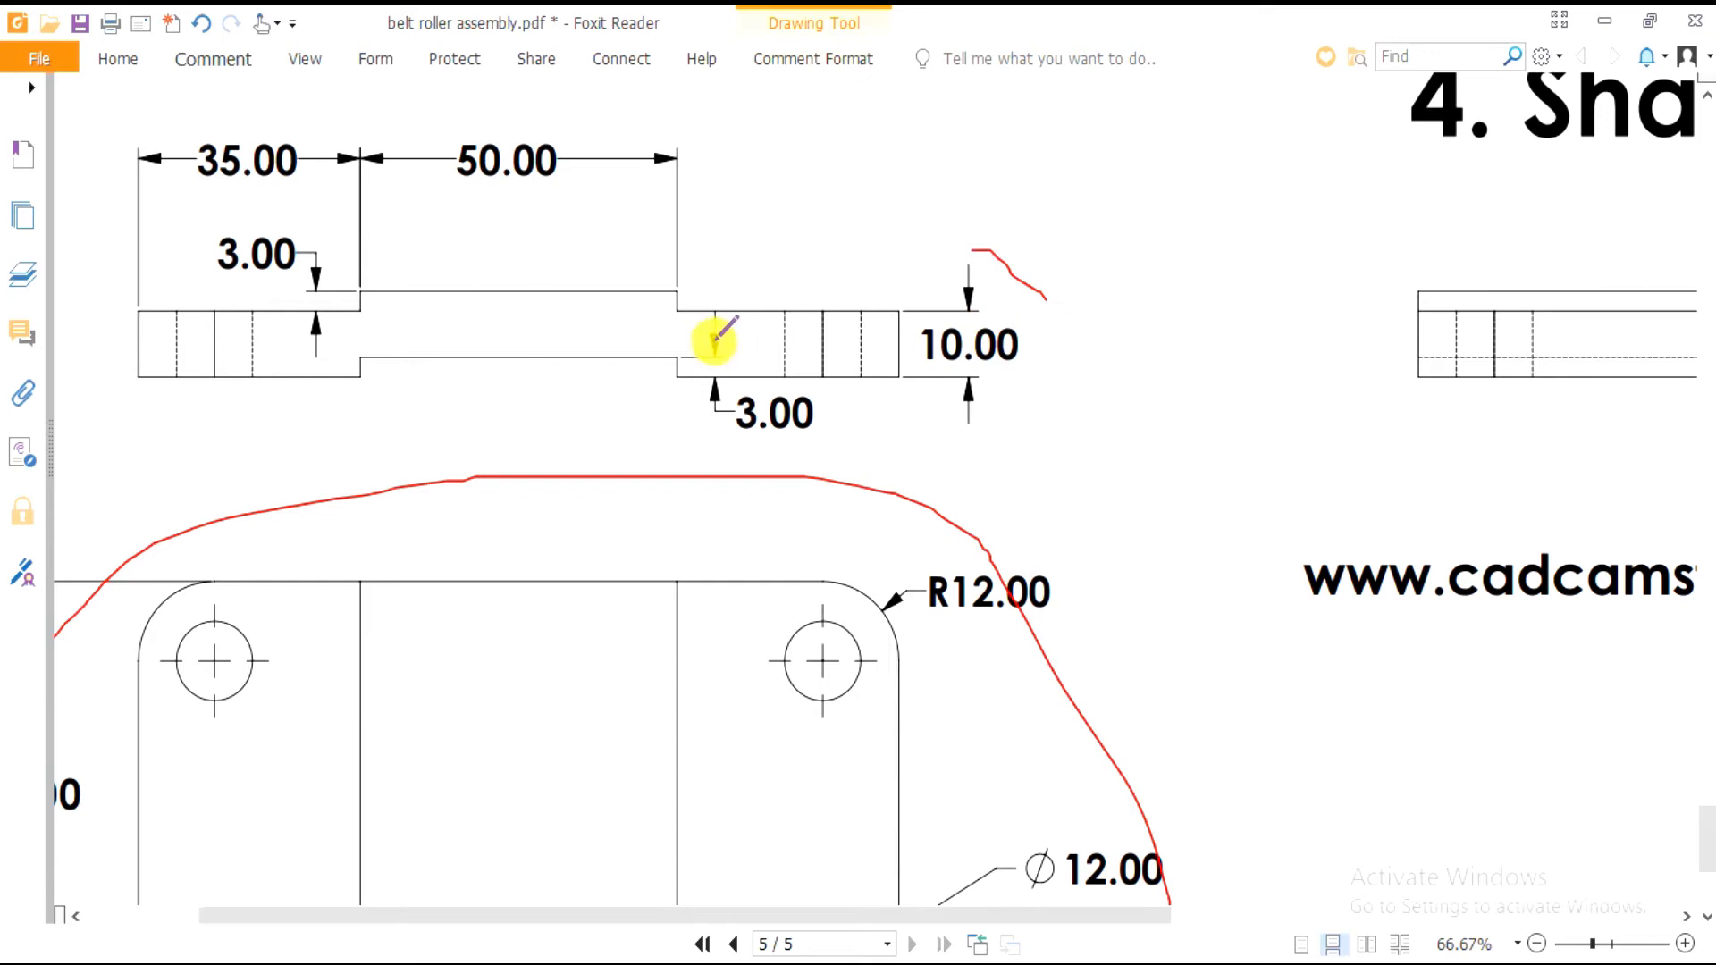
mouse_move(874, 374)
left_mouse_down()
mouse_move(880, 302)
mouse_move(977, 287)
mouse_move(1037, 353)
left_mouse_up()
left_click_drag(949, 422, 997, 393)
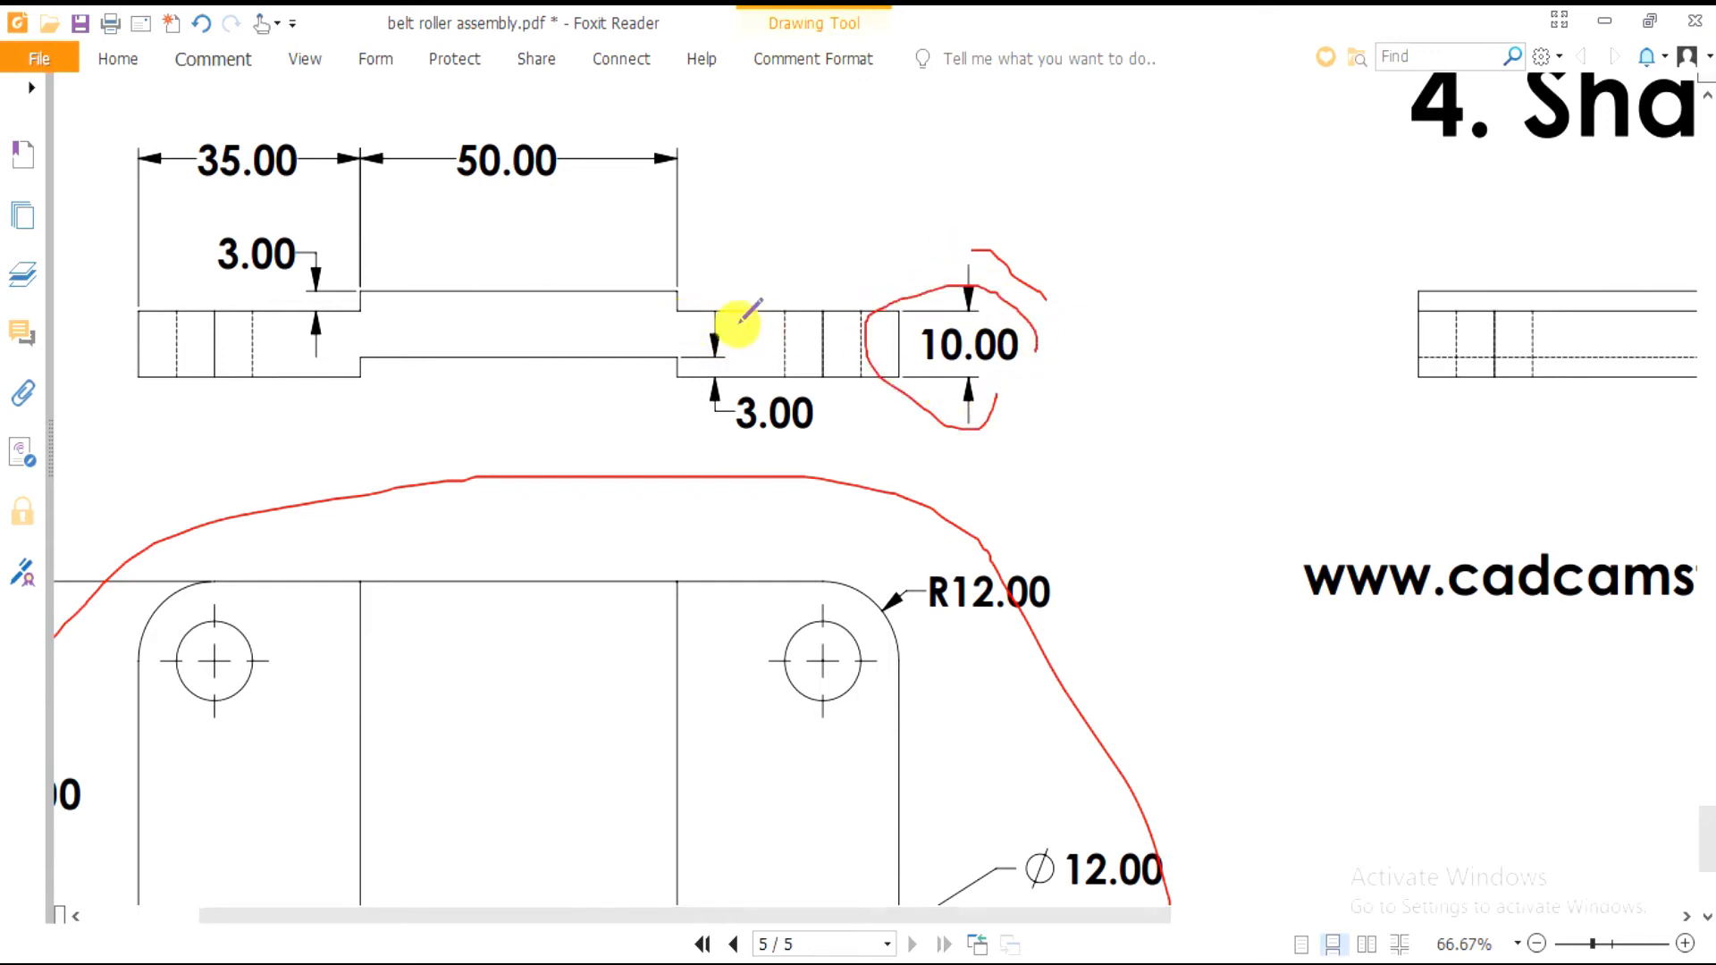
mouse_move(690, 281)
left_mouse_down()
mouse_move(255, 198)
mouse_move(228, 268)
mouse_move(483, 331)
left_mouse_up()
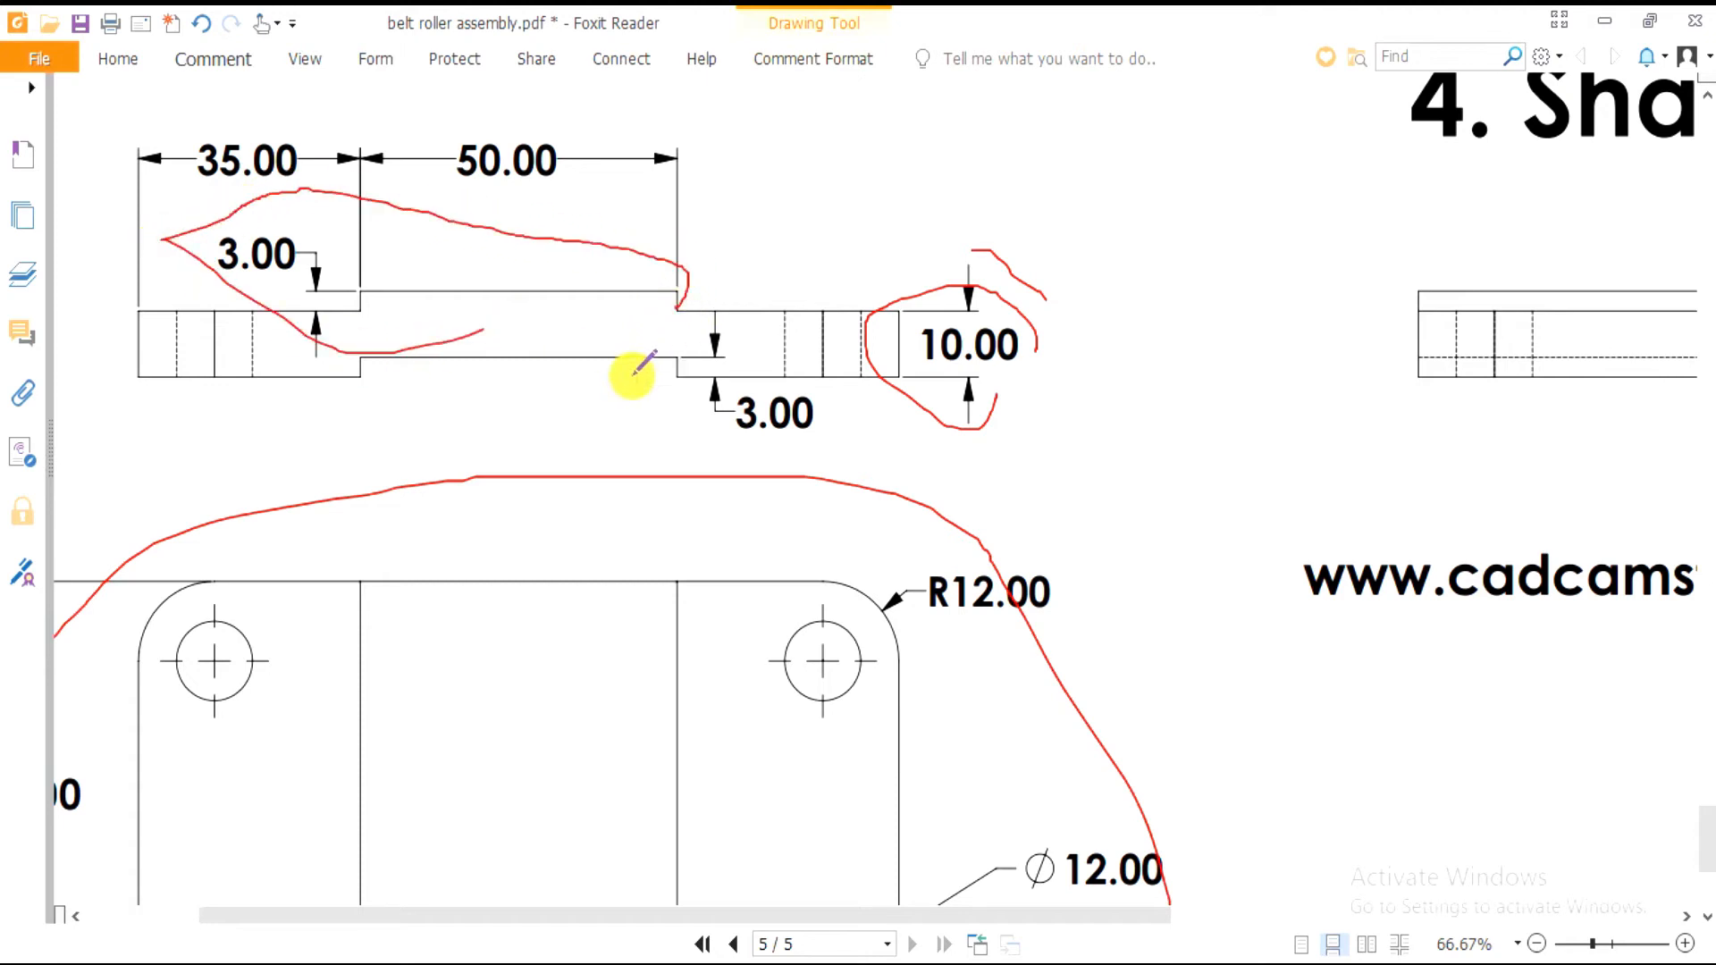
scroll(880, 390, "down", 3, "ctrl")
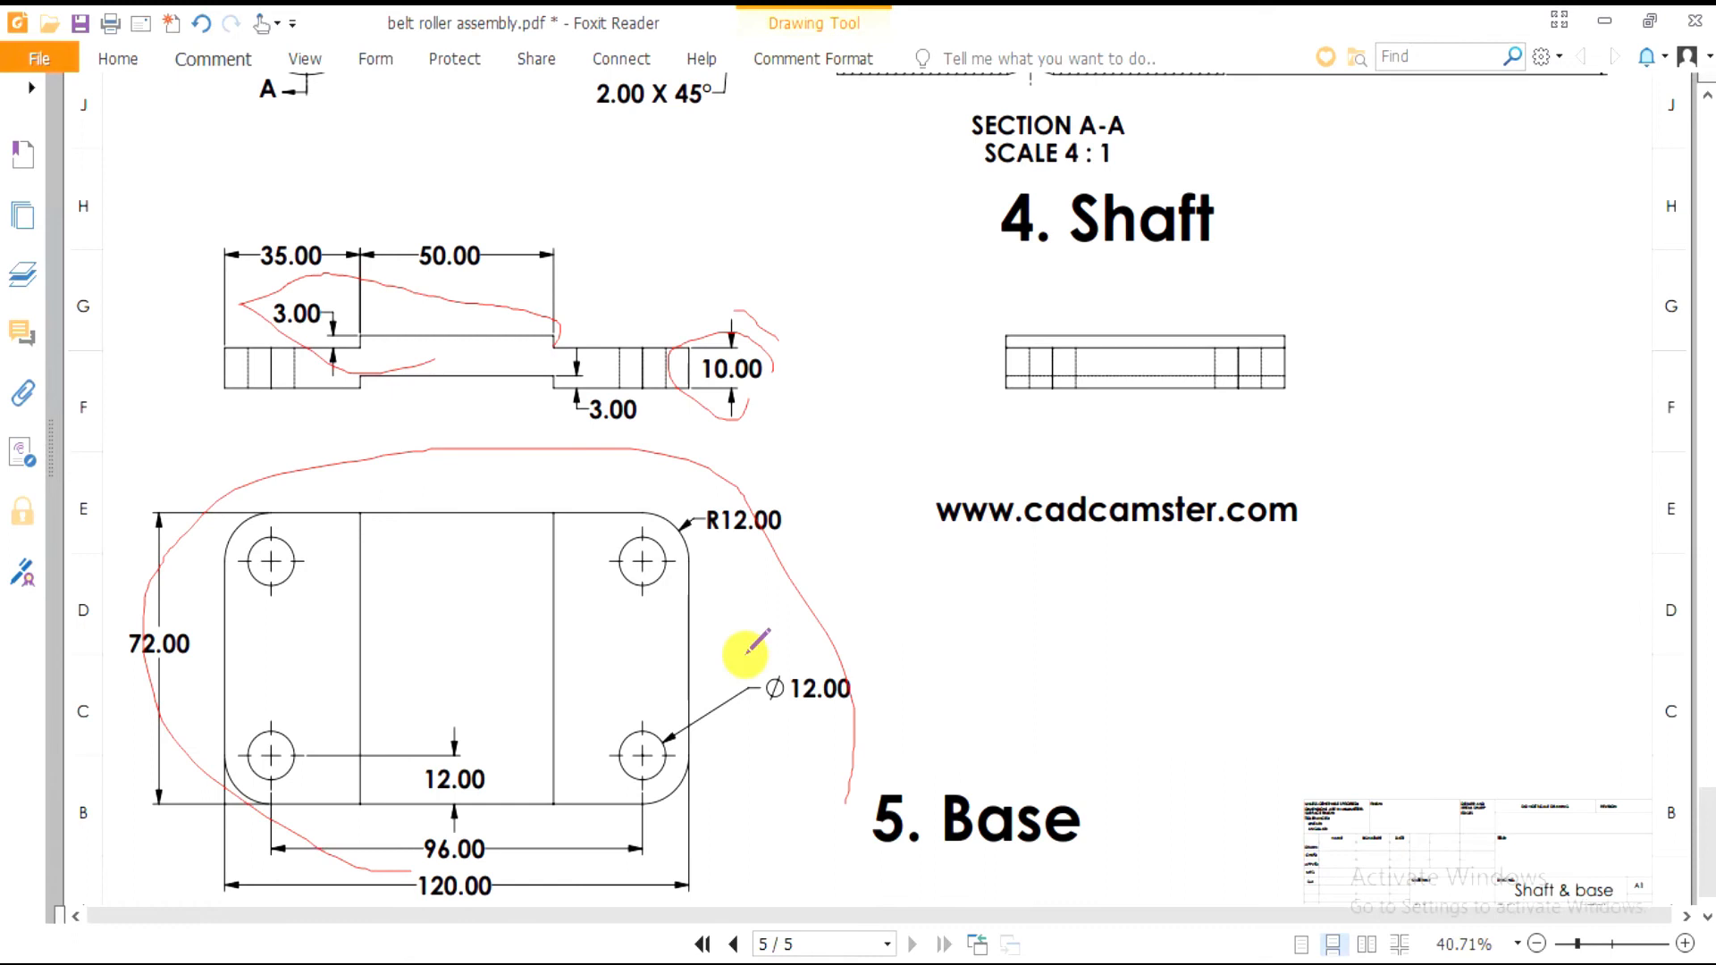
key("ctrl+z")
key("ctrl+z")
key("ctrl+z")
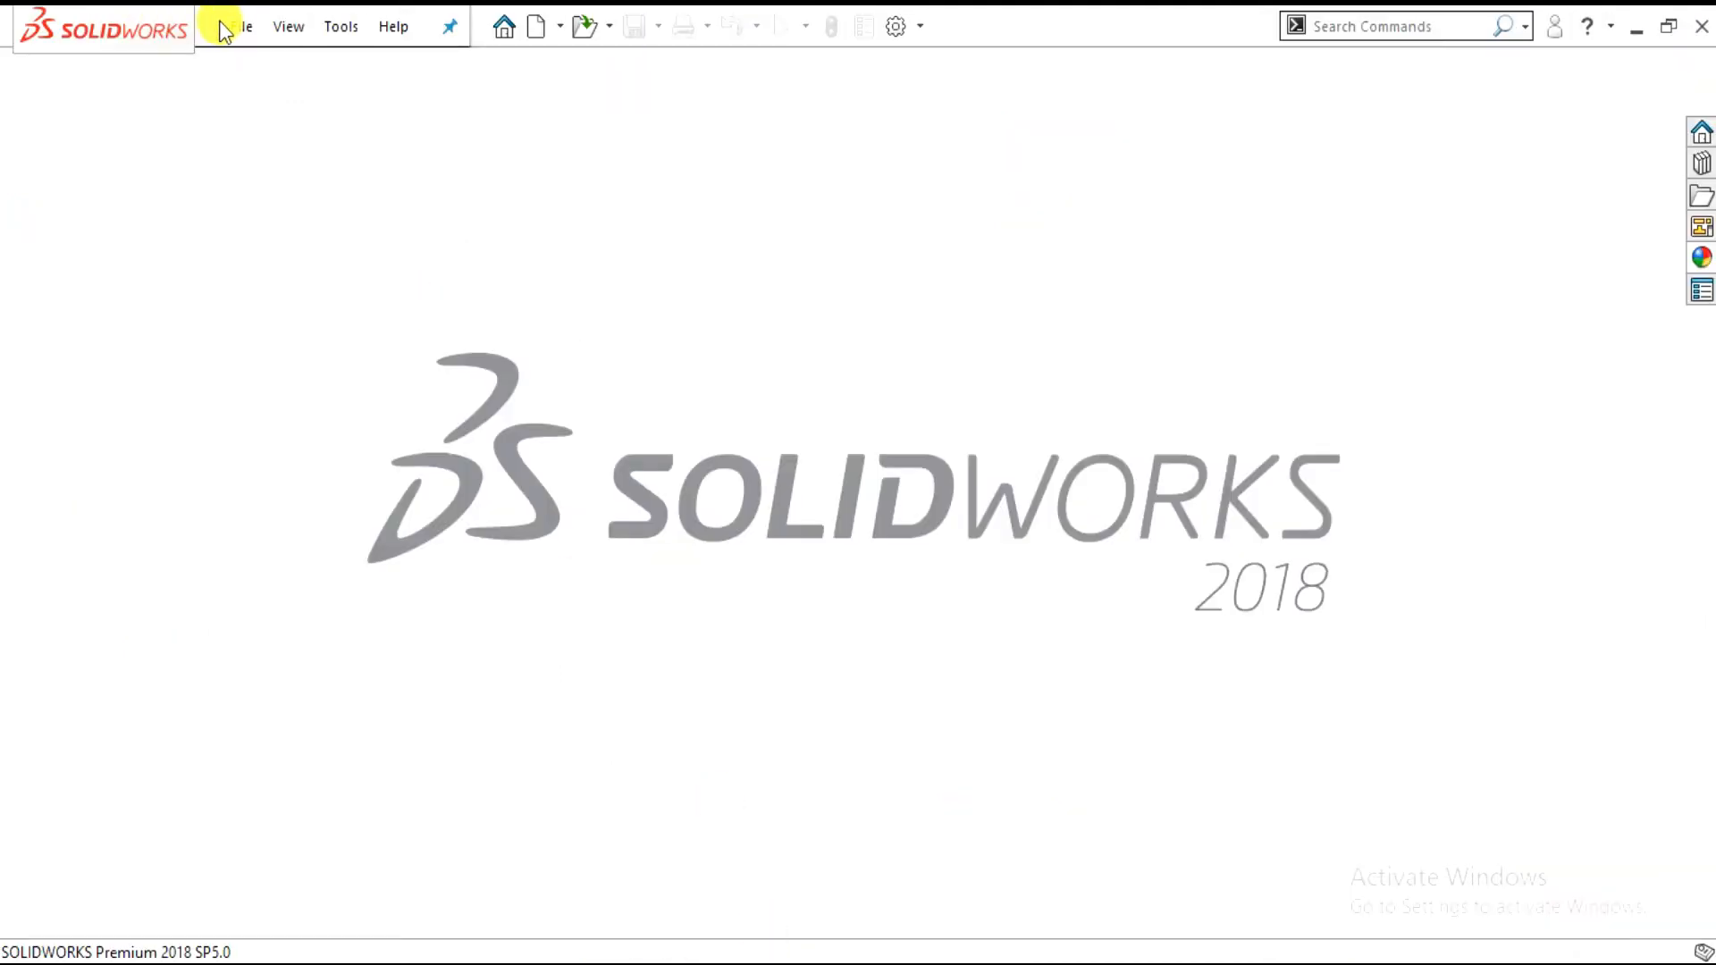
Create a new part document in SolidWorks and switch its scene to a plain white background
left_click(234, 27)
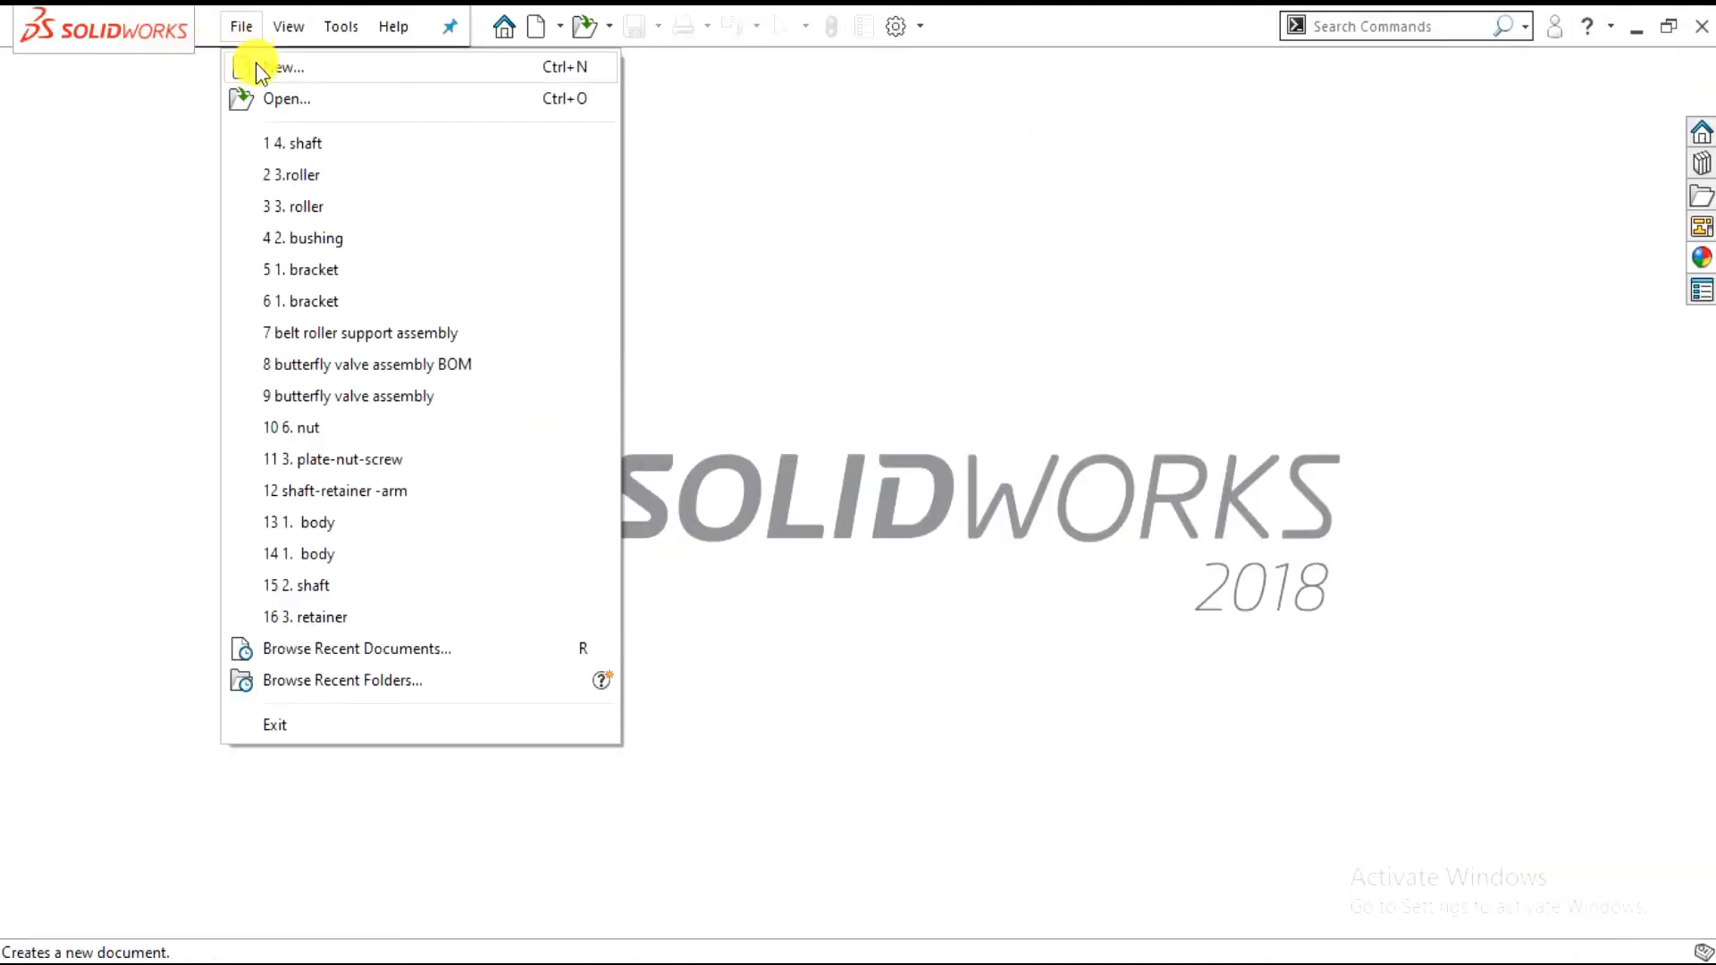
left_click(255, 63)
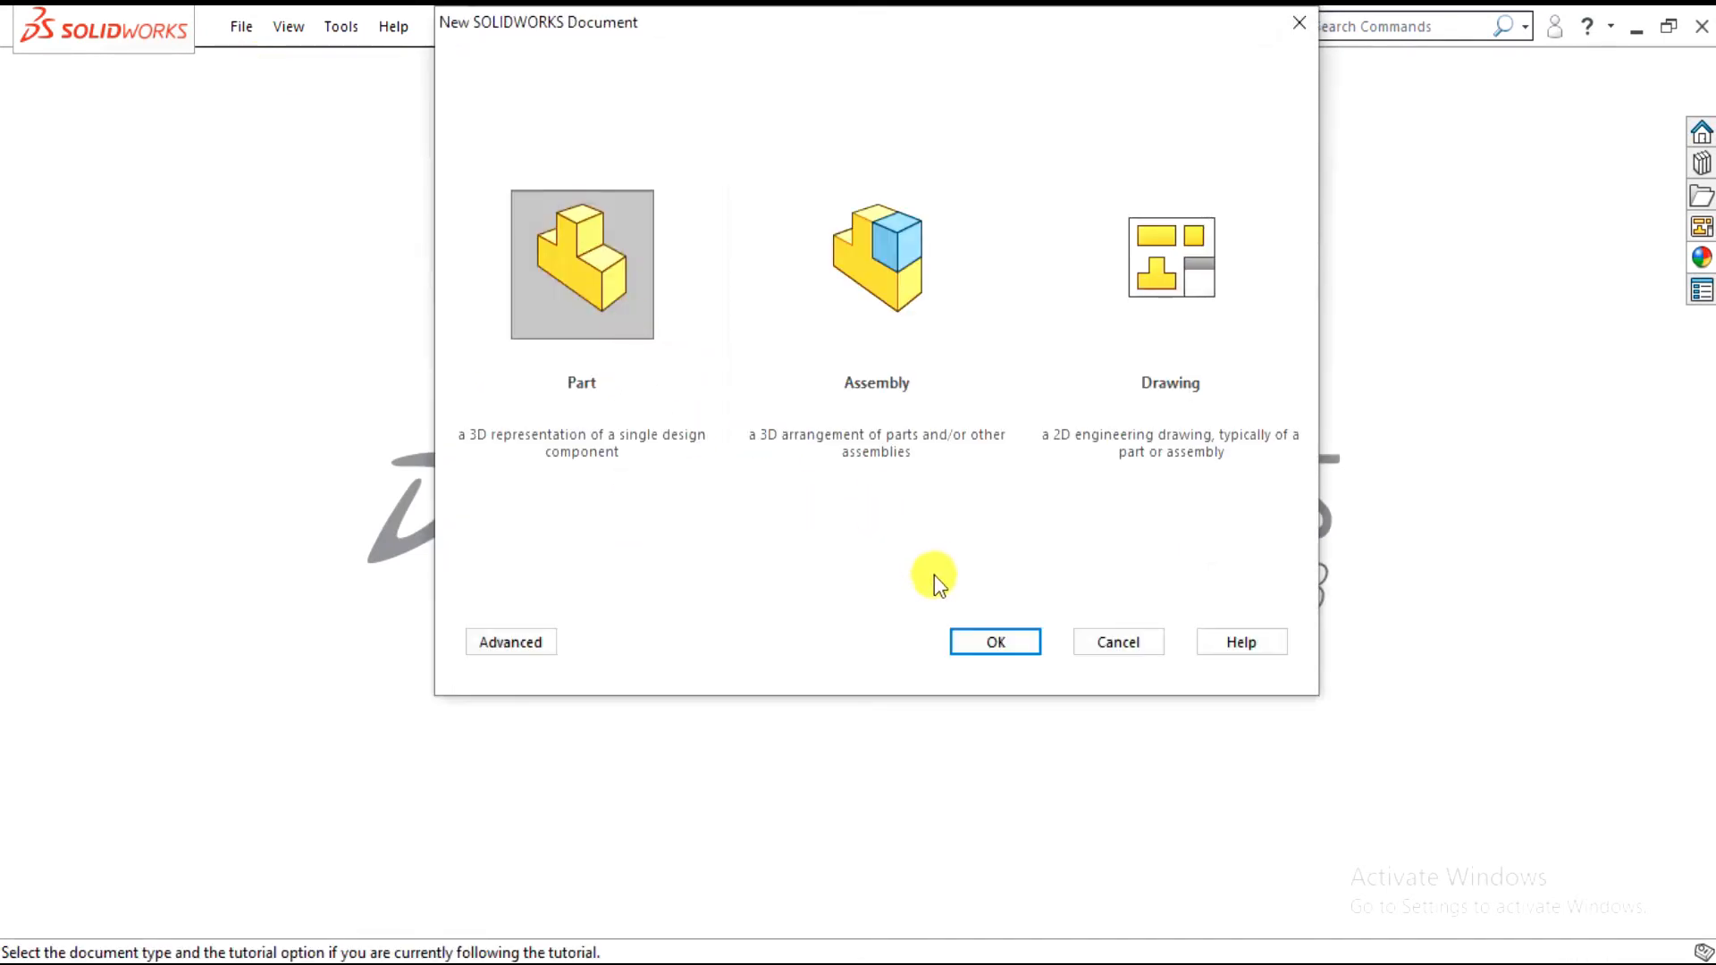
left_click(961, 641)
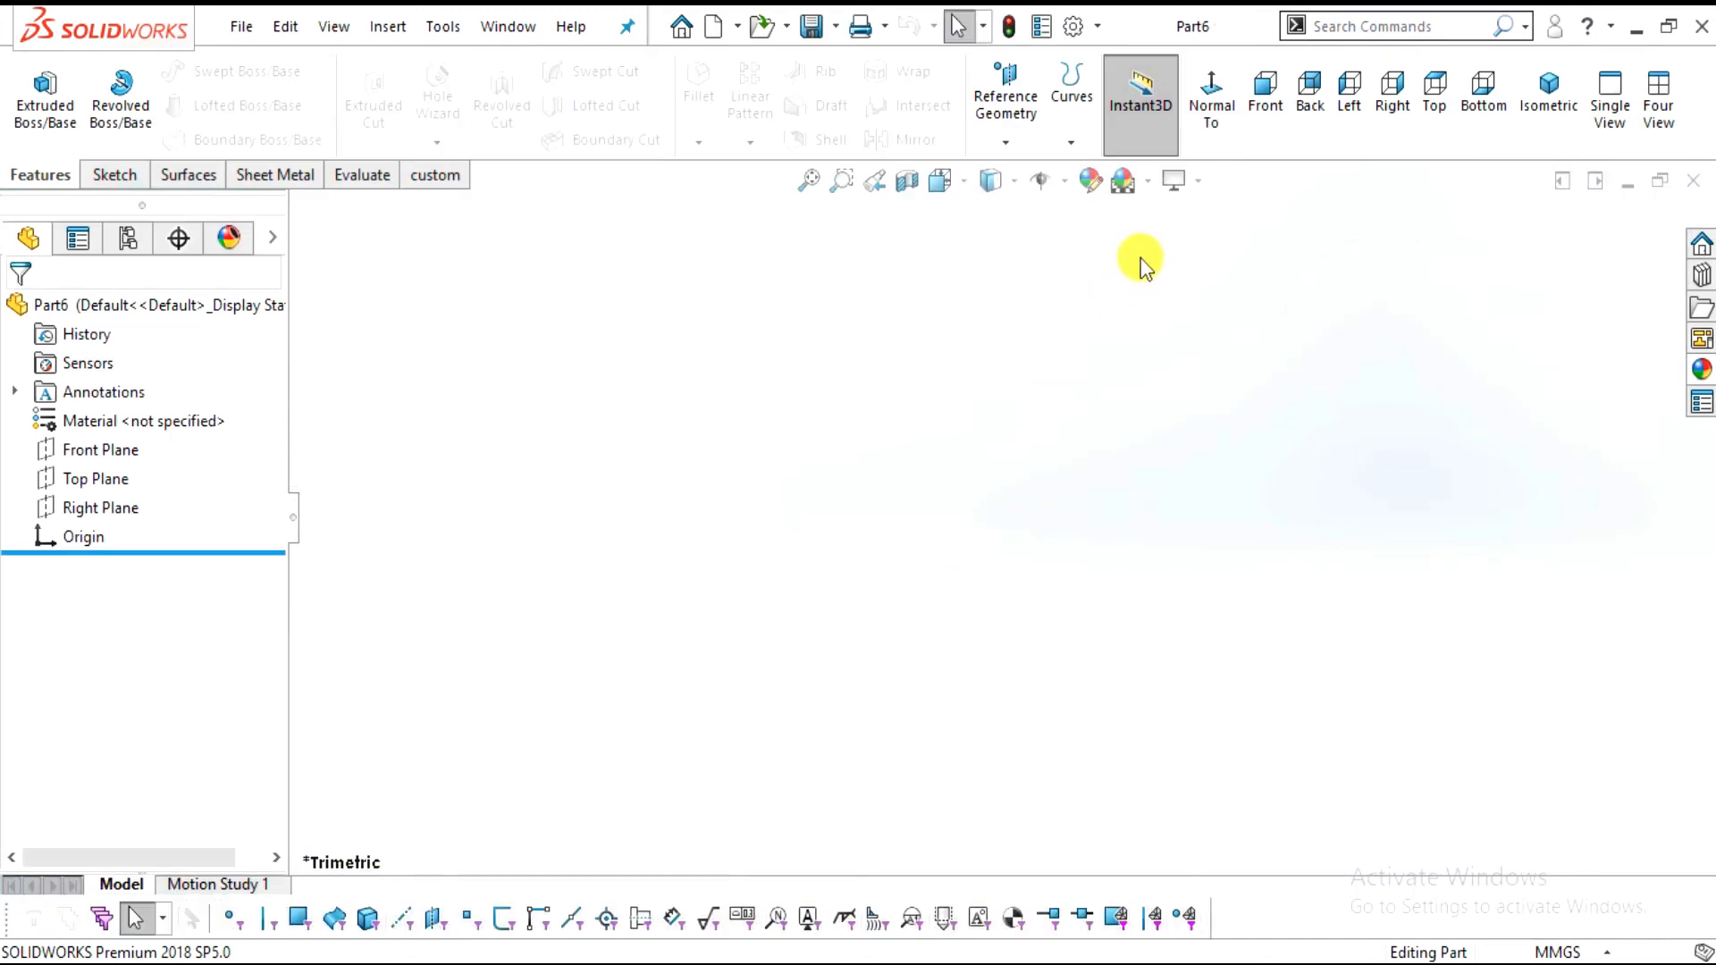
left_click(1149, 182)
left_click(1182, 83)
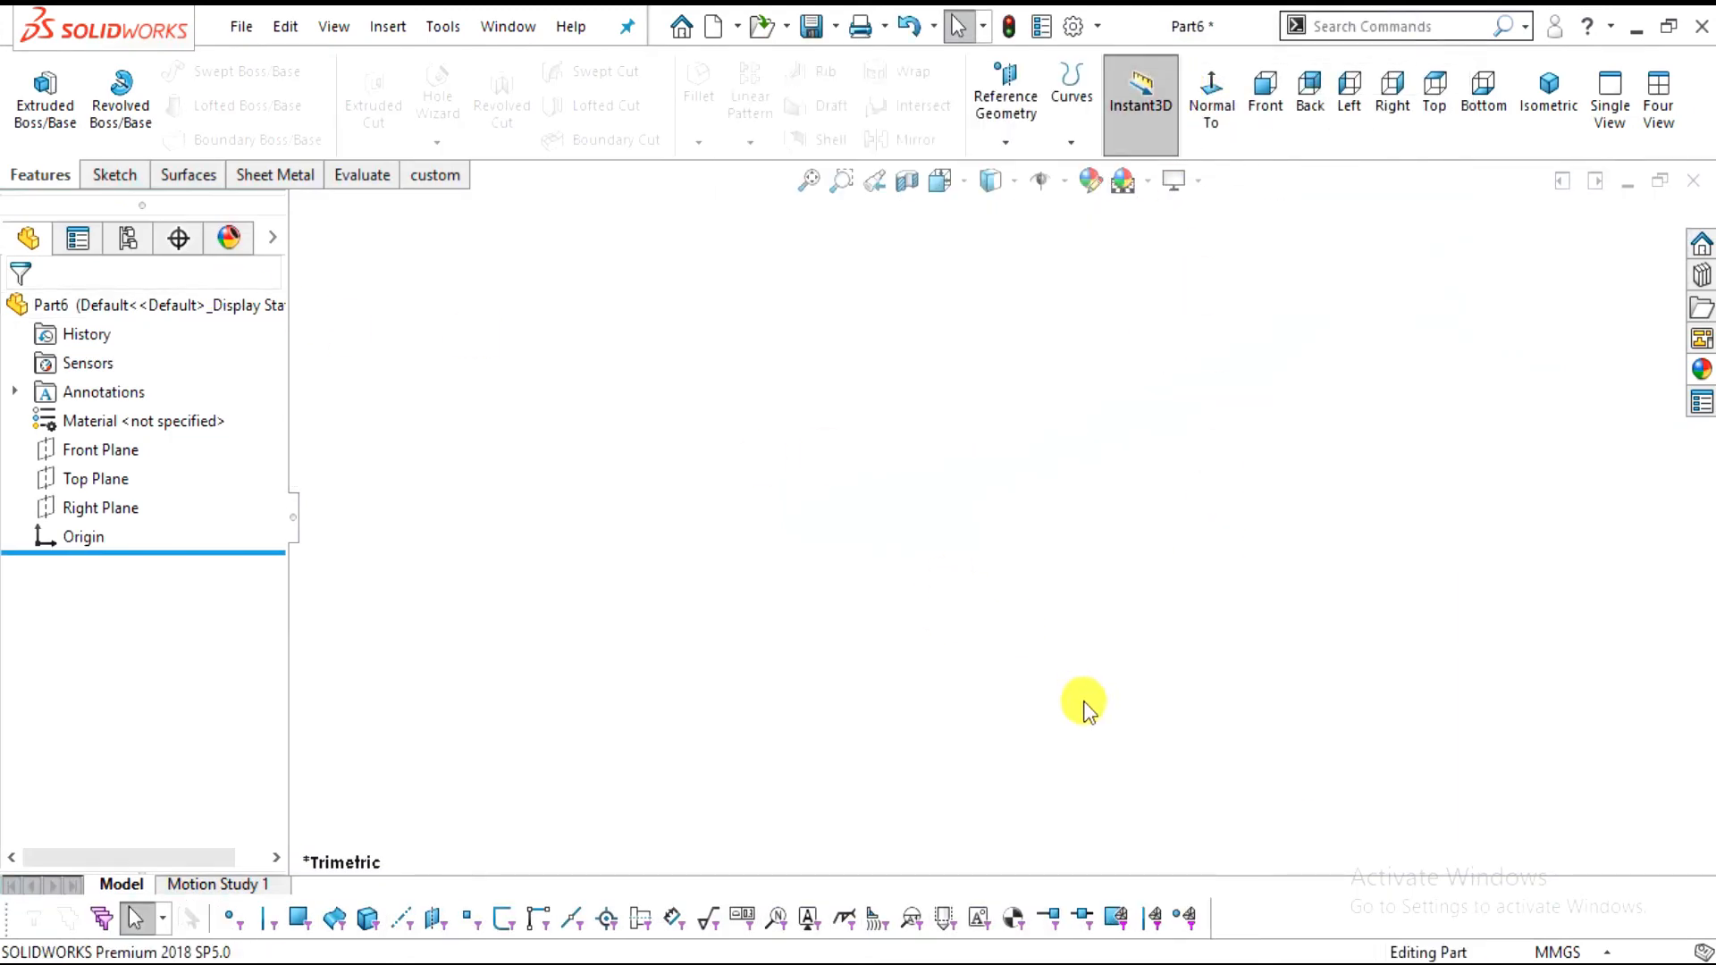
Sketch a center rectangle about 225 by 155 mm on the Front Plane, centered on the origin
left_click(1554, 952)
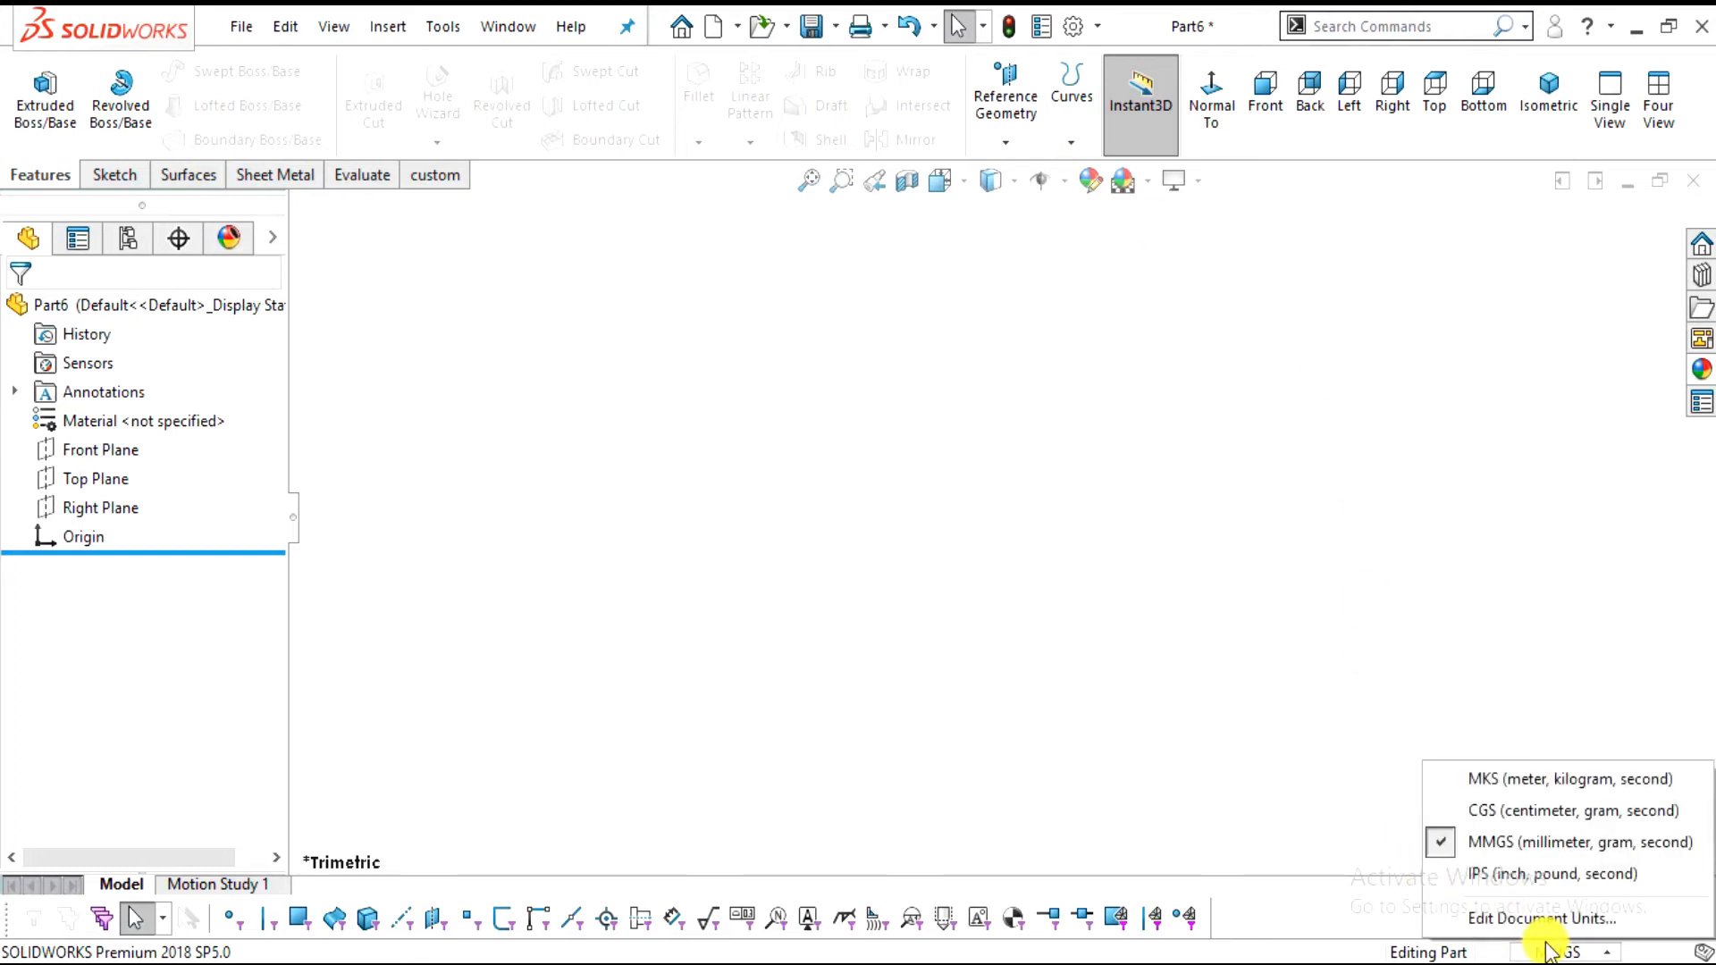
left_click(873, 404)
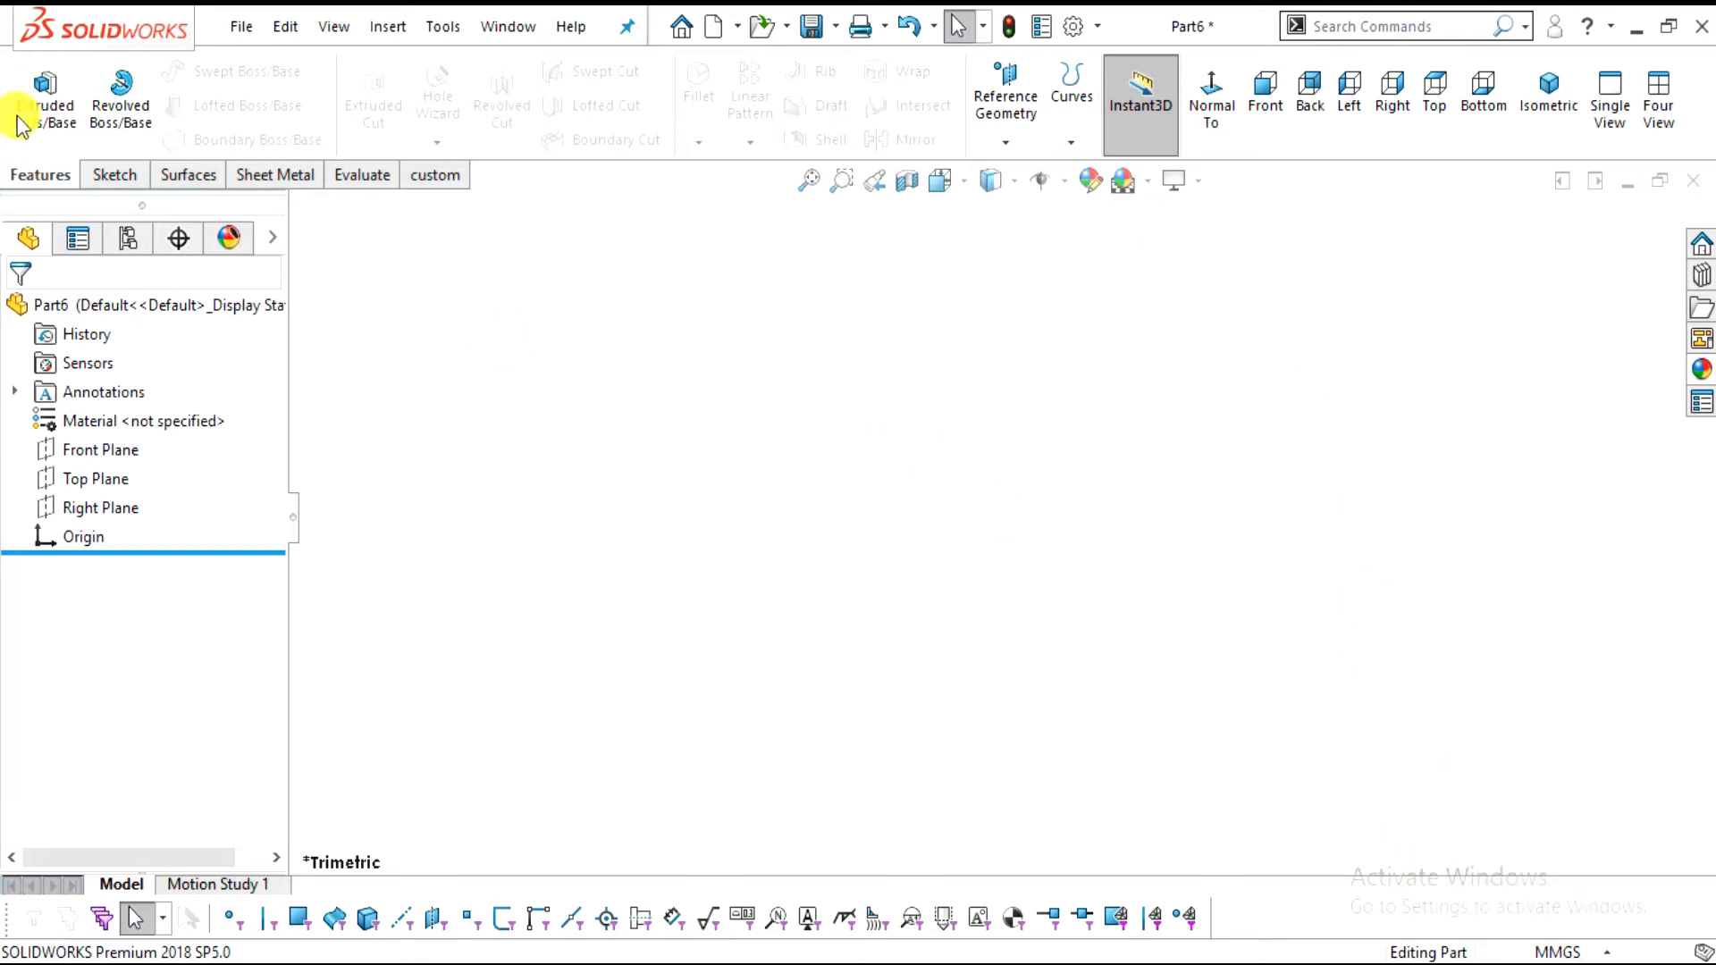
left_click(122, 459)
left_click(1200, 101)
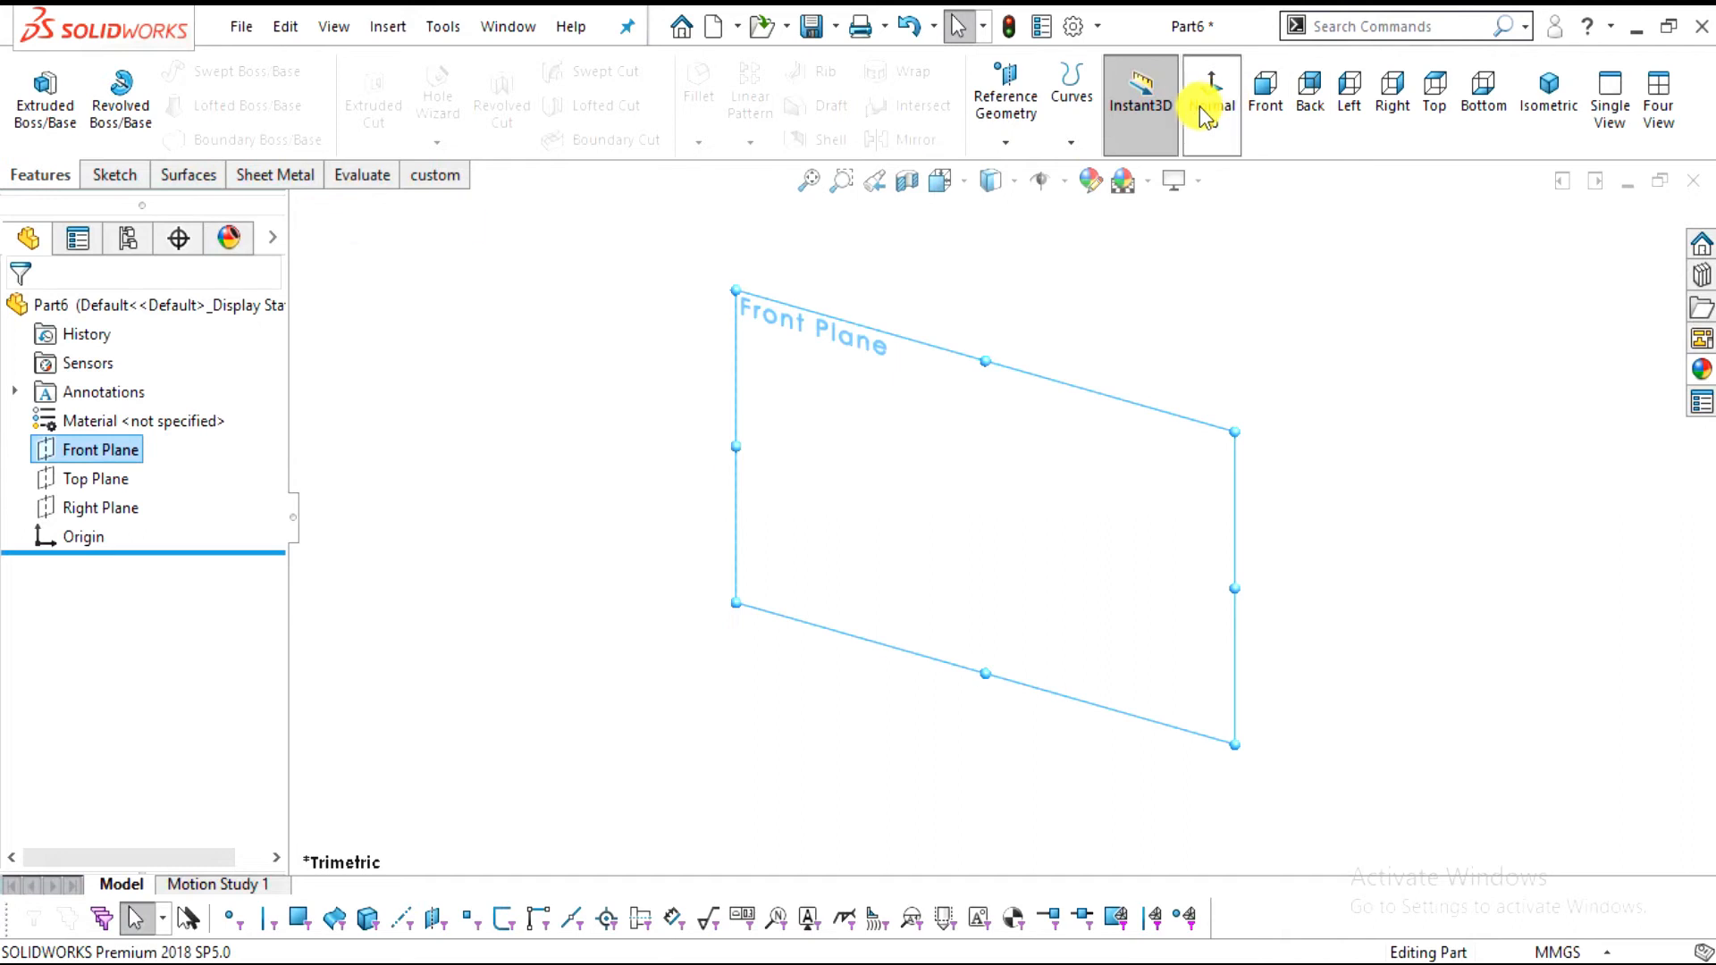
left_click(111, 174)
left_click(36, 98)
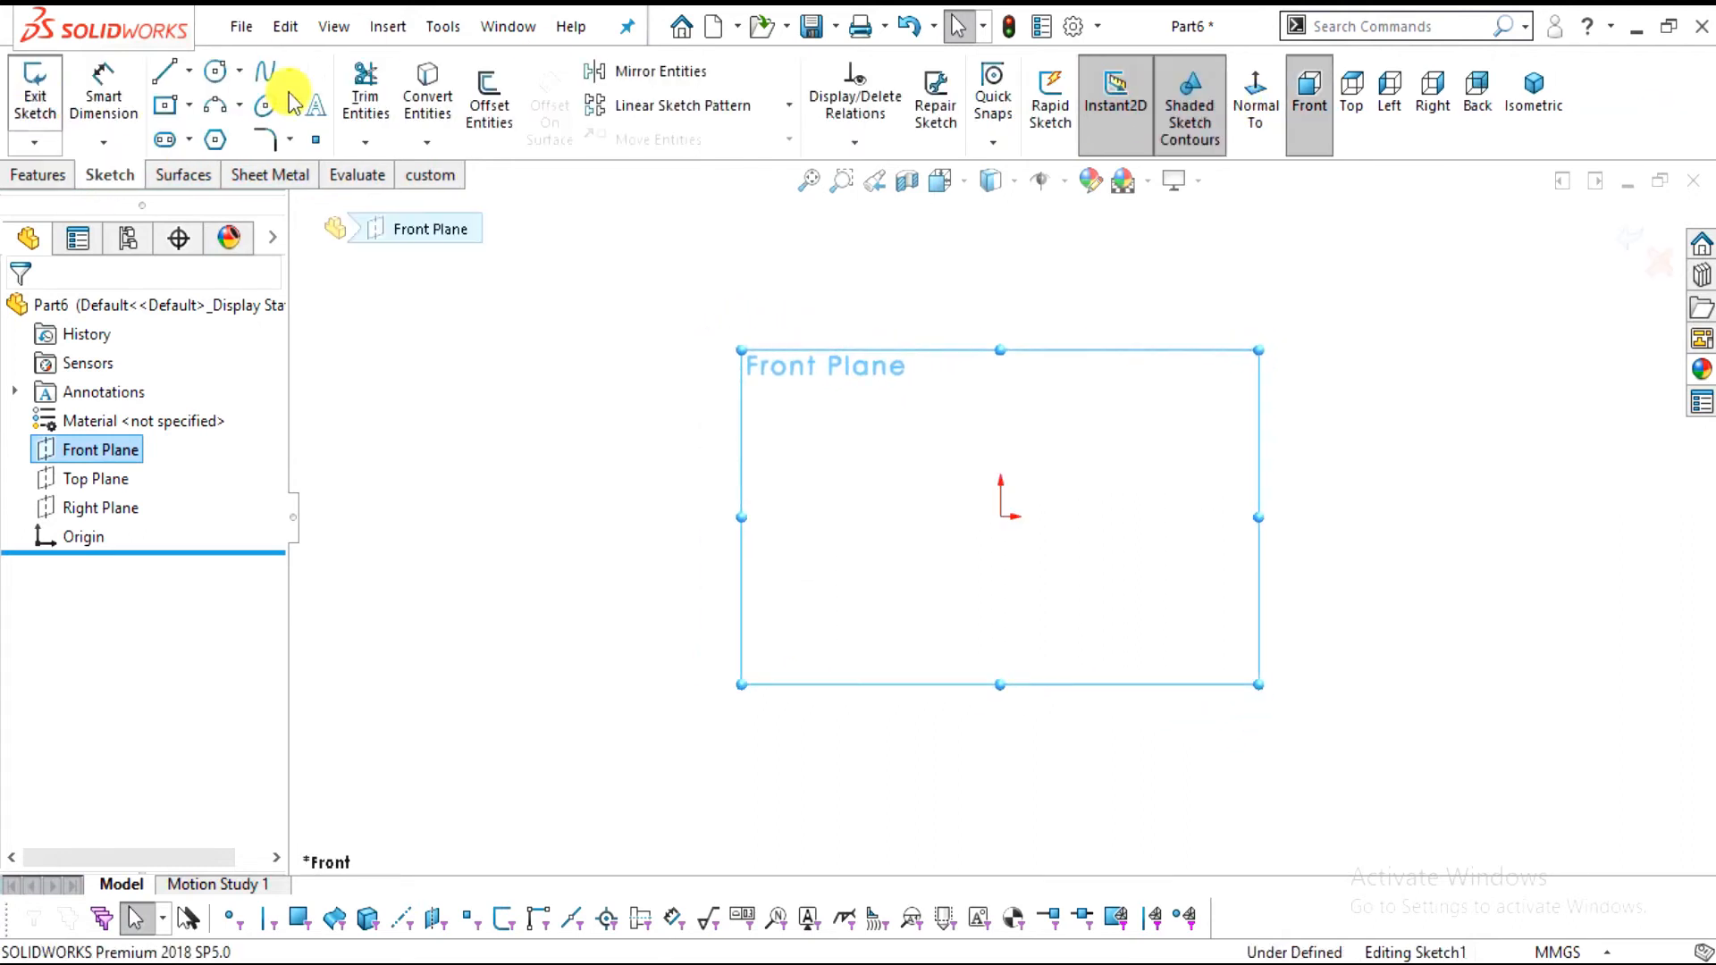
left_click(1001, 515)
left_click(1342, 754)
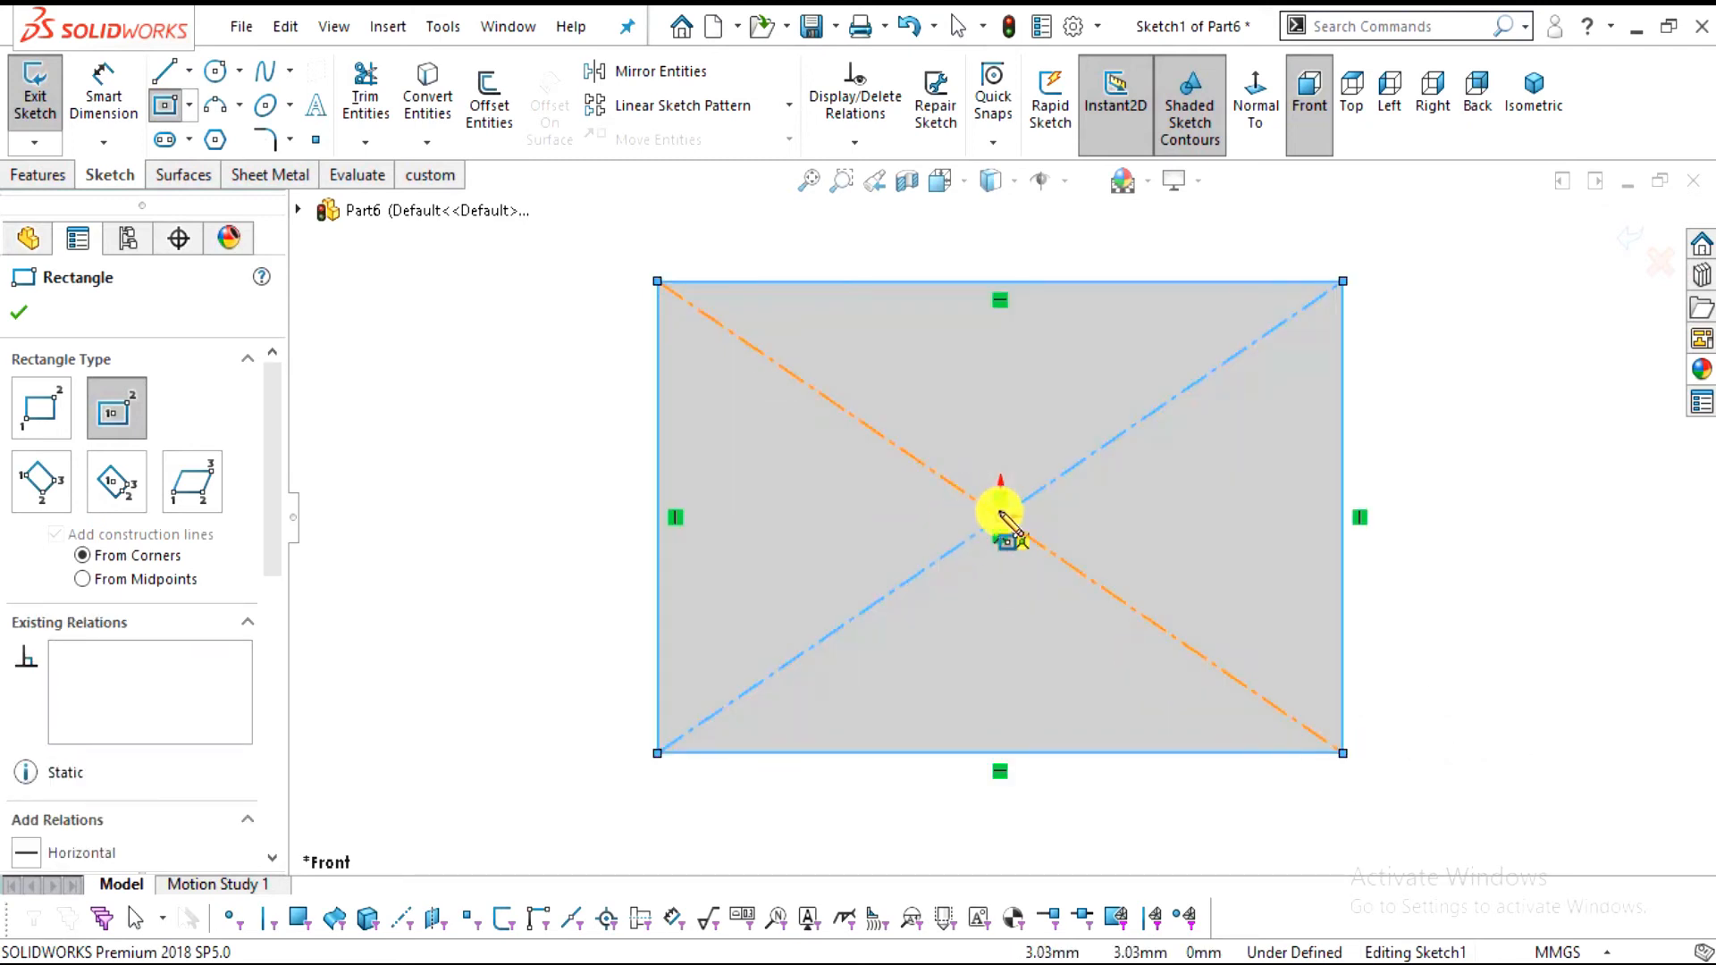
left_click(20, 315)
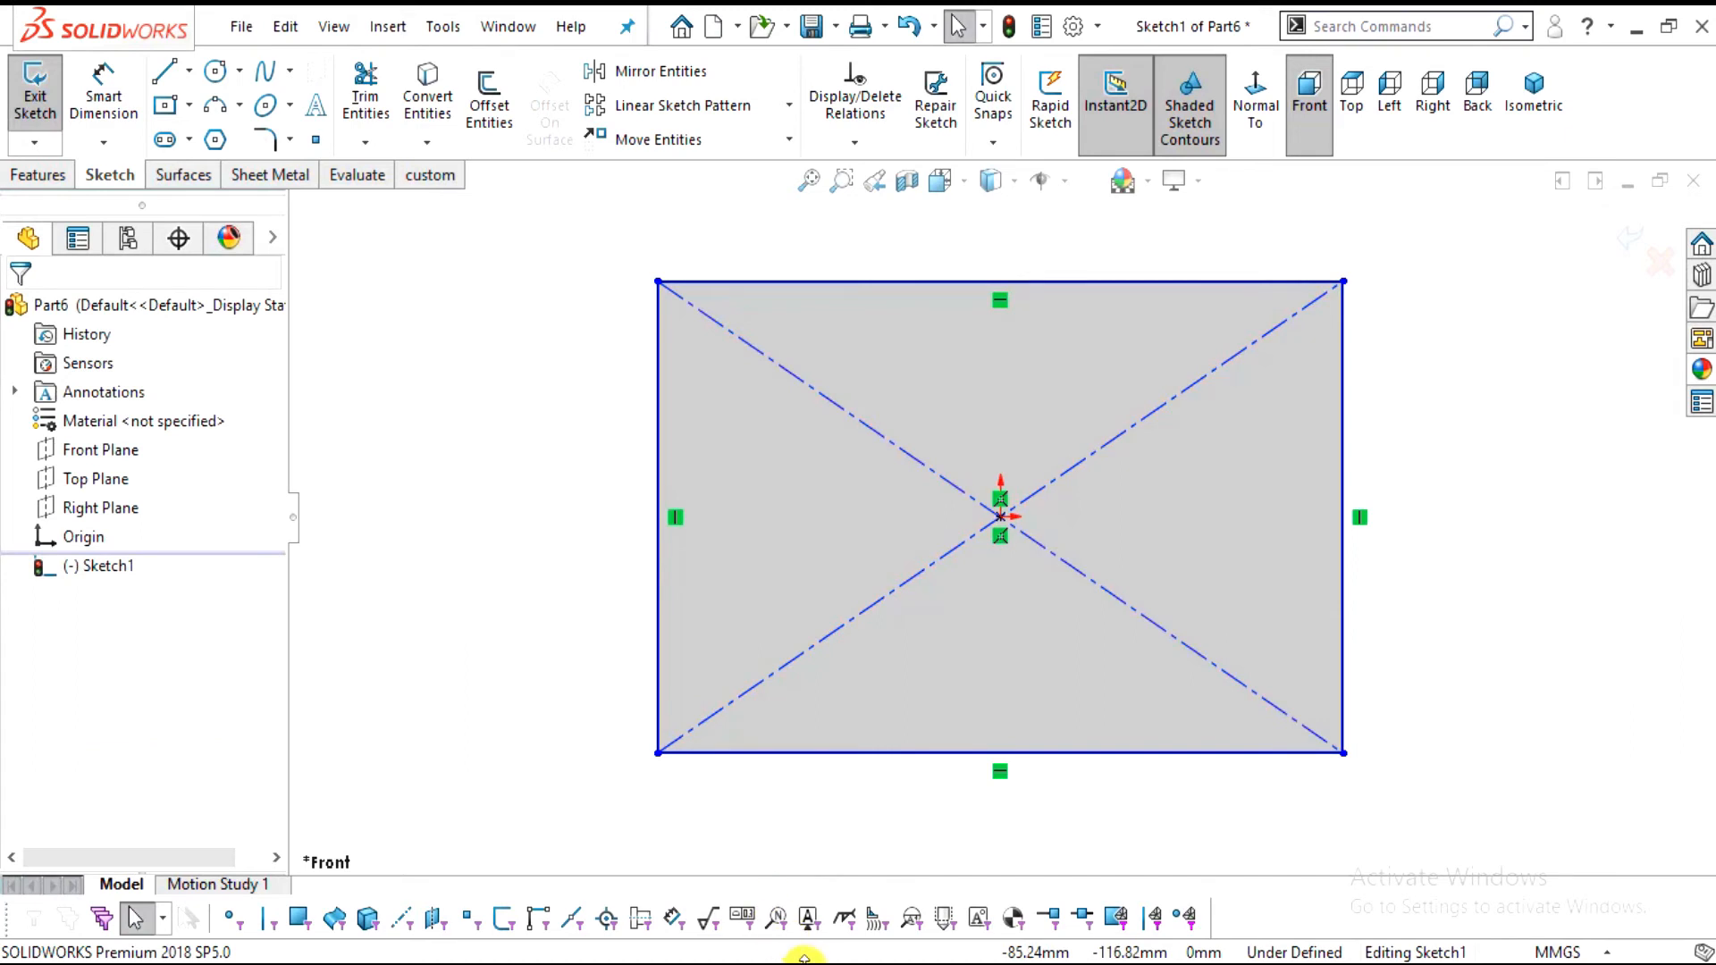
Switch to the PDF in Foxit Reader and circle the base's 72 mm and 120 mm overall dimensions in the top view
left_click(818, 958)
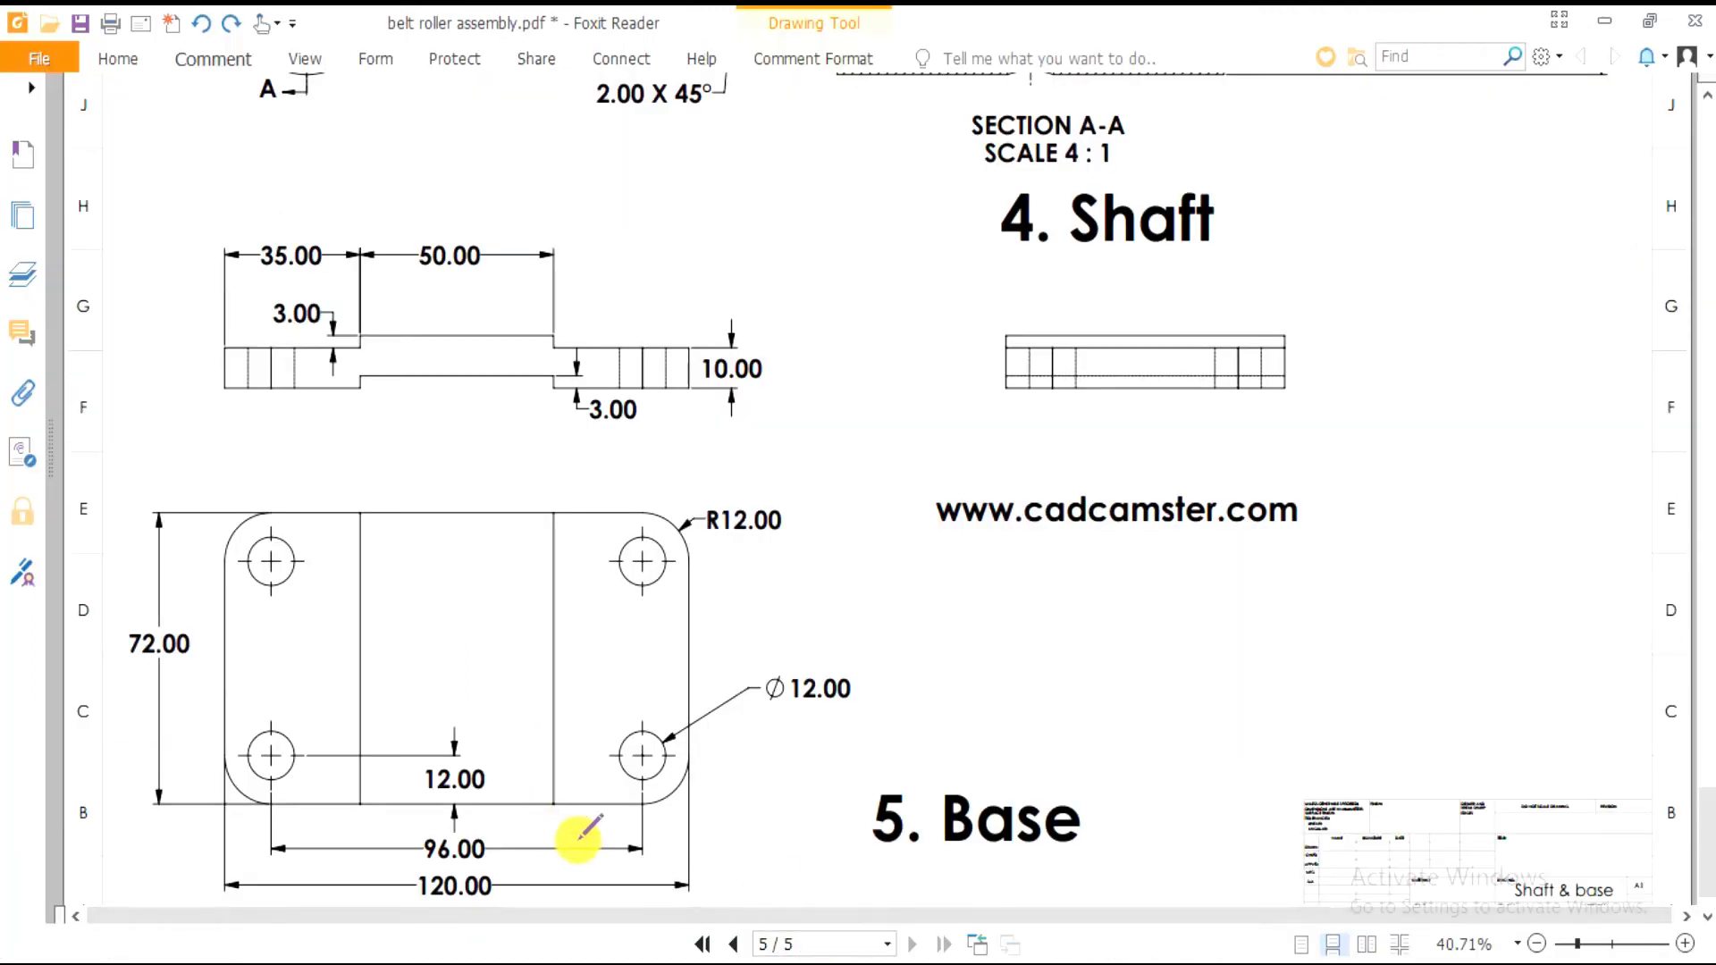
scroll(581, 750, "down", 1)
mouse_move(187, 592)
left_mouse_down()
mouse_move(67, 536)
mouse_move(174, 630)
left_mouse_up()
left_click_drag(404, 851, 511, 838)
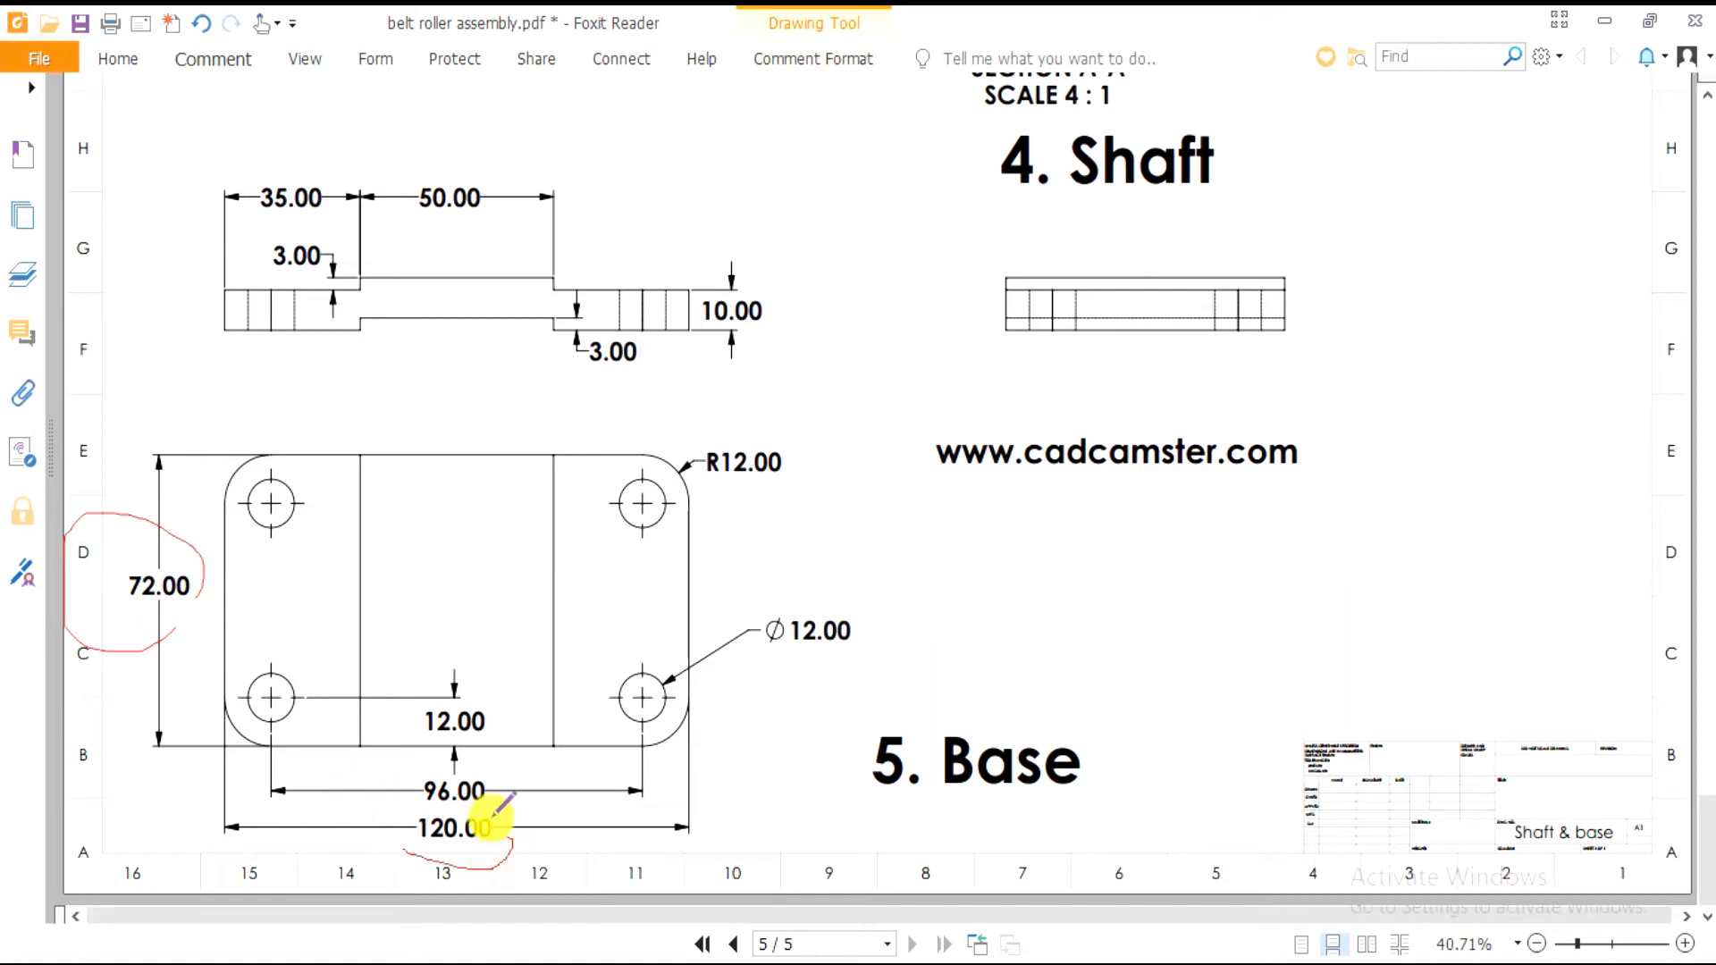
left_click(766, 949)
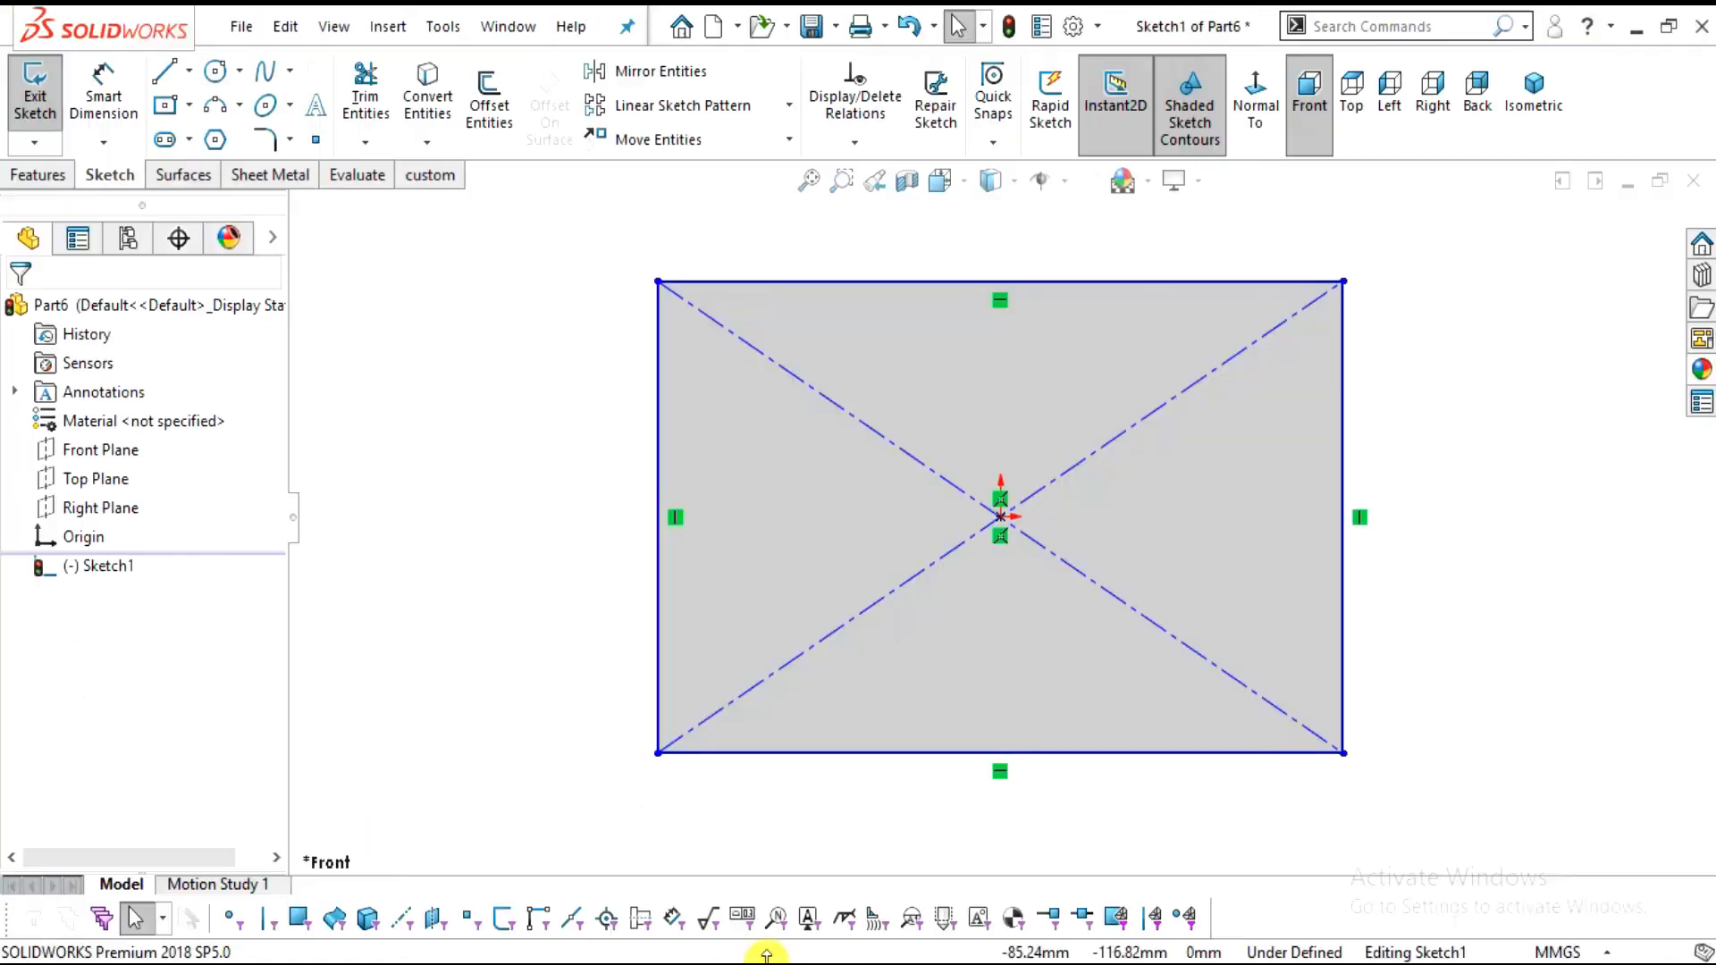
In SolidWorks, dimension the rectangle to 72 mm high and 120 mm wide
left_click(103, 99)
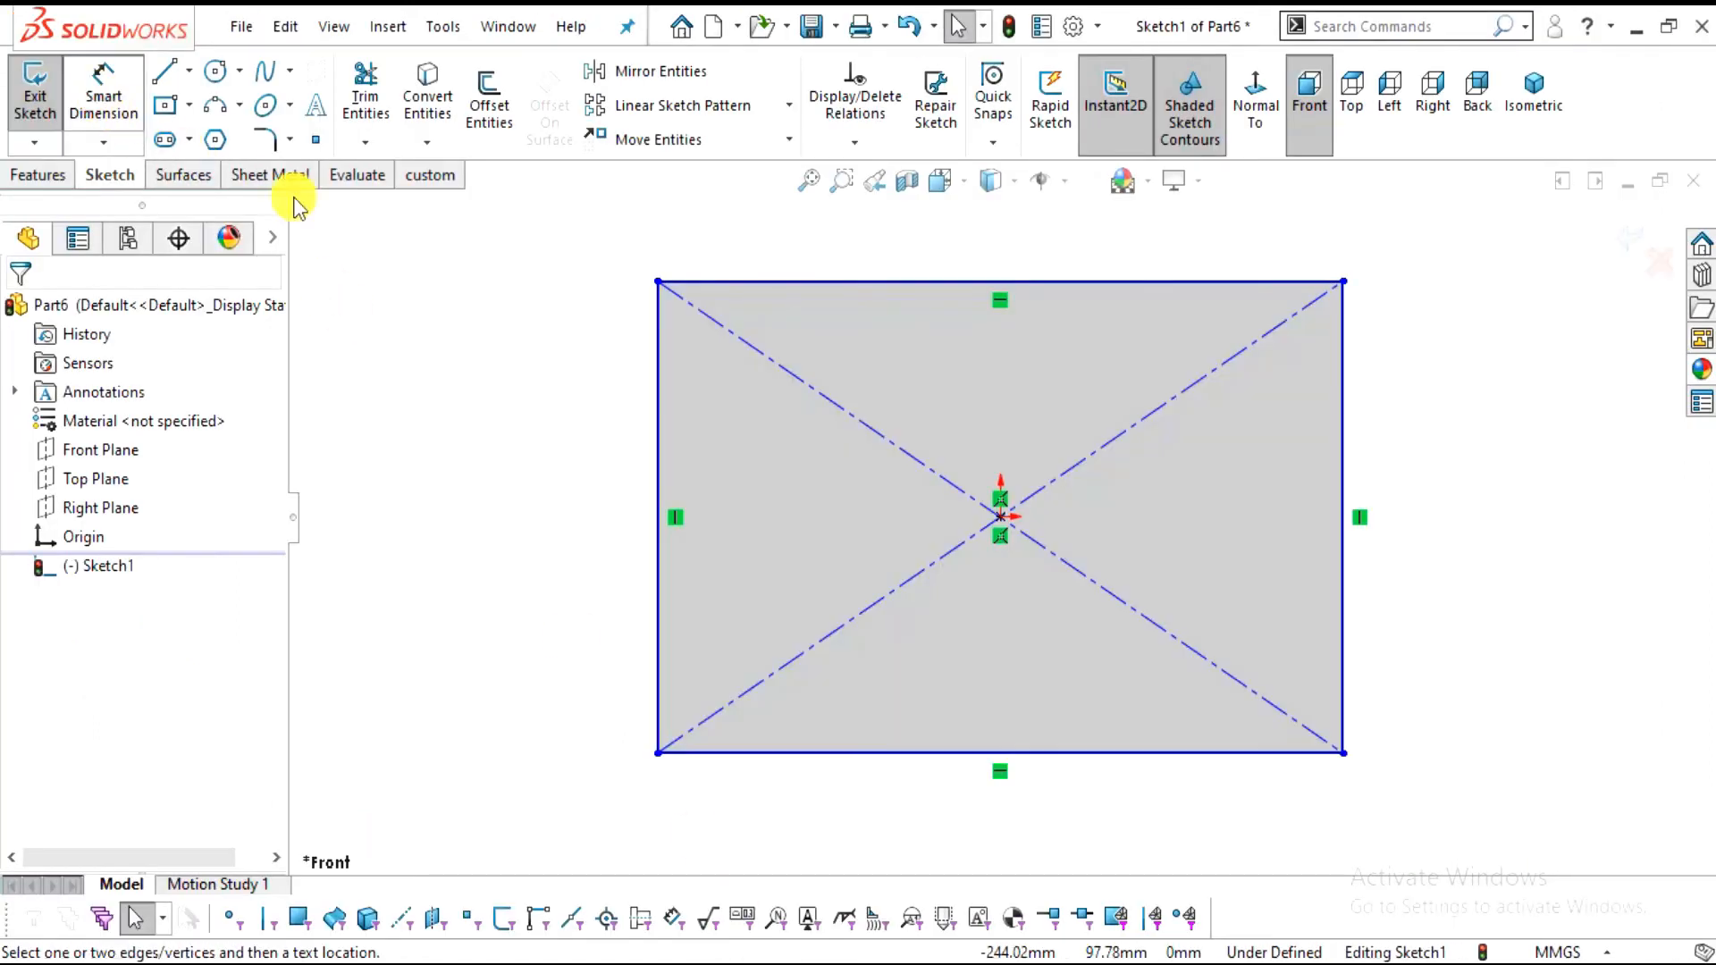
left_click(658, 409)
left_click(491, 481)
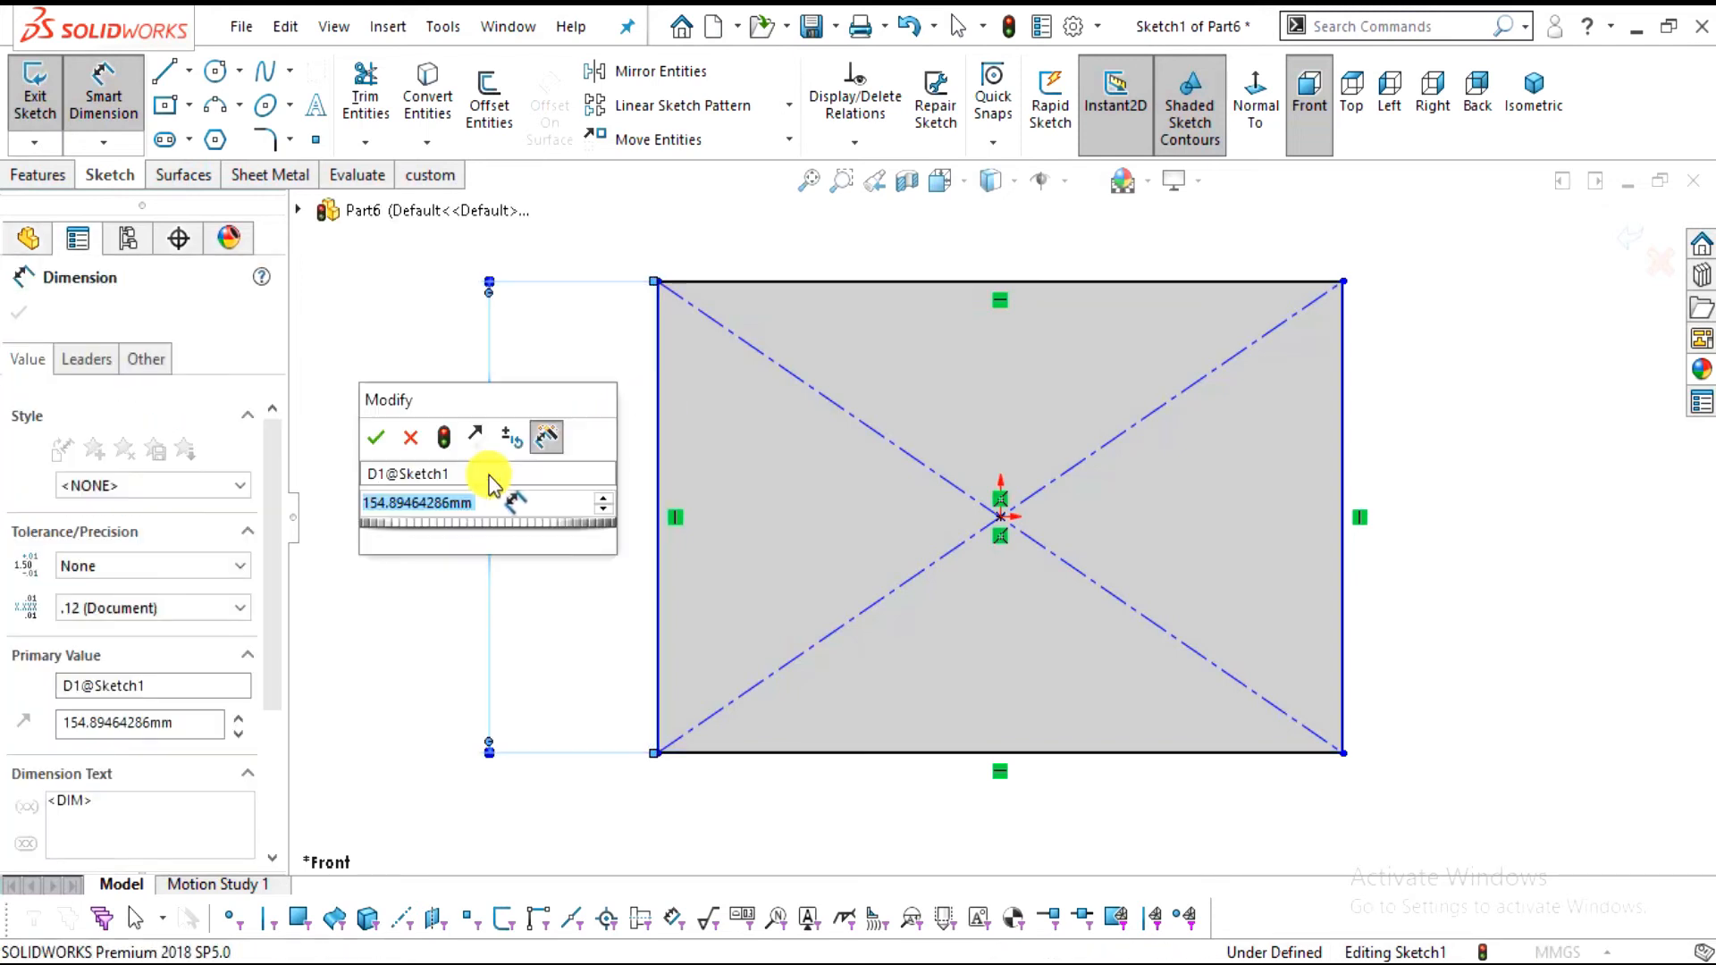
type("72")
key("Return")
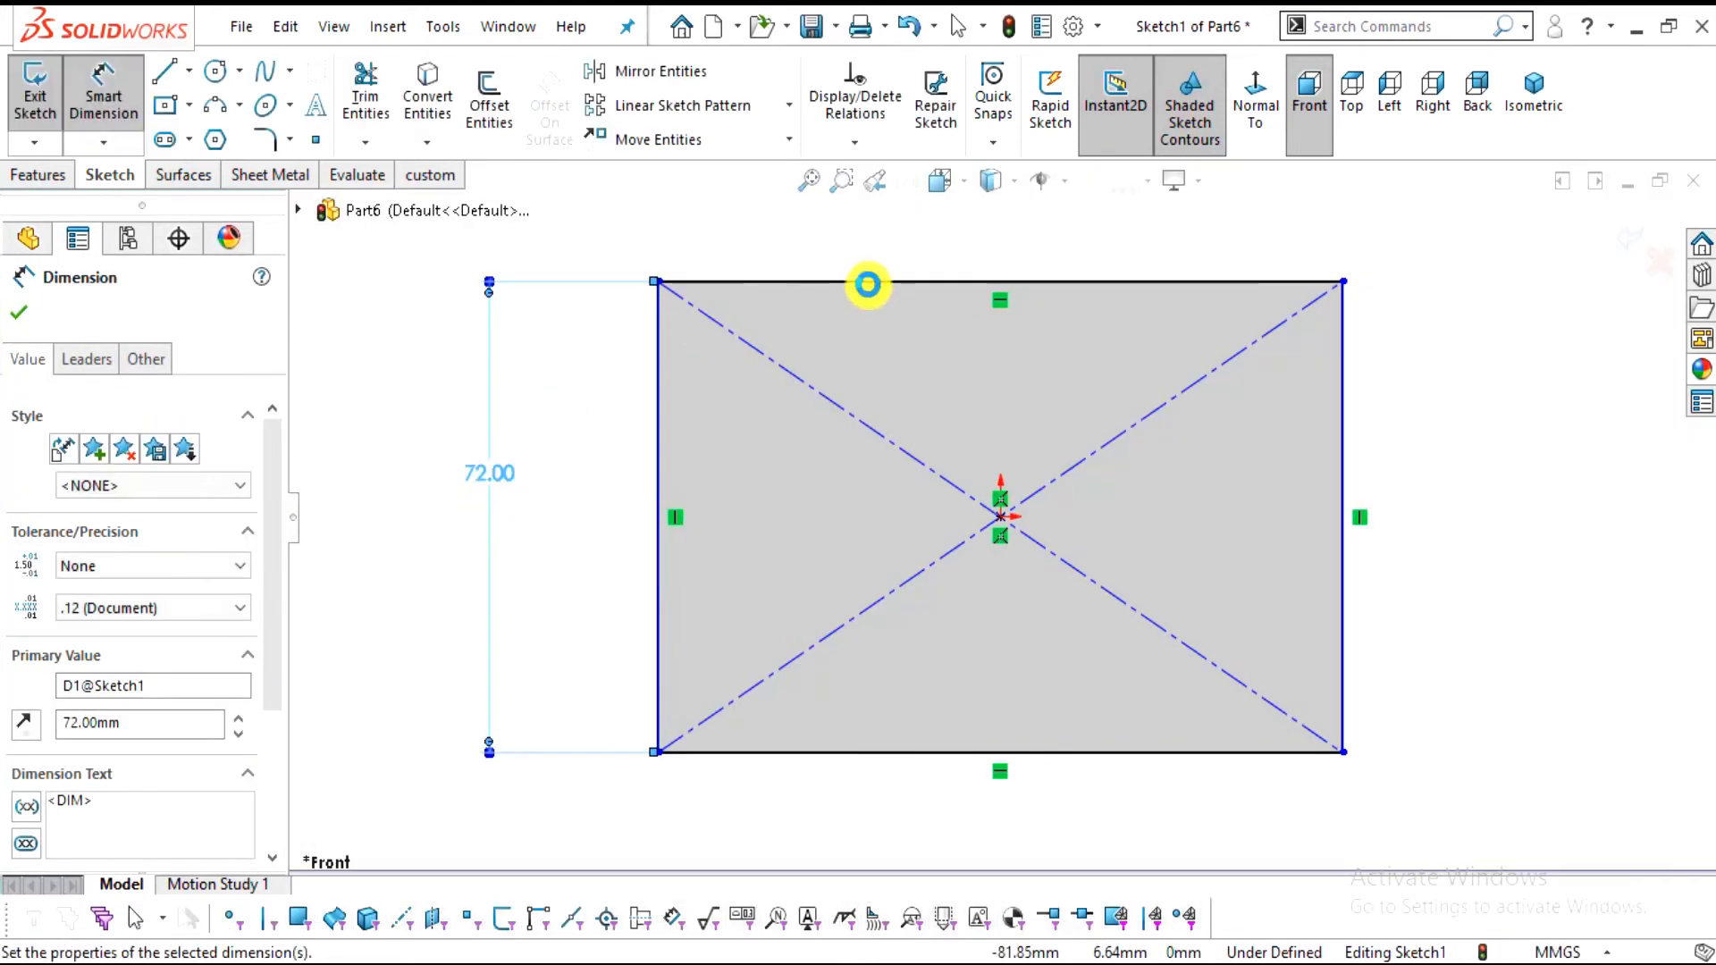
left_click(867, 284)
left_click(865, 237)
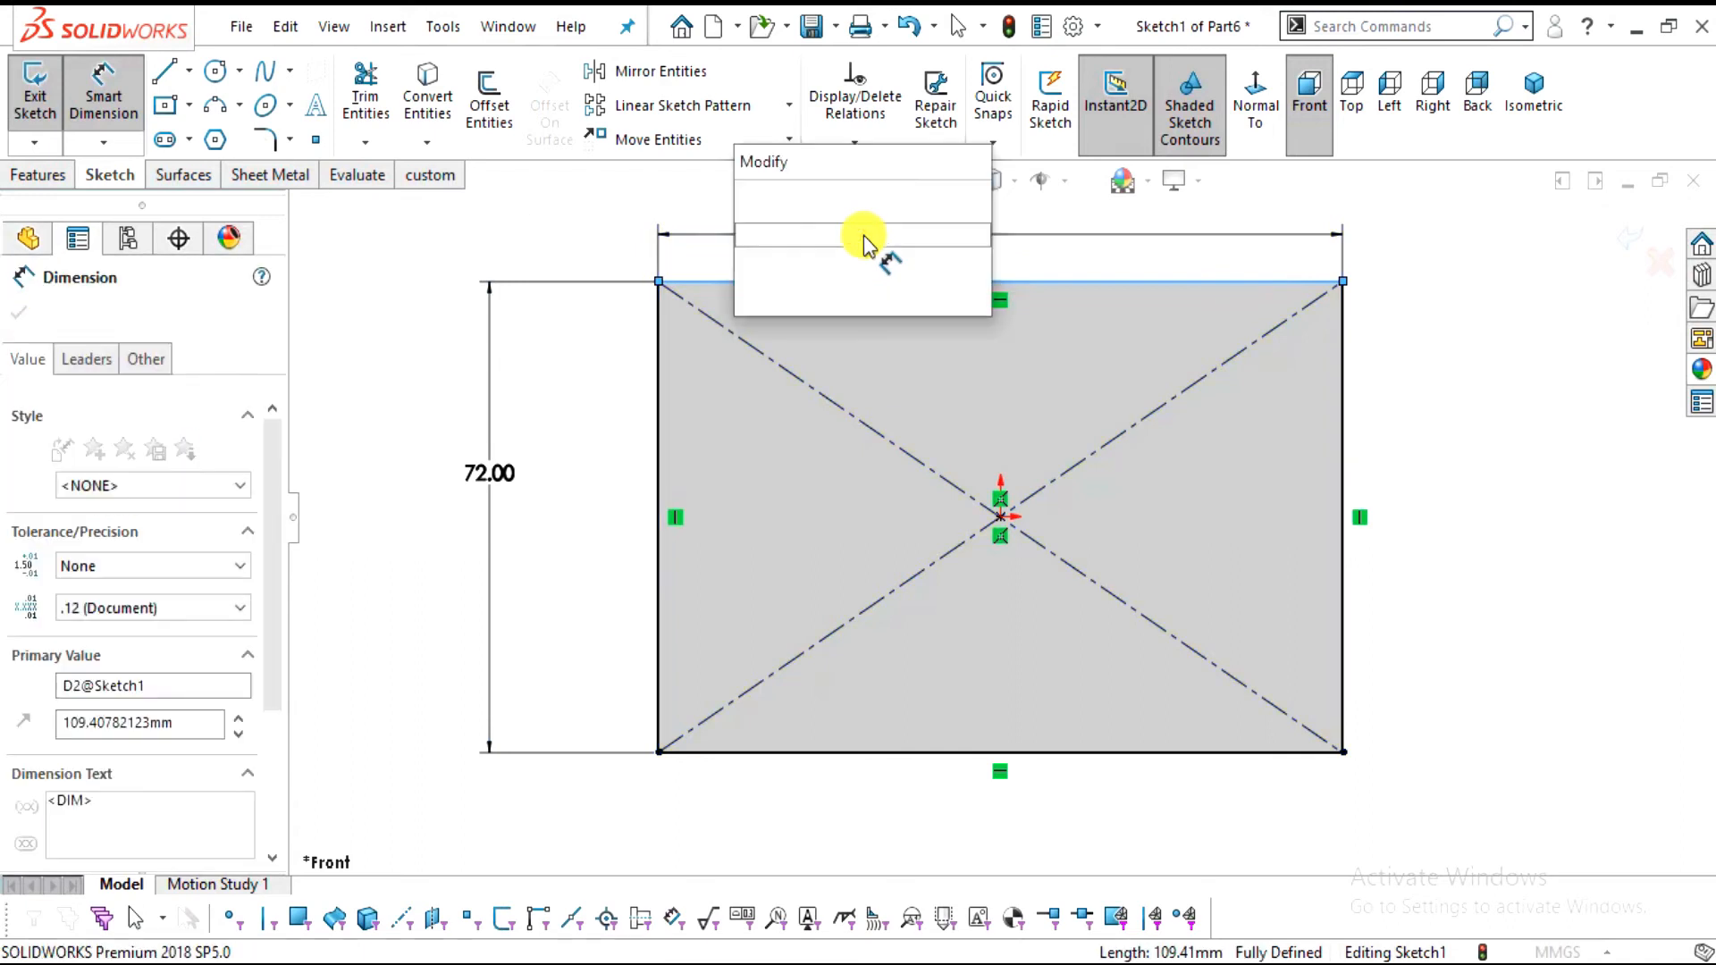
type("120")
key("Return")
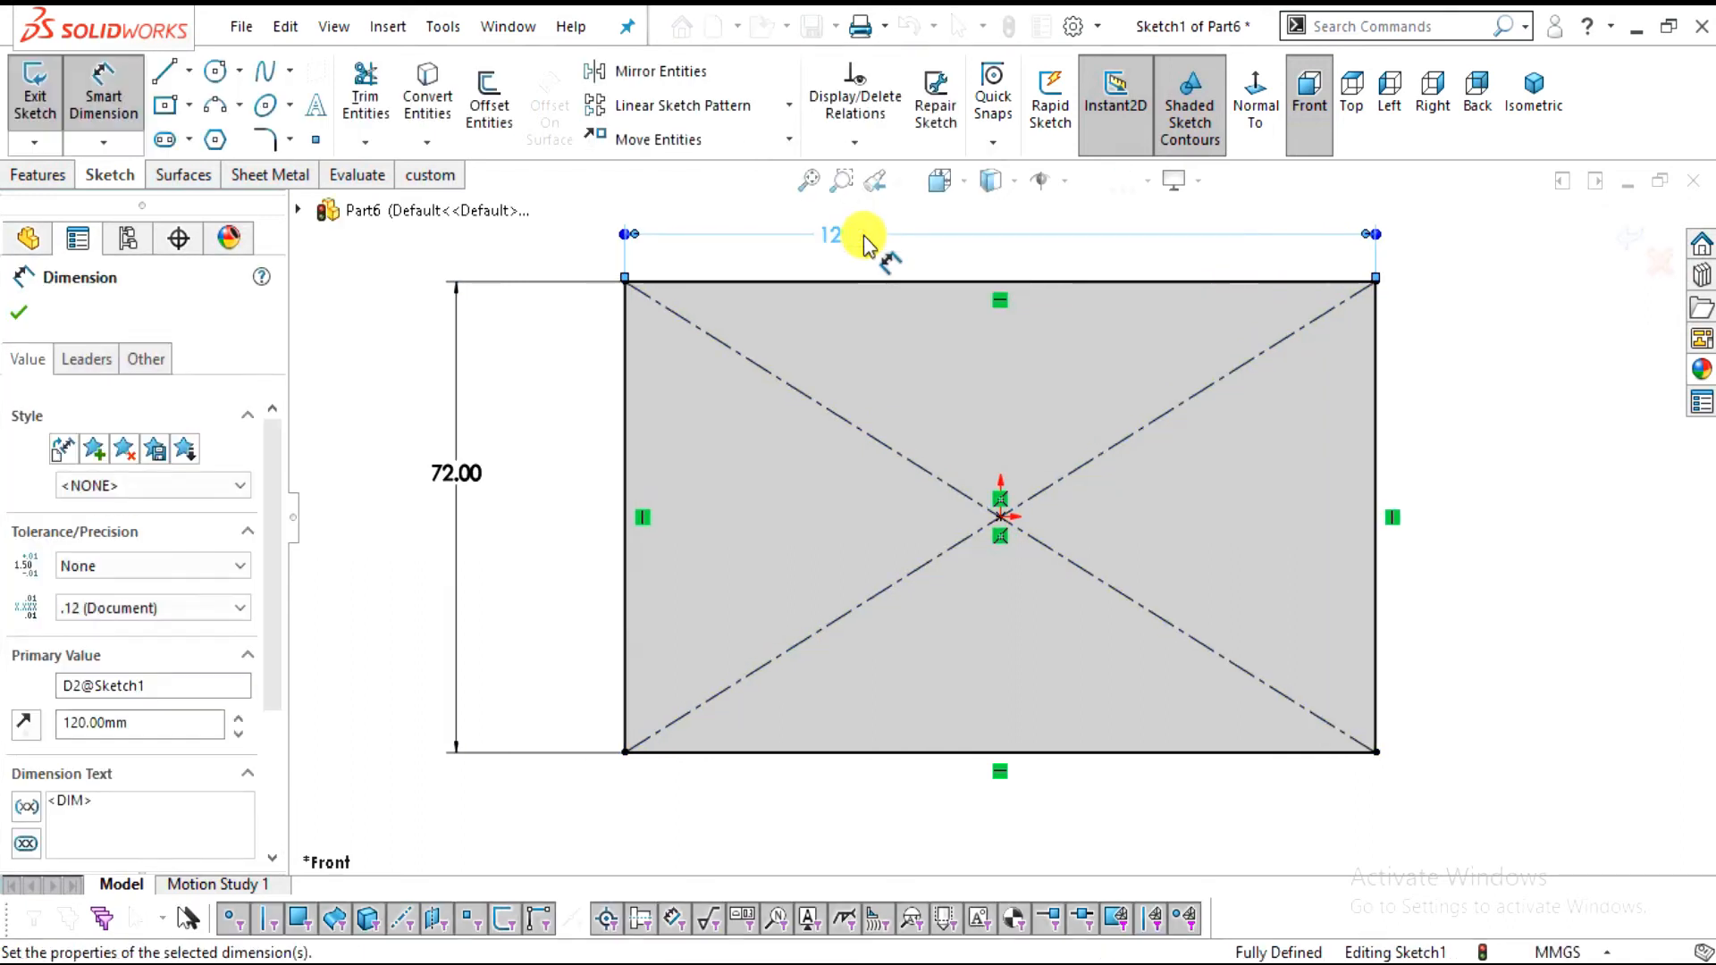
left_click(1610, 509)
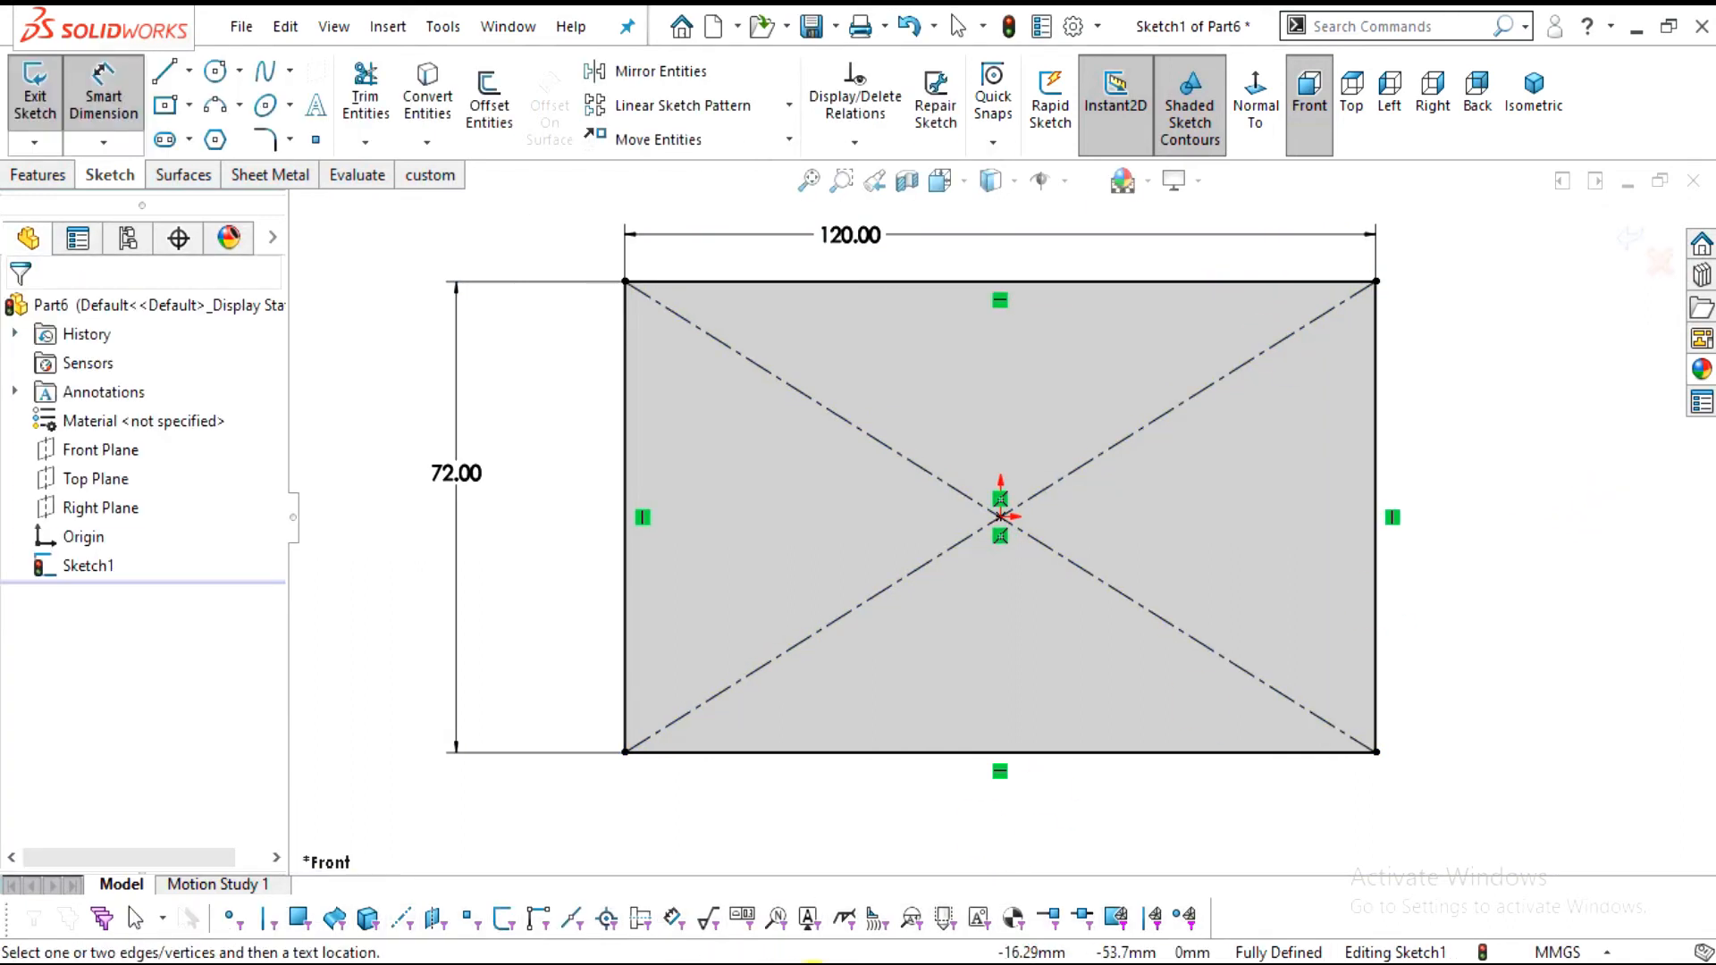
Check the base dimensions in the PDF drawing and set the corner circles' diameter to 12 mm in the sketch
left_click(697, 963)
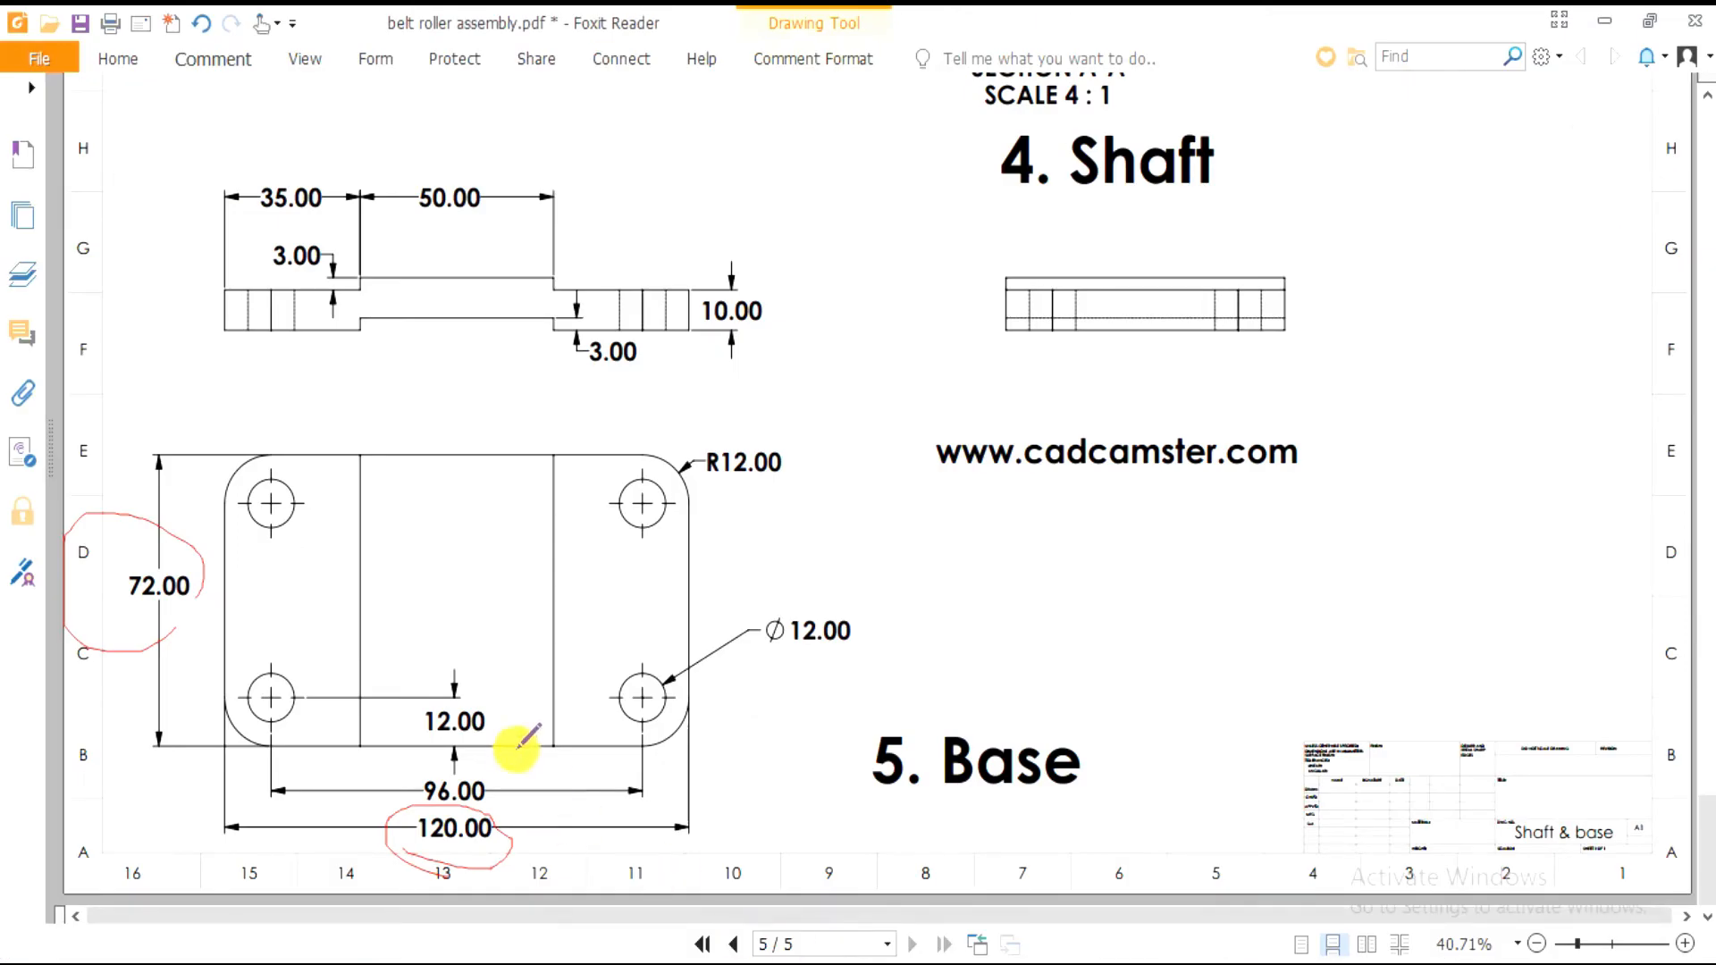
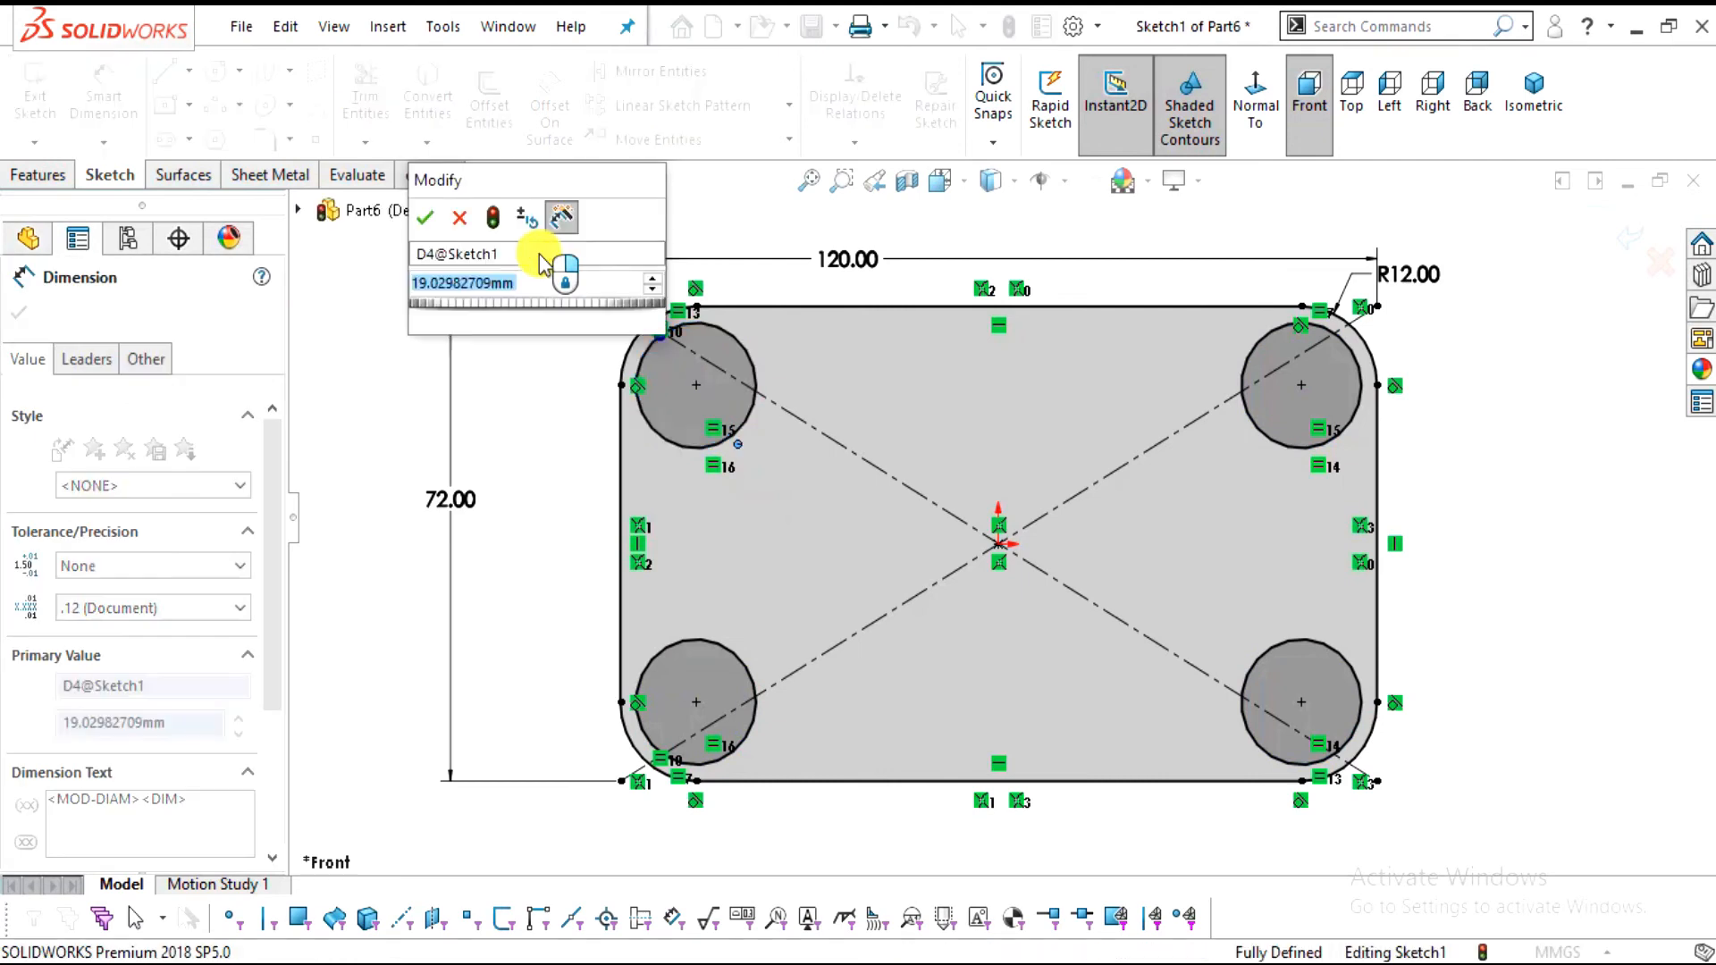
type("2")
key("Return")
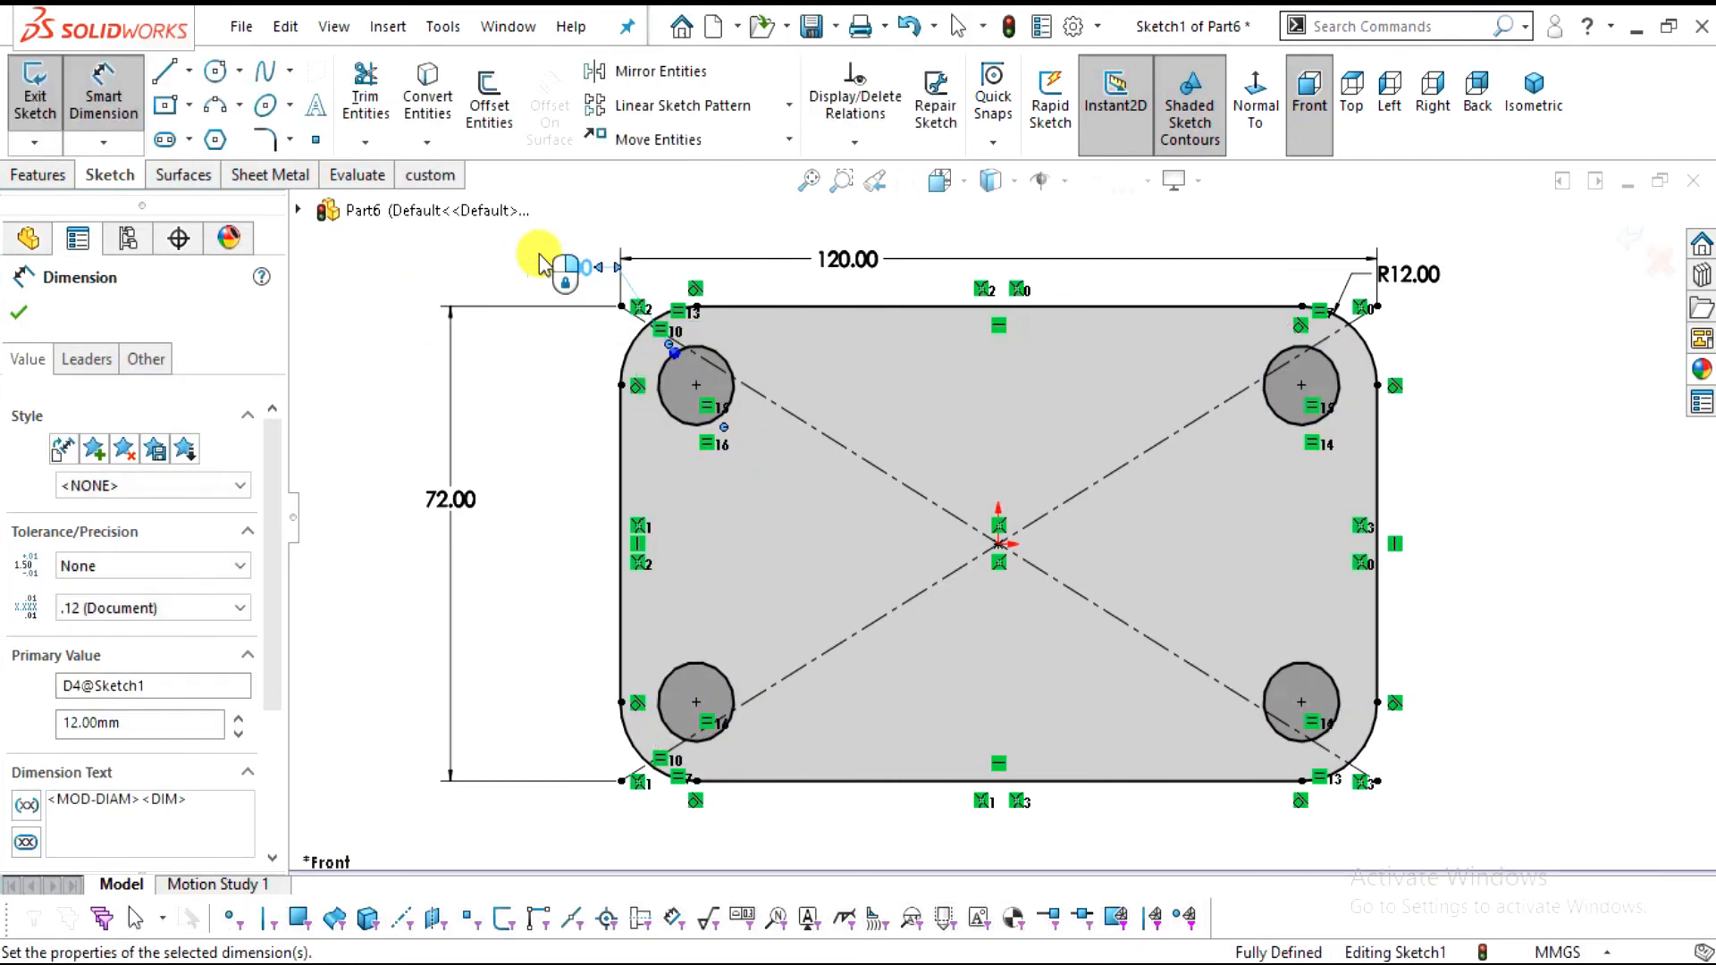
left_click(18, 318)
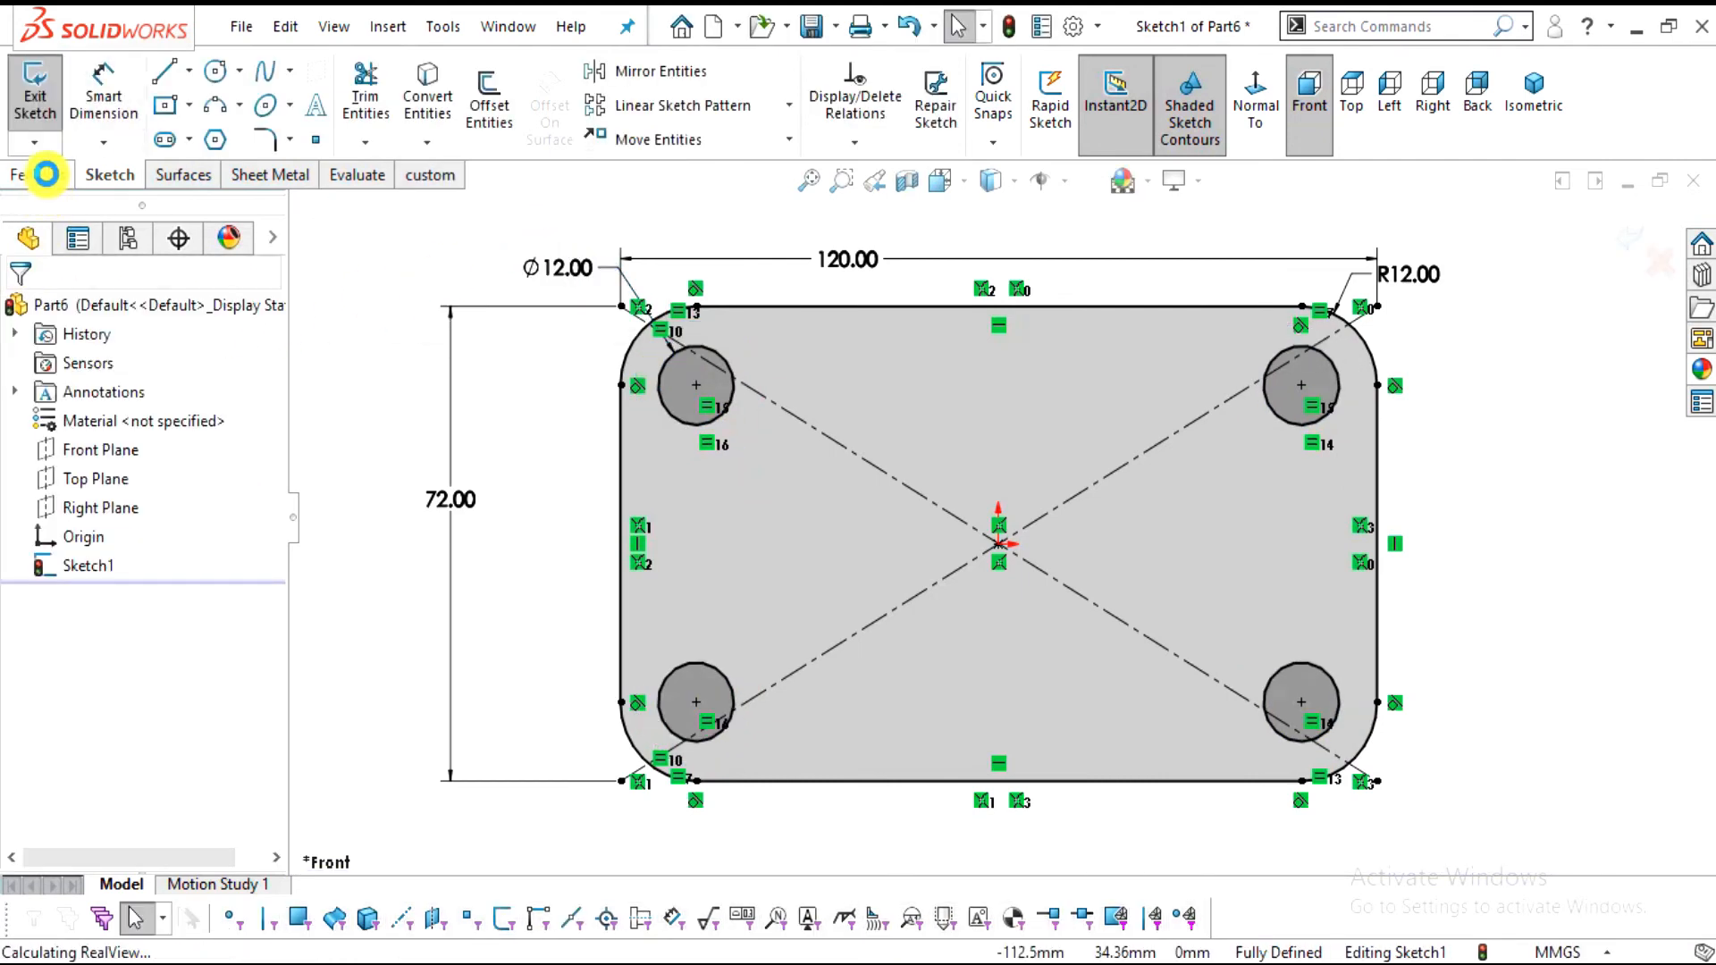
Extrude the base sketch 10 mm with the Mid Plane end condition
left_click(46, 175)
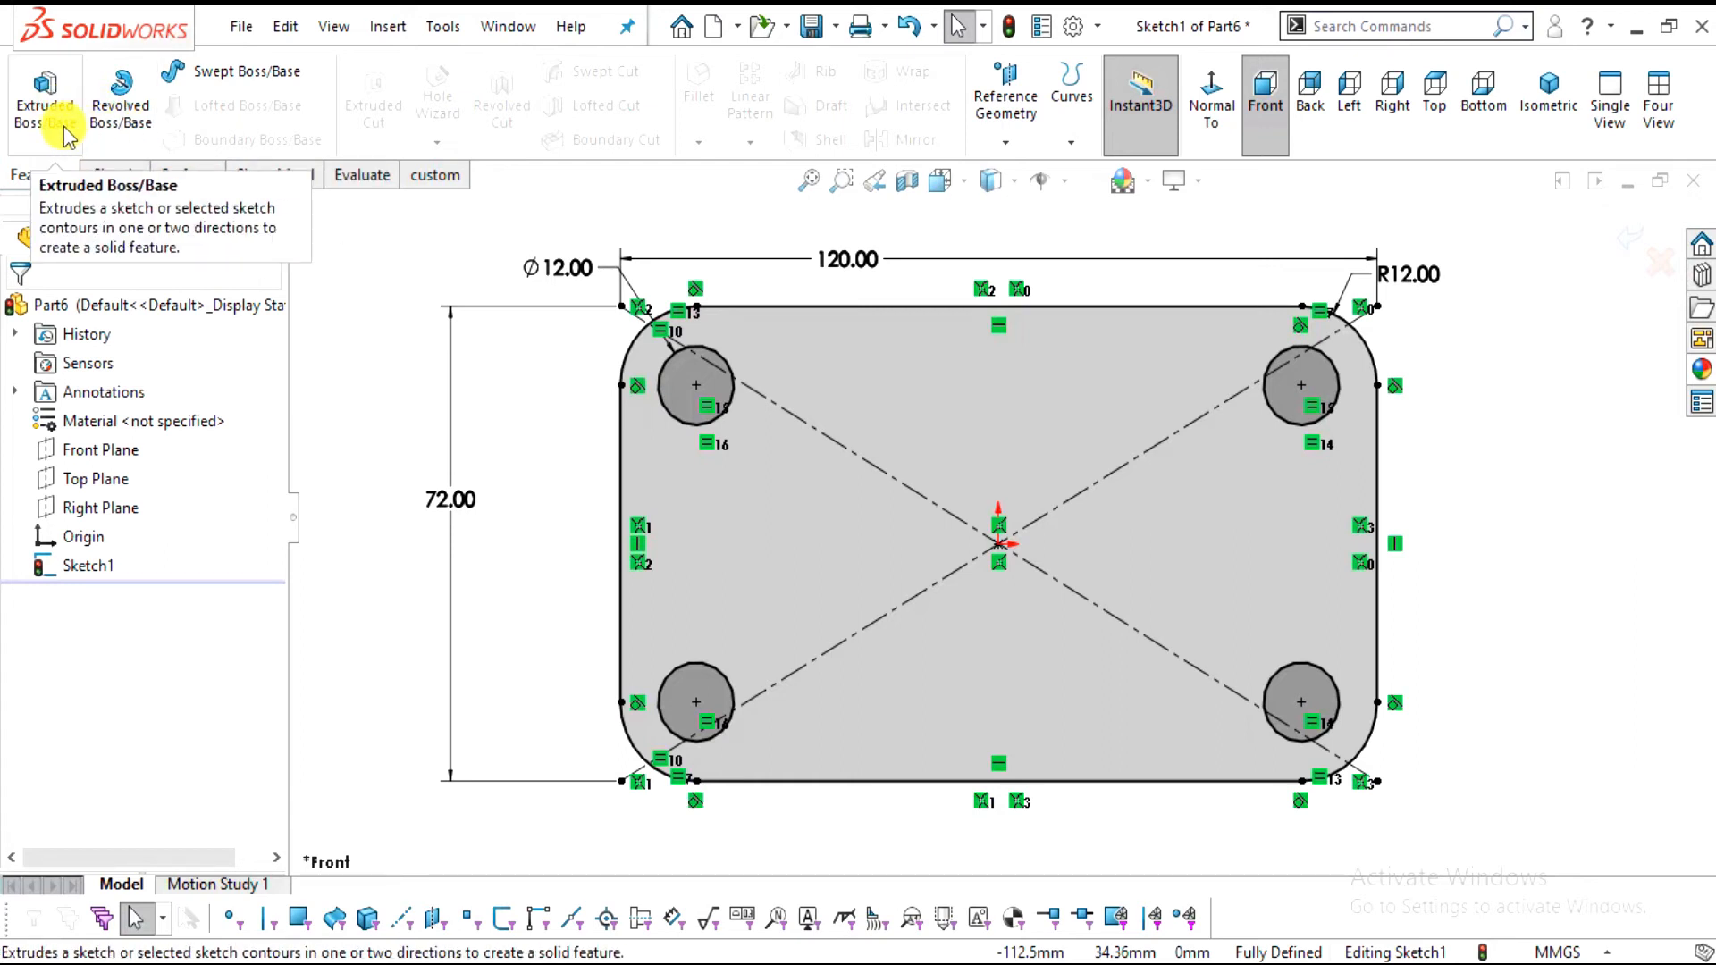
left_click(64, 134)
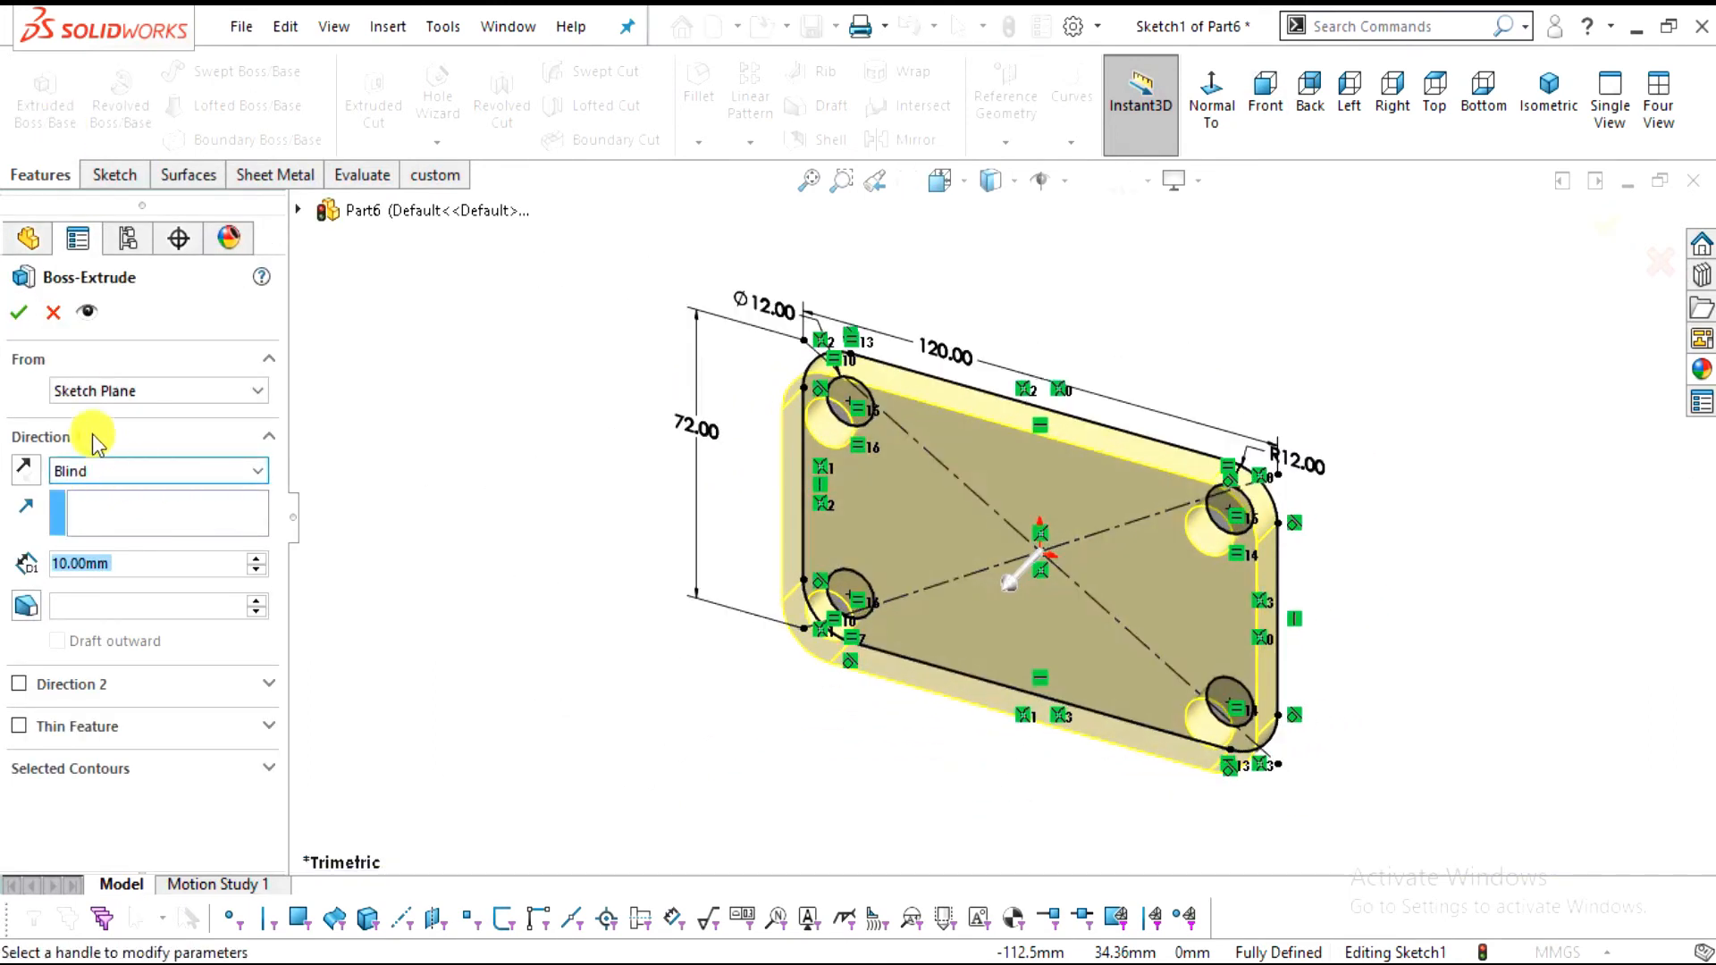
left_click(107, 472)
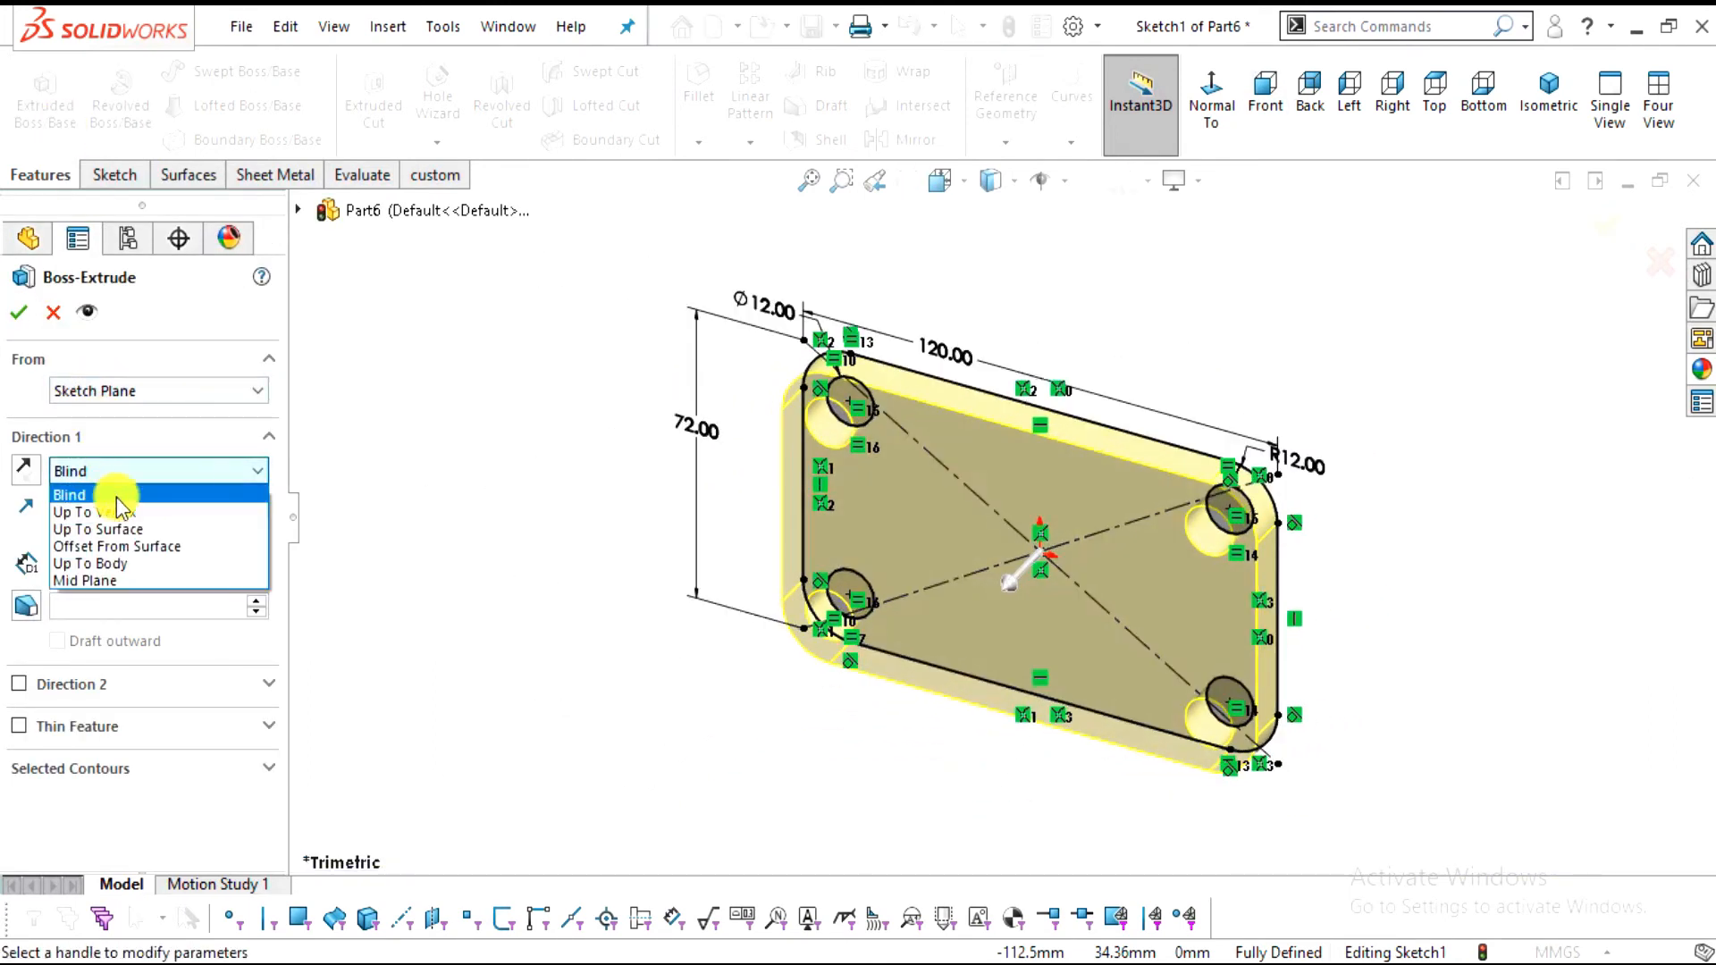
left_click(120, 579)
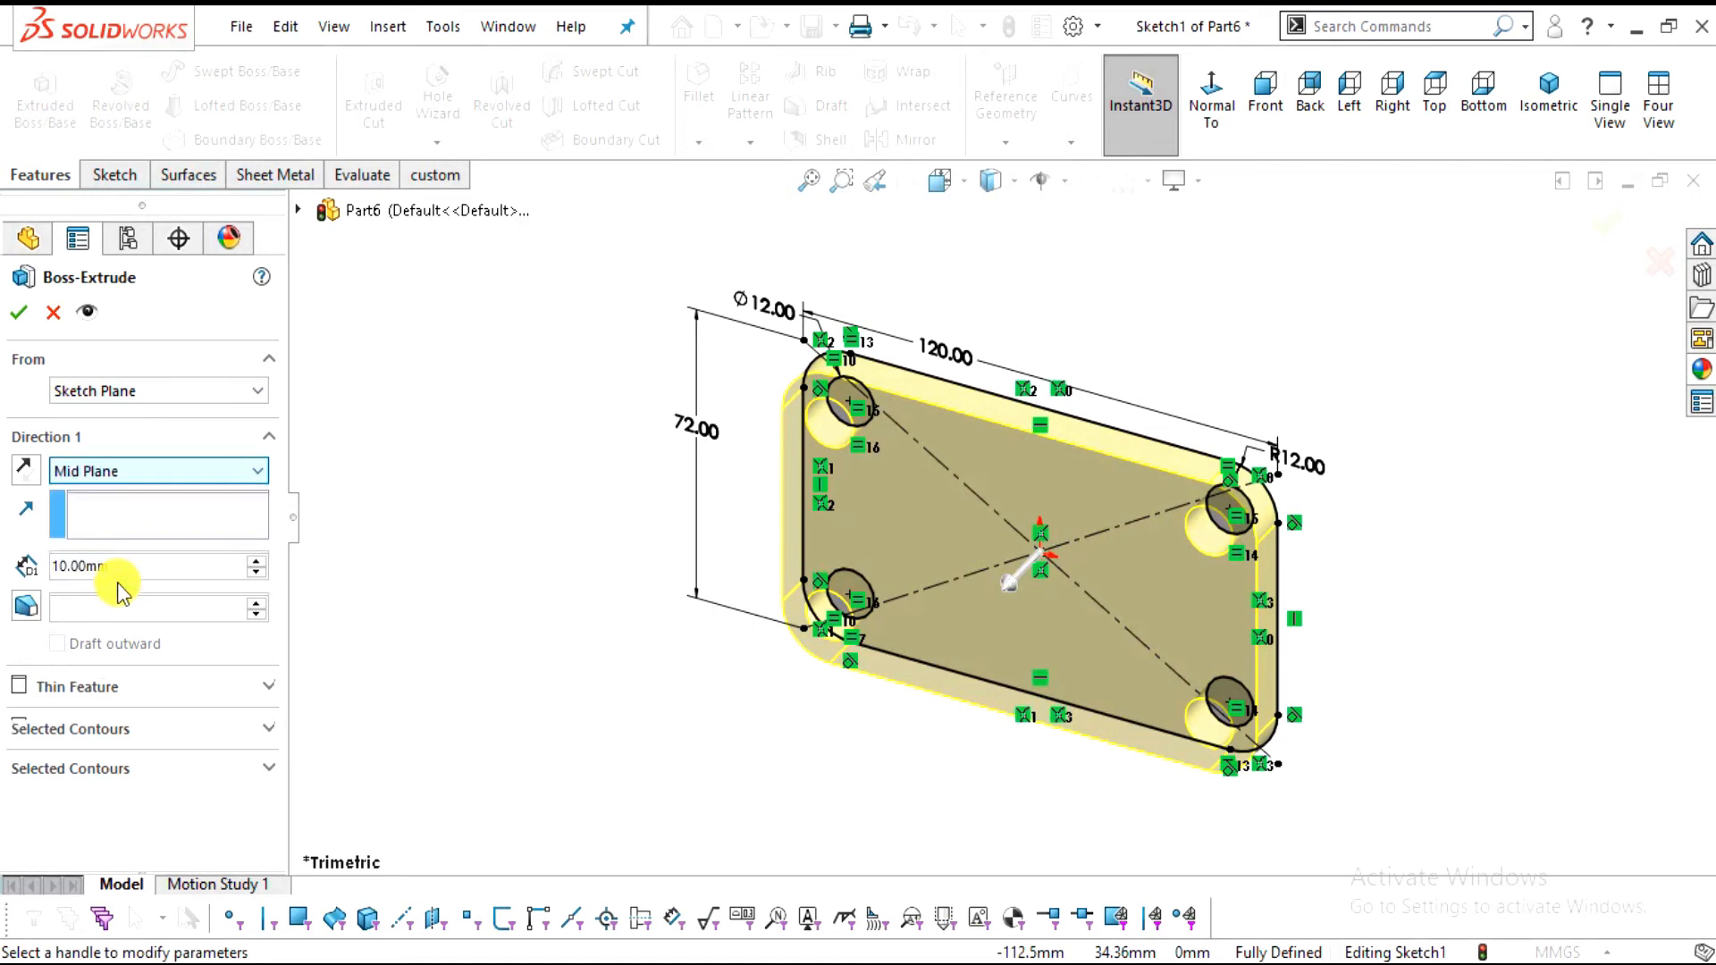
left_click(19, 314)
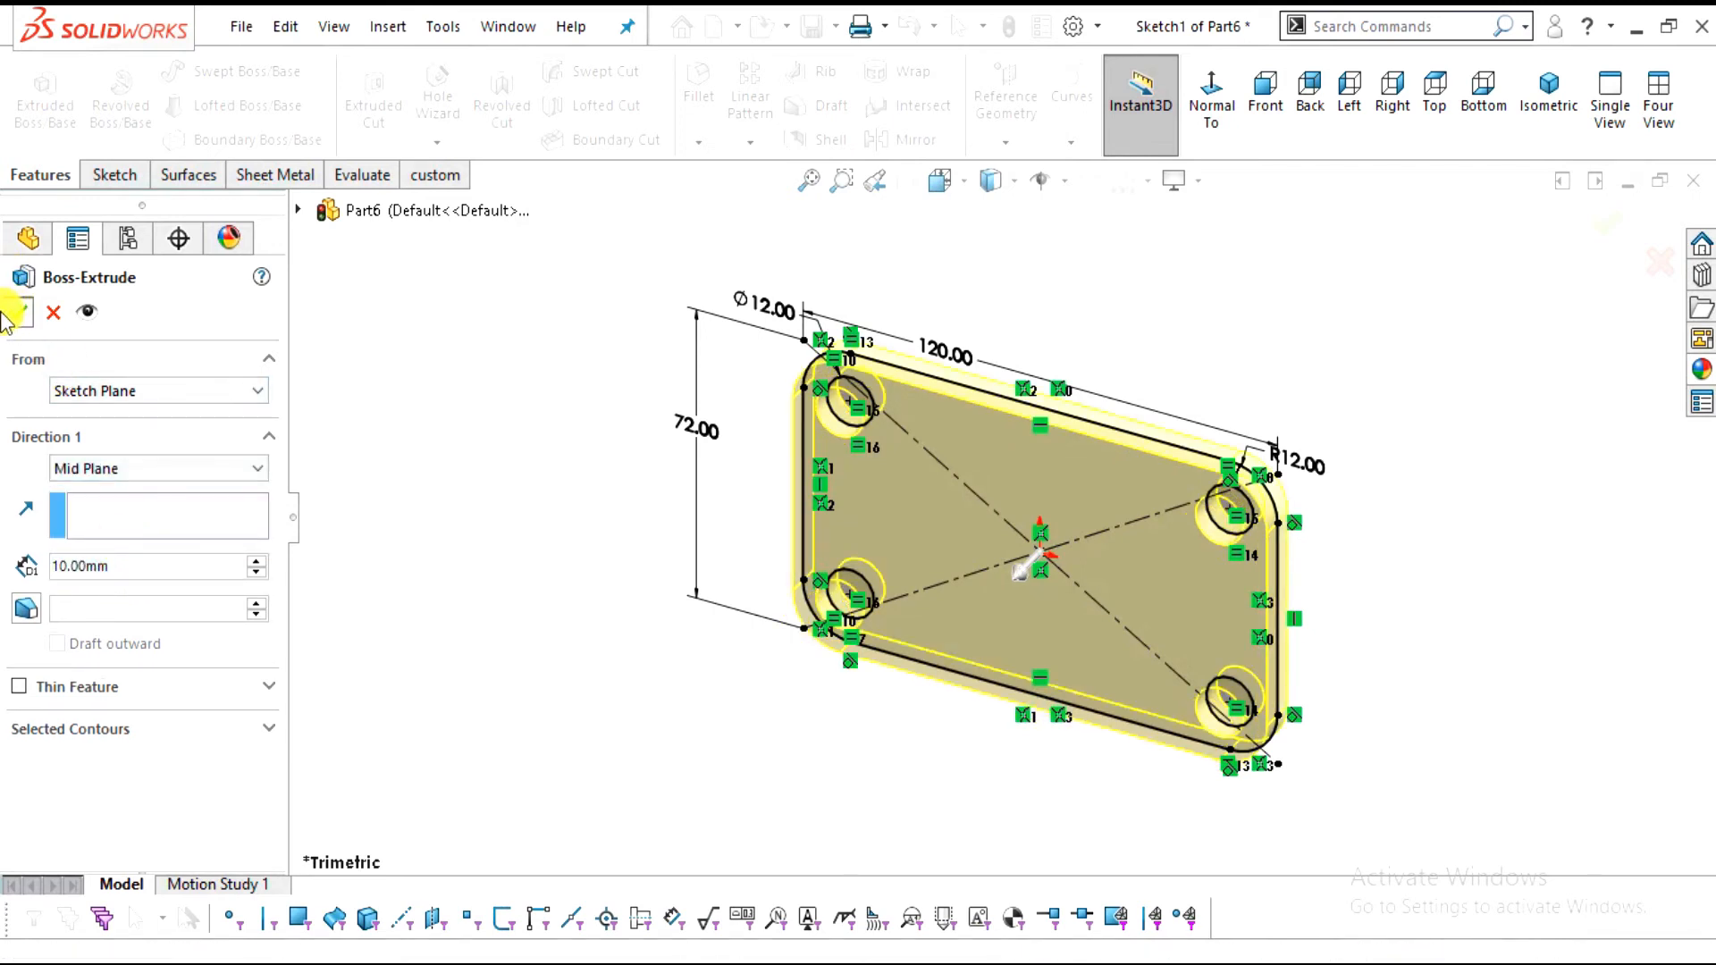
Open a new sketch on the plate's lower long side face, viewed normal to it
middle_click_drag(1032, 801, 1110, 555)
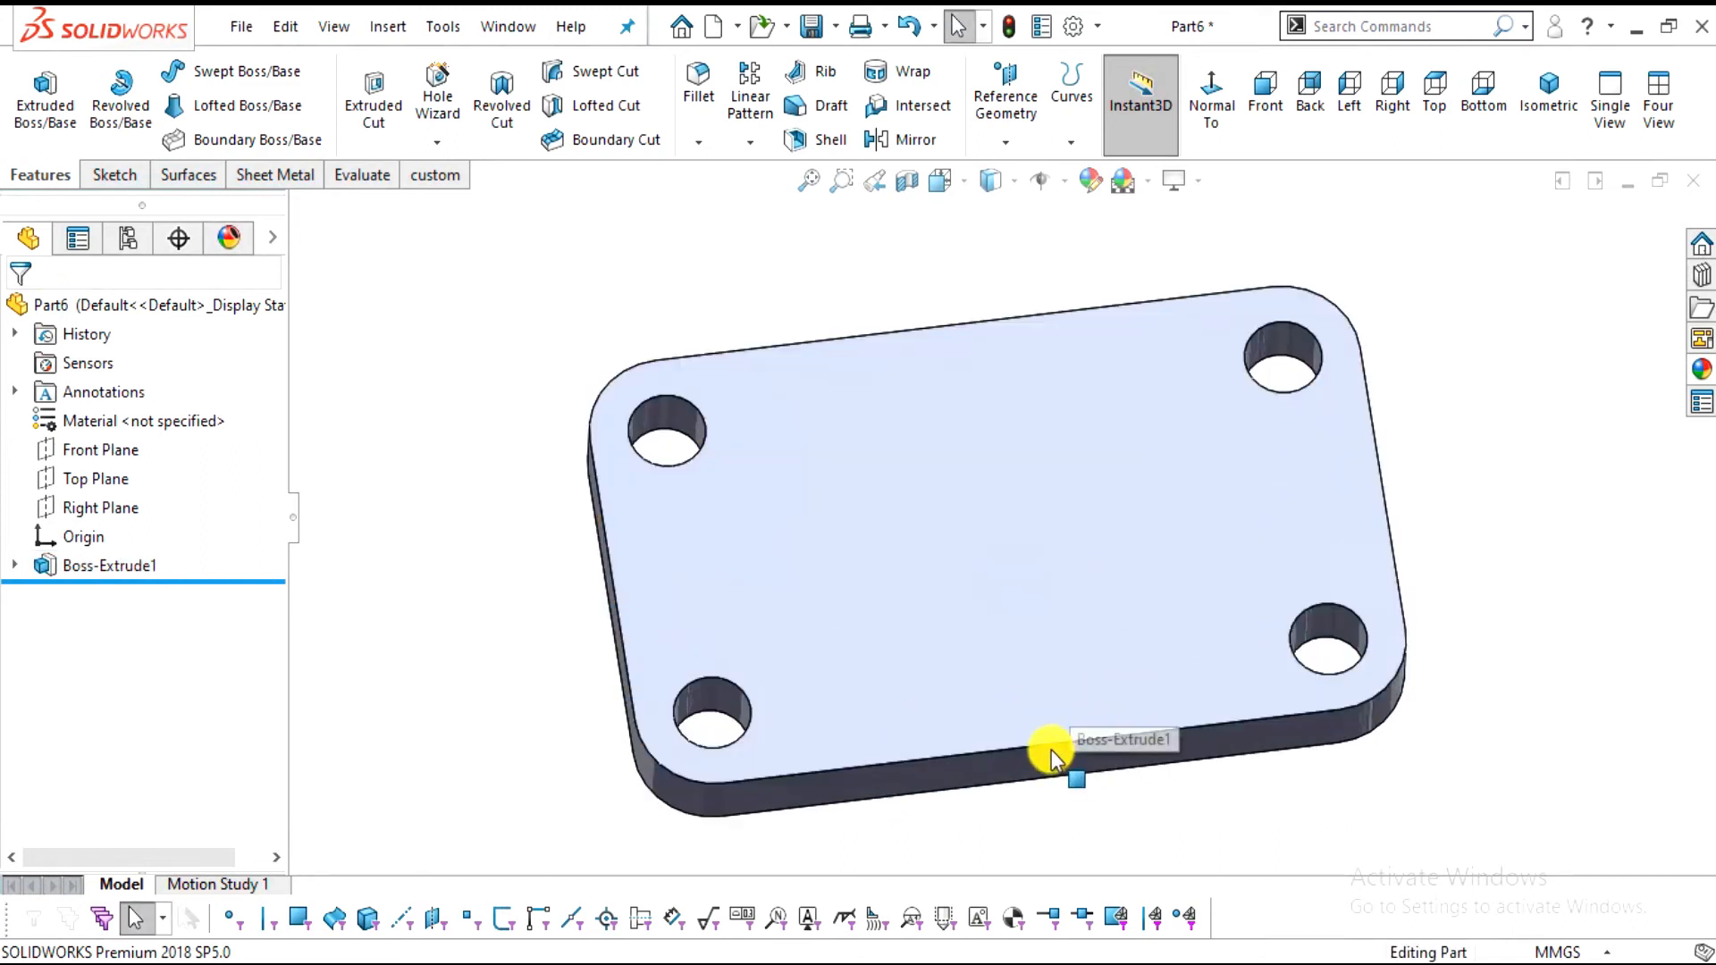
middle_click_drag(1042, 751, 1027, 547)
left_click(1035, 606)
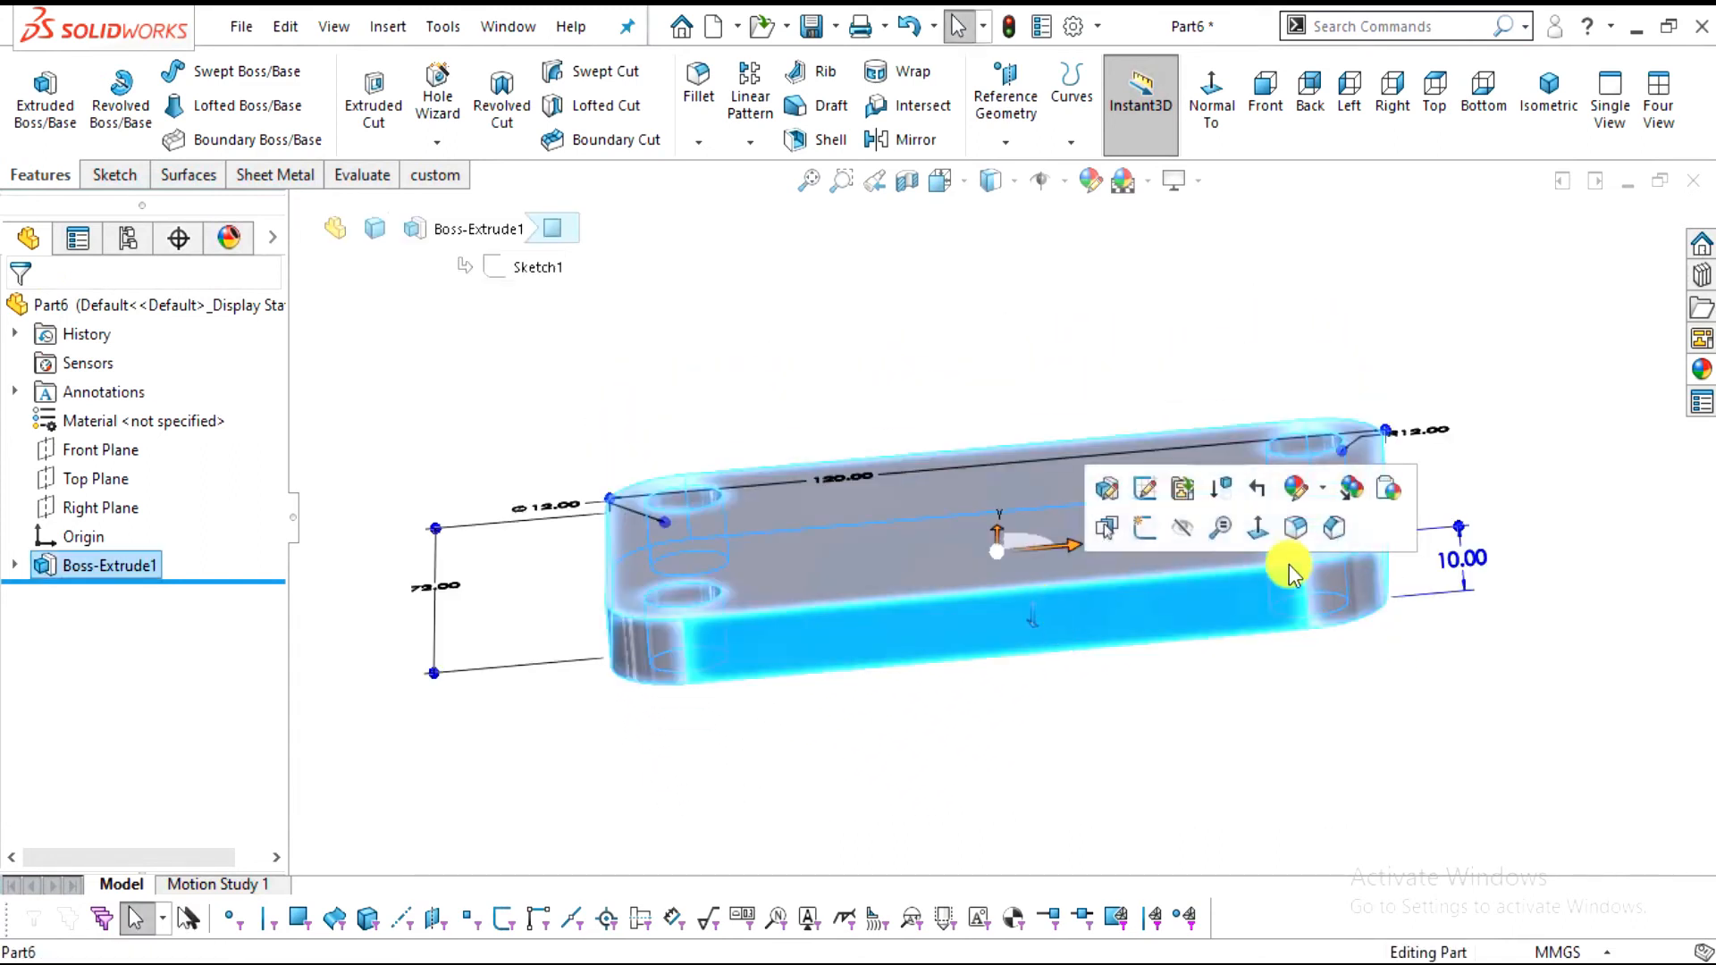
left_click(1257, 528)
scroll(1072, 416, "down", 2)
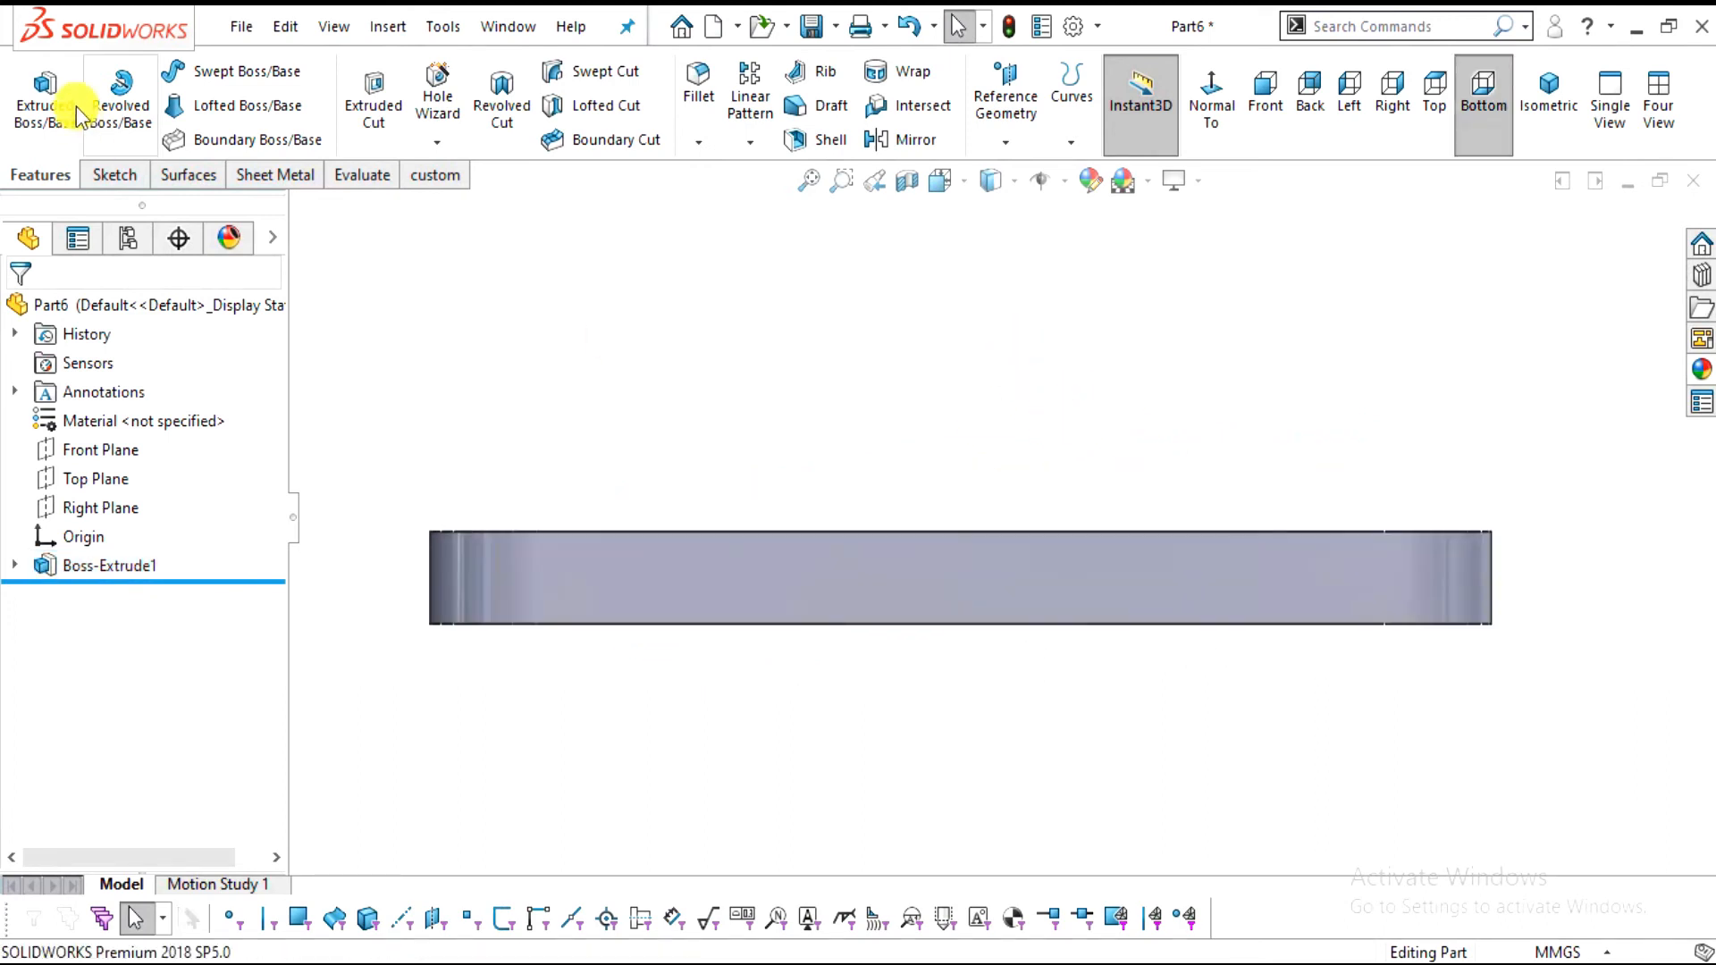
left_click(598, 565)
left_click(111, 174)
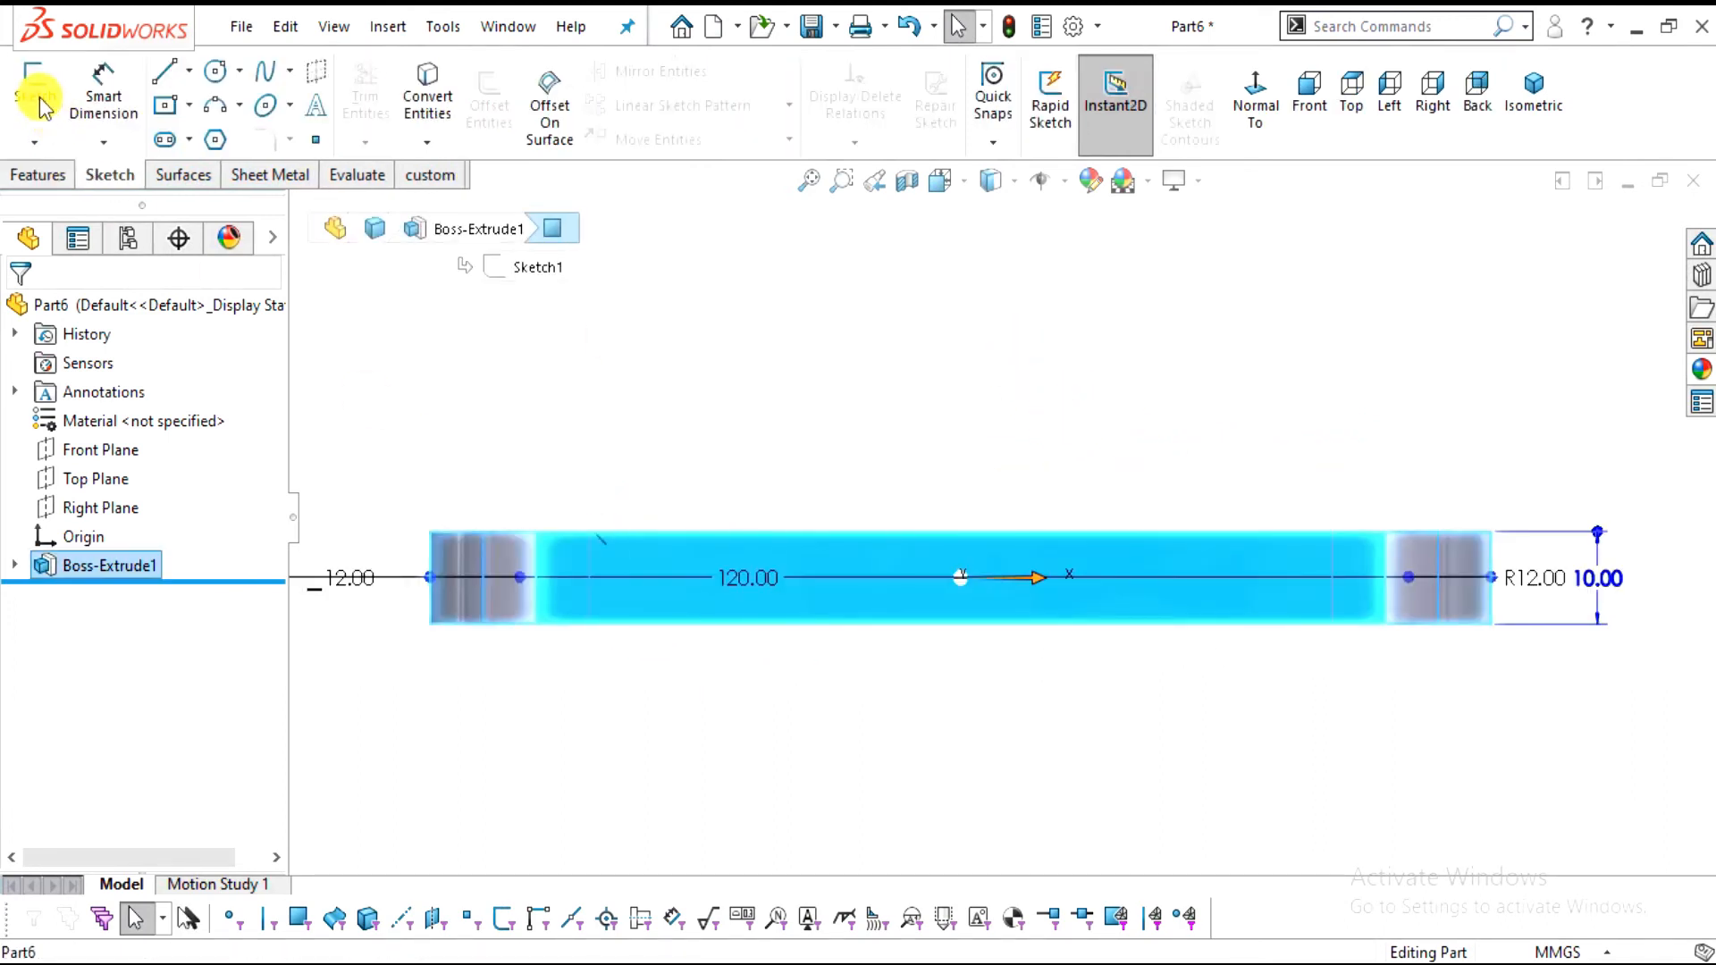
left_click(34, 94)
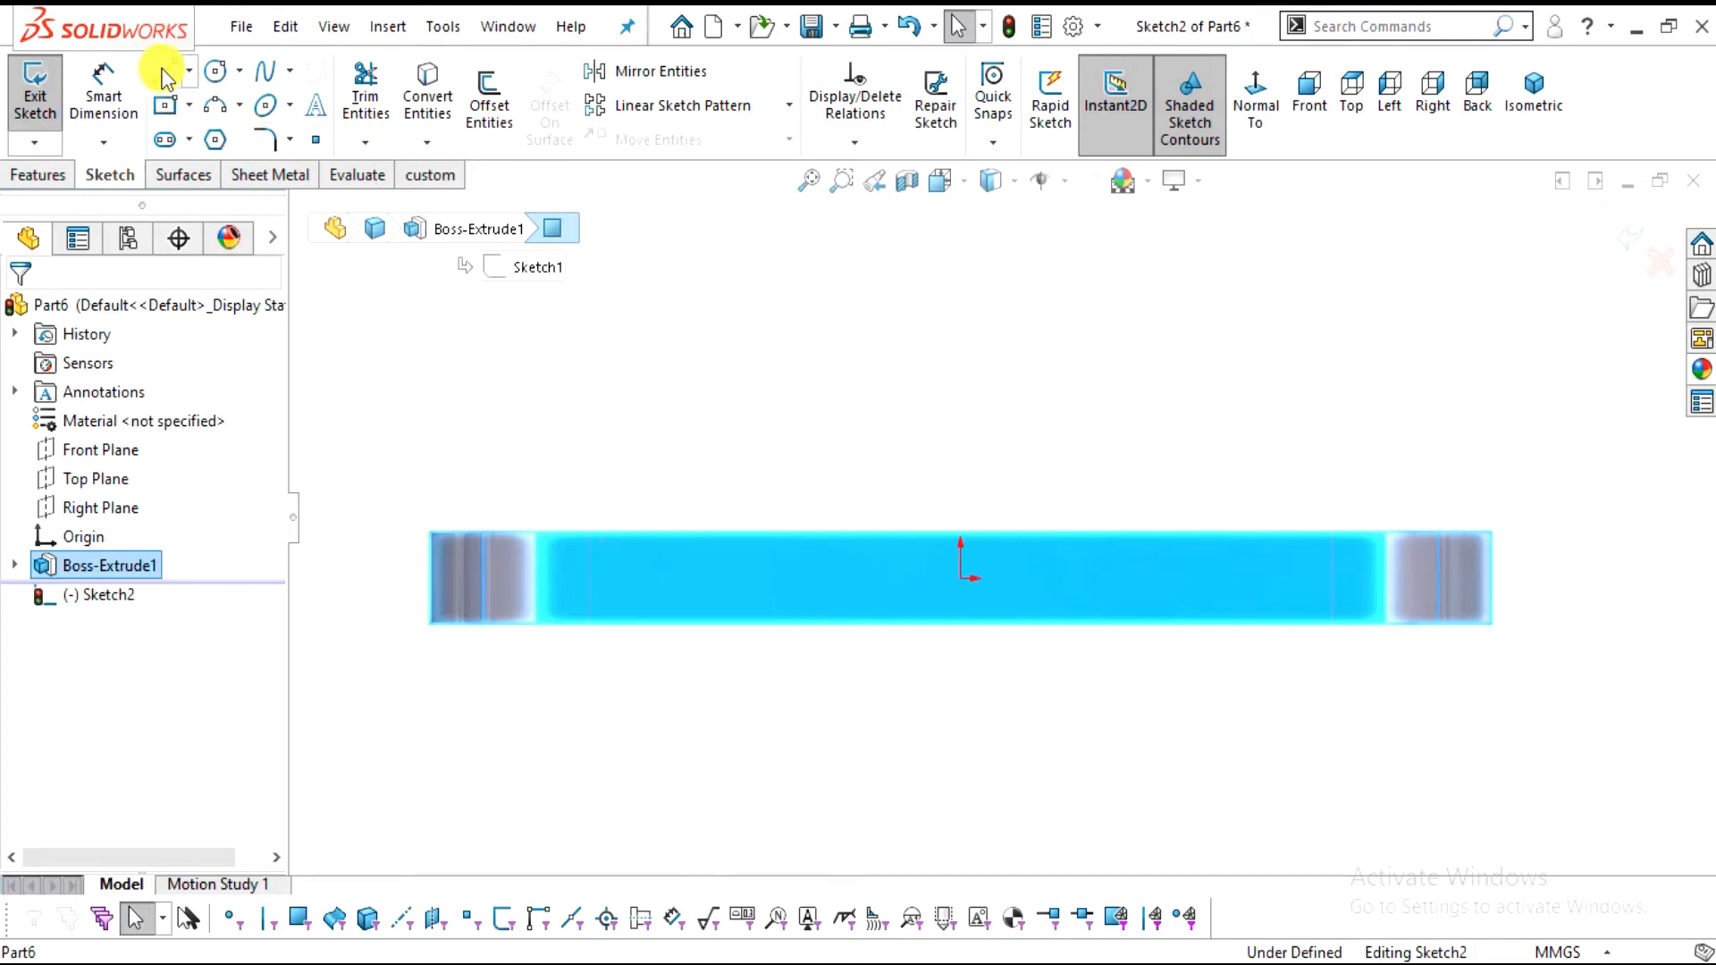
Draw a vertical construction centerline upward from the origin, extending above the plate's side face
left_click(189, 71)
left_click(210, 134)
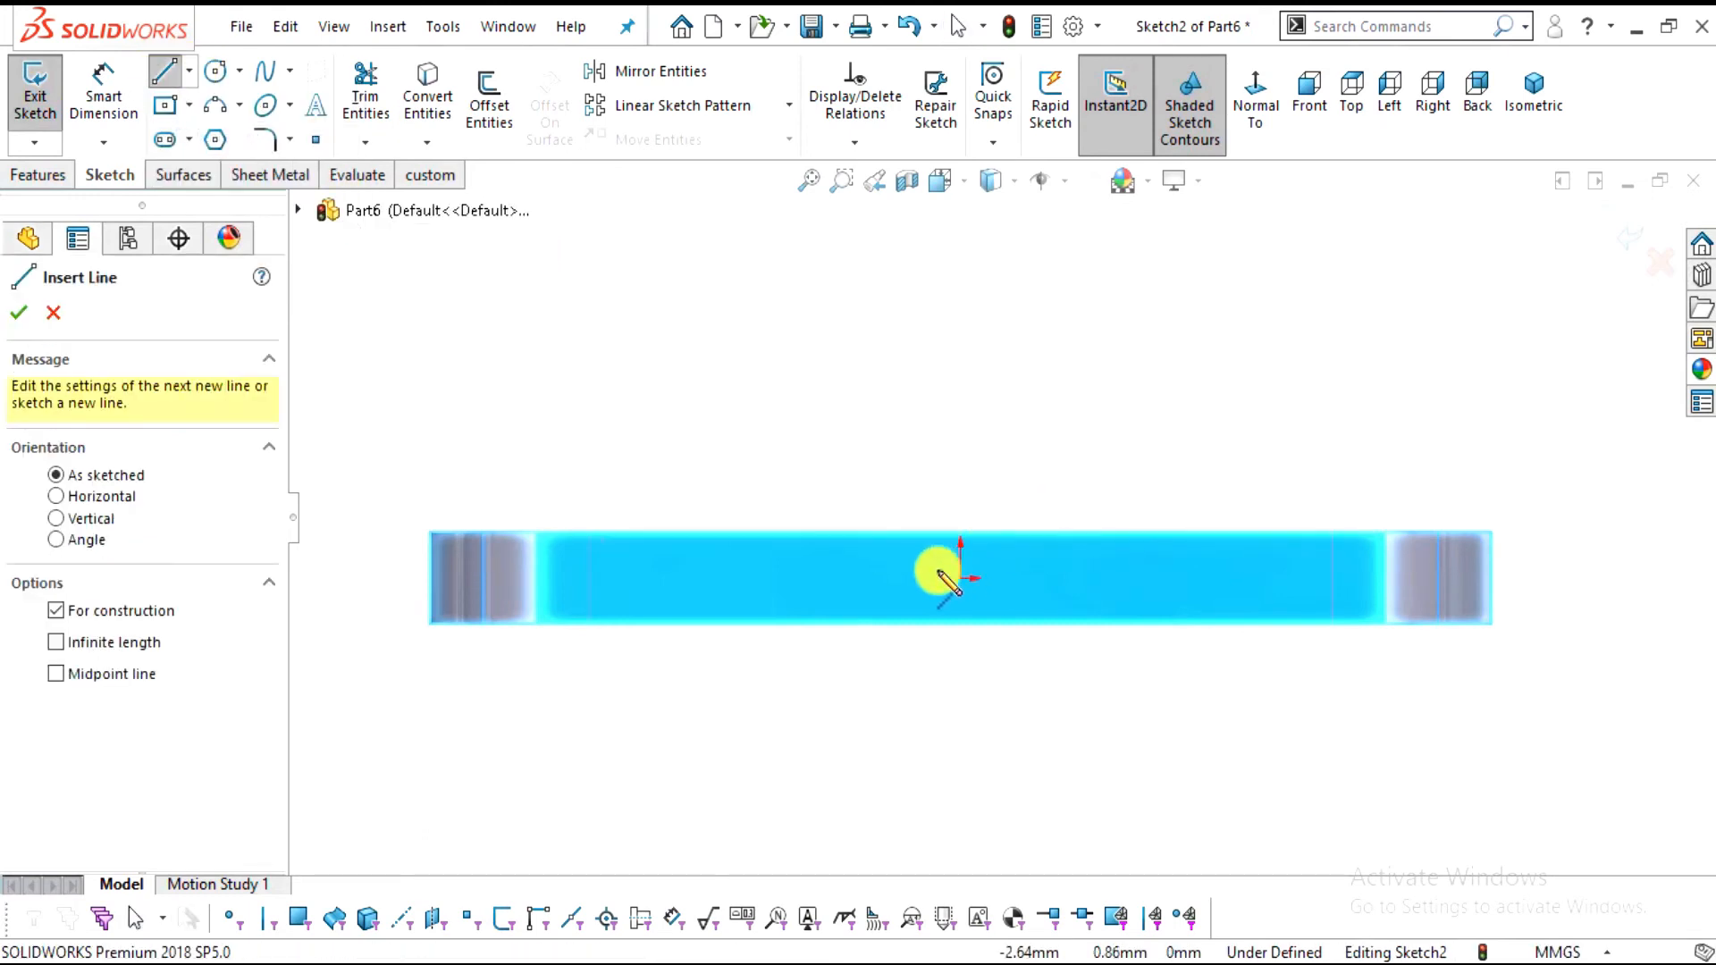
left_click(960, 535)
left_click(977, 416)
key("Escape")
scroll(1026, 502, "down", 1)
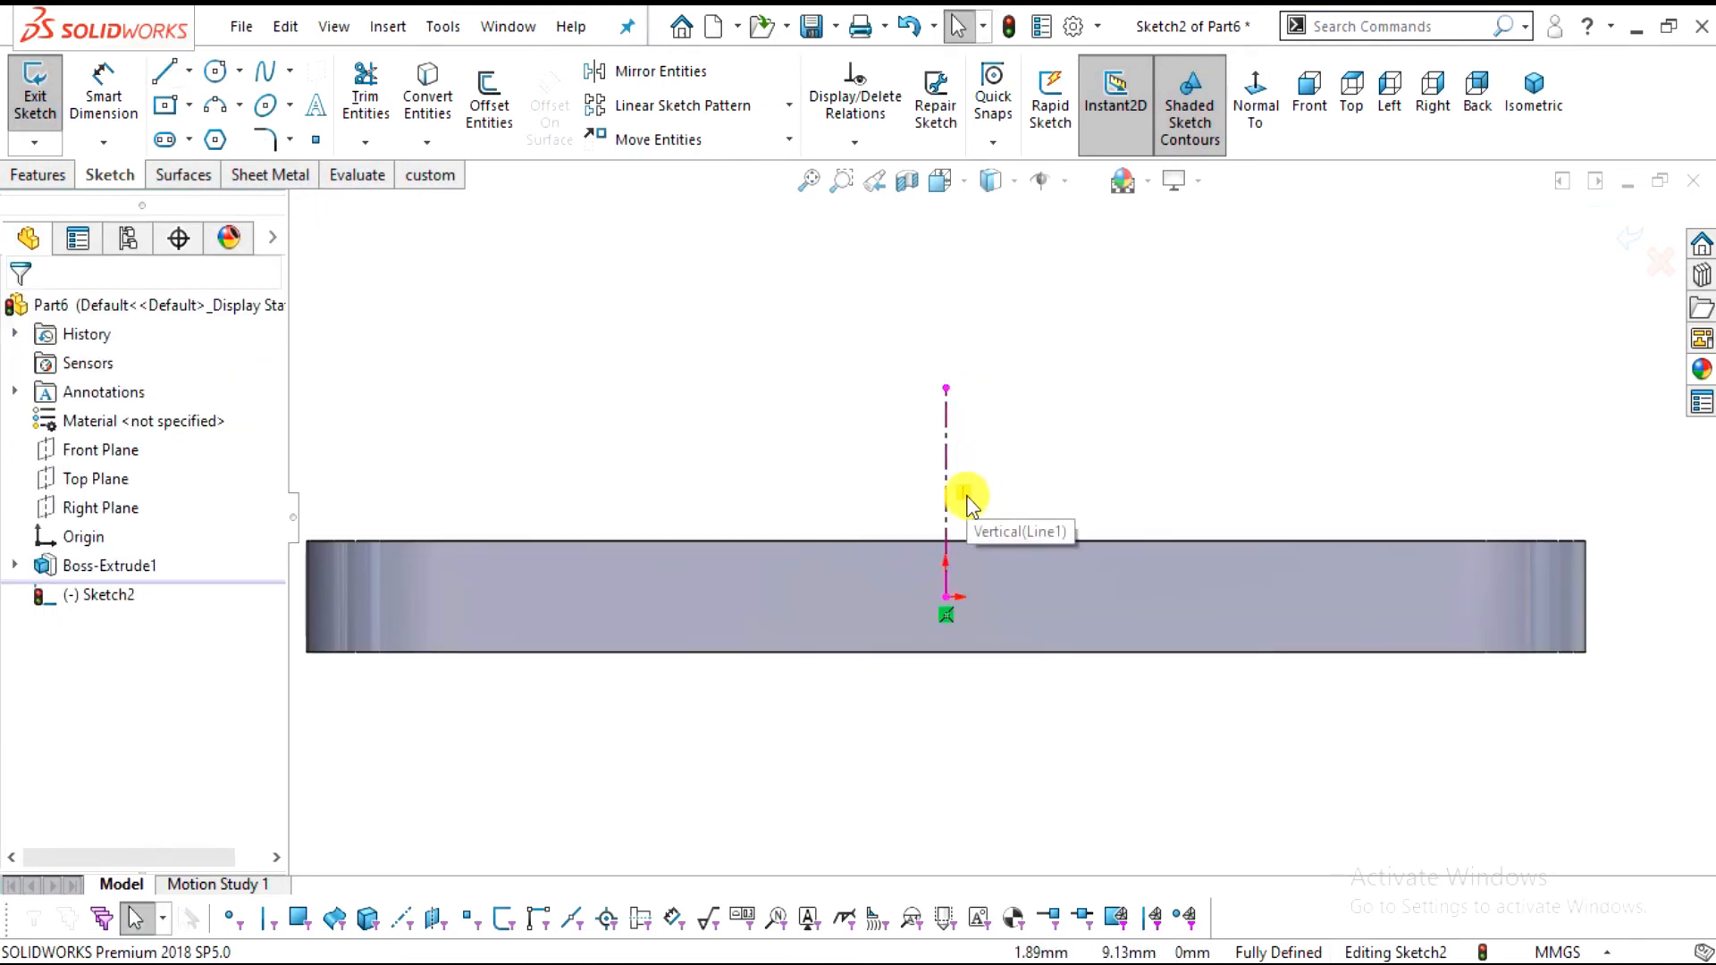
Sketch an open three-sided notch outline about 5.6 mm tall rising from the plate's lower edge, spanning both sides of the centerline
left_click(165, 75)
scroll(886, 645, "down", 1)
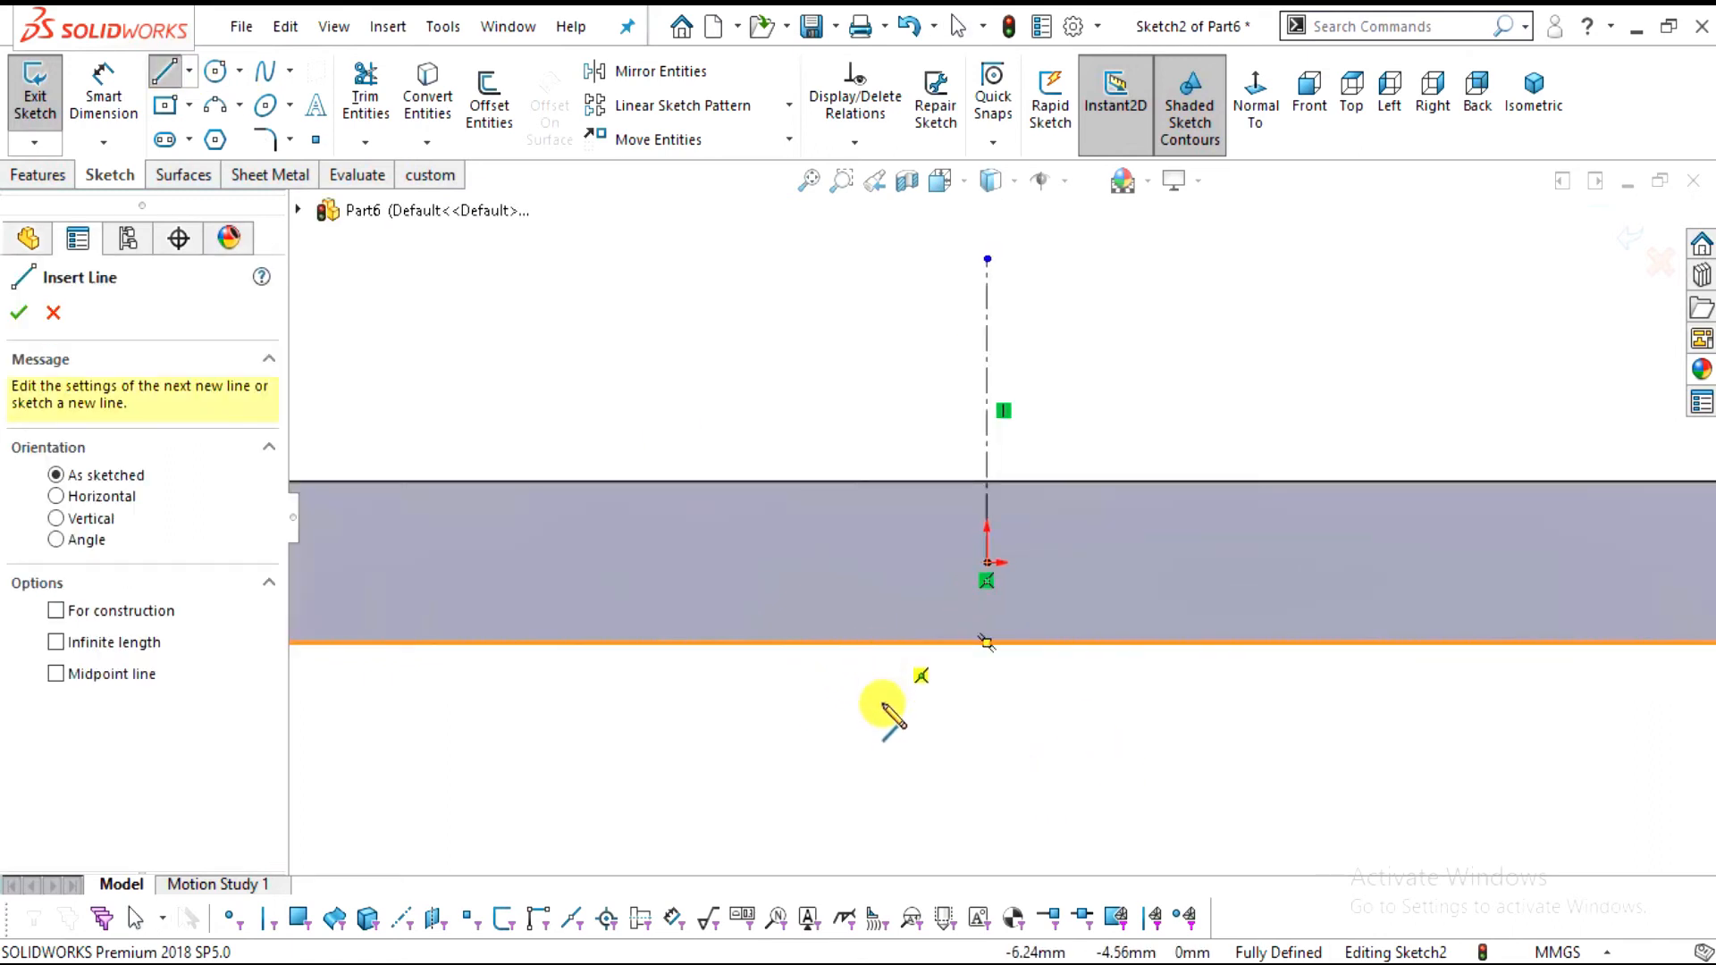
left_click(814, 963)
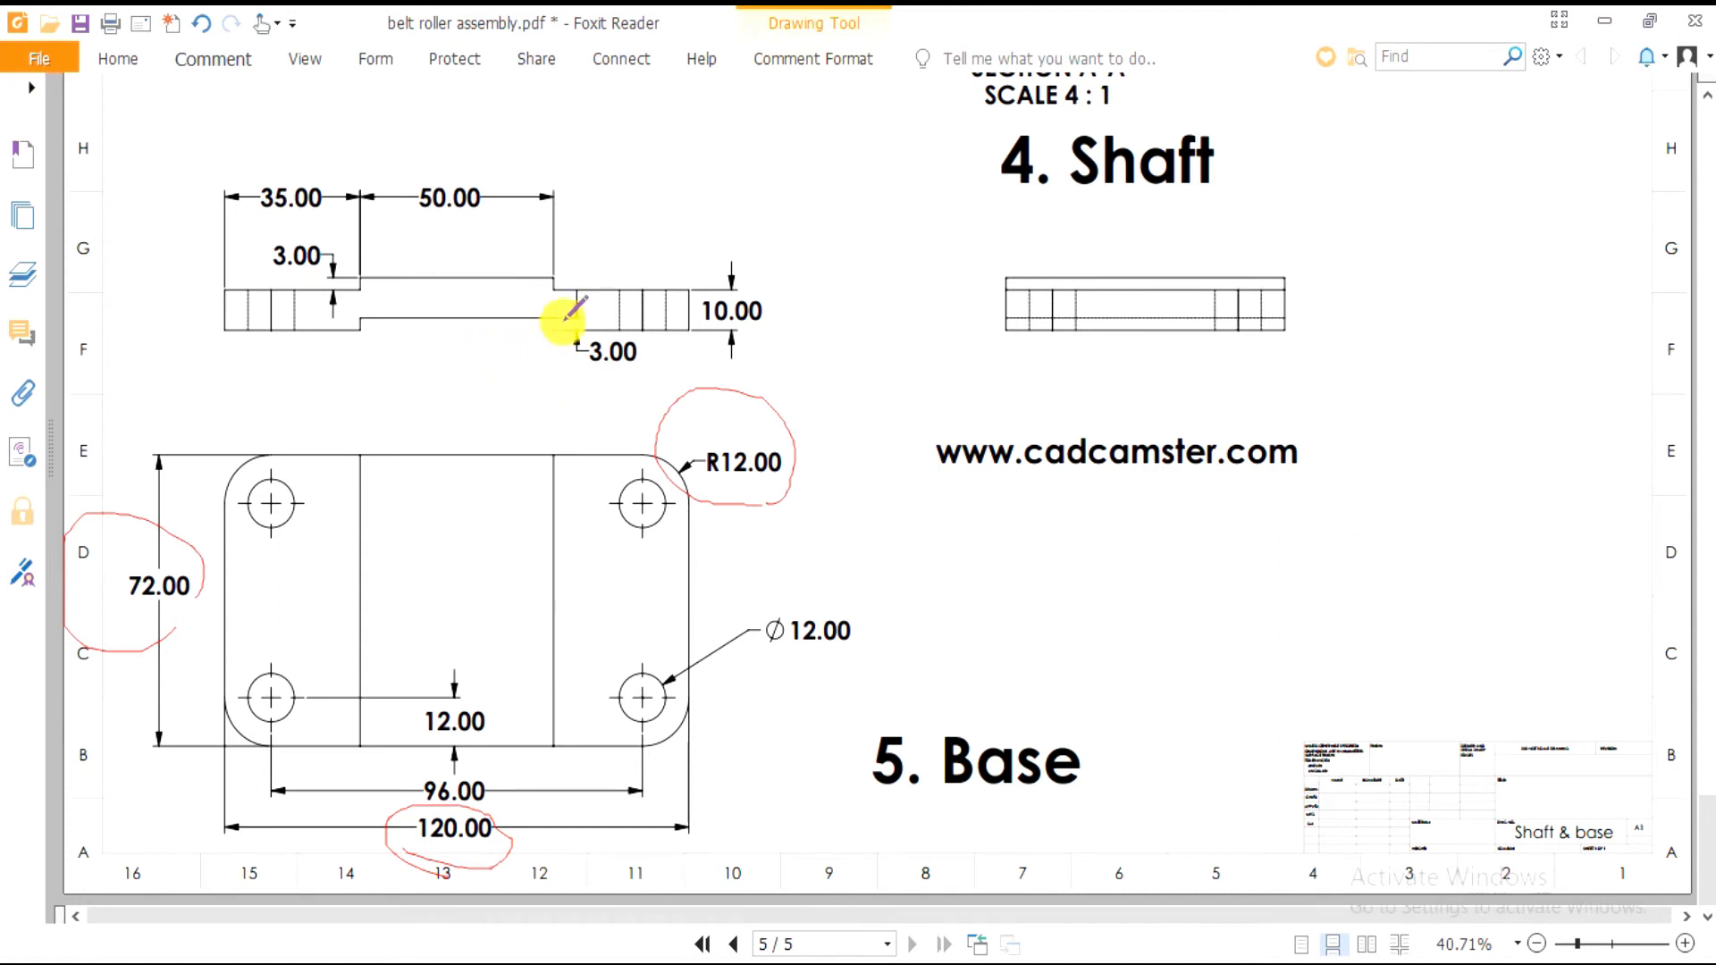
key("alt+Tab")
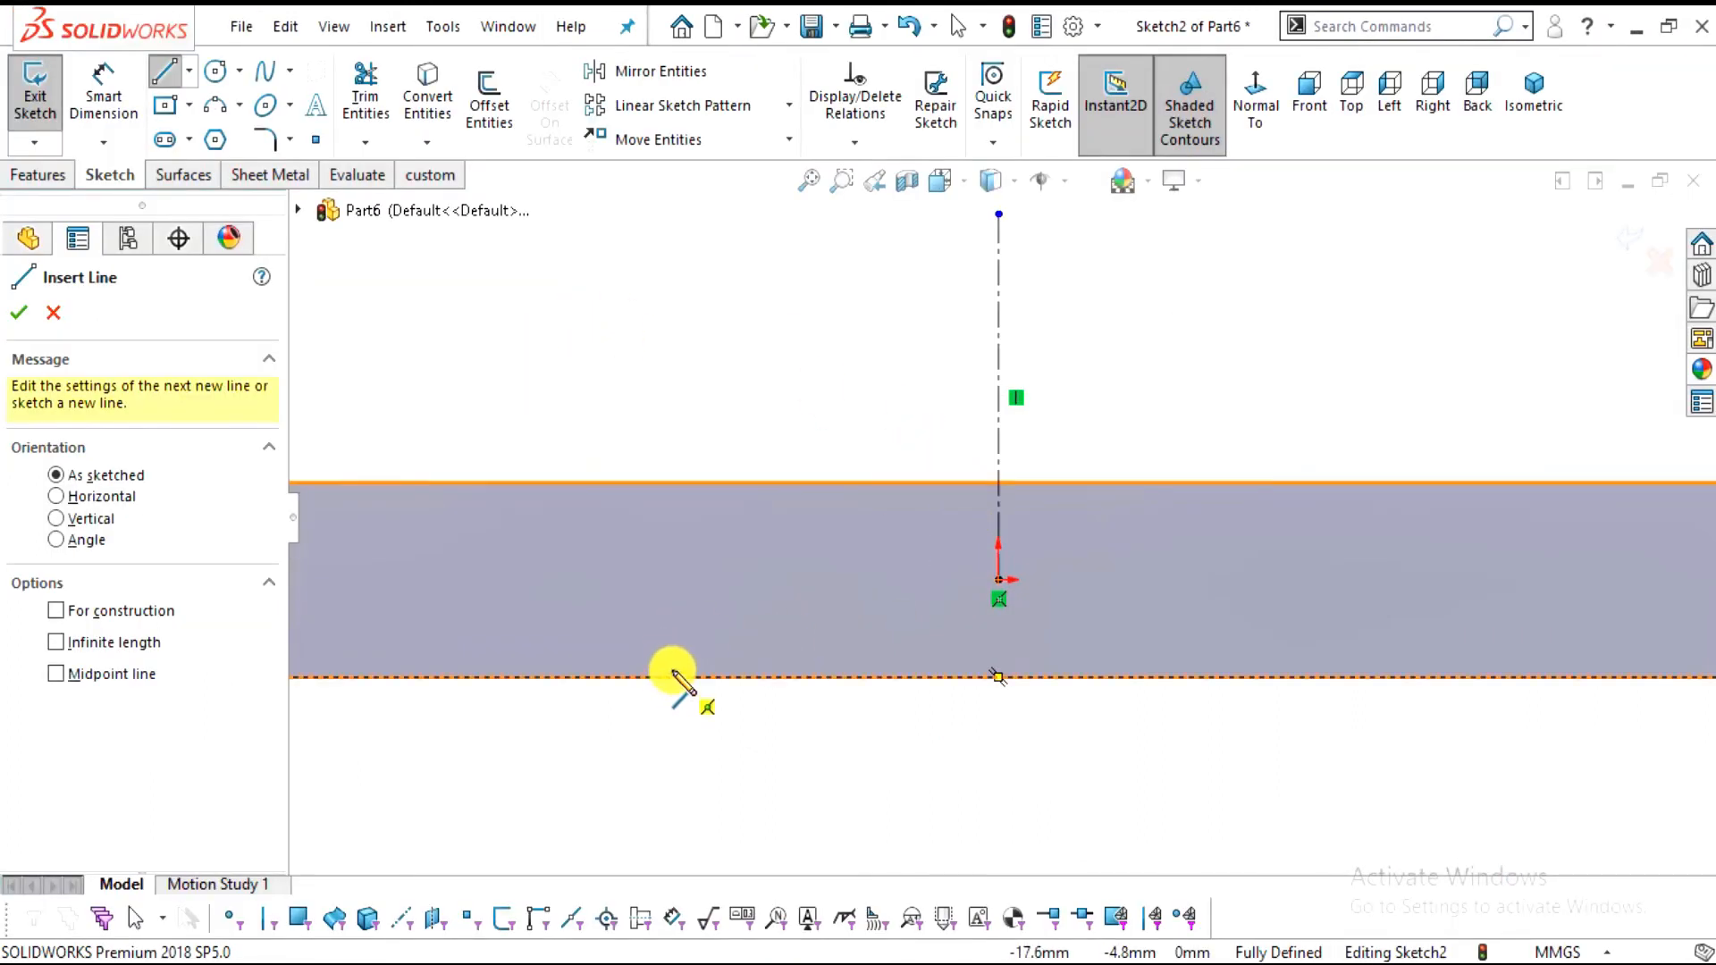
left_click(672, 677)
left_click(671, 568)
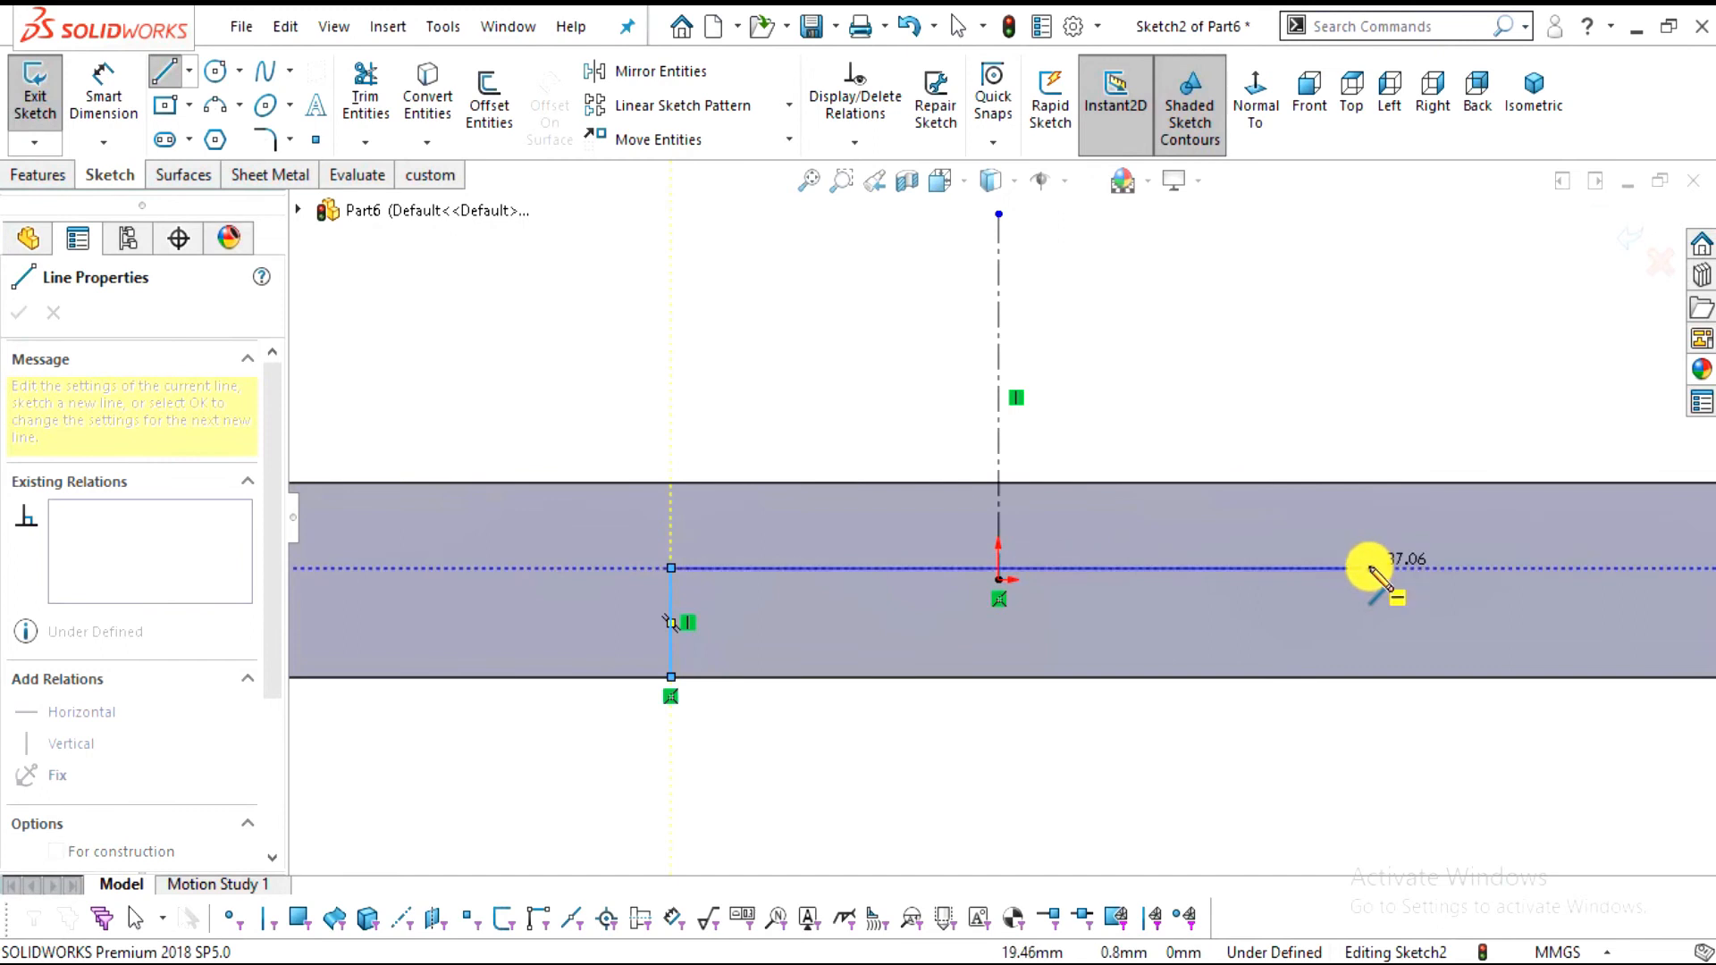
left_click(1401, 568)
double_click(1402, 676)
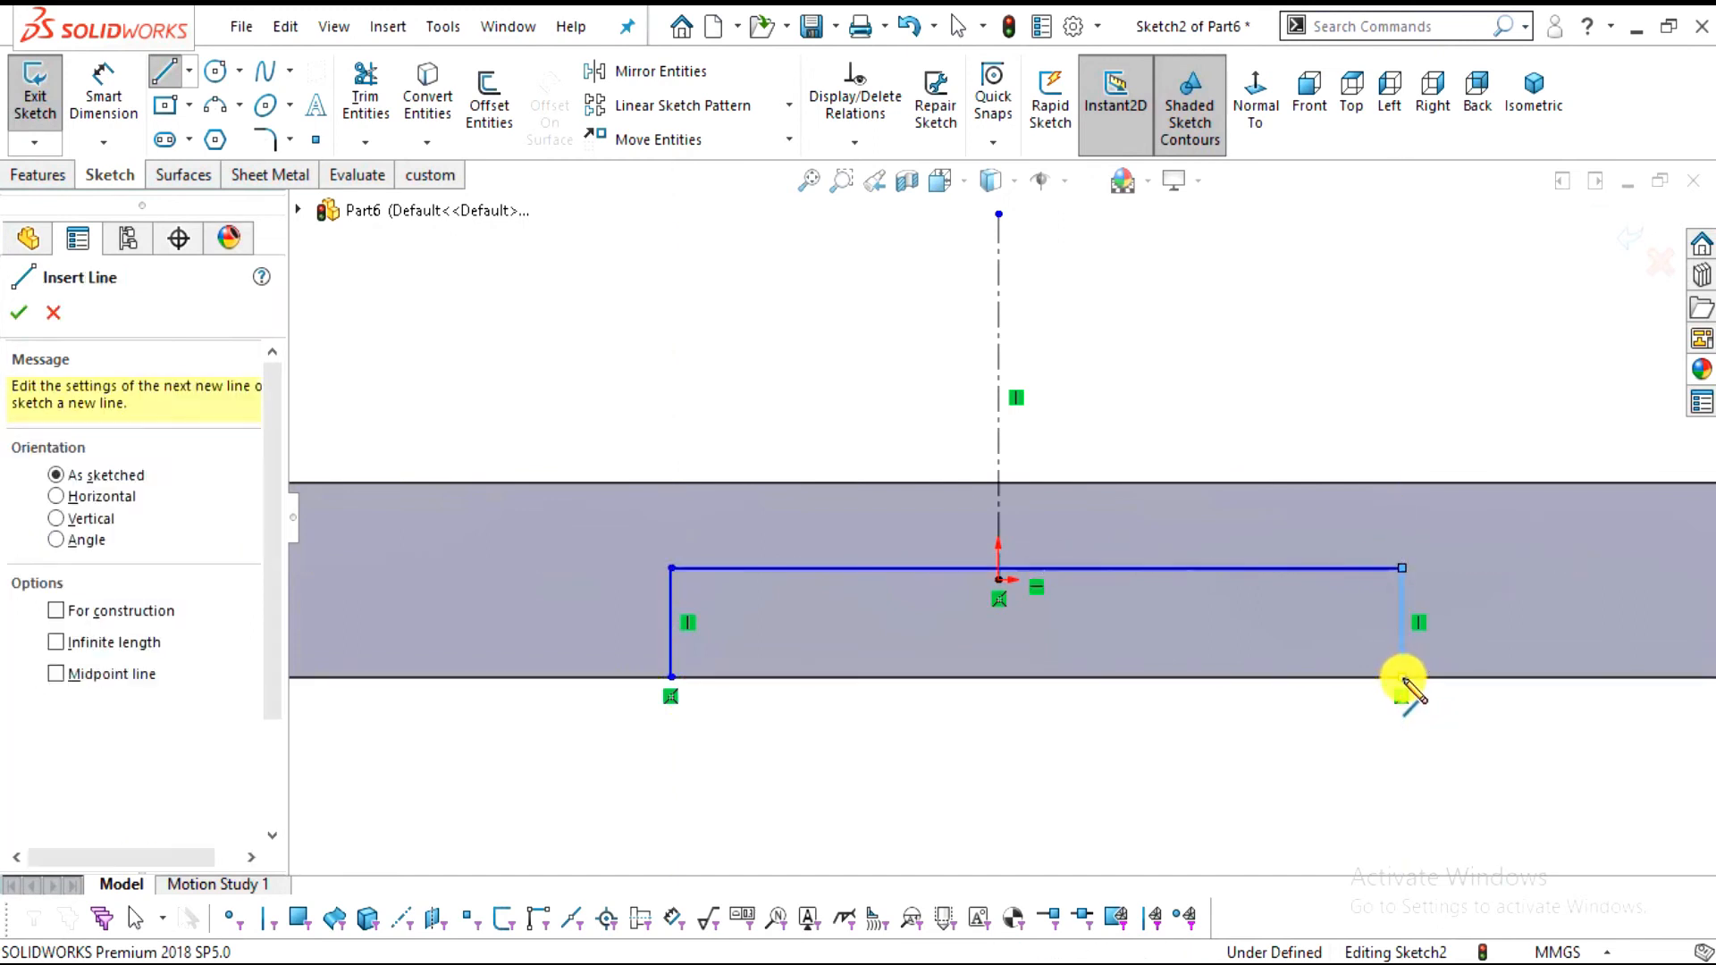
key("Escape")
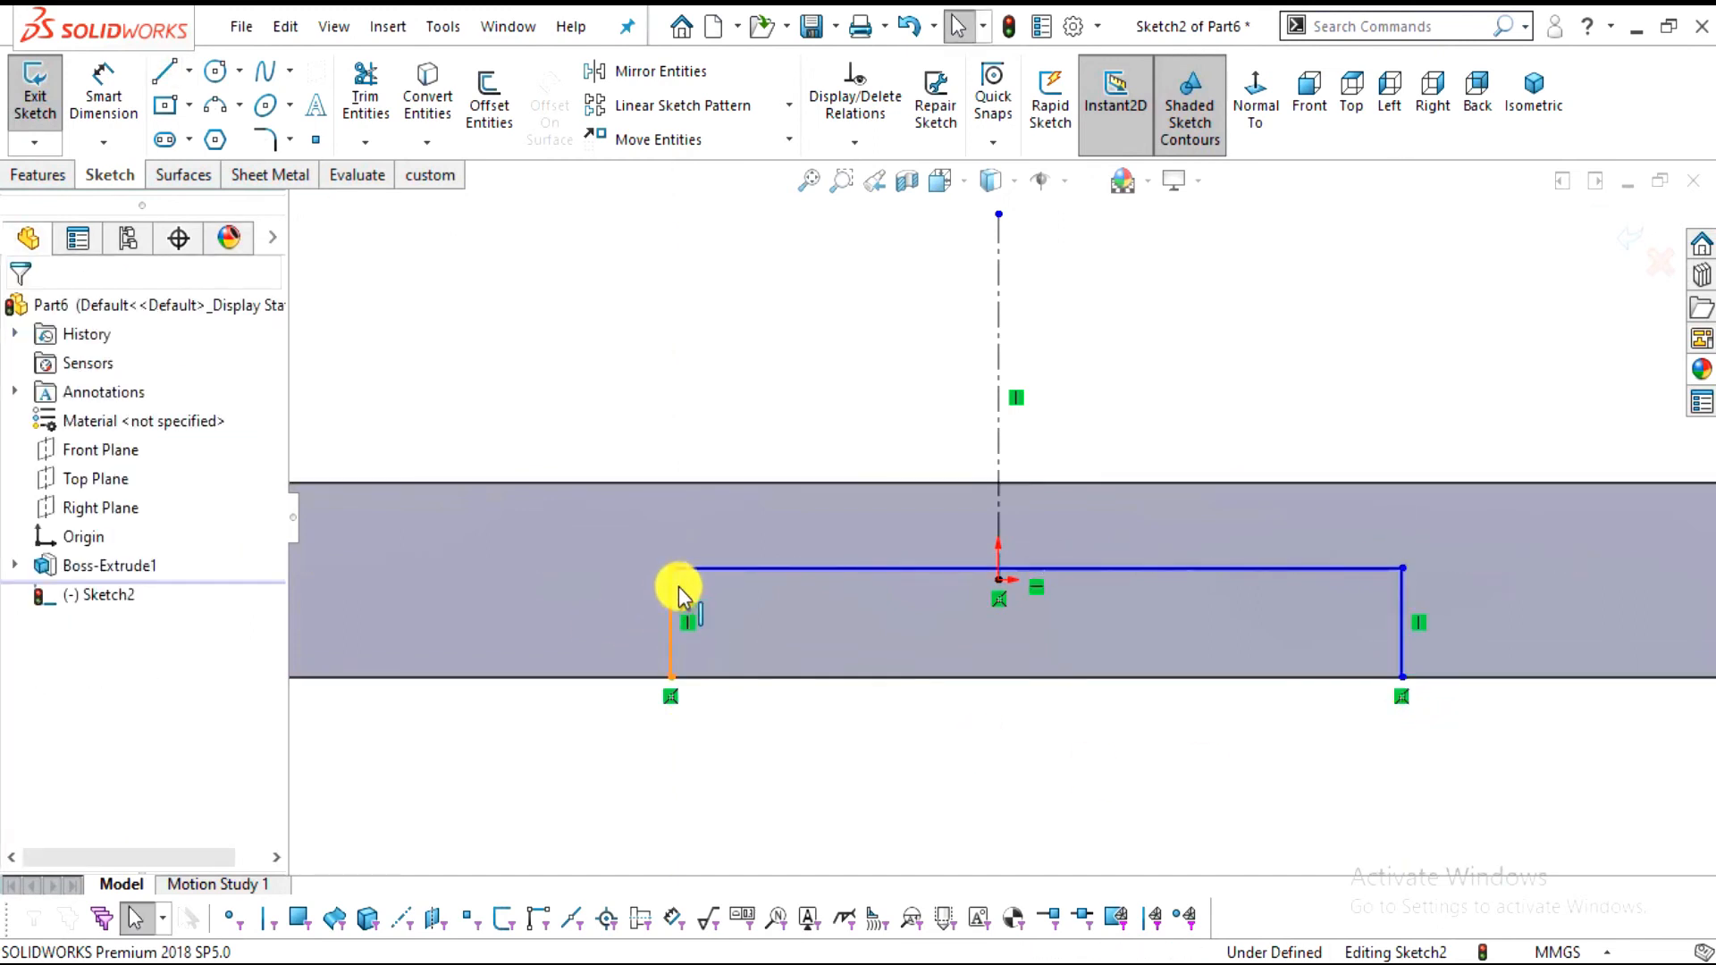
Make the notch outline's two vertical lines symmetric about the construction centerline
left_click(672, 592)
left_click(999, 510, "ctrl")
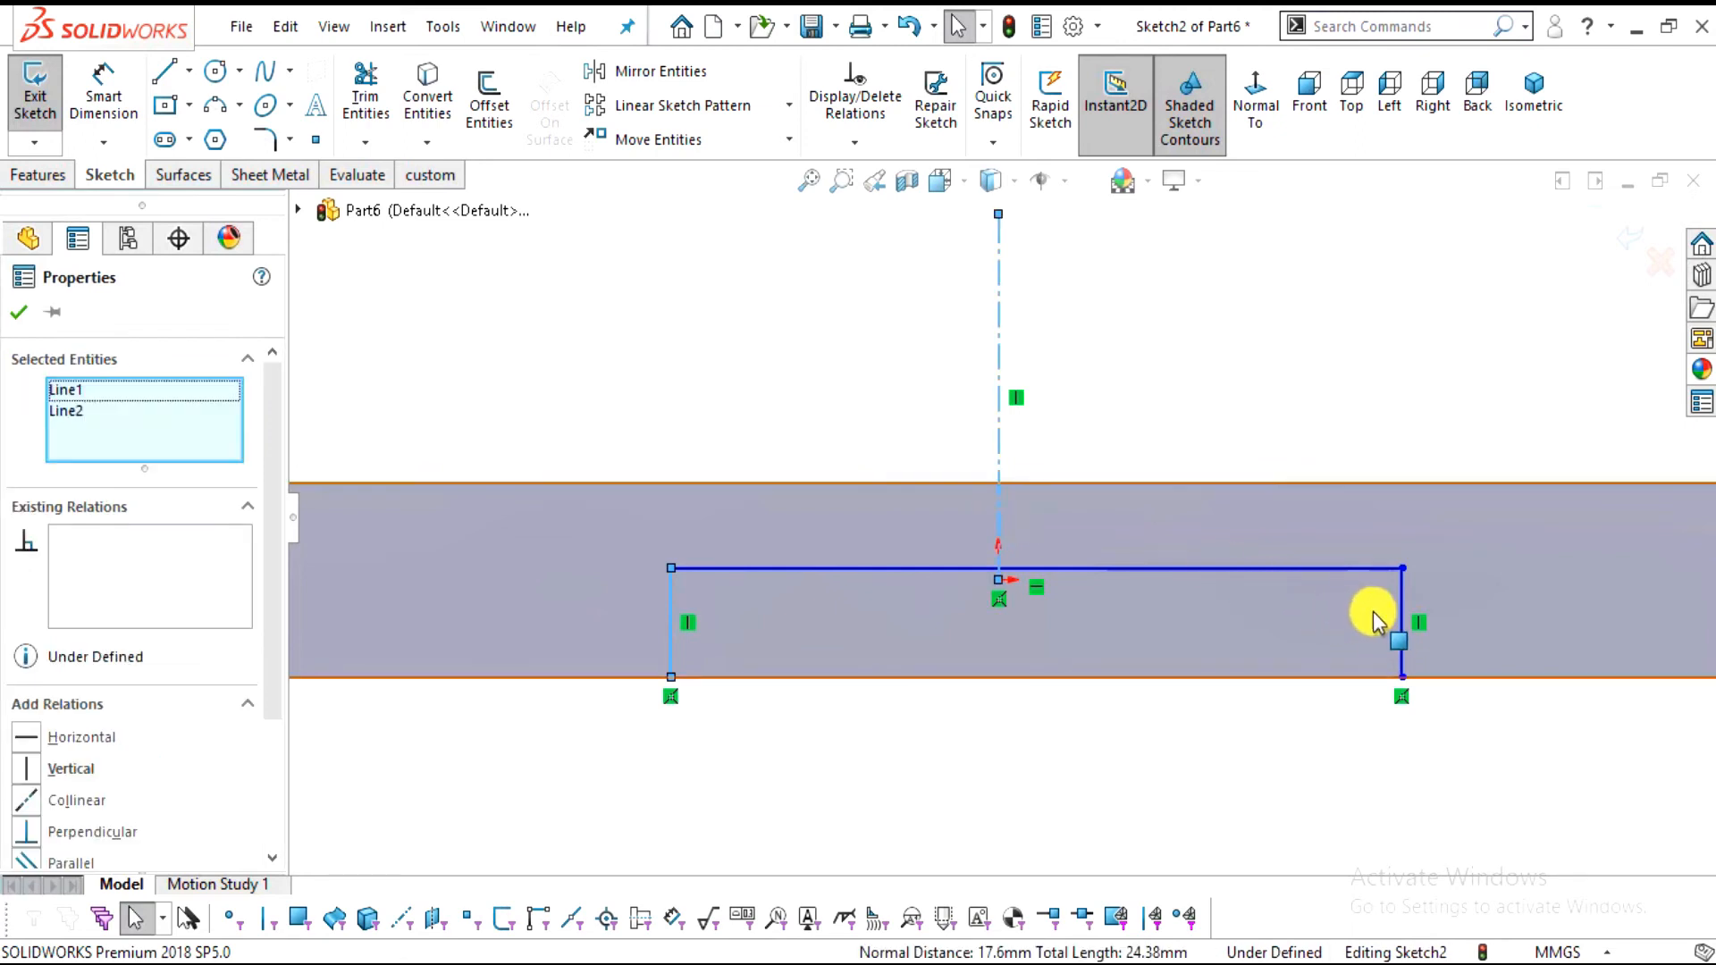
left_click(1401, 594, "ctrl")
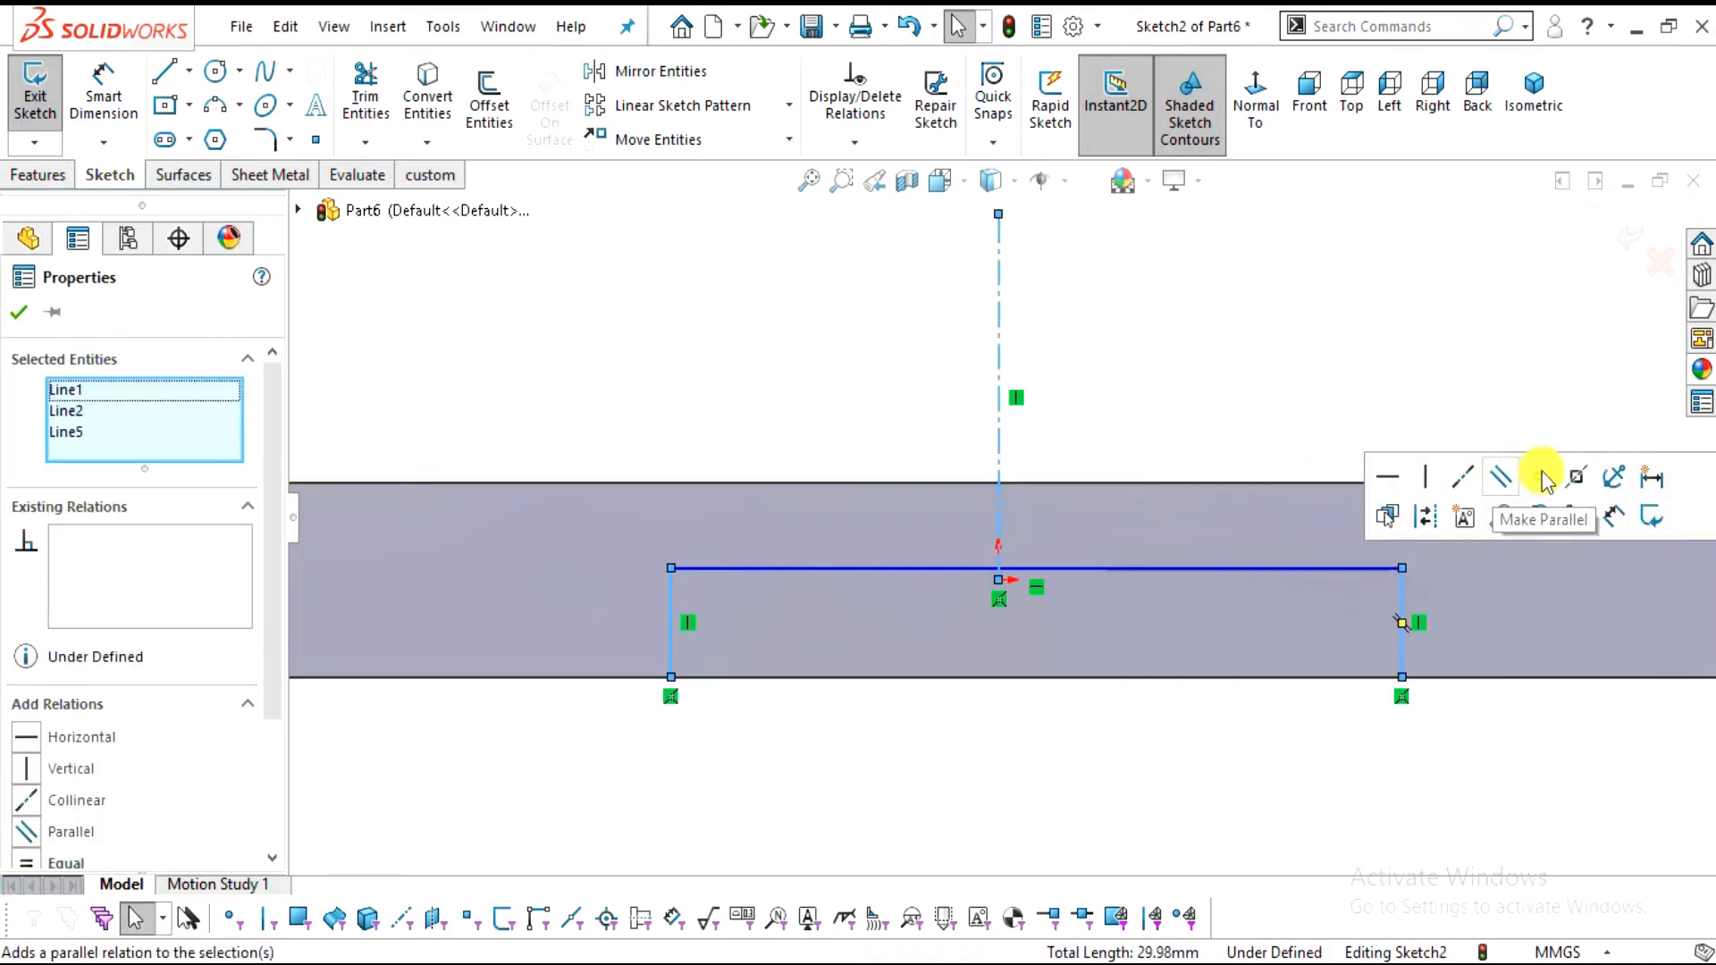
left_click(1576, 476)
key("Escape")
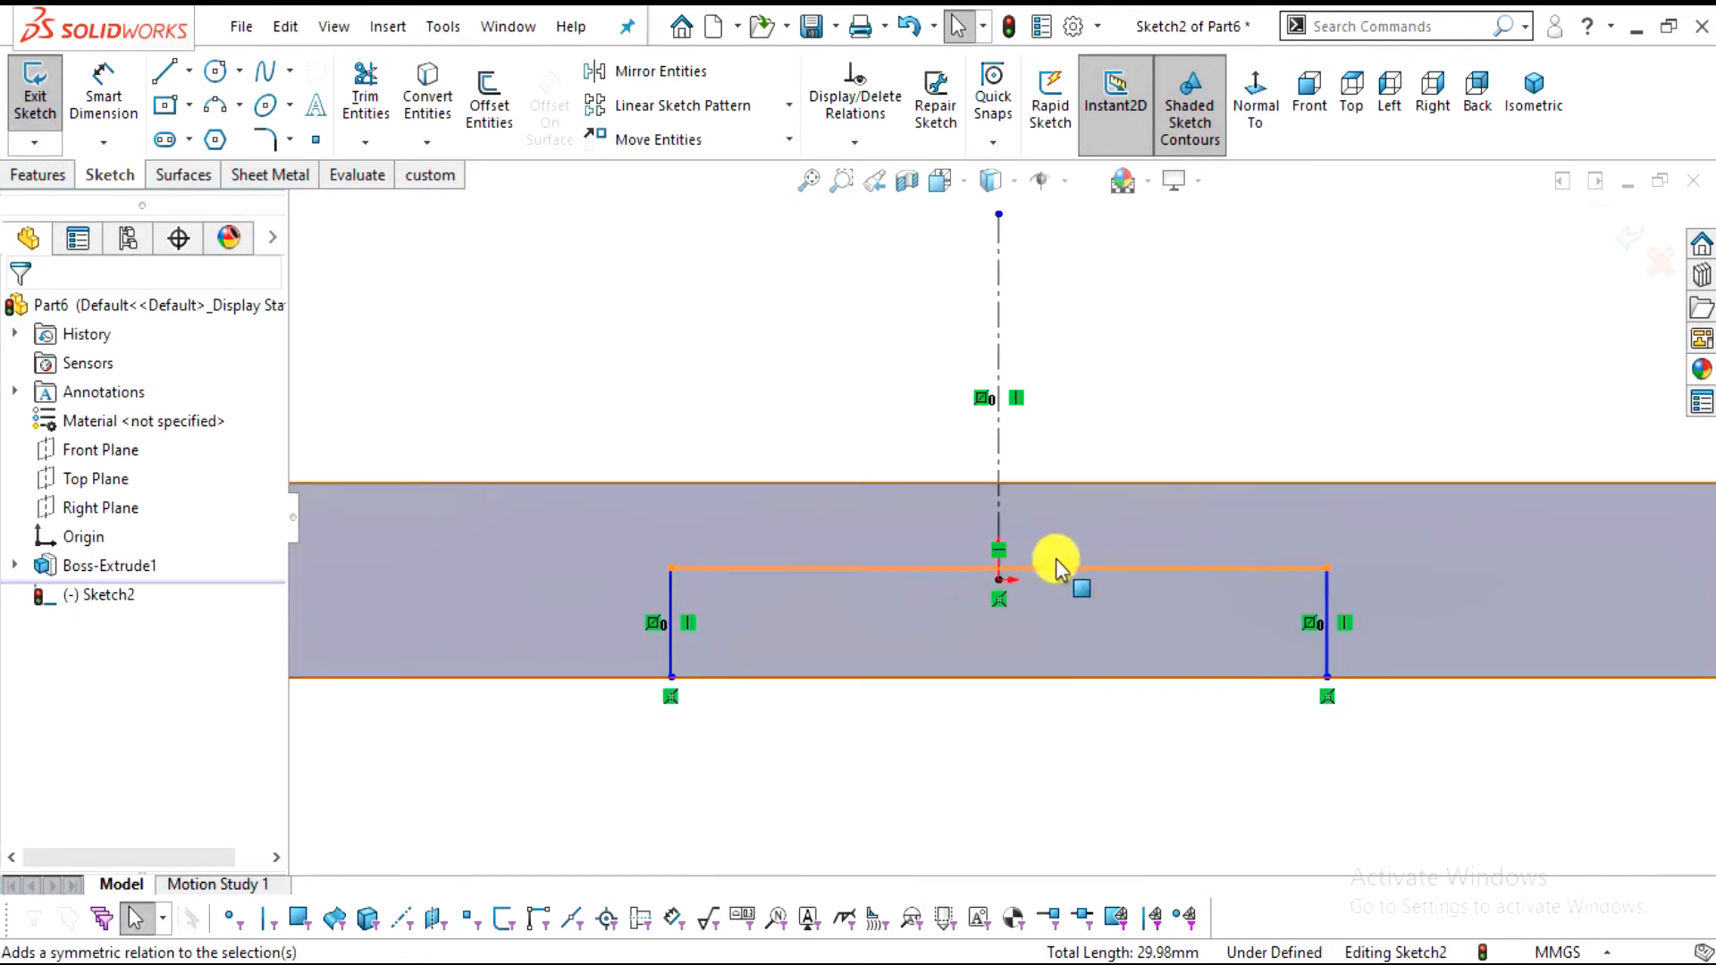
Check the notch depth in the PDF drawing and dimension the outline's left vertical line to 3 mm
left_click(87, 97)
key("alt+Tab")
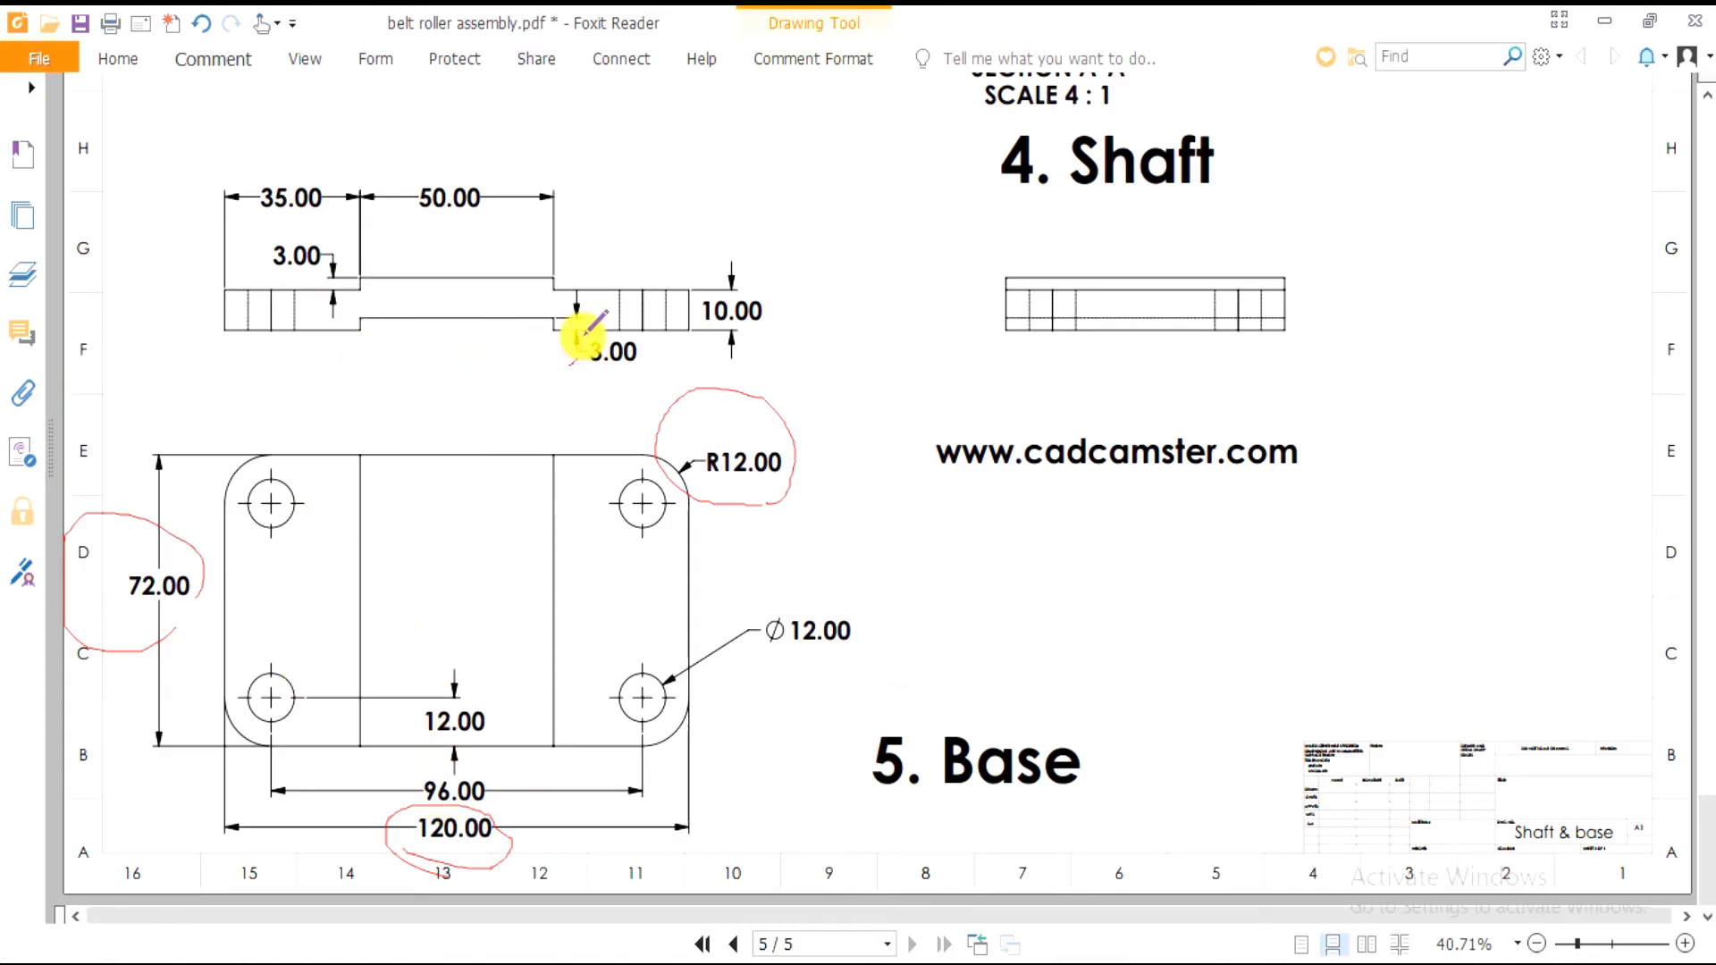
key("alt+Tab")
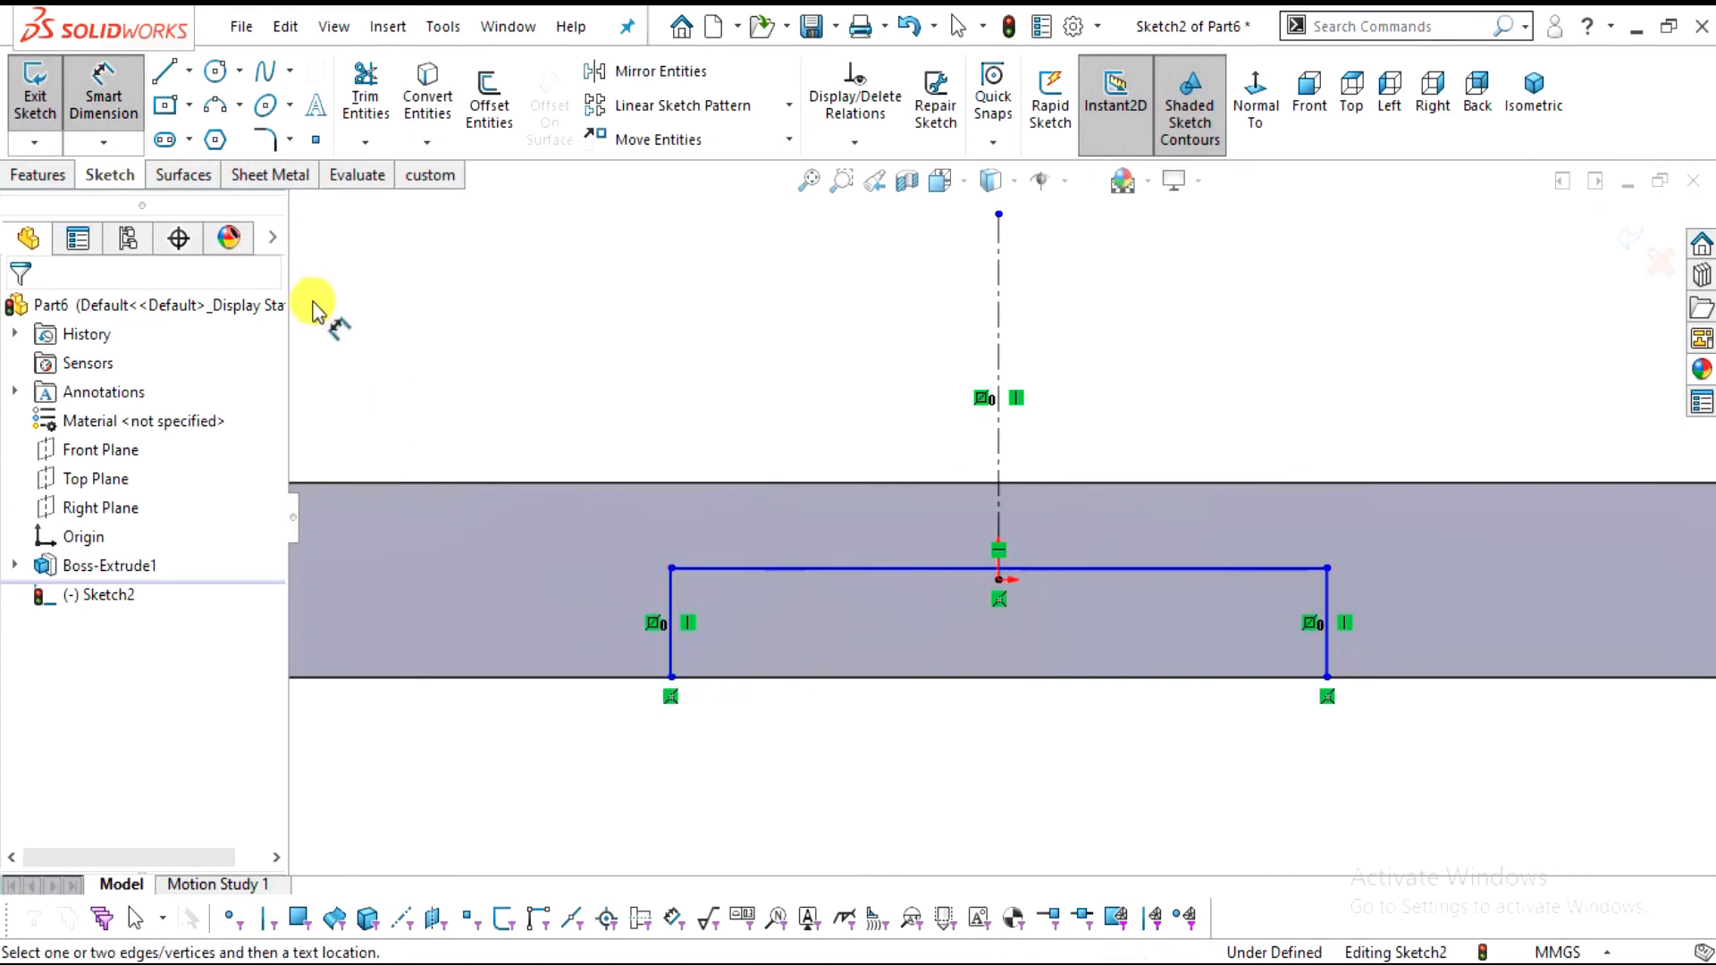
left_click(615, 606)
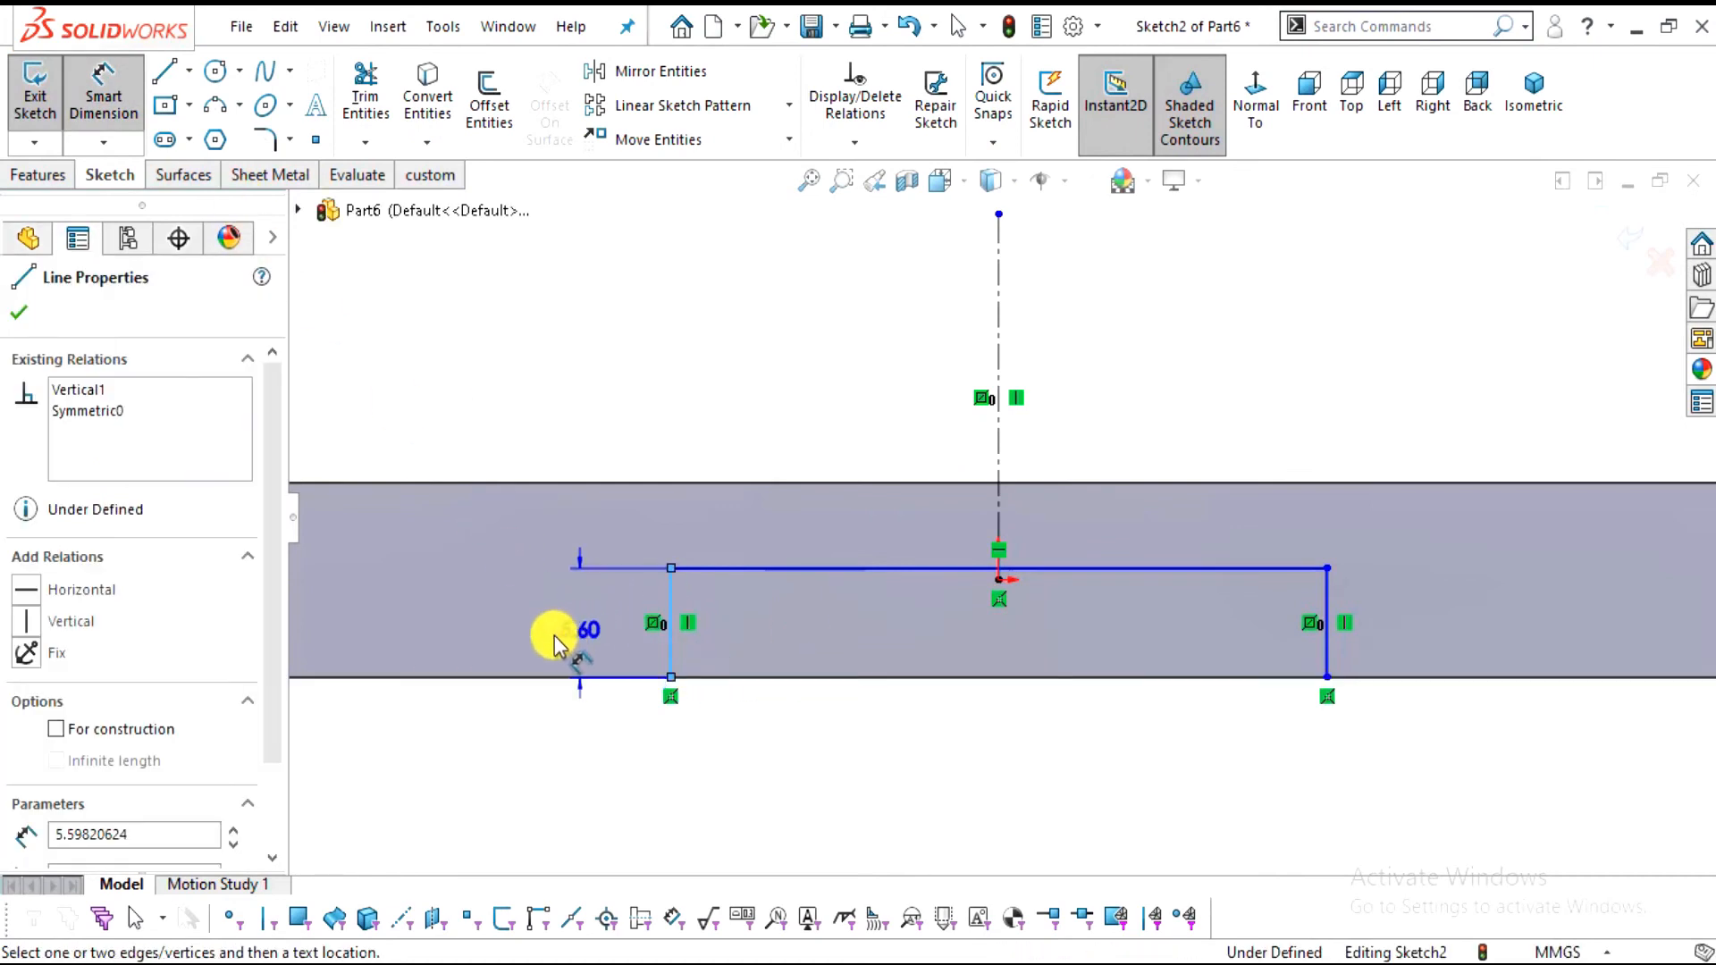
left_click(554, 636)
type("3")
key("Return")
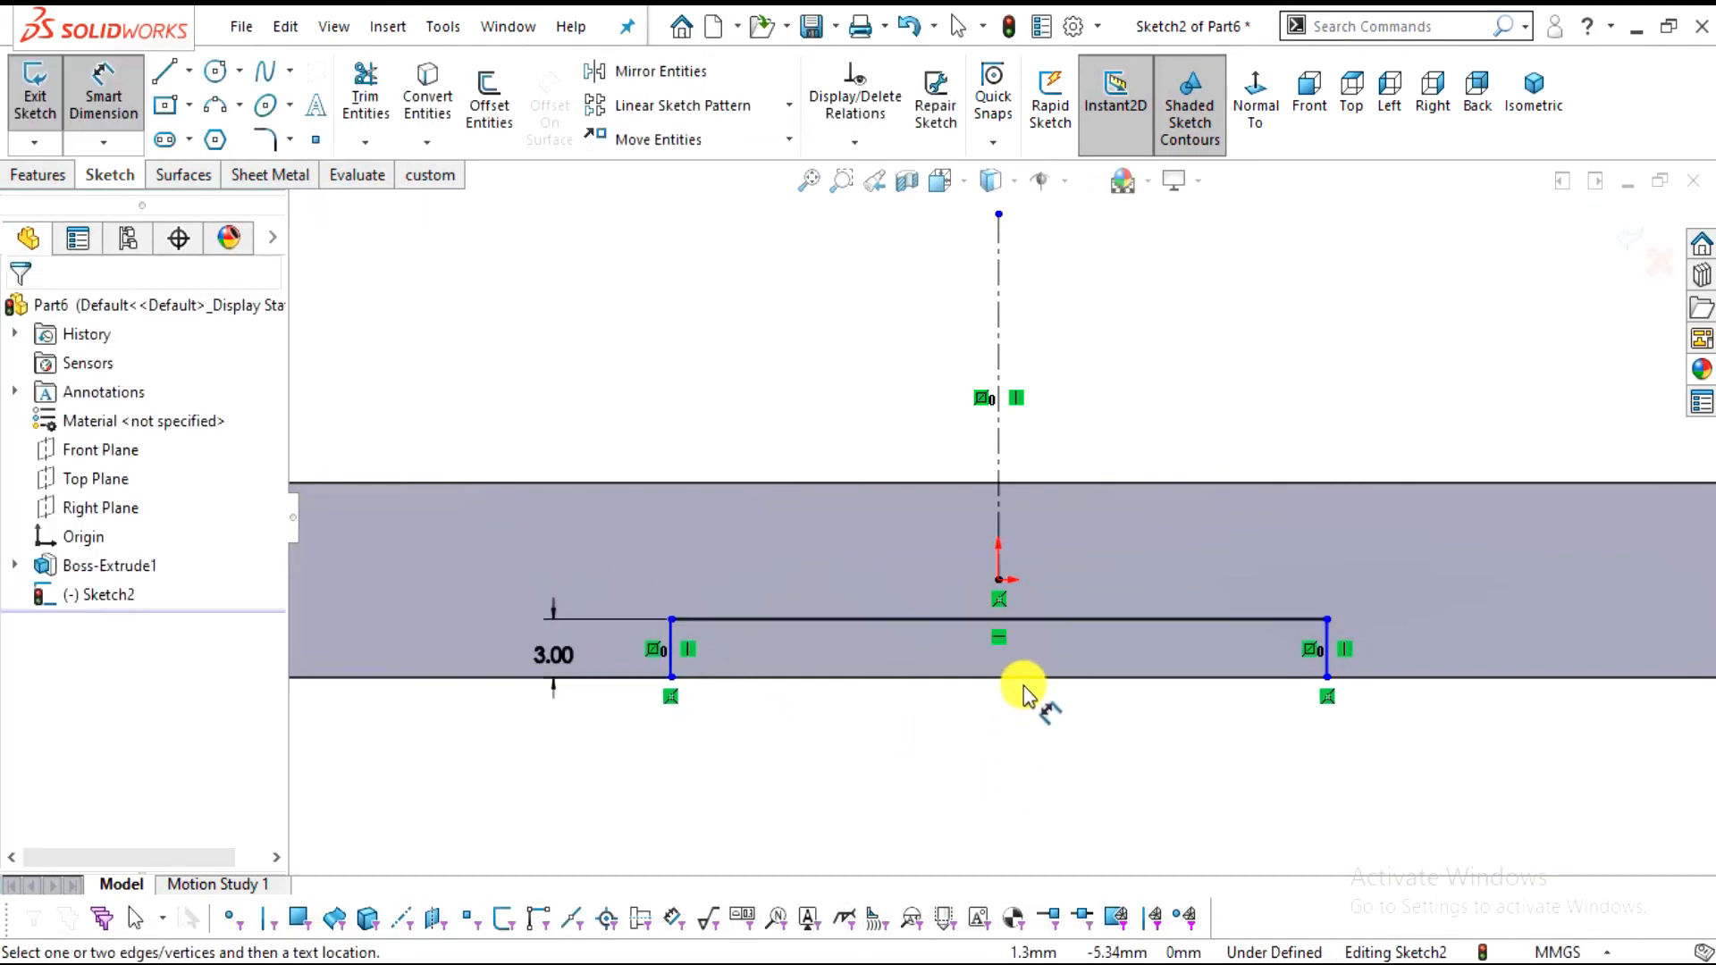
Check the notch width in the PDF drawing and dimension the outline's horizontal line to 50 mm
key("alt+Tab")
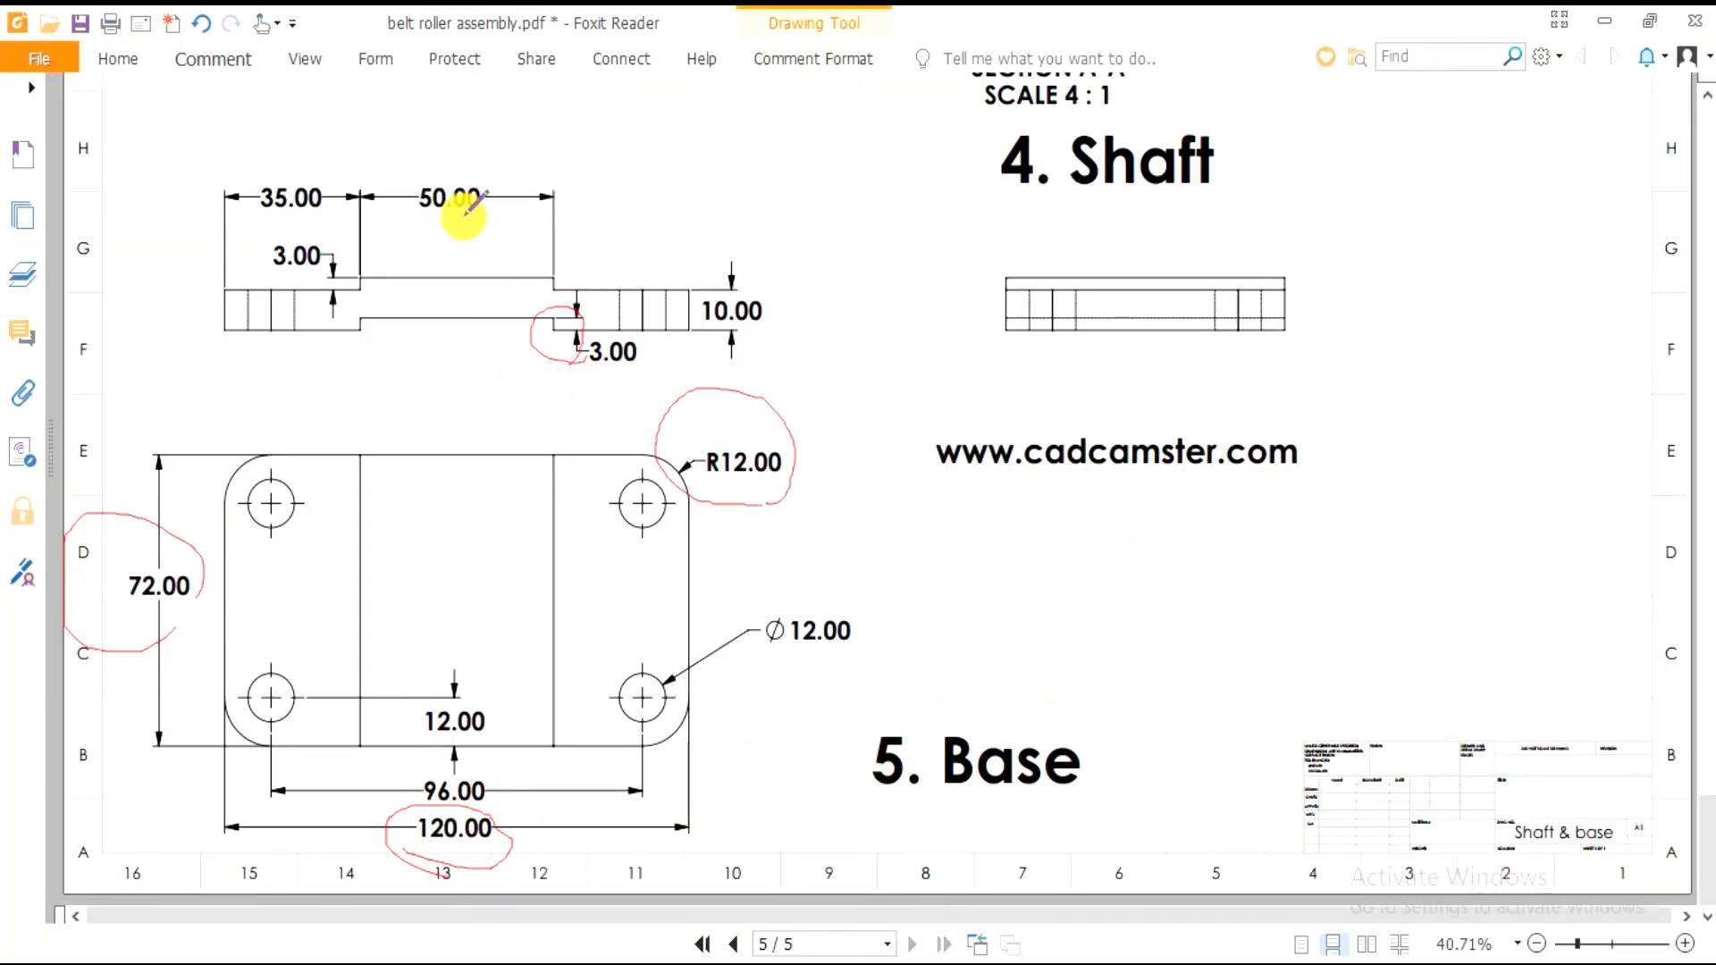
key("alt+Tab")
left_click(755, 625)
left_click(870, 552)
type("5")
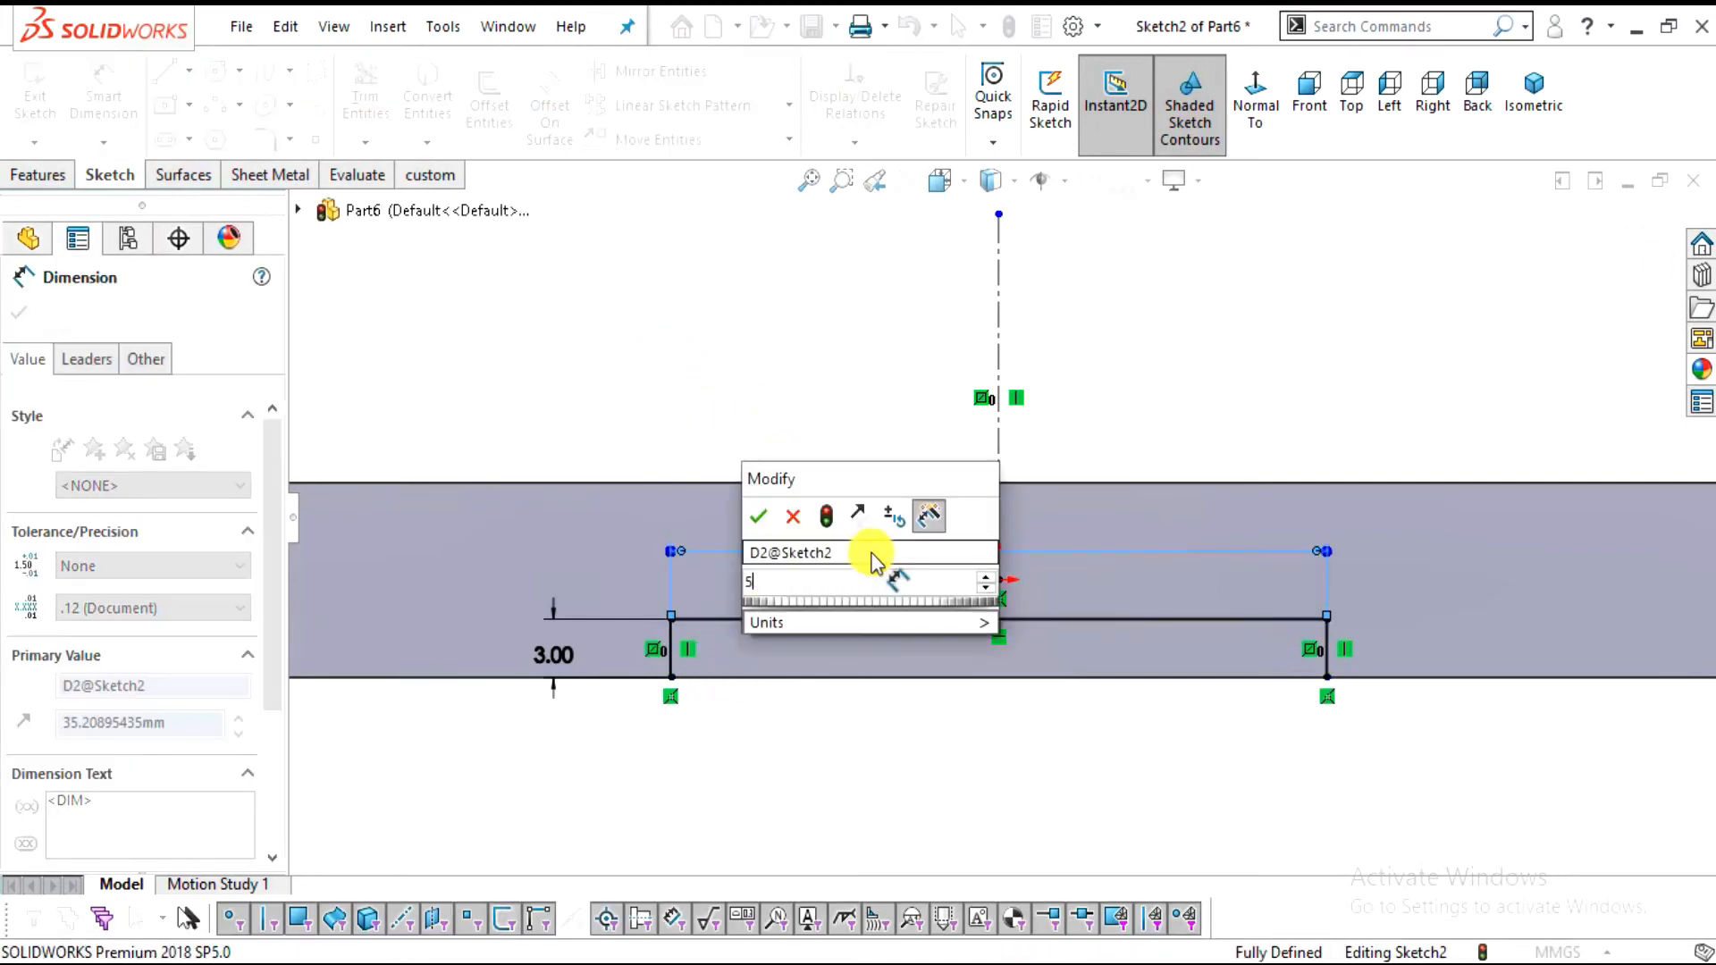
type("0")
key("Return")
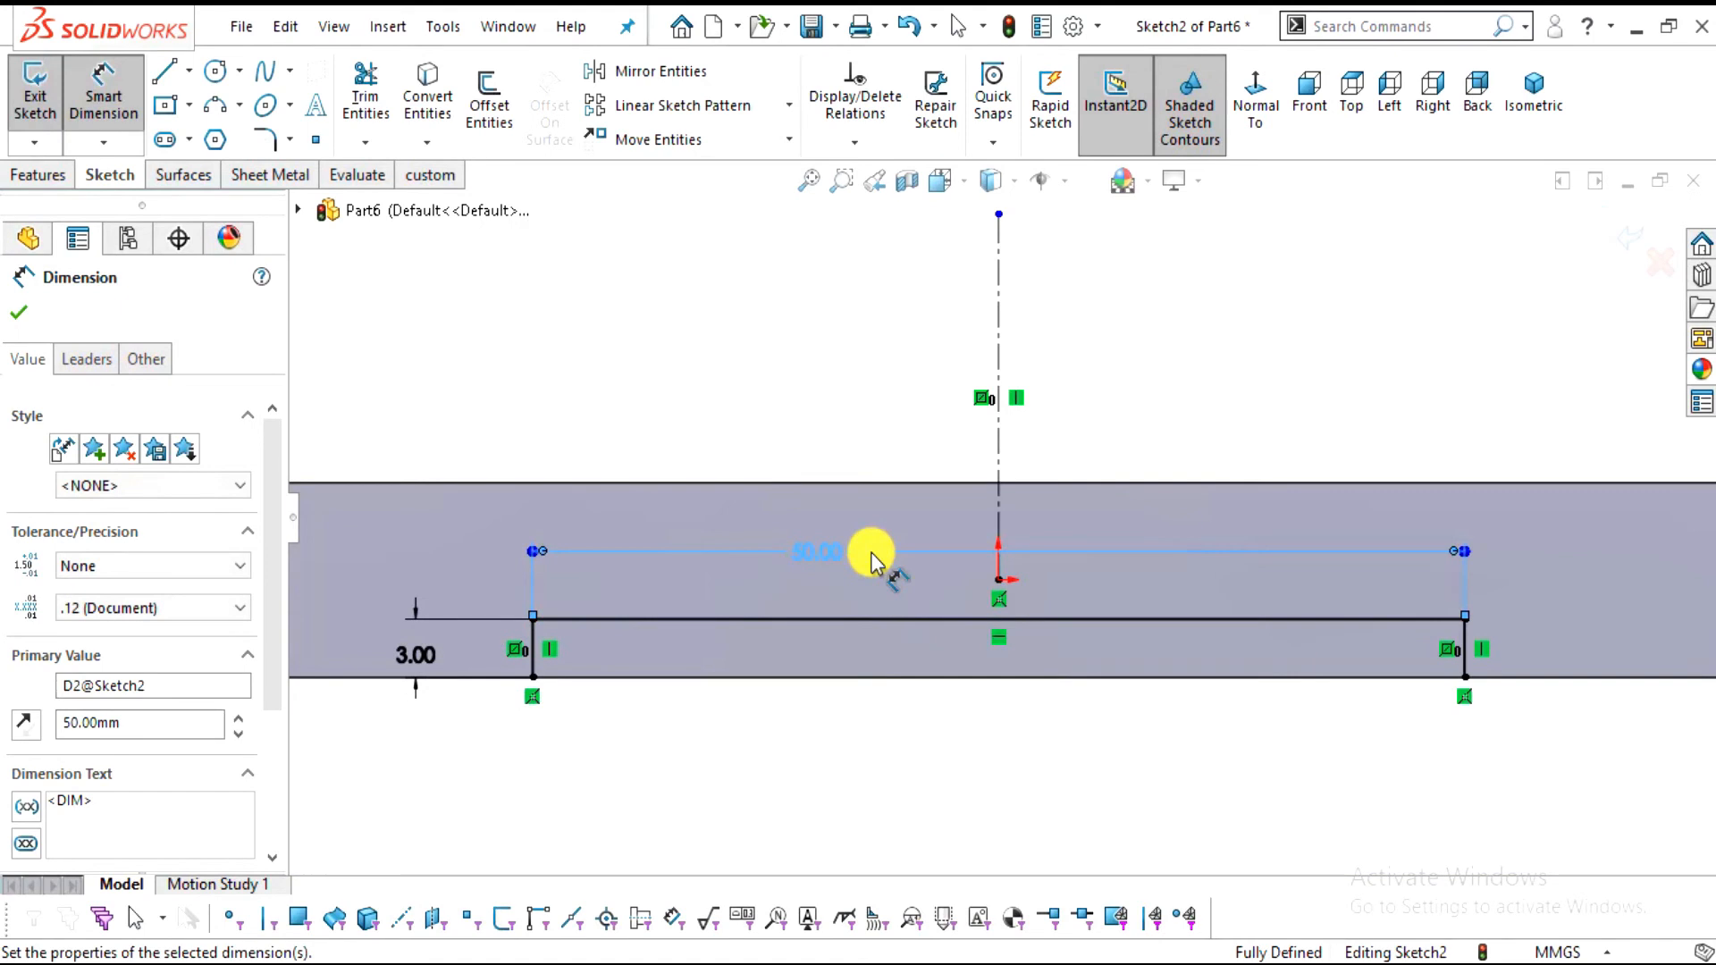
key("Escape")
Measure the distance from the notch's left vertical line to the centerline without keeping a dimension
left_click(532, 652)
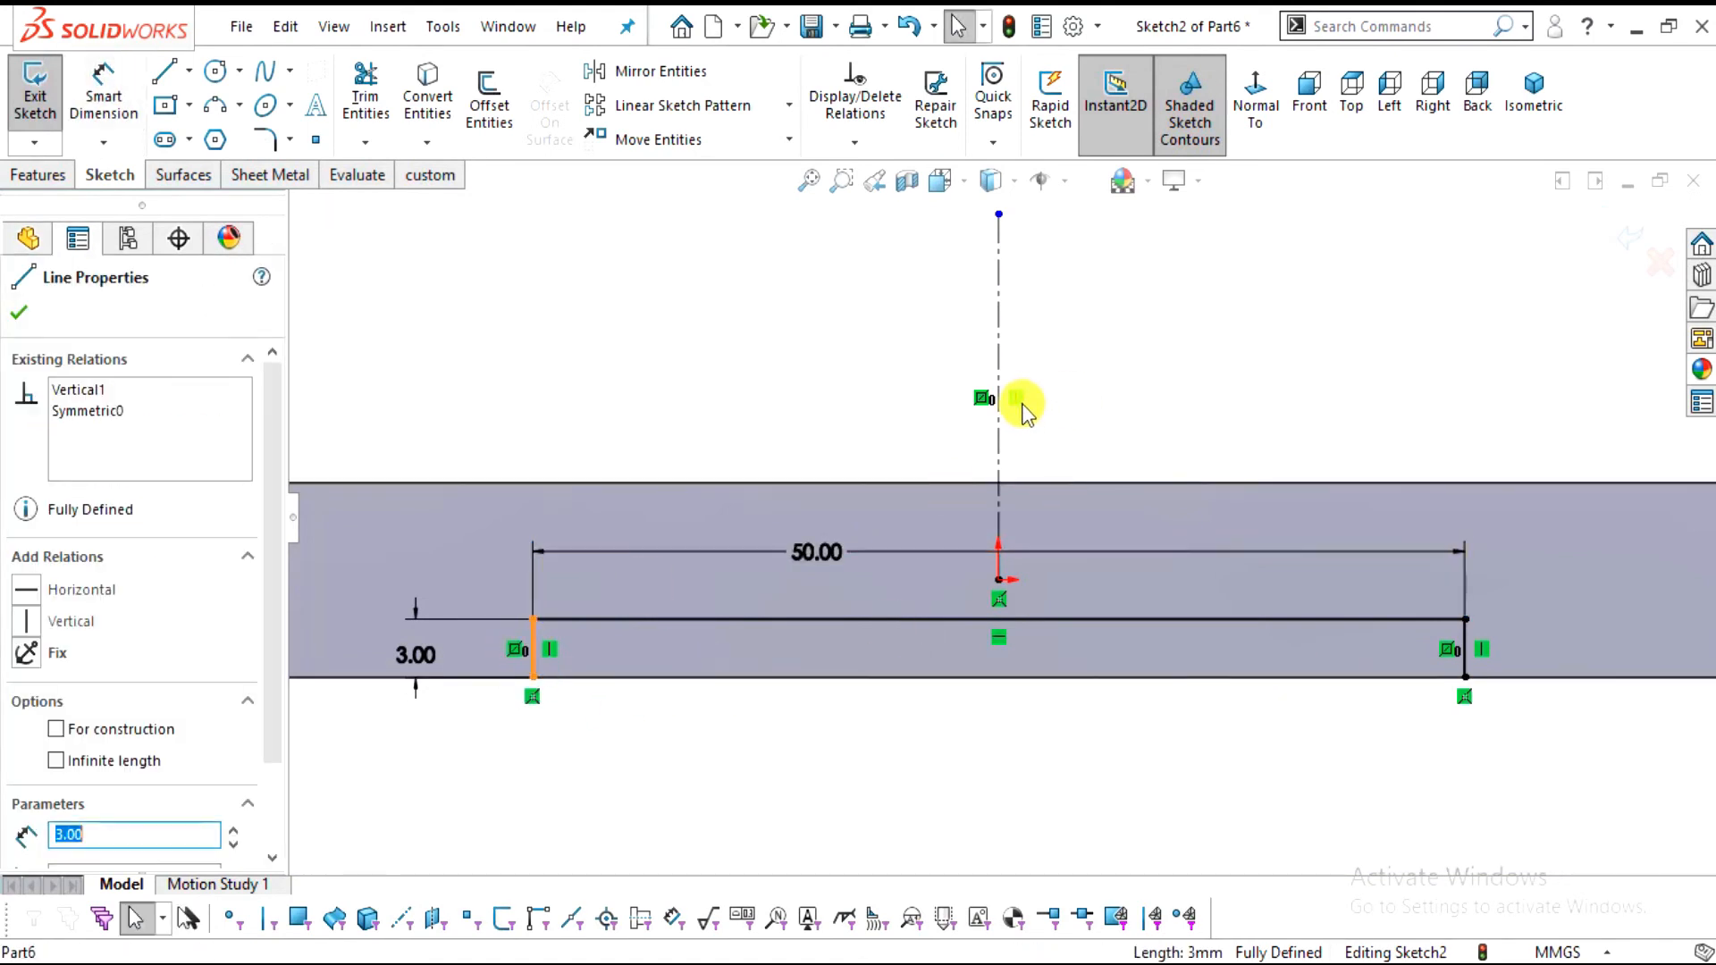
left_click(103, 94)
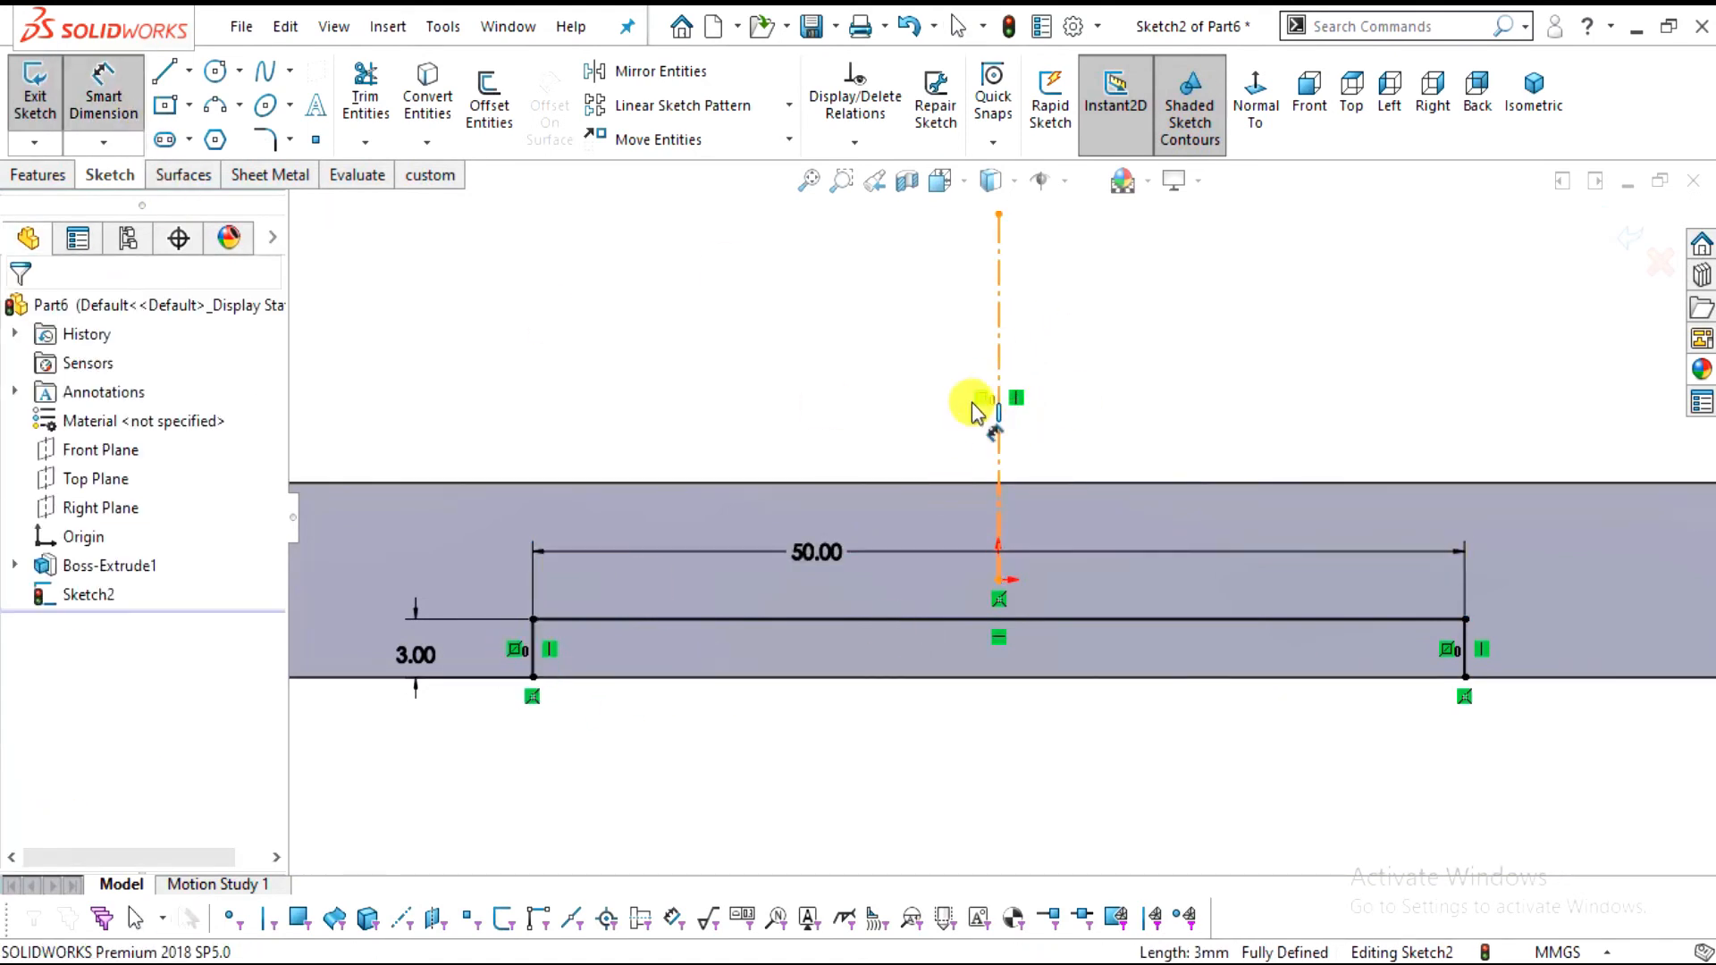
left_click(996, 398)
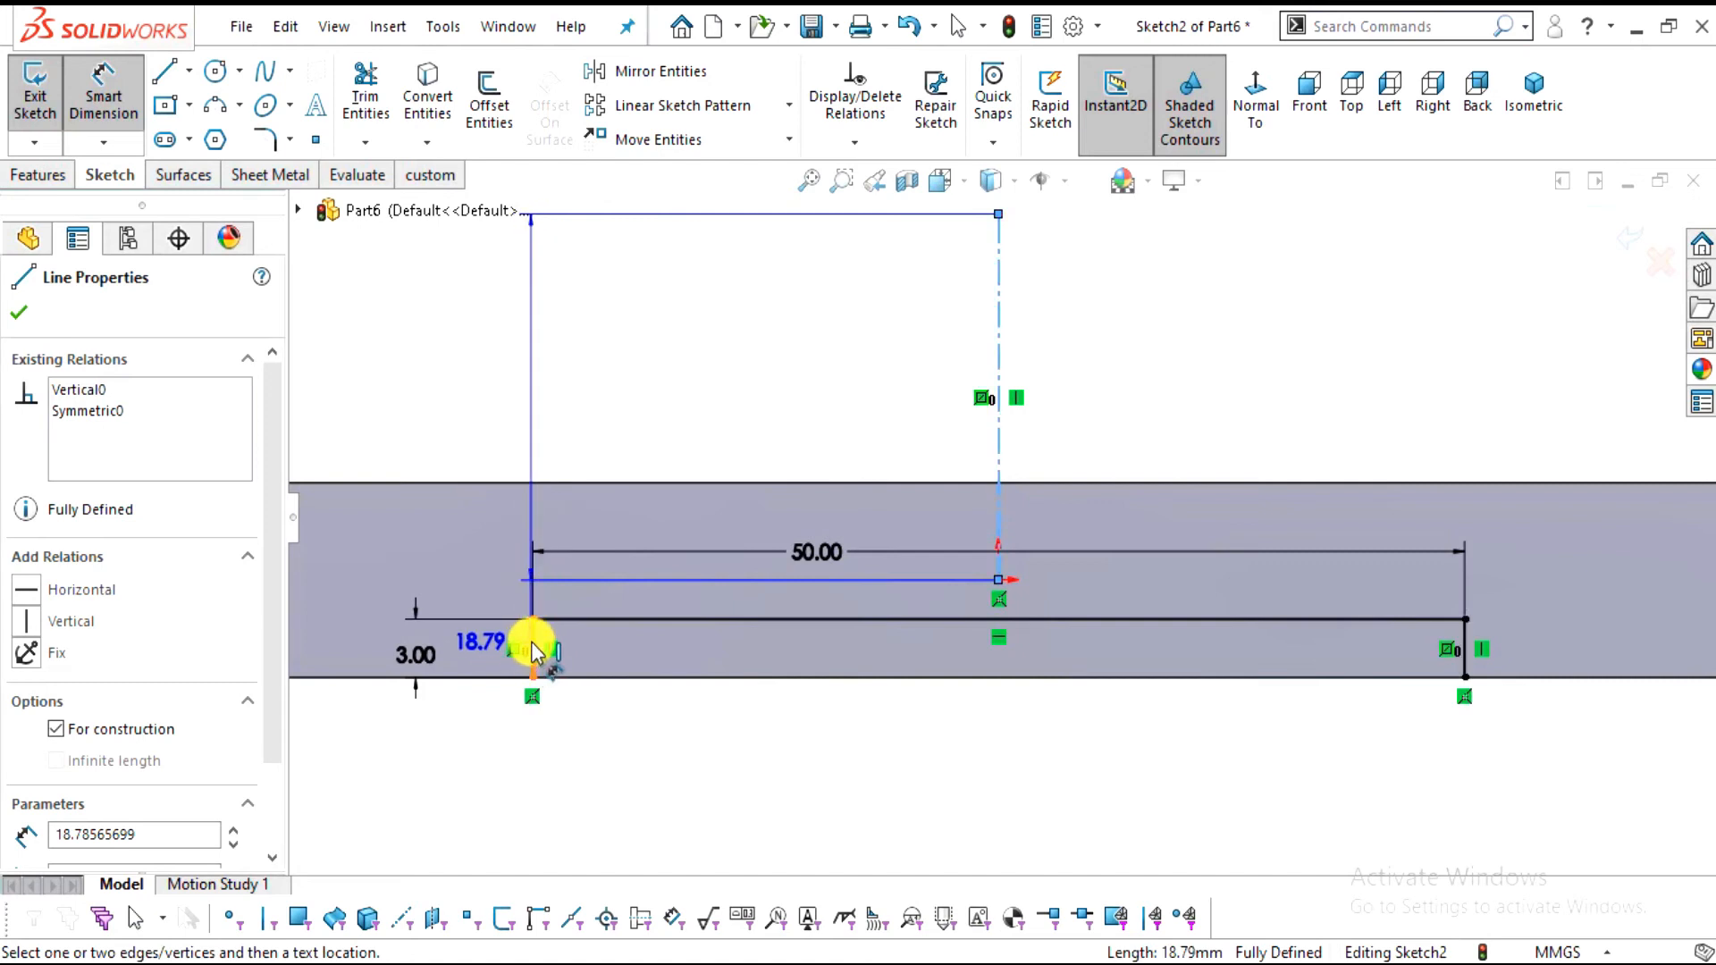
left_click(533, 651)
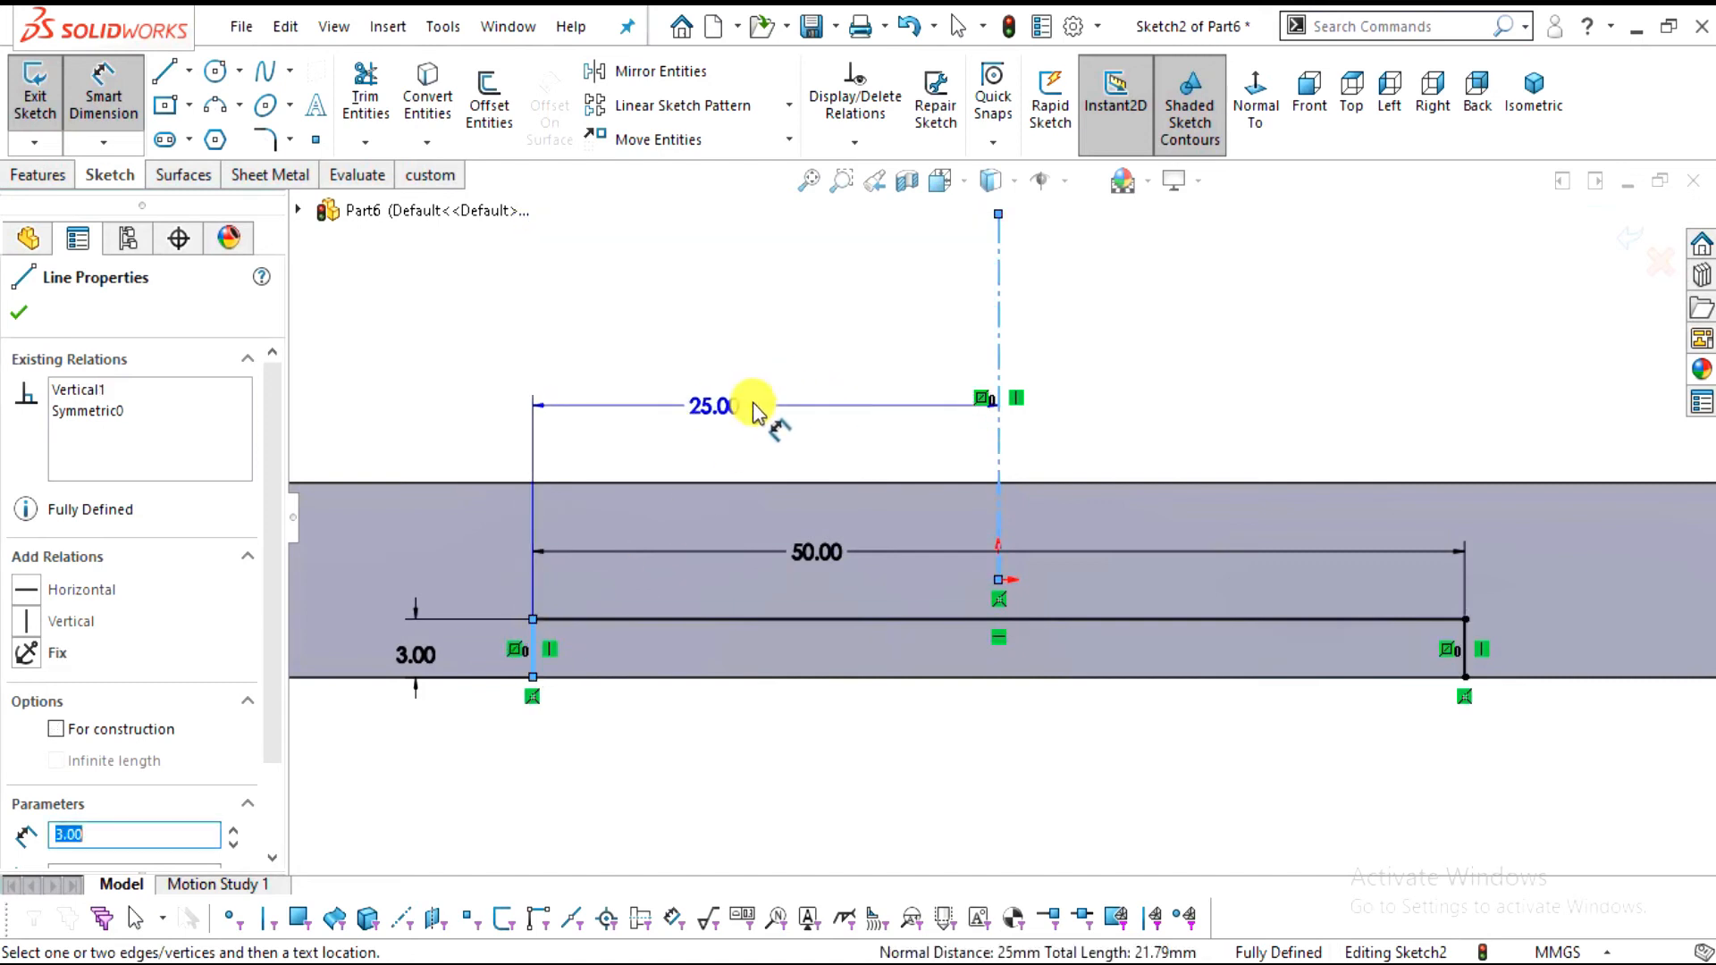
key("Escape")
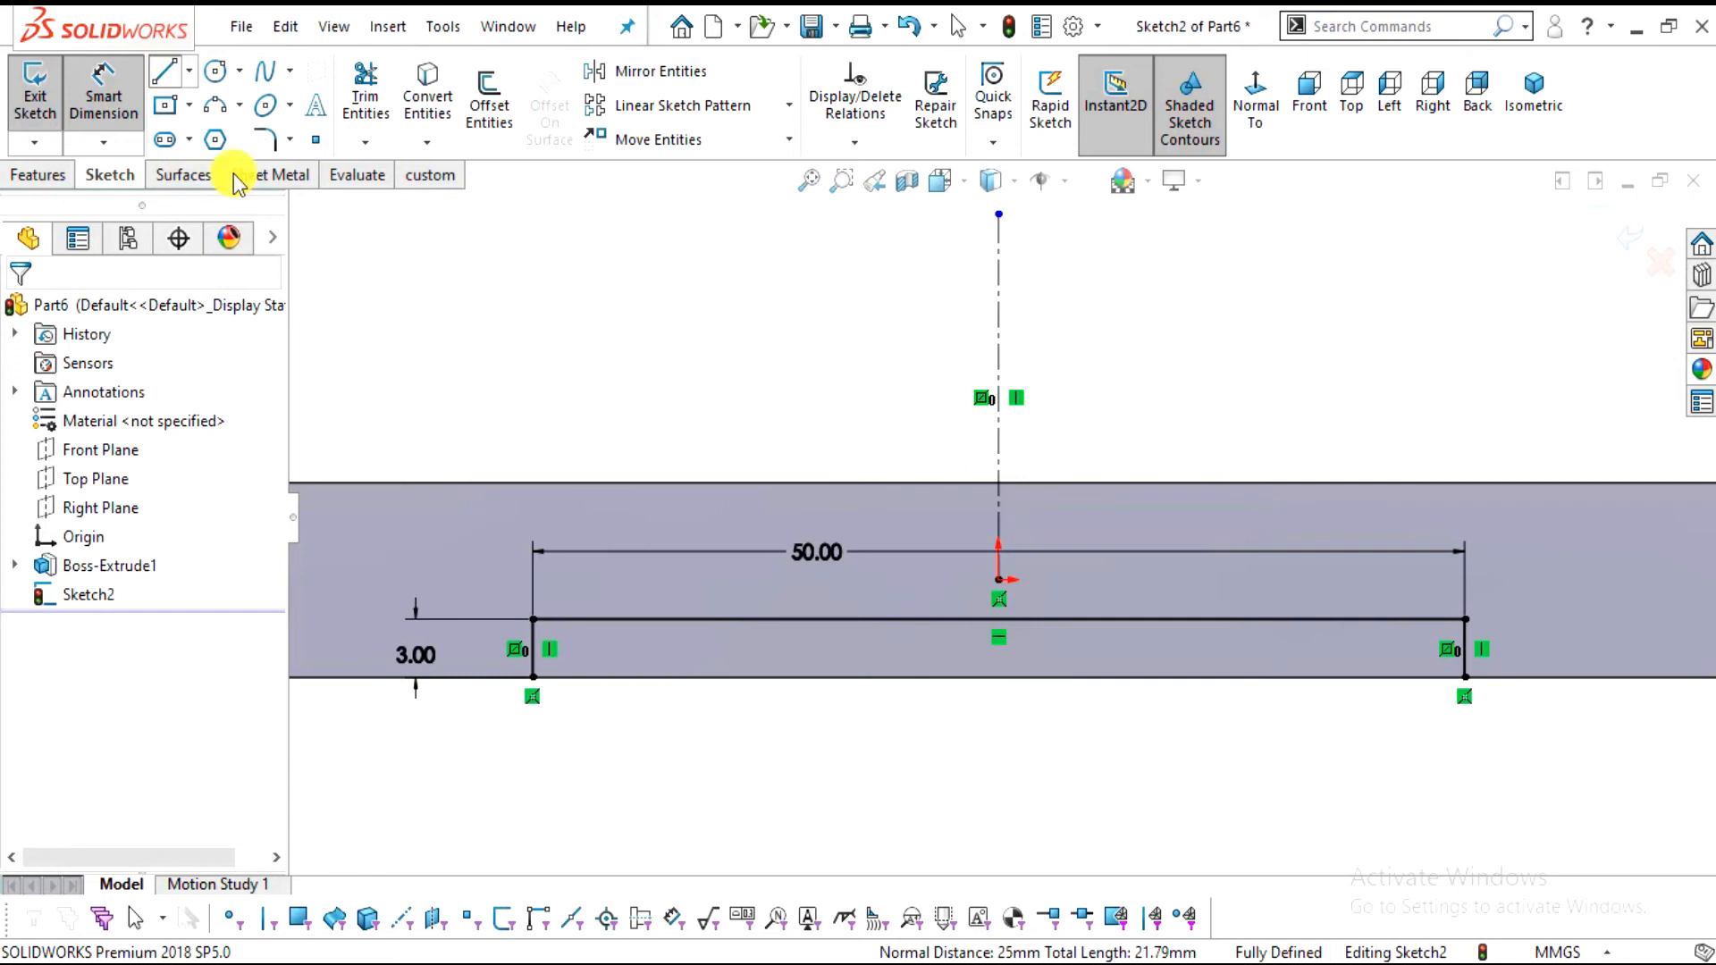
Close the notch profile with a horizontal line along the plate's lower edge between its two lower endpoints
key("l")
left_click(533, 678)
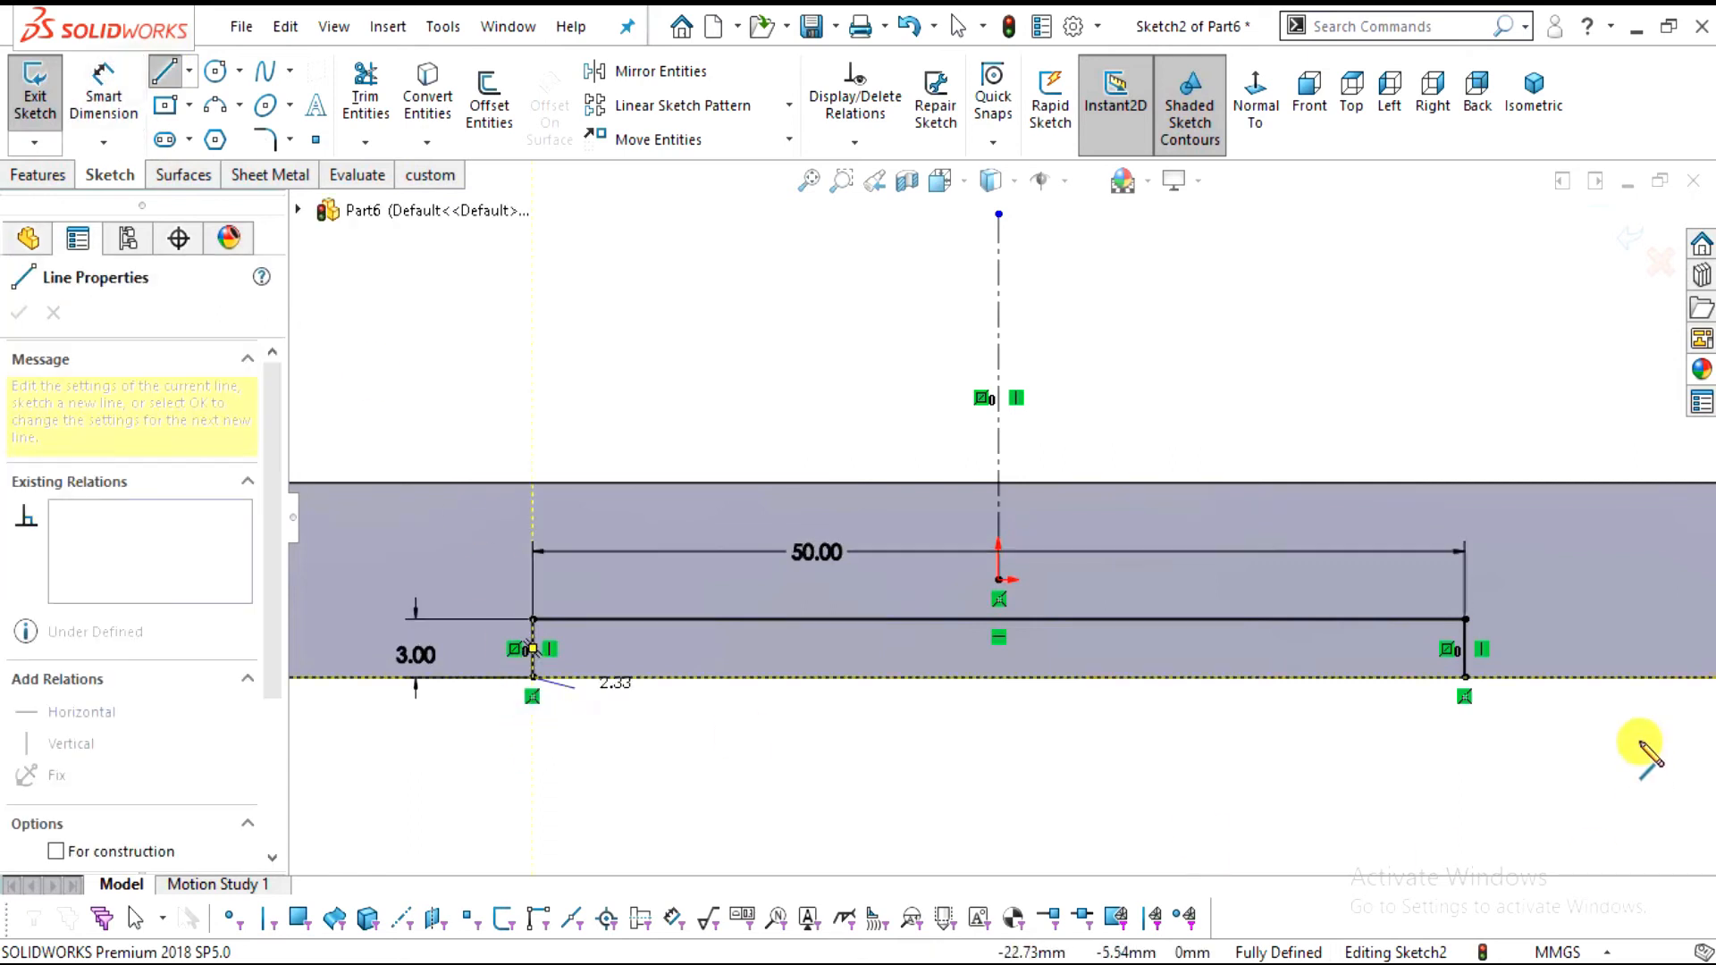
left_click(1464, 677)
key("Escape")
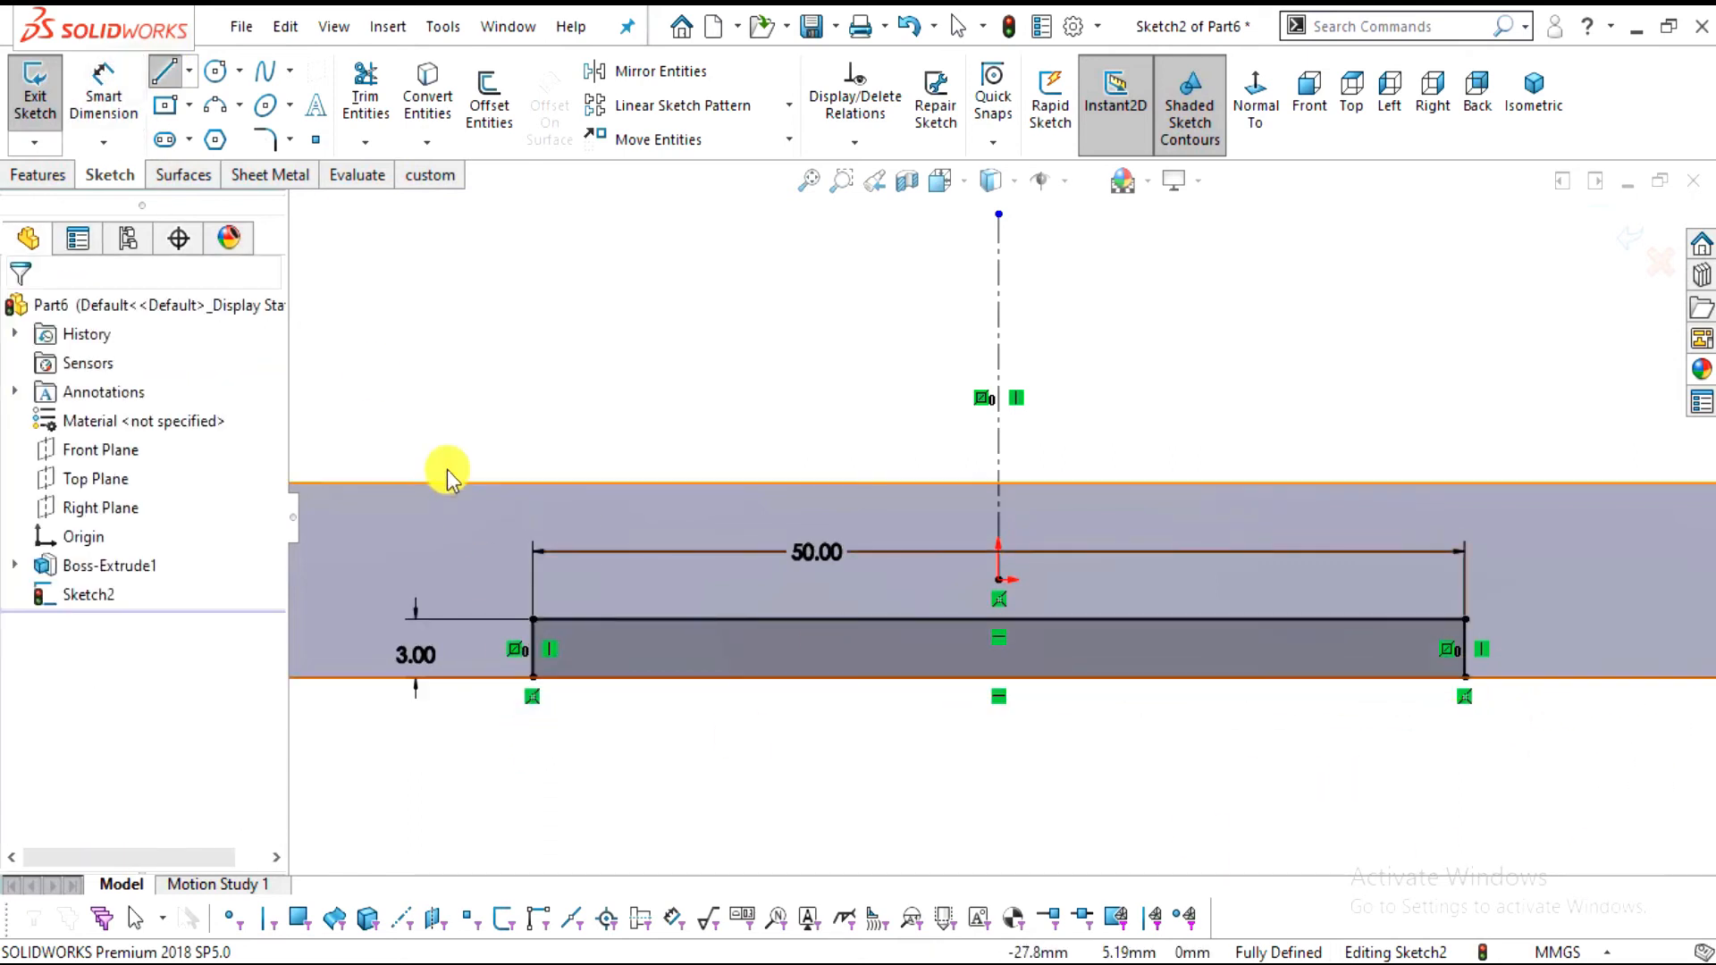
Cut-extrude the notch profile with the Through All - Both end condition
left_click(40, 174)
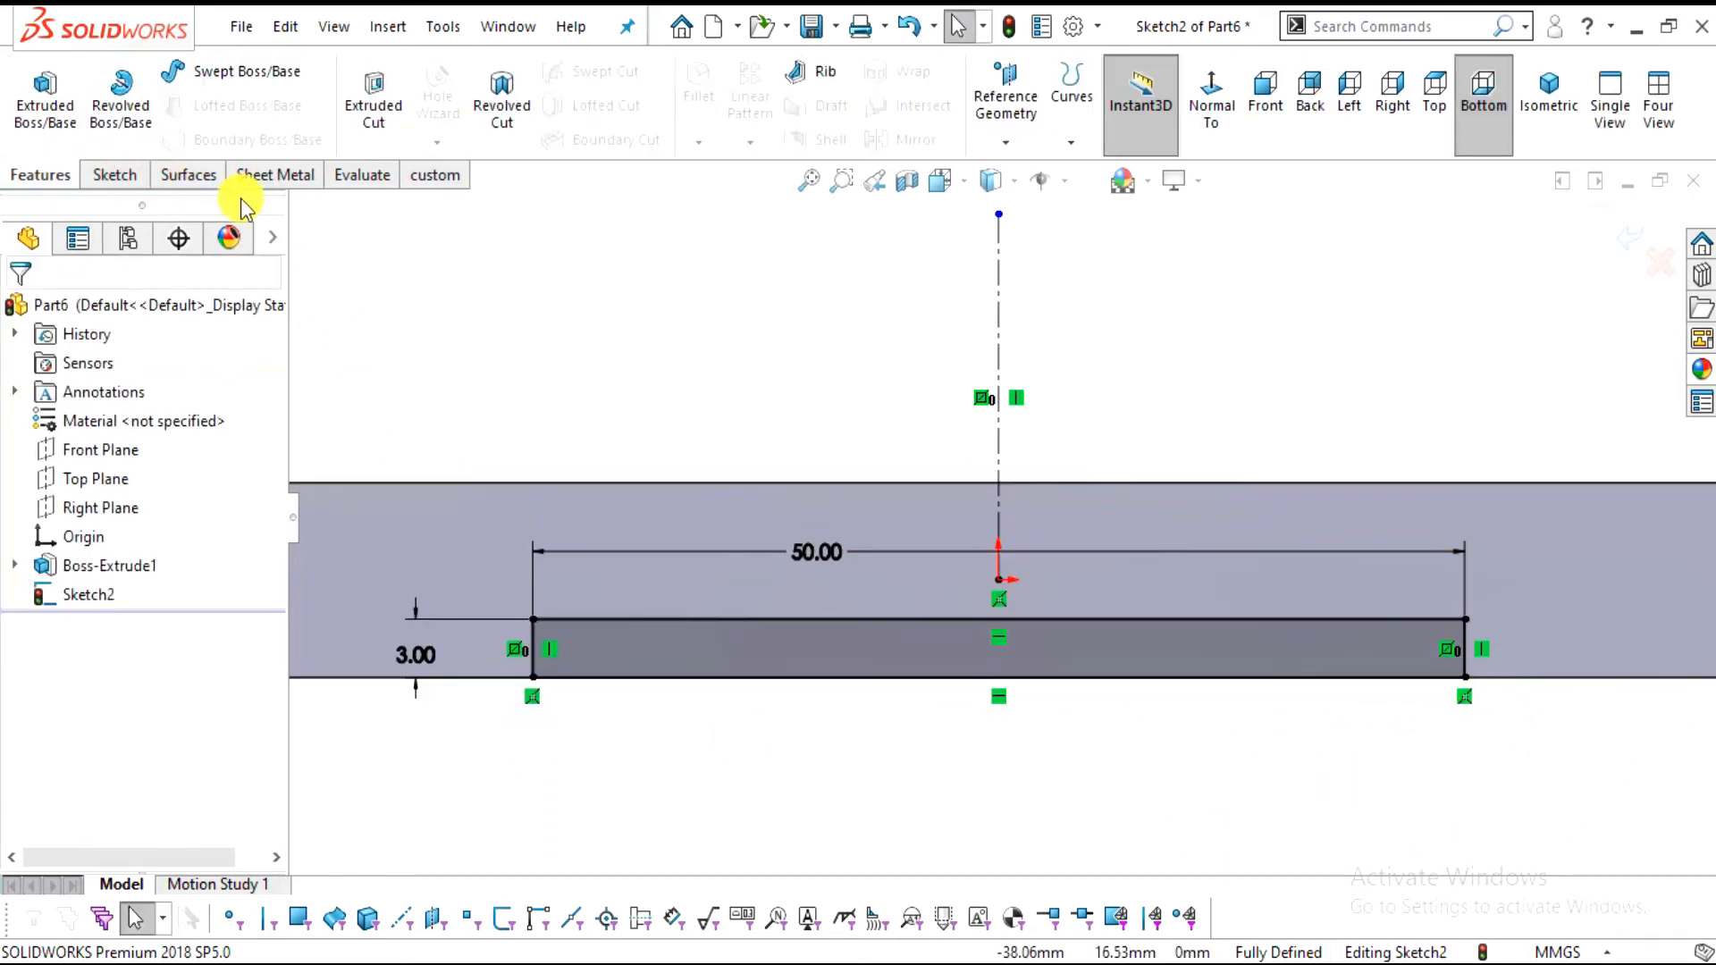
left_click(390, 117)
left_click(176, 471)
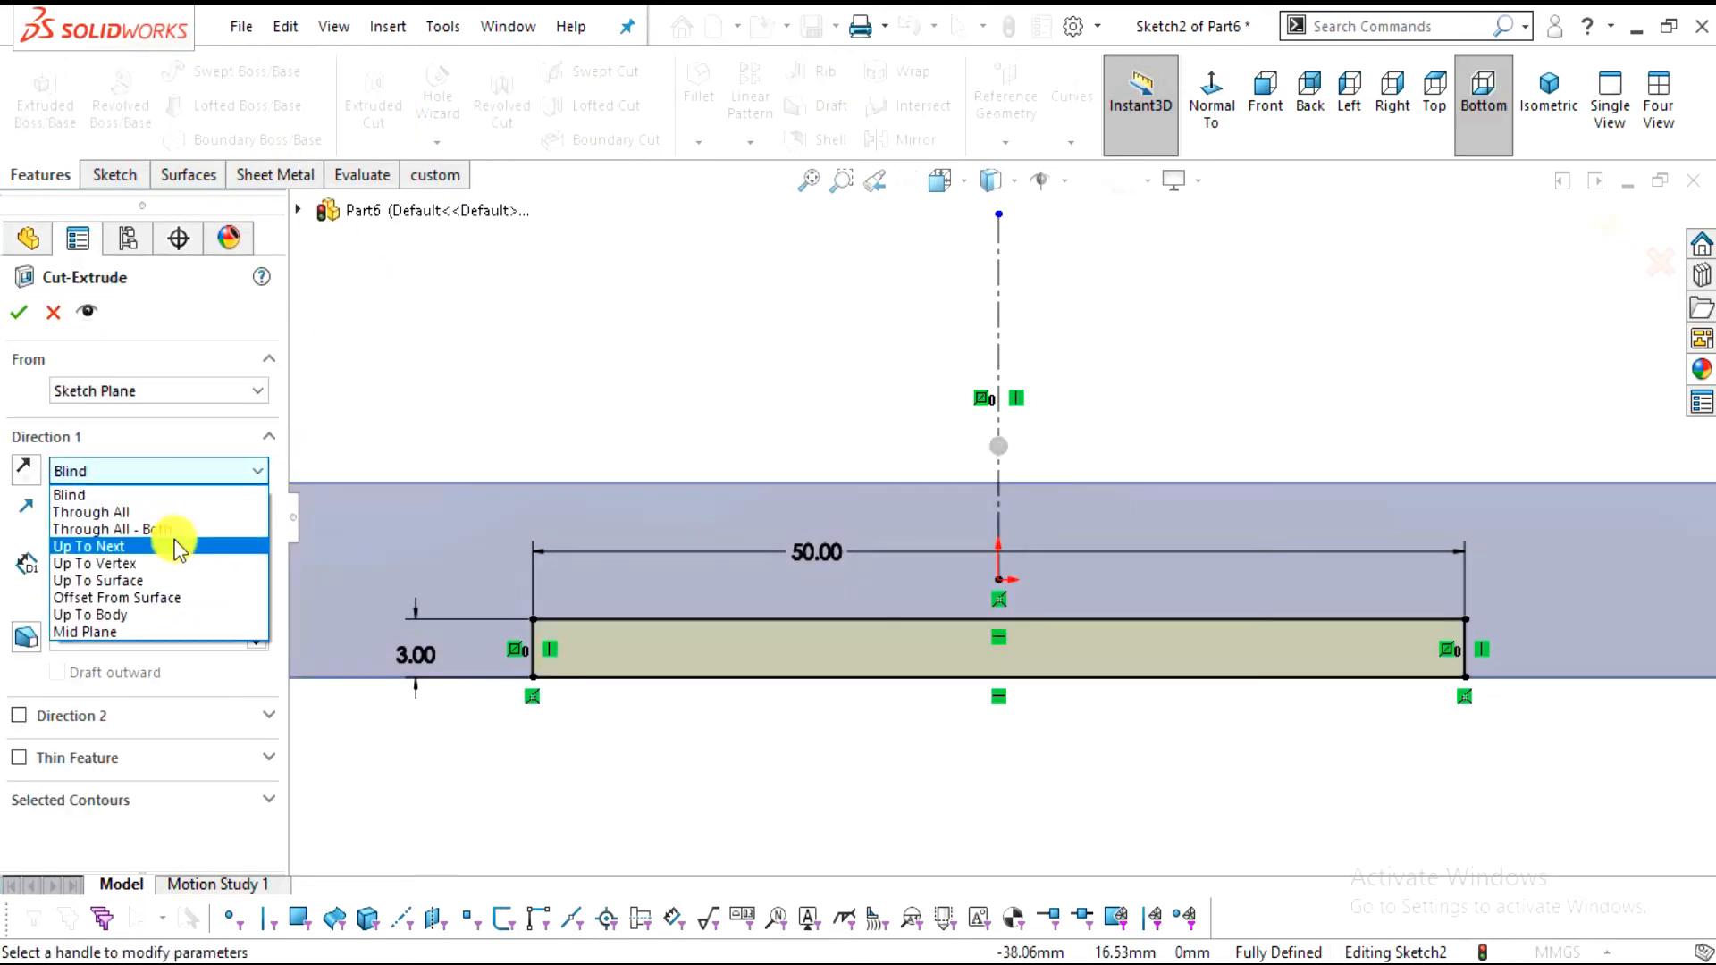
left_click(116, 529)
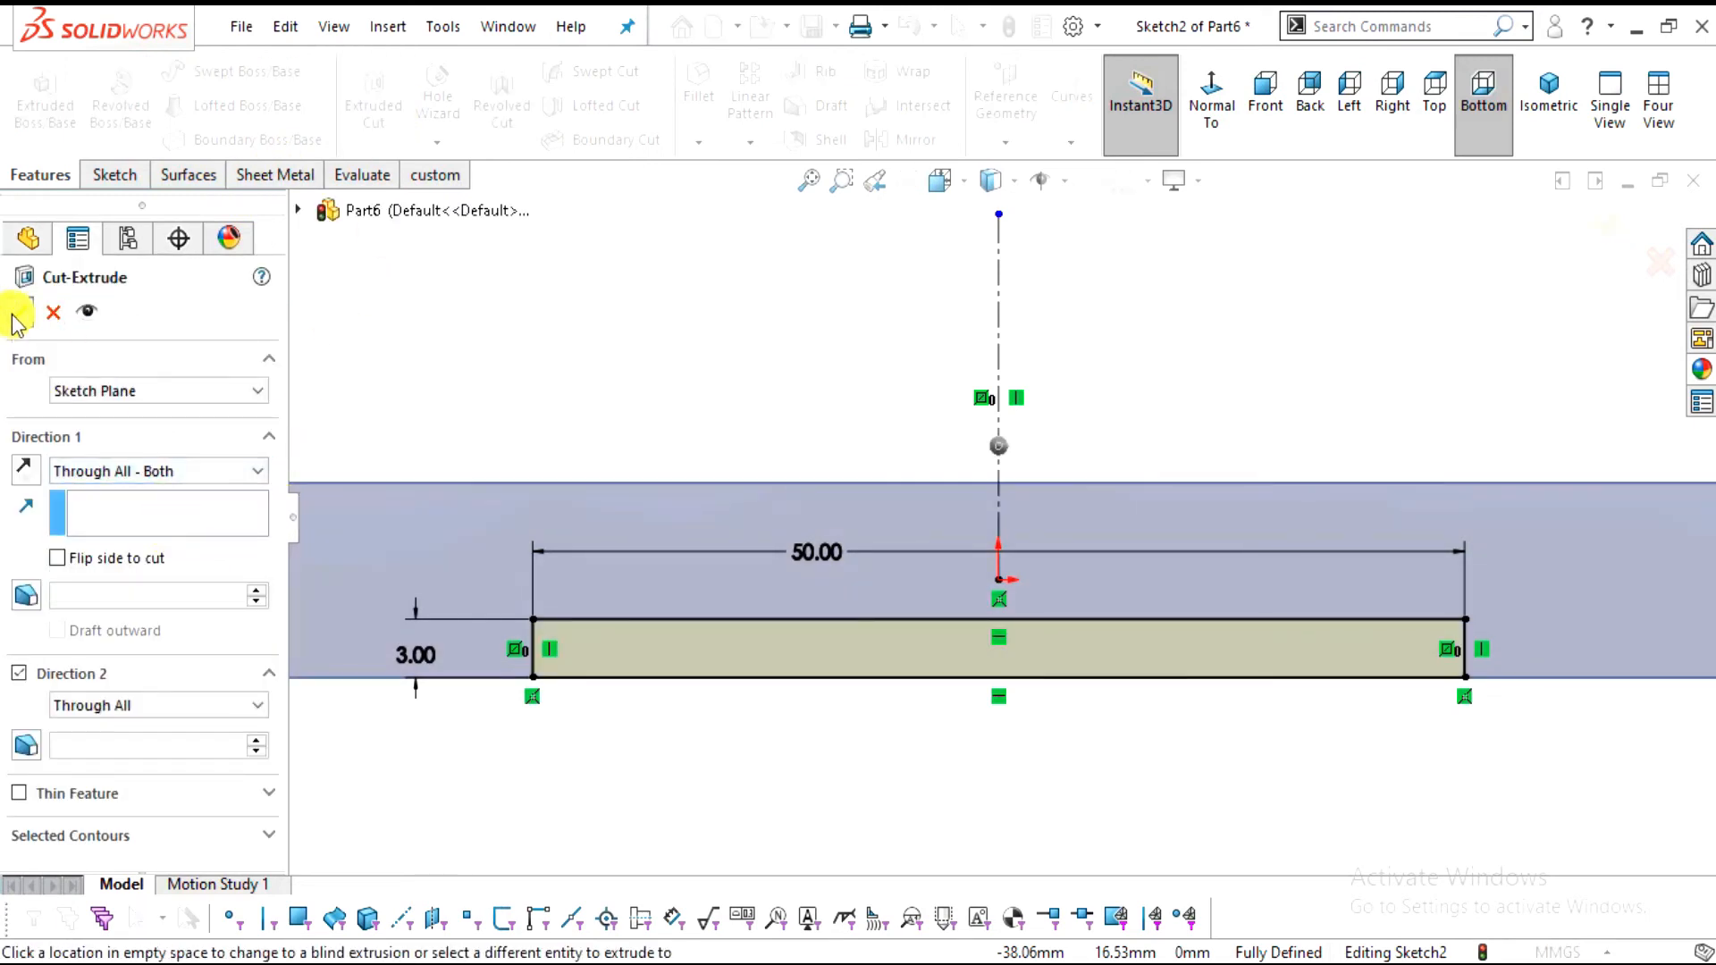
left_click(16, 317)
Open a new sketch on the plate's long notched side face, viewed normal to it
middle_click_drag(1005, 665, 953, 563)
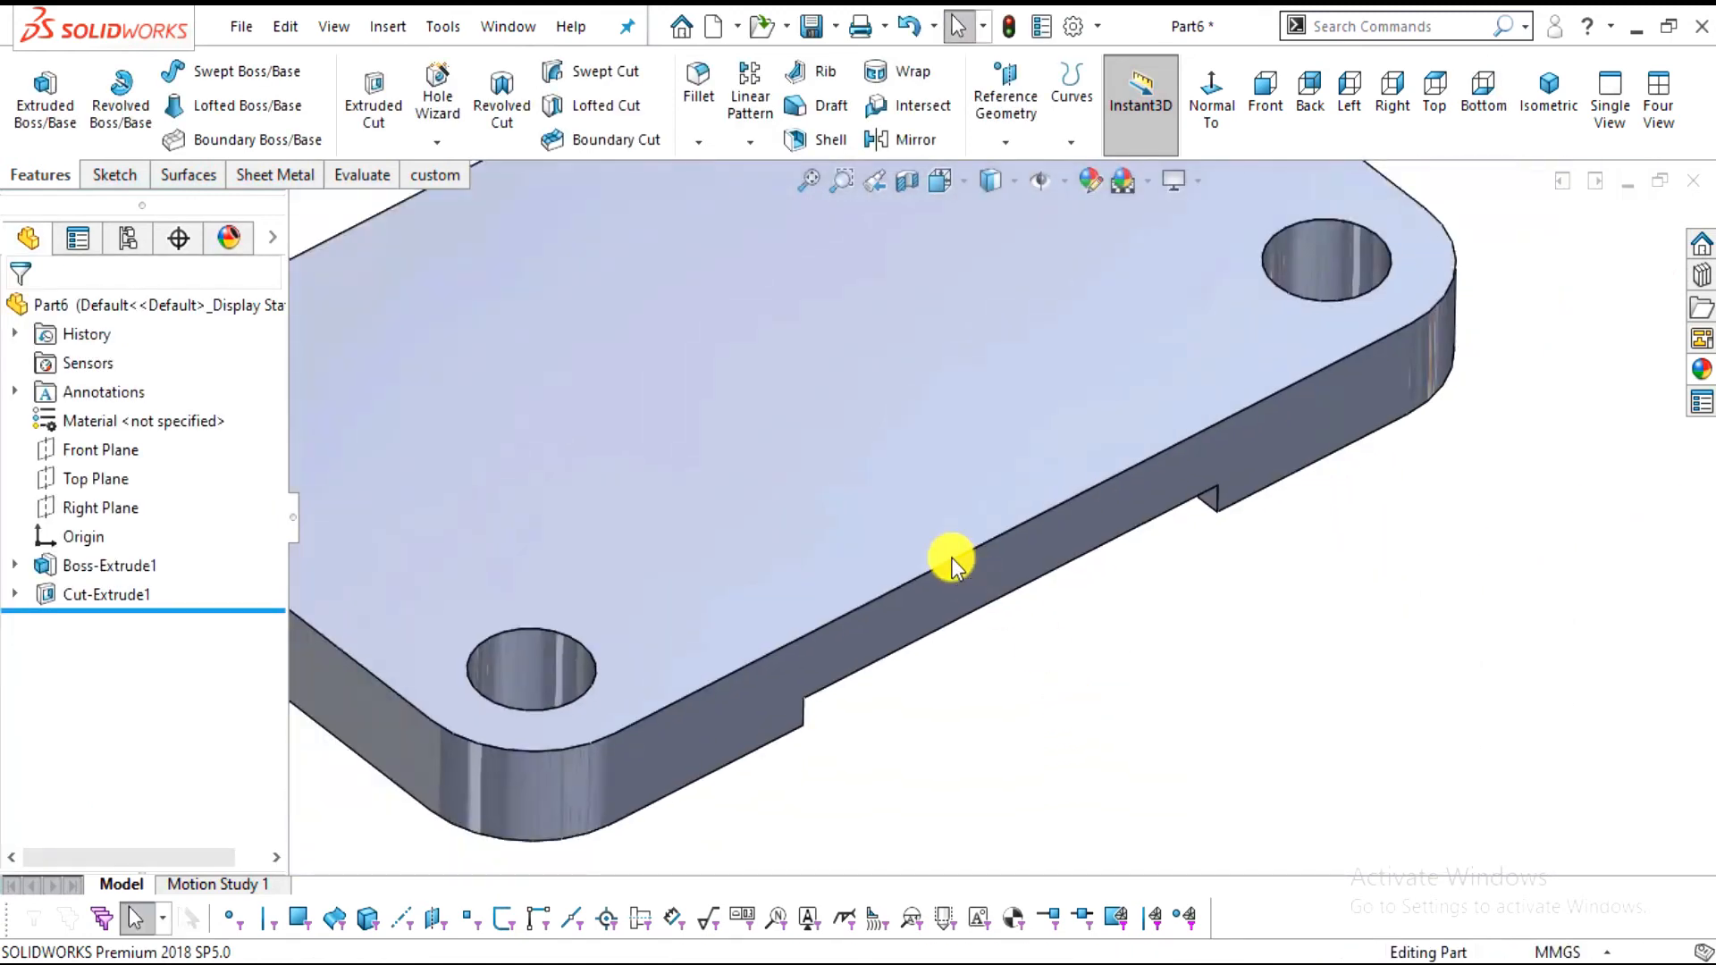
scroll(946, 626, "down", 3)
middle_click_drag(942, 674, 973, 582)
scroll(926, 437, "up", 3)
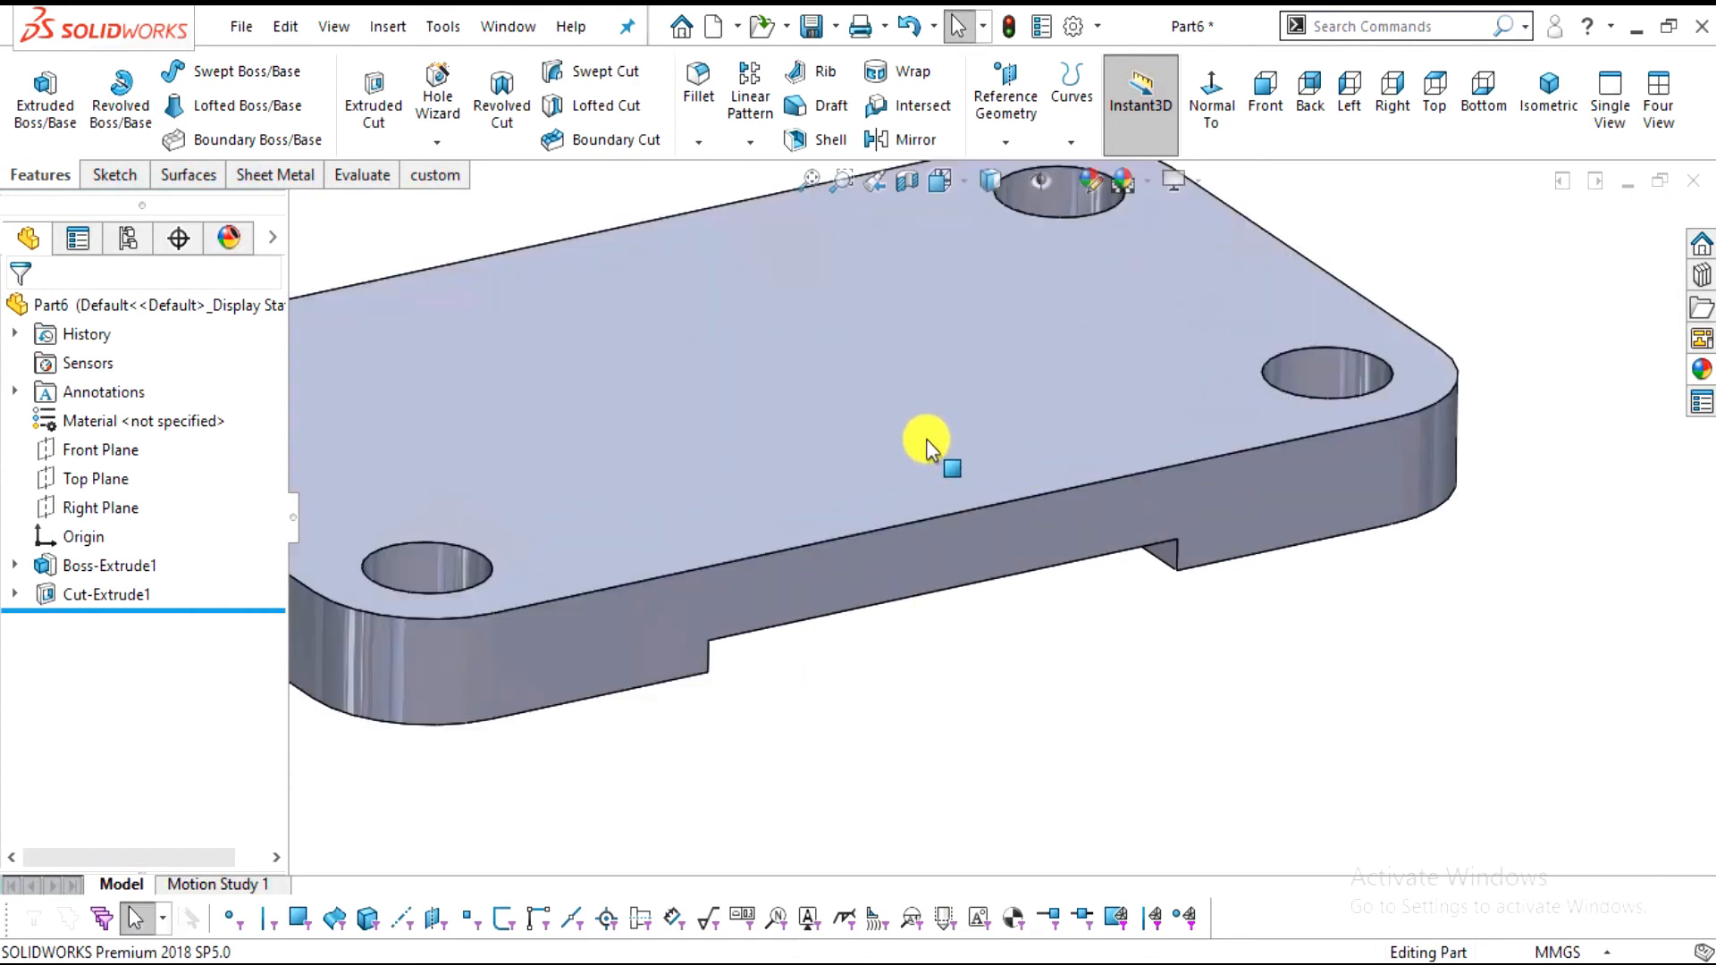
left_click(951, 566)
left_click(1170, 494)
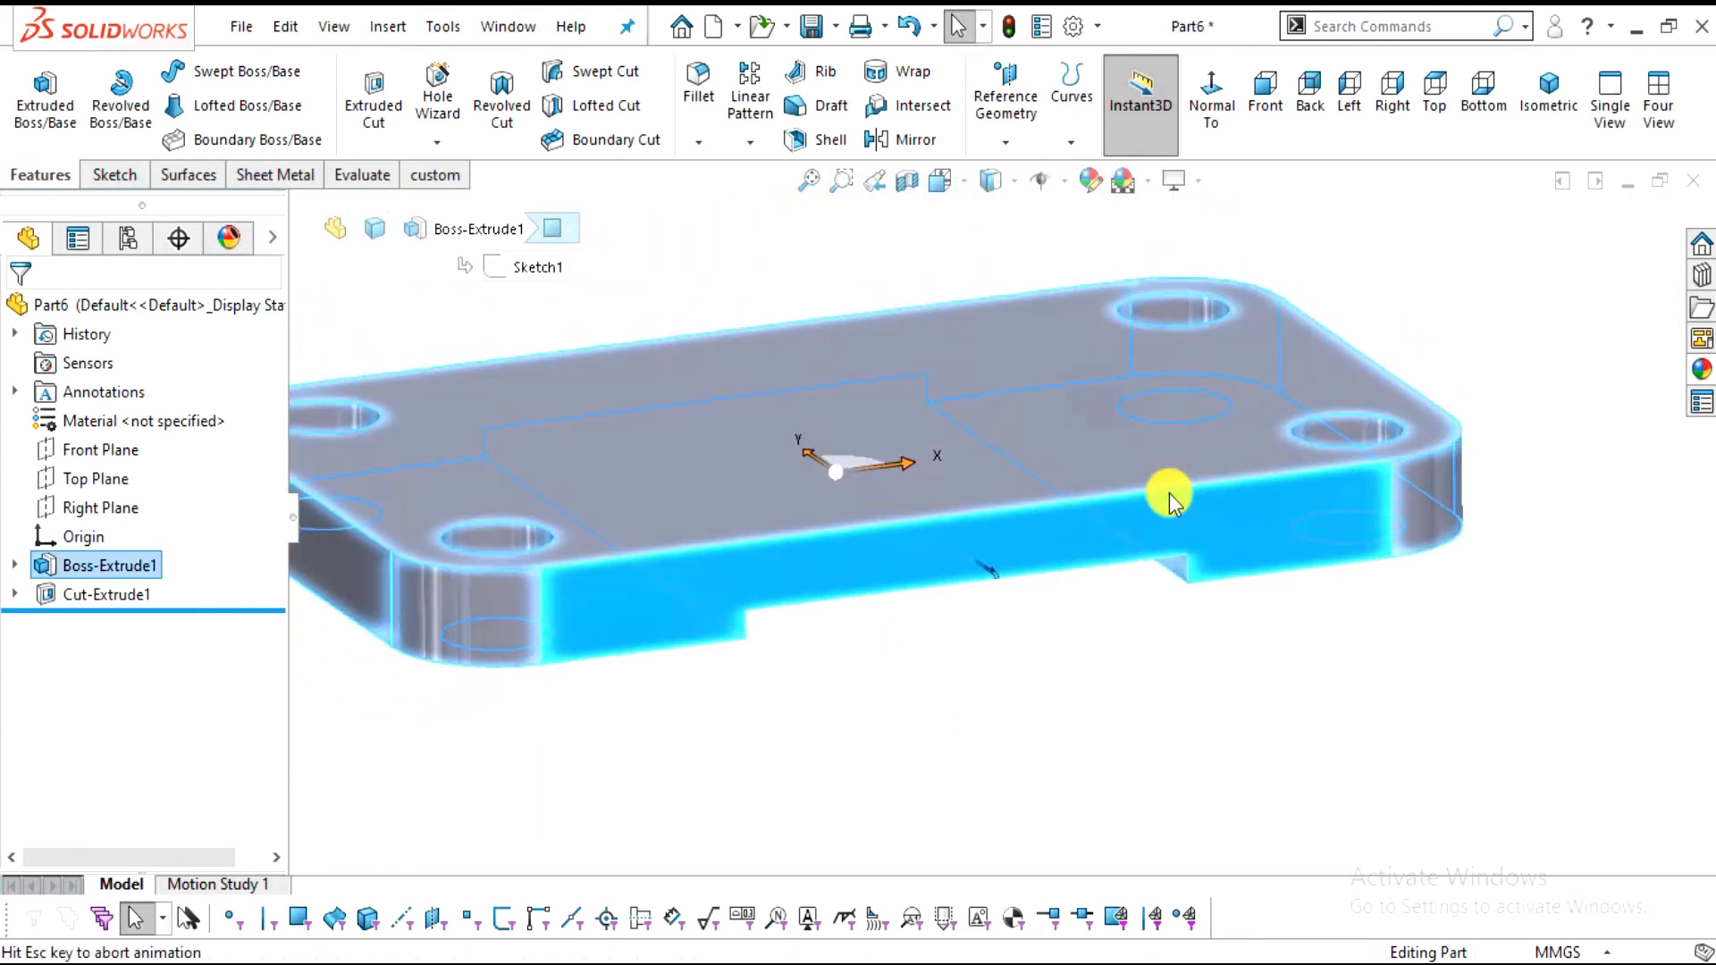
left_click(112, 174)
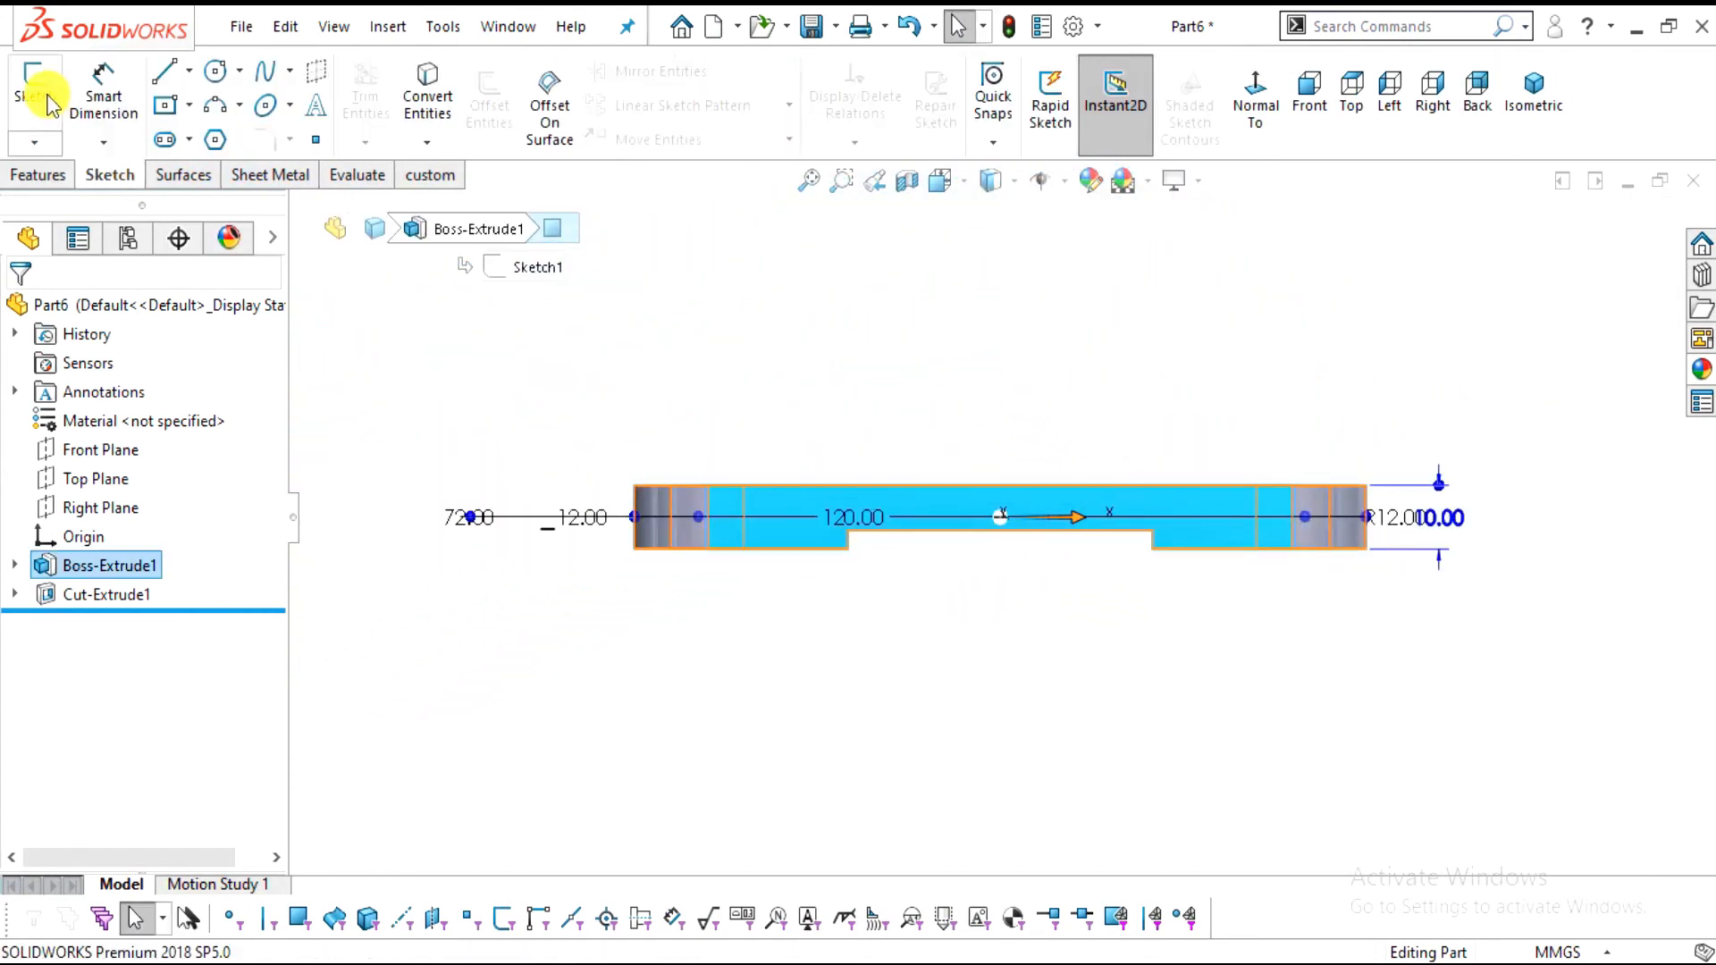
left_click(36, 98)
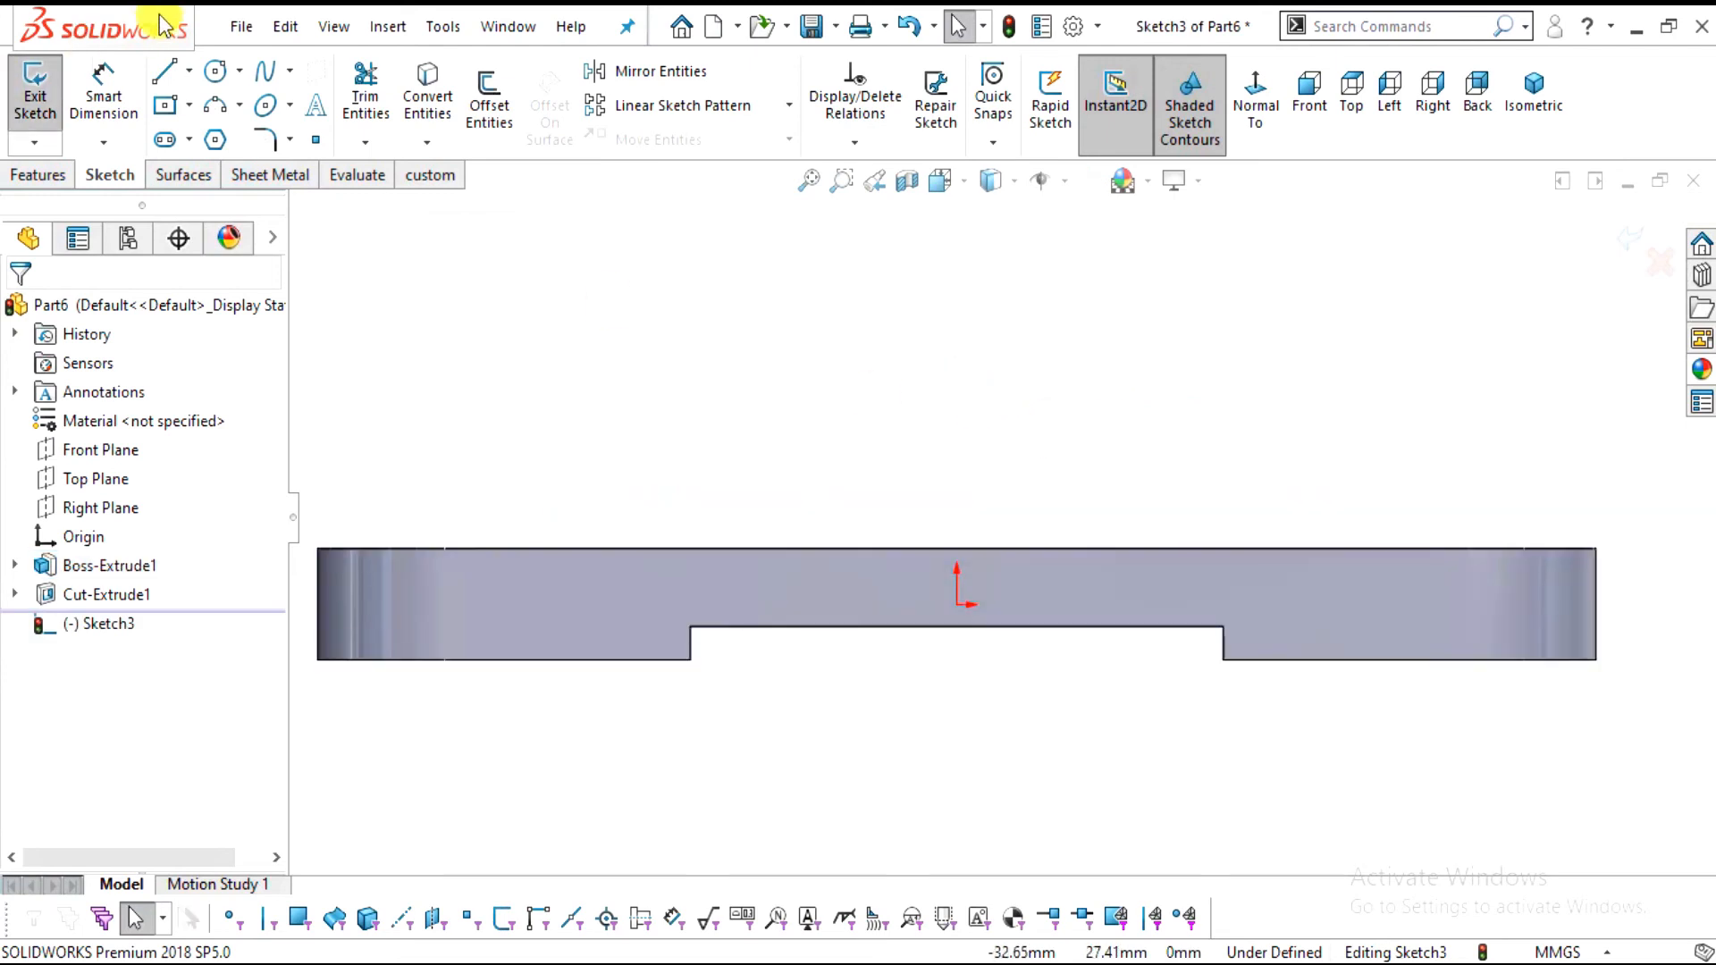
Draw a vertical construction centerline from the origin up past the notched plate's upper edge
left_click(189, 70)
left_click(215, 134)
scroll(988, 613, "down", 3)
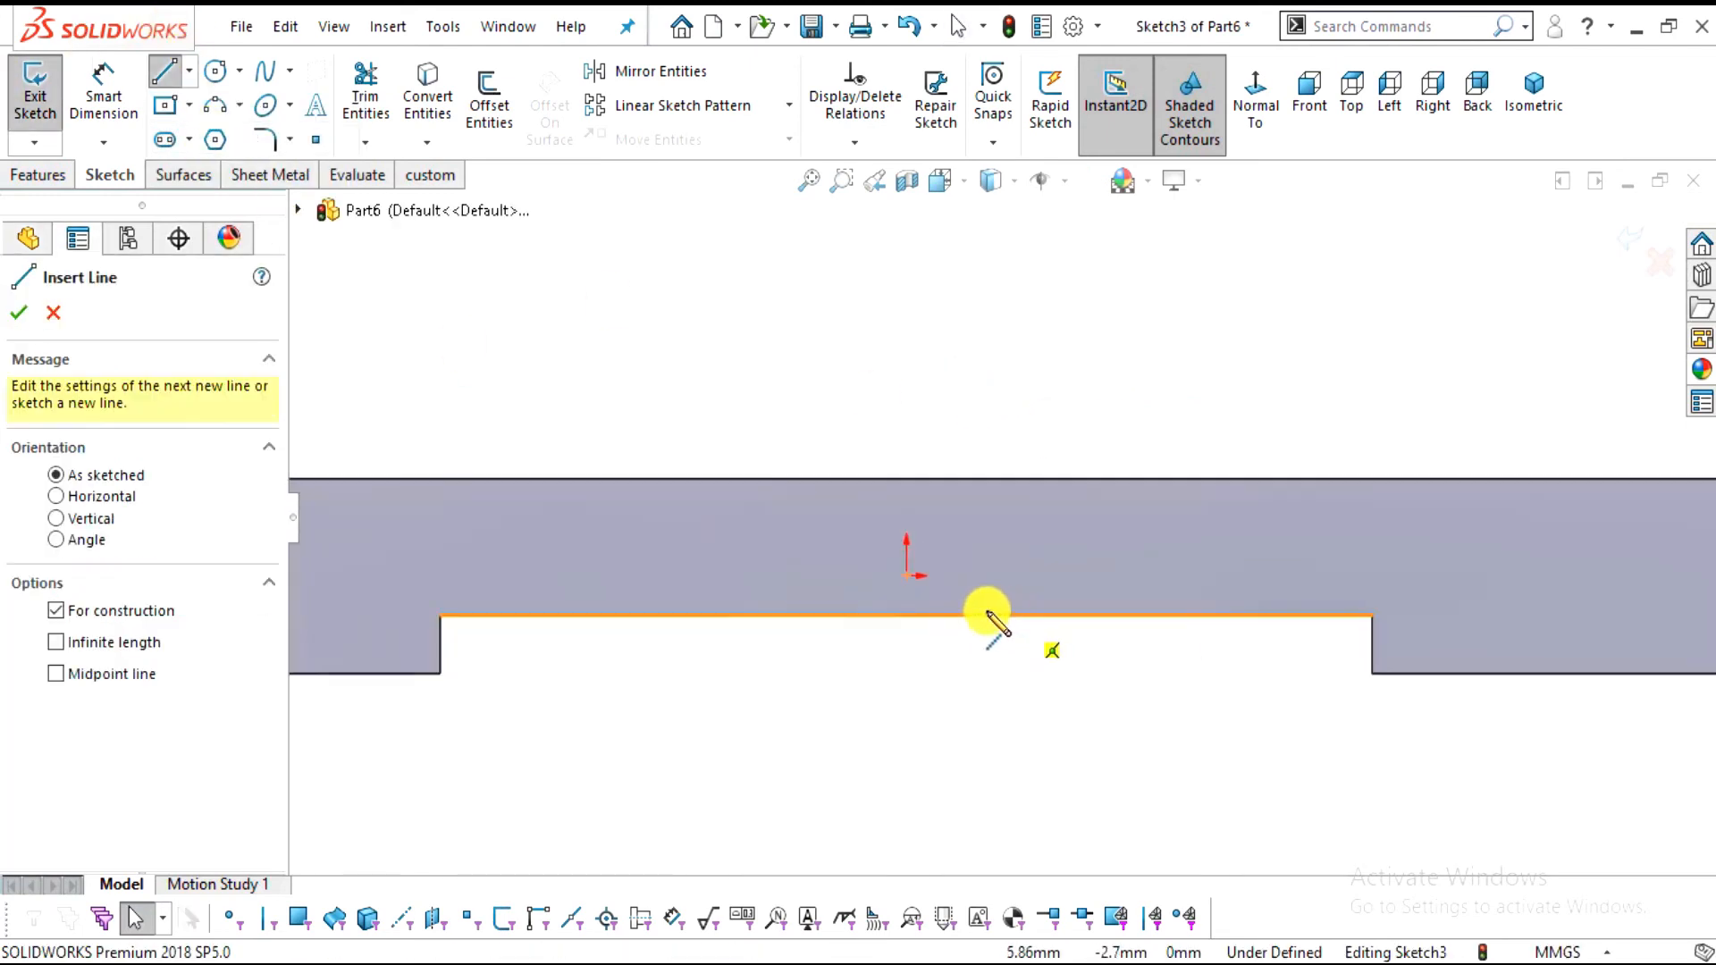
mouse_move(908, 578)
left_mouse_down()
mouse_move(889, 314)
mouse_move(908, 298)
left_mouse_up()
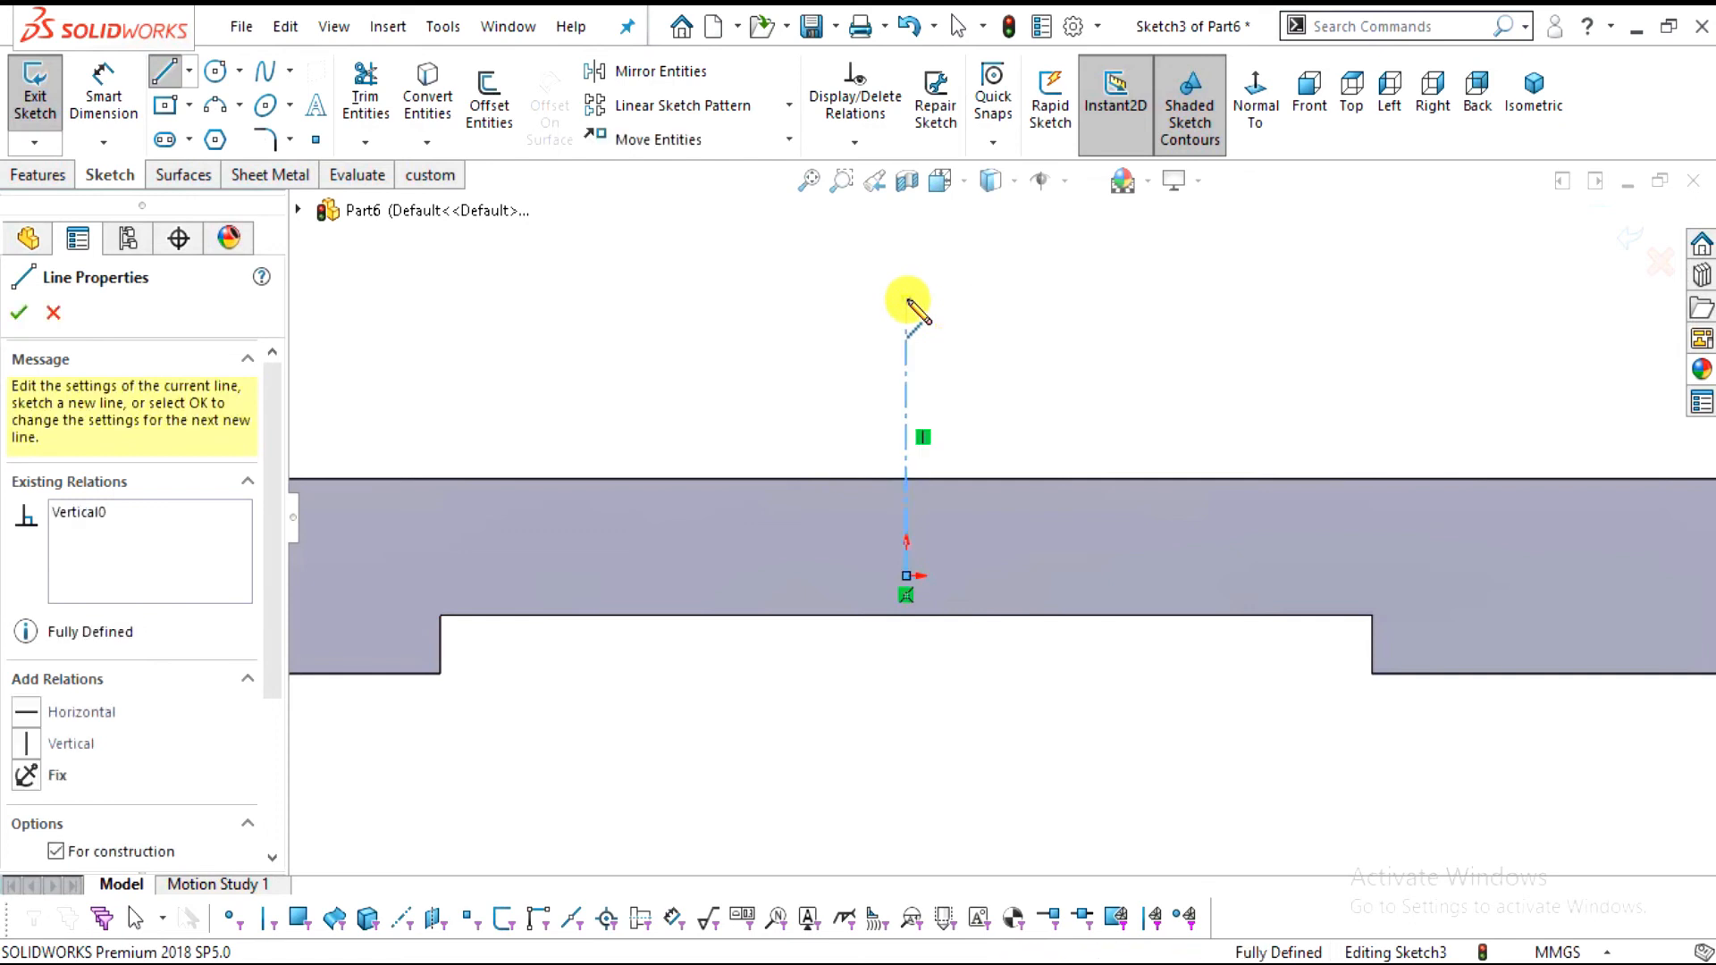
key("Escape")
Sketch a closed rectangular profile about 50.8 mm wide and 4.7 mm high on the plate's upper edge, spanning the centerline
left_click(163, 71)
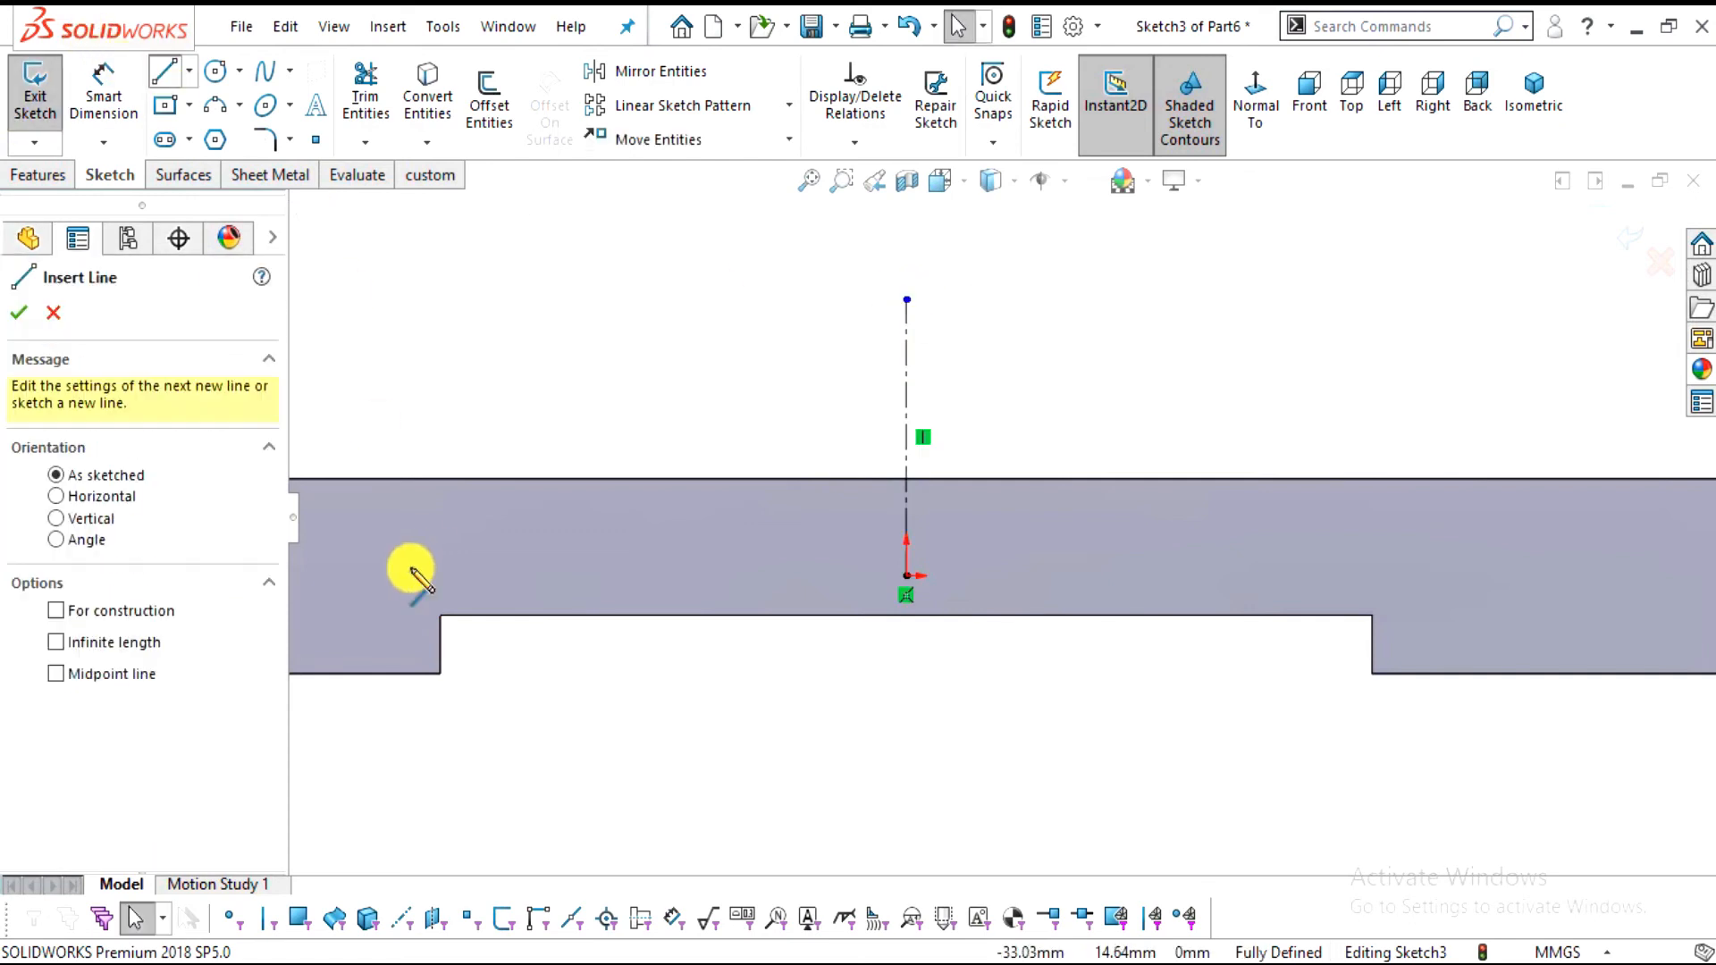
left_click(435, 479)
left_click(435, 387)
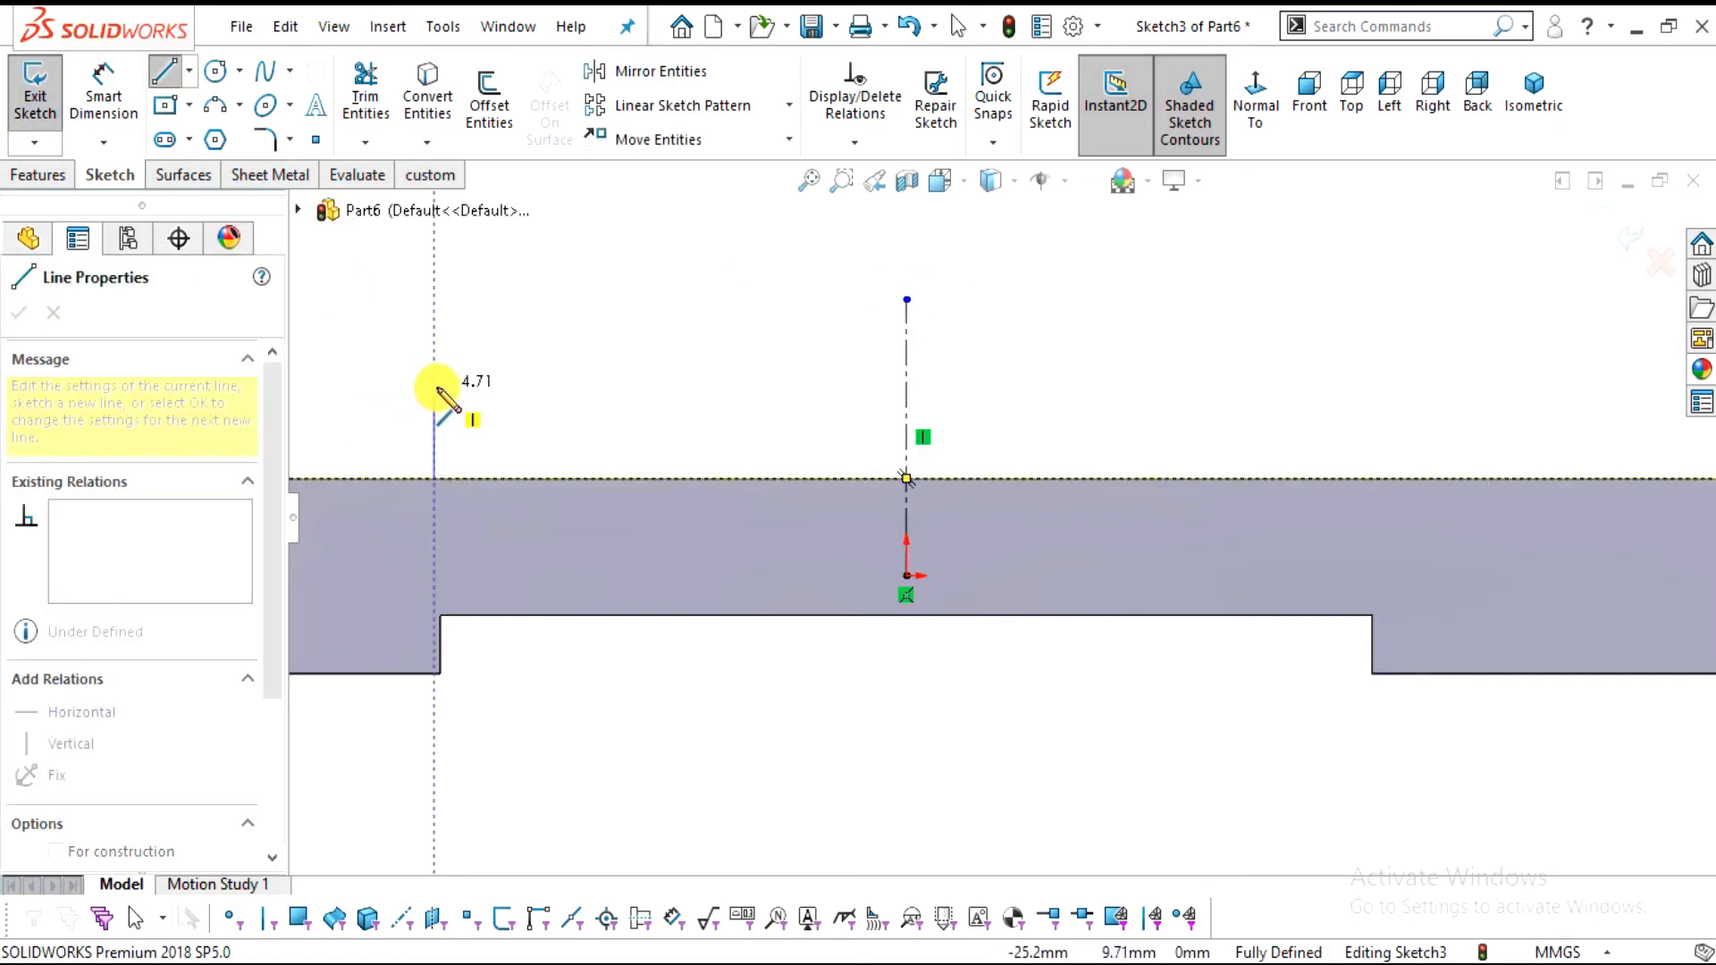
left_click(1381, 387)
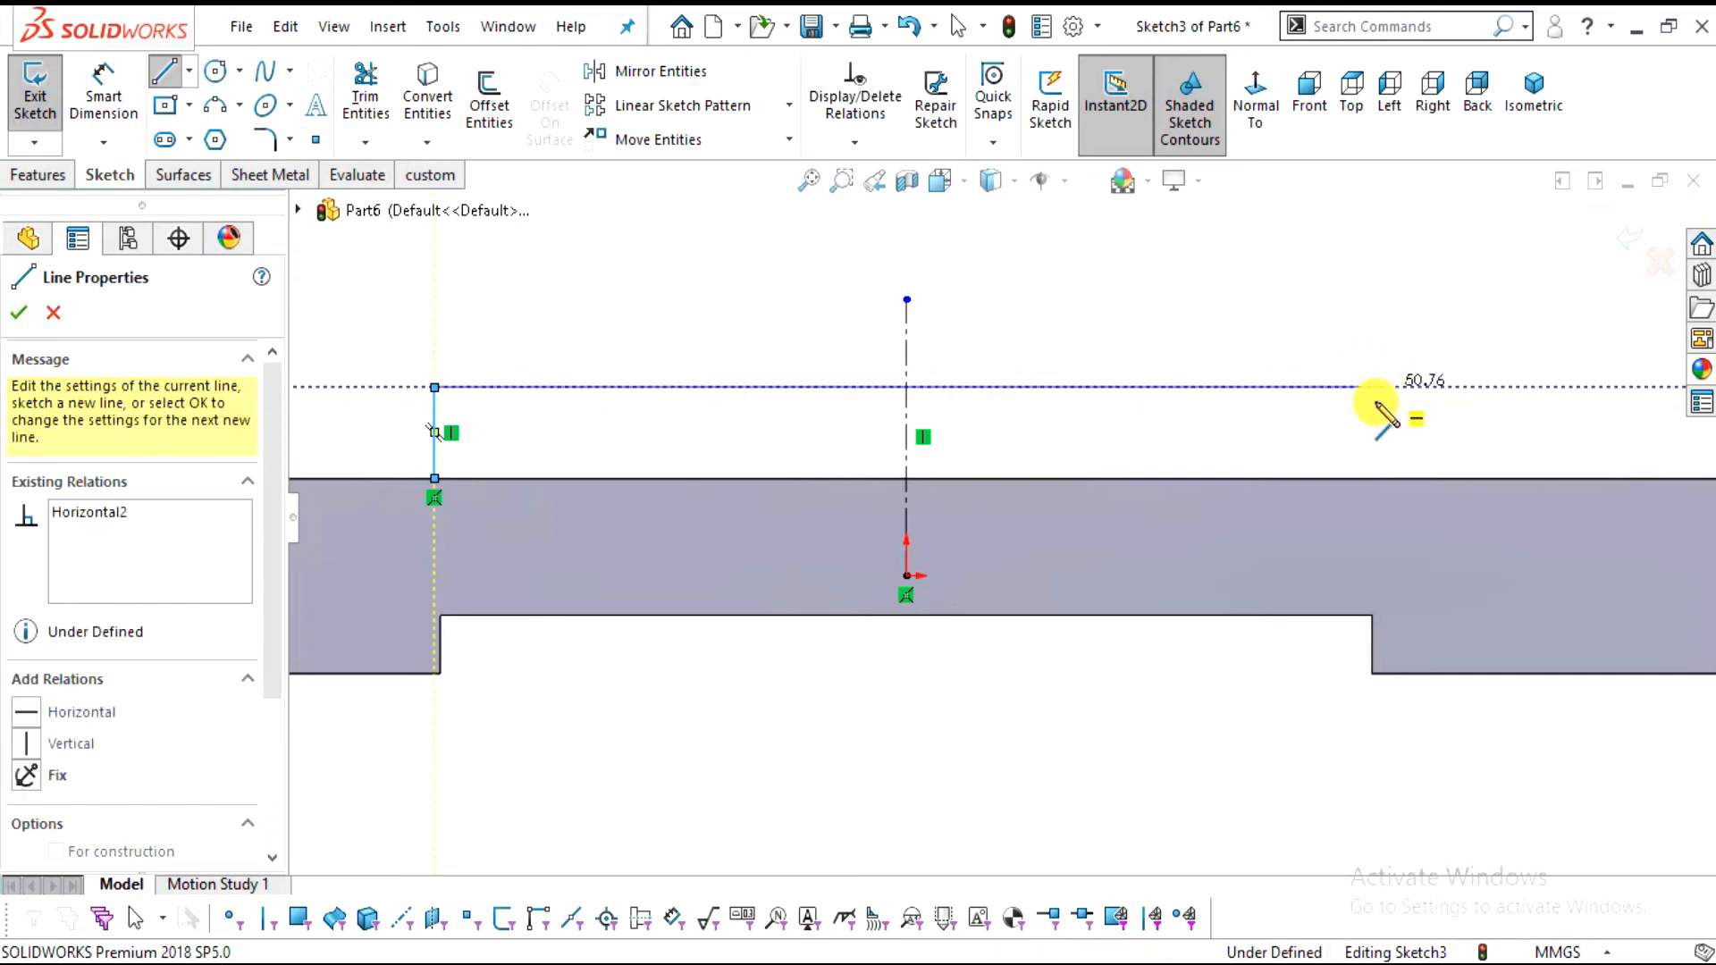
left_click(1381, 478)
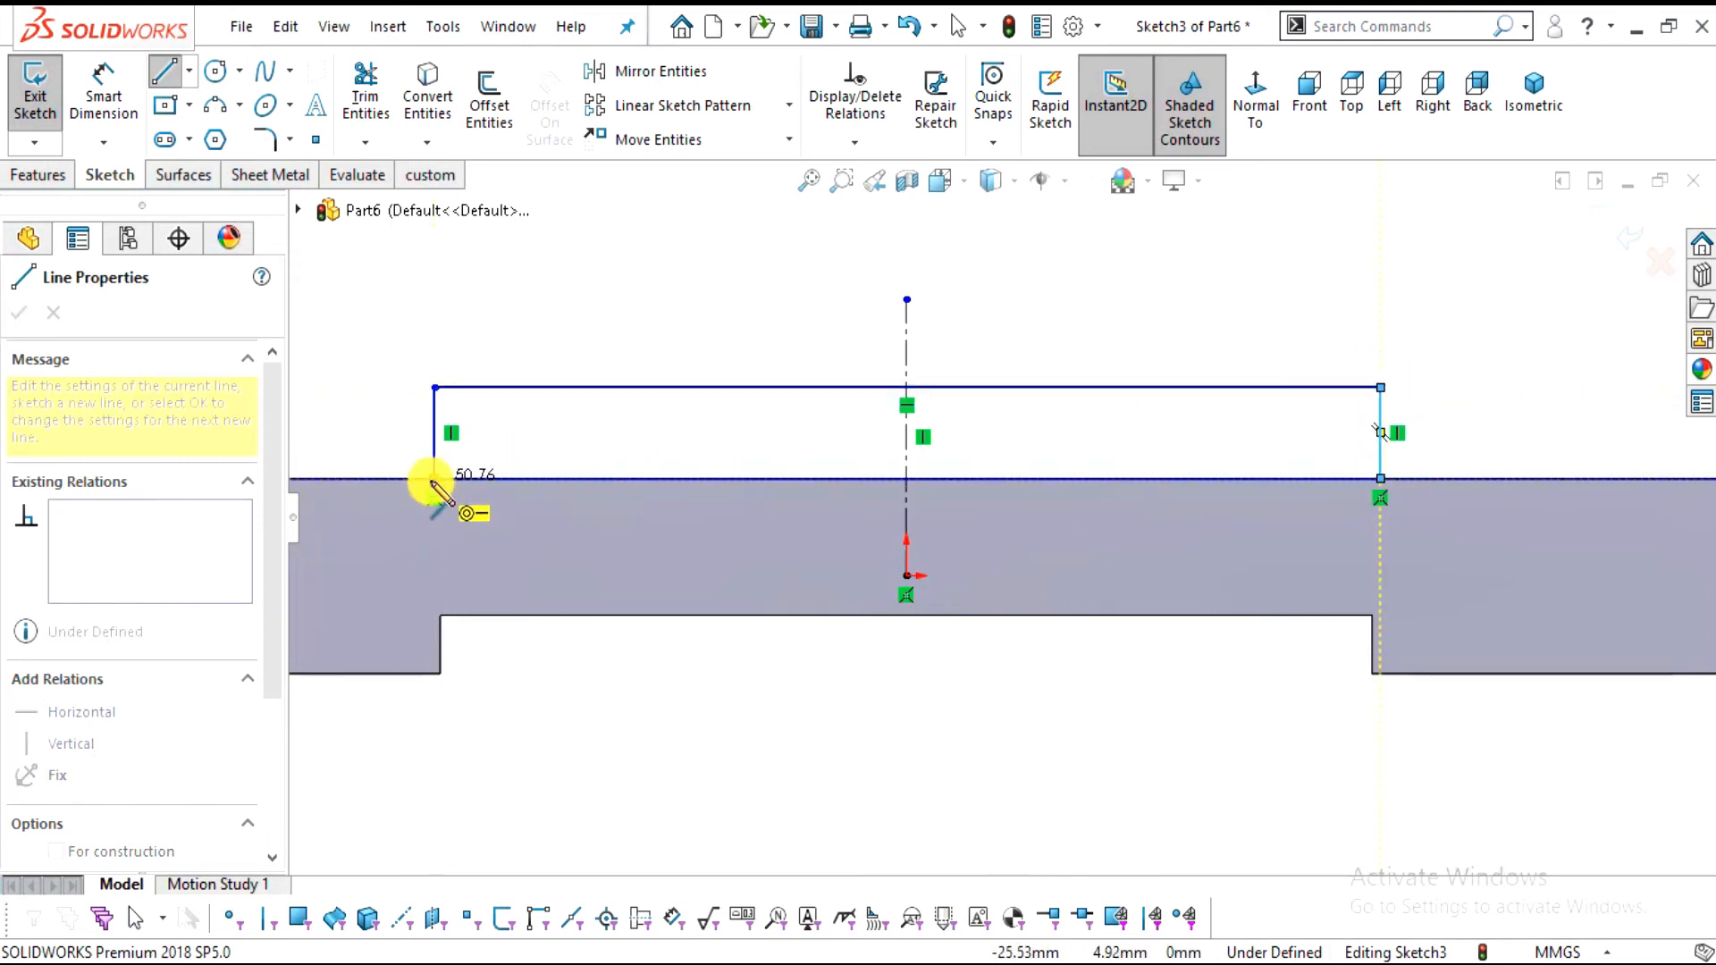
left_click(432, 481)
key("Escape")
key("Escape")
scroll(1164, 615, "up", 1)
scroll(589, 491, "down", 2)
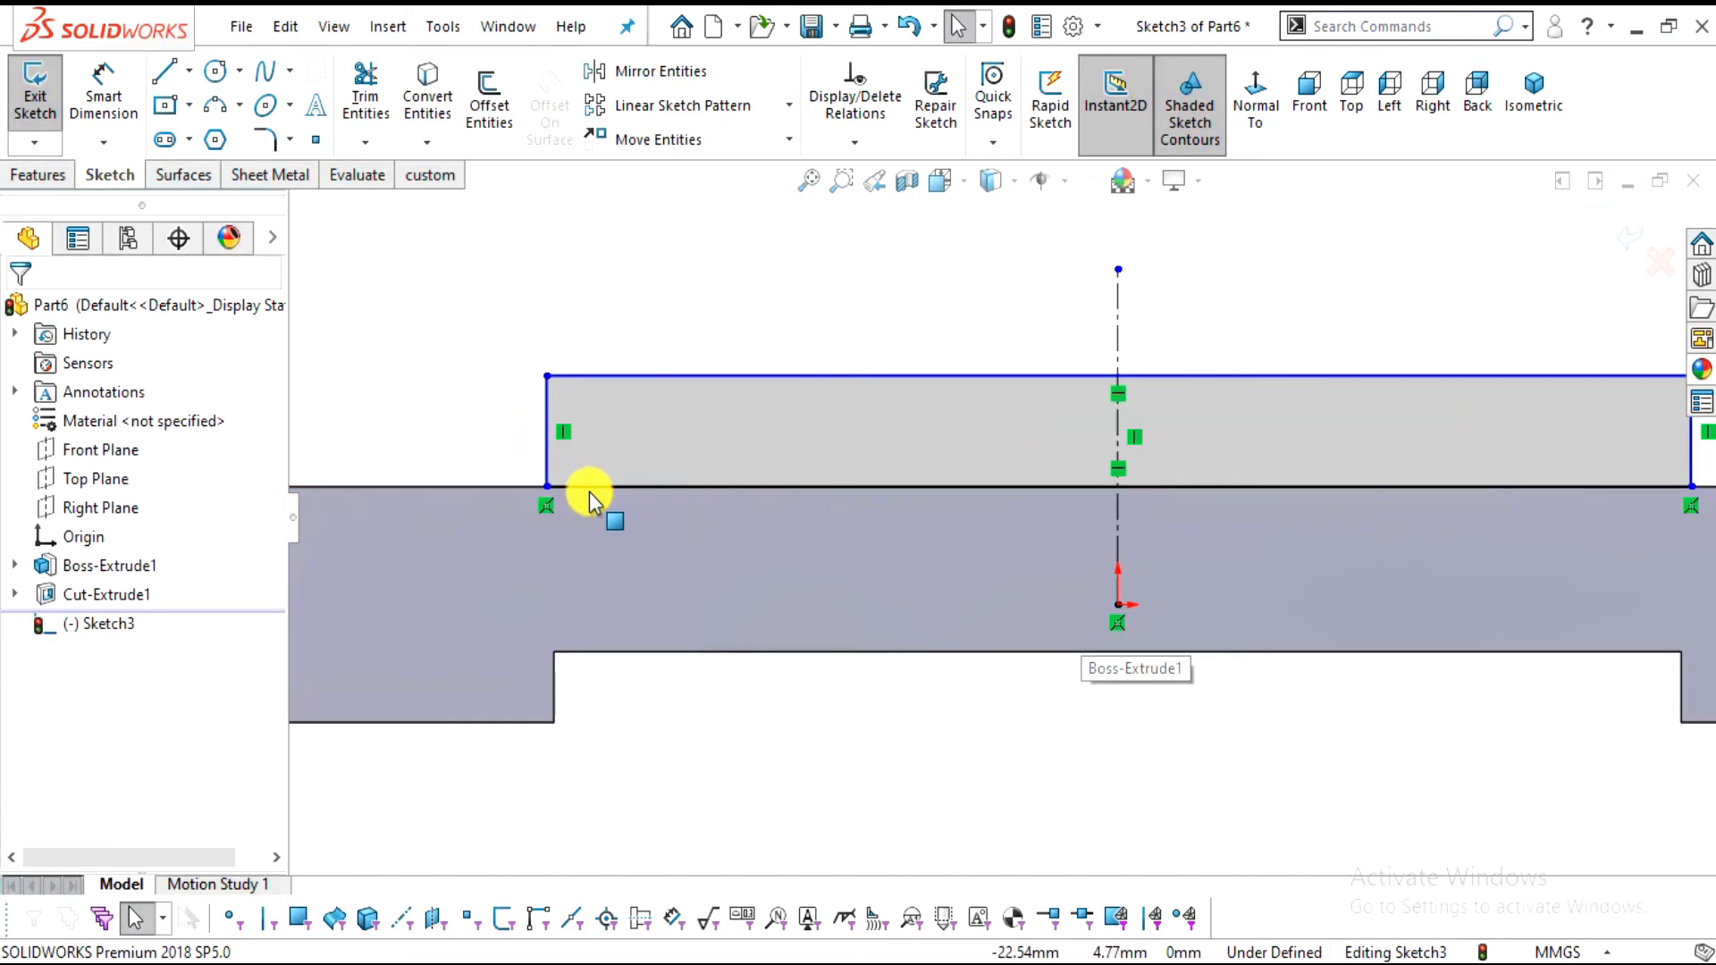
Add a vertical relation between the profile's lower-left corner and the notch's upper-left corner
left_click(547, 486)
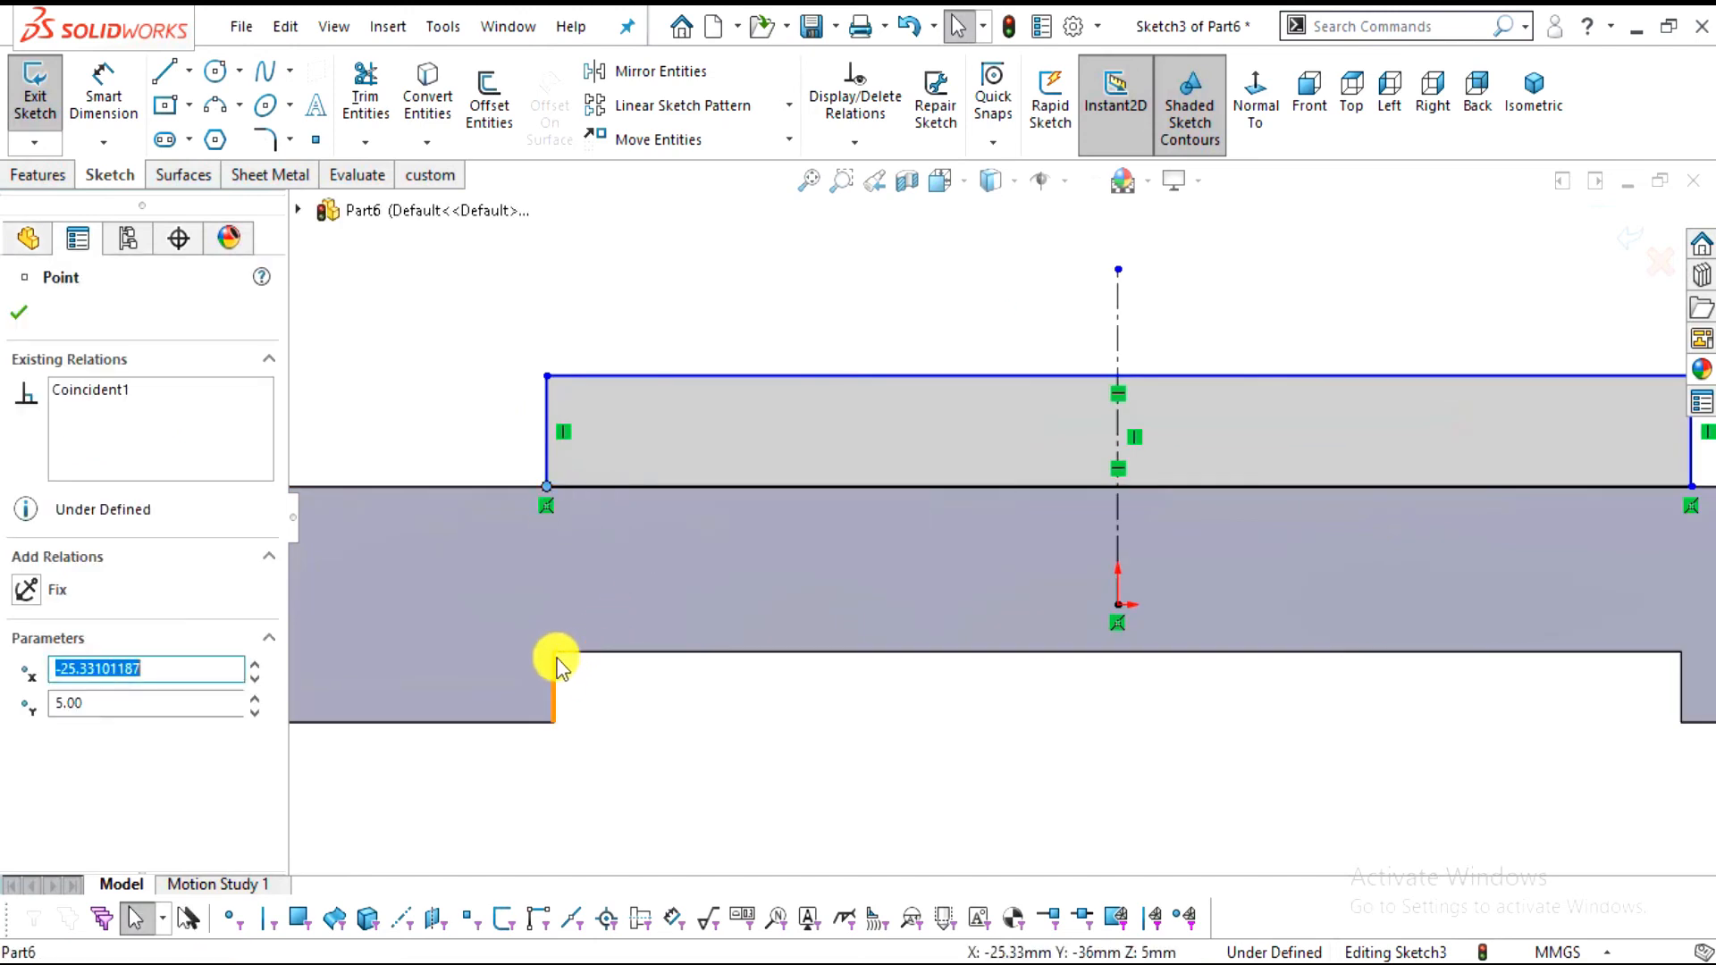
left_click(554, 653, "ctrl")
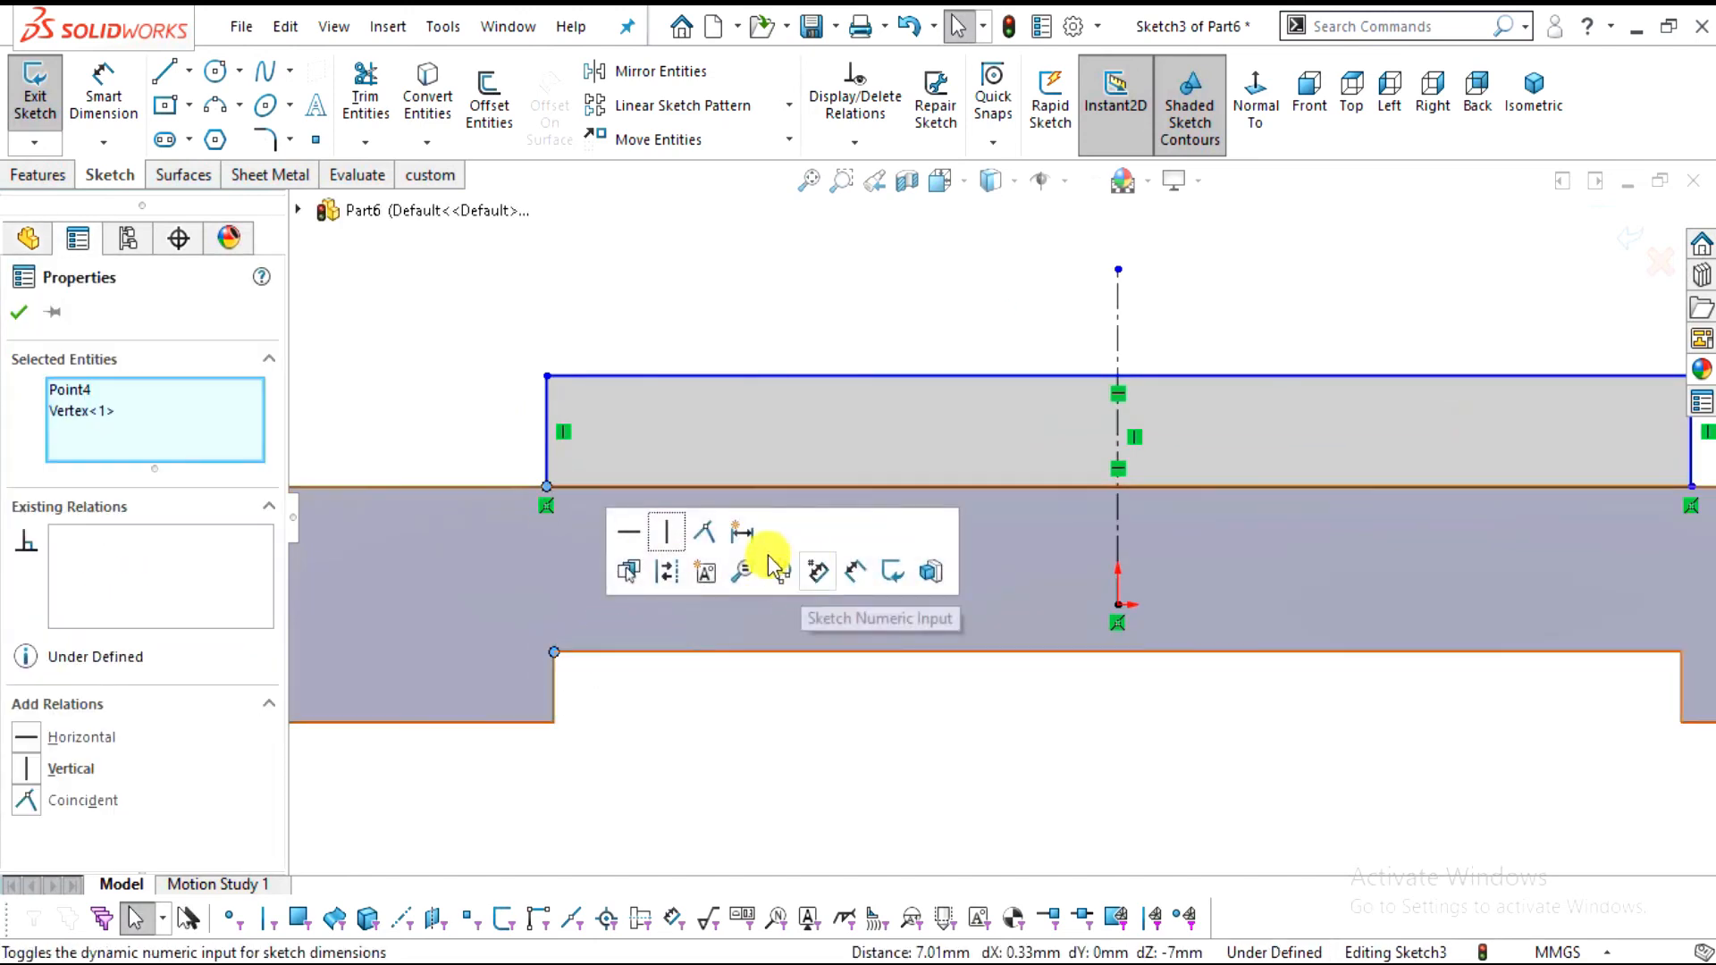
left_click(670, 534)
left_click(922, 706)
scroll(928, 706, "up", 2)
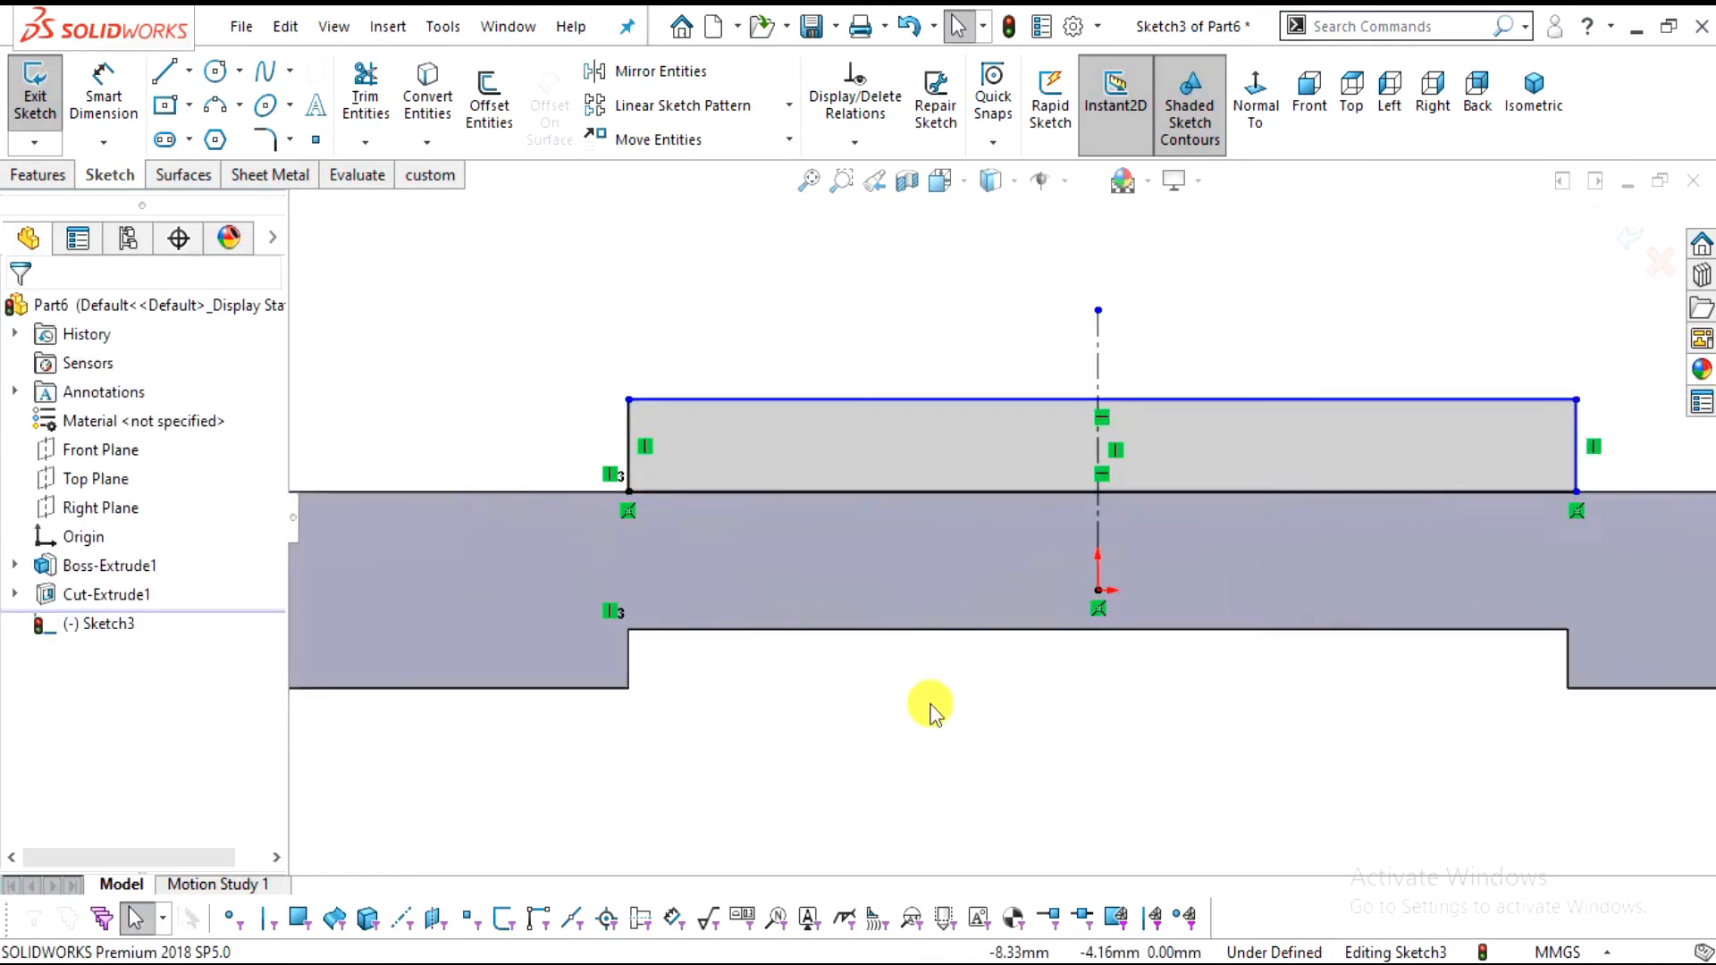
Add a vertical relation between the profile's lower-right corner and the notch's upper-right corner
scroll(1470, 491, "down", 2)
left_click(1432, 508)
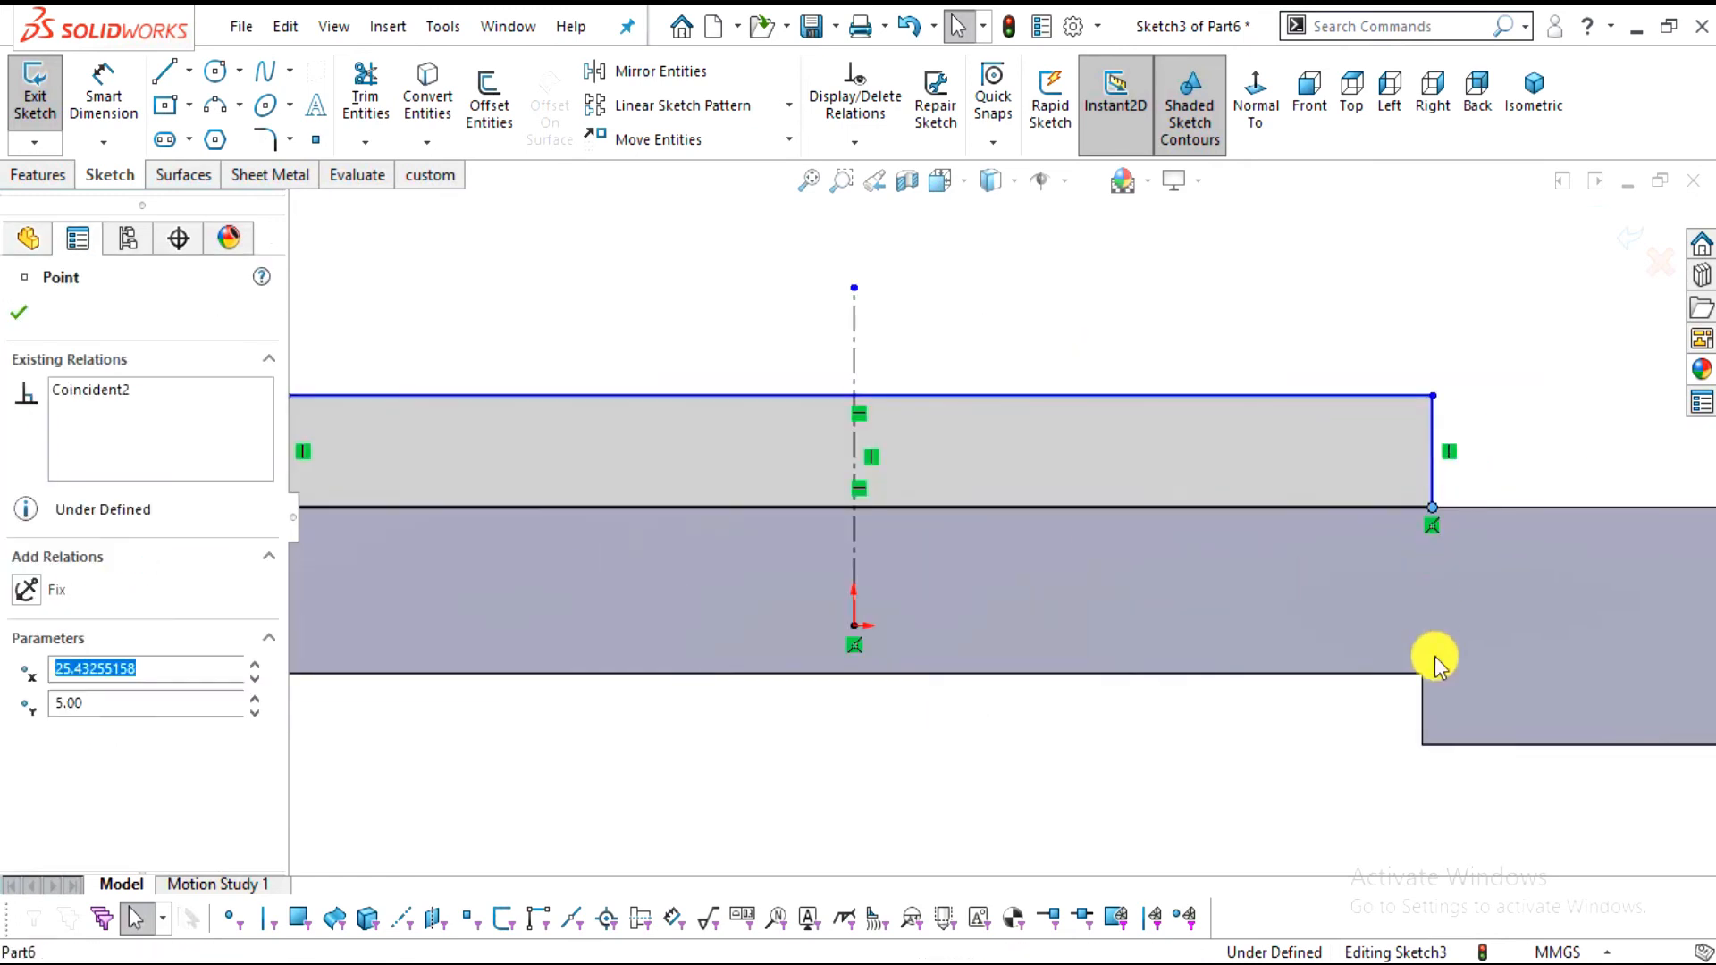
left_click(1422, 673, "ctrl")
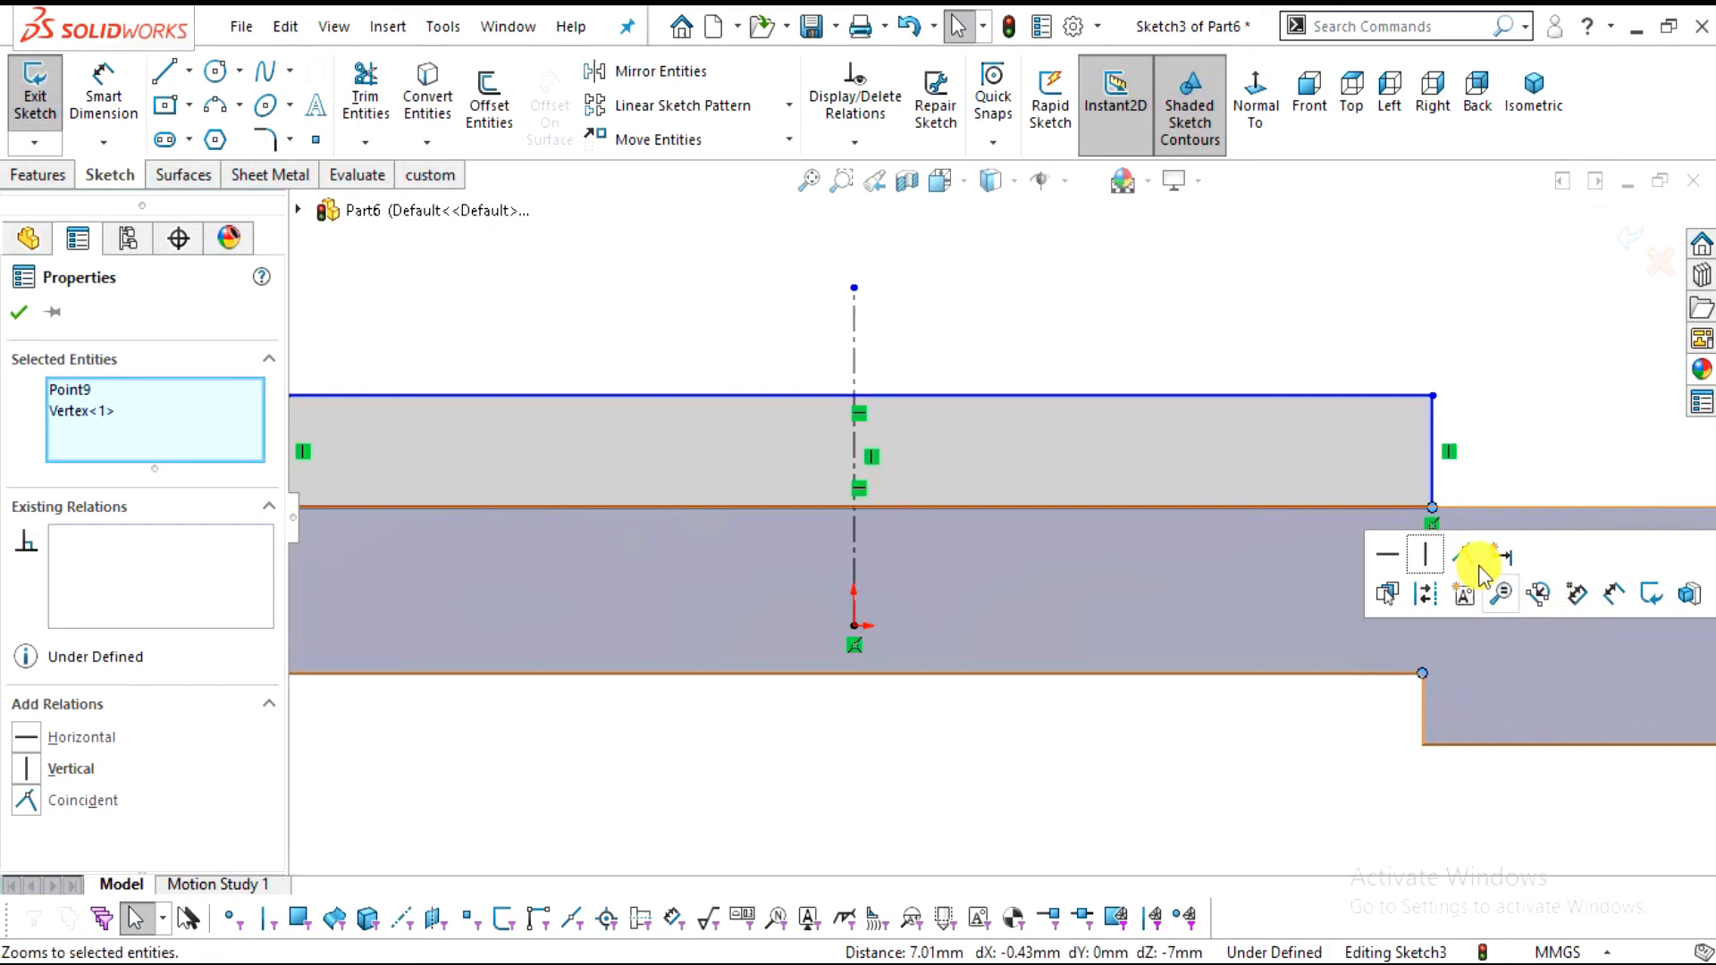
left_click(1425, 555)
left_click(1168, 682)
scroll(1344, 492, "up", 2)
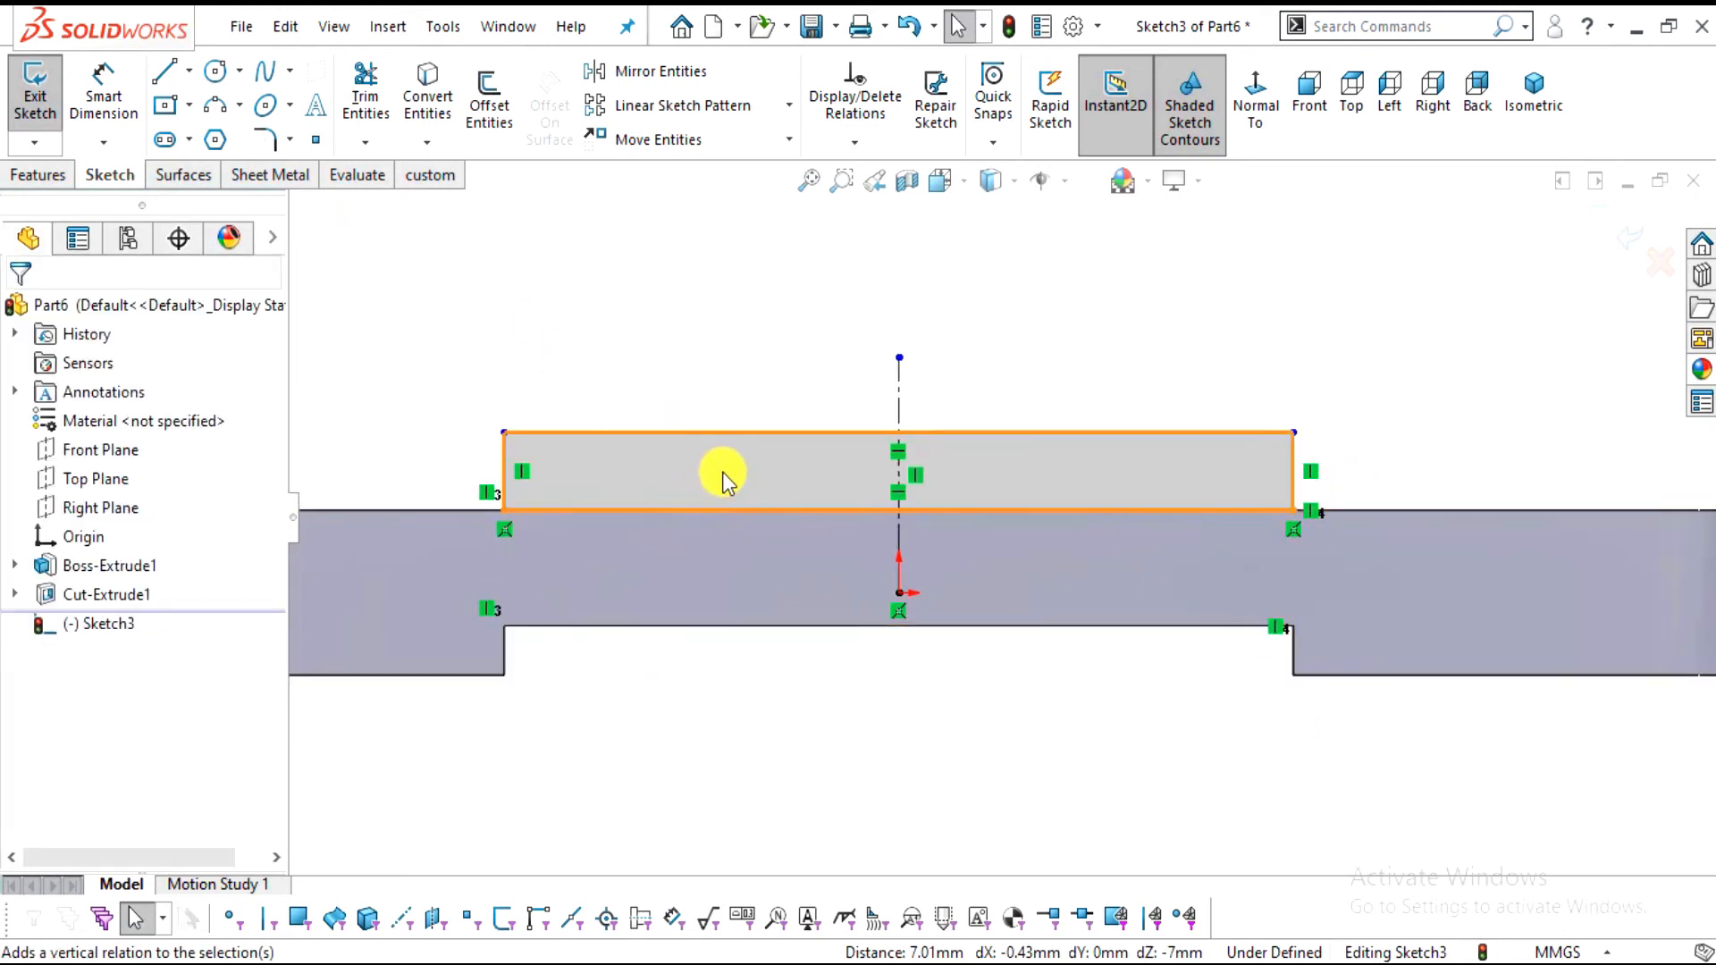
scroll(705, 527, "down", 1)
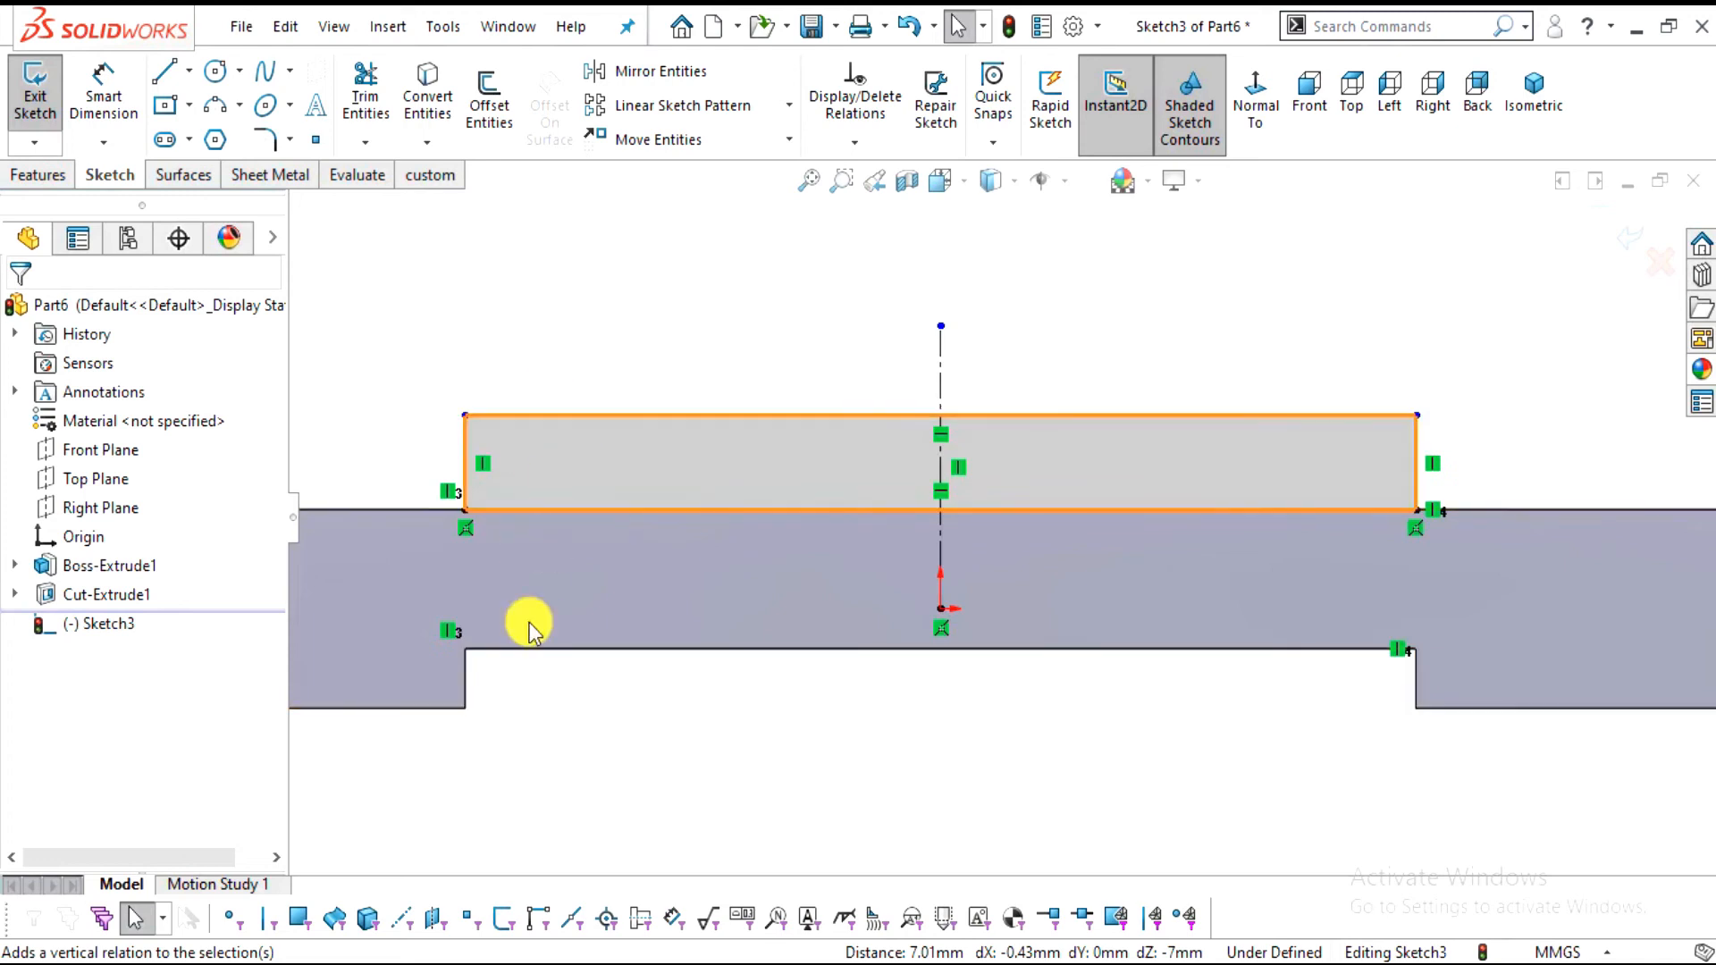
Dimension the profile's height at 3 mm and check it against the base drawing in the PDF
left_click(116, 96)
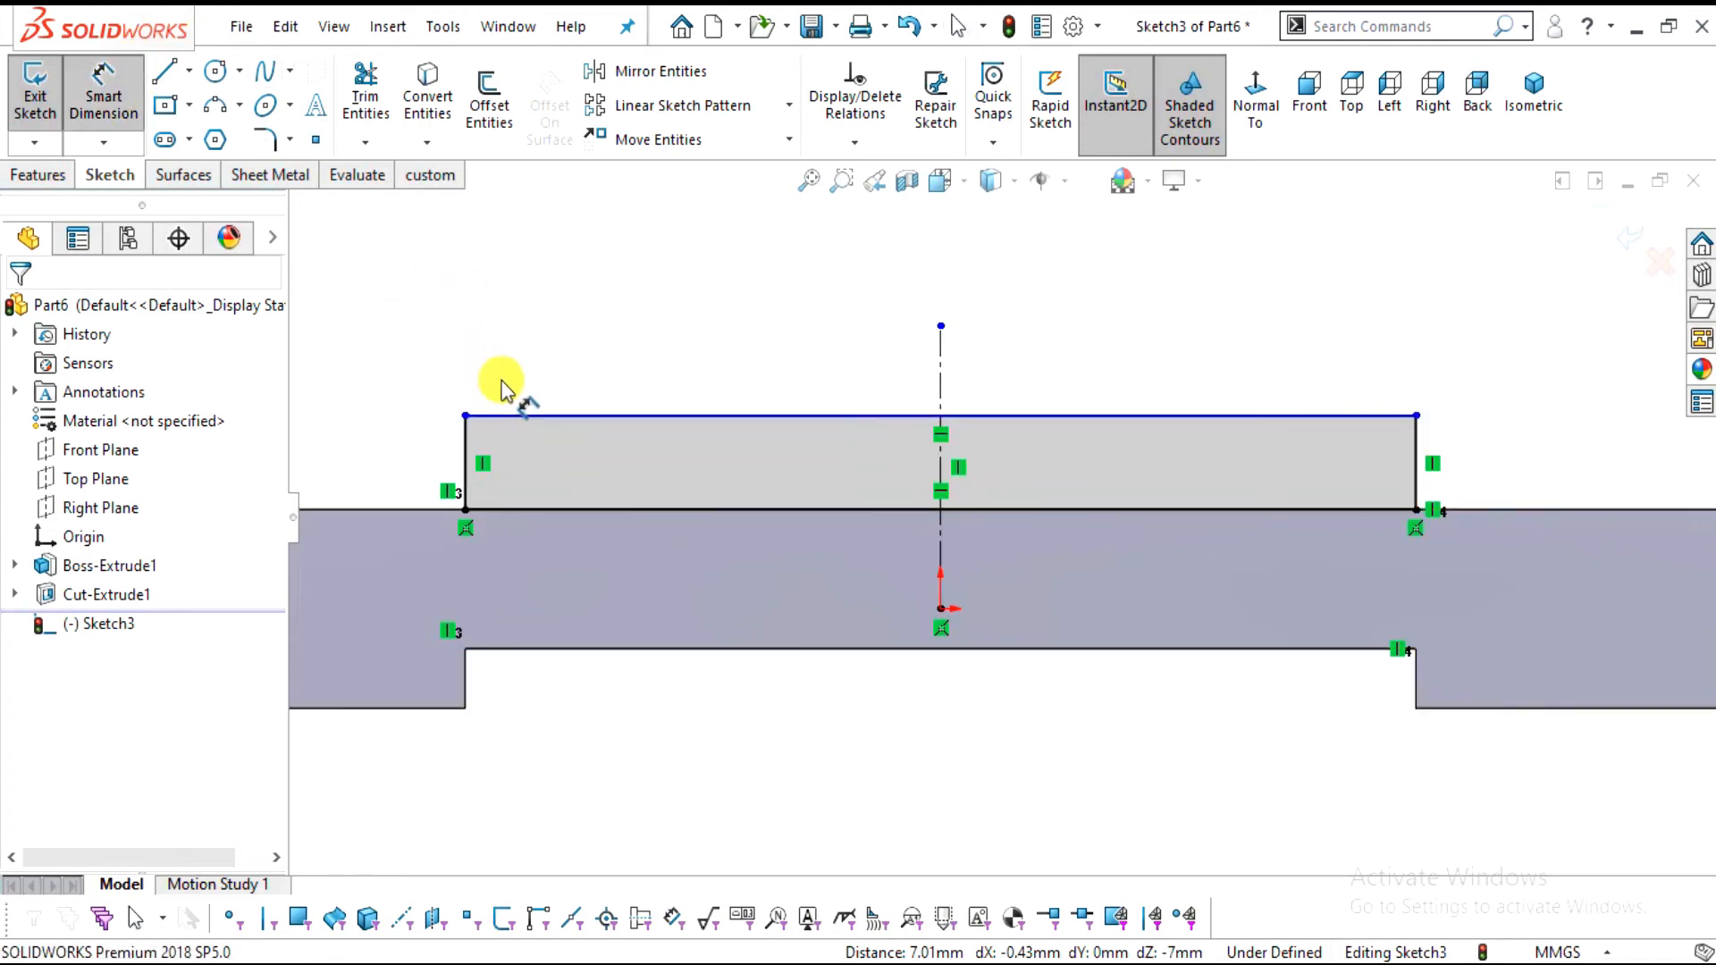
left_click(415, 456)
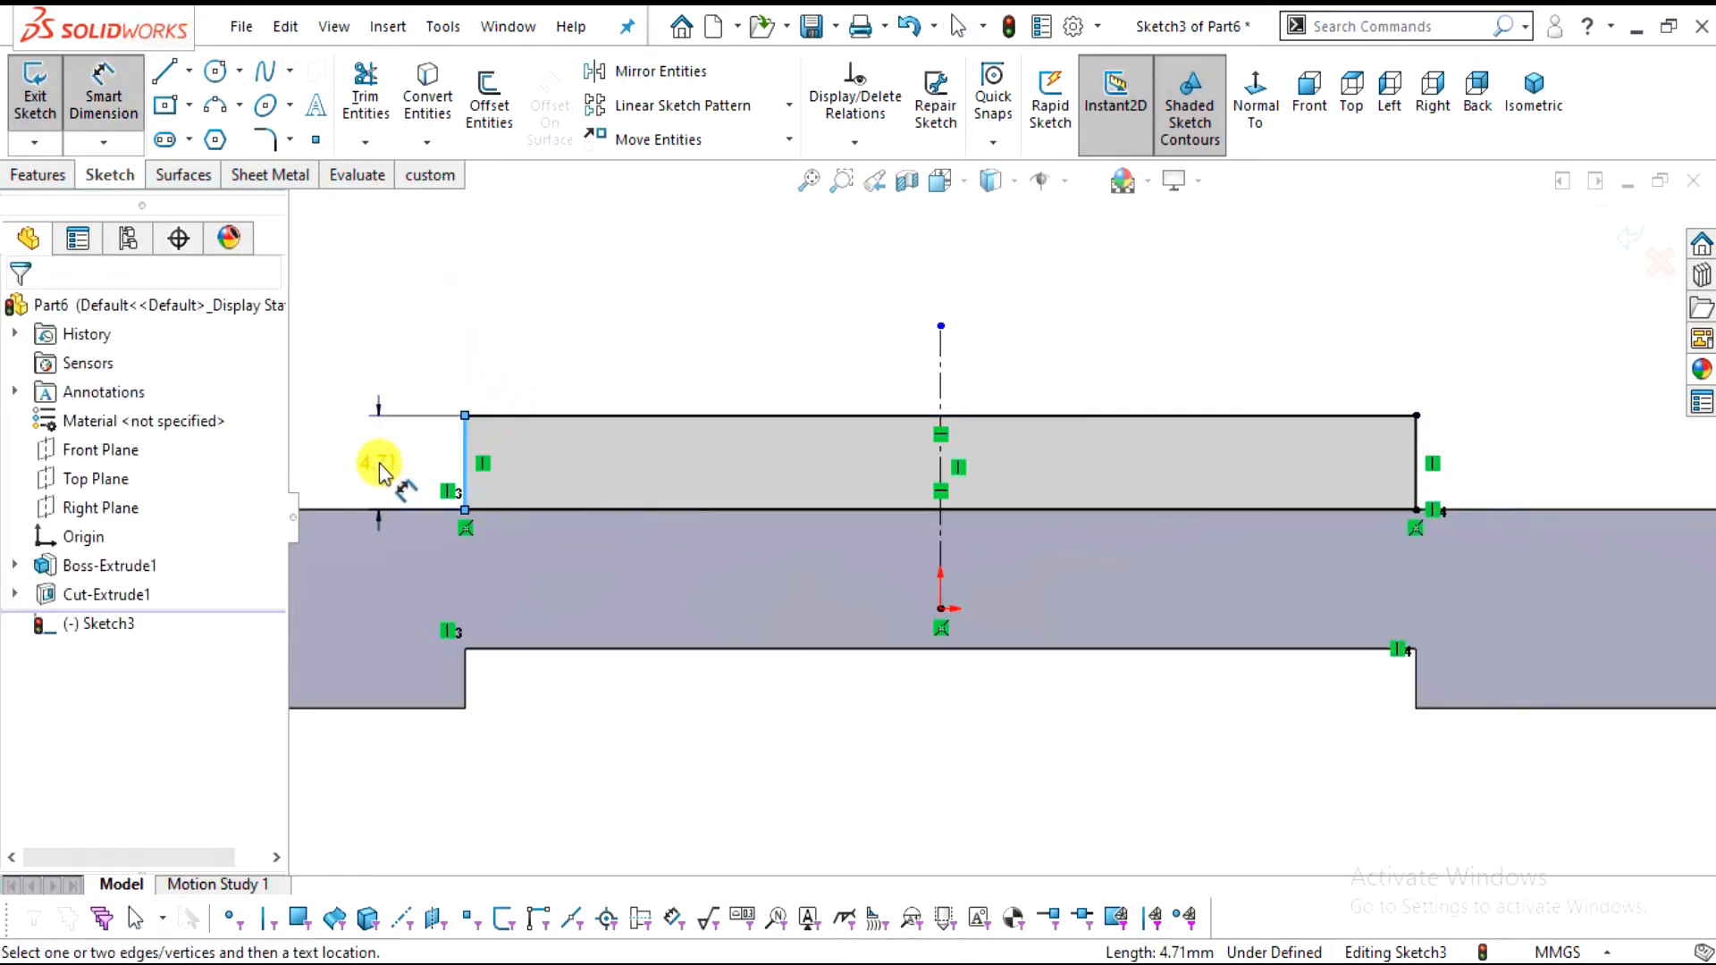
left_click(379, 462)
key("Return")
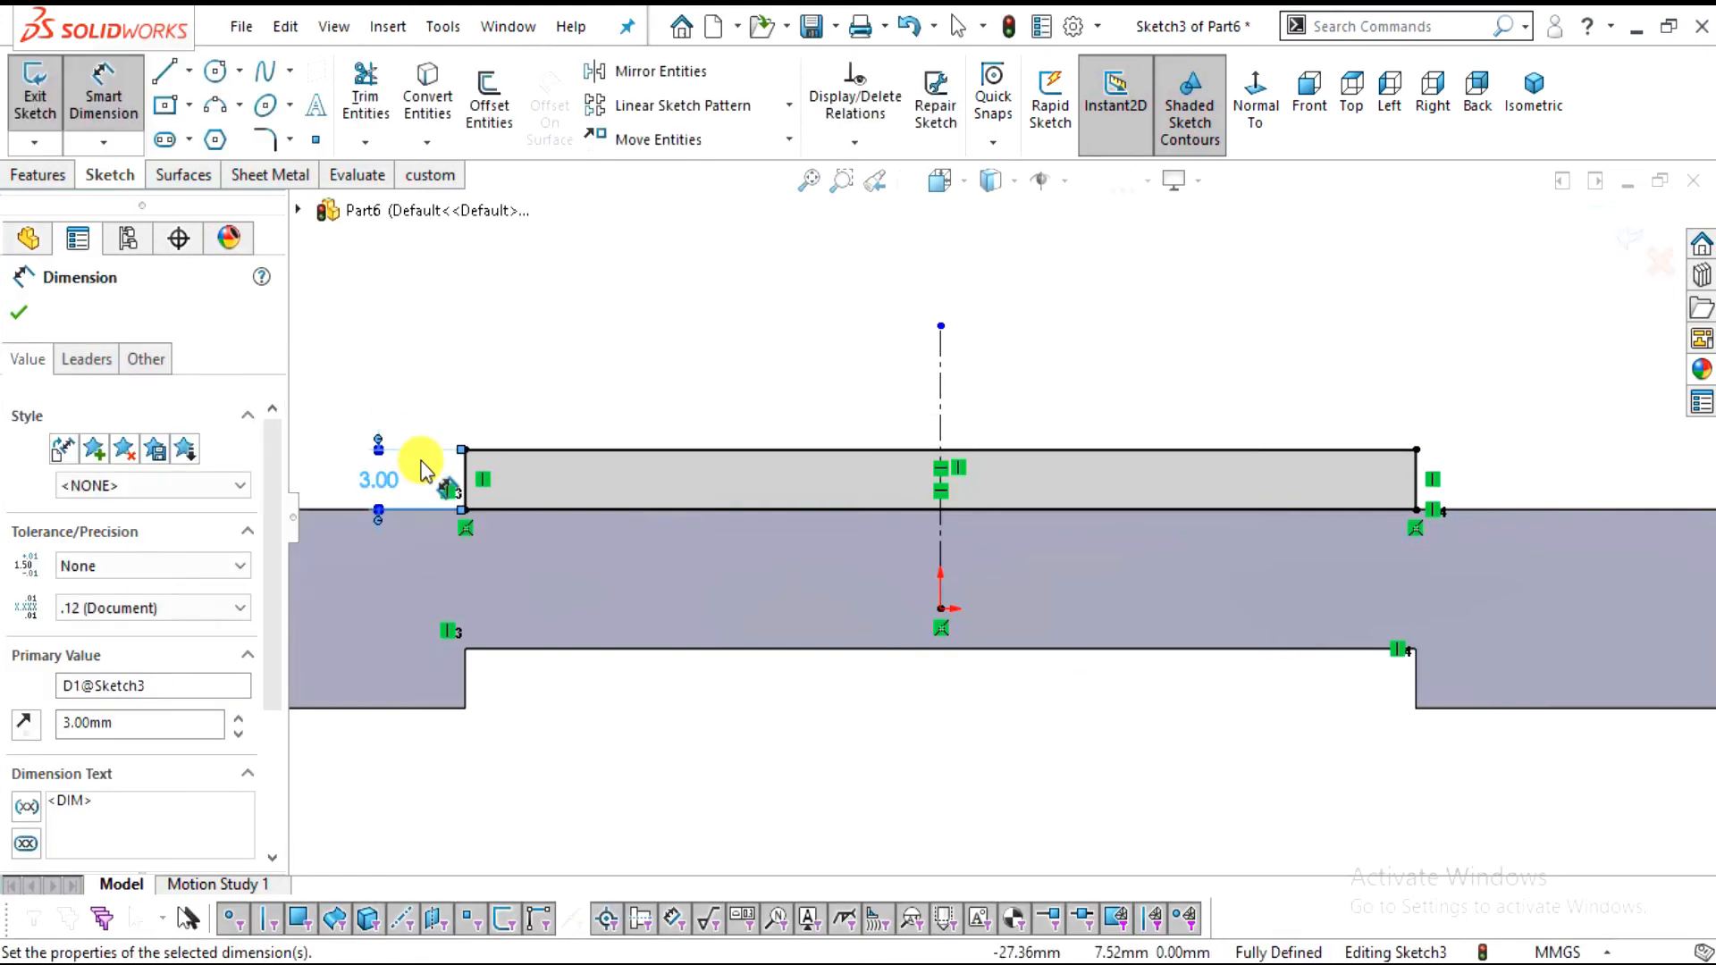
key("alt+Tab")
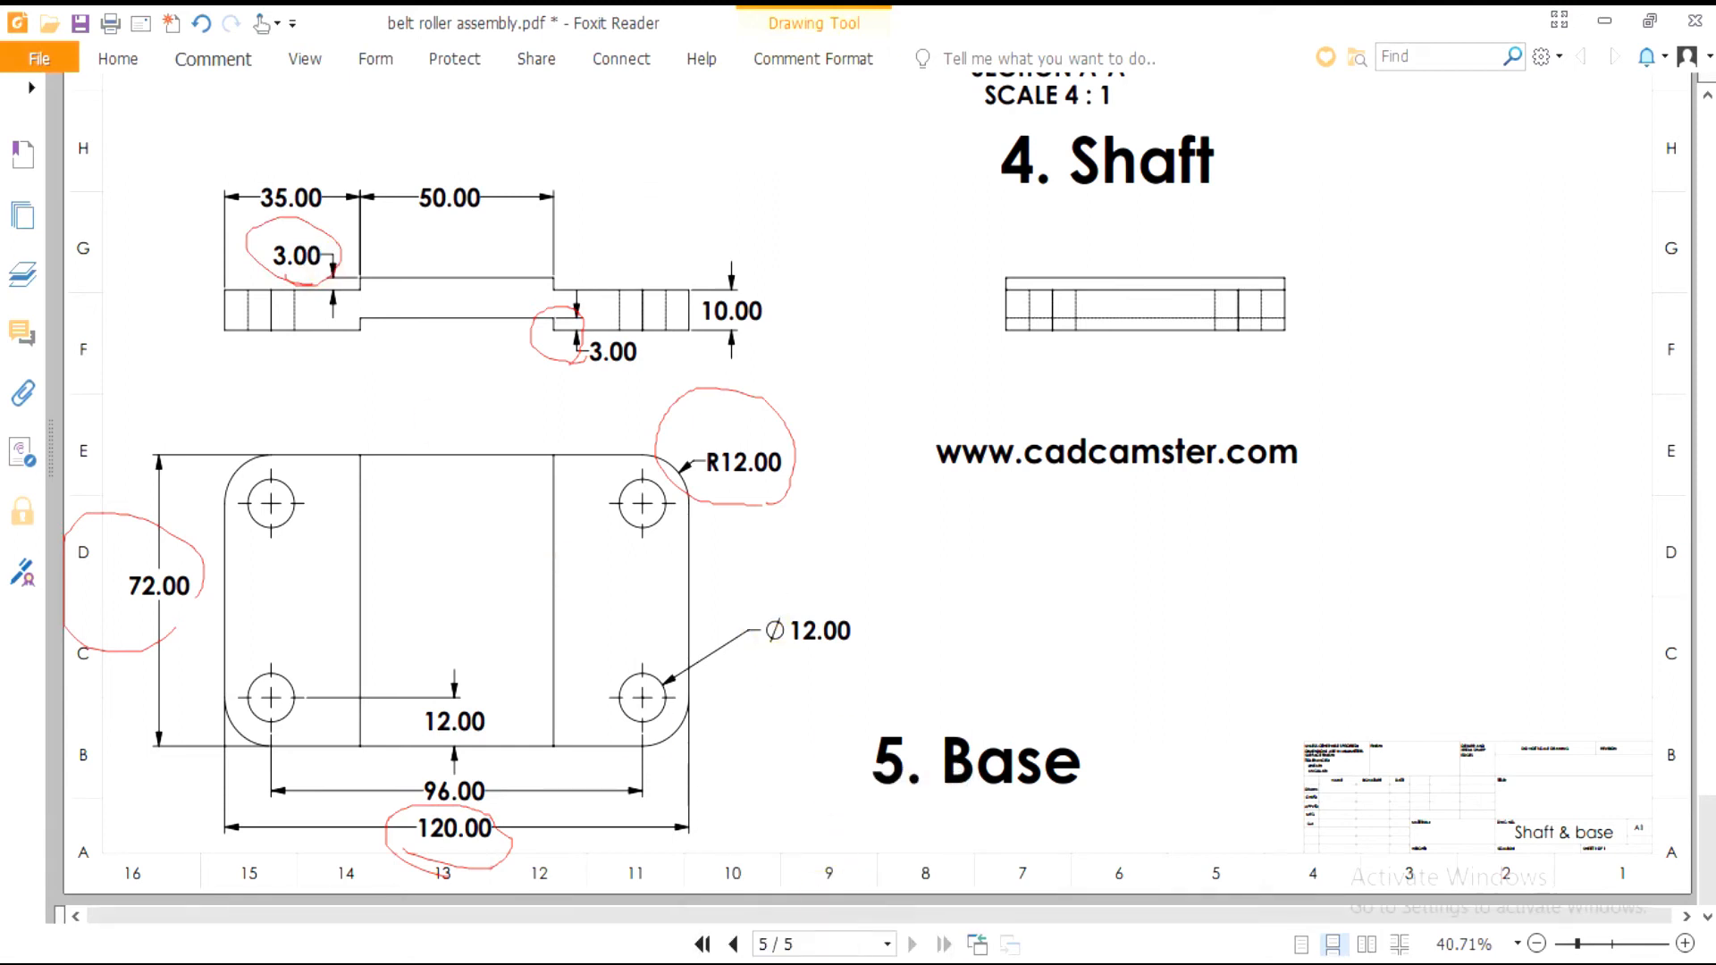
key("alt+Tab")
scroll(522, 529, "up", 3)
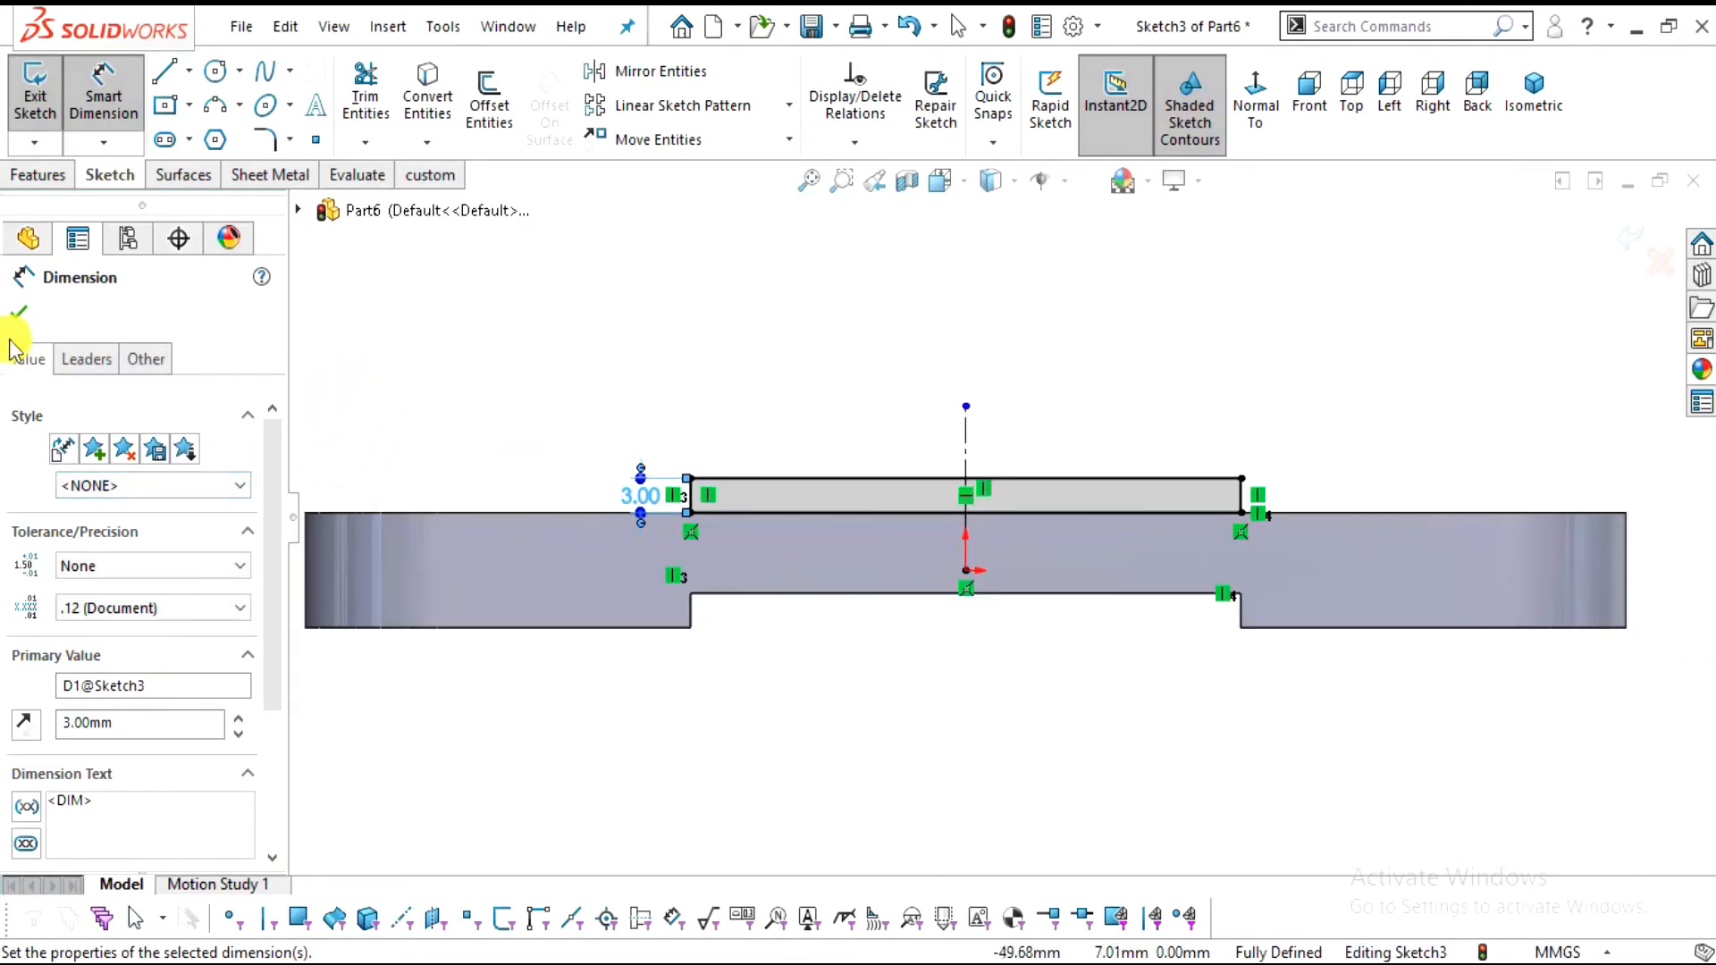
left_click(23, 309)
Boss-extrude the profile across the plate with the Up To Surface end condition, ending at the opposite long side face
left_click(38, 174)
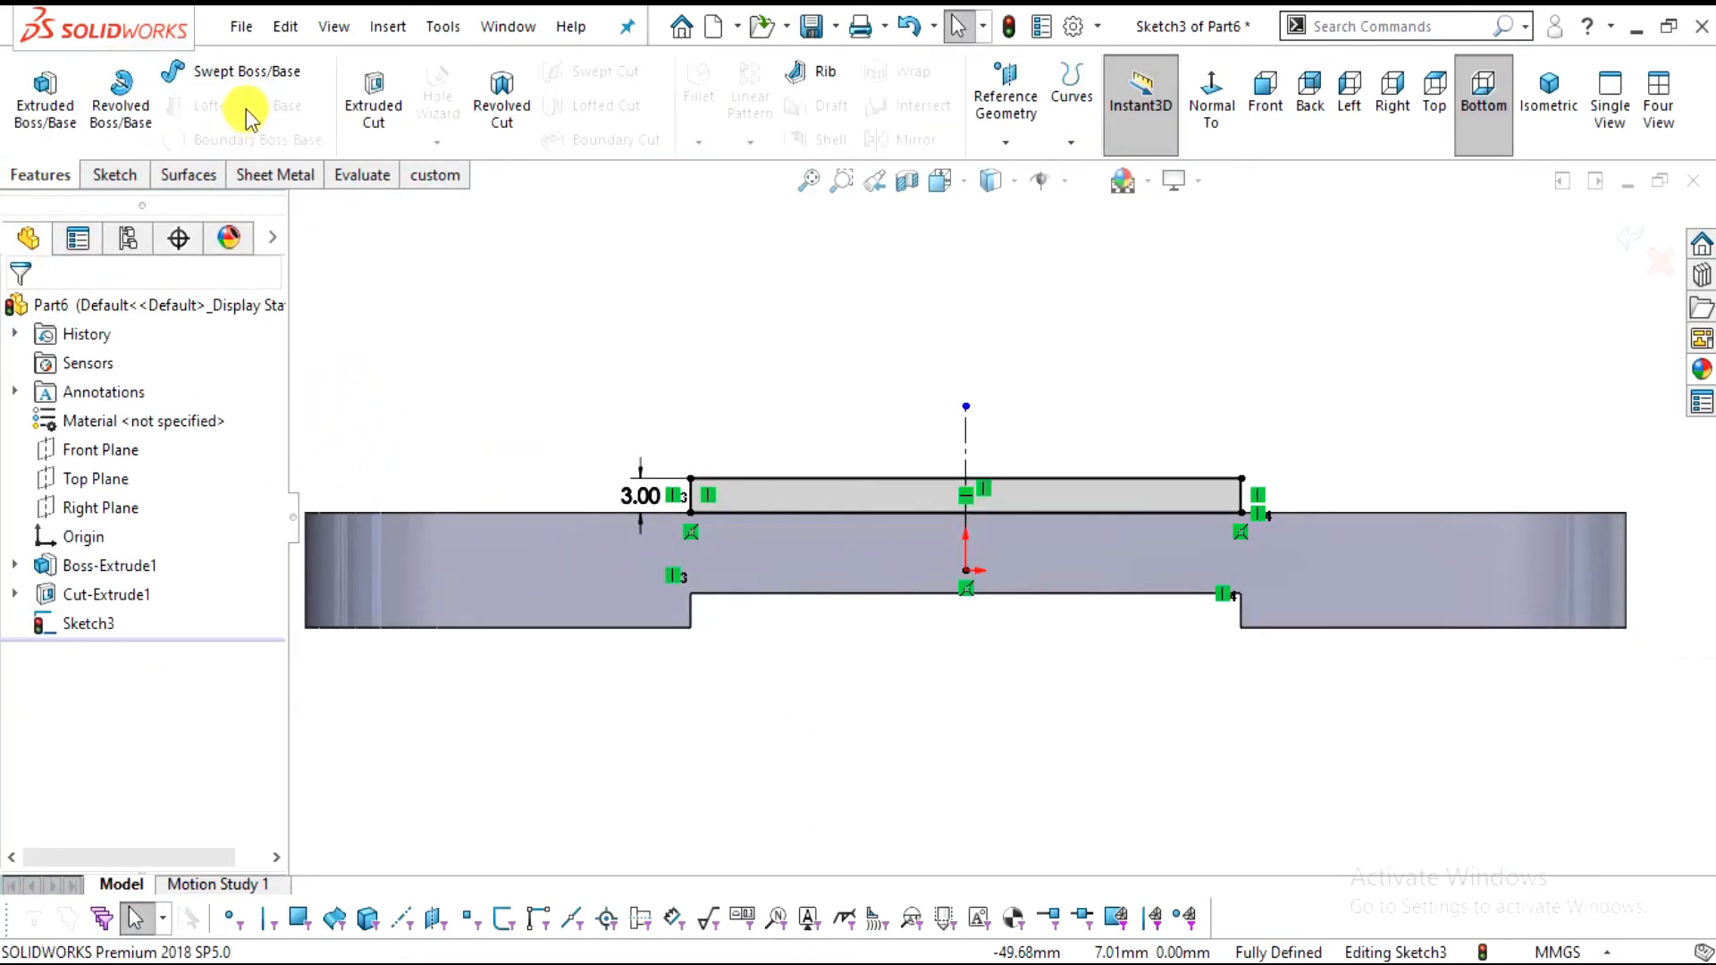
left_click(27, 112)
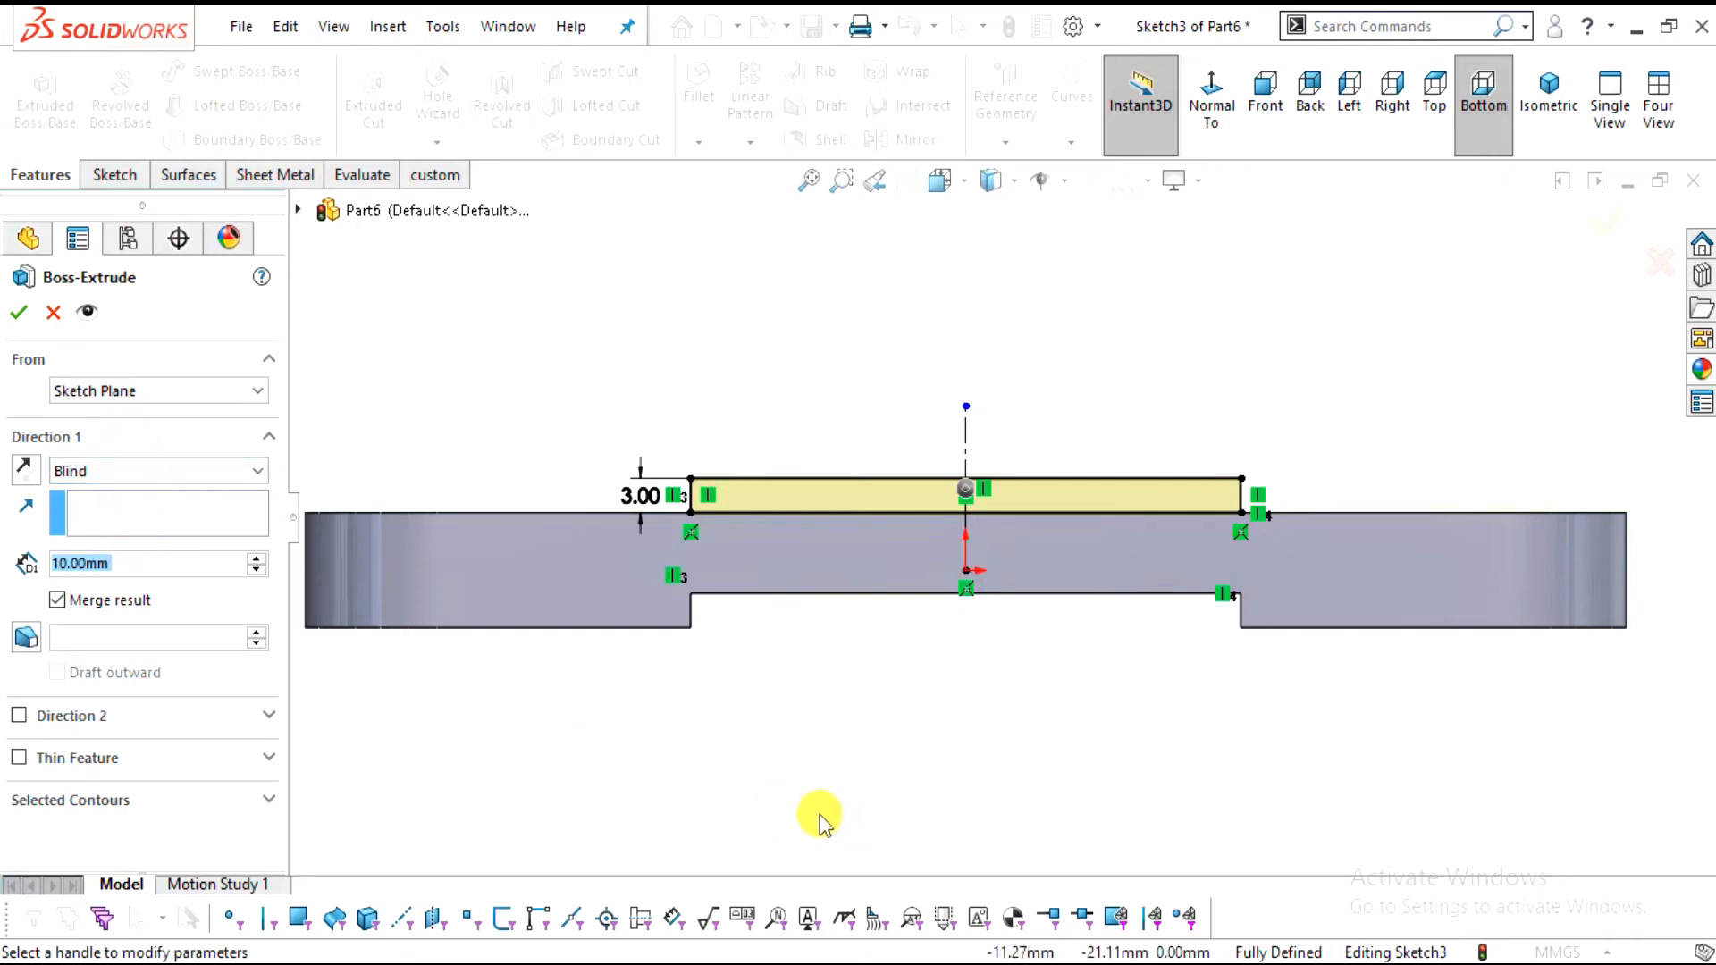
middle_click_drag(650, 539, 581, 414)
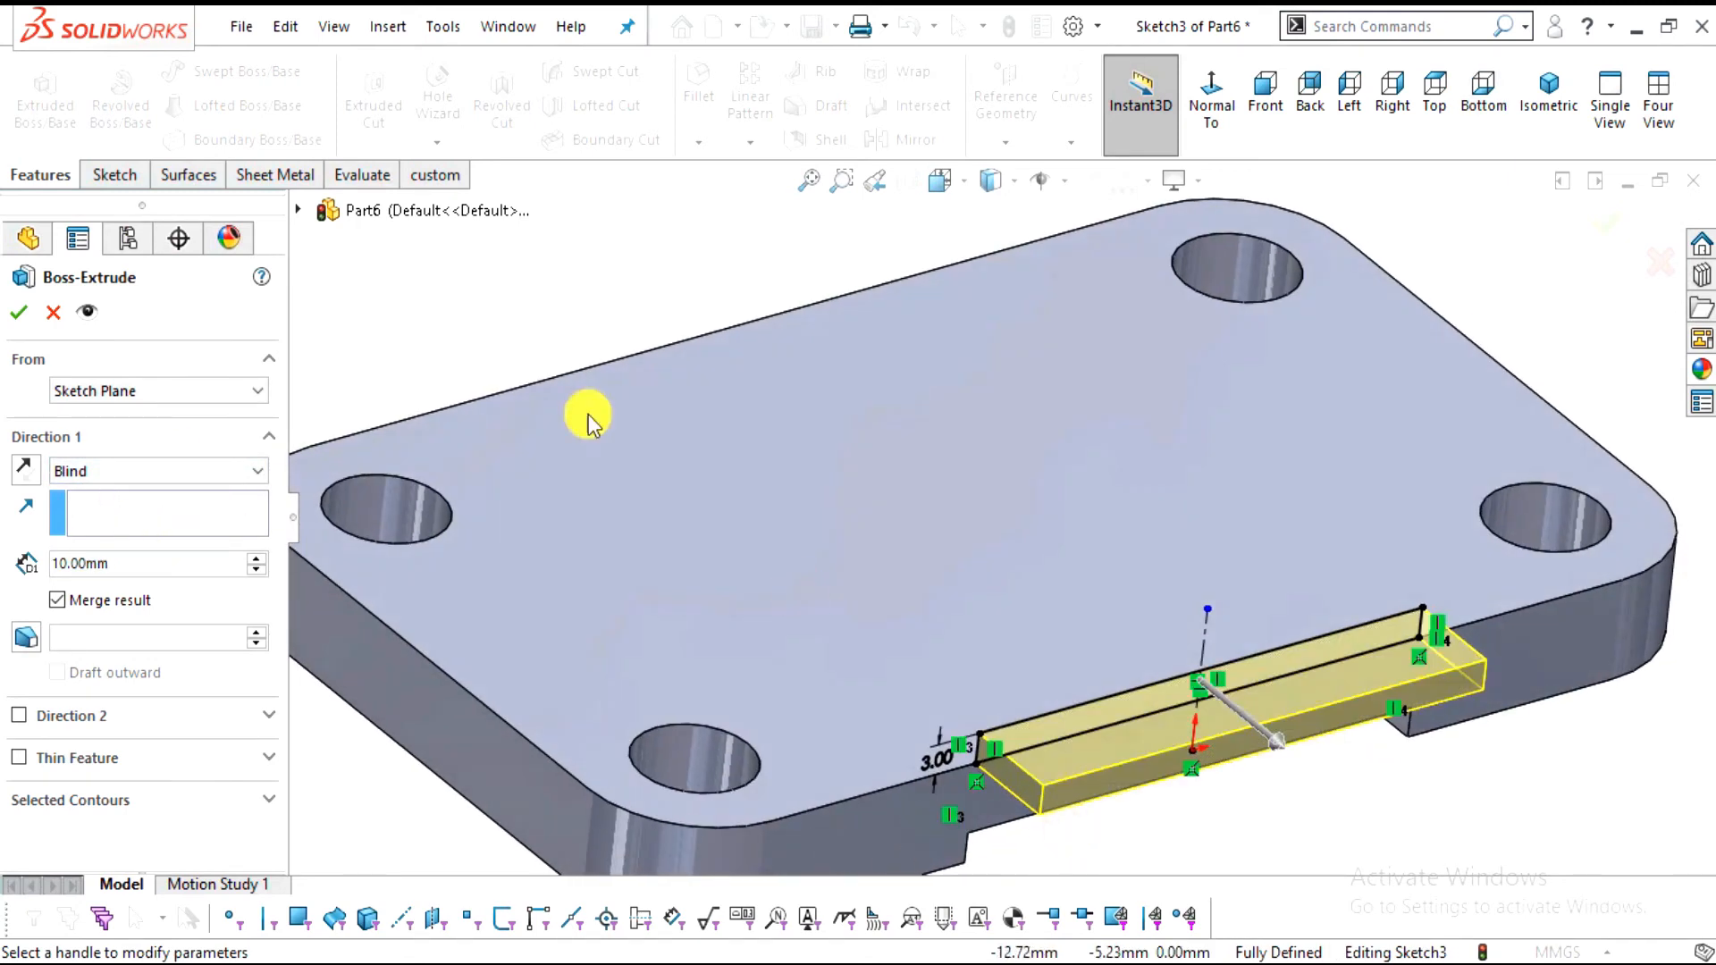
left_click(93, 471)
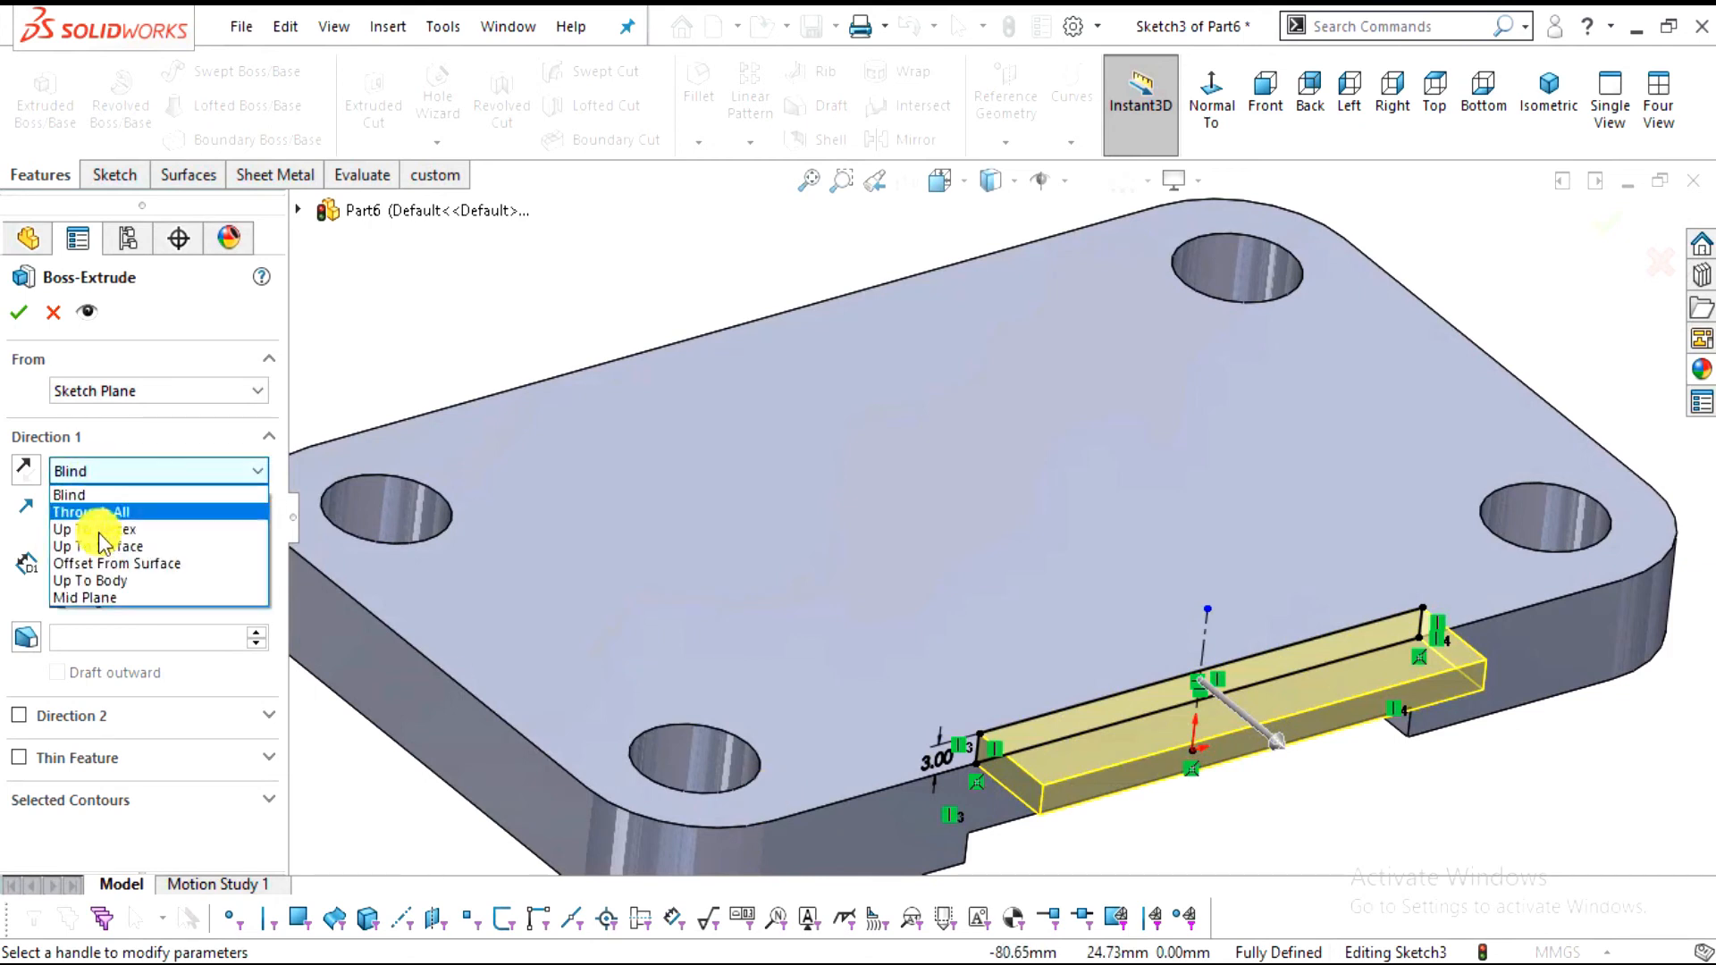
left_click(102, 546)
middle_click_drag(494, 558, 738, 650)
left_click(366, 599)
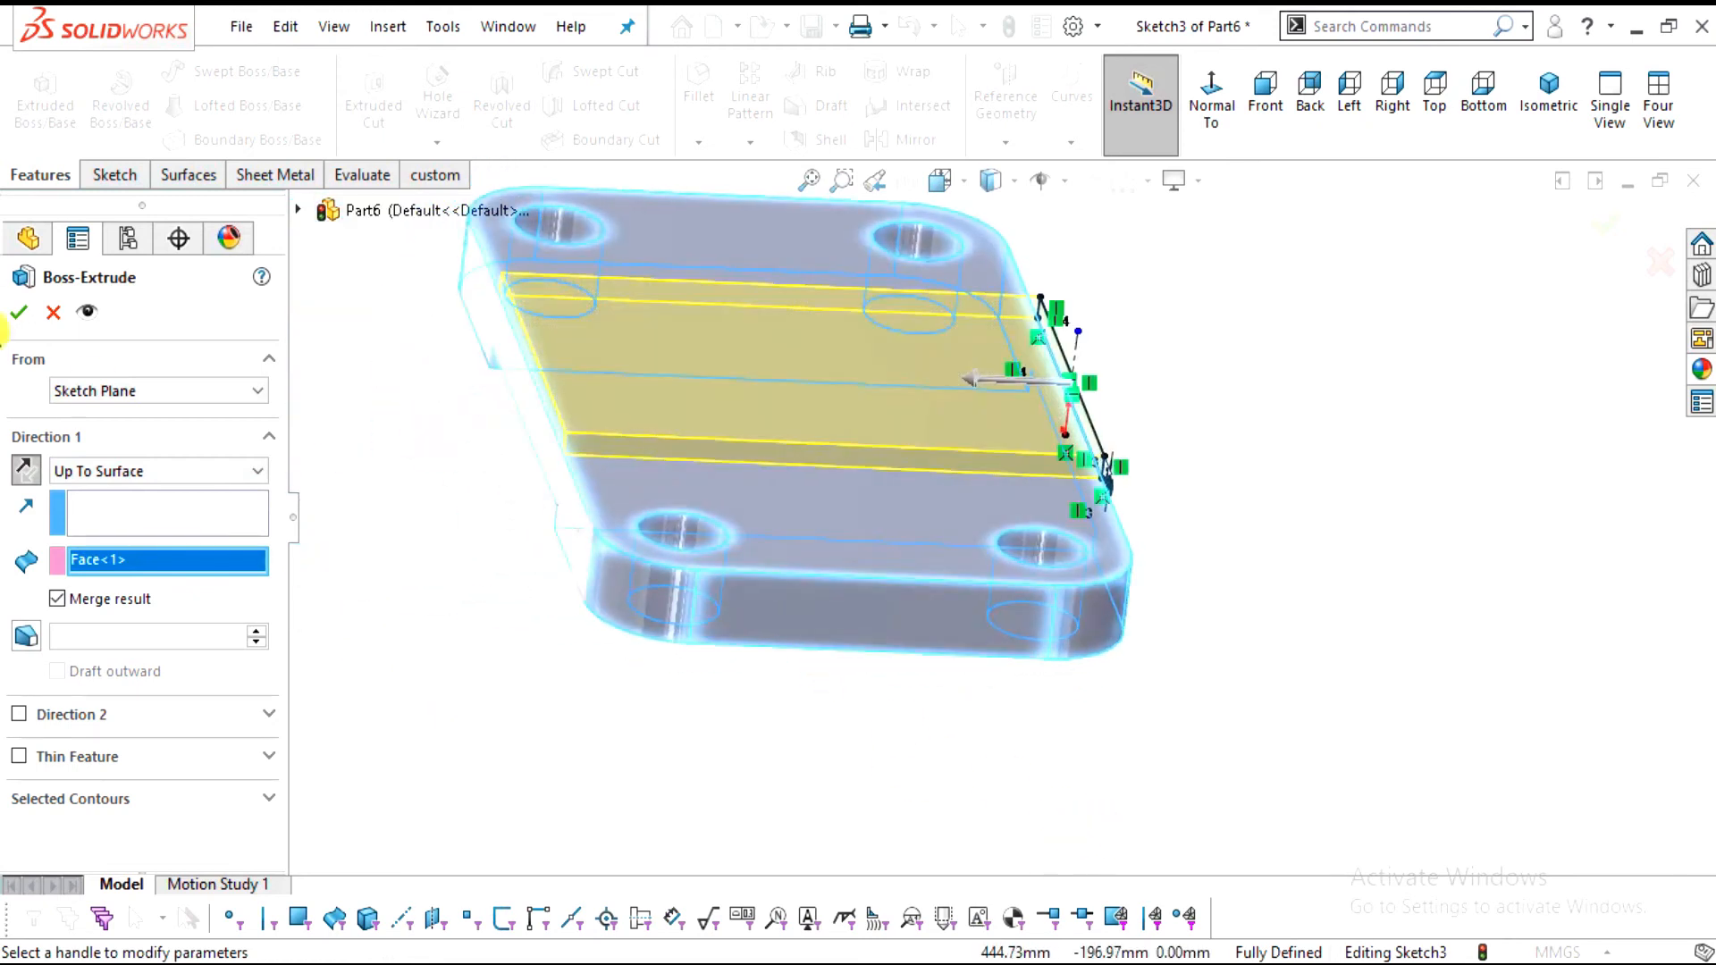
left_click(11, 317)
Inspect the stepped base plate and compare it with the base views in the PDF drawing
middle_click_drag(1257, 432, 1061, 555)
scroll(778, 447, "down", 3)
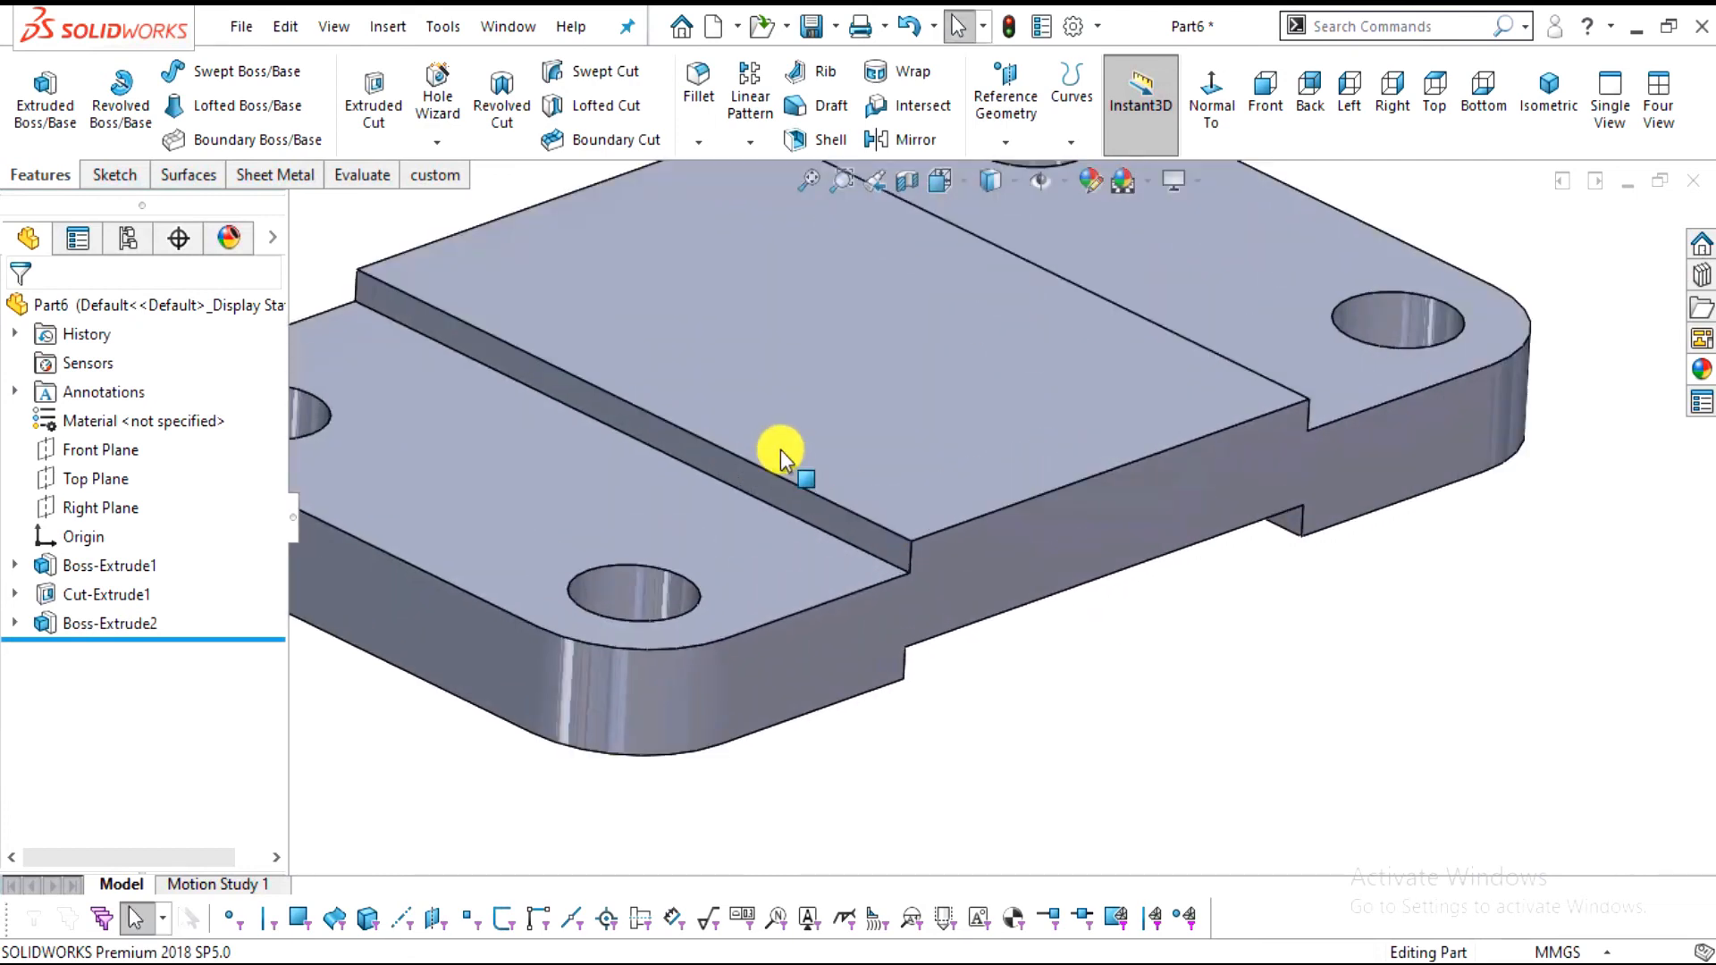
scroll(903, 449, "down", 2)
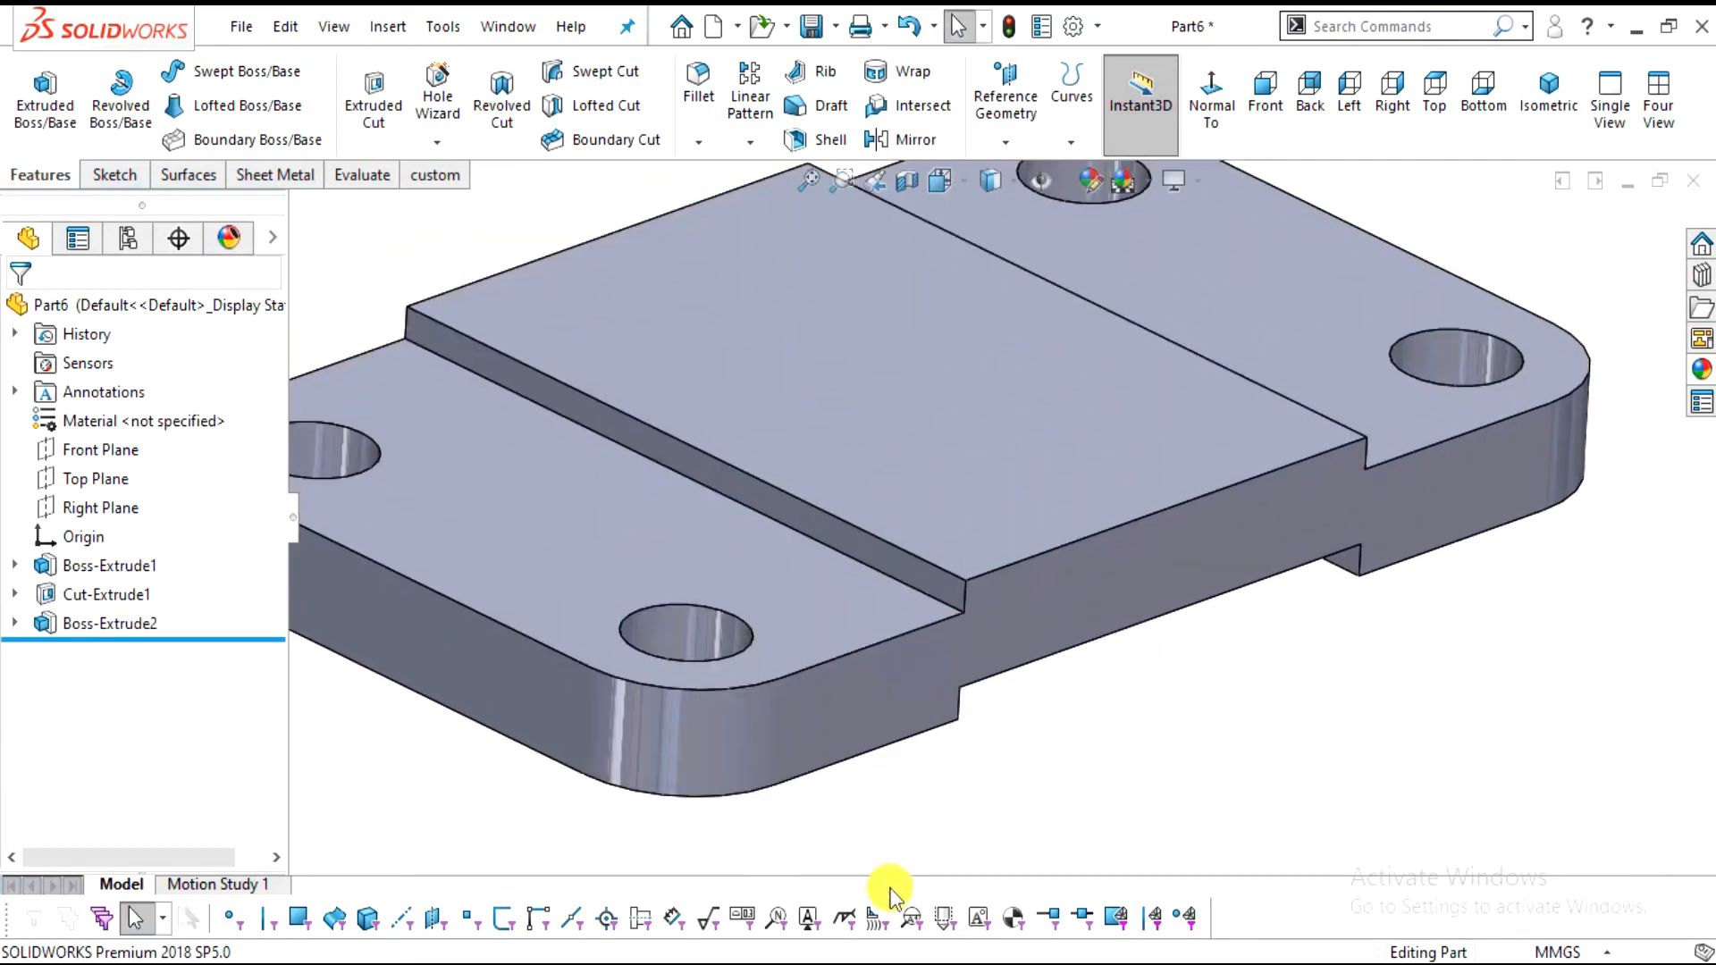
left_click(830, 962)
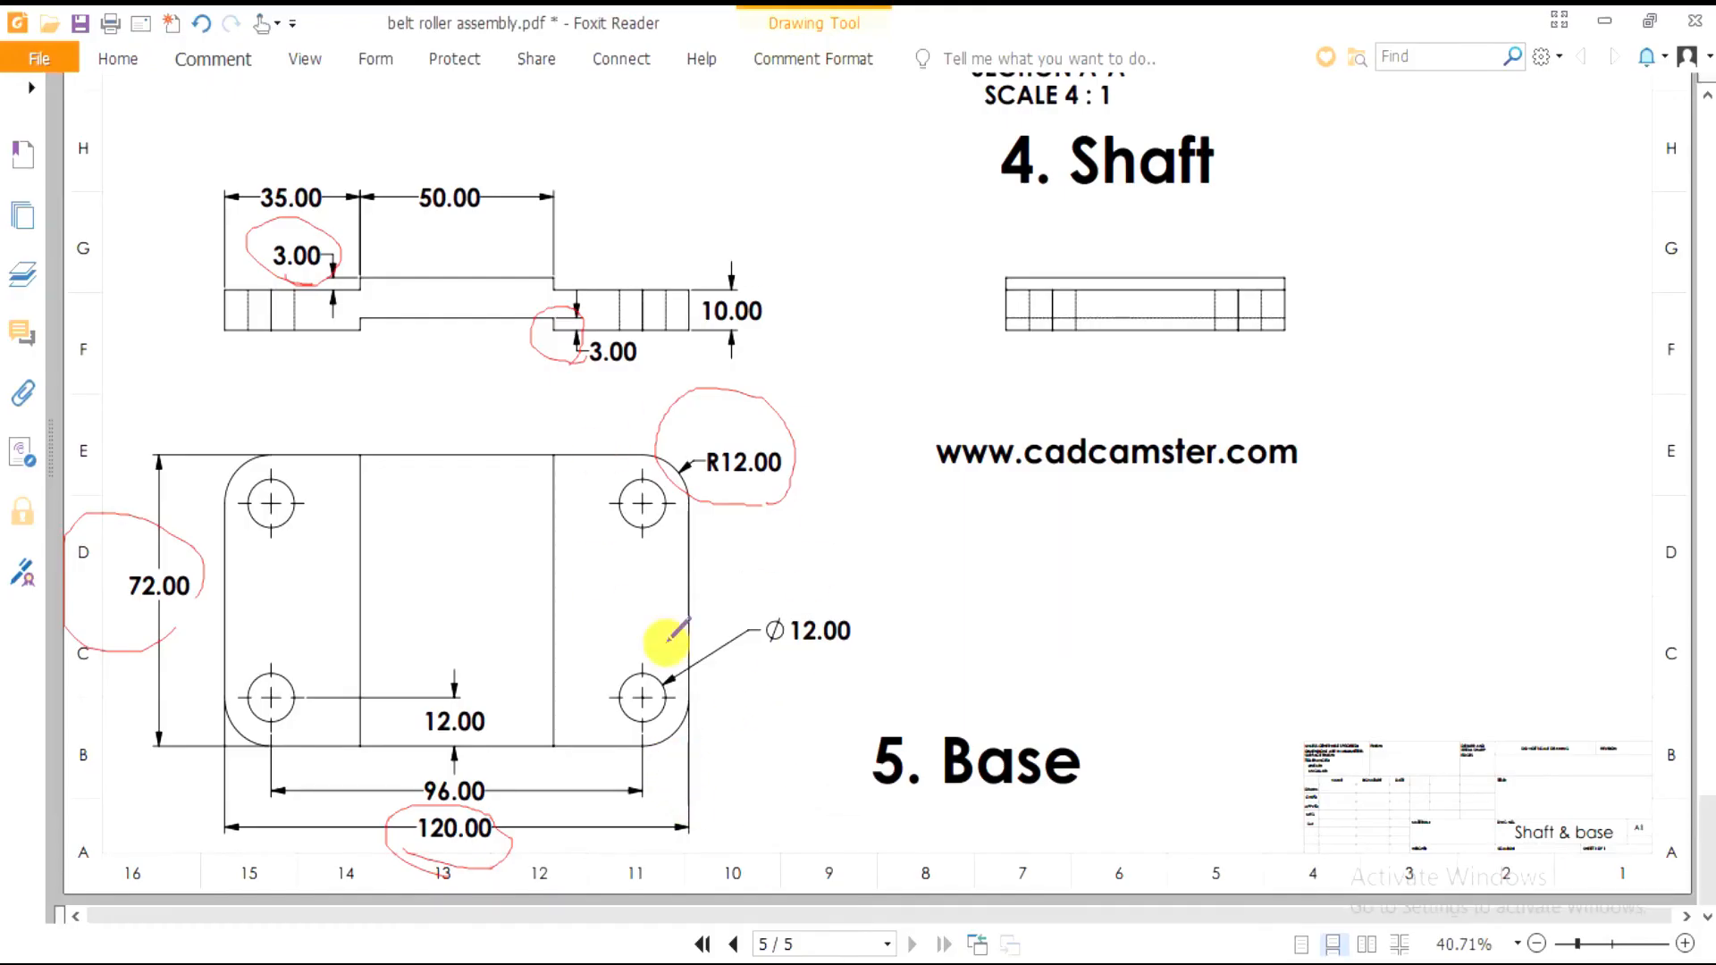
scroll(829, 485, "up", 1)
scroll(829, 485, "down", 1)
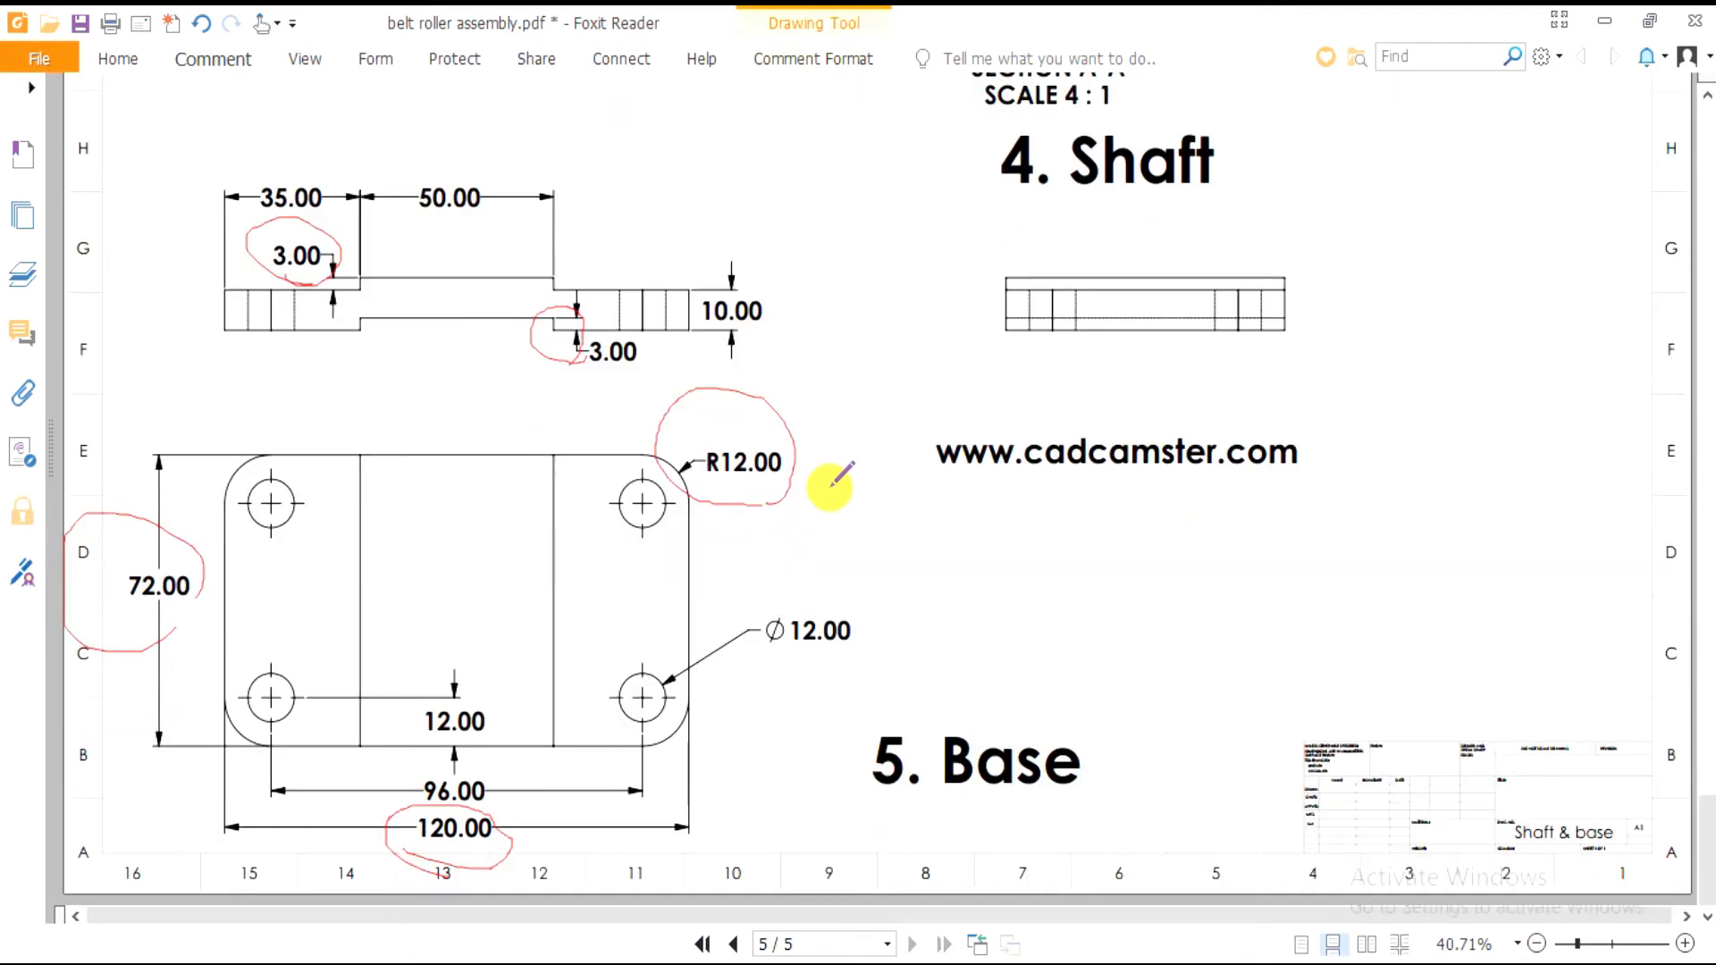
left_click(775, 956)
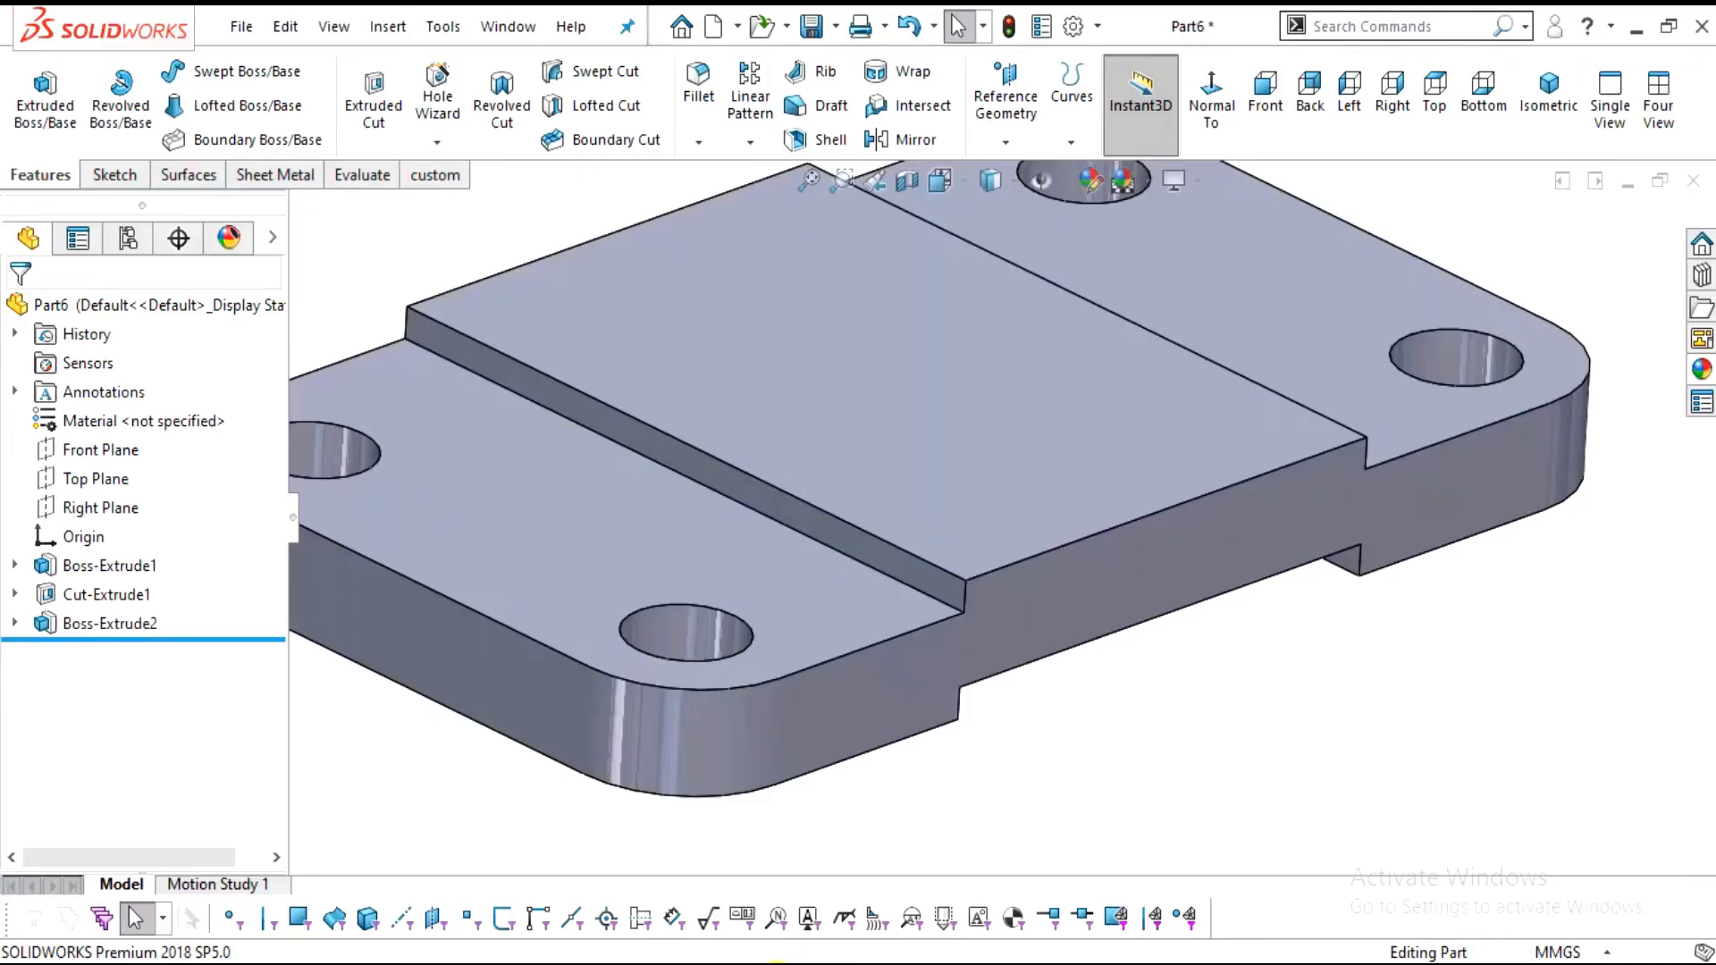
Apply a copper appearance to the whole base plate
left_click(1698, 374)
scroll(1458, 402, "down", 3)
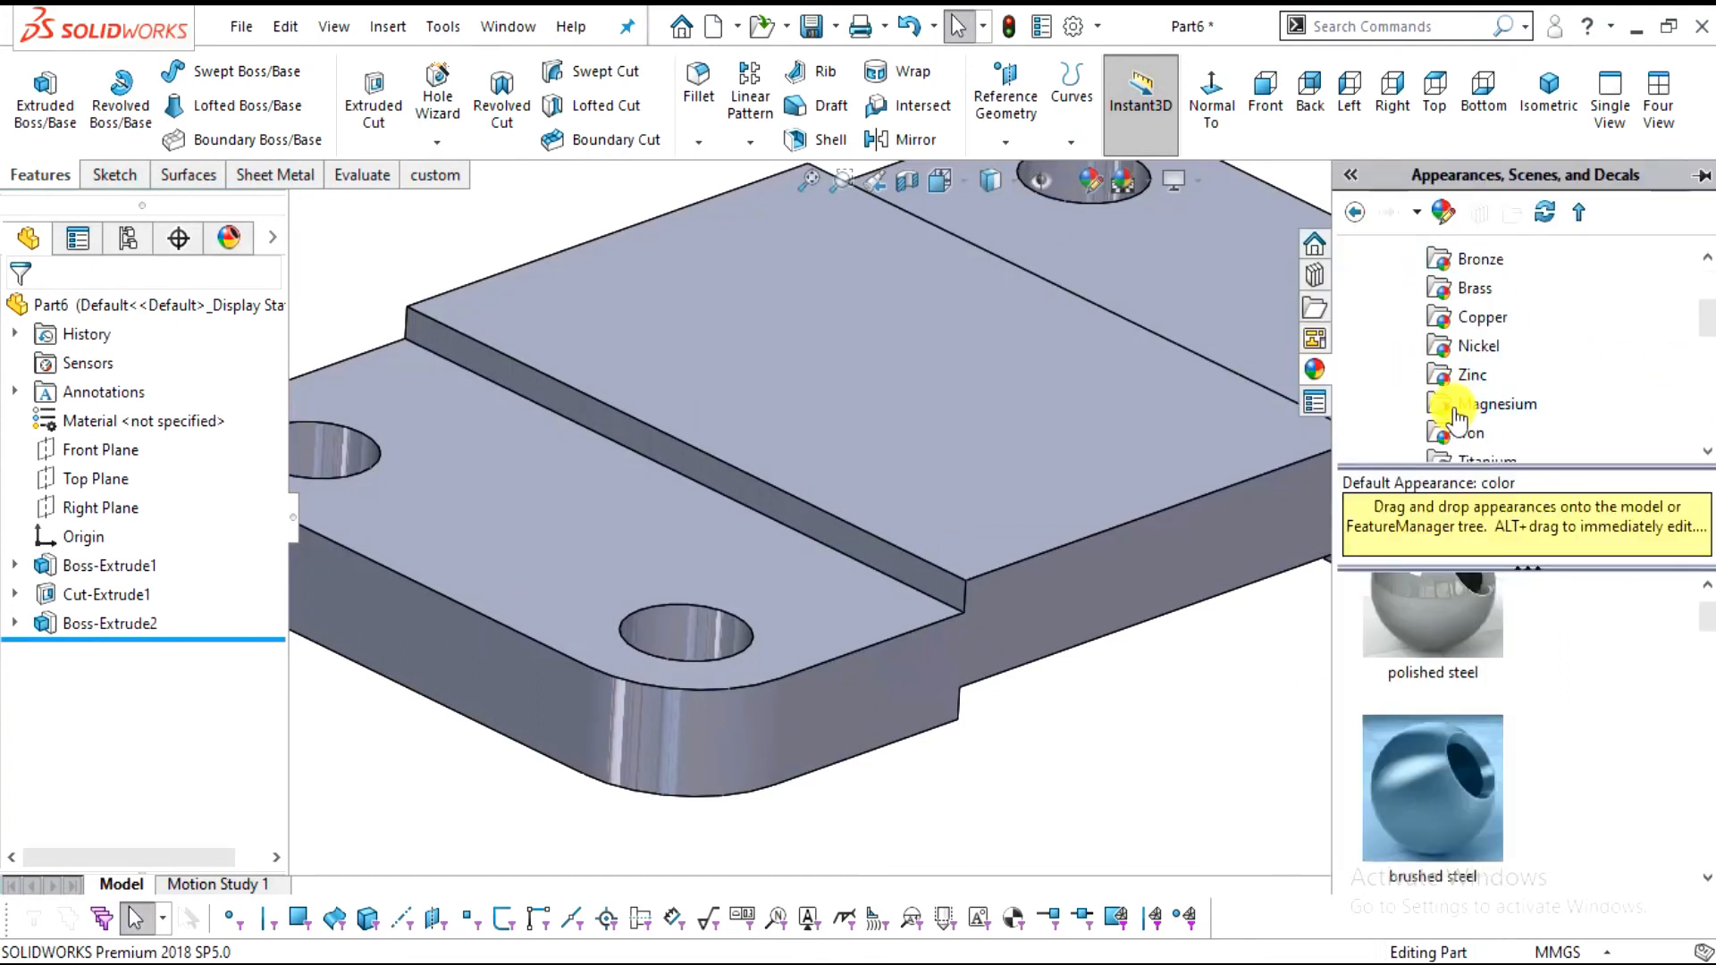
left_click(1476, 318)
left_click_drag(1484, 826, 977, 678)
scroll(974, 670, "up", 5)
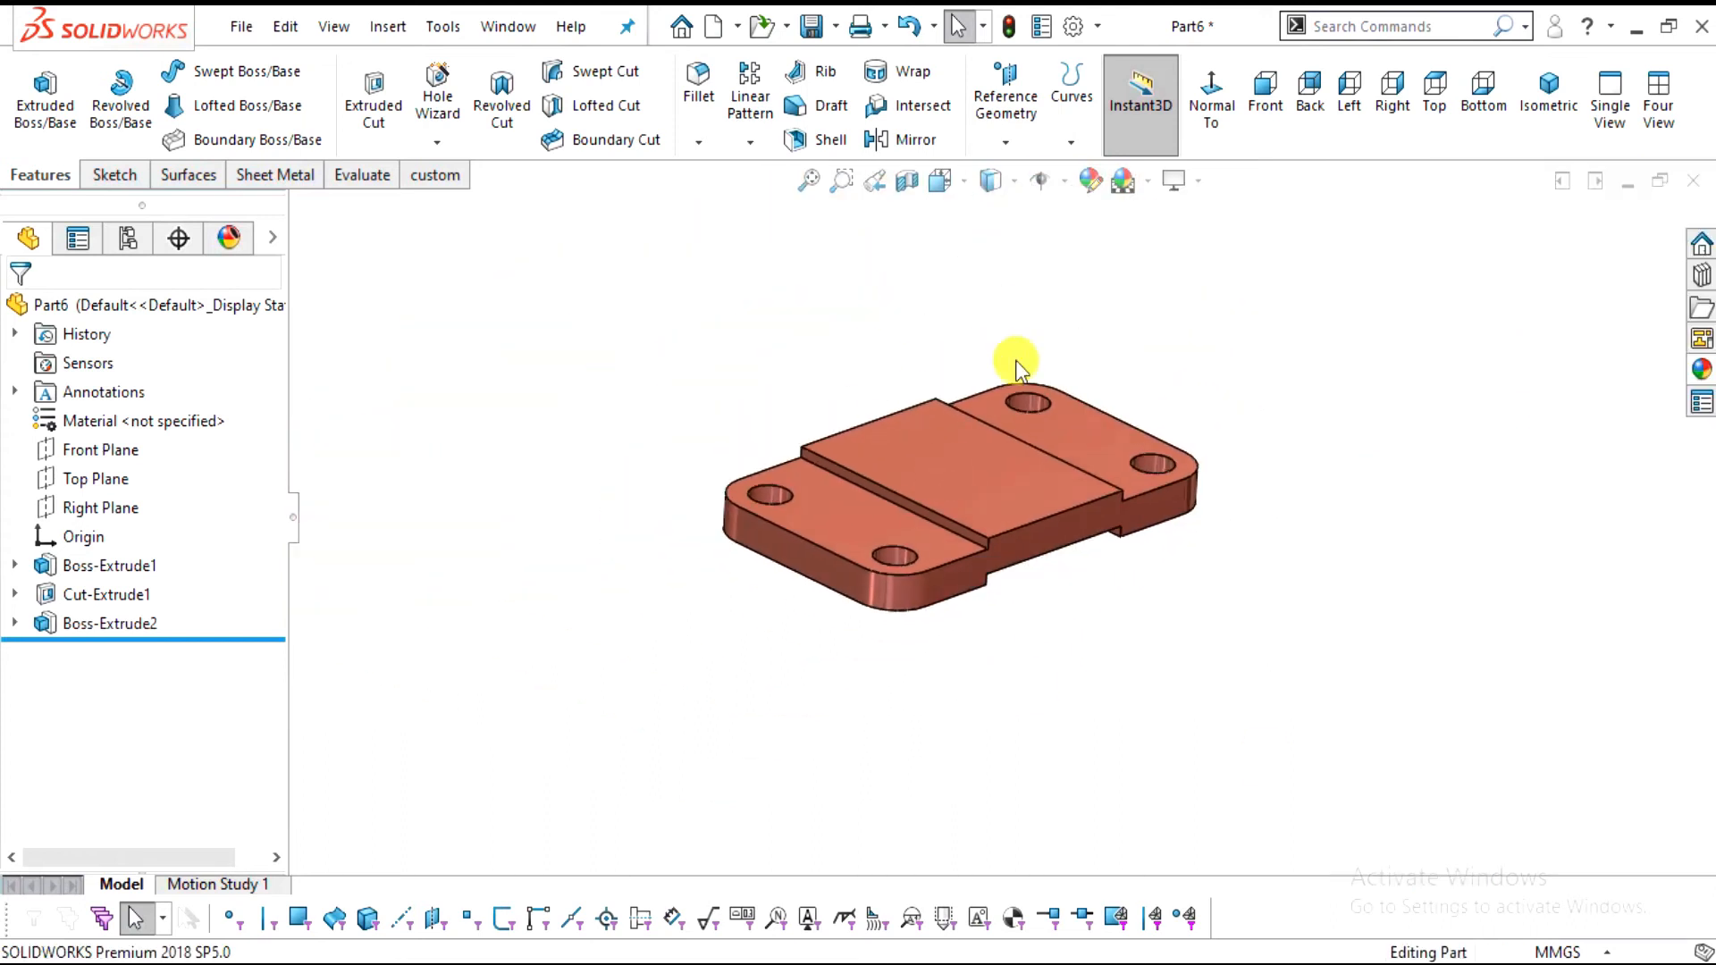
scroll(1064, 431, "down", 3)
Adjust the view display settings and save the part as "5. base" in the belt roller assembly folder
left_click(1177, 186)
left_click(1177, 186)
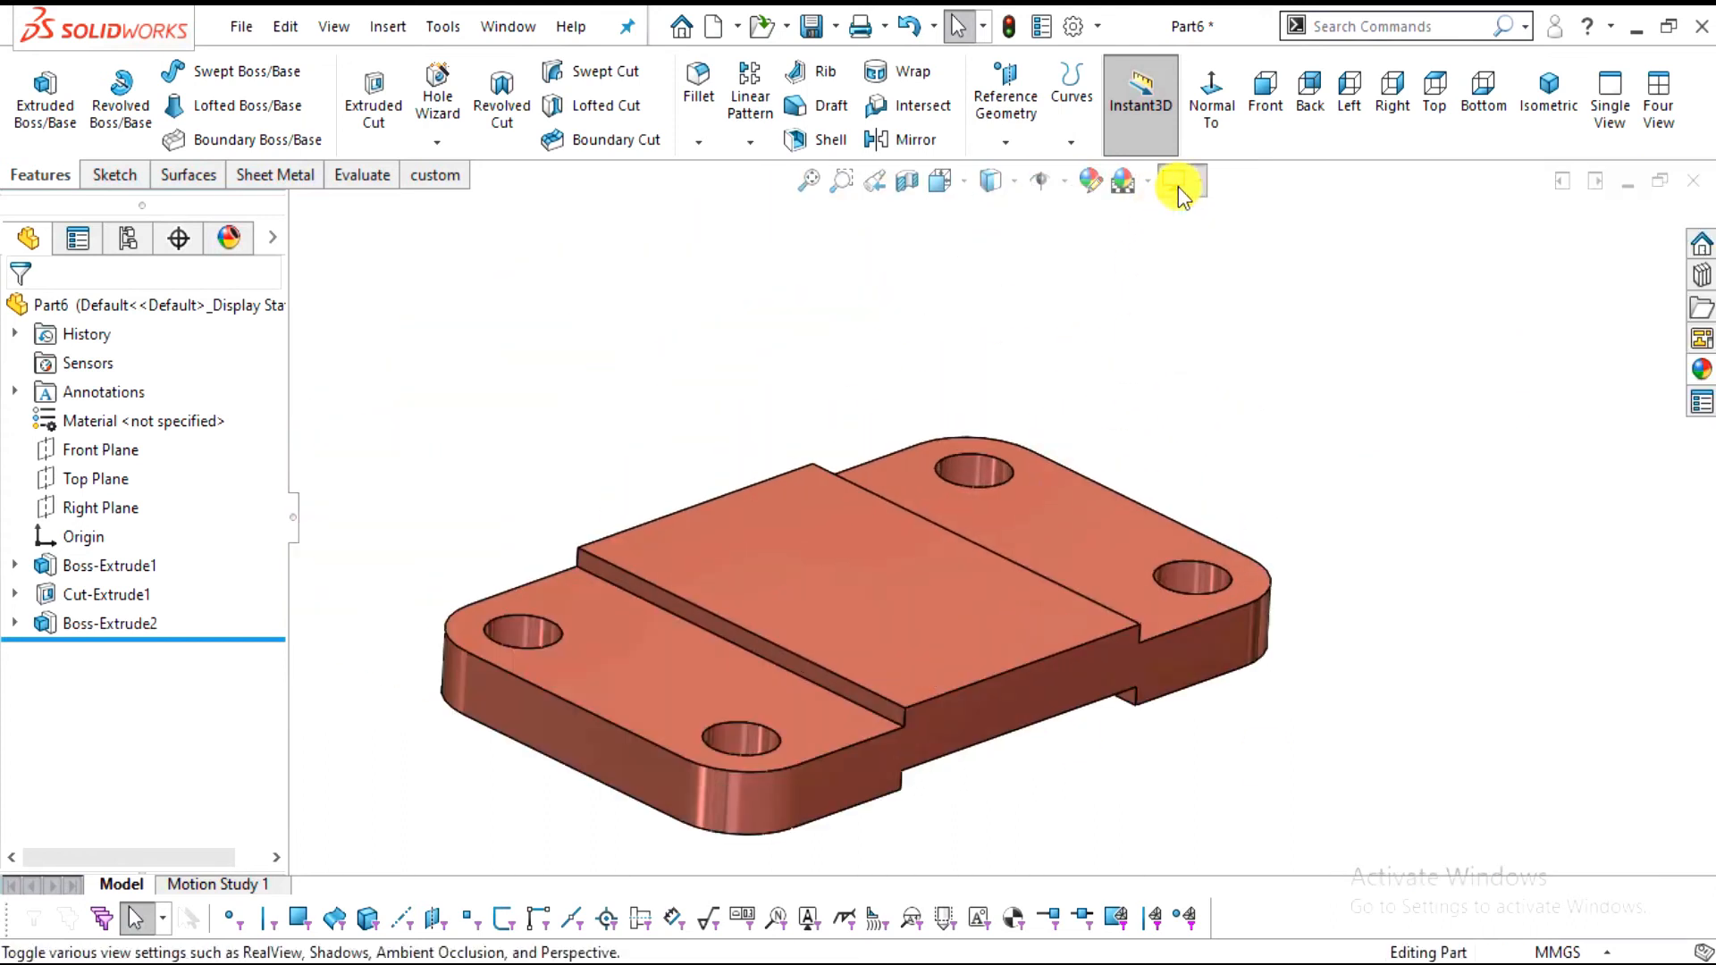
left_click(1178, 186)
left_click(1005, 679)
middle_click_drag(1046, 866, 1003, 652)
left_click(815, 27)
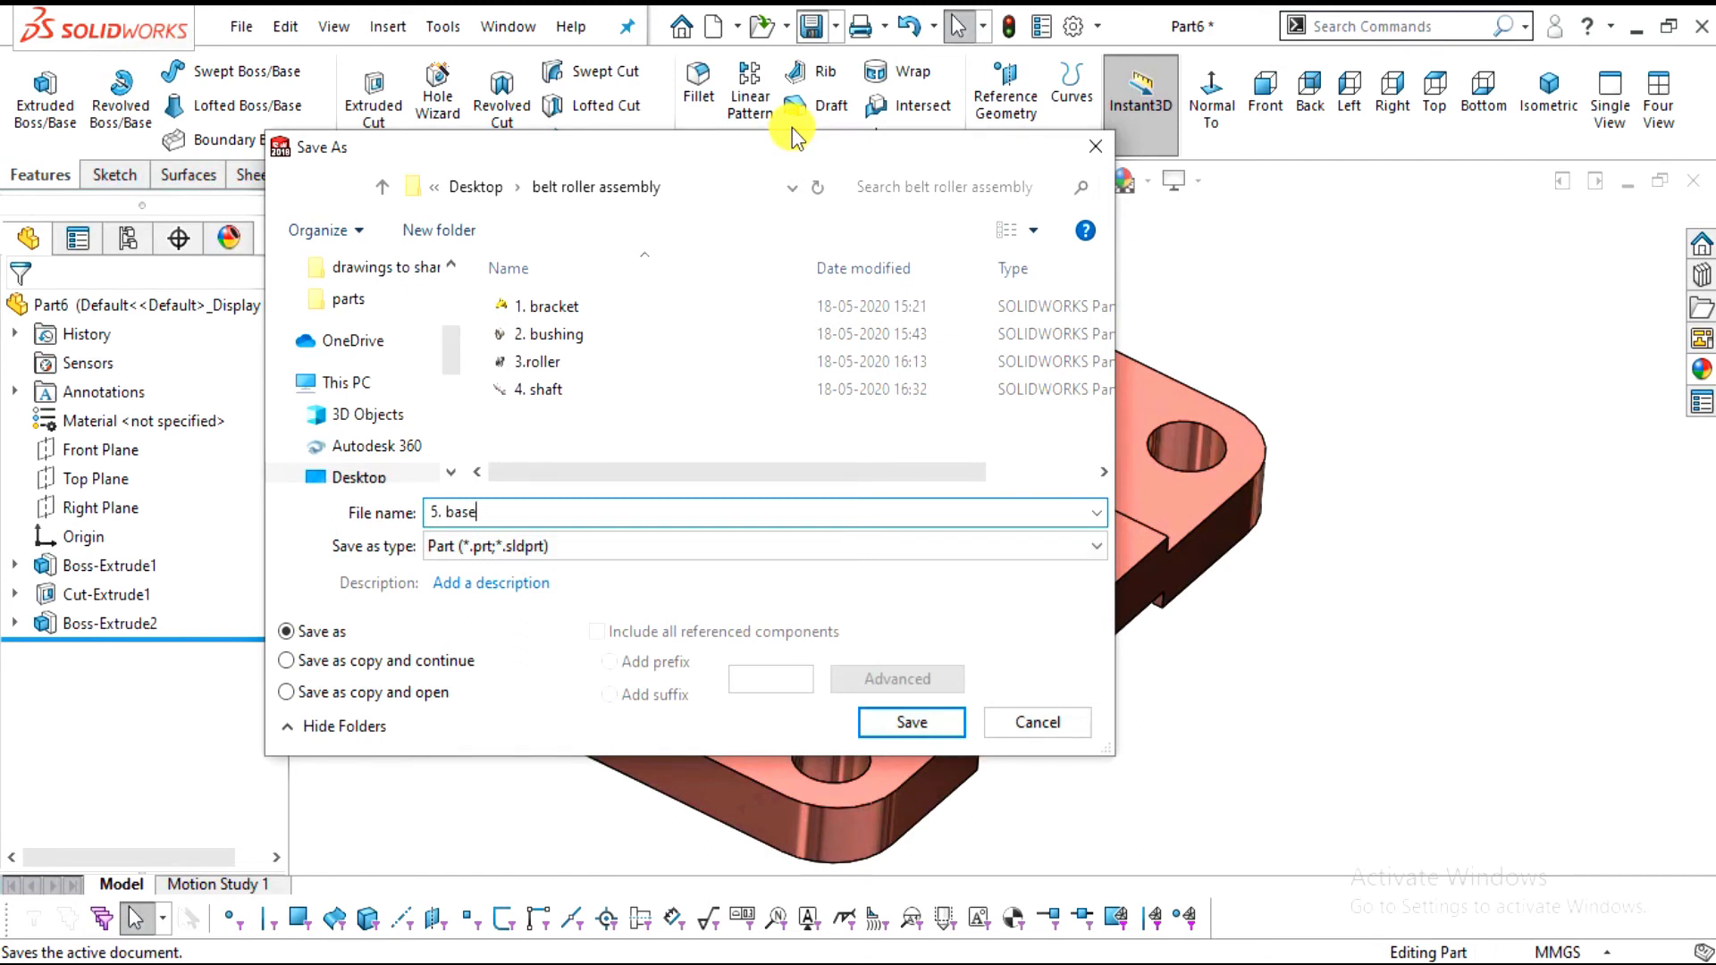
key("Return")
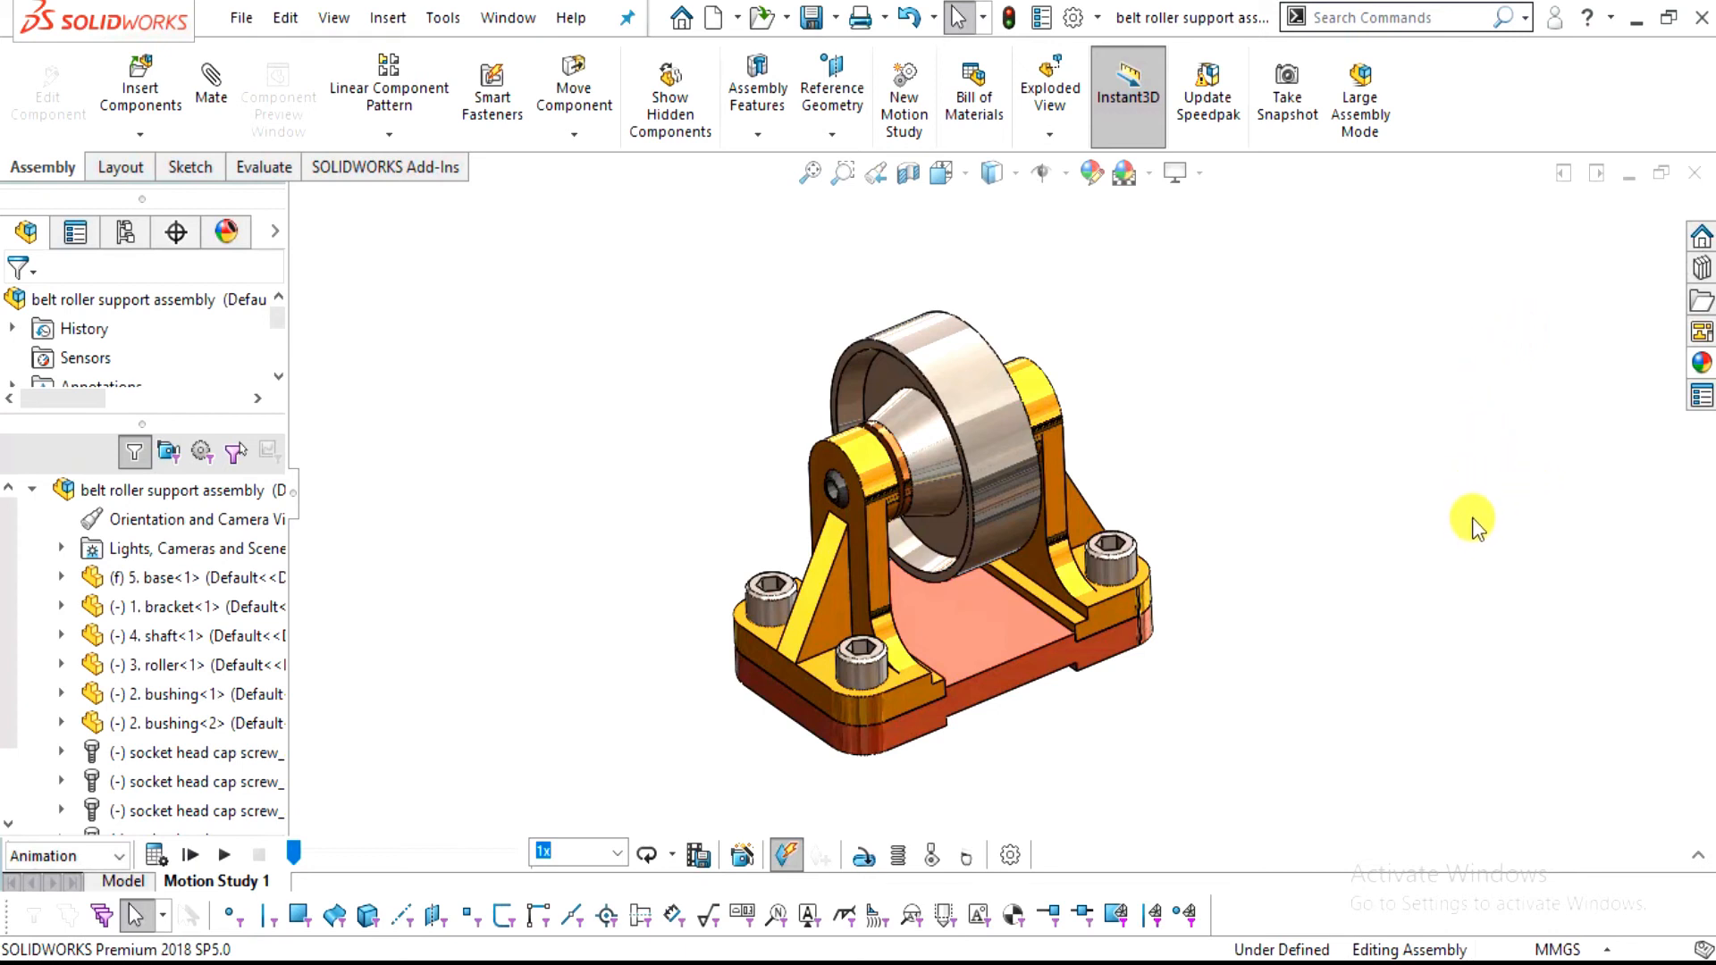
Close the open belt roller support assembly and create a new, empty assembly document without inserting a component
left_click(1699, 182)
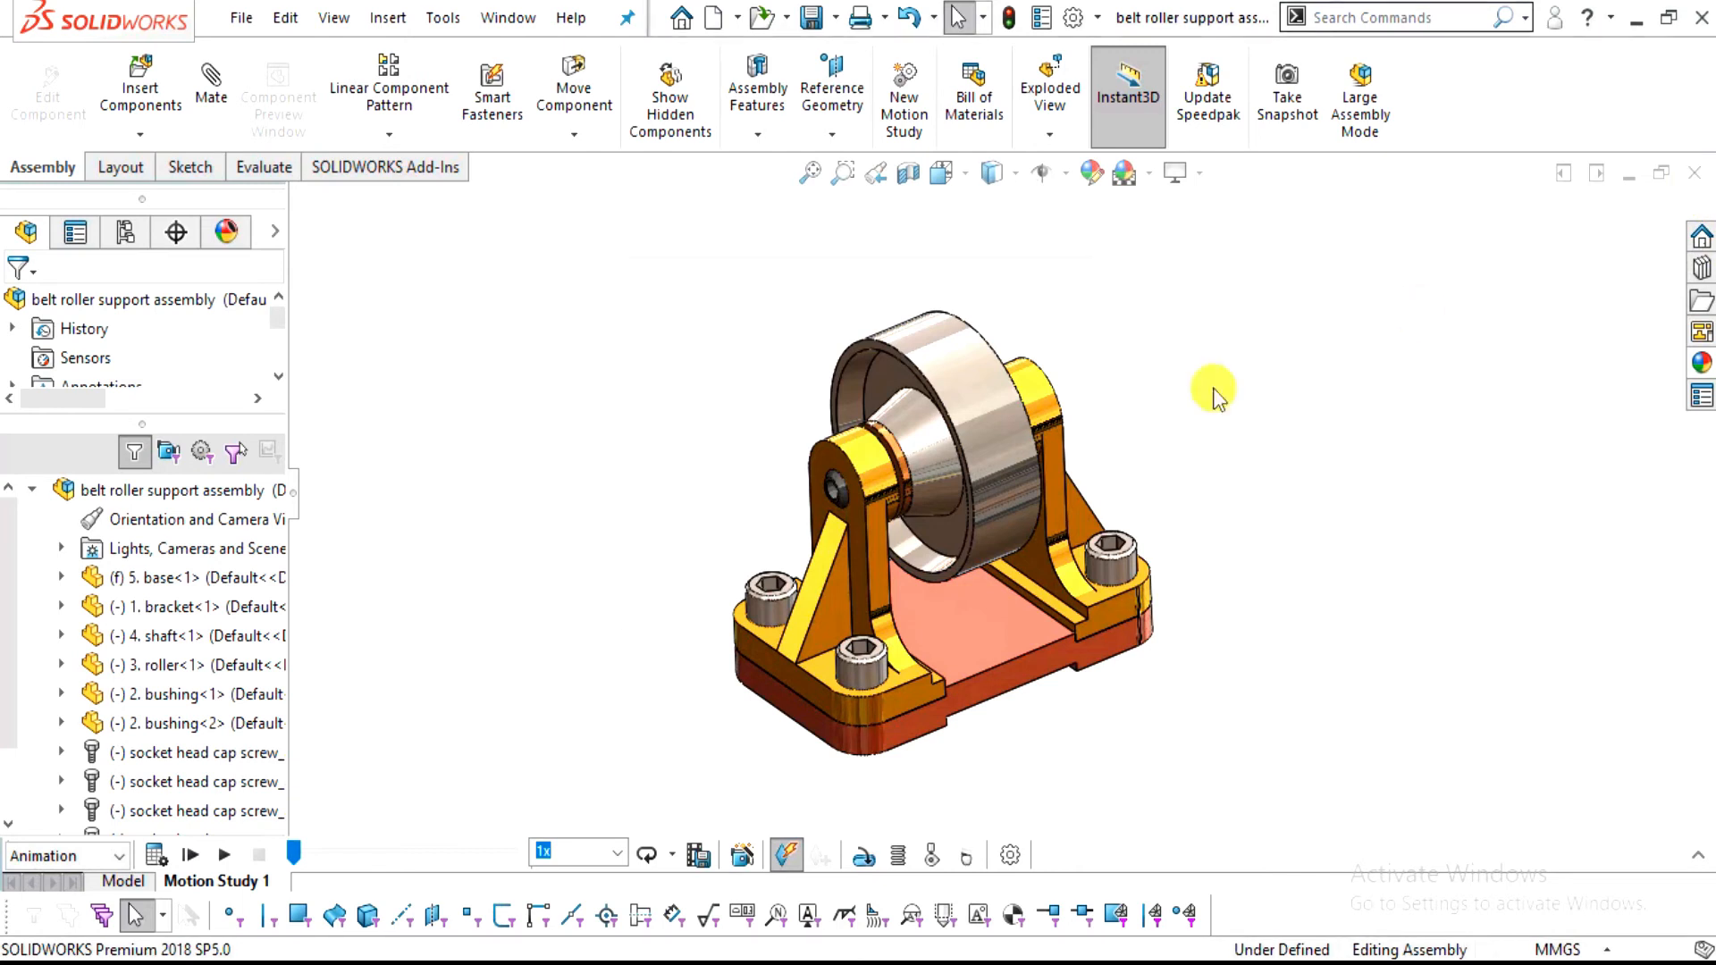
left_click(749, 447)
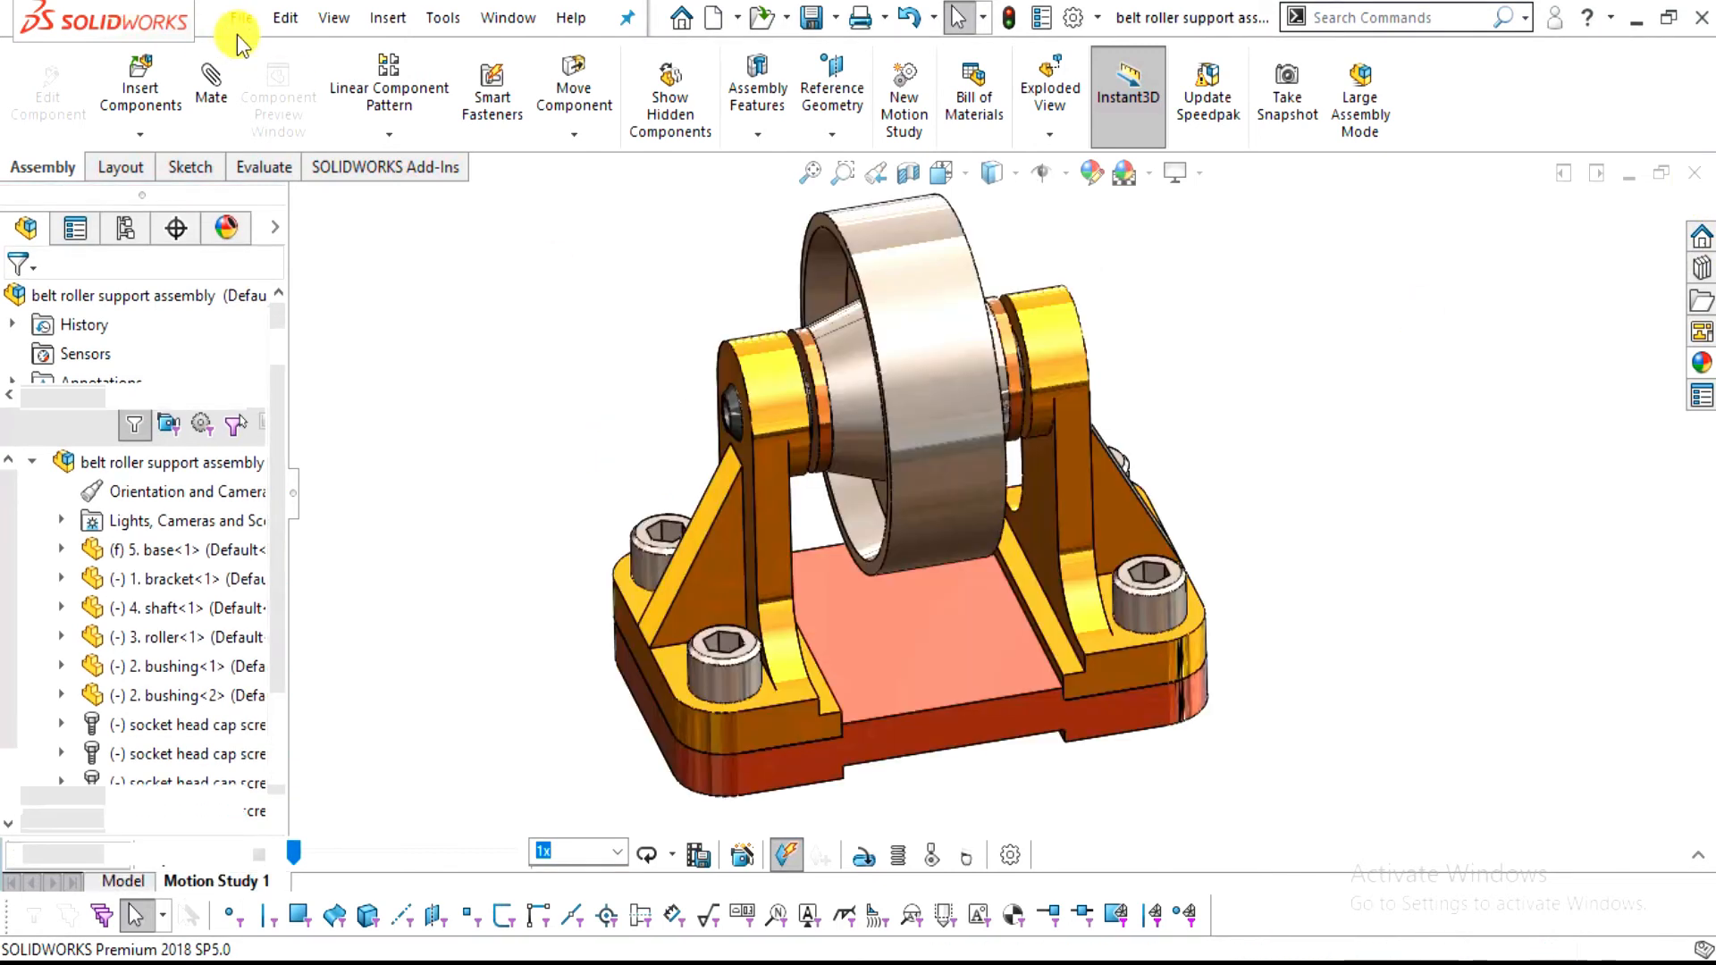
left_click(237, 23)
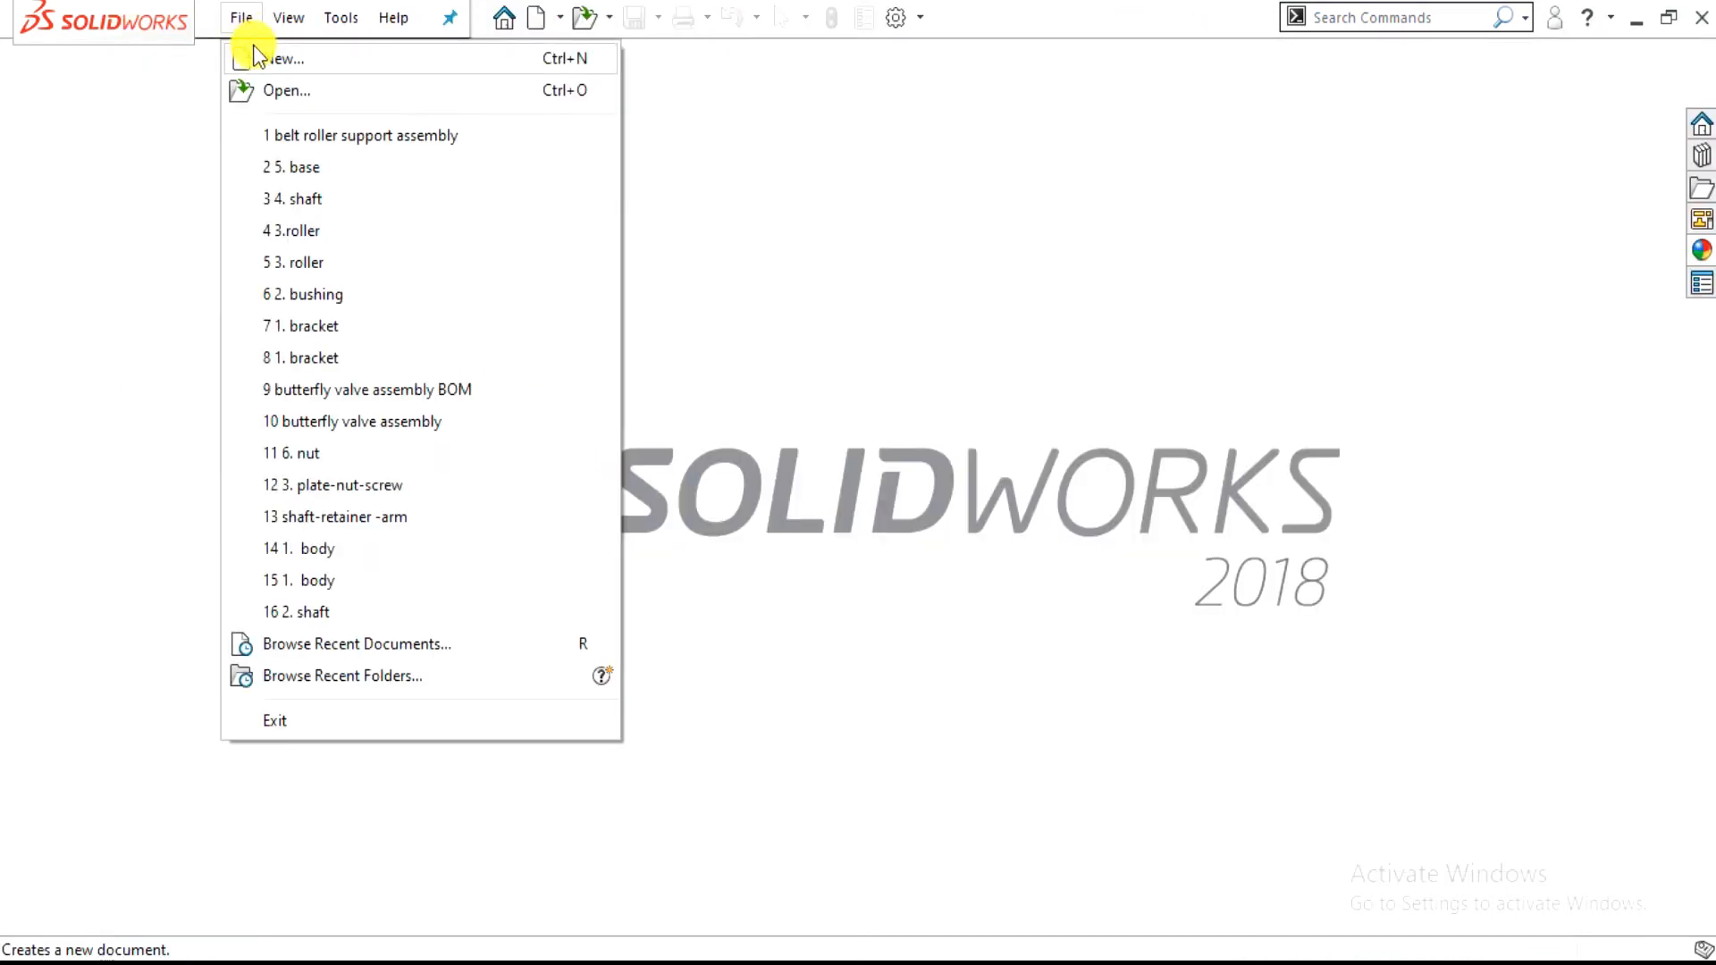
left_click(259, 58)
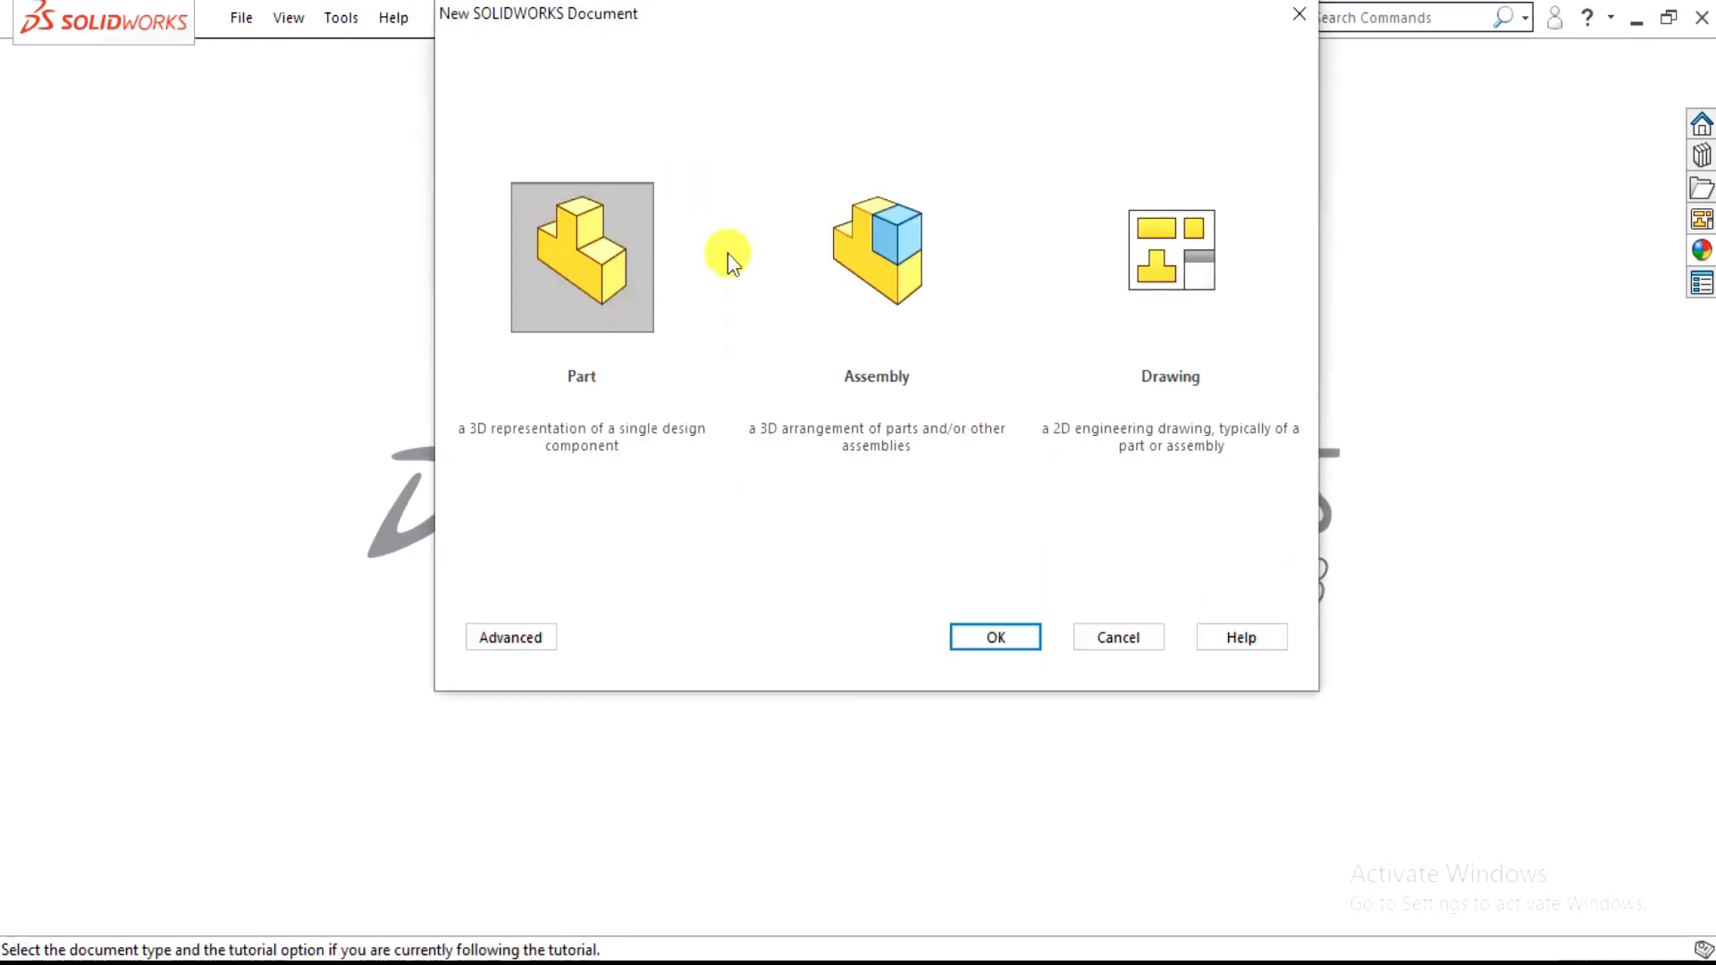
left_click(827, 286)
left_click(1010, 635)
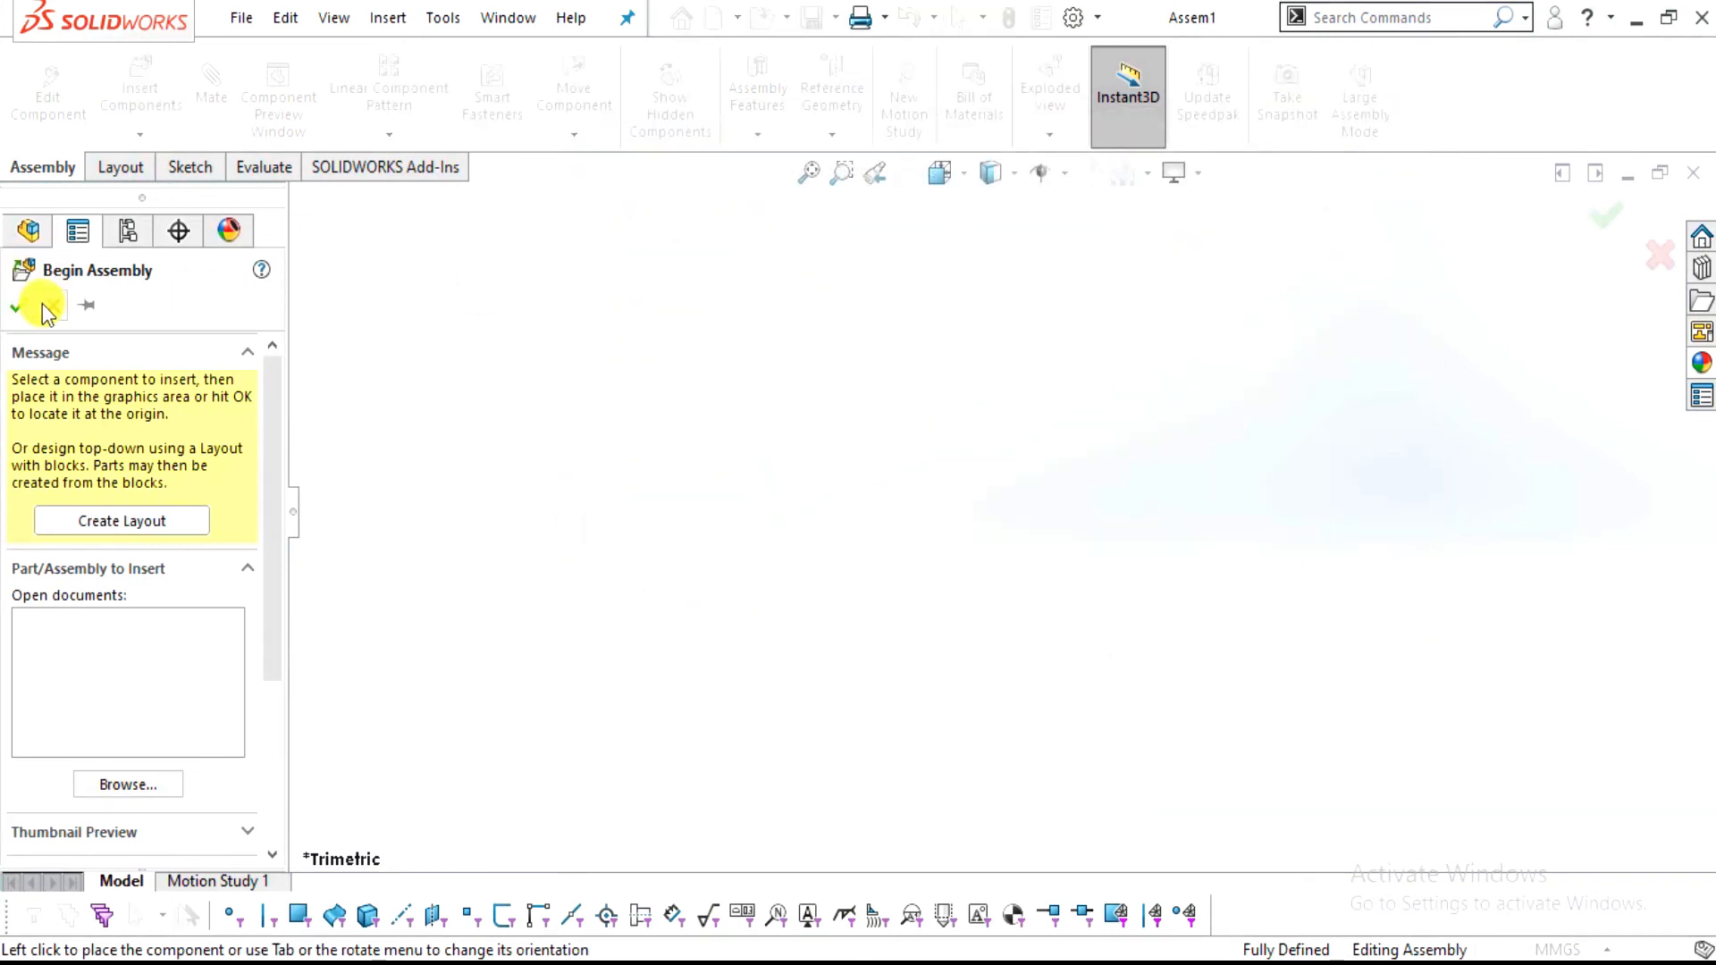
left_click(53, 305)
Apply the Plain White scene to the new assembly and set its unit system to MMGS
left_click(1153, 185)
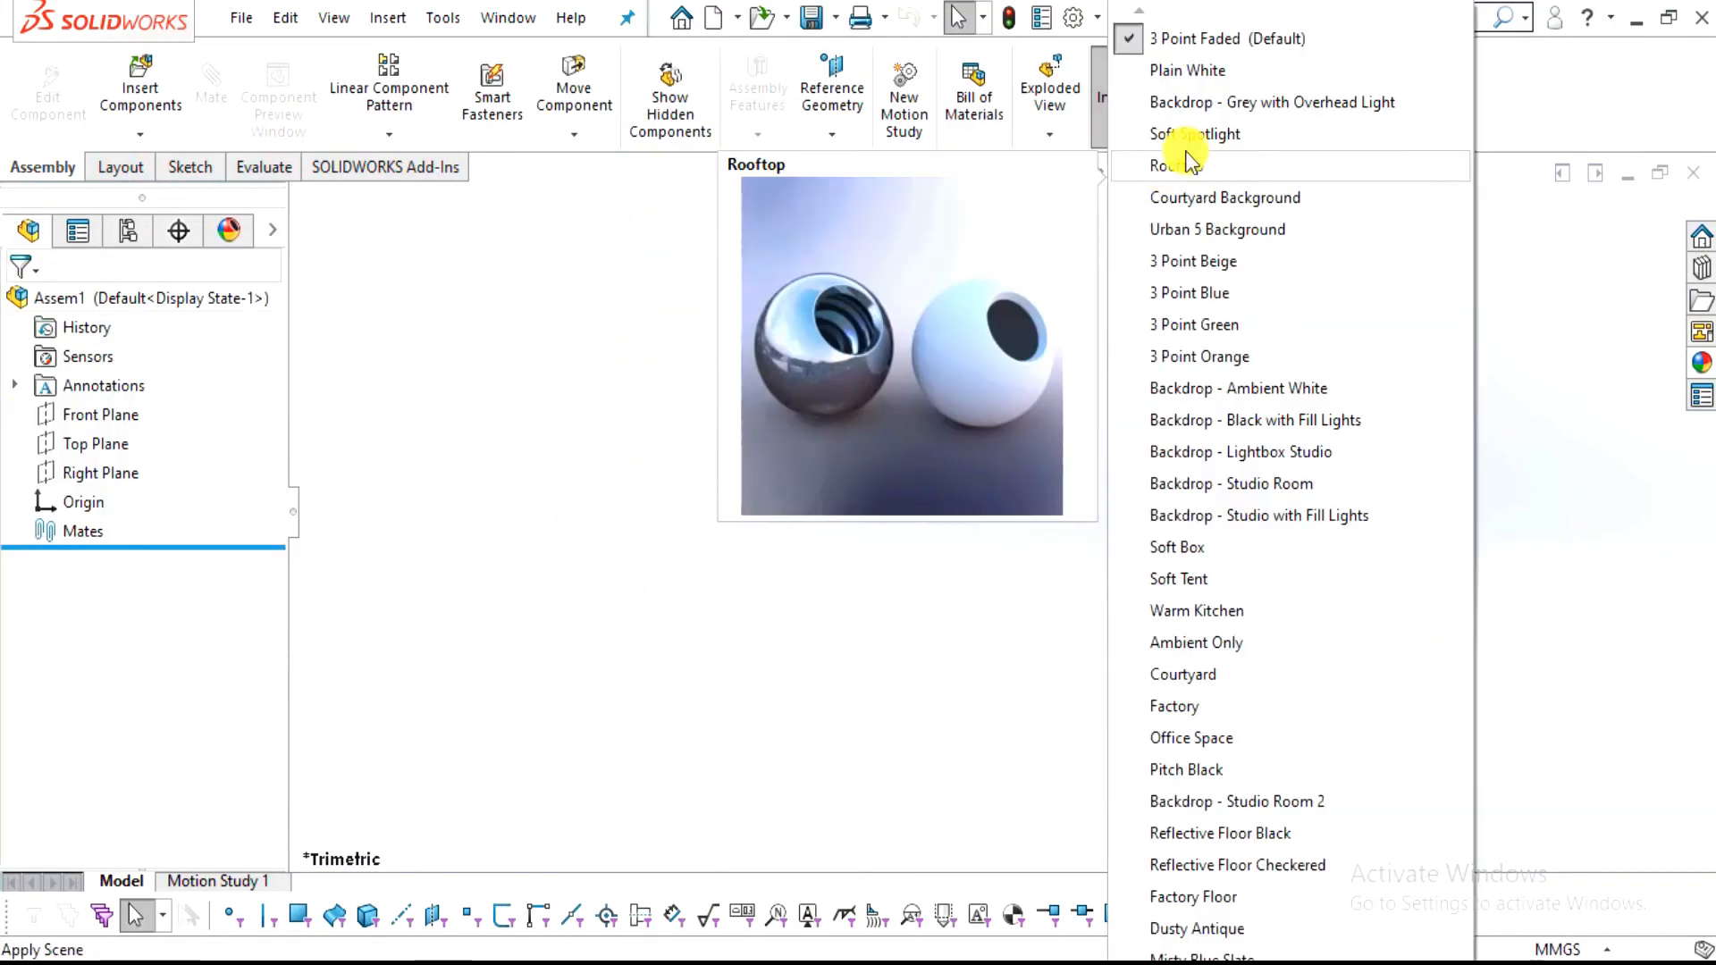
left_click(1198, 65)
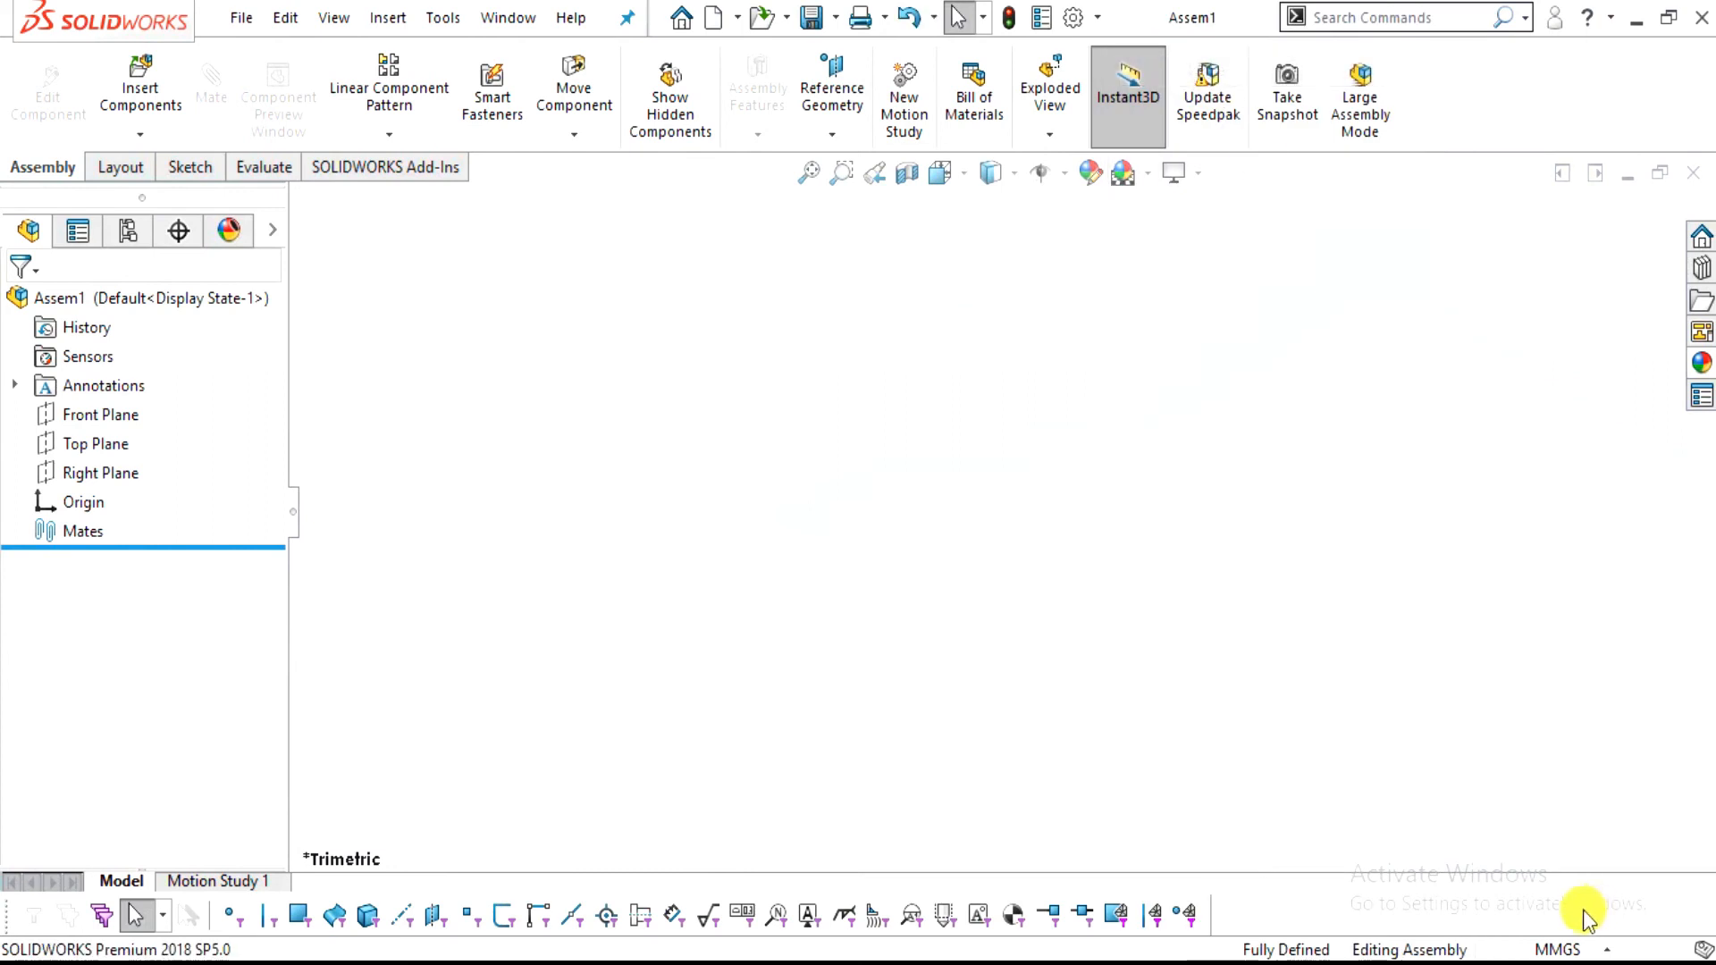
left_click(1543, 950)
left_click(1510, 808)
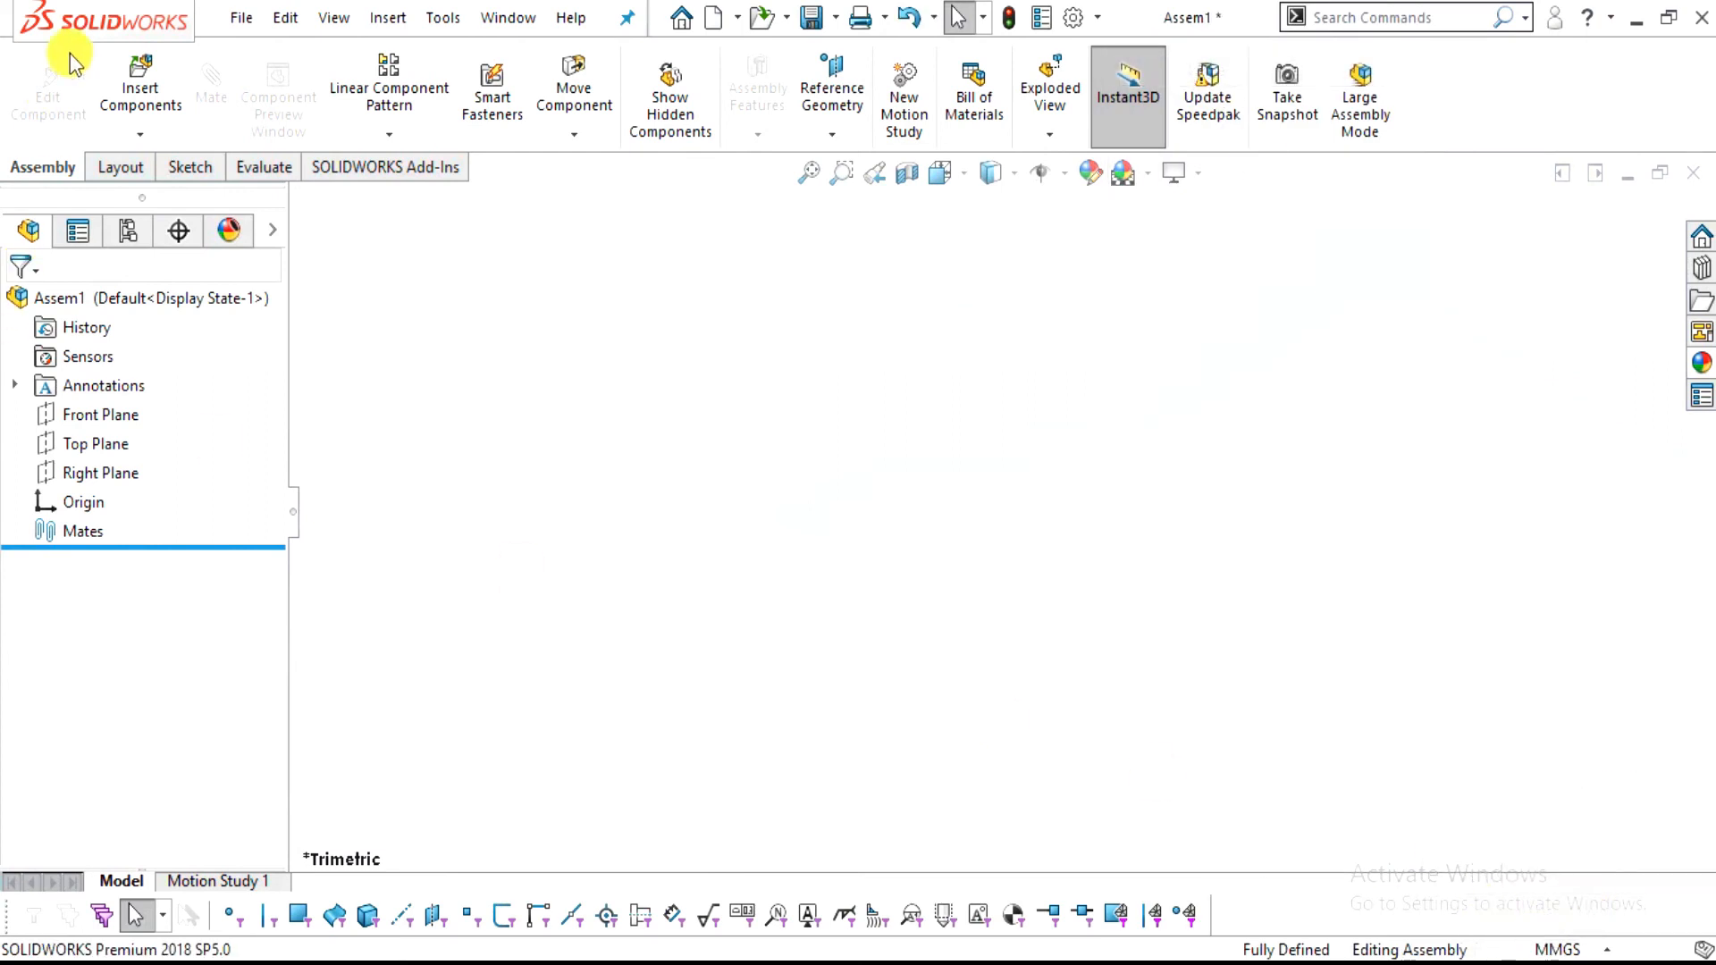
Insert the "5. base" part, rotate it in 90-degree increments about its axes, and place it as the first component
left_click(125, 81)
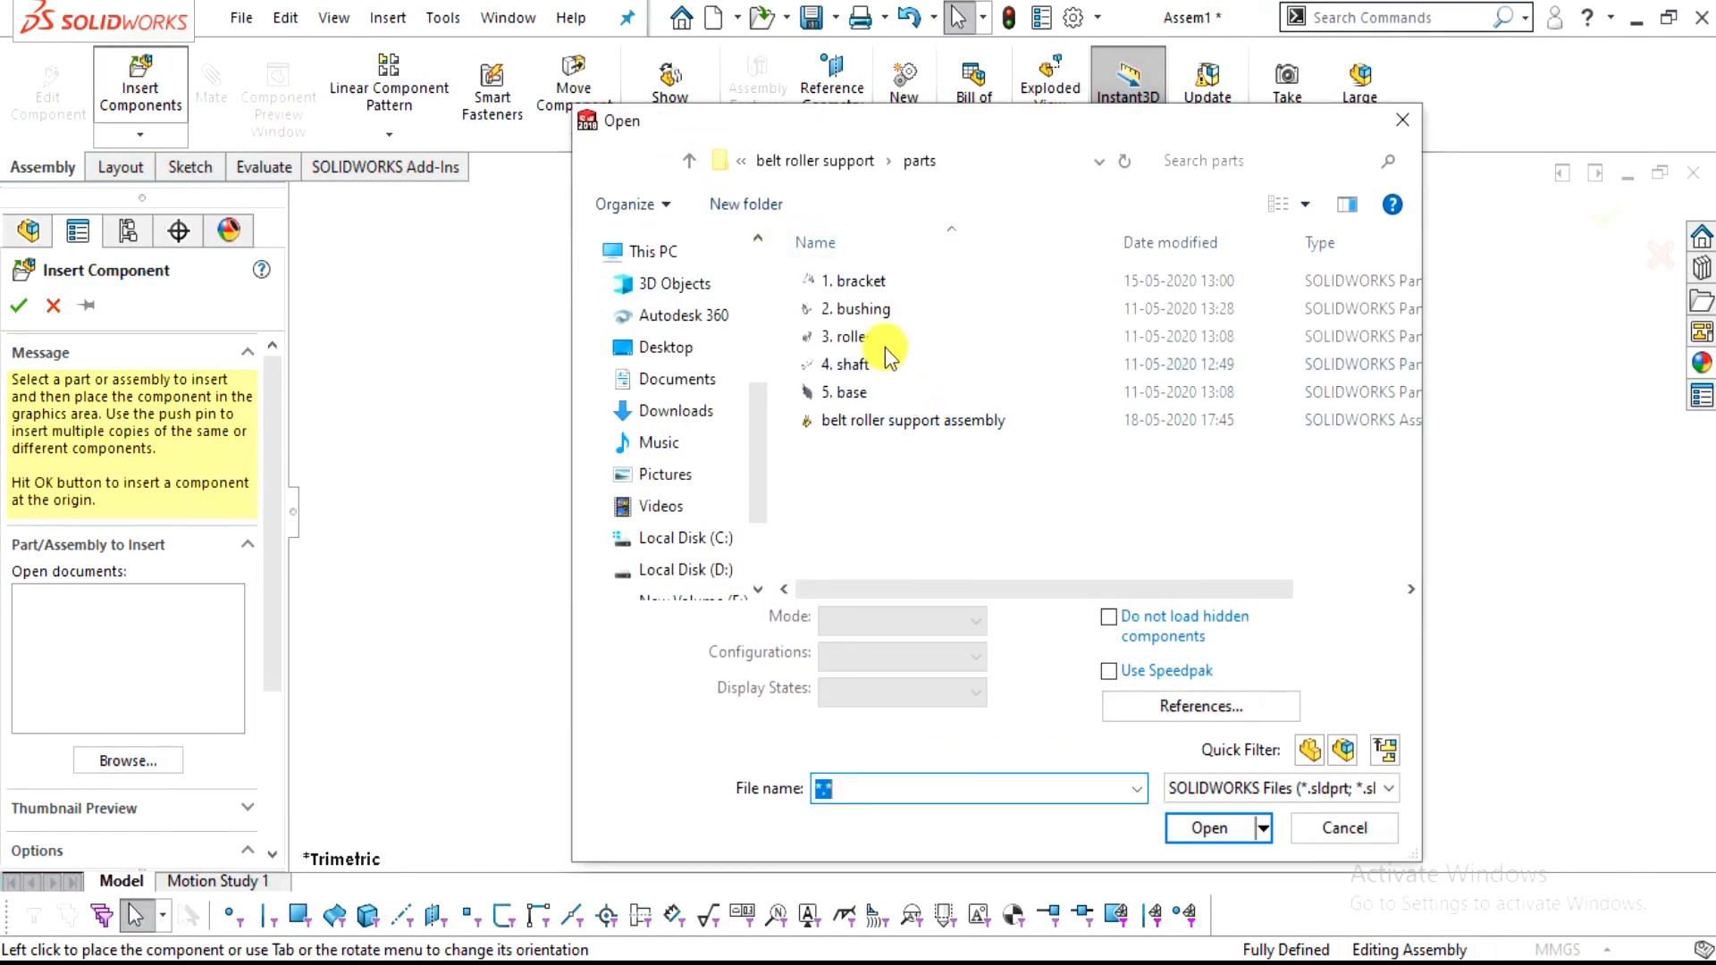
double_click(849, 391)
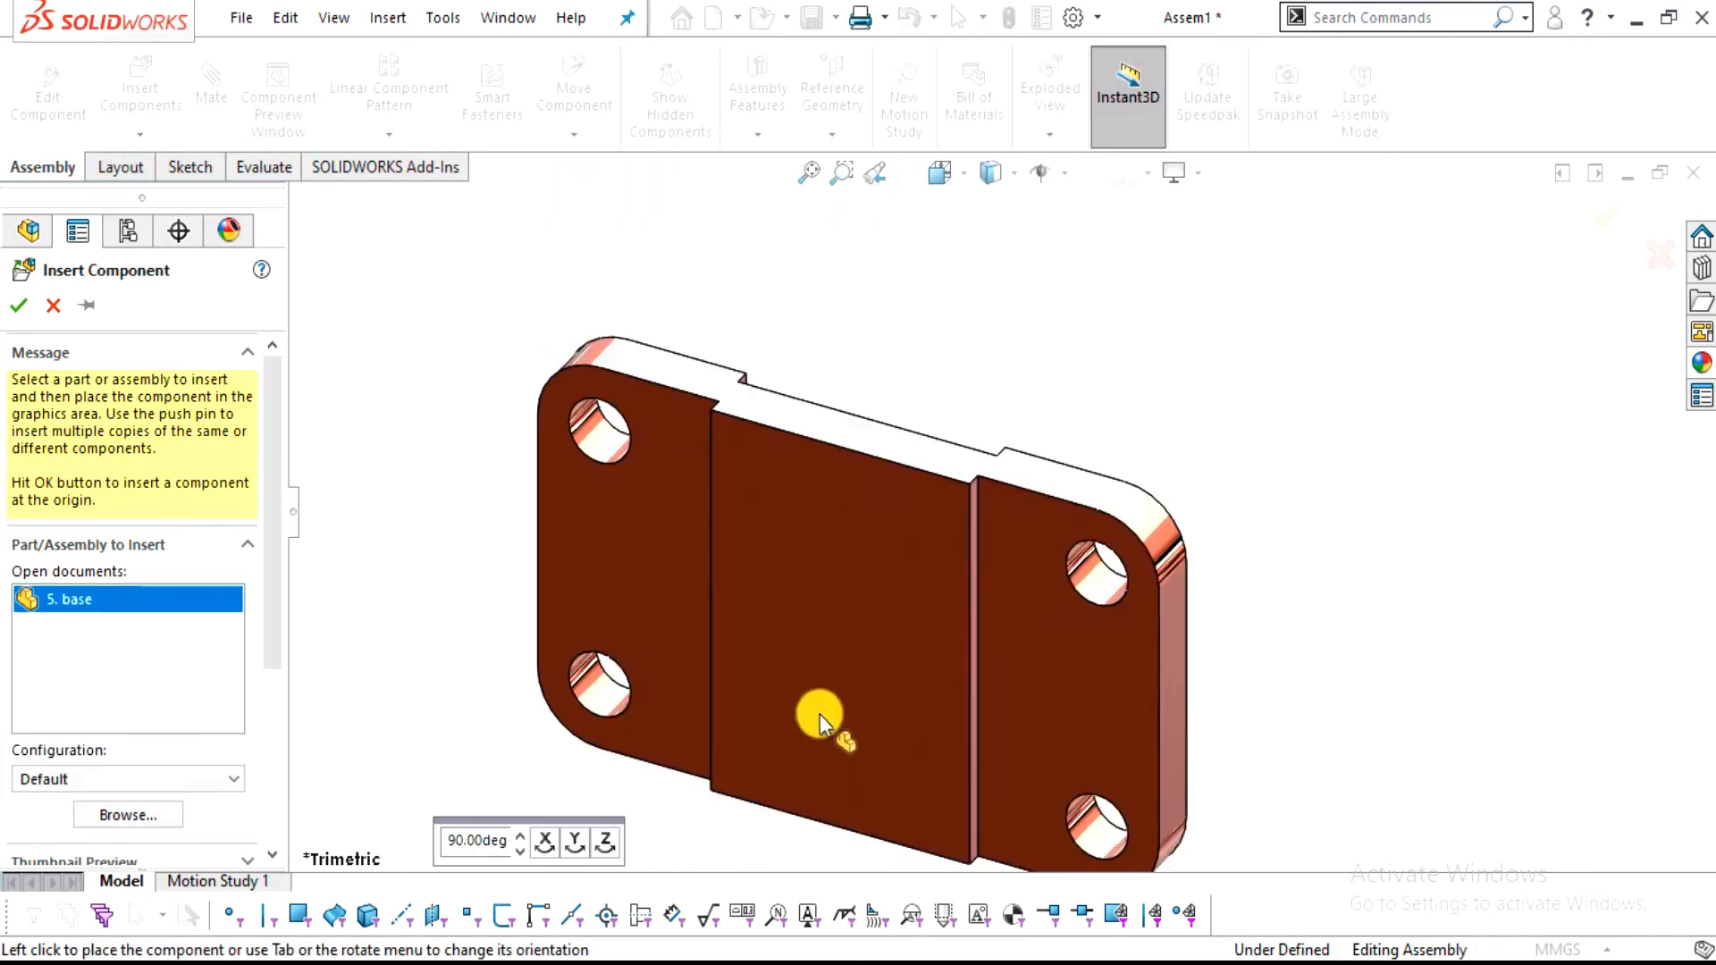
left_click(574, 845)
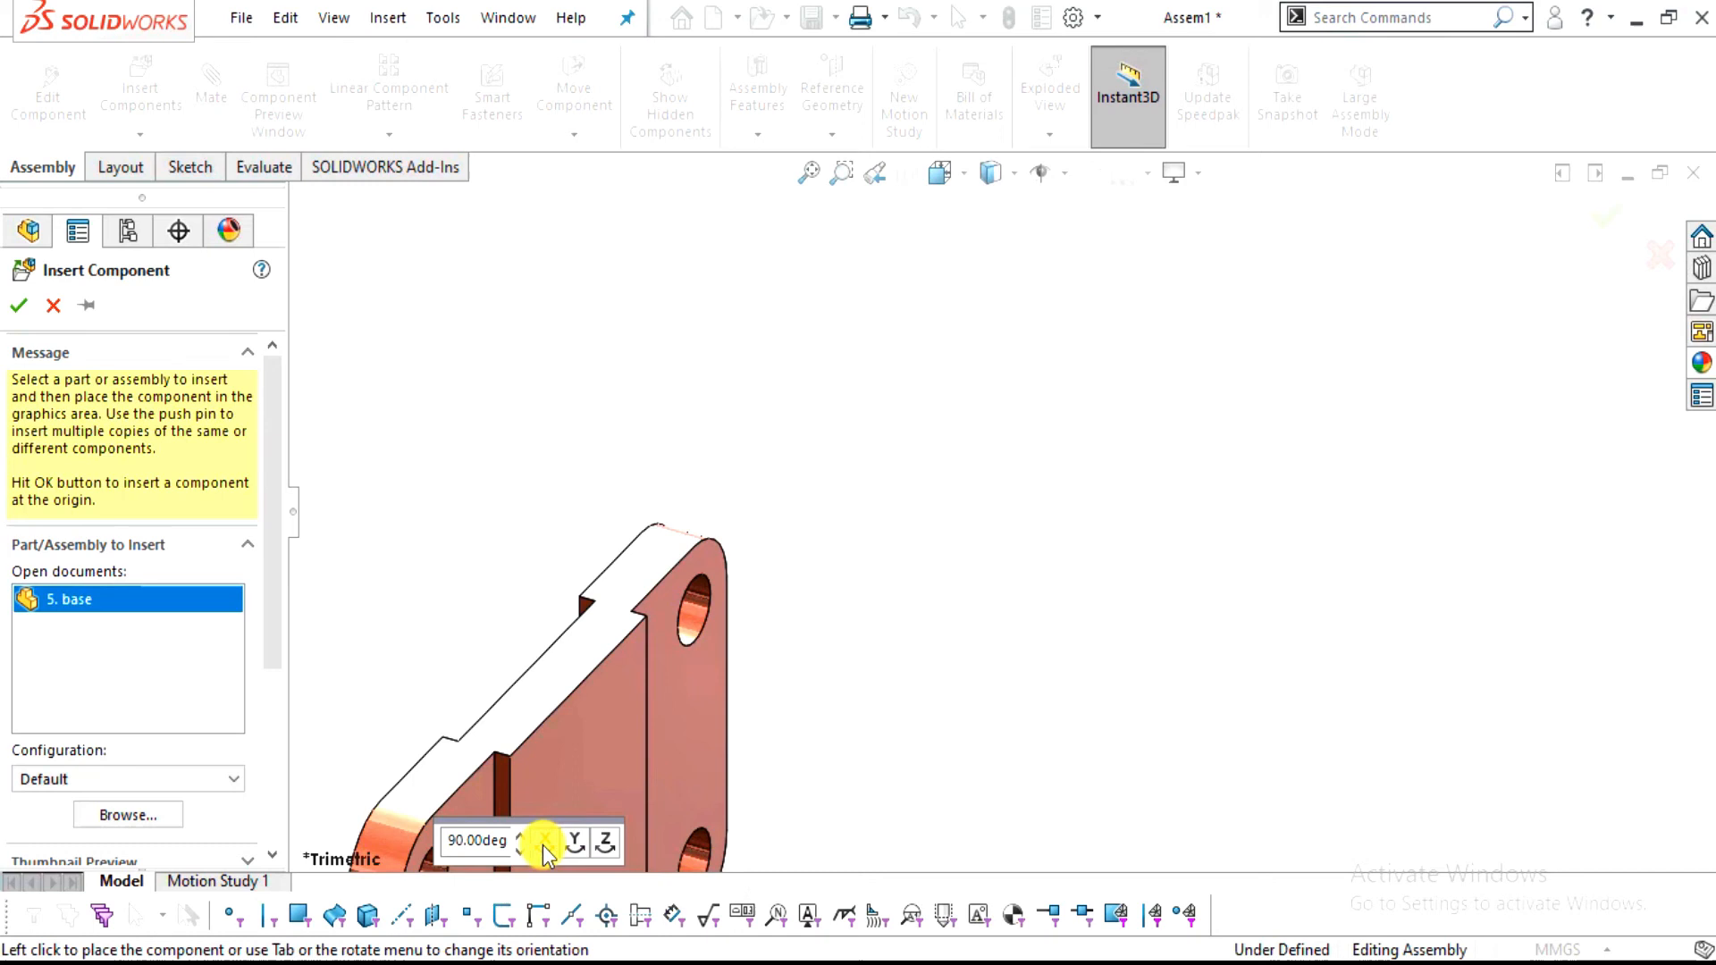
left_click(544, 844)
left_click(545, 844)
left_click(544, 844)
left_click(559, 847)
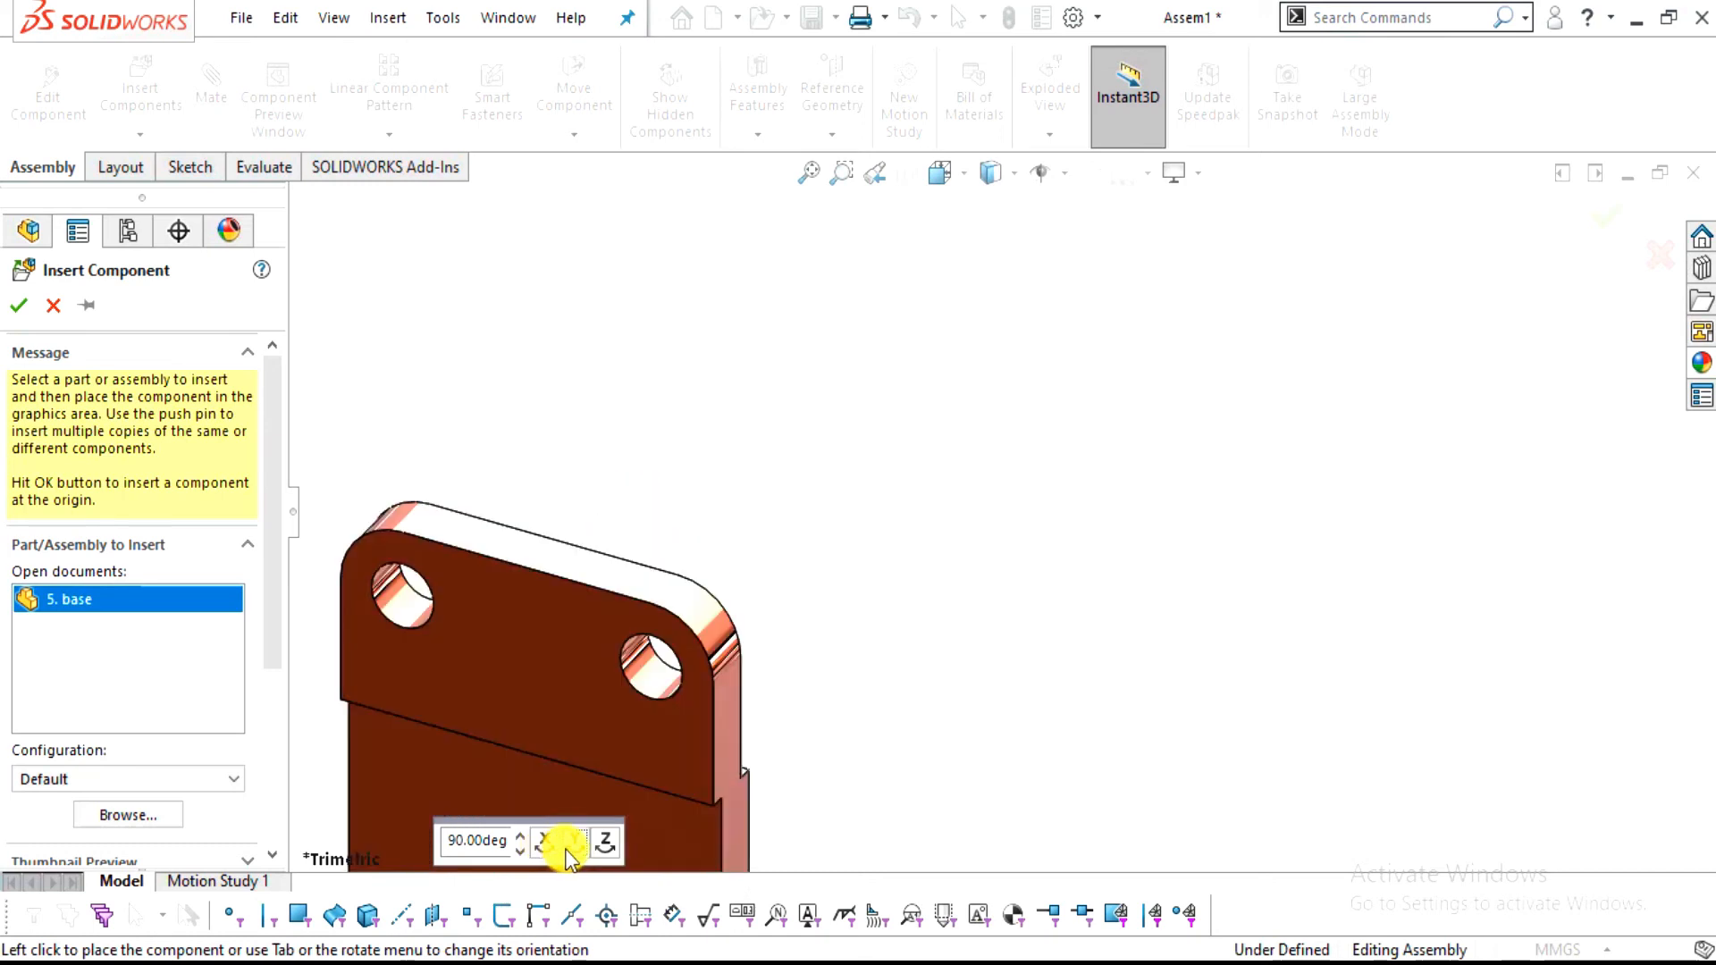
left_click(606, 844)
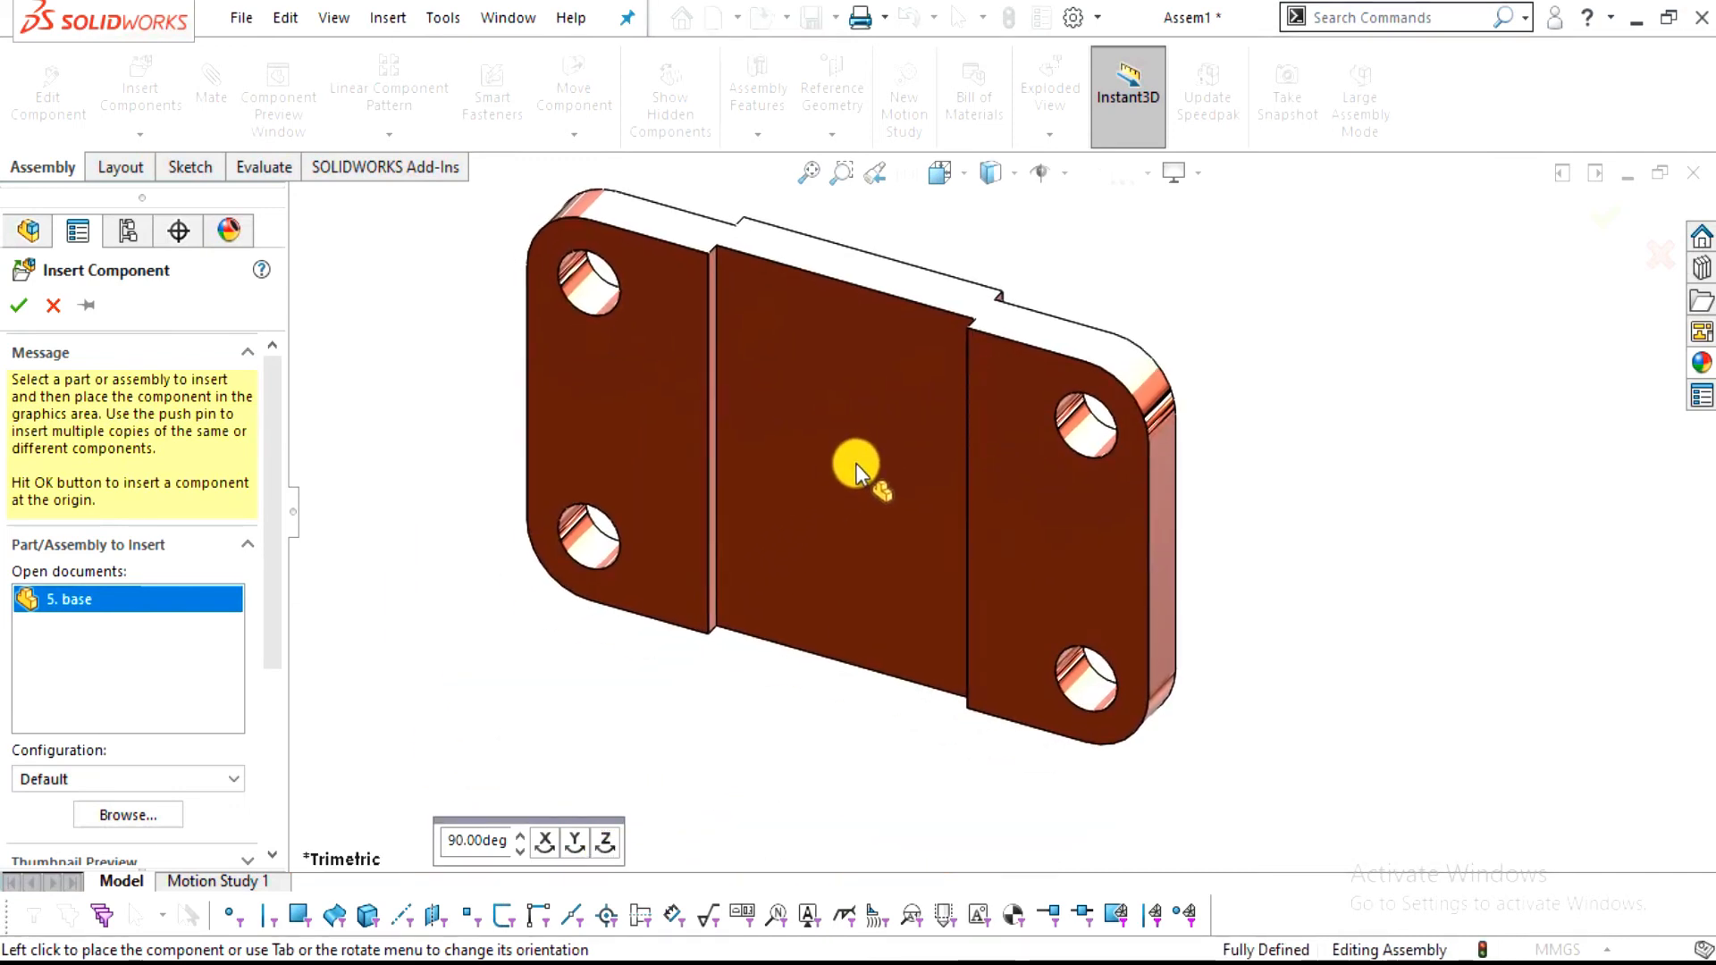
left_click(856, 464)
left_click(572, 133)
left_click(602, 190)
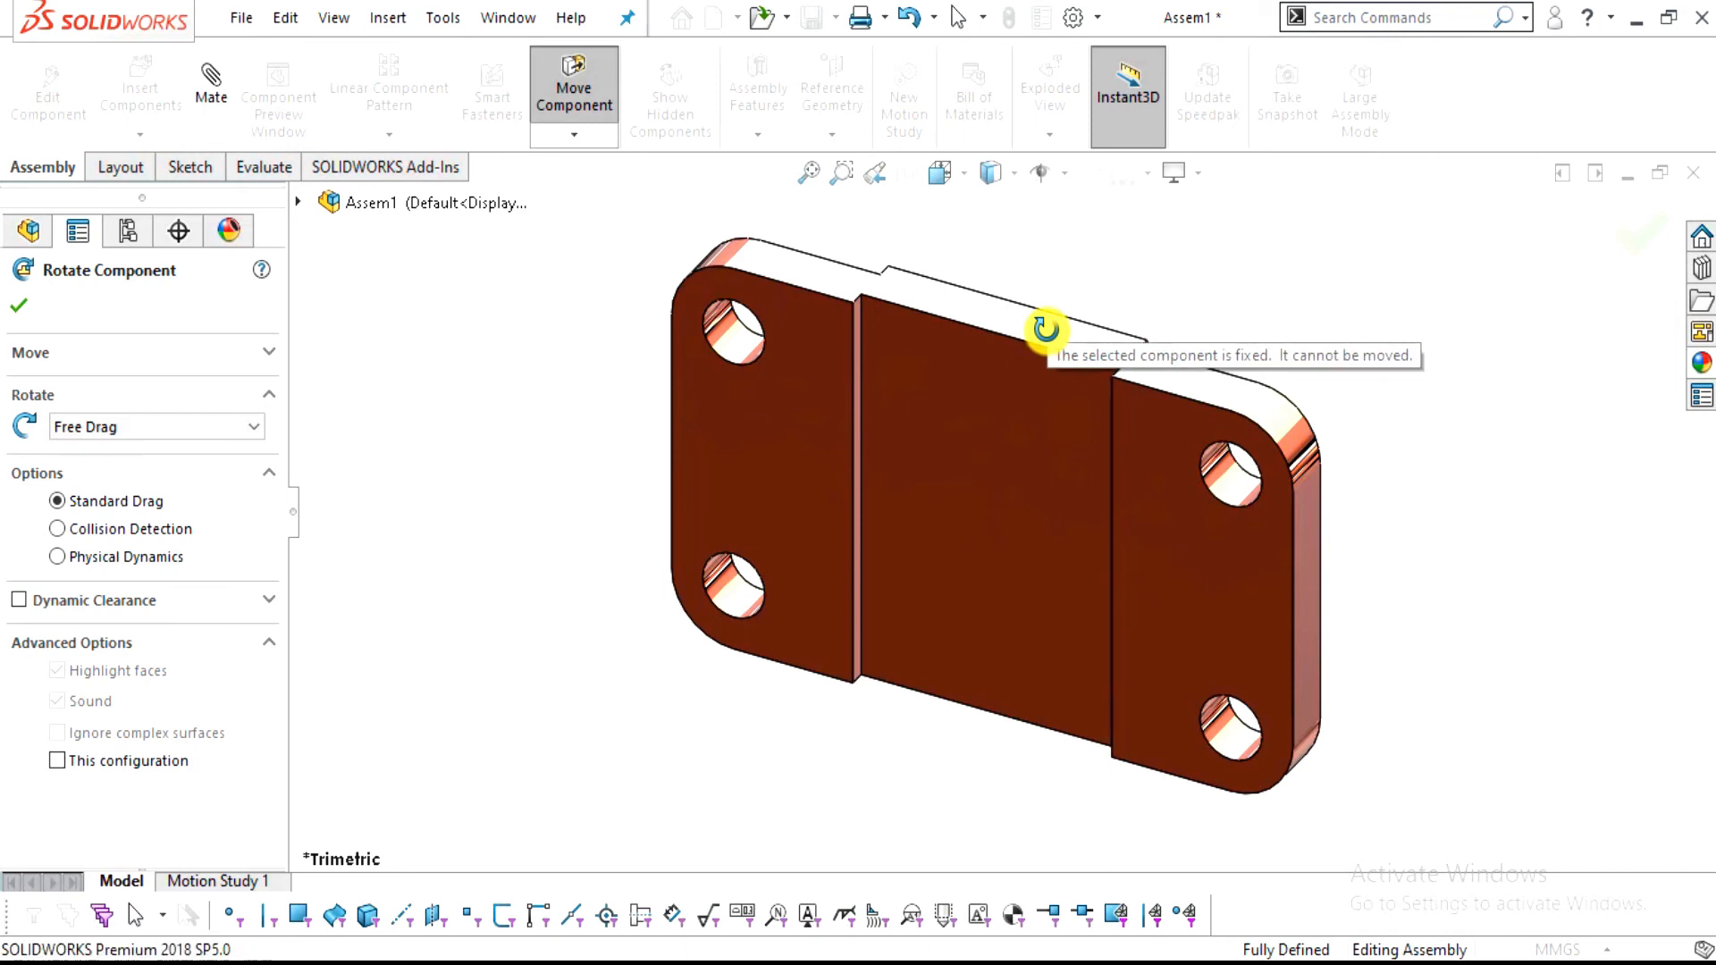
key("Escape")
Examine the base plate from an oblique view above, with its stepped face upward, and check its available component commands
middle_click_drag(988, 400, 724, 284)
scroll(961, 437, "up", 2)
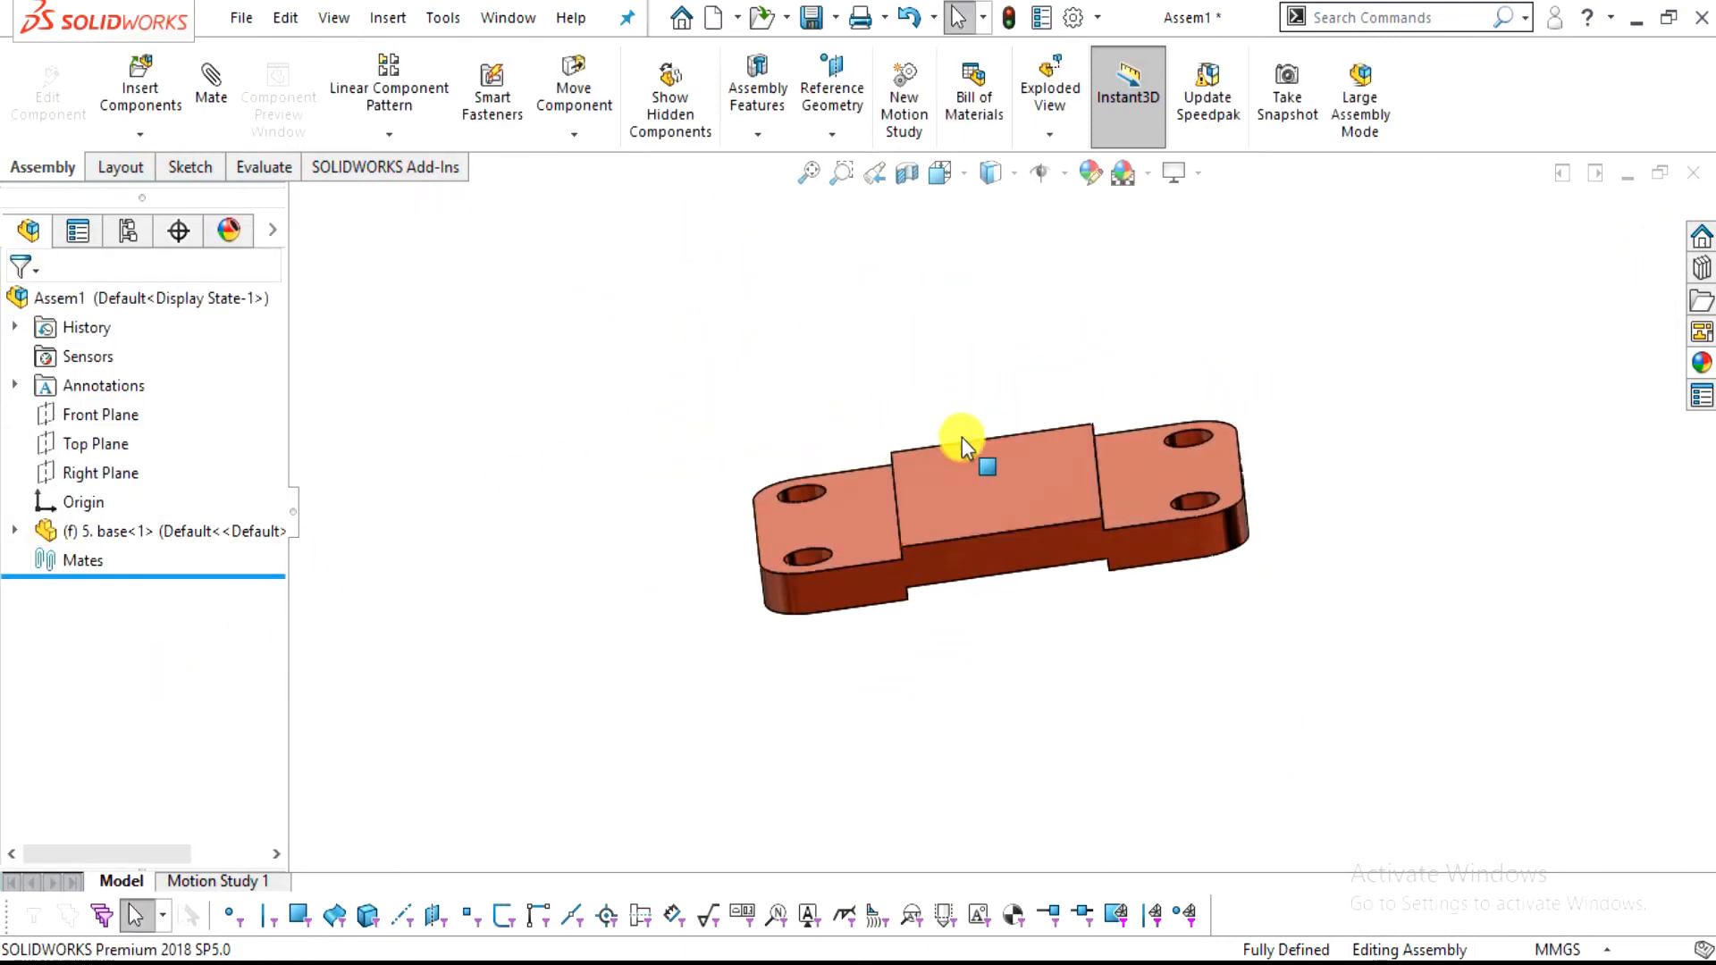
scroll(965, 435, "down", 4)
middle_click_drag(710, 678, 756, 660)
scroll(756, 659, "up", 3)
scroll(1128, 486, "down", 2)
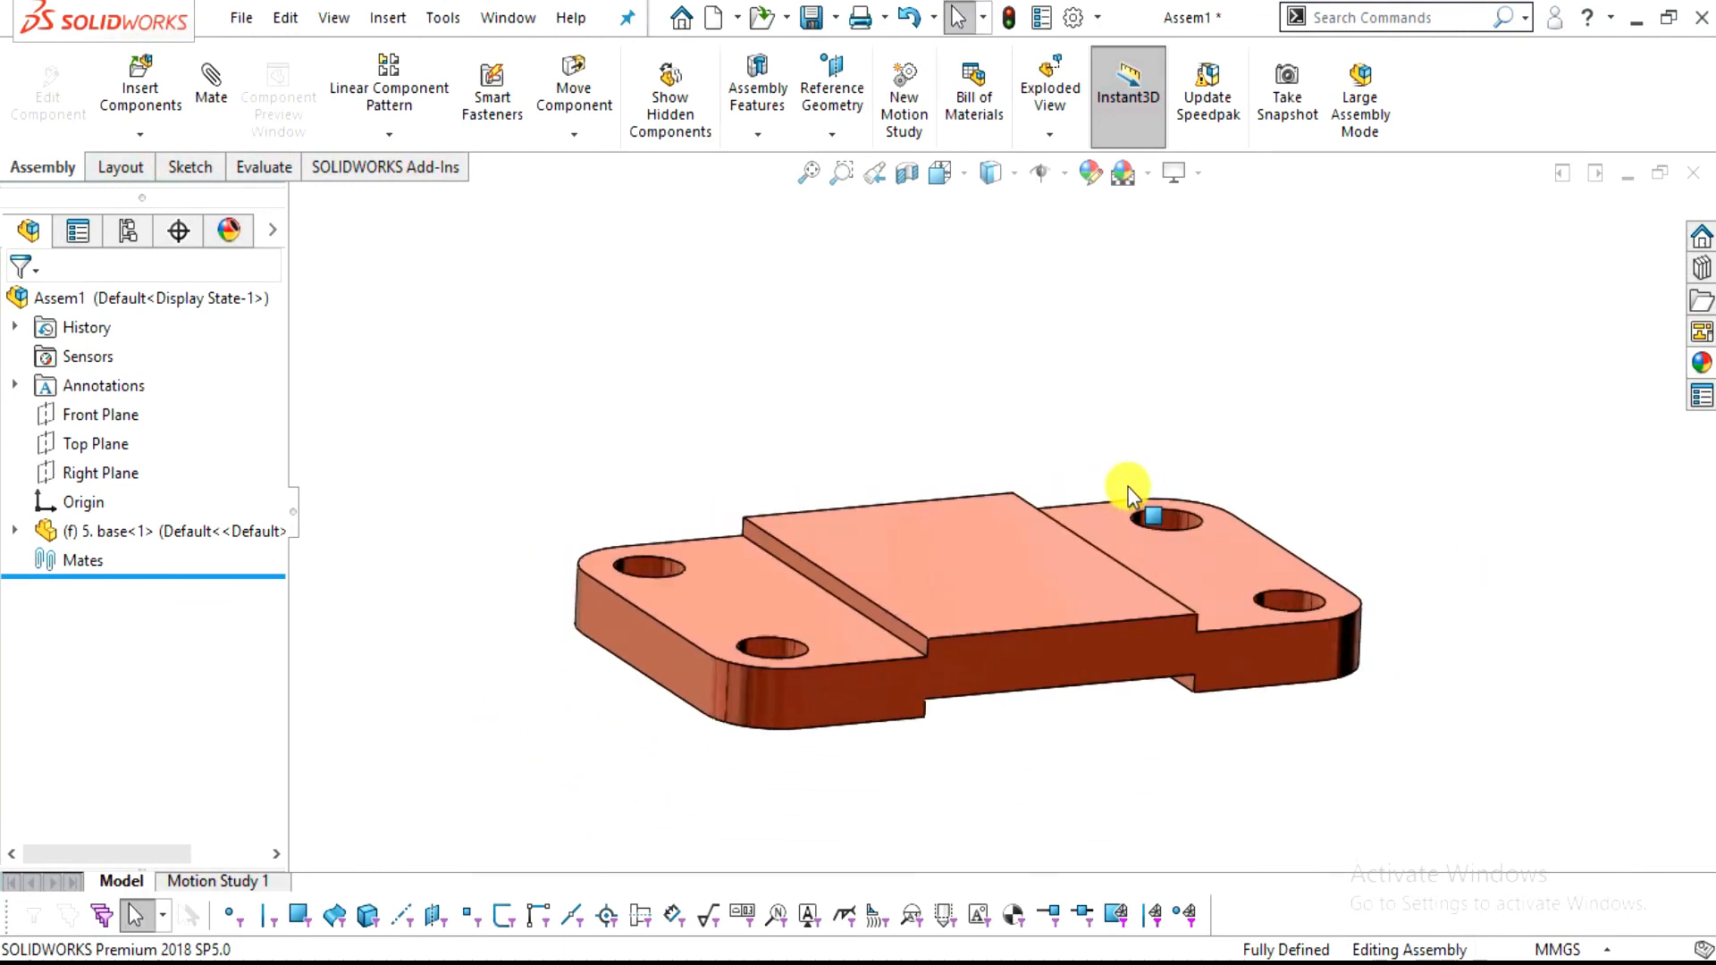
scroll(898, 549, "up", 3)
middle_click_drag(899, 549, 915, 623)
scroll(972, 554, "down", 2)
scroll(973, 554, "down", 1)
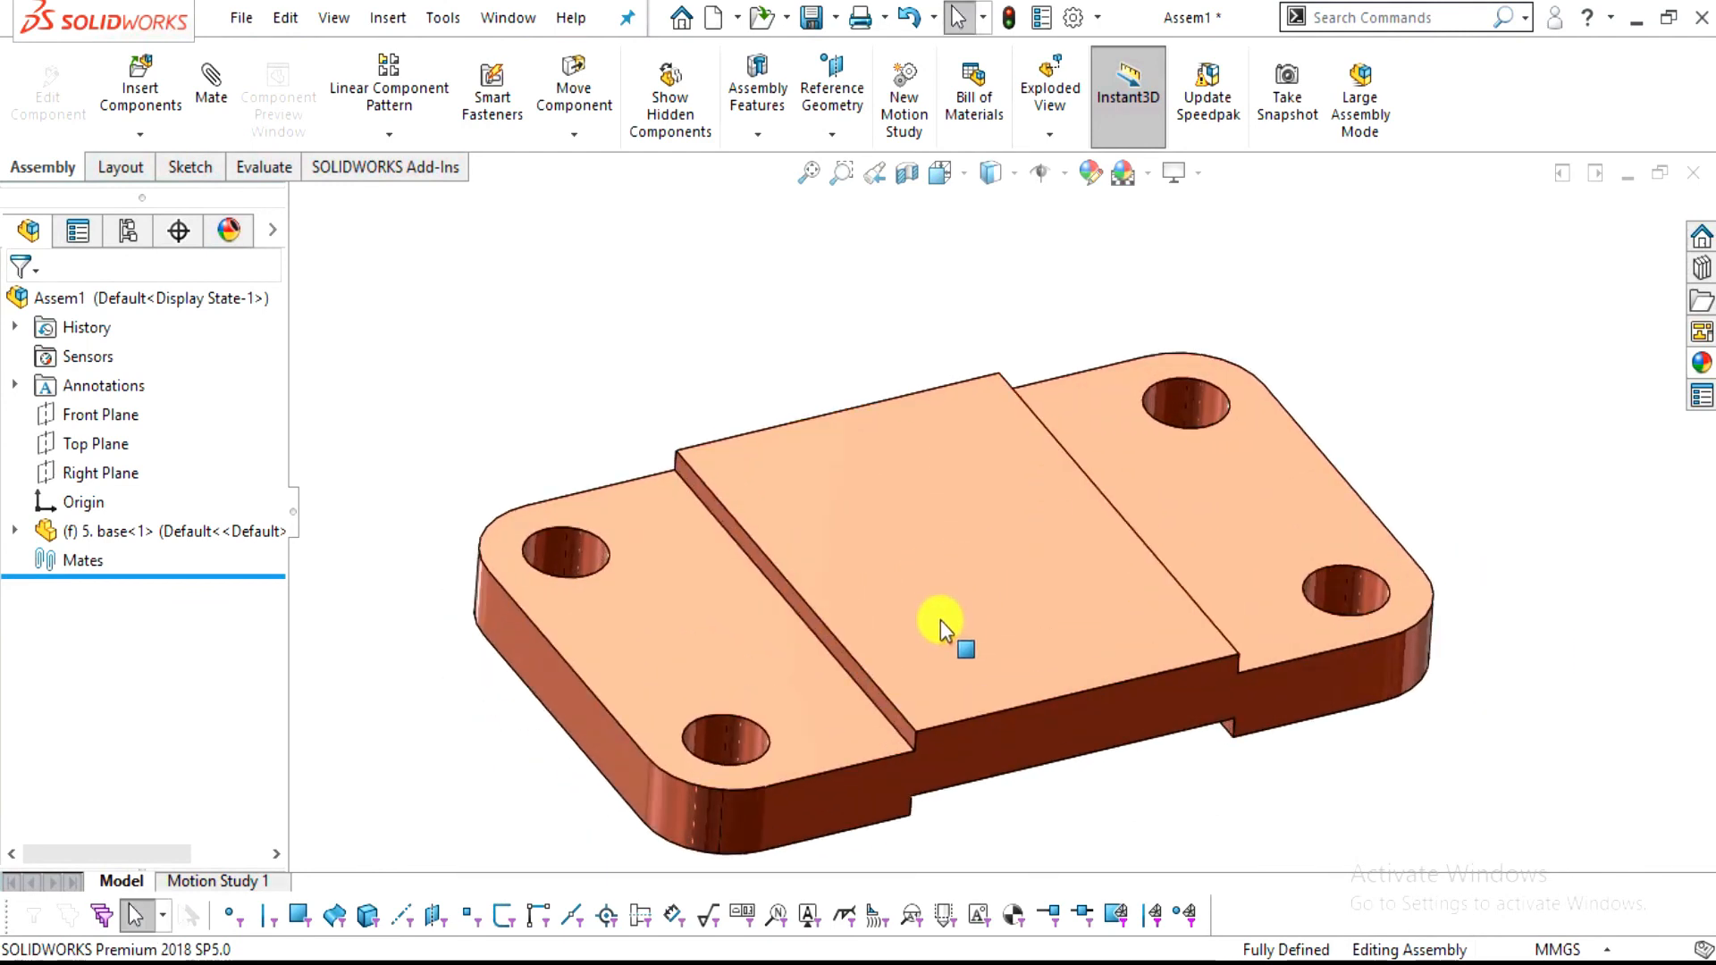
right_click(910, 632)
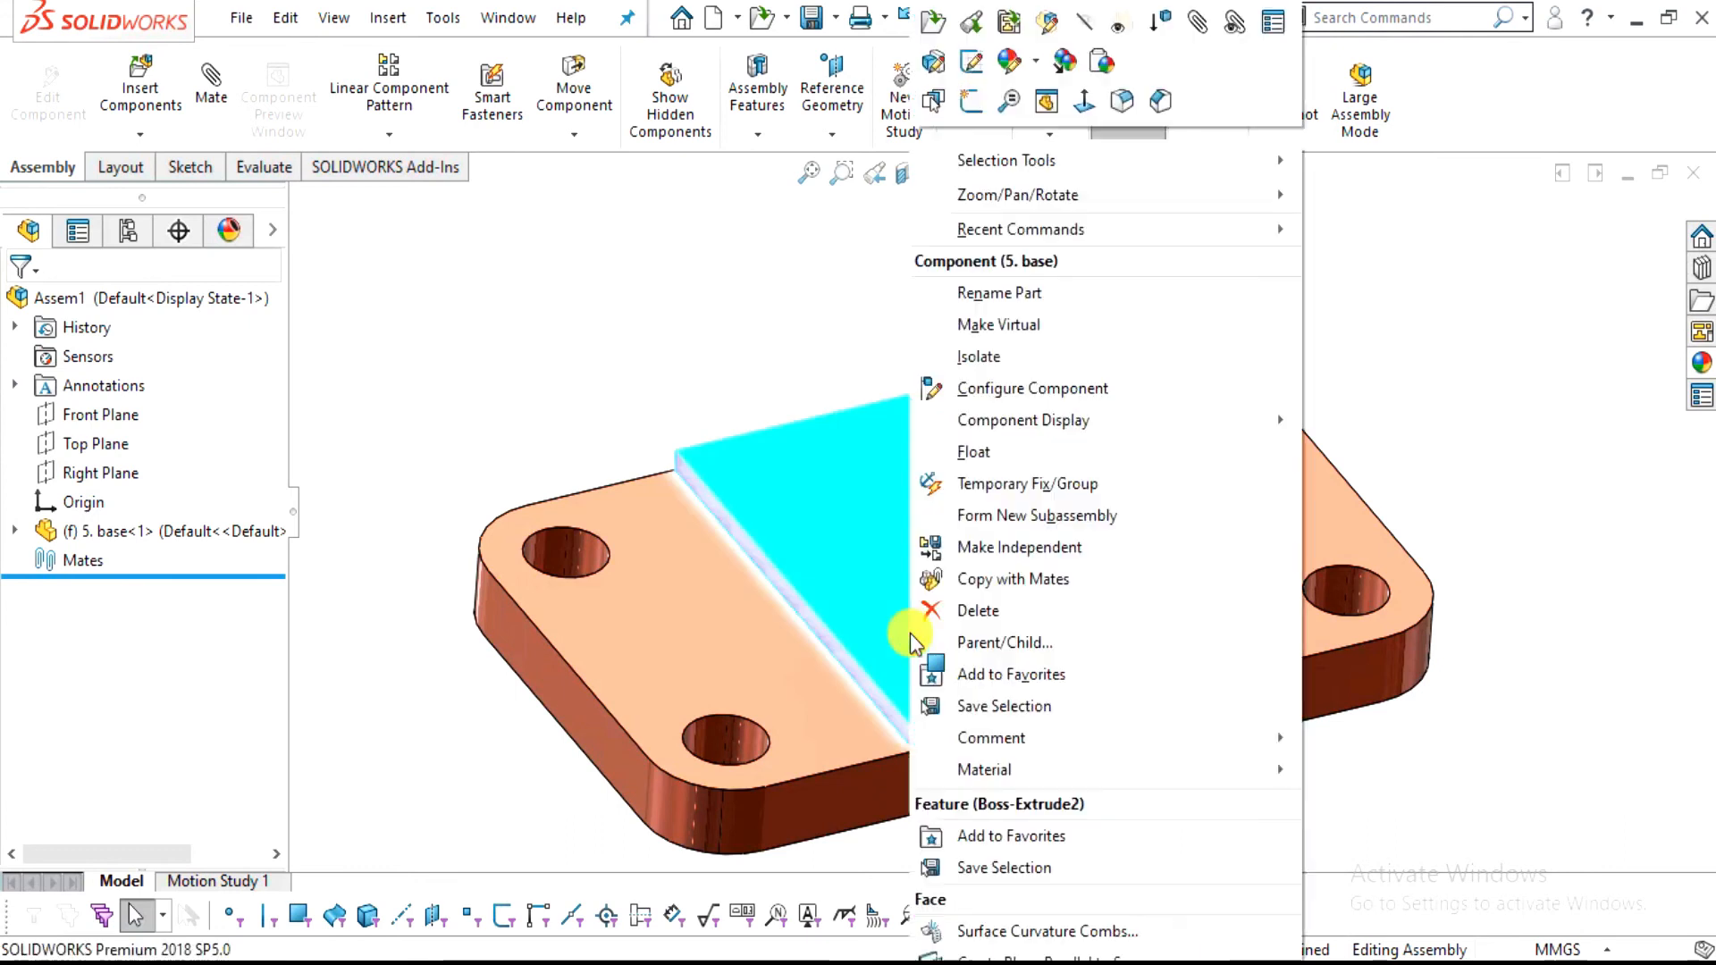
left_click(476, 321)
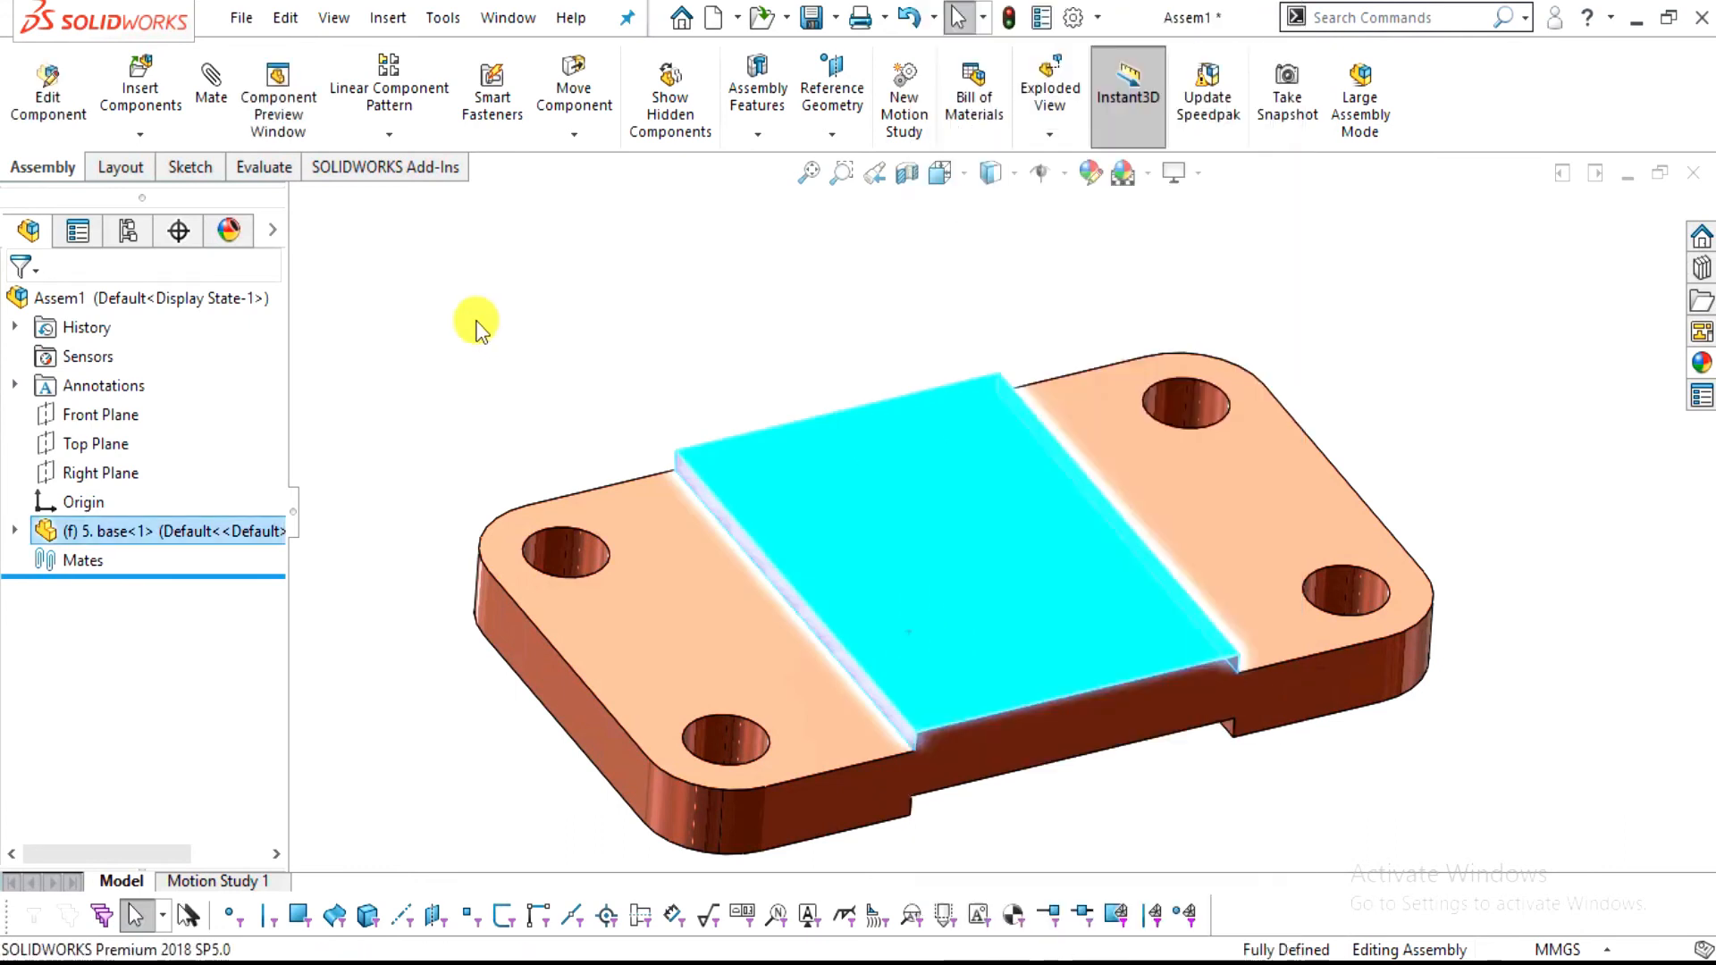
left_click(477, 322)
scroll(768, 489, "up", 2)
Insert the "1. bracket" part beside the base and rotate it freely until it stands upright on its foot
left_click(152, 77)
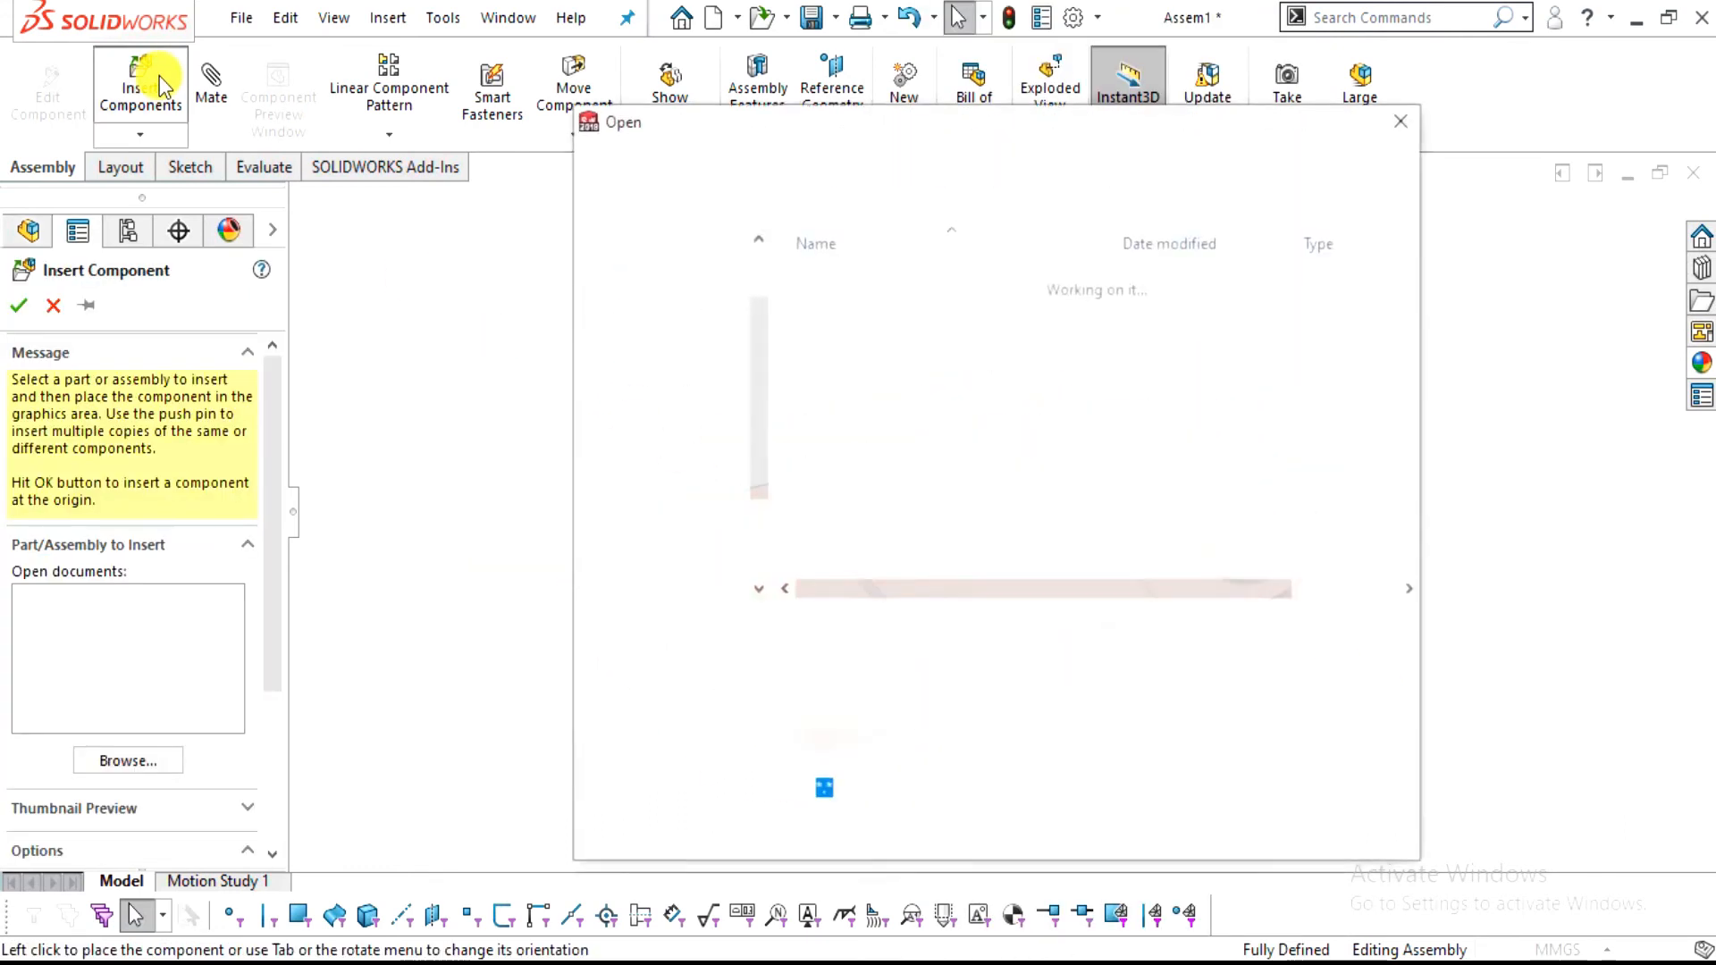
double_click(849, 284)
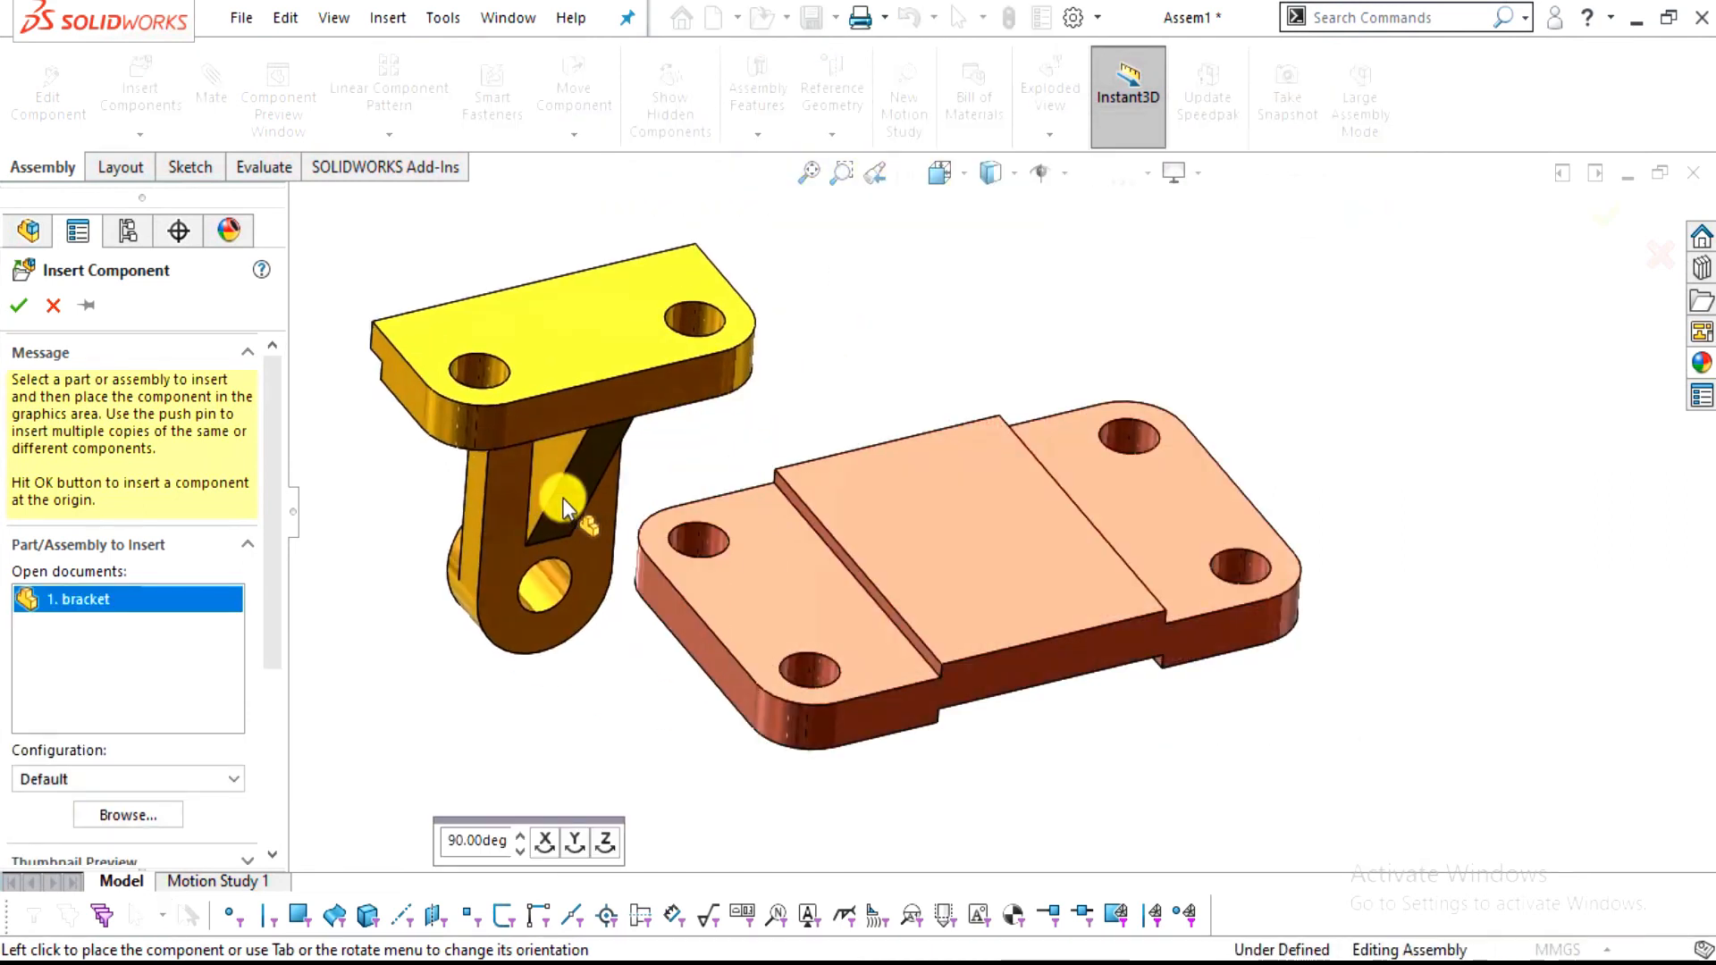
left_click(536, 475)
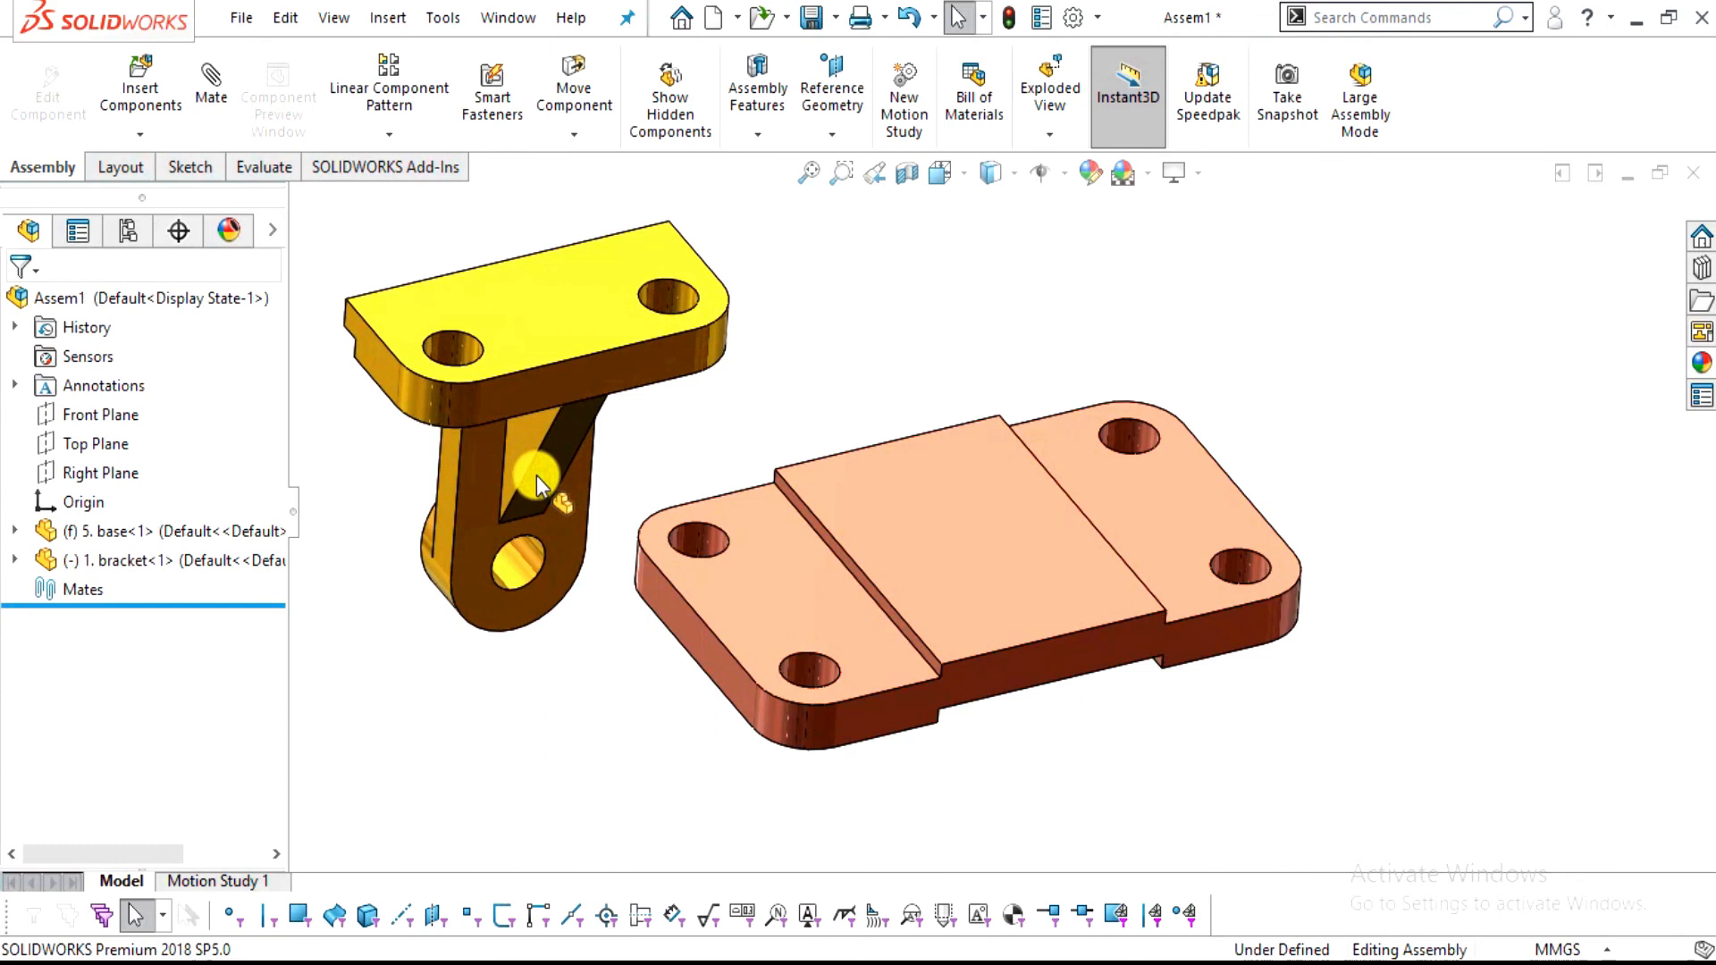
left_click(573, 139)
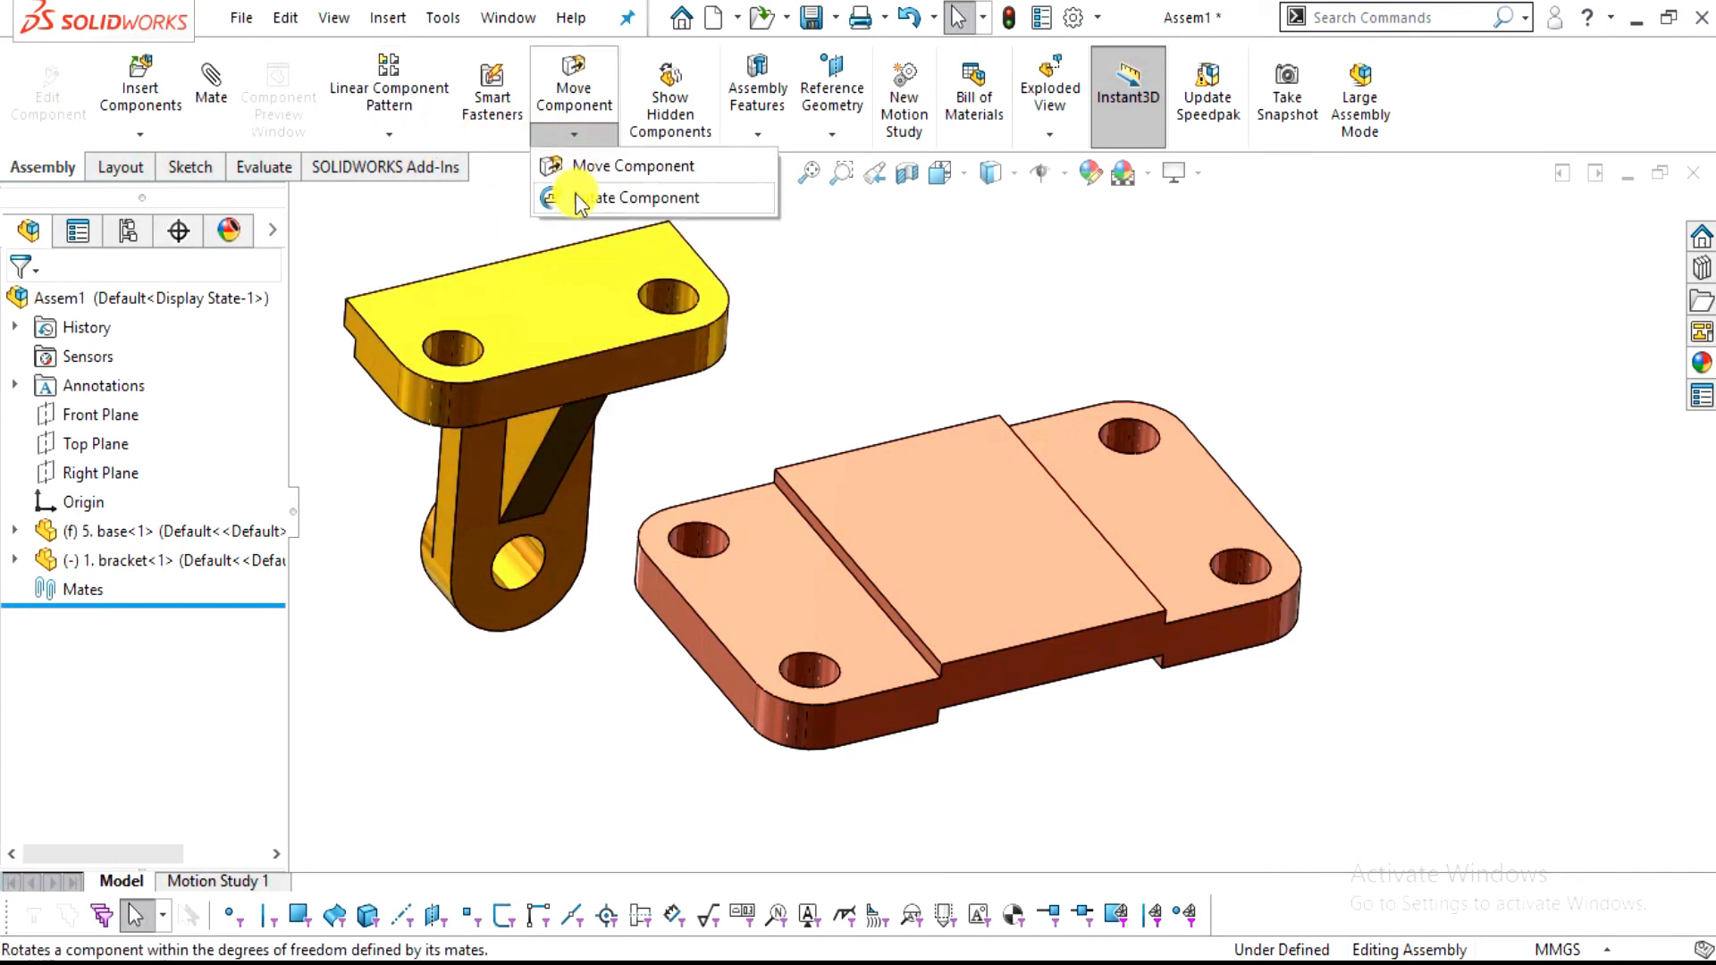
left_click(581, 198)
left_click_drag(560, 337, 532, 652)
key("Escape")
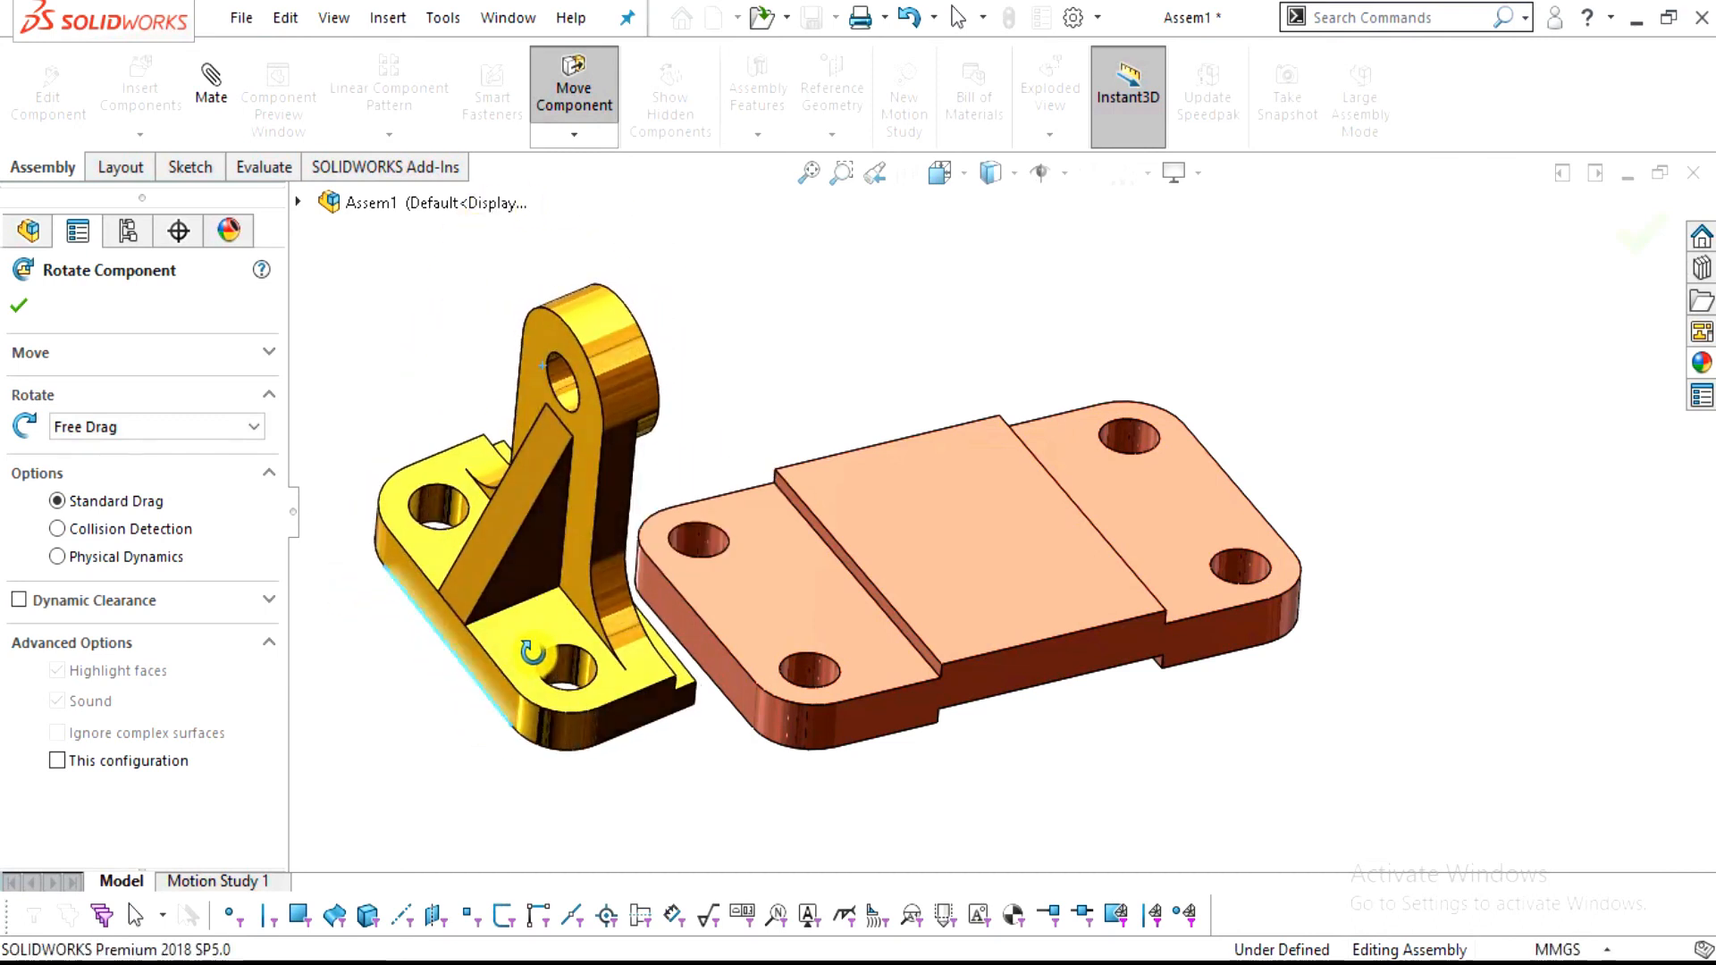
Add a concentric mate between the bracket foot's front hole and the base's front corner hole on the bracket side
scroll(572, 563, "down", 4)
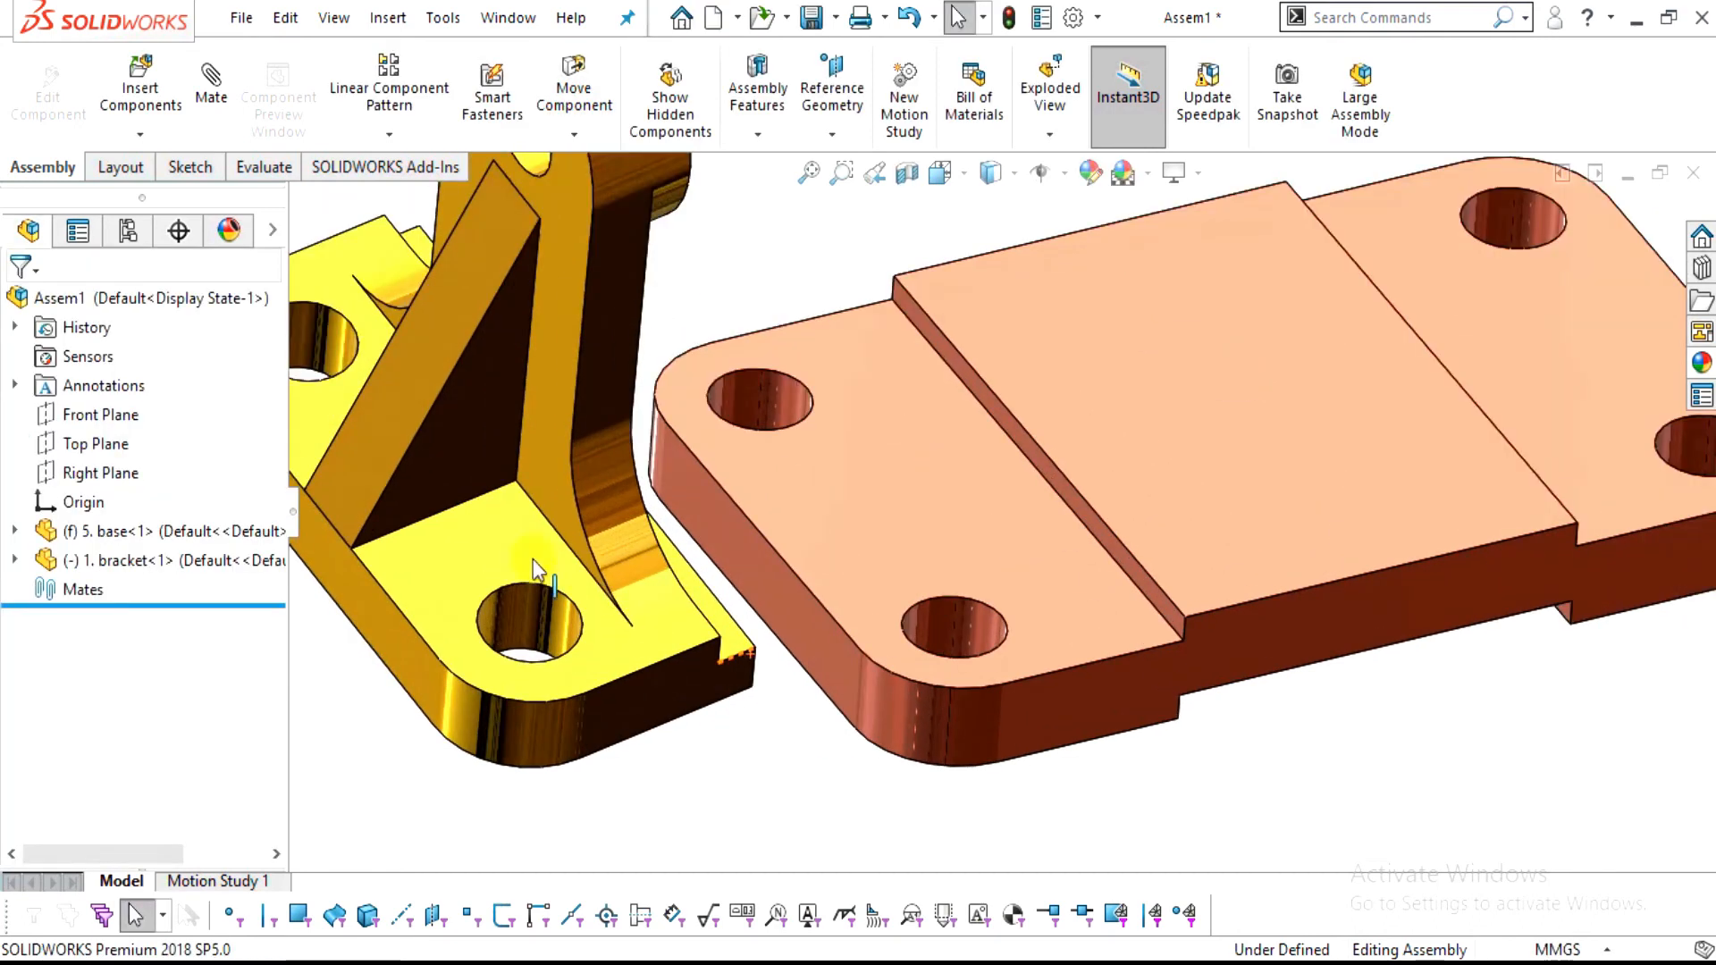
left_click(523, 616)
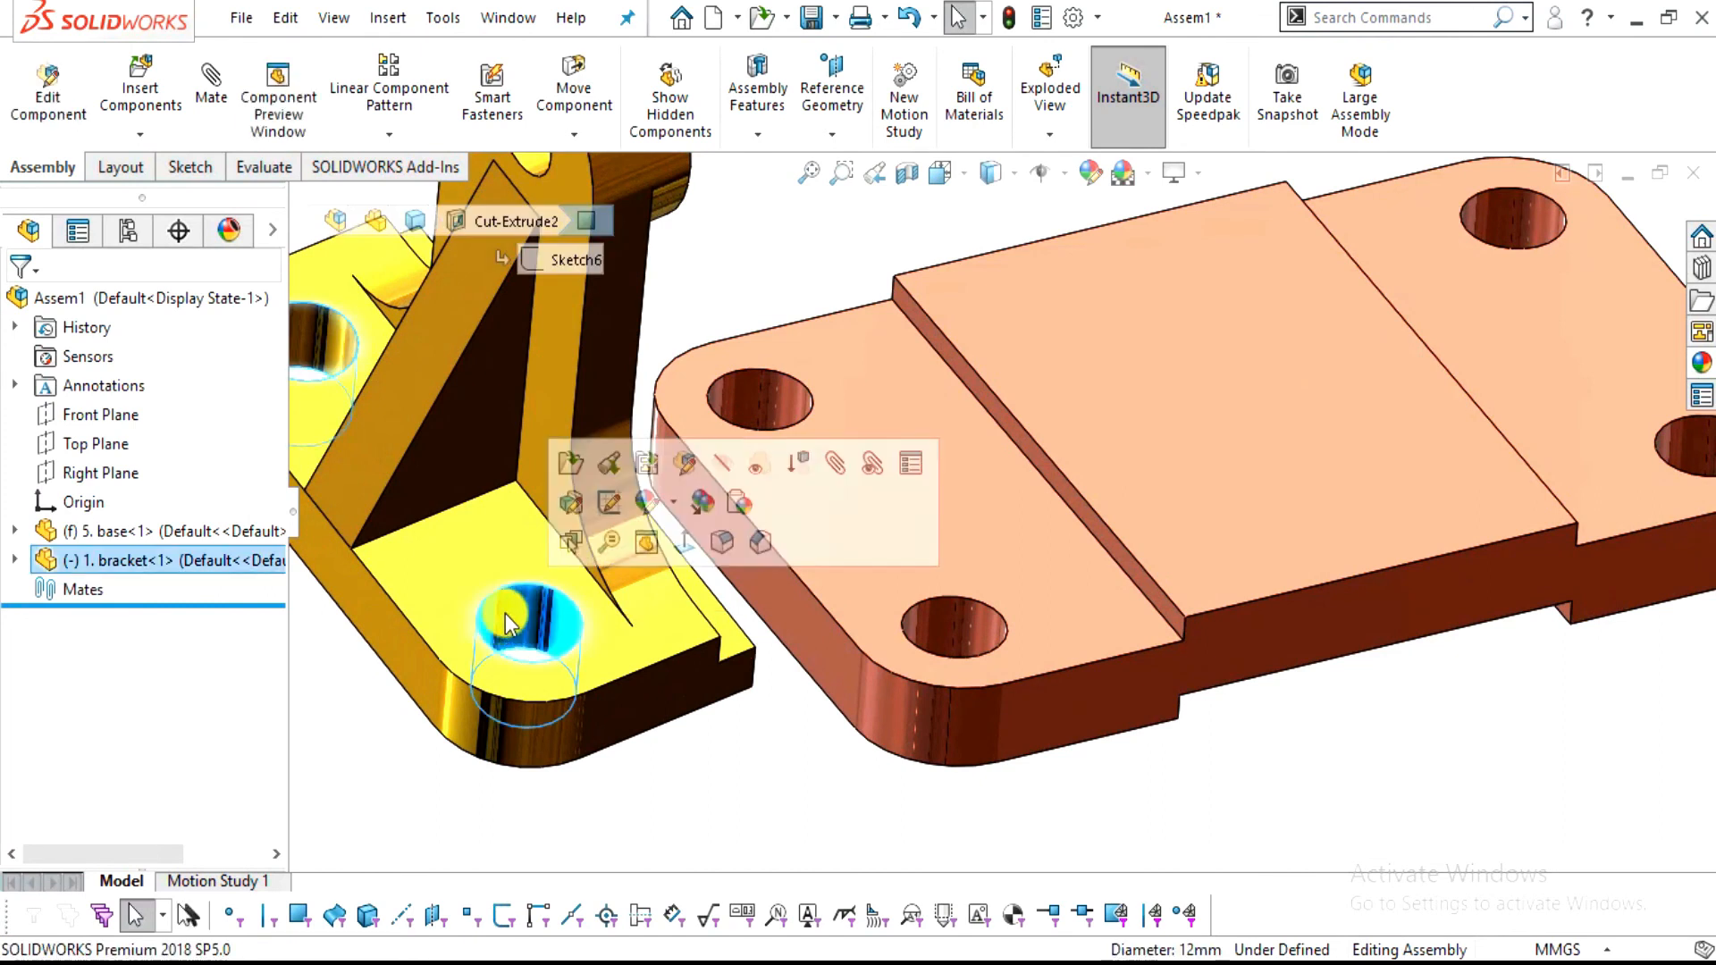
left_click(203, 94)
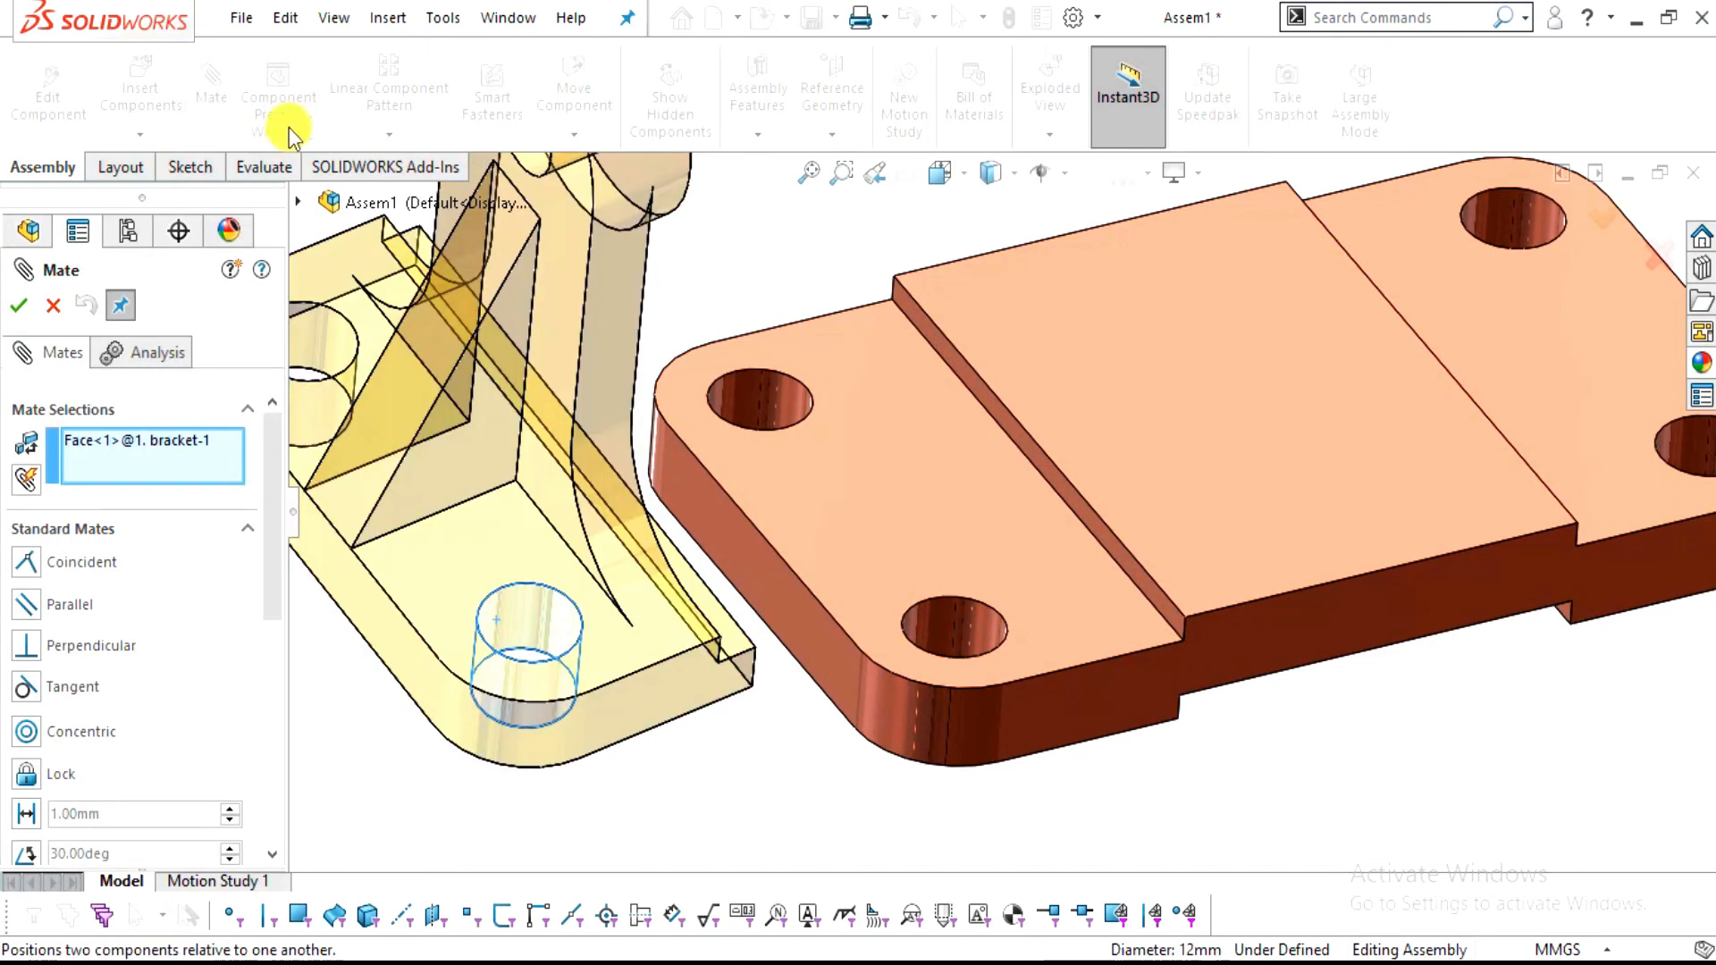
left_click(932, 632)
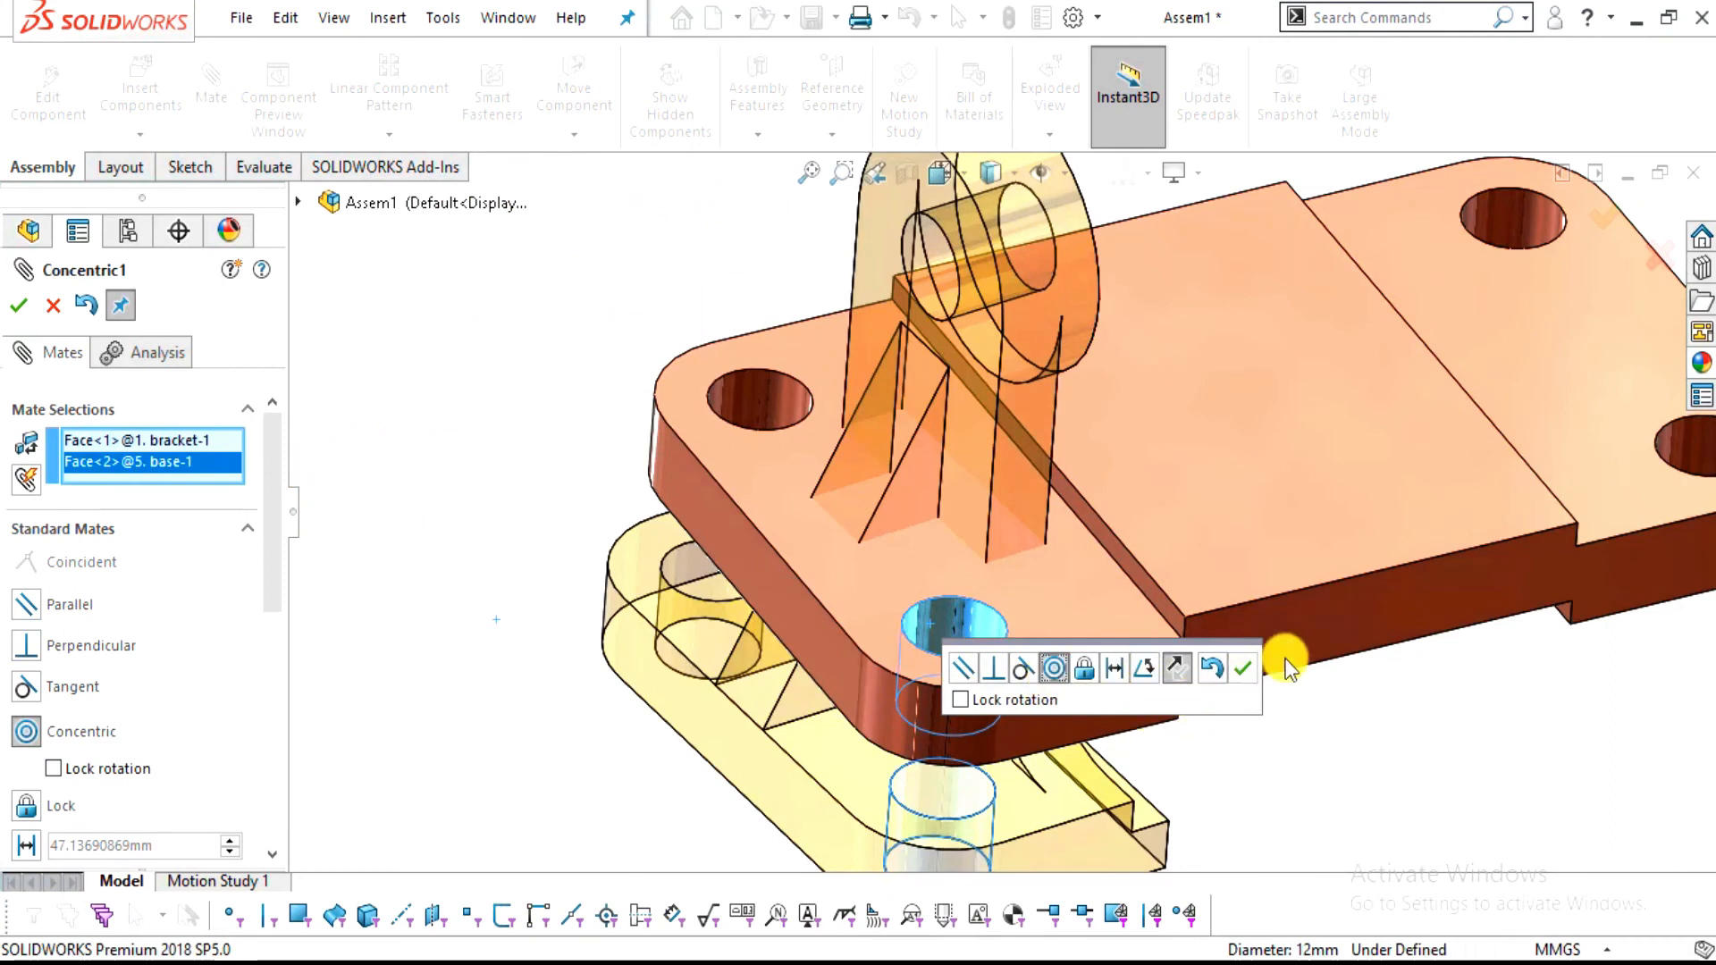
left_click(1242, 668)
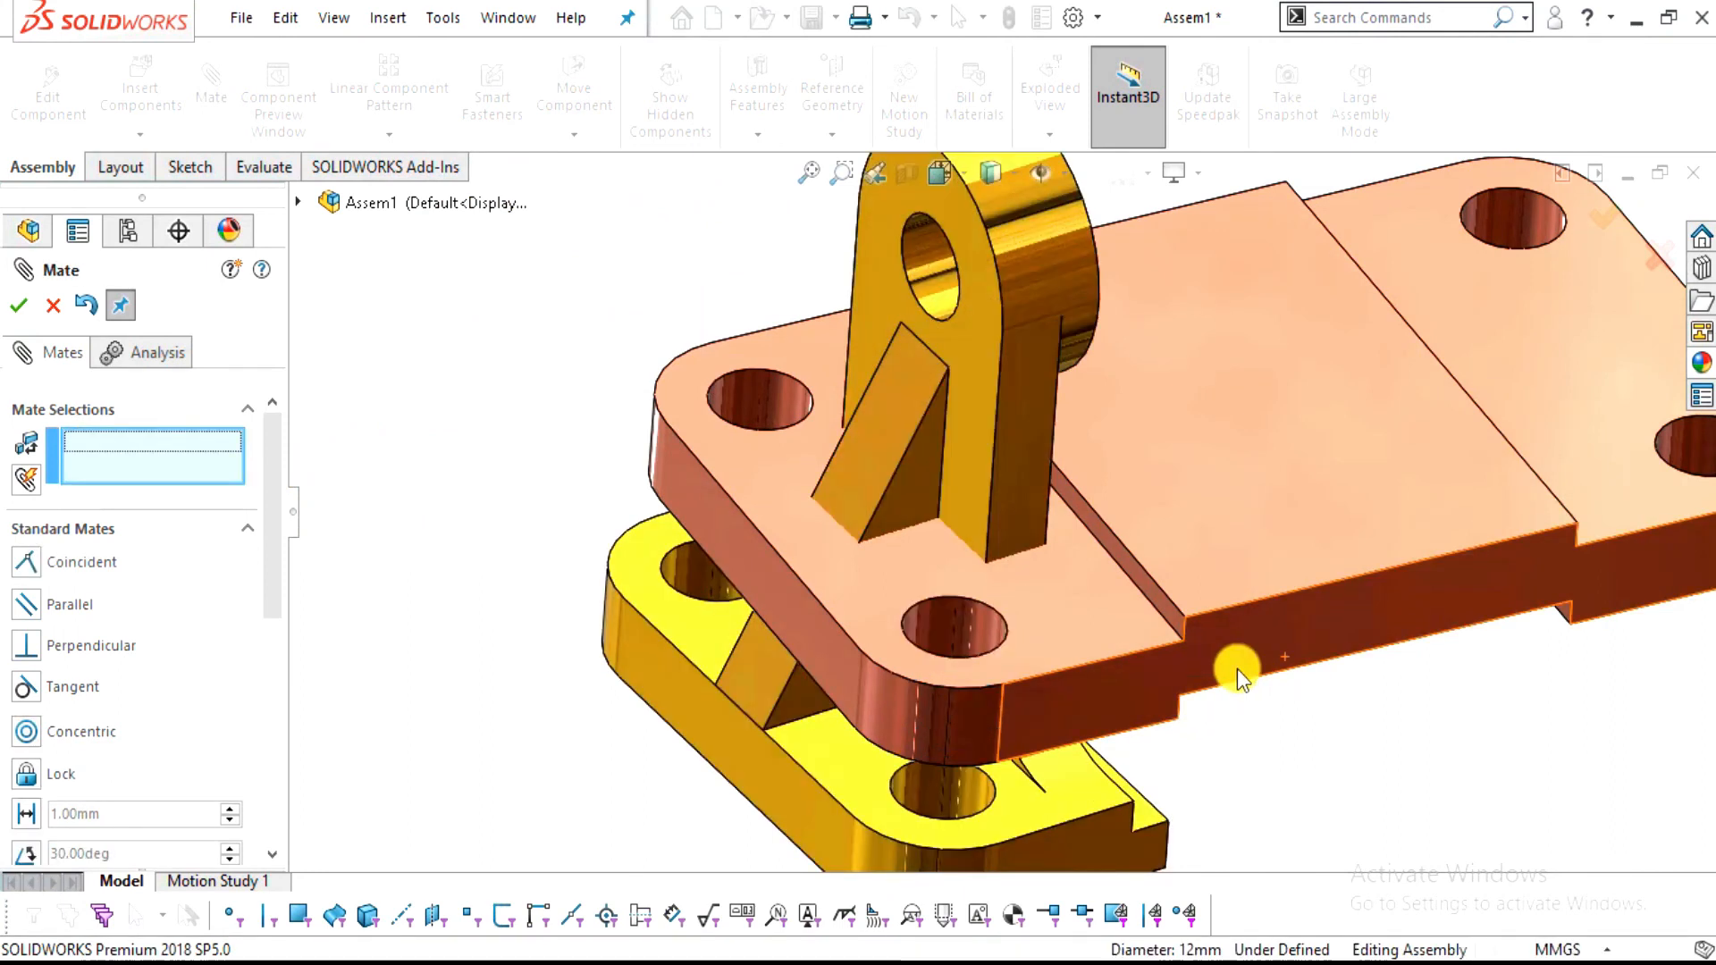
Add a concentric mate between the base's rear corner hole and the second hole in the bracket foot
left_click(764, 409)
left_click(698, 581)
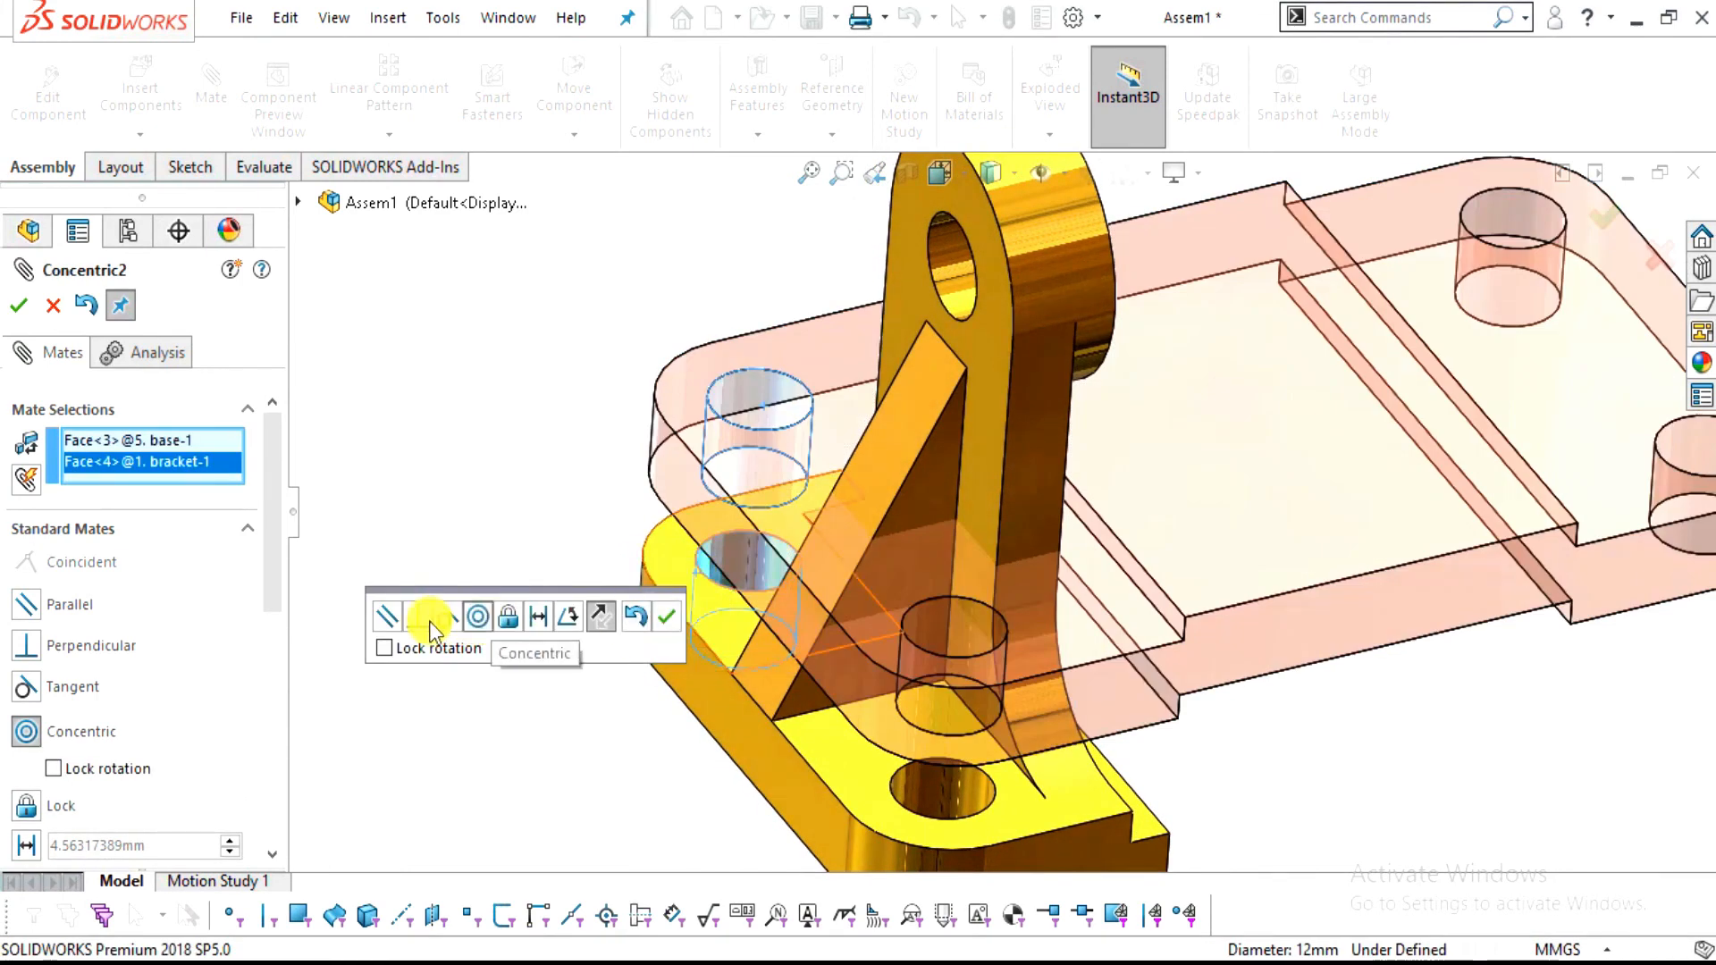
left_click(668, 616)
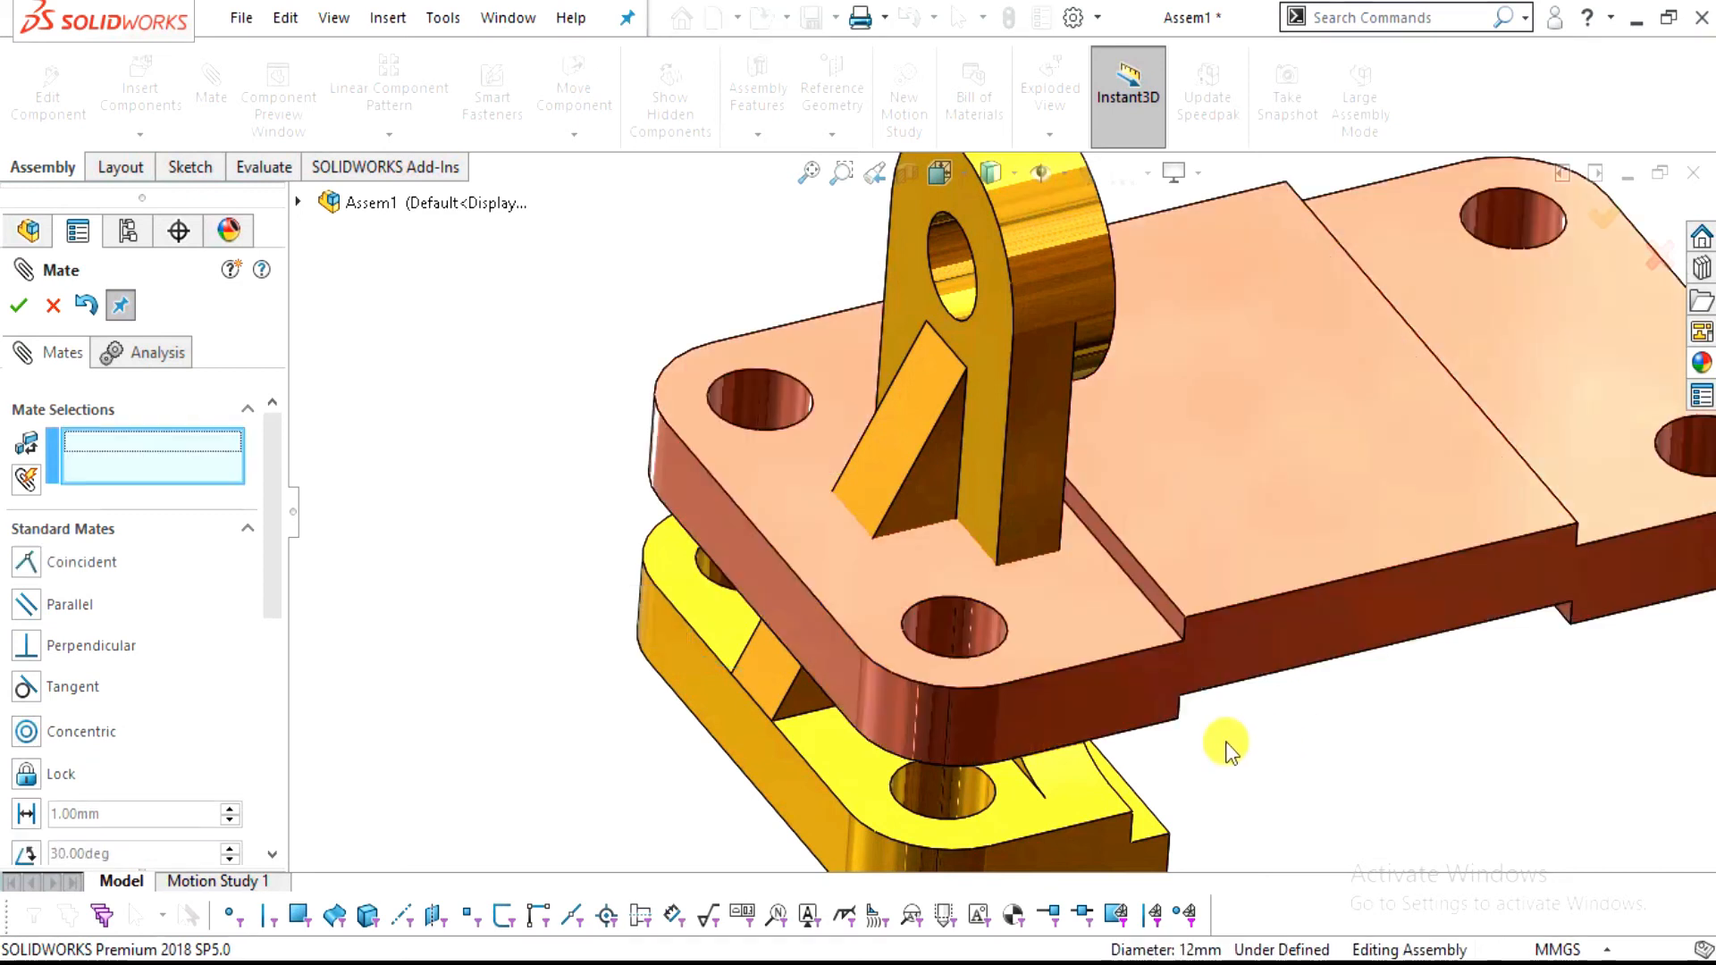
Lift the bracket above the base and mate its underside coincident with the base's lower step face
scroll(1215, 737, "up", 3)
left_click_drag(1014, 689, 1020, 459)
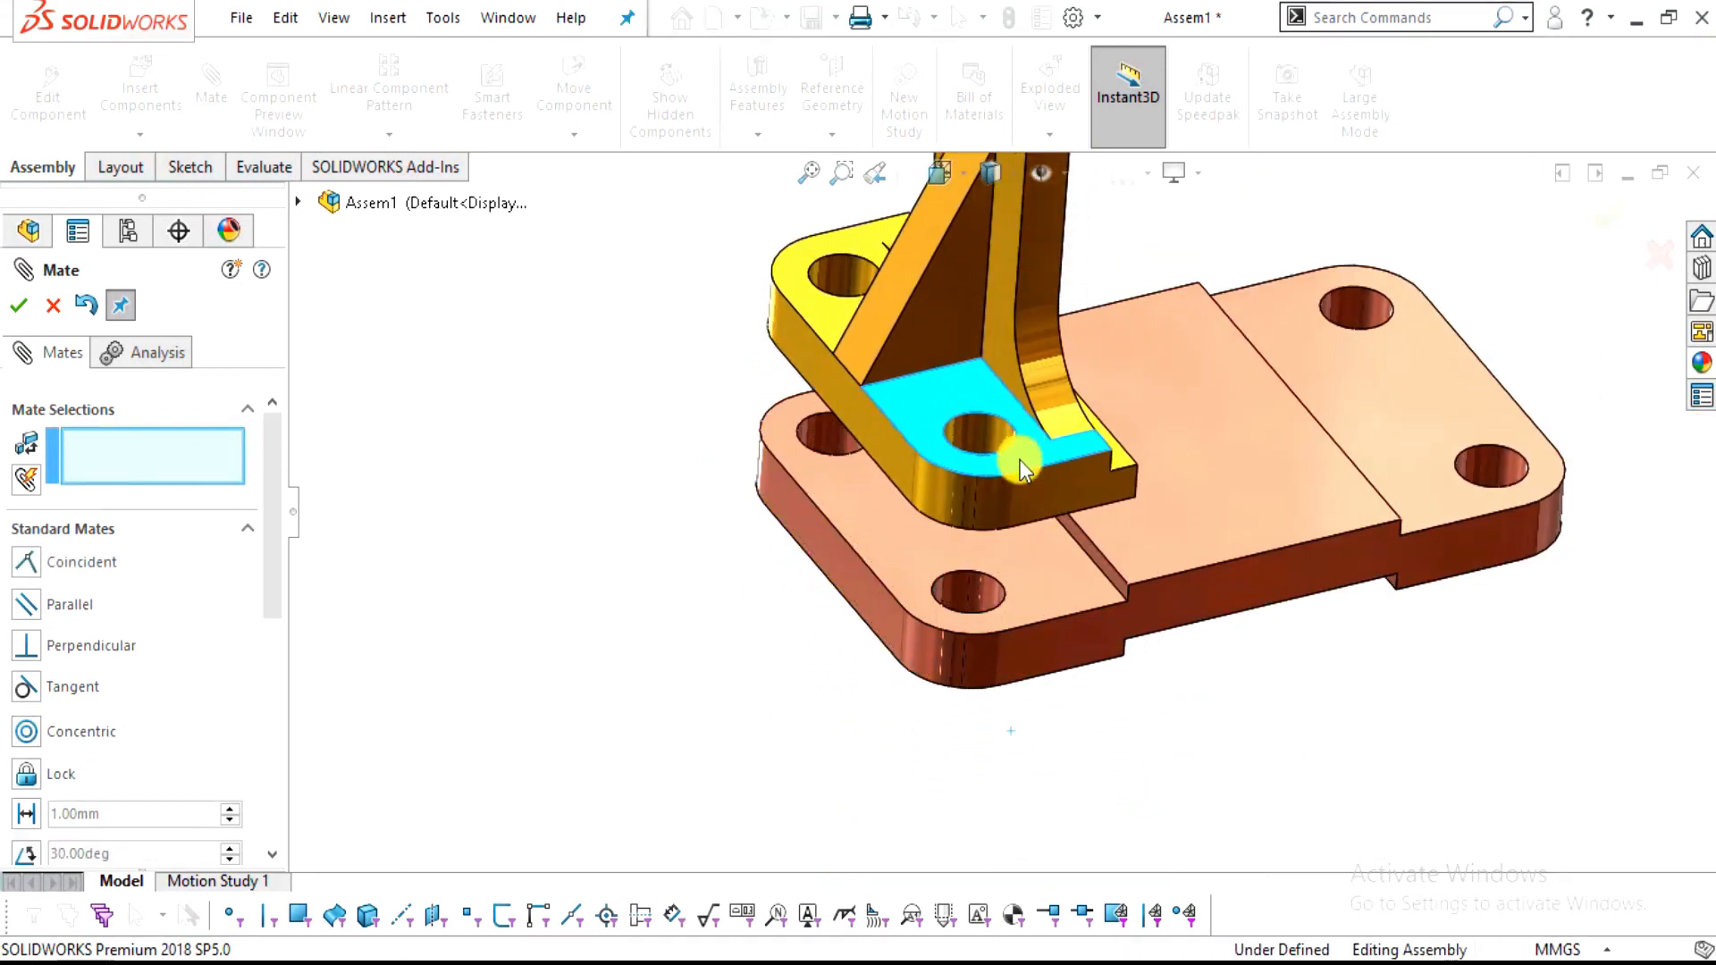
left_click(1018, 638)
middle_click_drag(1019, 638, 1007, 480)
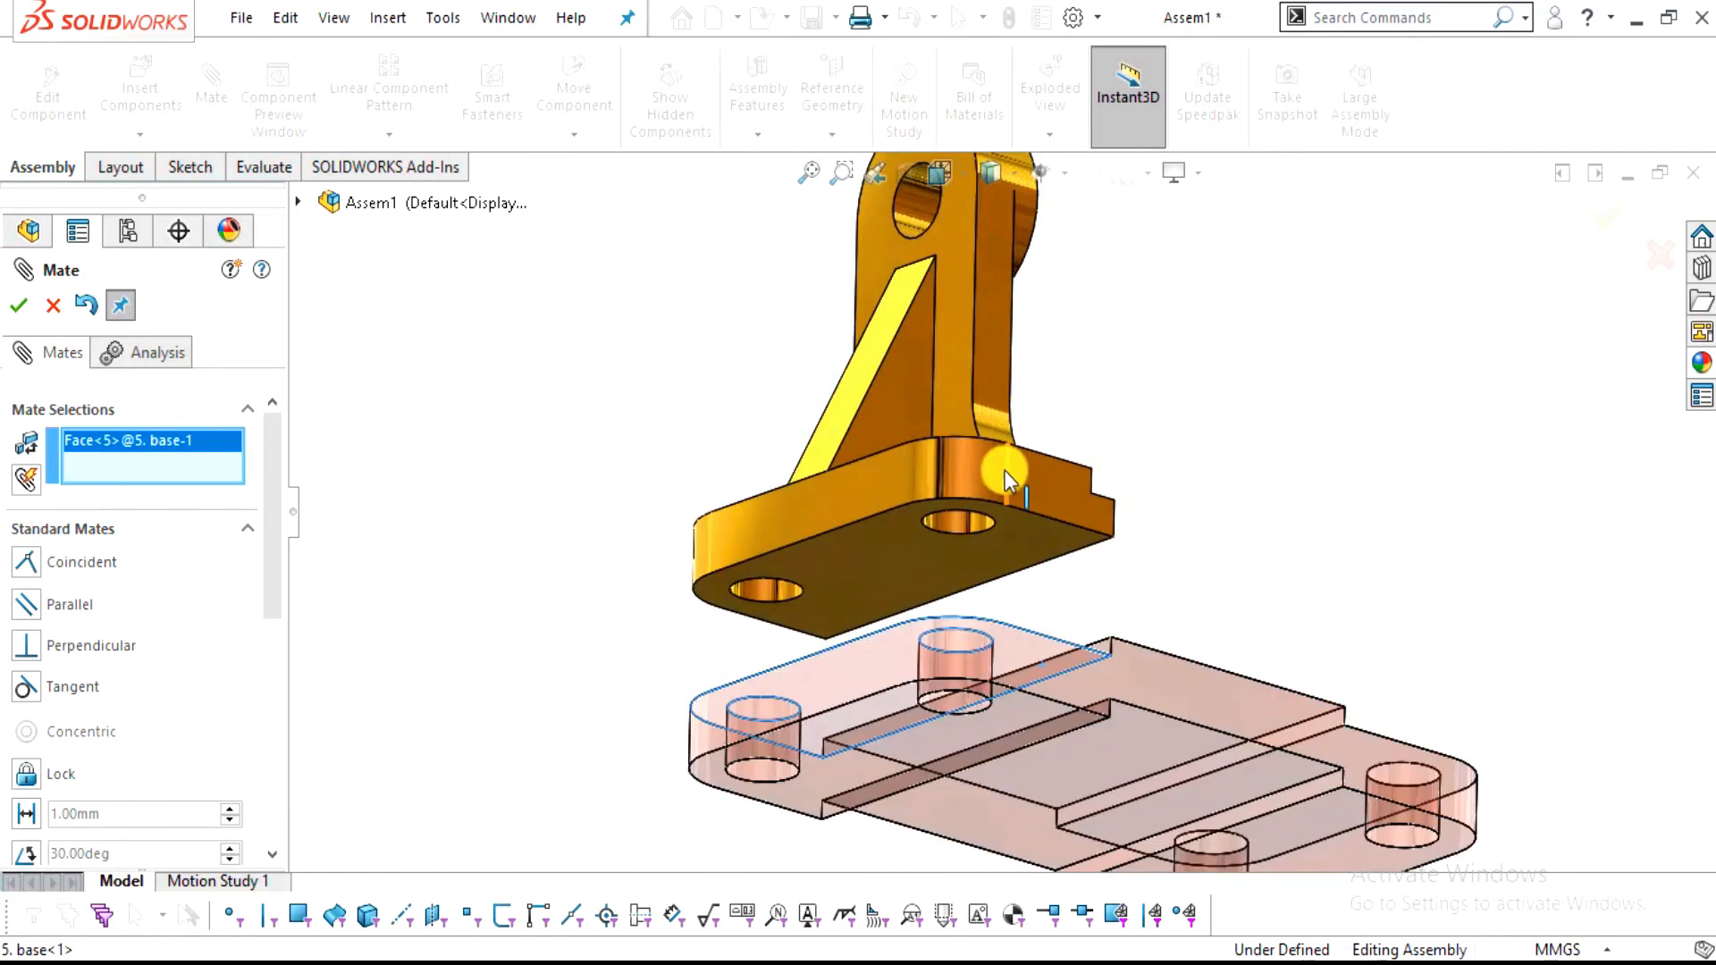
left_click(1032, 534)
middle_click_drag(1291, 449, 1258, 636)
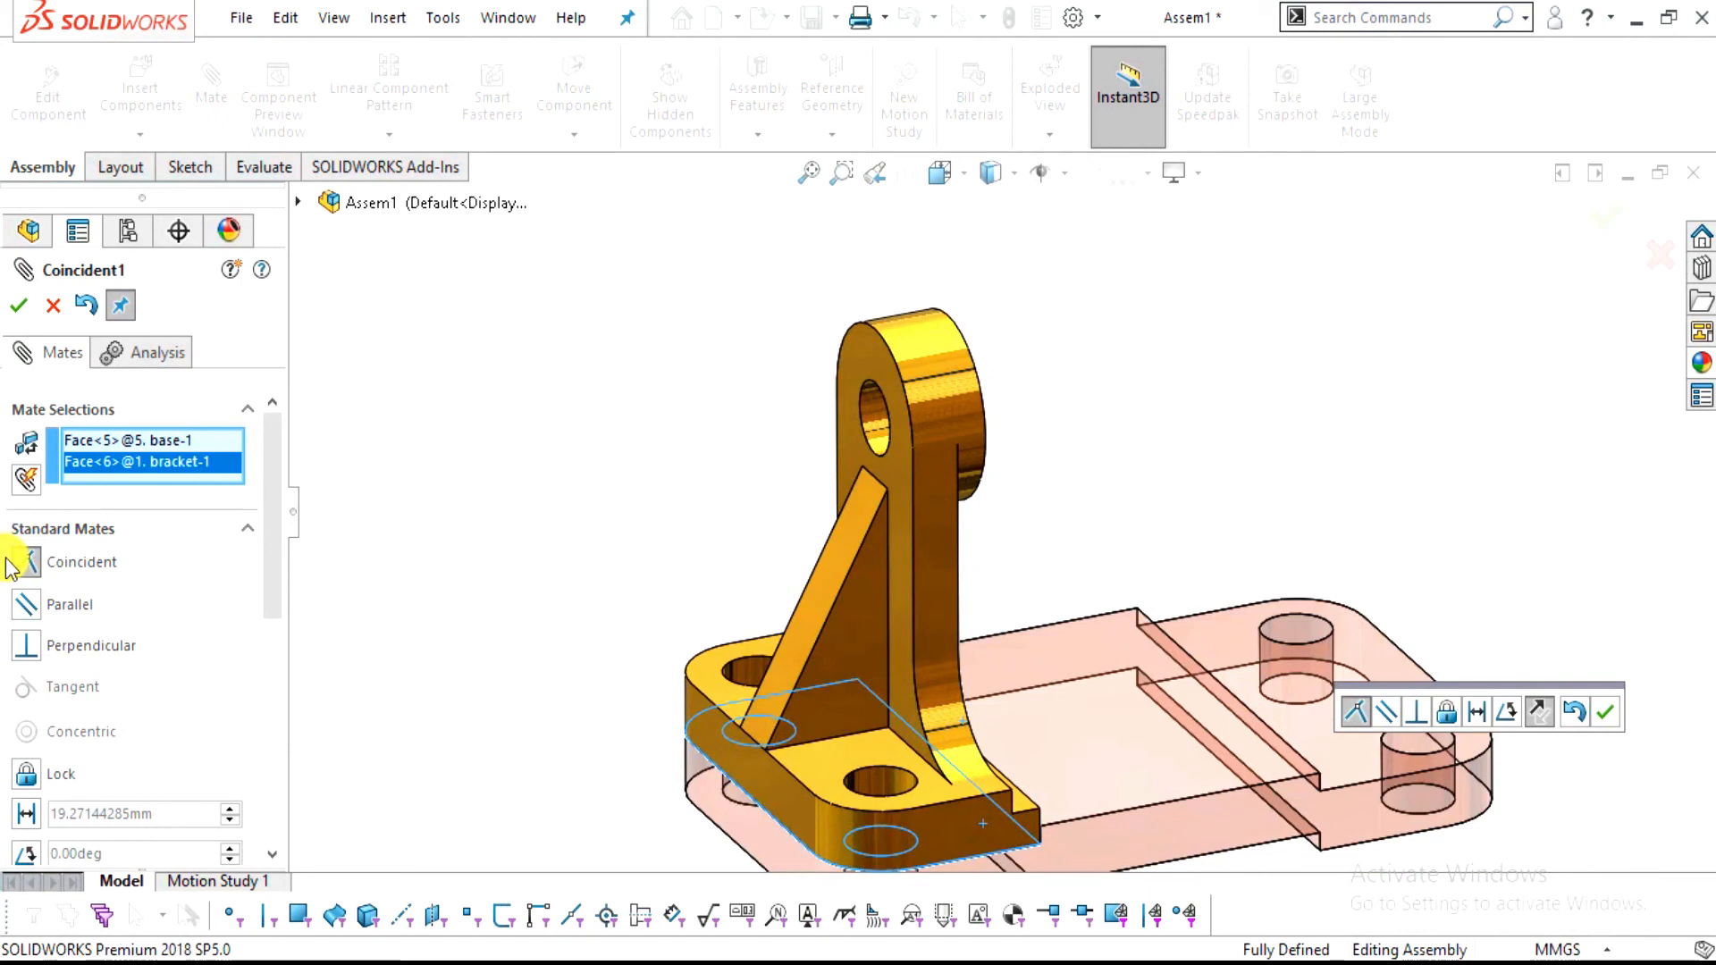
left_click(1606, 712)
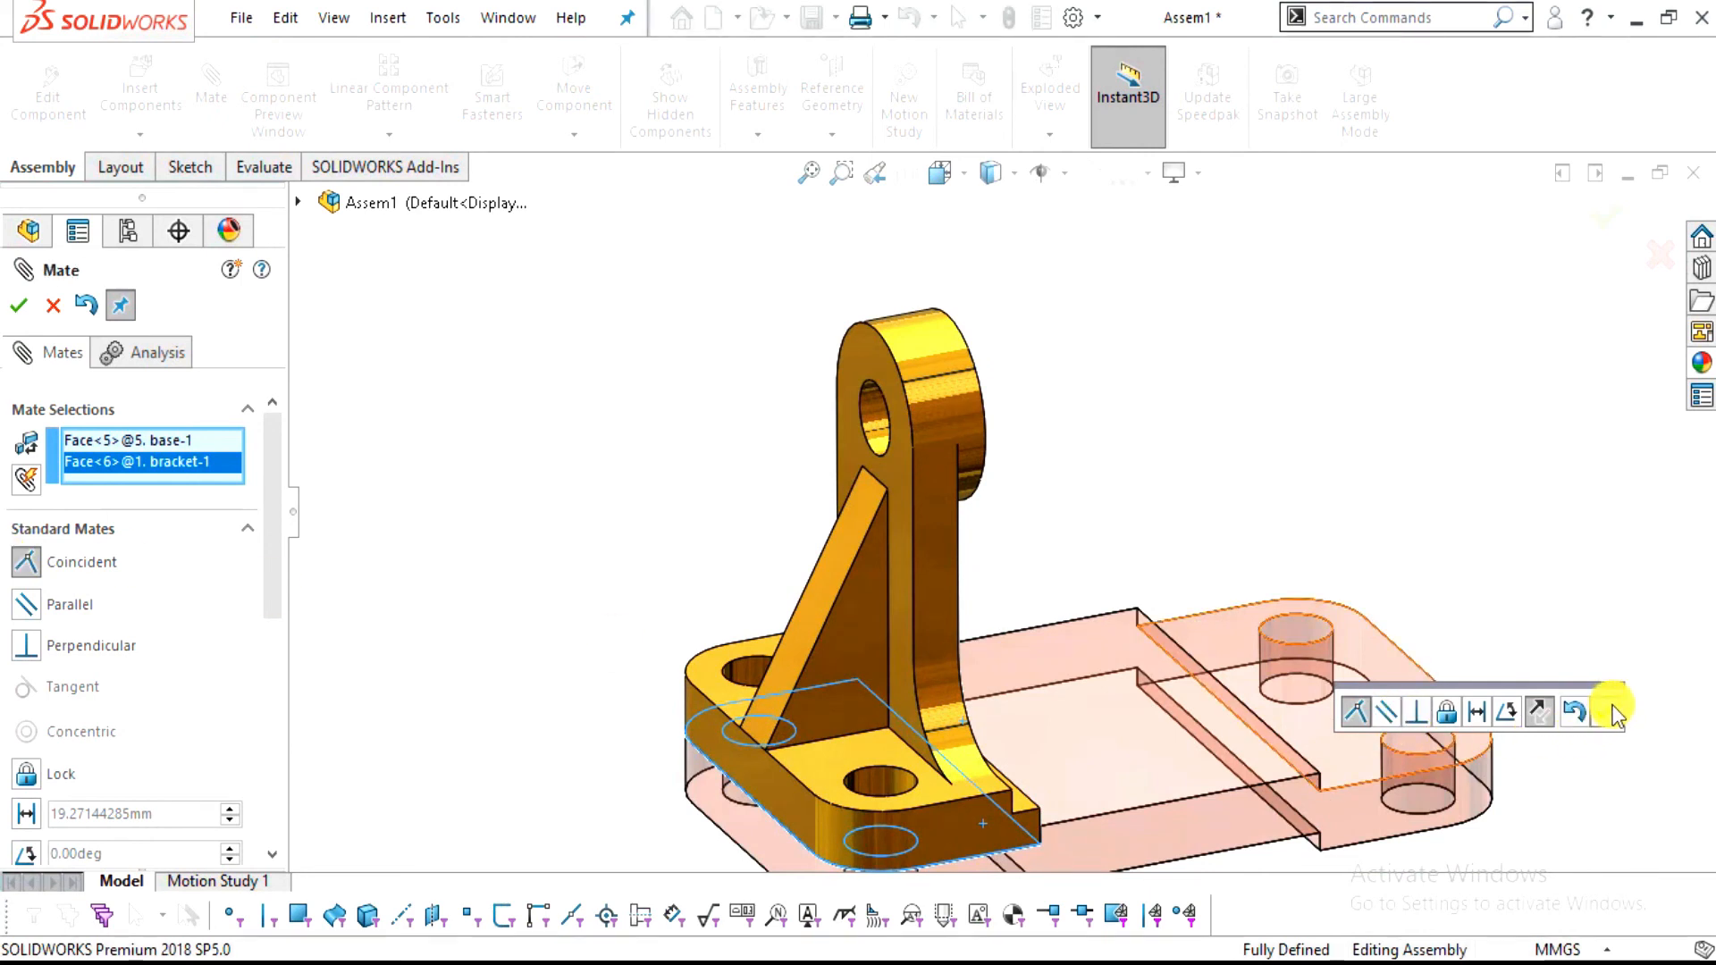
Copy the bracket with its mates onto the base's free end, referencing the two open corner holes and the lower step face
key("Escape")
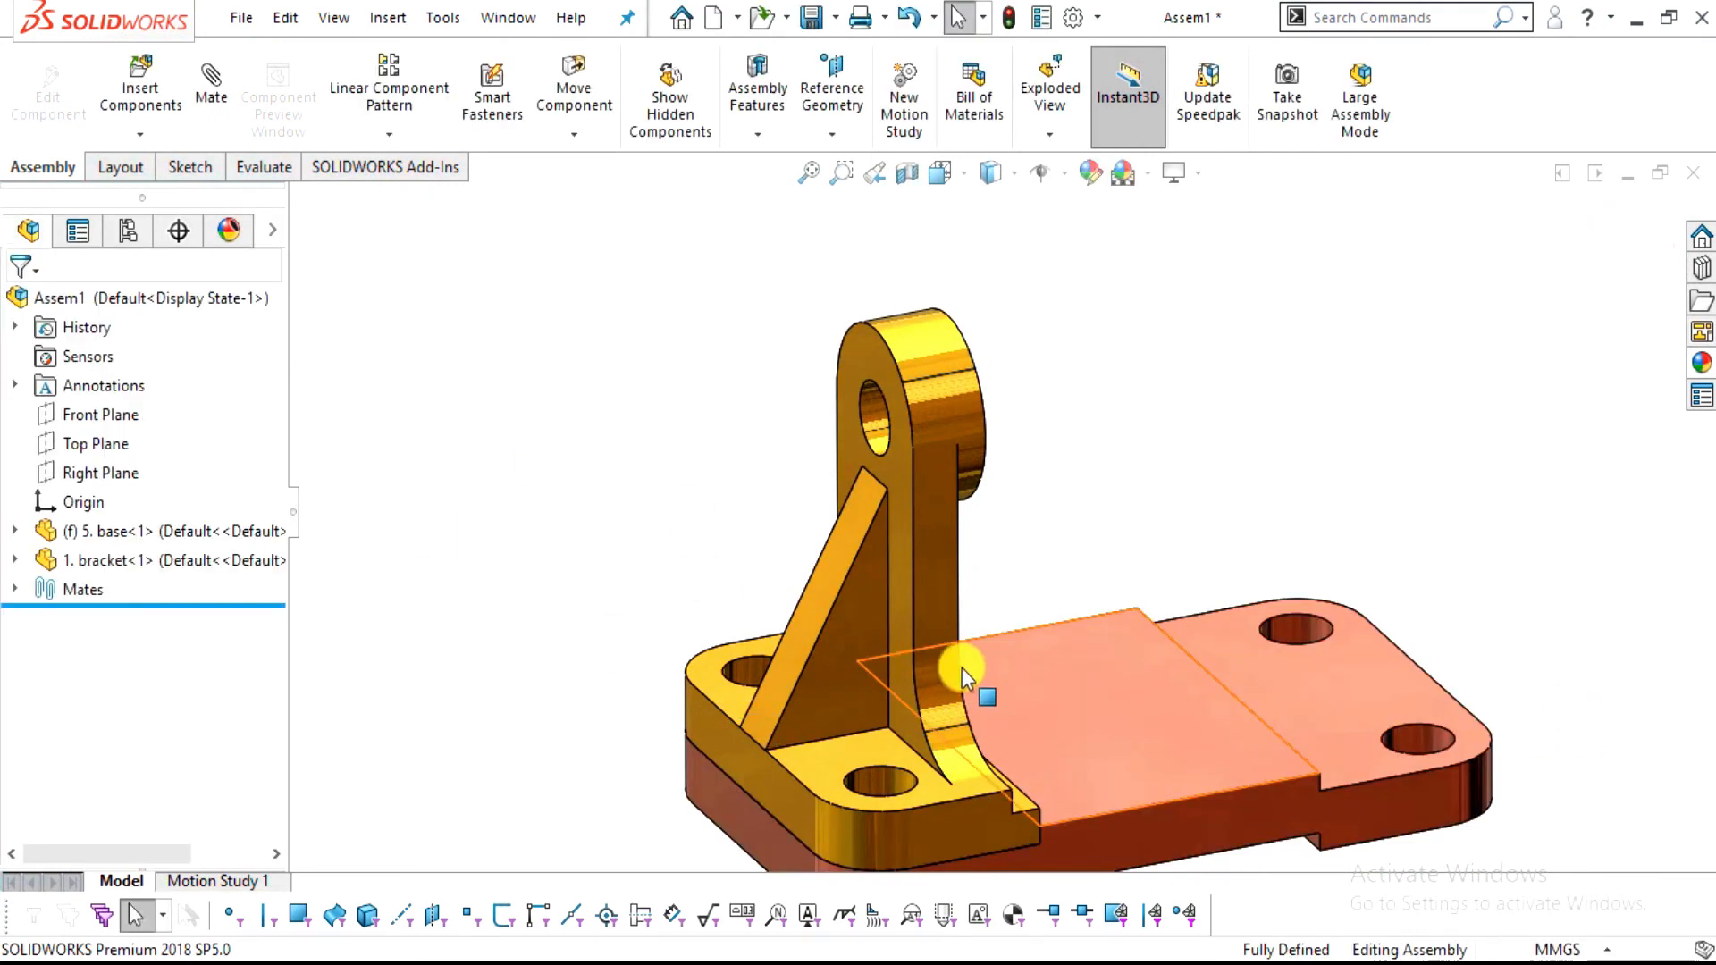
left_click(935, 506)
right_click(935, 504)
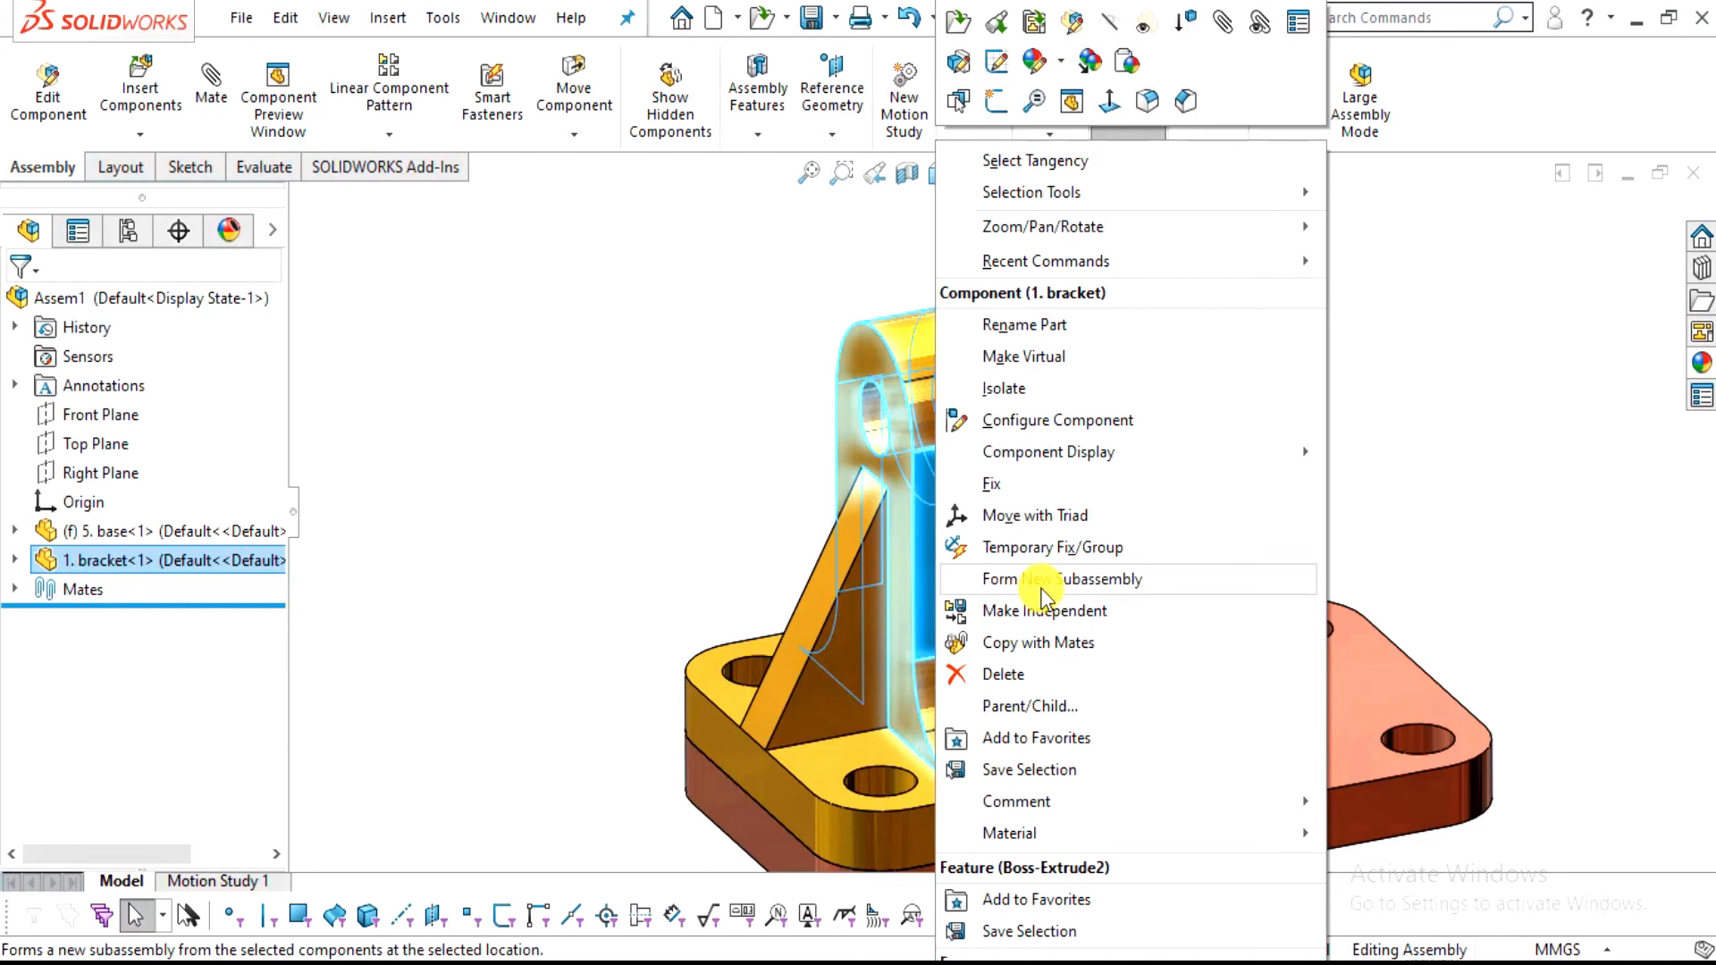
left_click(1034, 645)
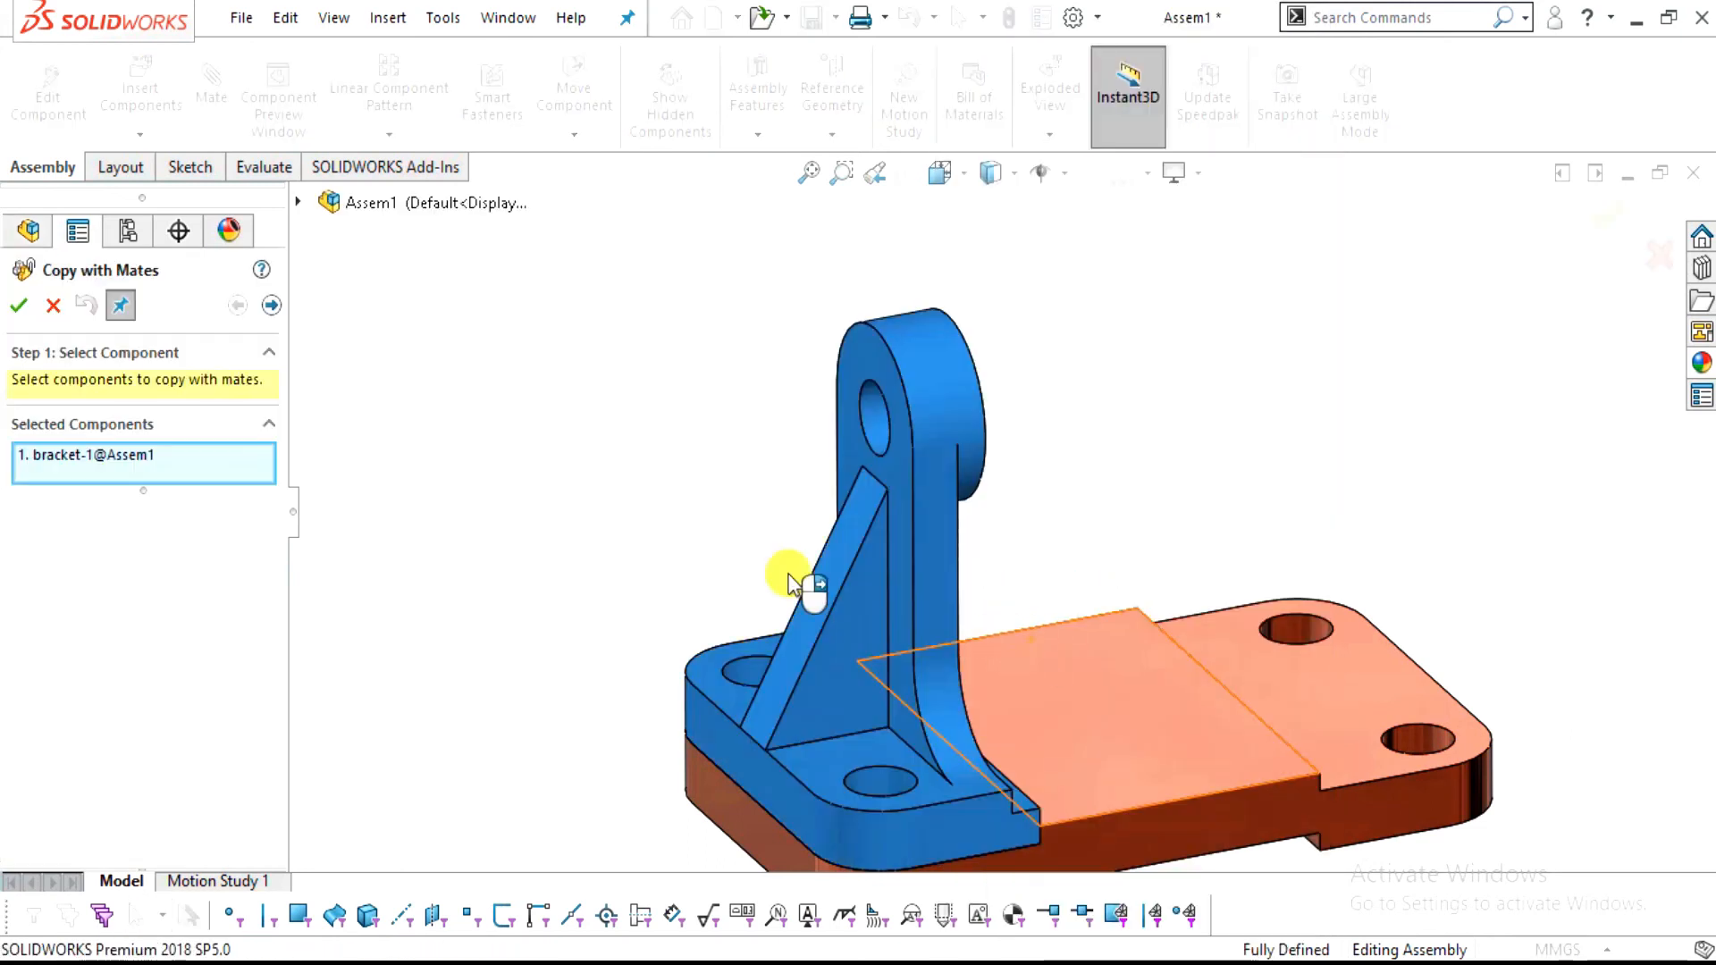
left_click(273, 305)
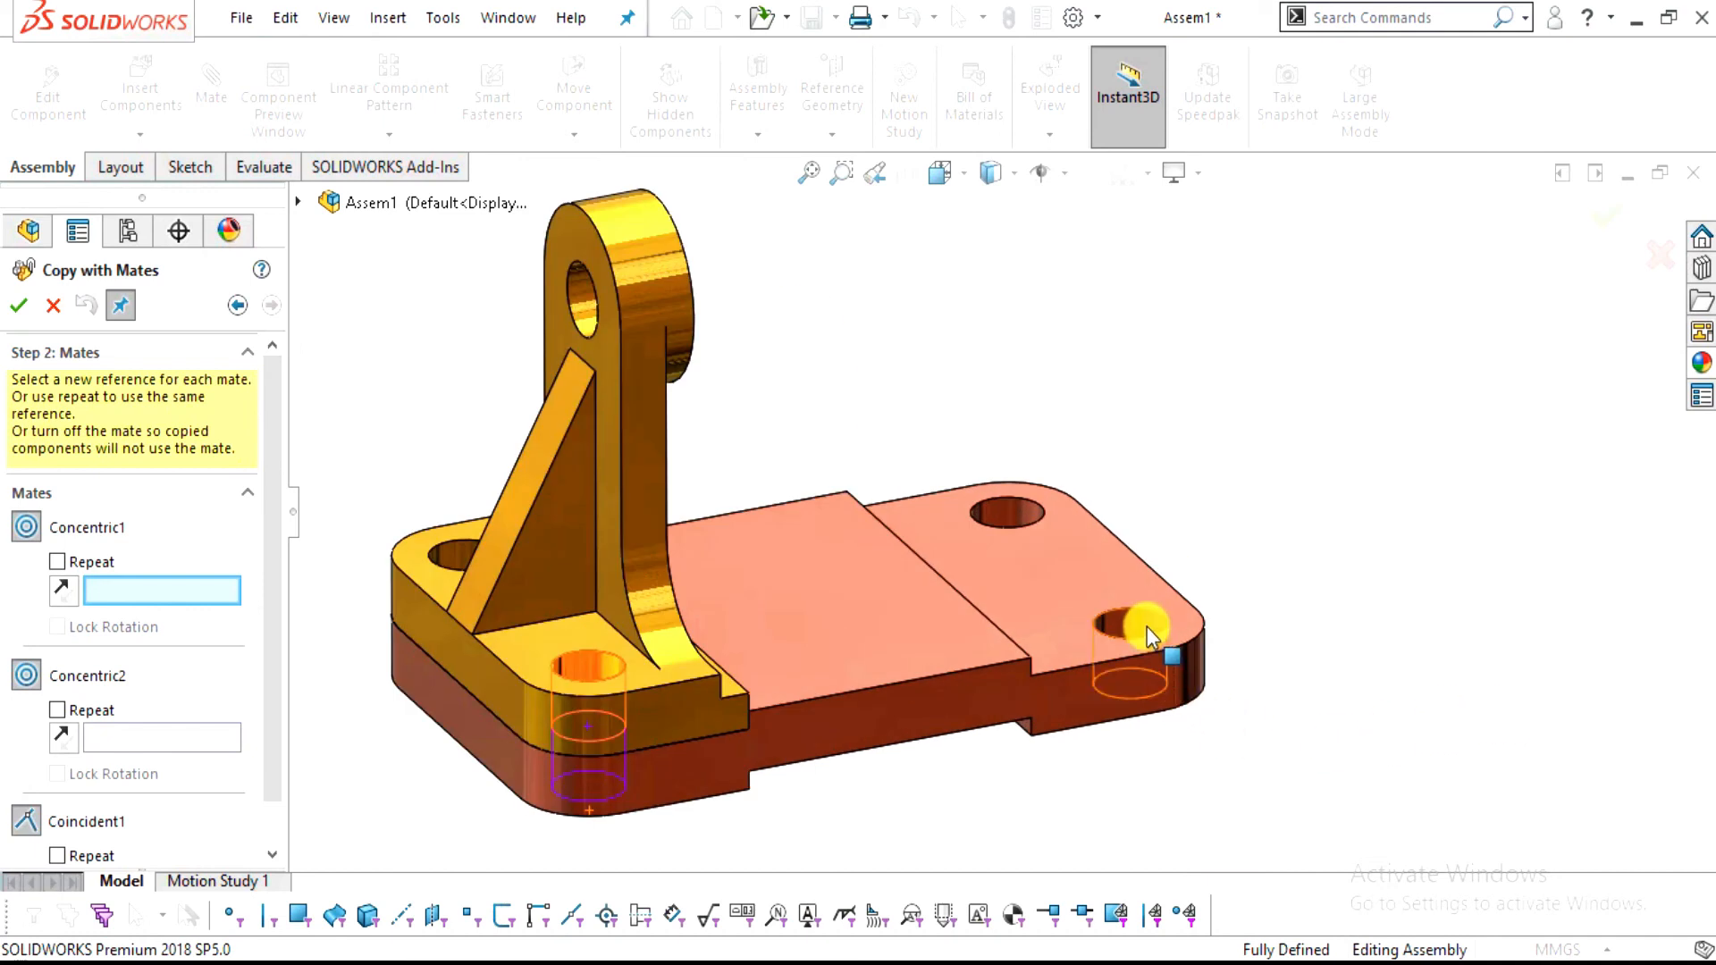
left_click(1145, 626)
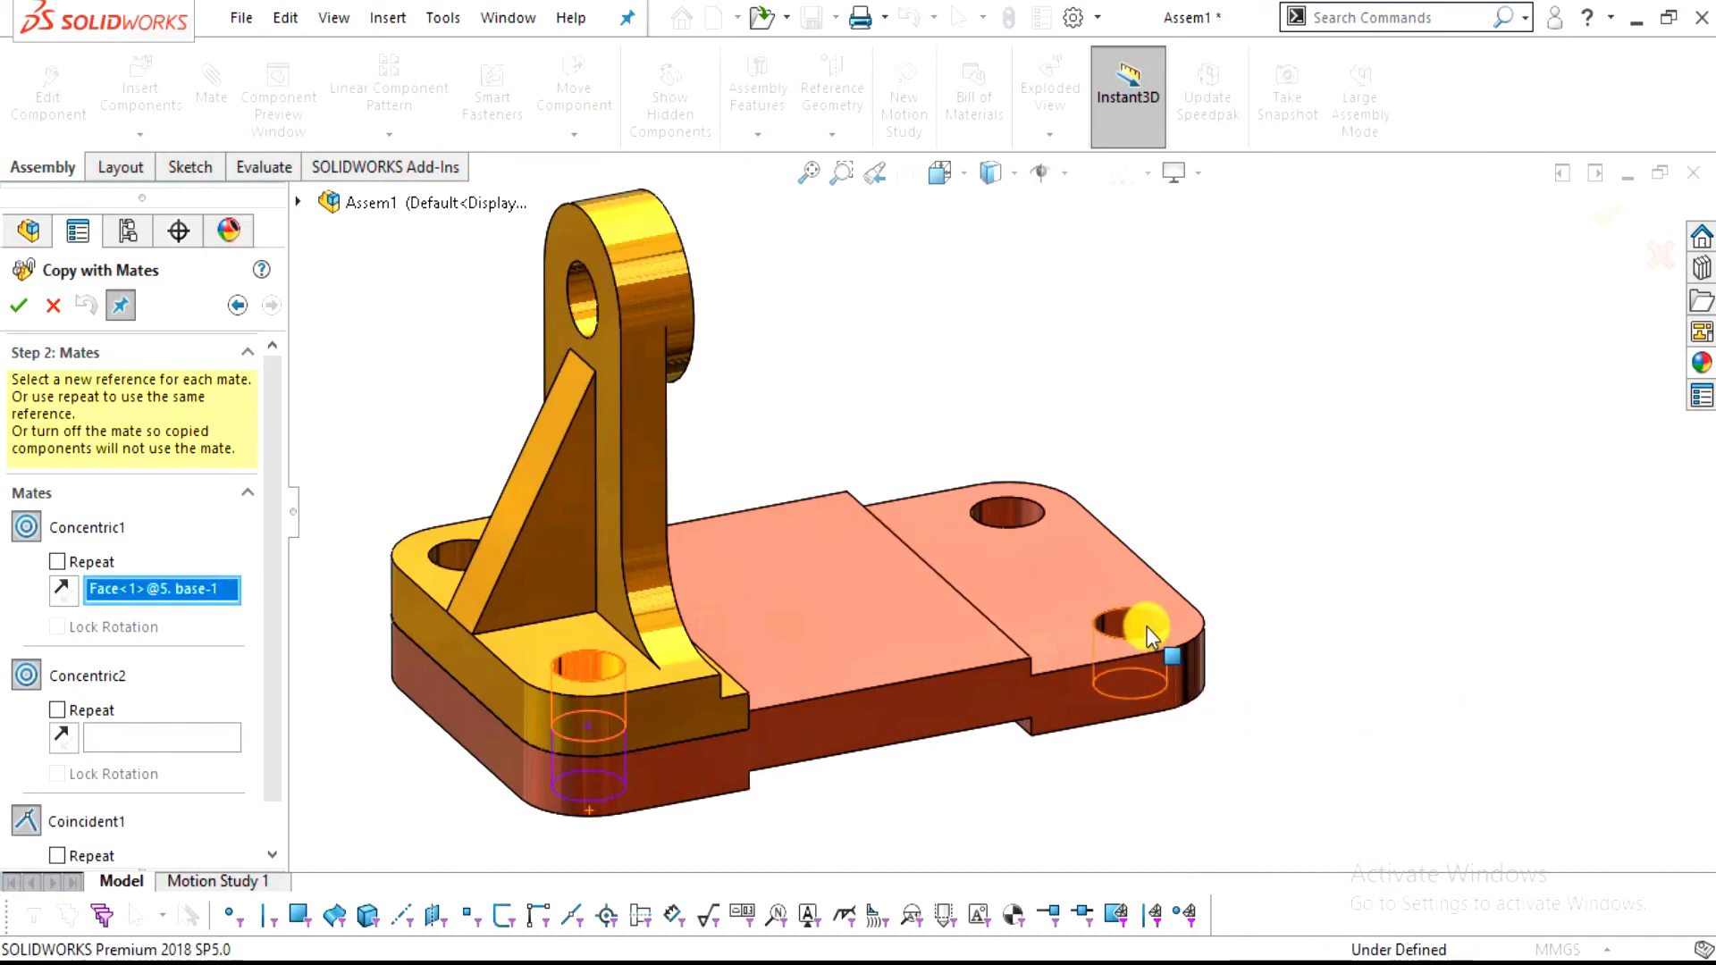
left_click(990, 512)
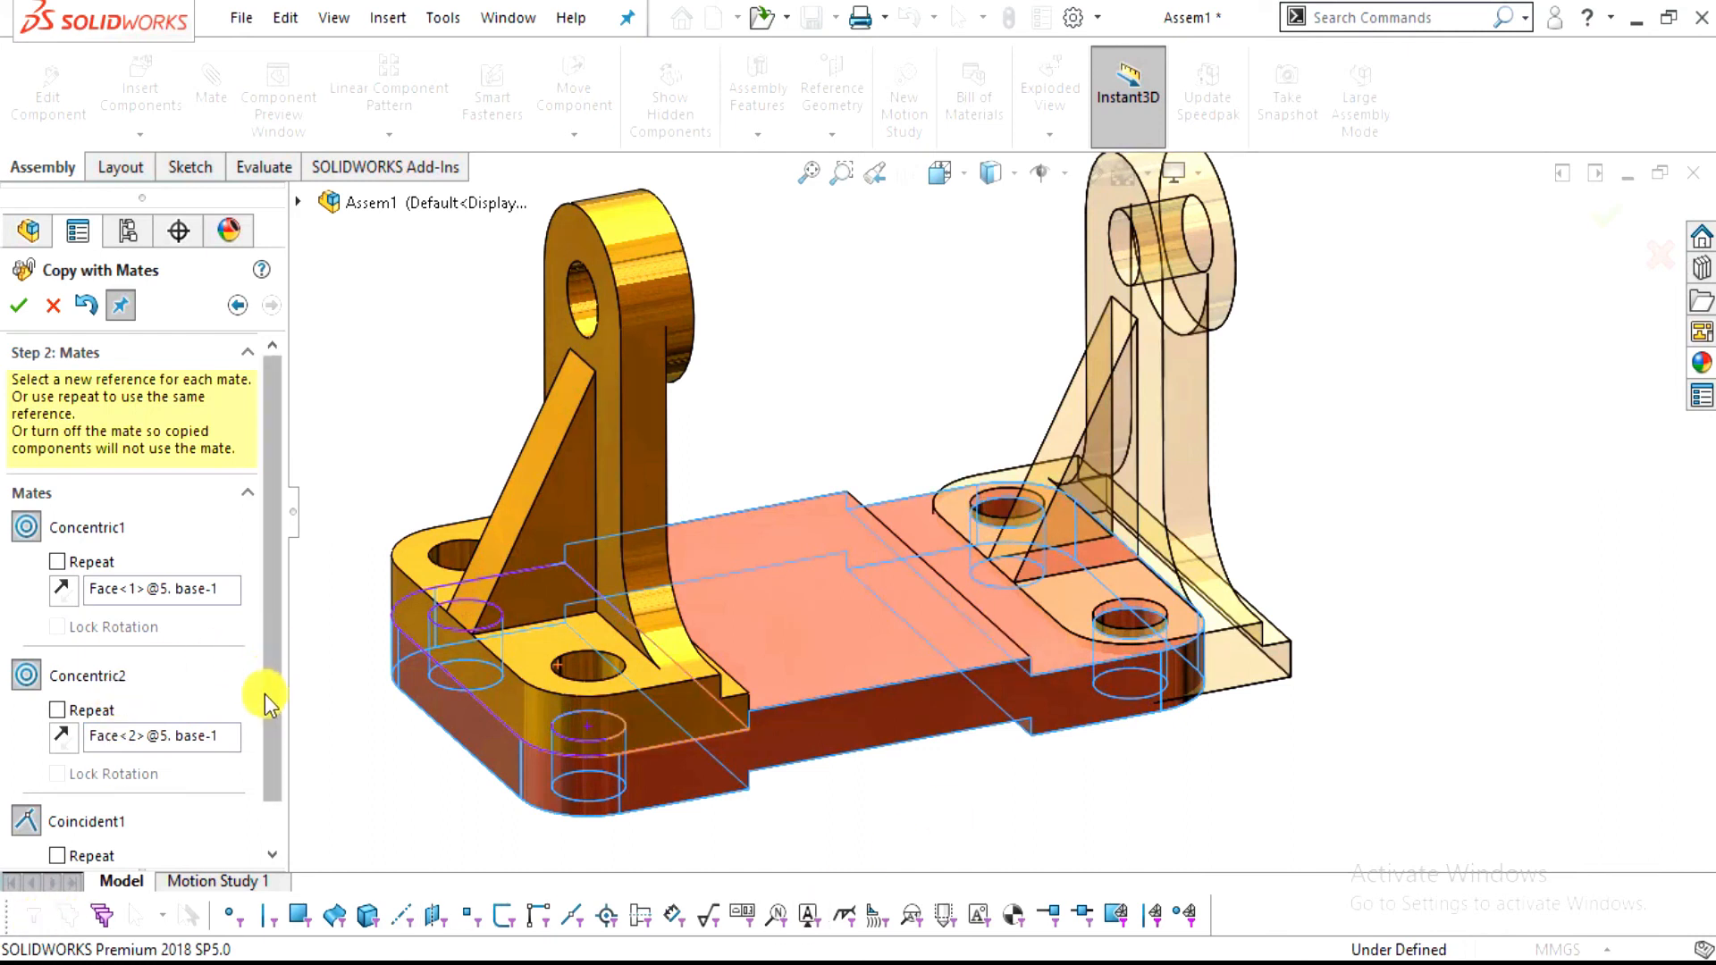
scroll(262, 689, "down", 1)
left_click(1050, 643)
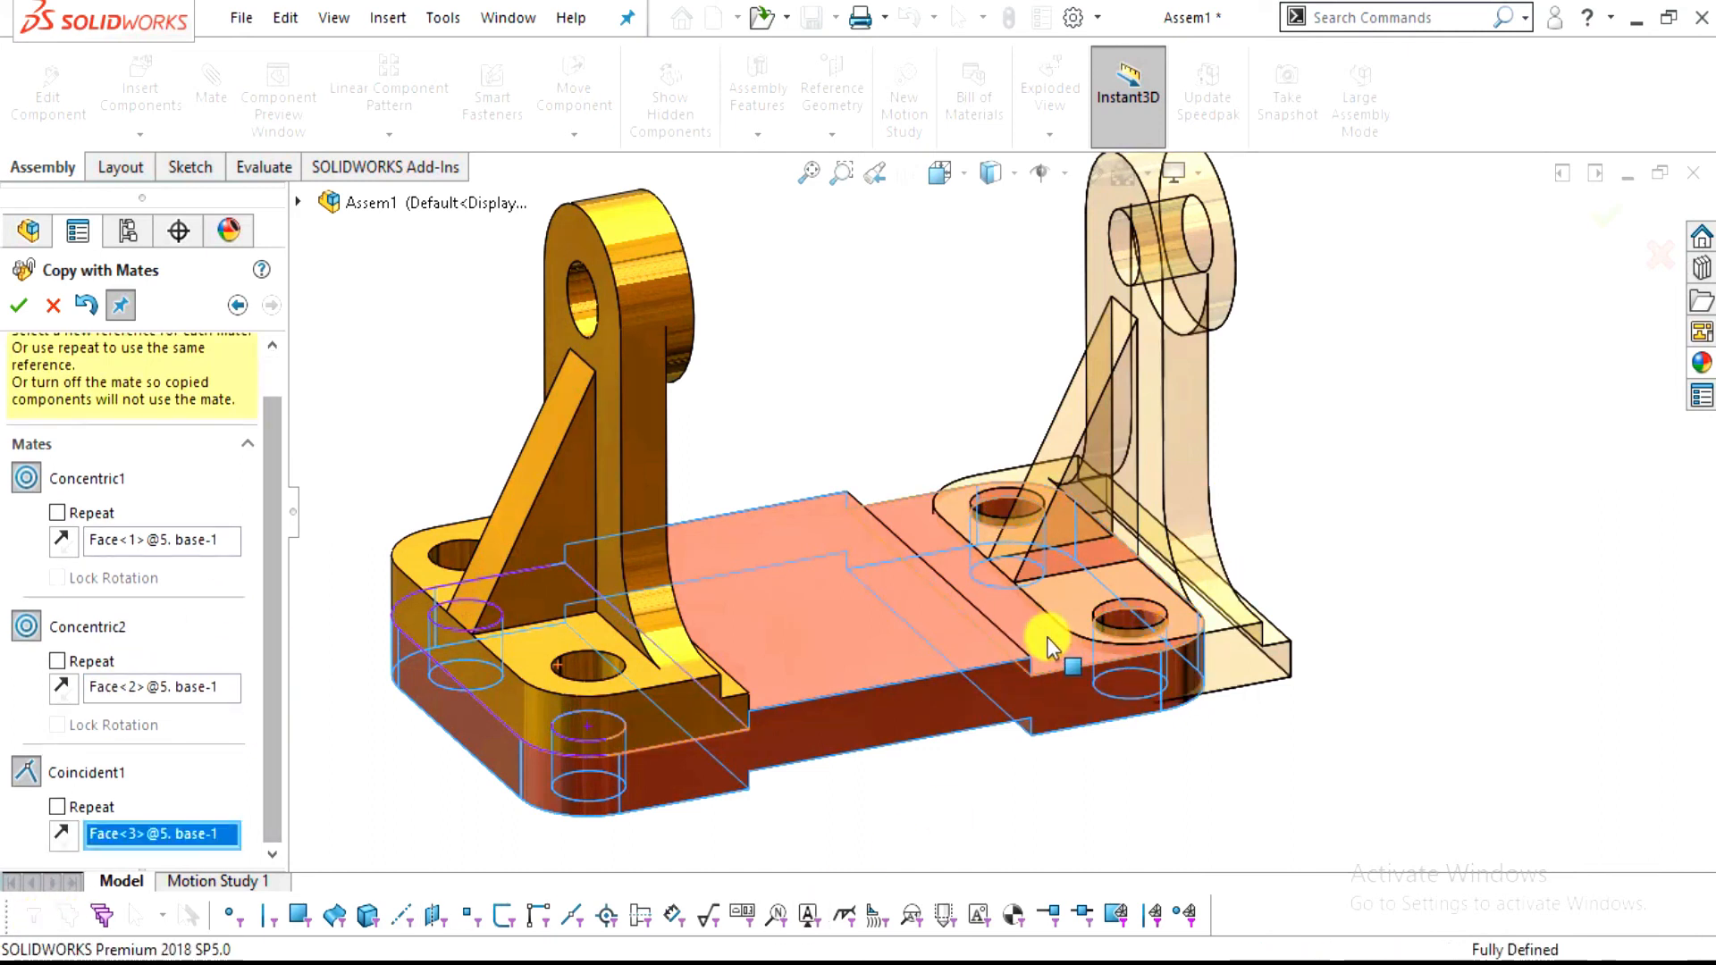
middle_click_drag(1202, 766, 1134, 766)
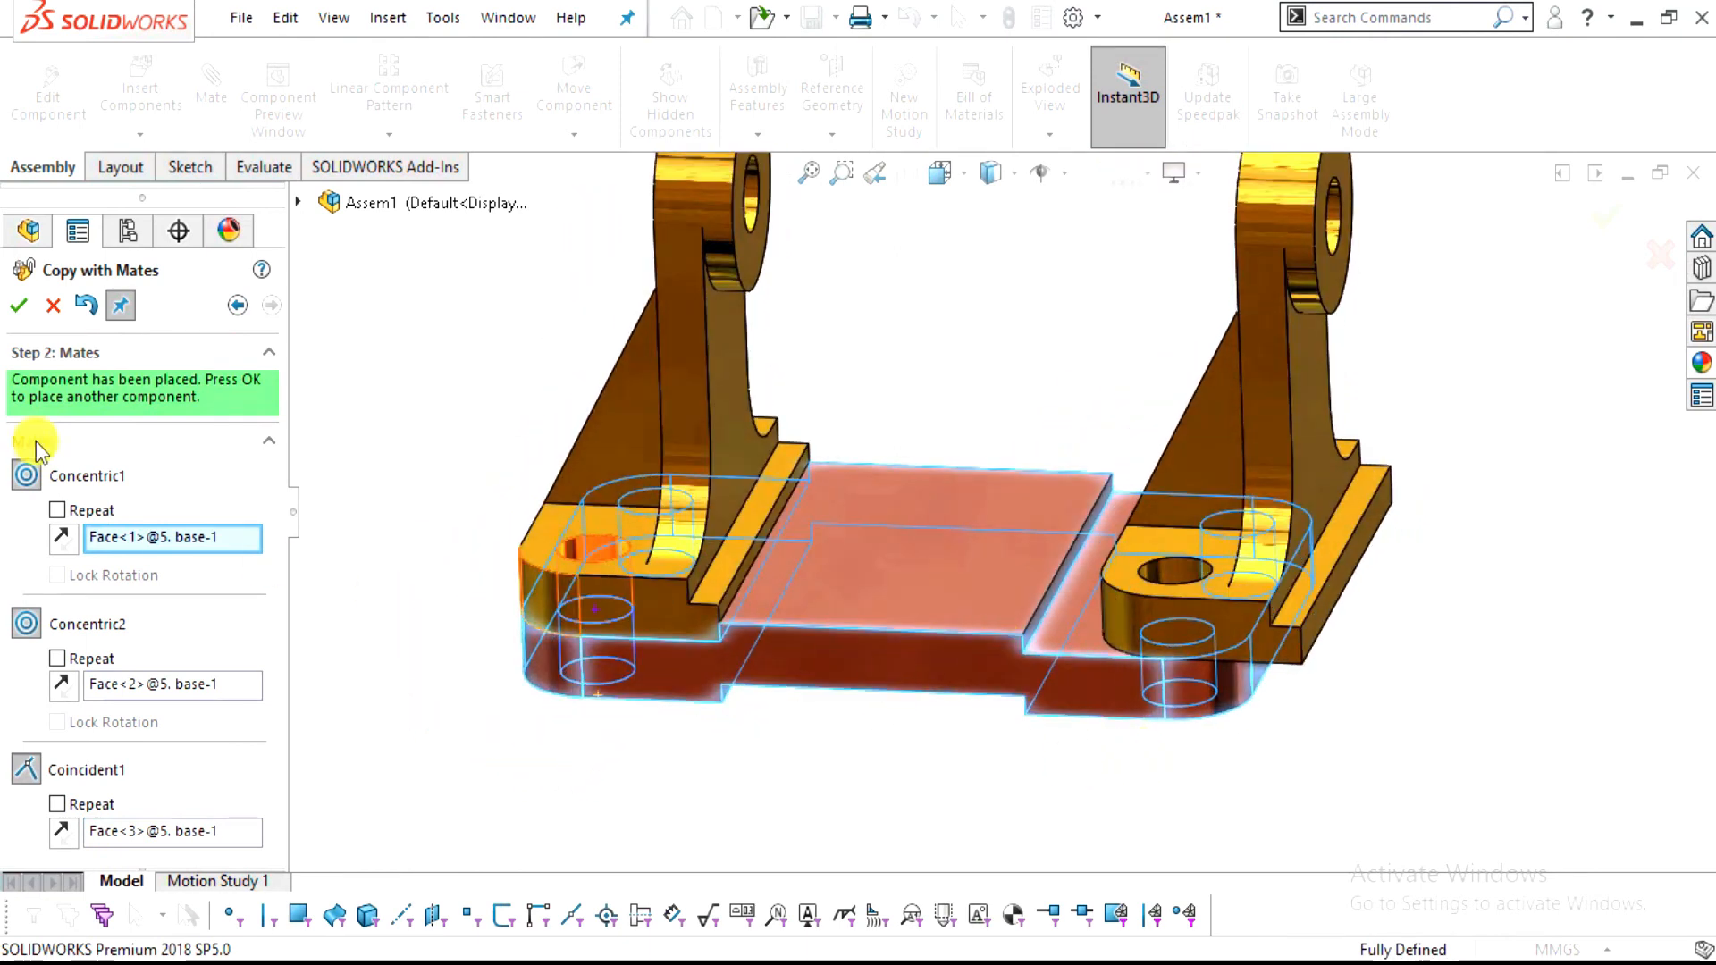
left_click(13, 305)
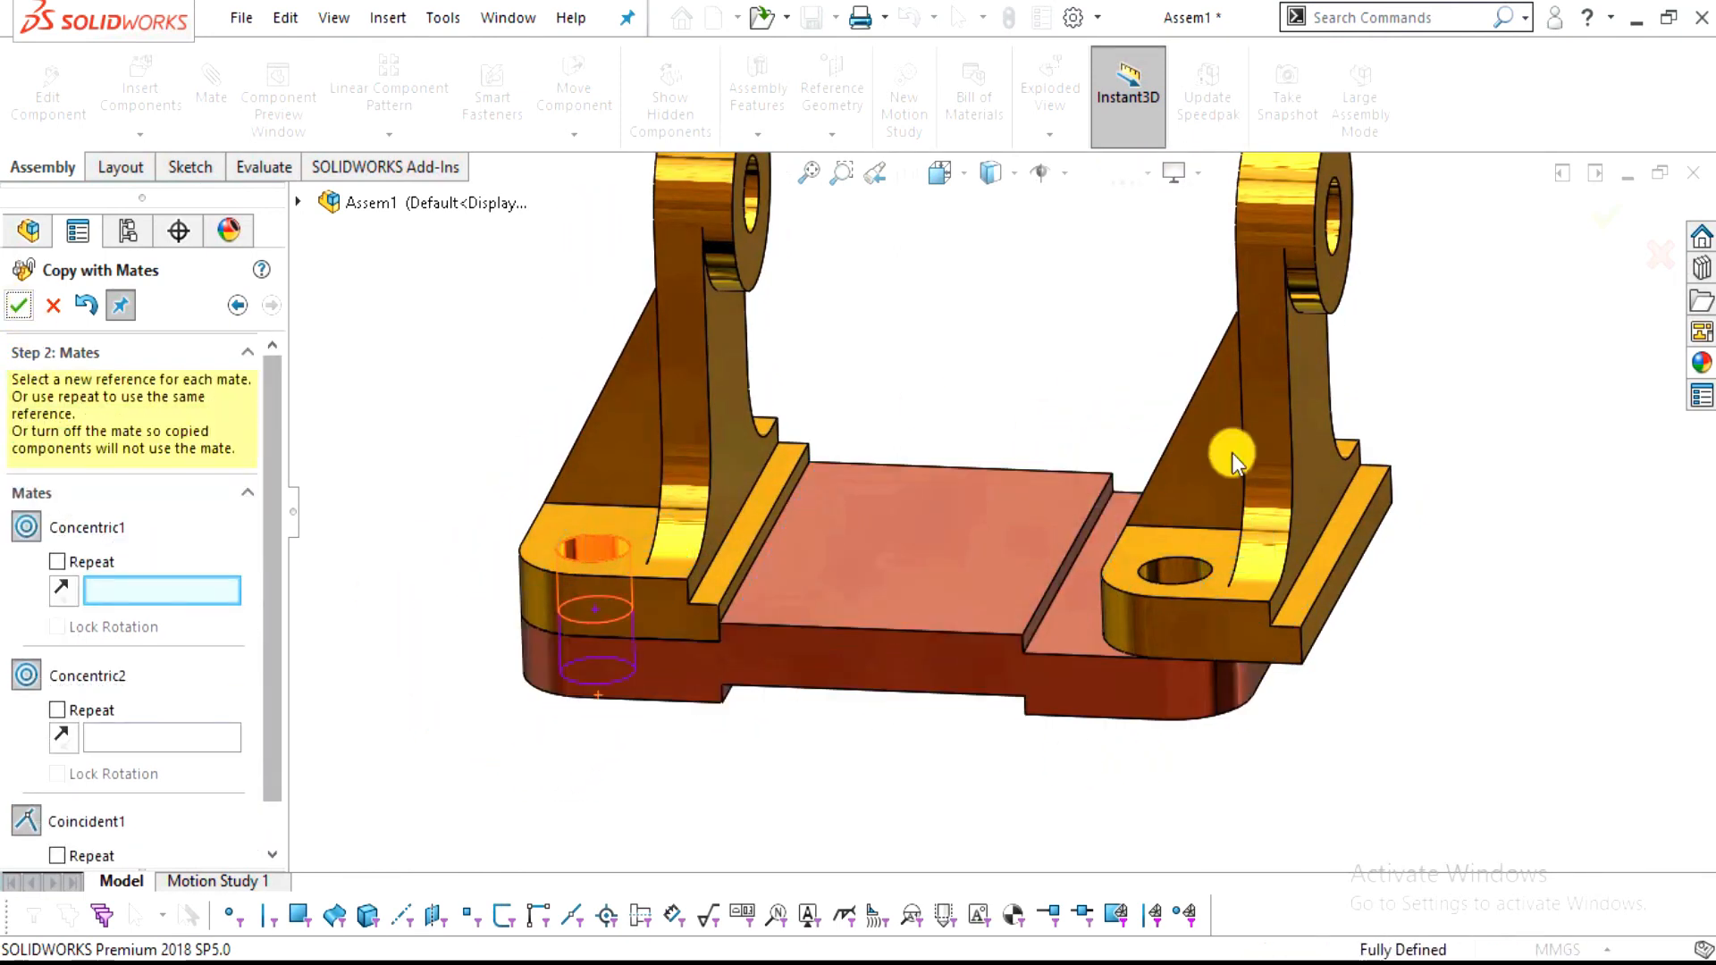
middle_click_drag(1225, 590, 1113, 572)
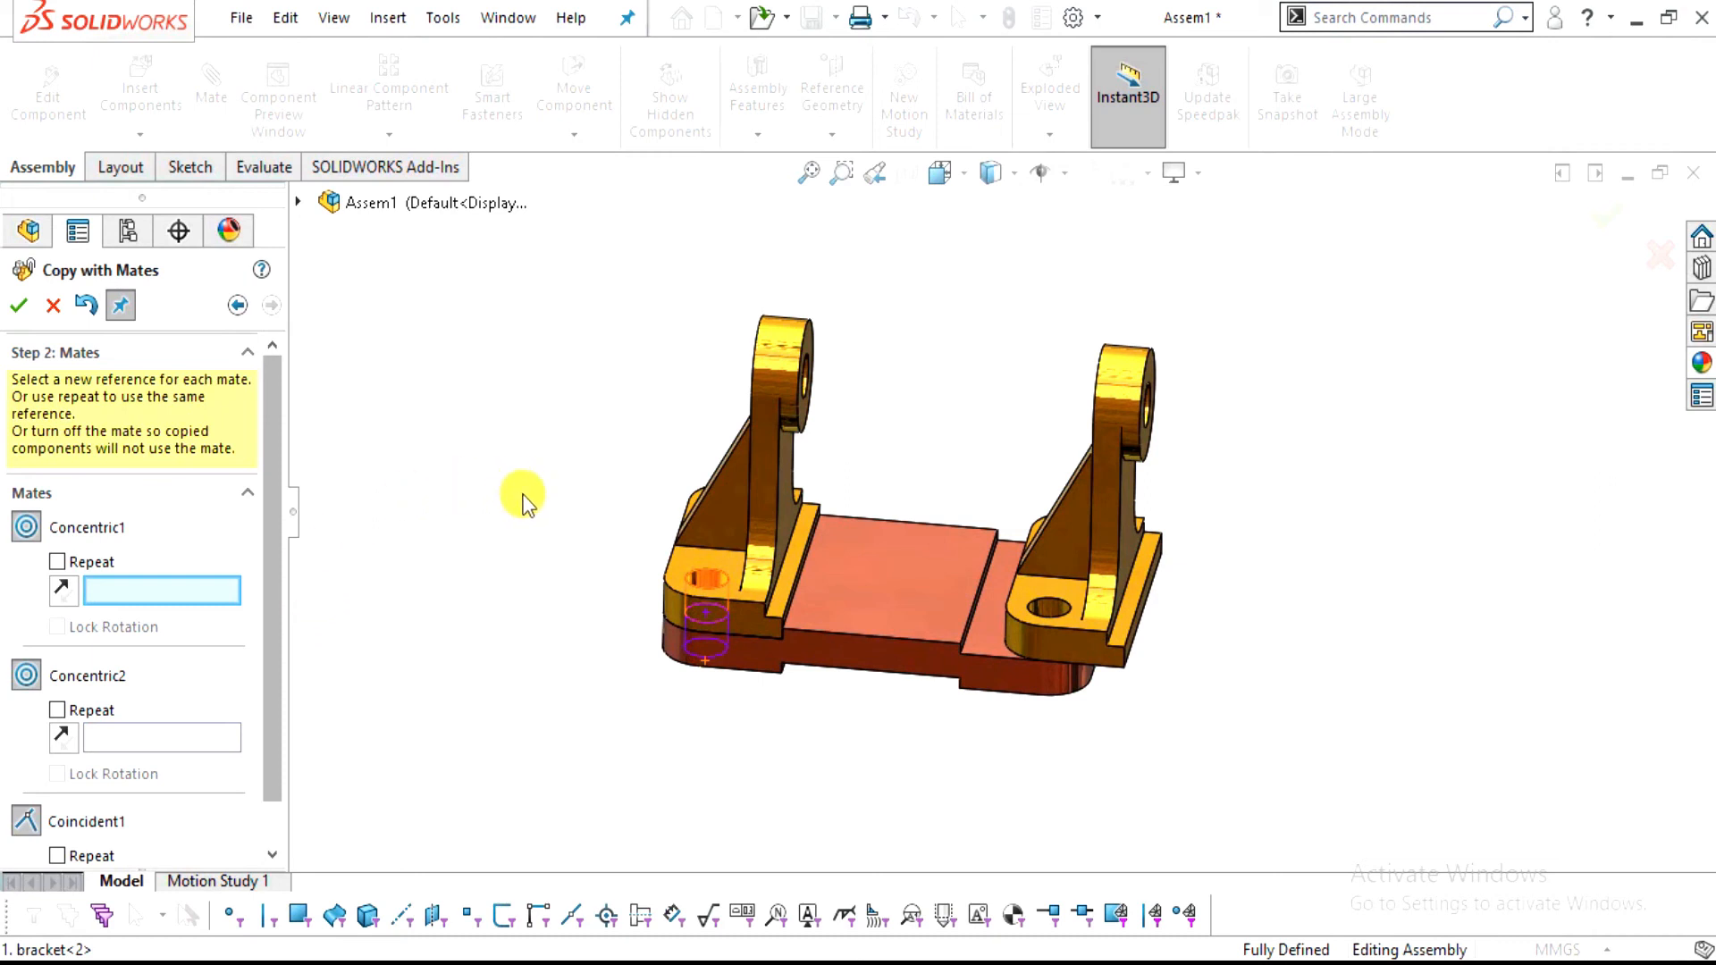
key("Escape")
Delete the copied bracket from the base's far end
right_click(1117, 506)
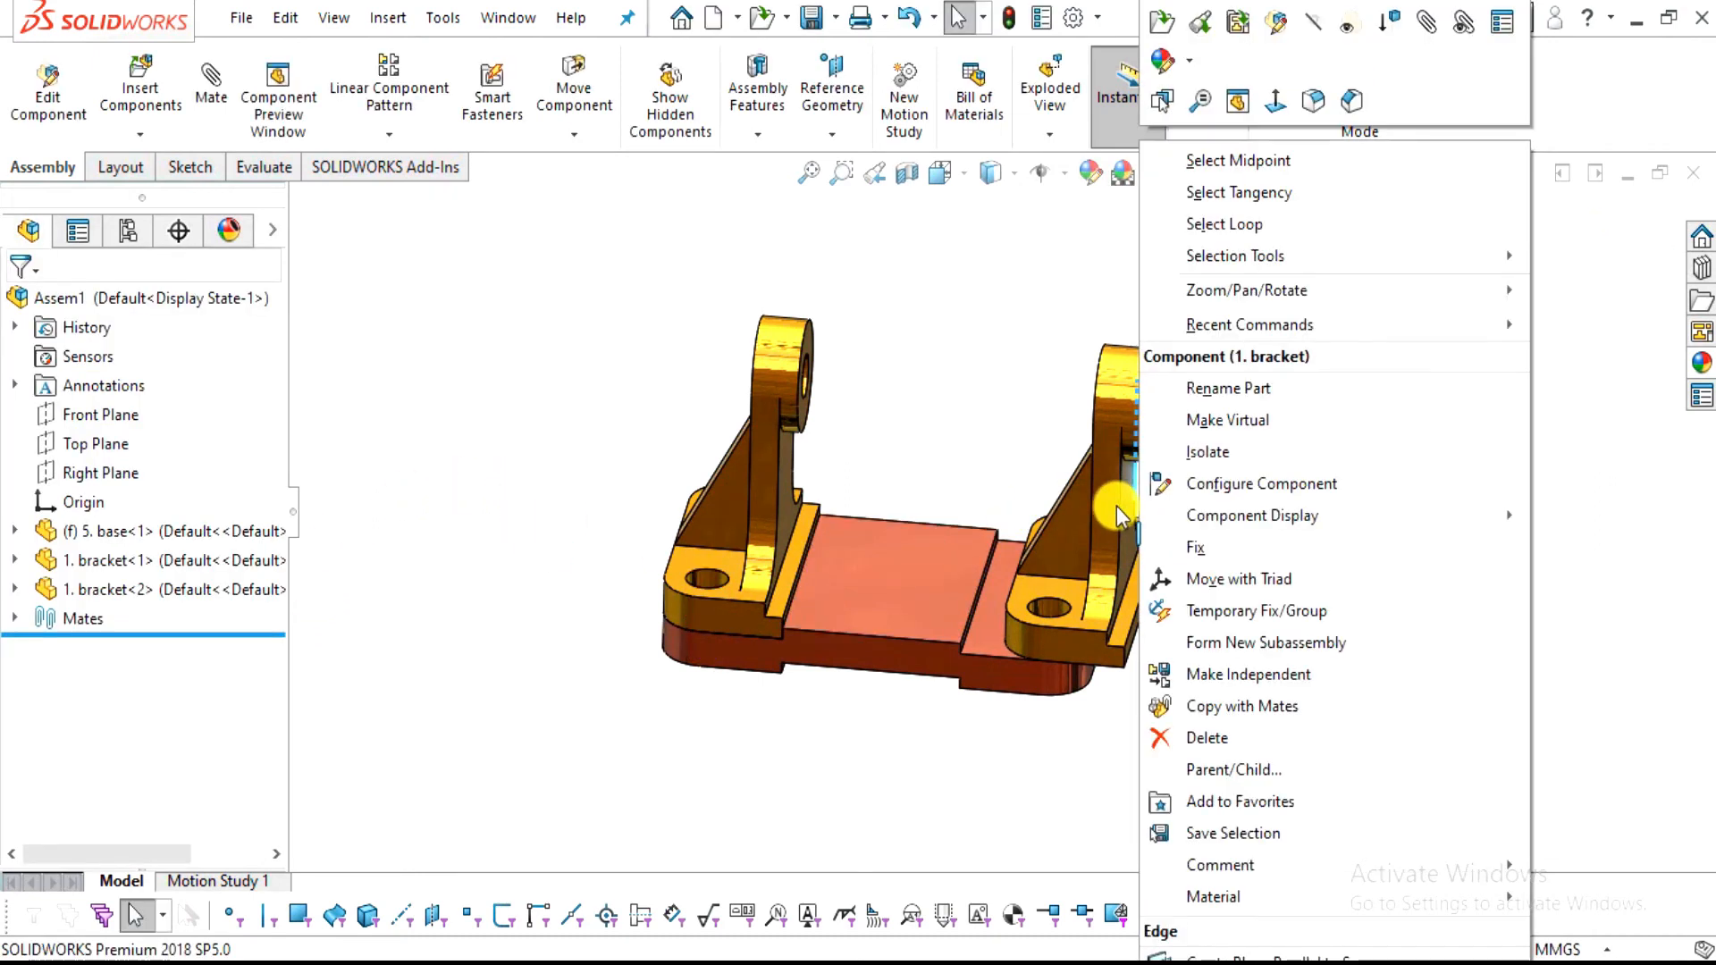
key("Escape")
right_click(1116, 508)
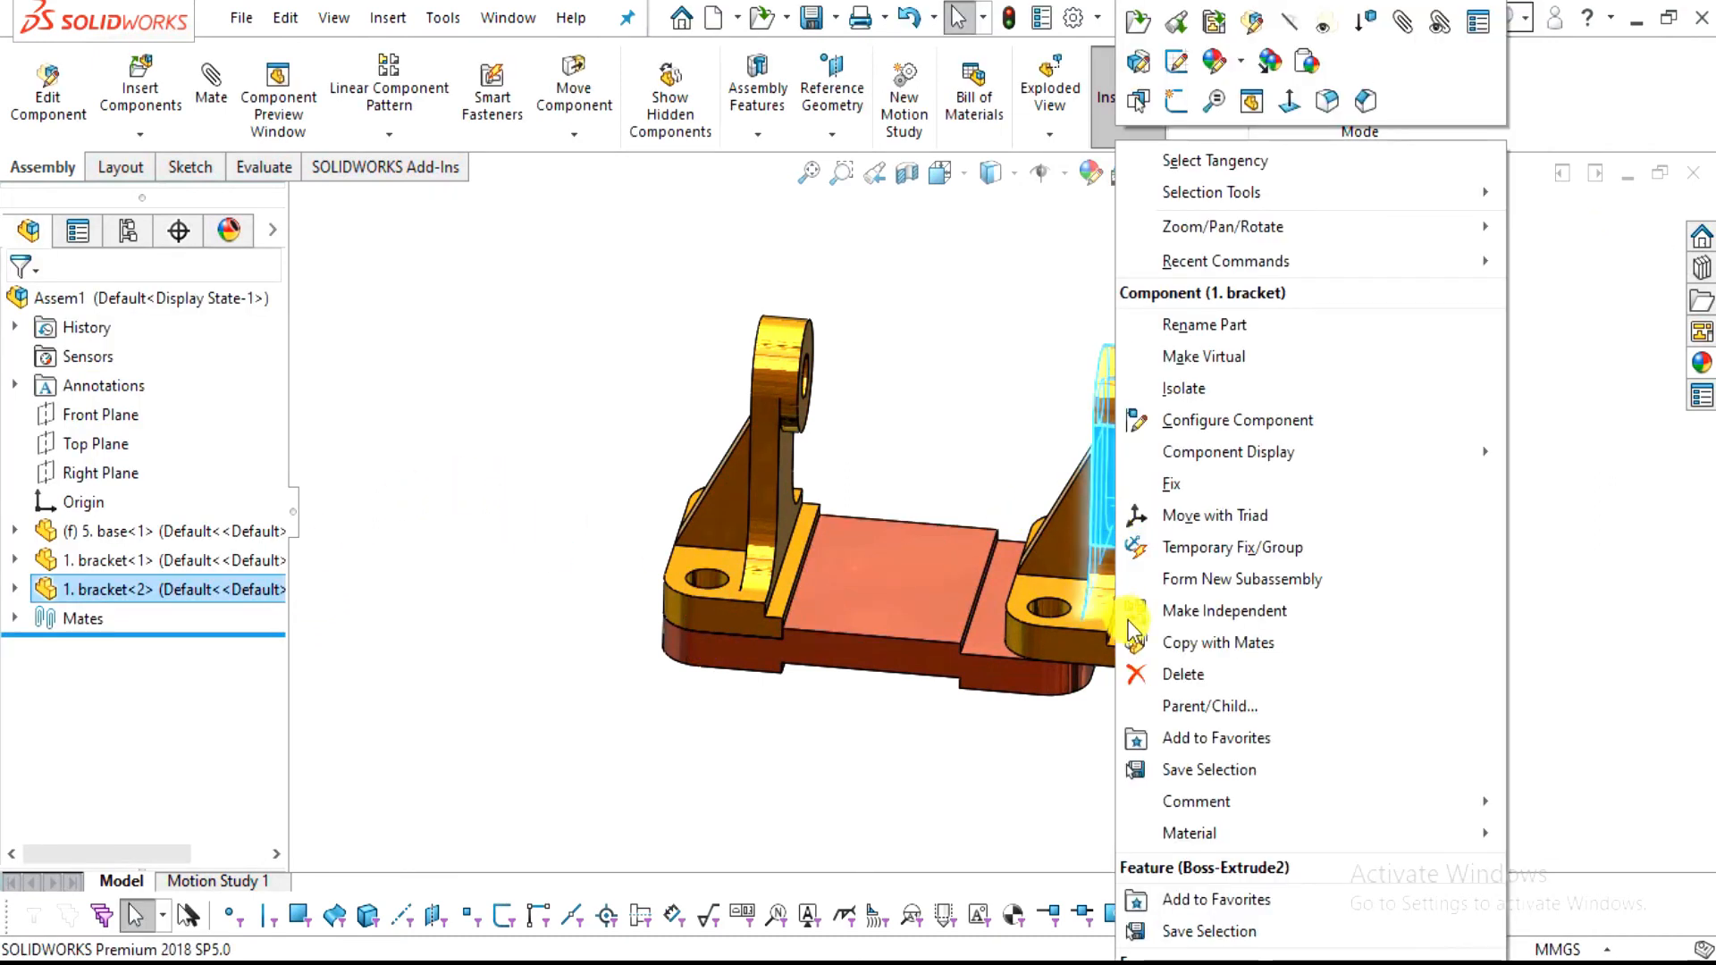
left_click(1153, 674)
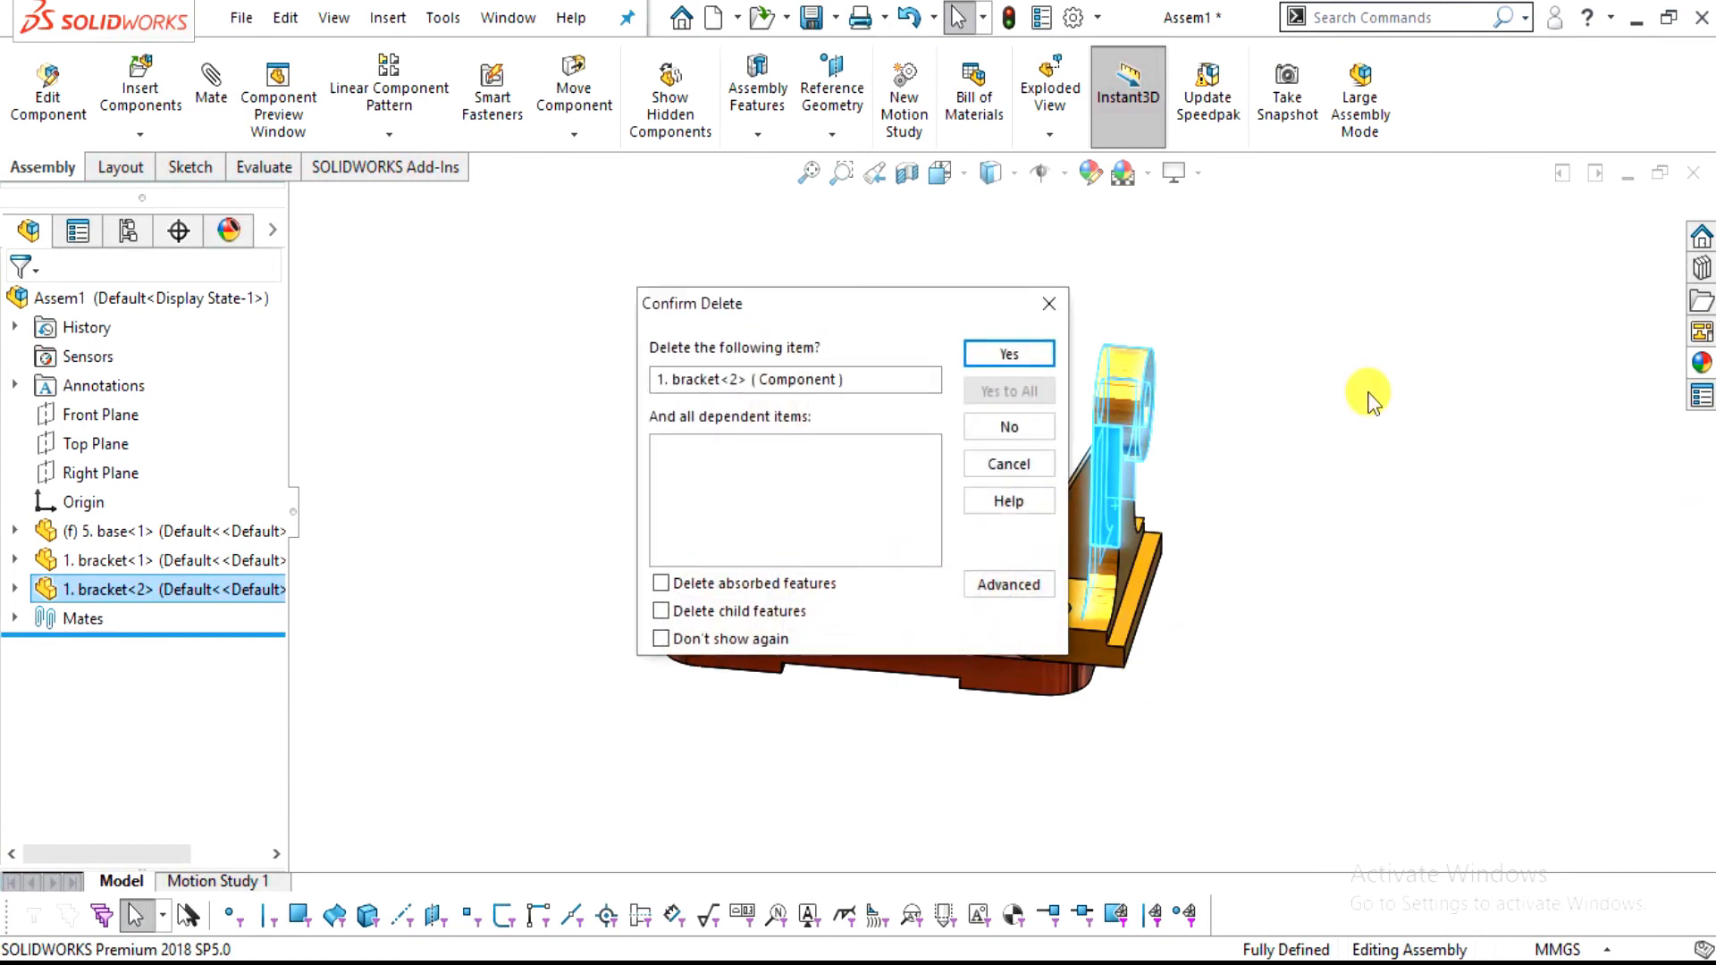
left_click(994, 362)
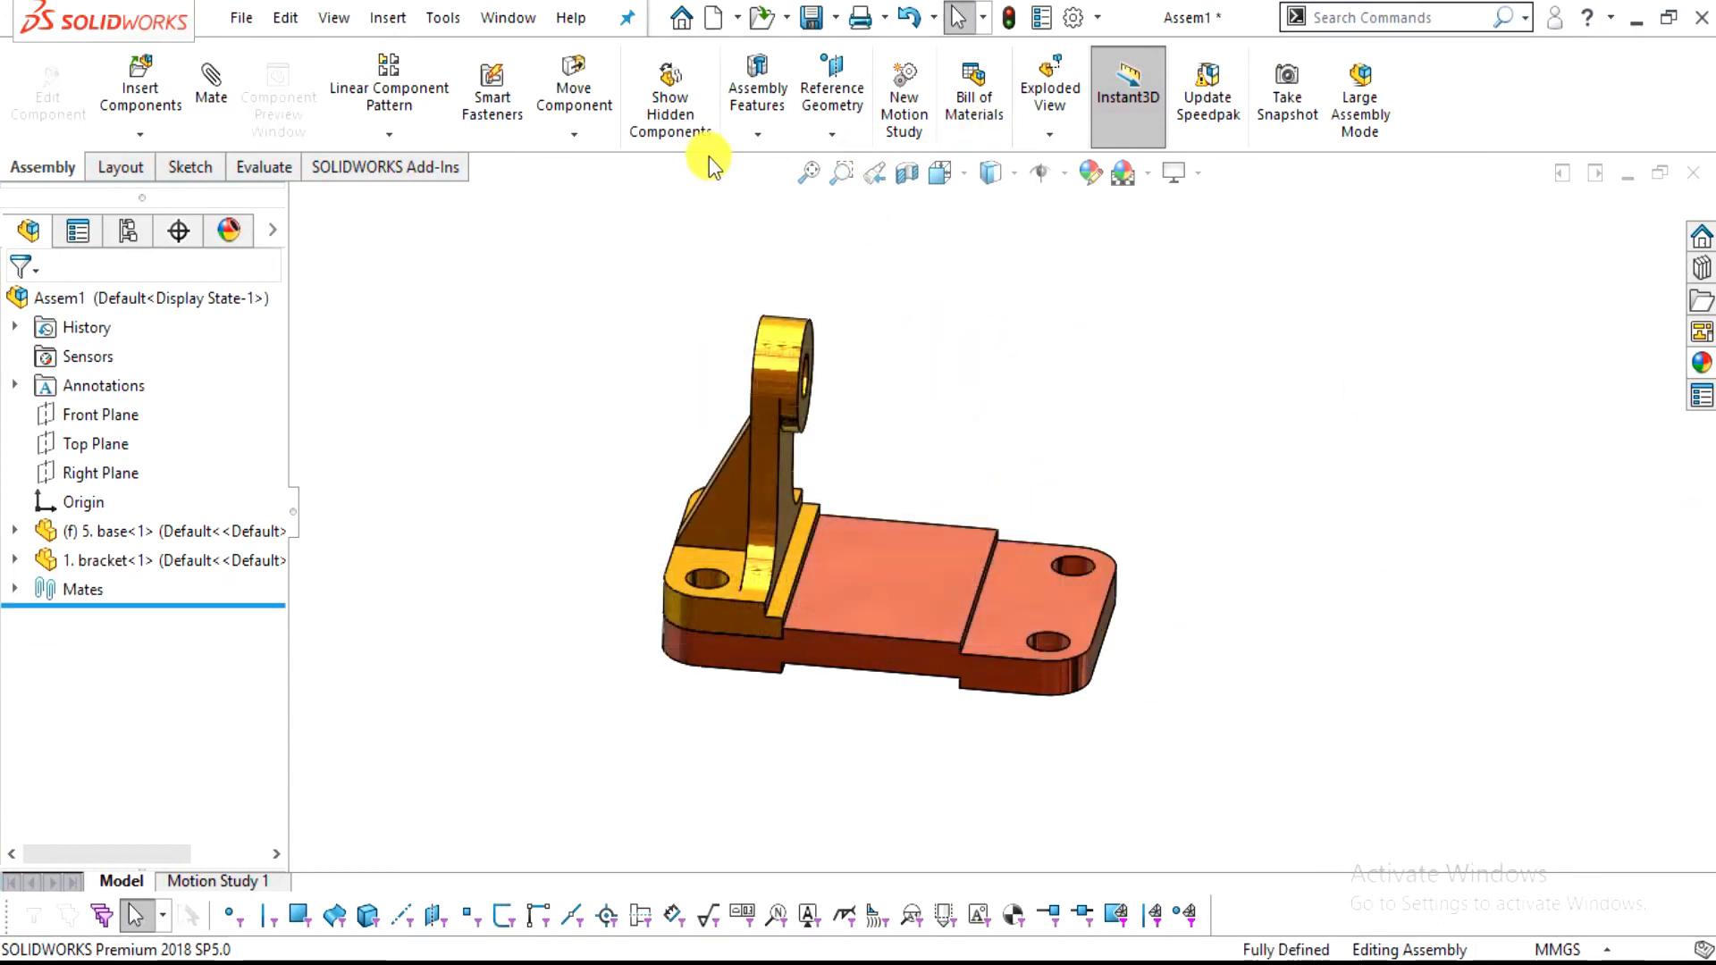
Mirror the bracket component about the base's Right Plane so it faces the original from the opposite end
scroll(1208, 388, "down", 2)
left_click(765, 135)
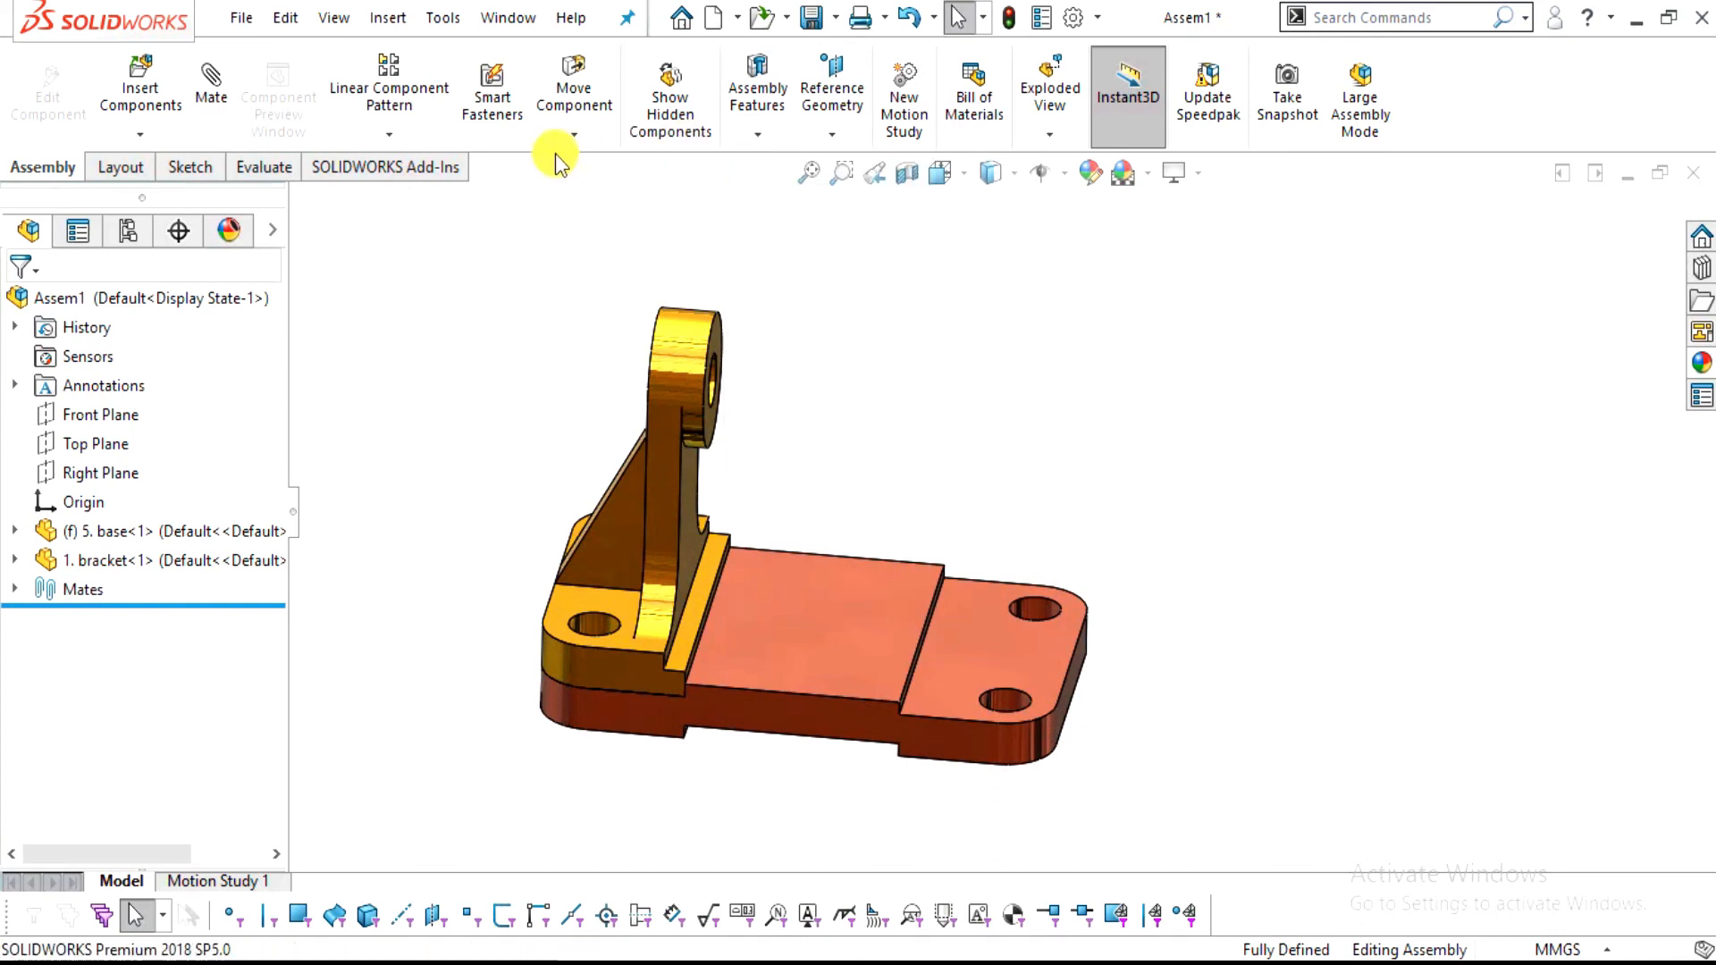
left_click(422, 142)
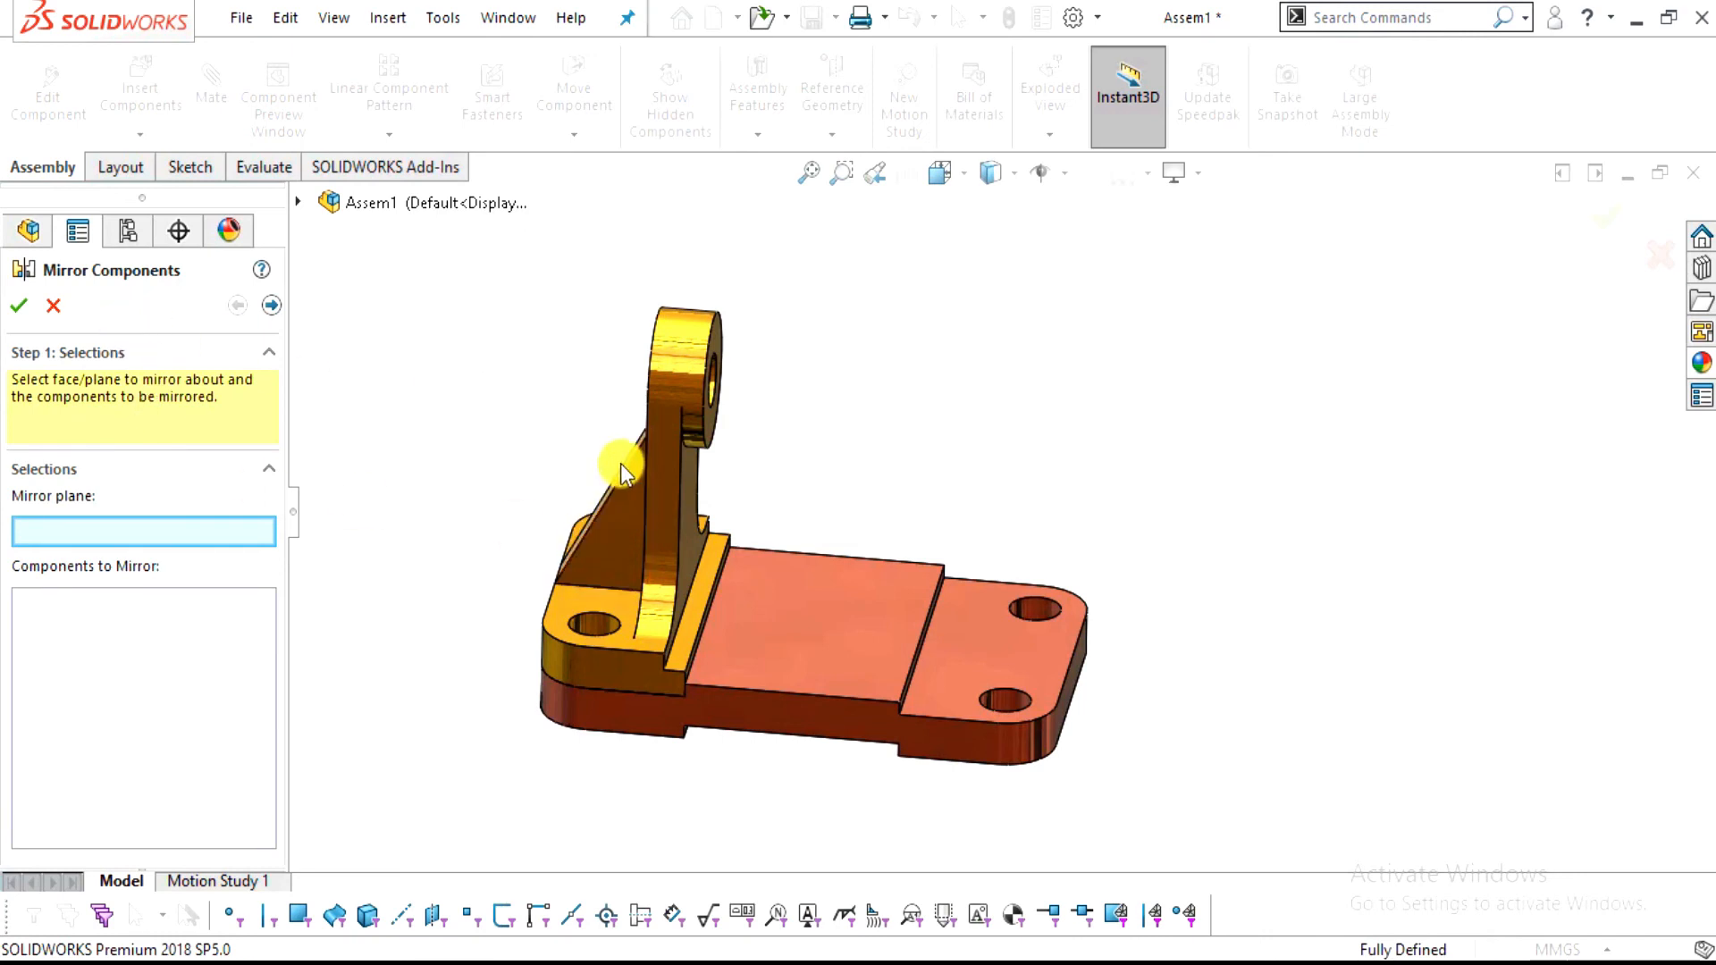
left_click(297, 205)
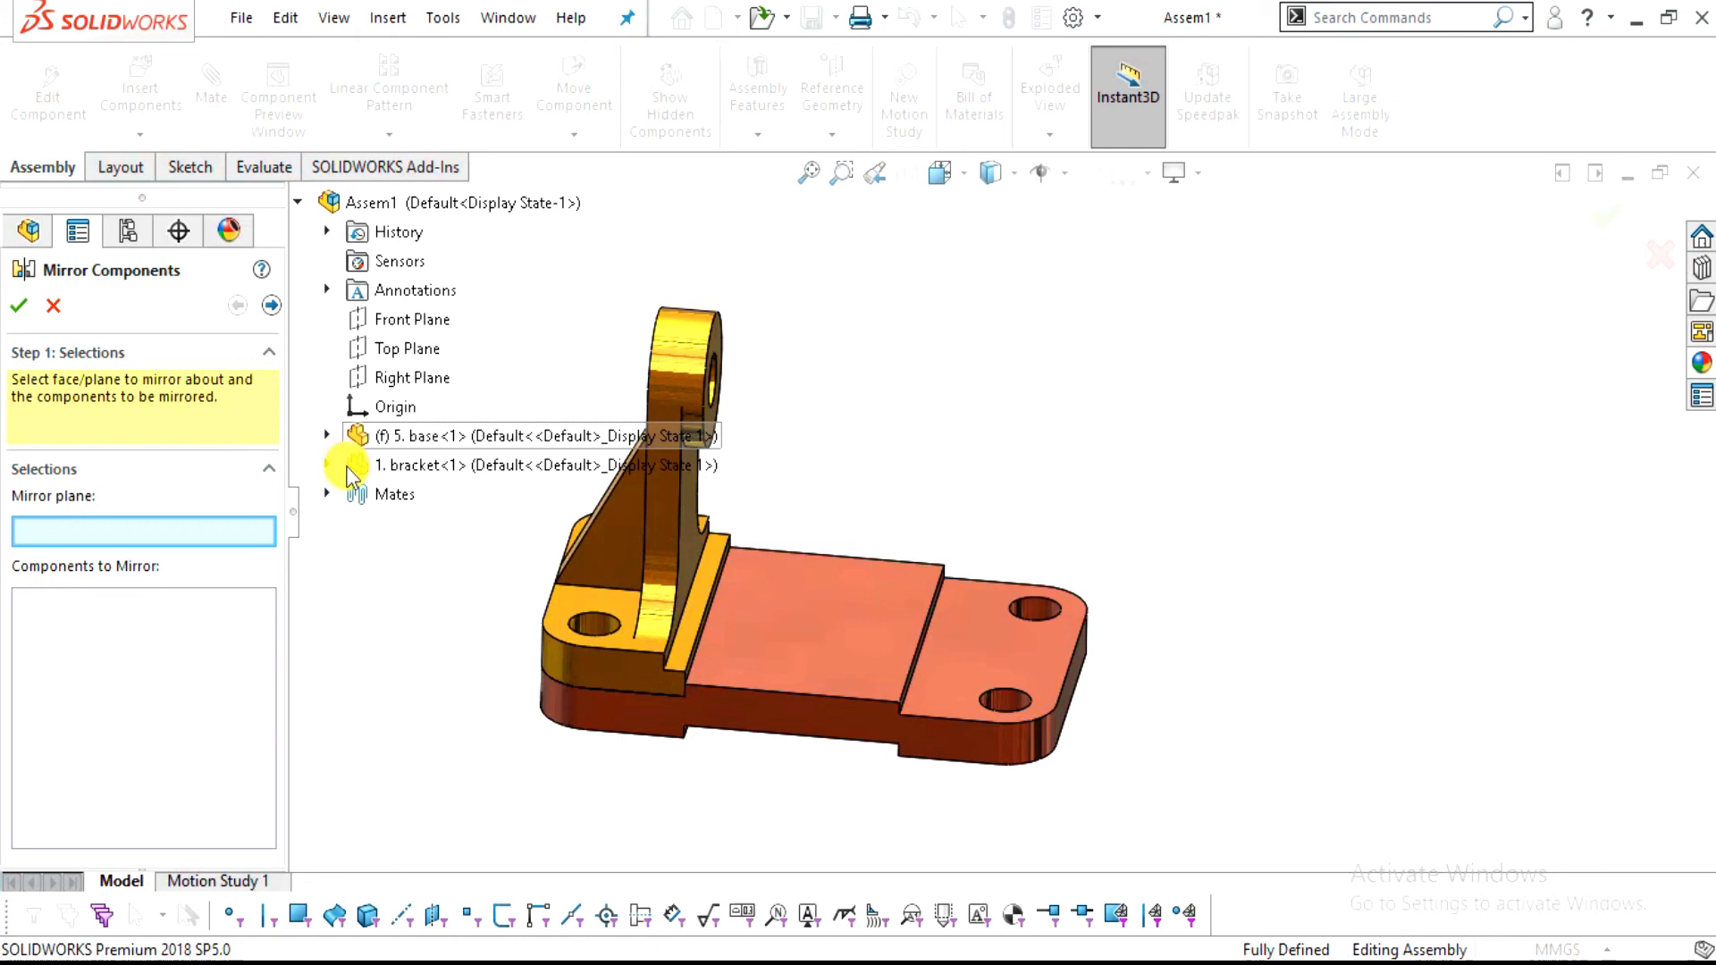
left_click(328, 437)
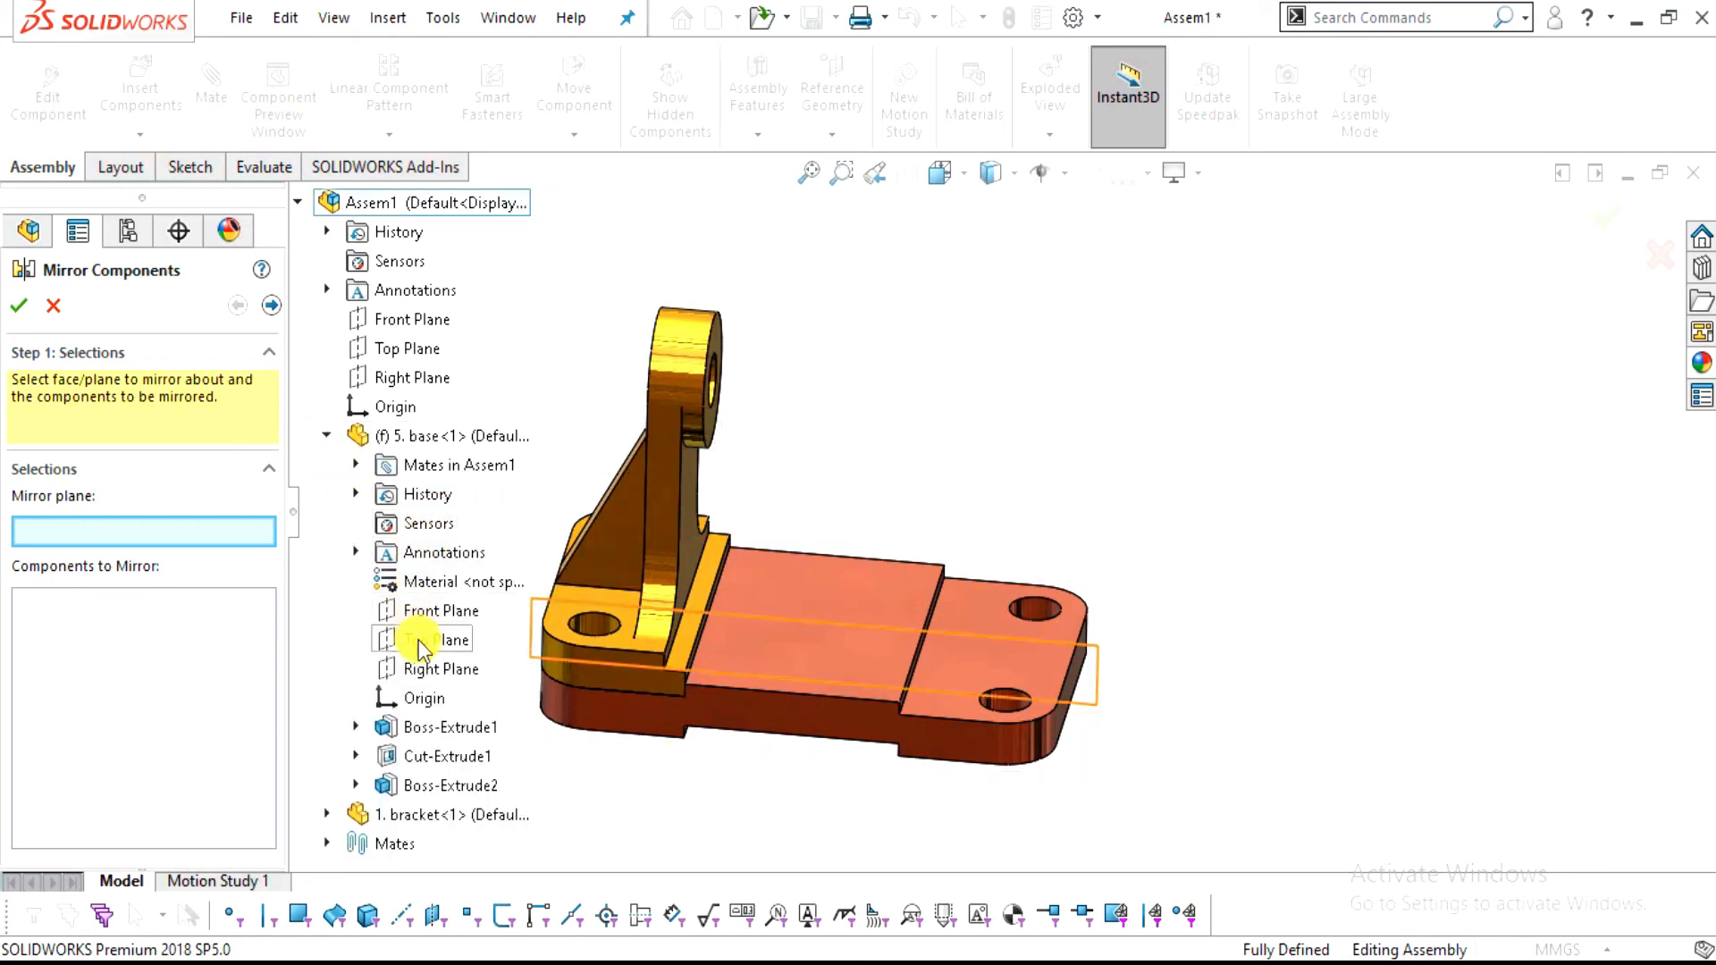
left_click(423, 672)
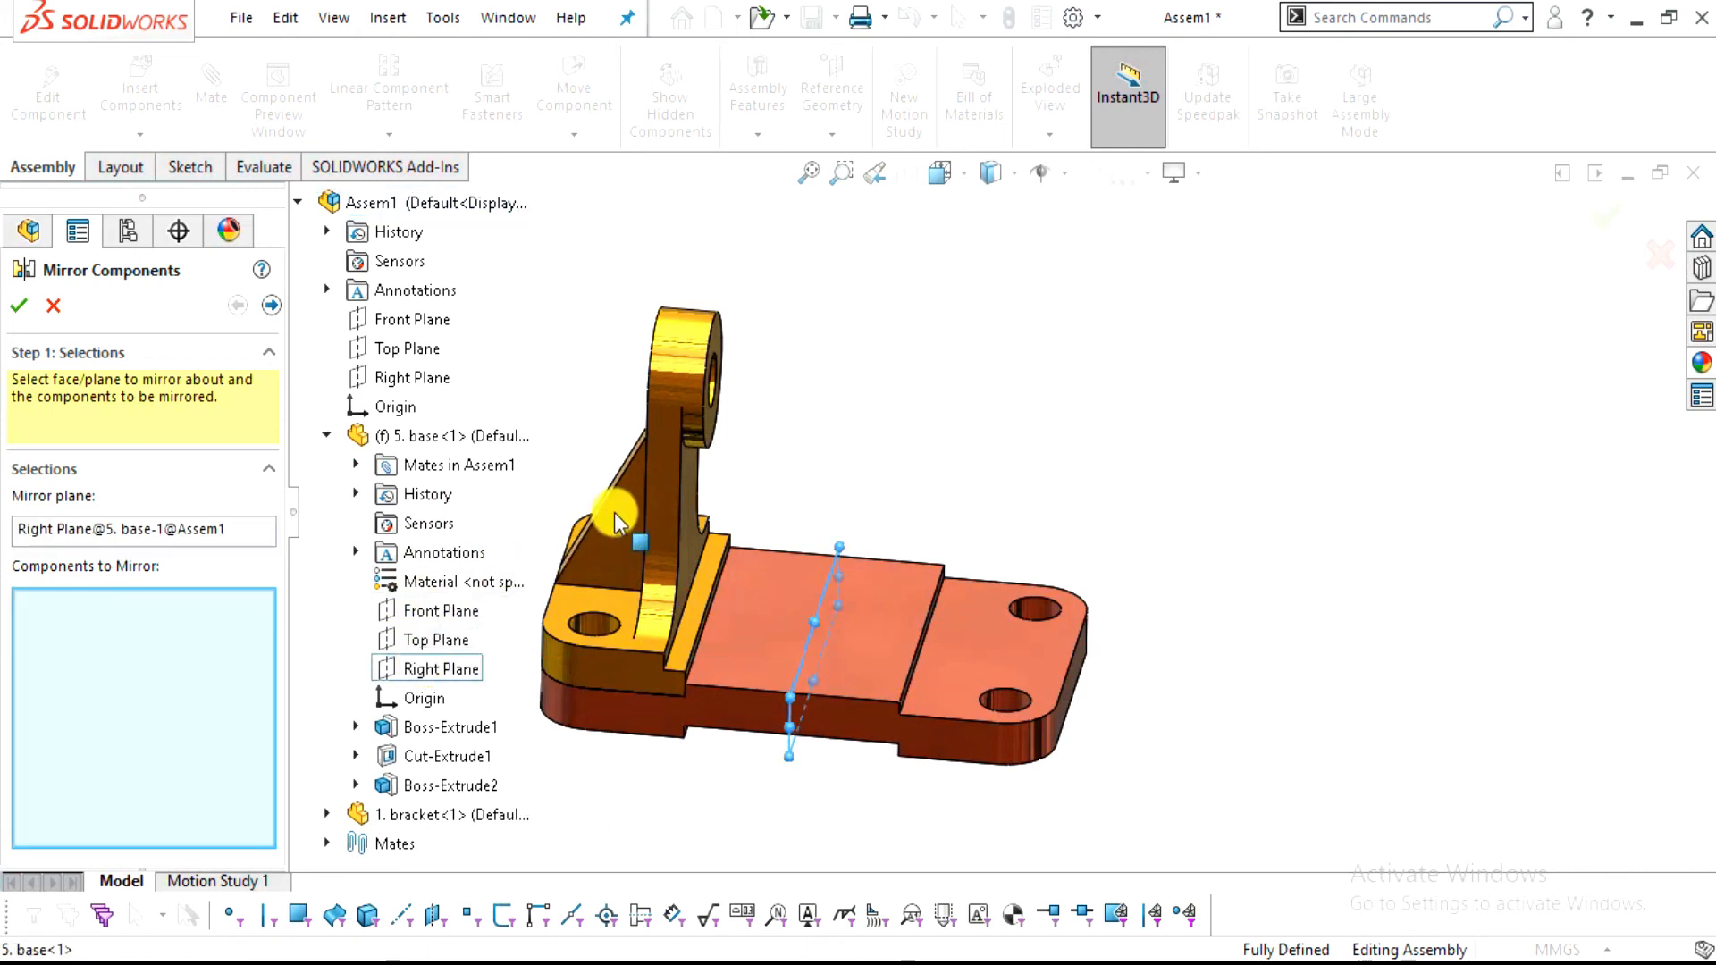
left_click(643, 474)
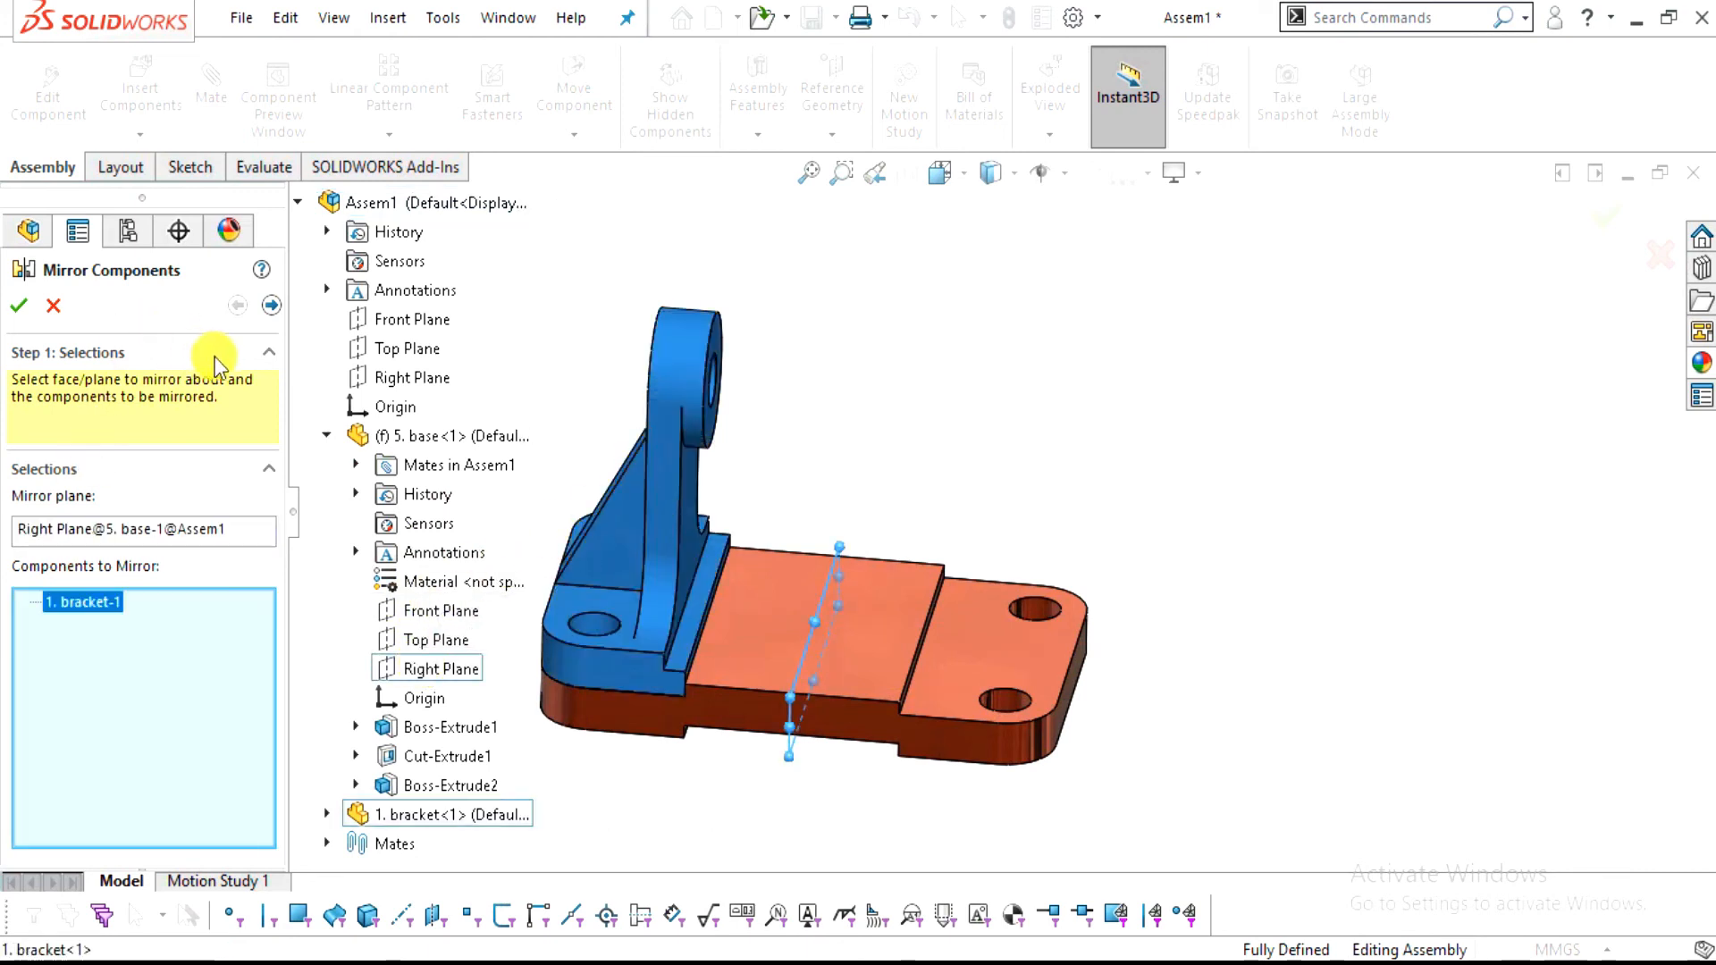
left_click(272, 306)
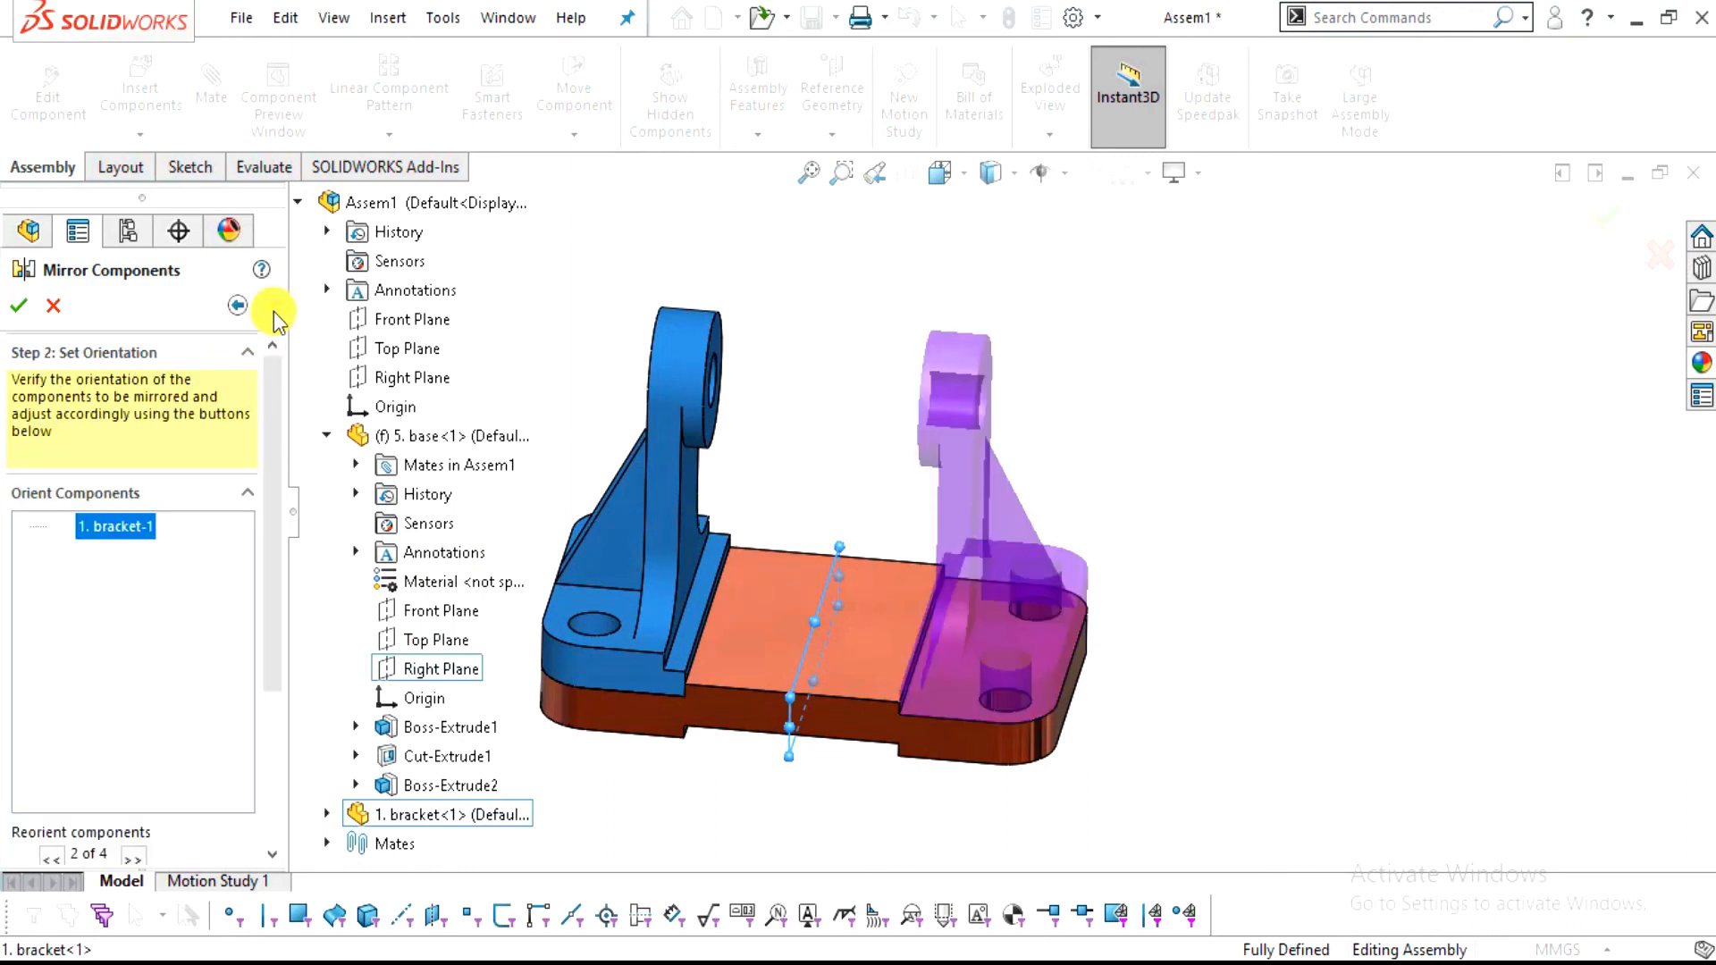
scroll(1018, 651, "down", 5)
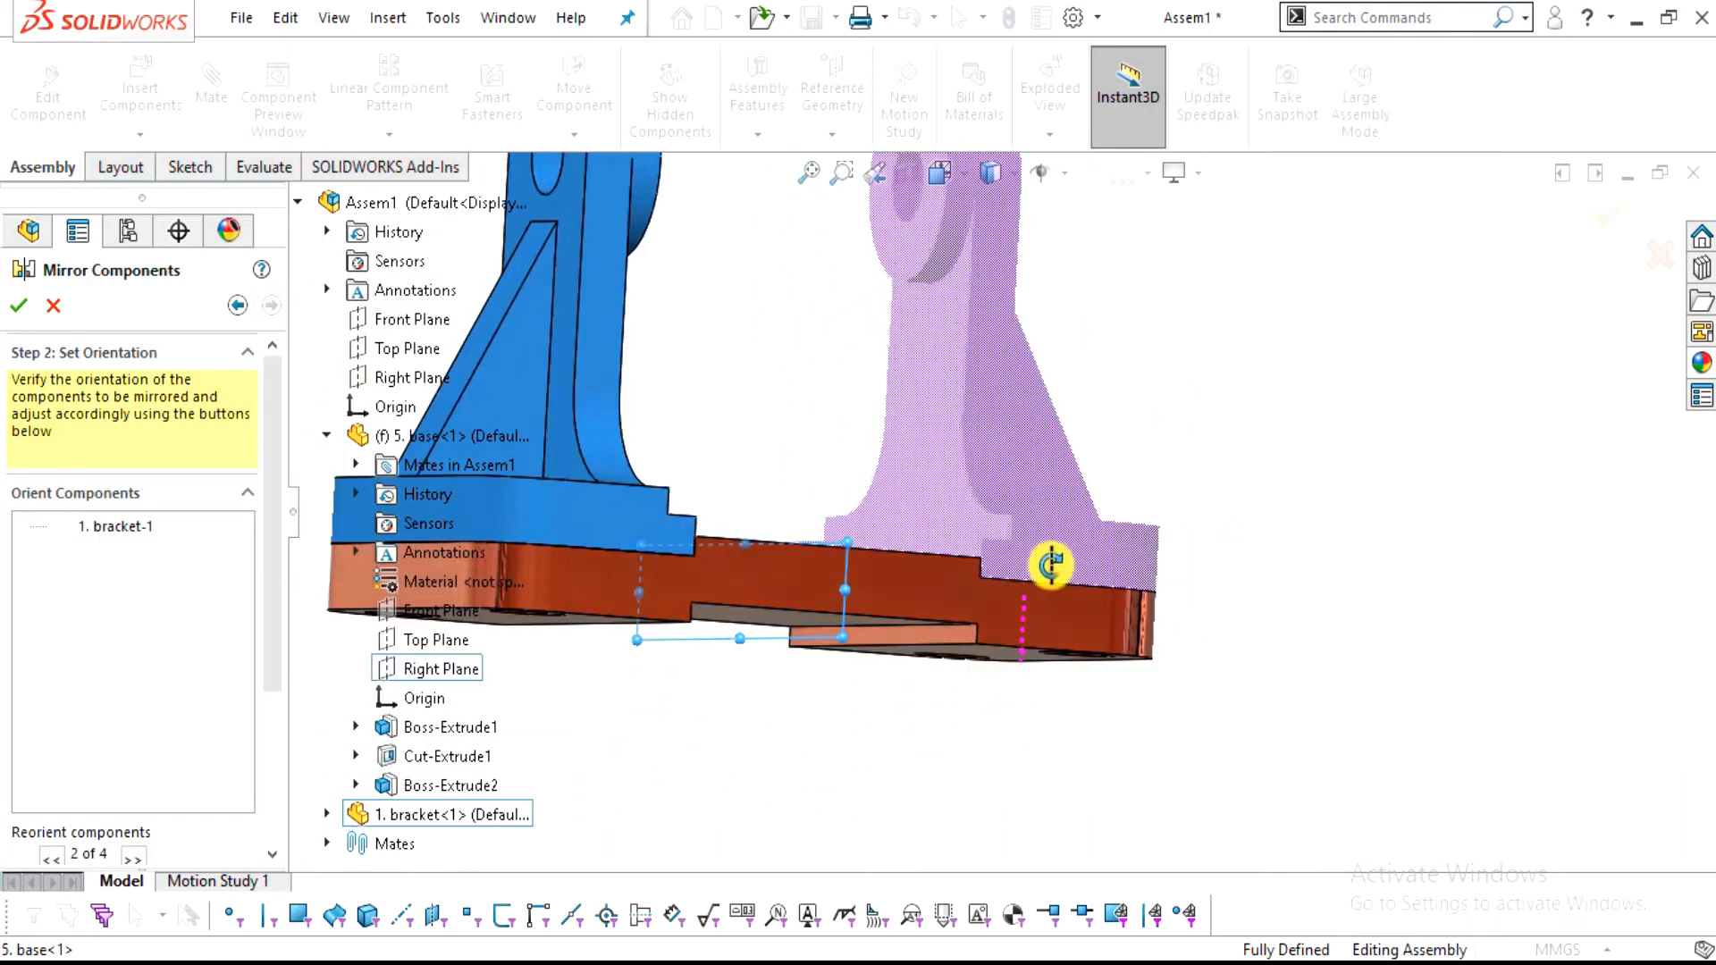
left_click(21, 306)
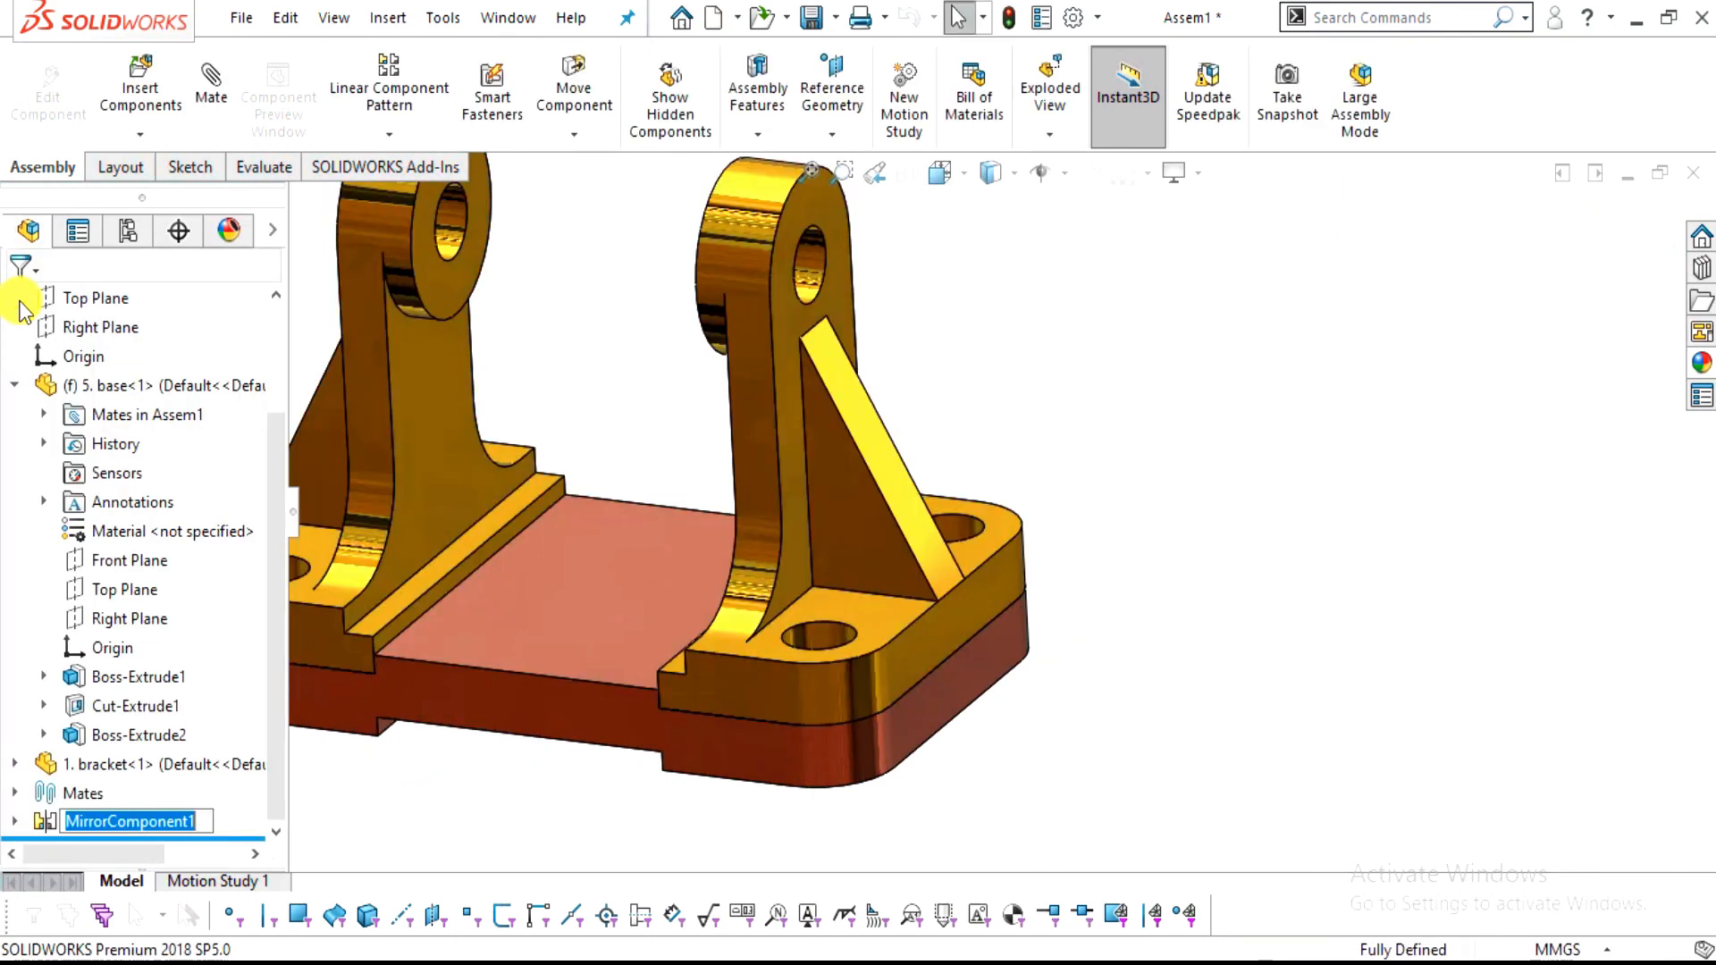
Insert the "3. roller" part into the free space beside the base
scroll(1137, 579, "up", 5)
middle_click_drag(861, 574, 838, 509)
key("ctrl+7")
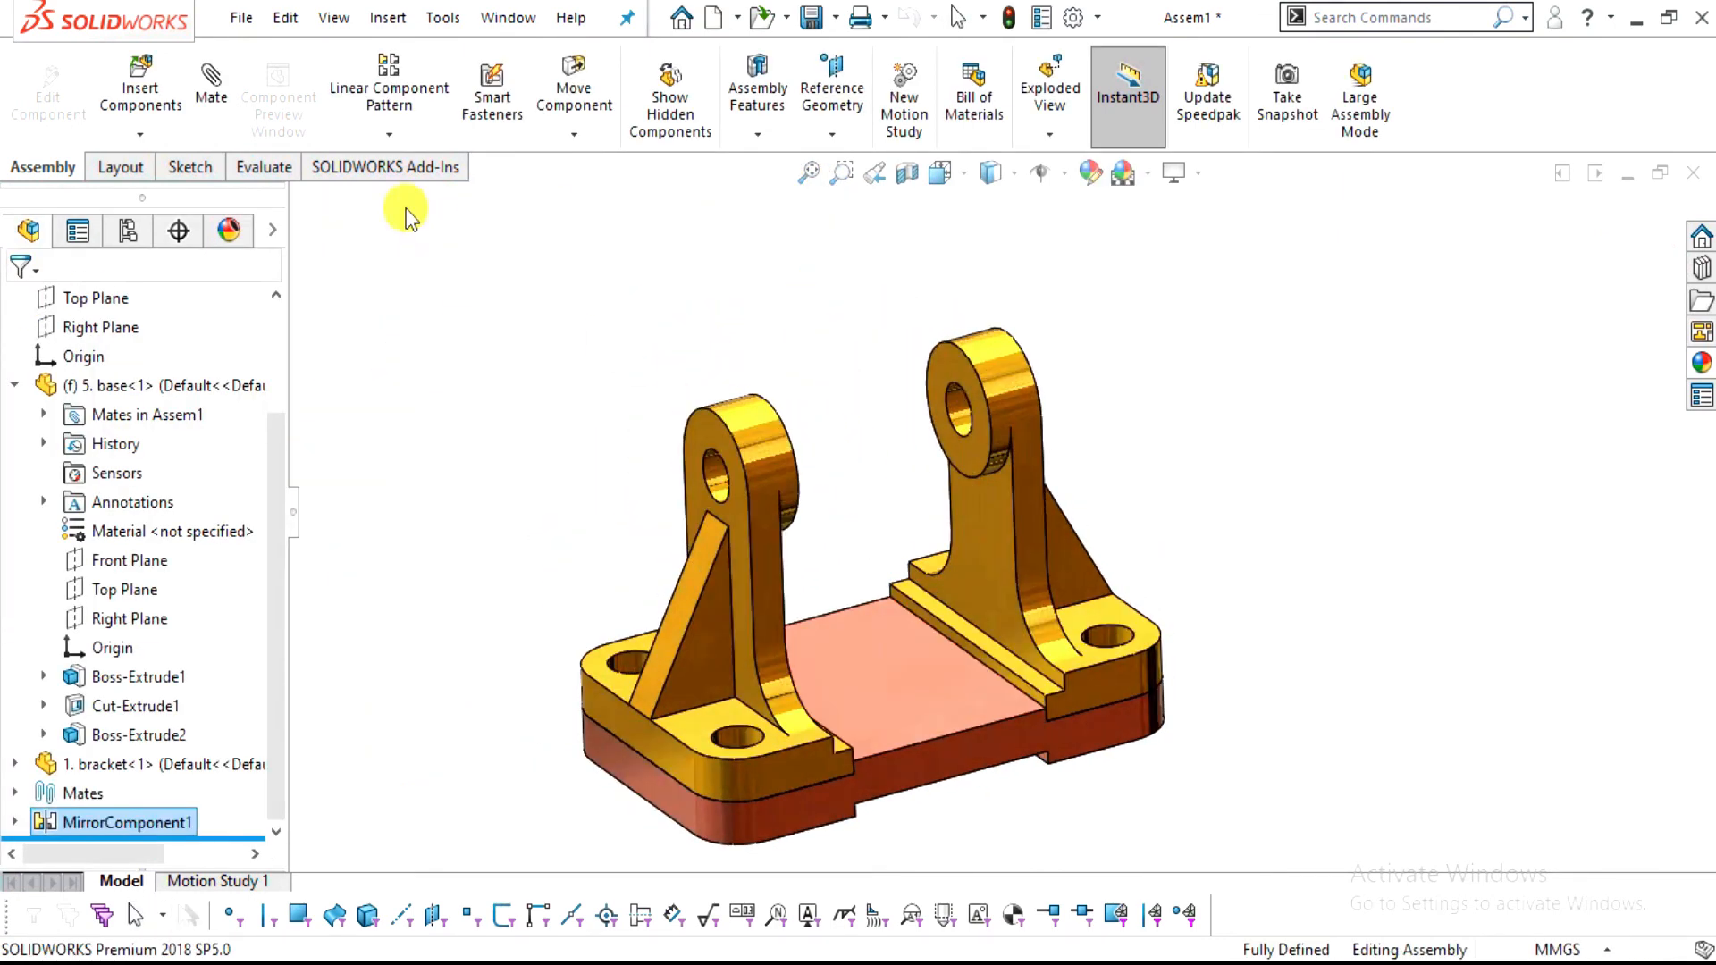
left_click(141, 67)
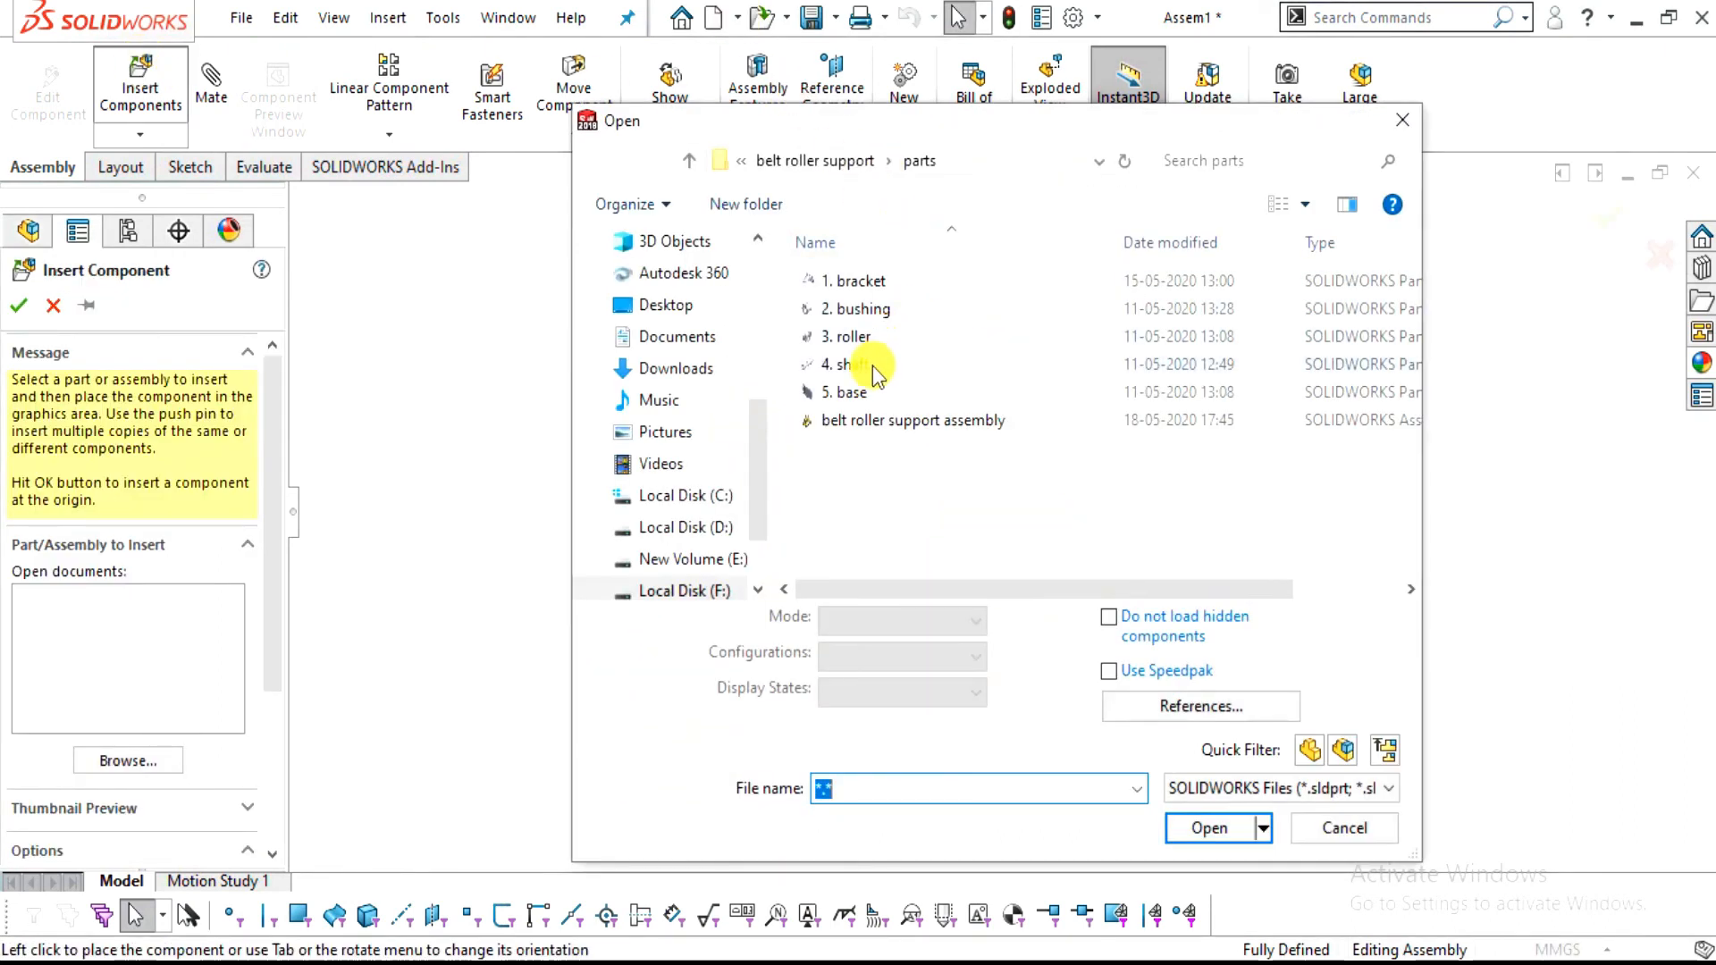
double_click(872, 341)
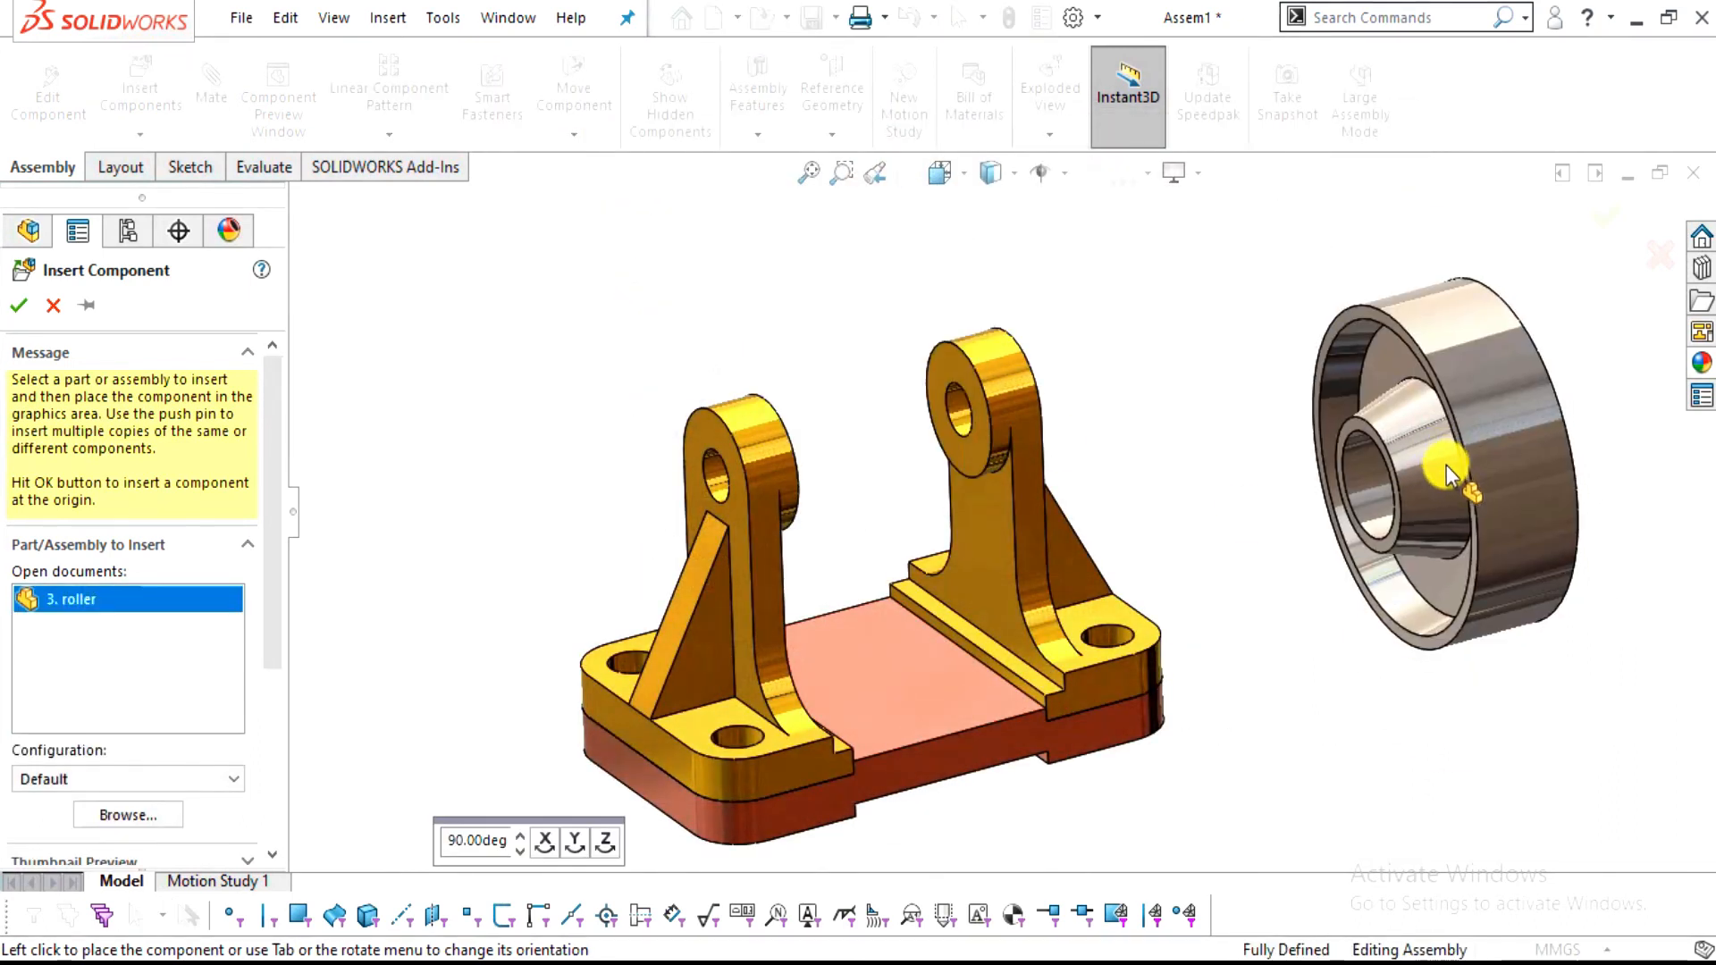
left_click(1447, 475)
Insert the "2. bushing" part between the base and the roller
middle_click_drag(884, 728, 872, 758)
left_click(151, 86)
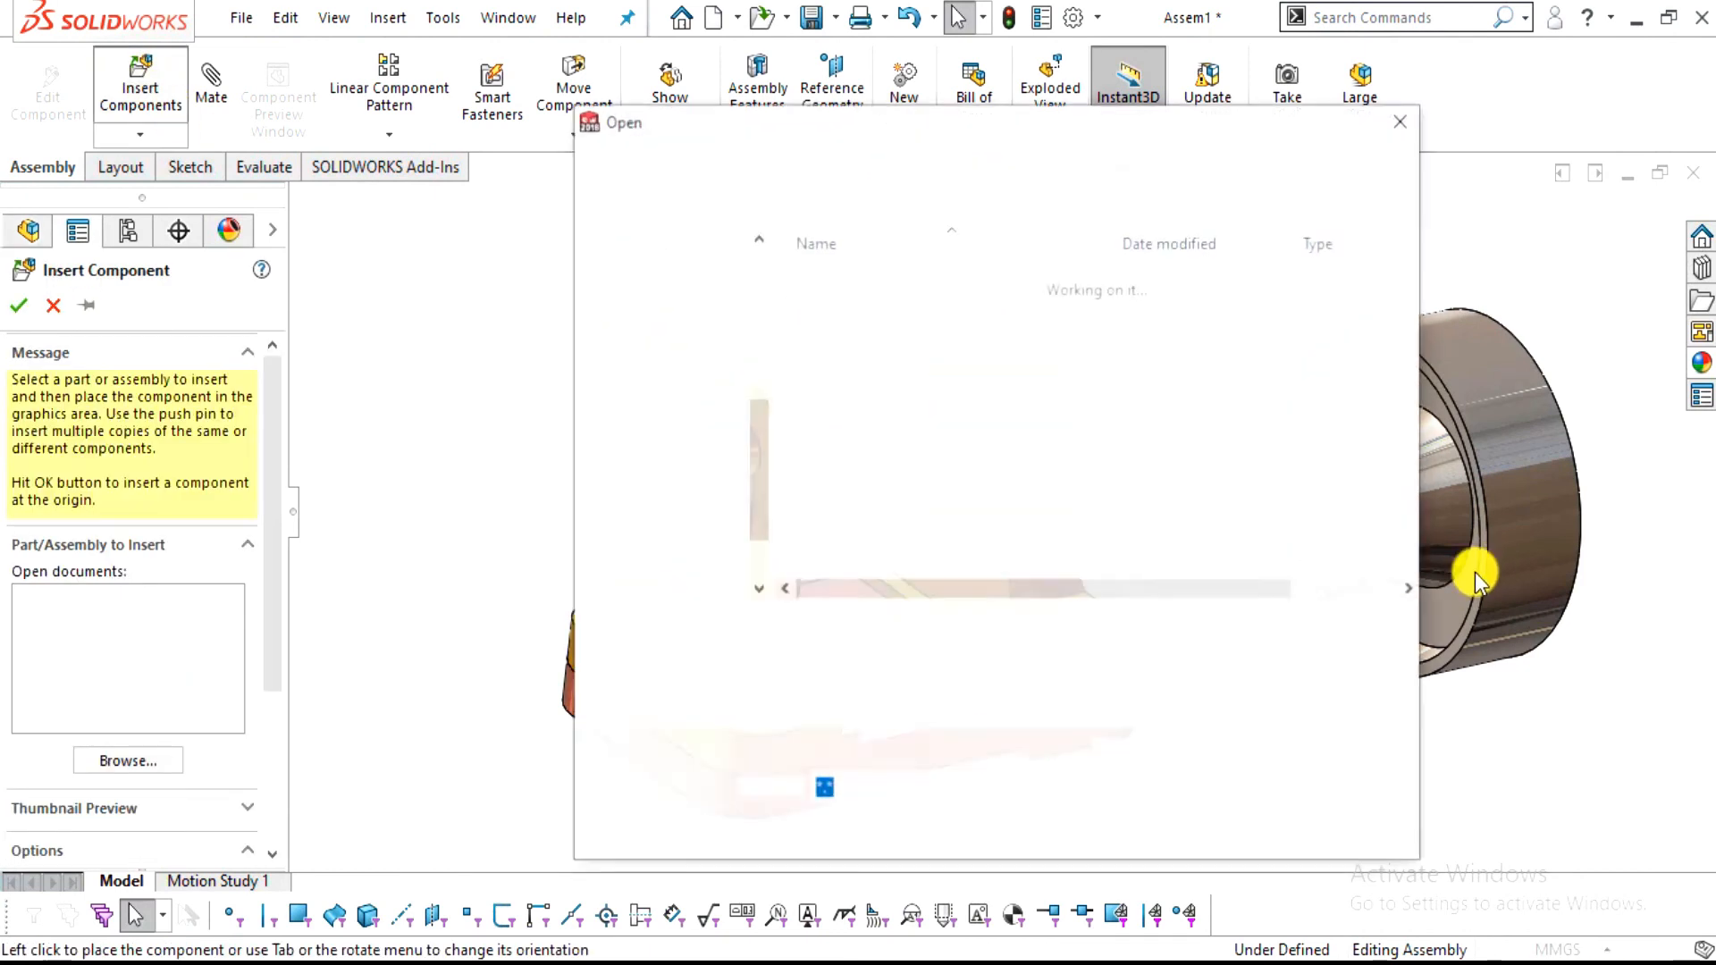
left_click(863, 314)
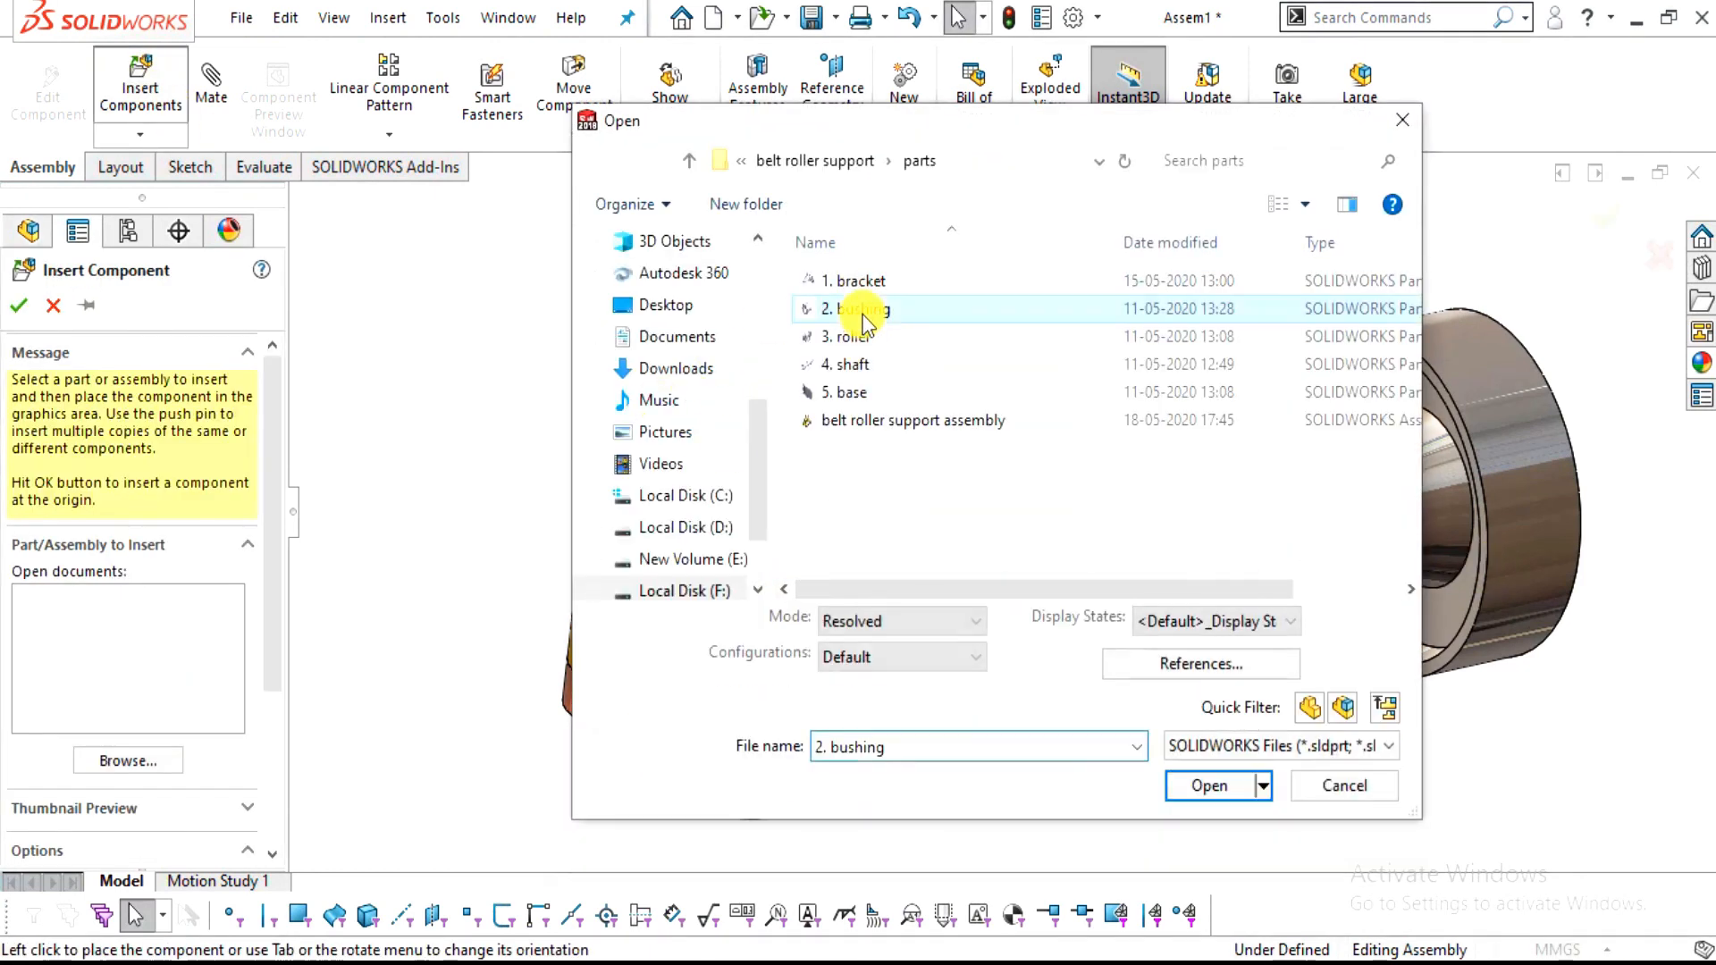
left_click(1215, 787)
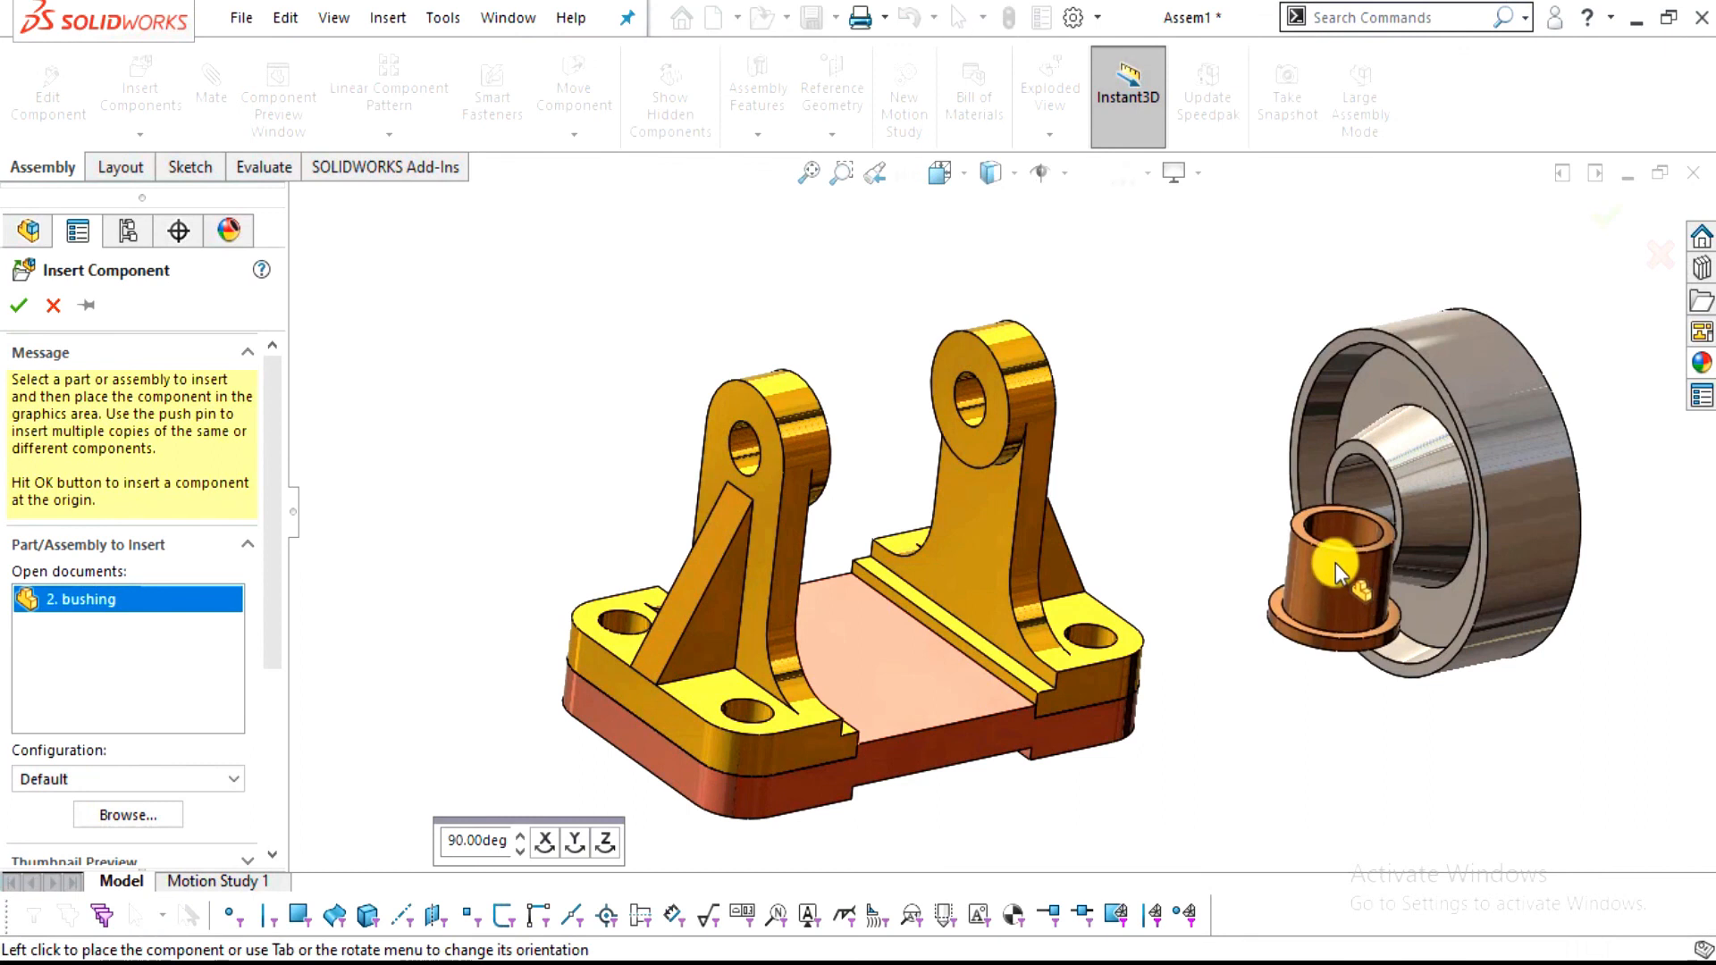
scroll(1335, 563, "down", 3)
left_click(1054, 566)
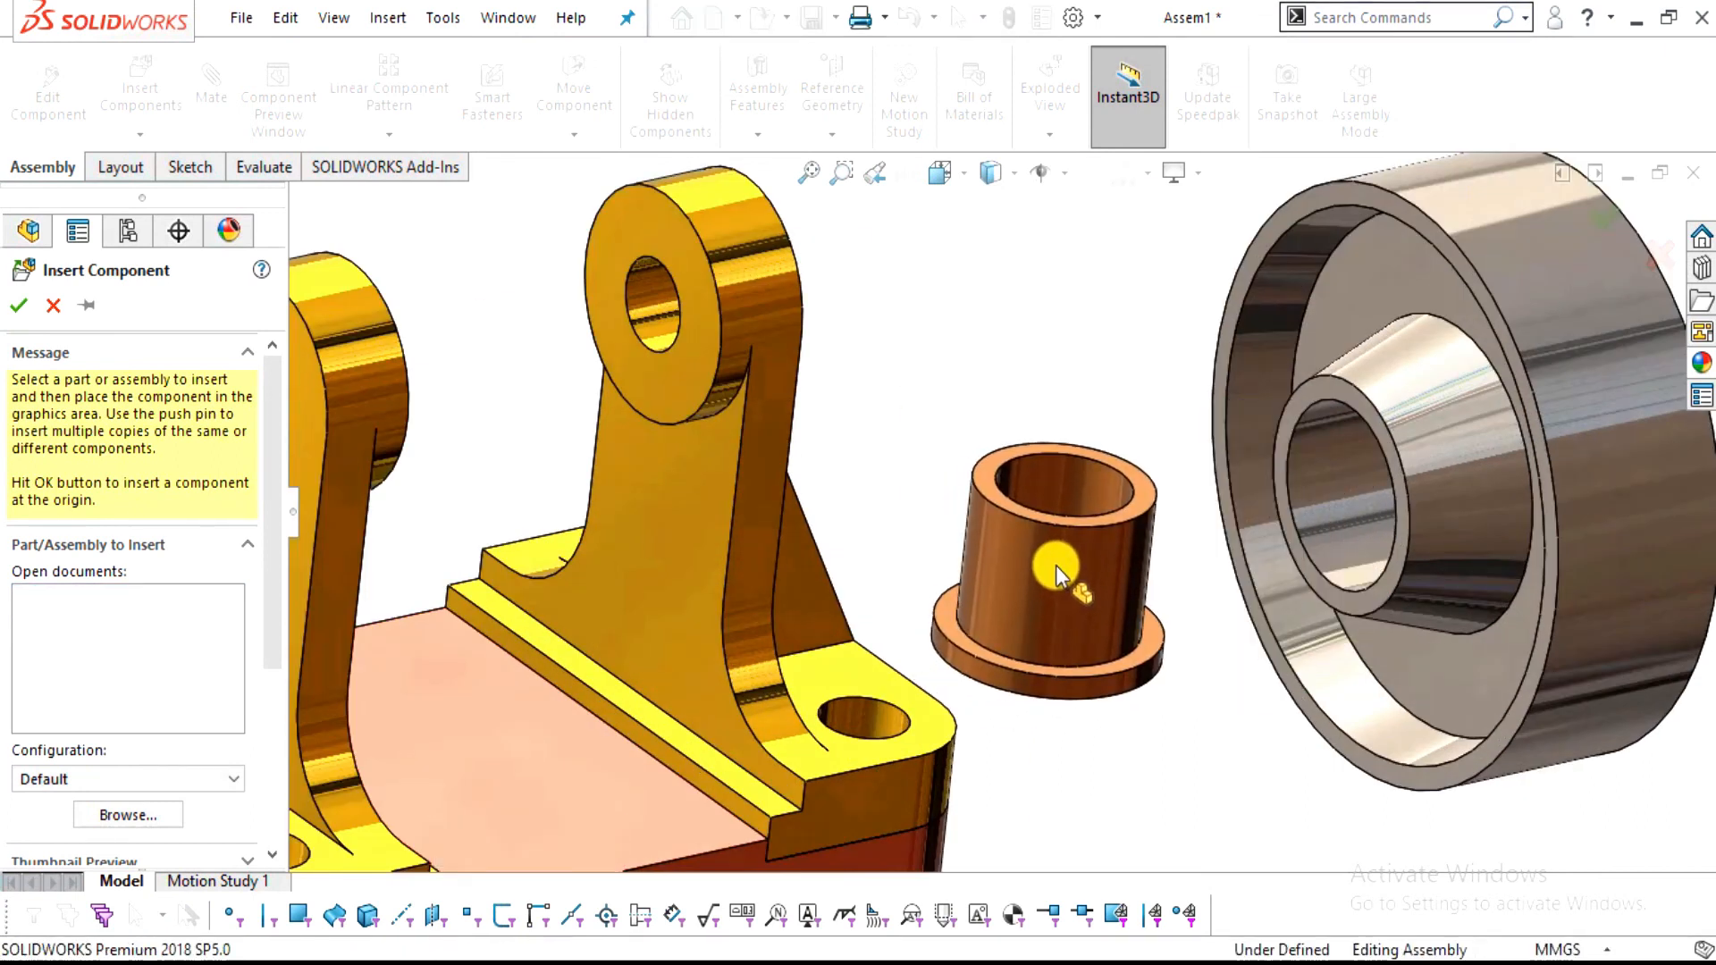
Add a concentric mate between the bushing's outer cylindrical face and the roller's bore
left_click(1053, 566)
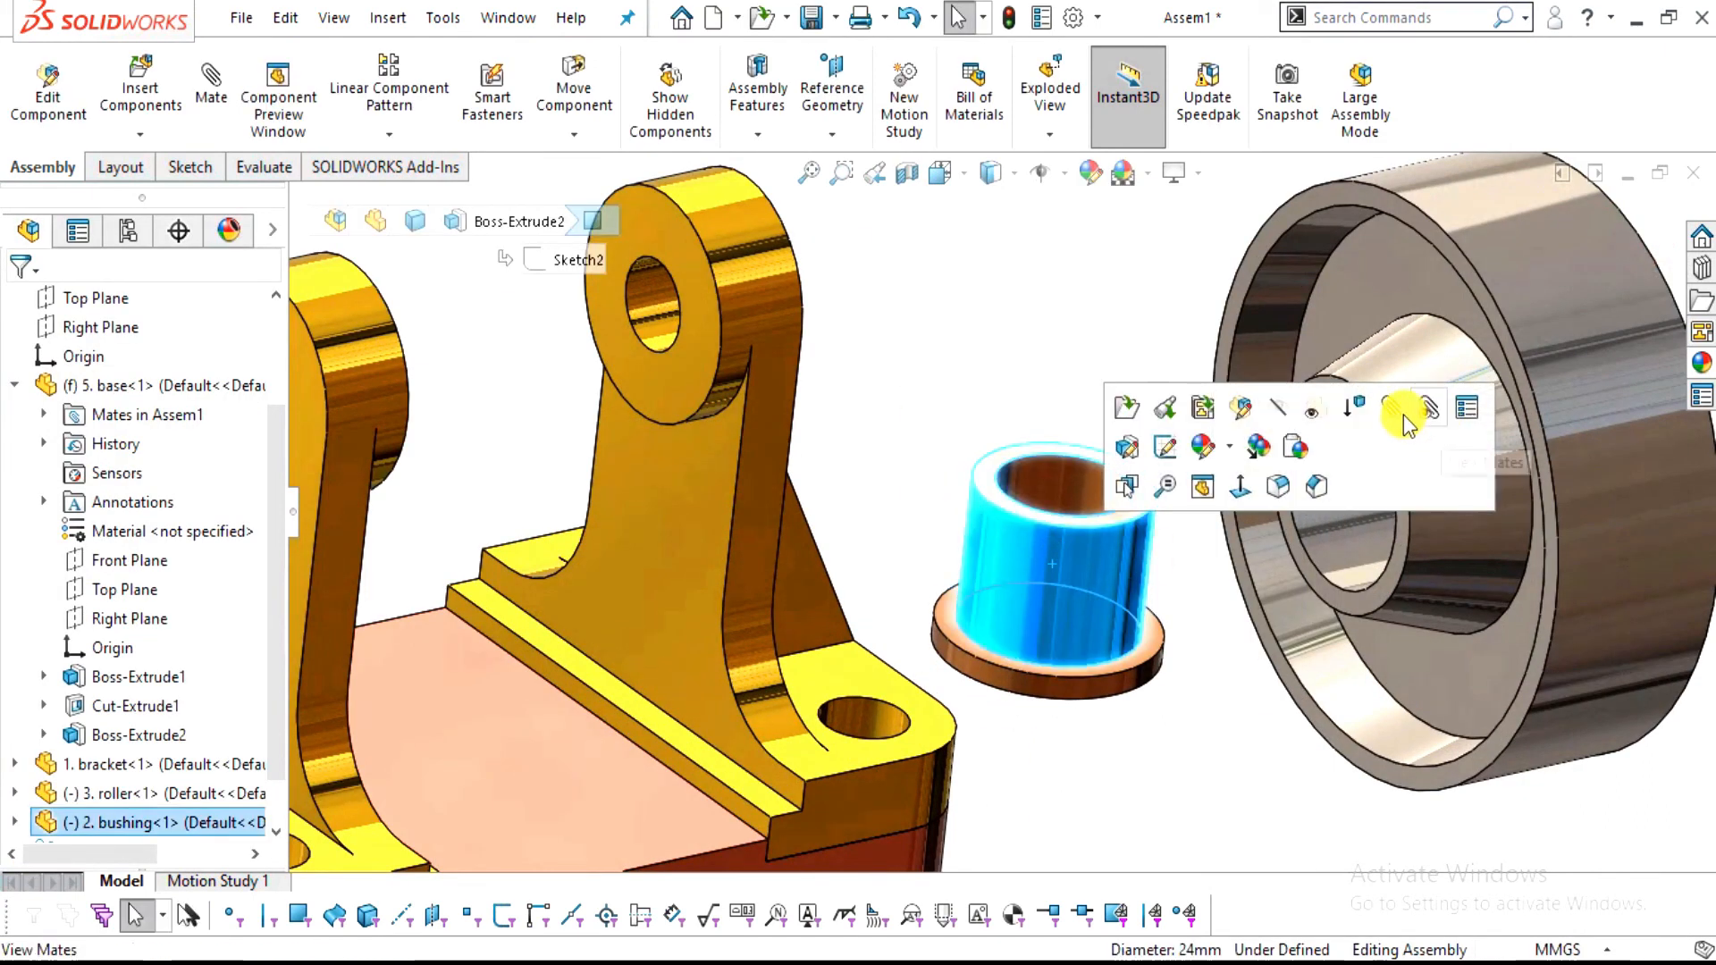
left_click(1399, 415)
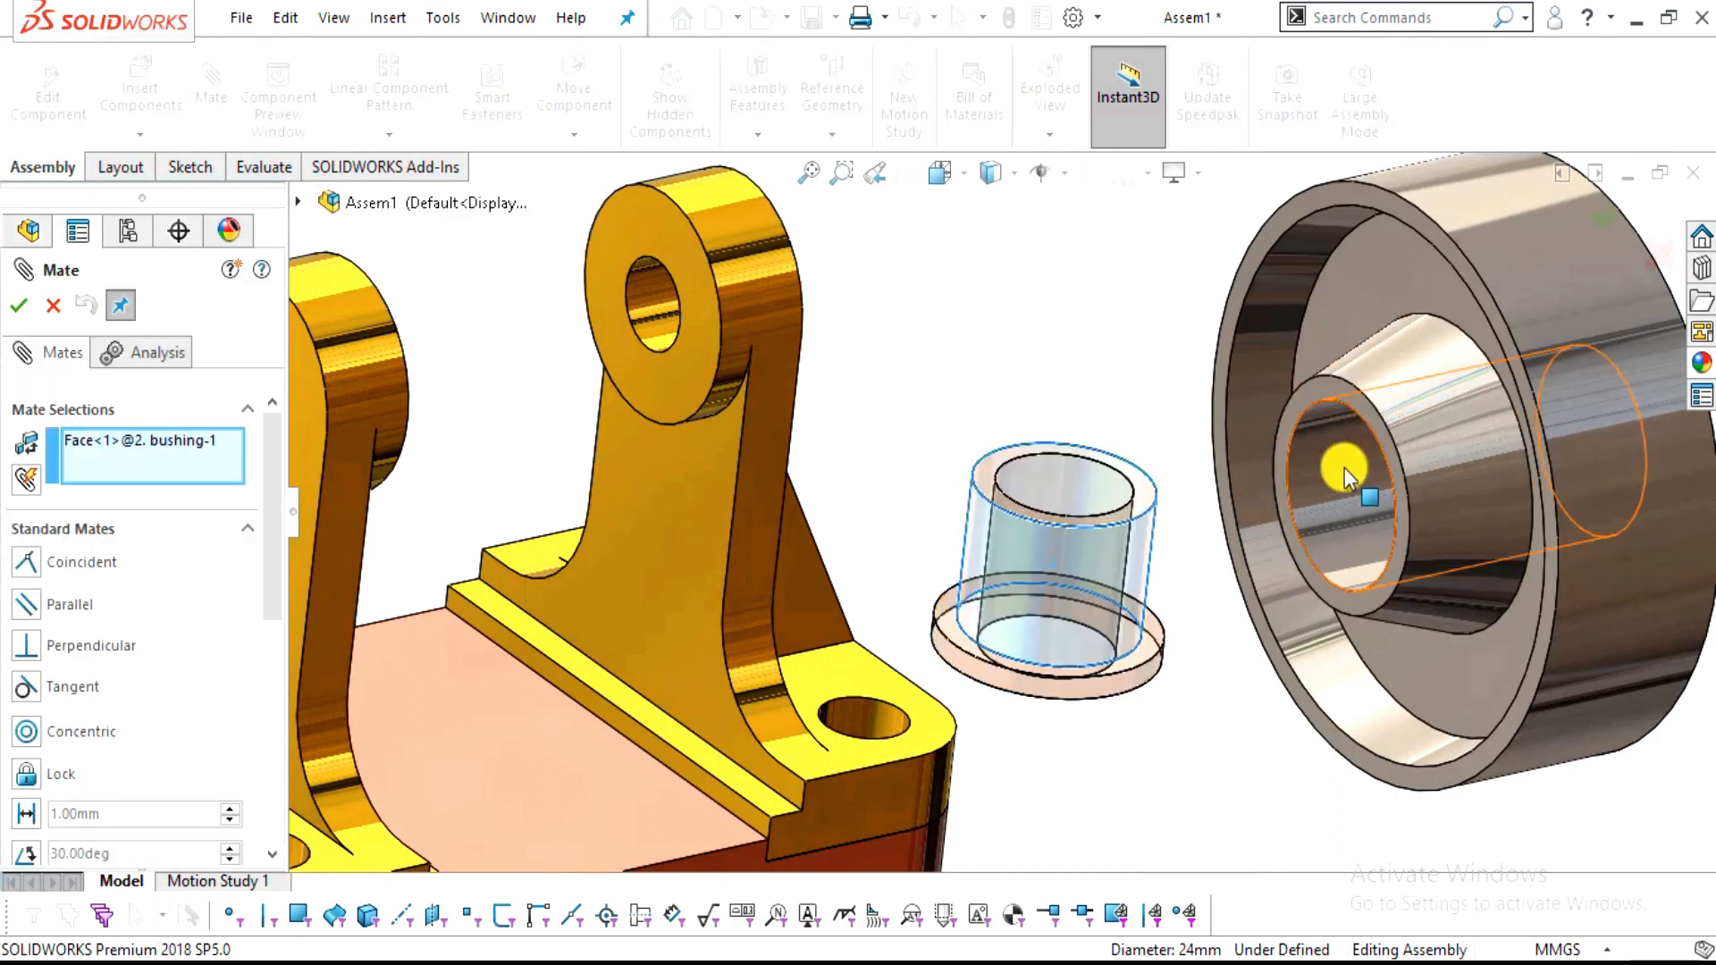
left_click(1315, 479)
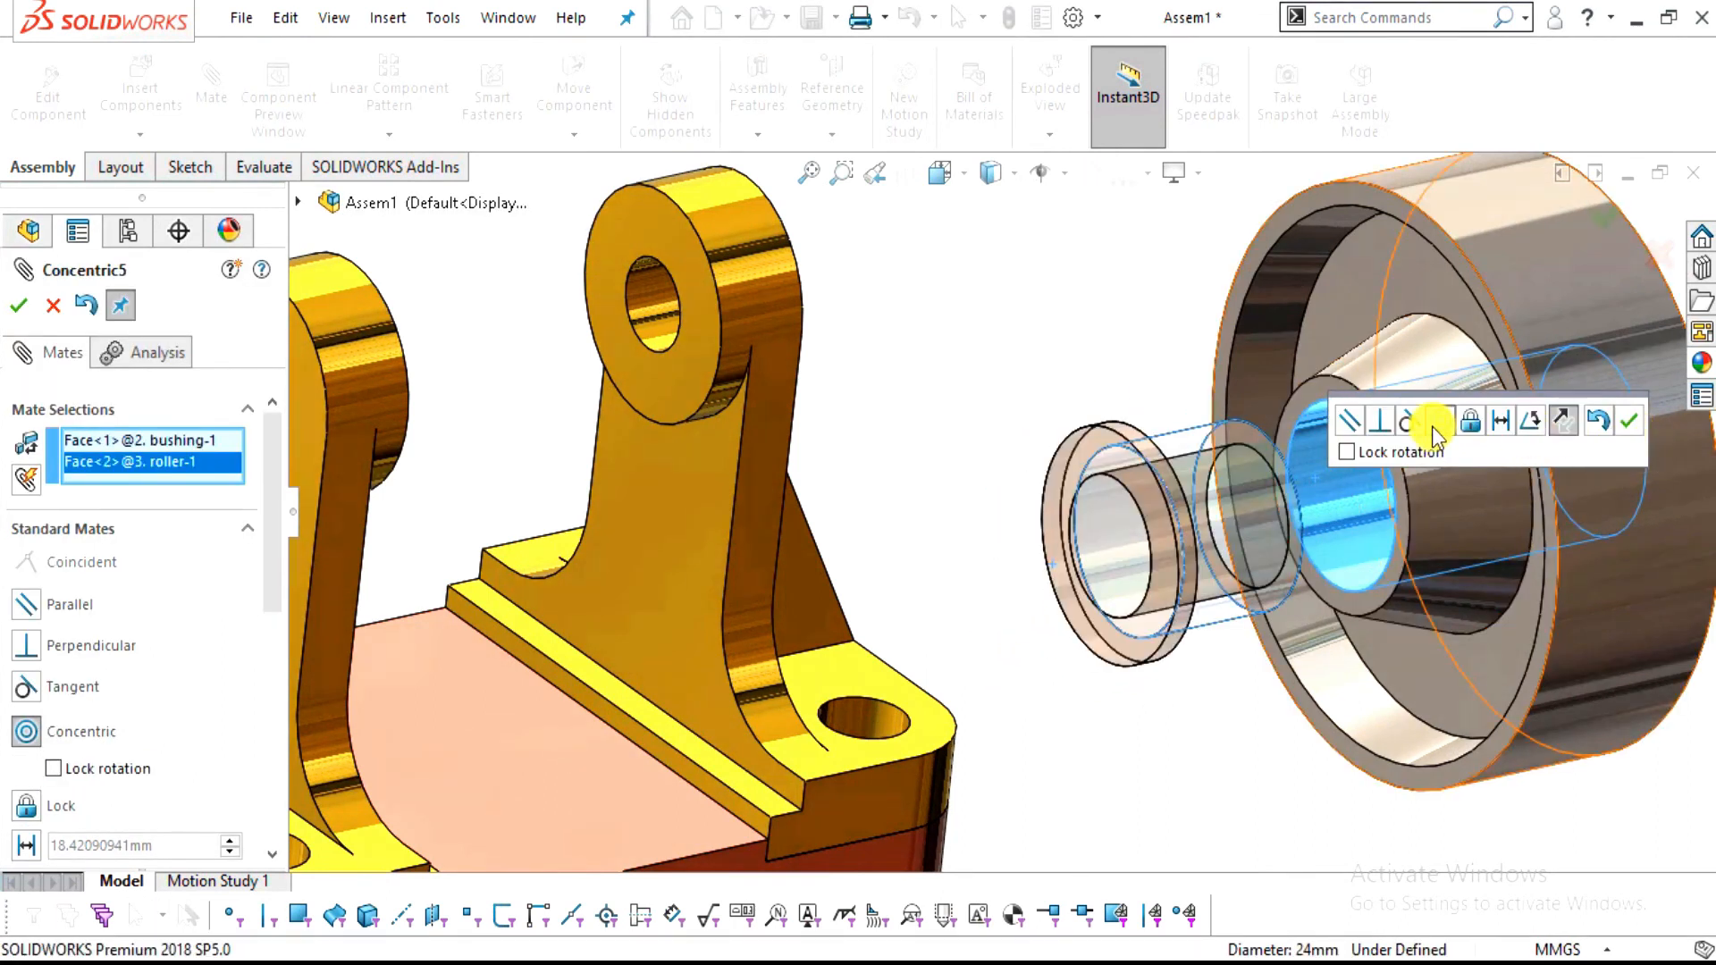
left_click(1641, 421)
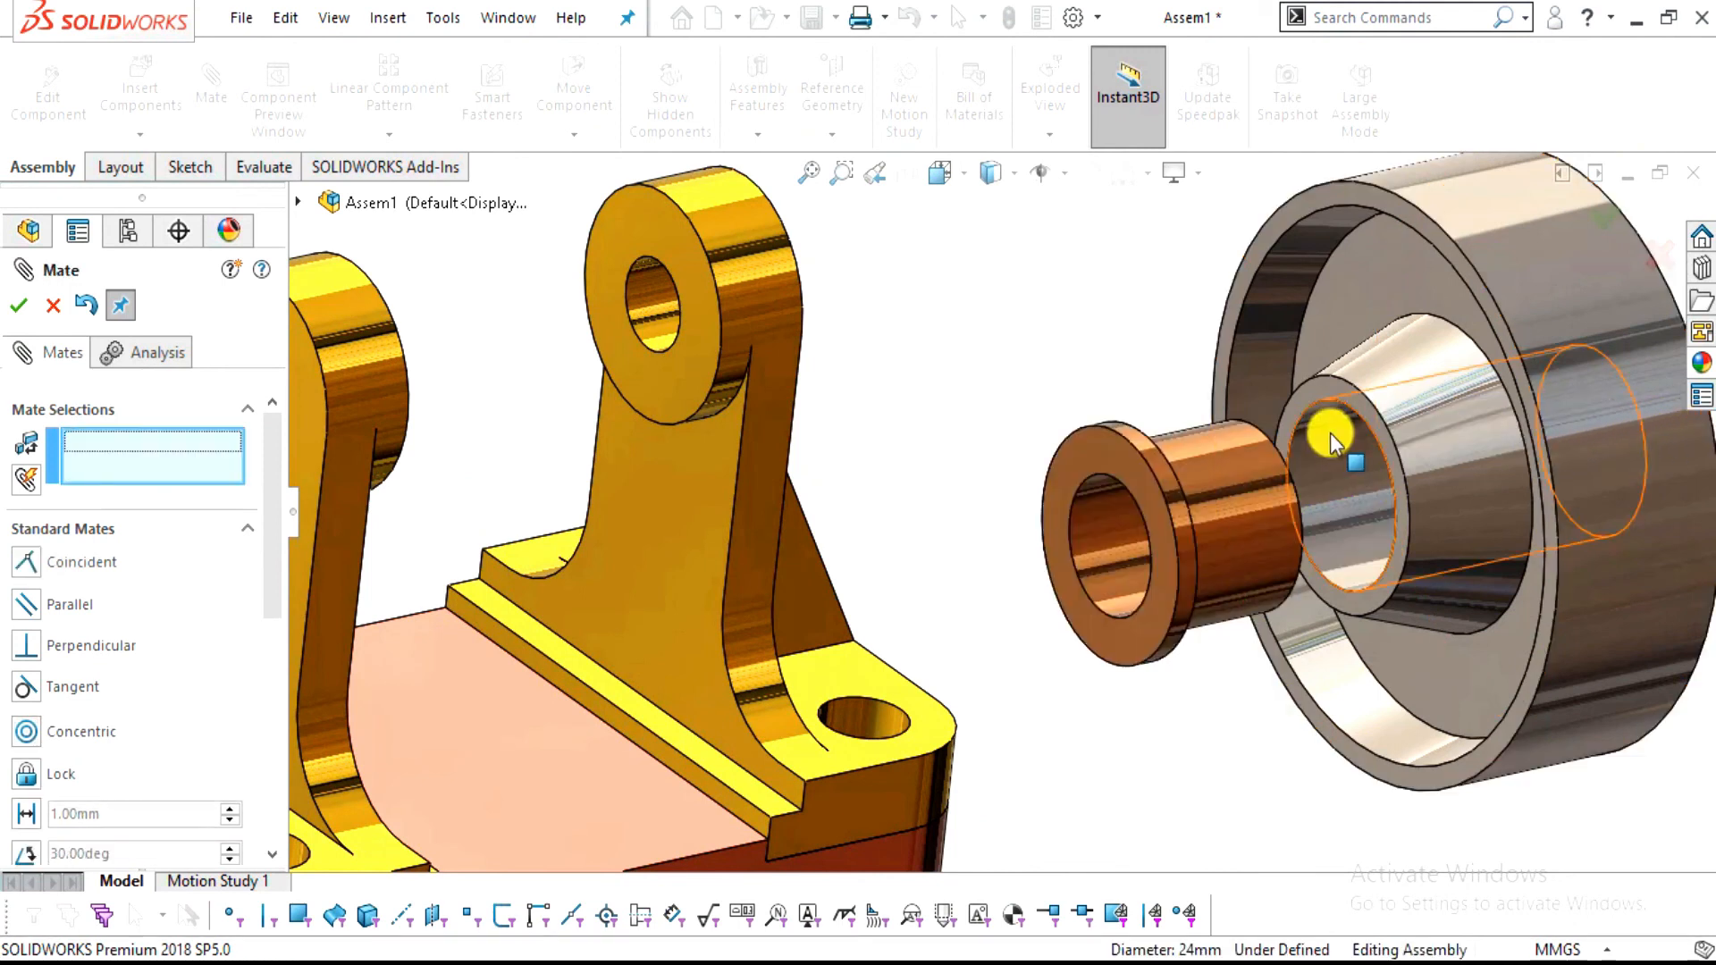
Add a coincident mate between the roller's hub end face and the inner face of the bushing's flange
left_click(1301, 399)
middle_click_drag(1276, 593, 1196, 475)
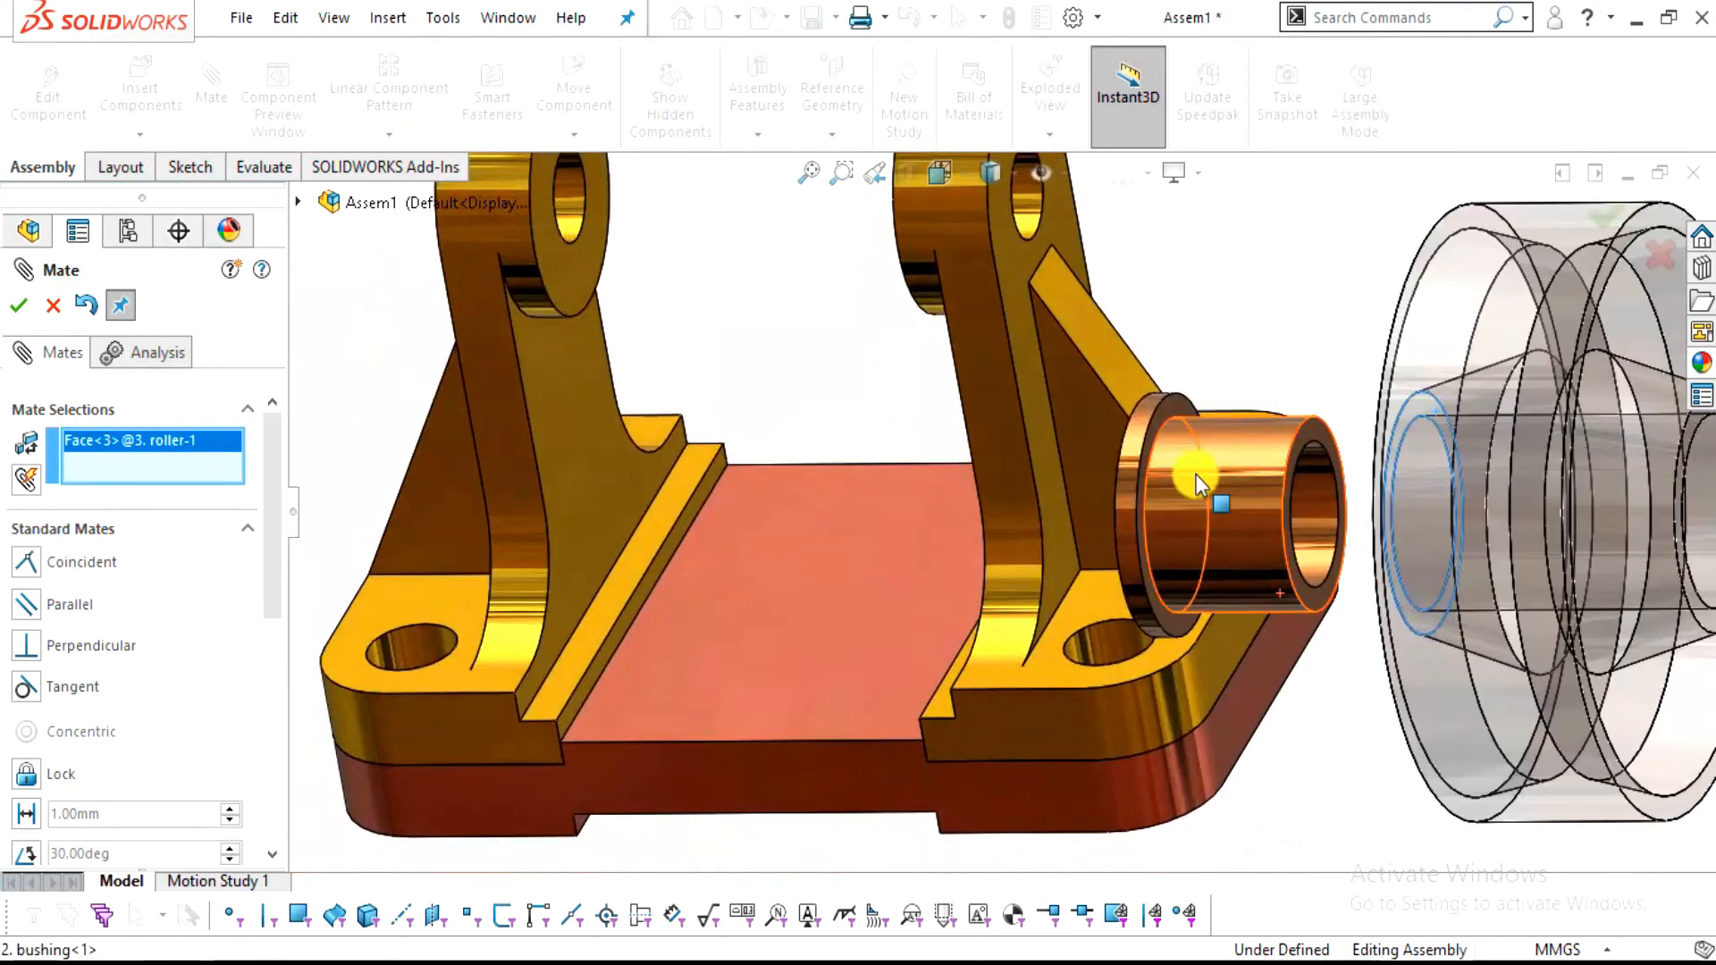
scroll(1192, 420, "down", 4)
left_click(1097, 403)
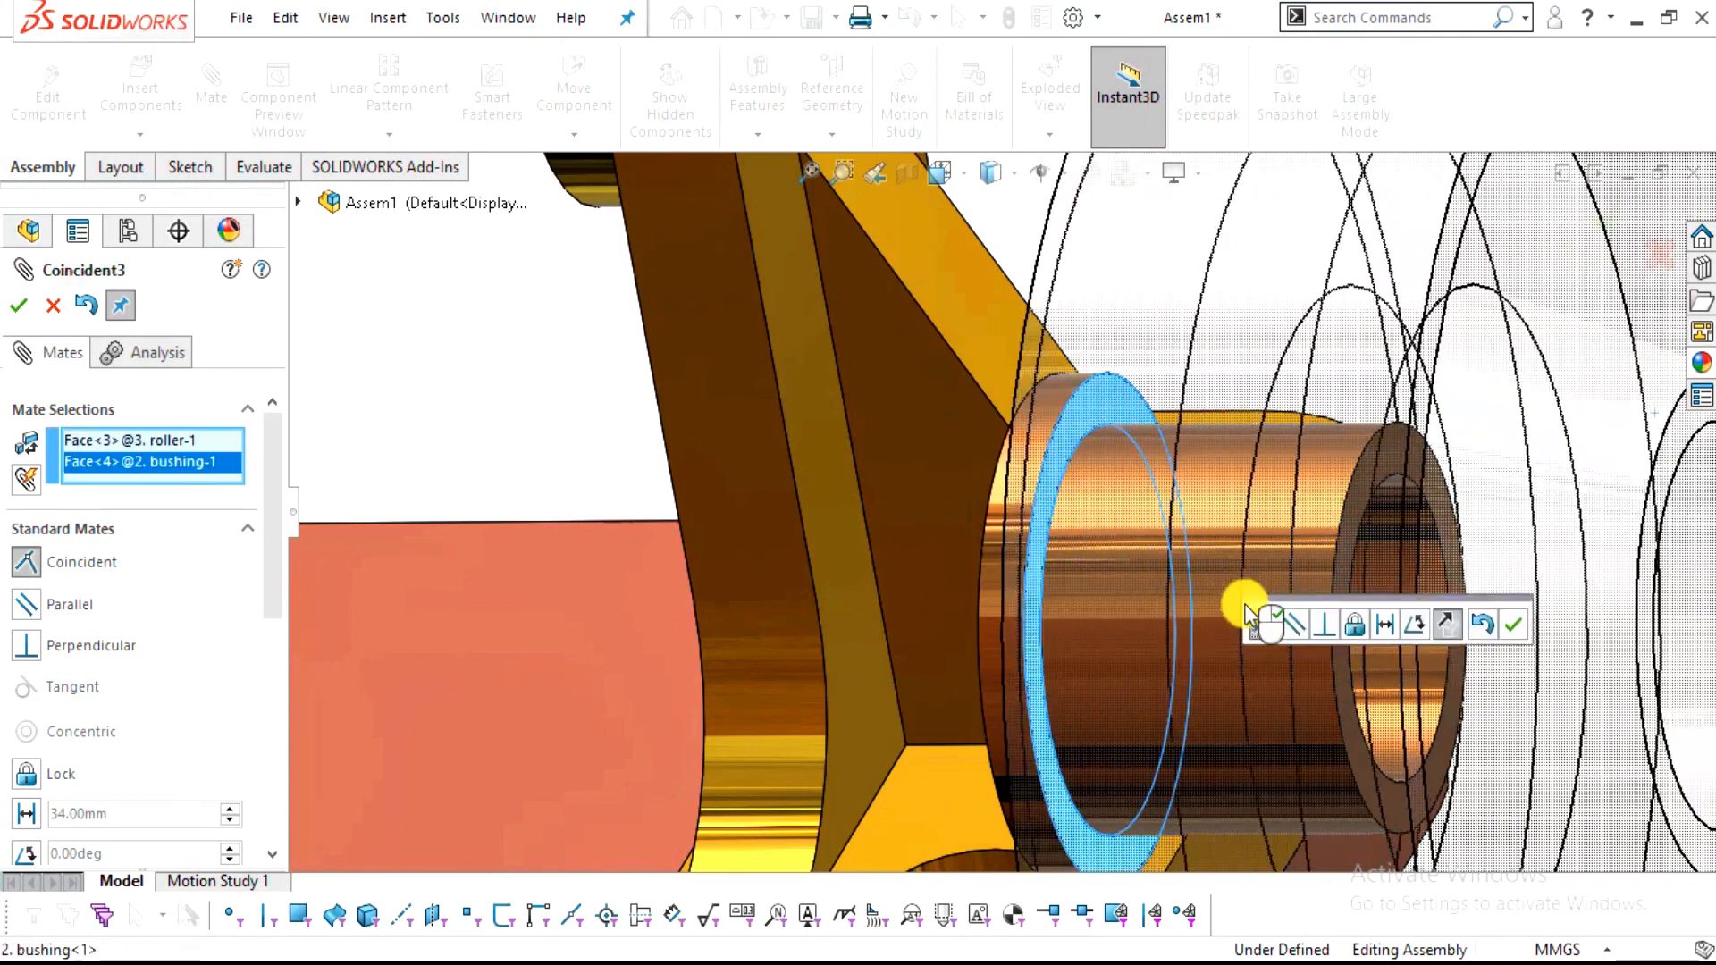
left_click(1515, 622)
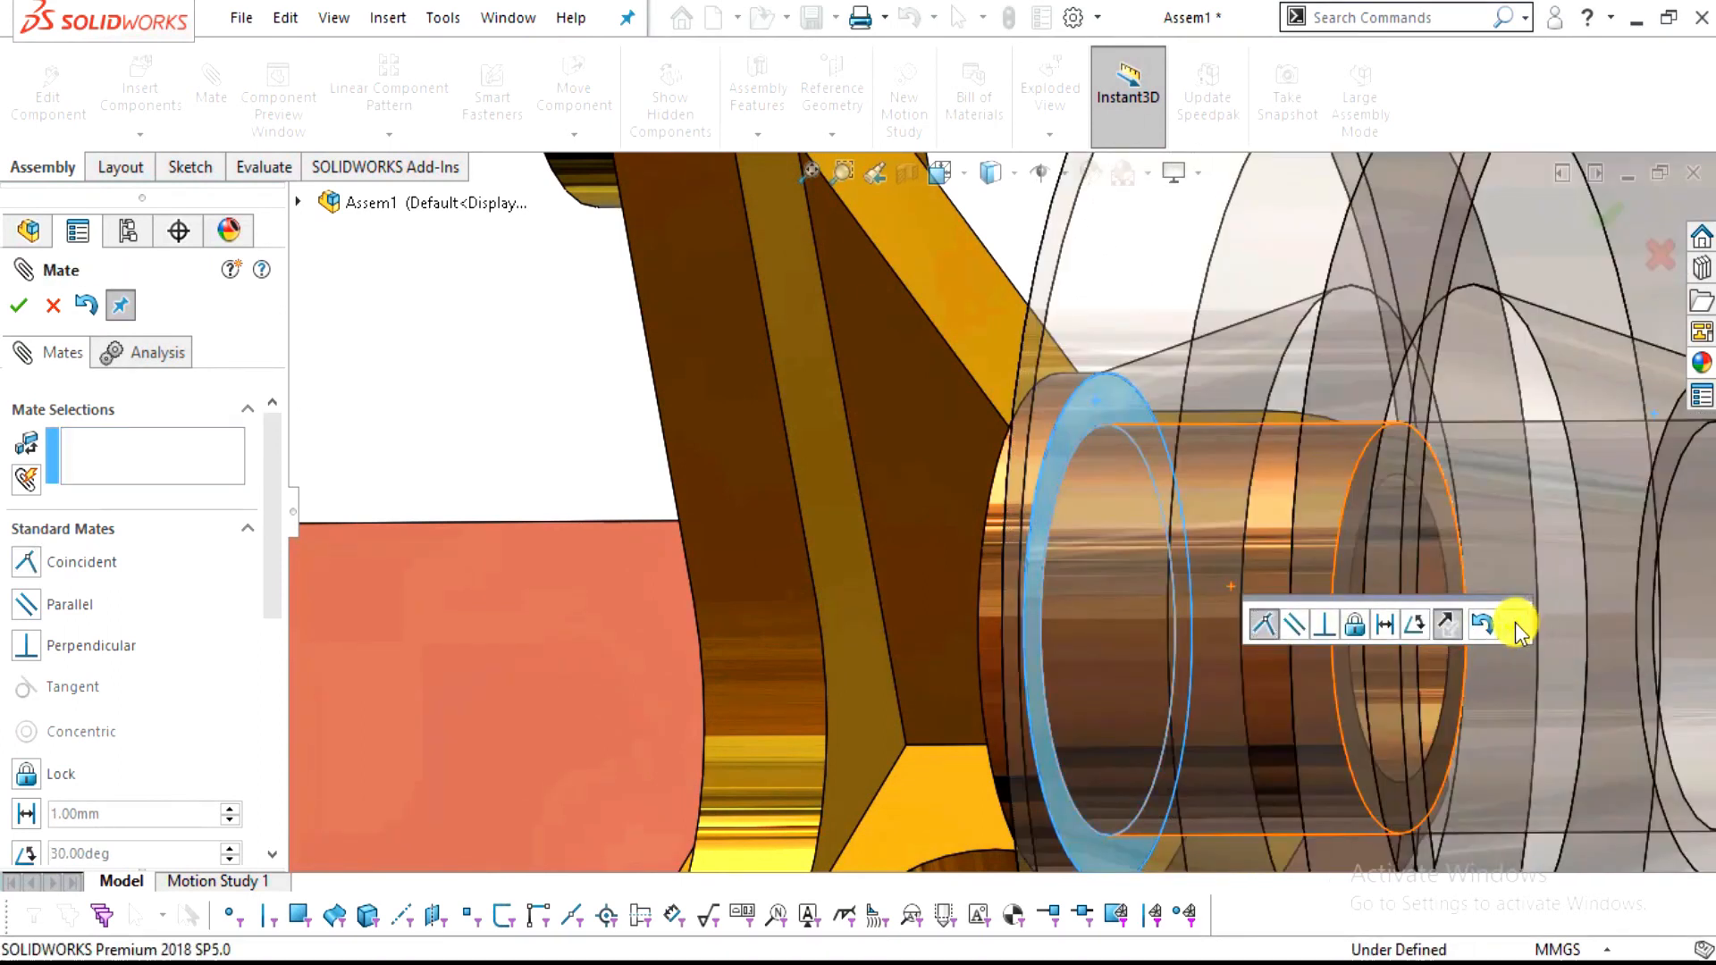
scroll(1348, 593, "up", 5)
middle_click_drag(1298, 630, 1218, 682)
key("Escape")
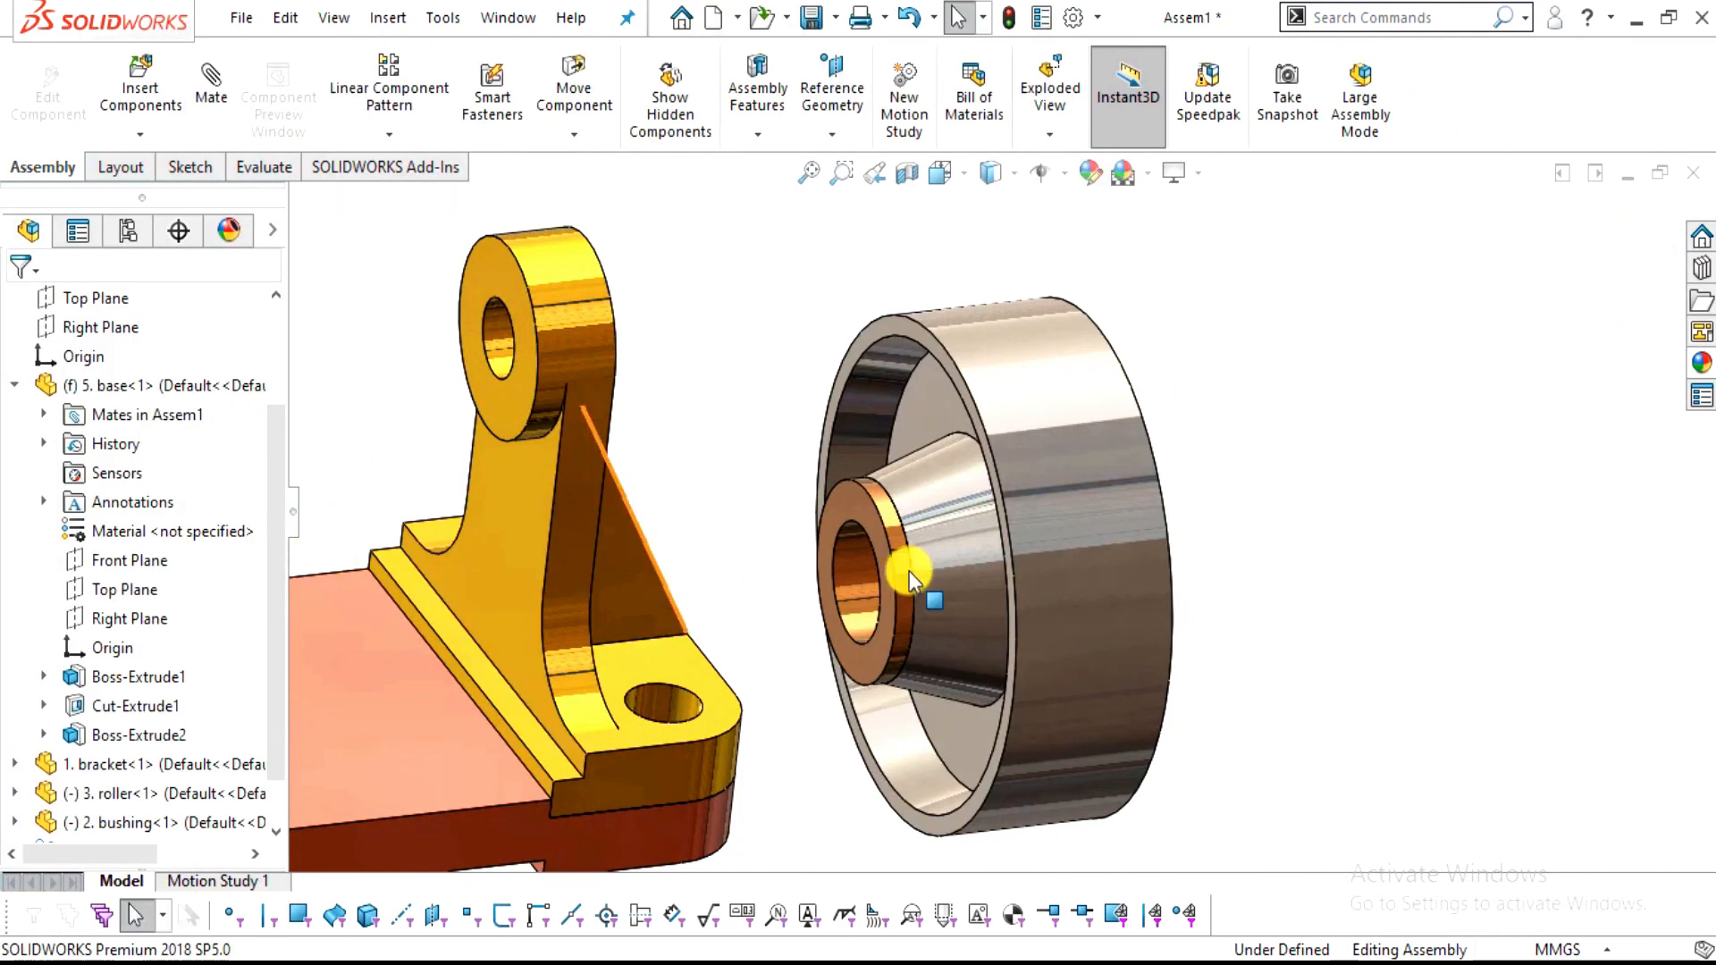
Move the roller and its bushing farther from the base and place a copy of the bushing on the roller's far side
key("super")
left_click_drag(871, 513, 1113, 475)
left_click(1371, 479)
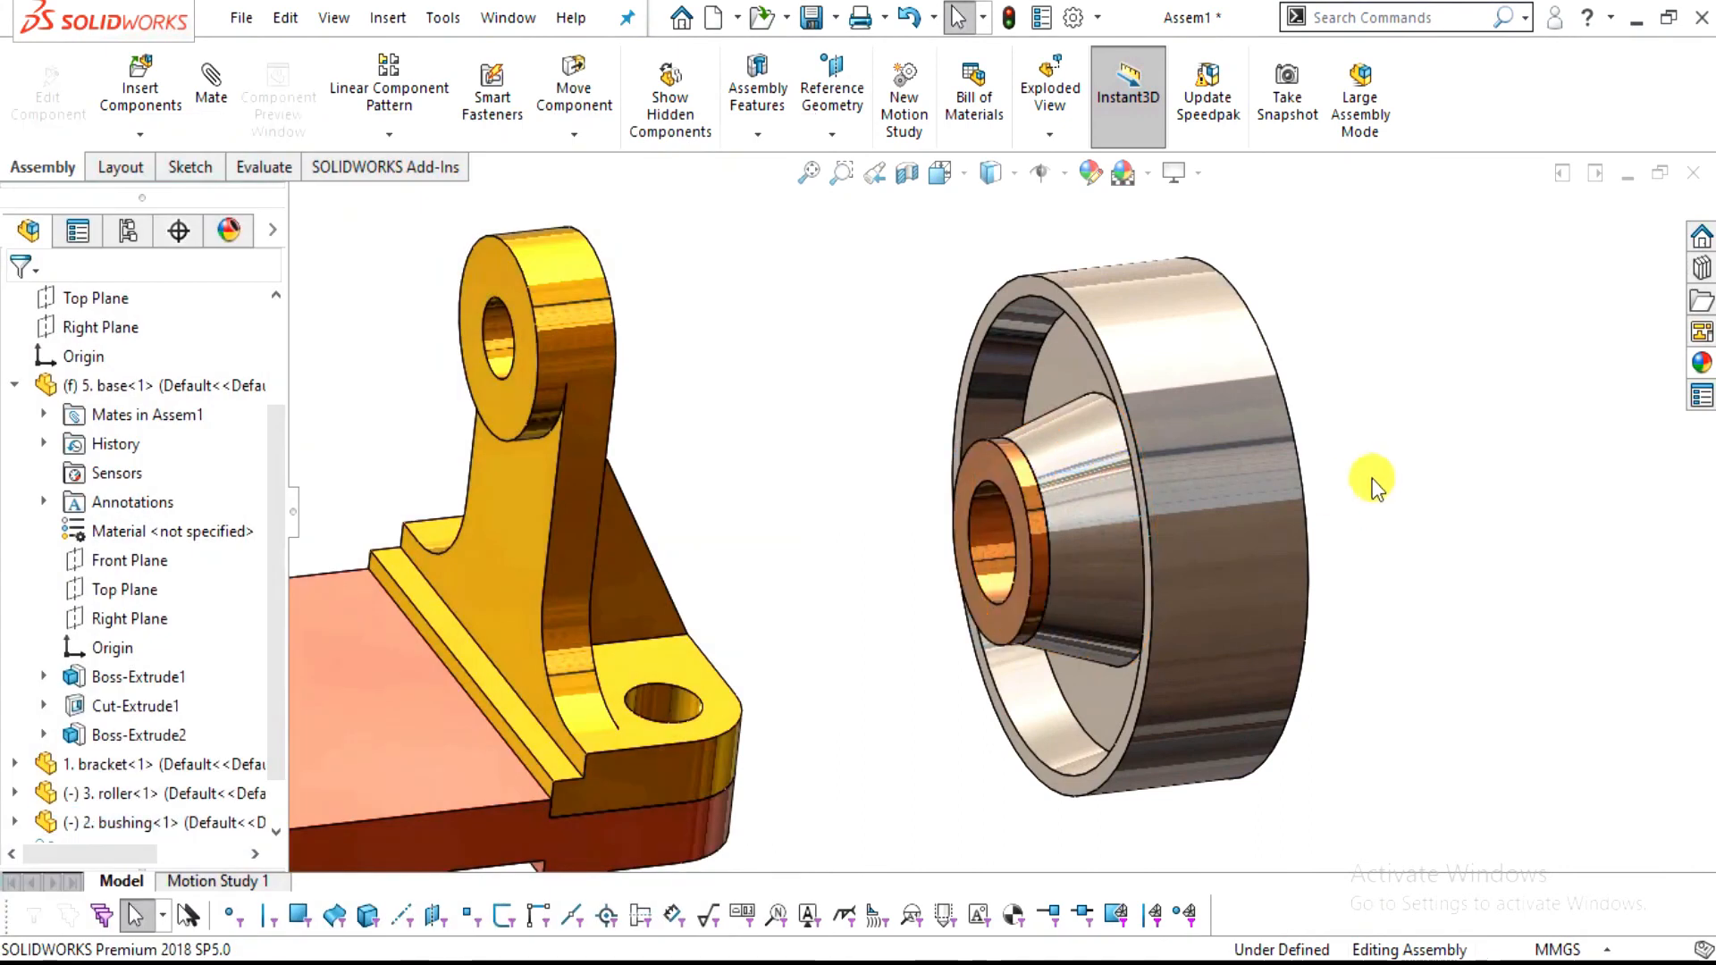
left_click(1007, 465)
left_click_drag(1006, 465, 1462, 408)
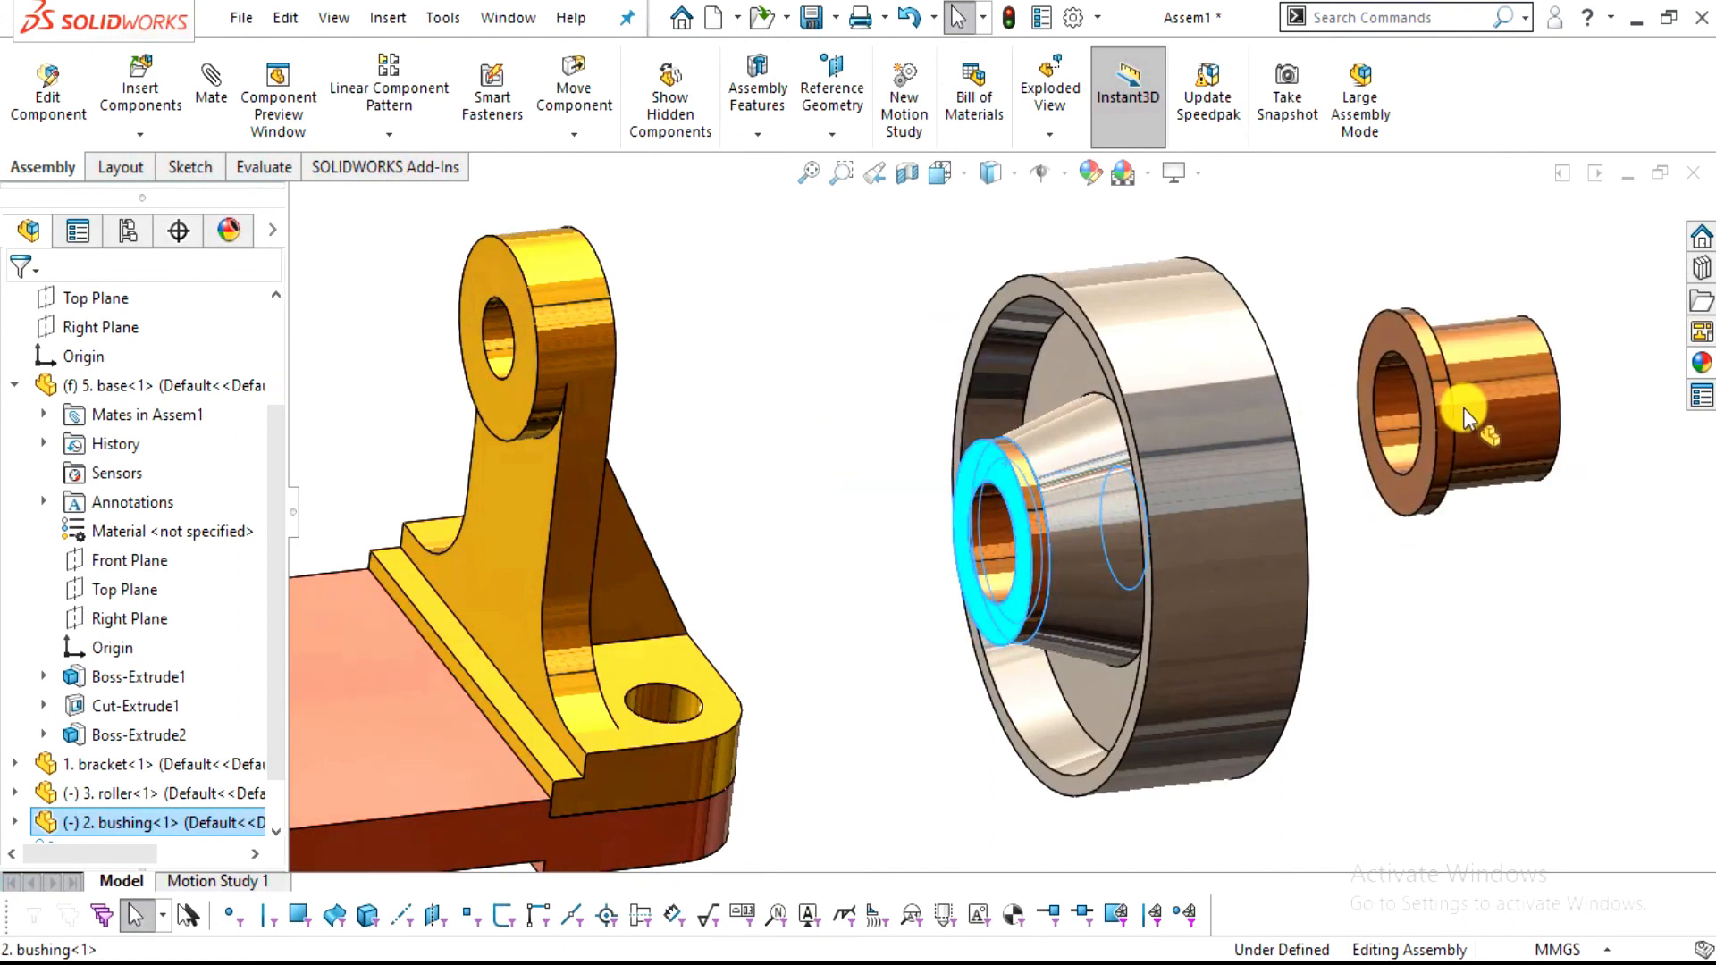
left_click(1550, 537)
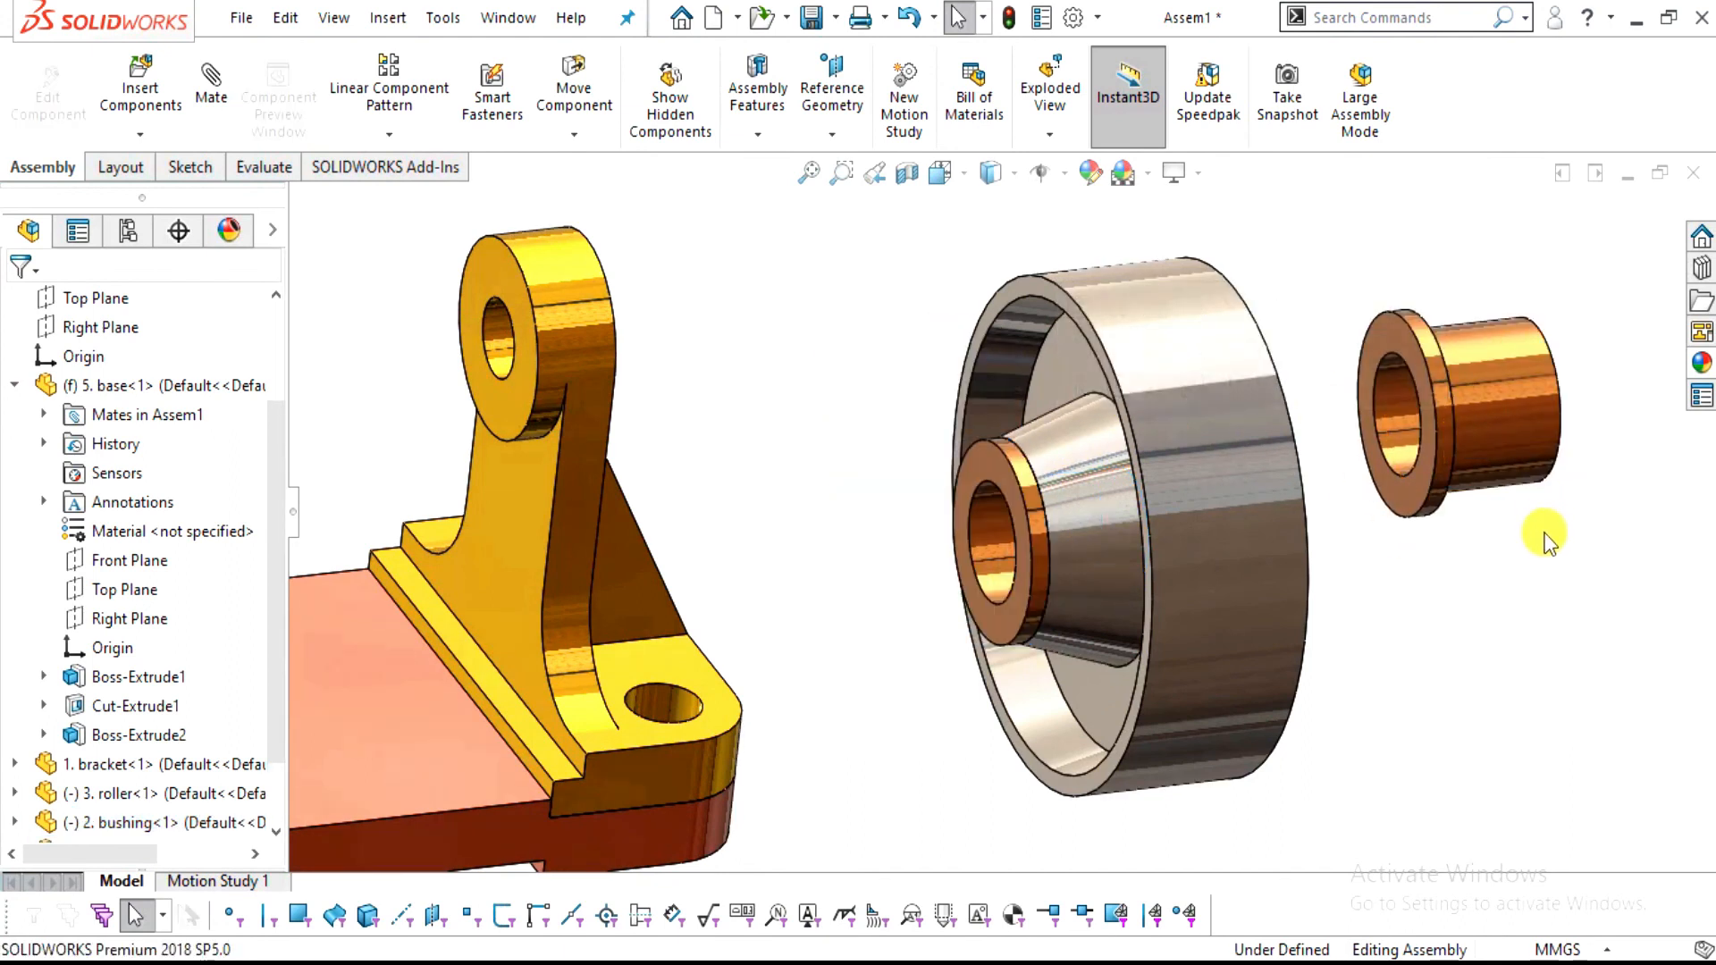
Add a concentric mate between the copied bushing's outer cylindrical face and the roller's bore, with the alignment flipped so its flange faces outward
mouse_move(1254, 713)
middle_mouse_down()
mouse_move(1225, 661)
mouse_move(1225, 709)
middle_mouse_up()
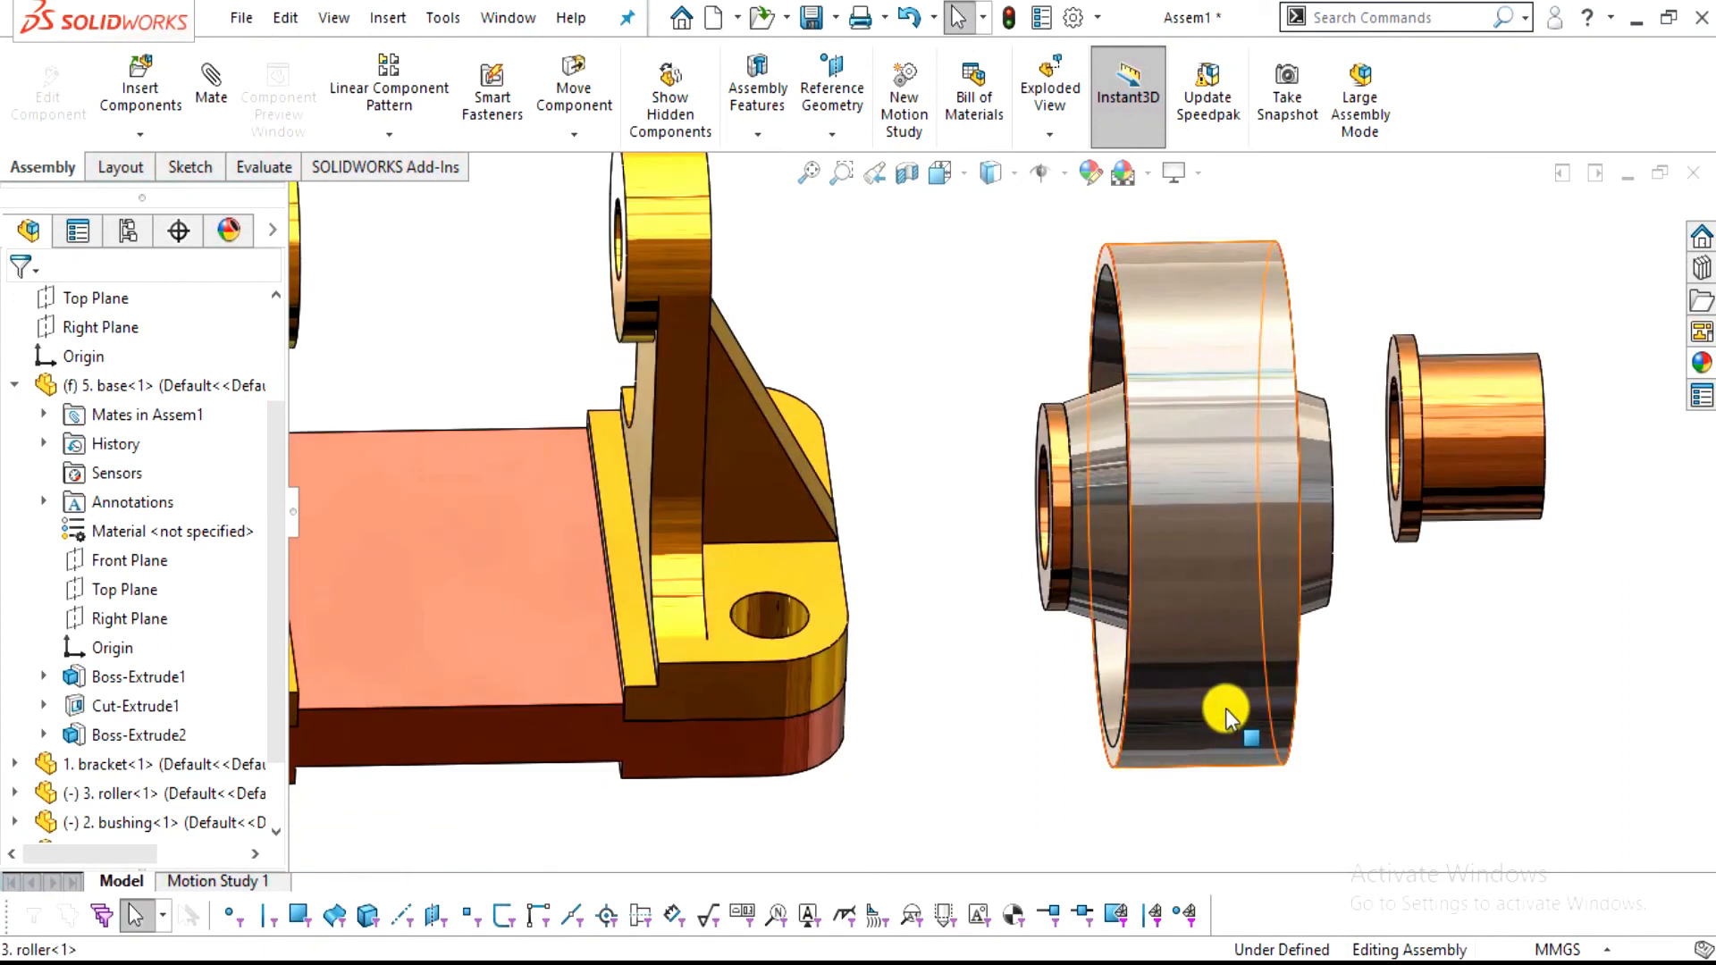
scroll(1528, 411, "down", 2)
left_click(1418, 524)
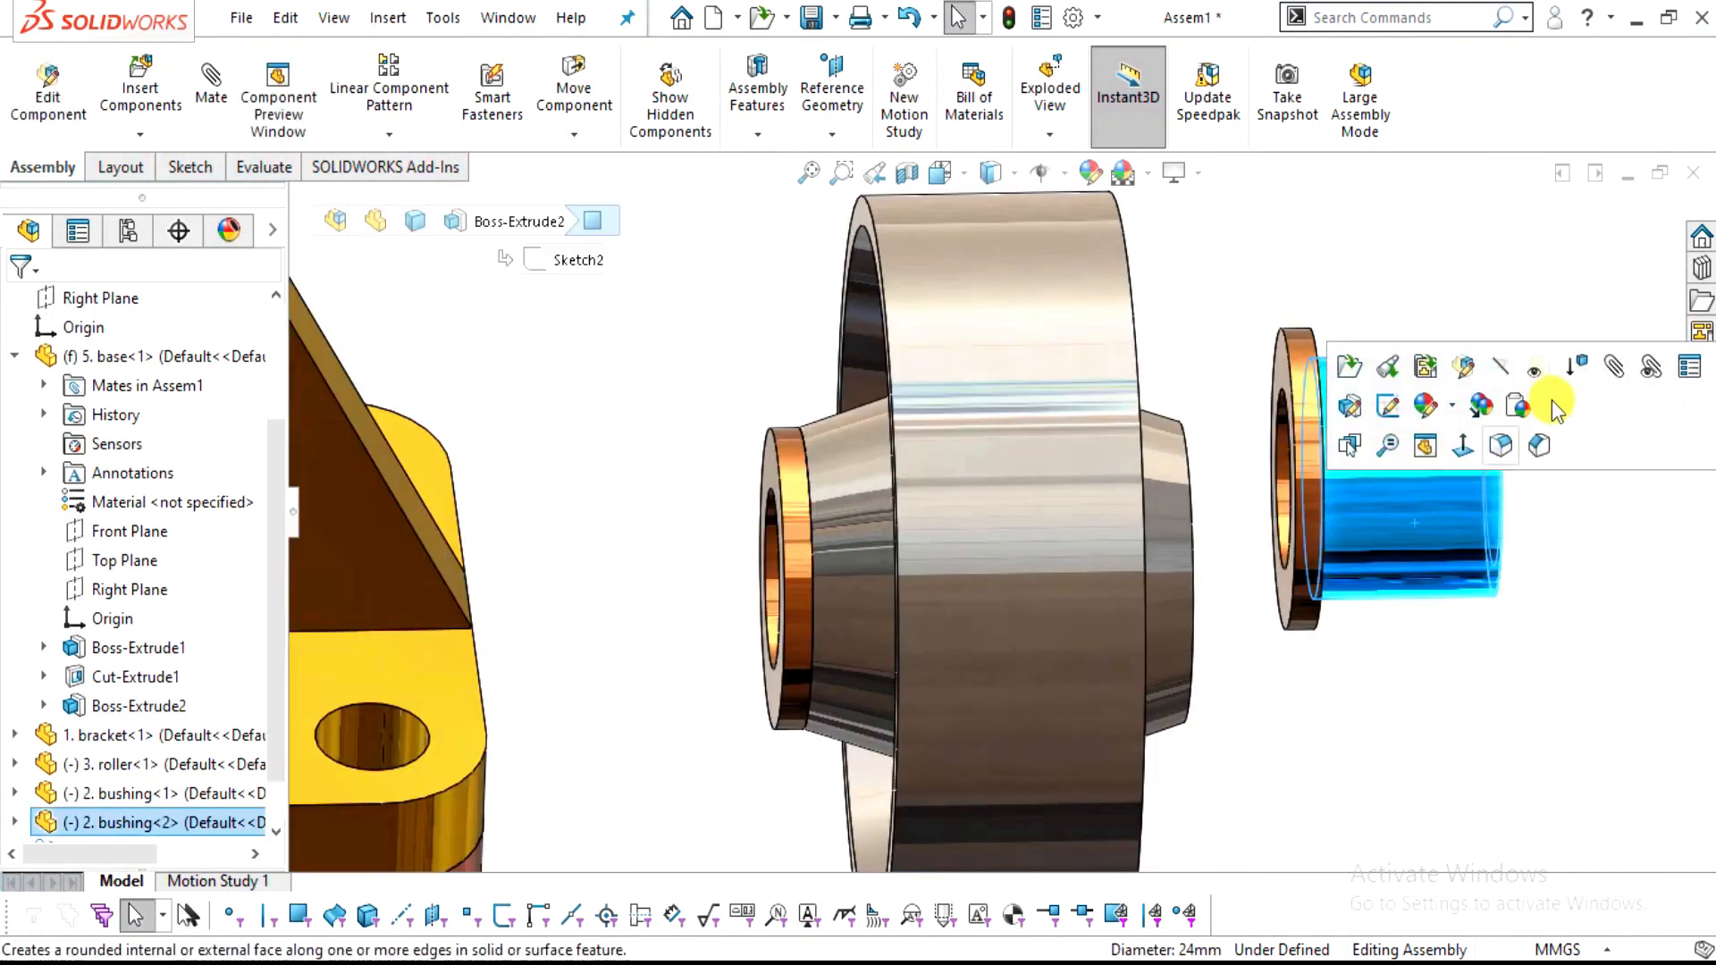
middle_click_drag(1288, 672, 1224, 581)
left_click(1297, 595)
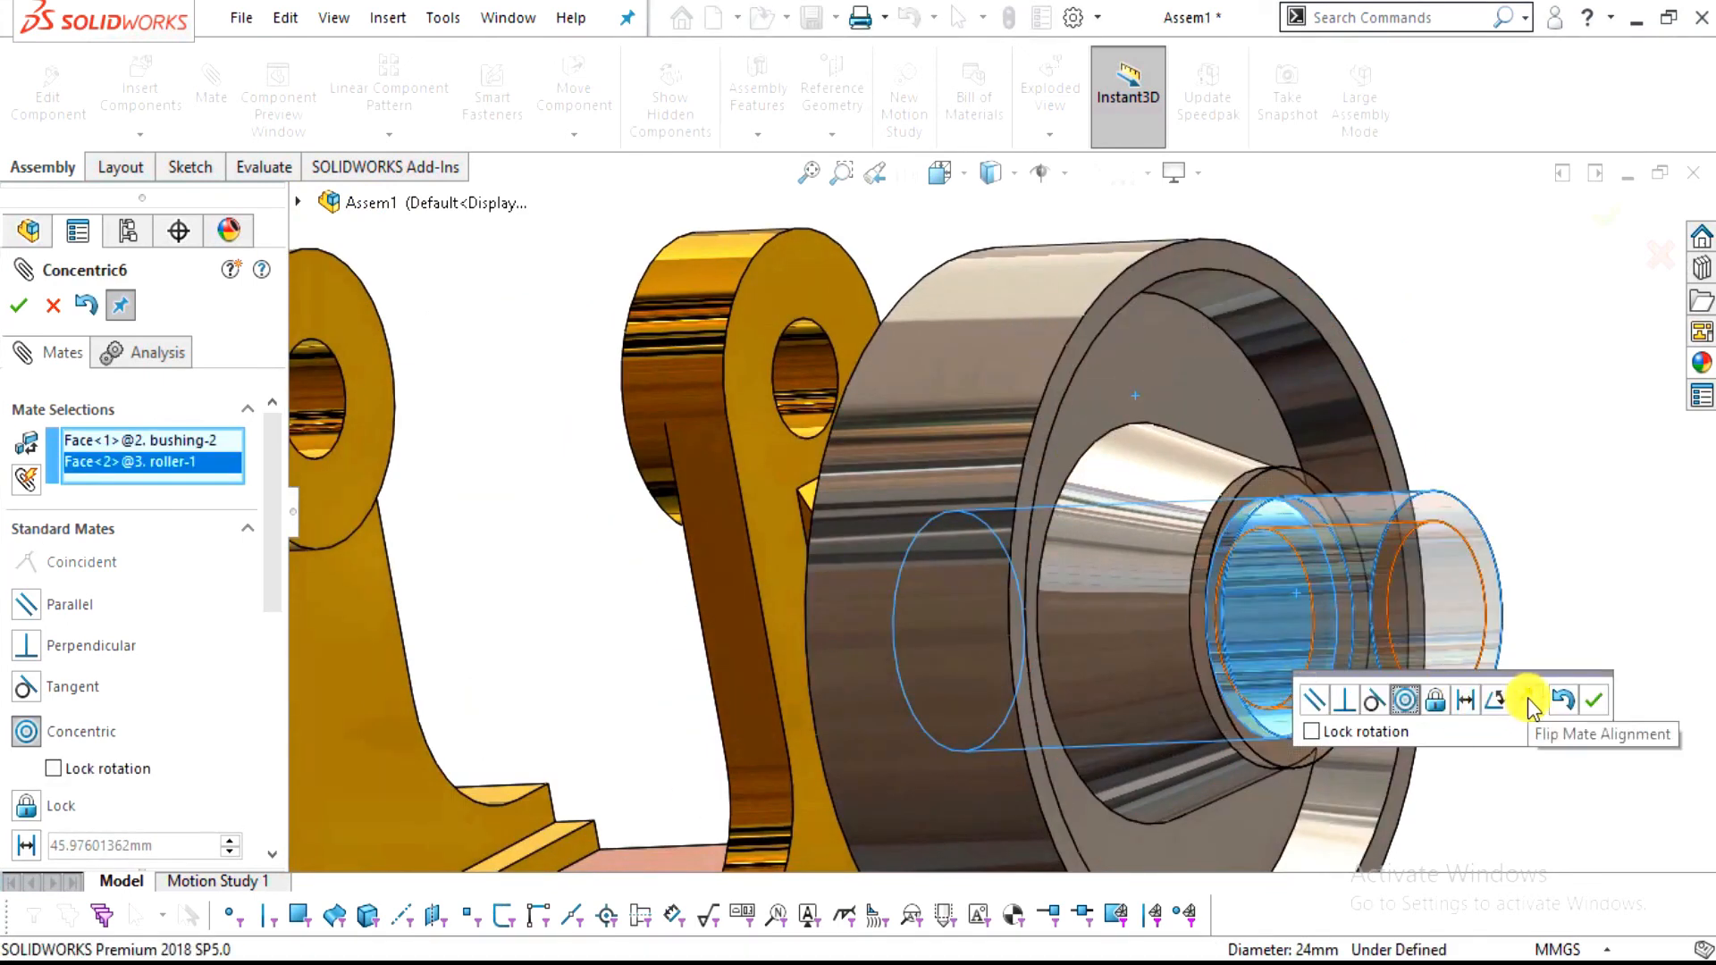
left_click(1526, 699)
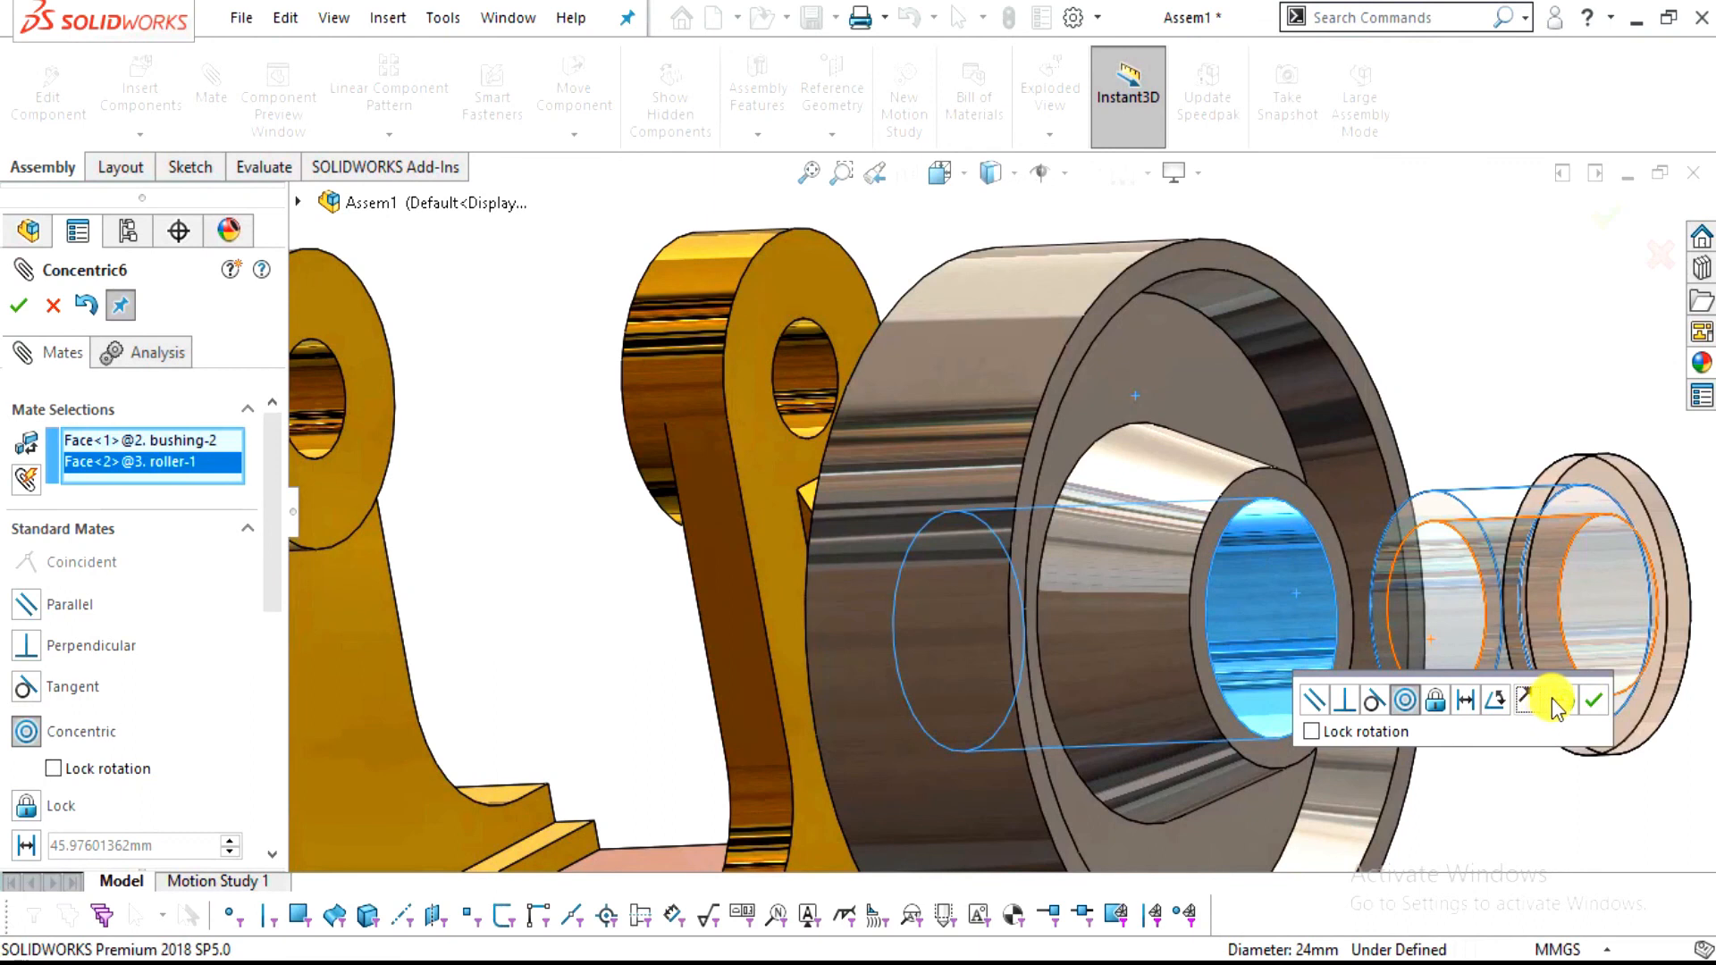
left_click(1592, 699)
Add a coincident mate between the second bushing's inner flange face and the roller's free hub end face
middle_click_drag(1470, 711, 1027, 501)
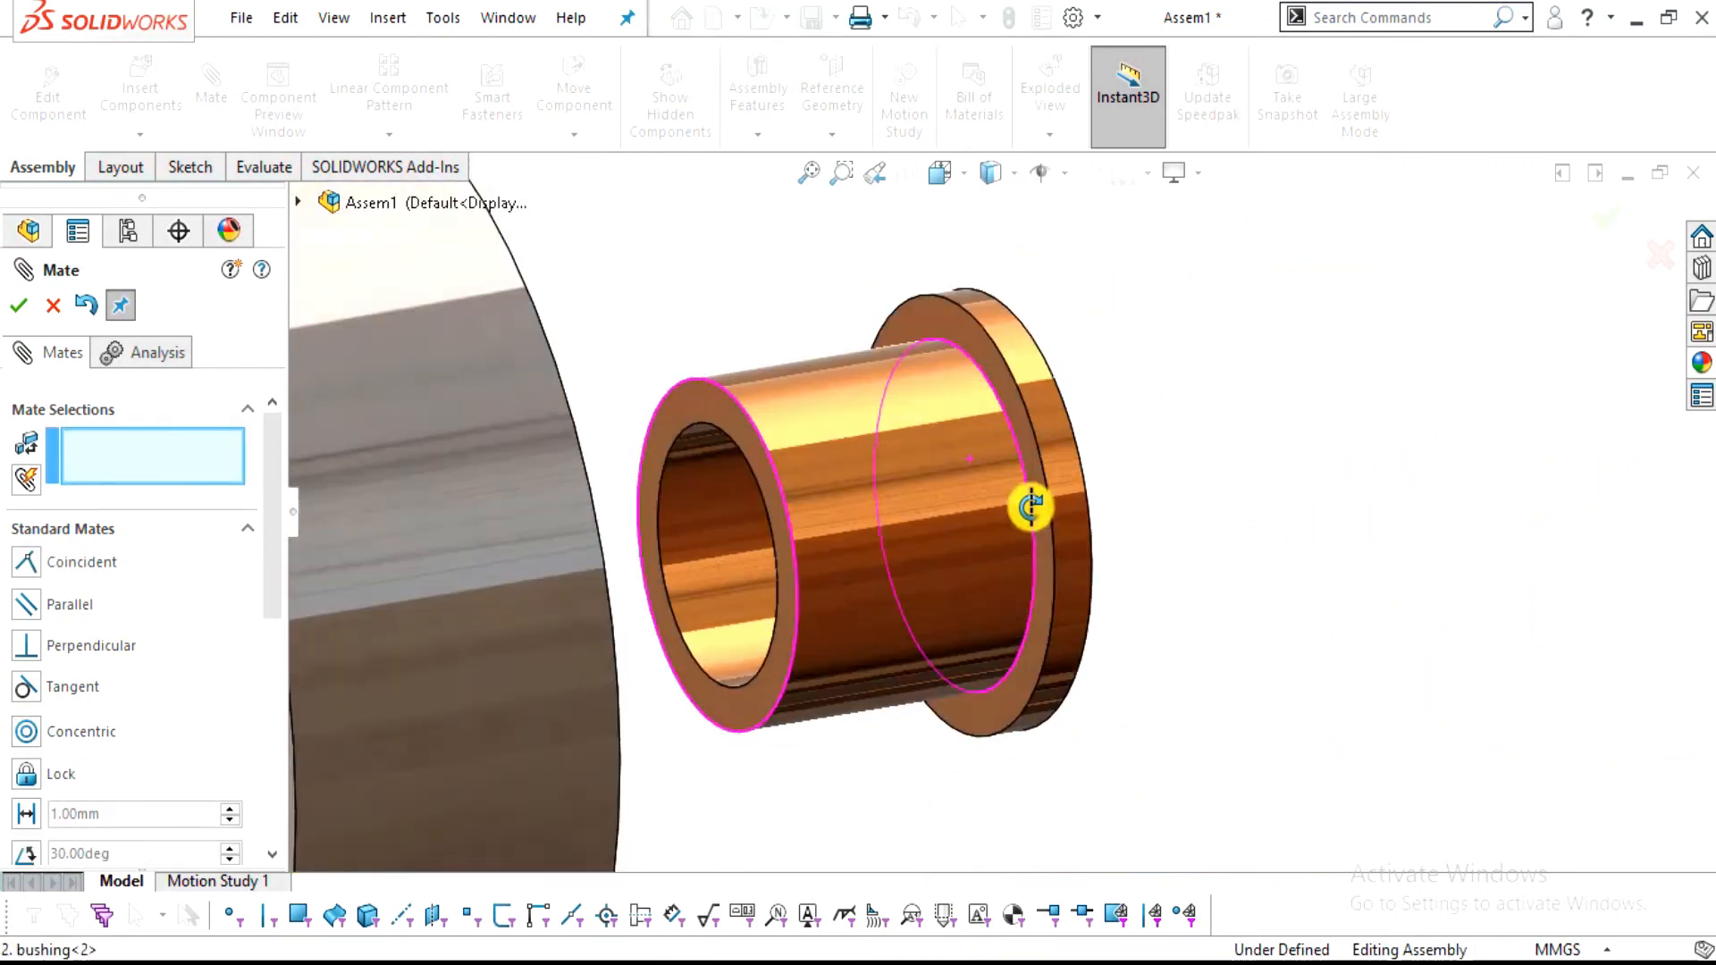
left_click(946, 331)
middle_click_drag(946, 331, 398, 508)
left_click(1044, 561)
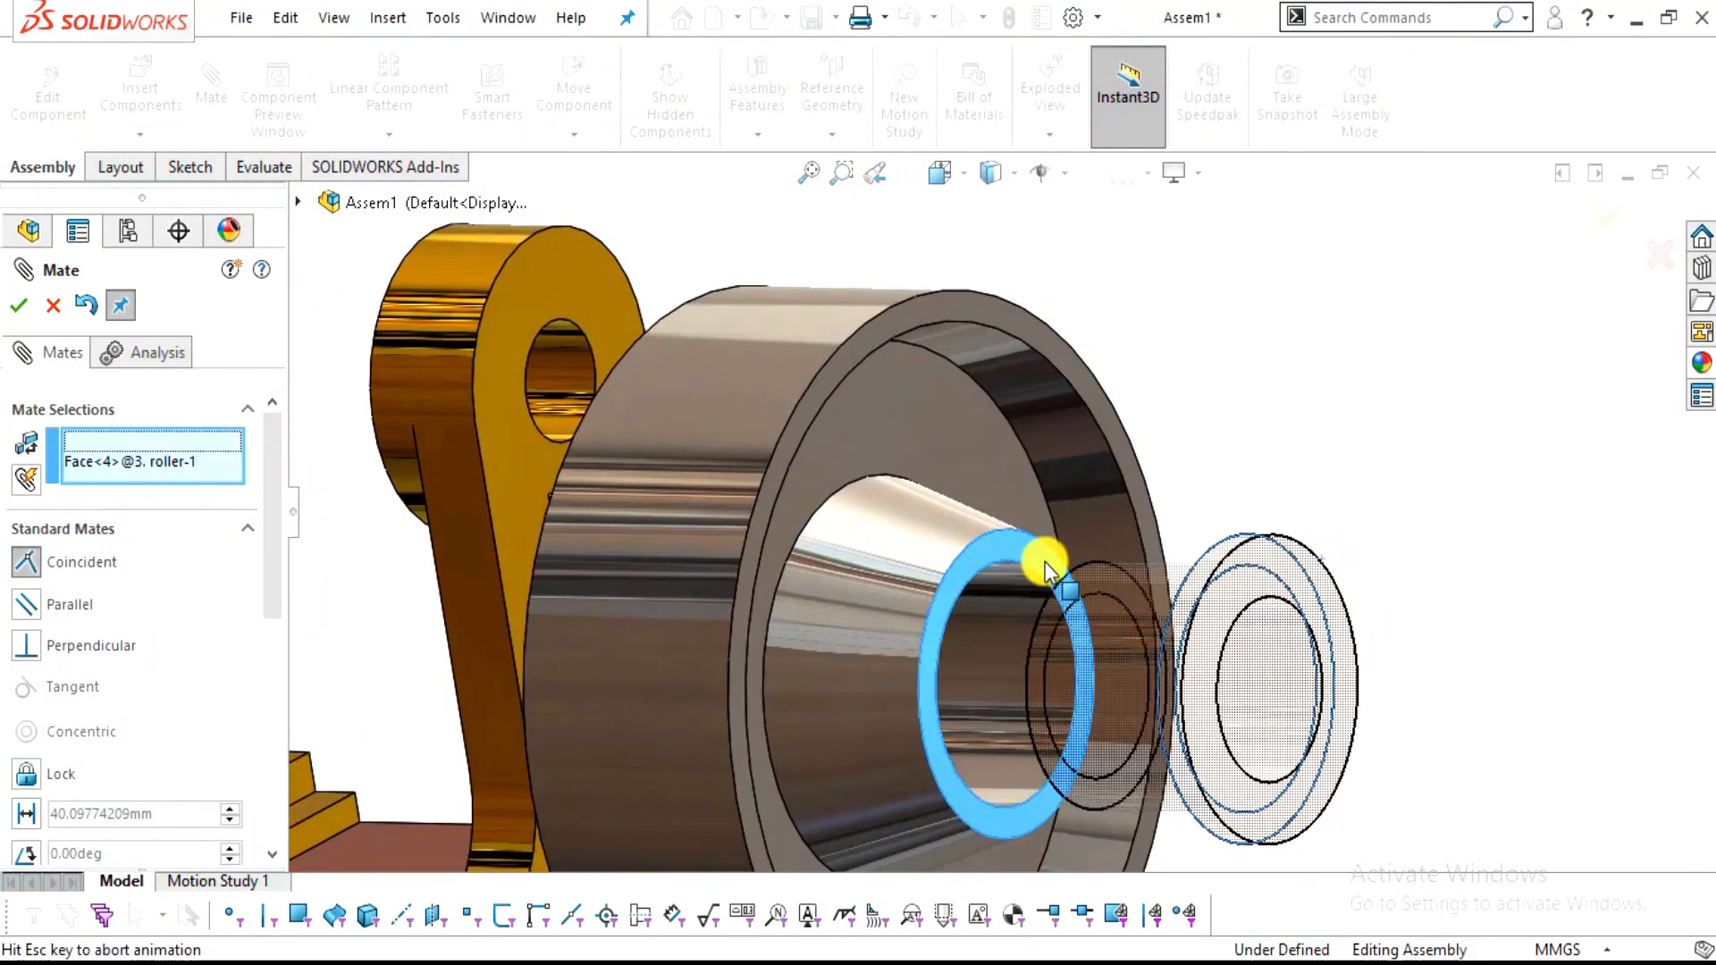
left_click(1332, 608)
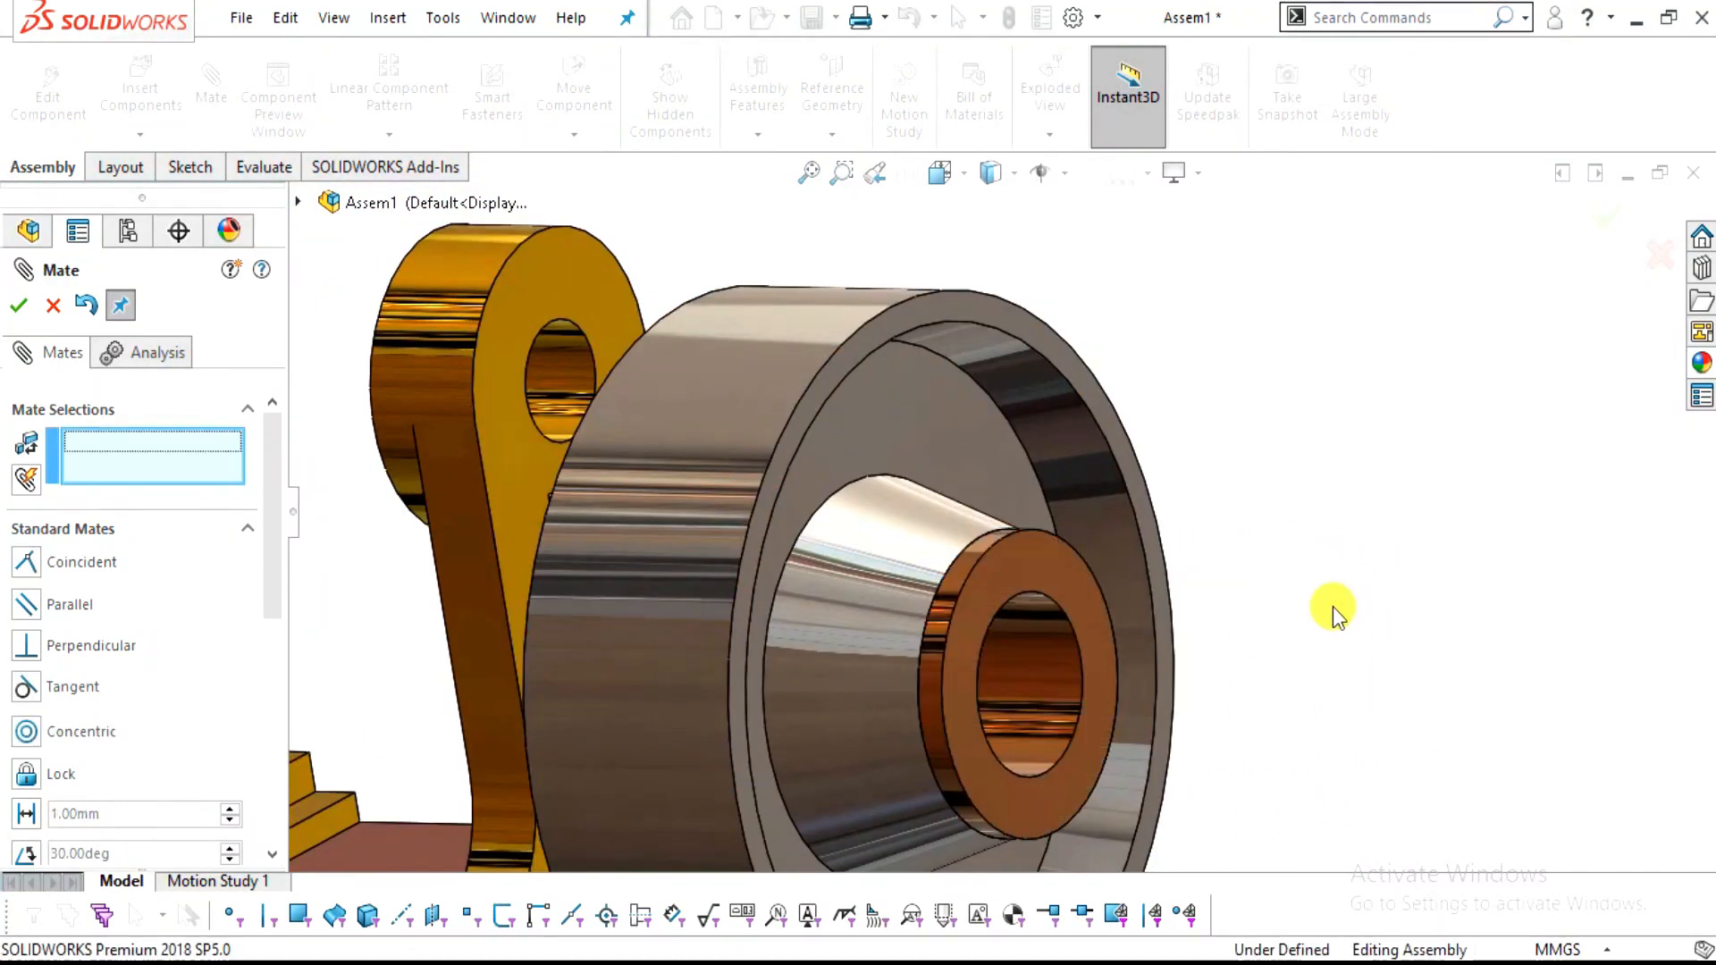
Add a concentric mate between the first bushing's bore and the hole at the top of the original bracket
scroll(1302, 650, "up", 10)
middle_click_drag(679, 539, 873, 622)
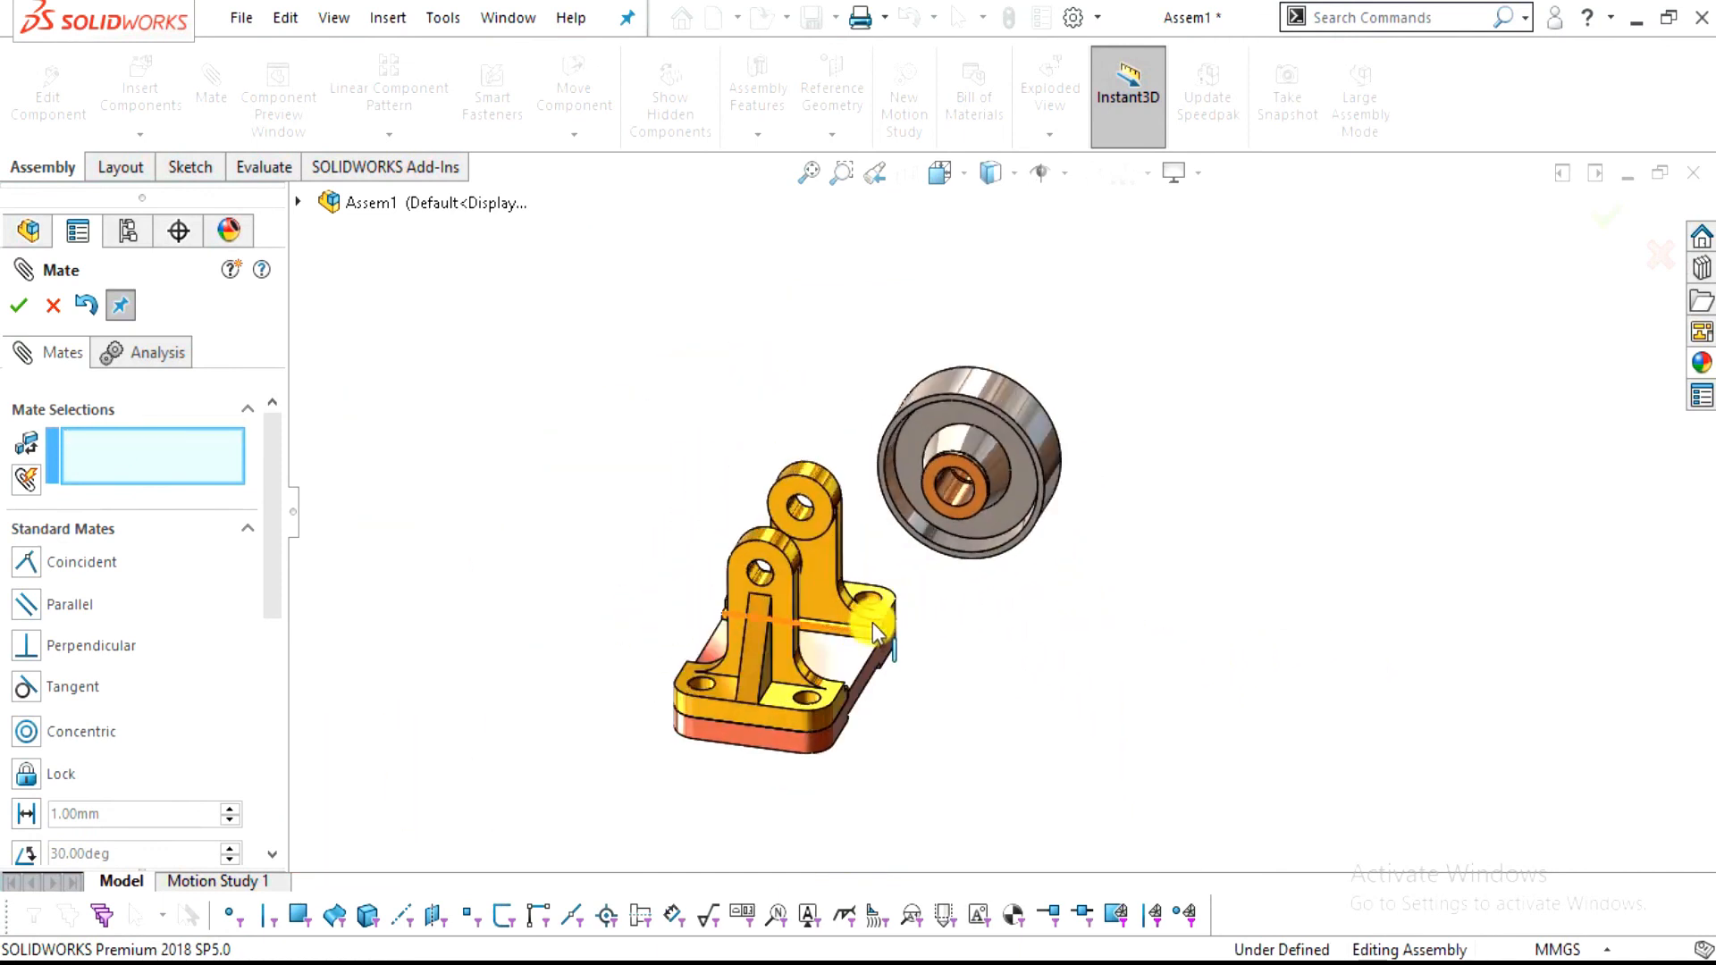
scroll(927, 506, "down", 8)
left_click(892, 559)
scroll(892, 561, "up", 8)
middle_click_drag(624, 720, 715, 631)
scroll(743, 555, "down", 6)
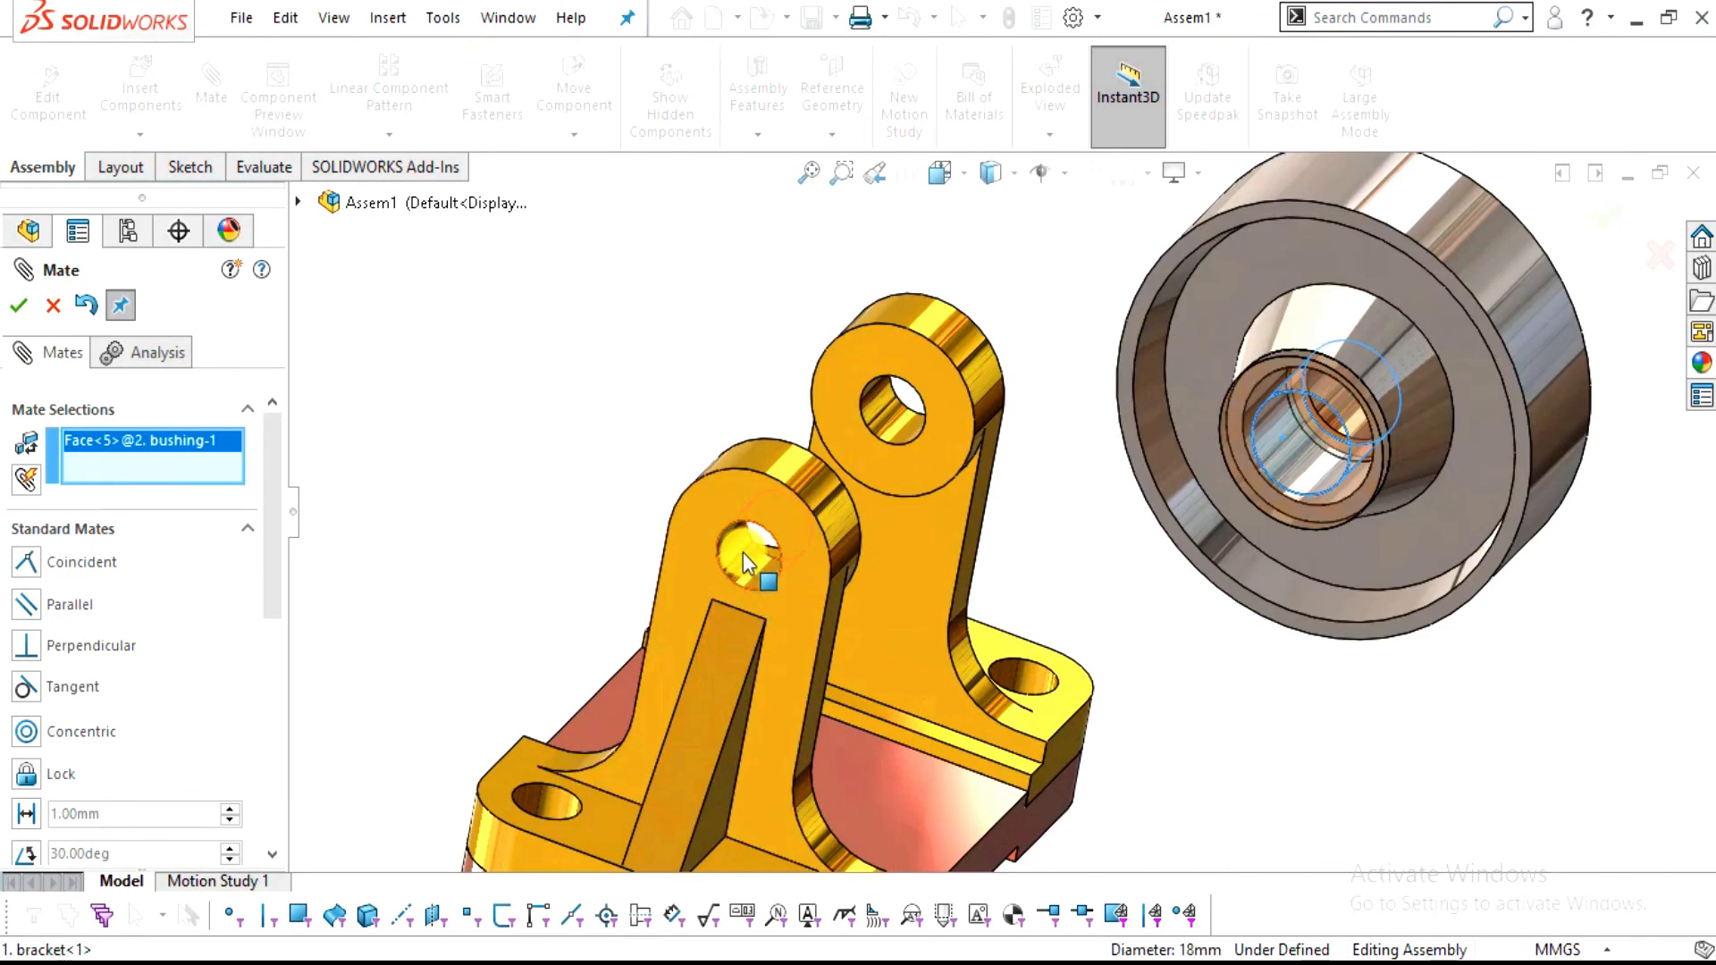
left_click(743, 554)
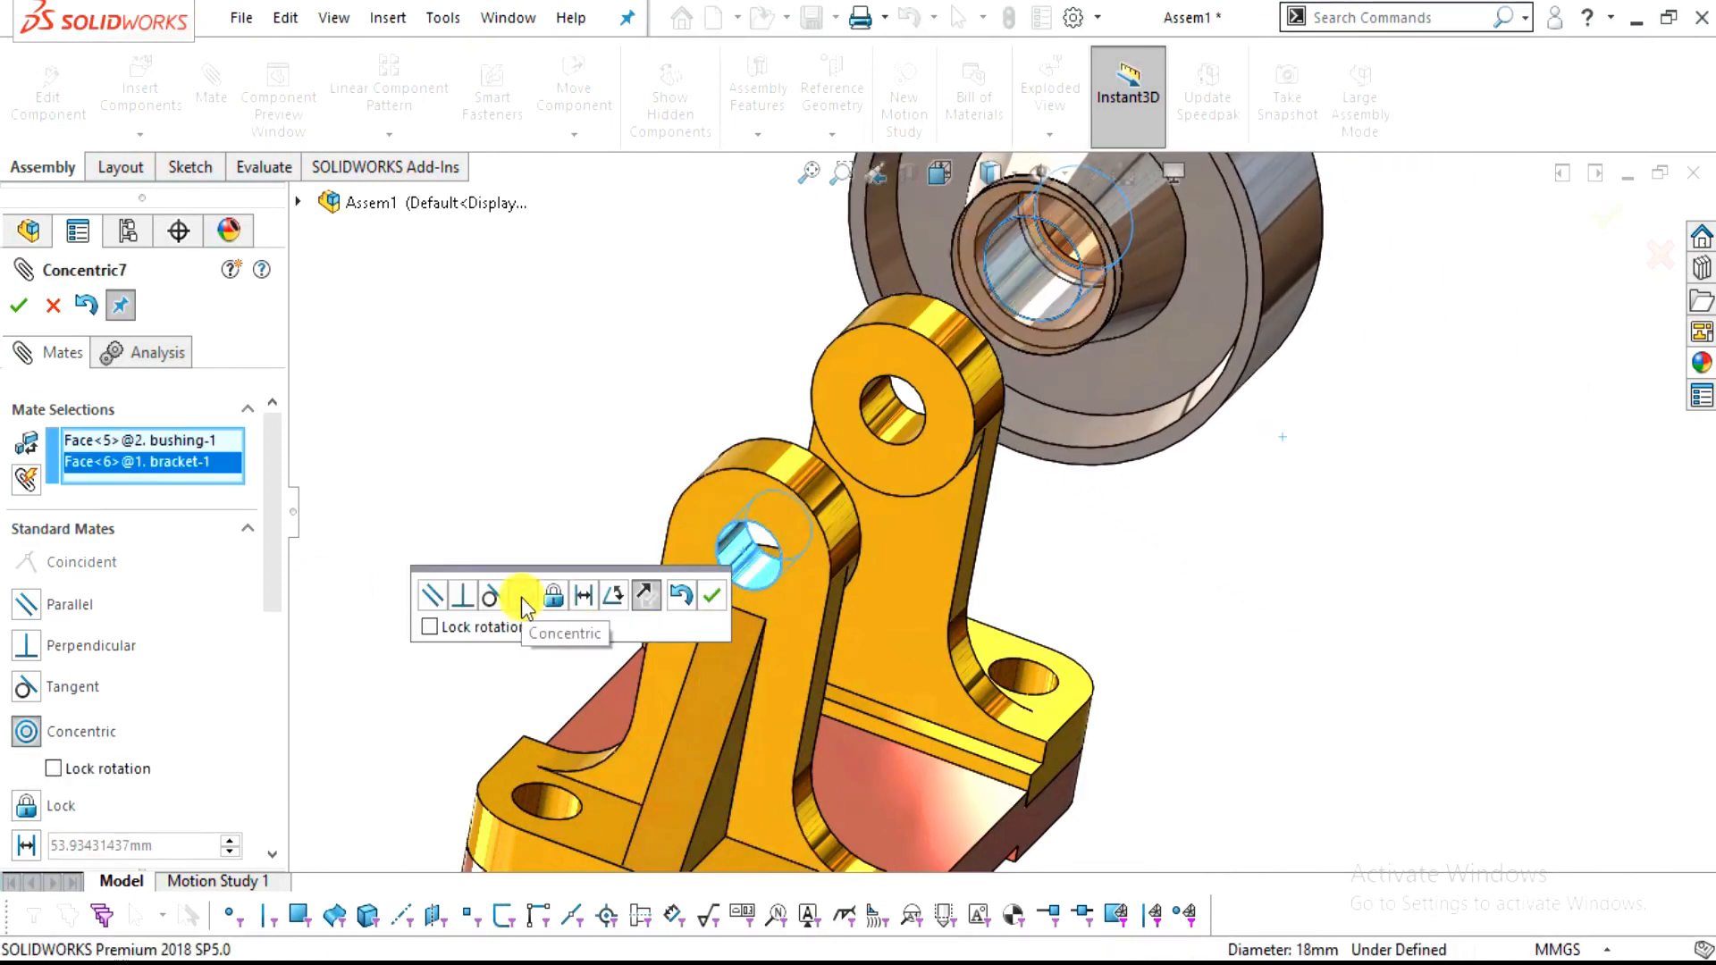
left_click(712, 596)
Start an advanced Width mate with the inner boss faces of the two brackets as the width selections
scroll(969, 581, "up", 4)
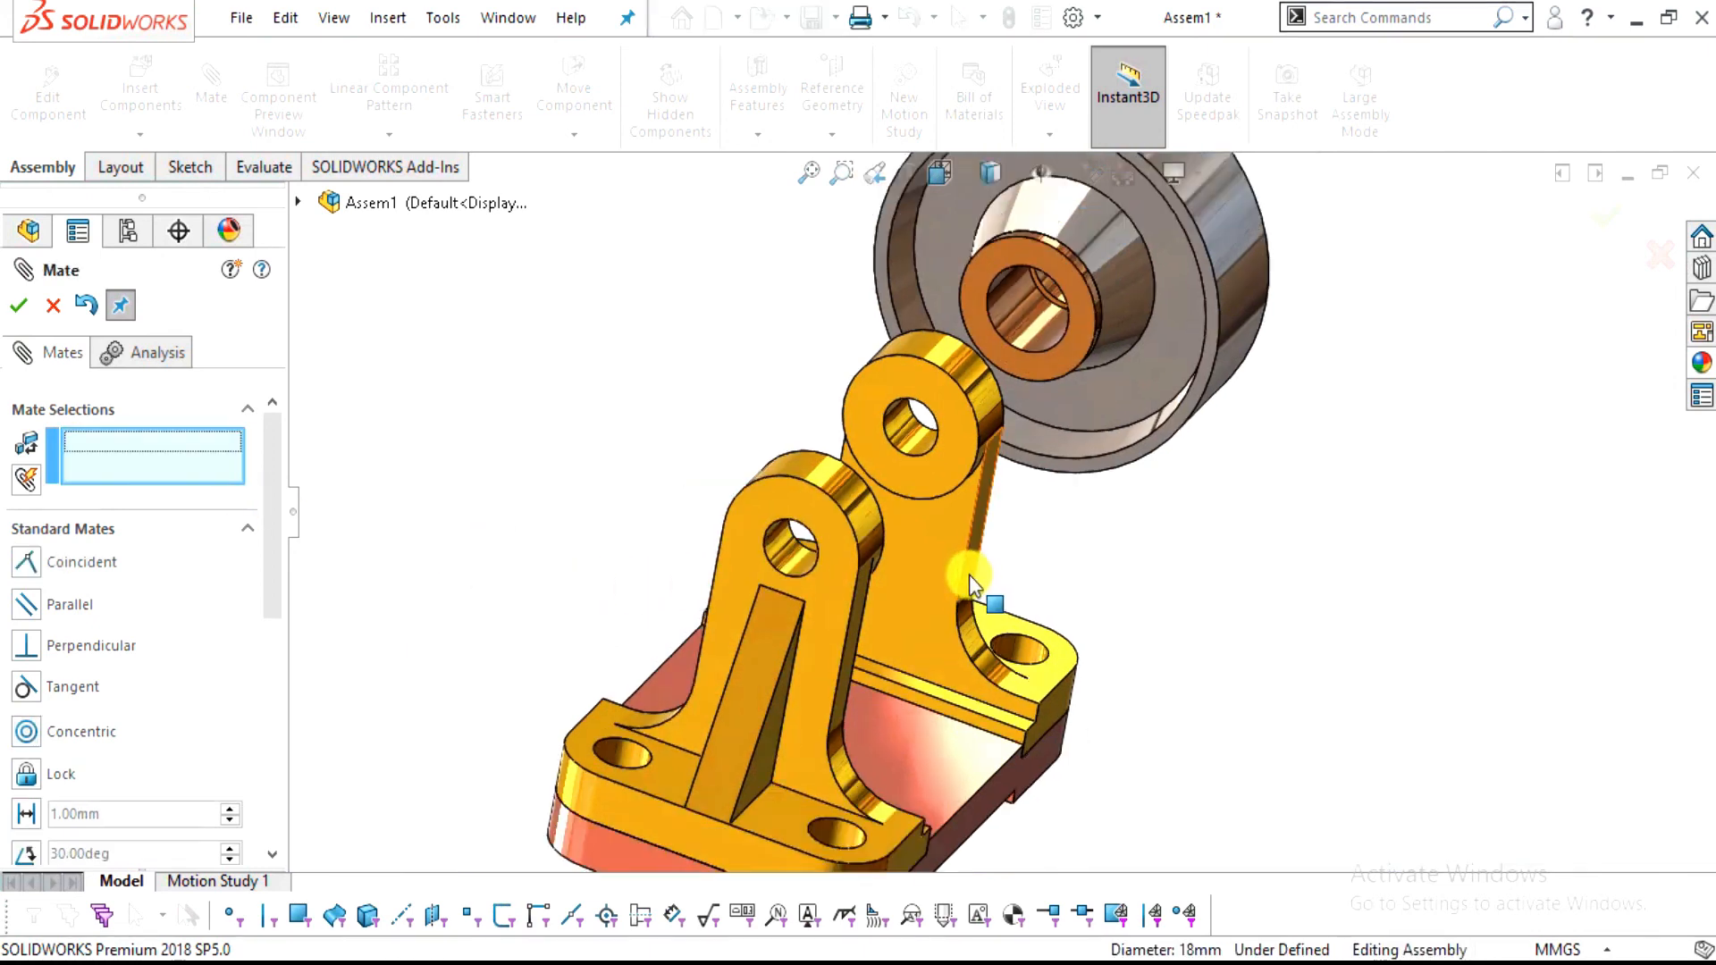
middle_click_drag(967, 579, 883, 585)
left_click_drag(273, 457, 275, 602)
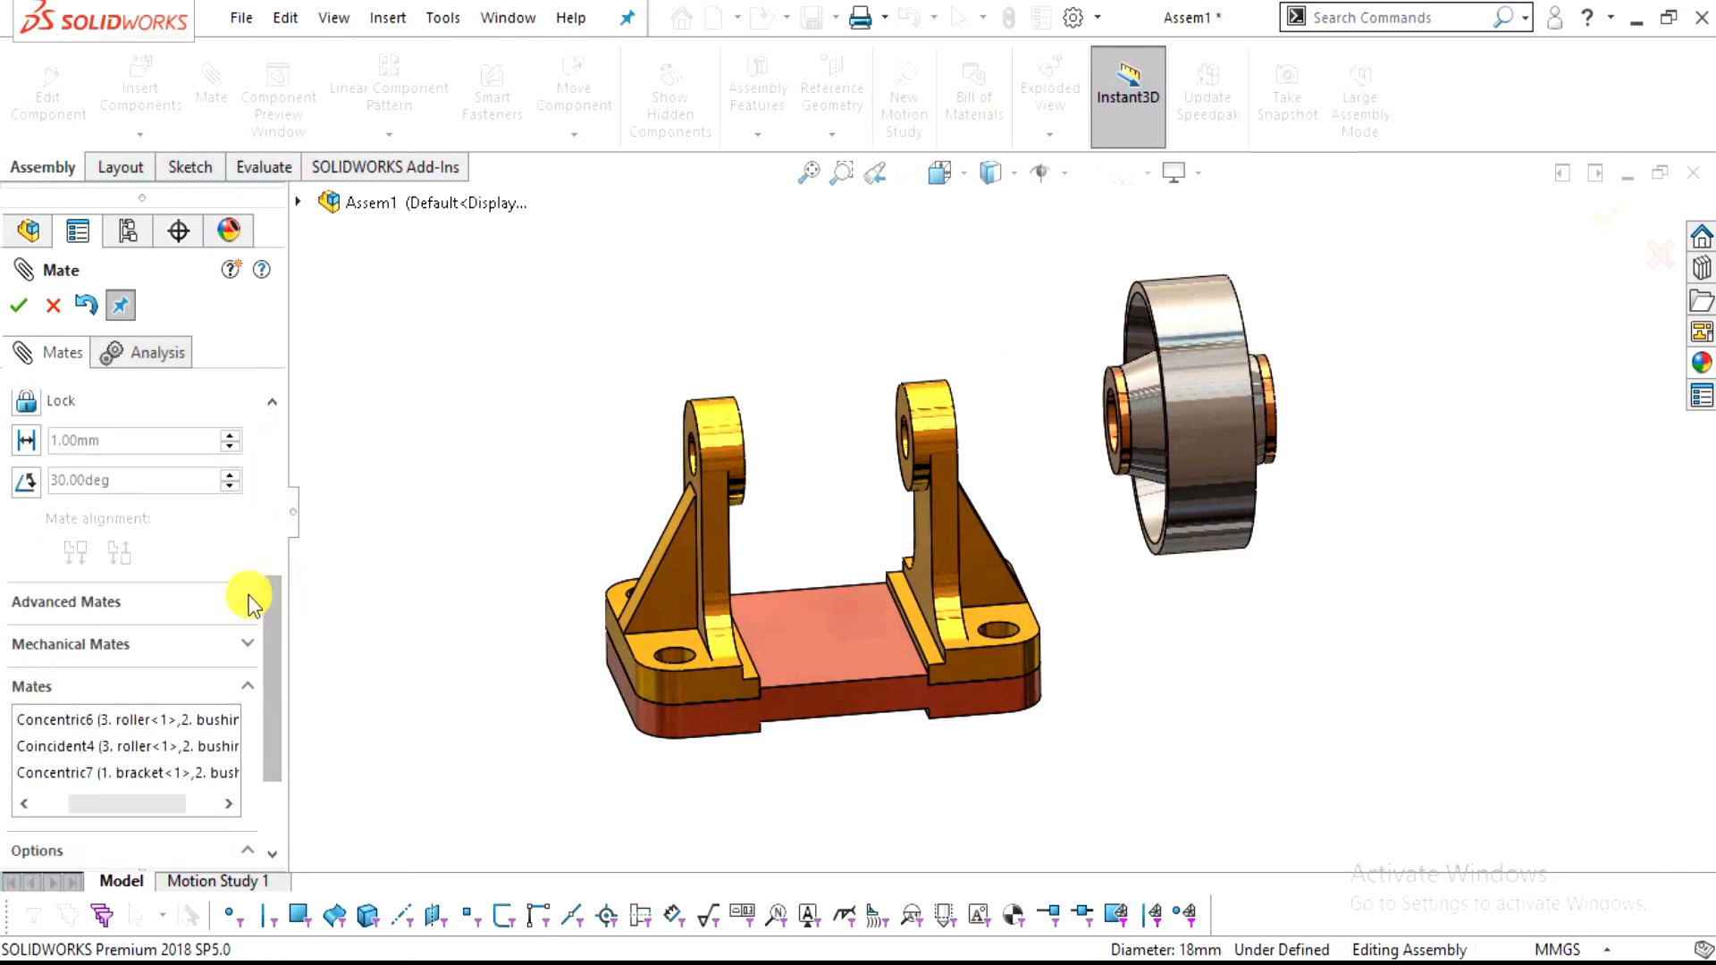
scroll(252, 606, "down", 3)
left_click_drag(274, 675, 238, 520)
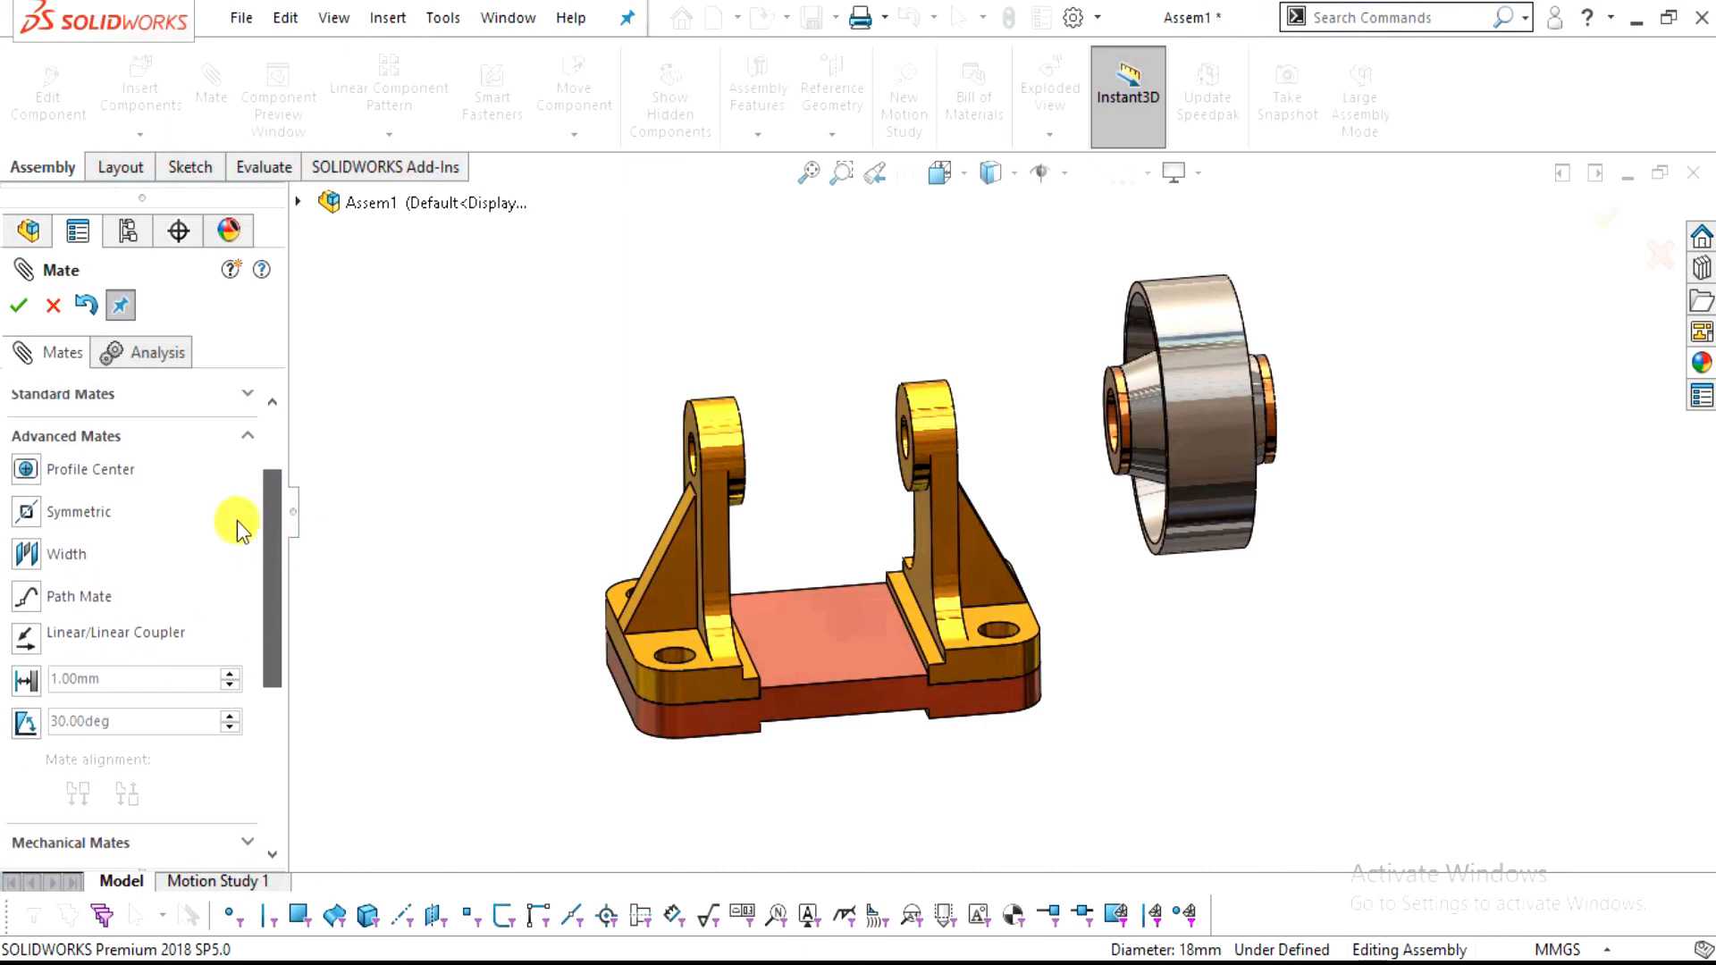
left_click(25, 555)
scroll(803, 490, "down", 3)
middle_click_drag(681, 554, 588, 573)
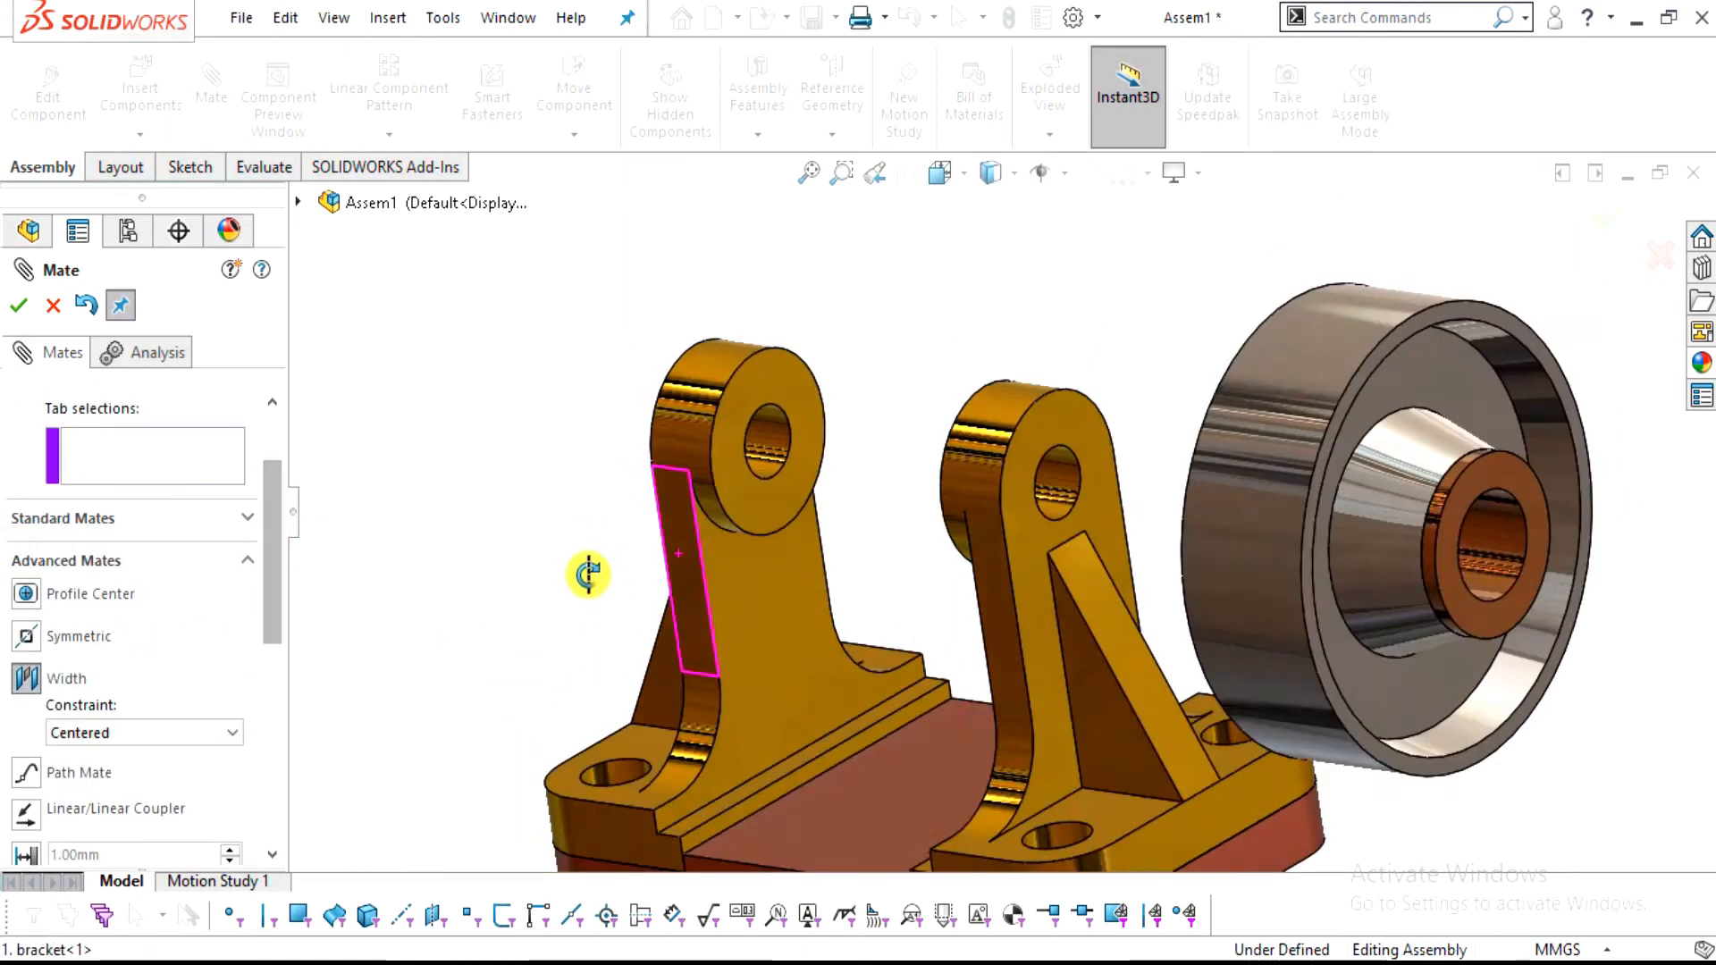
left_click(749, 394)
middle_click_drag(843, 527, 1117, 368)
left_click(1140, 339)
Use the outer flange faces of both bushings as tab selections and accept the width mate with the Centered constraint
left_click(1396, 257)
middle_click_drag(1396, 257, 1405, 435)
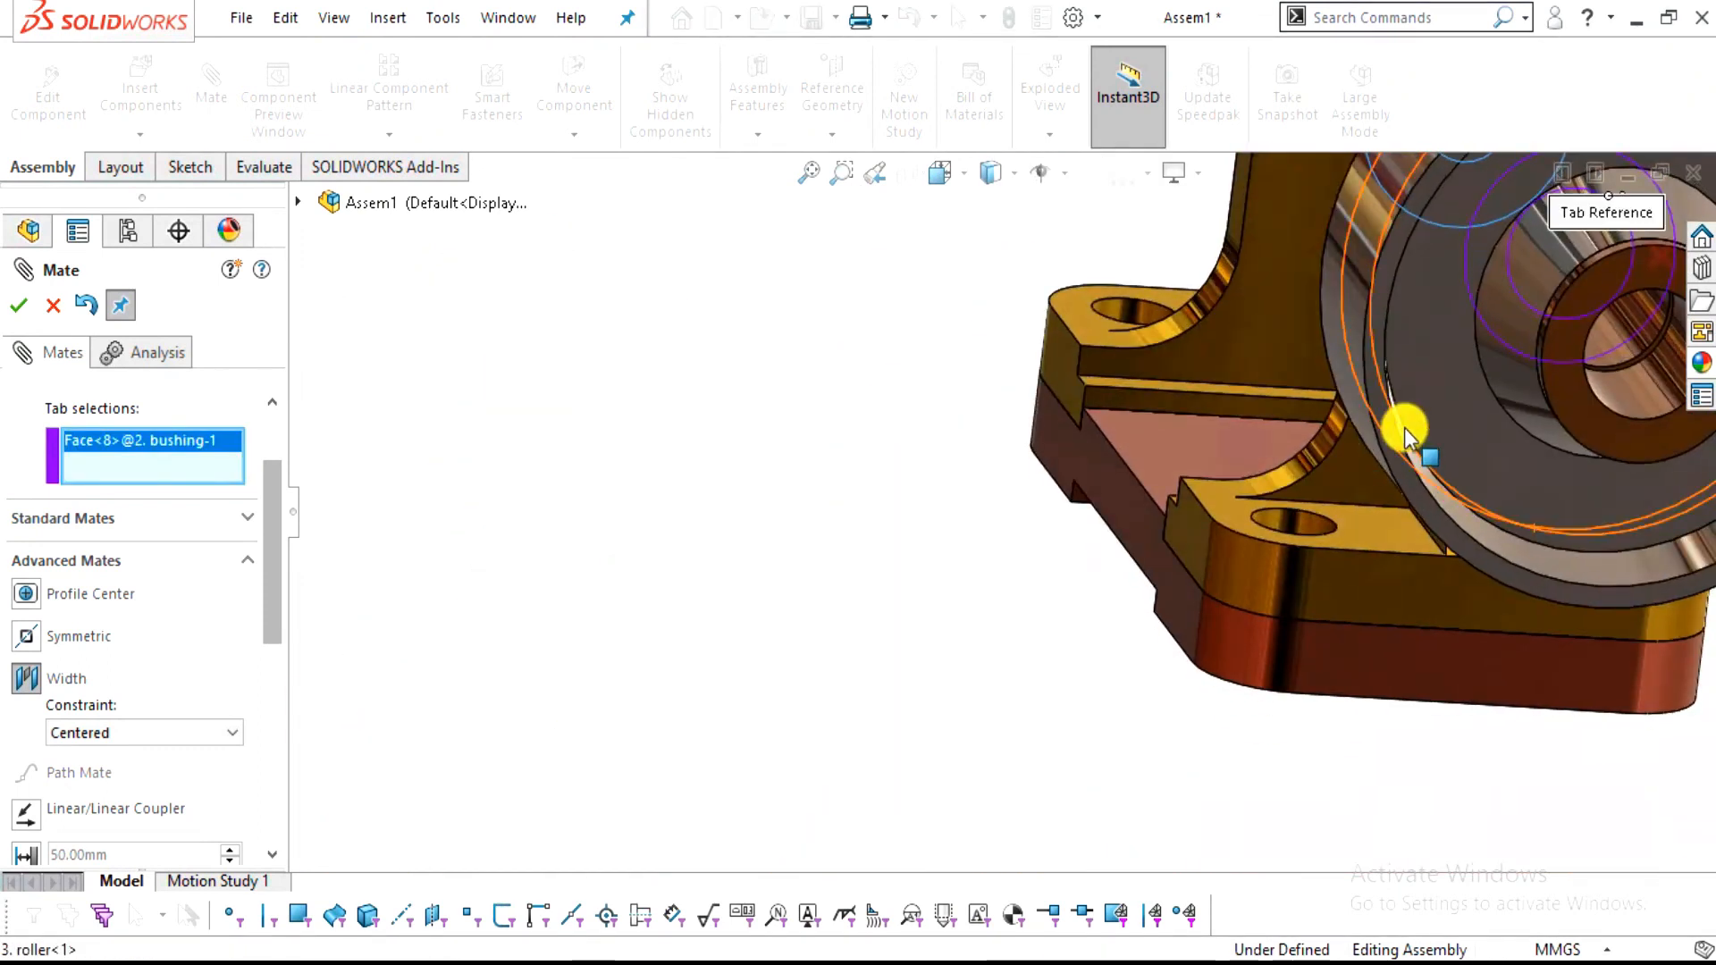
left_click(1555, 367)
middle_click_drag(930, 471, 1005, 502)
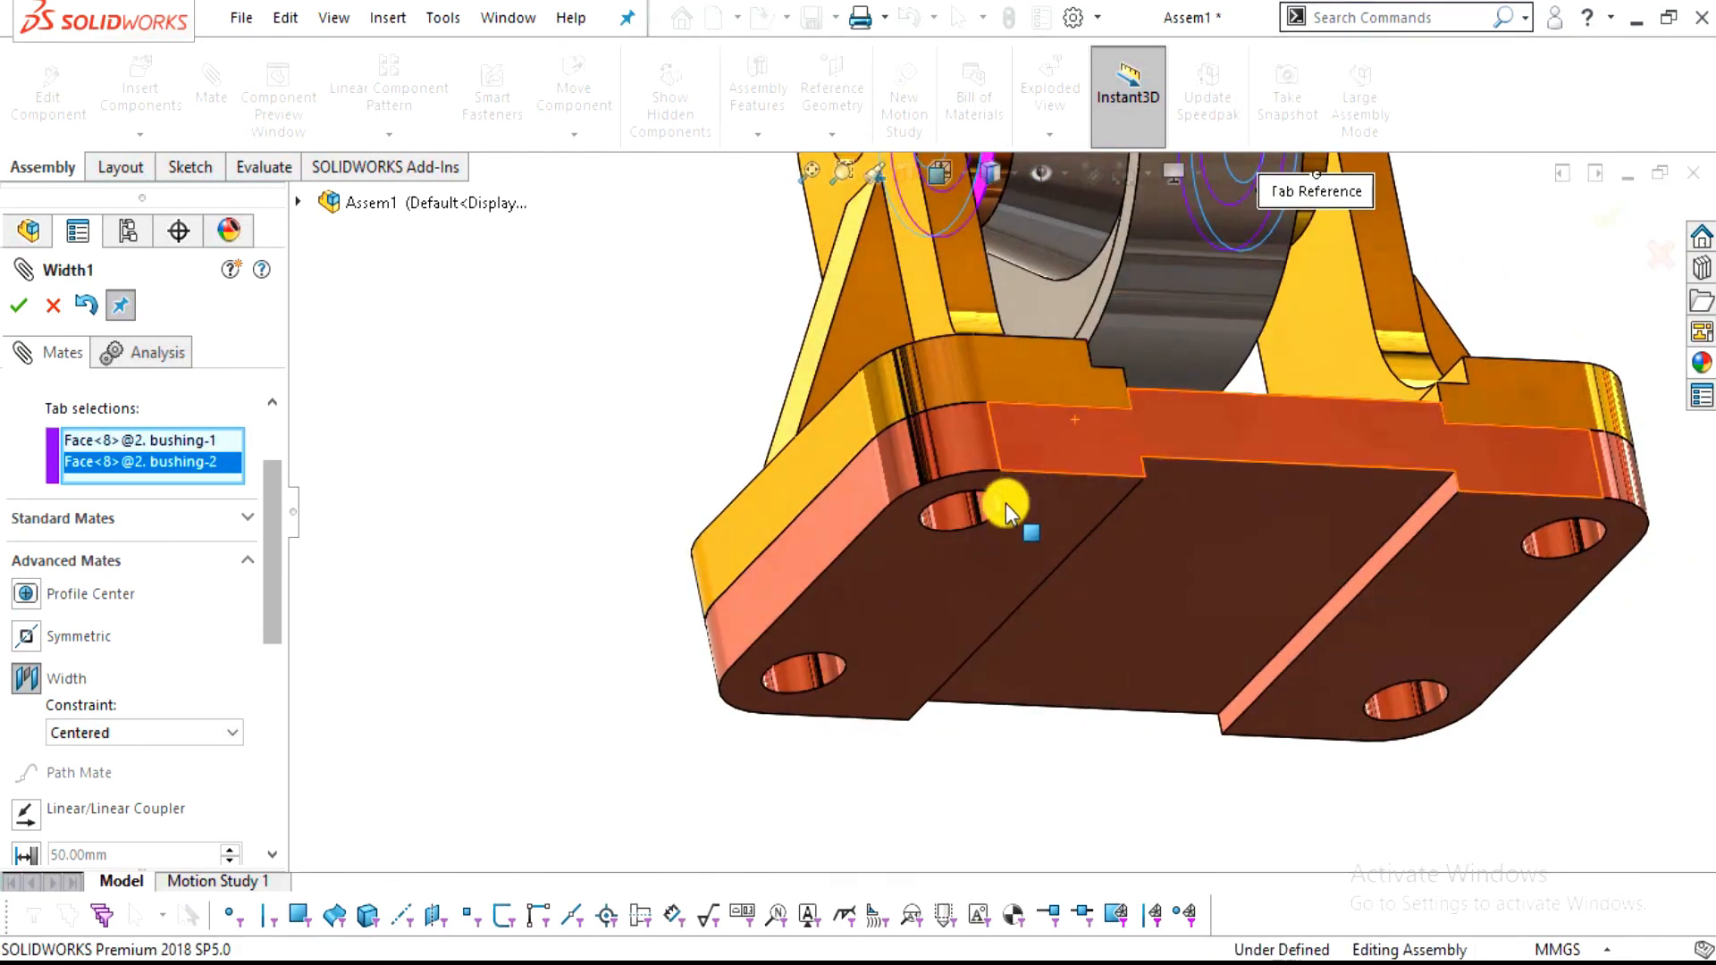
scroll(1002, 505, "up", 4)
middle_click_drag(1076, 402, 1038, 599)
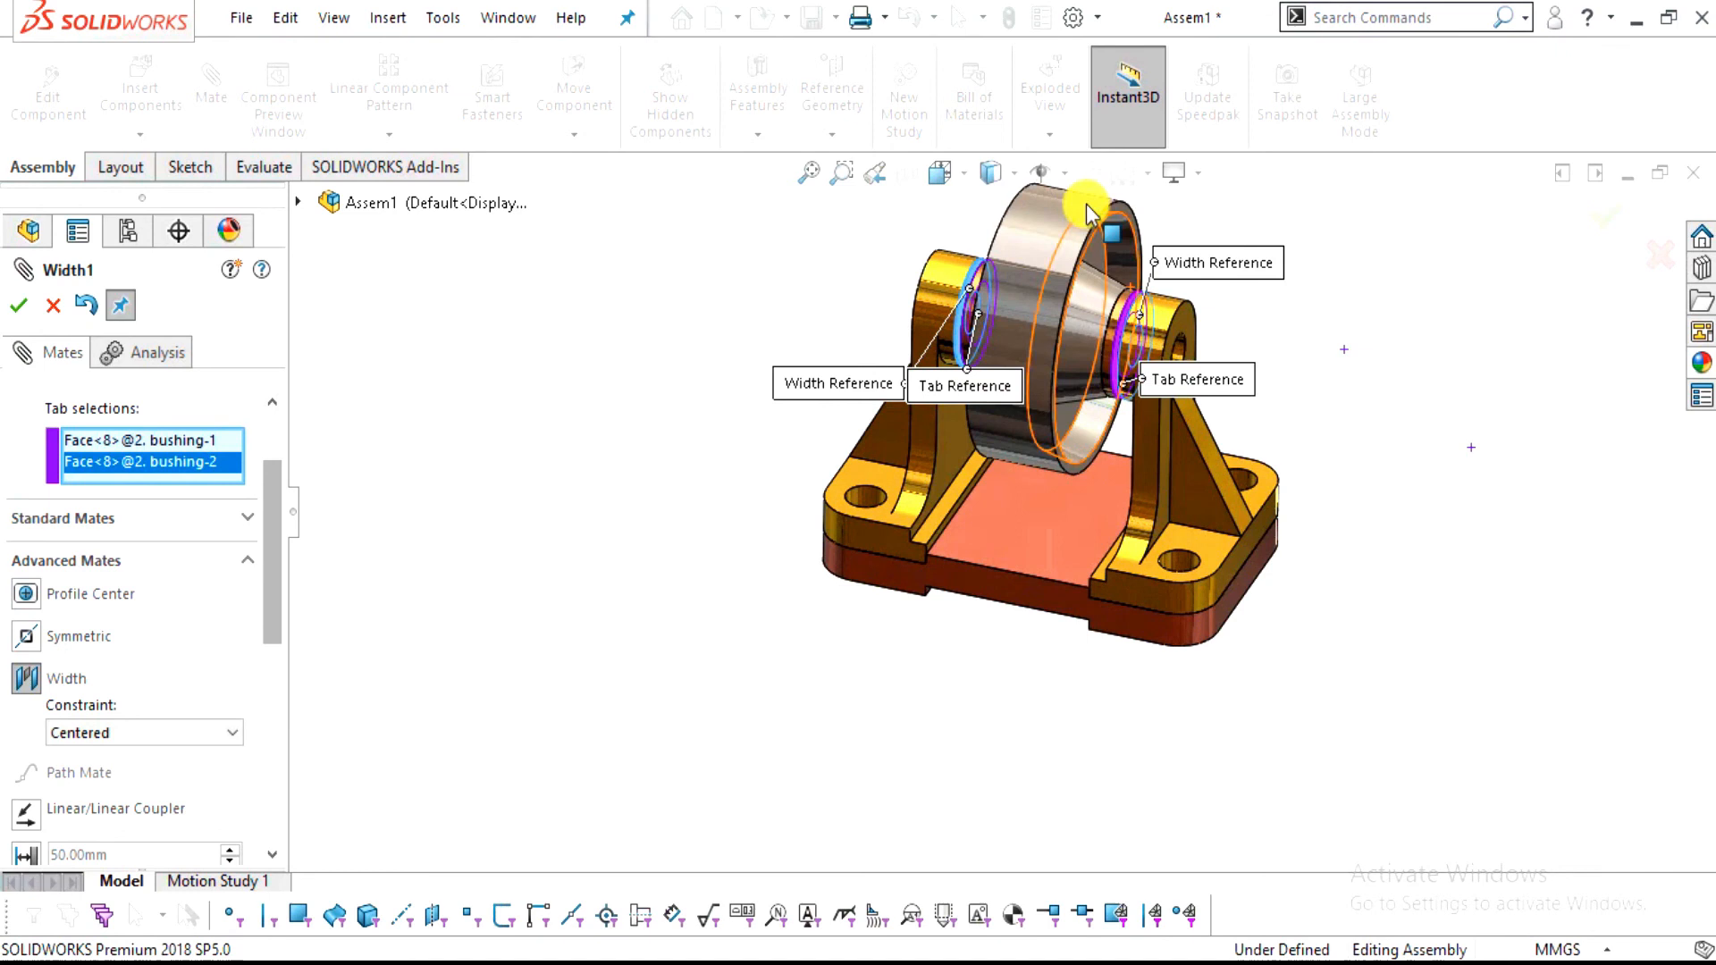
scroll(1086, 204, "down", 3)
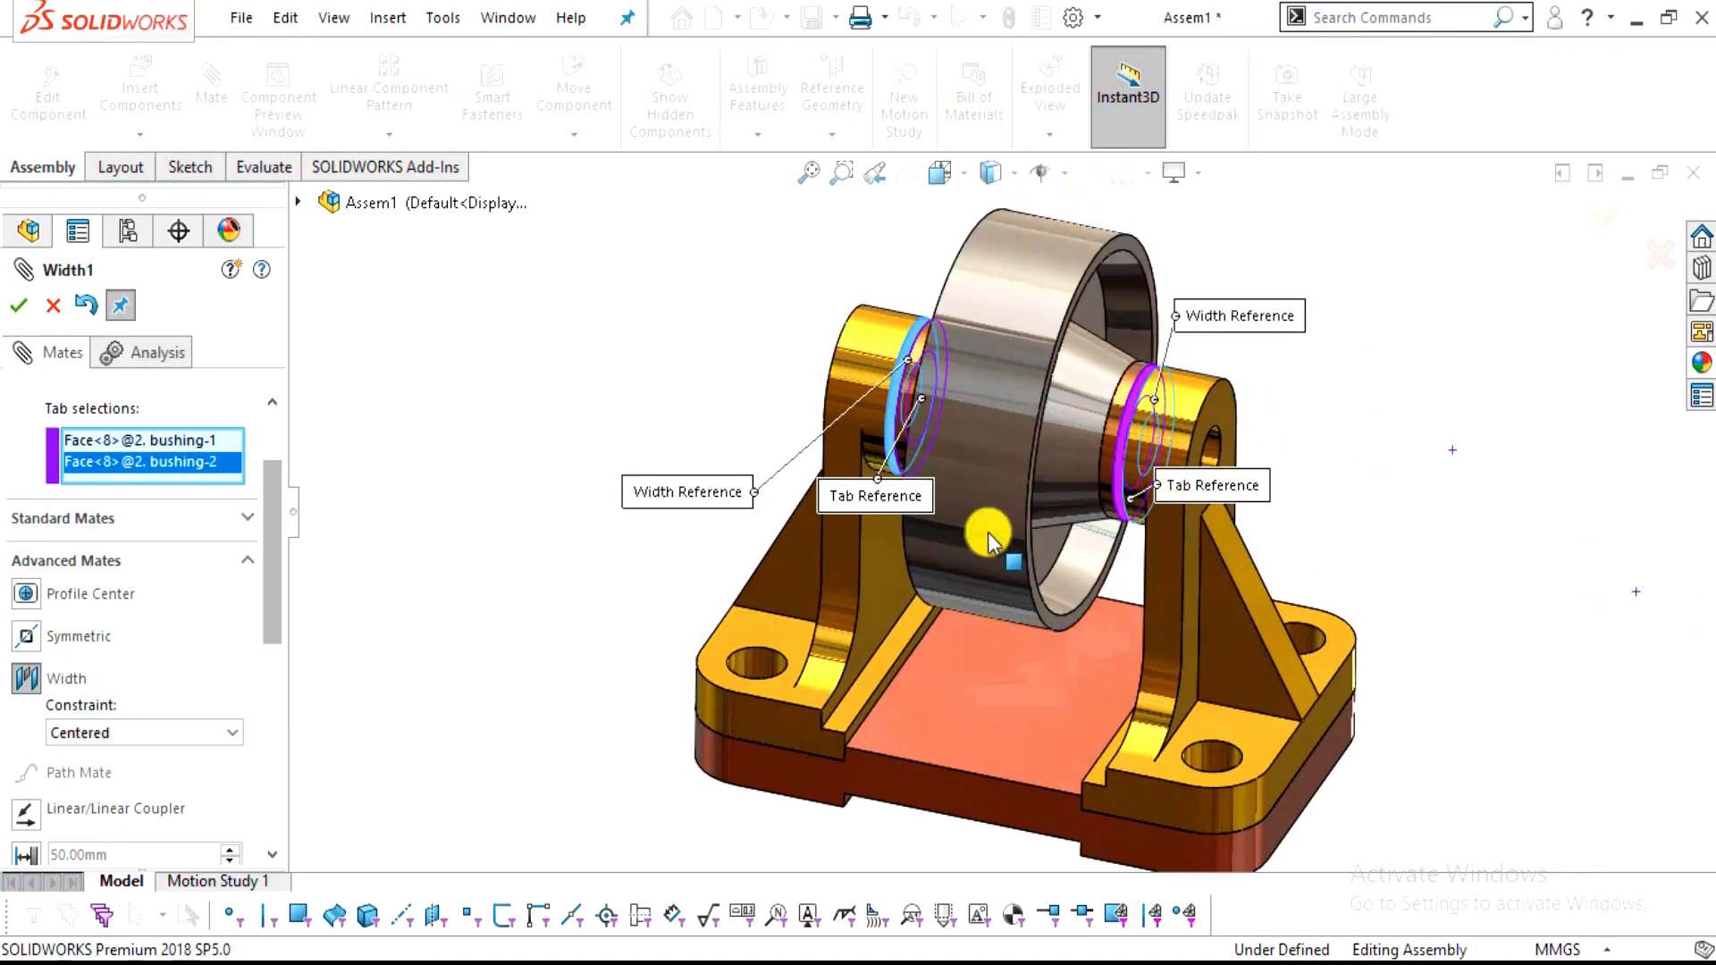
scroll(1094, 565, "down", 3)
mouse_move(1094, 566)
middle_mouse_down()
mouse_move(1134, 491)
mouse_move(1114, 551)
middle_mouse_up()
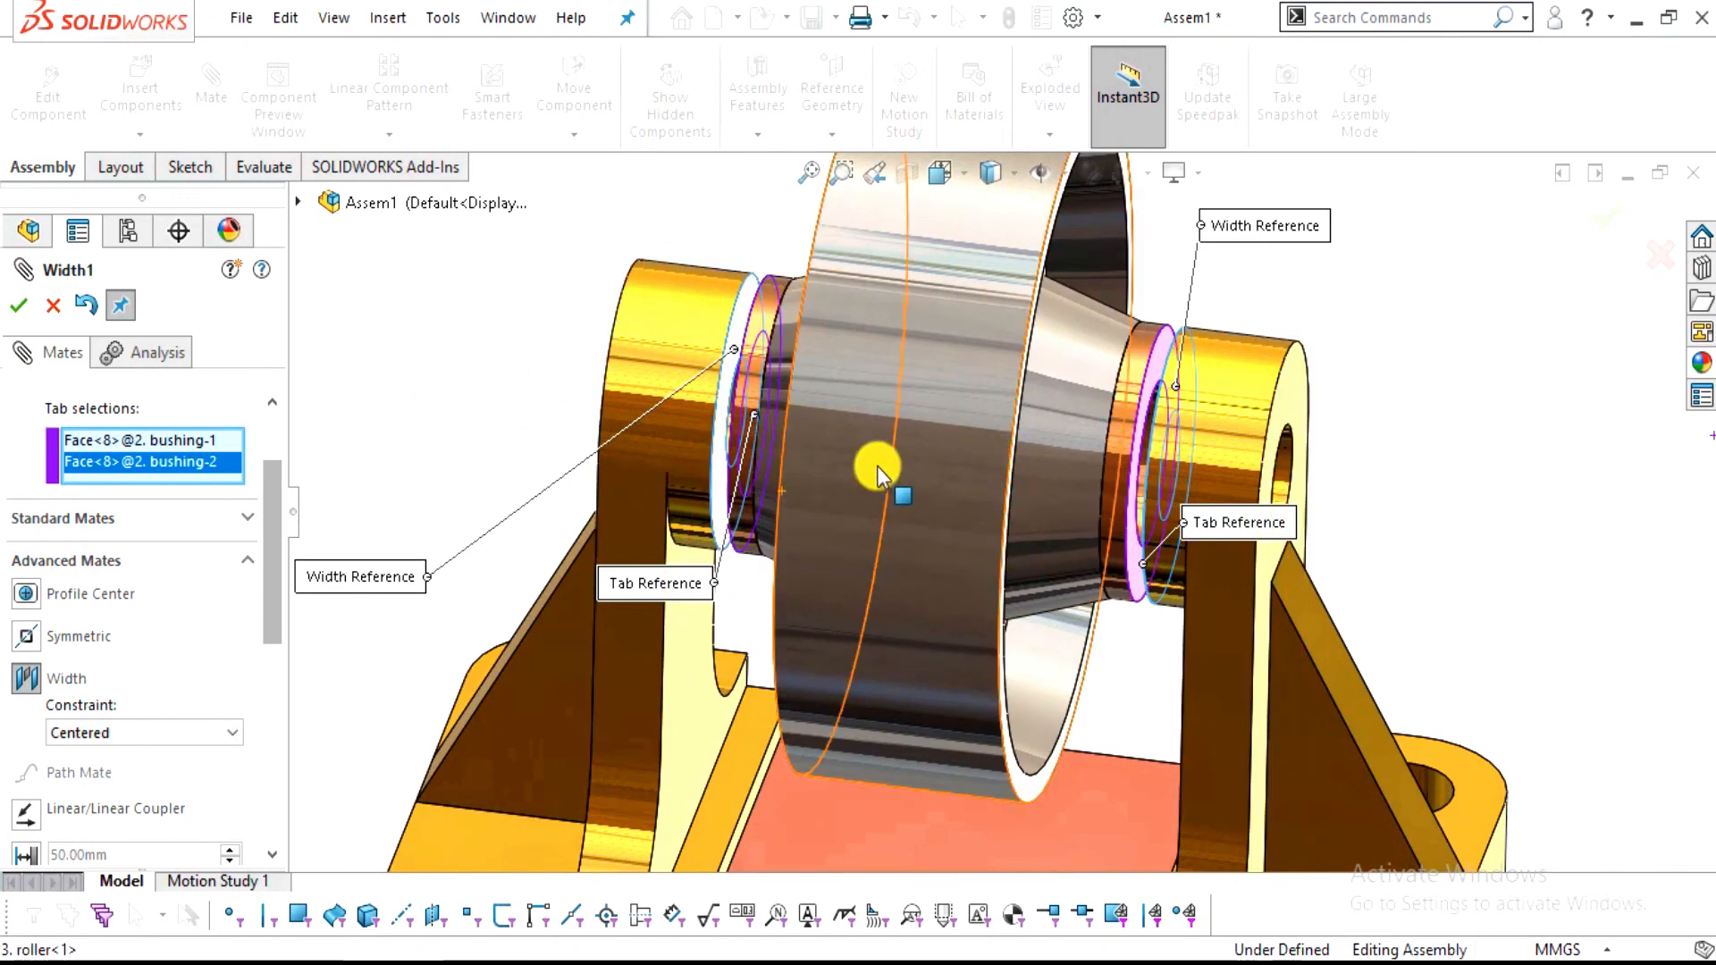
scroll(761, 339, "down", 3)
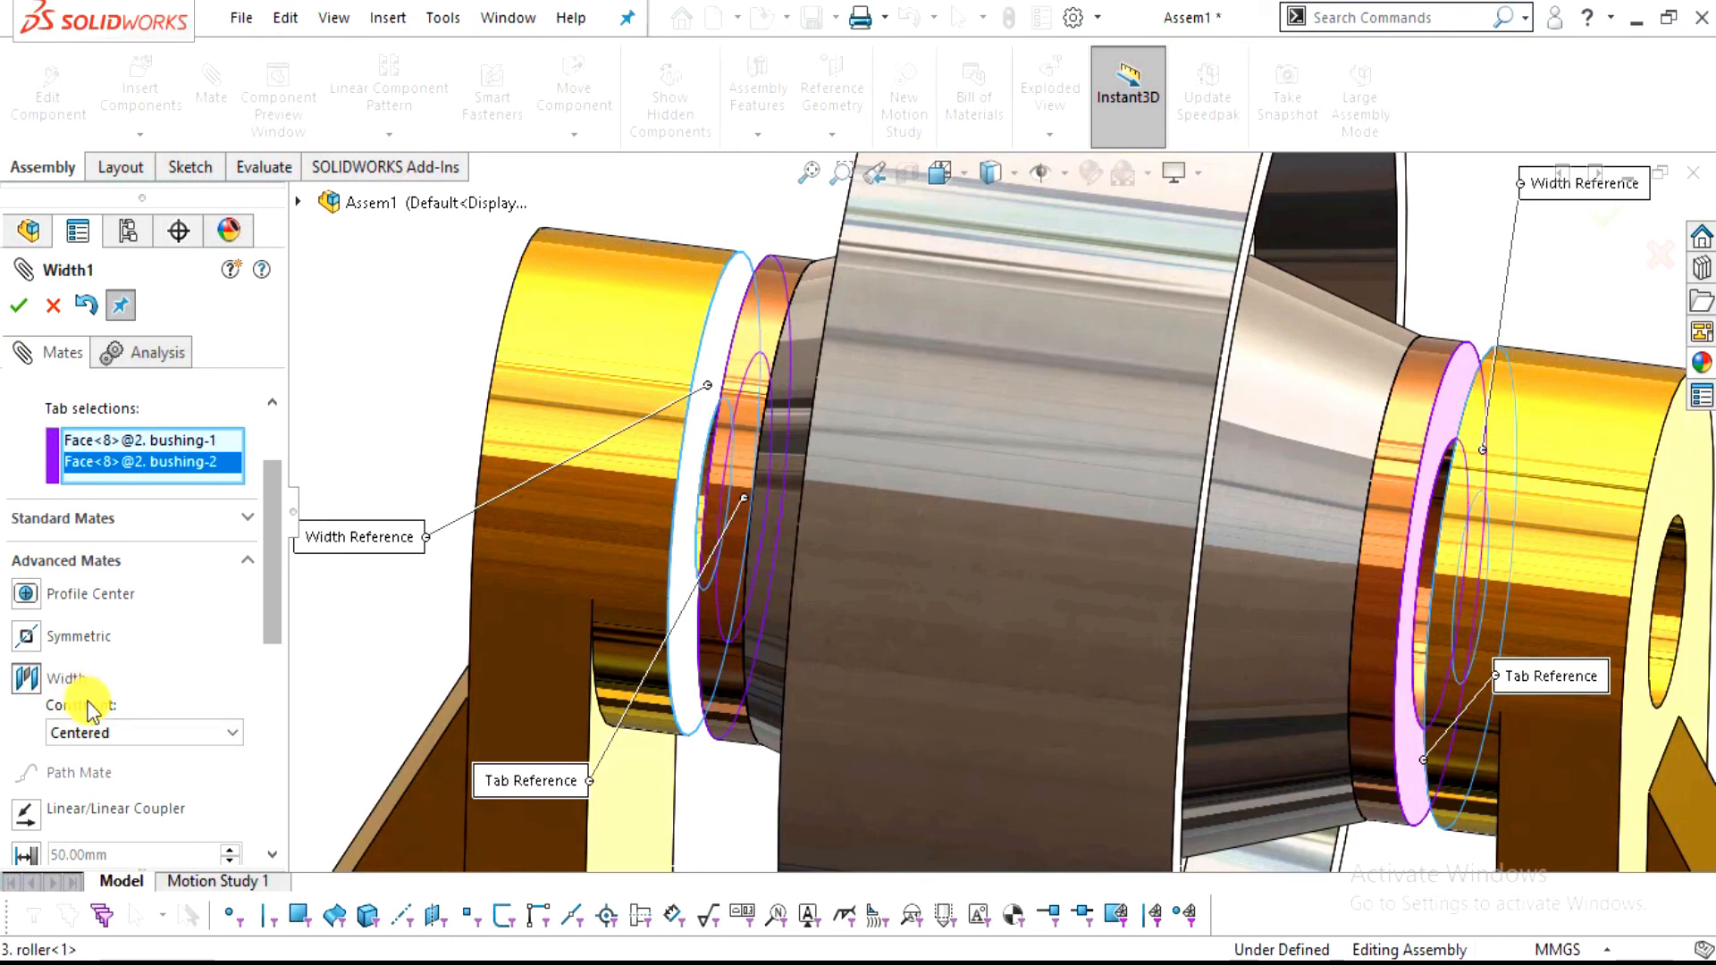
left_click(86, 737)
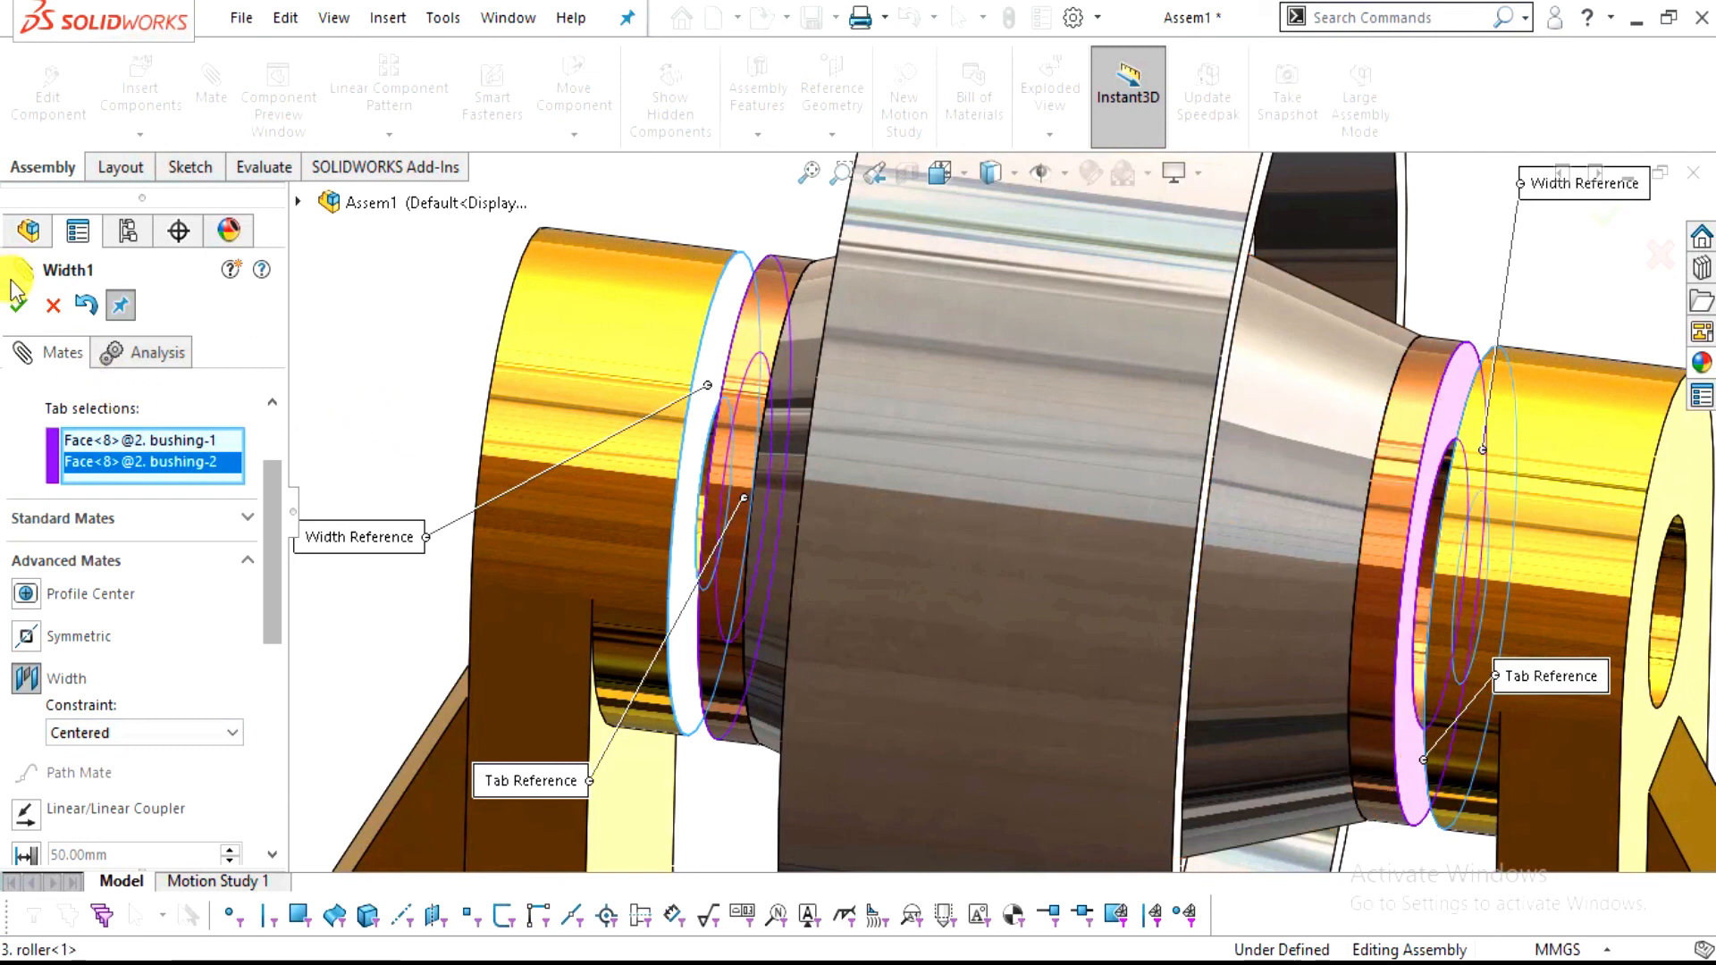
left_click(19, 308)
scroll(1149, 325, "up", 10)
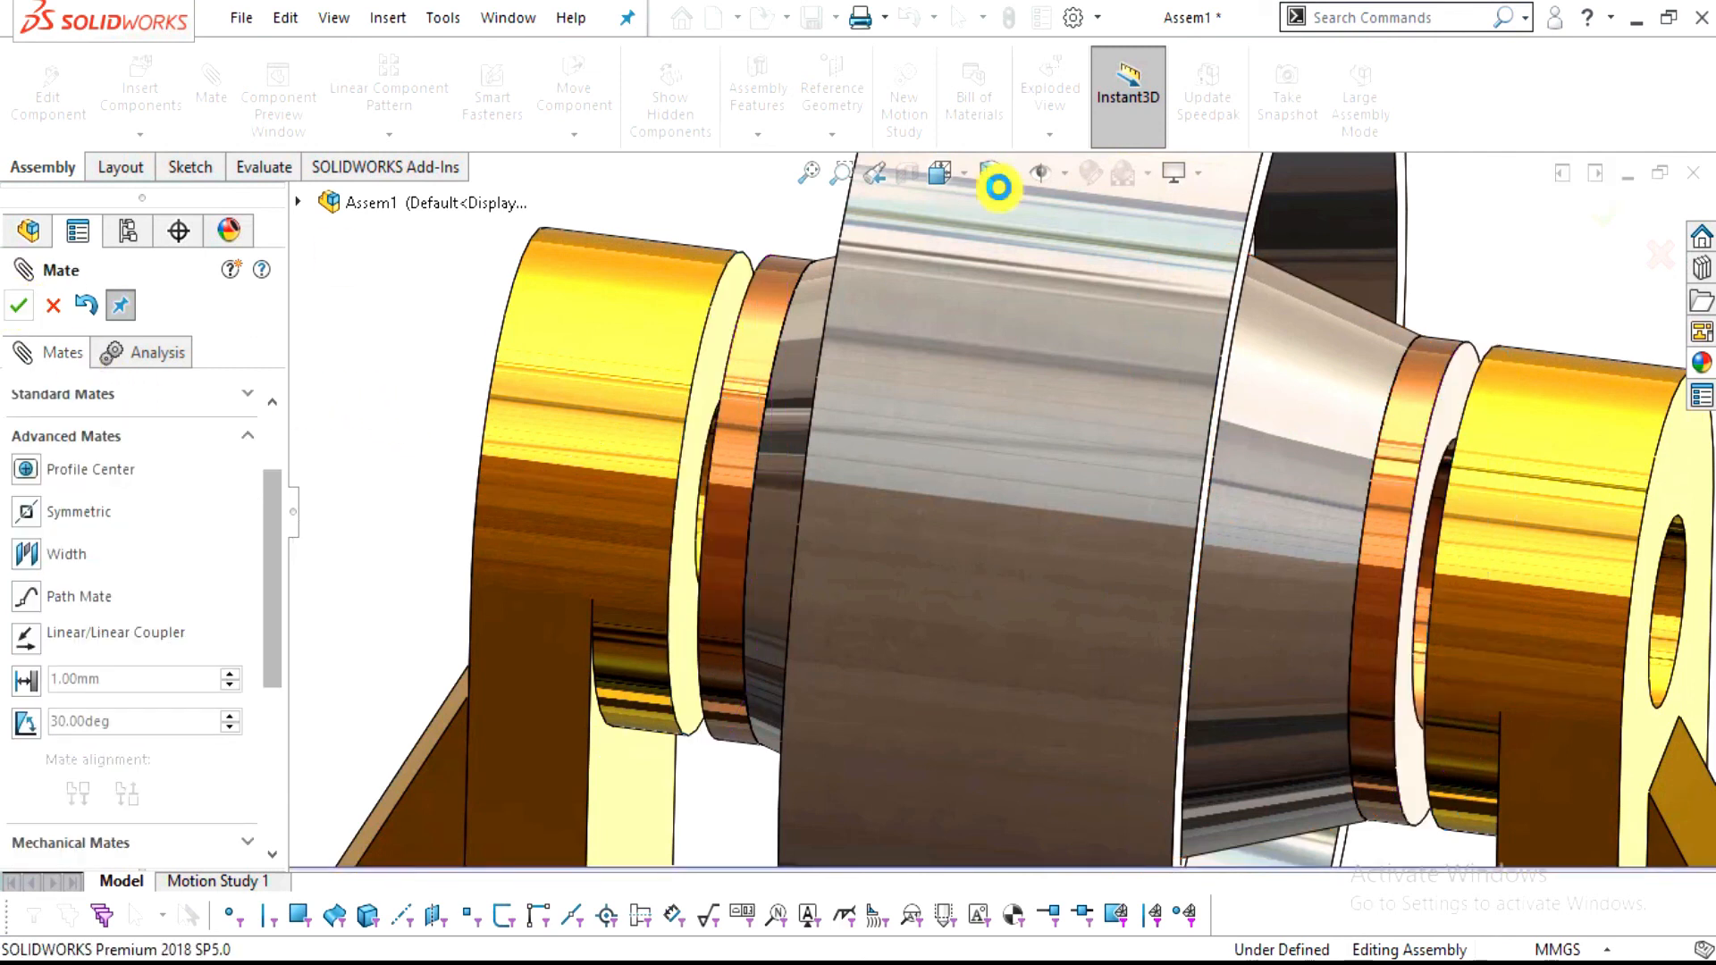
middle_click_drag(1076, 462, 992, 554)
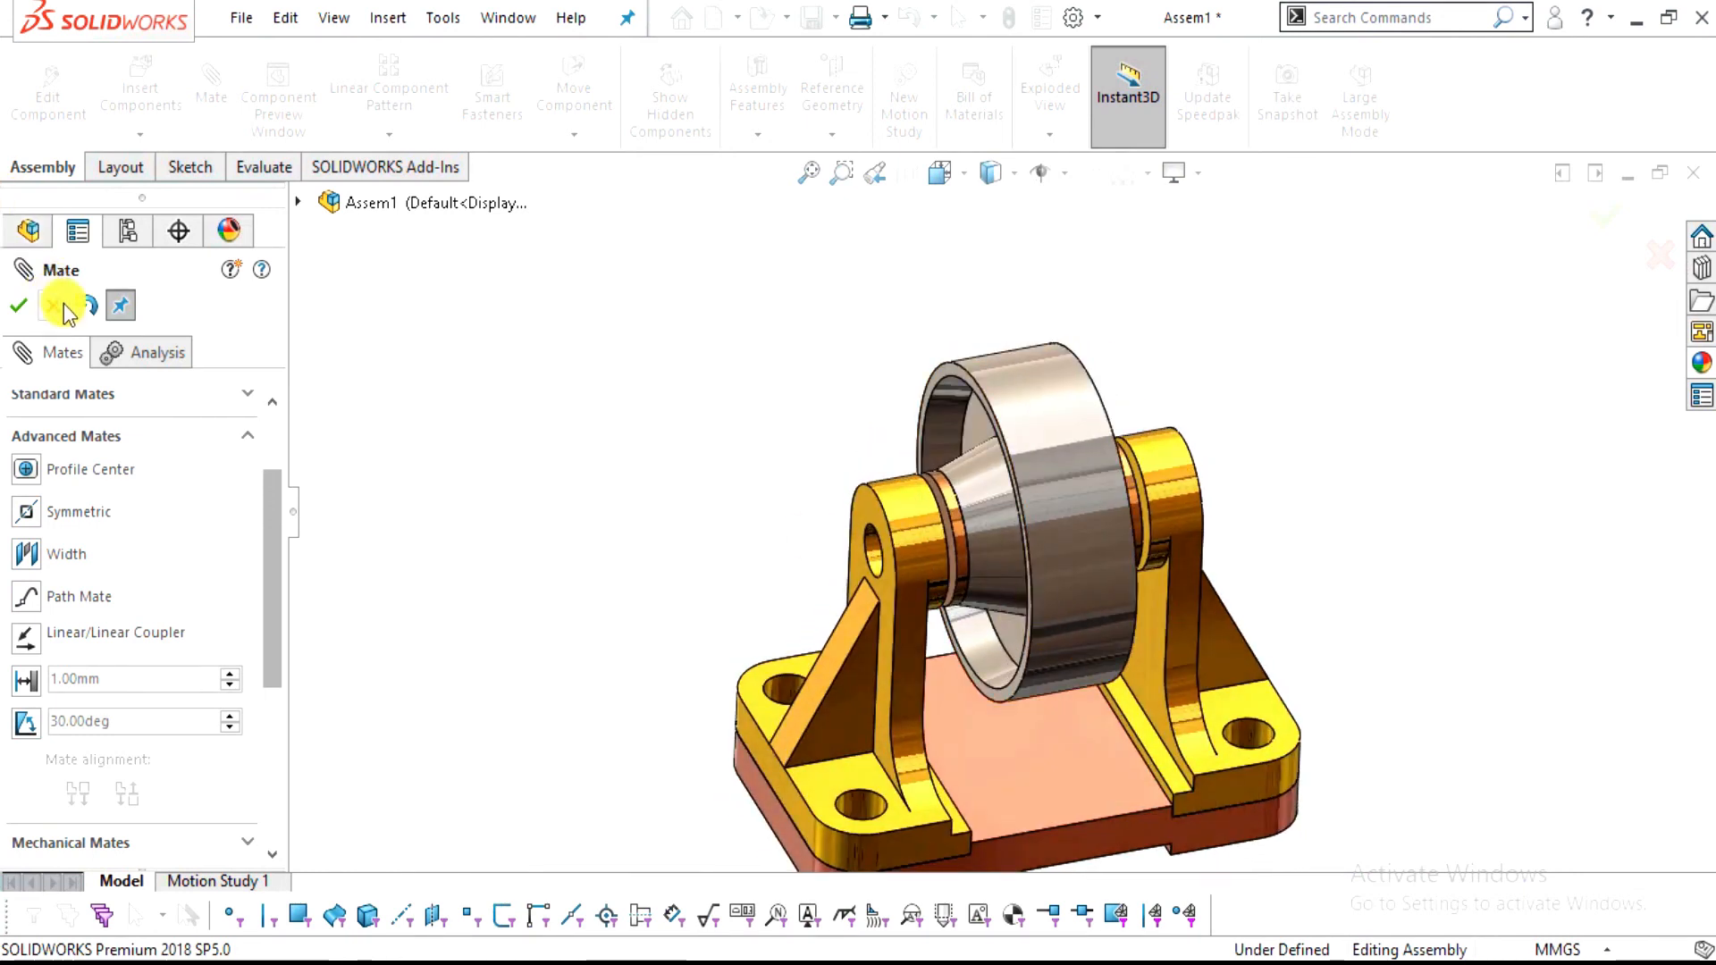
key("Escape")
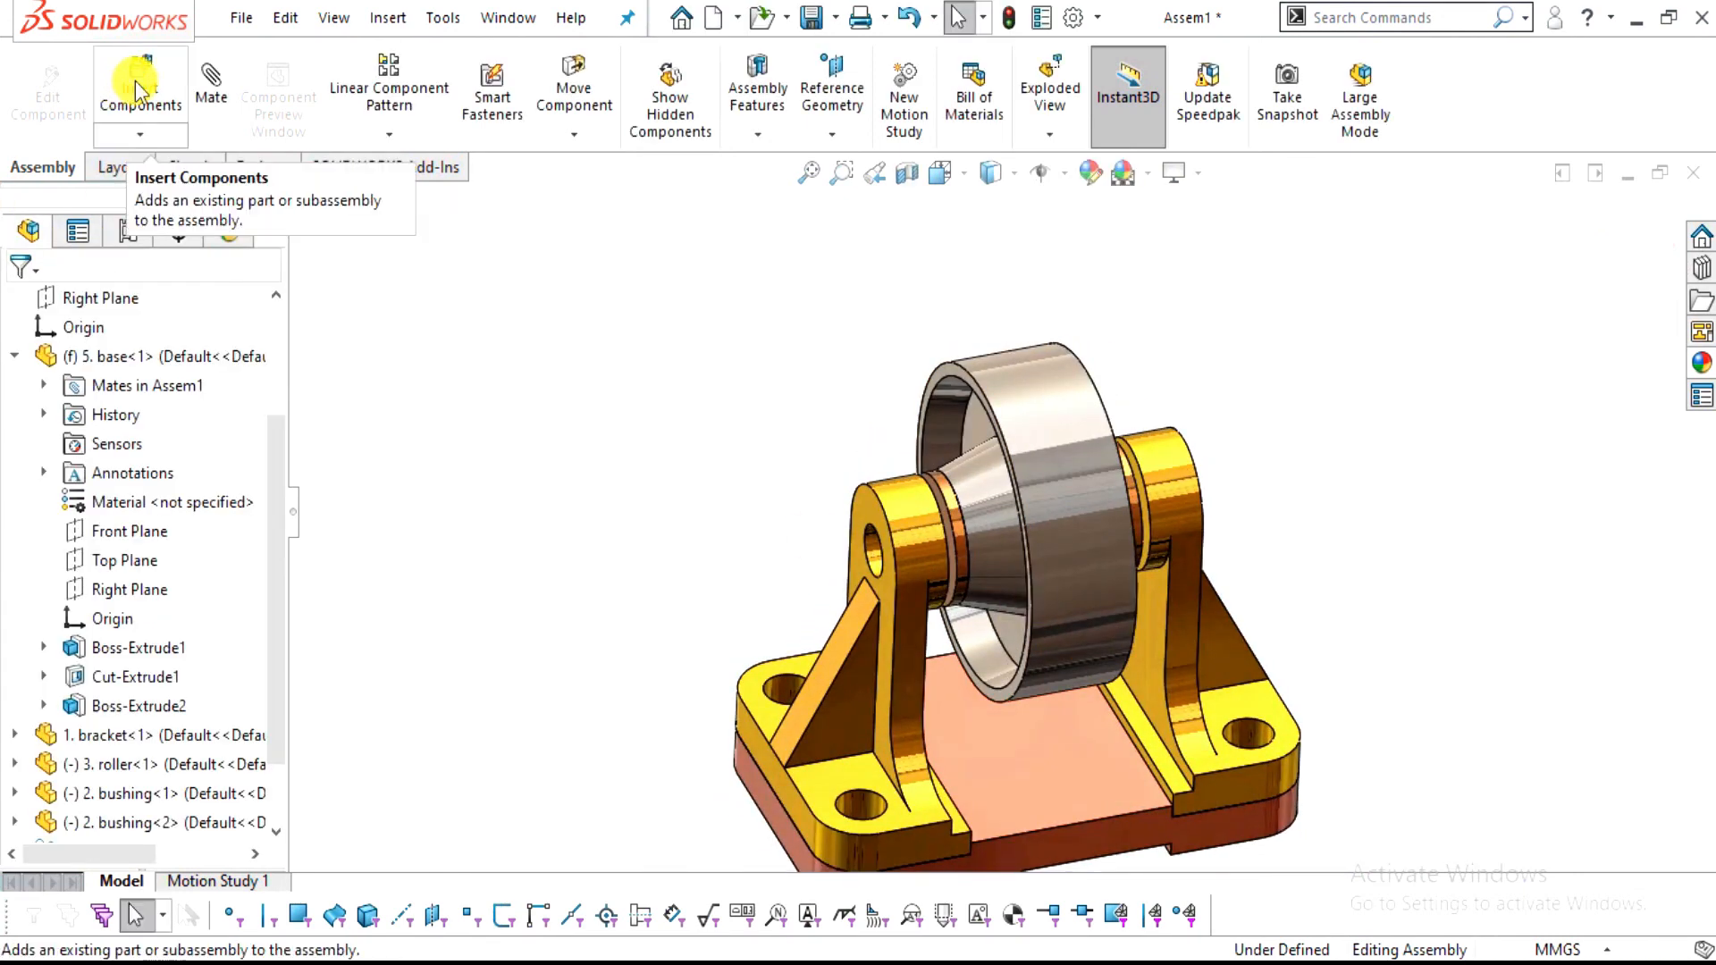
Insert the 4. shaft part into the assembly beside the original bracket, rotated 90° about the Y axis
left_click(141, 79)
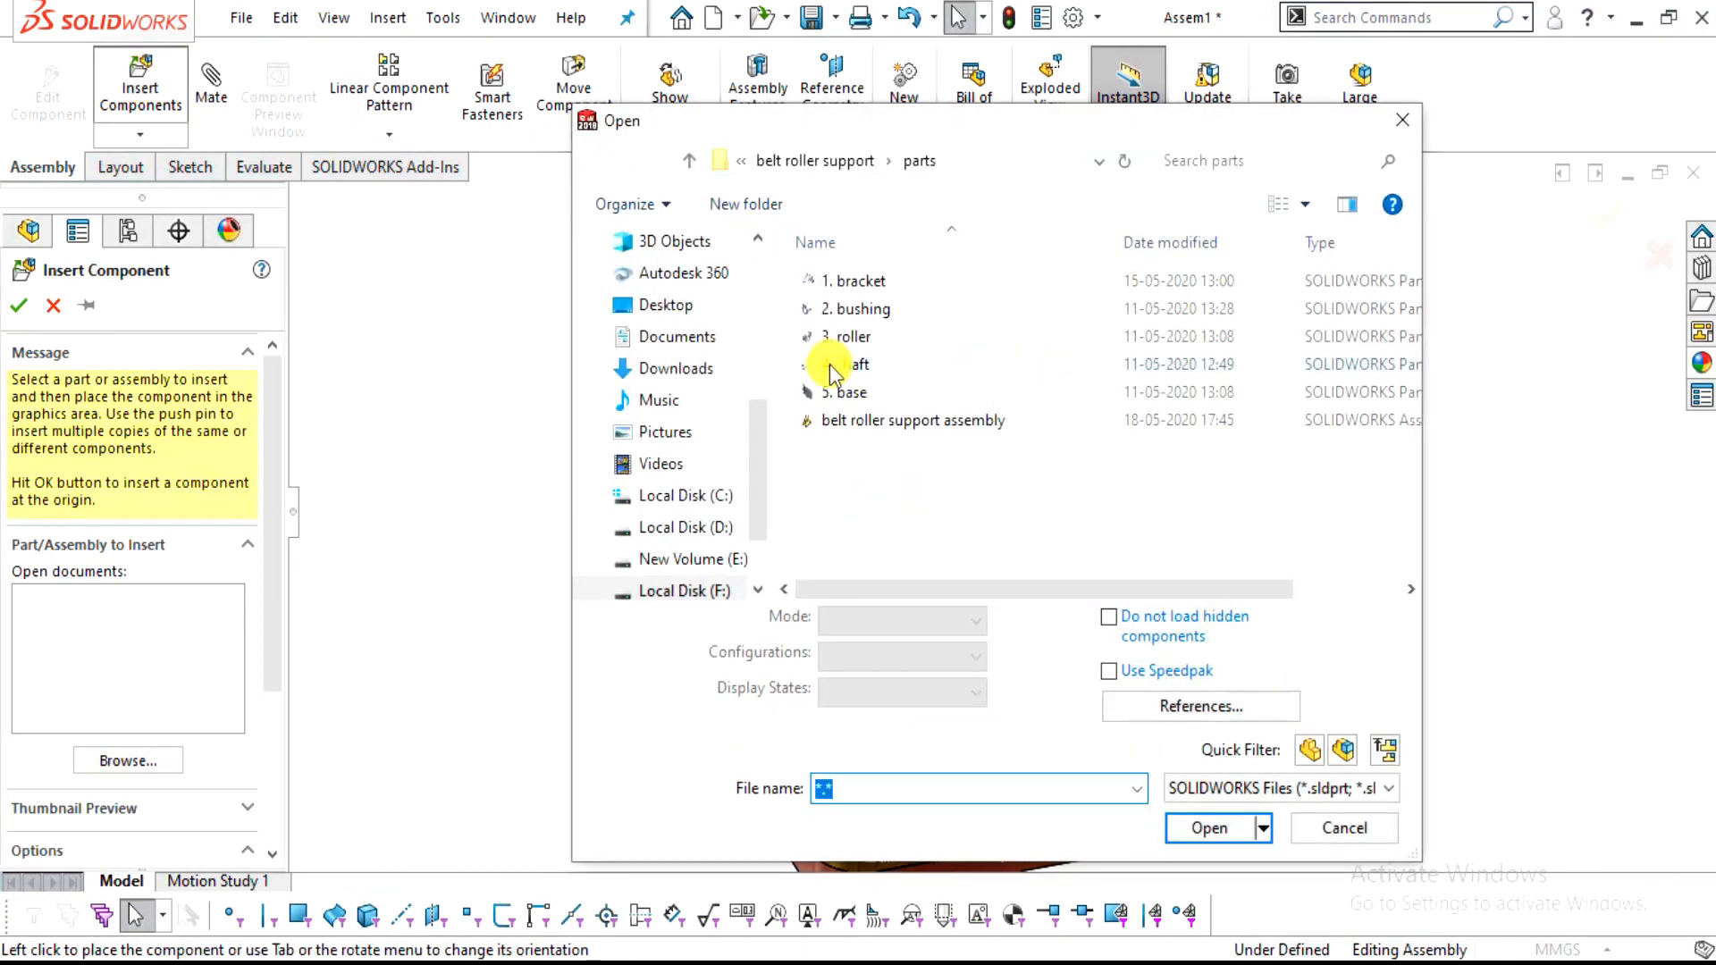
double_click(832, 367)
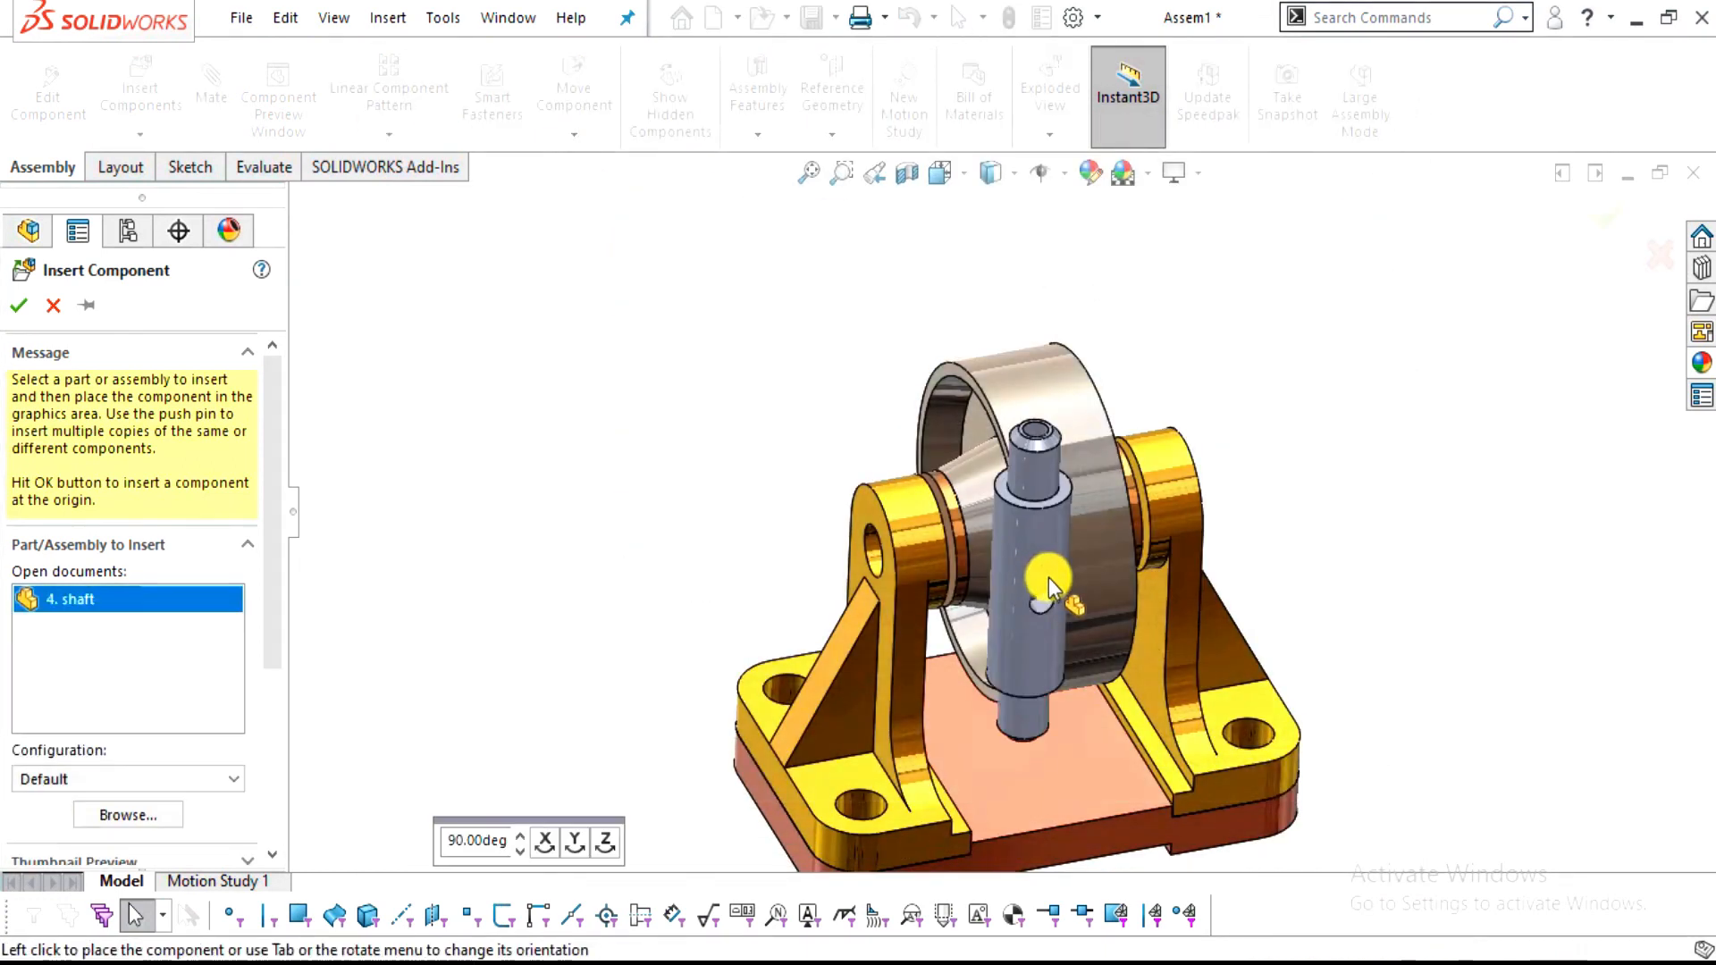
scroll(854, 492, "down", 4)
scroll(855, 491, "down", 2)
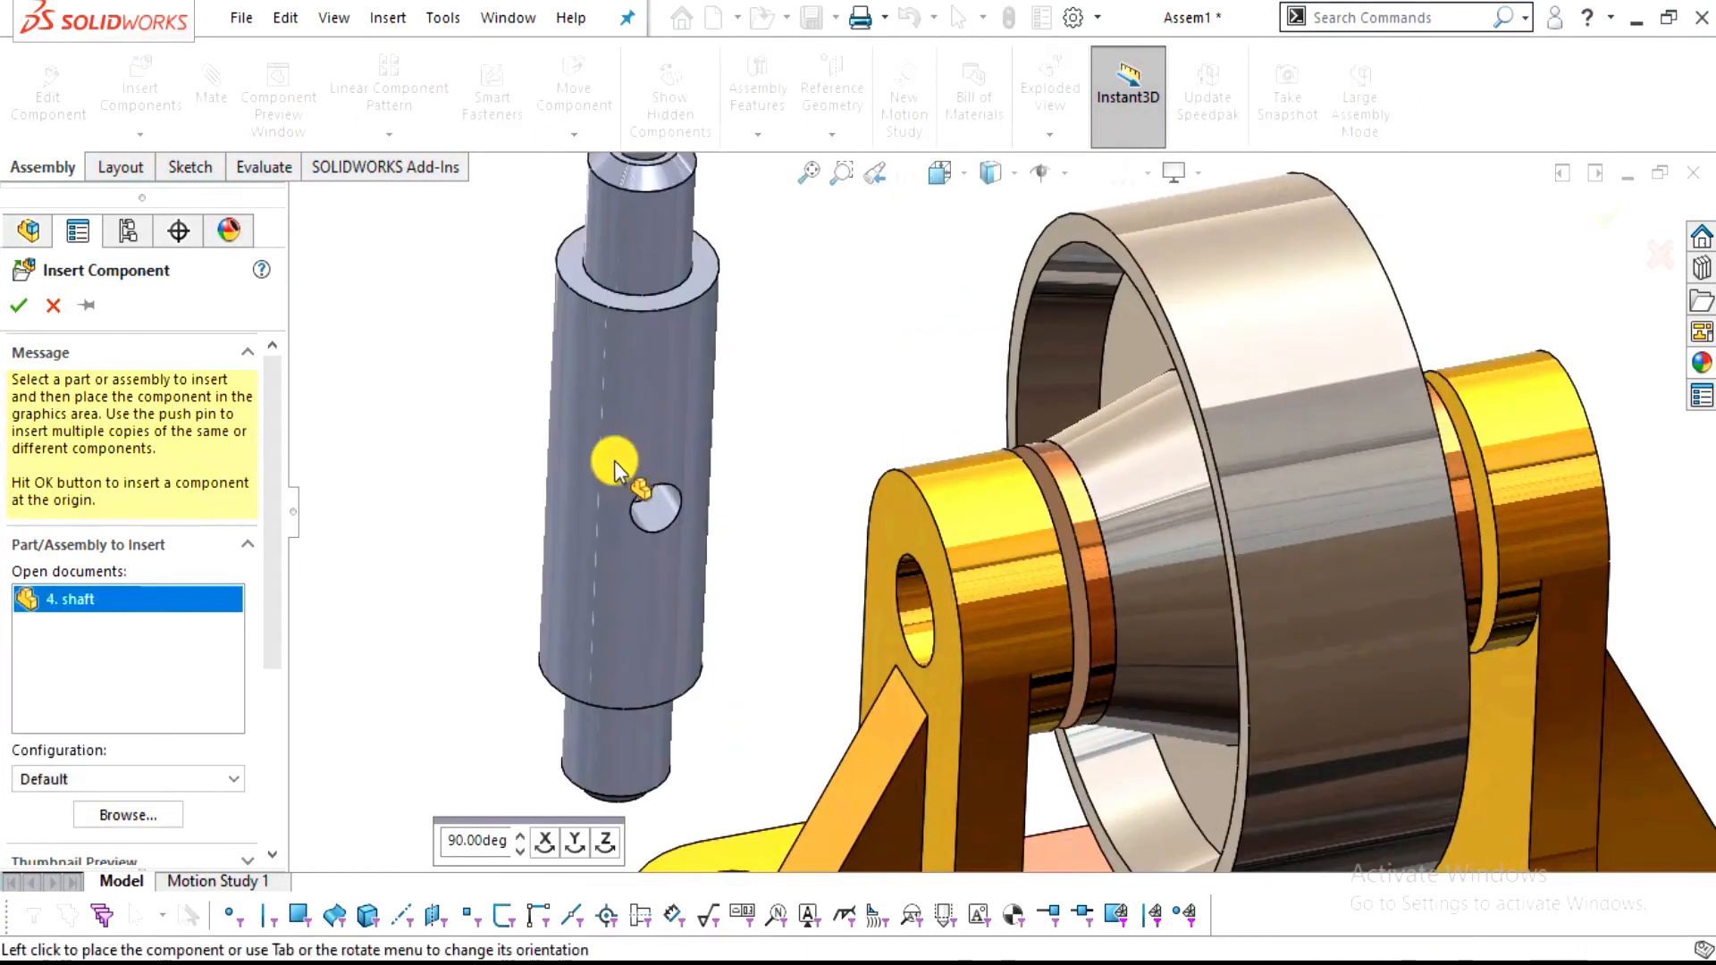
left_click(570, 842)
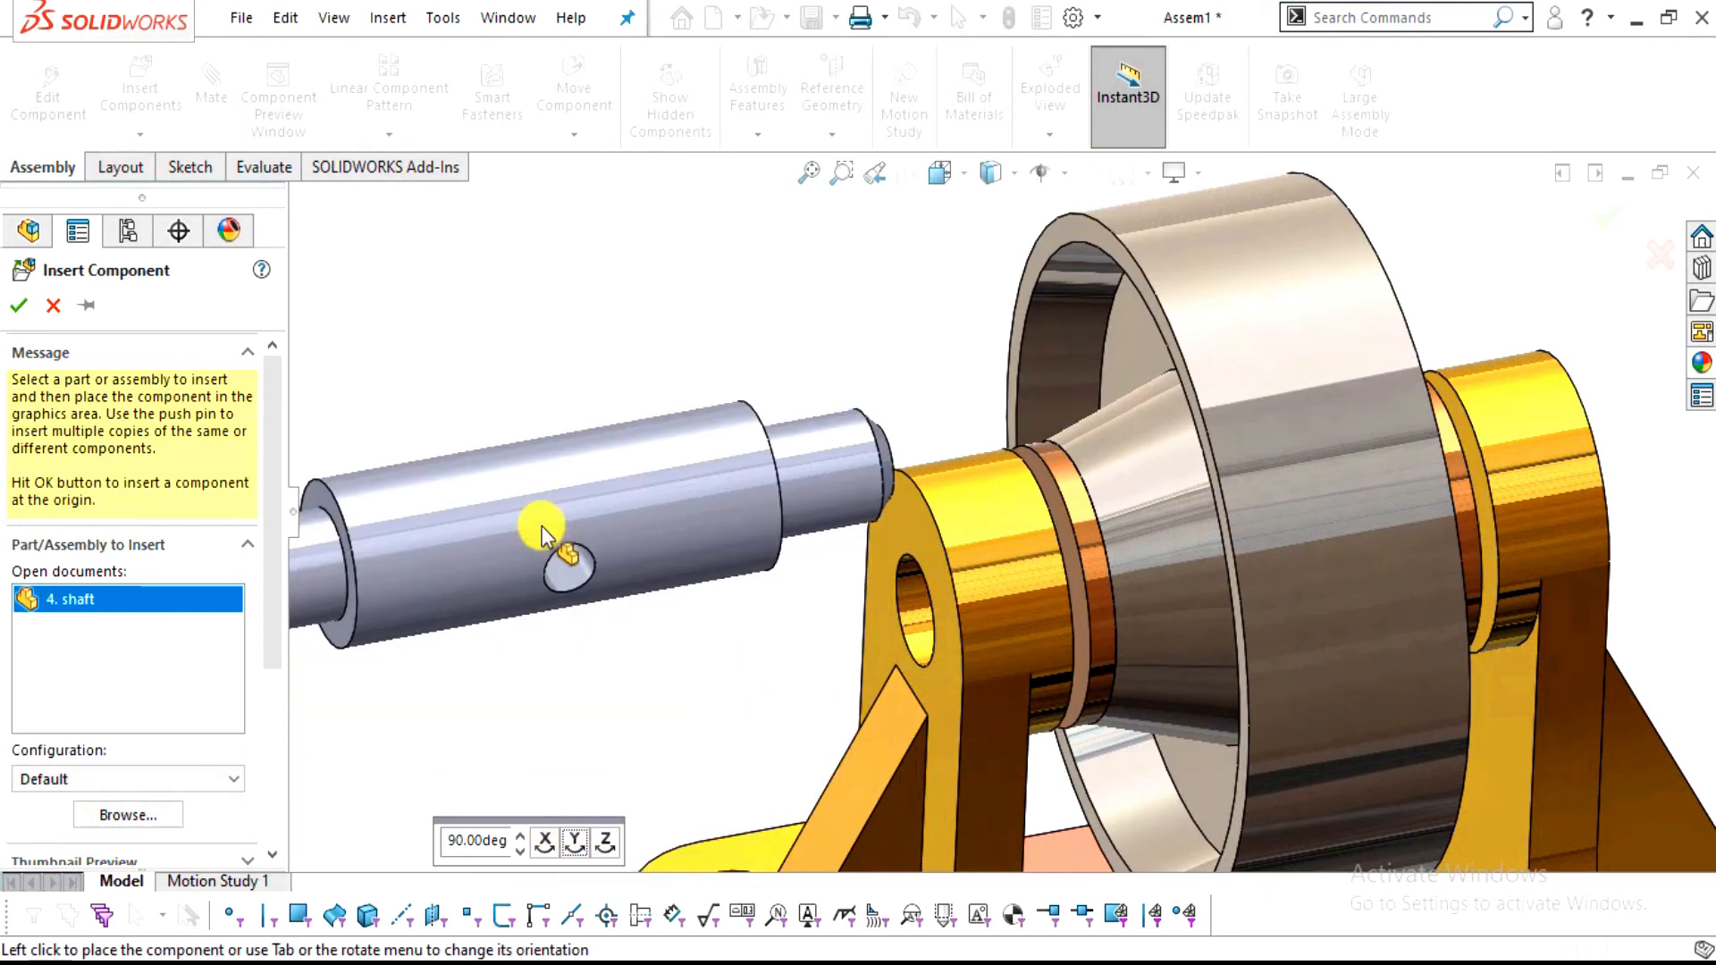
left_click(541, 526)
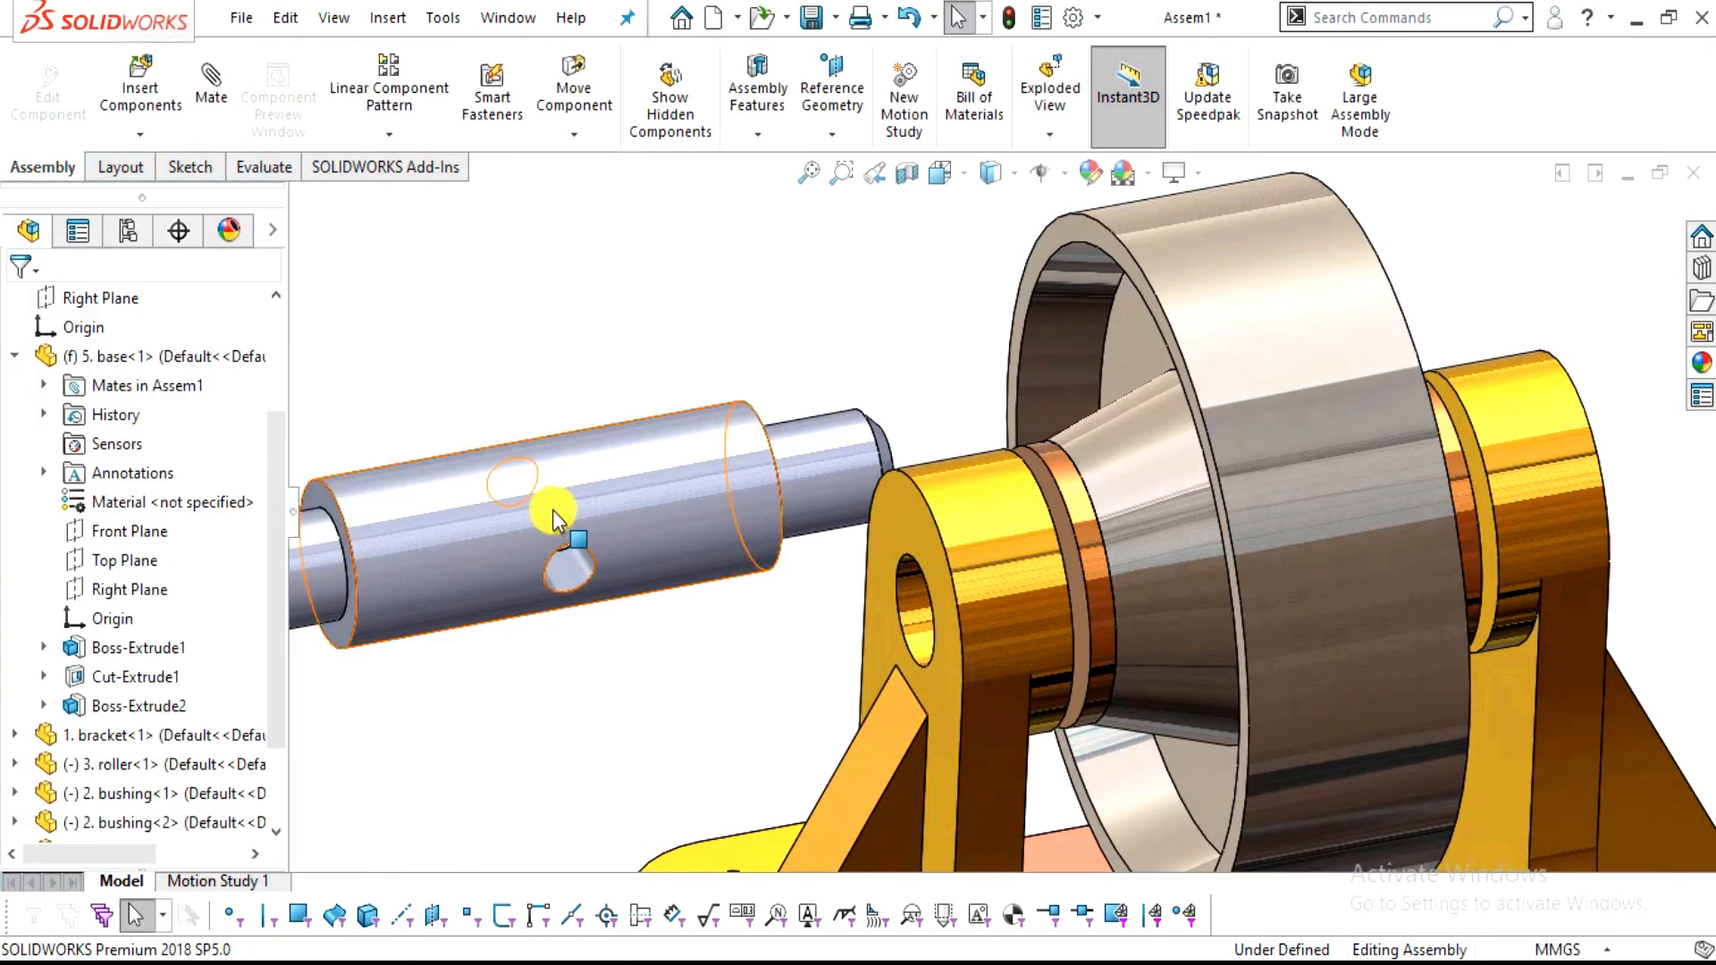
Add a concentric mate between the shaft's large middle cylindrical face and the hole at the top of the original bracket
left_click(552, 509)
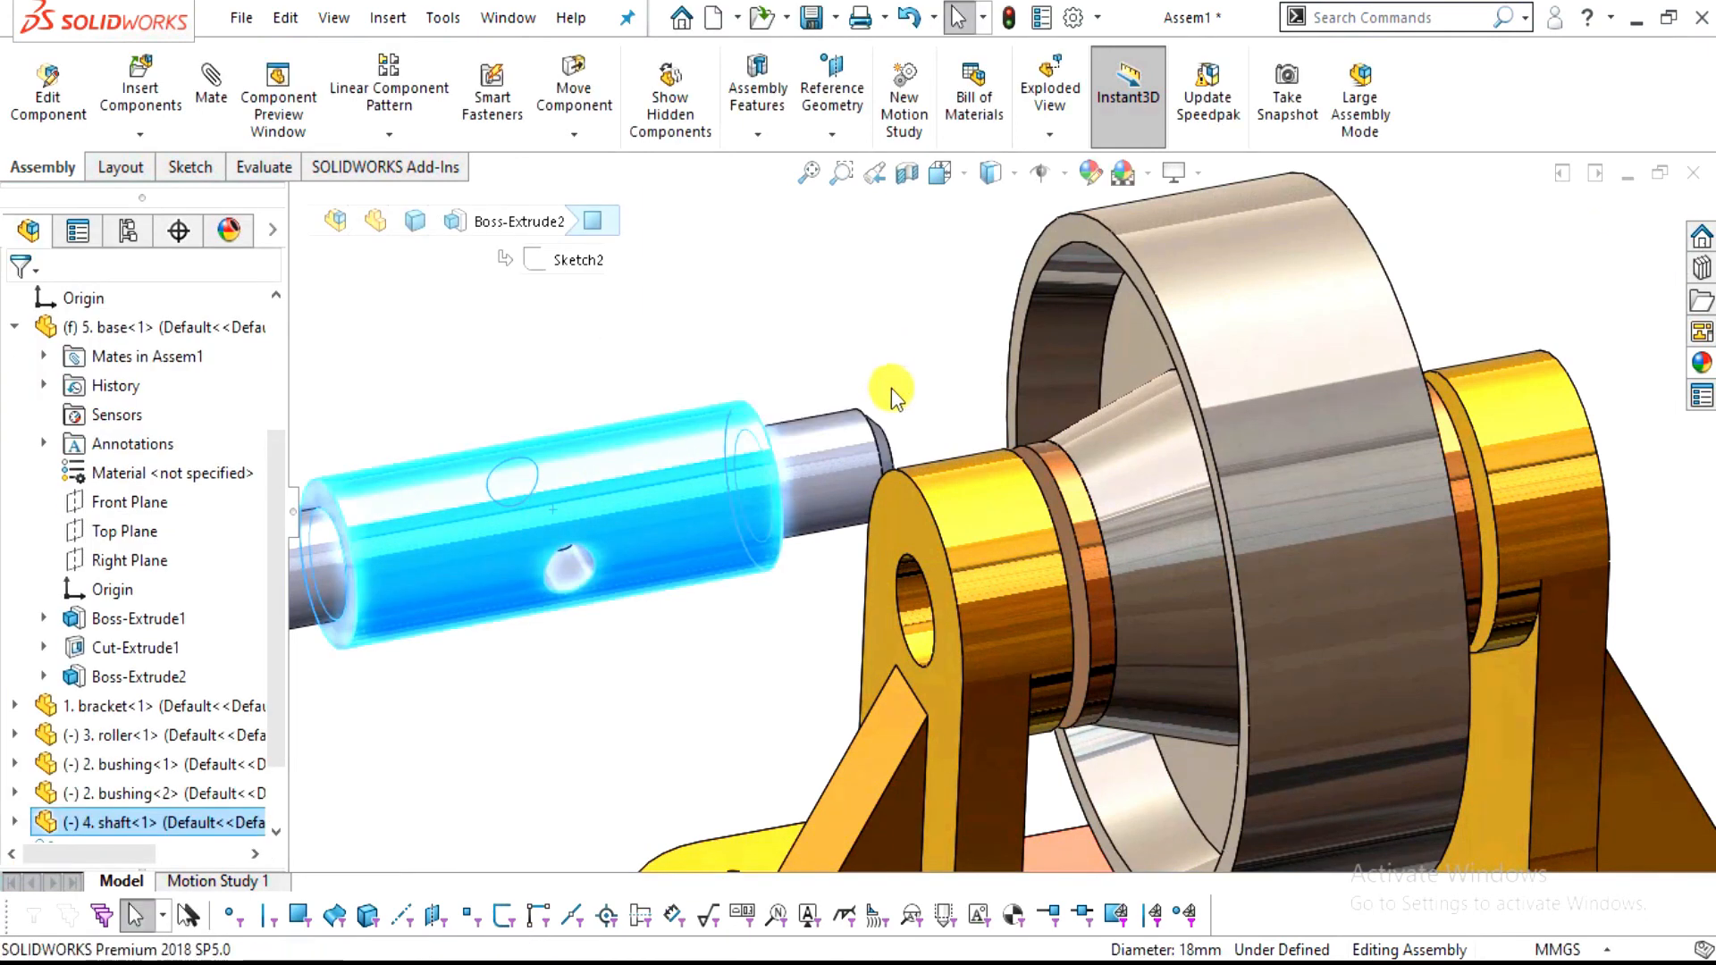
key("m")
left_click(915, 610)
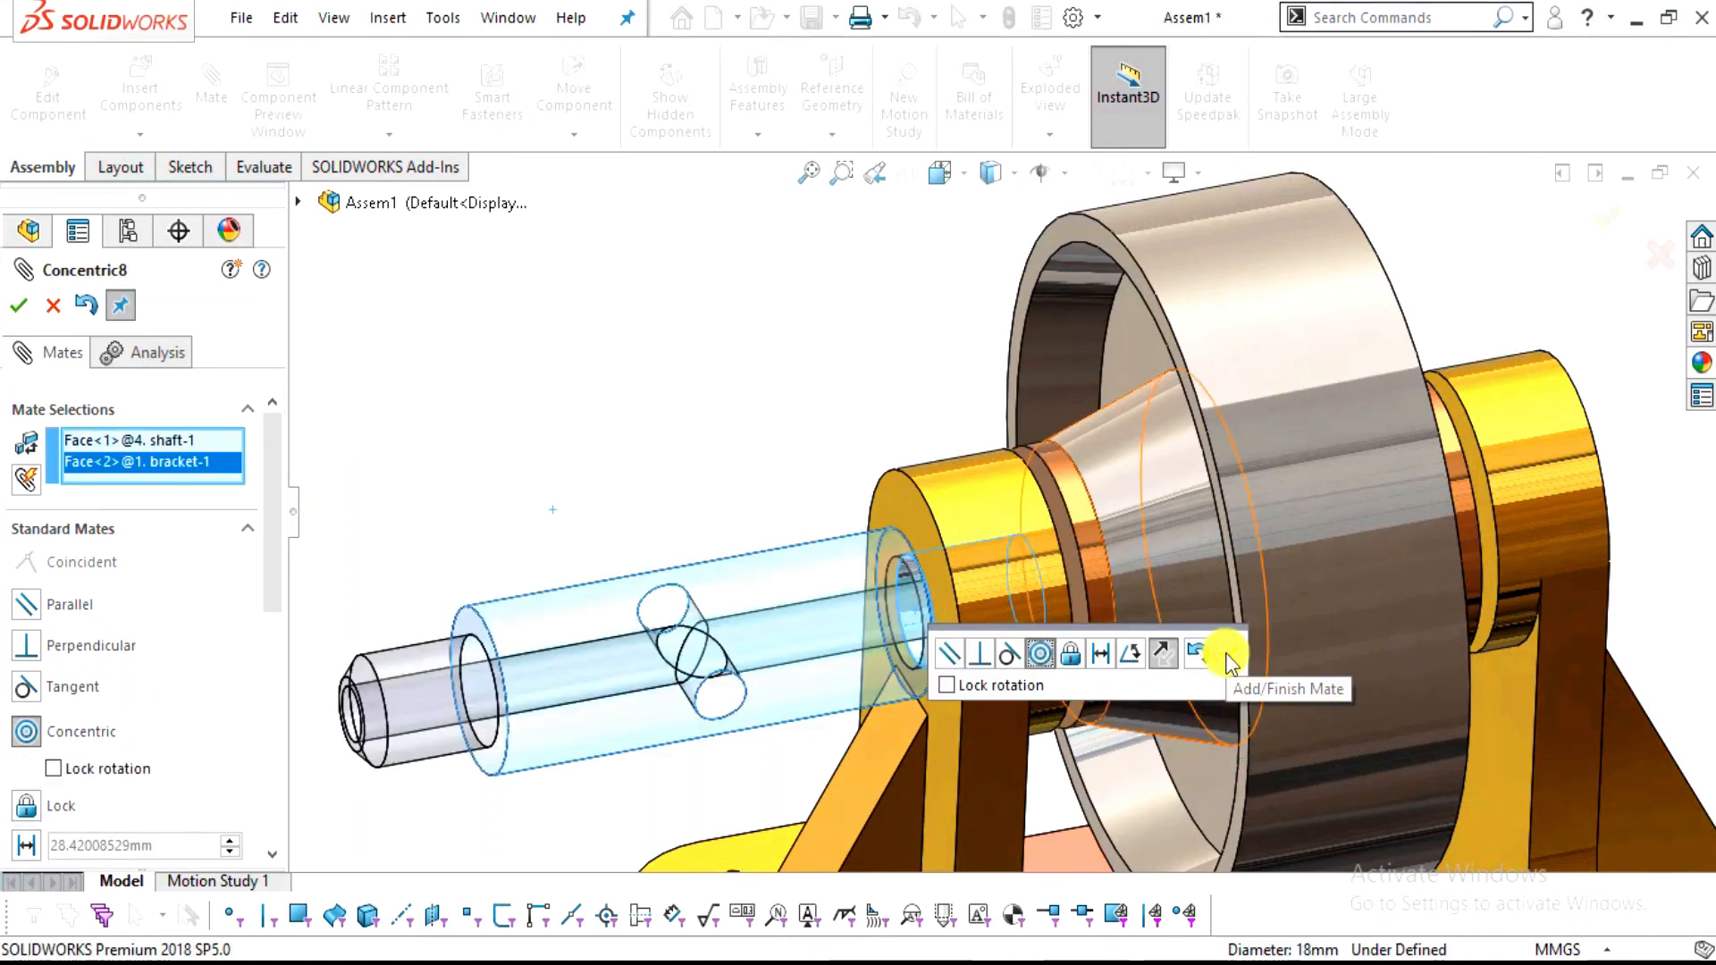
left_click(1224, 657)
Slide the shaft along its axis into the brackets and back out to check its free movement
left_click_drag(683, 647, 429, 555)
scroll(1072, 651, "up", 3)
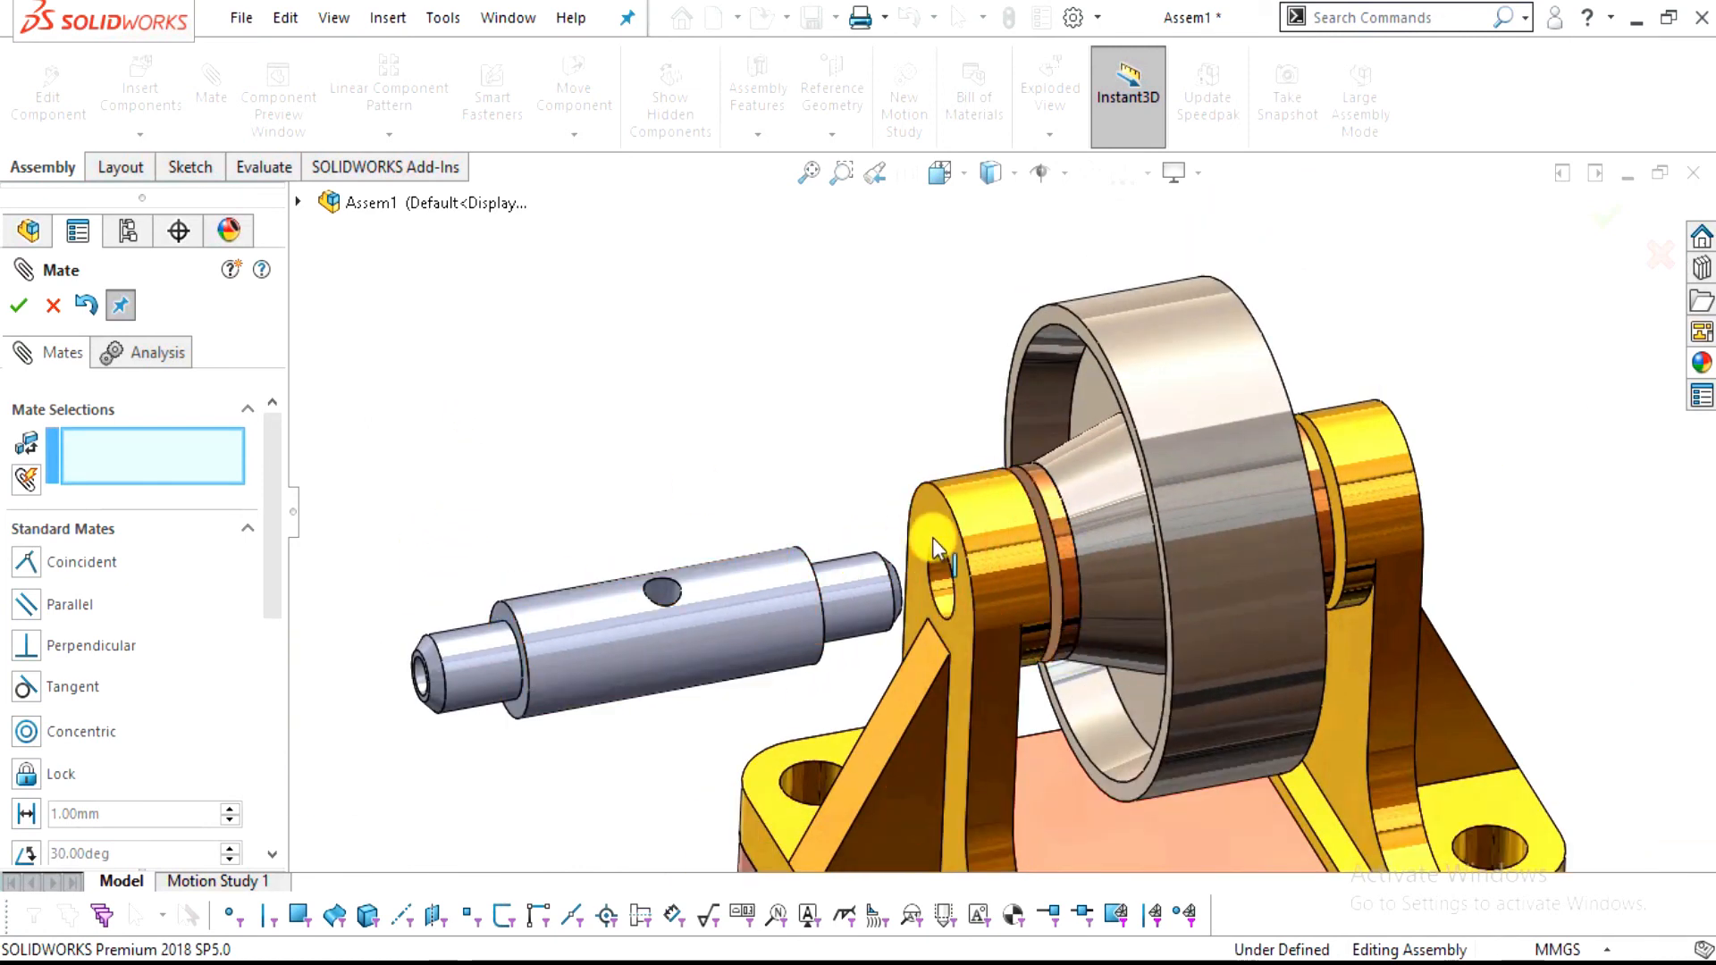
scroll(1047, 608, "down", 2)
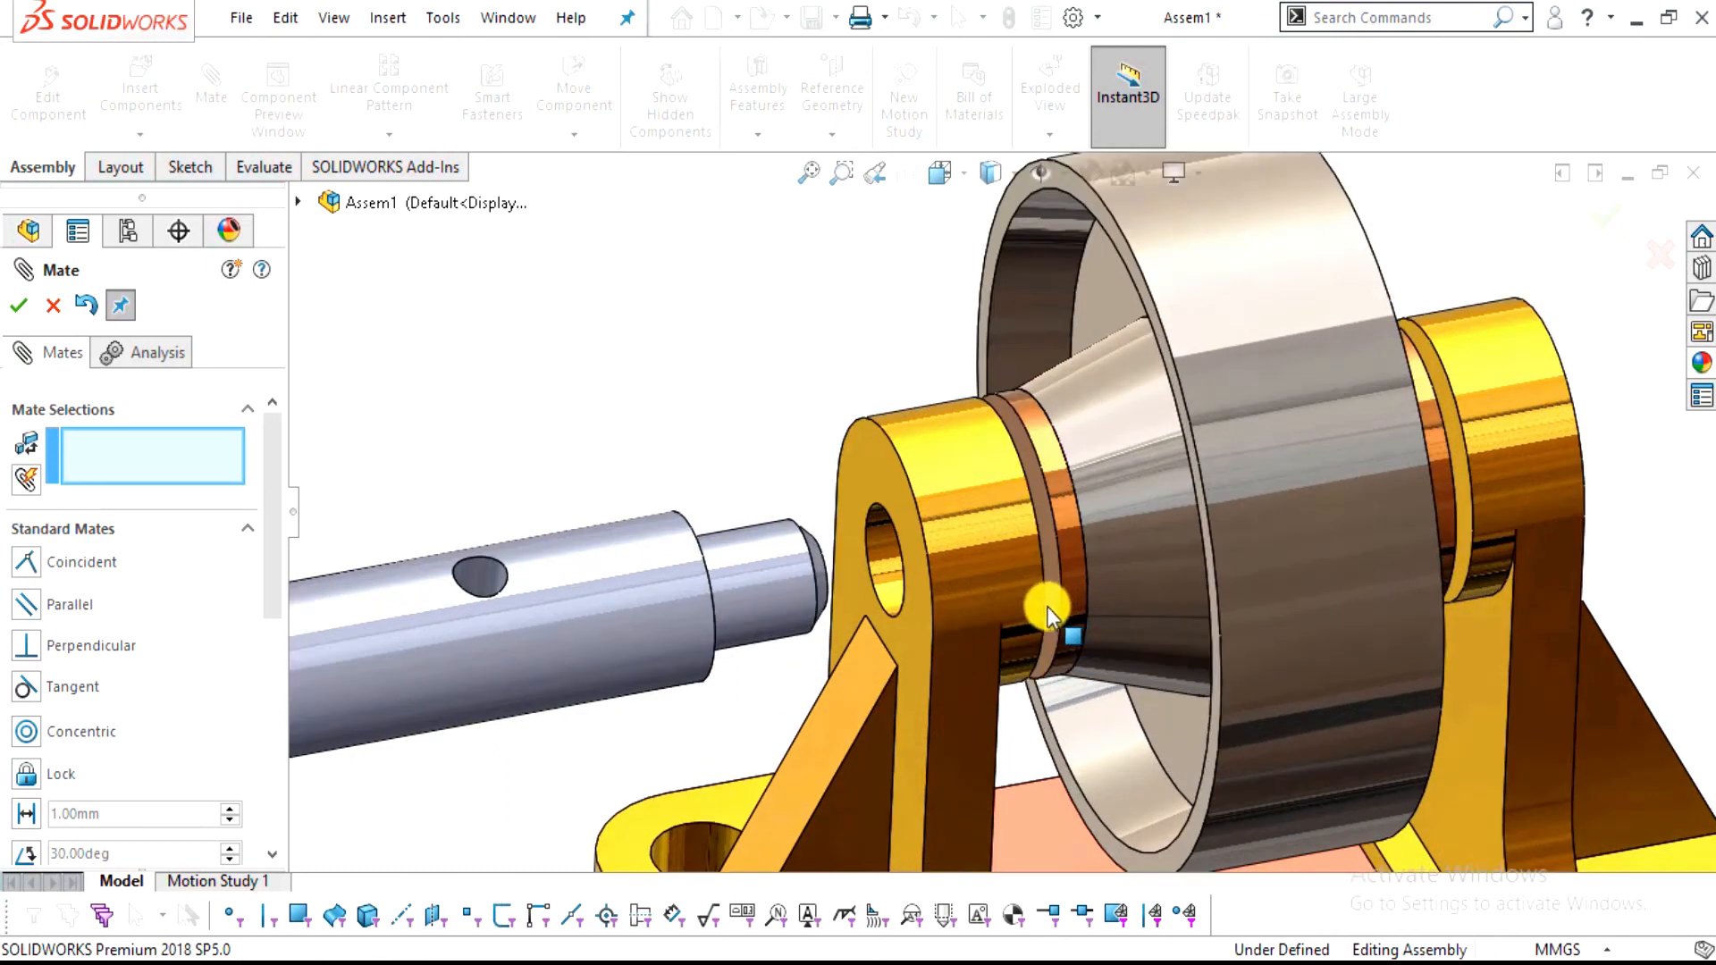
scroll(1047, 608, "up", 3)
left_click_drag(660, 572, 1133, 483)
middle_click_drag(1531, 479, 1510, 518)
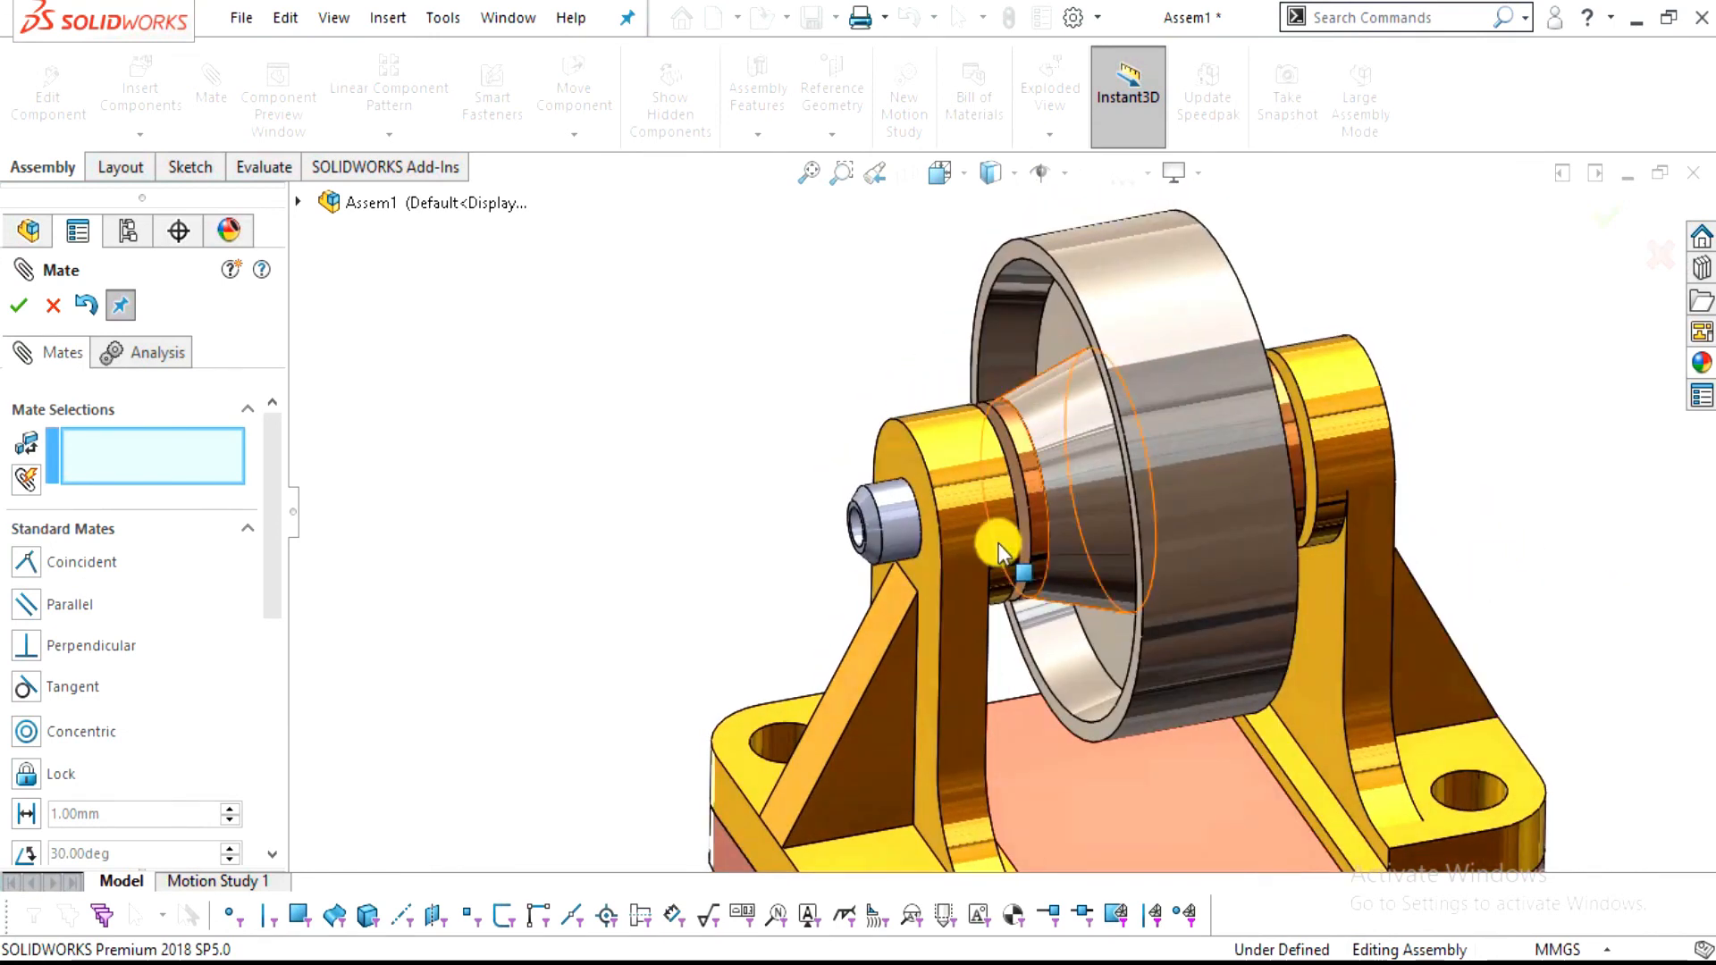
left_click_drag(908, 525, 474, 590)
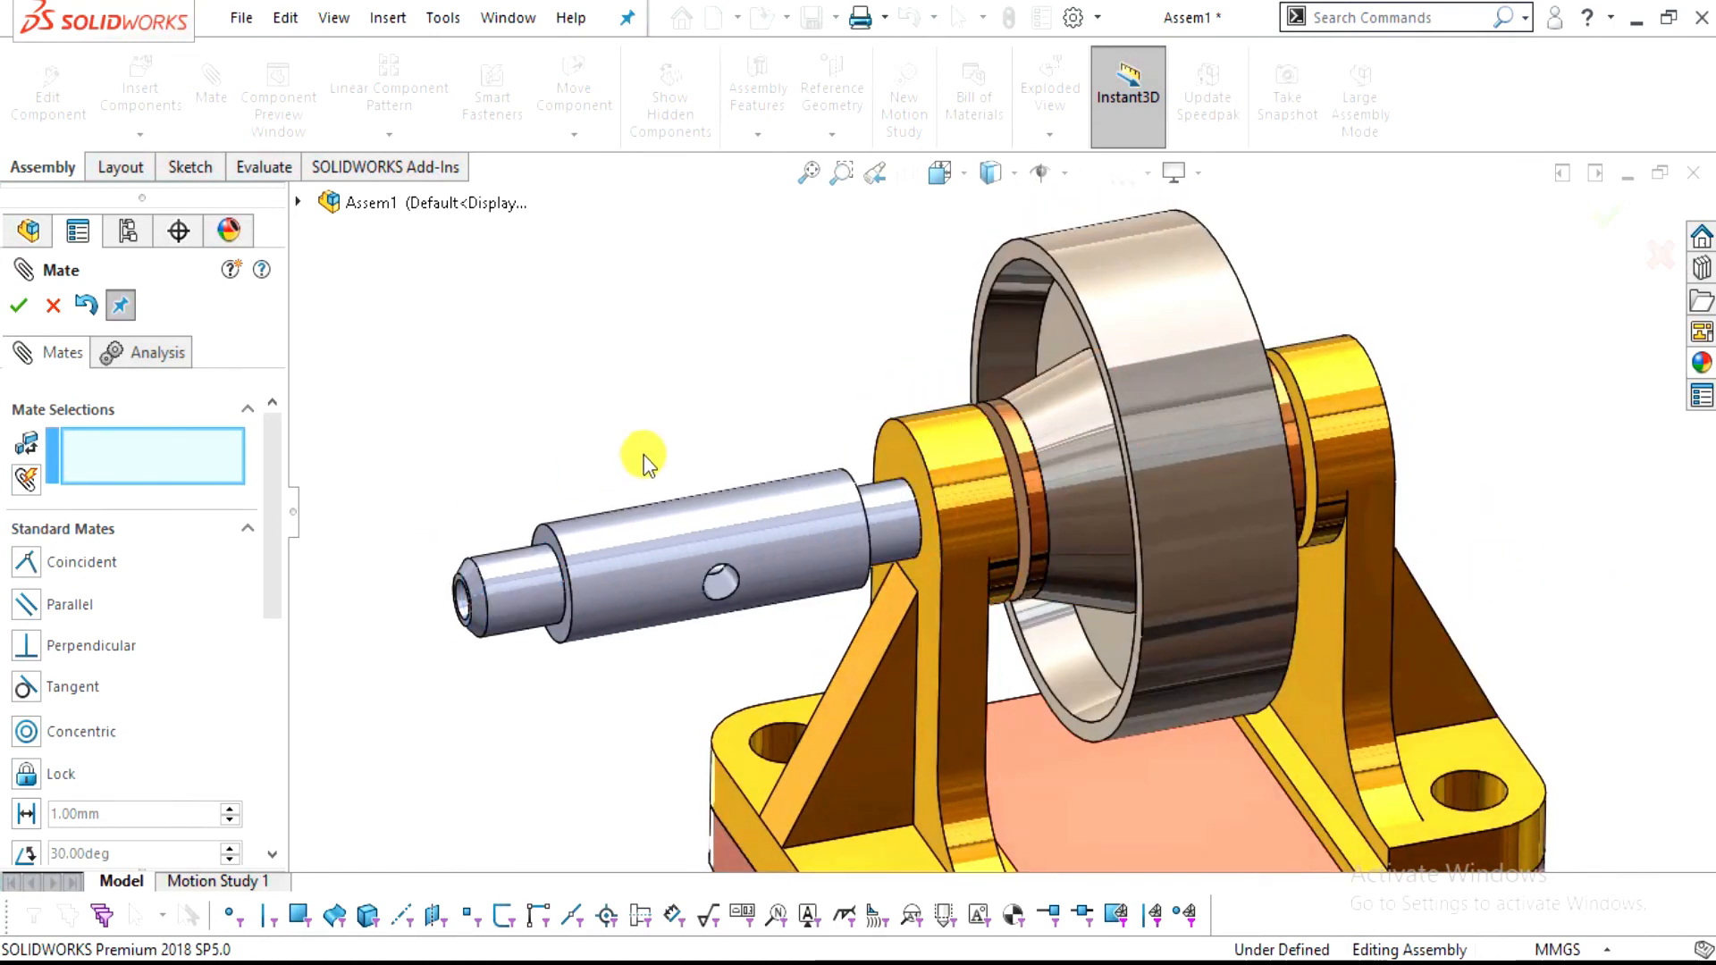
Start an advanced Width mate with the outer side faces of the two brackets as the width selections
scroll(272, 536, "down", 4)
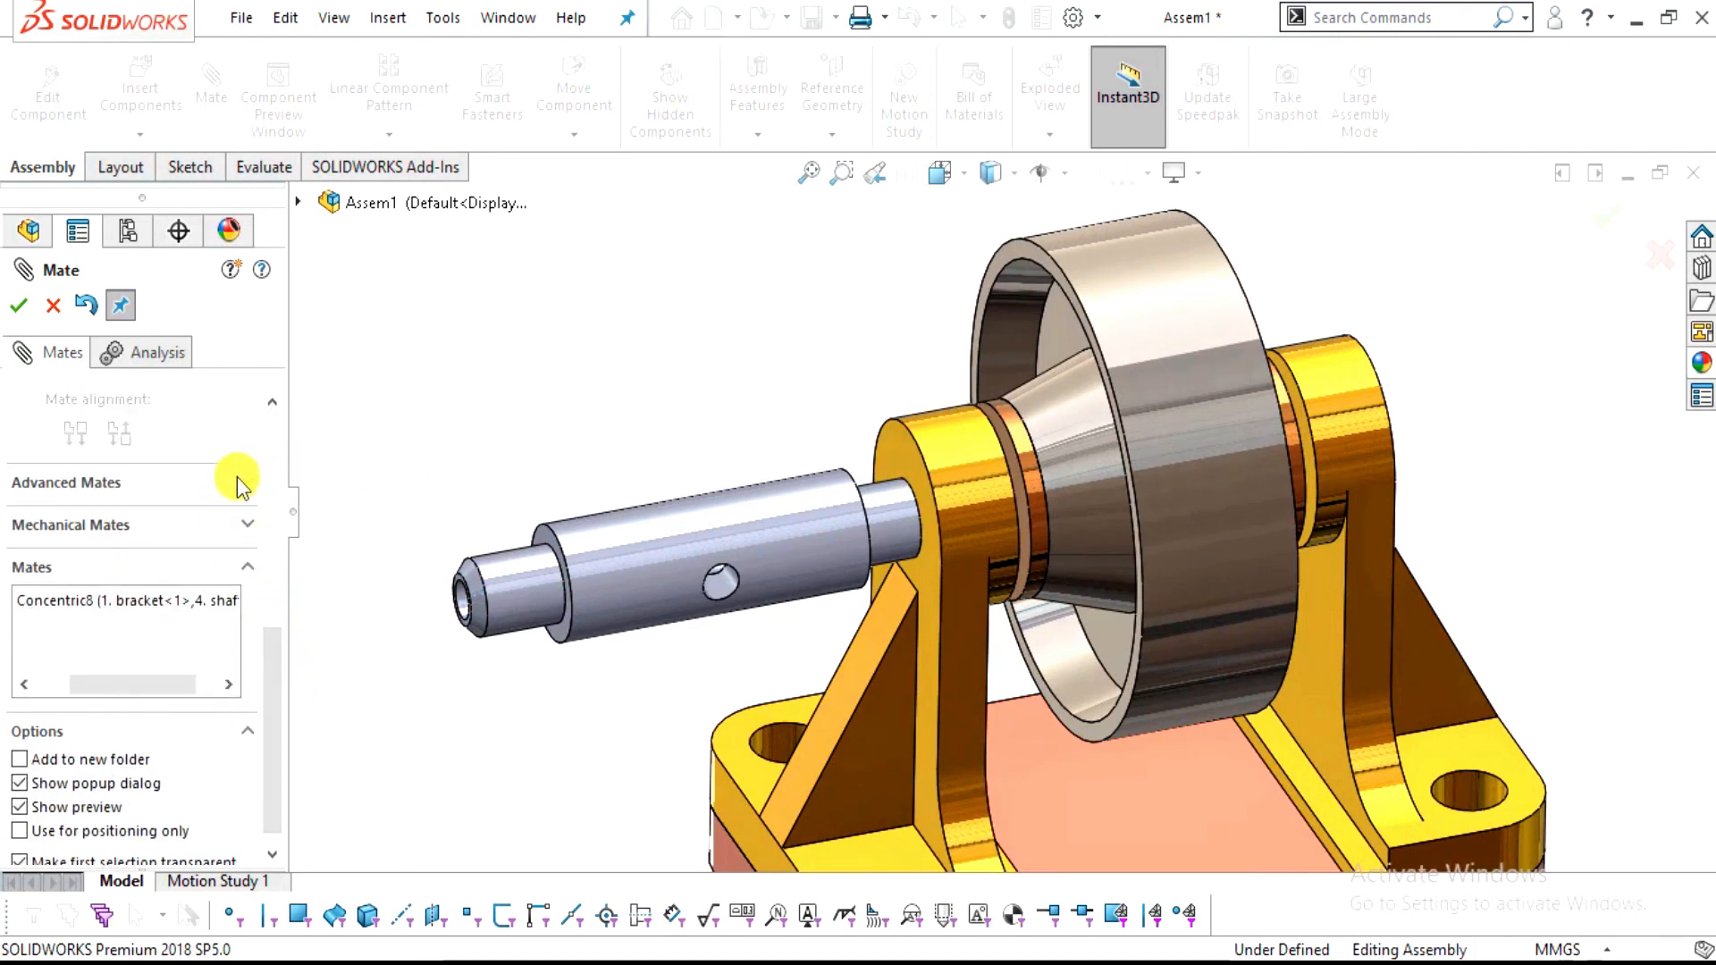
scroll(246, 487, "down", 1)
left_click(245, 475)
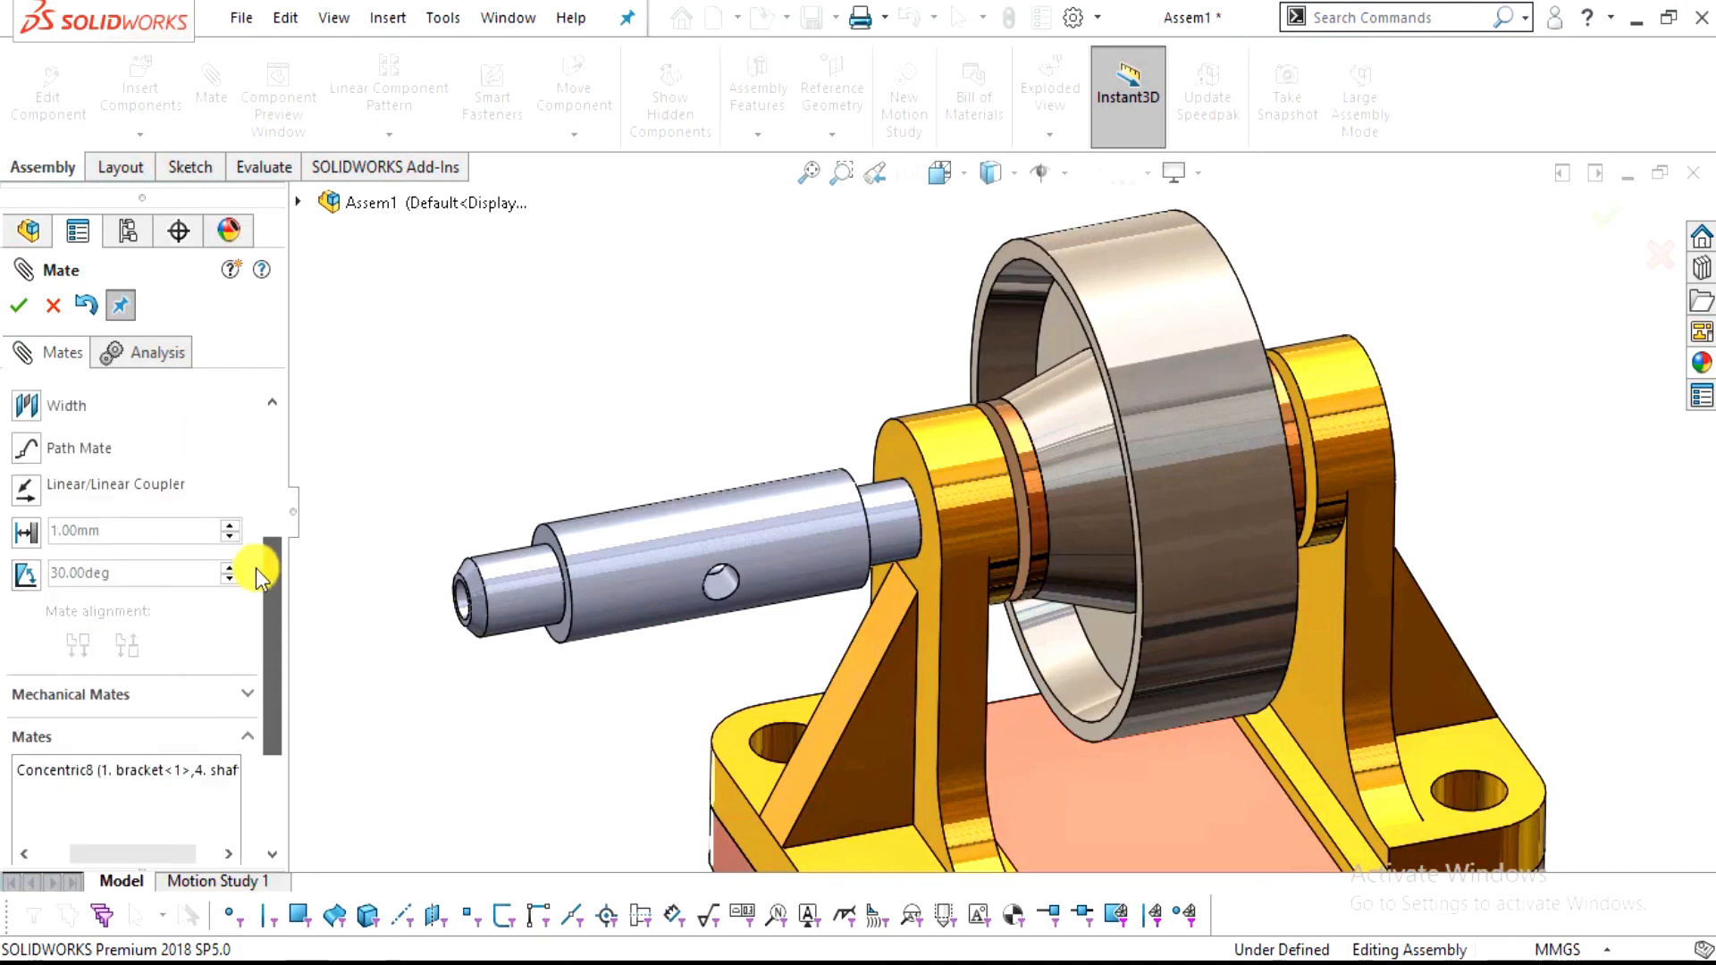
left_click(66, 492)
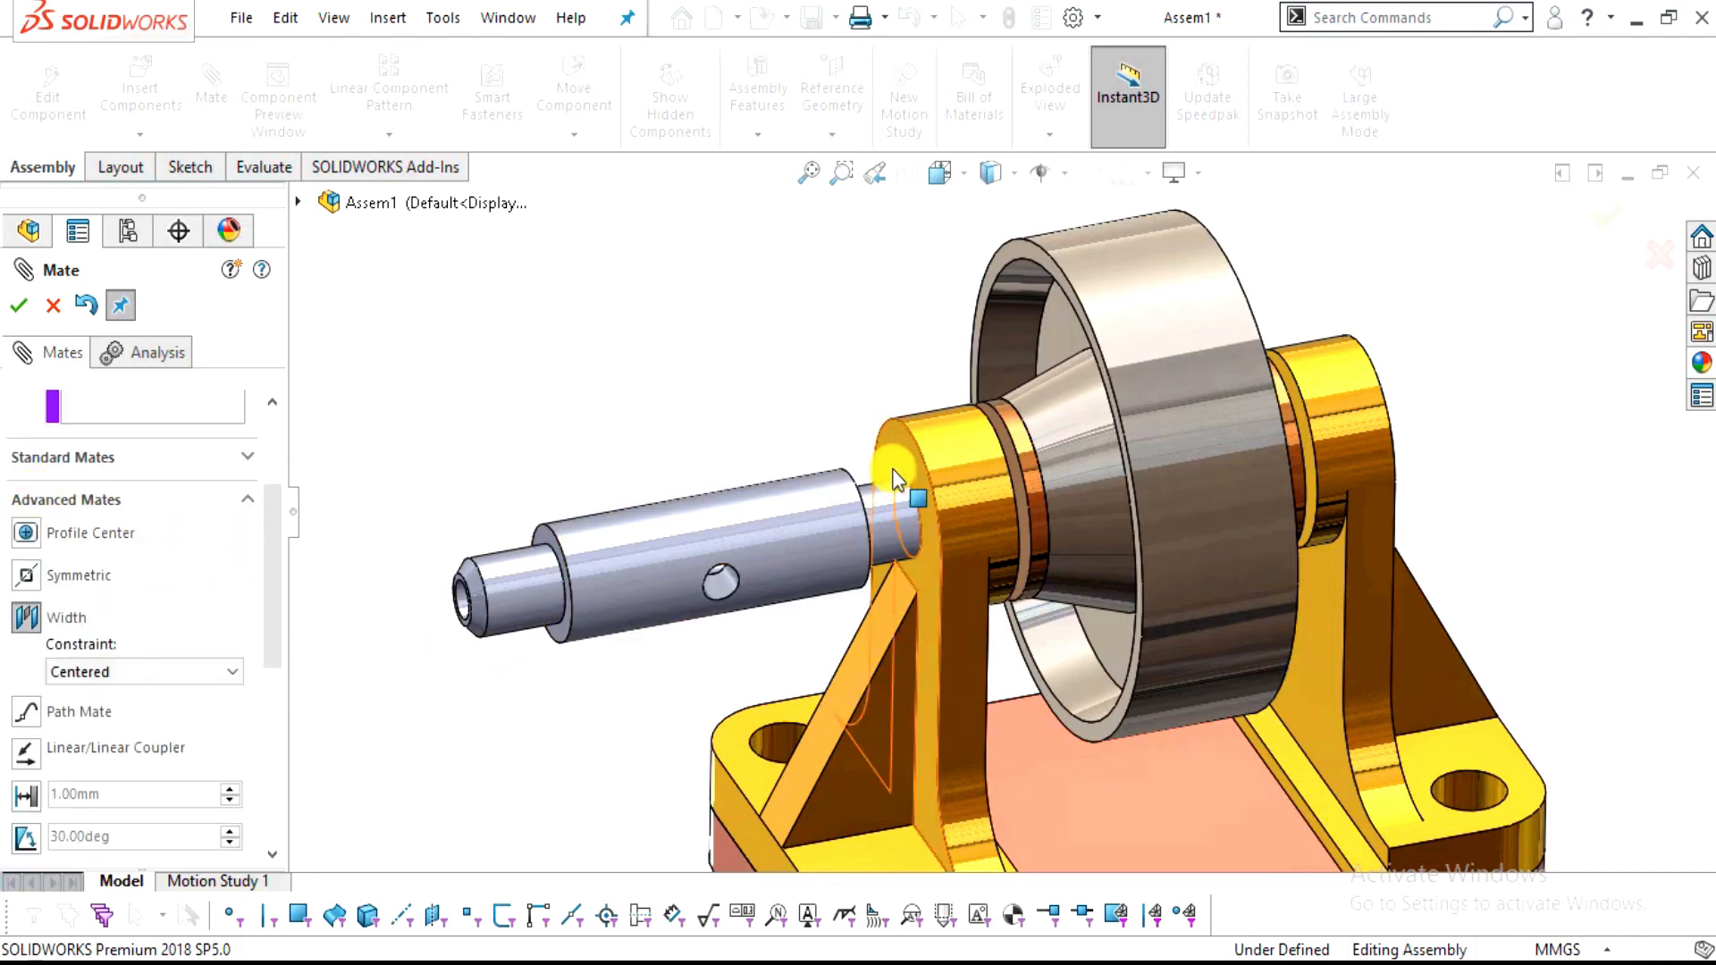
left_click(949, 463)
middle_click_drag(1409, 486, 1417, 377)
left_click(1387, 399)
Select the ring-shaped end faces at both ends of the shaft as the tab selections of the width mate
middle_click_drag(727, 528, 771, 435)
scroll(771, 435, "down", 5)
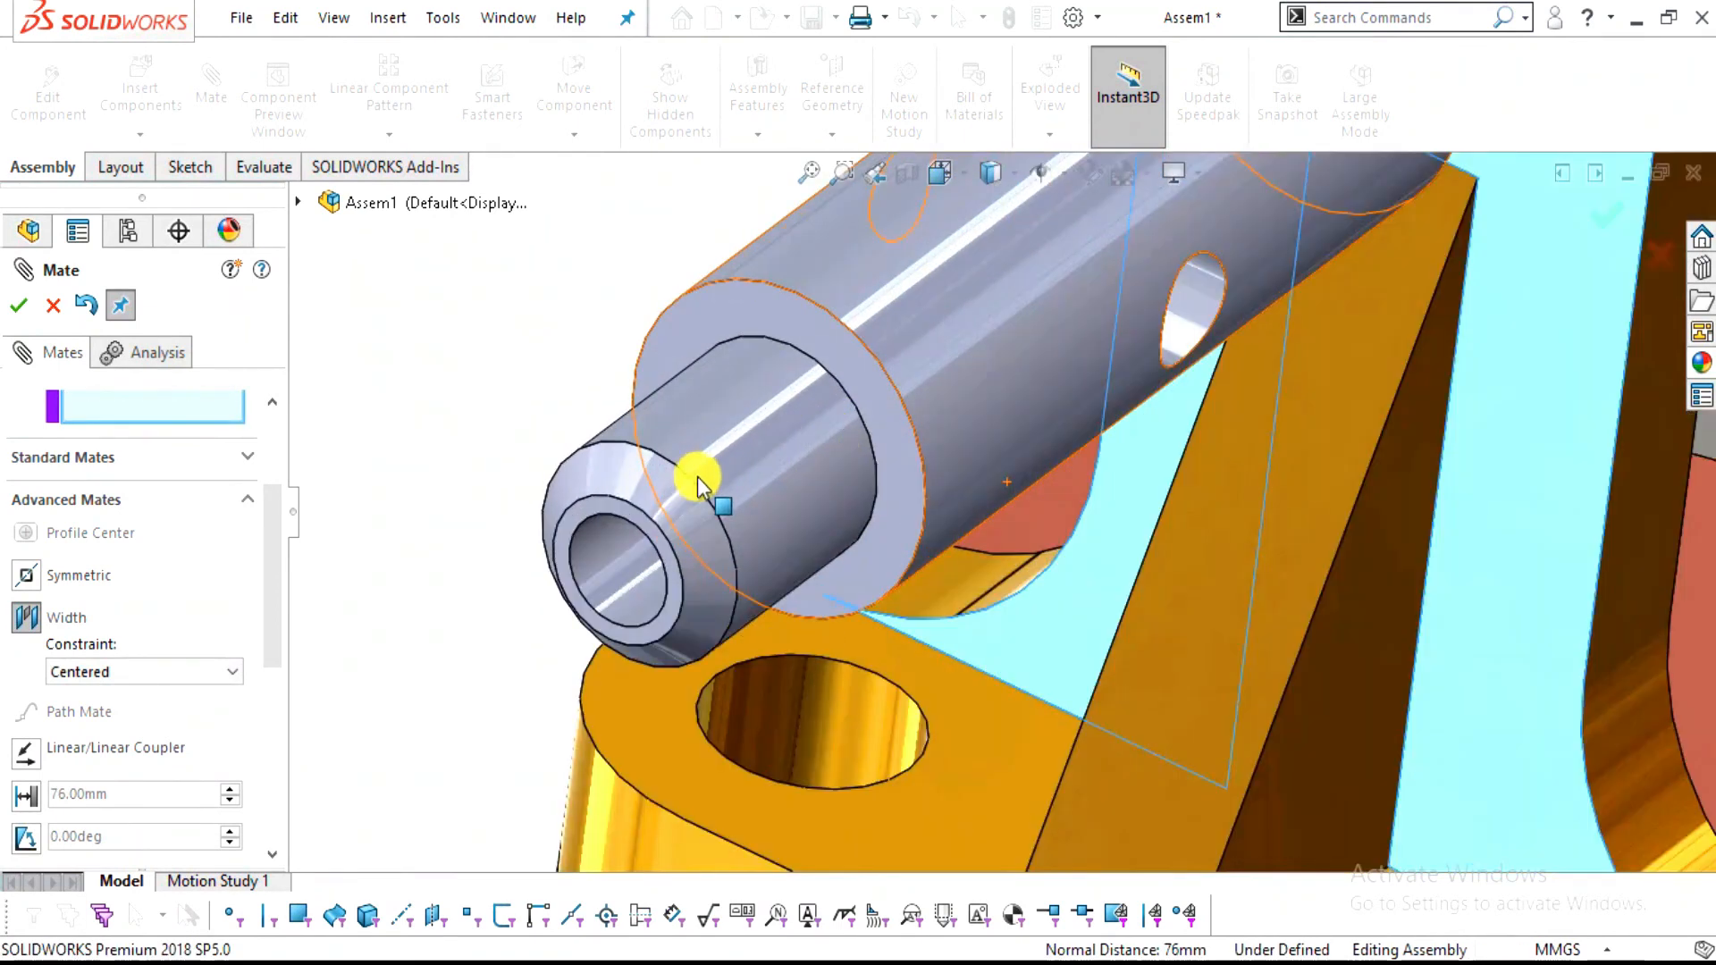
left_click(635, 517)
middle_click_drag(1167, 581, 1103, 313)
scroll(1103, 313, "down", 5)
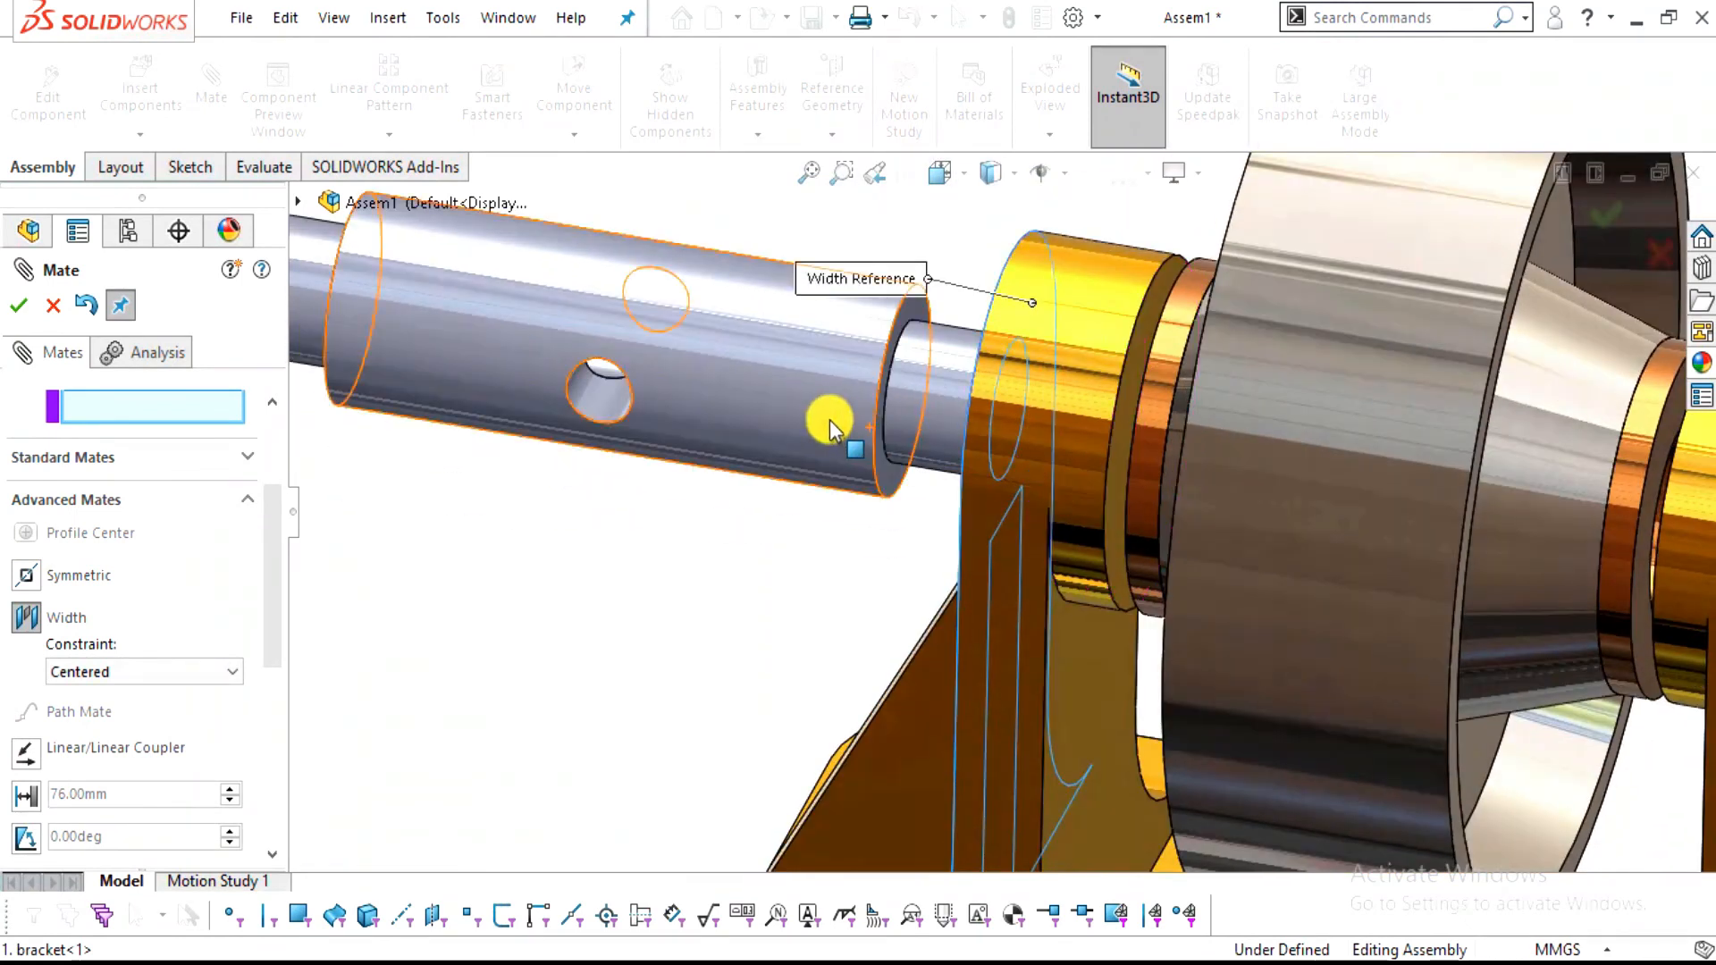
left_click_drag(796, 413, 766, 452)
scroll(796, 383, "down", 5)
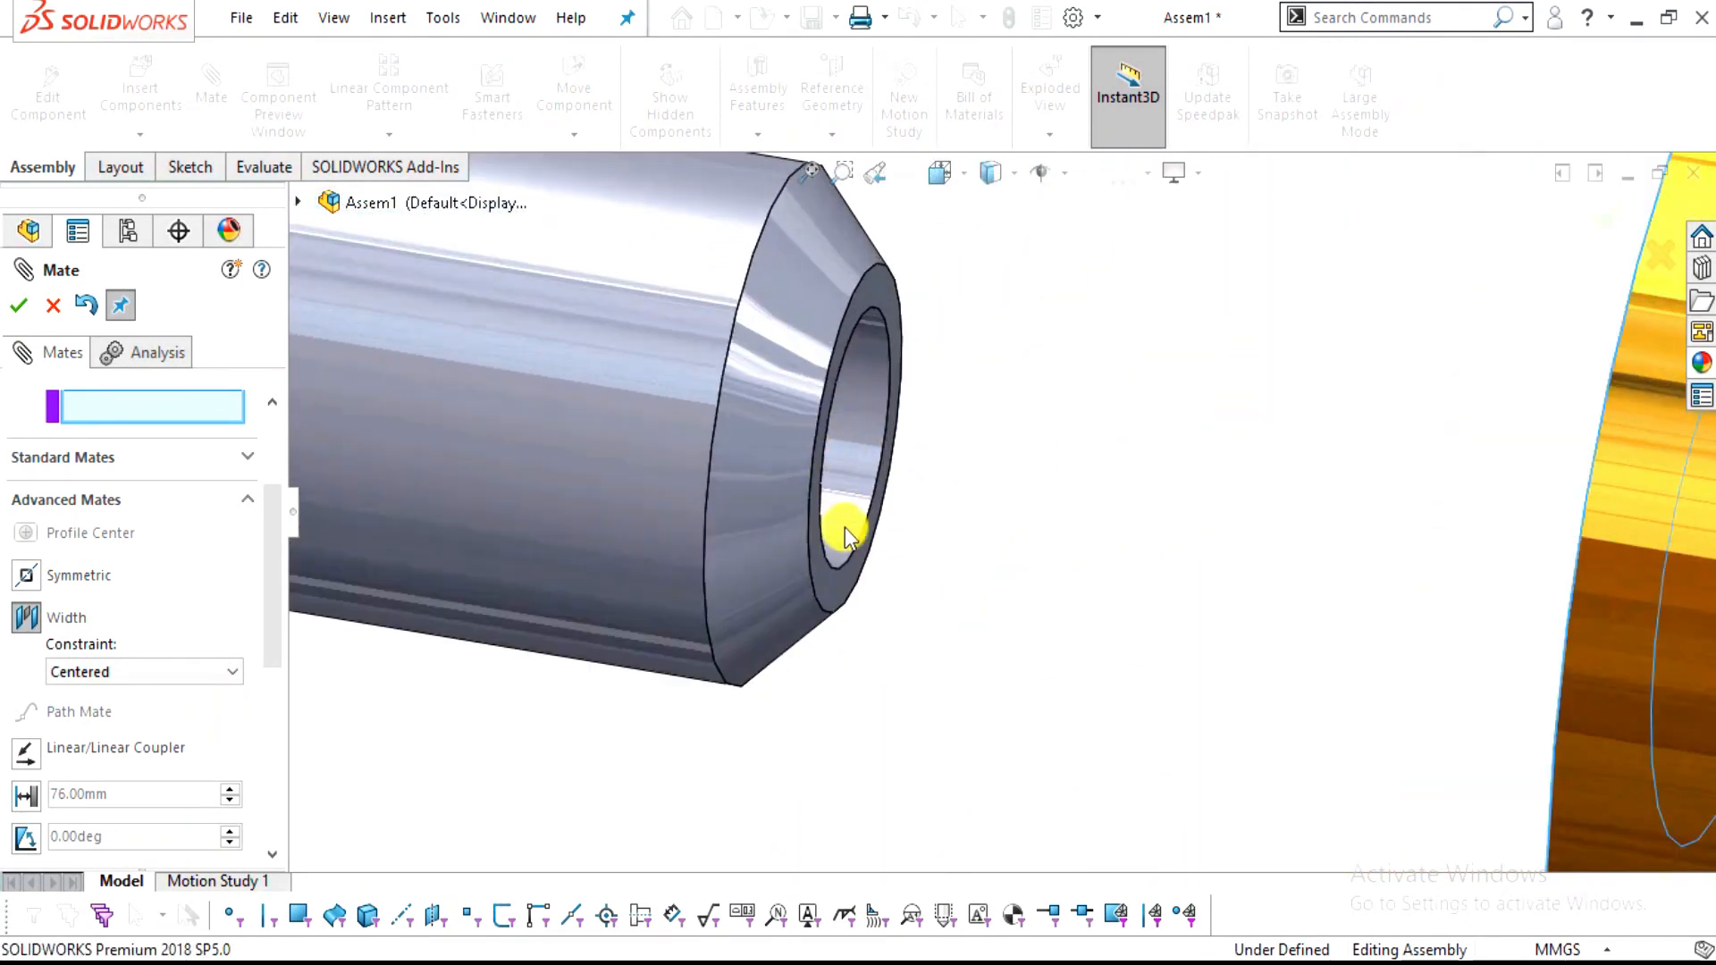
left_click(824, 580)
Check the shaft's previewed position between the brackets, accept the width mate with the Centered constraint, and finish mating
scroll(866, 541, "up", 5)
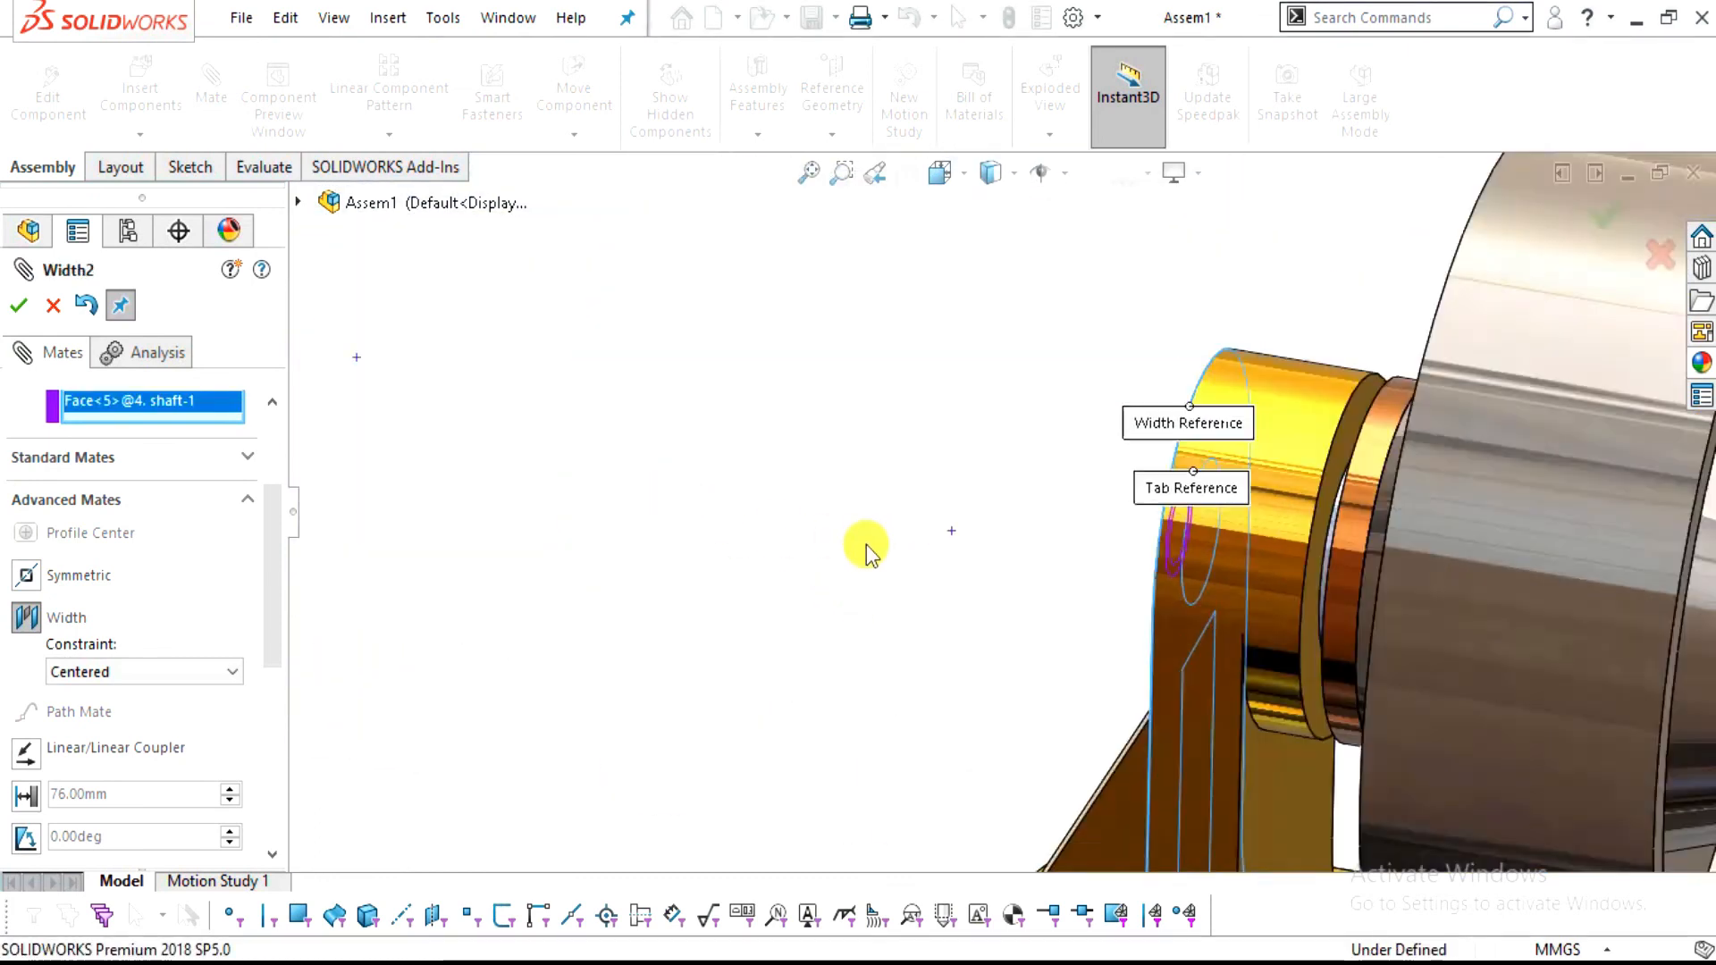
middle_click_drag(1054, 613, 1180, 632)
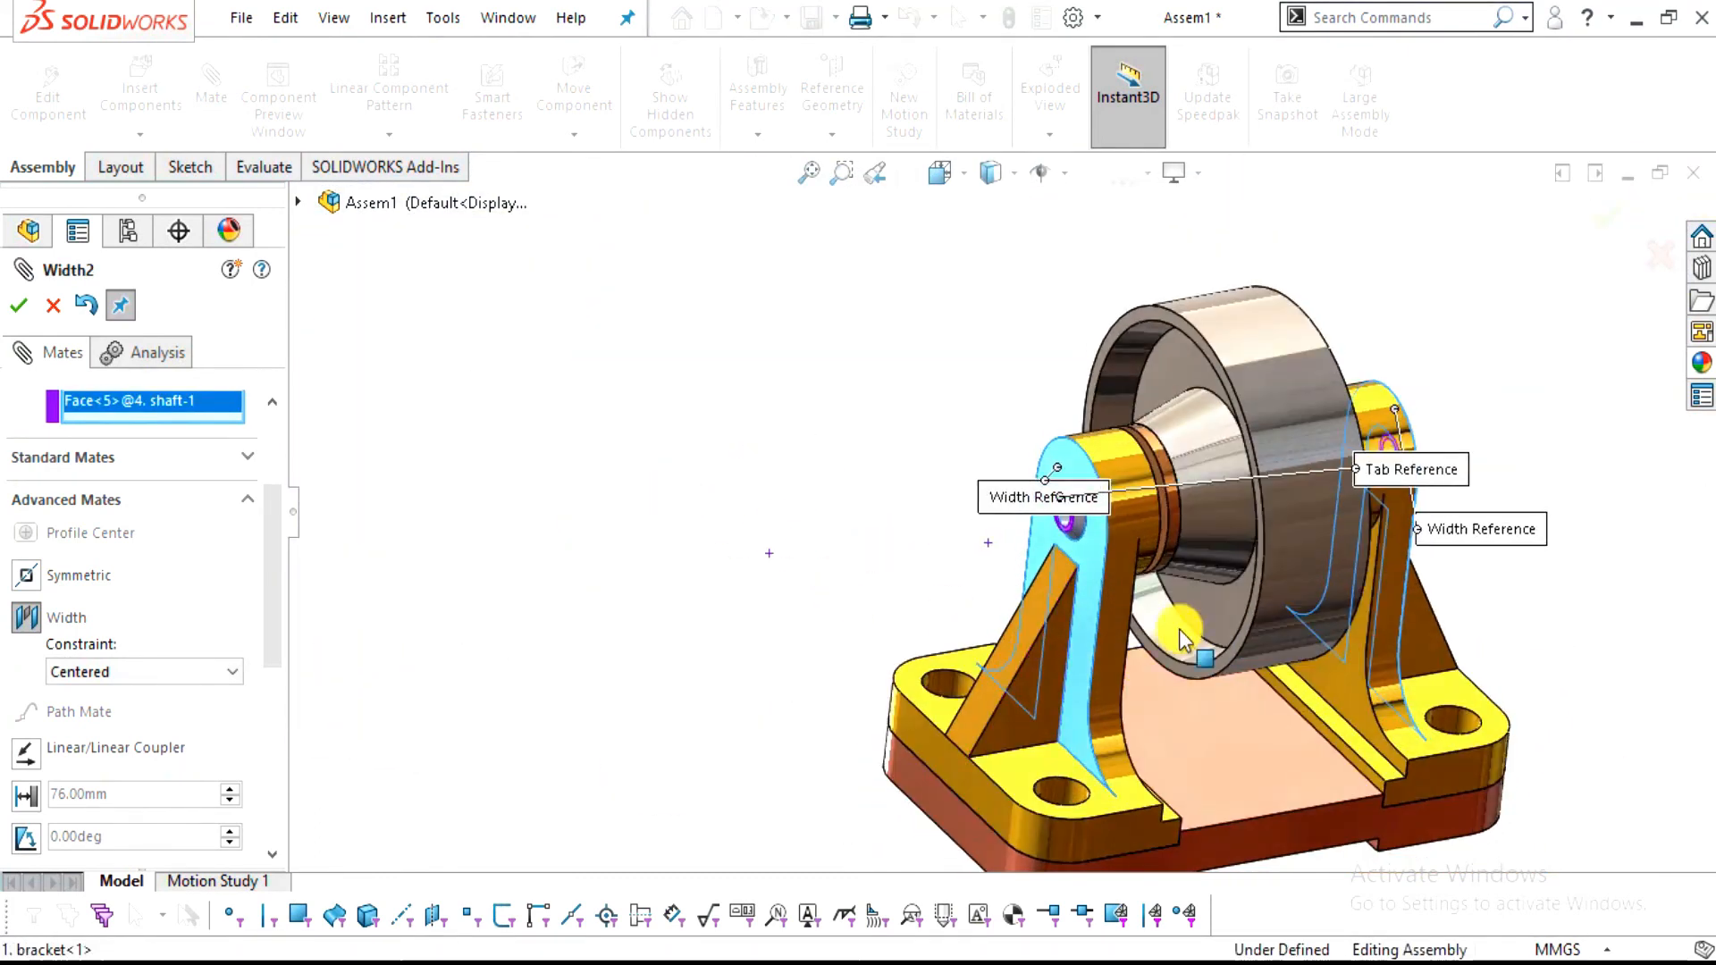
scroll(1054, 496, "down", 5)
scroll(1054, 496, "down", 2)
scroll(1034, 567, "up", 4)
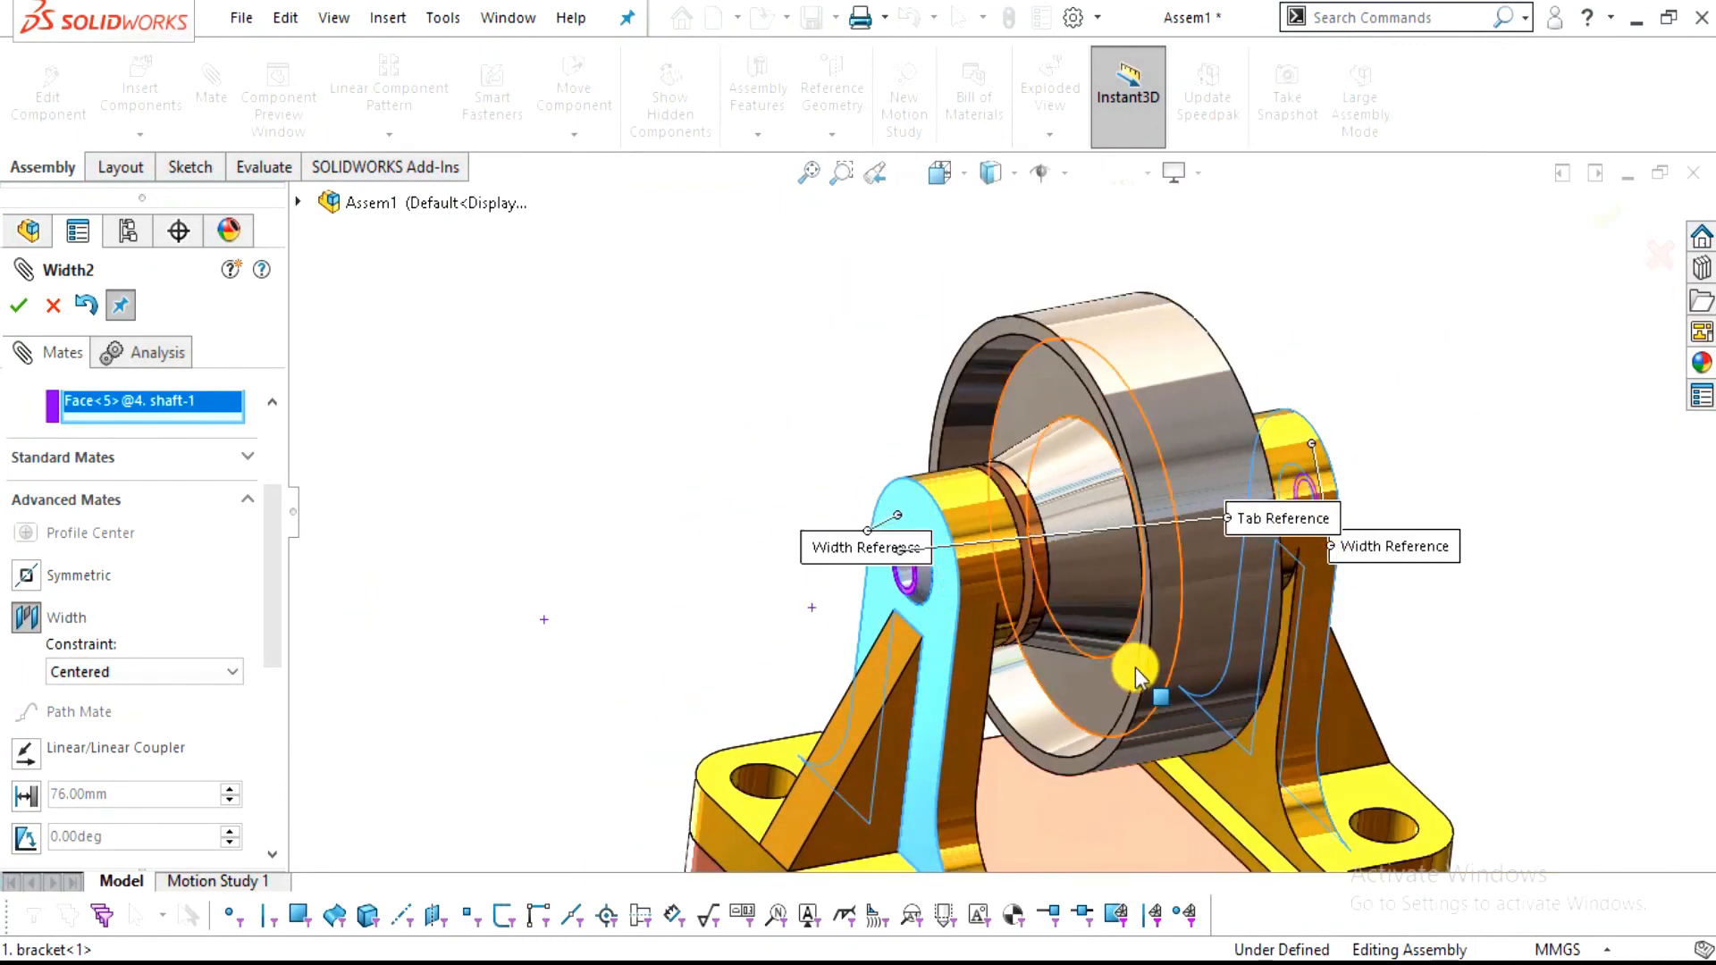
middle_click_drag(1137, 667, 1126, 697)
scroll(1034, 685, "up", 3)
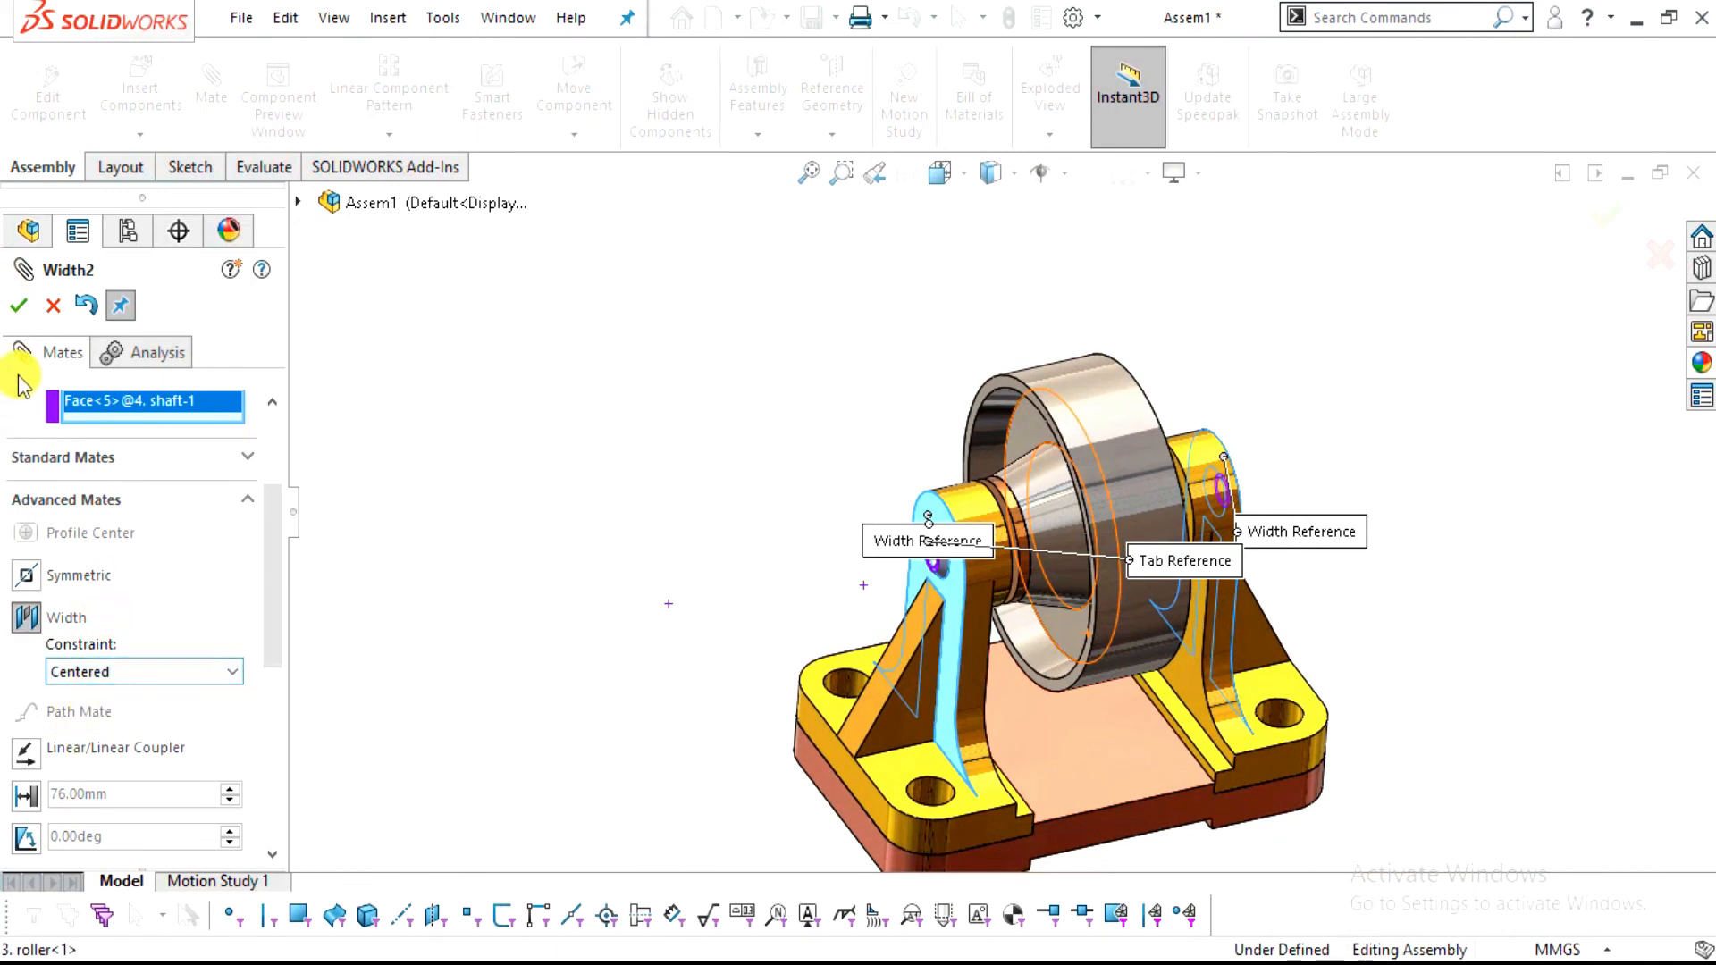
left_click(20, 307)
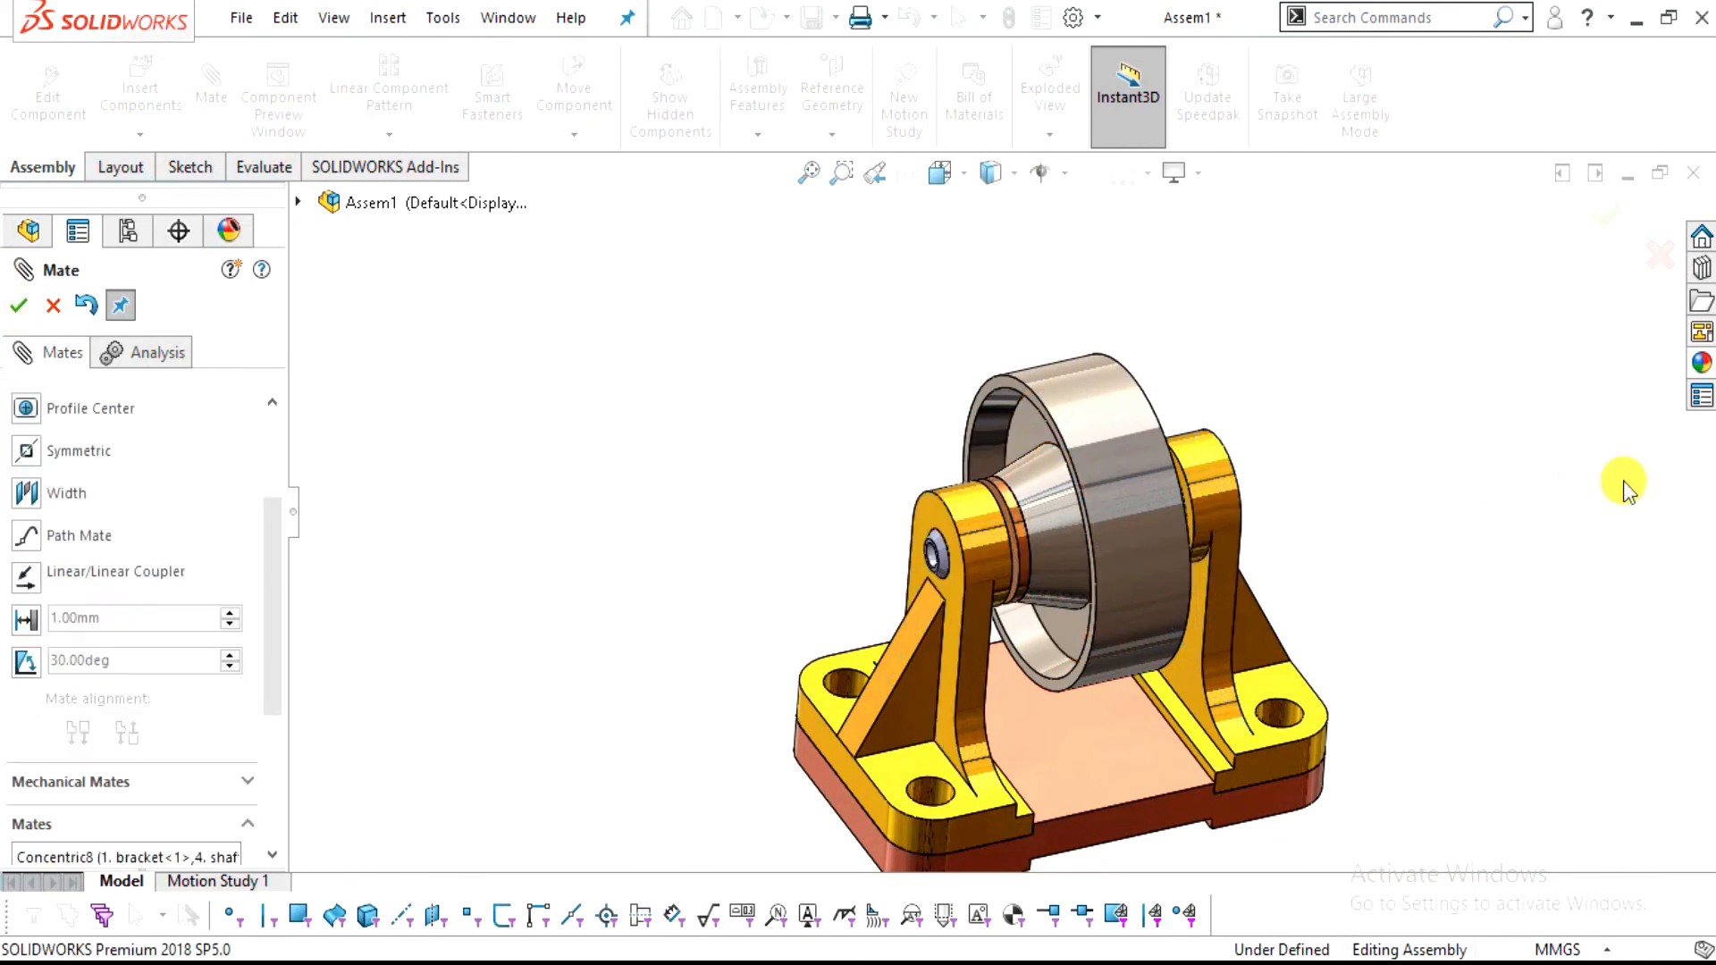
left_click(56, 305)
Browse the Toolbox library to the ANSI Metric Bolts and Screws category and open its Socket Head Screws folder
scroll(1501, 664, "up", 2)
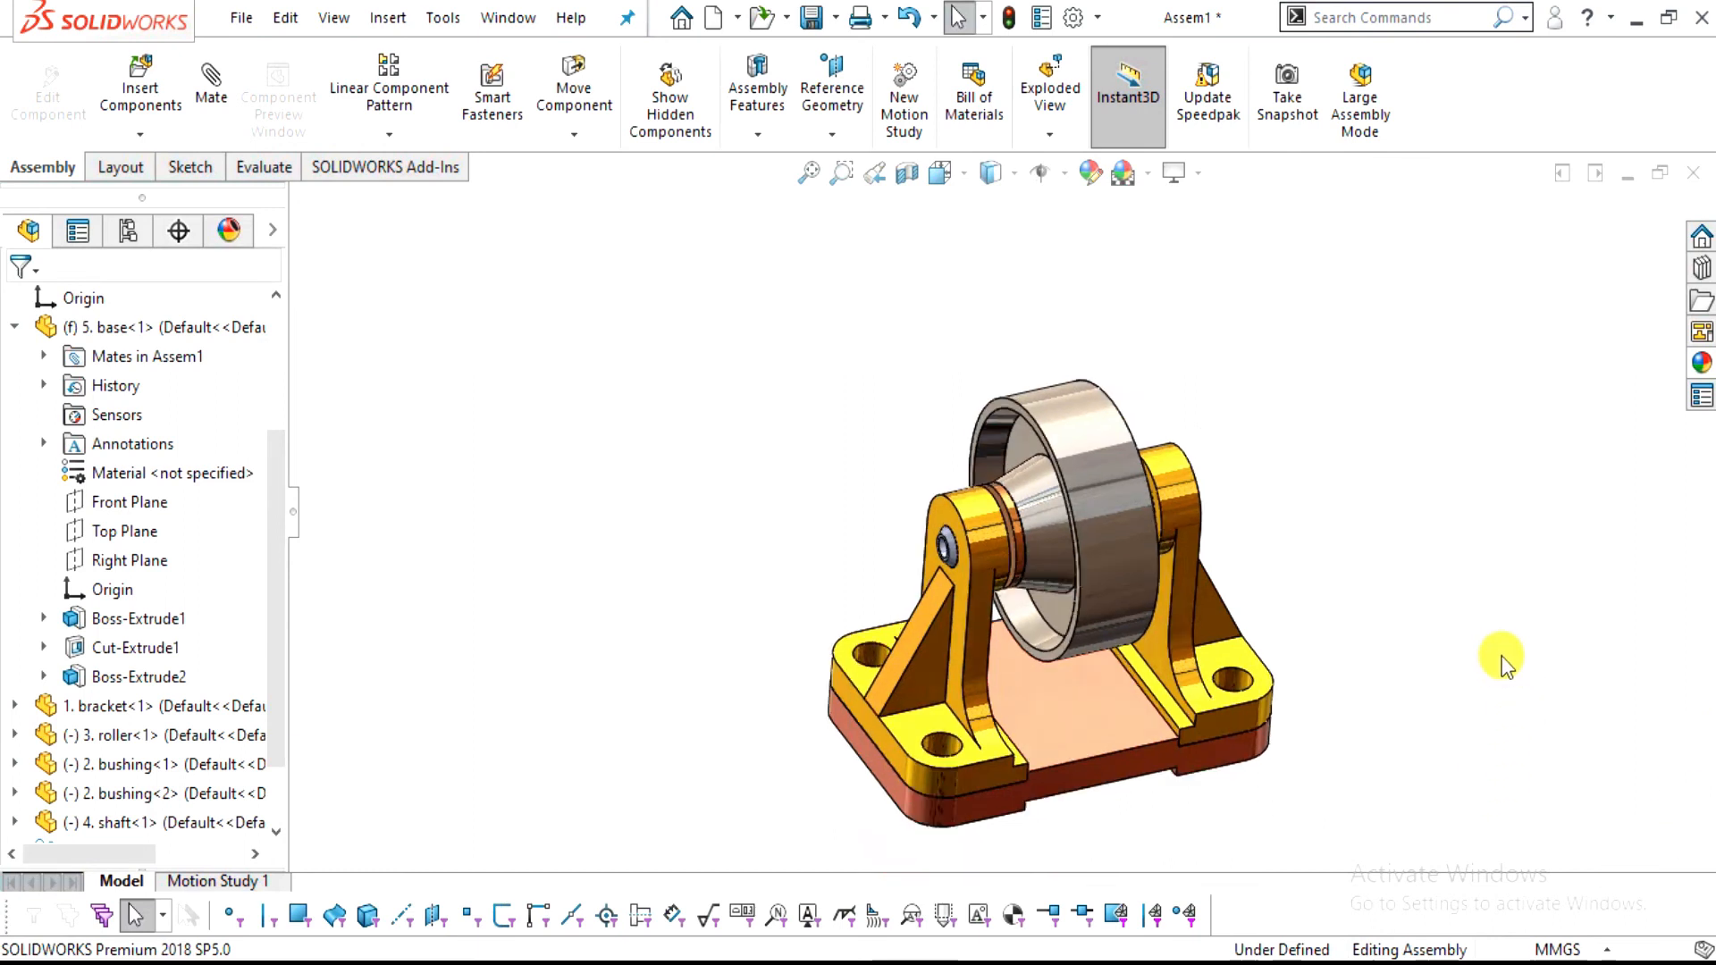
scroll(1243, 628, "down", 2)
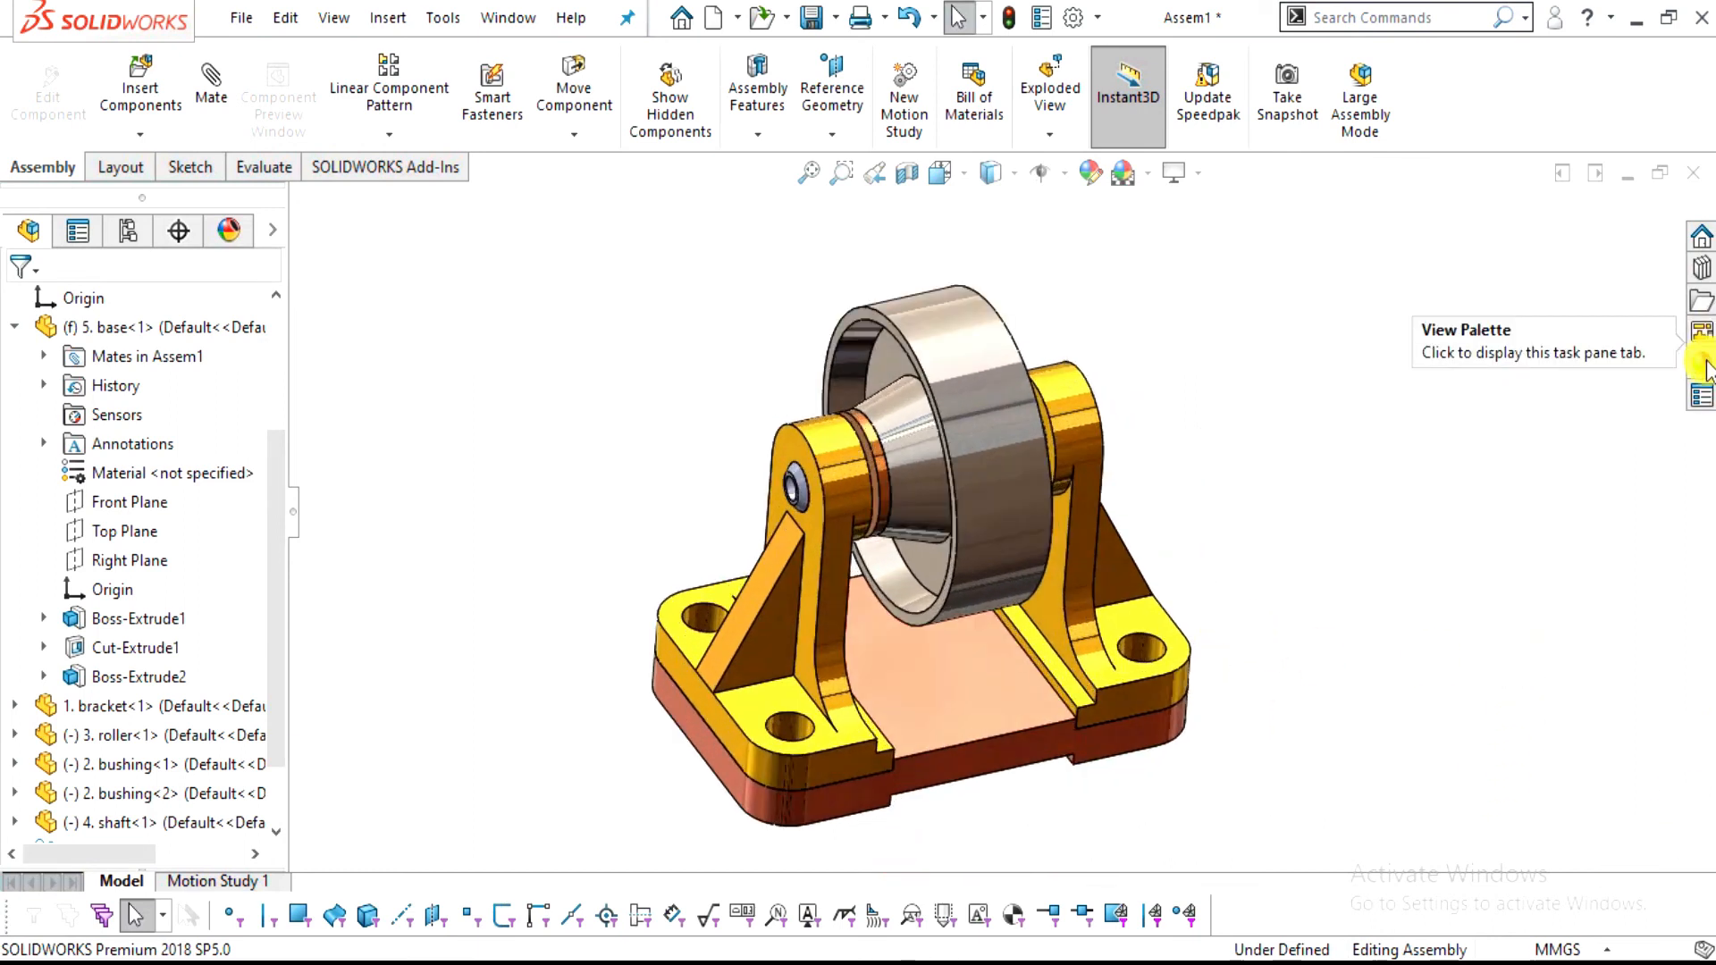
left_click(1703, 270)
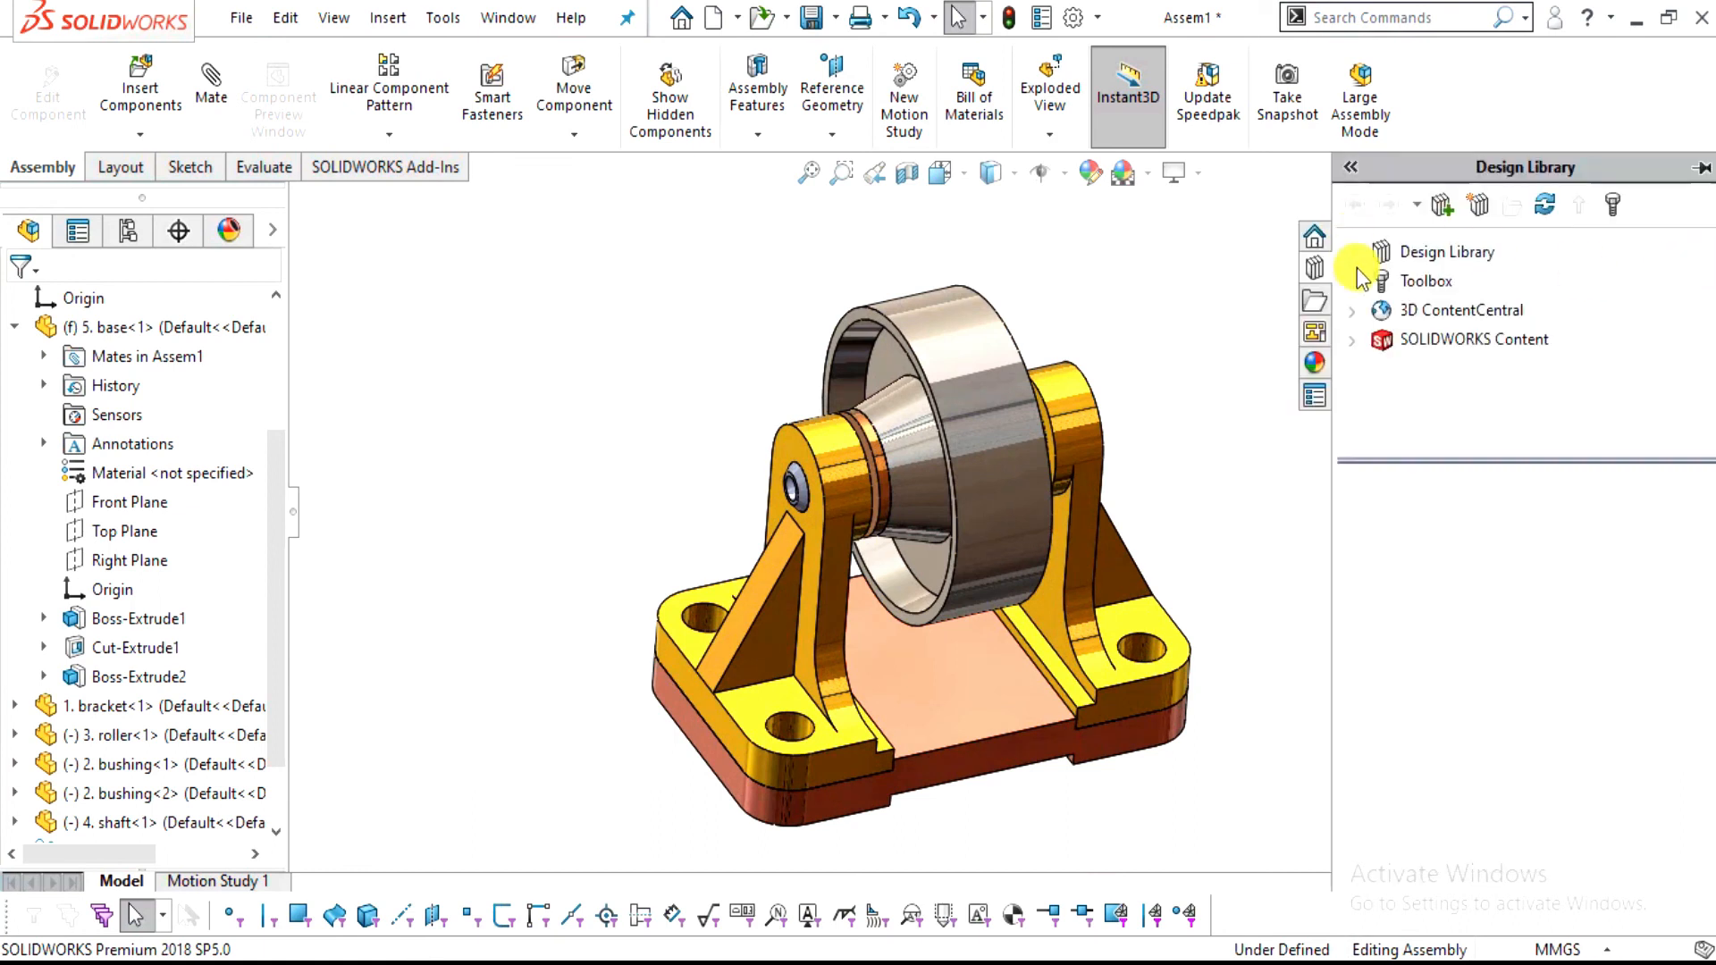
left_click(1398, 297)
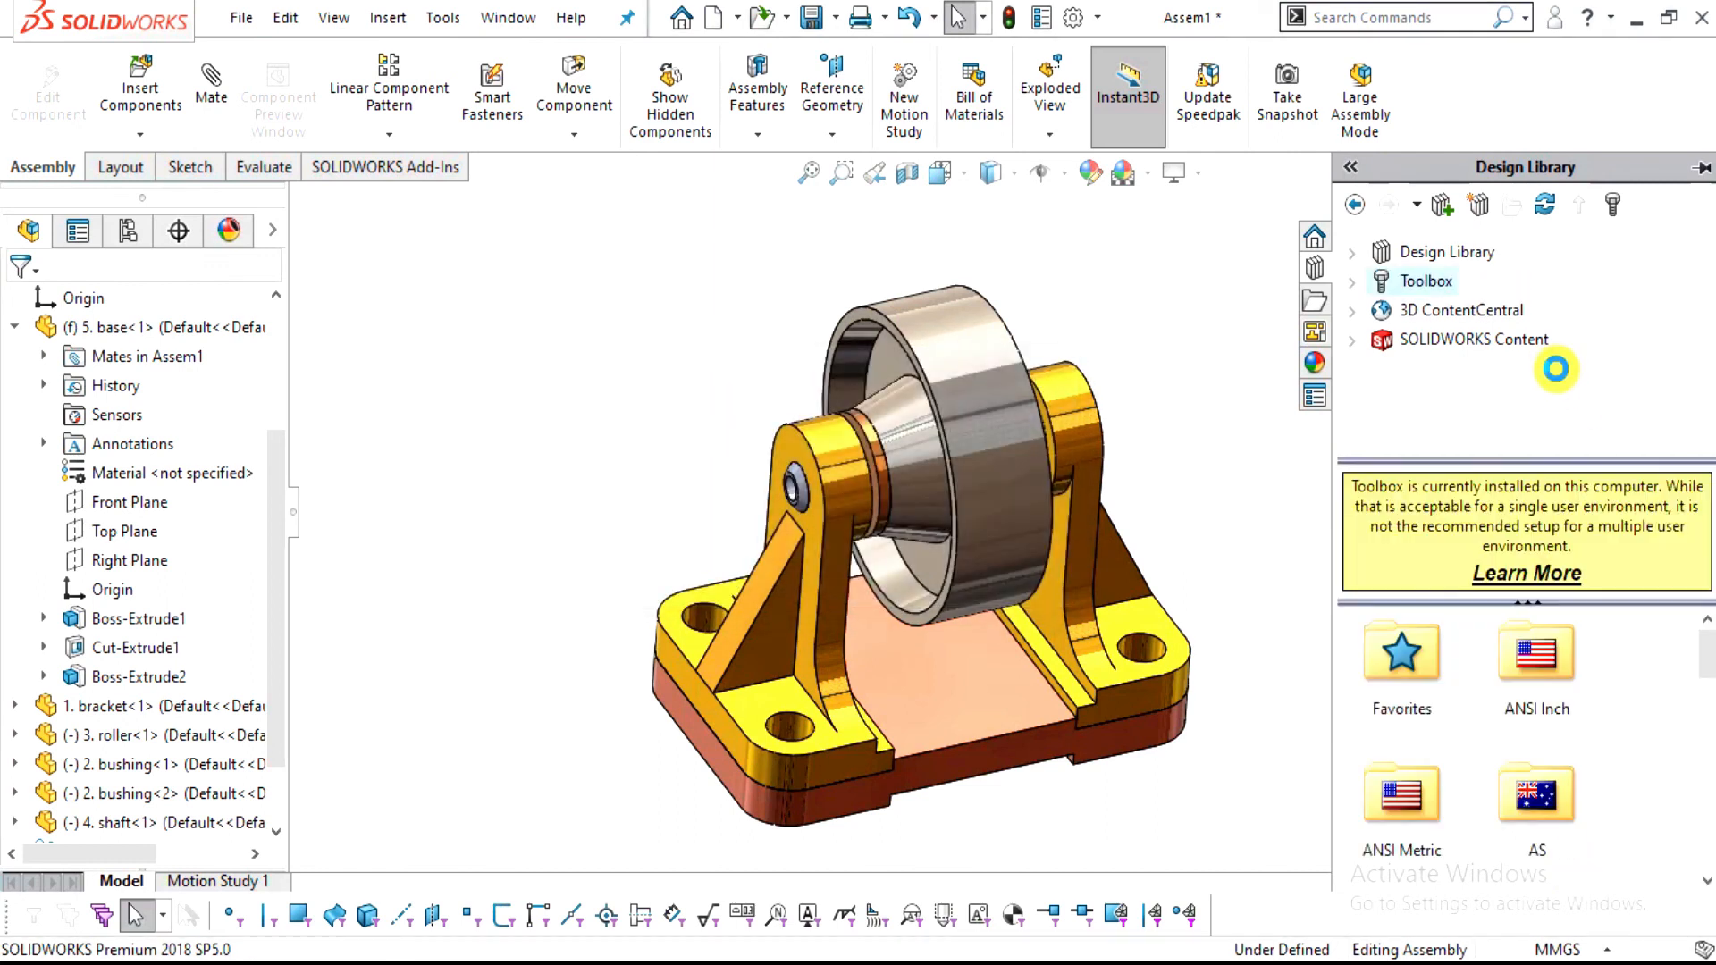
double_click(1402, 793)
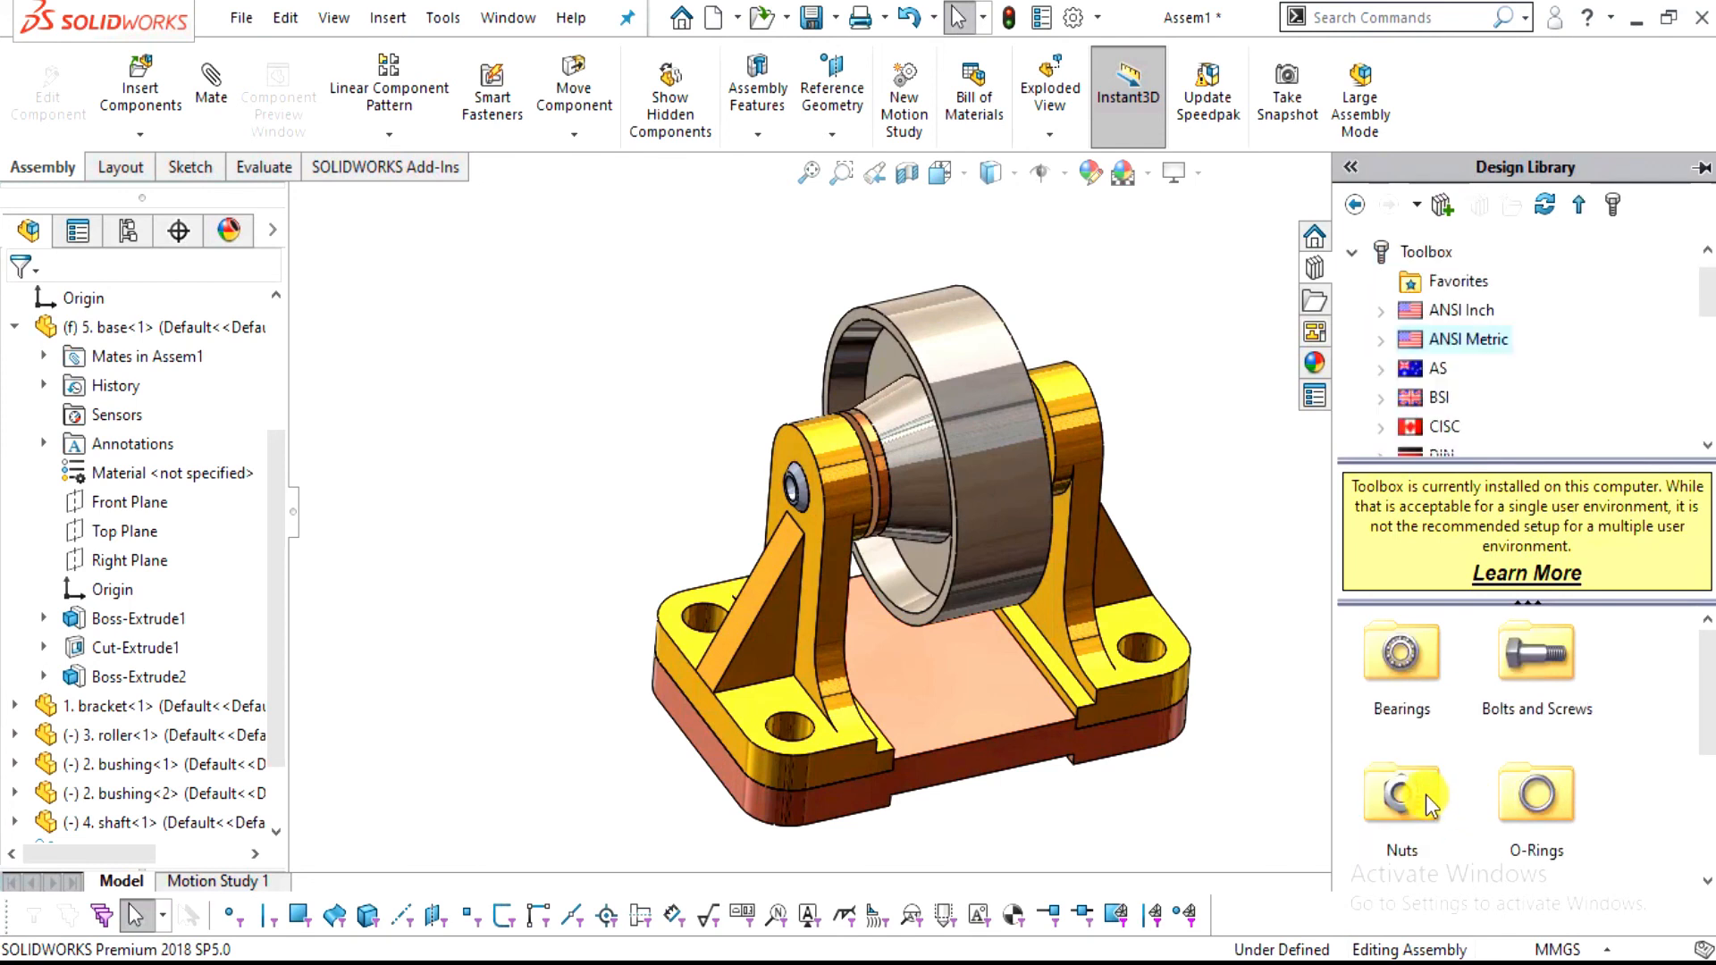
double_click(1535, 698)
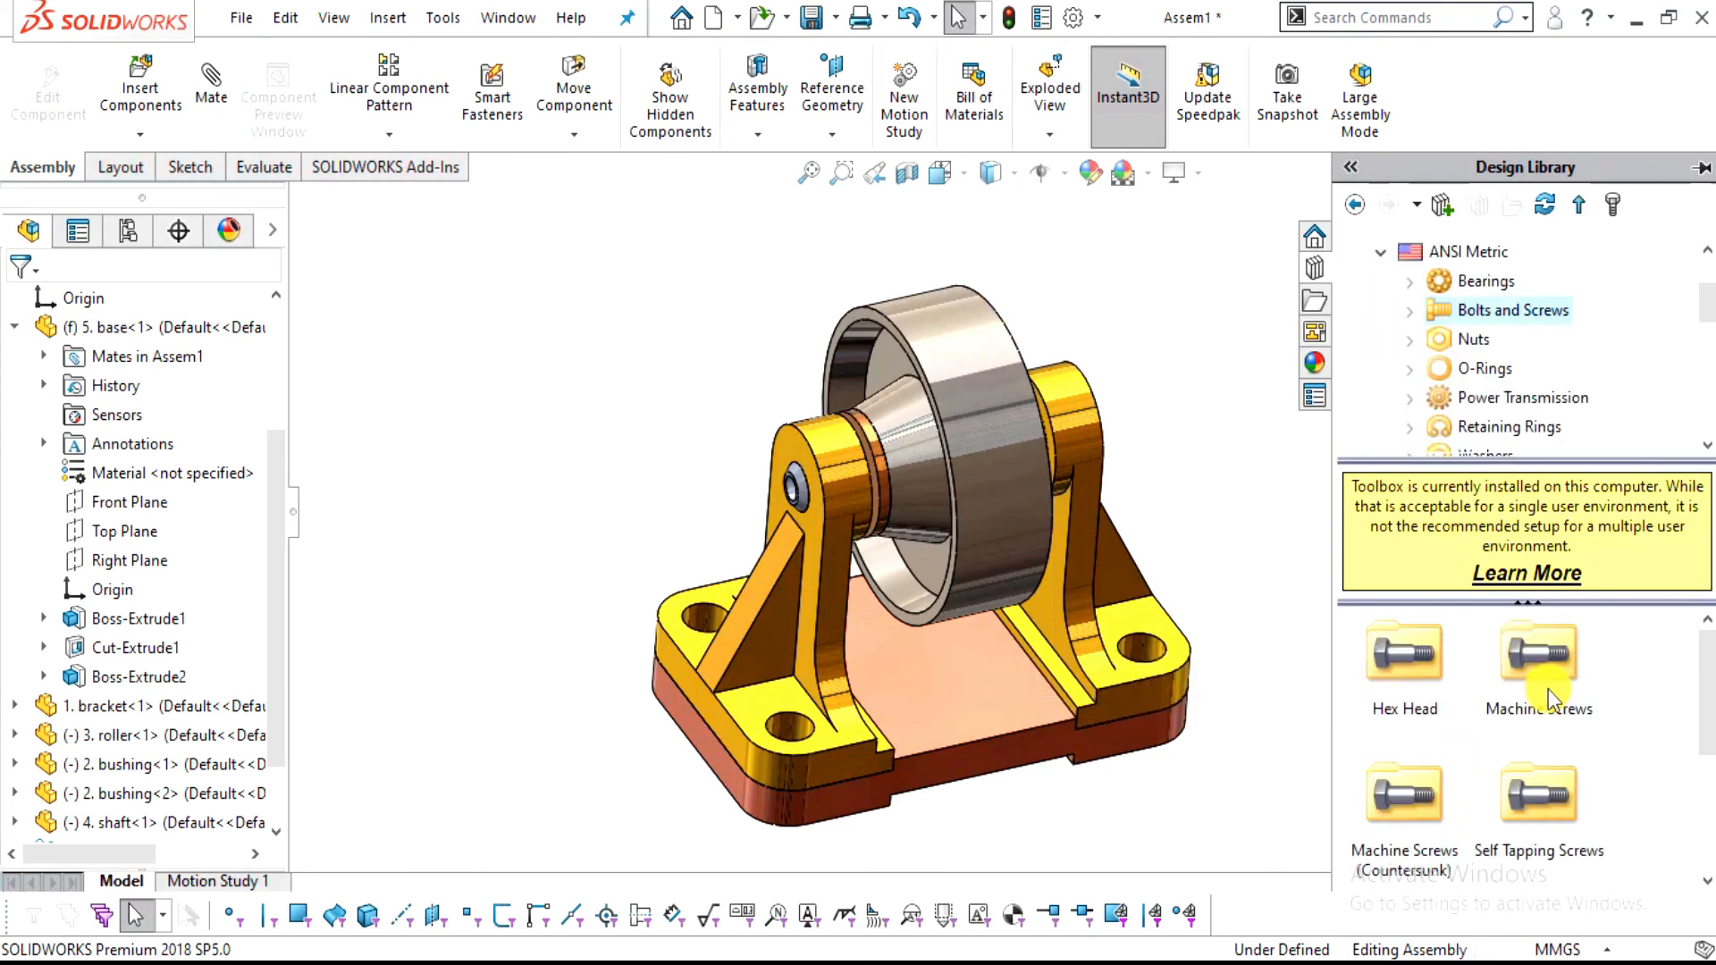
scroll(1555, 815, "down", 3)
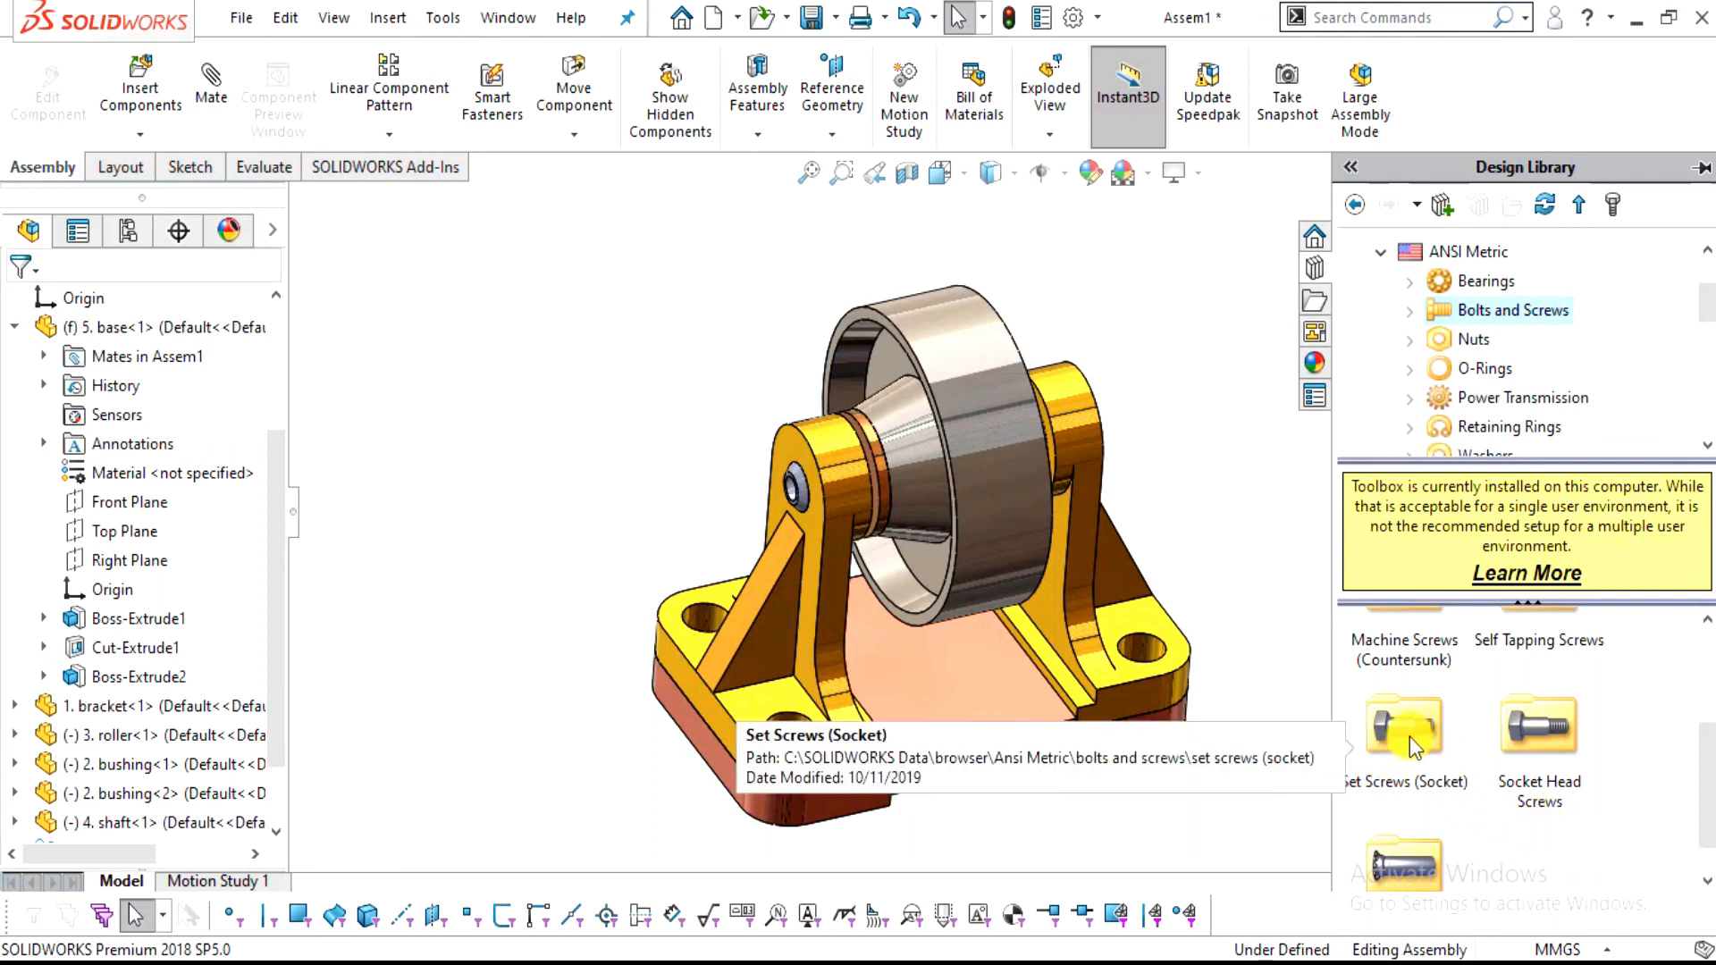
double_click(1546, 753)
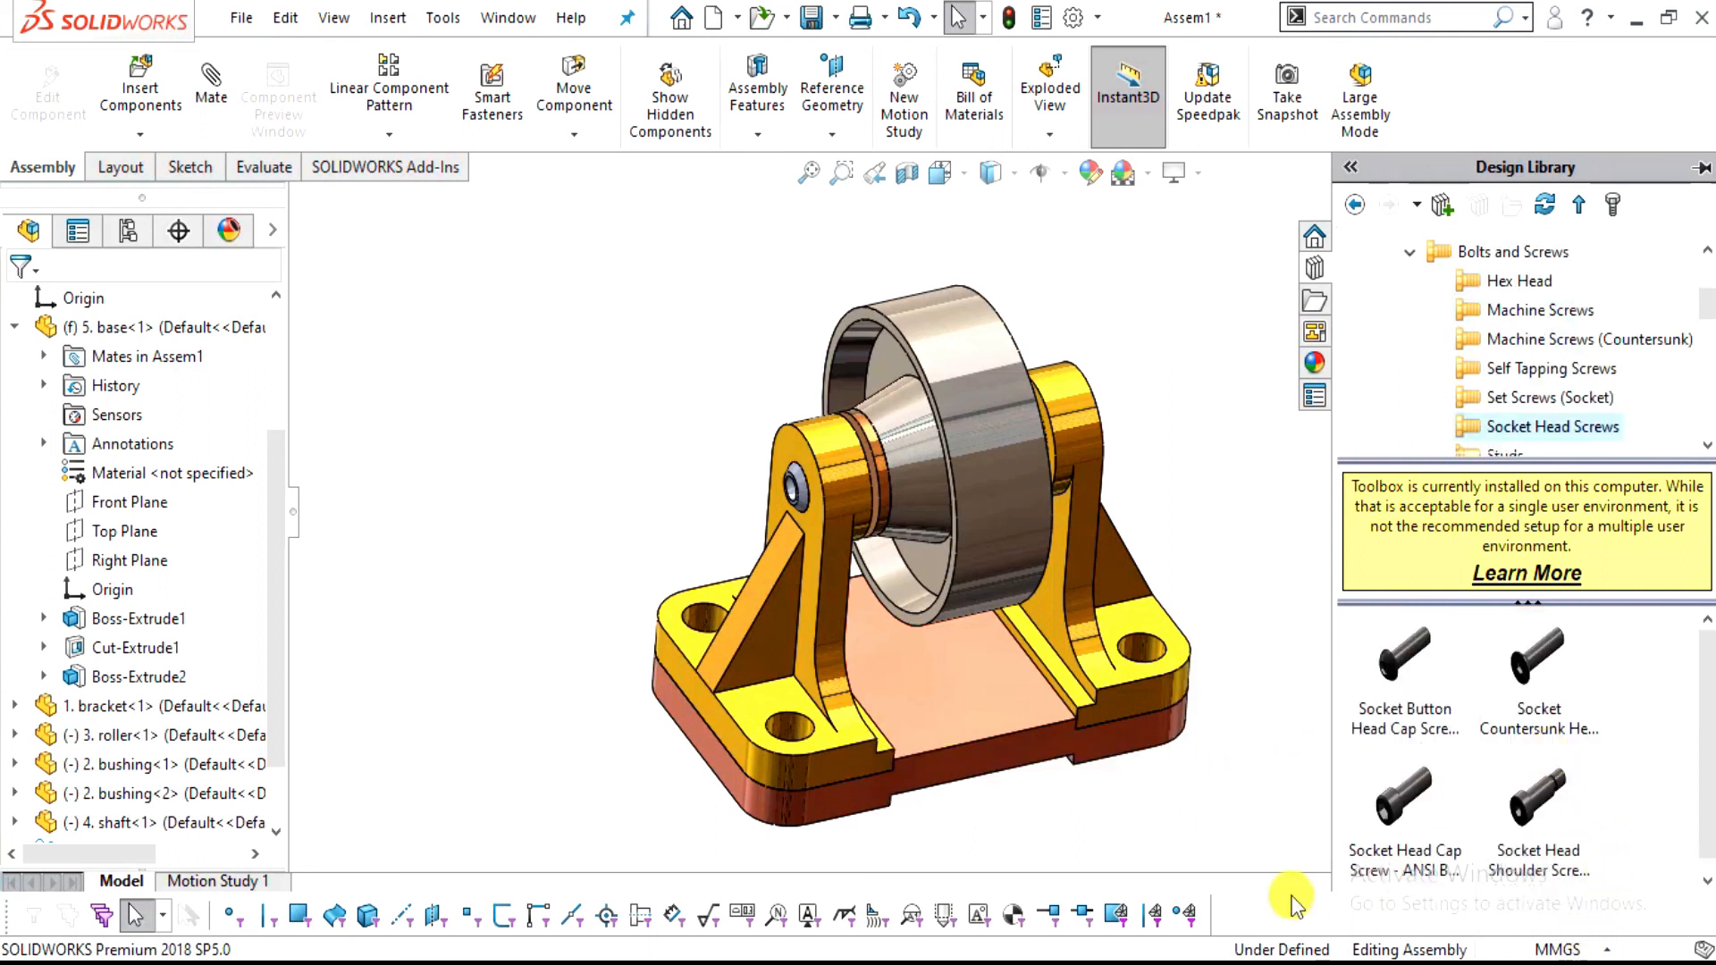
Place a Socket Head Cap Screw - ANSI B18.3.1M, size M10 and length 16, in the original bracket's front base hole
scroll(1480, 784, "down", 1)
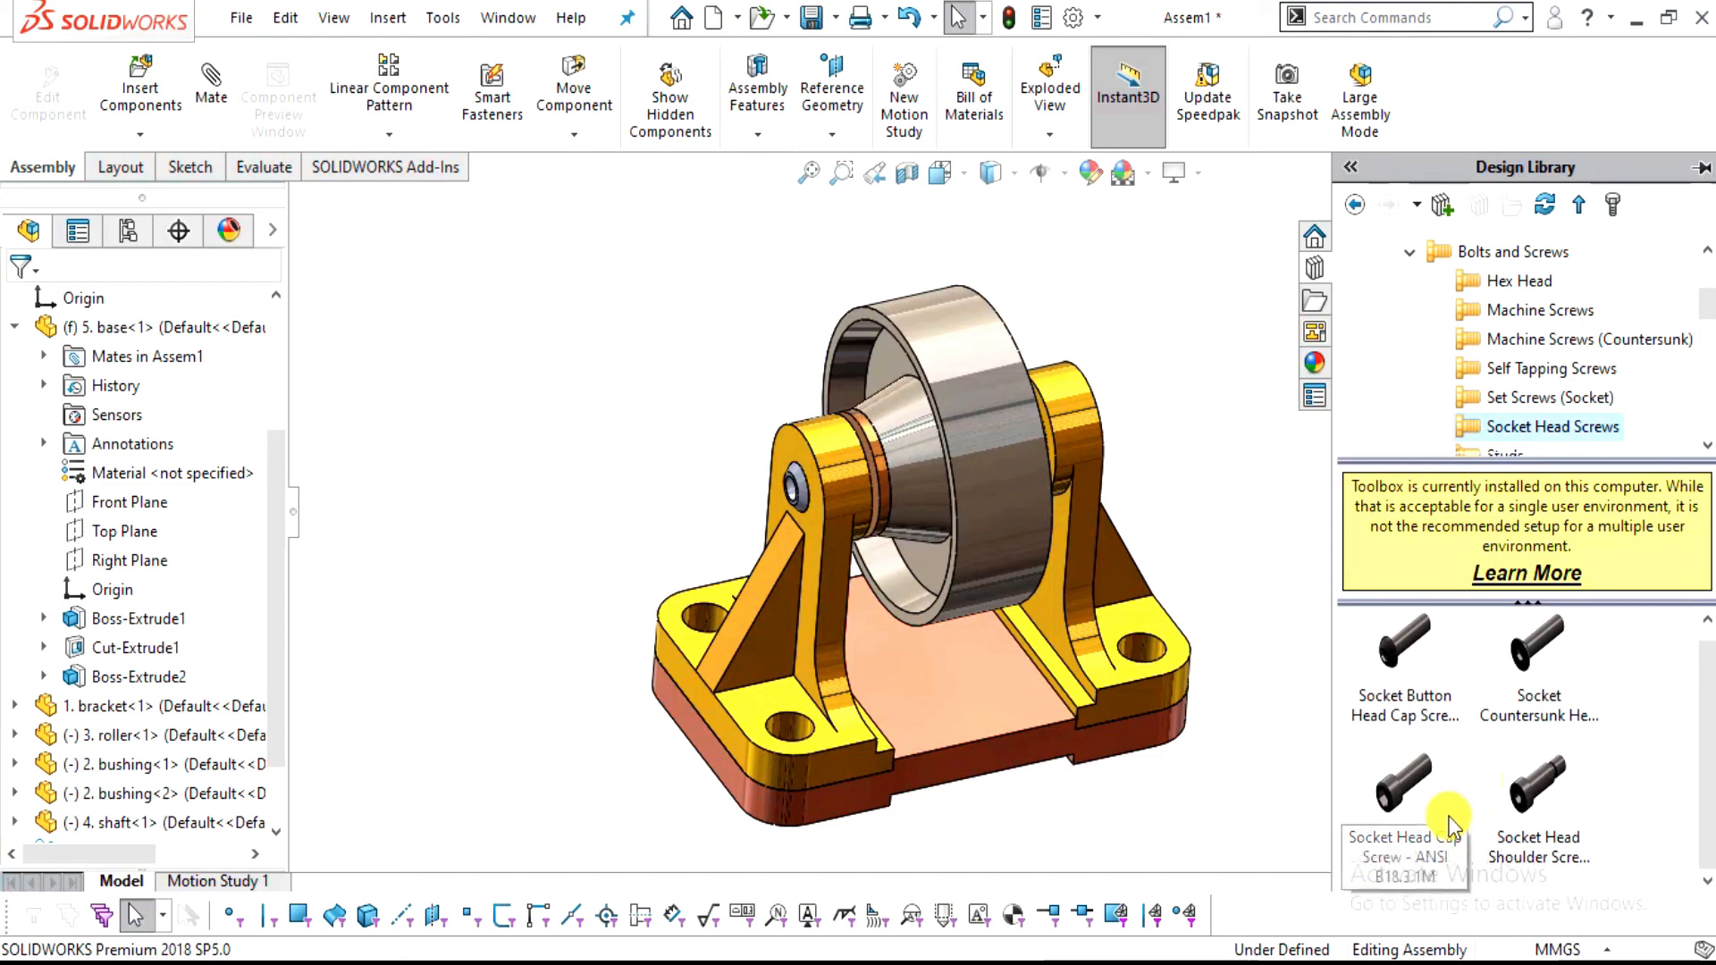
mouse_move(1423, 798)
left_click_drag(1419, 788, 854, 738)
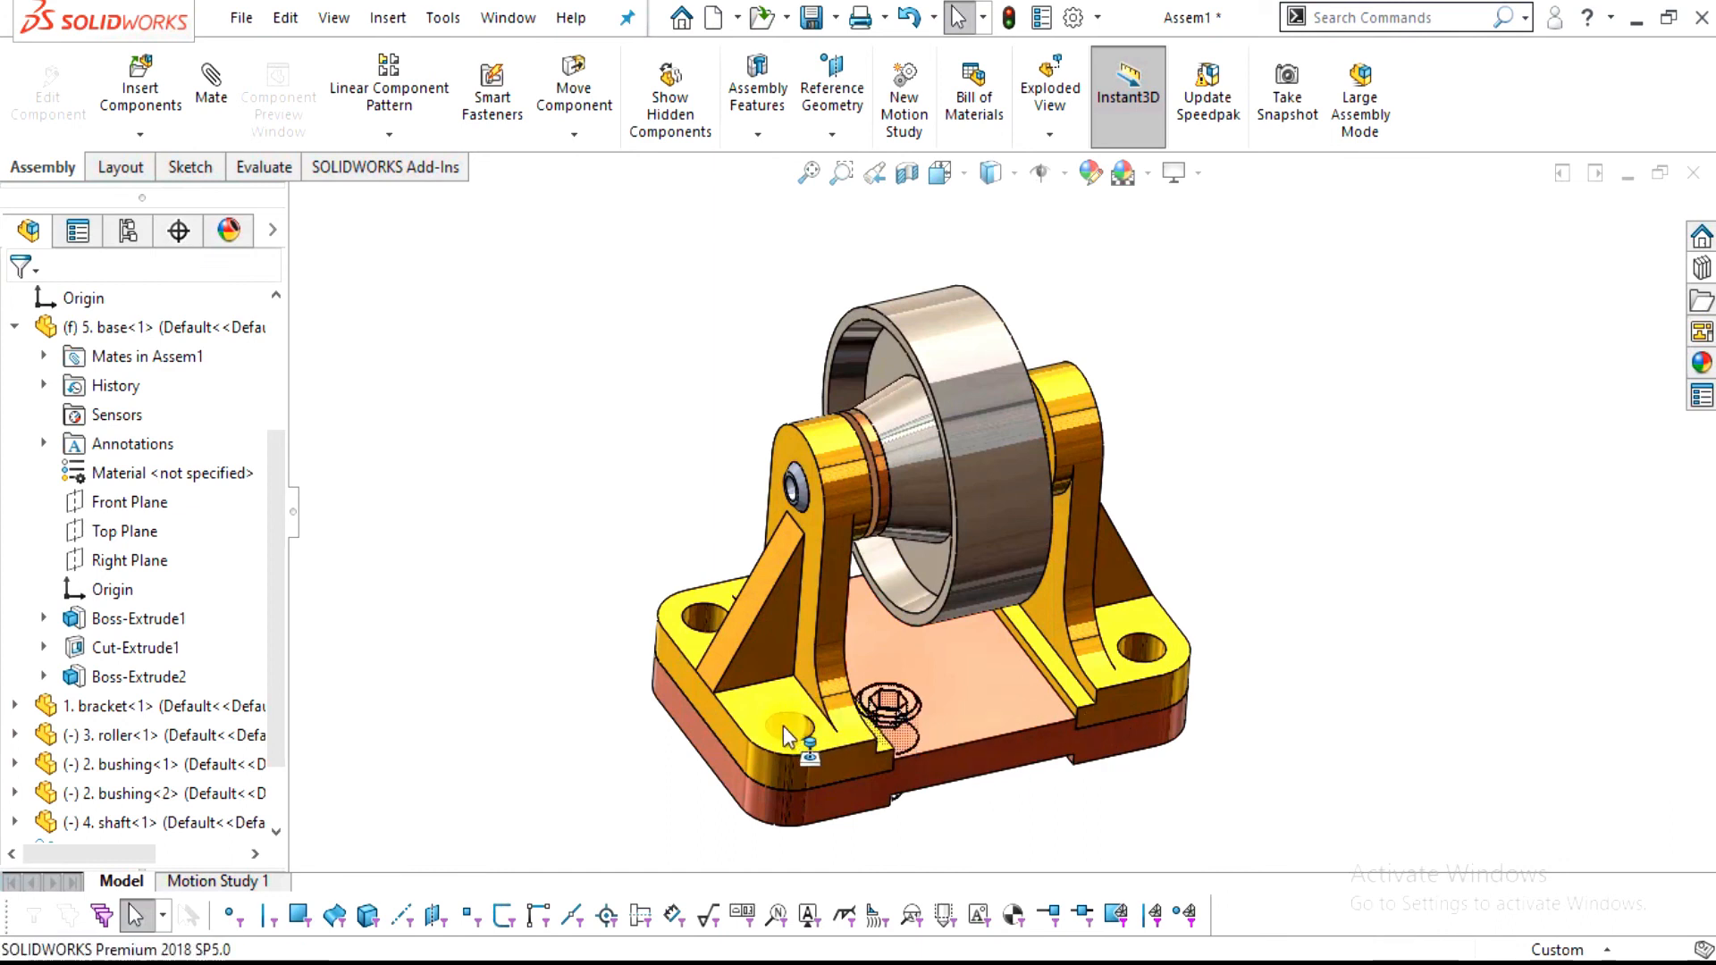
left_click_drag(783, 726, 807, 726)
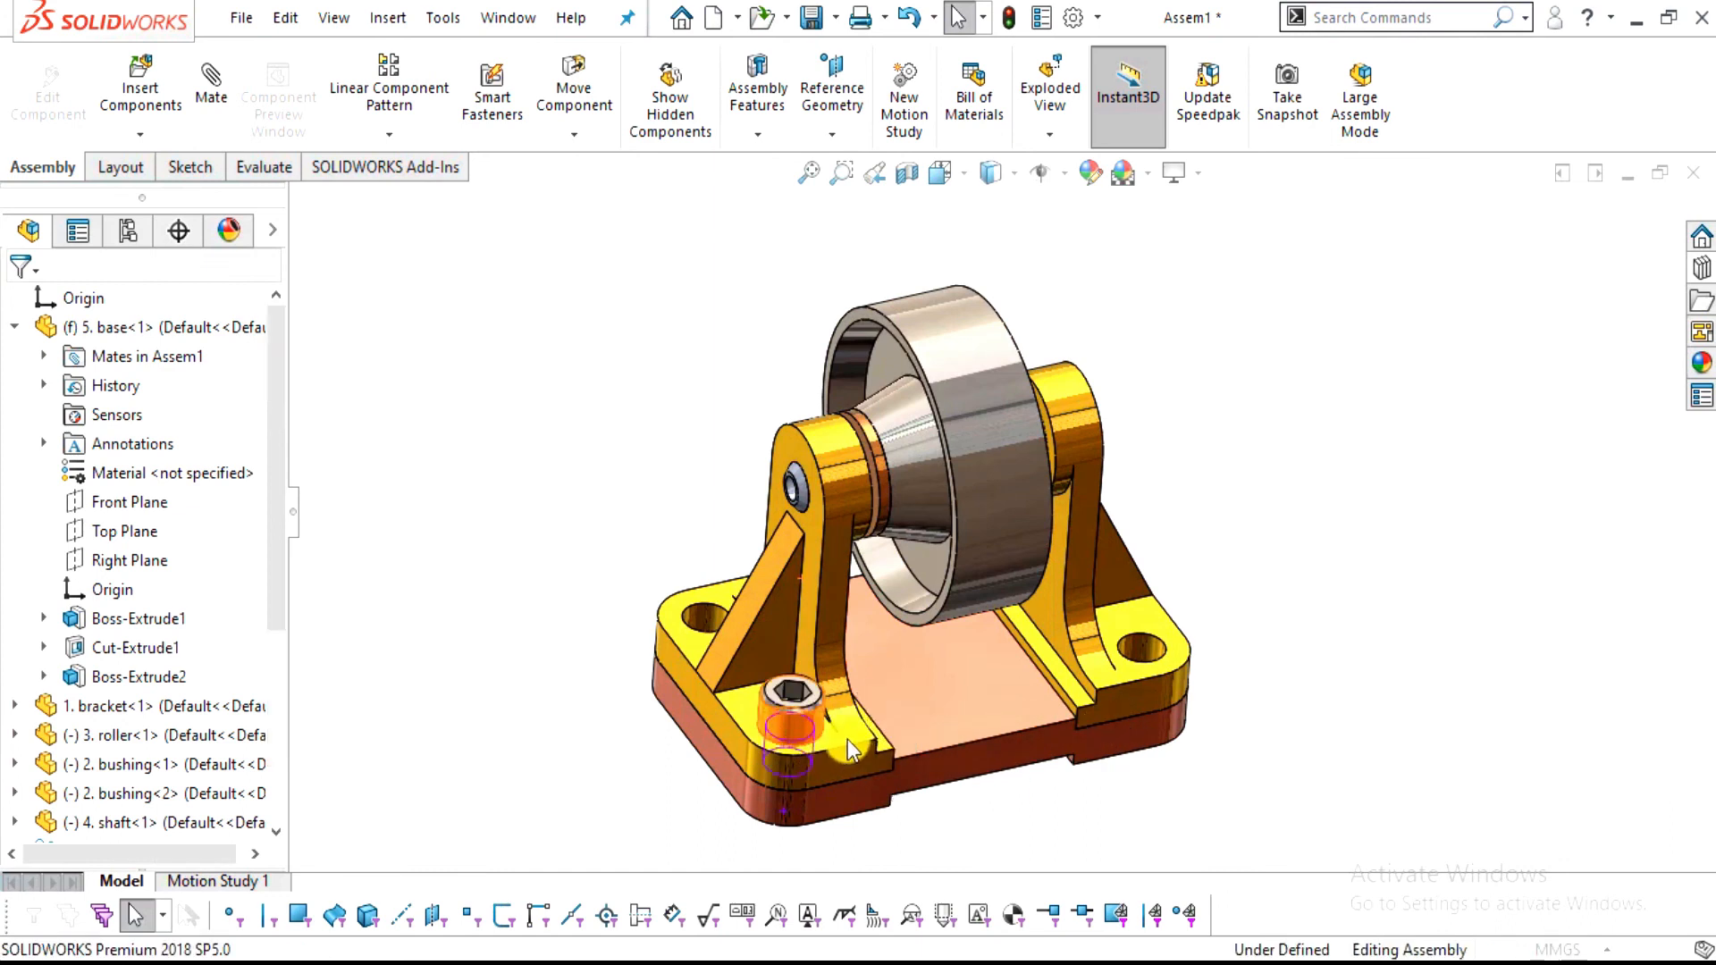
scroll(833, 715, "down", 1)
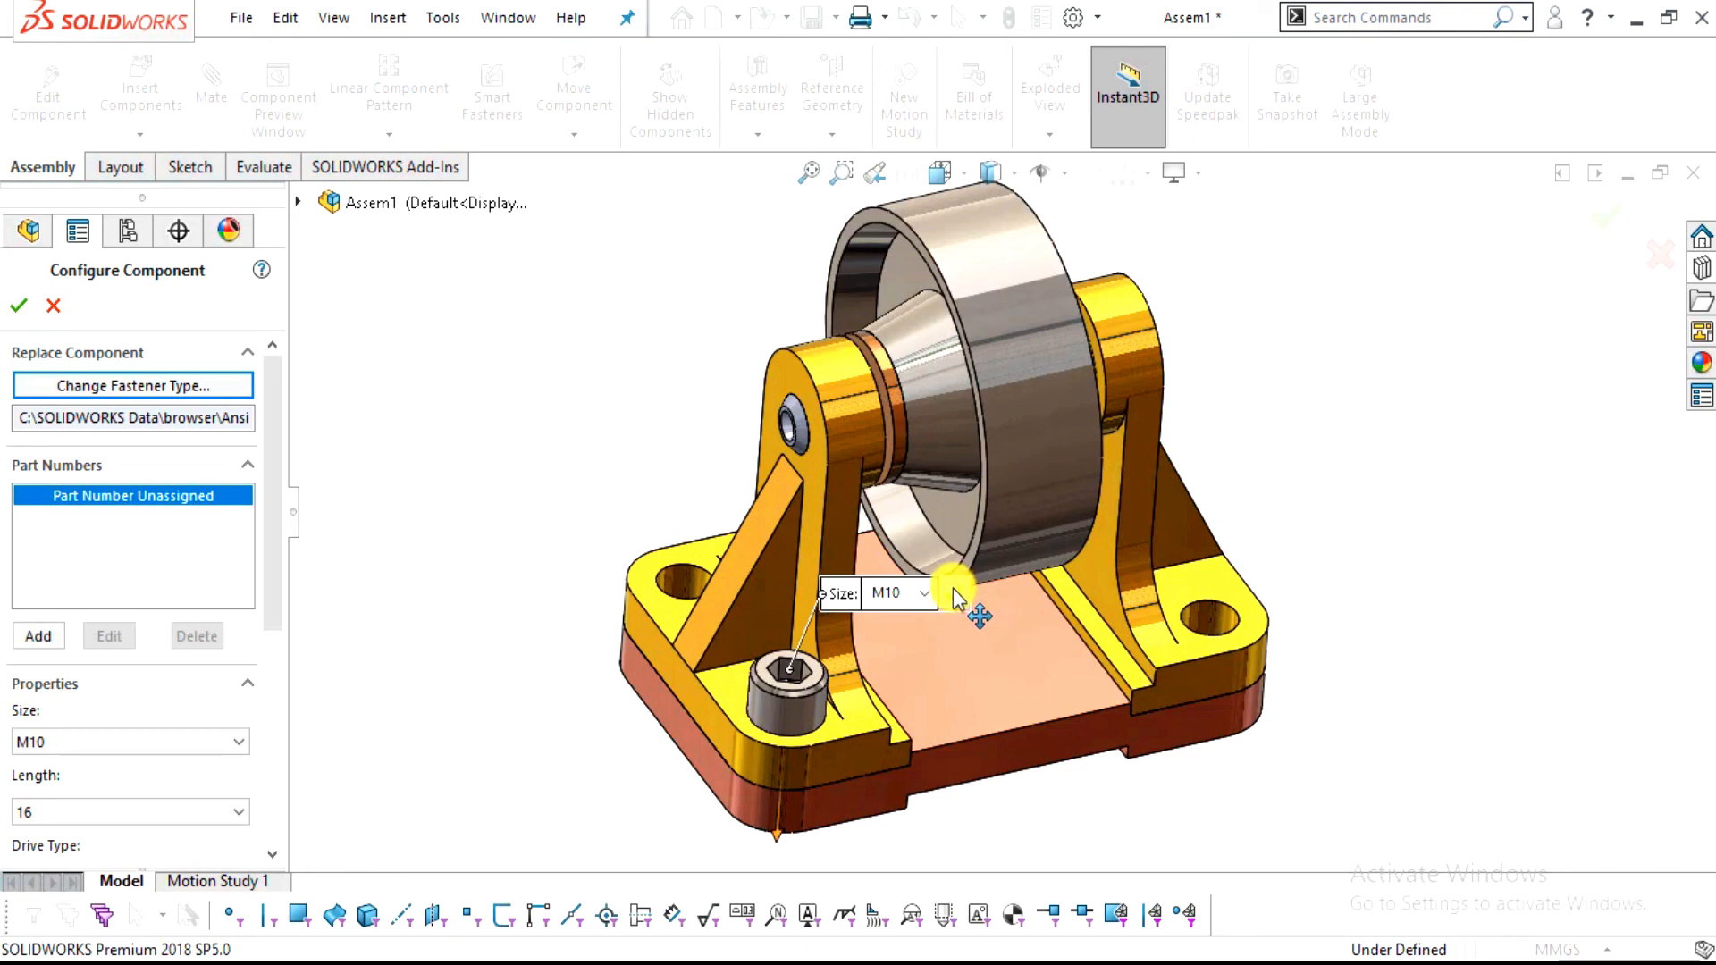
left_click(961, 590)
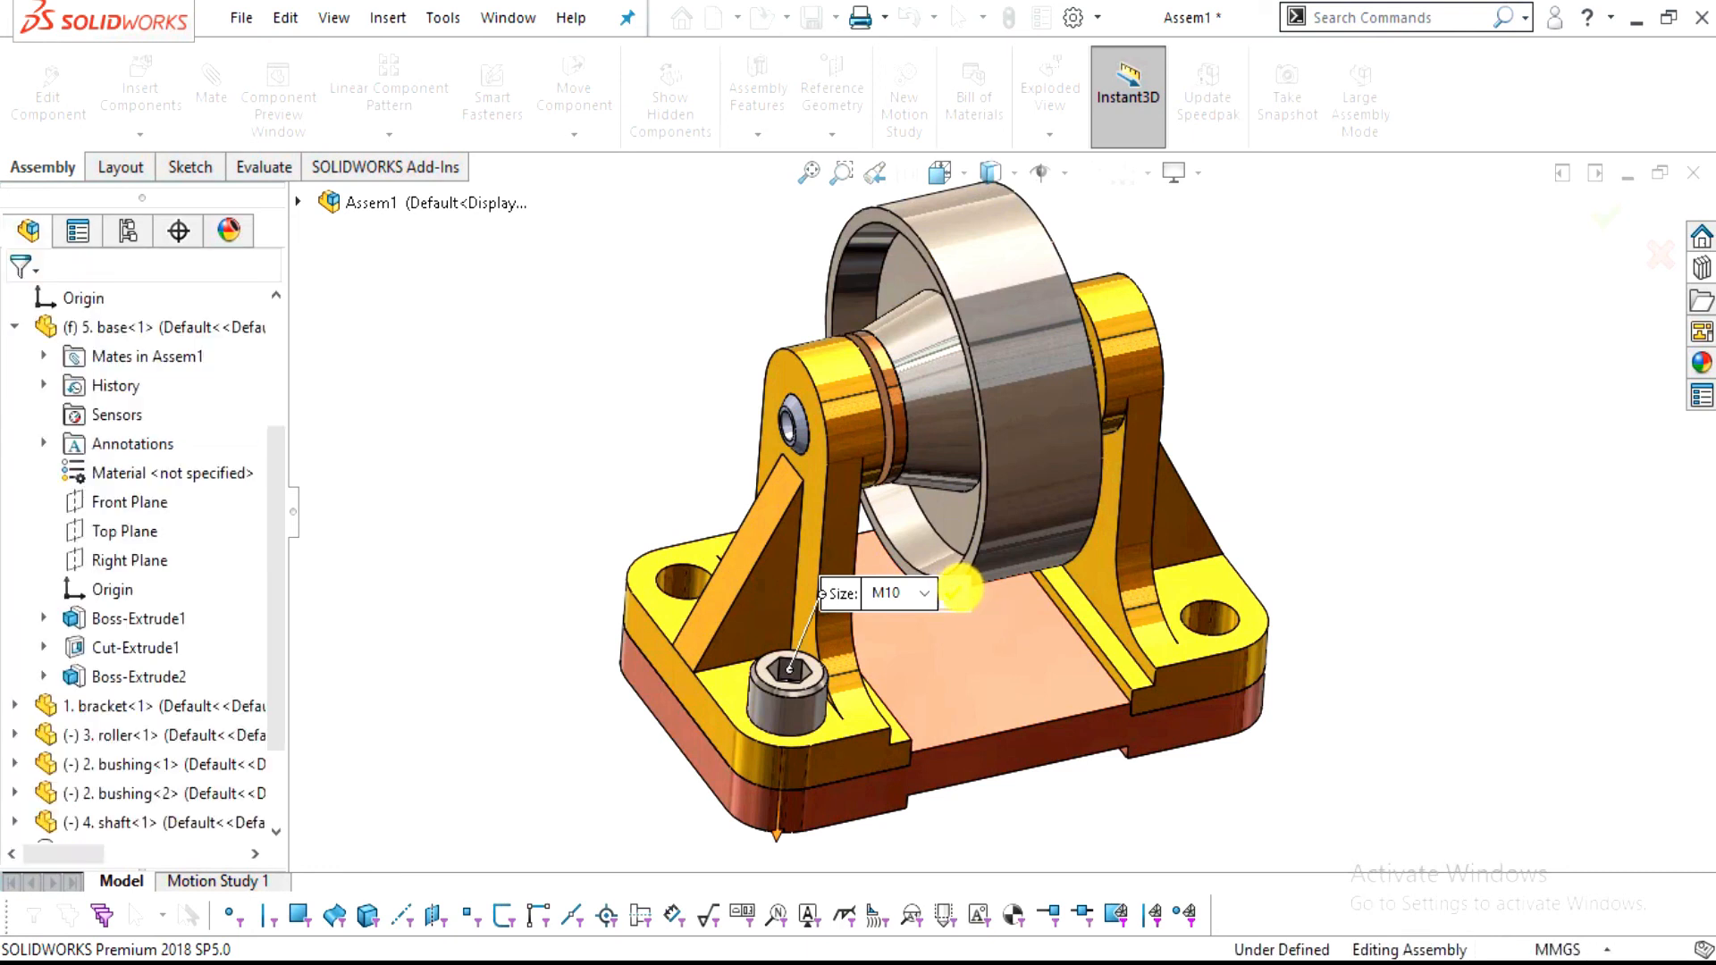
Place copies of the M10 socket head cap screw in the original bracket's other base hole and the opposite bracket's outer front hole
scroll(688, 581, "down", 3)
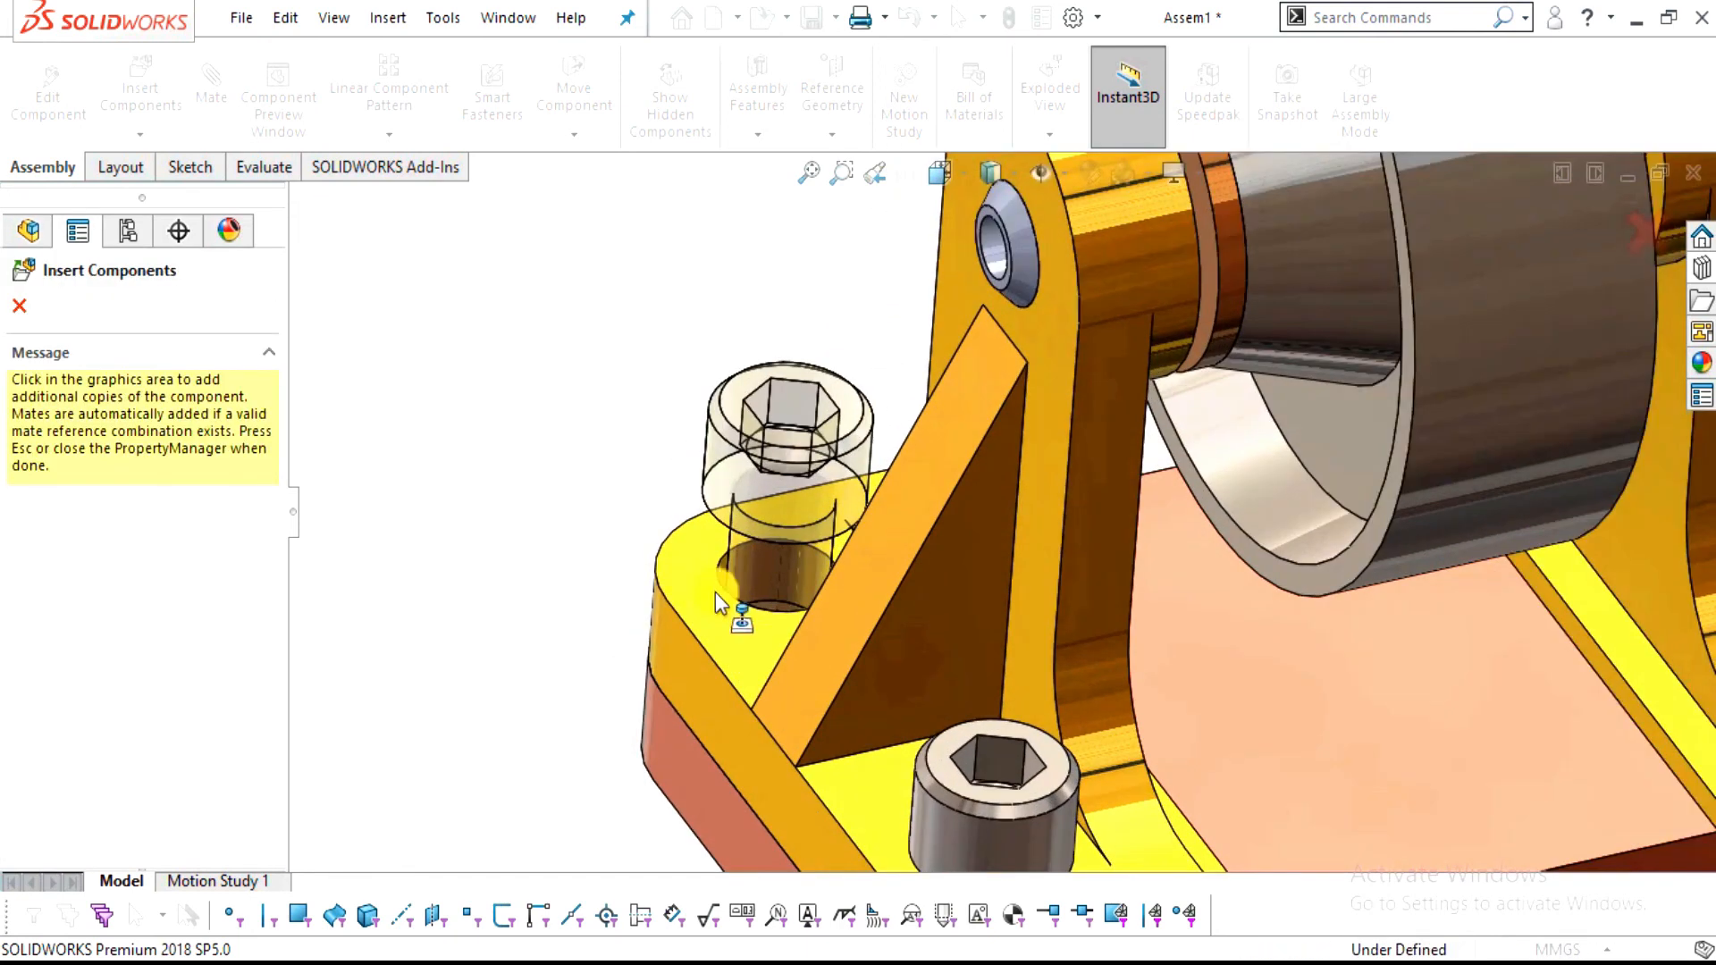
left_click(740, 613)
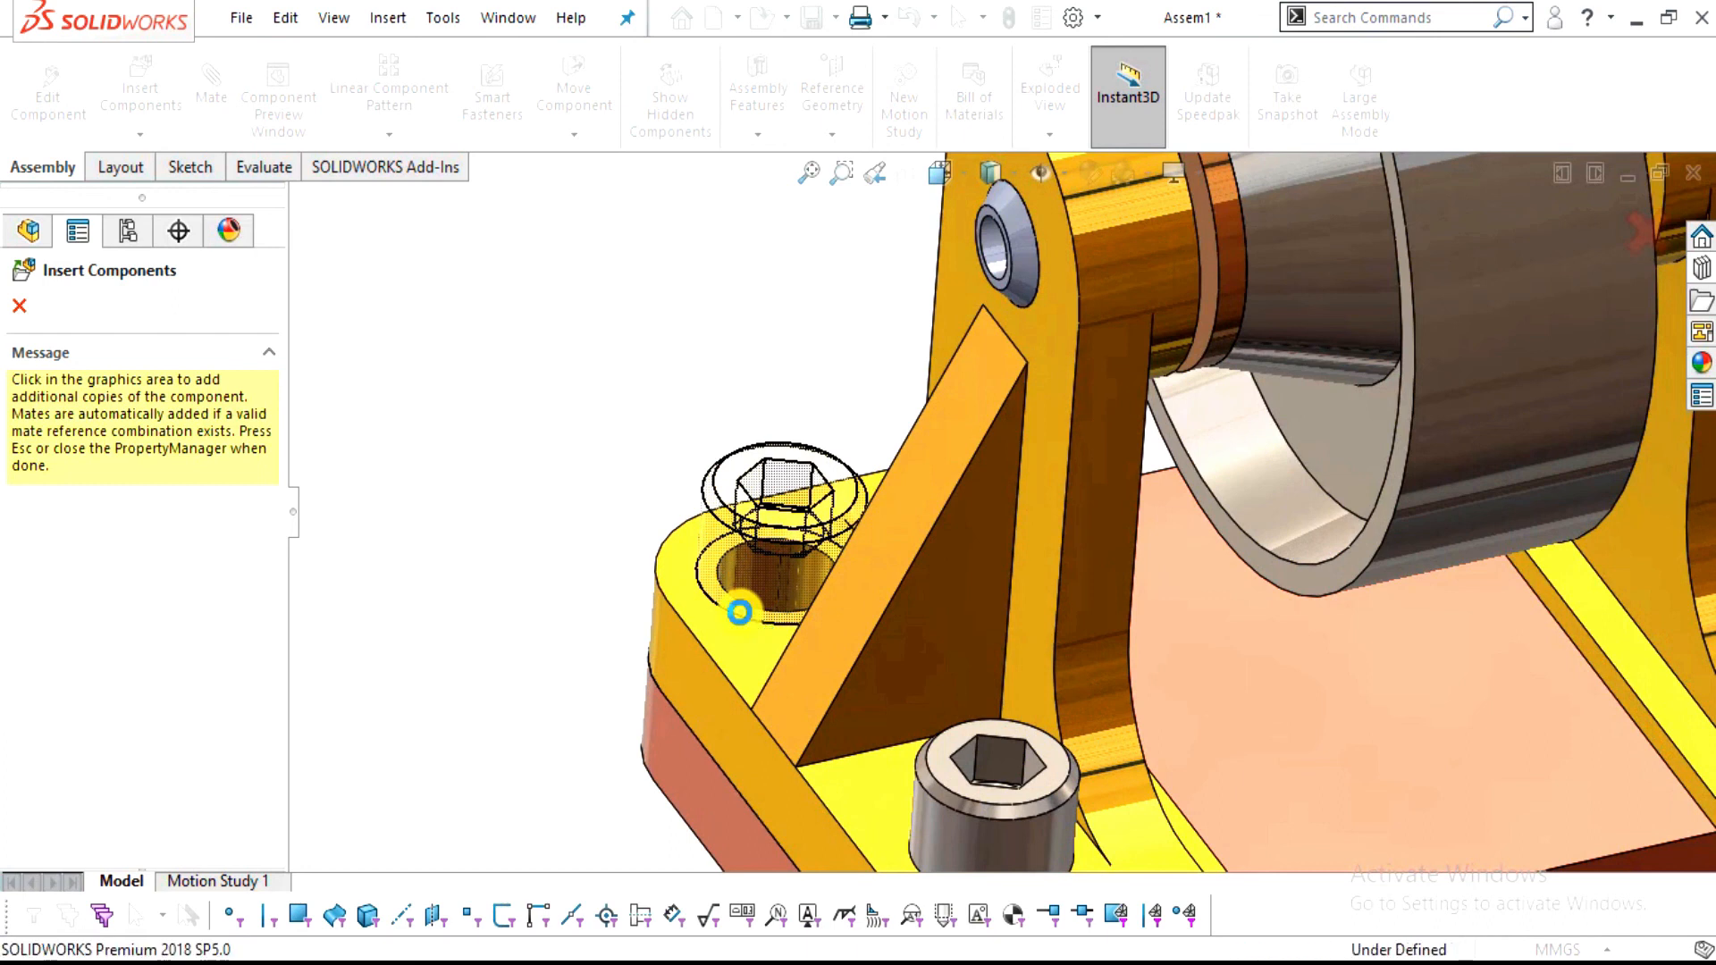
scroll(1047, 527, "up", 3)
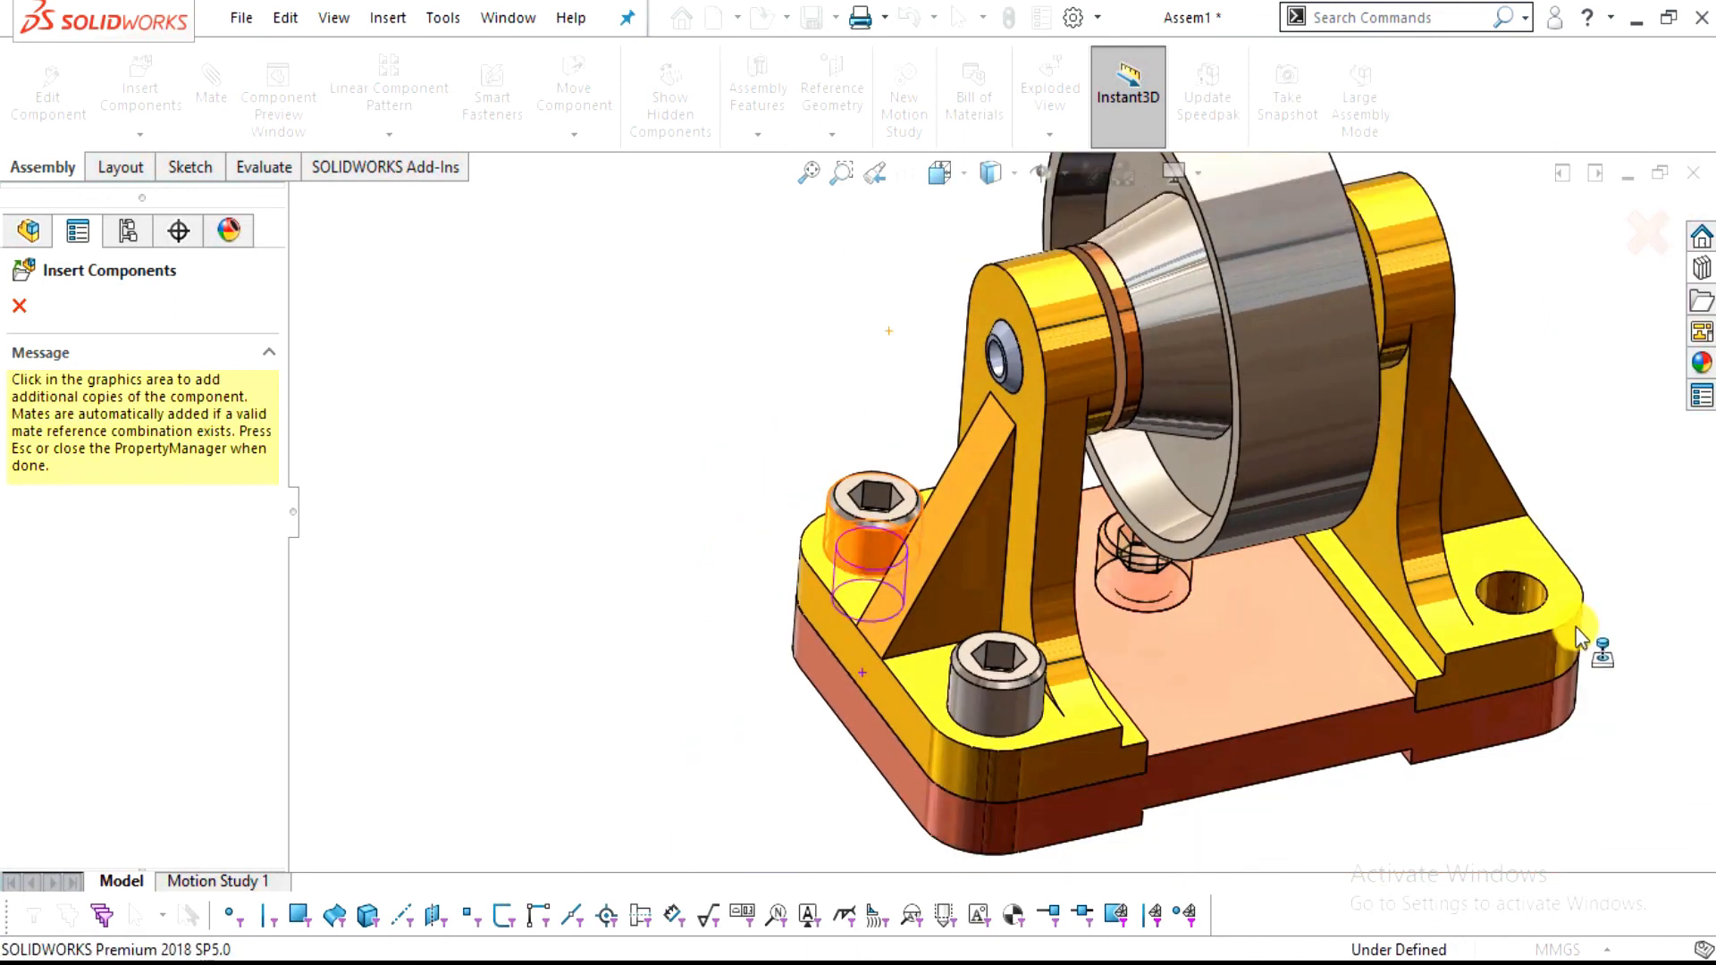
scroll(1519, 581, "down", 5)
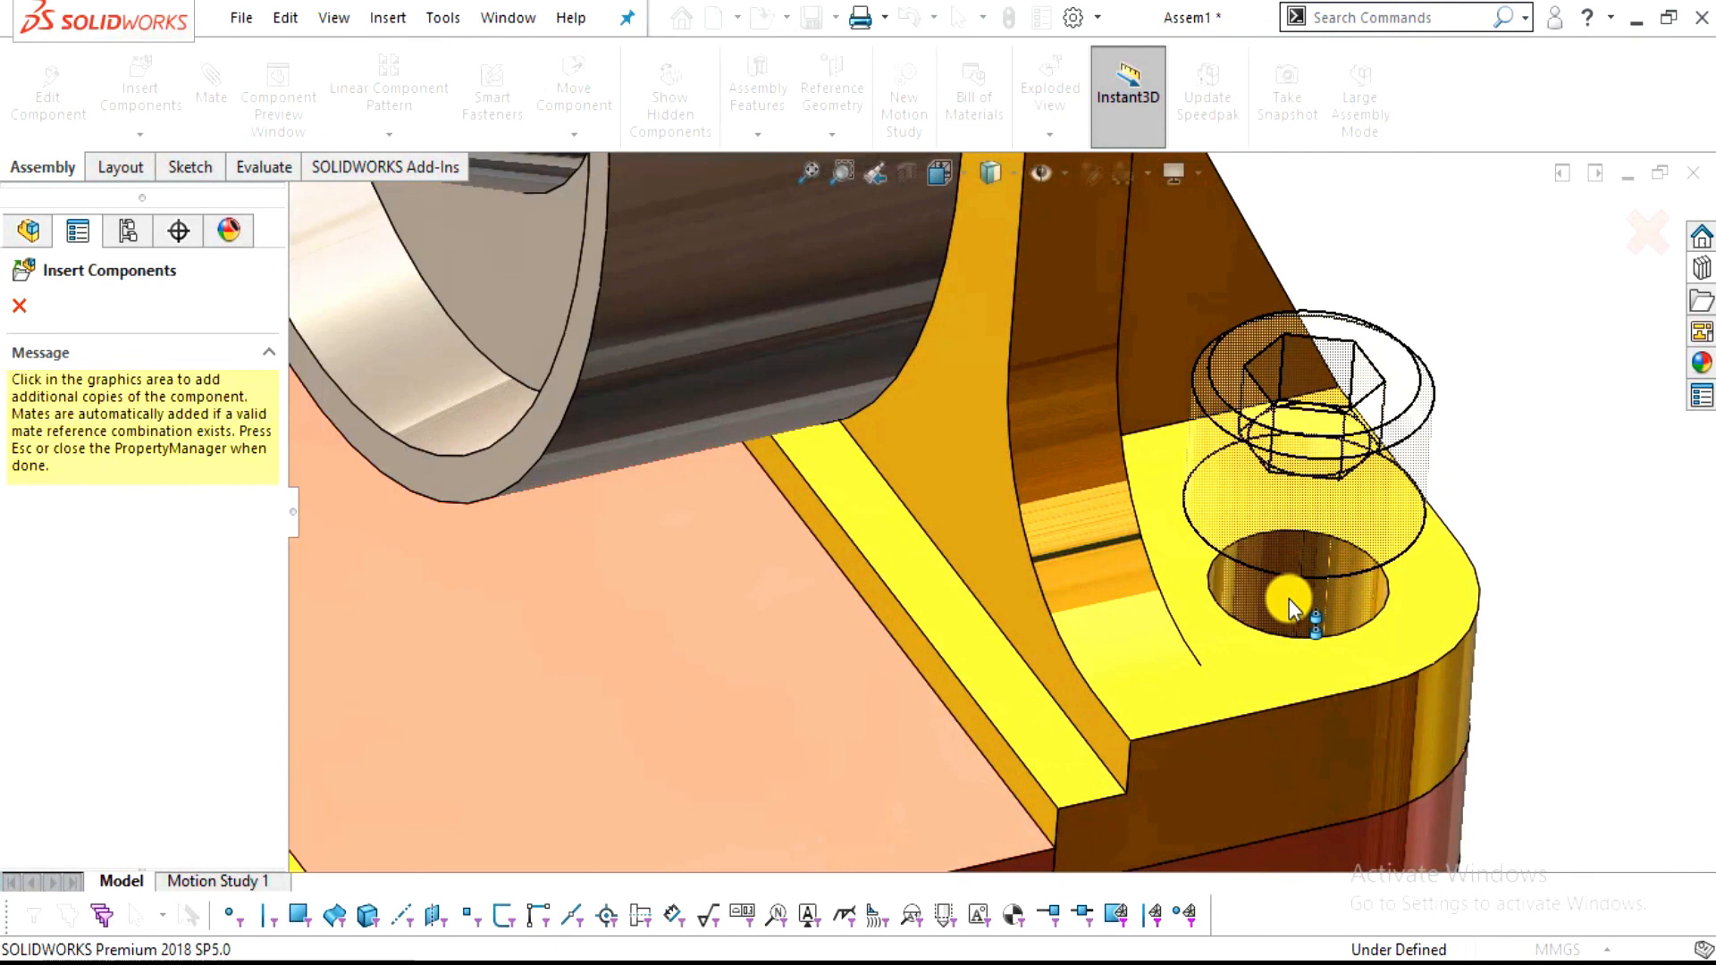
left_click(1276, 676)
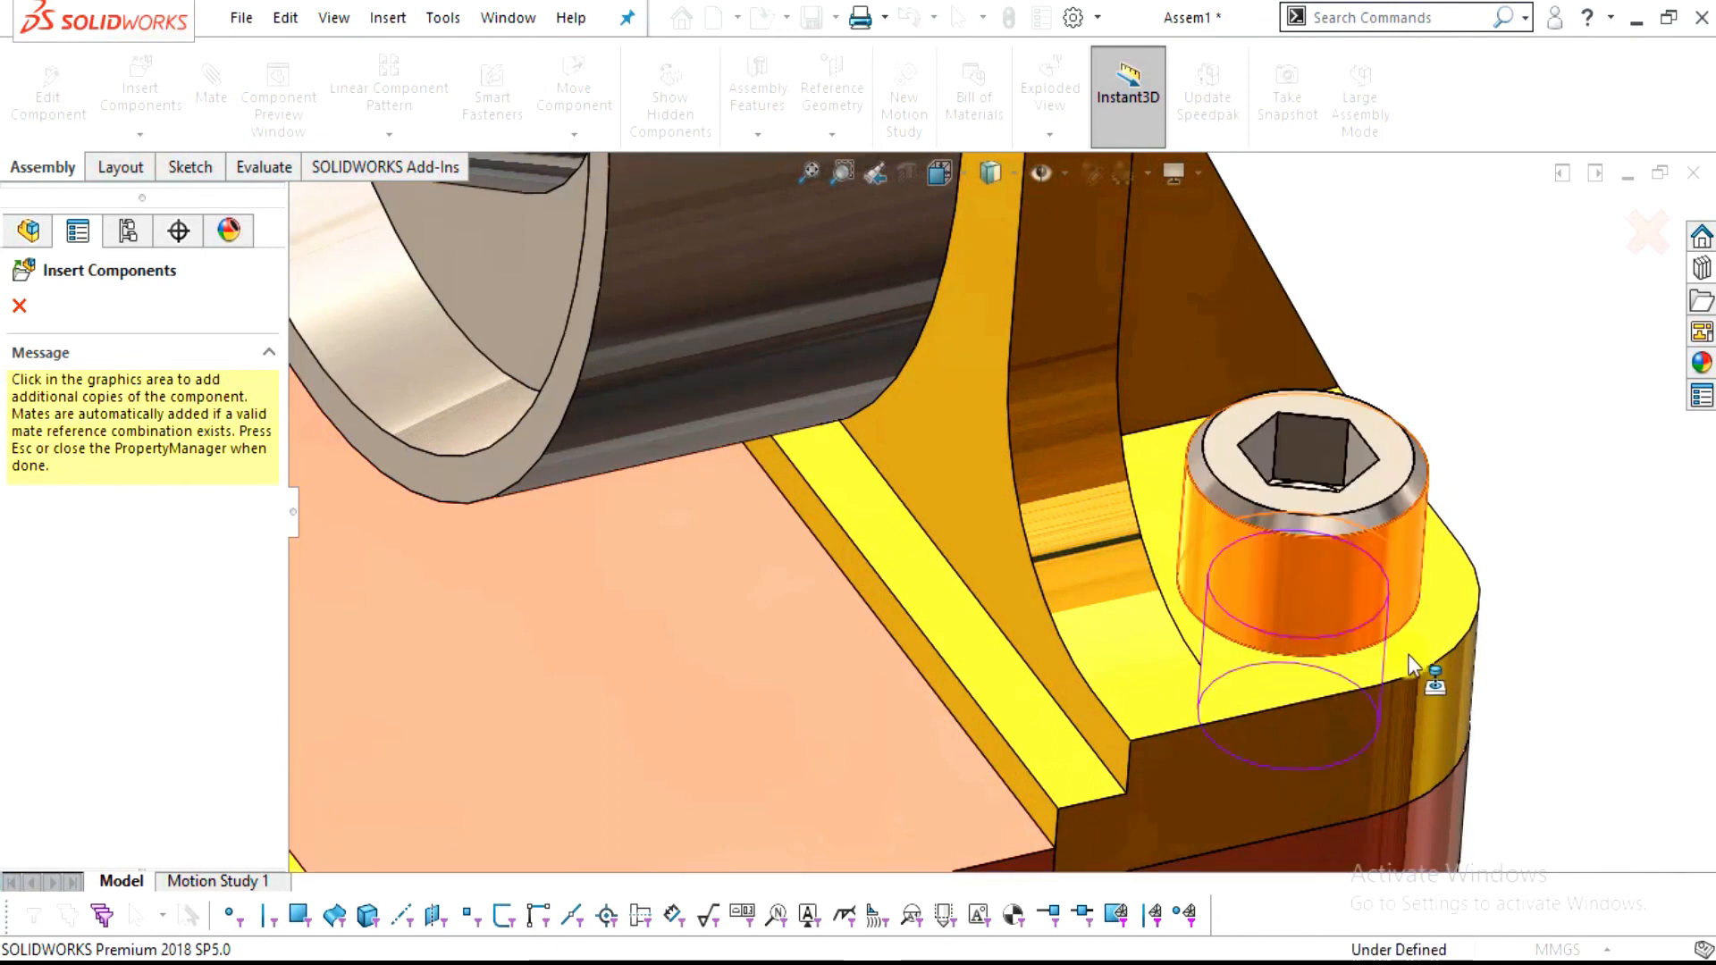
Place another copy of the M10 socket head cap screw in the opposite bracket's remaining base hole and finish inserting screws
scroll(1474, 643, "up", 5)
middle_click_drag(1459, 625, 1135, 695)
scroll(1192, 662, "down", 3)
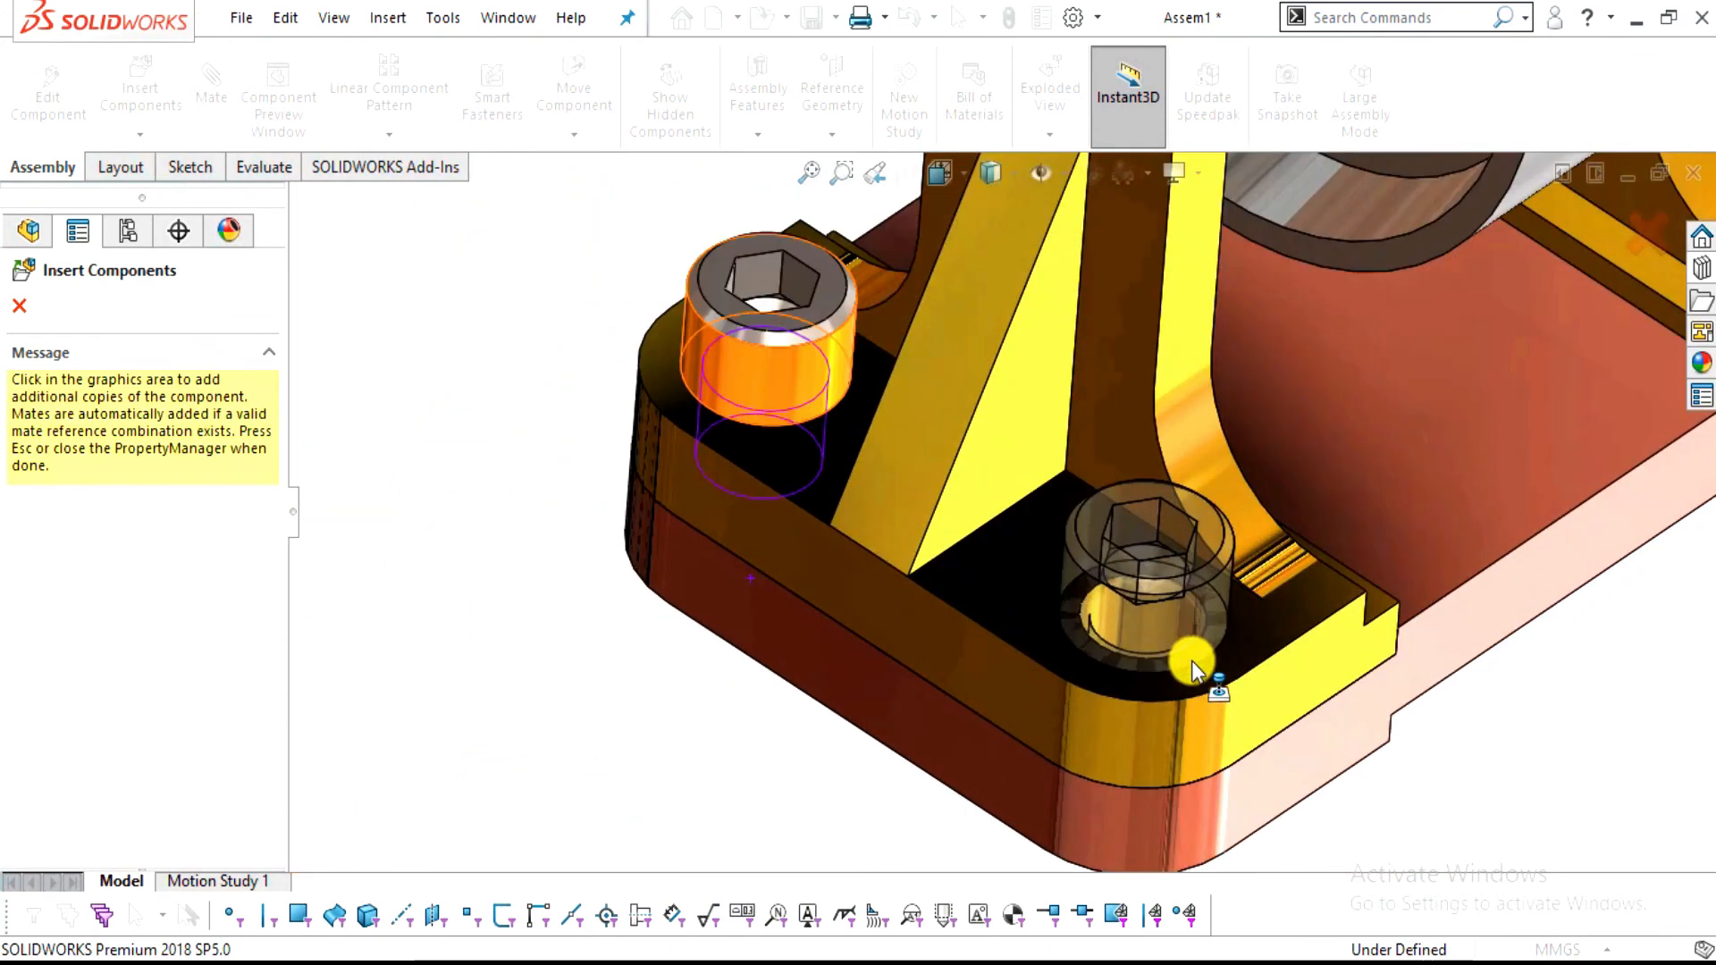
left_click(1193, 662)
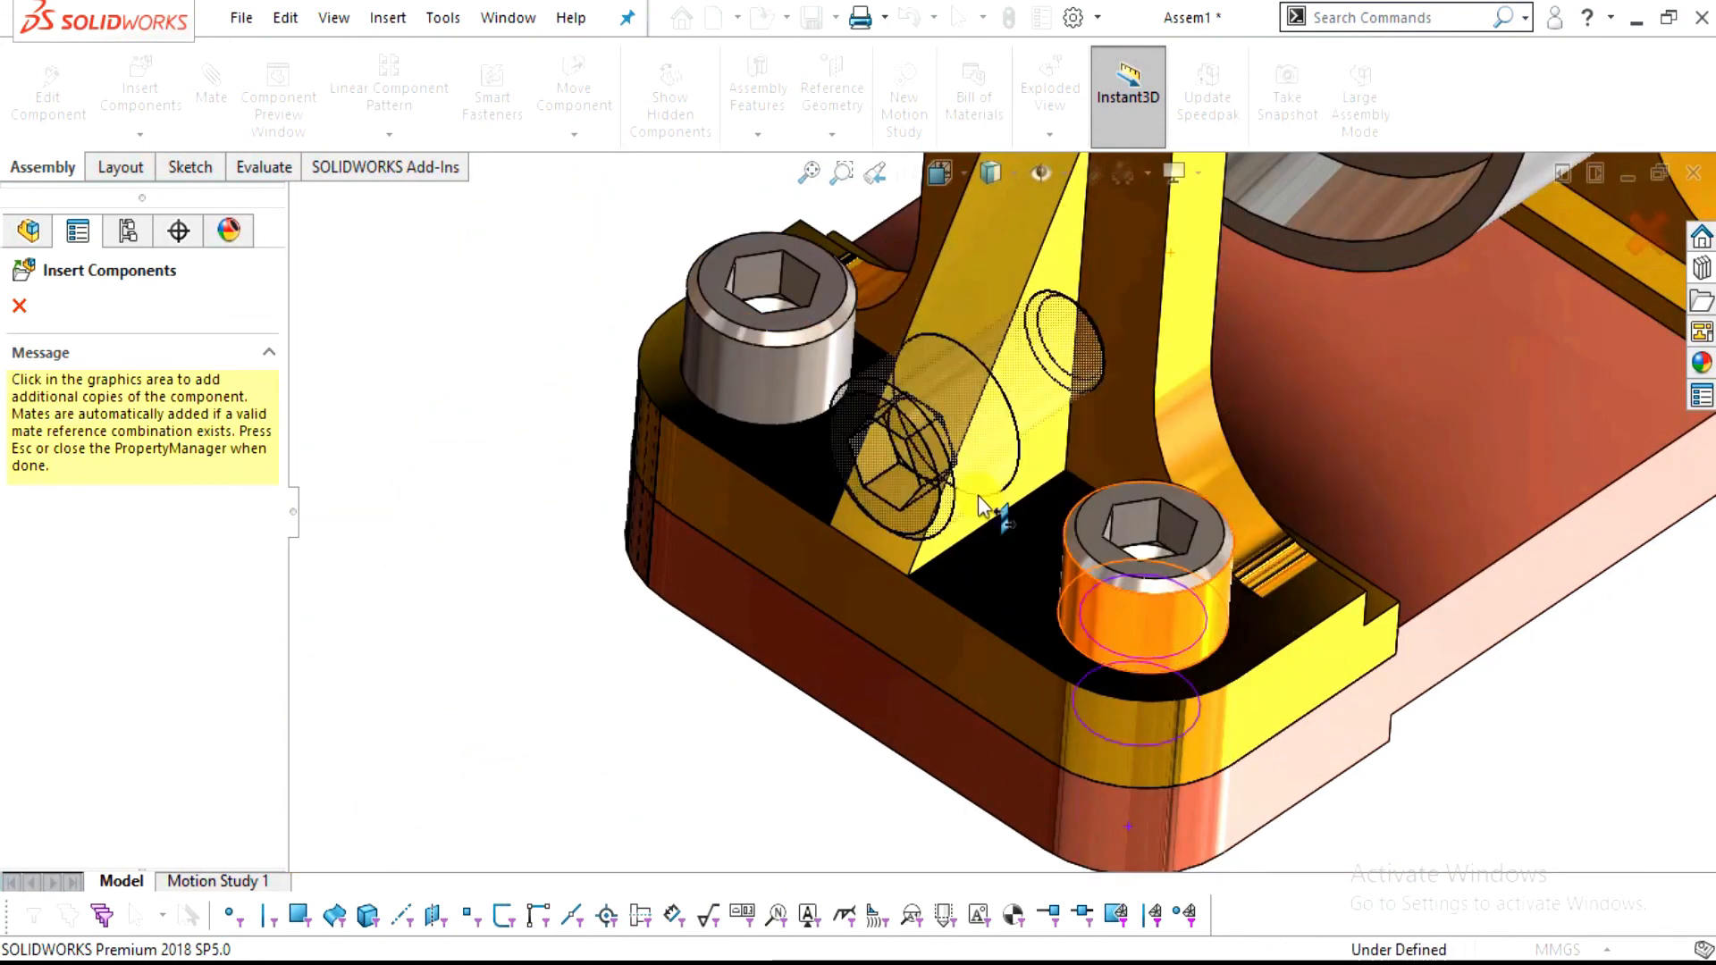
scroll(978, 500, "up", 3)
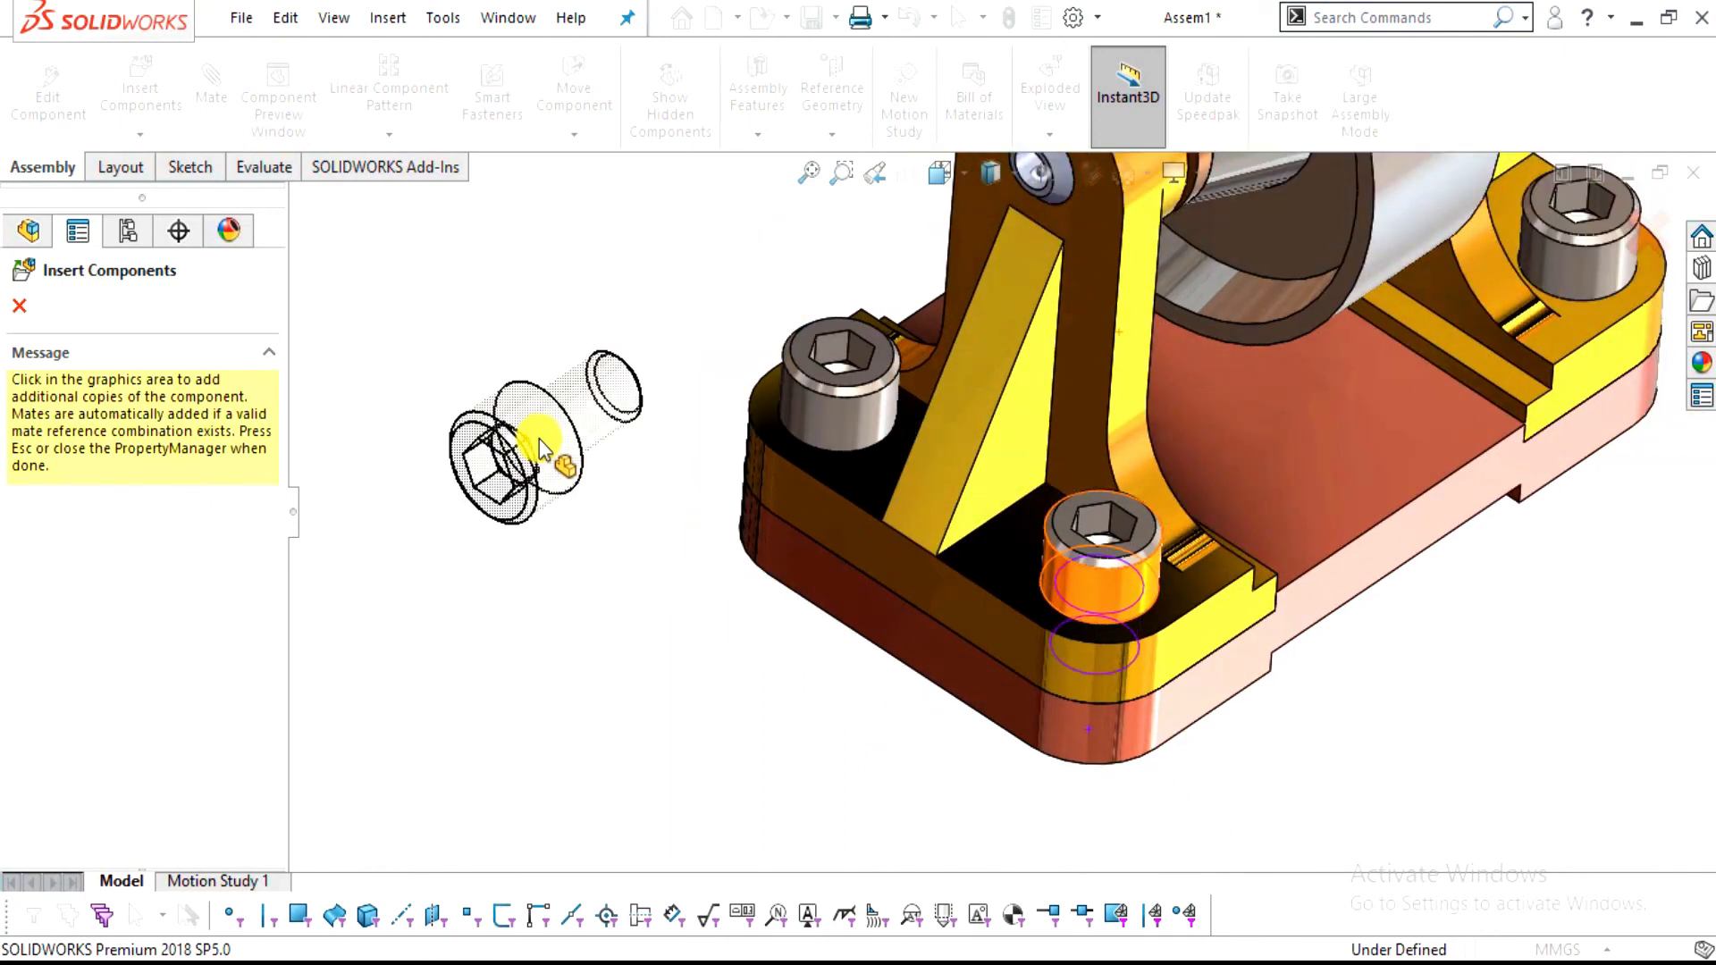
key("Escape")
Examine the completed roller support from several angles, including the screws in the base holes of both brackets
scroll(1247, 697, "up", 3)
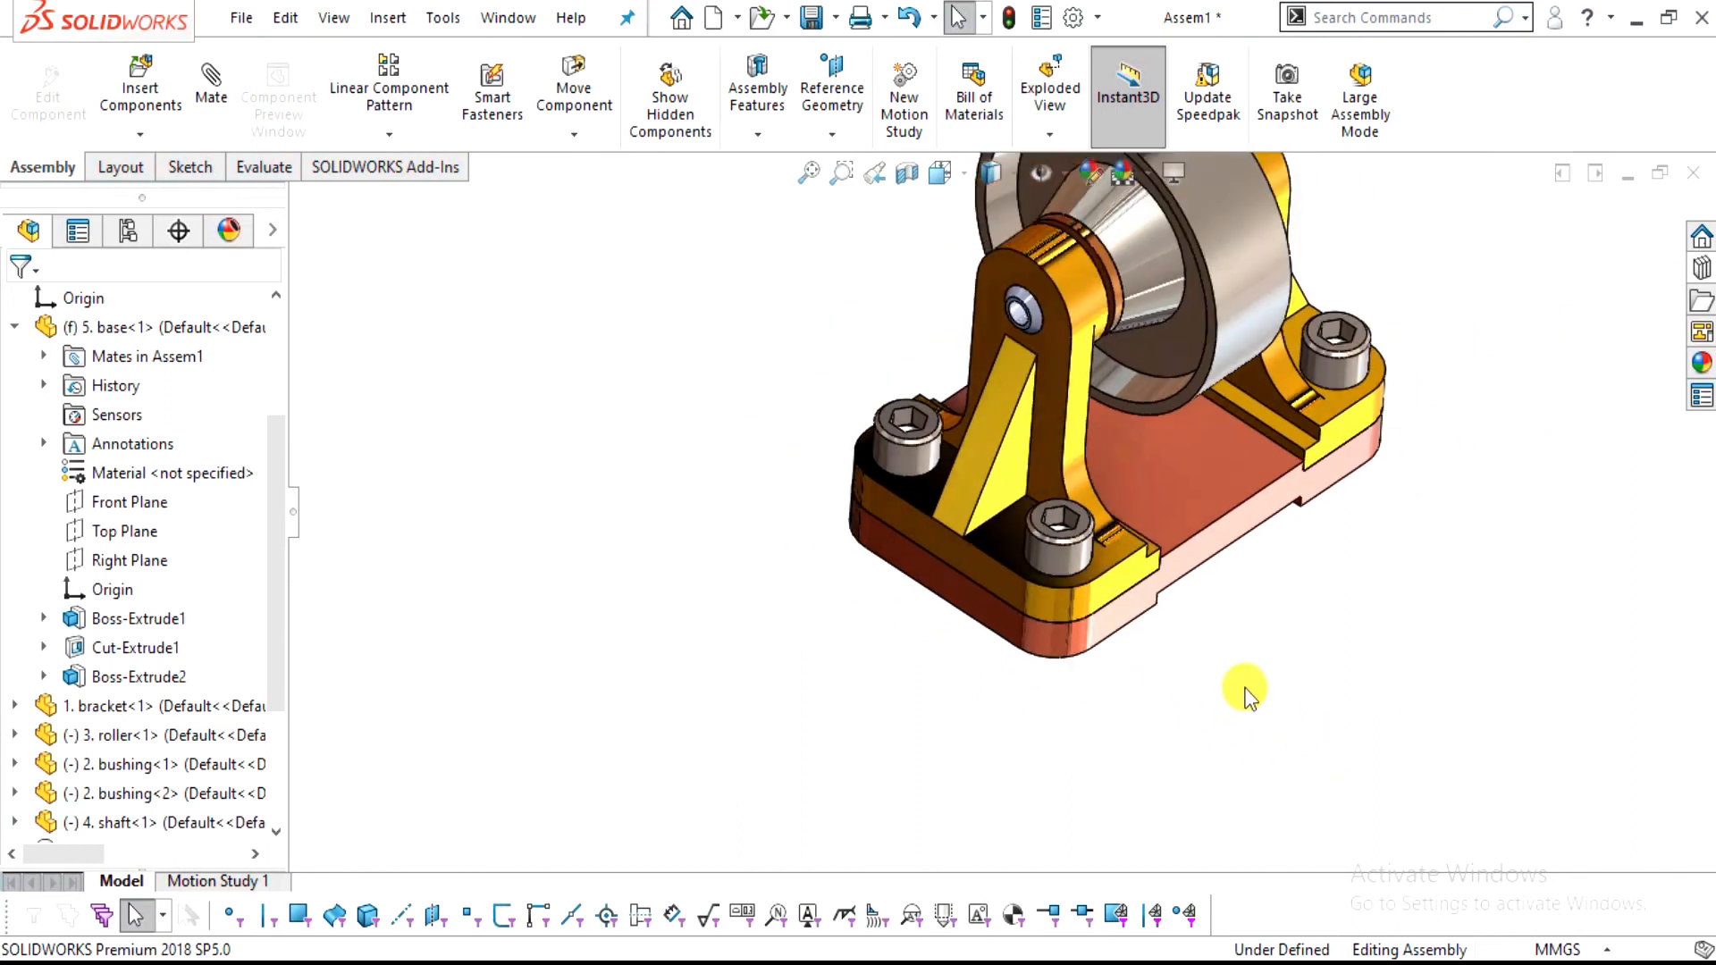
scroll(1246, 693, "up", 3)
scroll(1269, 350, "down", 3)
middle_click_drag(1060, 605, 889, 502)
scroll(1182, 312, "down", 2)
scroll(1011, 512, "up", 3)
middle_click_drag(1012, 512, 1023, 678)
scroll(1117, 648, "down", 3)
middle_click_drag(1124, 641, 1039, 551)
scroll(1038, 551, "up", 3)
scroll(1089, 685, "down", 3)
mouse_move(1090, 688)
middle_mouse_down()
mouse_move(1054, 643)
mouse_move(1070, 684)
middle_mouse_up()
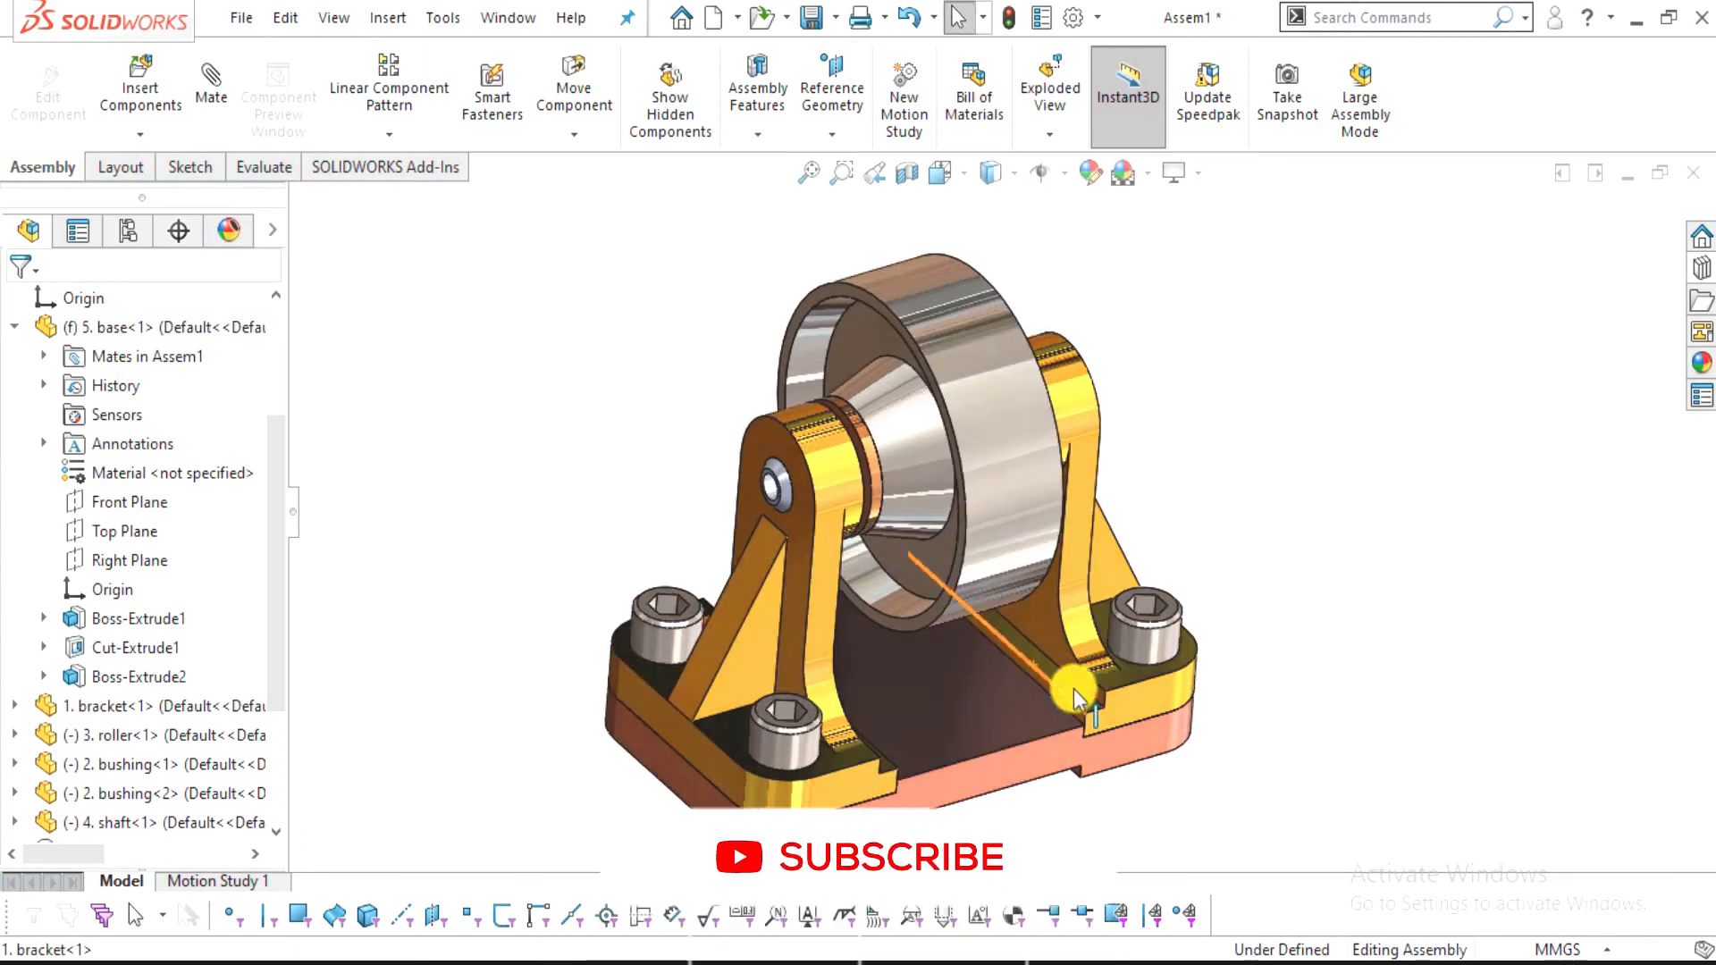
scroll(1269, 608, "up", 2)
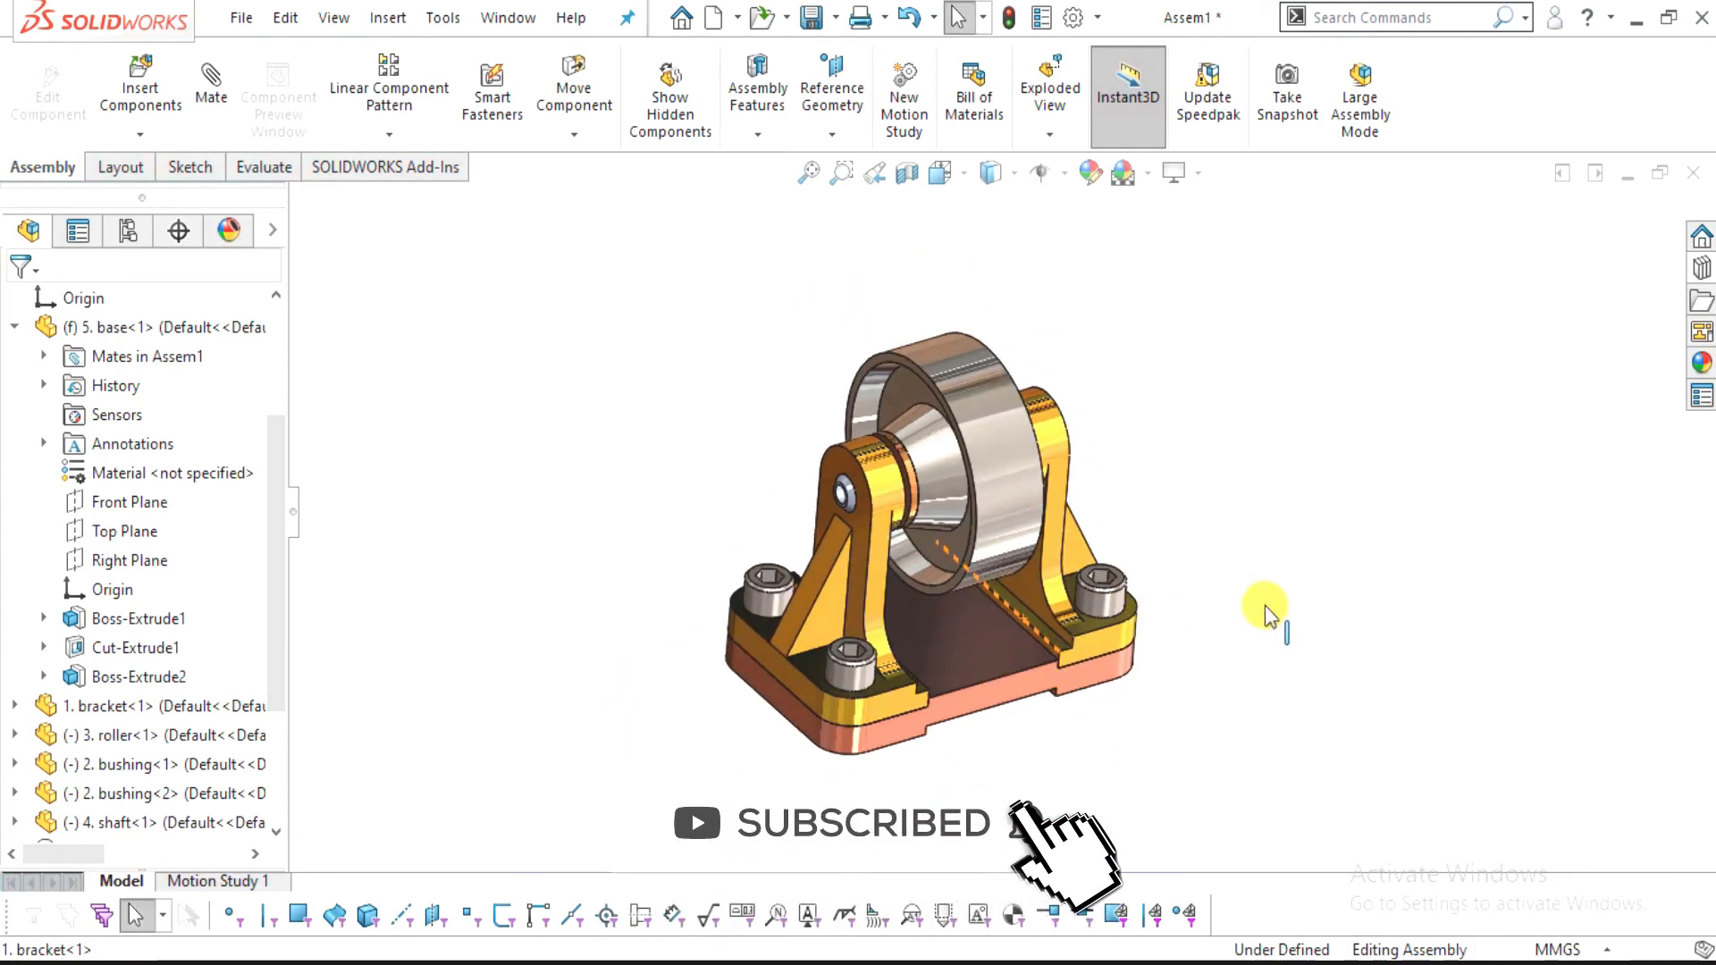